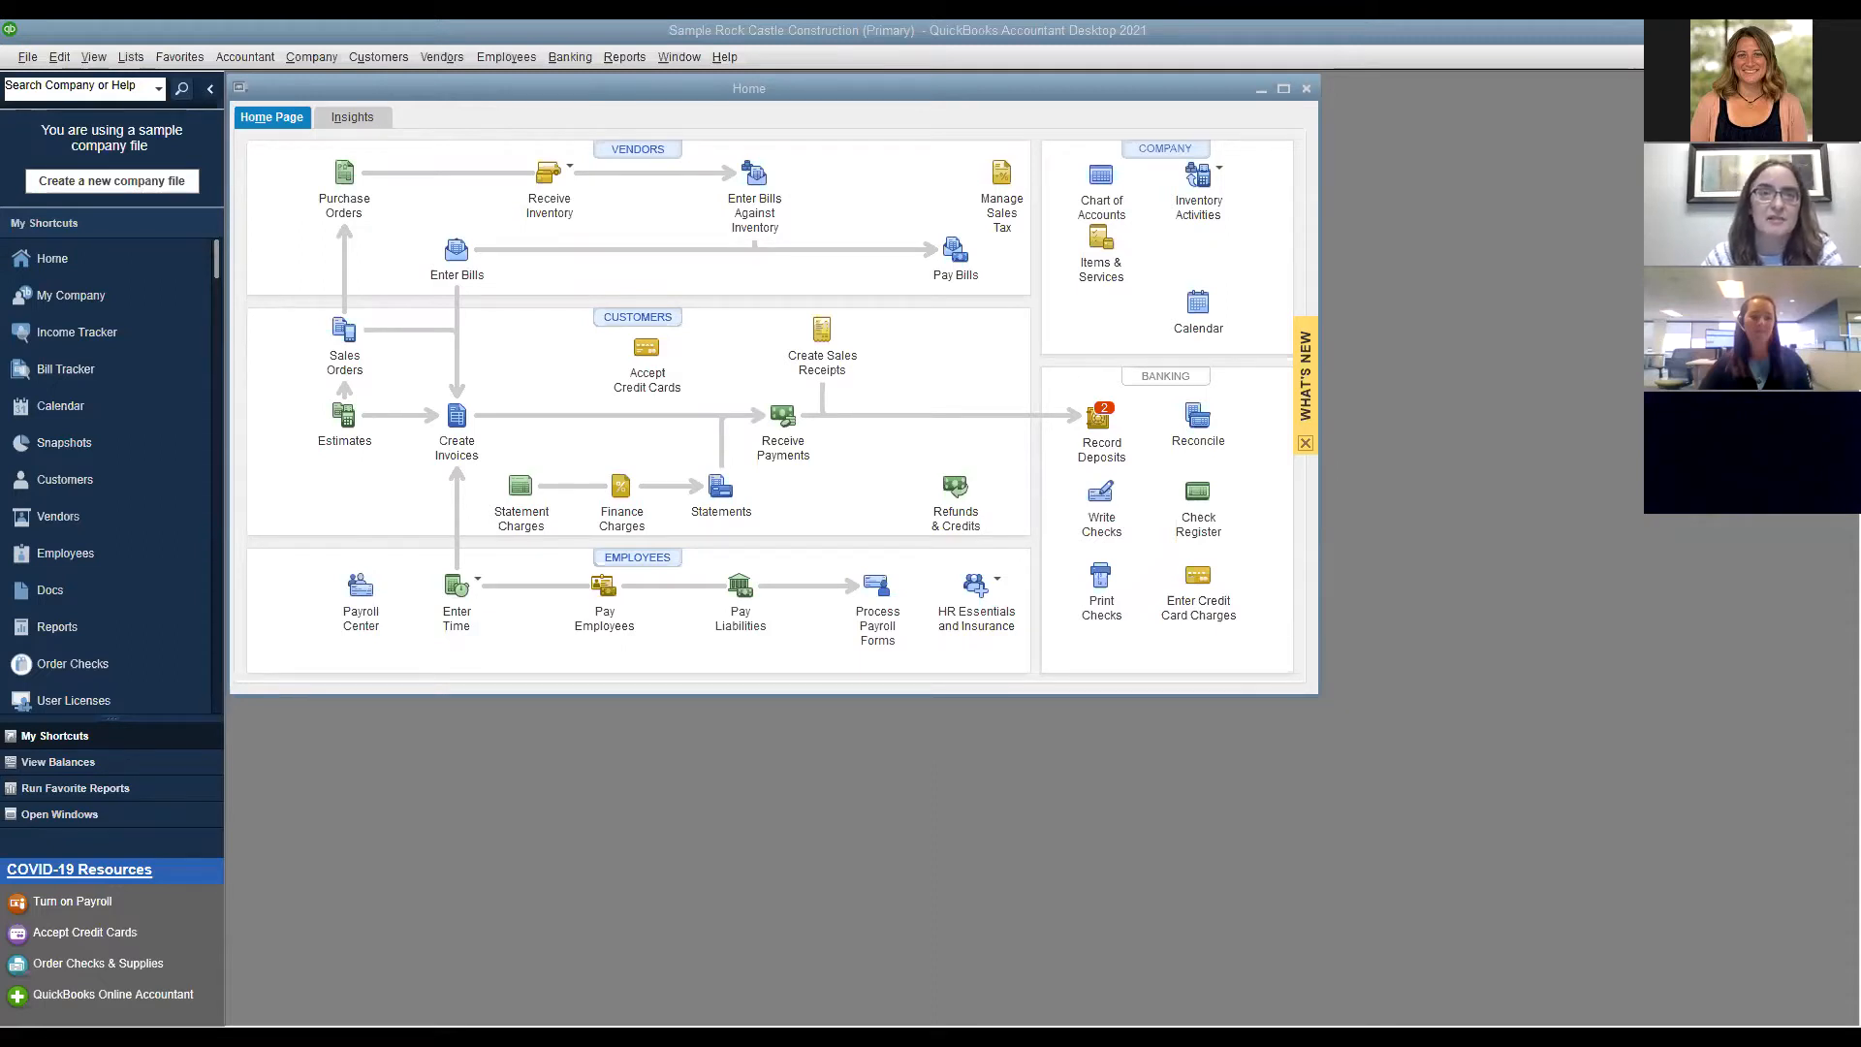
Open the budget setup window and check the list of existing budgets, keeping FY2026 - Profit & Loss by Account and Class selected.
{"action": "left_click", "coordinate": [310, 58]}
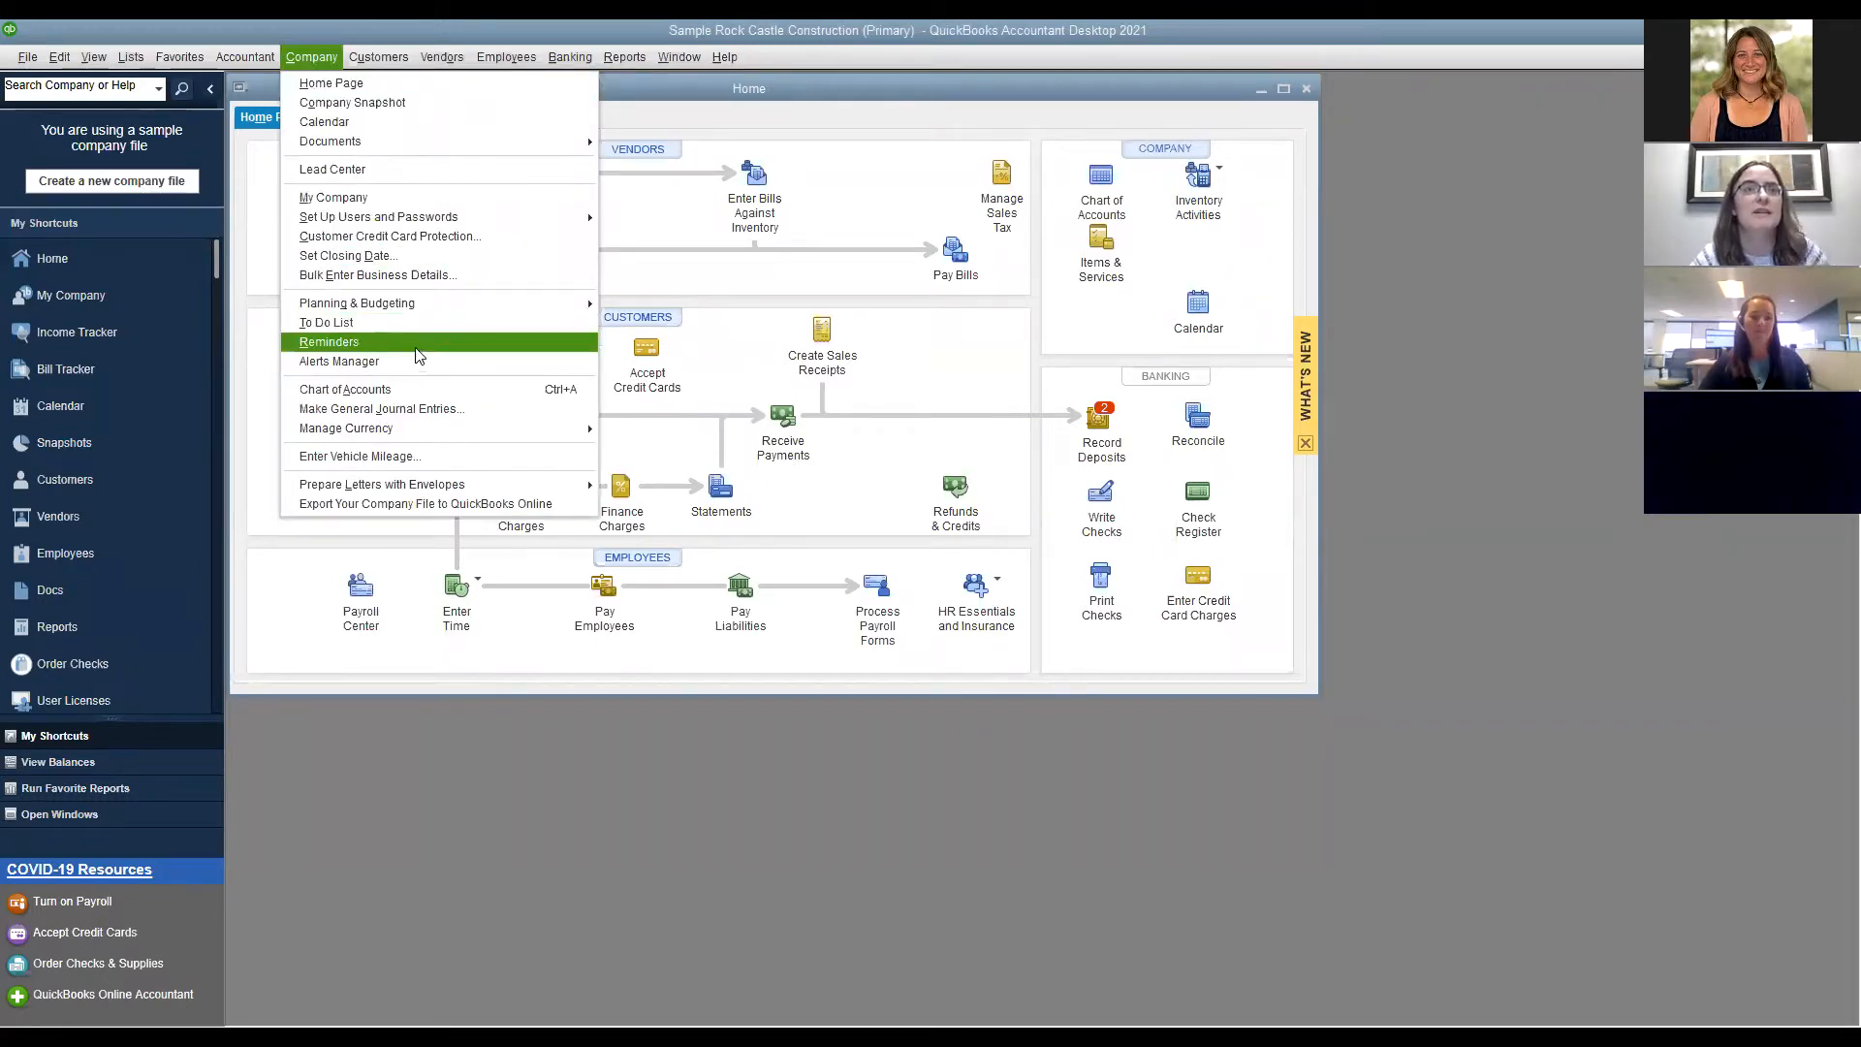
{"action": "mouse_move", "coordinate": [420, 308]}
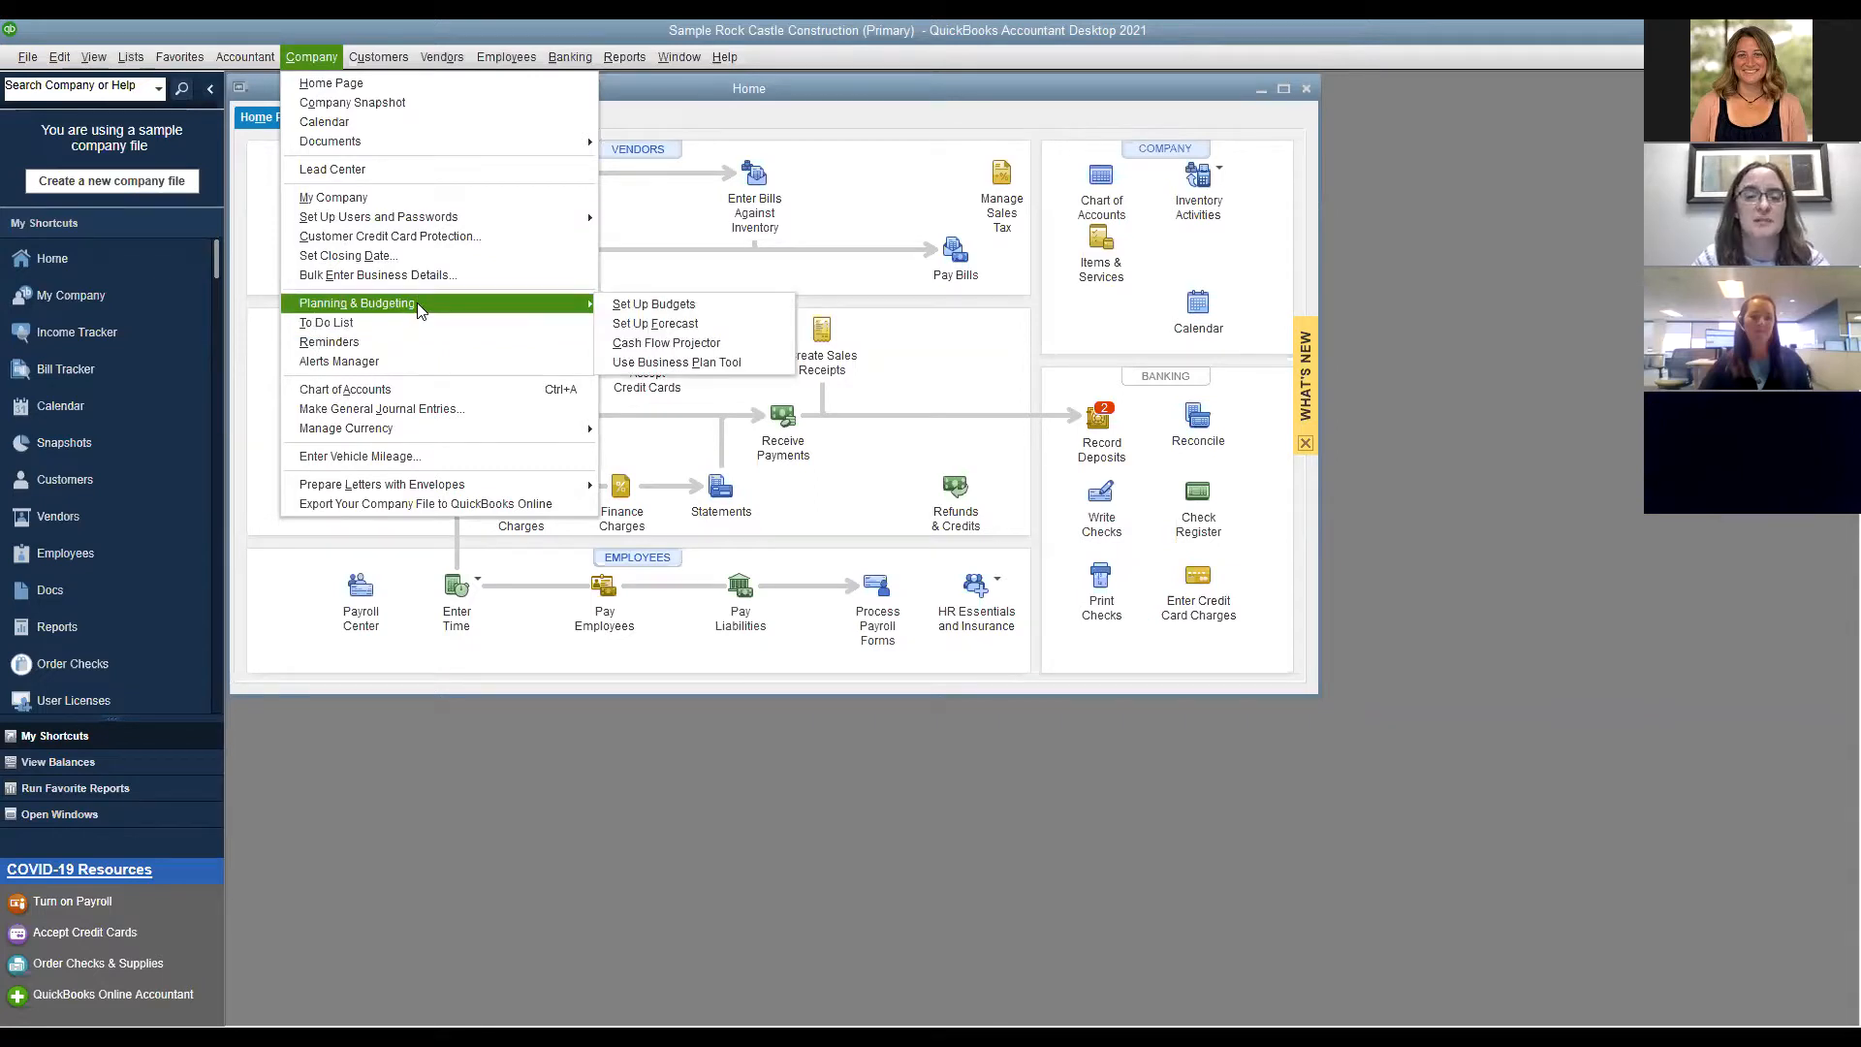
{"action": "left_click", "coordinate": [621, 307]}
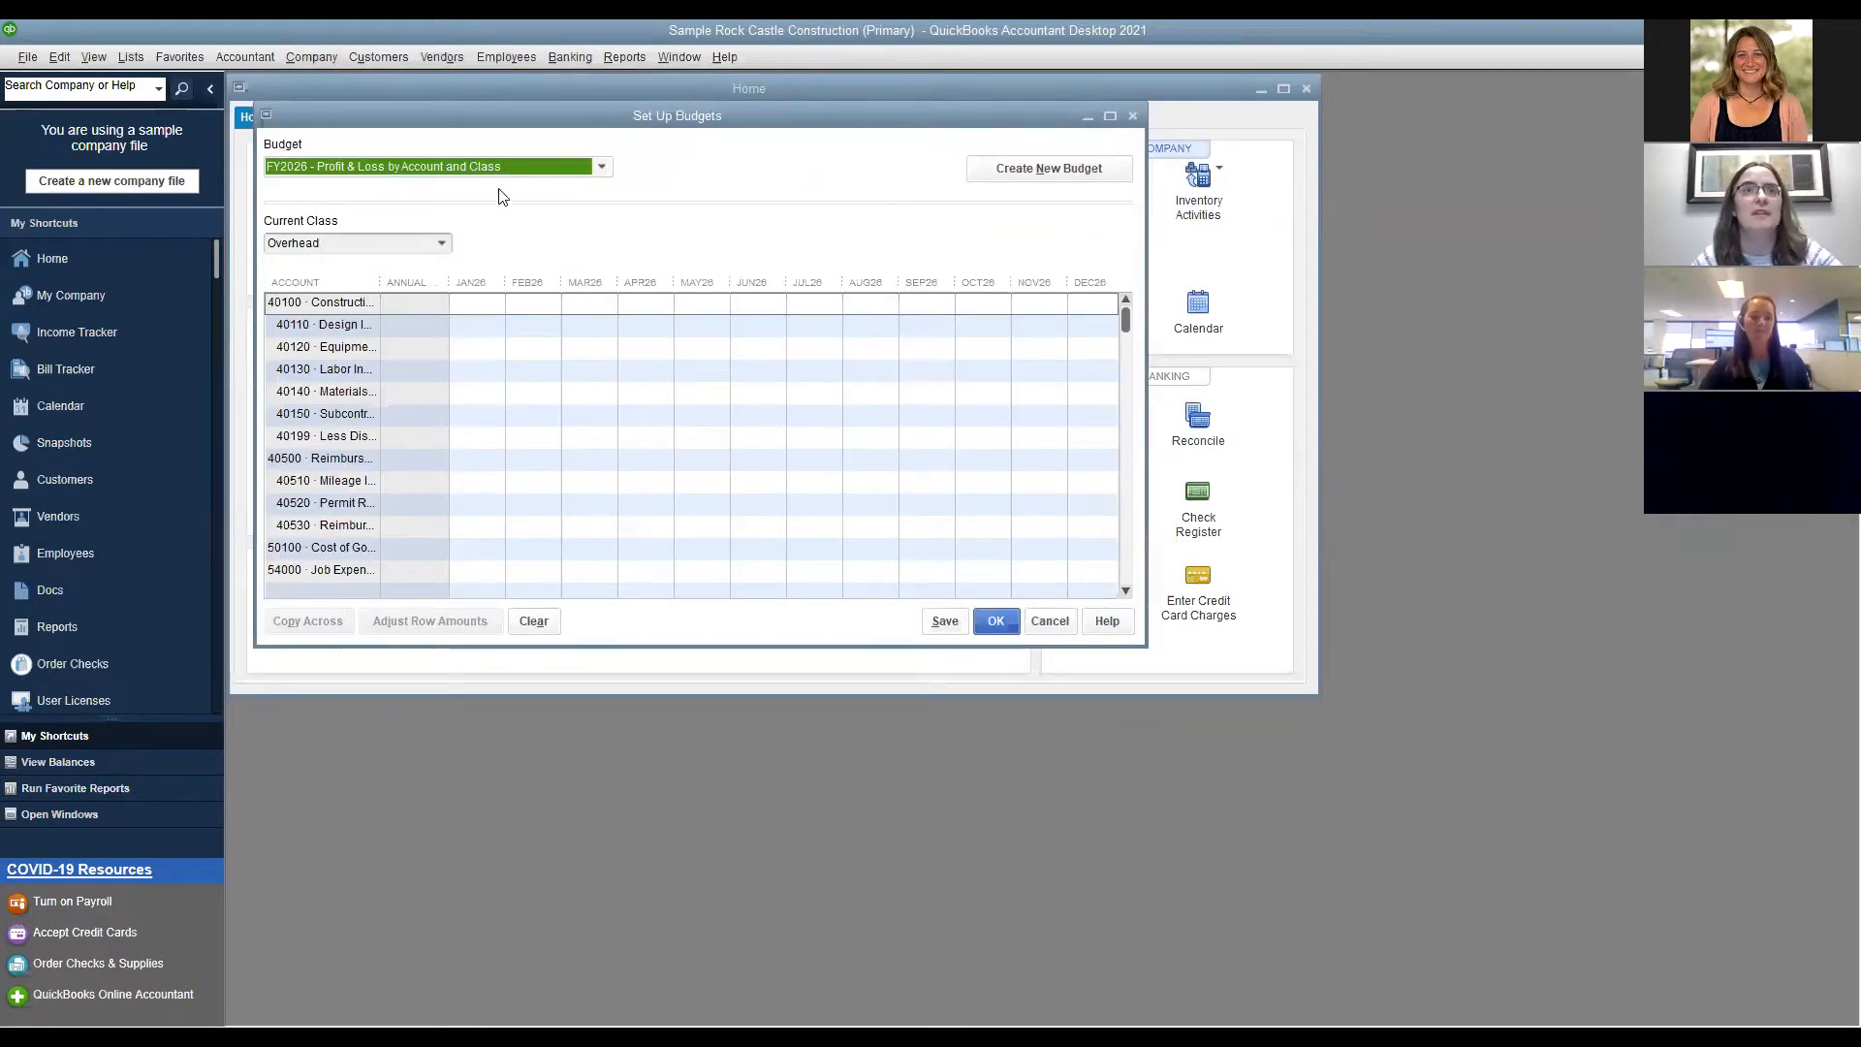
{"action": "left_click", "coordinate": [601, 167]}
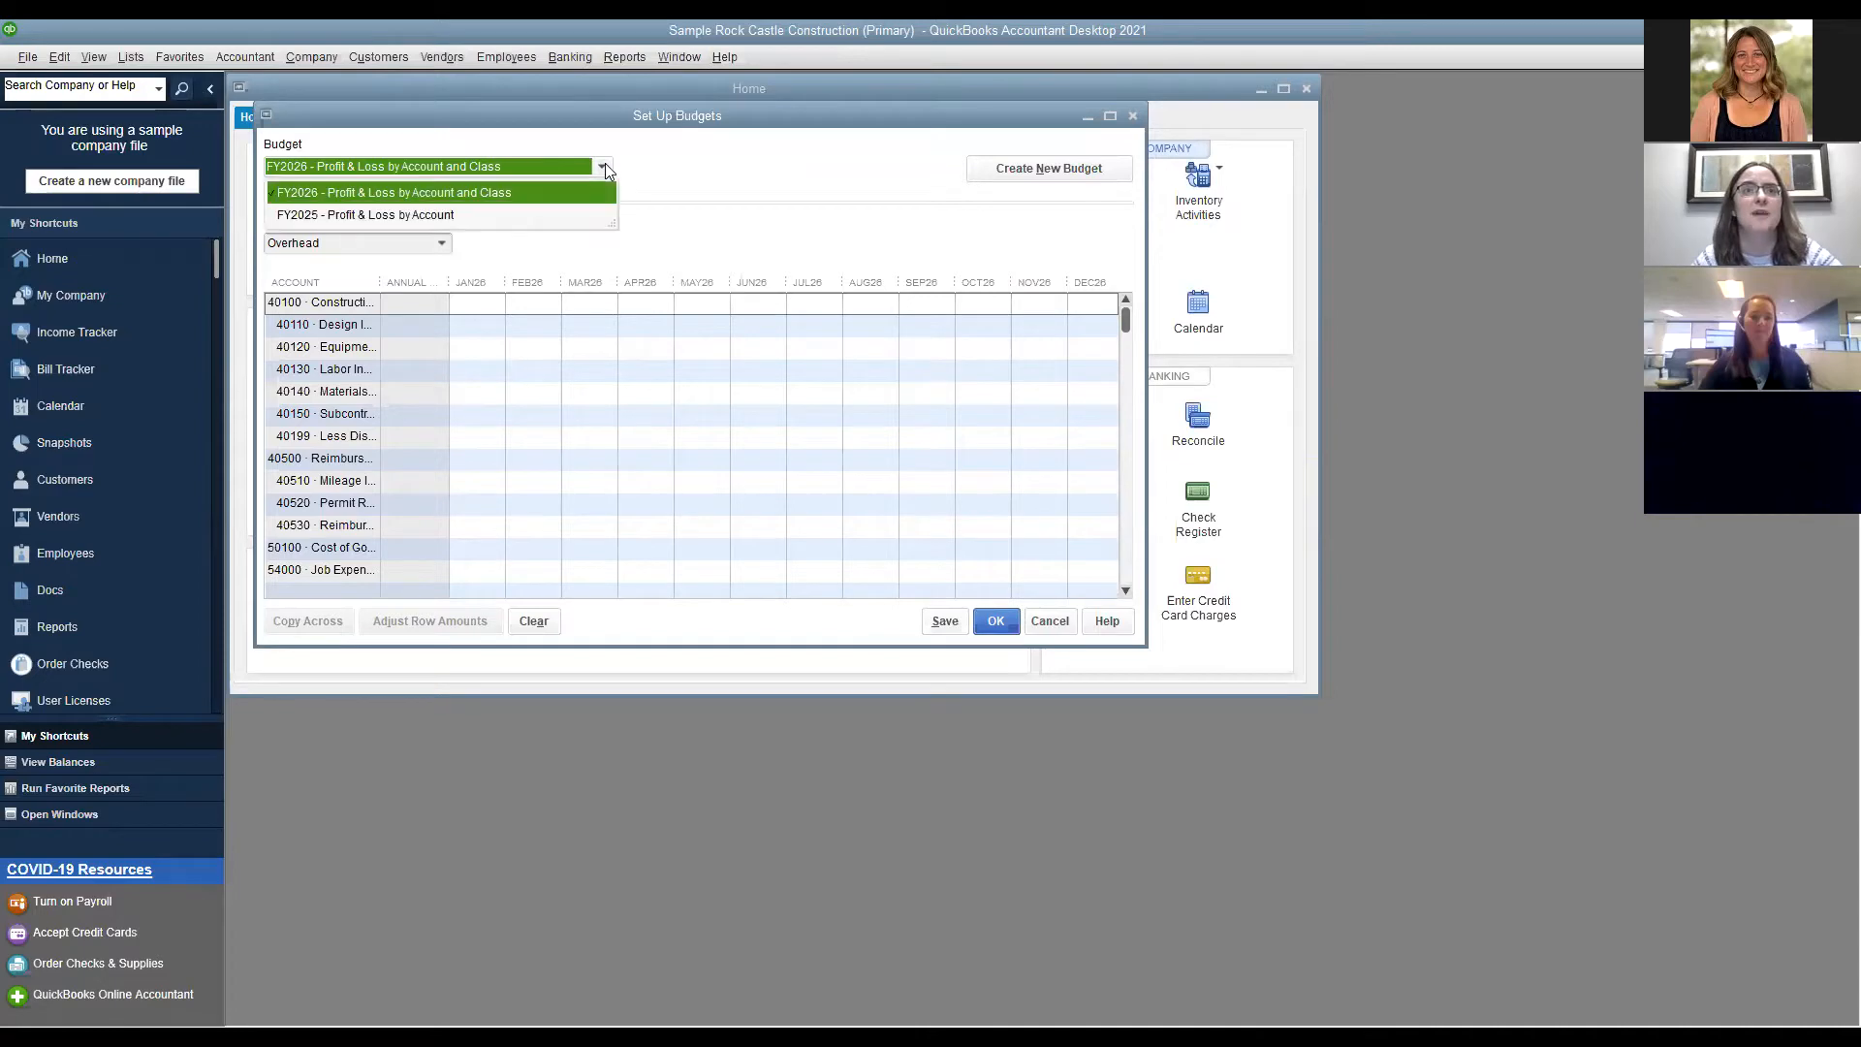
{"action": "key", "text": "Down"}
{"action": "left_click", "coordinate": [572, 199]}
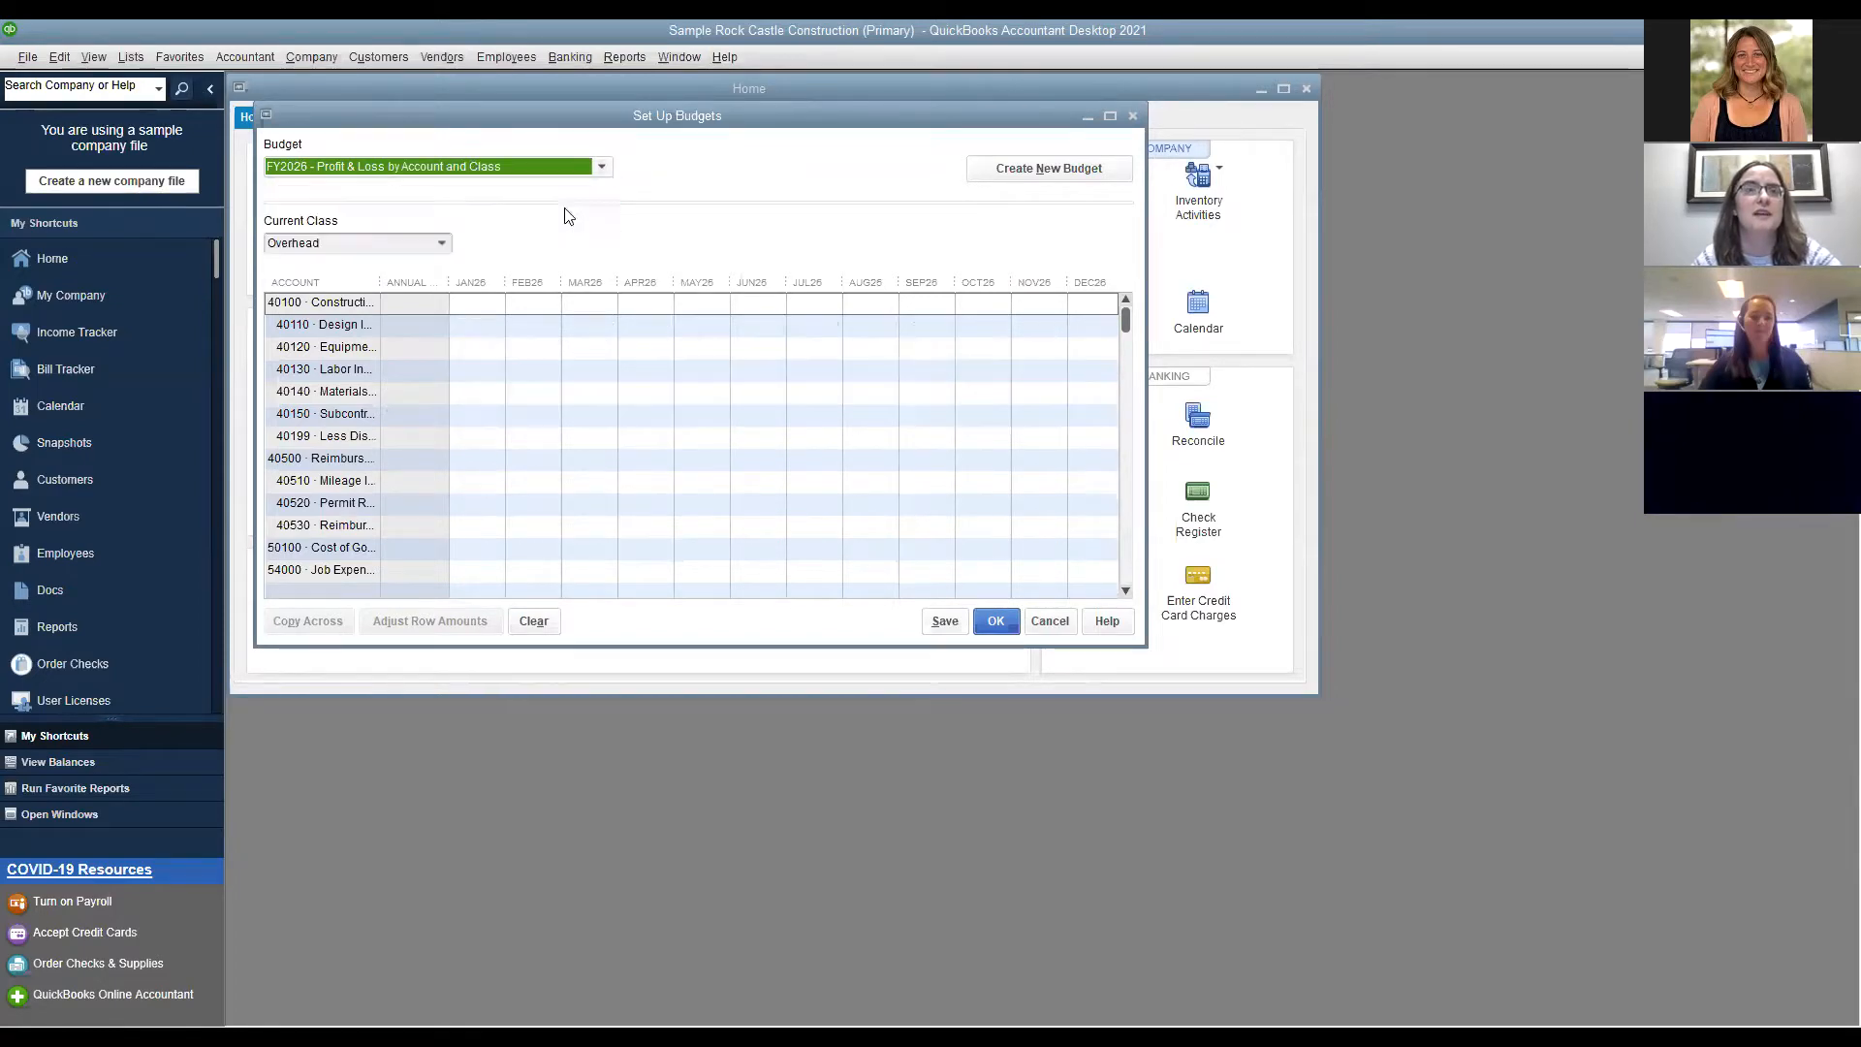
Create a new 2026 Profit and Loss budget with no additional criteria, based on the previous year's actual data.
{"action": "left_click", "coordinate": [1035, 178]}
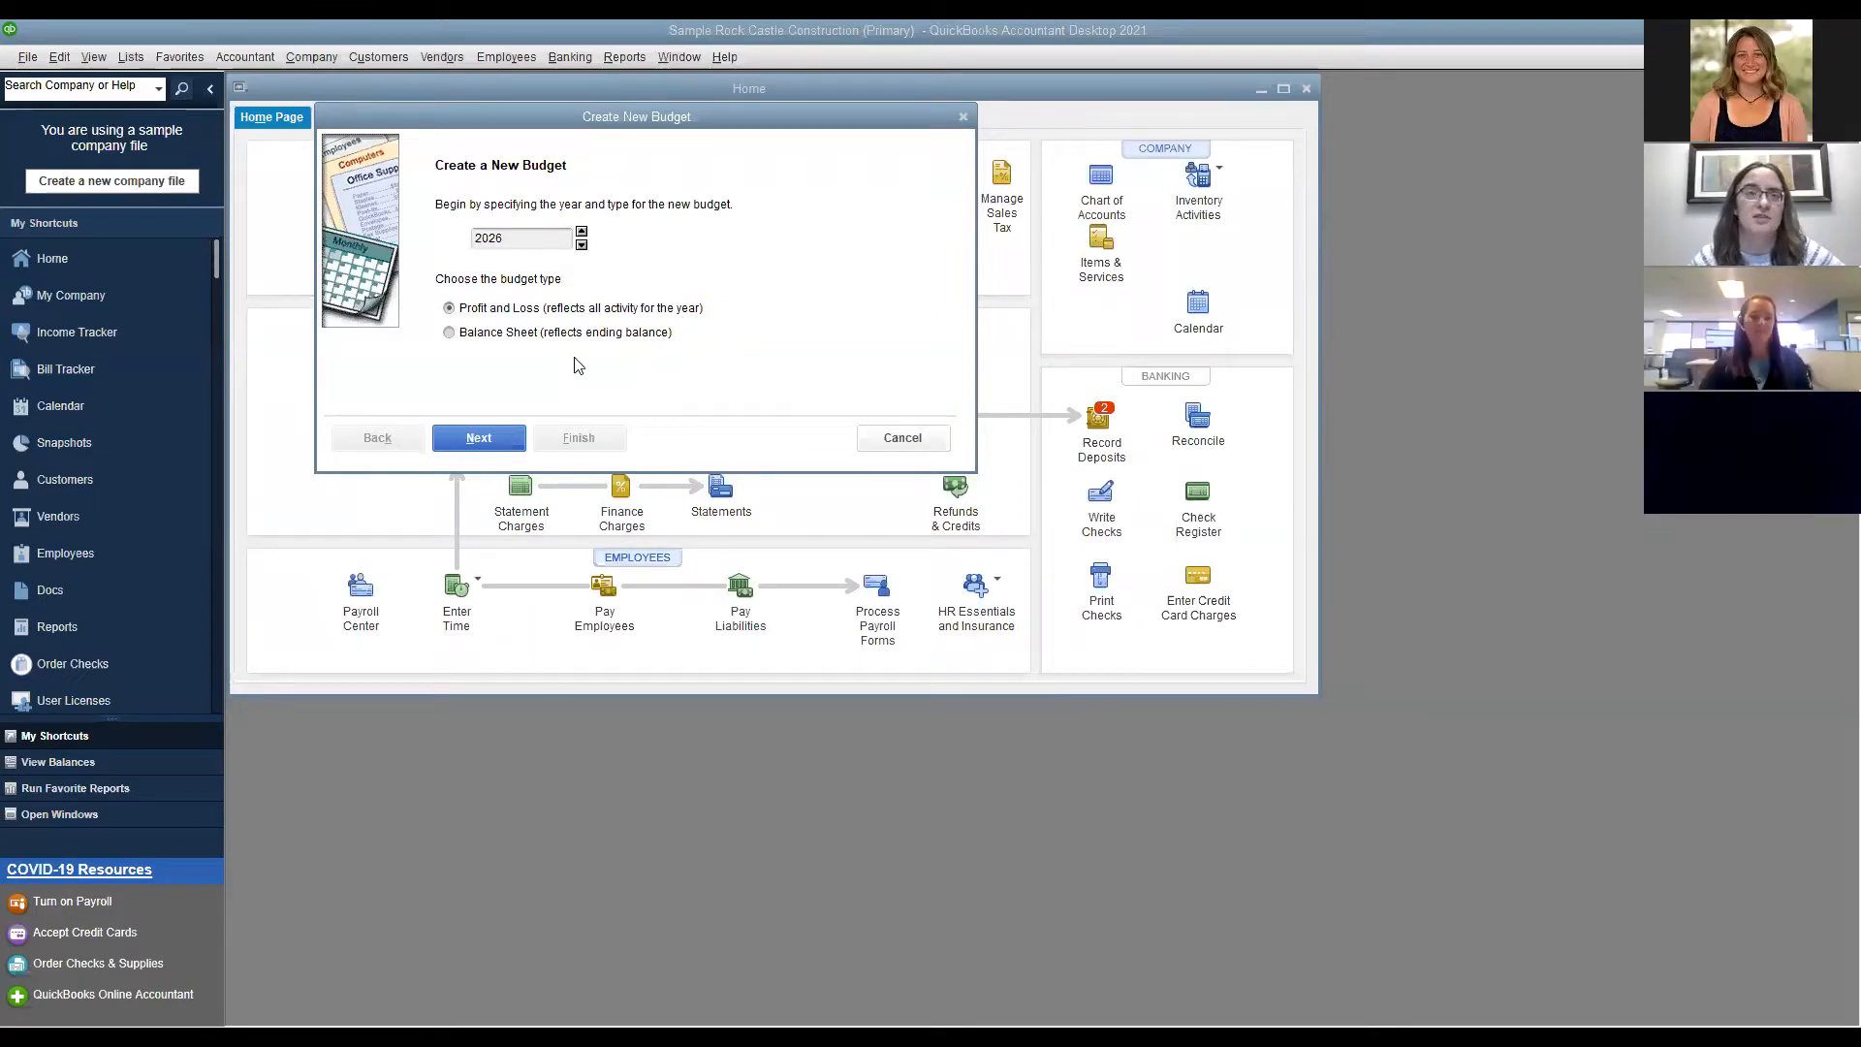
{"action": "left_click", "coordinate": [719, 313]}
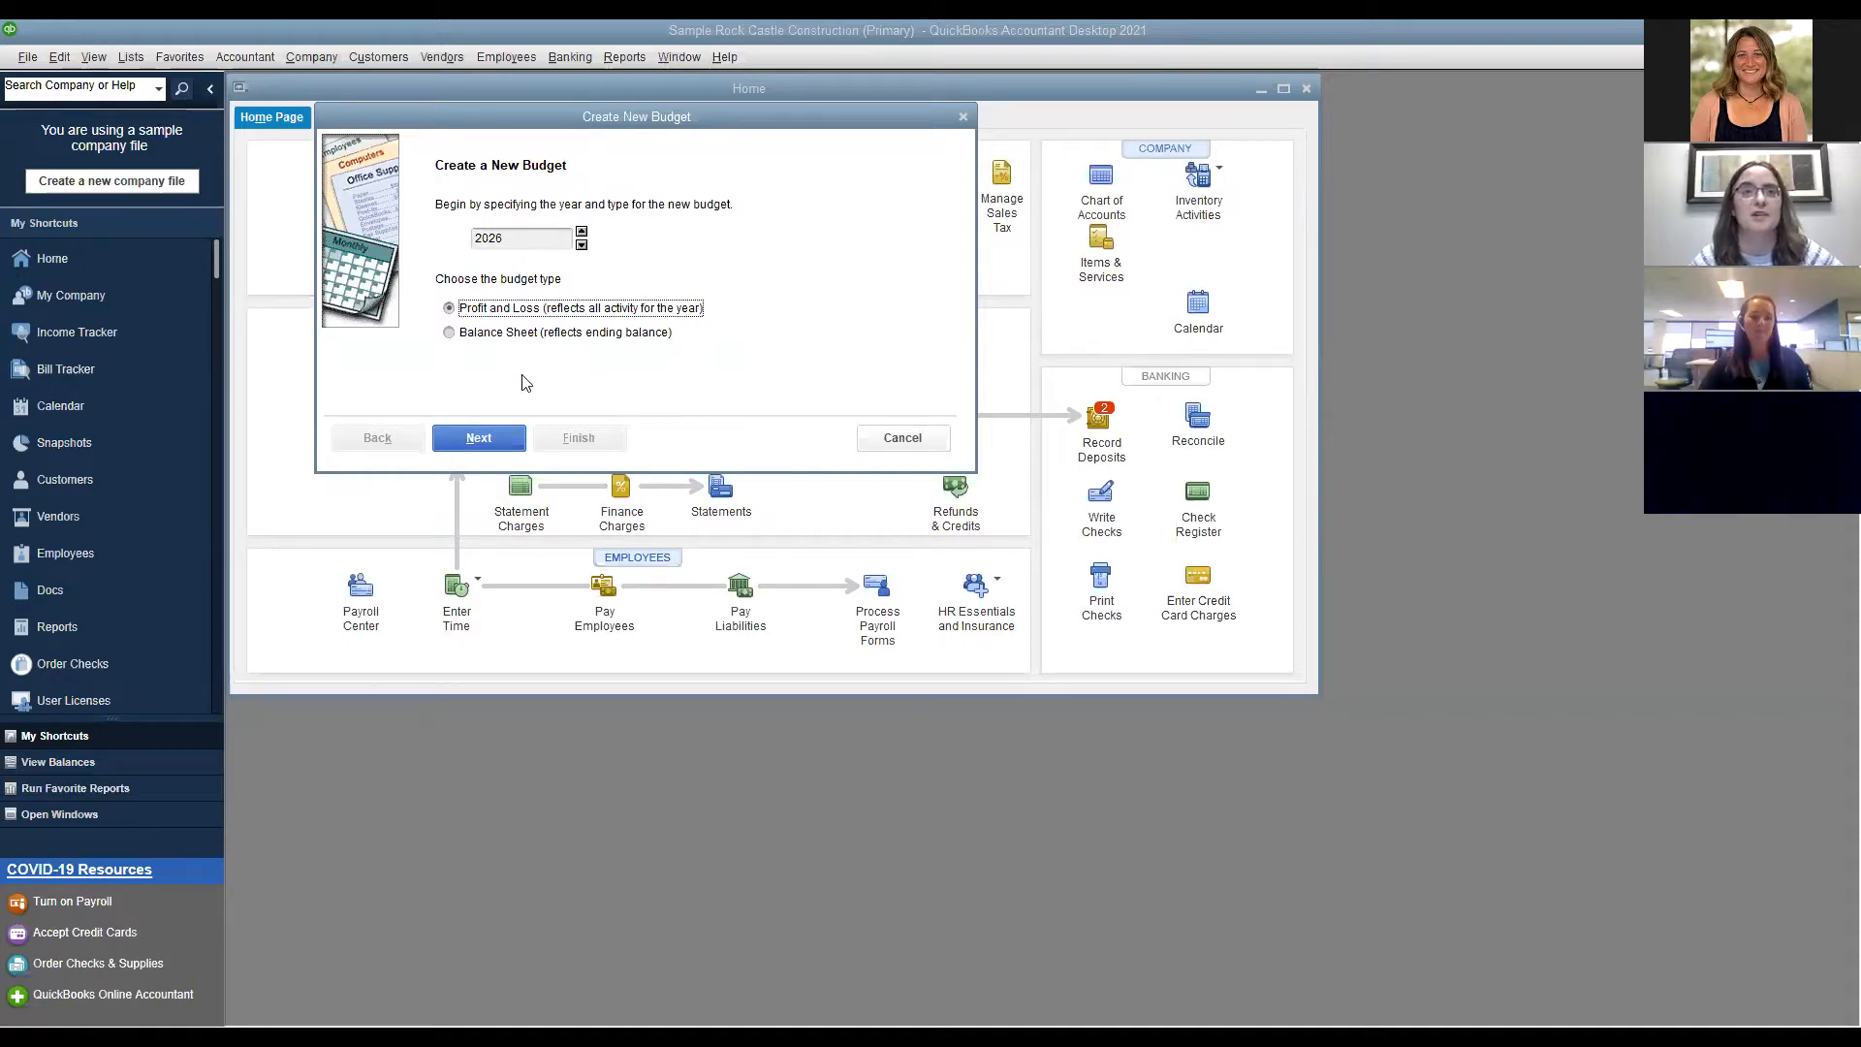
{"action": "left_click", "coordinate": [489, 443]}
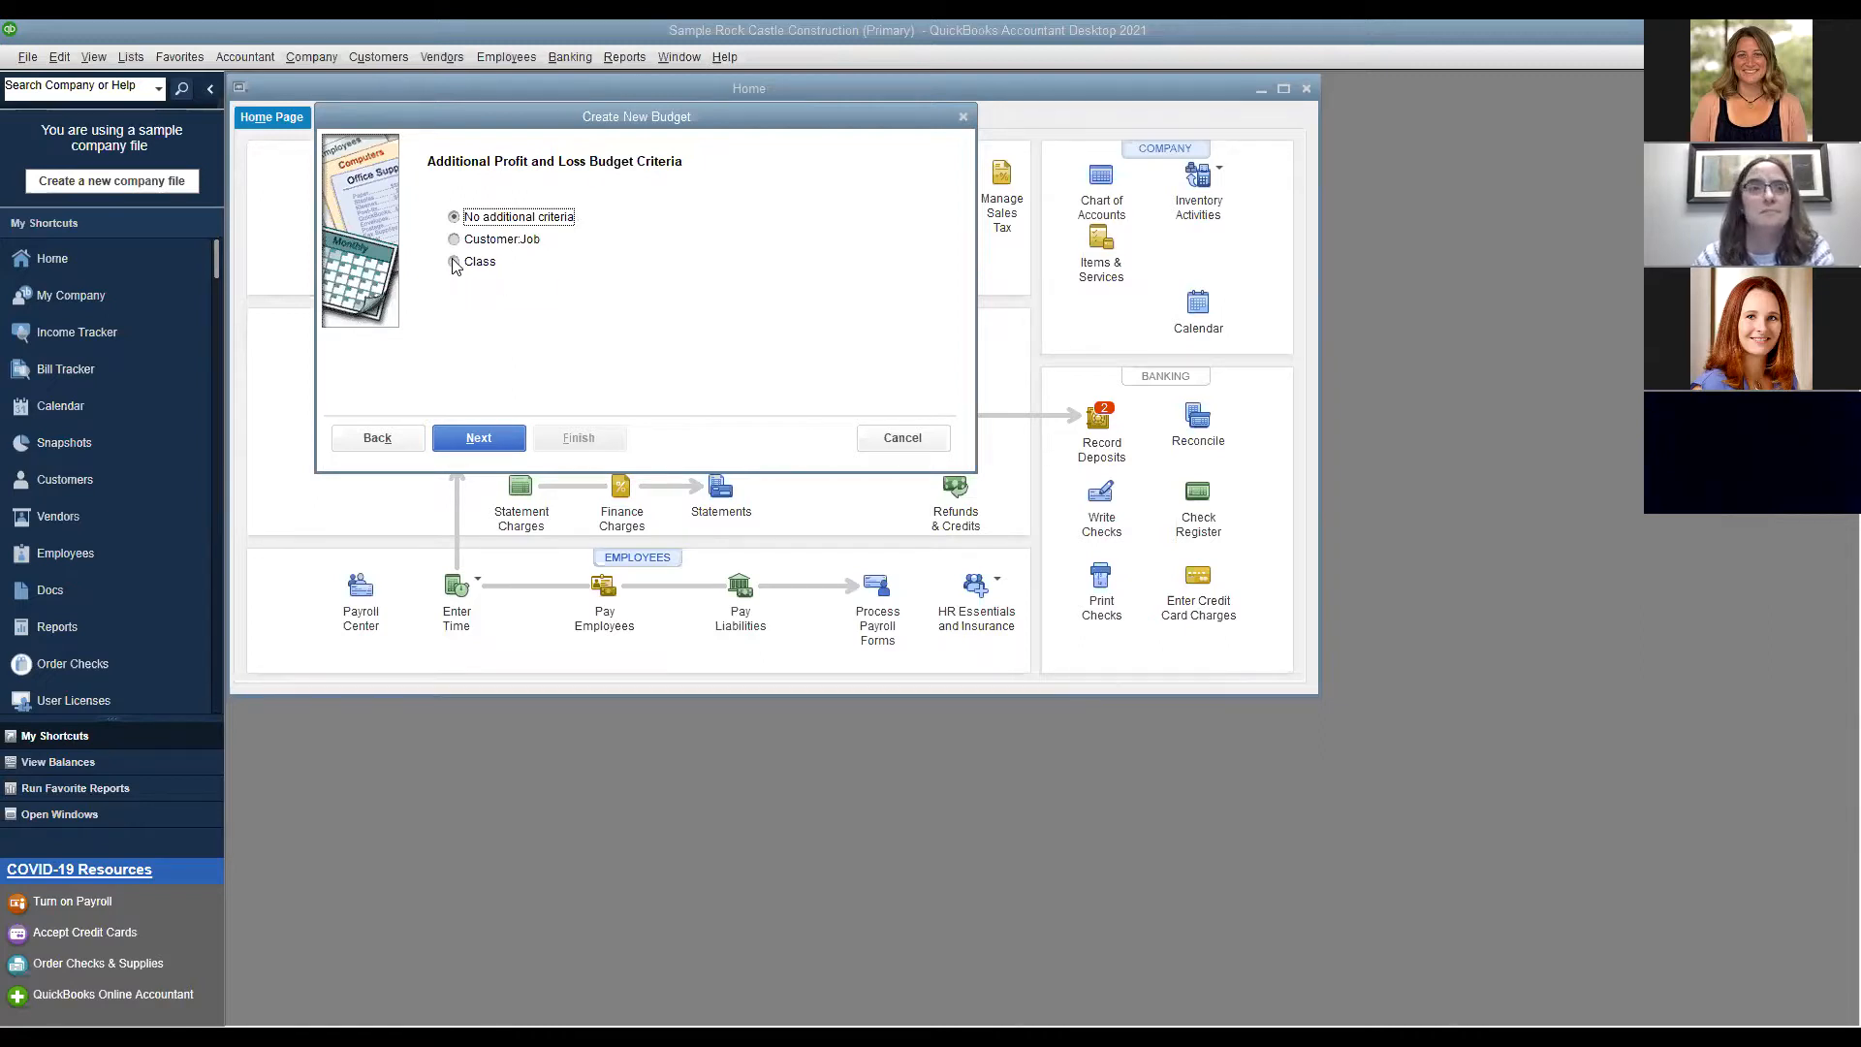
{"action": "left_click", "coordinate": [479, 438]}
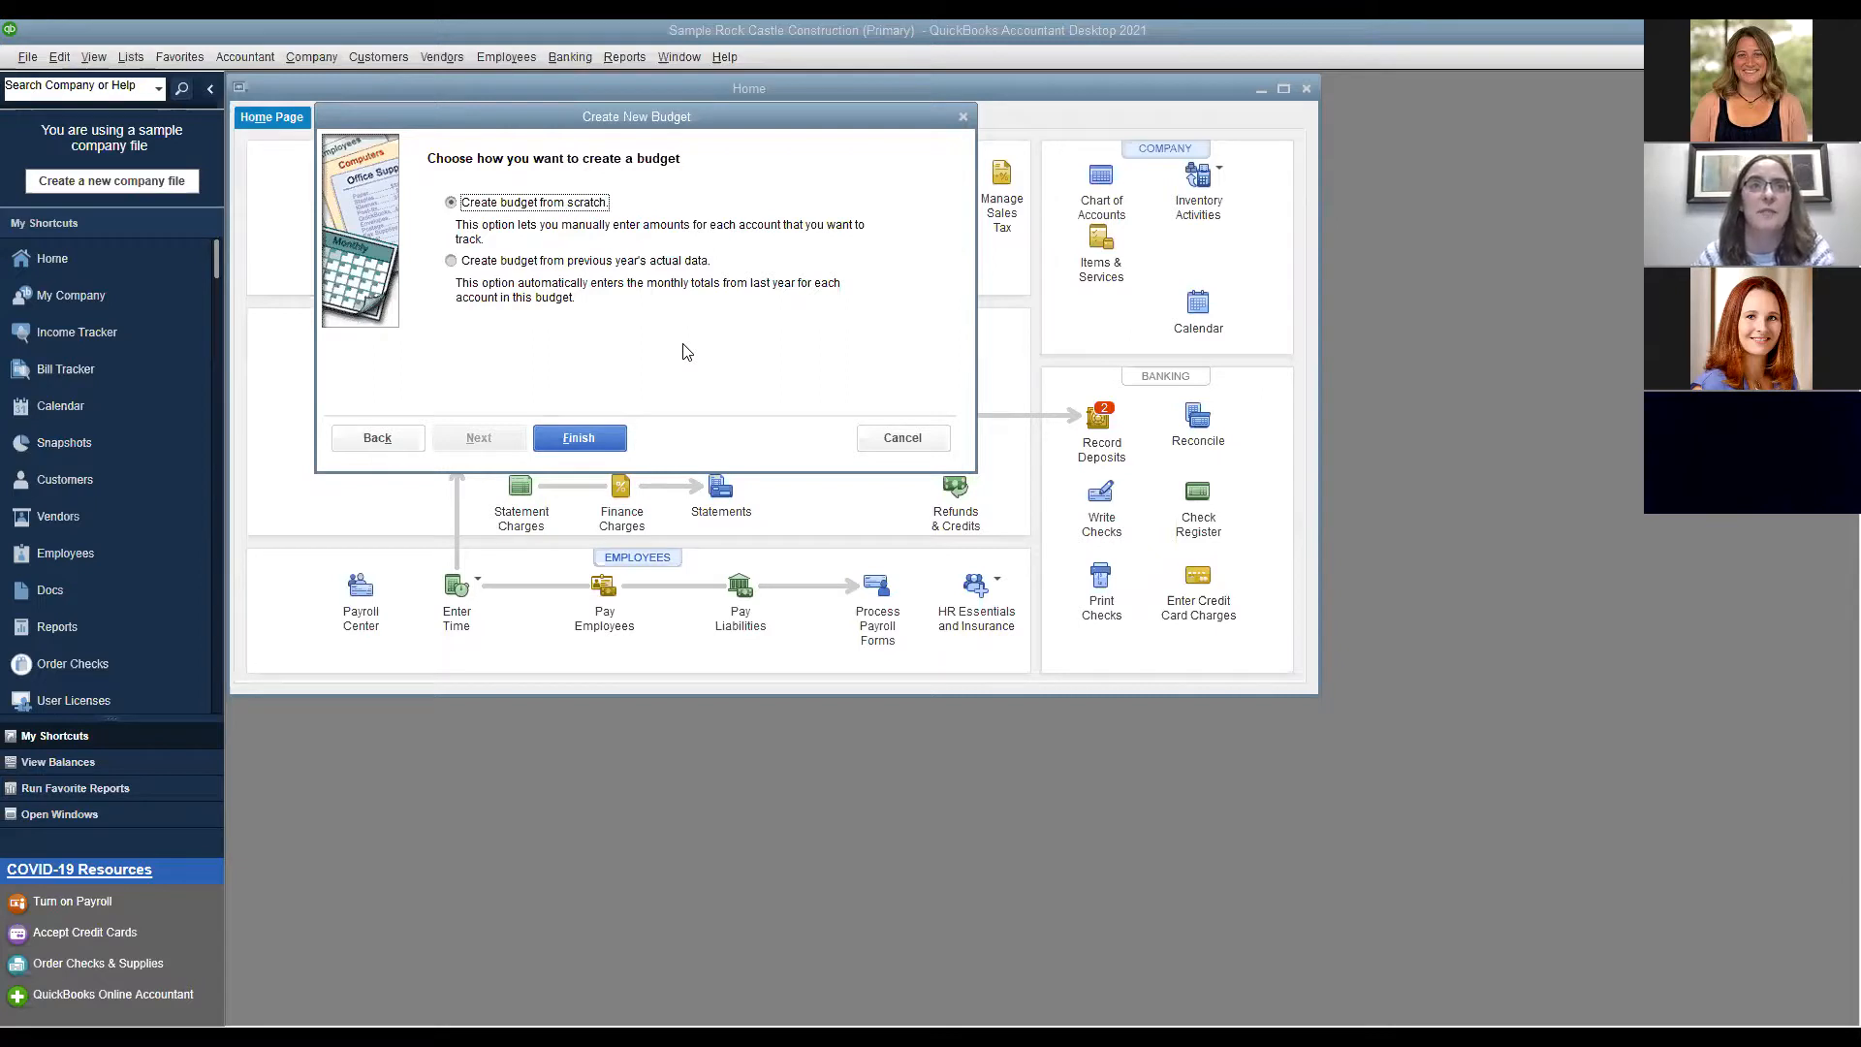
{"action": "left_click", "coordinate": [451, 263]}
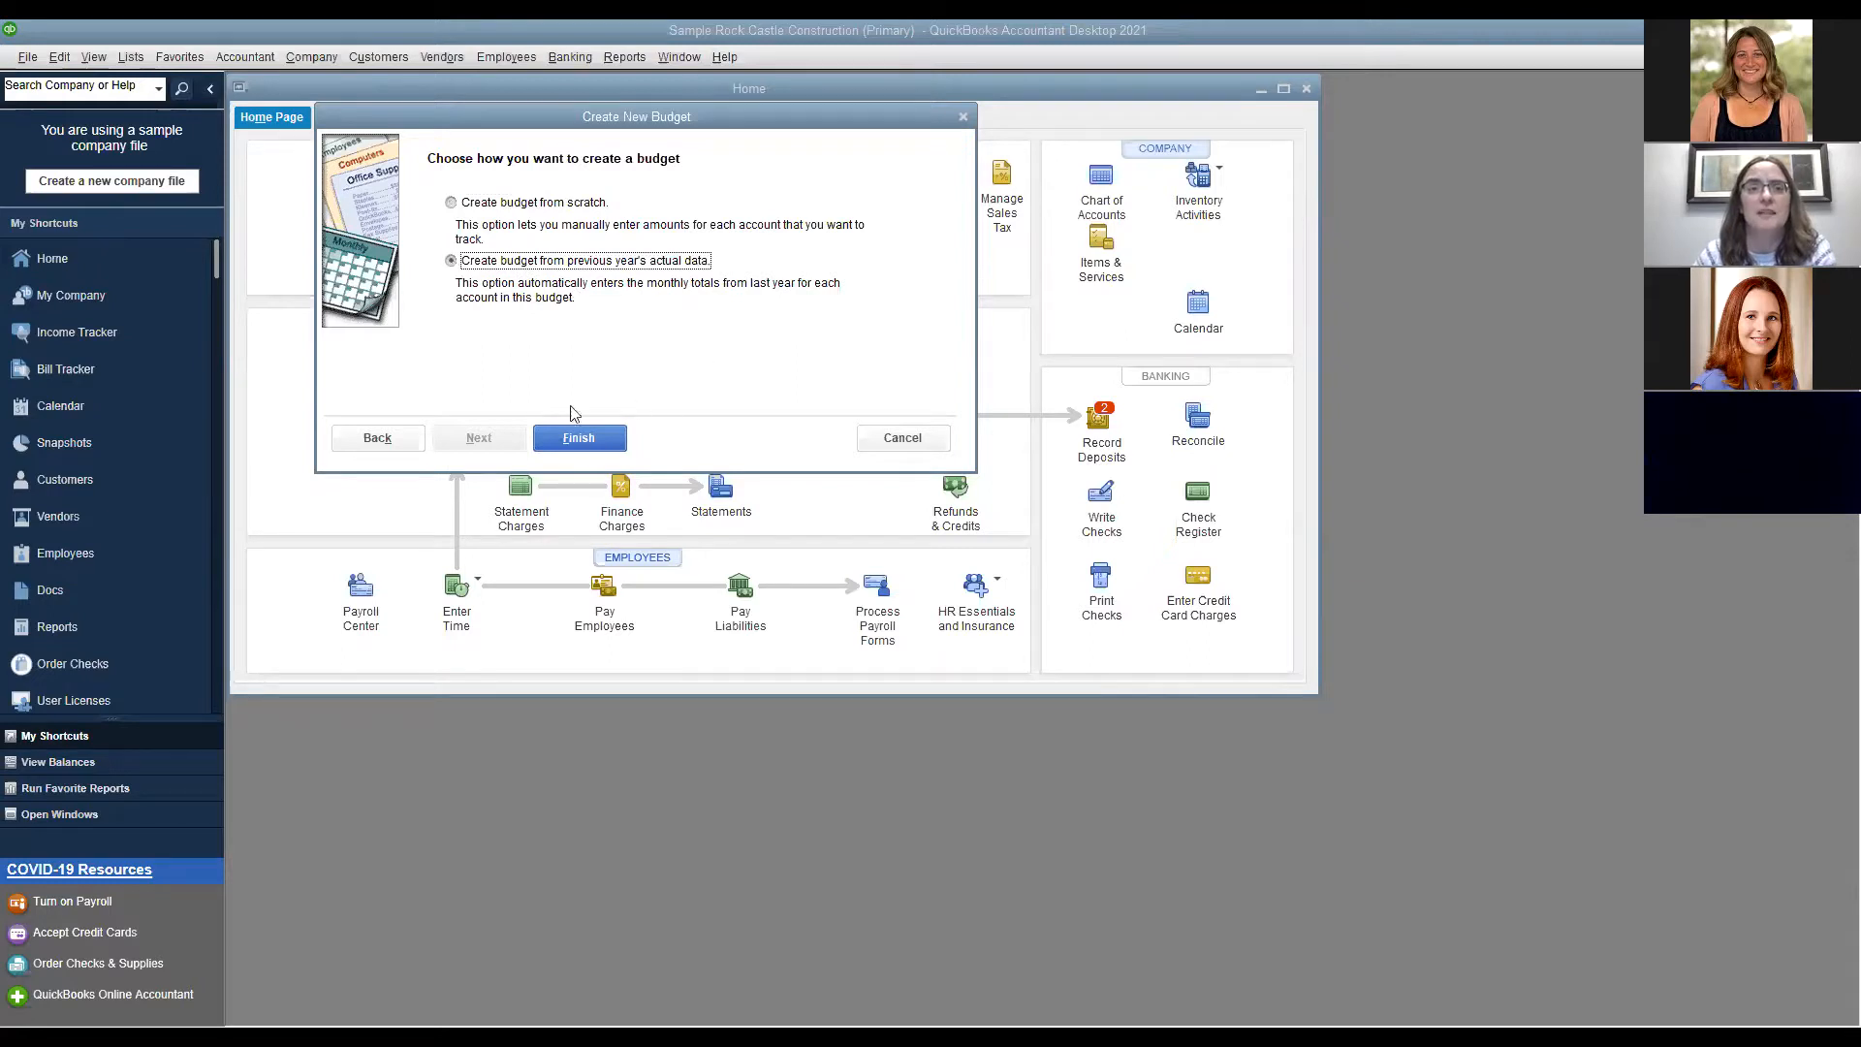
{"action": "left_click", "coordinate": [600, 441]}
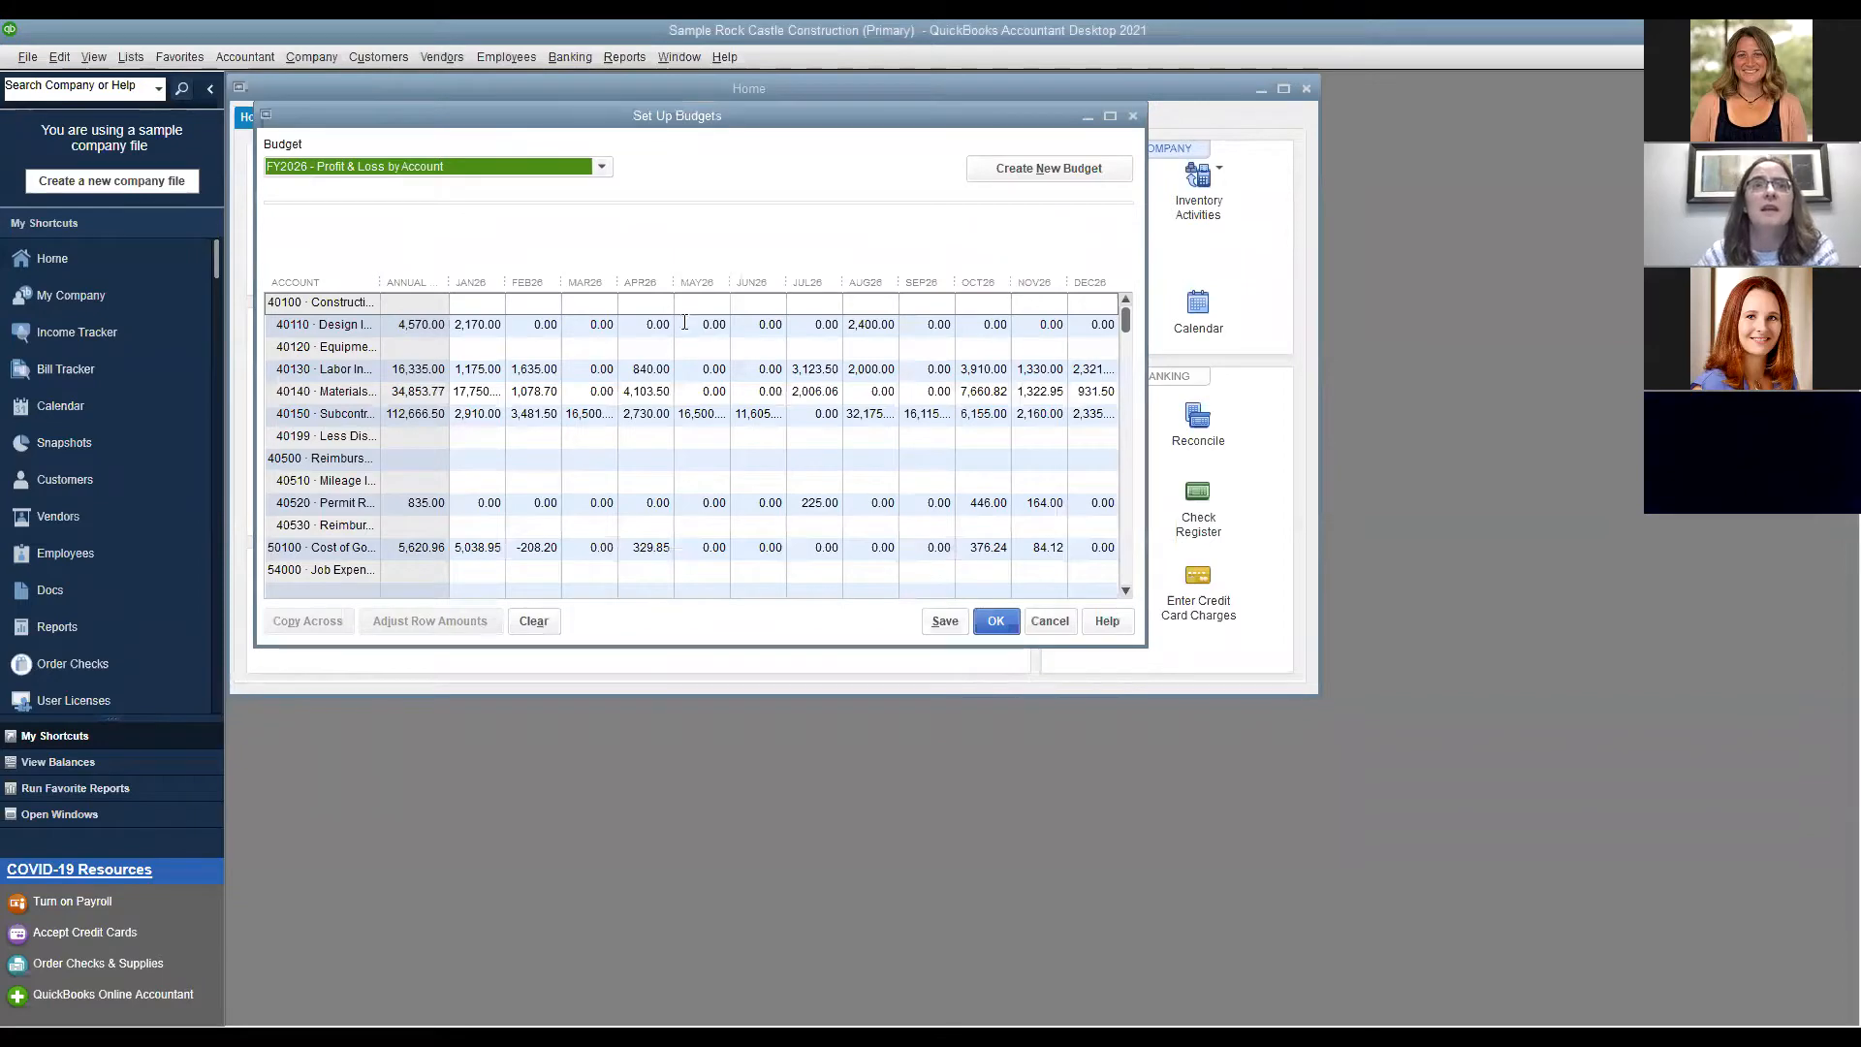
Maximize the budget window and set the January 2026 amount of the 40110 Design Income row to 20,000.
{"action": "left_click", "coordinate": [1112, 117]}
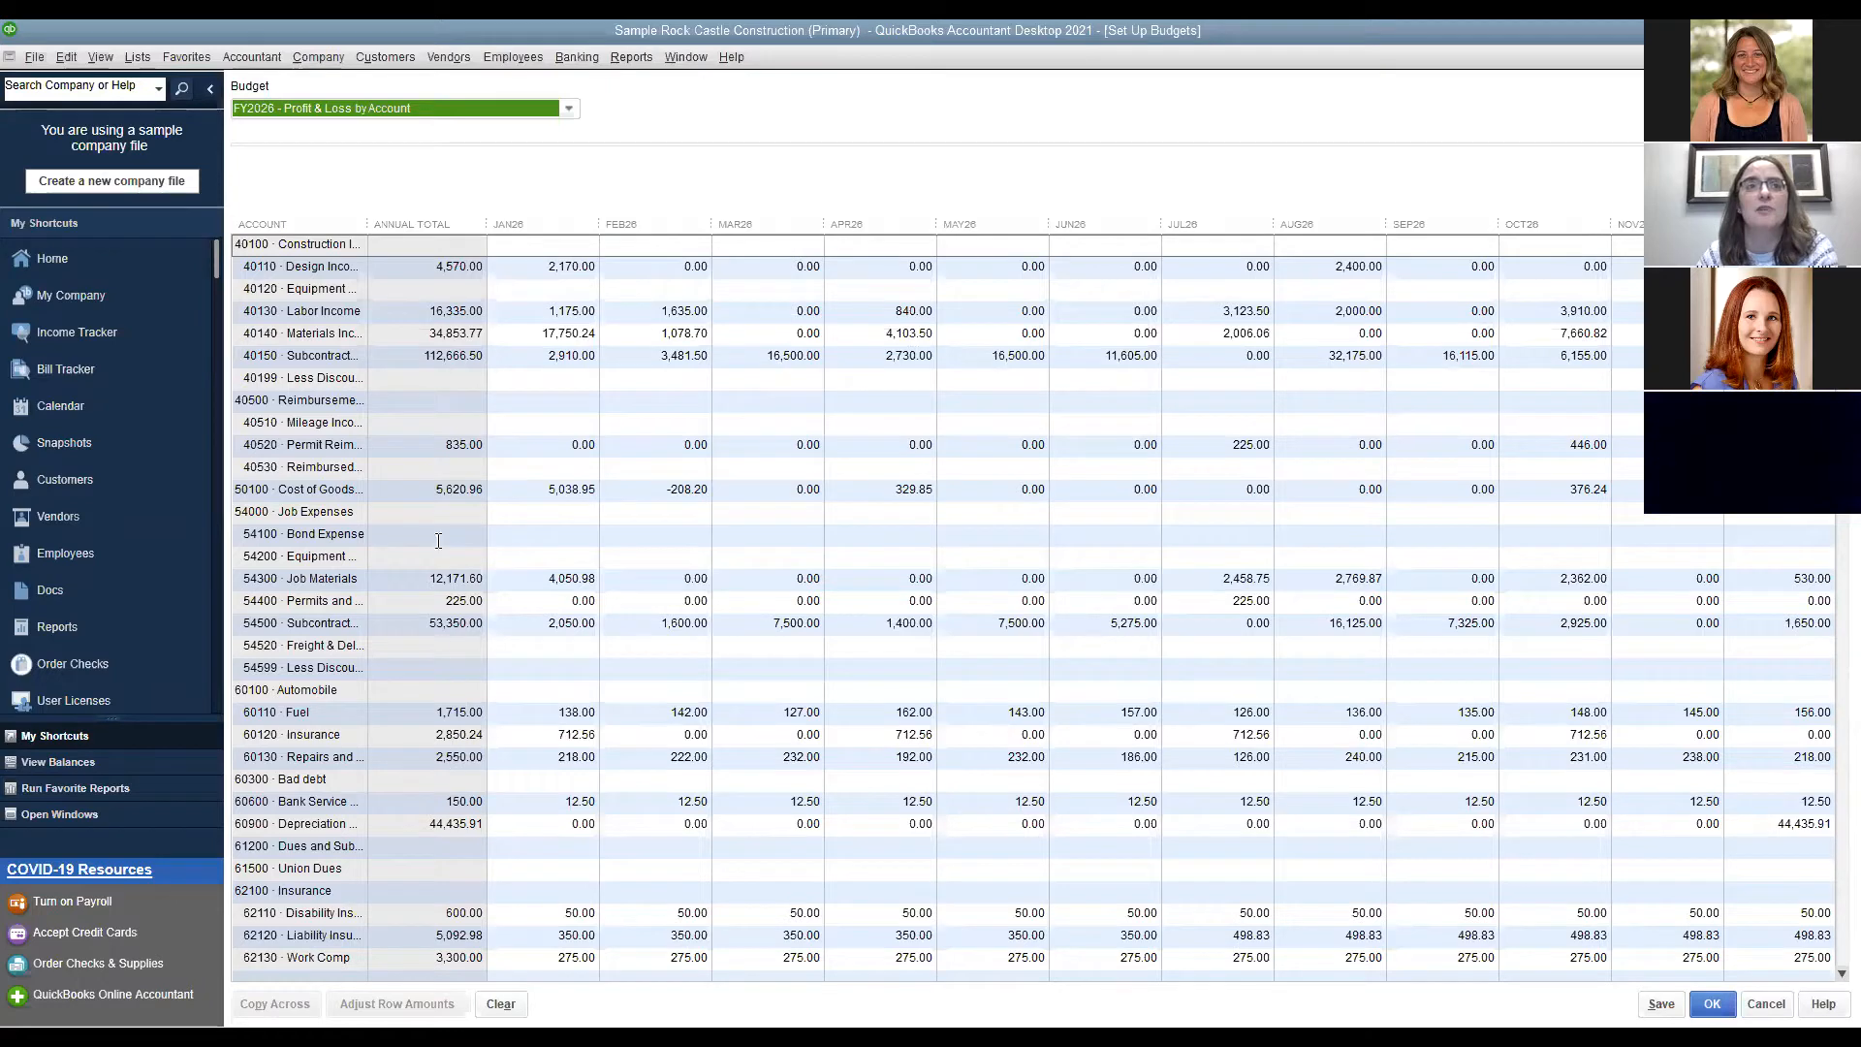
{"action": "left_click", "coordinate": [528, 266]}
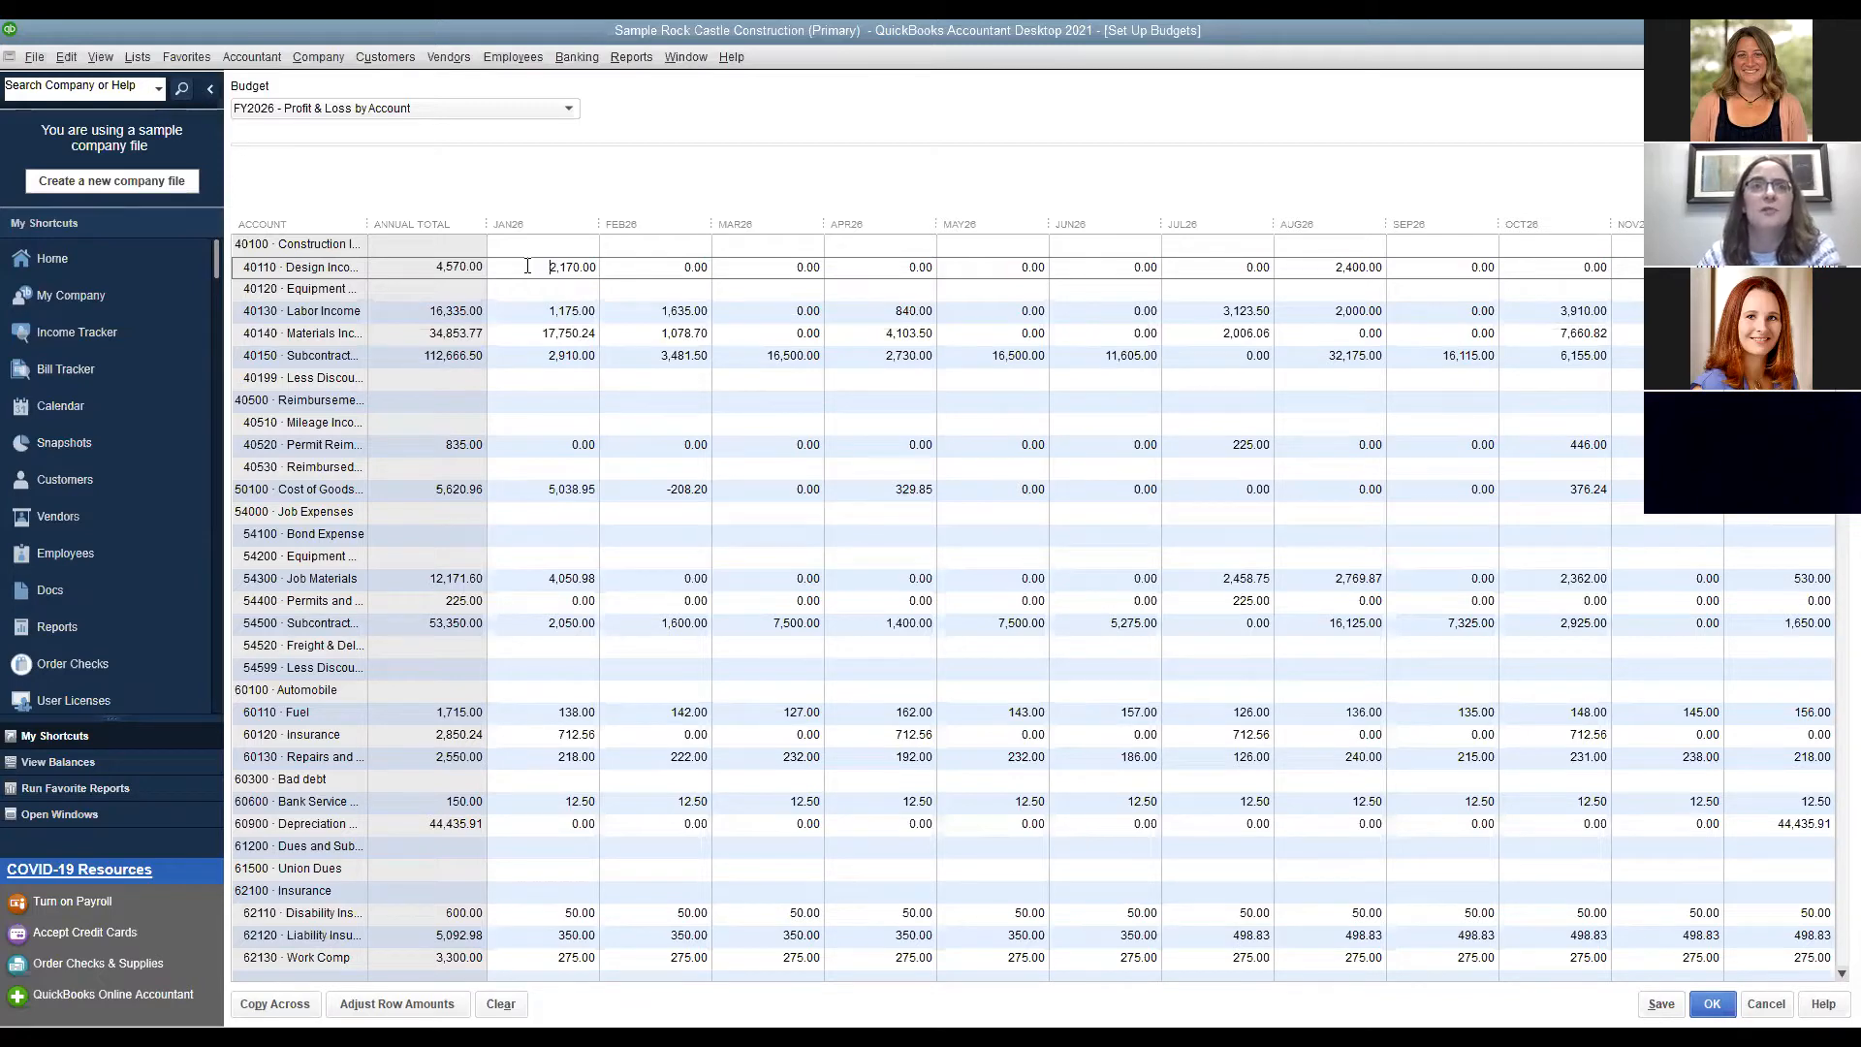
{"action": "left_click_drag", "start_coordinate": [526, 266], "coordinate": [607, 287]}
{"action": "type", "text": "20000"}
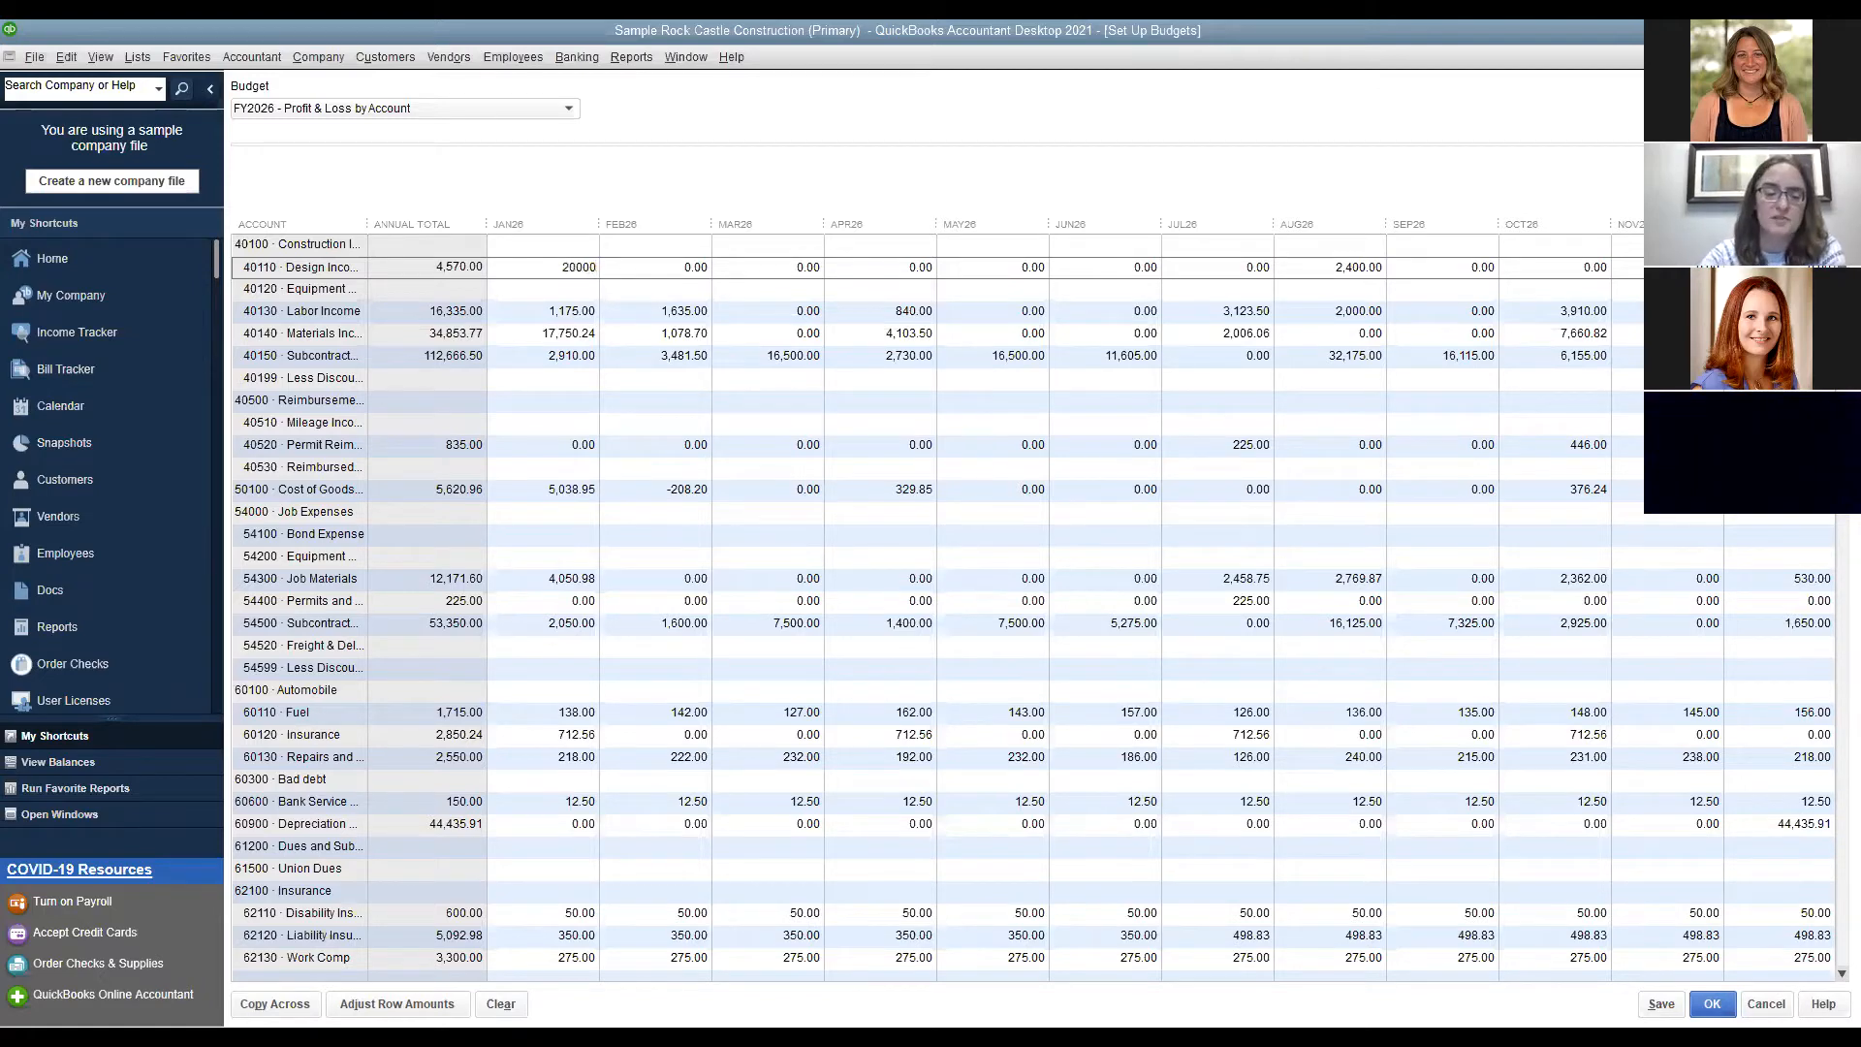
{"action": "key", "text": "Tab"}
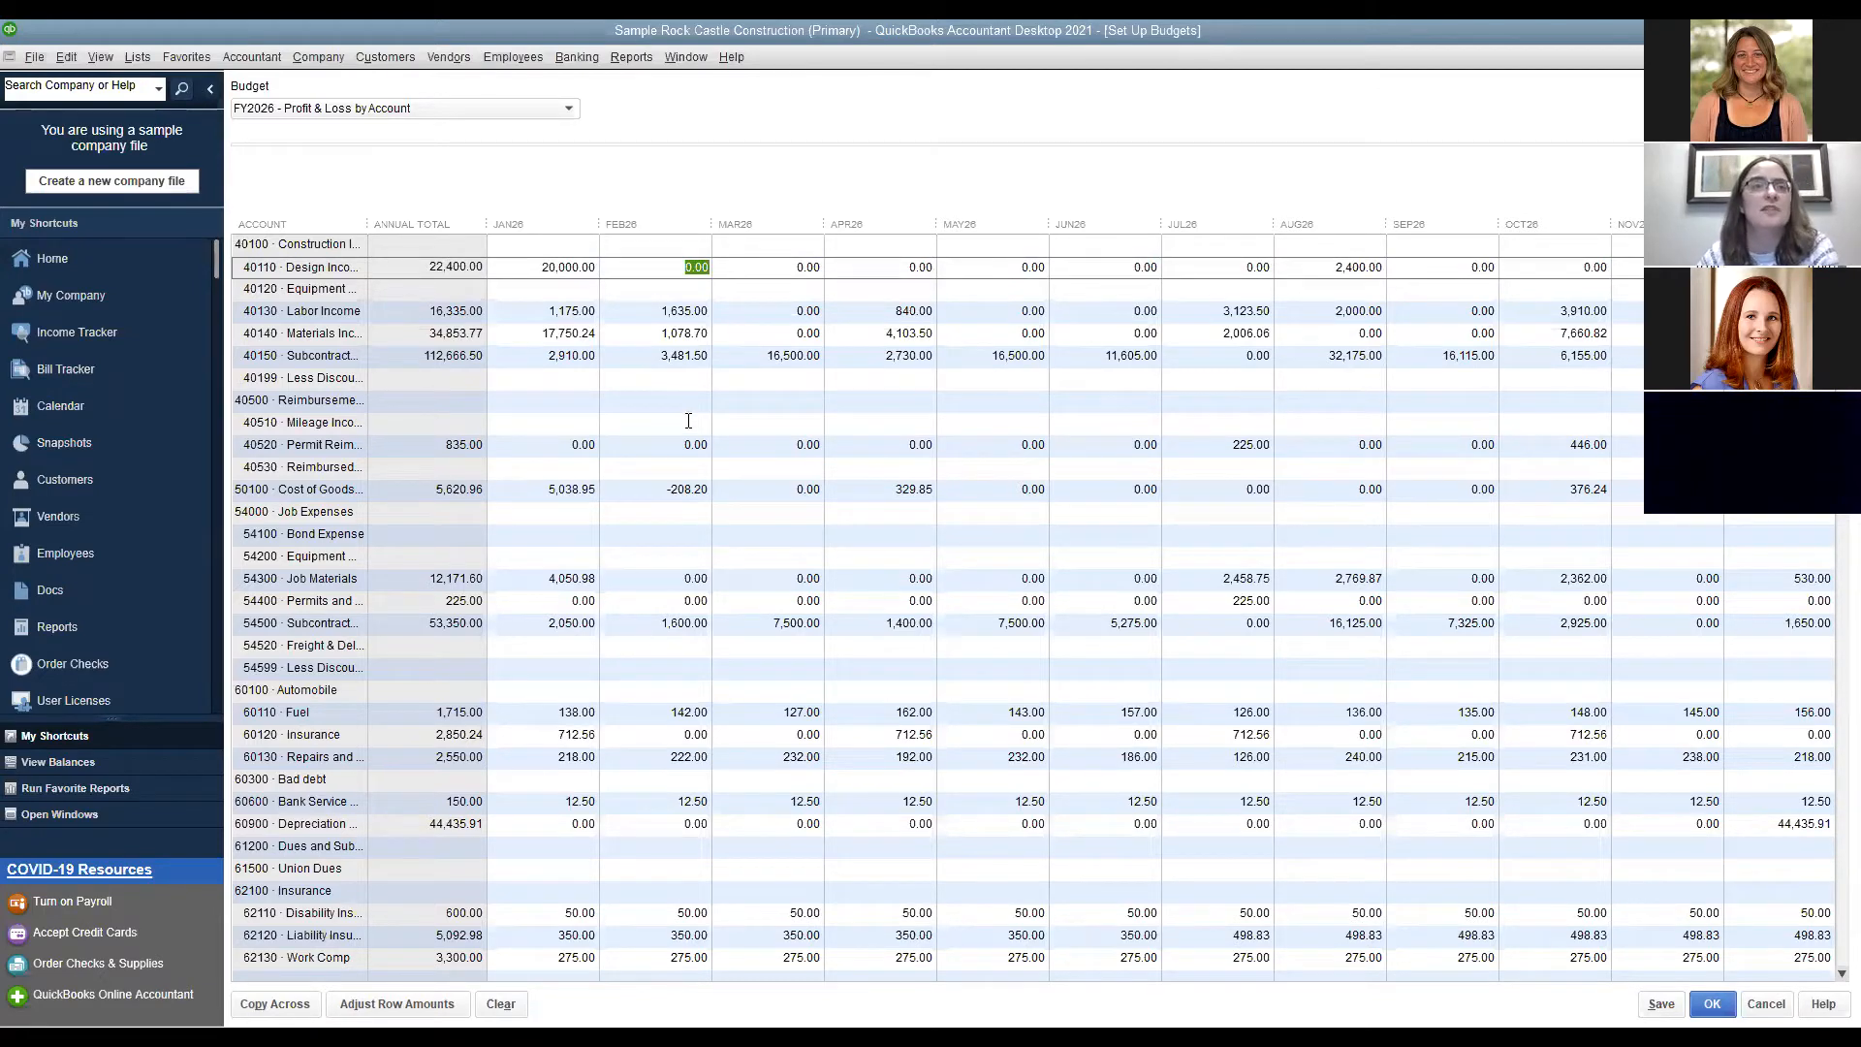
Copy the January 2026 amount of the 40130 Labor Income row across all the following months.
{"action": "left_click", "coordinate": [539, 291]}
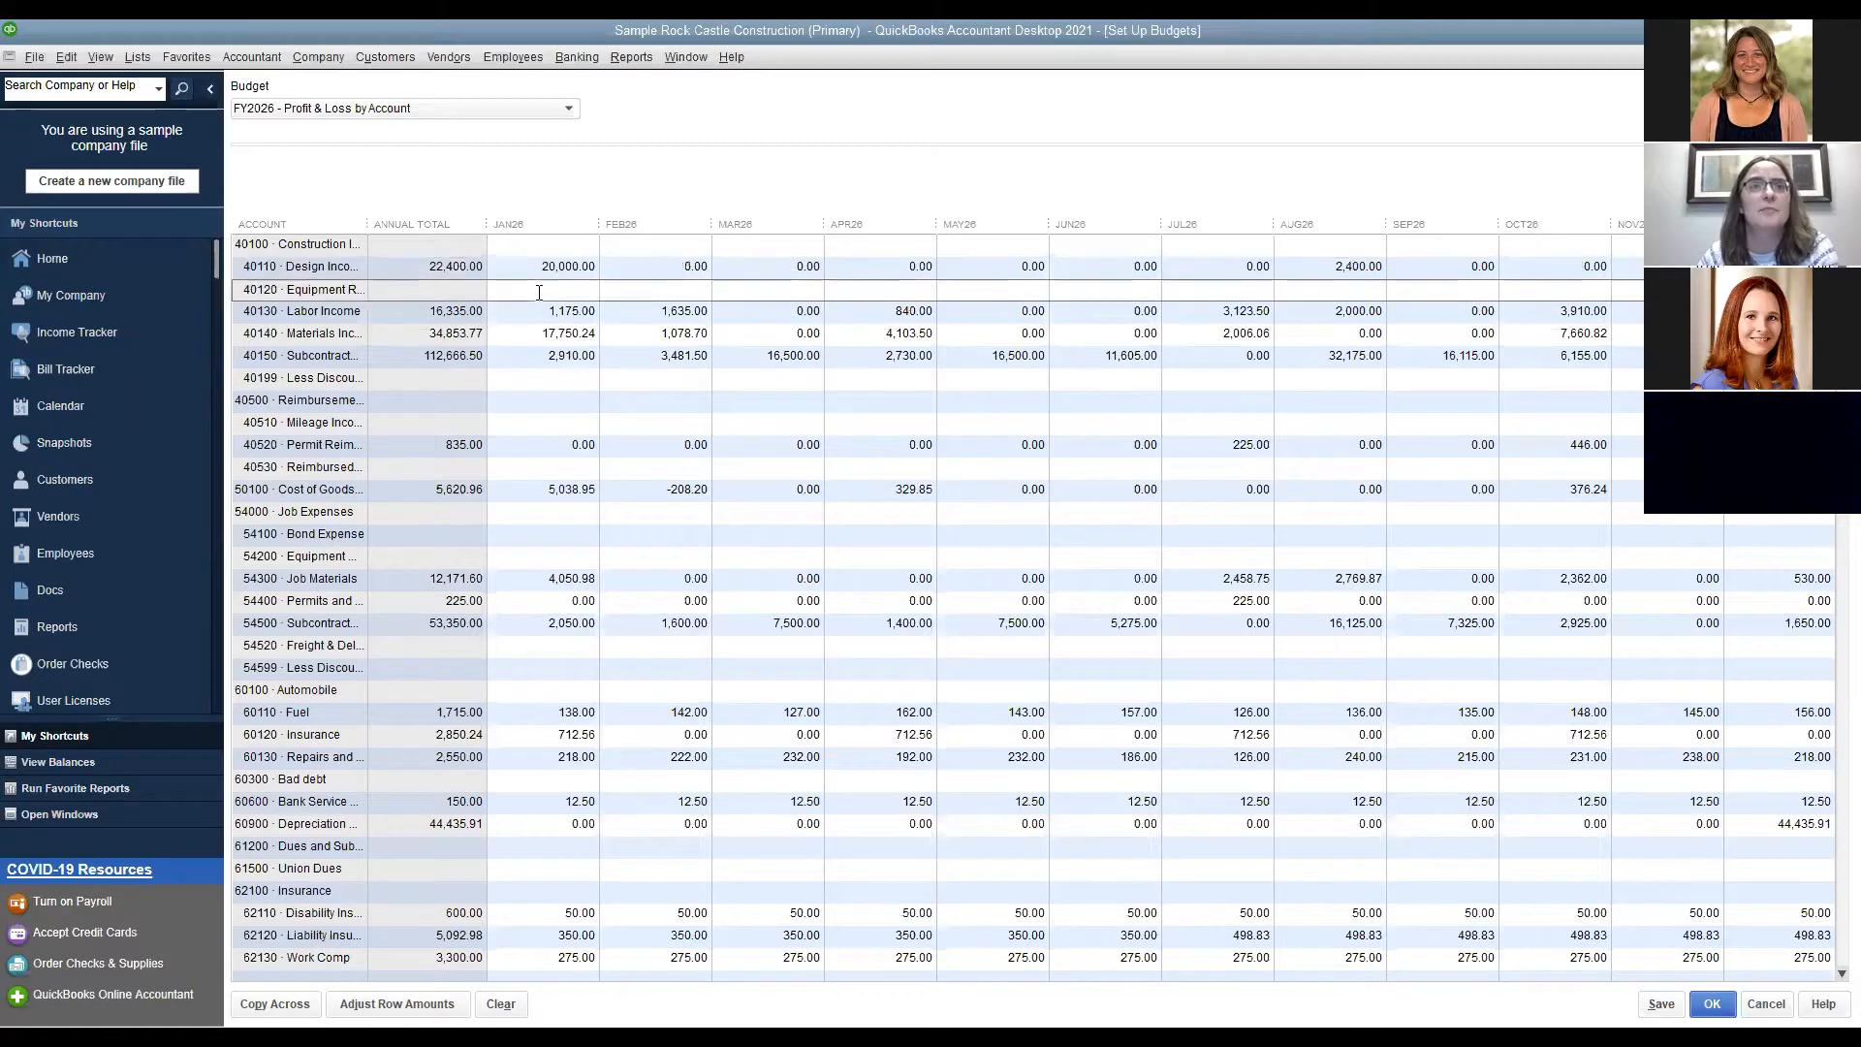
{"action": "left_click", "coordinate": [539, 313]}
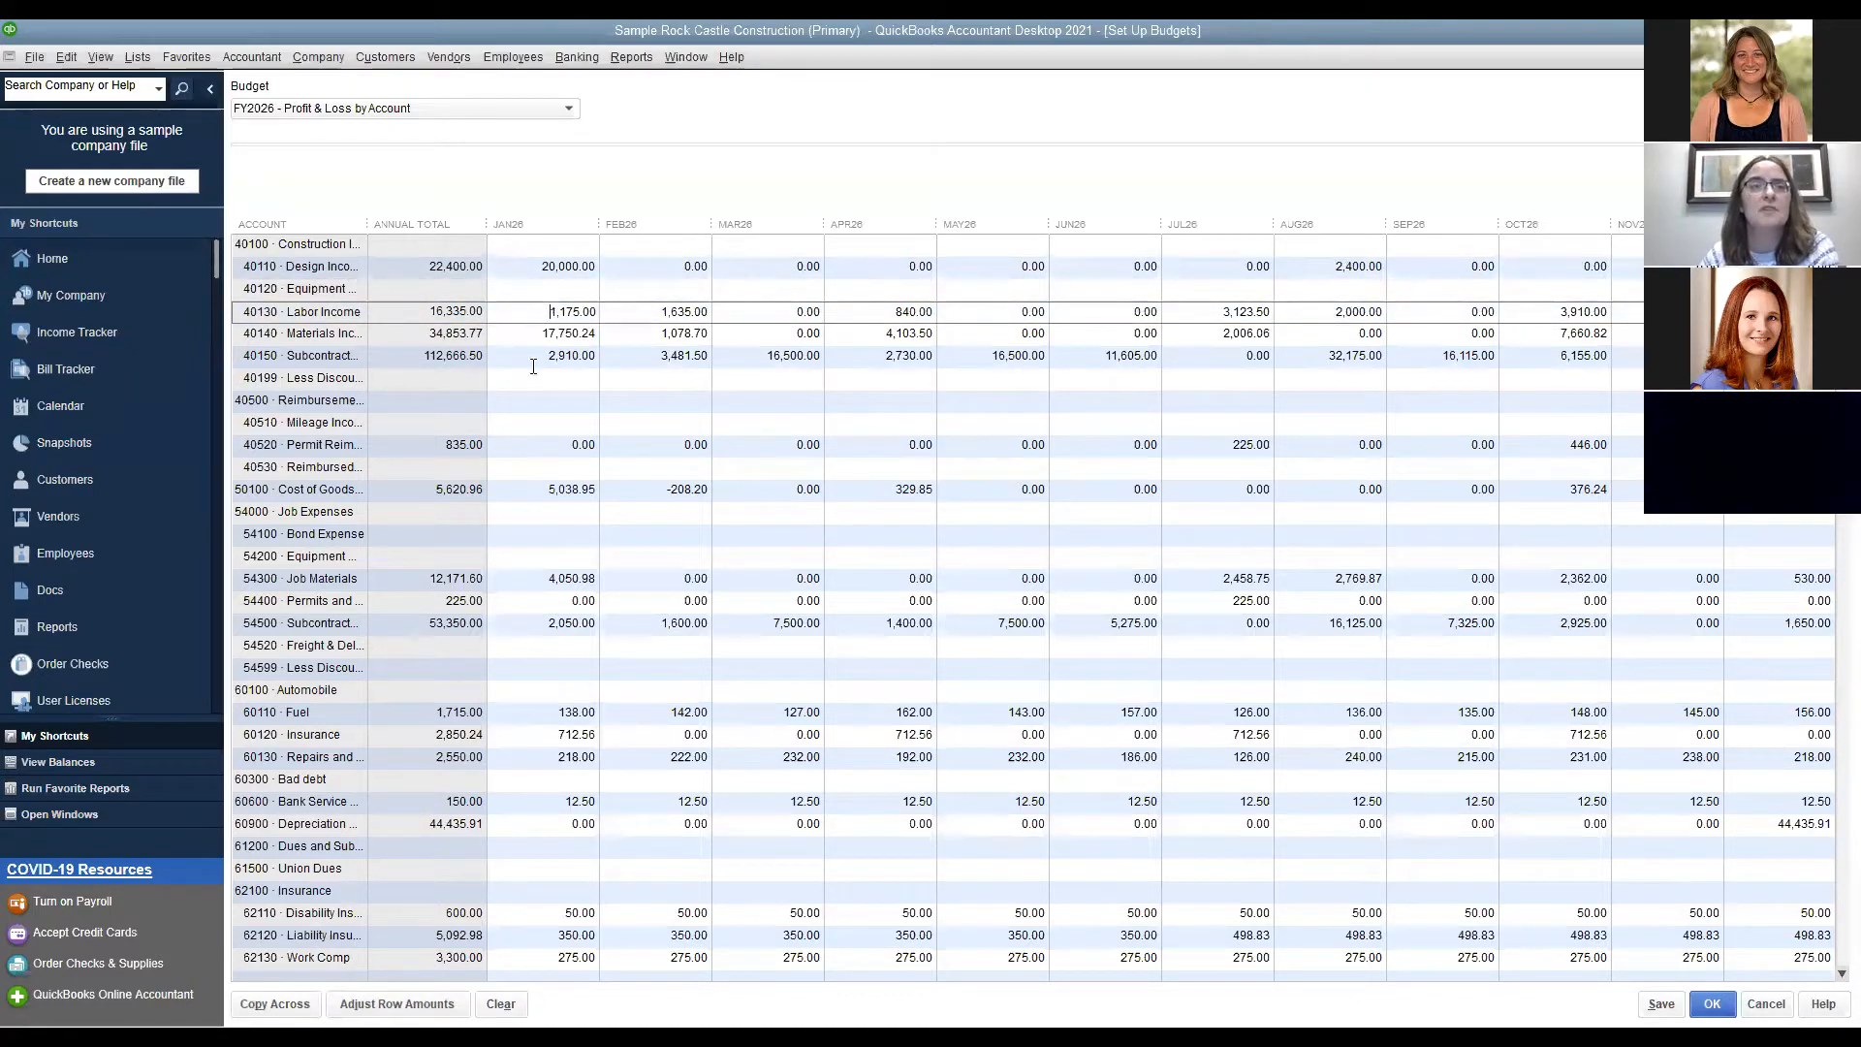
{"action": "left_click", "coordinate": [273, 1002]}
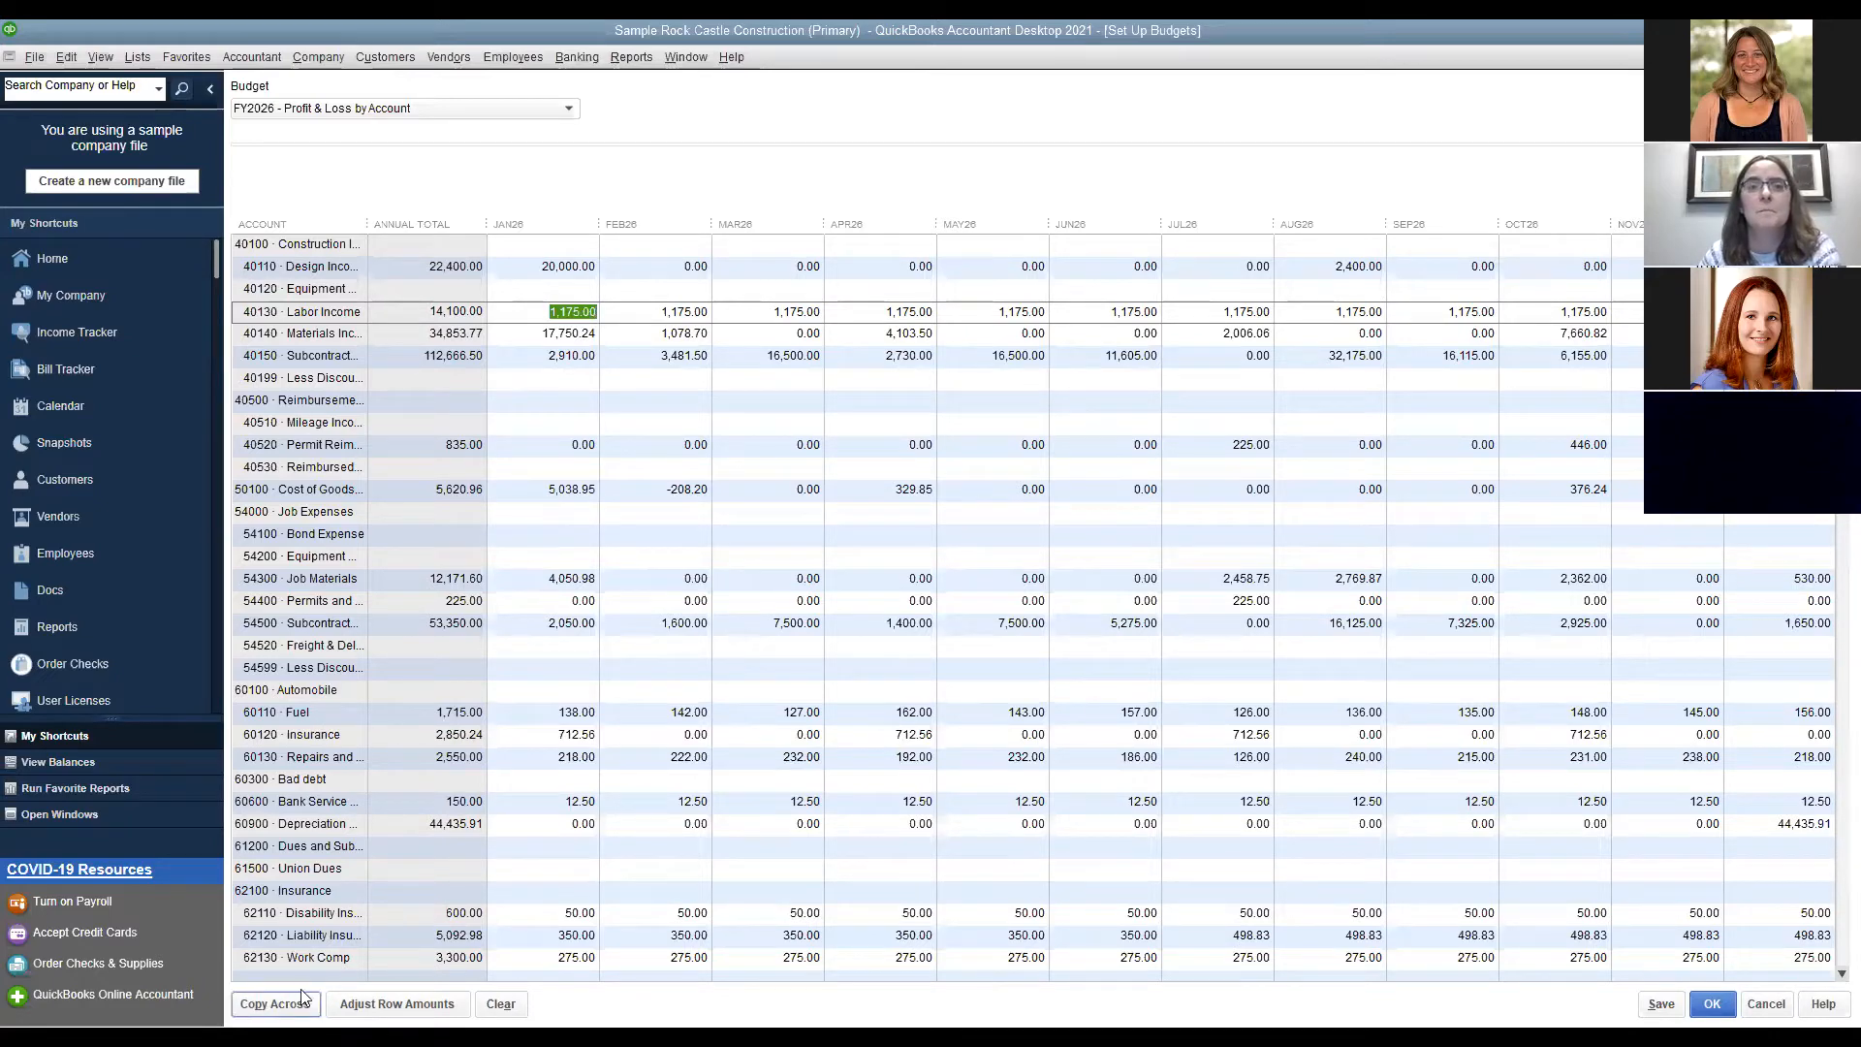
Increase the Labor Income row by 10% for each remaining month from the currently selected month, with compounding enabled.
{"action": "left_click", "coordinate": [418, 1003]}
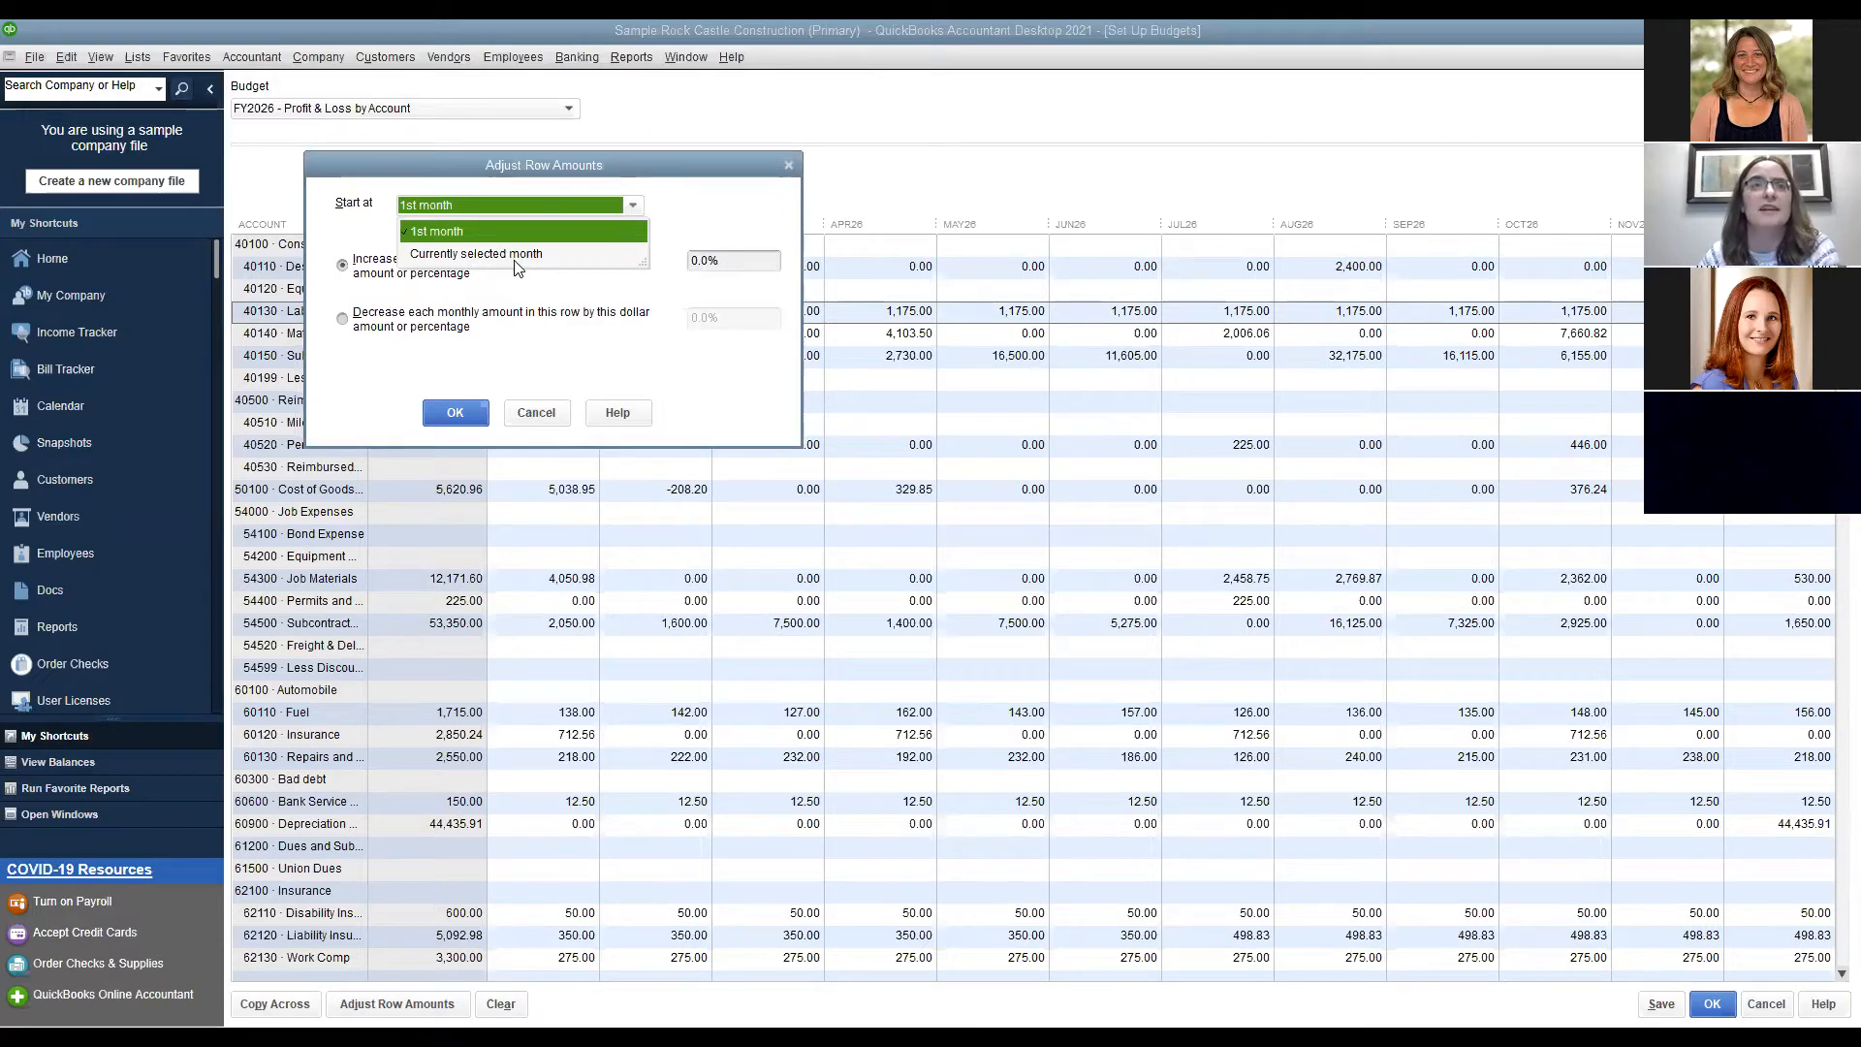
{"action": "left_click", "coordinate": [490, 296]}
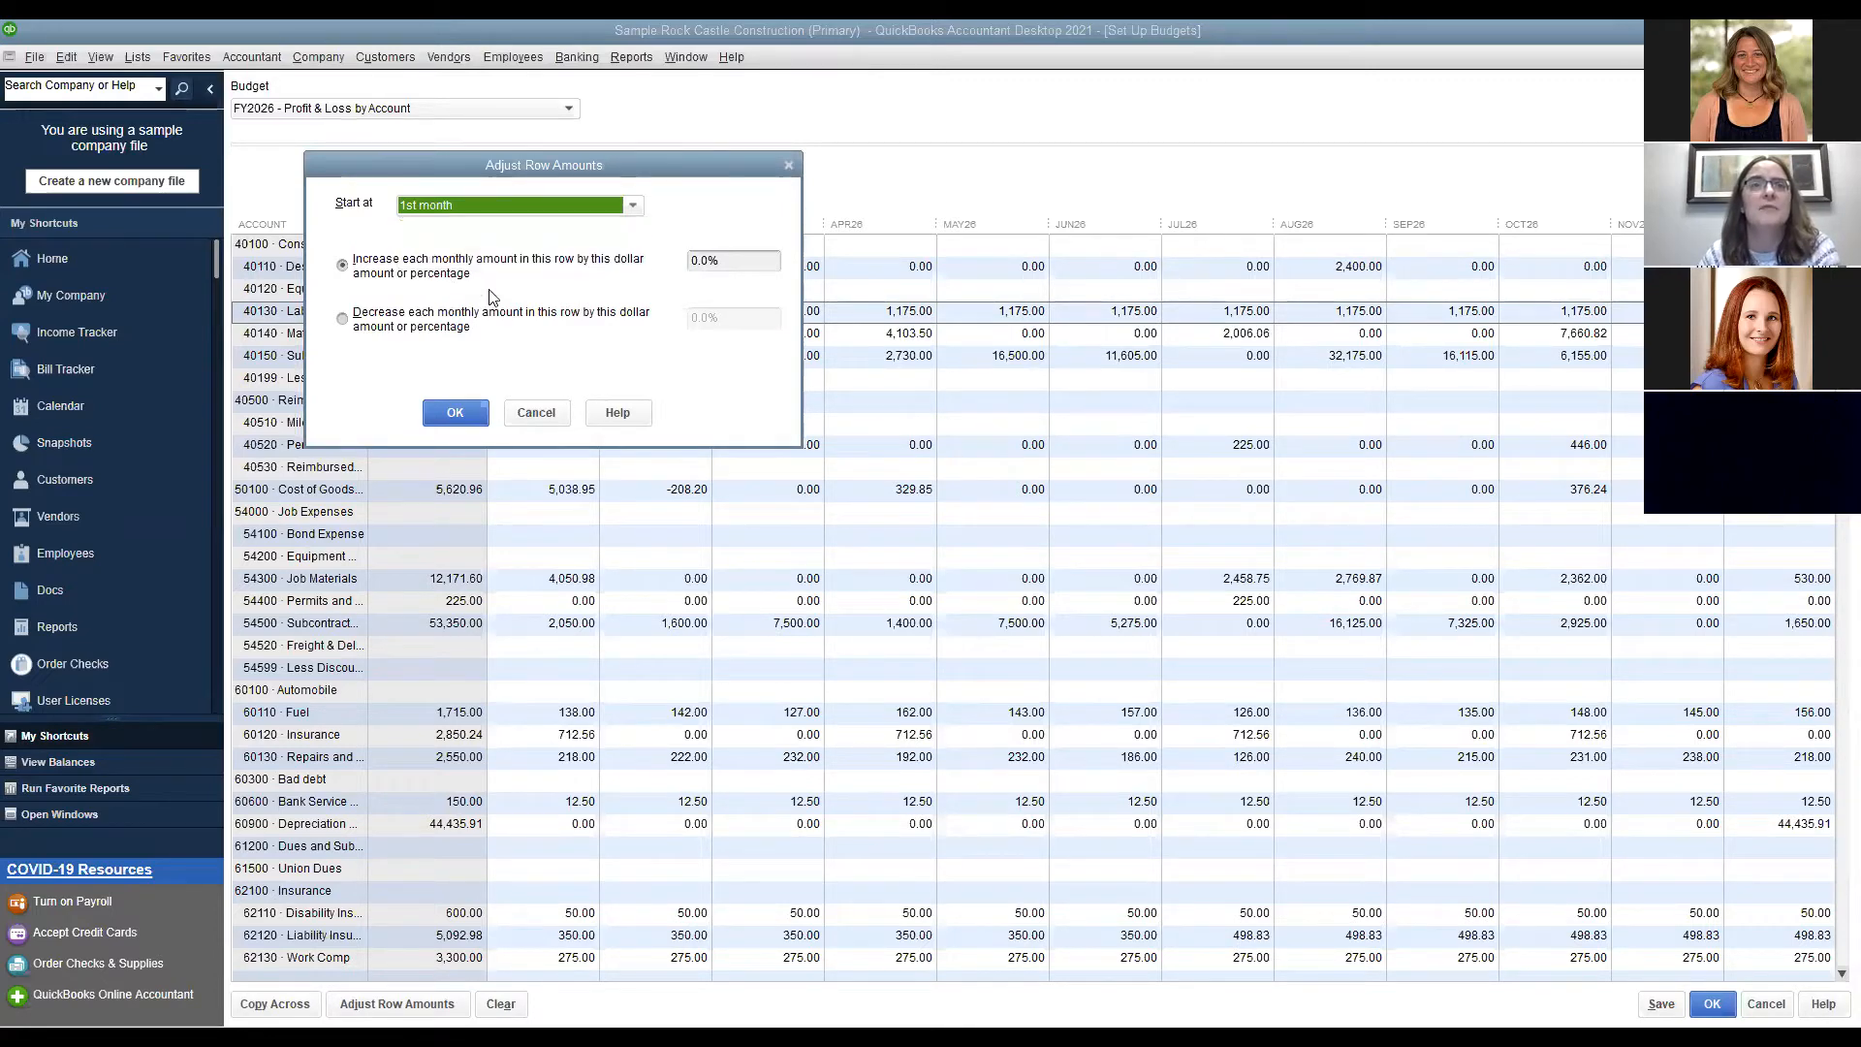
{"action": "left_click", "coordinate": [631, 207]}
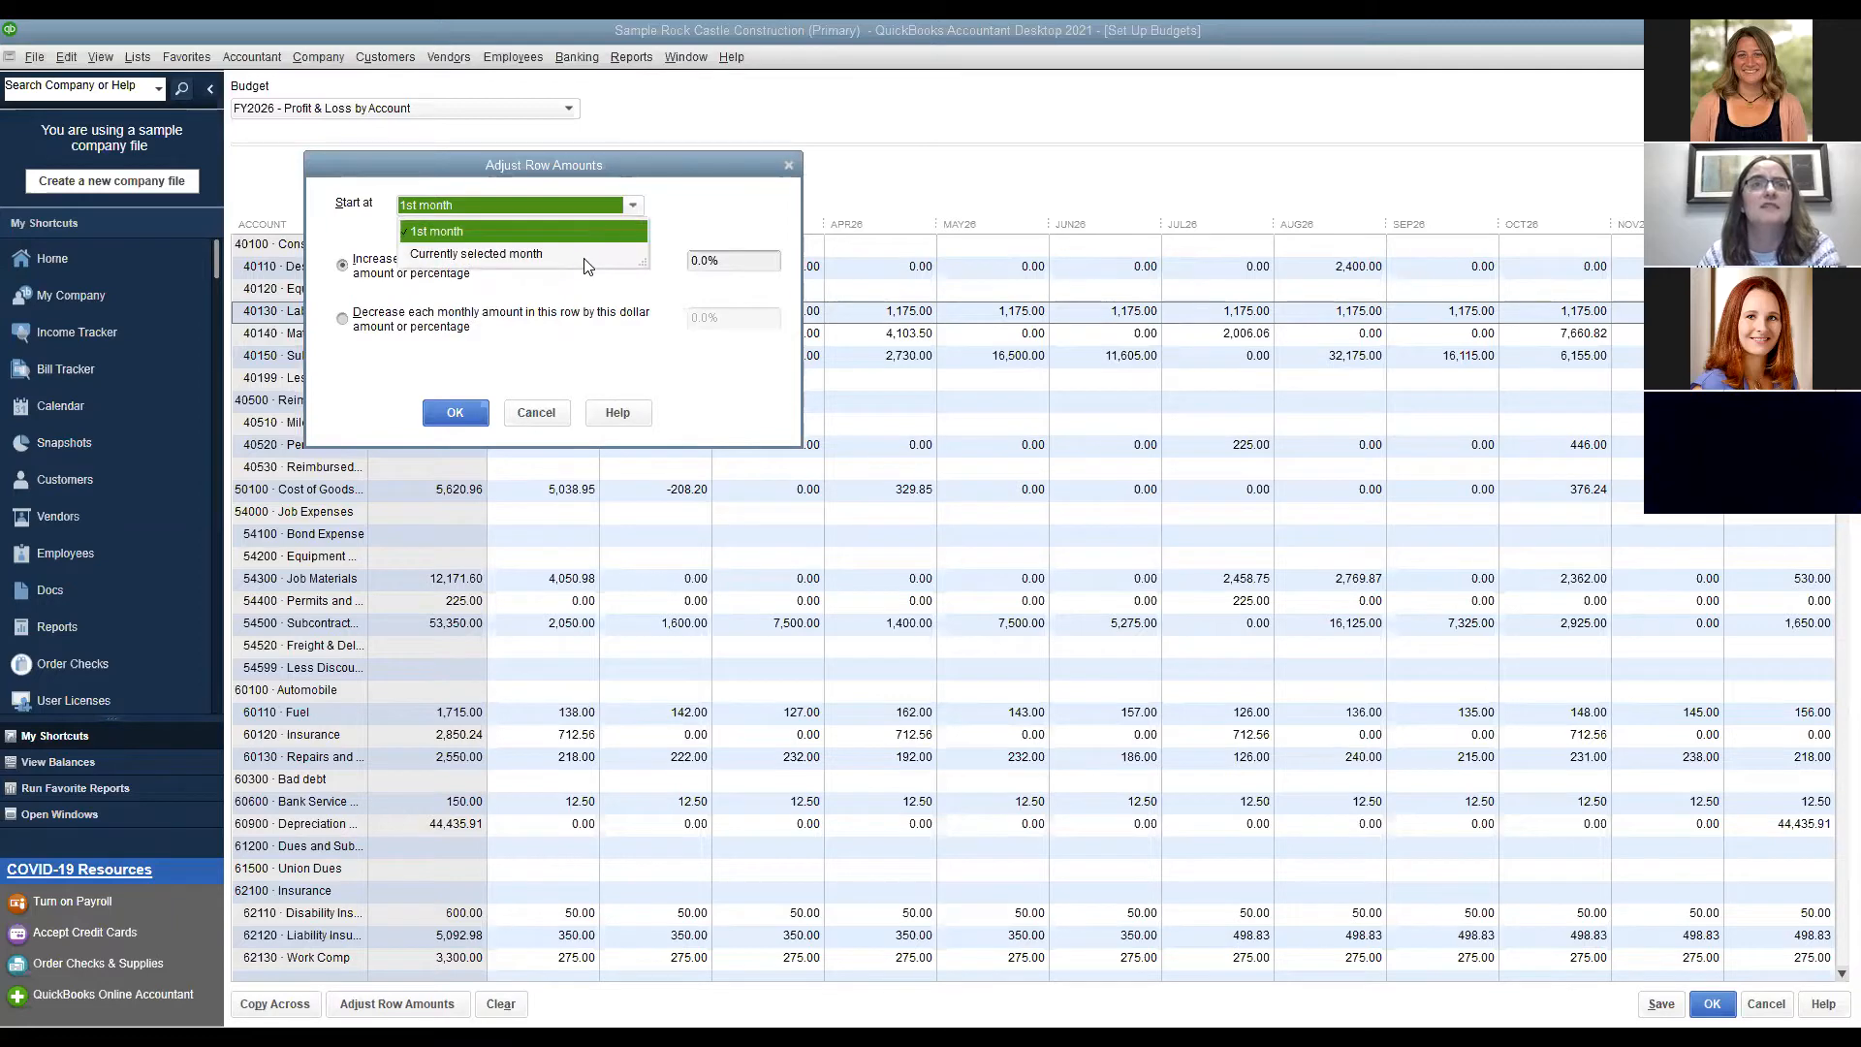
{"action": "left_click", "coordinate": [571, 254]}
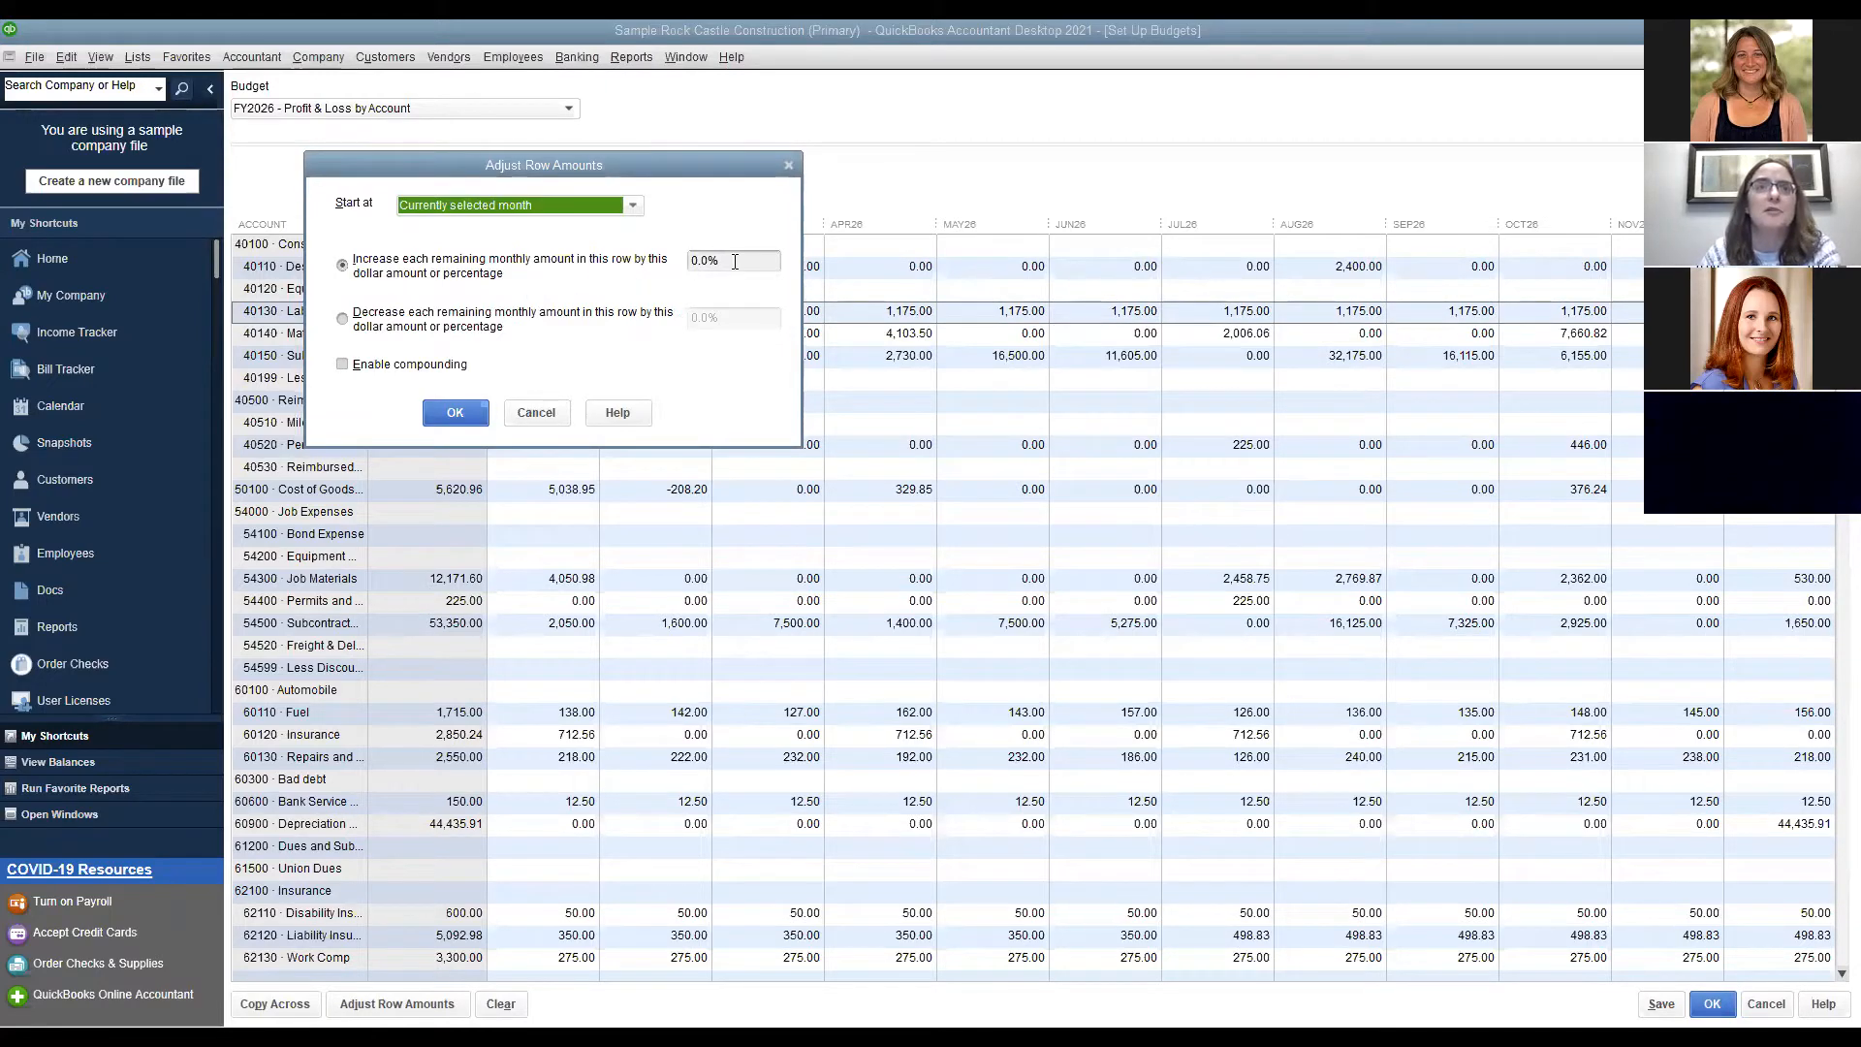
{"action": "key", "text": "Tab"}
{"action": "type", "text": "1"}
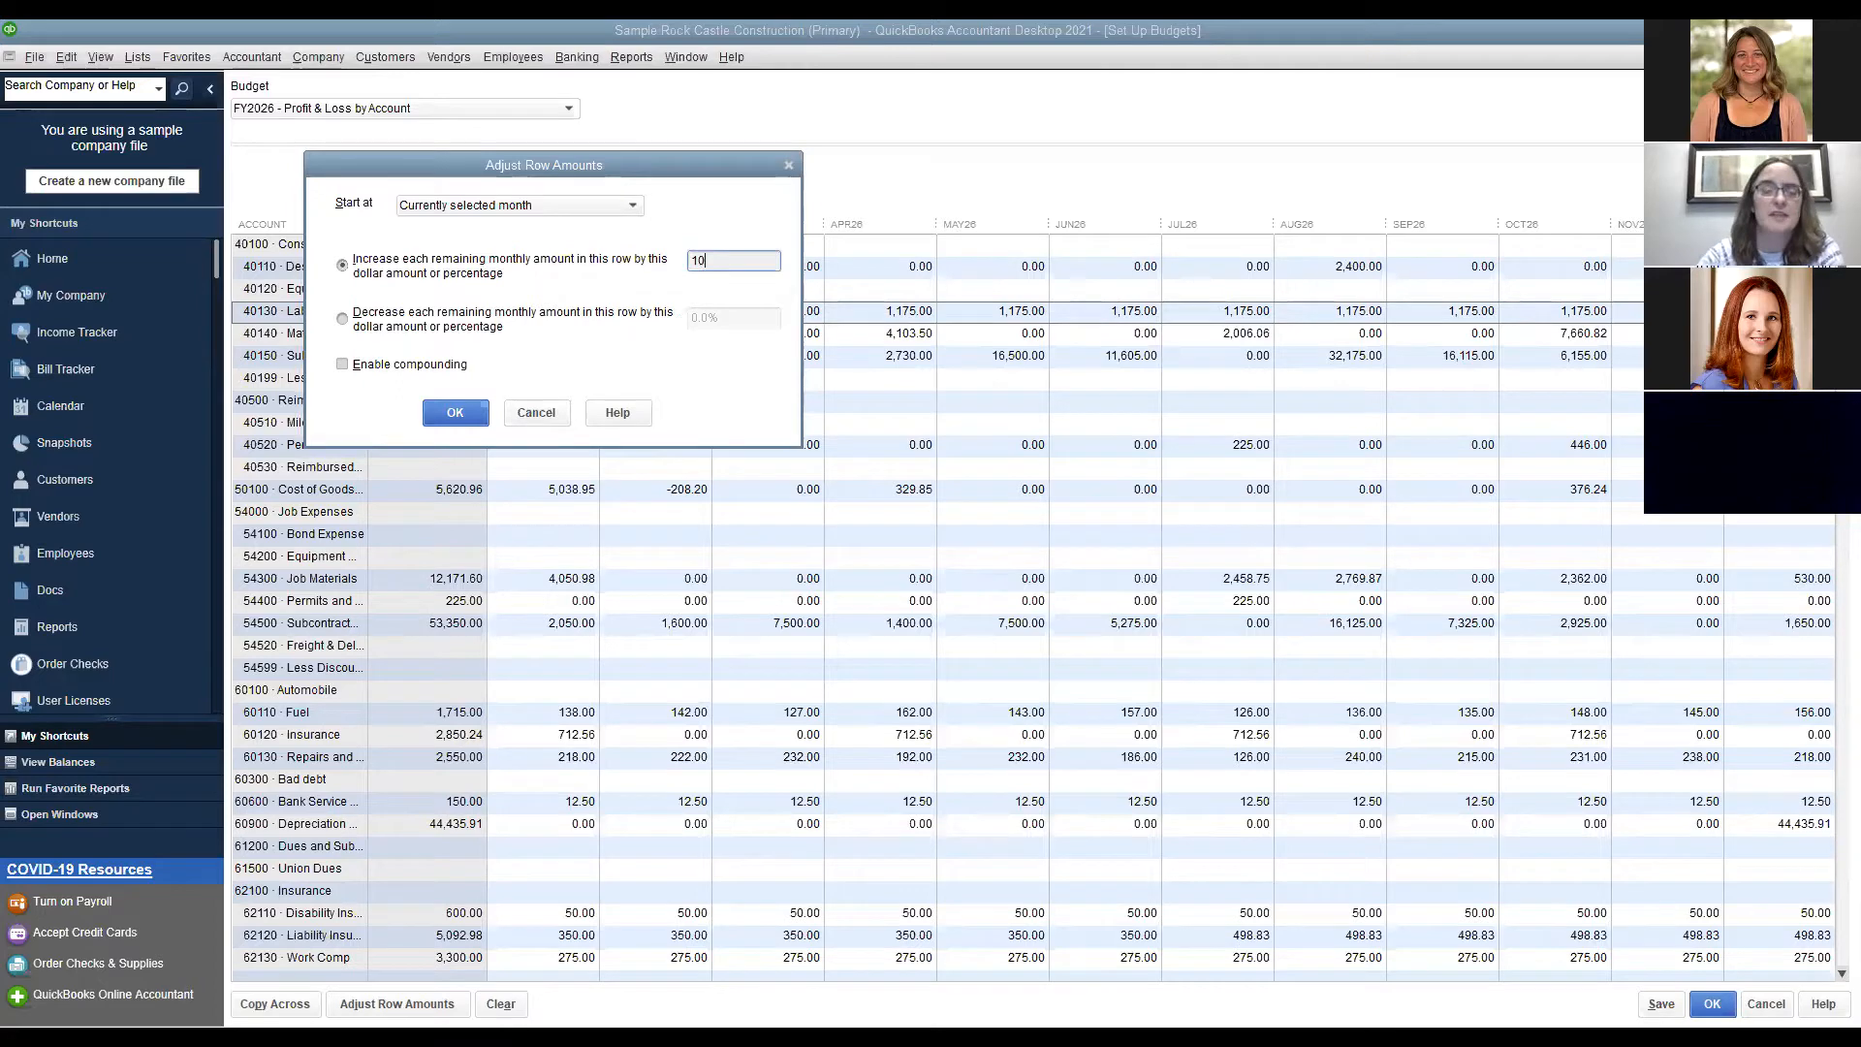
{"action": "type", "text": "0%"}
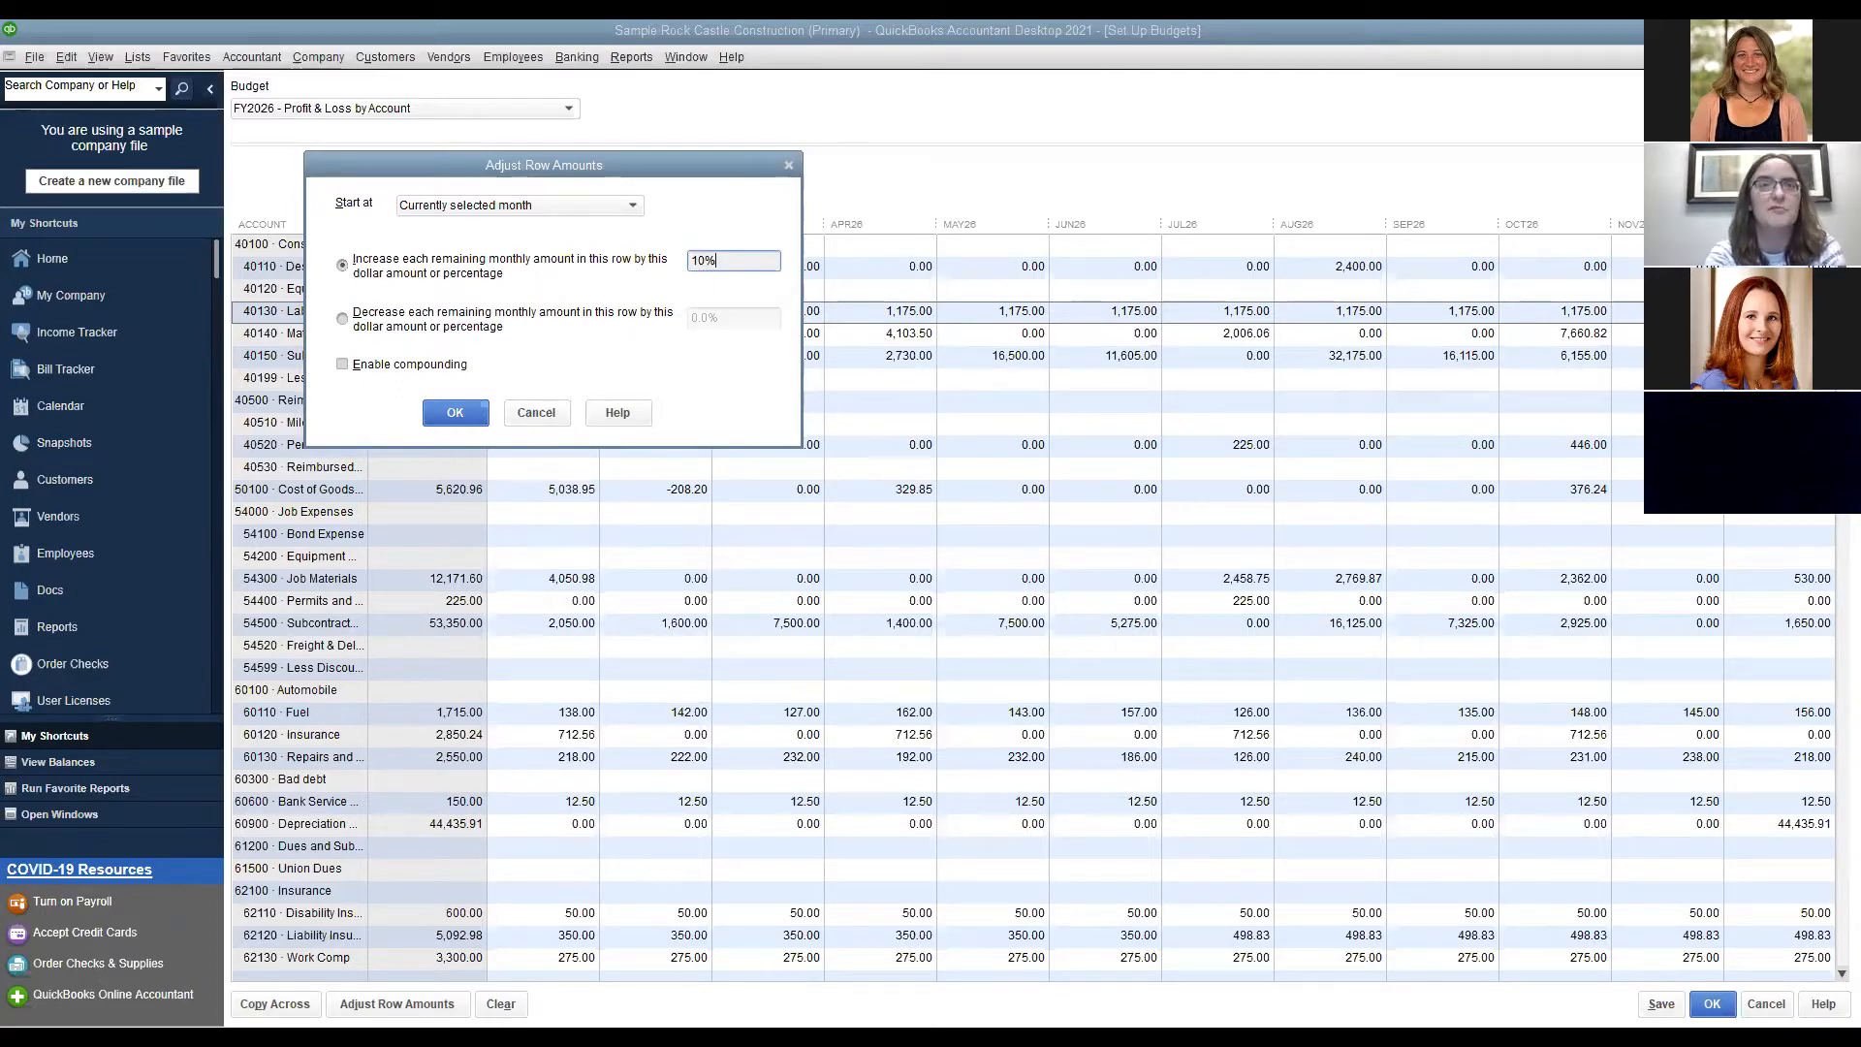
{"action": "key", "text": "Tab"}
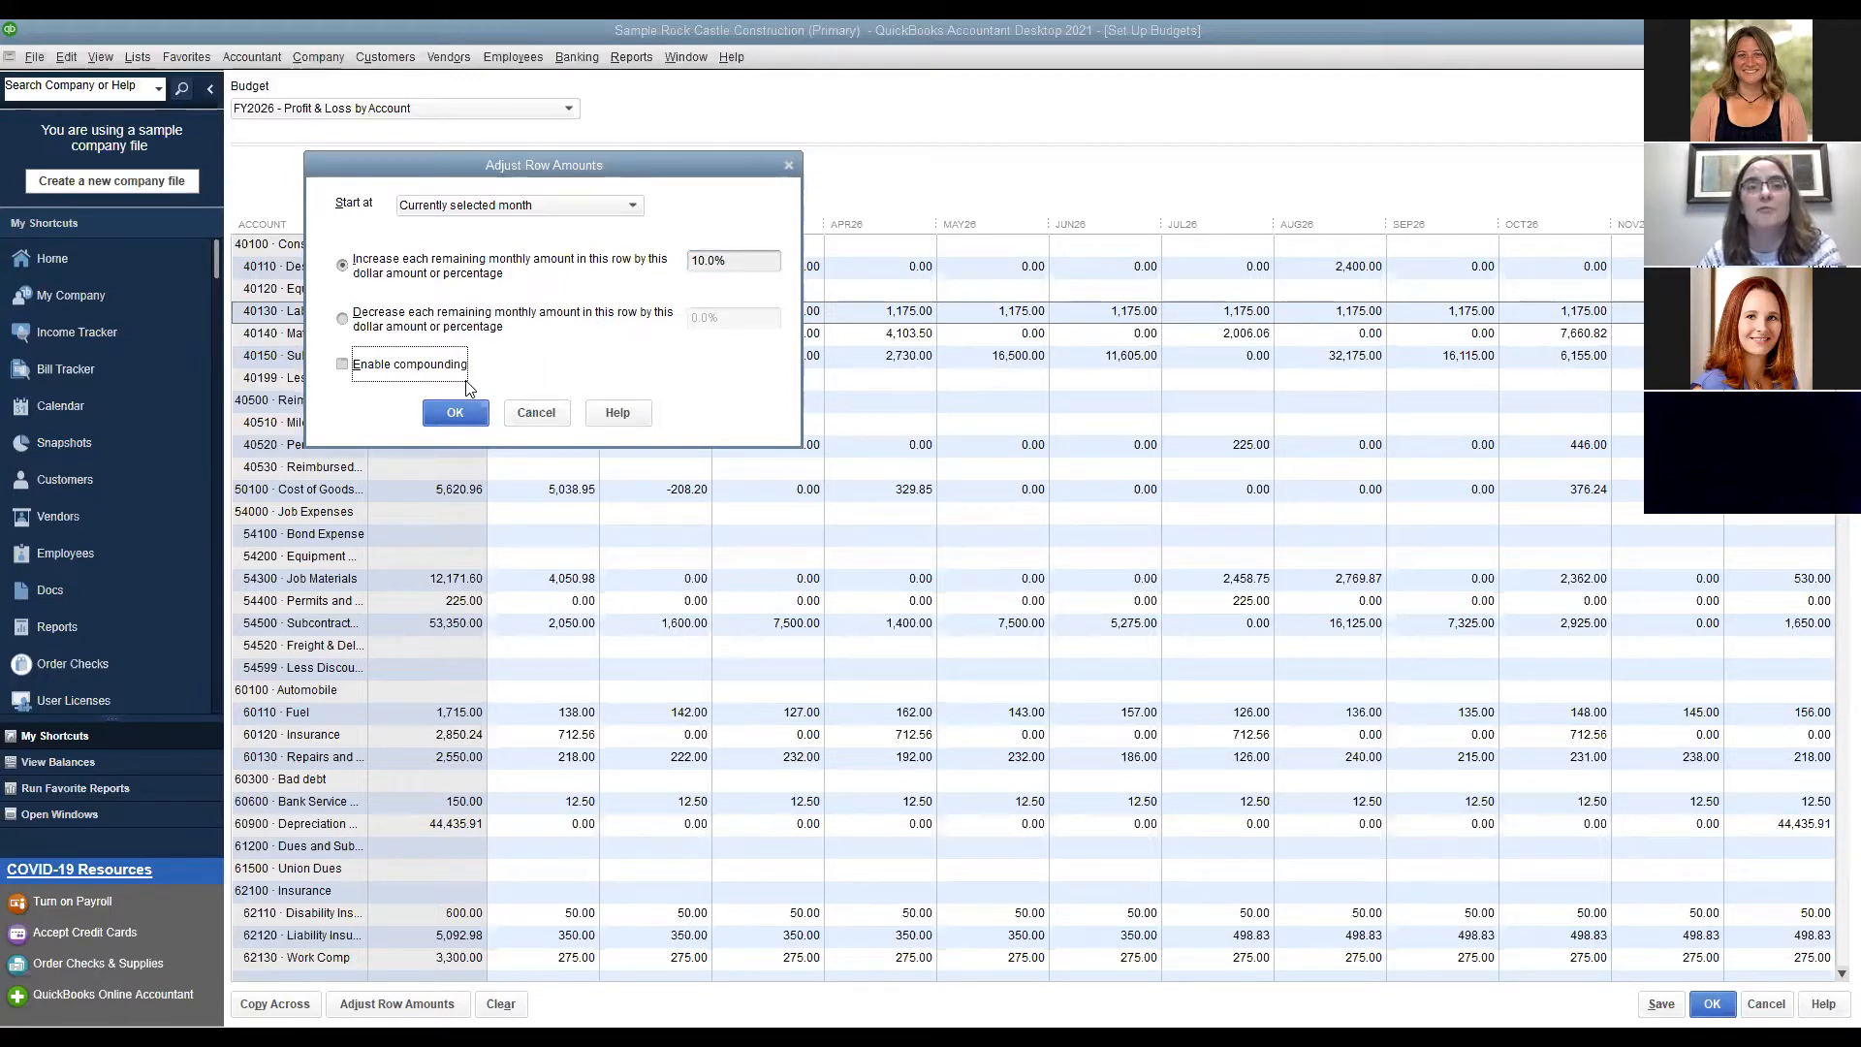
{"action": "left_click", "coordinate": [343, 365]}
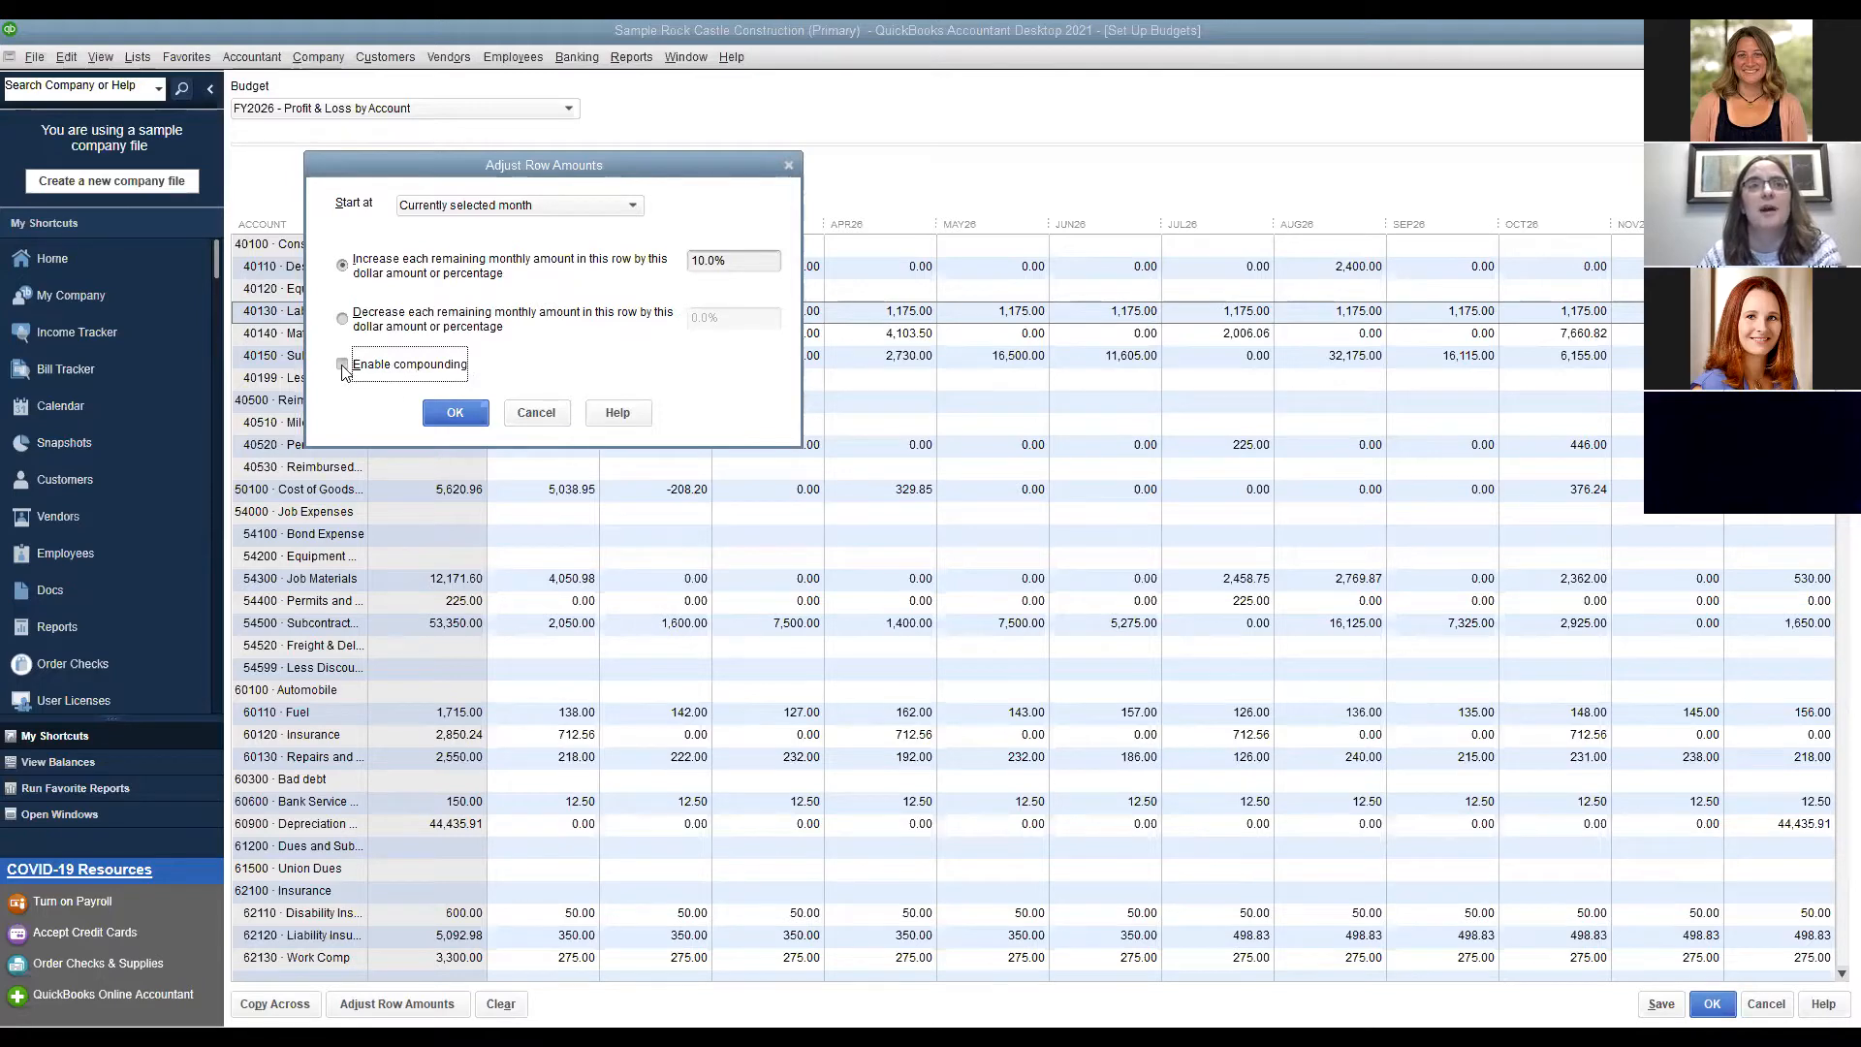
{"action": "left_click", "coordinate": [456, 414]}
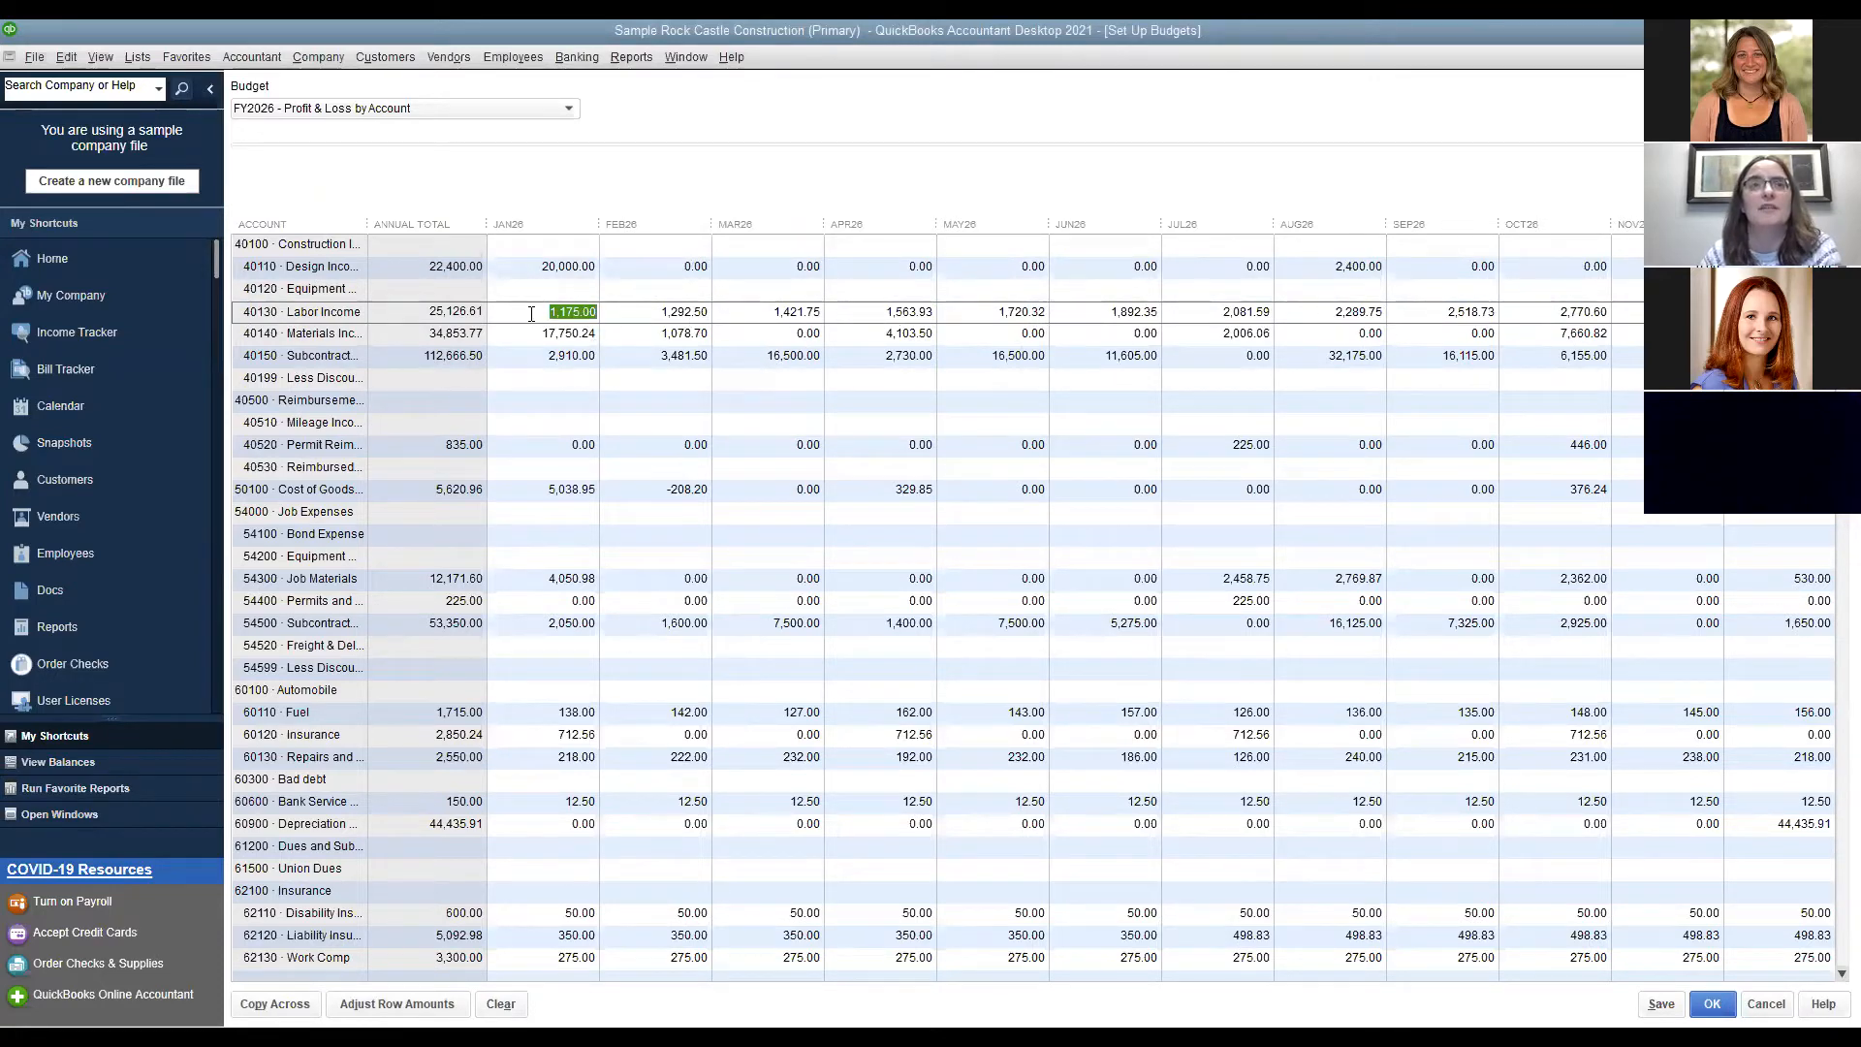
Increase the 40150 row by 10% for each remaining month from January 2026, with compounding disabled.
{"action": "left_click", "coordinate": [539, 357]}
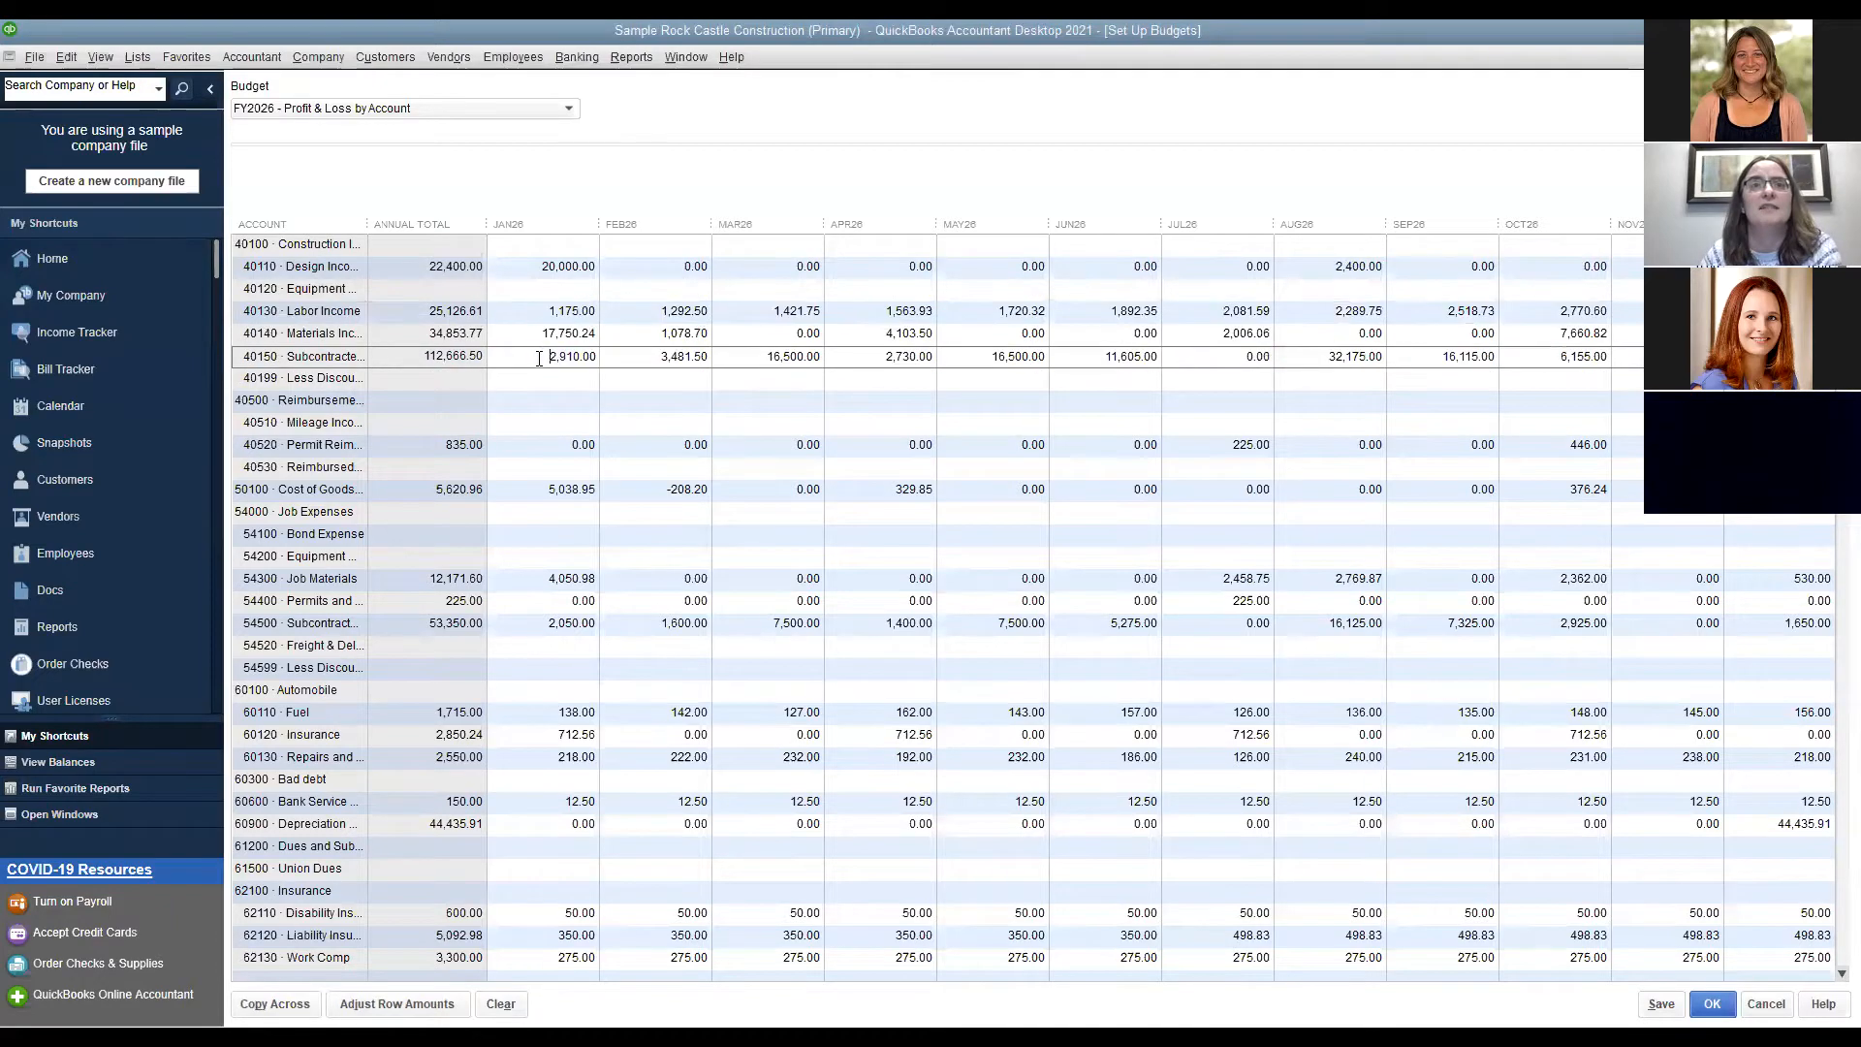
{"action": "left_click", "coordinate": [399, 1004]}
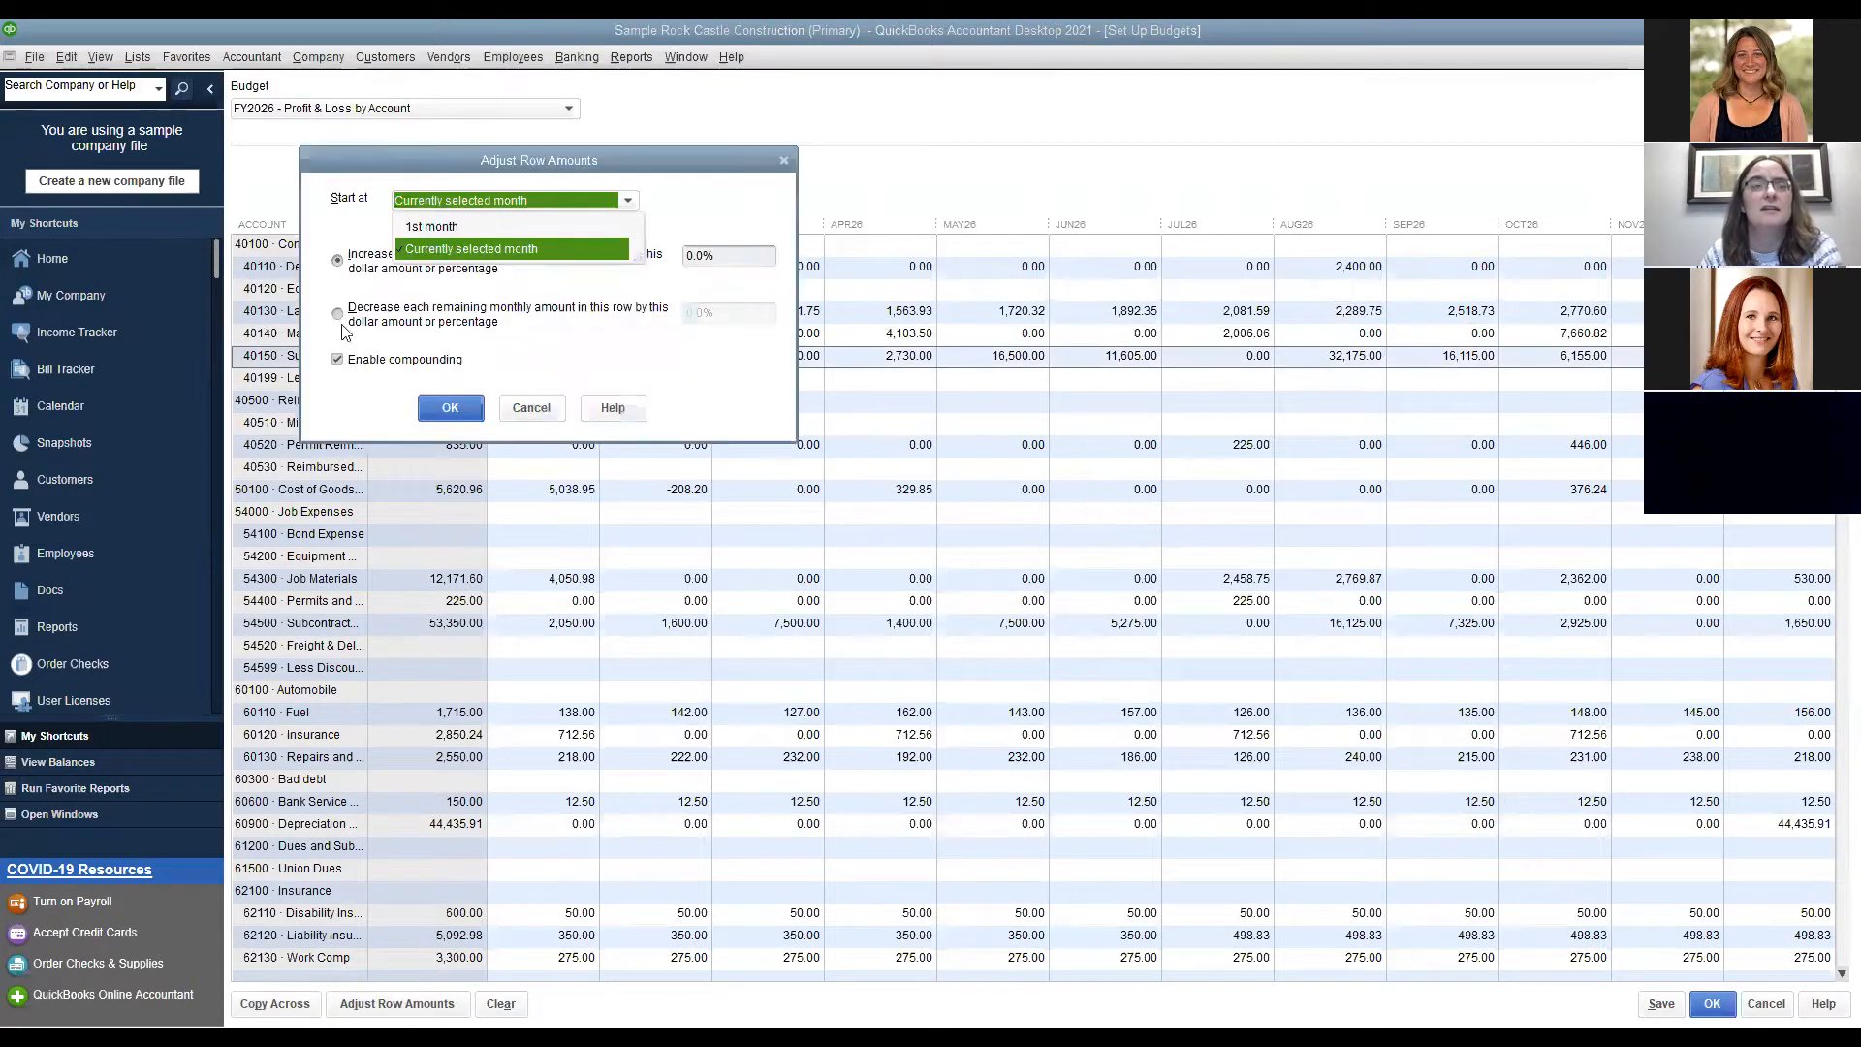
{"action": "left_click", "coordinate": [340, 362]}
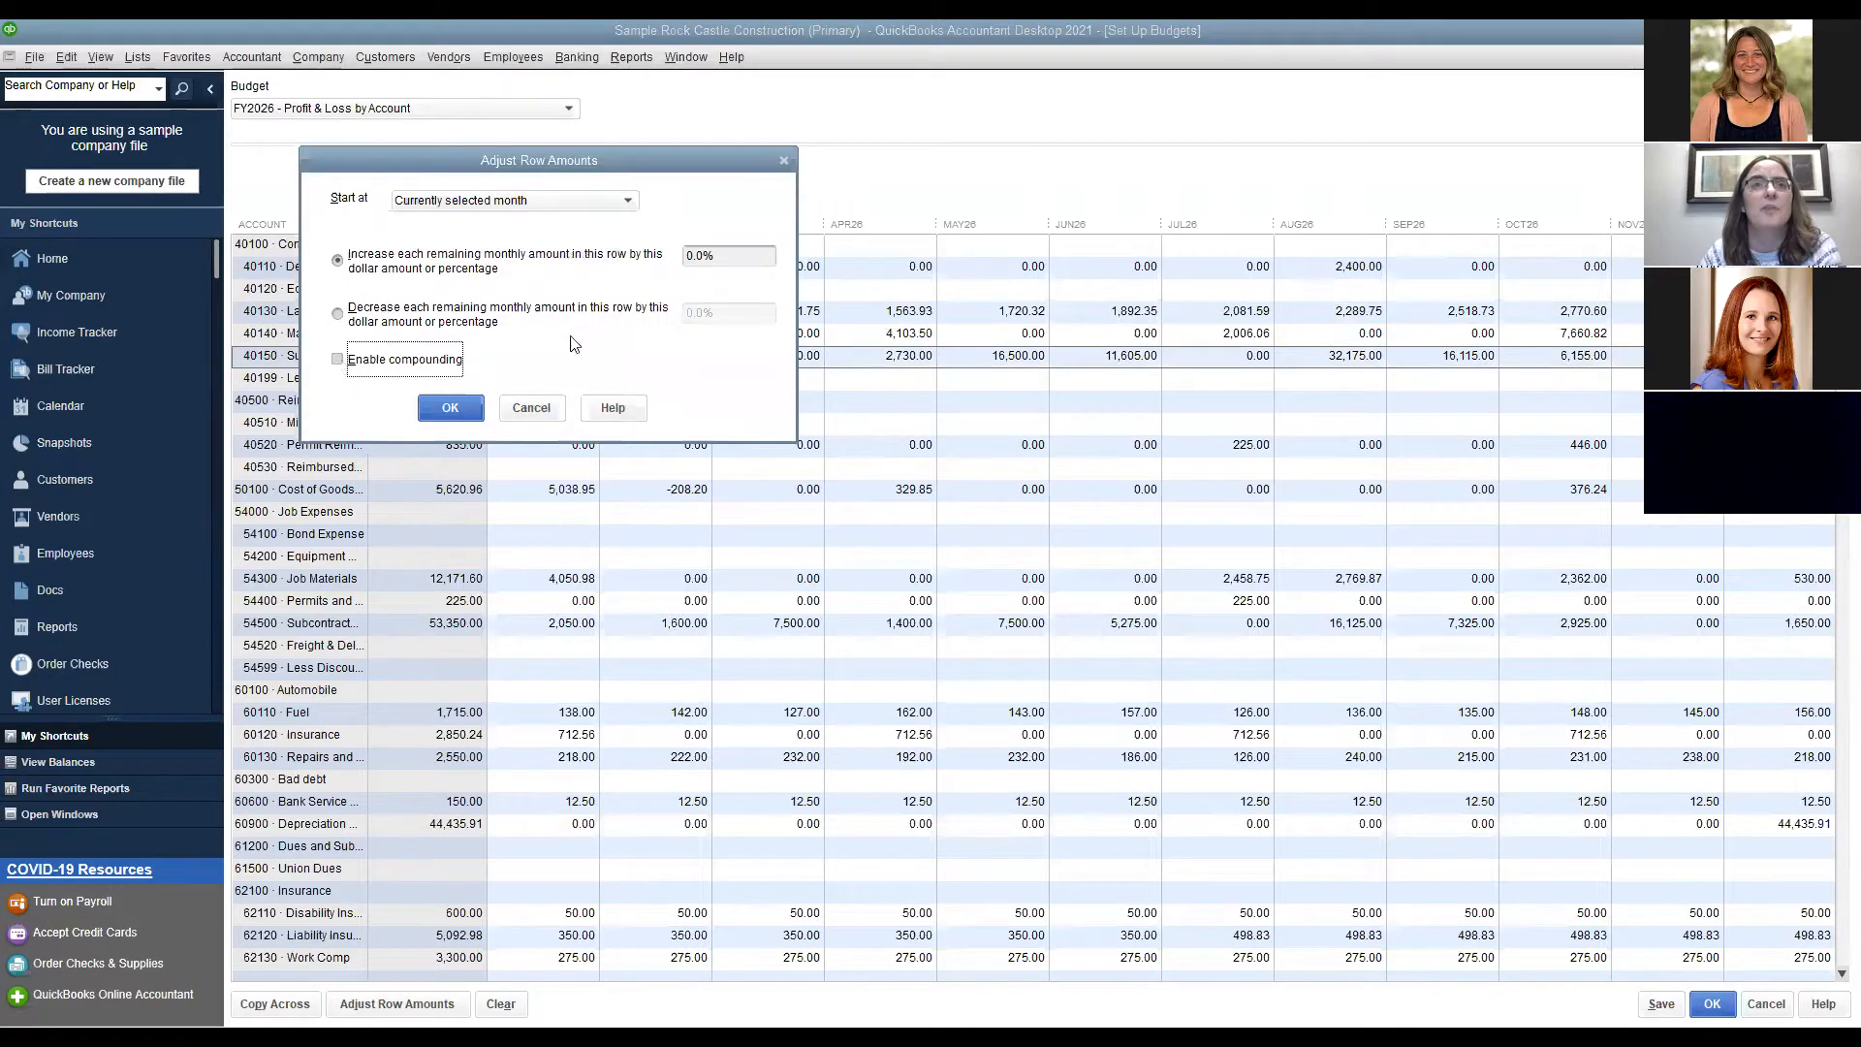
{"action": "left_click_drag", "start_coordinate": [747, 254], "coordinate": [640, 256]}
{"action": "type", "text": "10%"}
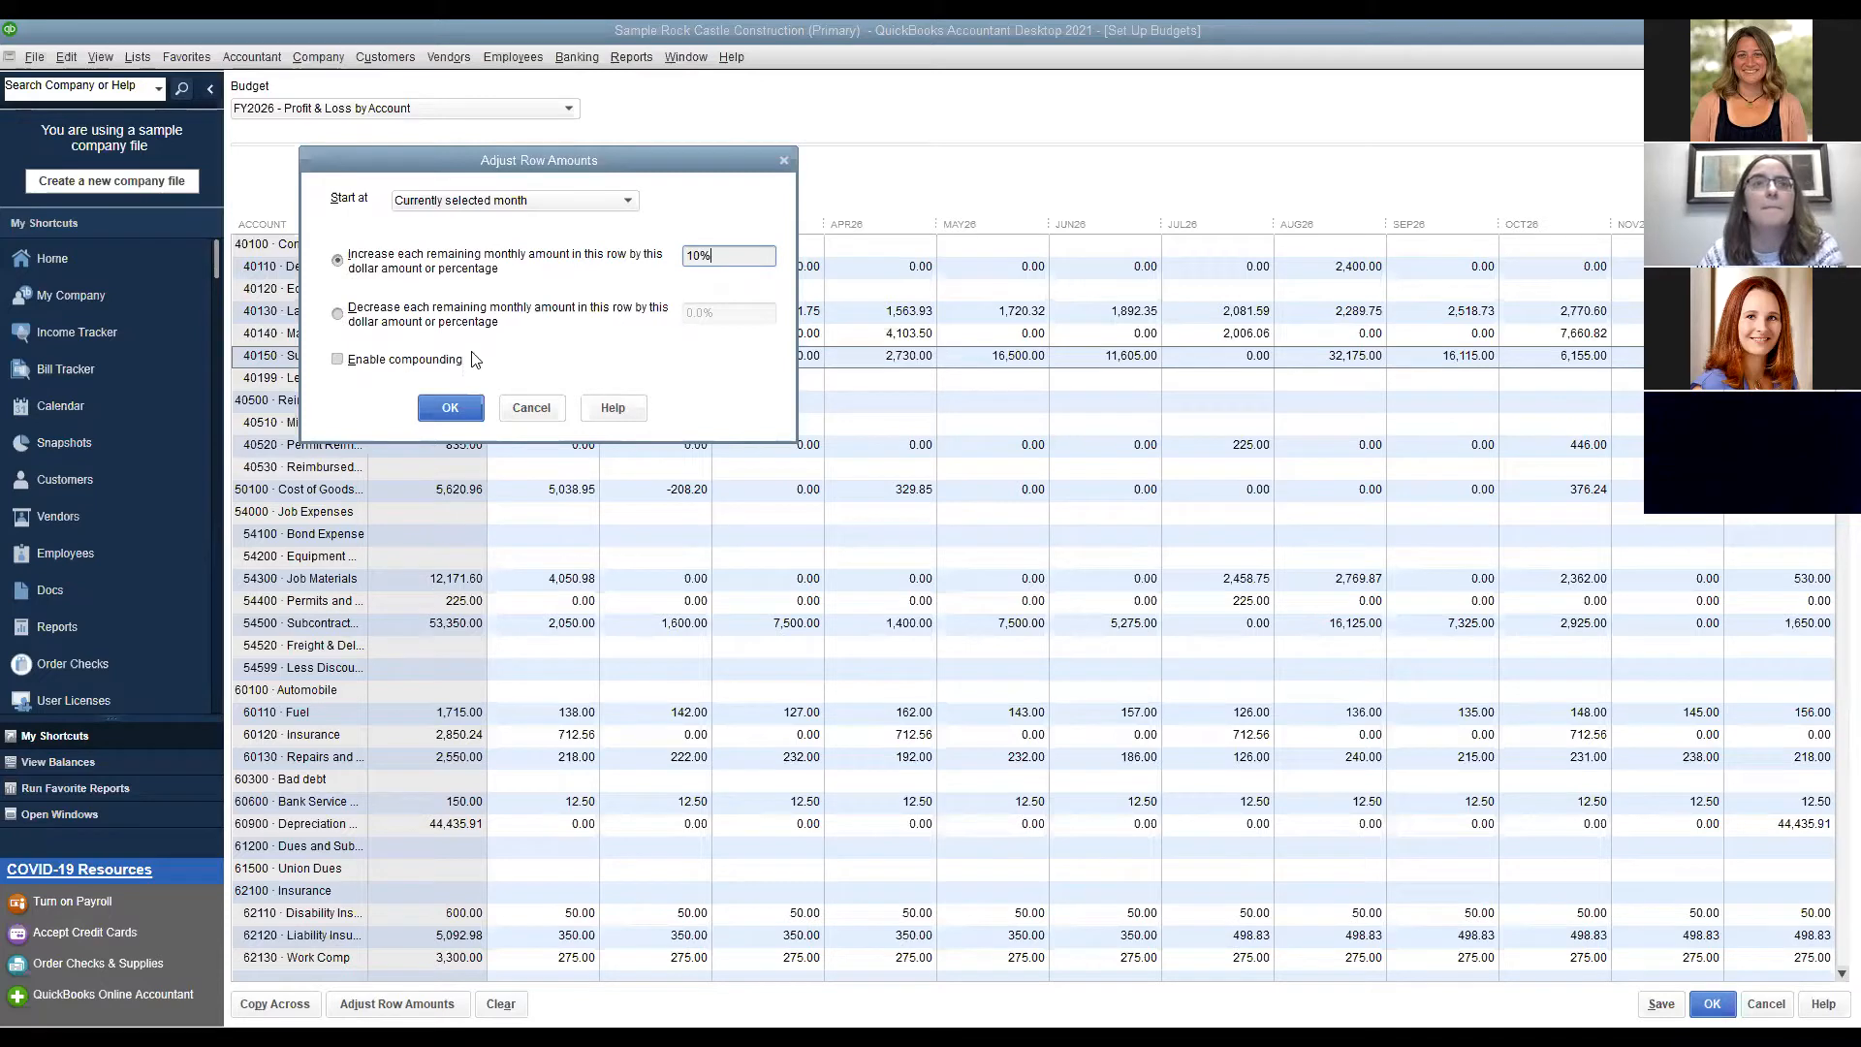
{"action": "left_click", "coordinate": [452, 409]}
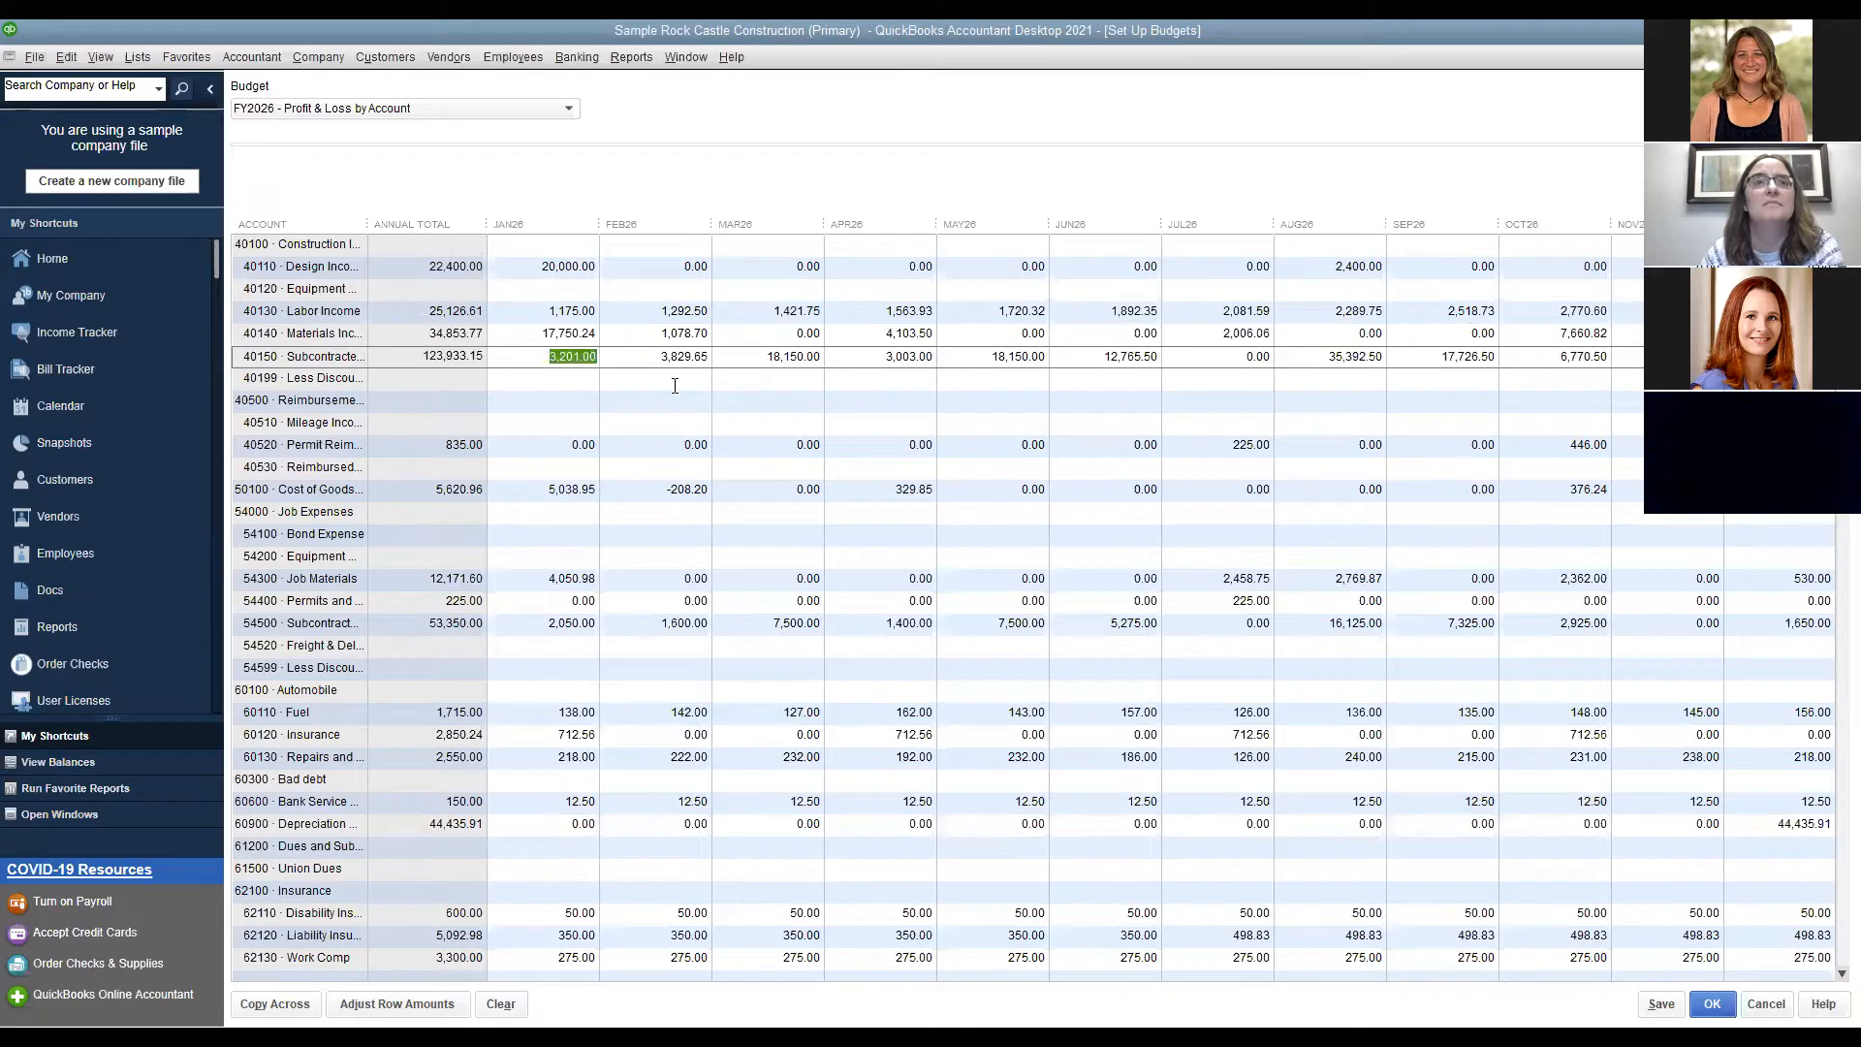
Apply a second 10% increase to the 40150 row, starting at the currently selected month and without compounding.
{"action": "left_click", "coordinate": [388, 1003]}
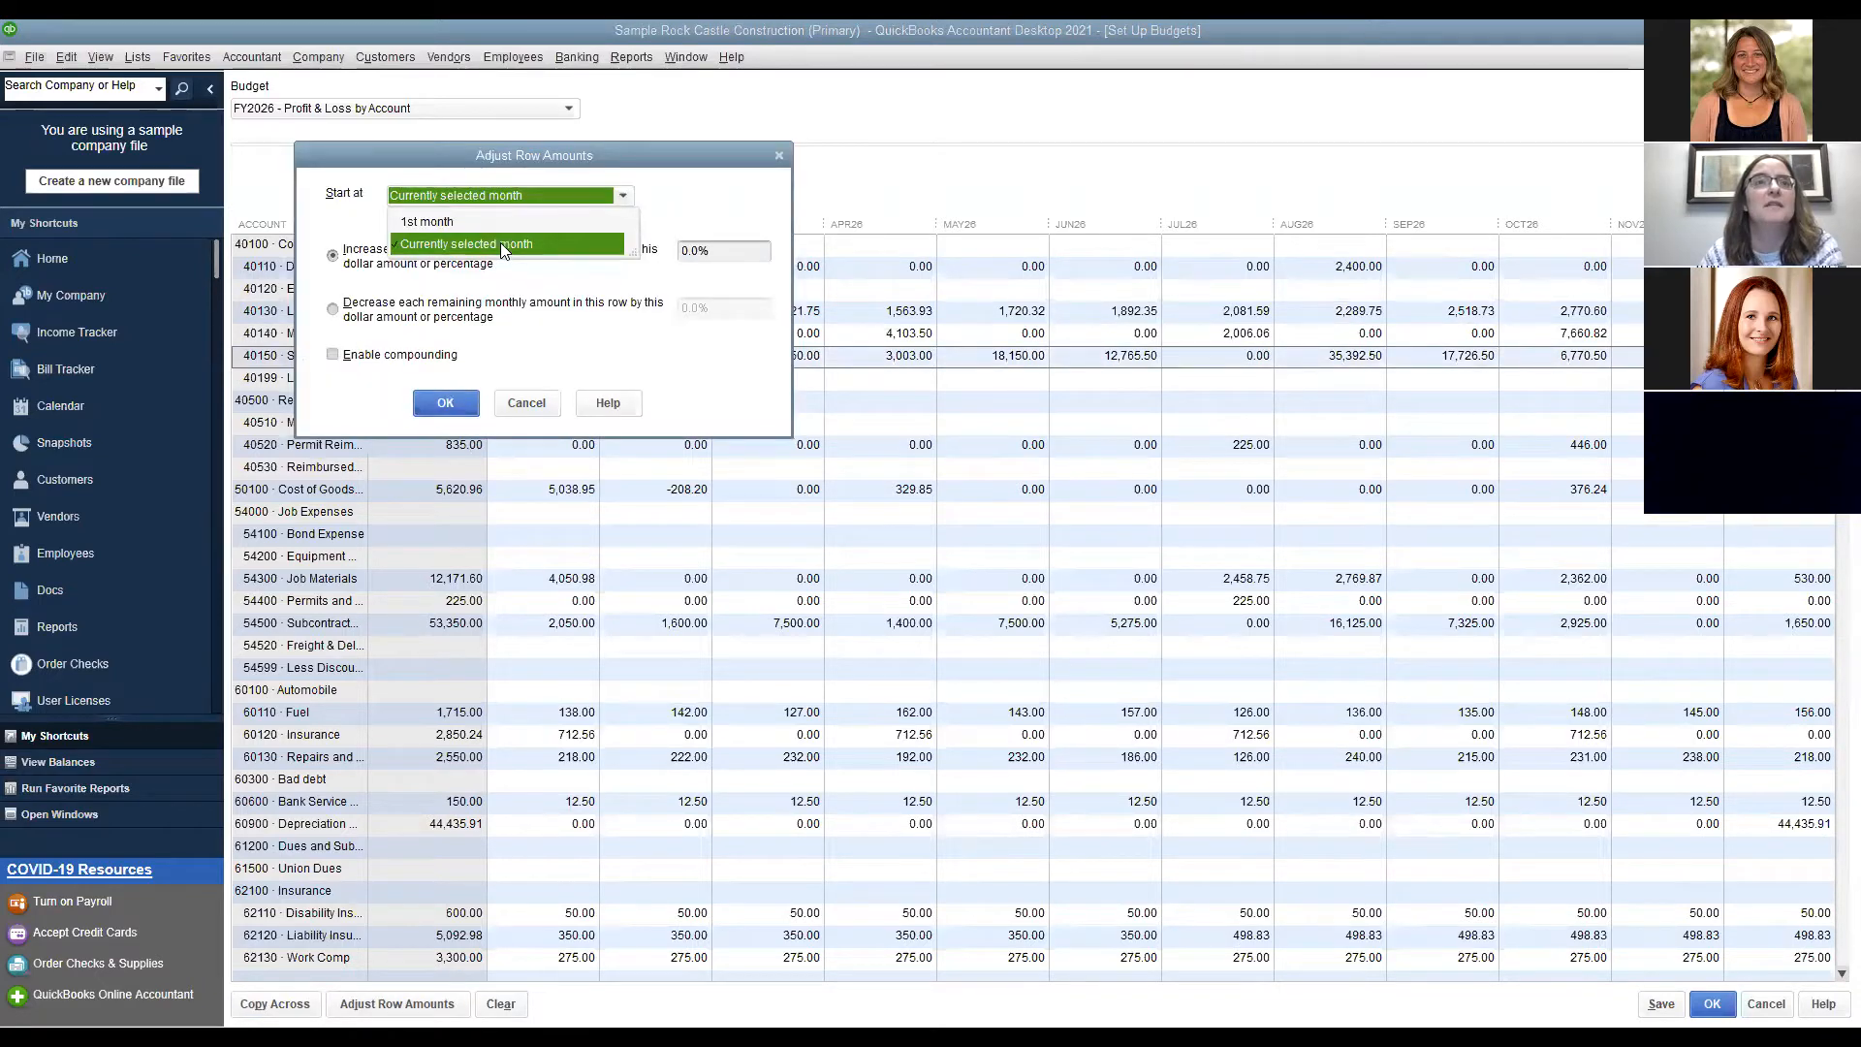
{"action": "left_click", "coordinate": [500, 242]}
{"action": "key", "text": "Tab"}
{"action": "type", "text": "10"}
{"action": "type", "text": "%"}
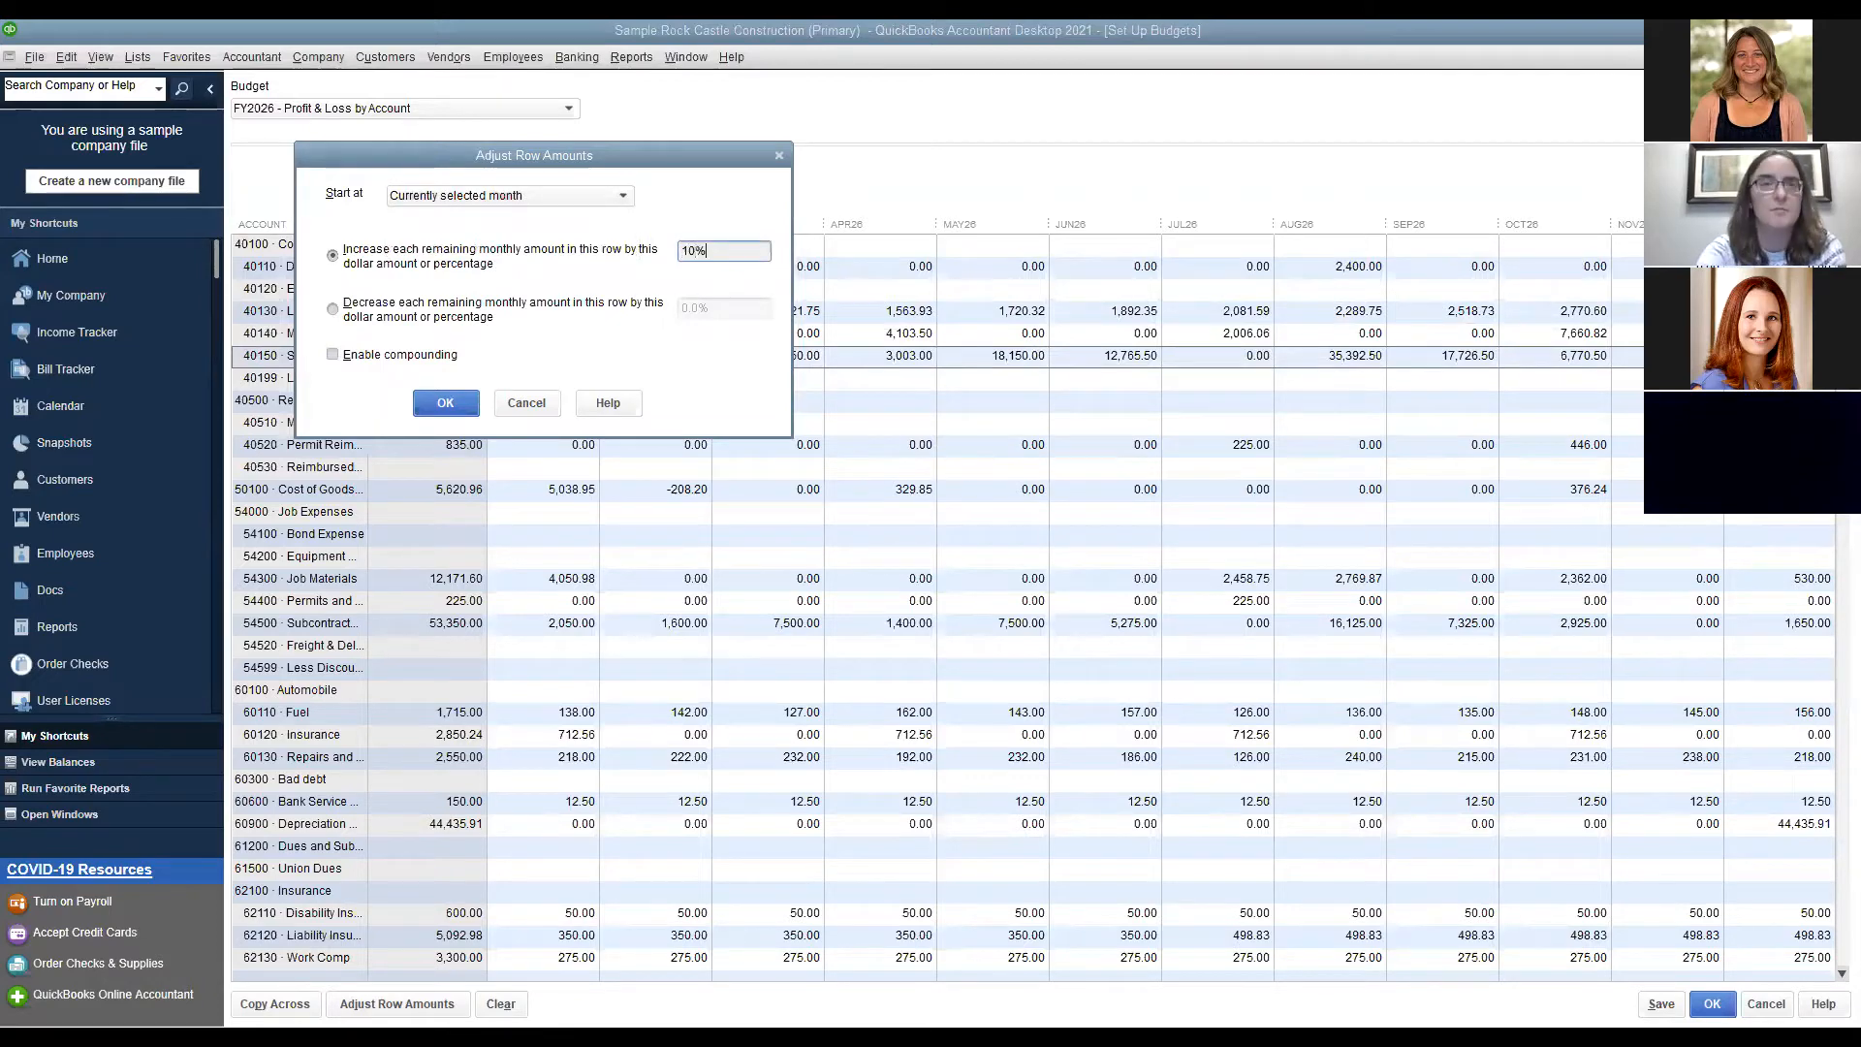
{"action": "left_click", "coordinate": [451, 403]}
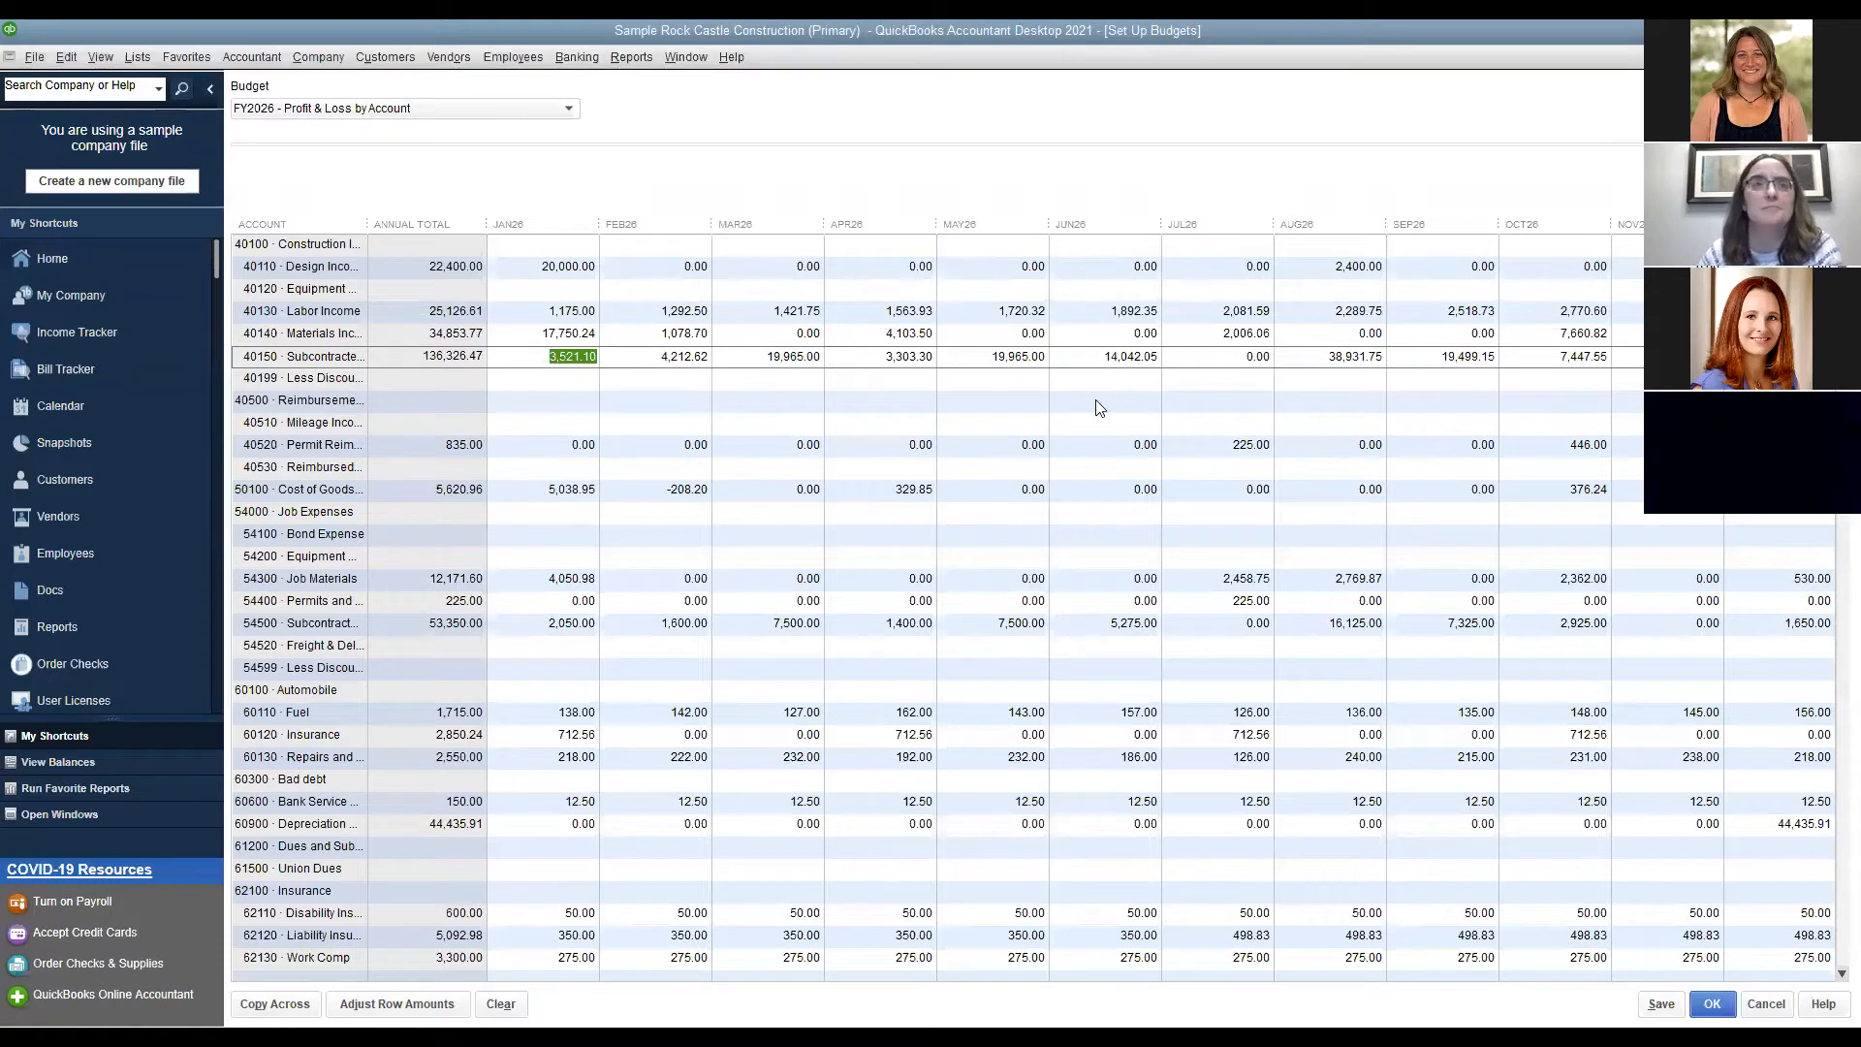
Set the January 2026 amount of the 40120 Equipment Rental Income row to 200.
{"action": "left_click", "coordinate": [562, 290]}
{"action": "type", "text": "200"}
{"action": "key", "text": "Tab"}
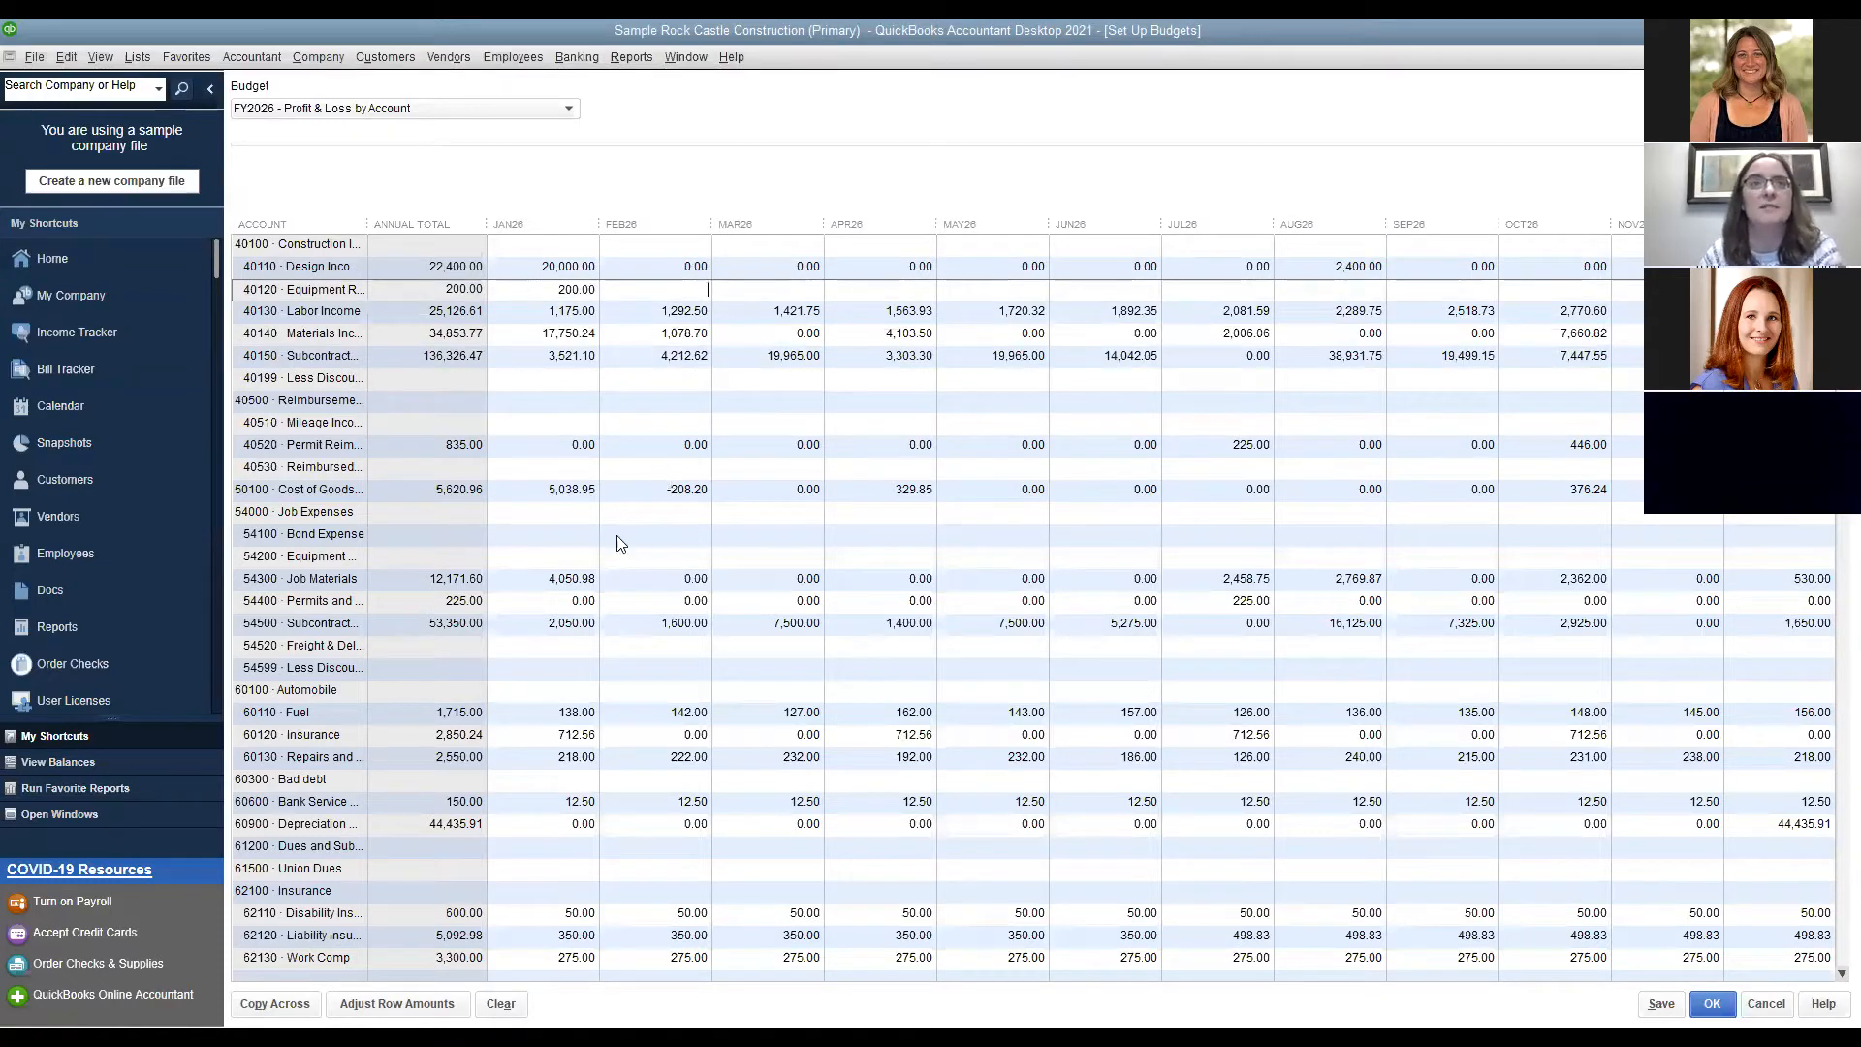
Increase the monthly amounts in the Equipment Rental Income row by 10%.
{"action": "left_click", "coordinate": [413, 1004]}
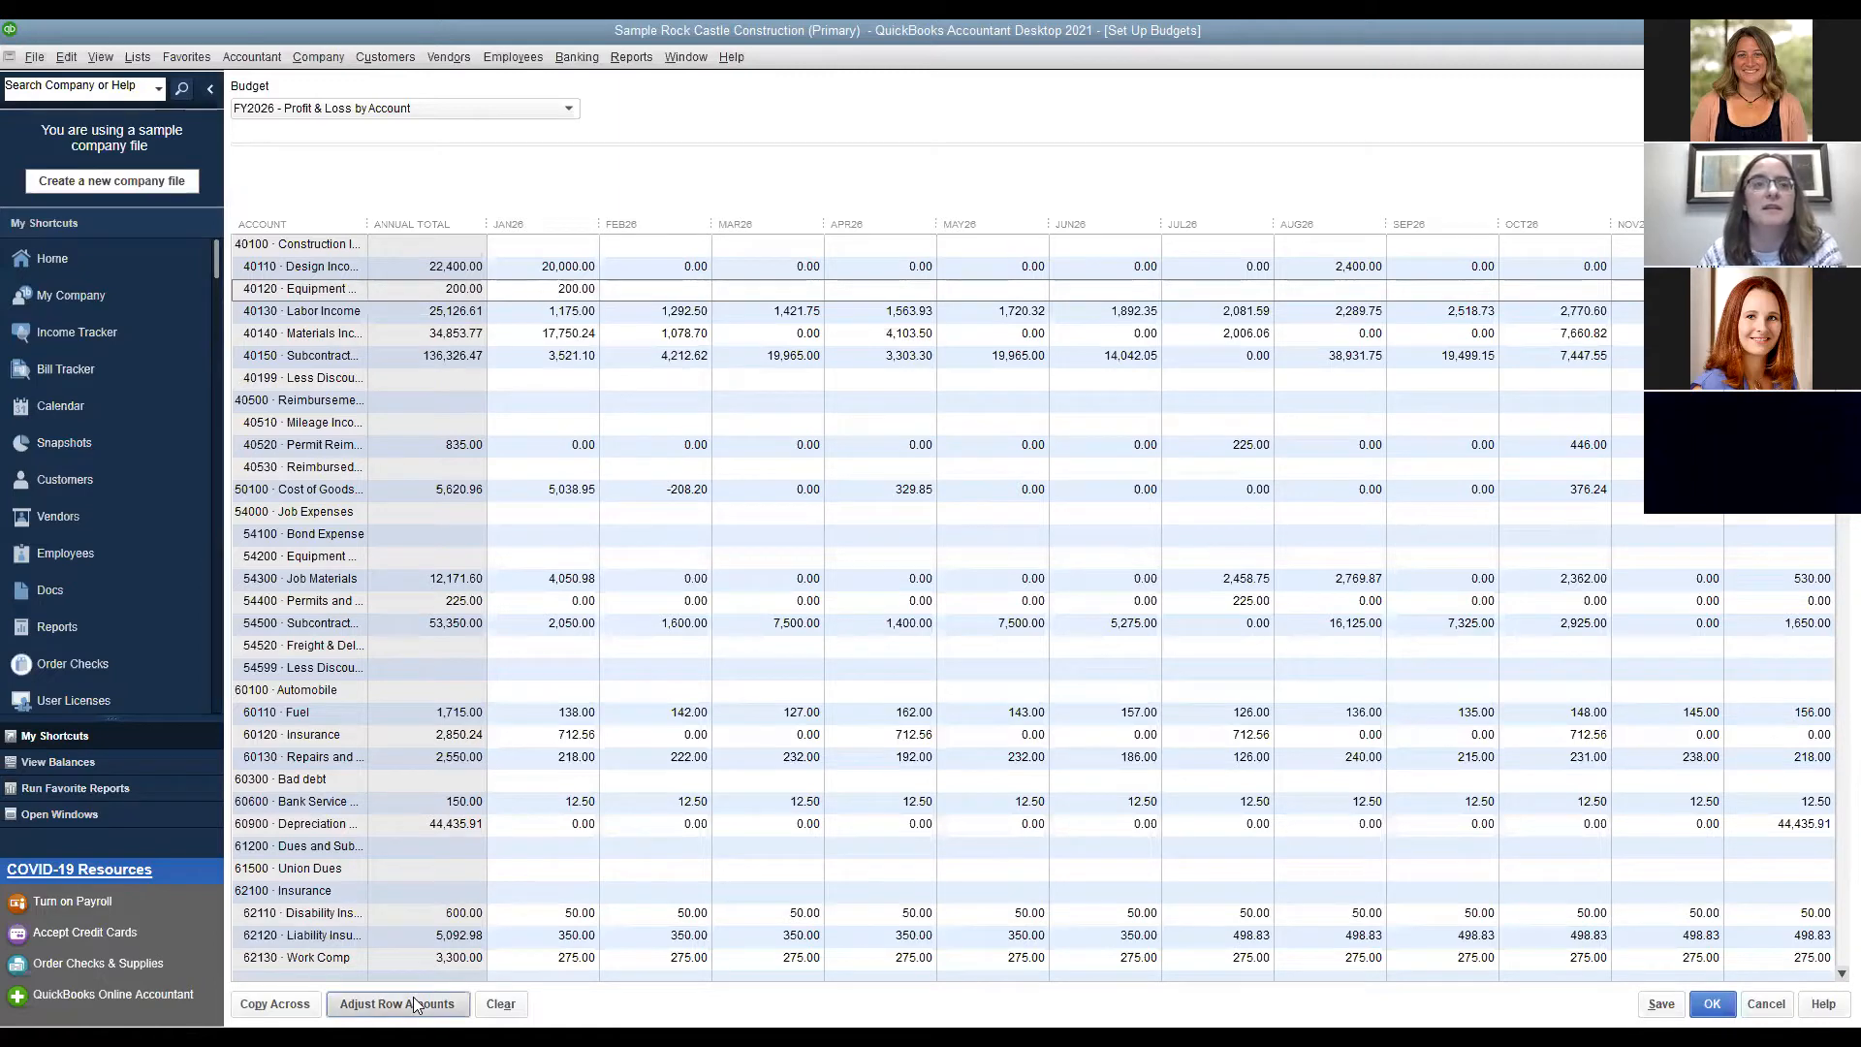
{"action": "left_click_drag", "start_coordinate": [742, 249], "coordinate": [647, 244]}
{"action": "type", "text": "1"}
{"action": "type", "text": "0.0%"}
{"action": "left_click", "coordinate": [465, 395]}
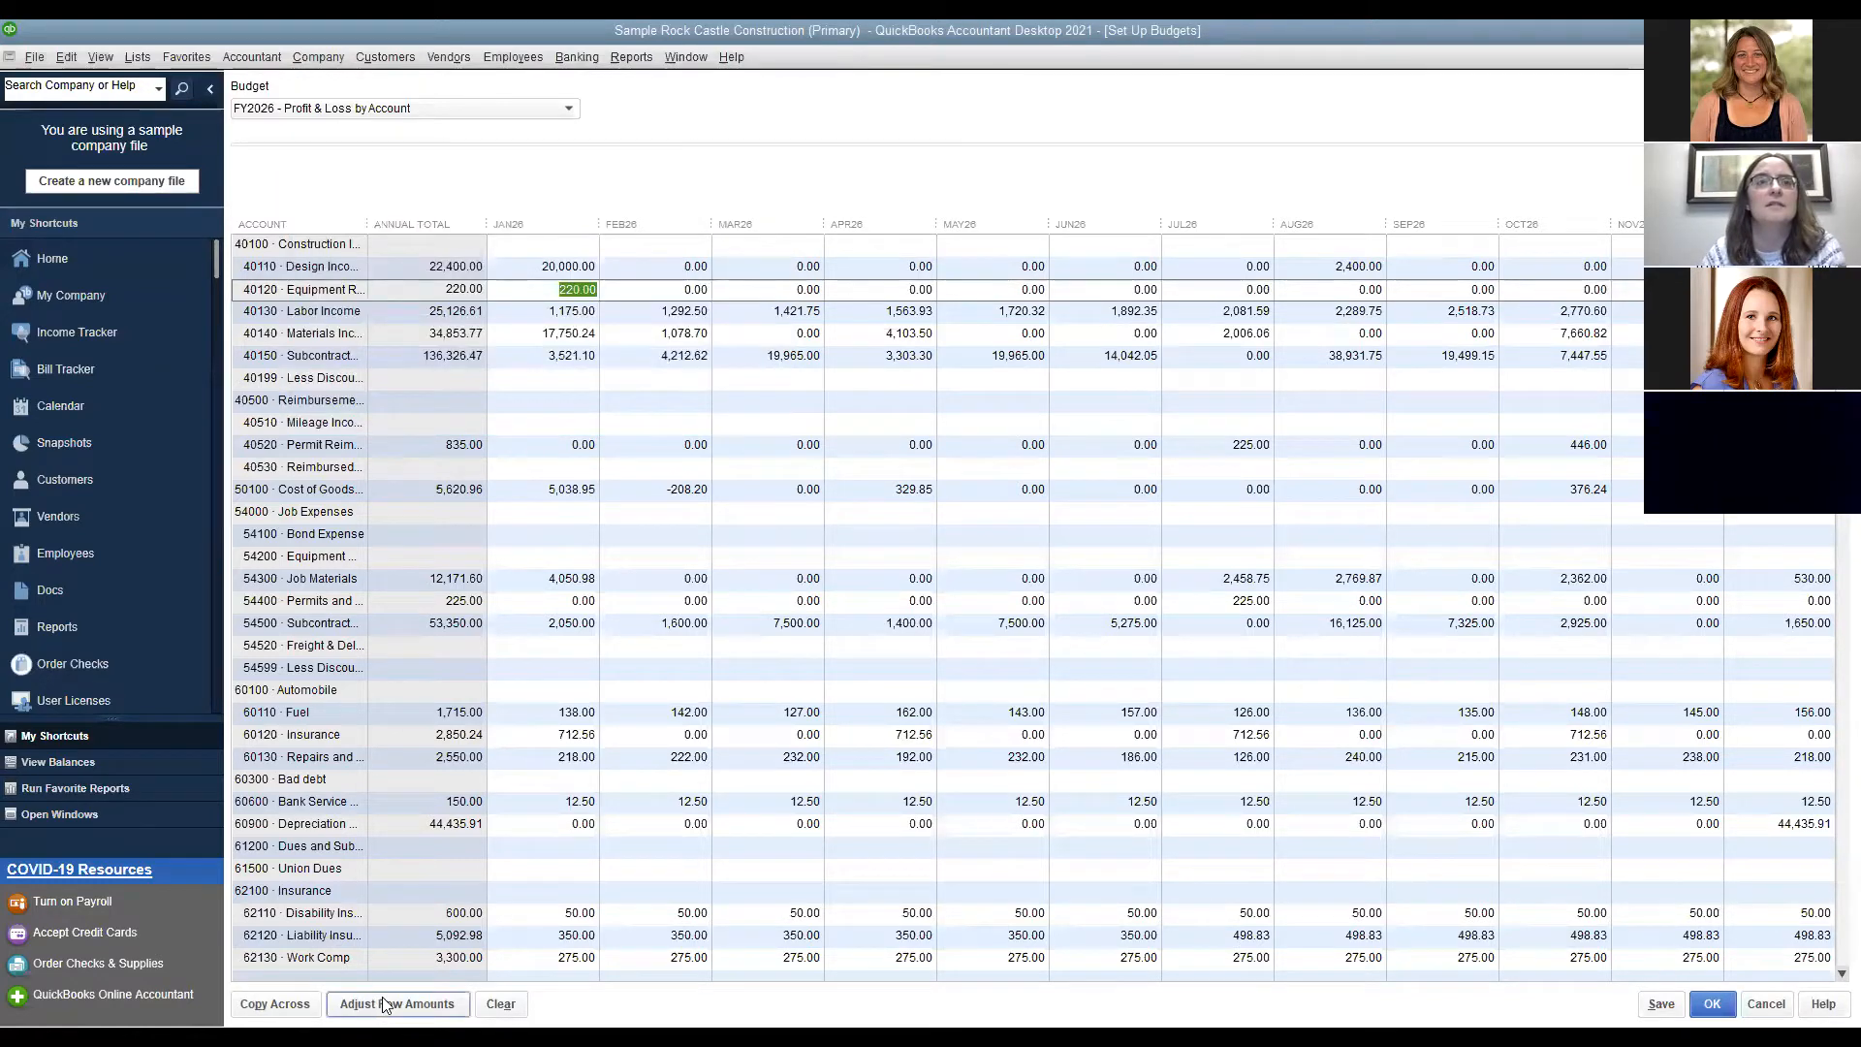
Enter 200 for each month from February through May 2026 in the Equipment Rental Income row.
{"action": "left_click", "coordinate": [678, 290]}
{"action": "type", "text": "200"}
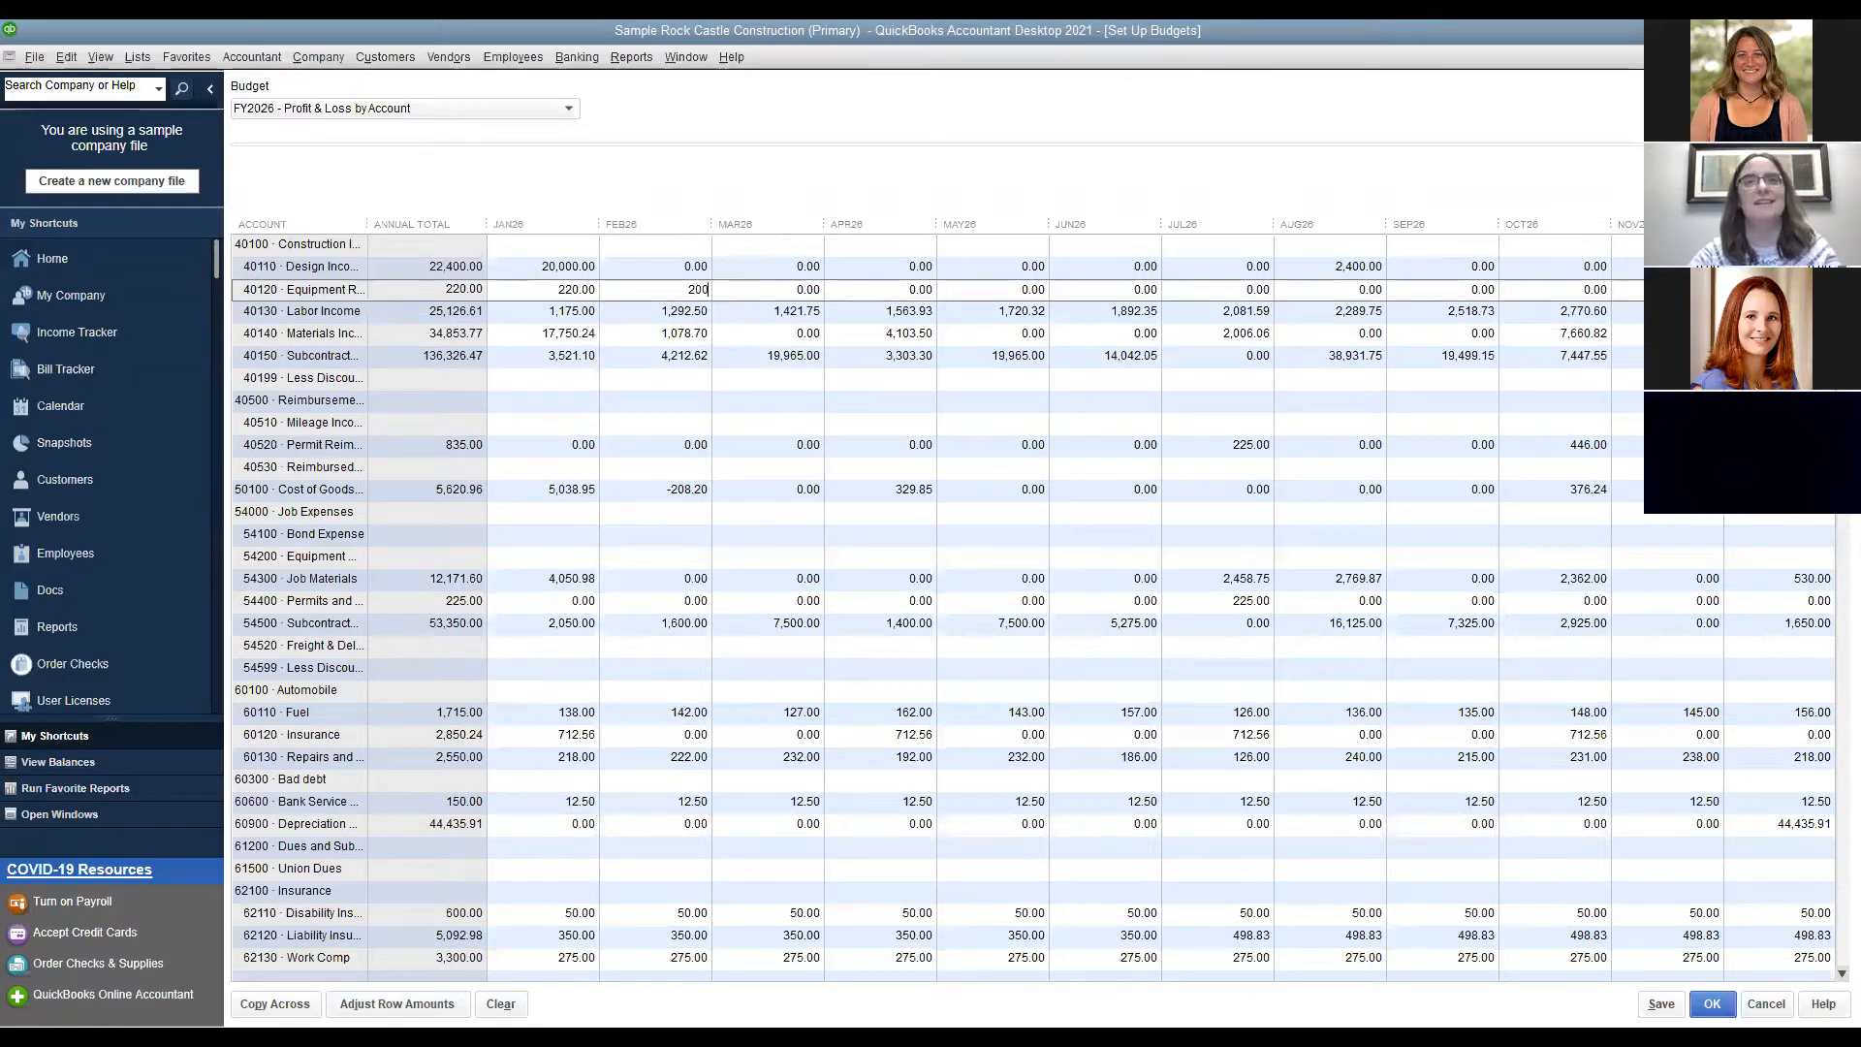
{"action": "key", "text": "Tab"}
{"action": "type", "text": "200"}
{"action": "key", "text": "Tab"}
{"action": "type", "text": "200"}
{"action": "key", "text": "Tab"}
{"action": "type", "text": "20"}
{"action": "type", "text": "00"}
Apply another 10% increase to the Equipment Rental Income row, starting at the currently selected month with compounding disabled.
{"action": "left_click", "coordinate": [428, 1004]}
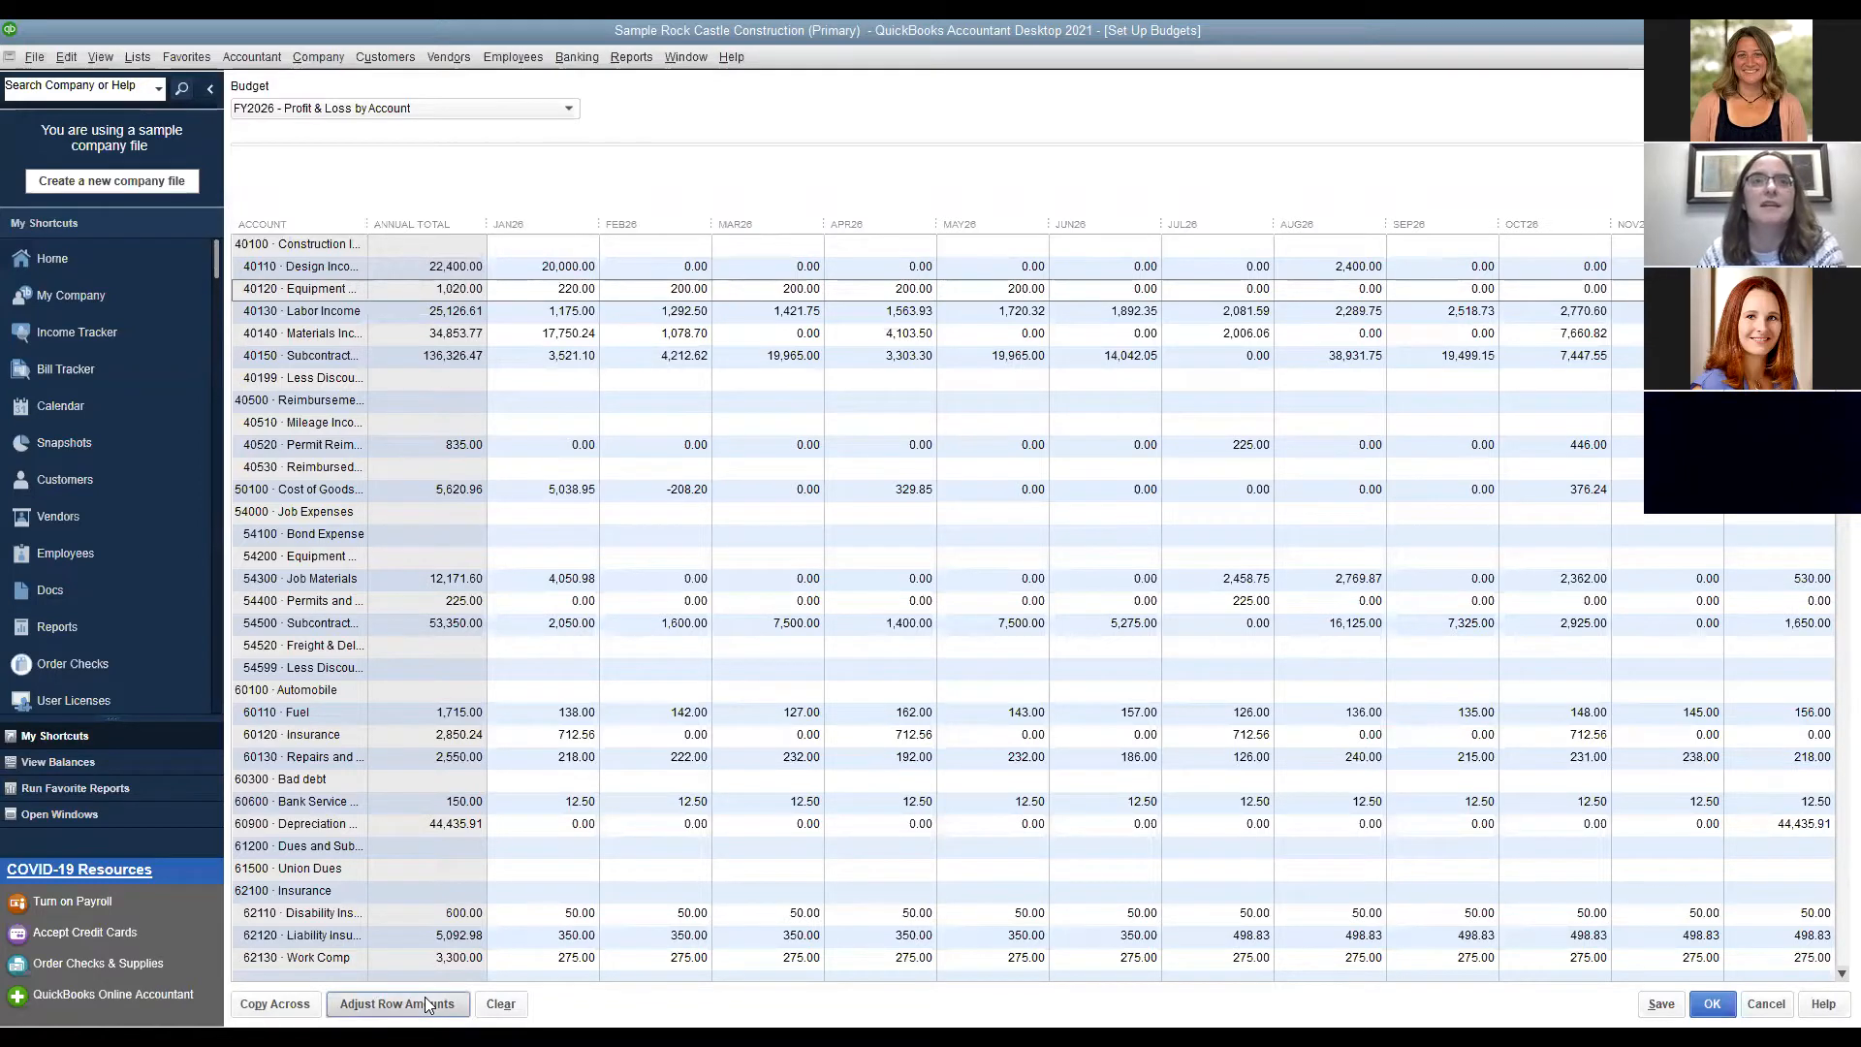
{"action": "left_click_drag", "start_coordinate": [703, 245], "coordinate": [658, 241]}
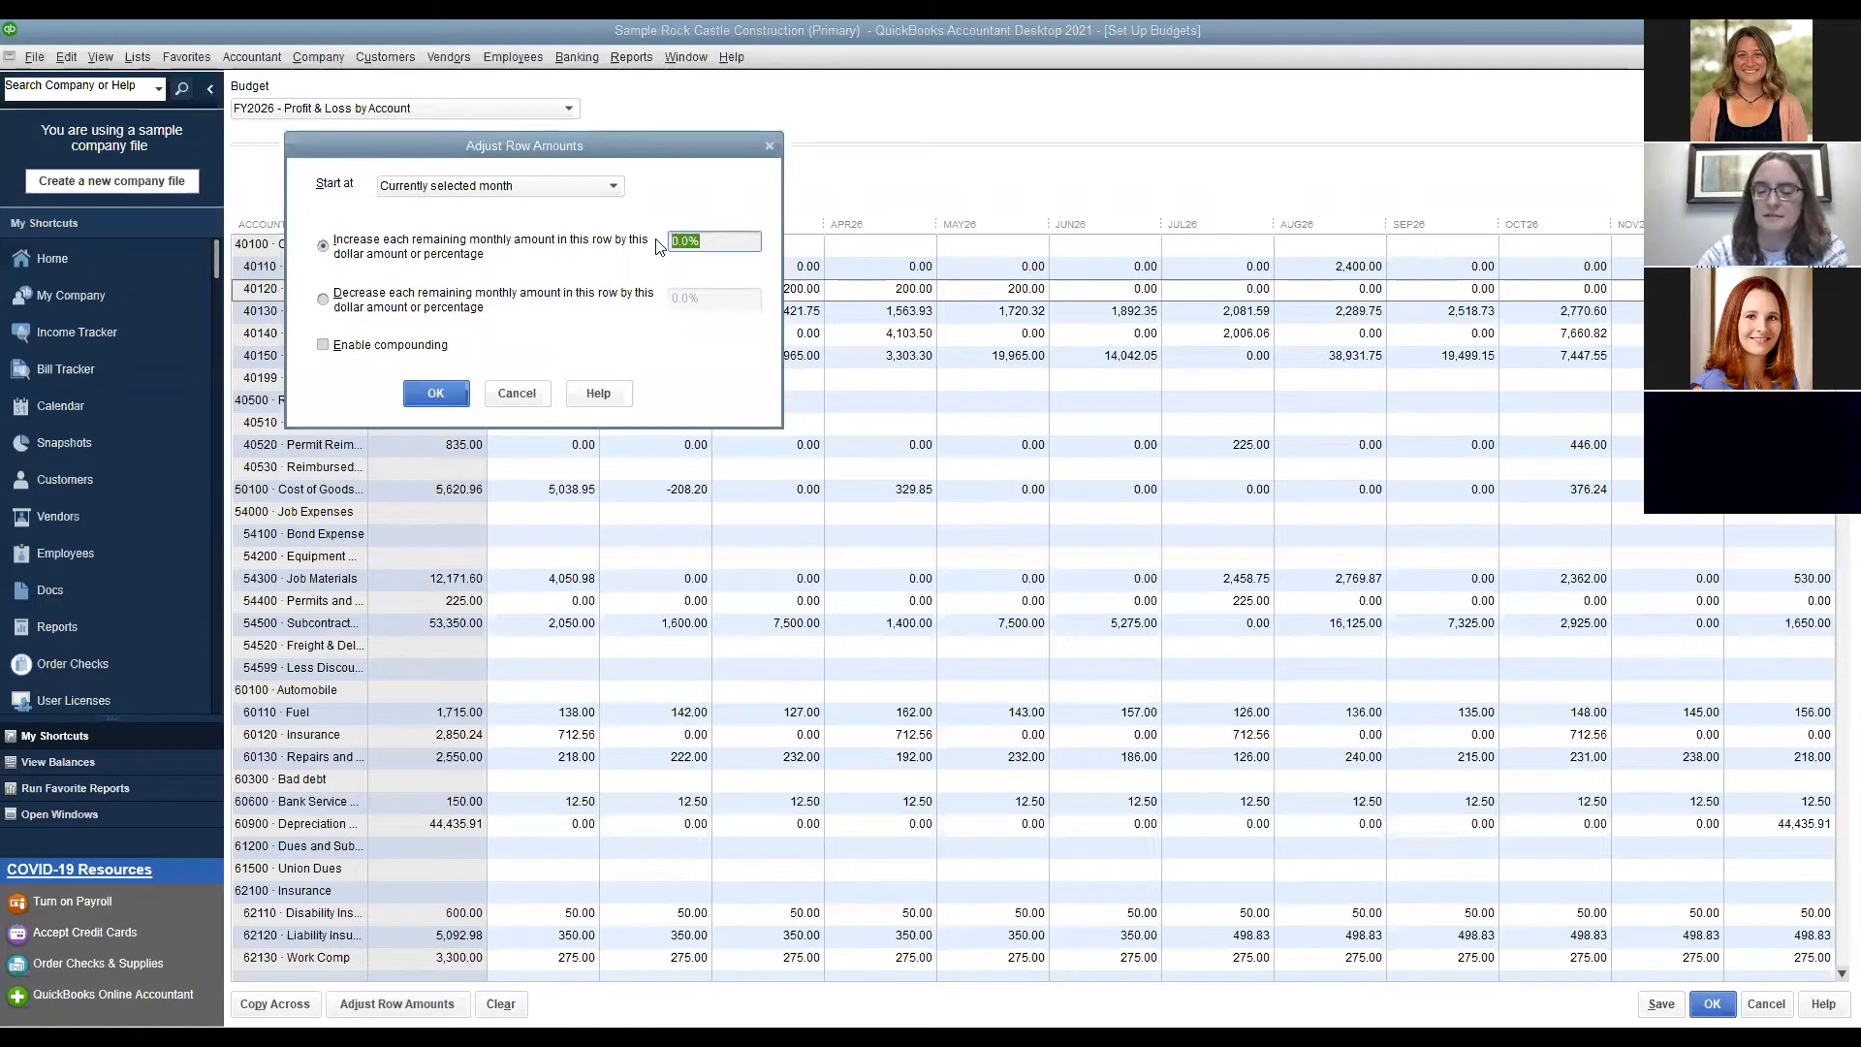
{"action": "type", "text": "10"}
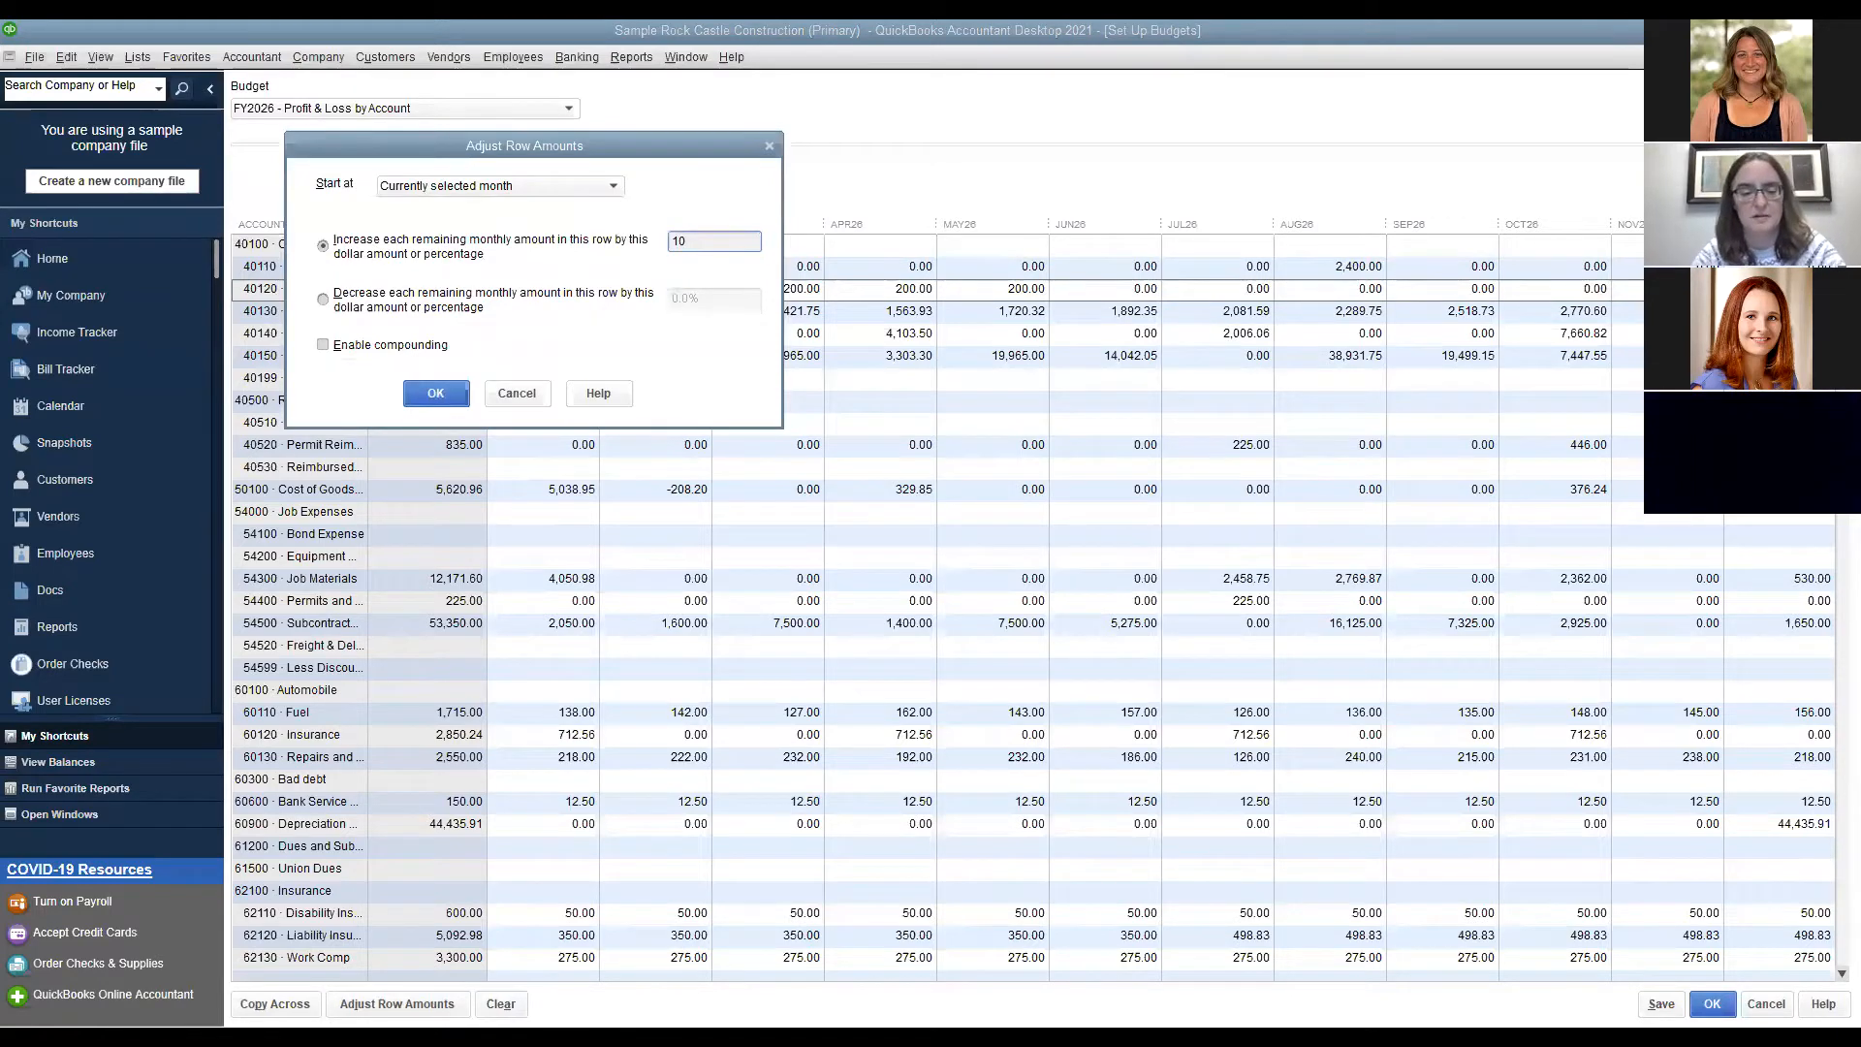
{"action": "left_click", "coordinate": [452, 398]}
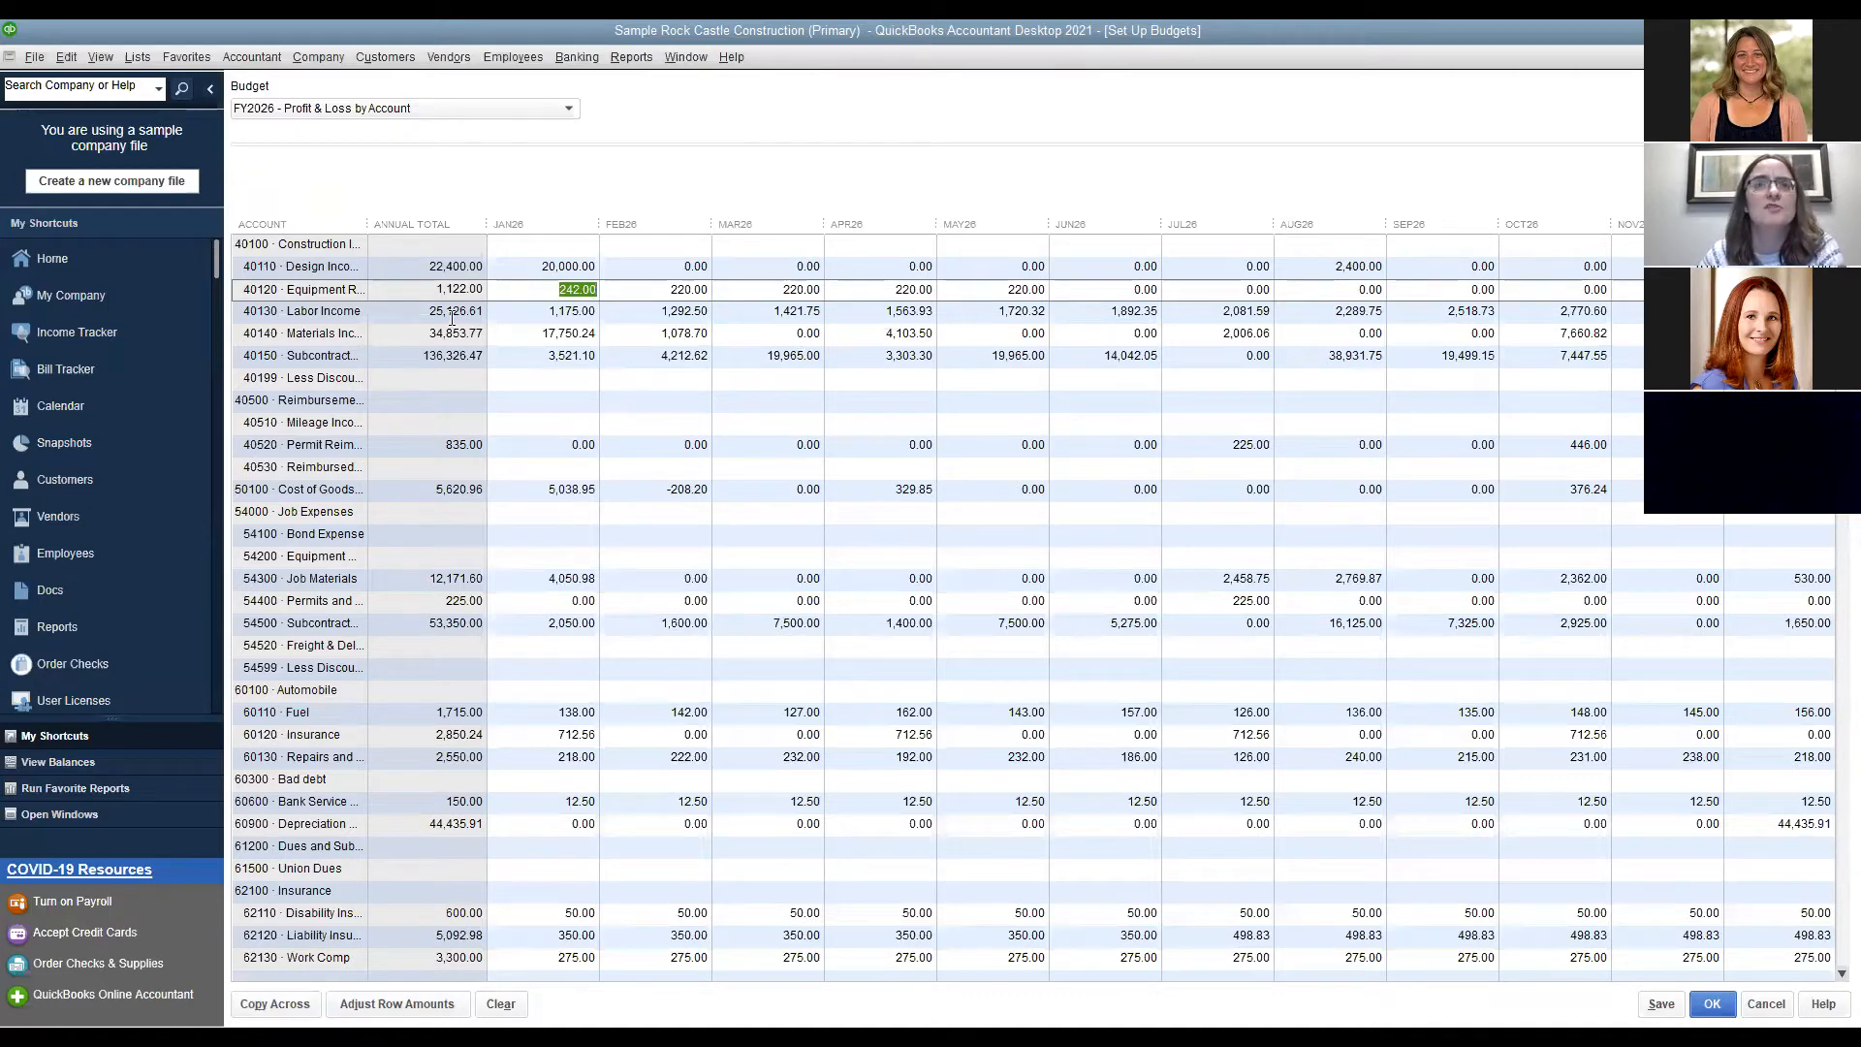
Save the FY2026 Profit & Loss by Account budget.
{"action": "left_click", "coordinate": [1840, 973]}
{"action": "scroll", "coordinate": [1836, 974], "scroll_direction": "down", "scroll_amount": 2}
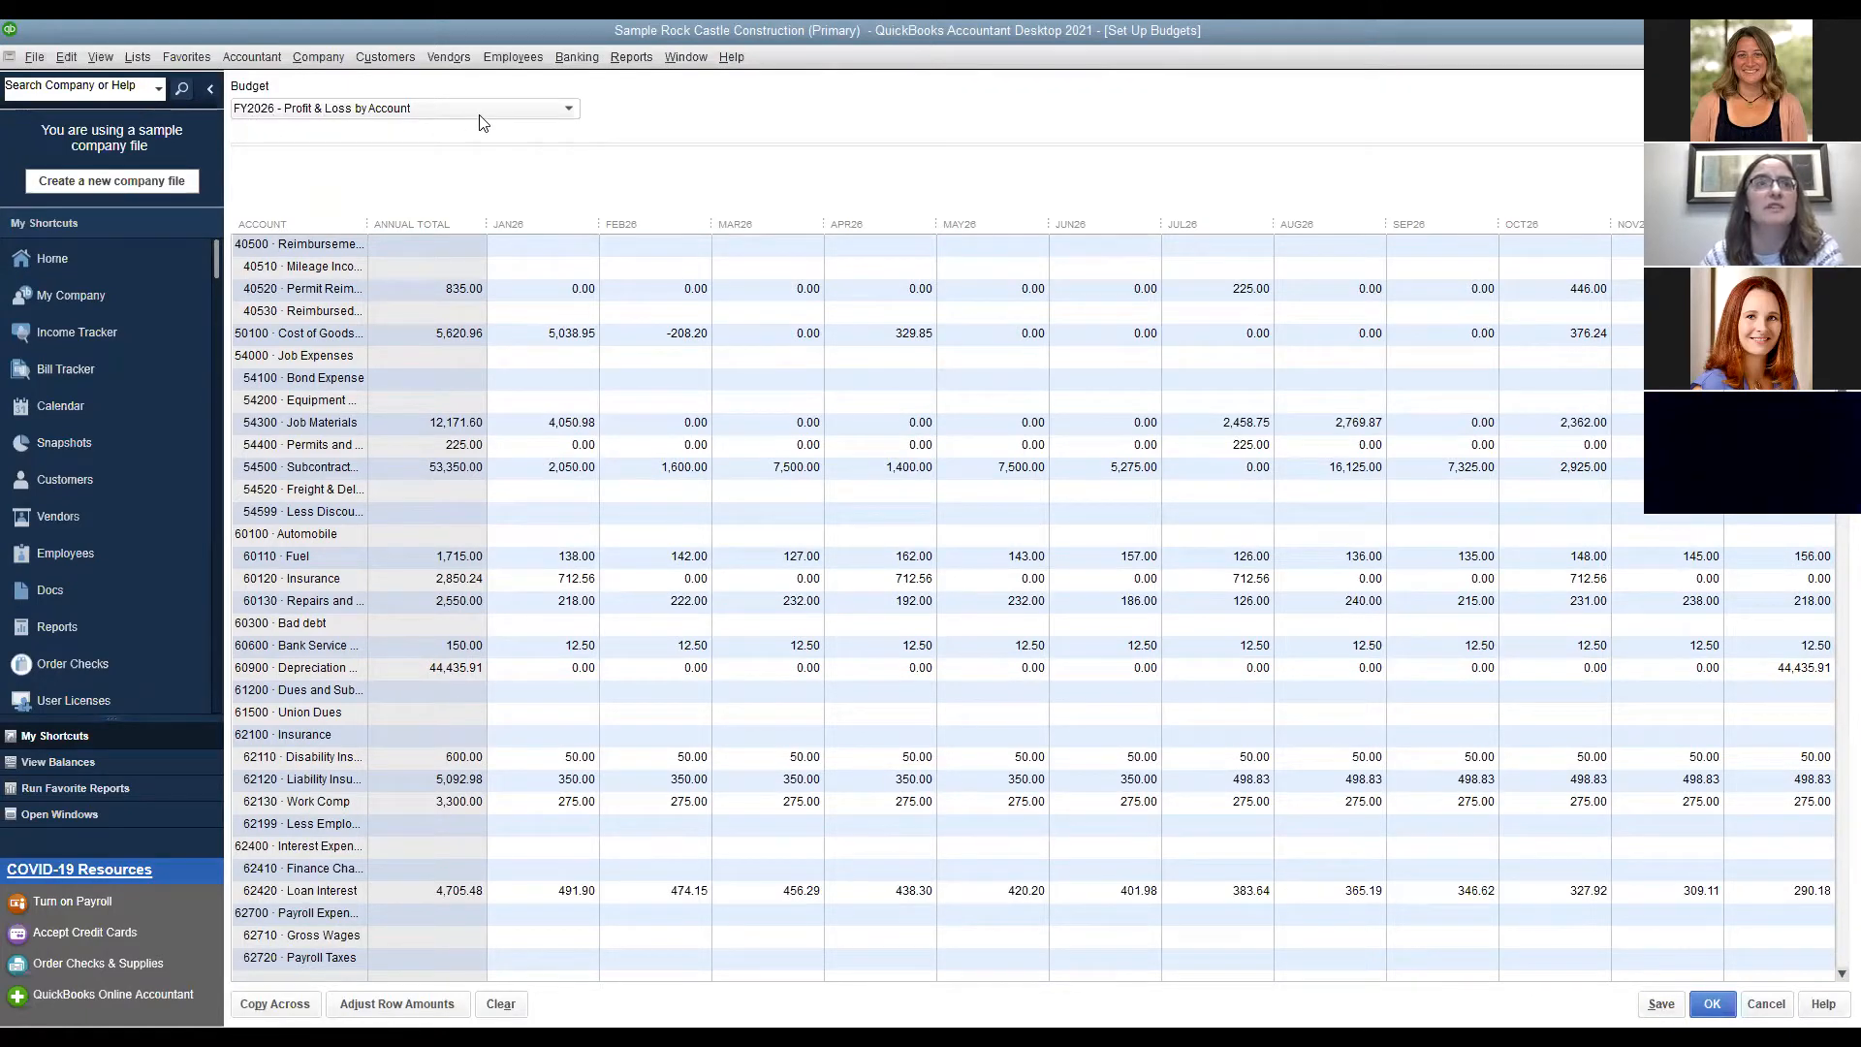
{"action": "left_click", "coordinate": [1661, 1004]}
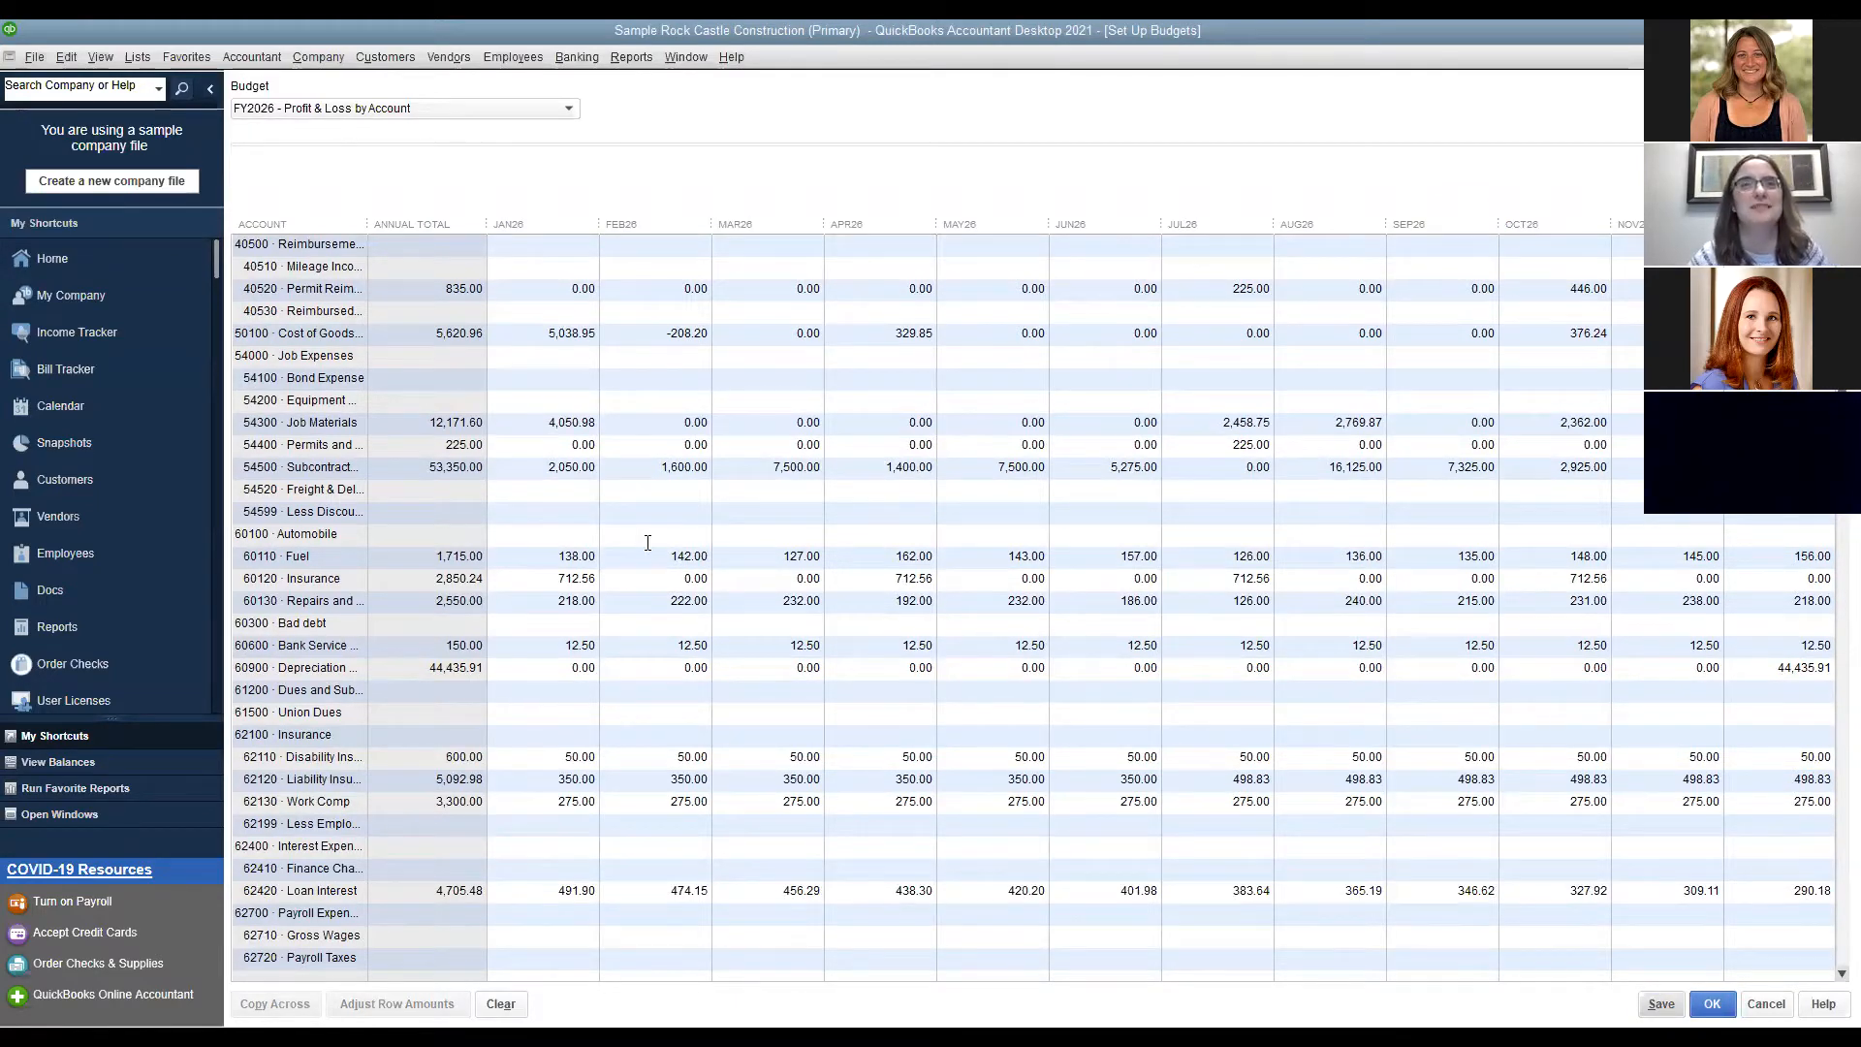
Turn off the beep when recording a transaction in the general preferences.
{"action": "left_click", "coordinate": [65, 56]}
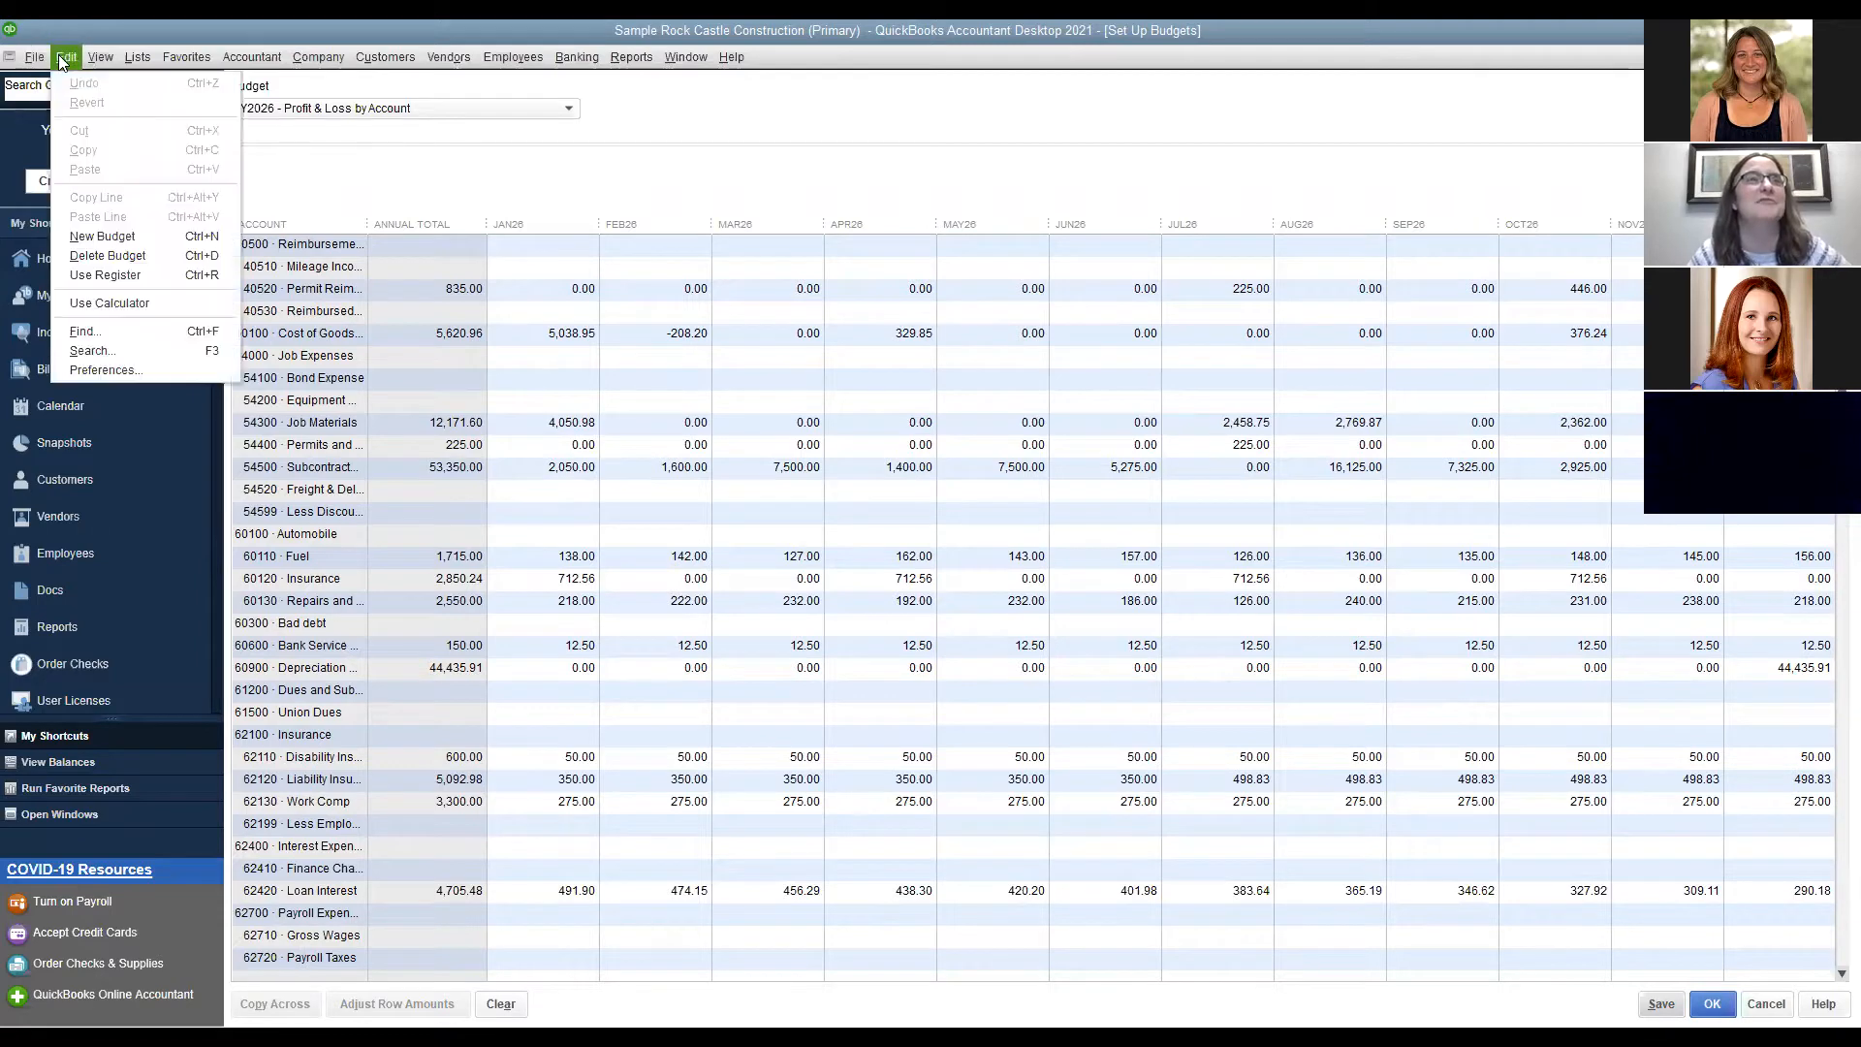
{"action": "left_click", "coordinate": [177, 369]}
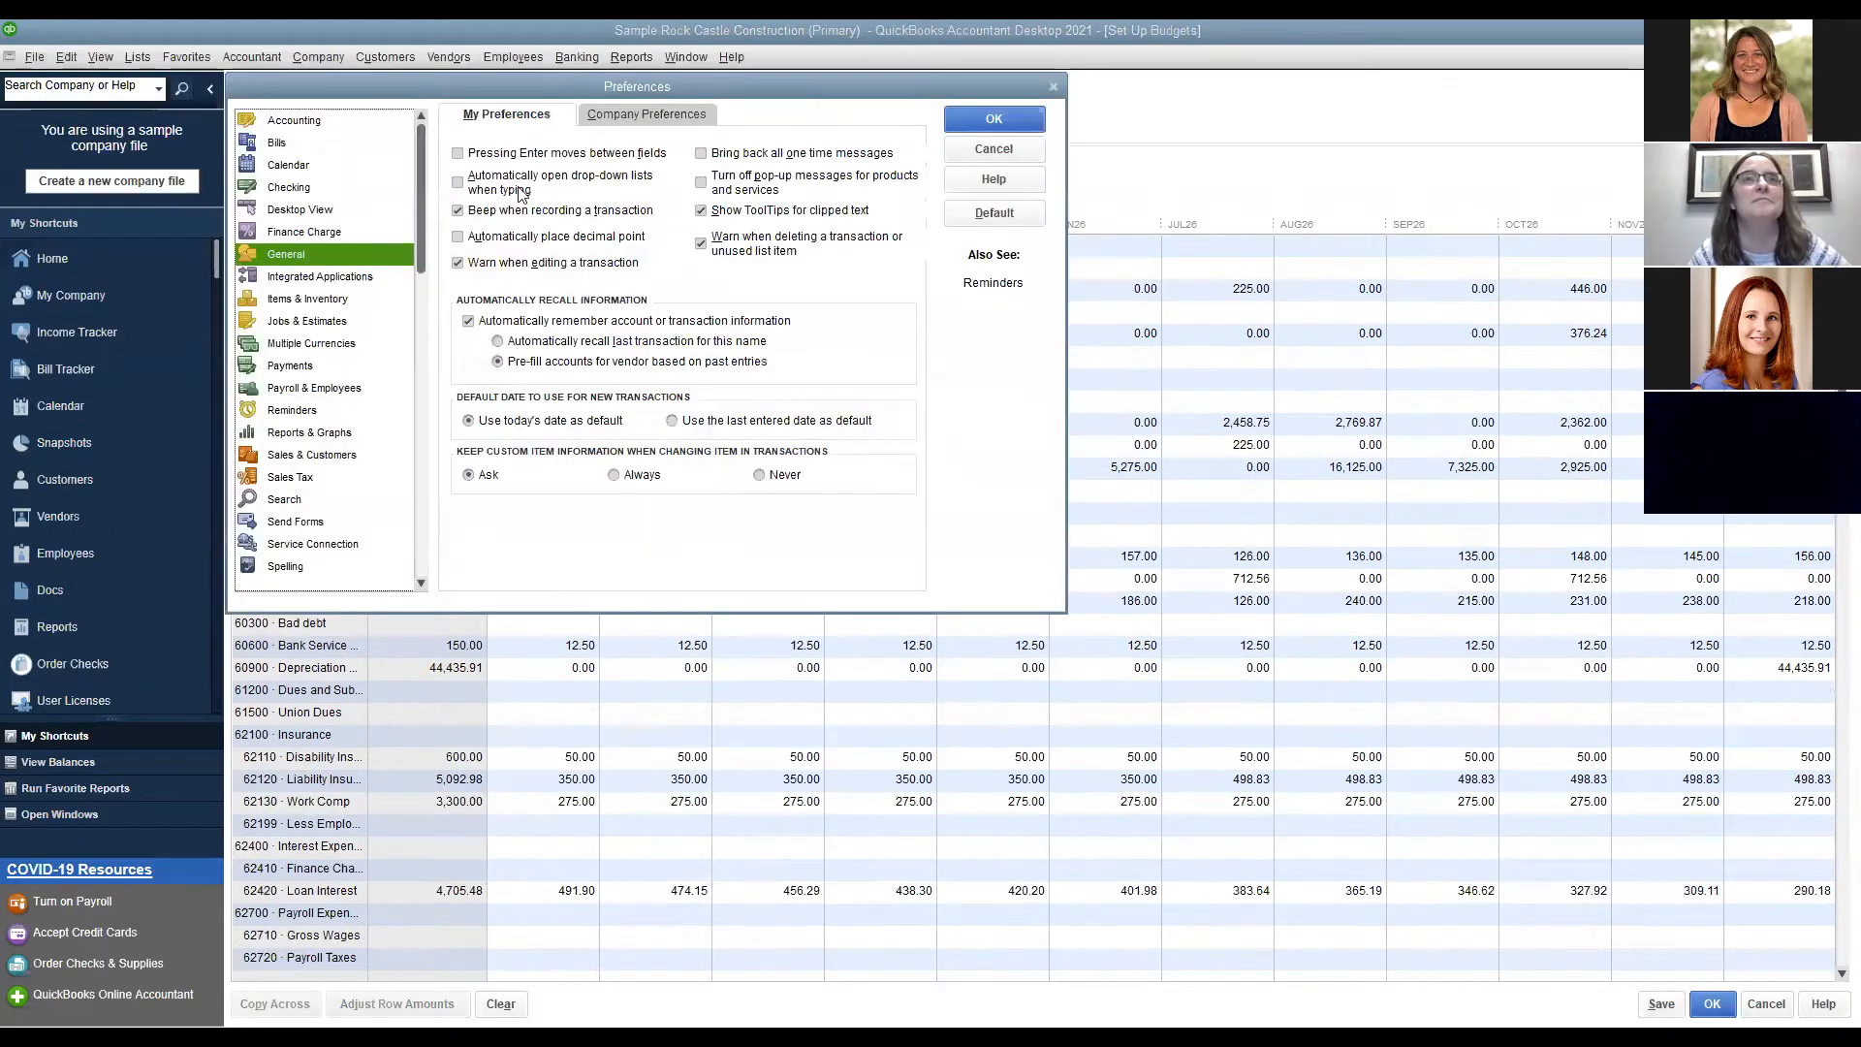
{"action": "left_click", "coordinate": [469, 211]}
{"action": "left_click", "coordinate": [973, 124]}
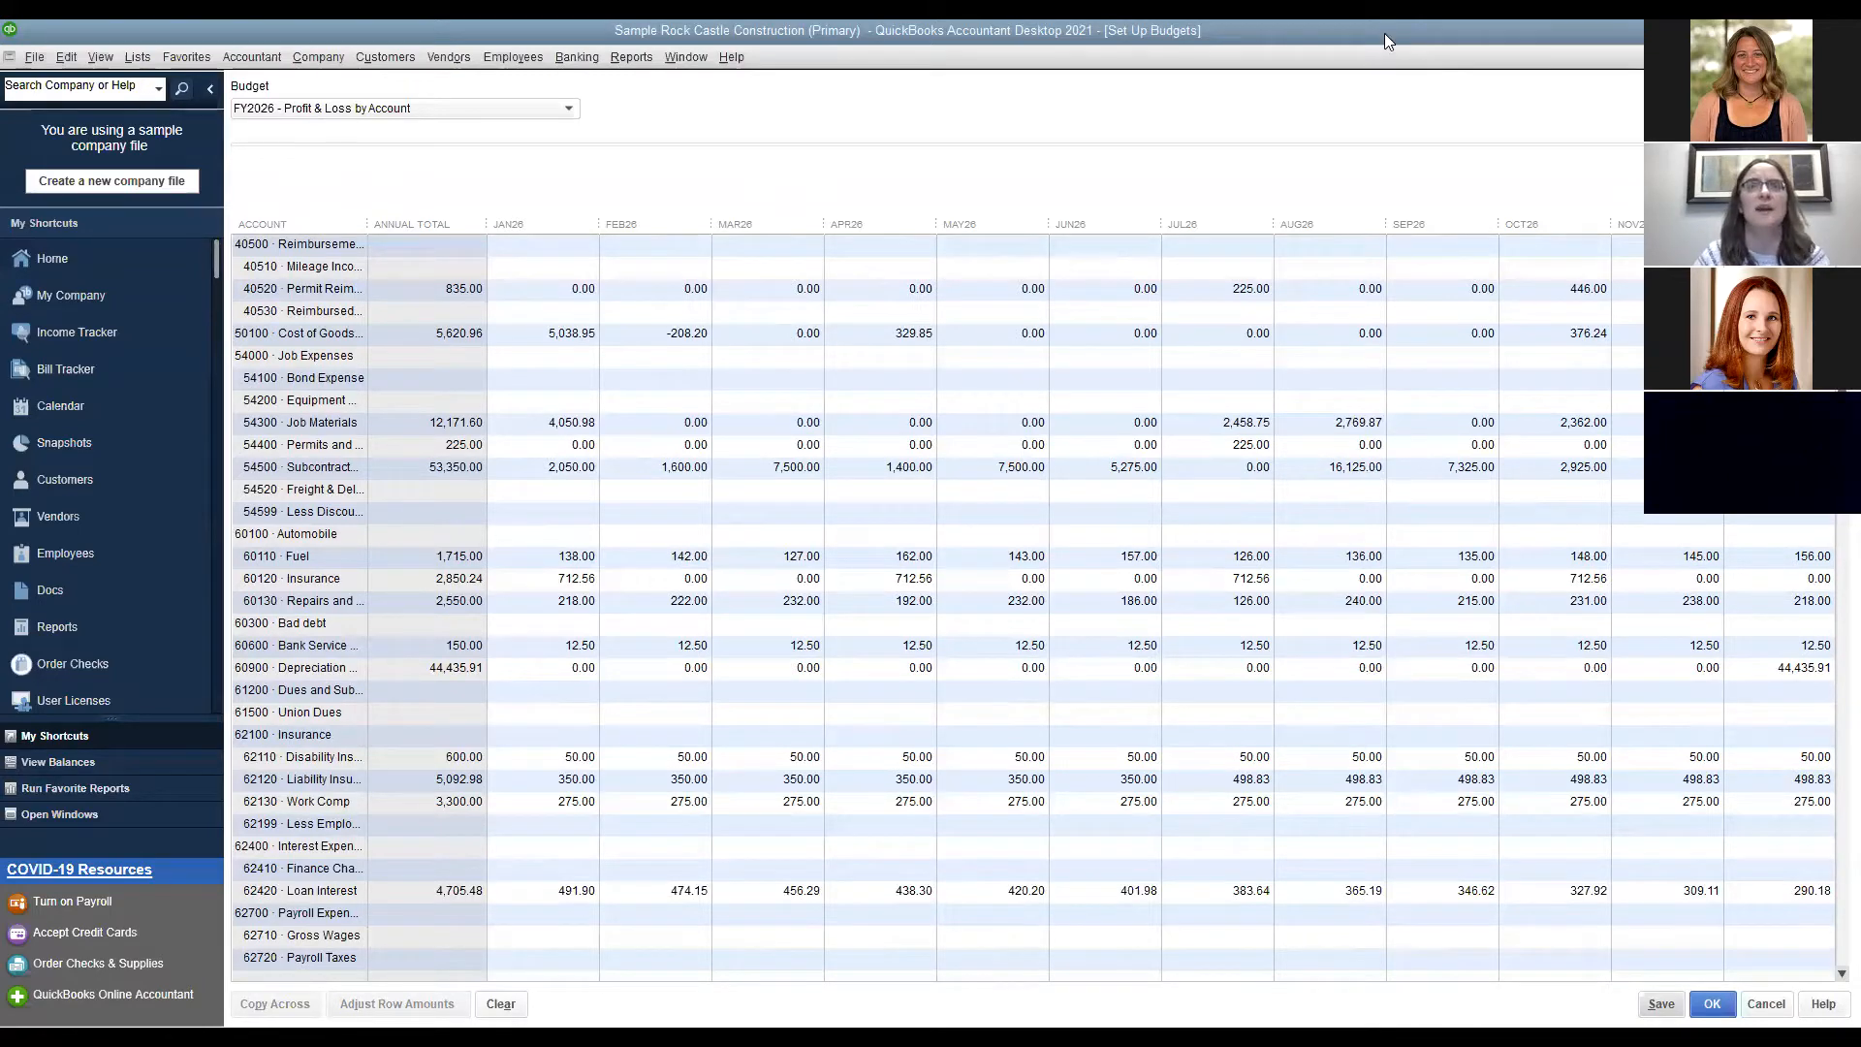
Create a Budget Overview report for FY2026 - Profit & Loss by Account using the Account by Month layout.
{"action": "left_click", "coordinate": [631, 58]}
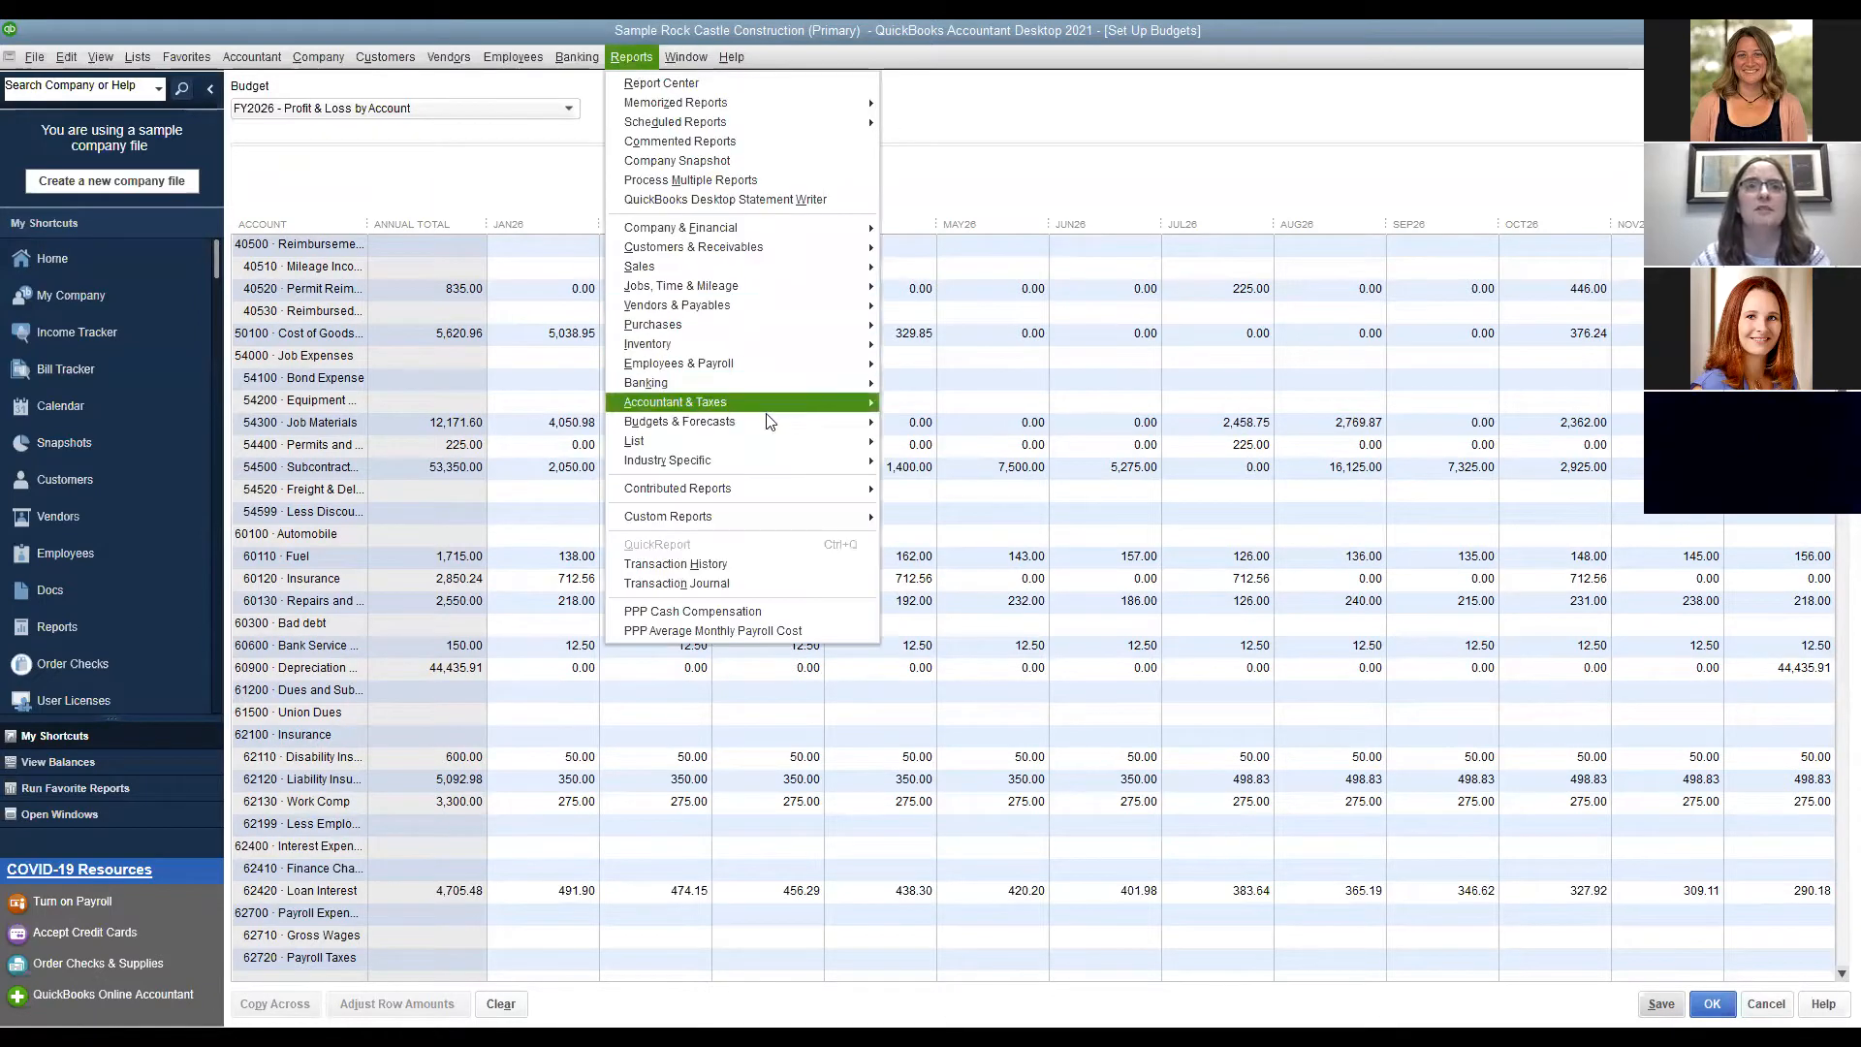
{"action": "mouse_move", "coordinate": [771, 424]}
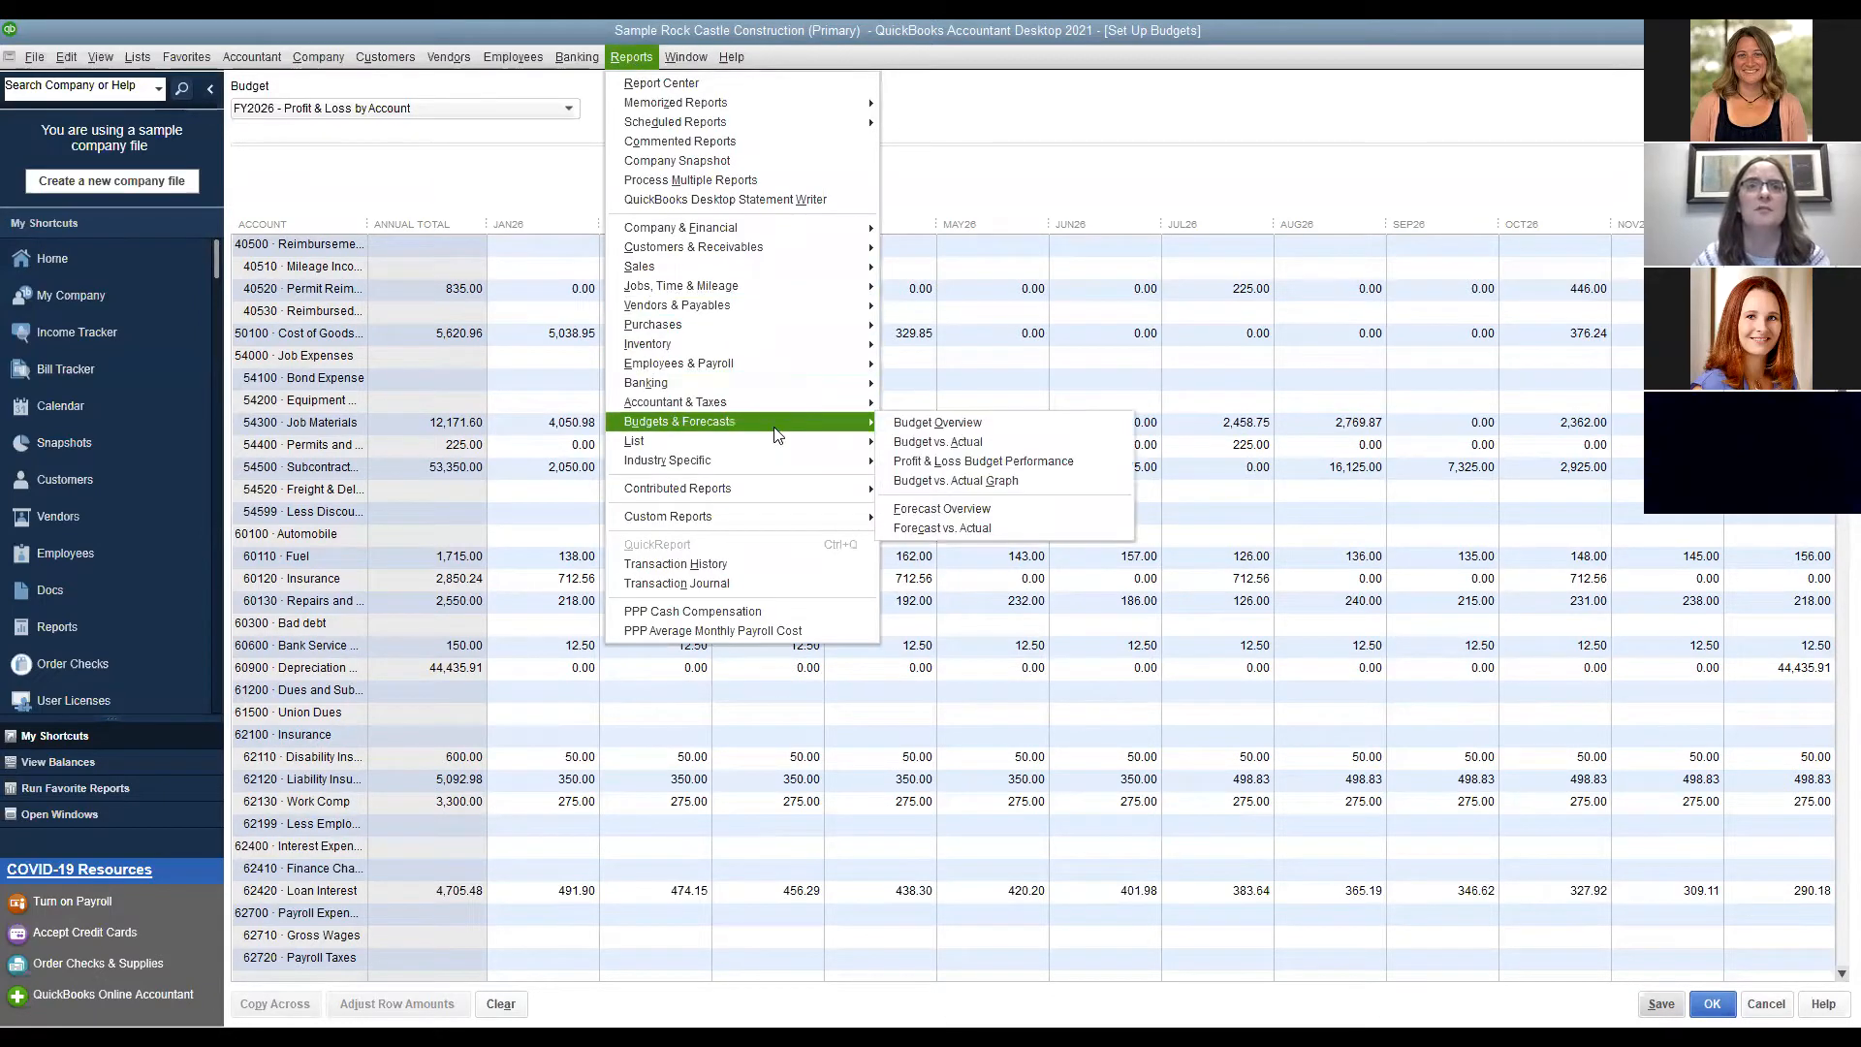
{"action": "left_click", "coordinate": [955, 430]}
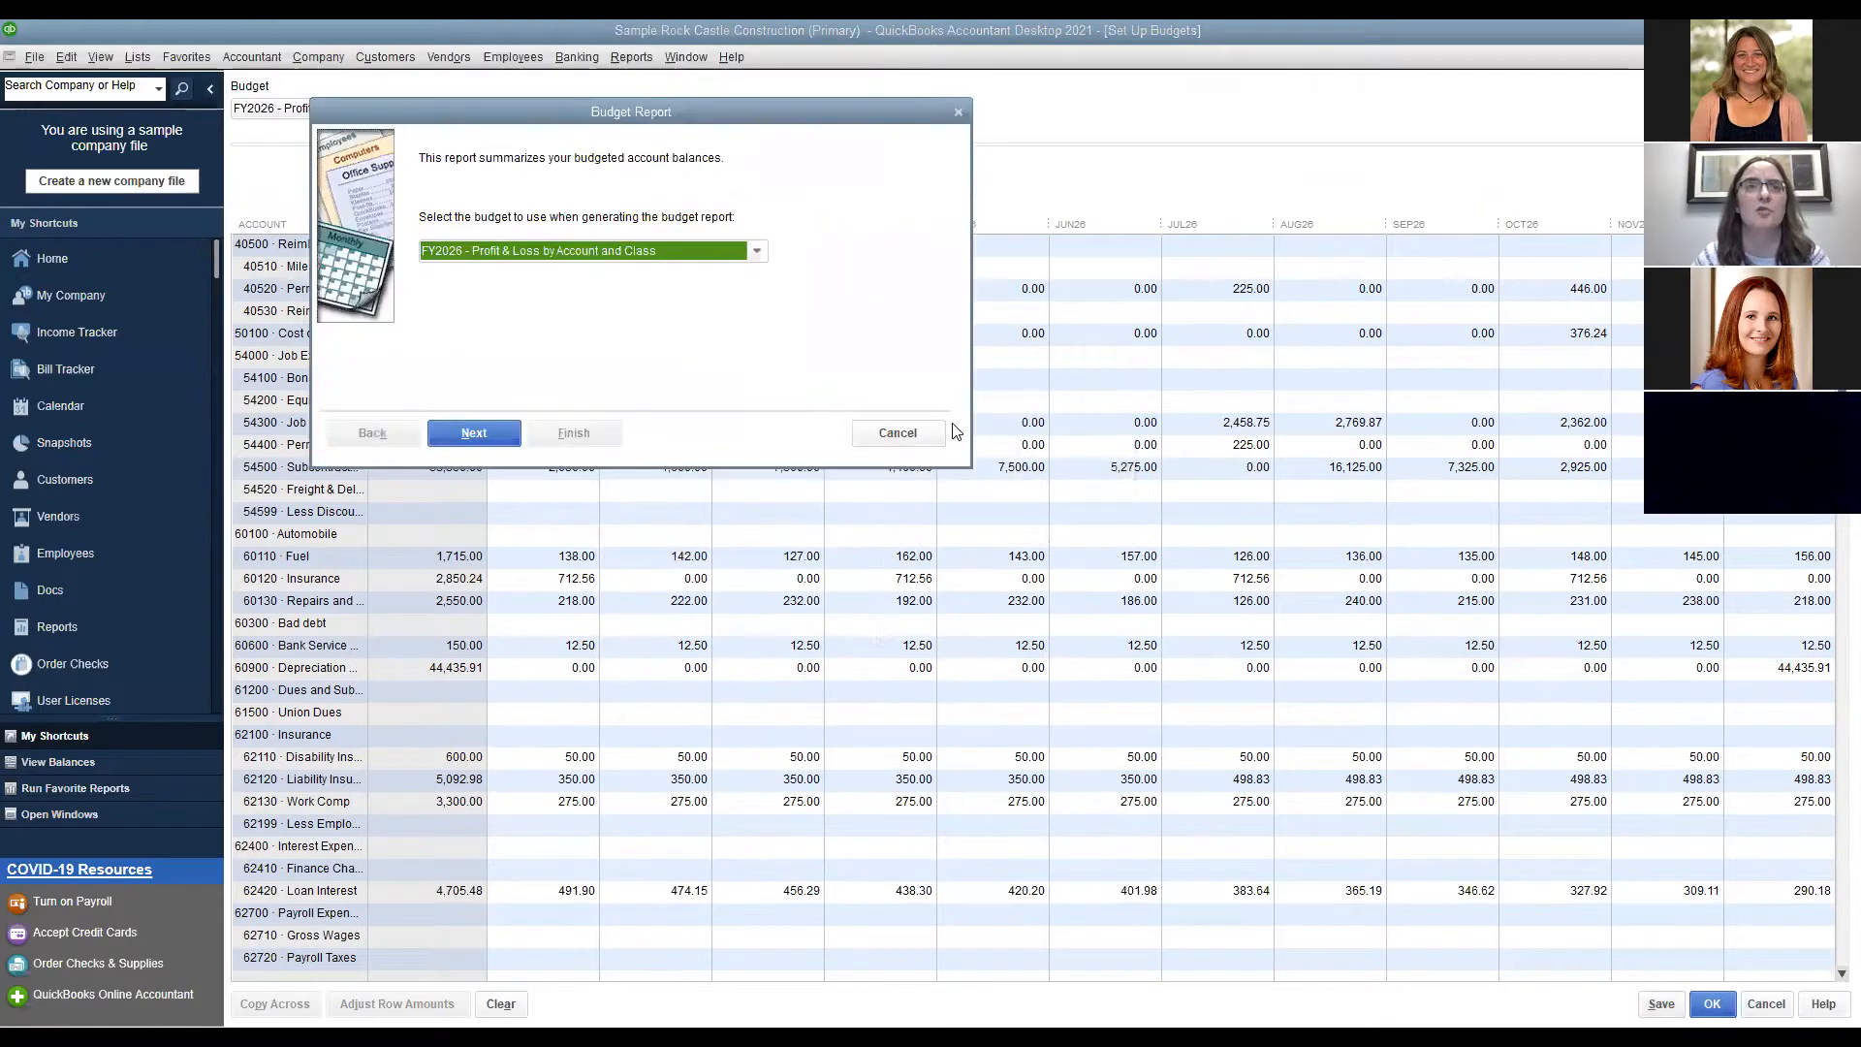
{"action": "left_click", "coordinate": [758, 254]}
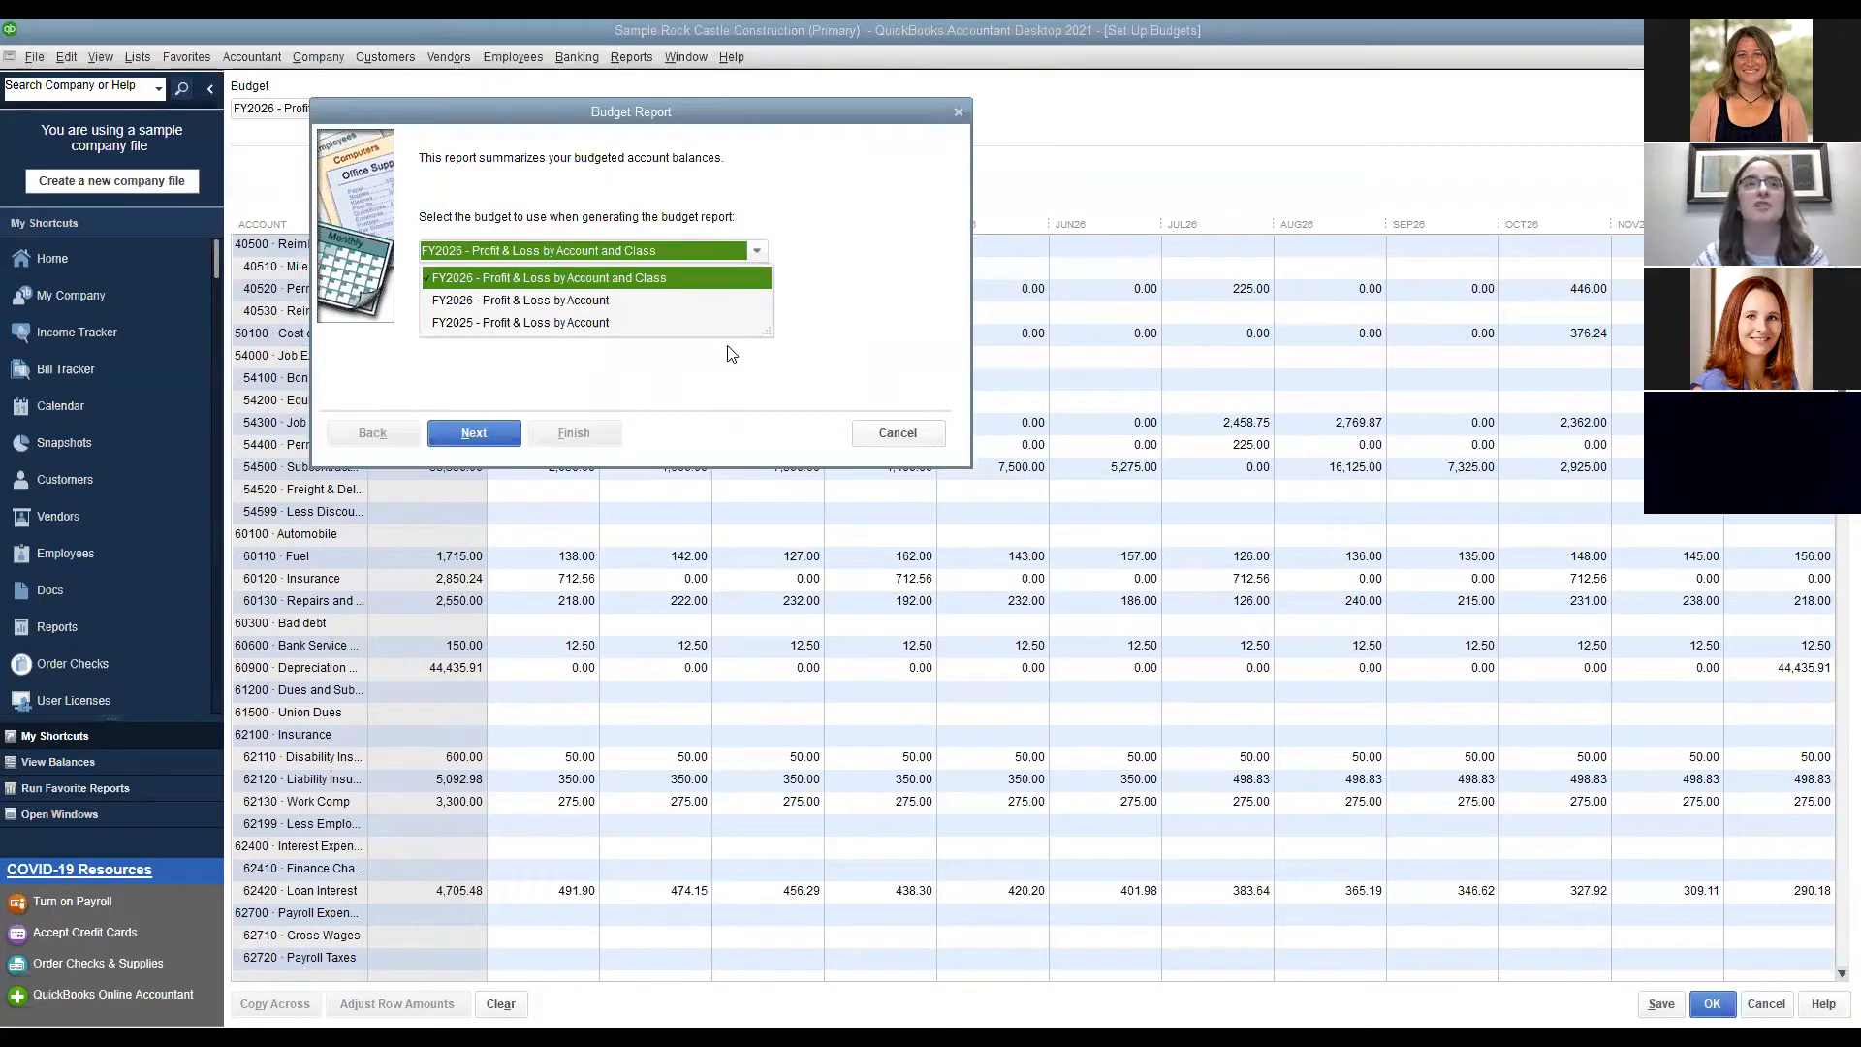
{"action": "left_click", "coordinate": [562, 302]}
{"action": "left_click", "coordinate": [473, 434]}
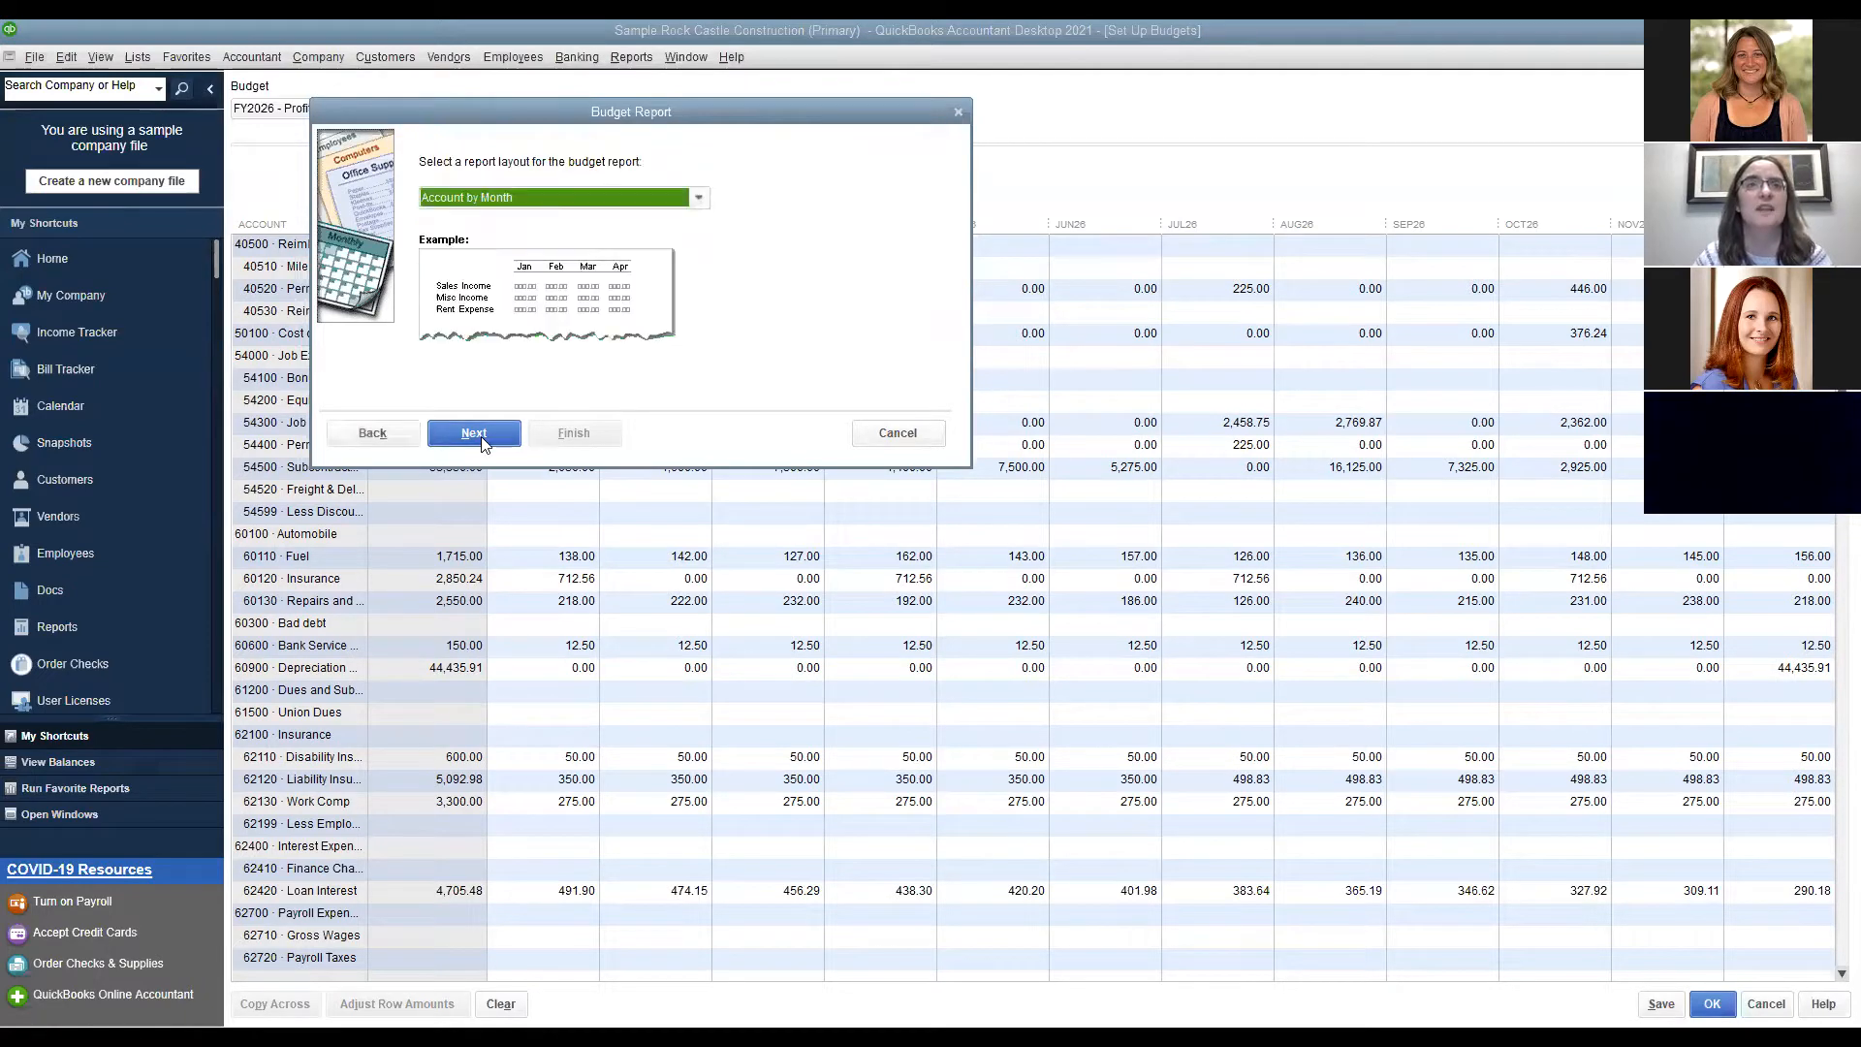
{"action": "left_click", "coordinate": [698, 199]}
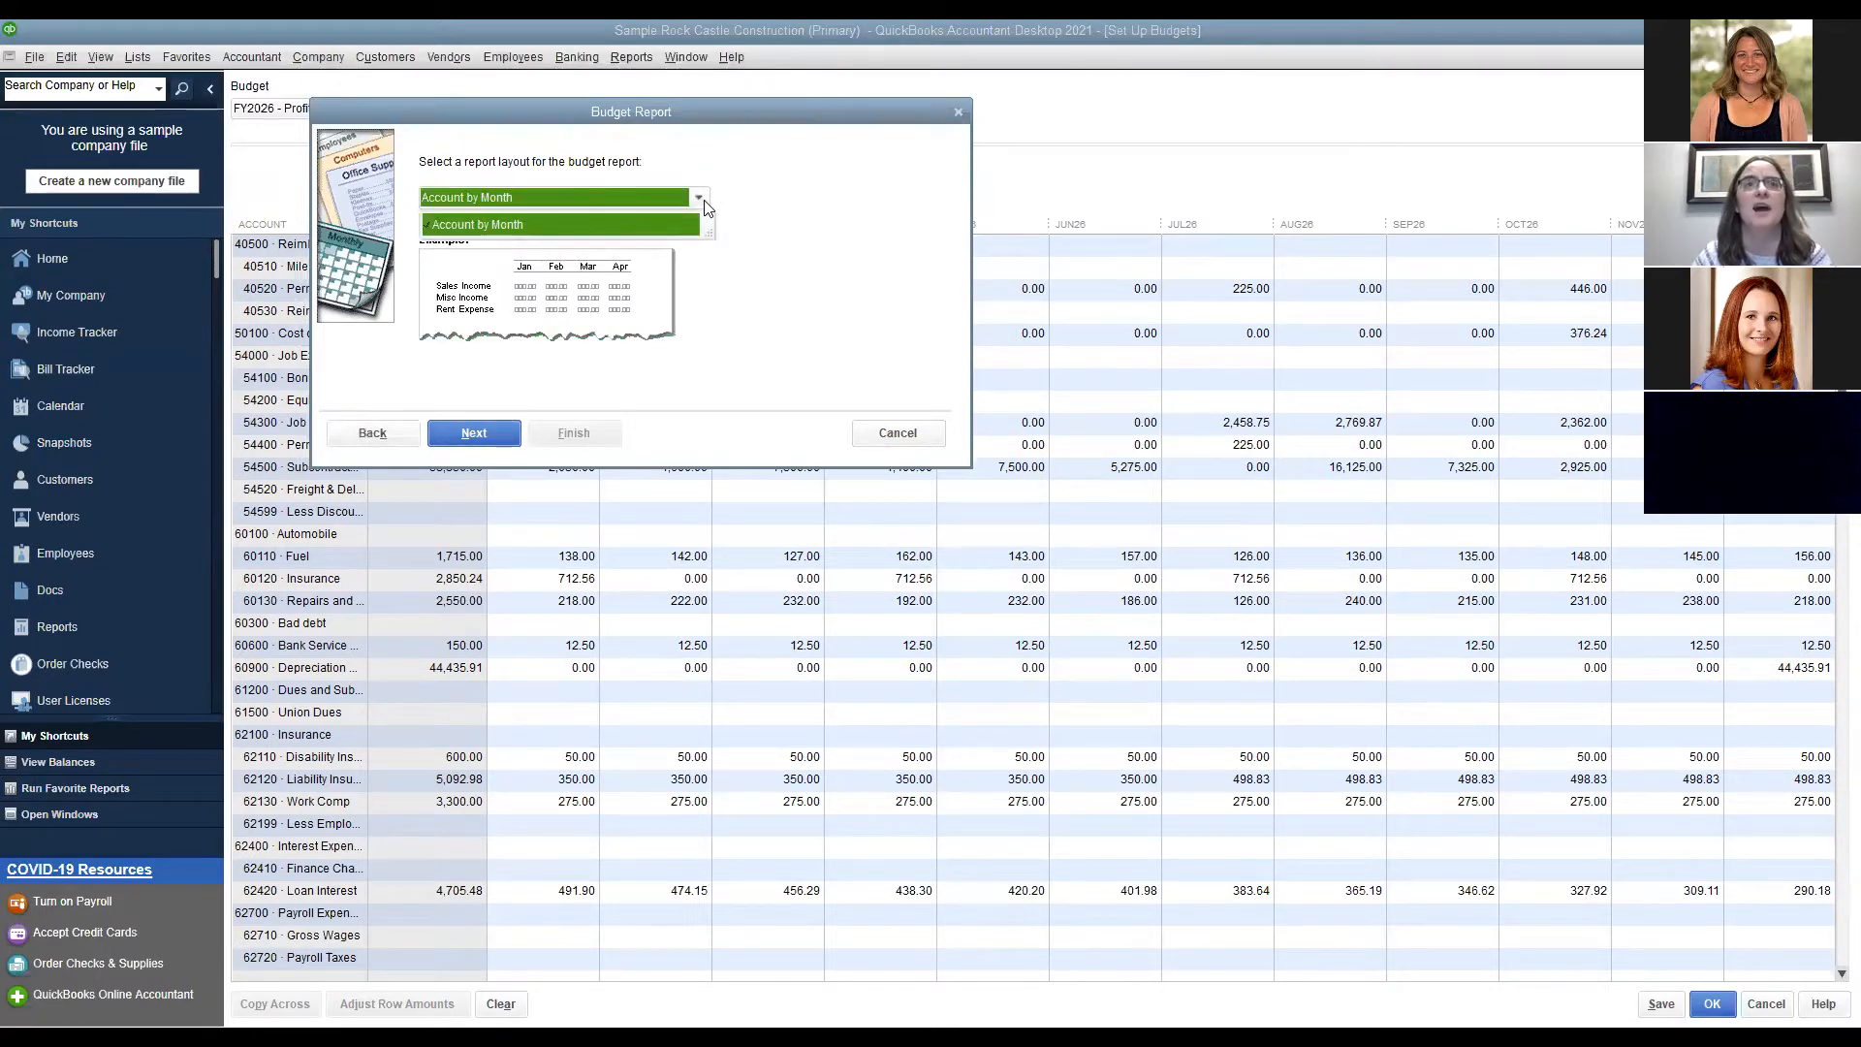
{"action": "left_click", "coordinate": [657, 223]}
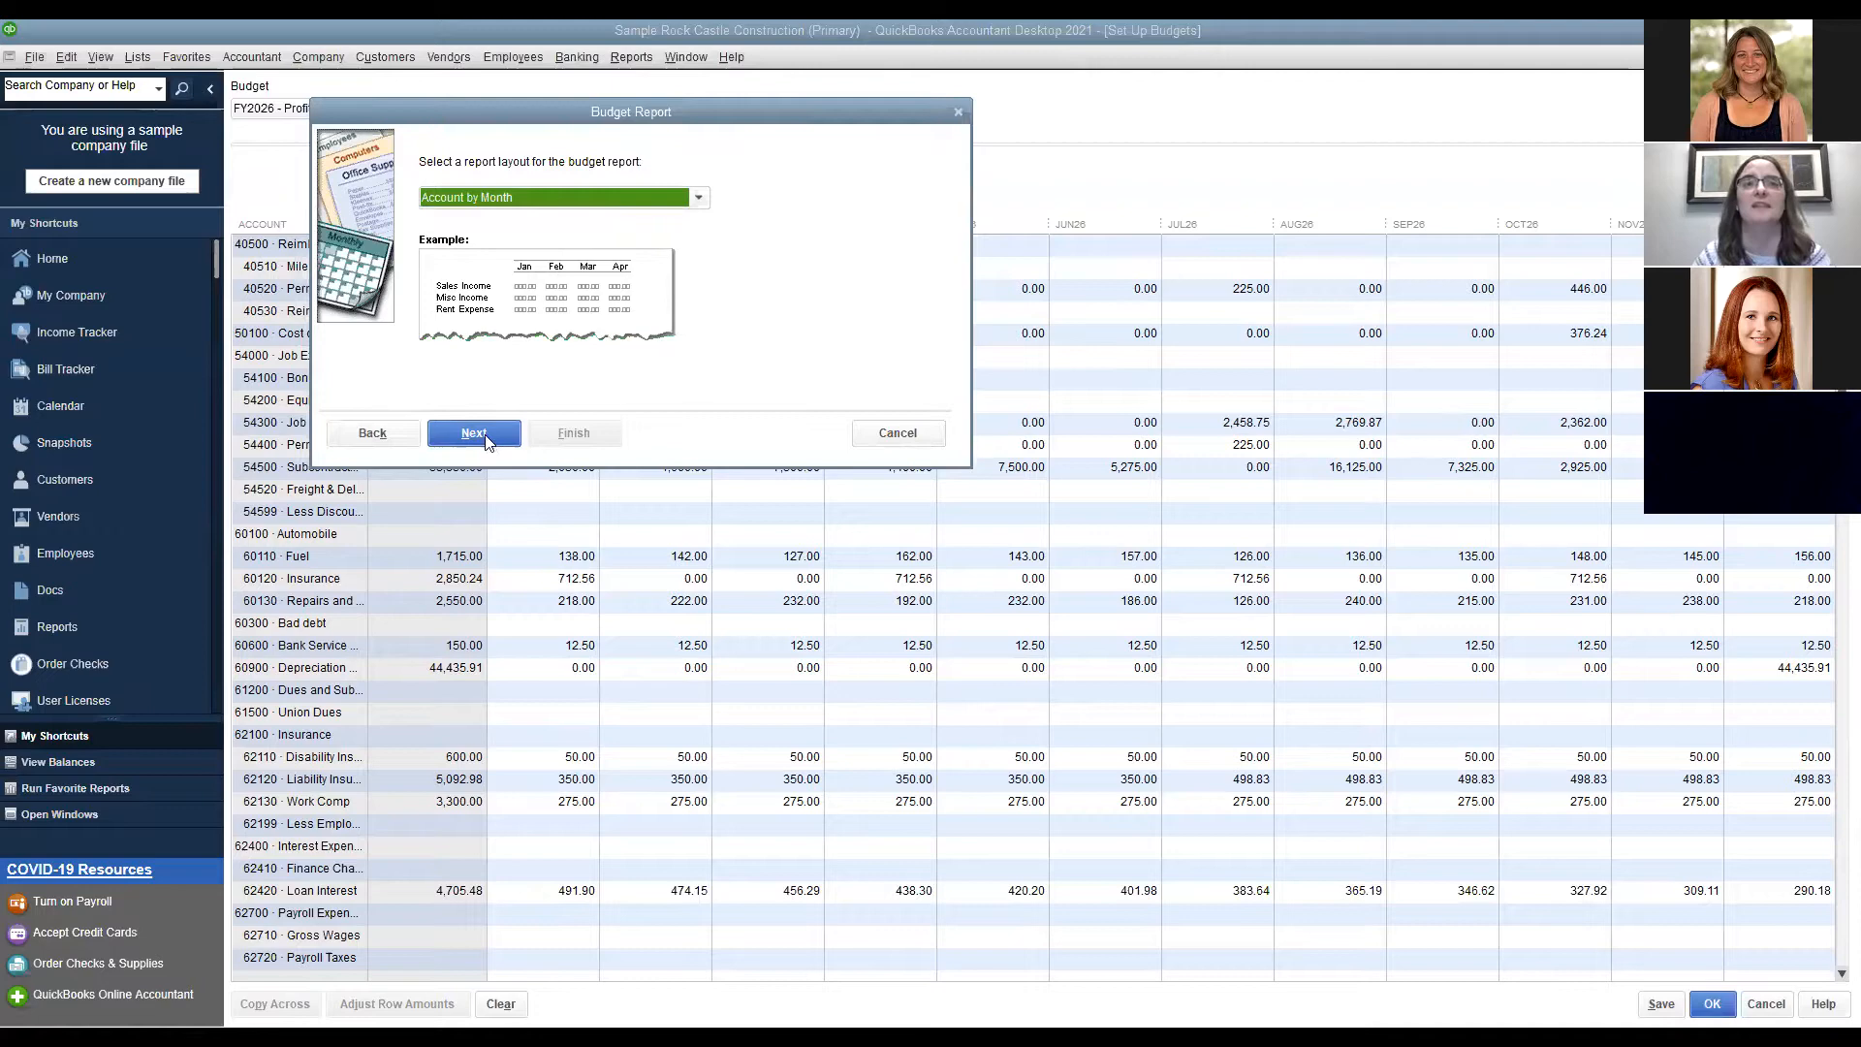
{"action": "left_click", "coordinate": [484, 442]}
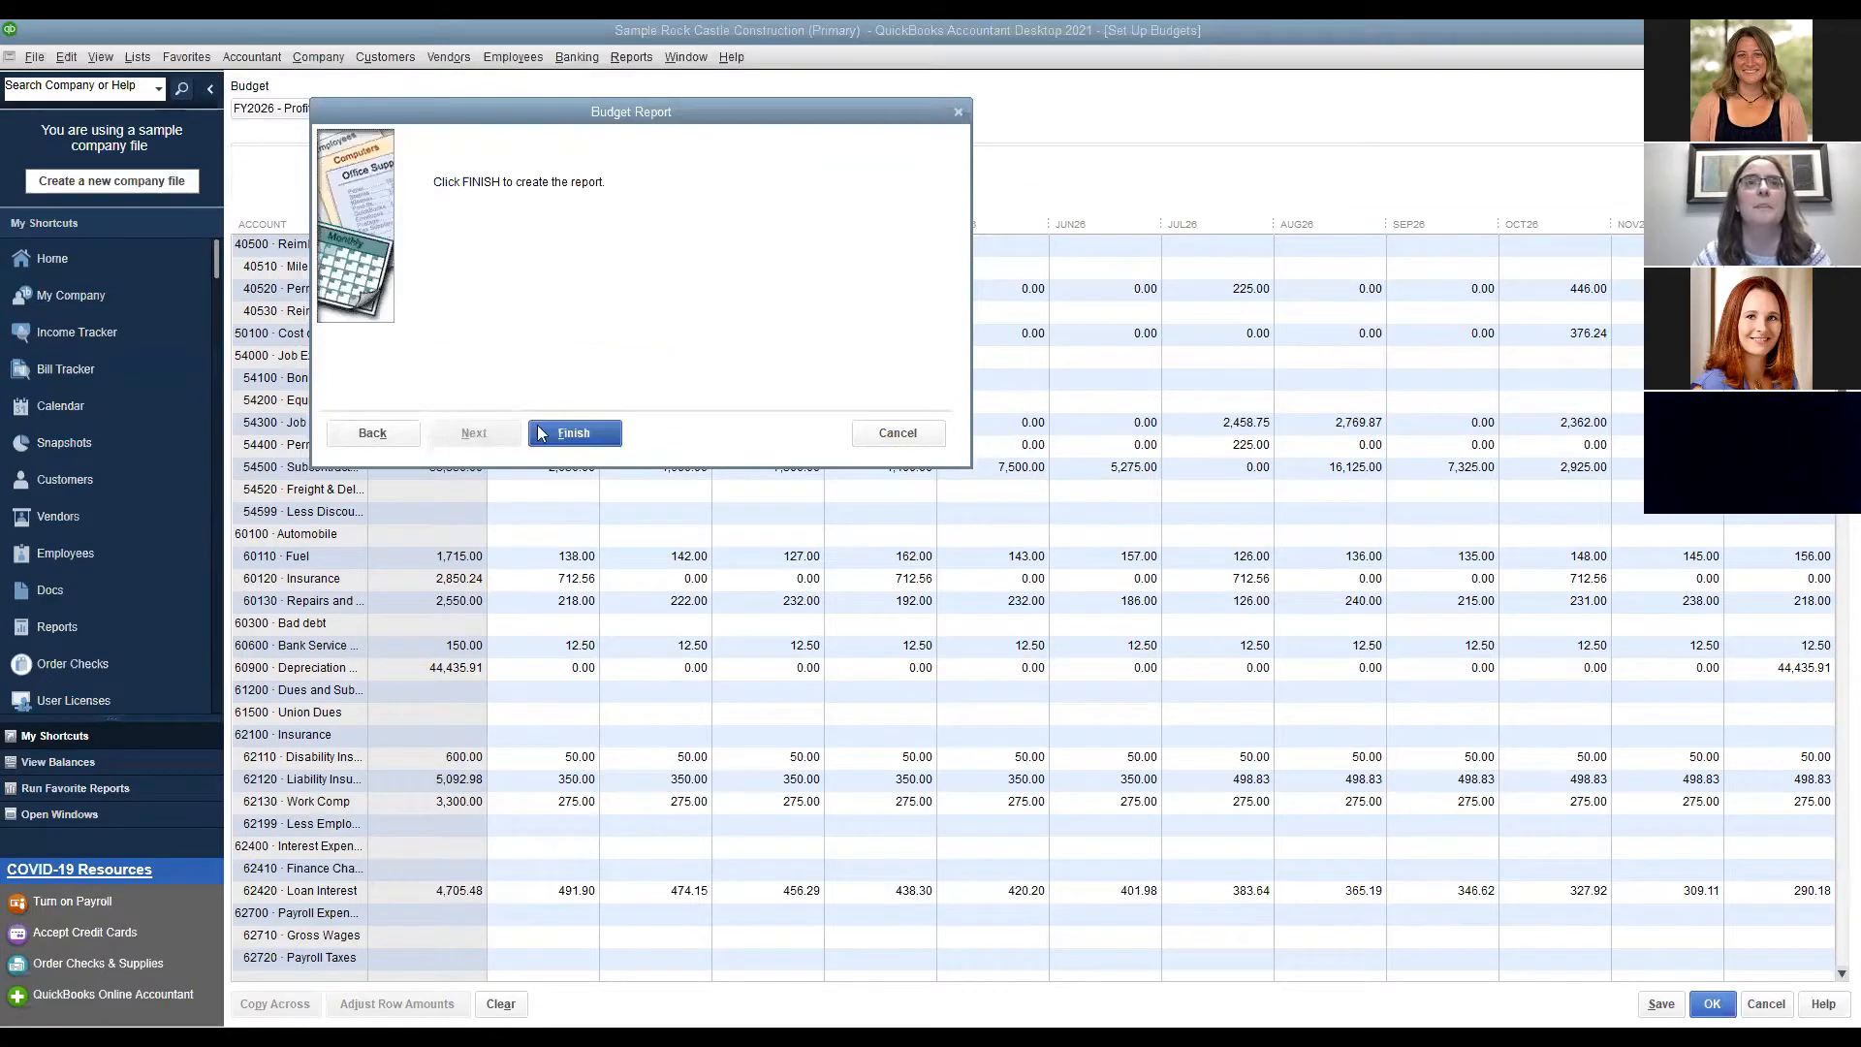
{"action": "left_click", "coordinate": [575, 434]}
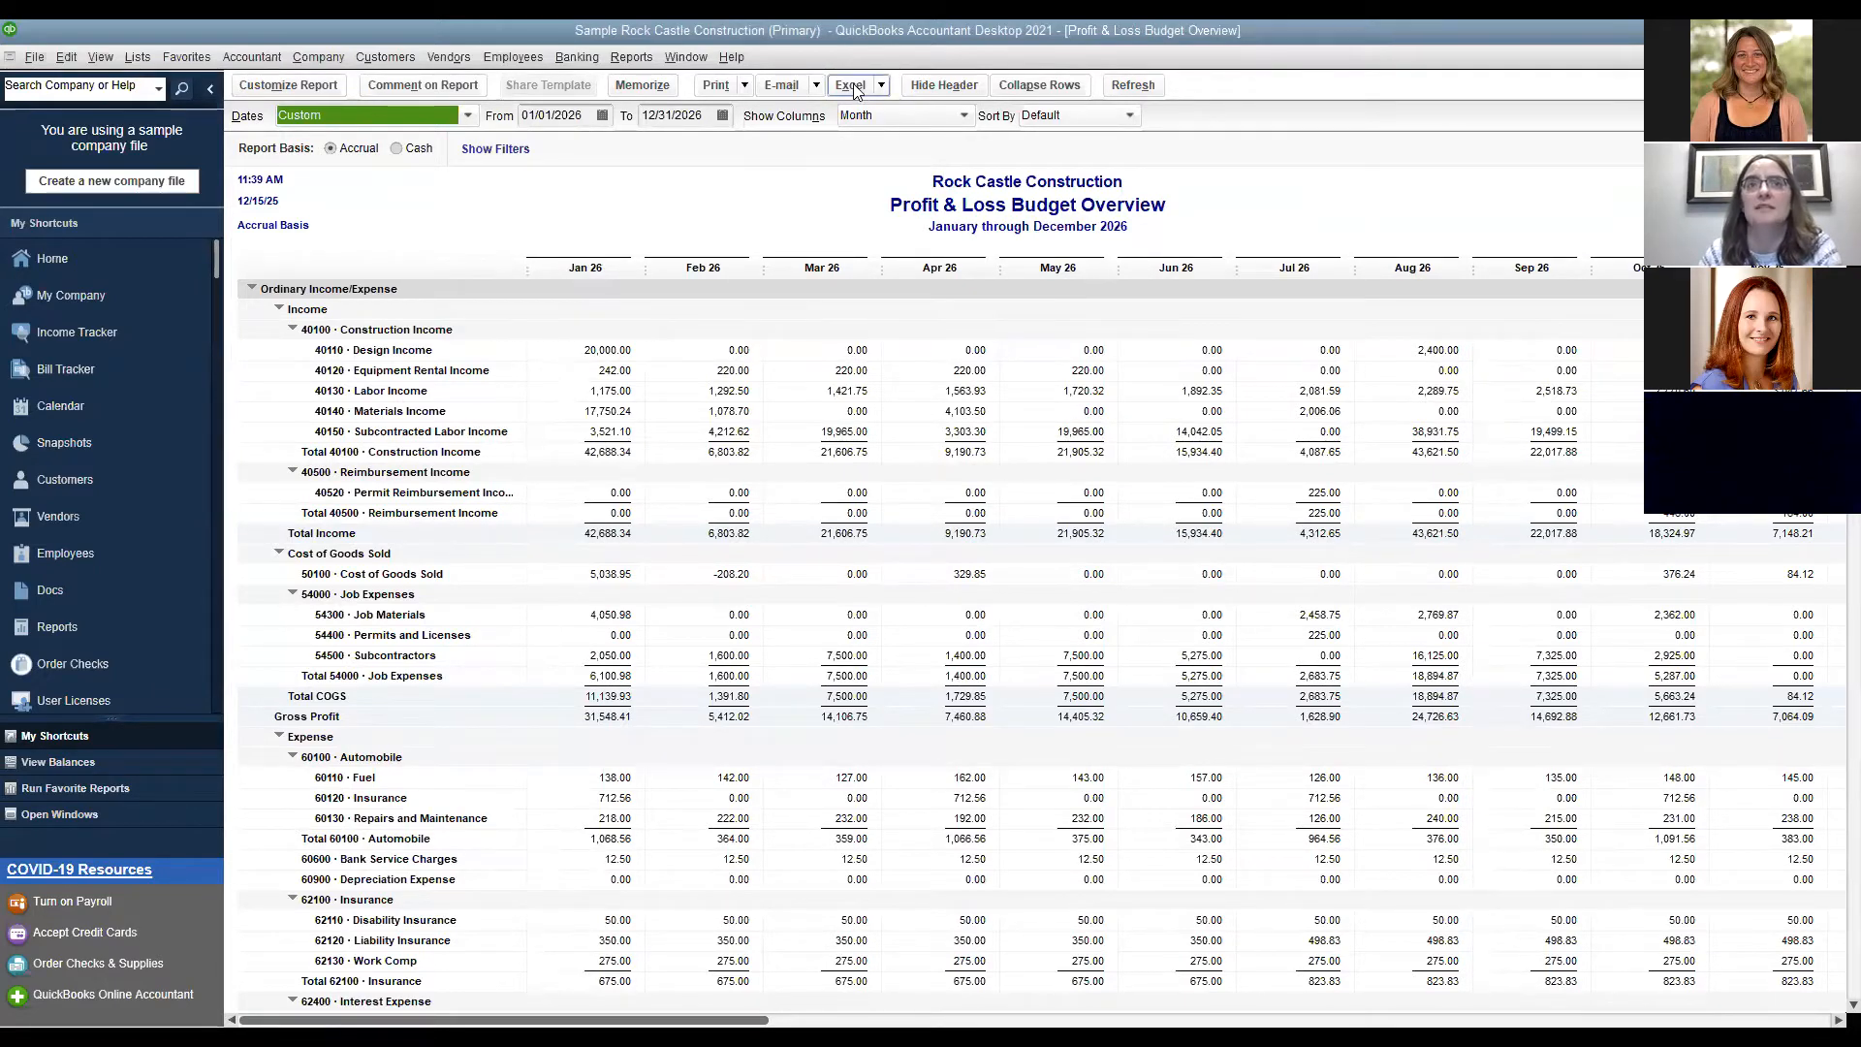
Collapse and re-expand the budget overview's rows, and show its columns by quarter.
{"action": "left_click", "coordinate": [1041, 86]}
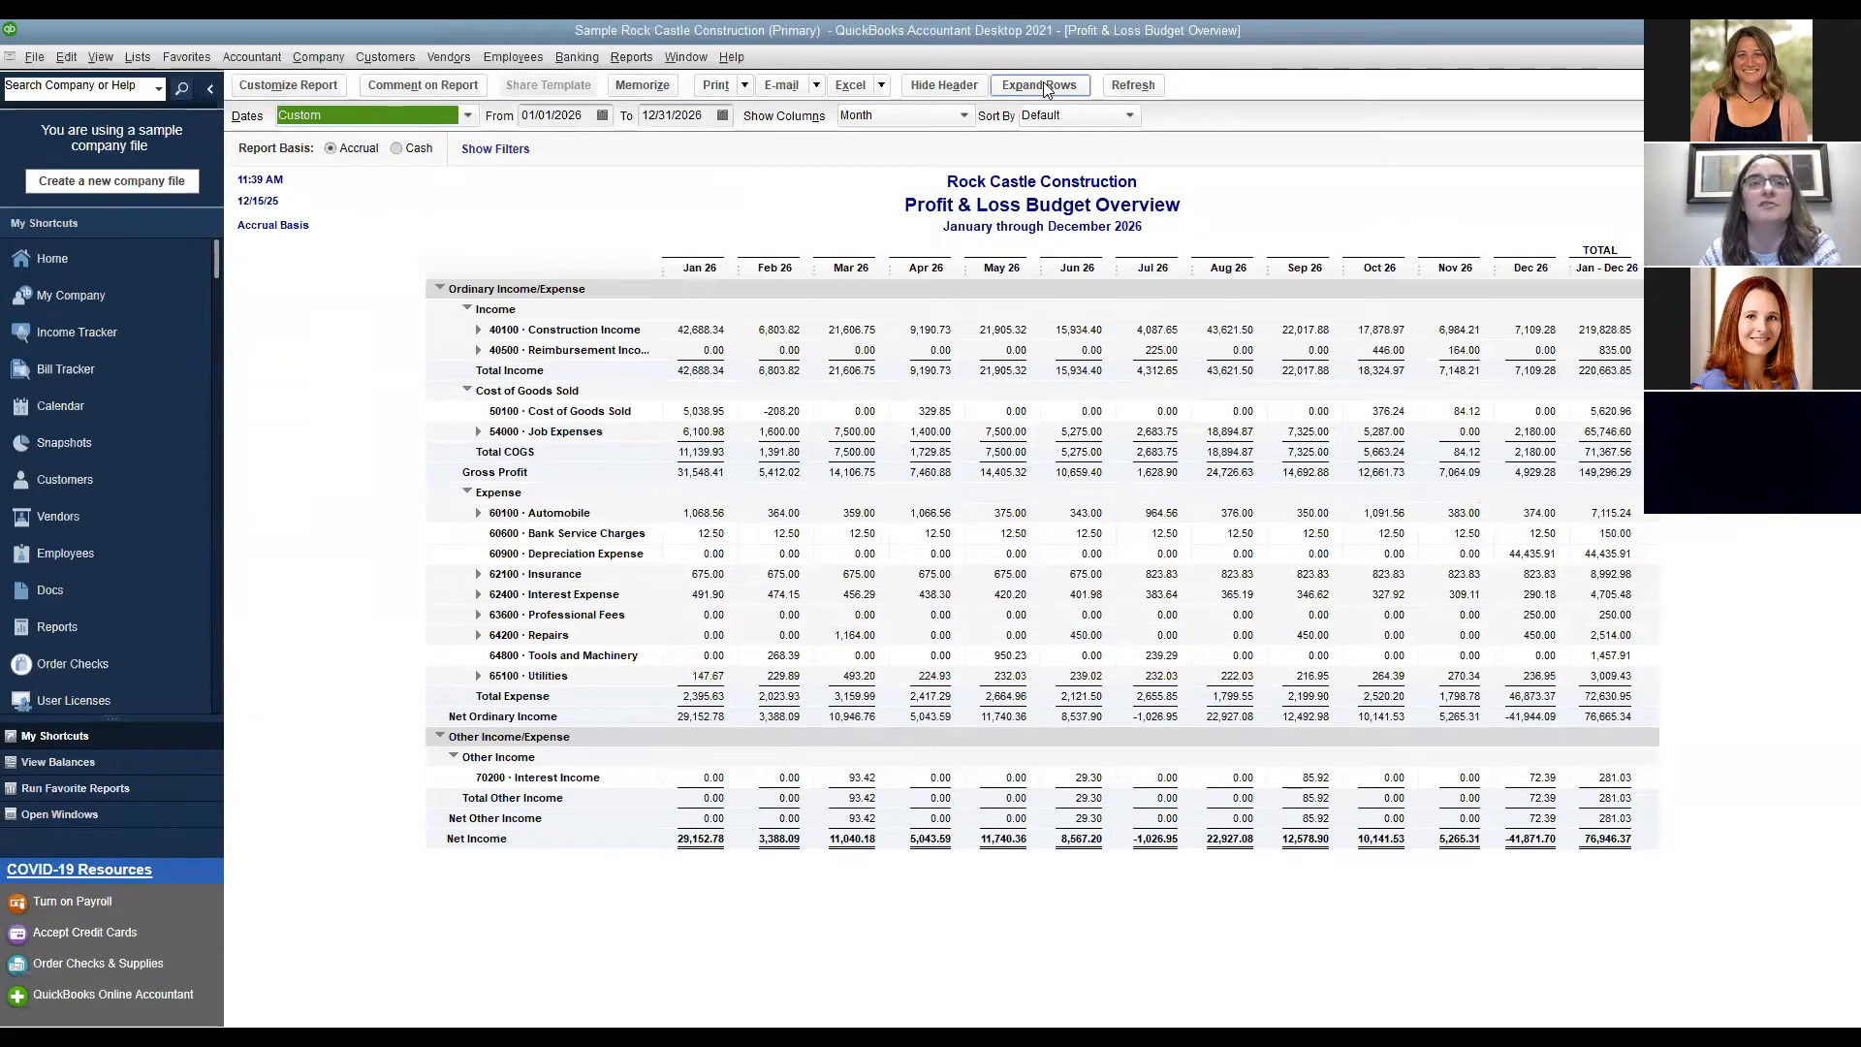
{"action": "left_click", "coordinate": [1041, 85]}
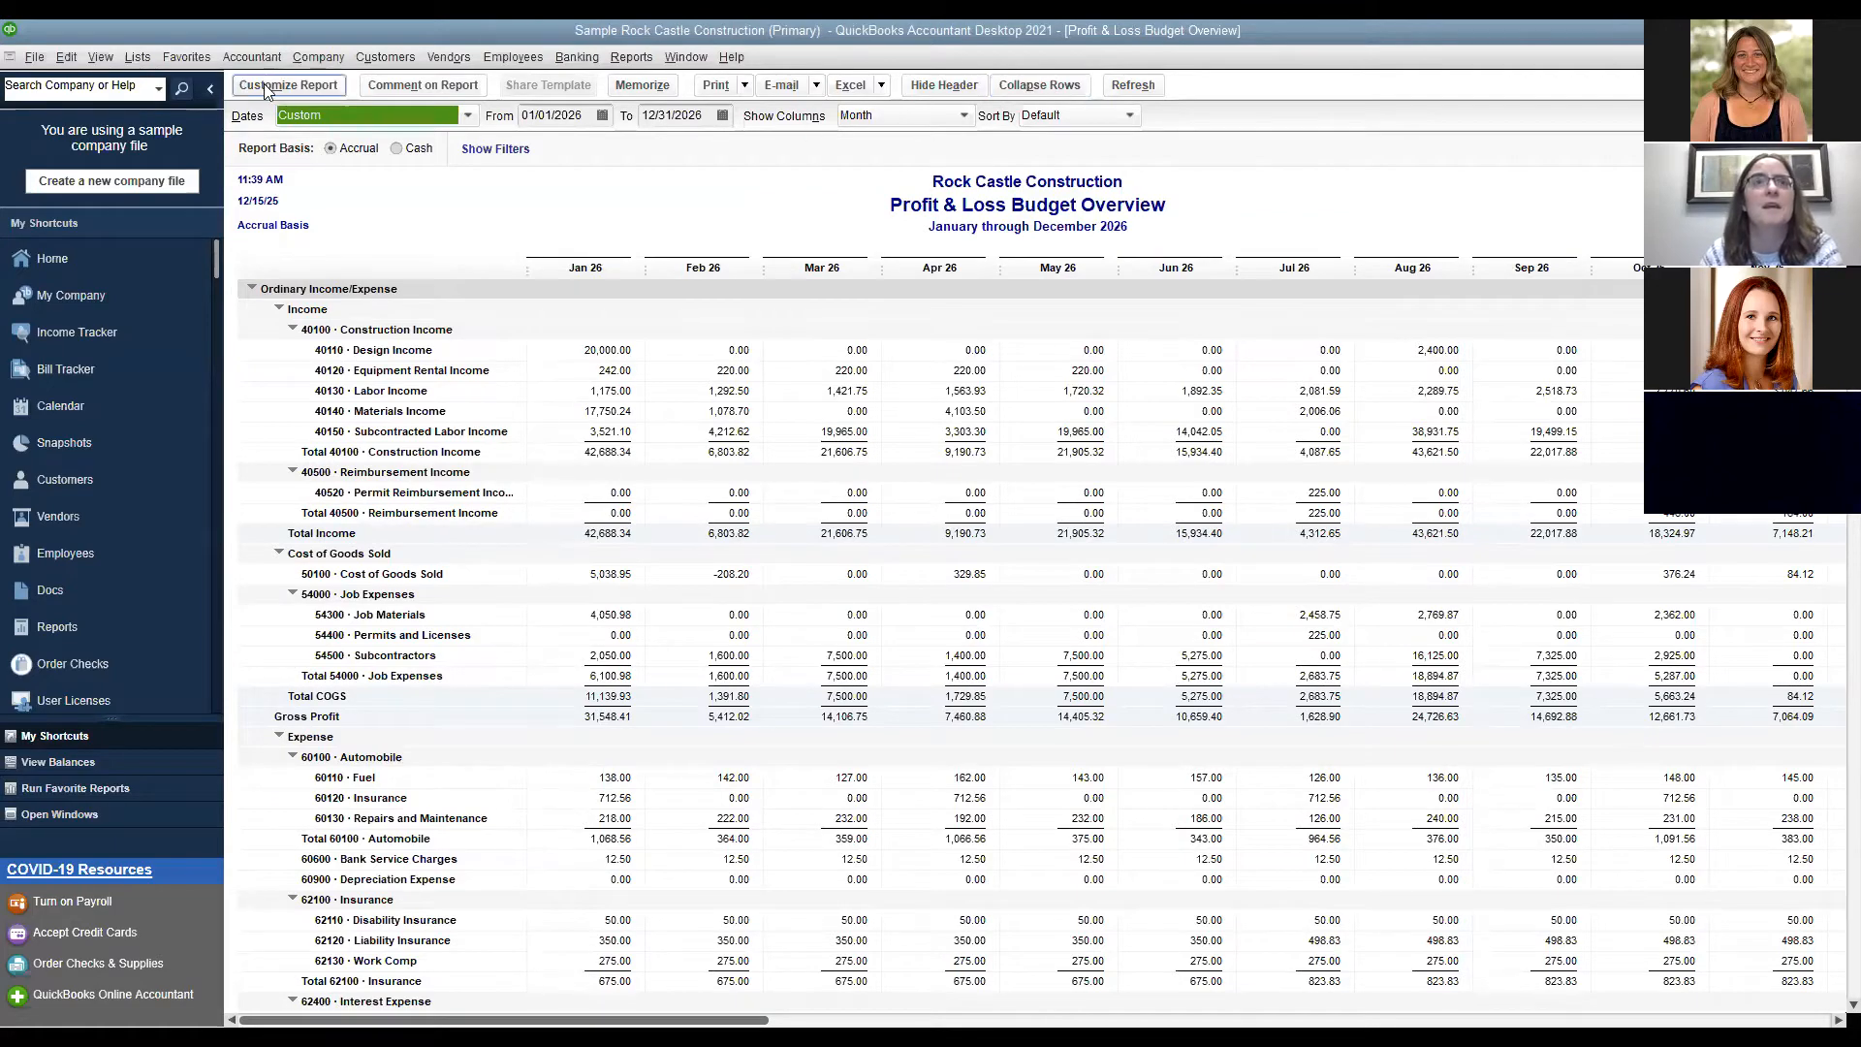
{"action": "left_click", "coordinate": [965, 116]}
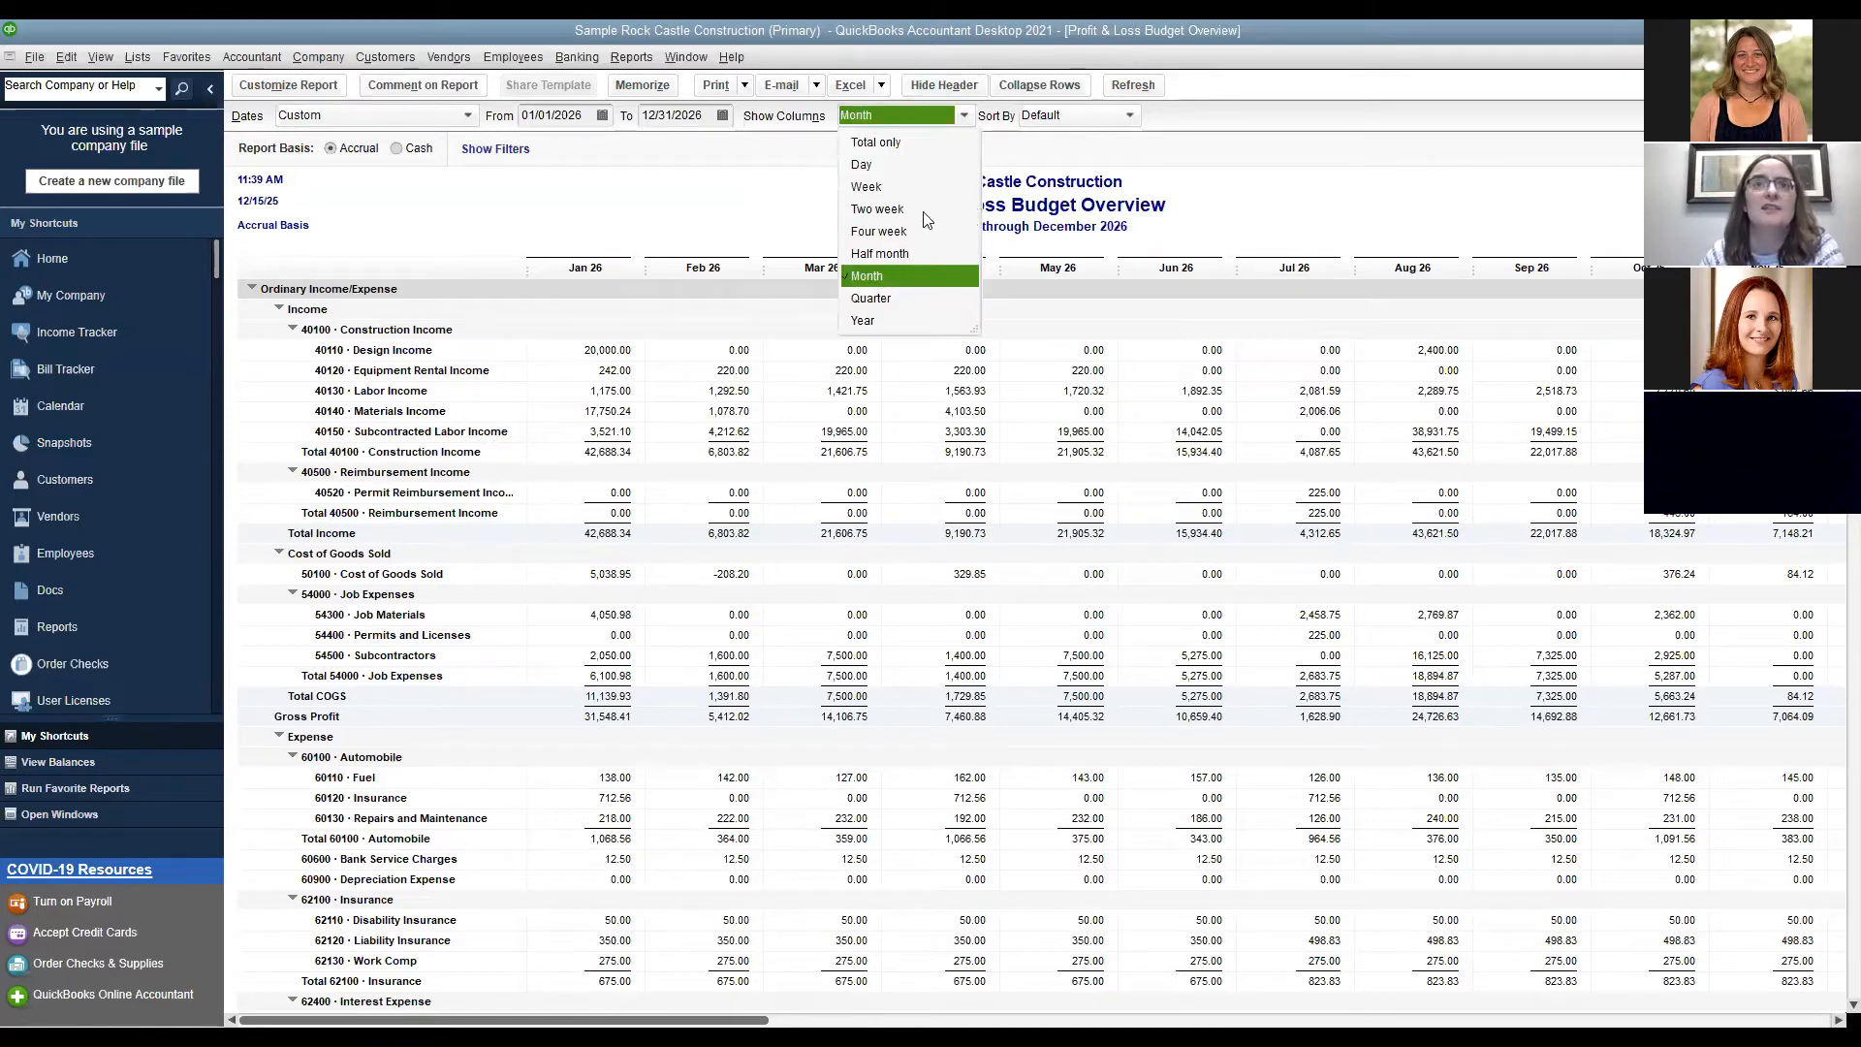
{"action": "left_click", "coordinate": [914, 303]}
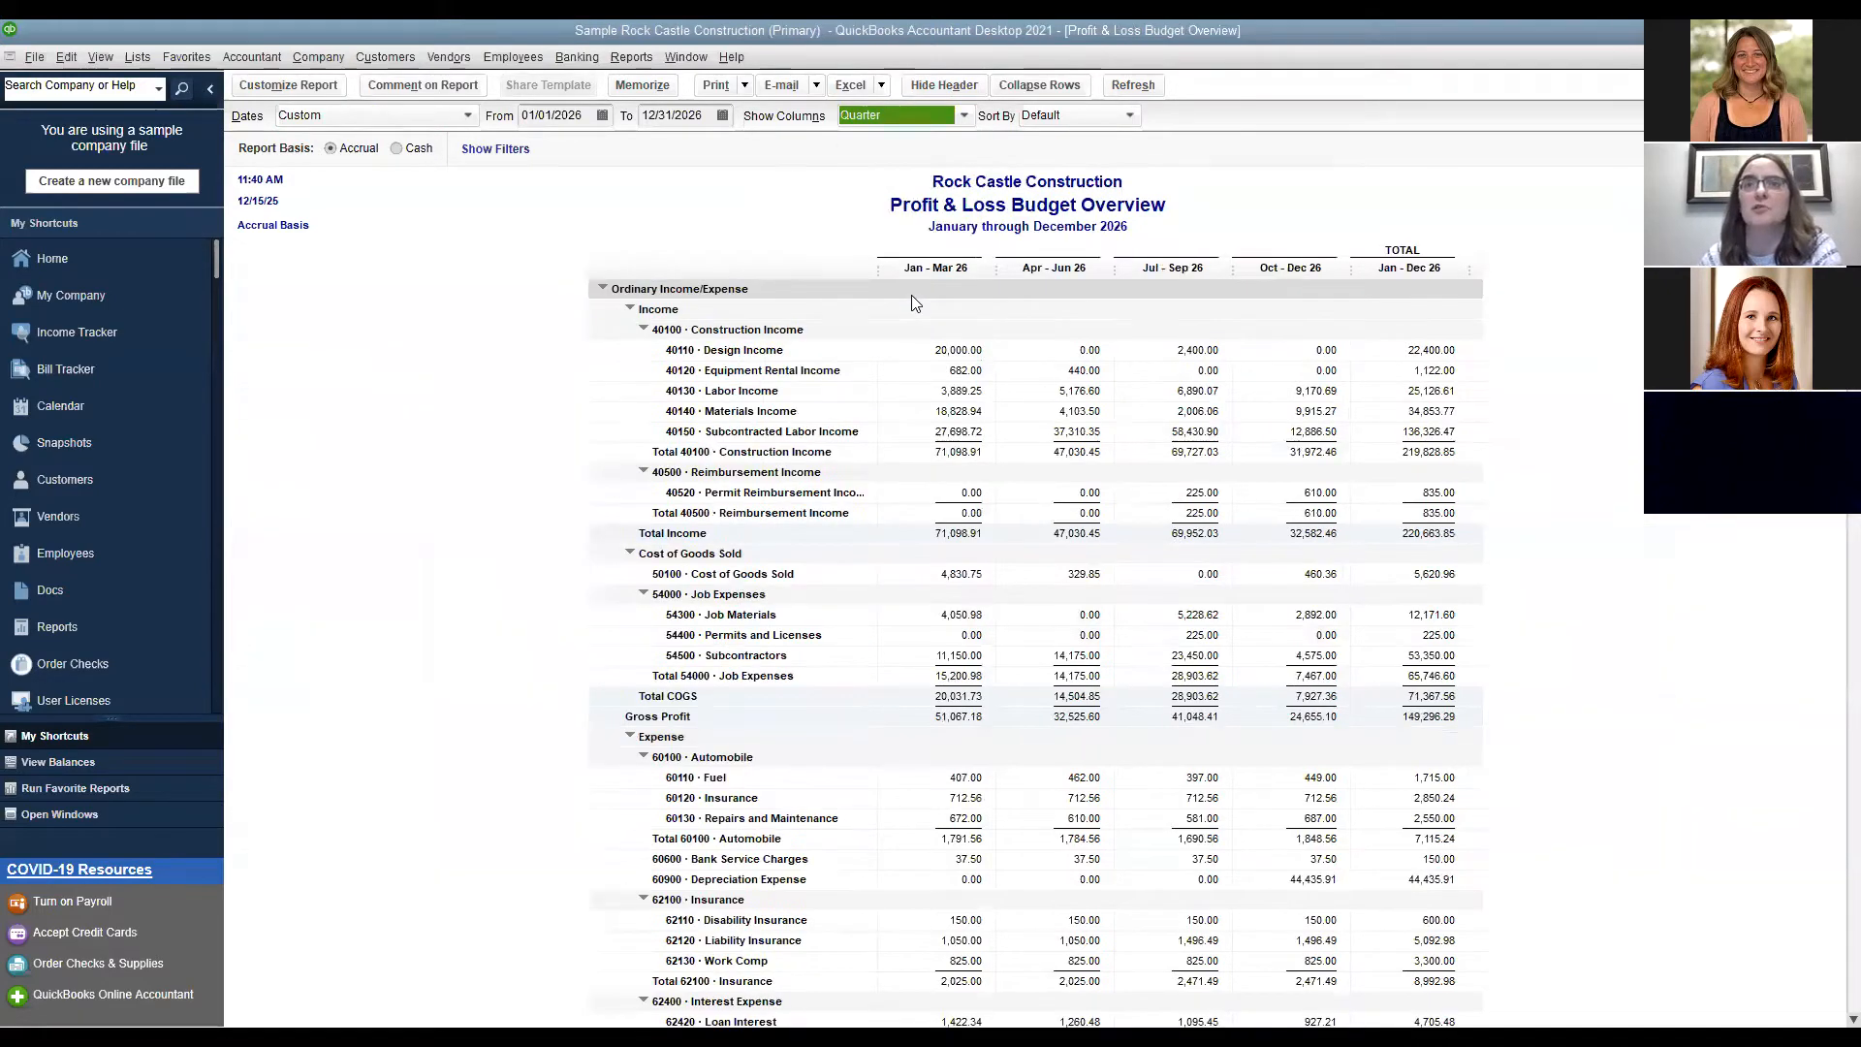
Show the budget overview's columns as total only and close the report.
{"action": "left_click", "coordinate": [967, 116]}
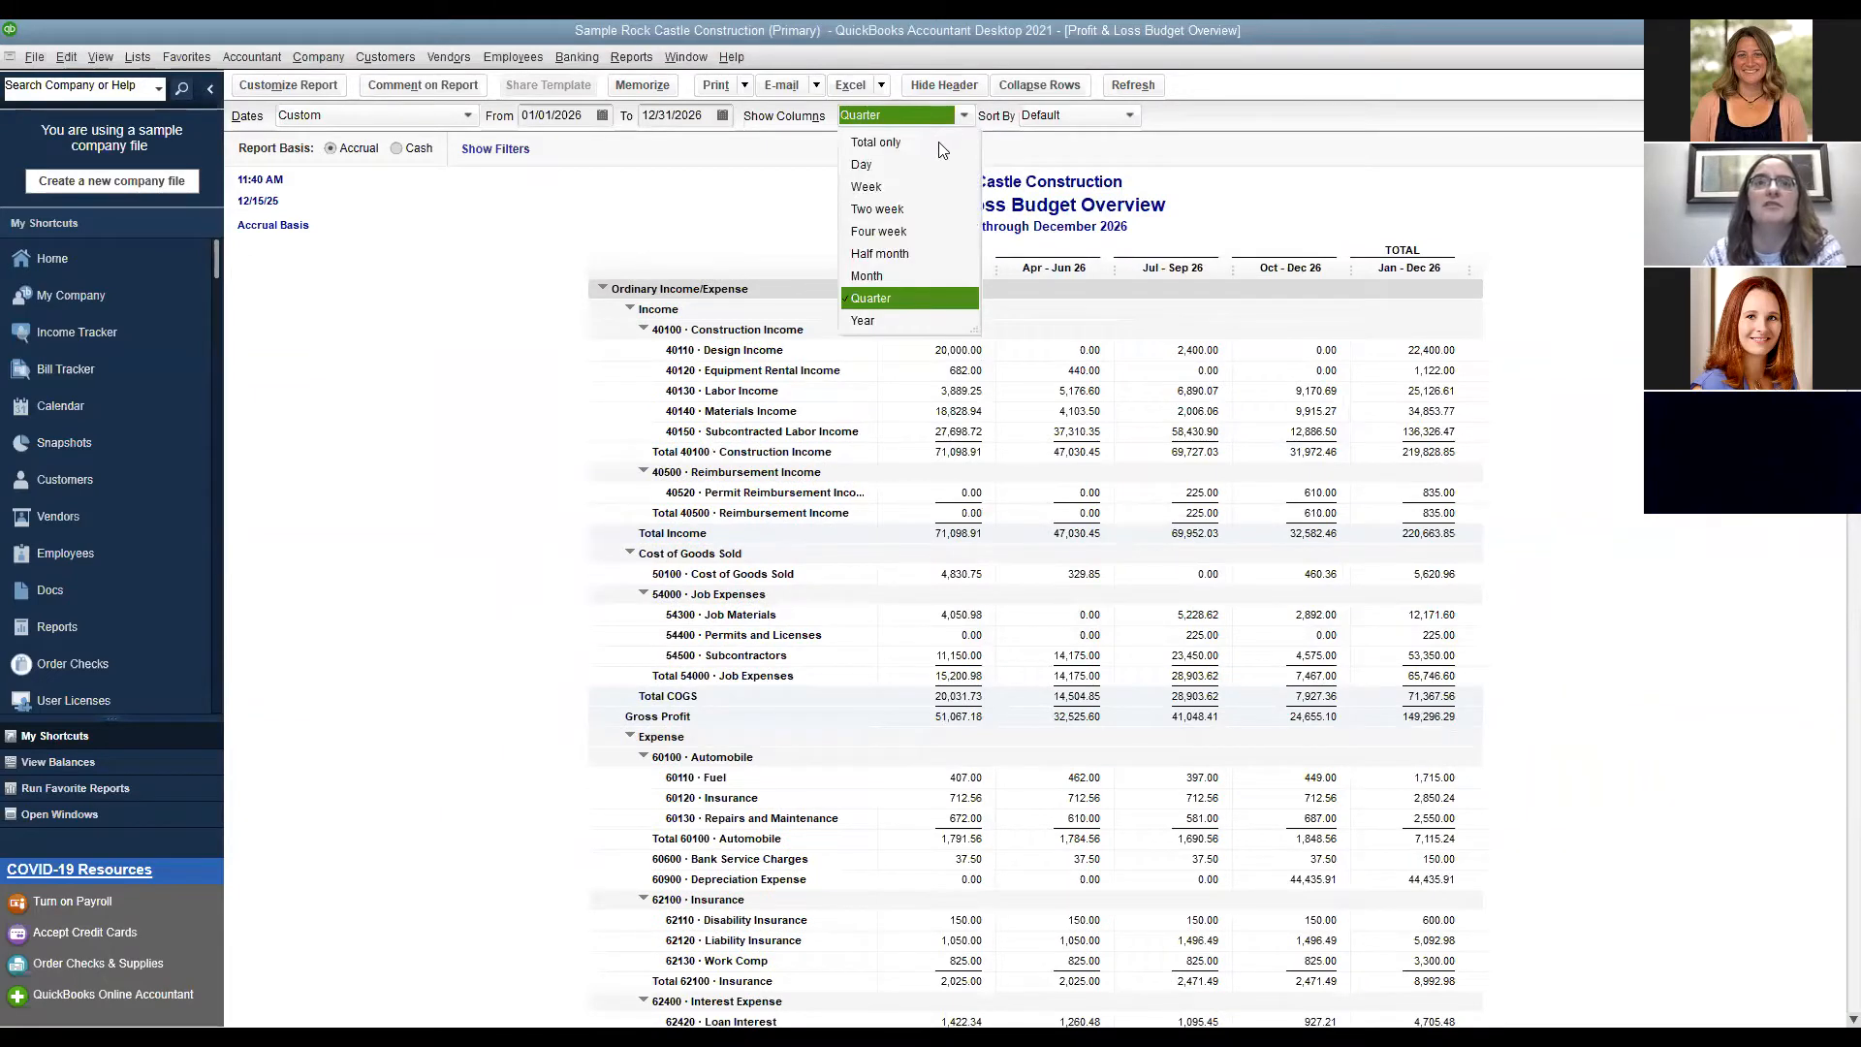
{"action": "left_click", "coordinate": [940, 145]}
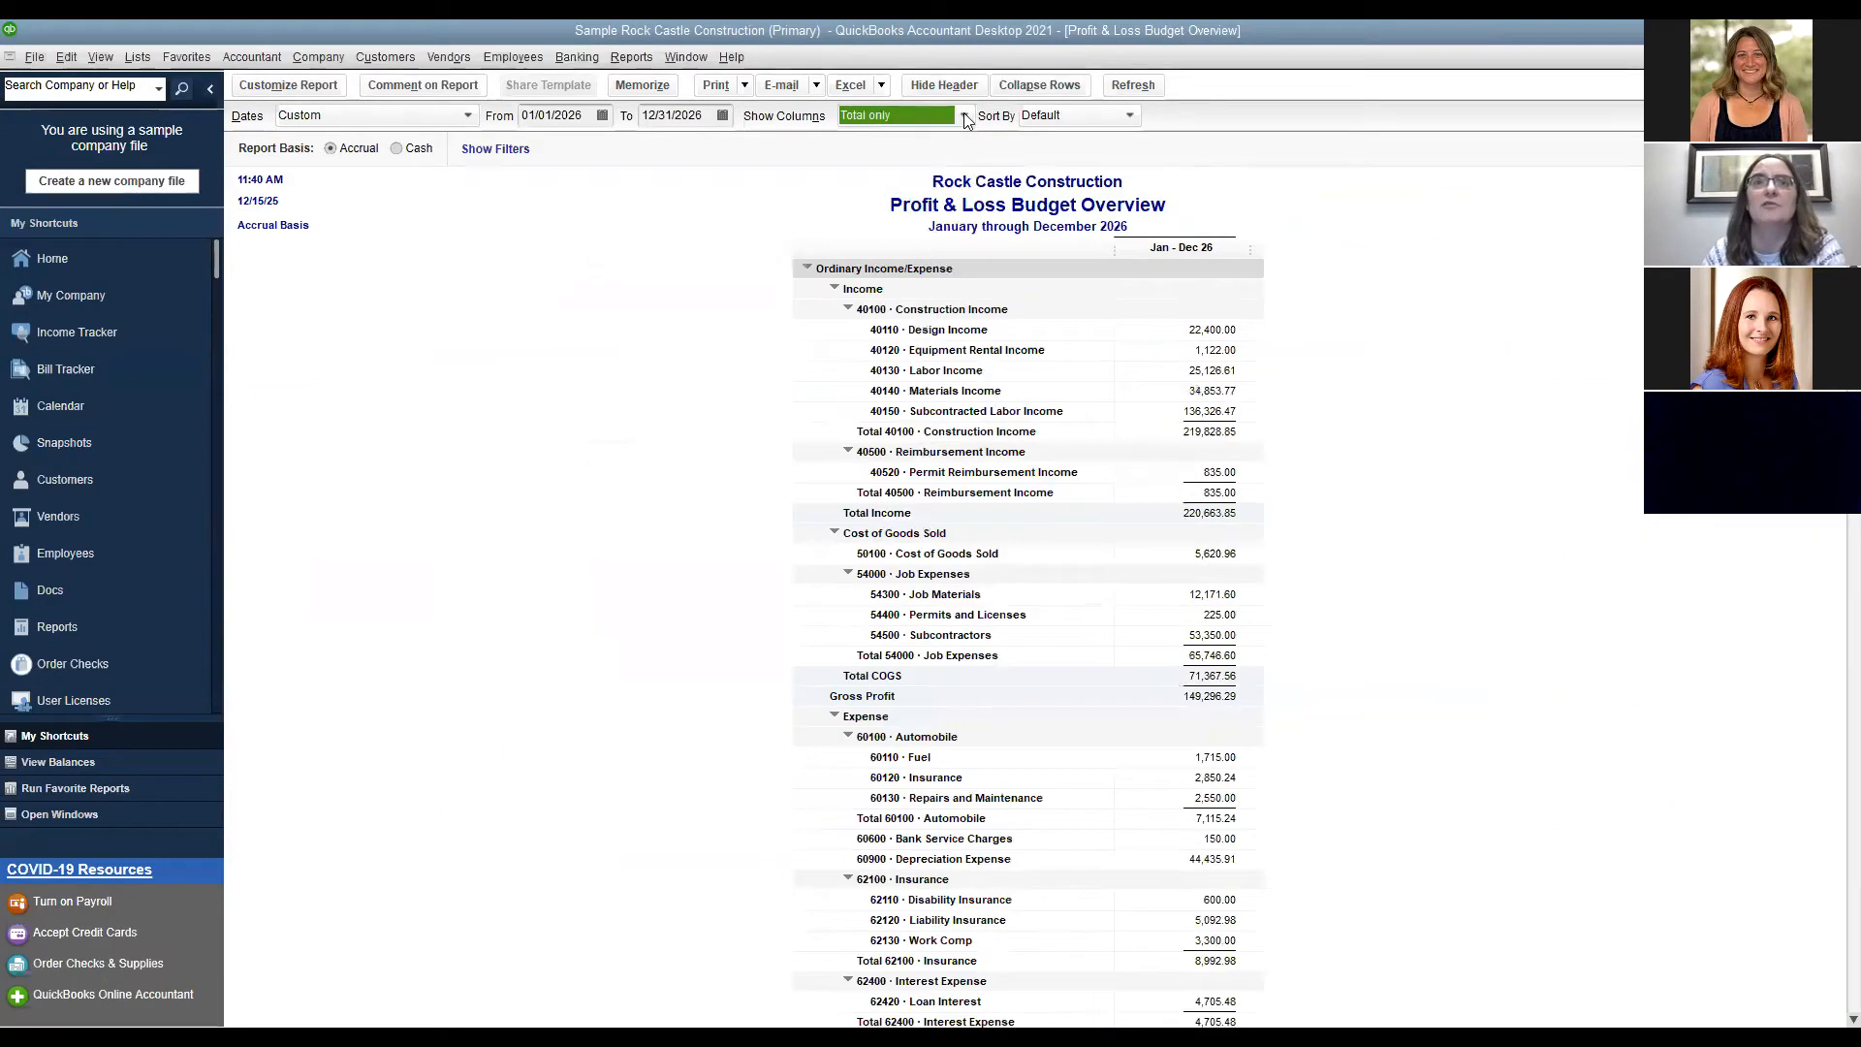
{"action": "left_click", "coordinate": [966, 118]}
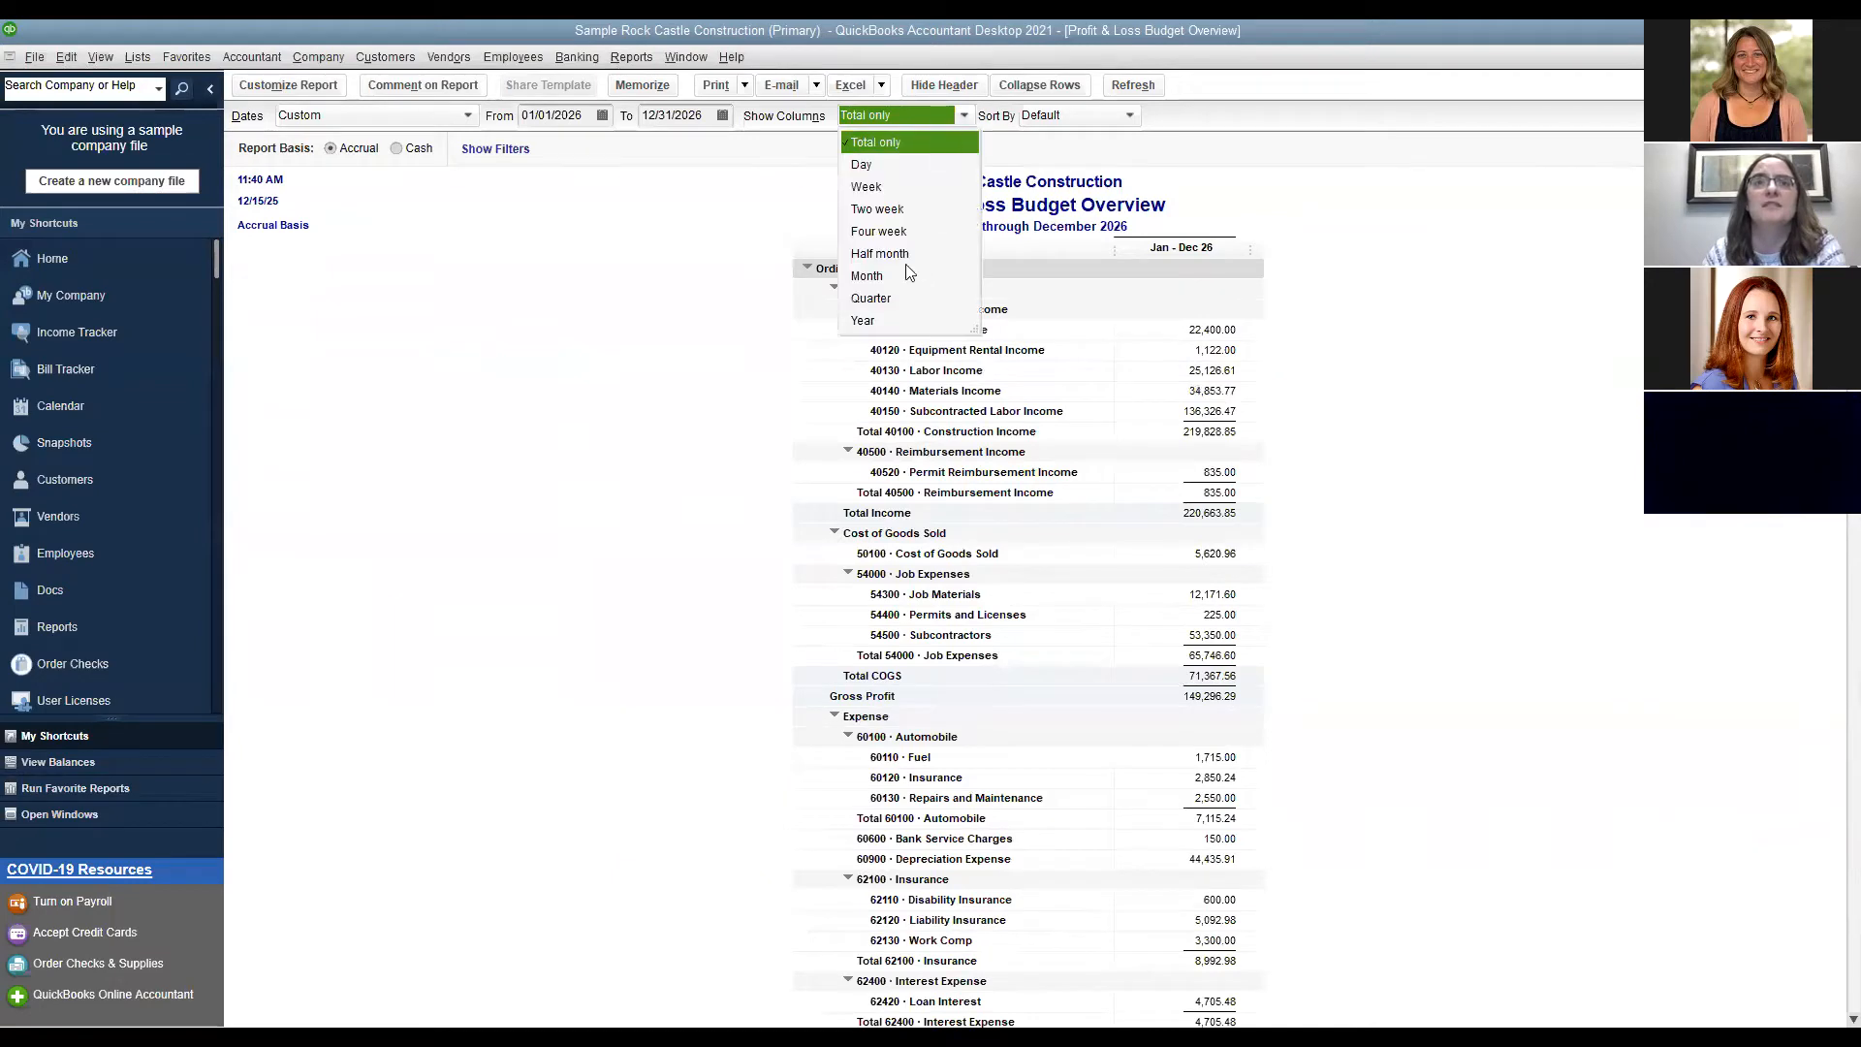
{"action": "left_click", "coordinate": [567, 291]}
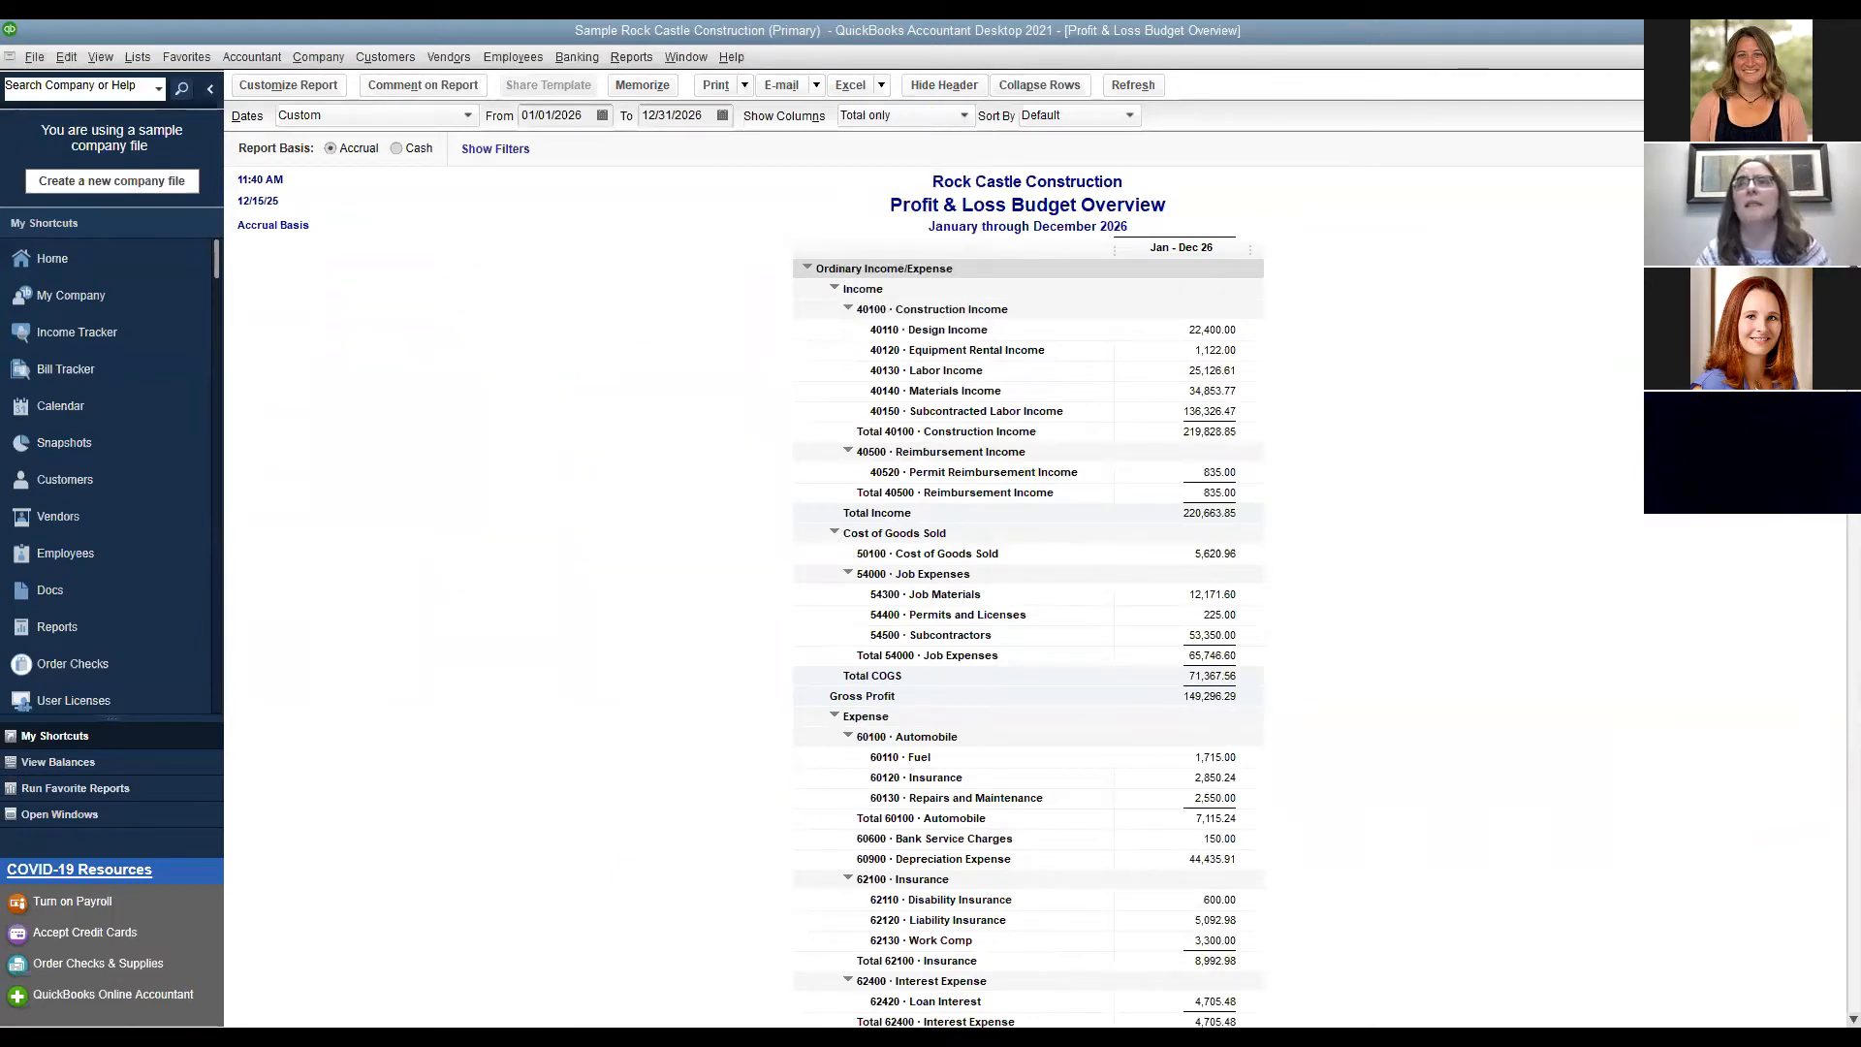
{"action": "key", "text": "Escape"}
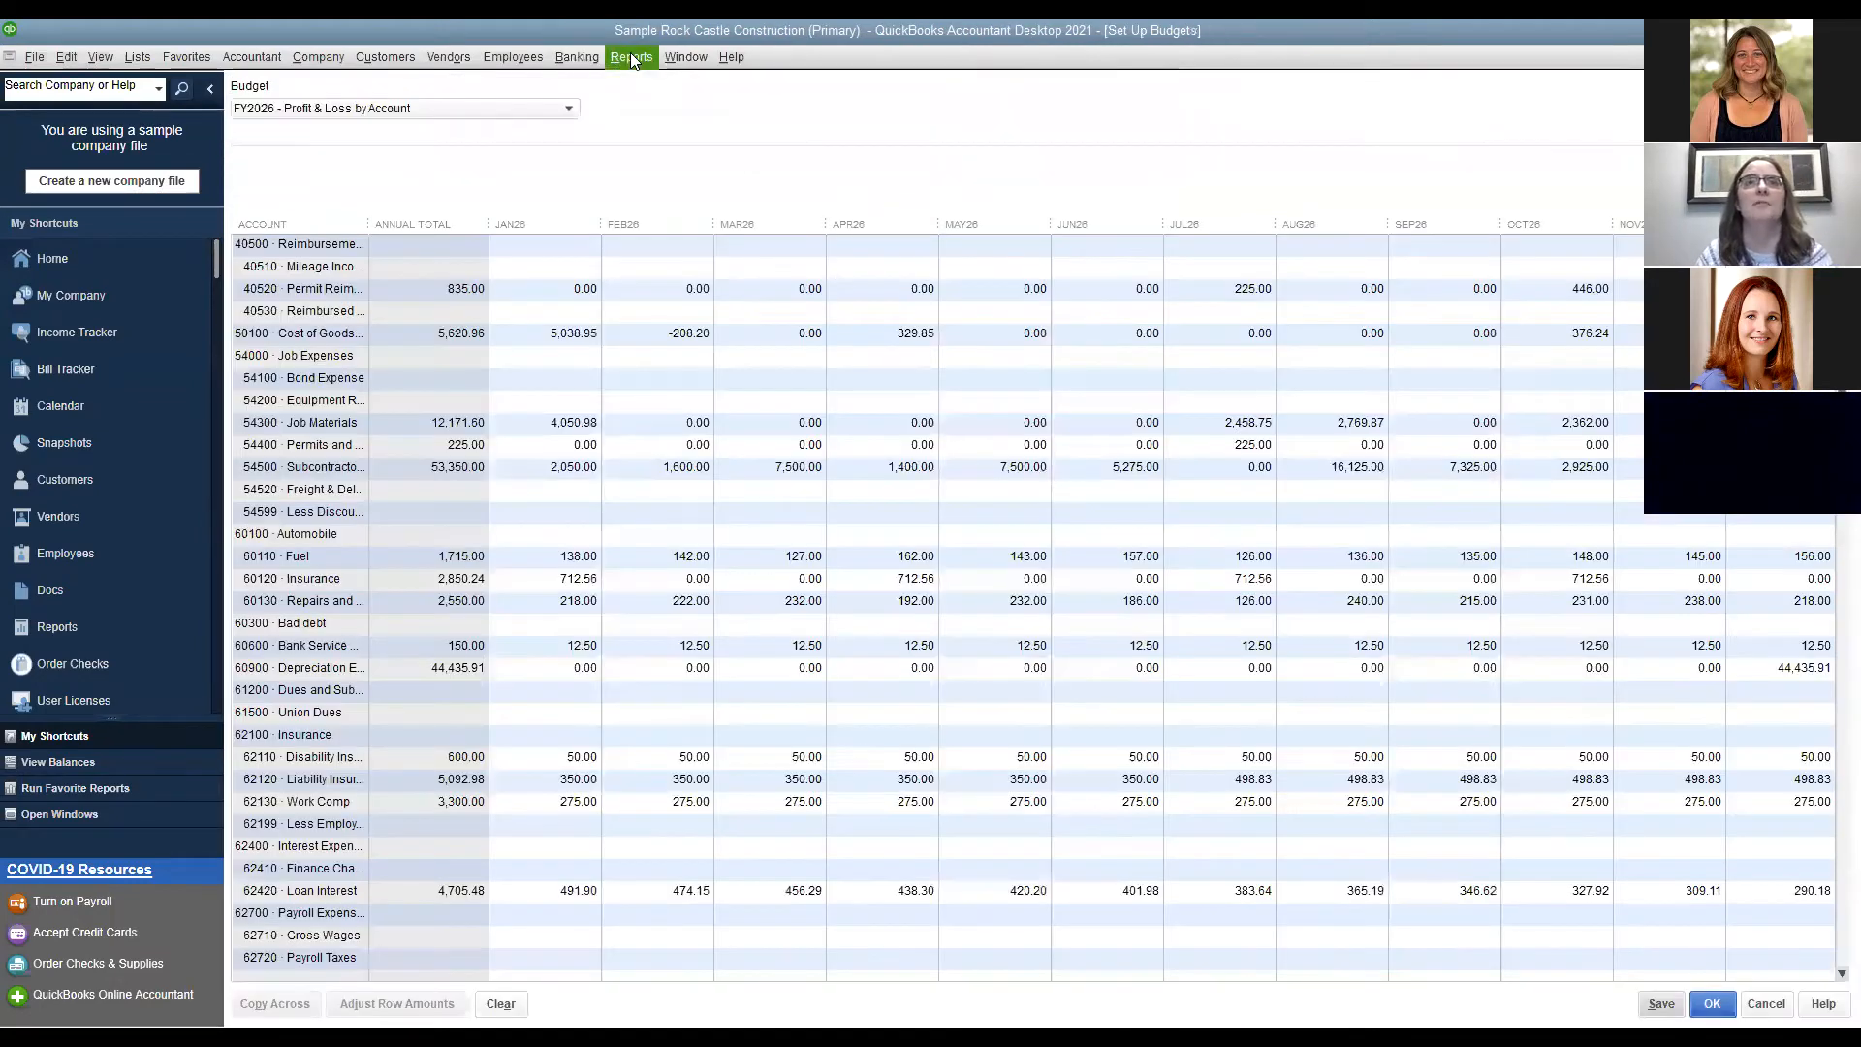
Create a Budget vs. Actual report for FY2026 - Profit & Loss by Account using the Account by Month layout.
{"action": "left_click", "coordinate": [631, 57]}
{"action": "mouse_move", "coordinate": [775, 422]}
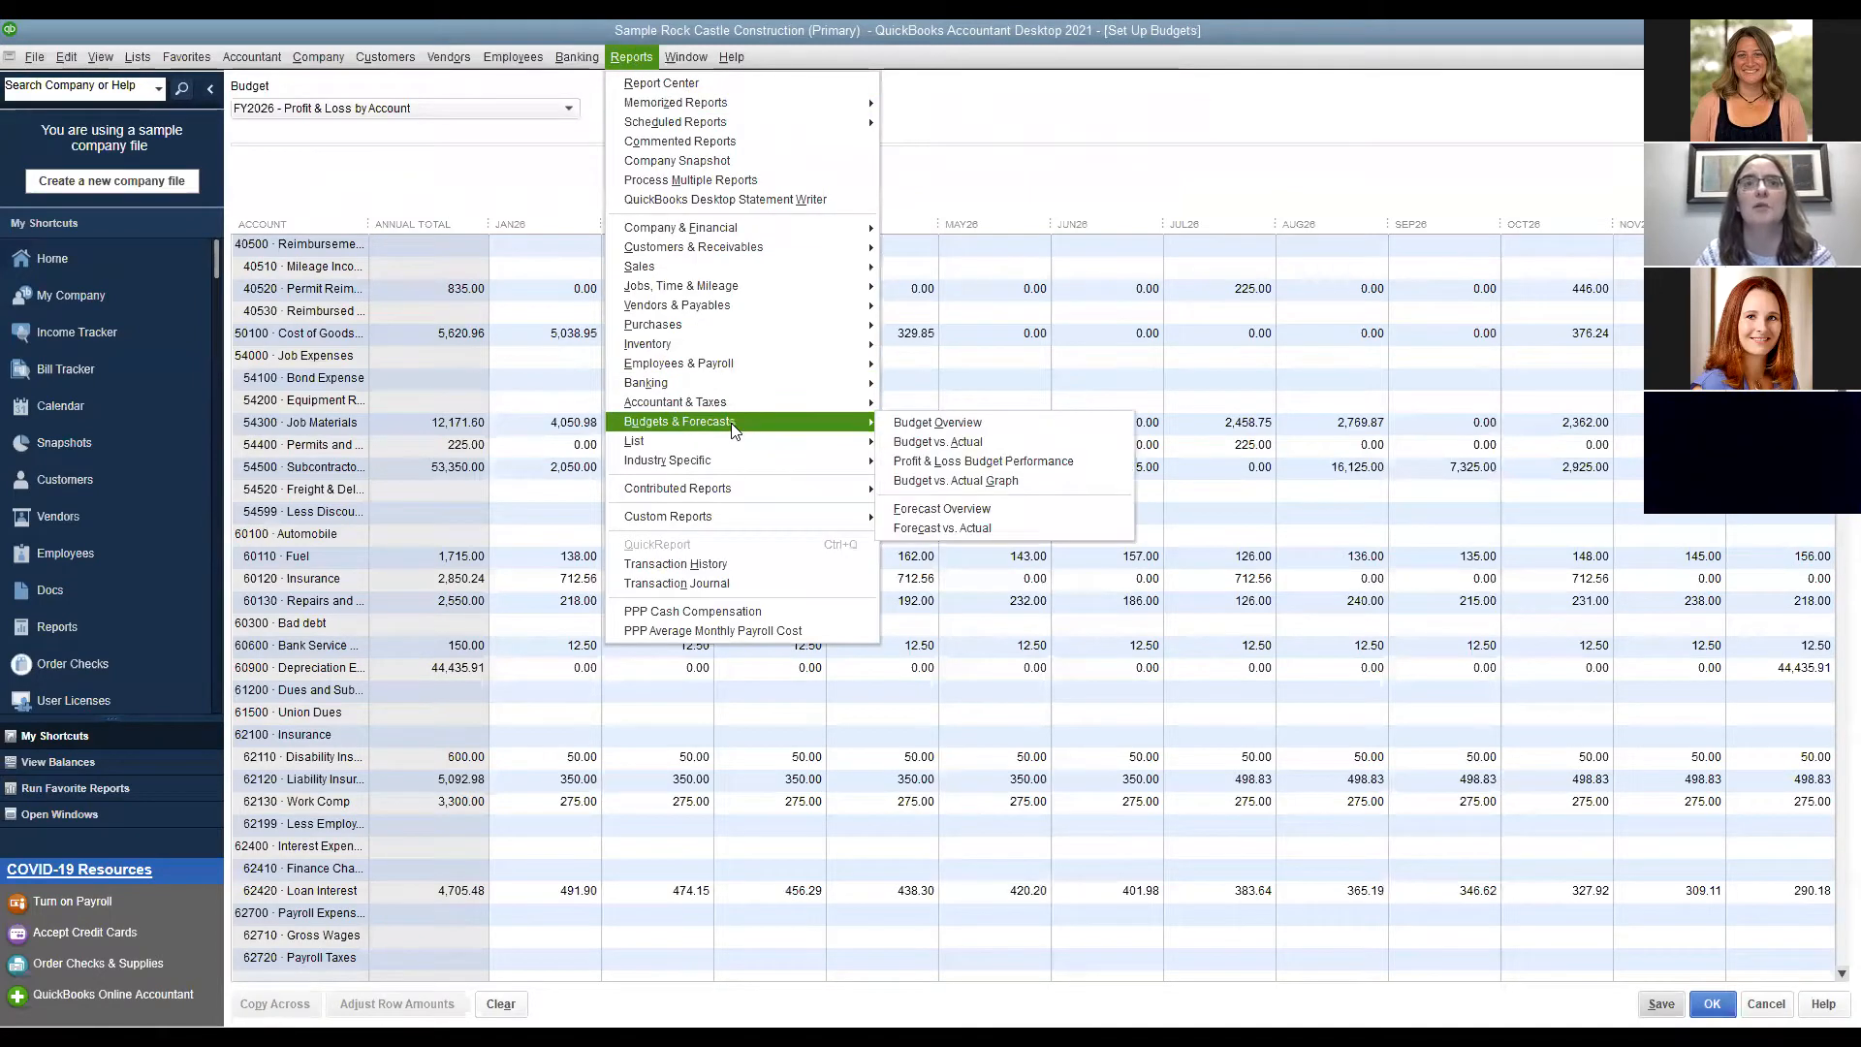
{"action": "left_click", "coordinate": [949, 446]}
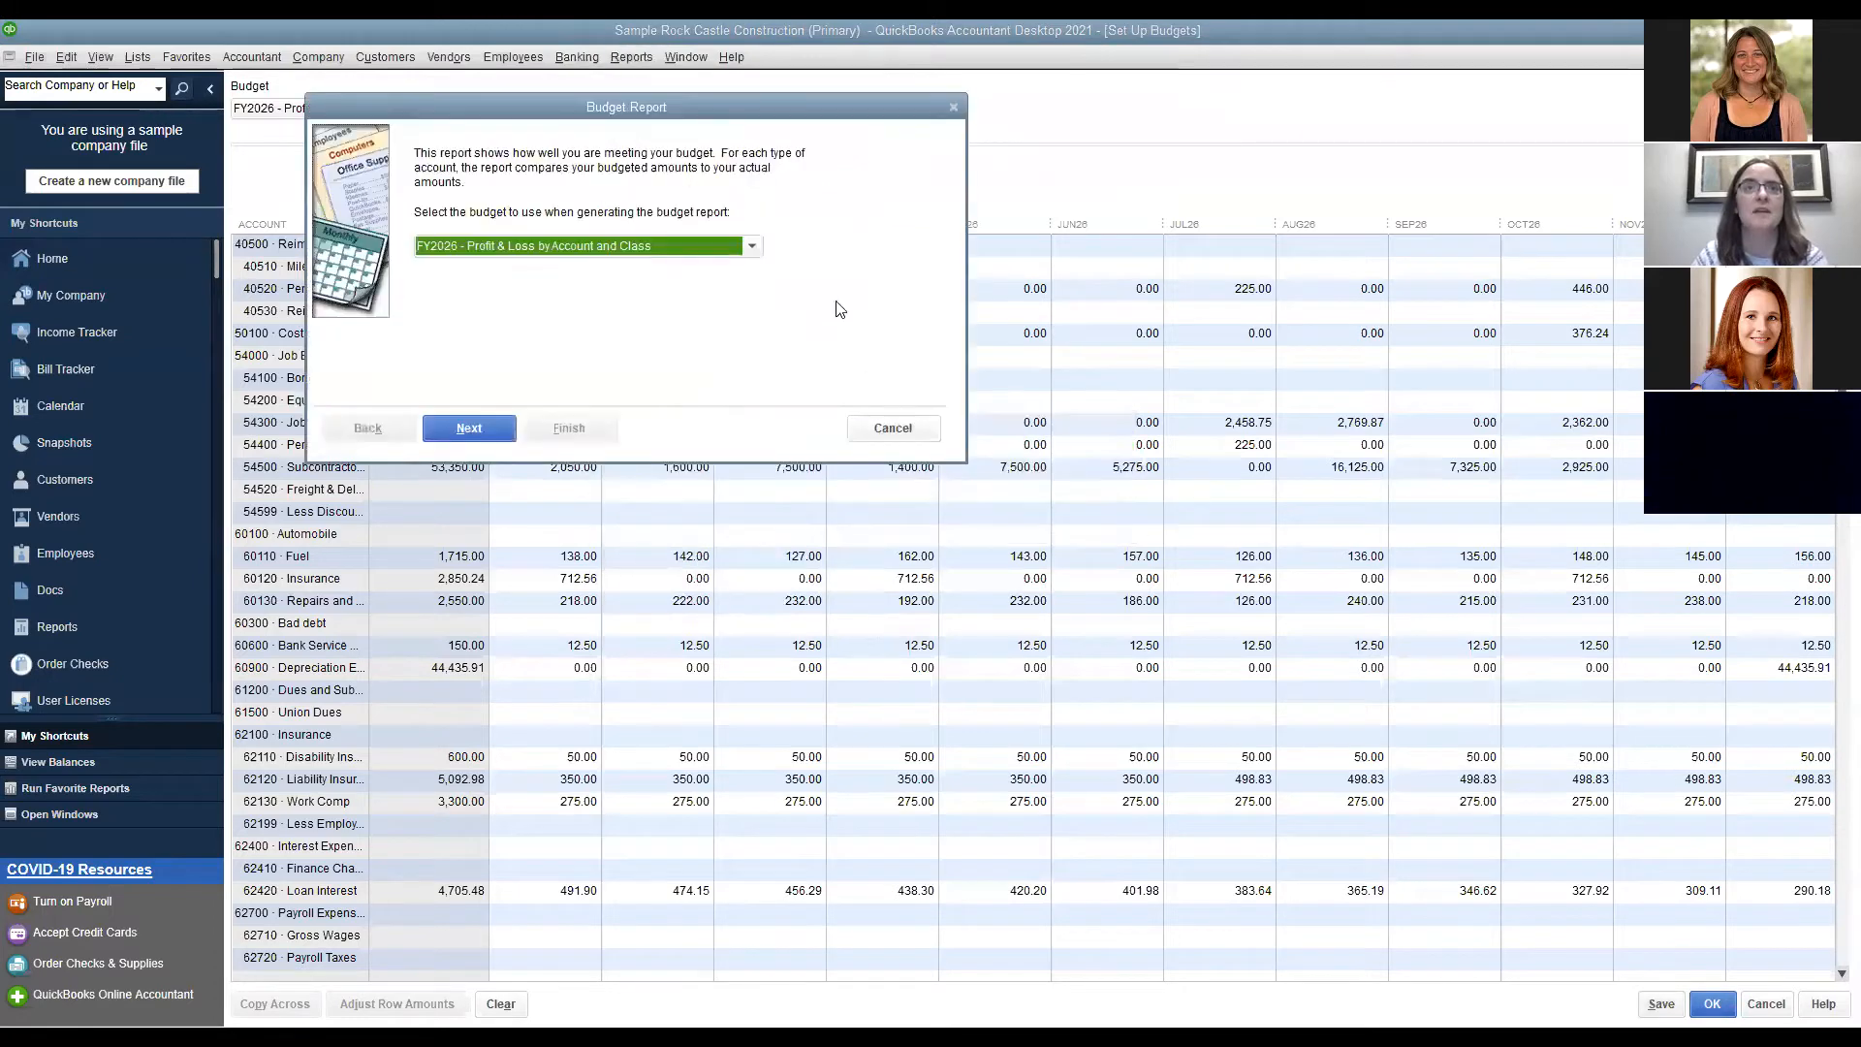
{"action": "left_click", "coordinate": [752, 246]}
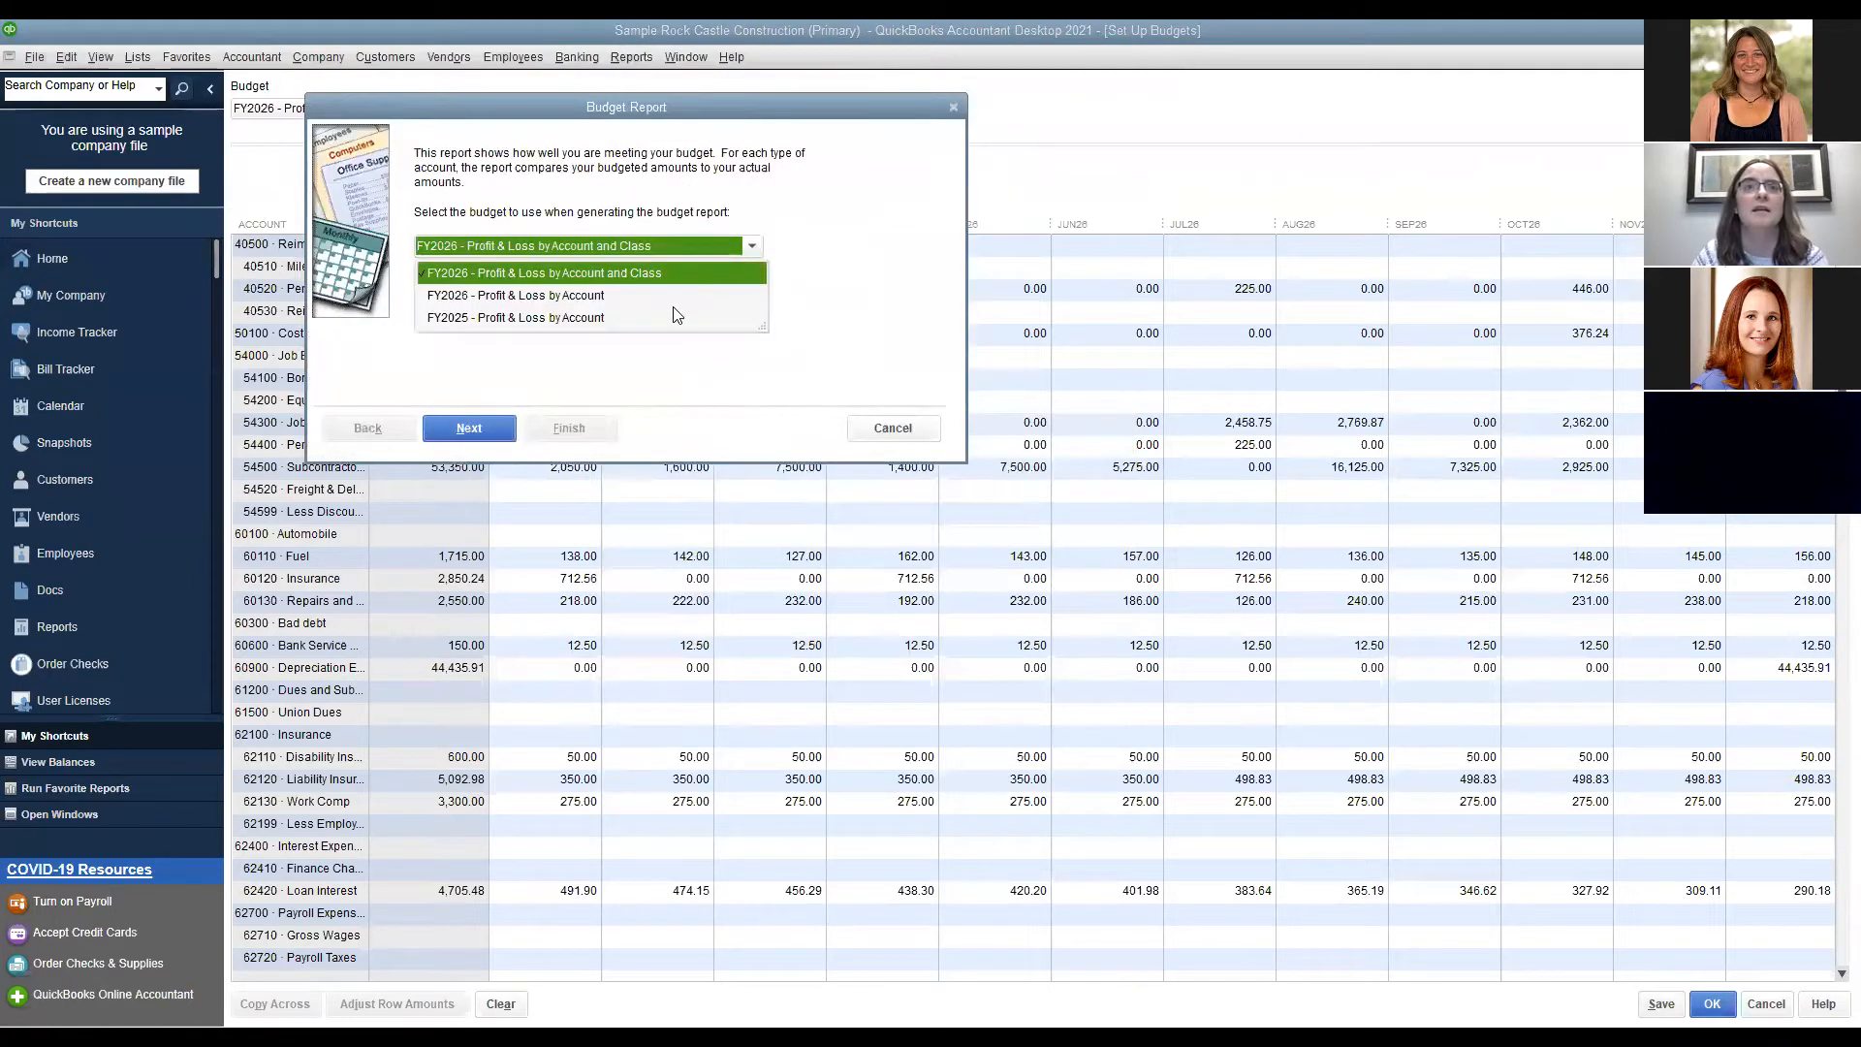
{"action": "left_click", "coordinate": [468, 428]}
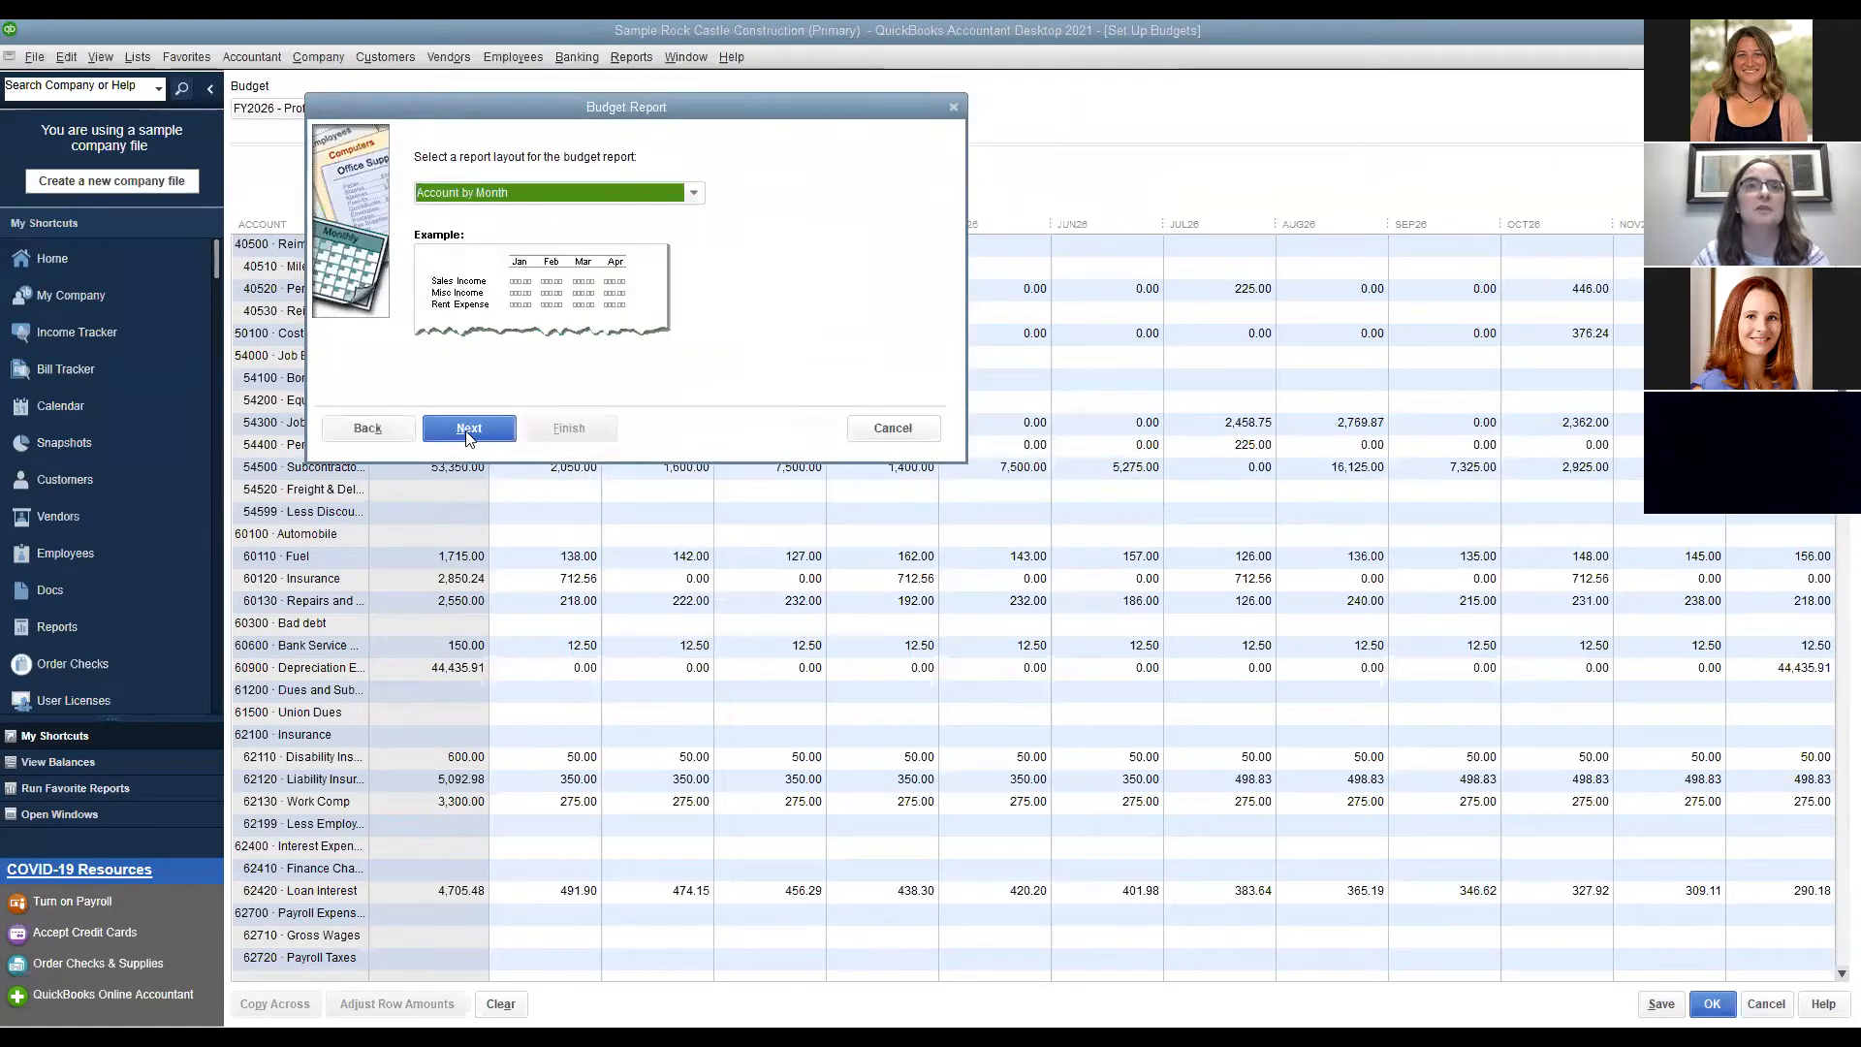
{"action": "left_click", "coordinate": [467, 428]}
{"action": "left_click", "coordinate": [558, 428]}
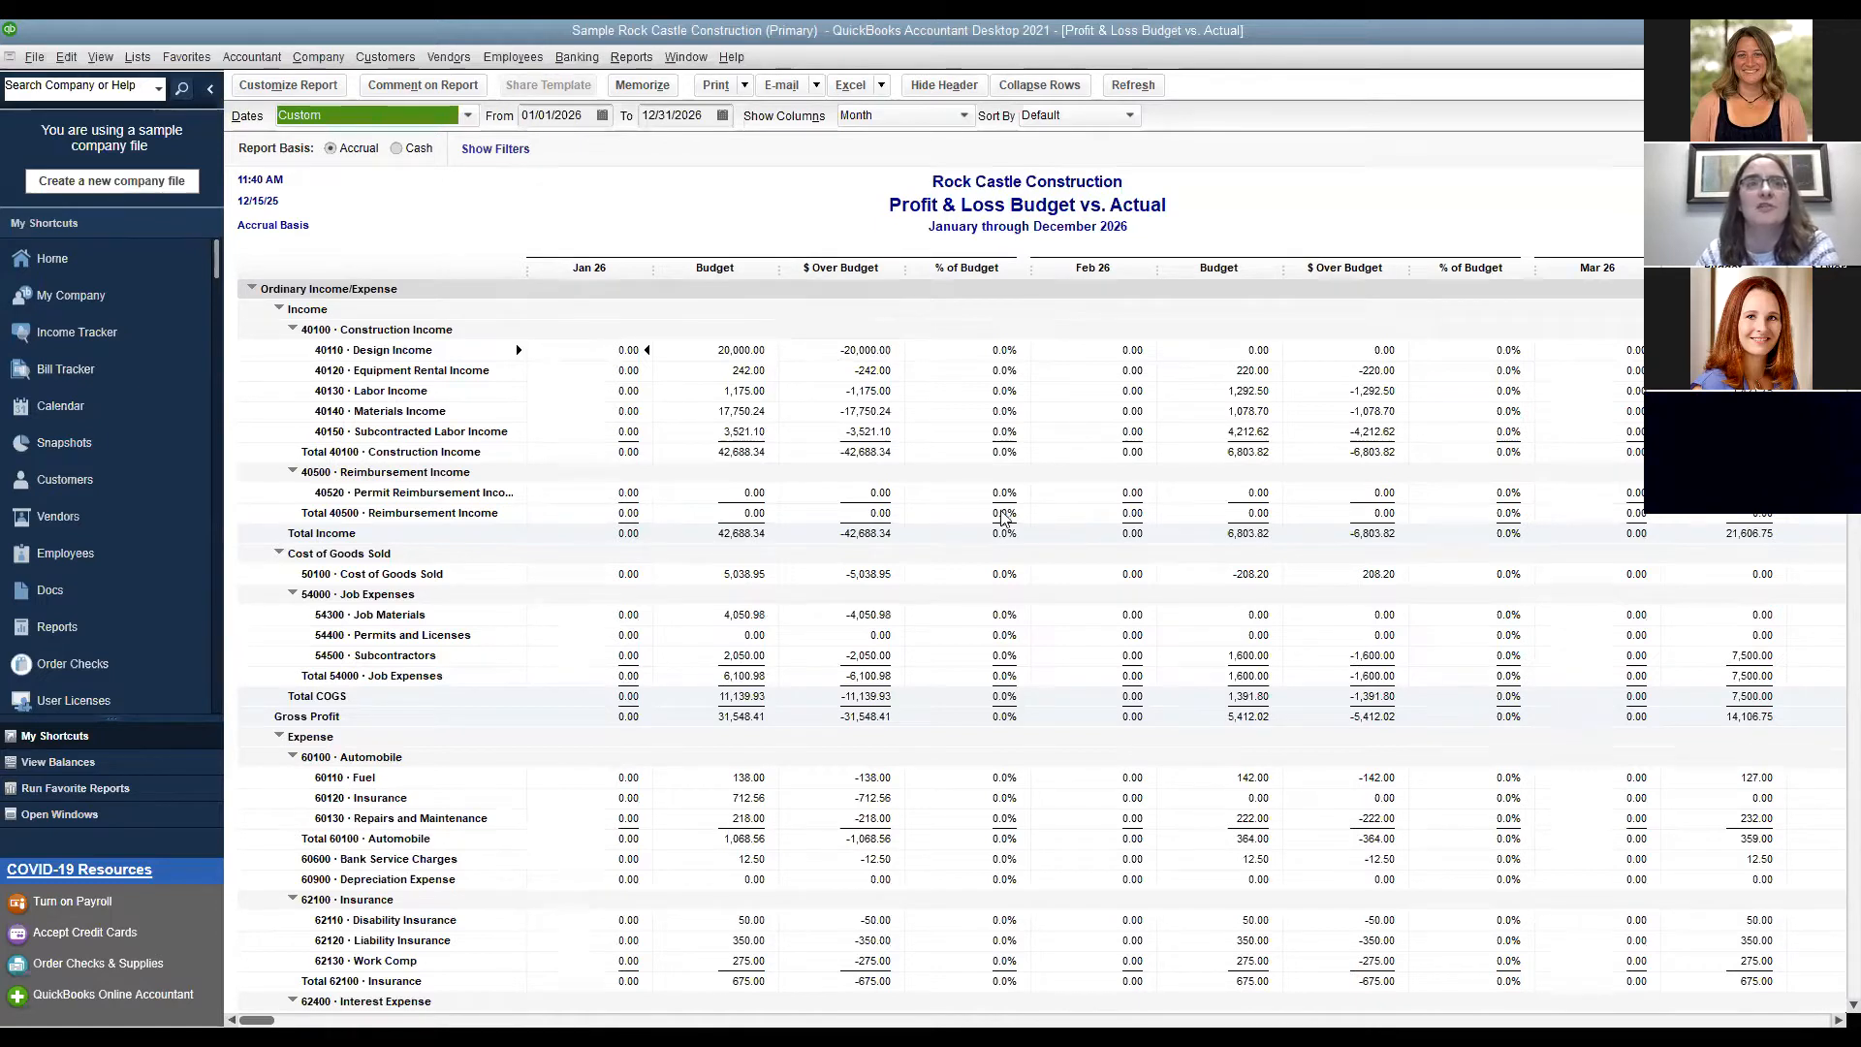
Customize the budget vs. actual report to remove the $ Difference and % of Budget subcolumns, and close the report.
{"action": "left_click", "coordinate": [965, 116]}
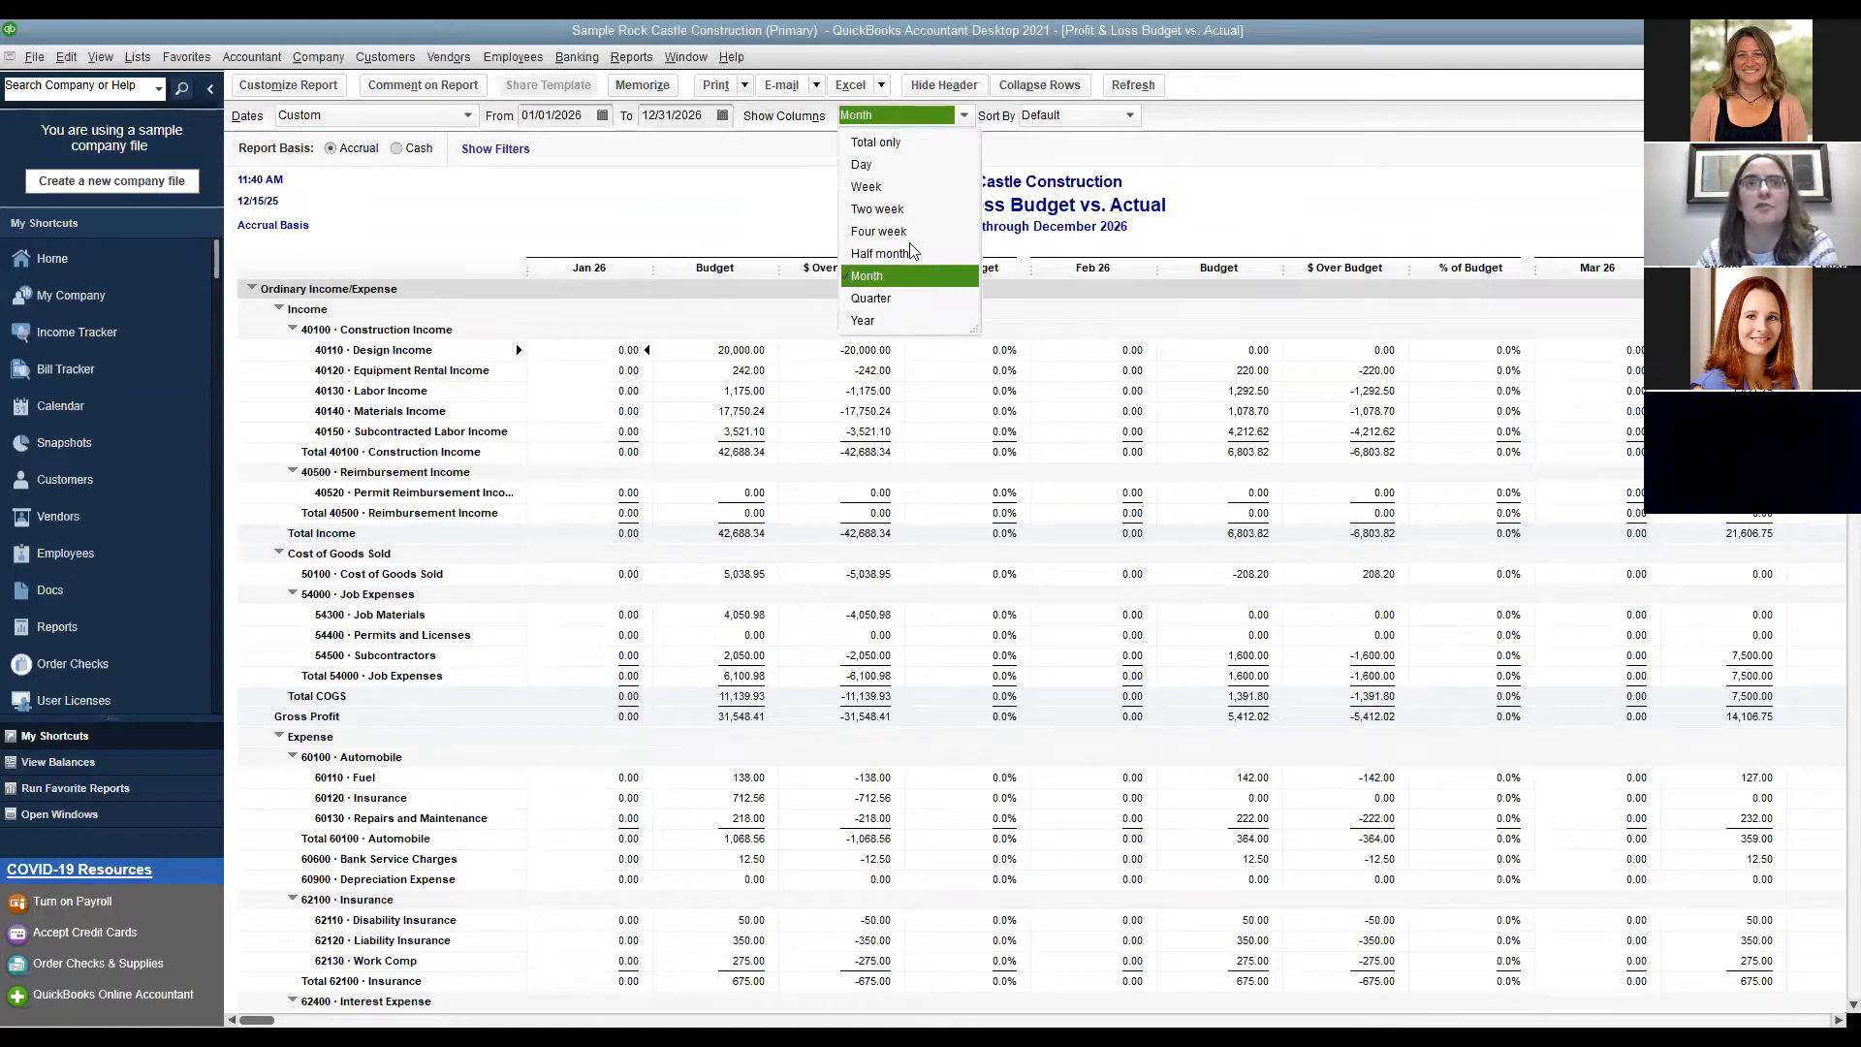
{"action": "left_click", "coordinate": [688, 194]}
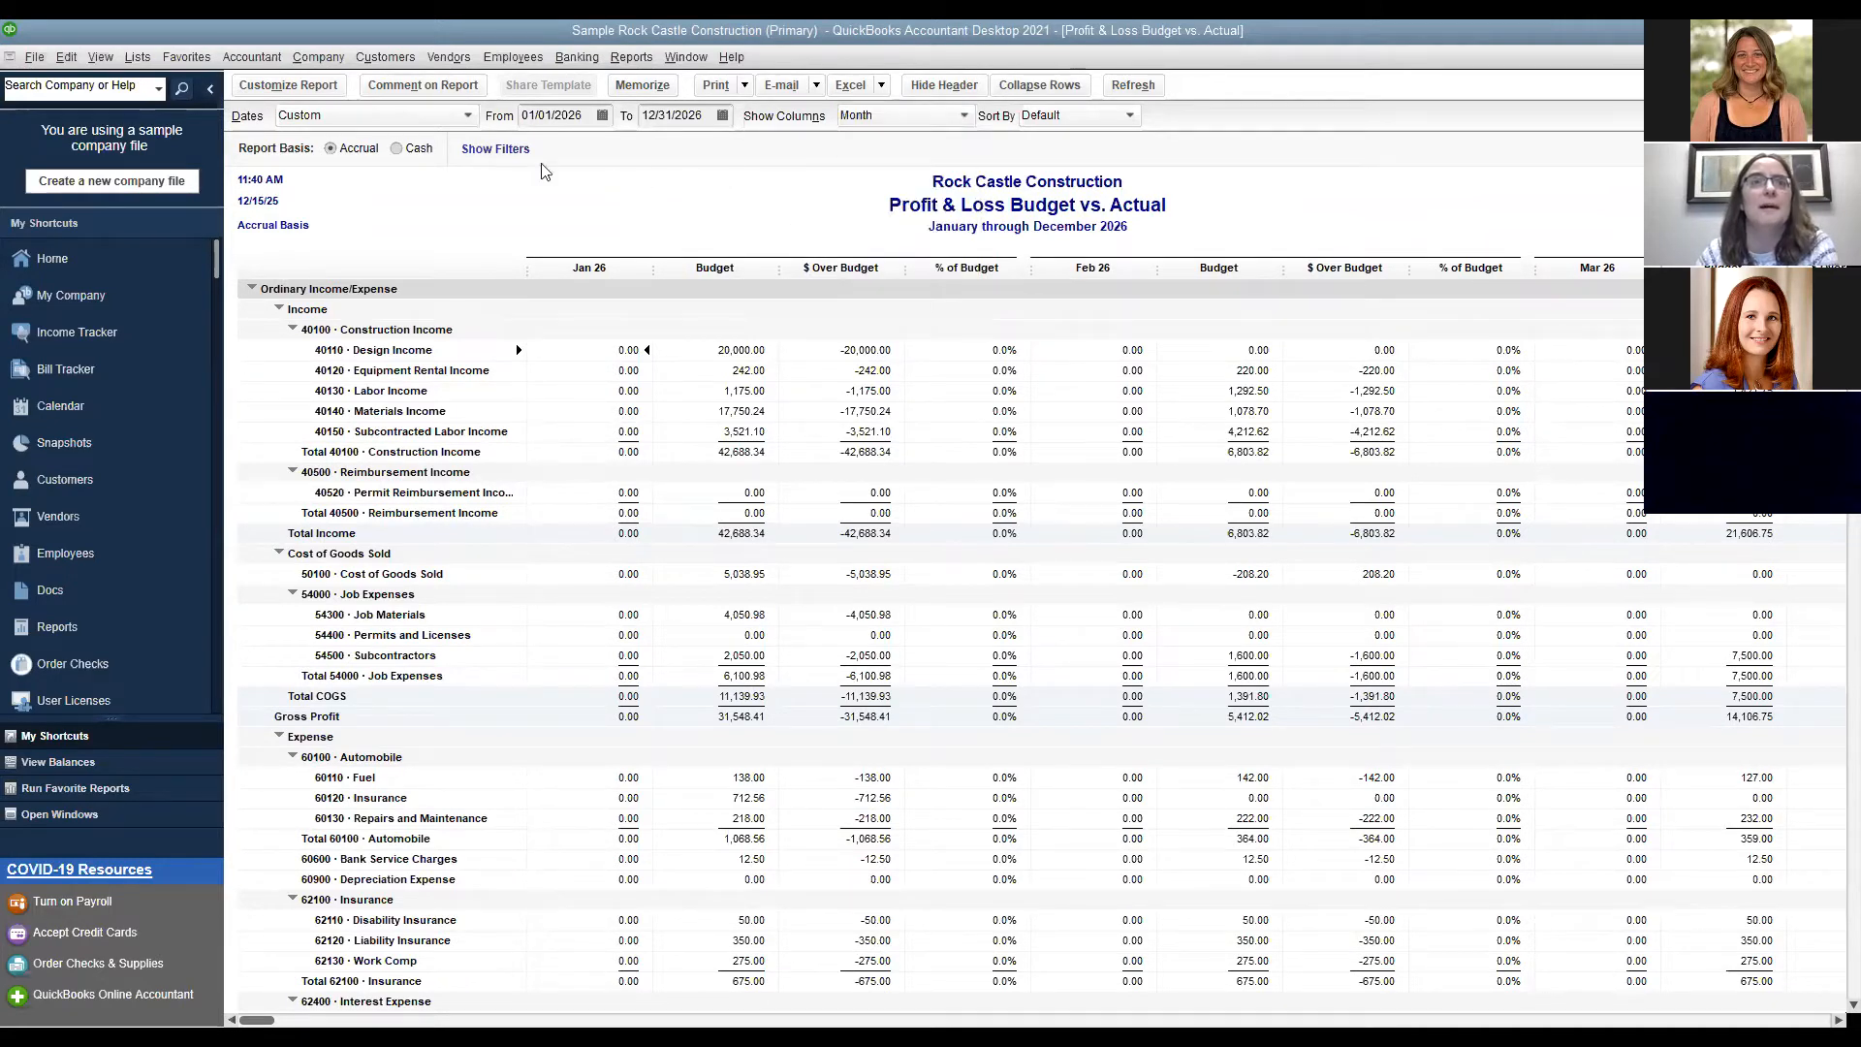
{"action": "left_click", "coordinate": [288, 86]}
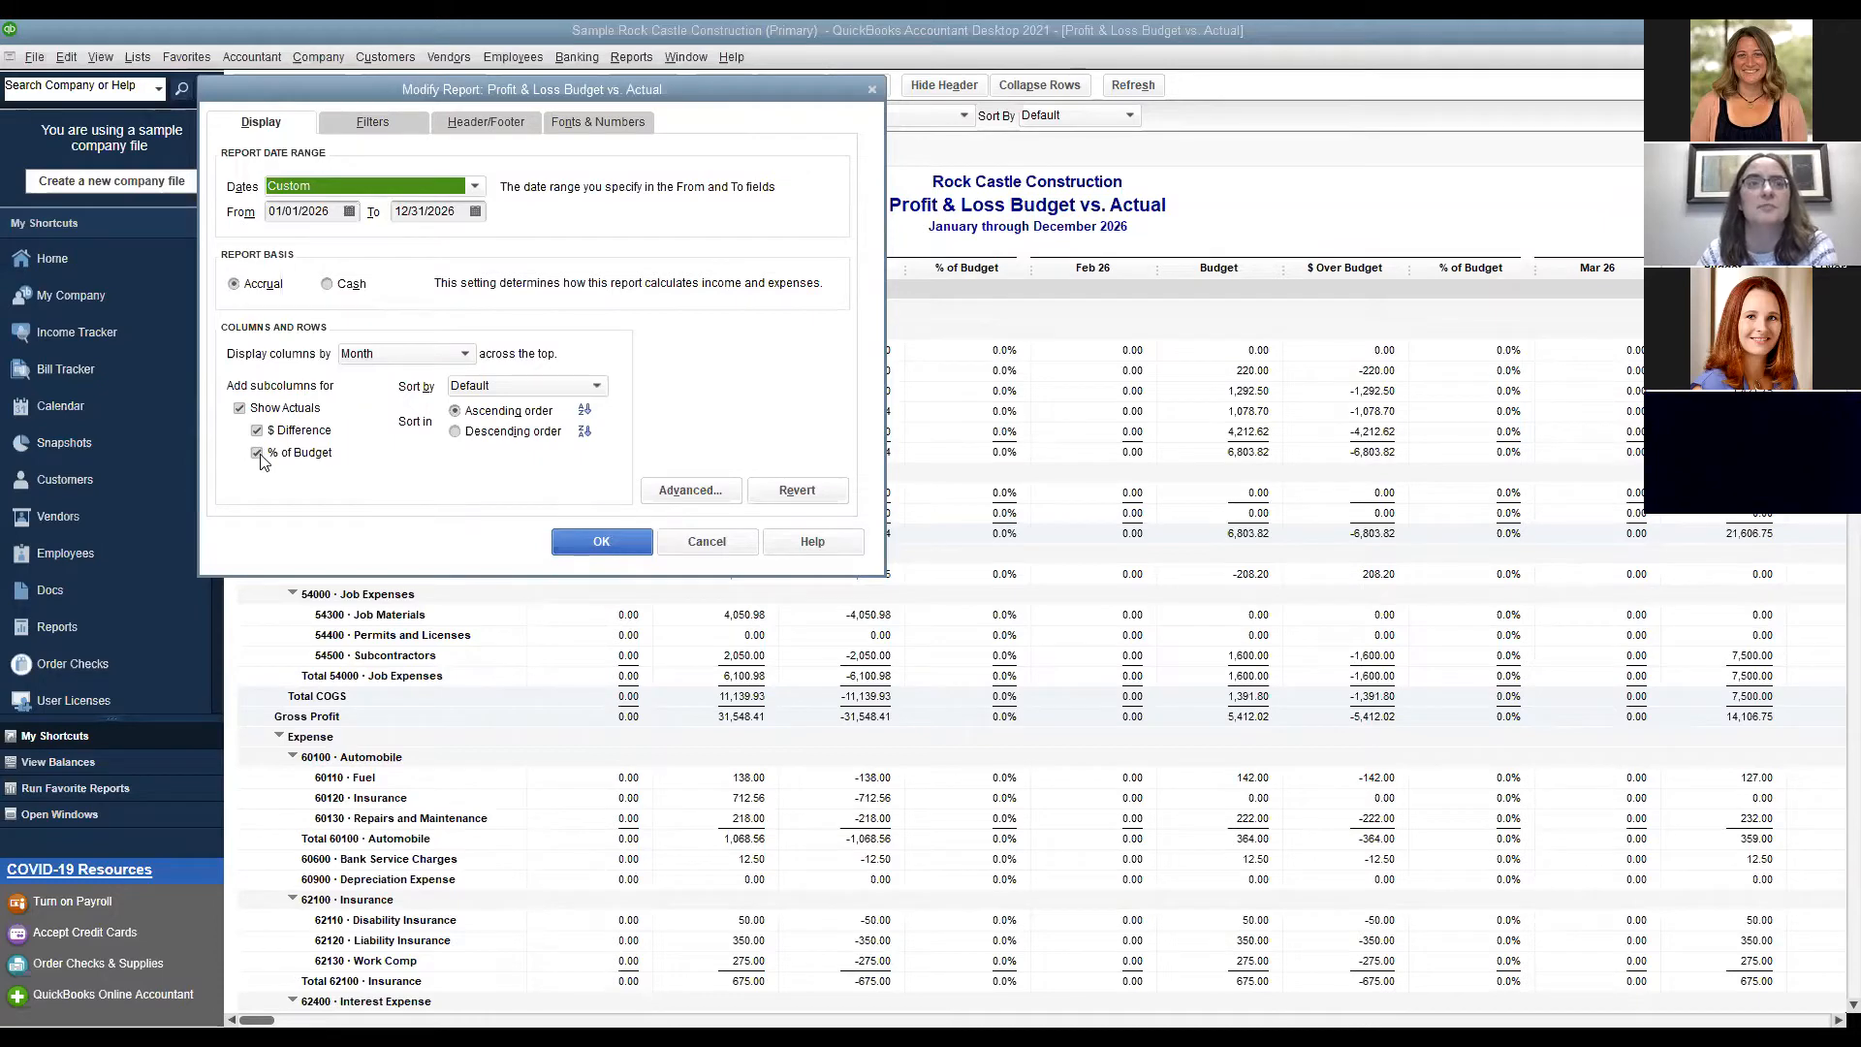
{"action": "left_click", "coordinate": [258, 453]}
{"action": "left_click", "coordinate": [257, 431]}
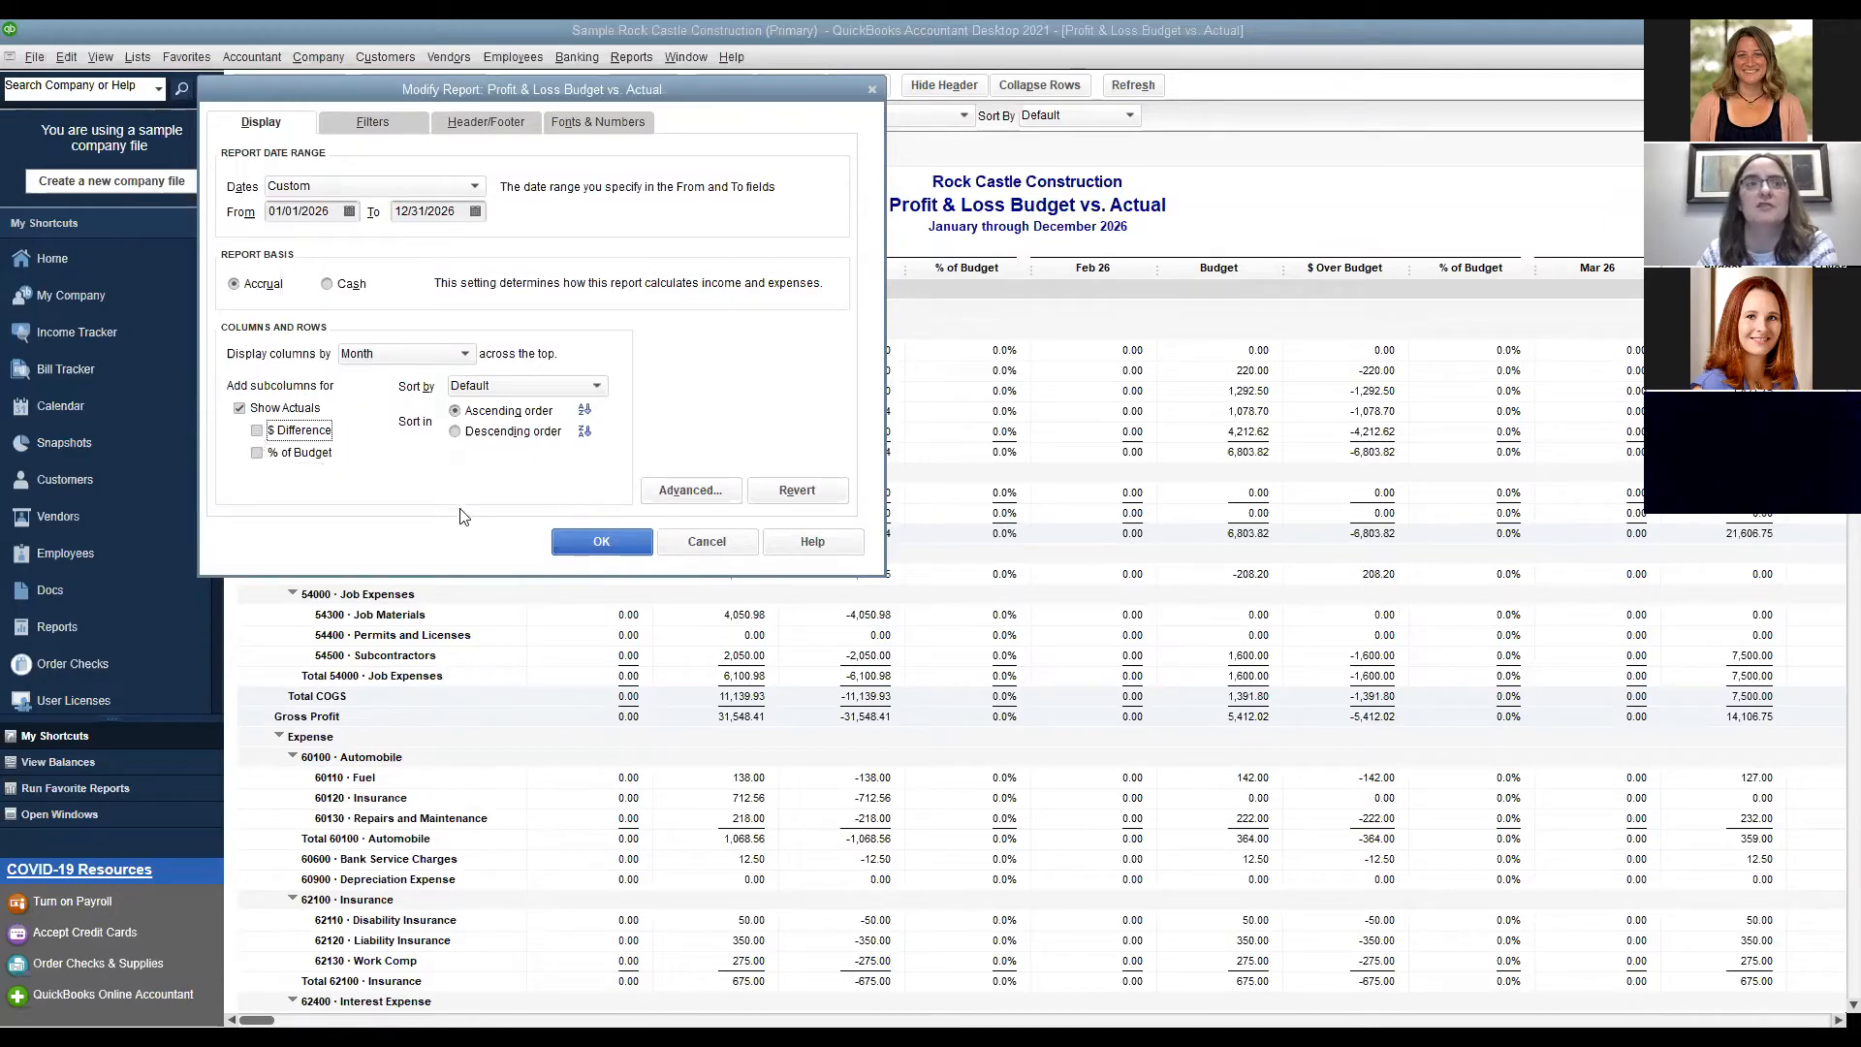
{"action": "left_click", "coordinate": [574, 541]}
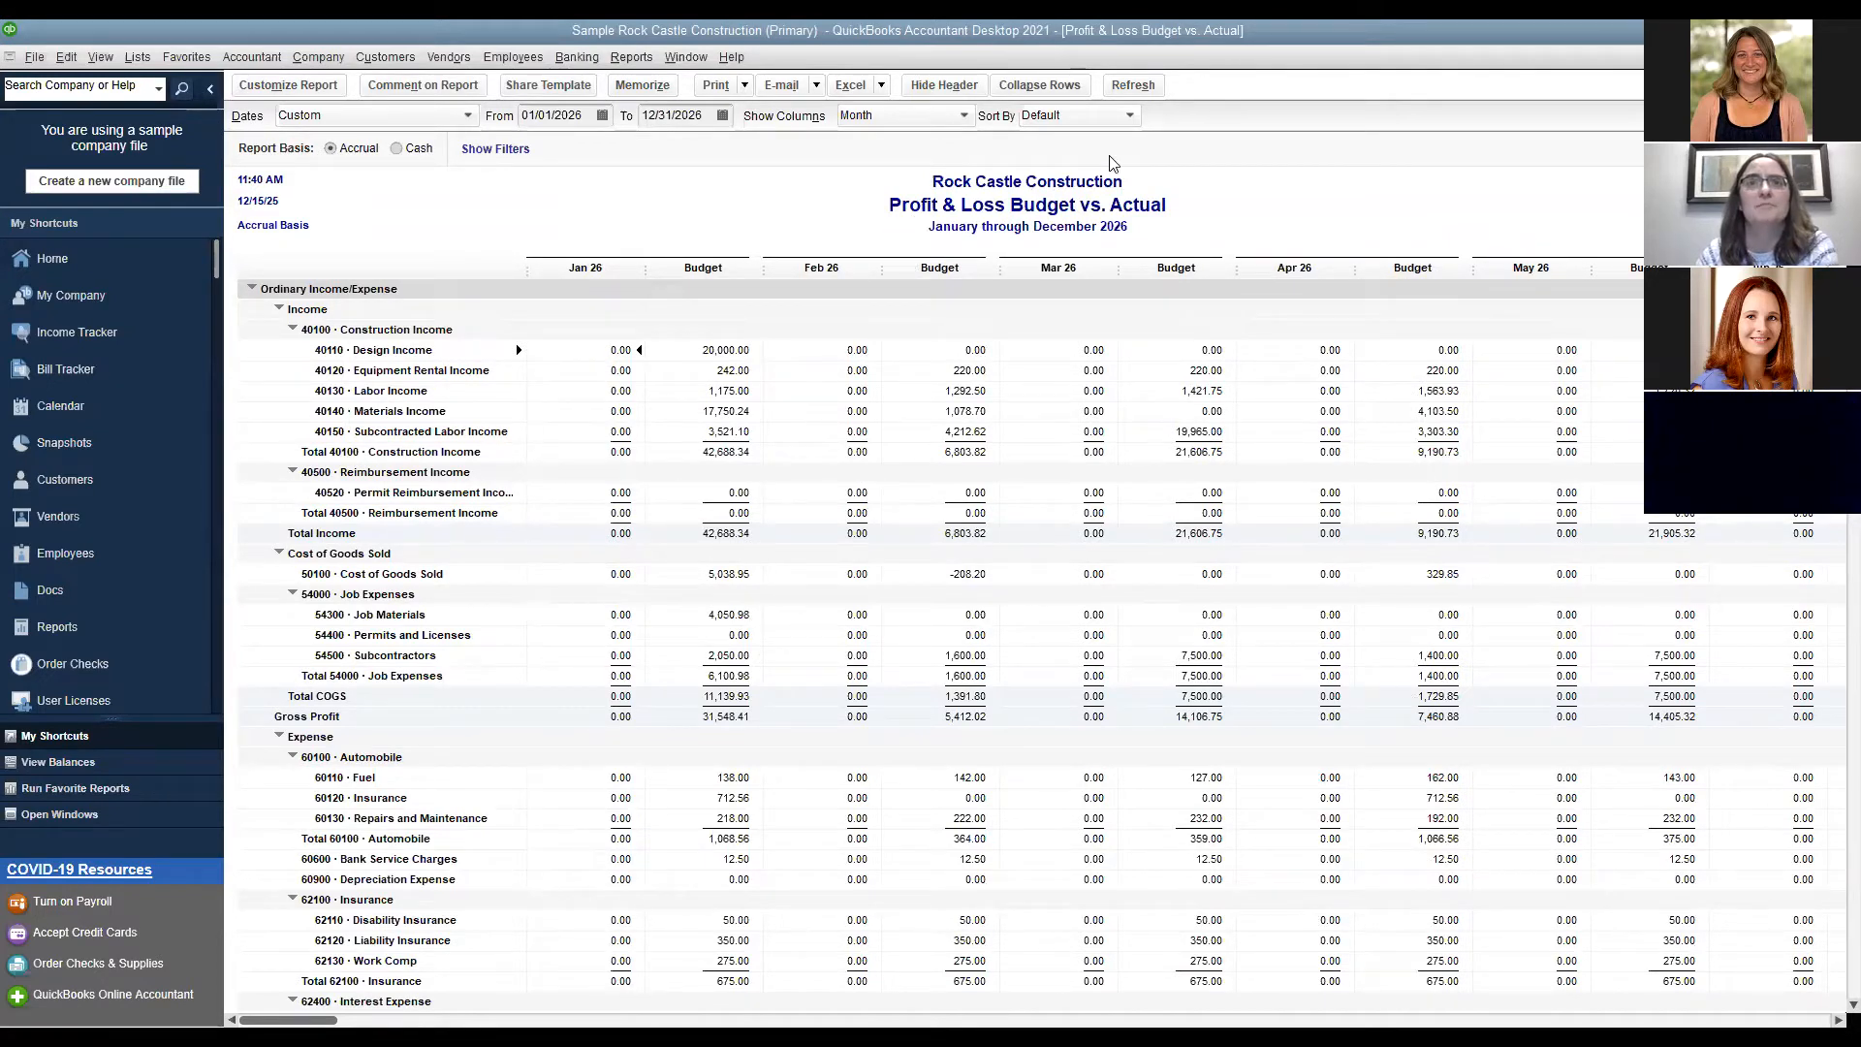
{"action": "left_click", "coordinate": [1848, 58]}
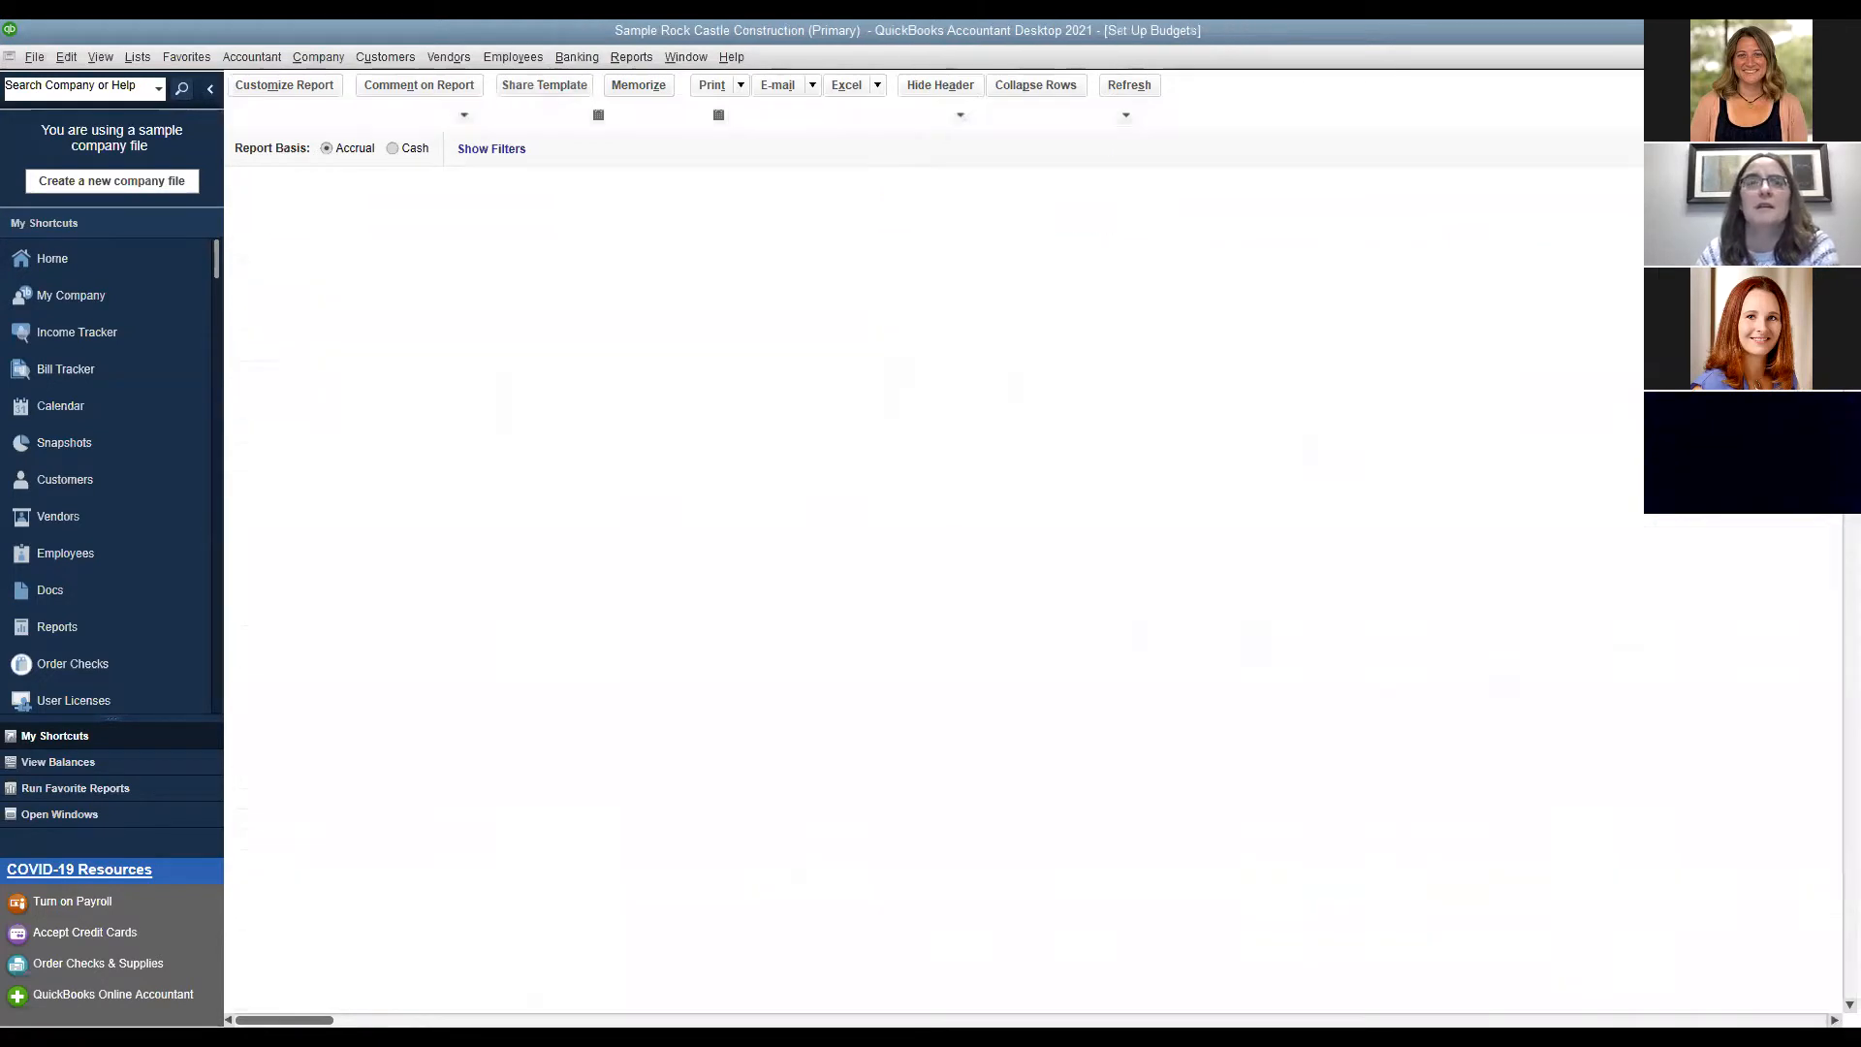
Create a Profit & Loss Budget Performance report for the FY2026 - Profit & Loss by Account budget.
{"action": "left_click", "coordinate": [645, 58]}
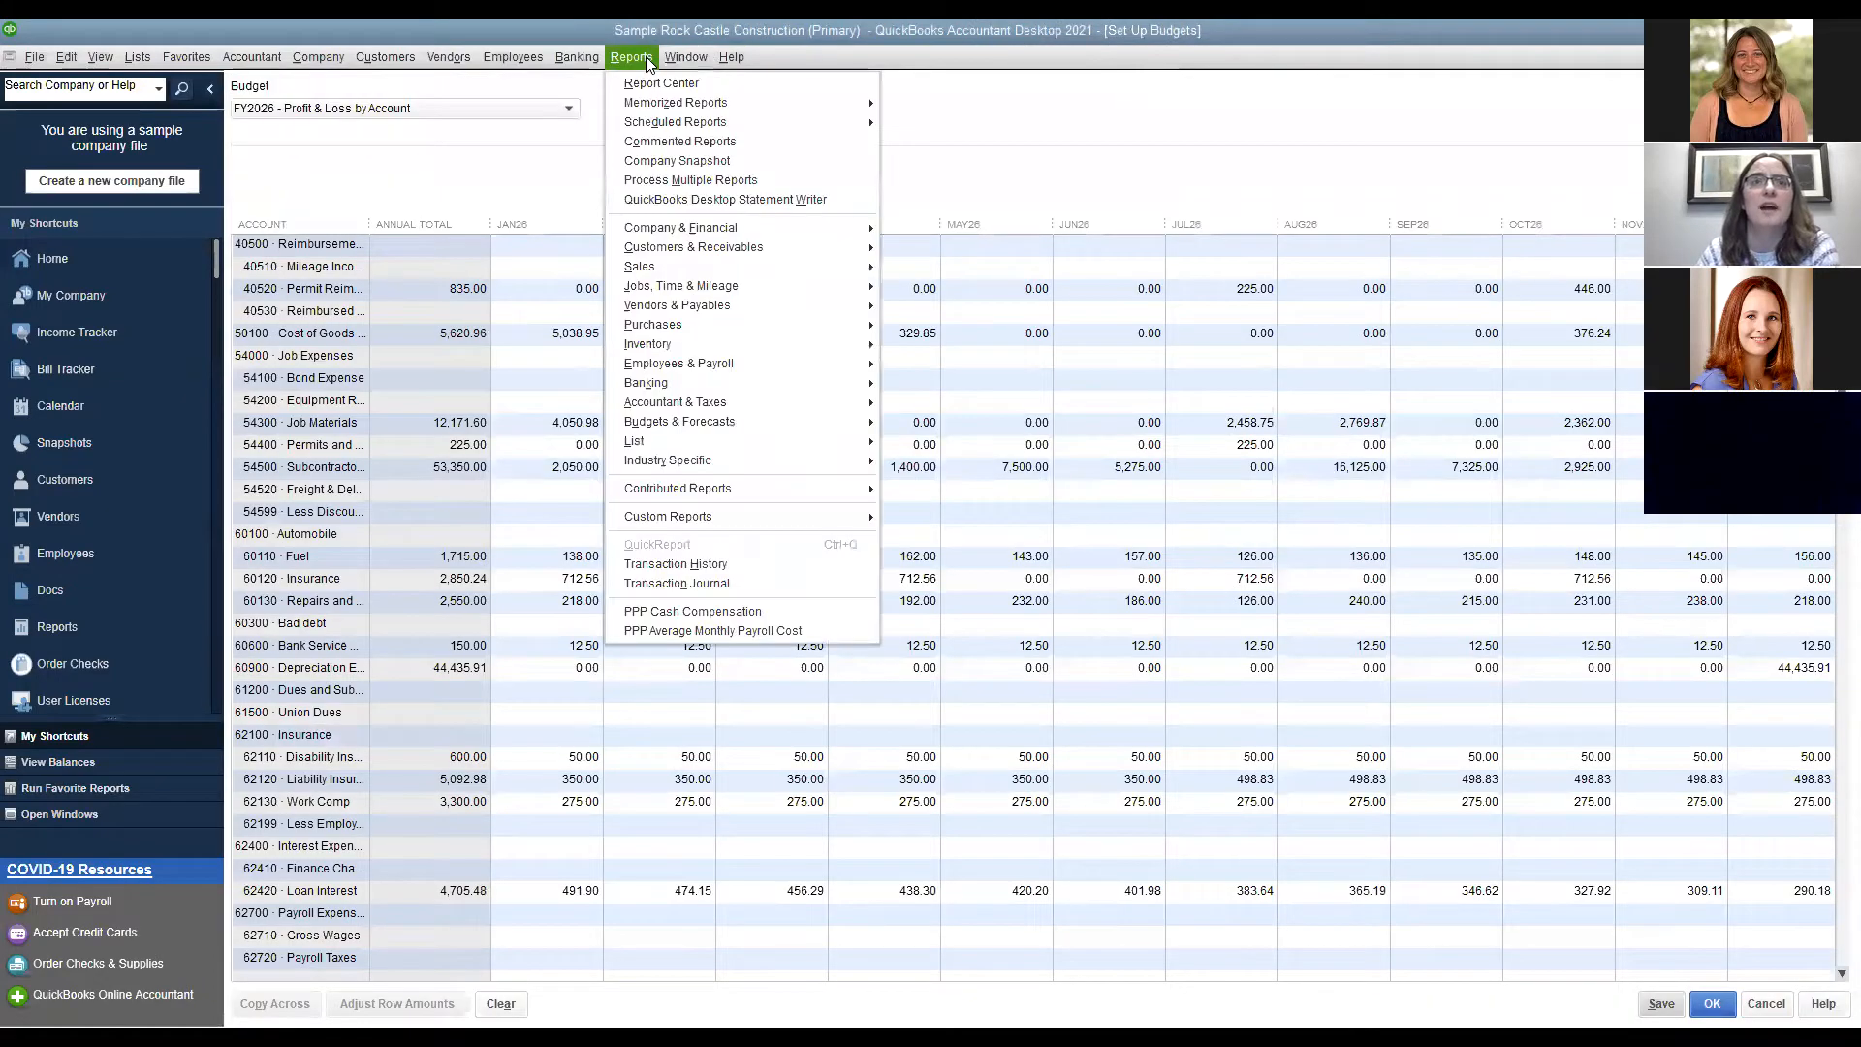
{"action": "mouse_move", "coordinate": [737, 430]}
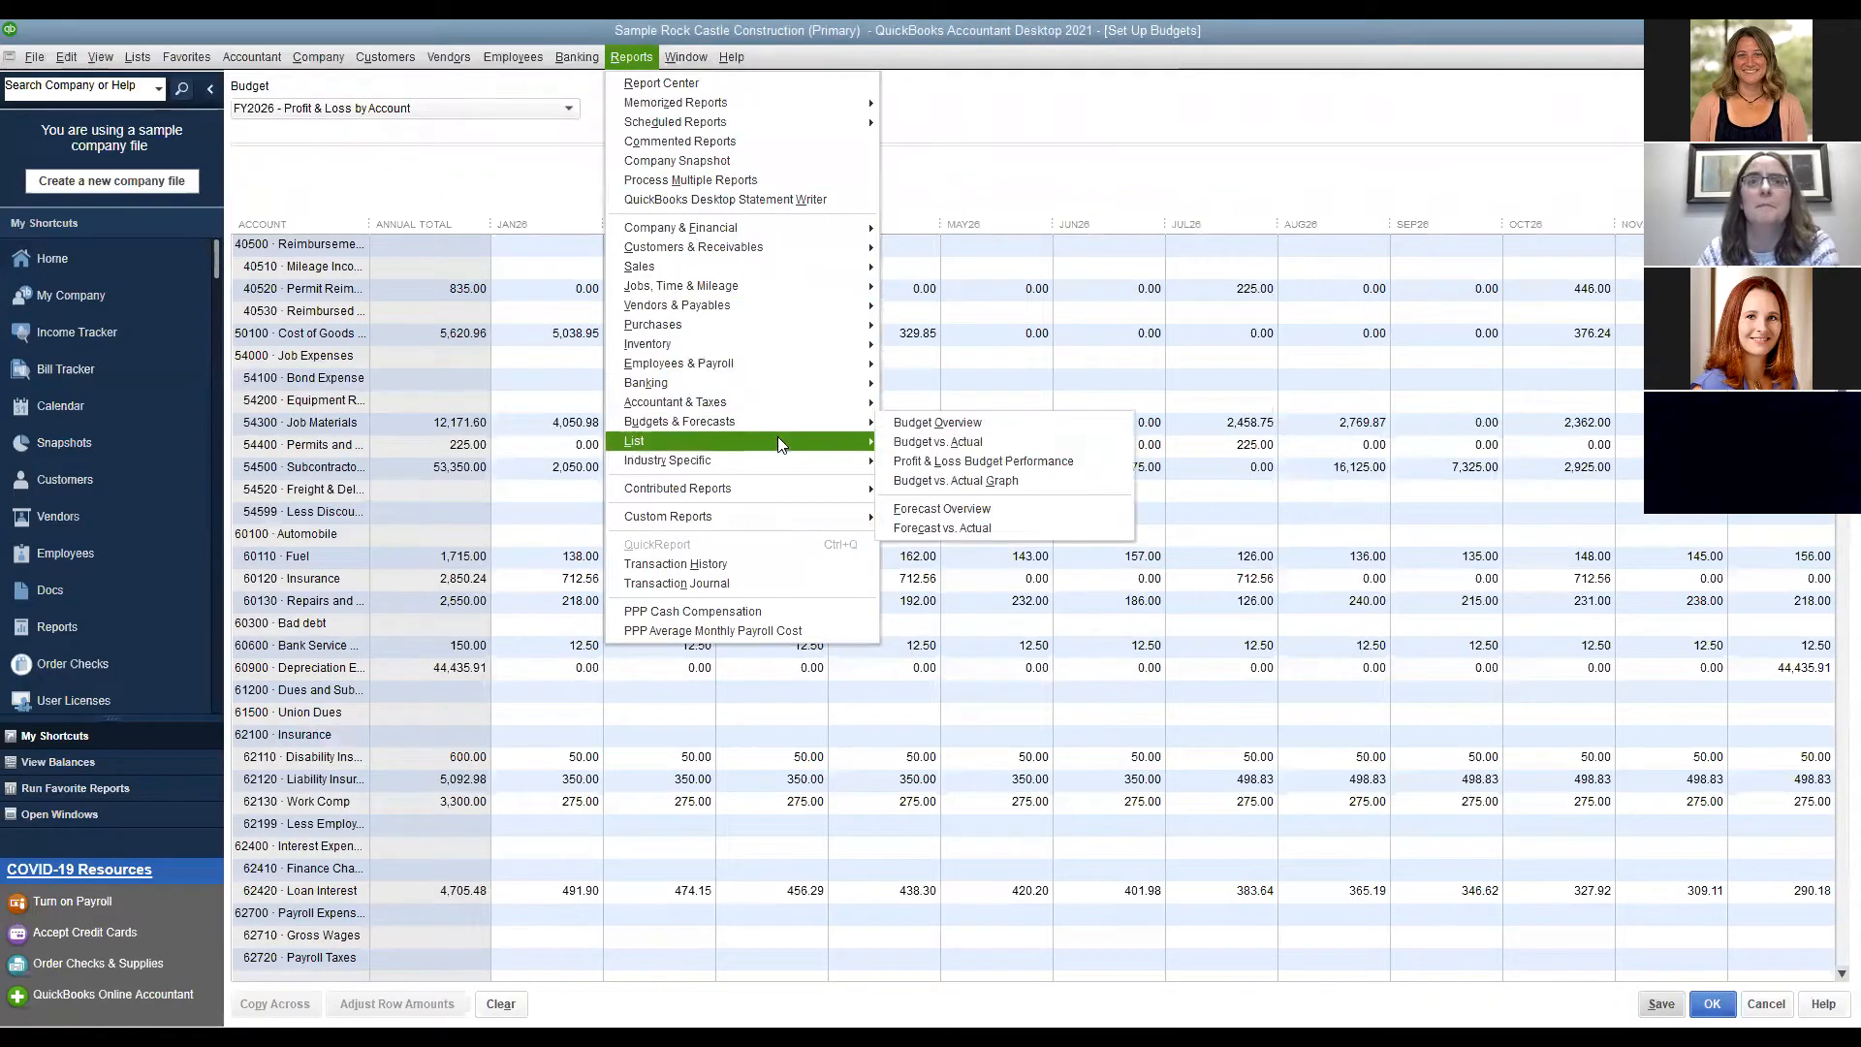
{"action": "left_click", "coordinate": [969, 462]}
{"action": "left_click", "coordinate": [750, 240]}
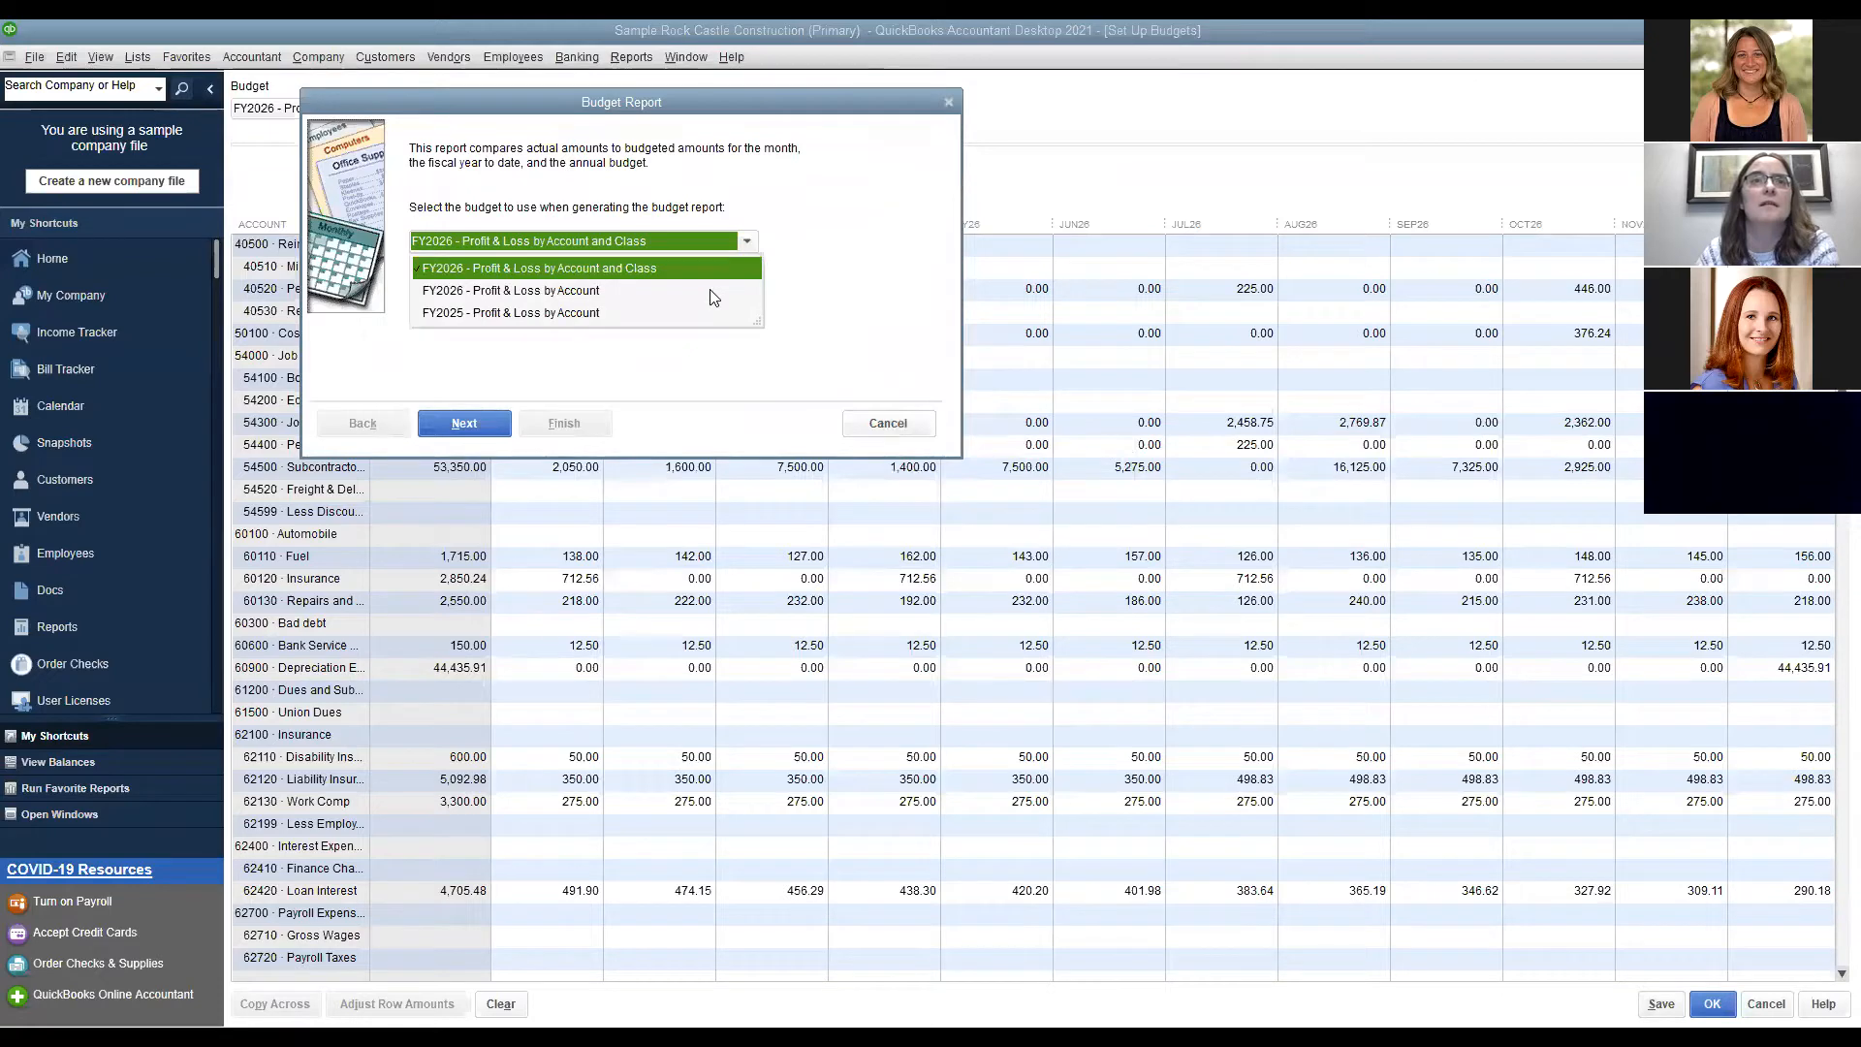
{"action": "left_click", "coordinate": [490, 427]}
{"action": "left_click", "coordinate": [490, 426]}
{"action": "left_click", "coordinate": [490, 426]}
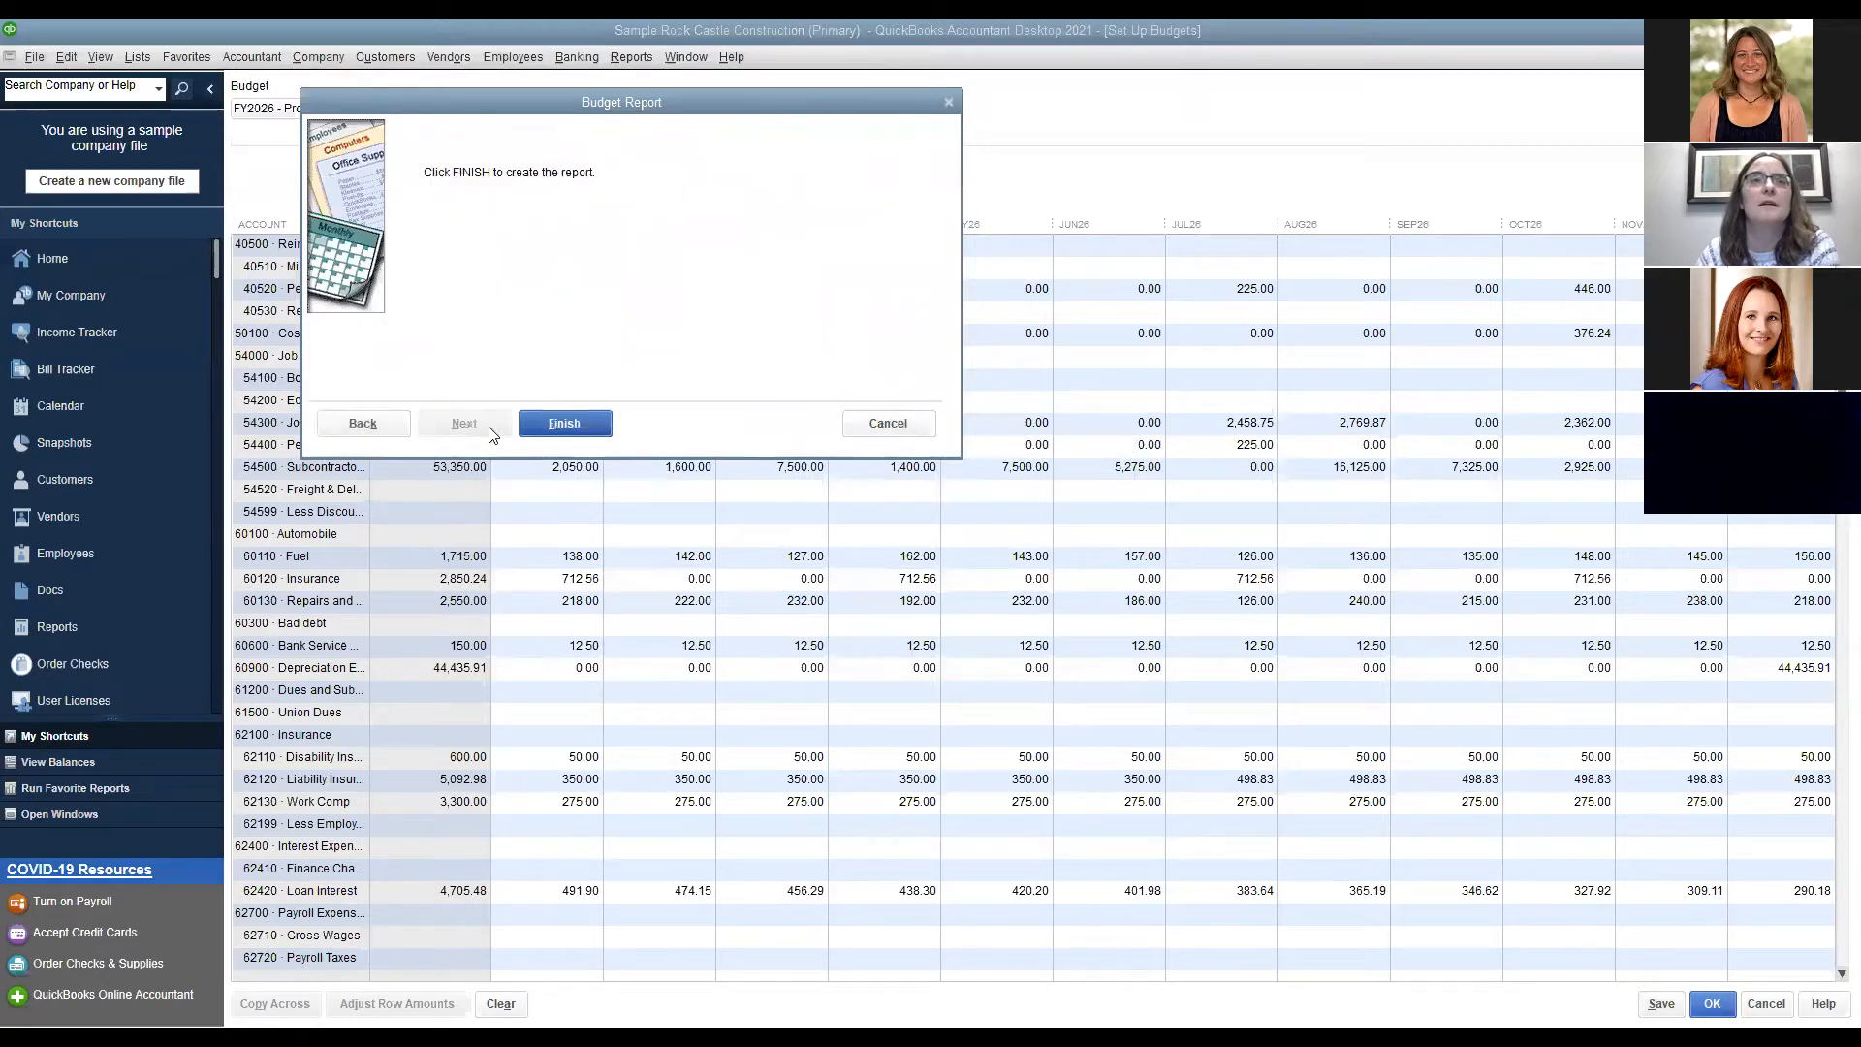
{"action": "left_click", "coordinate": [585, 432]}
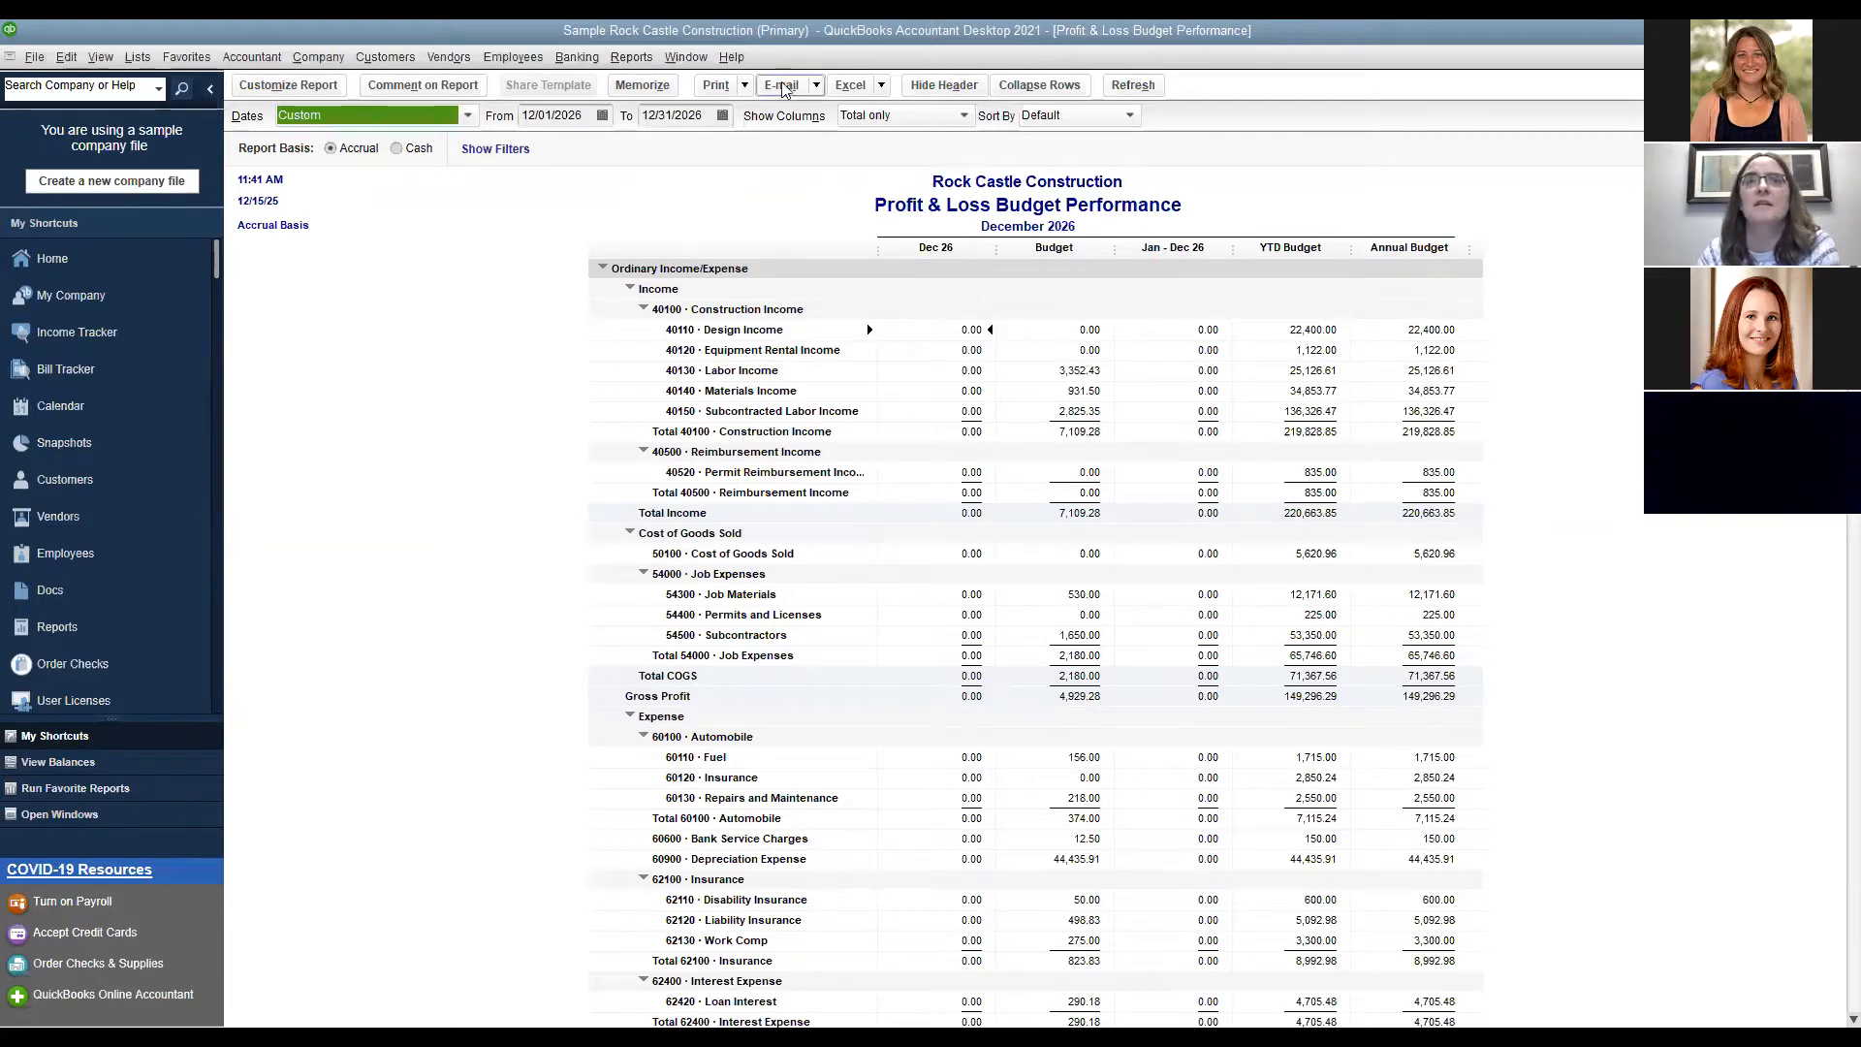
Open the Budget vs. Actual Graph and view it by P&L accounts and classes, and by accounts and jobs.
{"action": "left_click", "coordinate": [631, 56]}
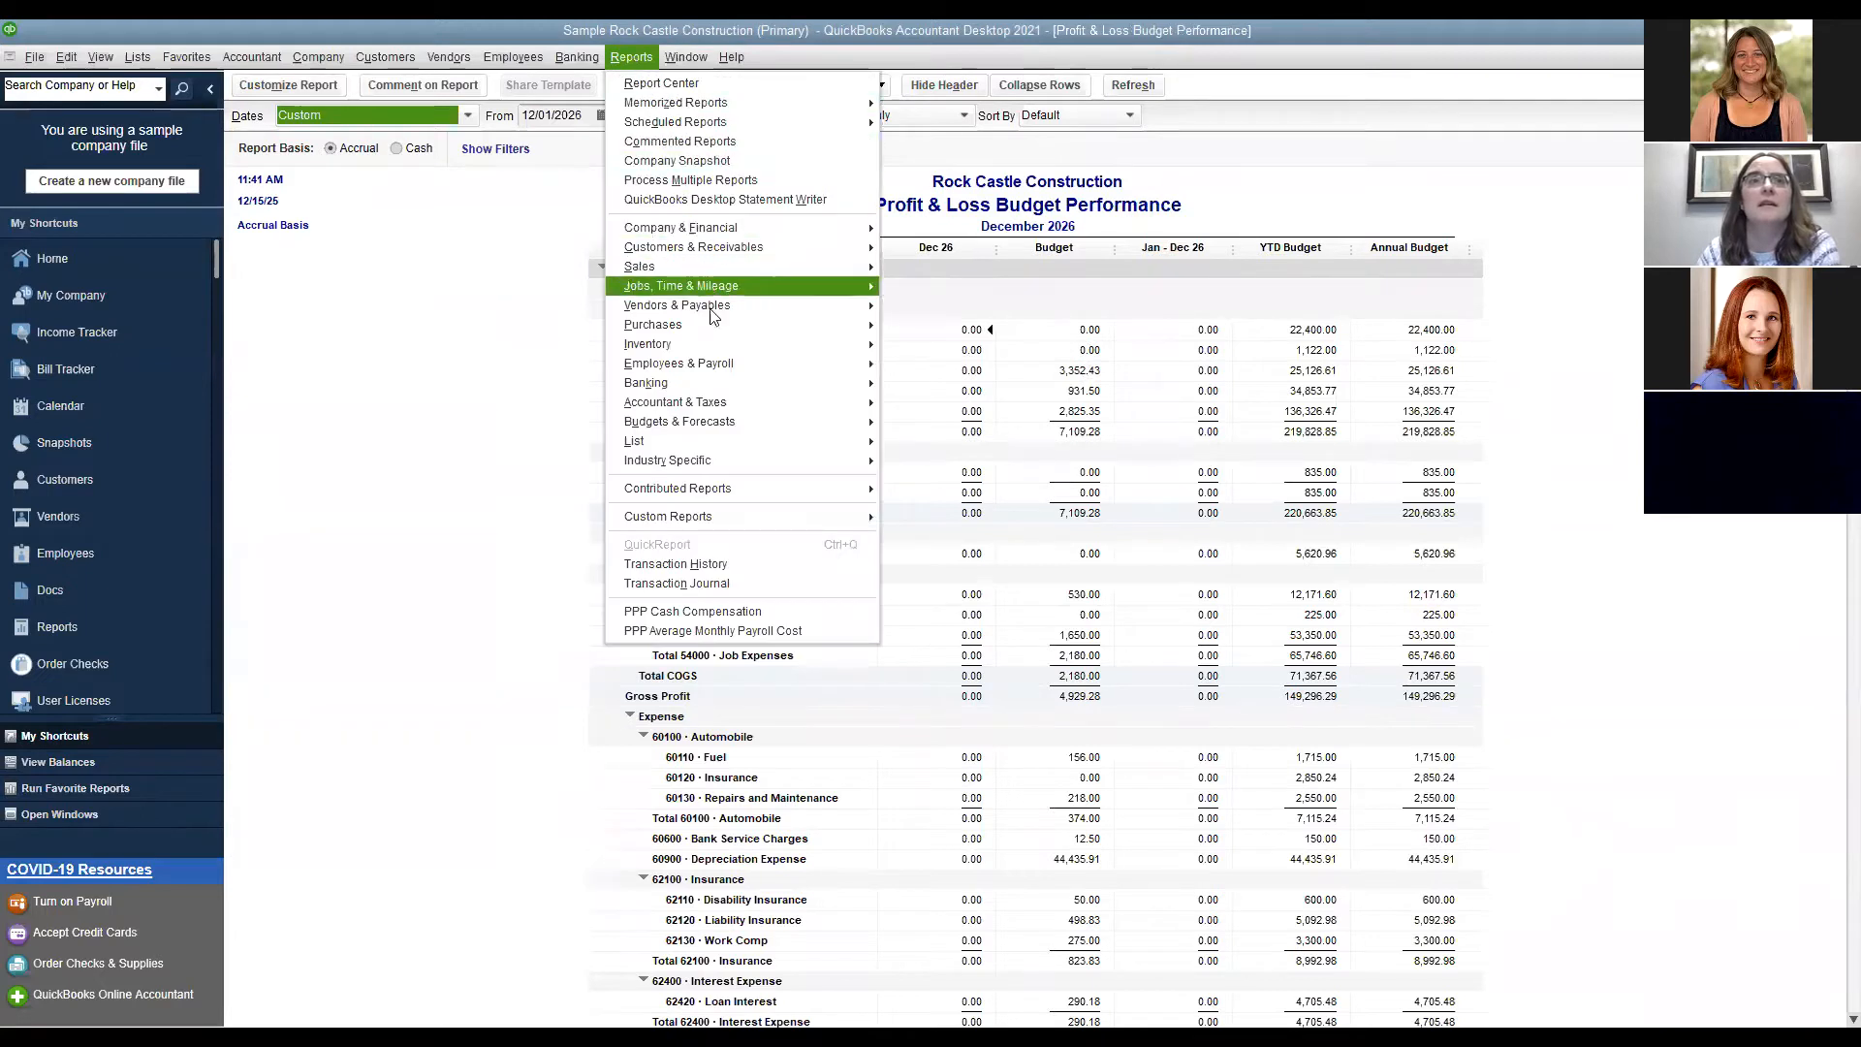
{"action": "mouse_move", "coordinate": [733, 422]}
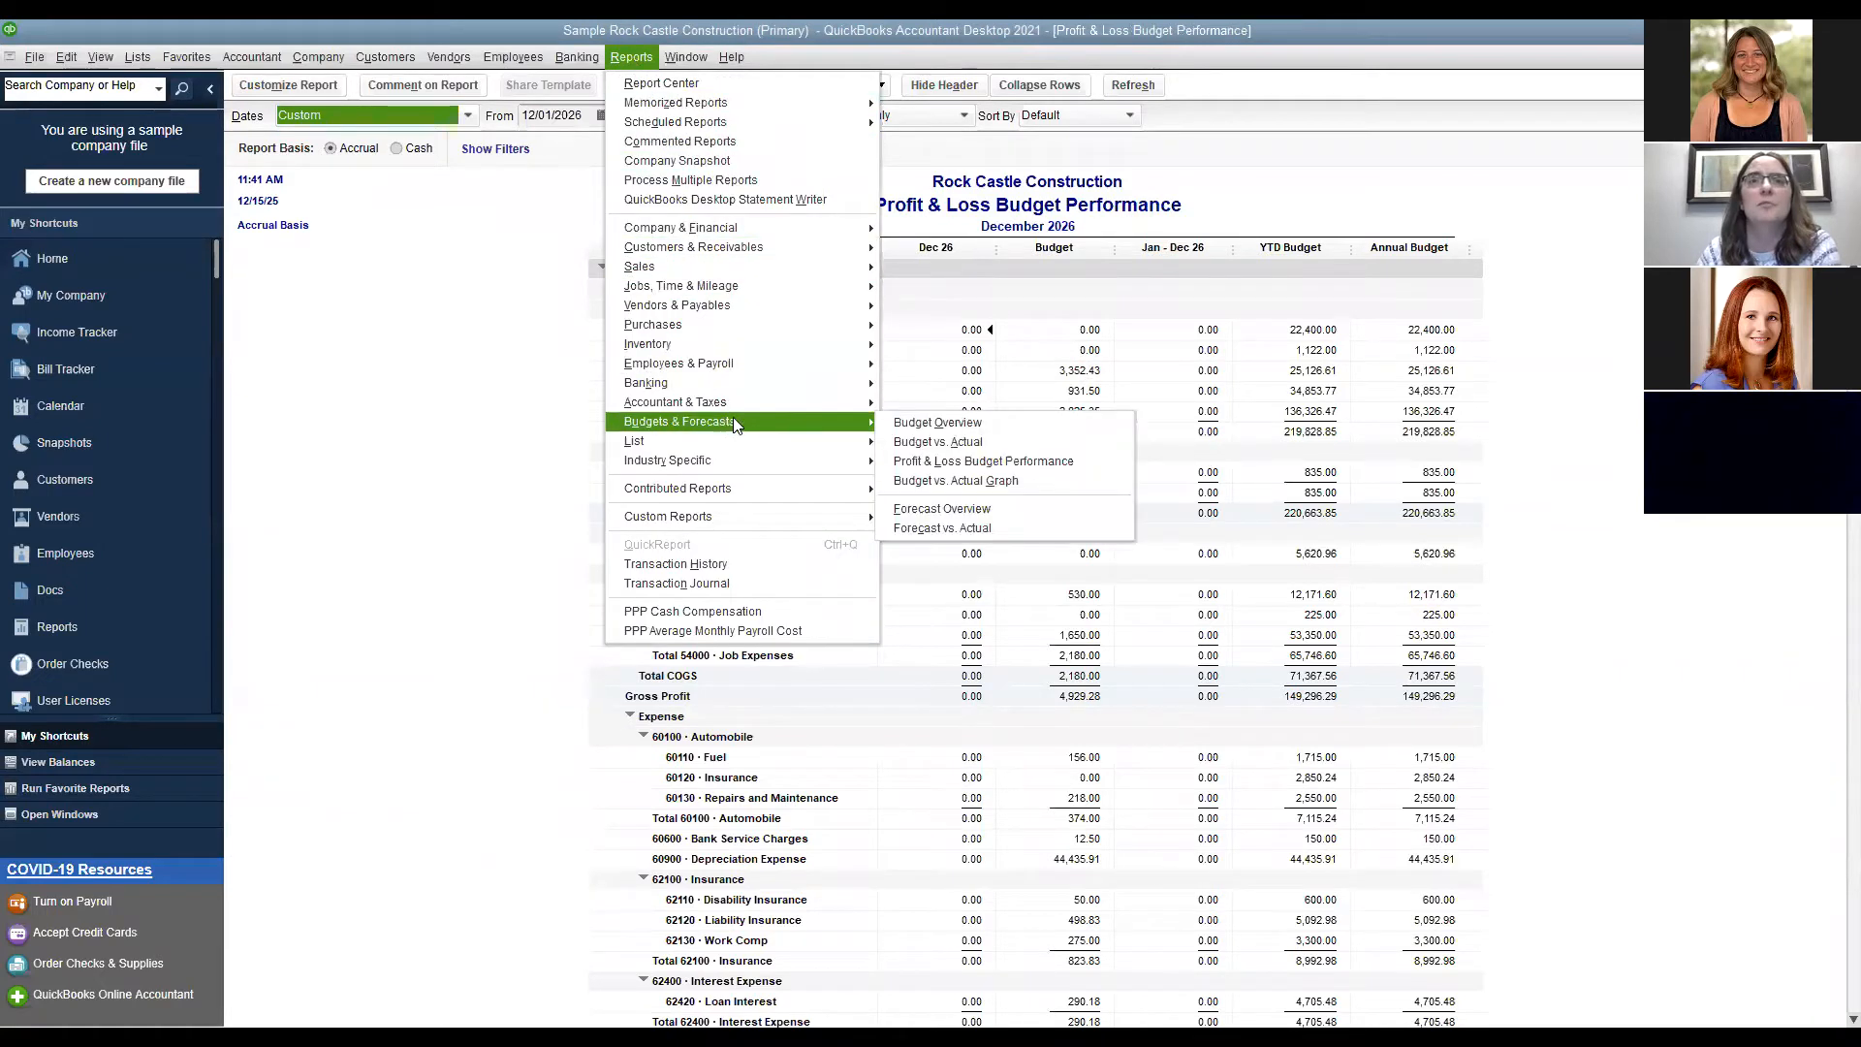
{"action": "left_click", "coordinate": [964, 479]}
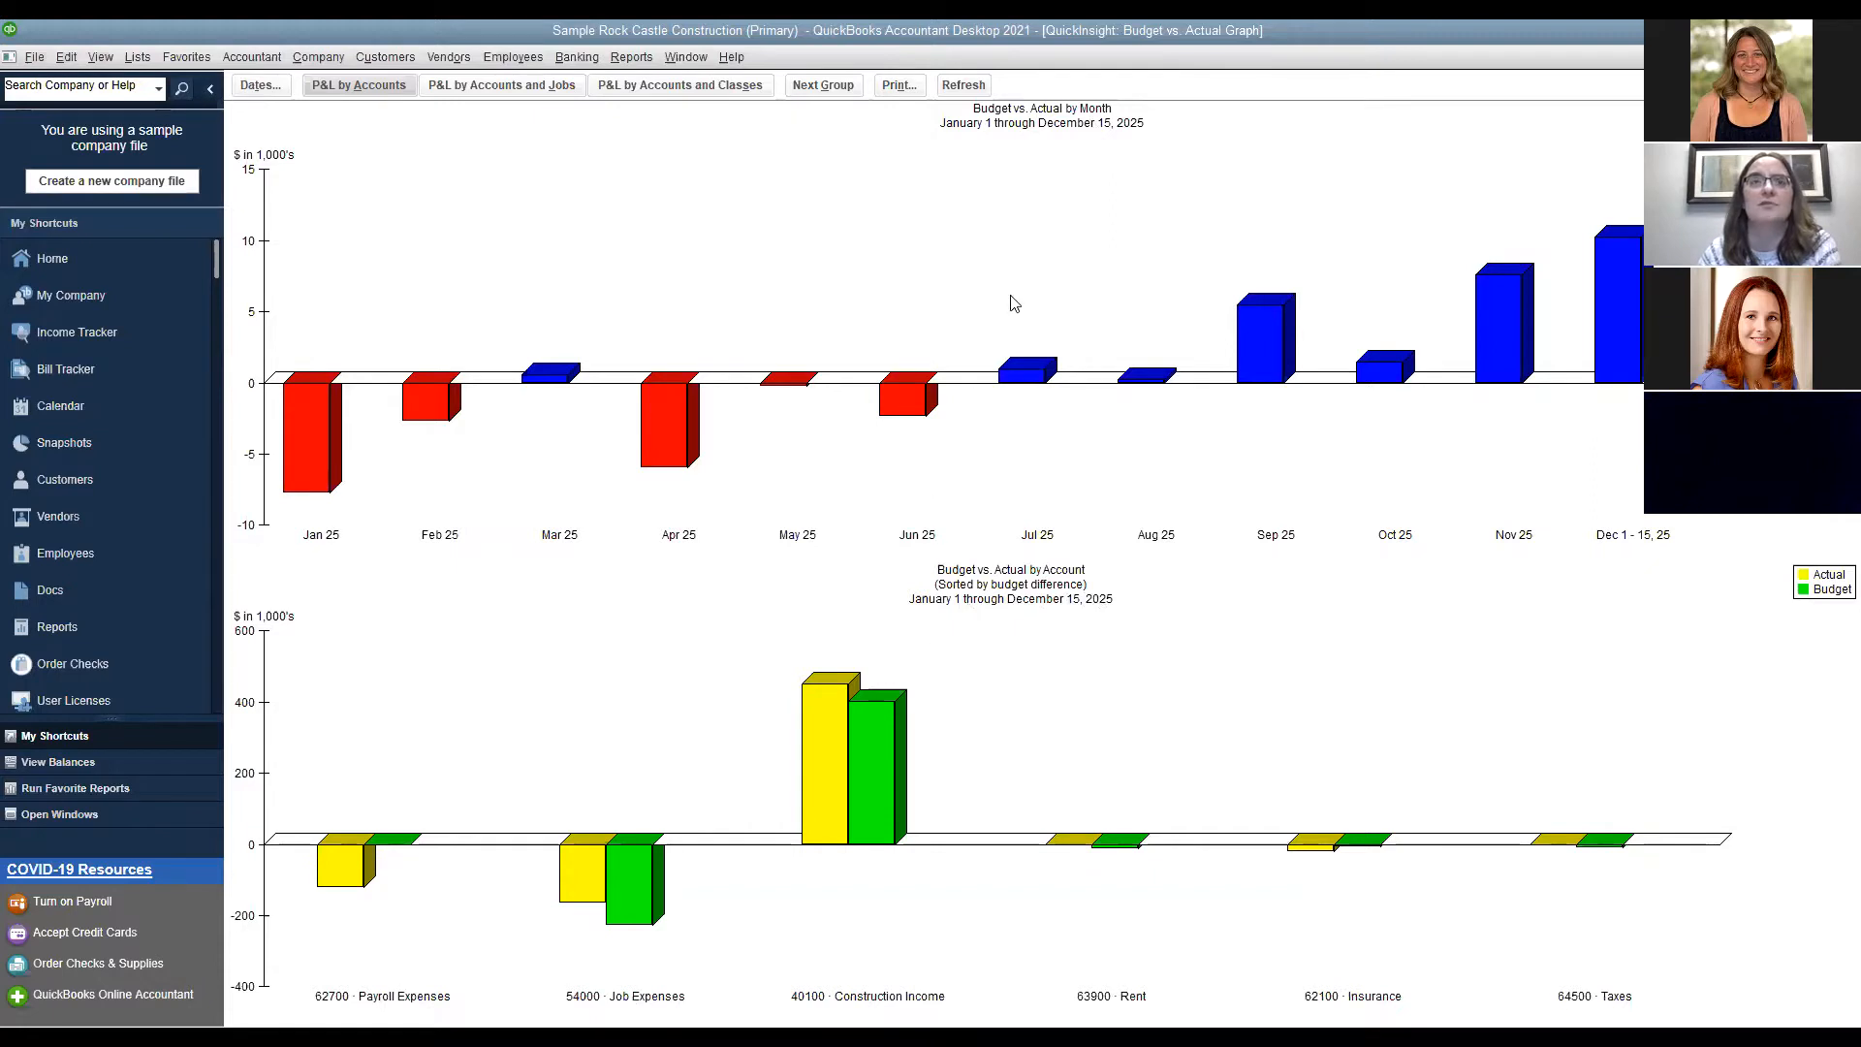
{"action": "left_click", "coordinate": [628, 85]}
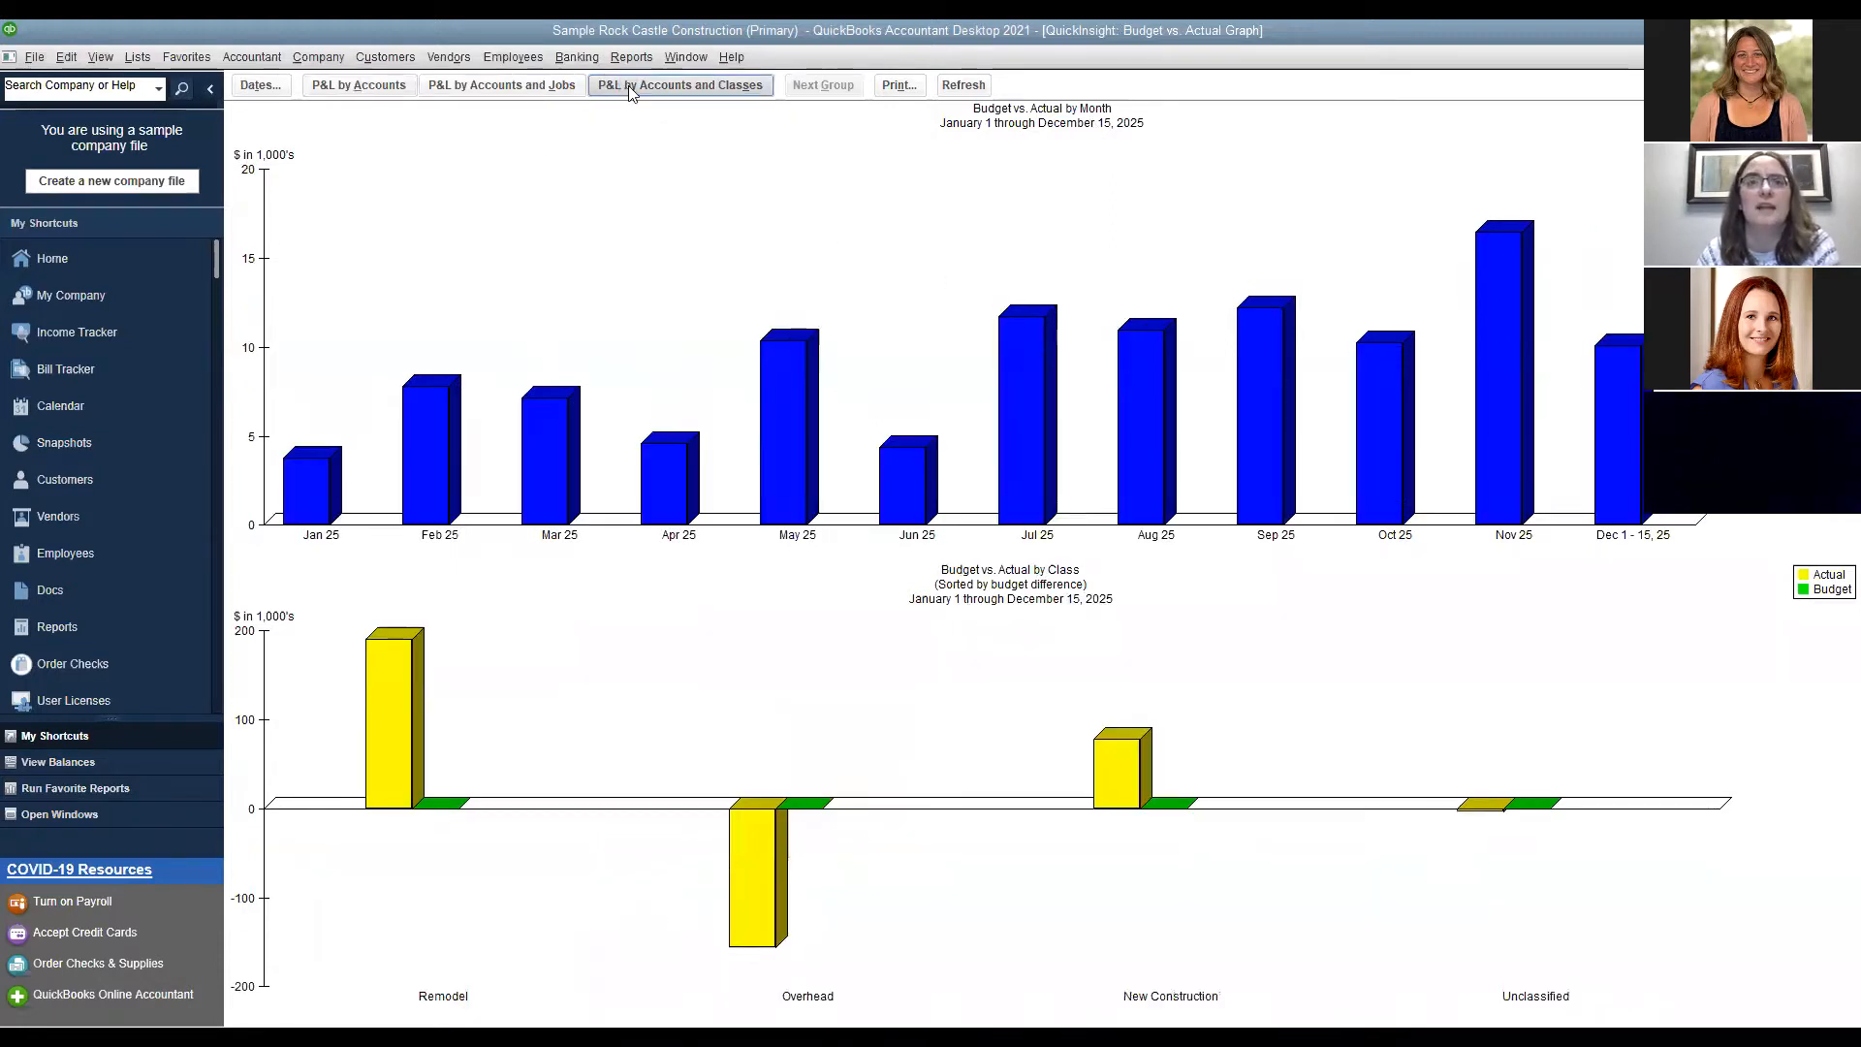
{"action": "left_click", "coordinate": [528, 85]}
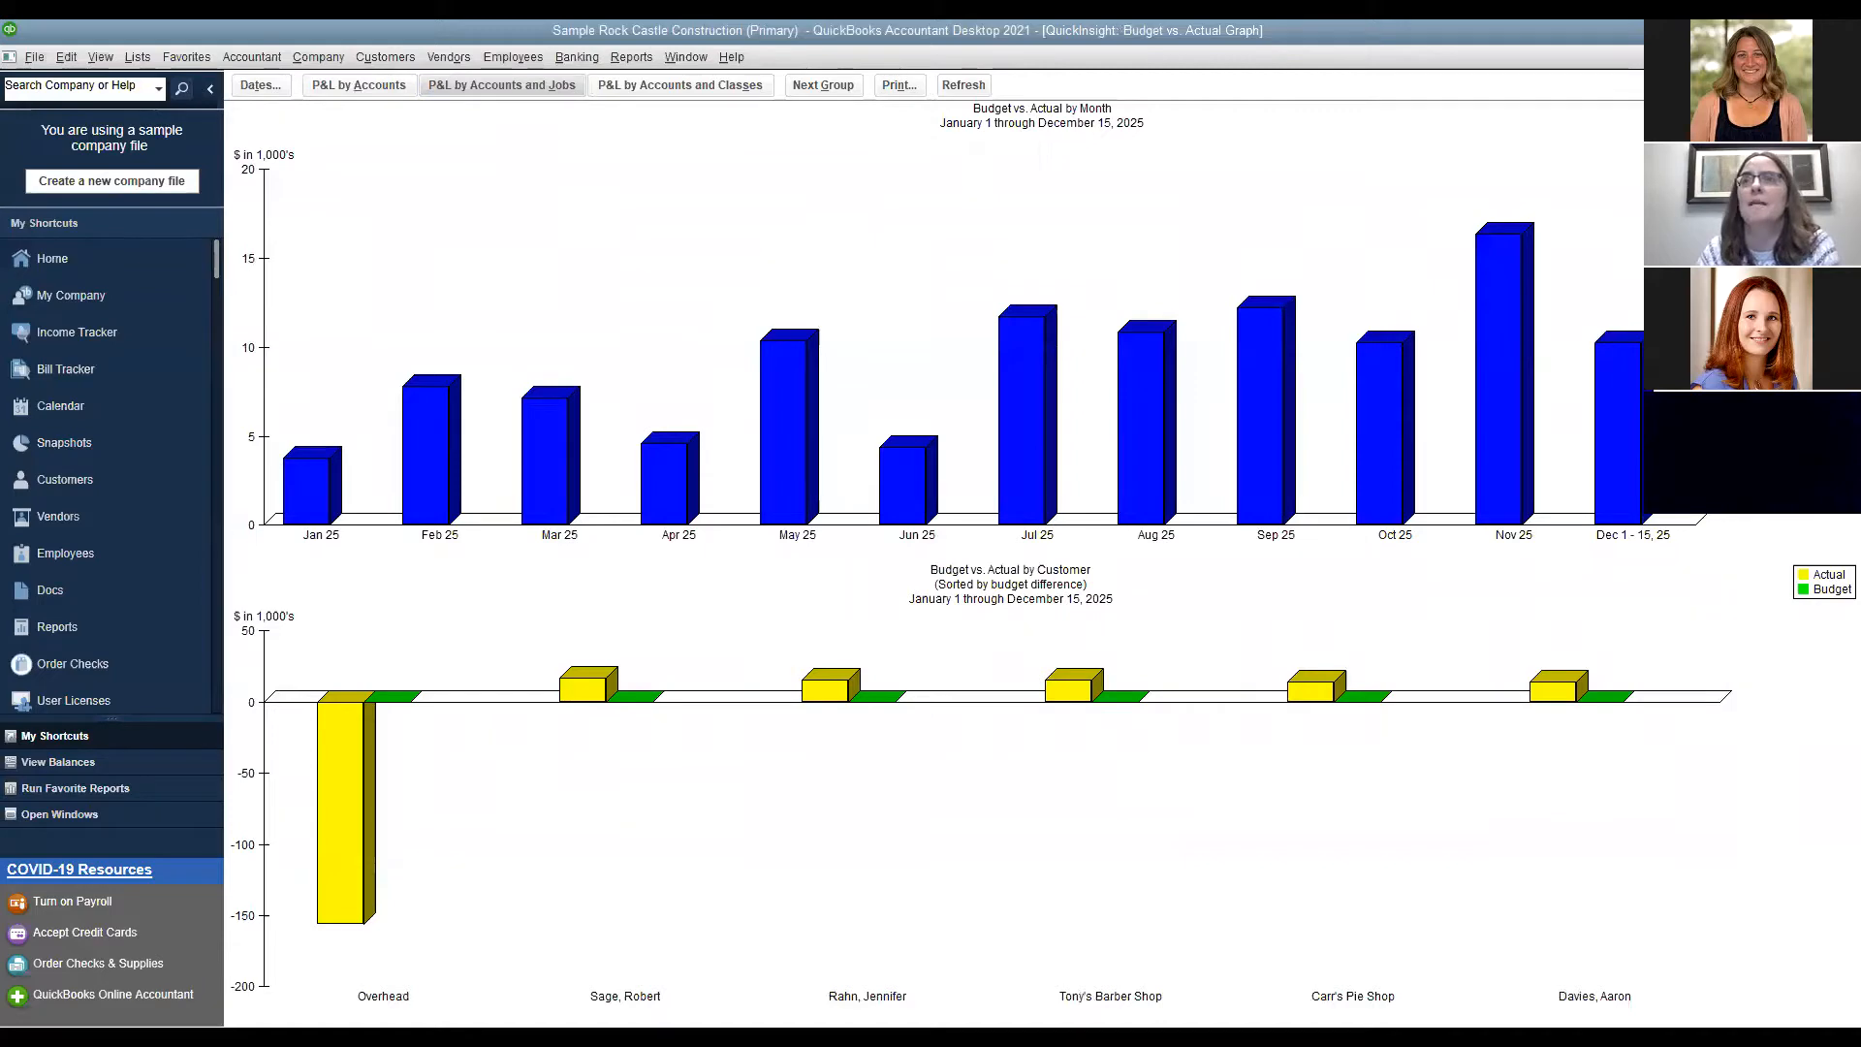
Close the budget vs. actual graph, the budget performance report and the budget setup window.
{"action": "left_click", "coordinate": [1848, 57]}
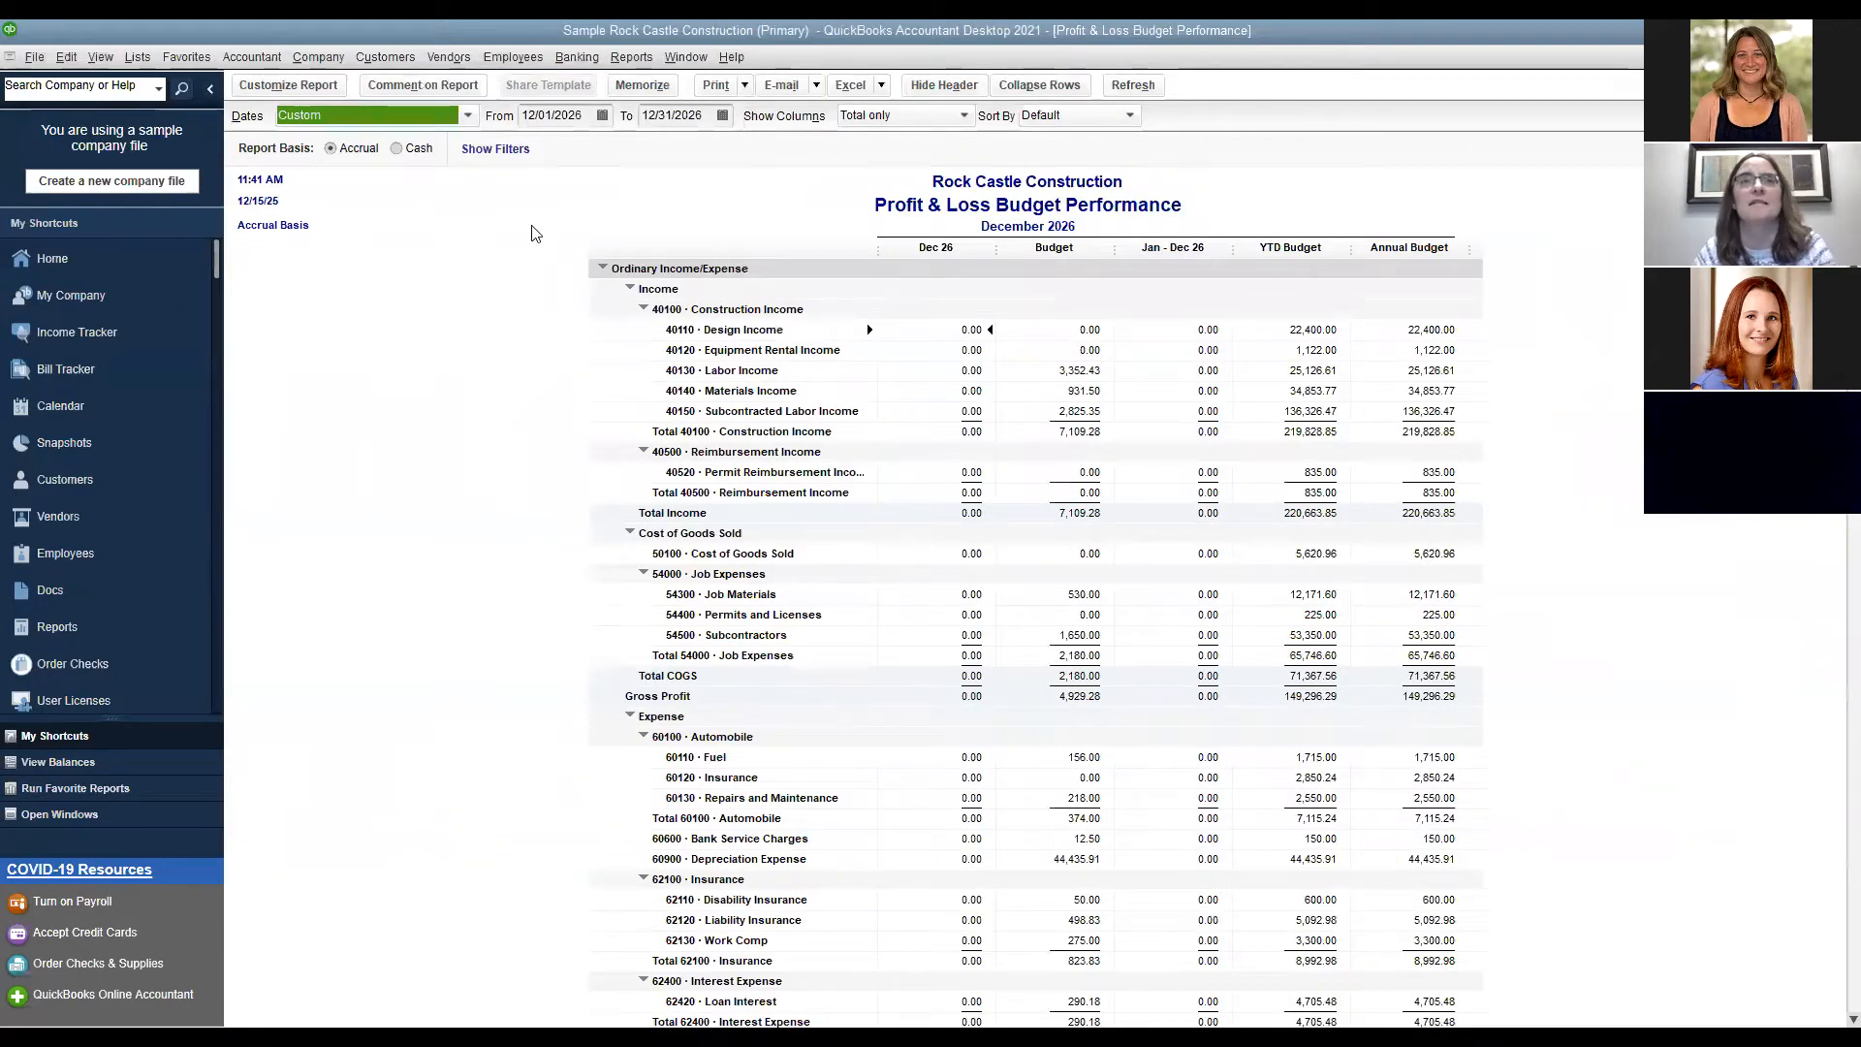
{"action": "left_click", "coordinate": [1848, 57]}
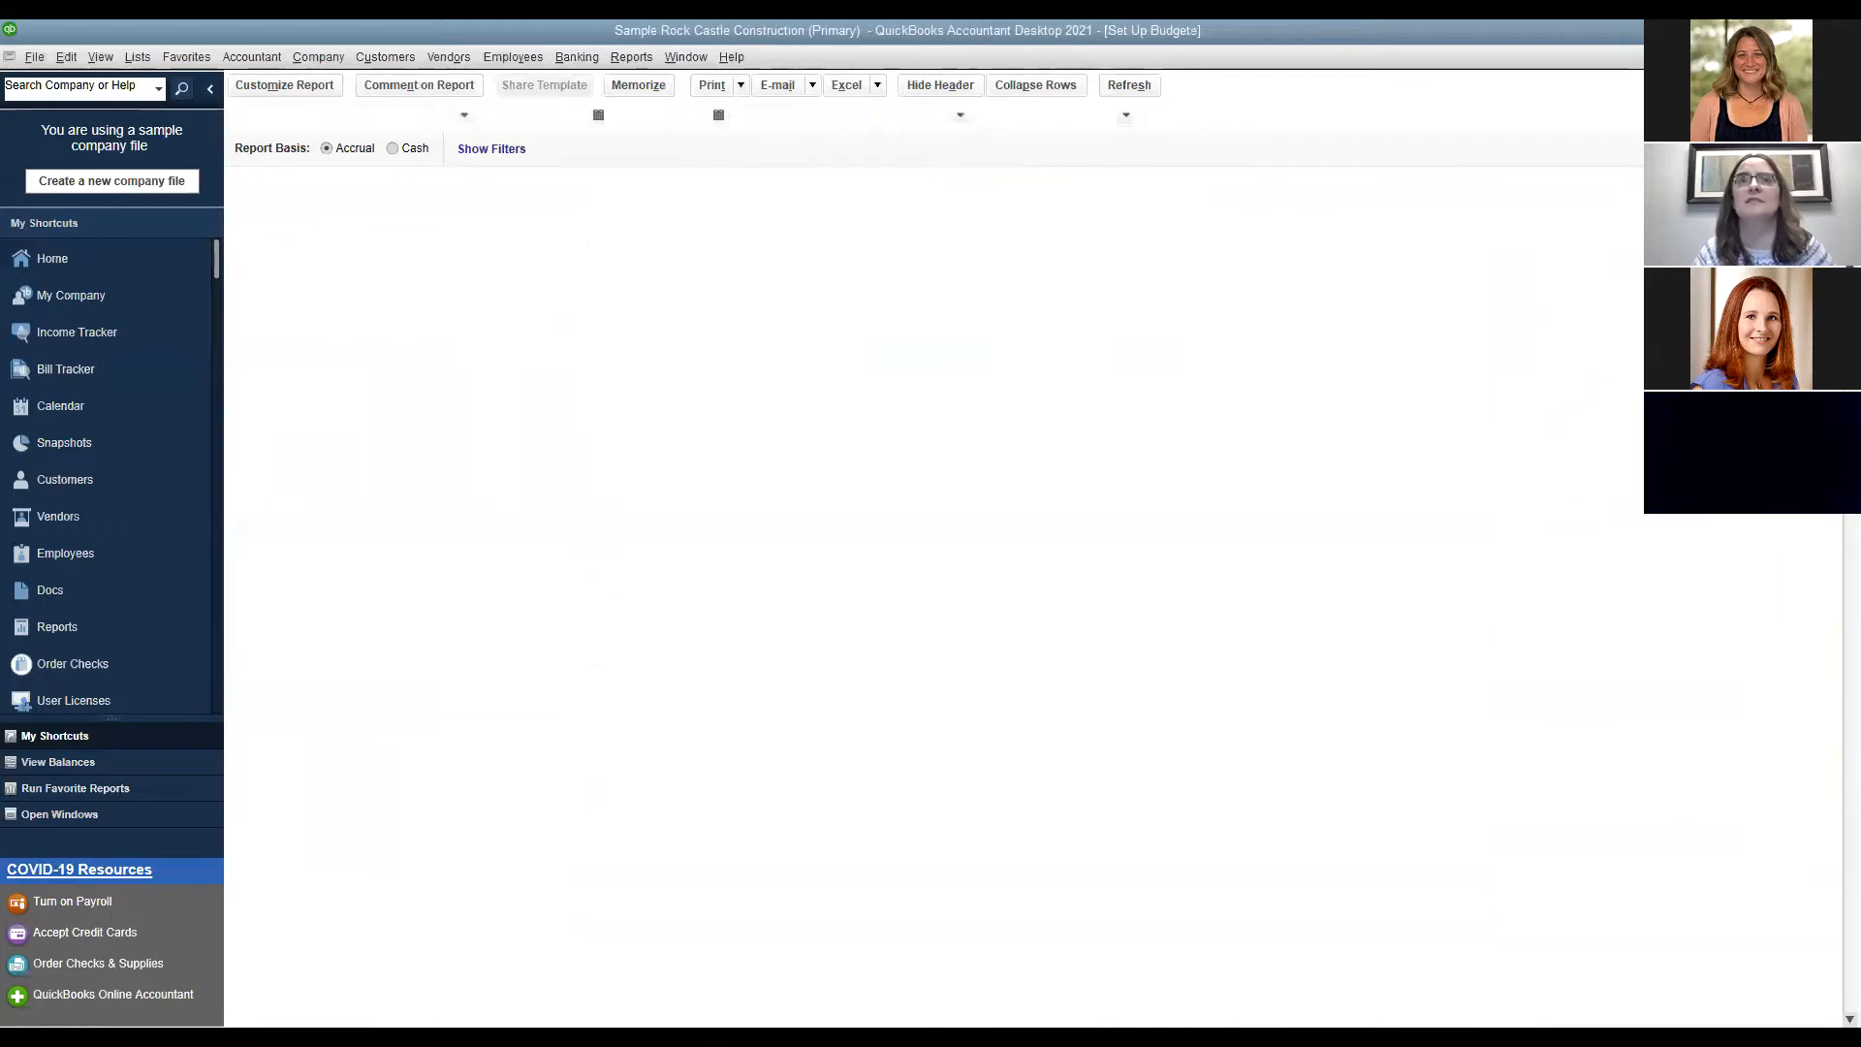
{"action": "key", "text": "Escape"}
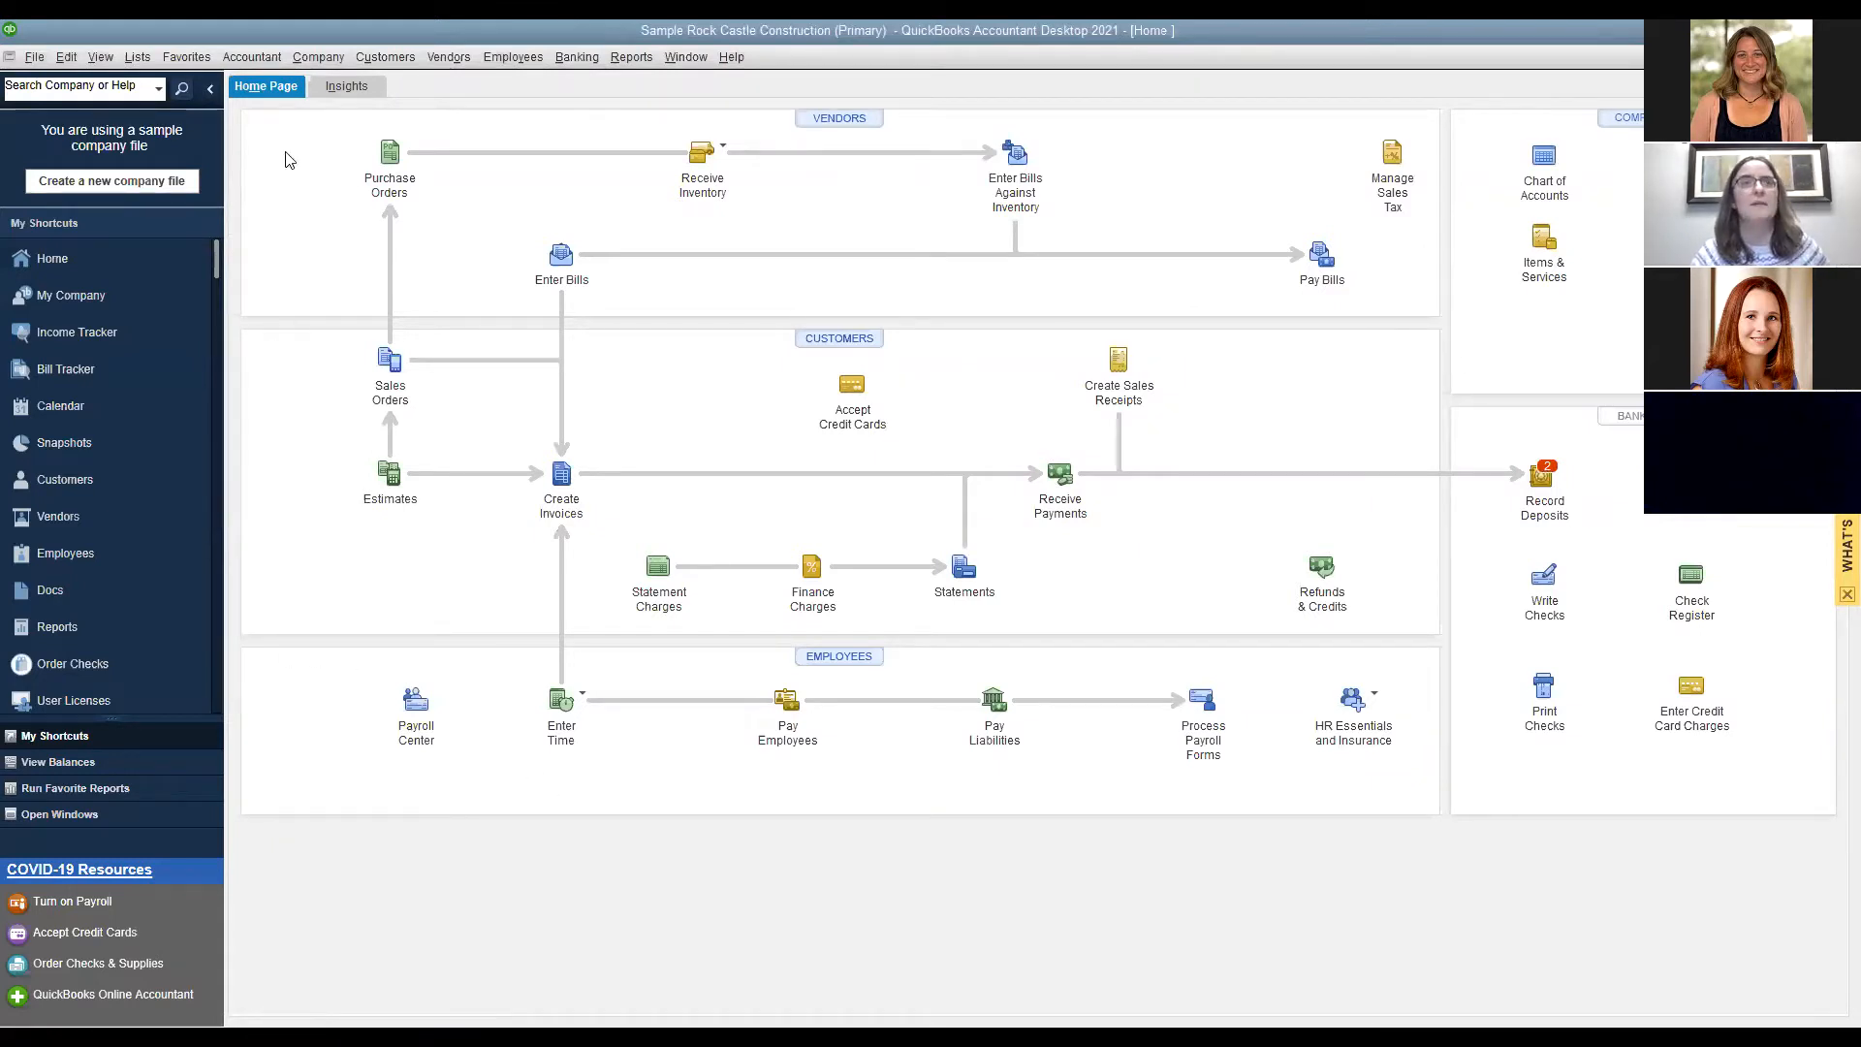
Open the budget setup and display the FY2026 - Profit & Loss by Account budget.
{"action": "left_click", "coordinate": [318, 57]}
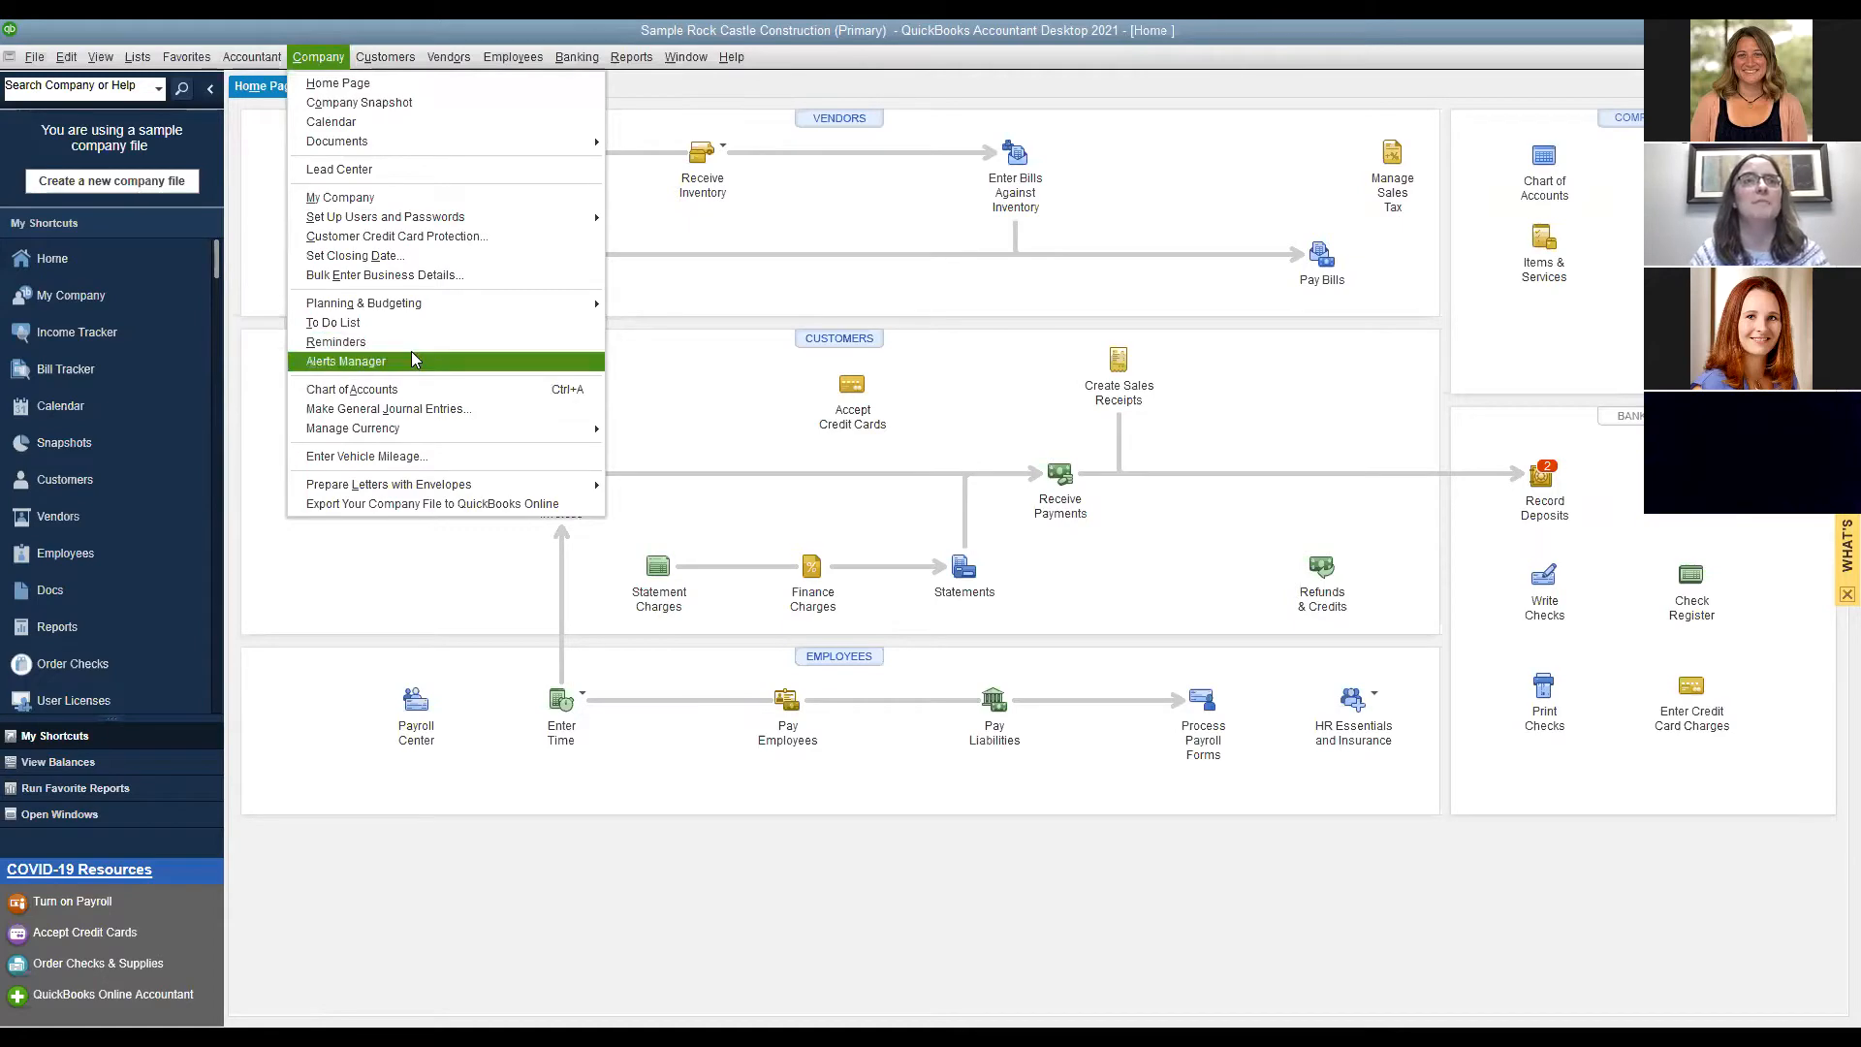
{"action": "mouse_move", "coordinate": [434, 305]}
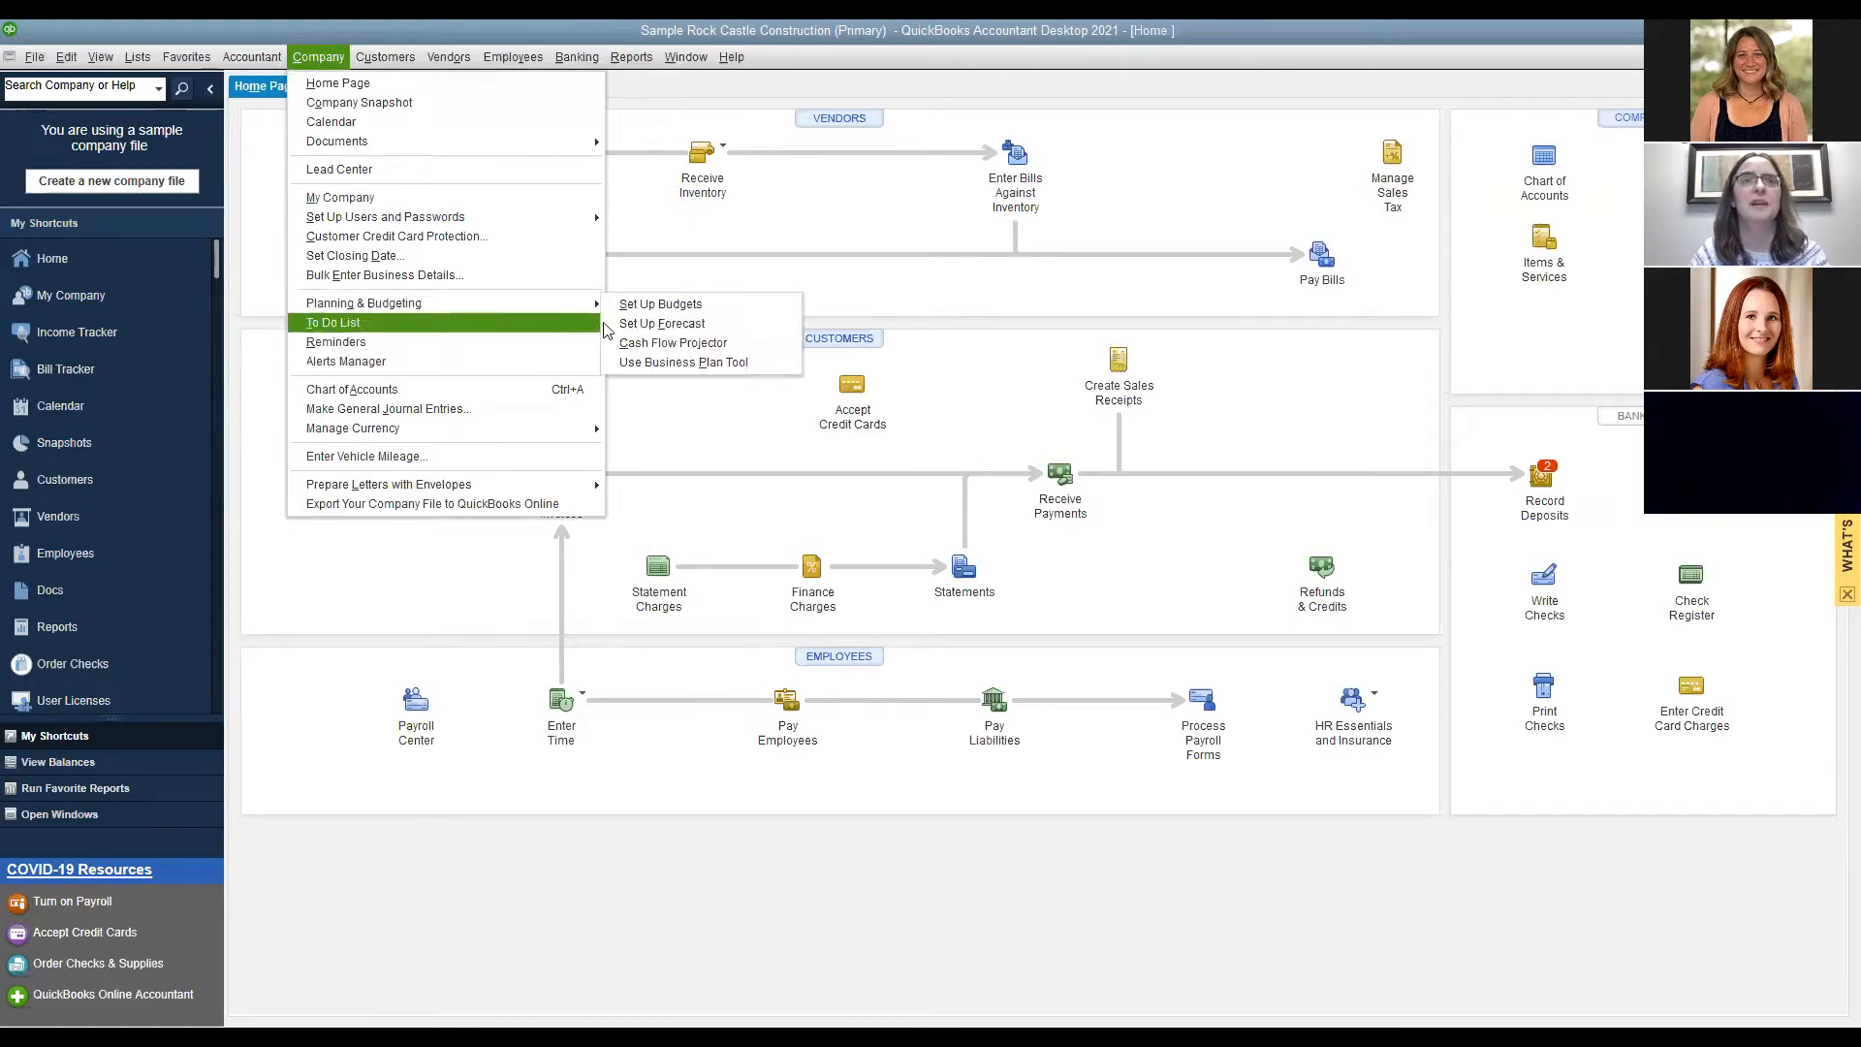
{"action": "left_click", "coordinate": [666, 305]}
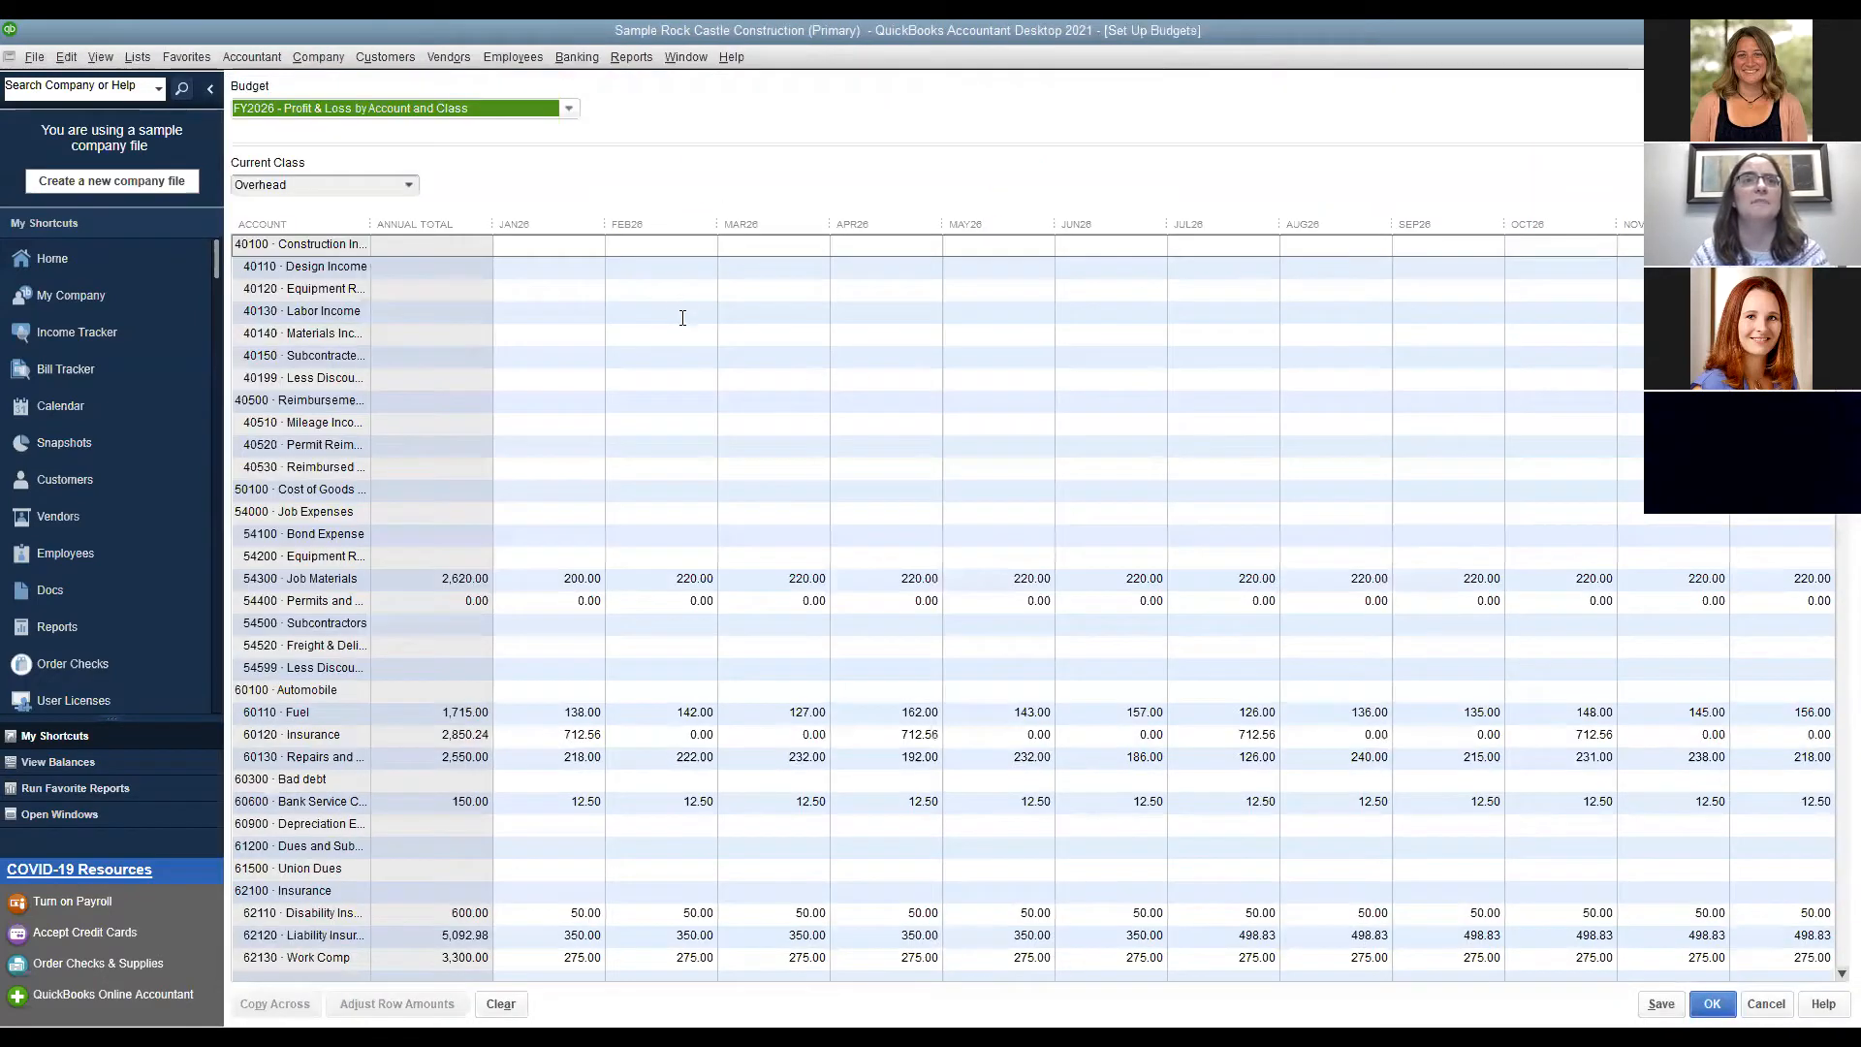
{"action": "left_click", "coordinate": [570, 110]}
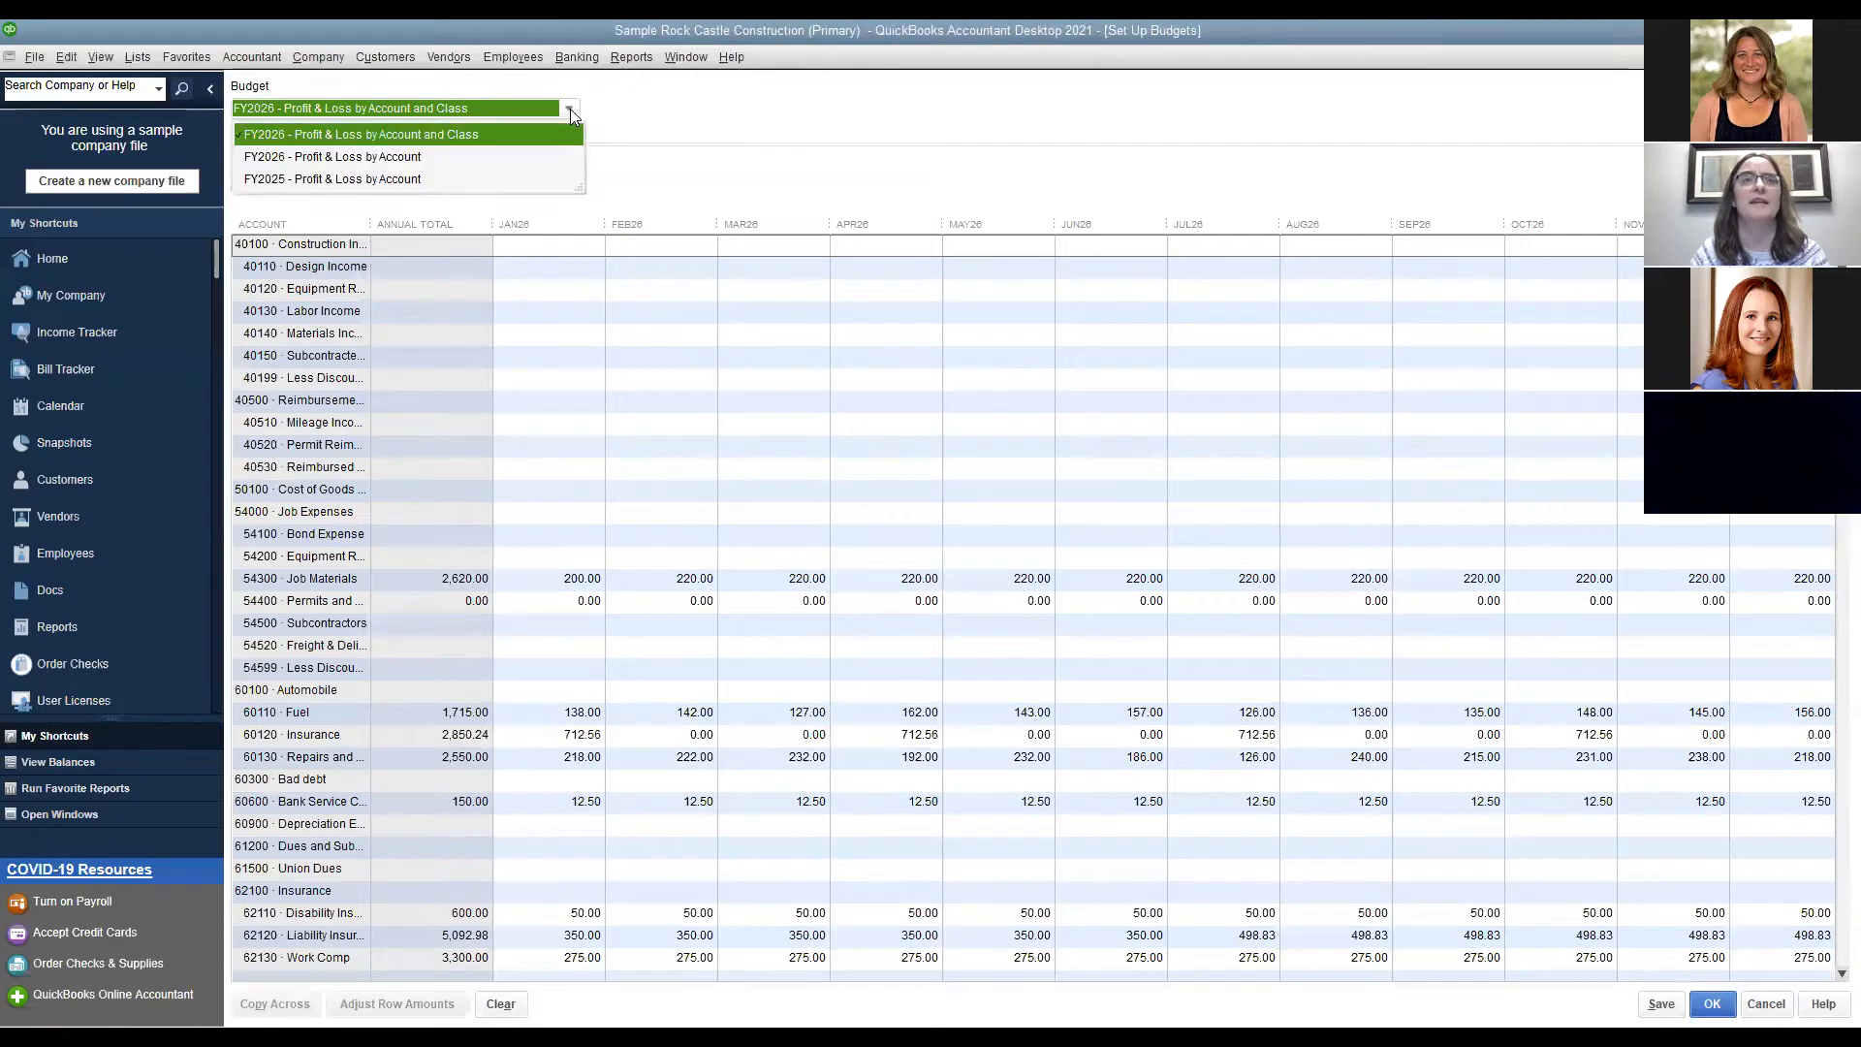
{"action": "left_click", "coordinate": [401, 160]}
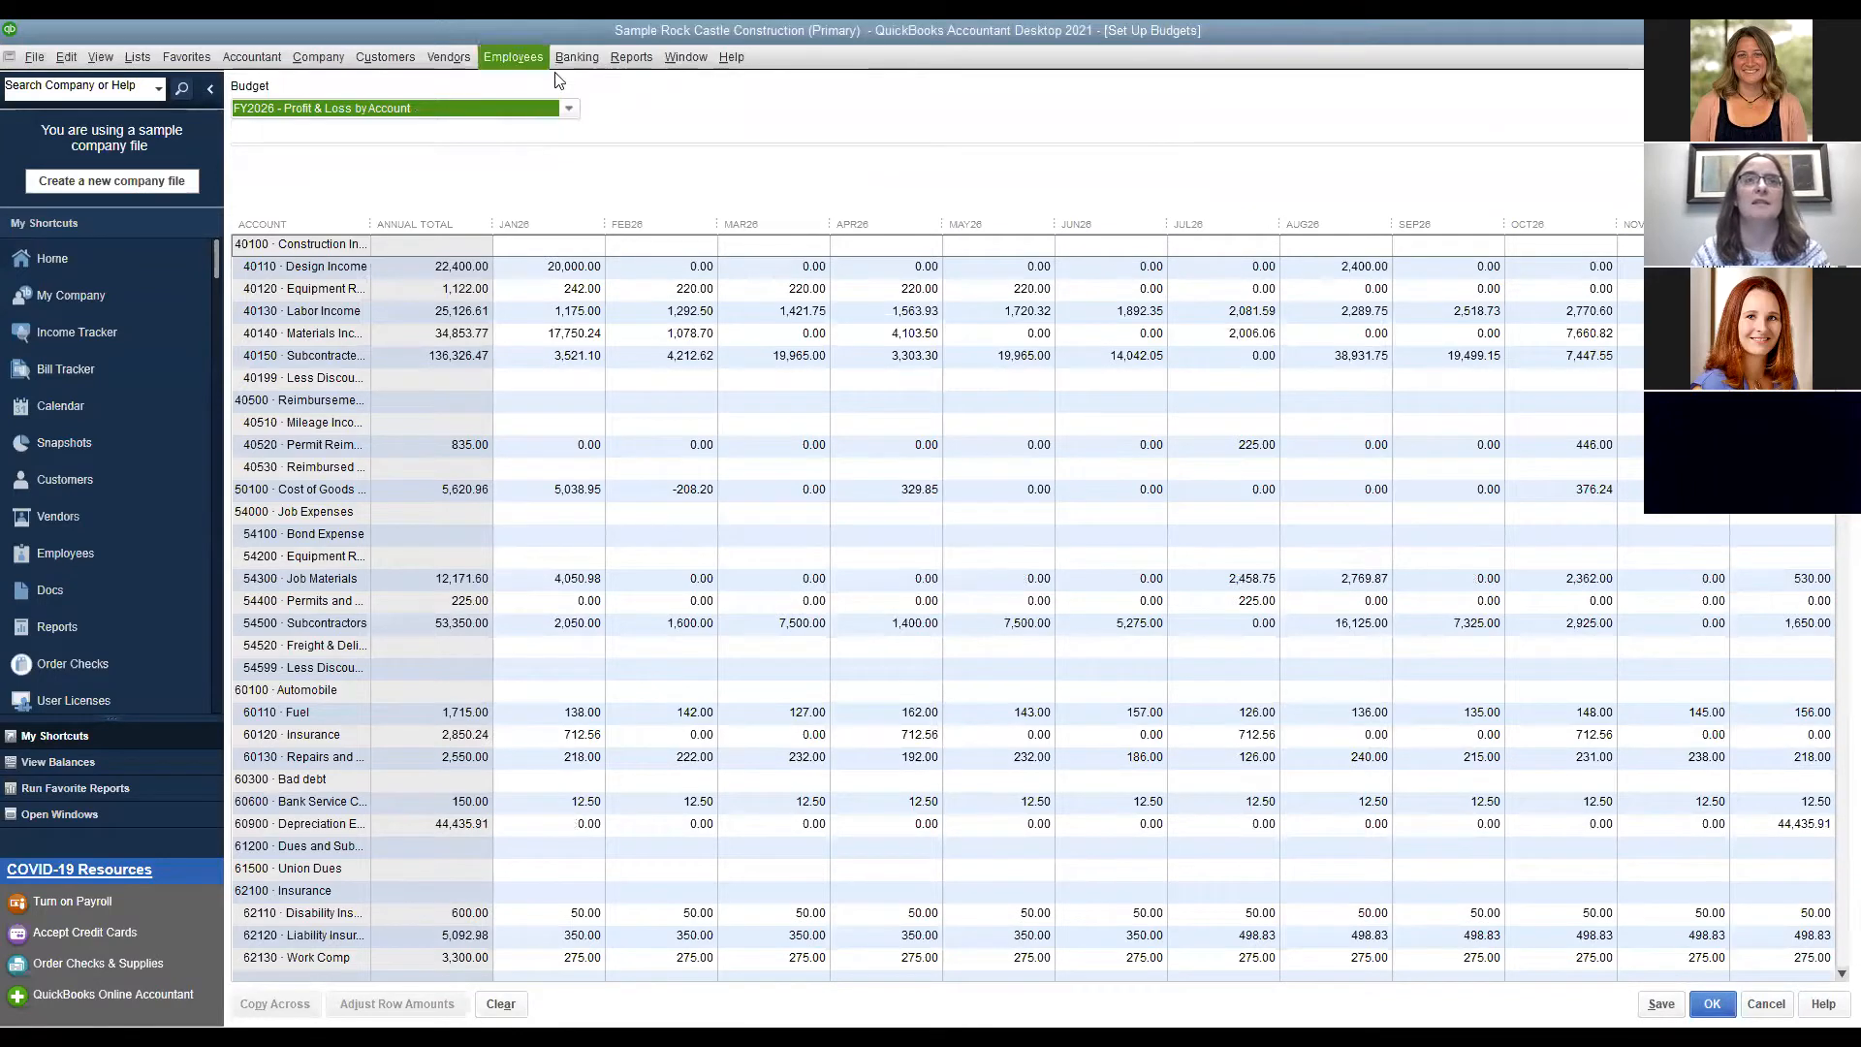
View the New Construction class in the FY2026 - Profit & Loss by Account and Class budget, and close the budget setup.
{"action": "left_click", "coordinate": [569, 109]}
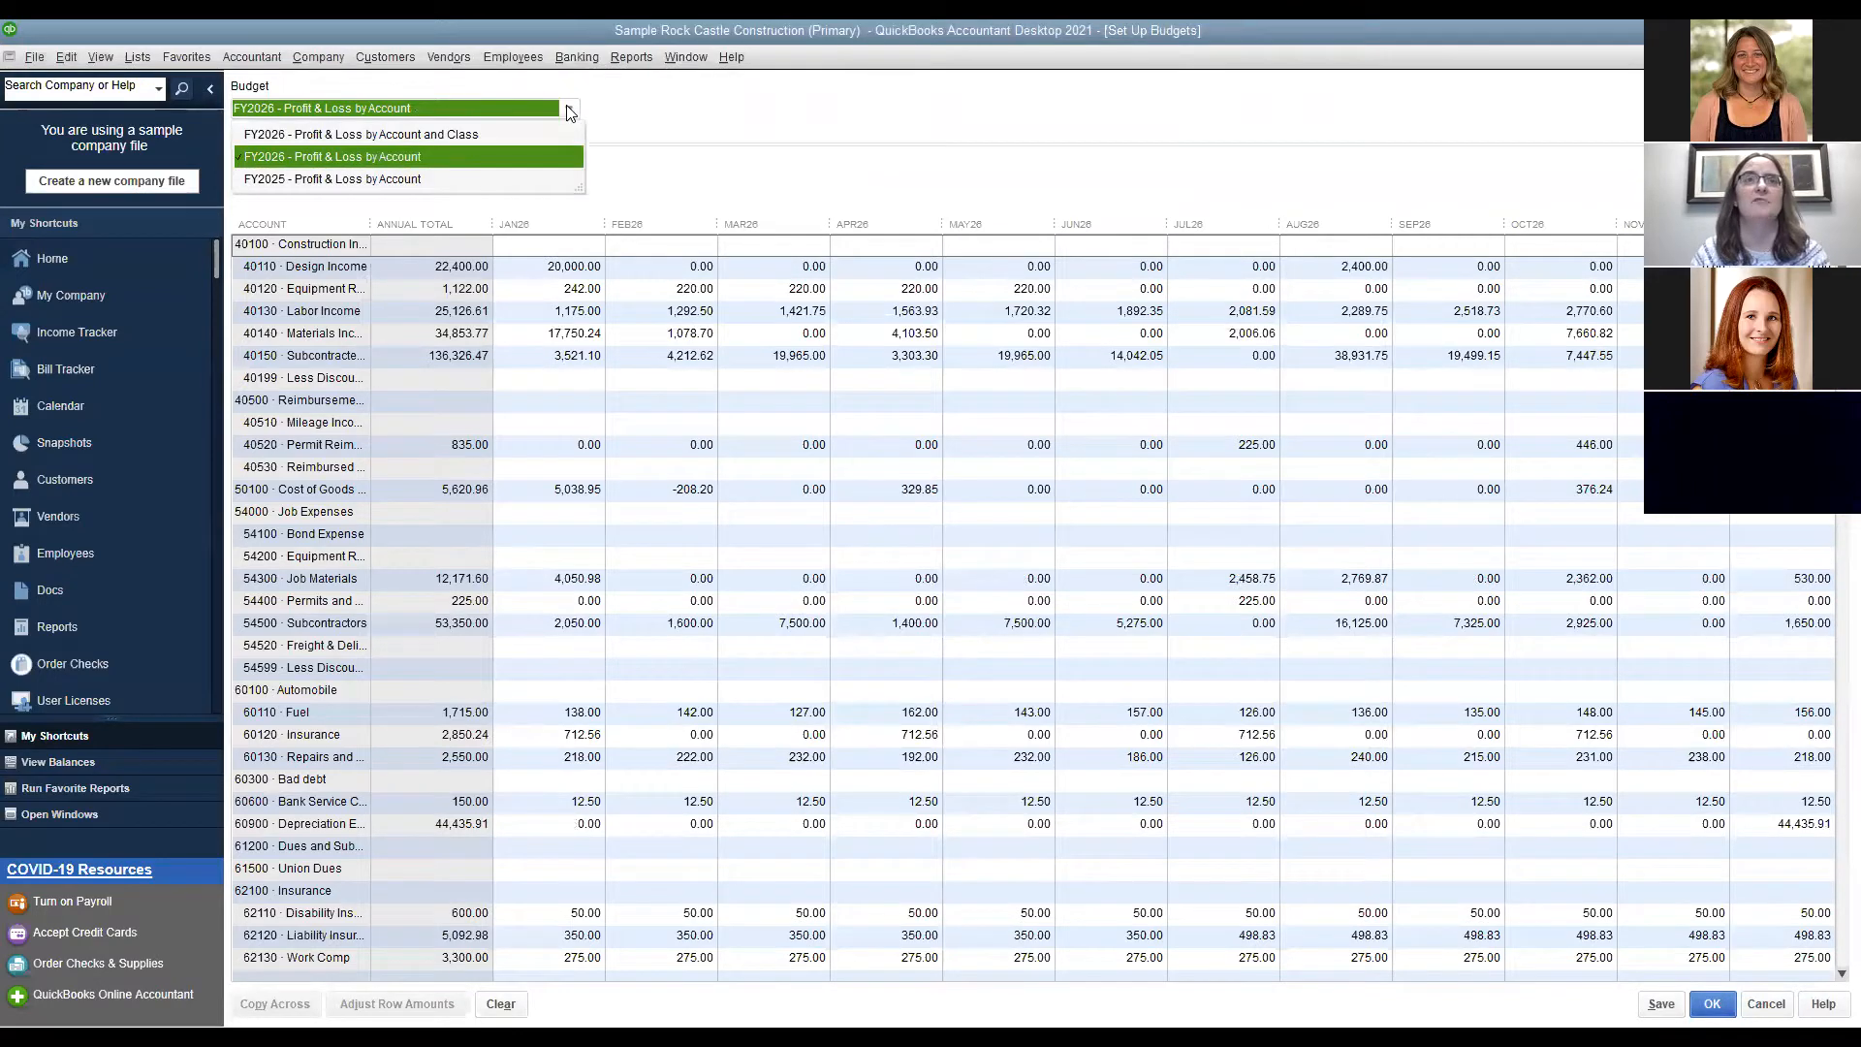
{"action": "left_click", "coordinate": [477, 136]}
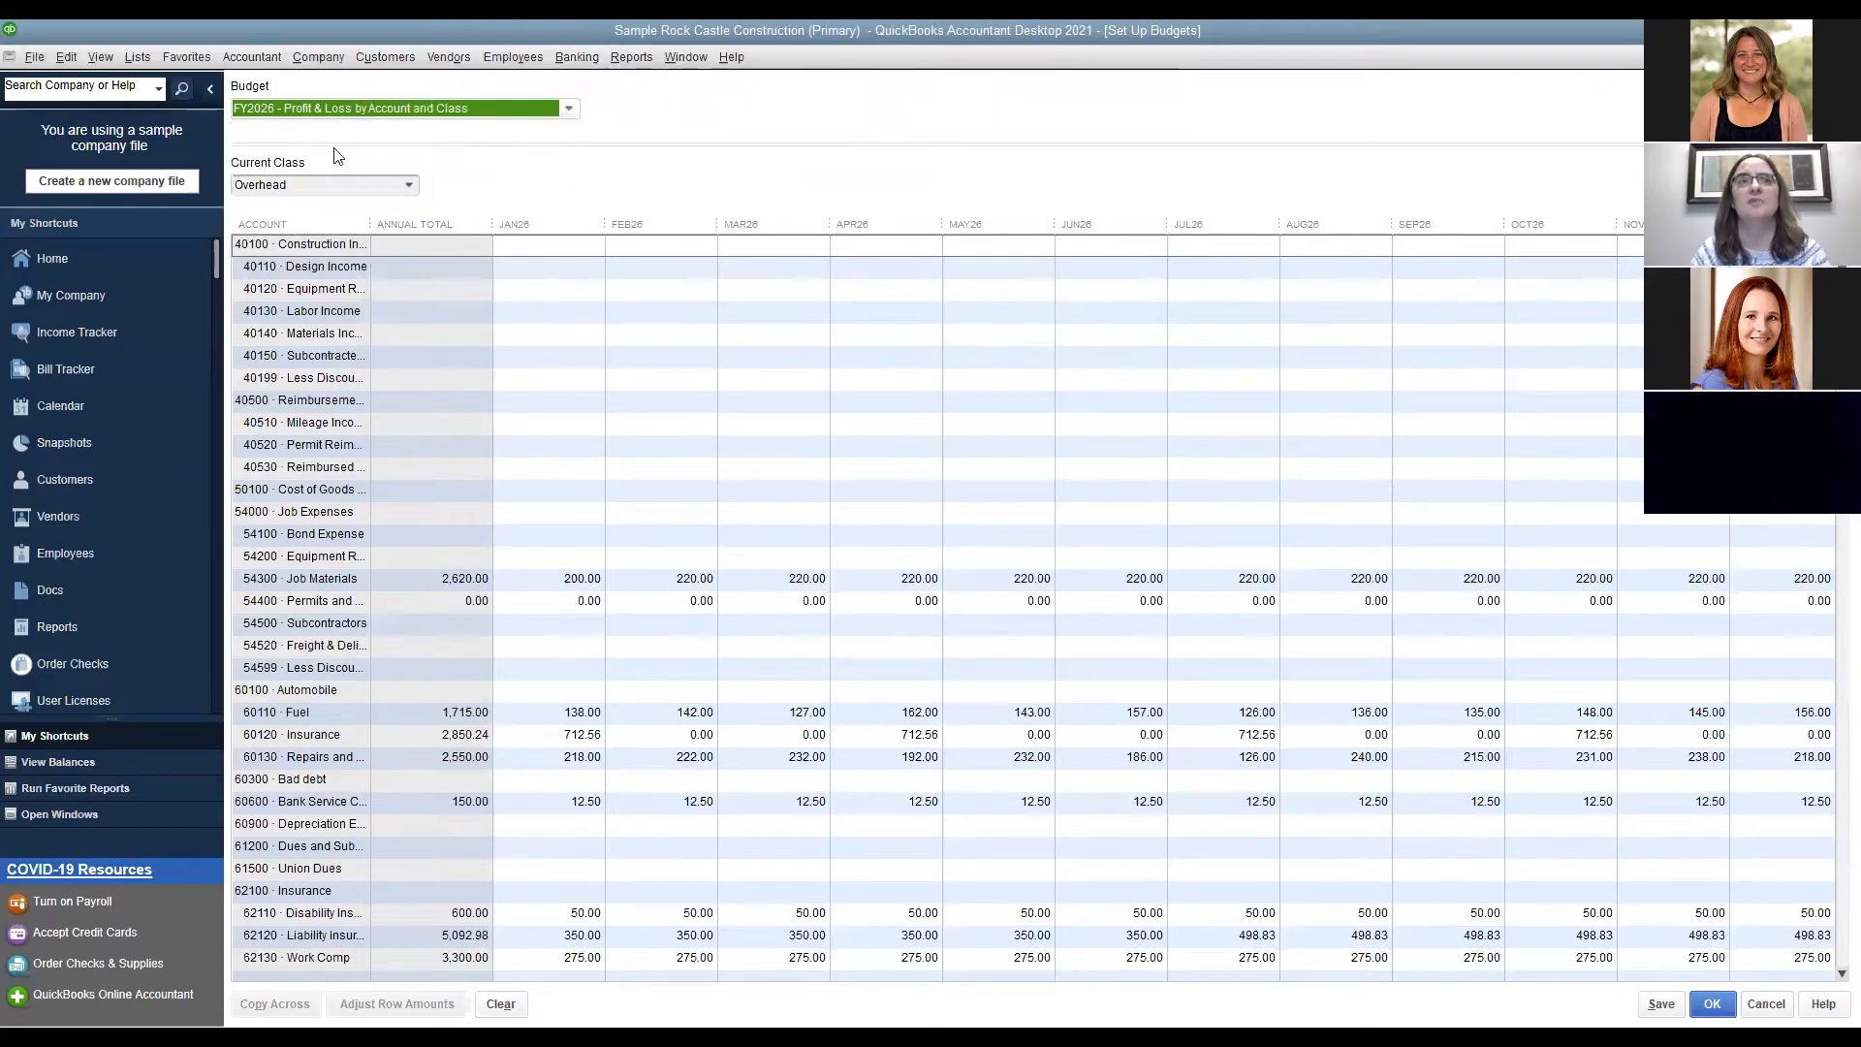
{"action": "left_click", "coordinate": [411, 186]}
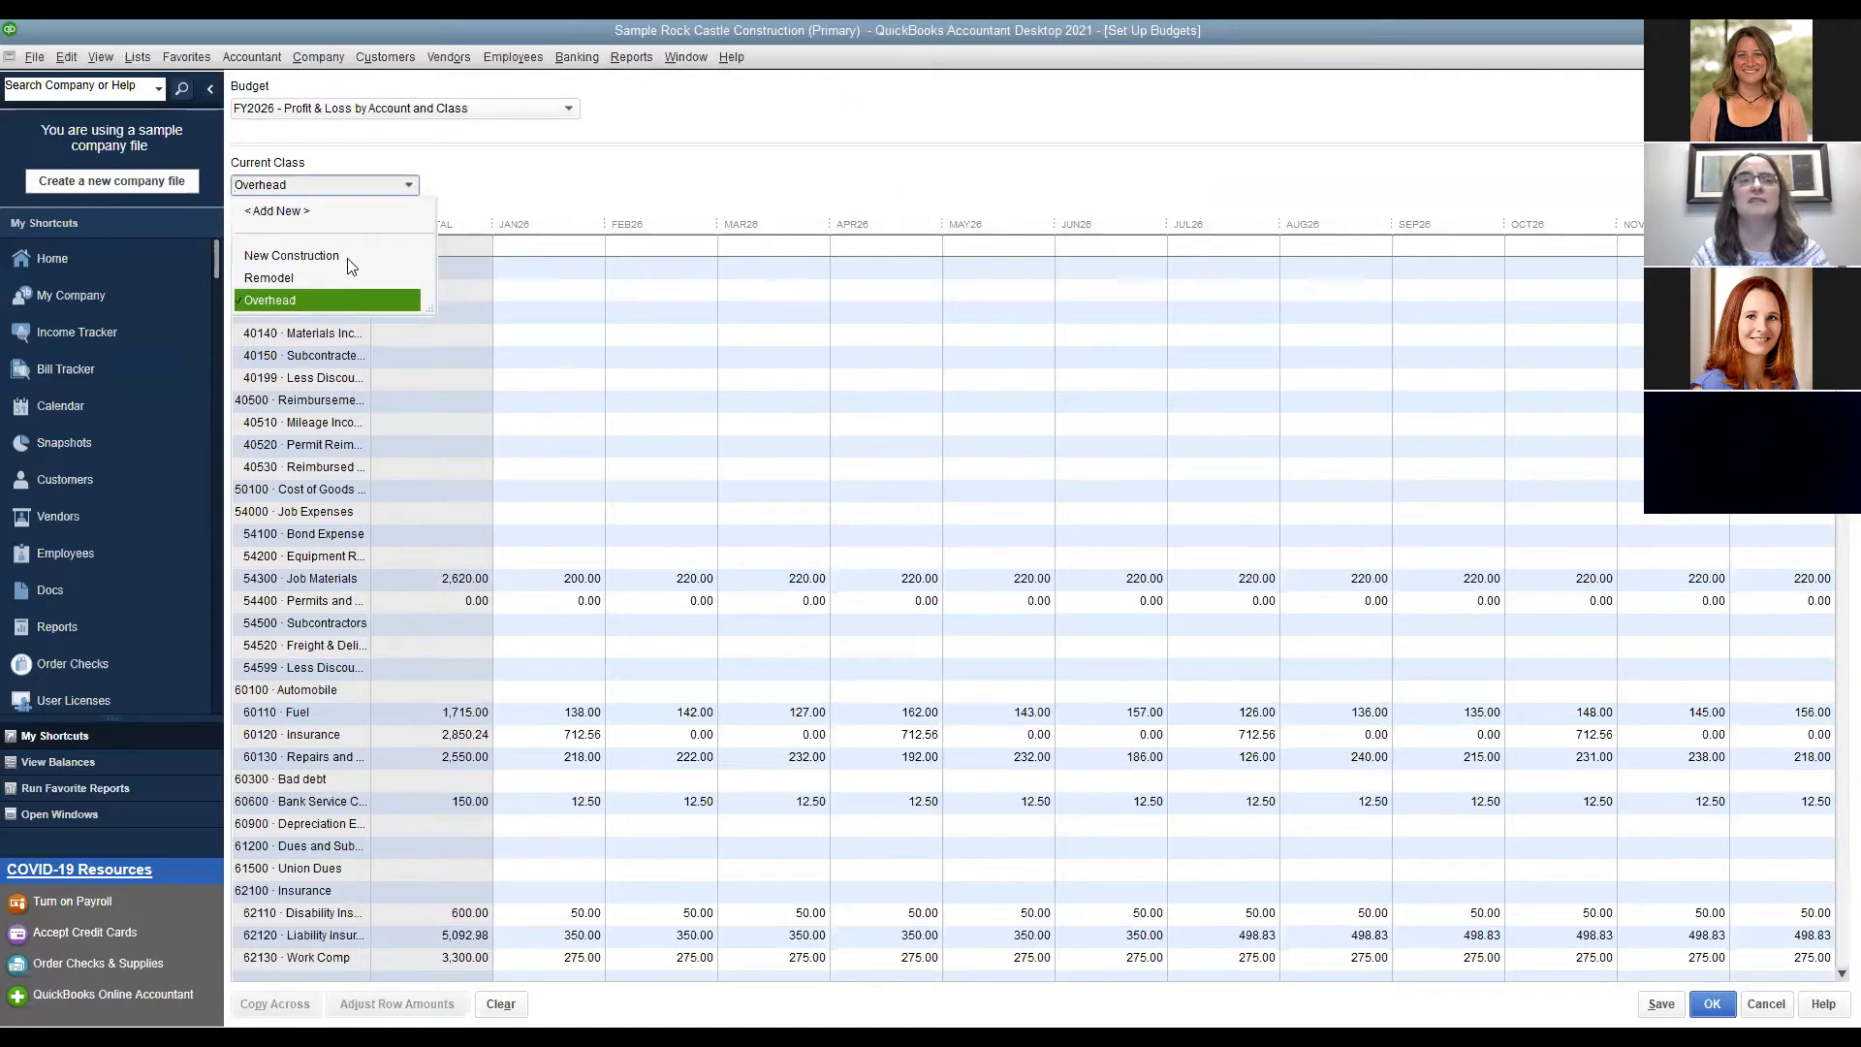
{"action": "left_click", "coordinate": [291, 256]}
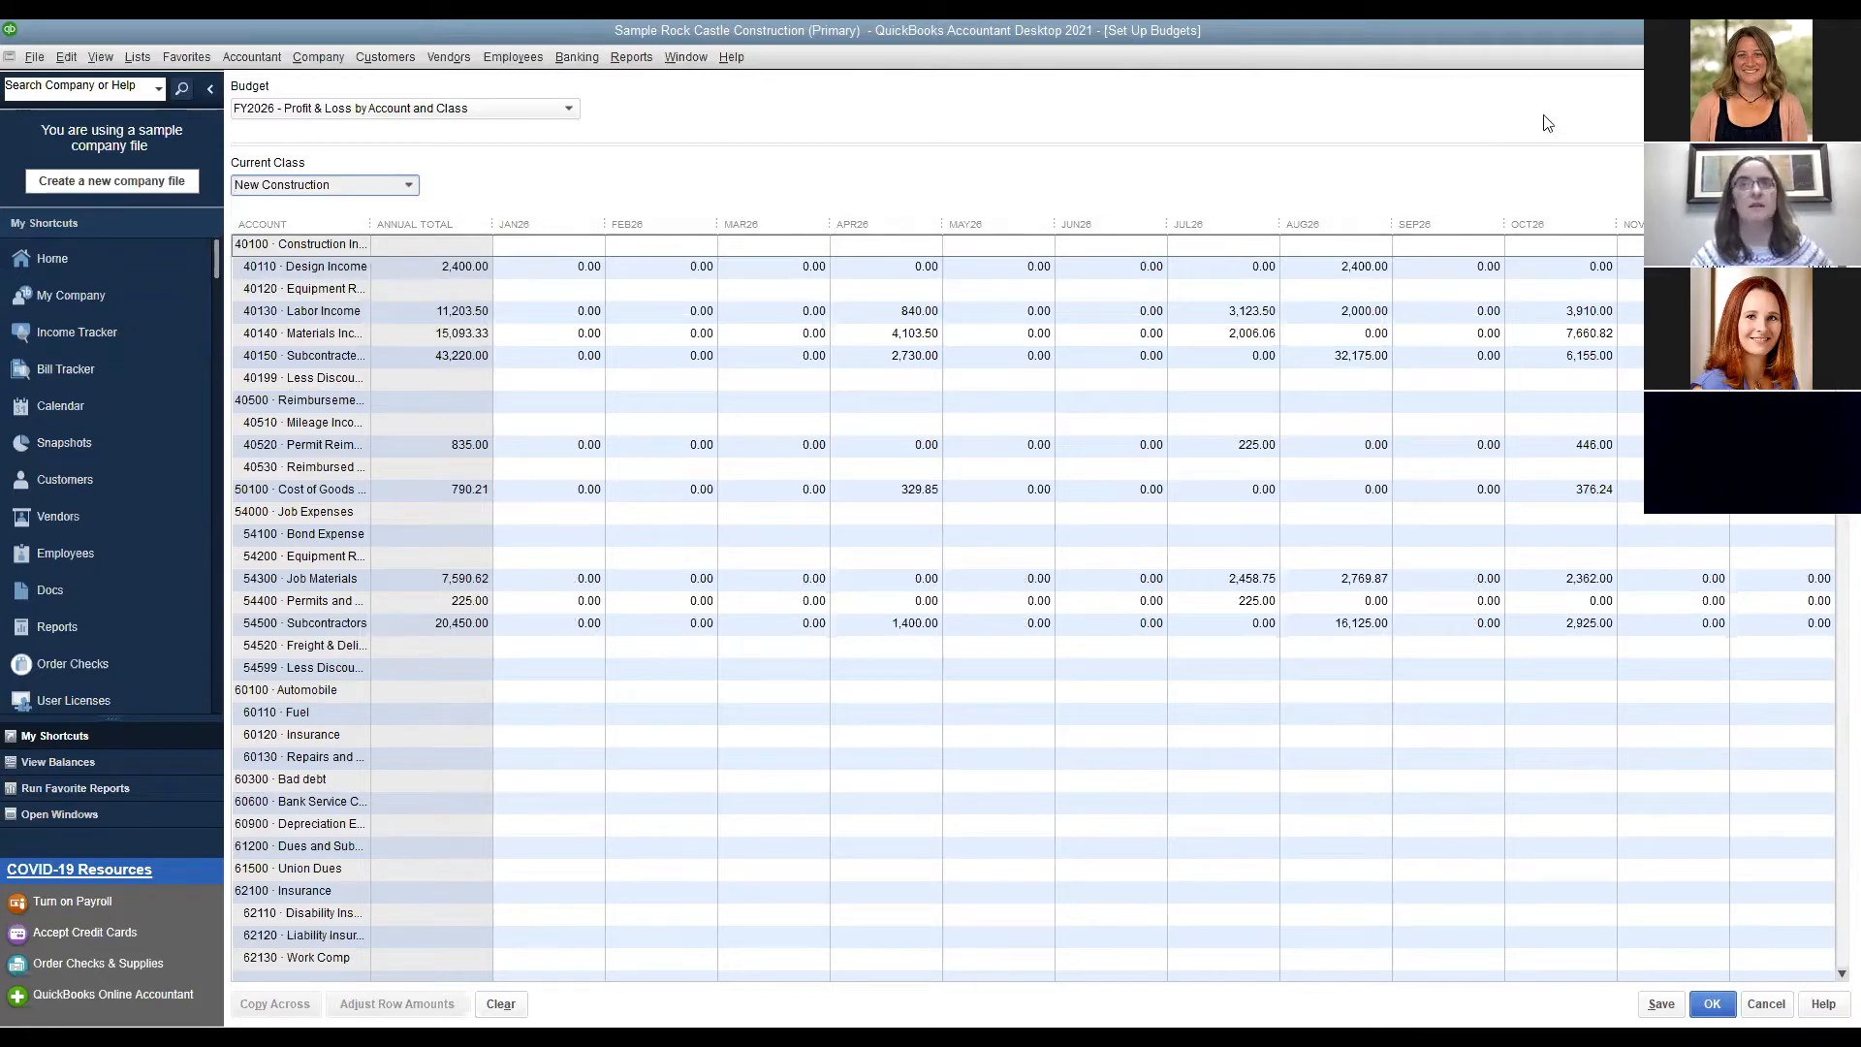
{"action": "left_click", "coordinate": [1846, 57]}
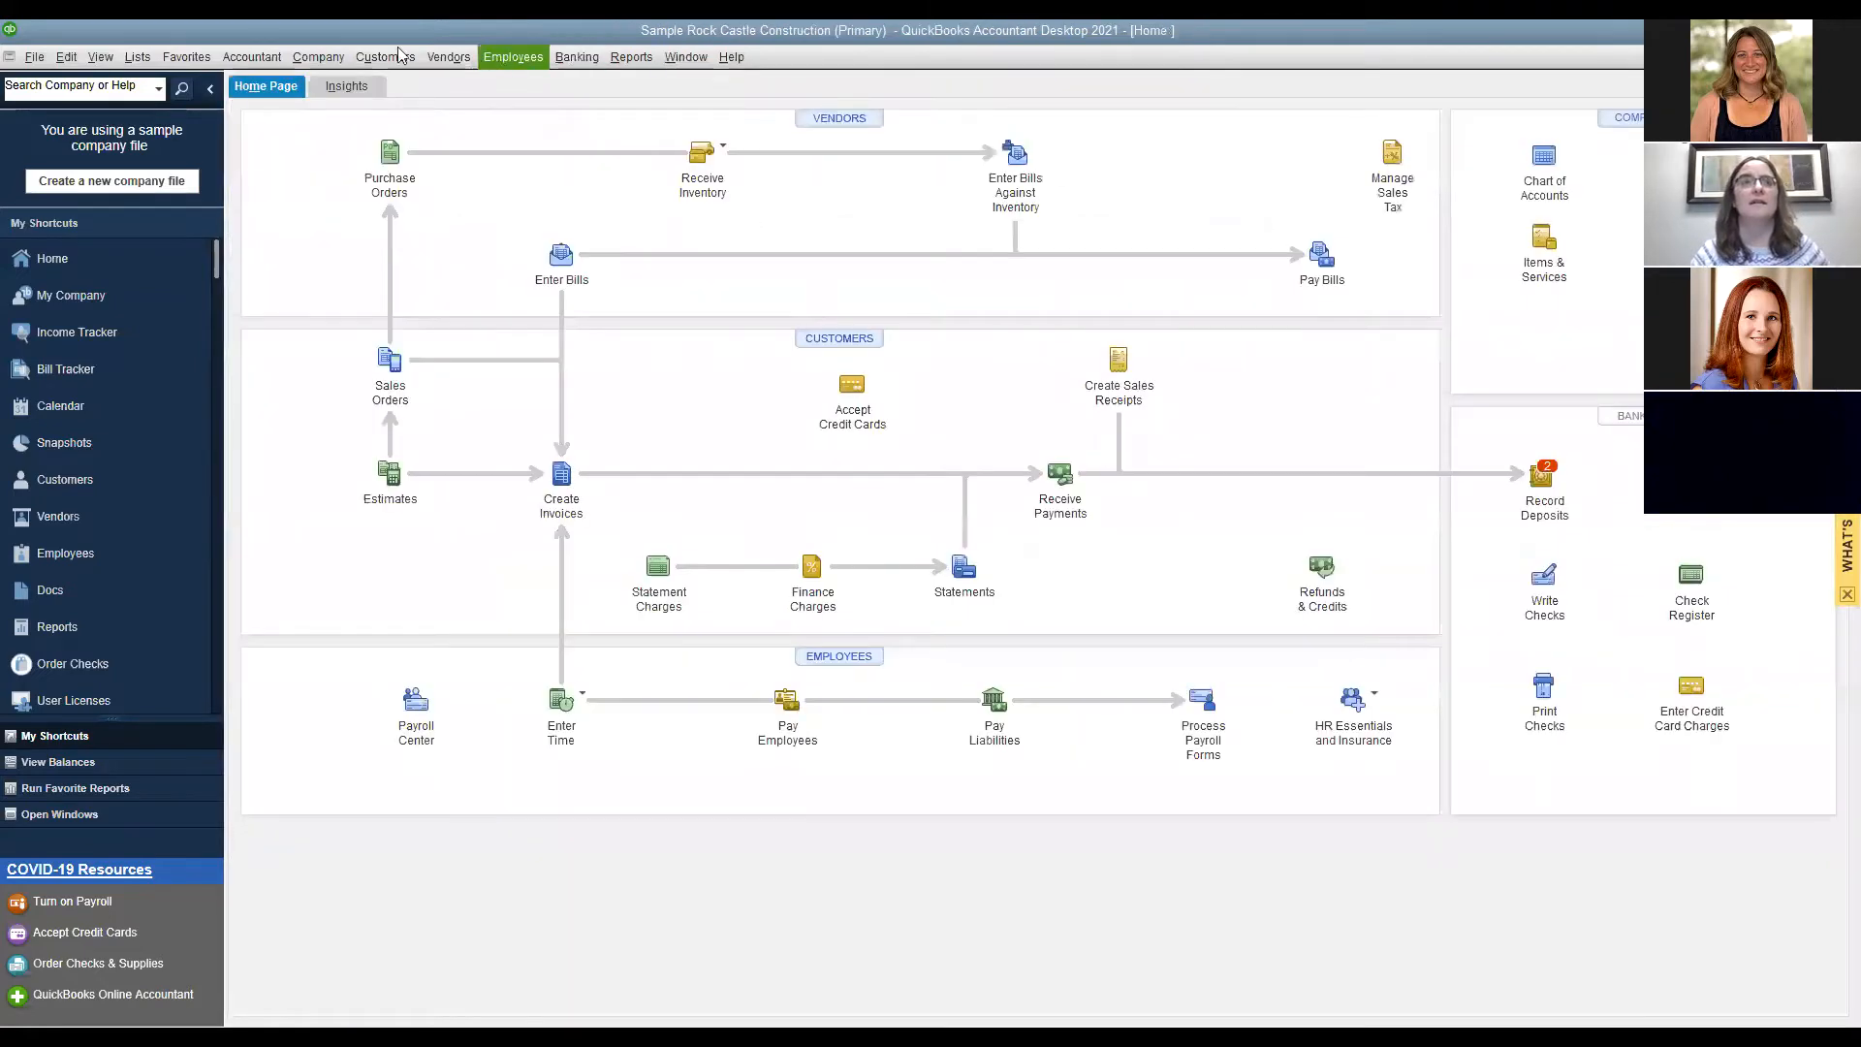
Open the forecast setup, display the FY2026 - Profit & Loss Forecast by Account, and start creating a new forecast.
{"action": "left_click", "coordinate": [327, 57]}
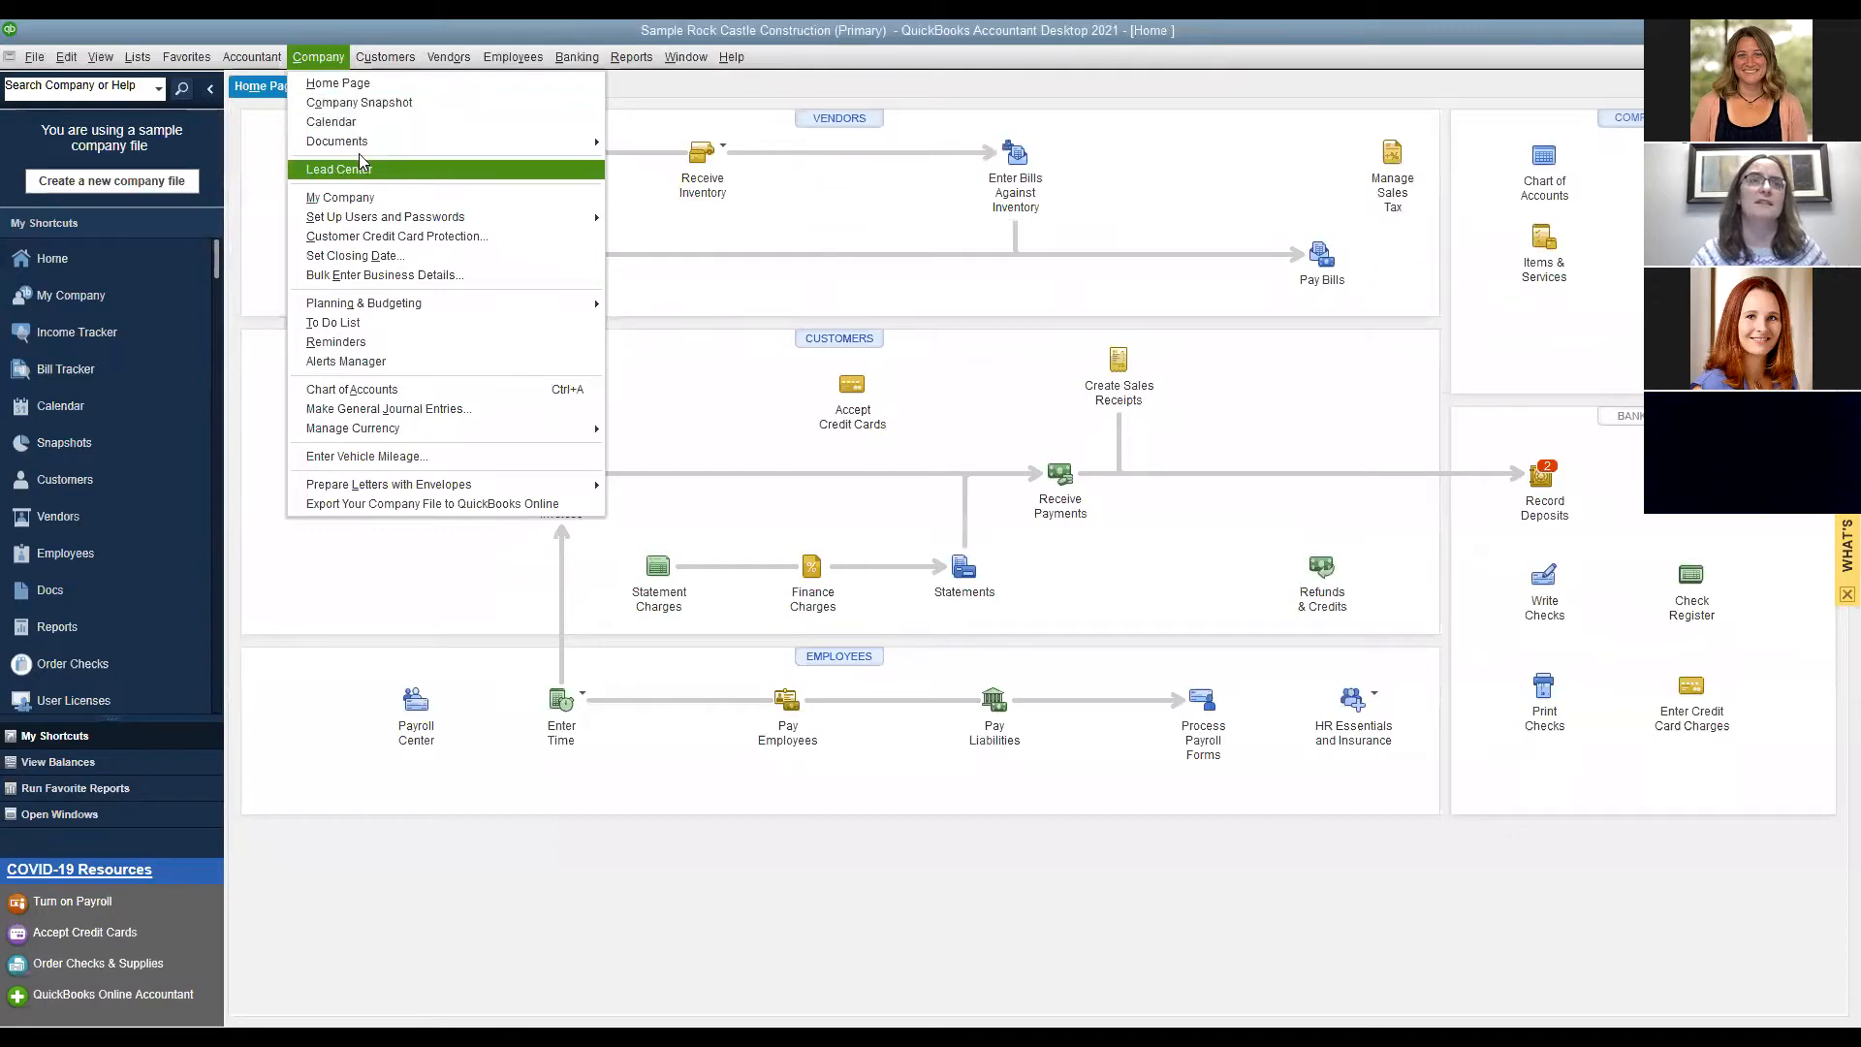
{"action": "mouse_move", "coordinate": [424, 301]}
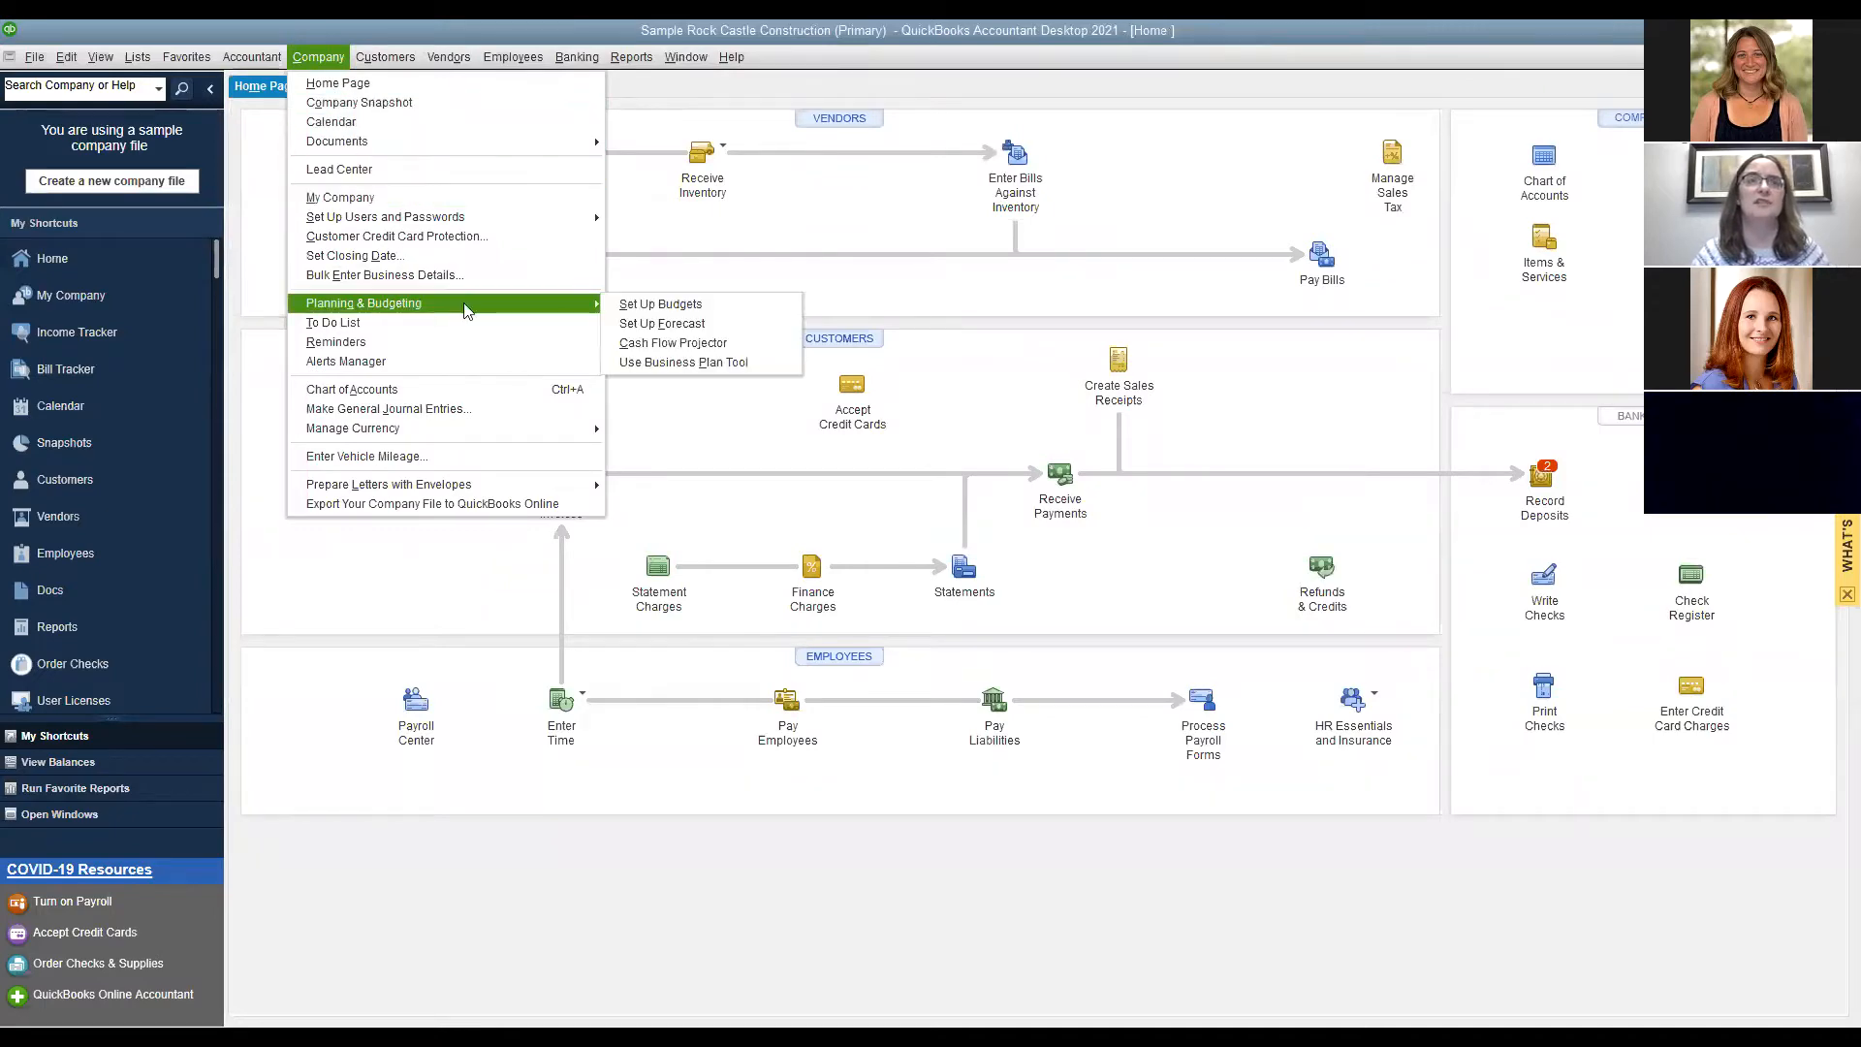
{"action": "left_click", "coordinate": [671, 327]}
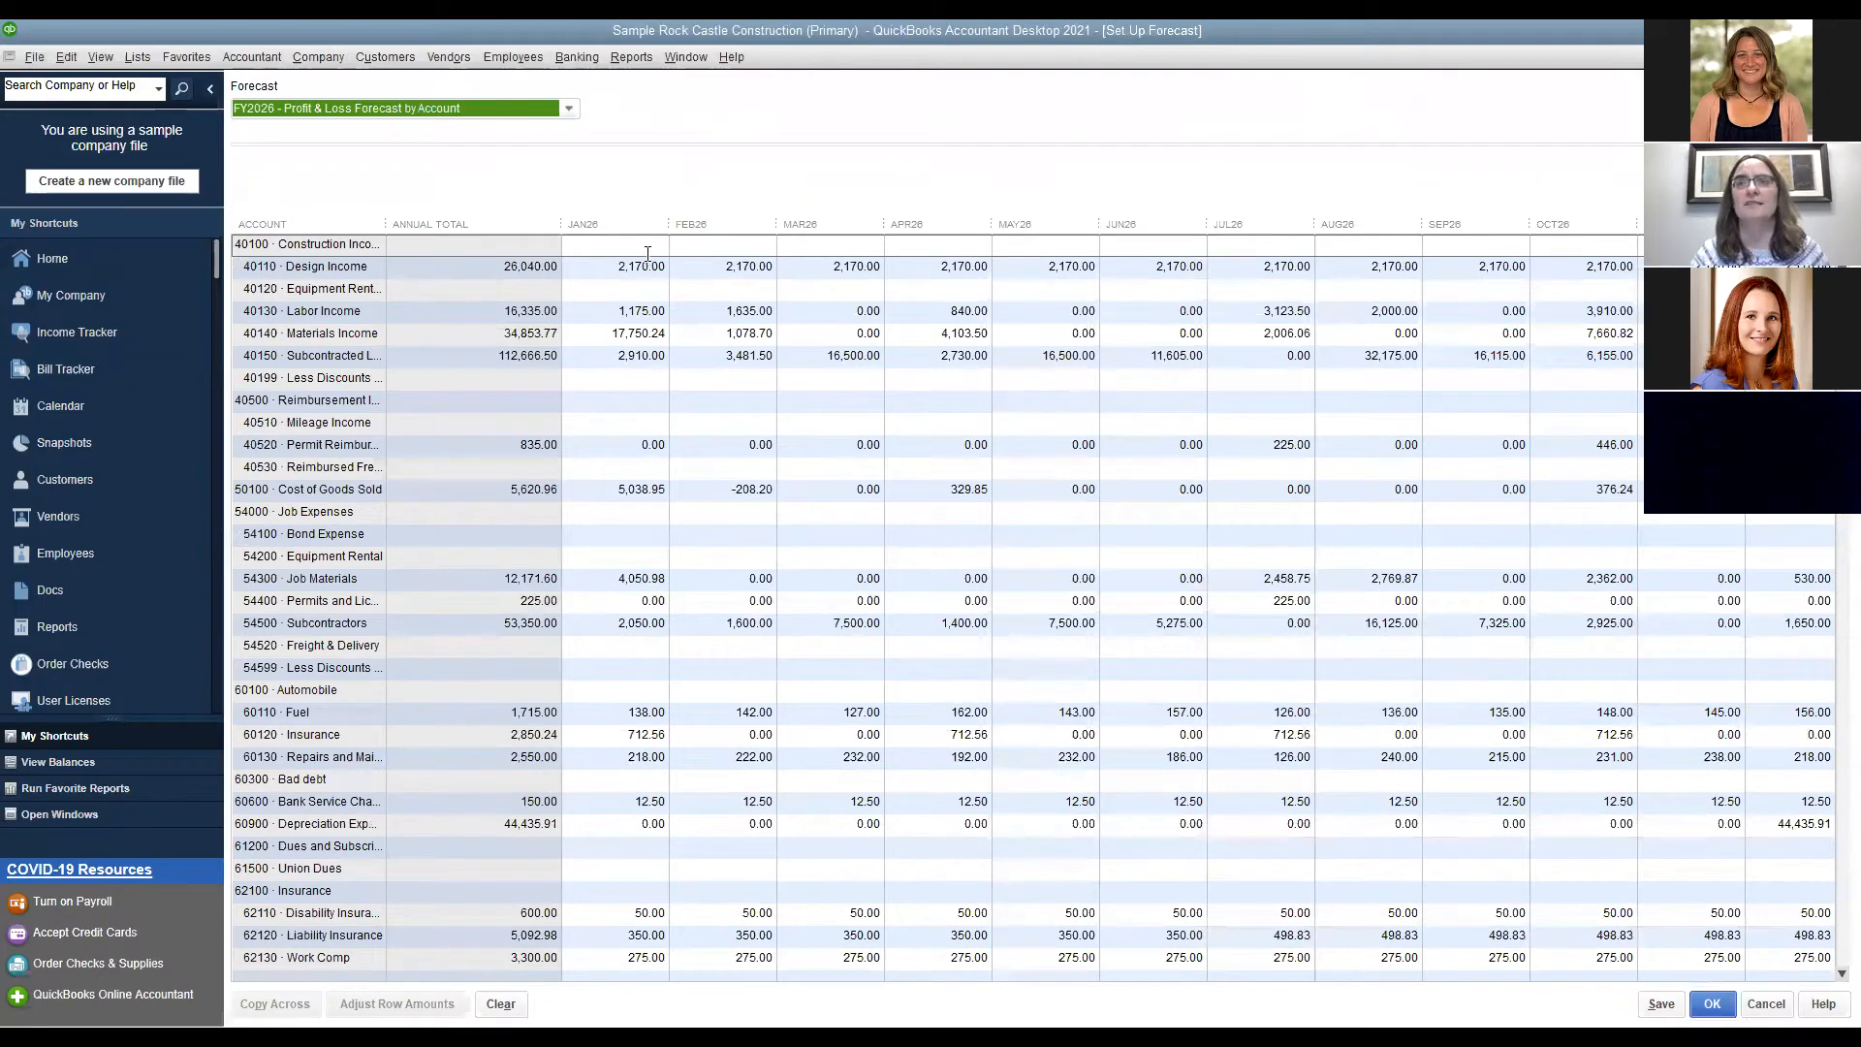
{"action": "left_click", "coordinate": [569, 108]}
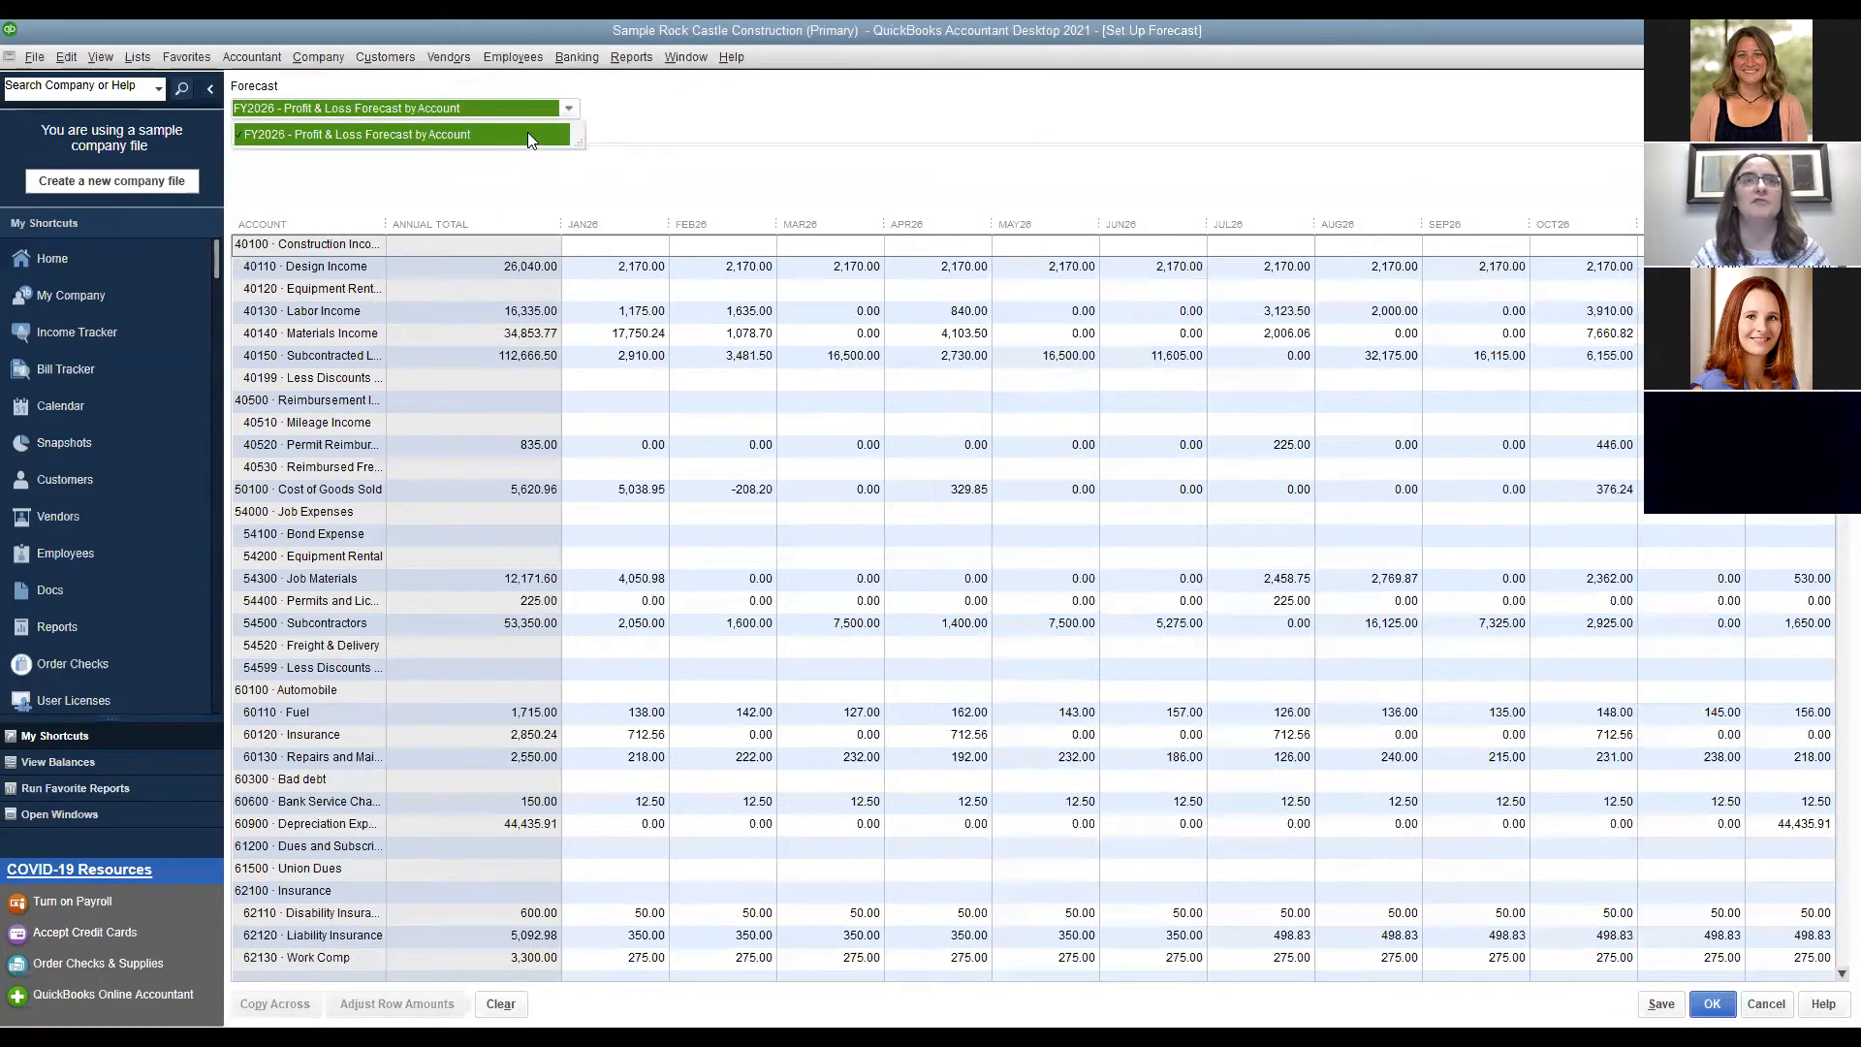
{"action": "left_click", "coordinate": [527, 132]}
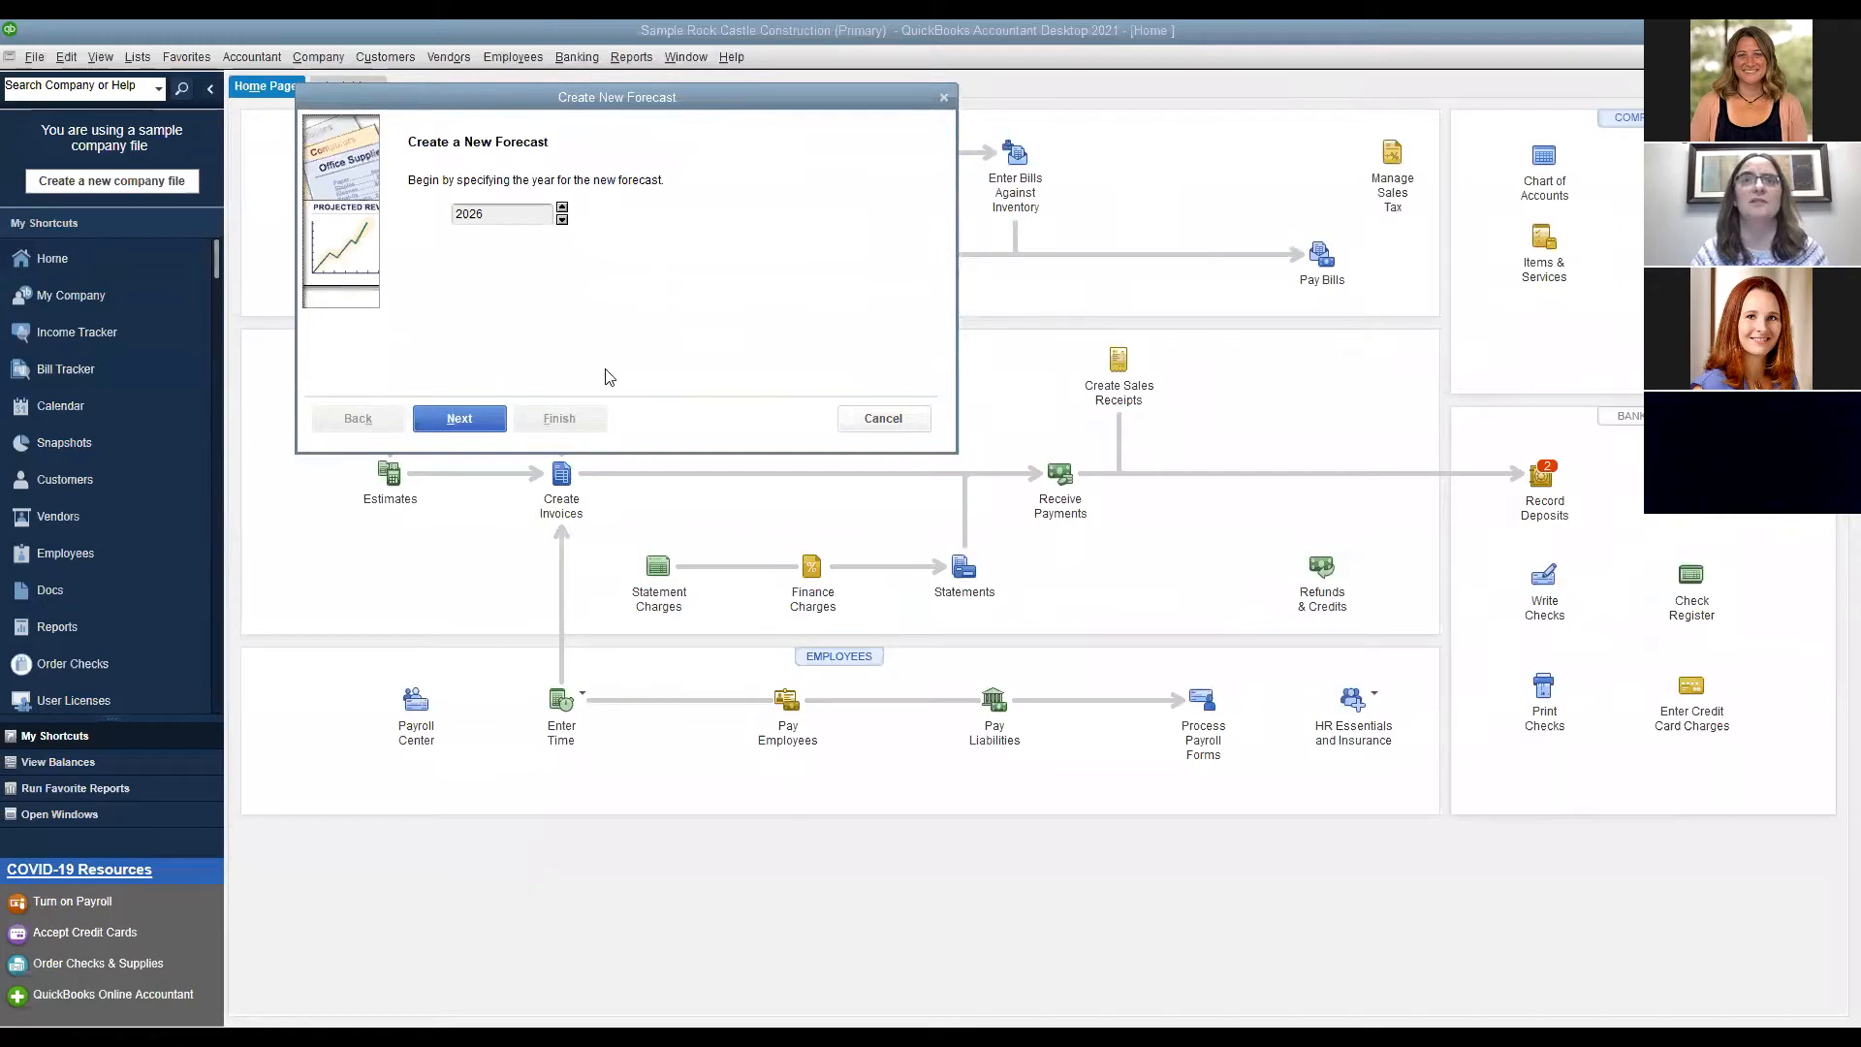
Specify a 2026 forecast with no additional criteria and open the existing matching forecast for editing.
{"action": "left_click", "coordinate": [467, 423]}
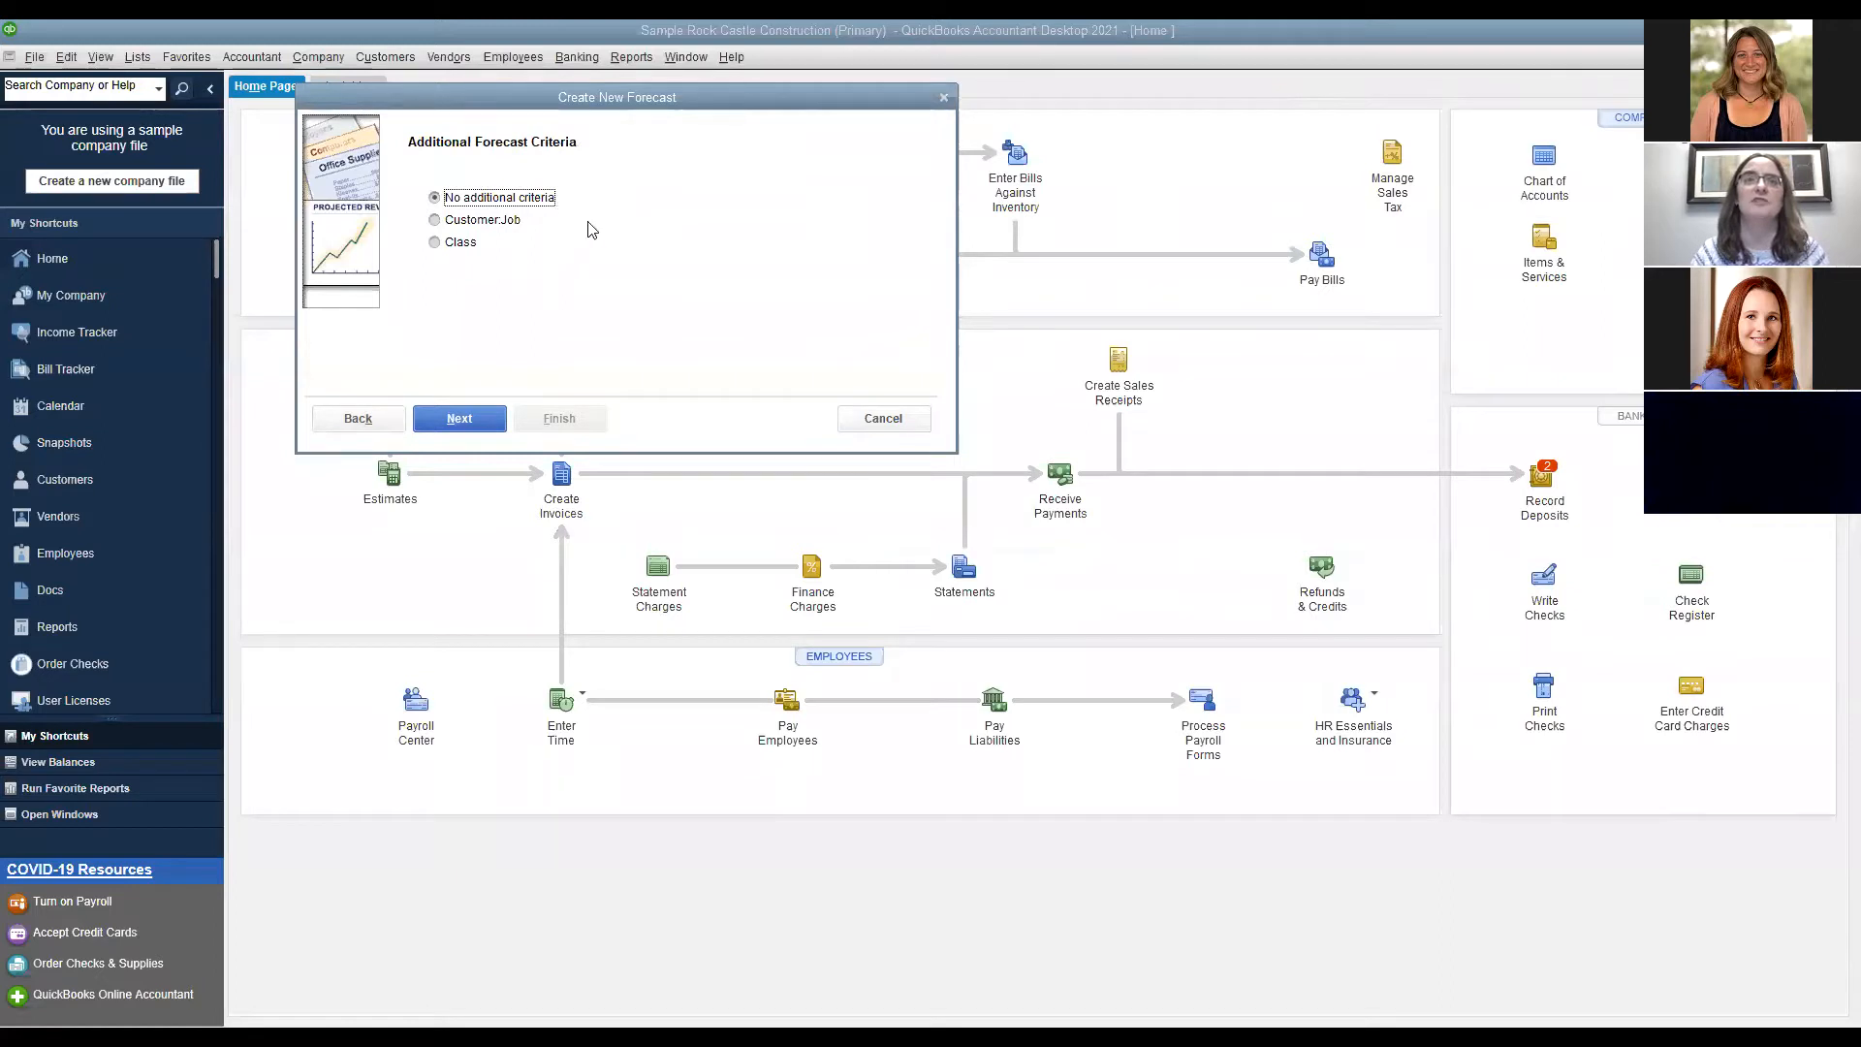
{"action": "left_click", "coordinate": [462, 424]}
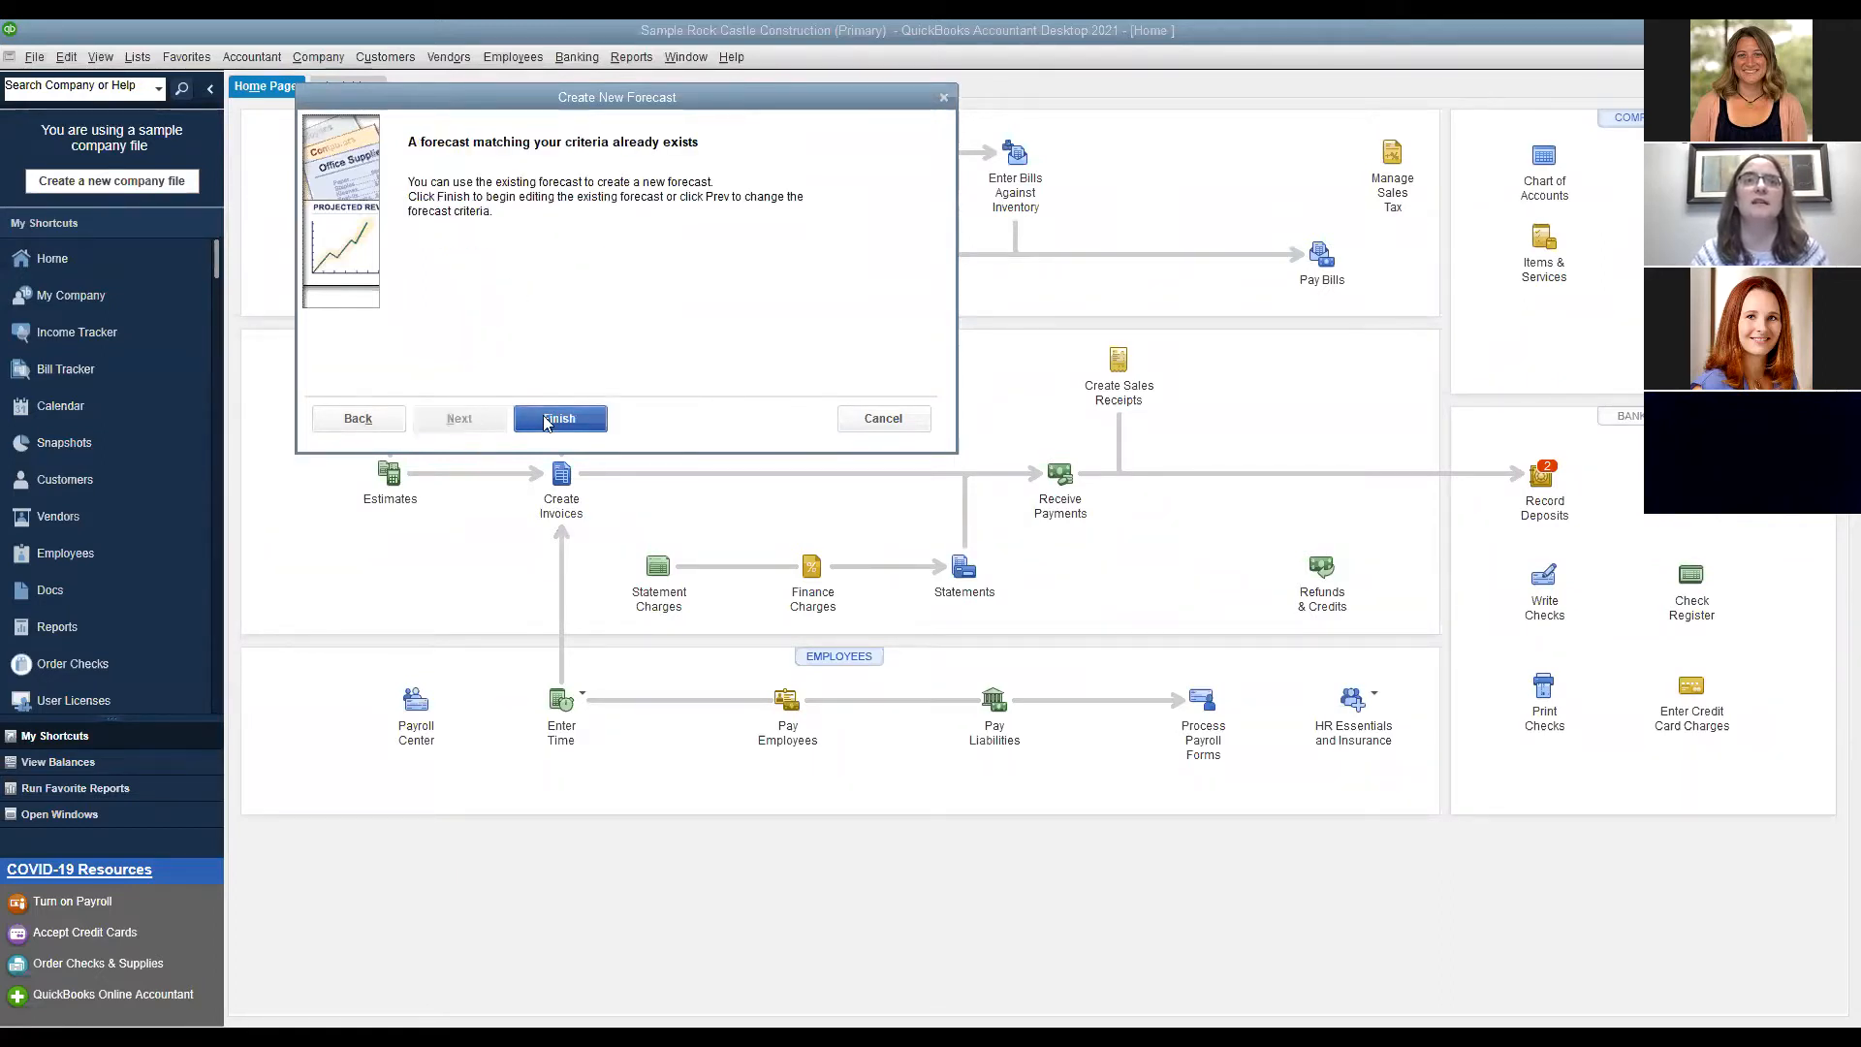
{"action": "left_click", "coordinate": [548, 419]}
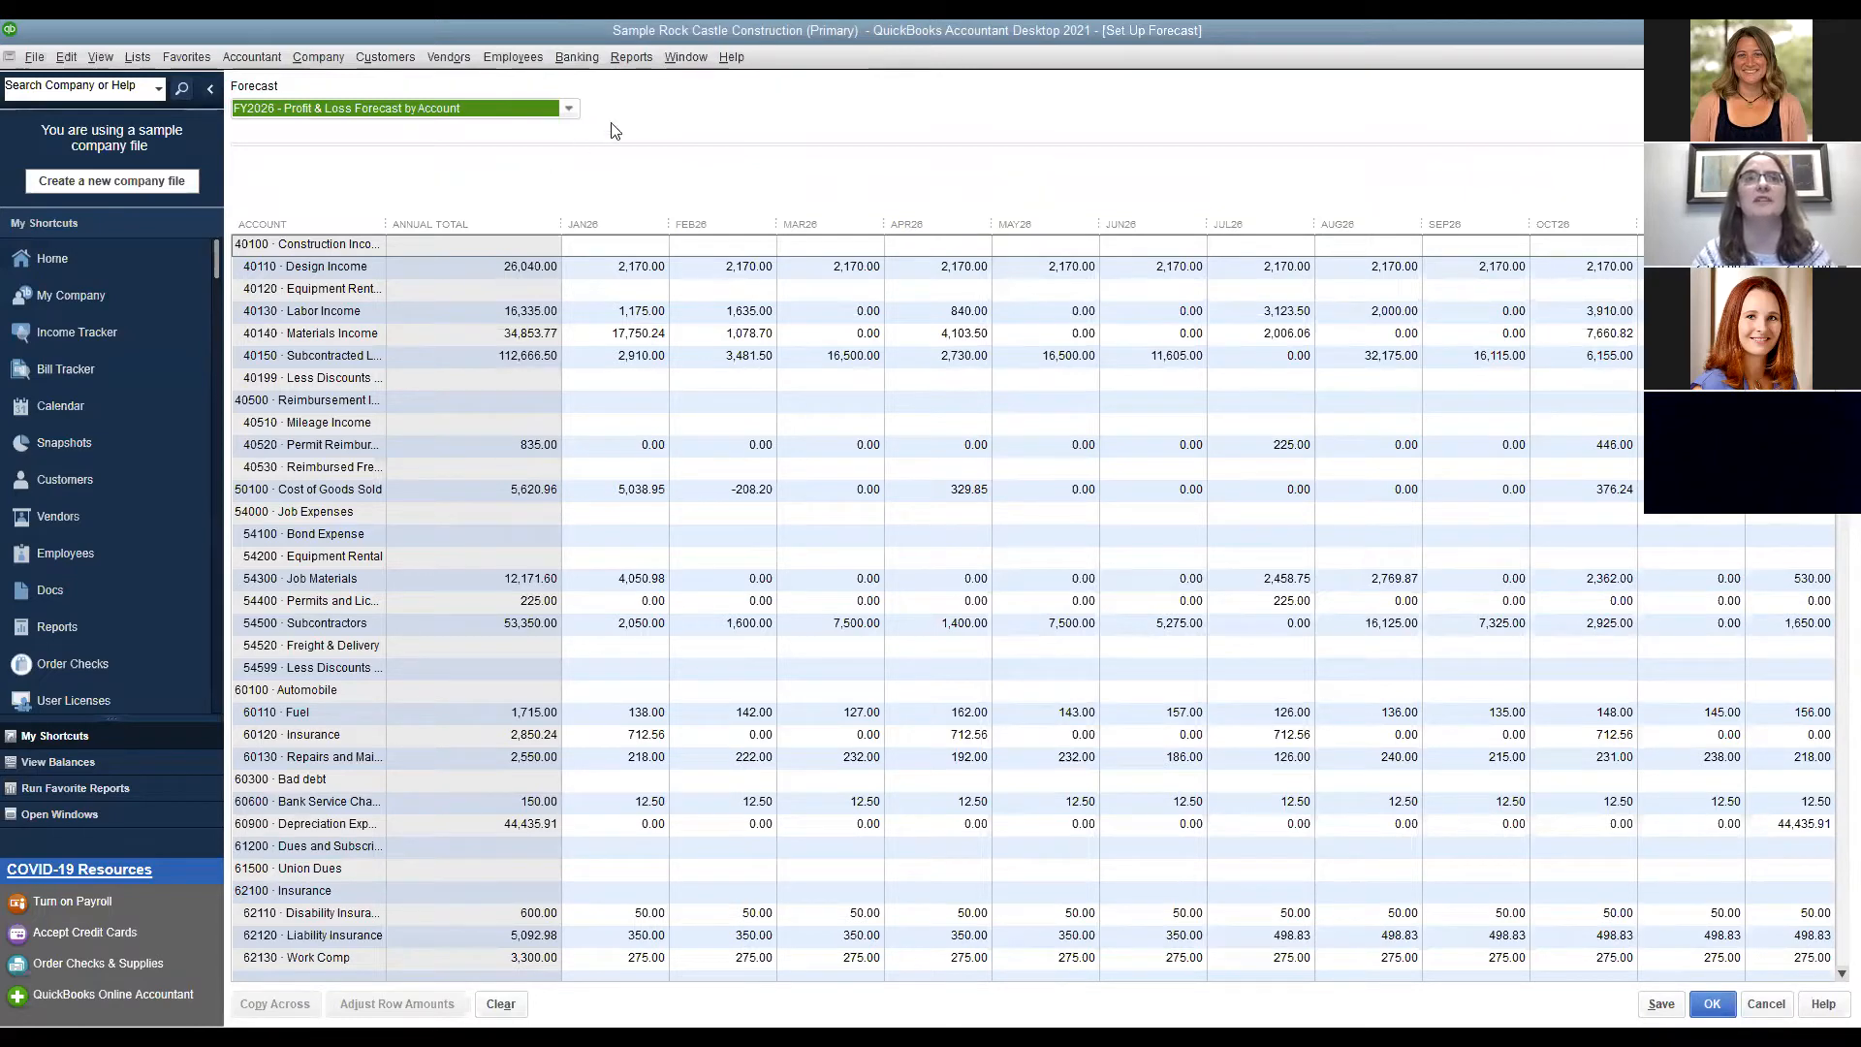
Run the Forecast Overview report for FY2026 - Profit & Loss Forecast by Account with the Account by Month layout.
{"action": "left_click", "coordinate": [633, 56]}
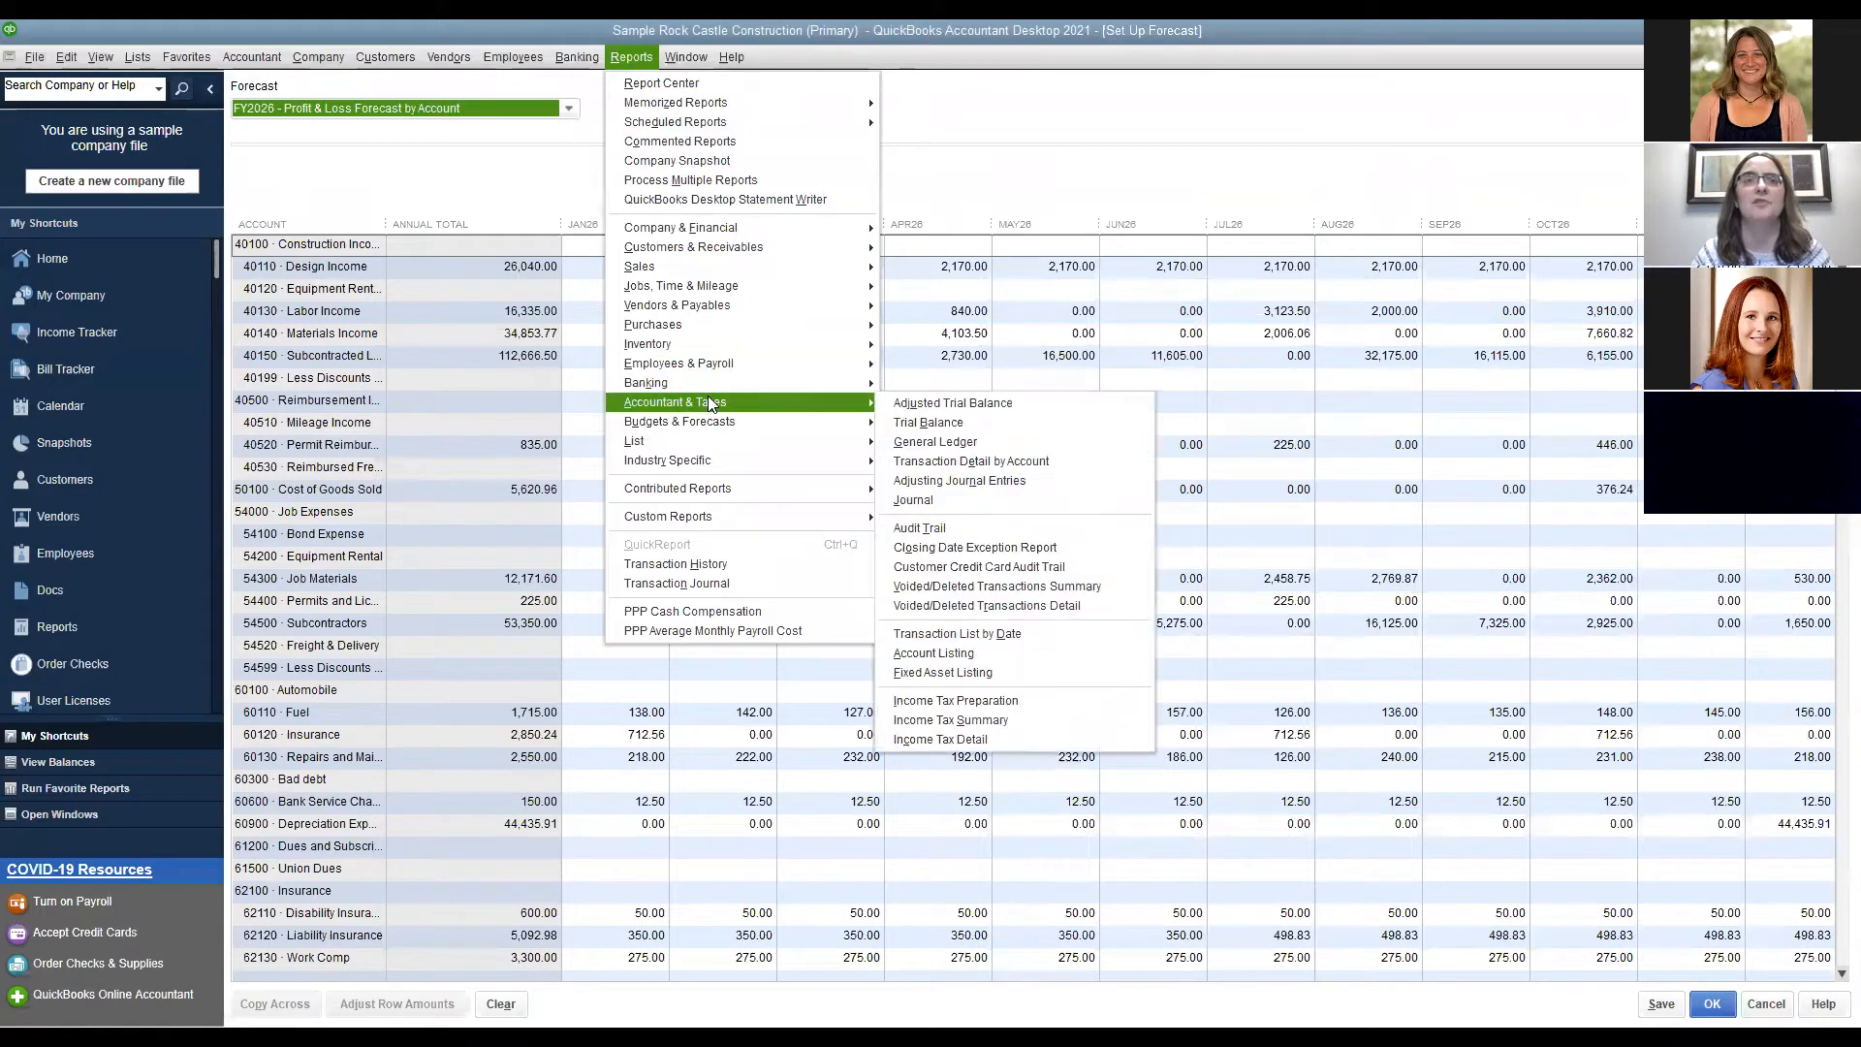
{"action": "mouse_move", "coordinate": [713, 426]}
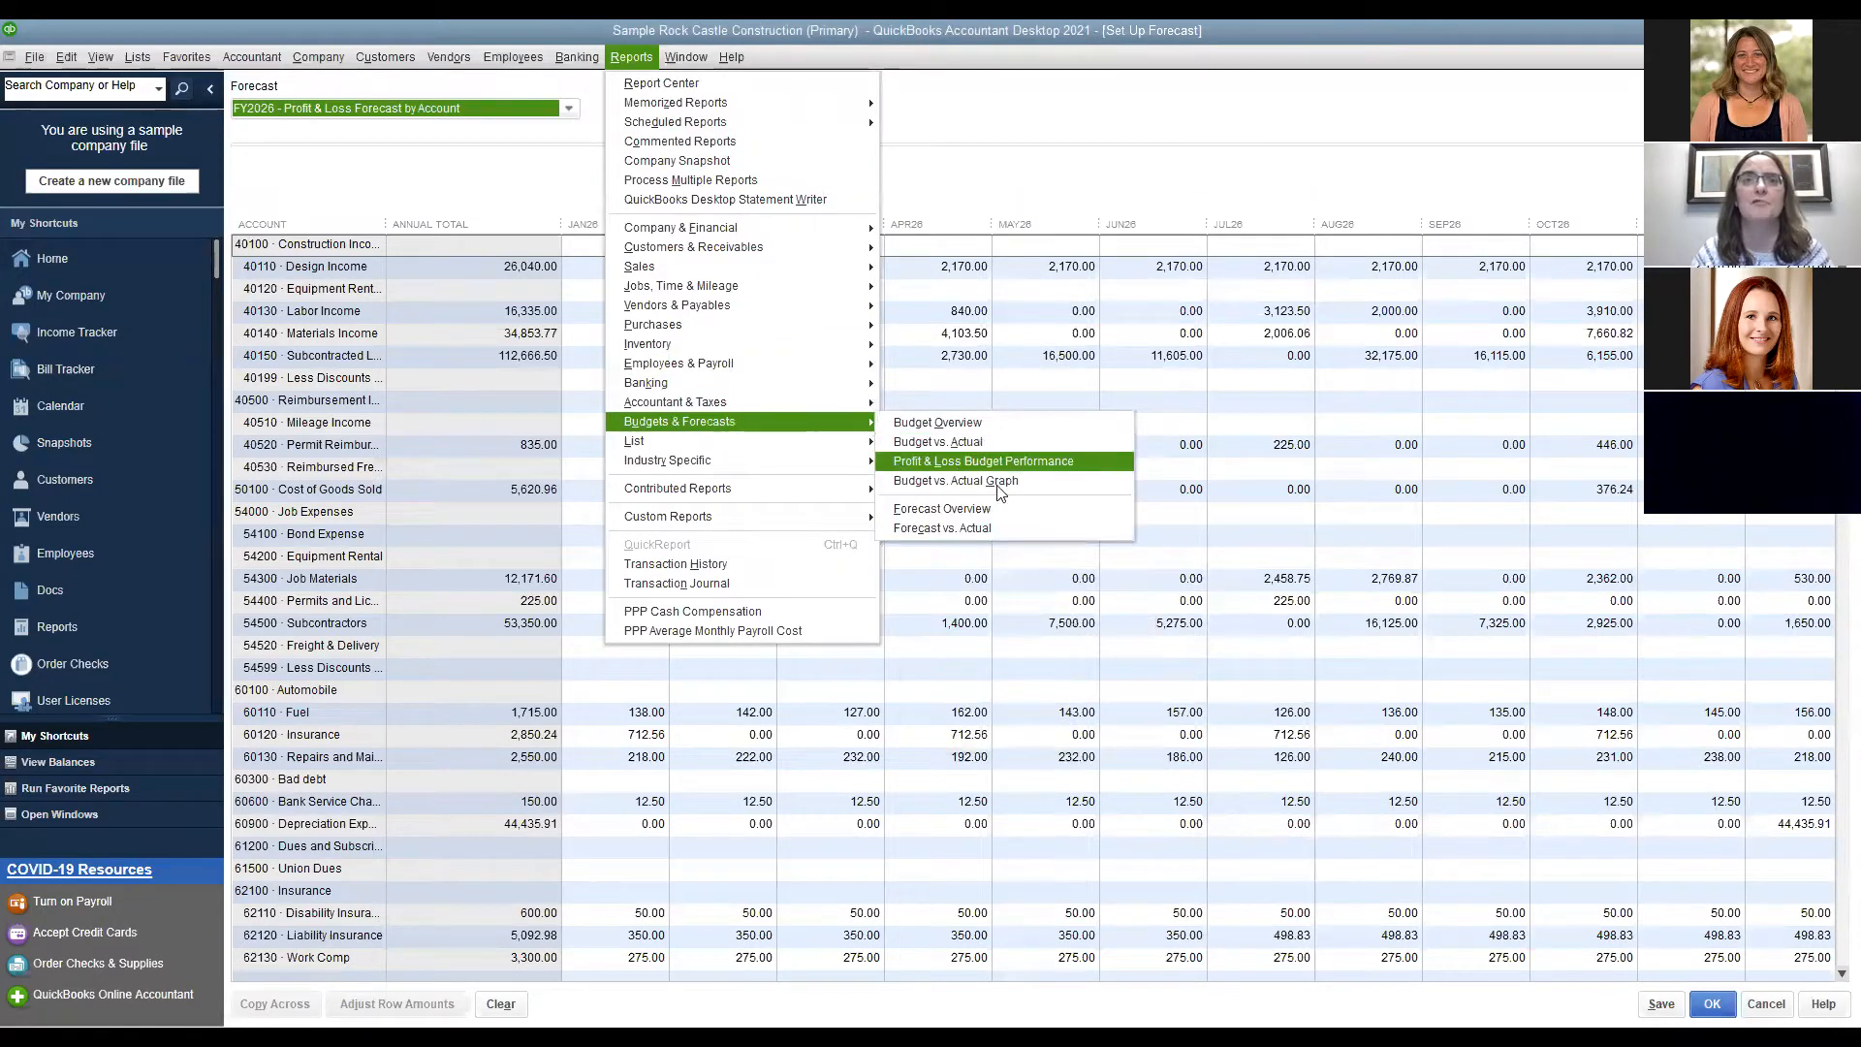
{"action": "left_click", "coordinate": [1002, 515]}
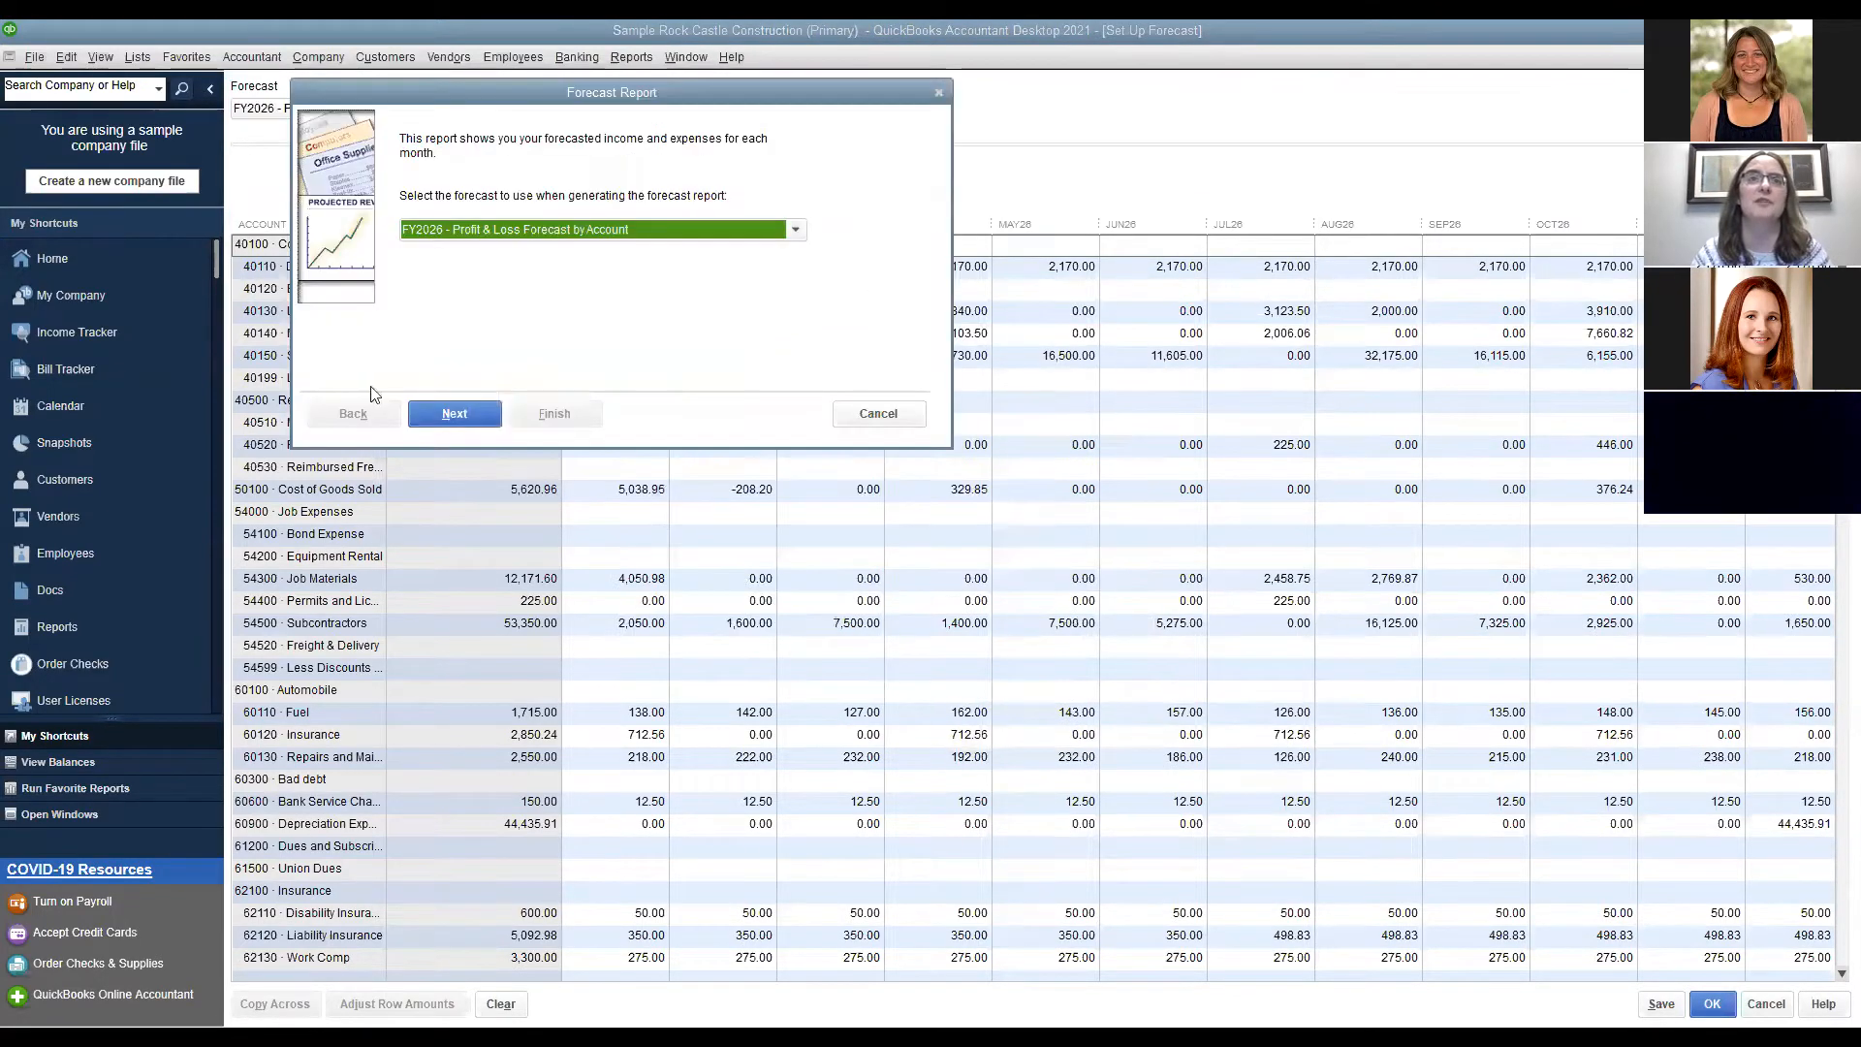
{"action": "left_click", "coordinate": [461, 414]}
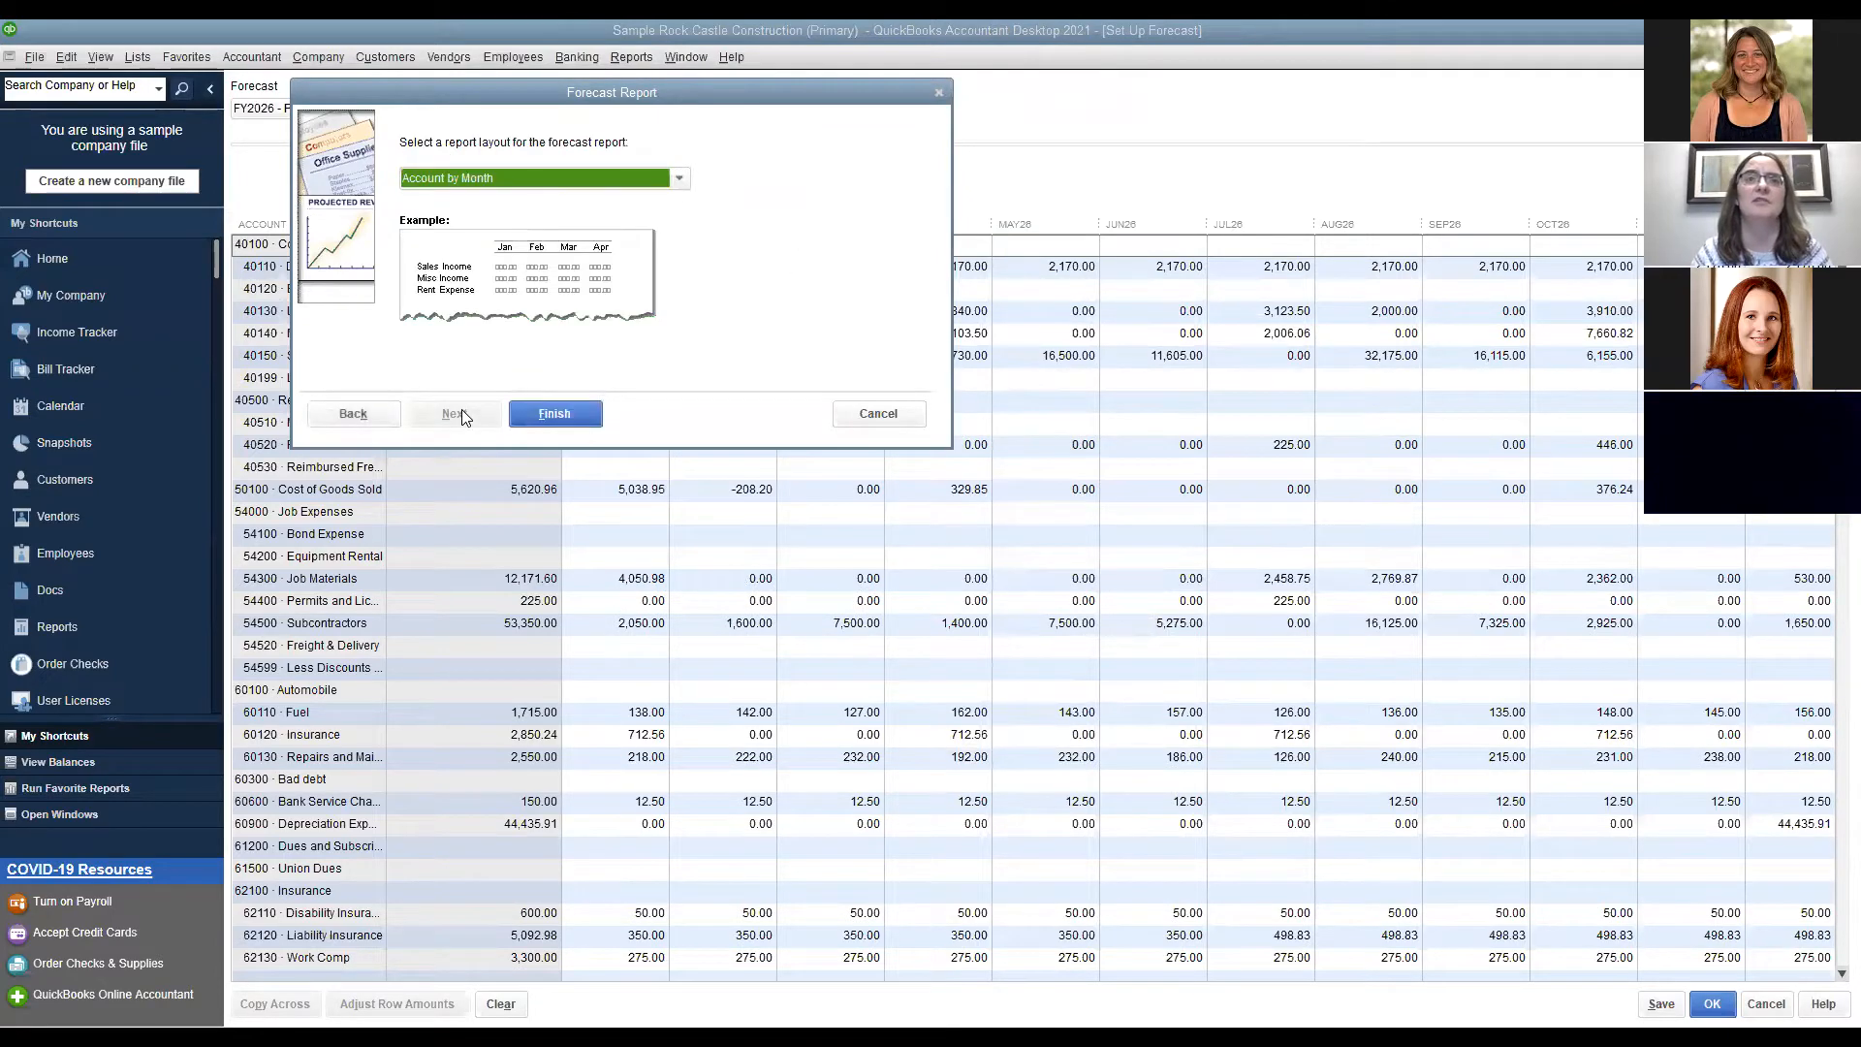
{"action": "left_click", "coordinate": [574, 422]}
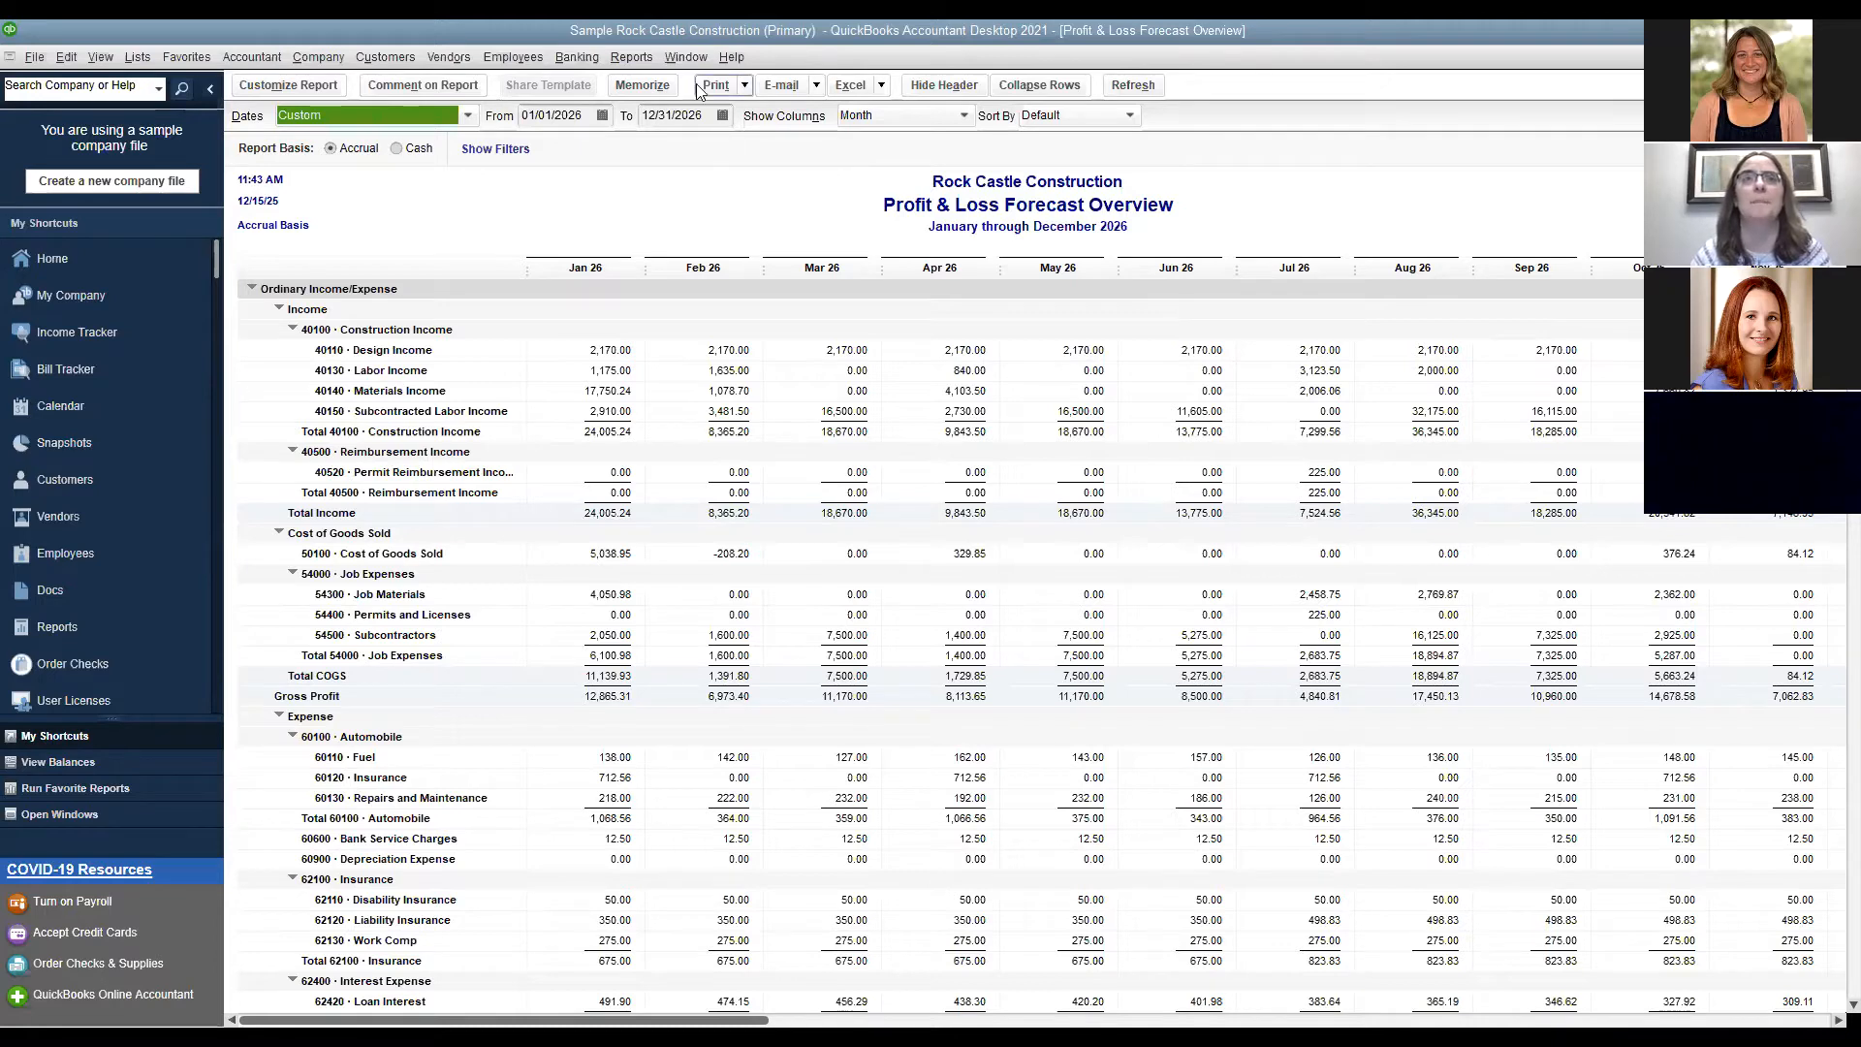
Run the Forecast vs. Actual report for FY2026 - Profit & Loss Forecast by Account with the Account by Month layout.
{"action": "left_click", "coordinate": [629, 58]}
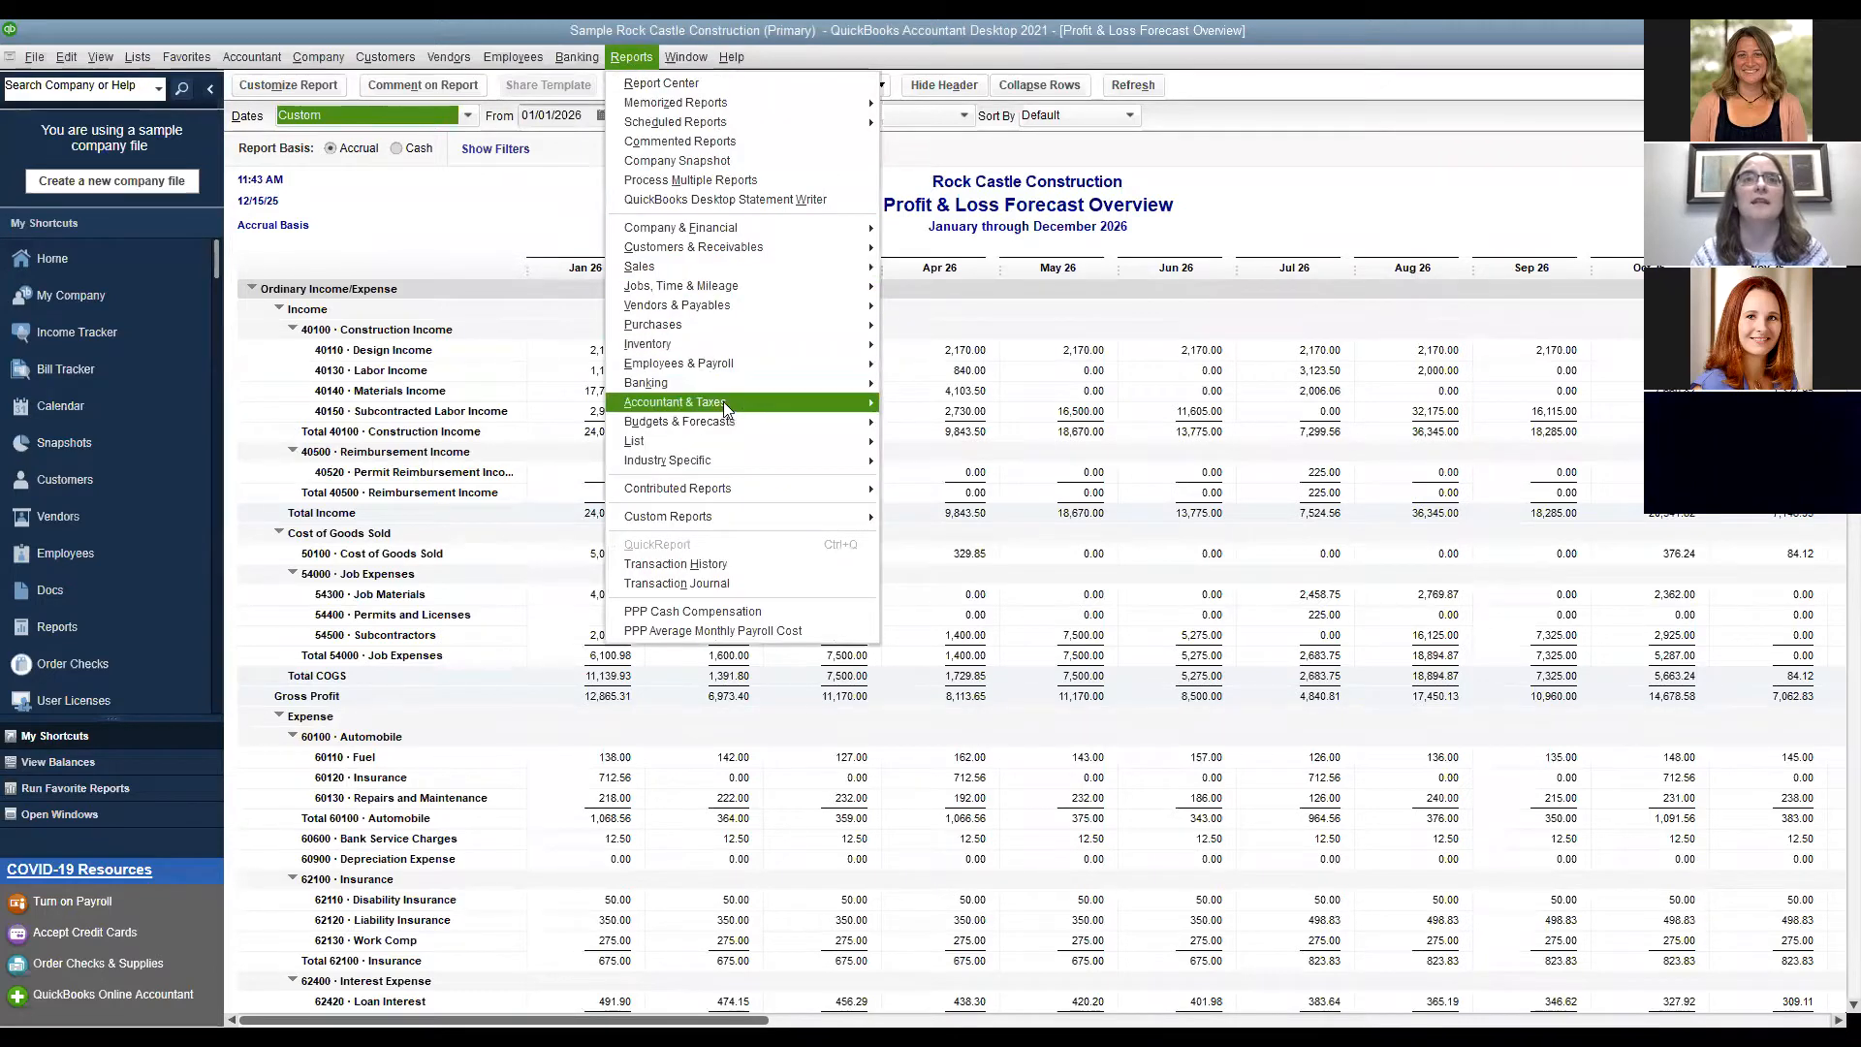
{"action": "mouse_move", "coordinate": [727, 421]}
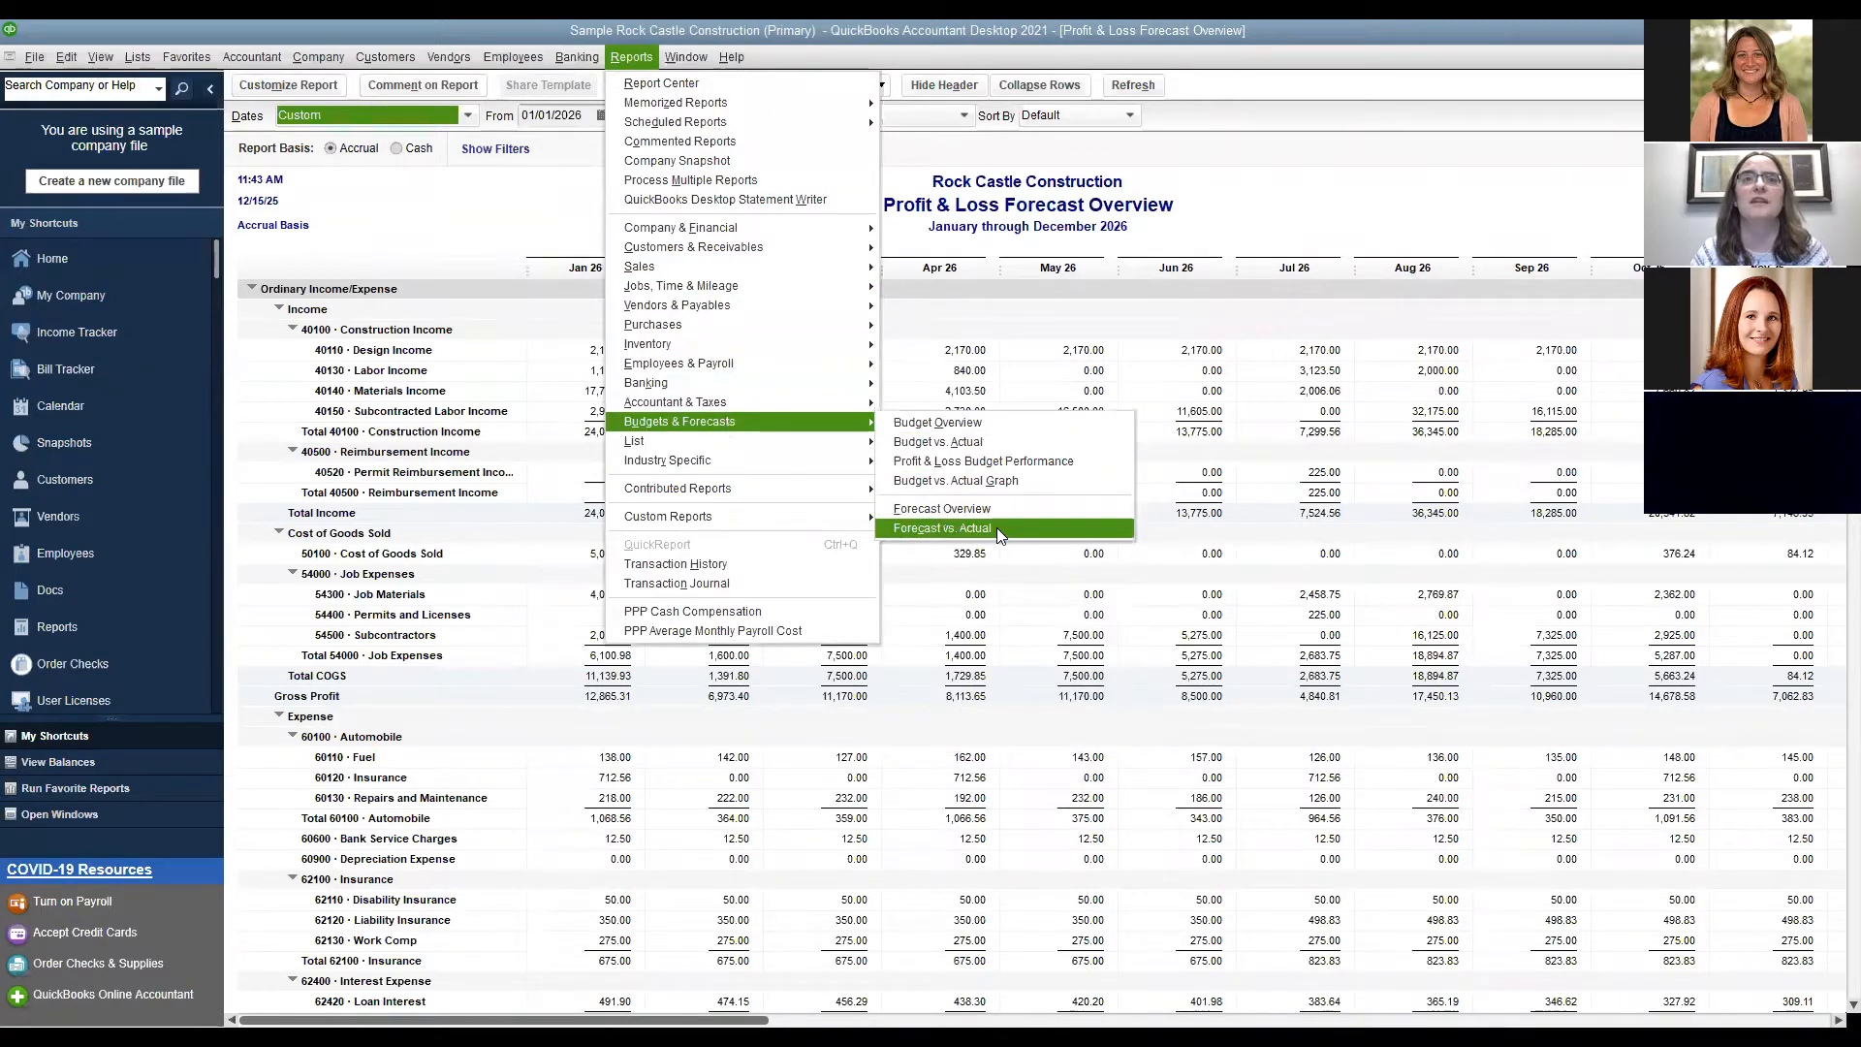
{"action": "left_click", "coordinate": [997, 528]}
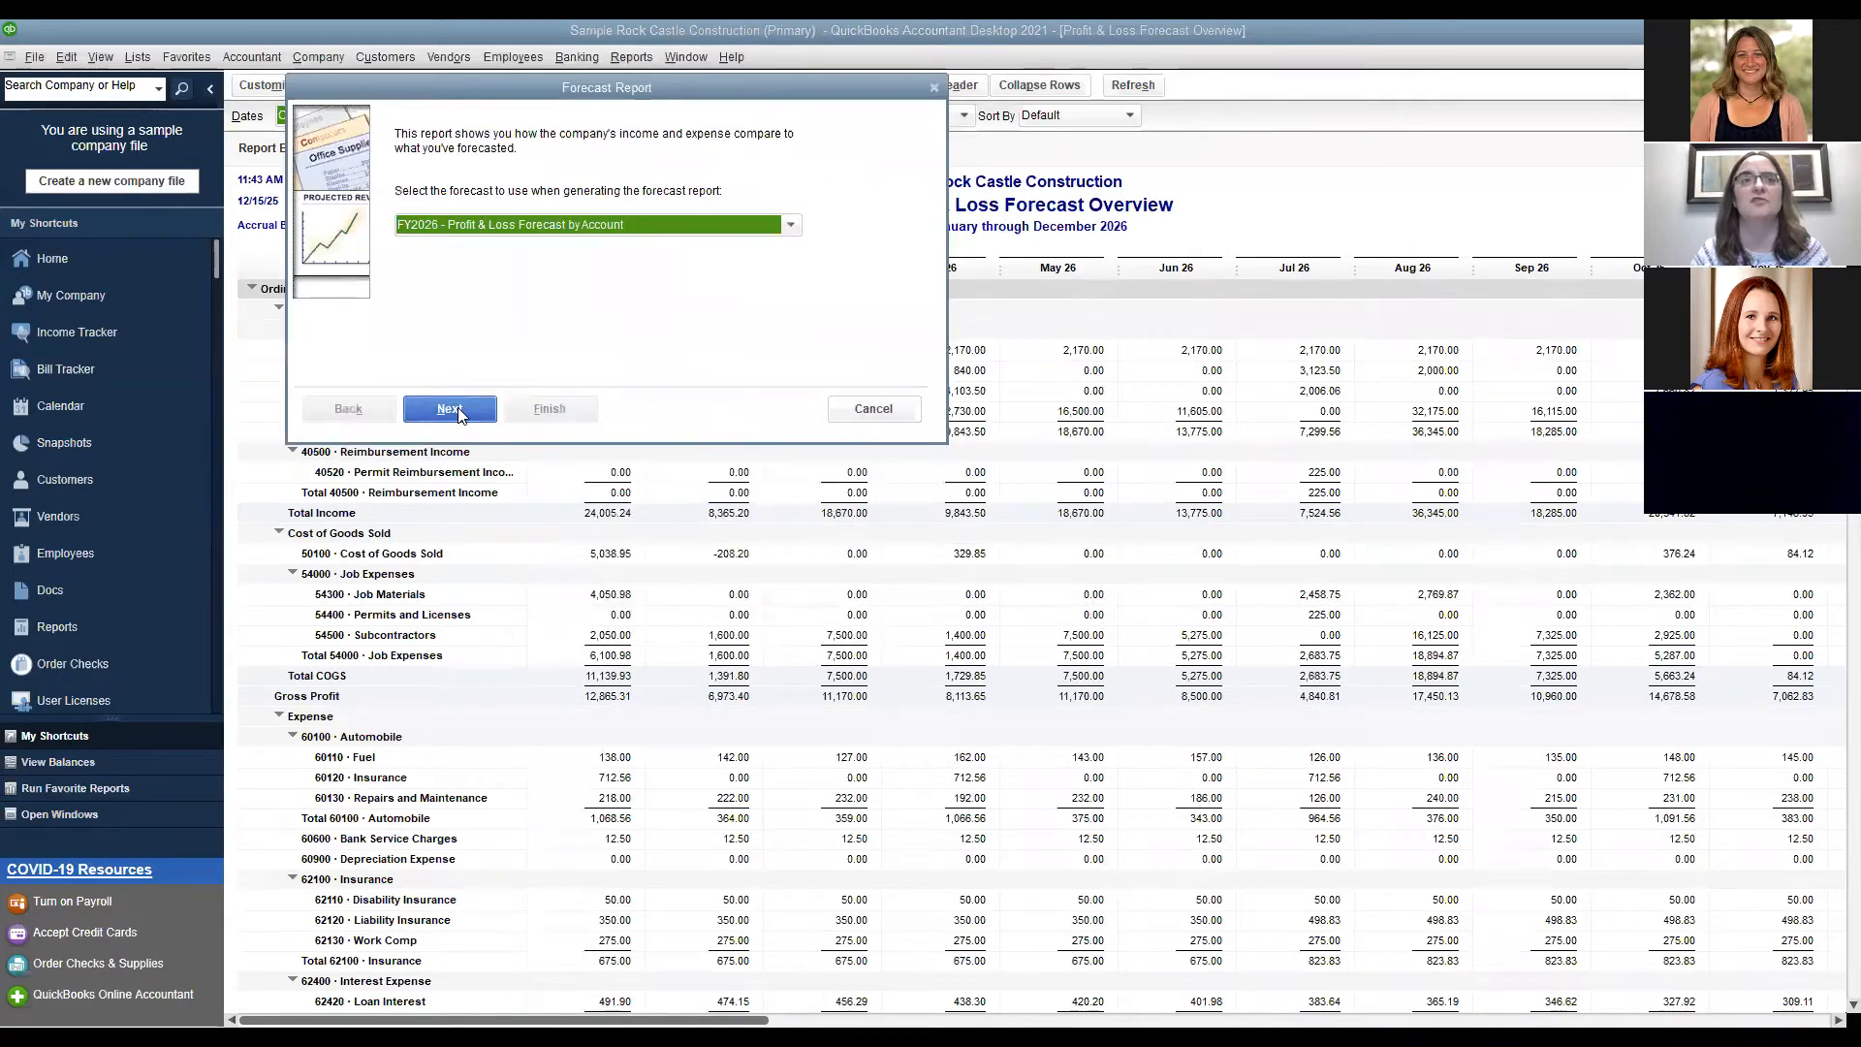
{"action": "left_click", "coordinate": [459, 413]}
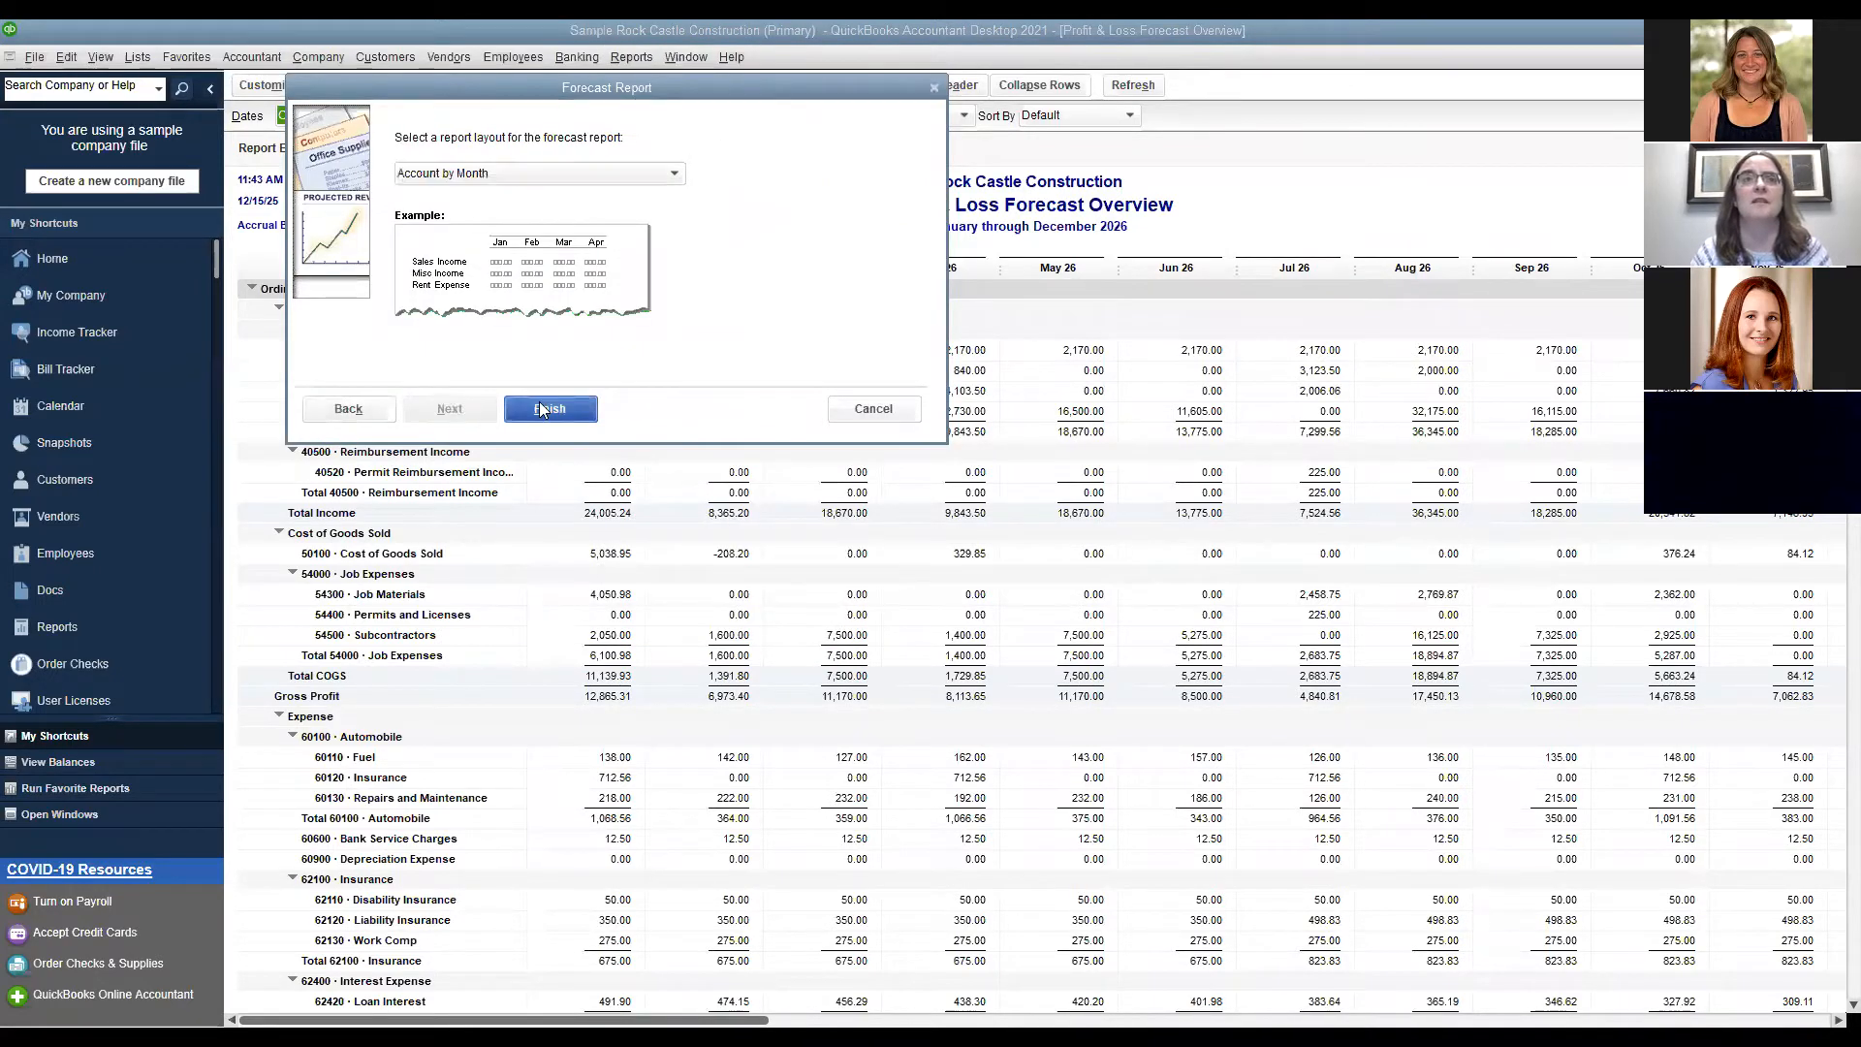
{"action": "left_click", "coordinate": [545, 409]}
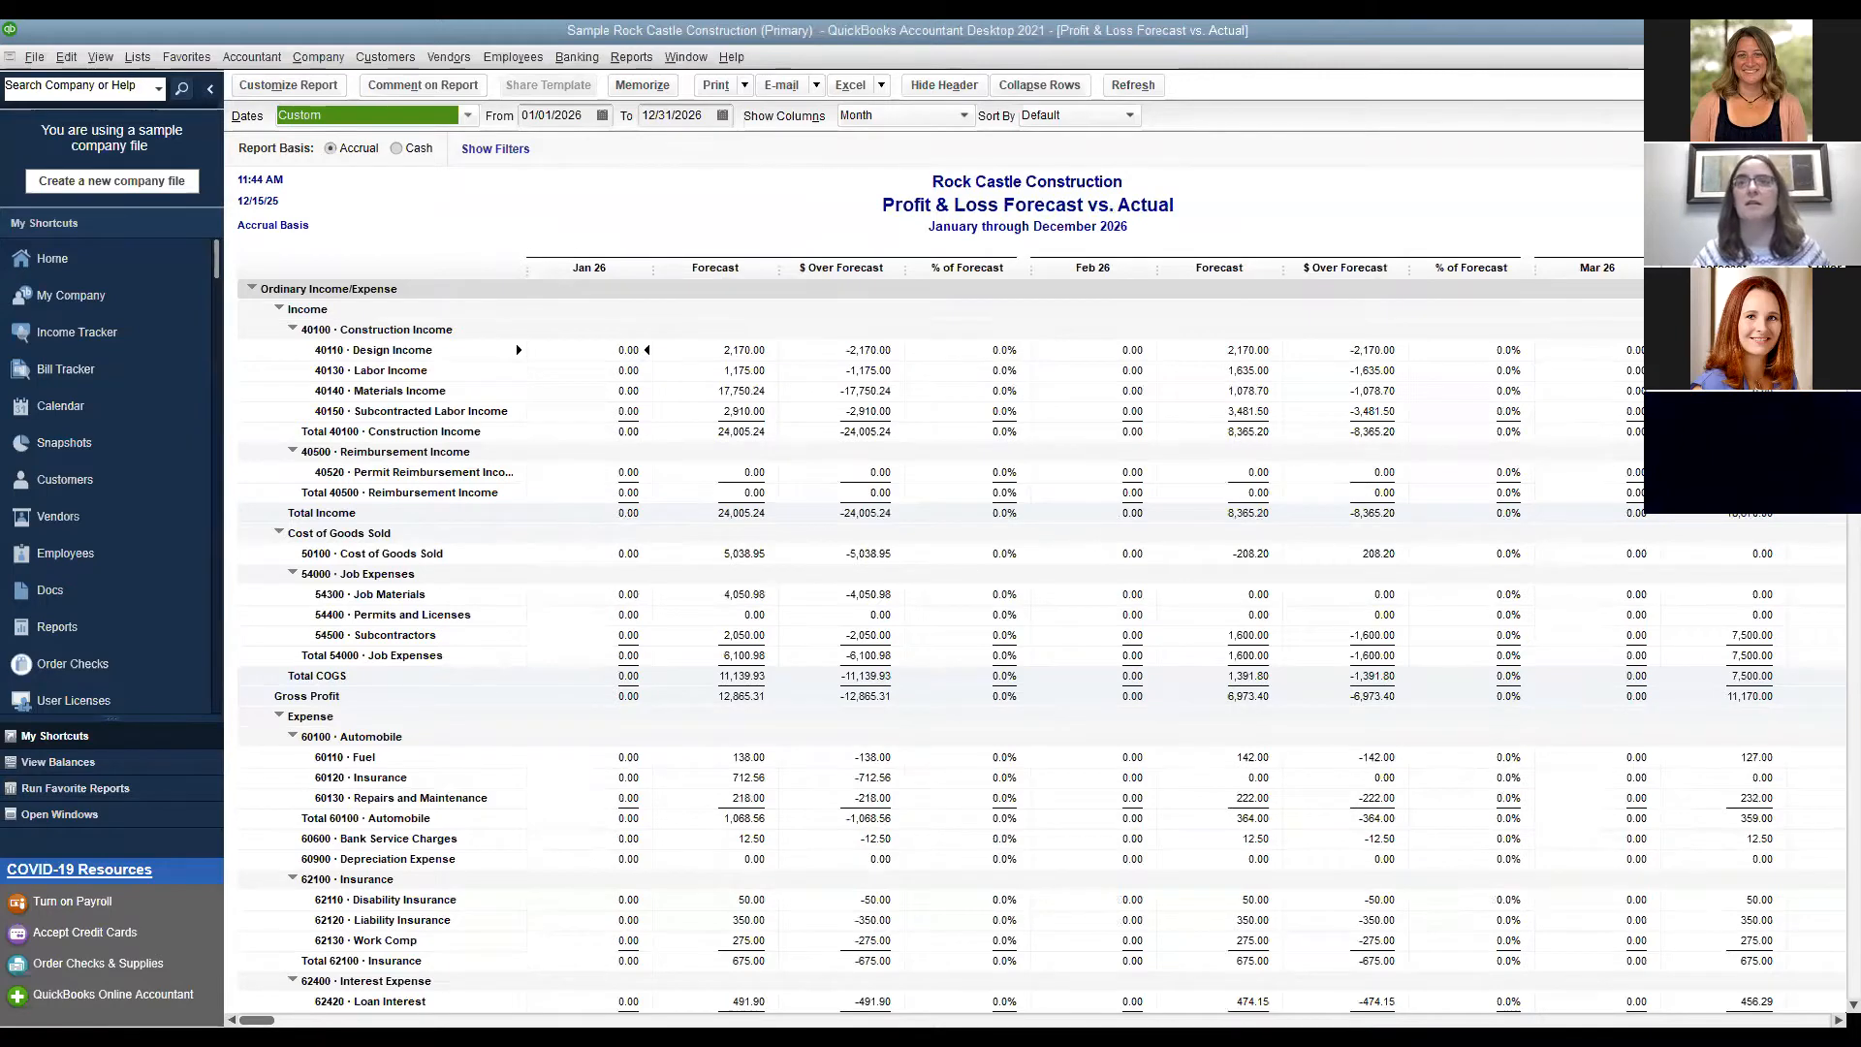
Close the forecast vs. actual report, the forecast overview report and the forecast setup window.
{"action": "left_click", "coordinate": [1849, 57]}
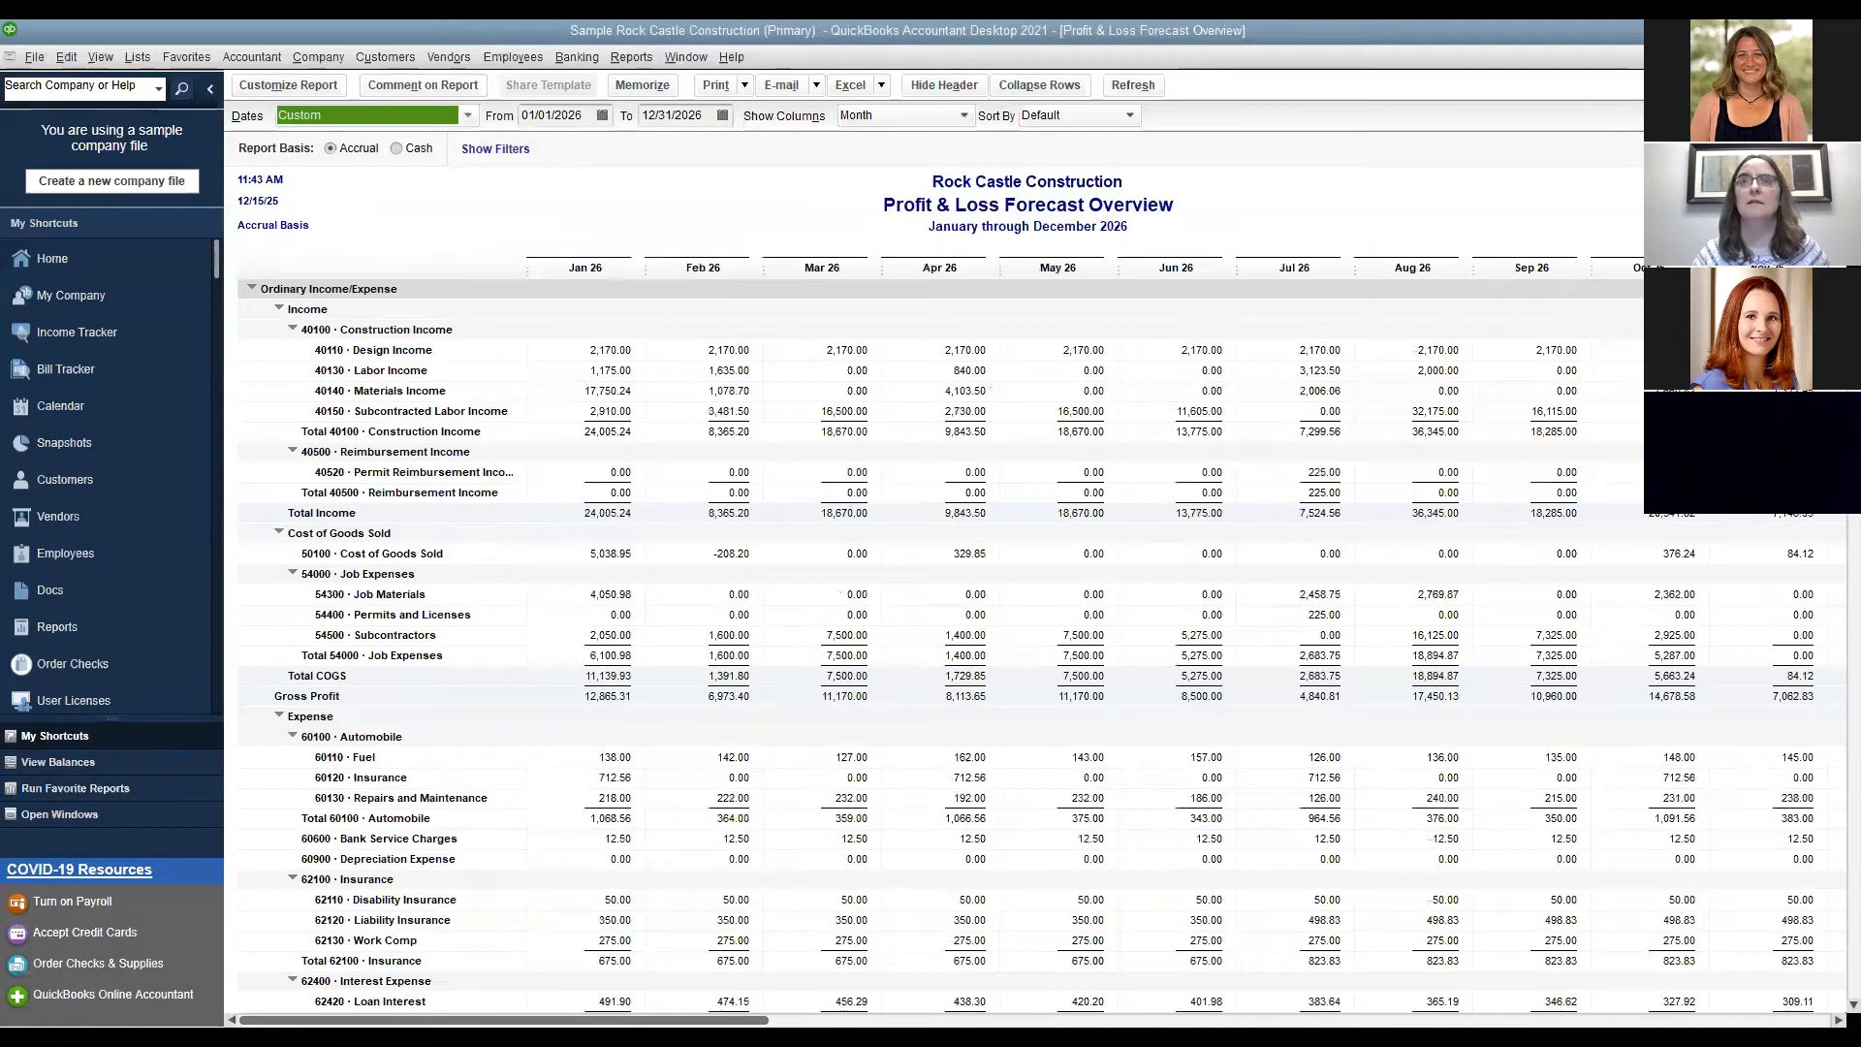
{"action": "left_click", "coordinate": [1849, 57]}
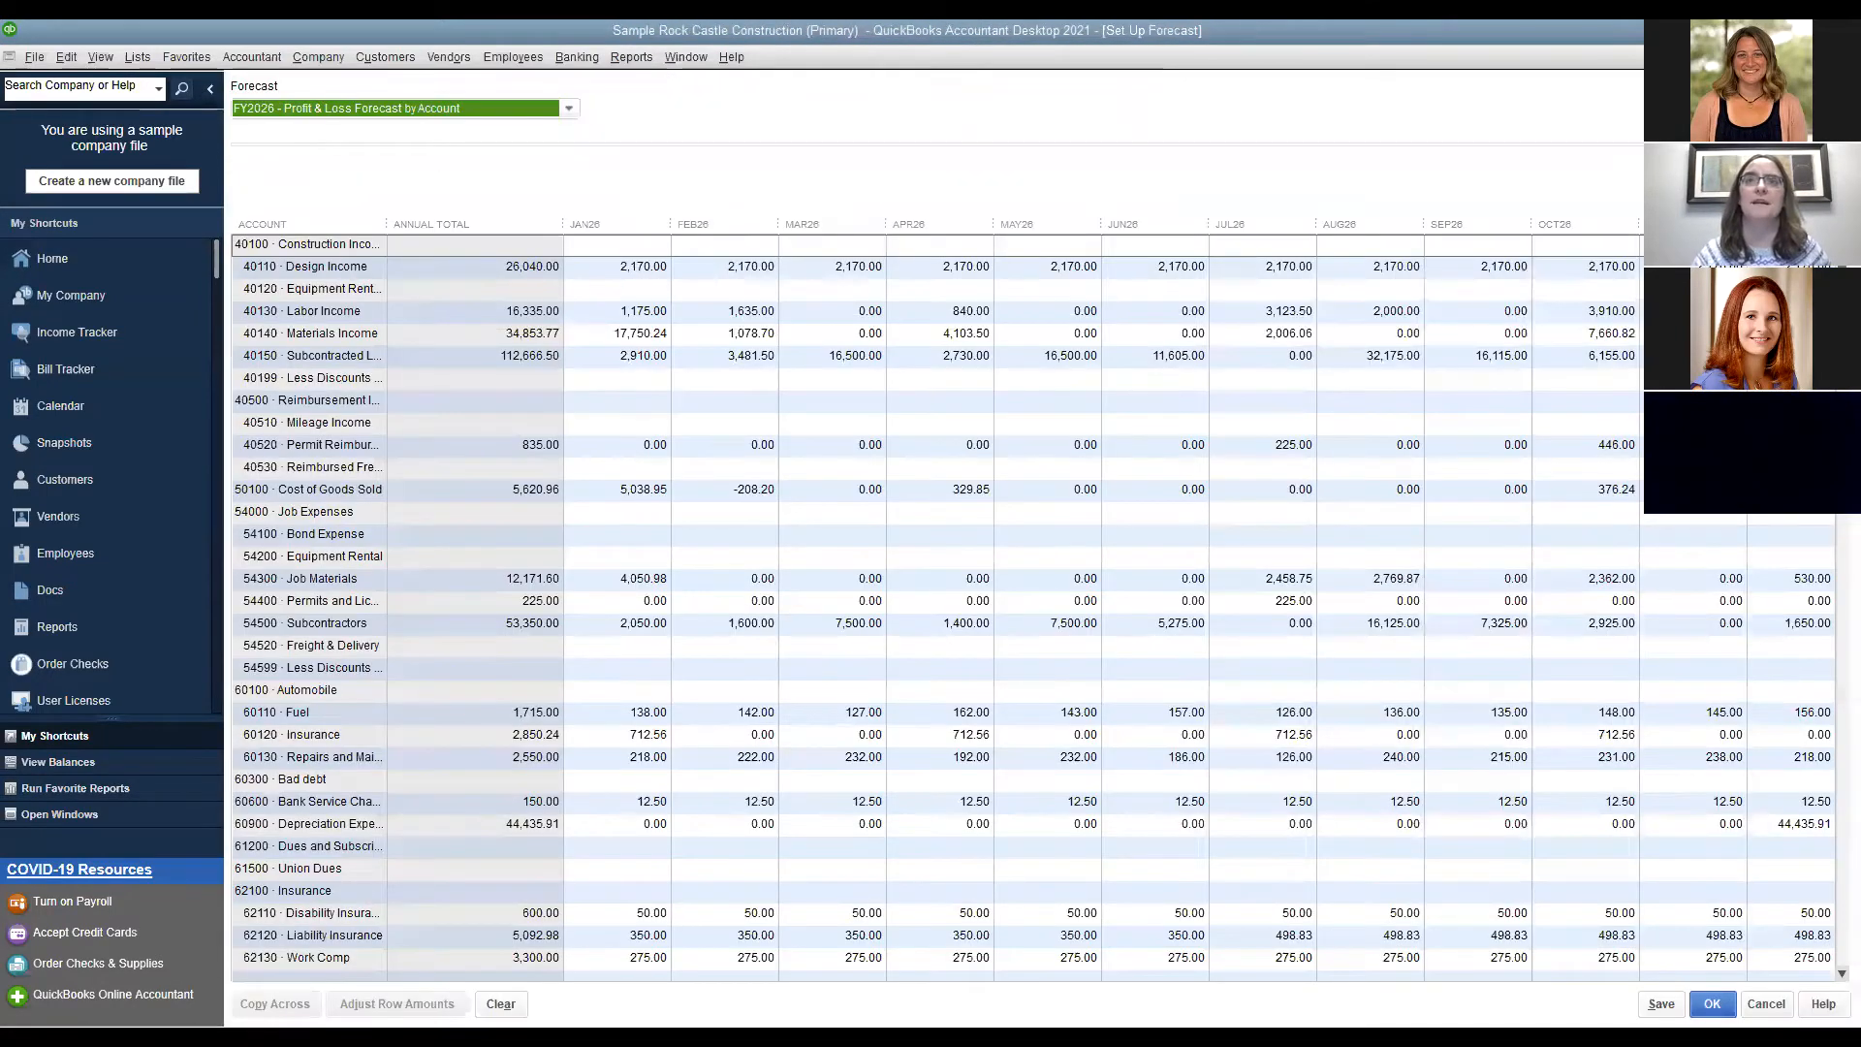
{"action": "left_click", "coordinate": [1848, 57]}
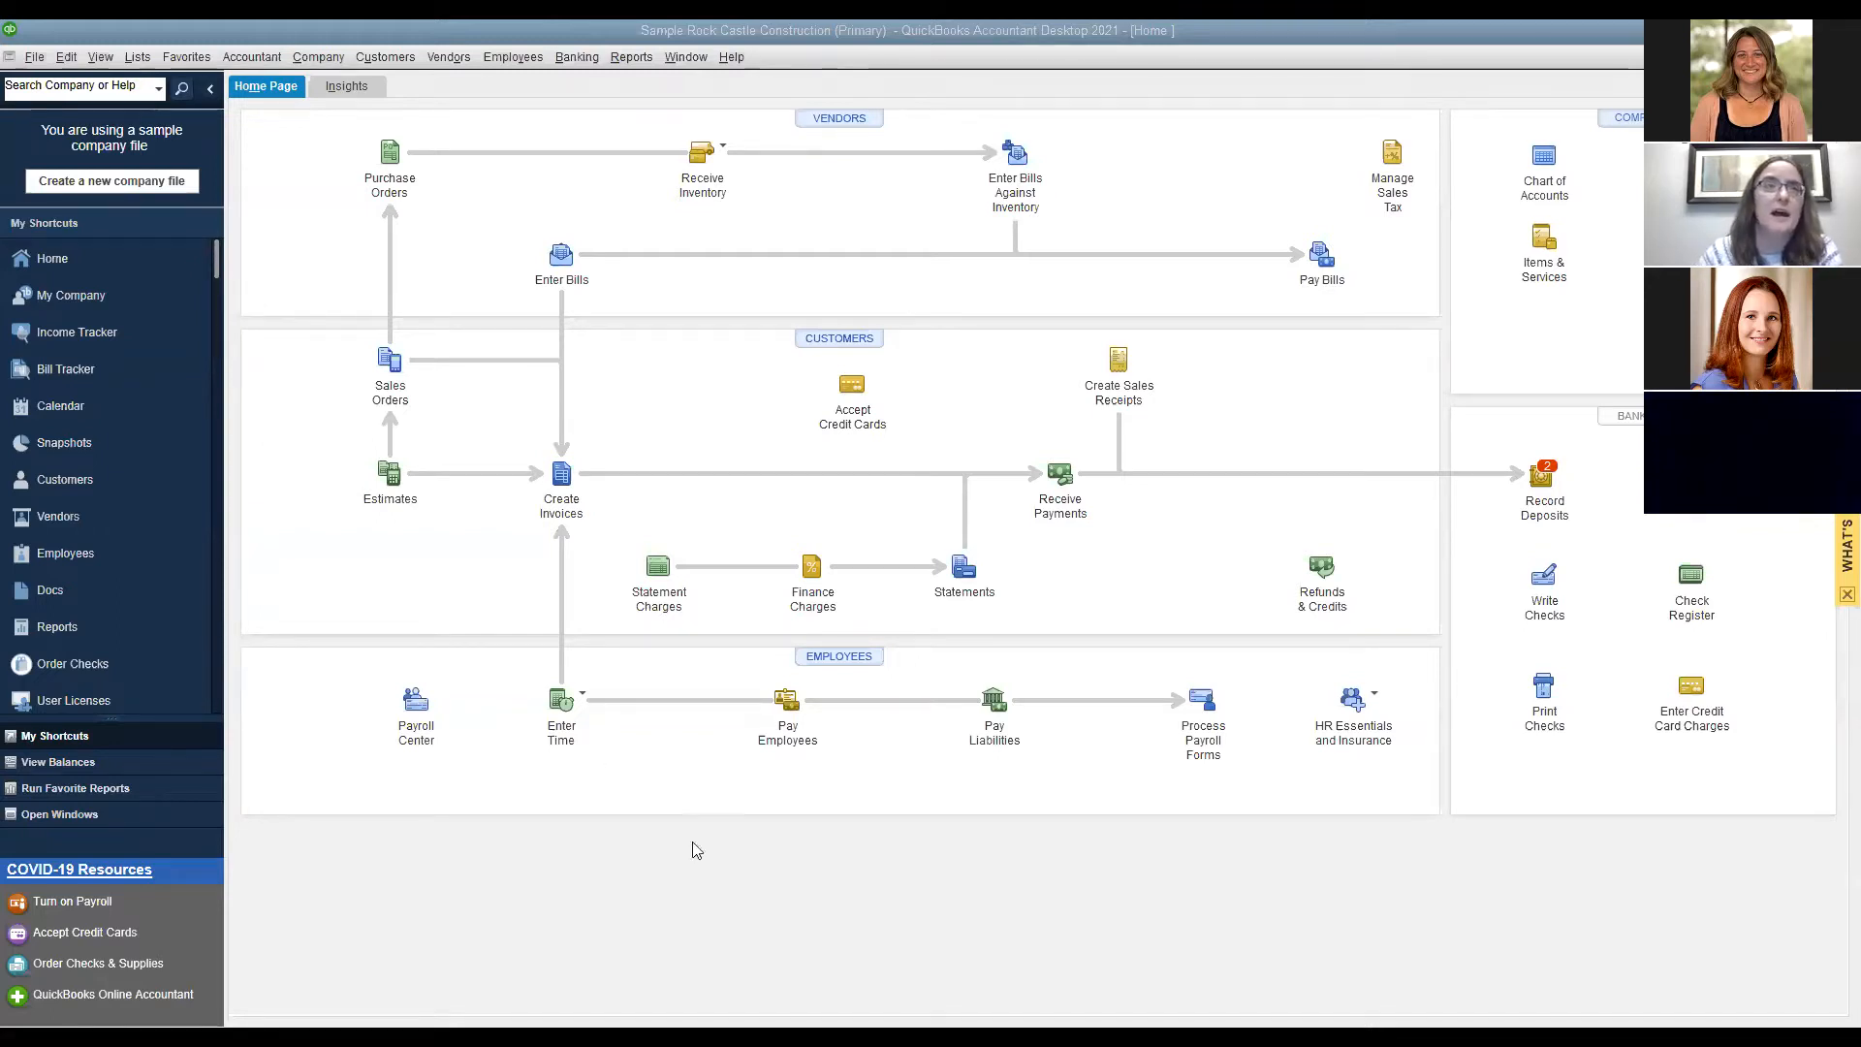
Try to import a Web Connect file into the sample company file.
{"action": "left_click", "coordinate": [35, 58]}
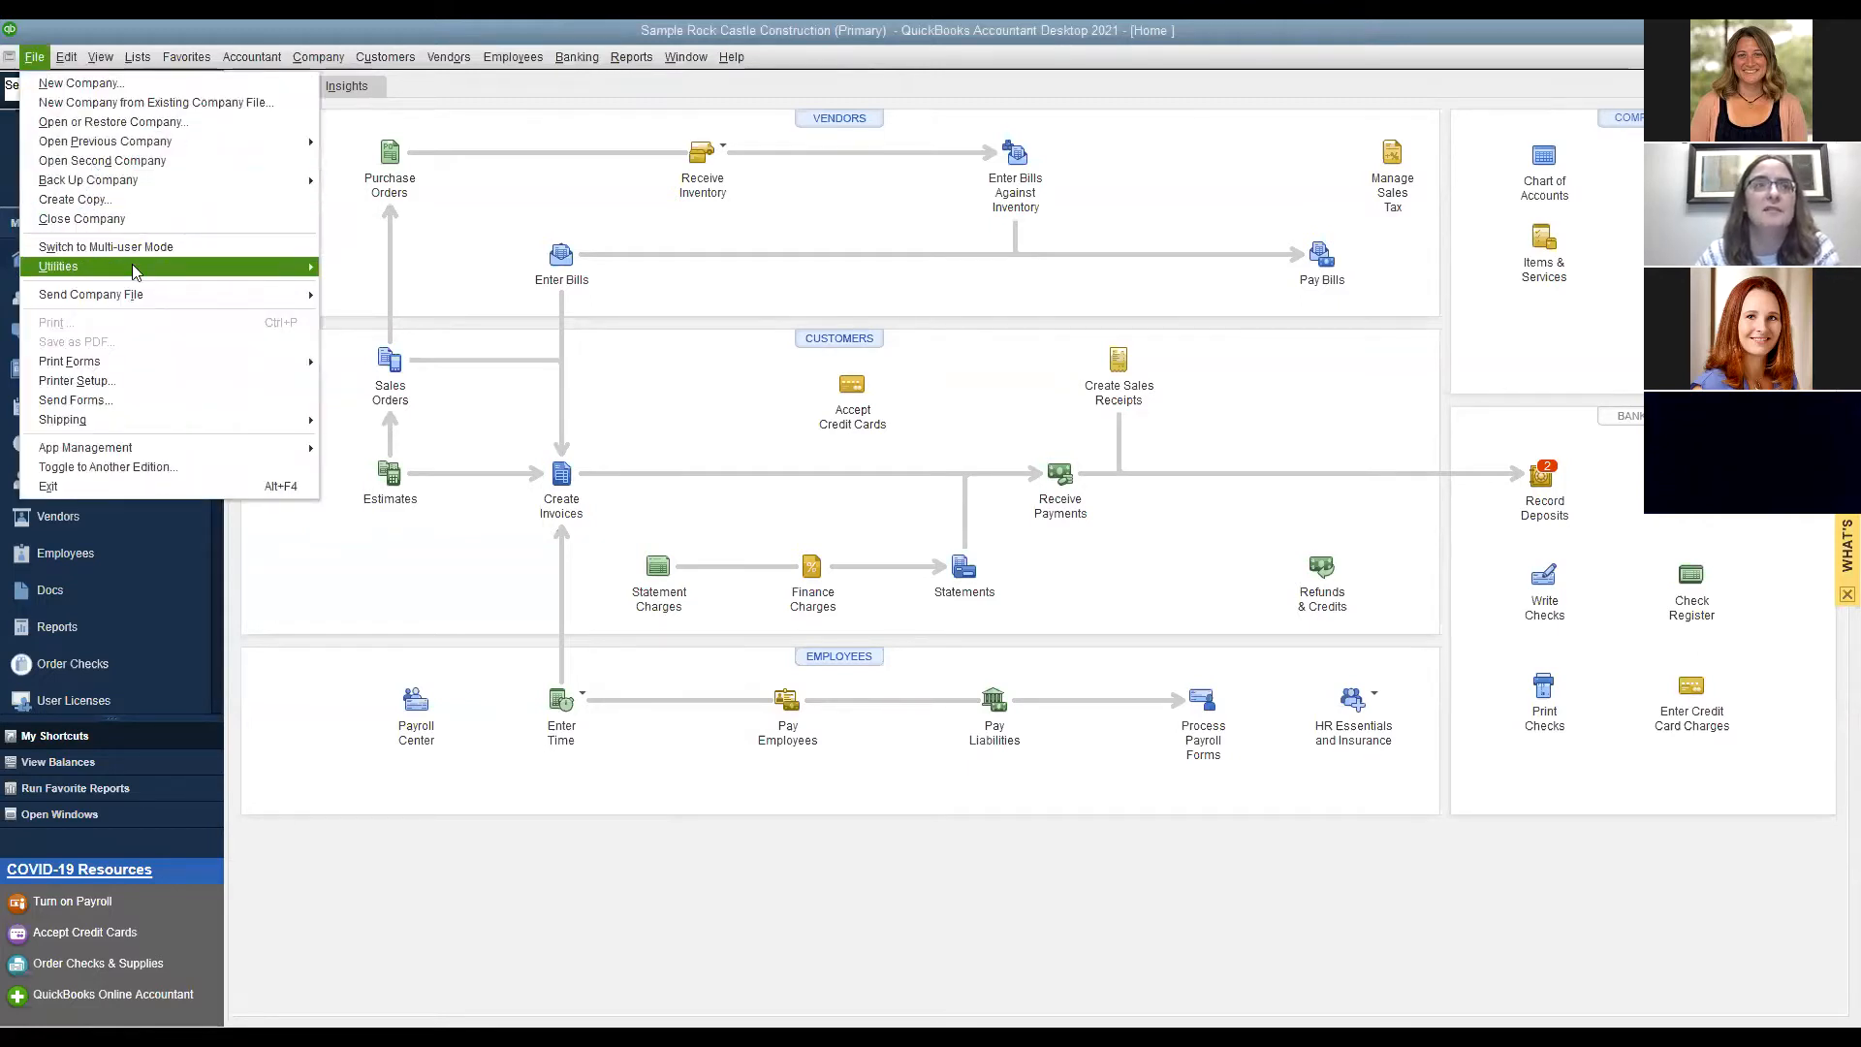
{"action": "mouse_move", "coordinate": [132, 266]}
{"action": "mouse_move", "coordinate": [385, 277]}
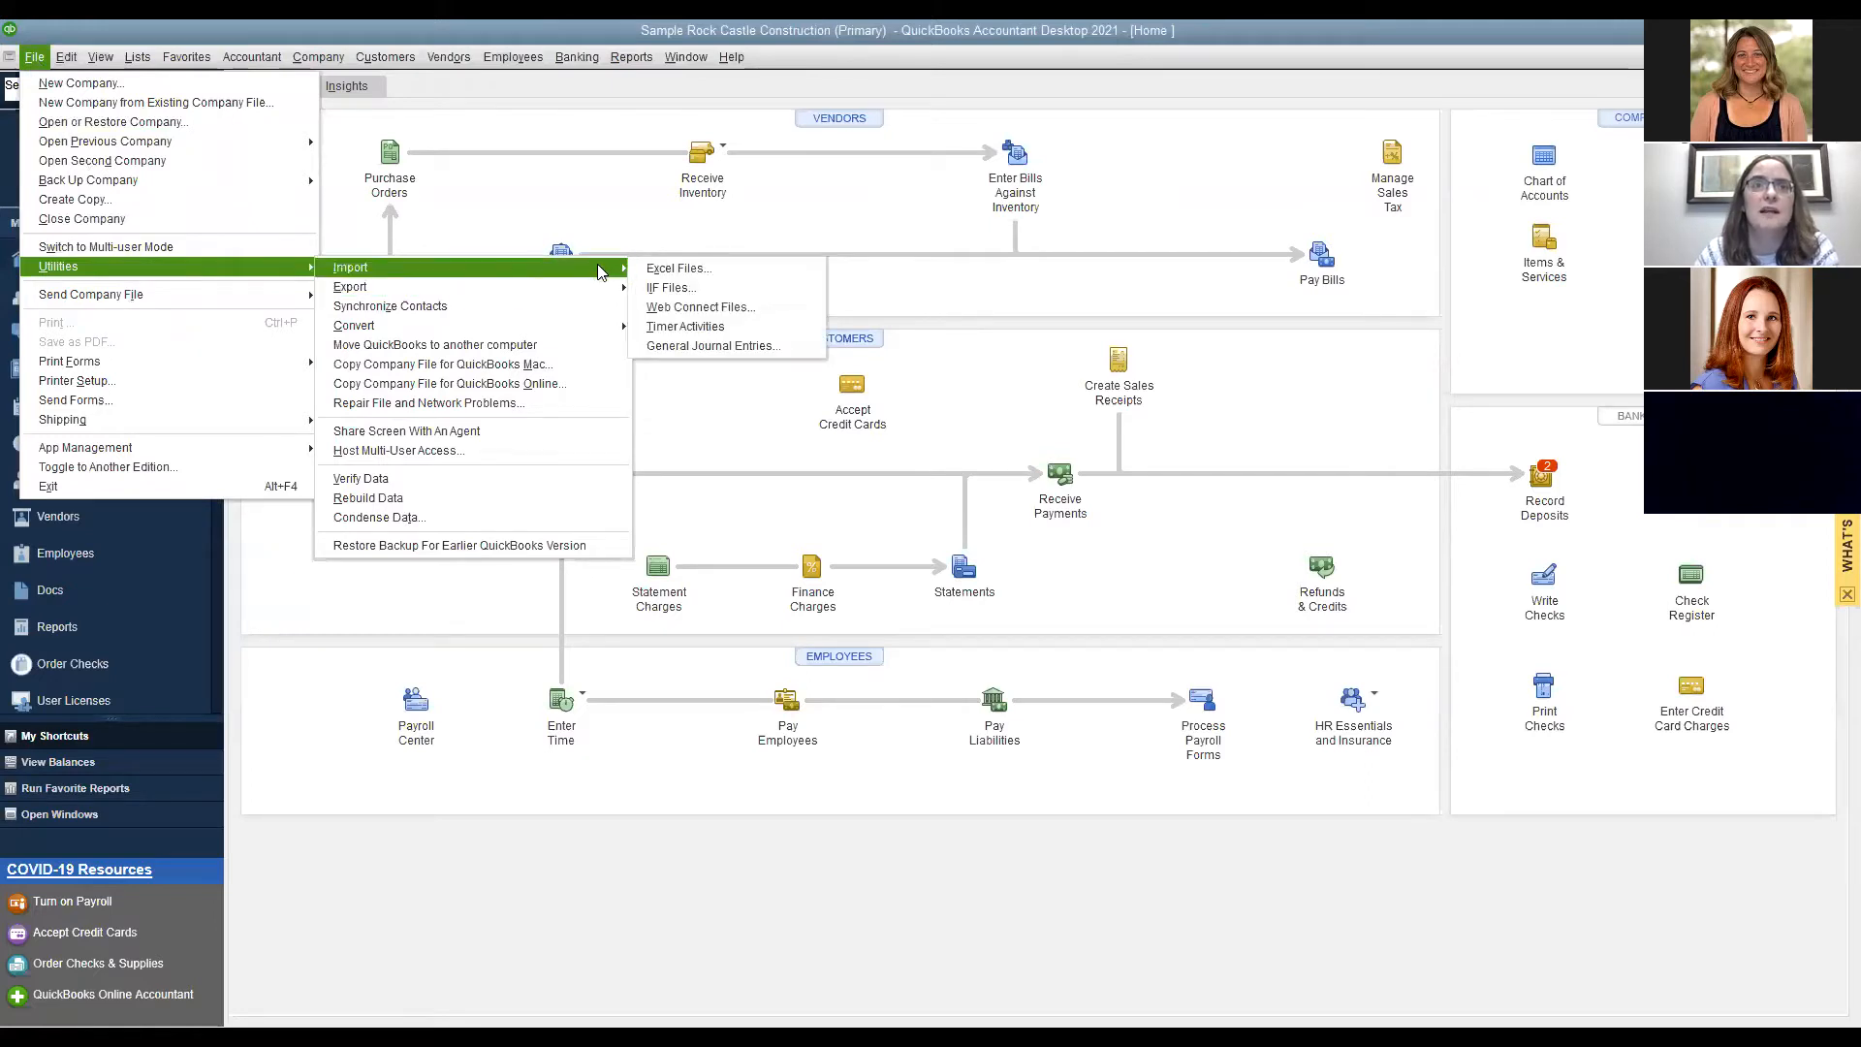
{"action": "left_click", "coordinate": [675, 308]}
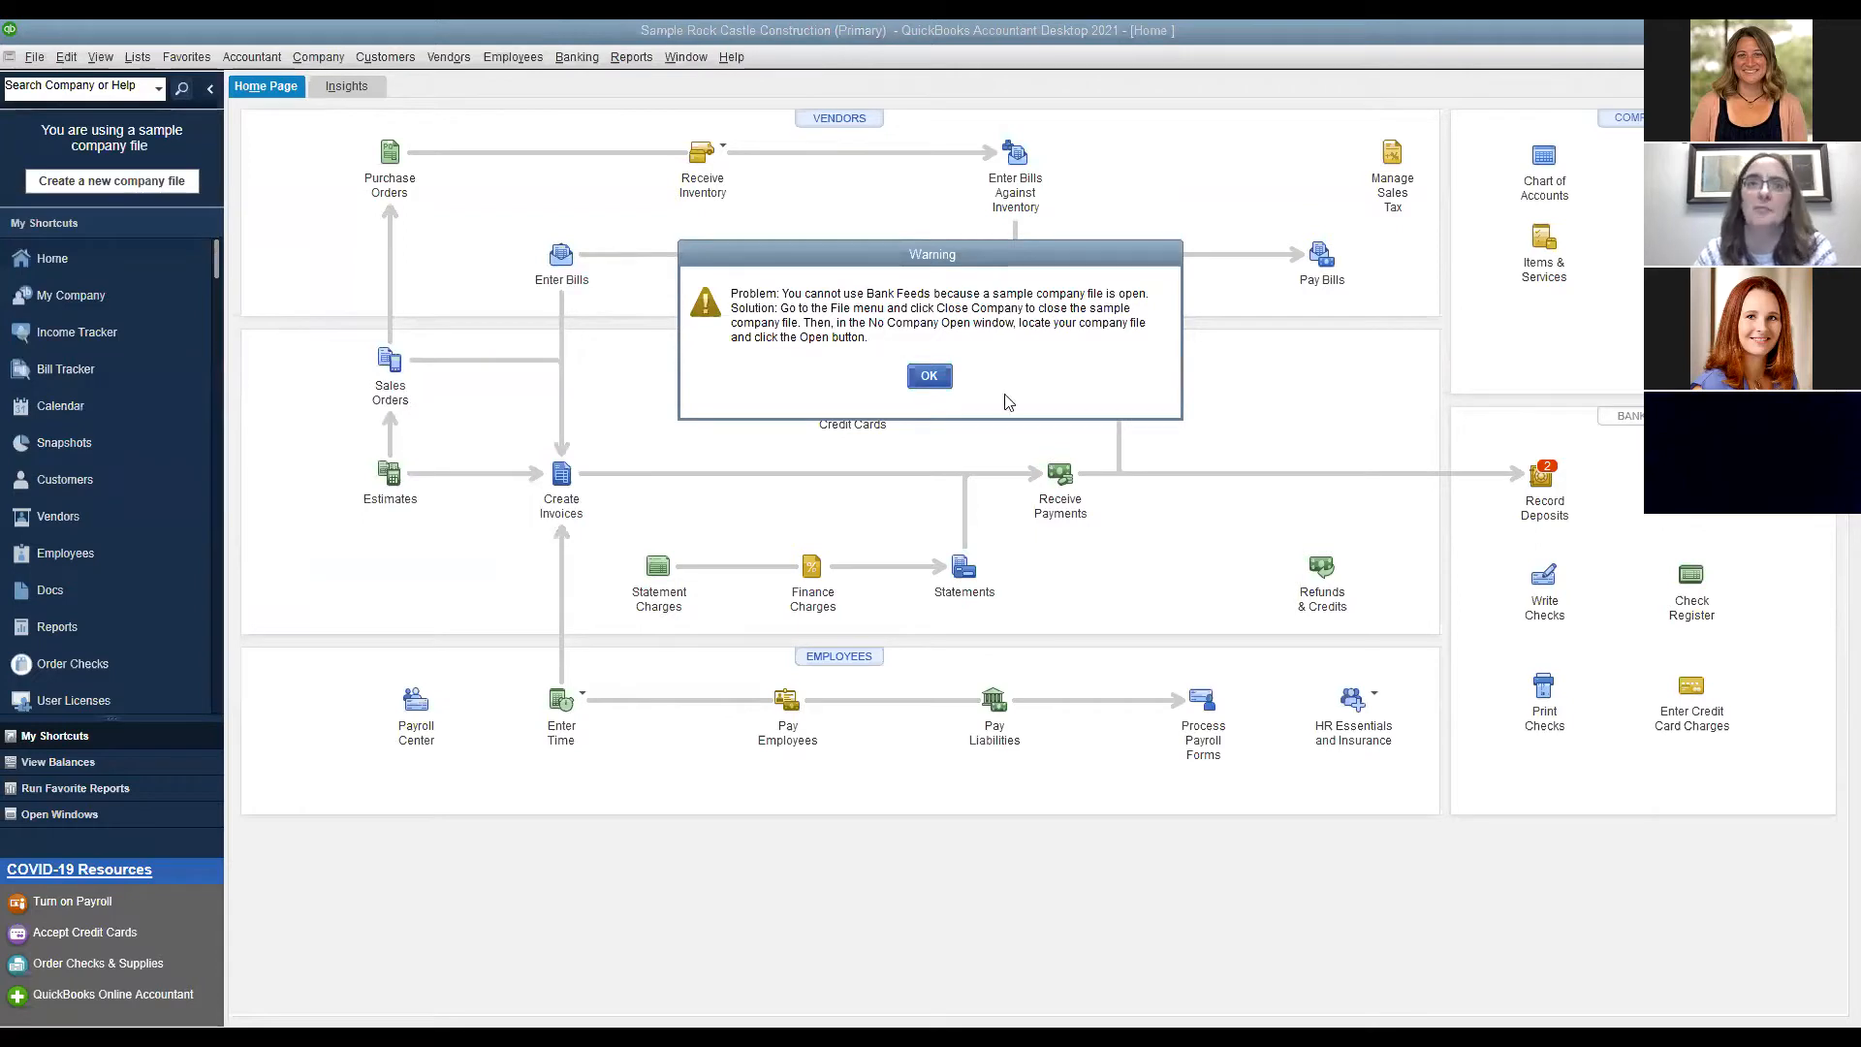
{"action": "left_click", "coordinate": [929, 378]}
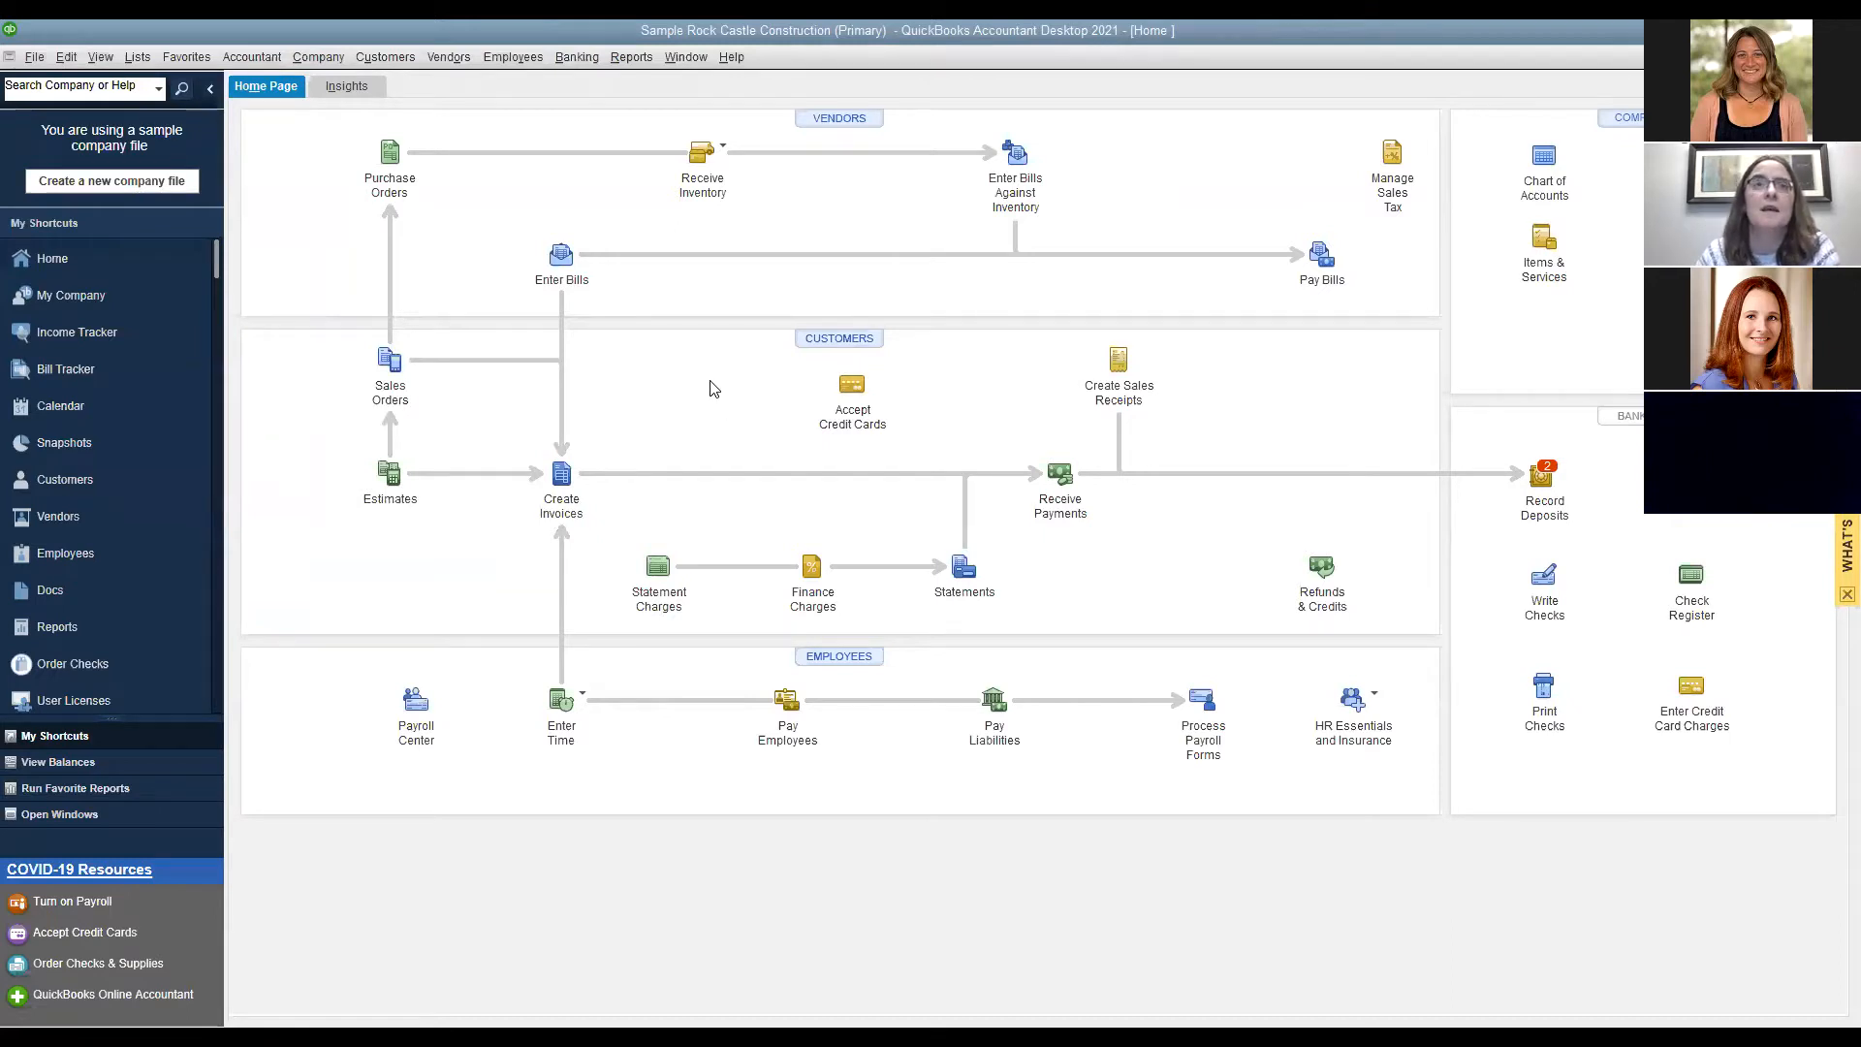
{"action": "left_click", "coordinate": [583, 58]}
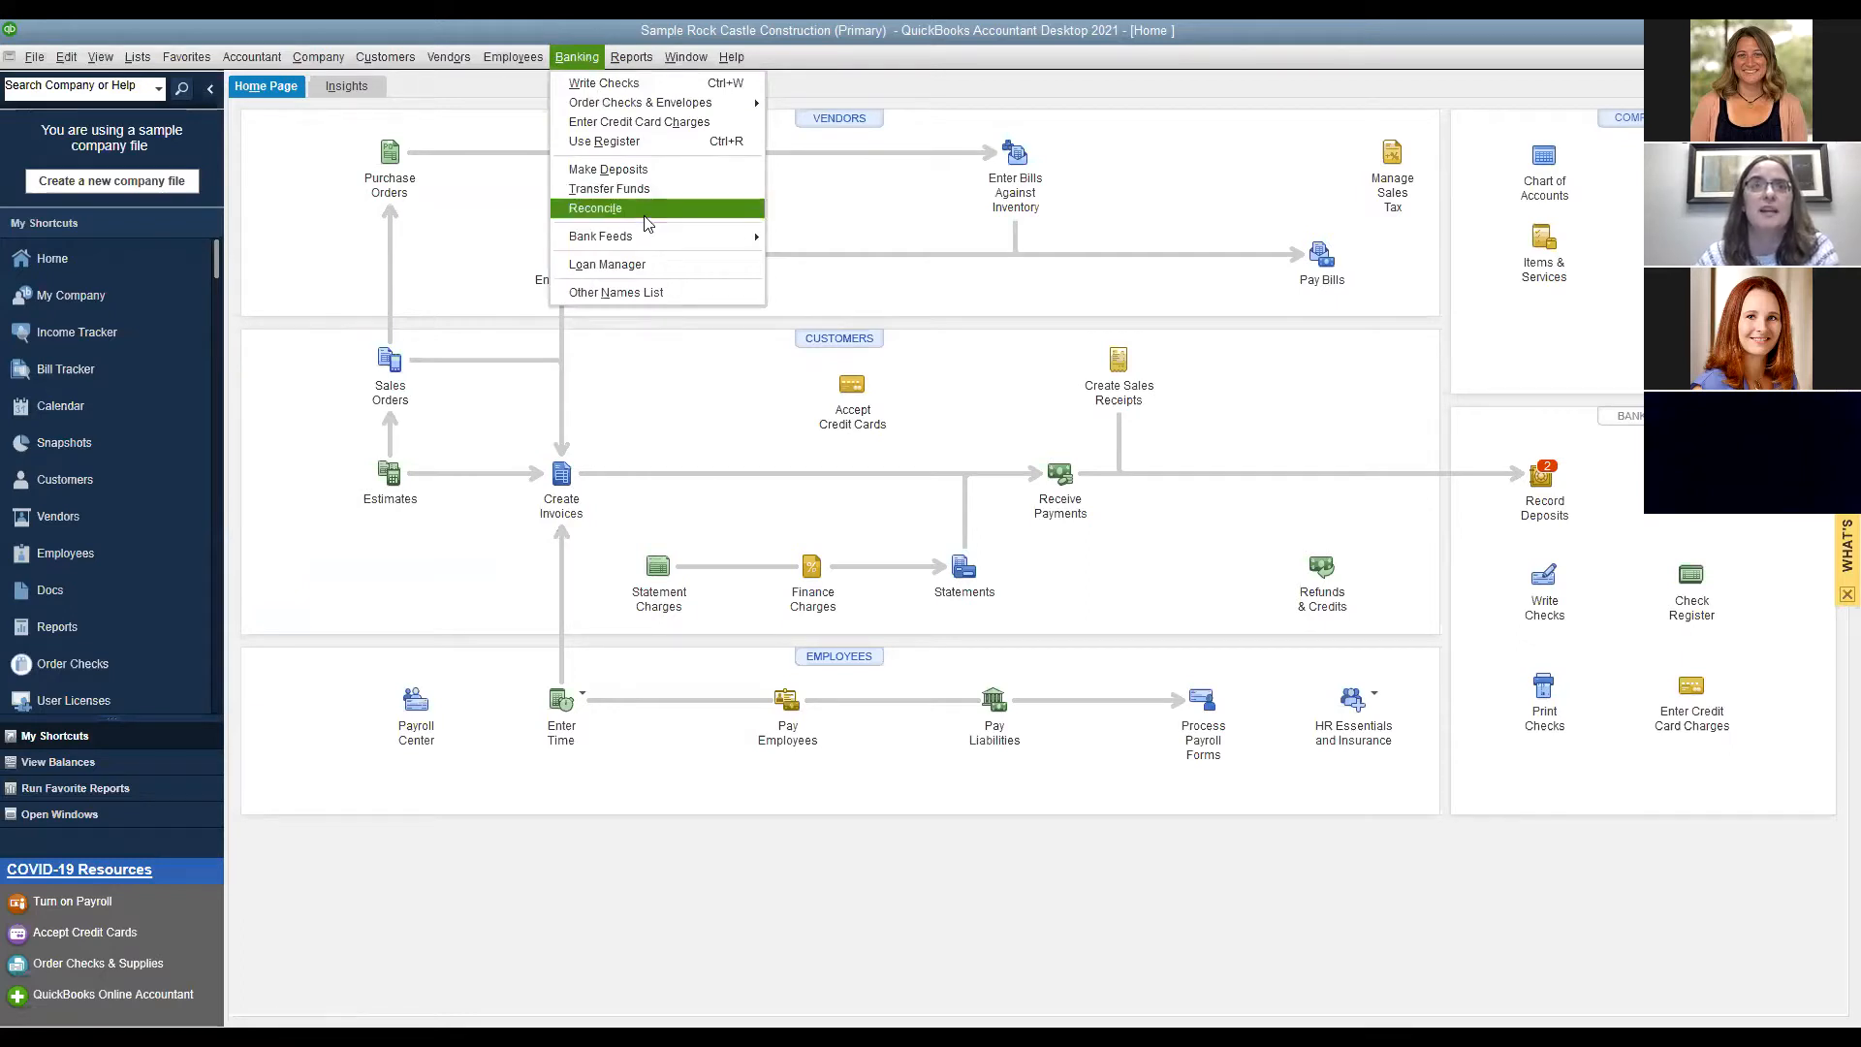
{"action": "mouse_move", "coordinate": [653, 238]}
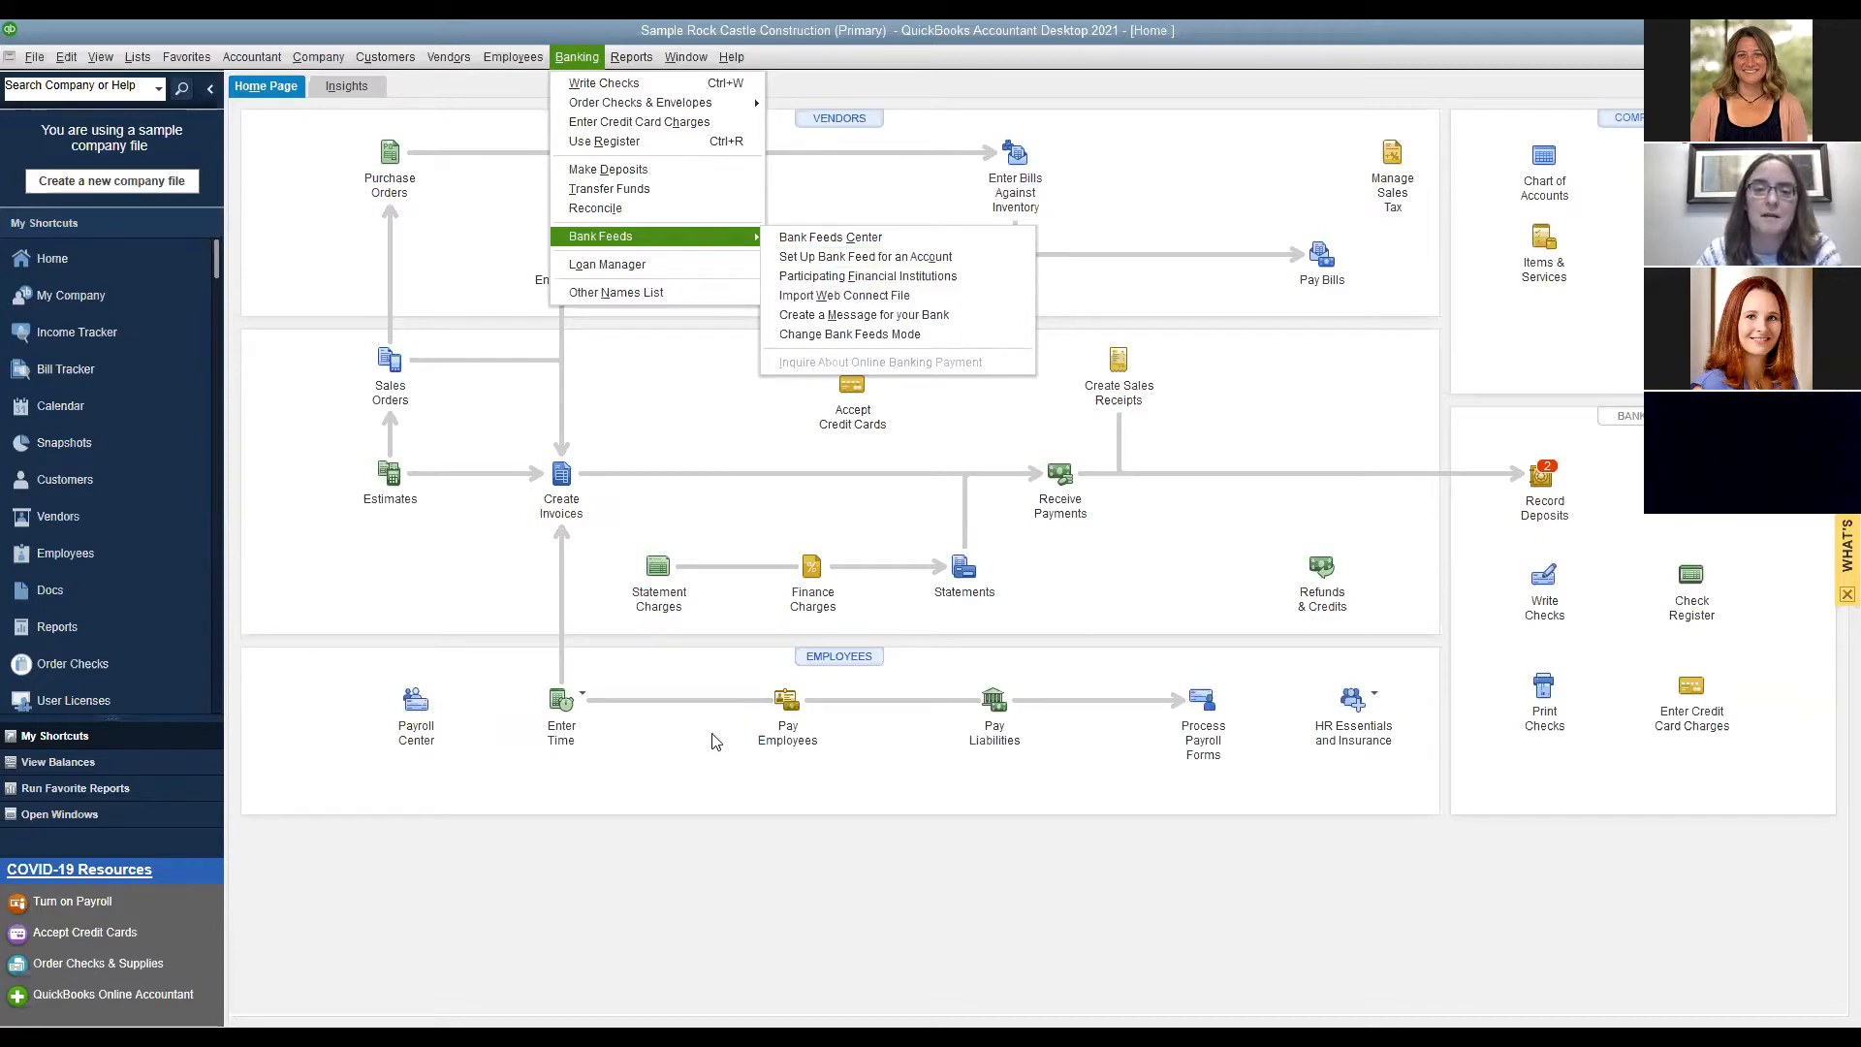
{"action": "key", "text": "Escape"}
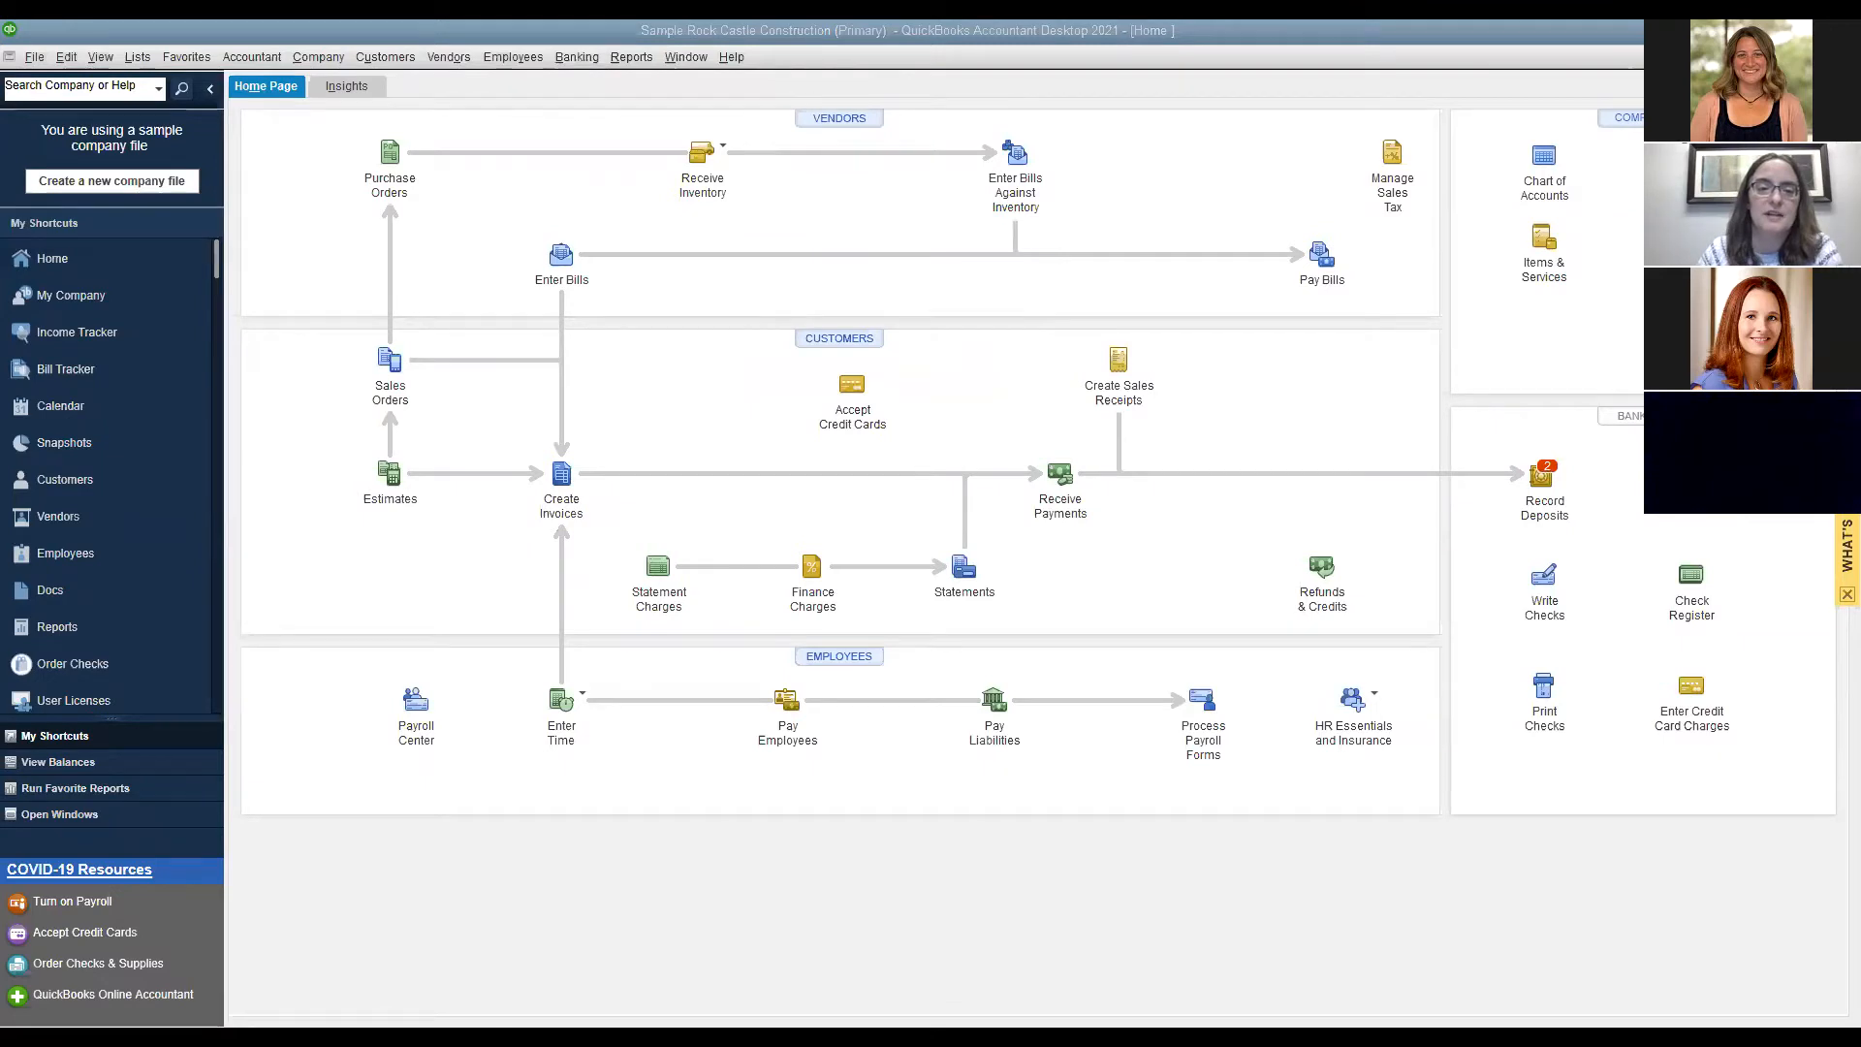
Open the Bank Feeds Center and show the transaction list for the ANYTIME Financial checking account.
{"action": "left_click", "coordinate": [583, 56]}
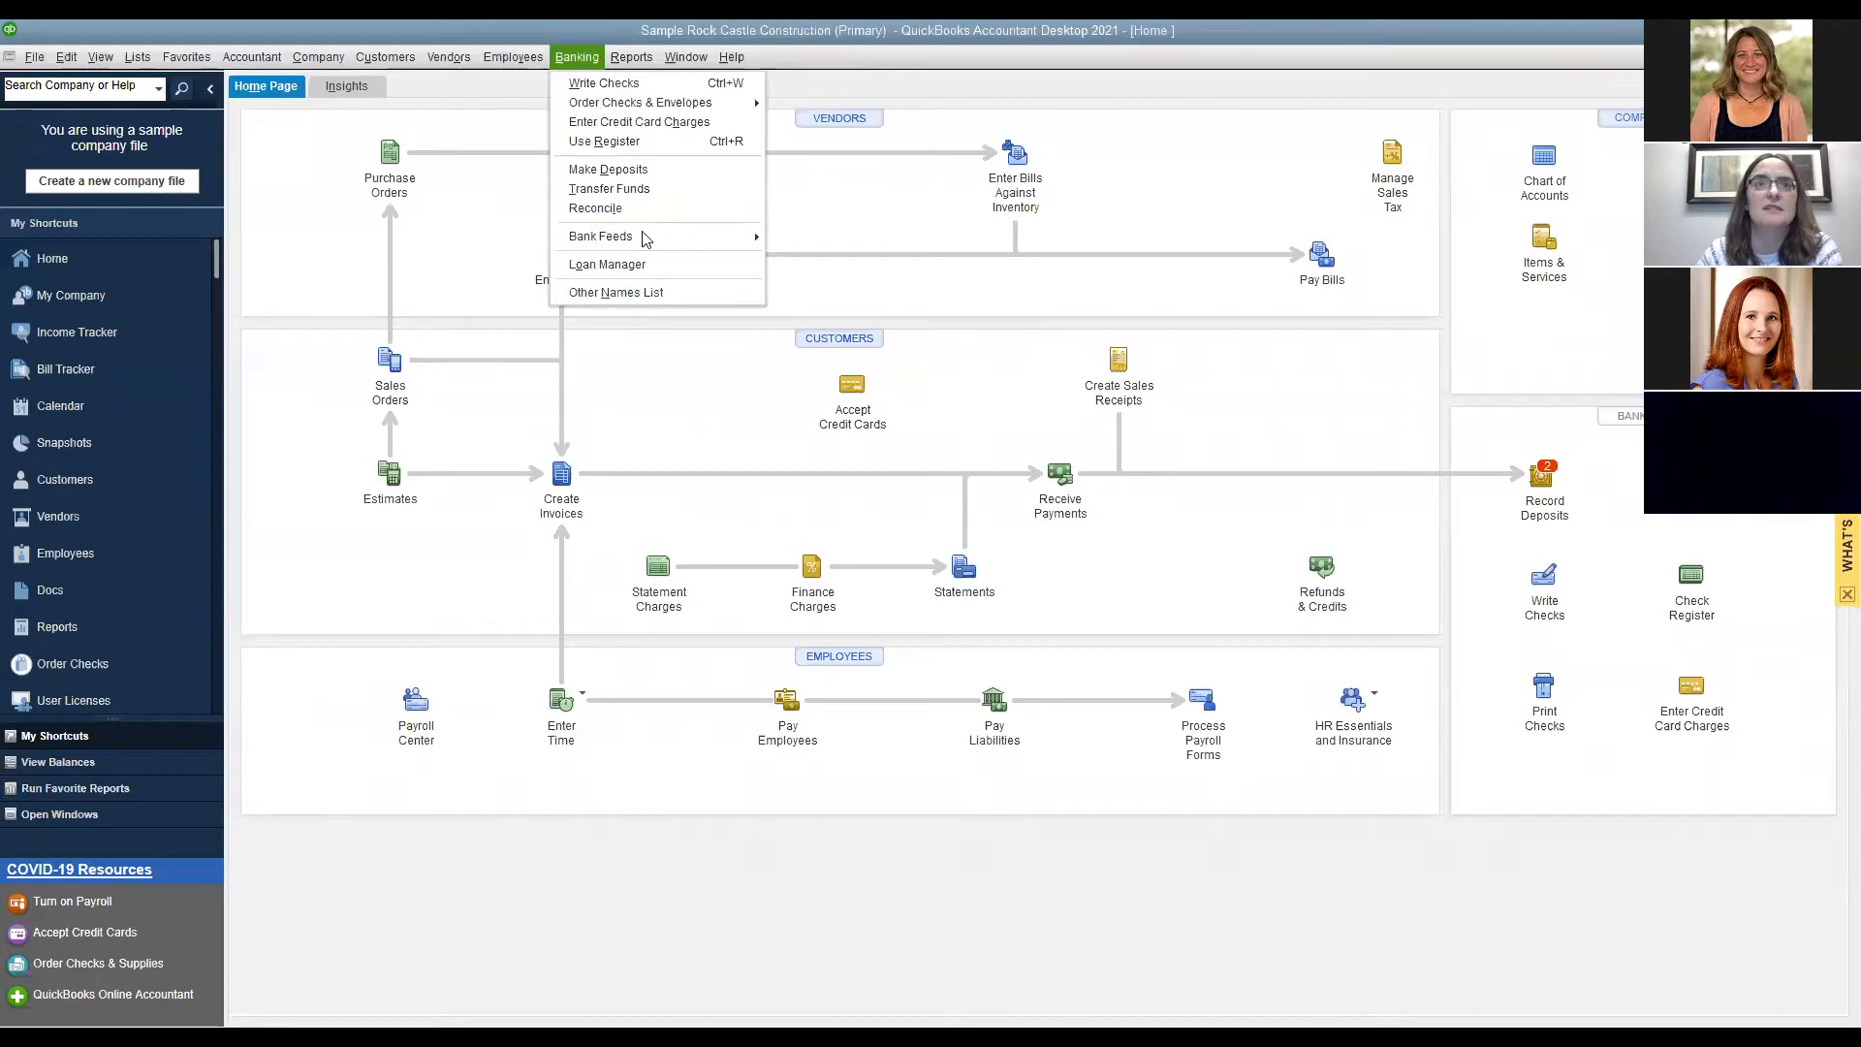
{"action": "left_click", "coordinate": [788, 238]}
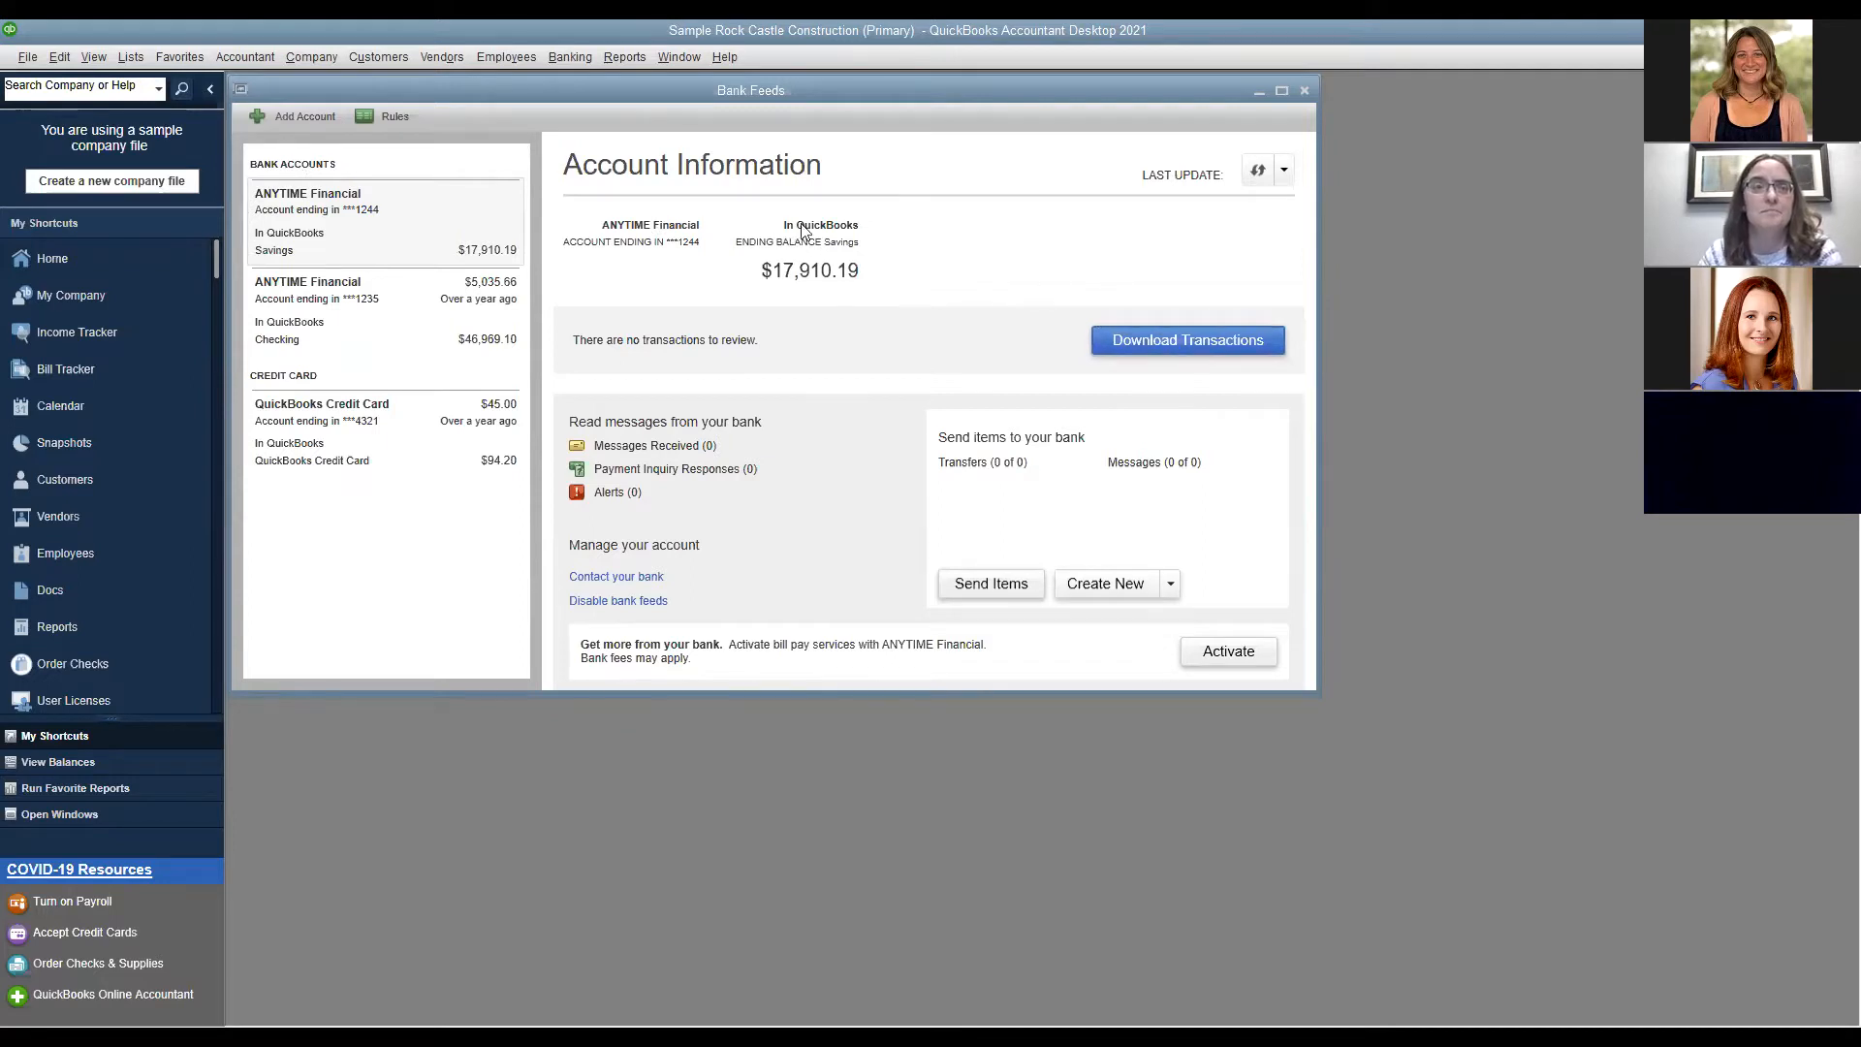
{"action": "left_click", "coordinate": [389, 322]}
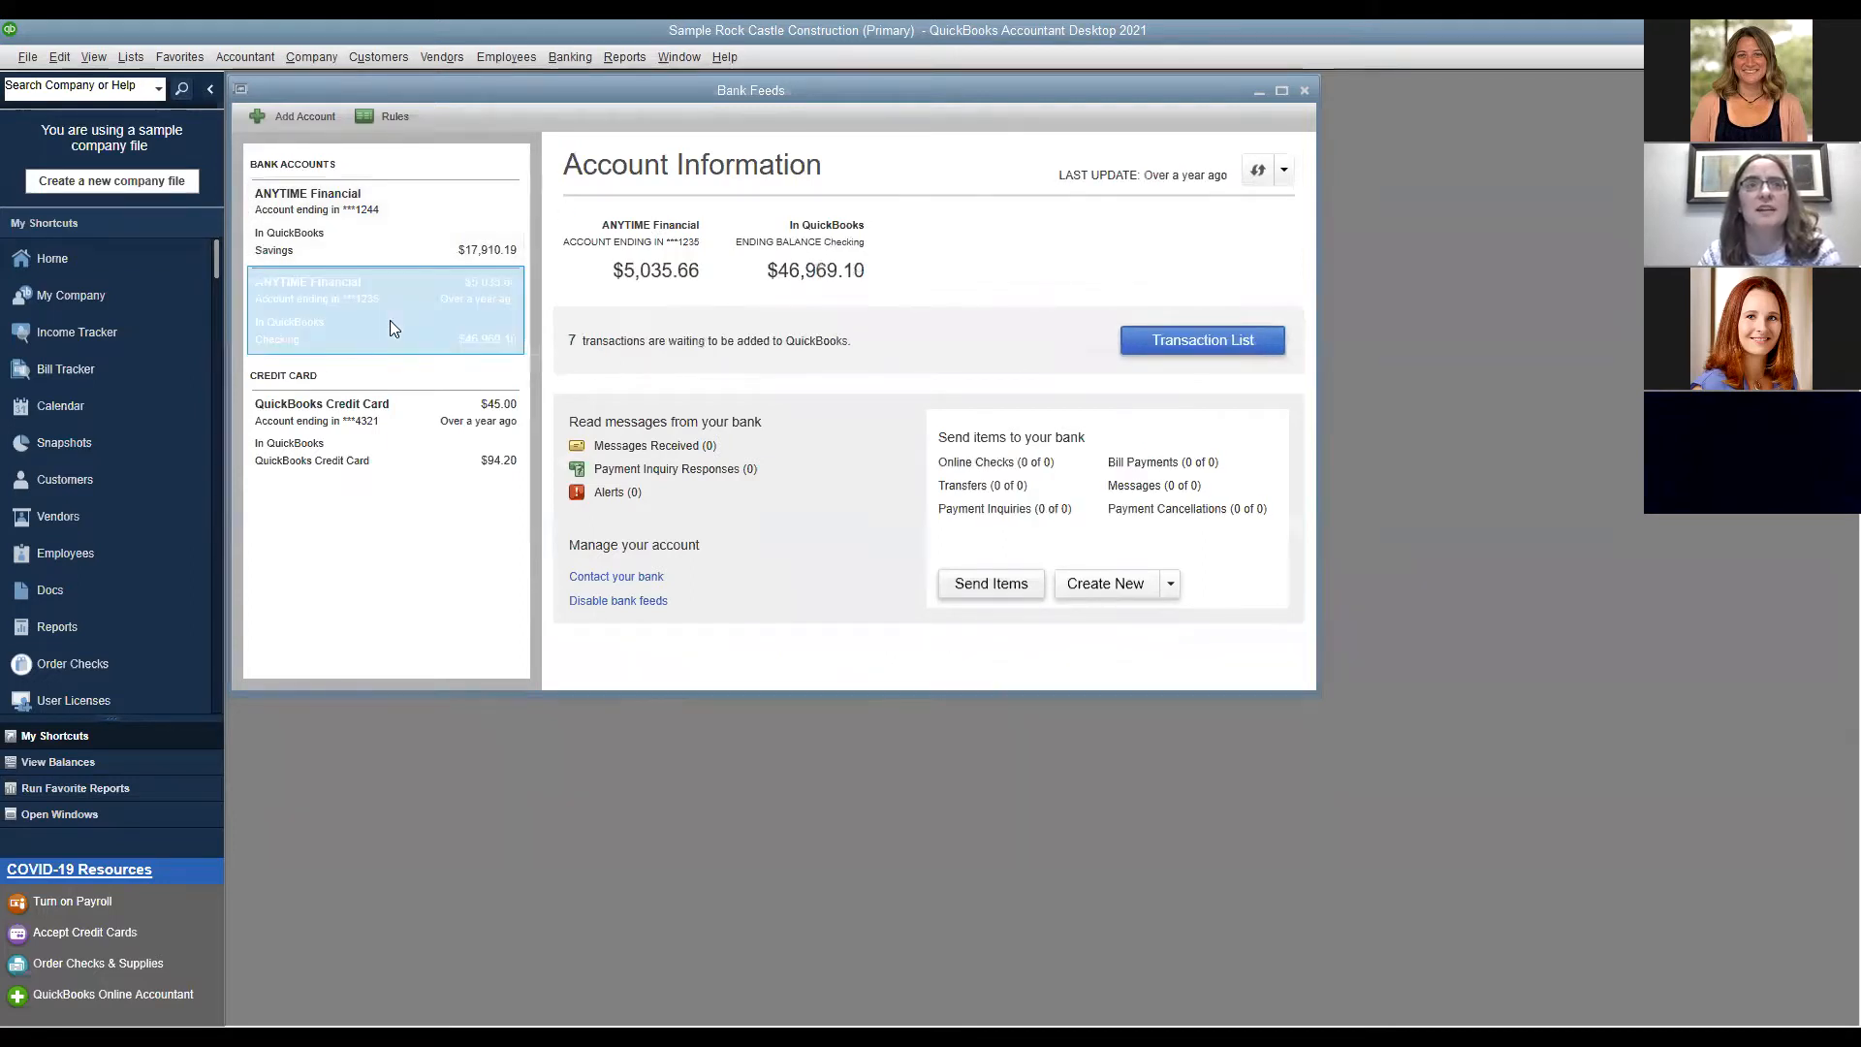
{"action": "left_click", "coordinate": [1190, 347]}
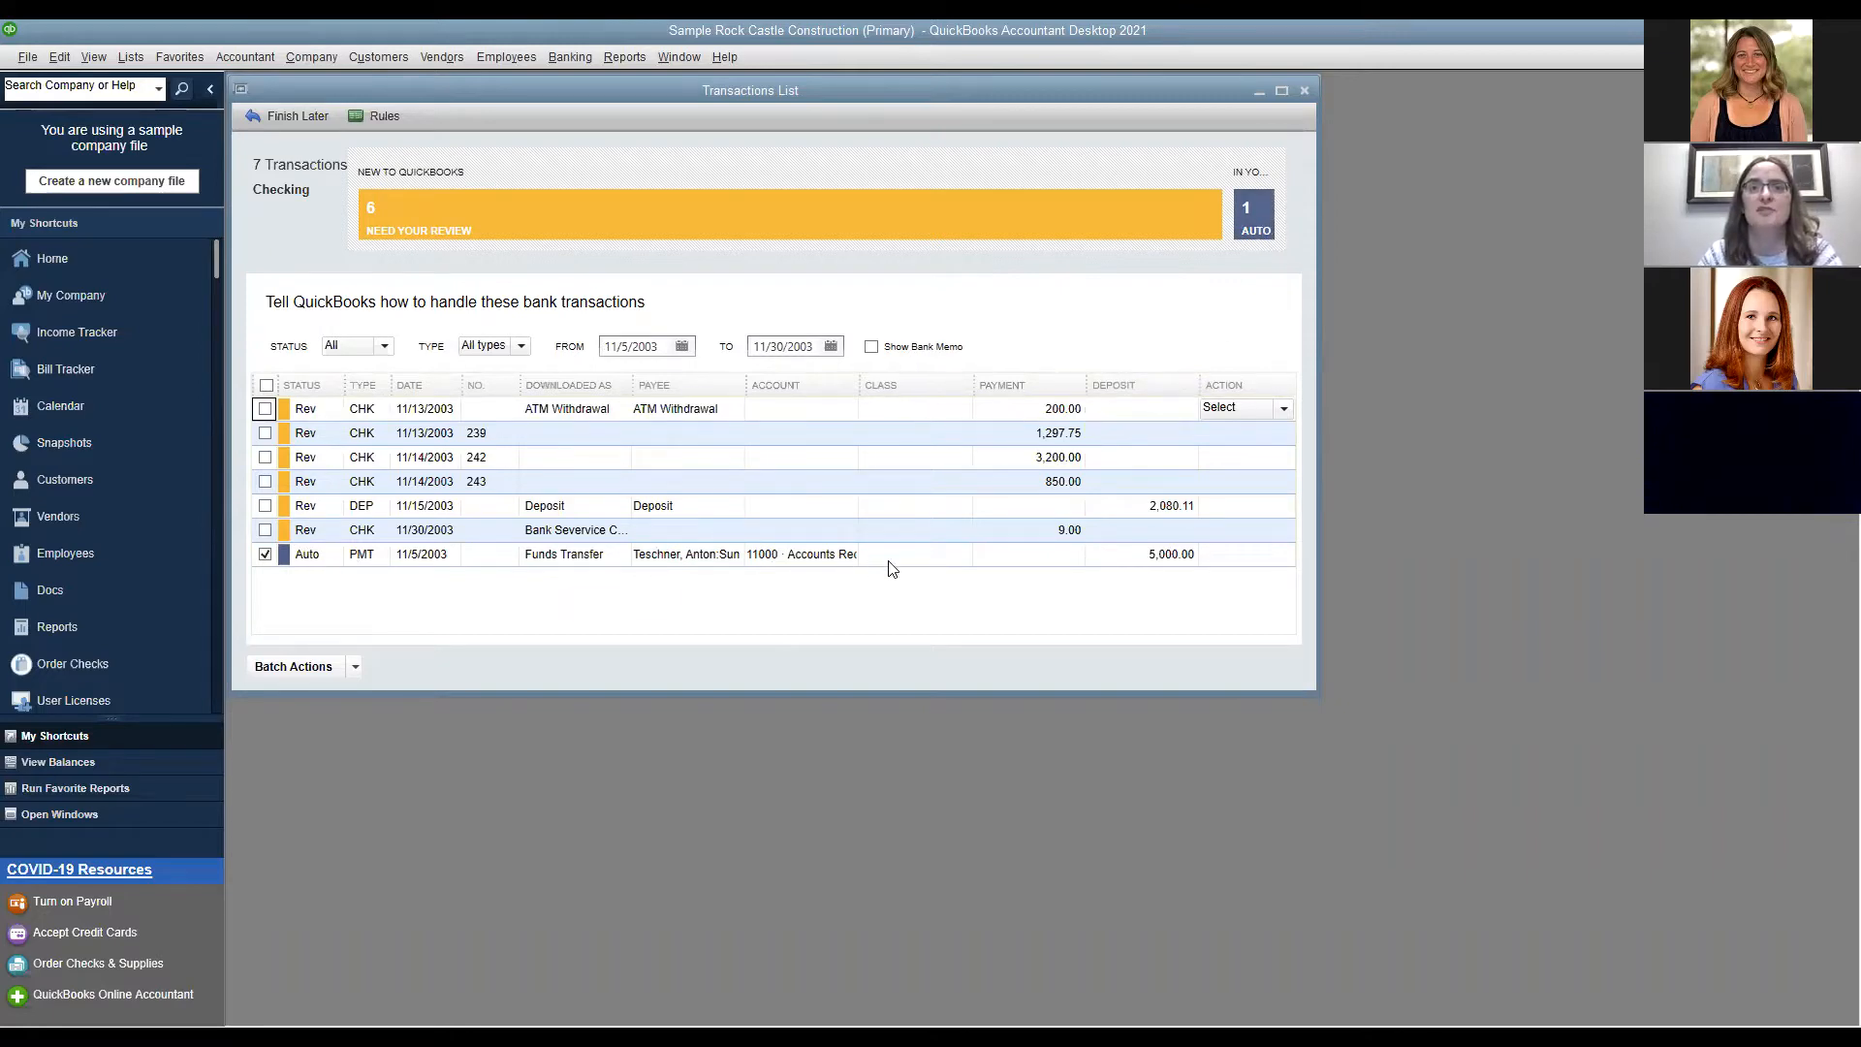
Enlarge the transactions list to fill the workspace and open matching to an existing transaction for check 242.
{"action": "left_click", "coordinate": [1281, 90]}
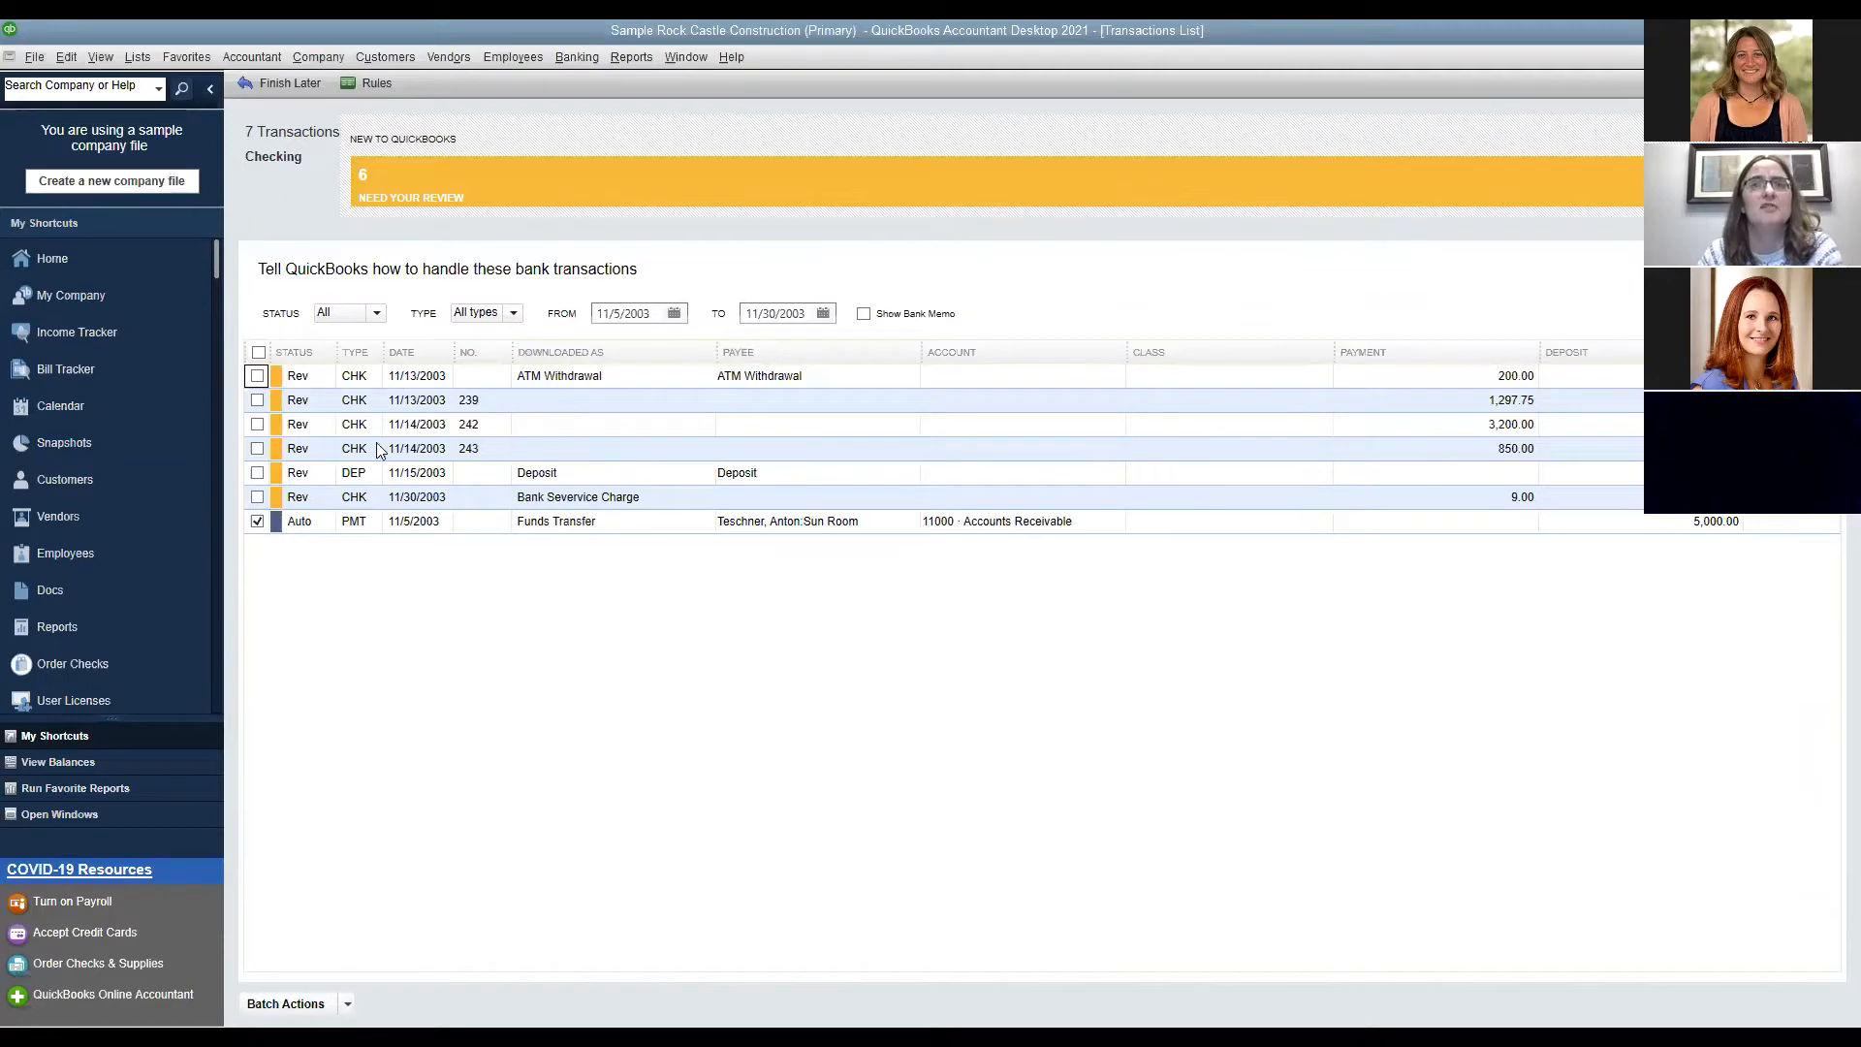
{"action": "left_click", "coordinate": [211, 91]}
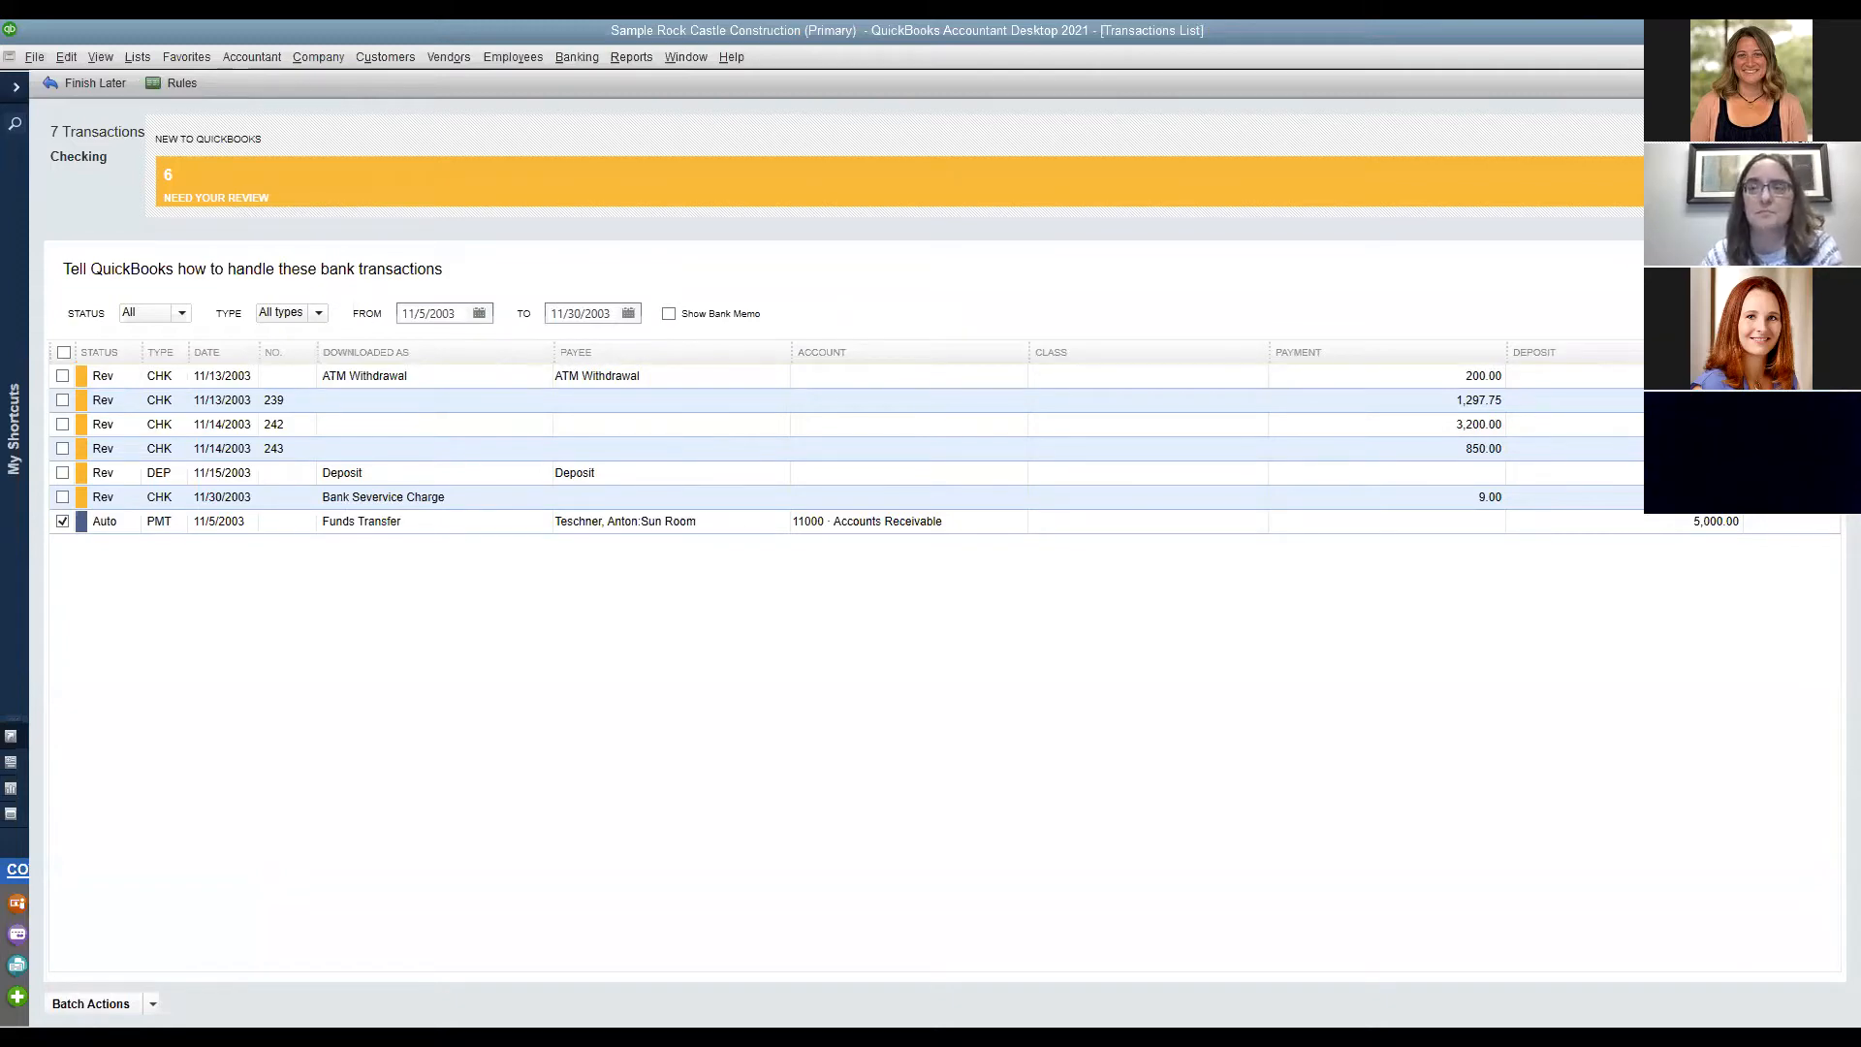
{"action": "left_click", "coordinate": [1793, 449]}
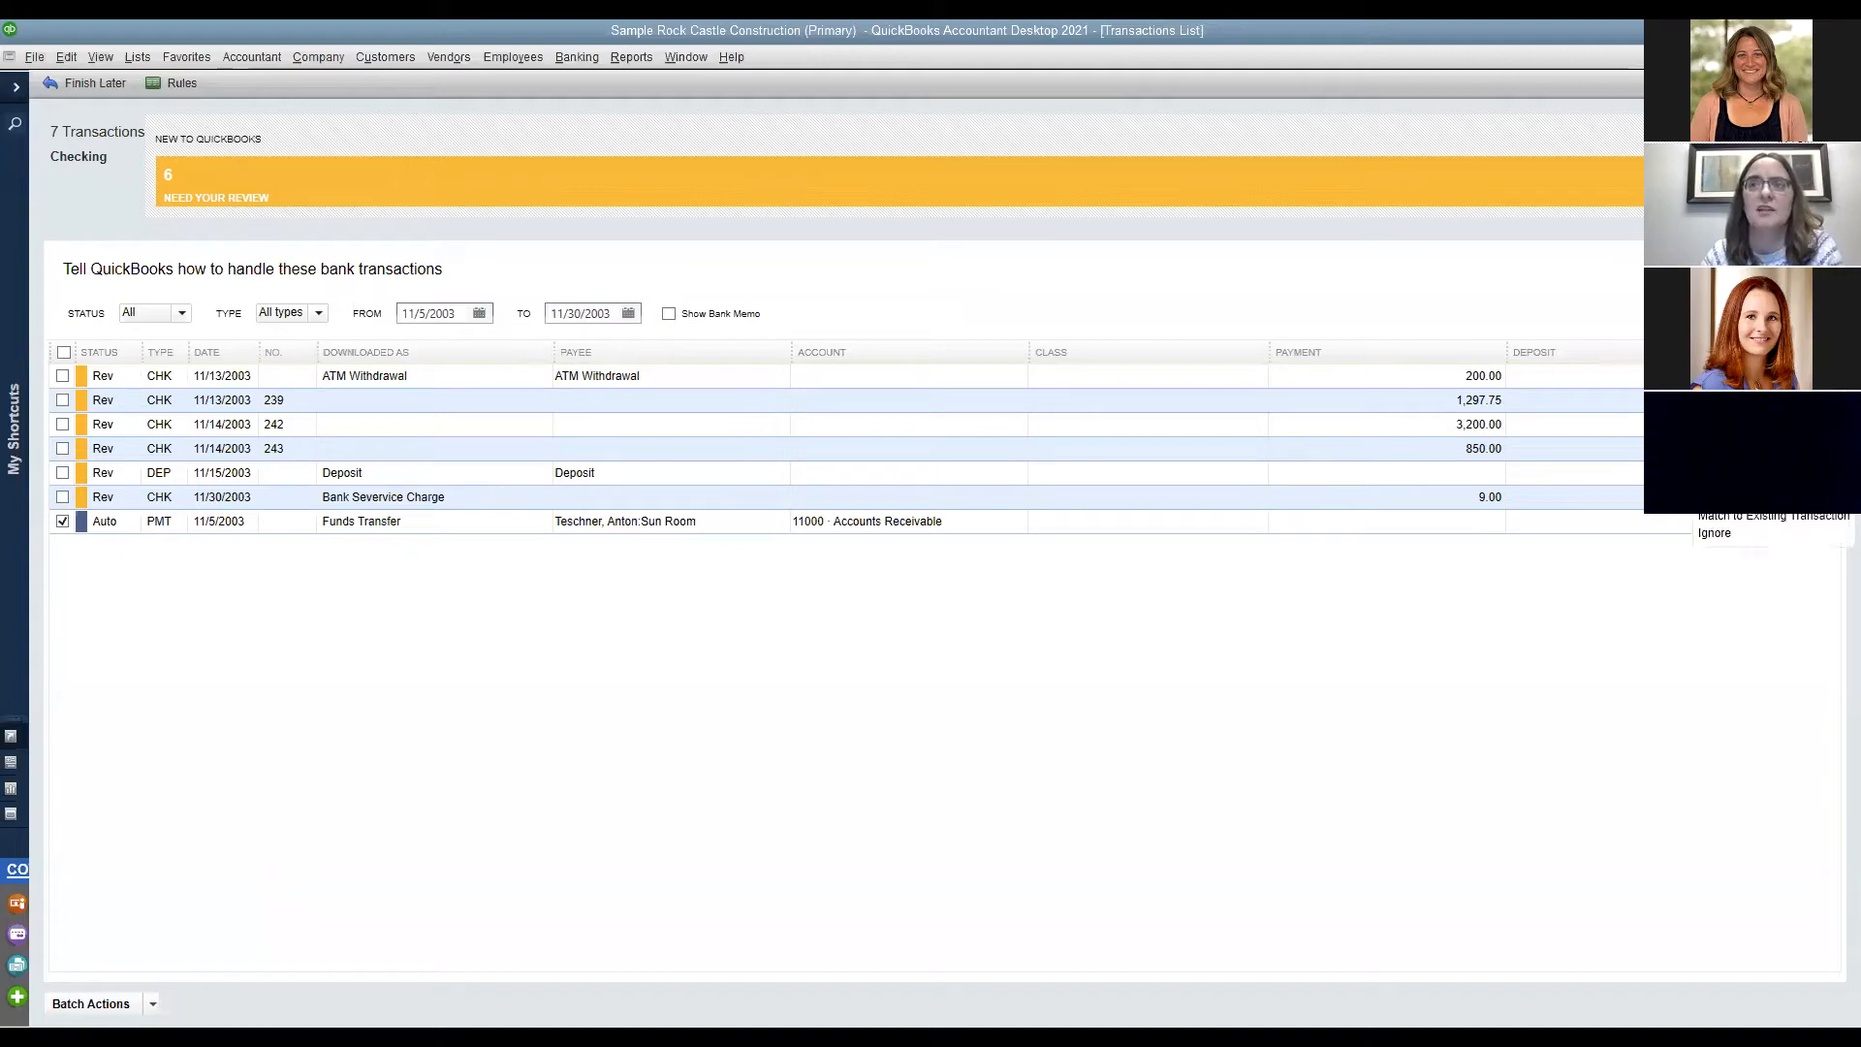
{"action": "left_click", "coordinate": [1799, 519]}
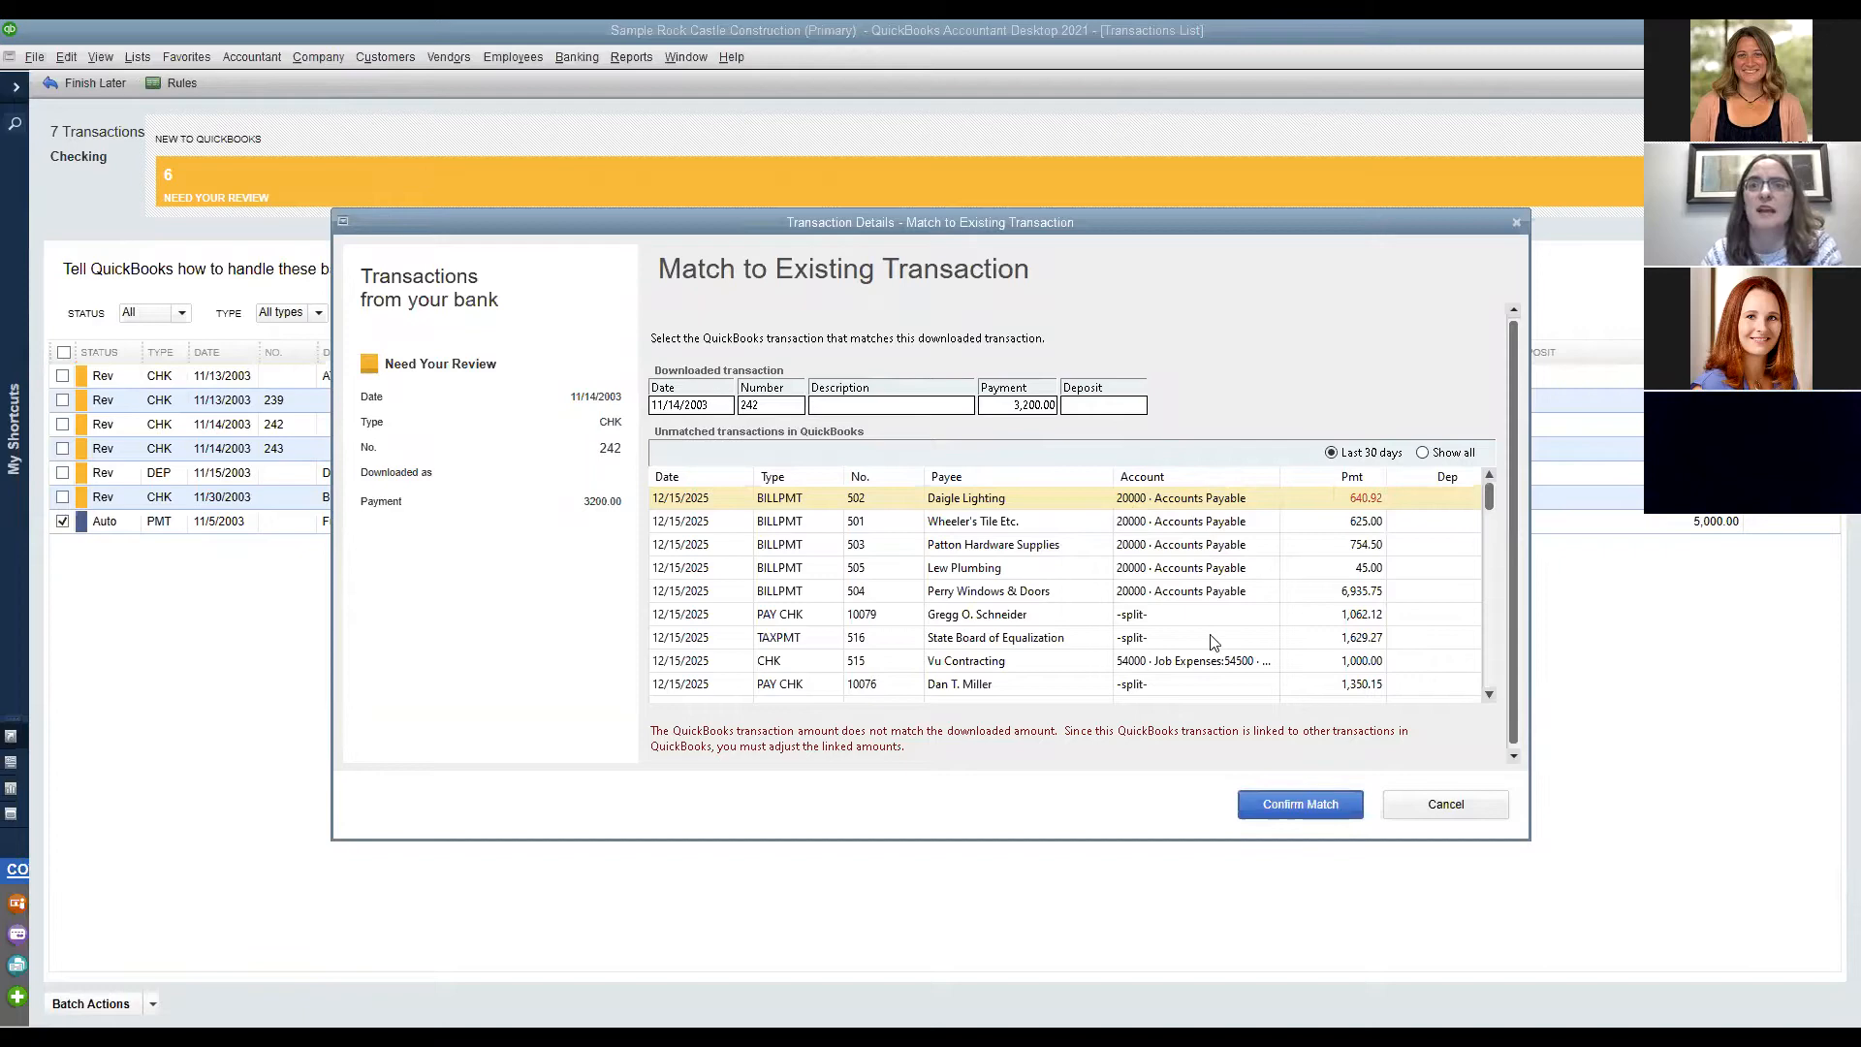
Sort the unmatched transactions by payment amount and match check 242 to Larson Flooring bill payment 451 for 3,200.00.
{"action": "left_click", "coordinate": [1341, 479]}
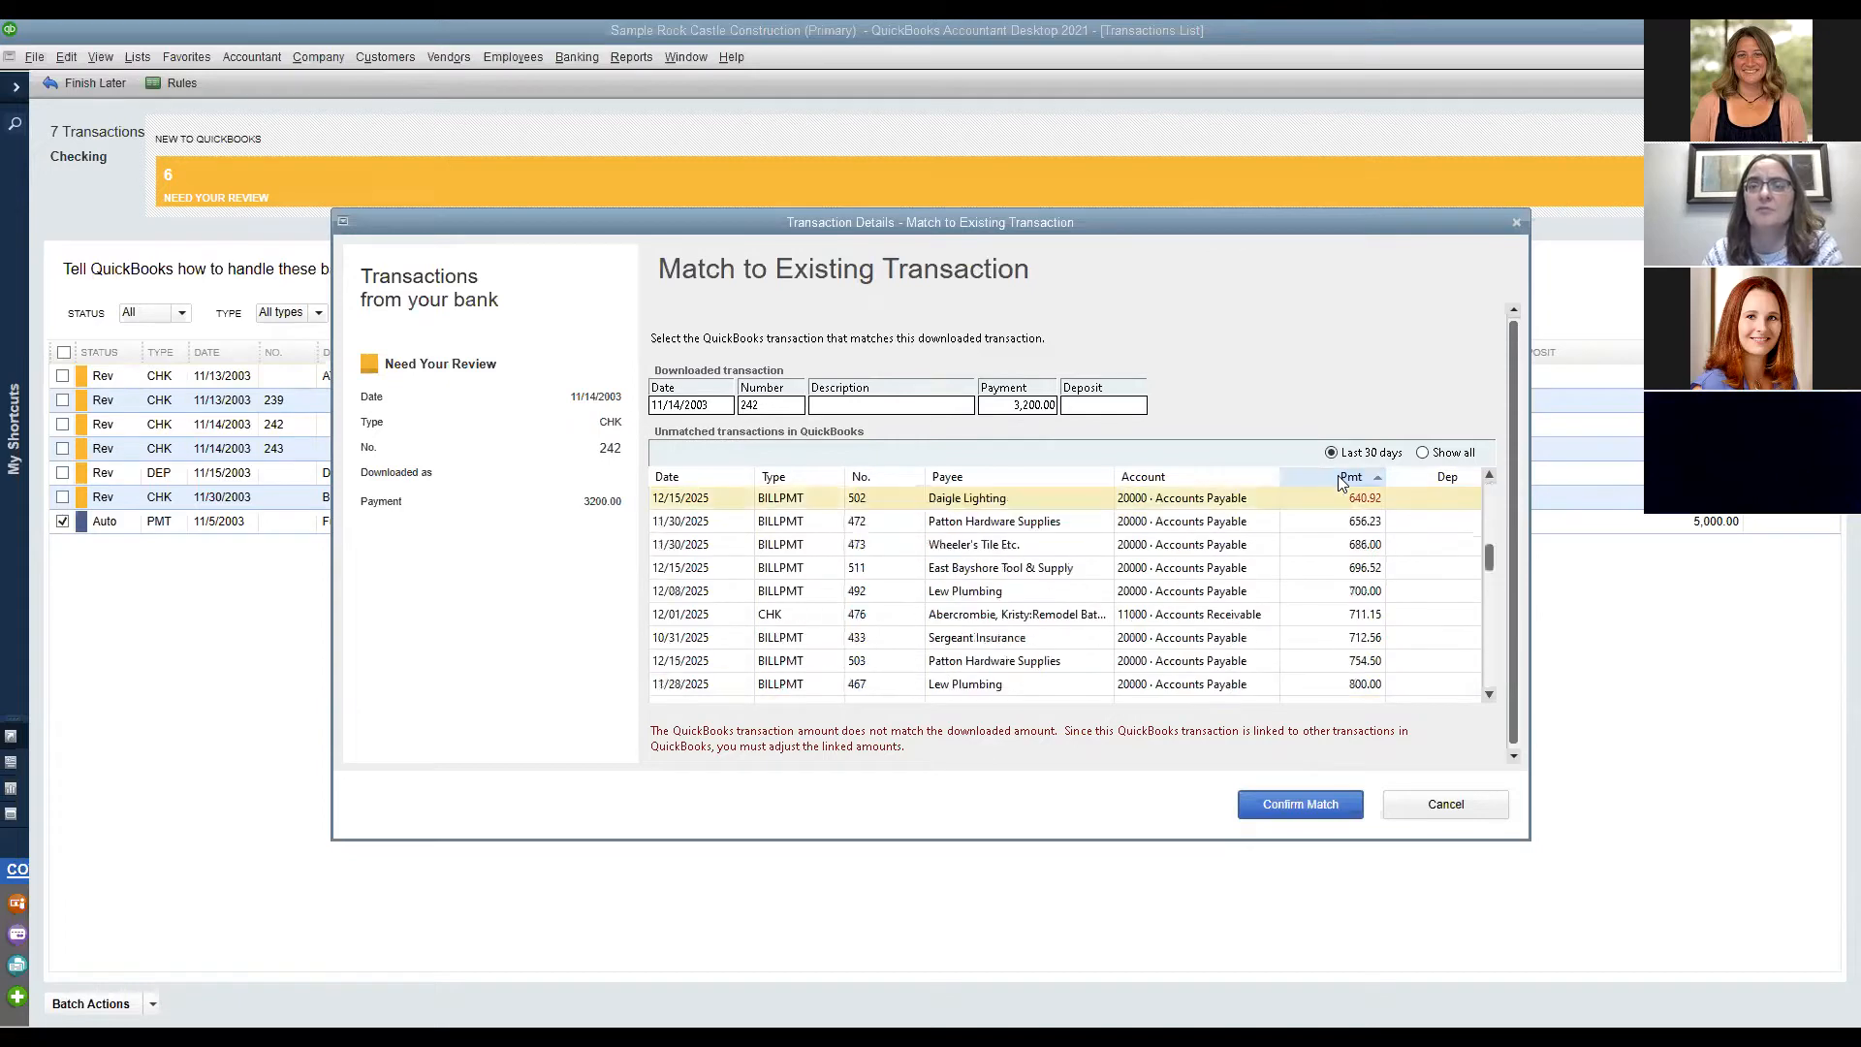
{"action": "left_click_drag", "start_coordinate": [1486, 555], "coordinate": [1490, 669]}
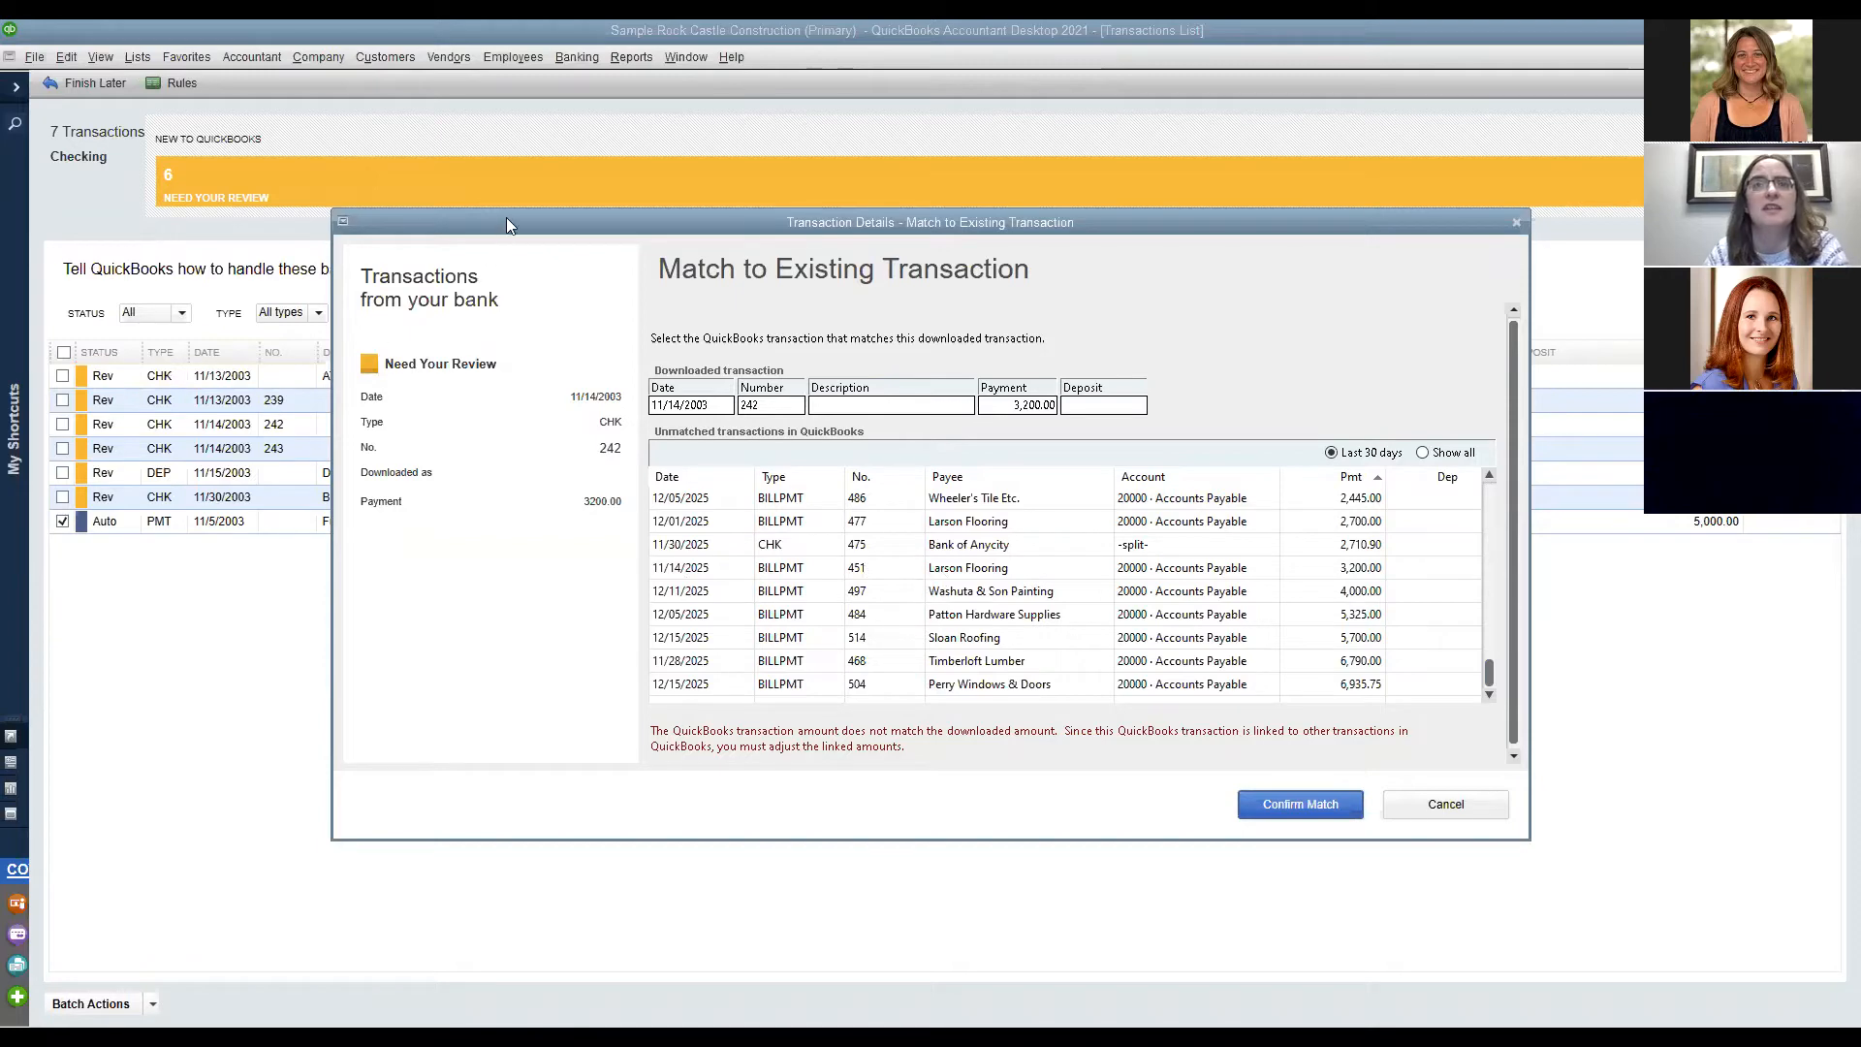
{"action": "left_click_drag", "start_coordinate": [506, 217], "coordinate": [672, 205]}
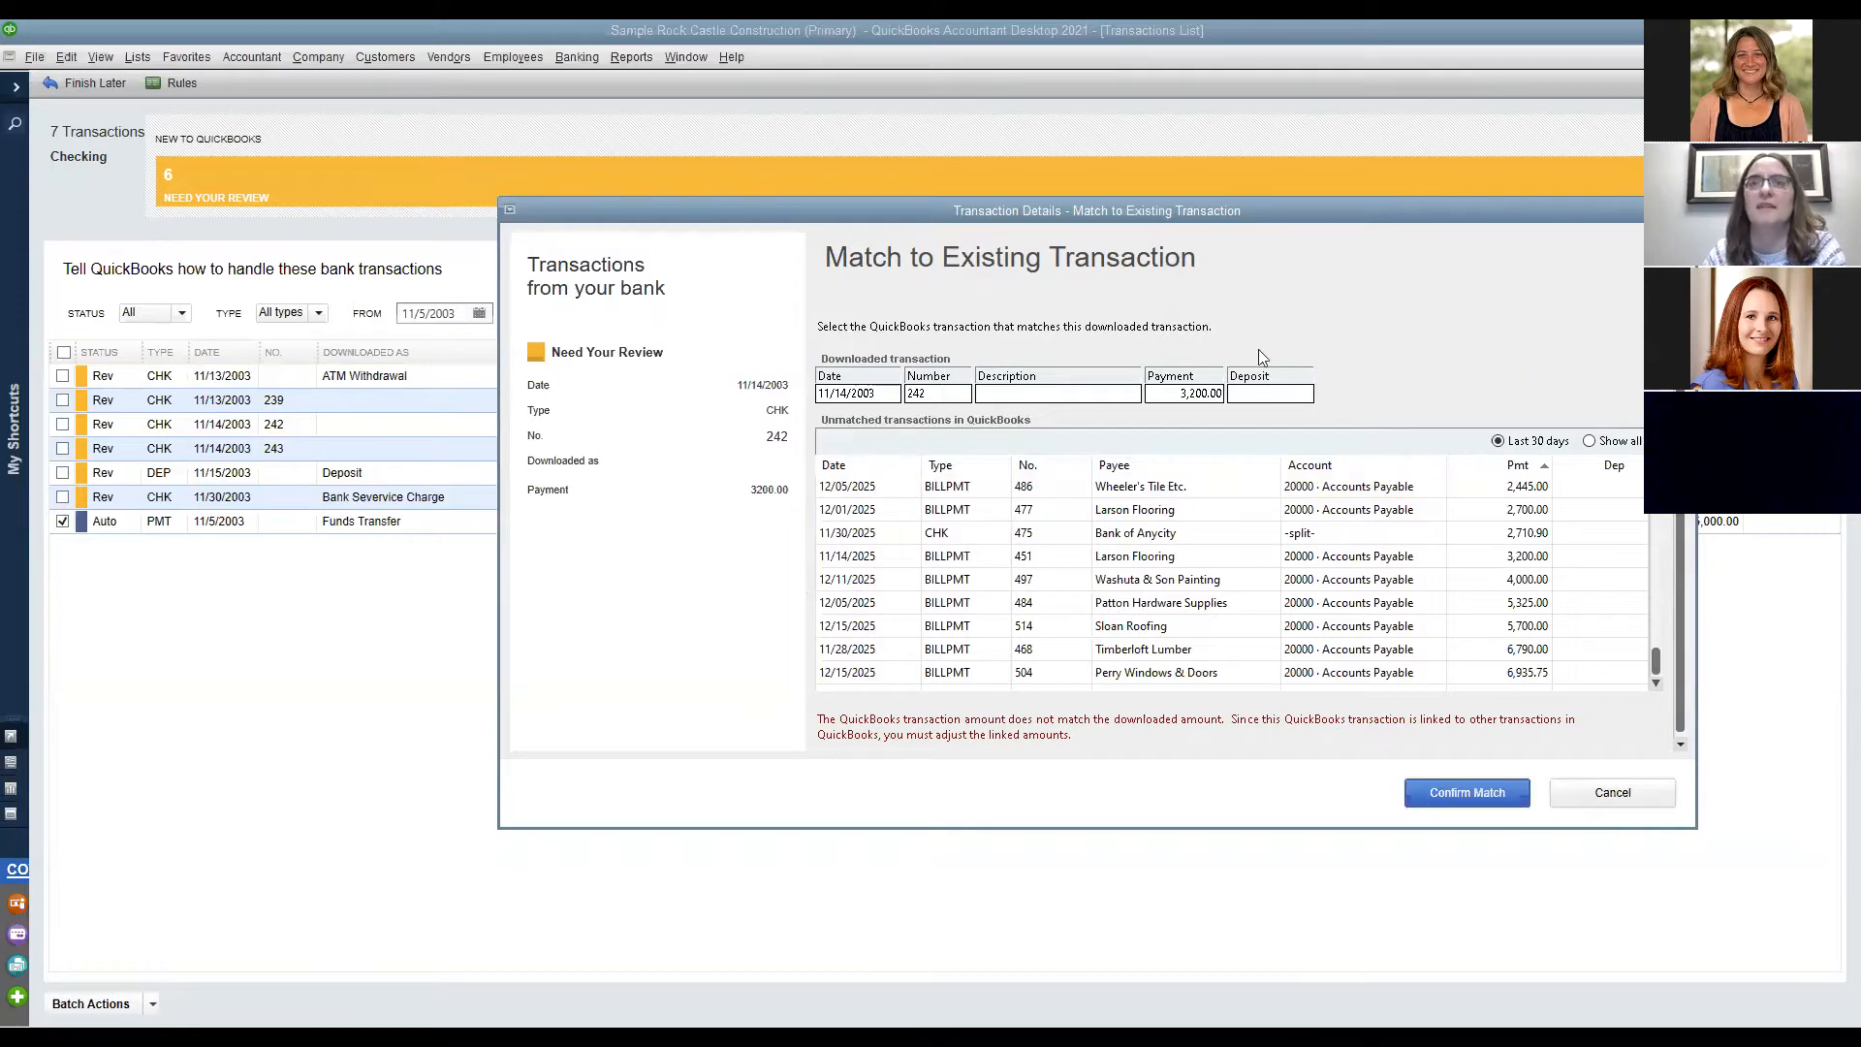
{"action": "left_click_drag", "start_coordinate": [1245, 207], "coordinate": [1014, 218]}
{"action": "left_click", "coordinate": [1279, 570]}
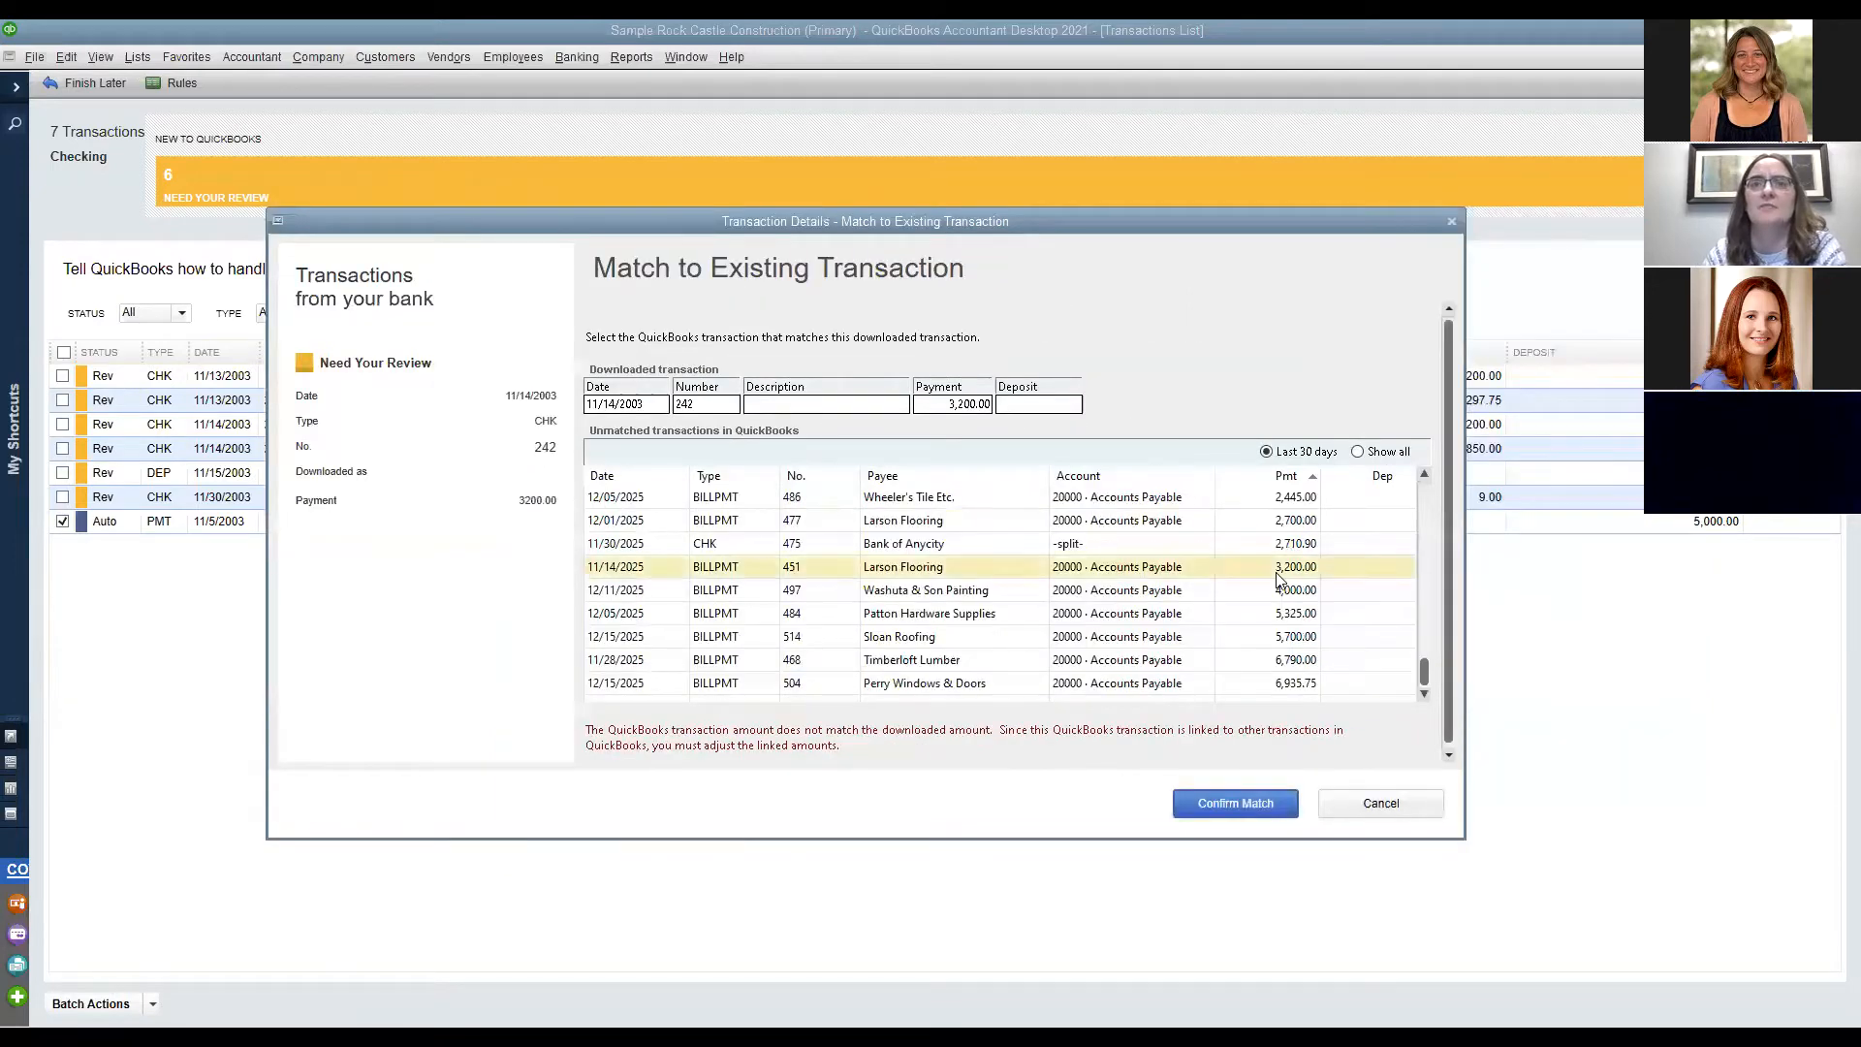
{"action": "left_click", "coordinate": [1242, 806]}
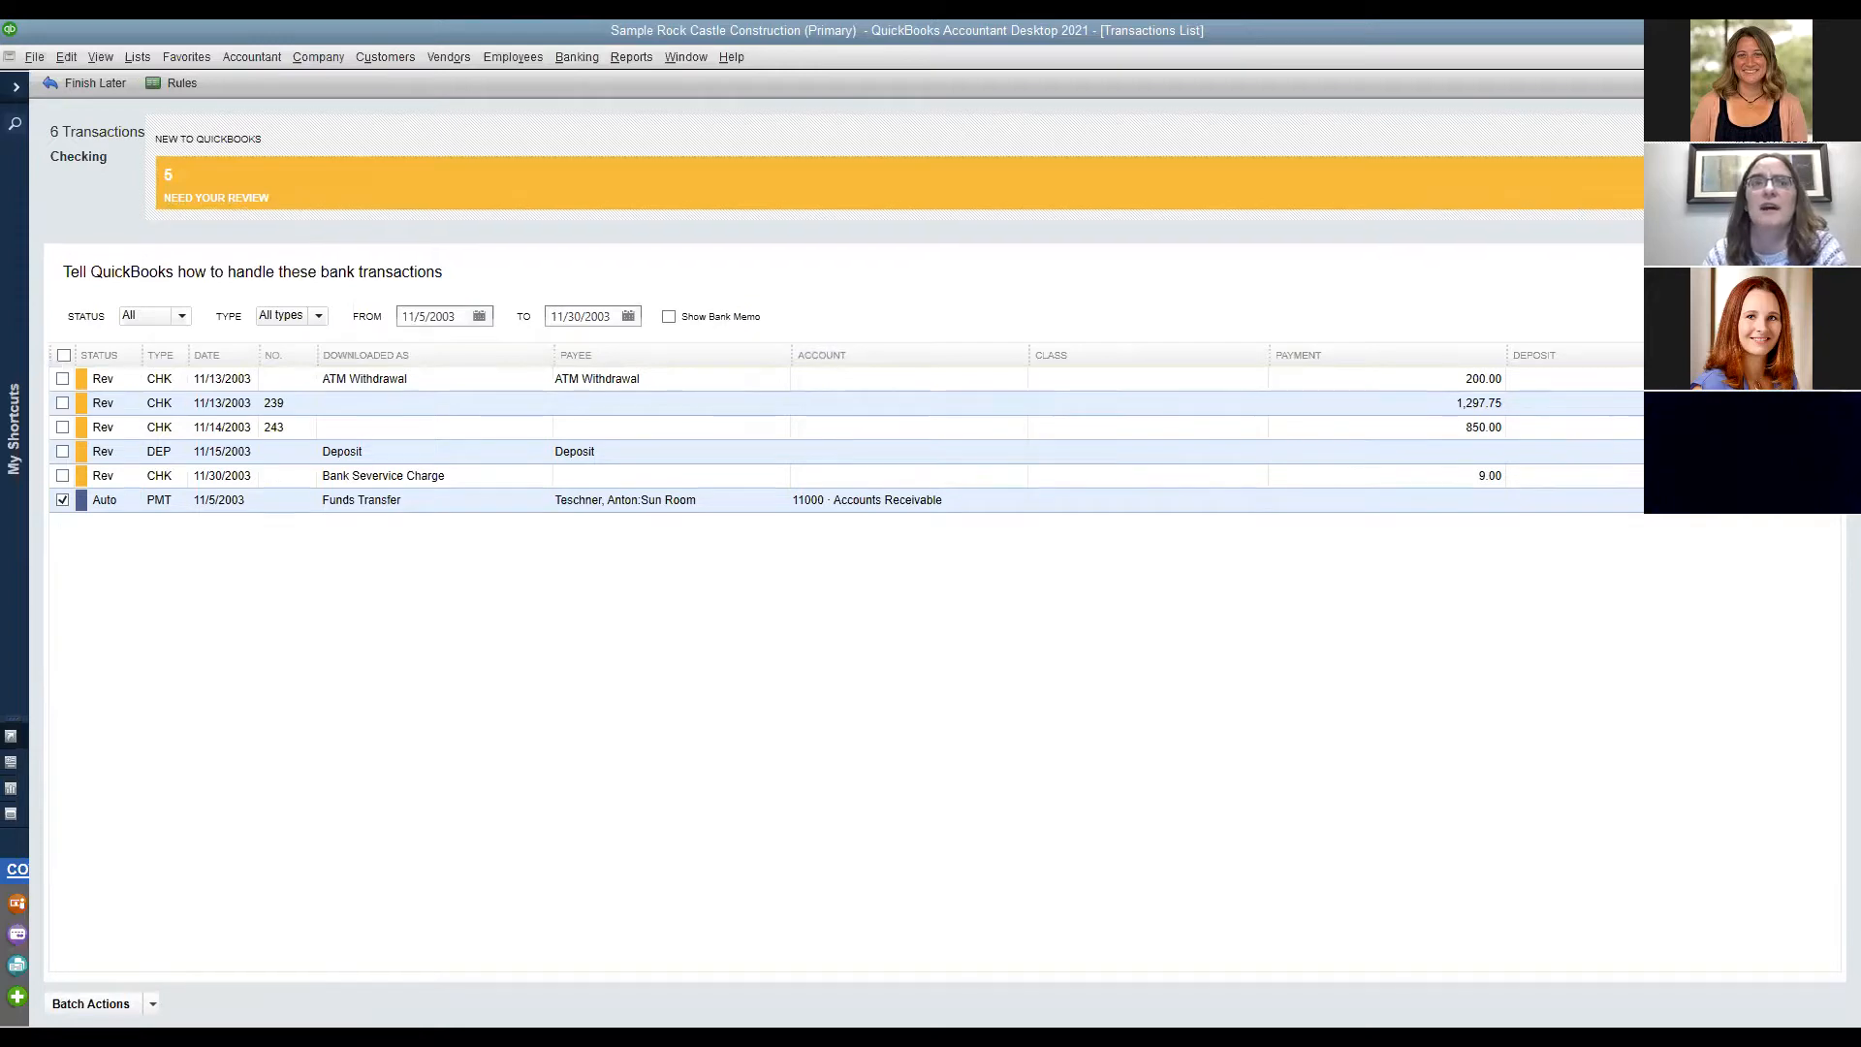
{"action": "key", "text": "Escape"}
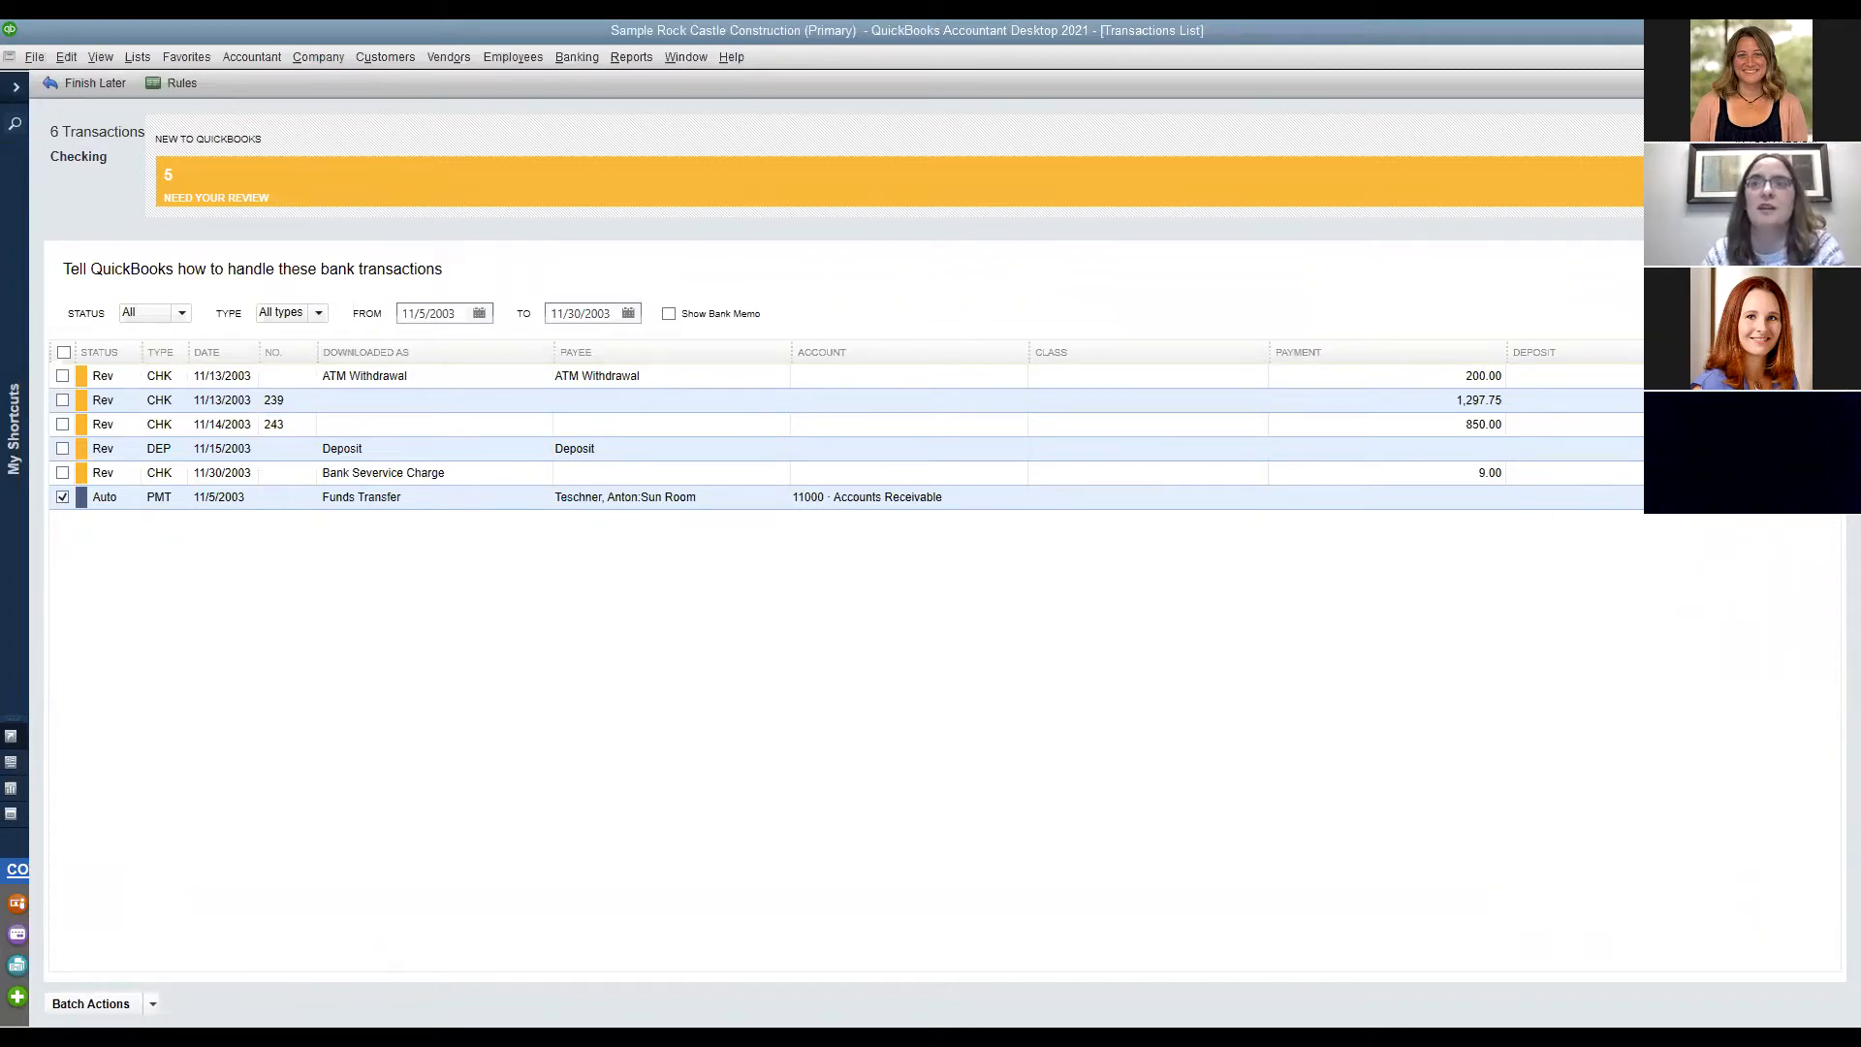
Try to quick-add the 9.00 bank service charge without an account, declining the Uncategorized Expense assignment.
{"action": "left_click", "coordinate": [1749, 497]}
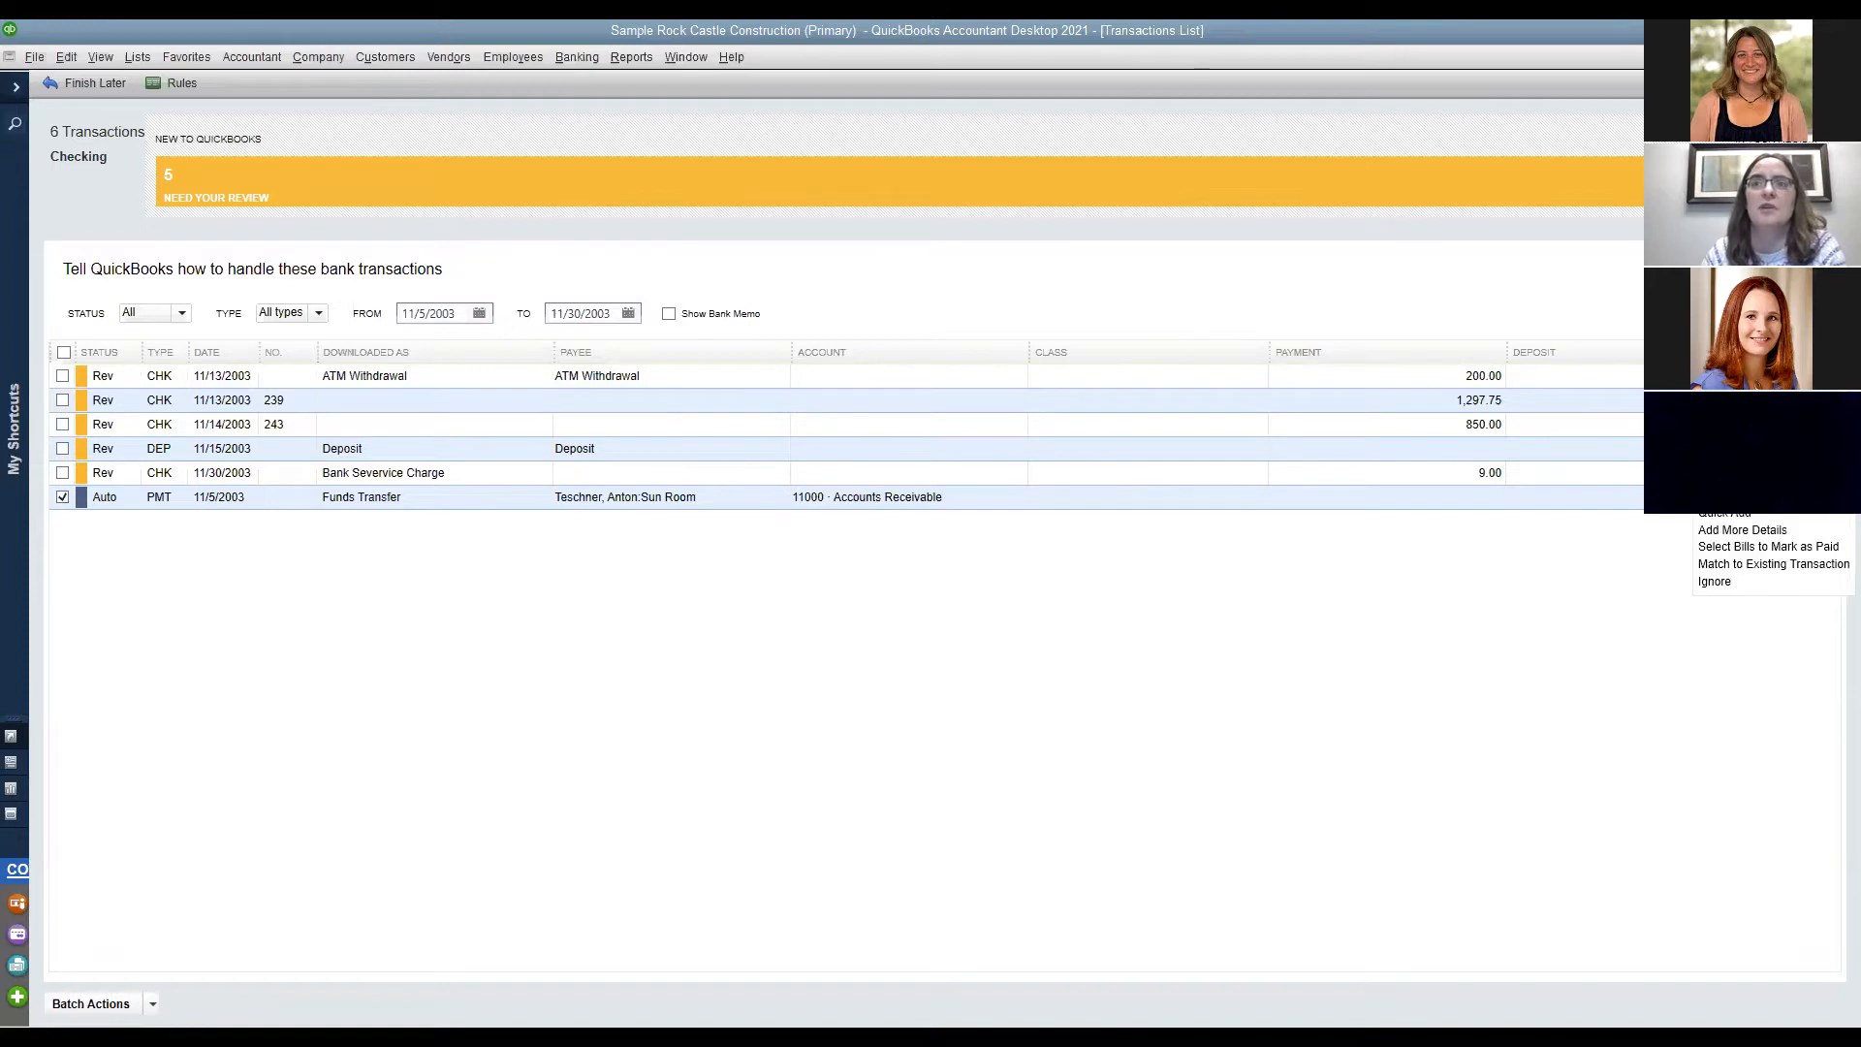
{"action": "left_click", "coordinate": [1745, 515]}
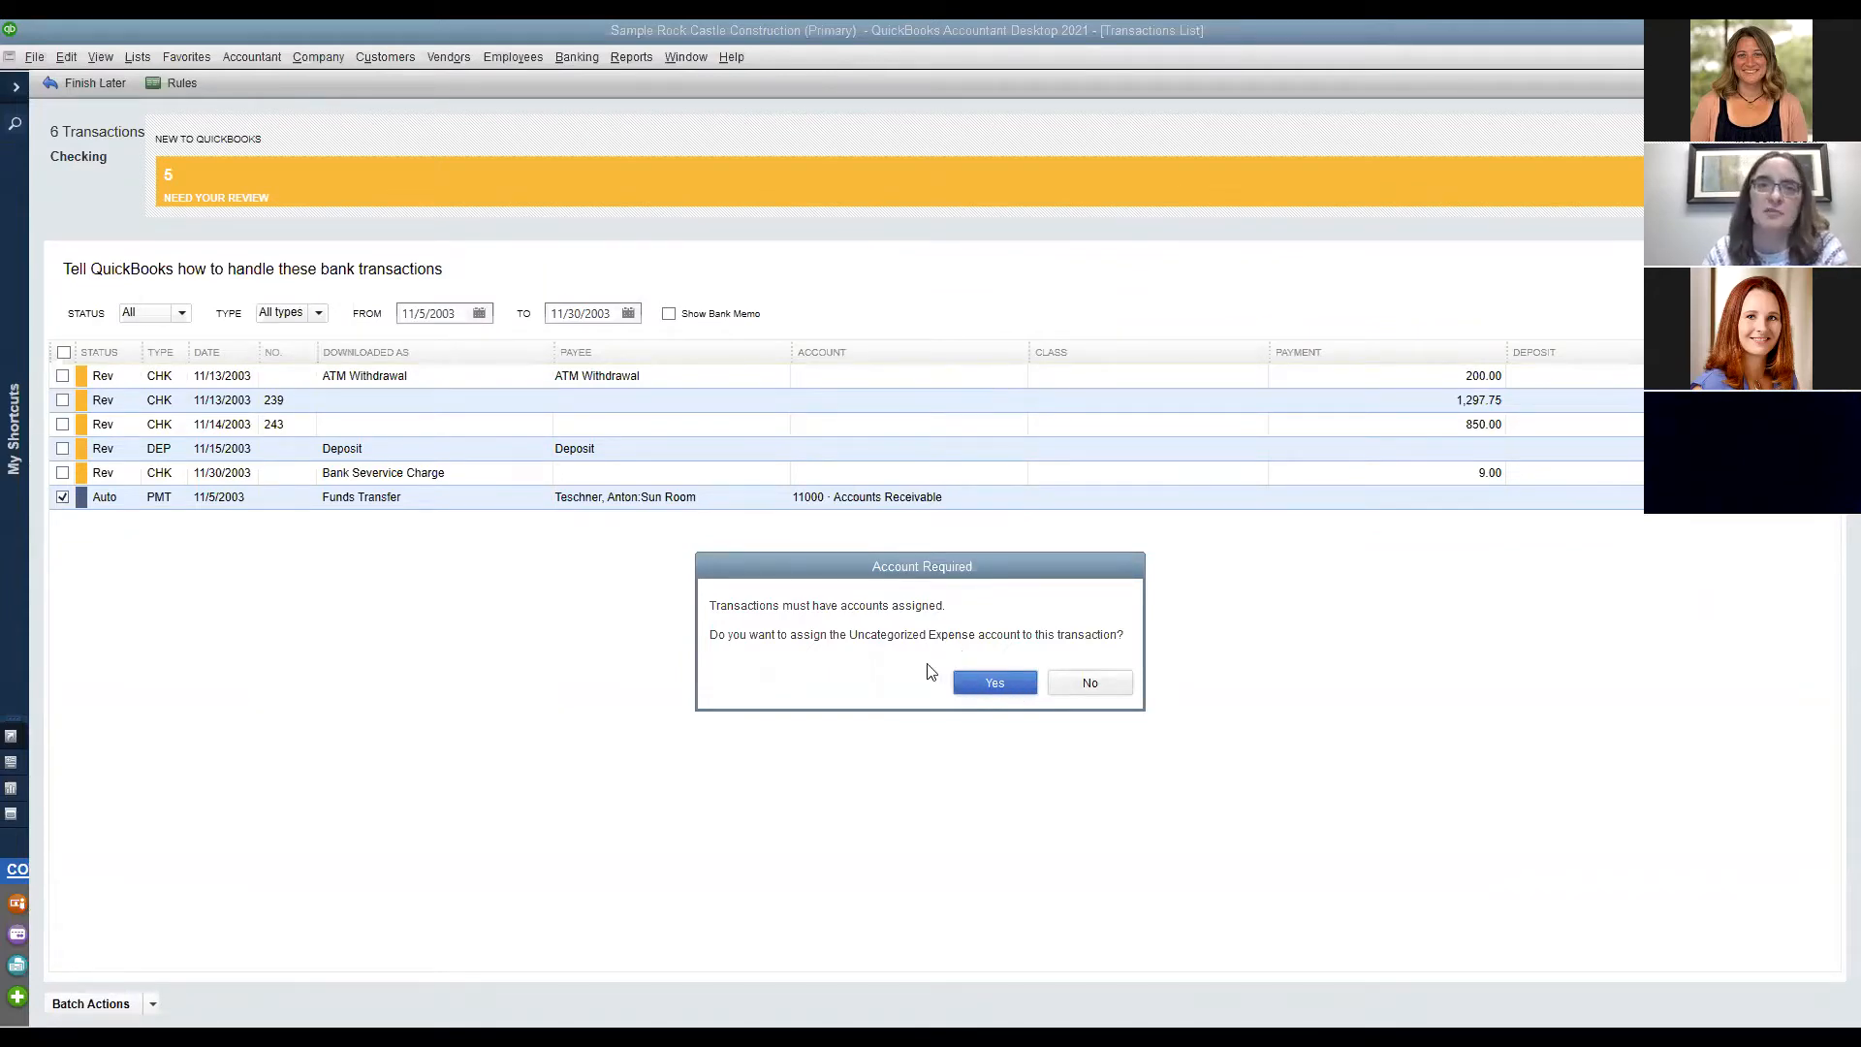
{"action": "left_click", "coordinate": [1091, 683]}
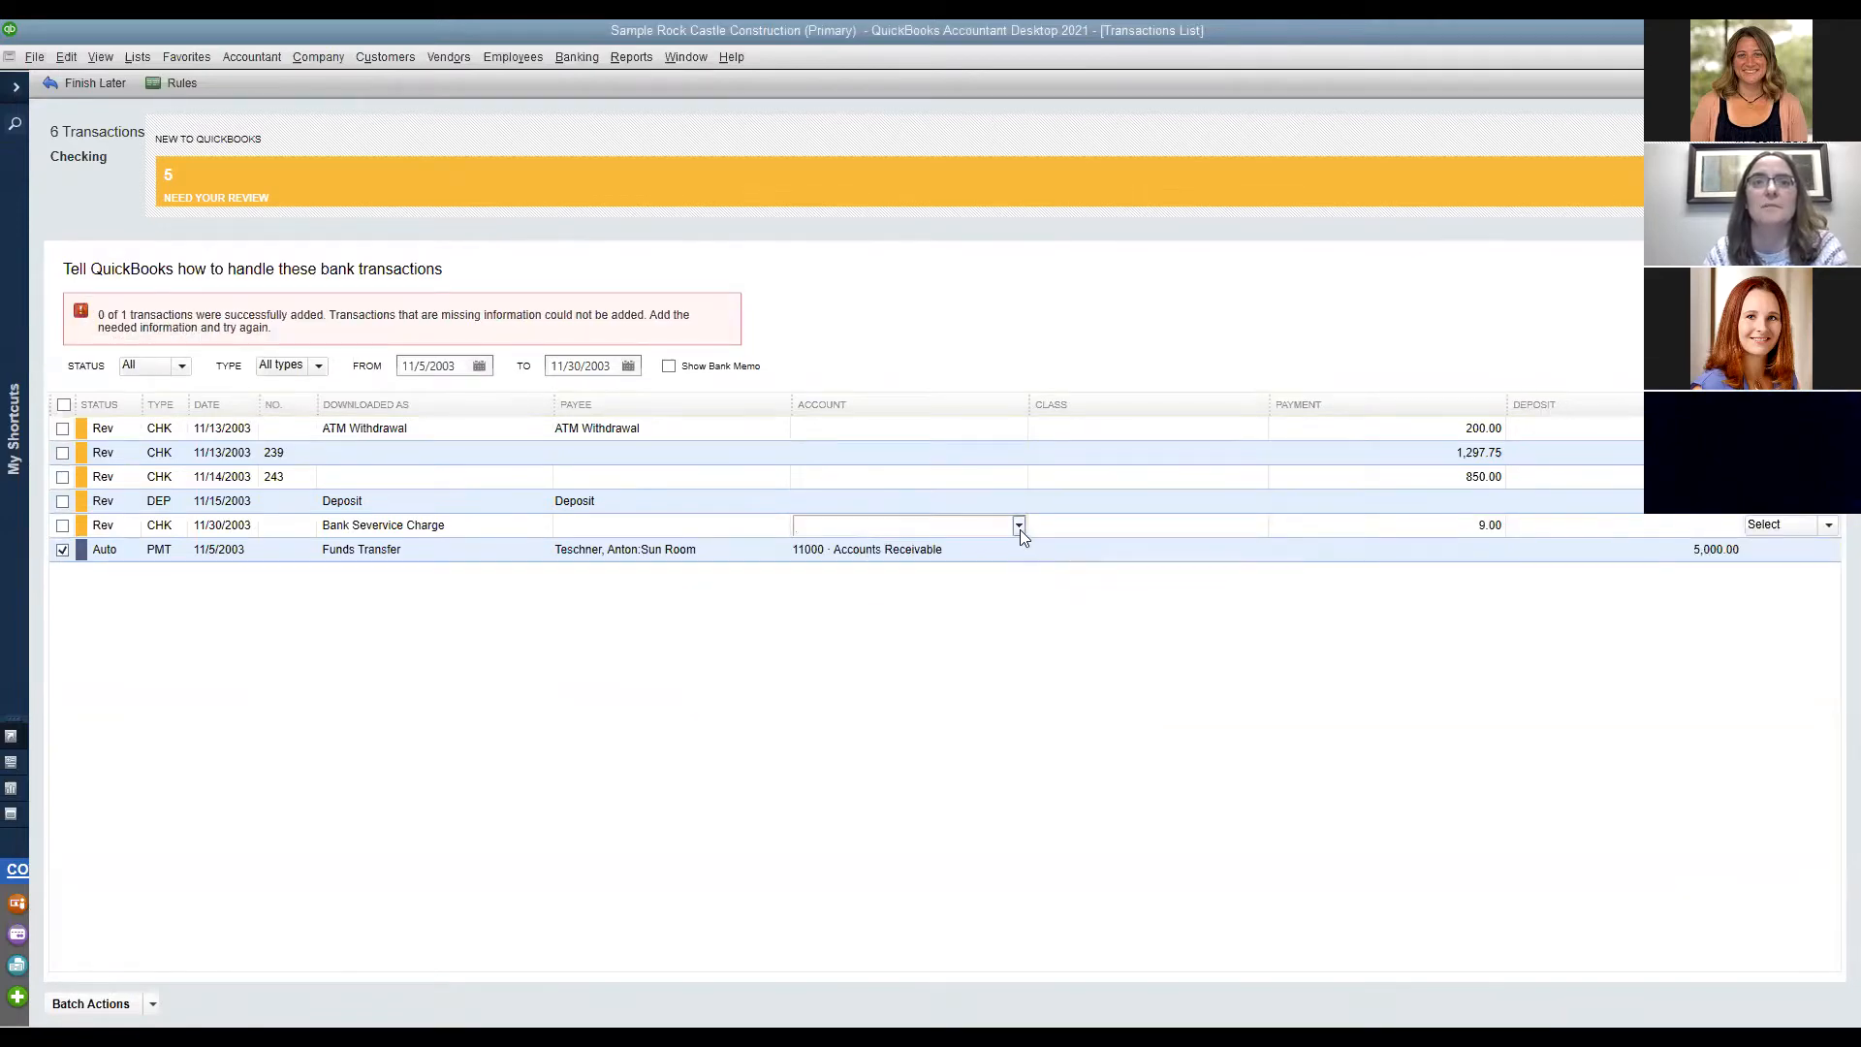
Assign the 60600 Bank Service Charges account to the 9.00 bank service charge and leave its class blank.
{"action": "left_click", "coordinate": [1019, 526]}
{"action": "scroll", "coordinate": [993, 664], "scroll_direction": "down", "scroll_amount": 2}
{"action": "scroll", "coordinate": [993, 665], "scroll_direction": "down", "scroll_amount": 20}
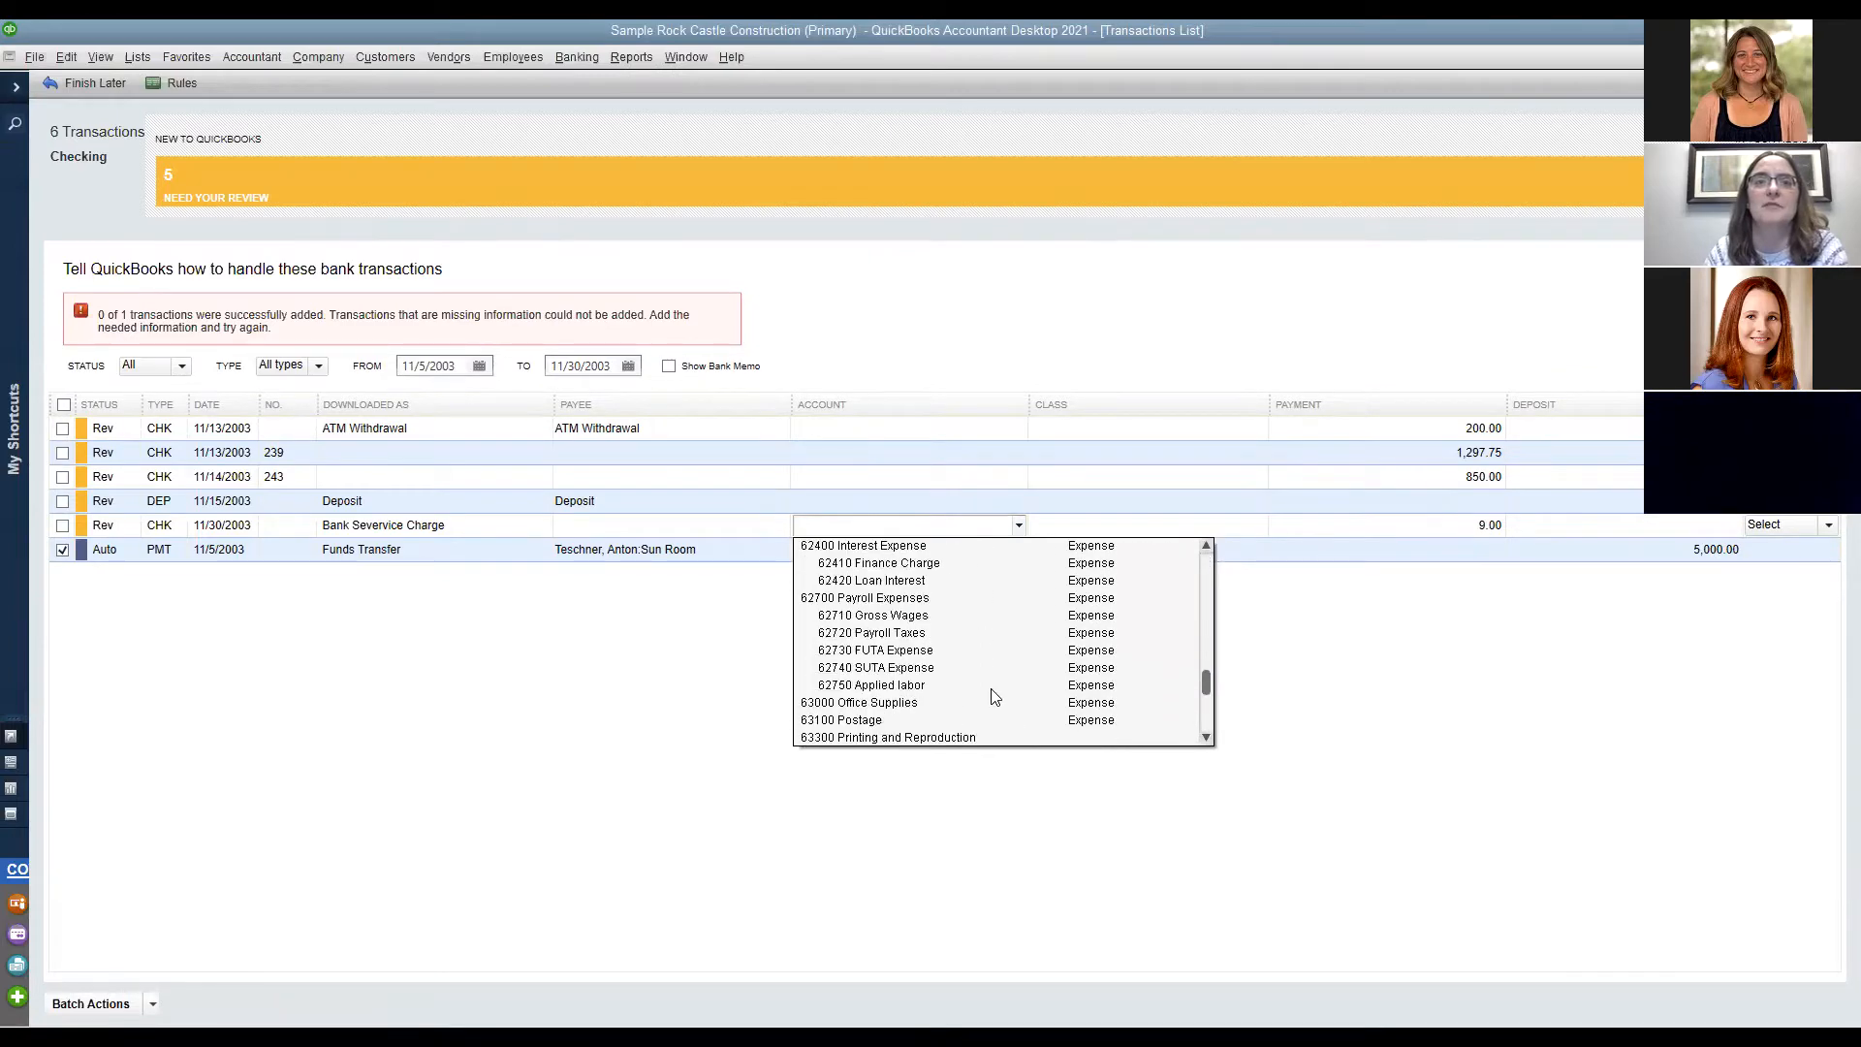
{"action": "scroll", "coordinate": [980, 635], "scroll_direction": "up", "scroll_amount": 4}
{"action": "scroll", "coordinate": [979, 636], "scroll_direction": "up", "scroll_amount": 1}
{"action": "left_click", "coordinate": [931, 611]}
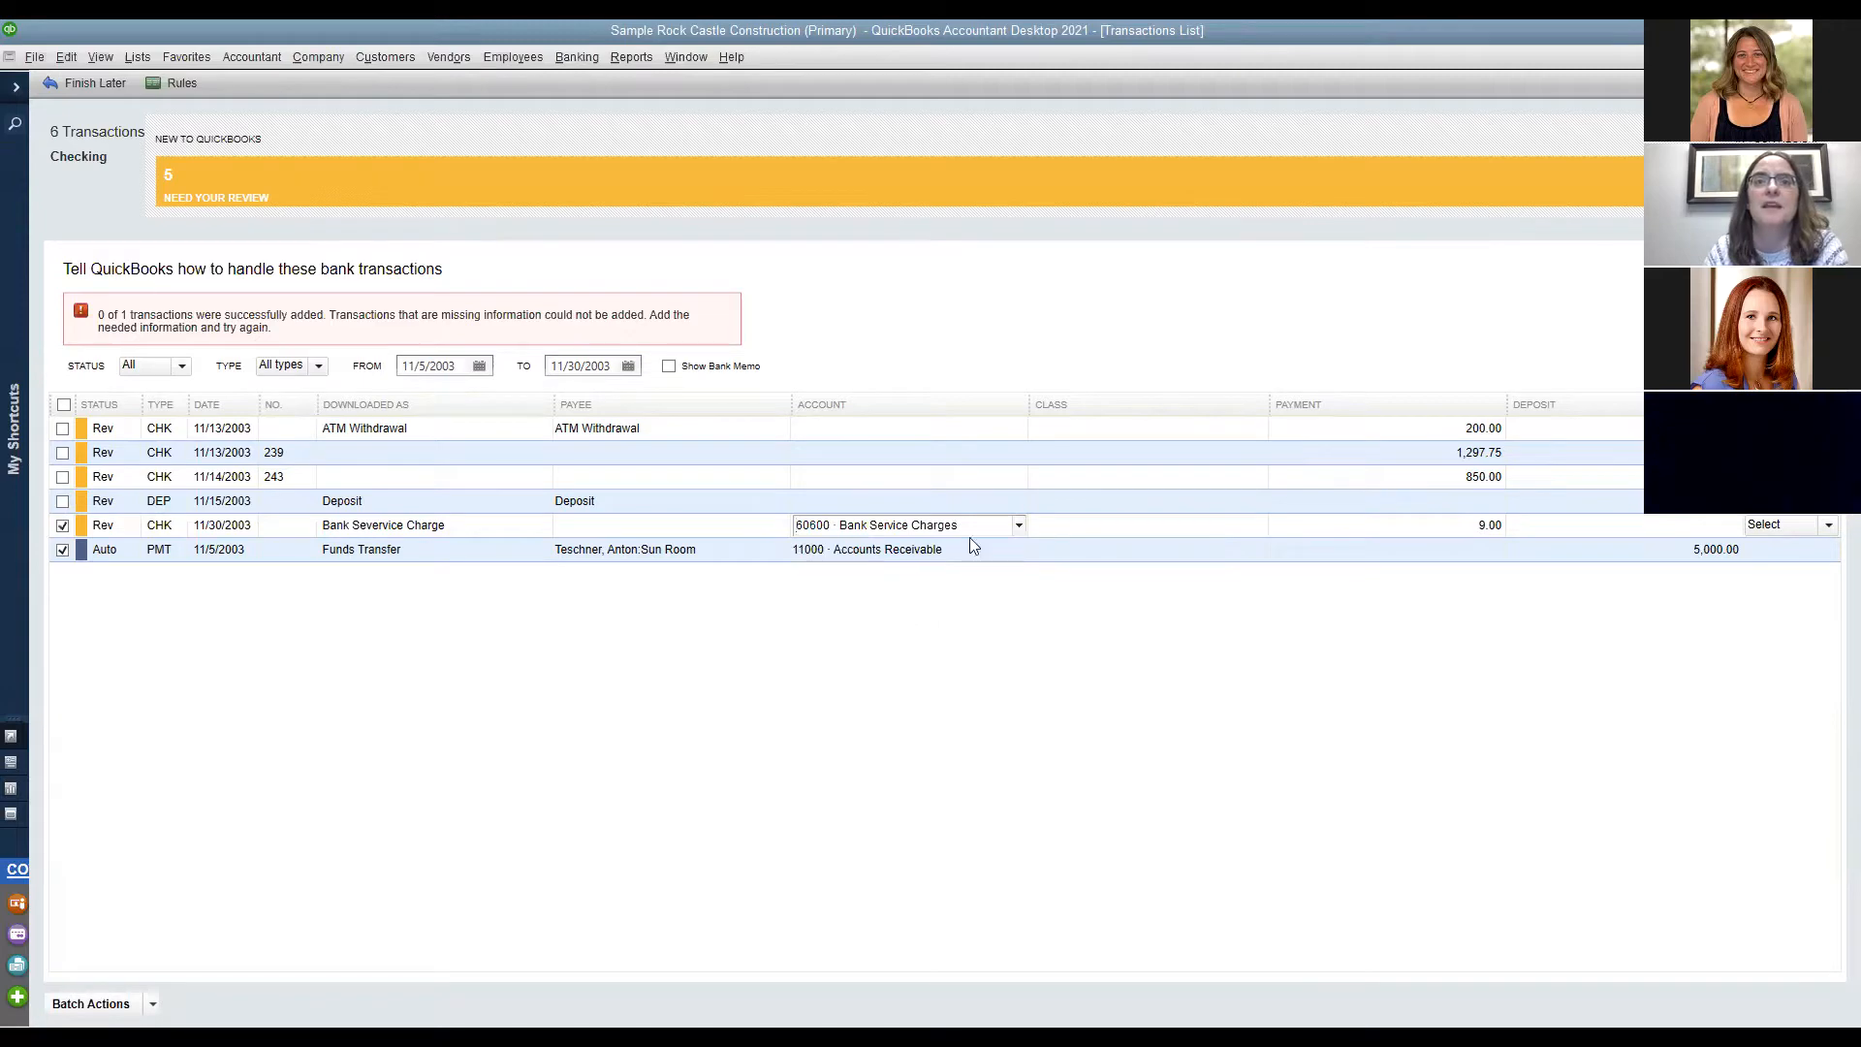
{"action": "left_click", "coordinate": [1132, 529]}
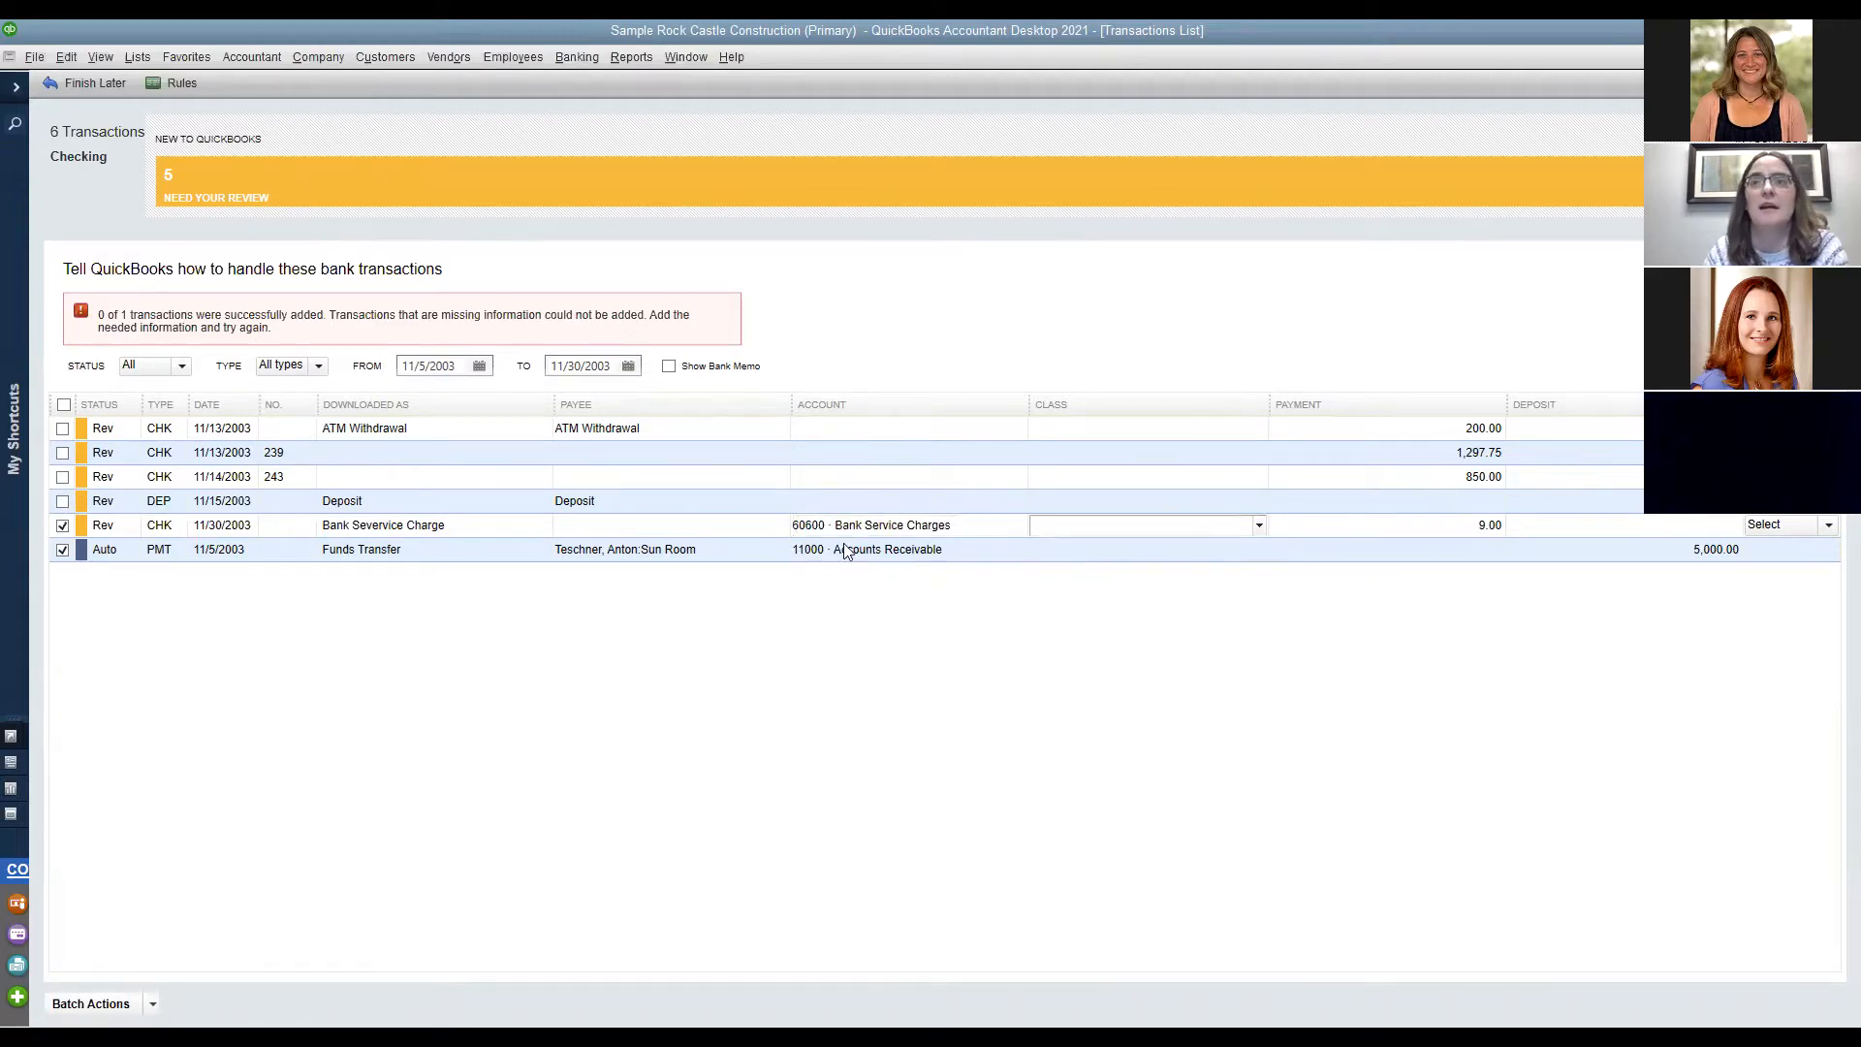
View the Add More Details form for the bank service charge and discard its changes.
{"action": "left_click", "coordinate": [1828, 525]}
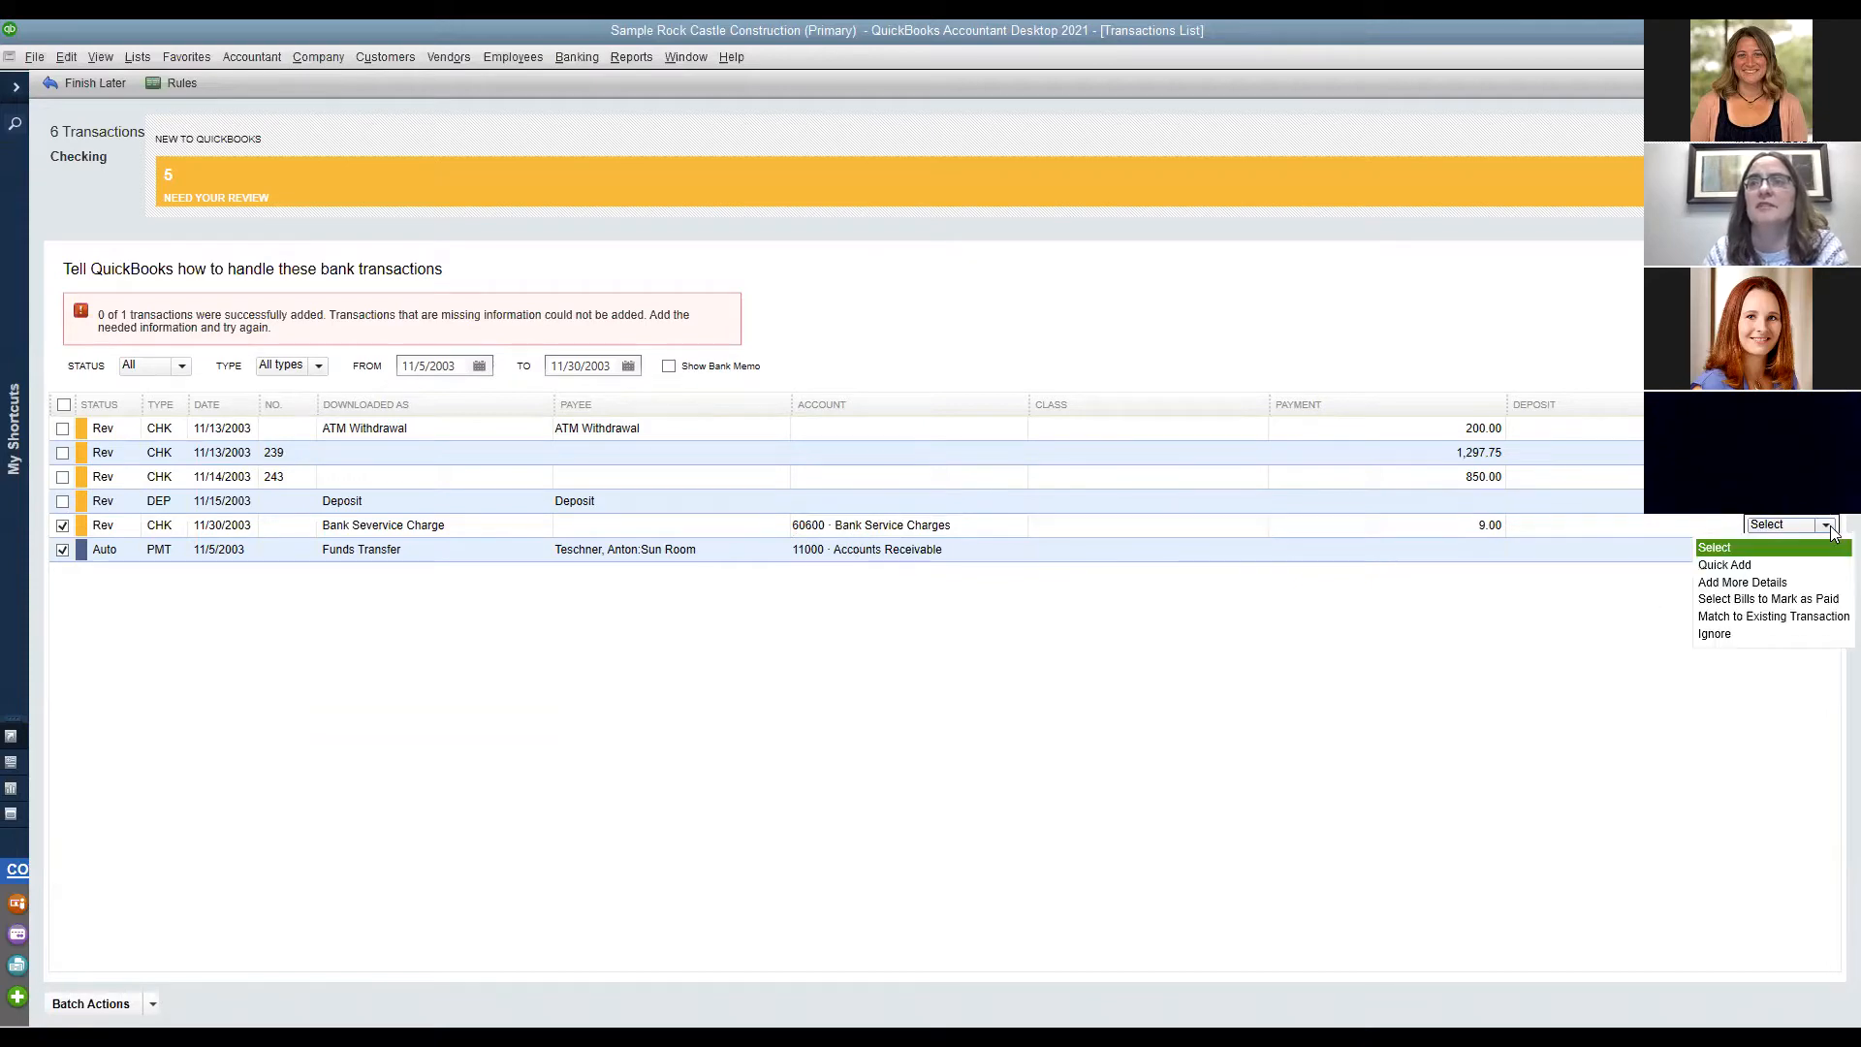
{"action": "left_click", "coordinate": [1777, 582]}
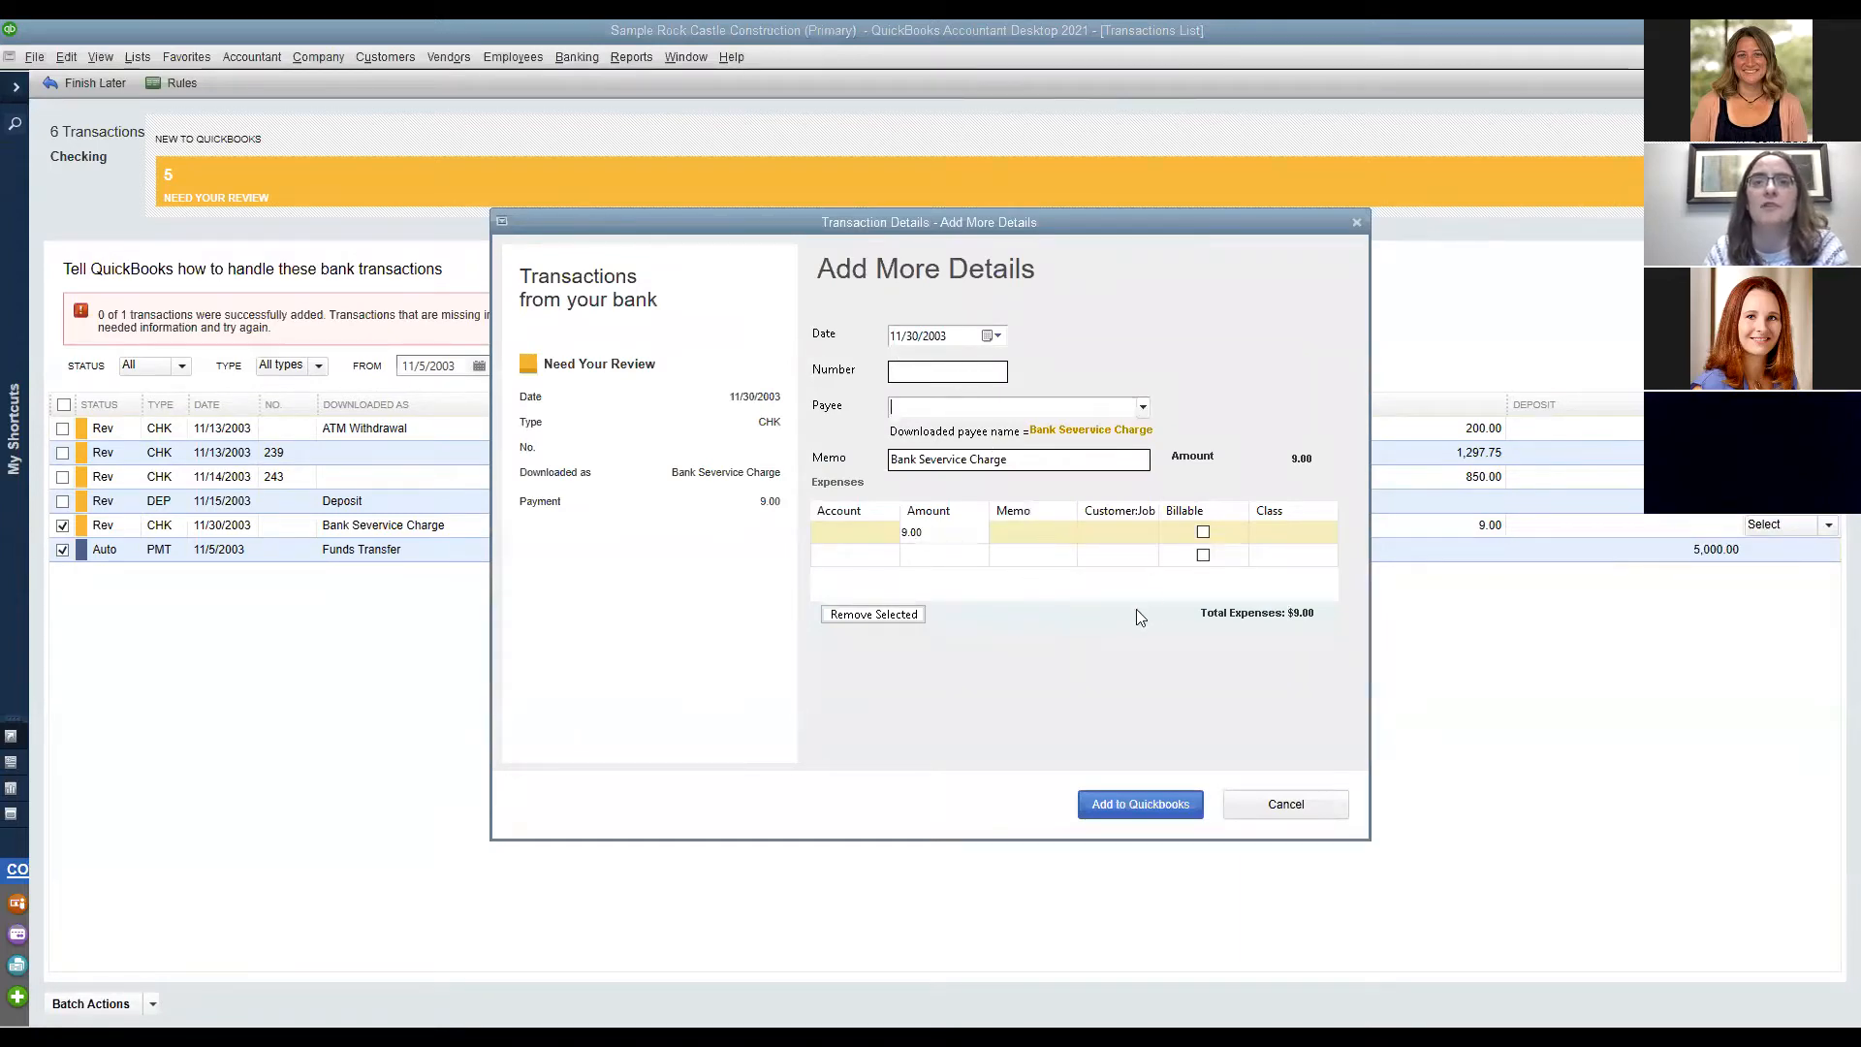
{"action": "left_click", "coordinate": [1297, 817]}
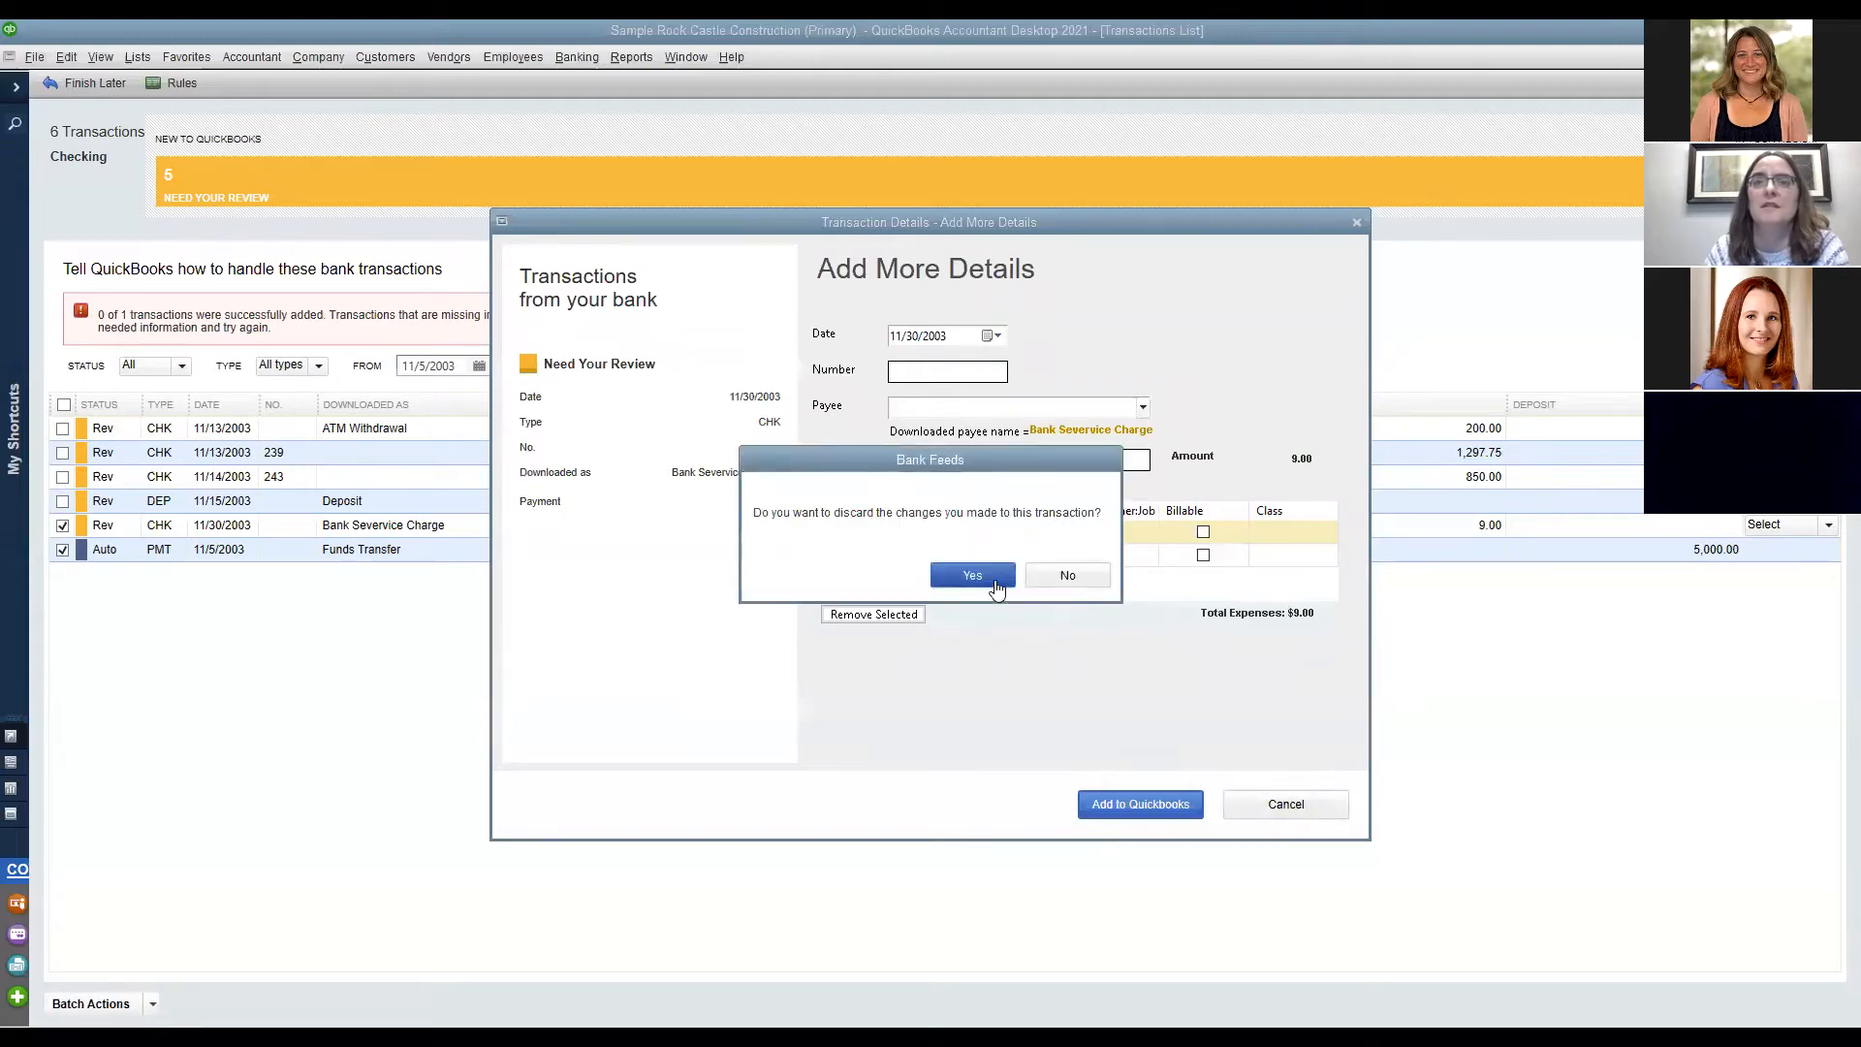
{"action": "left_click", "coordinate": [972, 575]}
Try to quick-add the categorized bank service charge, declining to change the closed period.
{"action": "left_click", "coordinate": [1826, 524]}
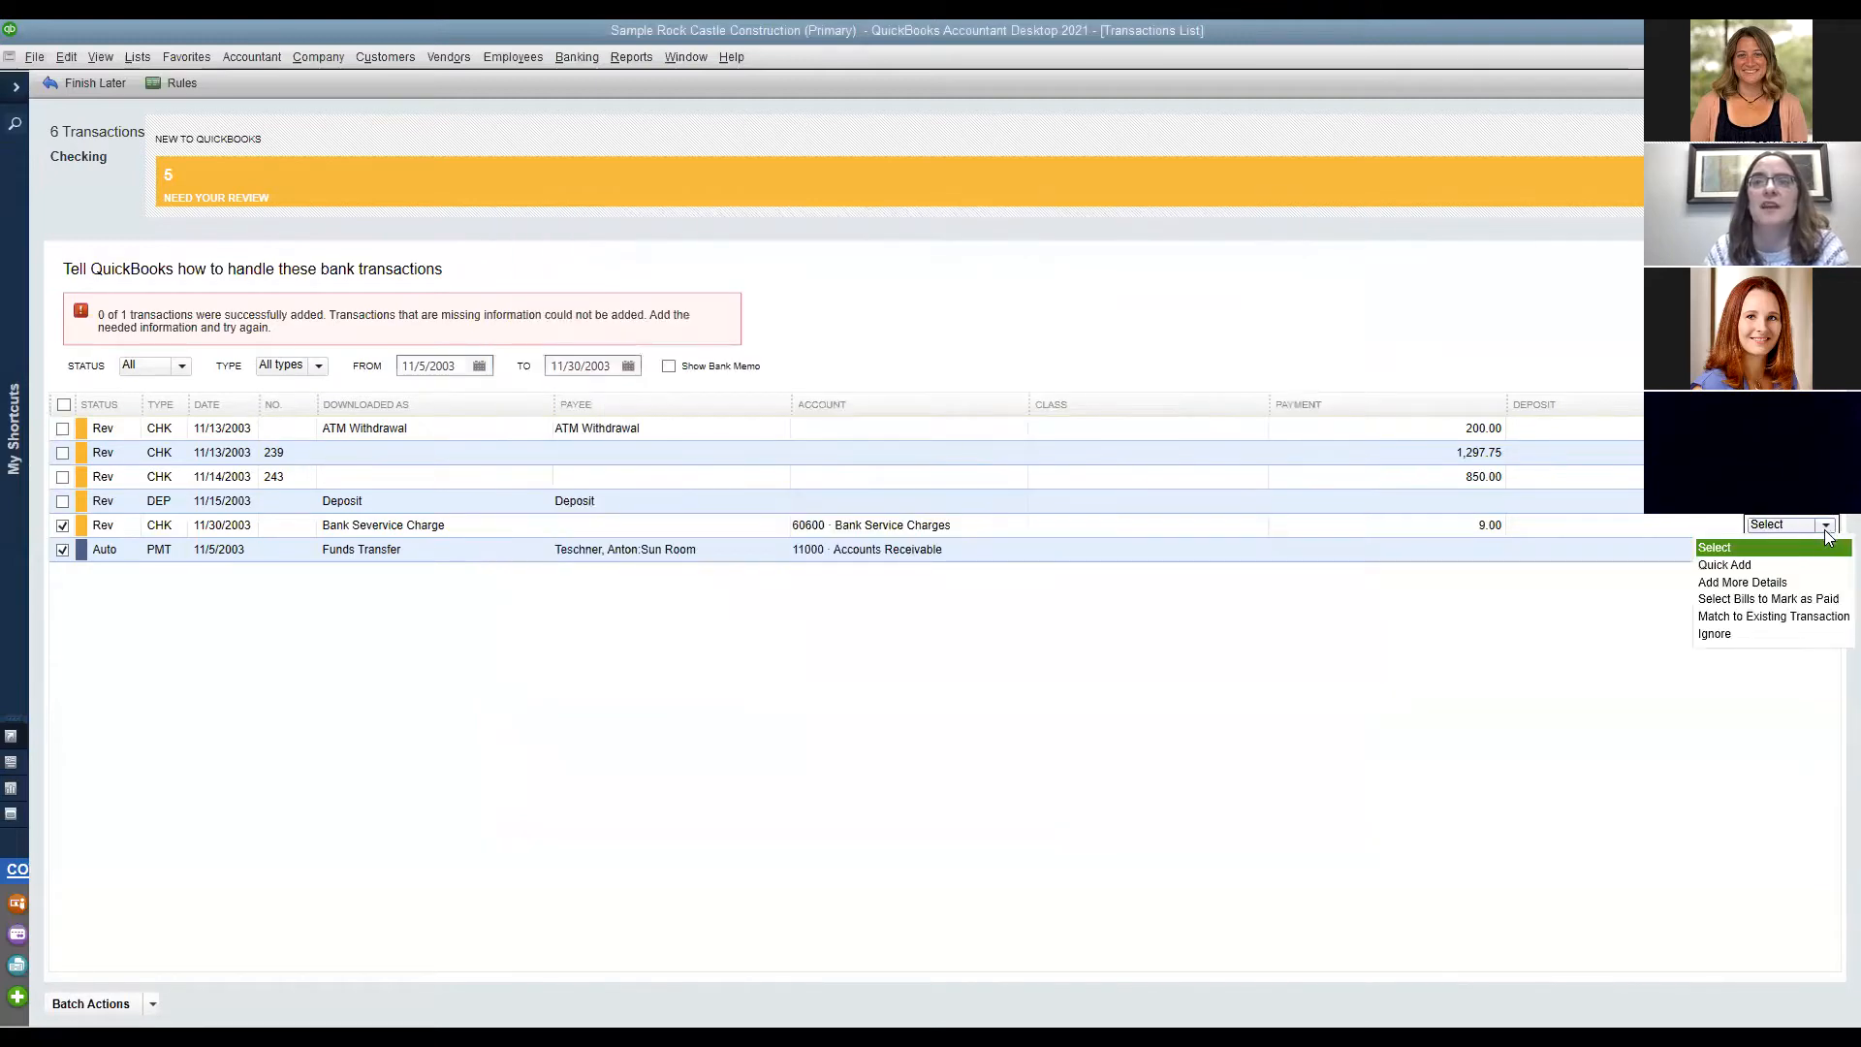
{"action": "left_click", "coordinate": [1783, 566]}
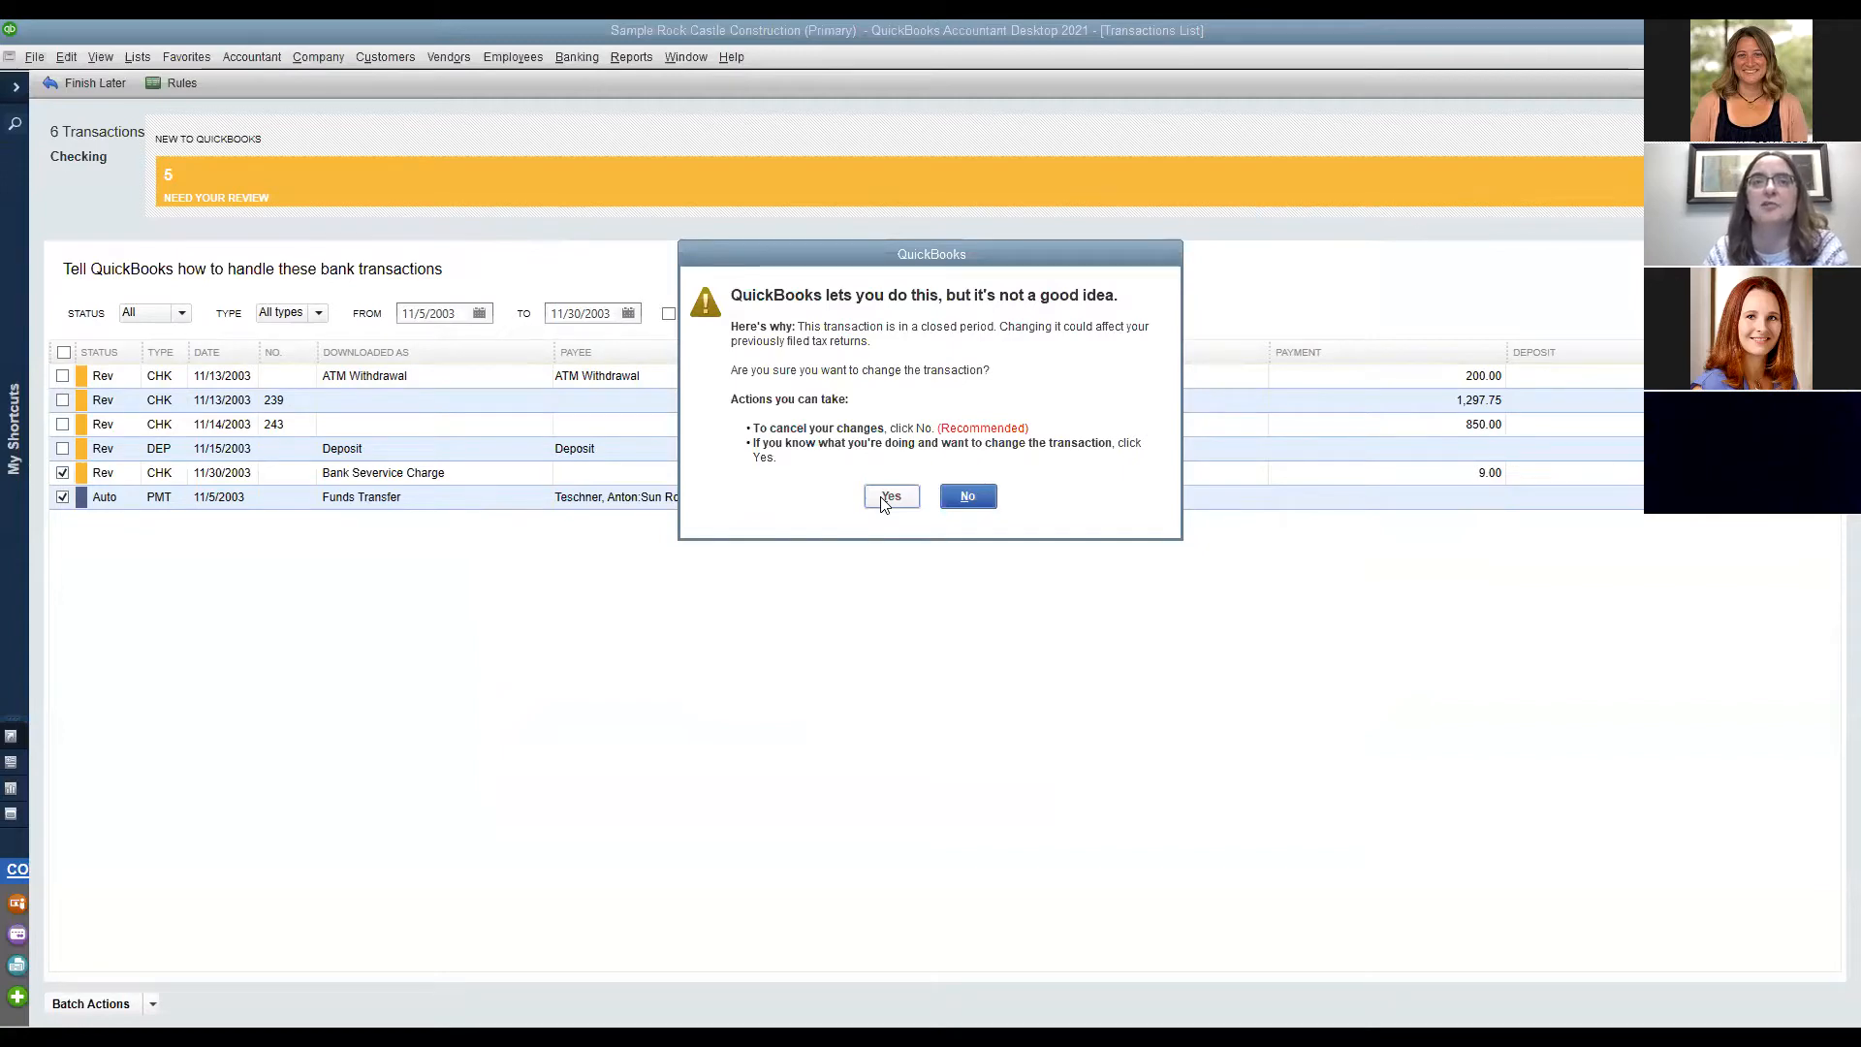
{"action": "left_click", "coordinate": [970, 497]}
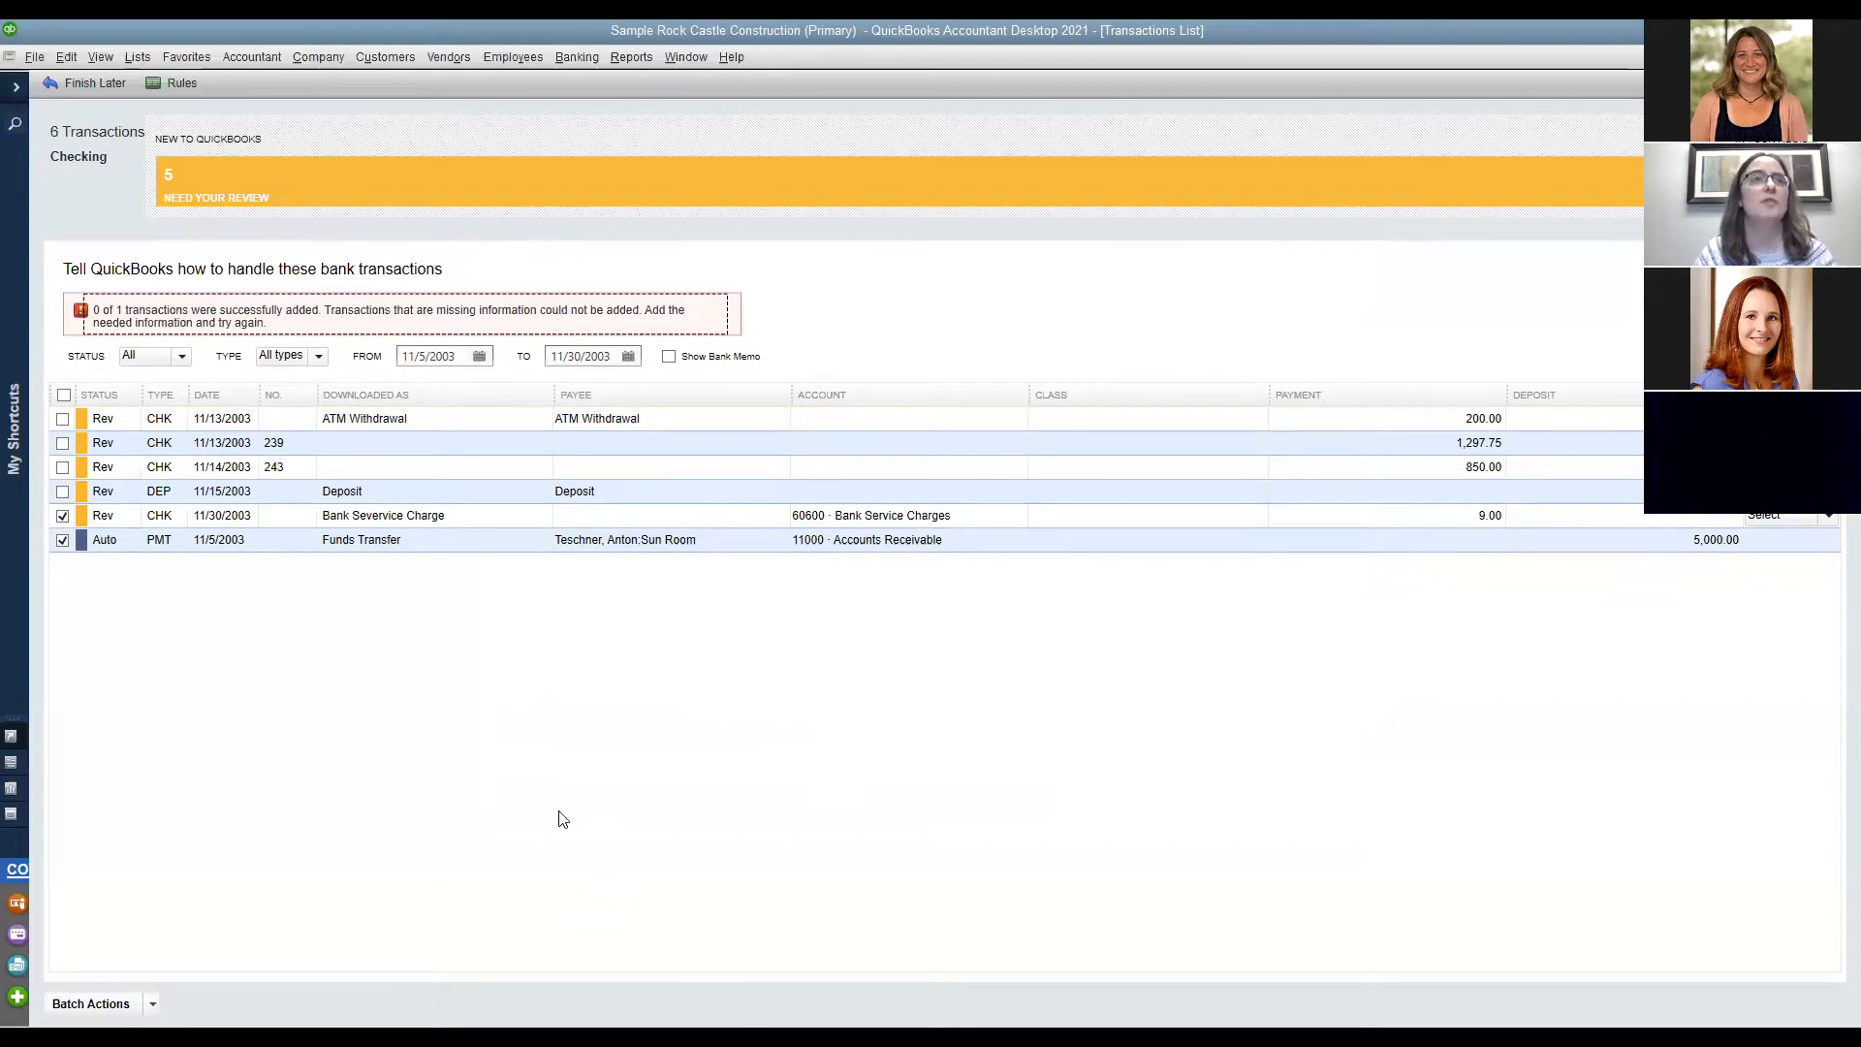
Open the bank feed rules list and start a new rule named Gas.
{"action": "left_click", "coordinate": [180, 86]}
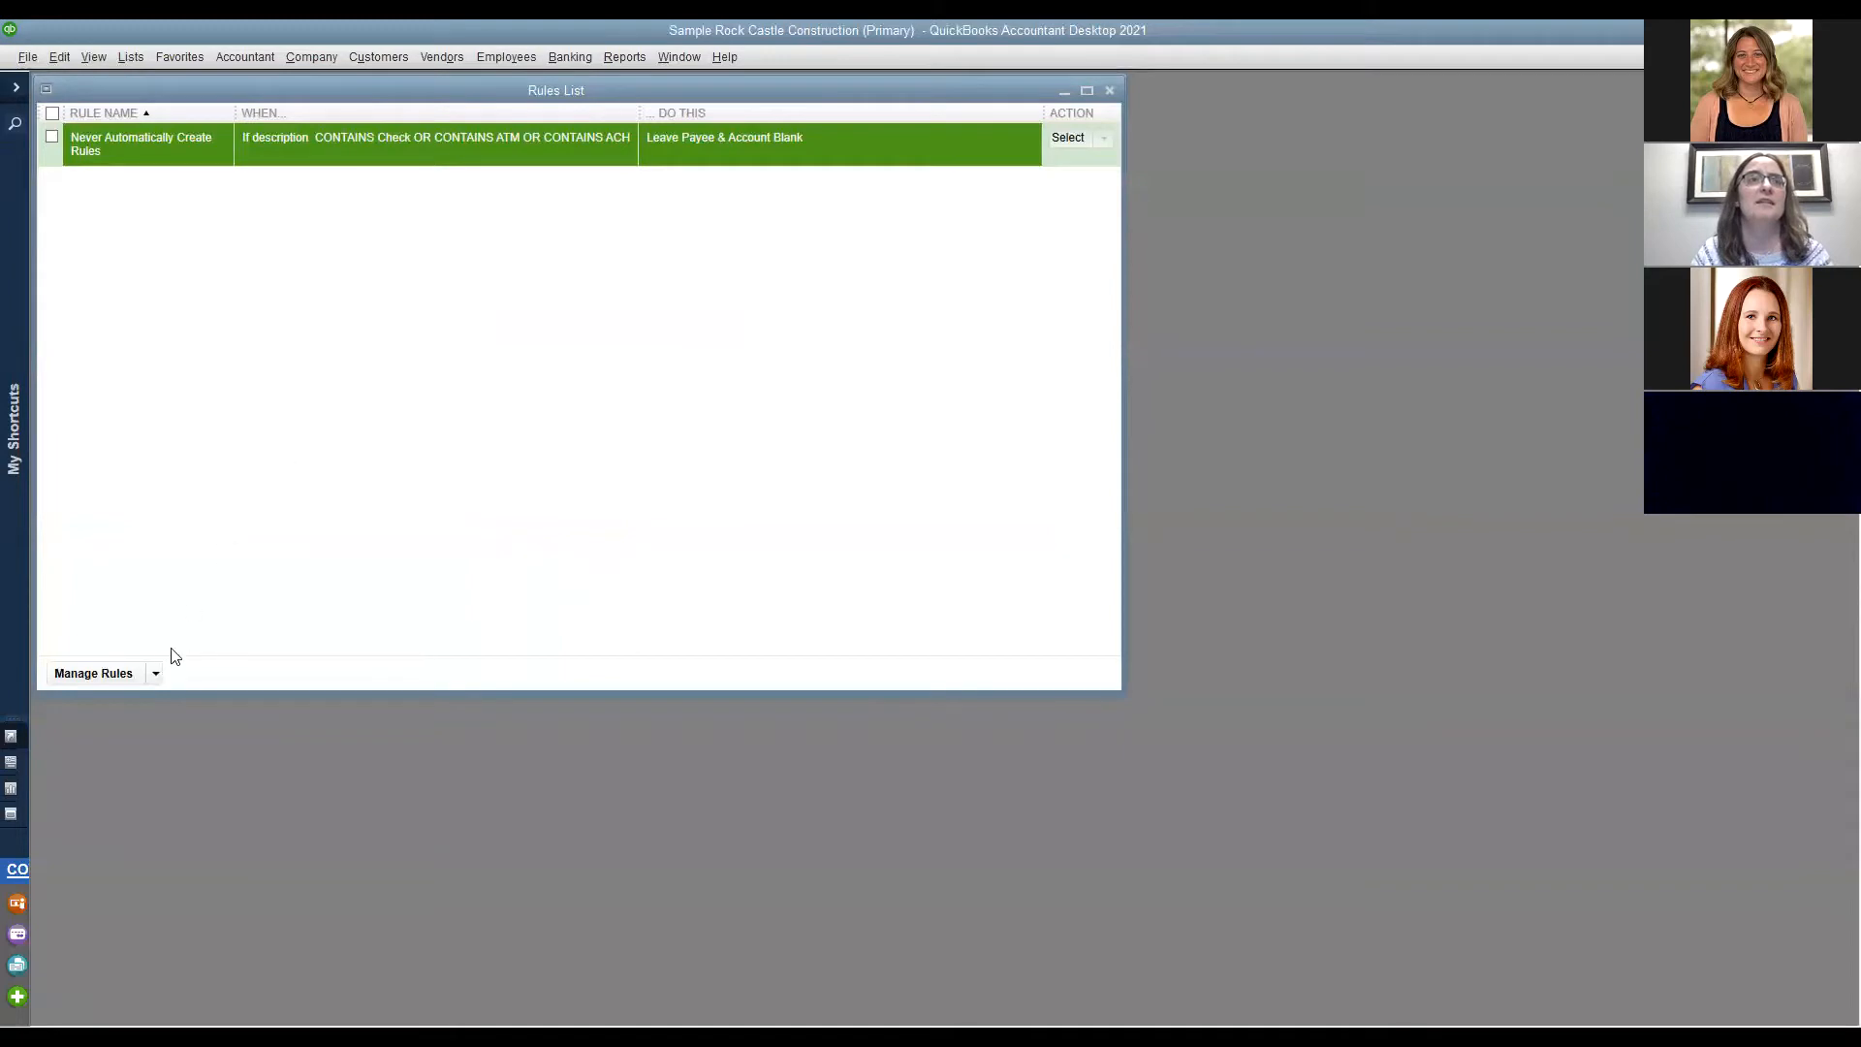
{"action": "left_click", "coordinate": [155, 672]}
{"action": "left_click", "coordinate": [126, 696]}
{"action": "left_click", "coordinate": [729, 254]}
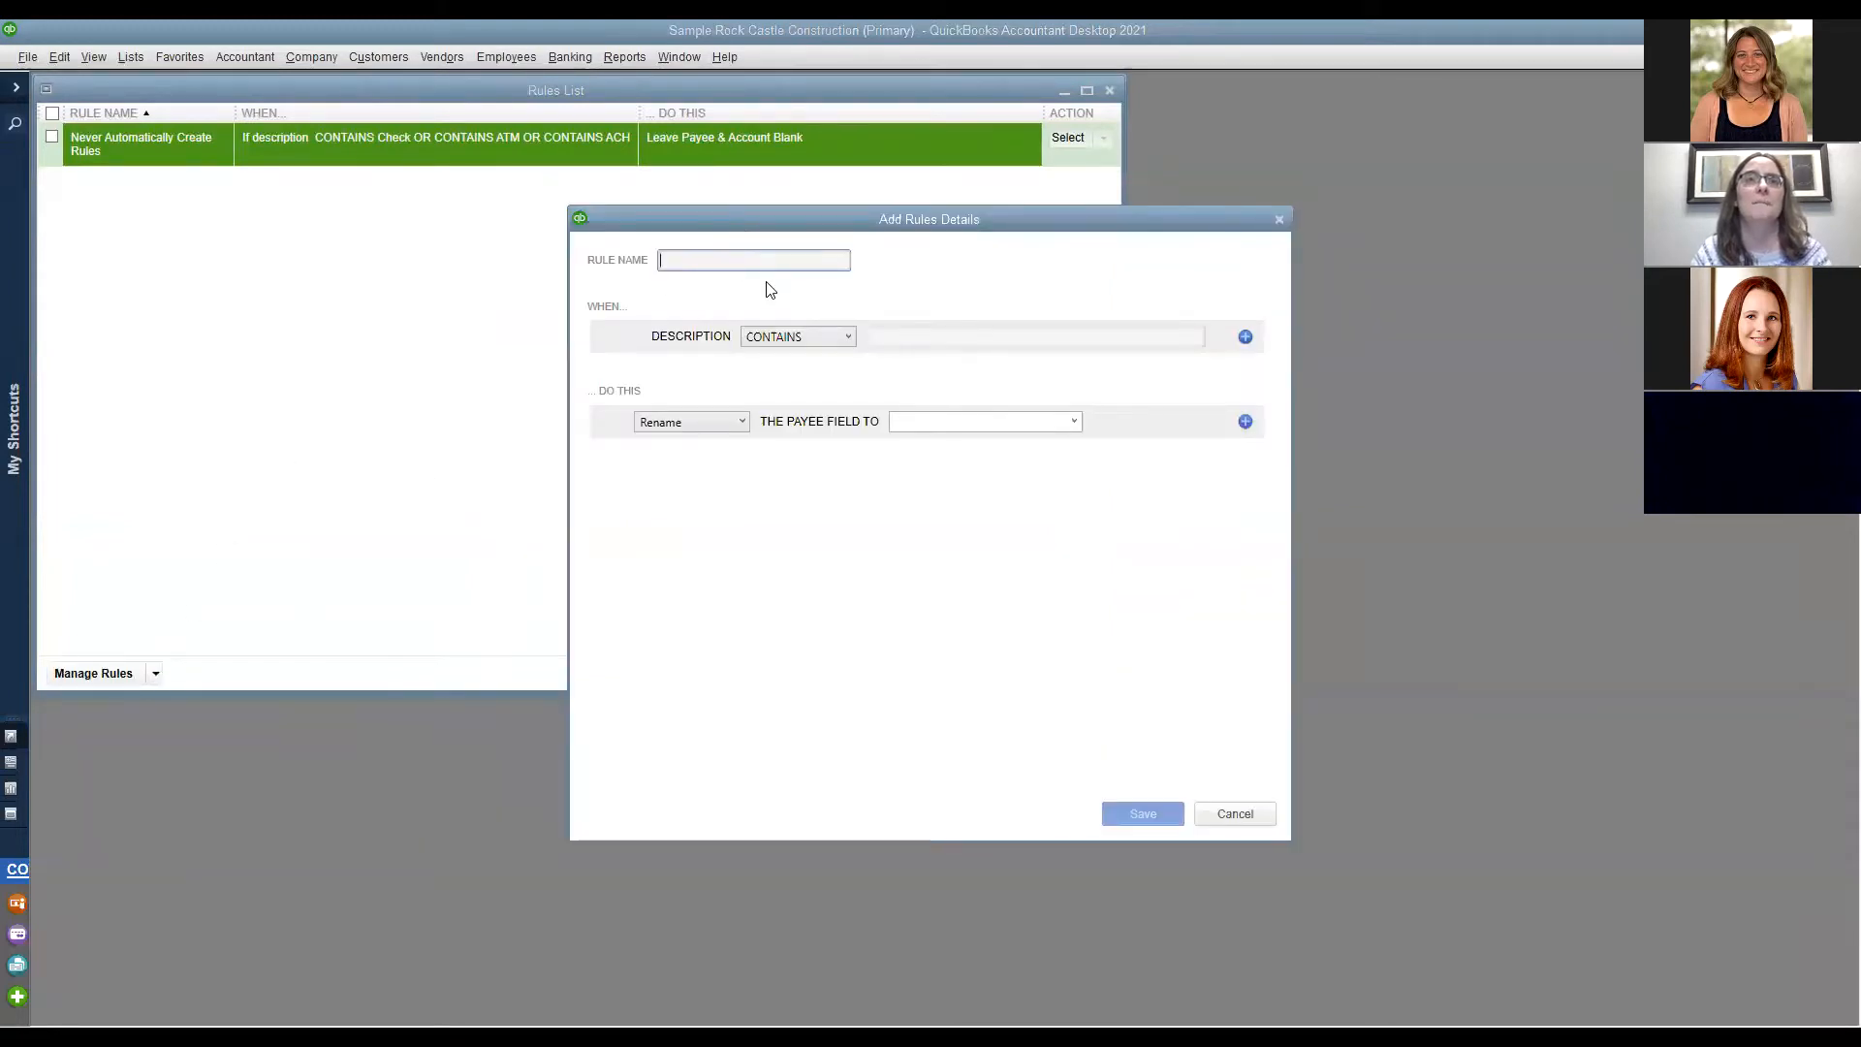
{"action": "type", "text": "Gas"}
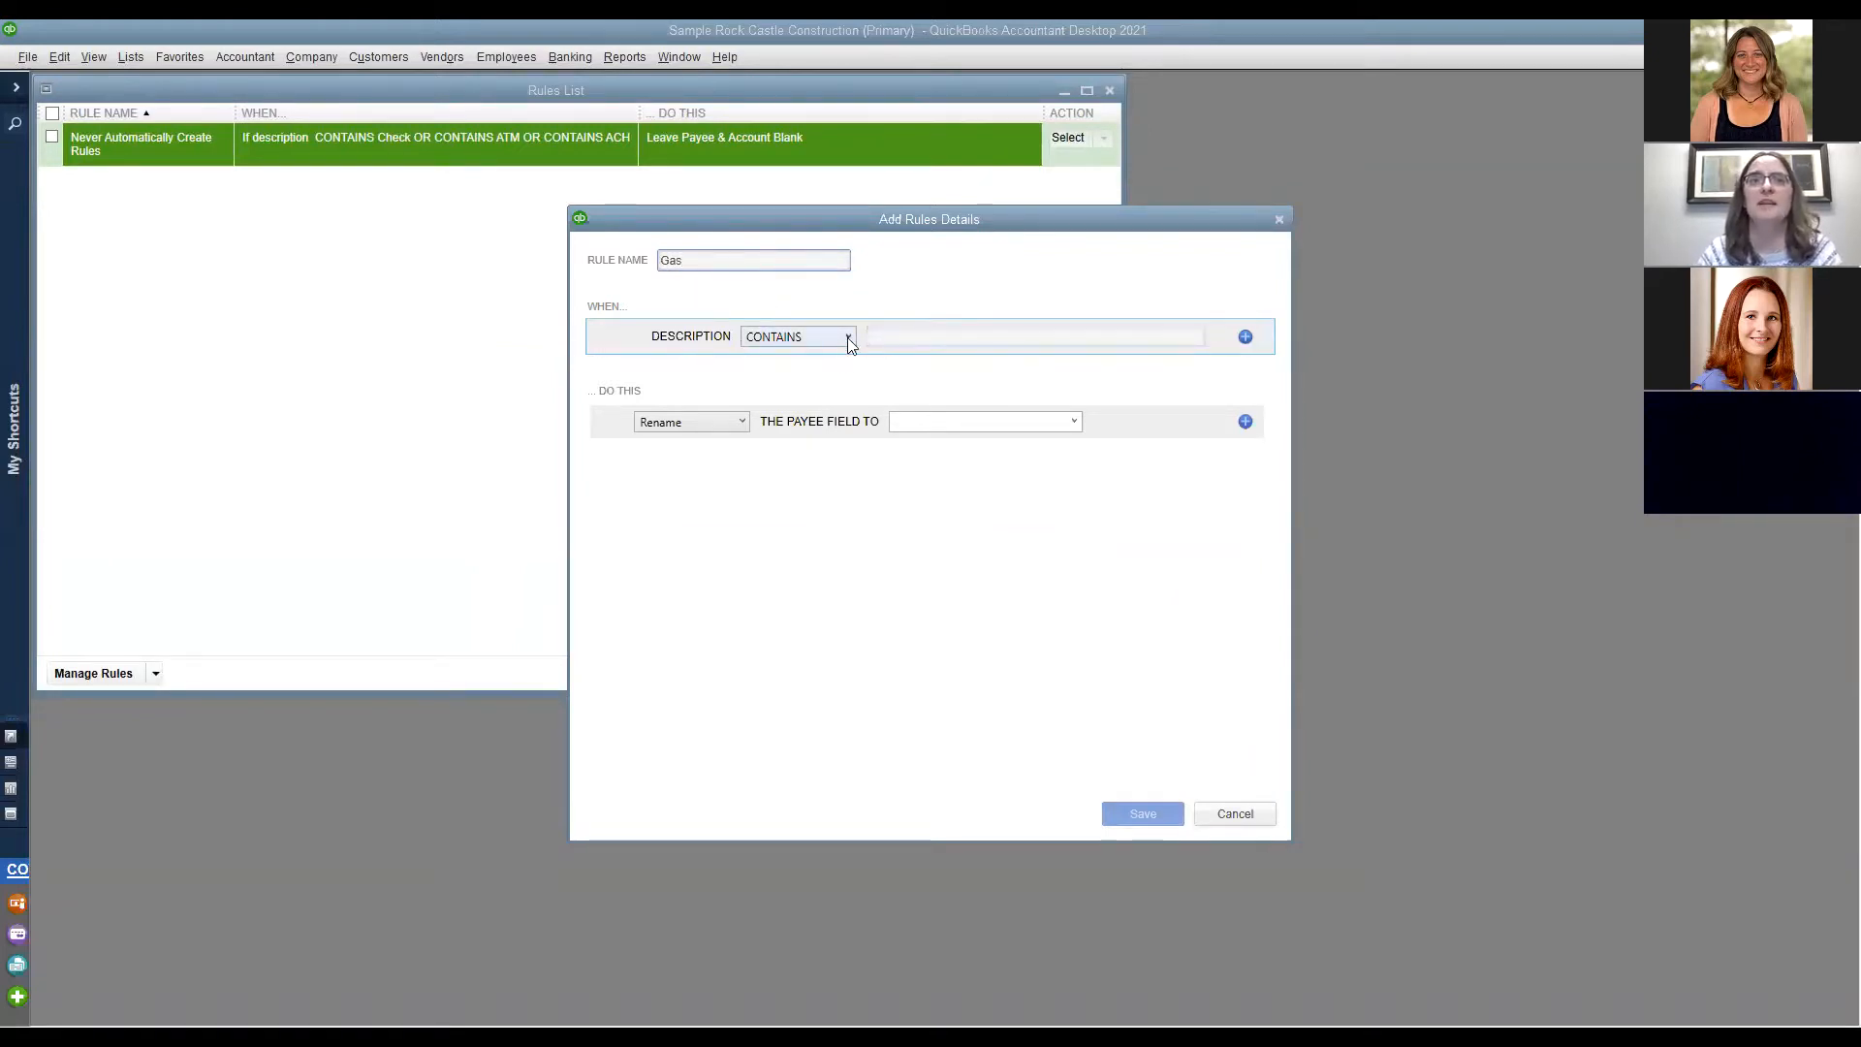
Set the Gas rule's conditions to descriptions containing BP or Mobil.
{"action": "left_click", "coordinate": [927, 337]}
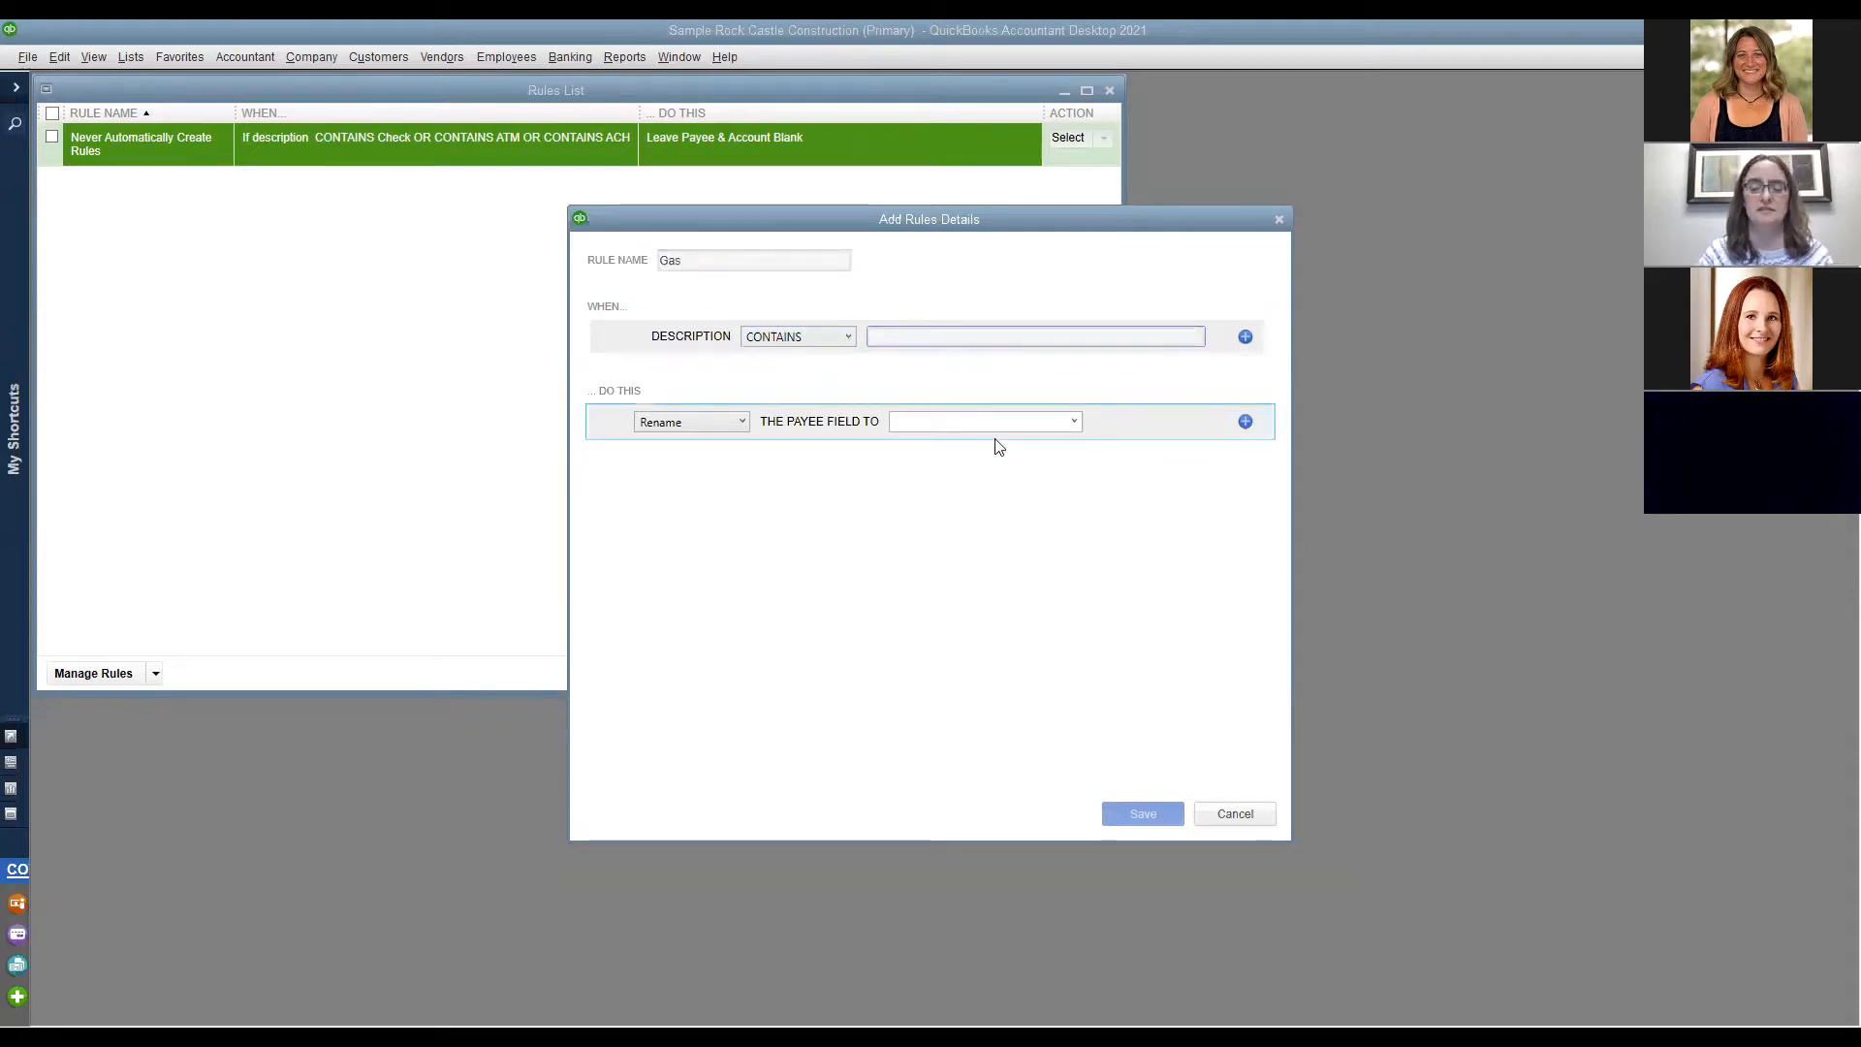
{"action": "type", "text": "BP"}
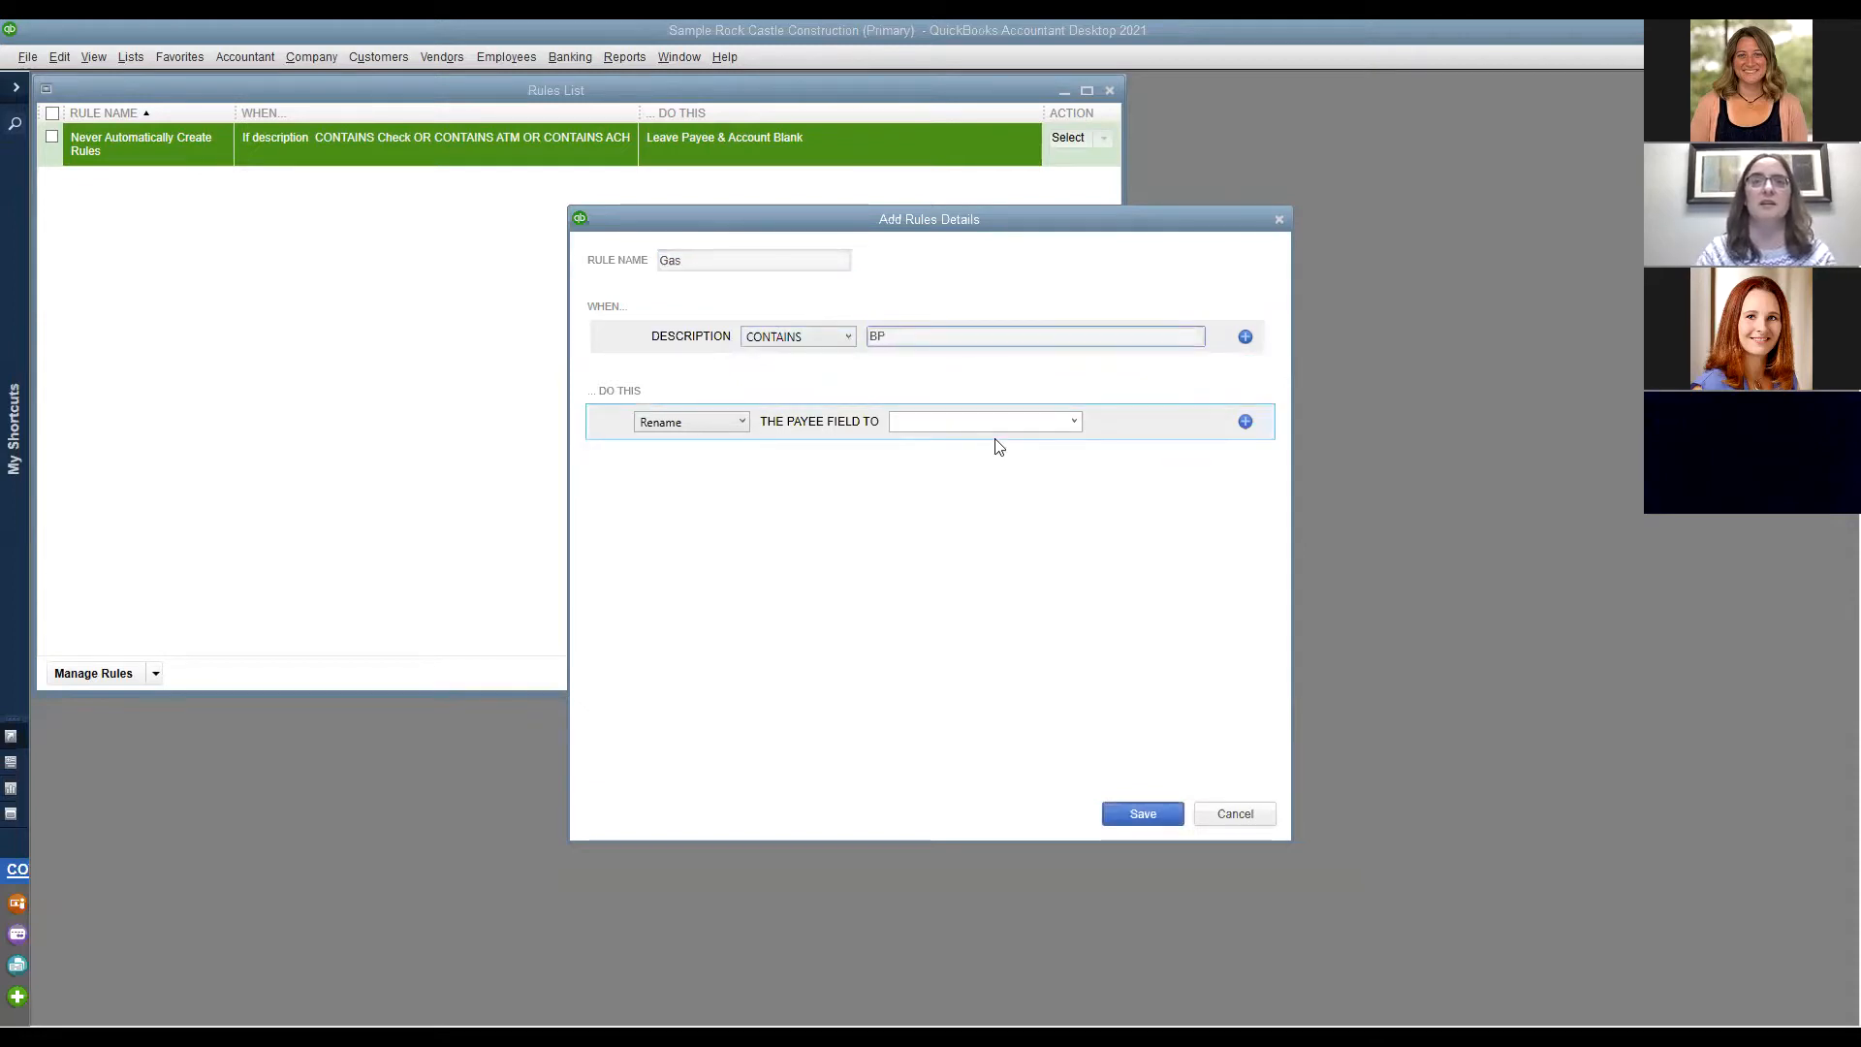
{"action": "left_click", "coordinate": [1248, 338]}
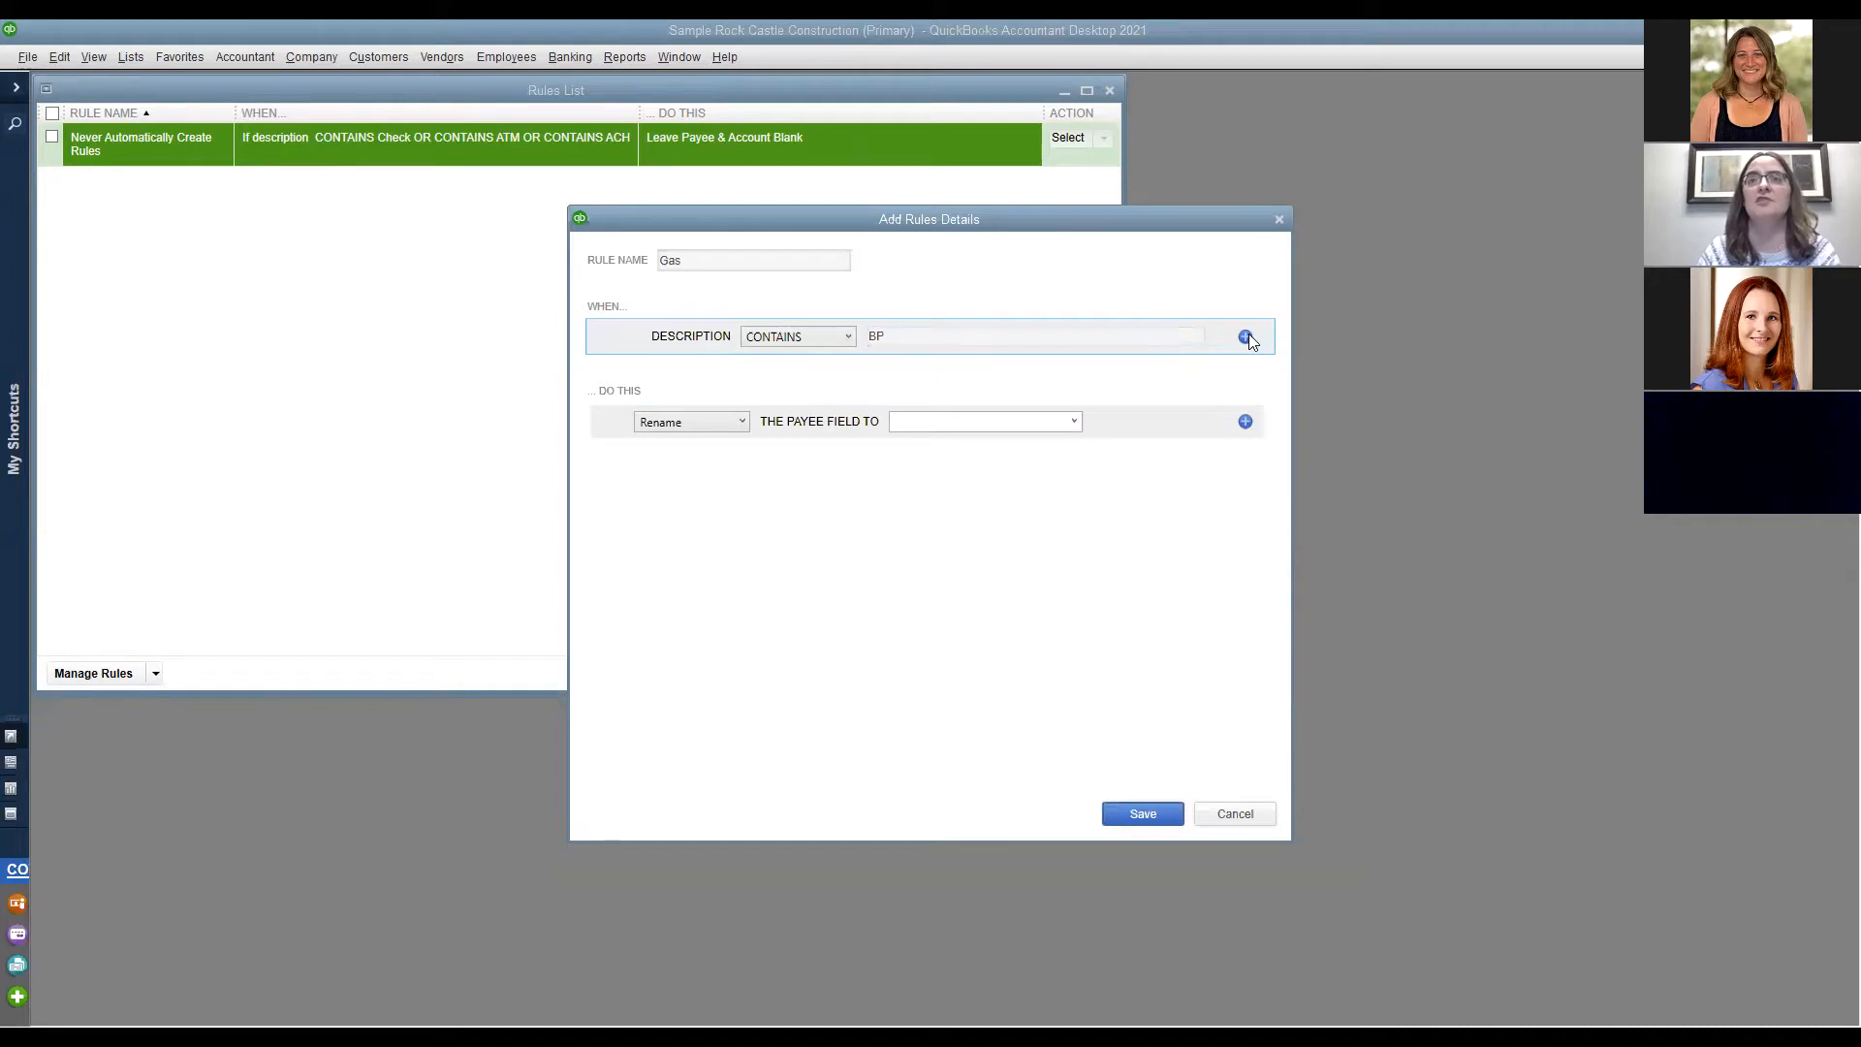
{"action": "left_click", "coordinate": [932, 376]}
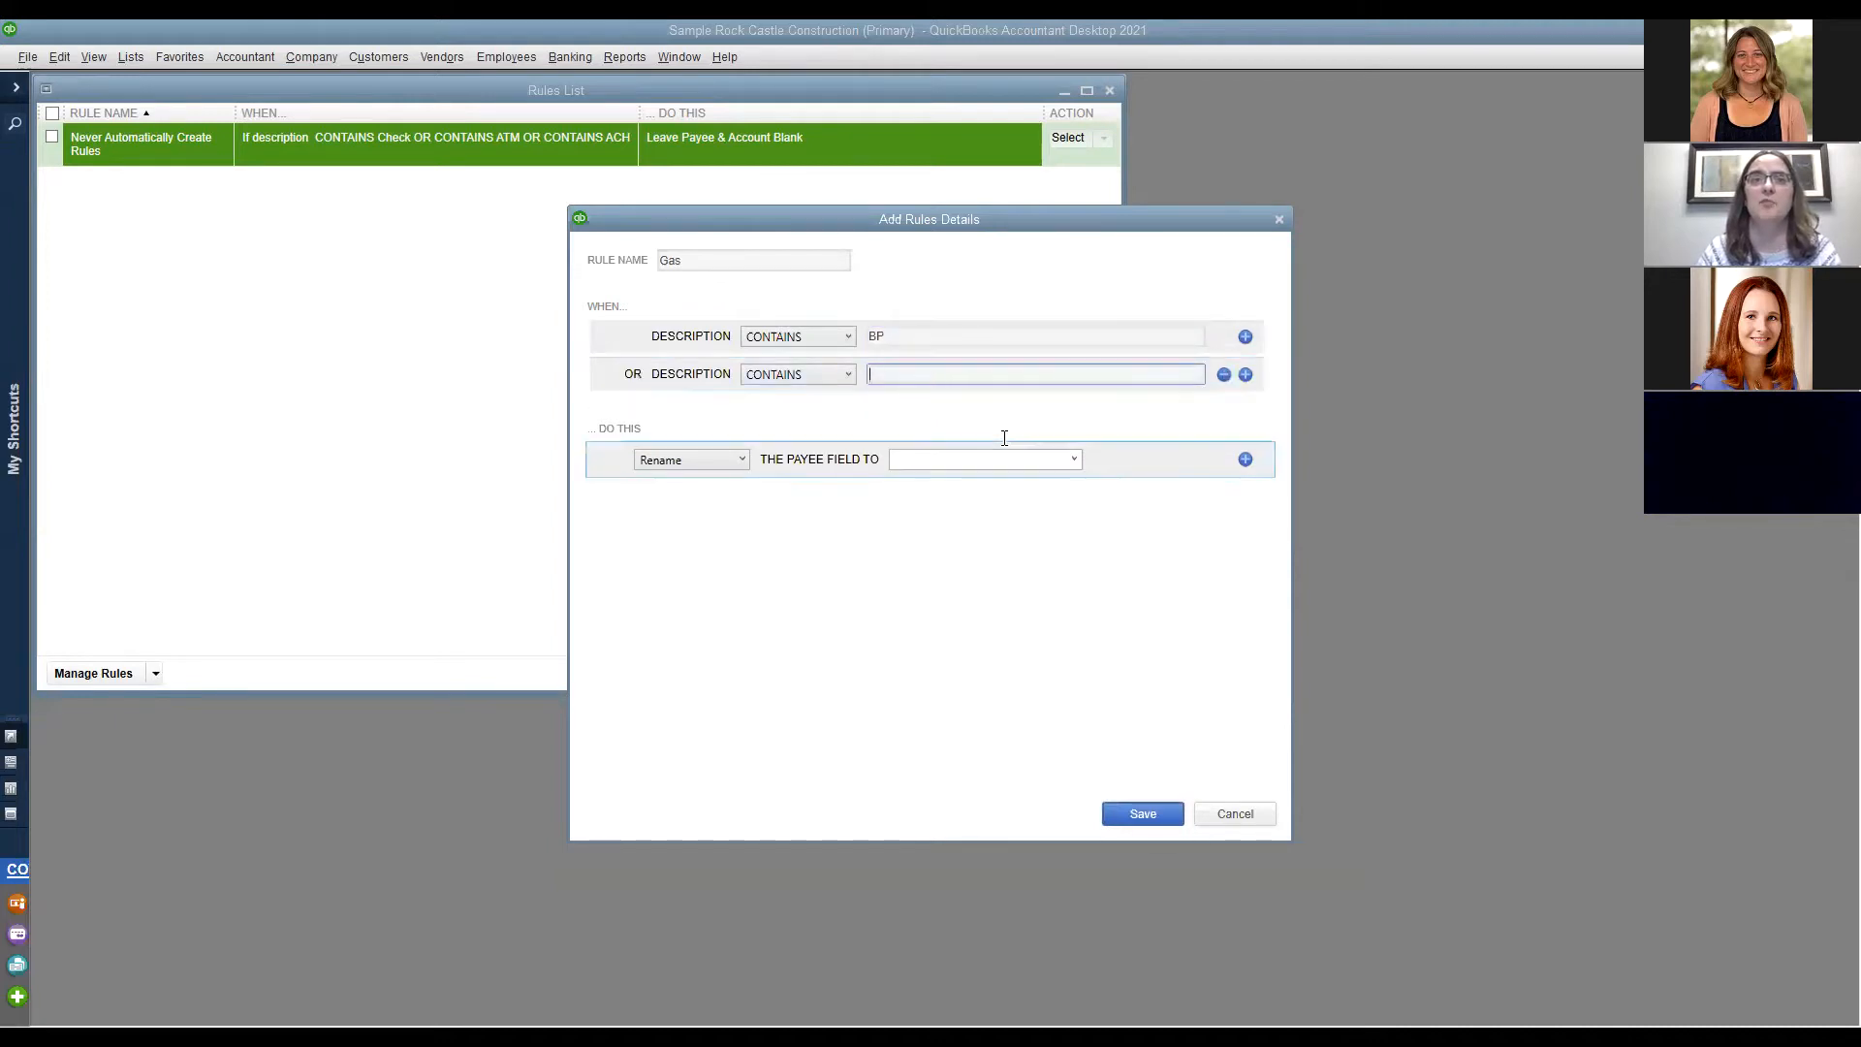
{"action": "type", "text": "Mobil"}
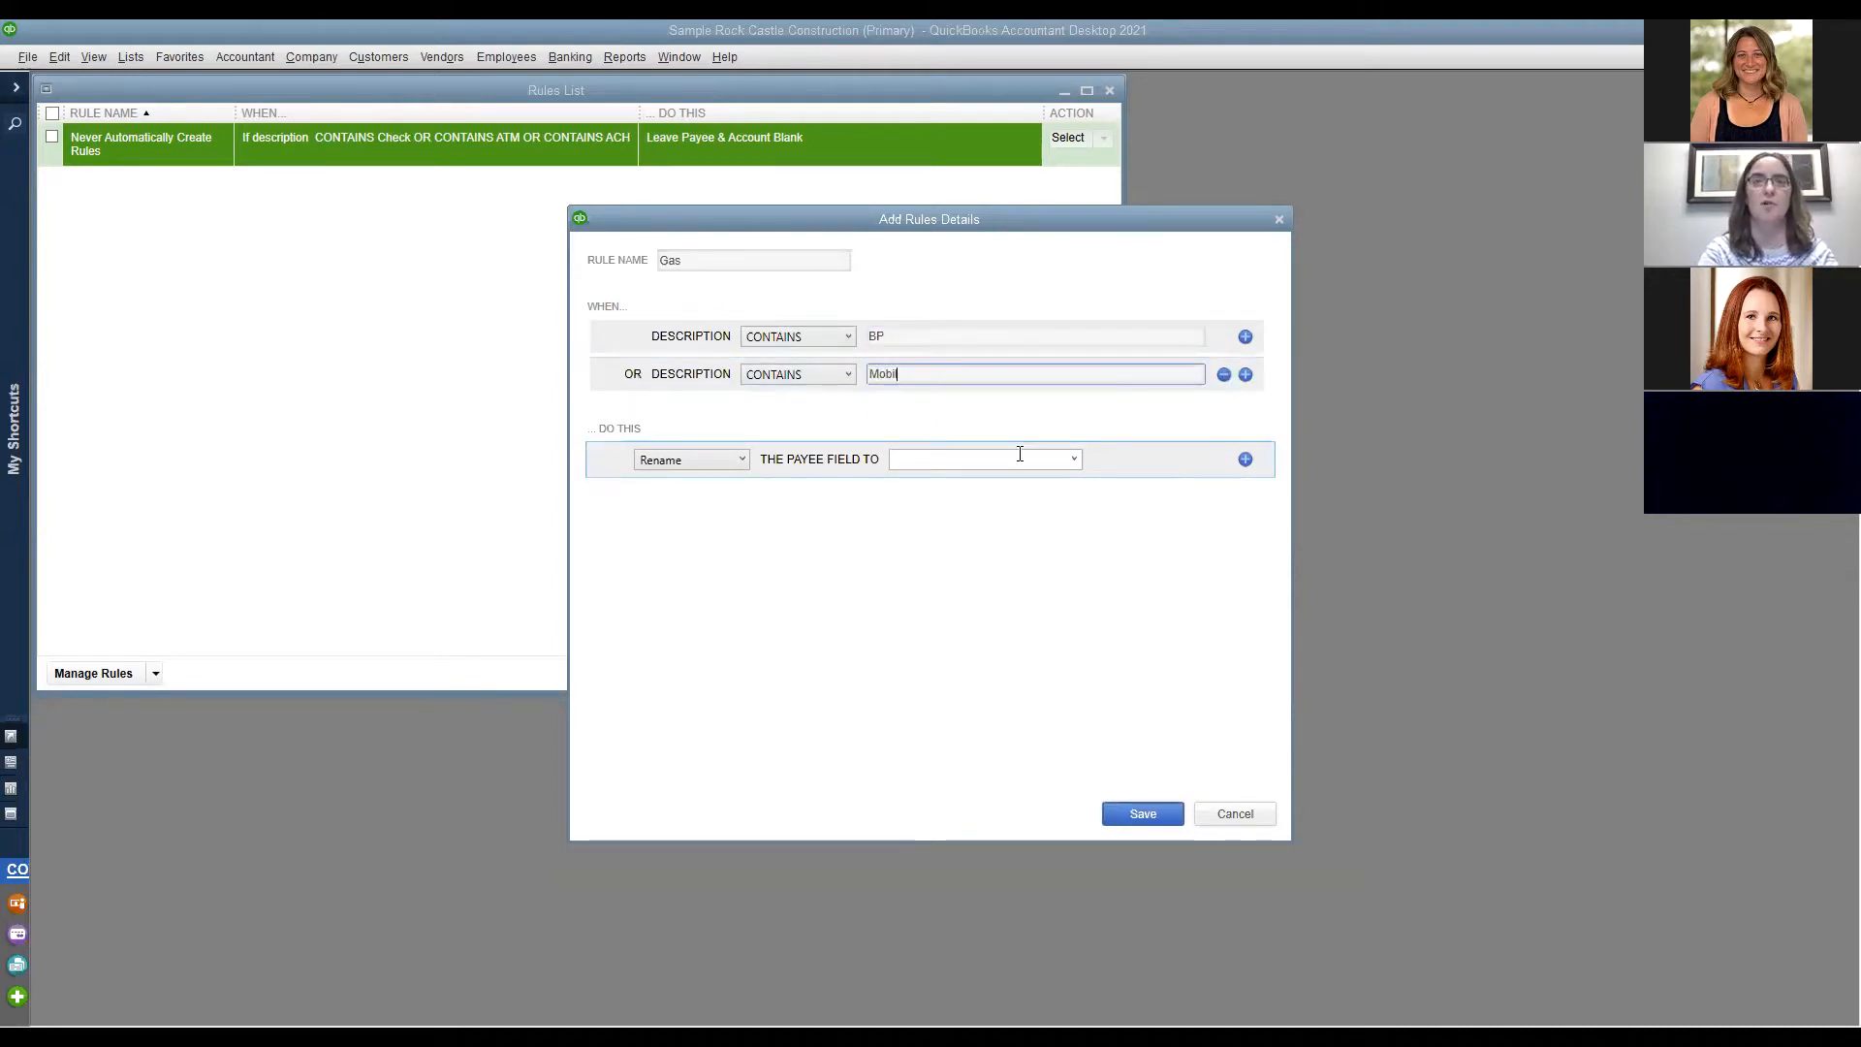
Set the Gas rule to categorize matching transactions in the 60100 Automobile account and try to save it.
{"action": "left_click", "coordinate": [741, 463]}
{"action": "left_click", "coordinate": [734, 496]}
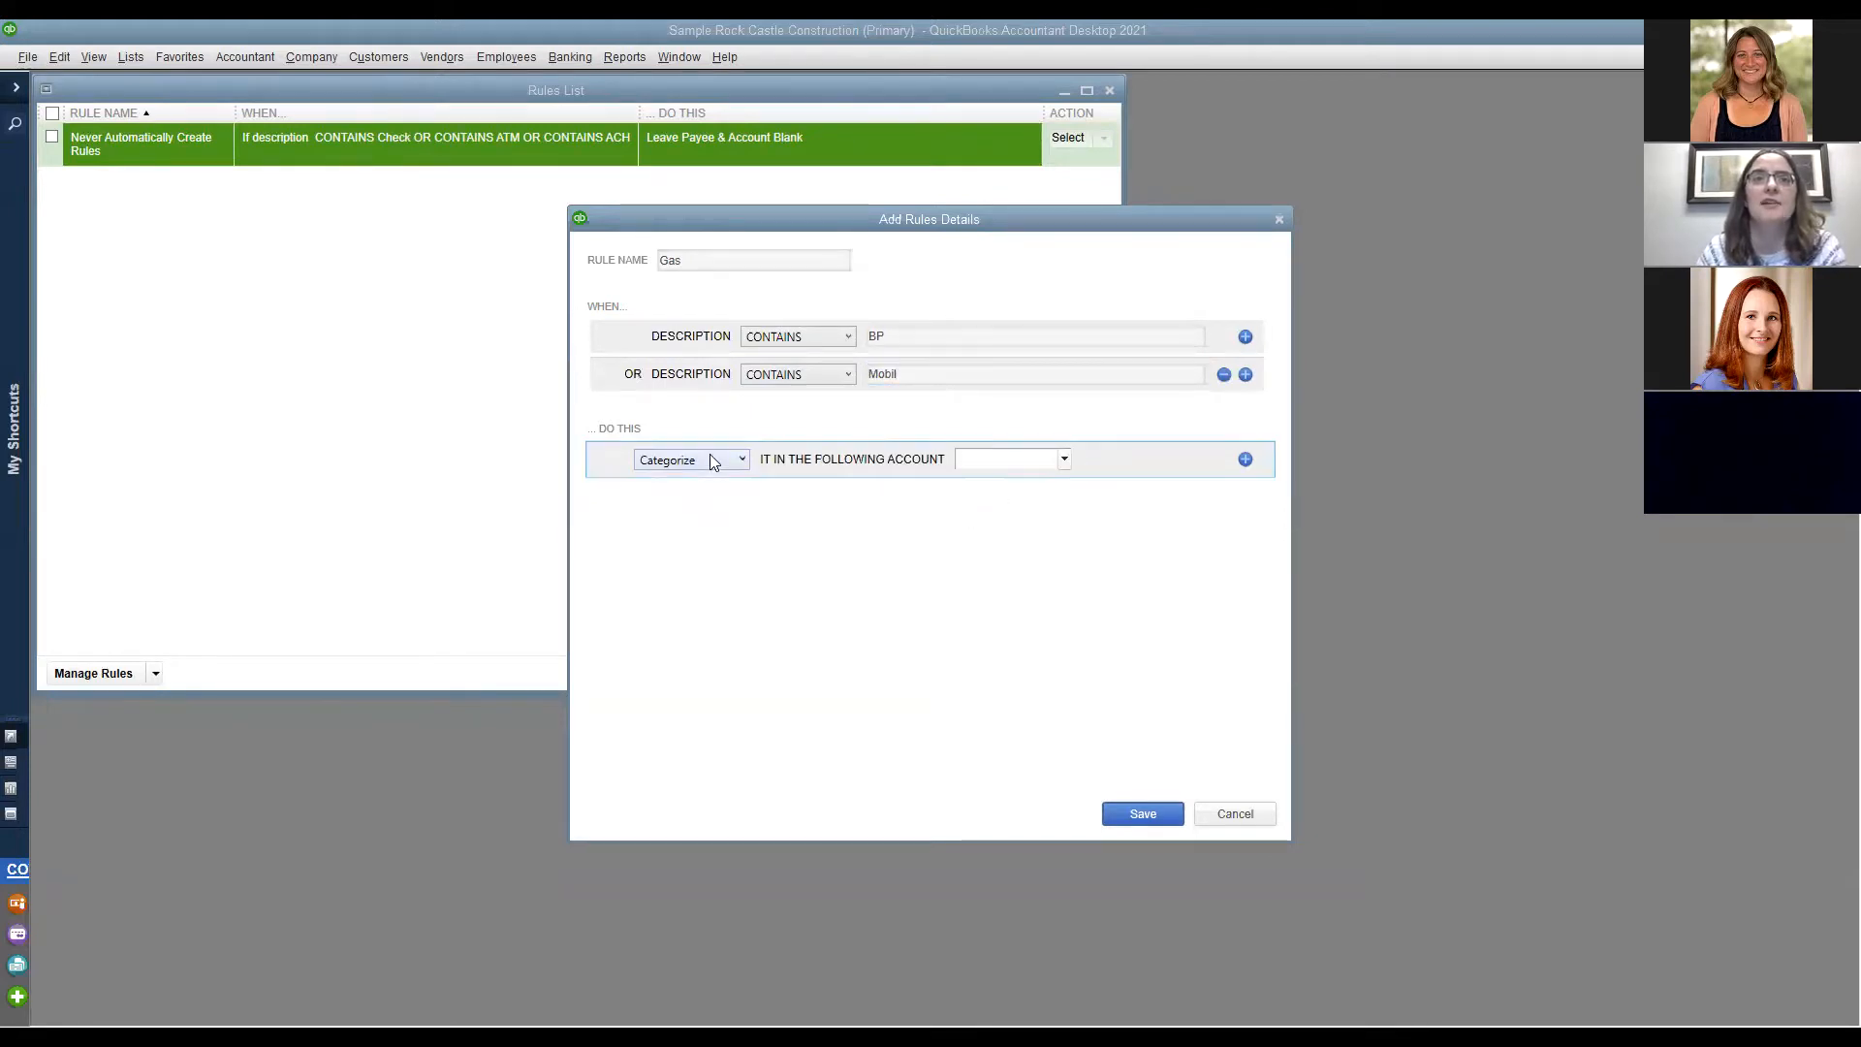
{"action": "left_click", "coordinate": [1064, 462]}
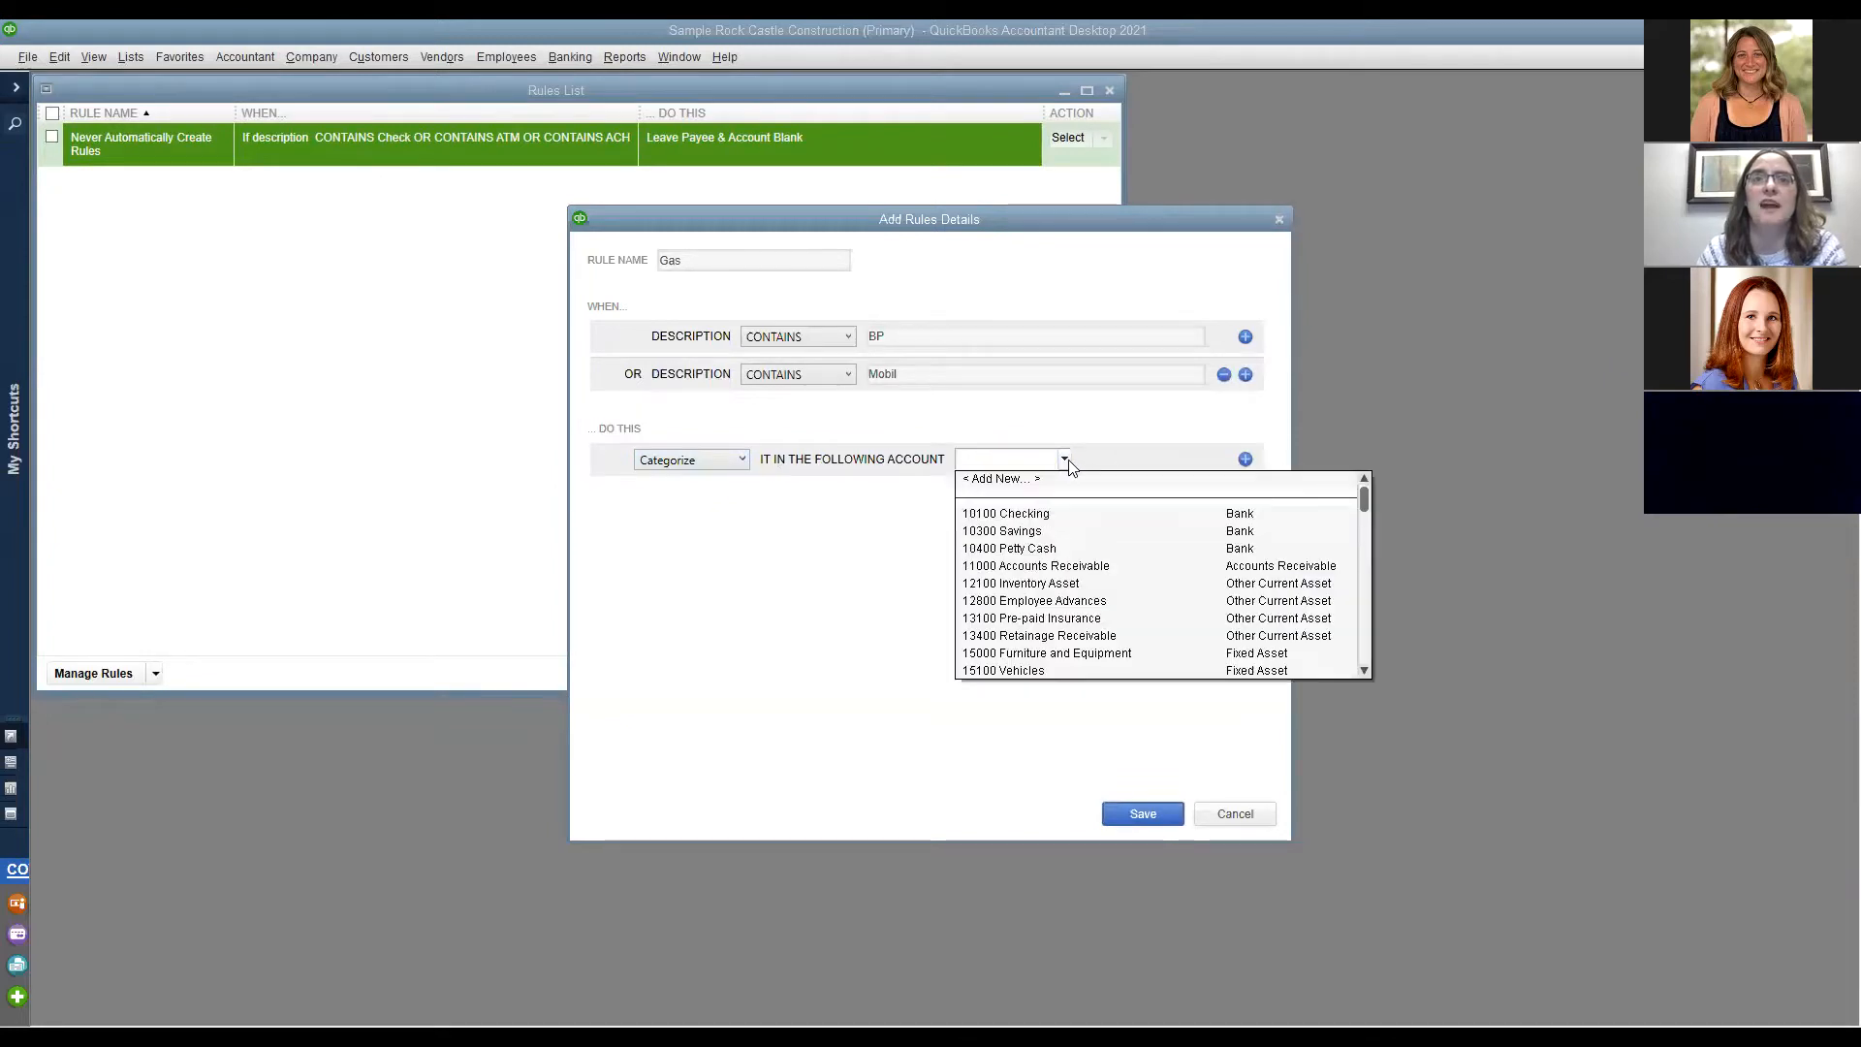
{"action": "scroll", "coordinate": [1184, 622], "scroll_direction": "down", "scroll_amount": 5}
{"action": "scroll", "coordinate": [1186, 620], "scroll_direction": "down", "scroll_amount": 9}
{"action": "scroll", "coordinate": [1186, 621], "scroll_direction": "down", "scroll_amount": 8}
{"action": "scroll", "coordinate": [1186, 620], "scroll_direction": "down", "scroll_amount": 3}
{"action": "left_click", "coordinate": [1020, 514]}
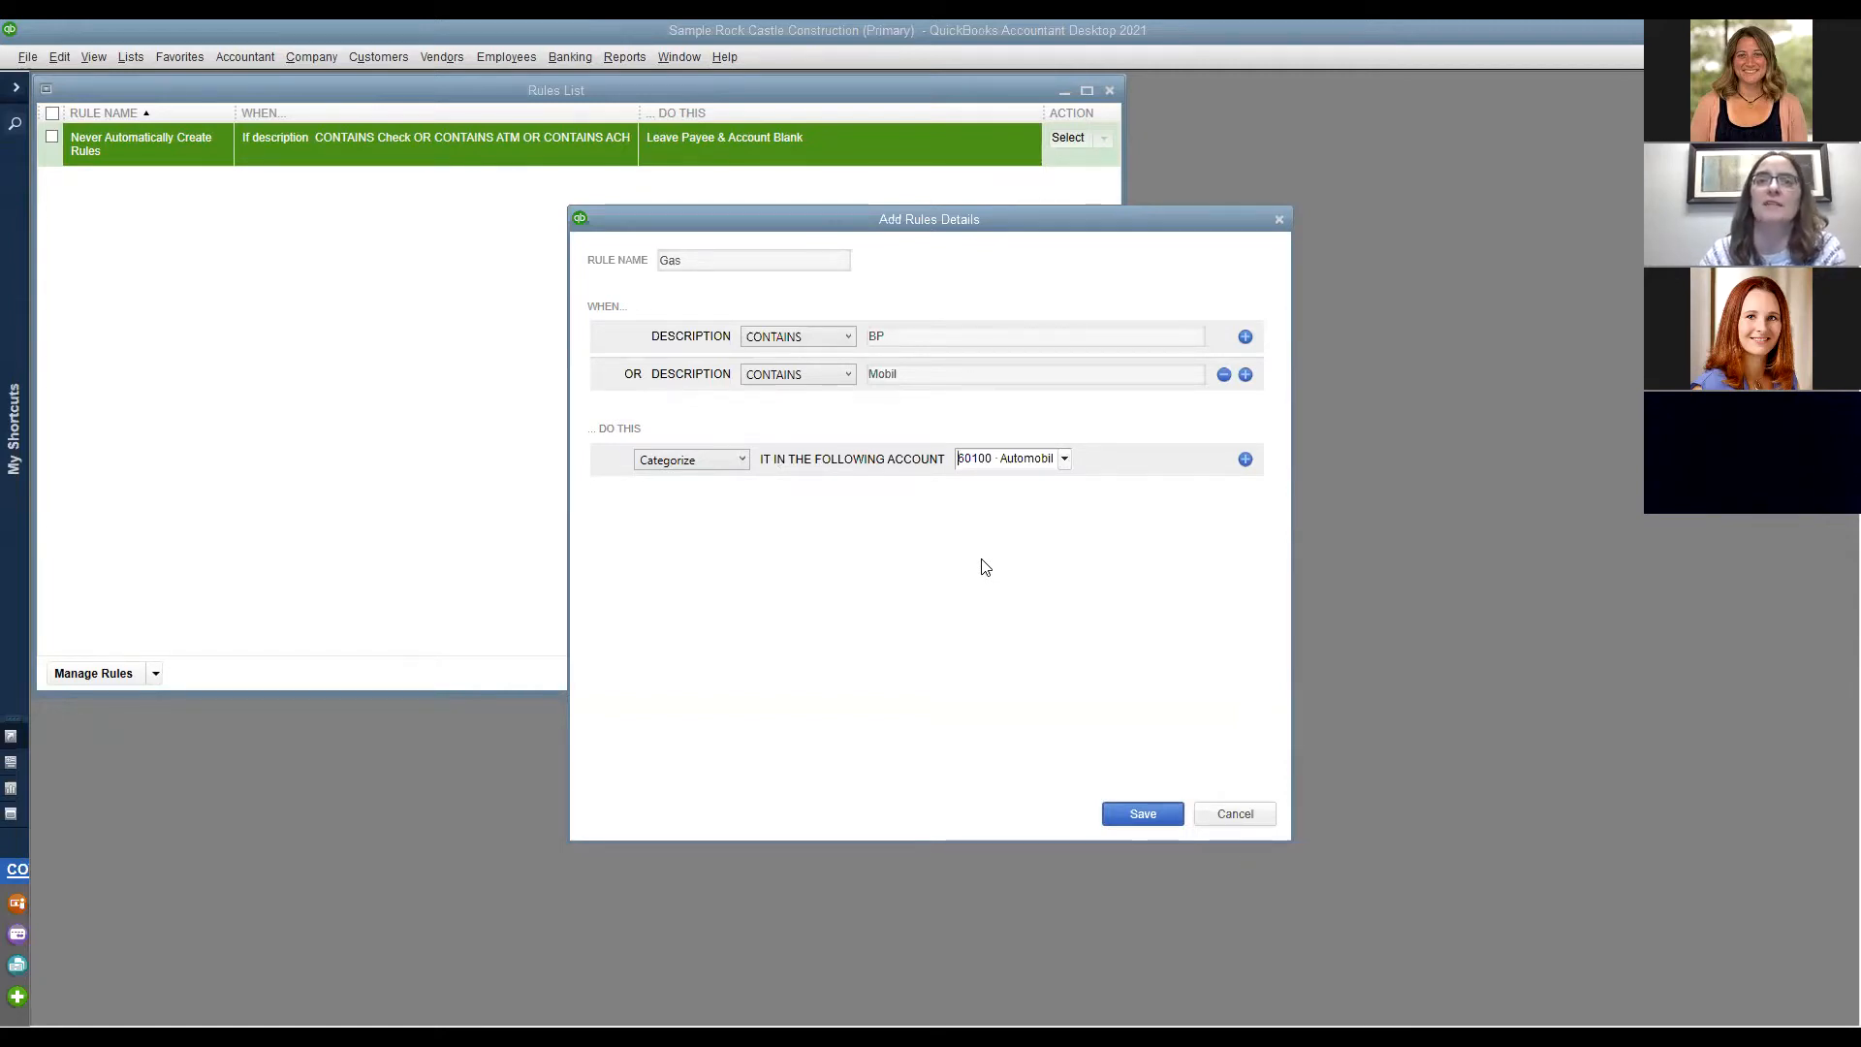
{"action": "left_click", "coordinate": [1147, 820]}
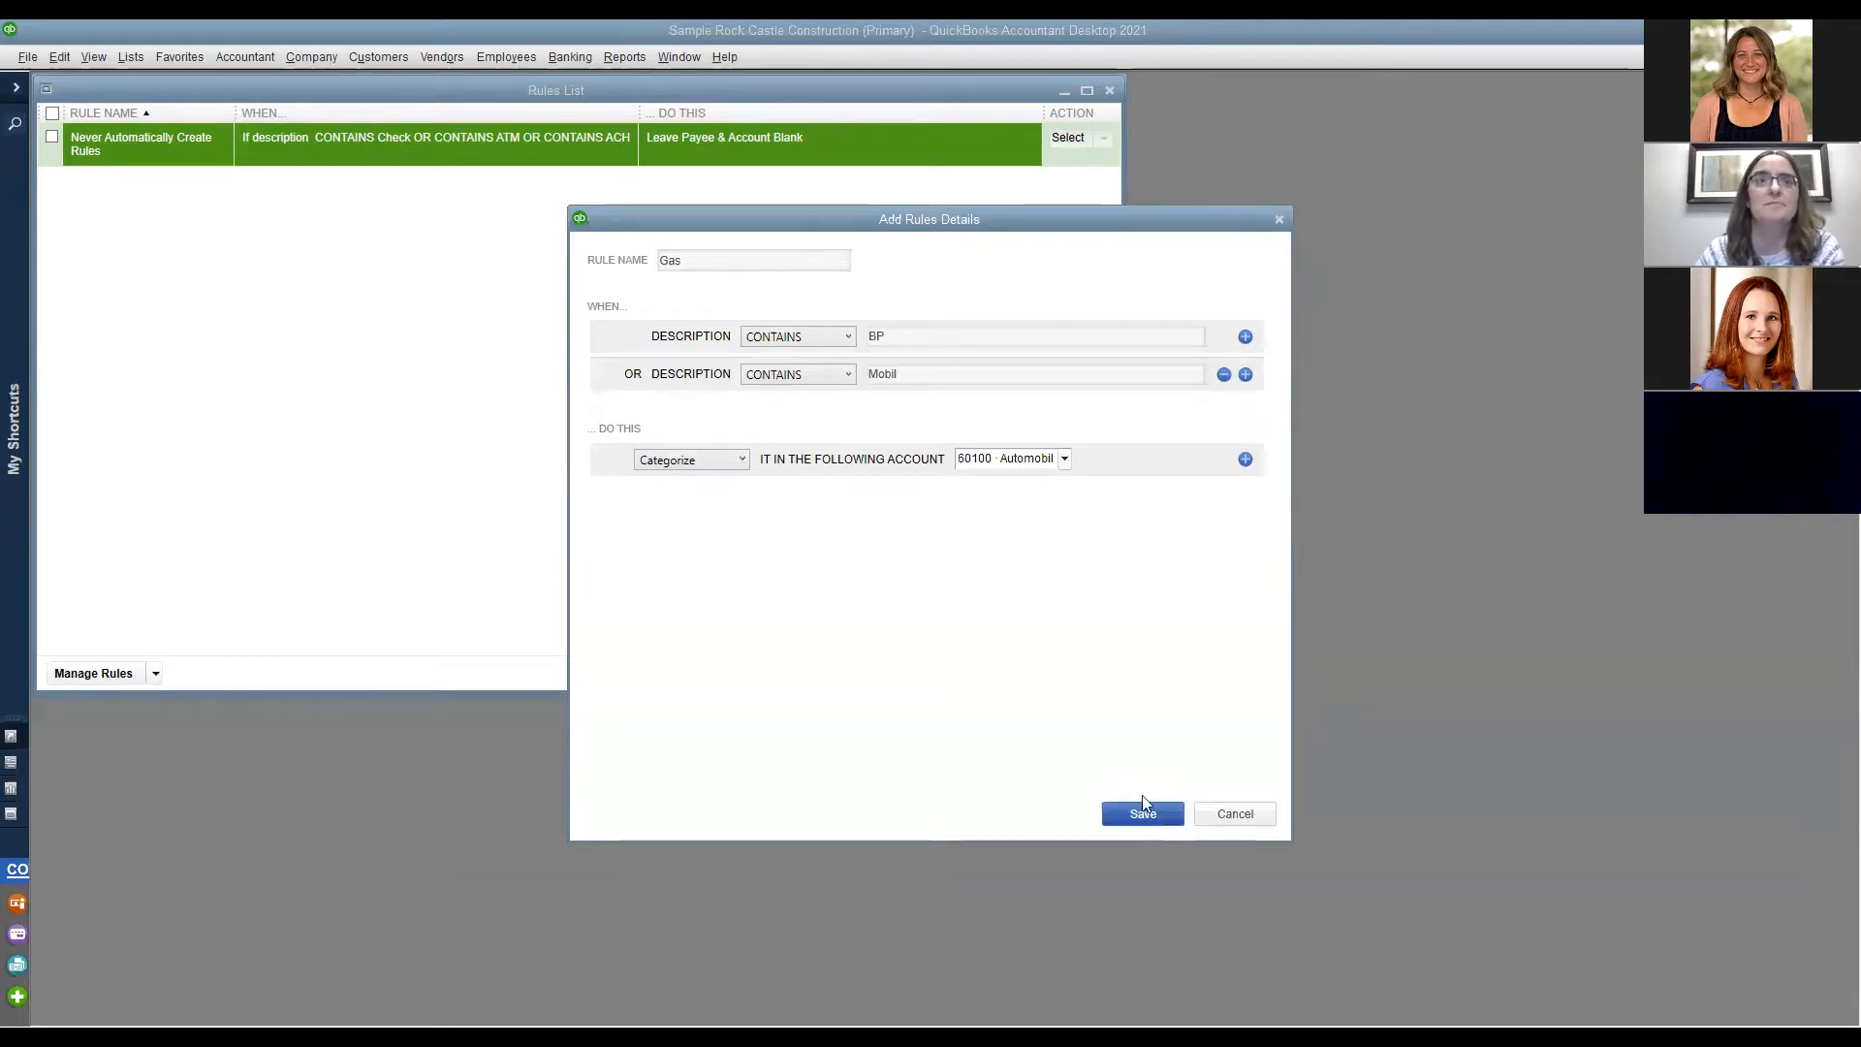
{"action": "left_click", "coordinate": [1093, 576]}
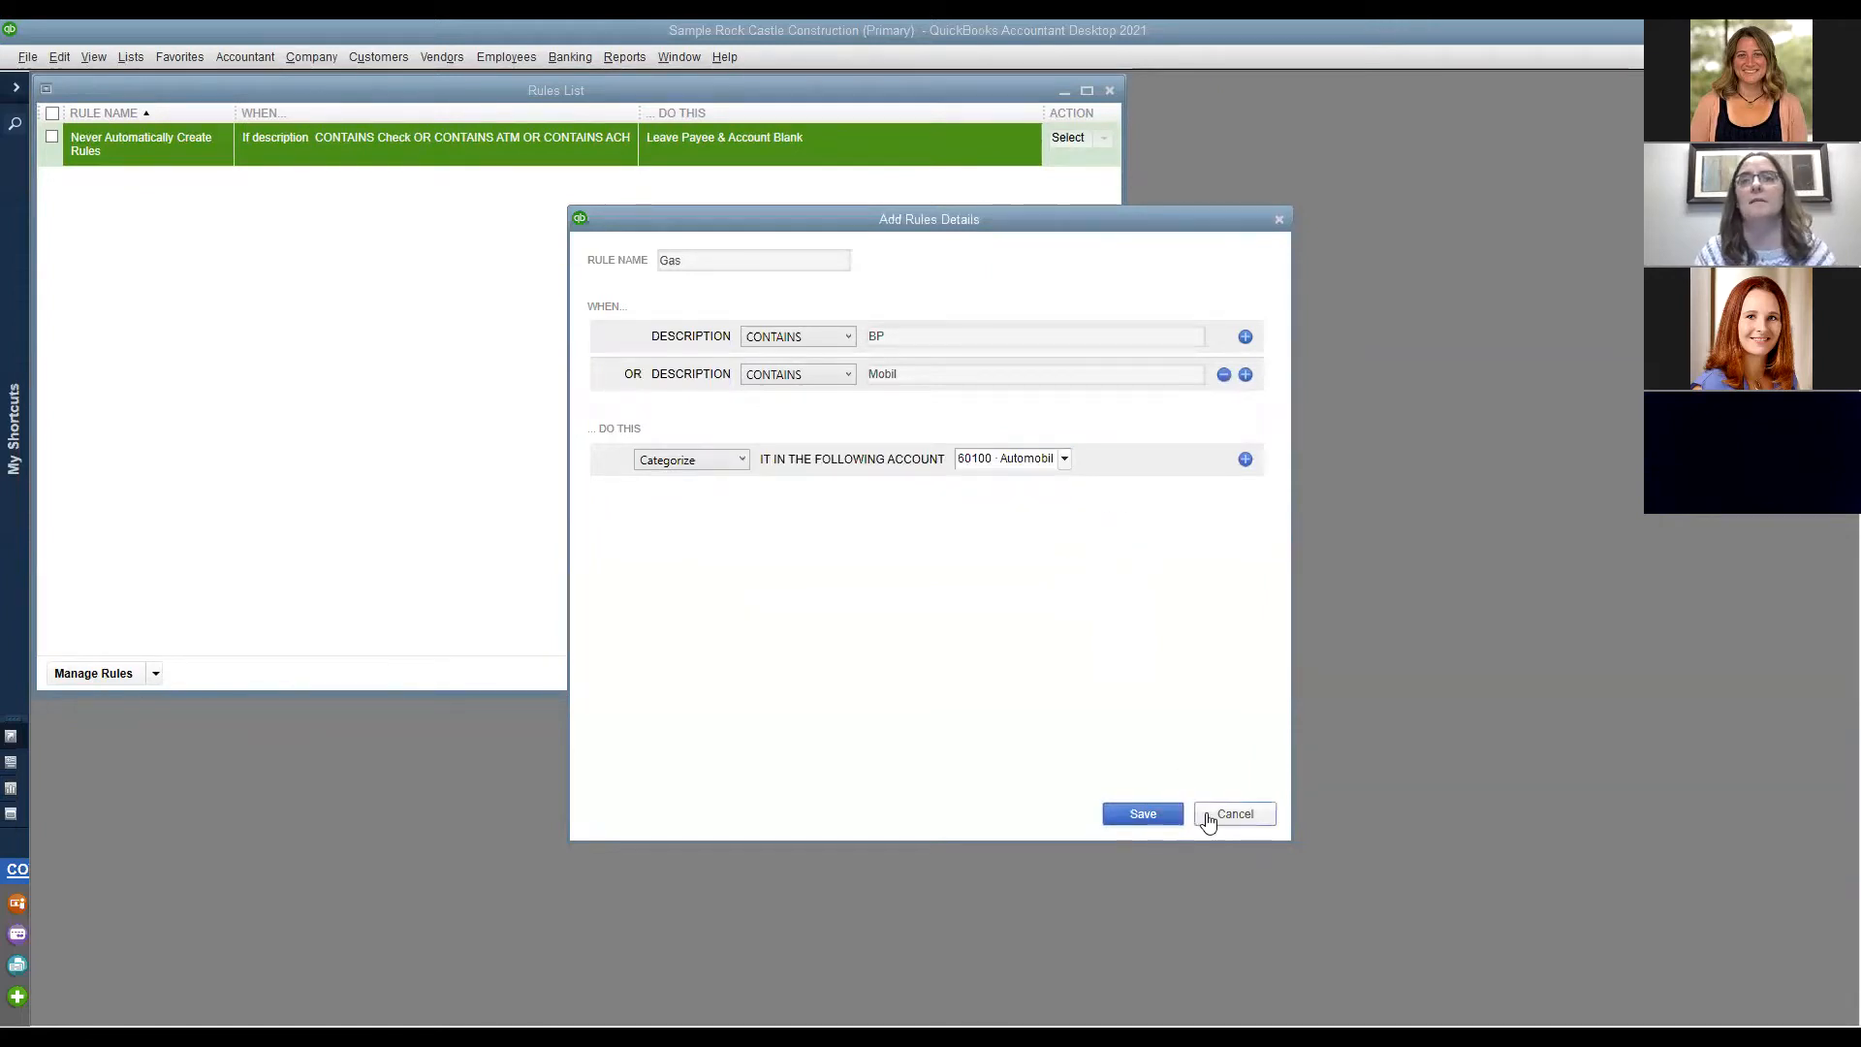
Retry saving the Gas rule, and add an action that renames the payee field to Gas.
{"action": "left_click", "coordinate": [1152, 812]}
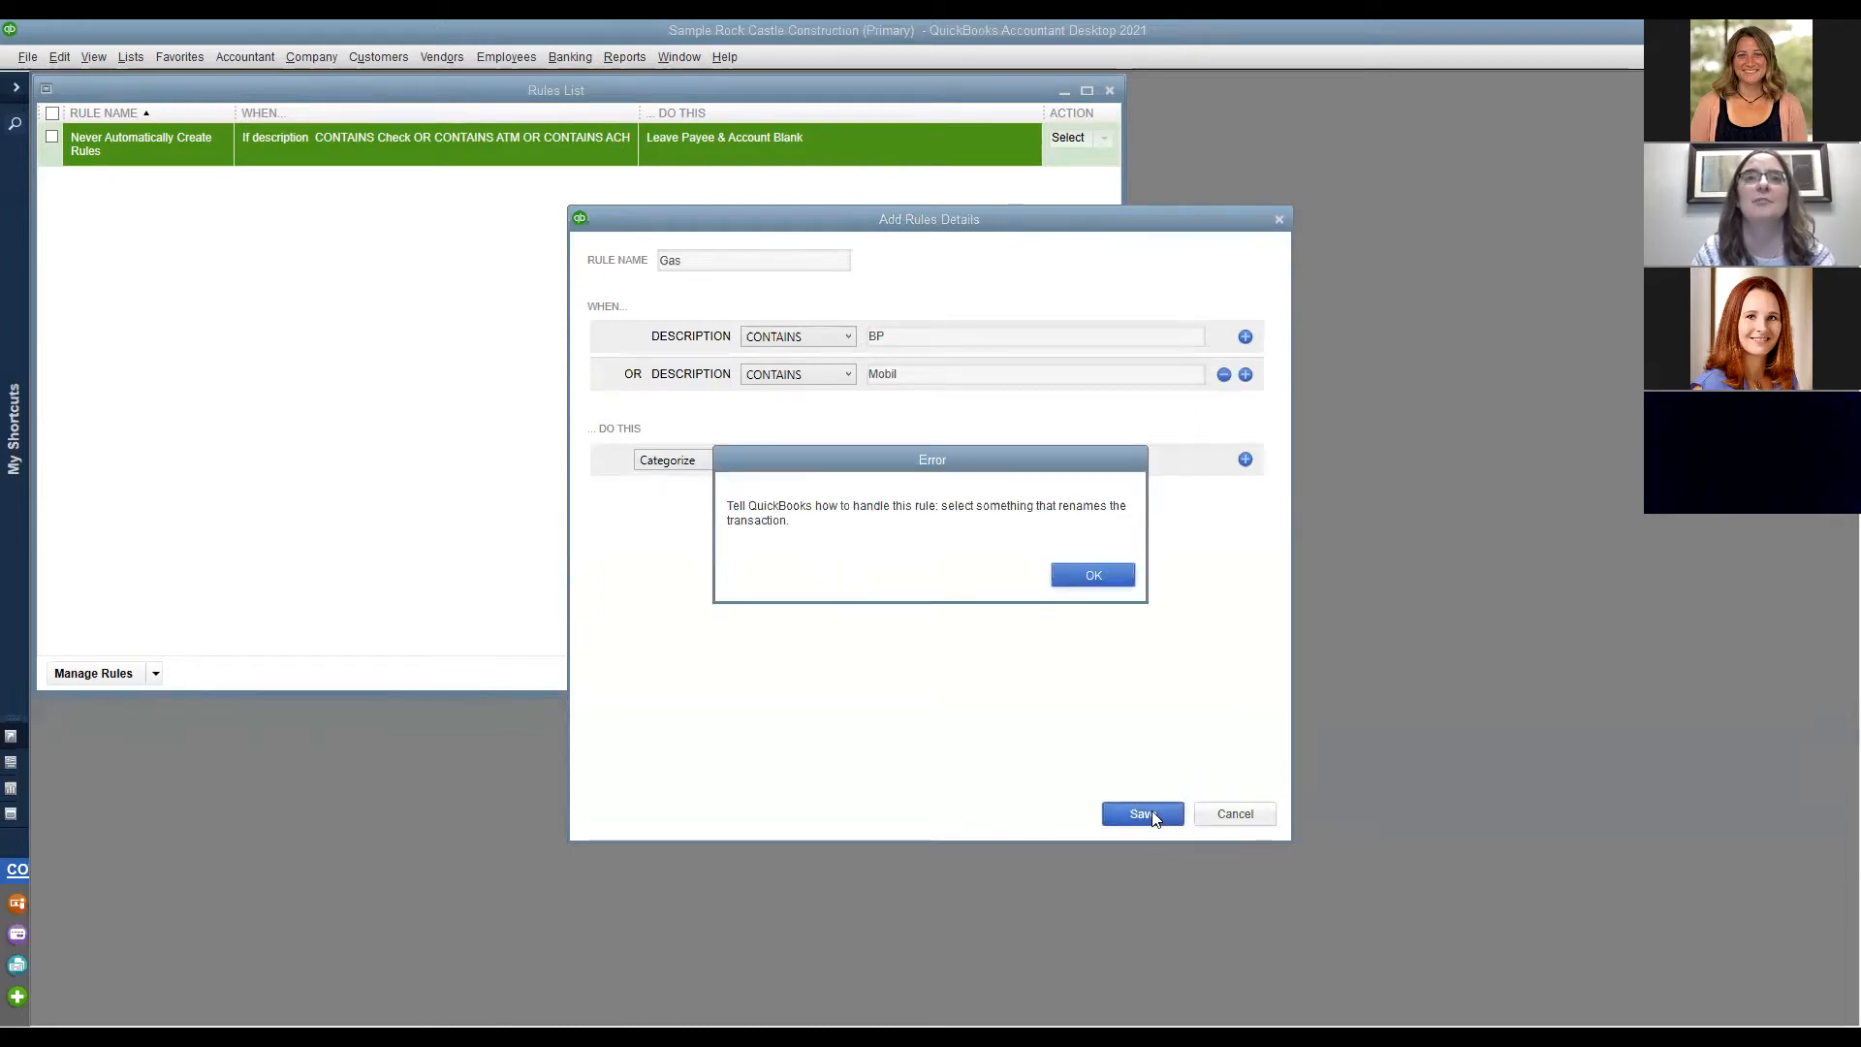
{"action": "left_click", "coordinate": [1089, 577]}
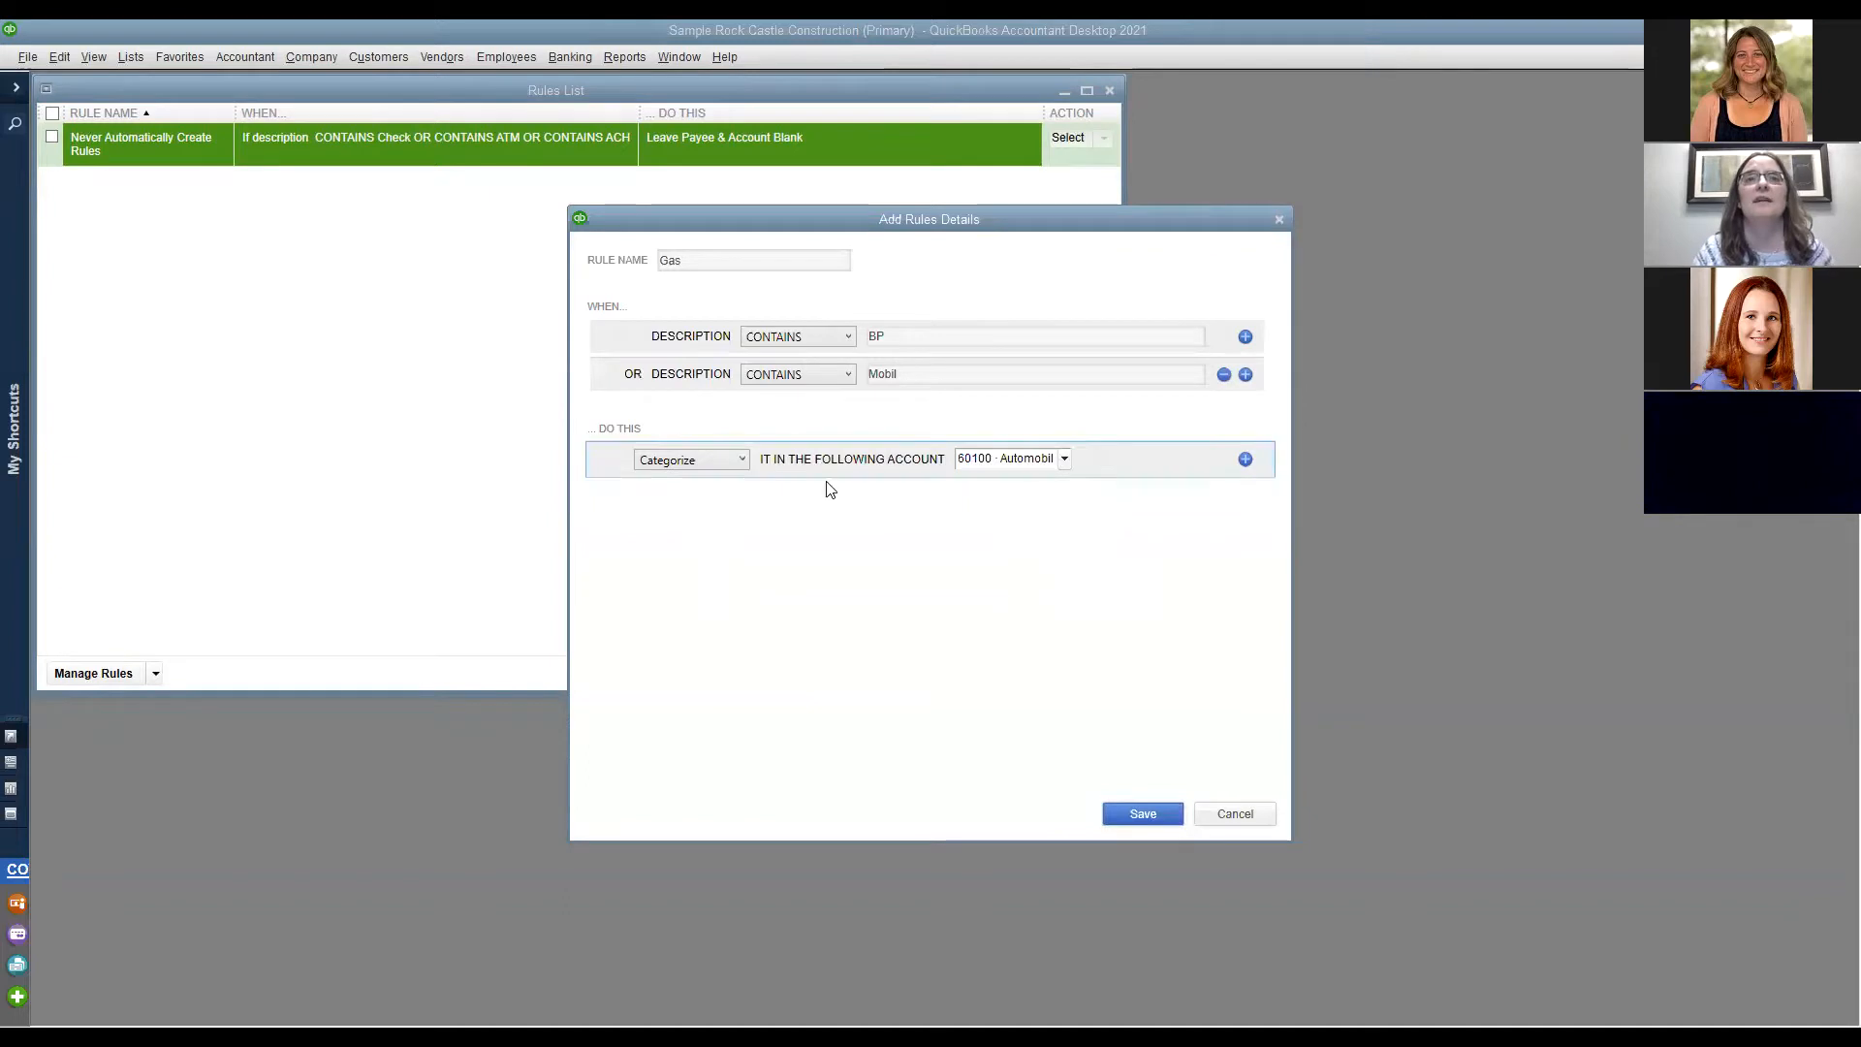
{"action": "left_click", "coordinate": [1245, 458]}
{"action": "left_click", "coordinate": [743, 497]}
{"action": "left_click", "coordinate": [664, 517]}
{"action": "type", "text": "Gas"}
Choose Cal Gas & Electric as the Gas rule's renamed payee and try to save the rule.
{"action": "left_click", "coordinate": [1073, 498]}
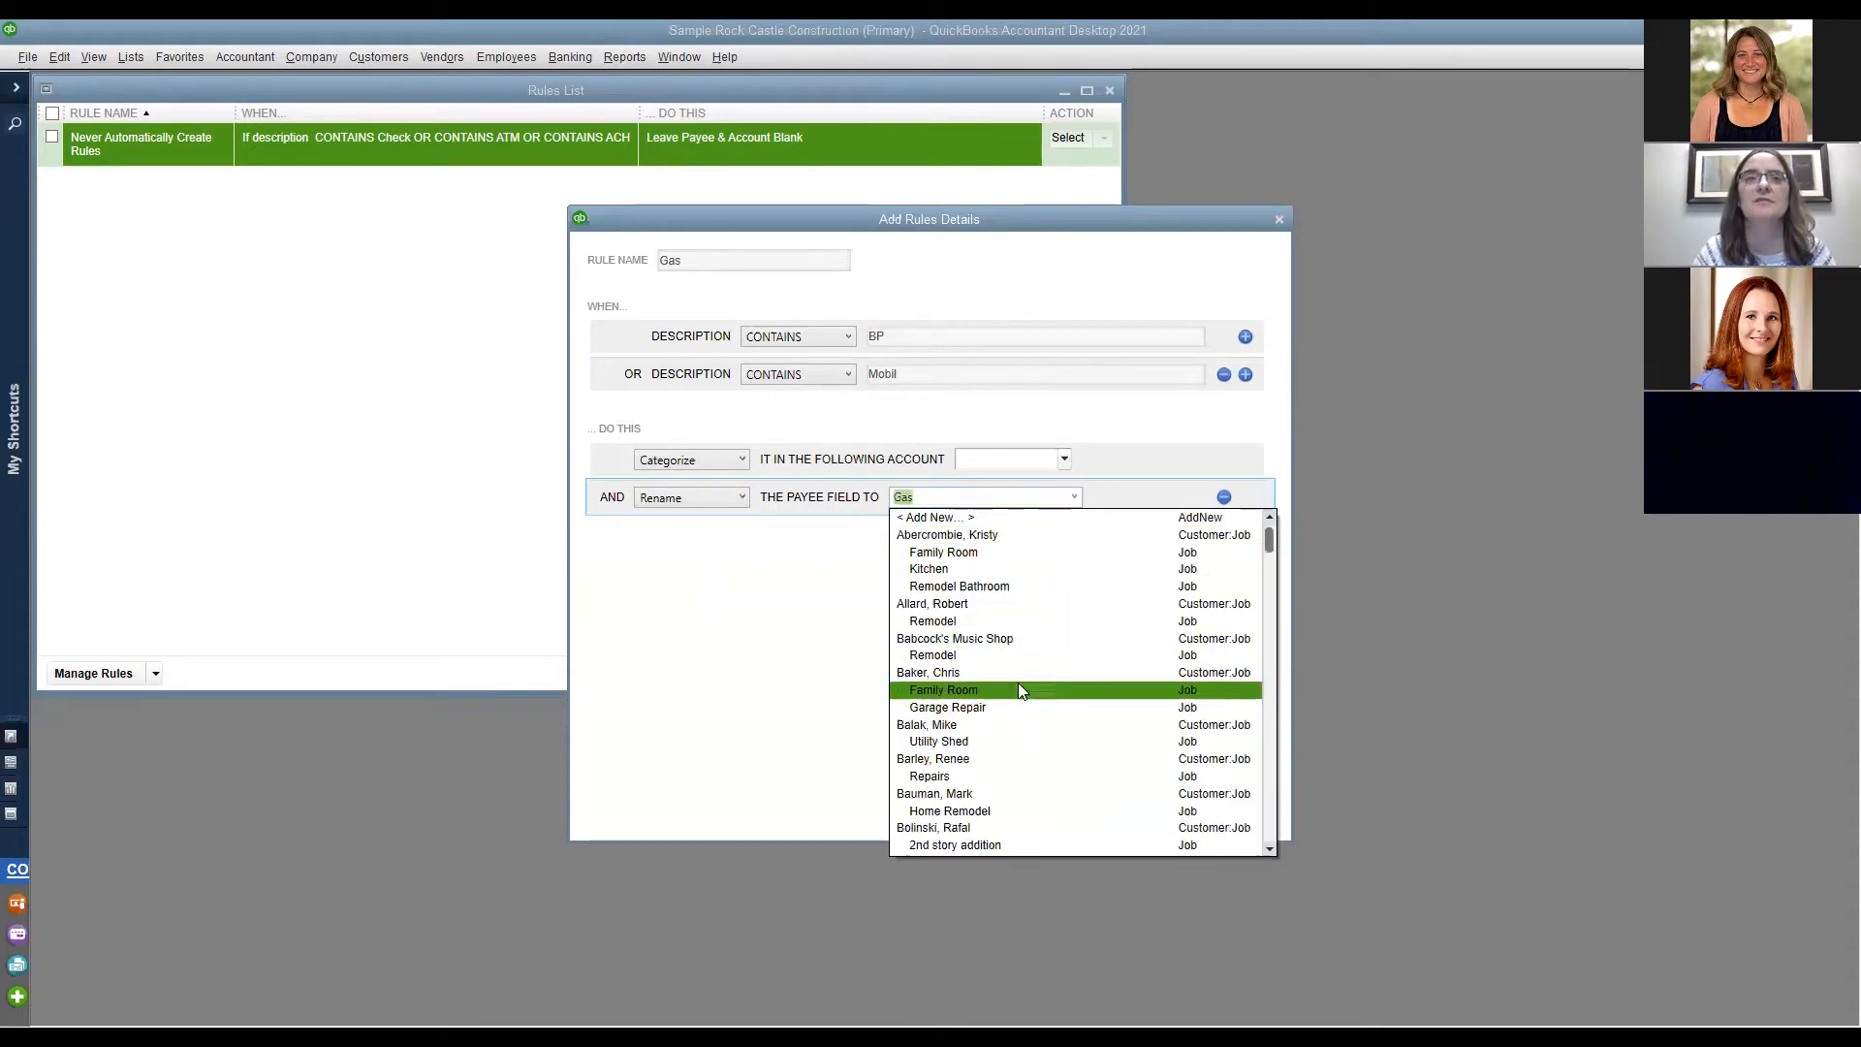
{"action": "scroll", "coordinate": [1032, 688], "scroll_direction": "down", "scroll_amount": 5}
{"action": "scroll", "coordinate": [1049, 727], "scroll_direction": "down", "scroll_amount": 5}
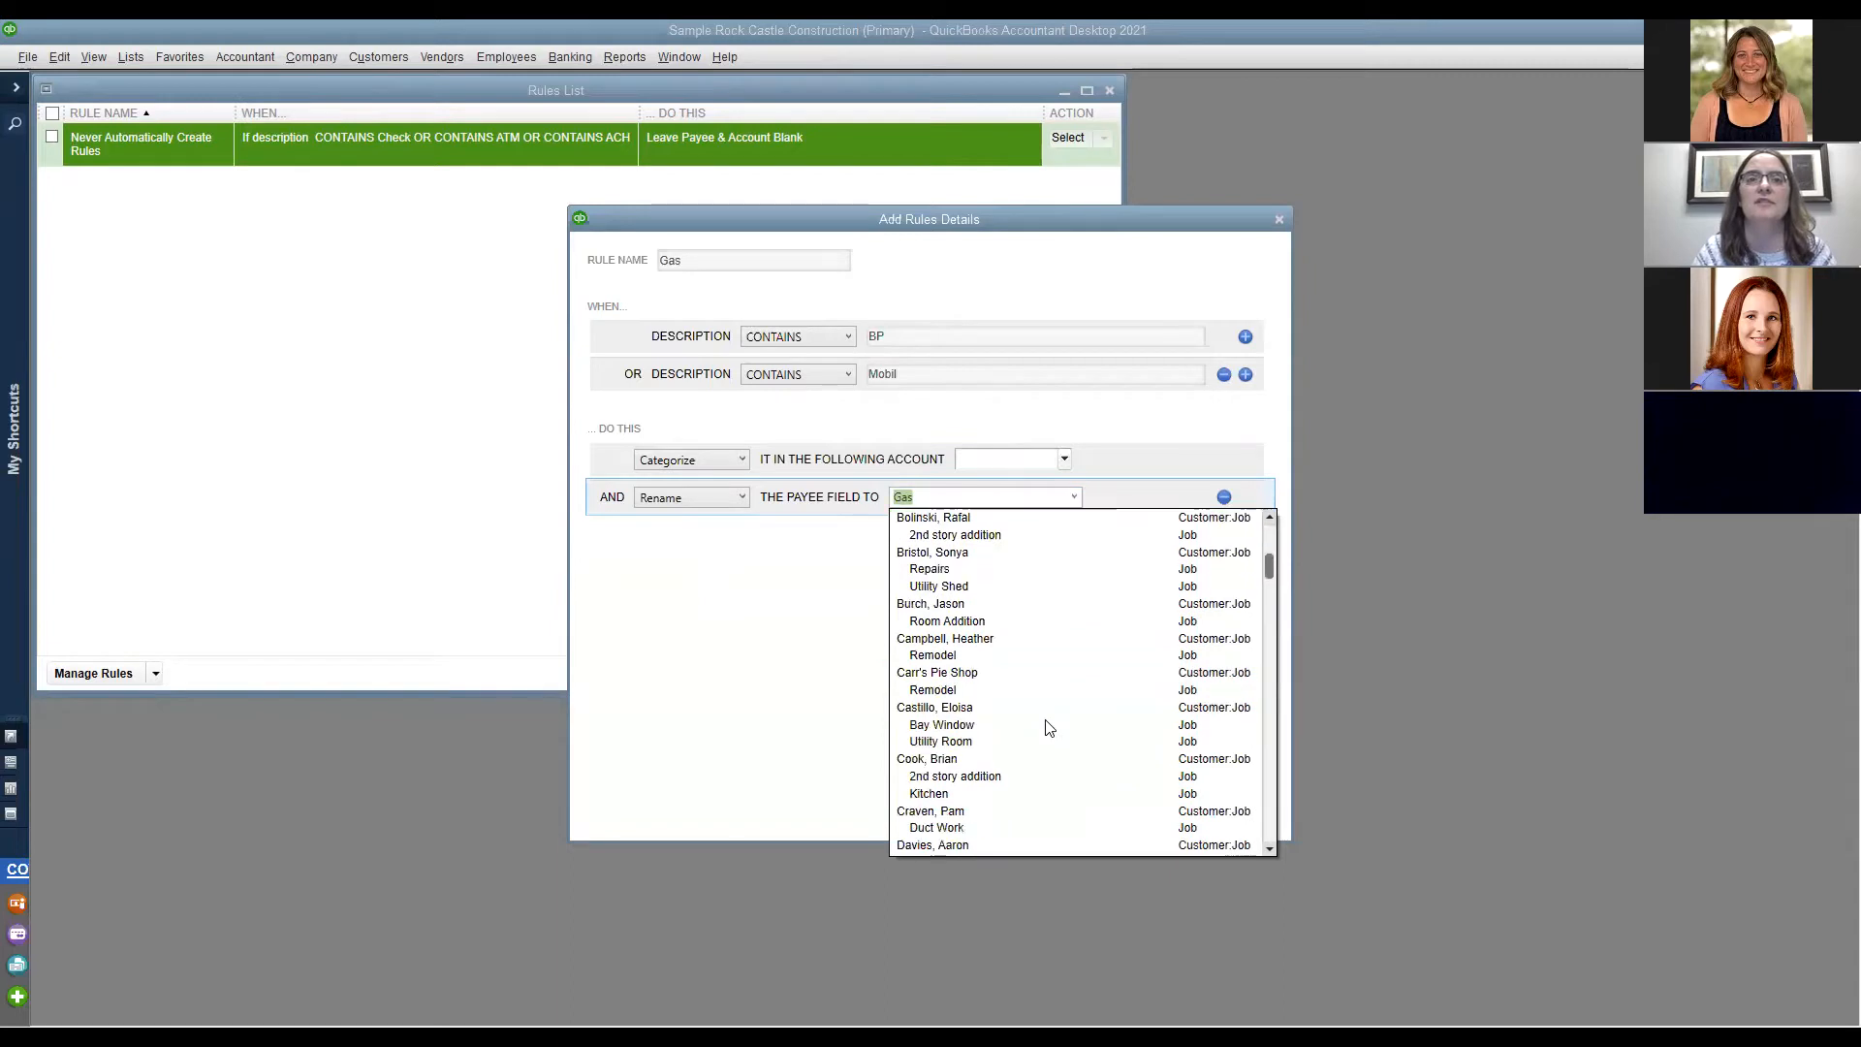
{"action": "scroll", "coordinate": [1048, 726], "scroll_direction": "down", "scroll_amount": 5}
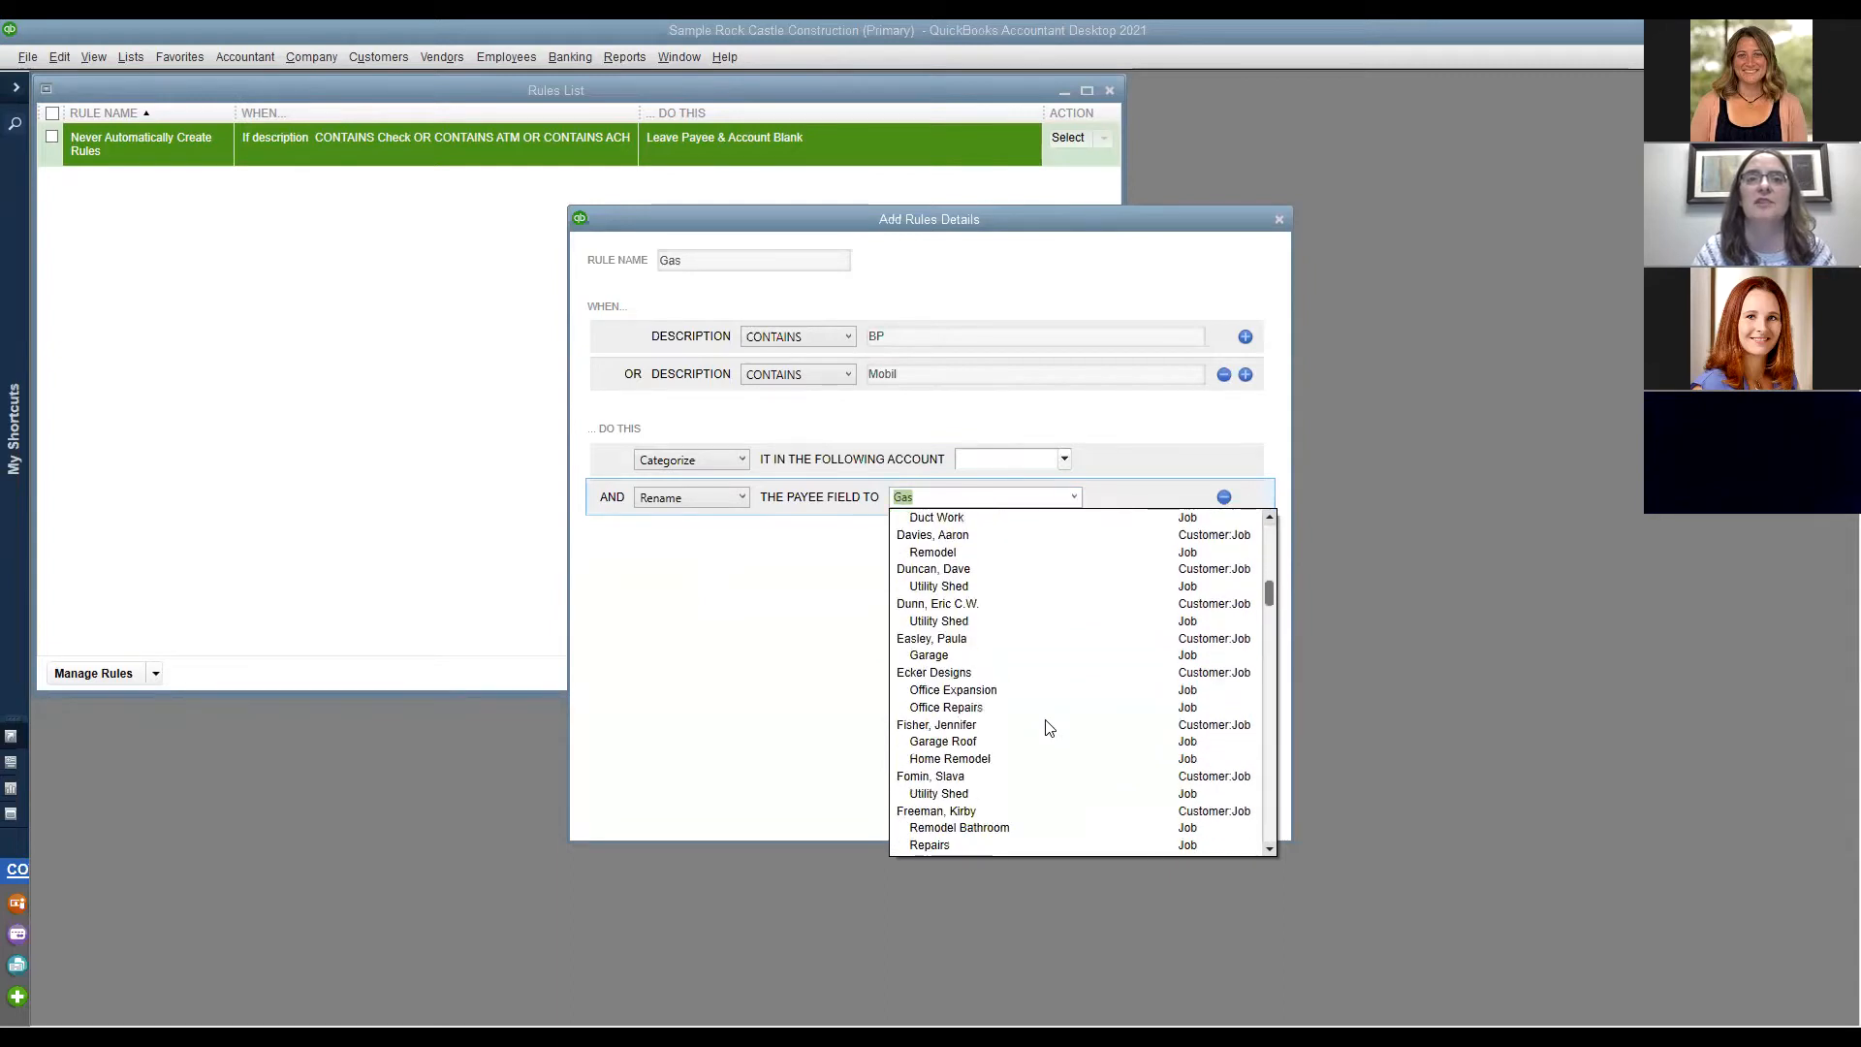
{"action": "scroll", "coordinate": [1054, 737], "scroll_direction": "up", "scroll_amount": 10}
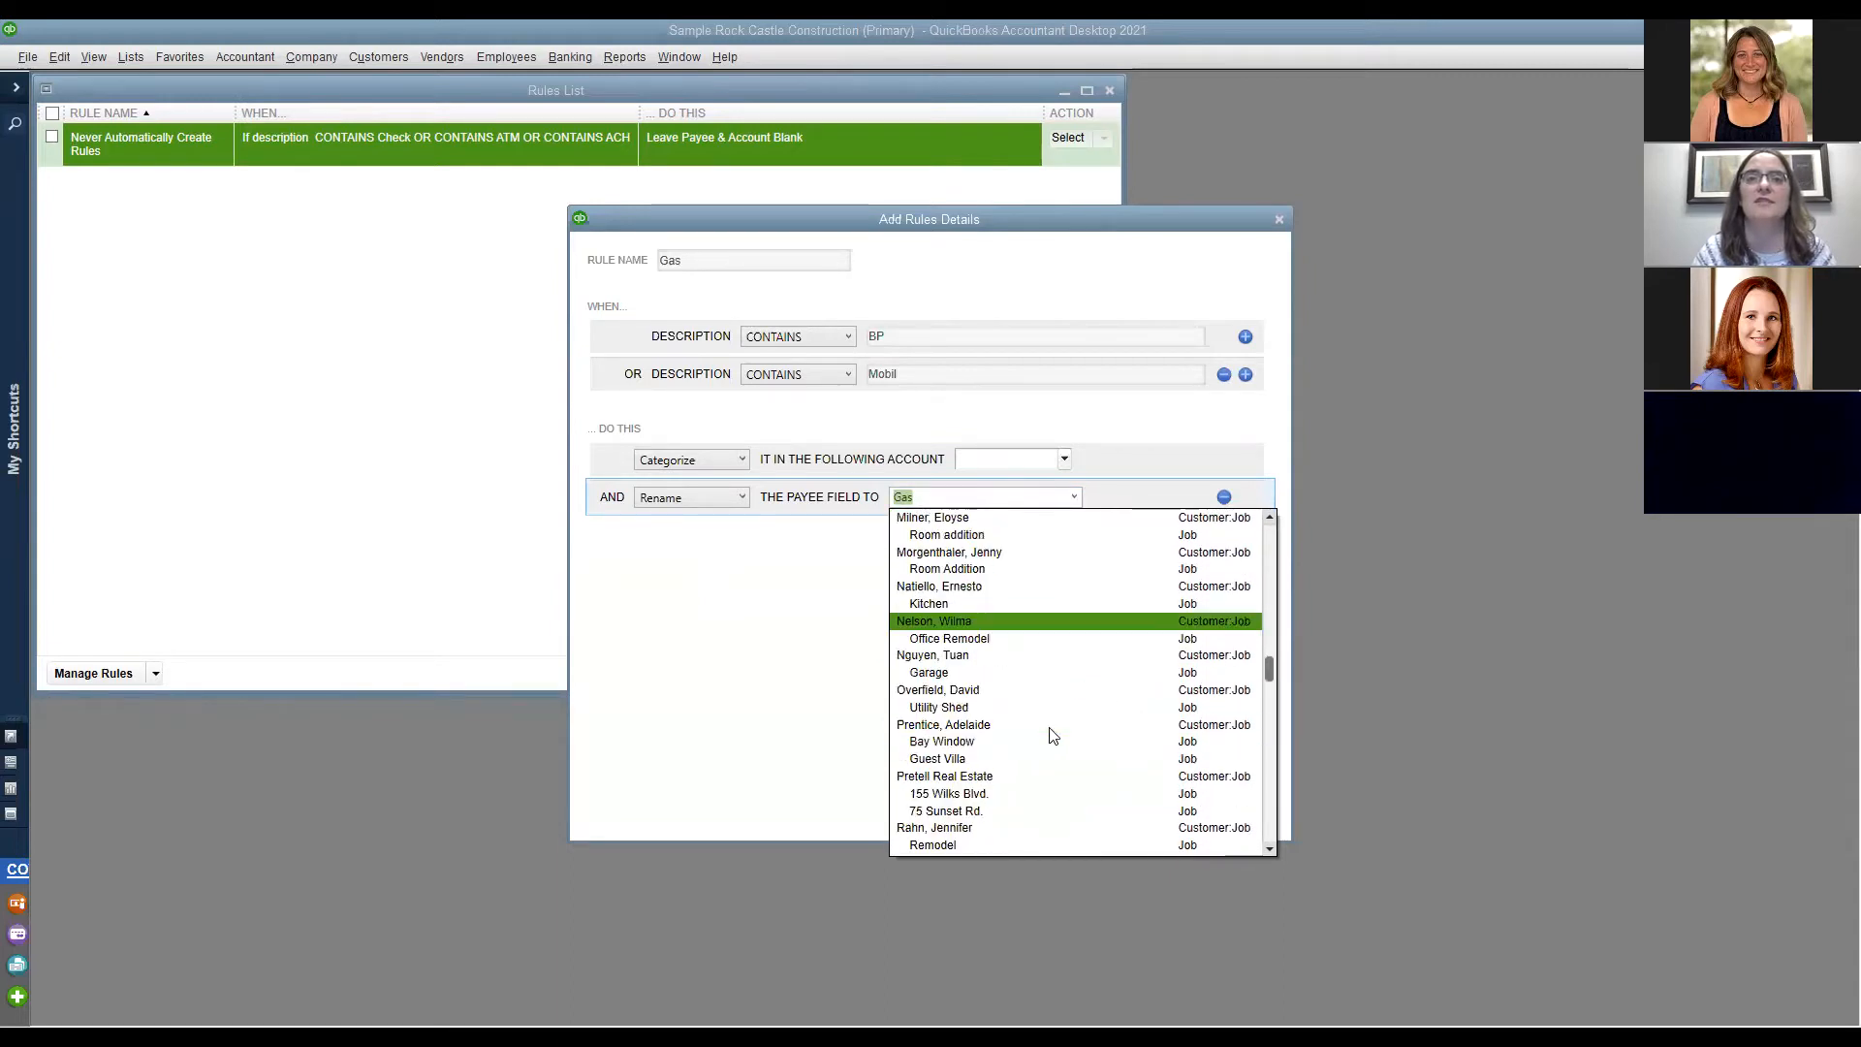
{"action": "scroll", "coordinate": [1058, 746], "scroll_direction": "down", "scroll_amount": 15}
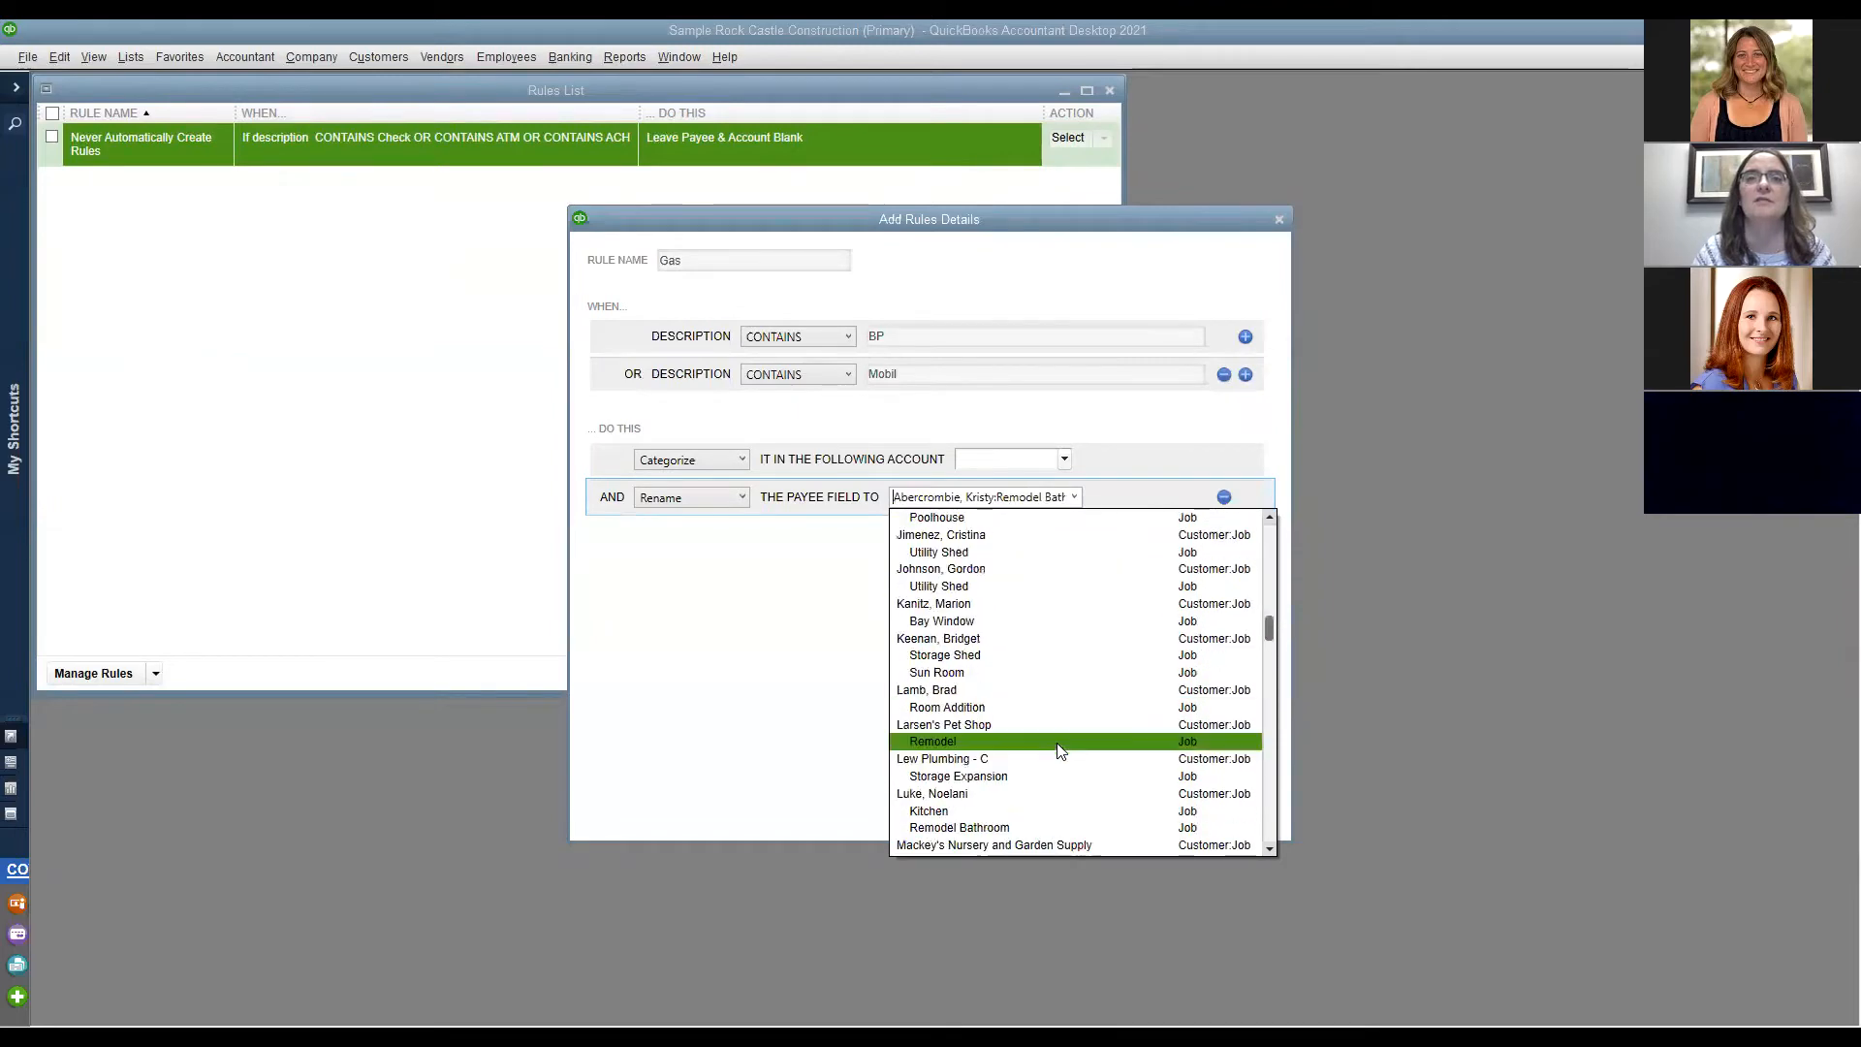
{"action": "scroll", "coordinate": [1060, 746], "scroll_direction": "down", "scroll_amount": 3}
{"action": "scroll", "coordinate": [1059, 746], "scroll_direction": "up", "scroll_amount": 3}
{"action": "left_click", "coordinate": [944, 569]}
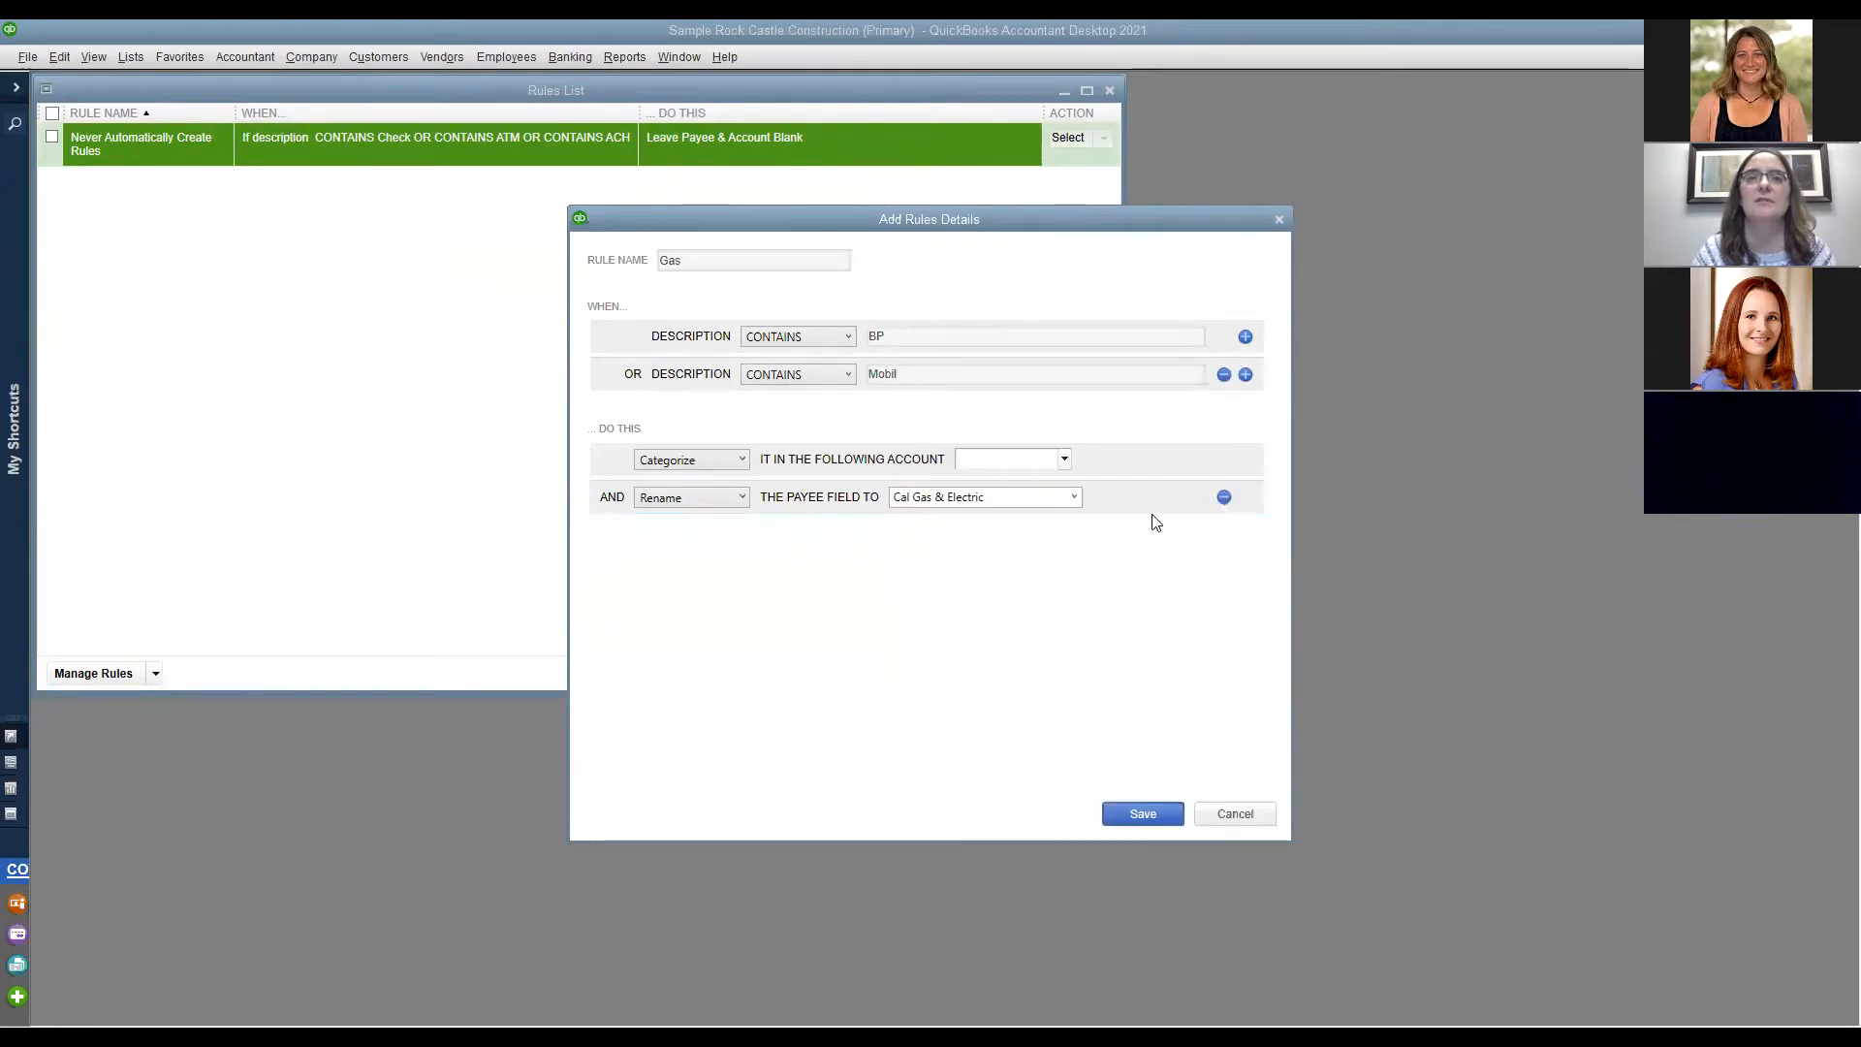
{"action": "left_click", "coordinate": [1146, 814]}
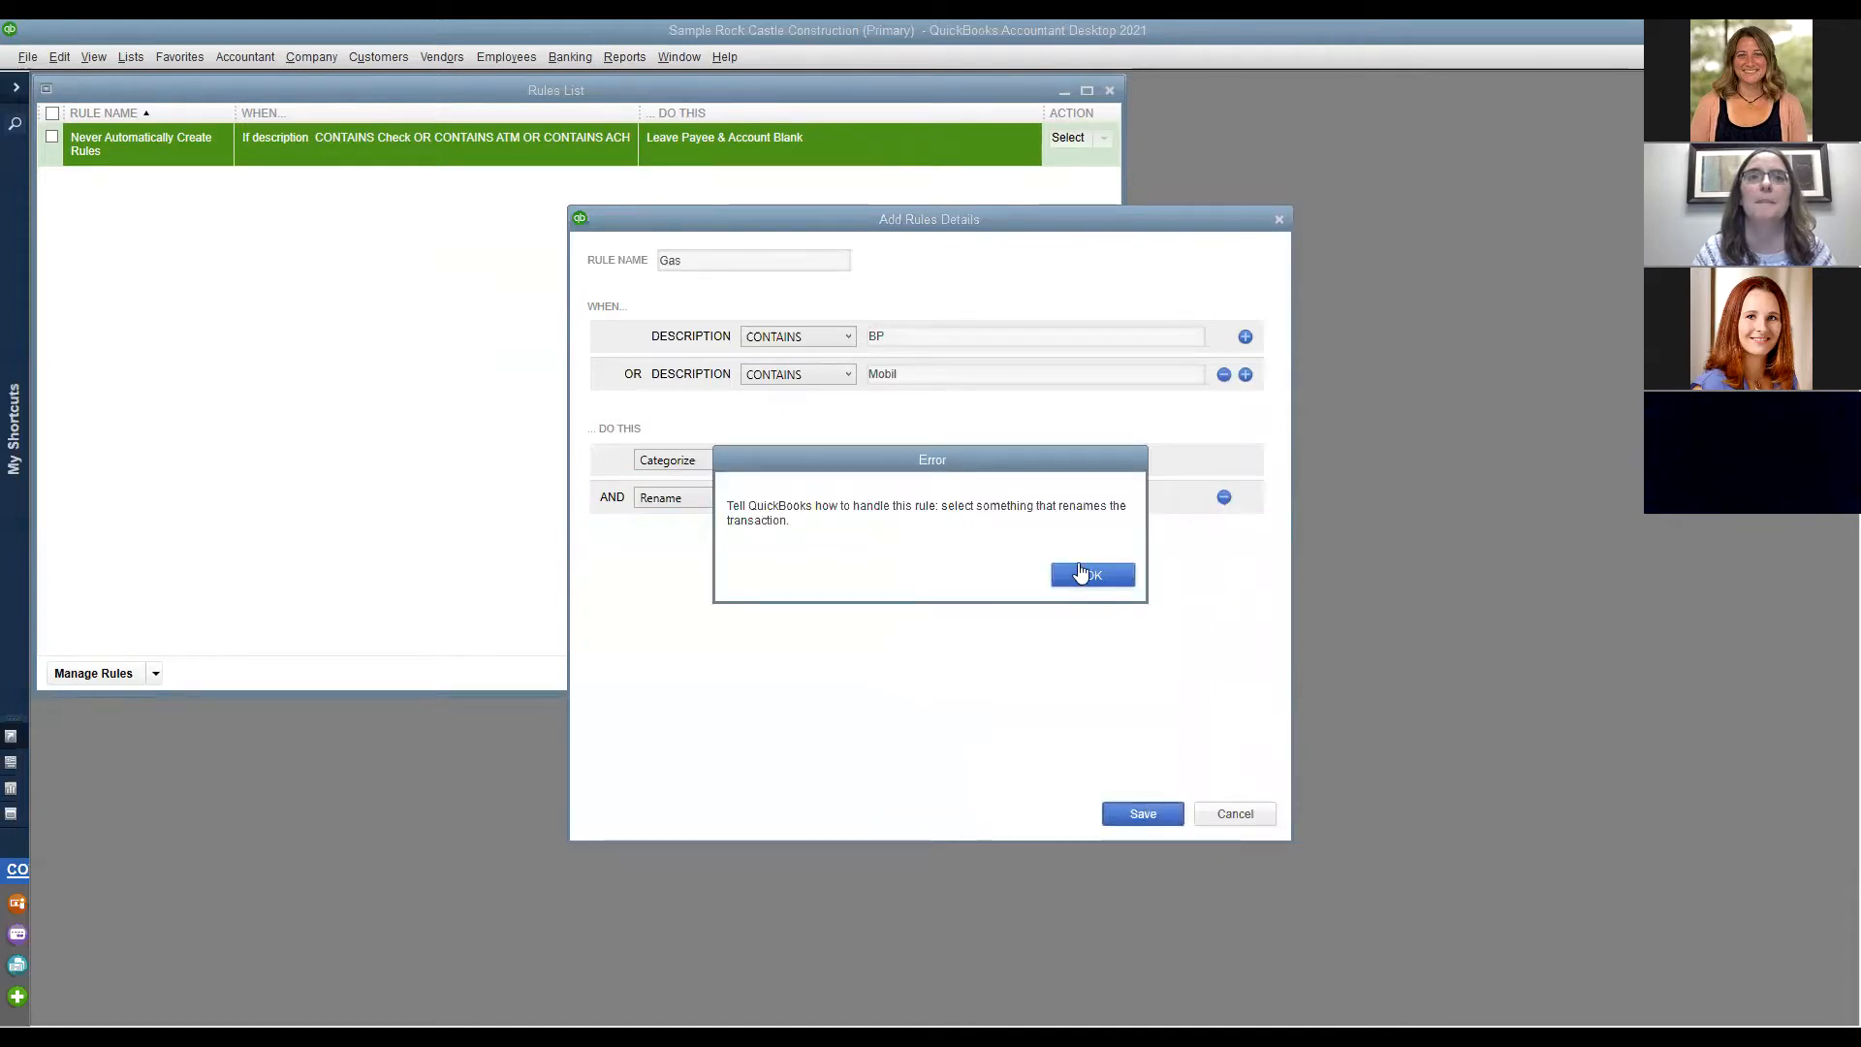
{"action": "key", "text": "Return"}
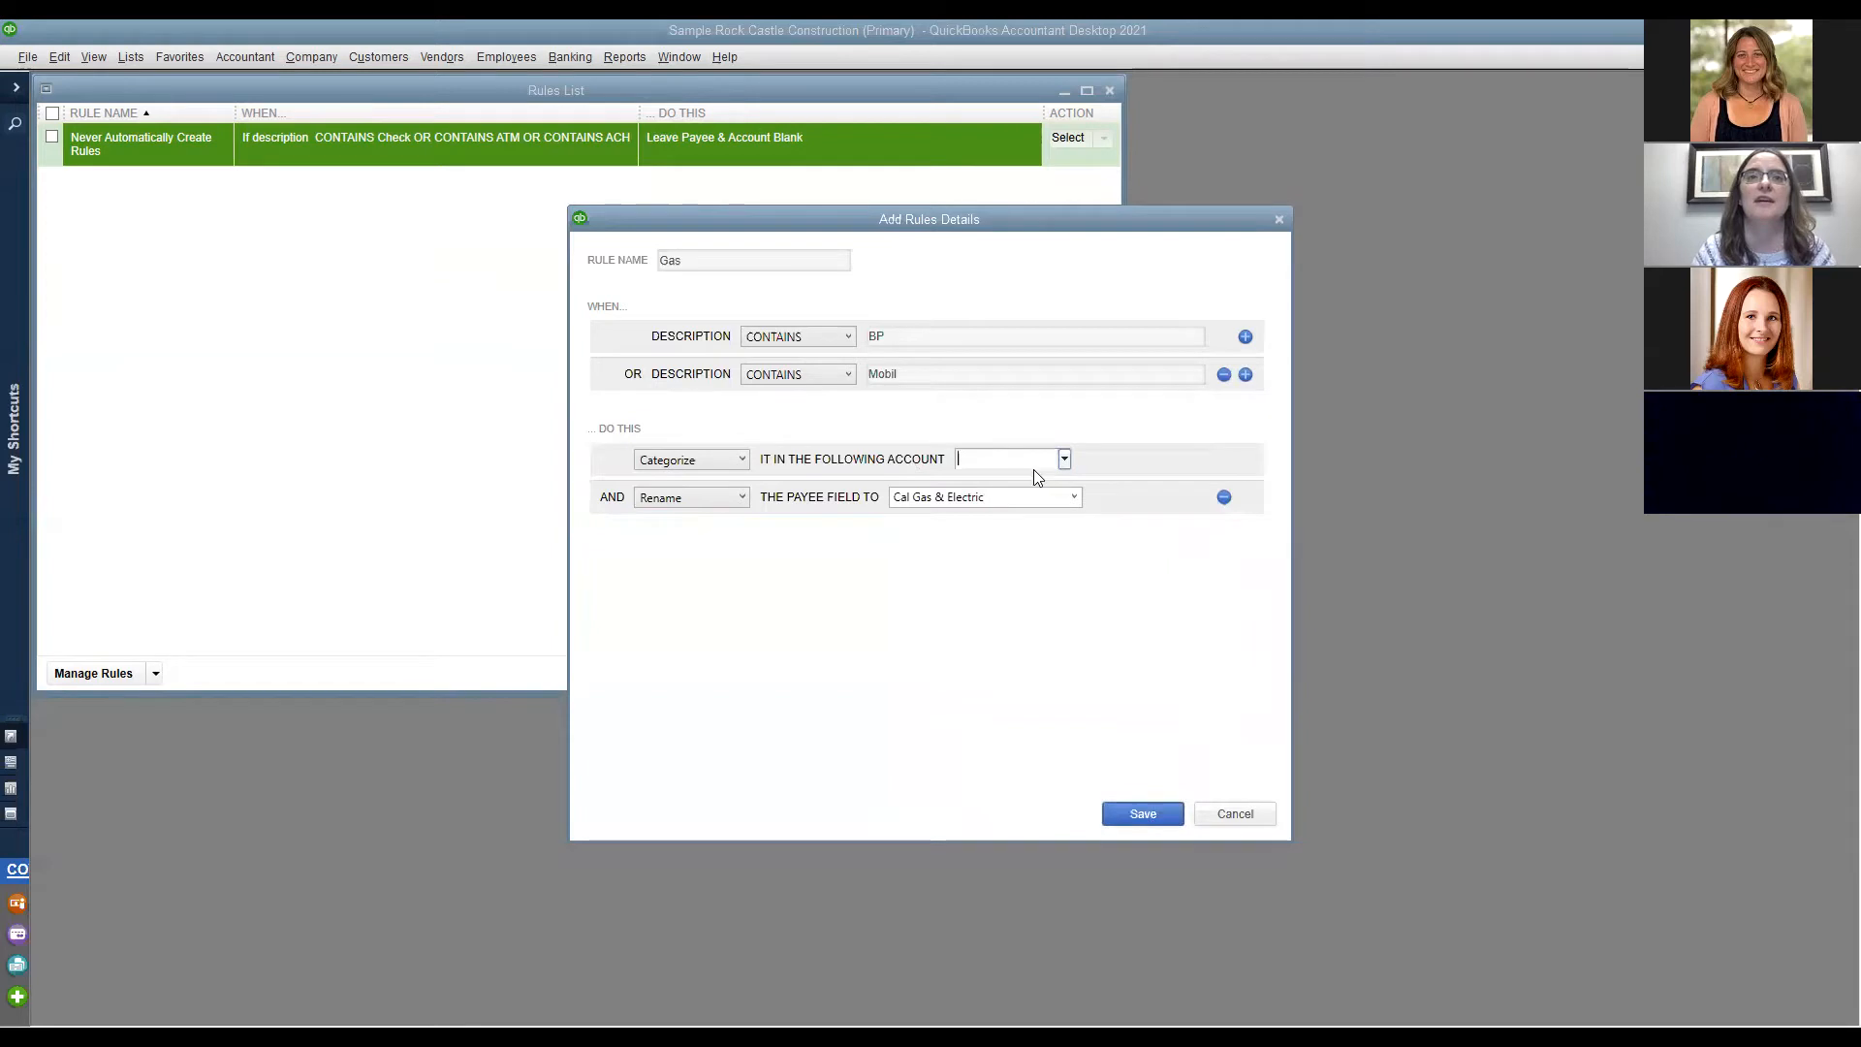
Set the Gas rule's category account to 69000 Miscellaneous, try to save it, and discard the new rule.
{"action": "type", "text": "fuel"}
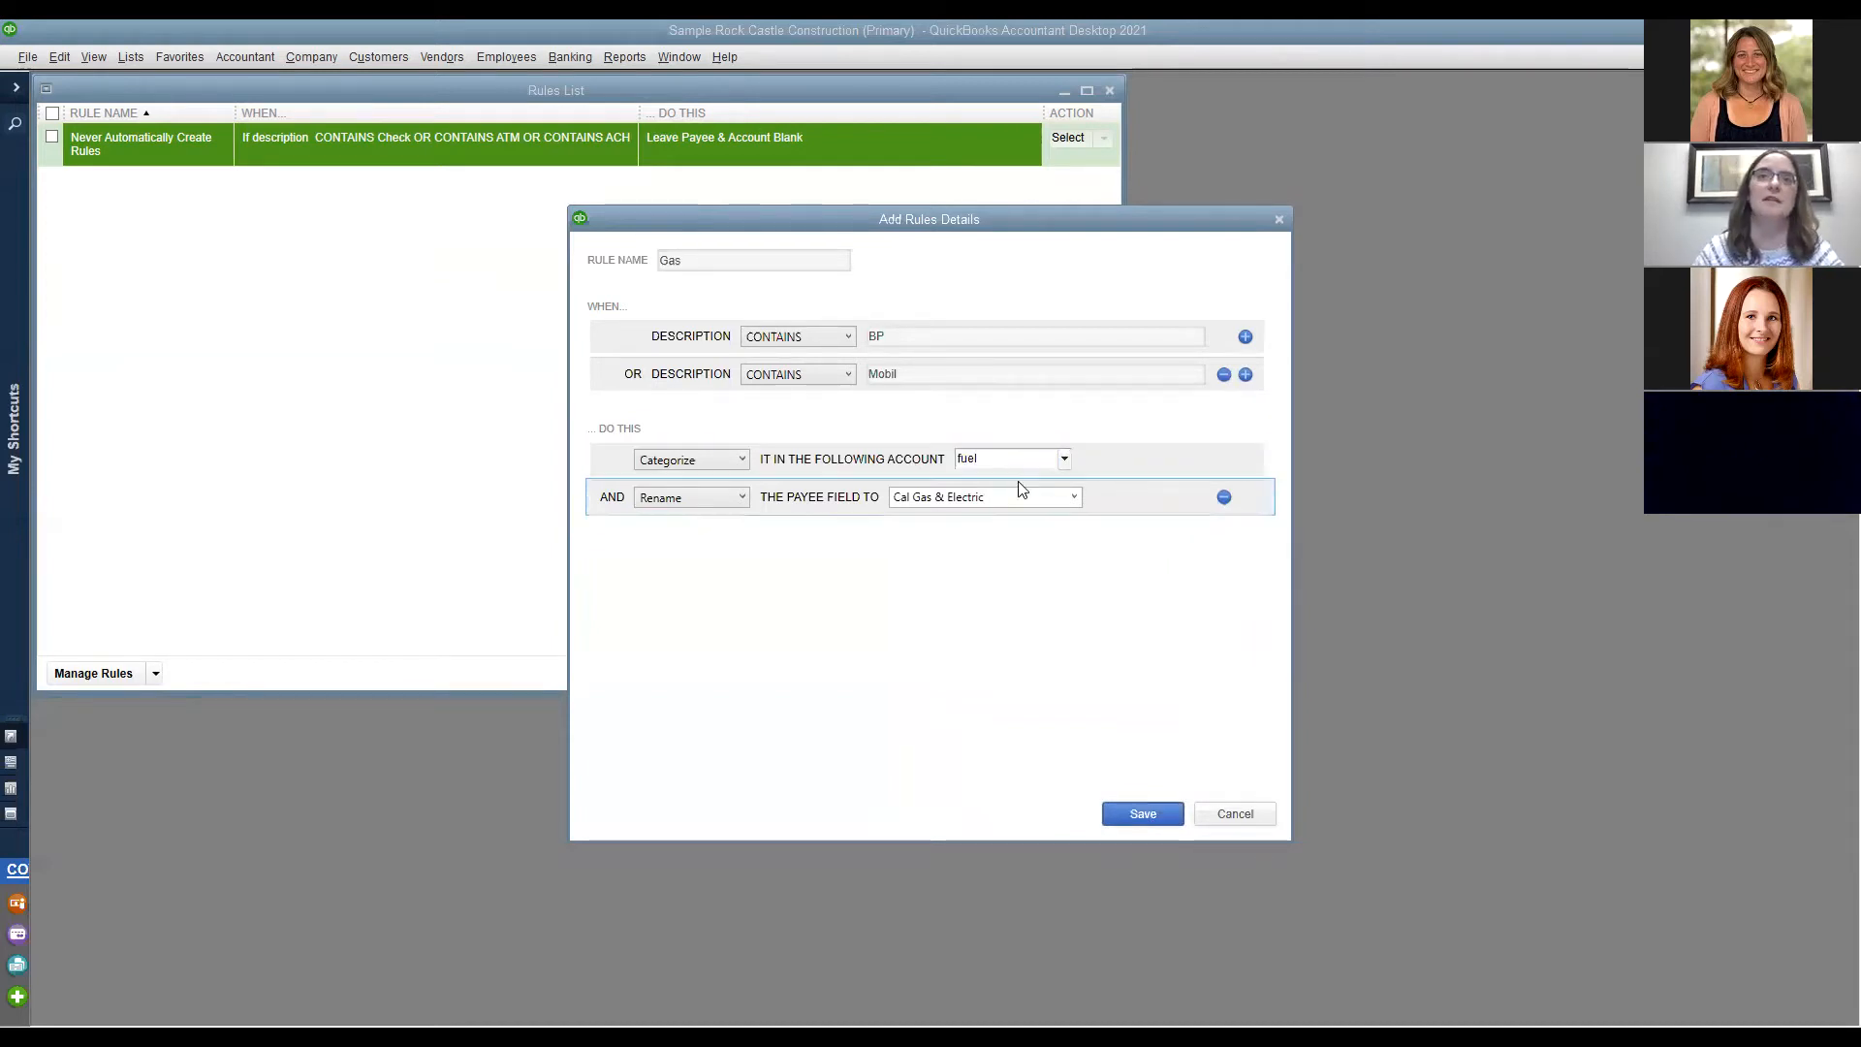
{"action": "left_click", "coordinate": [1064, 461]}
{"action": "scroll", "coordinate": [1303, 667], "scroll_direction": "down", "scroll_amount": 2}
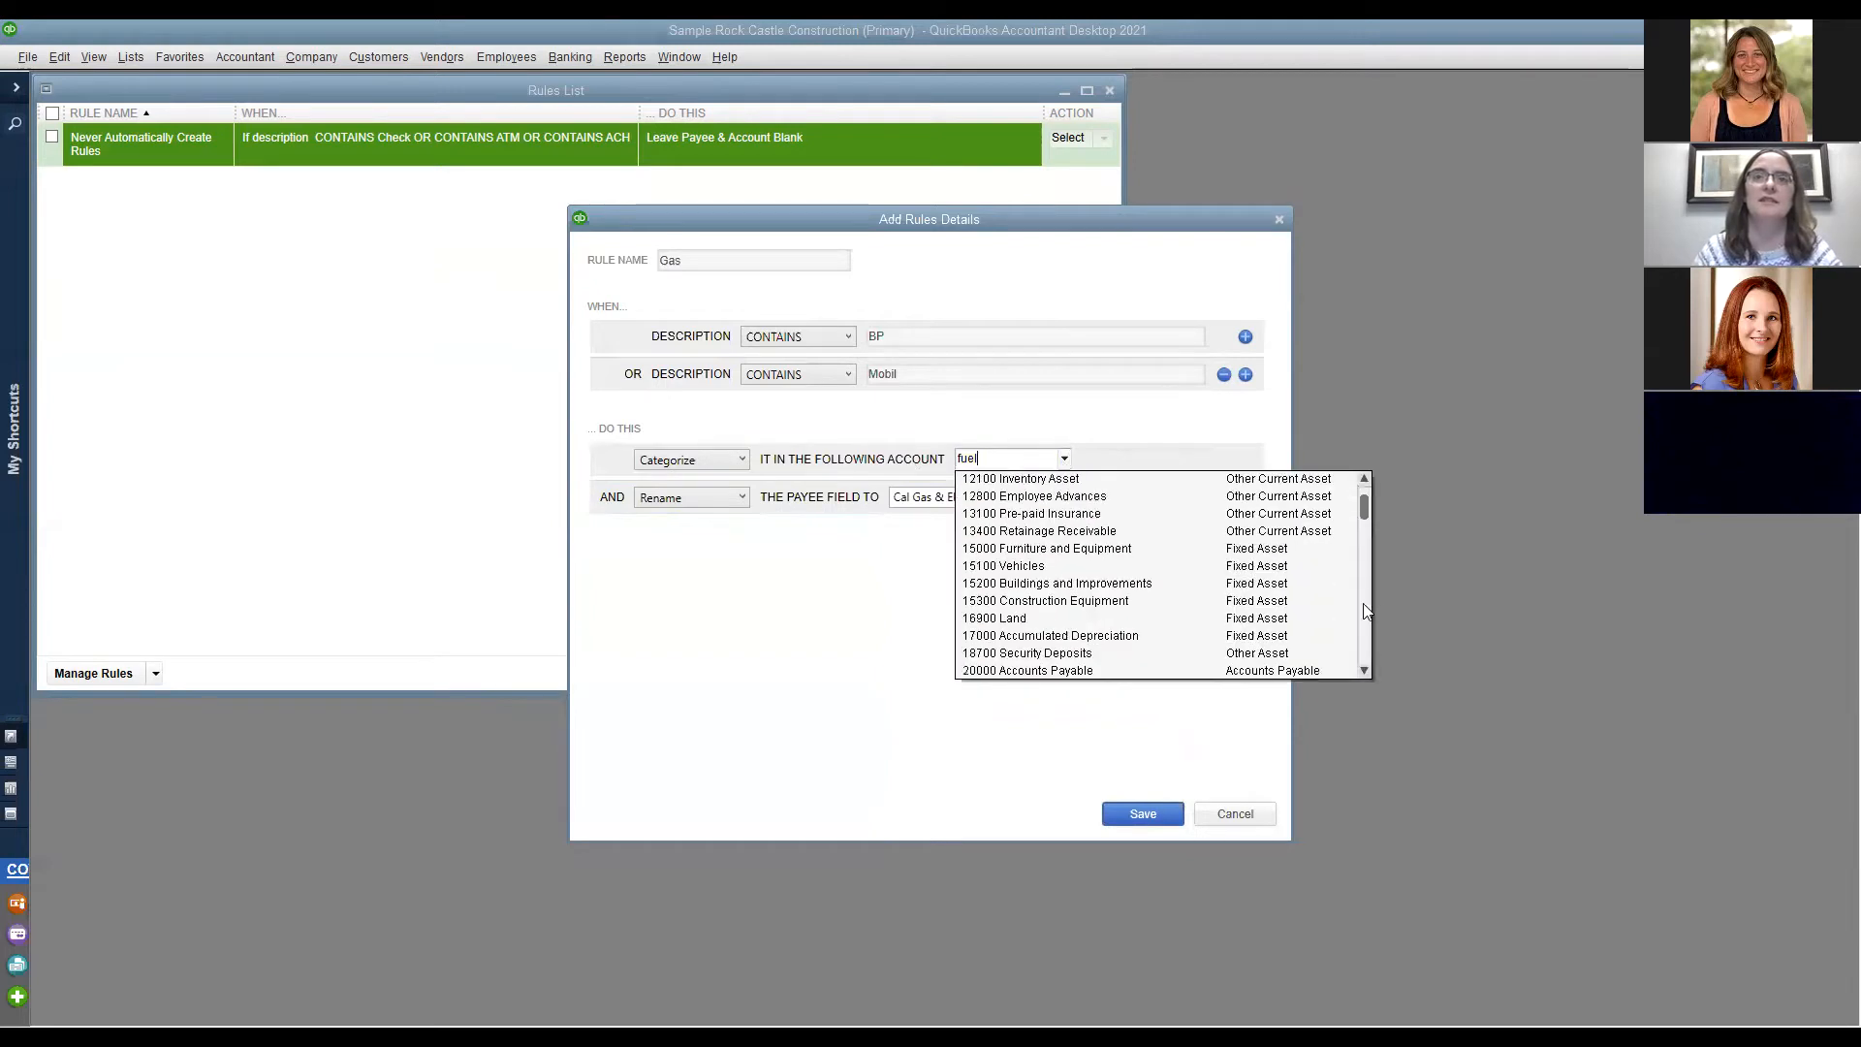
{"action": "left_click_drag", "start_coordinate": [1364, 515], "coordinate": [1377, 712]}
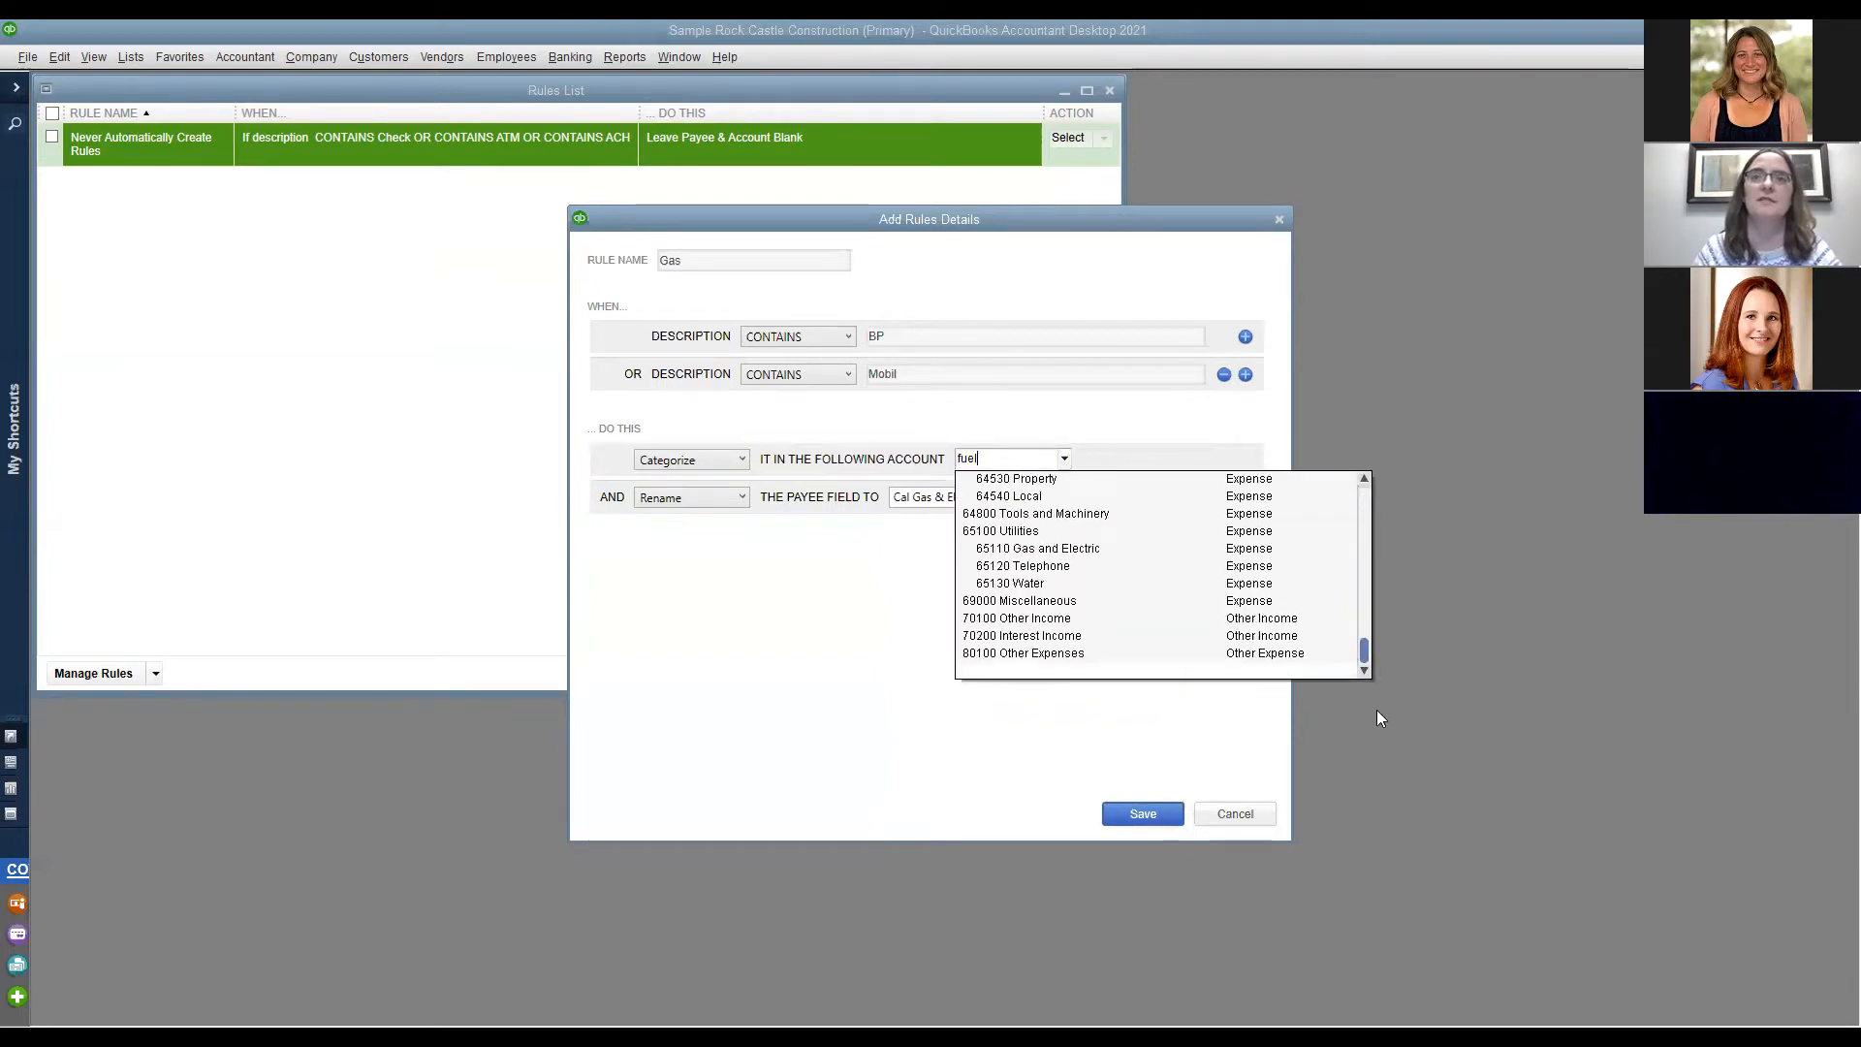
{"action": "left_click", "coordinate": [1085, 601]}
{"action": "left_click", "coordinate": [1145, 815]}
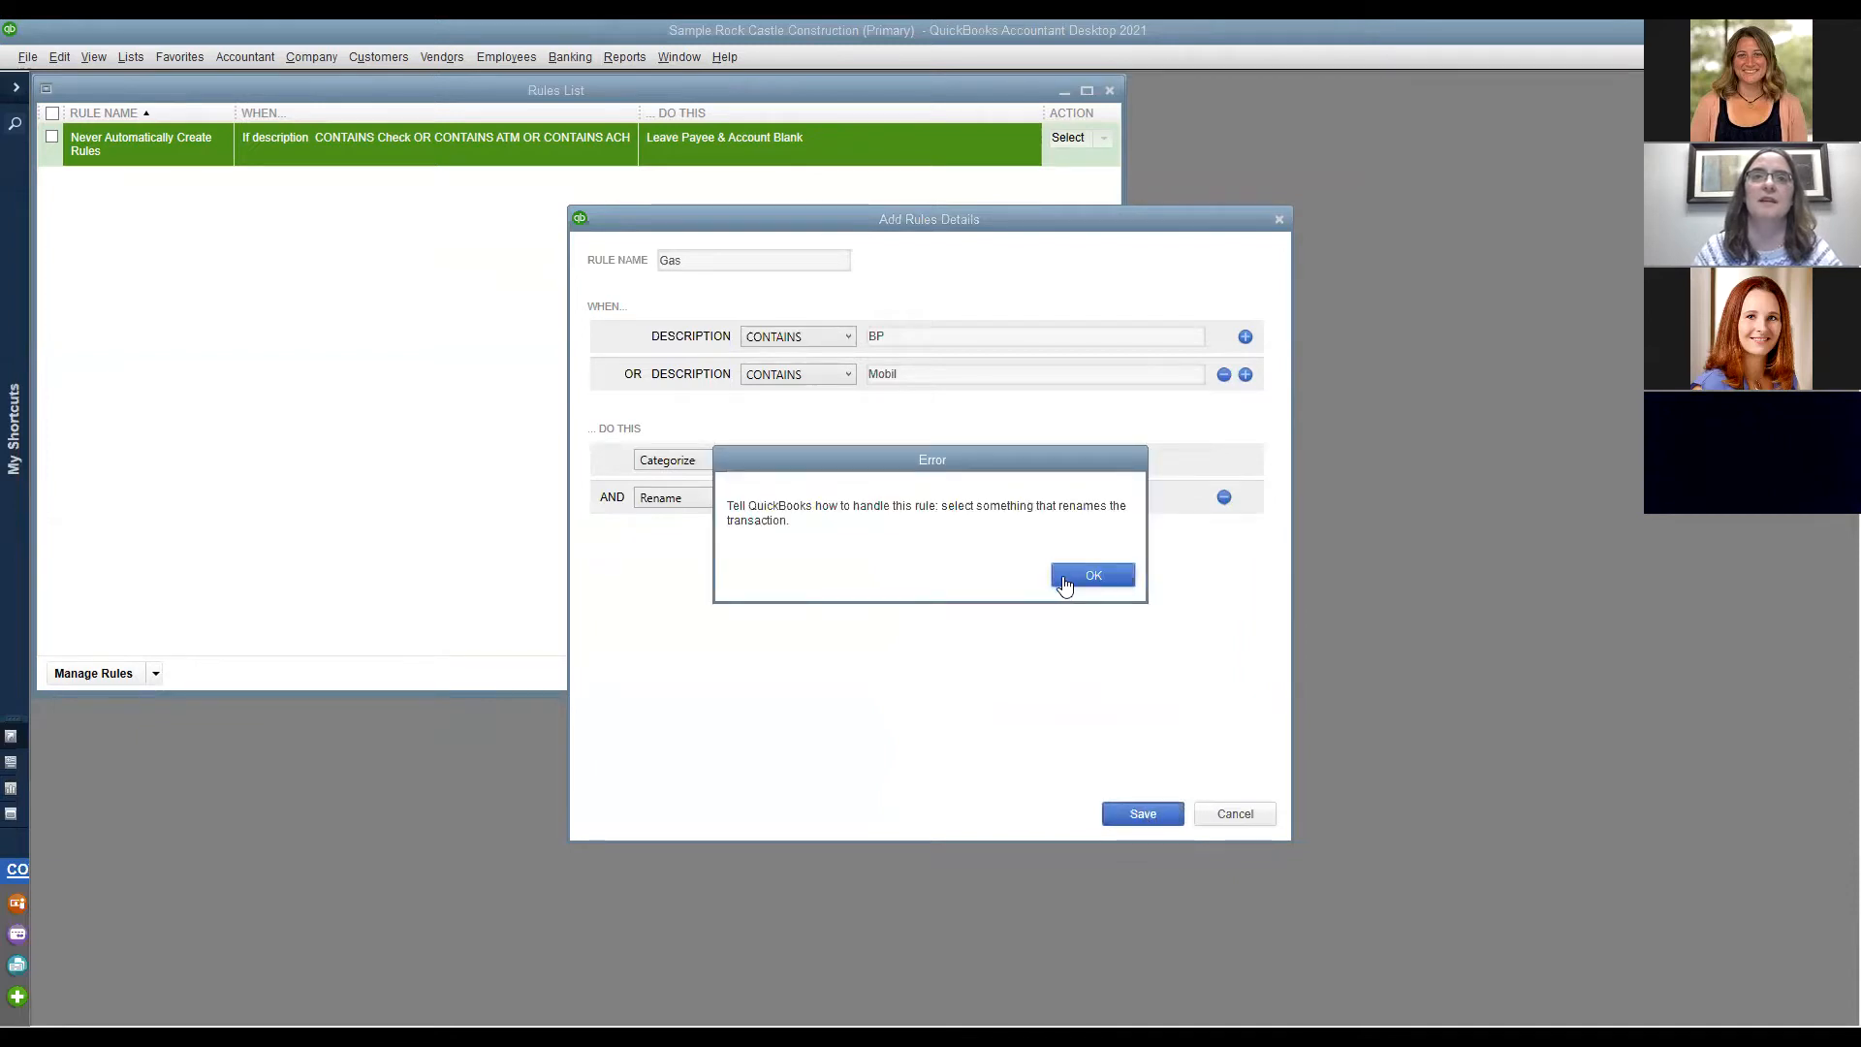
{"action": "left_click", "coordinate": [1065, 582]}
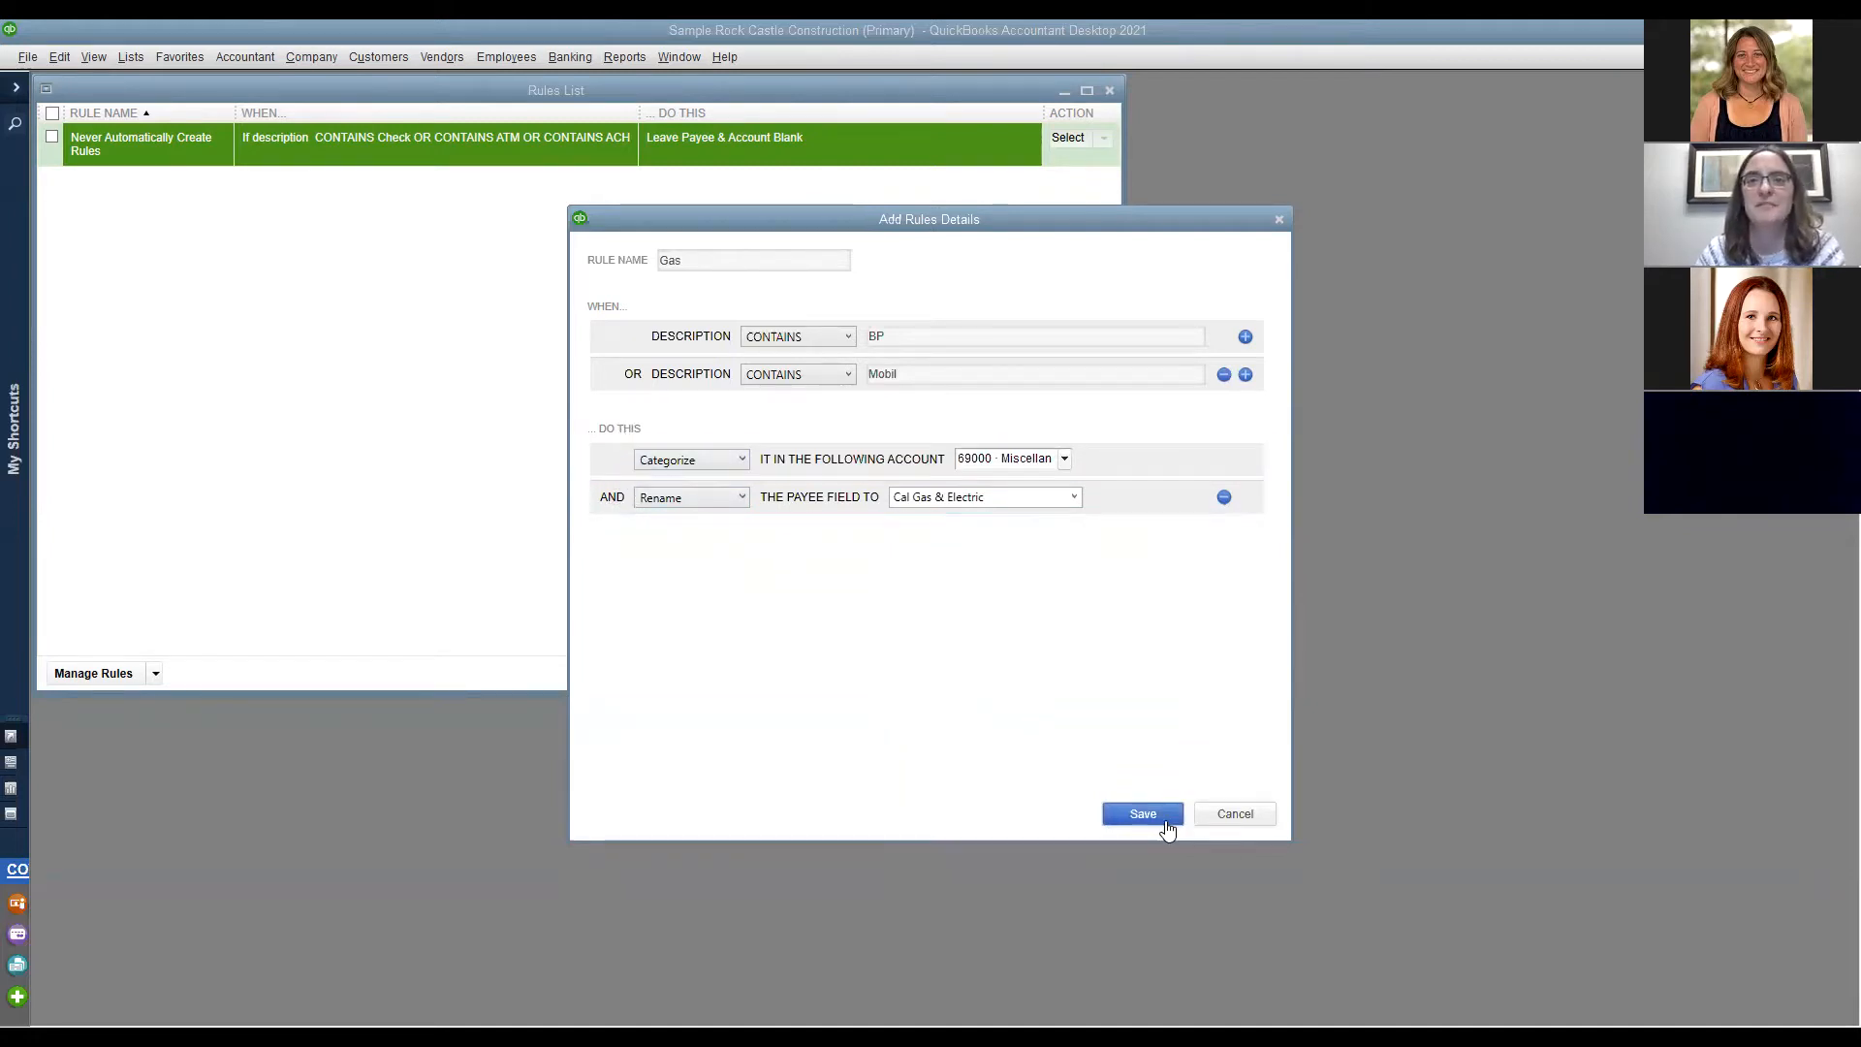
{"action": "left_click", "coordinate": [1244, 819]}
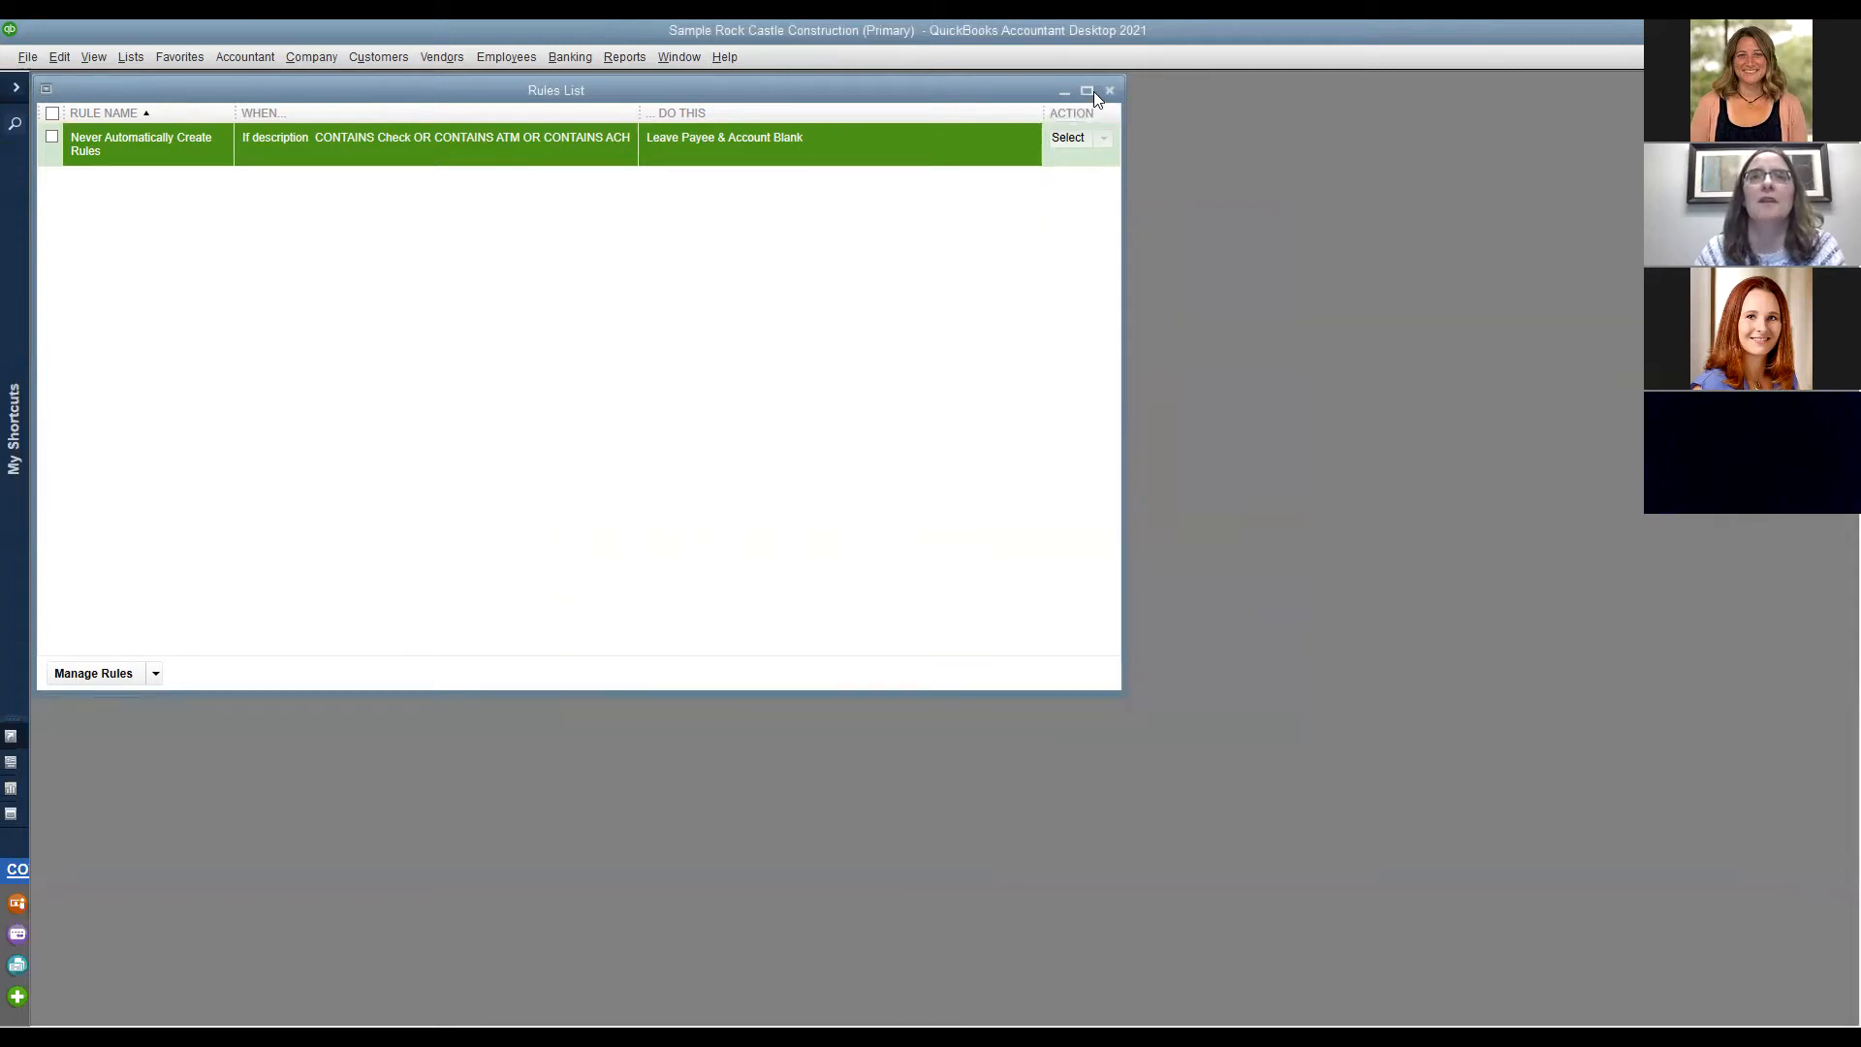
Review the company-level Checking preferences for the bank feeds mode and automatic rule creation.
{"action": "left_click", "coordinate": [59, 56]}
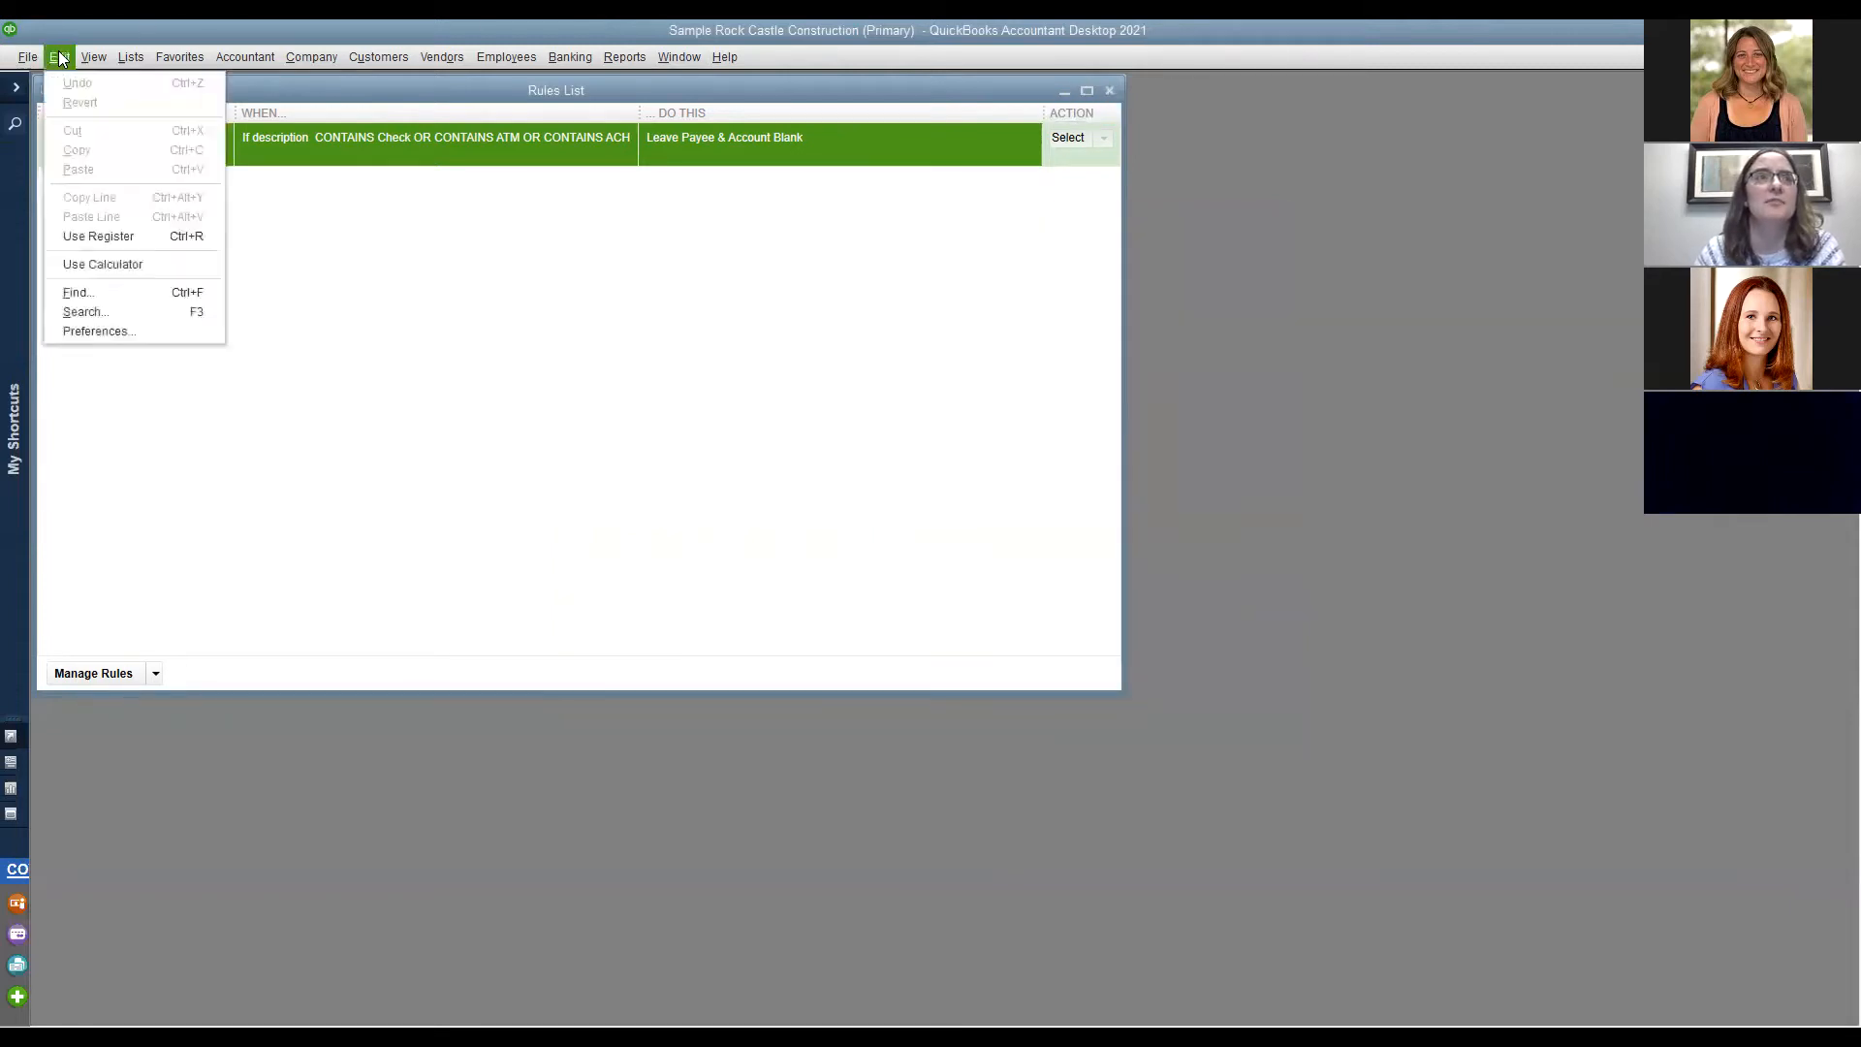
{"action": "left_click", "coordinate": [137, 331]}
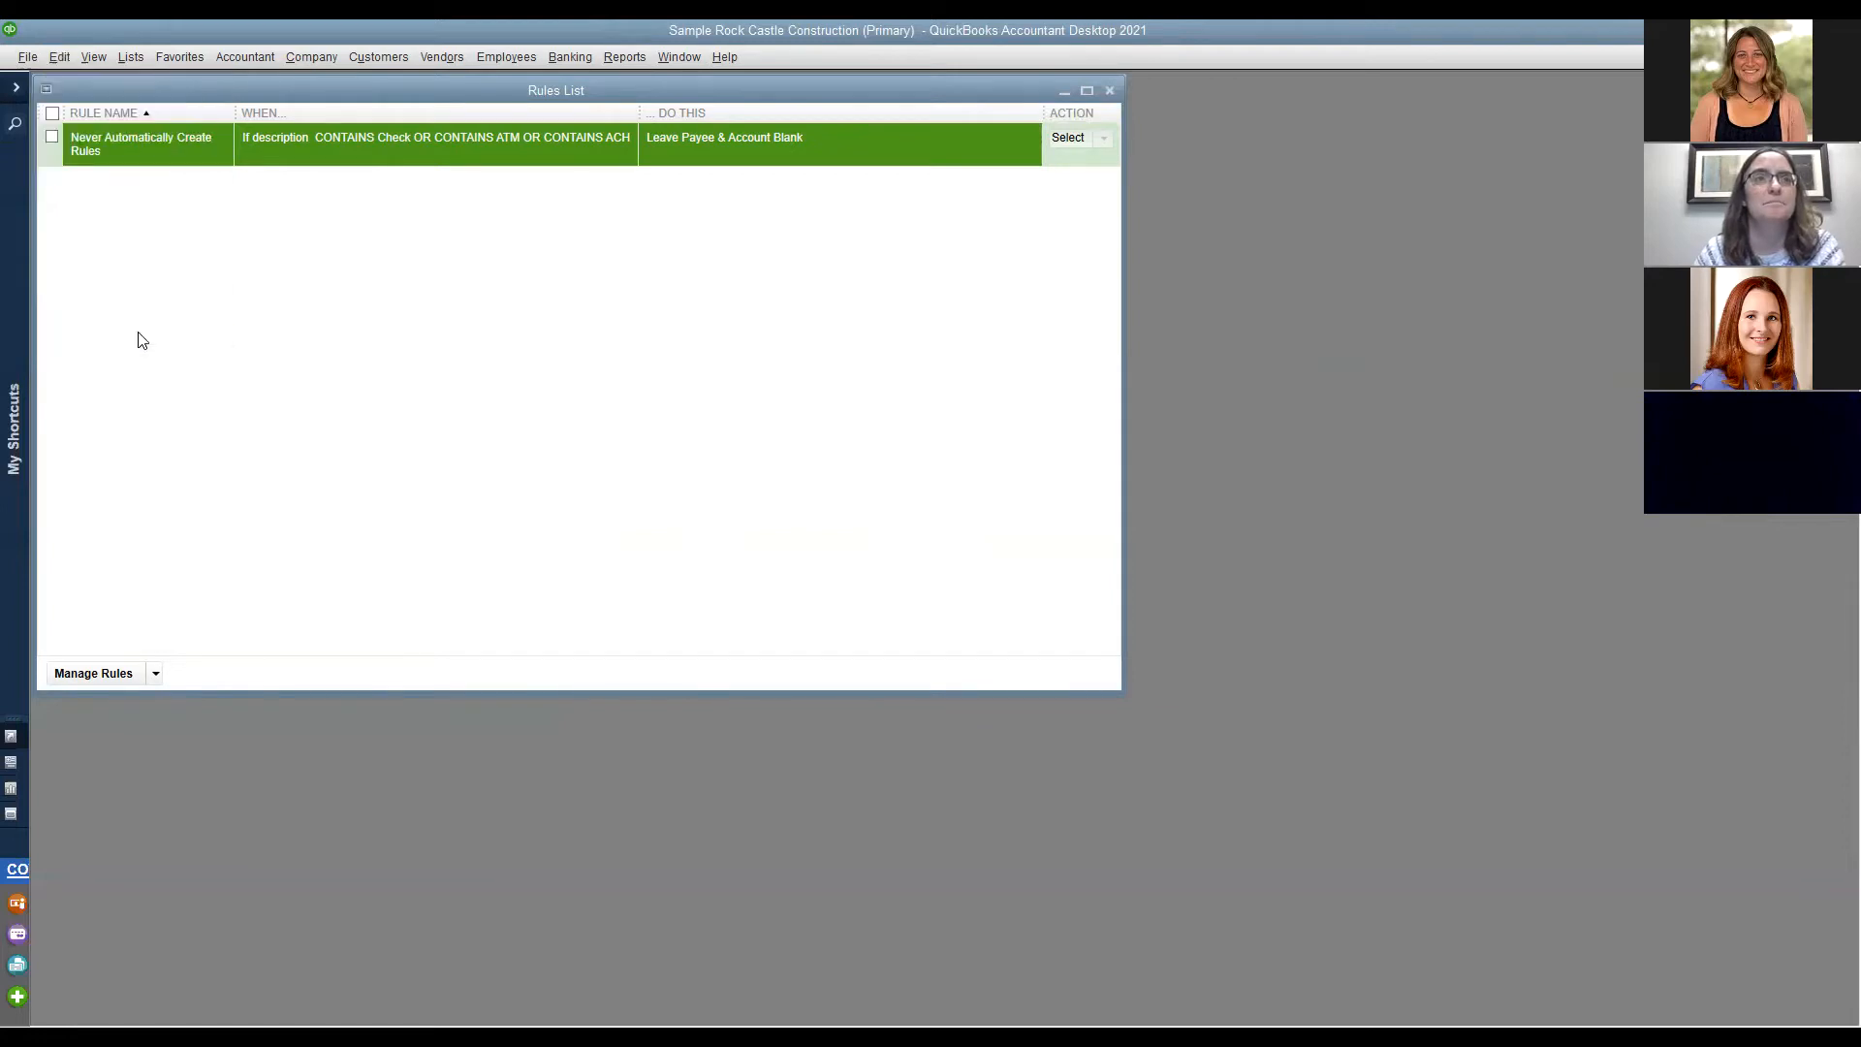
{"action": "left_click", "coordinate": [287, 183]}
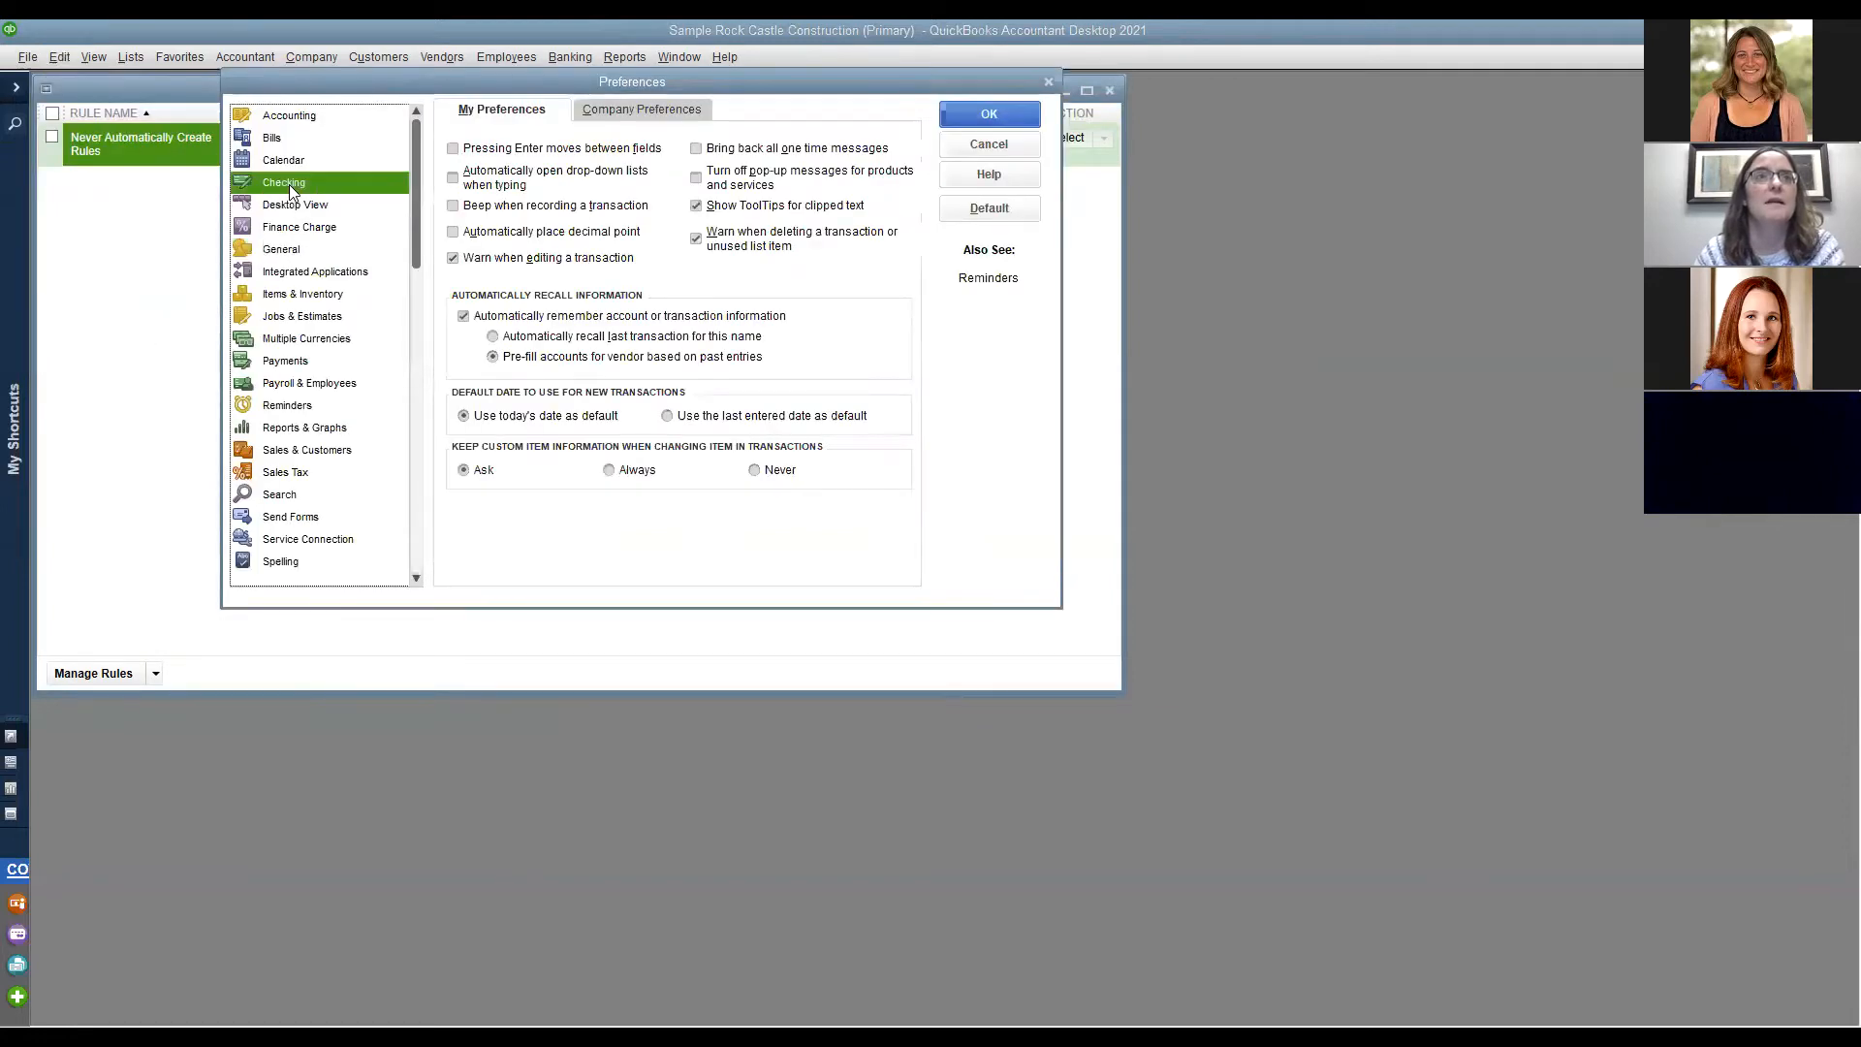
{"action": "left_click", "coordinate": [632, 111]}
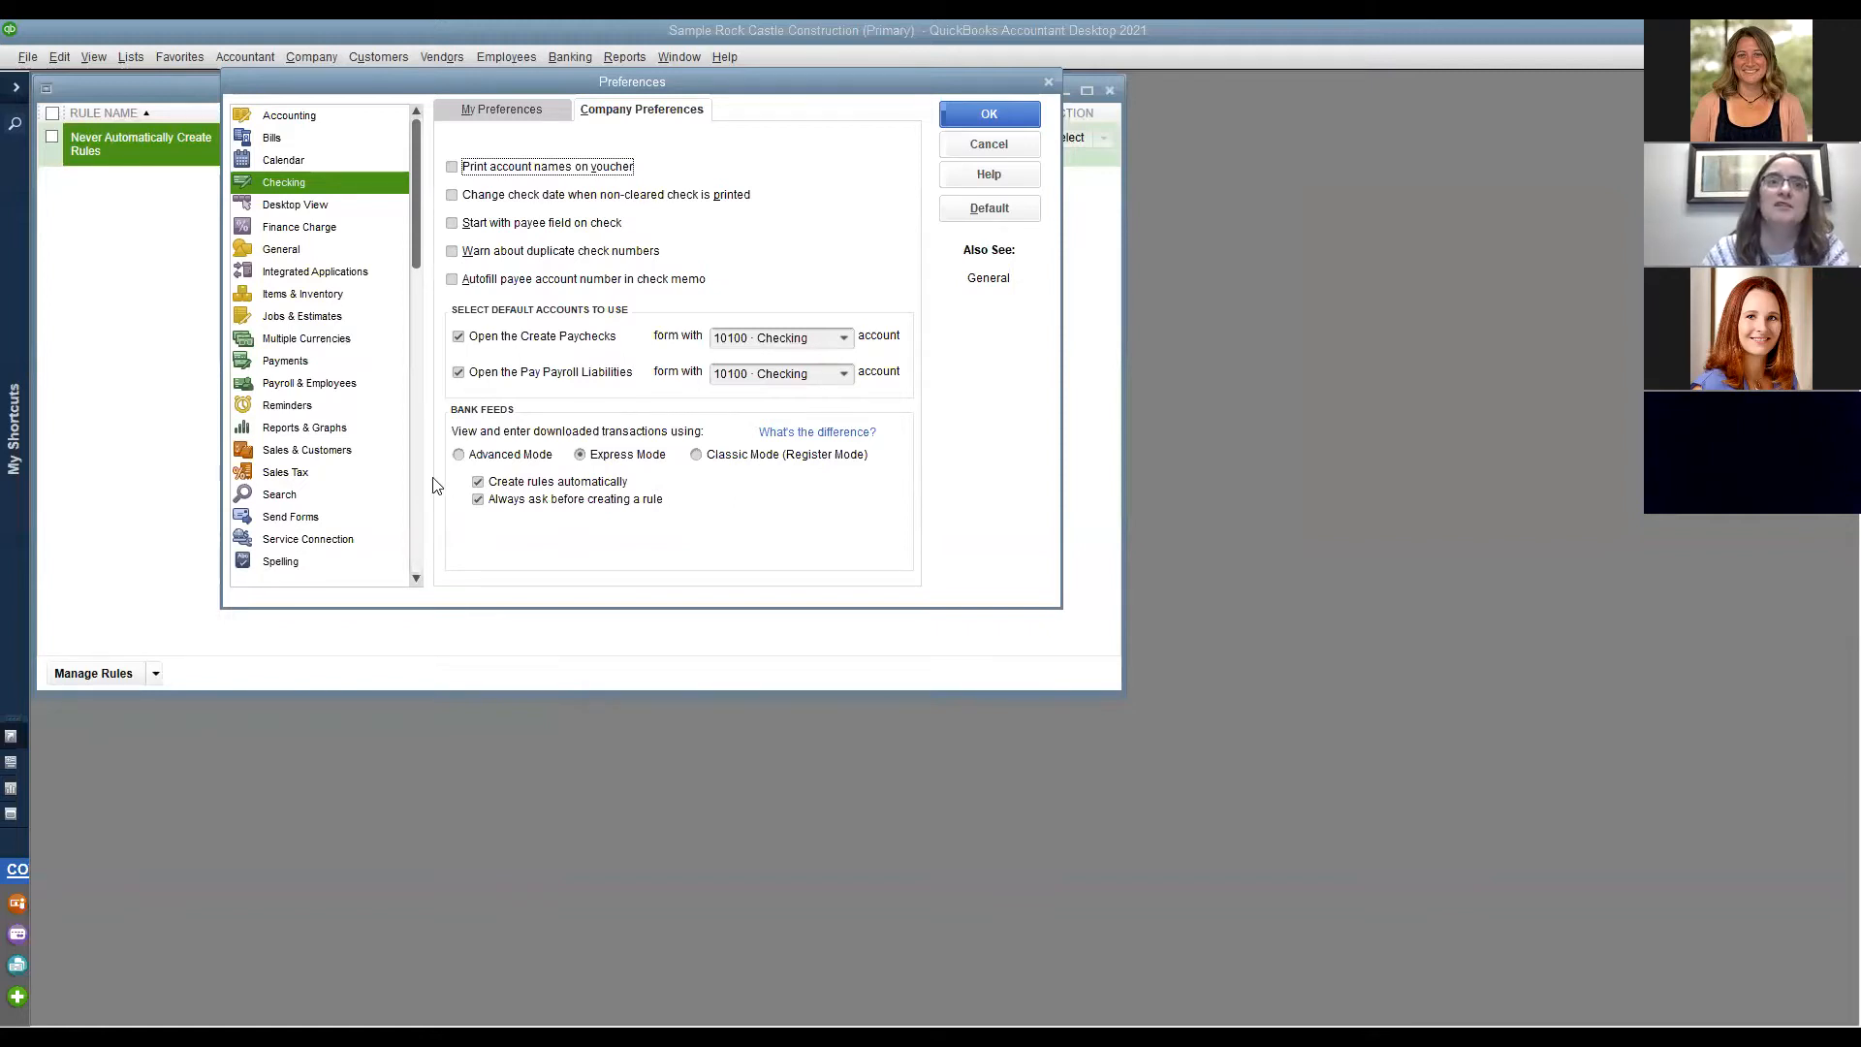
{"action": "left_click", "coordinate": [999, 115]}
Close the rules list, transactions list and bank feeds windows to return to the home page.
{"action": "left_click", "coordinate": [1110, 91]}
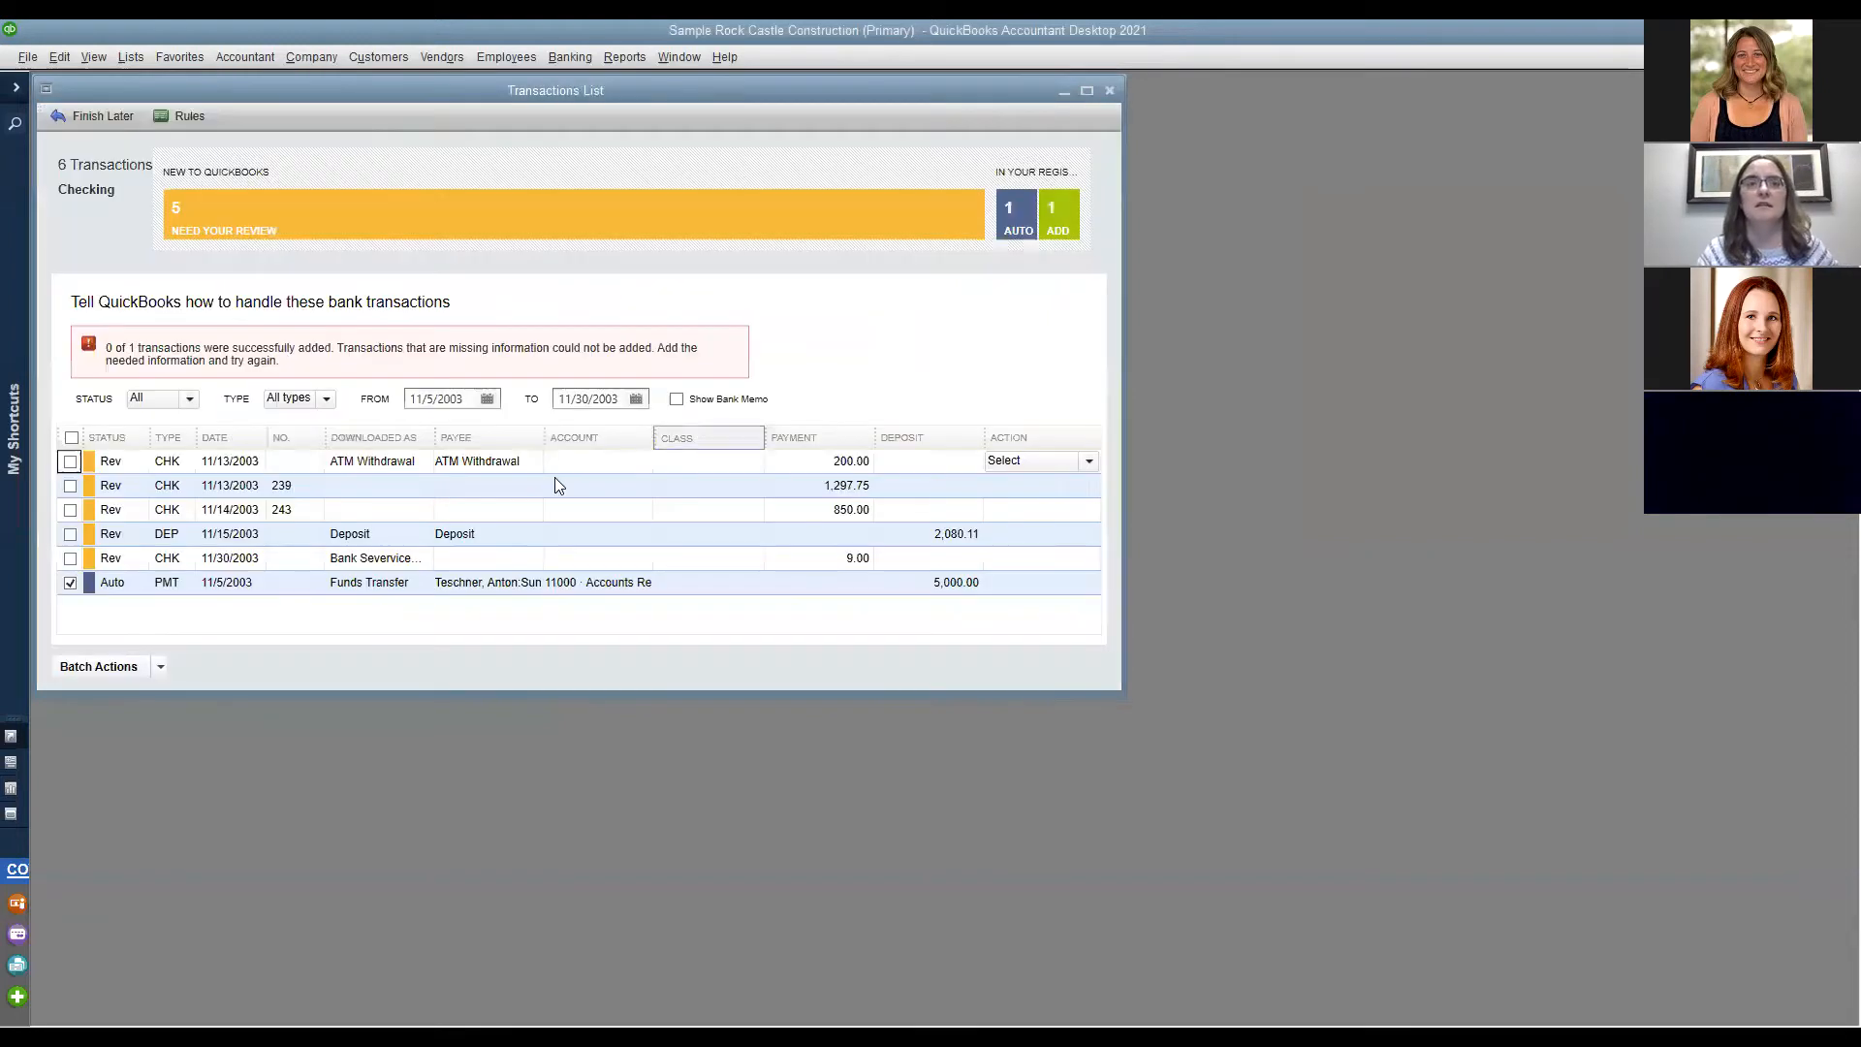
{"action": "left_click", "coordinate": [1110, 92]}
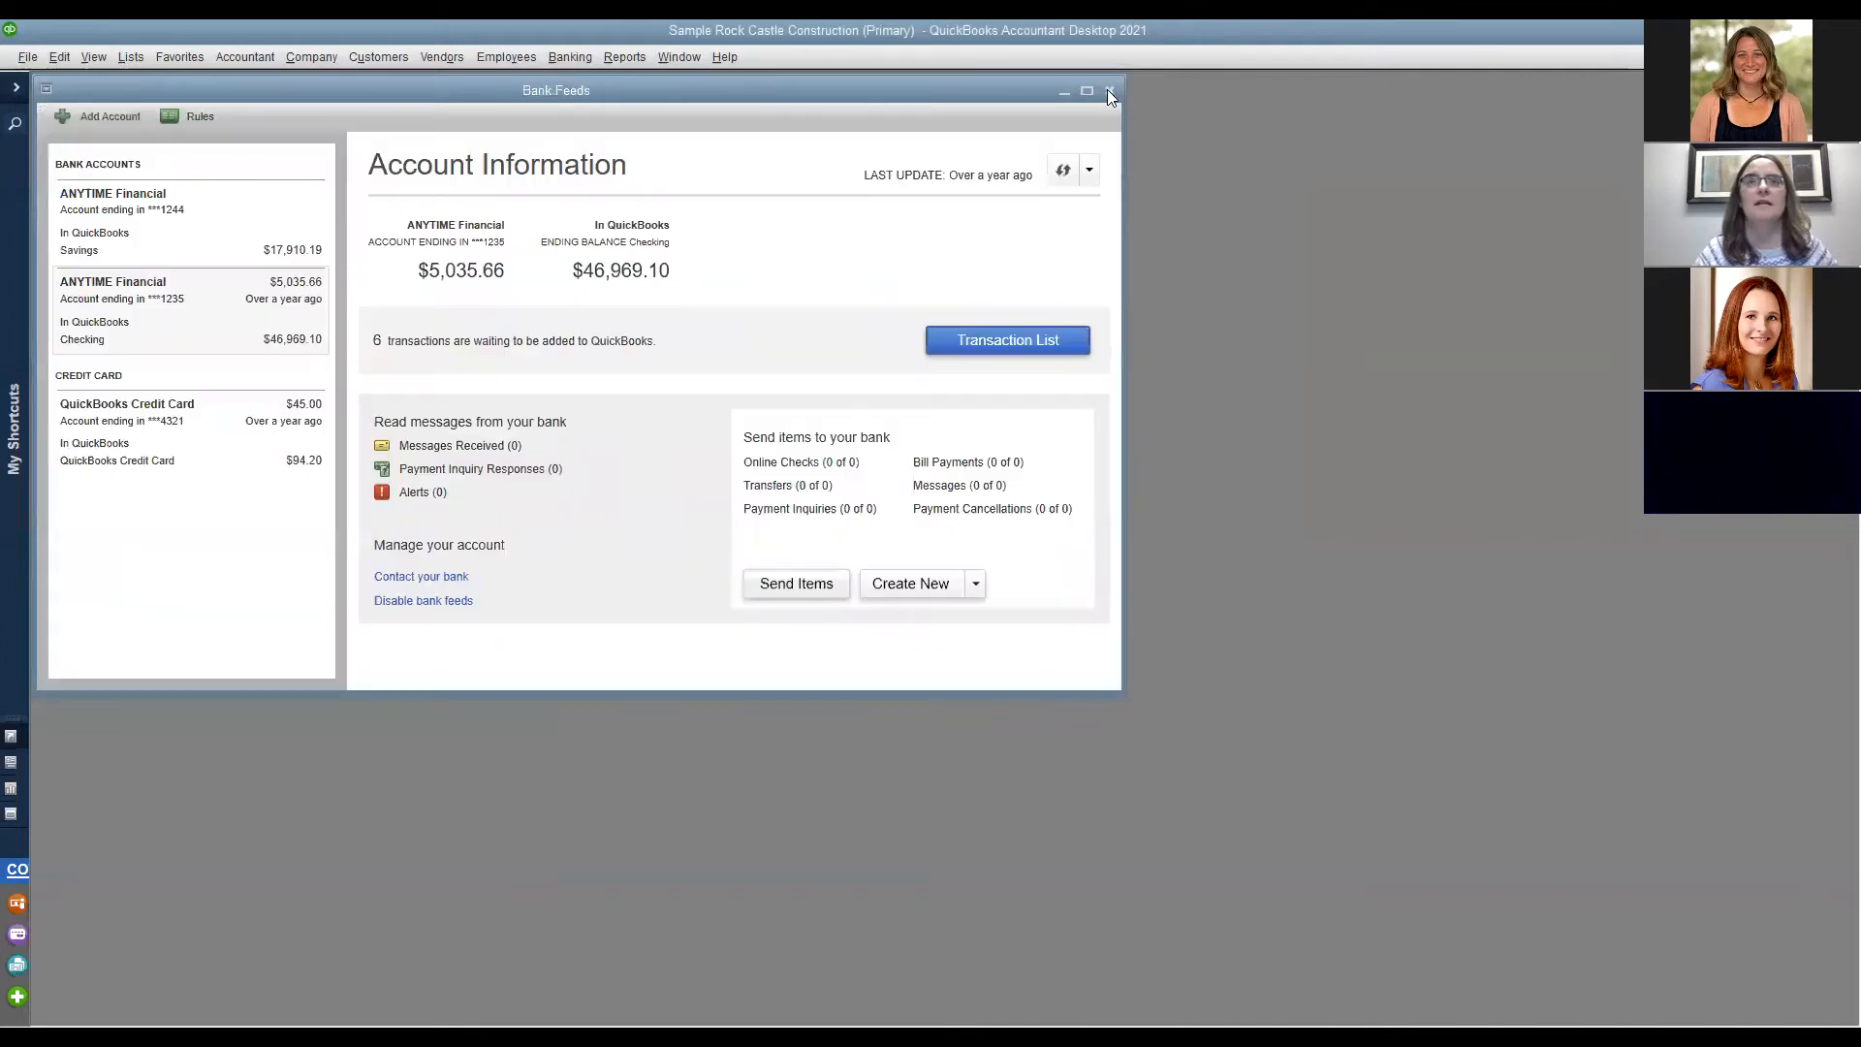
{"action": "left_click", "coordinate": [1111, 90]}
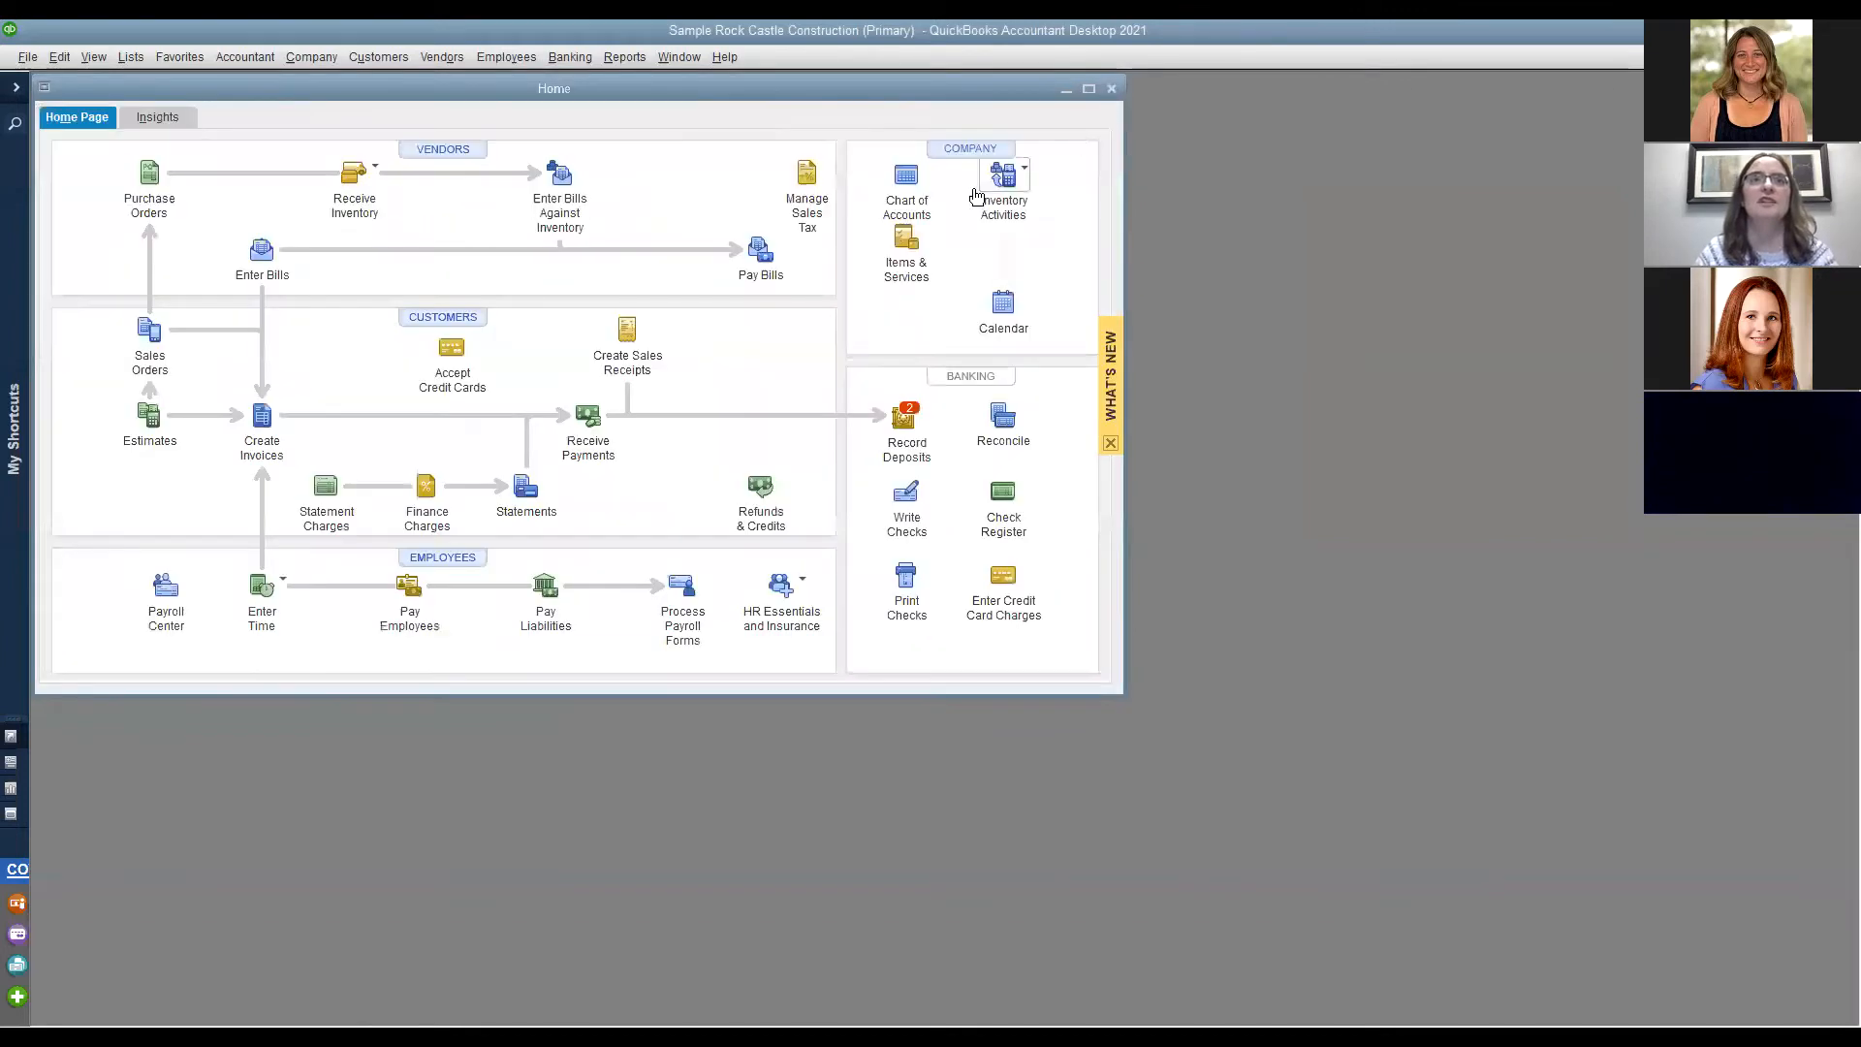
{"action": "left_click", "coordinate": [622, 56]}
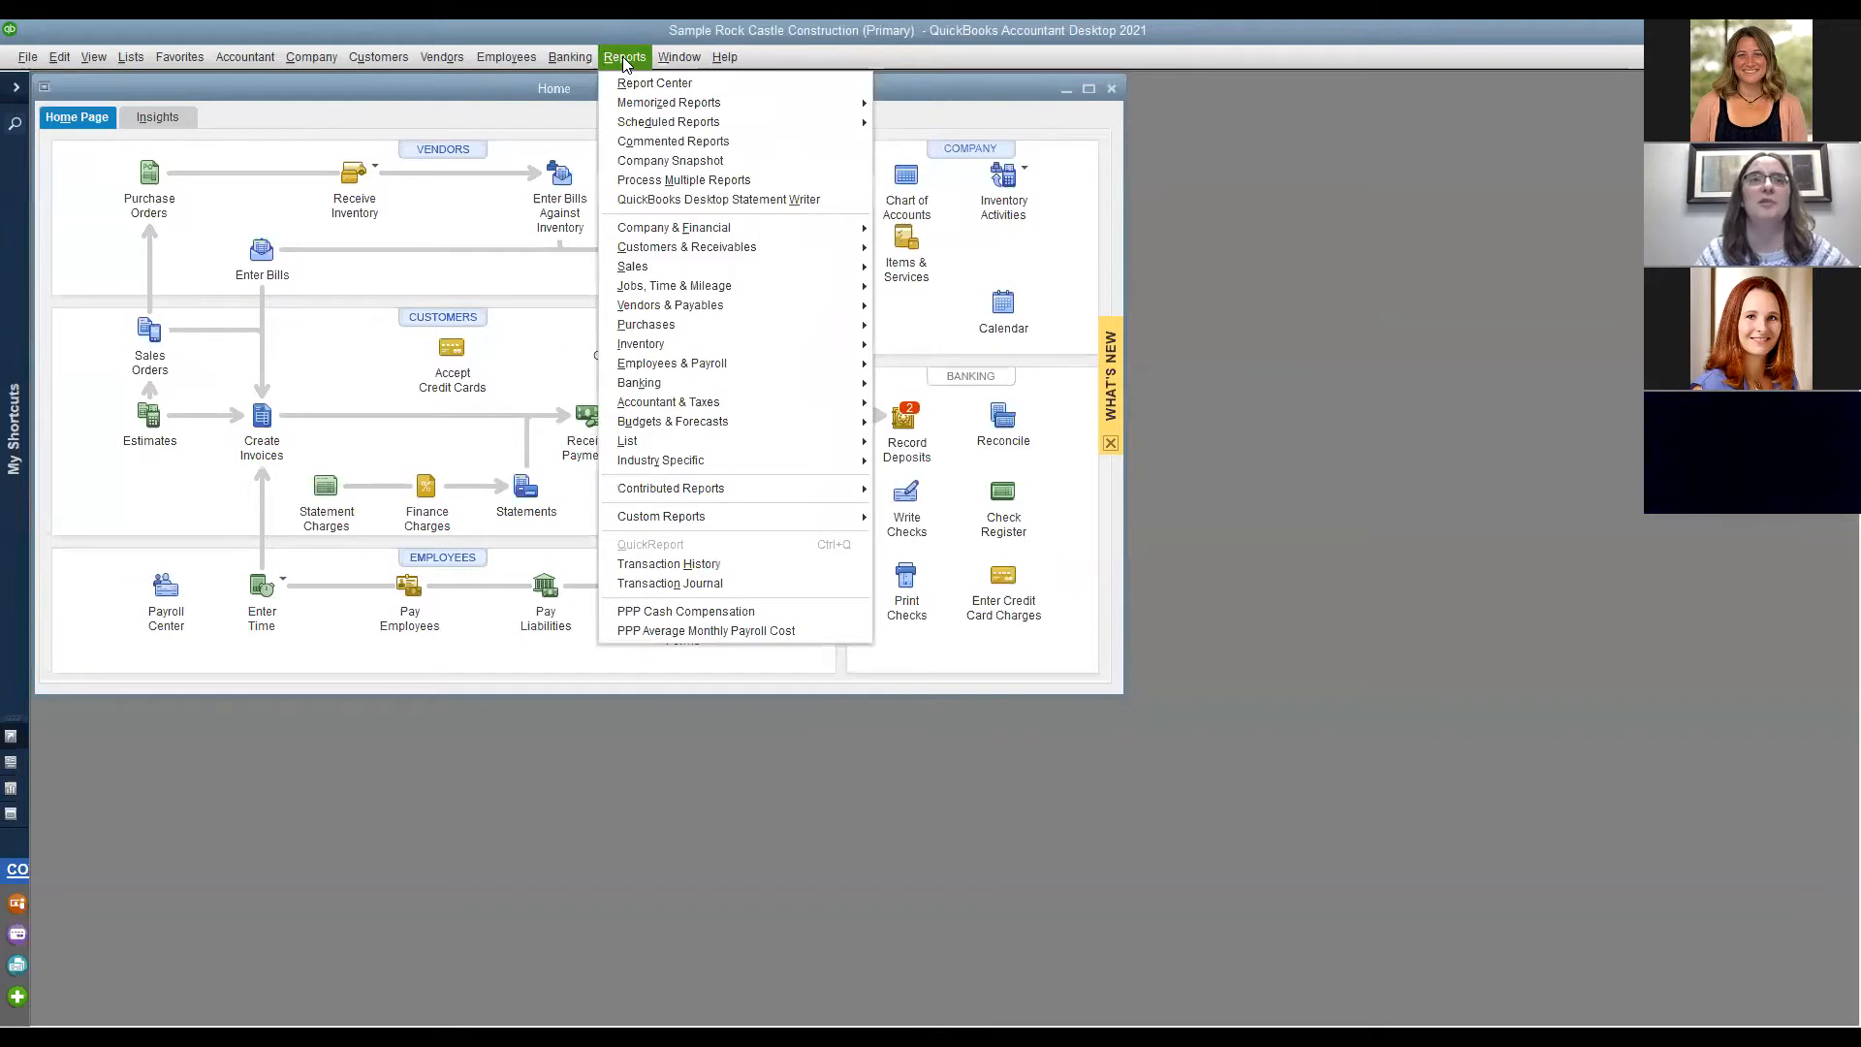
{"action": "mouse_move", "coordinate": [708, 459]}
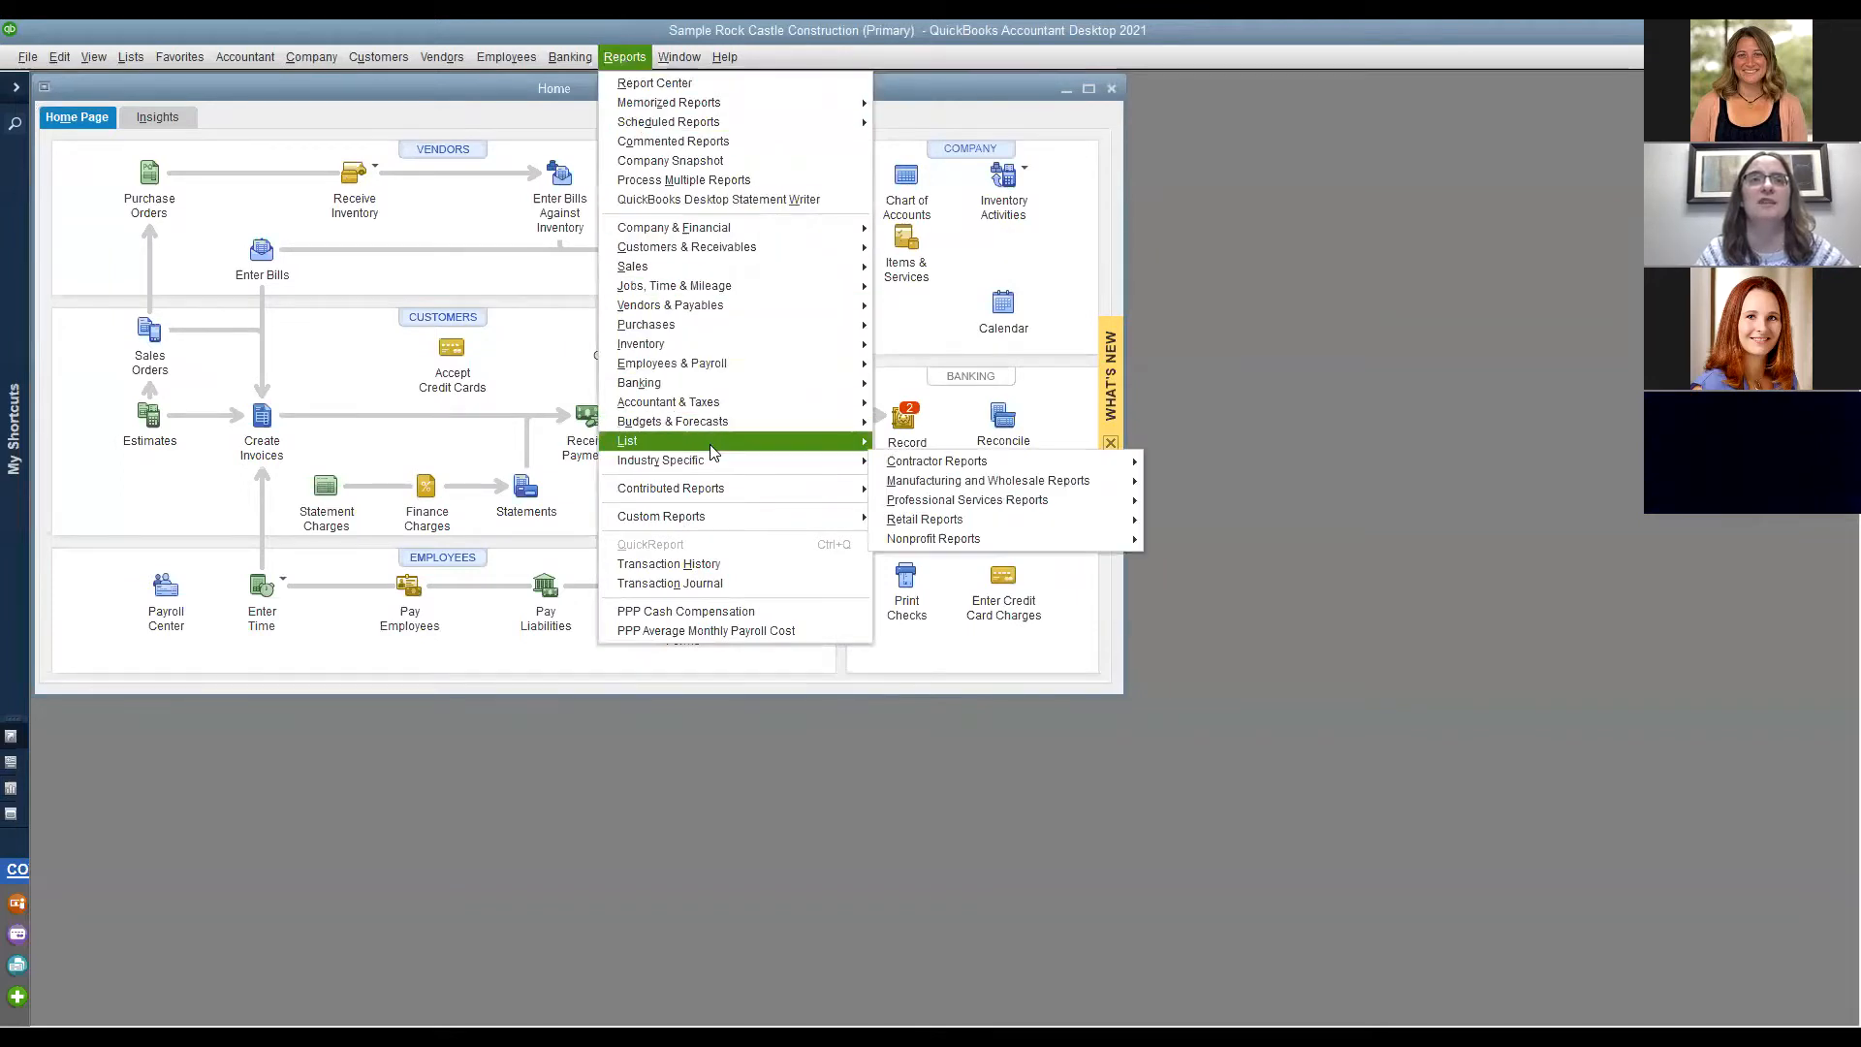
Start a reconciliation of the 10100 Checking account for 11/30/2025, review its uncleared transactions, and close it without reconciling.
{"action": "left_click", "coordinate": [570, 56]}
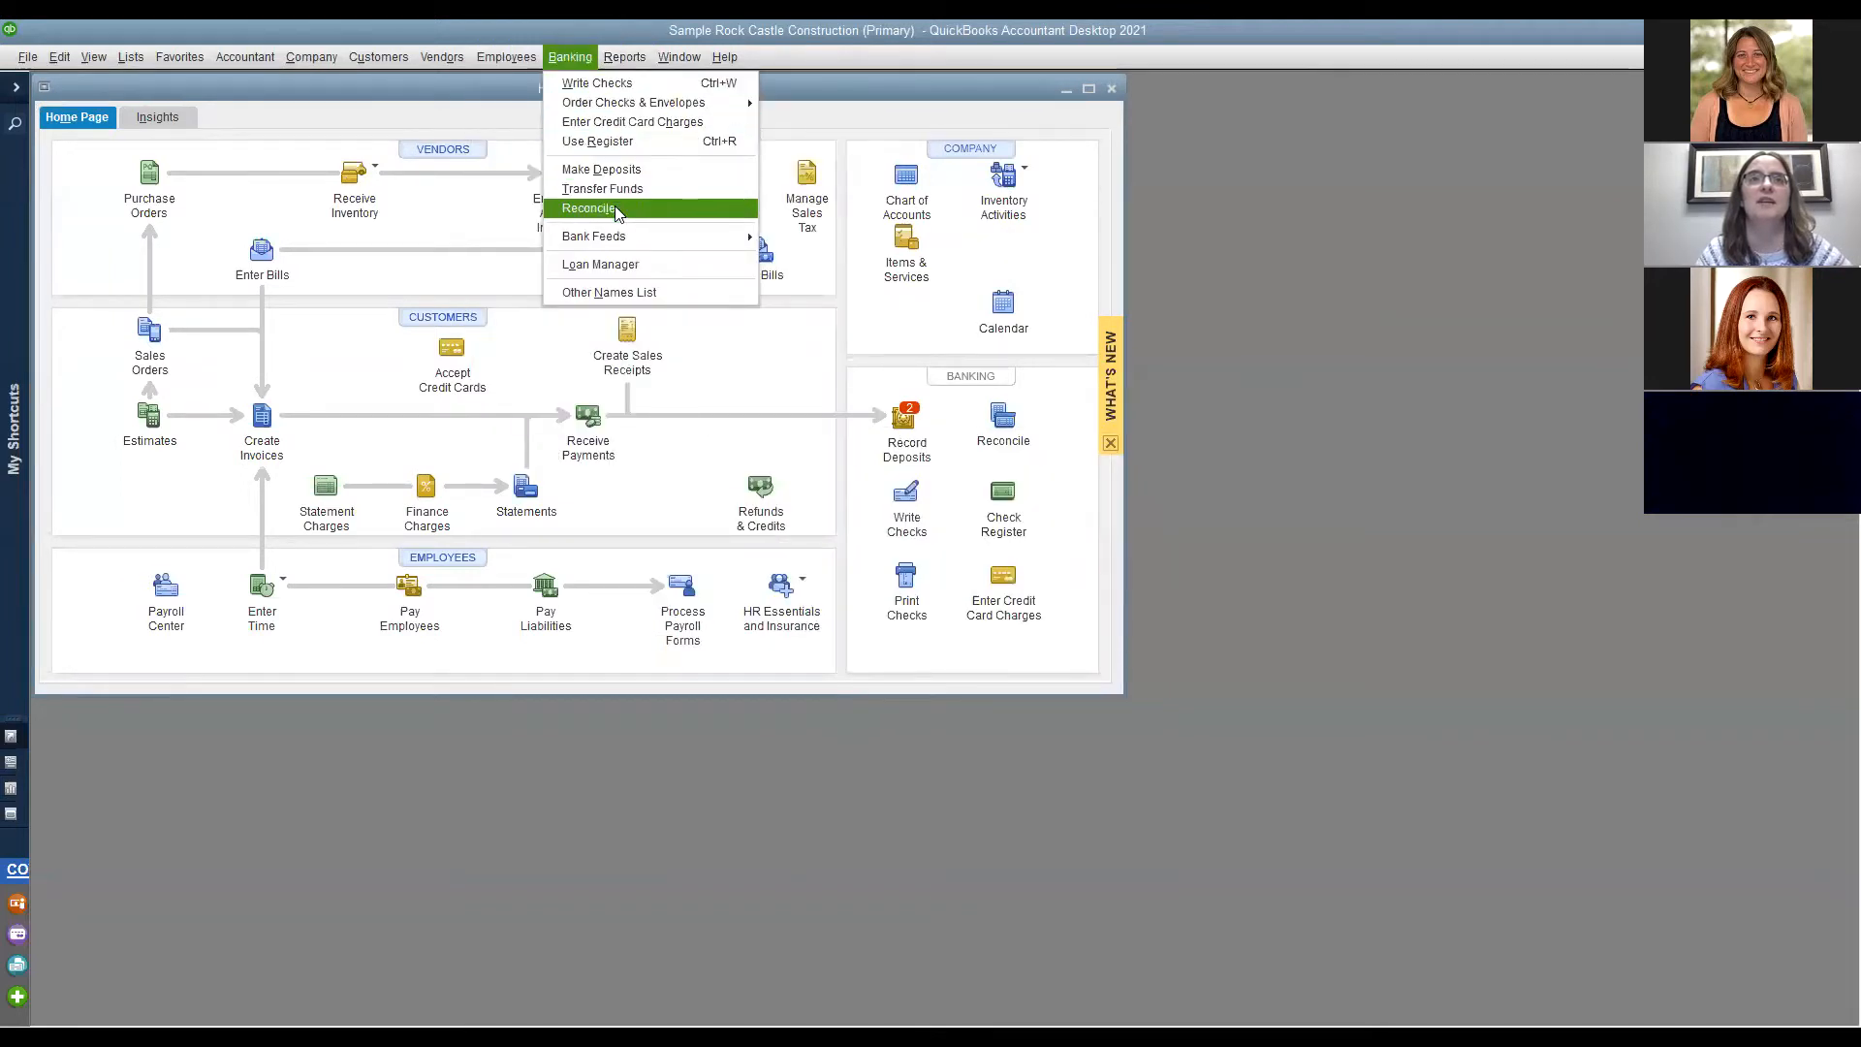
{"action": "left_click", "coordinate": [603, 208]}
{"action": "left_click", "coordinate": [519, 271]}
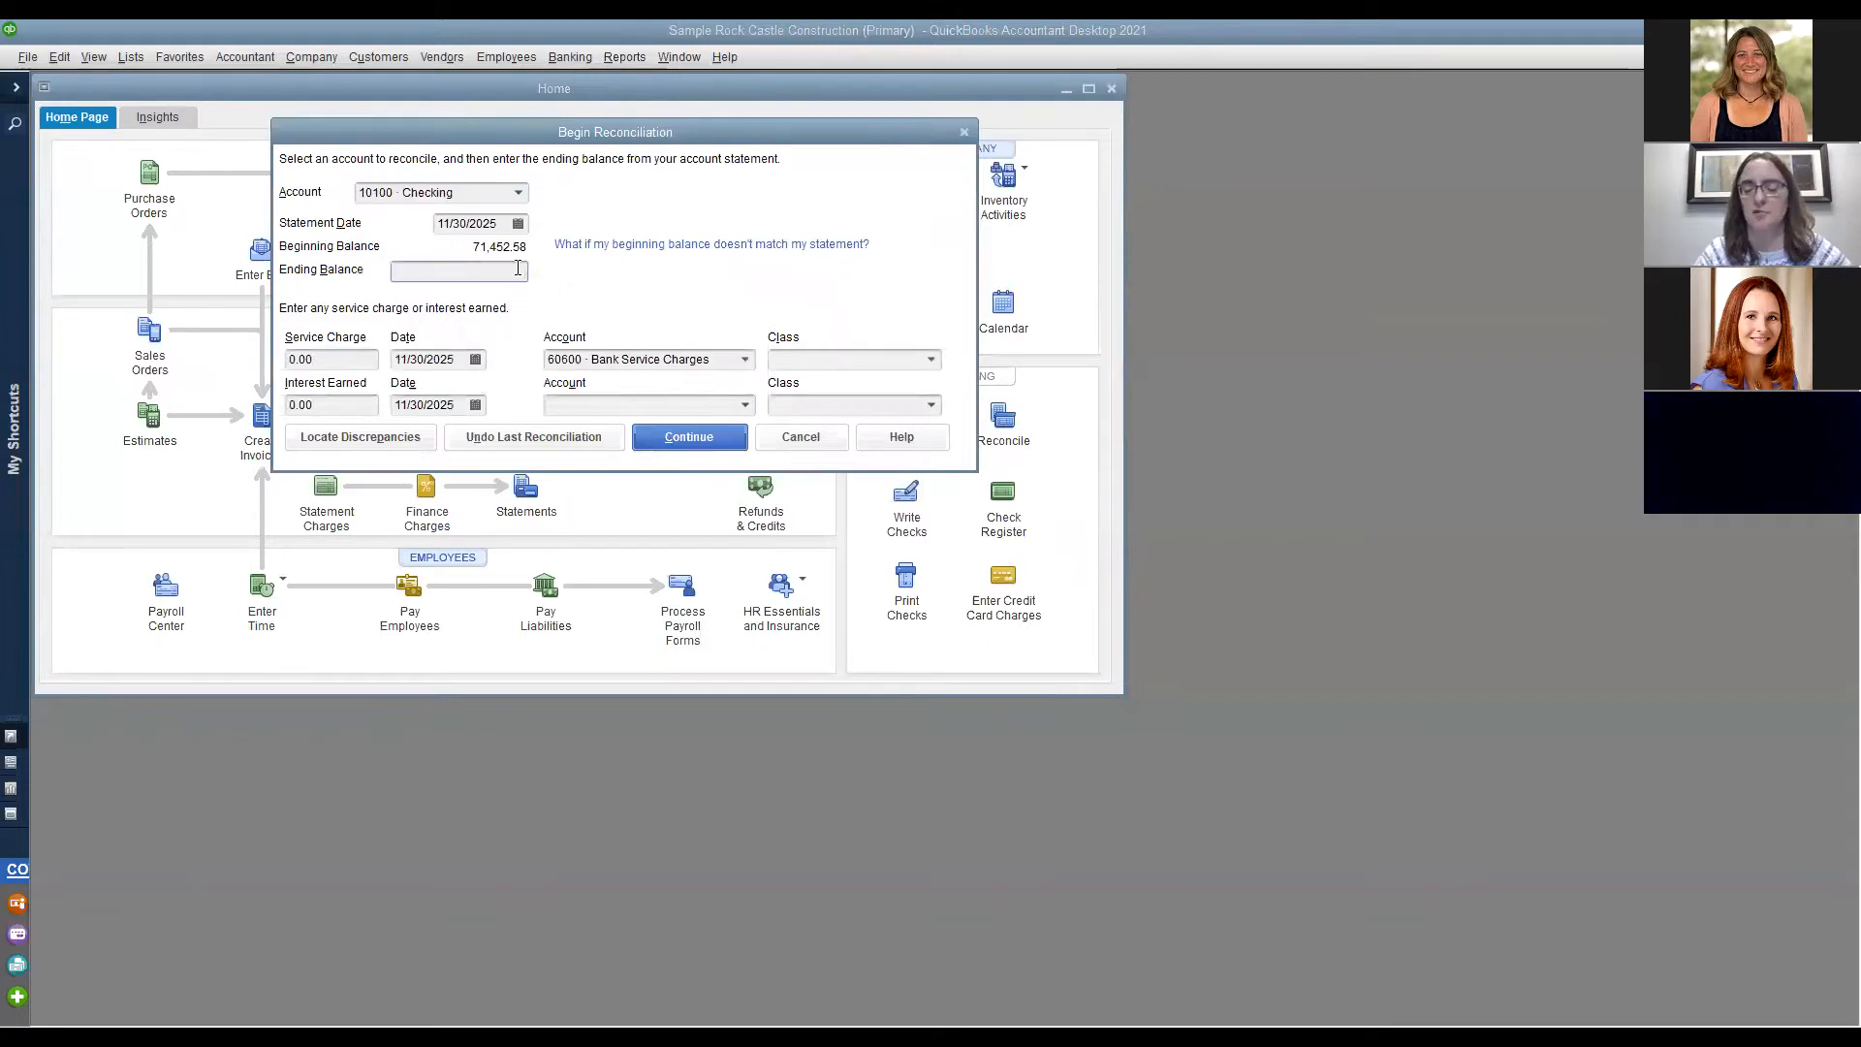
{"action": "left_click", "coordinate": [689, 436]}
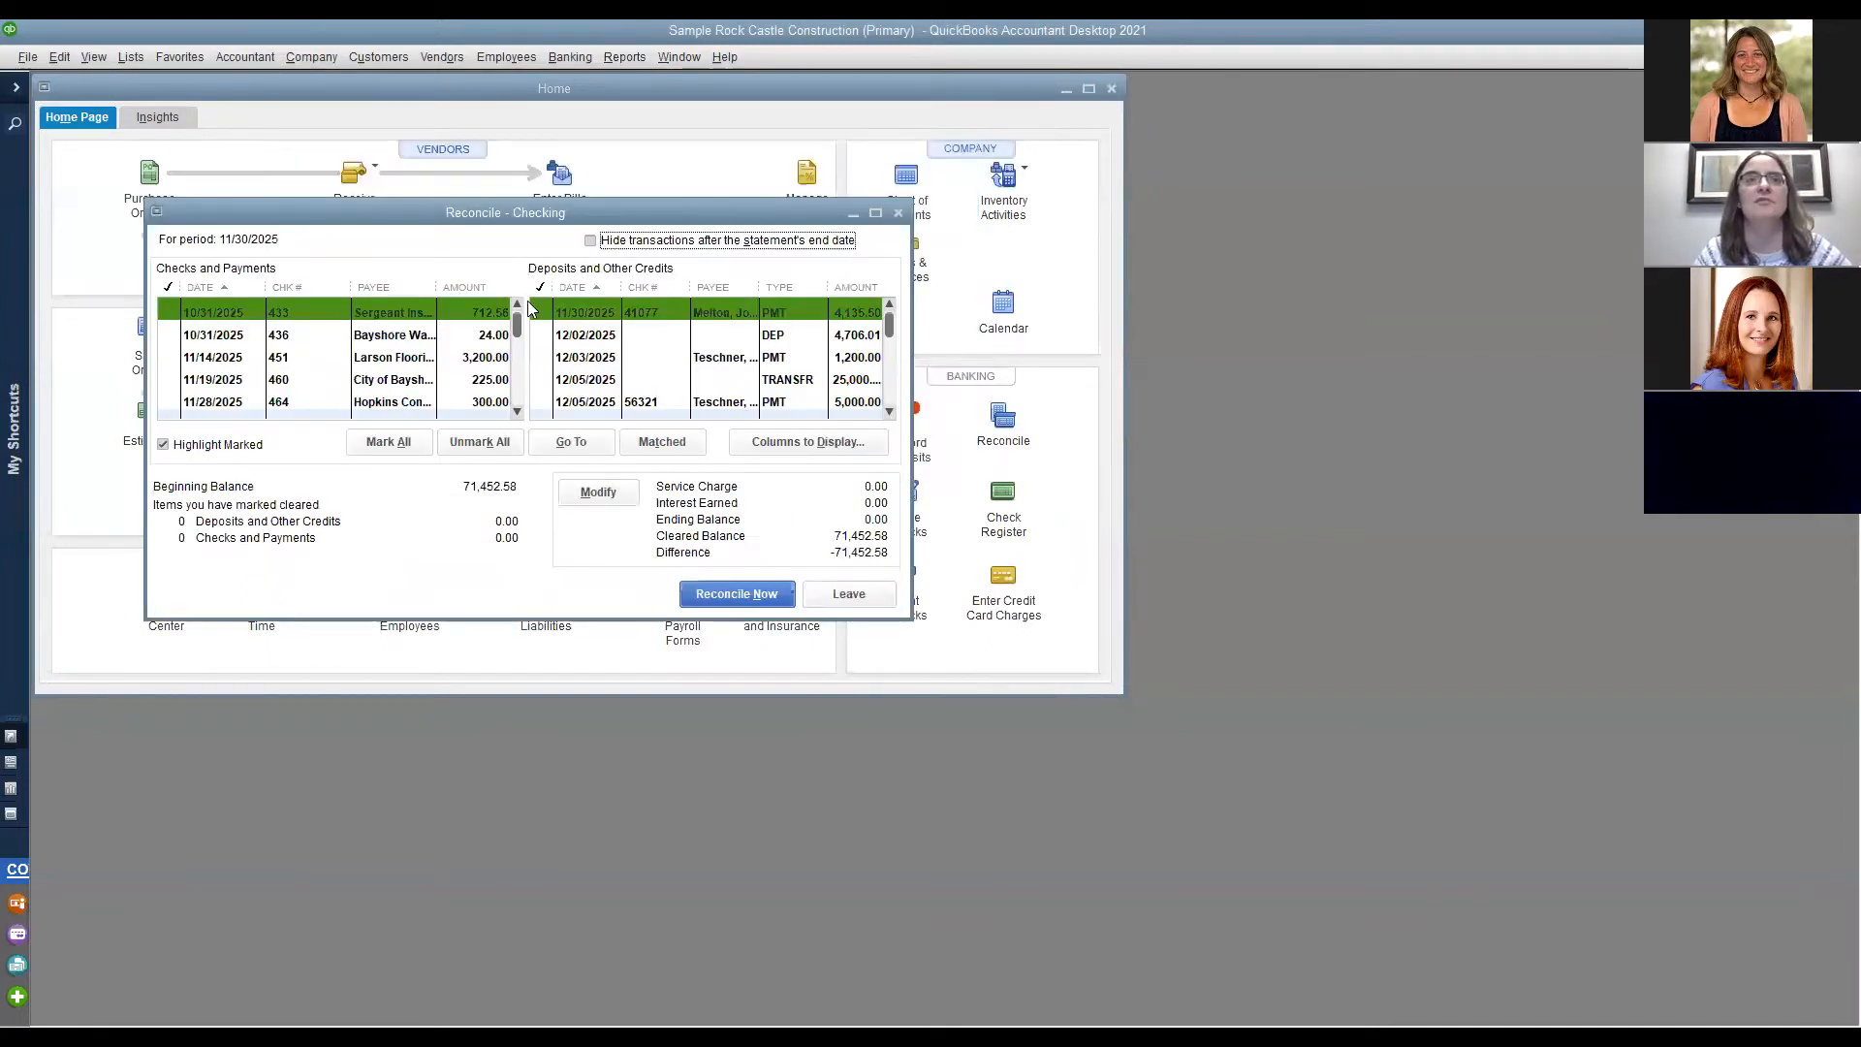
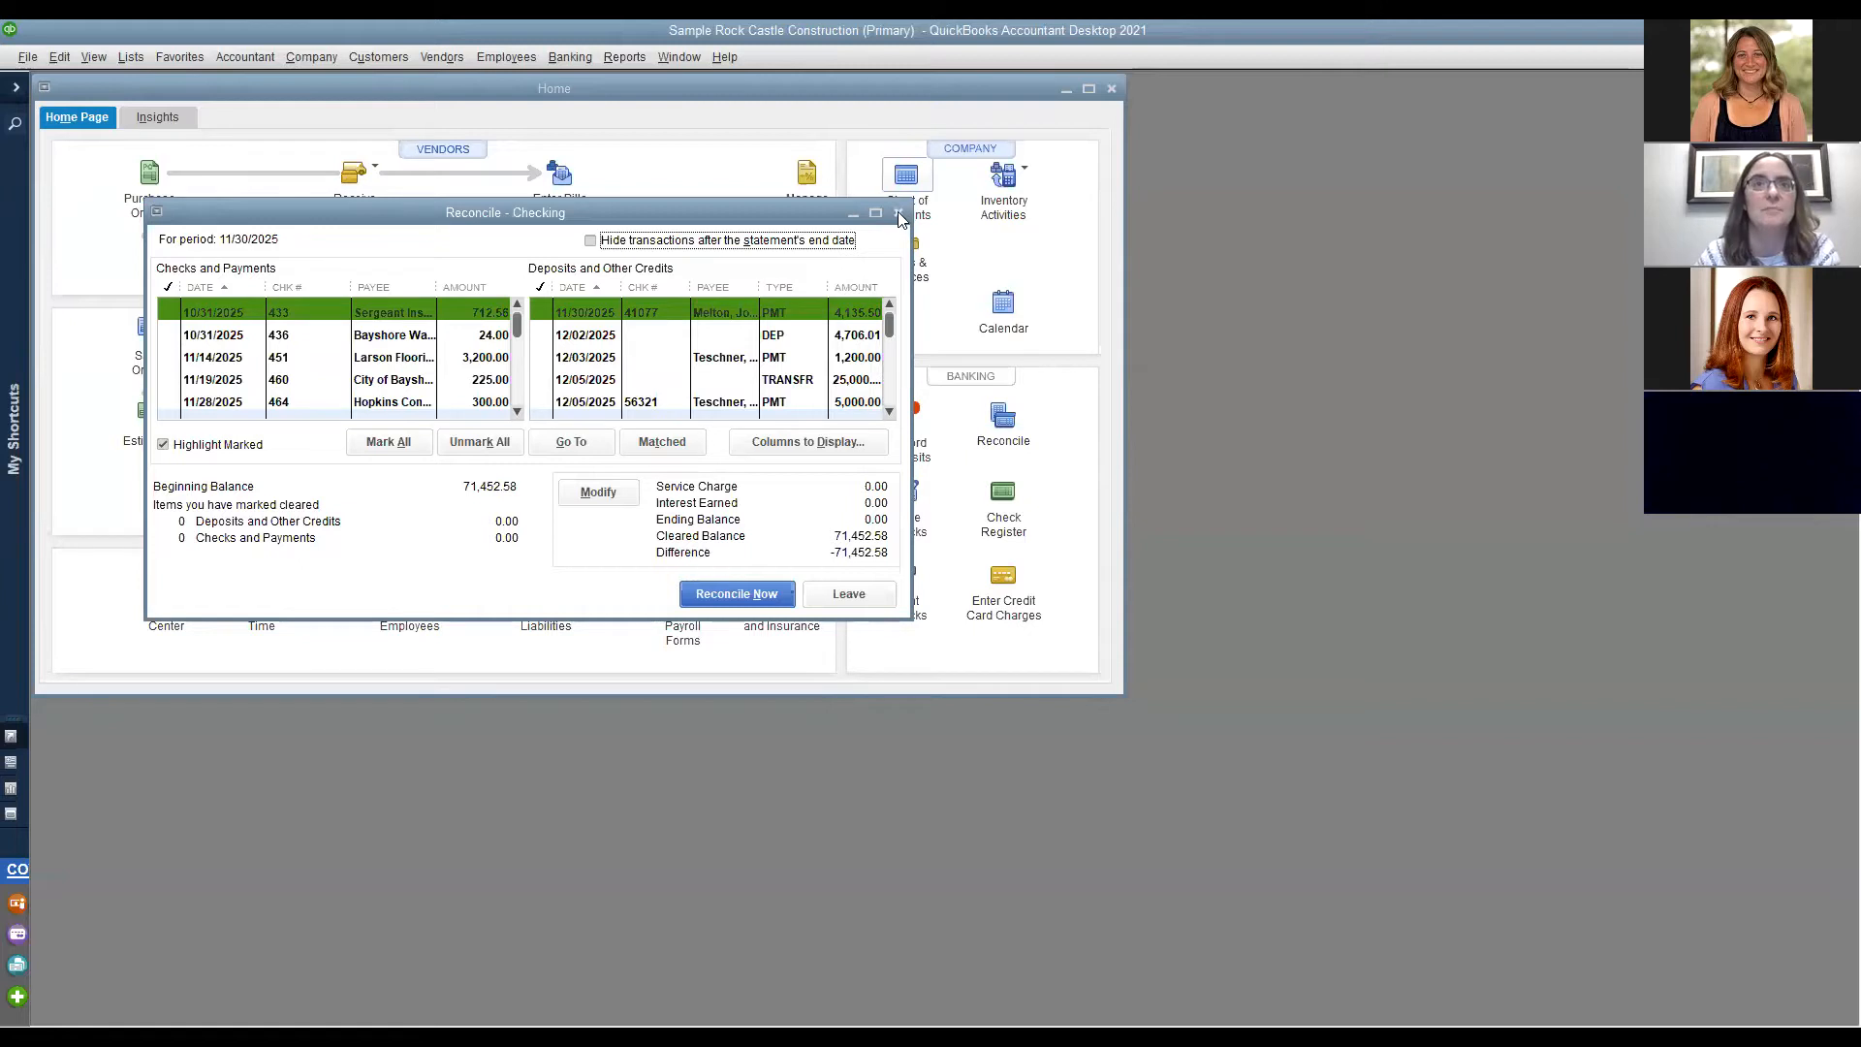
{"action": "left_click", "coordinate": [898, 214]}
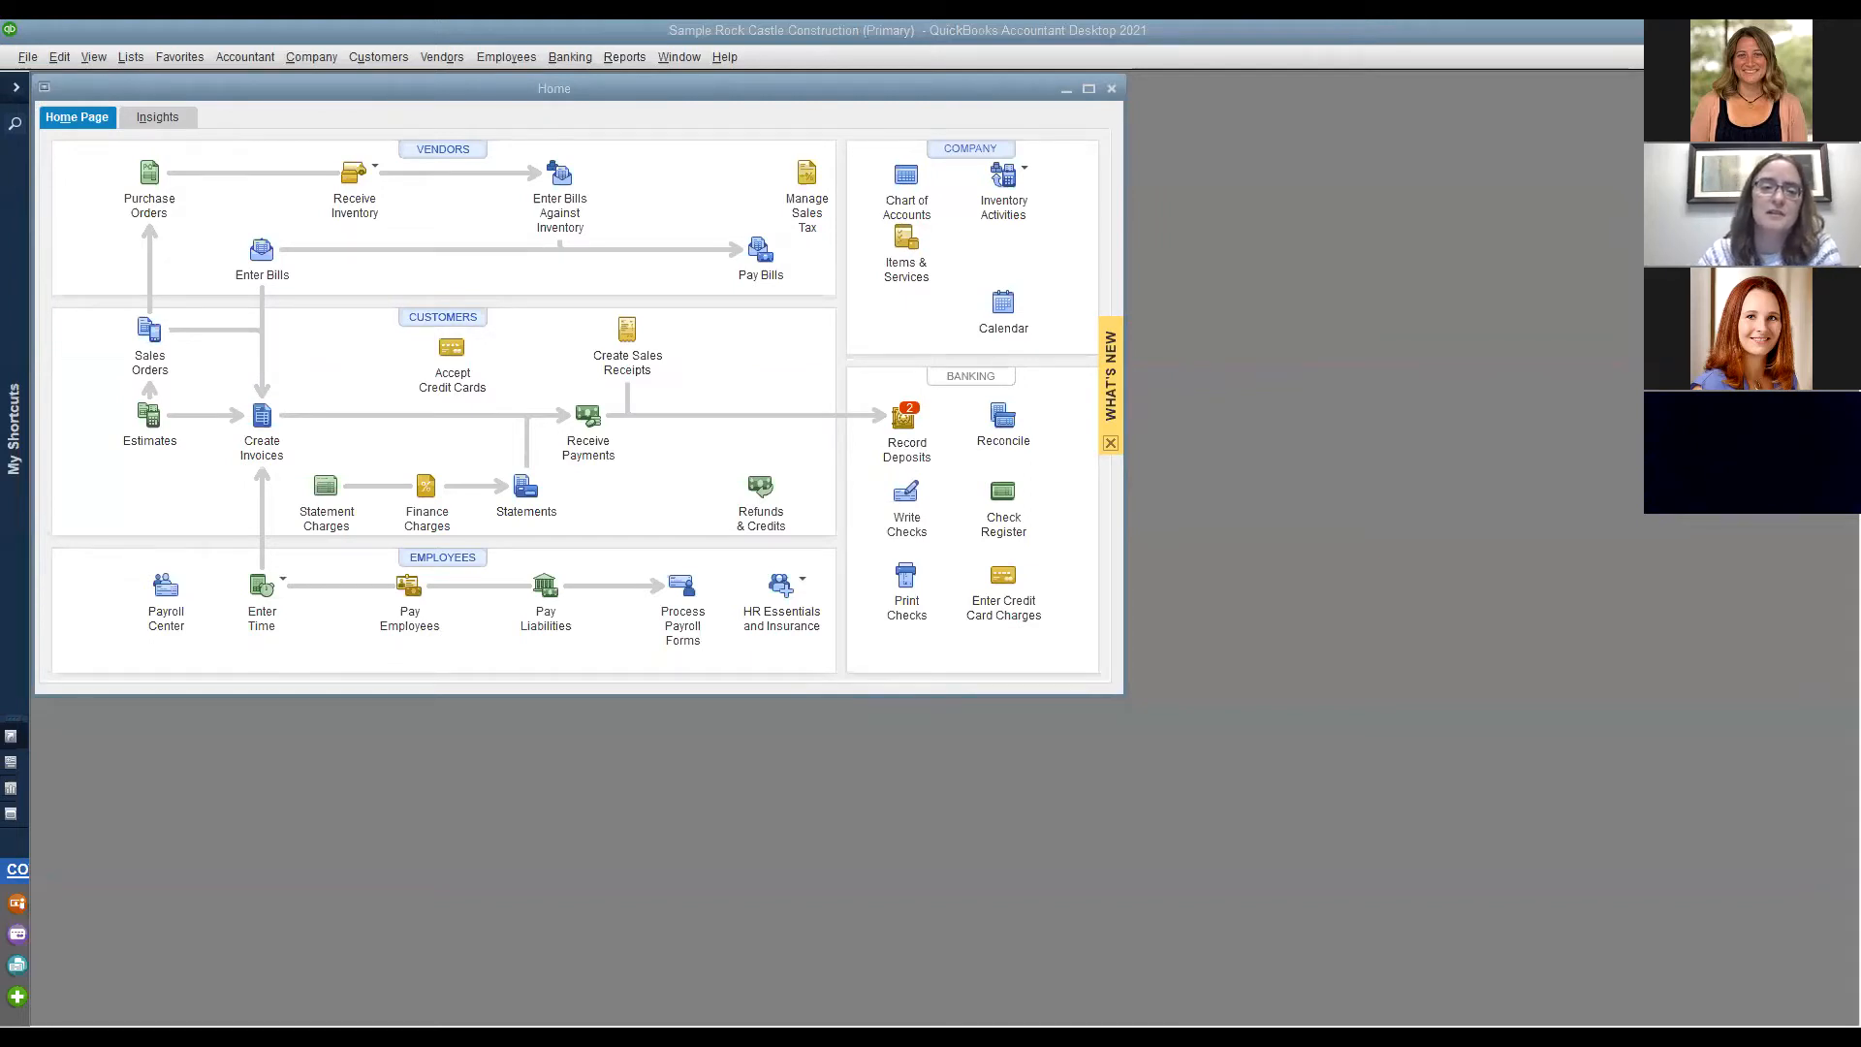
Open the item list and maximize it.
{"action": "left_click", "coordinate": [132, 57]}
{"action": "left_click", "coordinate": [141, 104]}
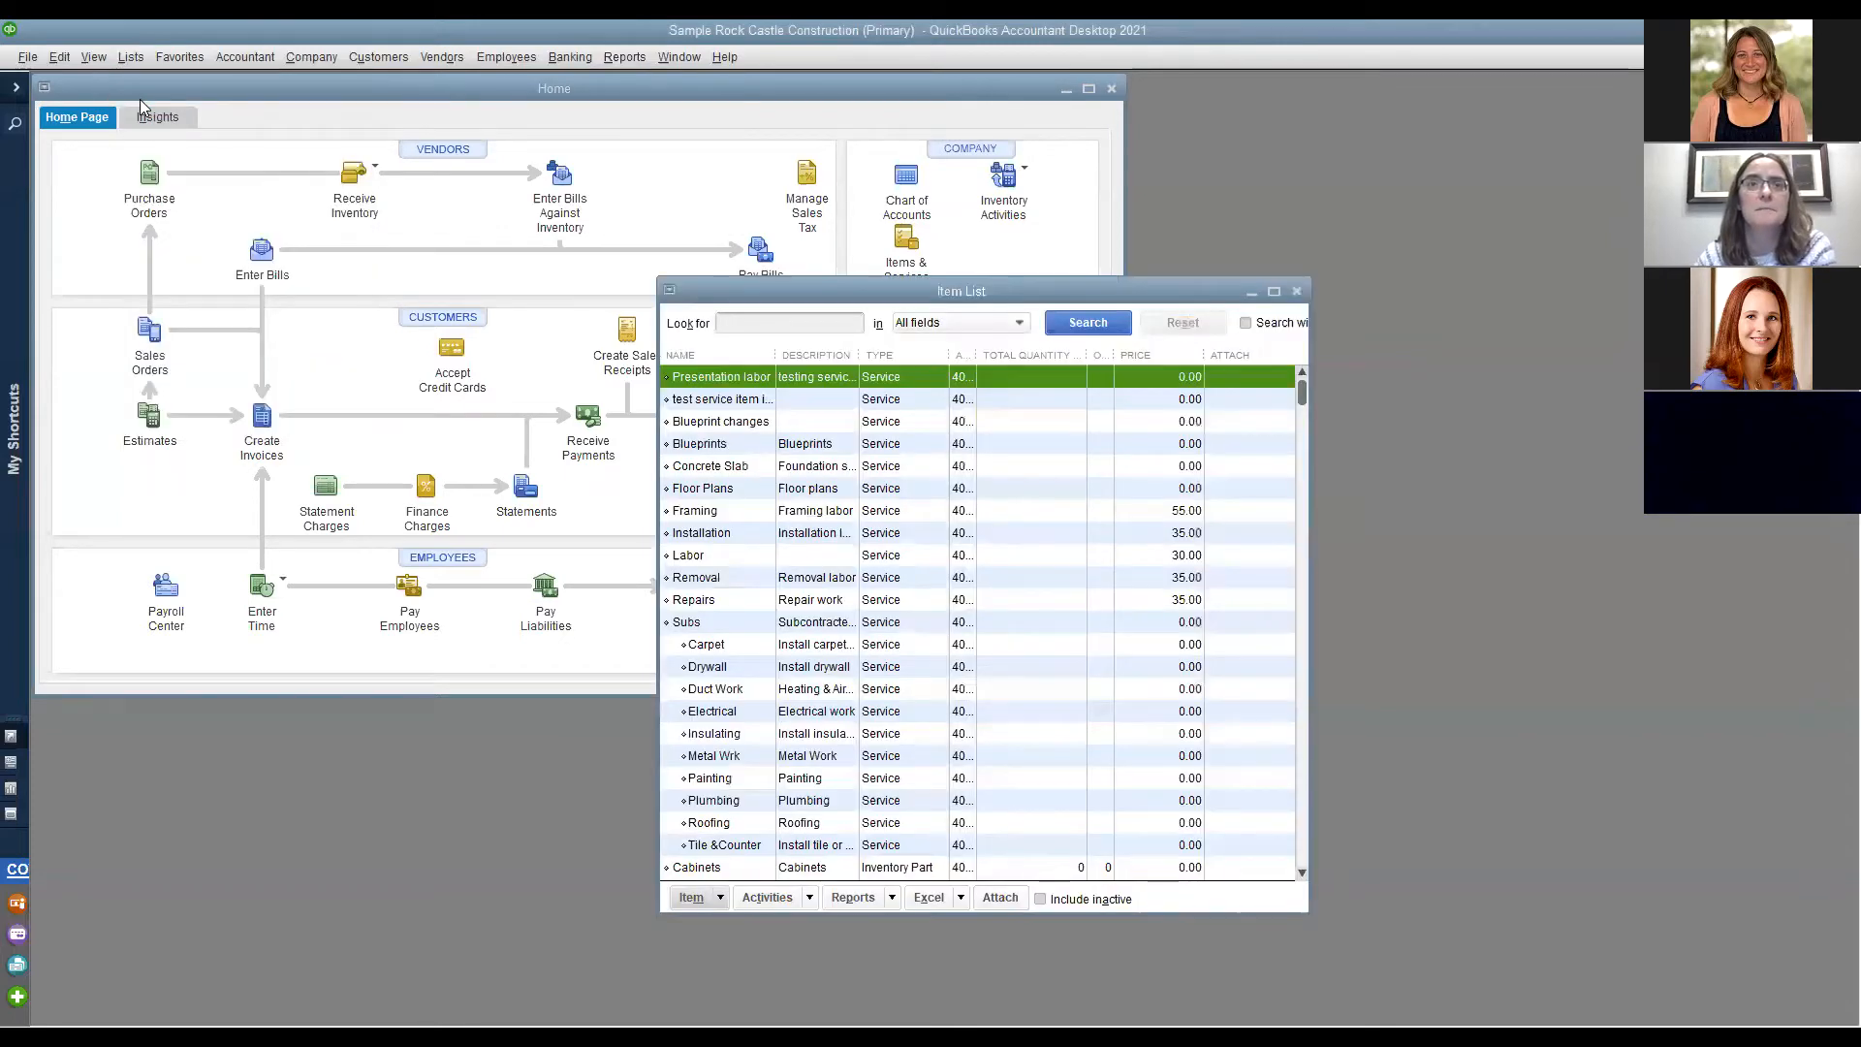
{"action": "left_click", "coordinate": [1273, 291]}
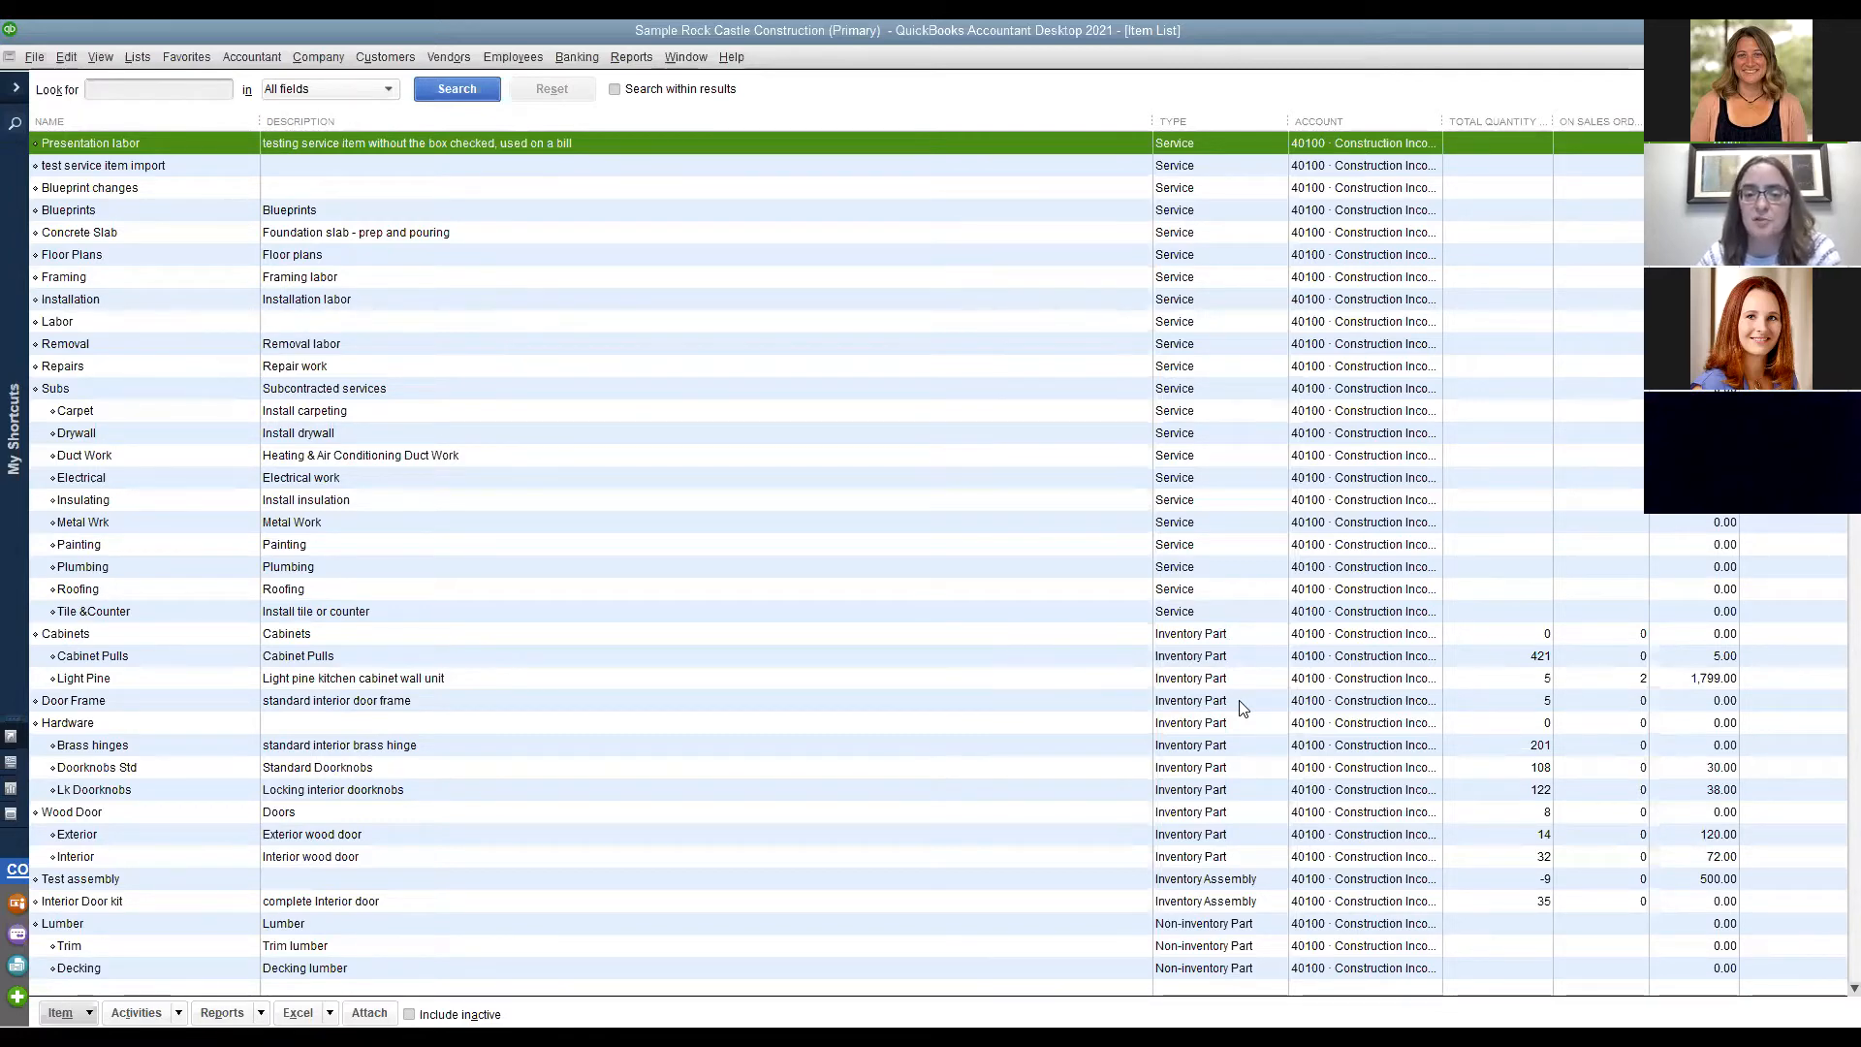
Examine the company-level Items & Inventory preferences for purchase orders, quantity available and unit of measure.
{"action": "left_click", "coordinate": [66, 58]}
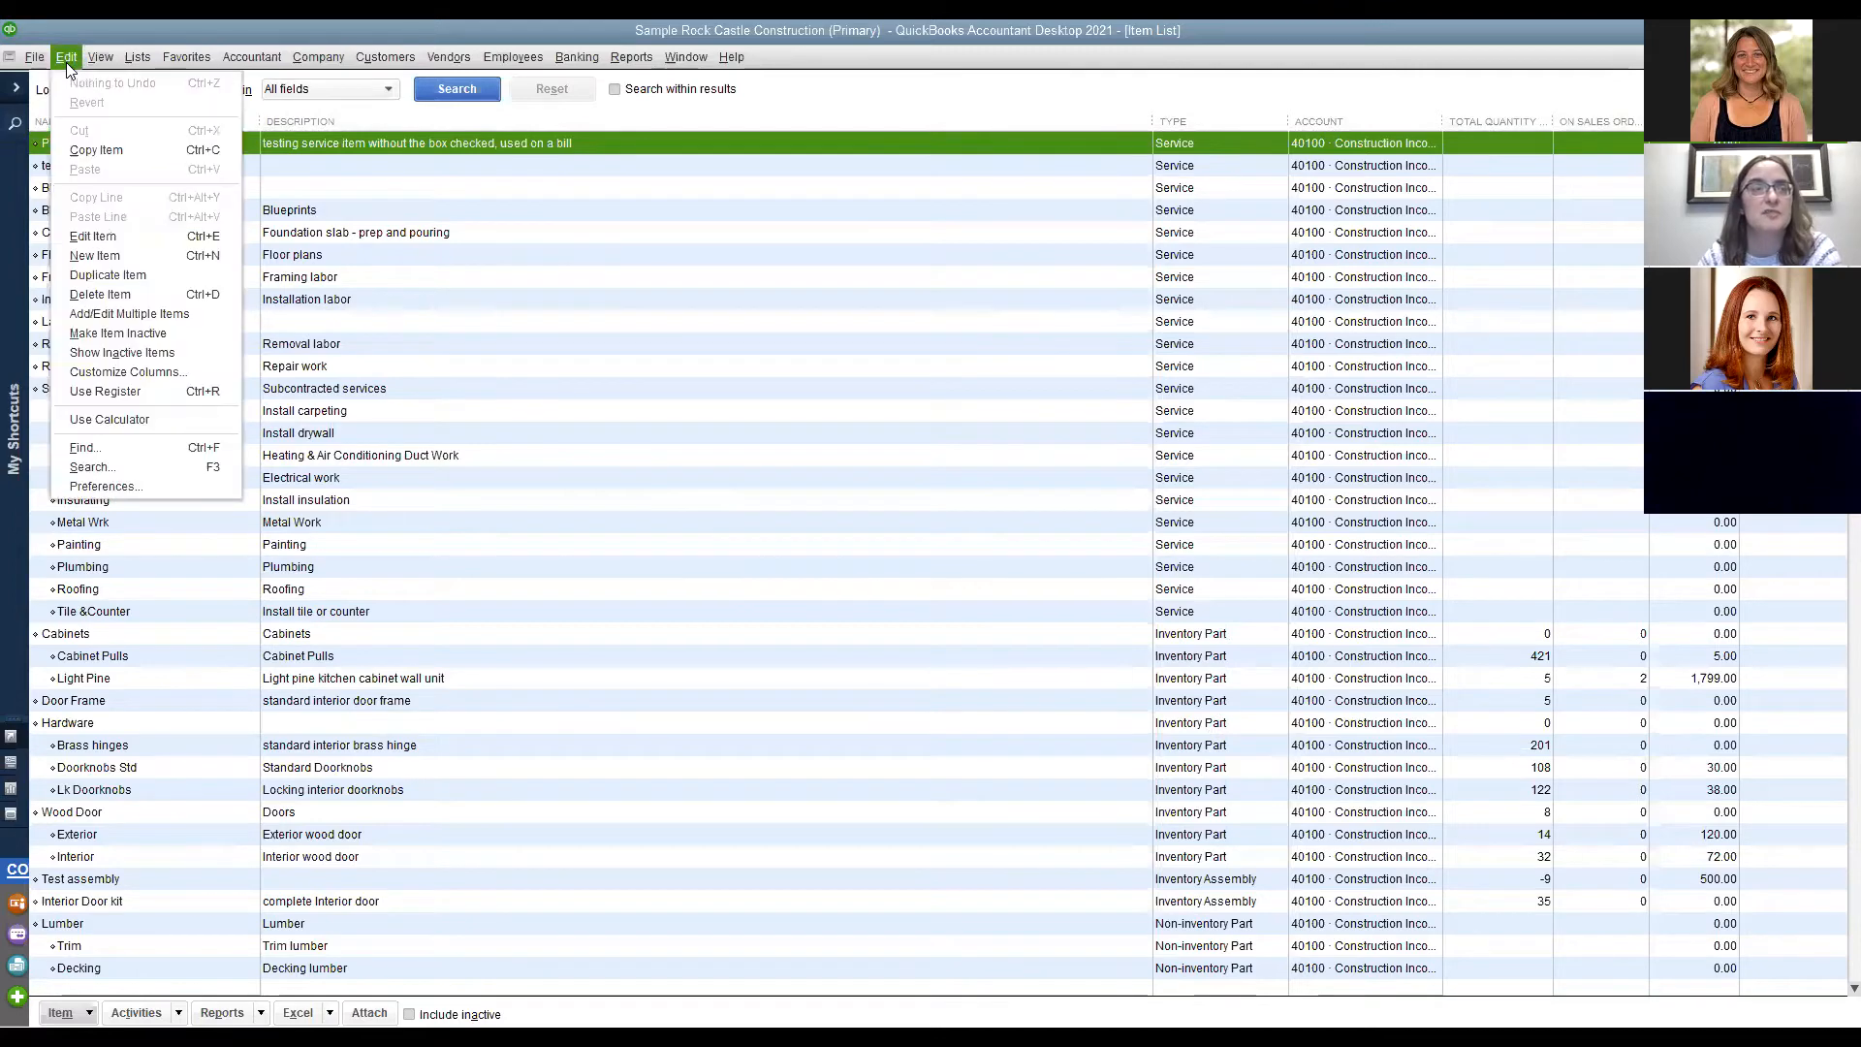
{"action": "left_click", "coordinate": [162, 485]}
{"action": "left_click", "coordinate": [312, 288]}
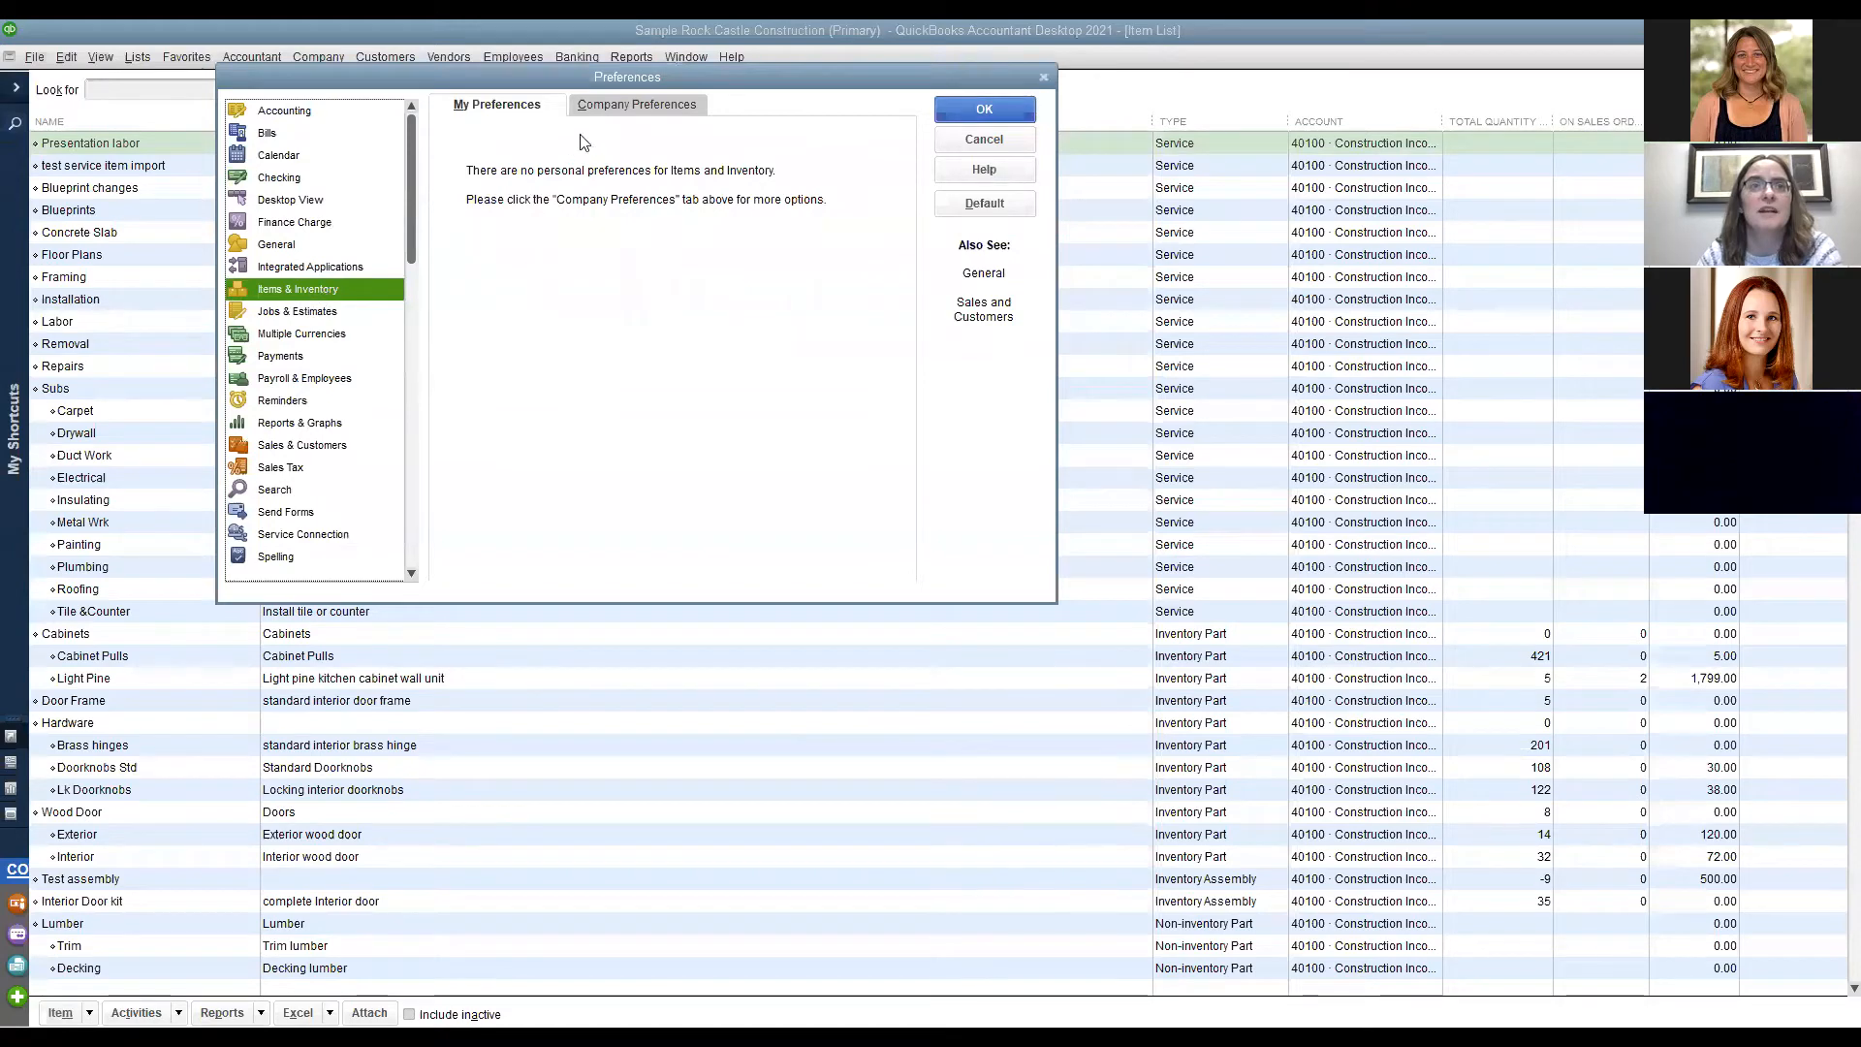
{"action": "left_click", "coordinate": [639, 107]}
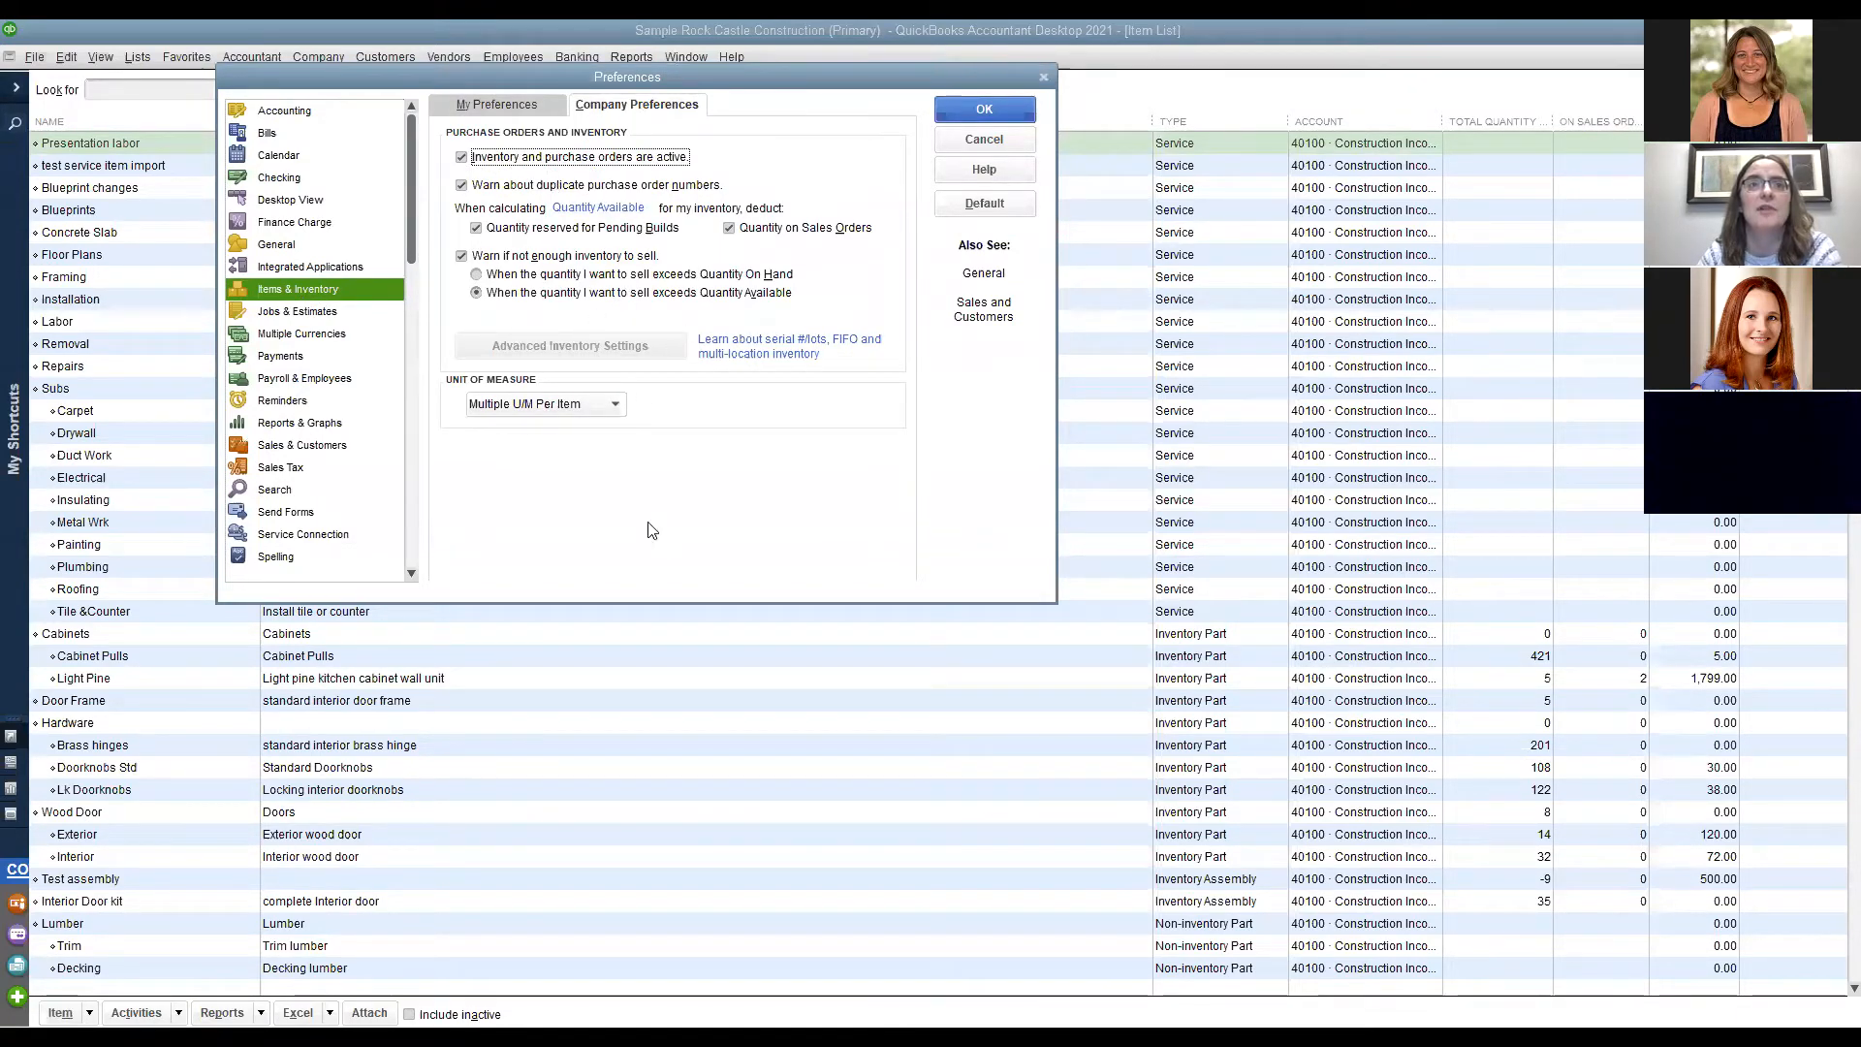
Try turning inventory and purchase orders off and back on, and close the preferences without saving.
{"action": "left_click", "coordinate": [462, 156]}
{"action": "left_click", "coordinate": [461, 156]}
{"action": "left_click", "coordinate": [998, 139]}
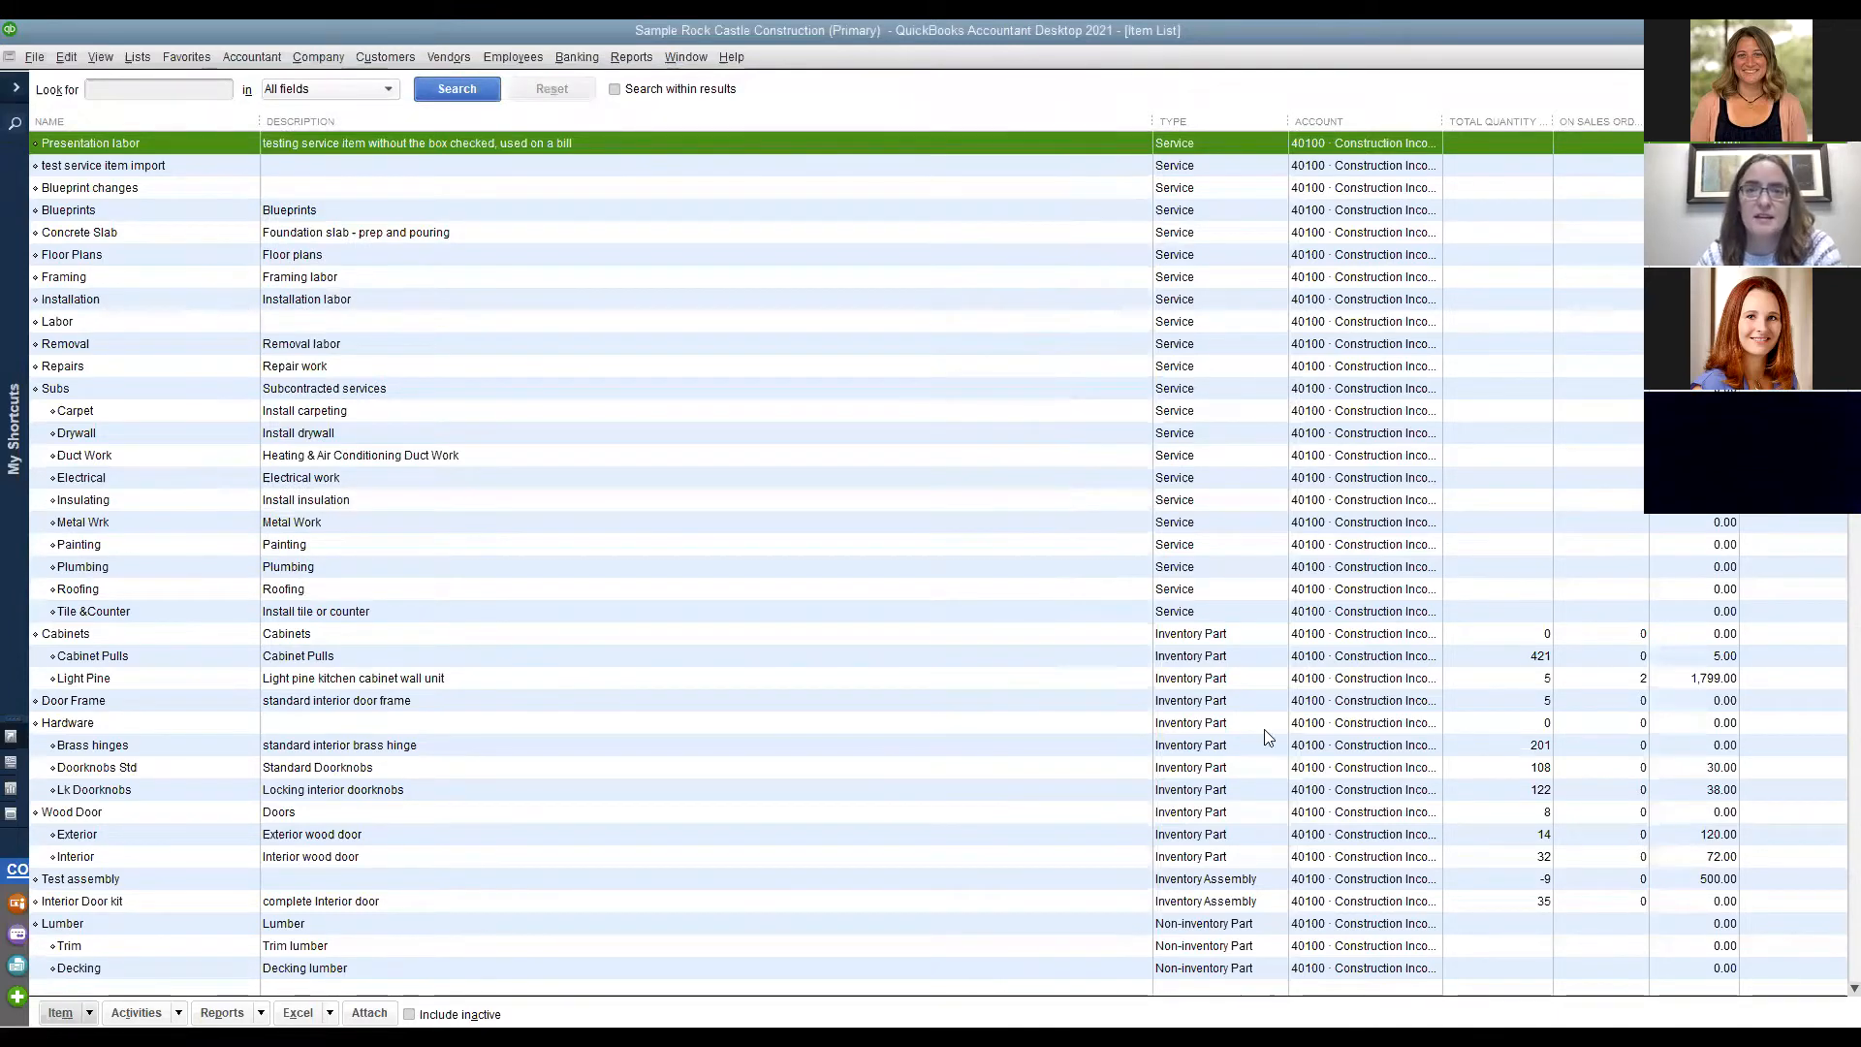
Examine the whole item list by type, from services, inventory parts and assemblies to other charges, groups, discounts, payments and sales tax items.
{"action": "scroll", "coordinate": [1260, 789], "scroll_direction": "down", "scroll_amount": 4}
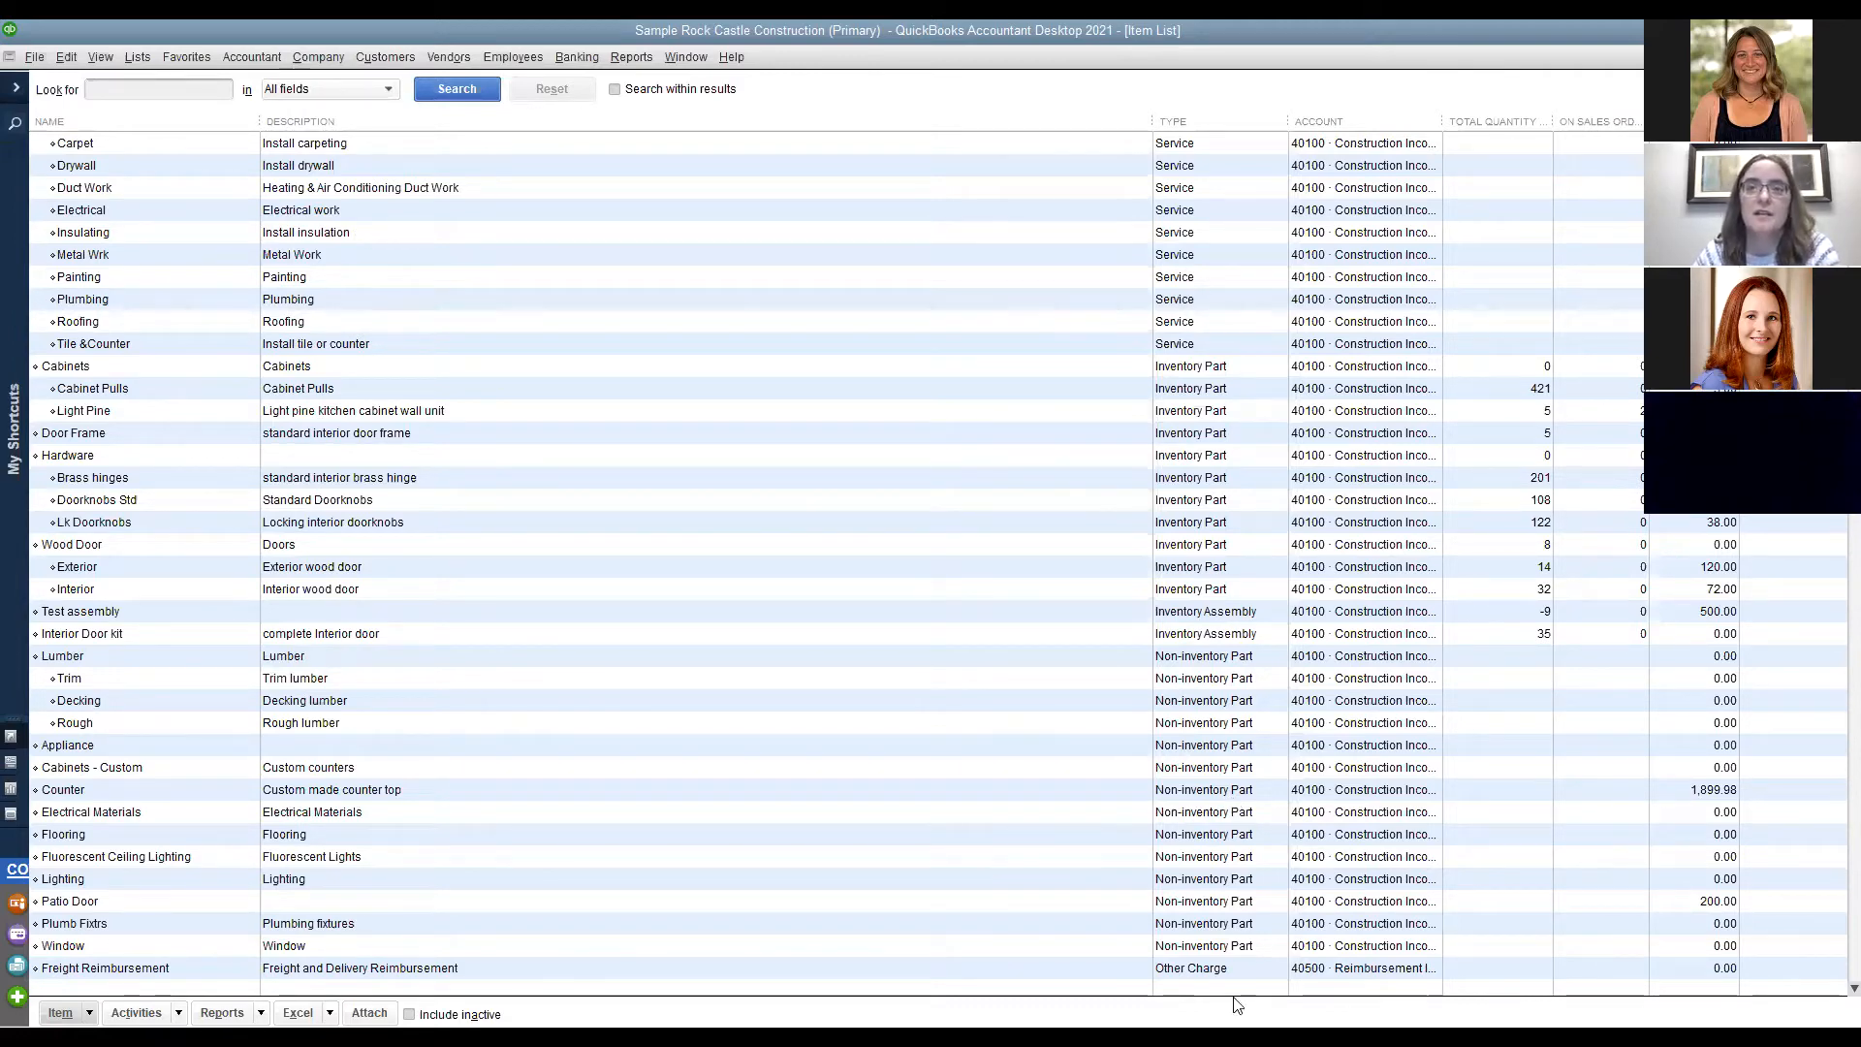
{"action": "scroll", "coordinate": [1204, 913], "scroll_direction": "down", "scroll_amount": 5}
{"action": "scroll", "coordinate": [1204, 913], "scroll_direction": "down", "scroll_amount": 2}
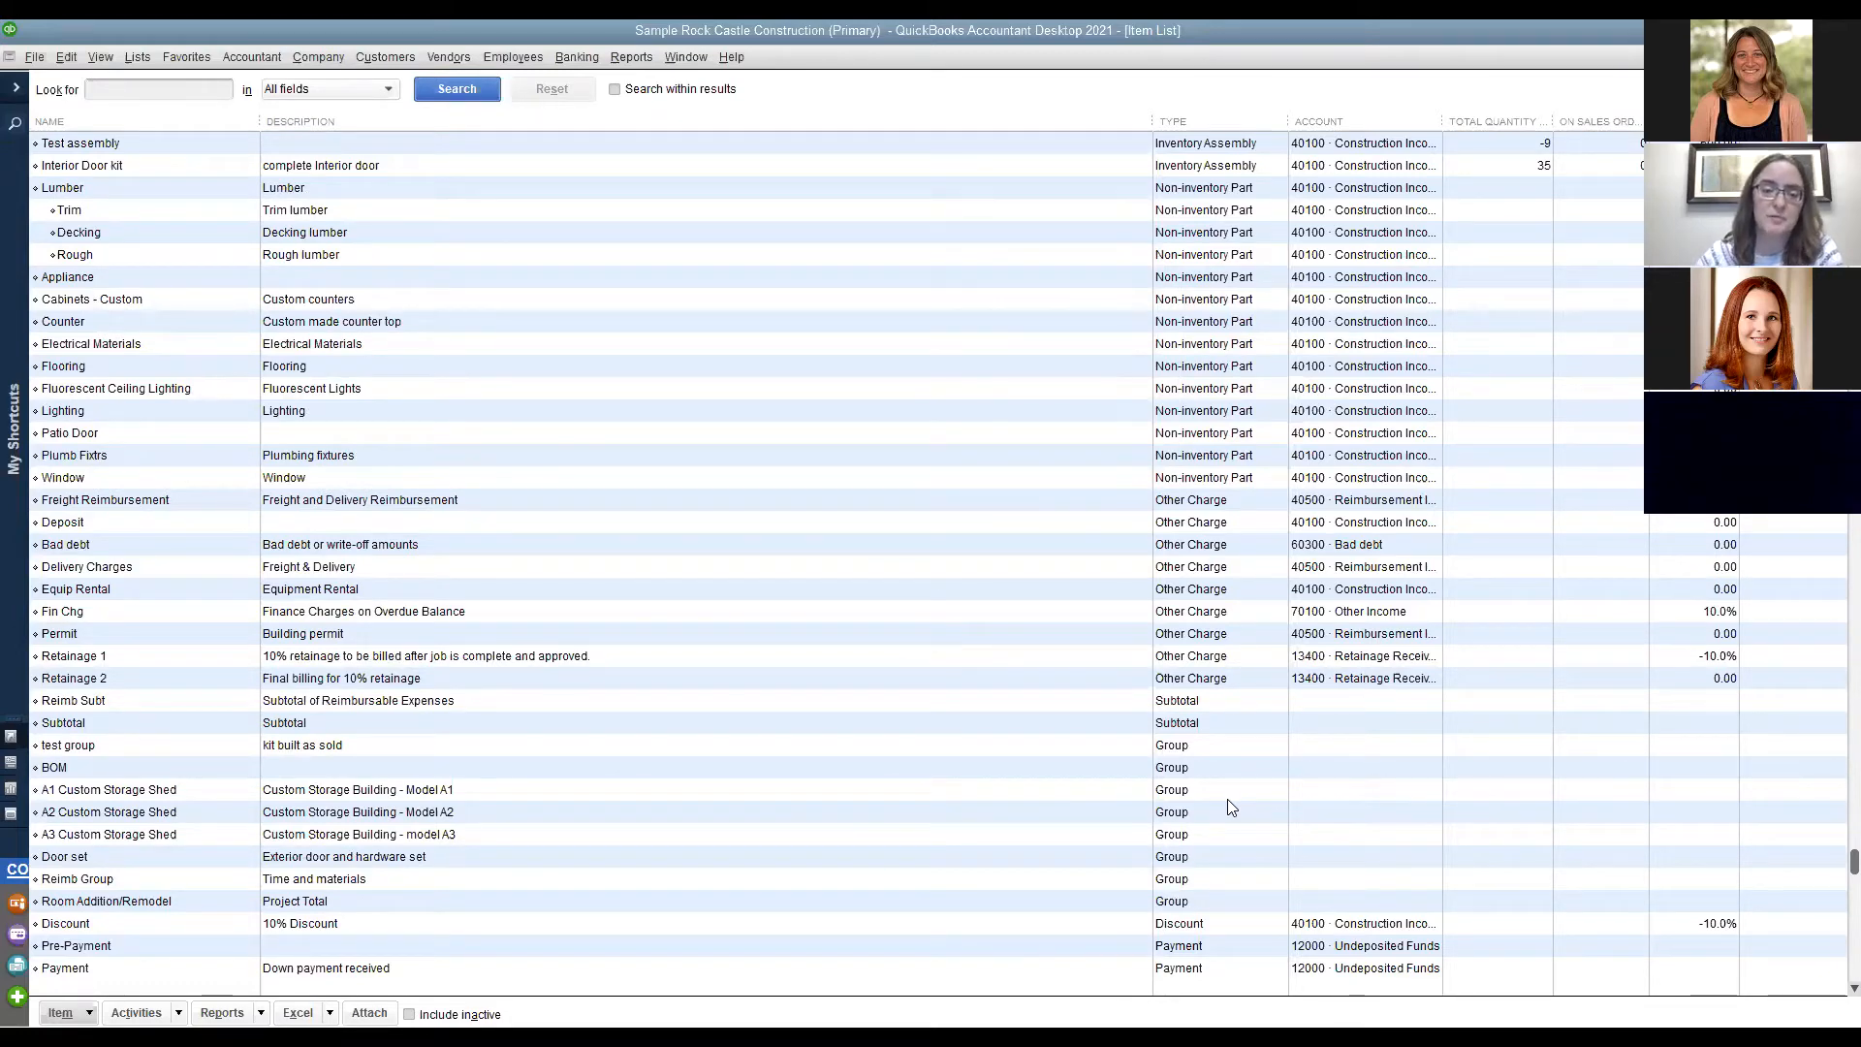
{"action": "scroll", "coordinate": [1235, 764], "scroll_direction": "up", "scroll_amount": 7}
{"action": "scroll", "coordinate": [1235, 764], "scroll_direction": "up", "scroll_amount": 3}
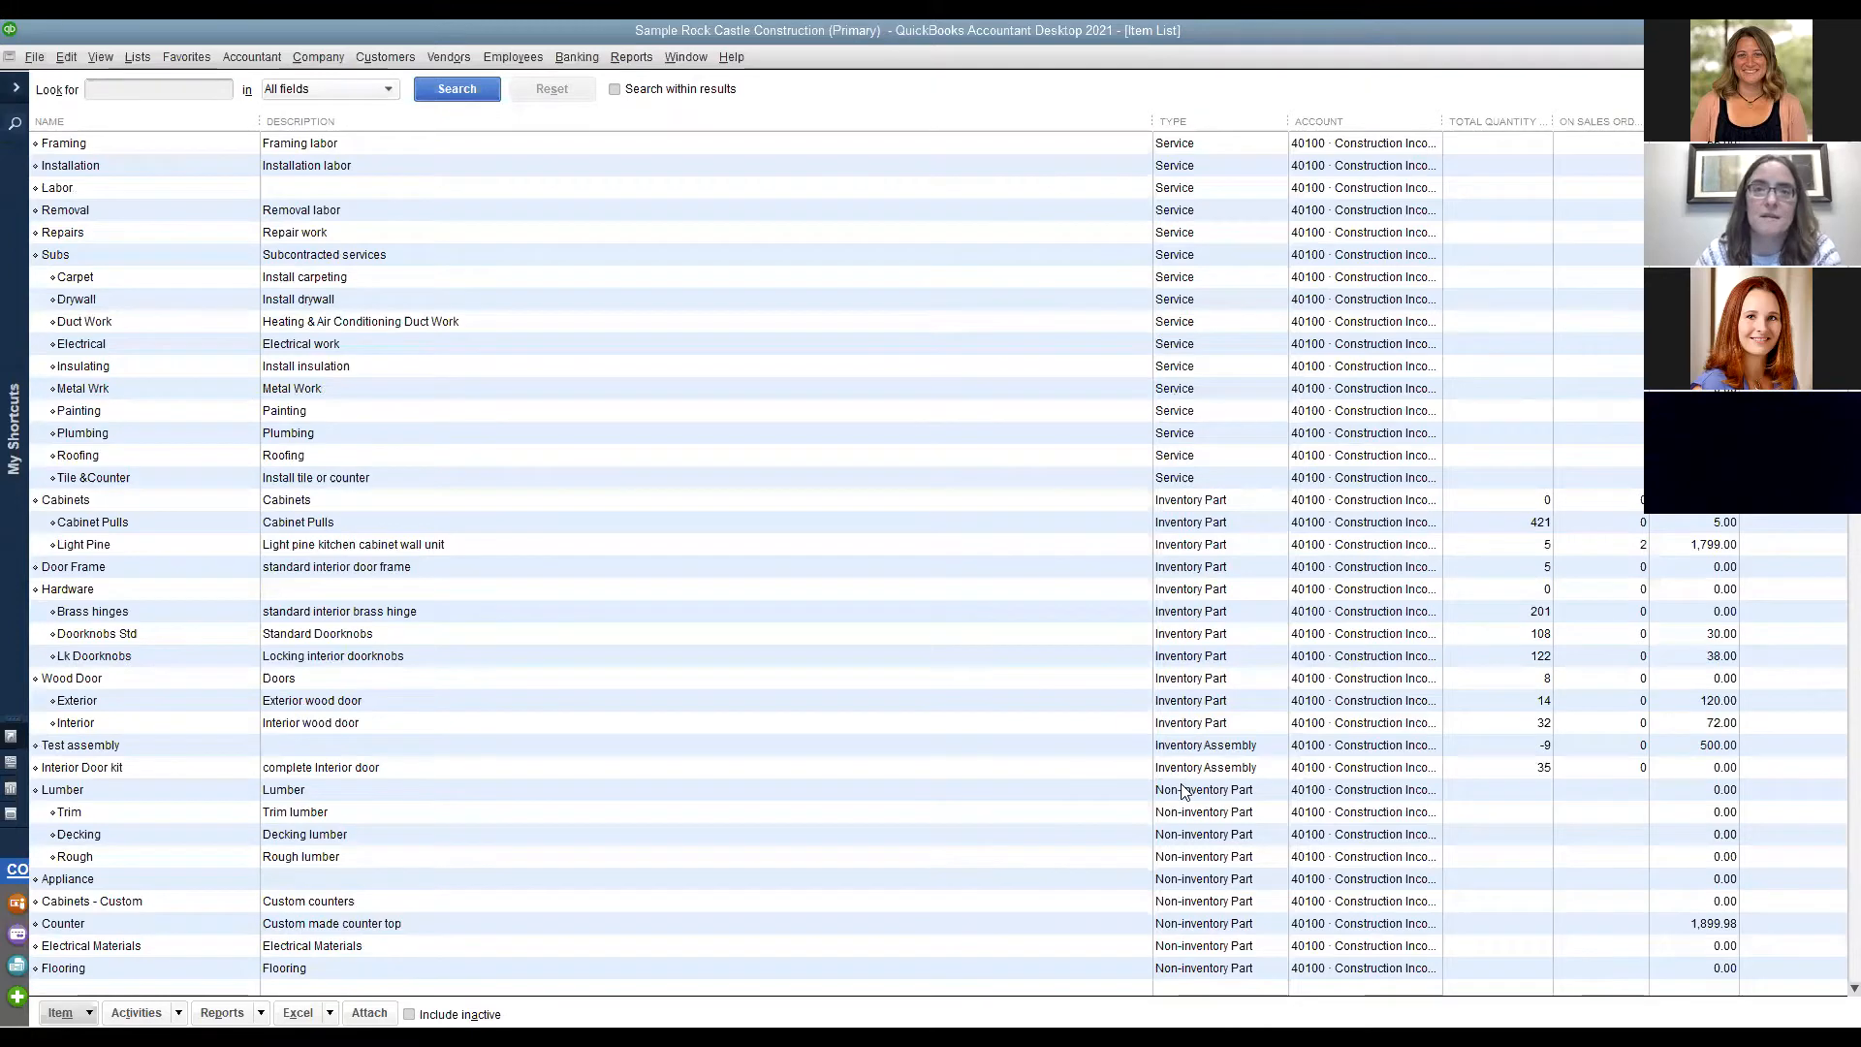
{"action": "scroll", "coordinate": [1192, 816], "scroll_direction": "down", "scroll_amount": 3}
{"action": "scroll", "coordinate": [1198, 821], "scroll_direction": "down", "scroll_amount": 3}
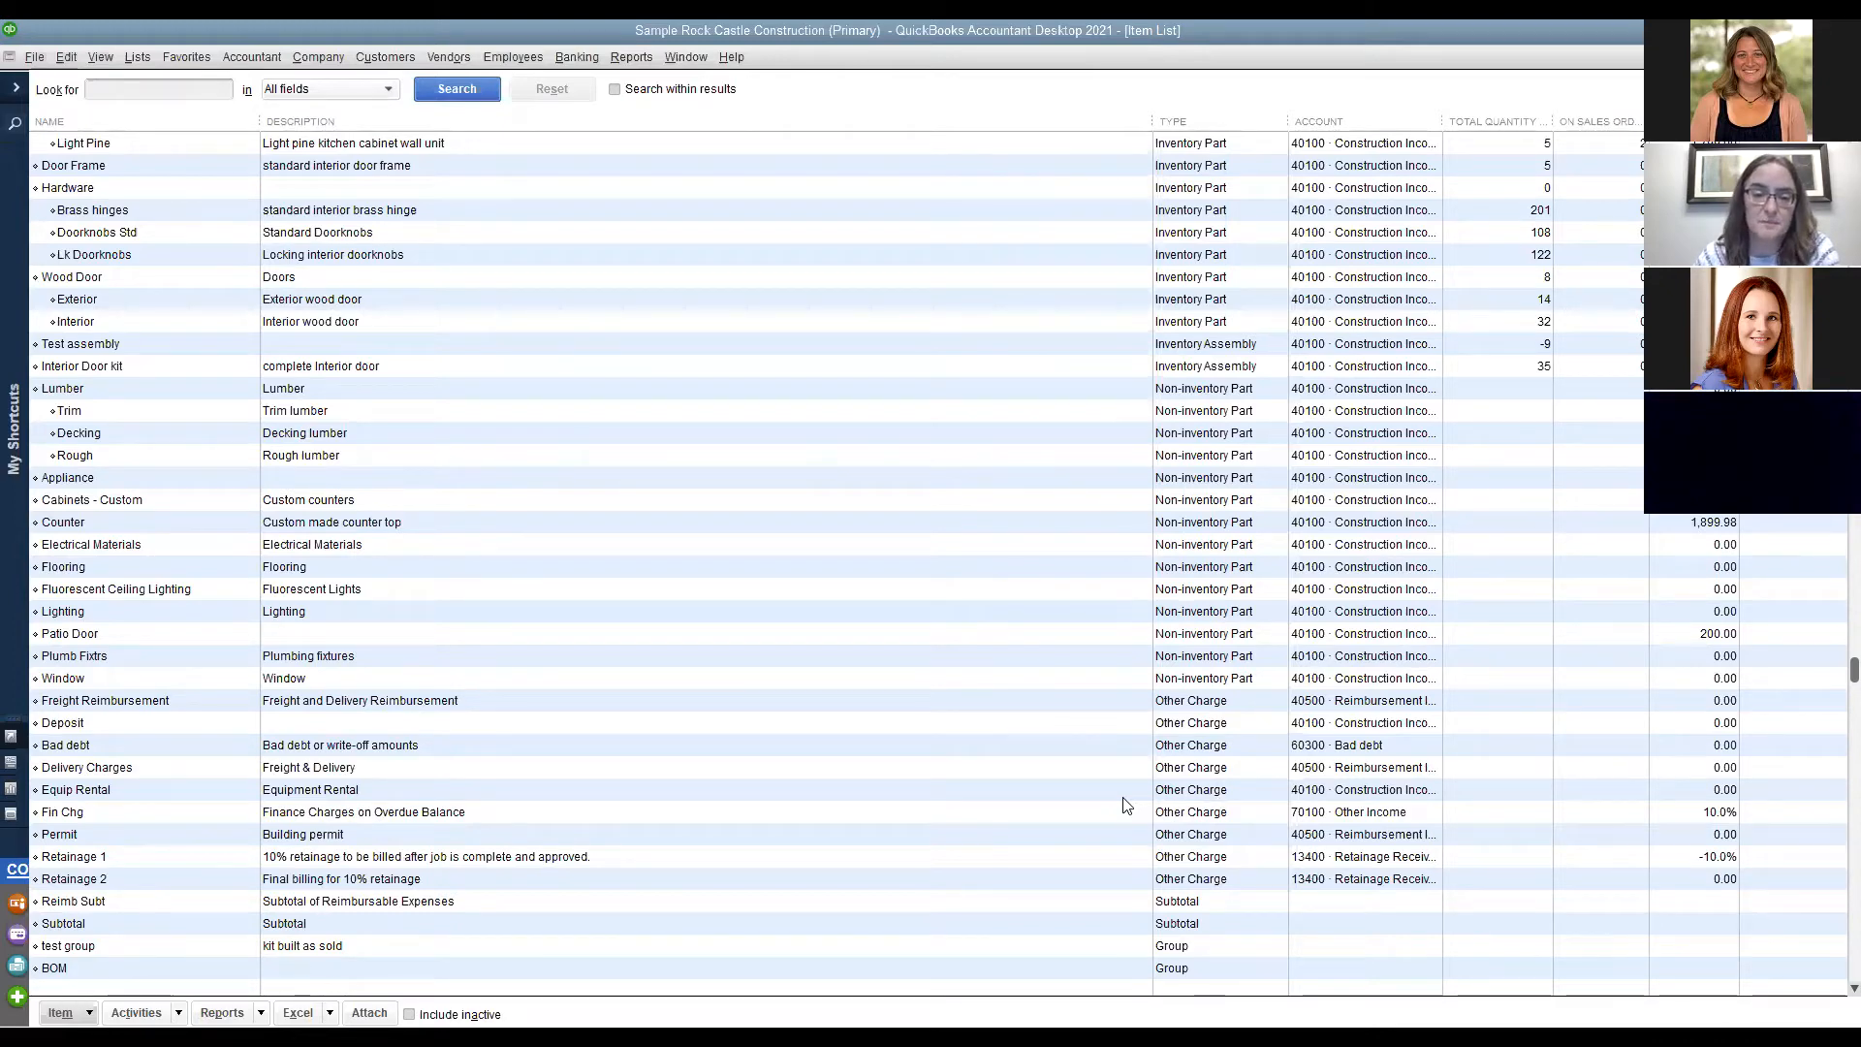
{"action": "scroll", "coordinate": [1139, 809], "scroll_direction": "down", "scroll_amount": 1}
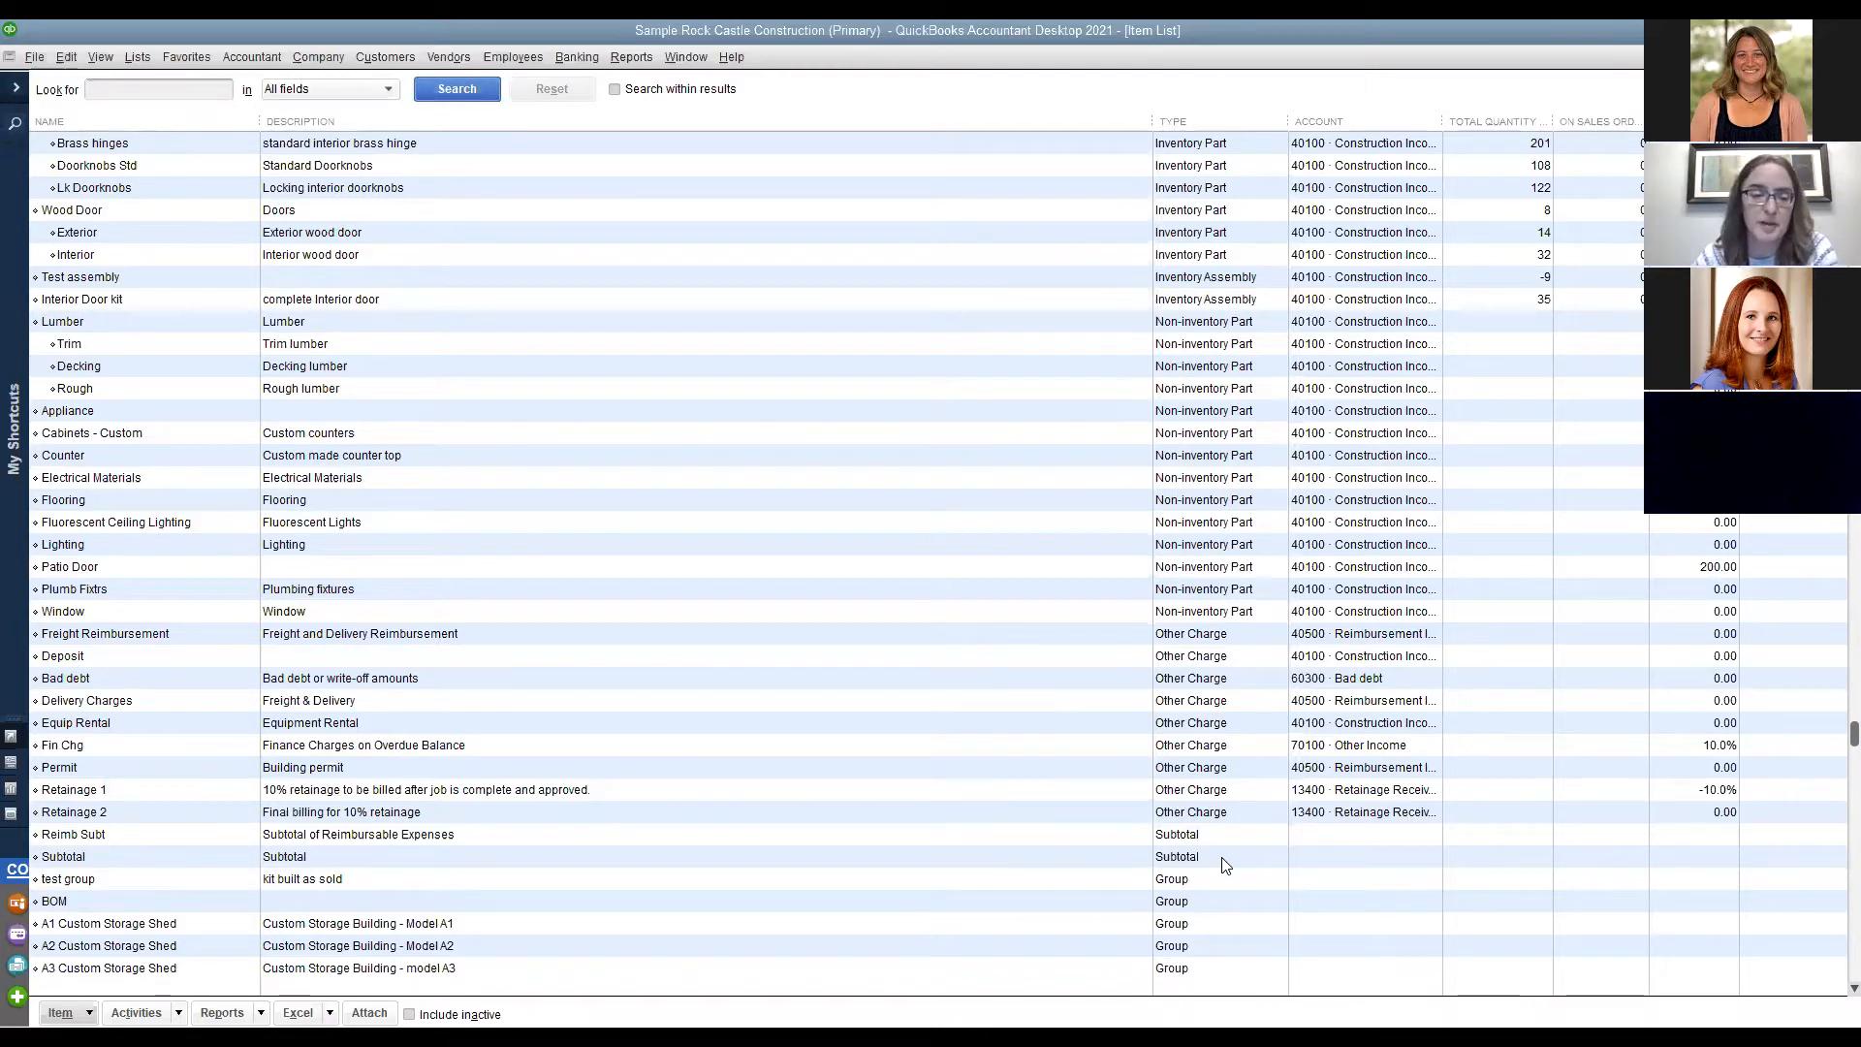
{"action": "scroll", "coordinate": [1223, 865], "scroll_direction": "down", "scroll_amount": 3}
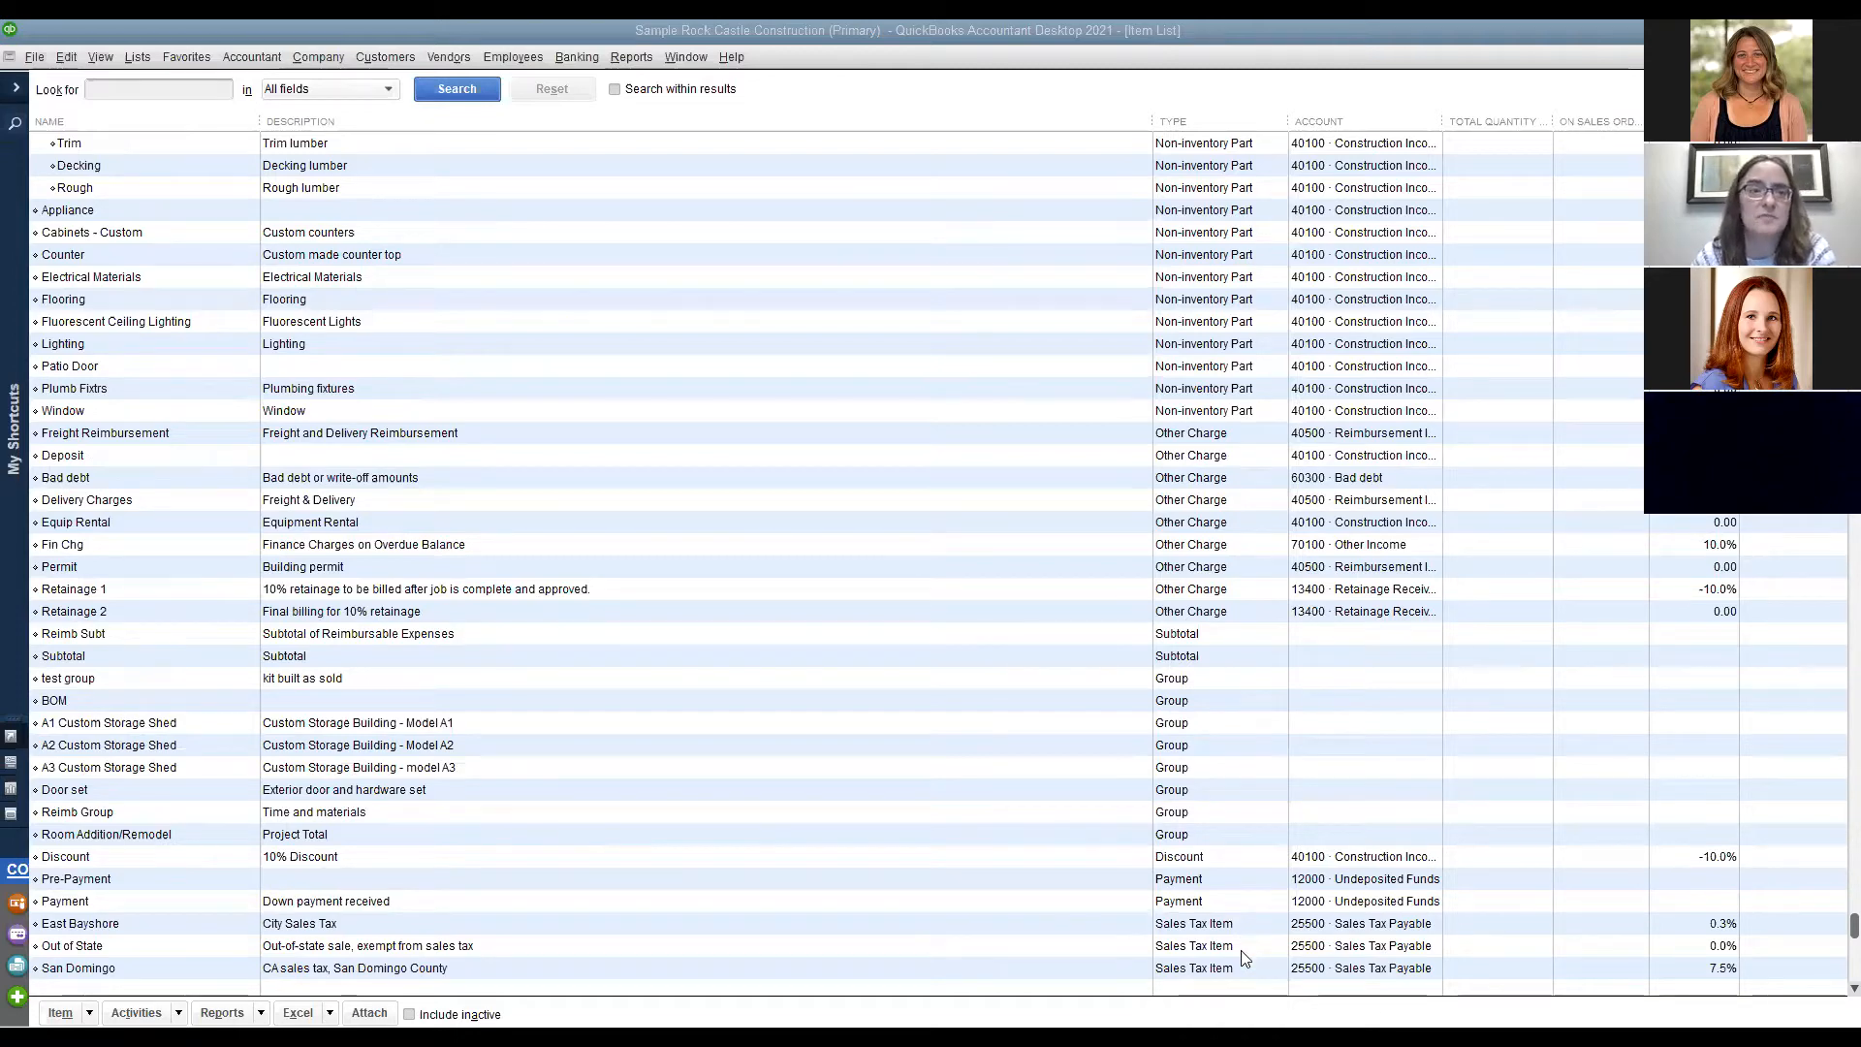
{"action": "scroll", "coordinate": [1244, 958], "scroll_direction": "down", "scroll_amount": 1}
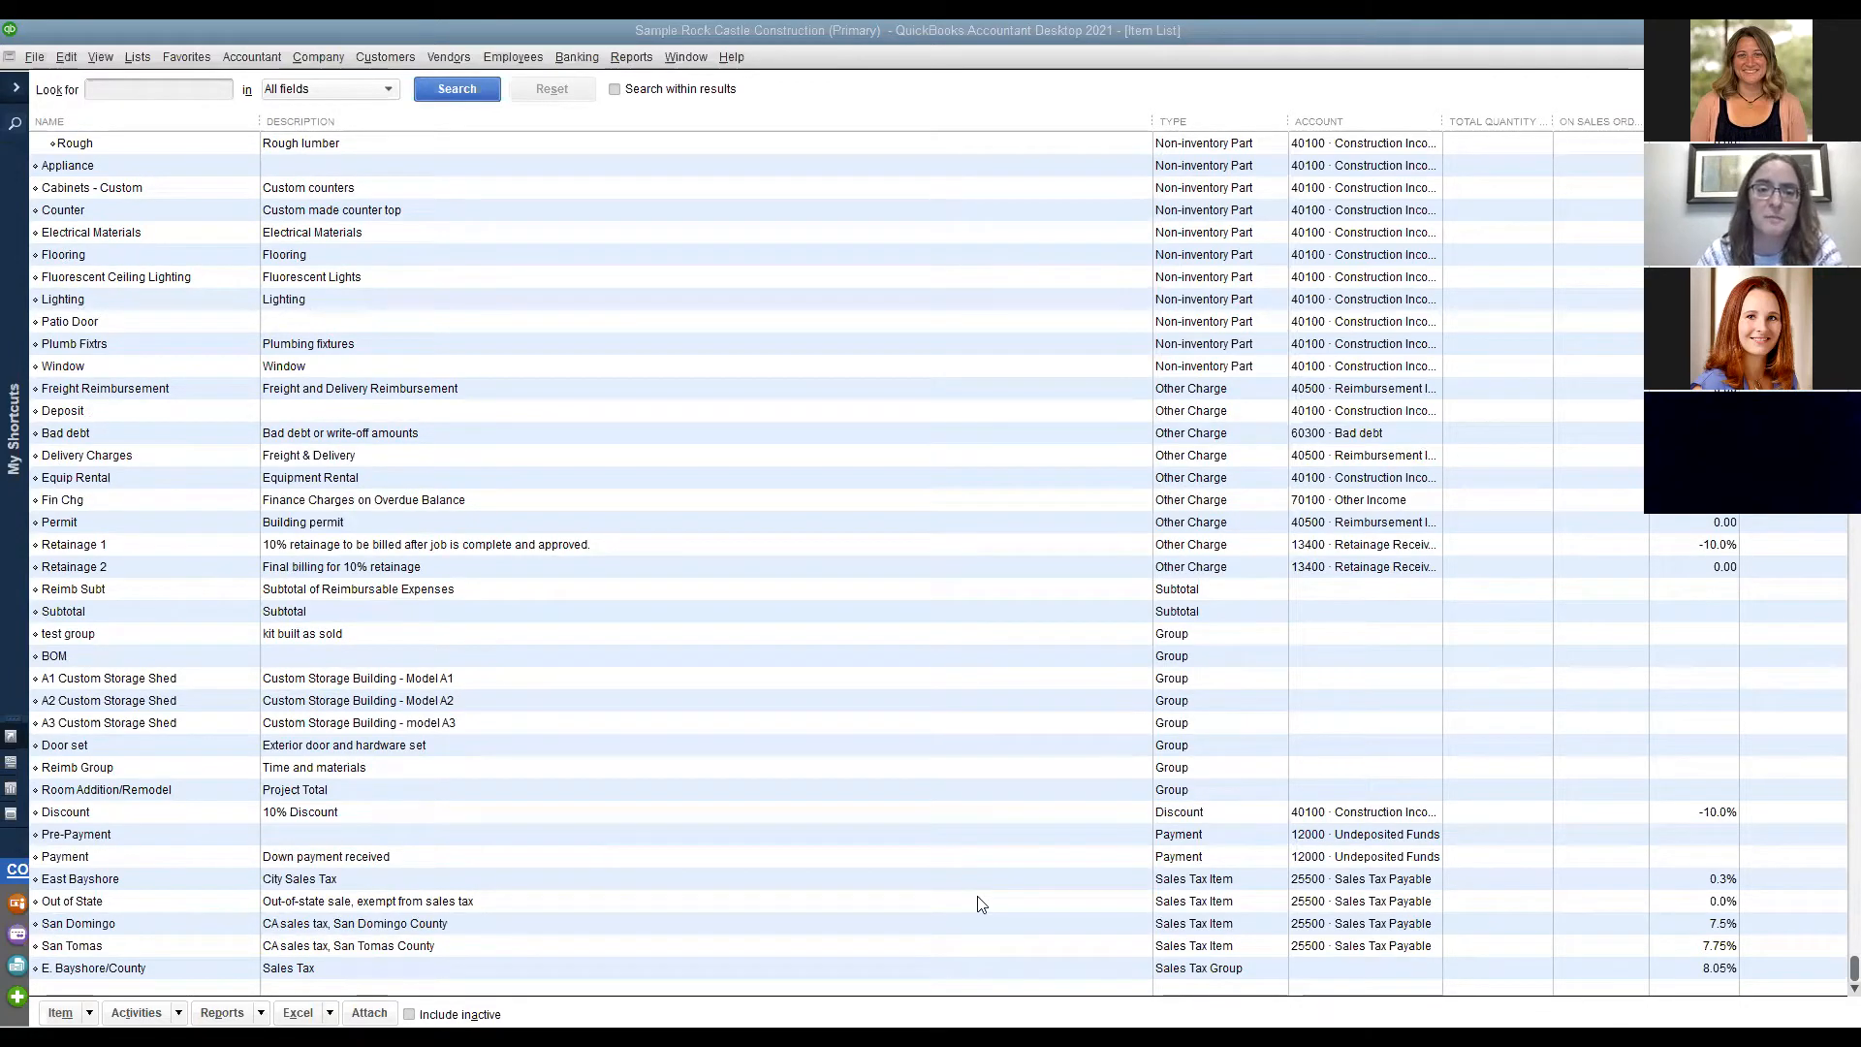
{"action": "scroll", "coordinate": [938, 820], "scroll_direction": "up", "scroll_amount": 13}
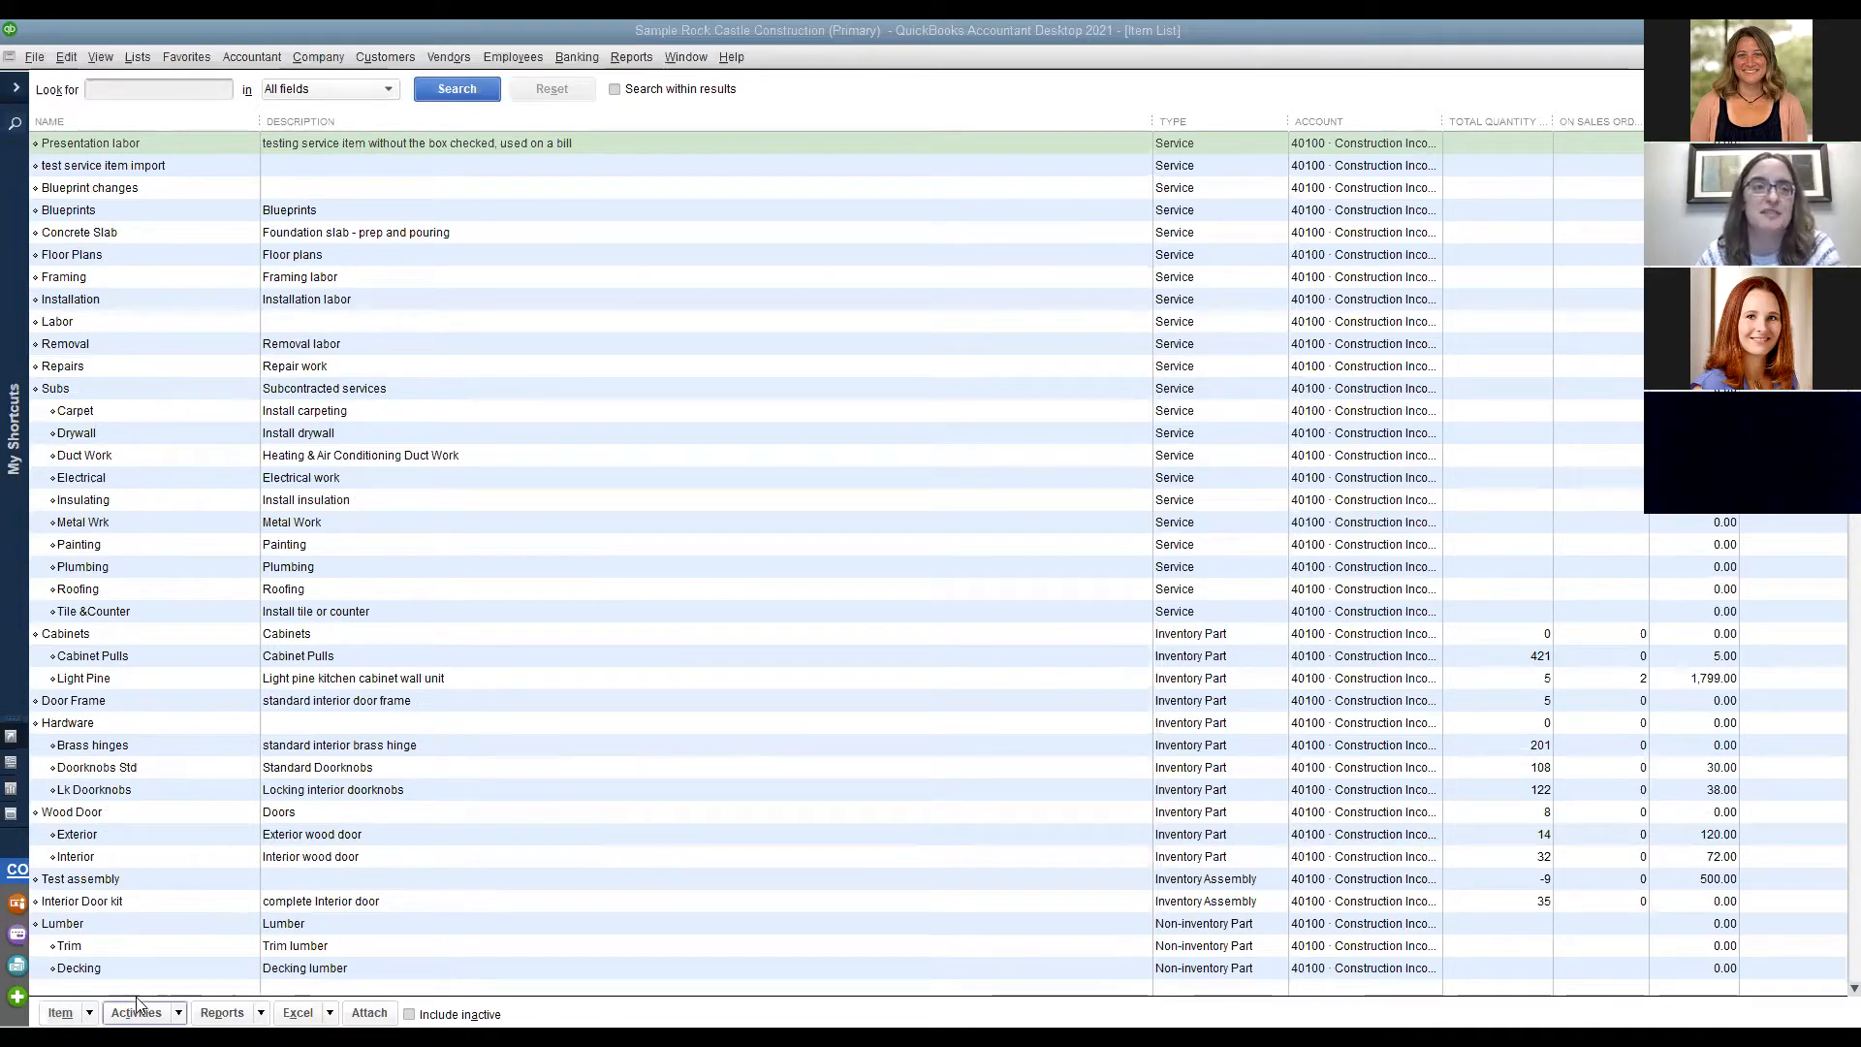
Create a new item of type Service named "test service".
{"action": "left_click", "coordinate": [88, 1005]}
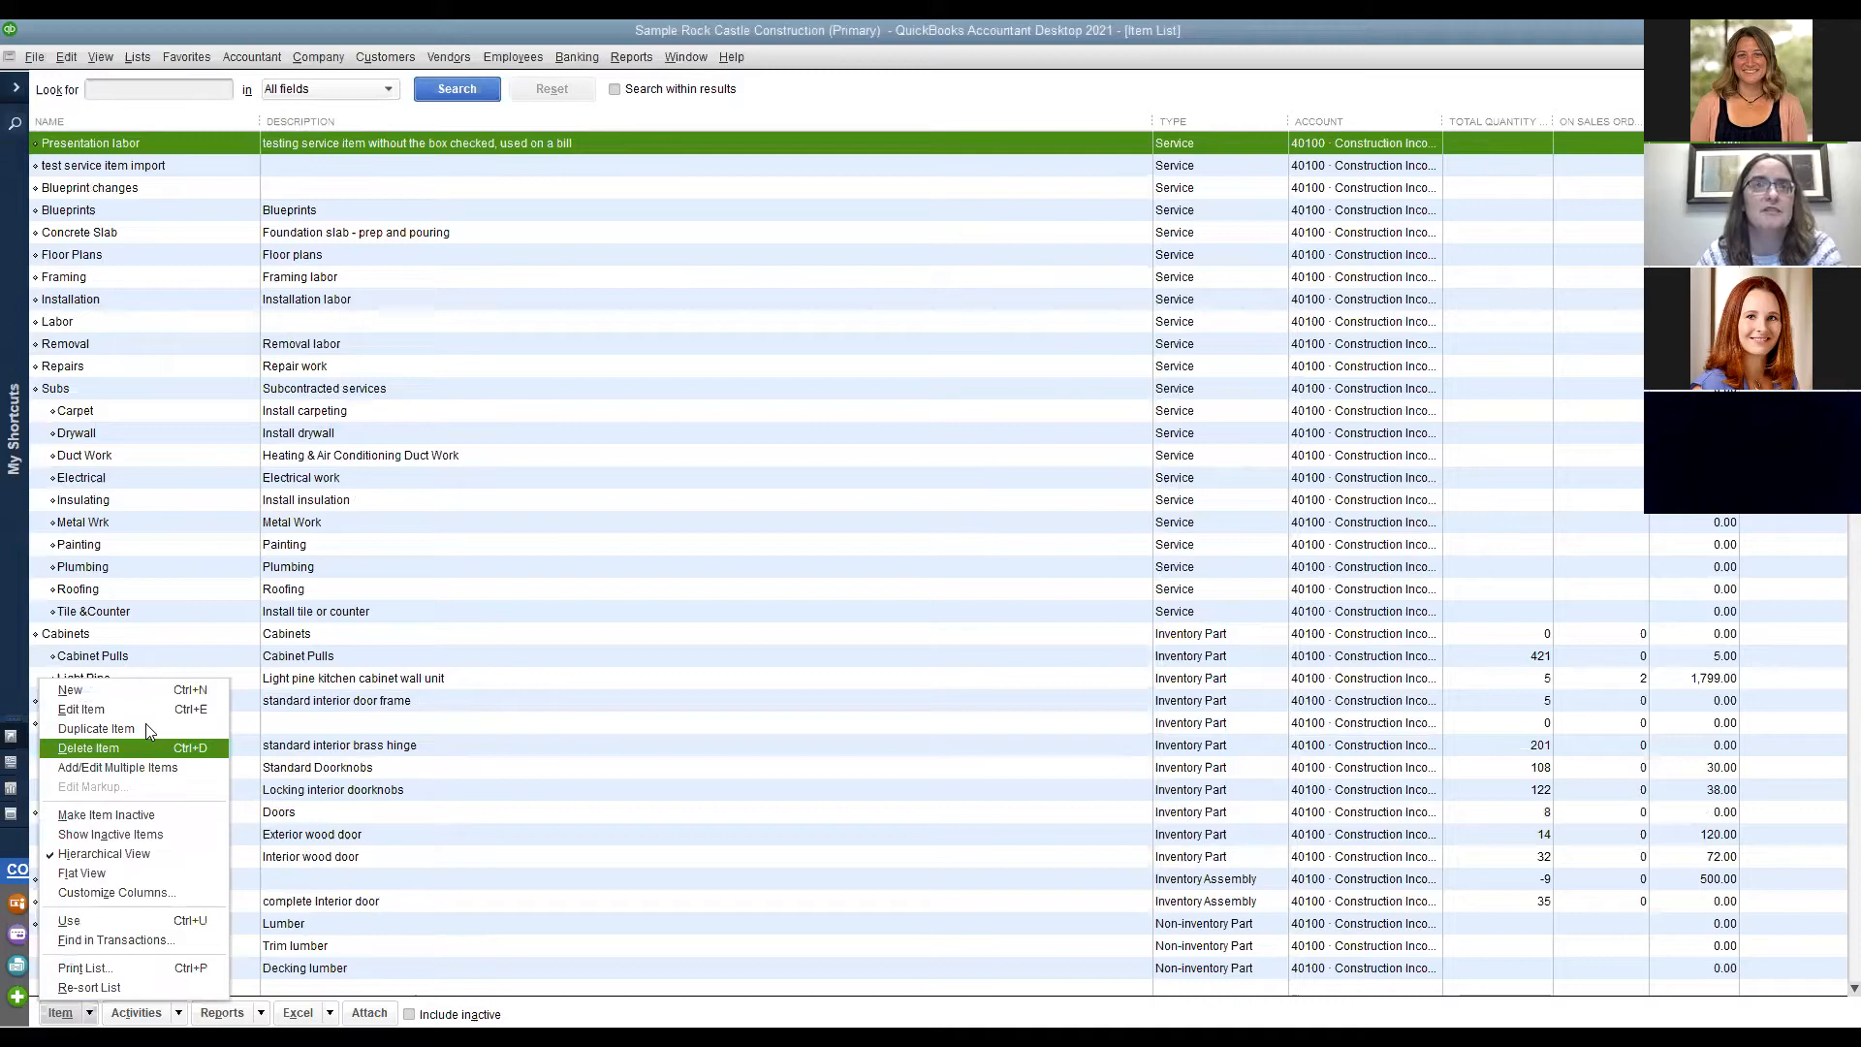
{"action": "left_click", "coordinate": [140, 689]}
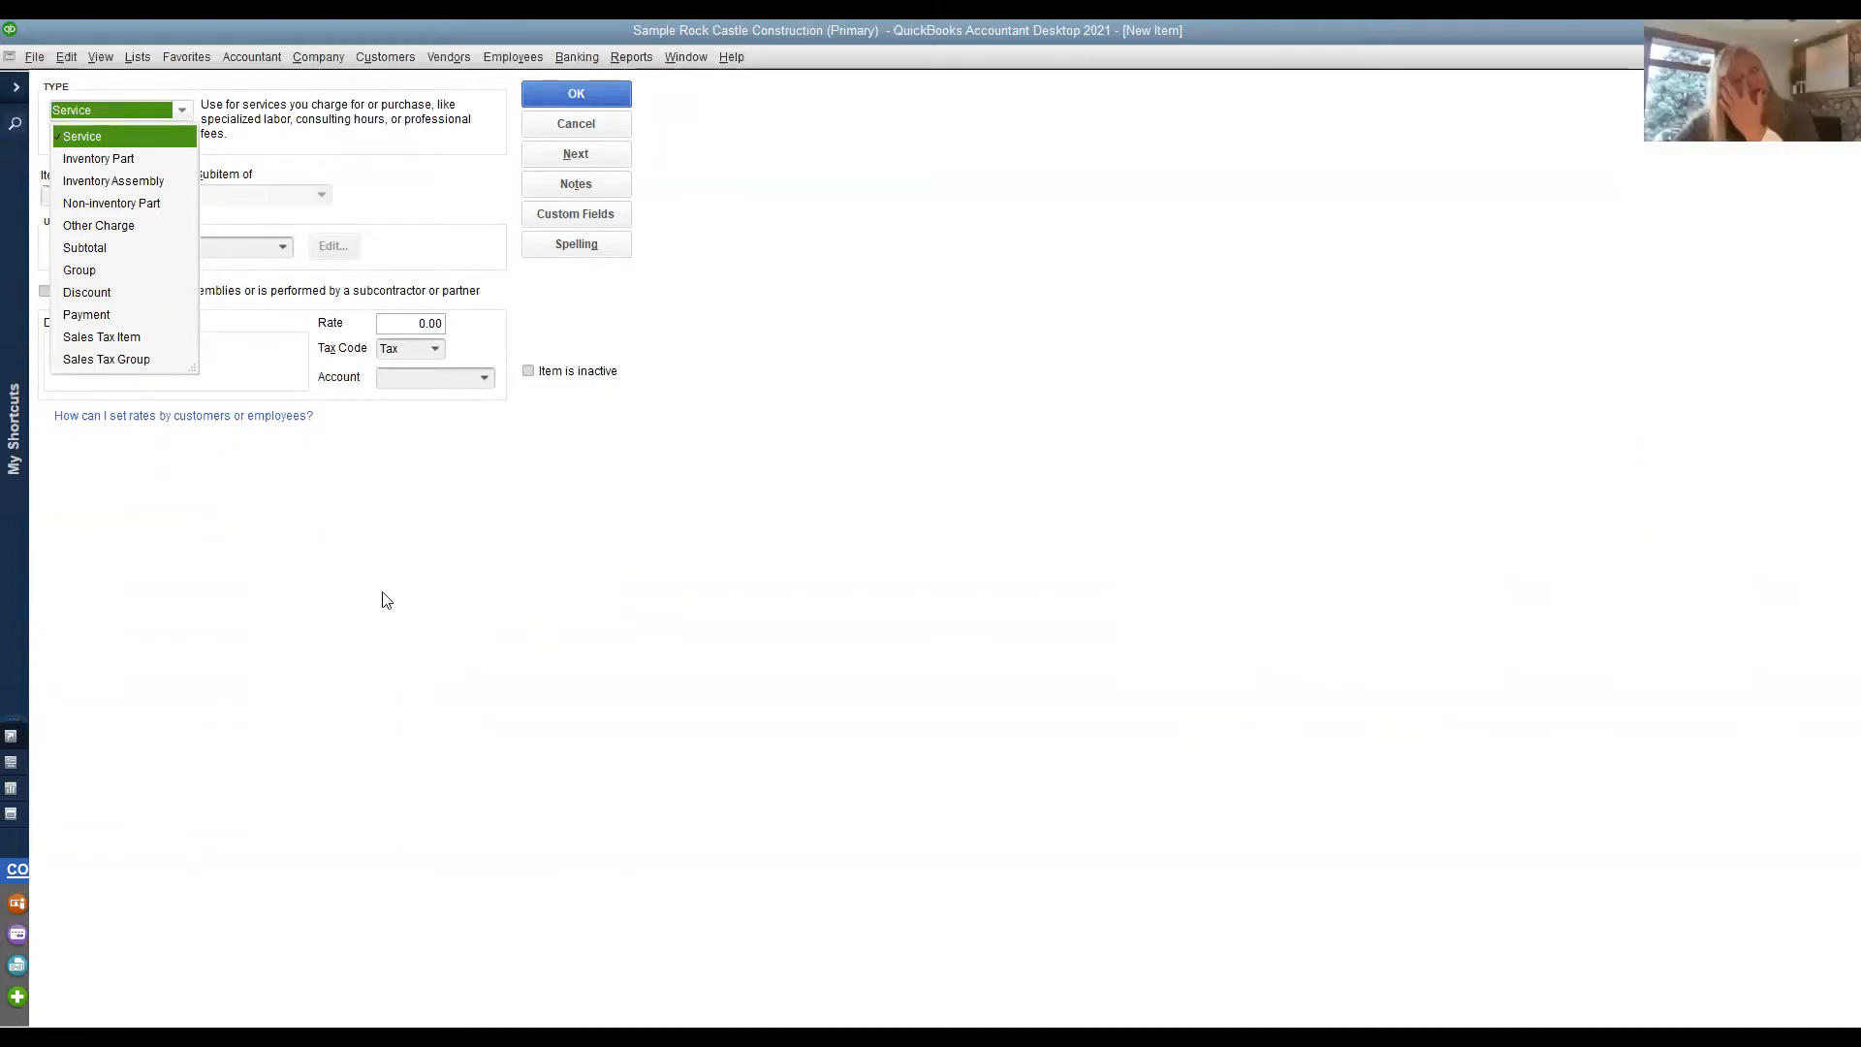
{"action": "left_click", "coordinate": [103, 136]}
{"action": "type", "text": "pres"}
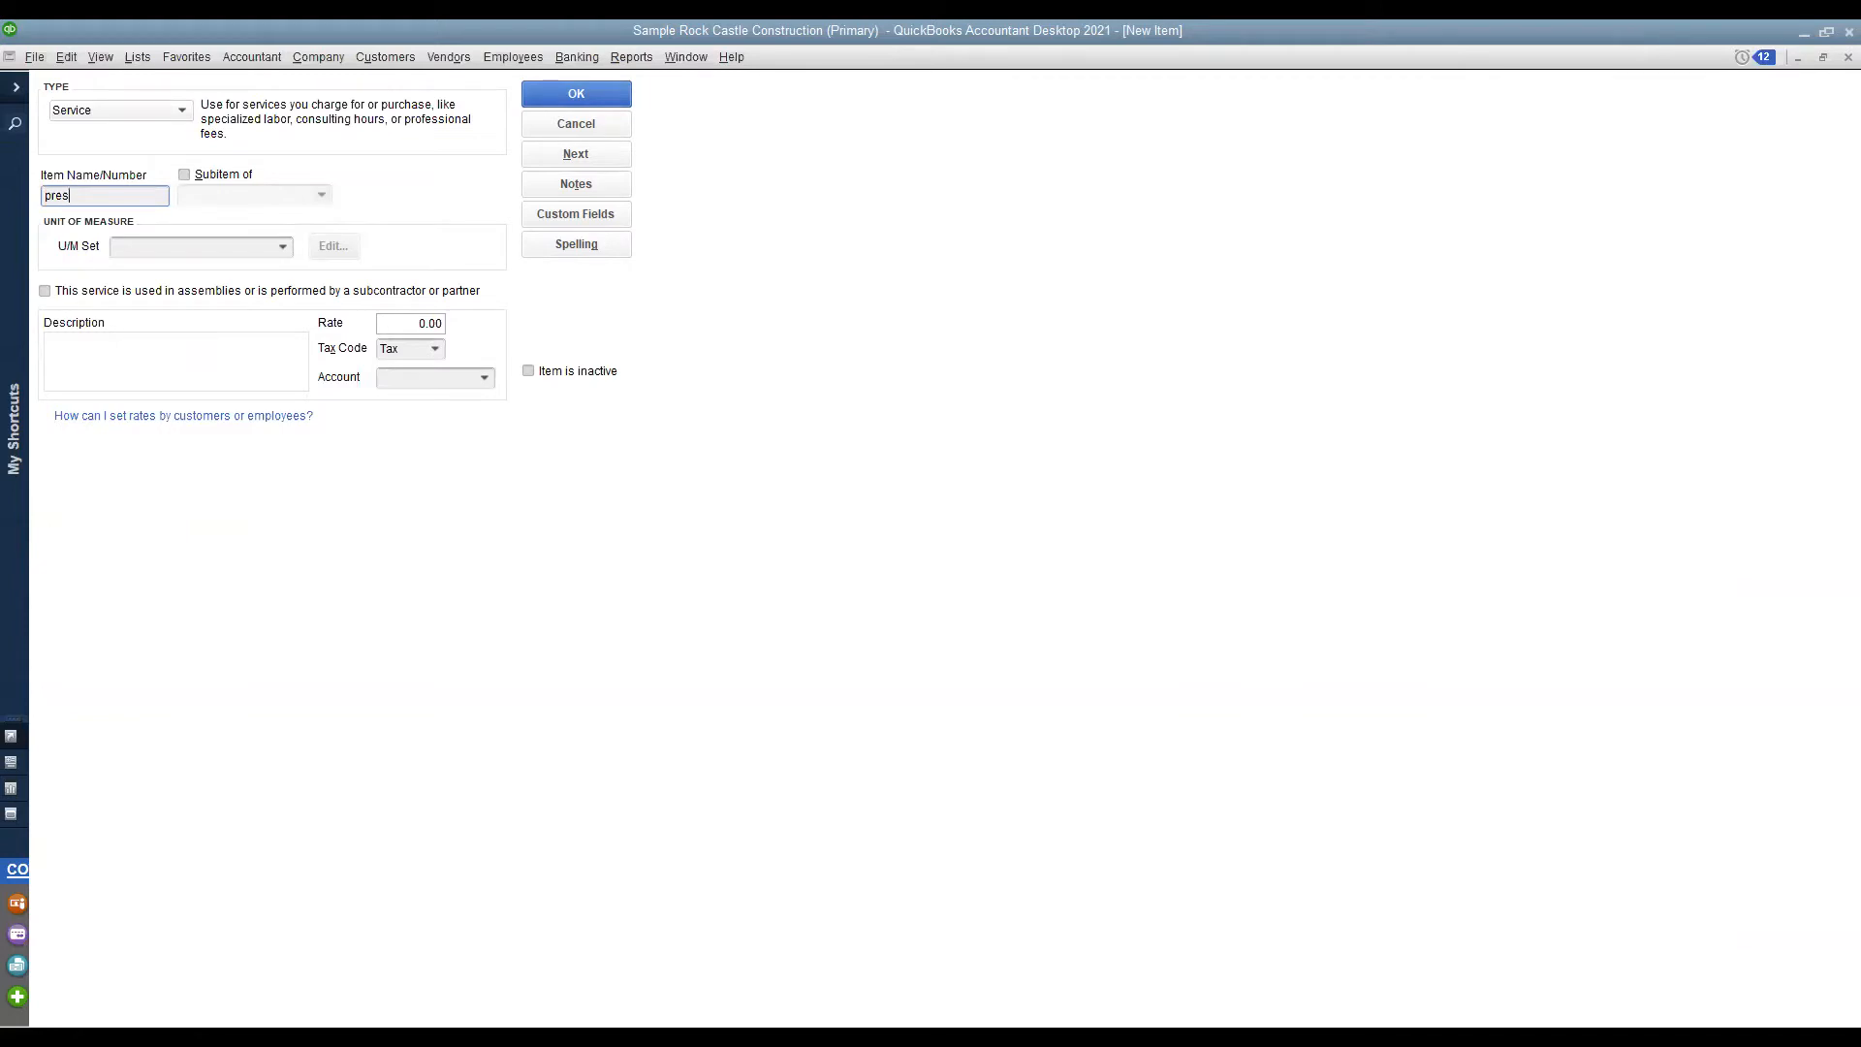
{"action": "key", "text": "BackSpace"}
{"action": "key", "text": "BackSpace"}
{"action": "key", "text": "BackSpace"}
{"action": "key", "text": "BackSpace"}
{"action": "type", "text": "test service"}
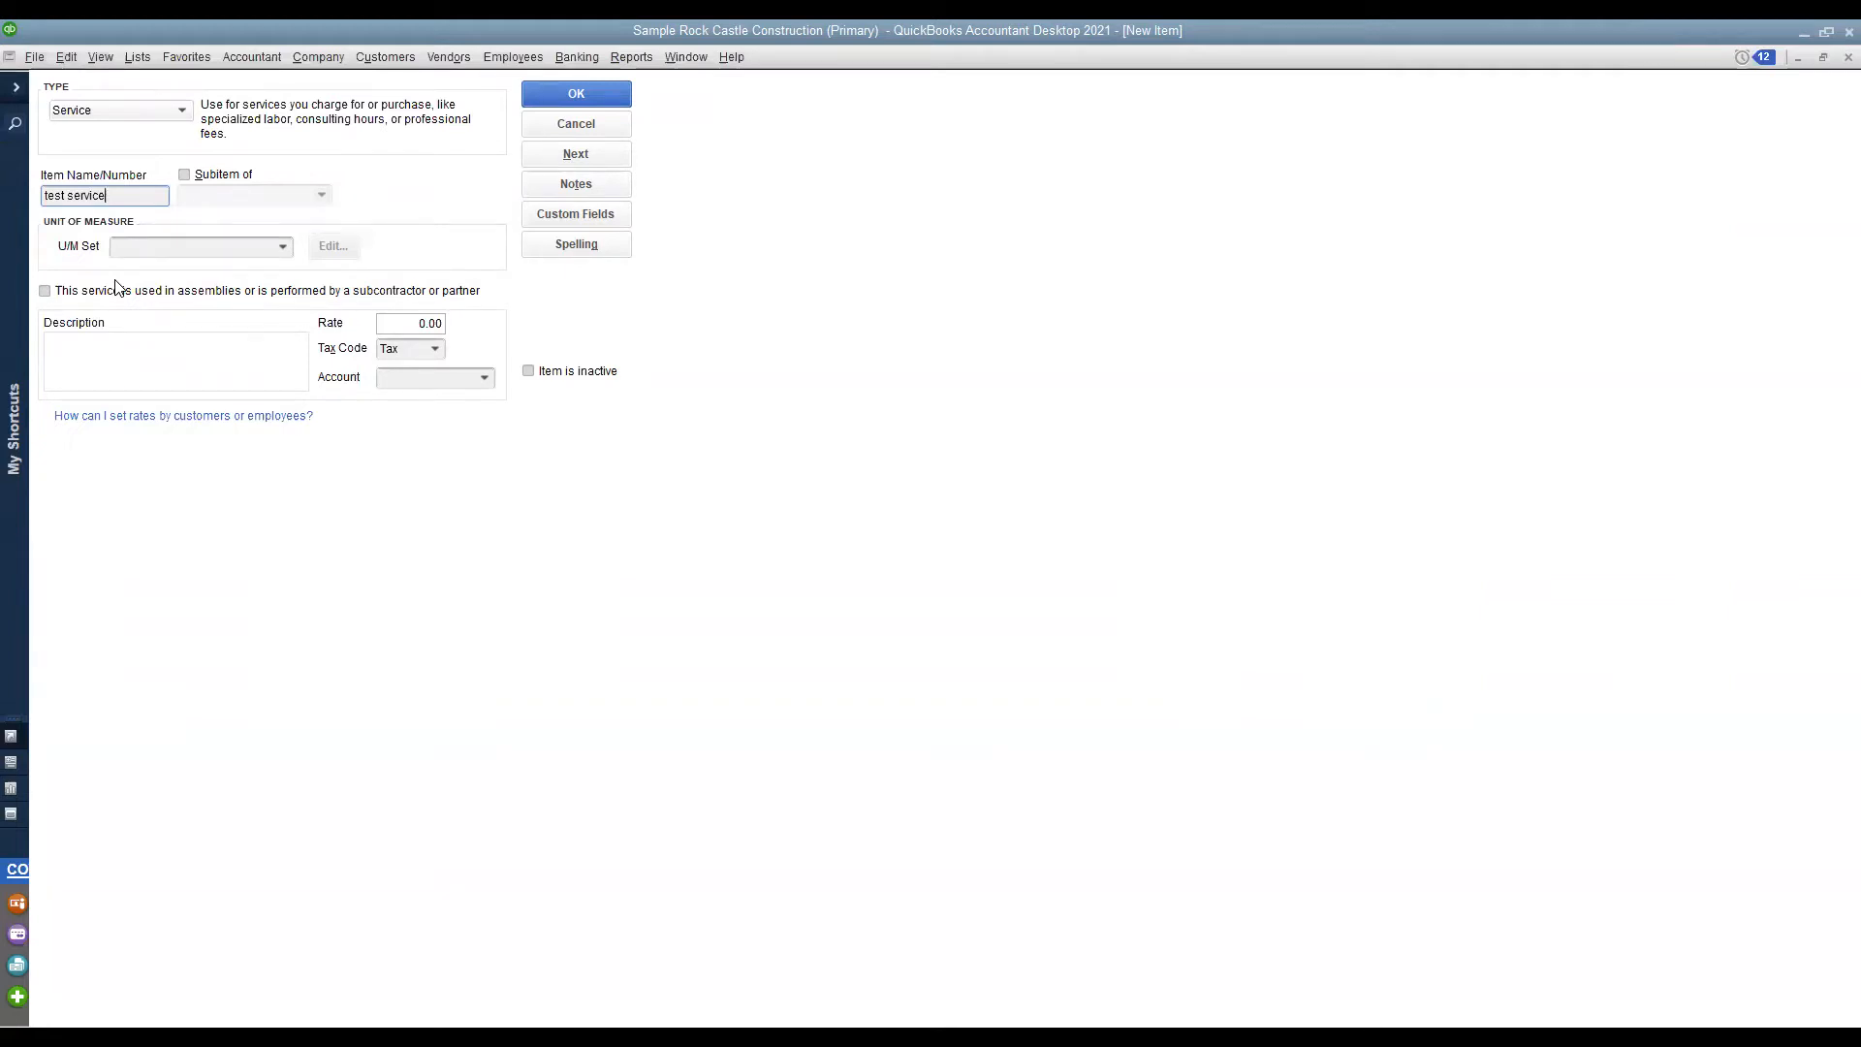
Try the Each to Case/Doz:ea unit of measure set on the new service item, and clear the field again.
{"action": "left_click", "coordinate": [283, 248]}
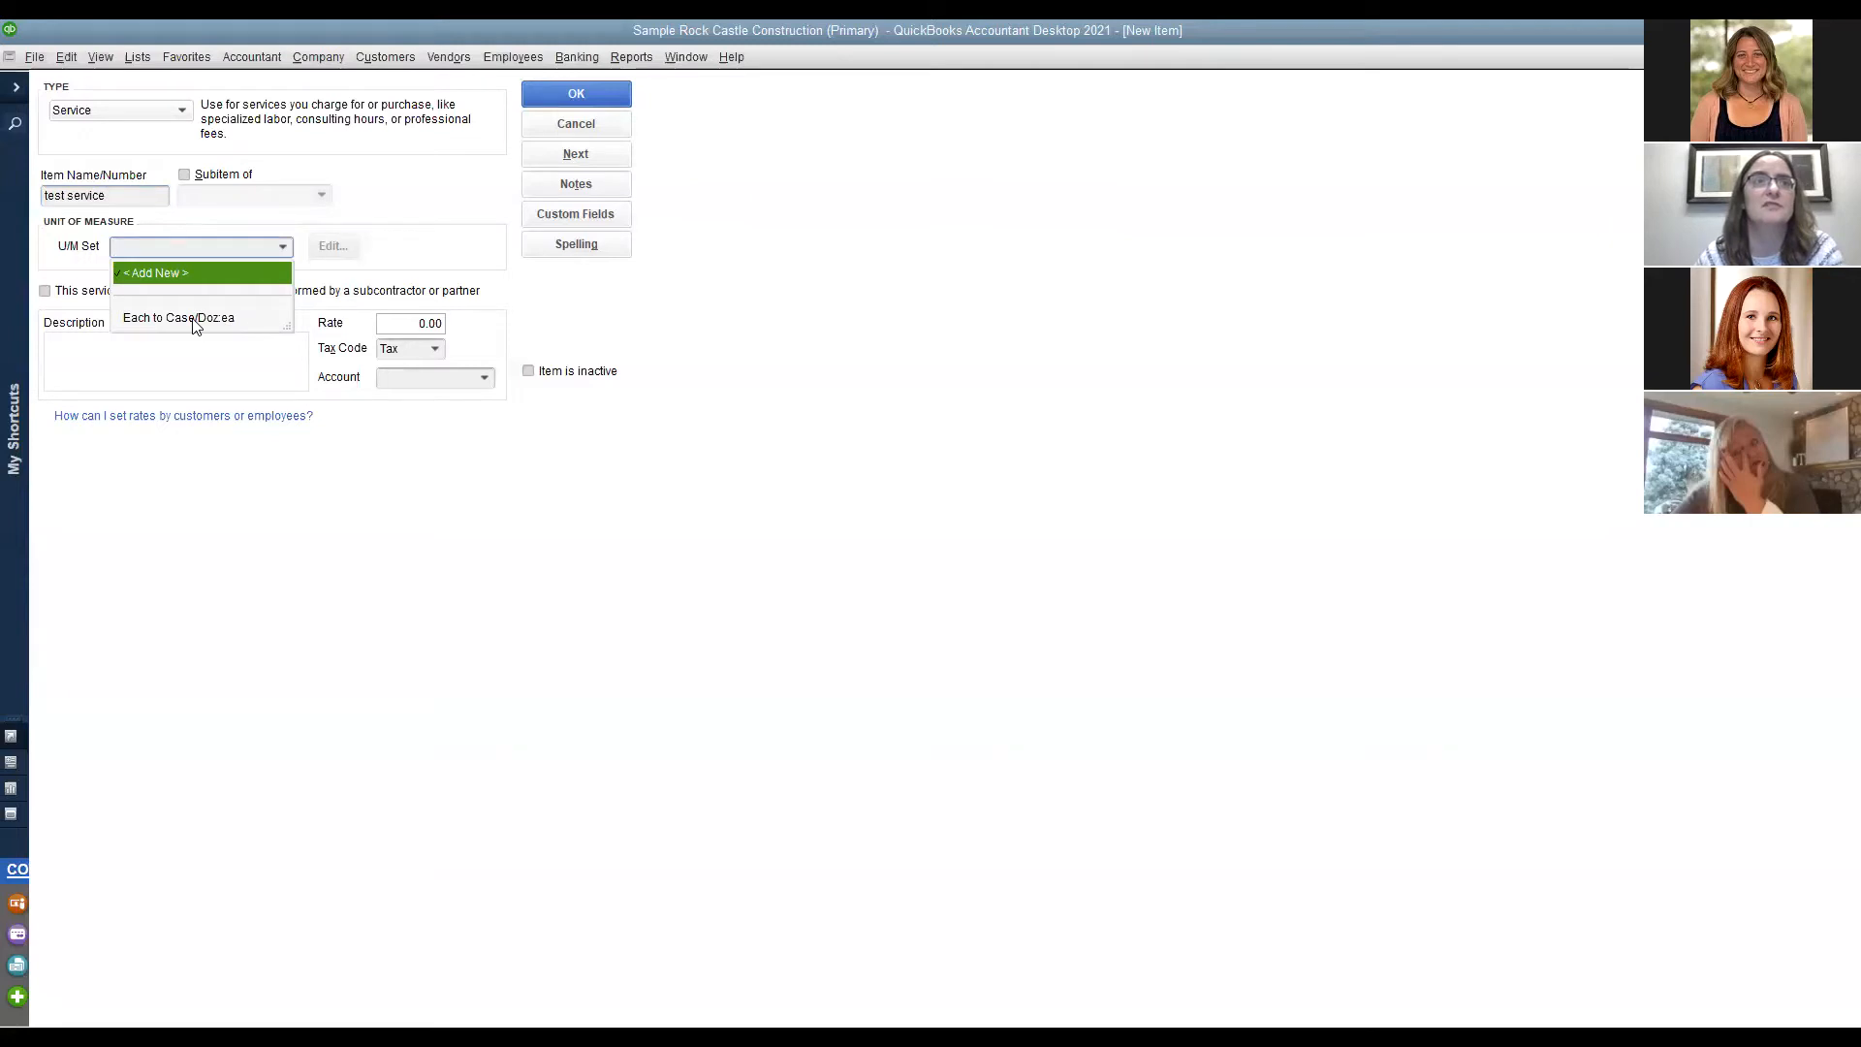
{"action": "left_click", "coordinate": [197, 319]}
{"action": "left_click", "coordinate": [283, 248]}
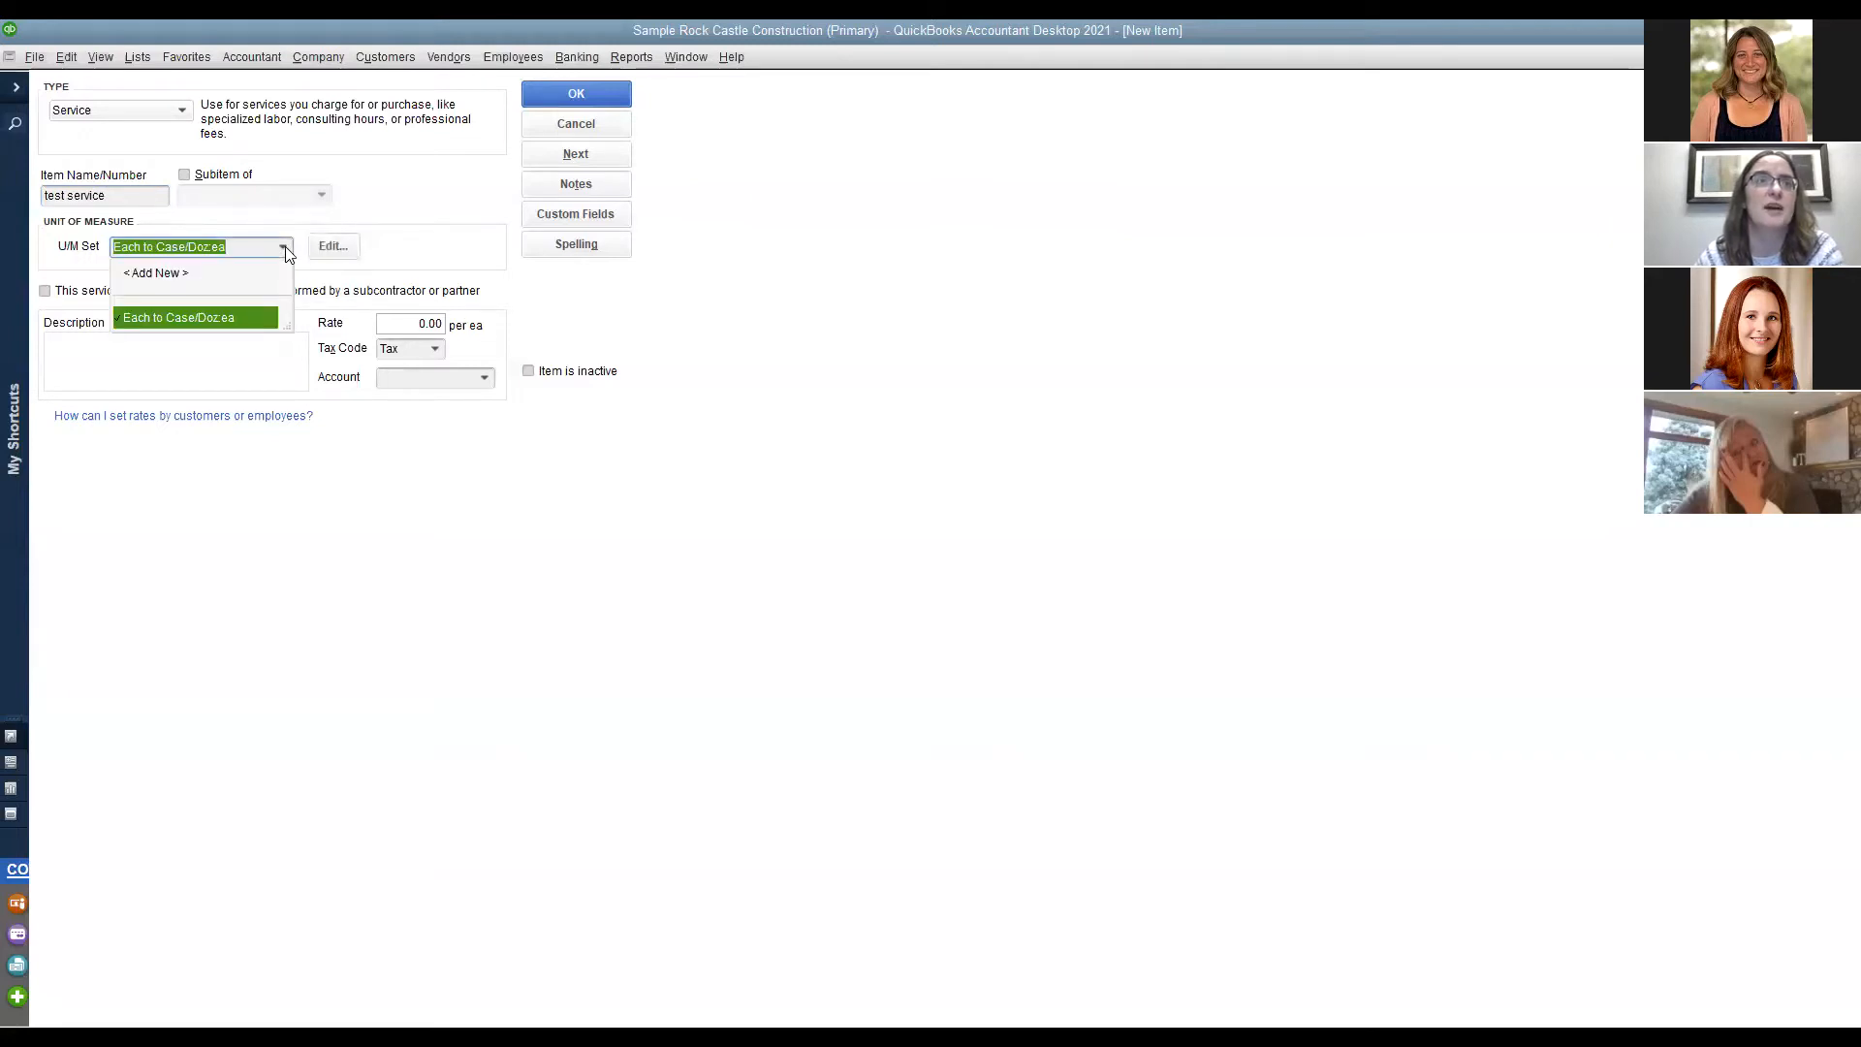
{"action": "left_click", "coordinate": [232, 278]}
{"action": "left_click", "coordinate": [1201, 620]}
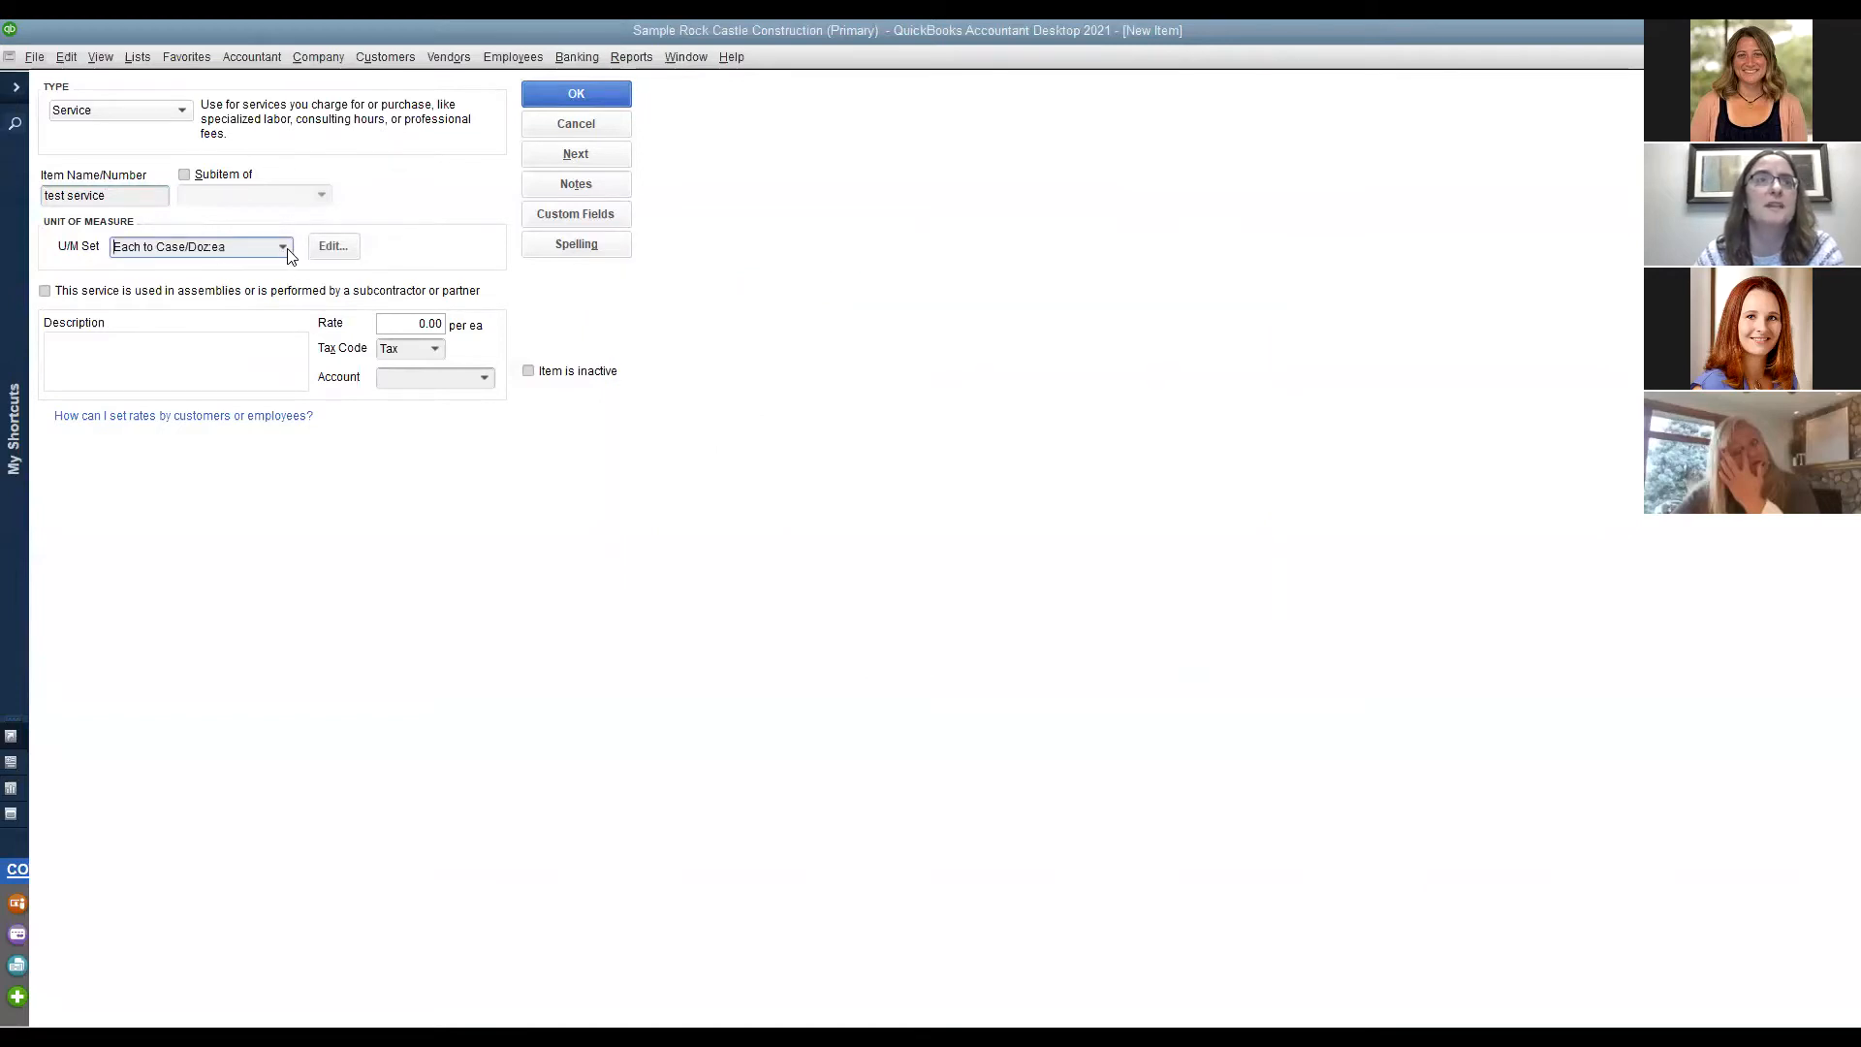
{"action": "left_click_drag", "start_coordinate": [229, 248], "coordinate": [70, 236]}
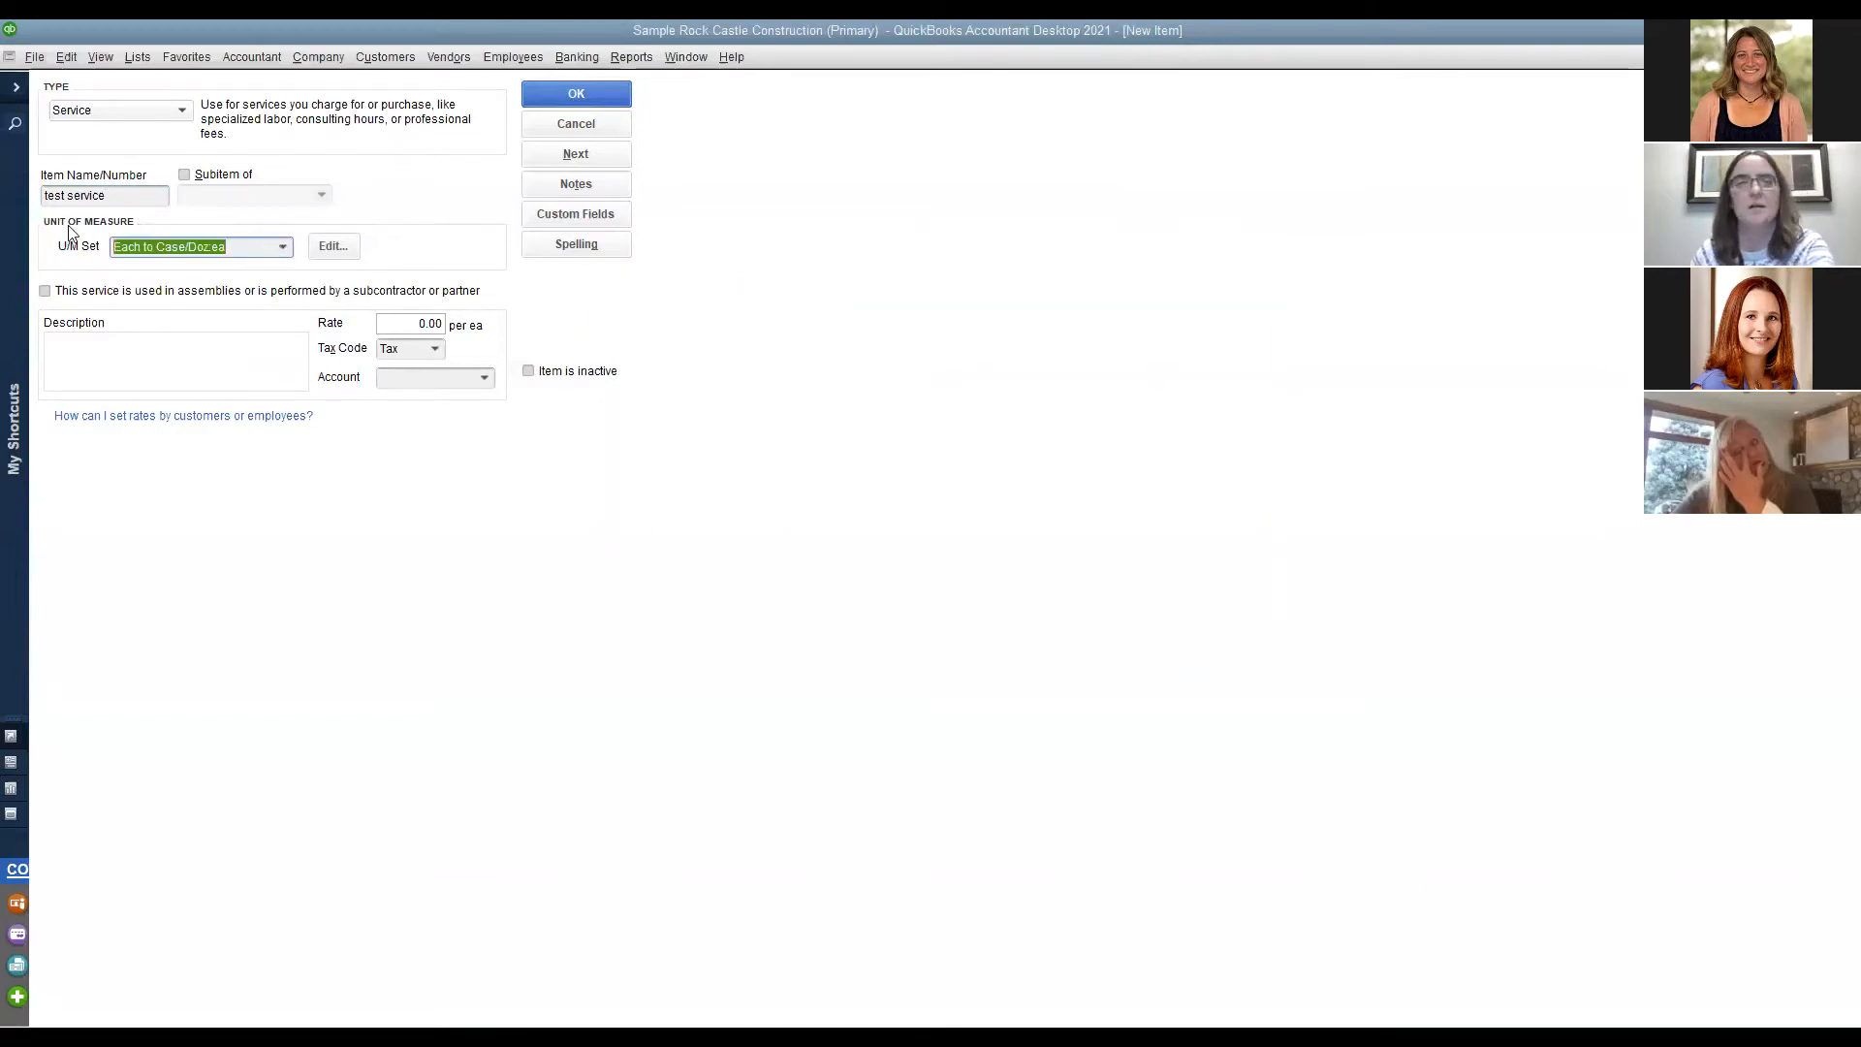
{"action": "key", "text": "BackSpace"}
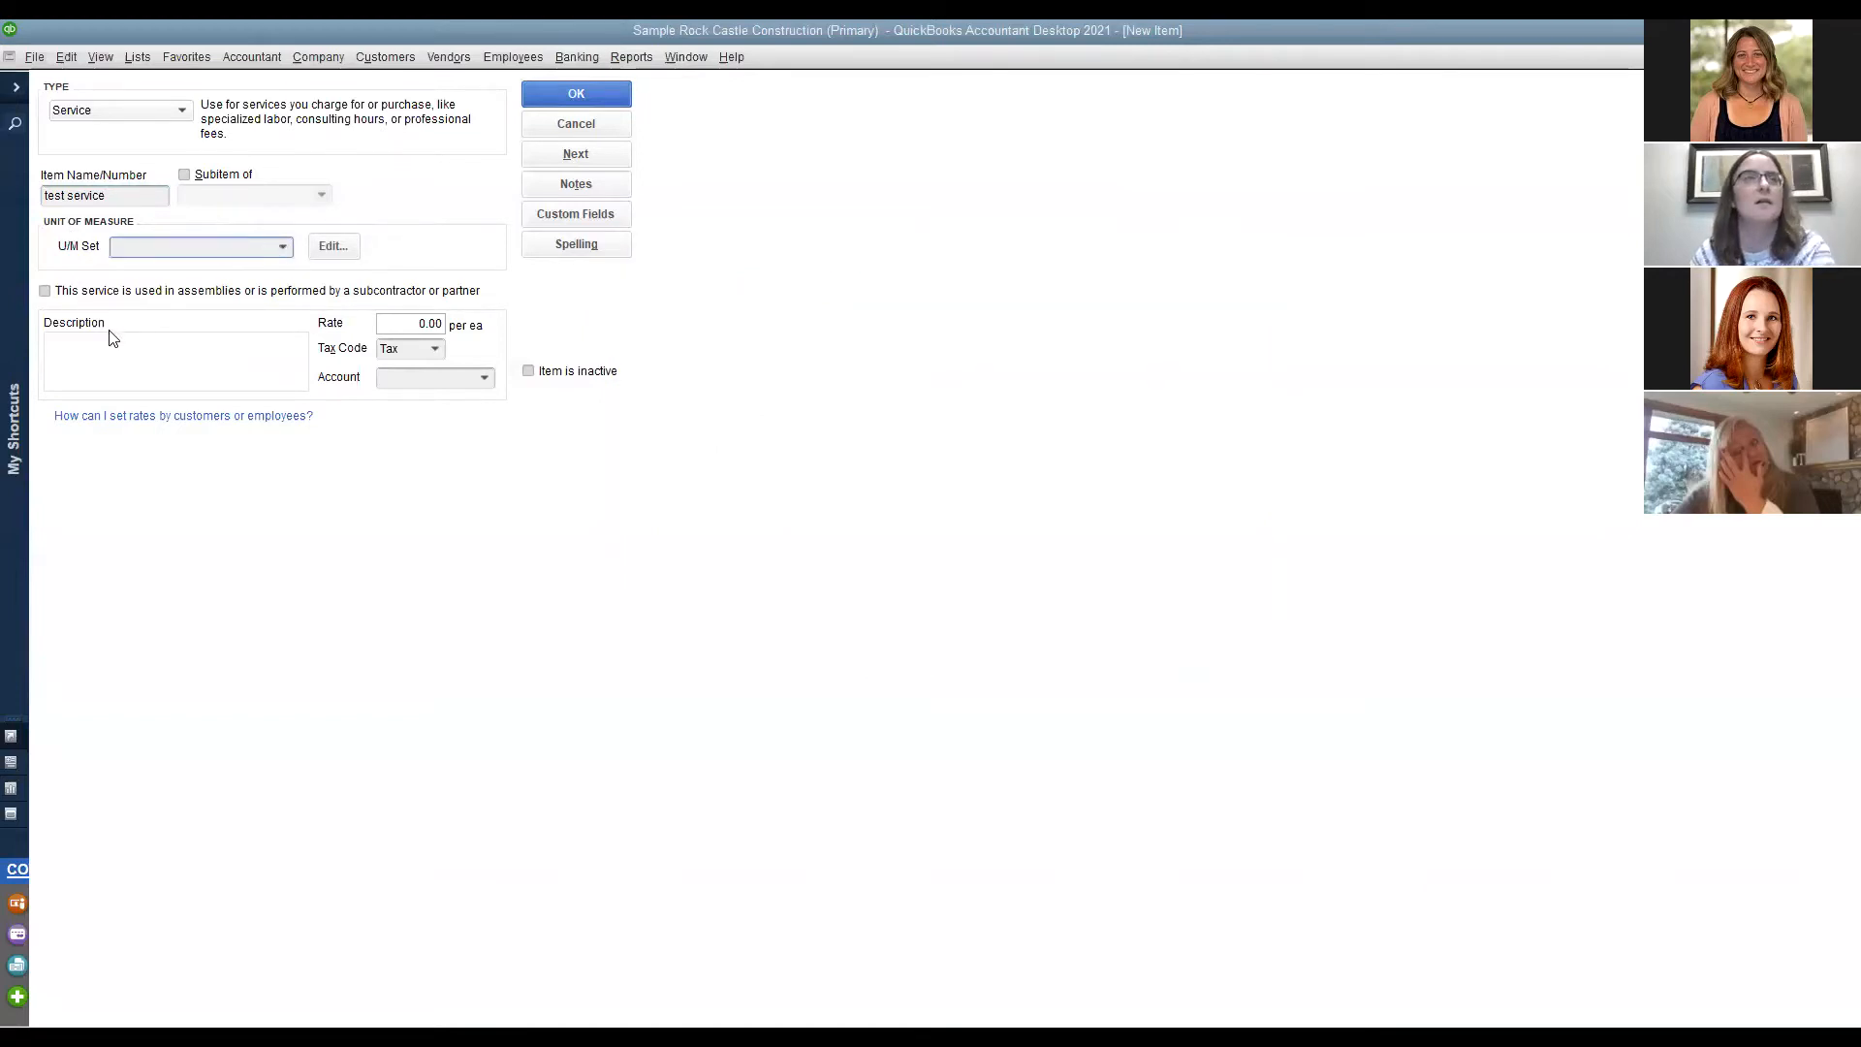
Mark the new service as used in assemblies or performed by a subcontractor or partner, comparing the form with the option on and off.
{"action": "left_click", "coordinate": [45, 291]}
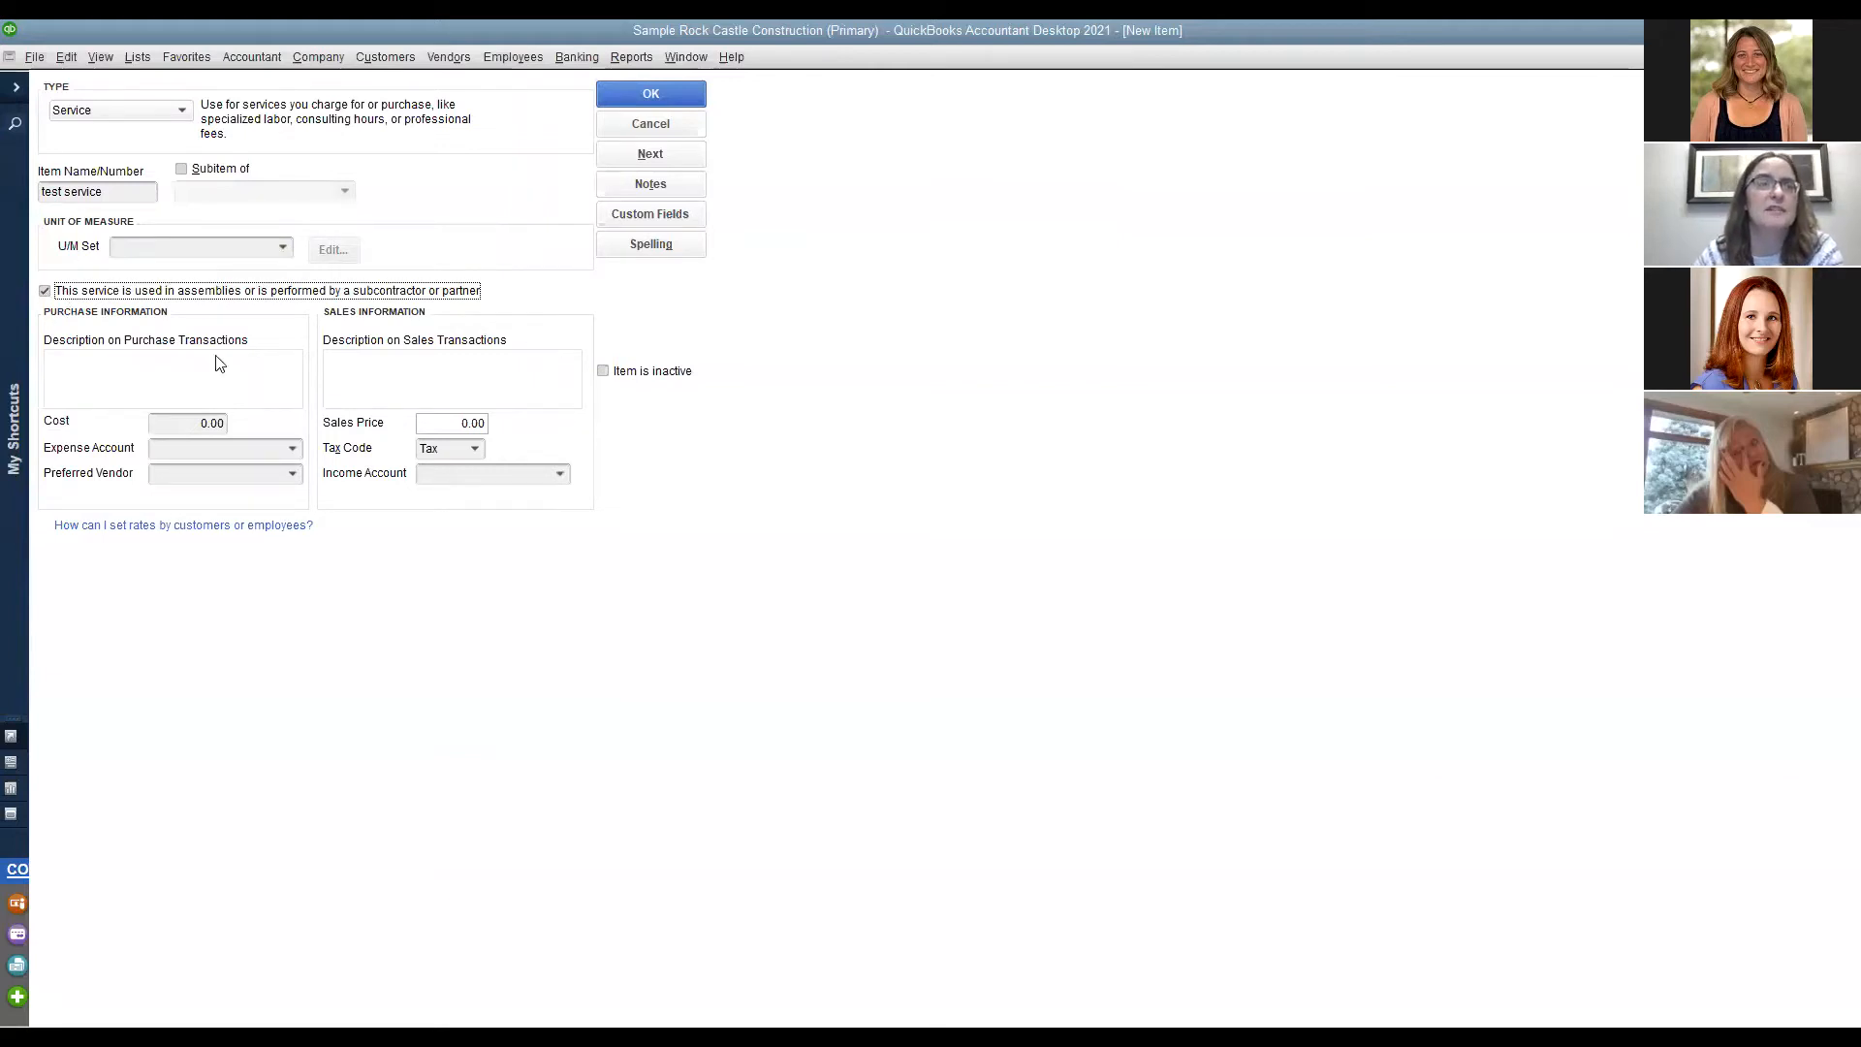
{"action": "left_click", "coordinate": [46, 292]}
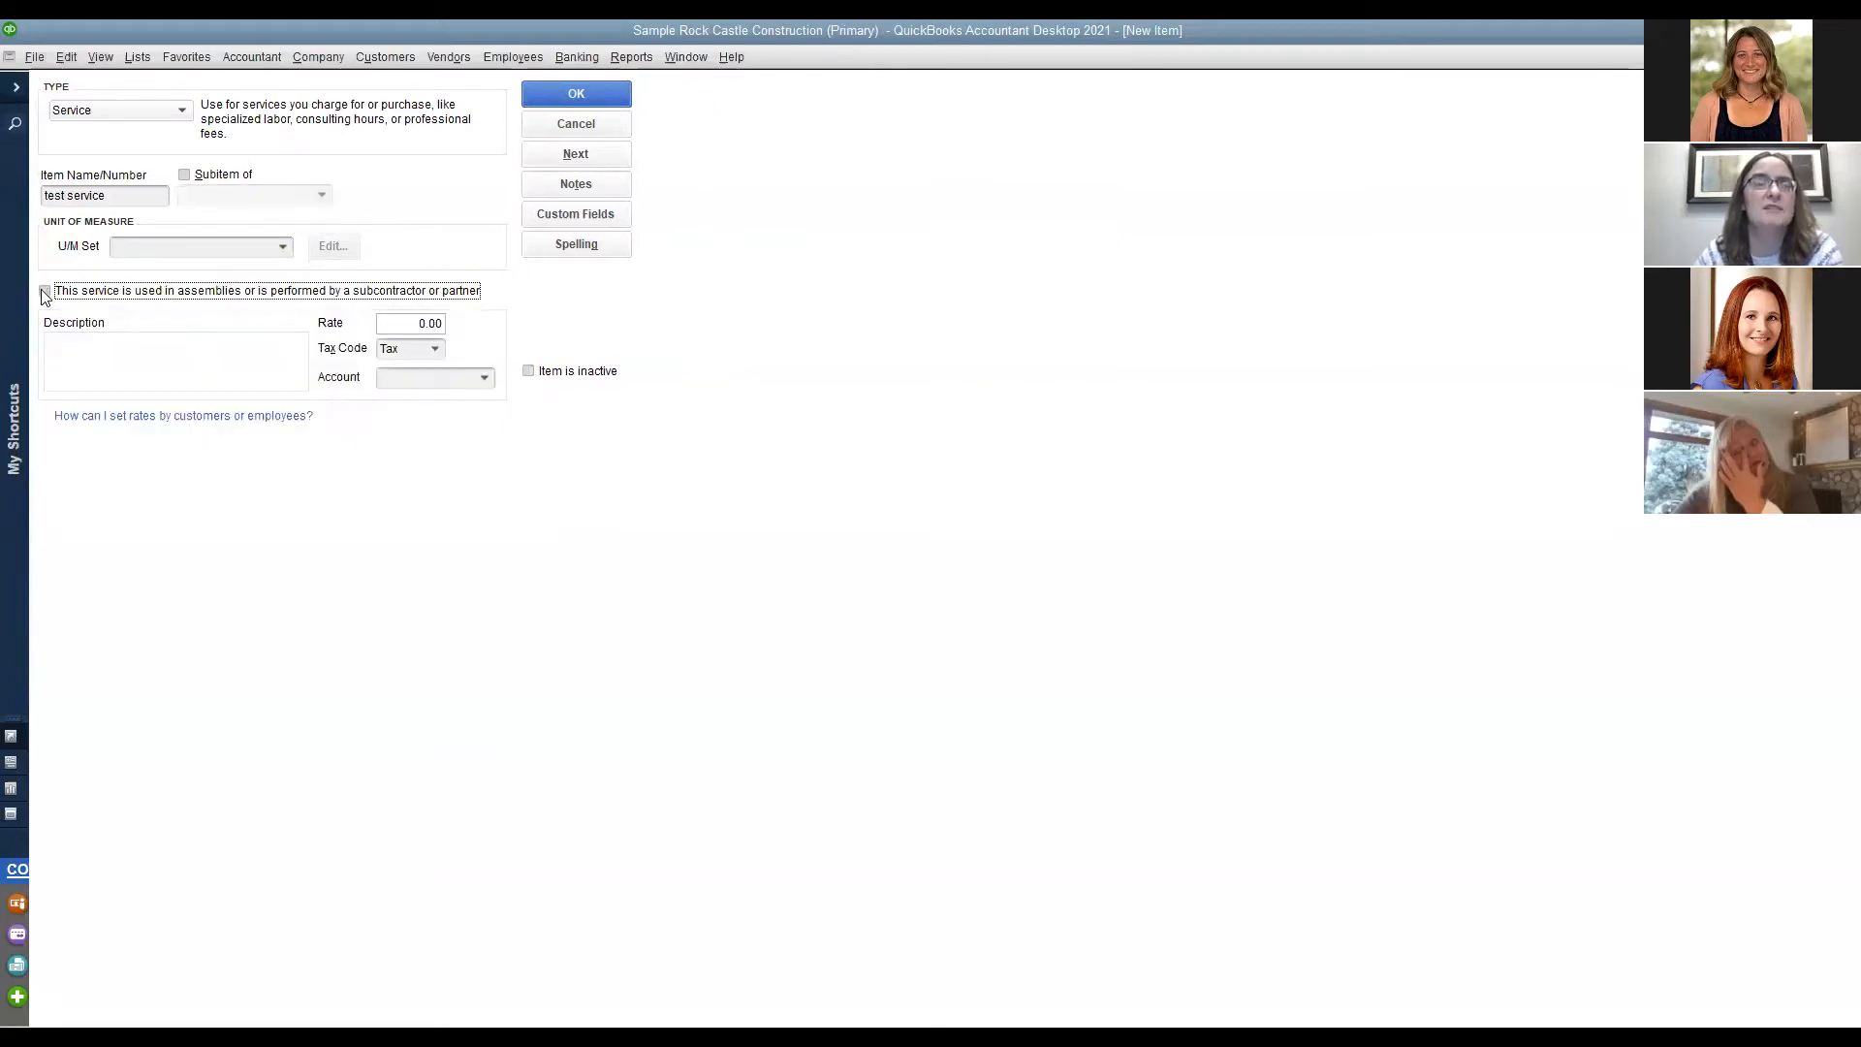
{"action": "left_click", "coordinate": [45, 292]}
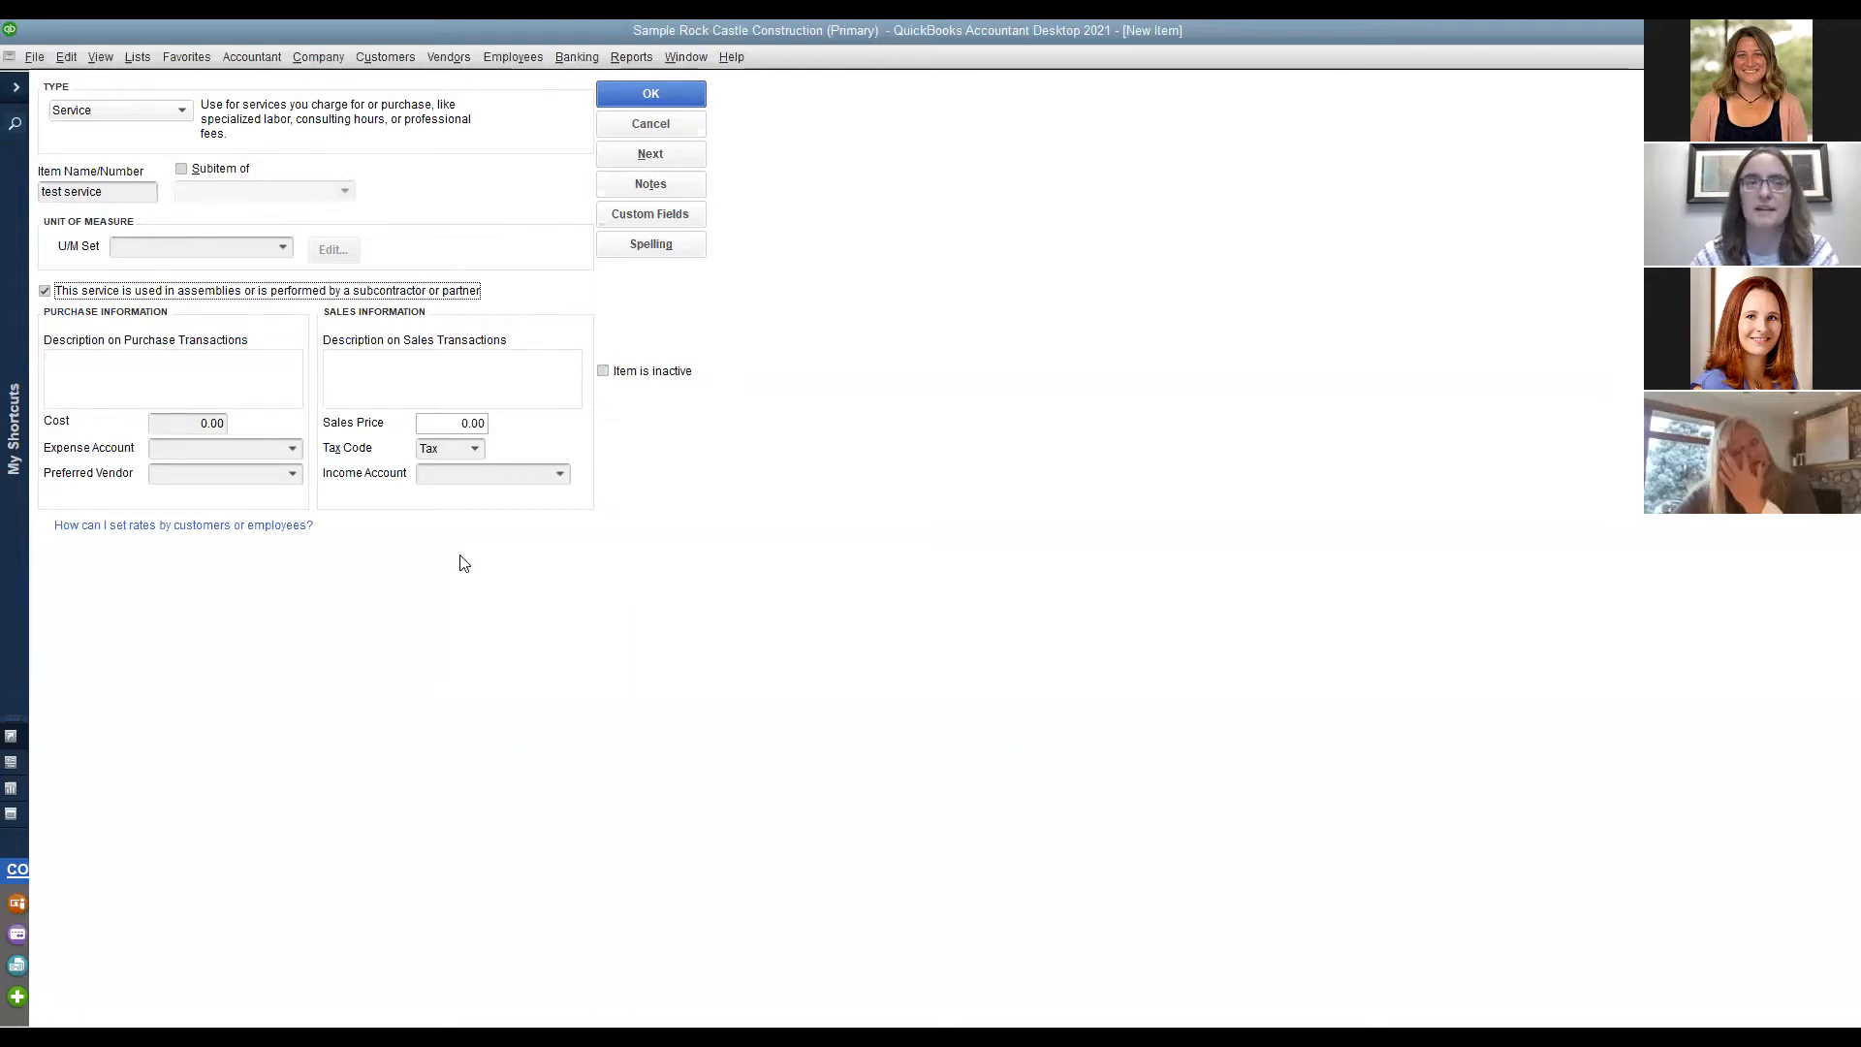
Set the expense account to 80100 Other Expenses and the income account to 40100 Construction Income, and save the service item.
{"action": "left_click", "coordinate": [292, 447]}
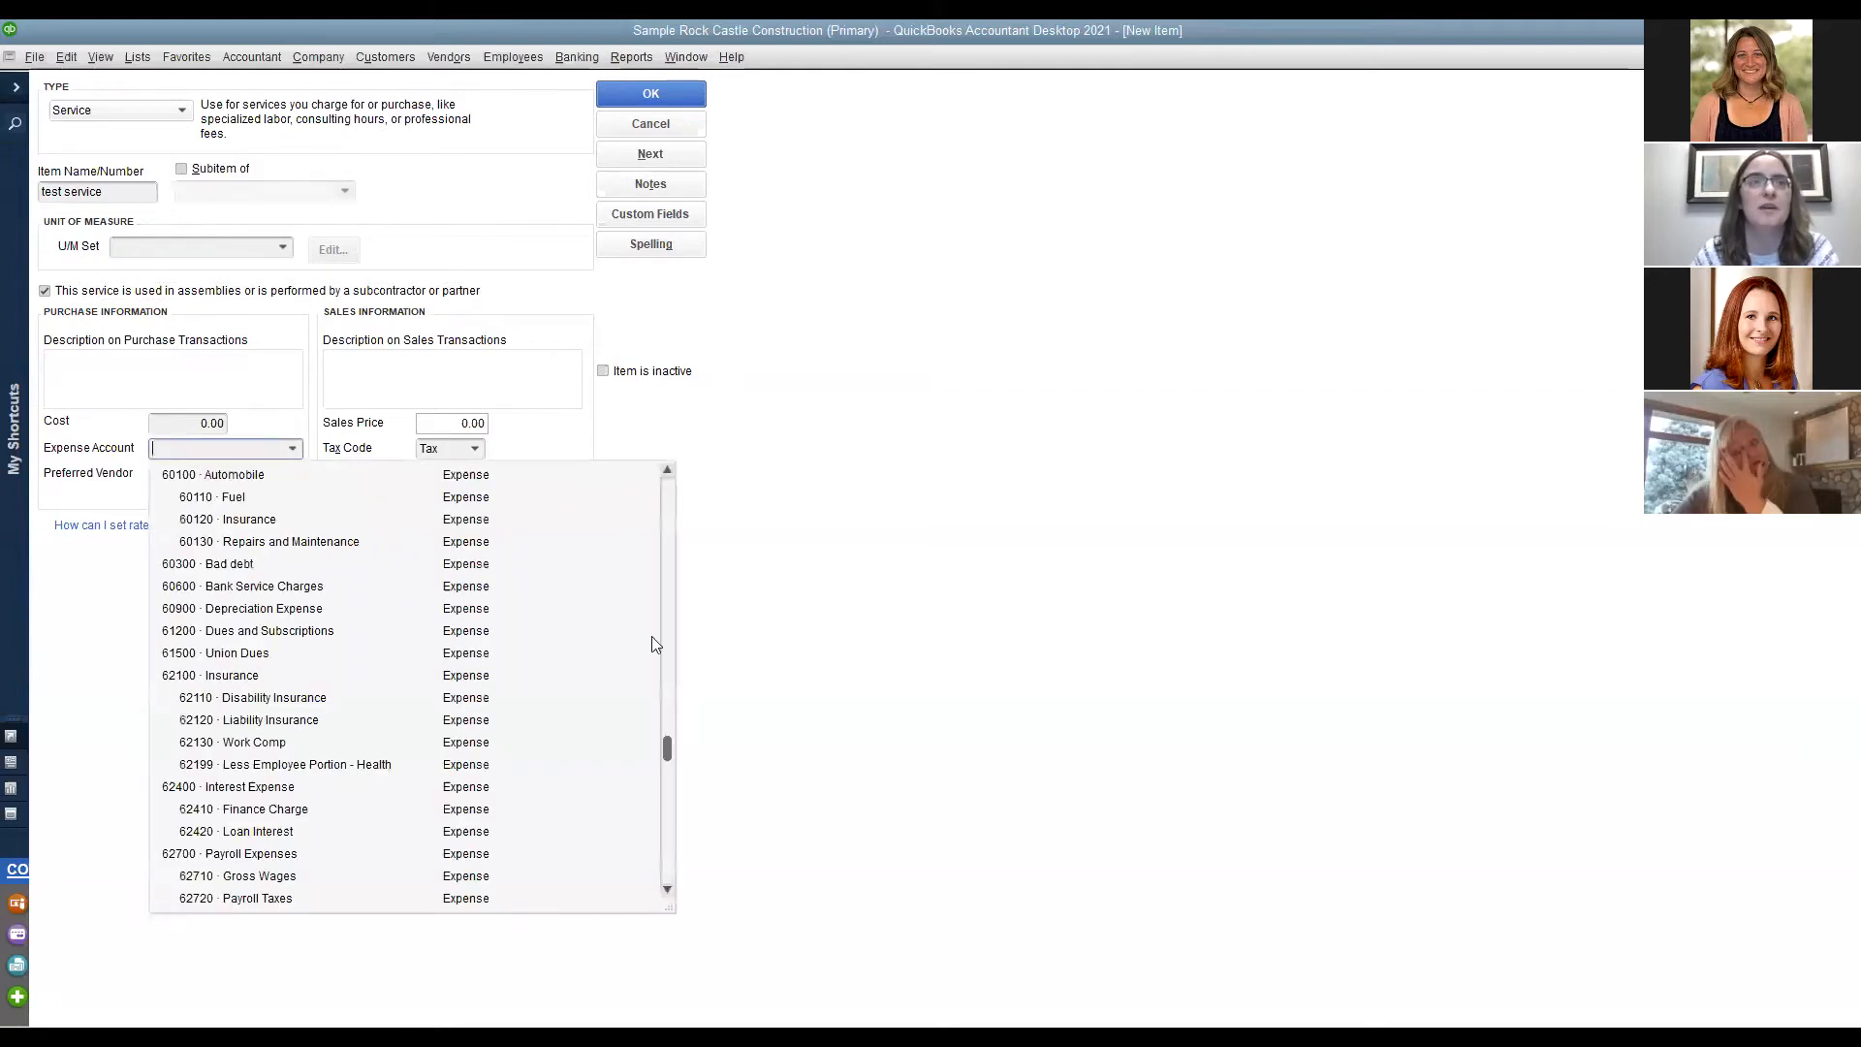
{"action": "scroll", "coordinate": [388, 843], "scroll_direction": "down", "scroll_amount": 10}
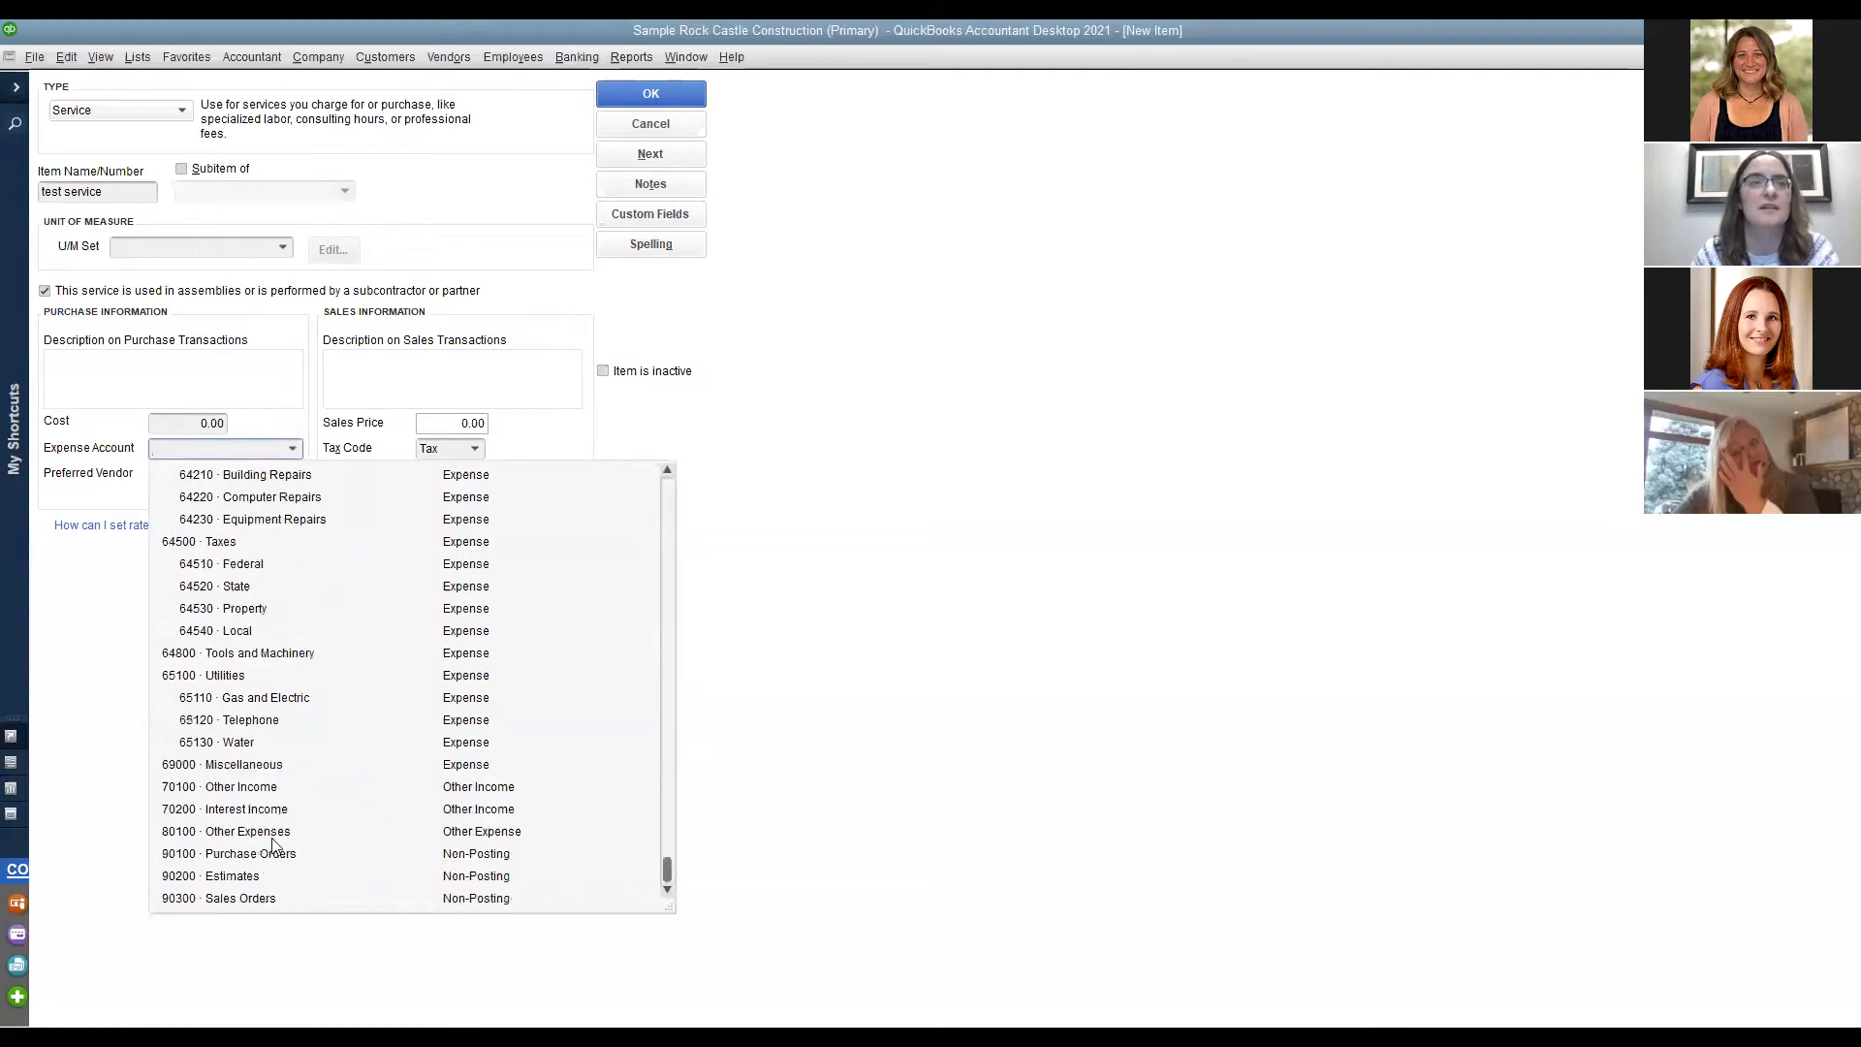
{"action": "left_click", "coordinate": [272, 833]}
{"action": "left_click", "coordinate": [560, 475]}
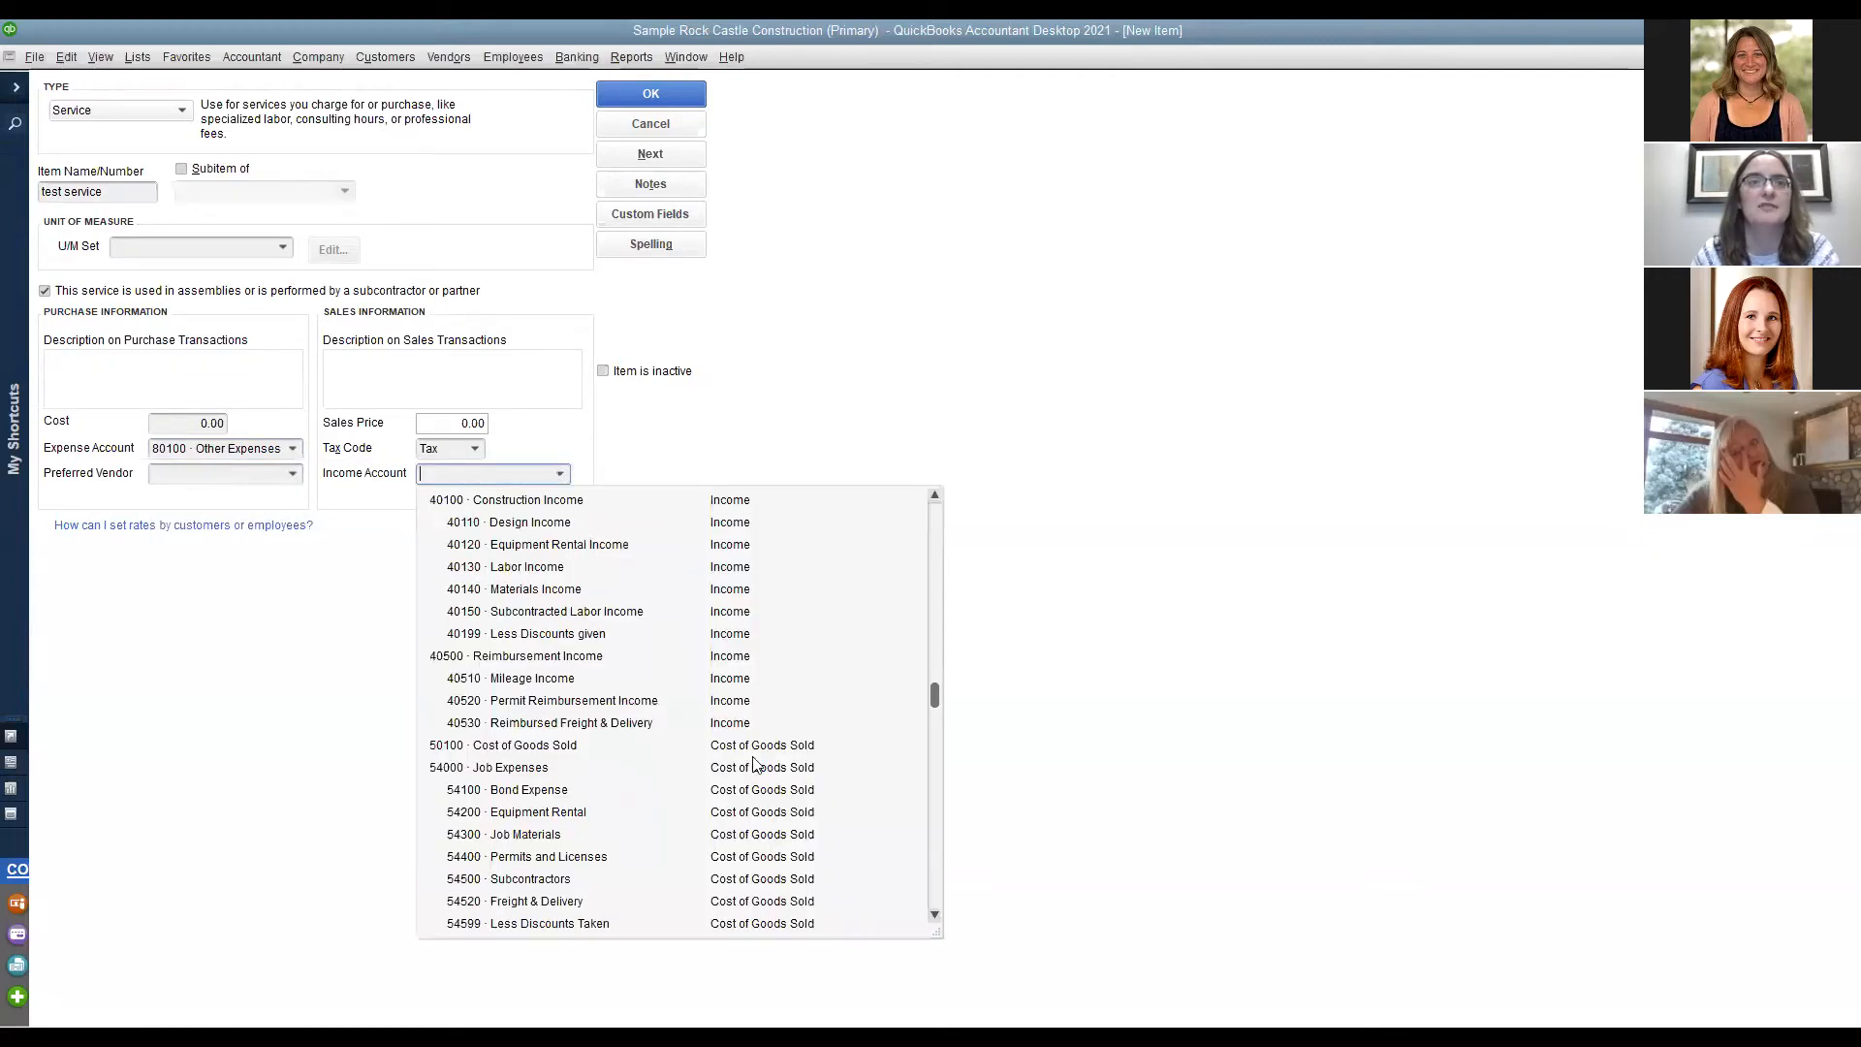
{"action": "left_click", "coordinate": [776, 549]}
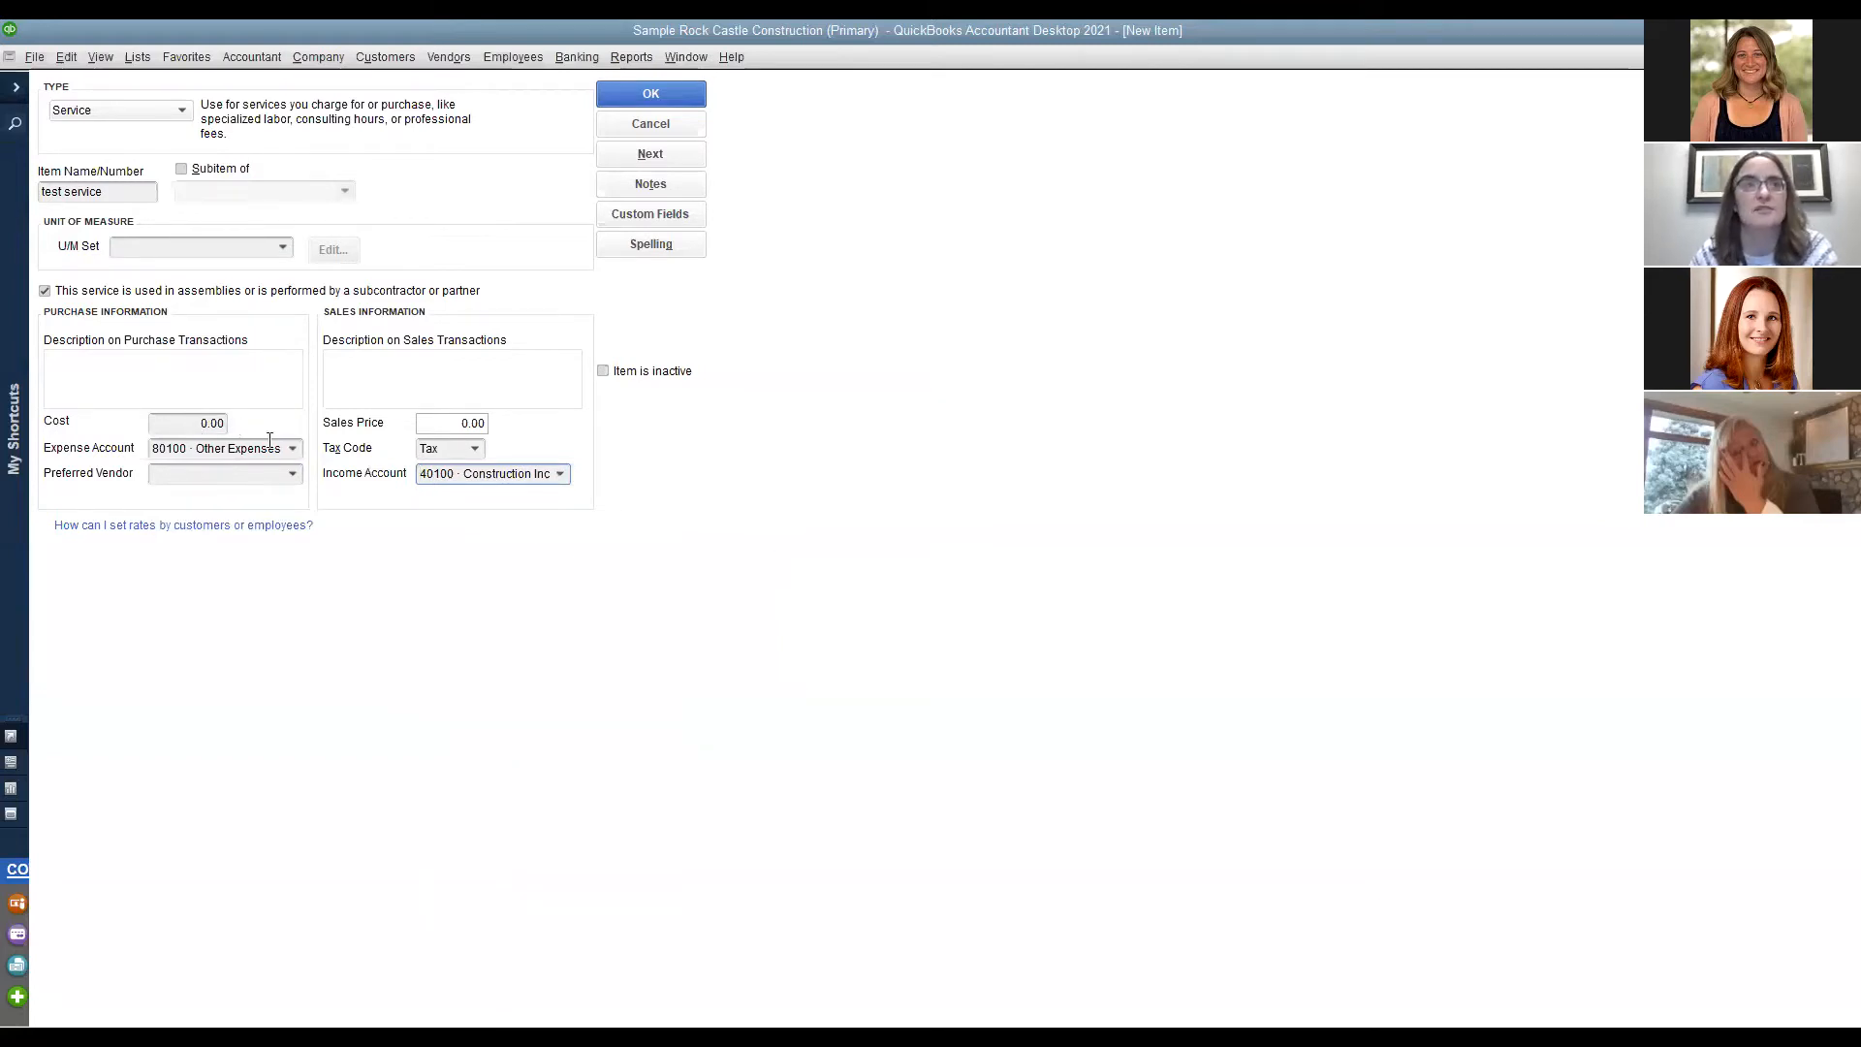
{"action": "left_click", "coordinate": [202, 370]}
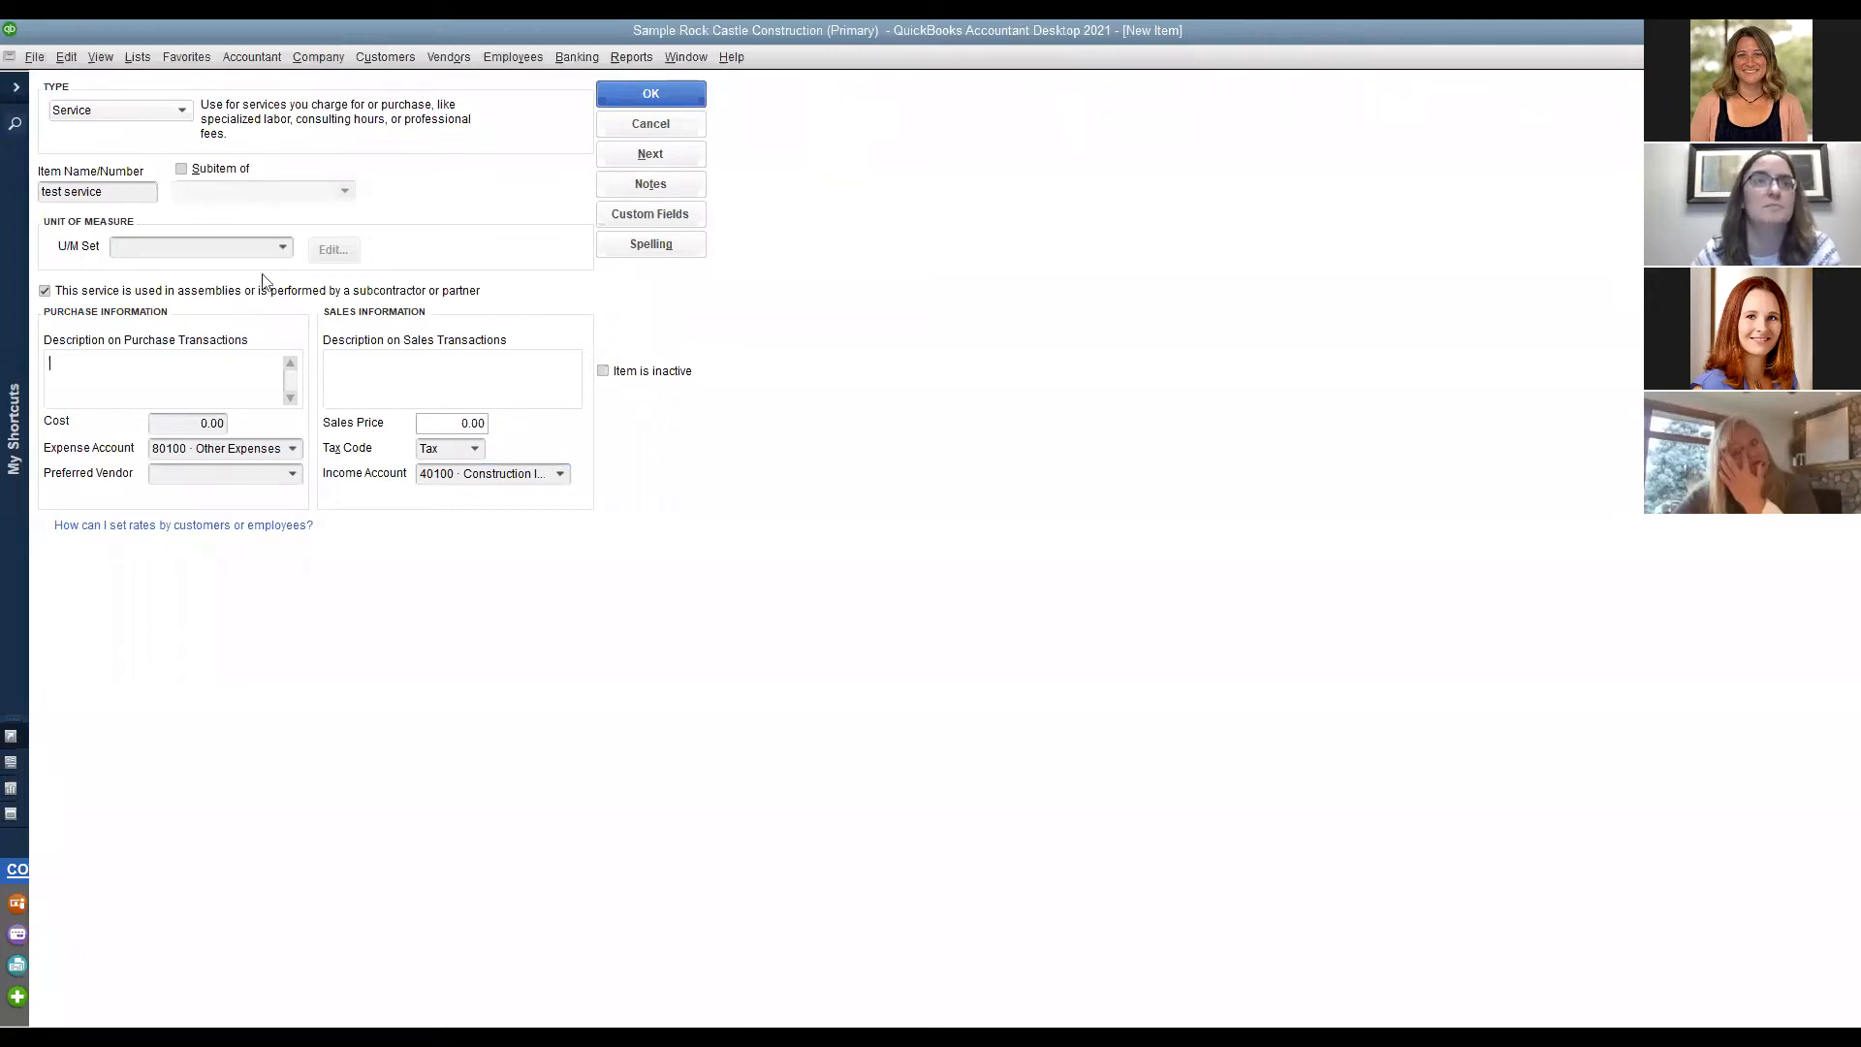
{"action": "left_click", "coordinate": [638, 94]}
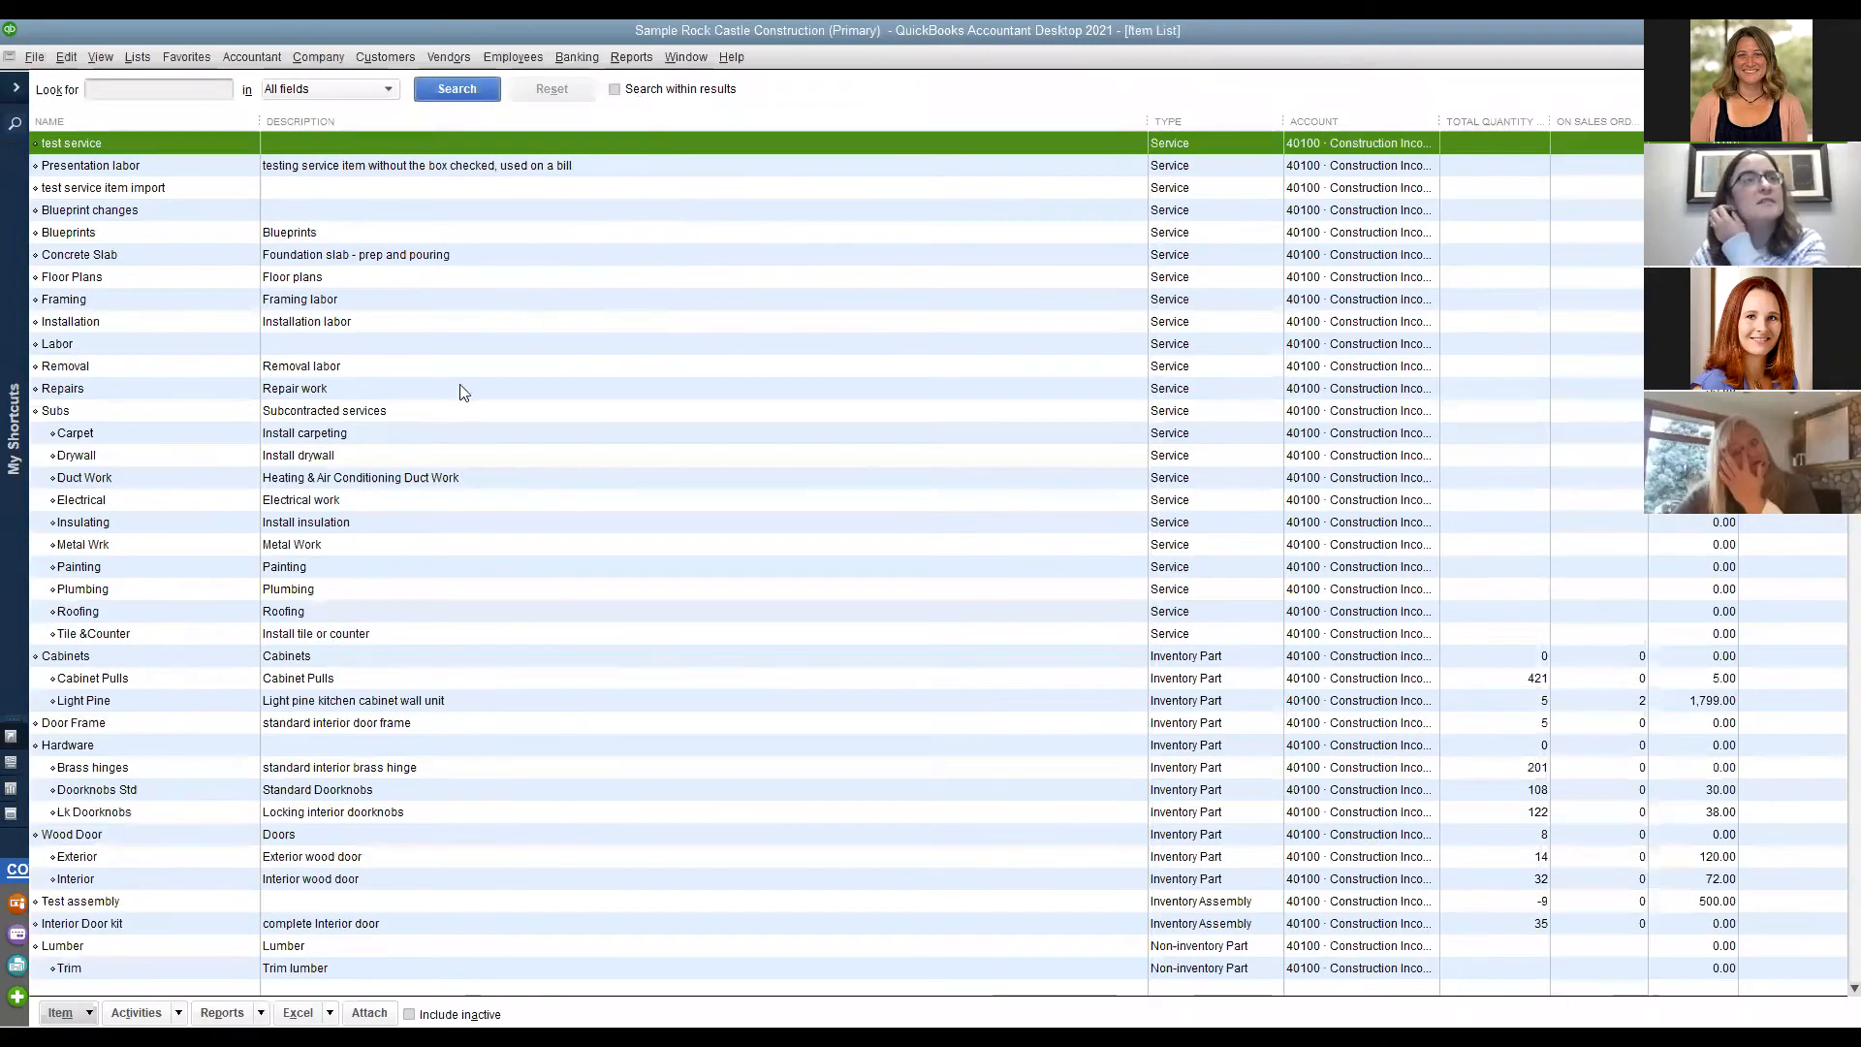
{"action": "right_click", "coordinate": [191, 596]}
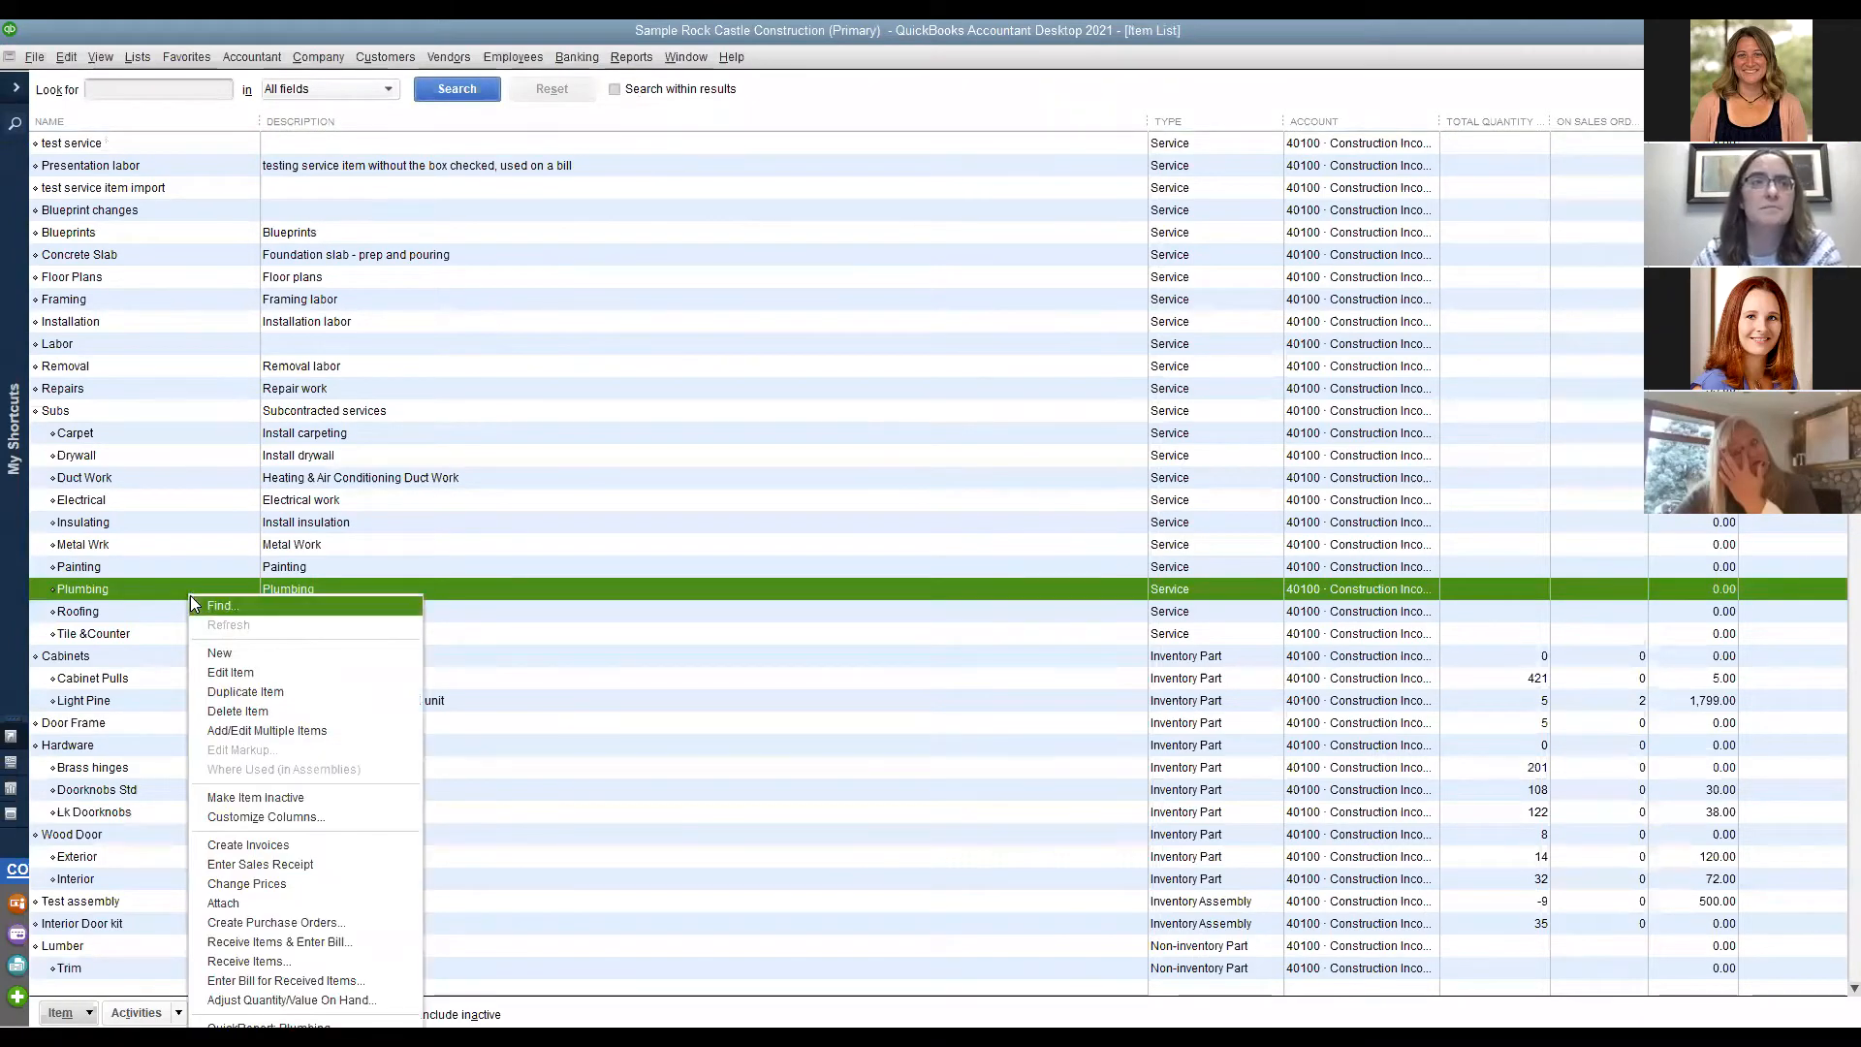
{"action": "left_click", "coordinate": [240, 655]}
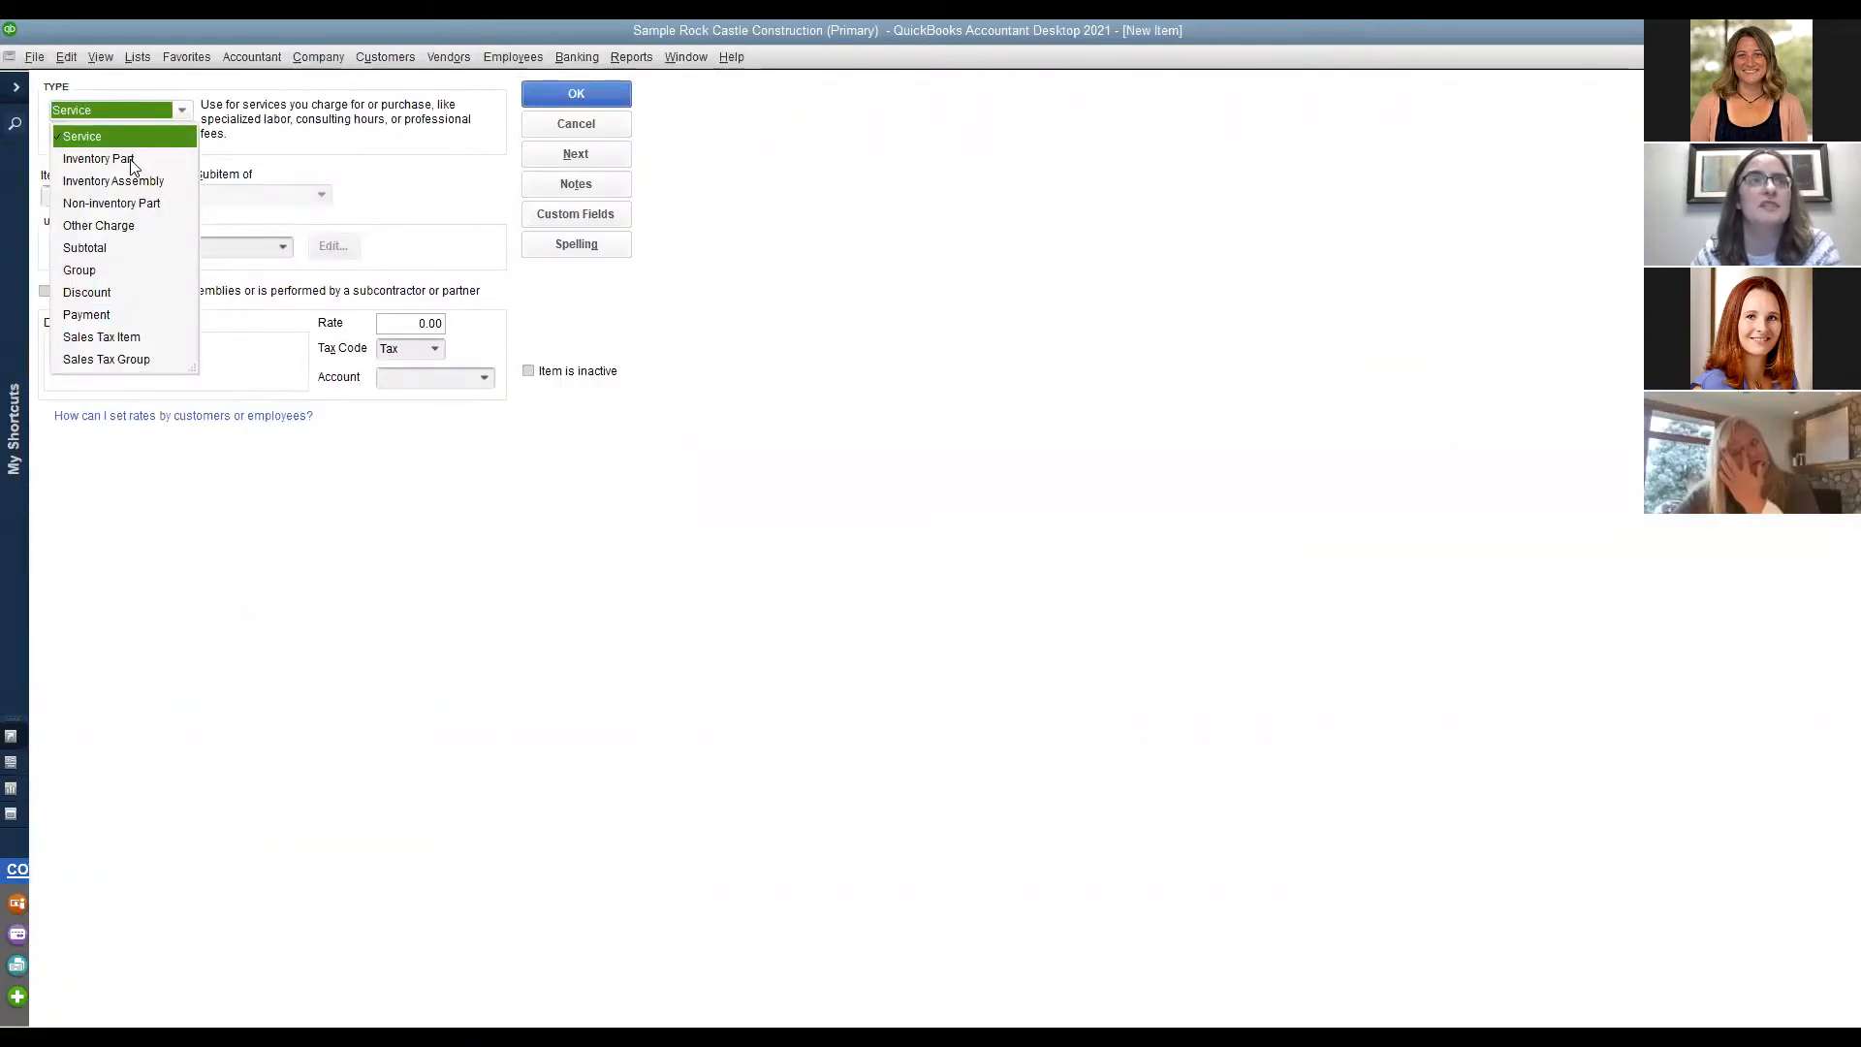
{"action": "left_click", "coordinate": [332, 170]}
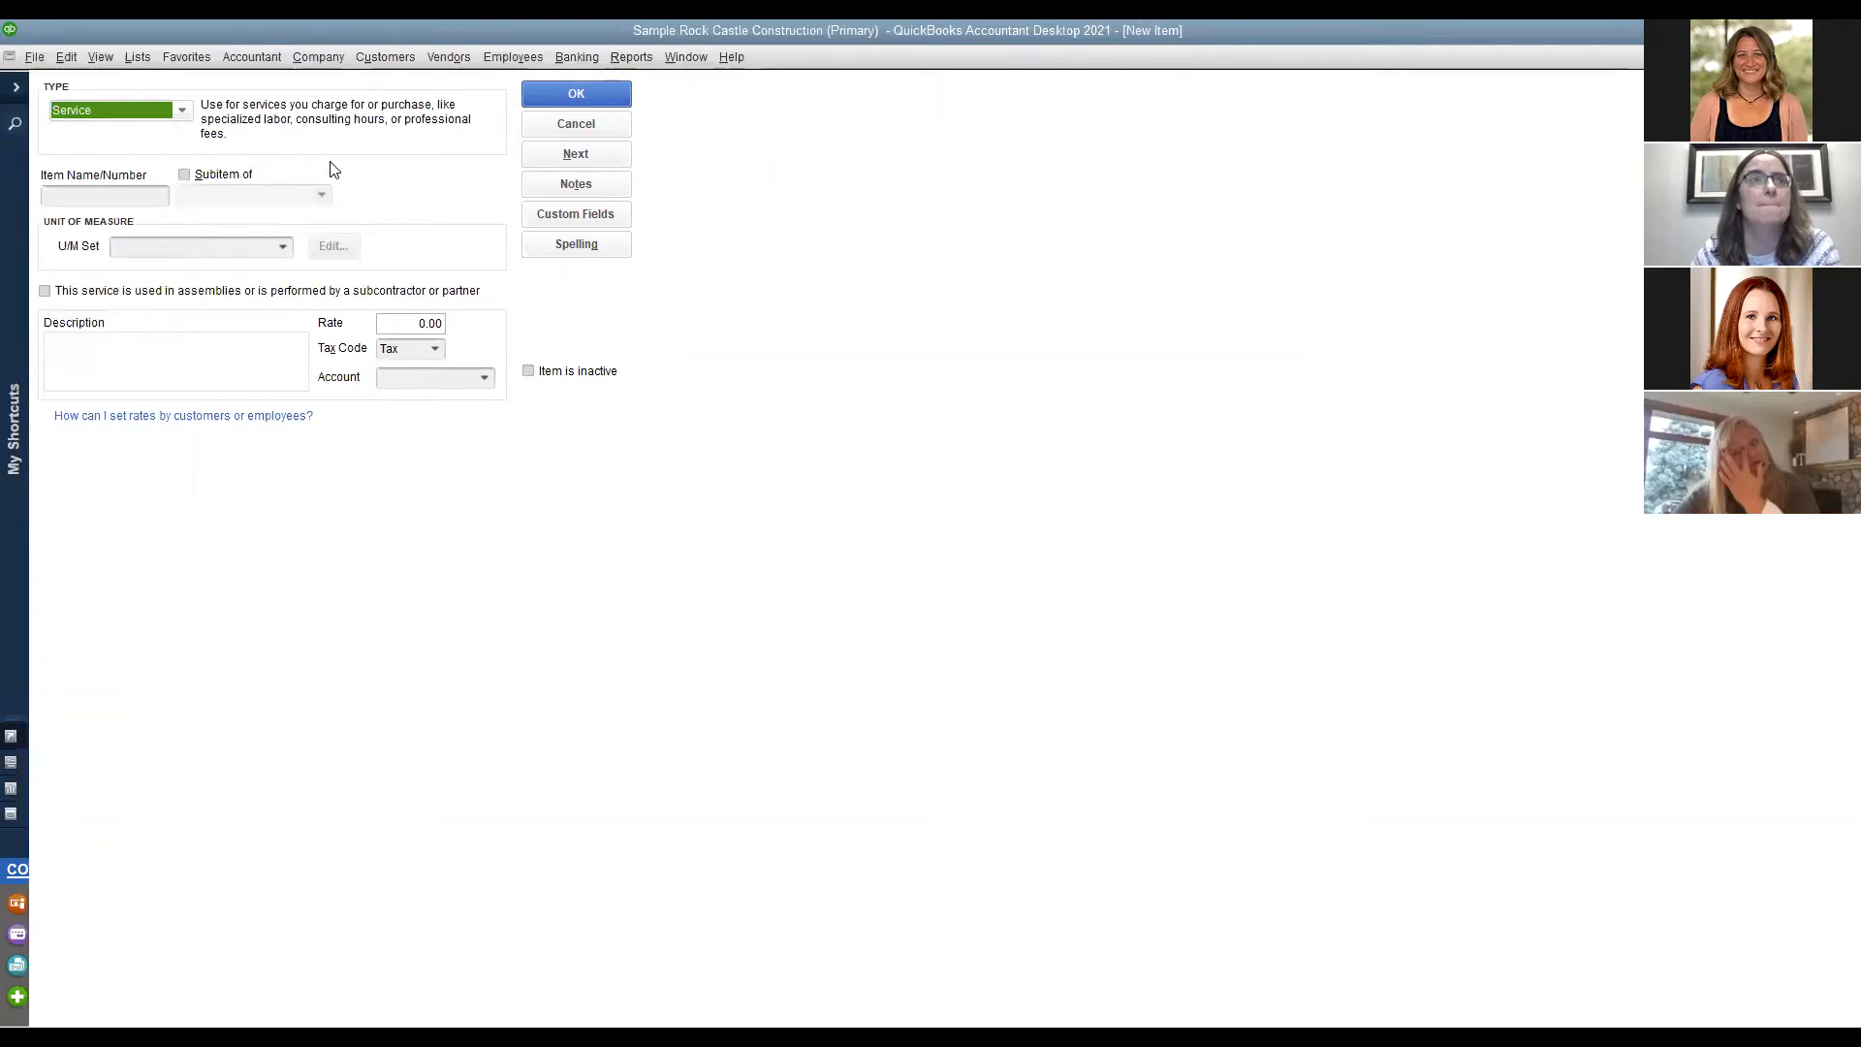
{"action": "left_click", "coordinate": [544, 122]}
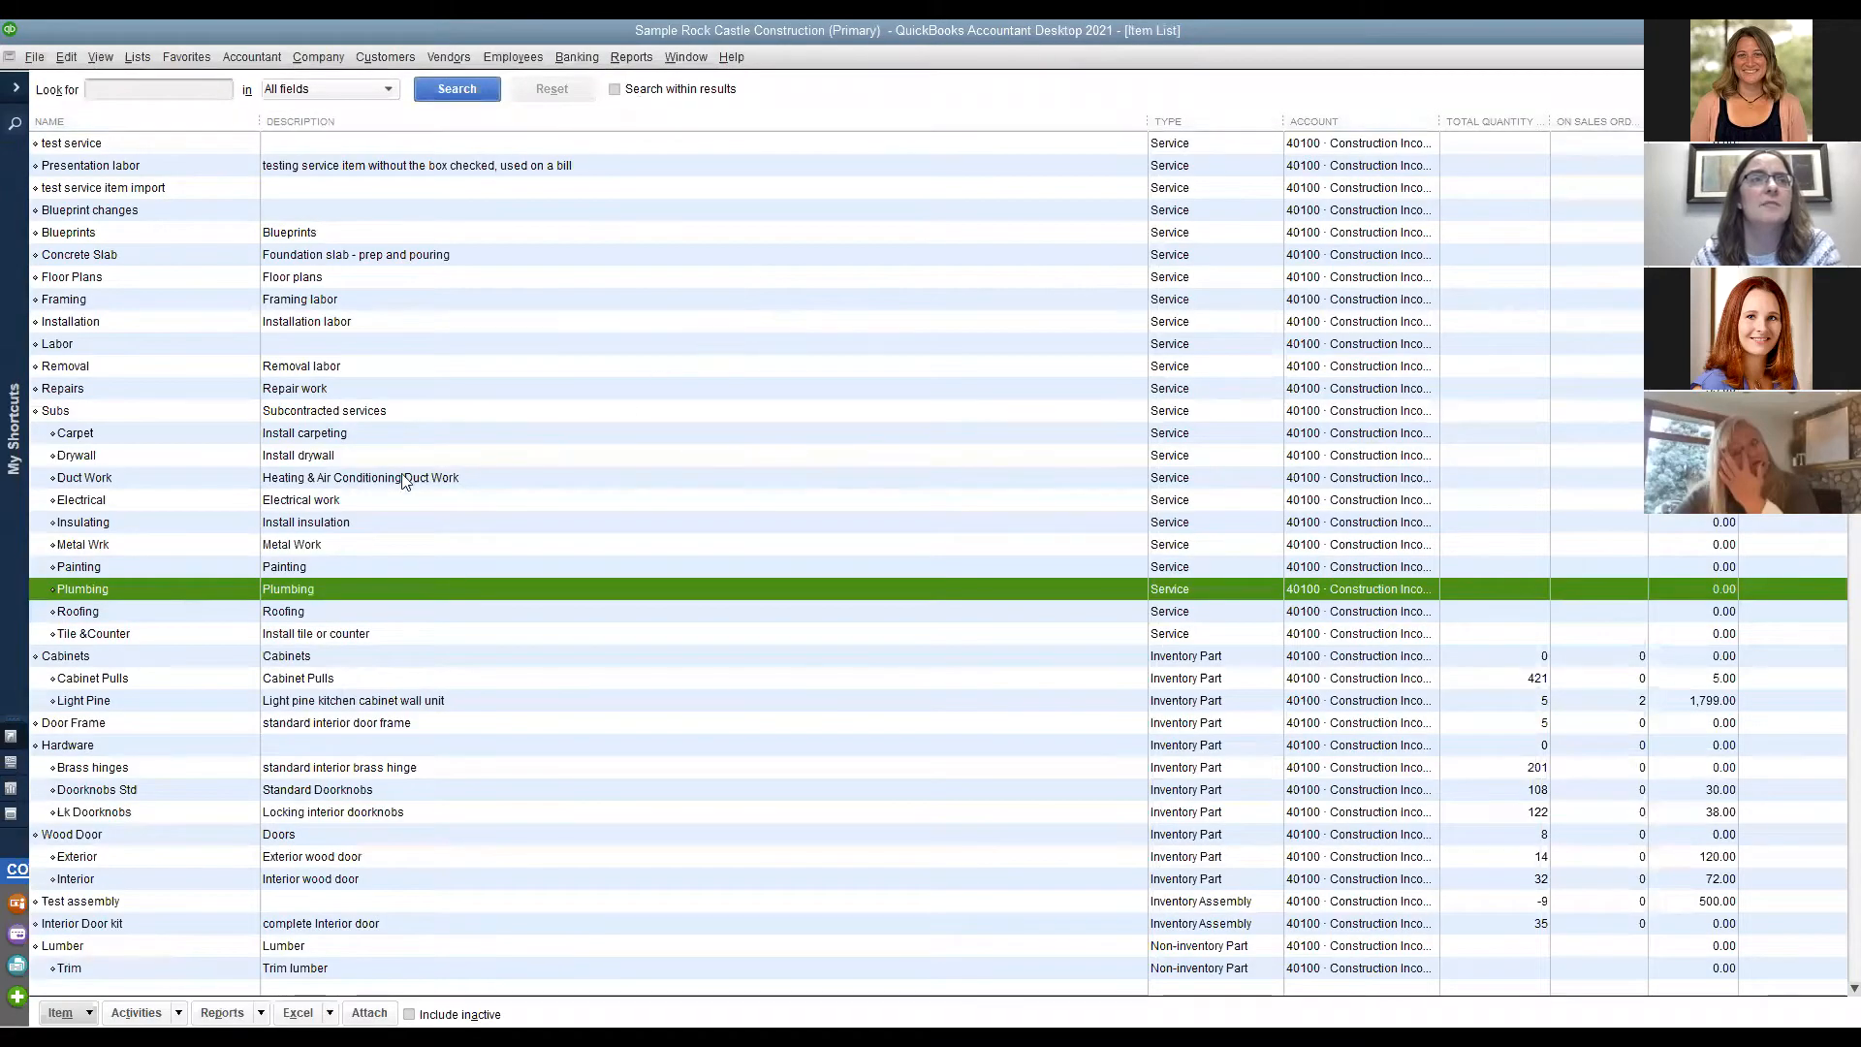
Open the Removal service item for editing, try marking it inactive, and discard the change.
{"action": "right_click", "coordinate": [180, 370]}
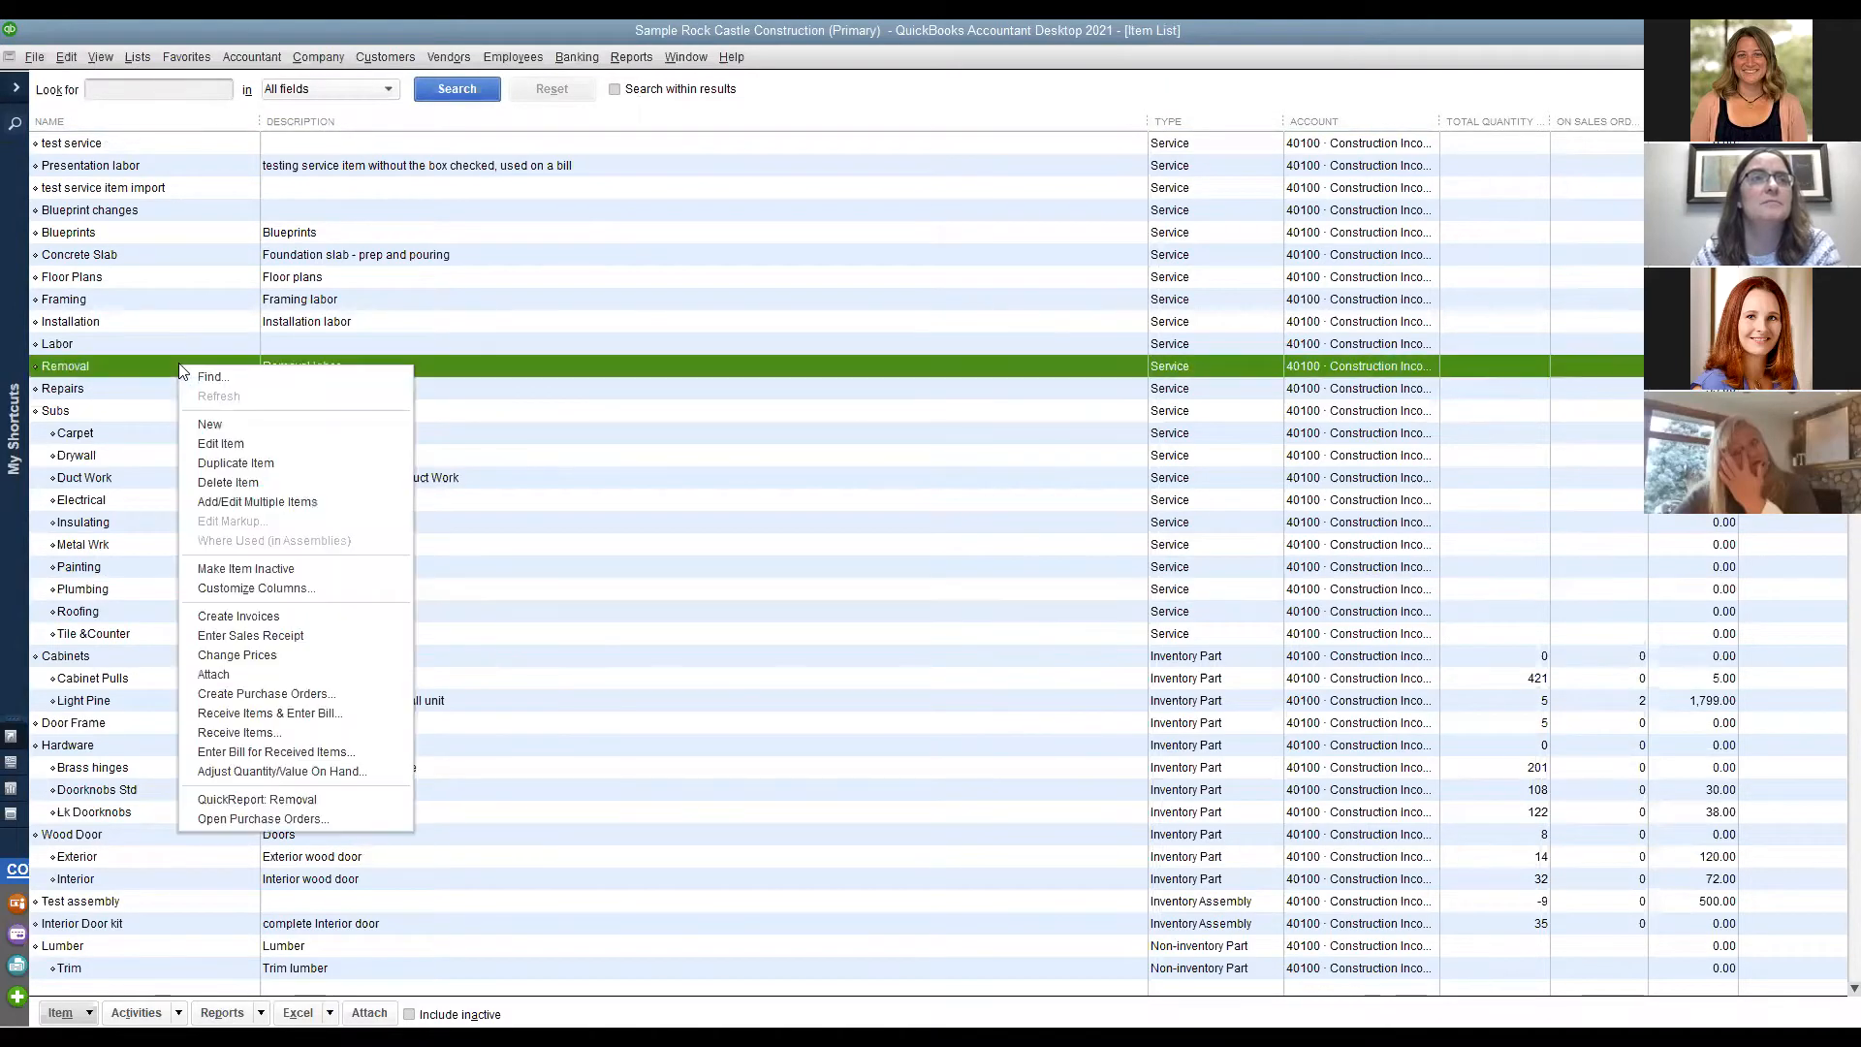
{"action": "left_click", "coordinate": [222, 446]}
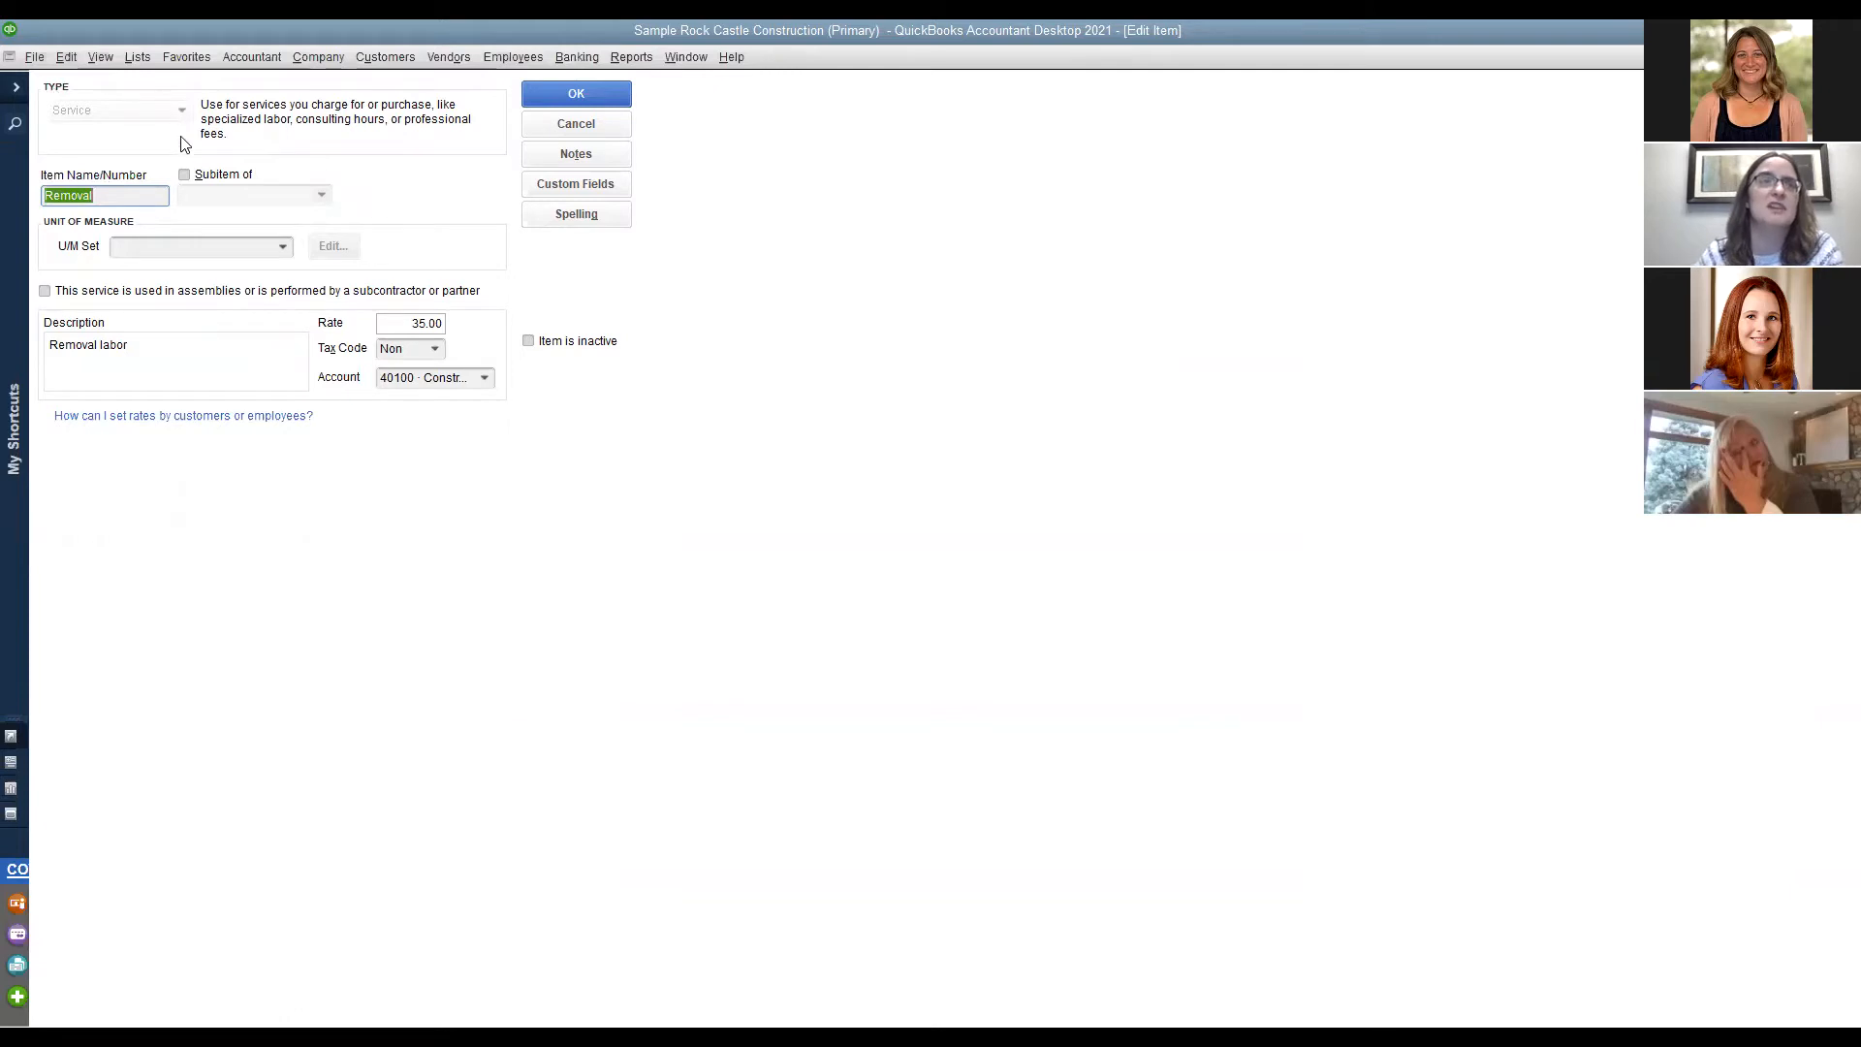
{"action": "left_click", "coordinate": [145, 199]}
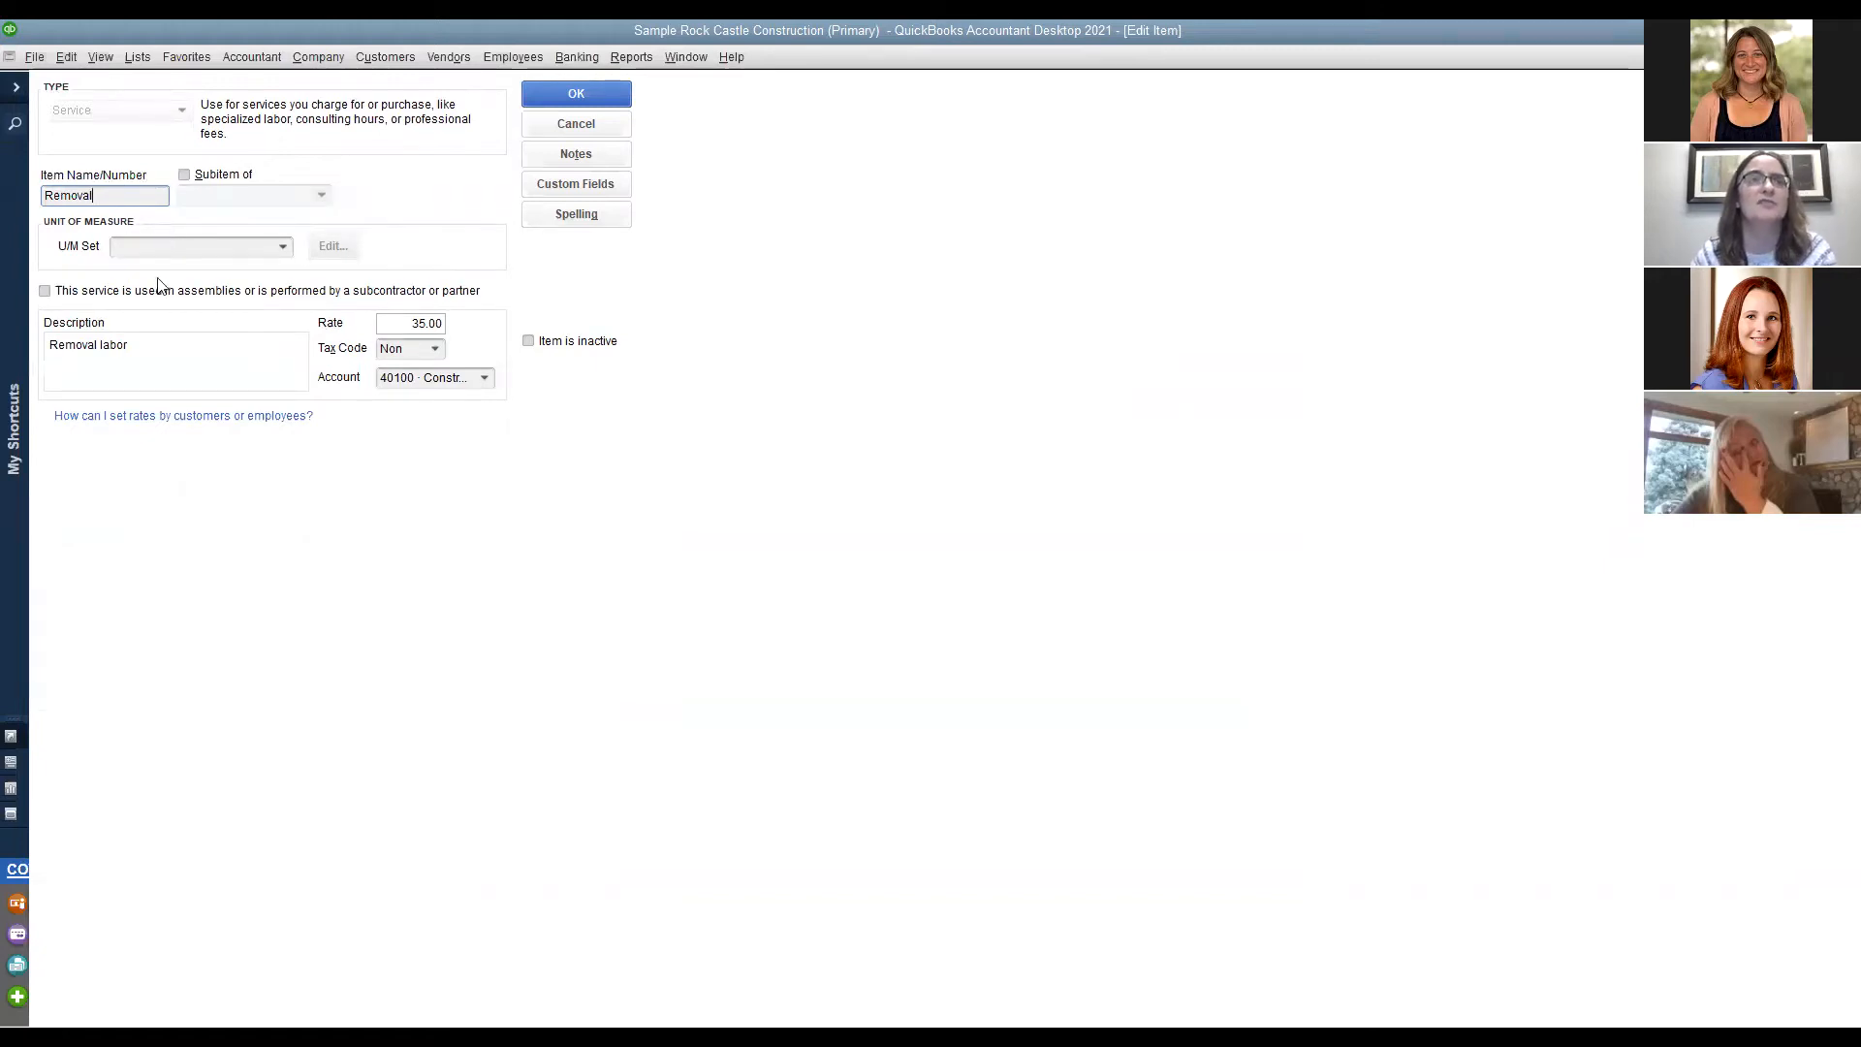
{"action": "left_click", "coordinate": [532, 346]}
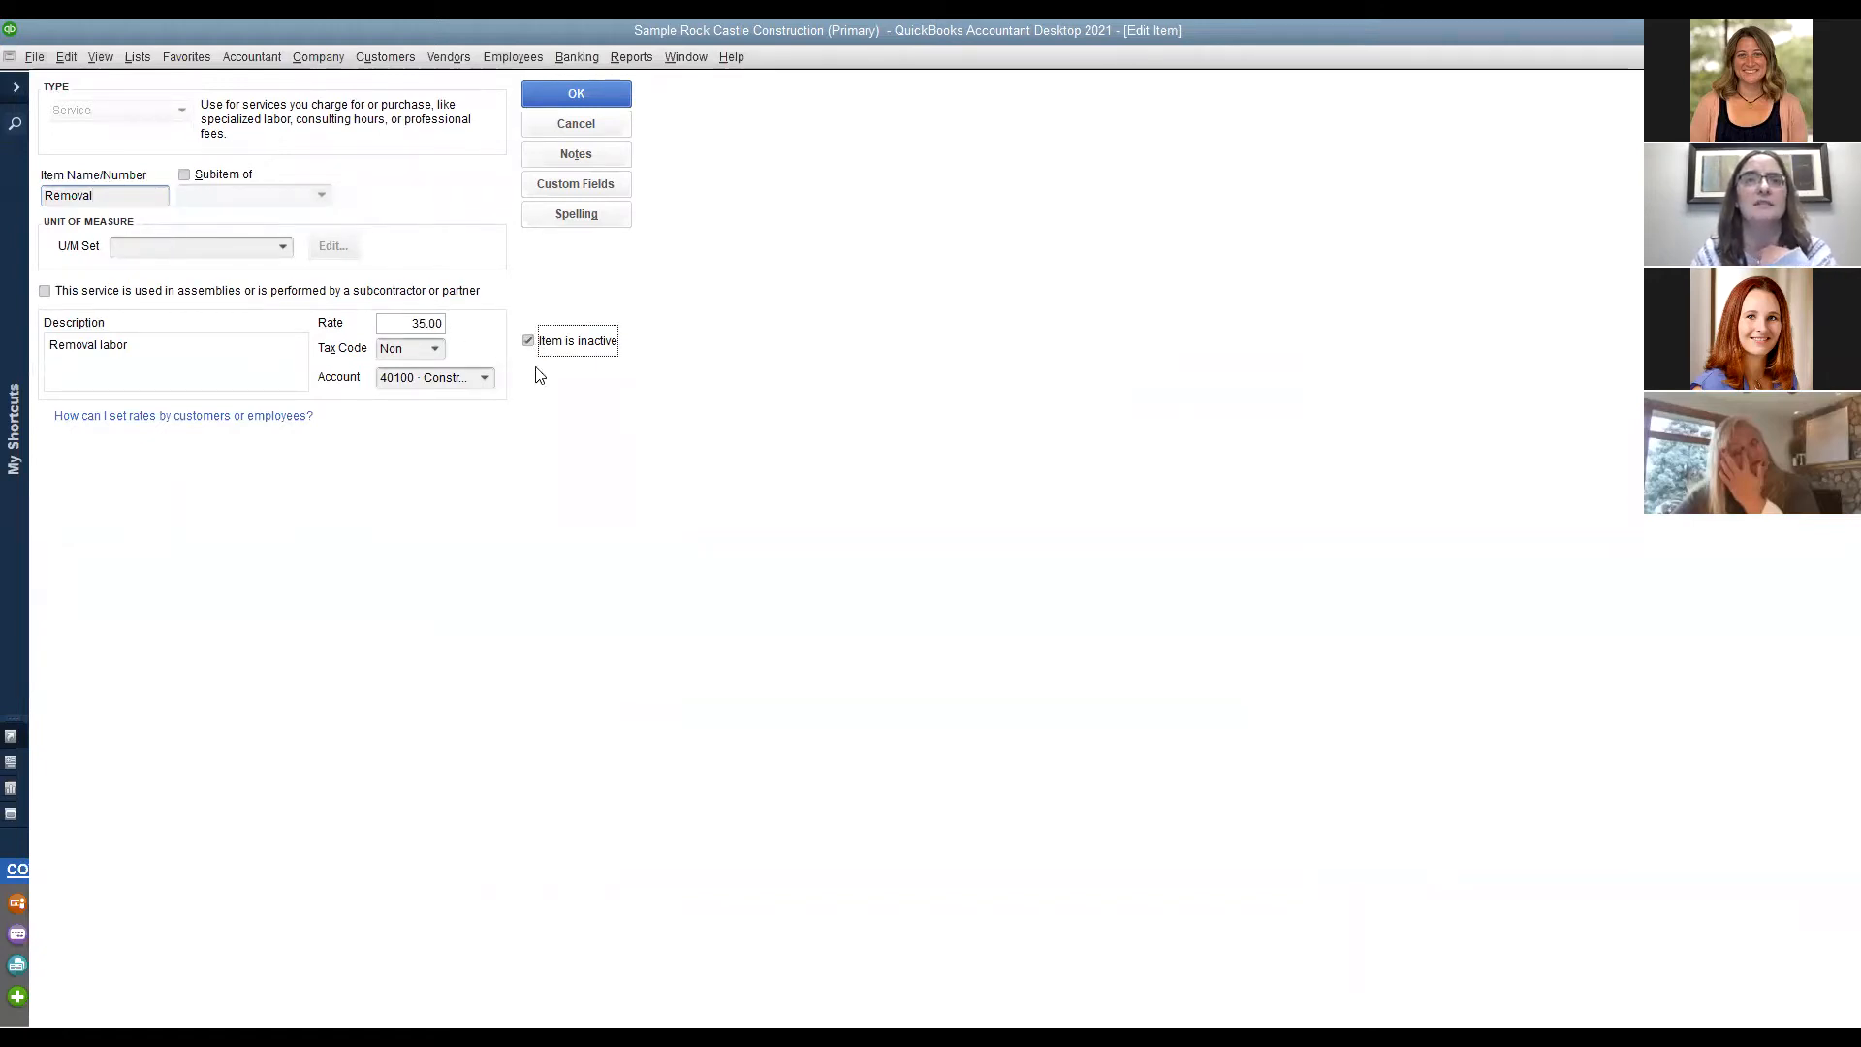
{"action": "left_click", "coordinate": [599, 128]}
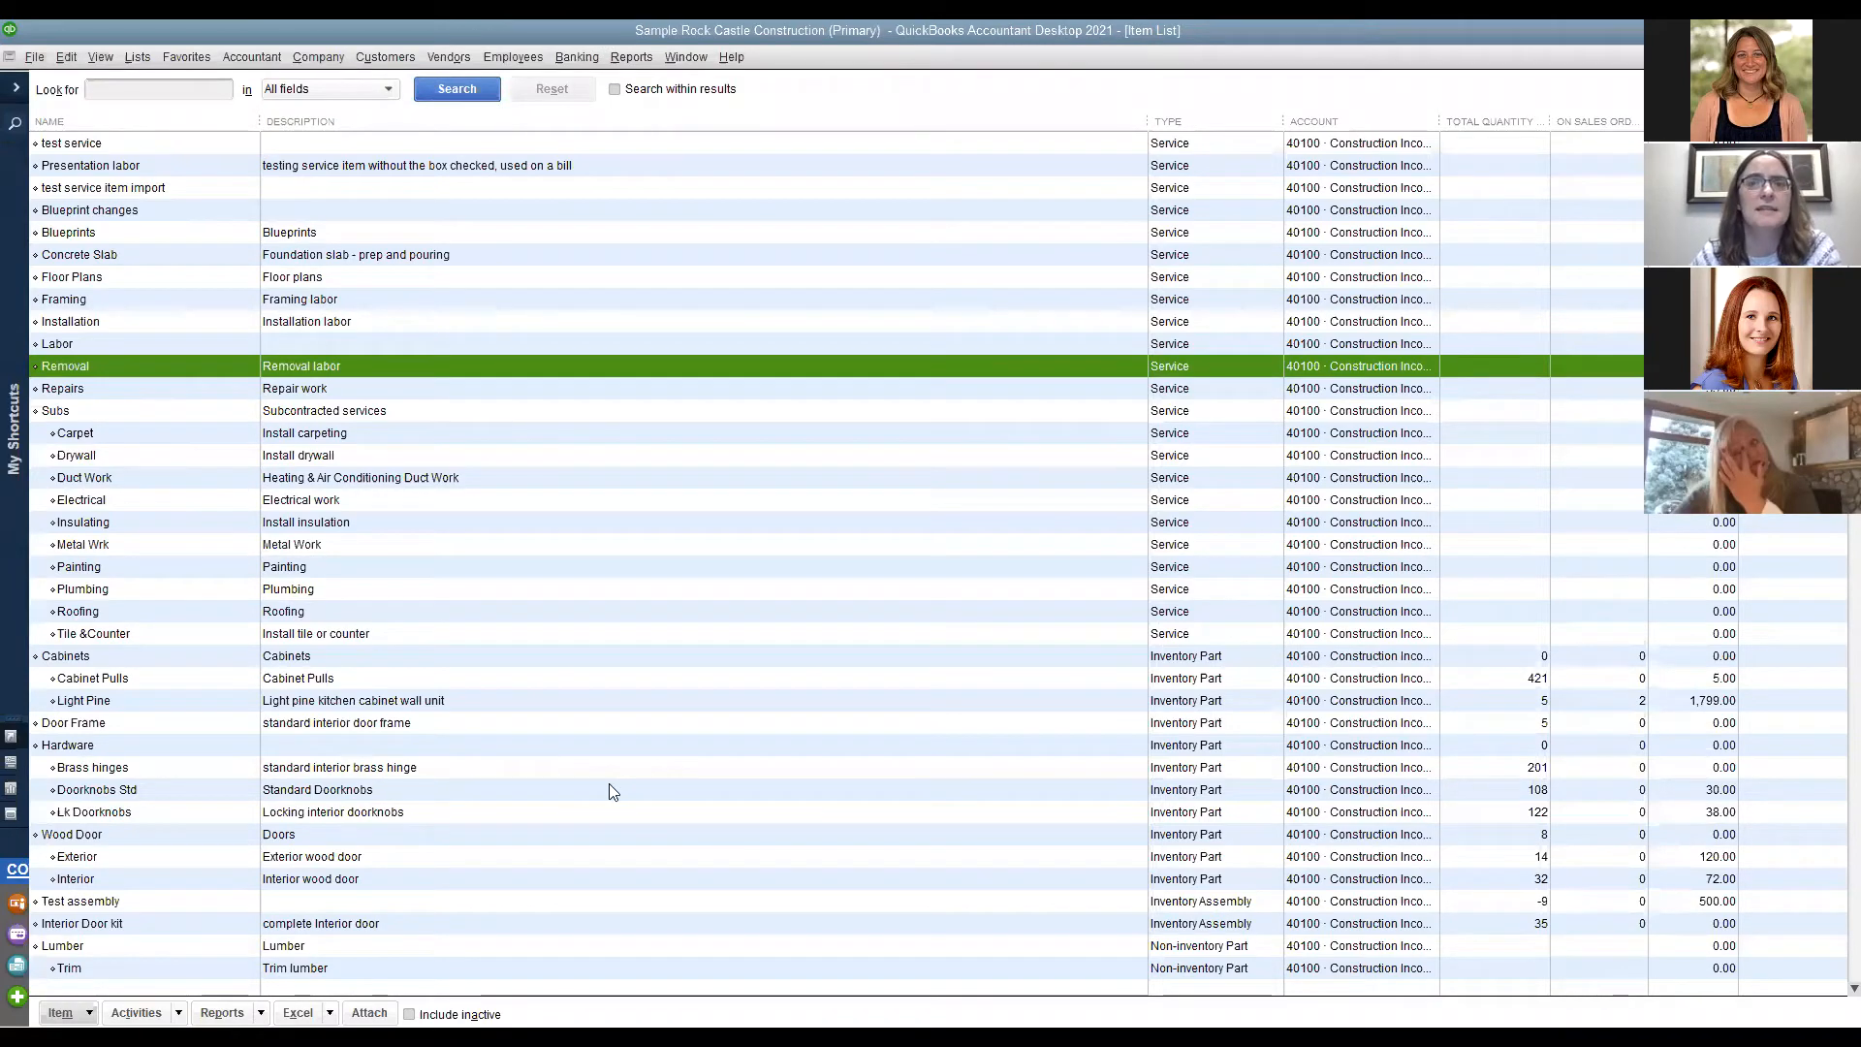
Open the Door Frame inventory part for editing and check which item types it can be changed to.
{"action": "right_click", "coordinate": [418, 727]}
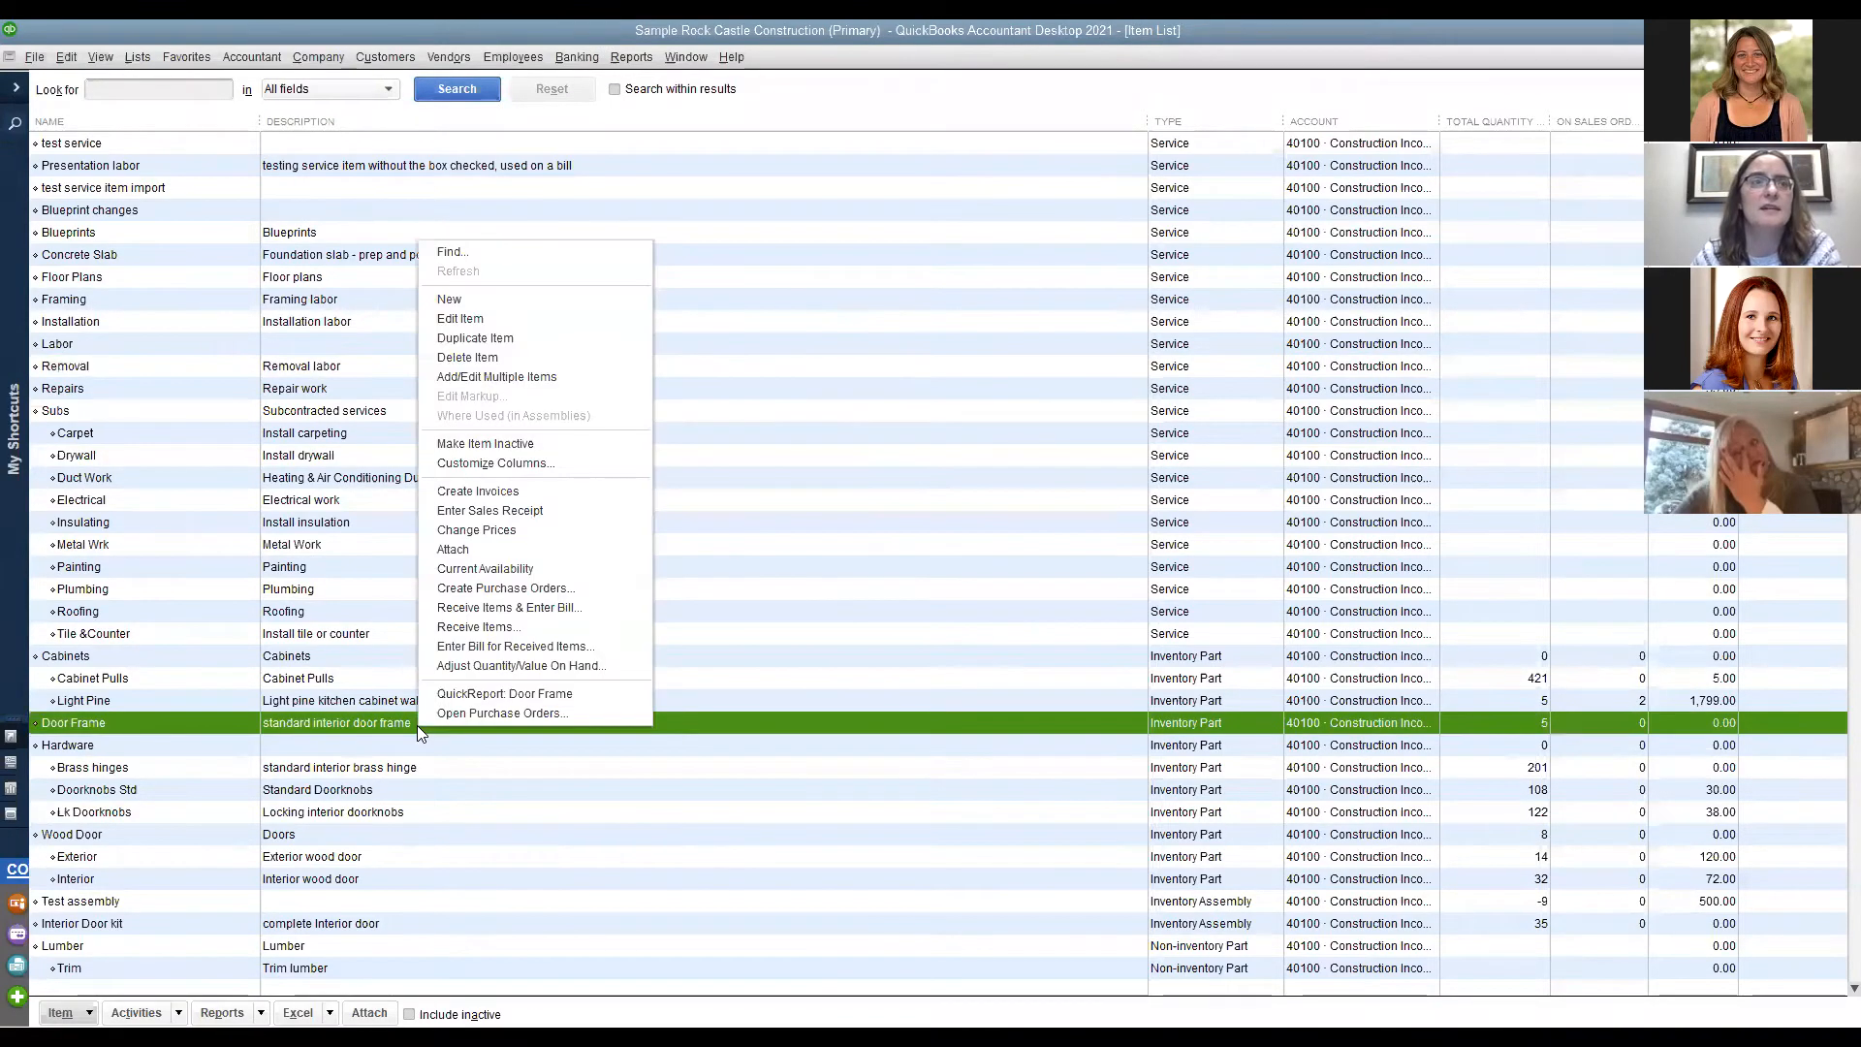
{"action": "left_click", "coordinate": [498, 318]}
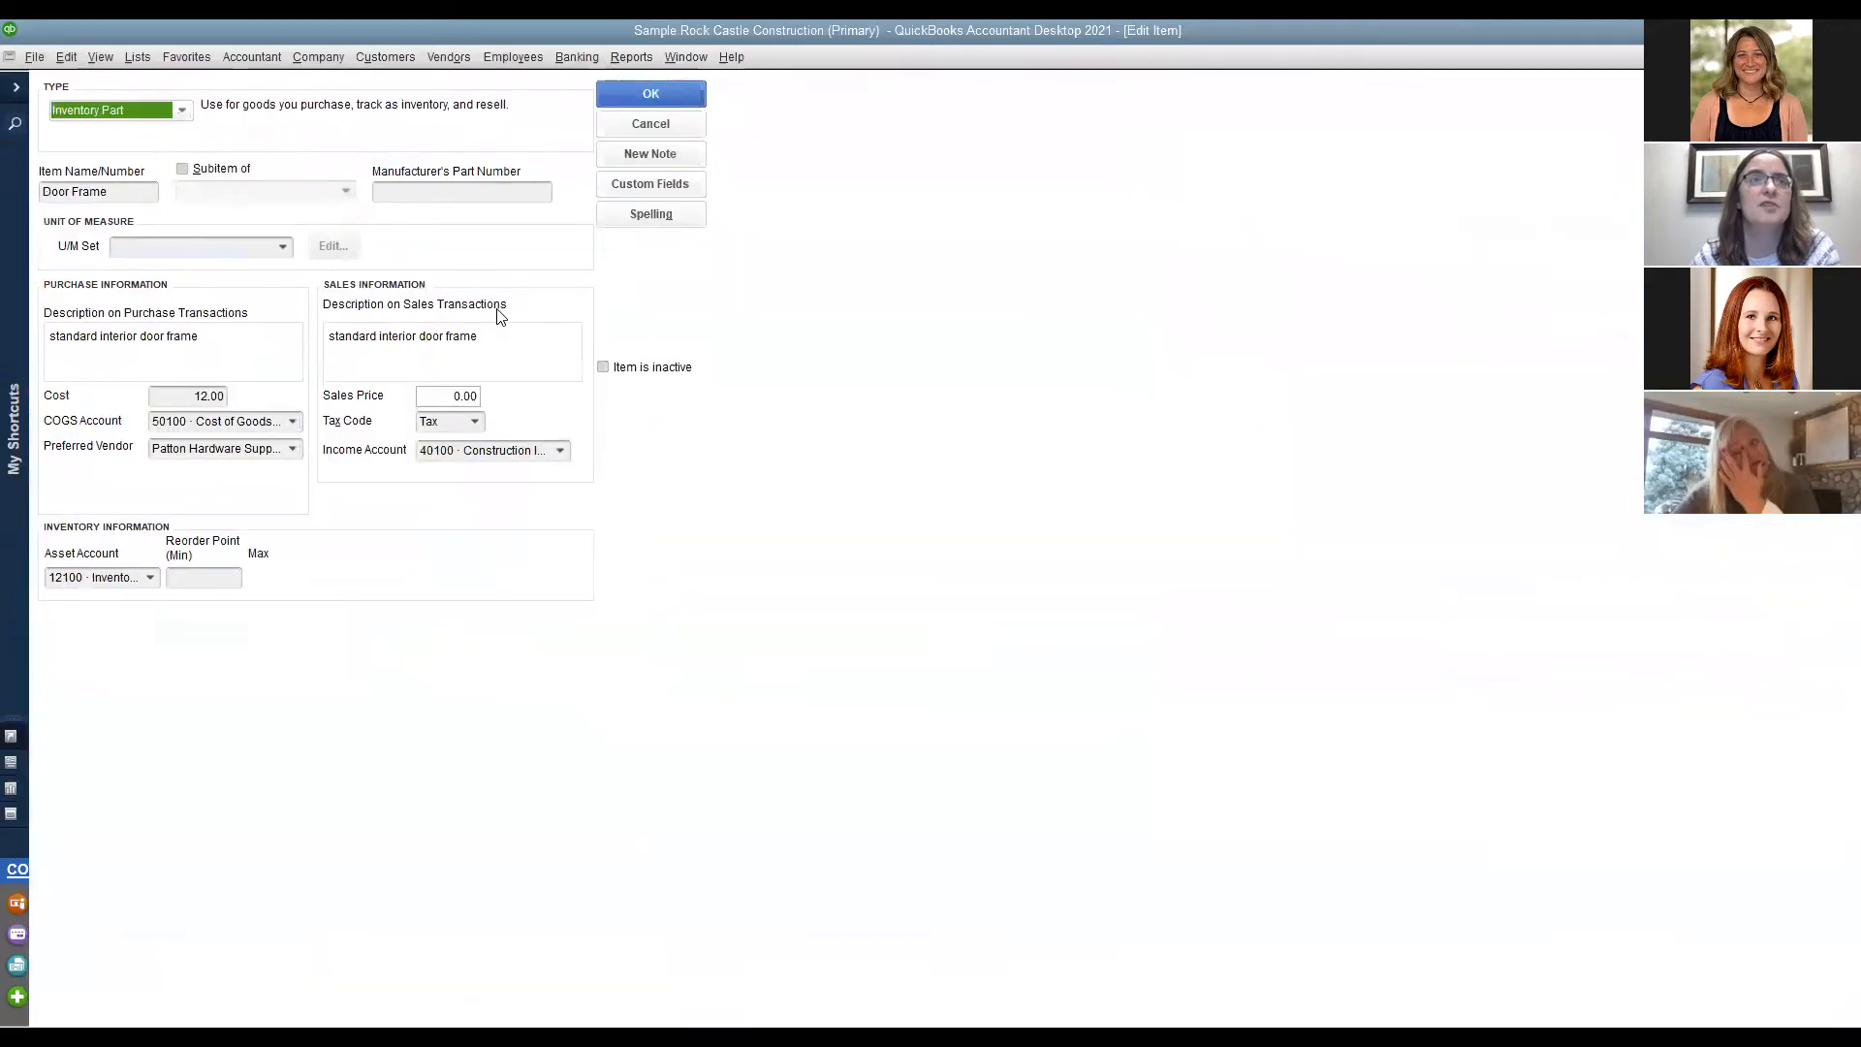
{"action": "left_click", "coordinate": [183, 110]}
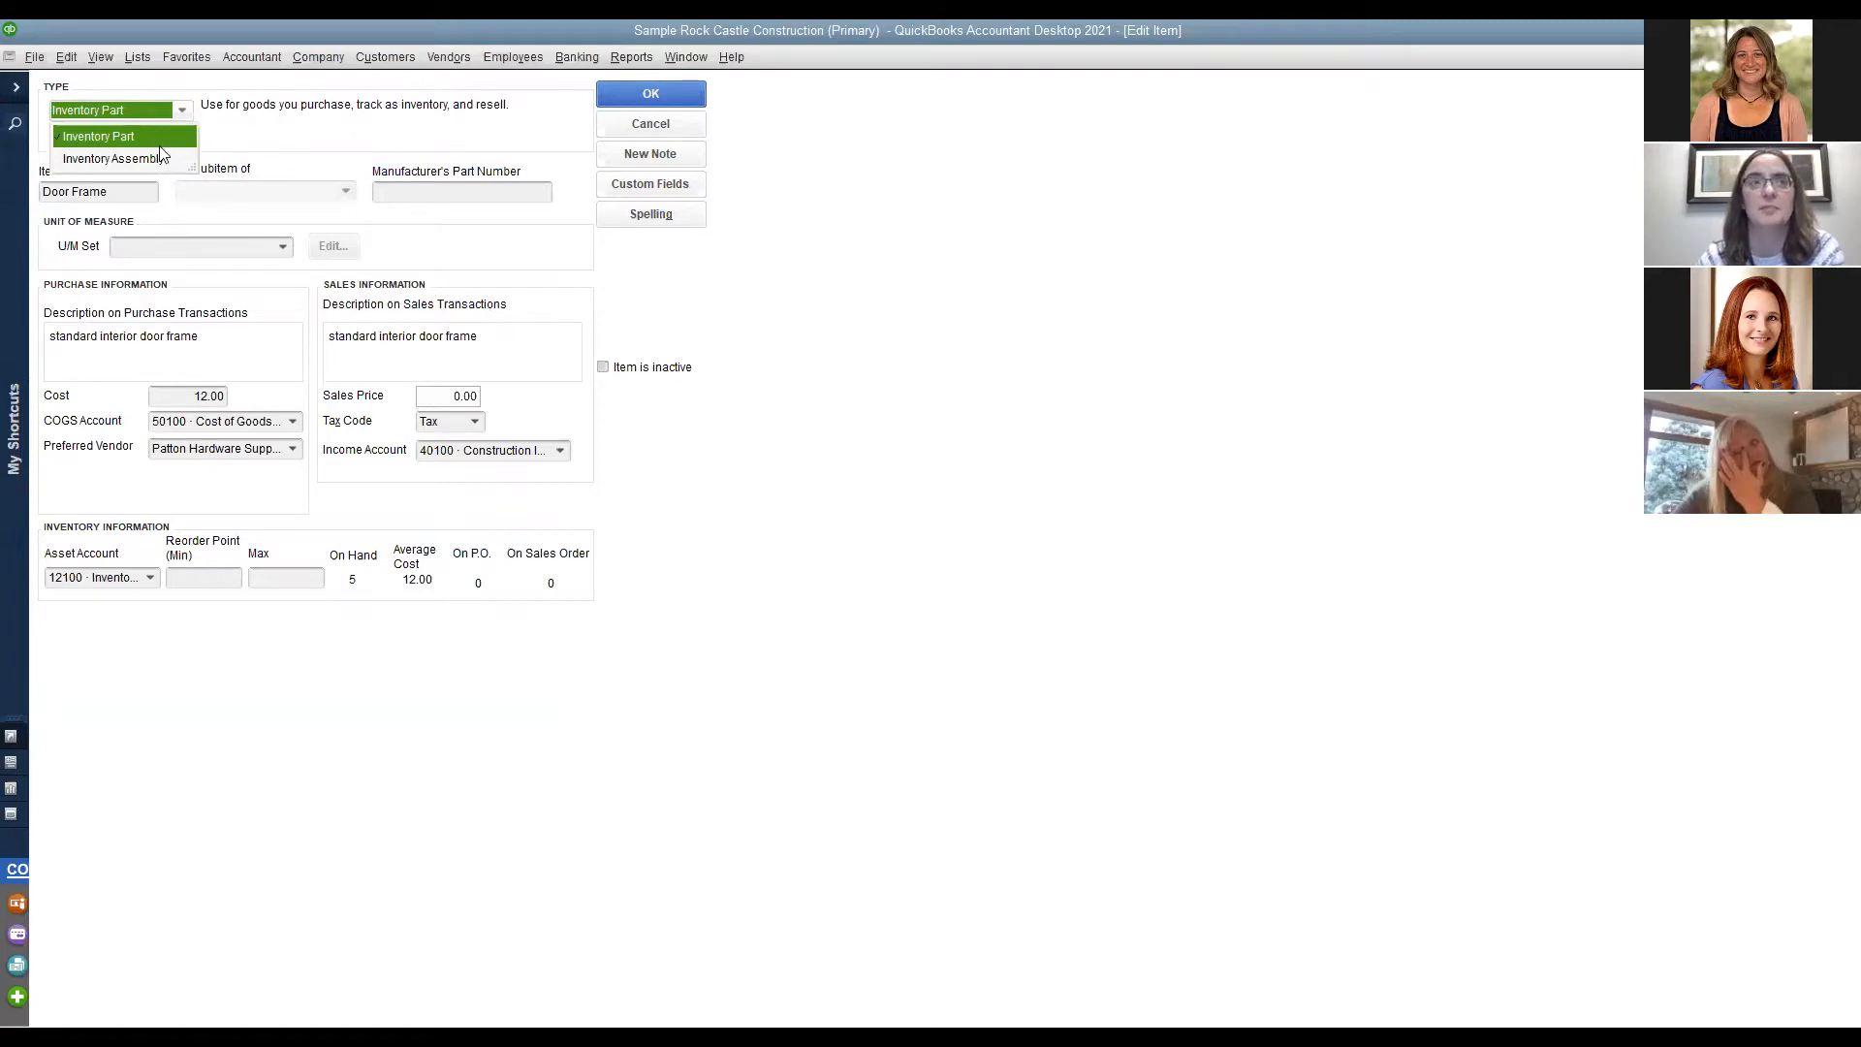
{"action": "left_click", "coordinate": [244, 135]}
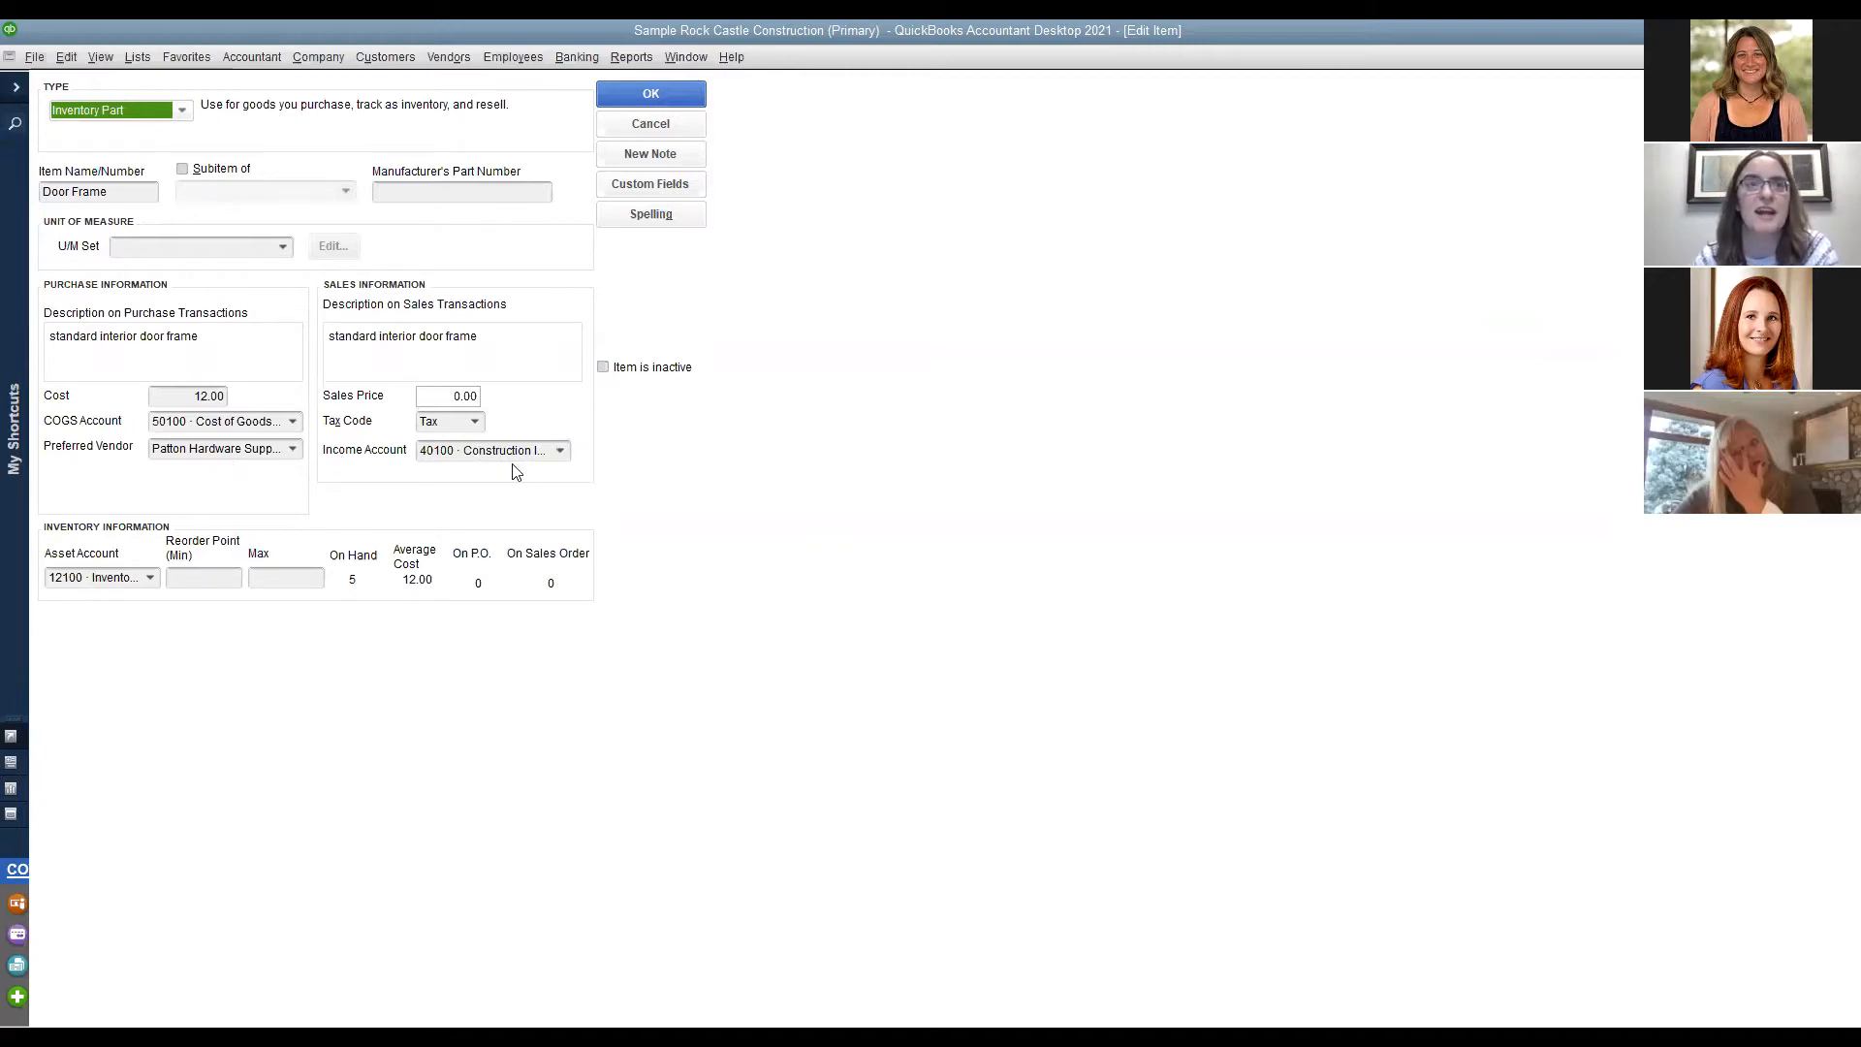
Try to change the Door Frame's income account to 40130 Labor Income, cancelling the account change when saving.
{"action": "left_click", "coordinate": [560, 449]}
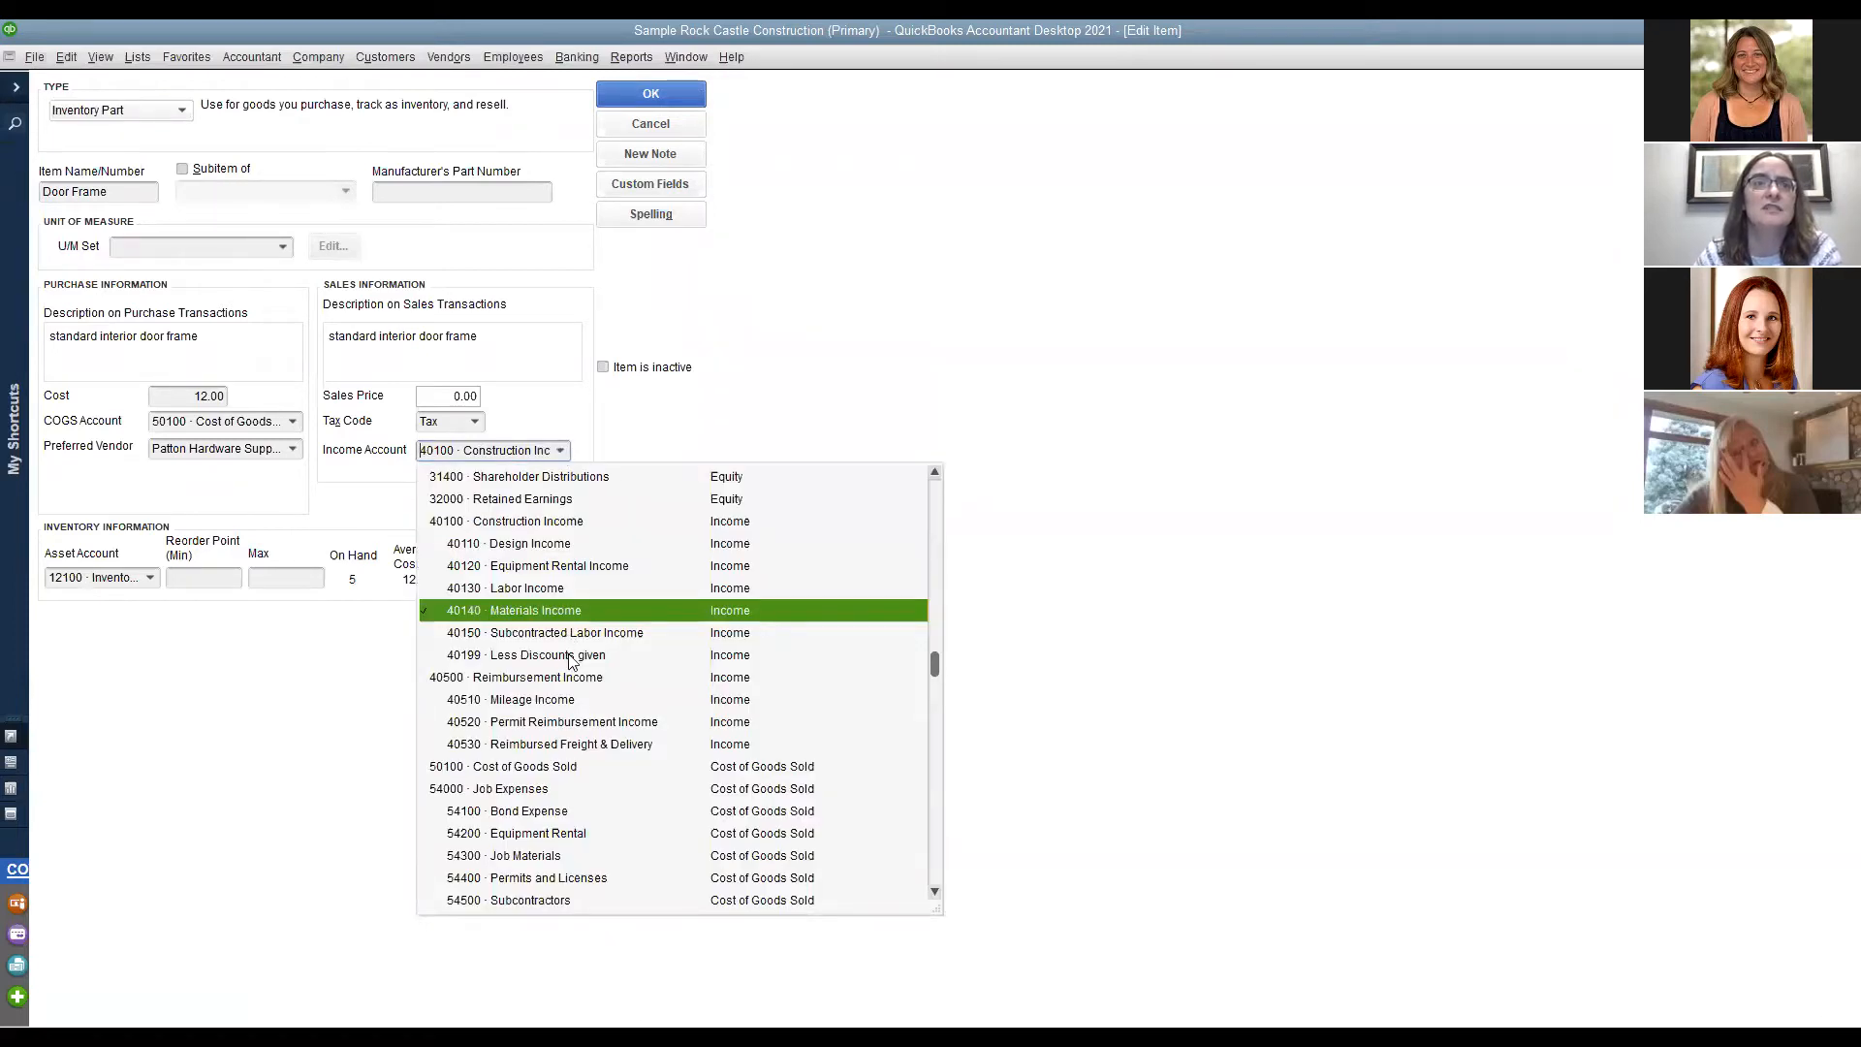
{"action": "left_click", "coordinate": [548, 588]}
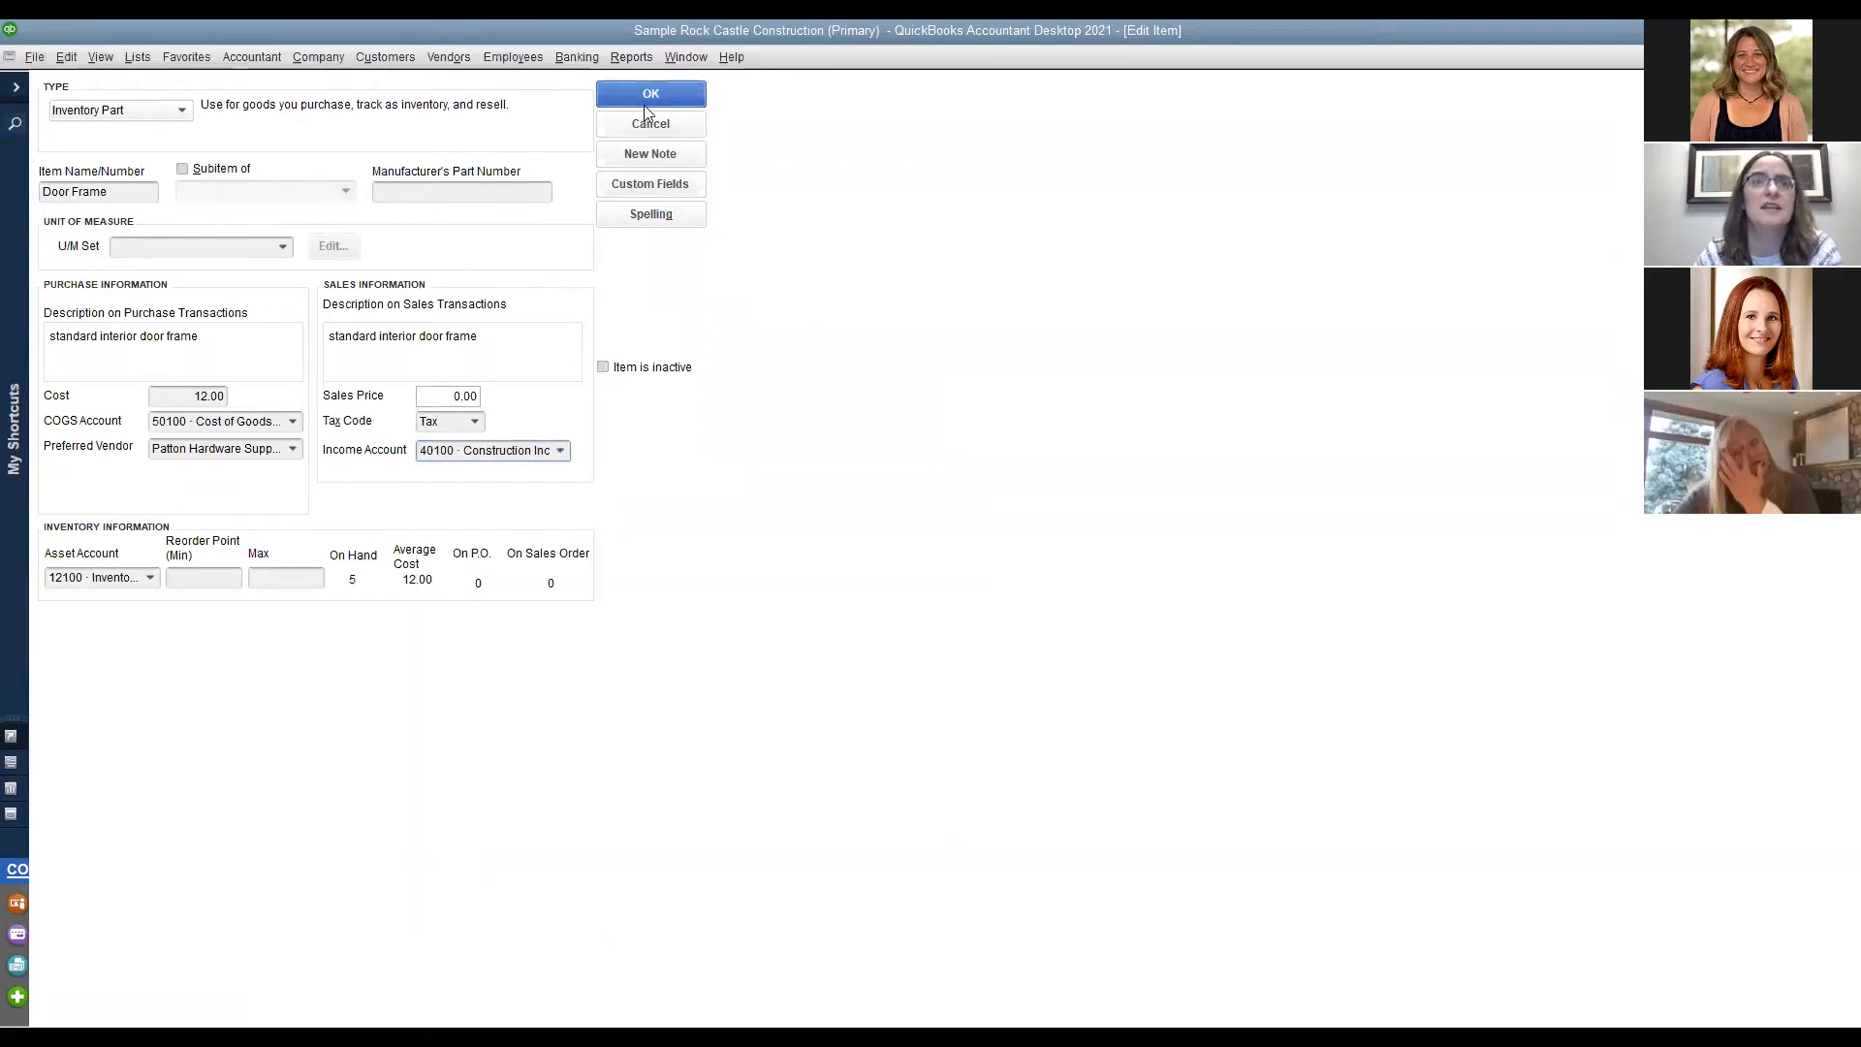
{"action": "left_click", "coordinate": [656, 97]}
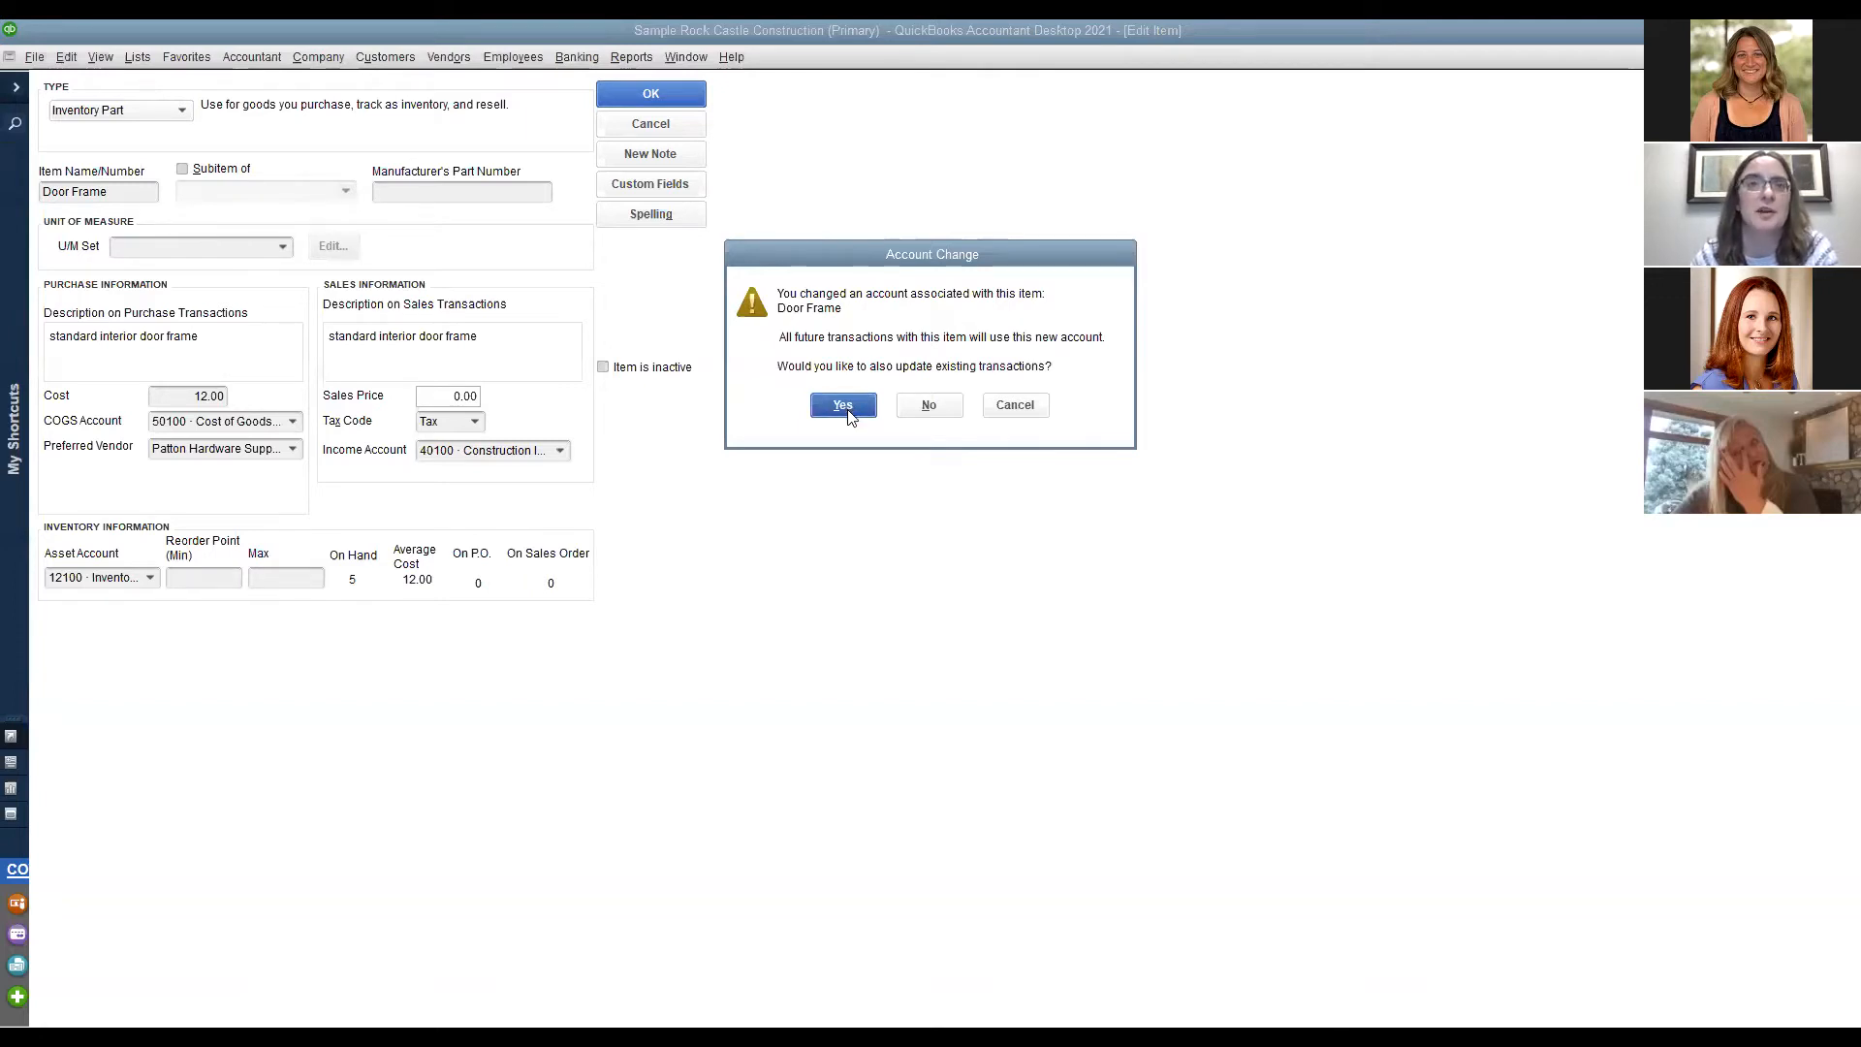
{"action": "left_click", "coordinate": [1016, 405]}
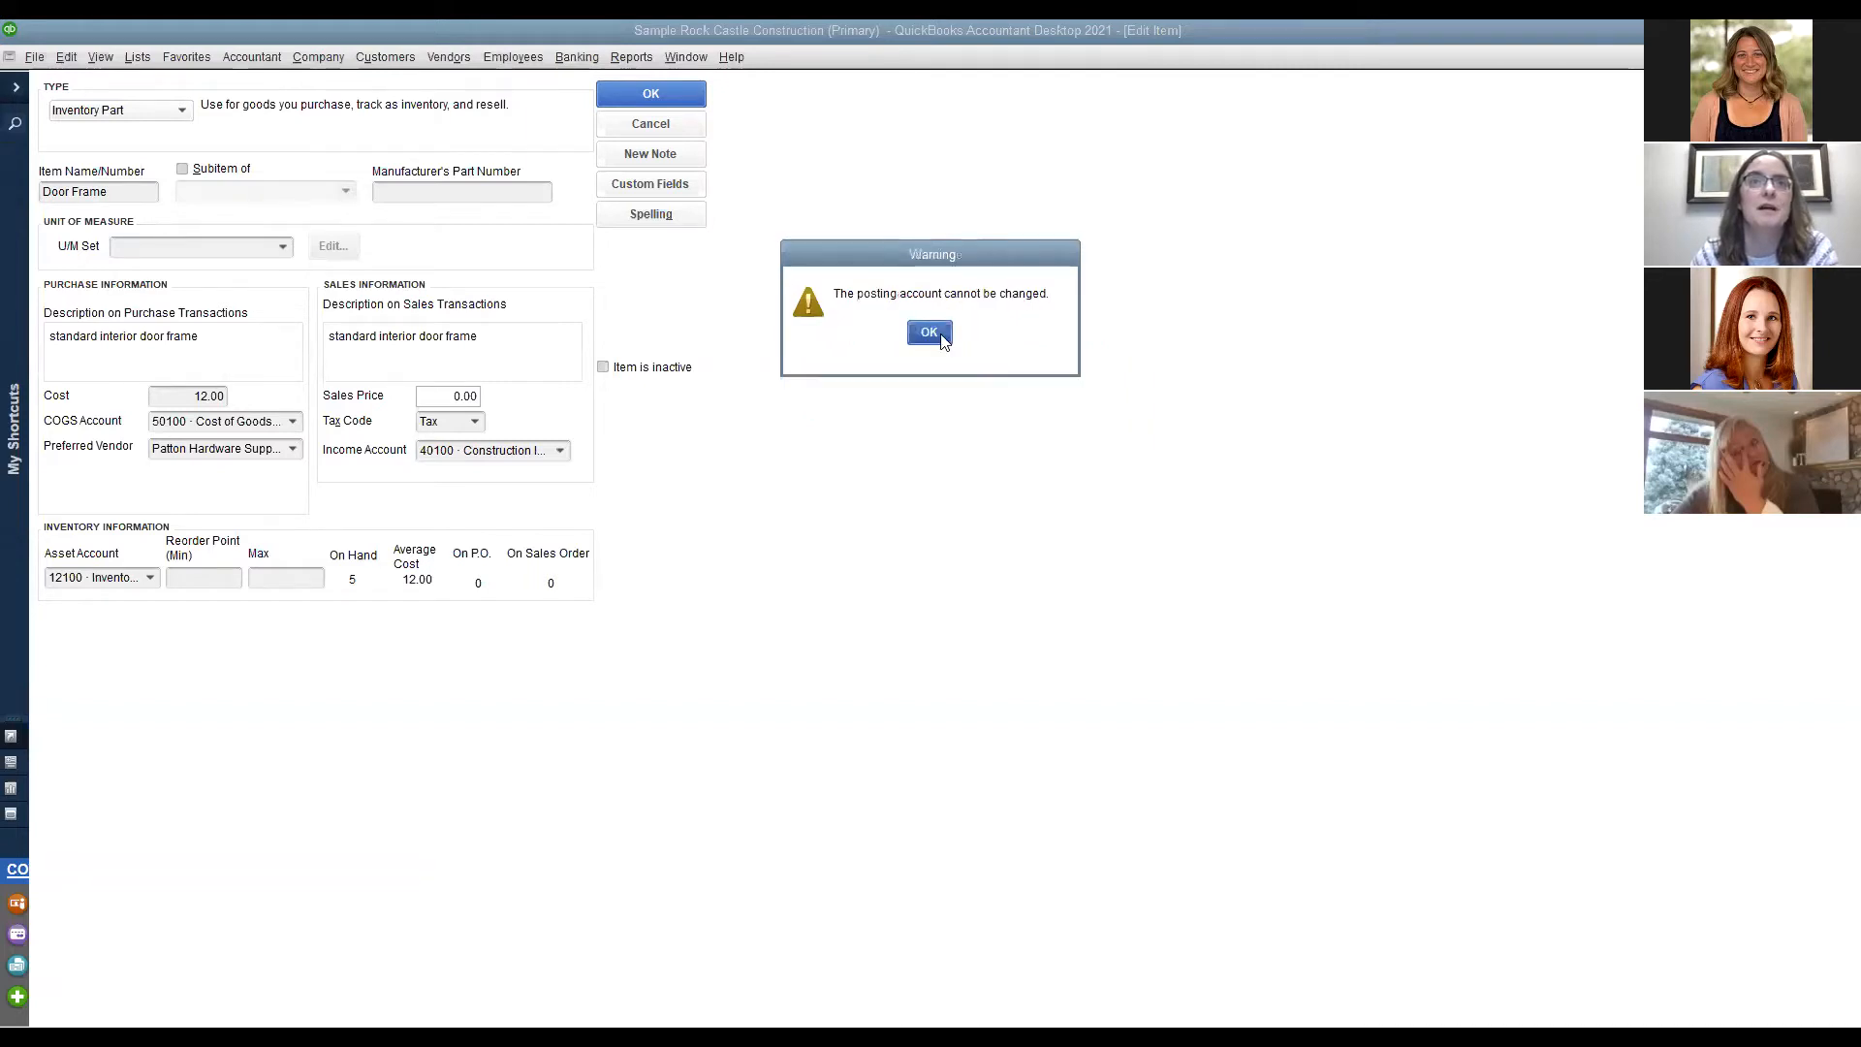
{"action": "left_click", "coordinate": [940, 339]}
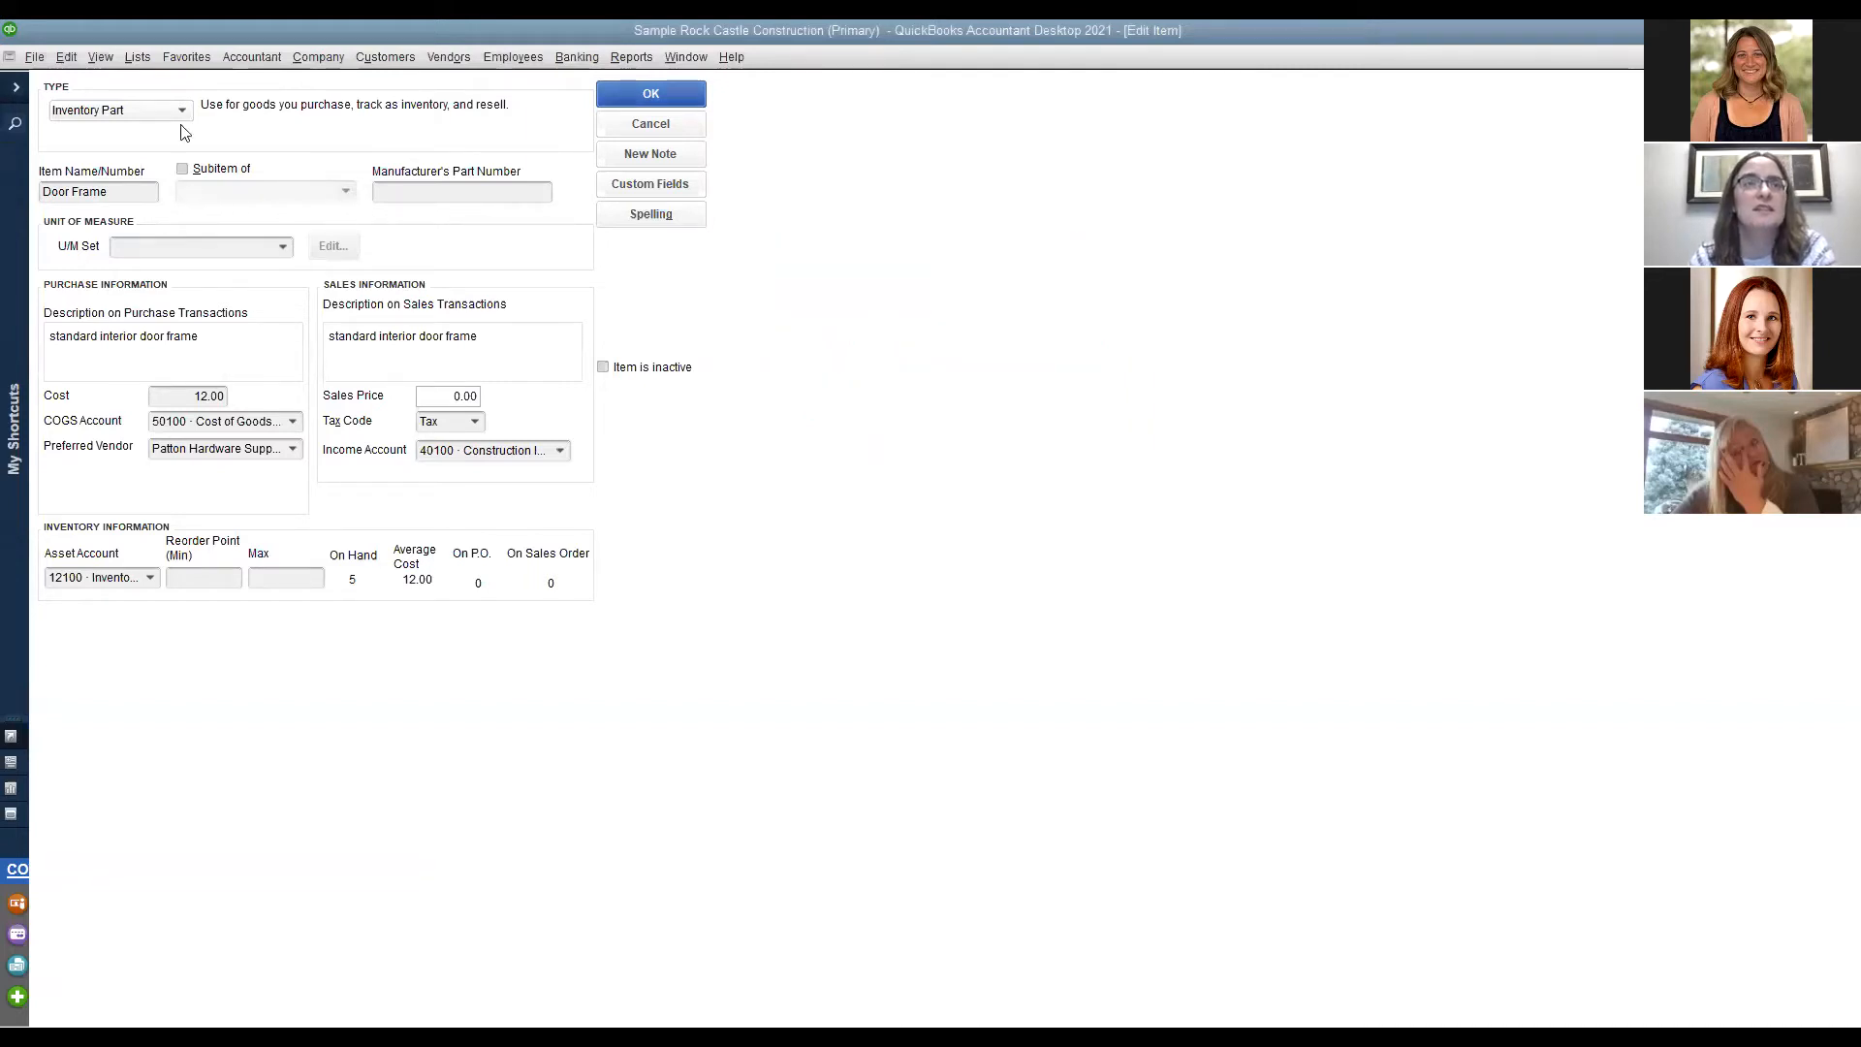
Review the Door Frame's custom fields and the setup of custom field labels, and close the item without saving.
{"action": "left_click", "coordinate": [665, 186]}
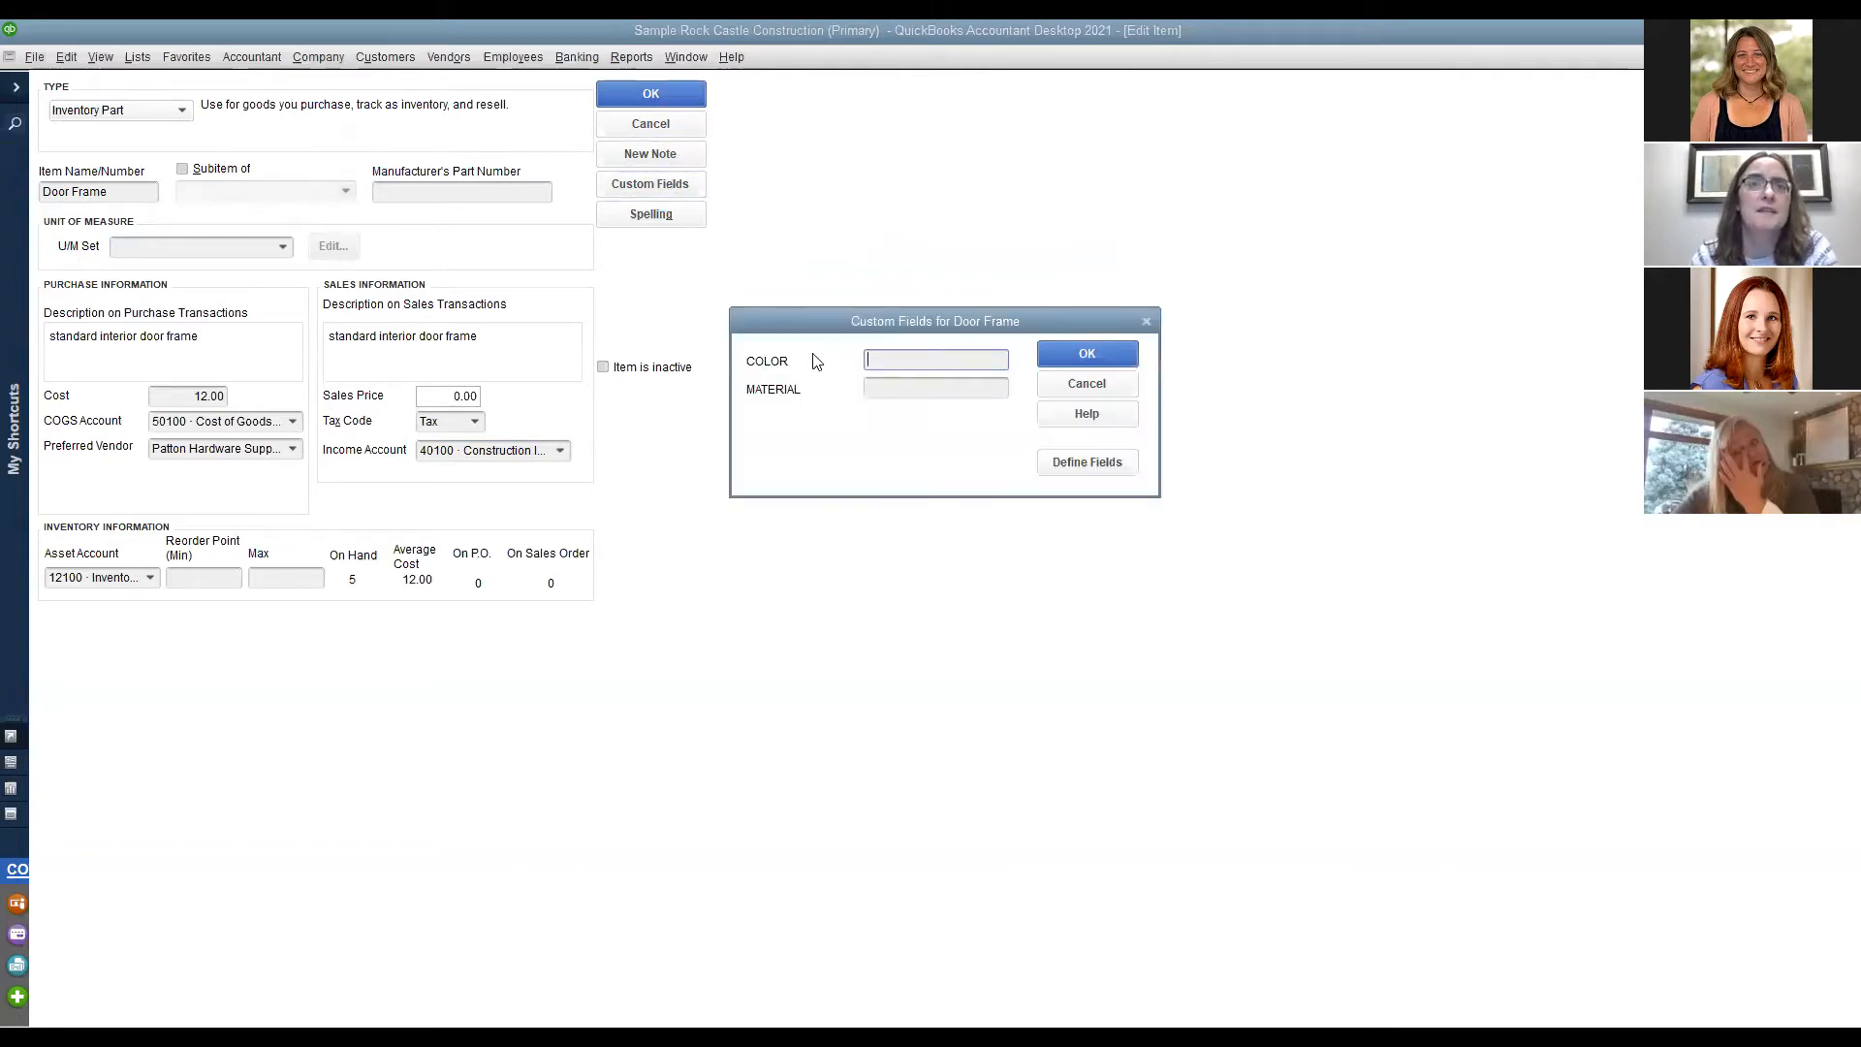
{"action": "left_click", "coordinate": [1092, 459]}
{"action": "left_click", "coordinate": [847, 418]}
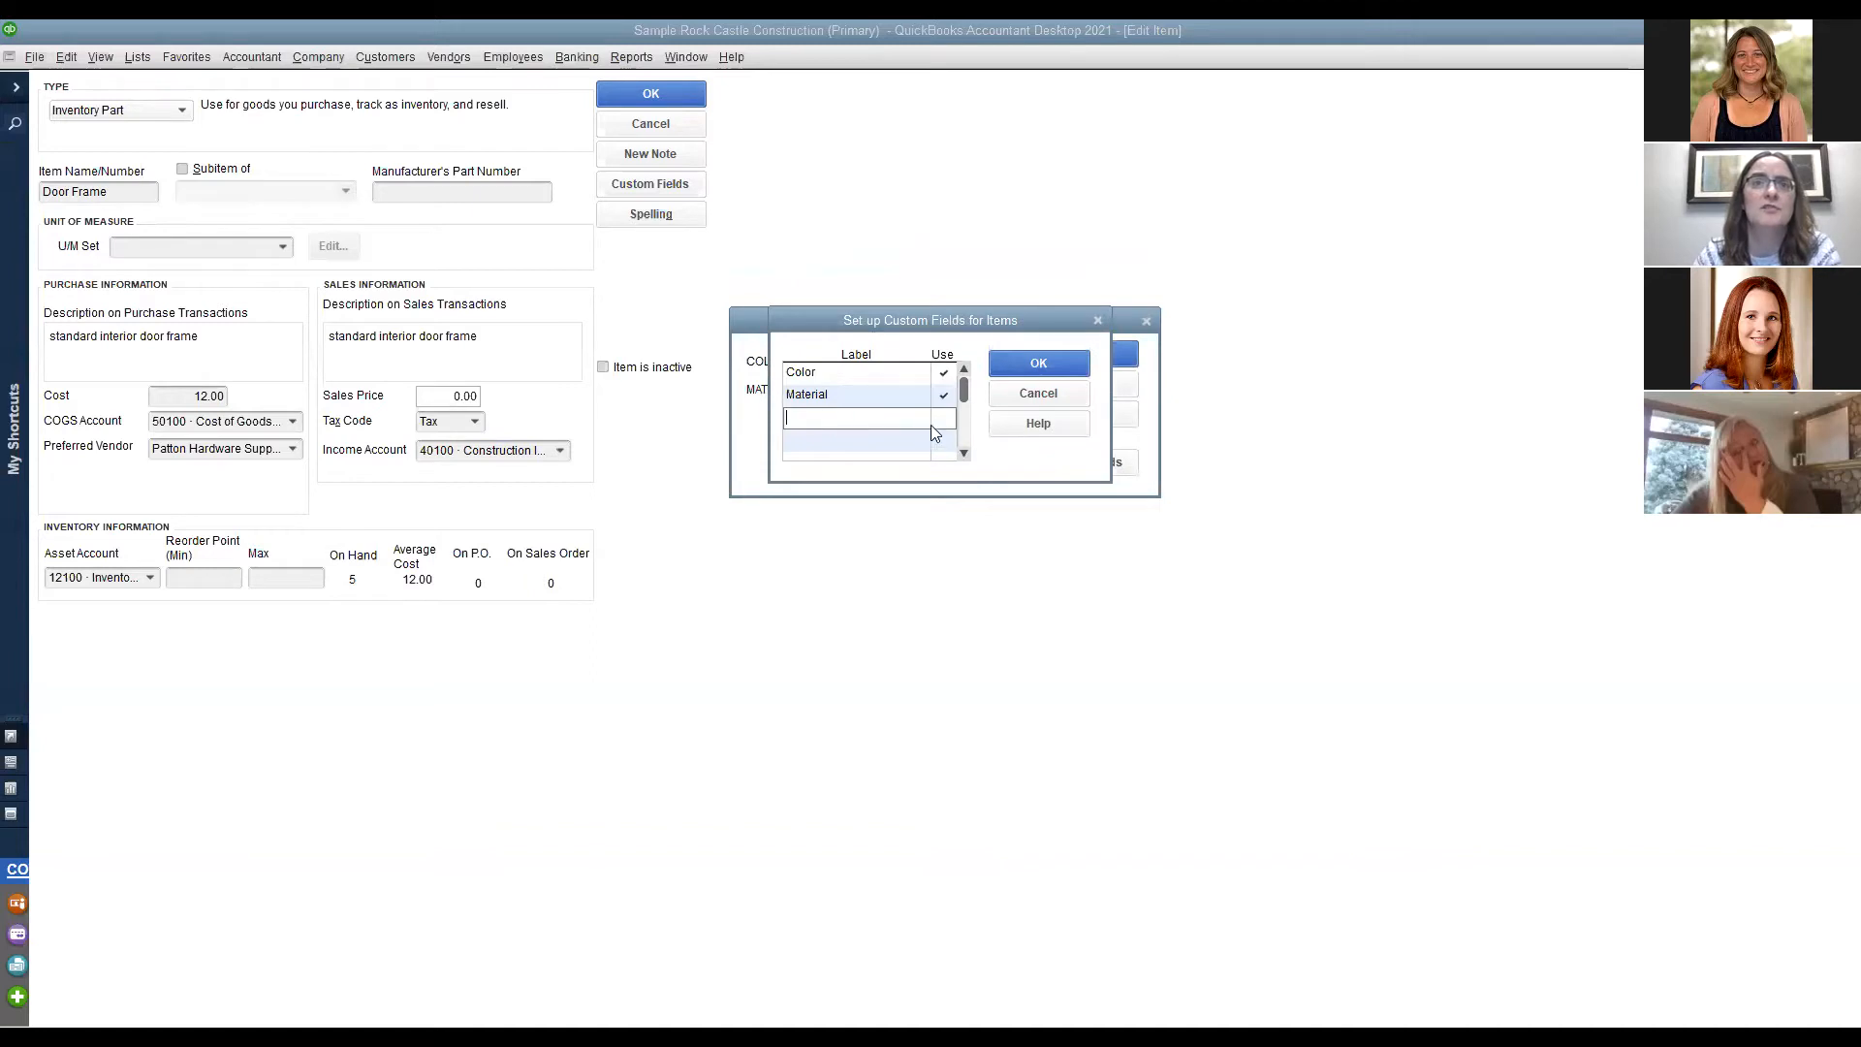
{"action": "left_click", "coordinate": [1054, 398]}
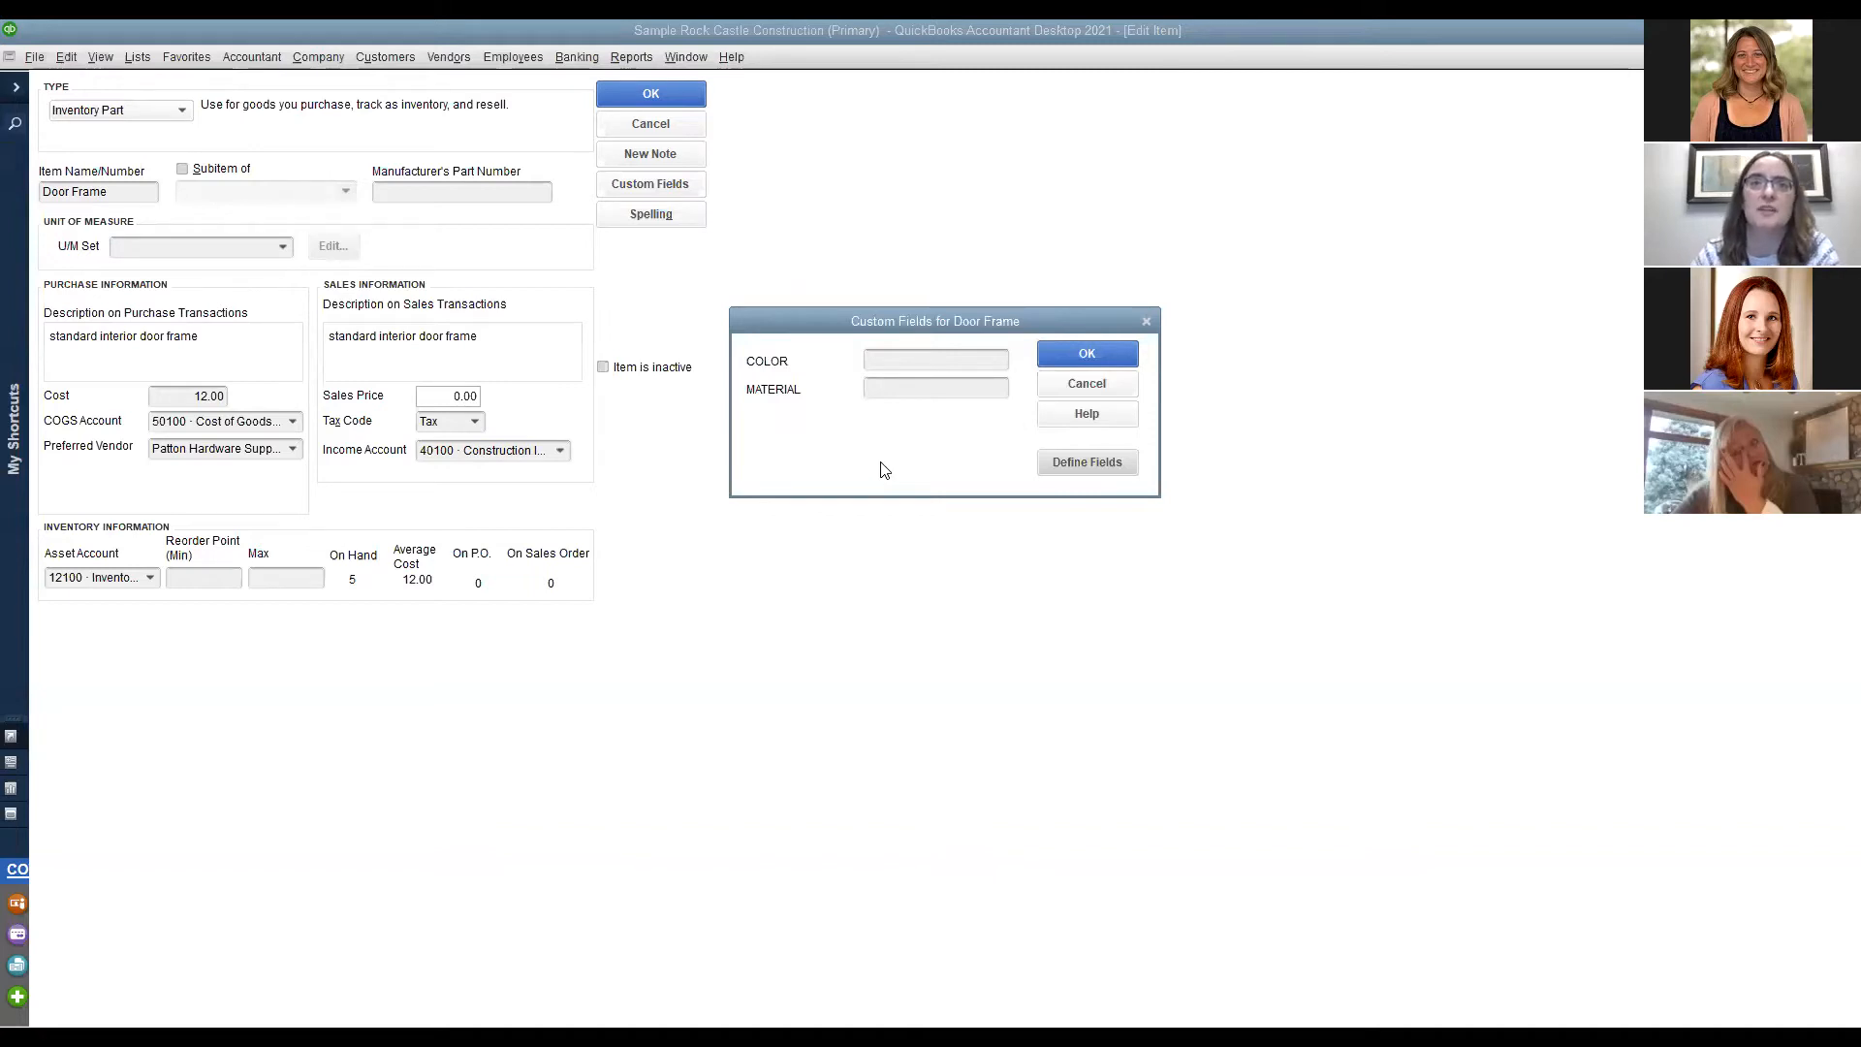
{"action": "left_click", "coordinate": [1097, 386]}
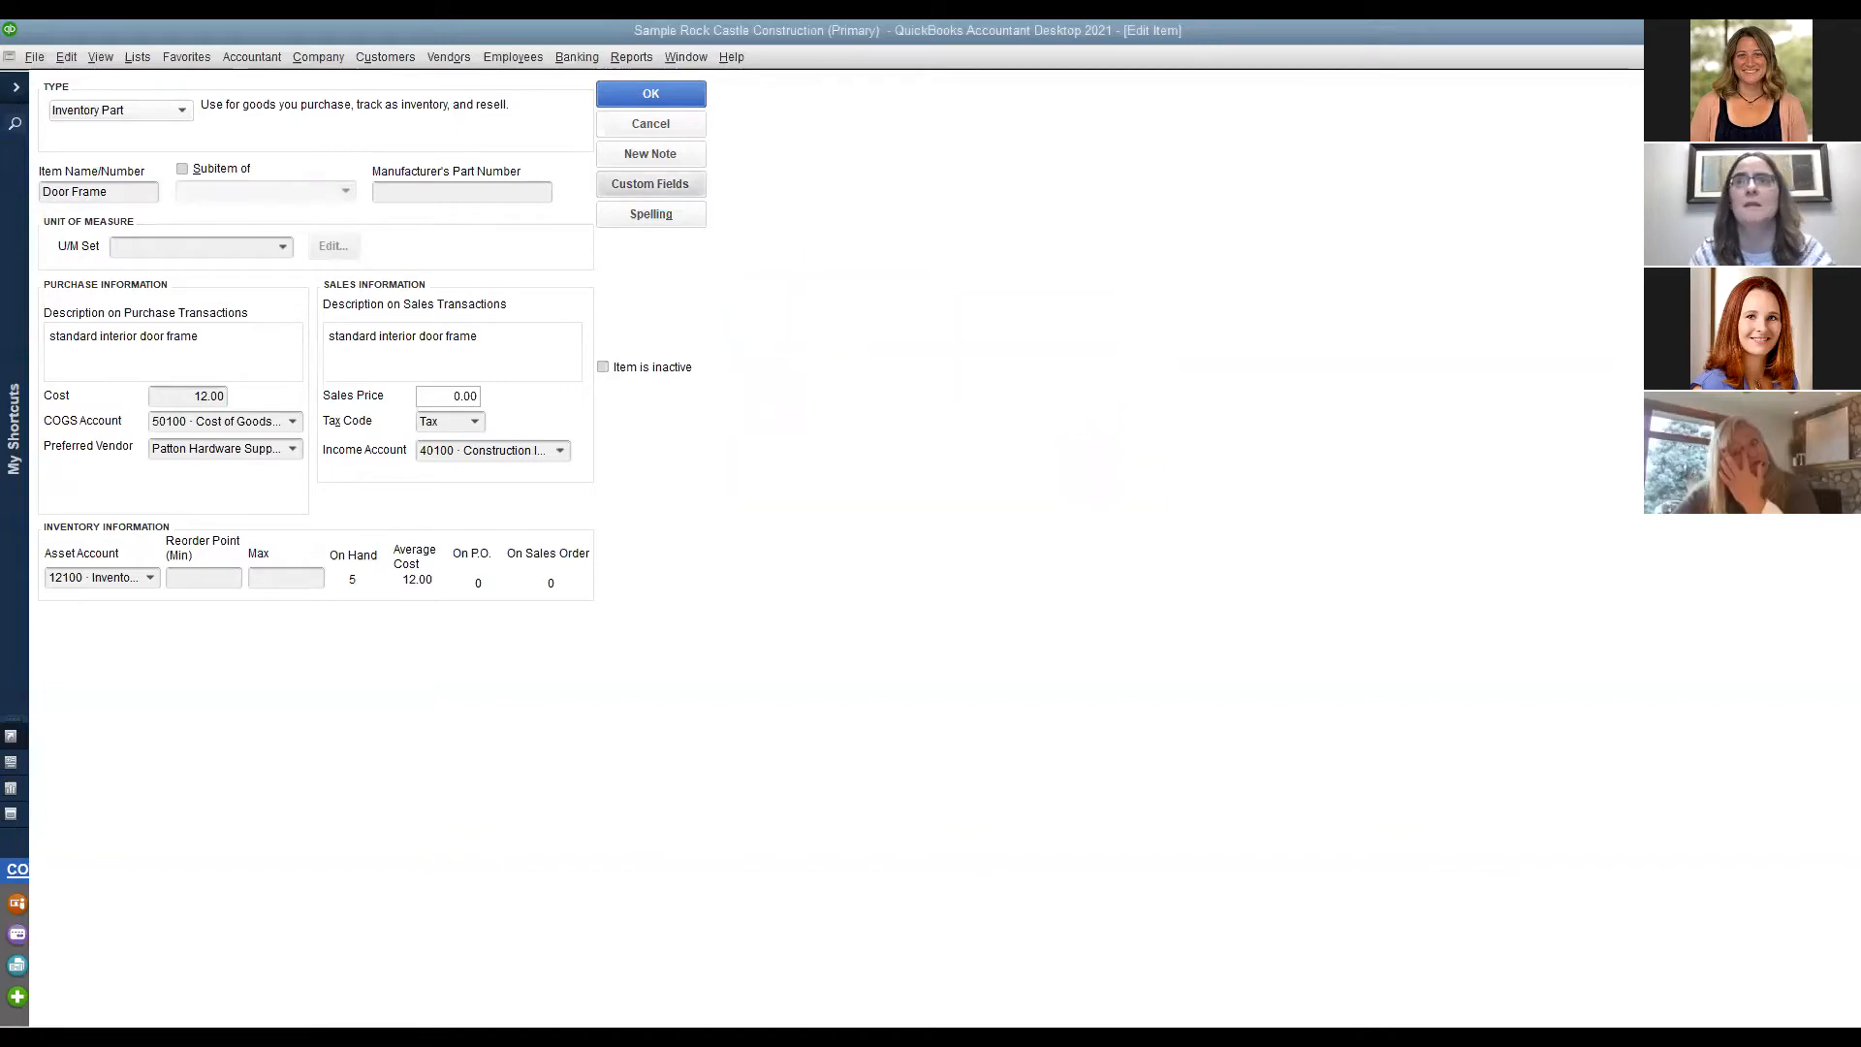
{"action": "key", "text": "Escape"}
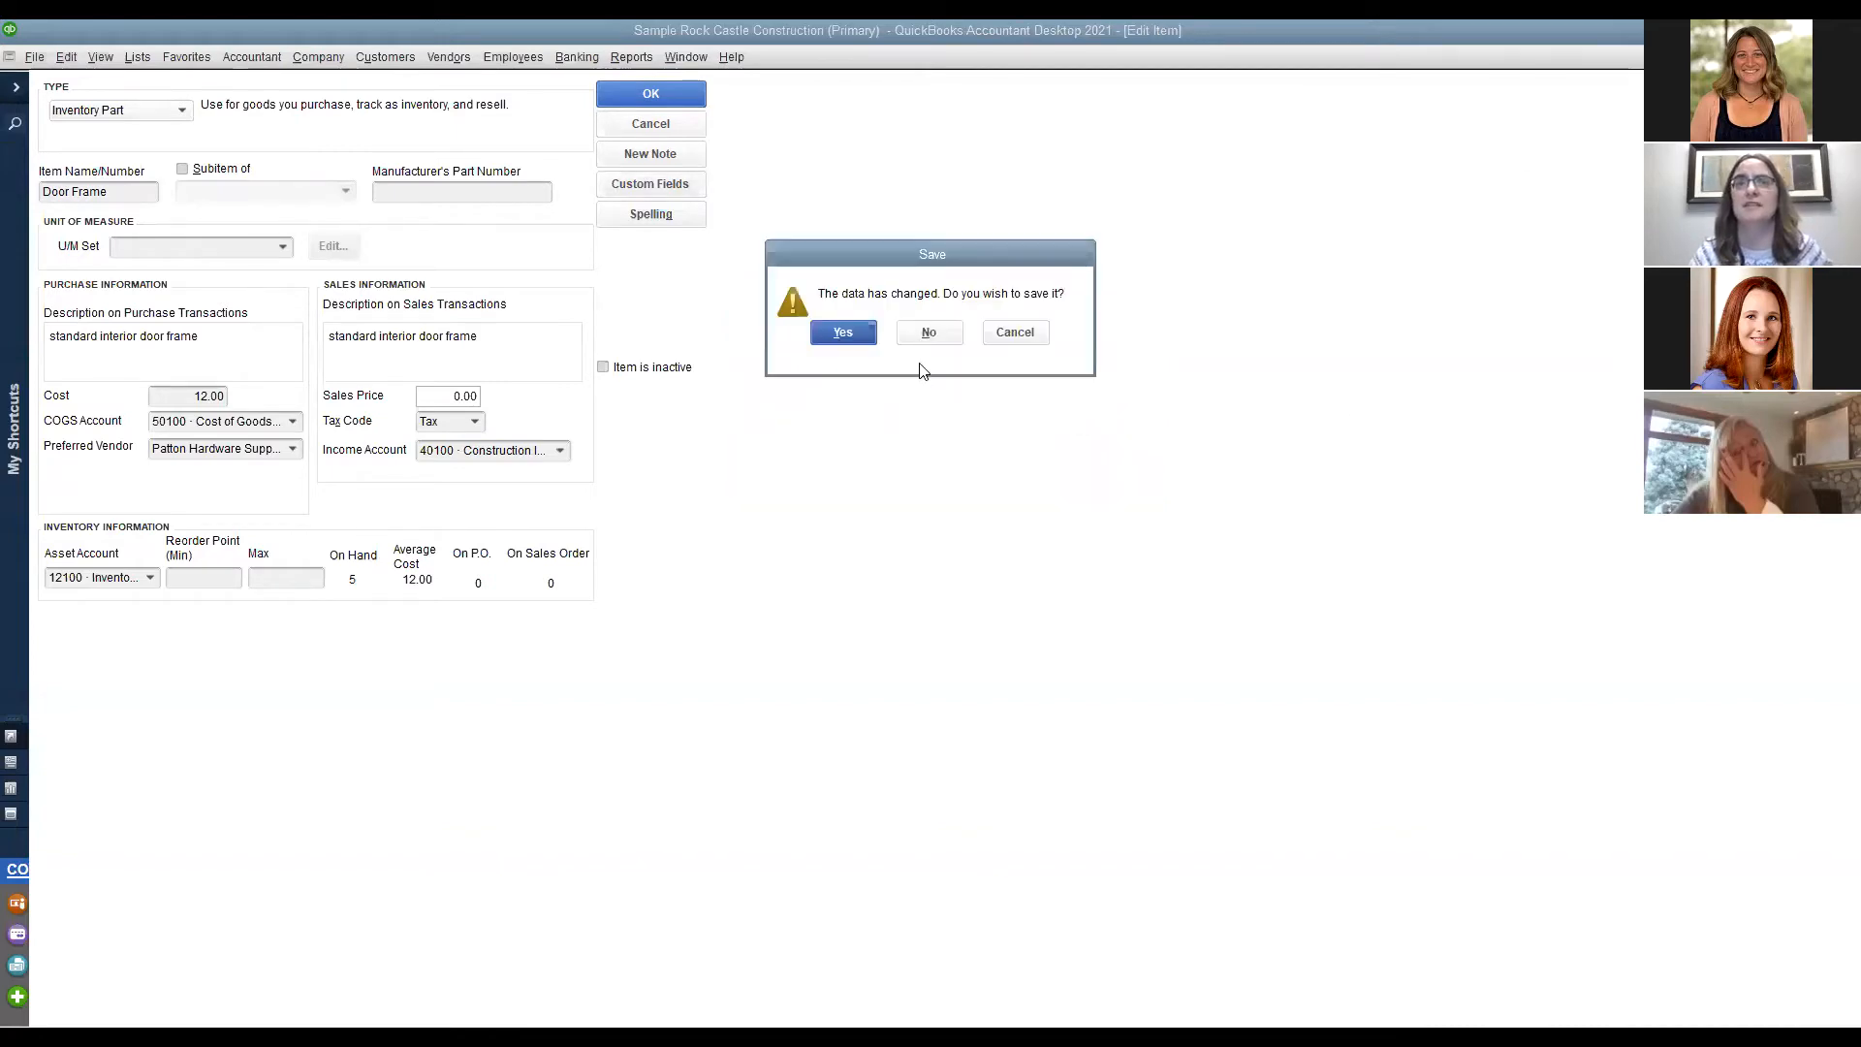
{"action": "left_click", "coordinate": [930, 333]}
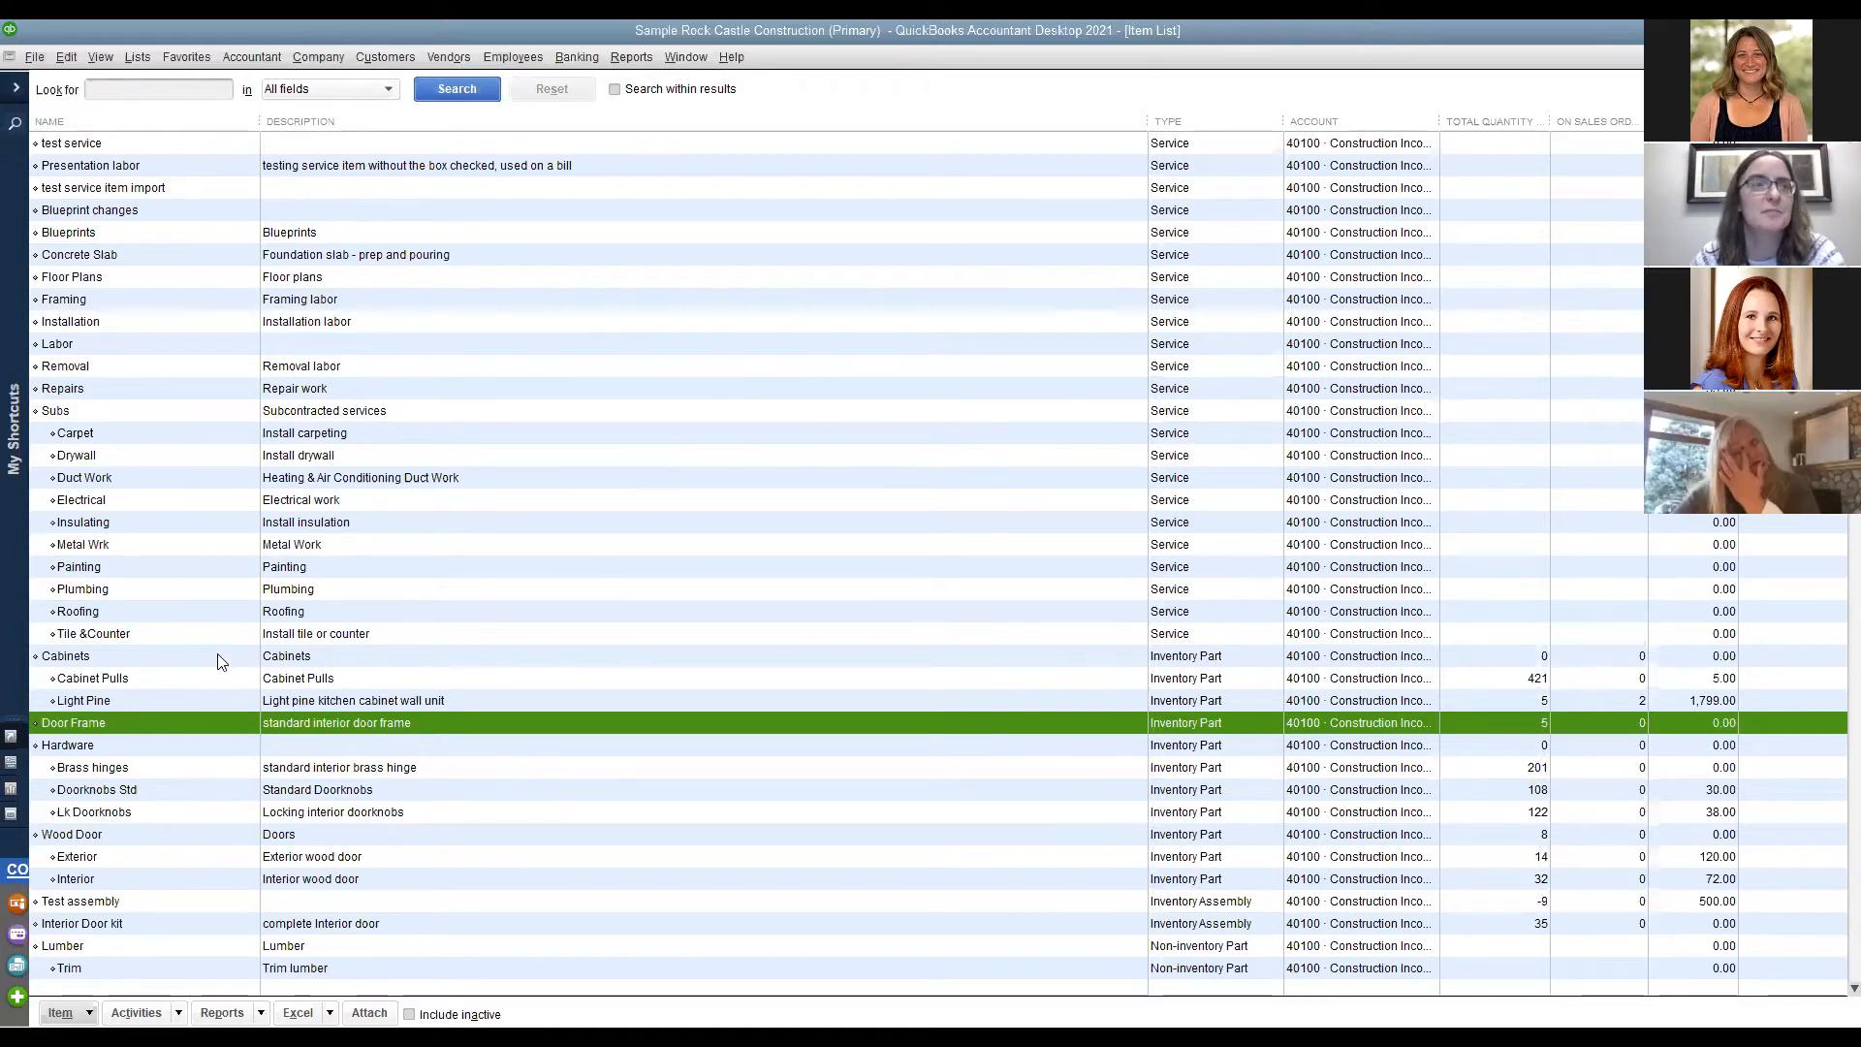
Search the item list for "present".
{"action": "scroll", "coordinate": [218, 662], "scroll_direction": "down", "scroll_amount": 1}
{"action": "left_click", "coordinate": [165, 92]}
{"action": "type", "text": "present"}
{"action": "key", "text": "Return"}
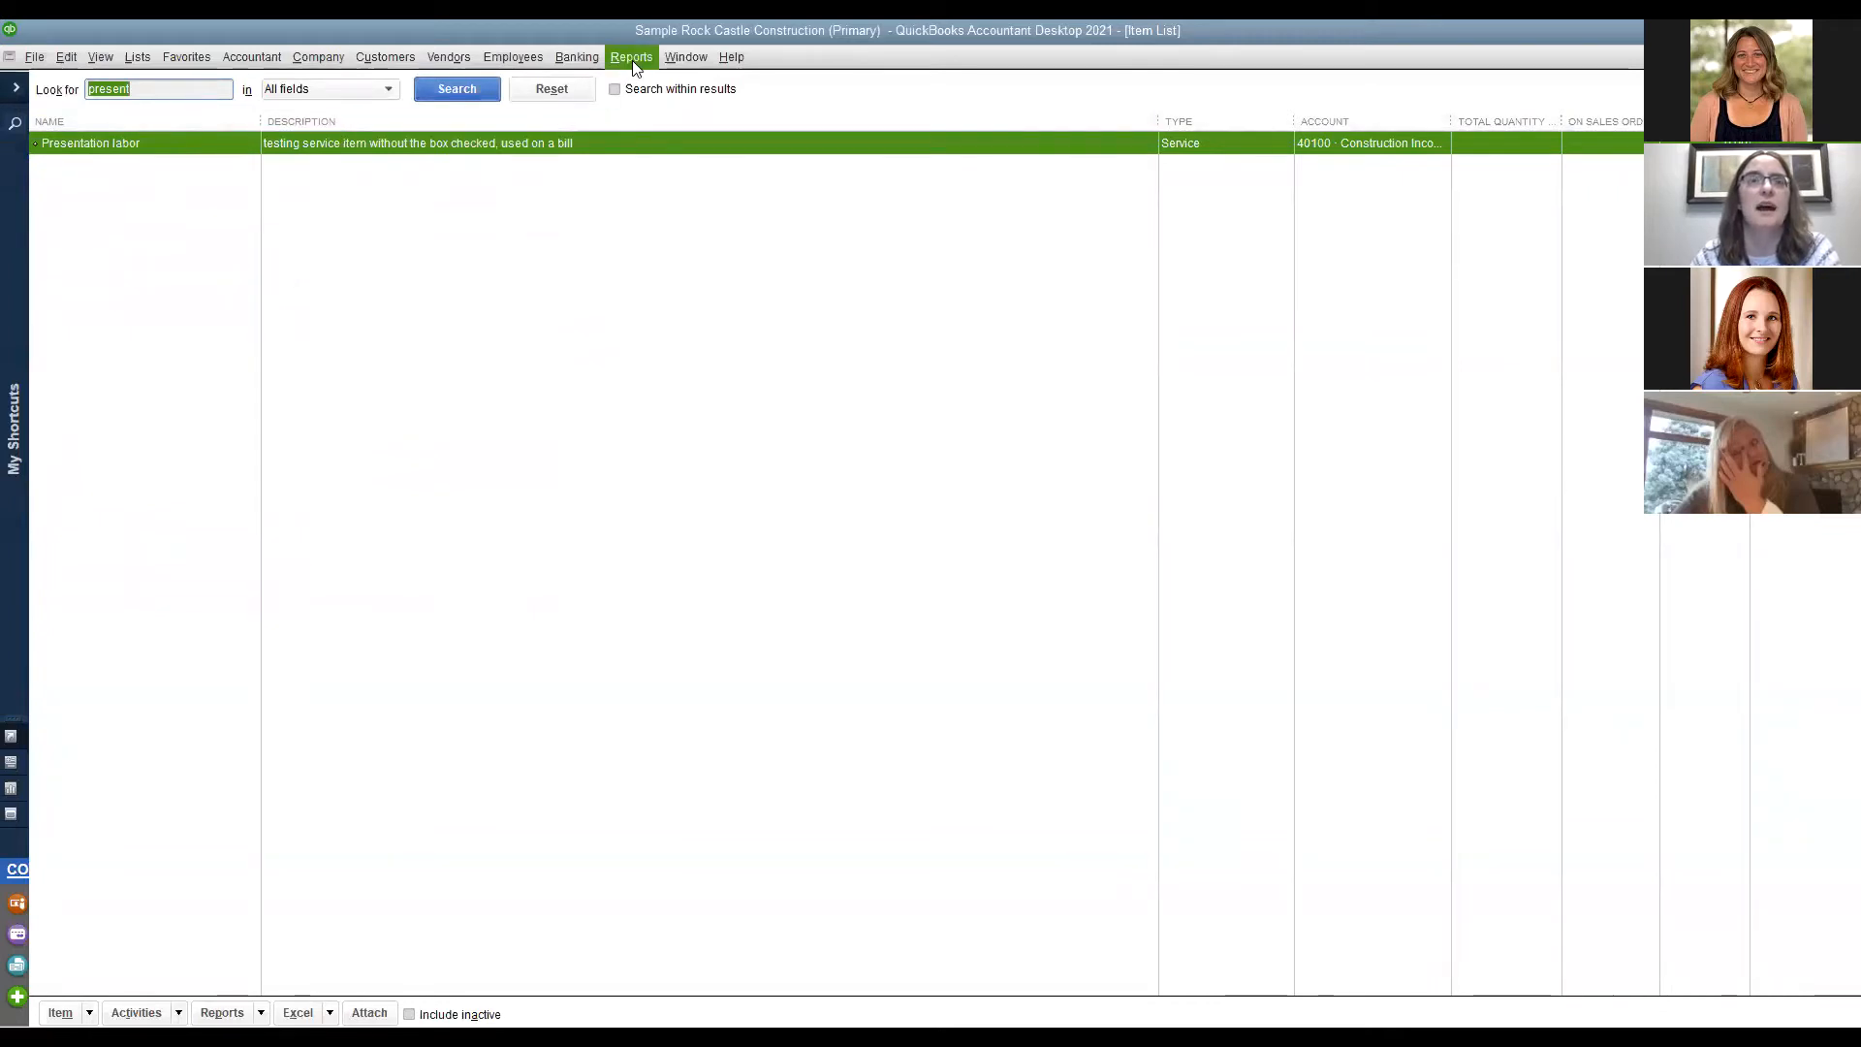
Start a new invoice for the first customer in the Customer Center, without using the available estimate.
{"action": "left_click", "coordinate": [385, 58]}
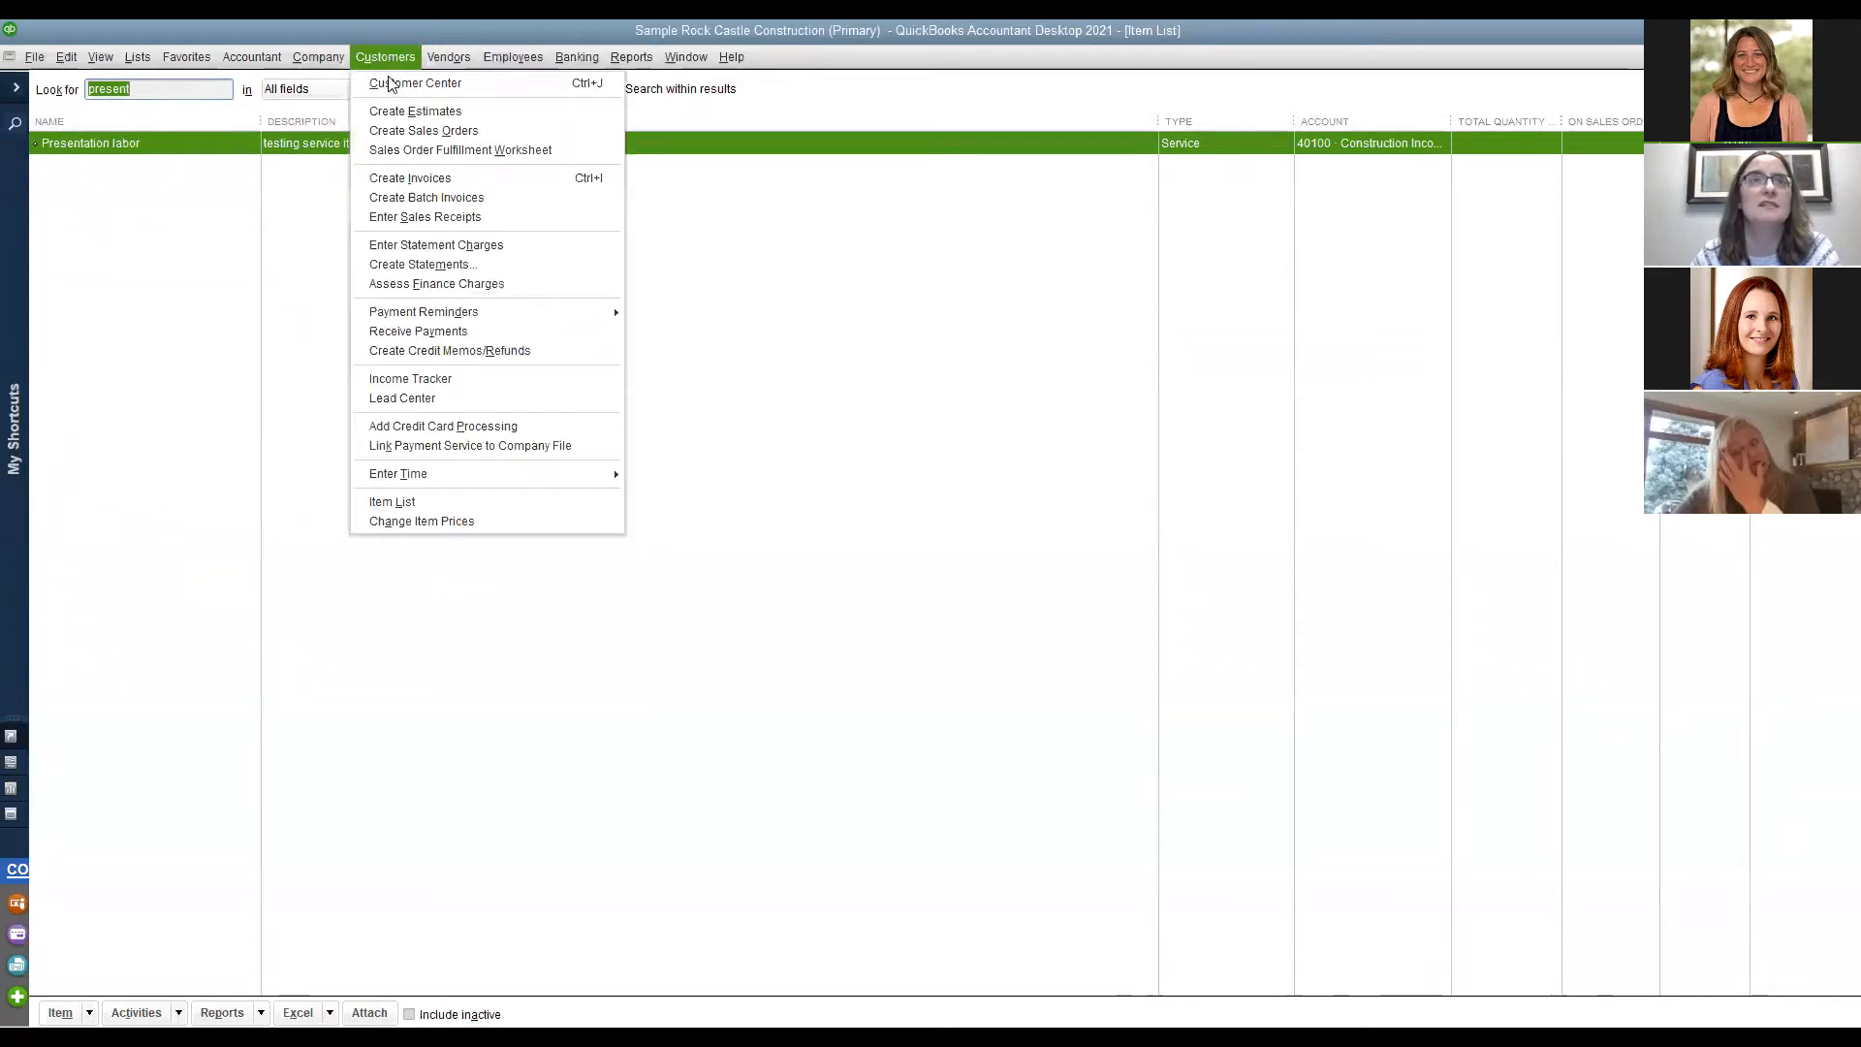
{"action": "left_click", "coordinate": [392, 82]}
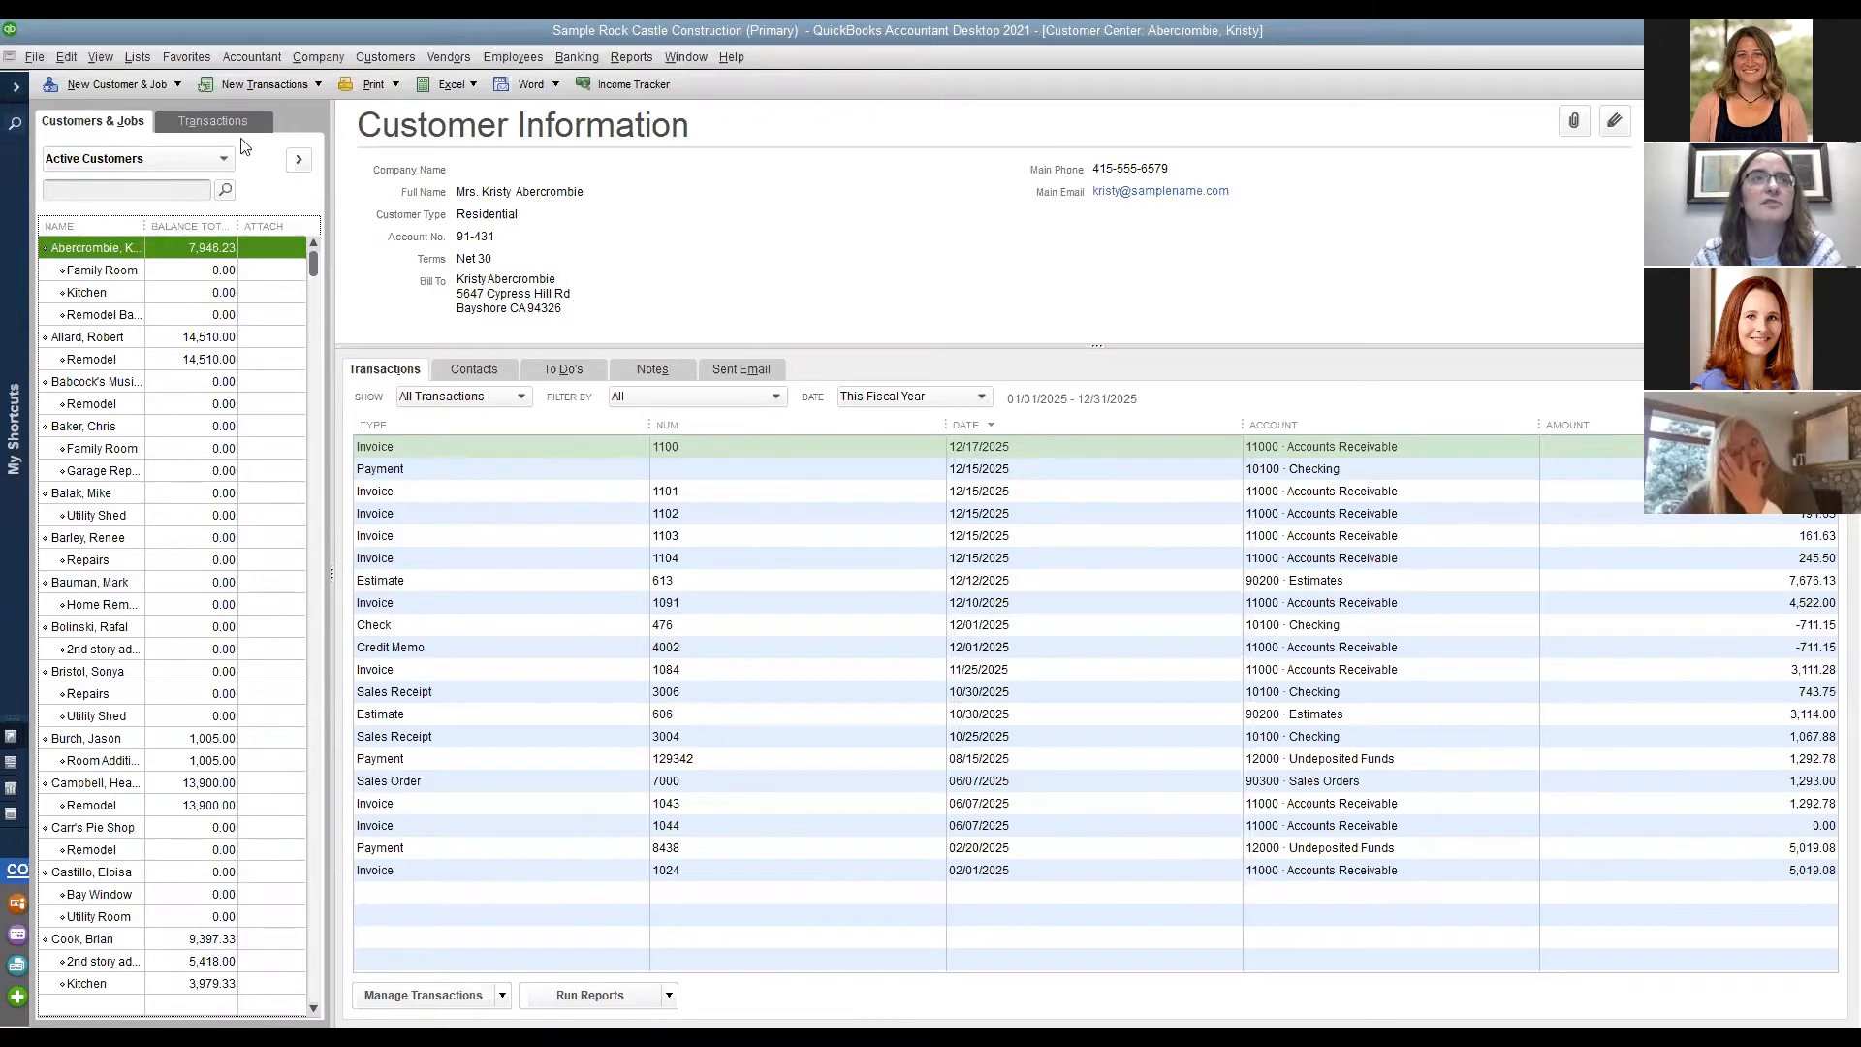
{"action": "left_click", "coordinate": [272, 83]}
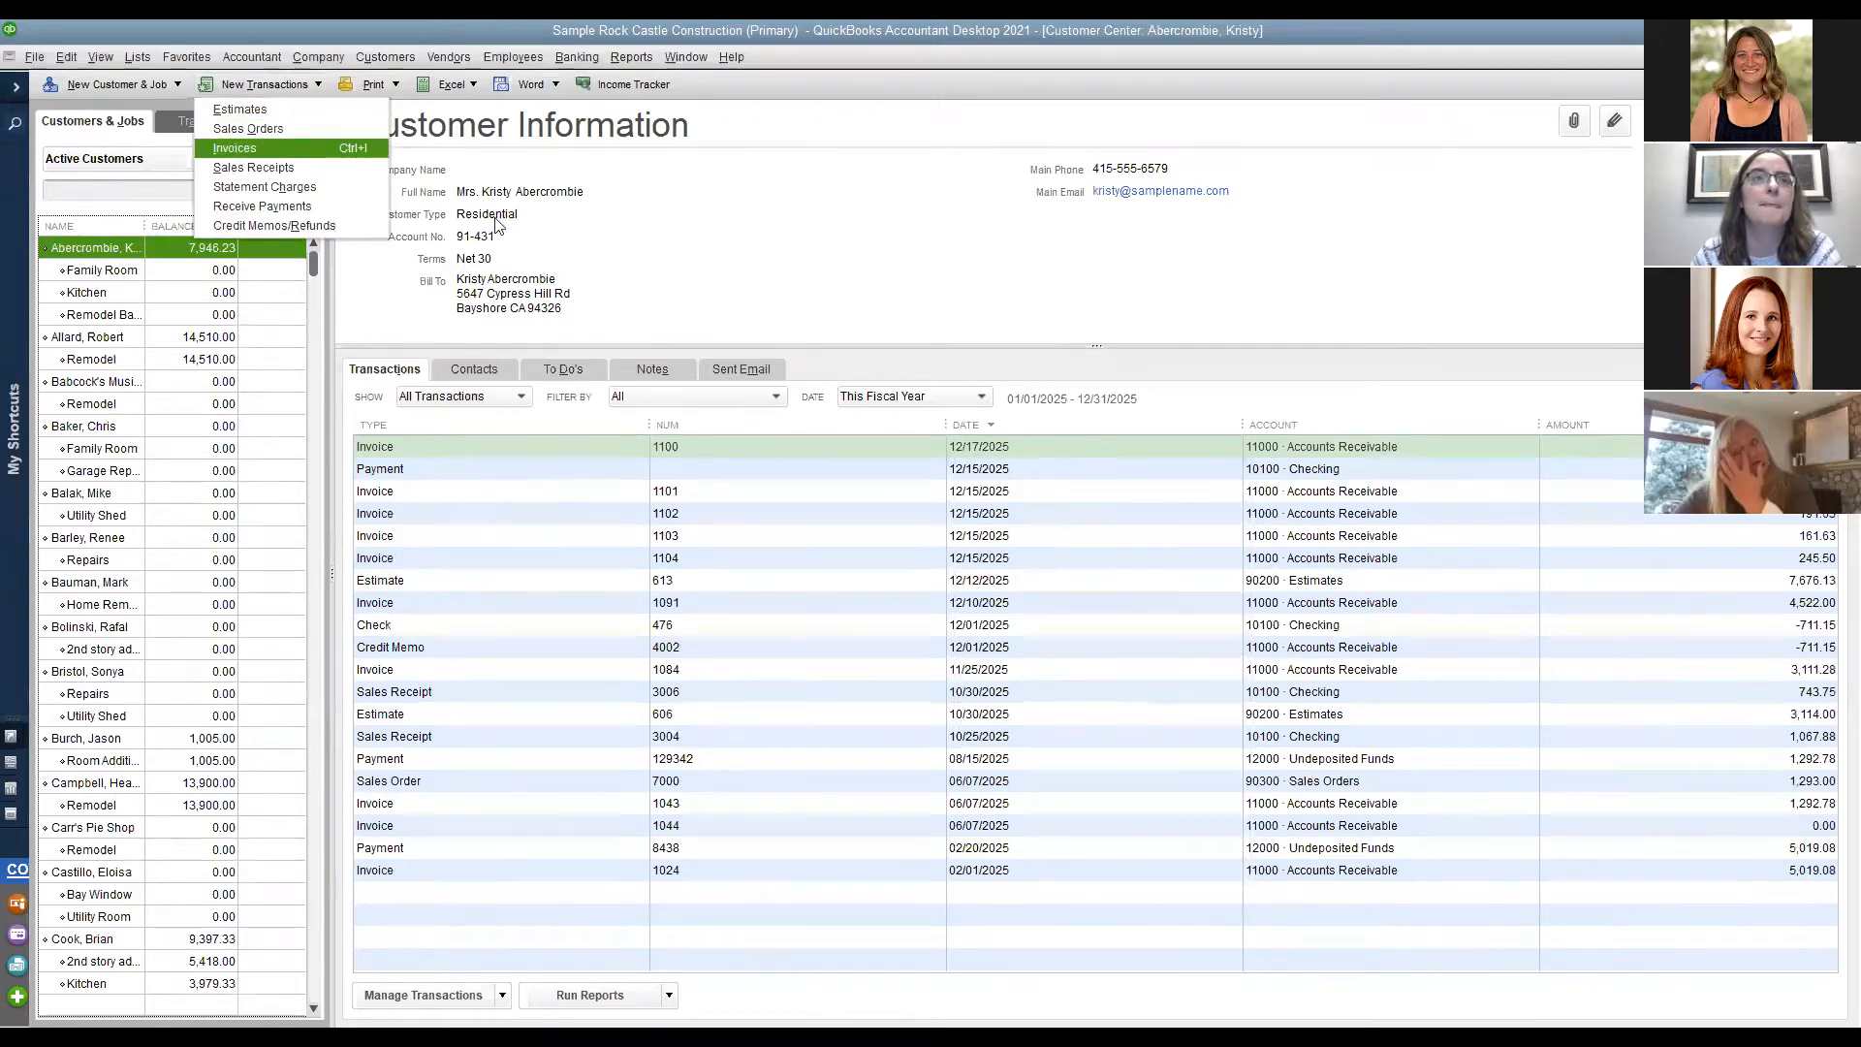
{"action": "left_click", "coordinate": [274, 150]}
{"action": "left_click", "coordinate": [159, 422]}
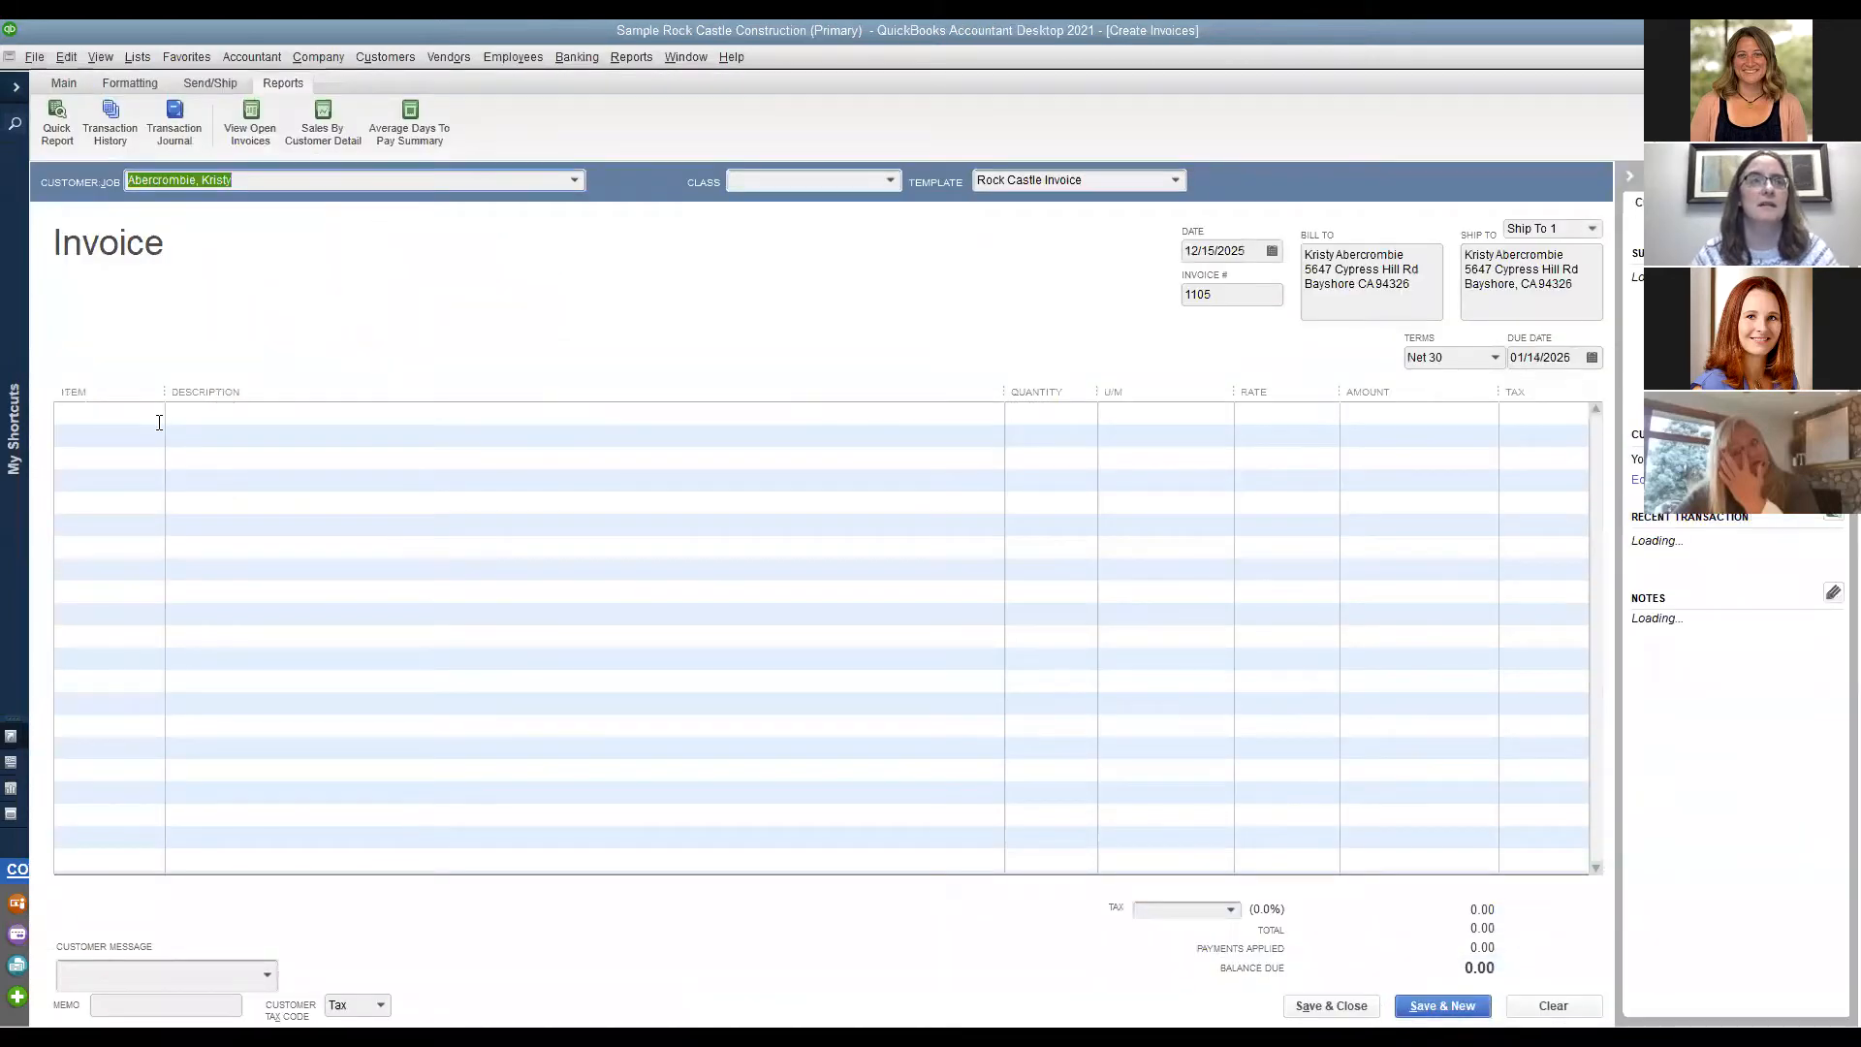
{"action": "left_click", "coordinate": [894, 318]}
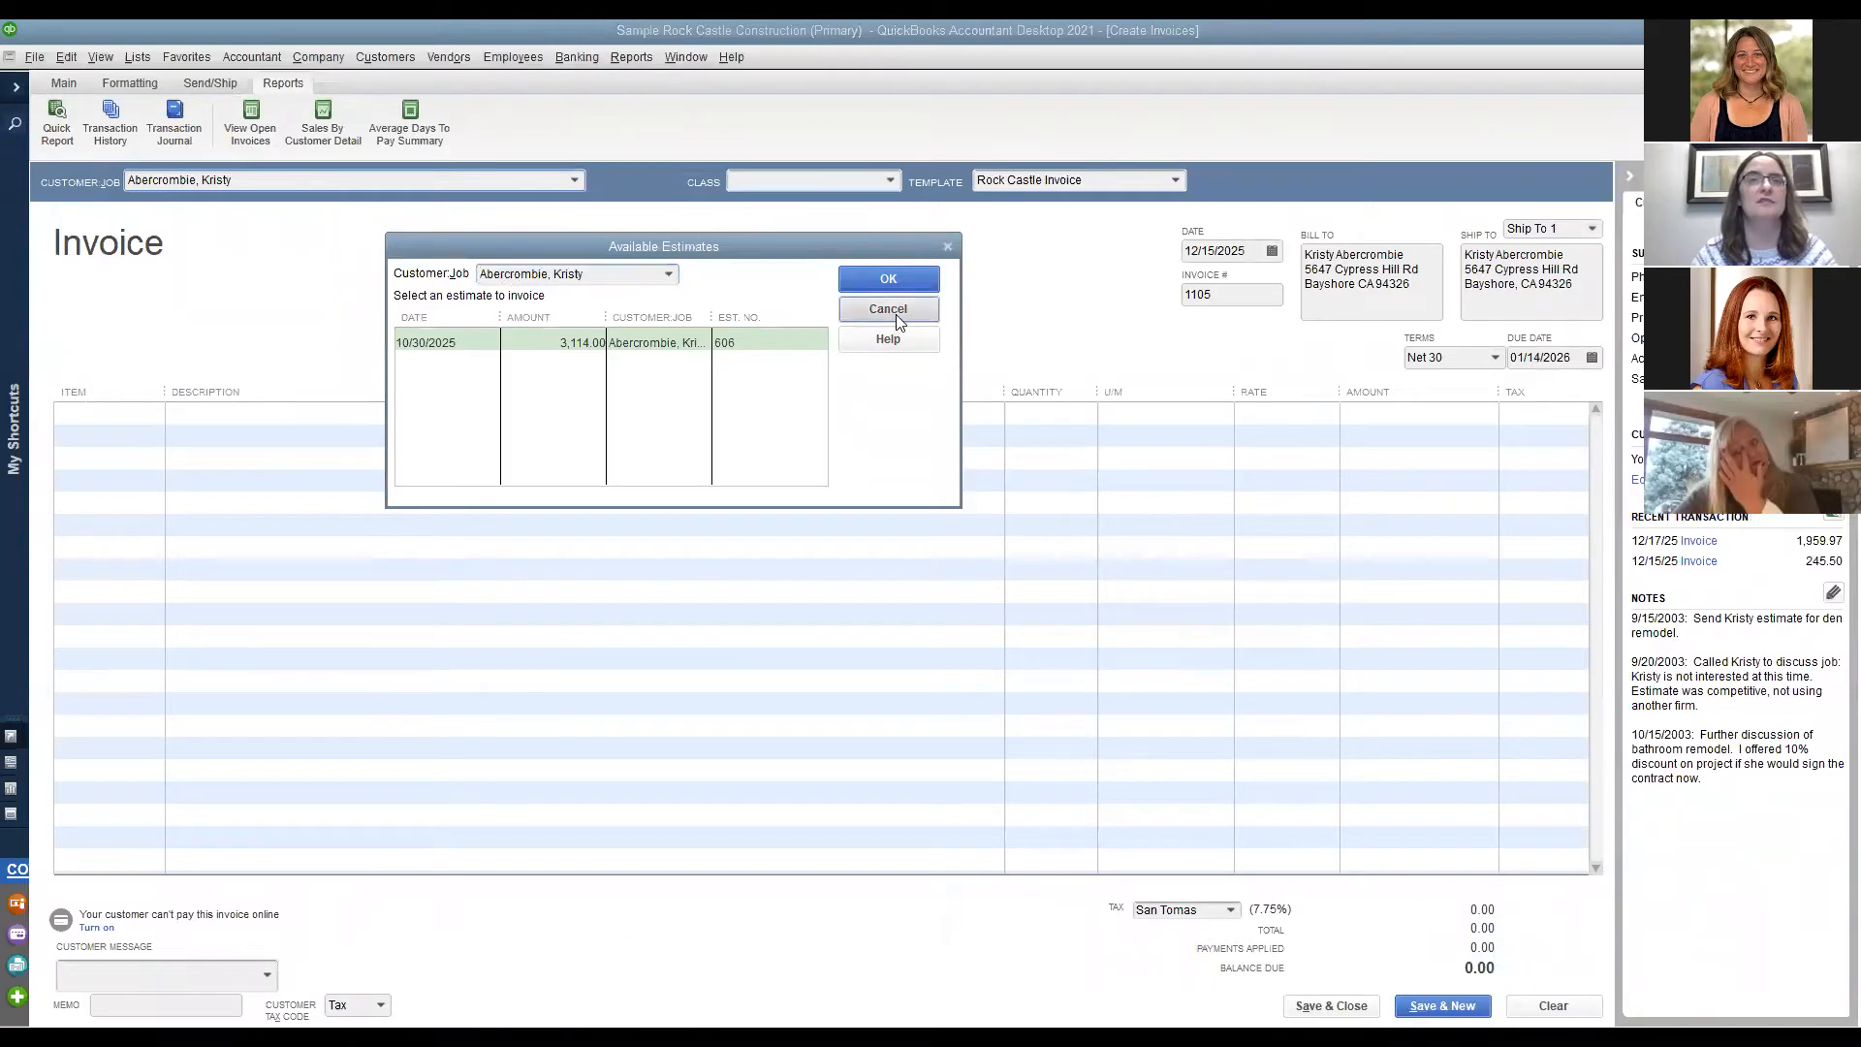
Add the Presentation labor item to the invoice at a rate of 120.00, and save and close the invoice.
{"action": "type", "text": "P"}
{"action": "type", "text": "resentation labor"}
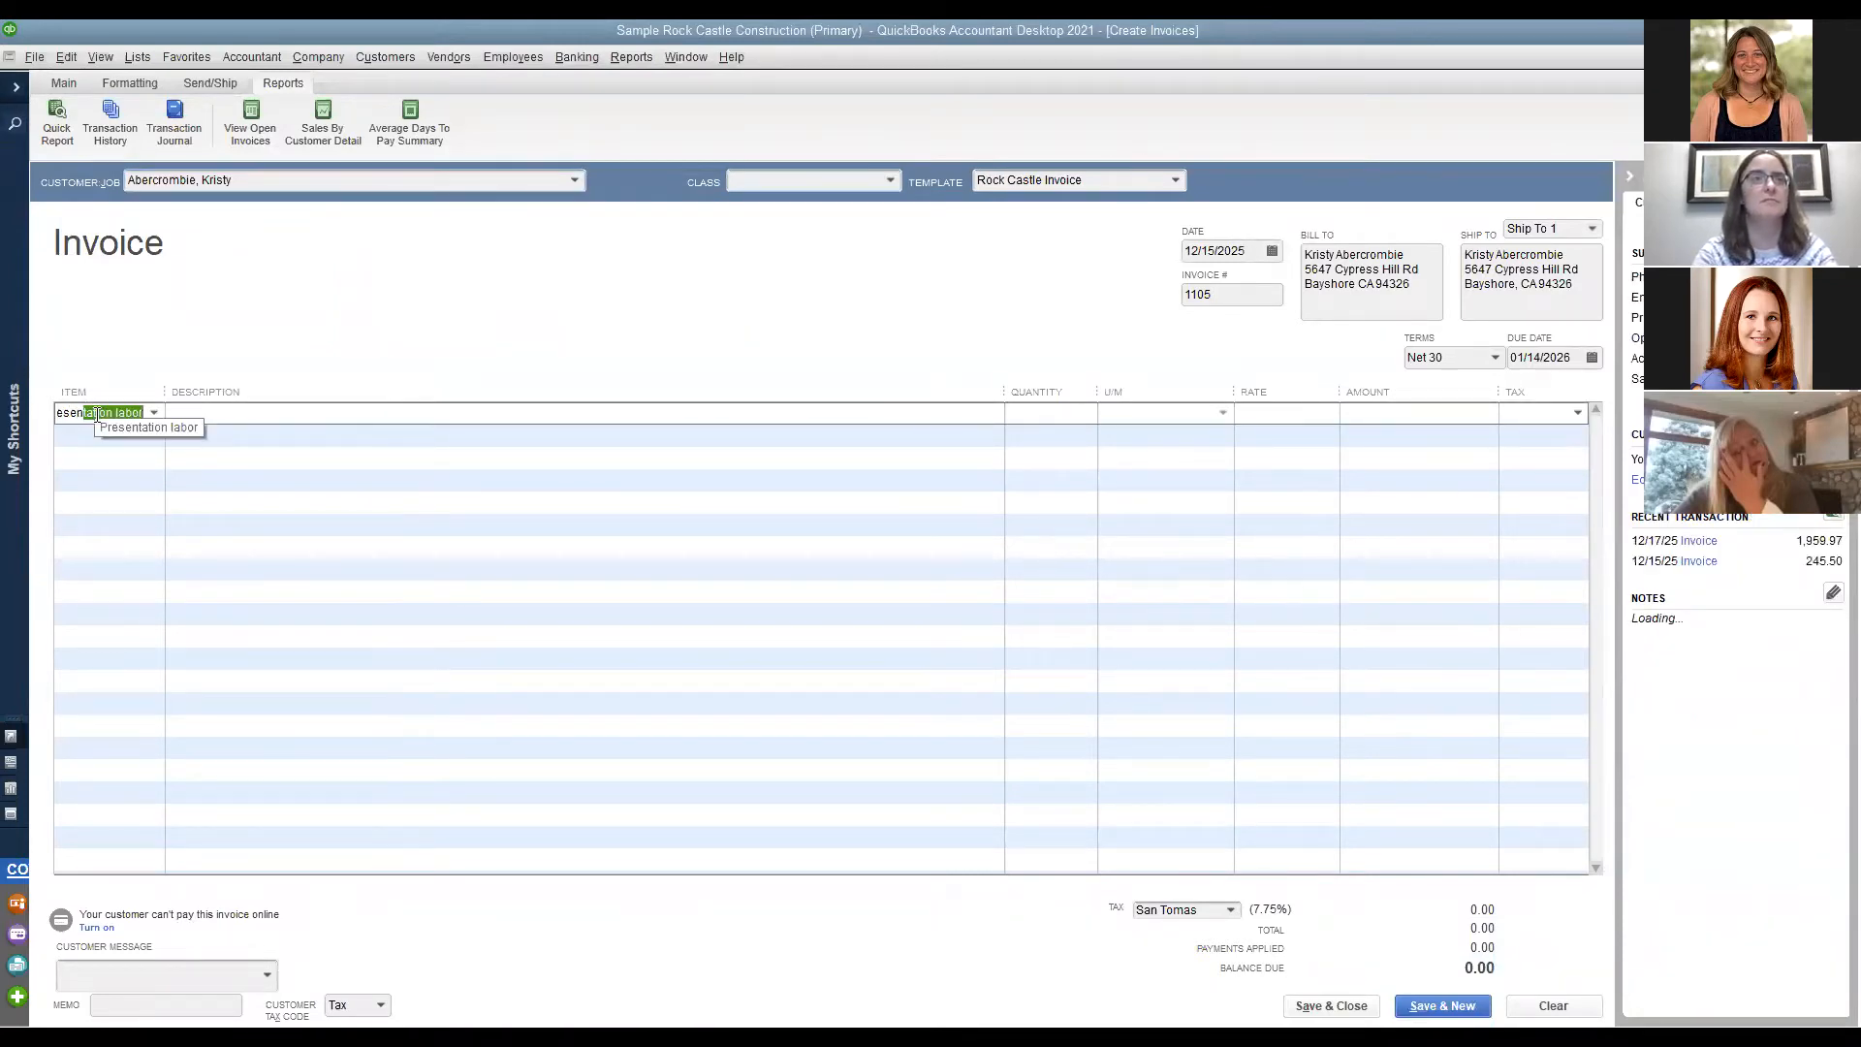
{"action": "key", "text": "Tab"}
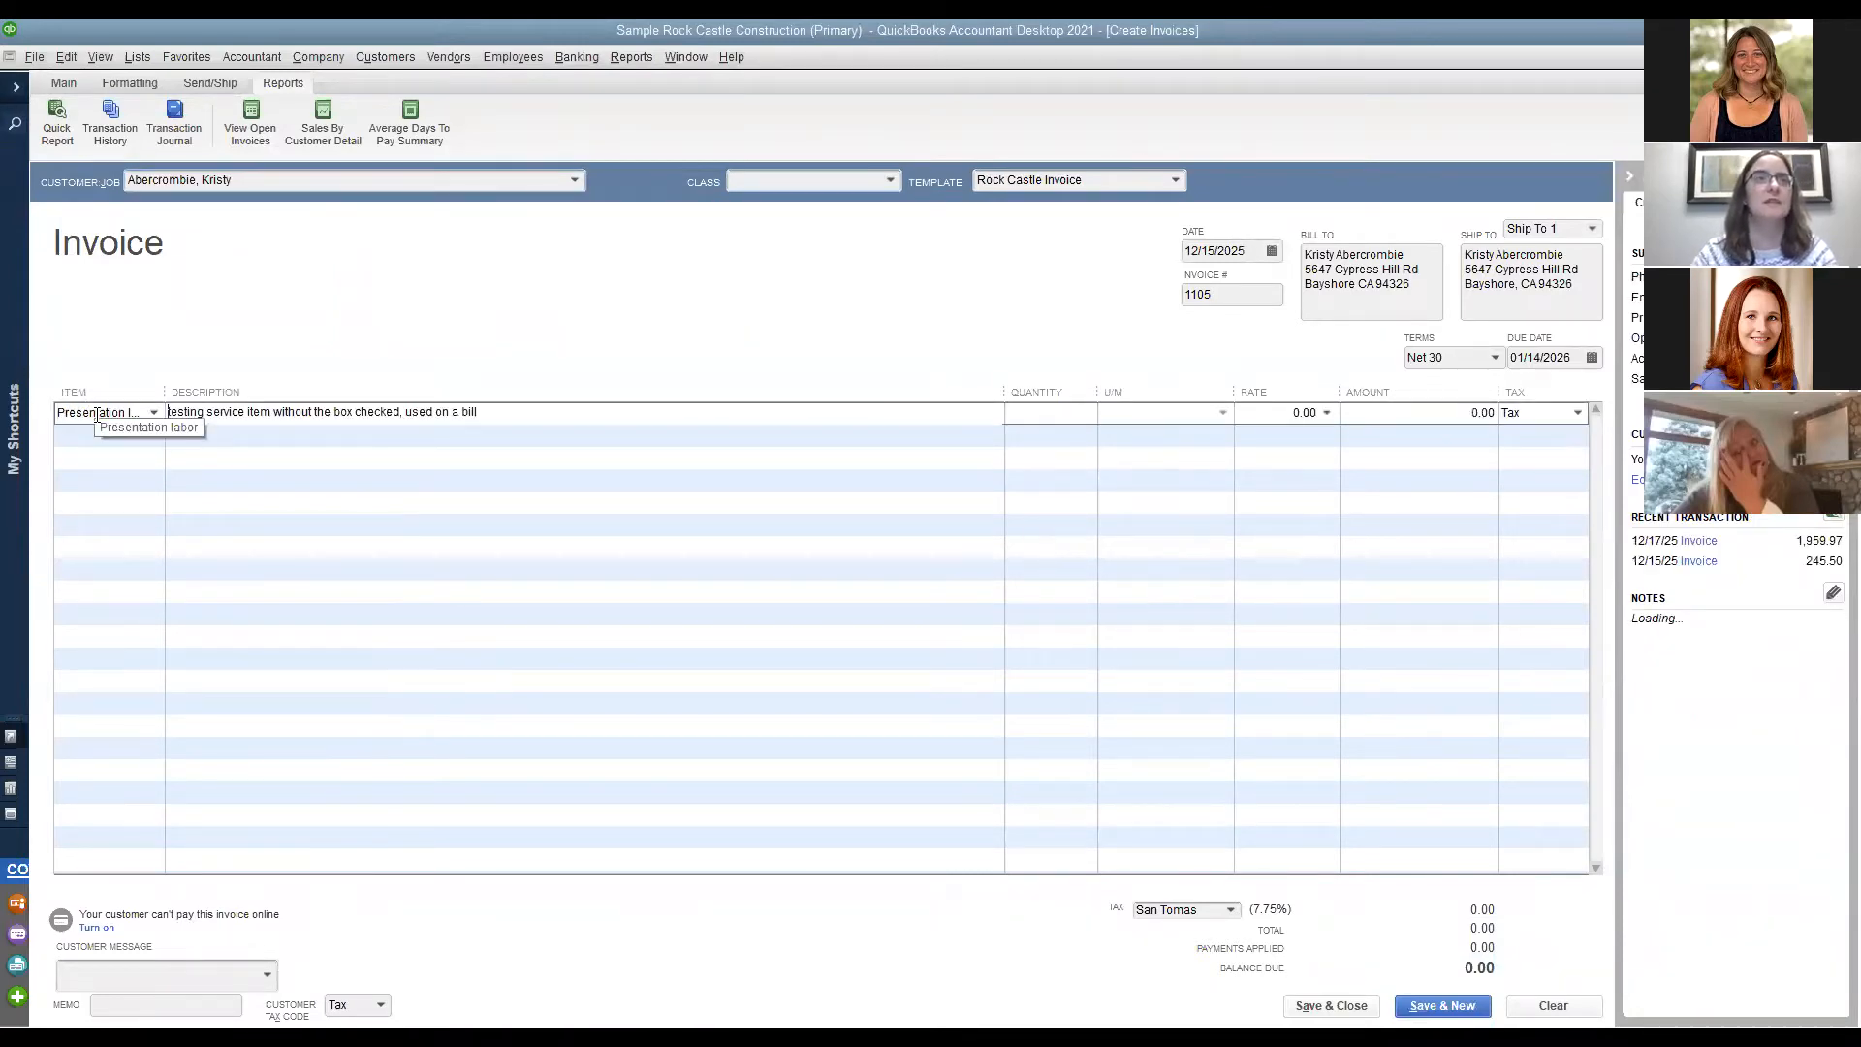
{"action": "left_click", "coordinate": [1273, 414]}
{"action": "type", "text": "120."}
{"action": "key", "text": "Tab"}
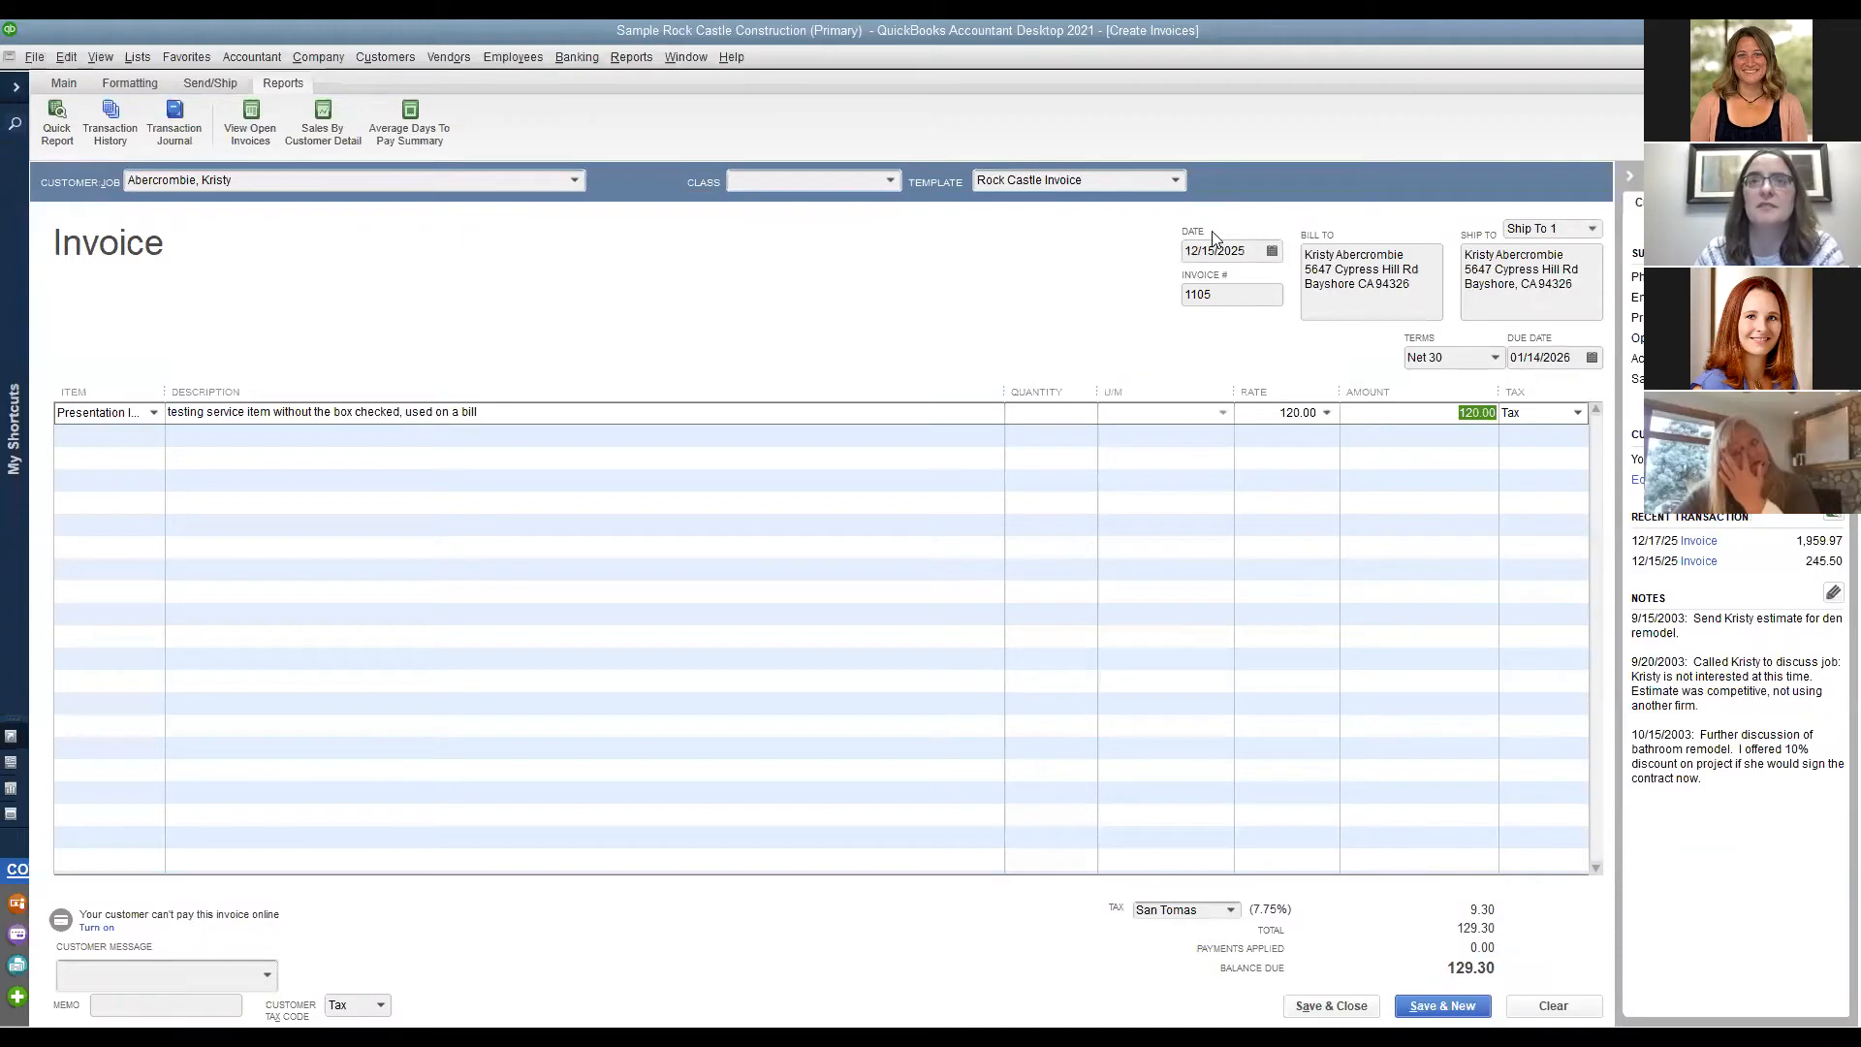
{"action": "left_click", "coordinate": [1353, 1005]}
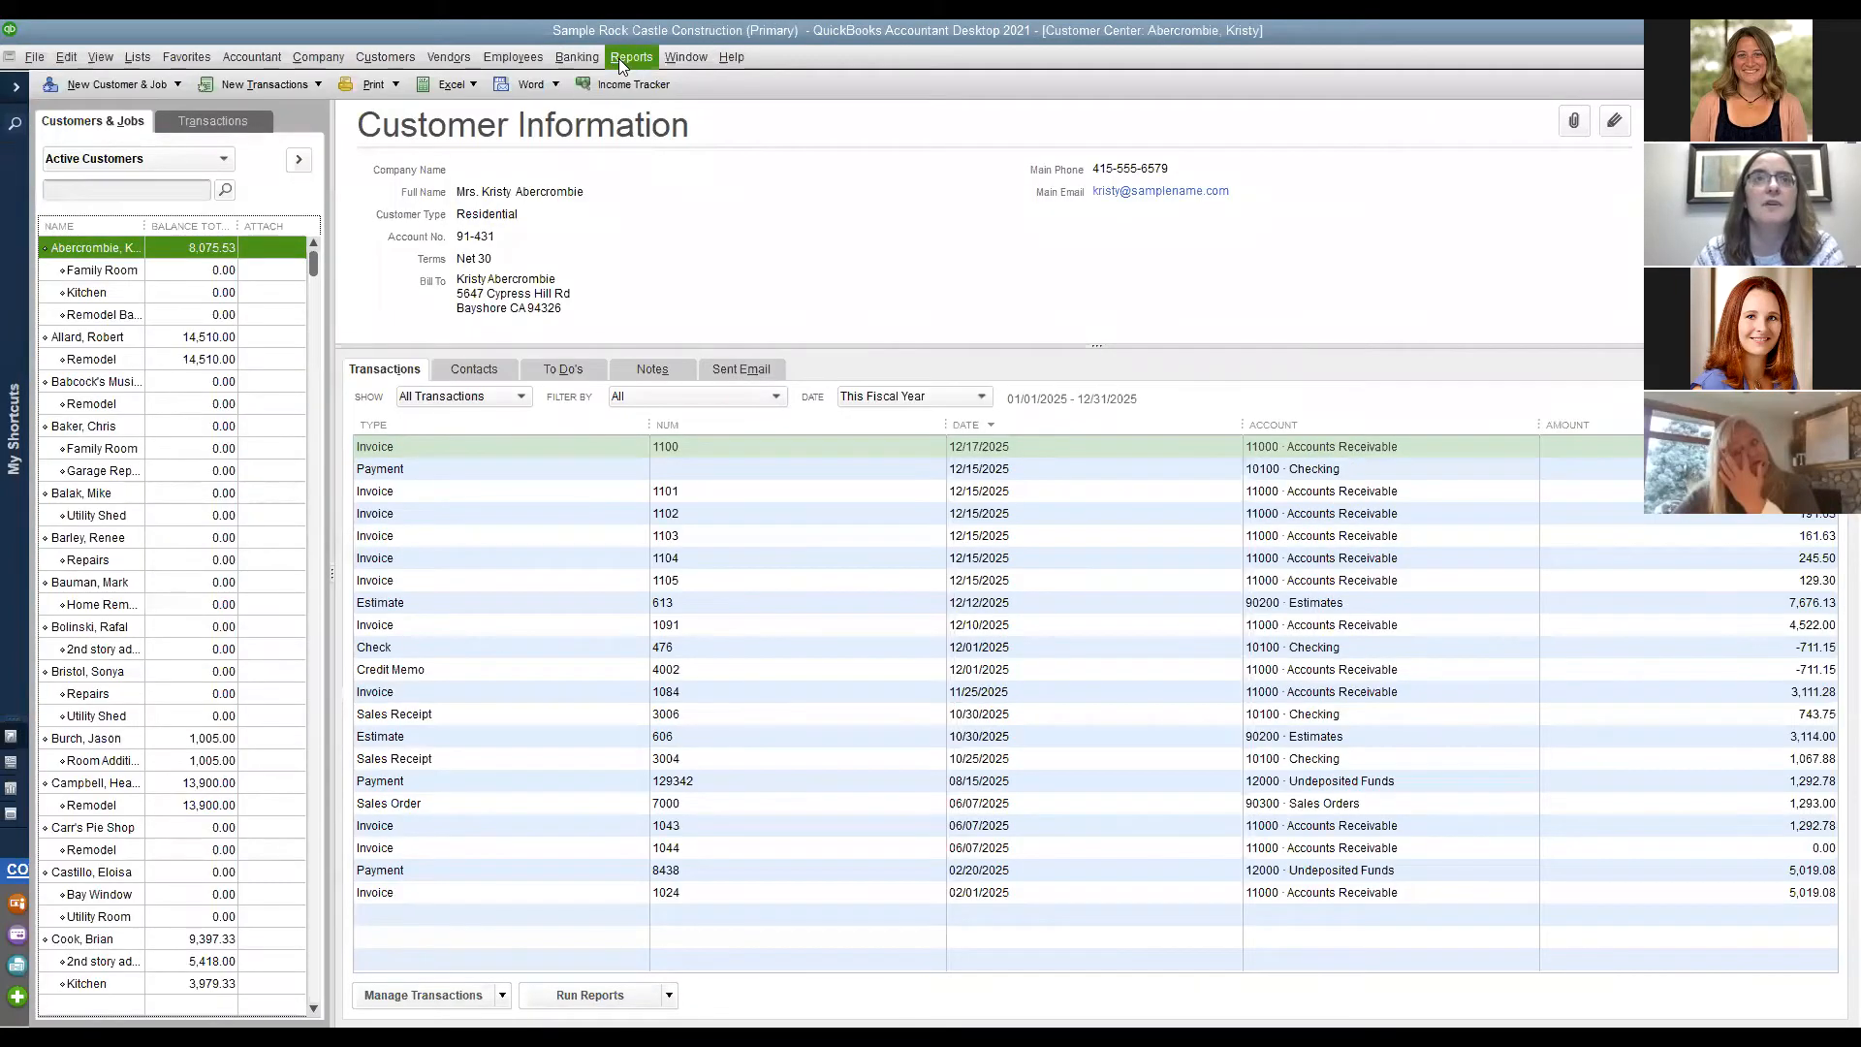
Run the General Ledger report from the Accountant & Taxes reports with a start date of 12/15/2025.
{"action": "left_click", "coordinate": [620, 57]}
{"action": "mouse_move", "coordinate": [705, 235]}
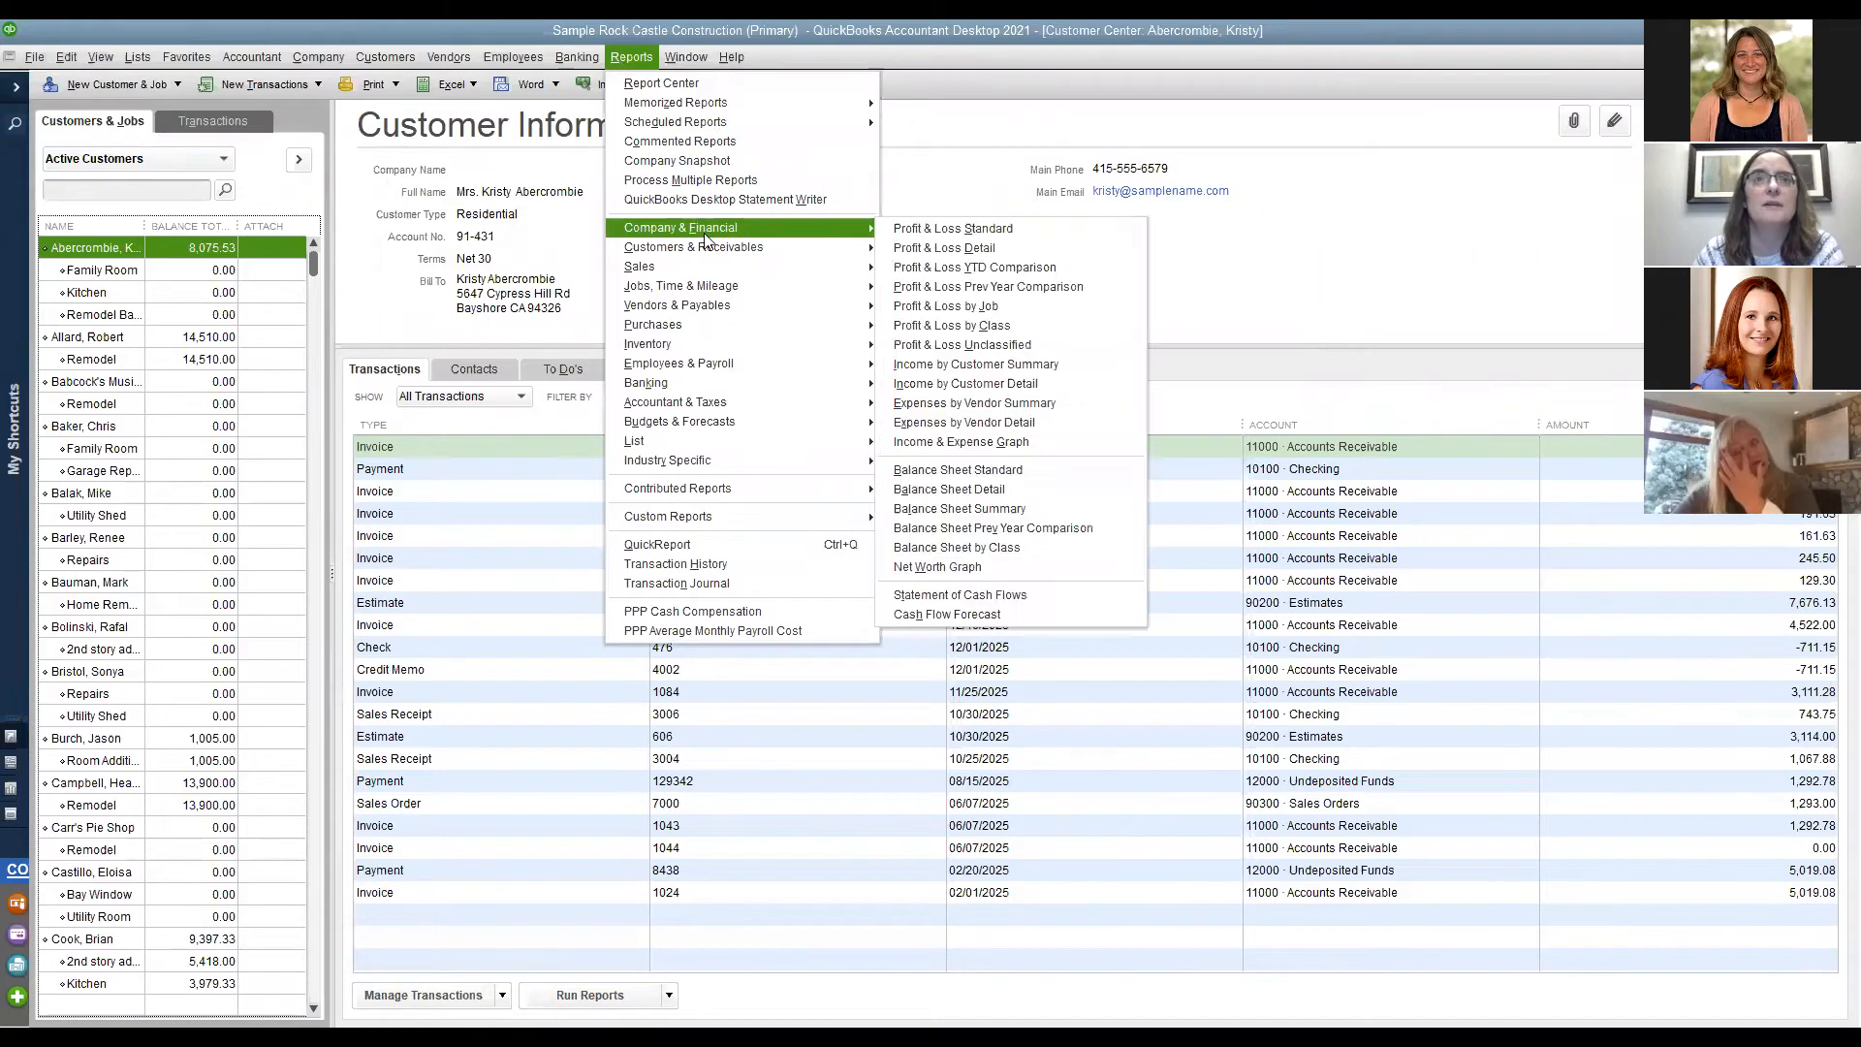
{"action": "mouse_move", "coordinate": [712, 405]}
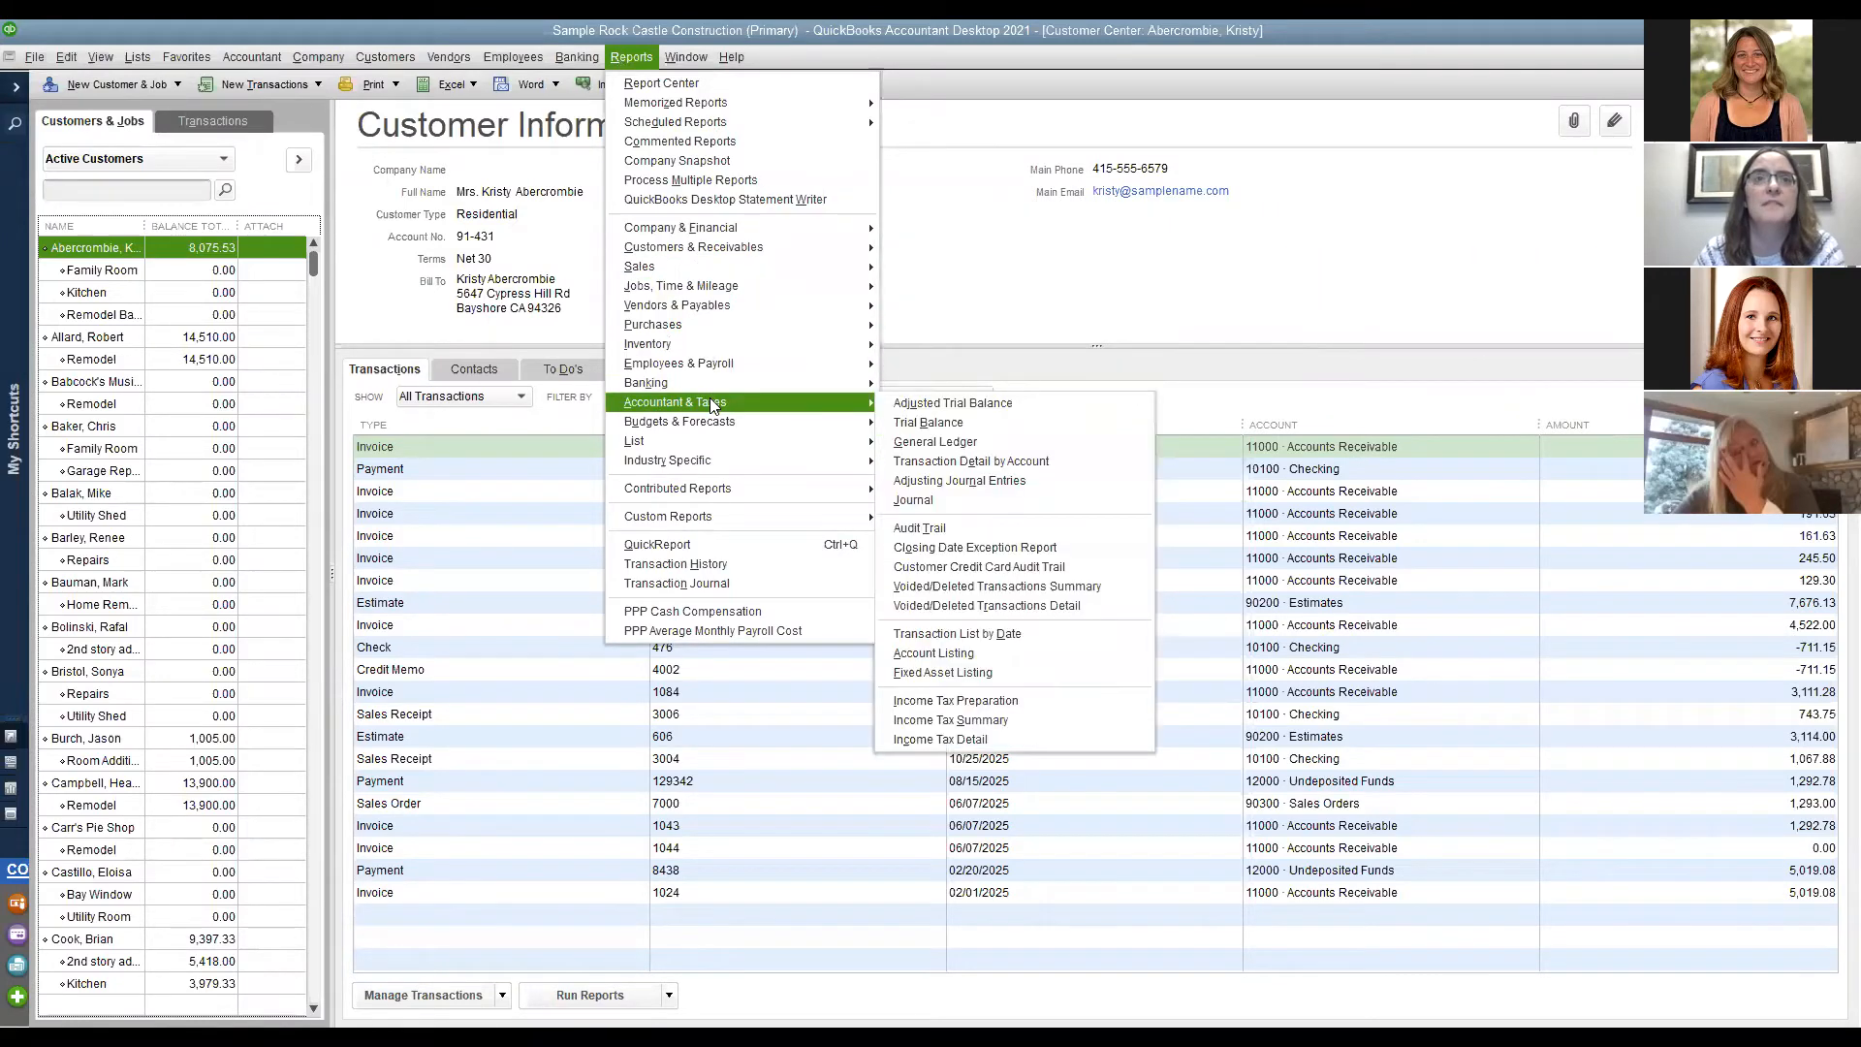
{"action": "left_click", "coordinate": [933, 441]}
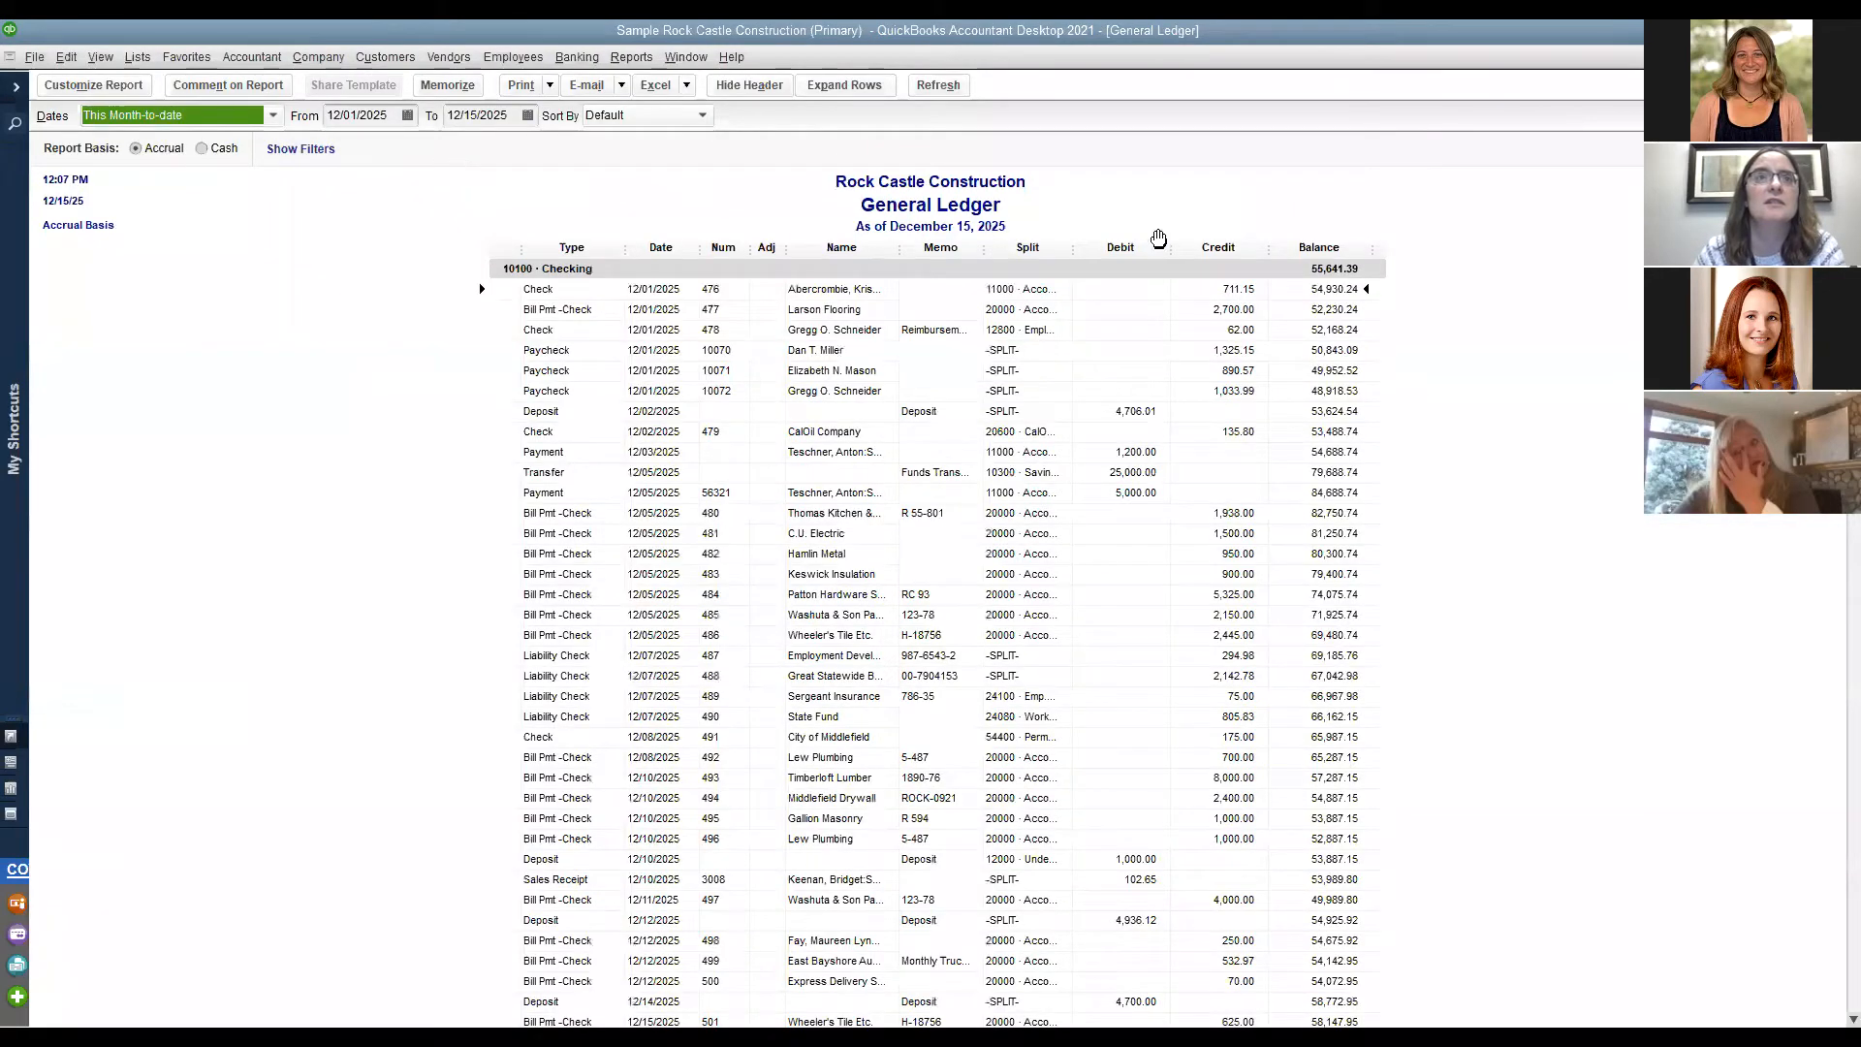
{"action": "left_click", "coordinate": [407, 115]}
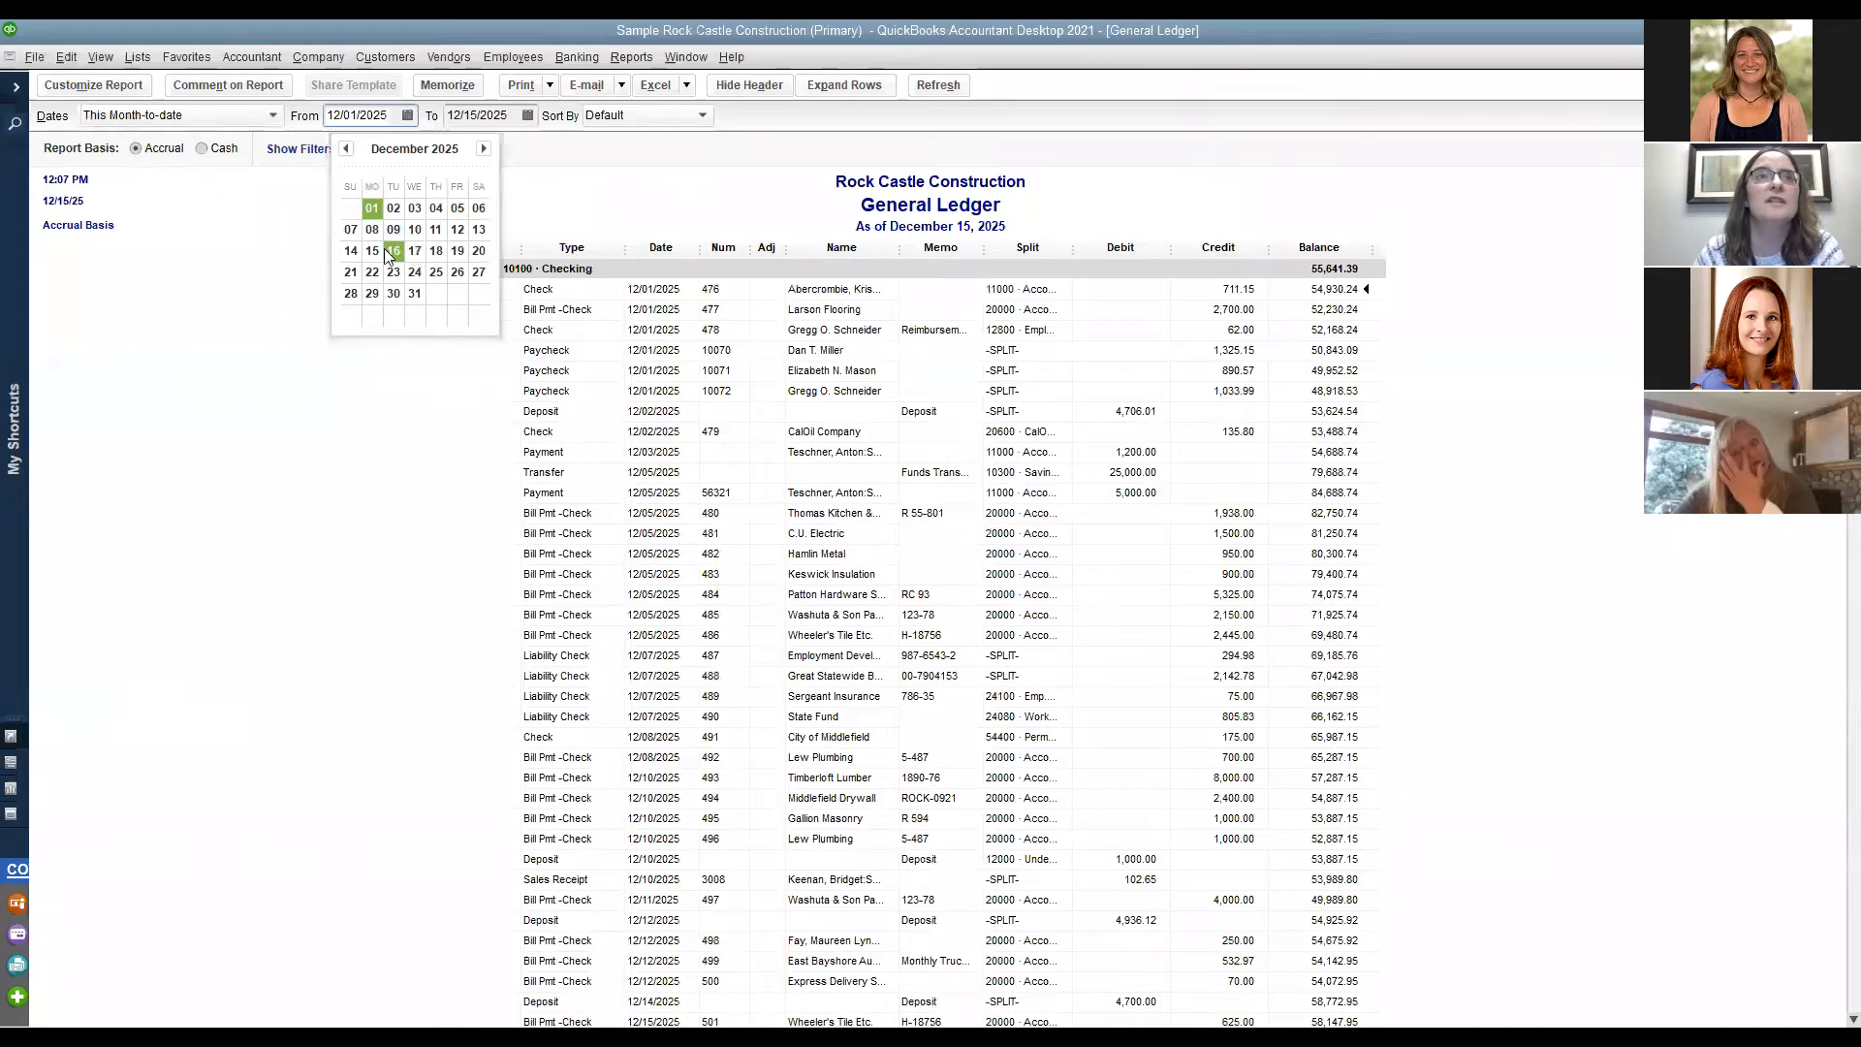
{"action": "left_click", "coordinate": [373, 252]}
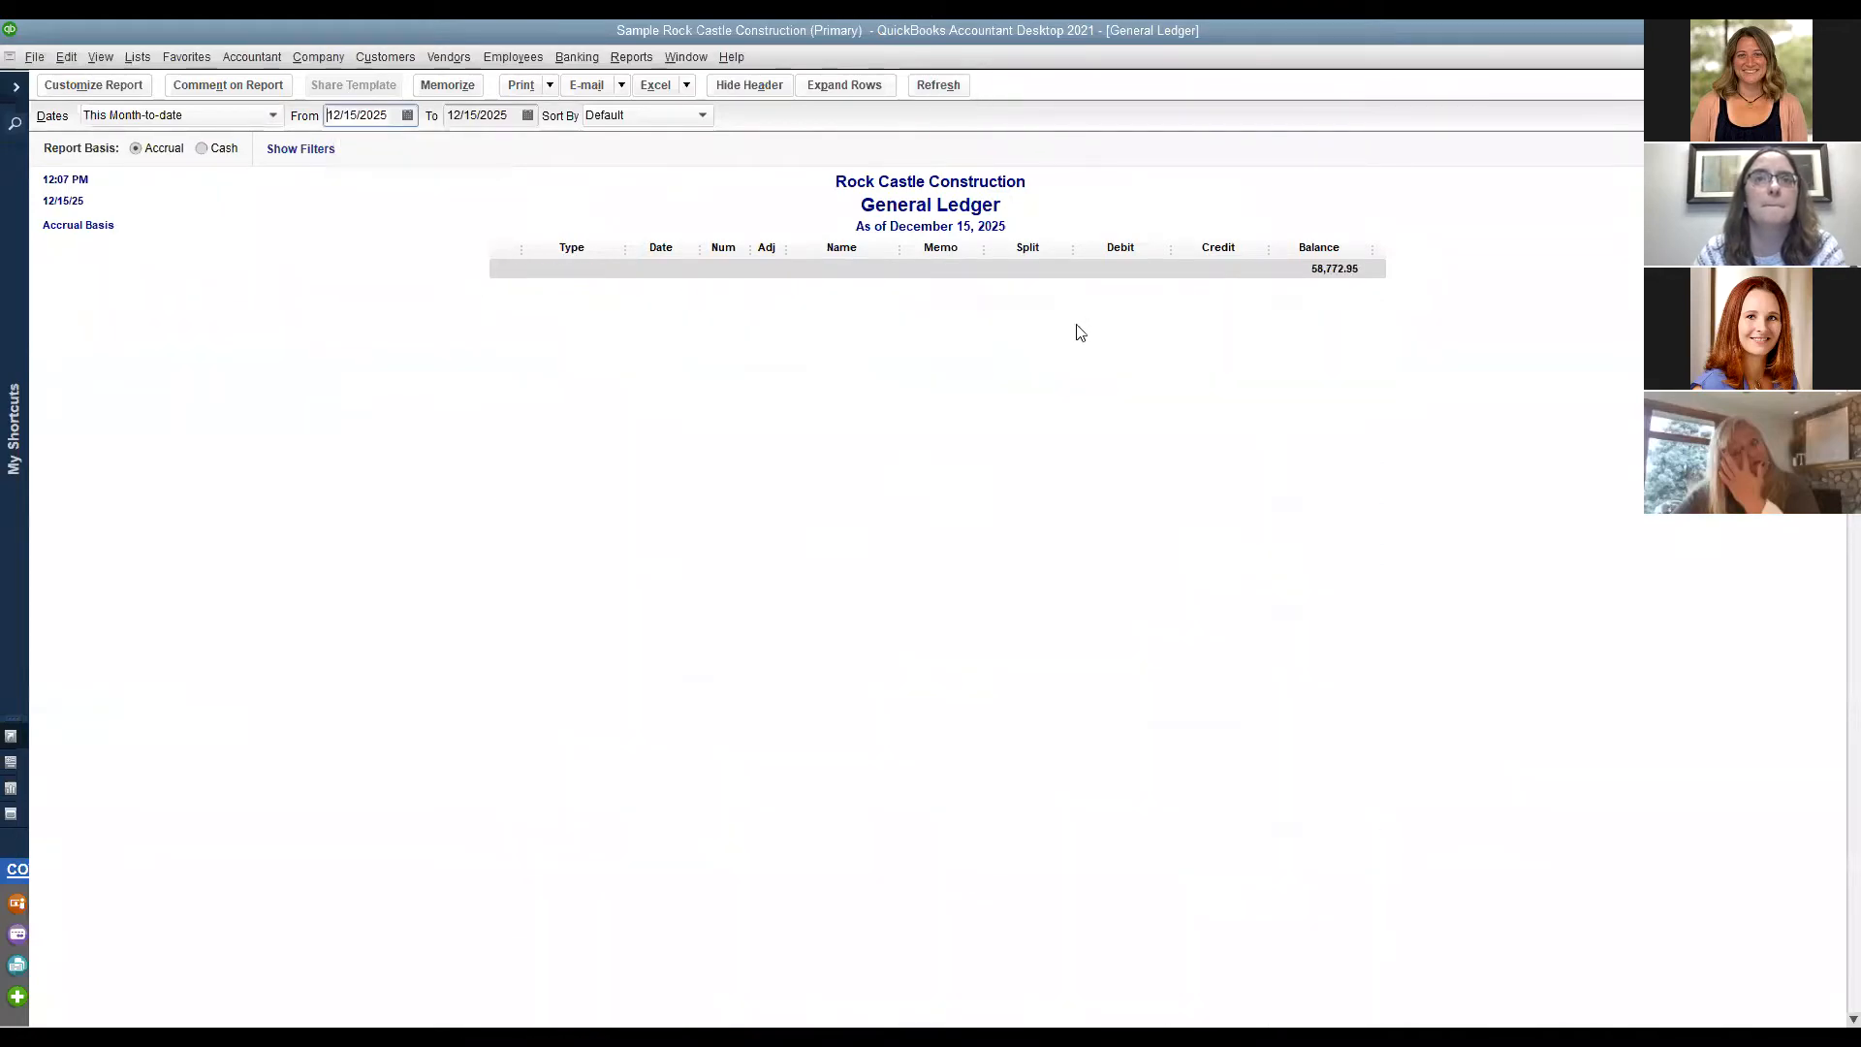
Examine the General Ledger report down to the income and expense accounts to find the posting of the Presentation labor invoice.
{"action": "scroll", "coordinate": [1104, 667], "scroll_direction": "down", "scroll_amount": 20}
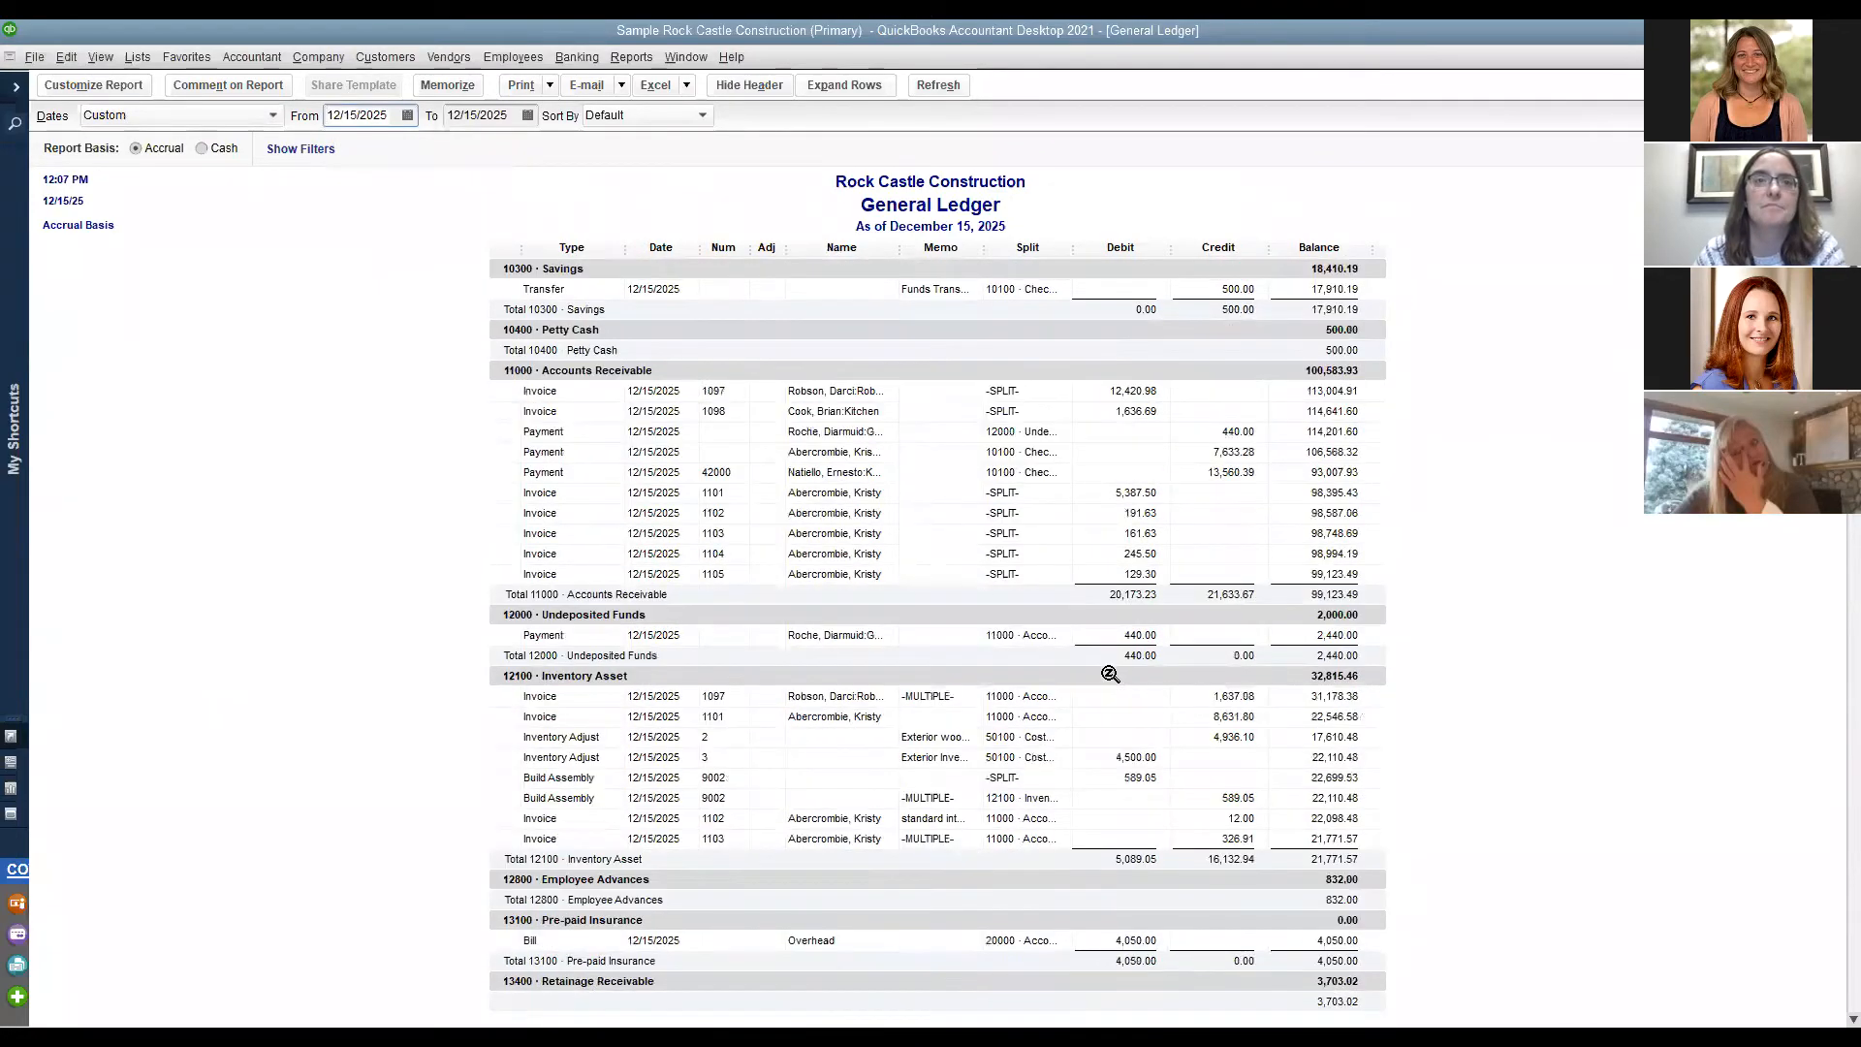
{"action": "scroll", "coordinate": [1110, 674], "scroll_direction": "down", "scroll_amount": 20}
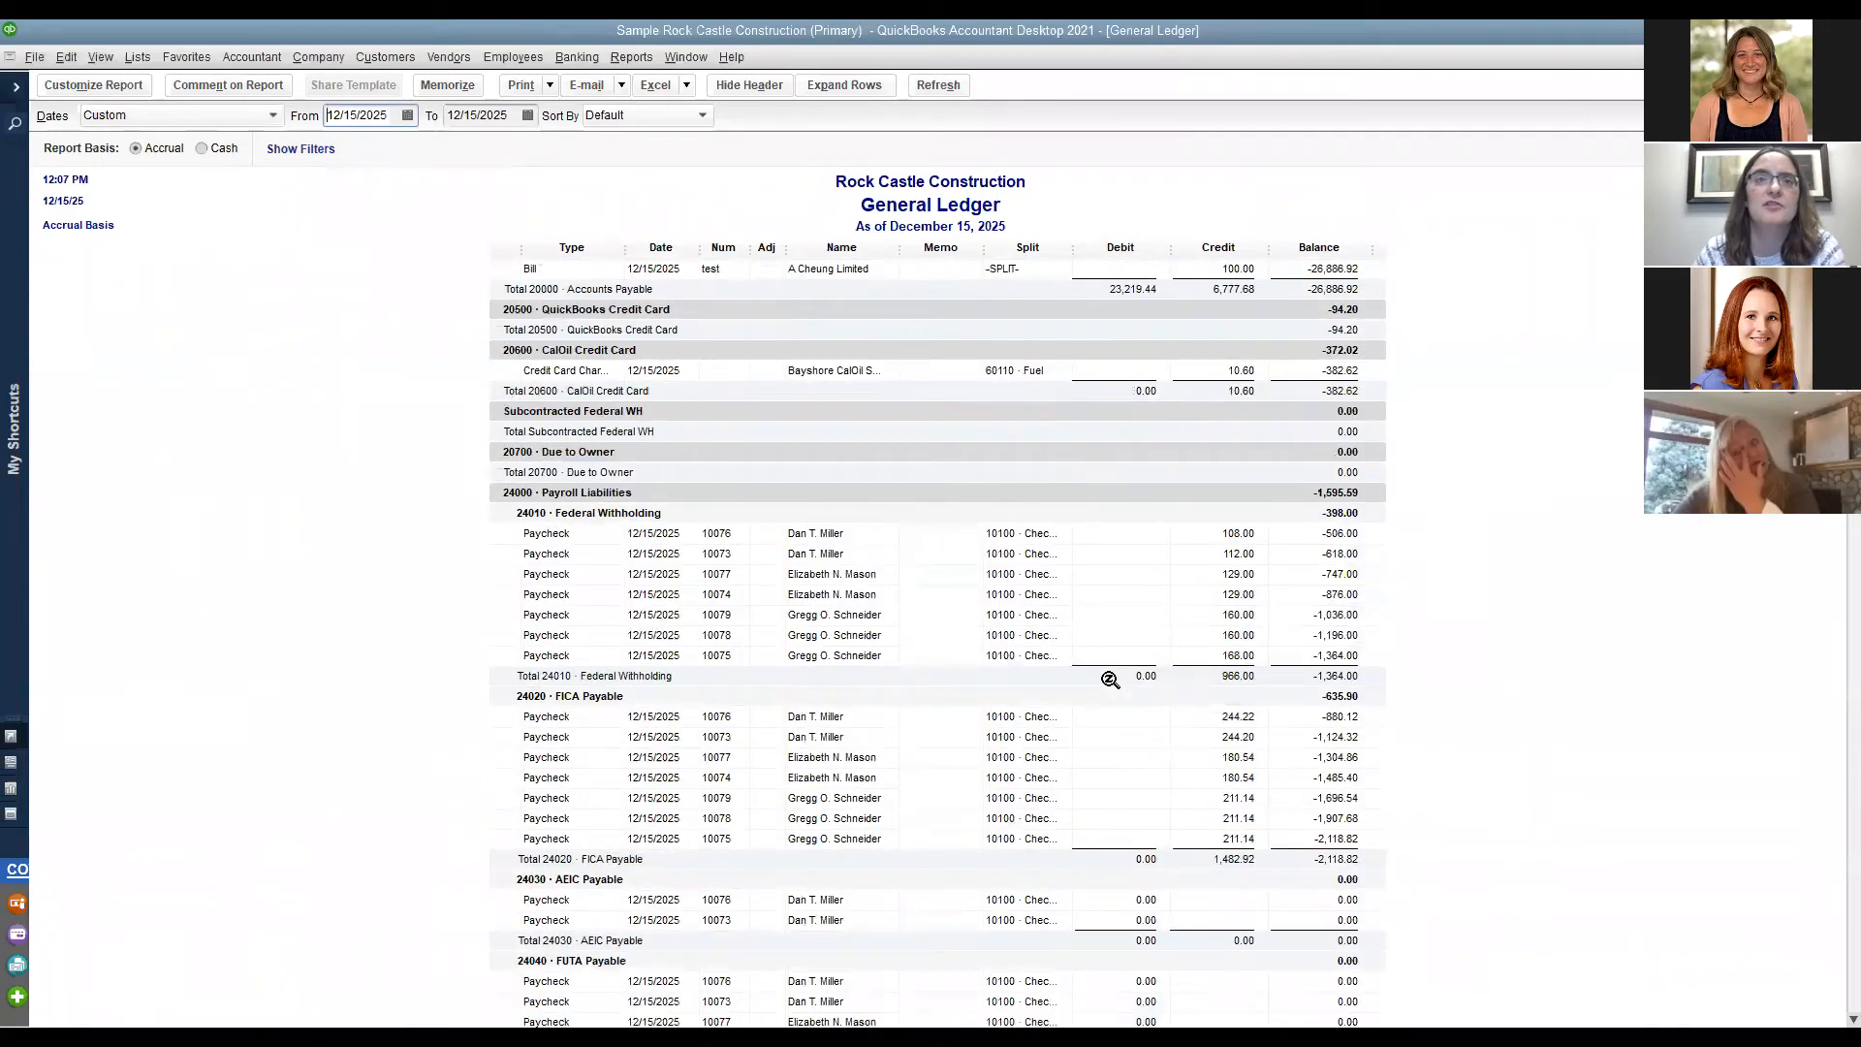
{"action": "scroll", "coordinate": [1111, 682], "scroll_direction": "down", "scroll_amount": 12}
{"action": "scroll", "coordinate": [1111, 685], "scroll_direction": "down", "scroll_amount": 15}
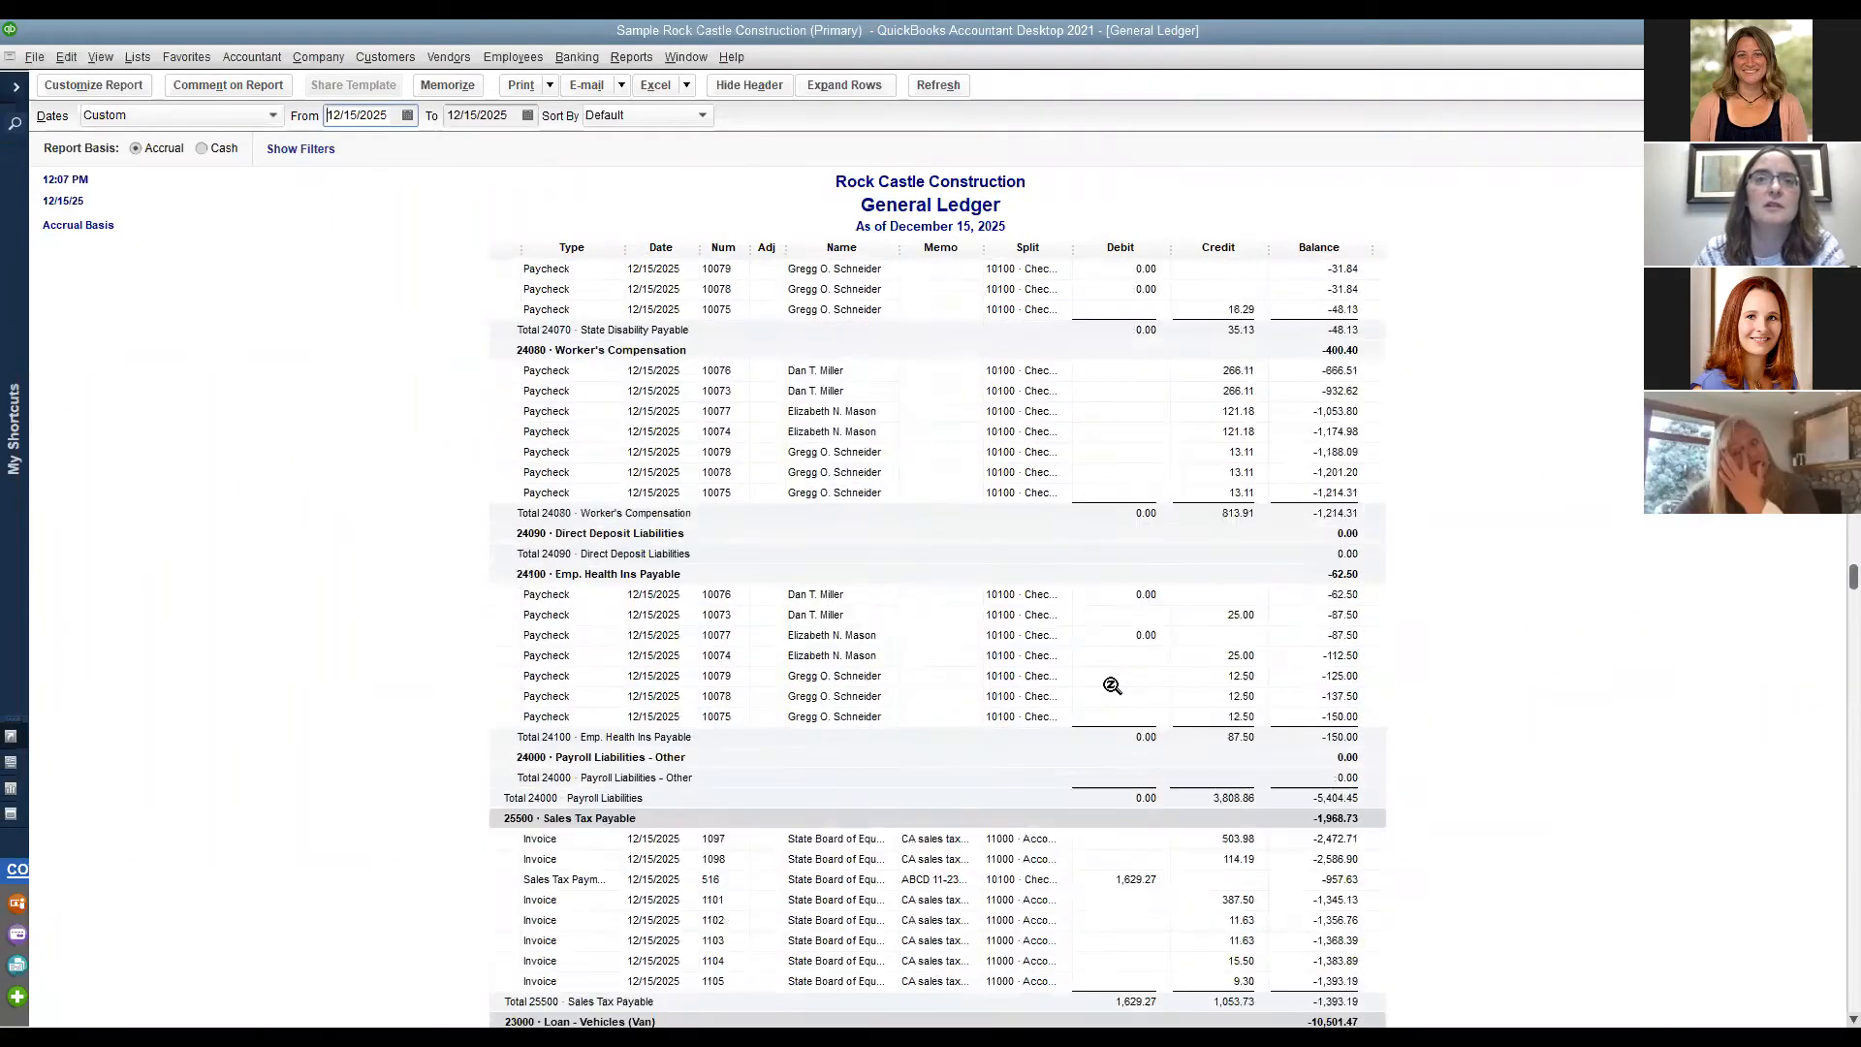
{"action": "scroll", "coordinate": [1112, 687], "scroll_direction": "down", "scroll_amount": 12}
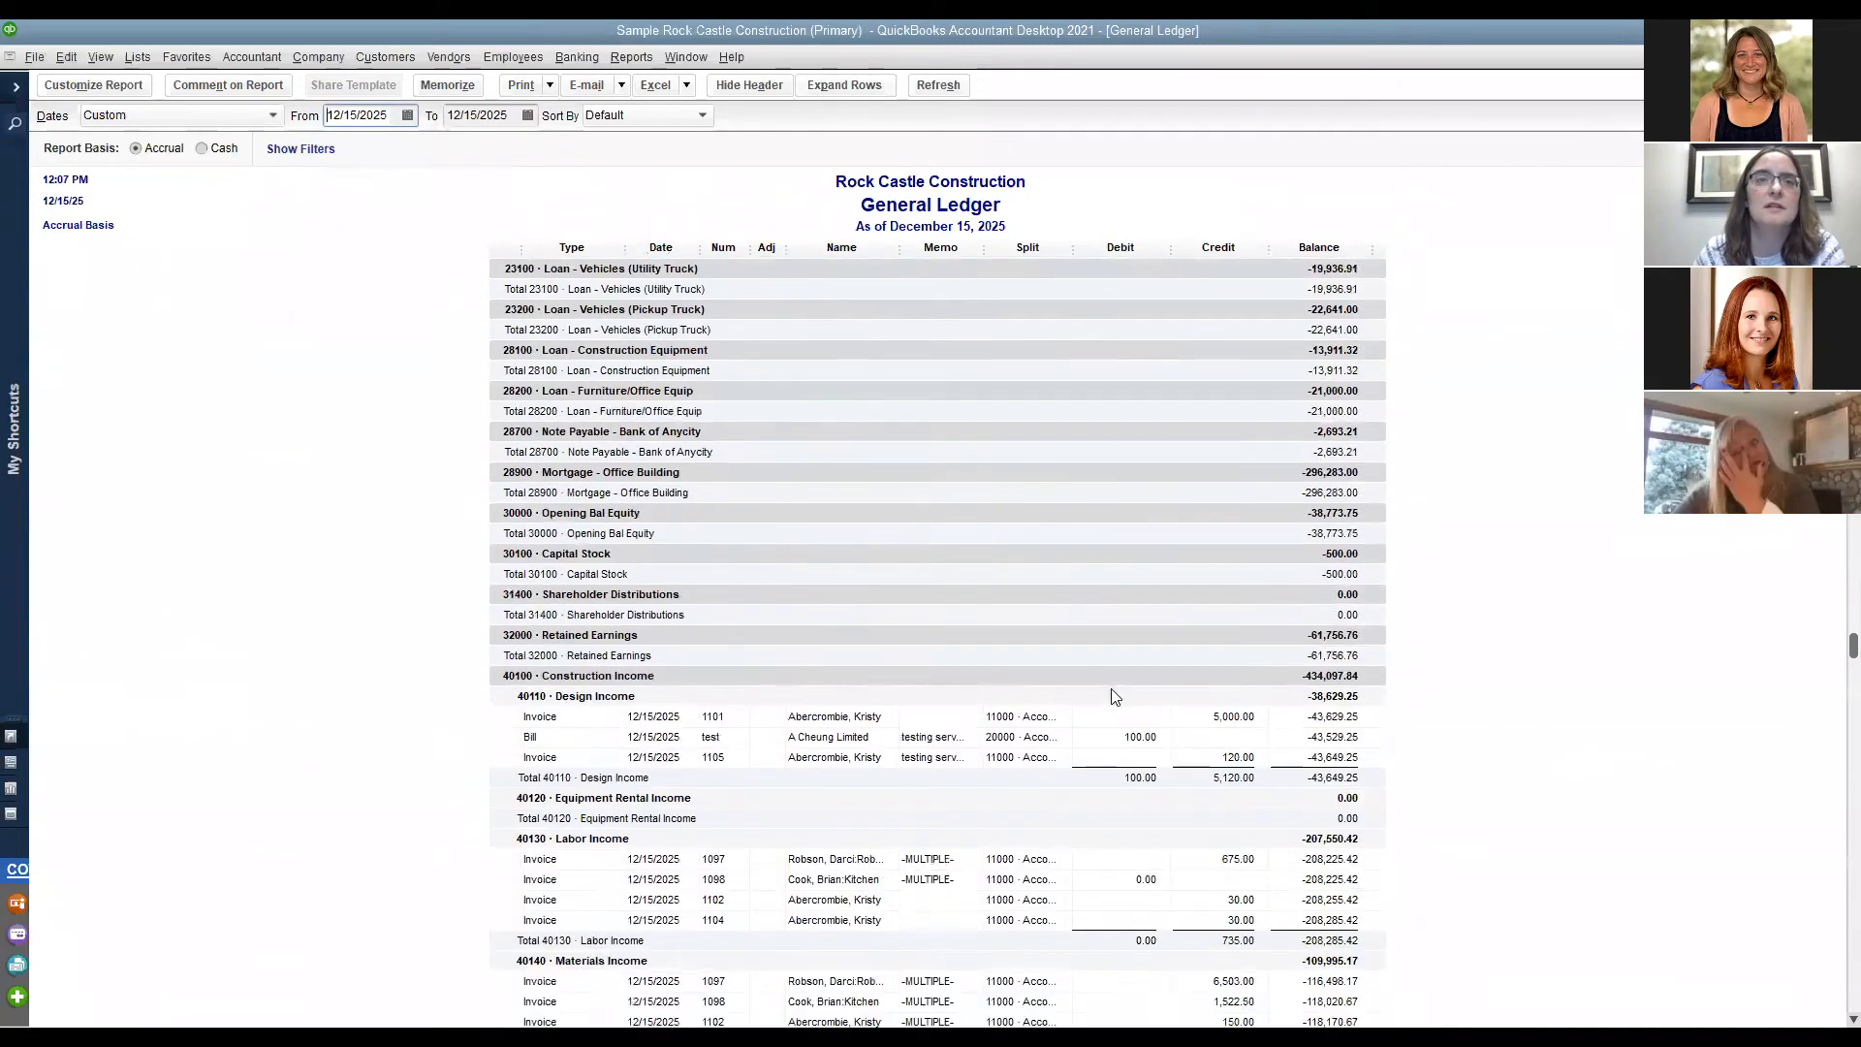
{"action": "scroll", "coordinate": [1113, 694], "scroll_direction": "down", "scroll_amount": 9}
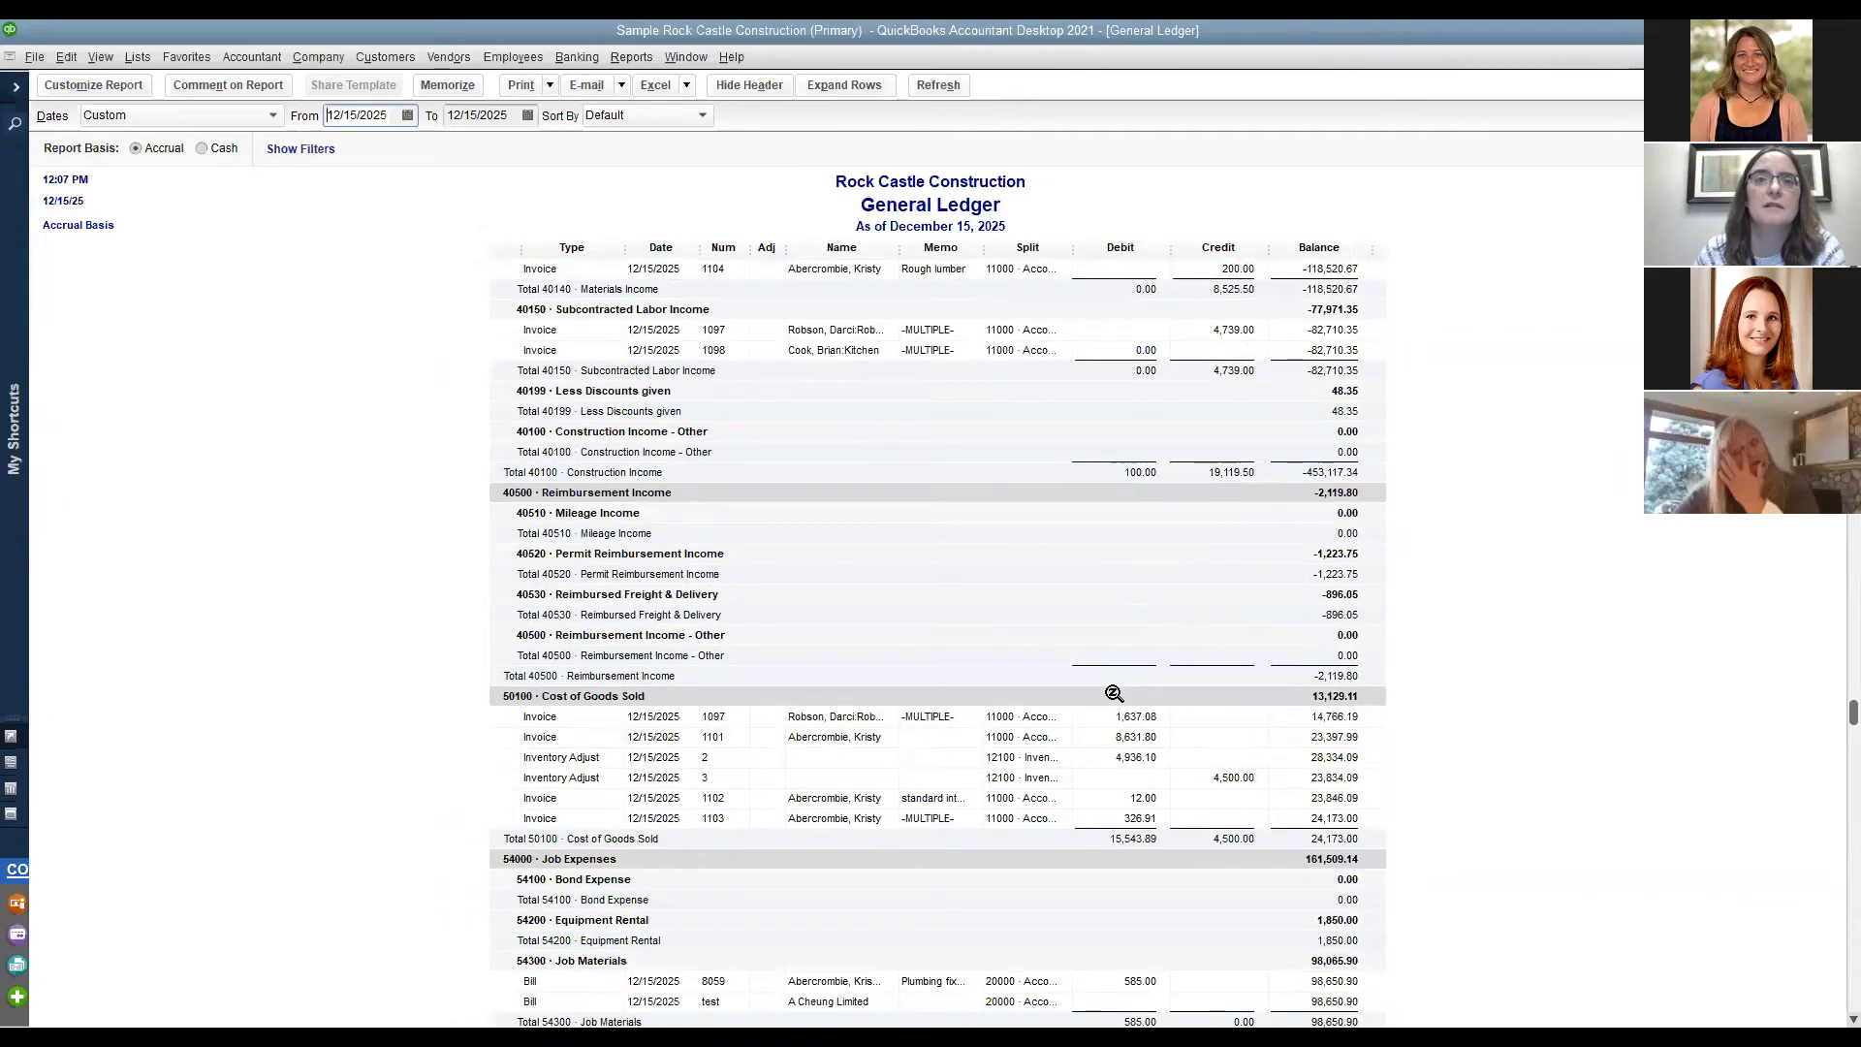
{"action": "scroll", "coordinate": [1114, 694], "scroll_direction": "down", "scroll_amount": 4}
{"action": "scroll", "coordinate": [1113, 693], "scroll_direction": "down", "scroll_amount": 8}
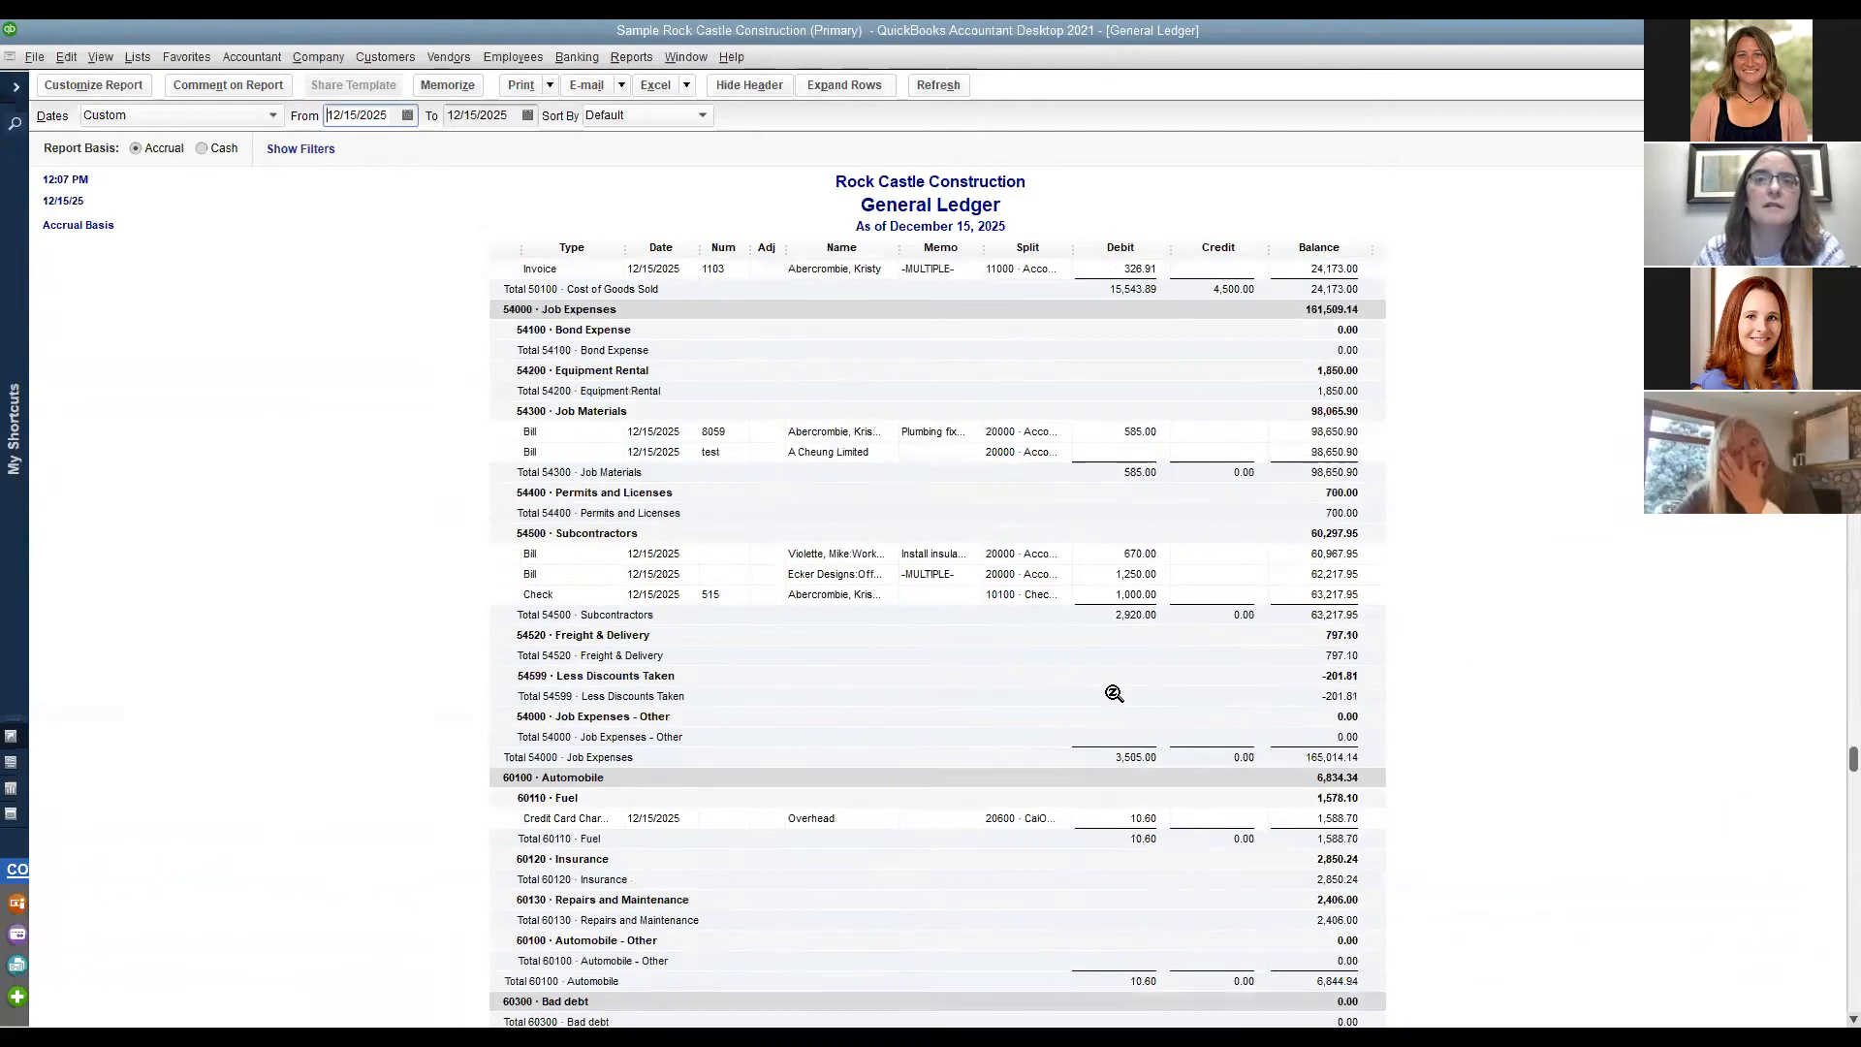
{"action": "scroll", "coordinate": [1114, 694], "scroll_direction": "up", "scroll_amount": 7}
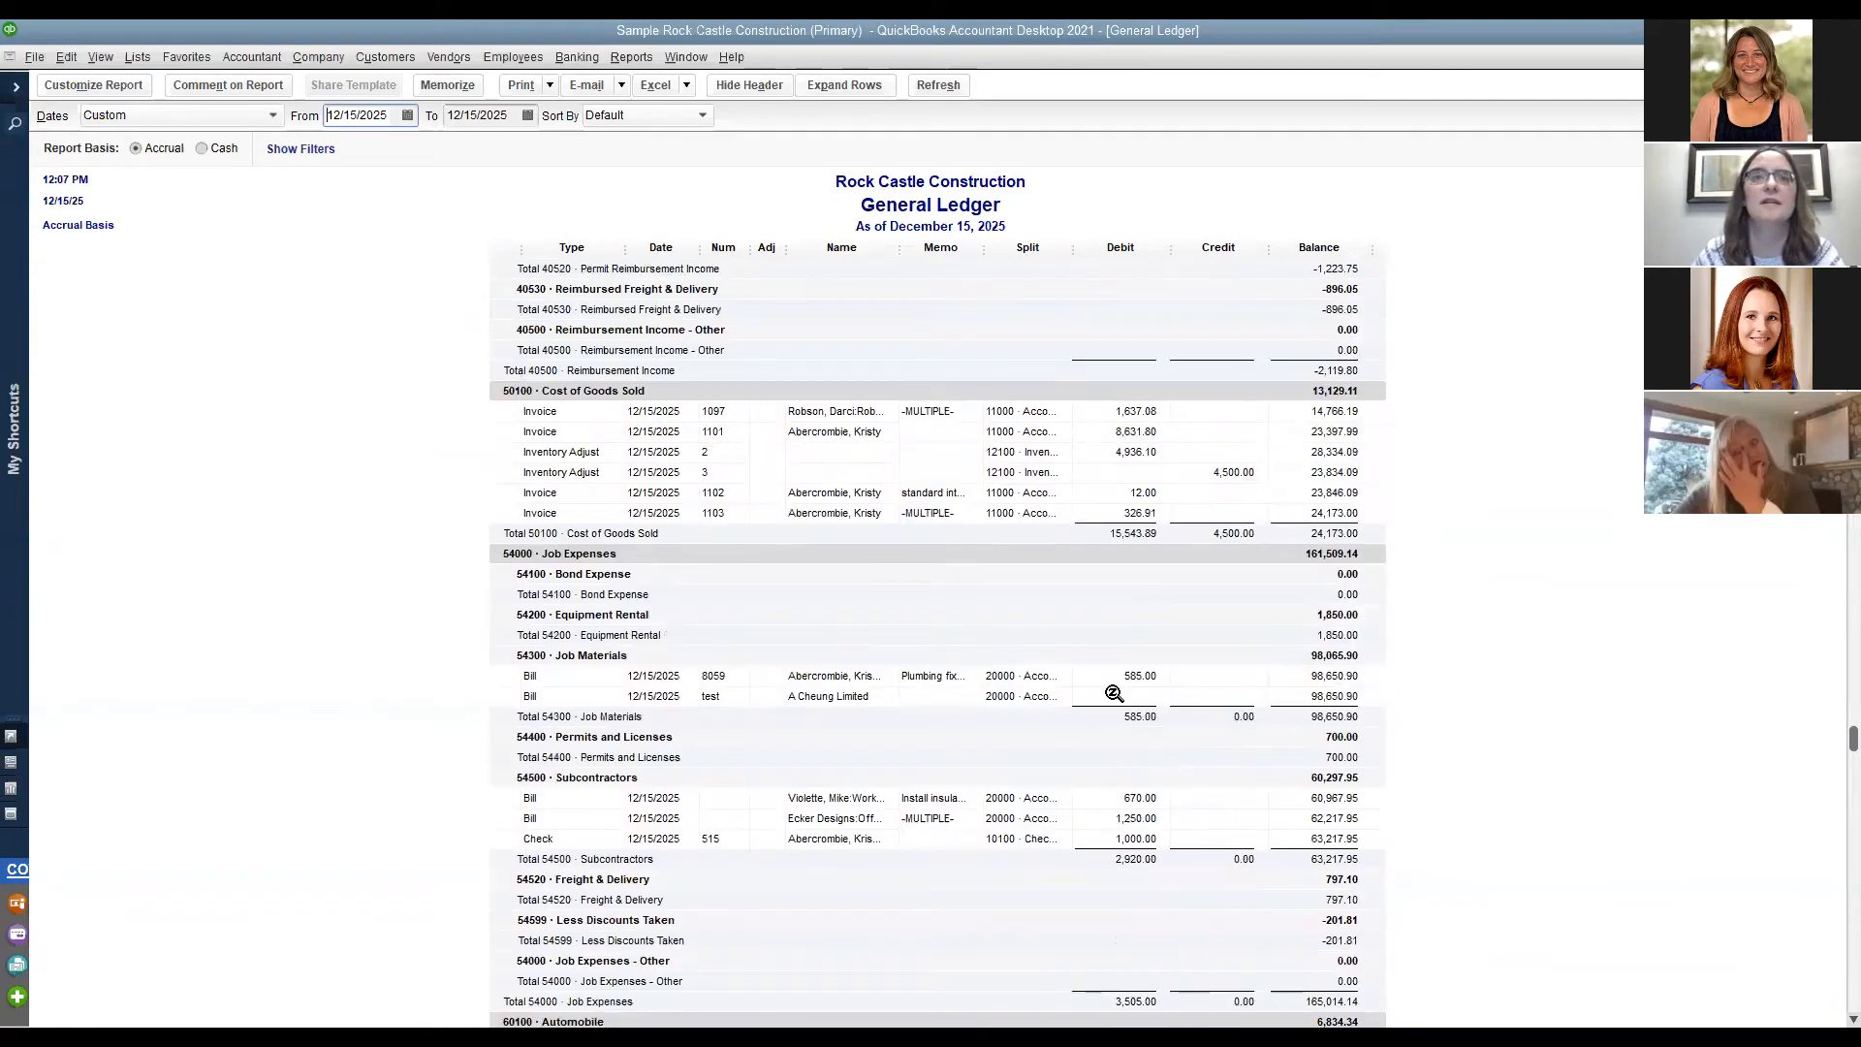
{"action": "scroll", "coordinate": [1113, 694], "scroll_direction": "up", "scroll_amount": 10}
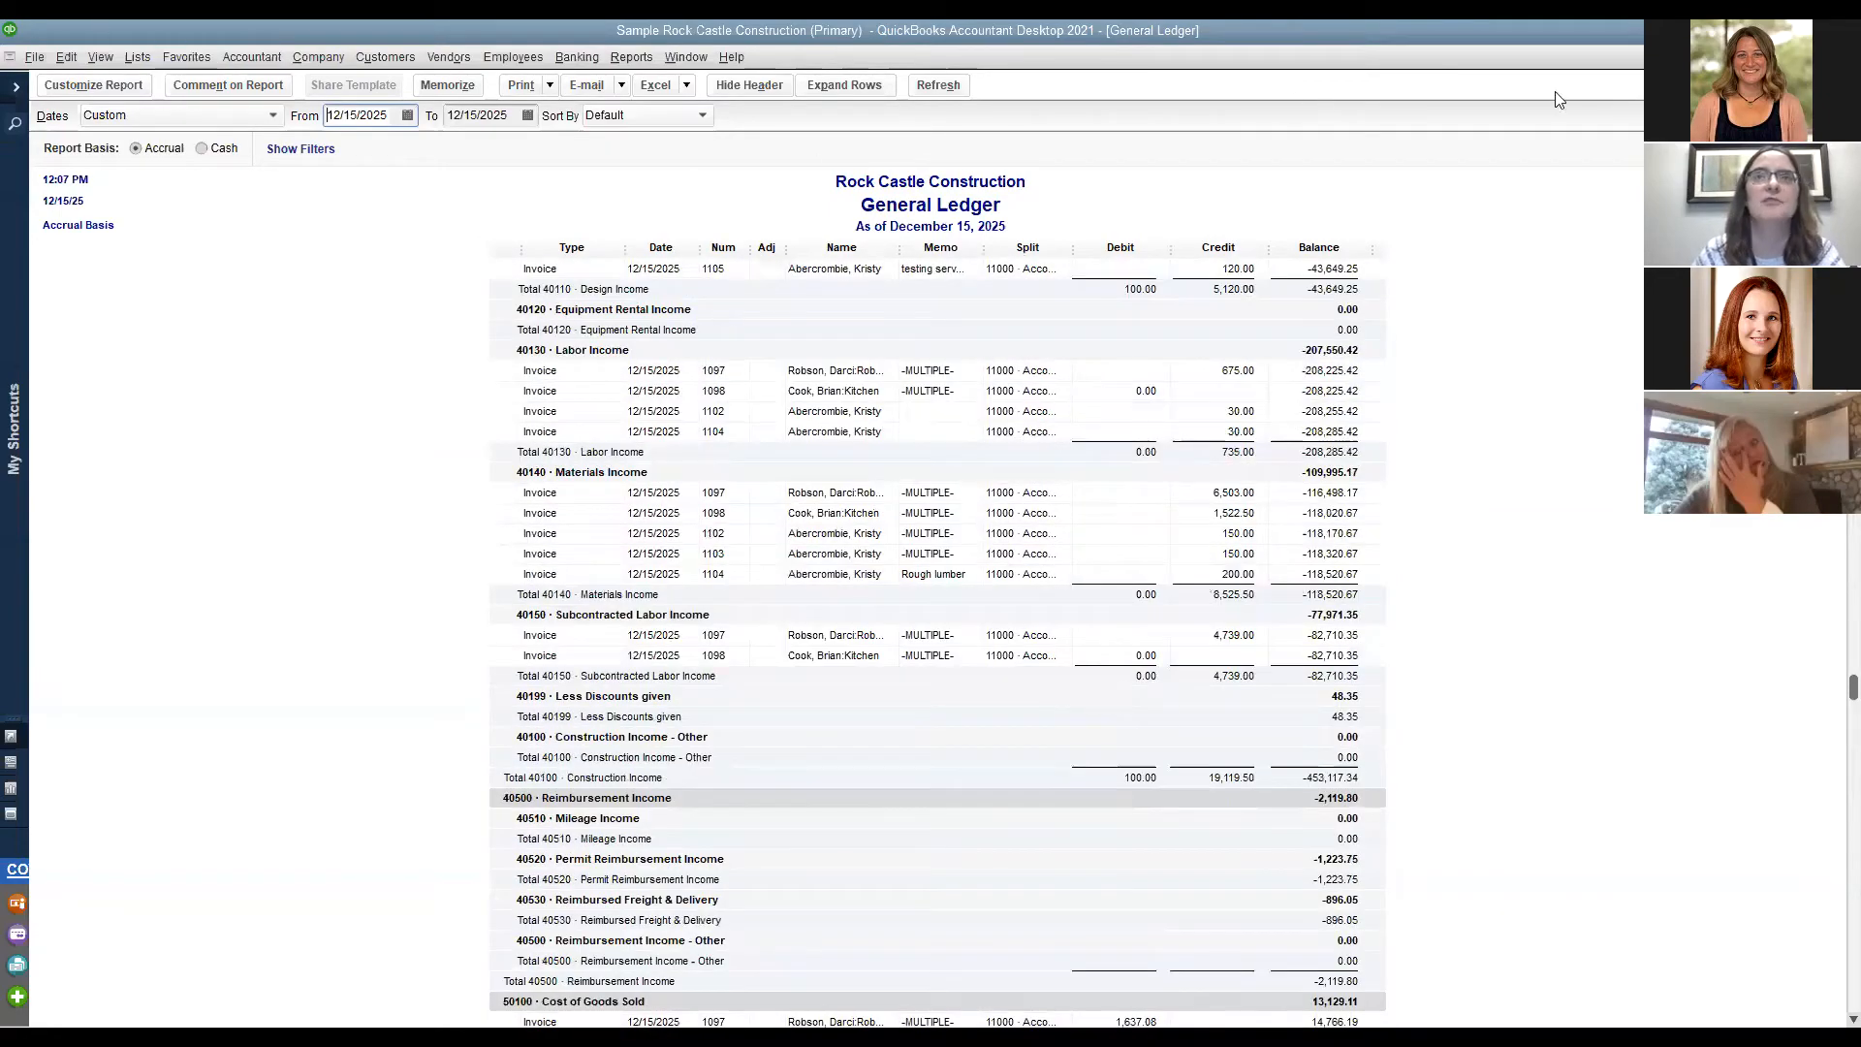
Check the income account assigned to the Presentation labor item, and close both the item and the item list.
{"action": "left_click", "coordinate": [1801, 57]}
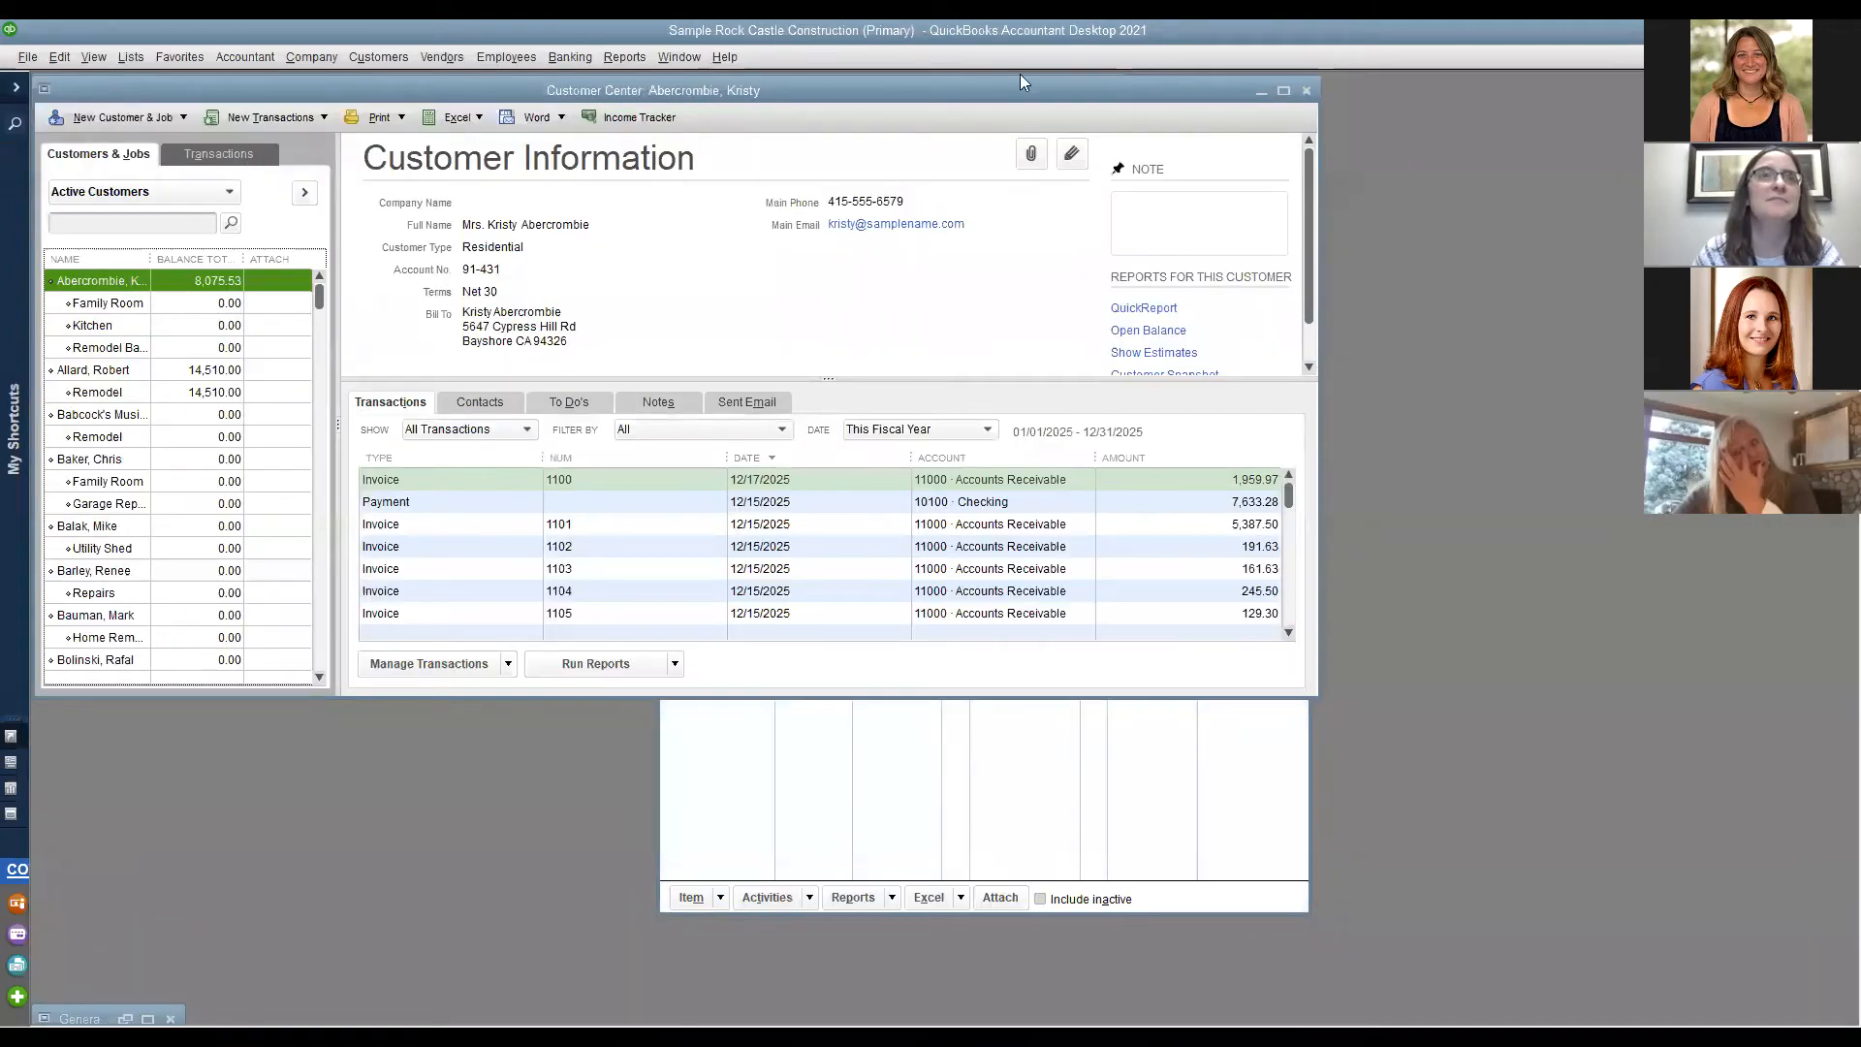
{"action": "left_click", "coordinate": [1261, 90]}
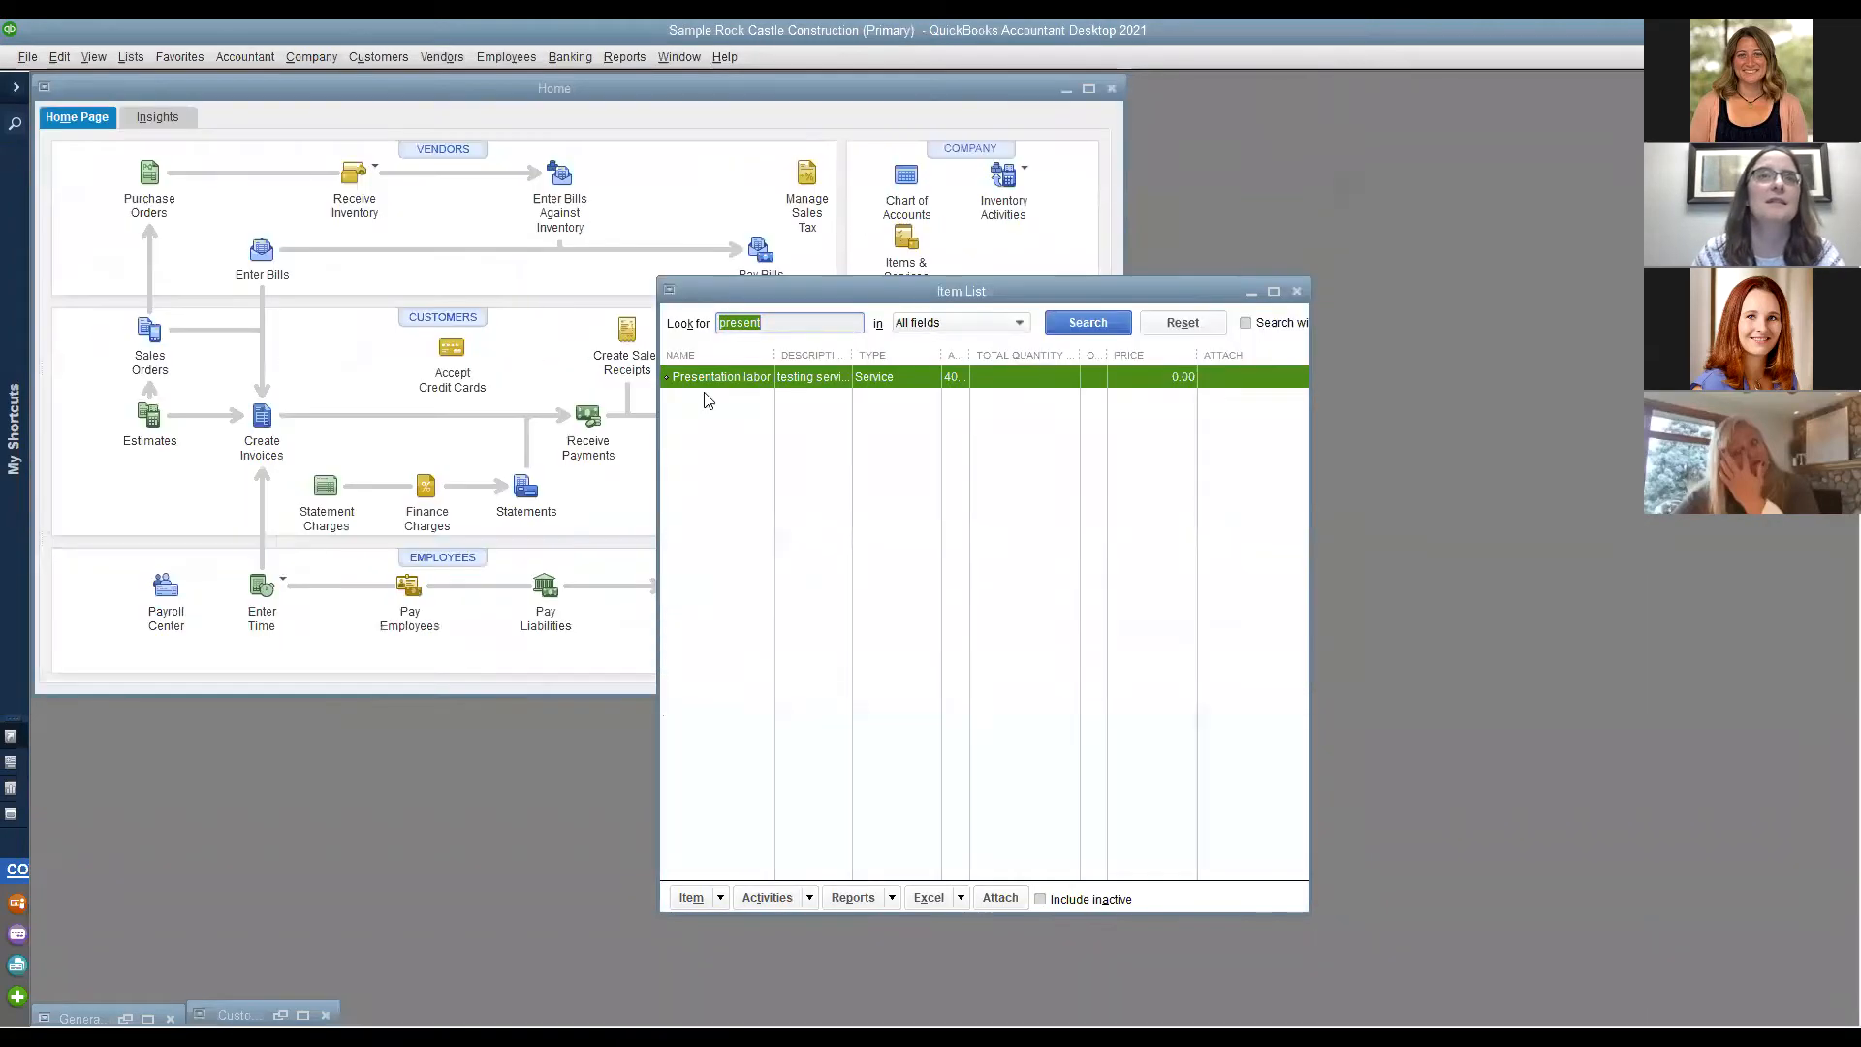
{"action": "double_click", "coordinate": [758, 379]}
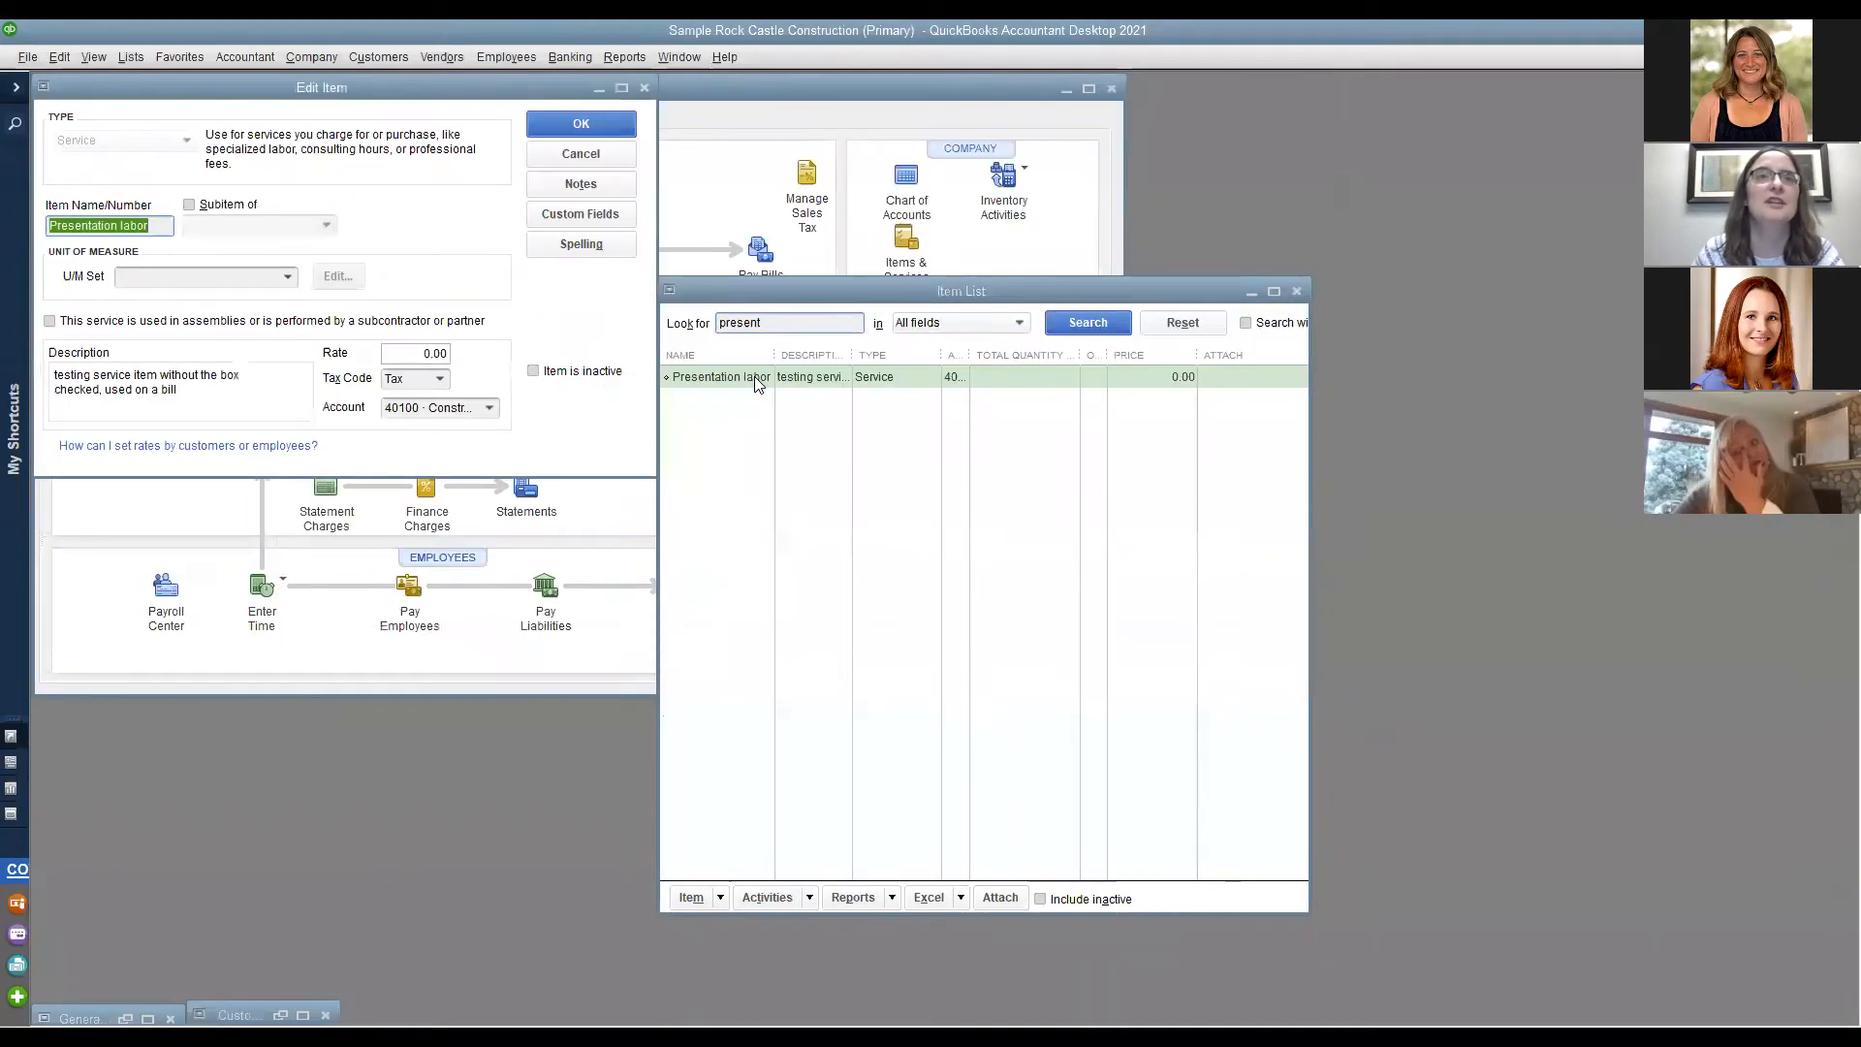
{"action": "left_click", "coordinate": [489, 409]}
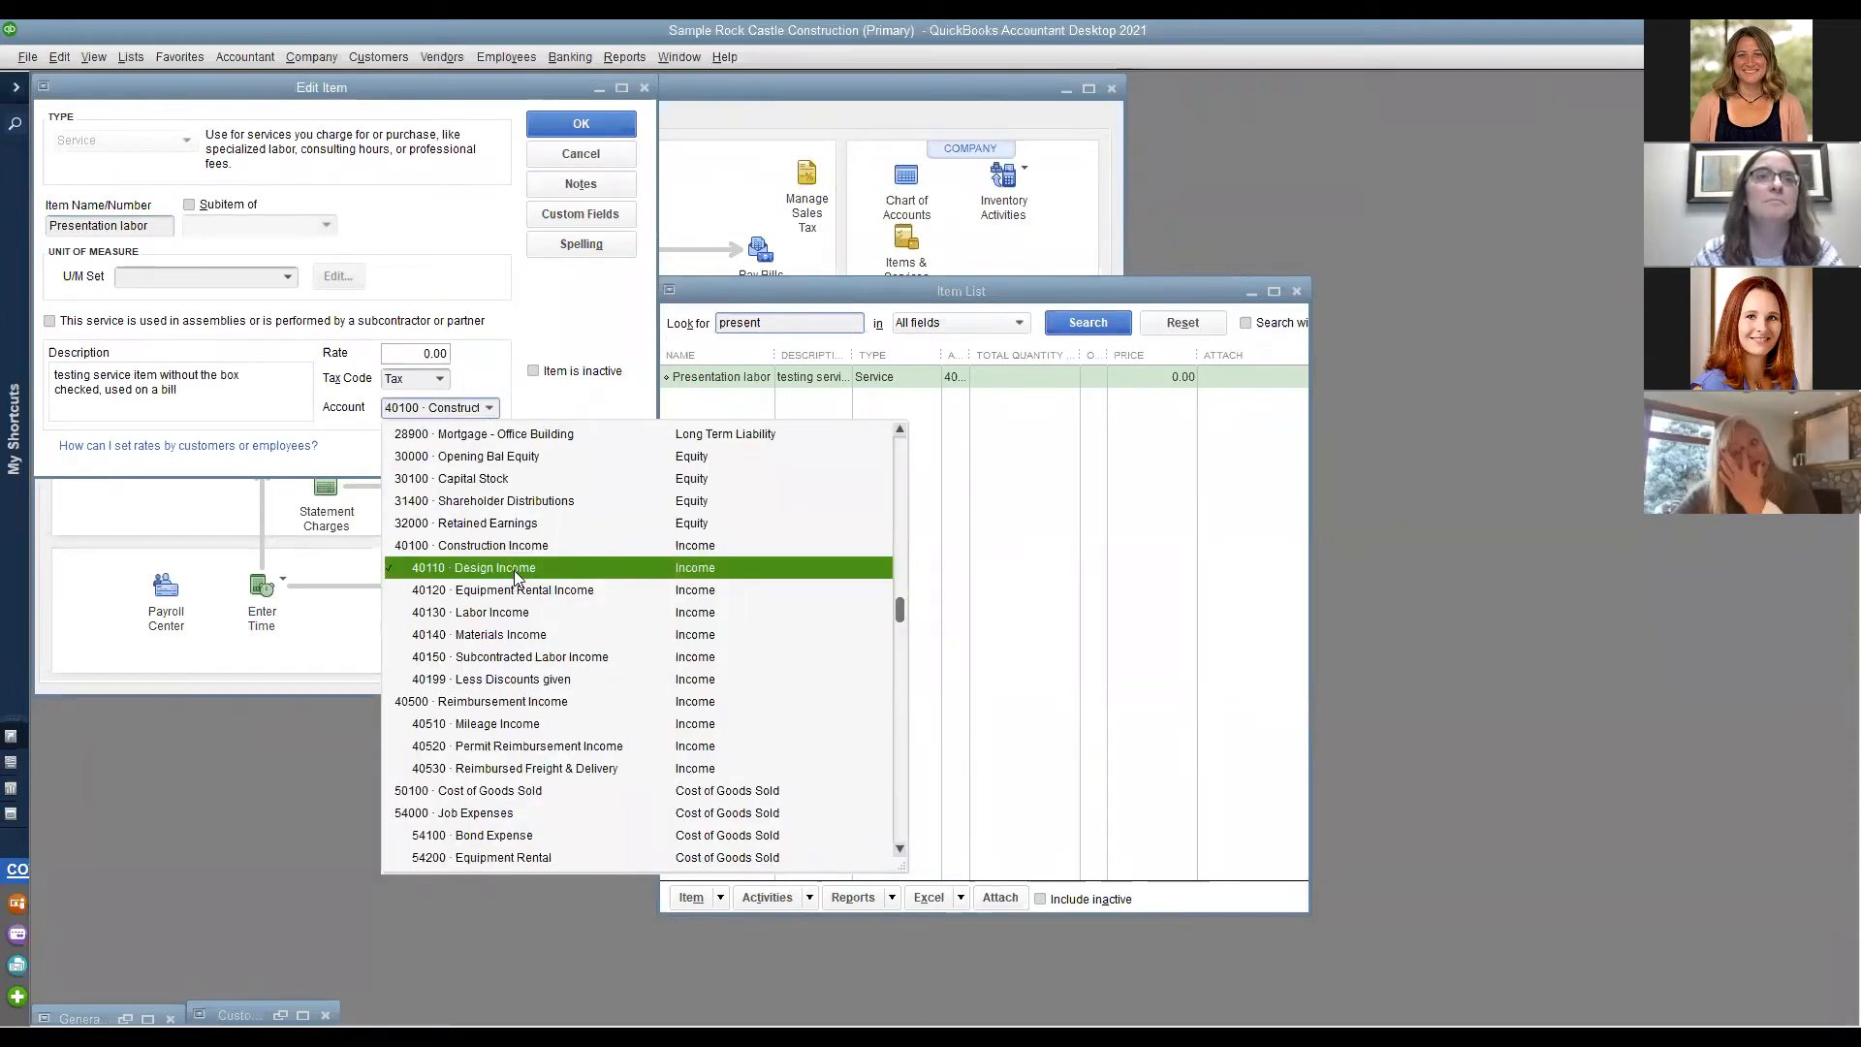
{"action": "left_click", "coordinate": [509, 576]}
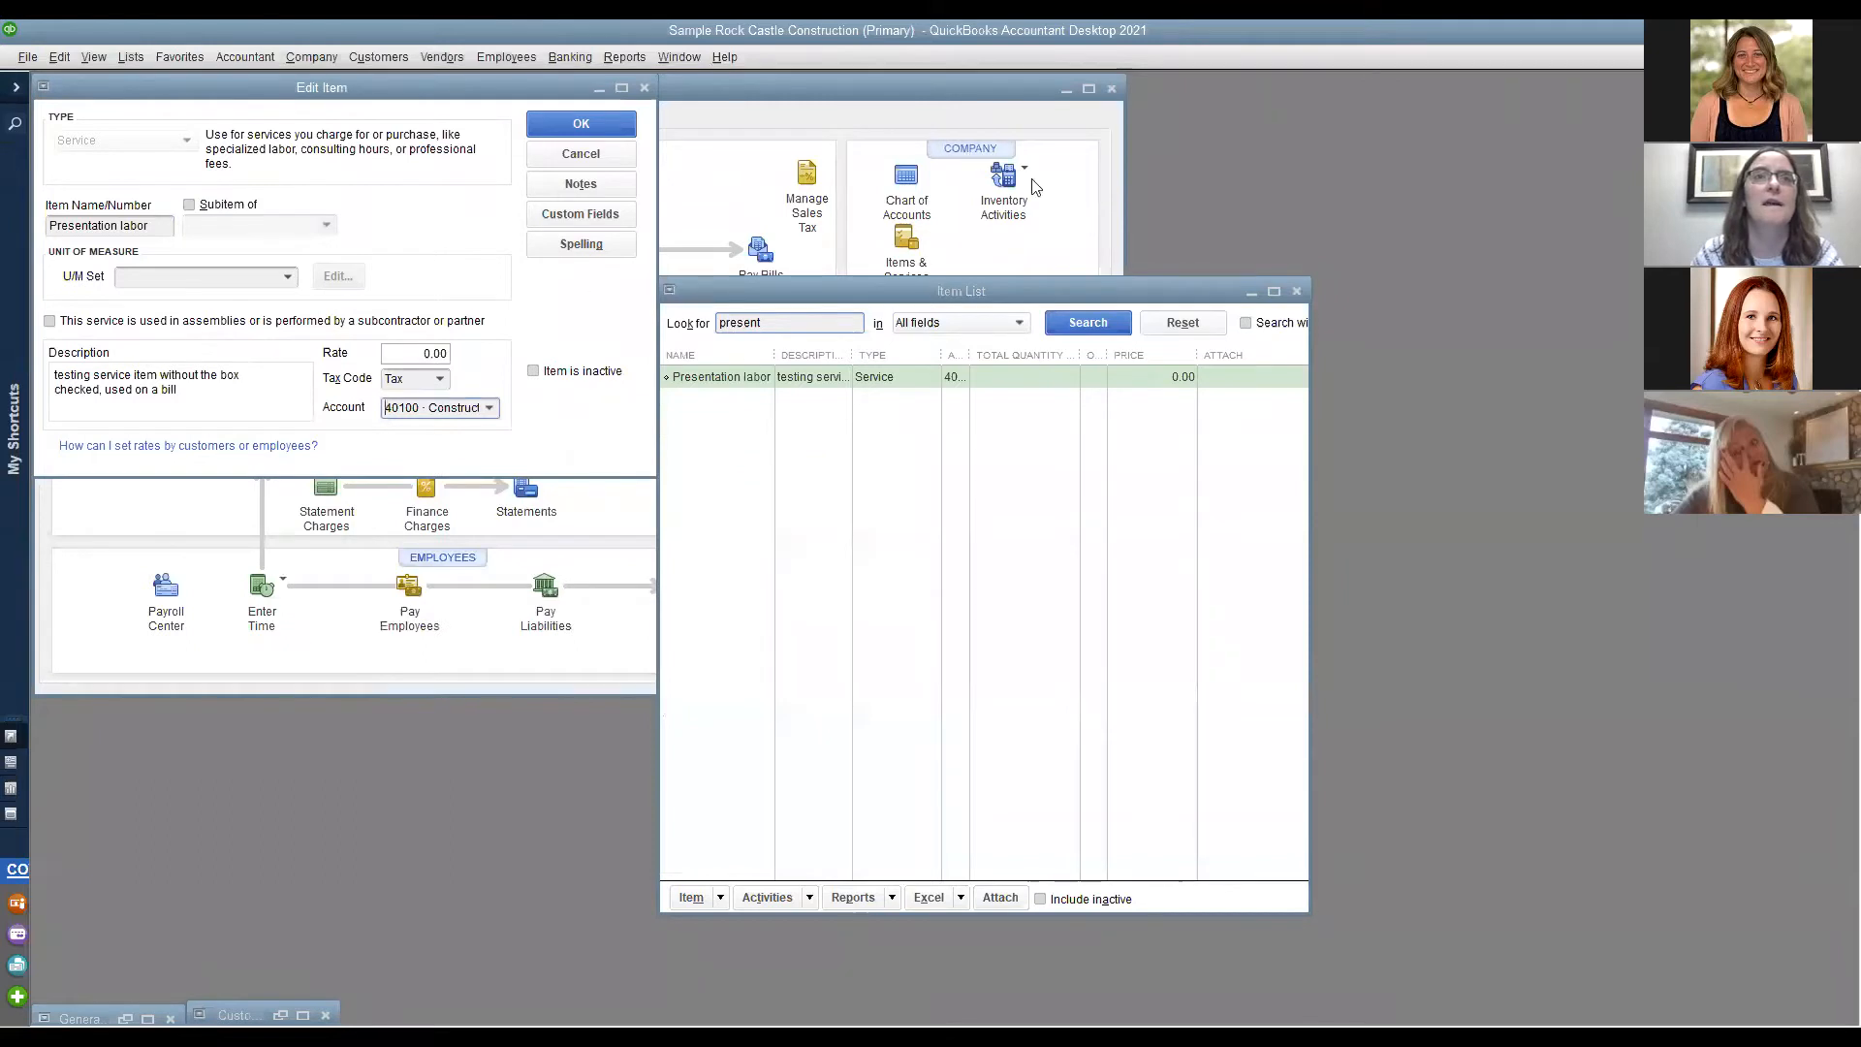
{"action": "left_click", "coordinate": [1296, 291]}
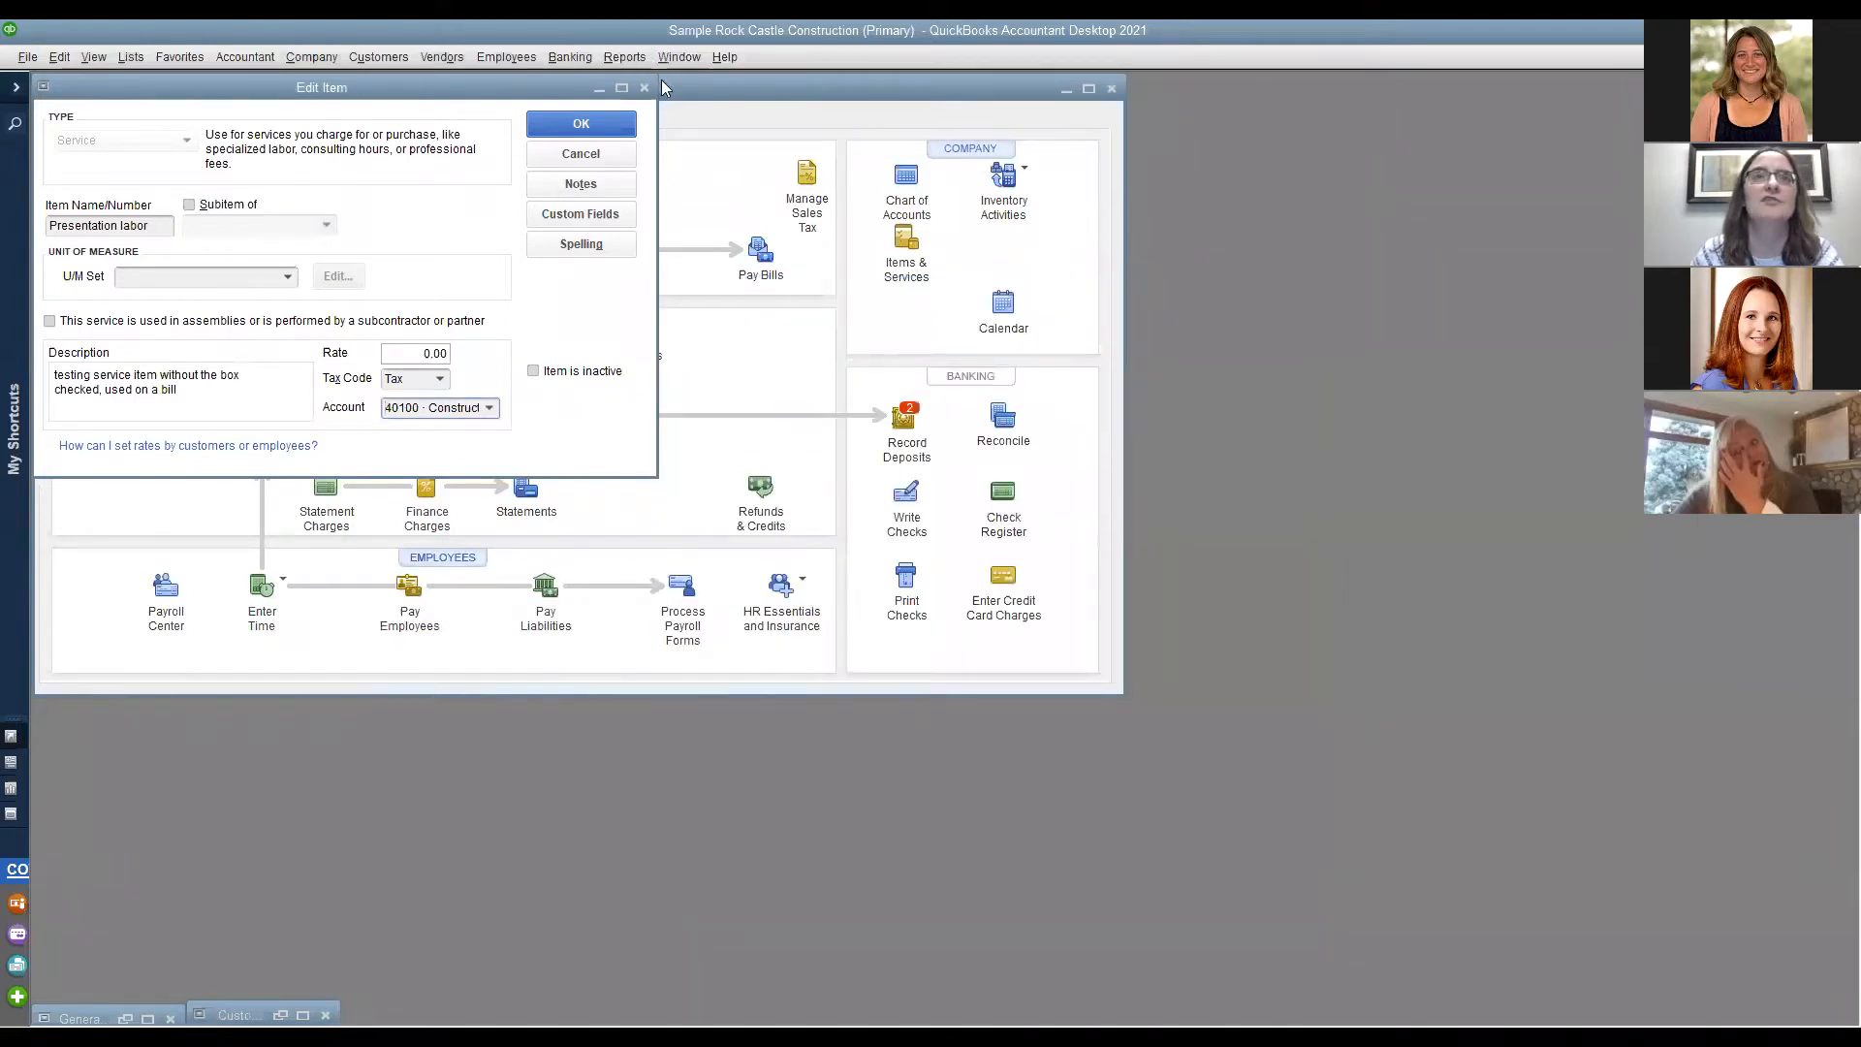
{"action": "left_click", "coordinate": [644, 88]}
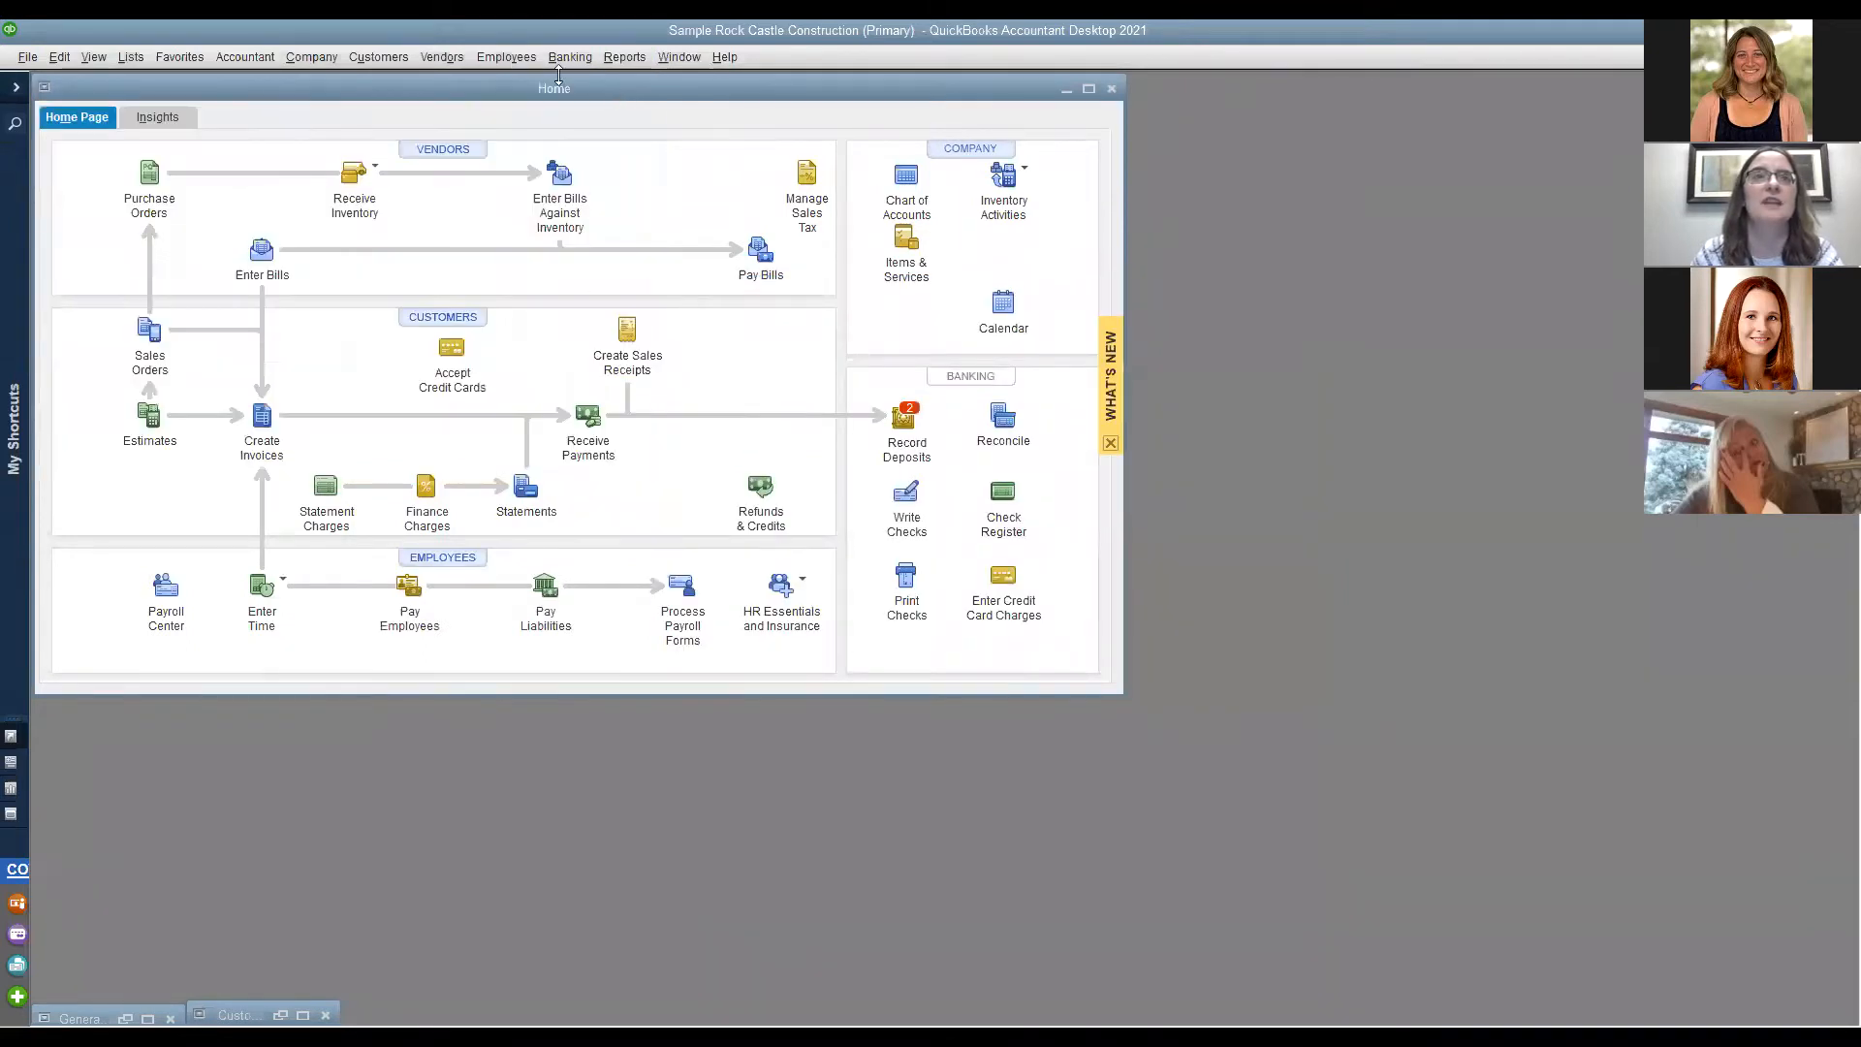
Start a new bill for A Cheung Limited from the Vendor Center, without receiving against its open purchase orders.
{"action": "left_click", "coordinate": [441, 56]}
{"action": "left_click", "coordinate": [469, 89]}
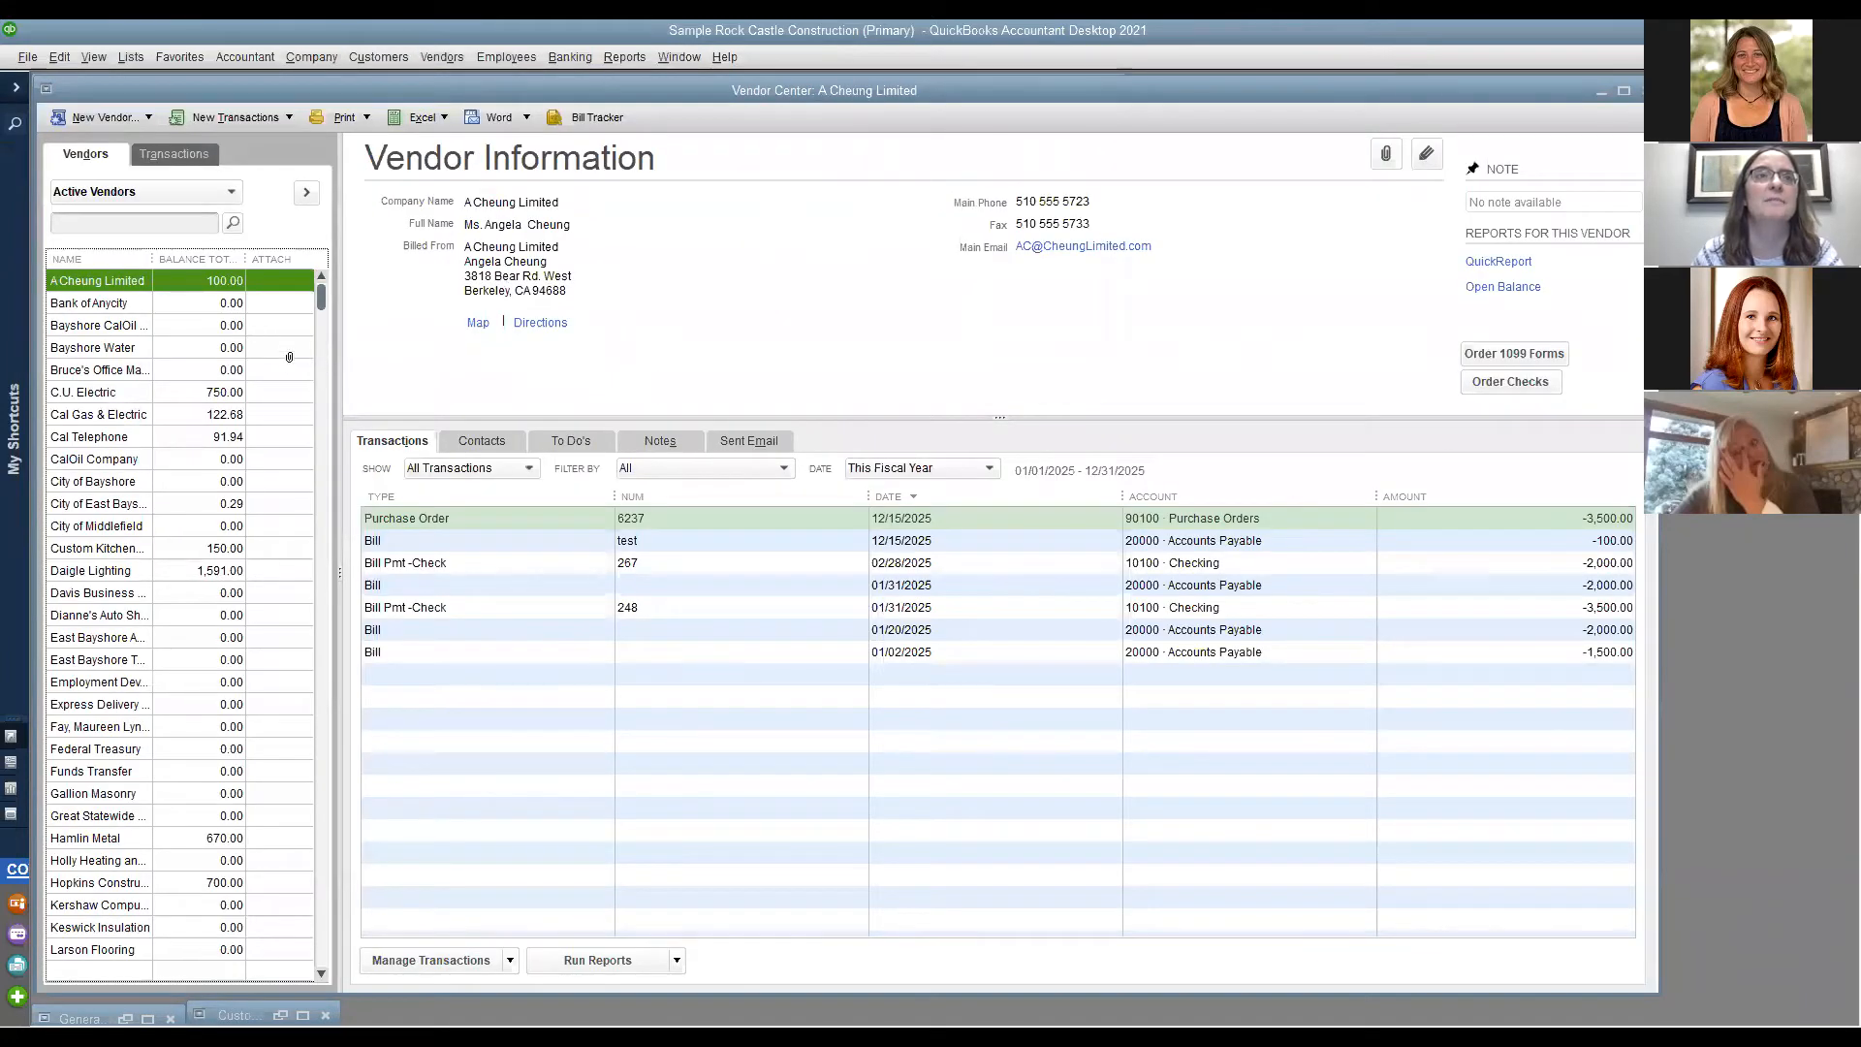
{"action": "left_click", "coordinate": [223, 118]}
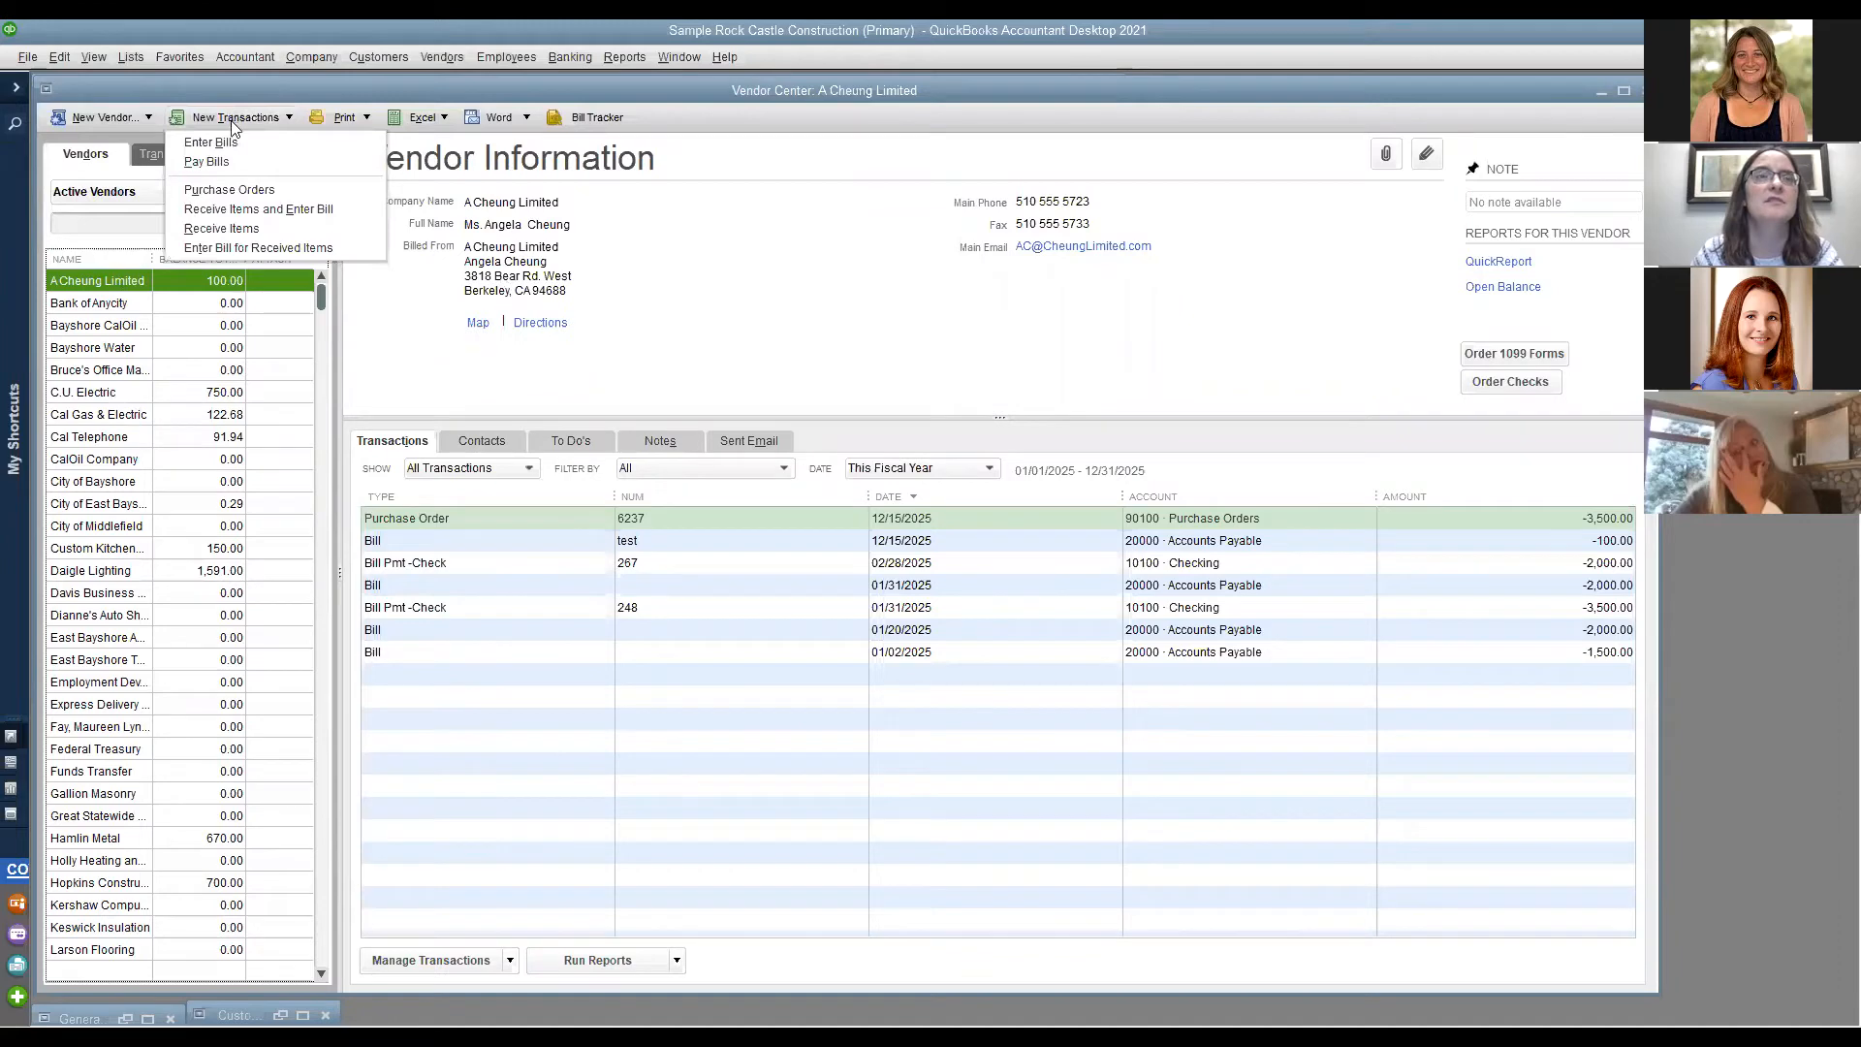
{"action": "left_click", "coordinate": [256, 143]}
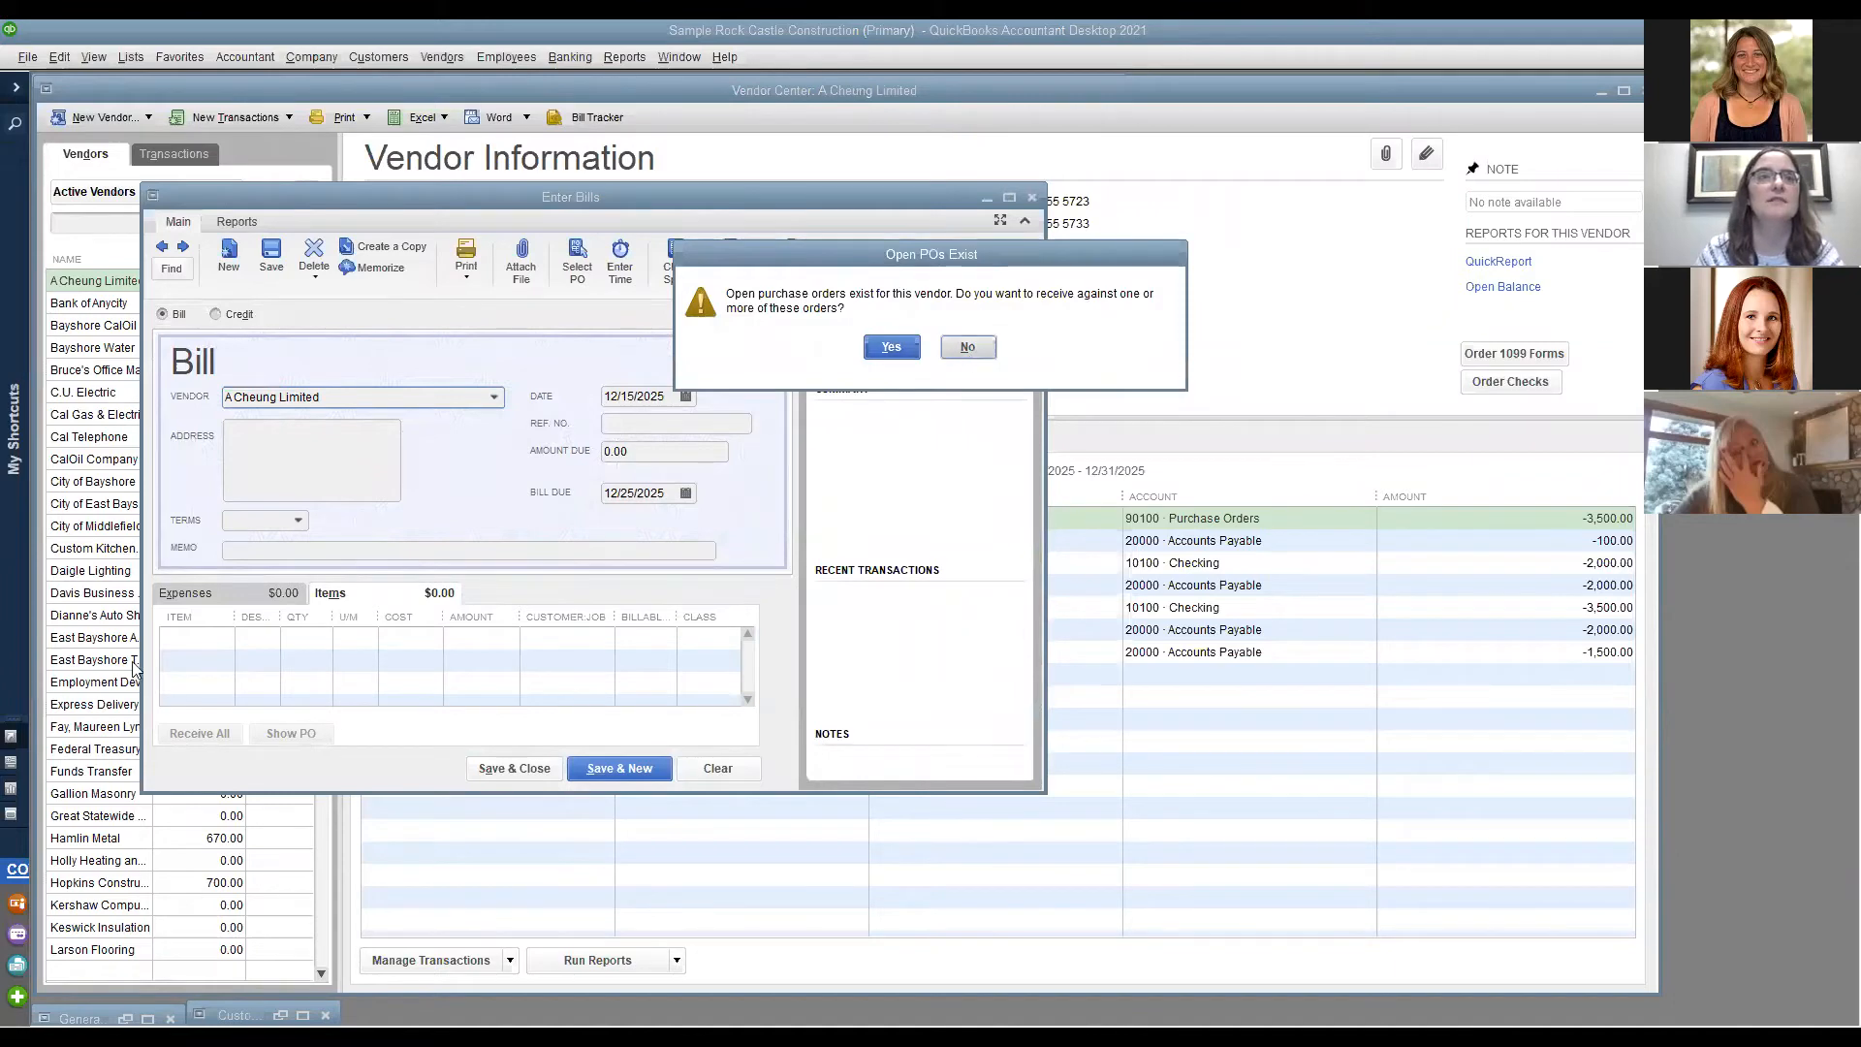
Add the Presentation labor item to the bill at a cost of 120.00, and save and close the bill.
{"action": "left_click", "coordinate": [189, 636]}
{"action": "type", "text": "p"}
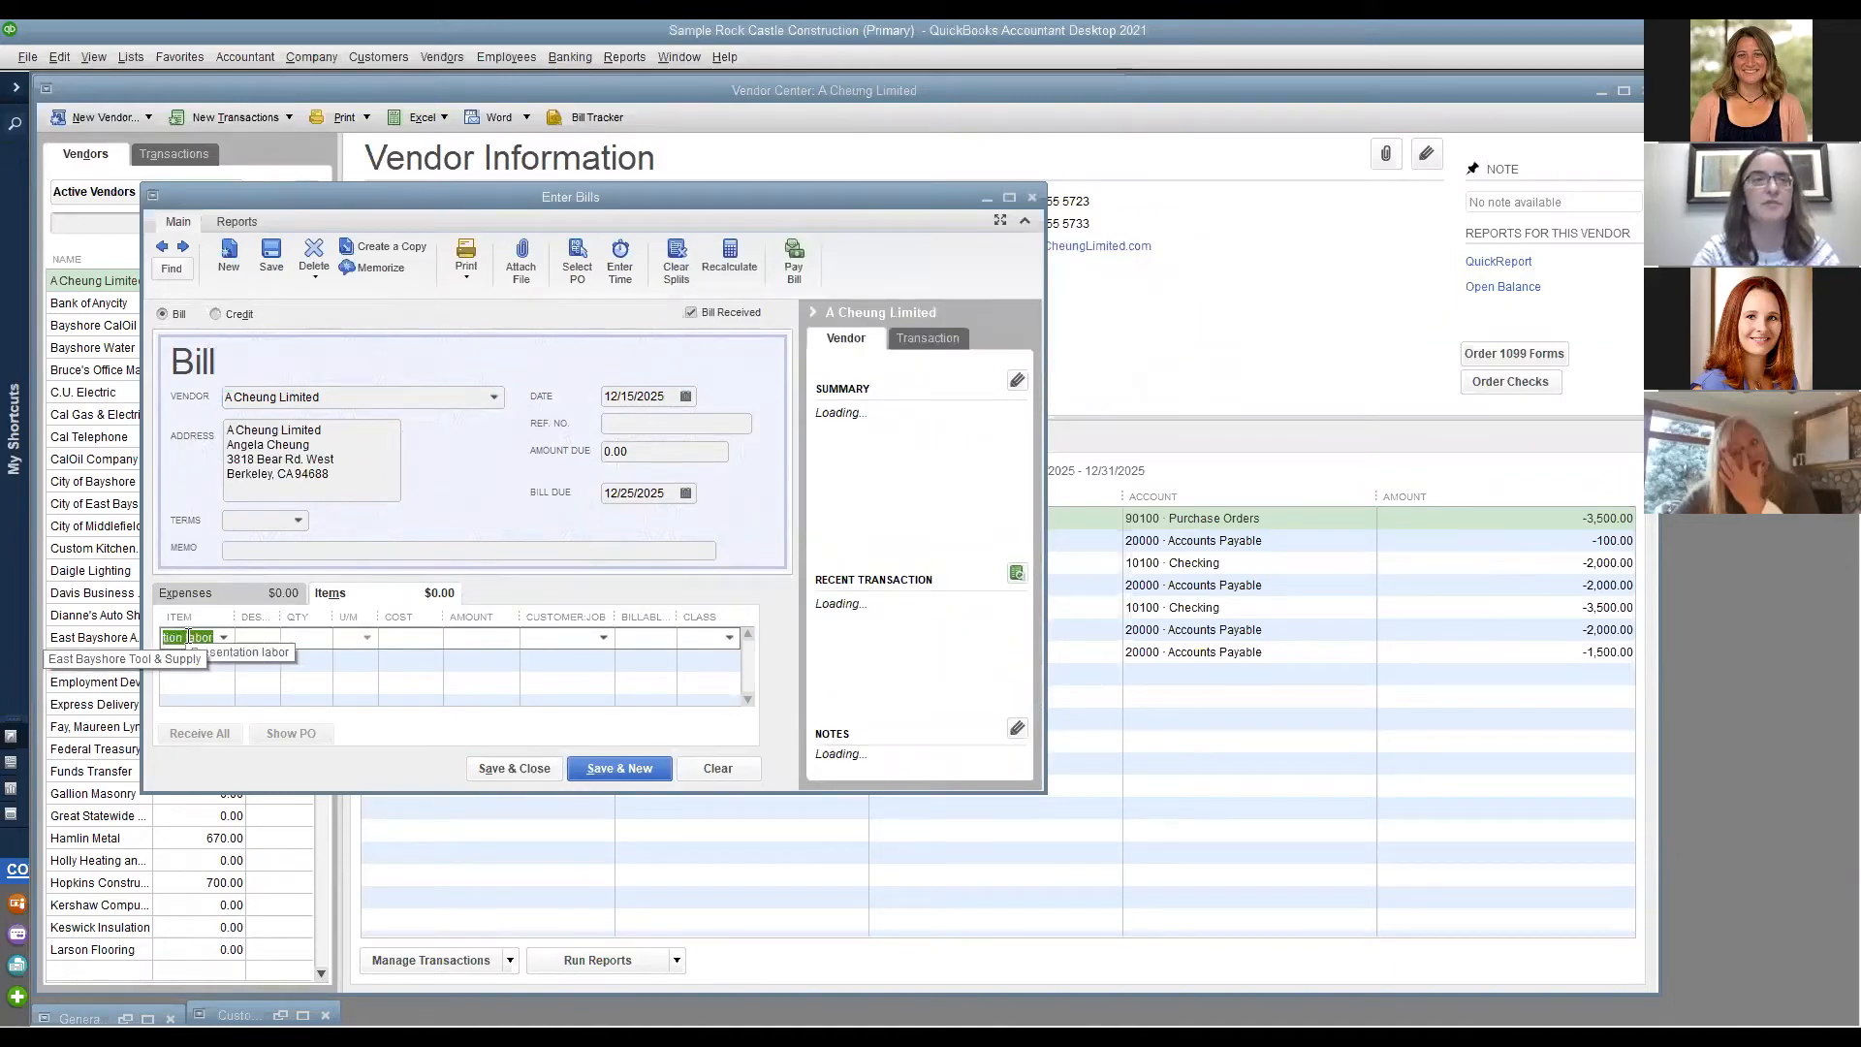
{"action": "left_click", "coordinate": [327, 650]}
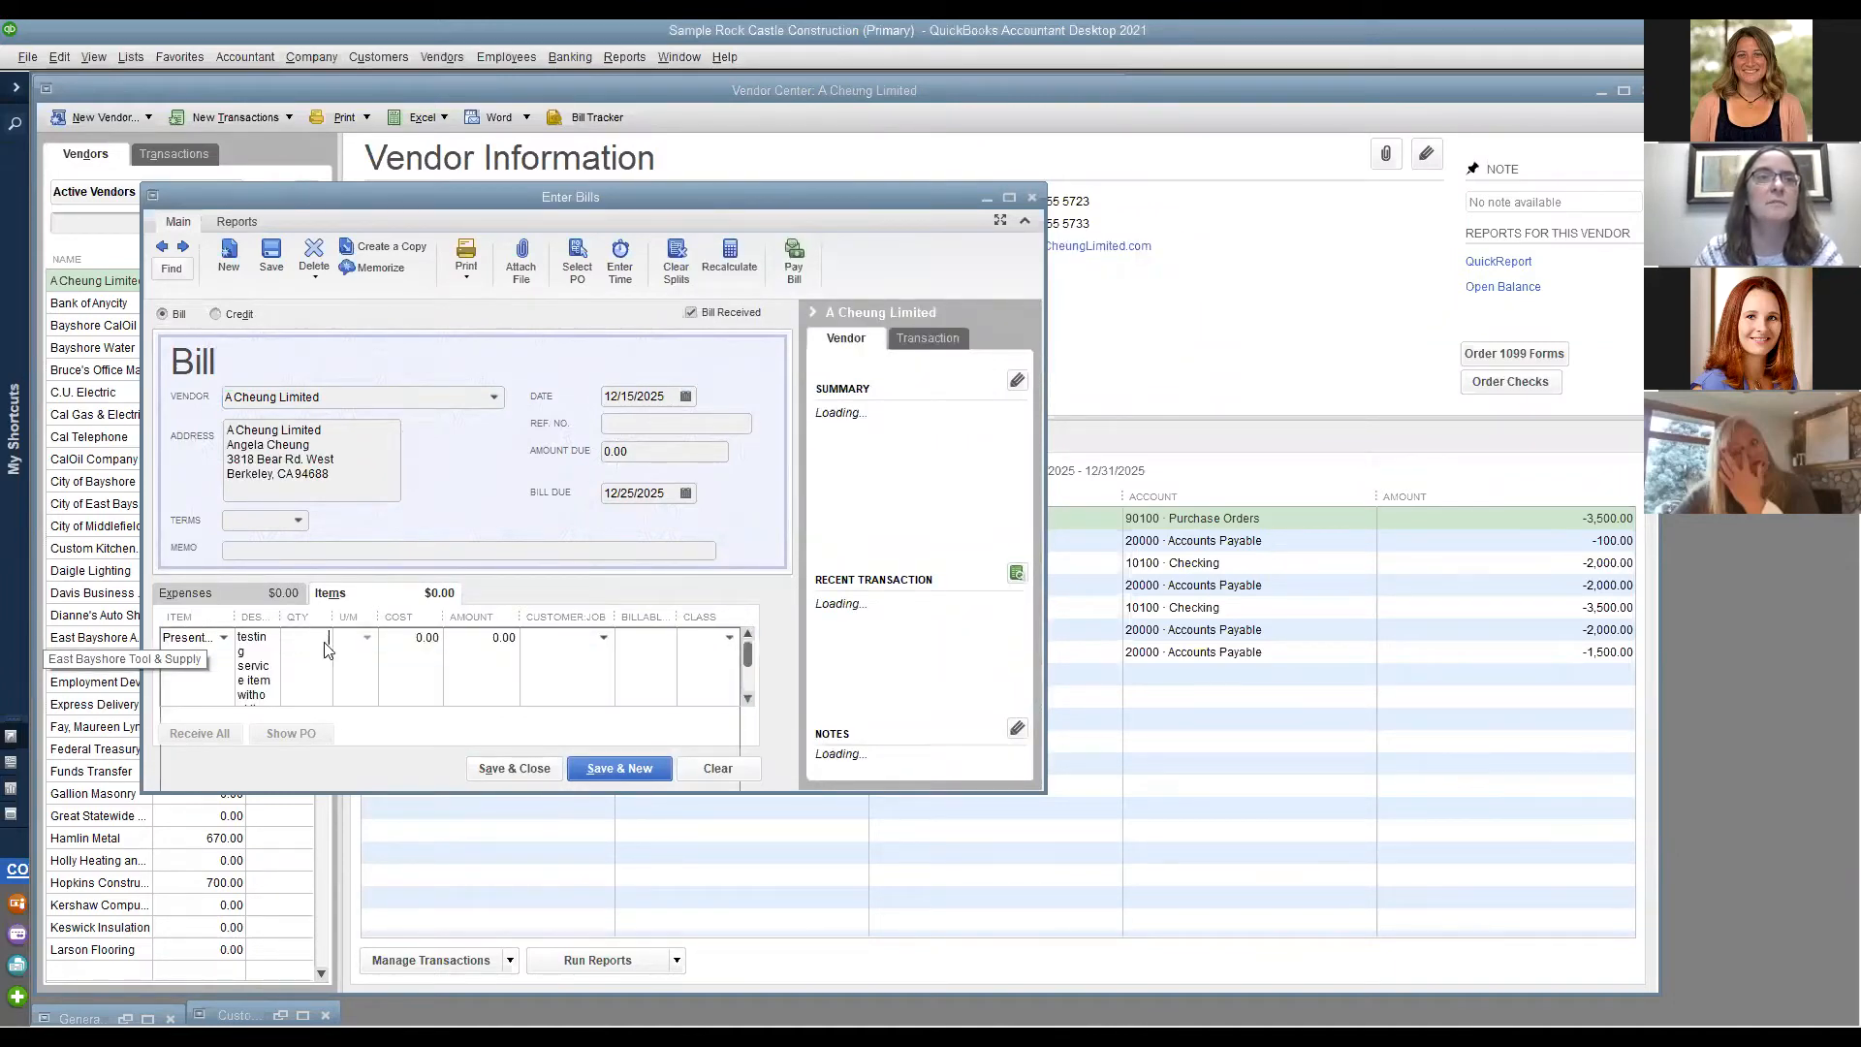
{"action": "left_click", "coordinate": [438, 638]}
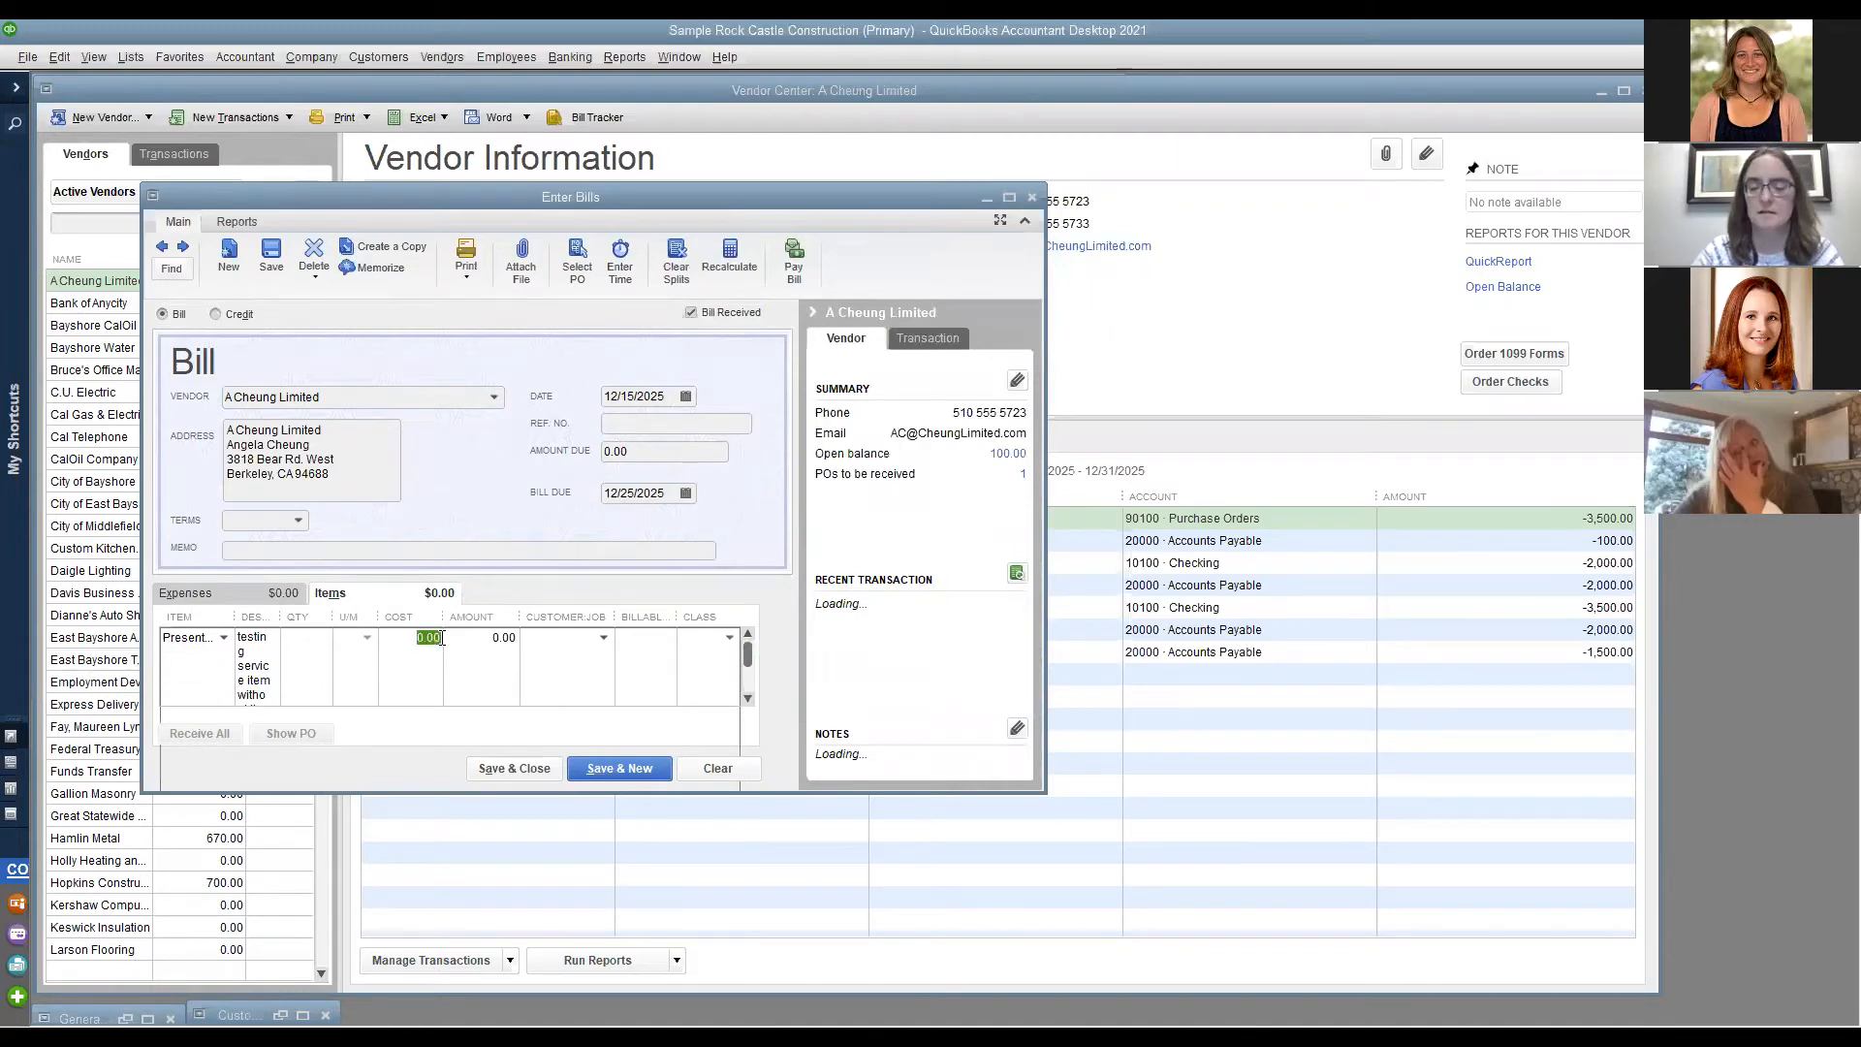
{"action": "type", "text": "120"}
{"action": "key", "text": "Tab"}
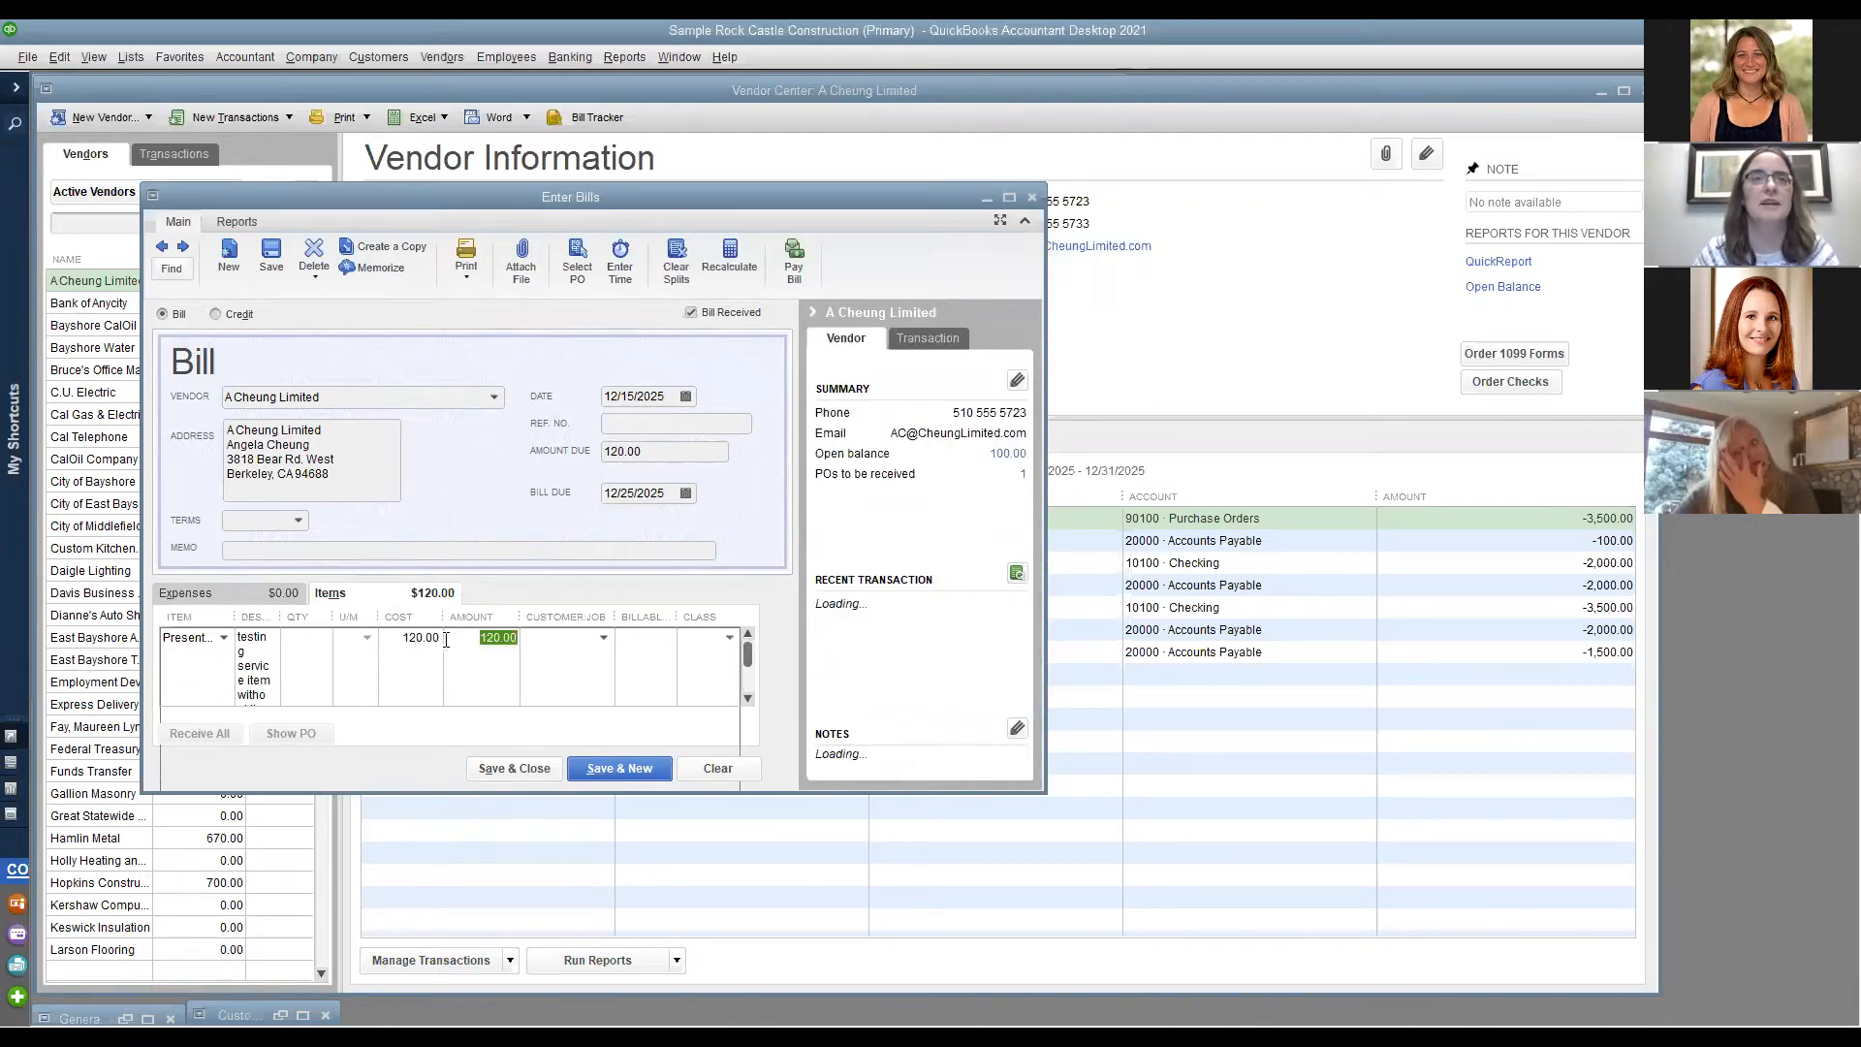
{"action": "left_click", "coordinate": [533, 768]}
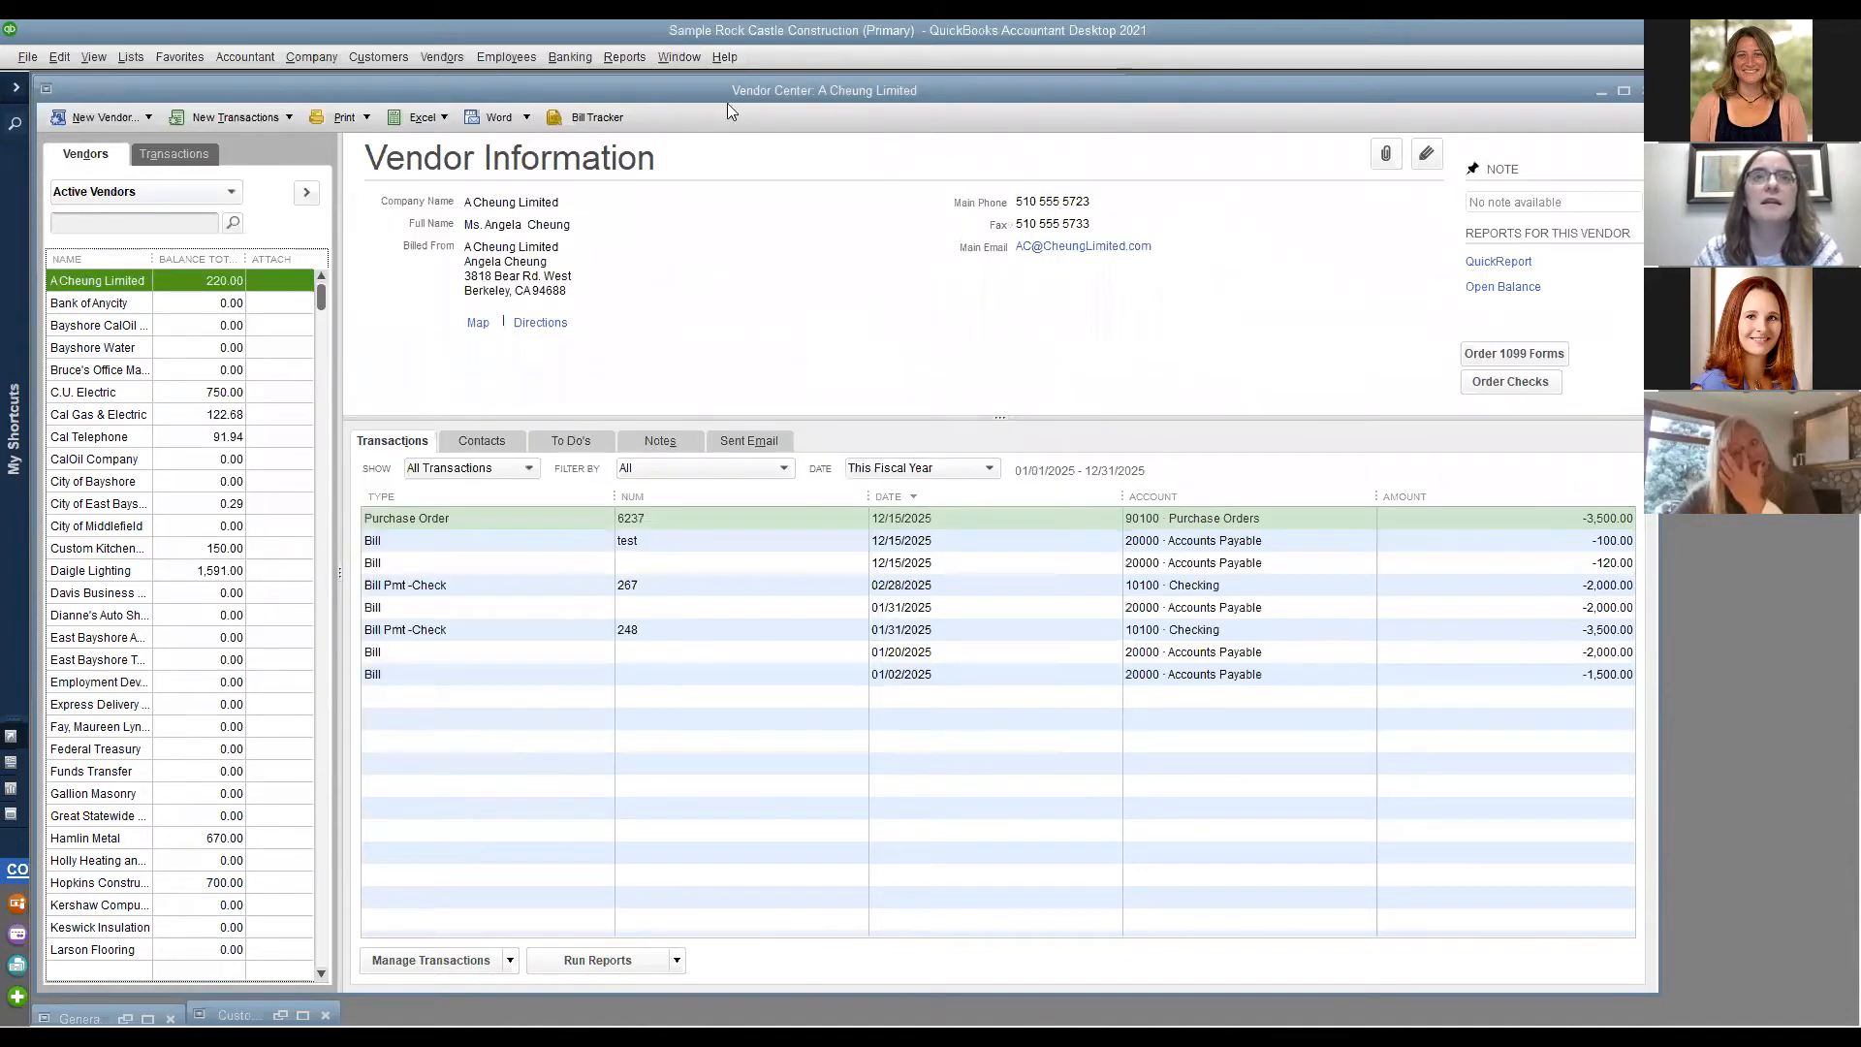
Minimize the Vendor Center and restore the General Ledger report to review the new bill's posting under Design Income.
{"action": "left_click", "coordinate": [630, 58]}
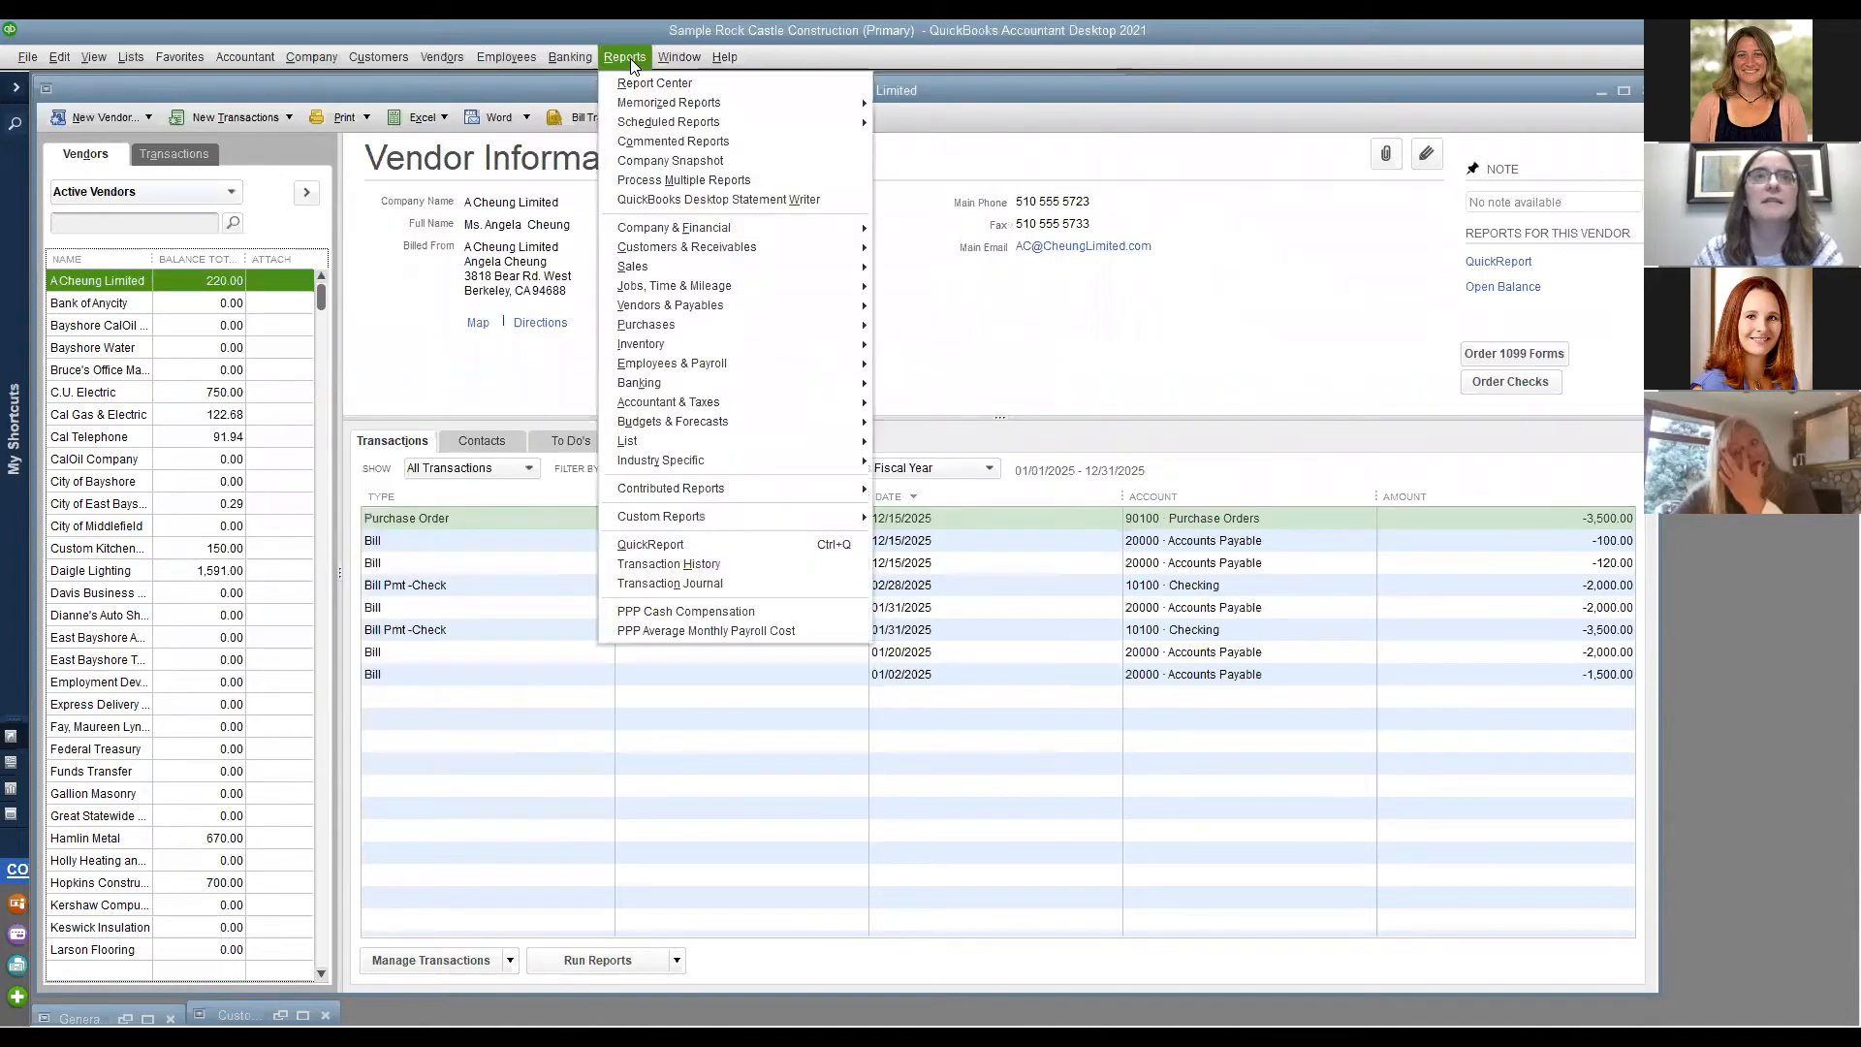
{"action": "left_click", "coordinate": [1599, 89]}
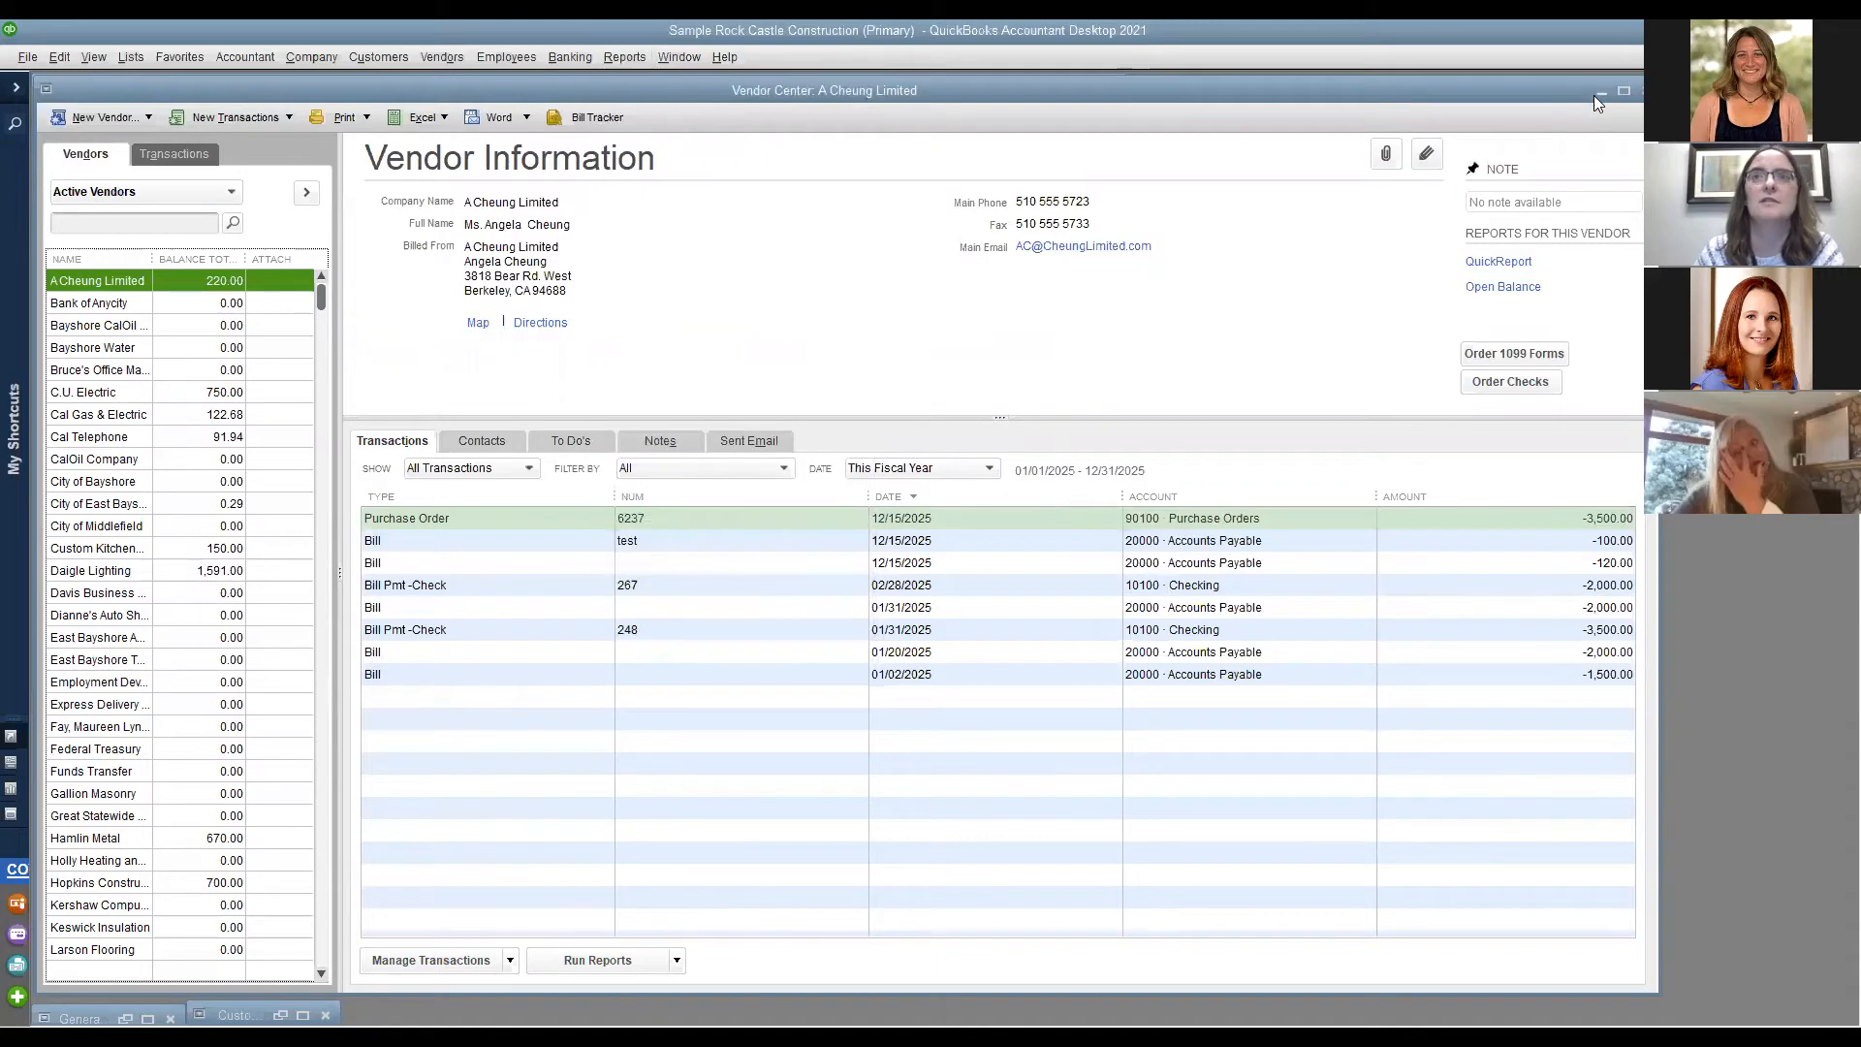
{"action": "left_click", "coordinate": [1597, 93]}
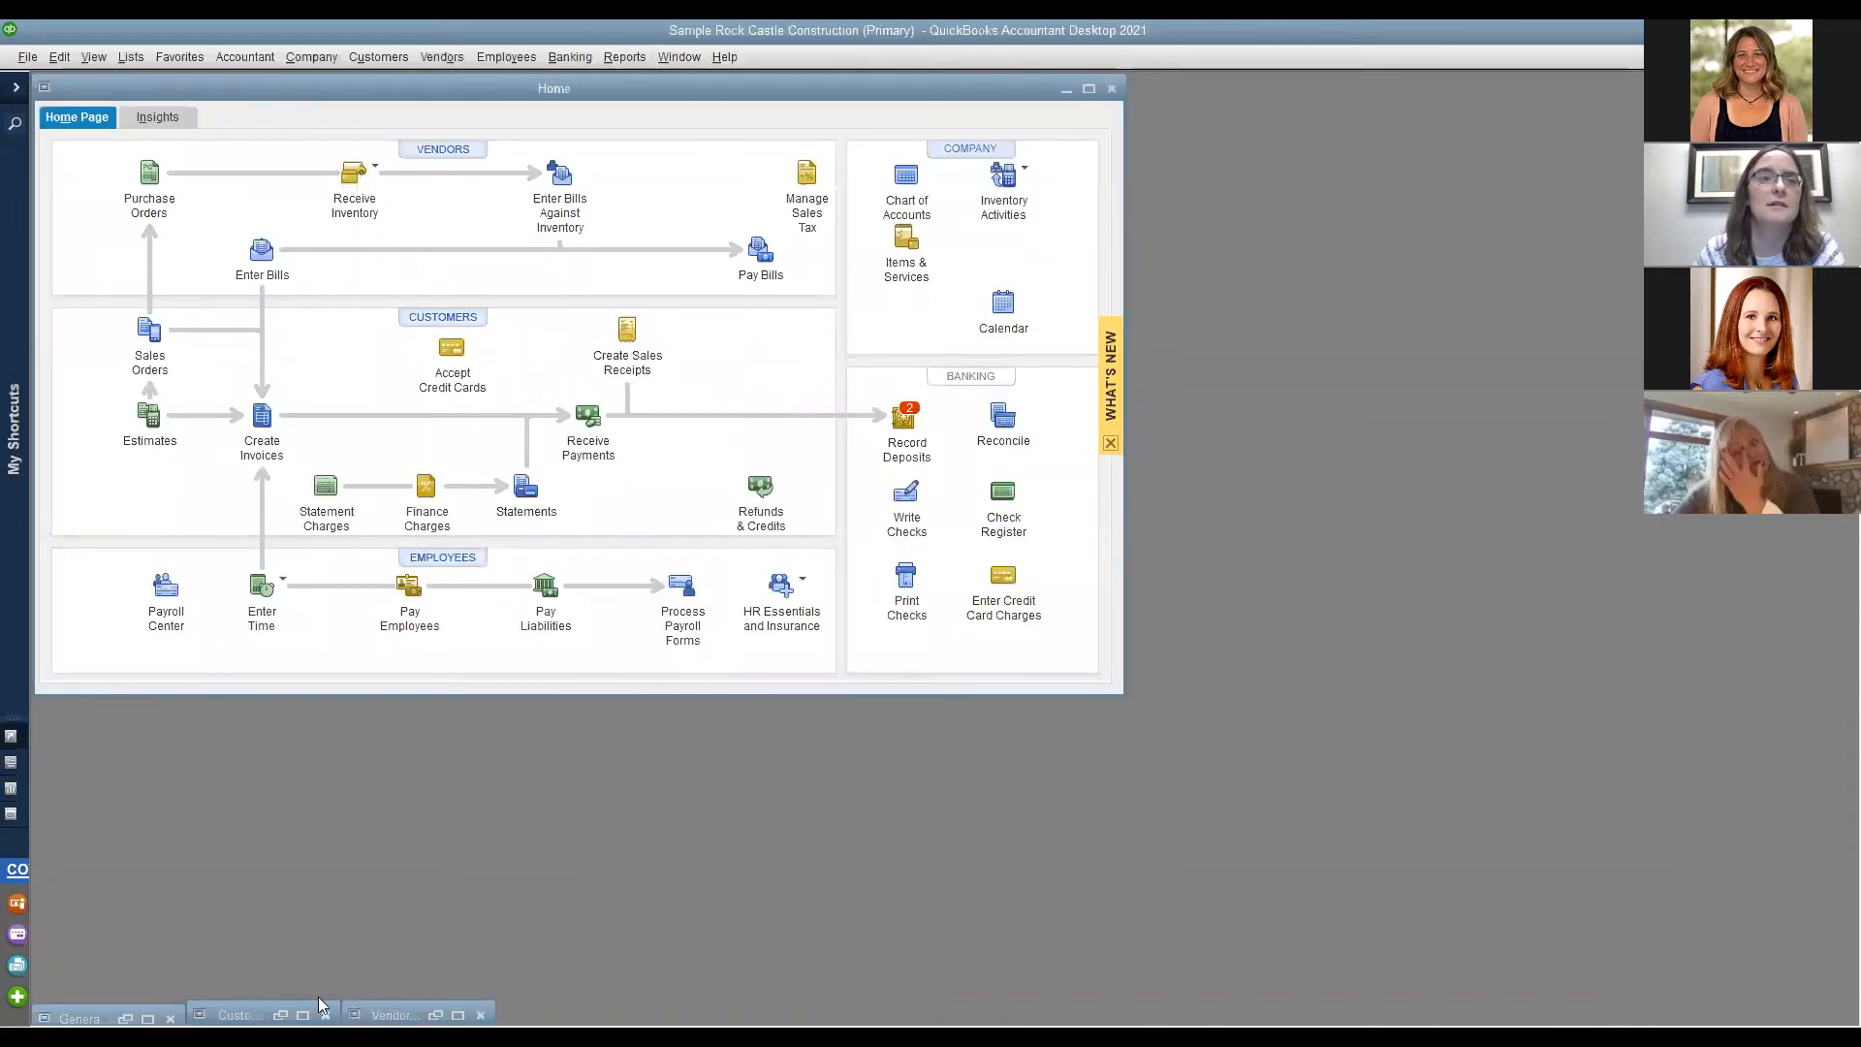
{"action": "left_click", "coordinate": [147, 1014]}
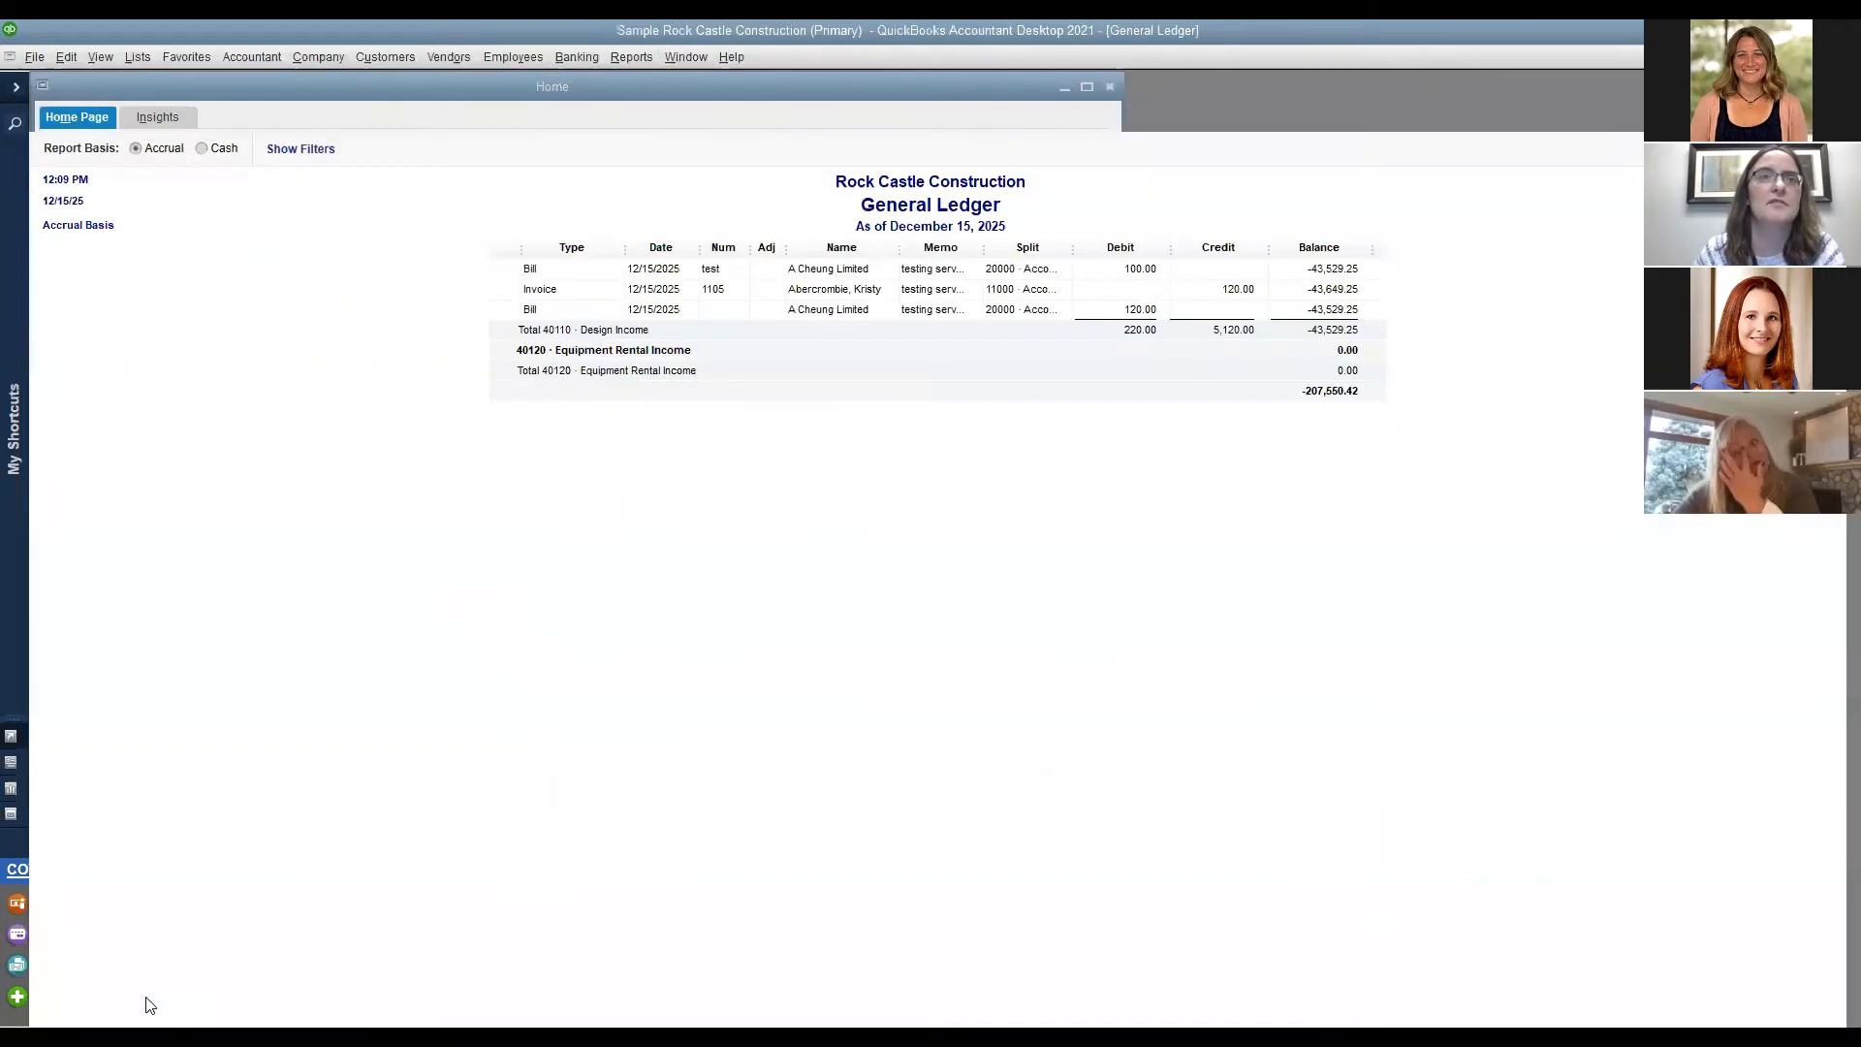
{"action": "scroll", "coordinate": [1024, 461], "scroll_direction": "up", "scroll_amount": 4}
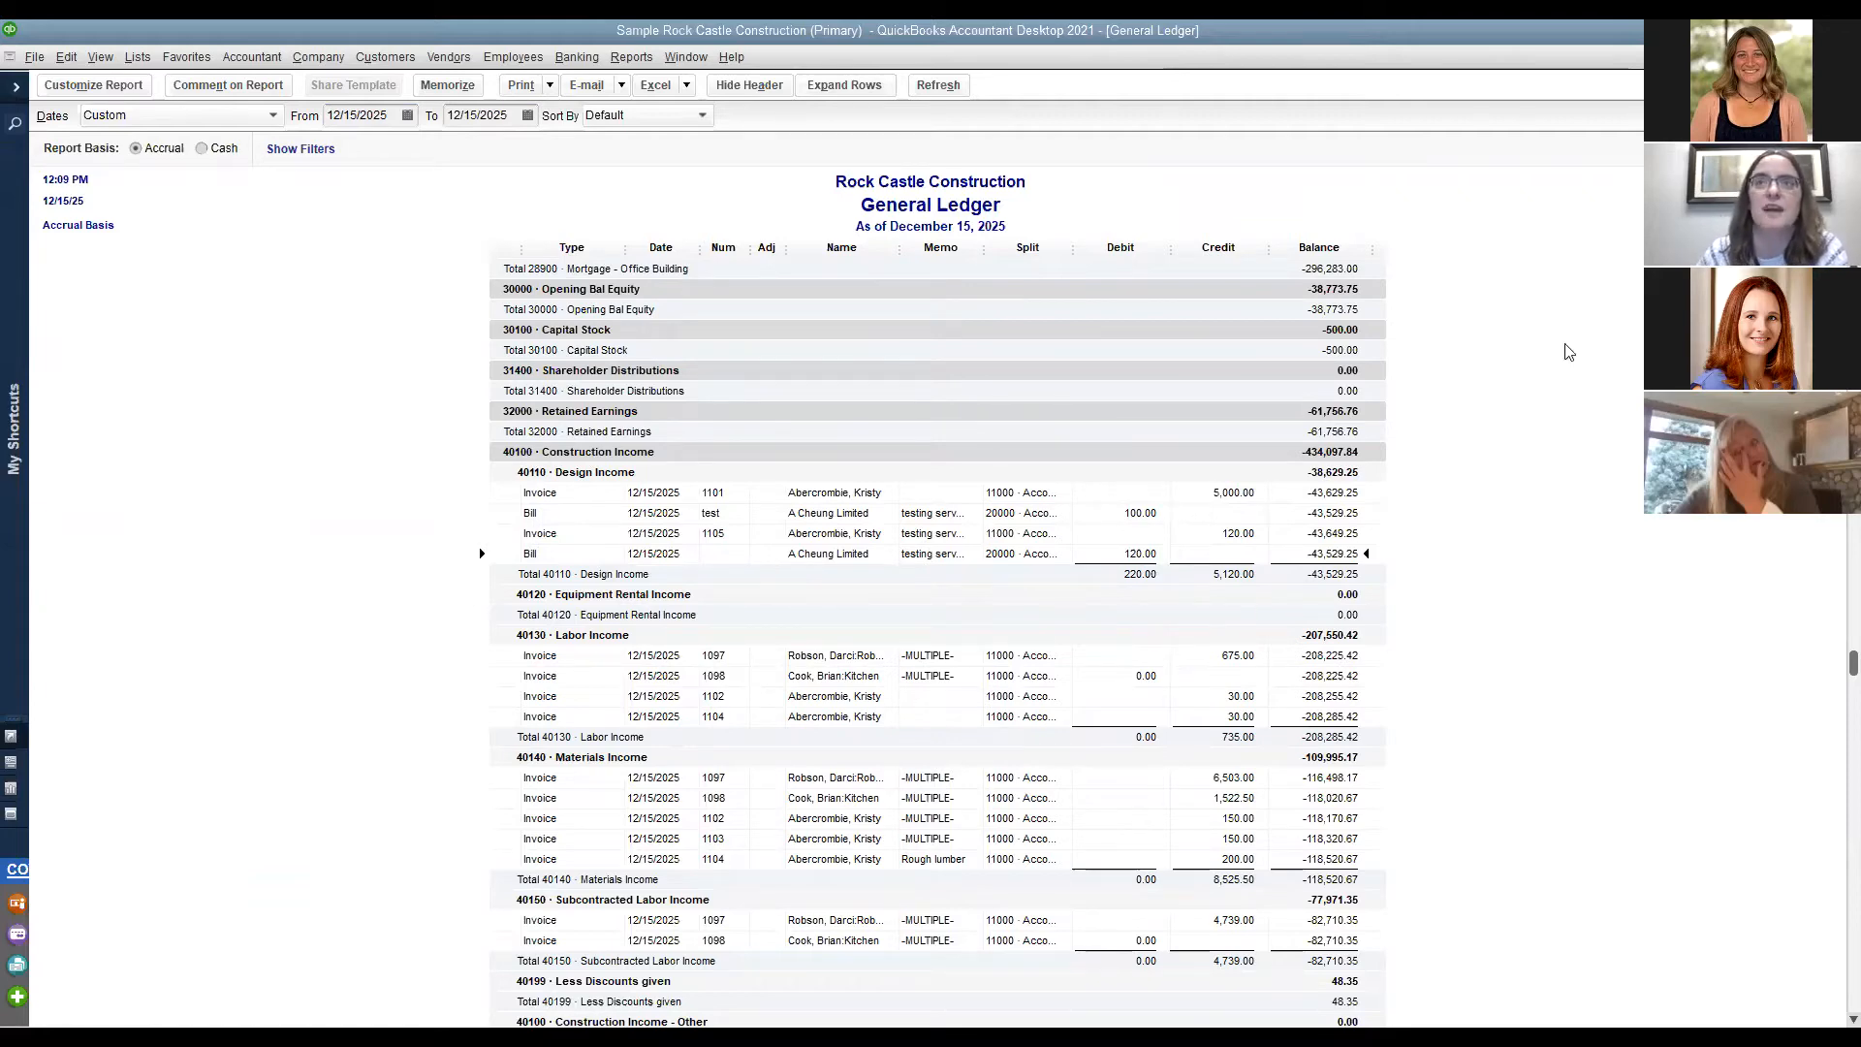
Close the General Ledger report, minimize the home page and reopen the full Item List.
{"action": "key", "text": "Escape"}
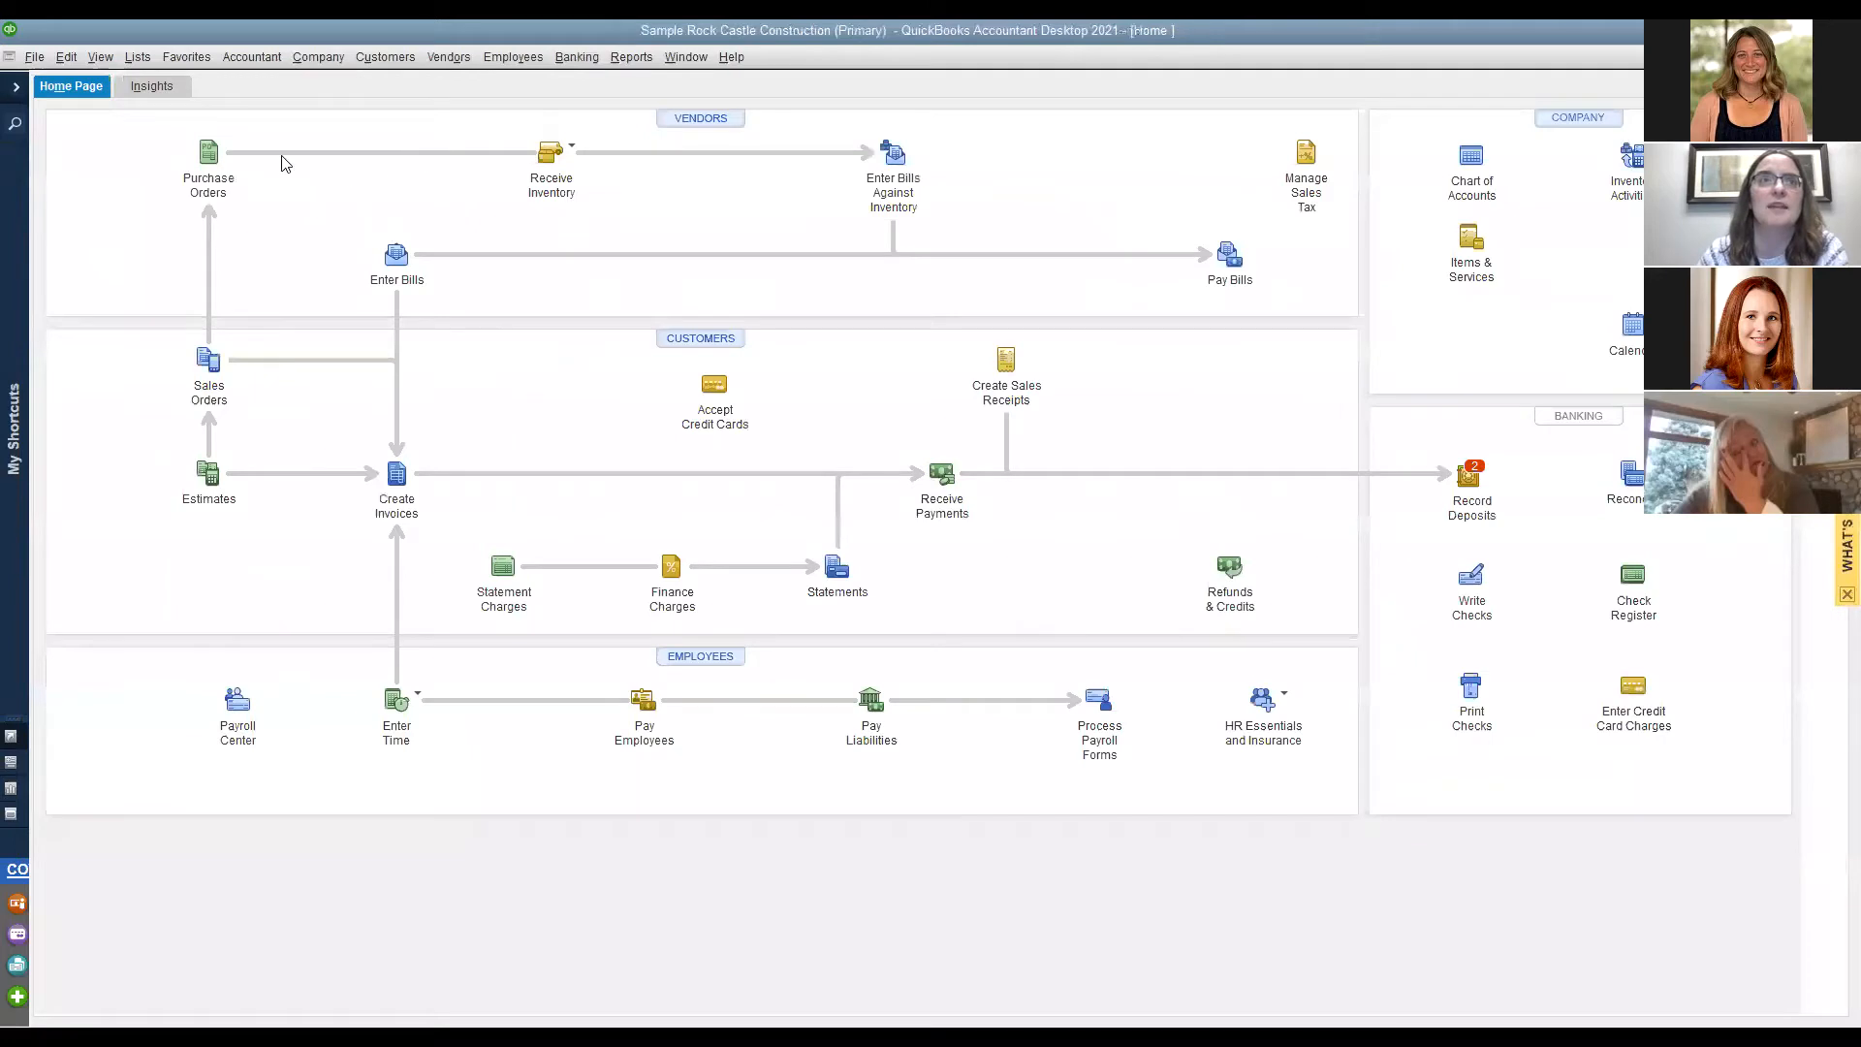
{"action": "left_click", "coordinate": [1804, 56]}
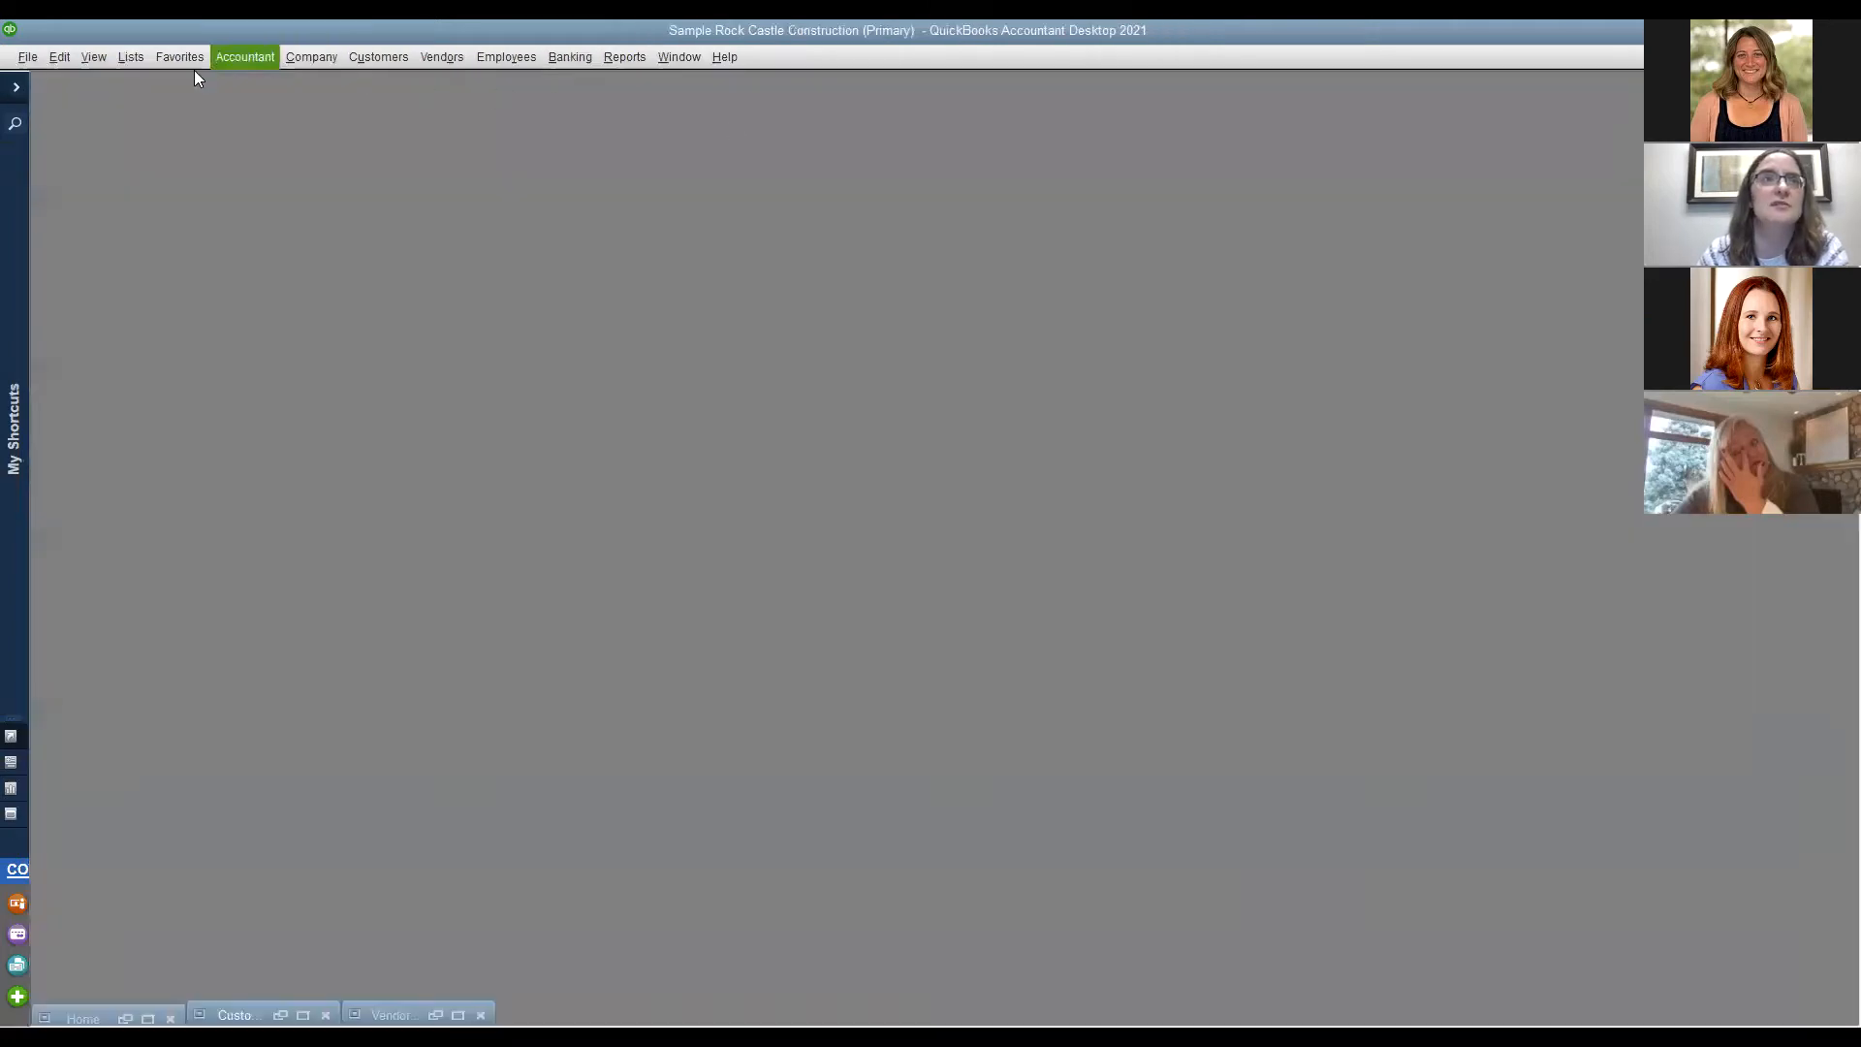
{"action": "left_click", "coordinate": [128, 56]}
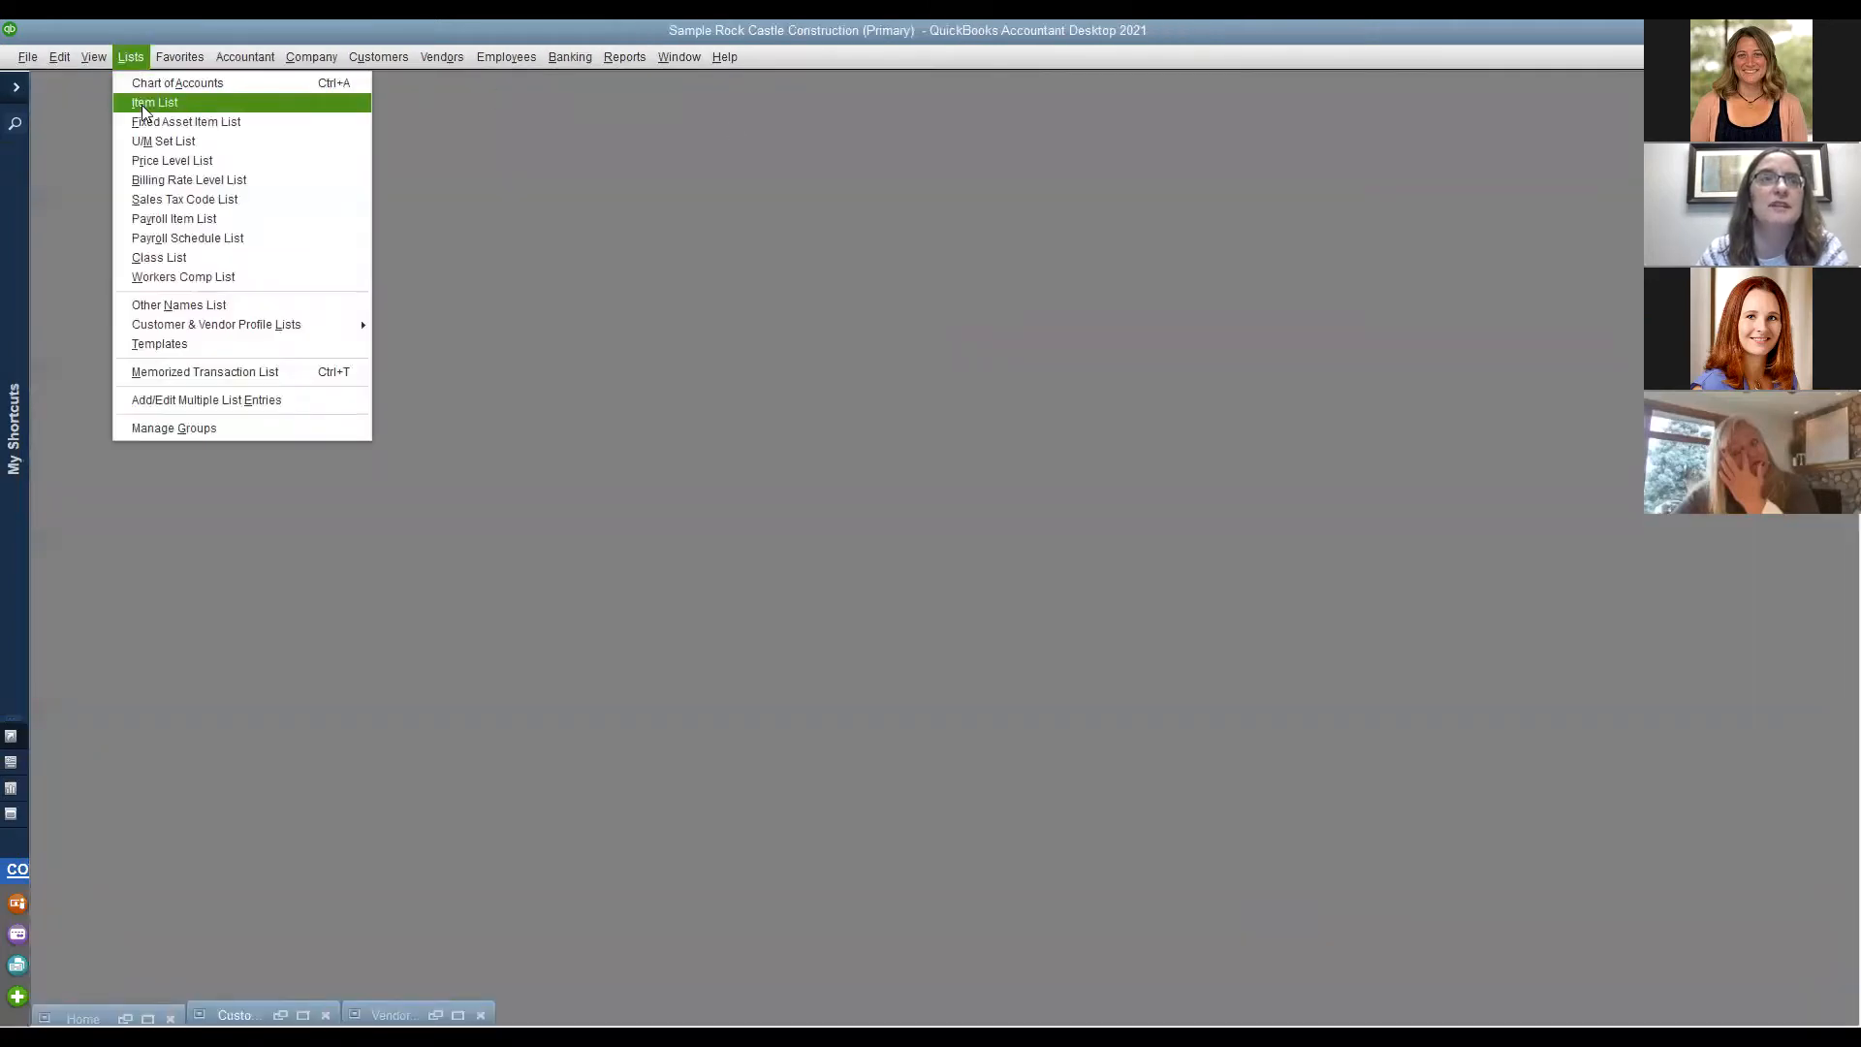
{"action": "left_click", "coordinate": [142, 103]}
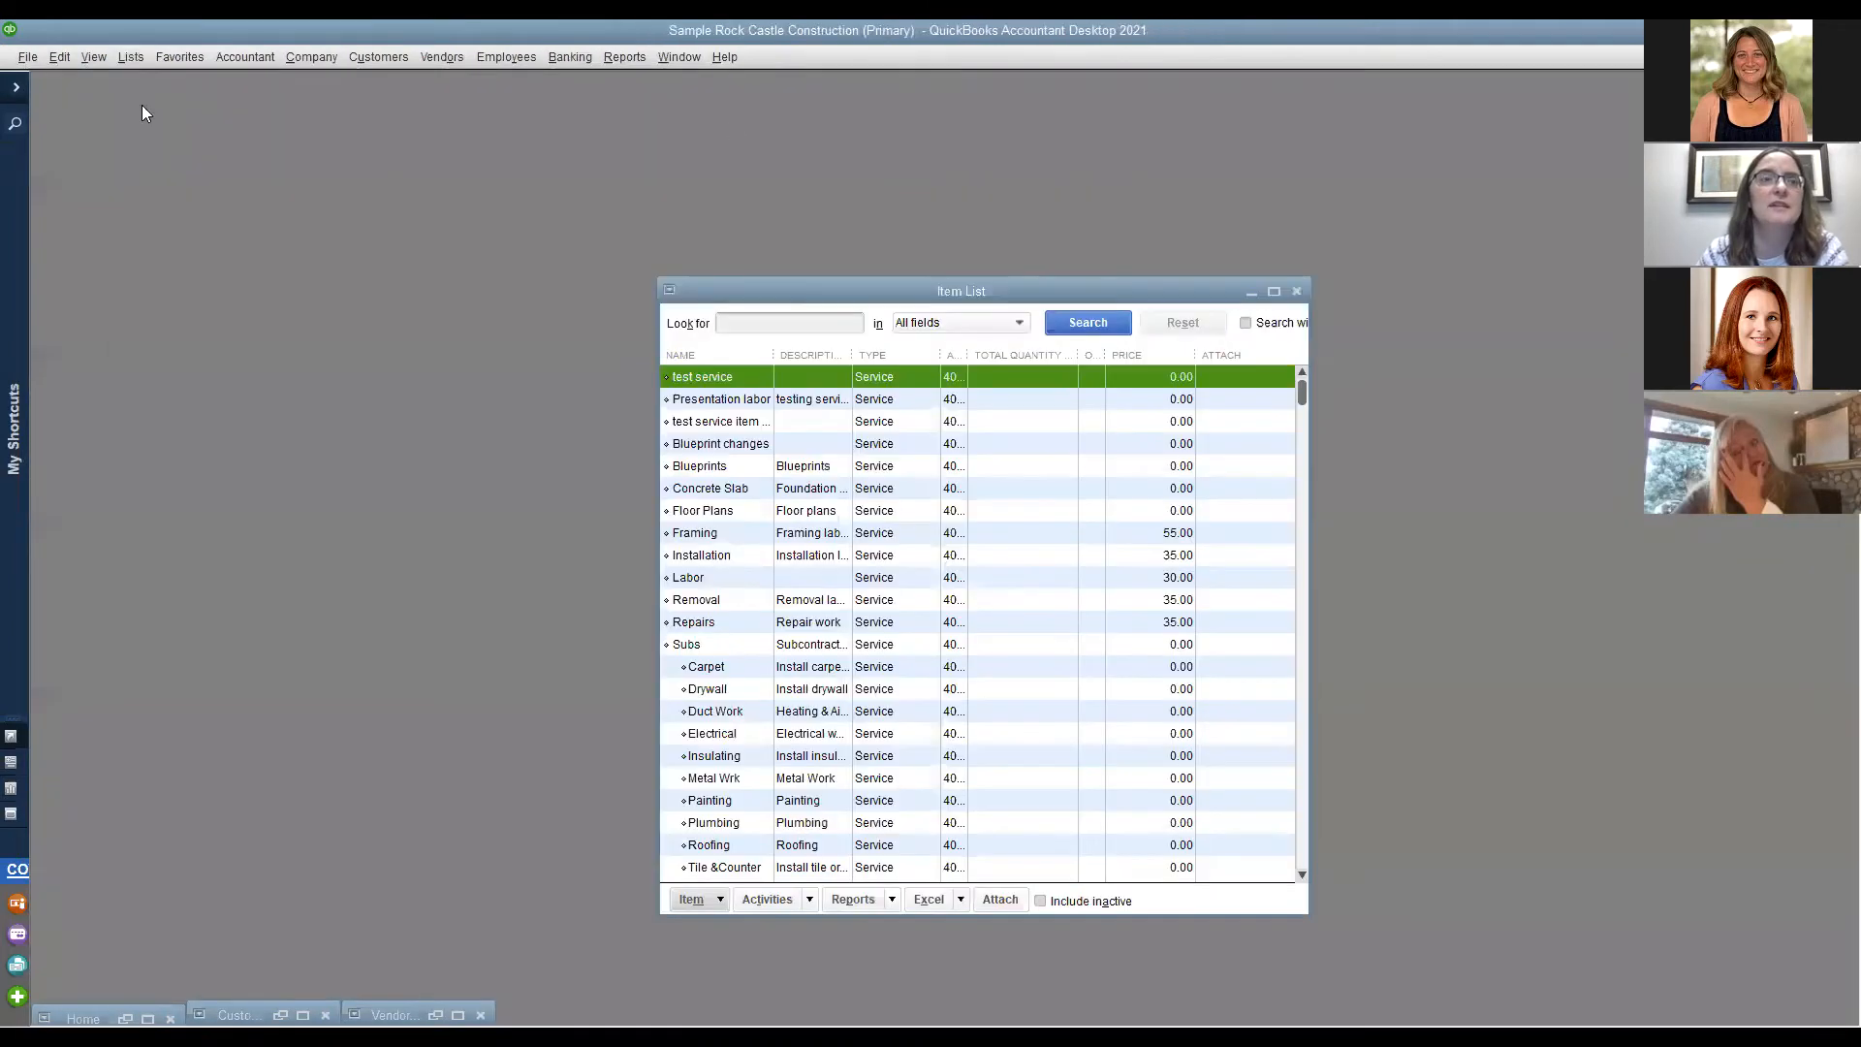
Try marking the Presentation labor service item as performed by a subcontractor, browse its expense accounts, and discard the edit.
{"action": "double_click", "coordinate": [741, 400]}
{"action": "left_click", "coordinate": [49, 321]}
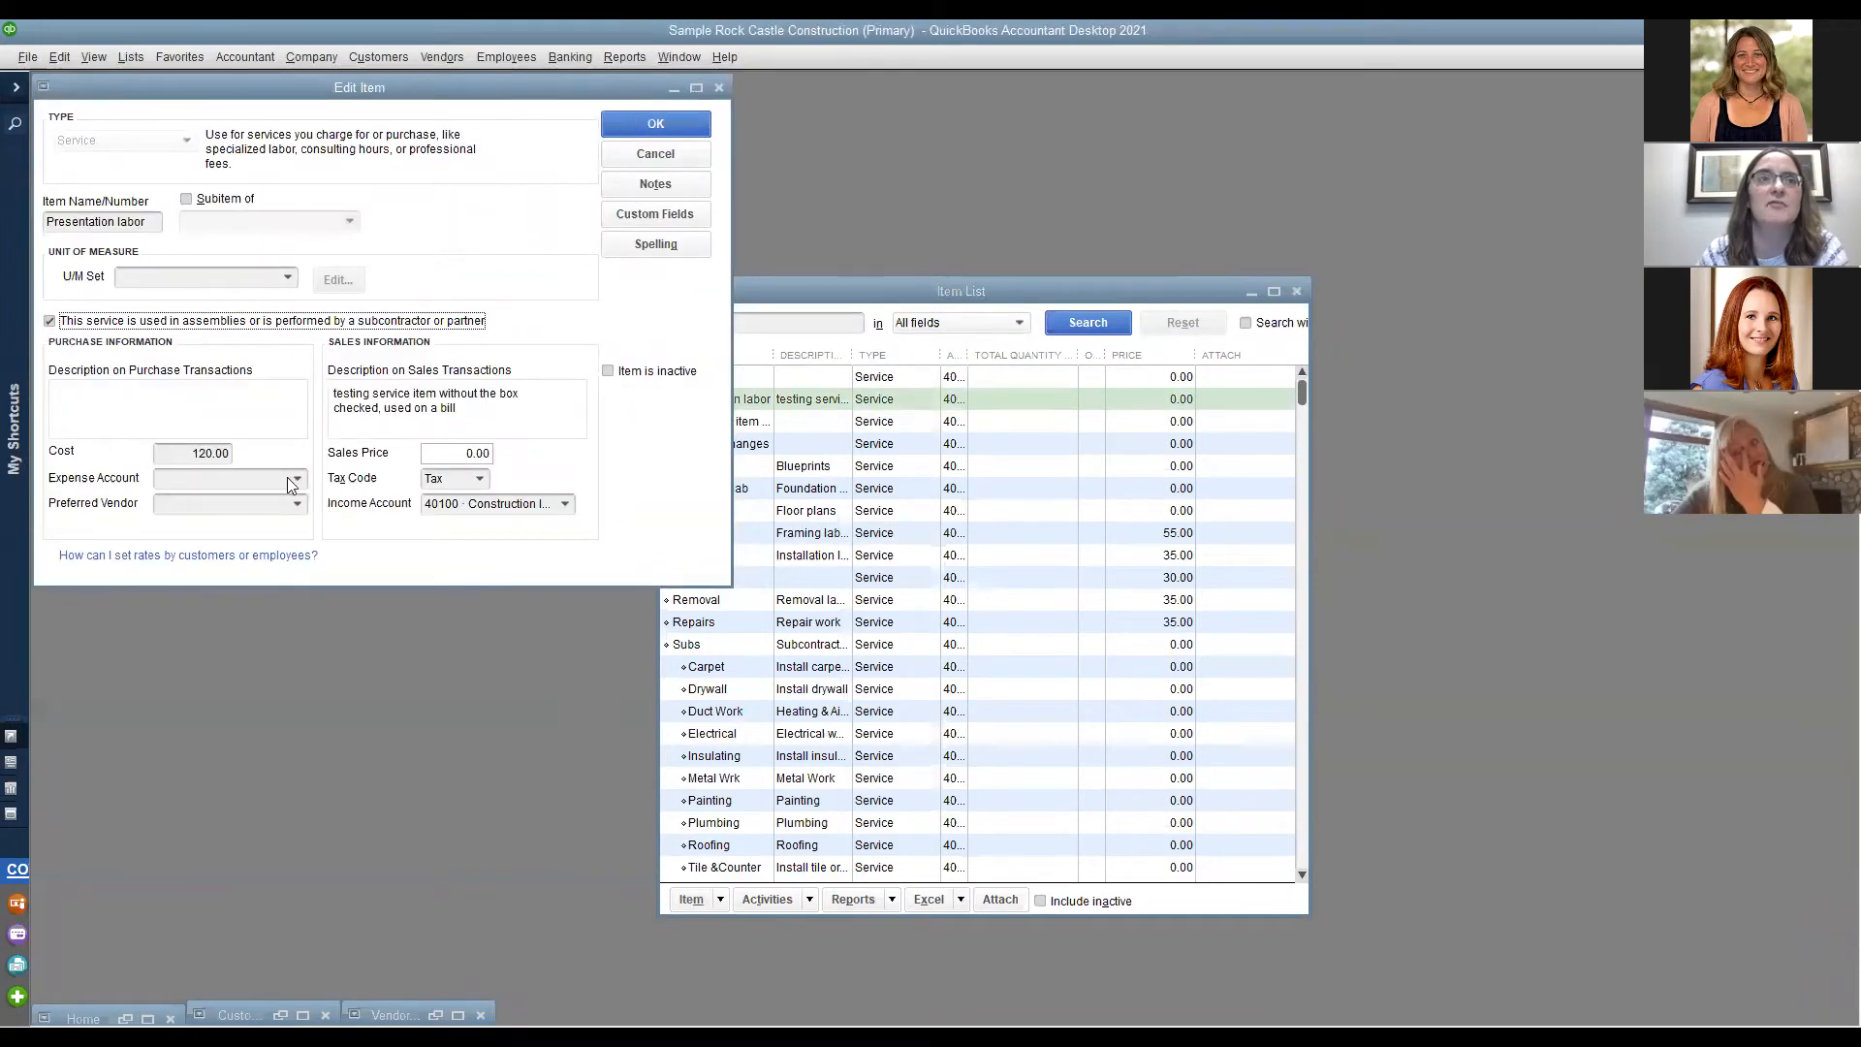
{"action": "left_click", "coordinate": [296, 479]}
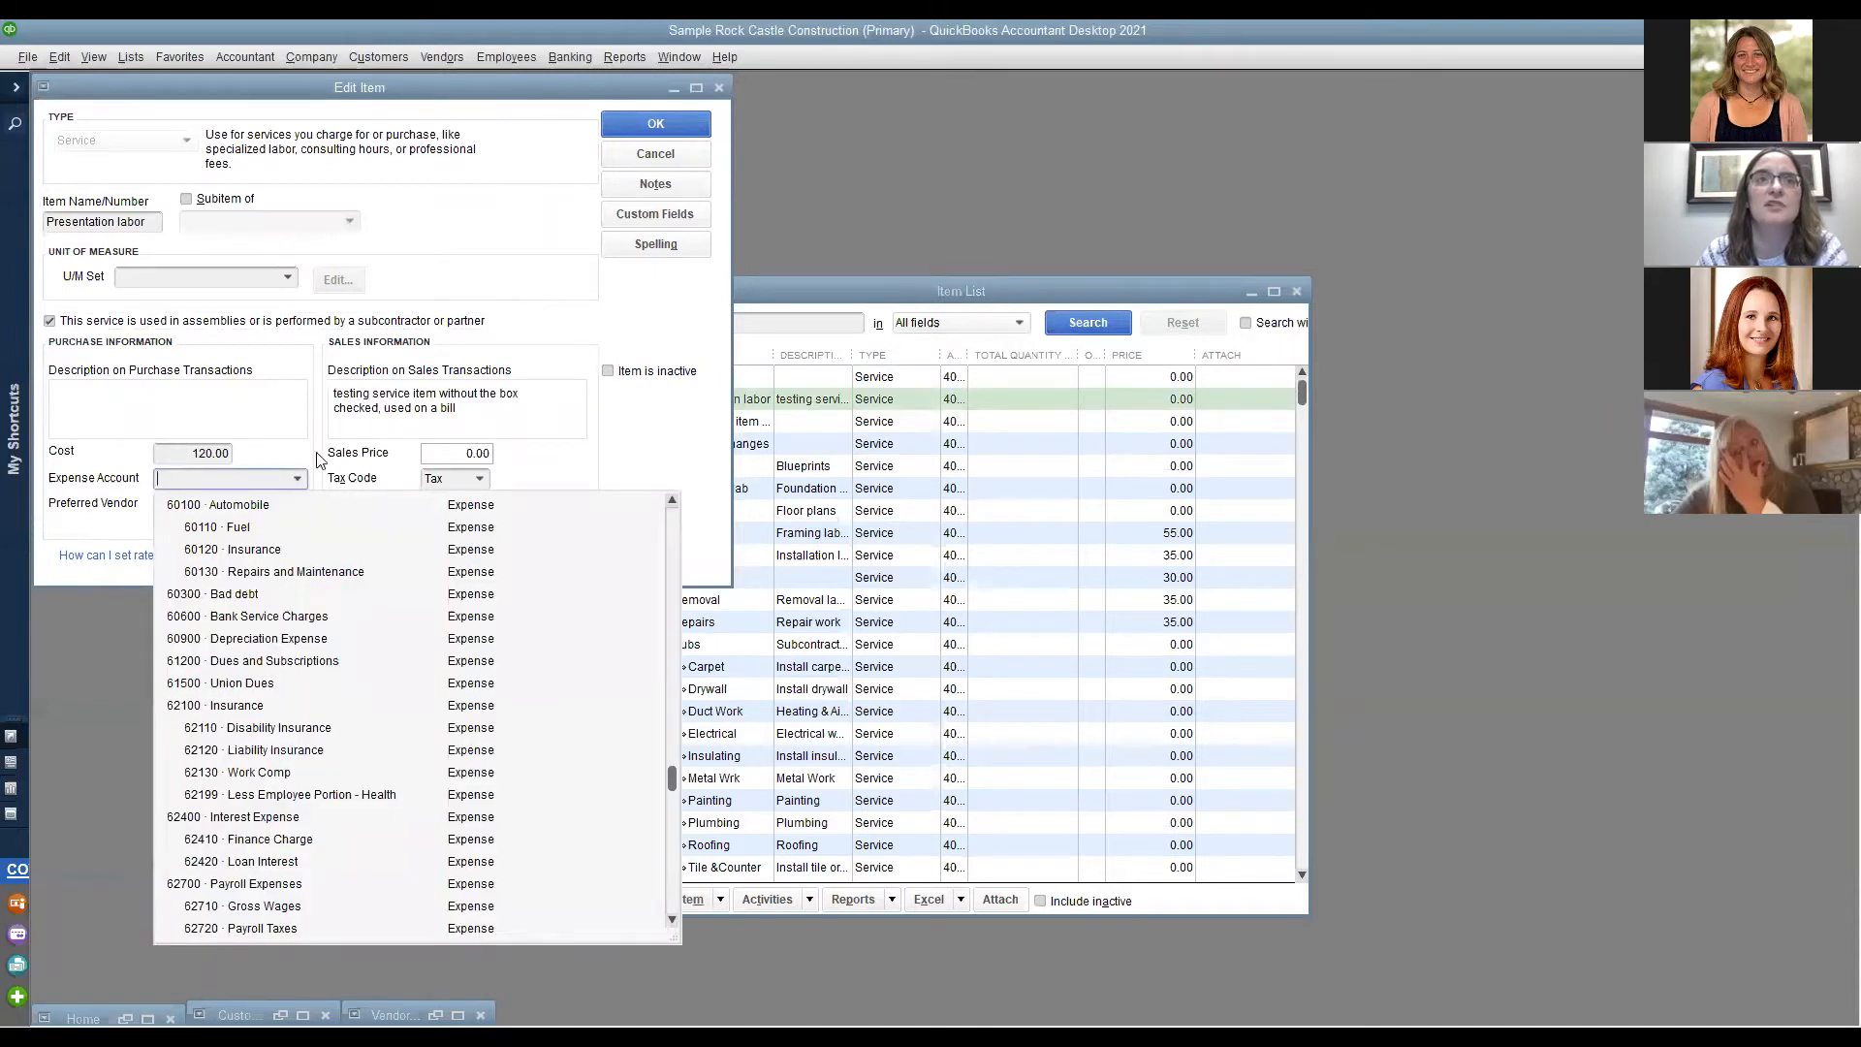
{"action": "left_click", "coordinate": [663, 155]}
{"action": "left_click", "coordinate": [663, 154]}
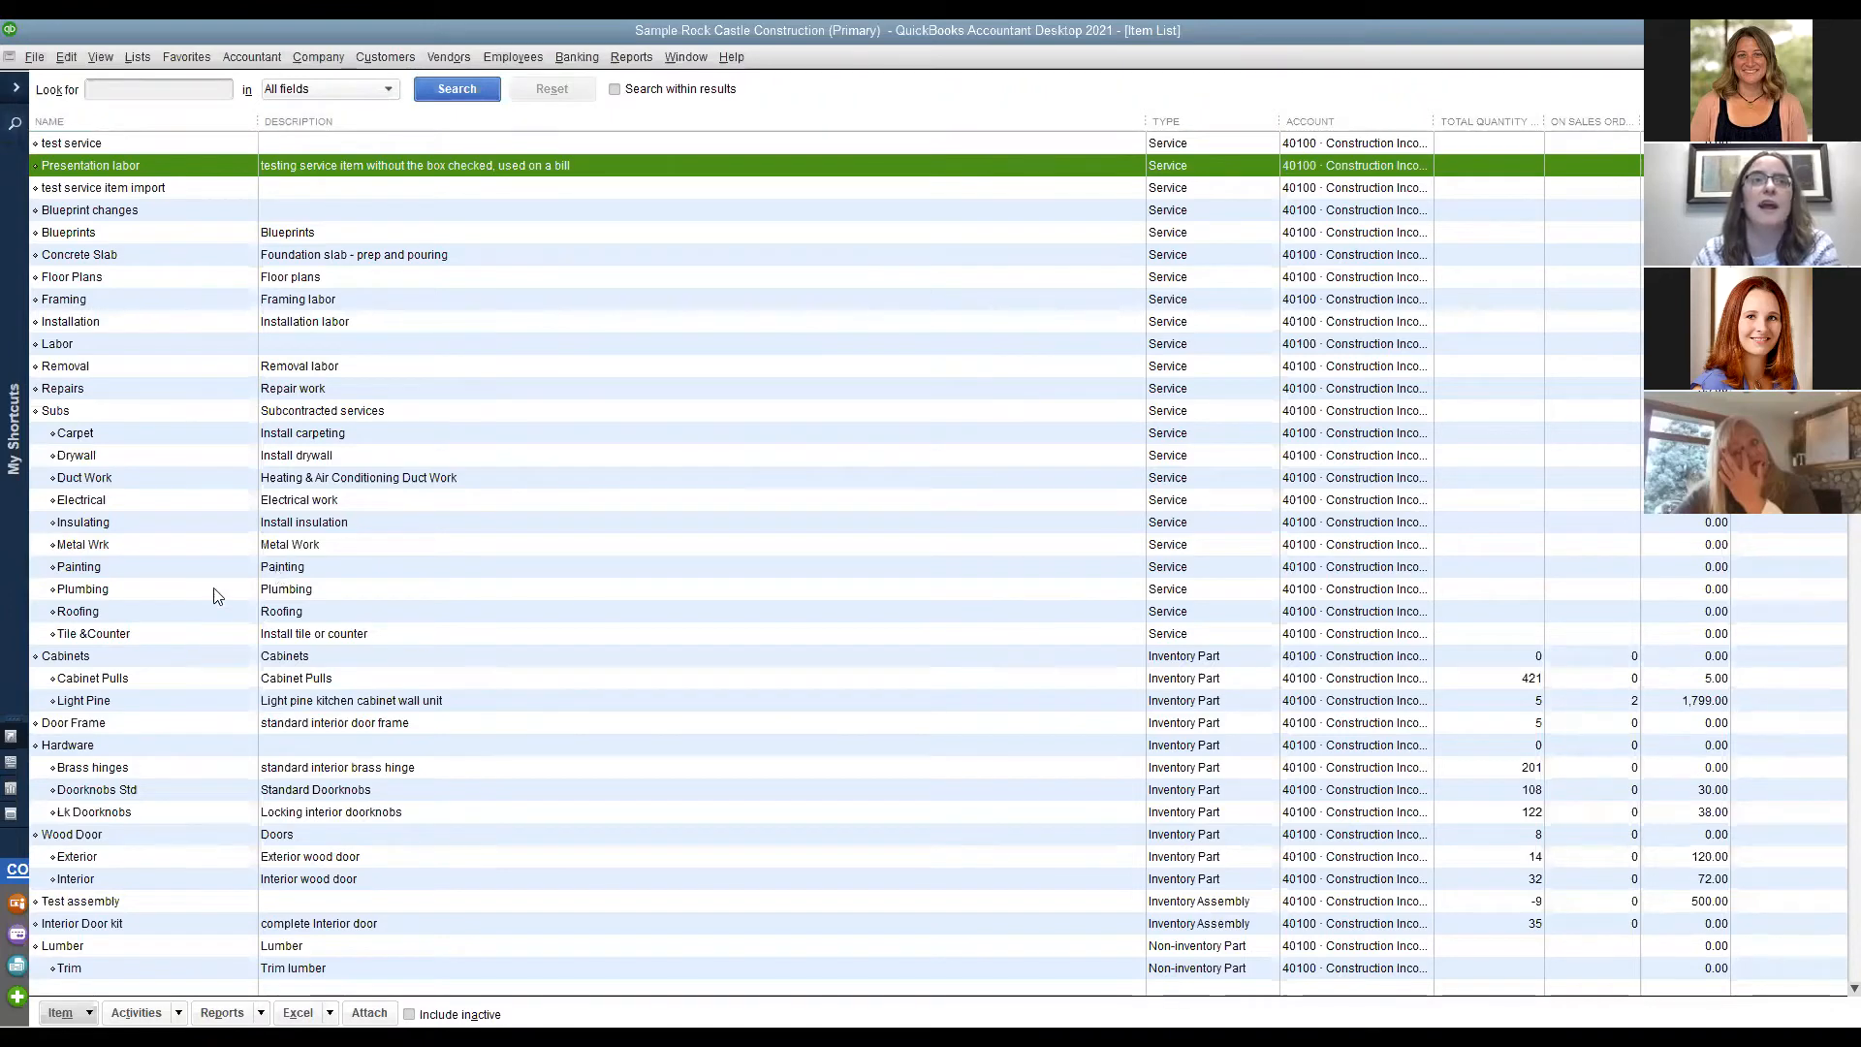
Open the multiple list entries editor and display the Service Items list.
{"action": "left_click", "coordinate": [136, 58]}
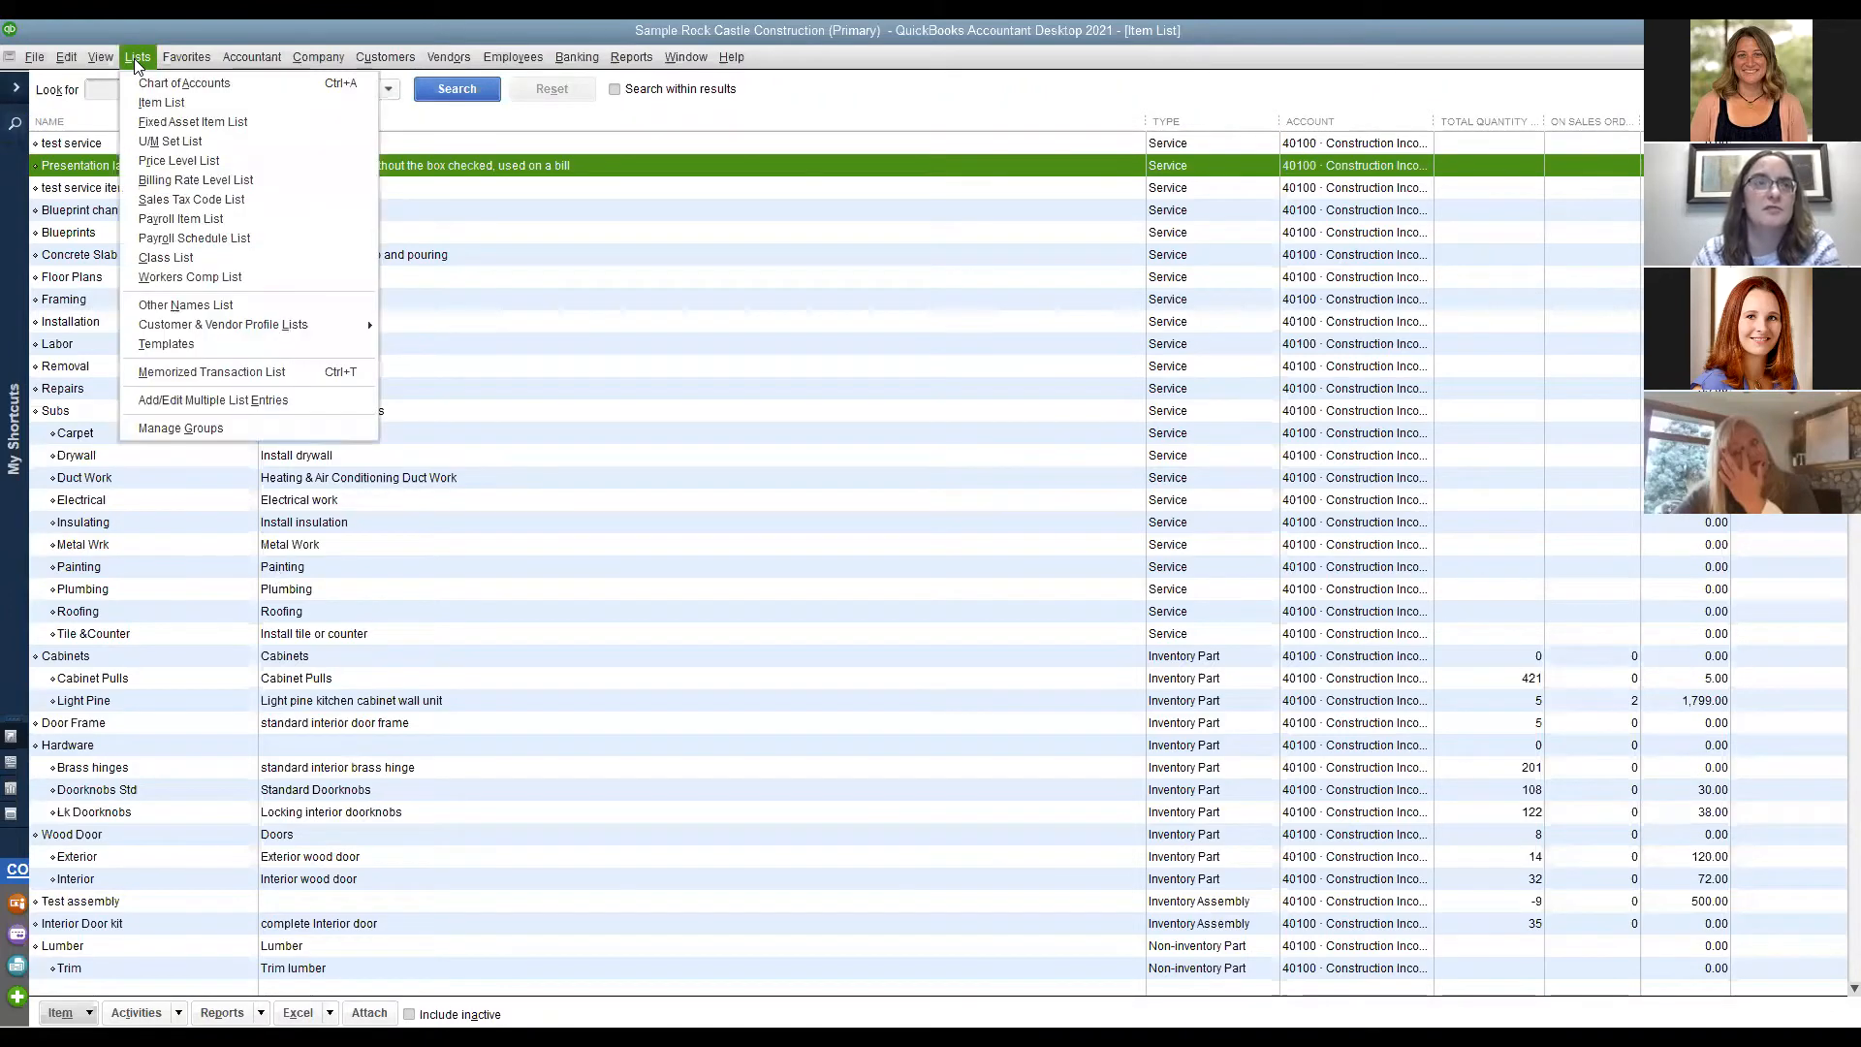
{"action": "left_click", "coordinate": [228, 401]}
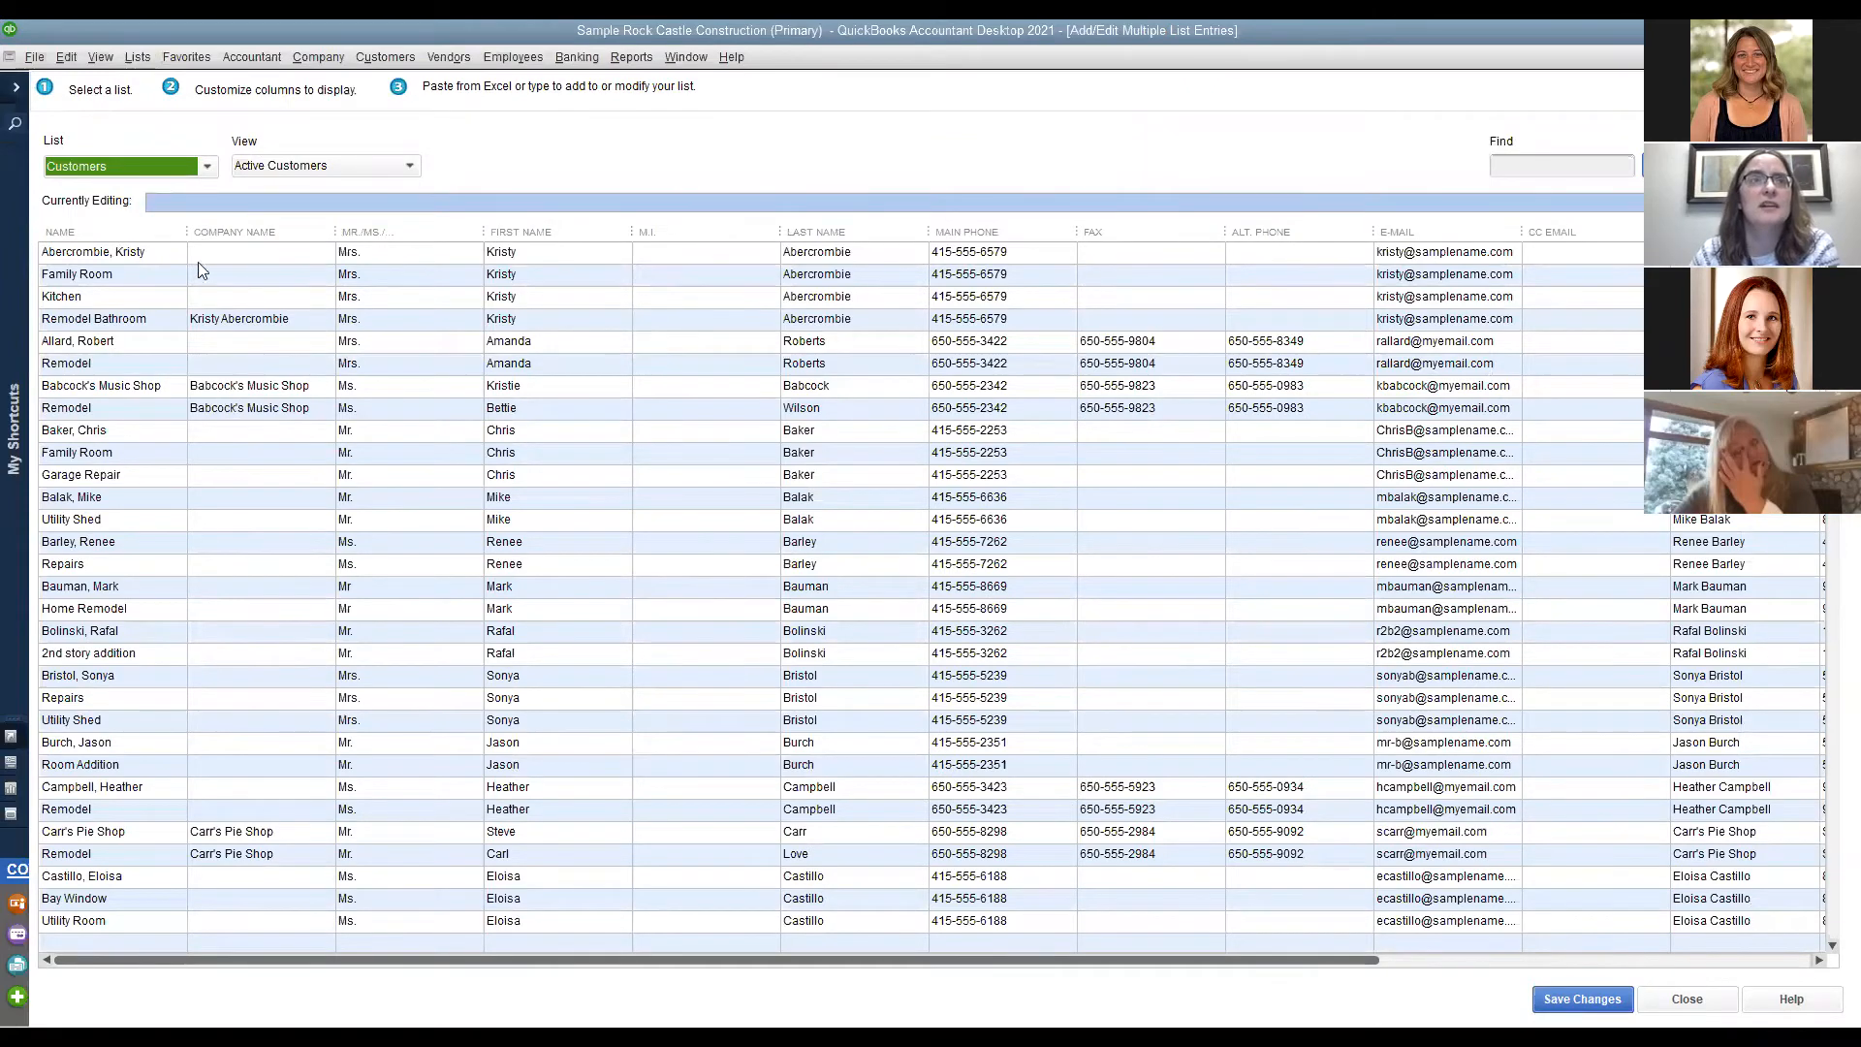
{"action": "left_click", "coordinate": [208, 167]}
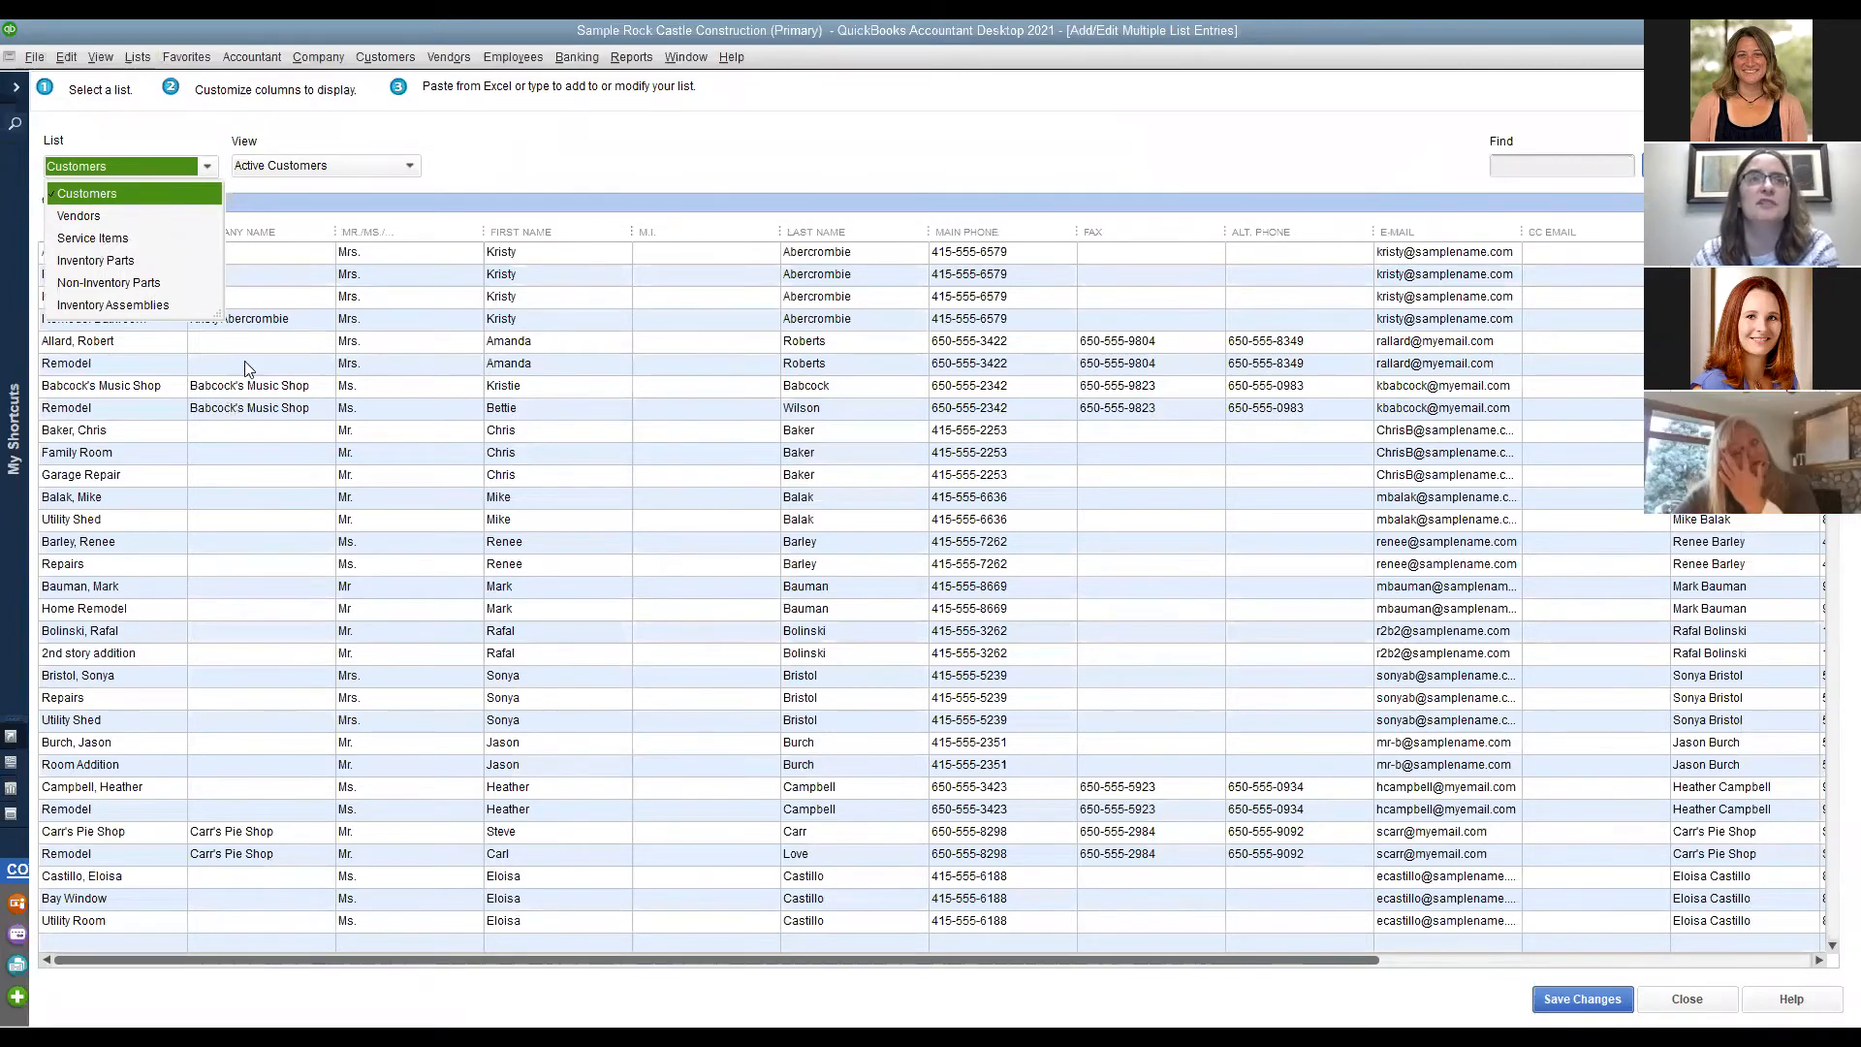
{"action": "left_click", "coordinate": [92, 238]}
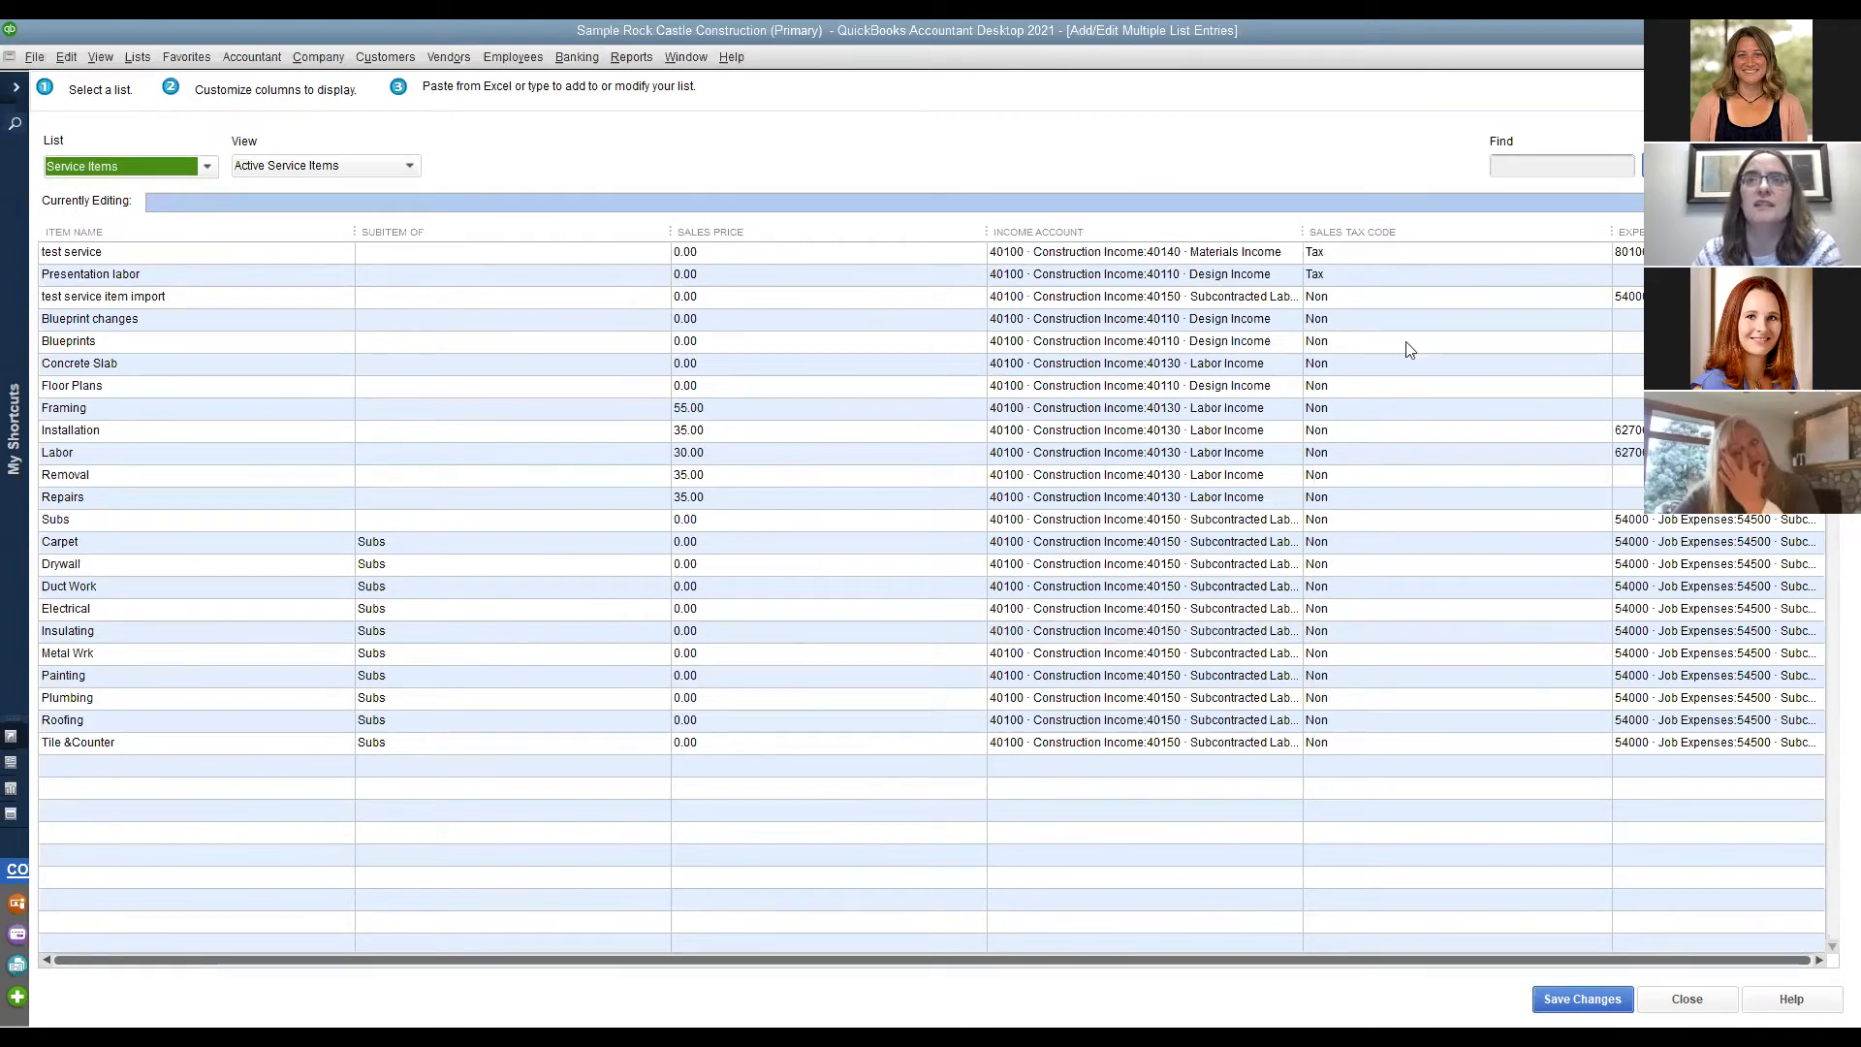
Examine the Blueprint changes expense account, the blank entry row and the columns available for the service items grid.
{"action": "left_click", "coordinate": [1630, 320]}
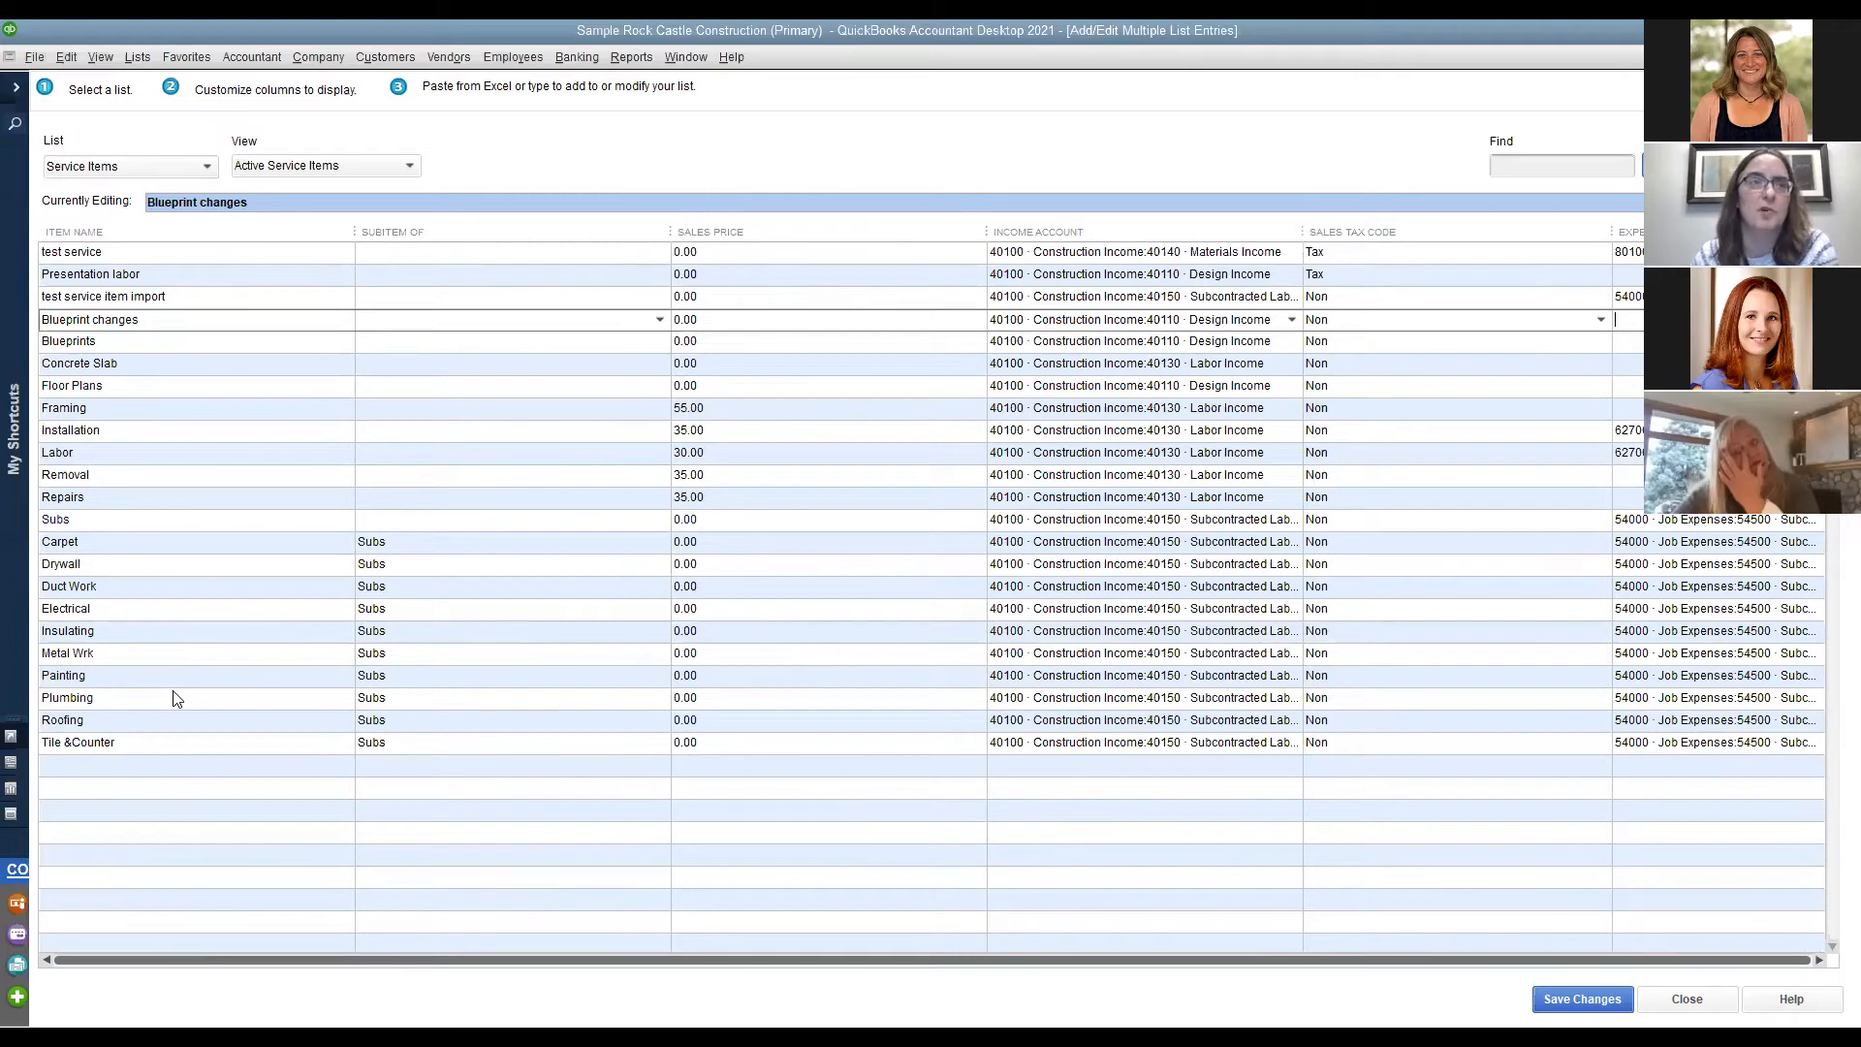
{"action": "left_click", "coordinate": [156, 766]}
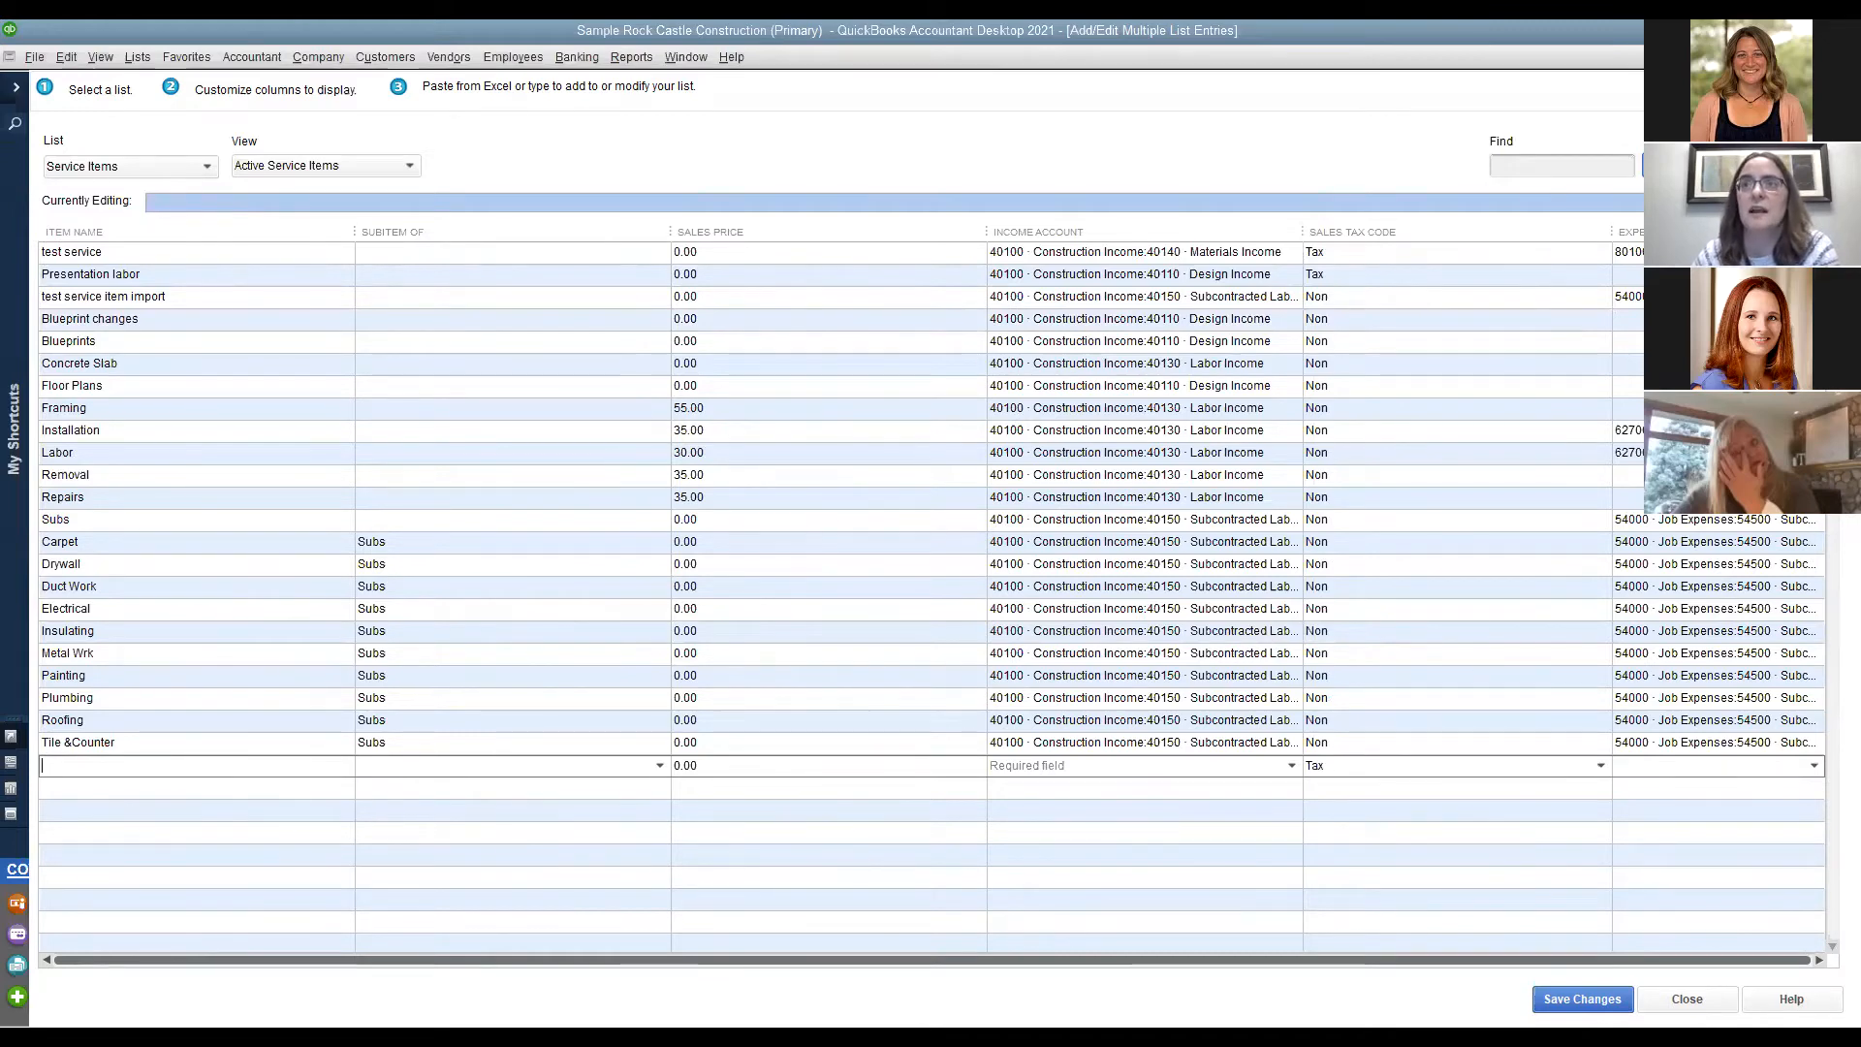
{"action": "left_click", "coordinate": [1764, 166]}
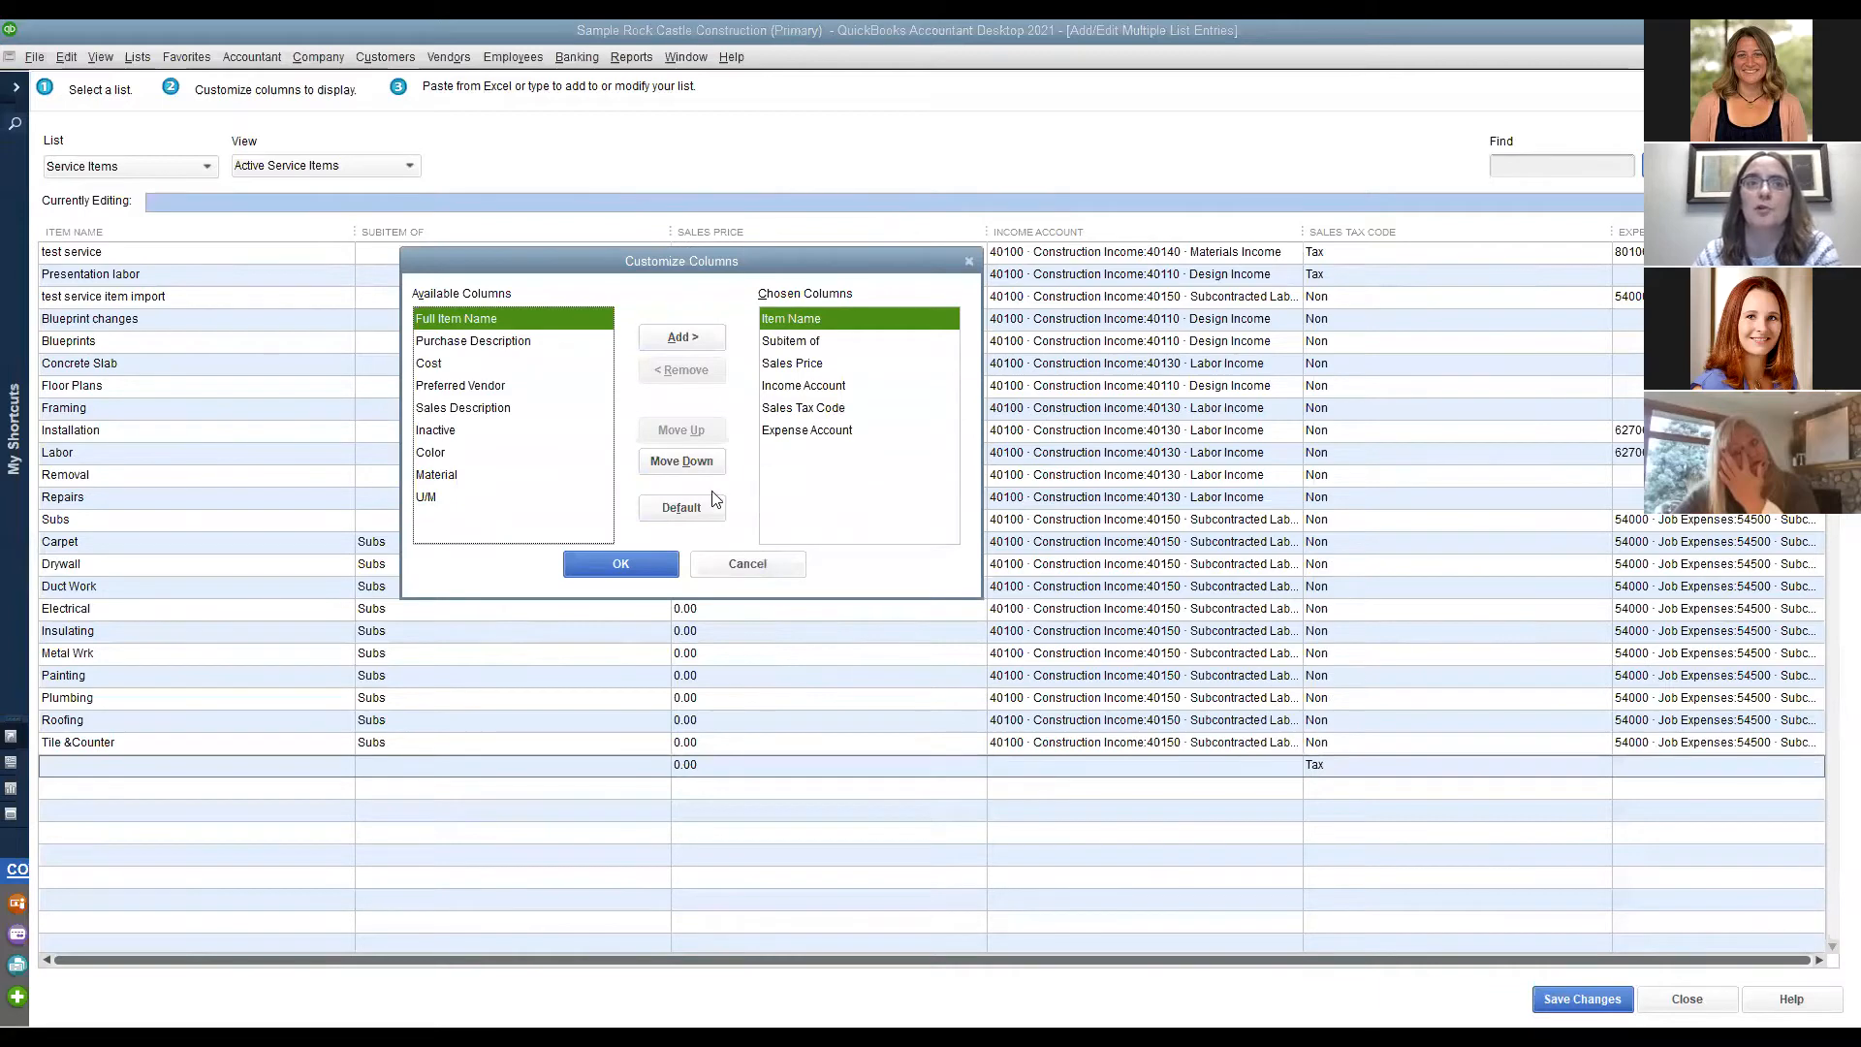
{"action": "left_click", "coordinate": [759, 568]}
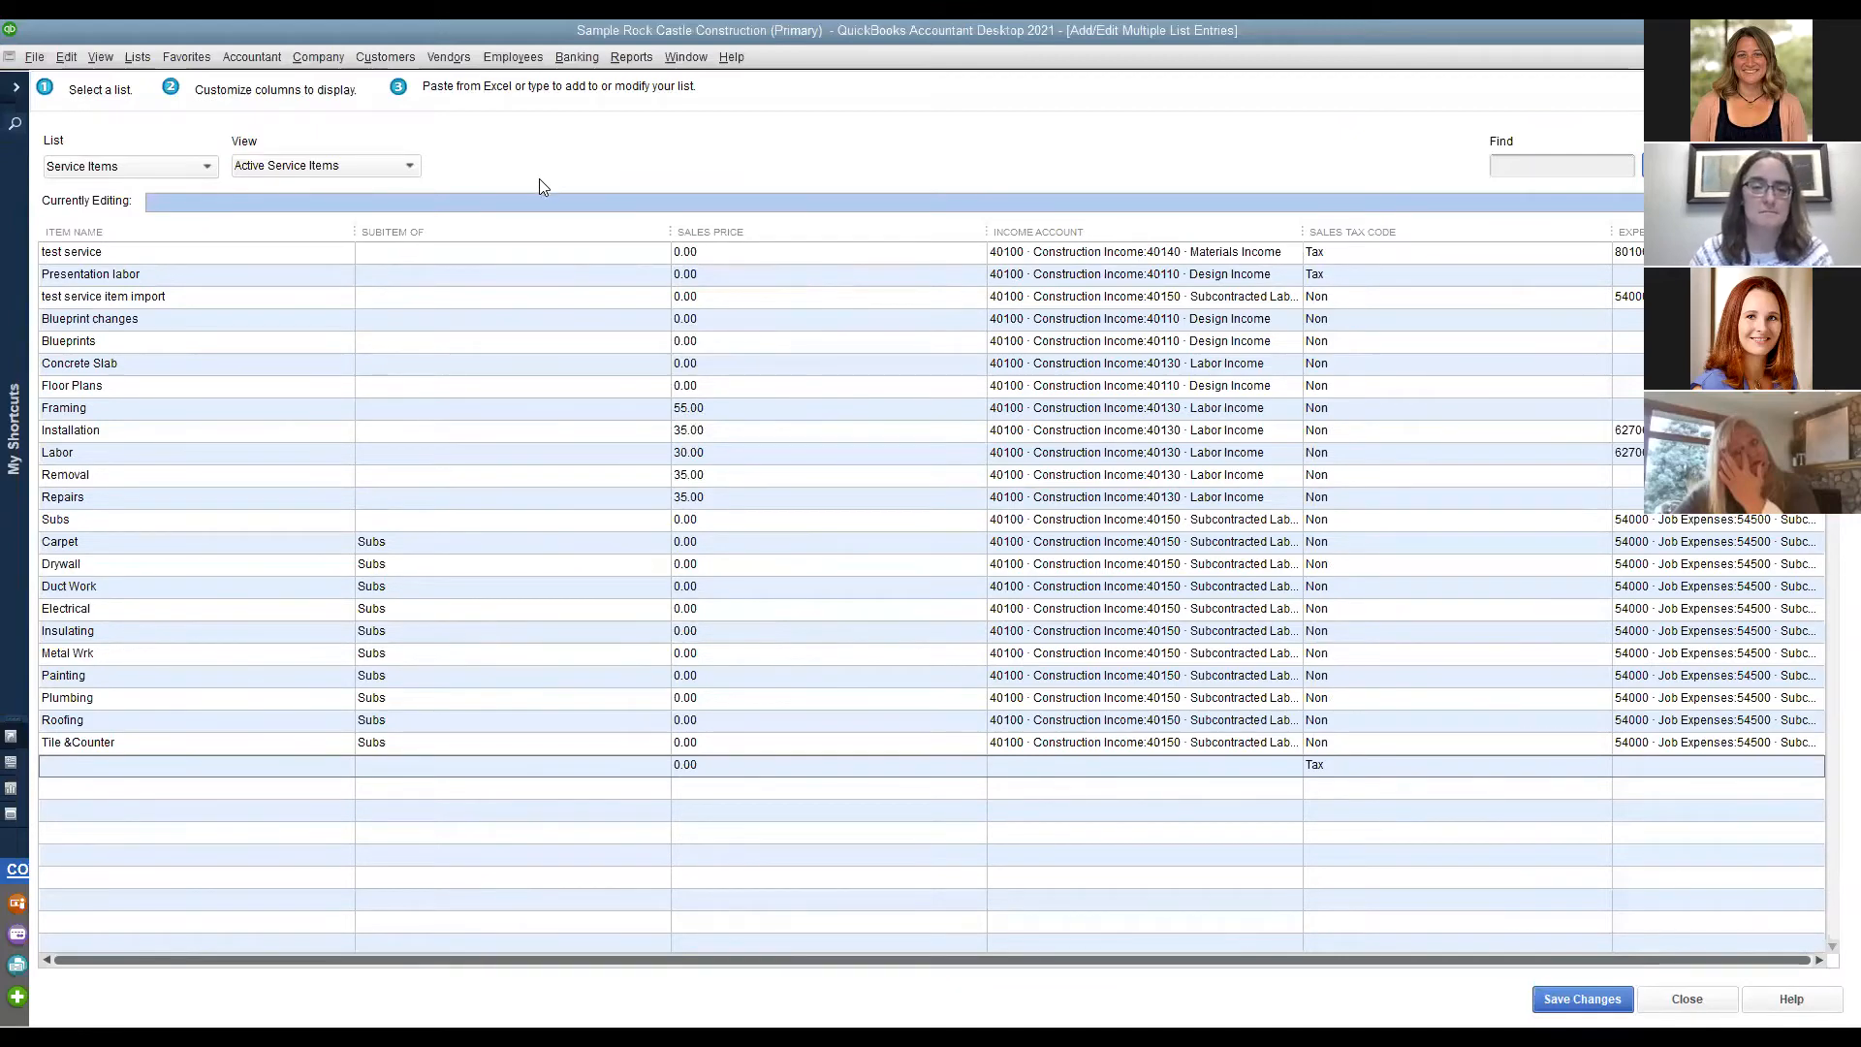
Close the multiple list entries editor and all the other open windows to clear the workspace.
{"action": "left_click", "coordinate": [1848, 57]}
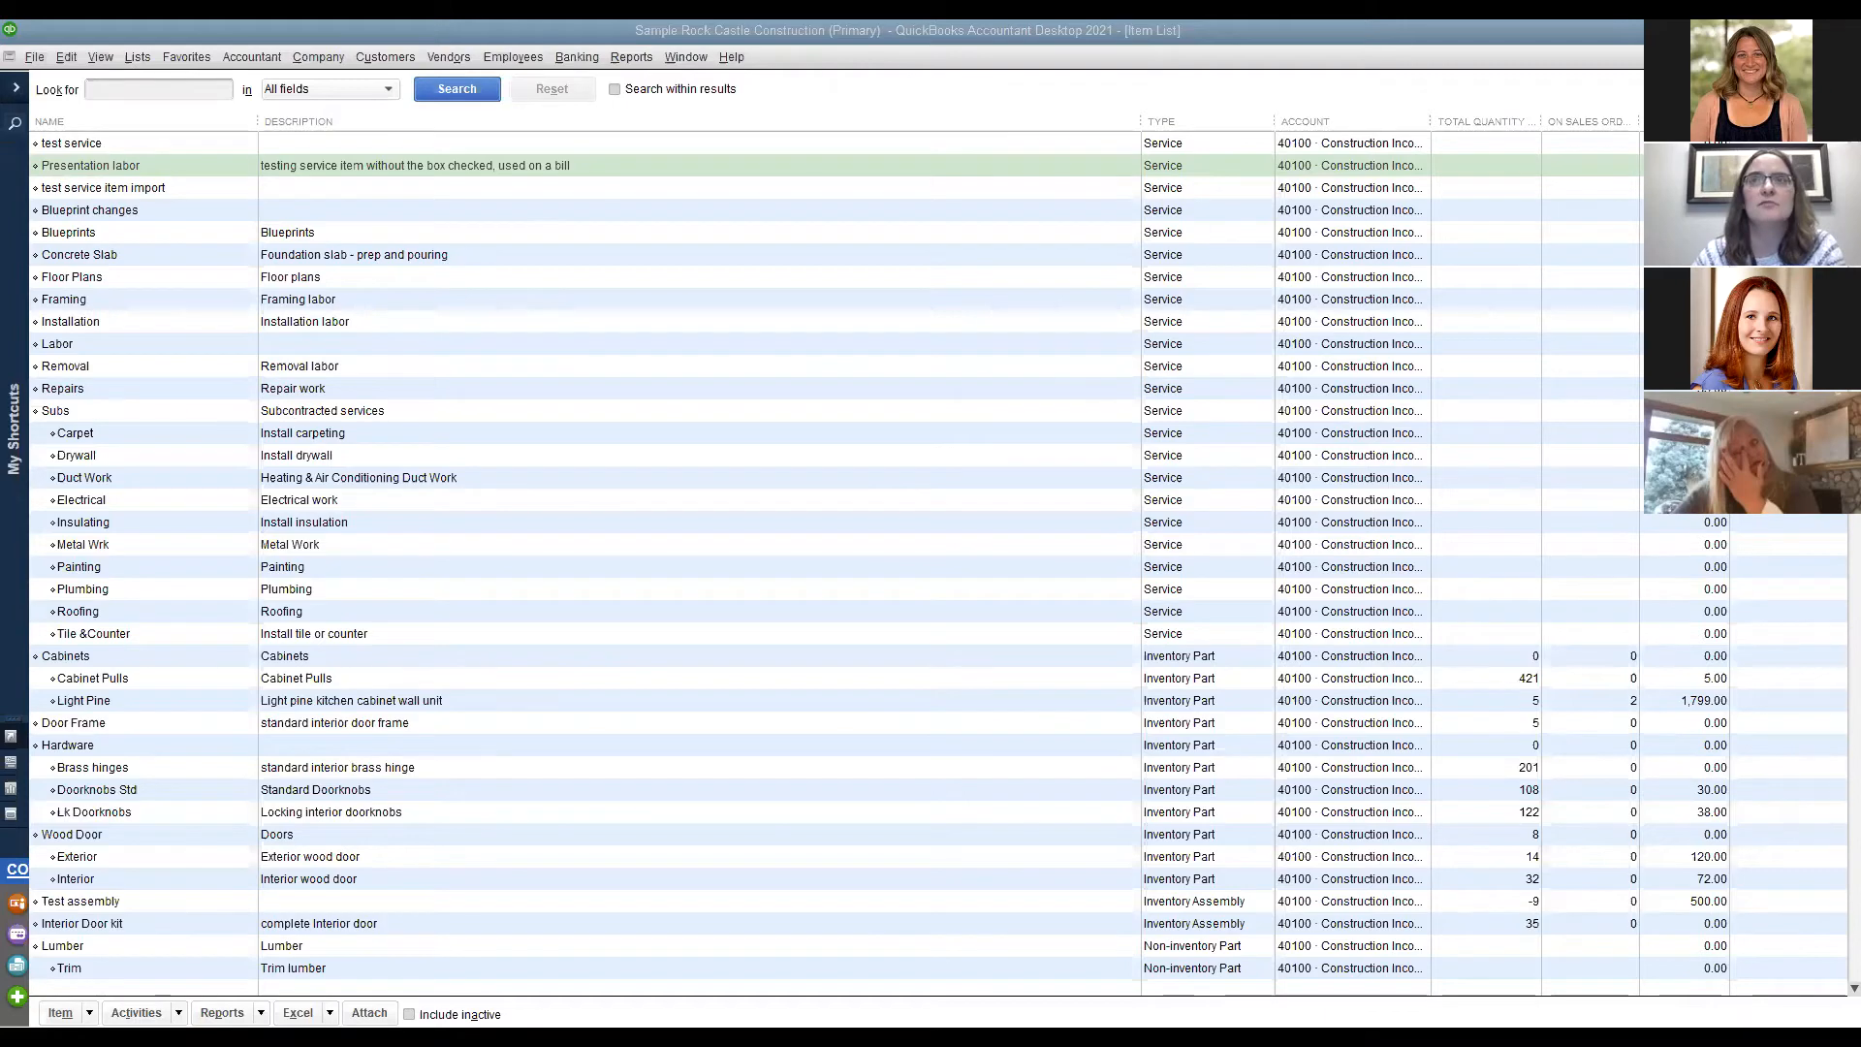
{"action": "left_click", "coordinate": [1847, 57]}
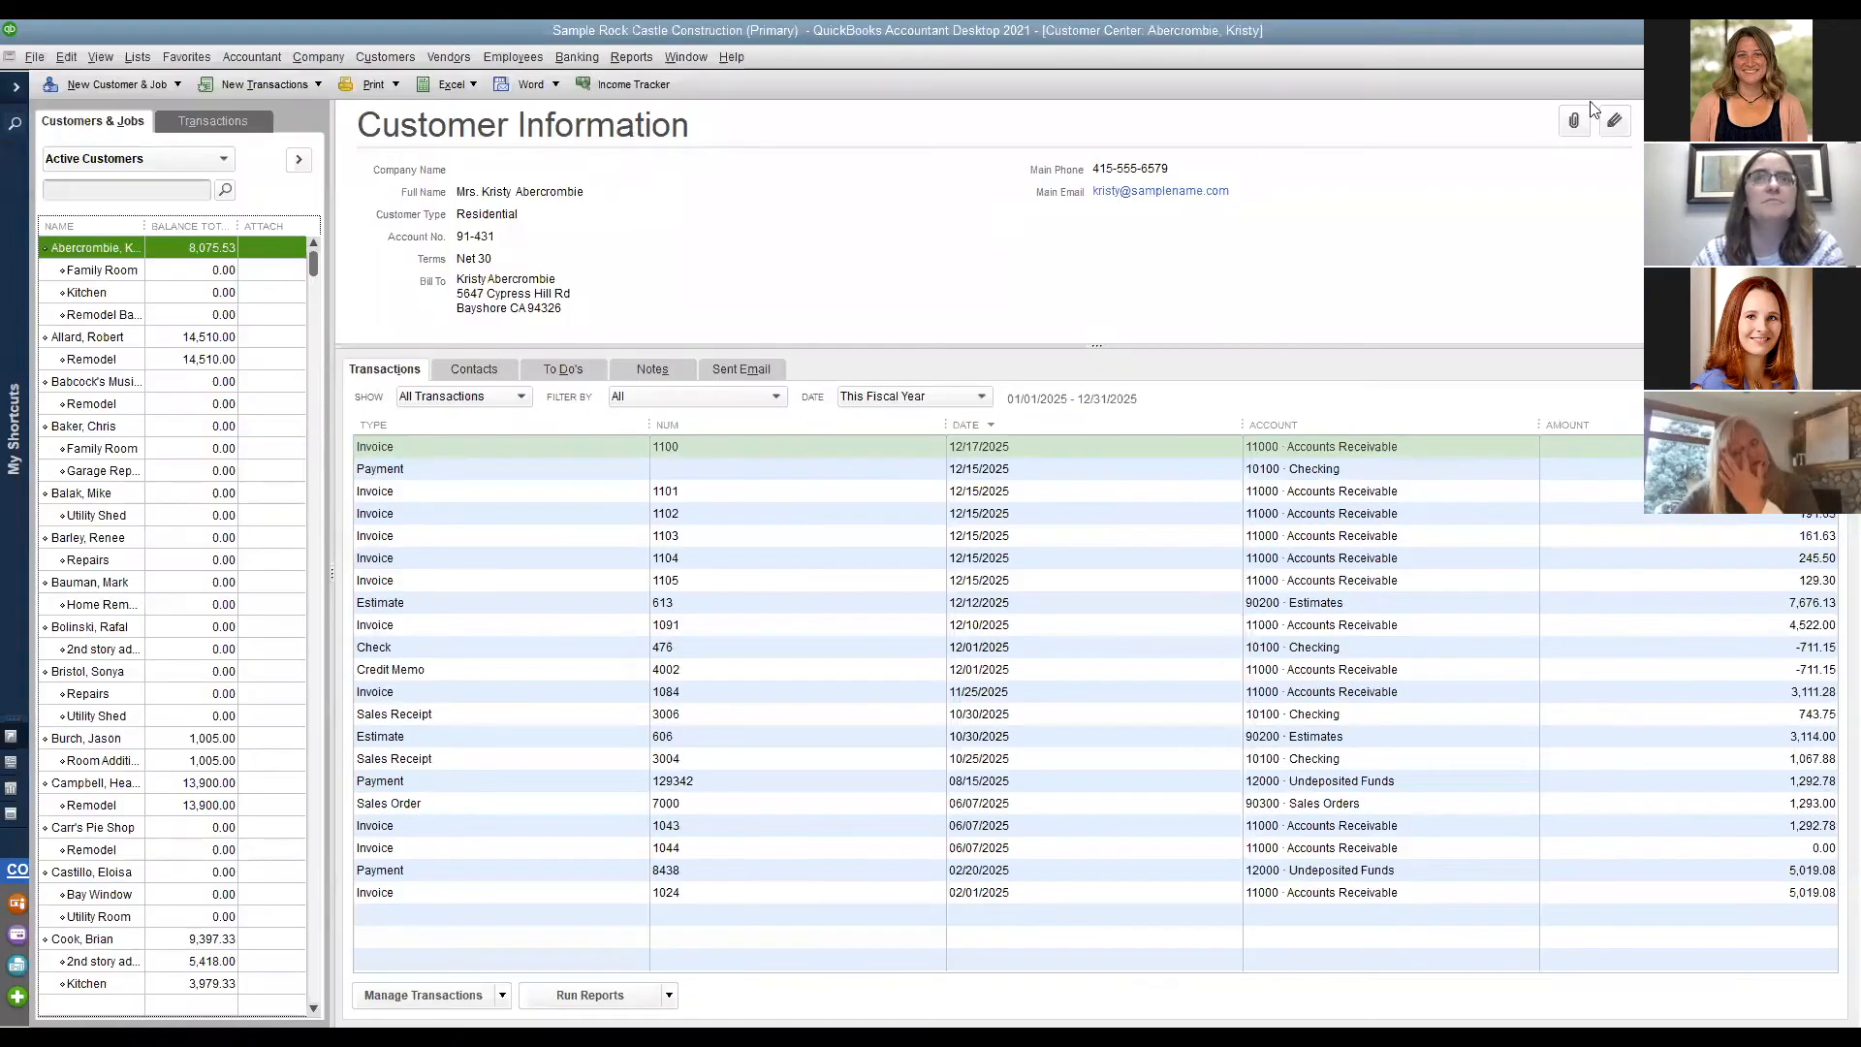
{"action": "left_click", "coordinate": [1847, 57]}
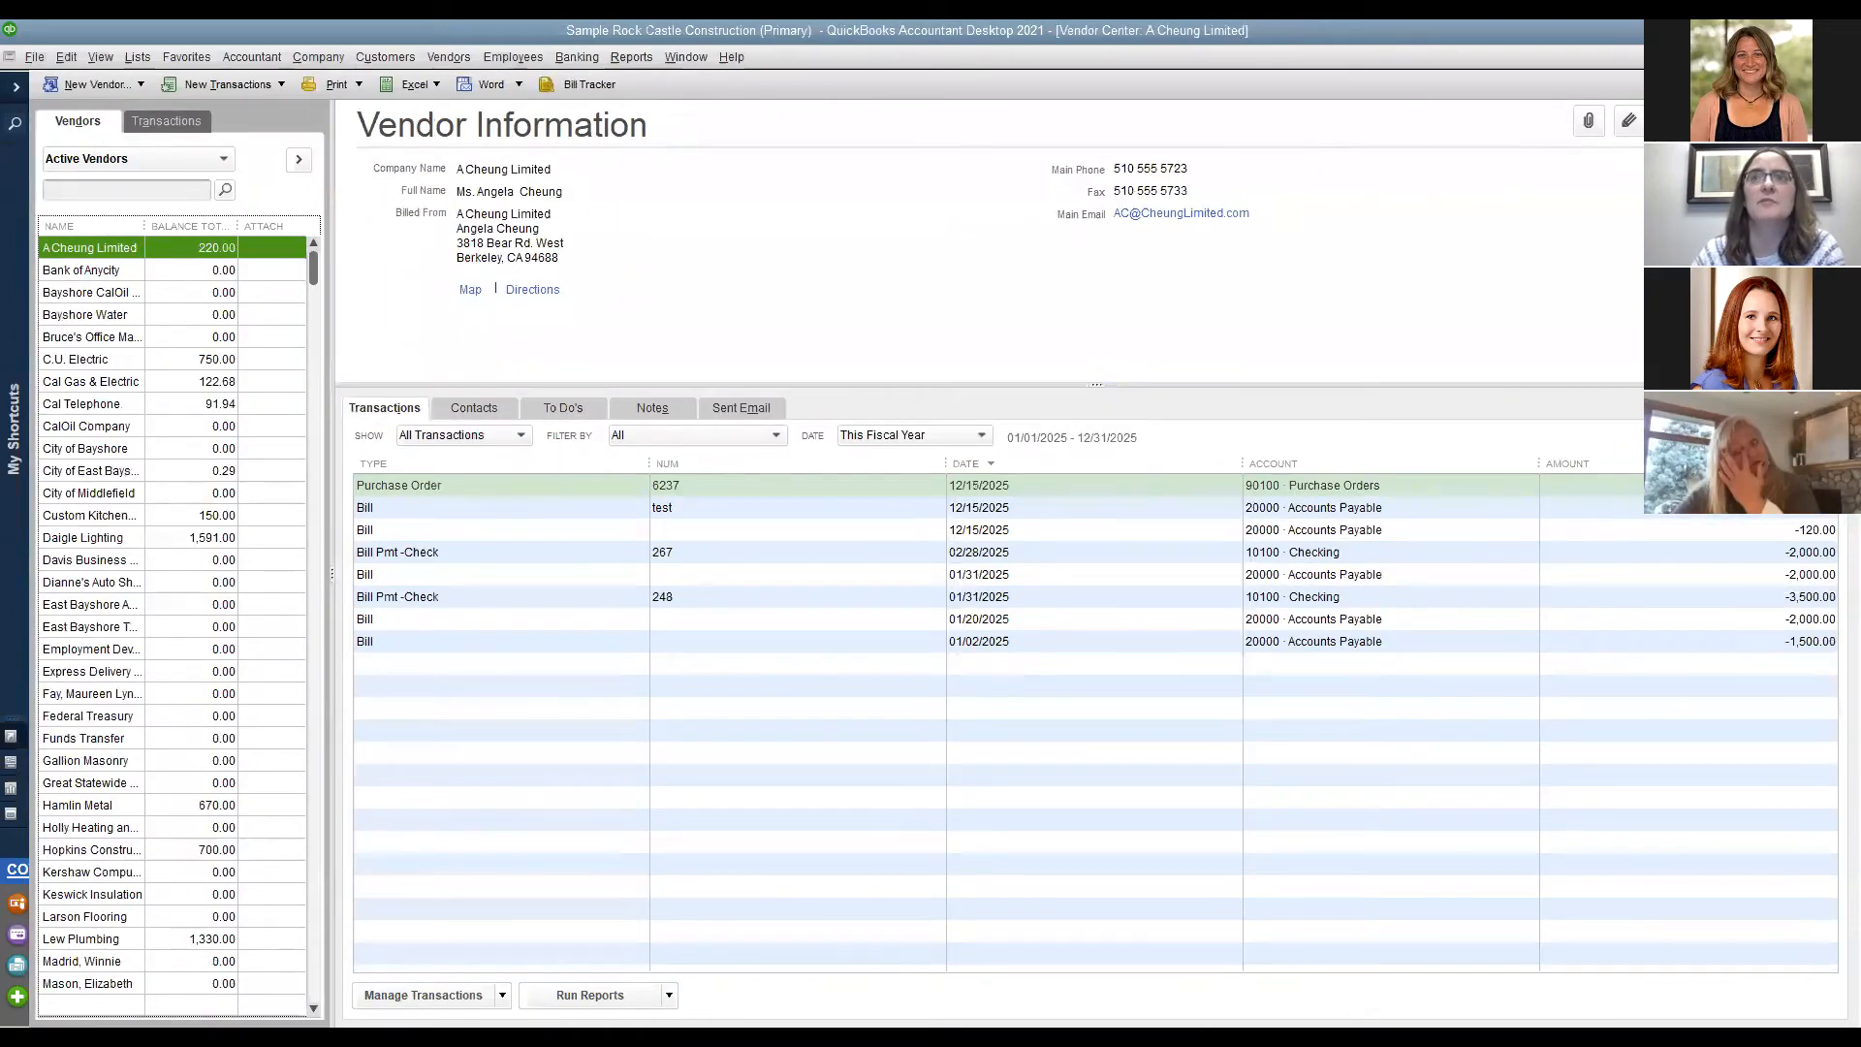
{"action": "left_click", "coordinate": [1847, 57]}
{"action": "left_click", "coordinate": [1847, 57]}
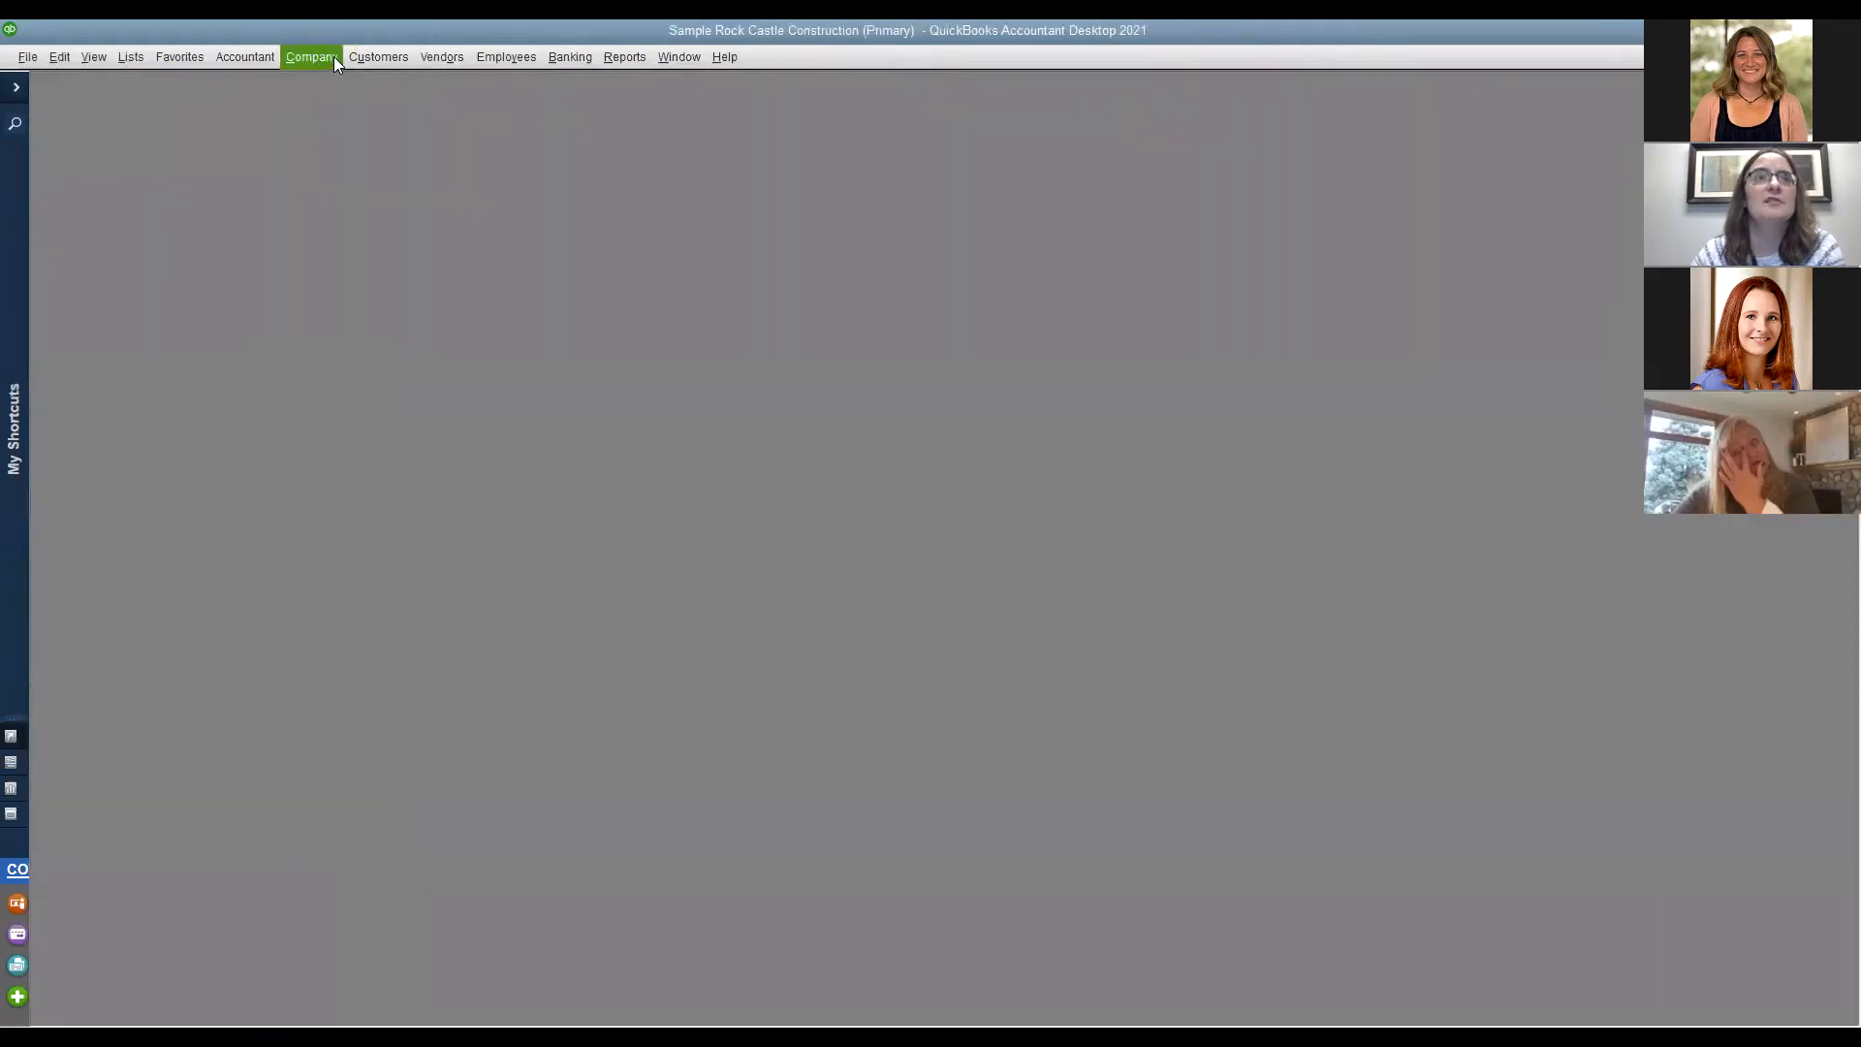
Start a new purchase order for A Cheung Limited from the Vendor Center and maximize its window.
{"action": "left_click", "coordinate": [436, 62]}
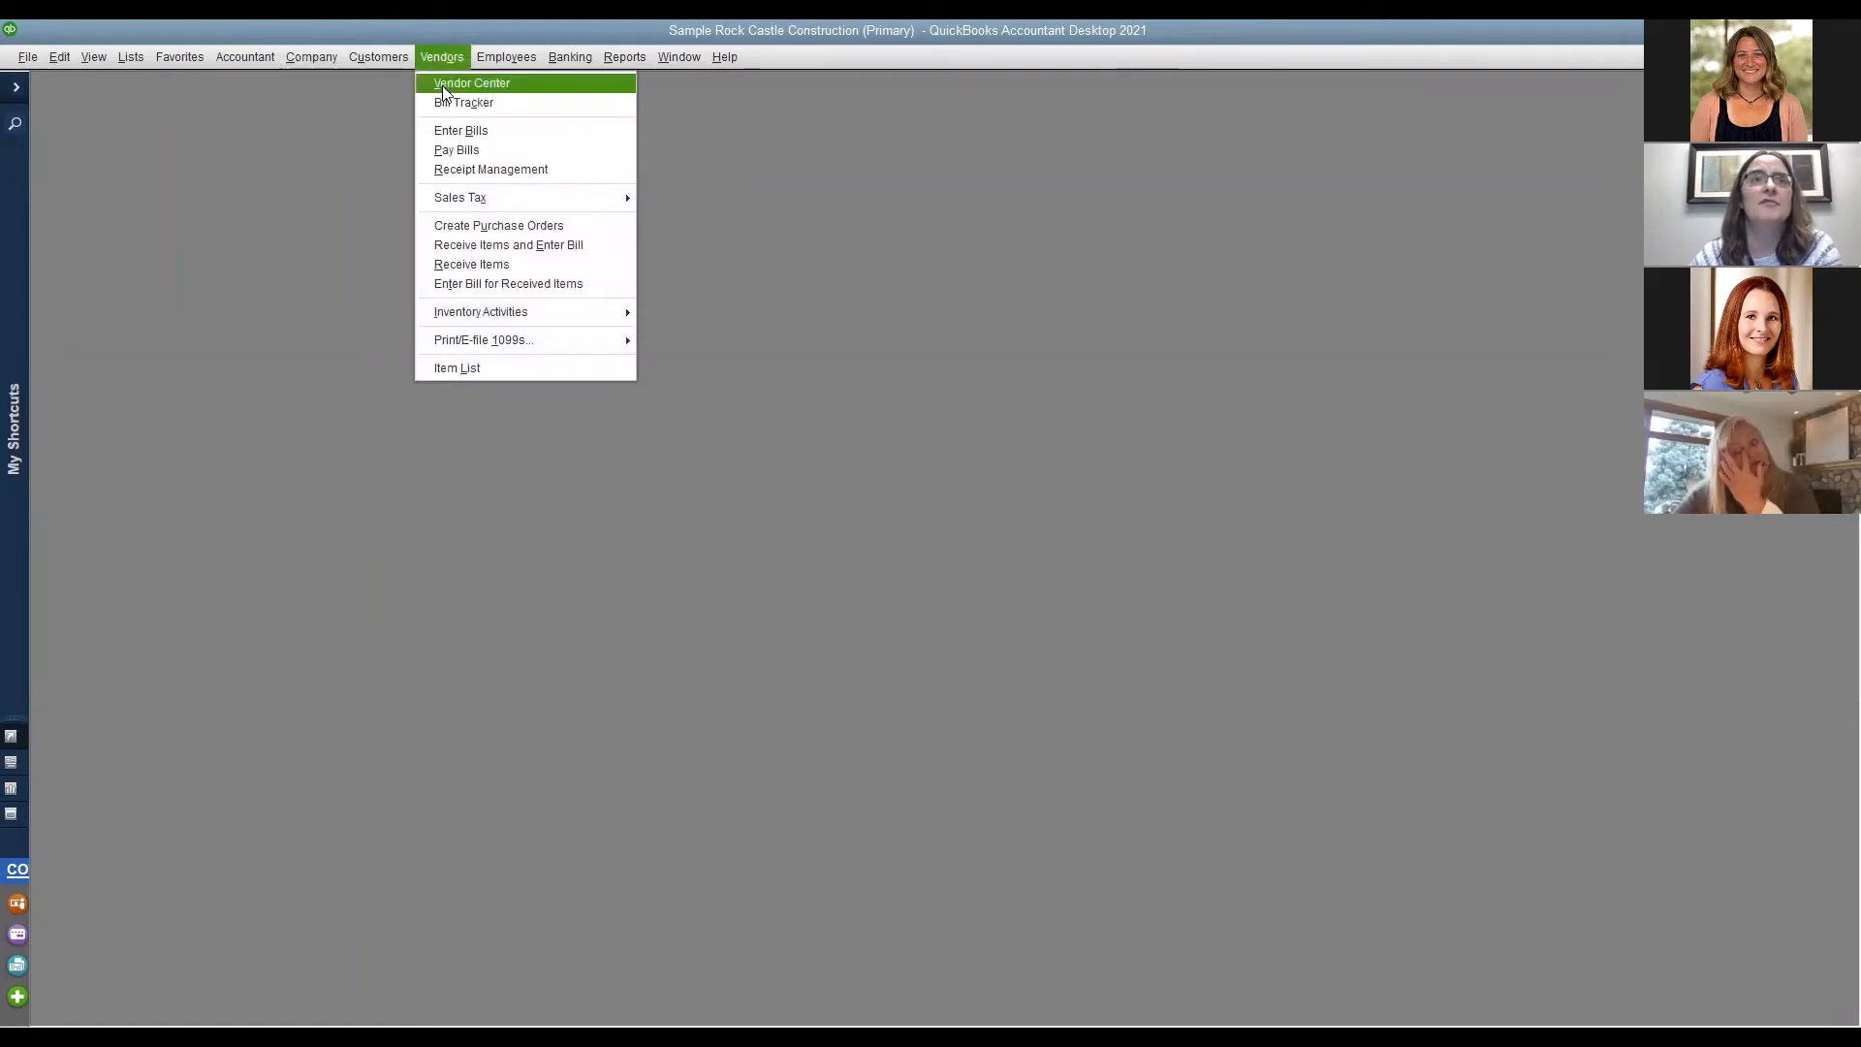
{"action": "left_click", "coordinate": [454, 82]}
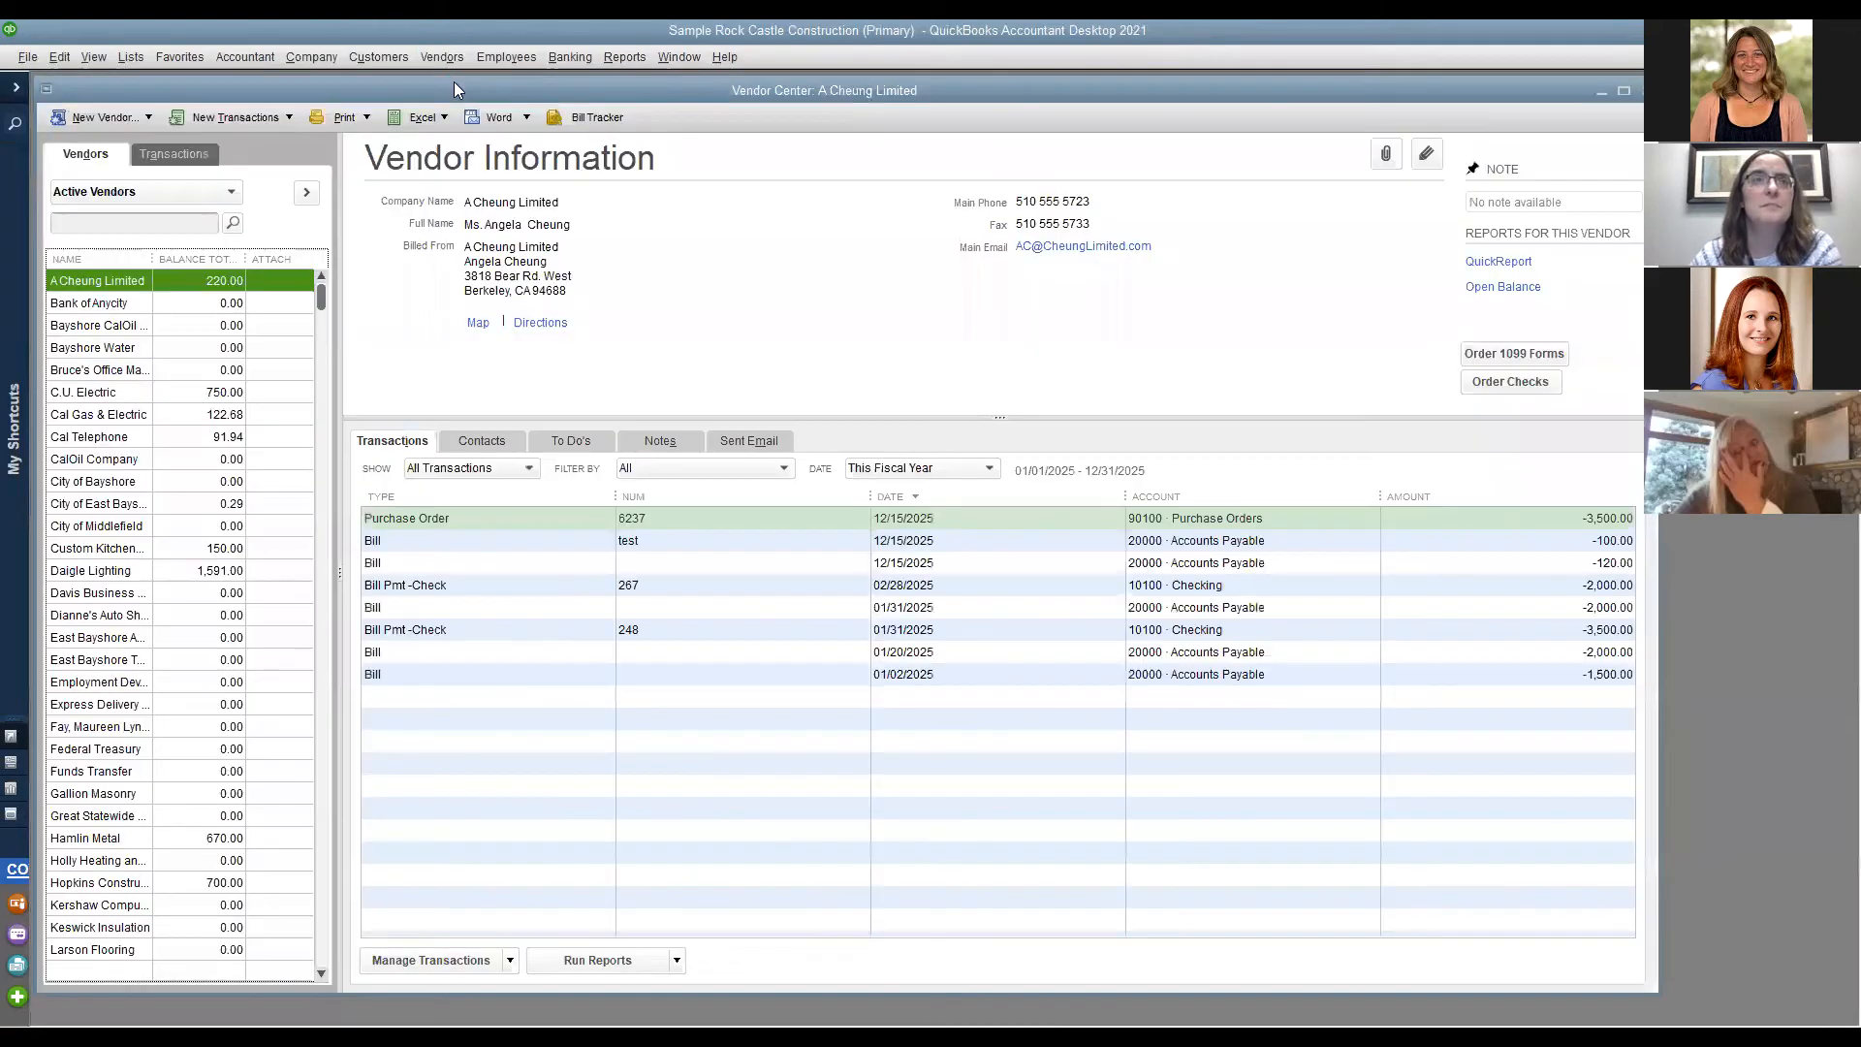
{"action": "left_click", "coordinate": [245, 118]}
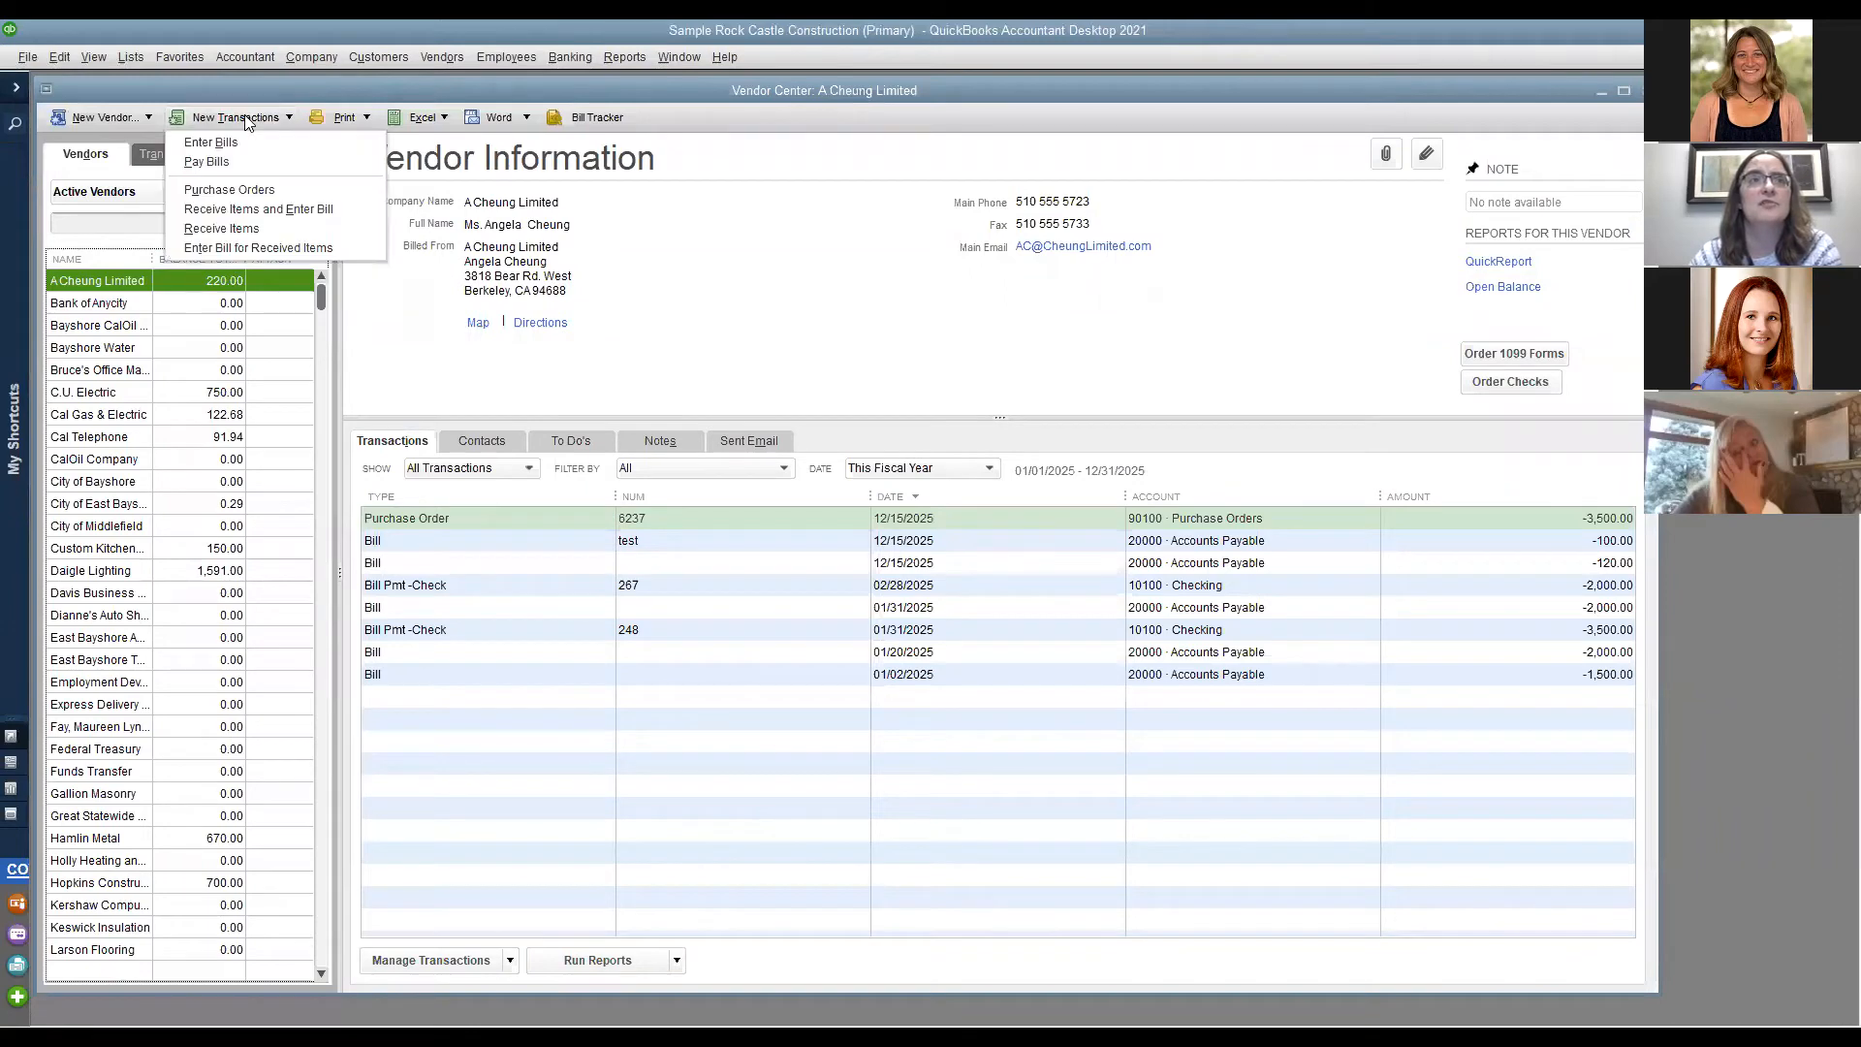
{"action": "left_click", "coordinate": [257, 189]}
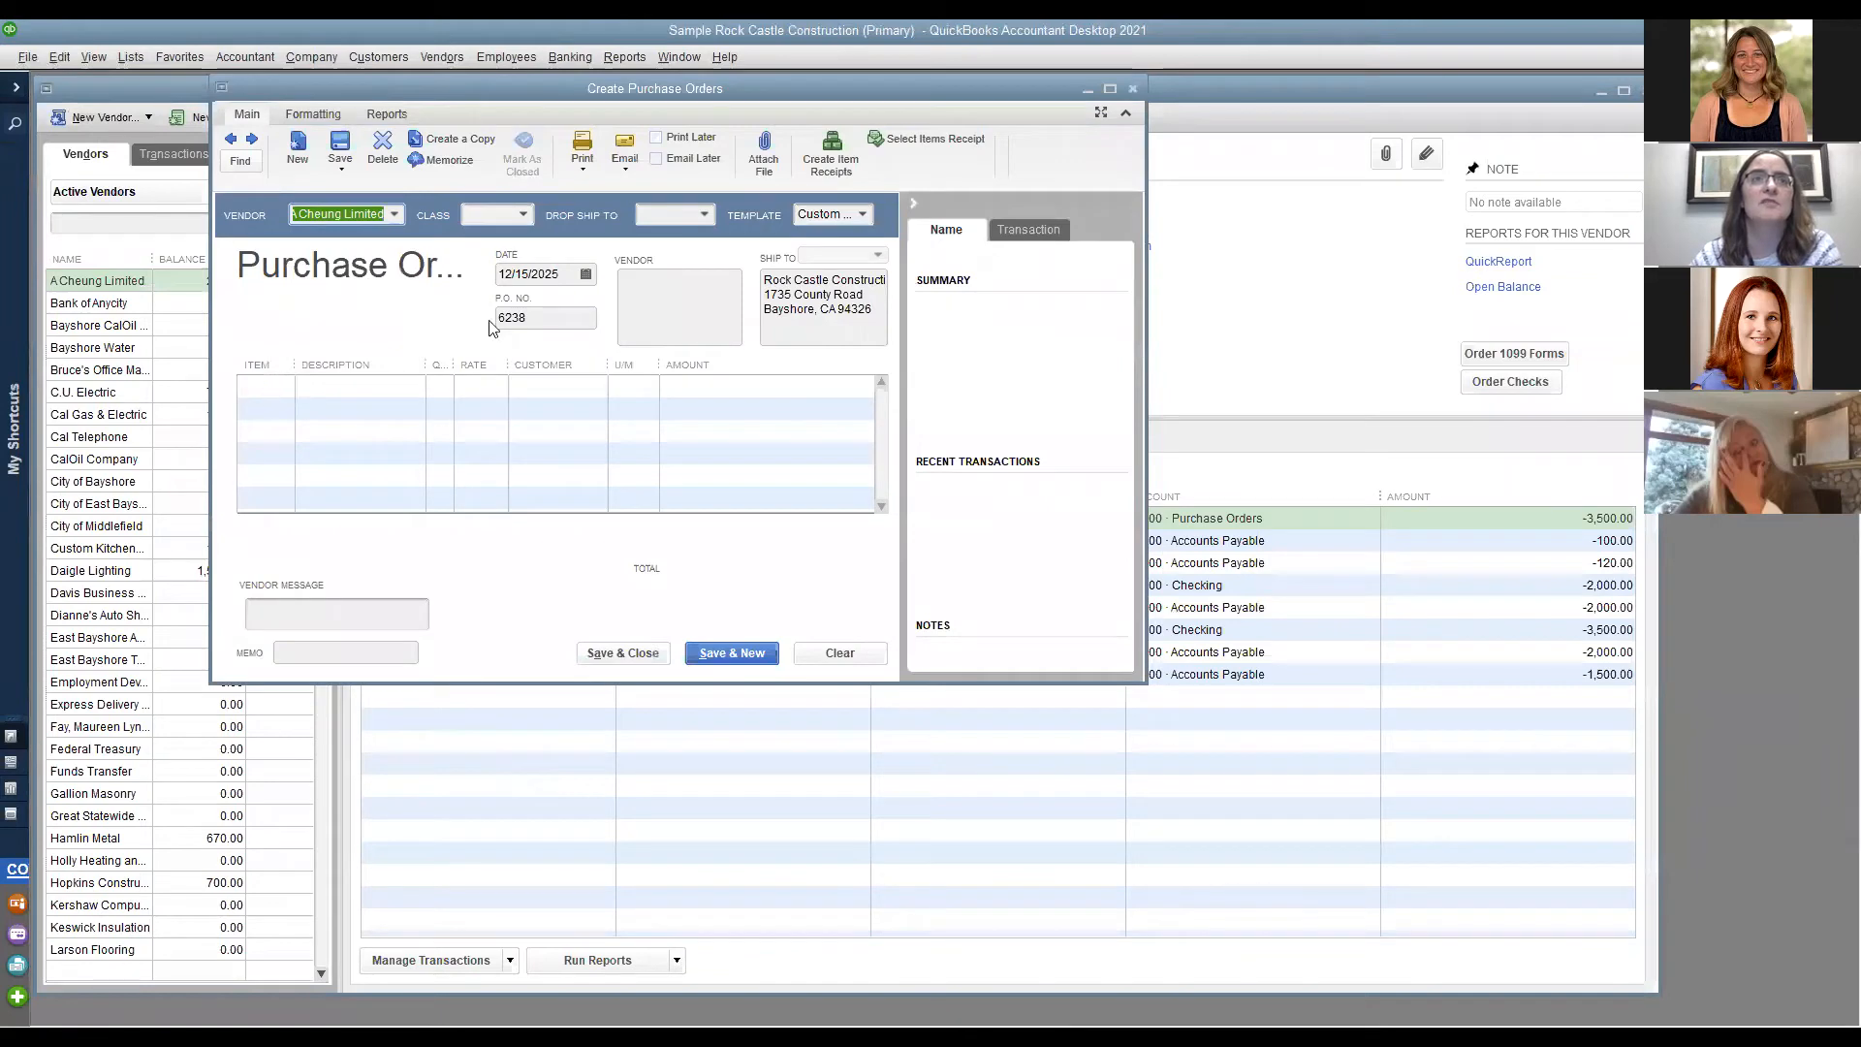
{"action": "left_click", "coordinate": [1109, 89]}
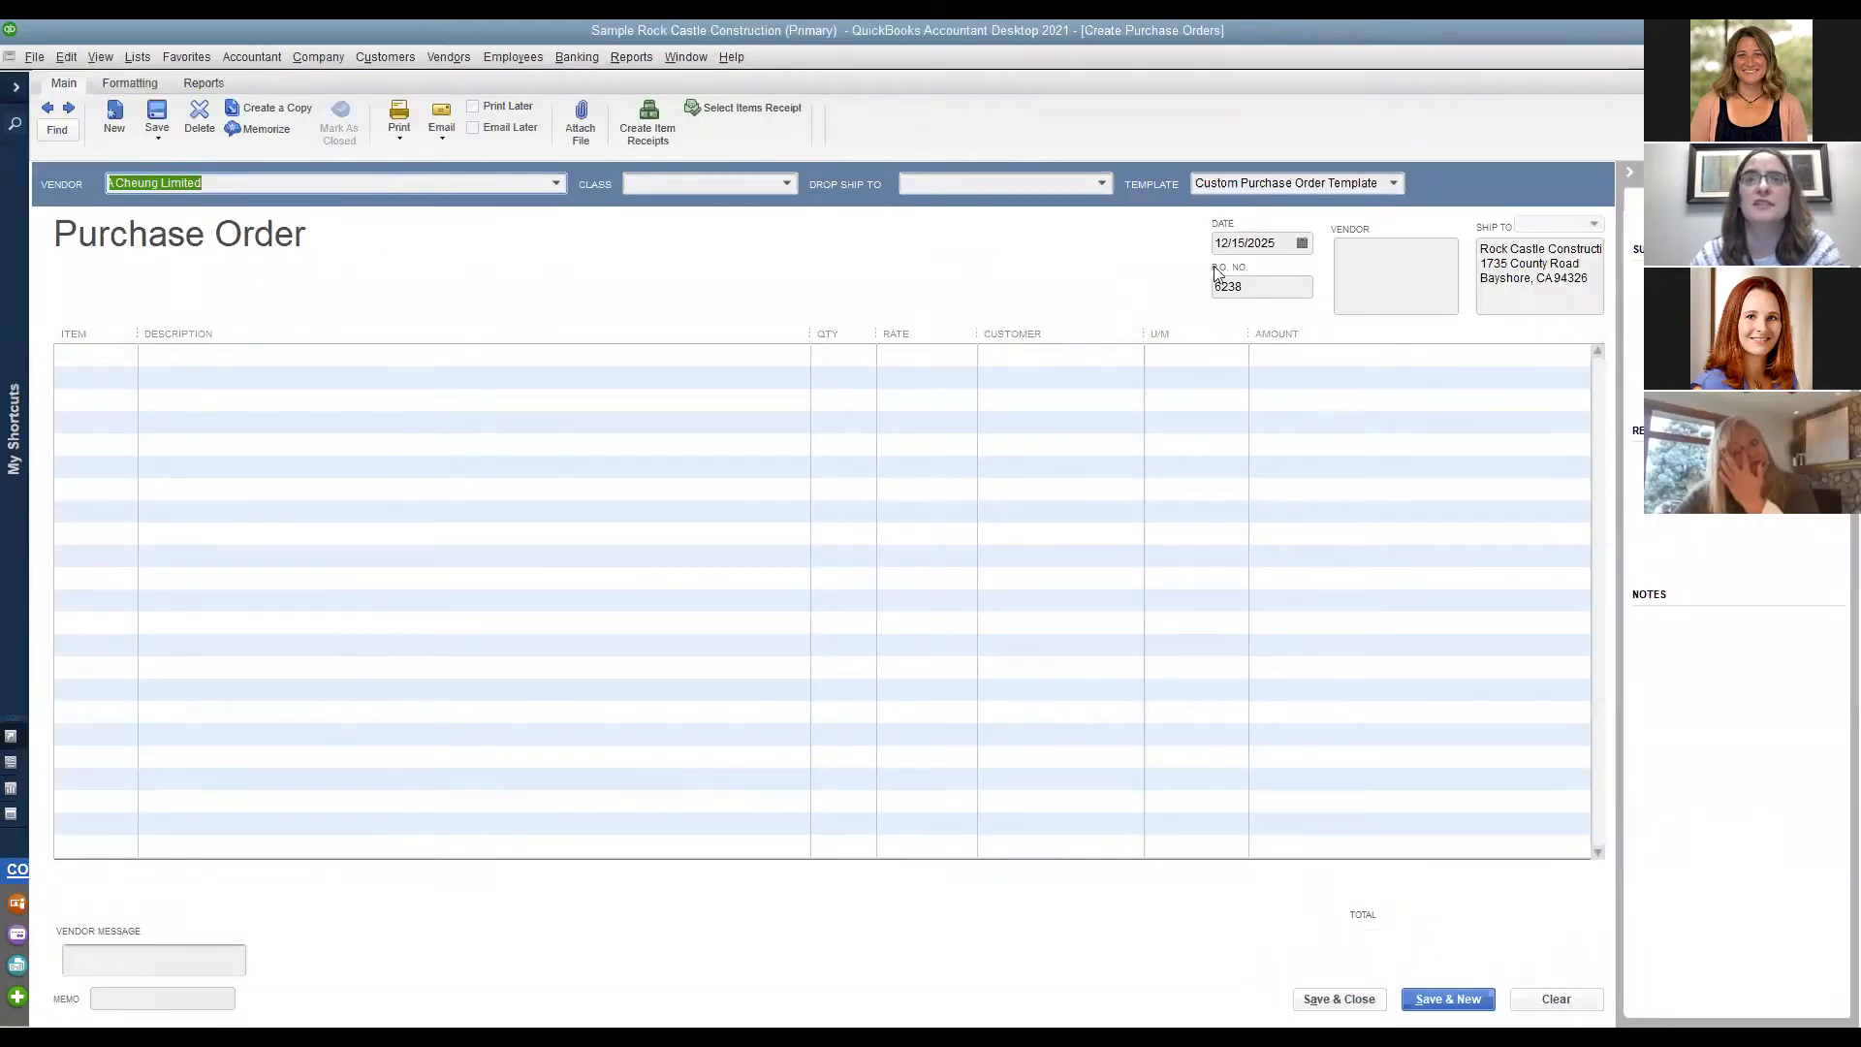
Add a Cabinets line with quantity 20 and rate 20 to the purchase order, then save and close it.
{"action": "left_click", "coordinate": [107, 354]}
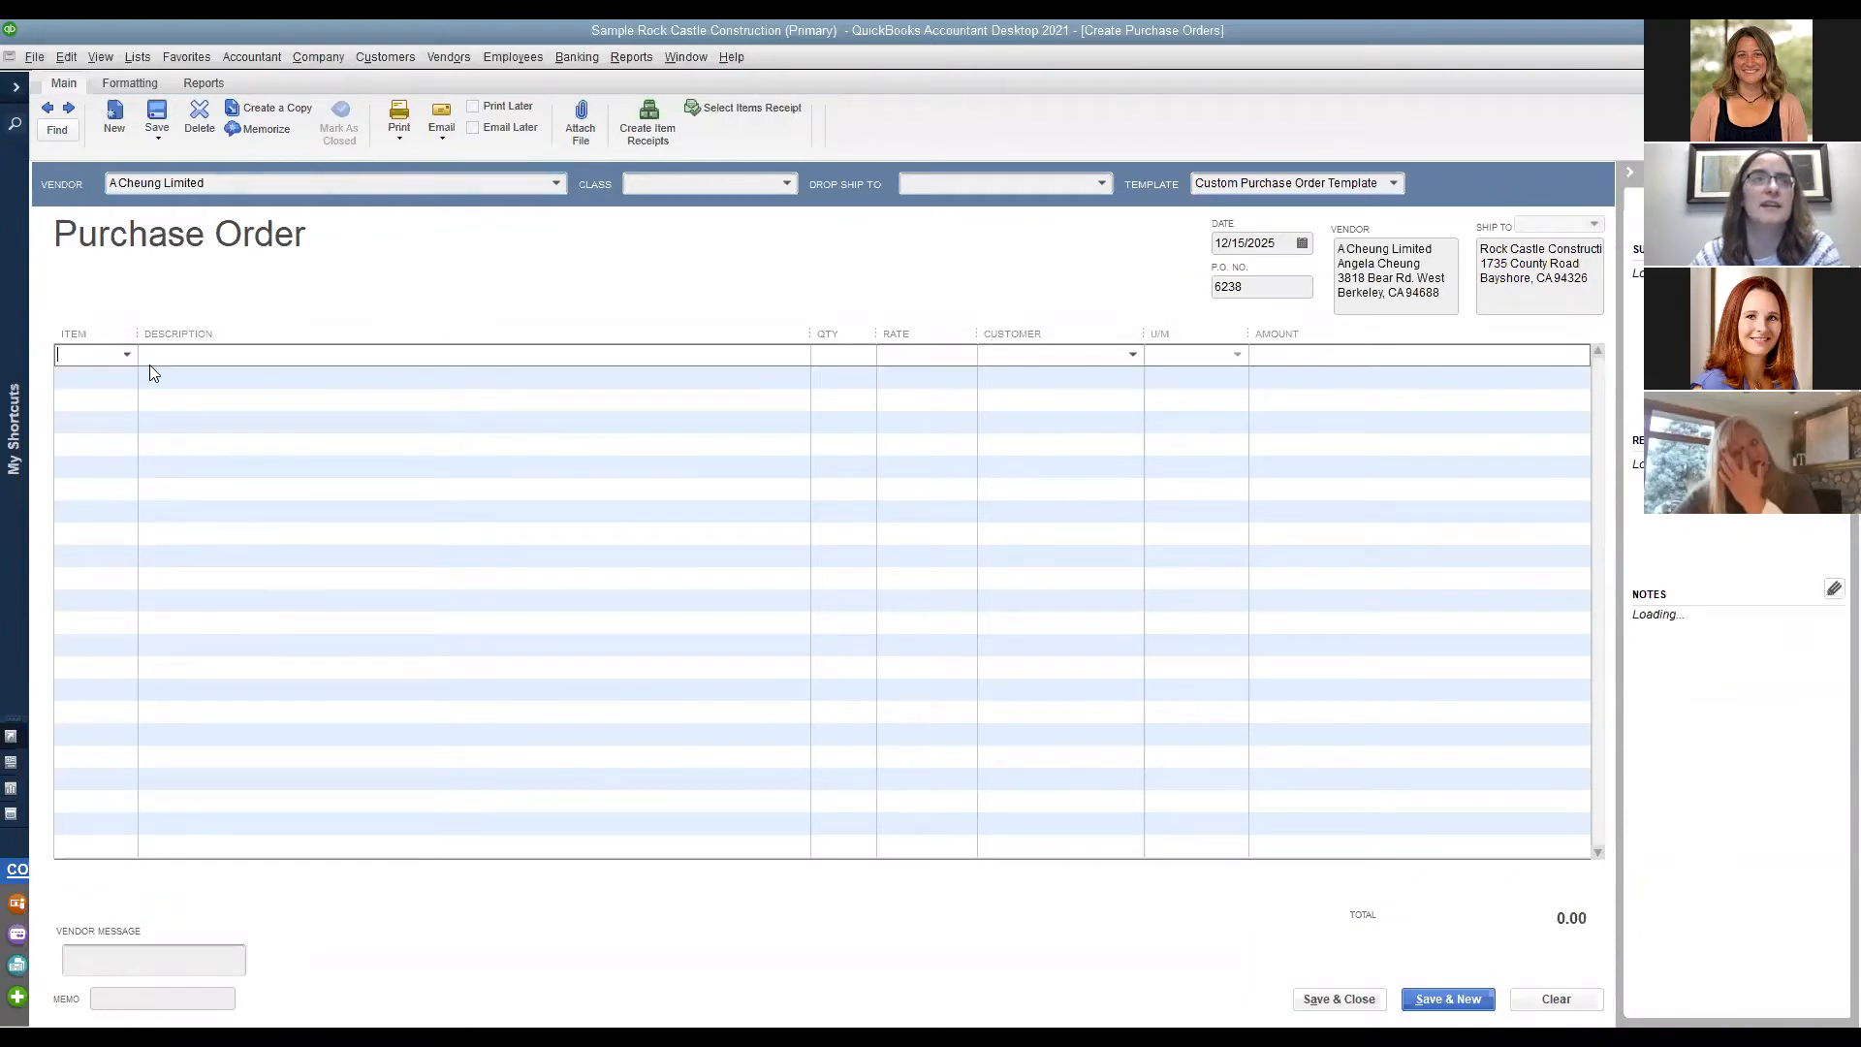
{"action": "left_click", "coordinate": [126, 354]}
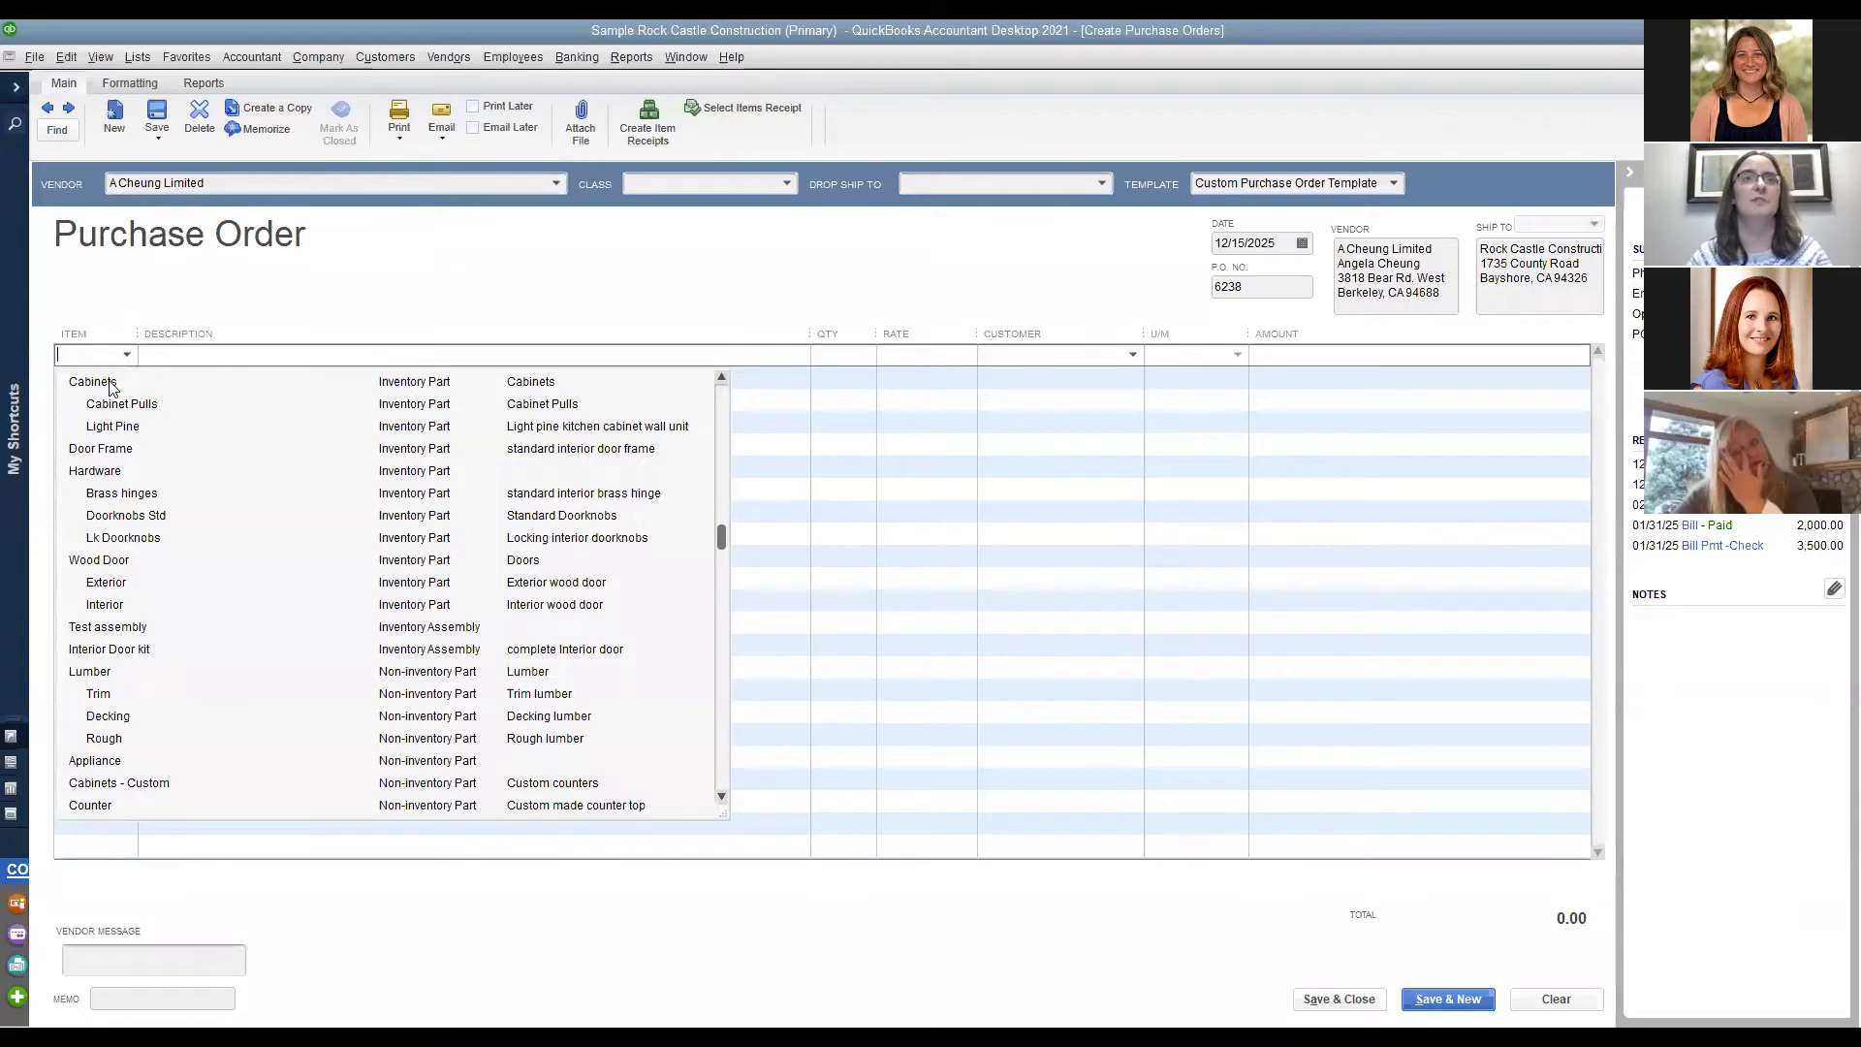
{"action": "left_click", "coordinate": [93, 382]}
{"action": "key", "text": "Tab"}
{"action": "key", "text": "Tab"}
{"action": "type", "text": "20"}
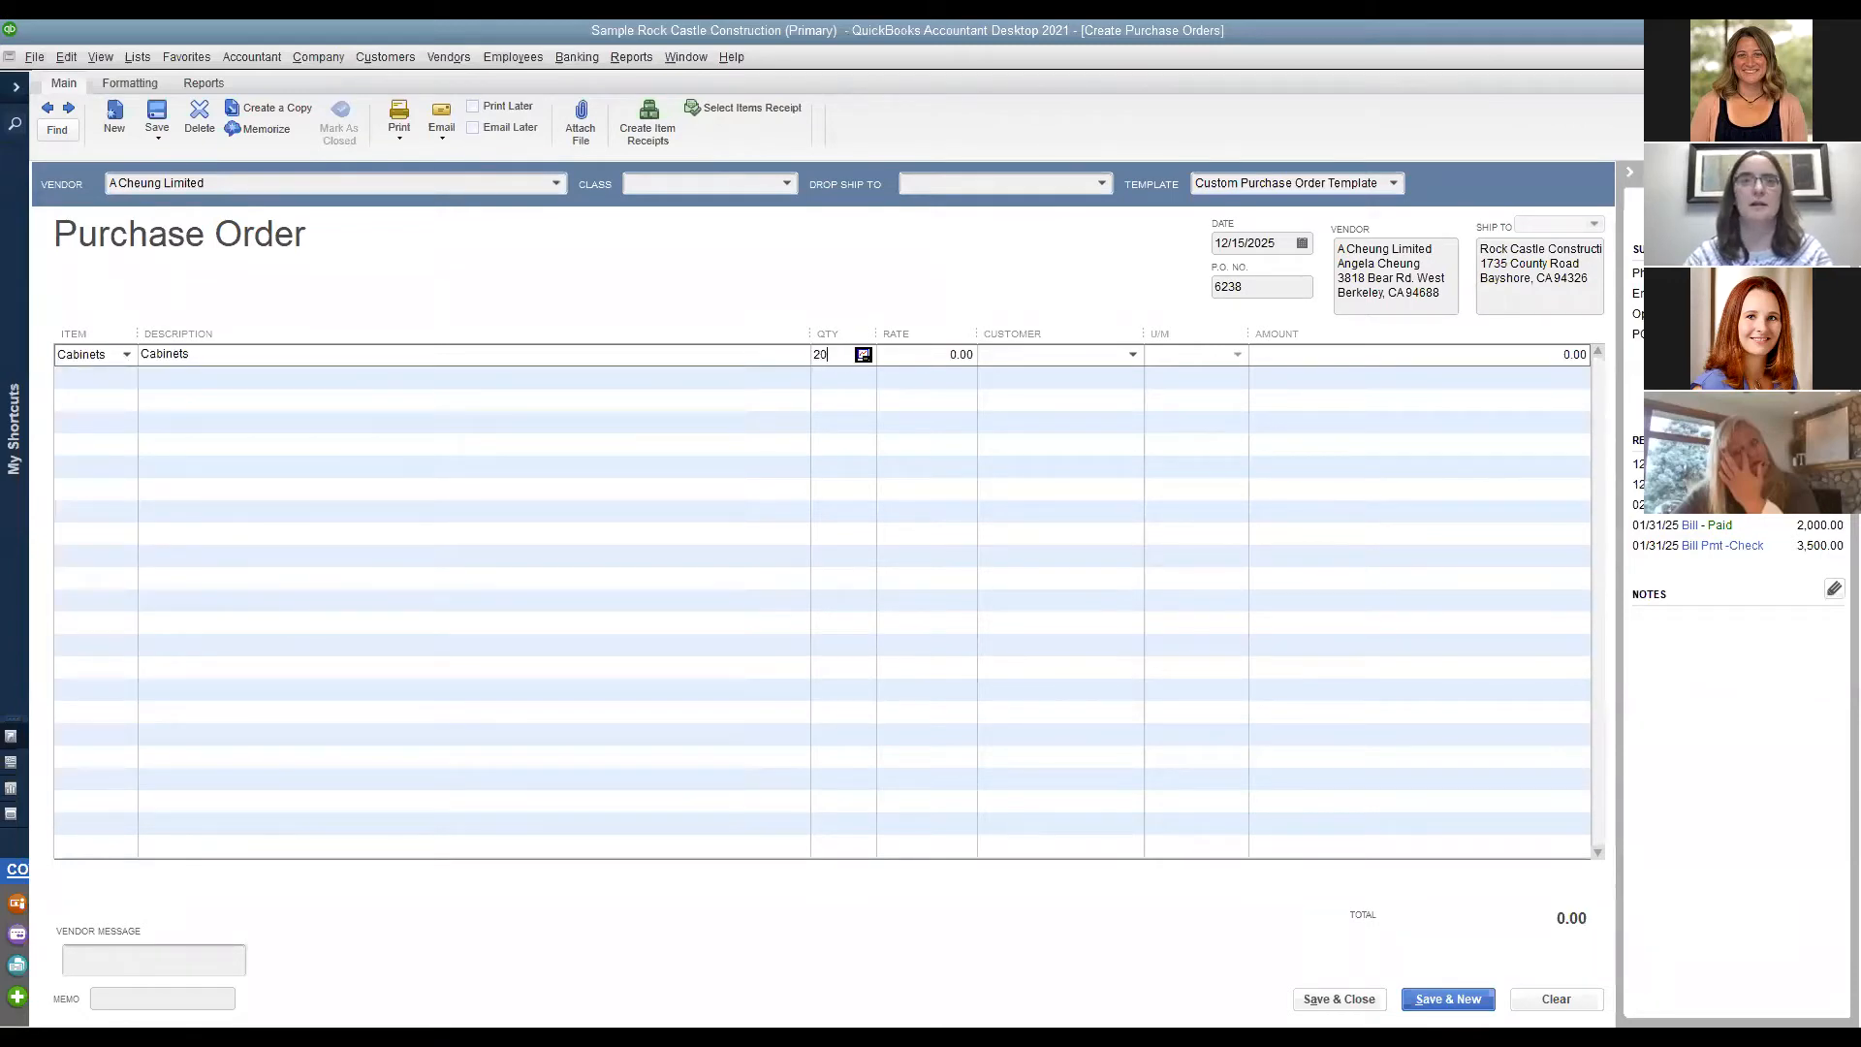
{"action": "key", "text": "Tab"}
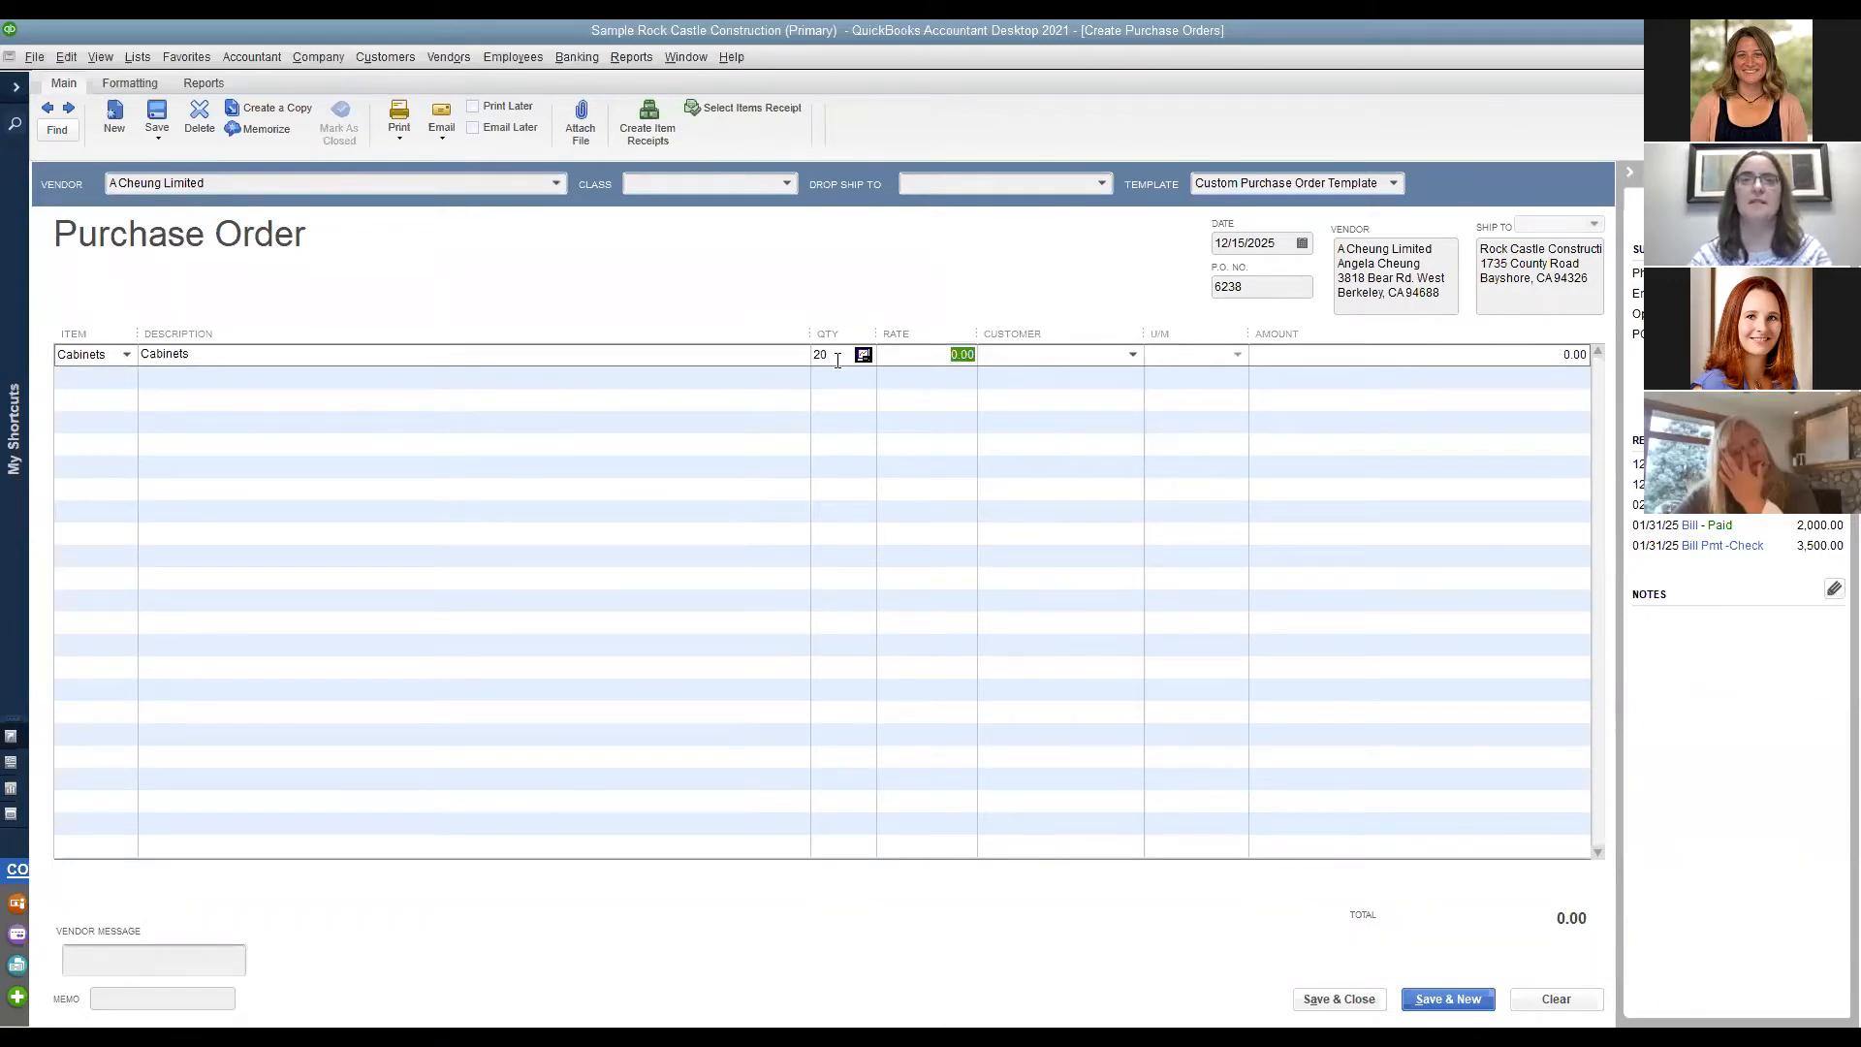
{"action": "type", "text": "20"}
{"action": "key", "text": "Tab"}
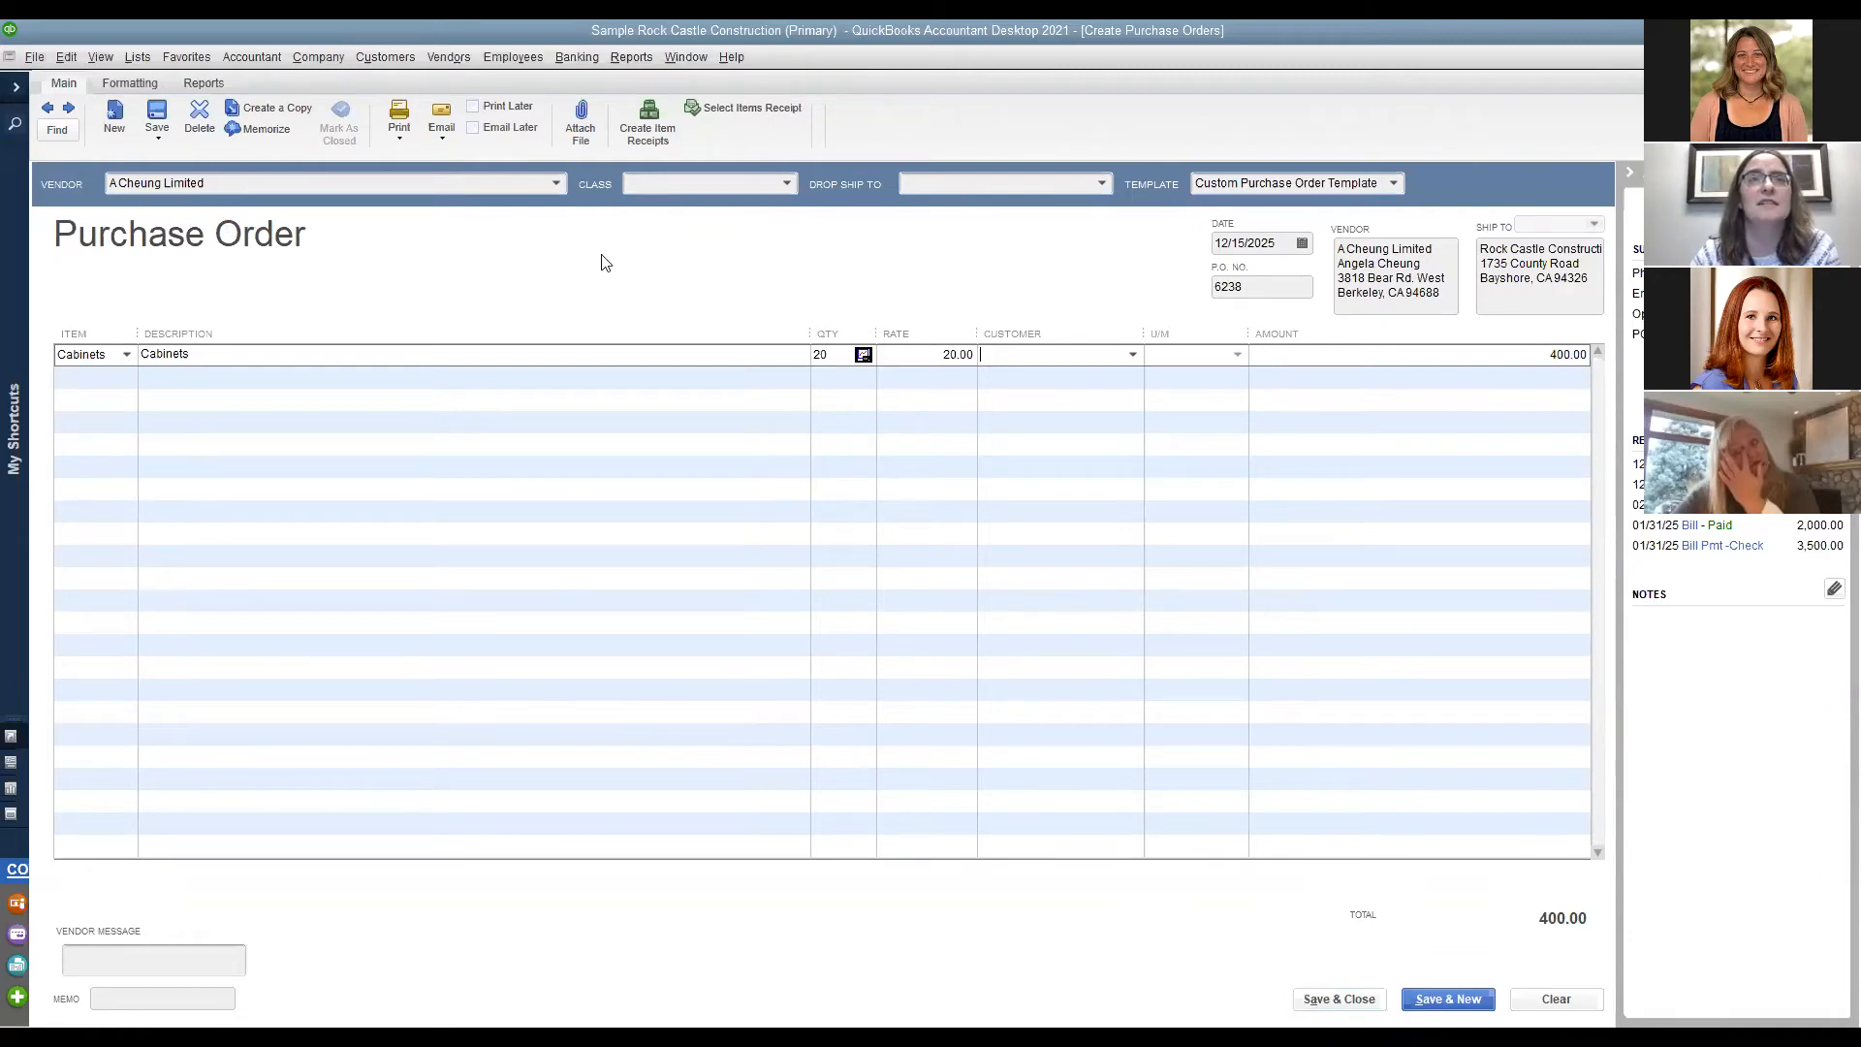
{"action": "left_click", "coordinate": [1339, 999]}
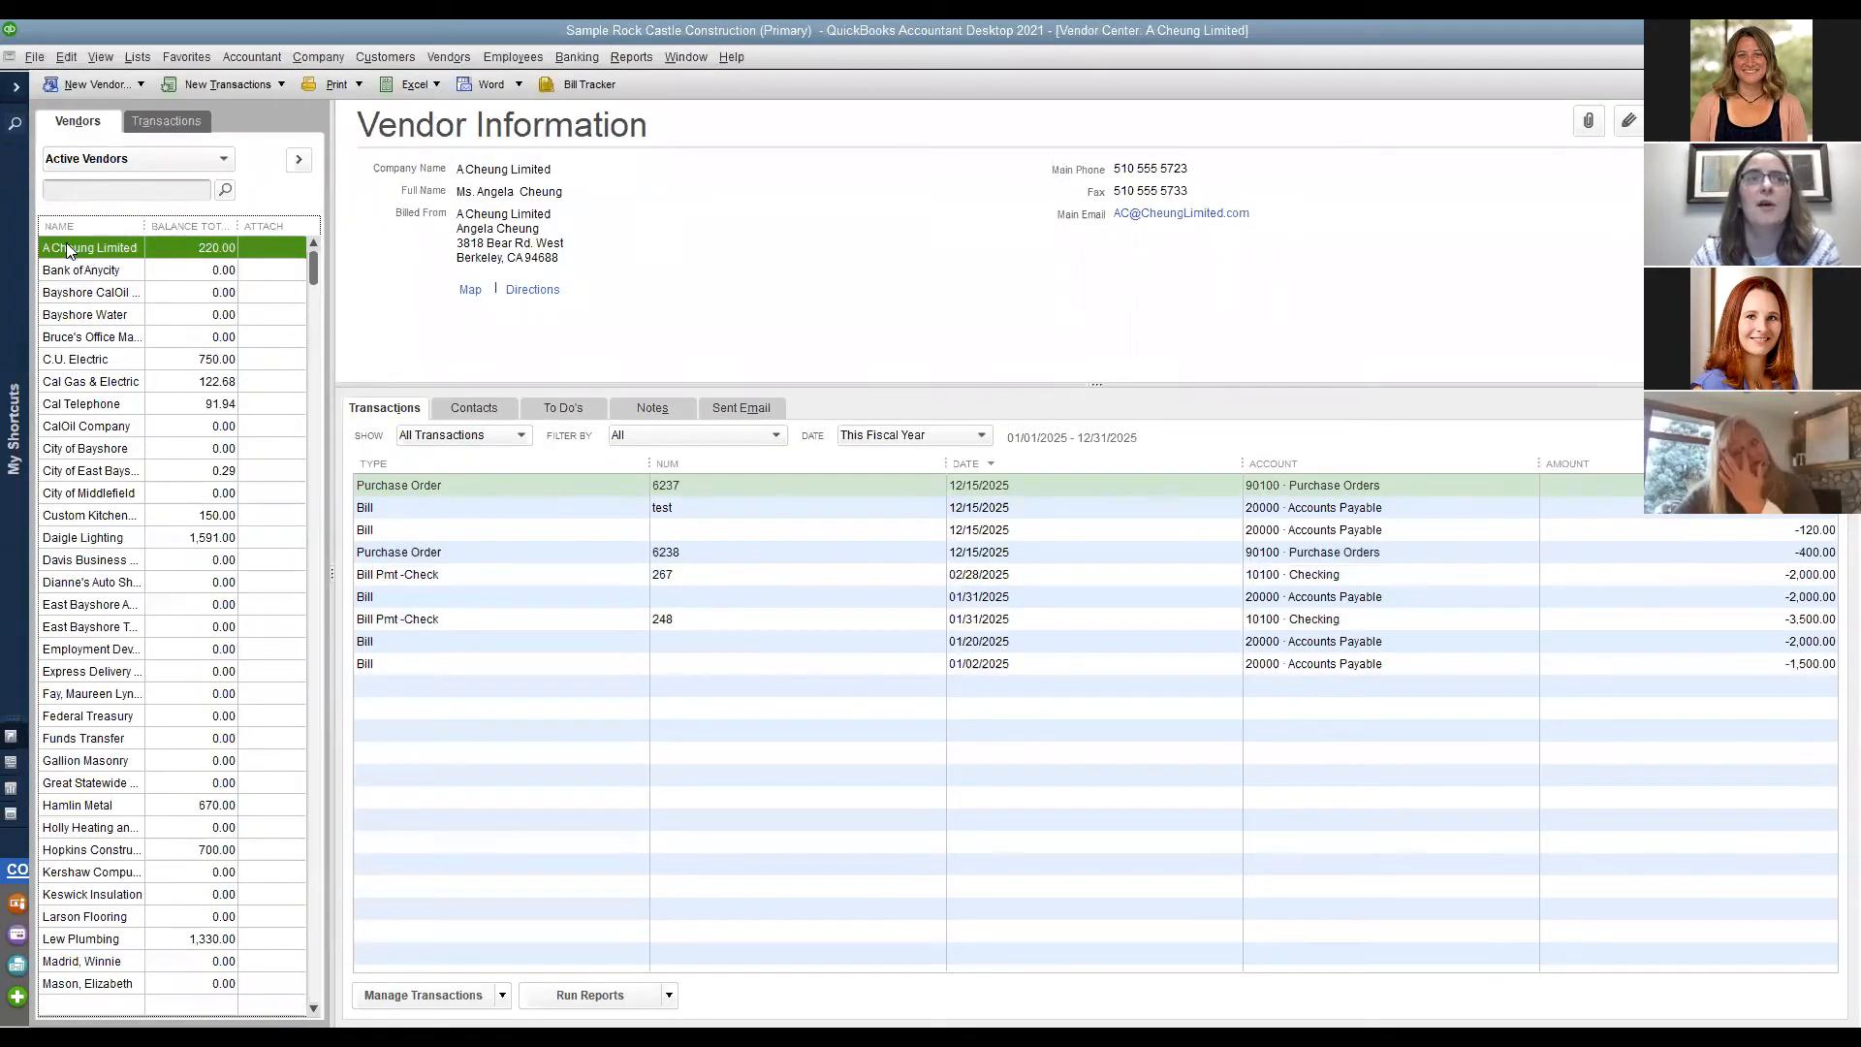
Create a bill with received items for A Cheung Limited against the open purchase order for Cabinets.
{"action": "left_click", "coordinate": [229, 83]}
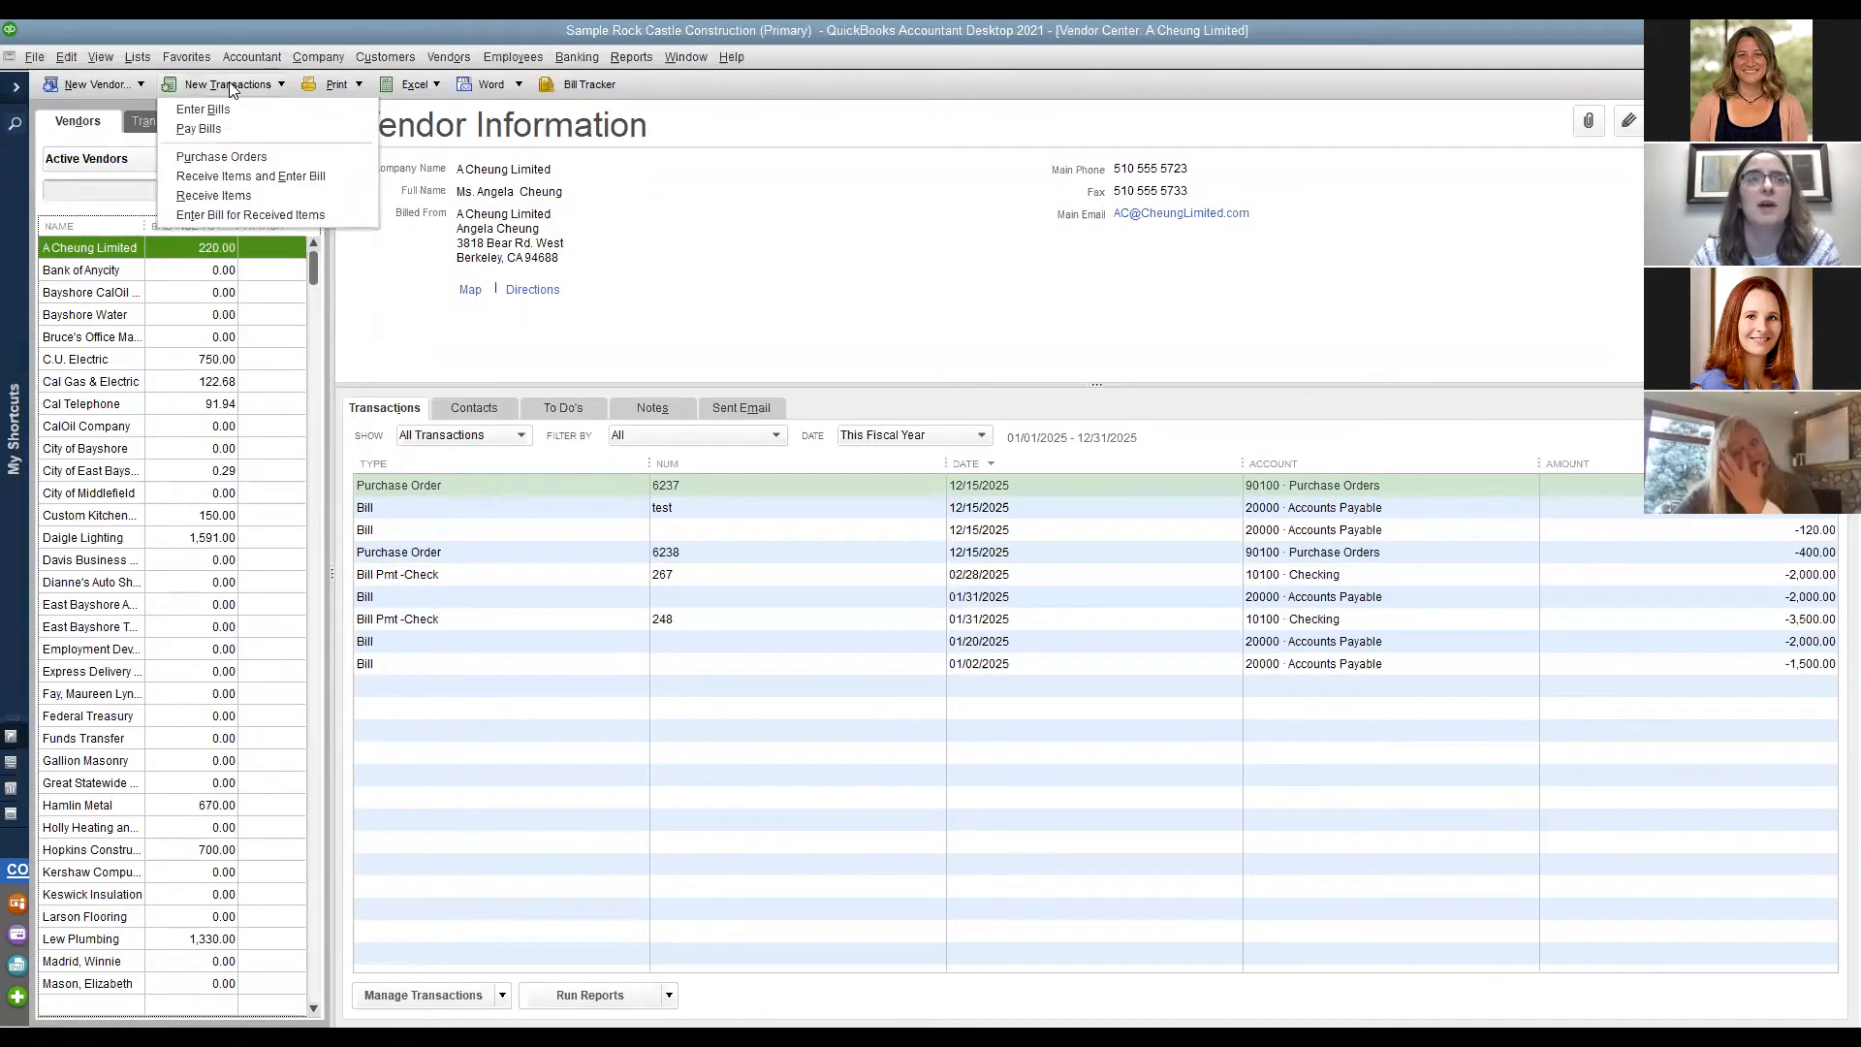
{"action": "left_click", "coordinate": [256, 178]}
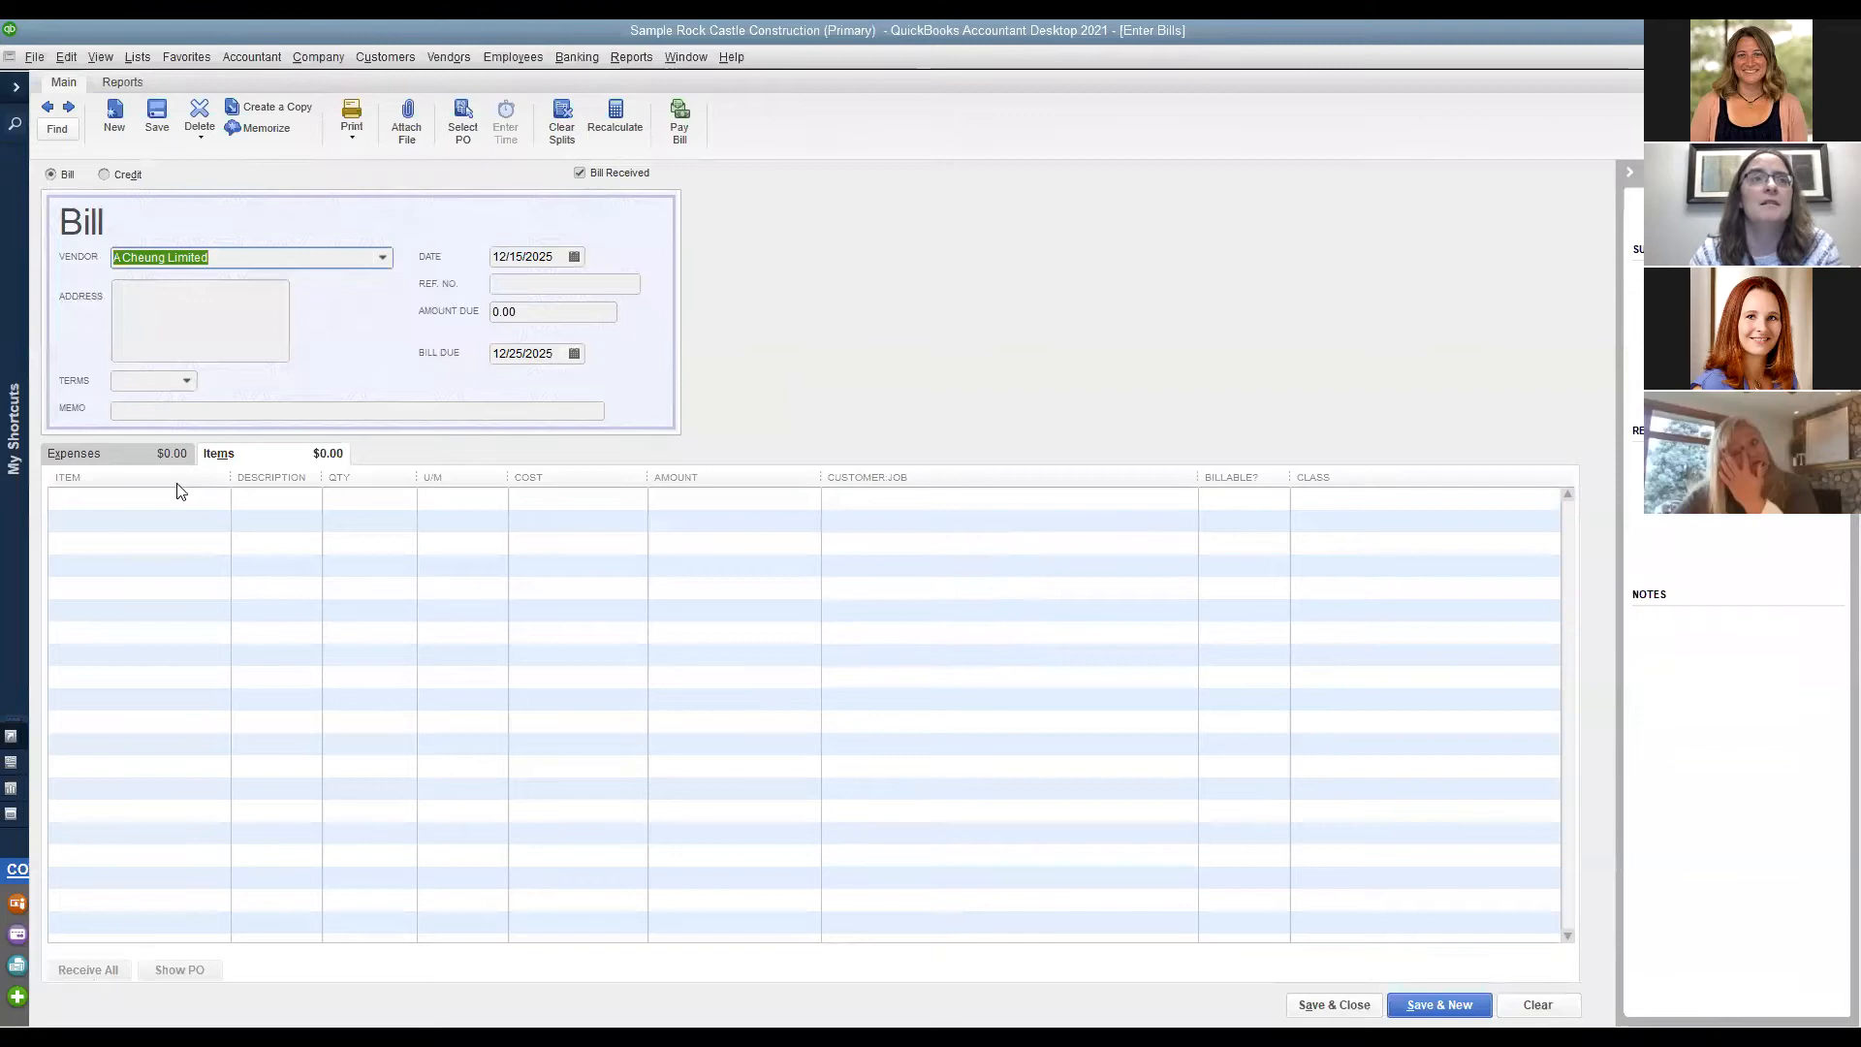
{"action": "left_click", "coordinate": [110, 450]}
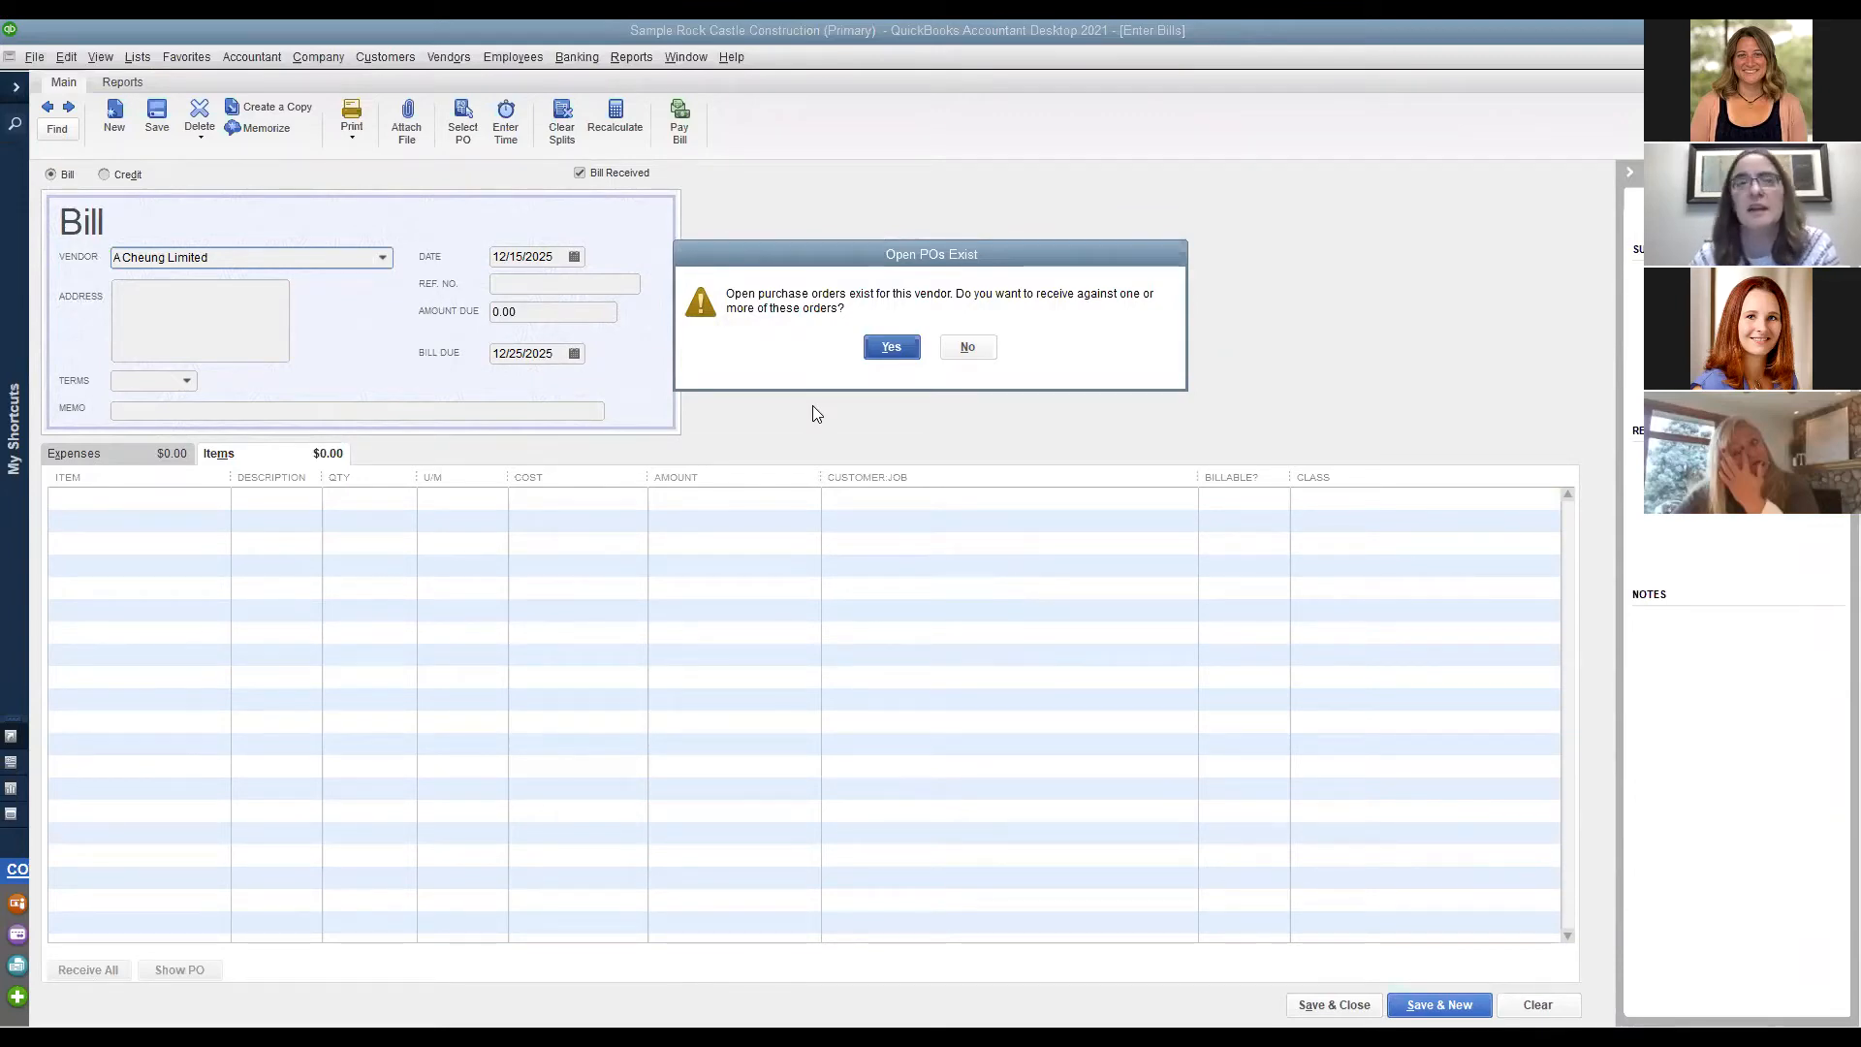
{"action": "left_click", "coordinate": [891, 348]}
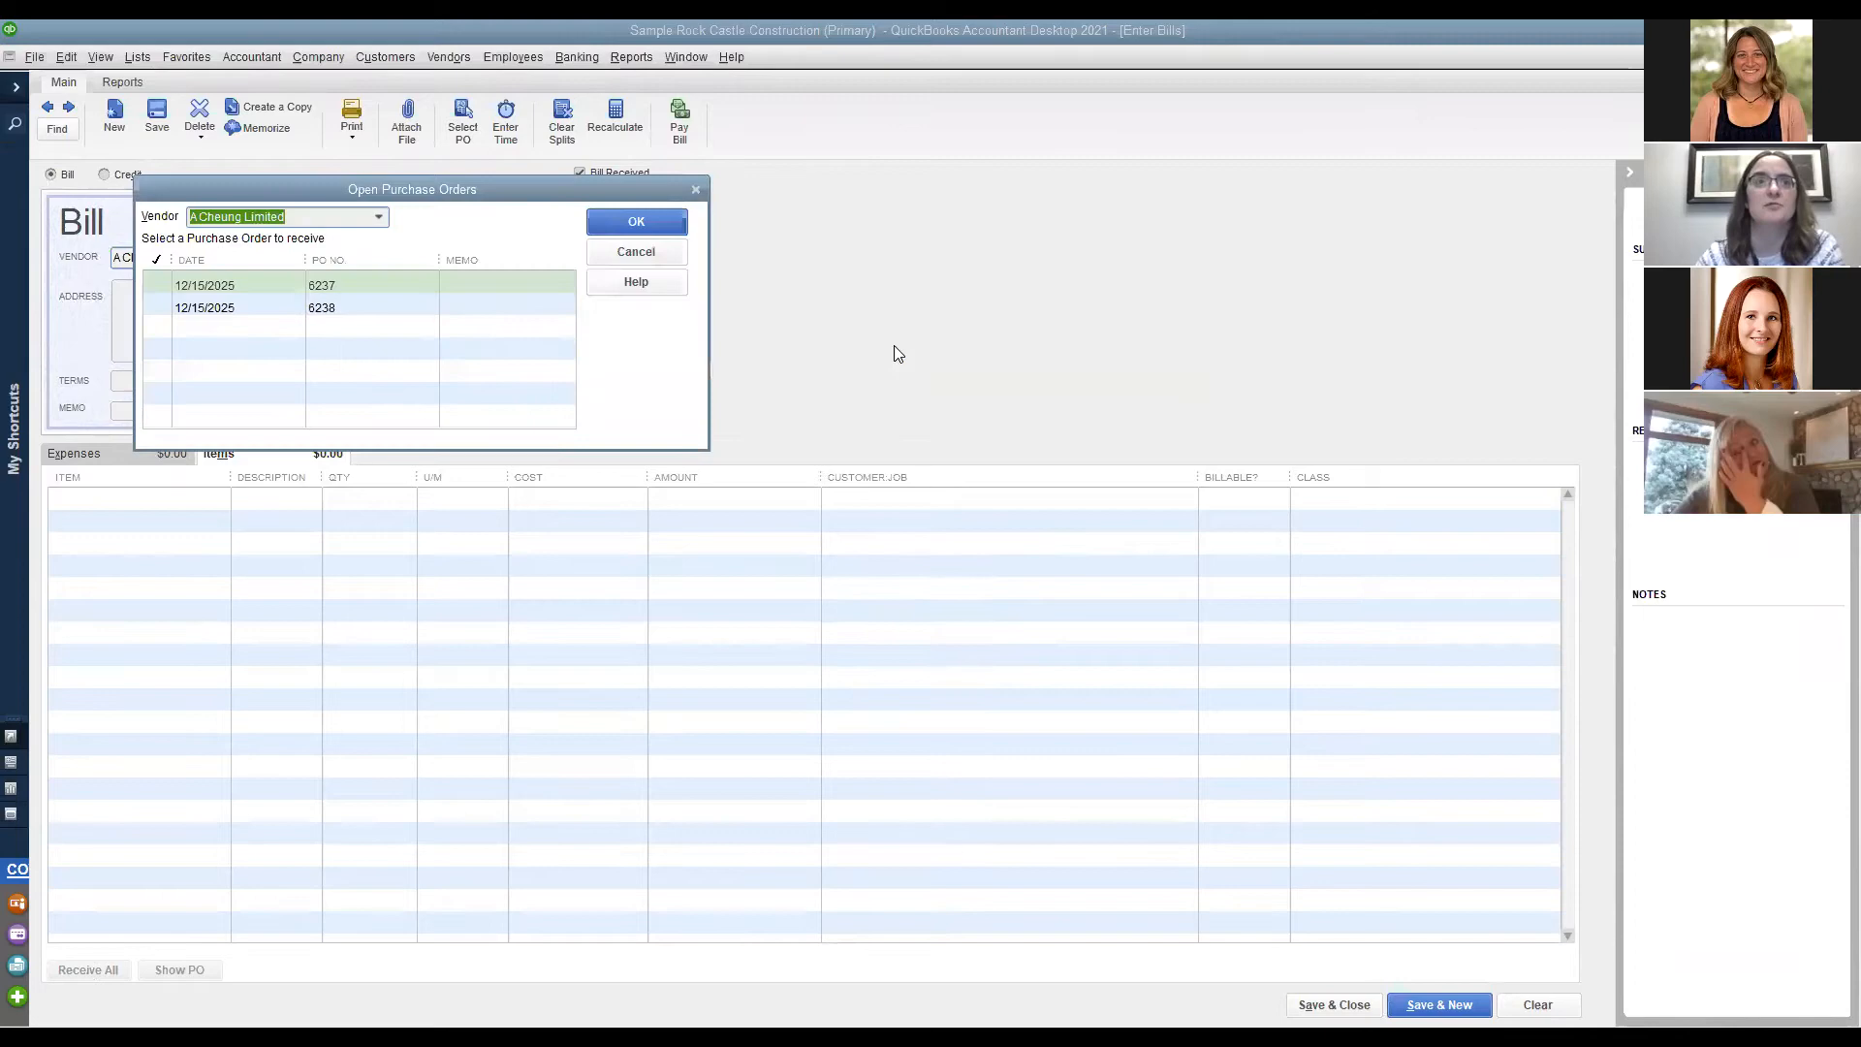
{"action": "left_click", "coordinate": [269, 308]}
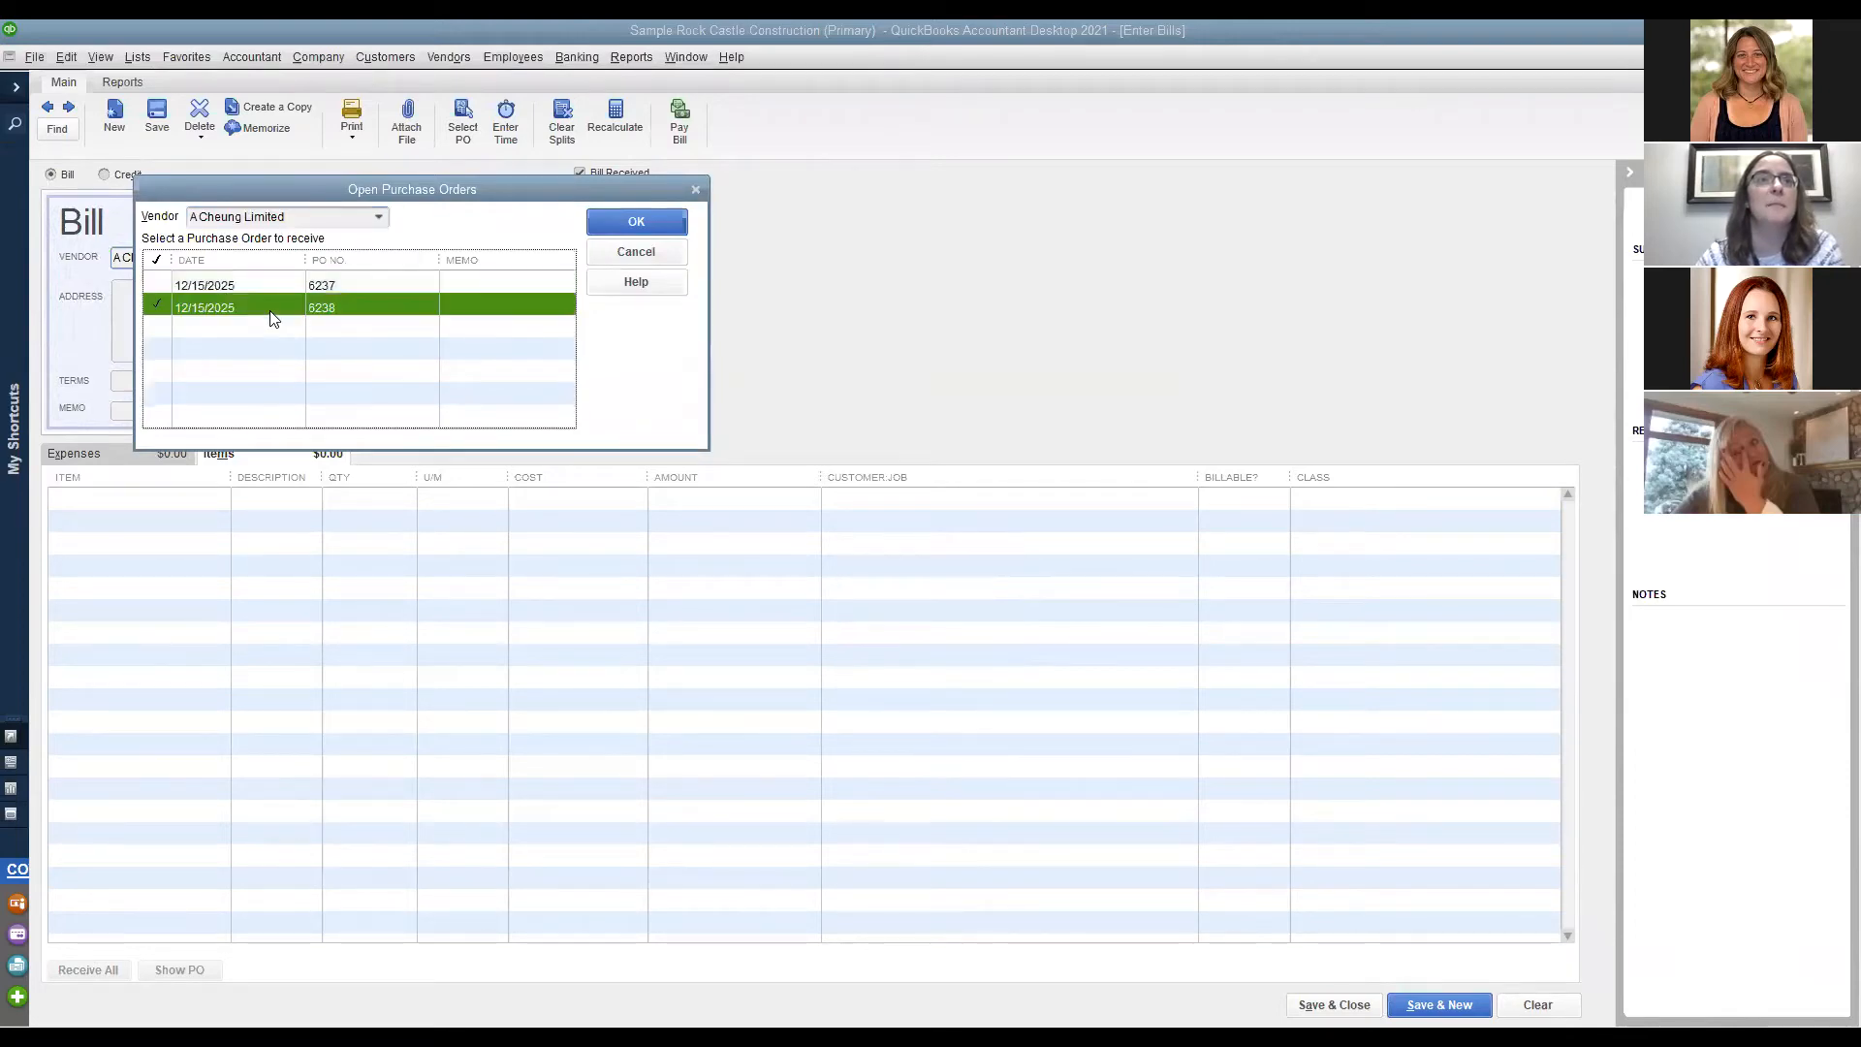
{"action": "left_click", "coordinate": [639, 223]}
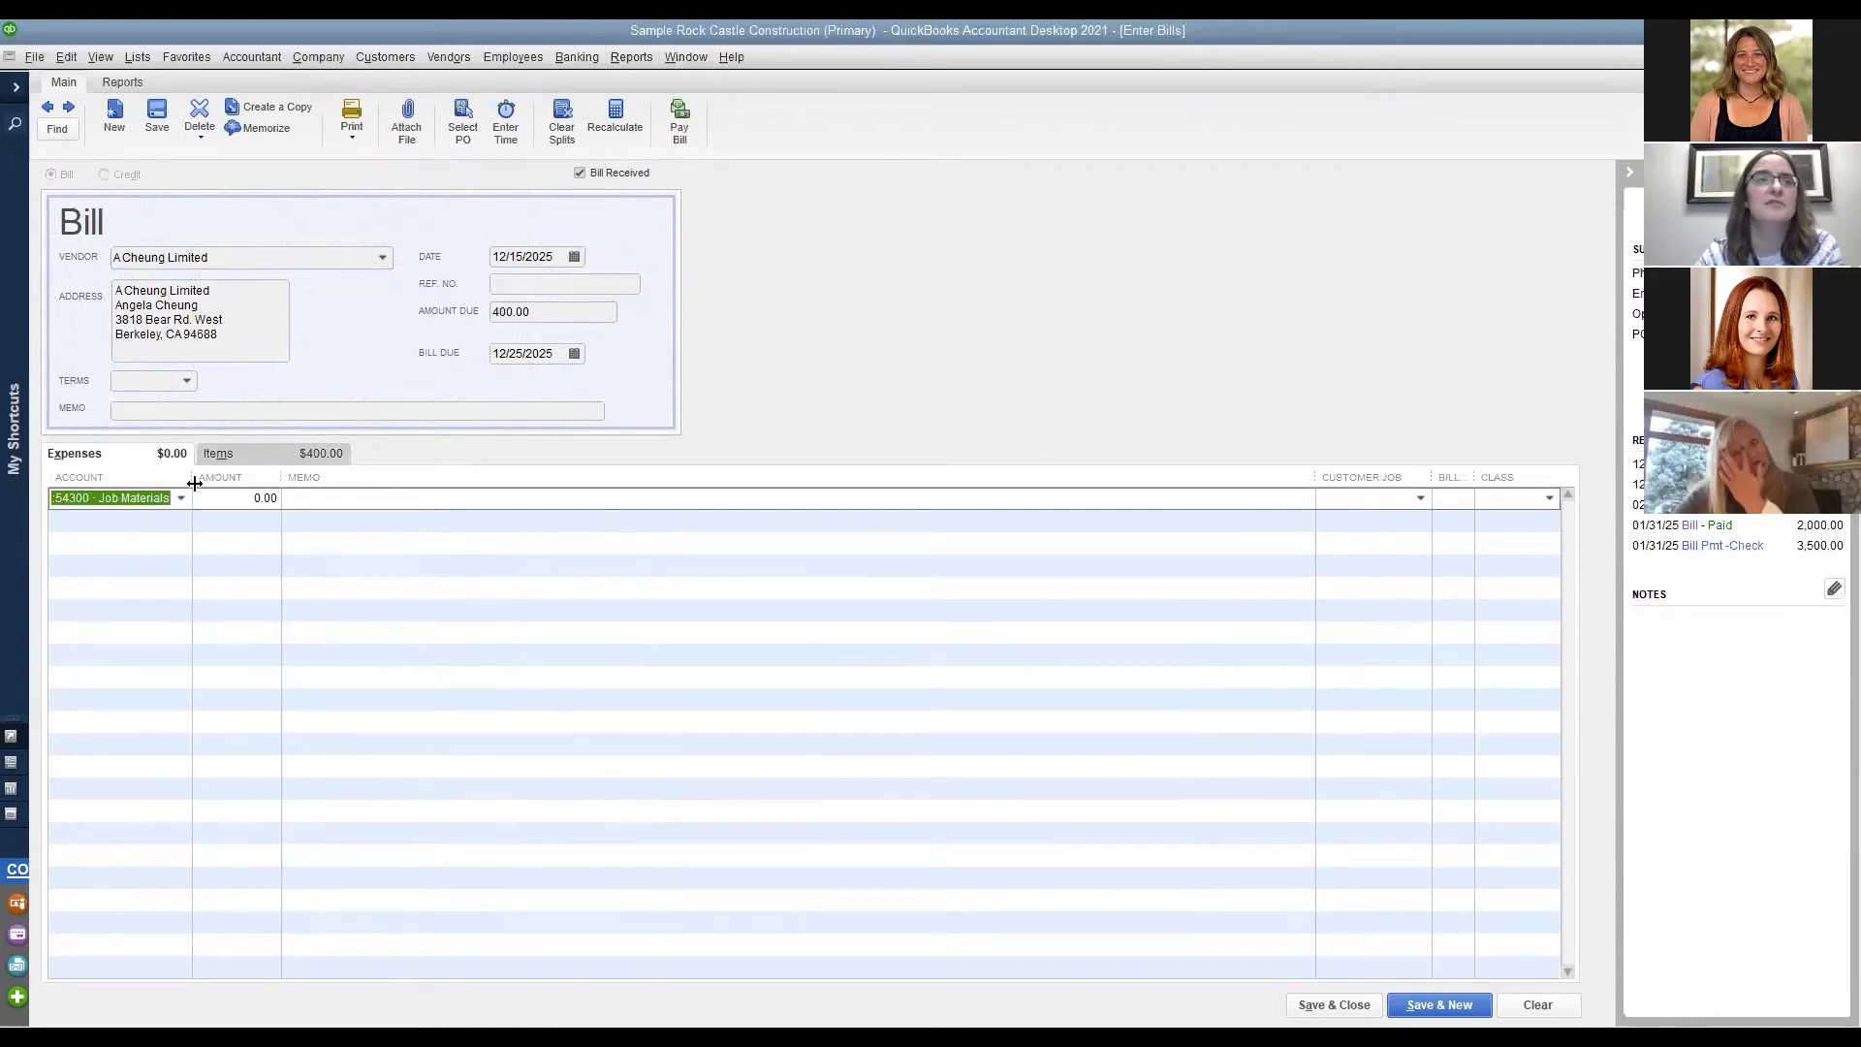
Compare the bill's item lines with its expense lines, ending on the item lines.
{"action": "left_click", "coordinate": [250, 456]}
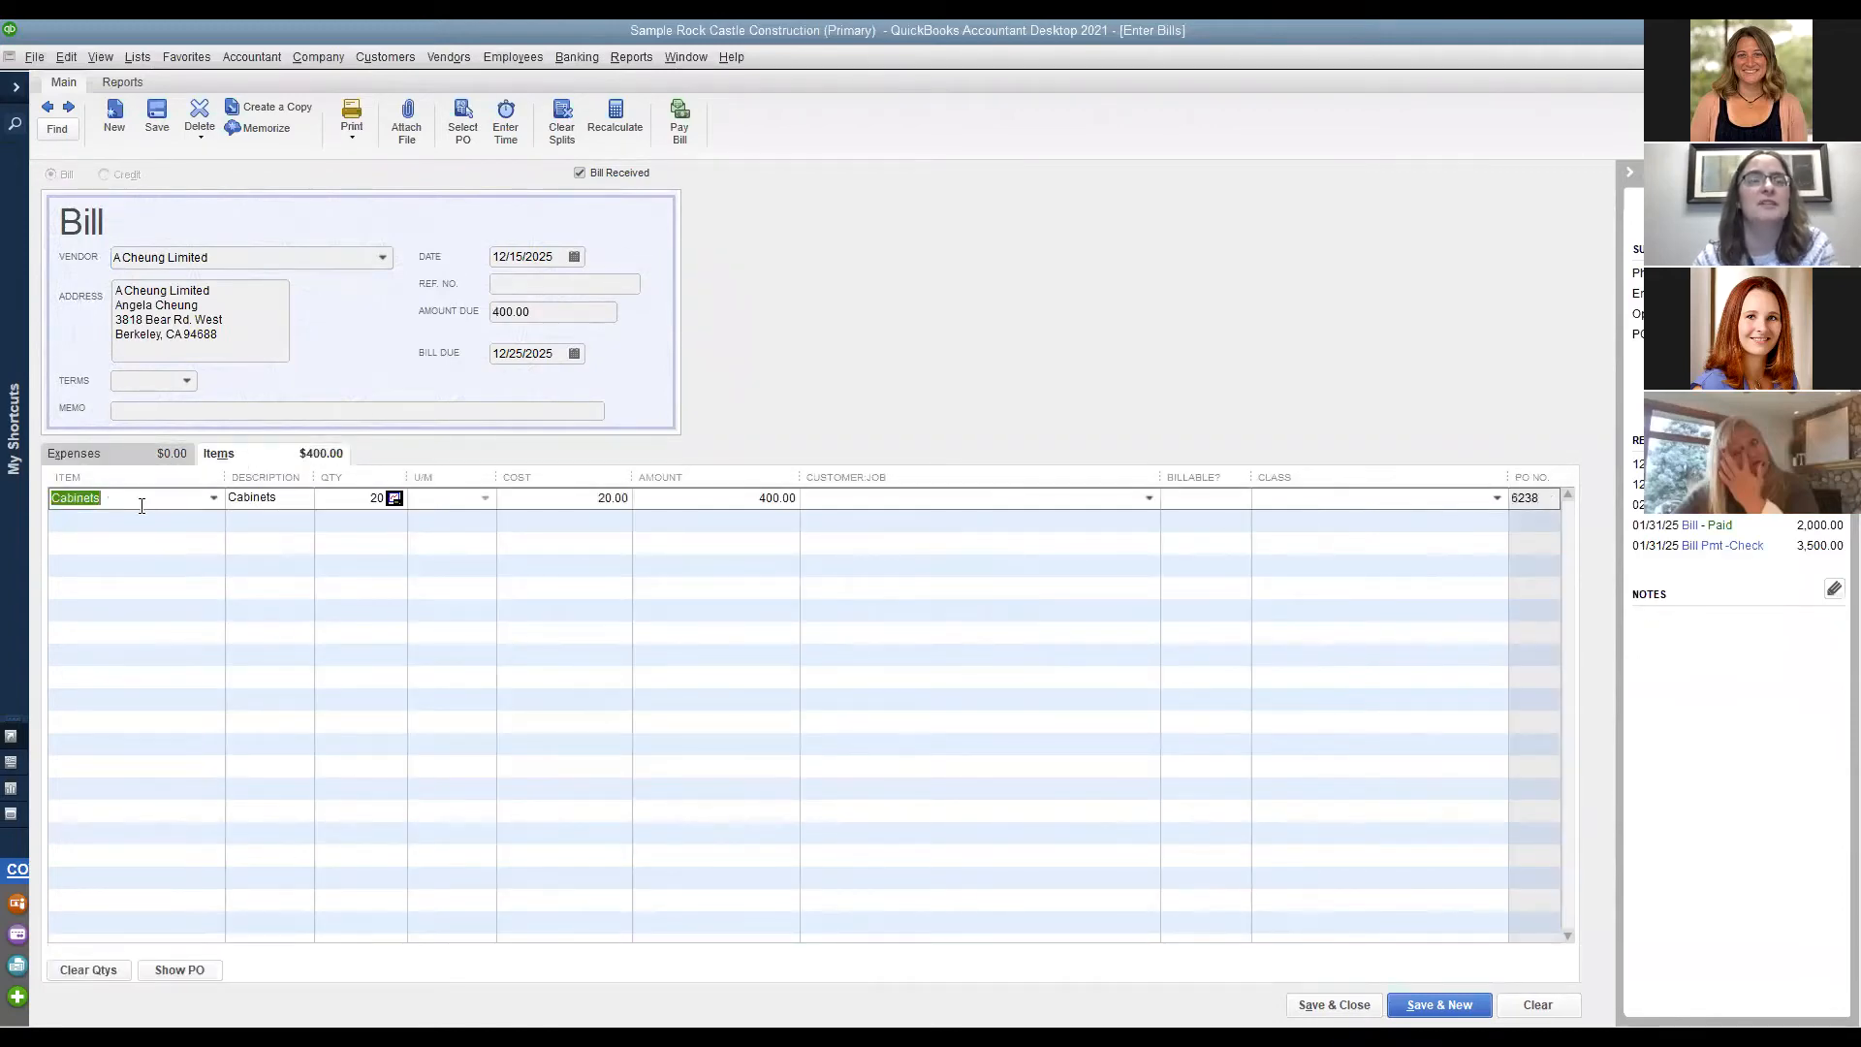
{"action": "left_click", "coordinate": [130, 453]}
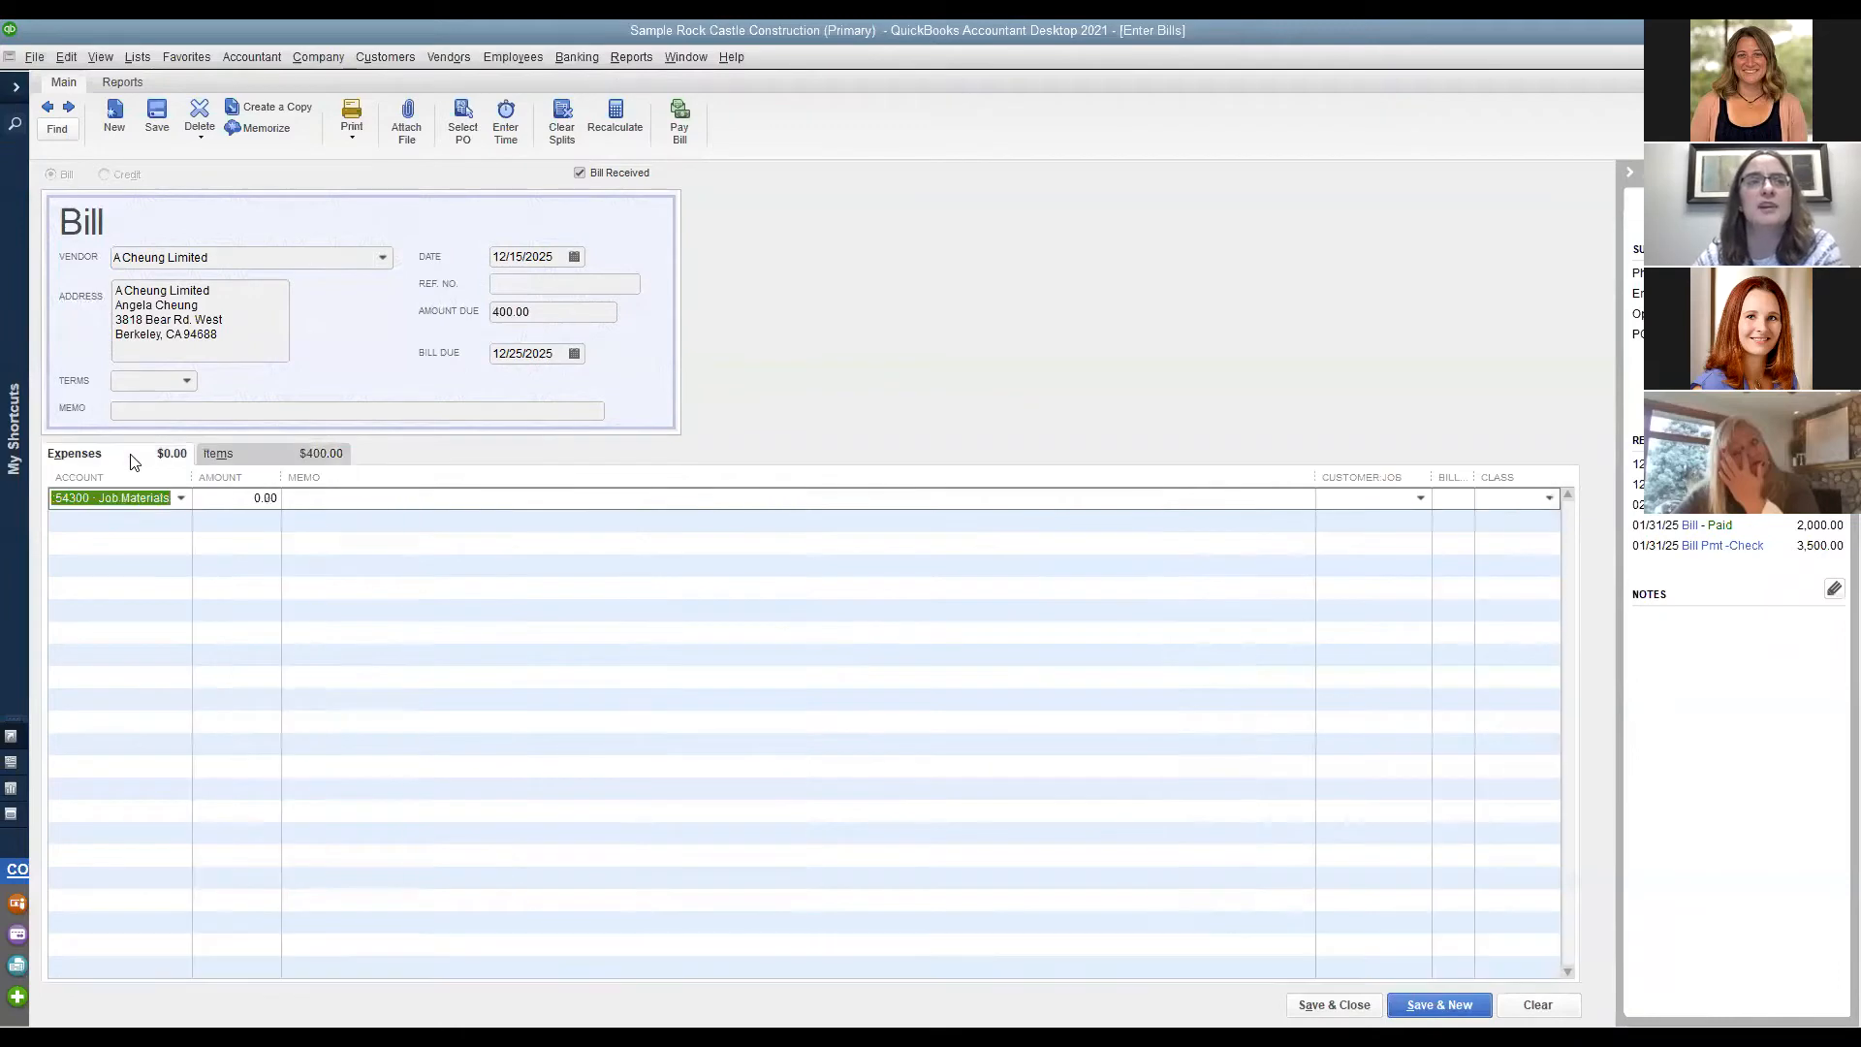
{"action": "left_click", "coordinate": [253, 454]}
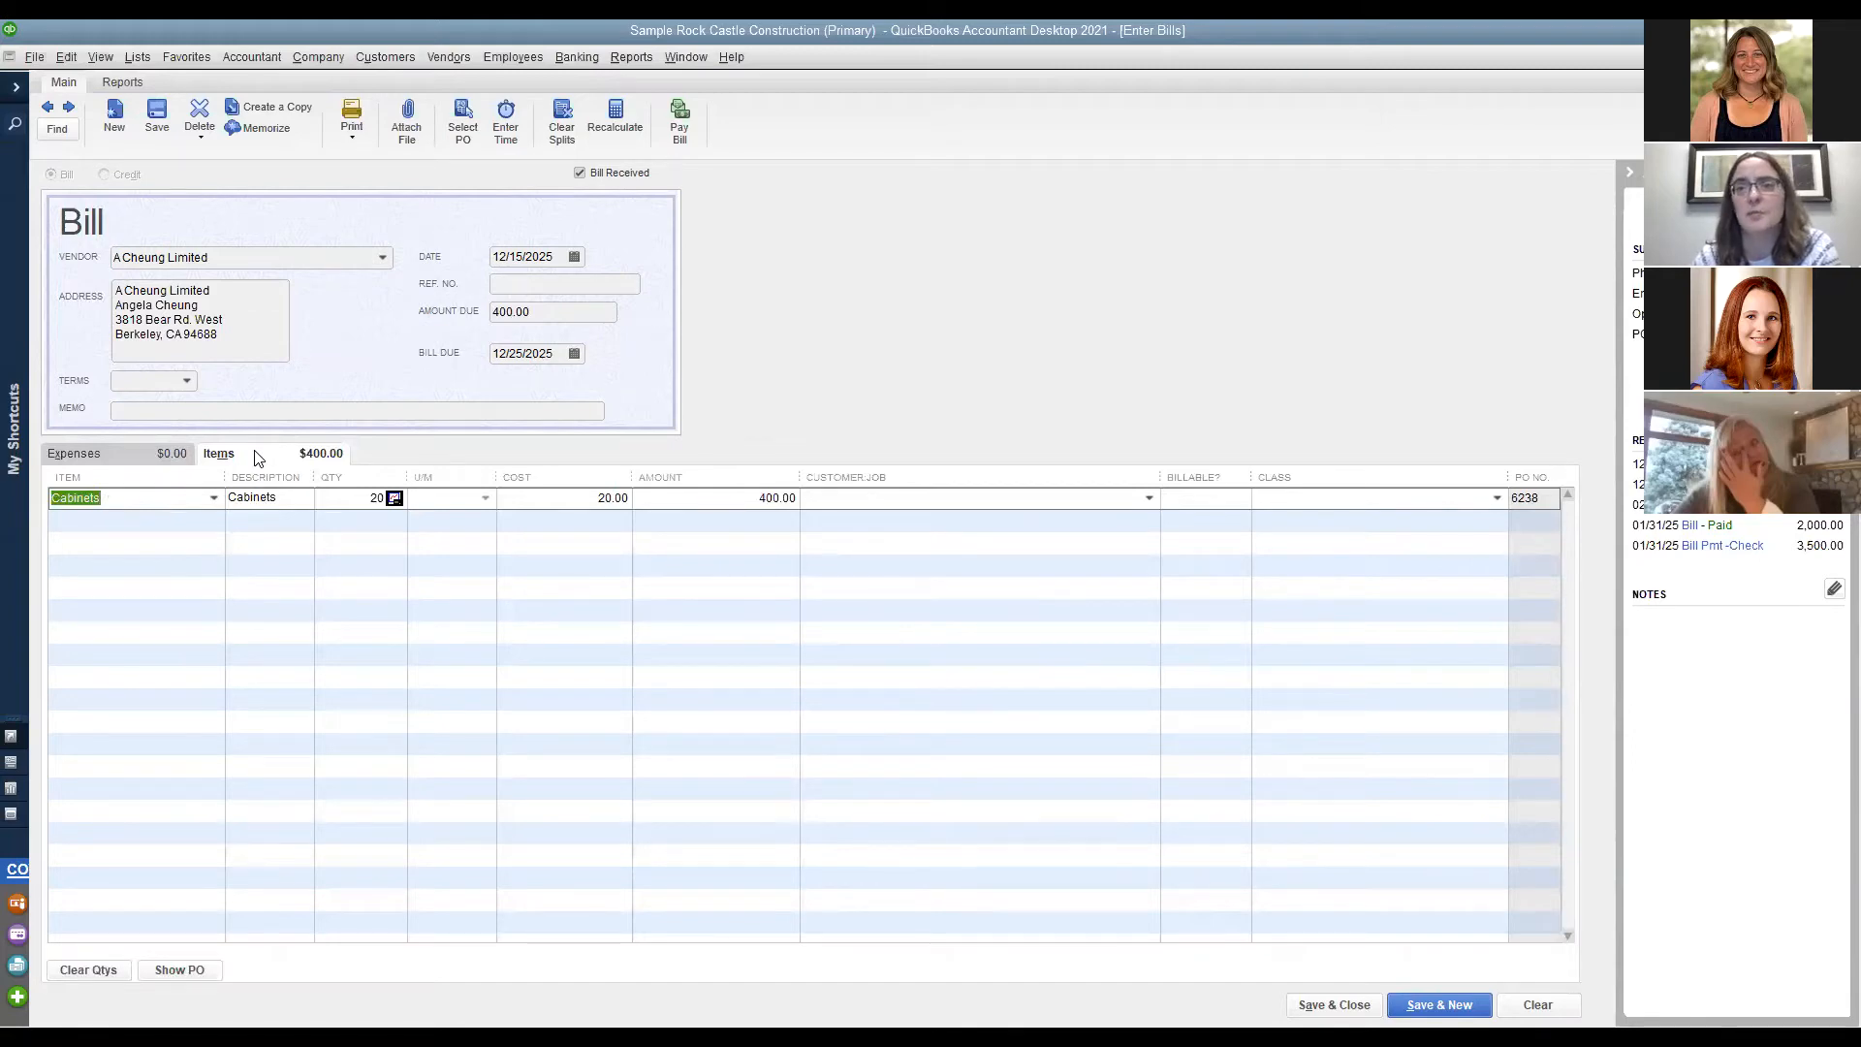
Check the bill's expense and item lines and set its reference number to 1234.
{"action": "left_click", "coordinate": [129, 456]}
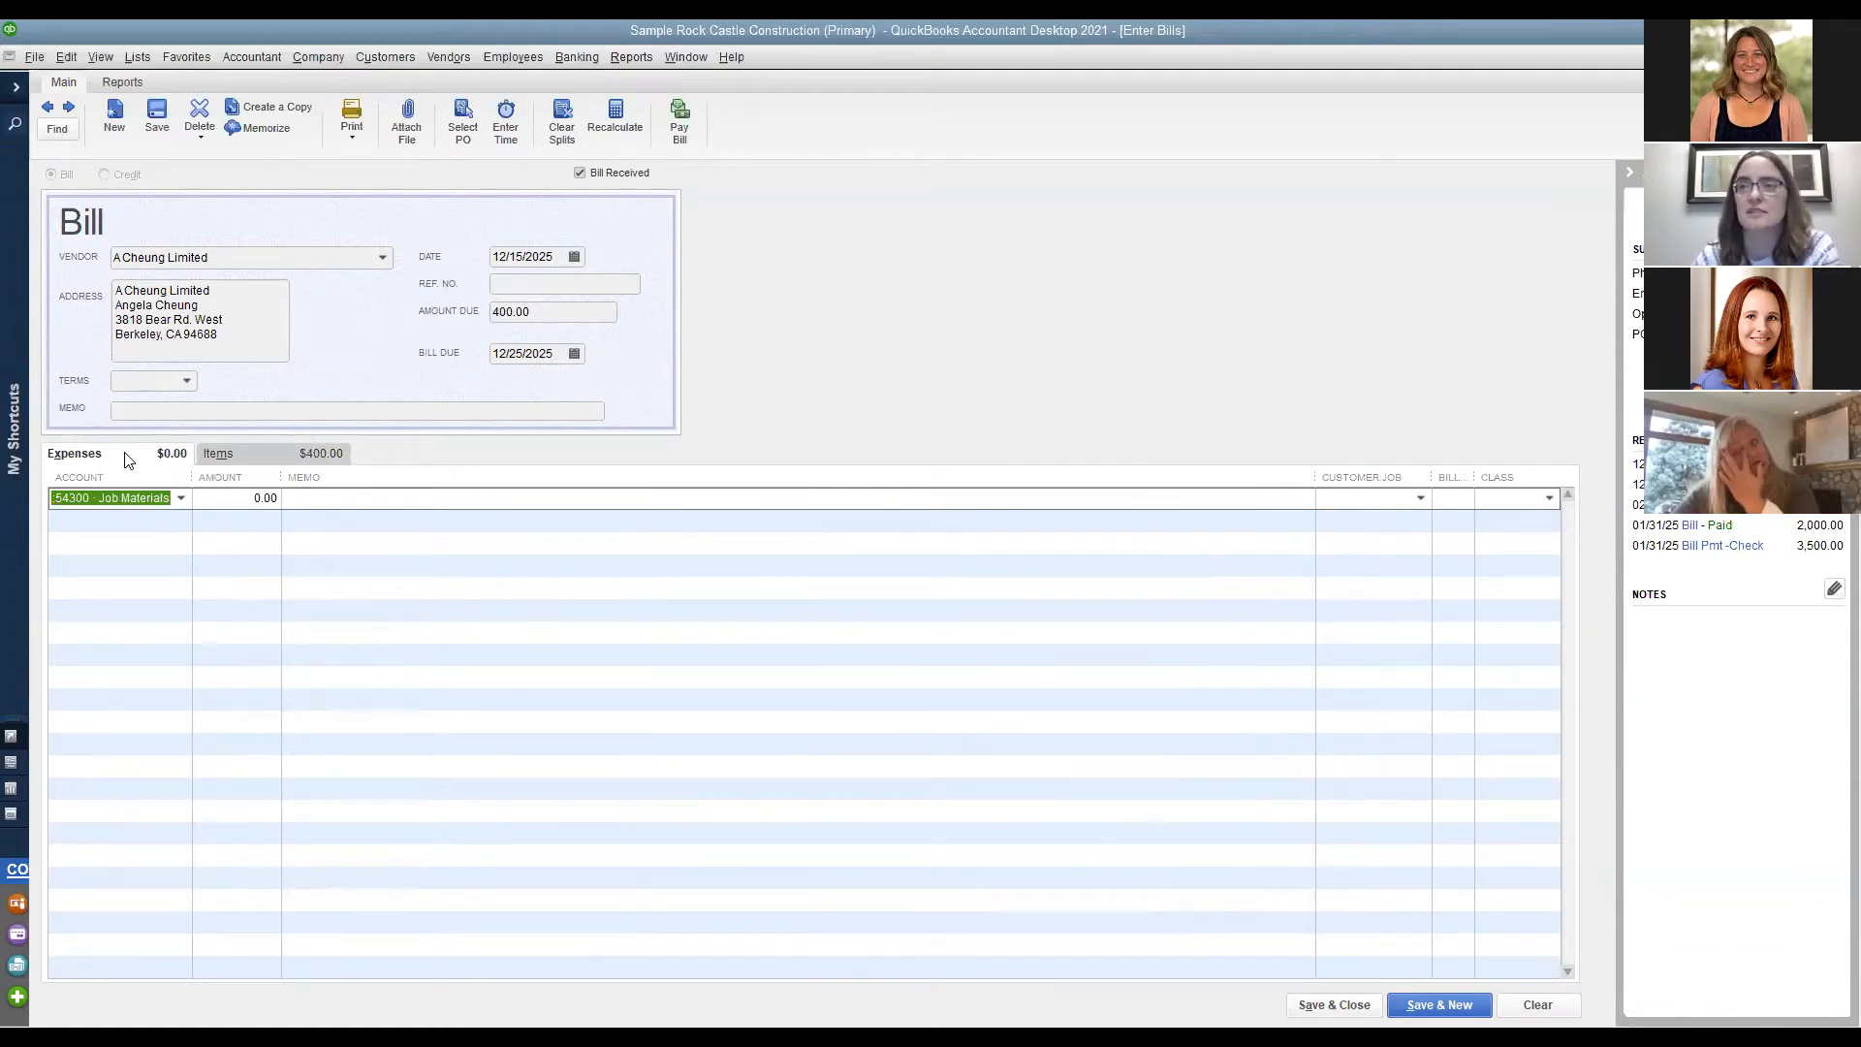
{"action": "left_click", "coordinate": [221, 456]}
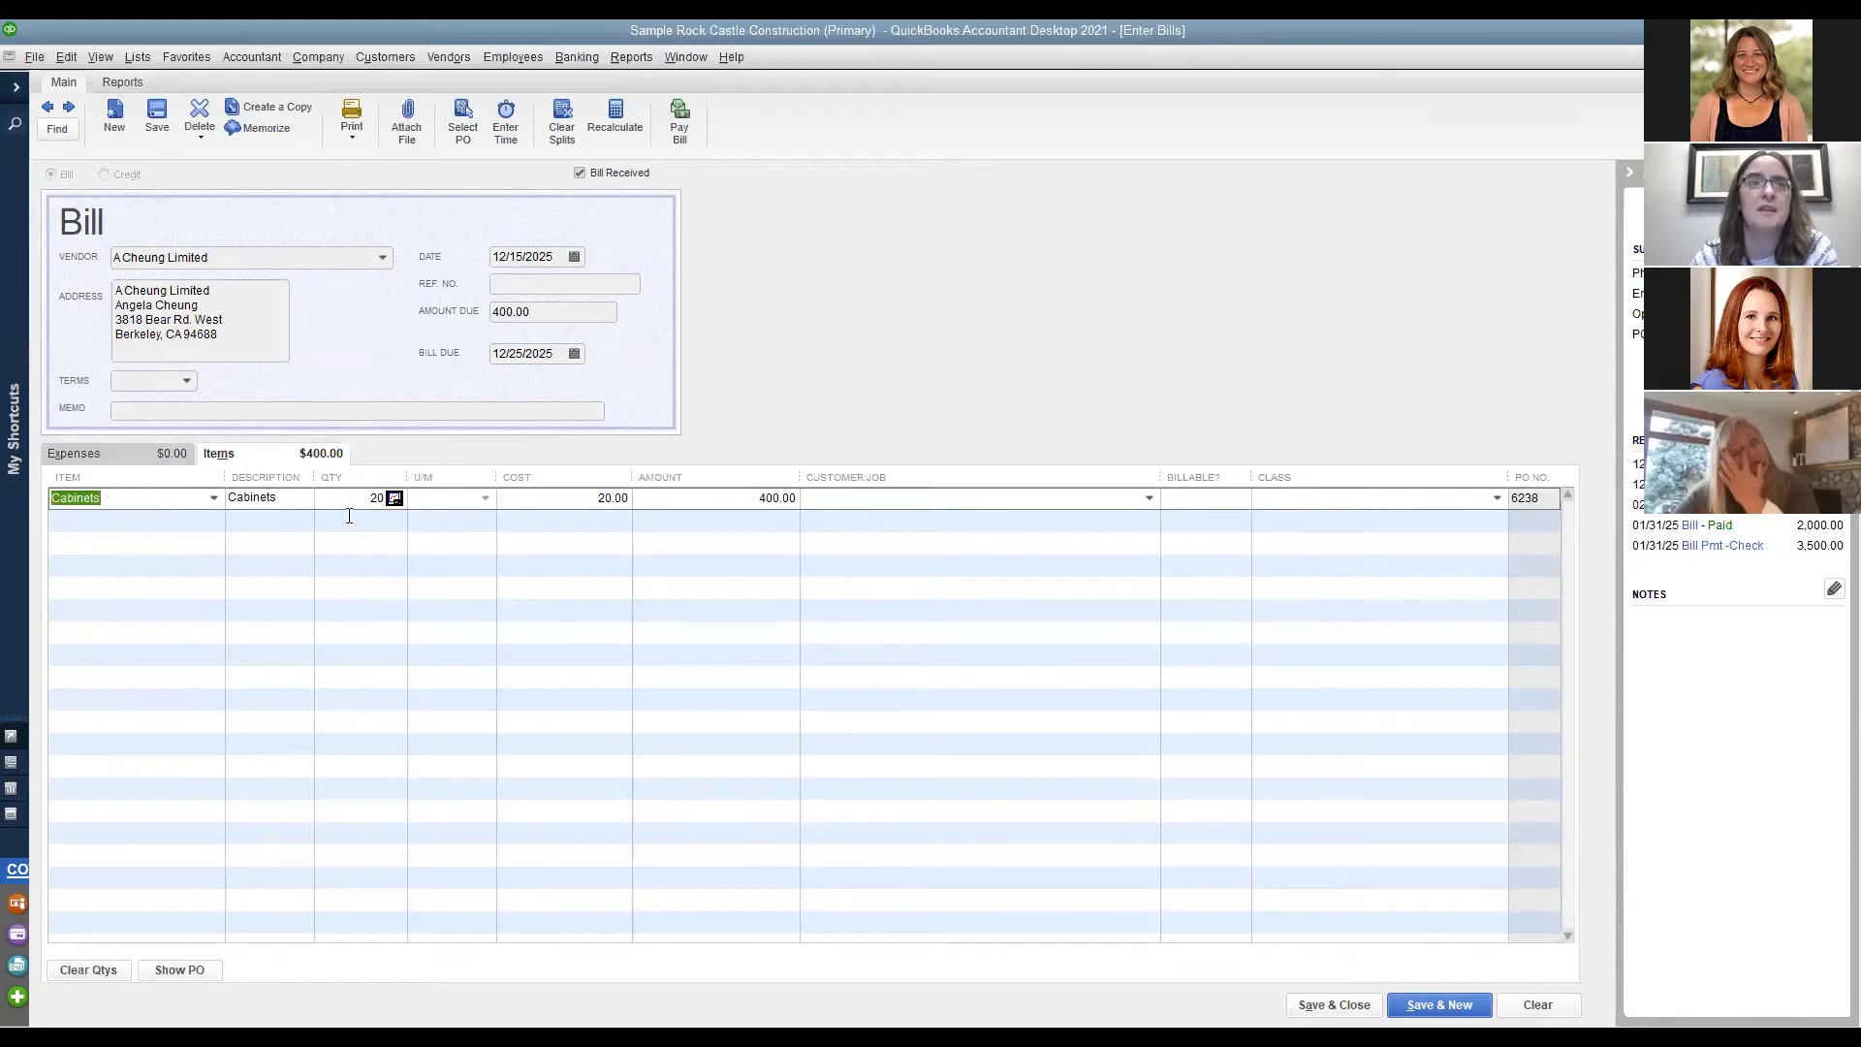
{"action": "left_click", "coordinate": [743, 498]}
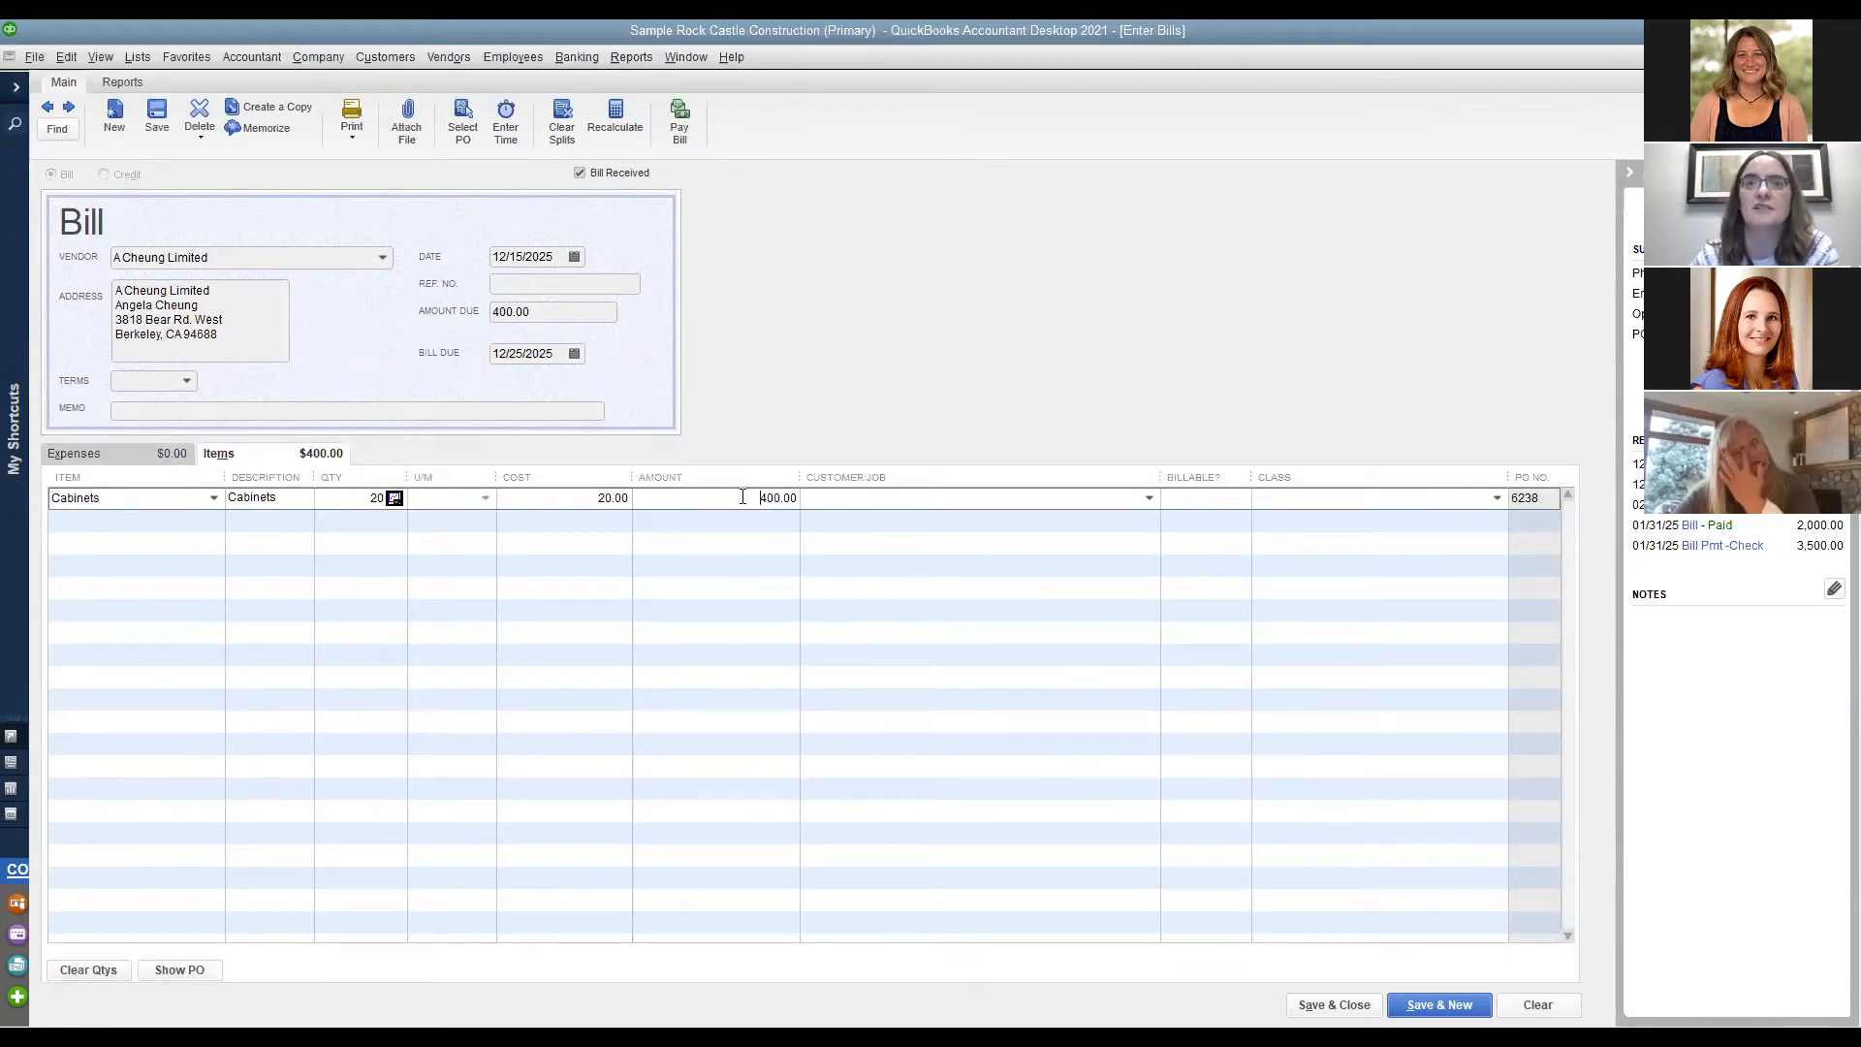
{"action": "left_click", "coordinate": [543, 284]}
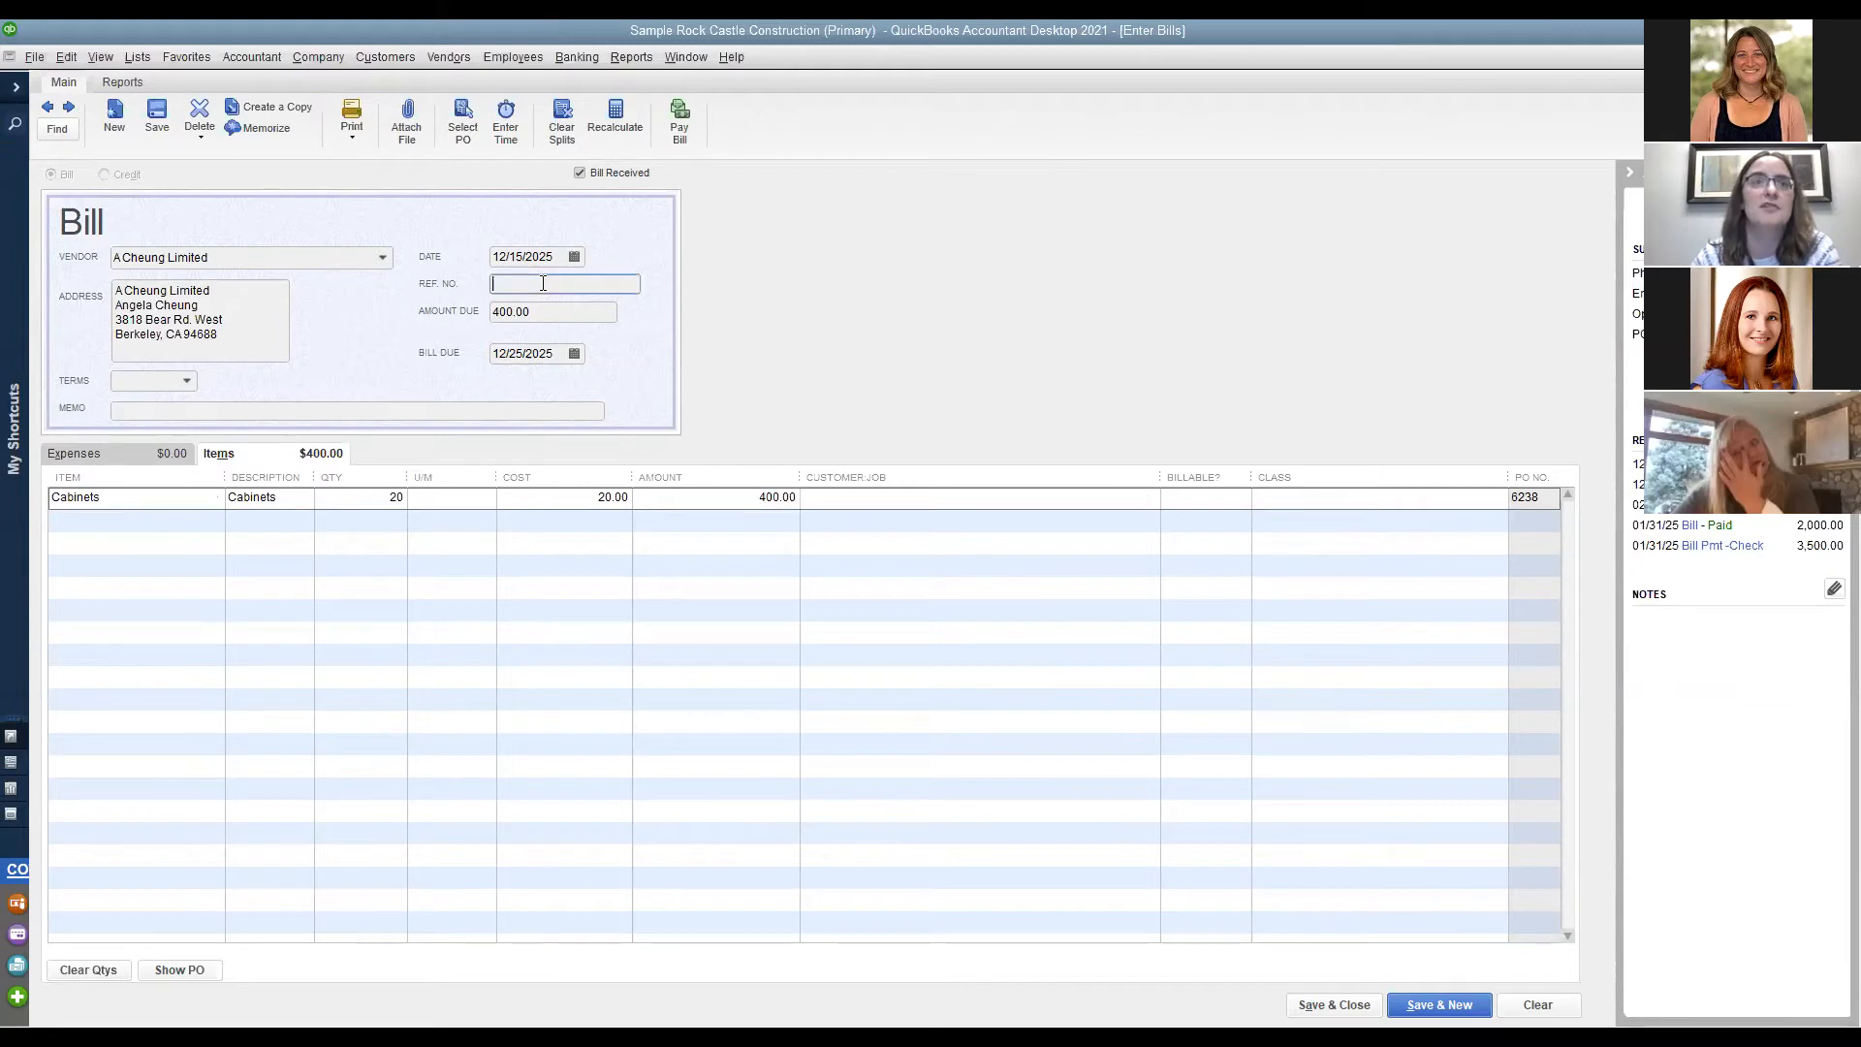
{"action": "type", "text": "1234"}
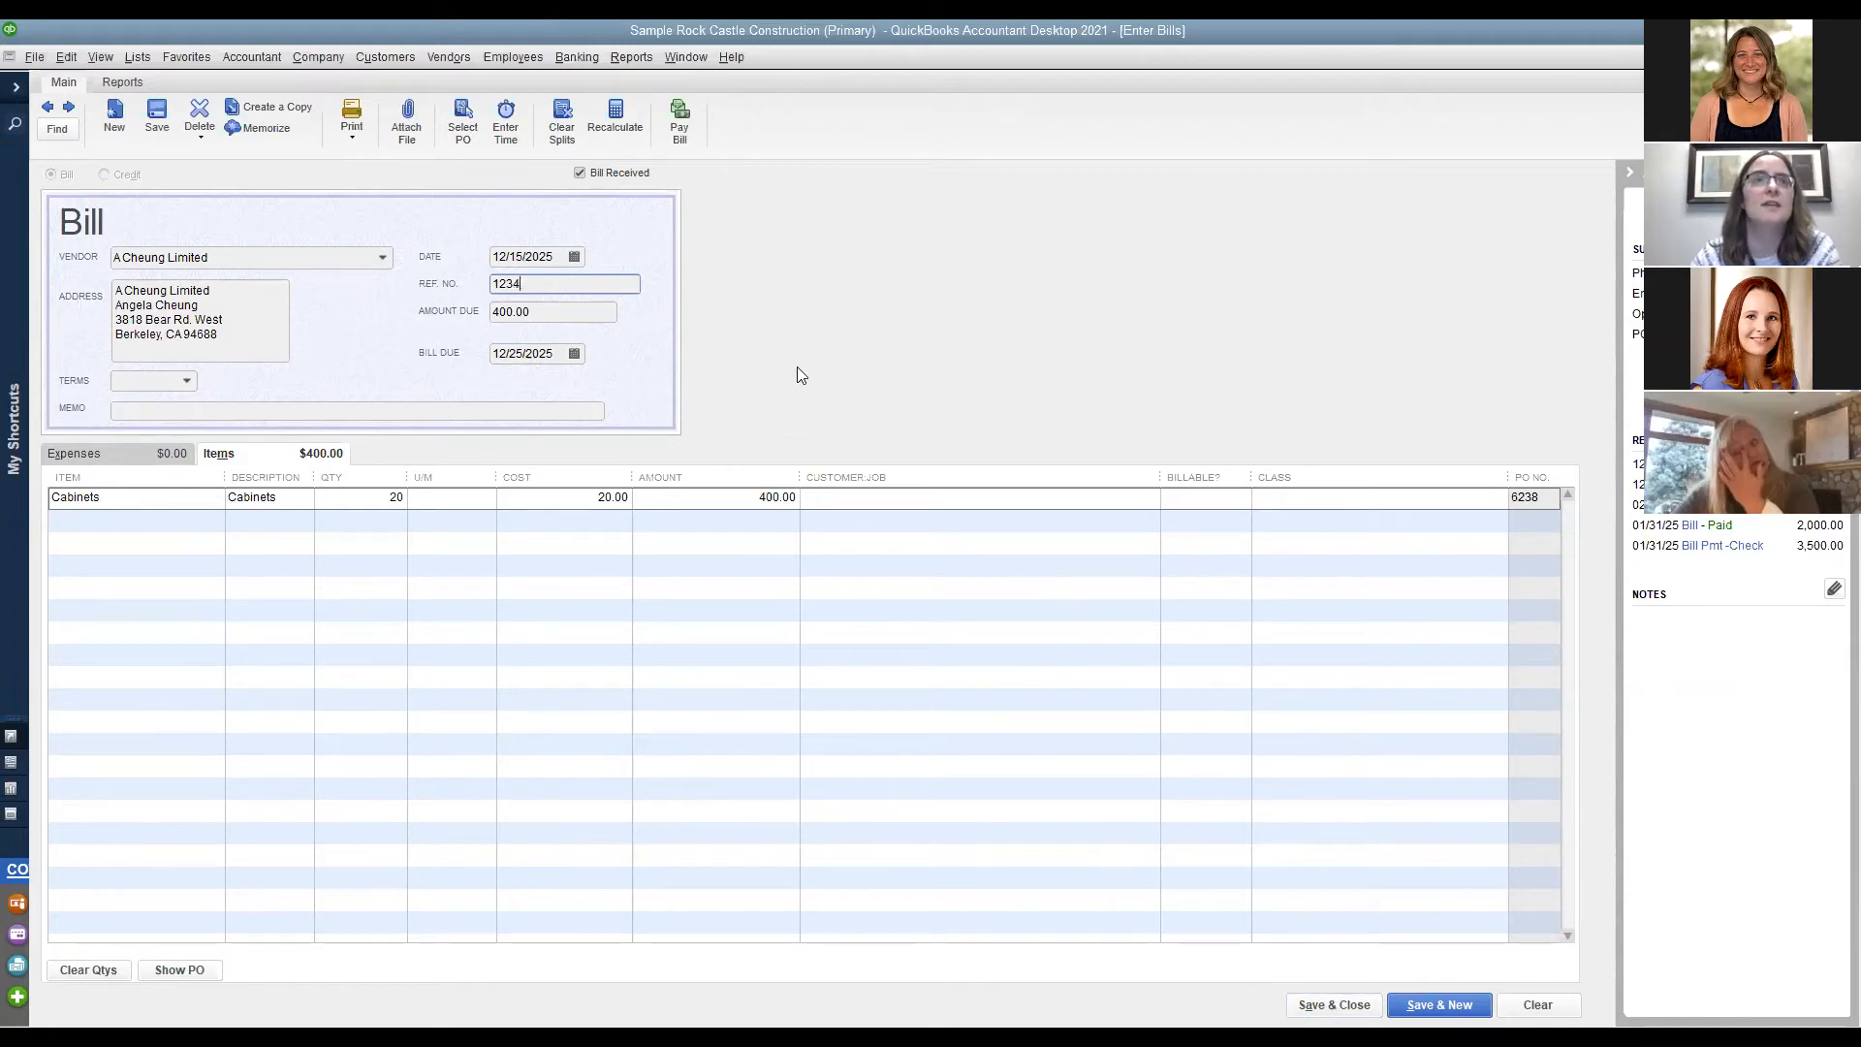
Switch the bill to an item receipt and back by clearing and restoring Bill Received, repeating the comparison once.
{"action": "left_click", "coordinate": [582, 173]}
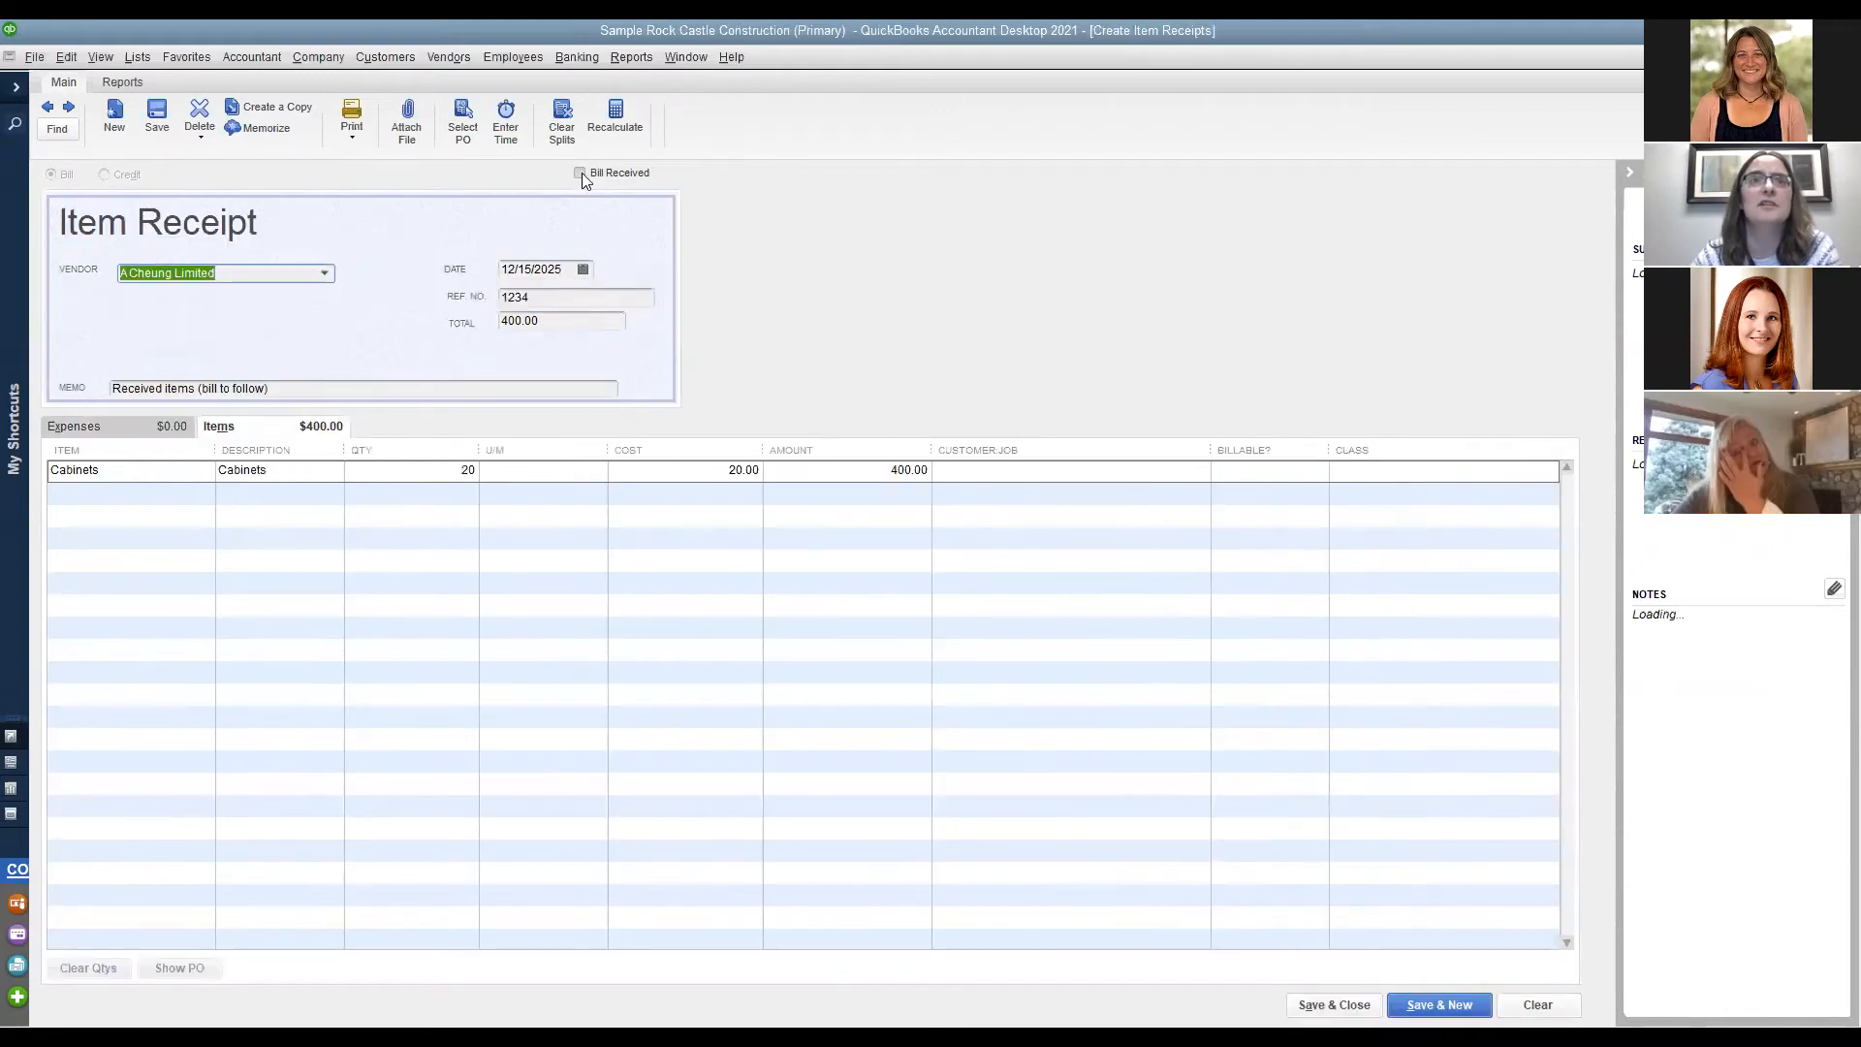
{"action": "left_click", "coordinate": [580, 173]}
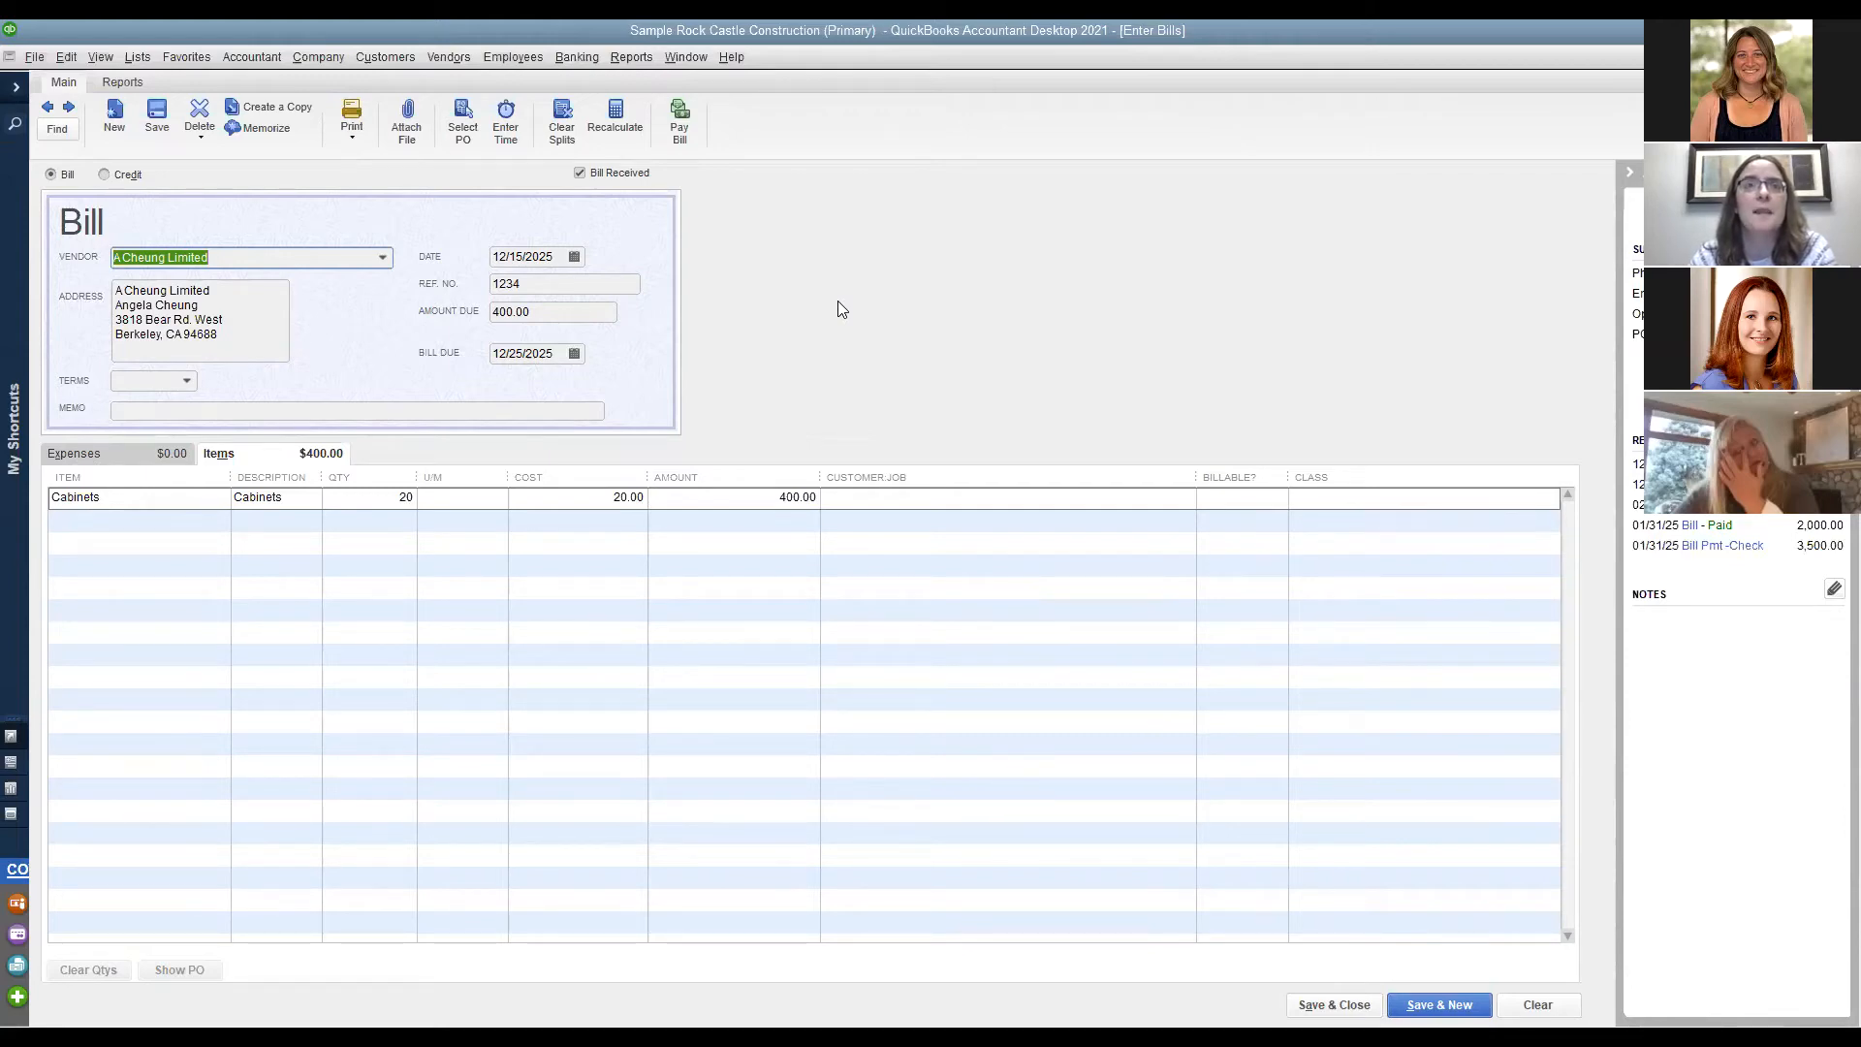
{"action": "left_click", "coordinate": [580, 173]}
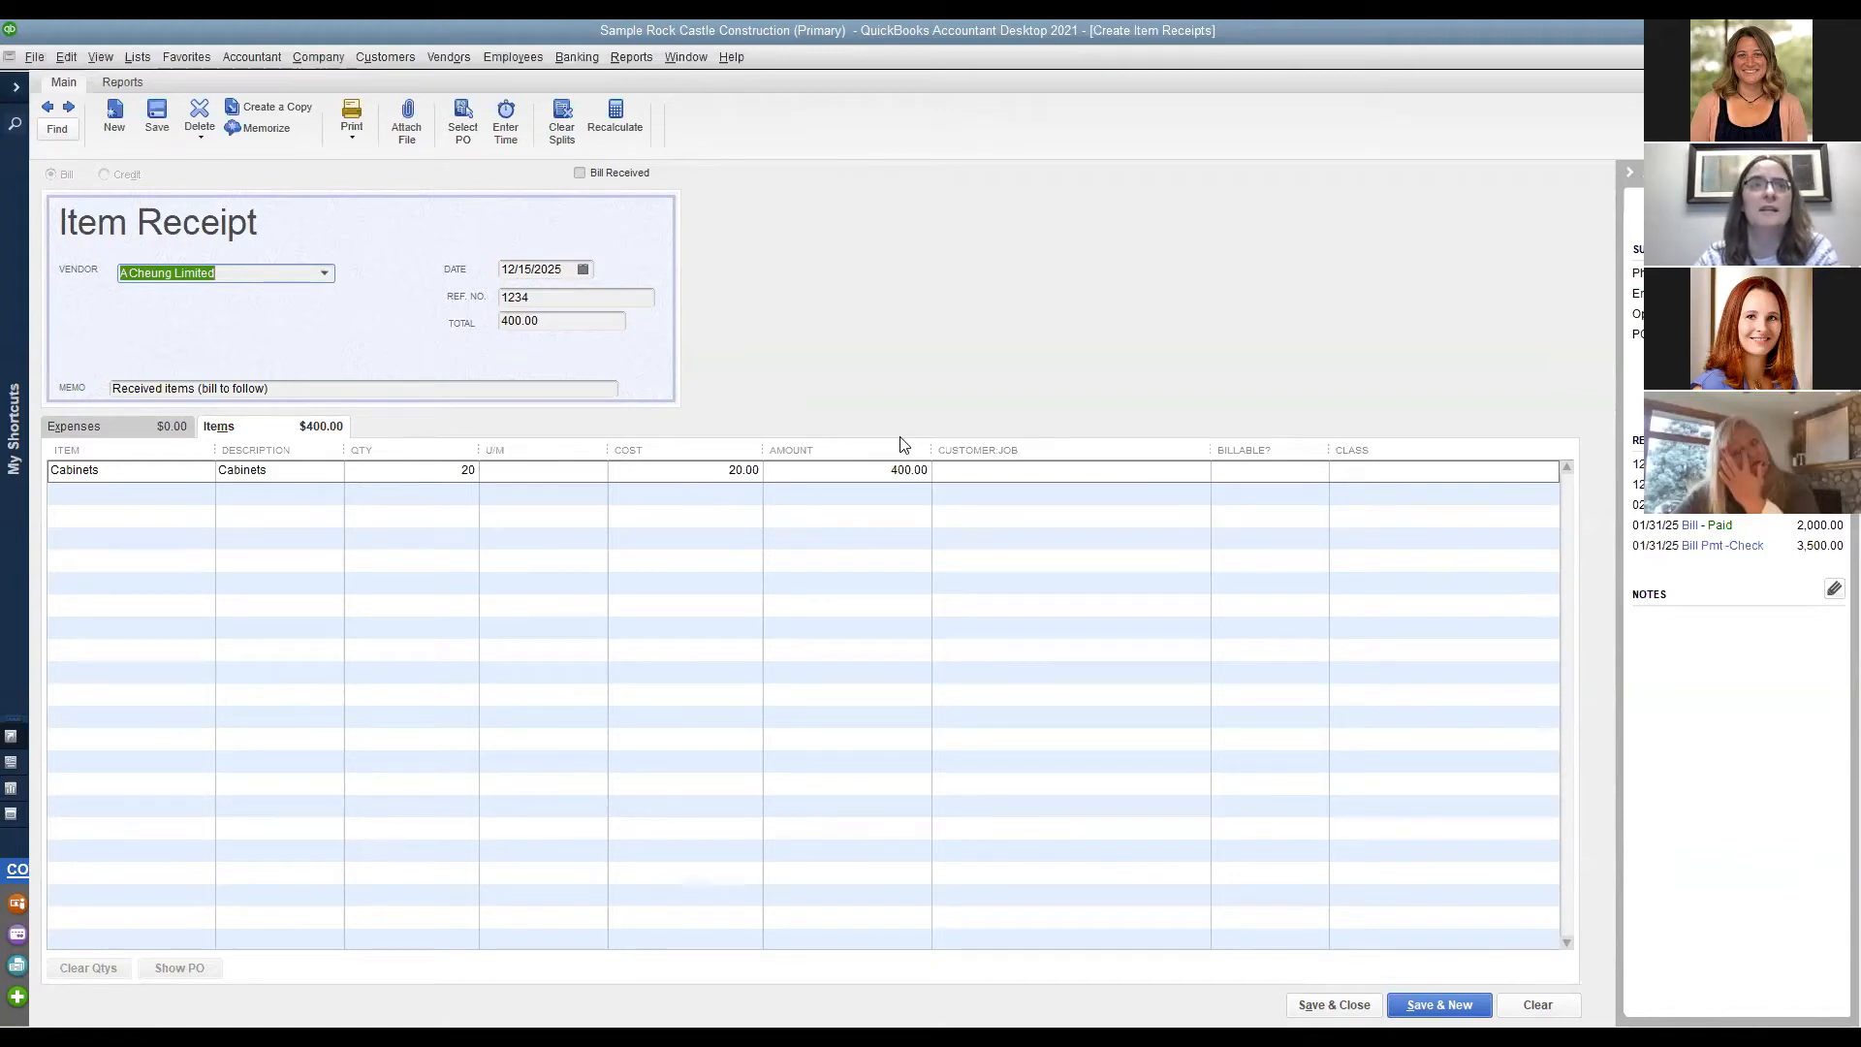
{"action": "left_click", "coordinate": [580, 172]}
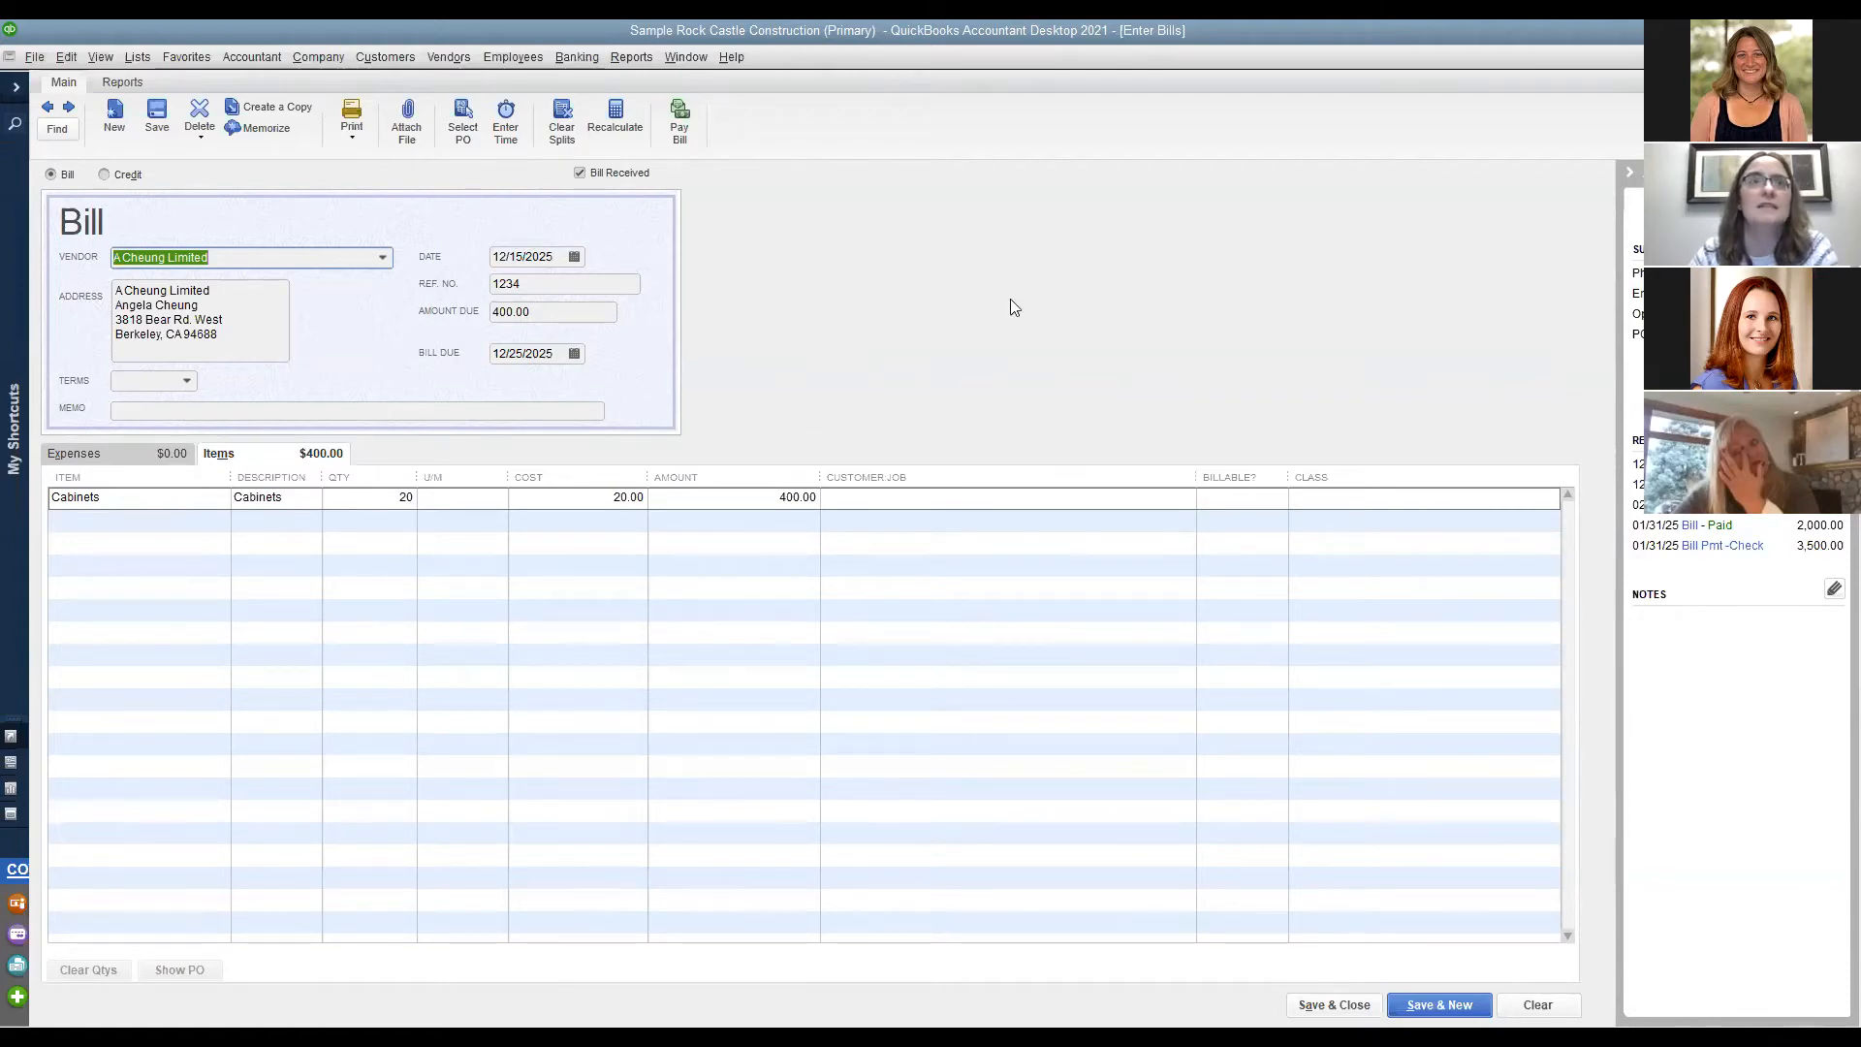
Close the bill and start a new invoice for the selected customer from the Customer Center, declining the available estimate.
{"action": "key", "text": "Escape"}
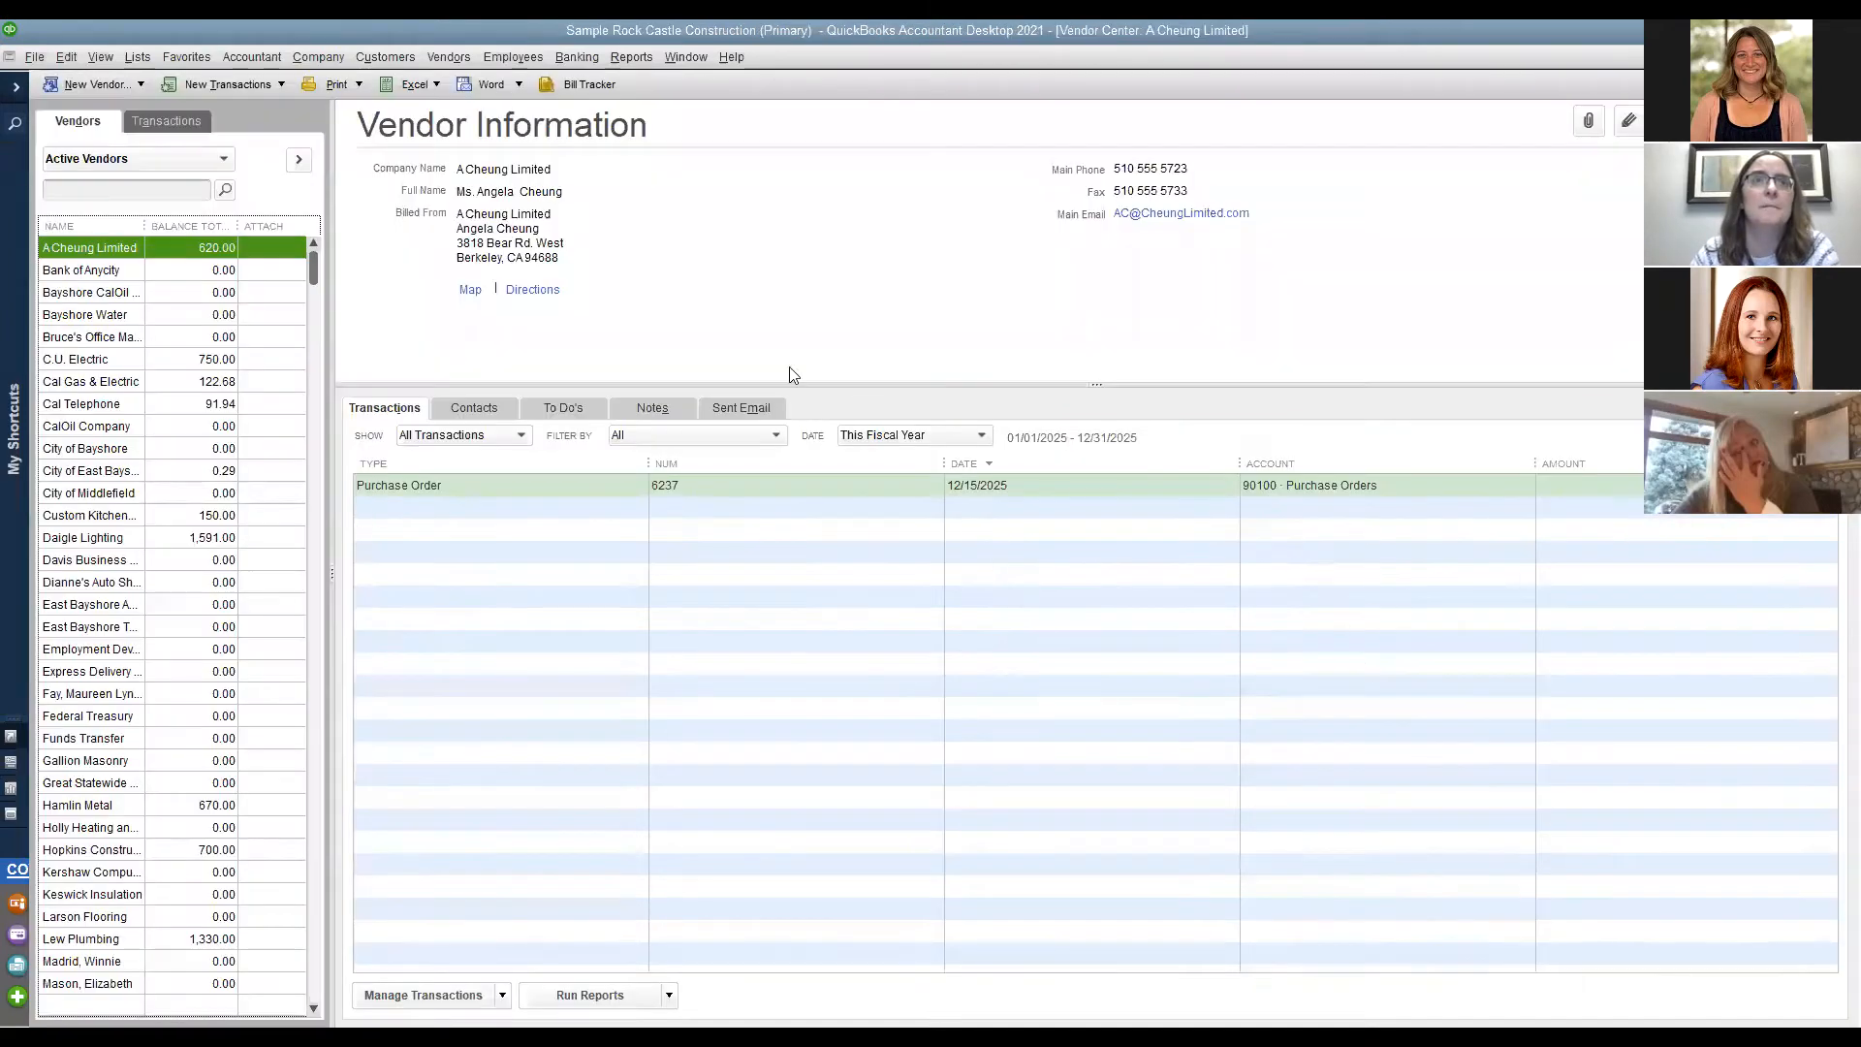
{"action": "left_click", "coordinate": [856, 335]}
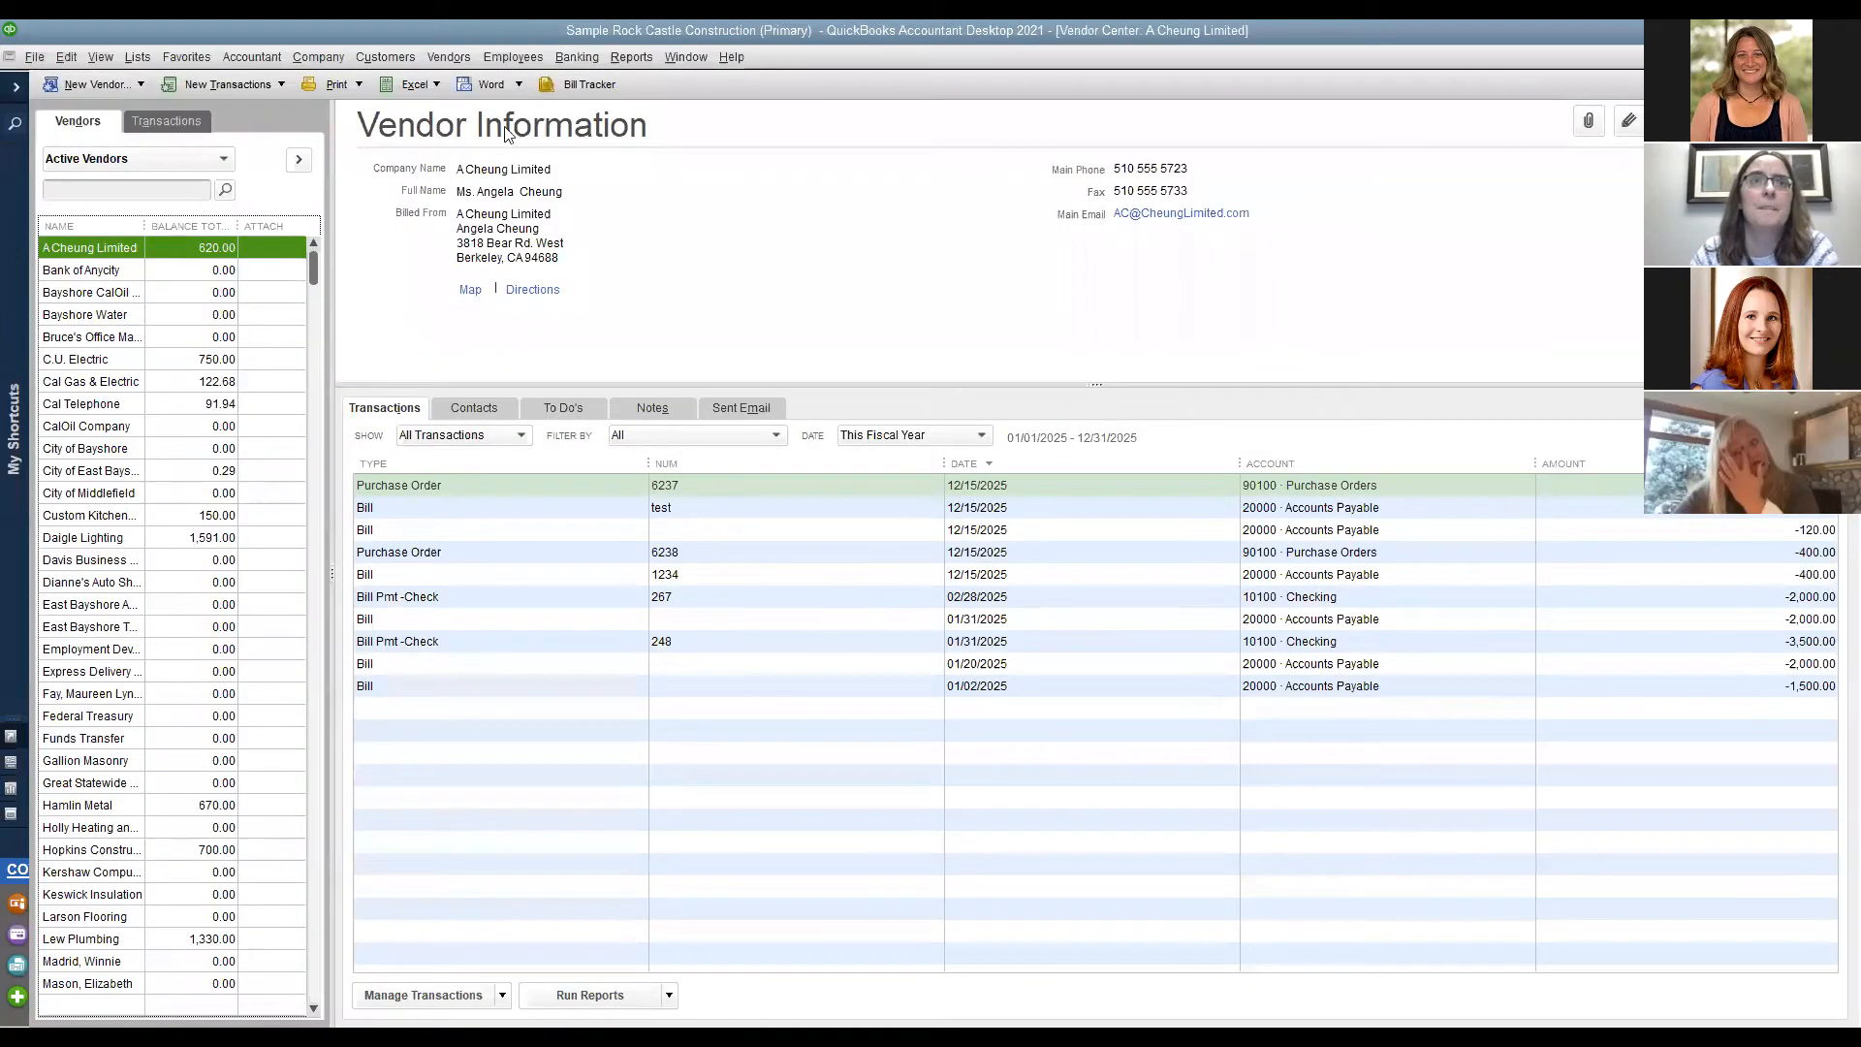
{"action": "left_click", "coordinate": [405, 58]}
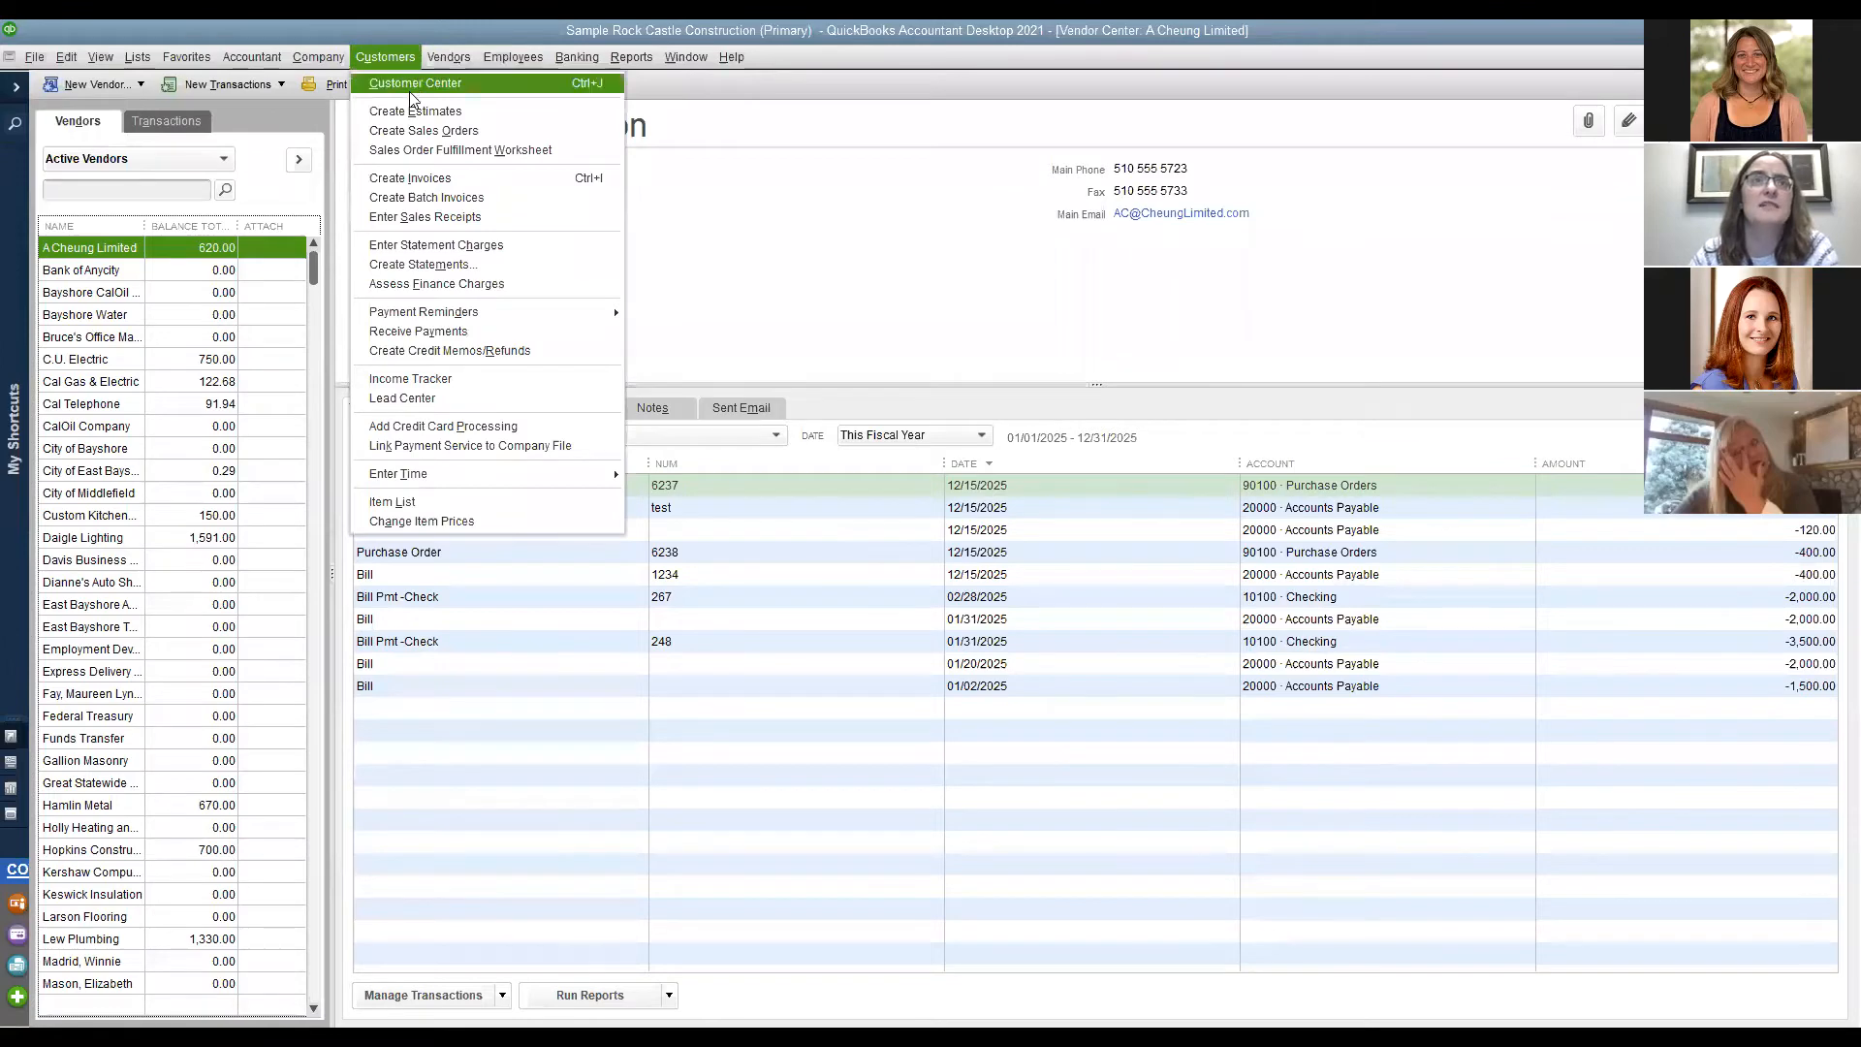
{"action": "left_click", "coordinate": [413, 83]}
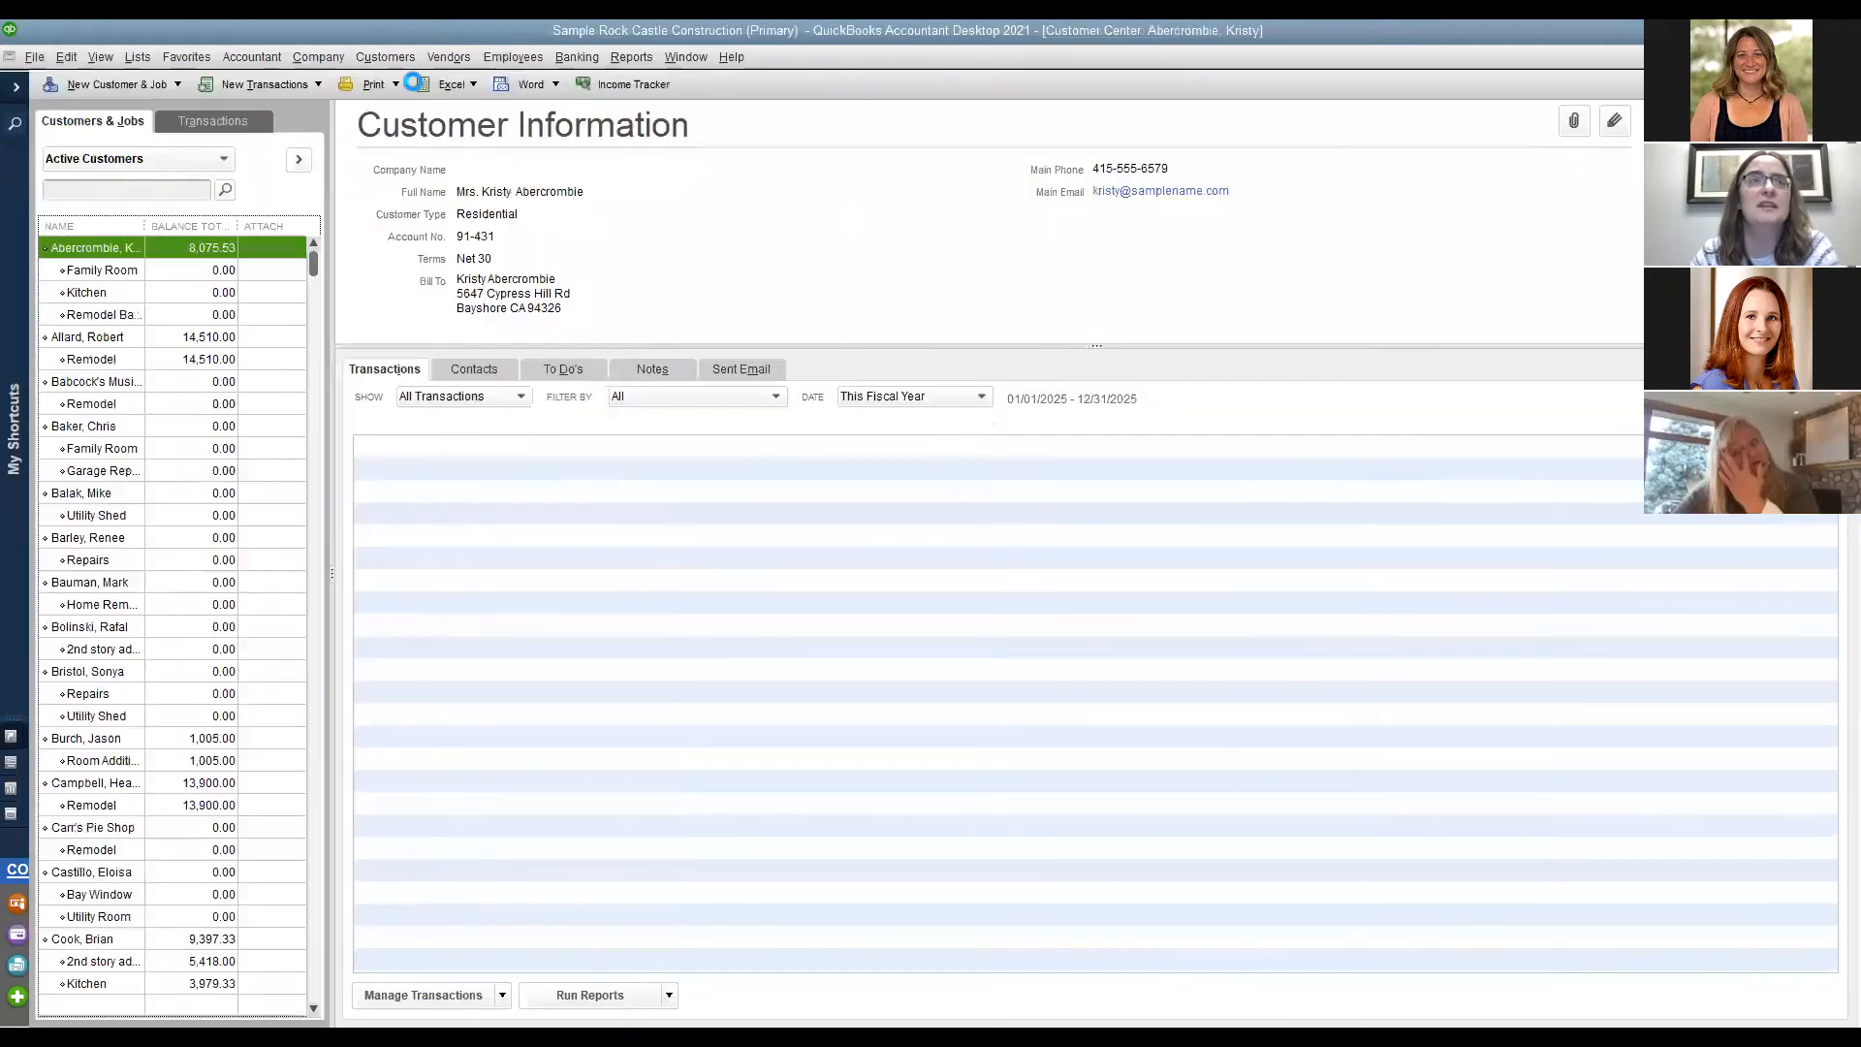
{"action": "left_click", "coordinate": [257, 85]}
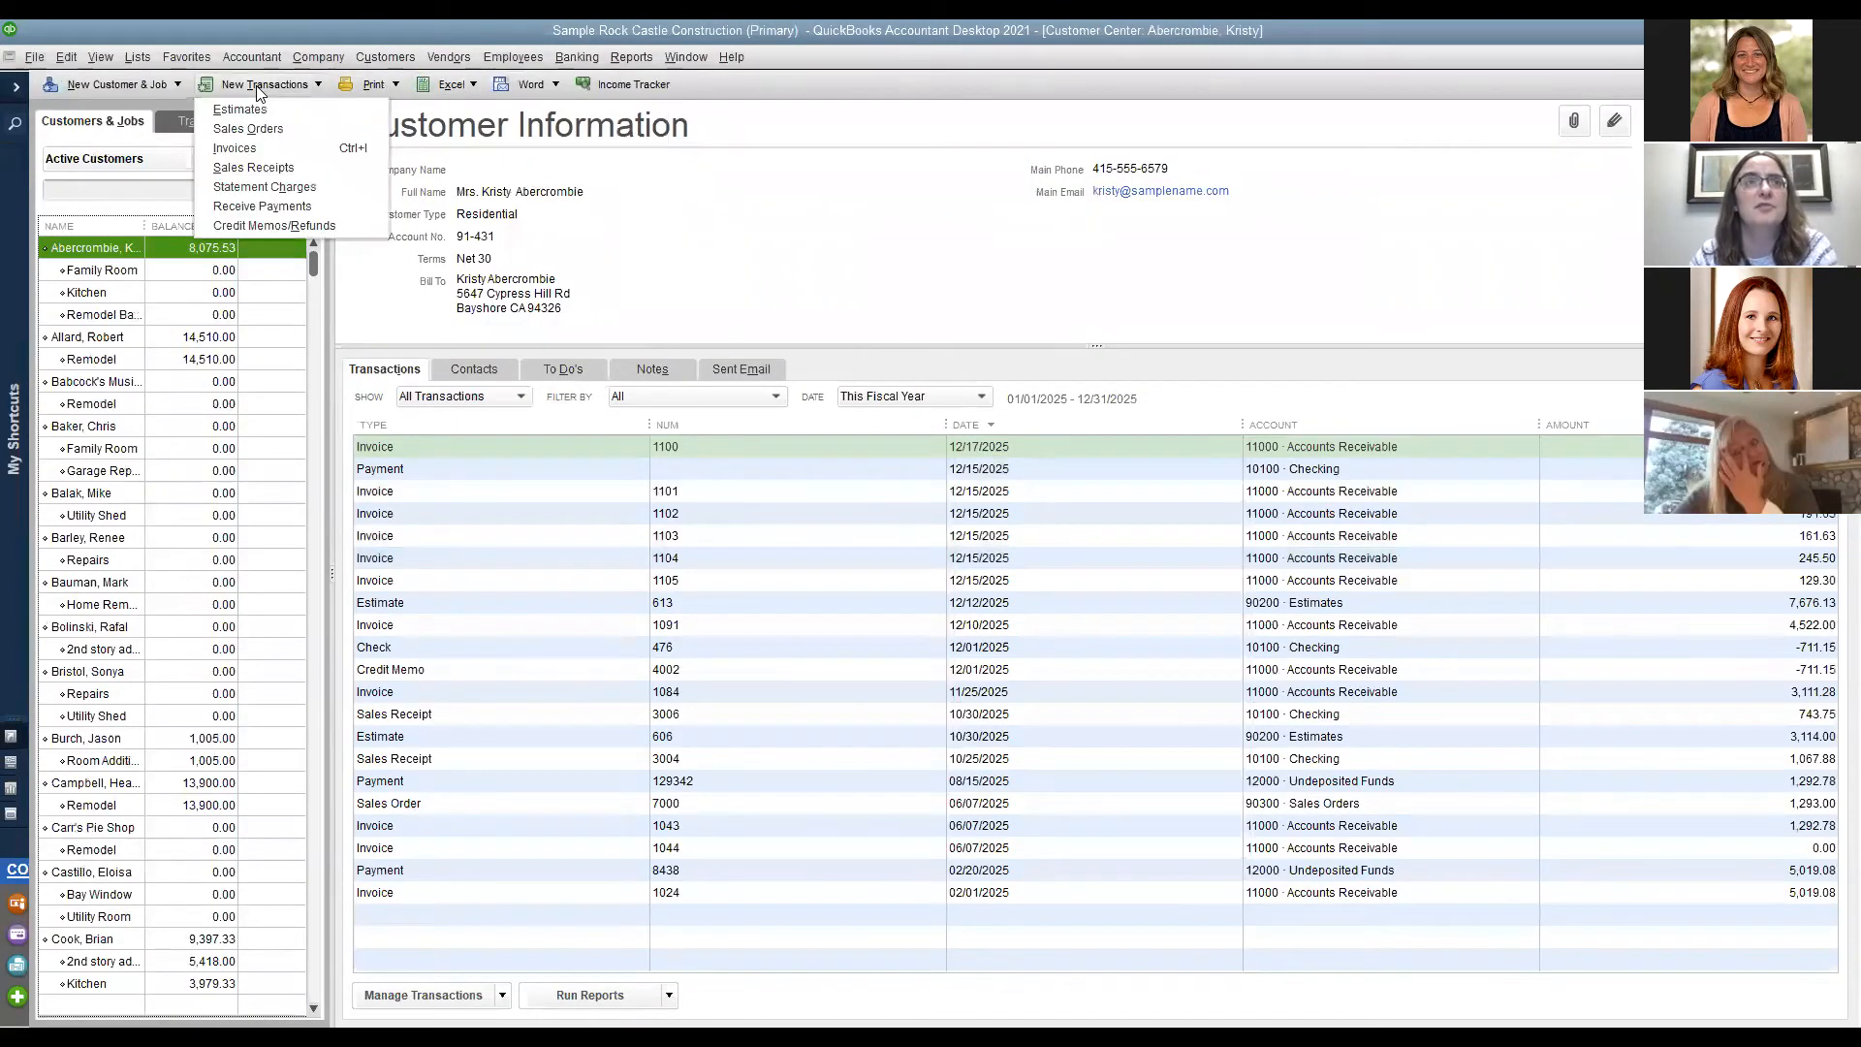
{"action": "left_click", "coordinate": [265, 145]}
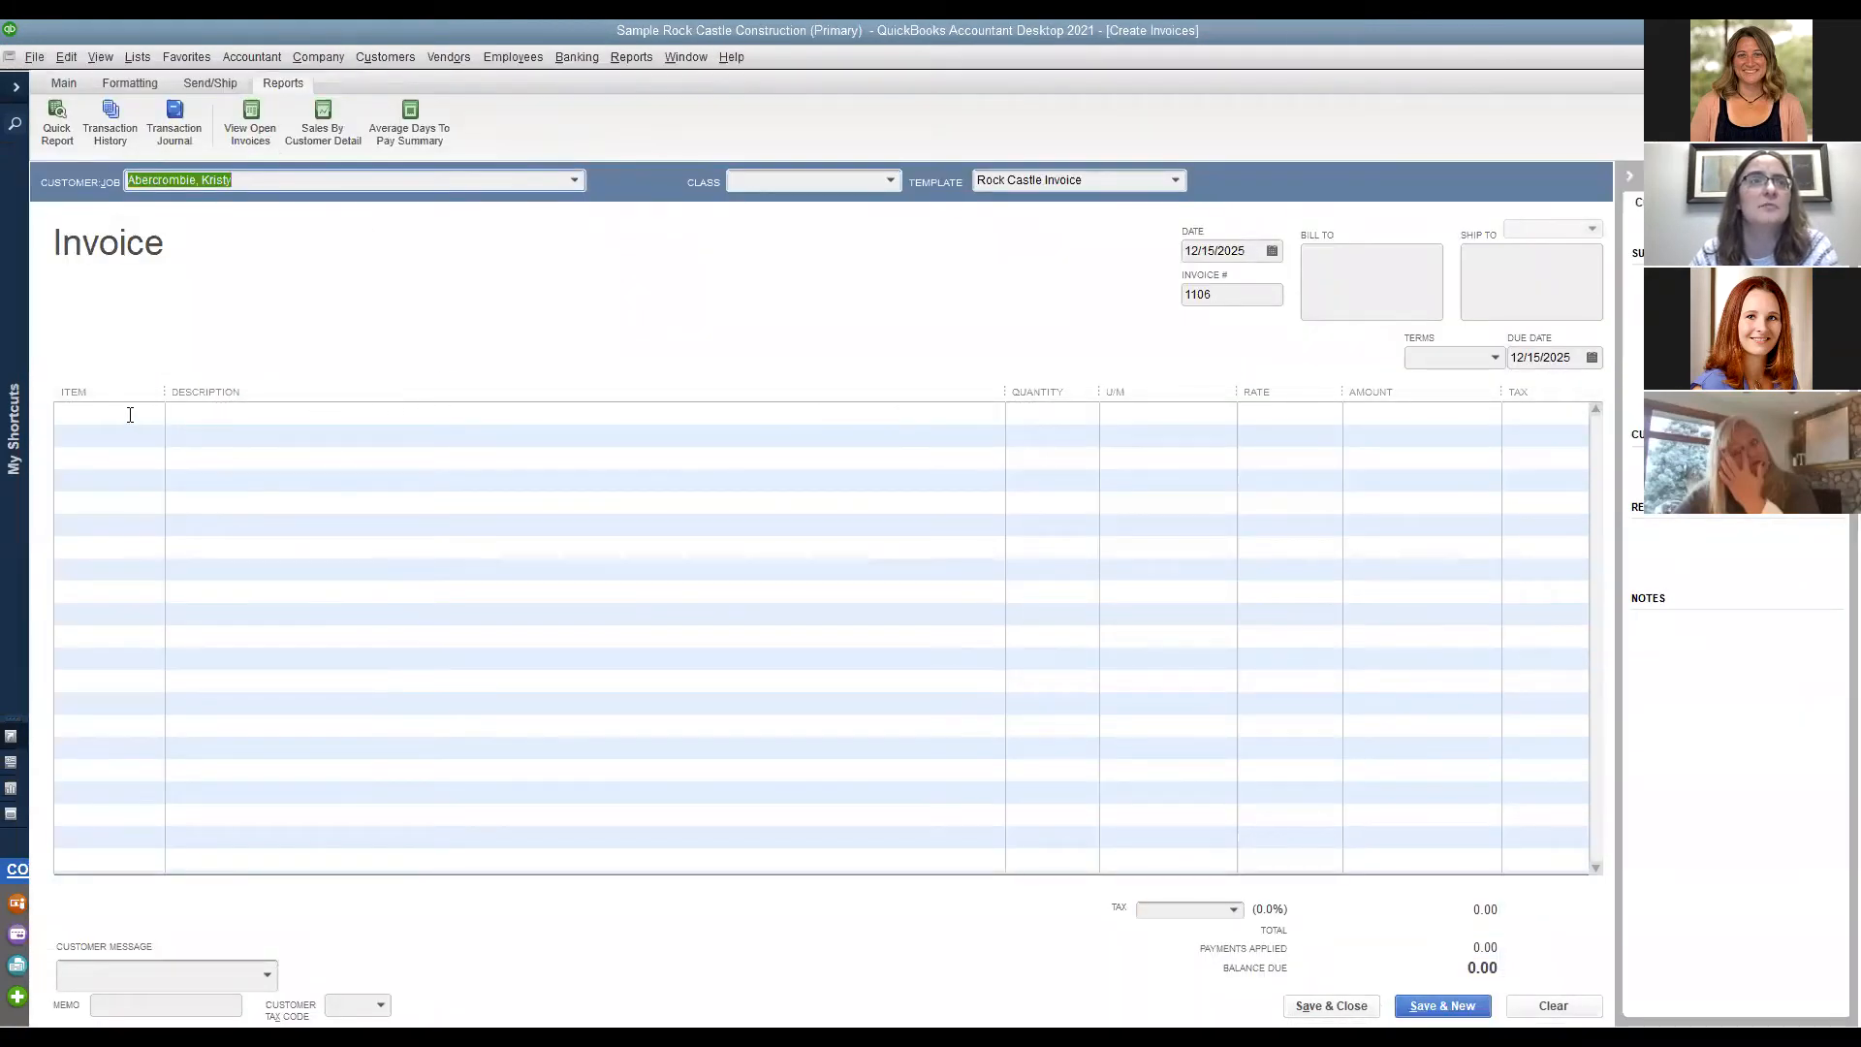
{"action": "left_click", "coordinate": [130, 414]}
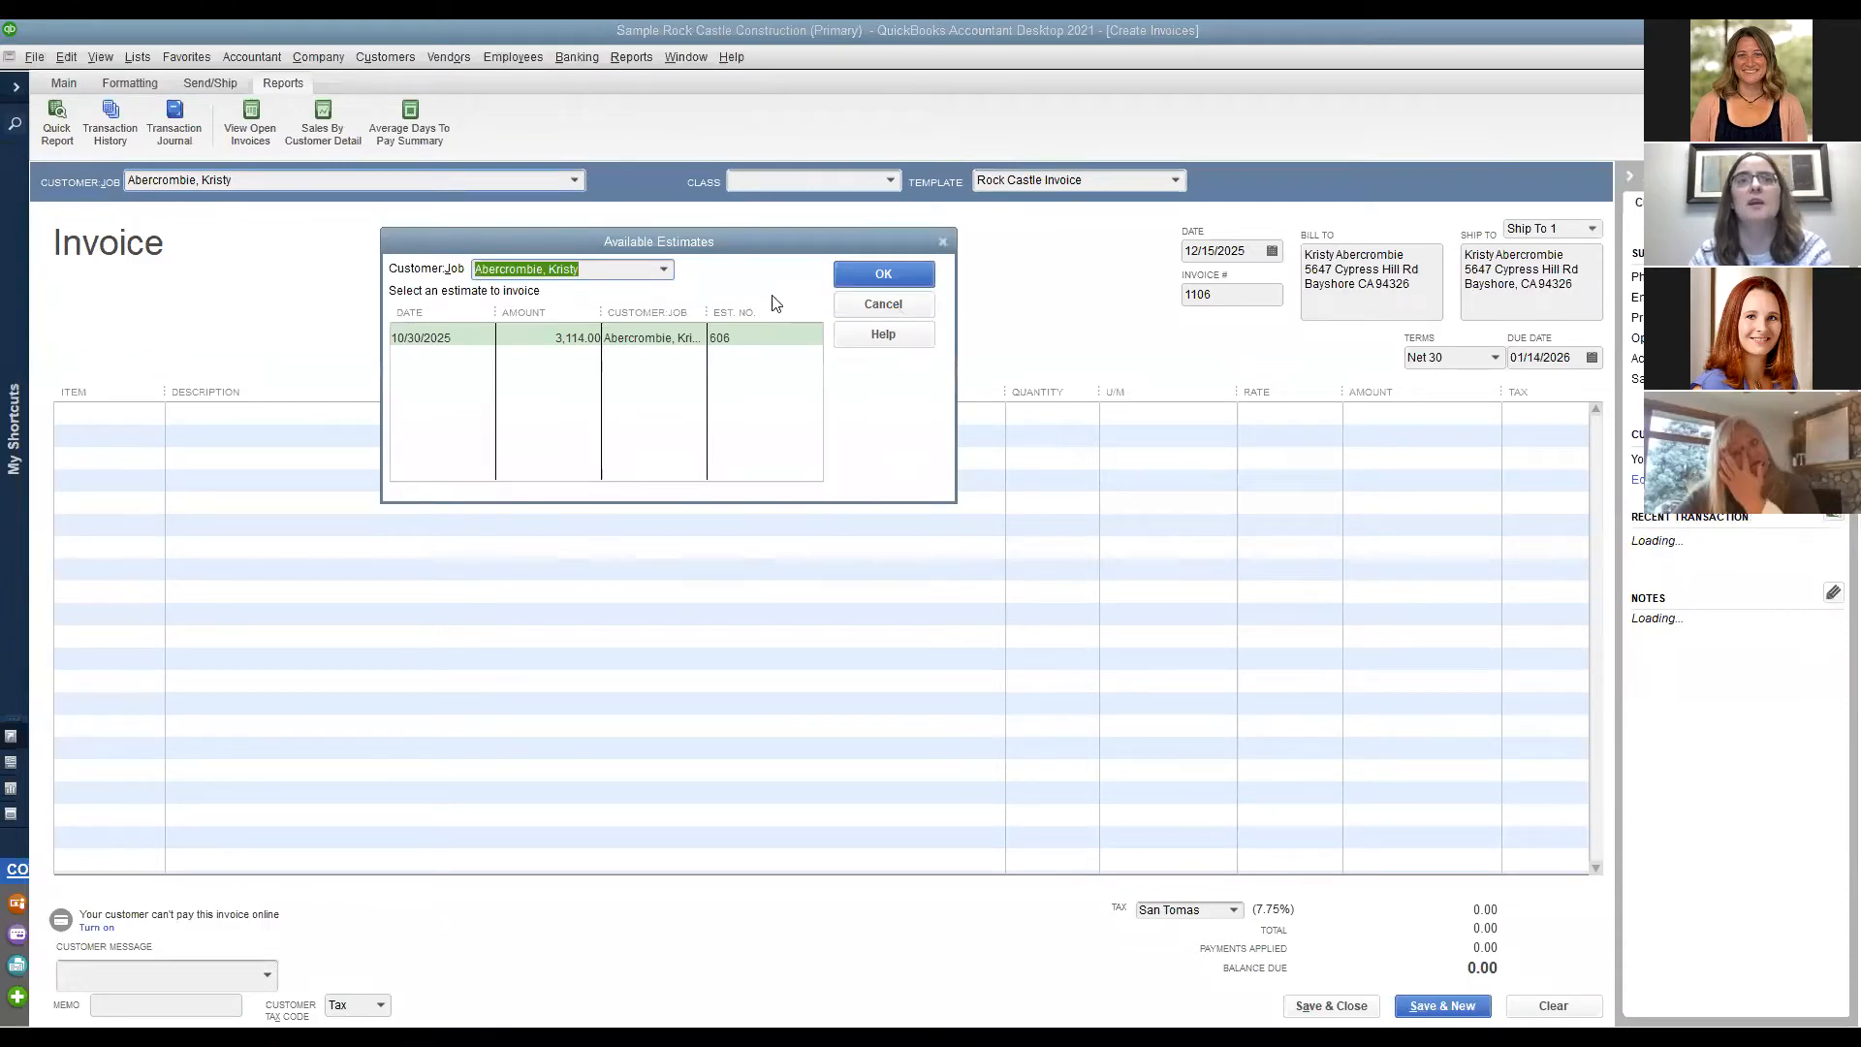
{"action": "left_click", "coordinate": [862, 309]}
Add a Cabinets line with quantity 2 and rate 10 to the invoice, then save and close it.
{"action": "left_click", "coordinate": [153, 412]}
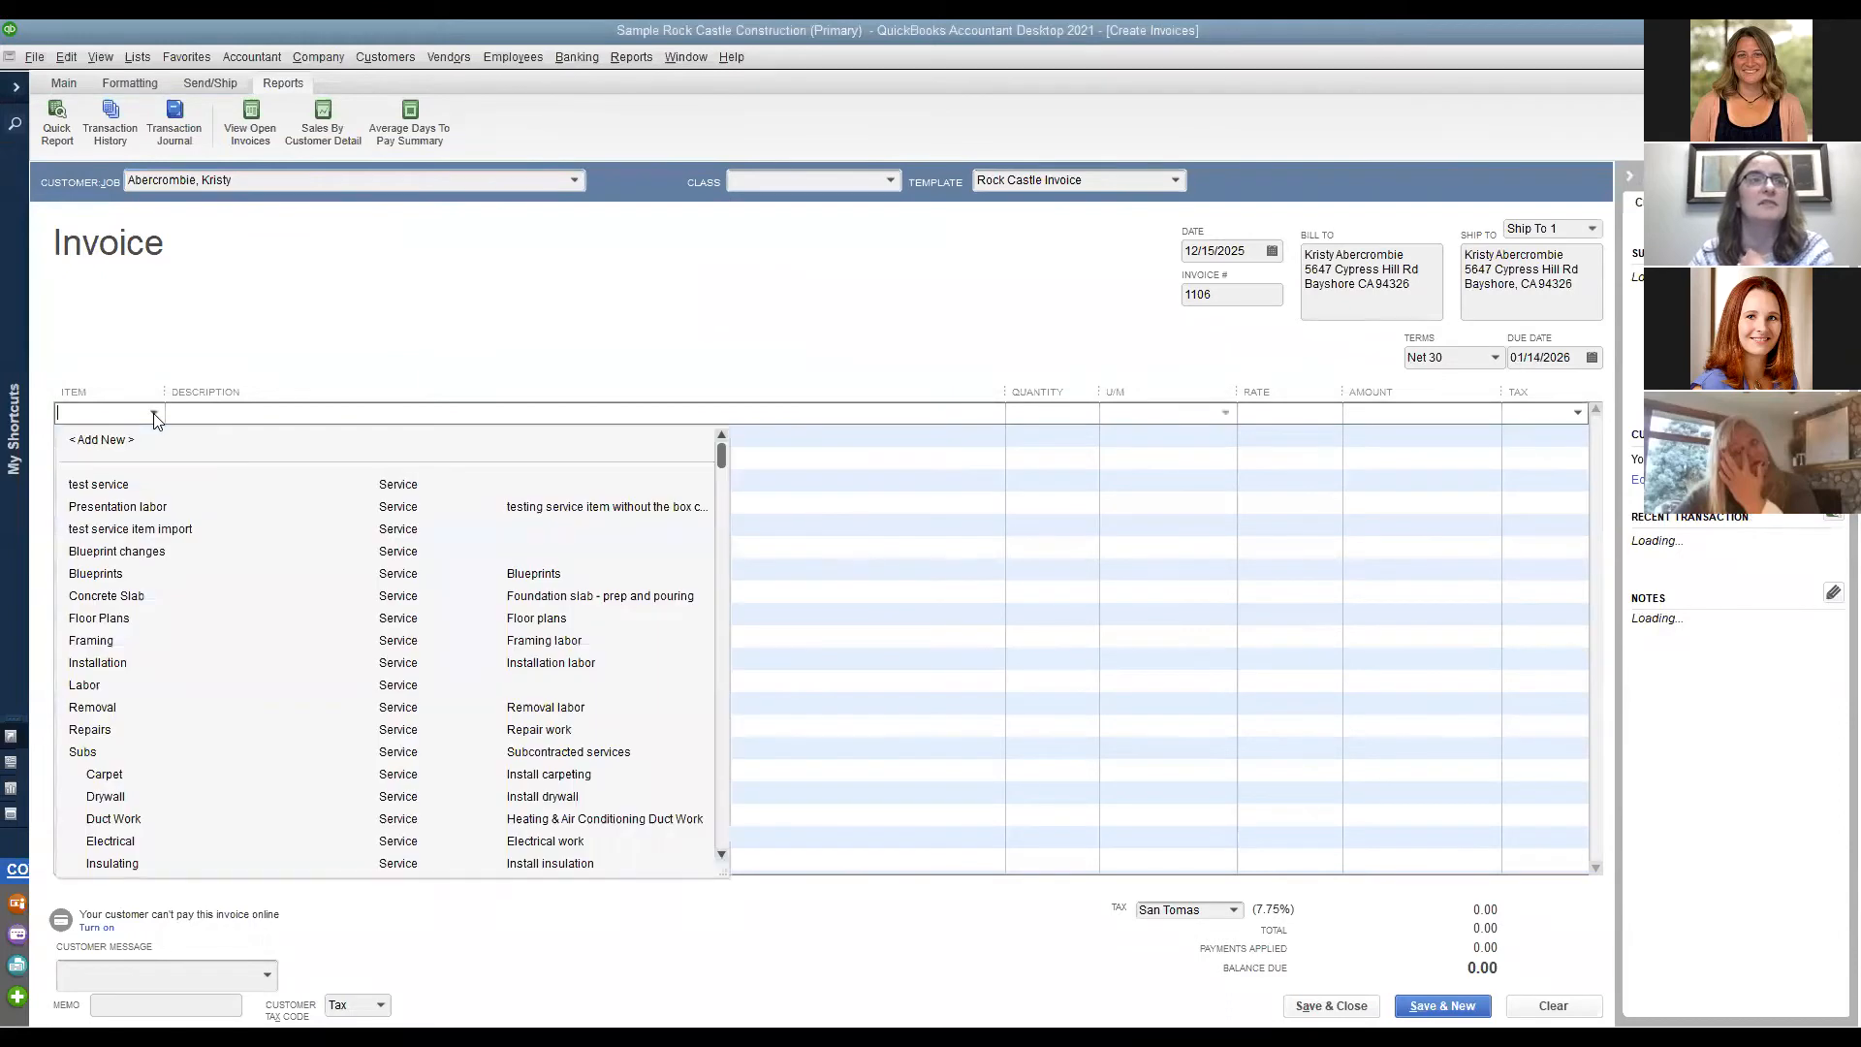
{"action": "scroll", "coordinate": [218, 737], "scroll_direction": "down", "scroll_amount": 5}
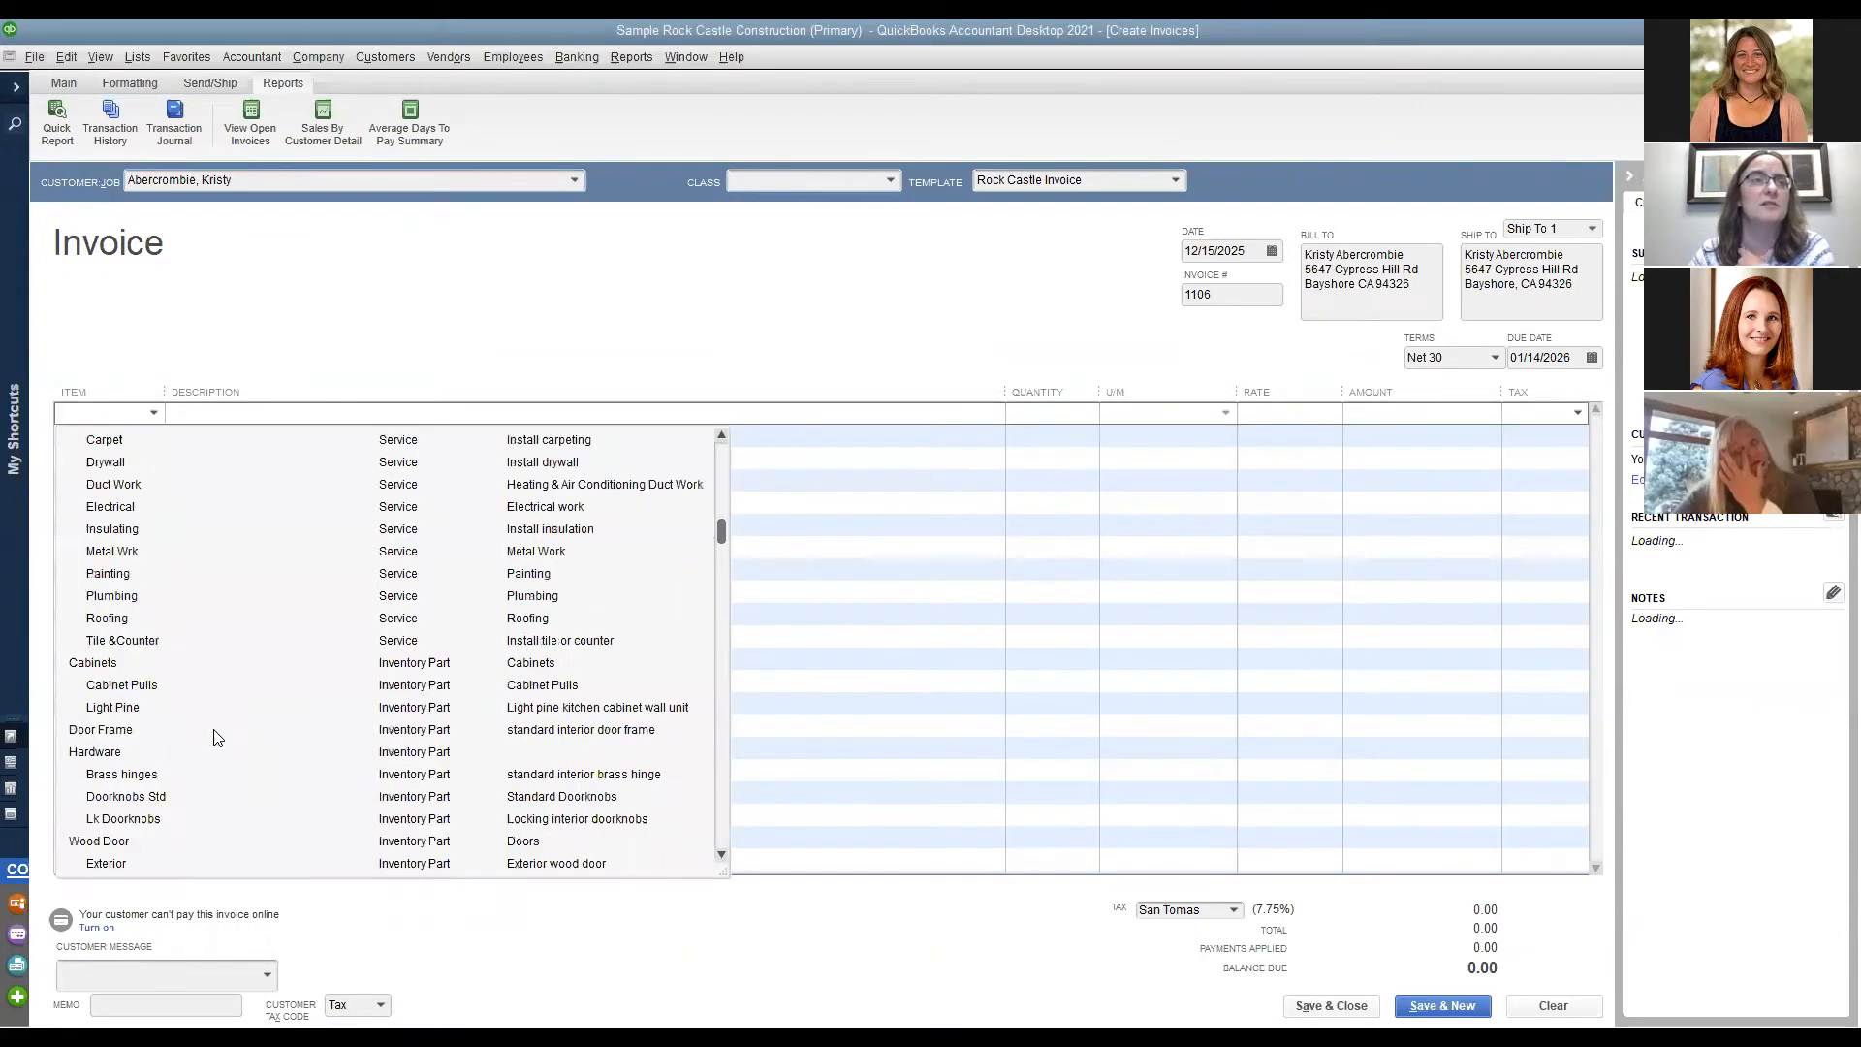
{"action": "left_click", "coordinate": [114, 663]}
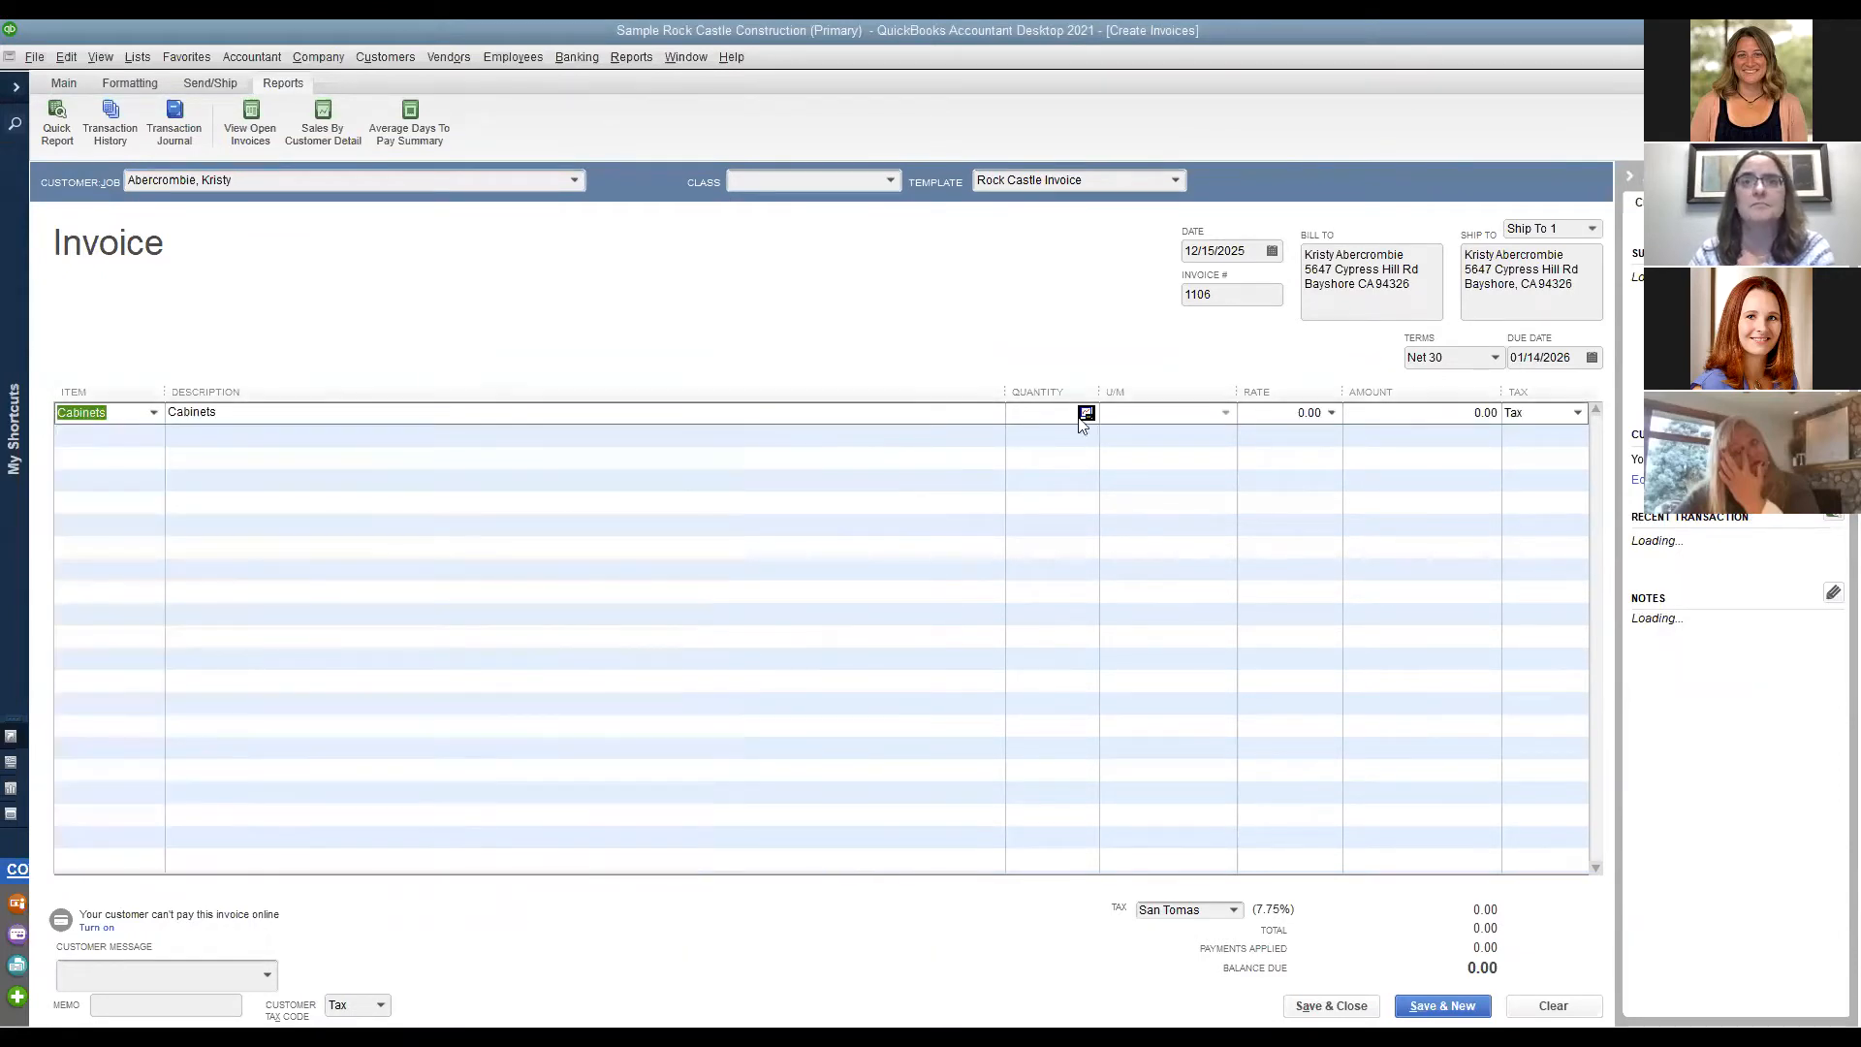
{"action": "type", "text": "2"}
{"action": "key", "text": "Tab"}
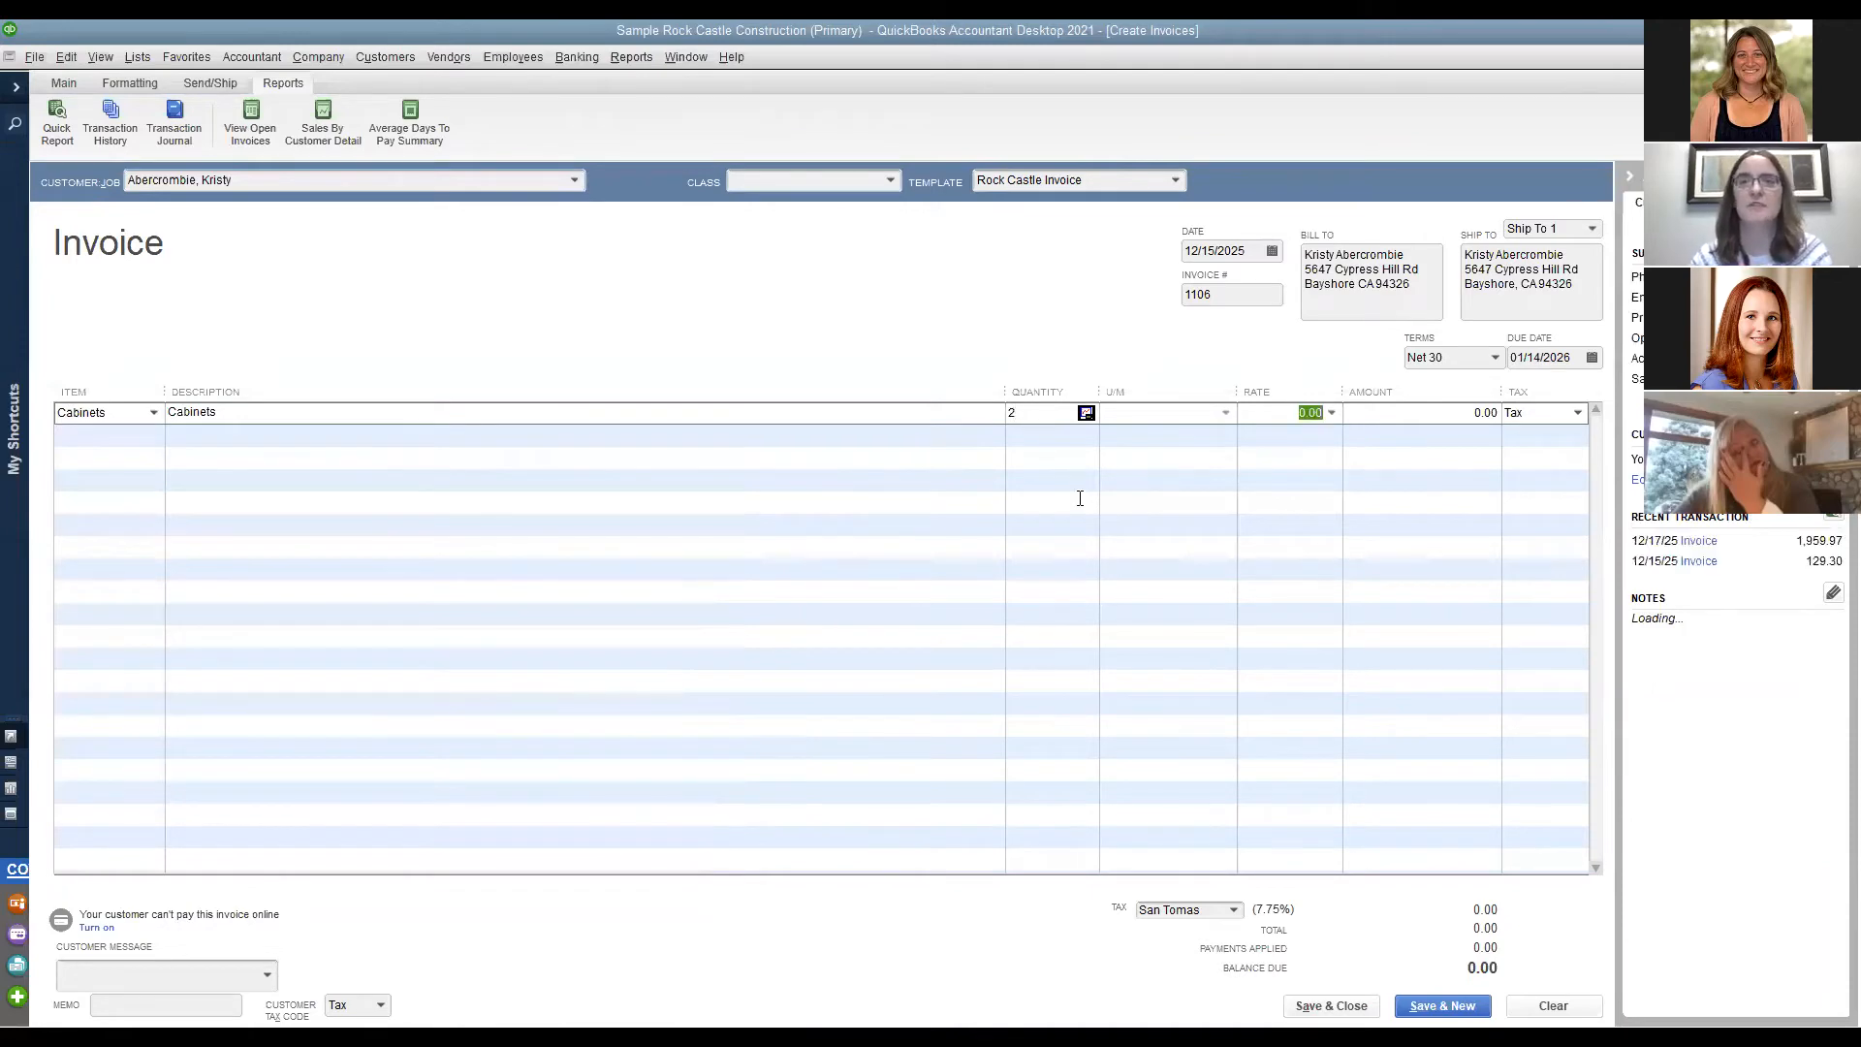
{"action": "left_click", "coordinate": [1407, 415]}
{"action": "left_click", "coordinate": [1273, 412]}
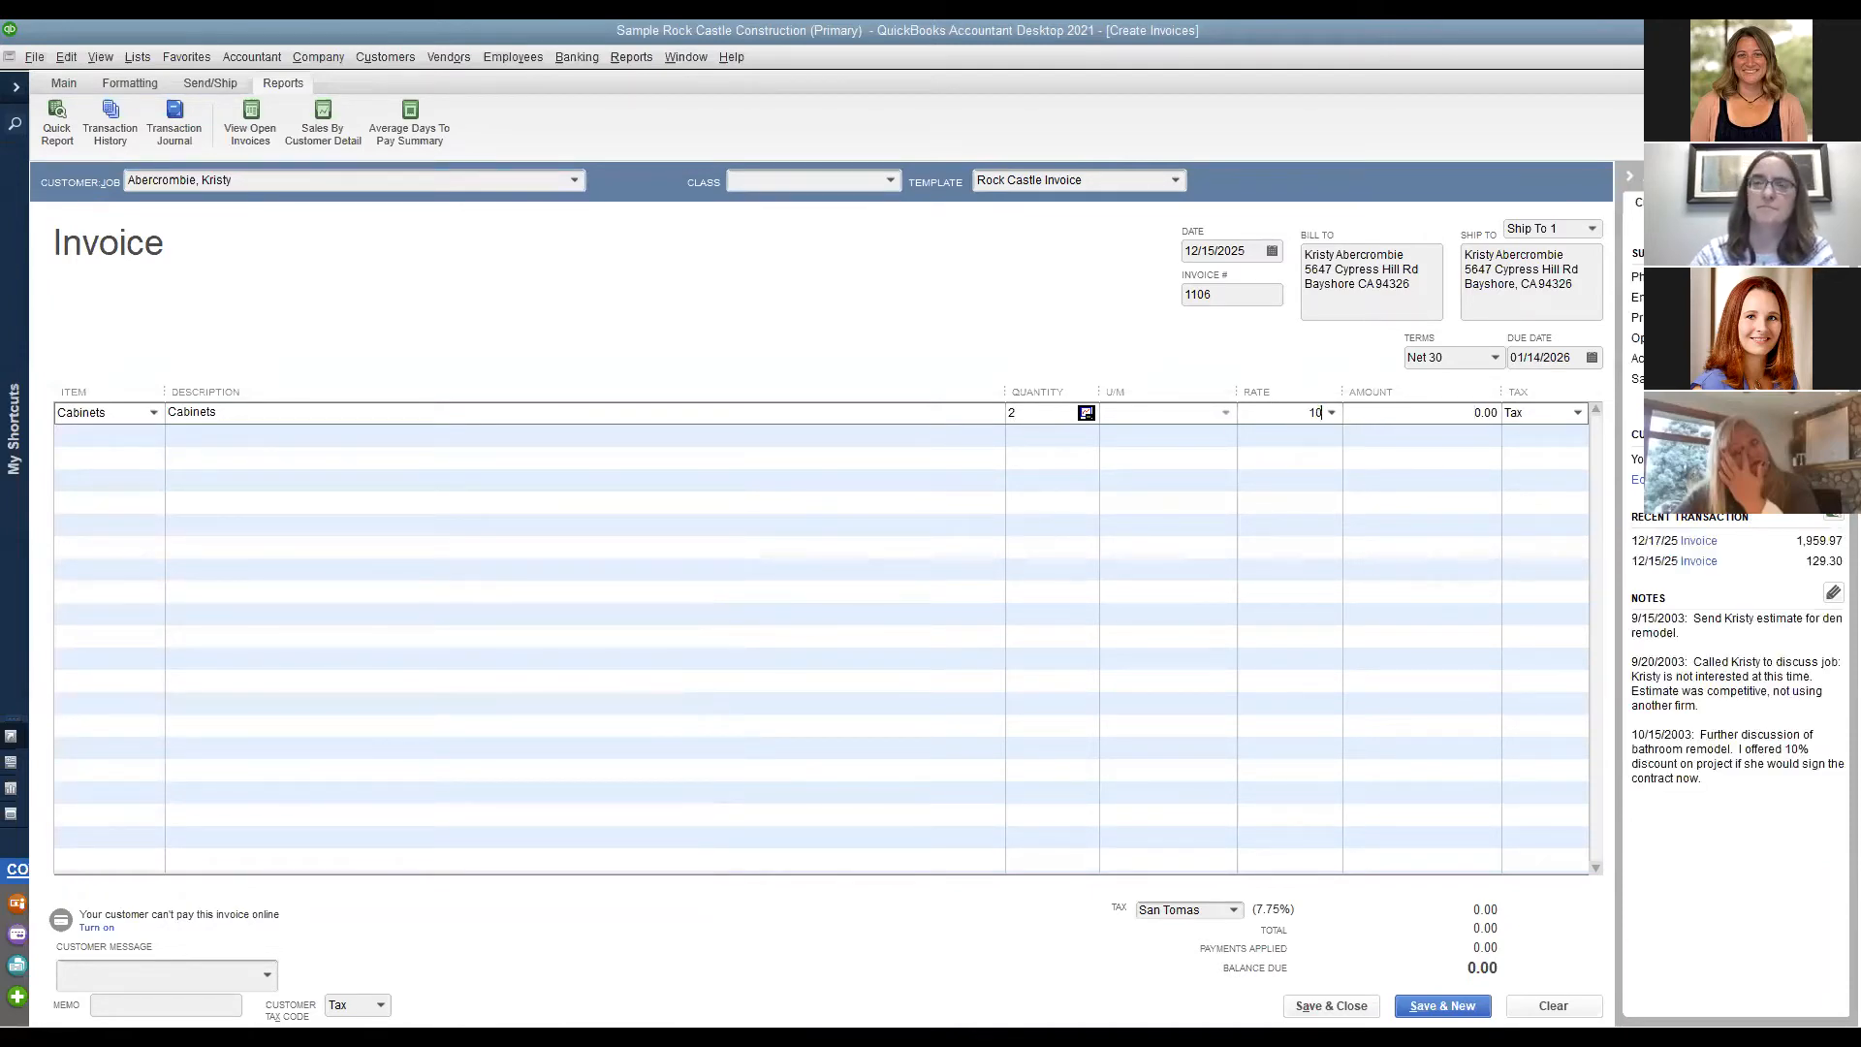
{"action": "key", "text": "Tab"}
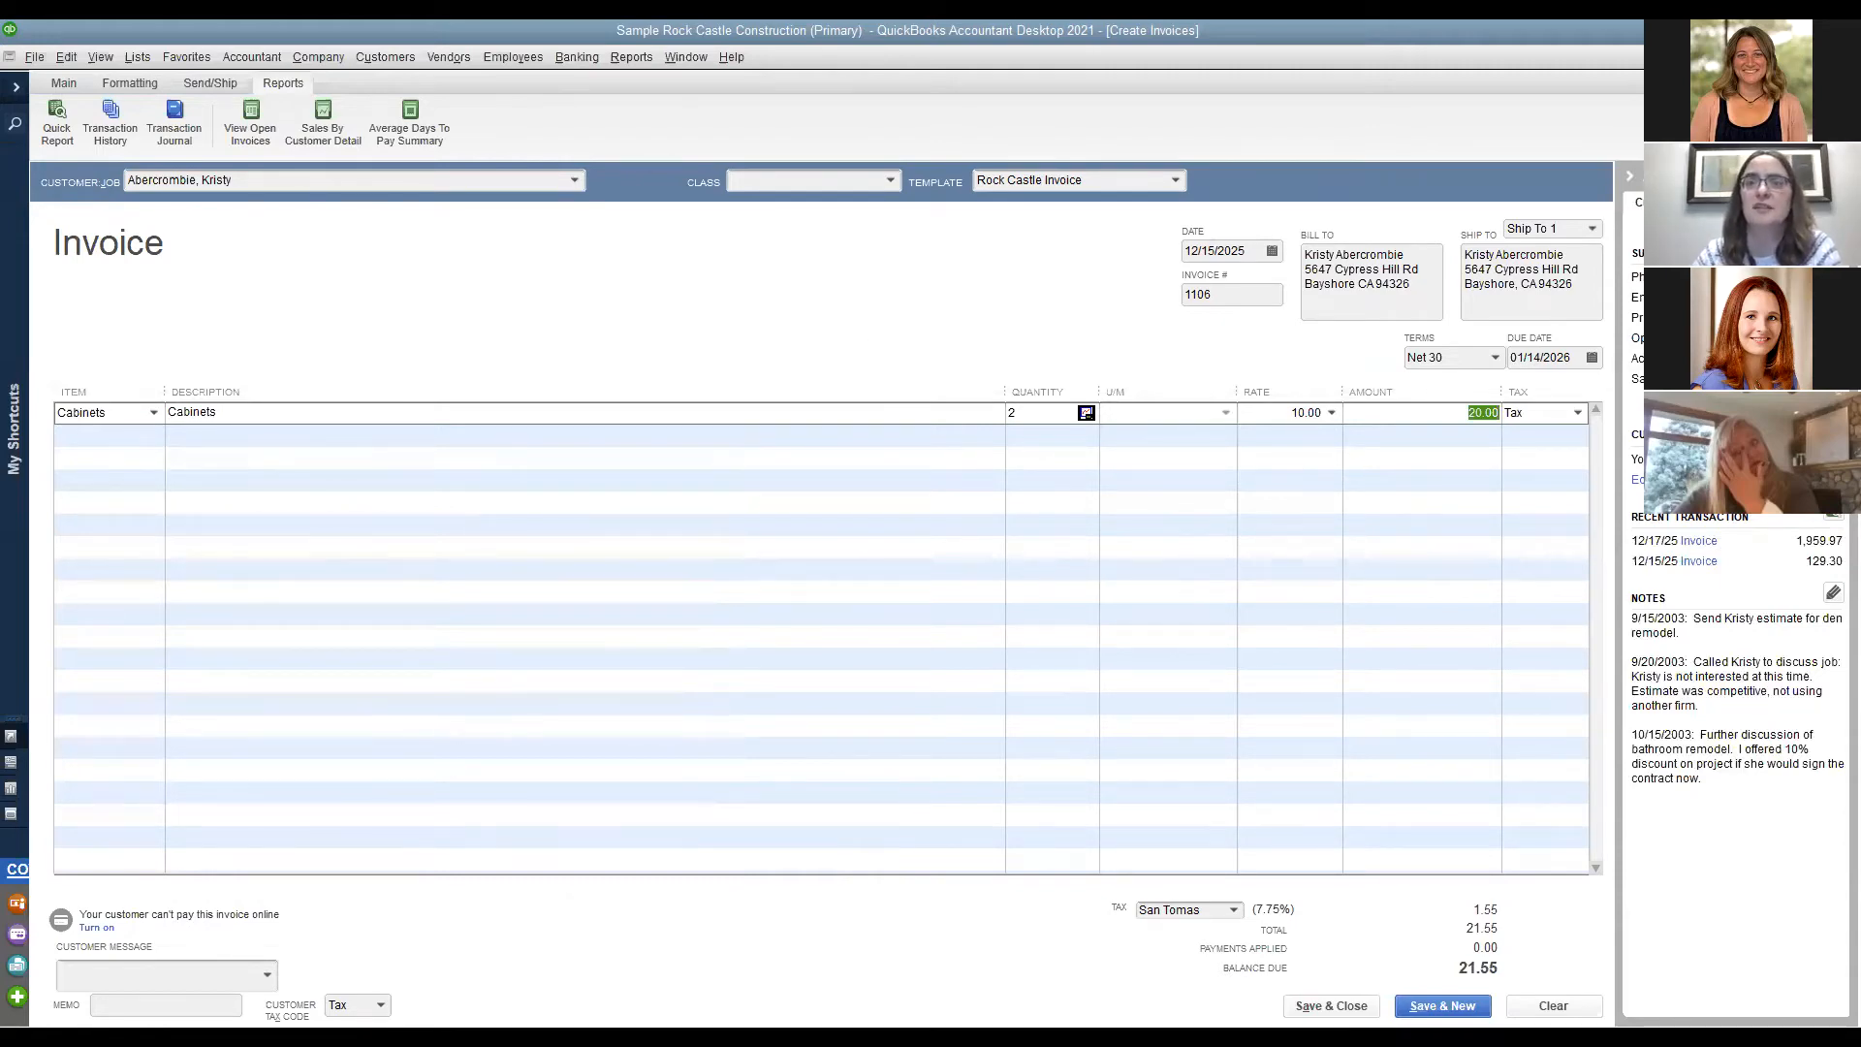
{"action": "left_click", "coordinate": [1344, 1005]}
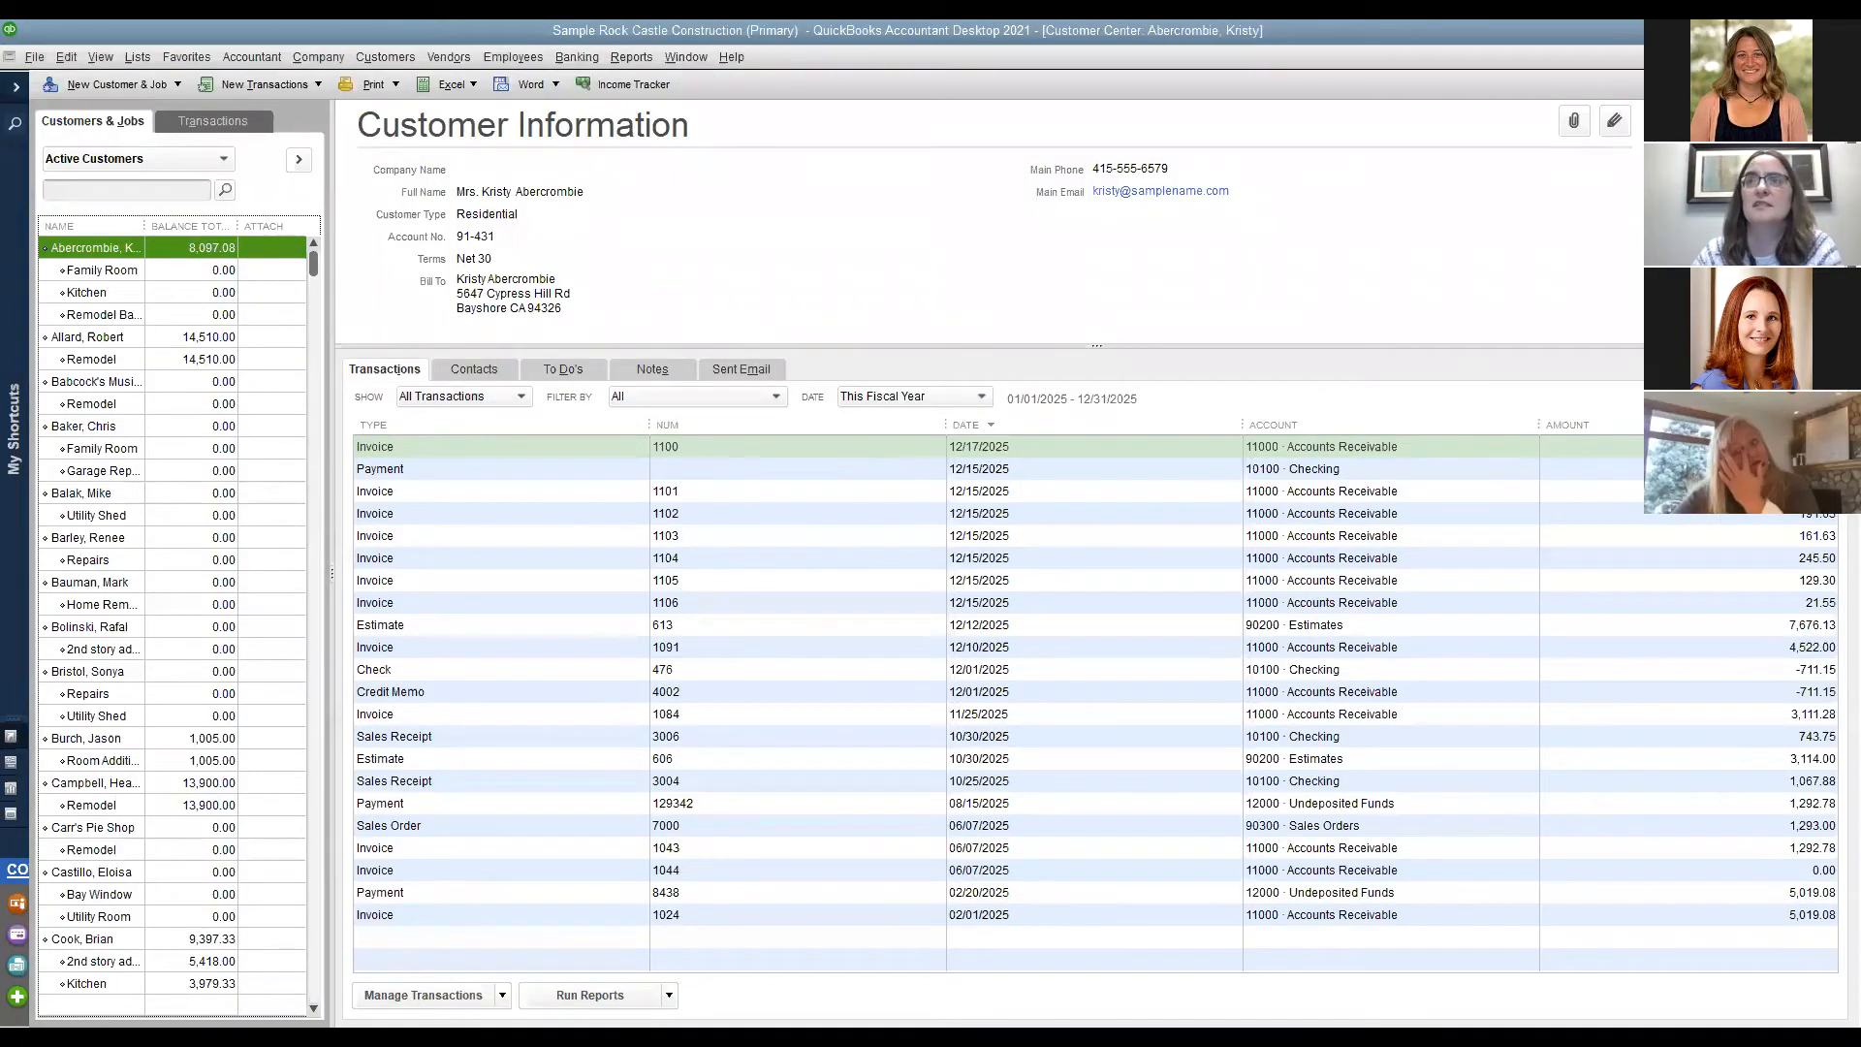
Close the Customer and Vendor Centers and open the Item List in a maximized window.
{"action": "key", "text": "Escape"}
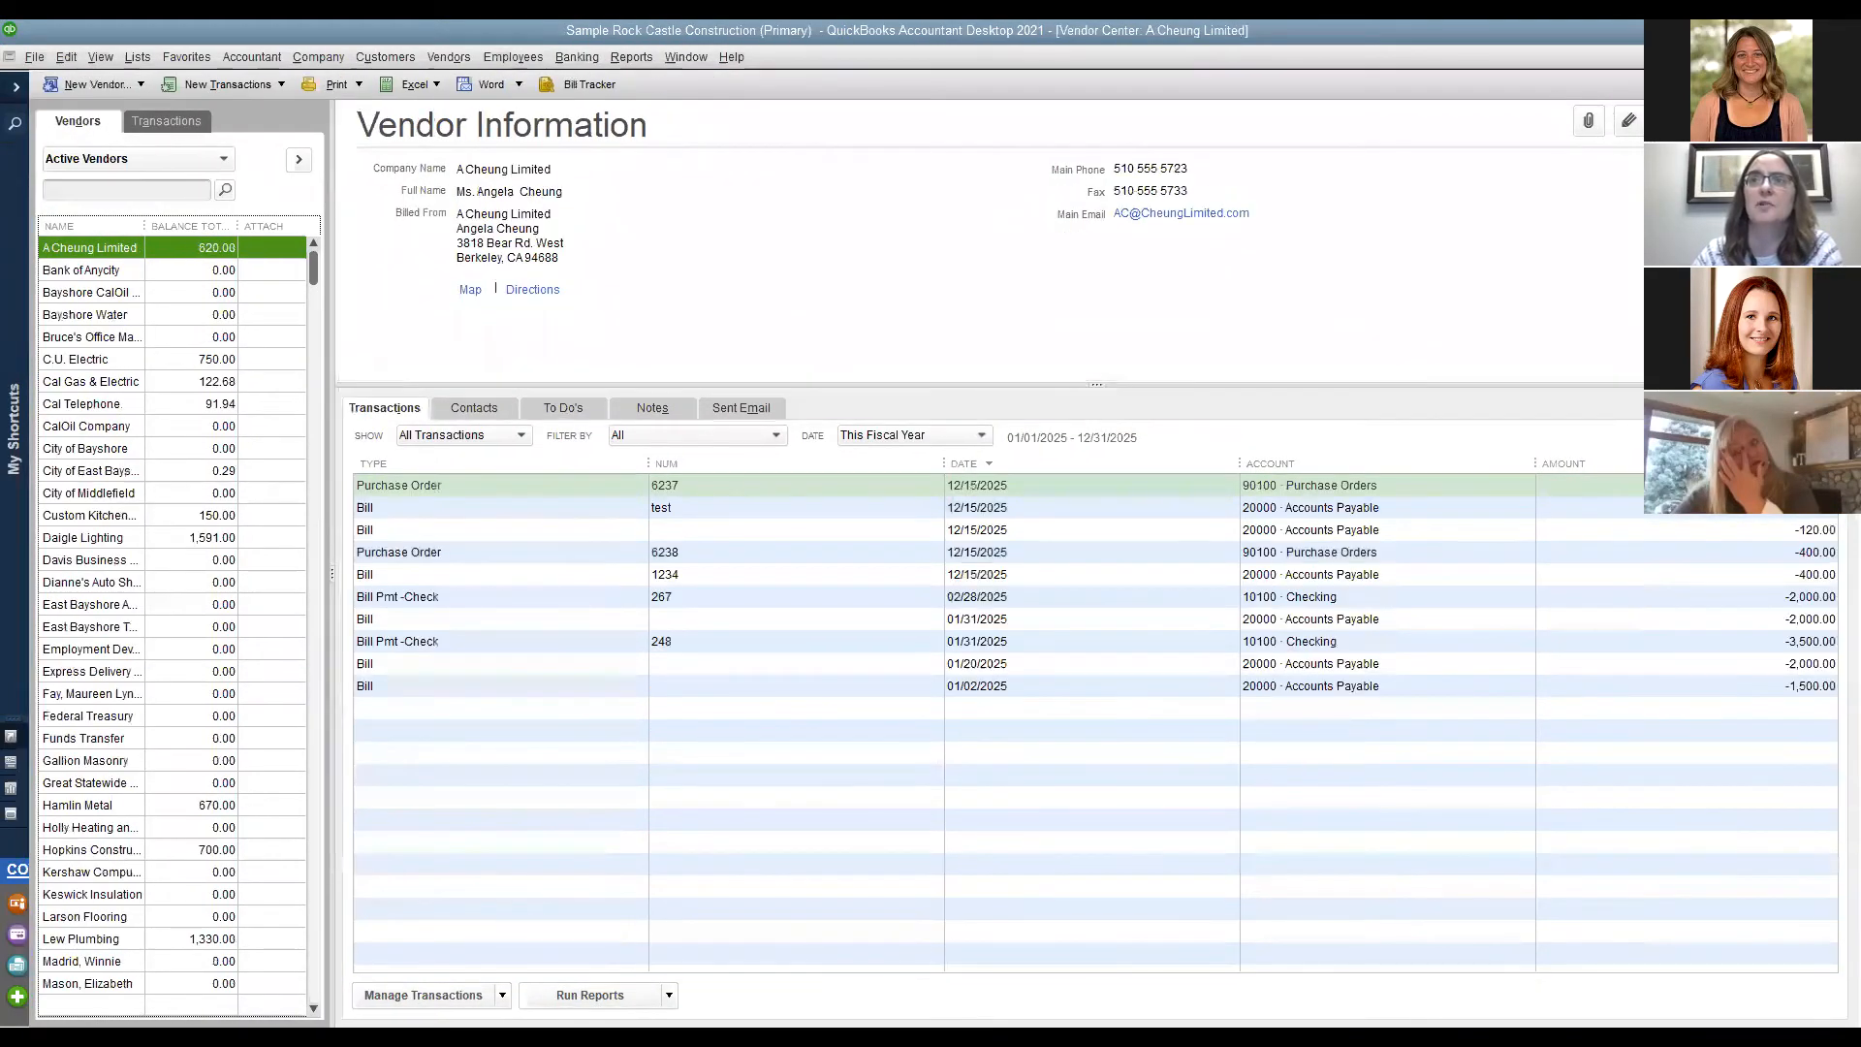
{"action": "key", "text": "Escape"}
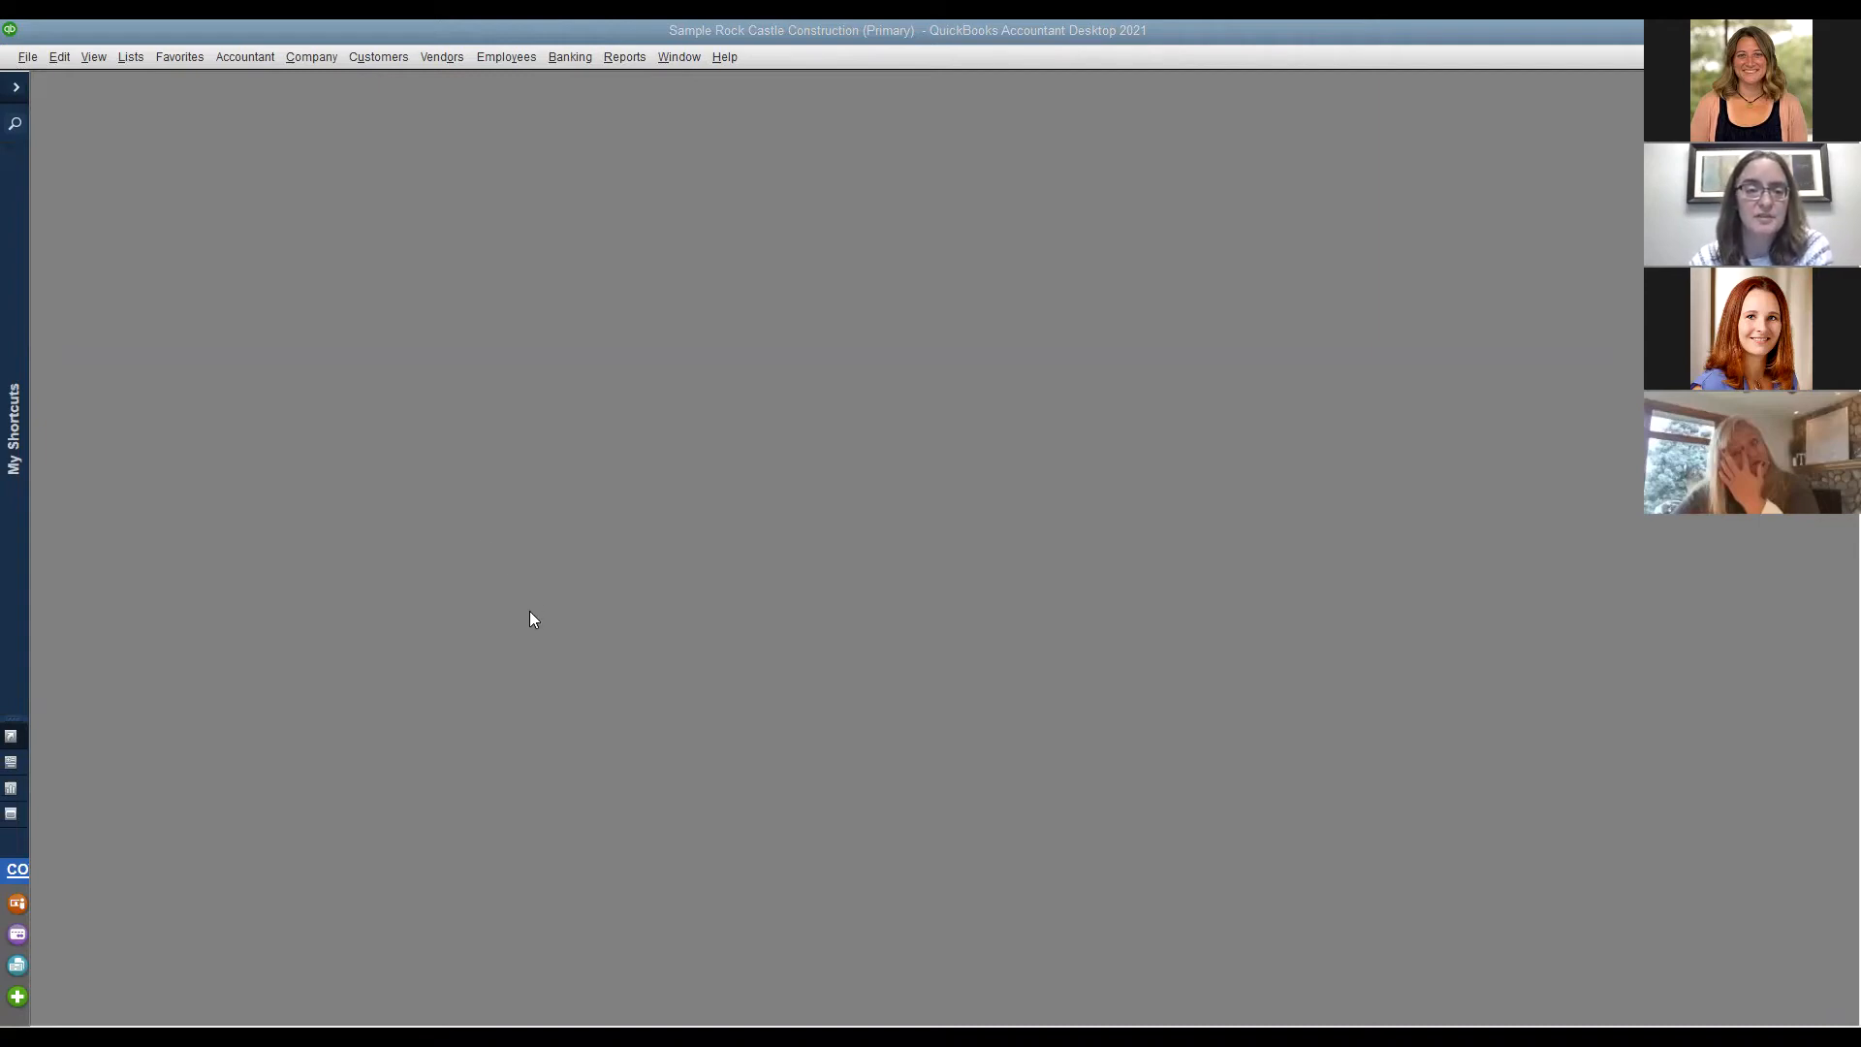
{"action": "left_click", "coordinate": [136, 60]}
{"action": "left_click", "coordinate": [150, 102]}
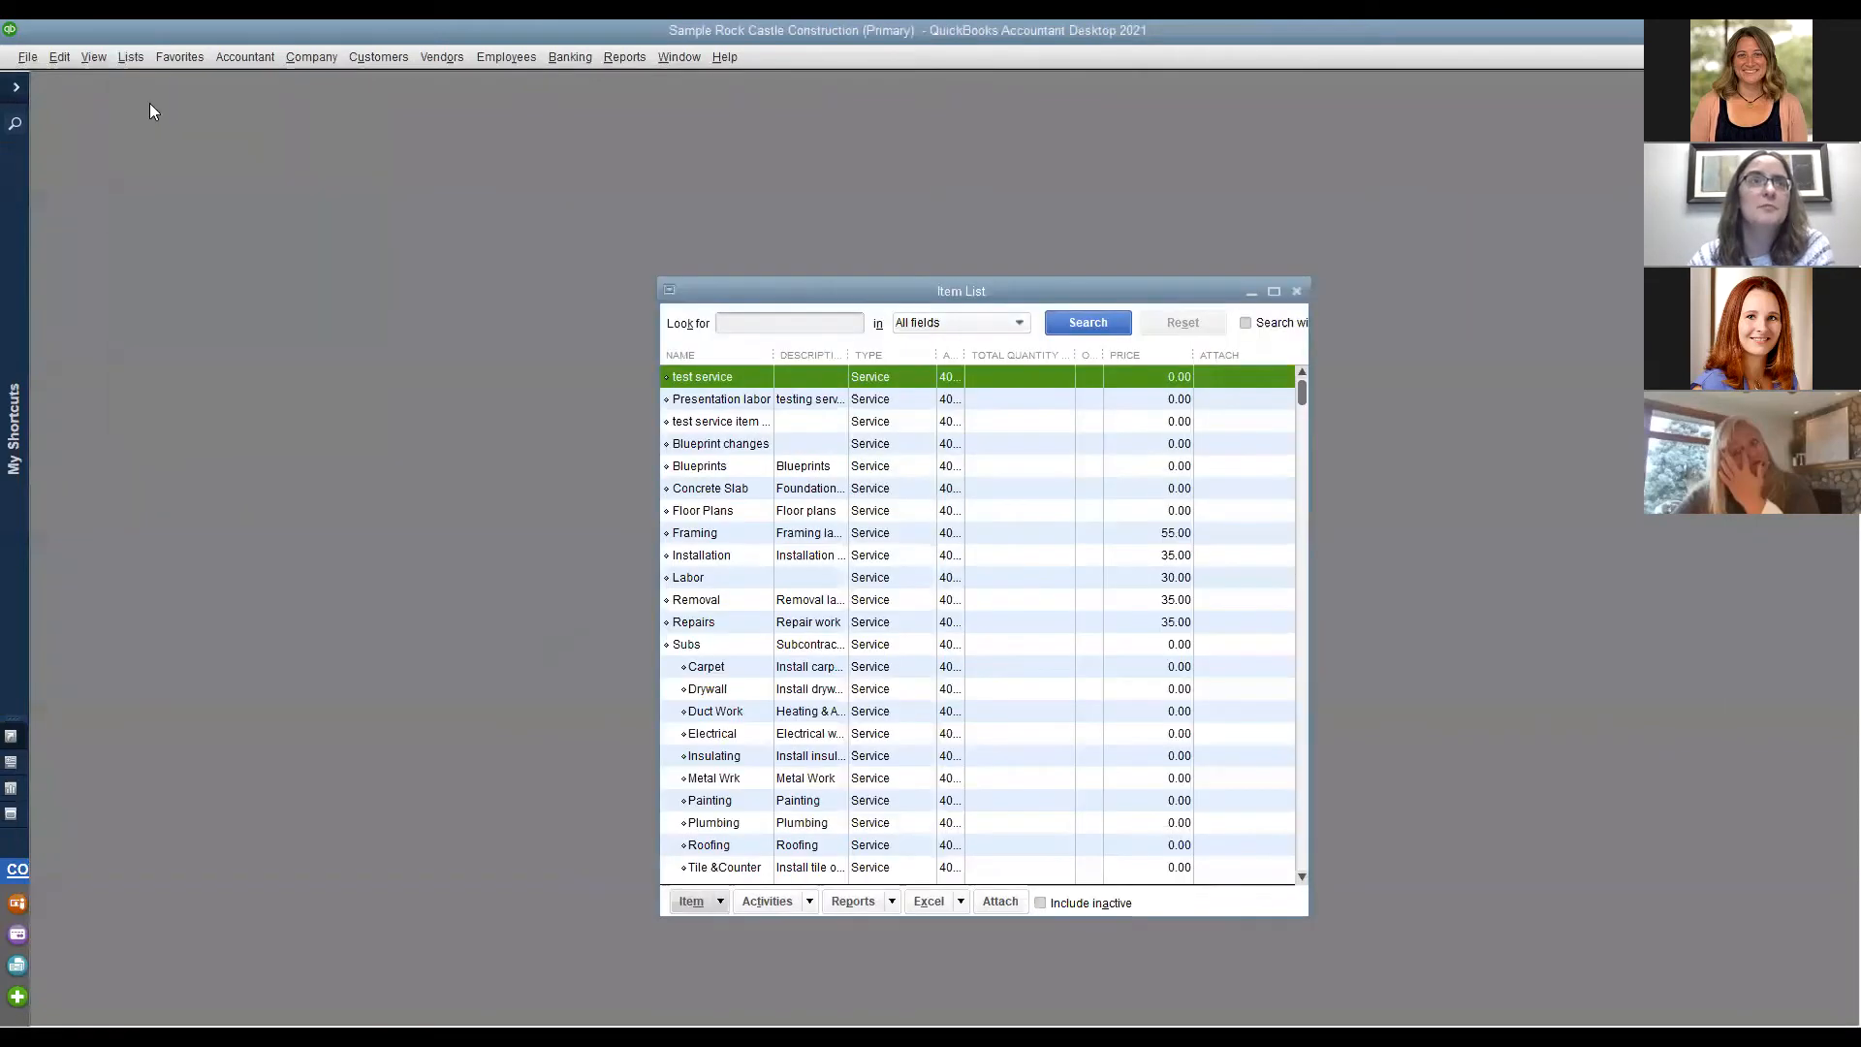
{"action": "left_click", "coordinate": [1273, 292]}
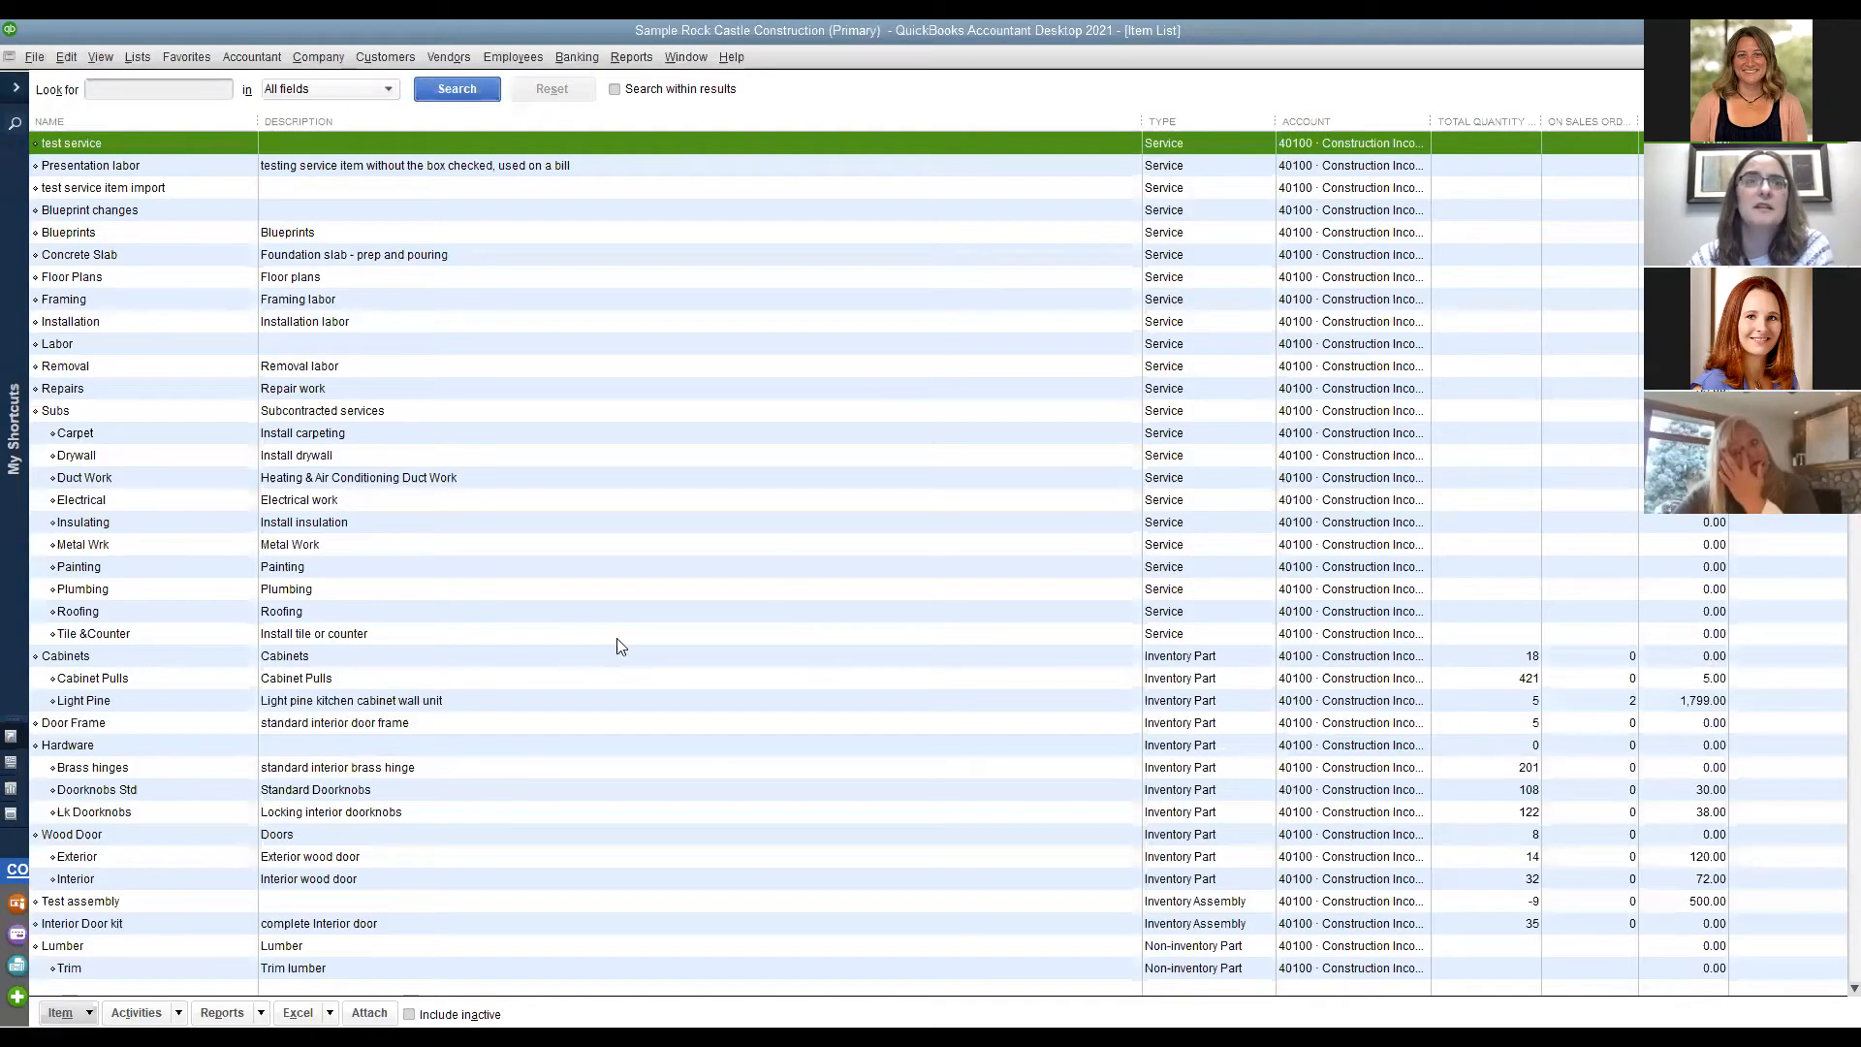
Start a new Inventory Assembly item, examine its Build Point, Max, On Hand and Total Value fields, and cancel it to return to the Item List.
{"action": "left_click", "coordinate": [63, 1012]}
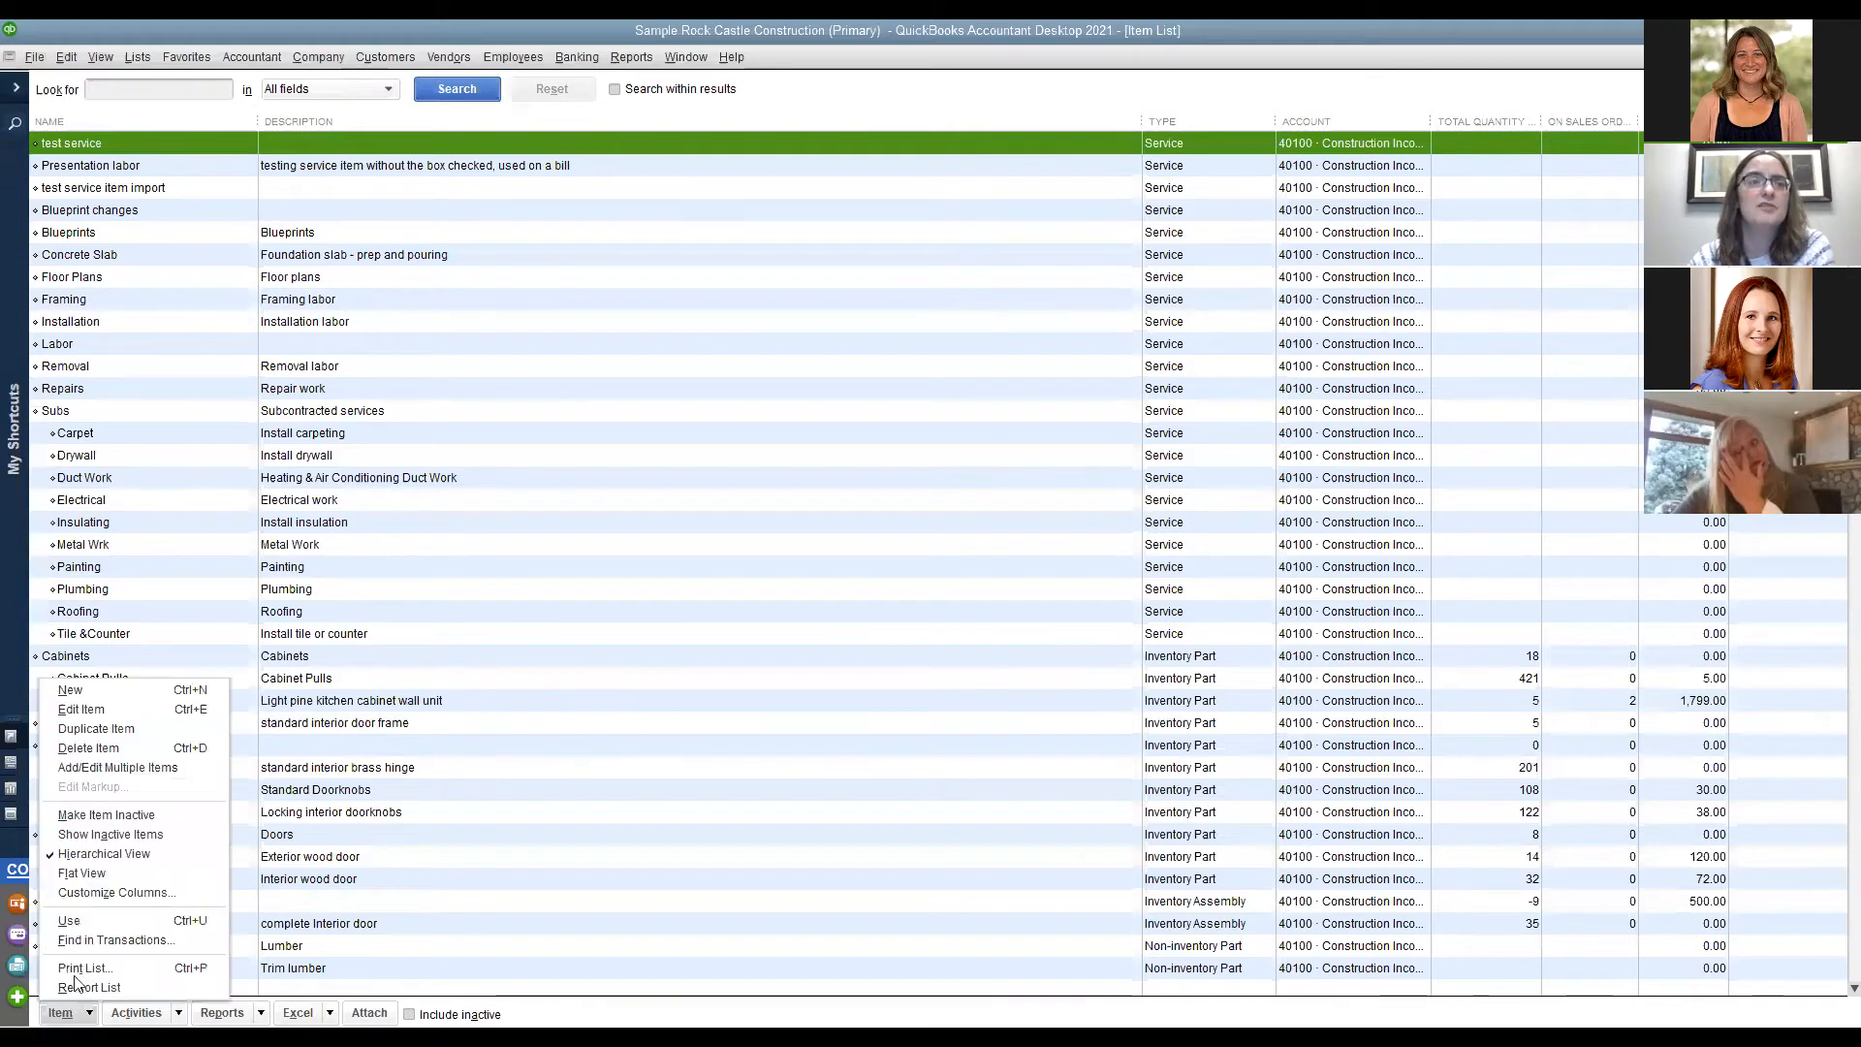
{"action": "left_click", "coordinate": [115, 697]}
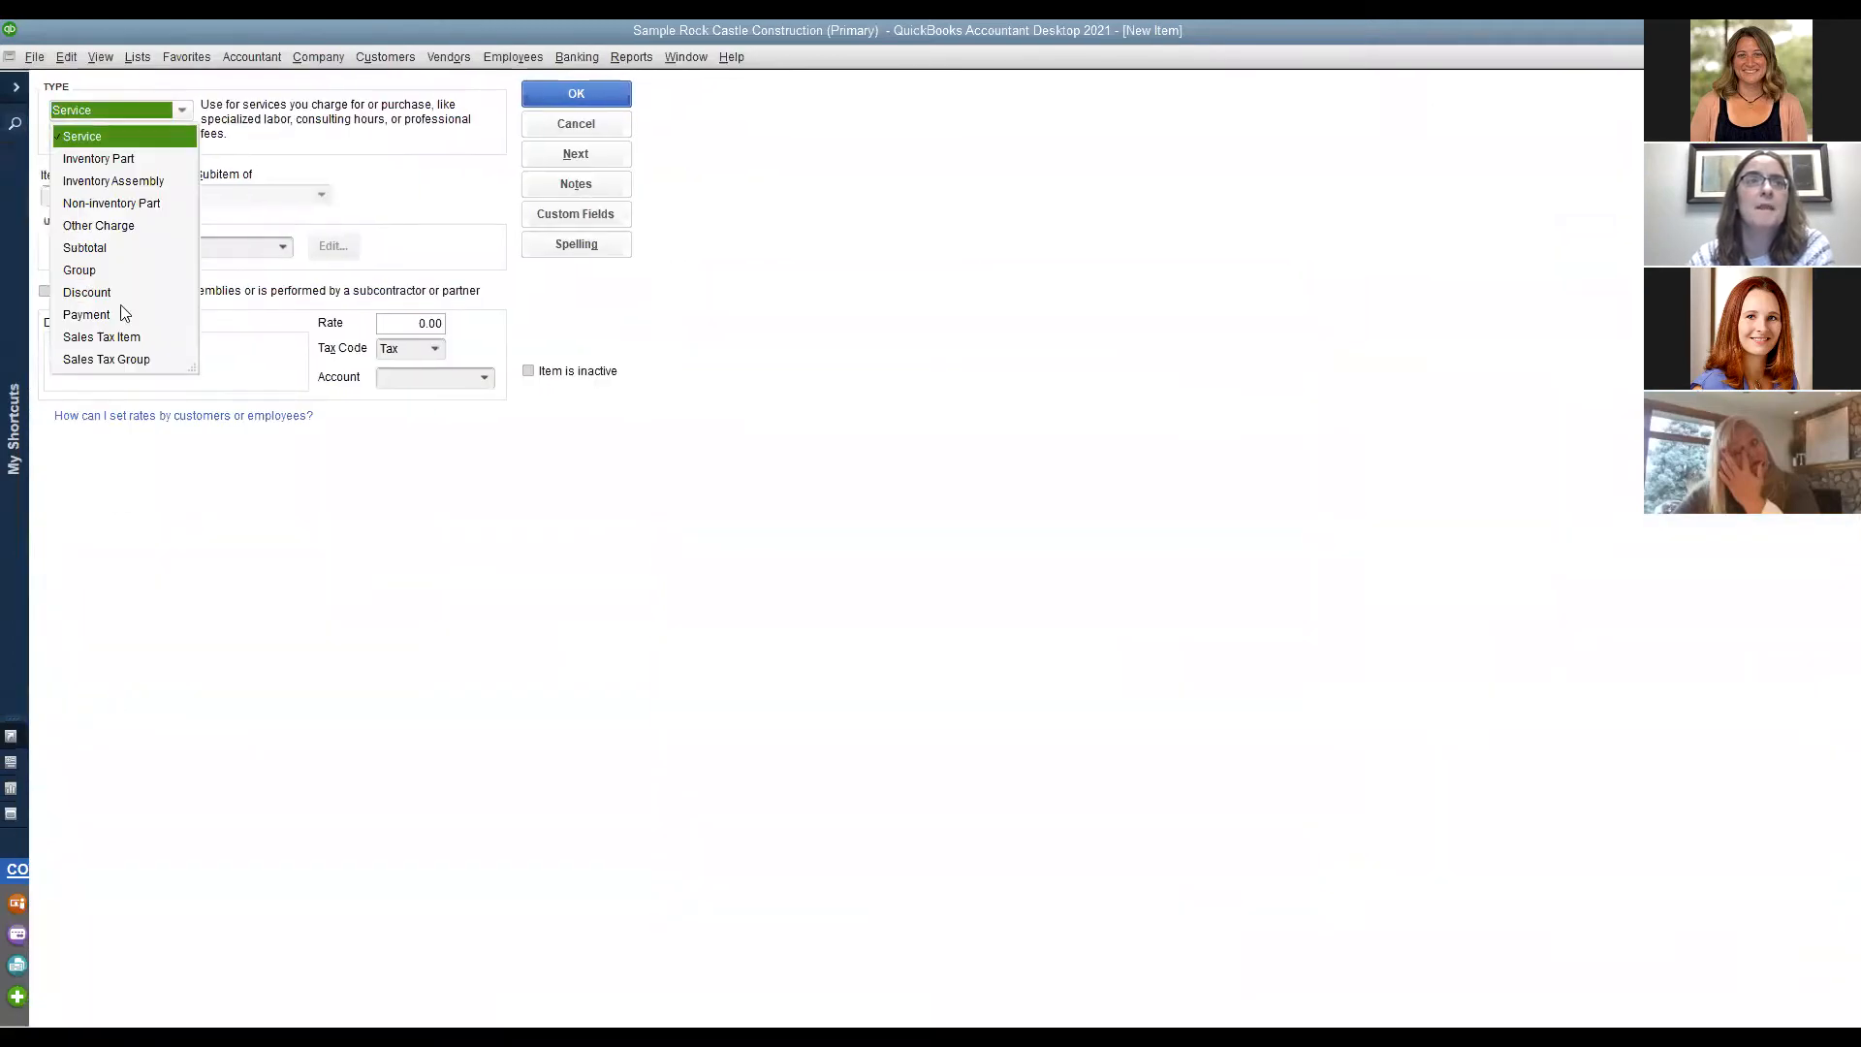
{"action": "left_click", "coordinate": [143, 181]}
{"action": "left_click", "coordinate": [128, 188]}
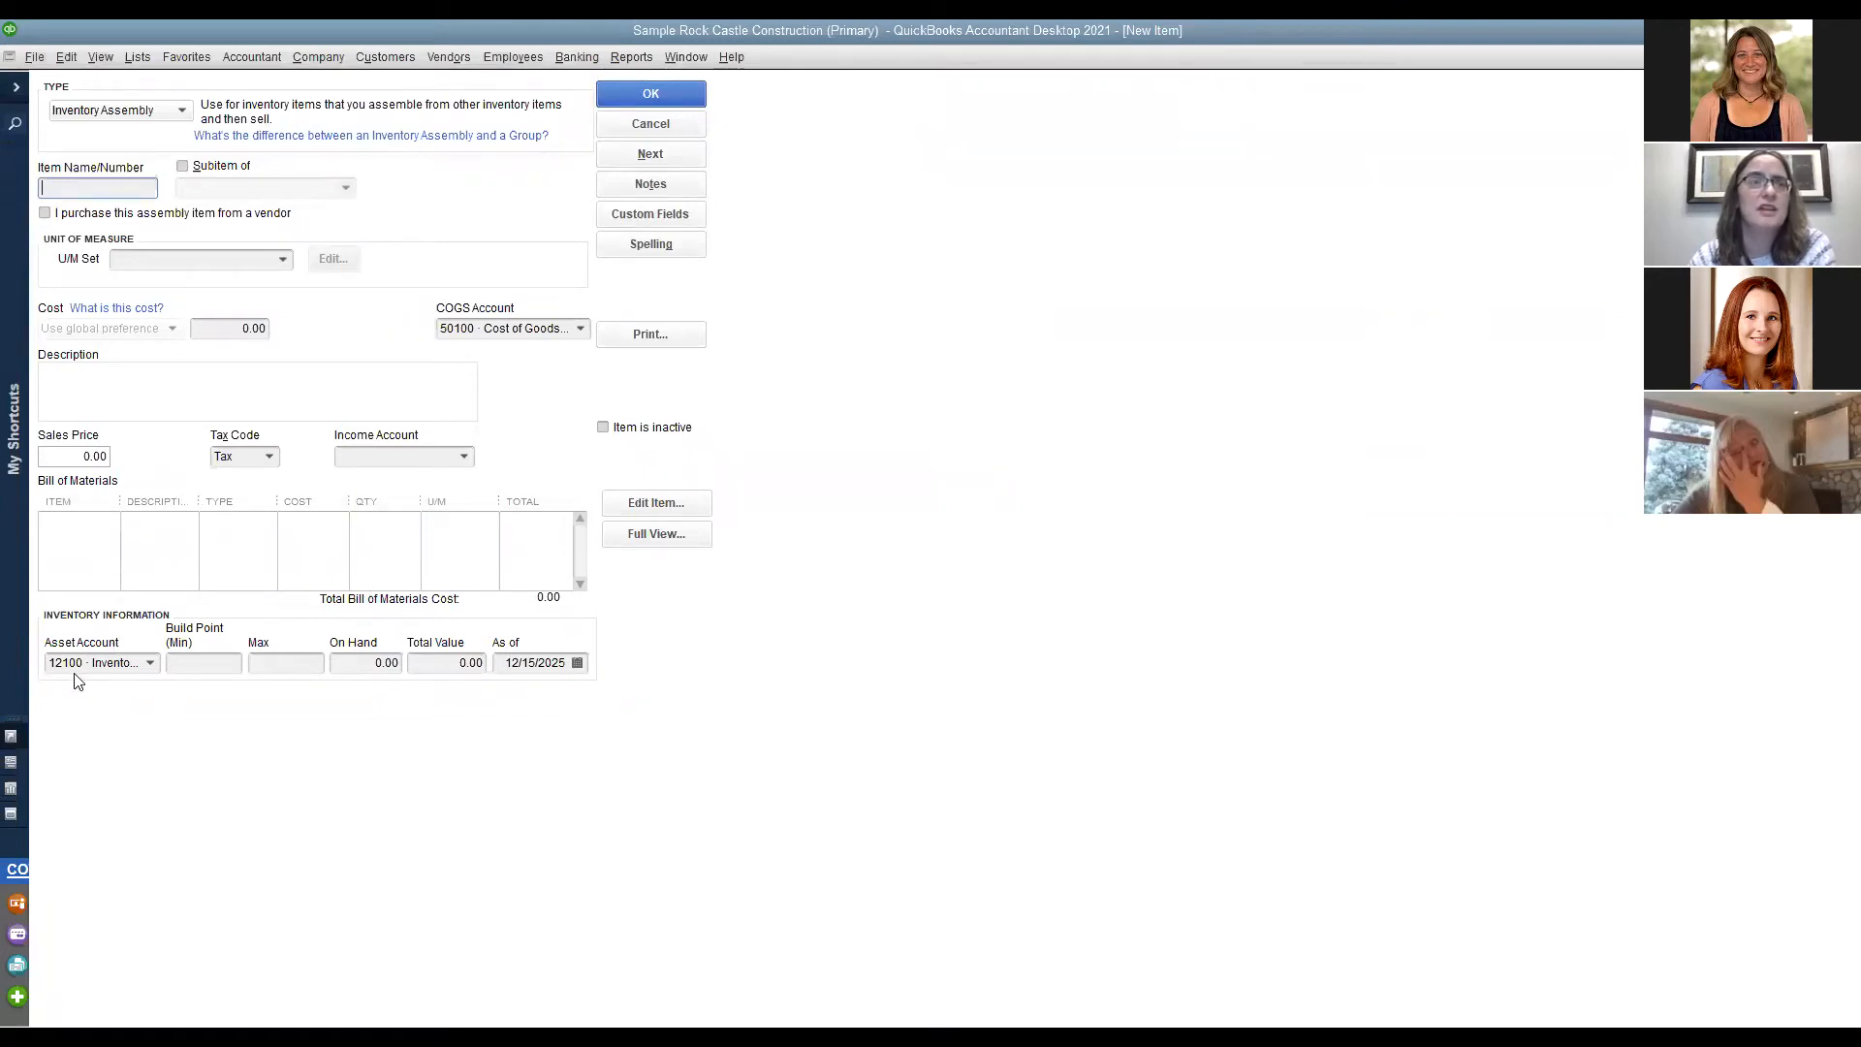
{"action": "left_click", "coordinate": [266, 664]}
{"action": "left_click", "coordinate": [204, 663]}
{"action": "left_click", "coordinate": [283, 666]}
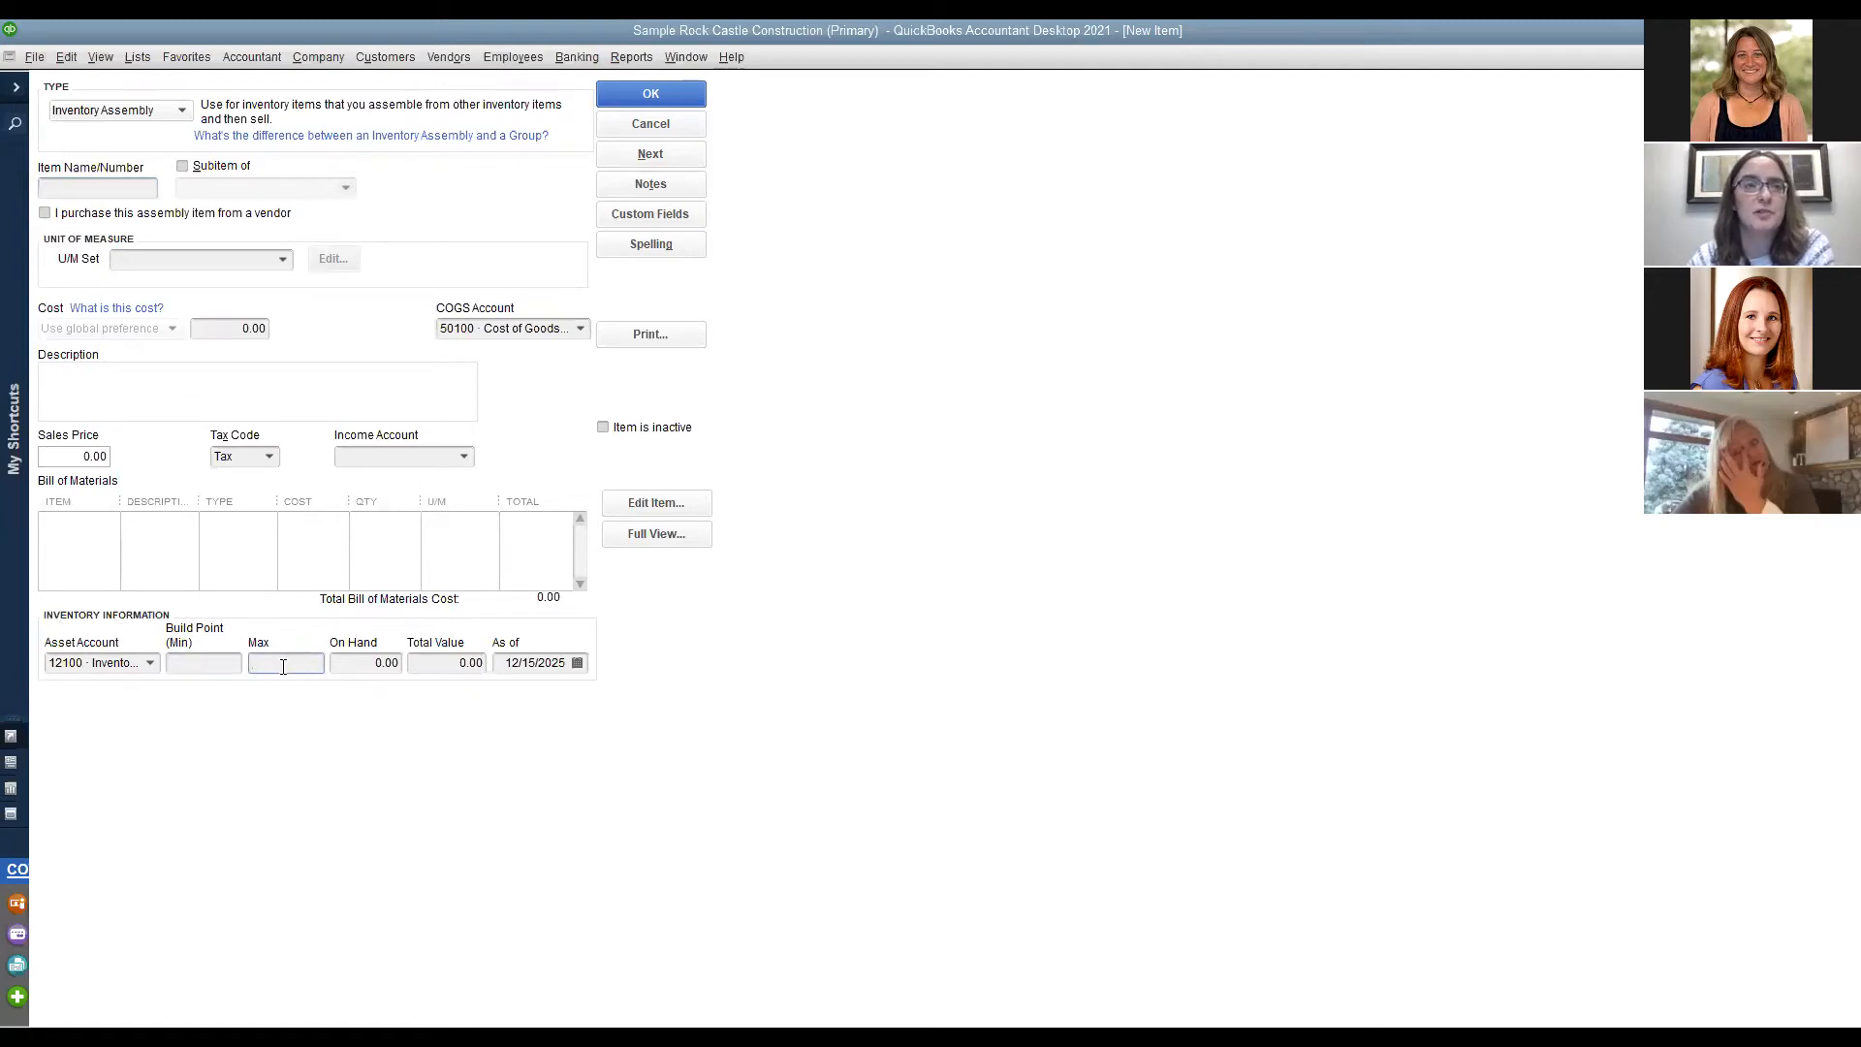
{"action": "left_click", "coordinate": [367, 664]}
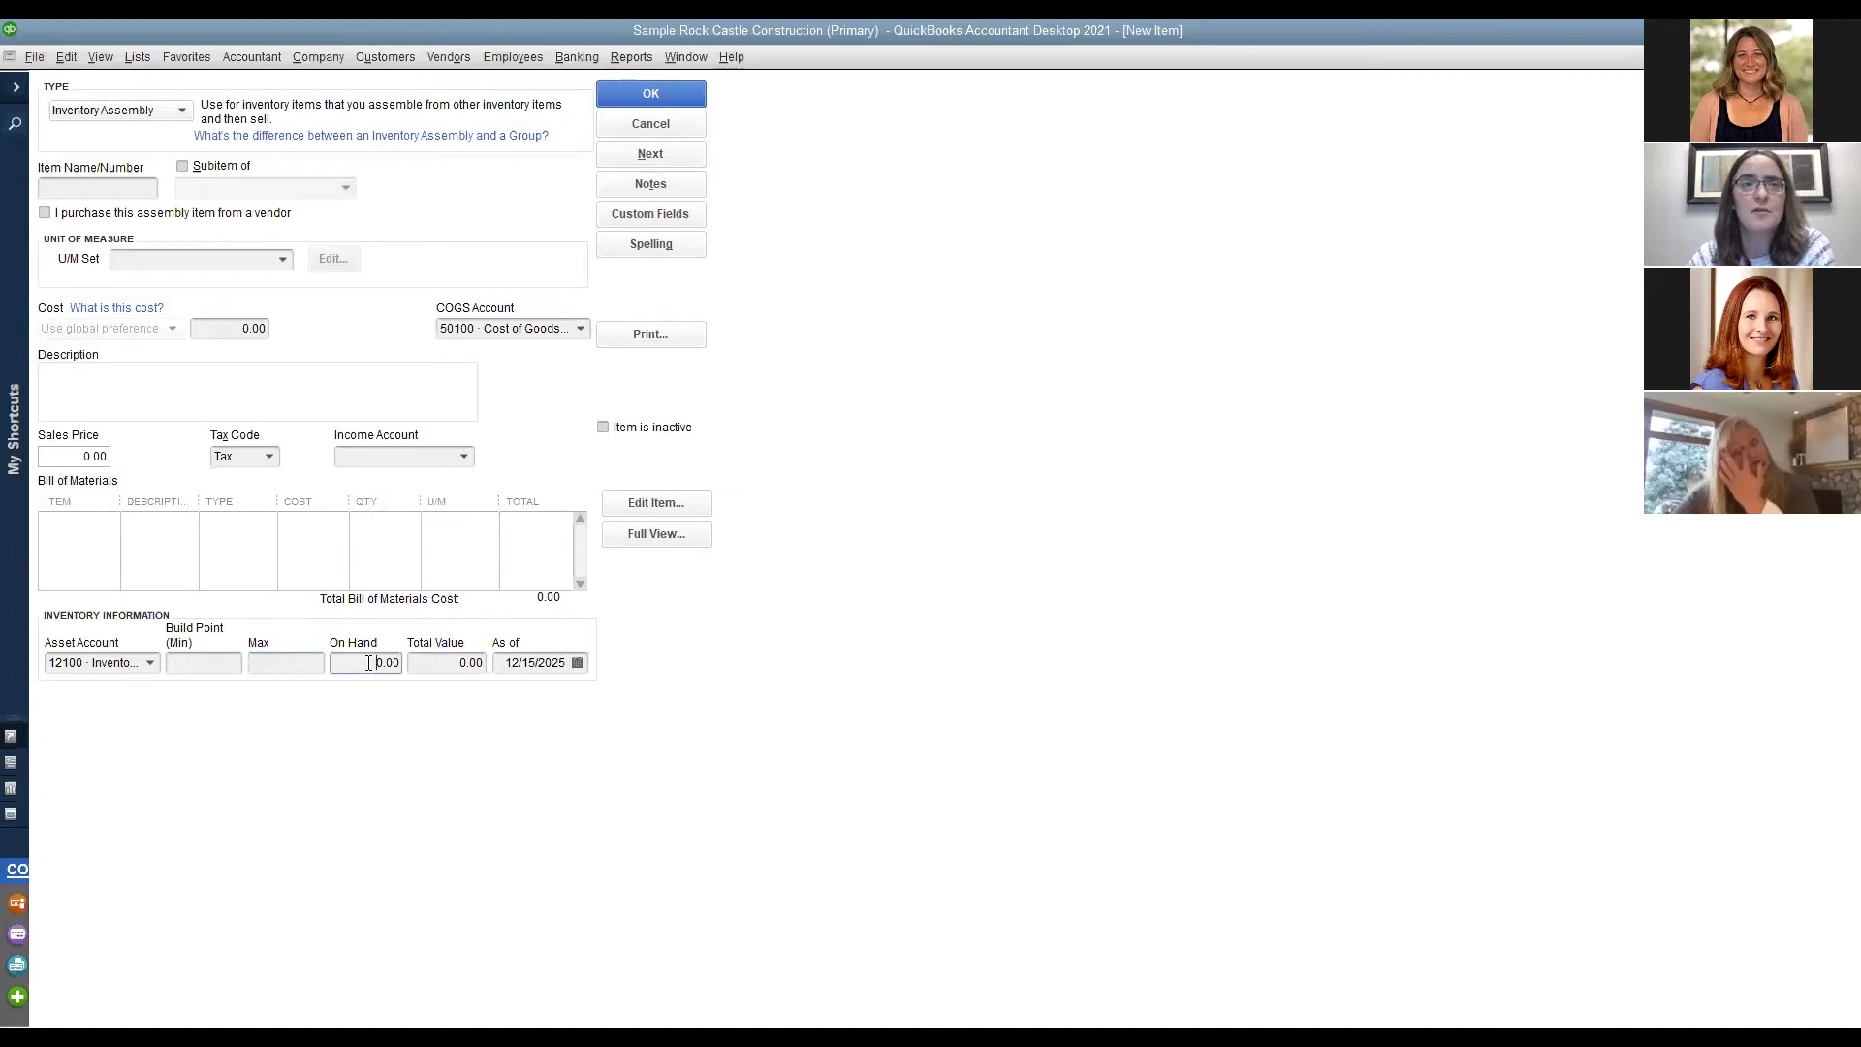
{"action": "left_click", "coordinate": [438, 667]}
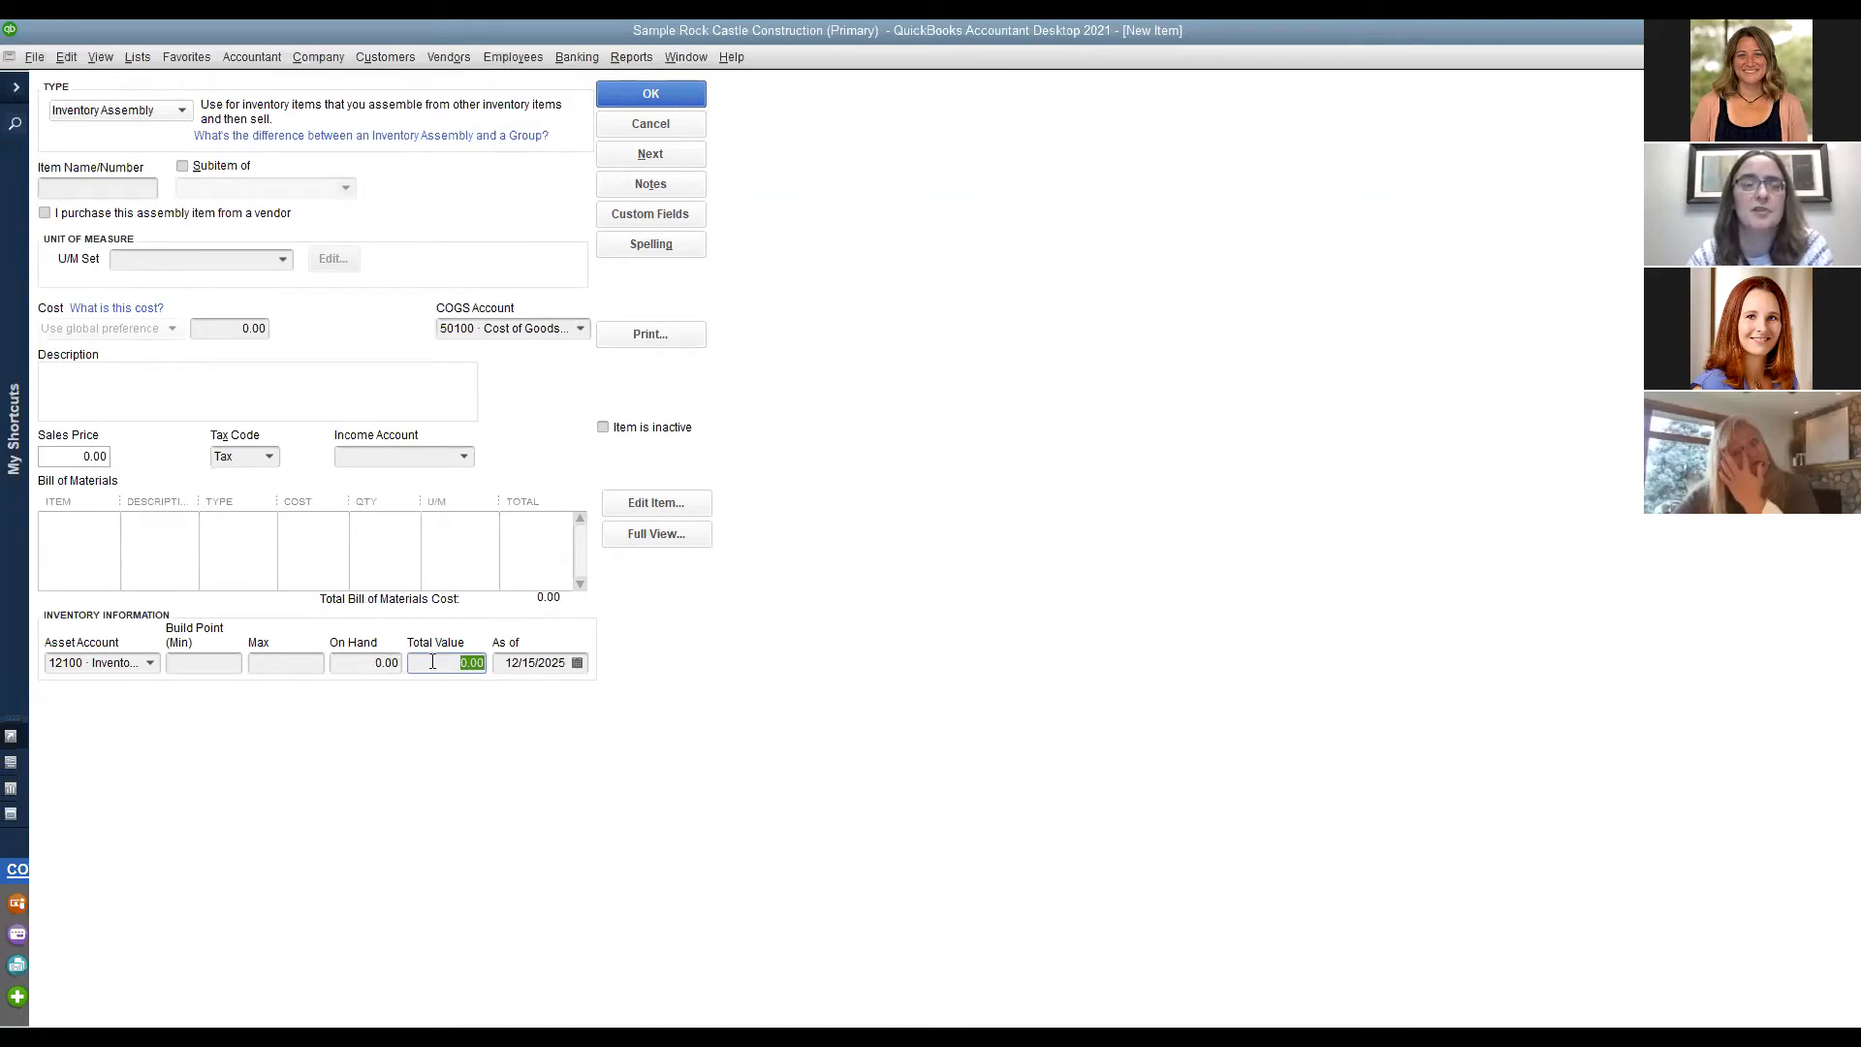
{"action": "left_click", "coordinate": [680, 128]}
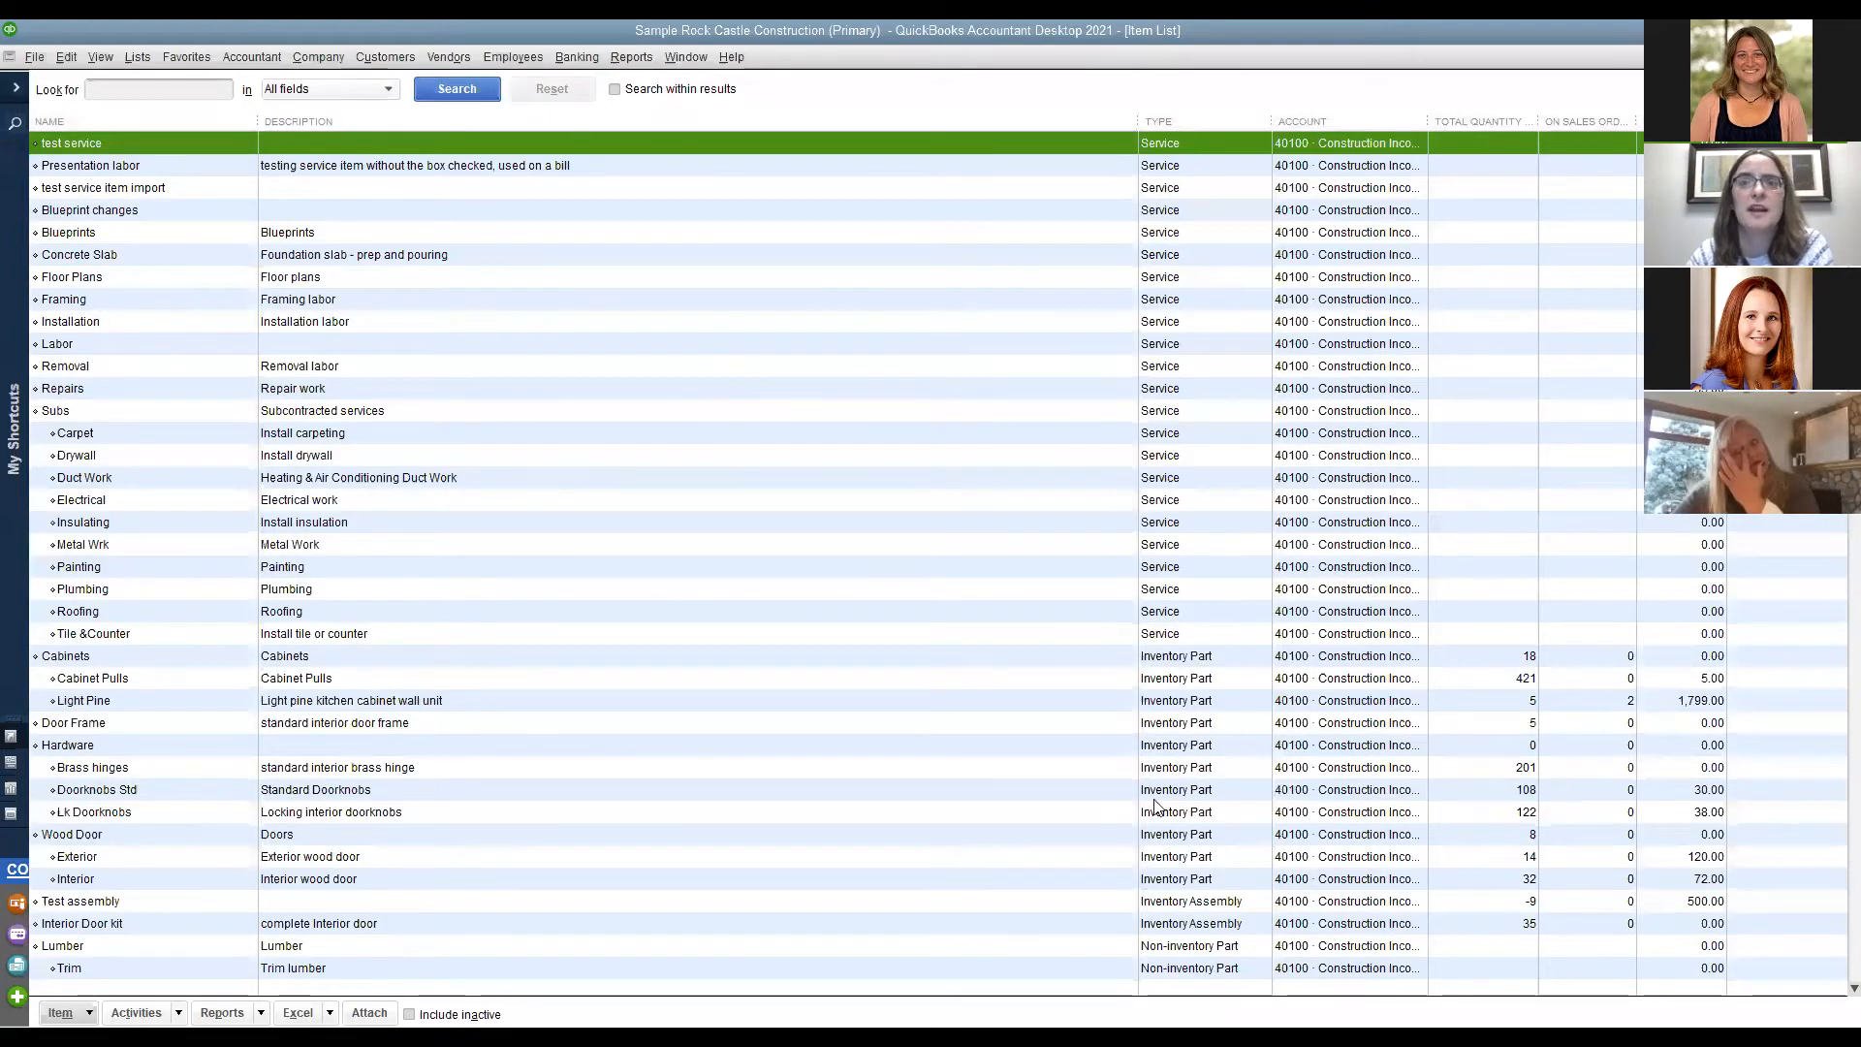
{"action": "scroll", "coordinate": [1155, 807], "scroll_direction": "down", "scroll_amount": 2}
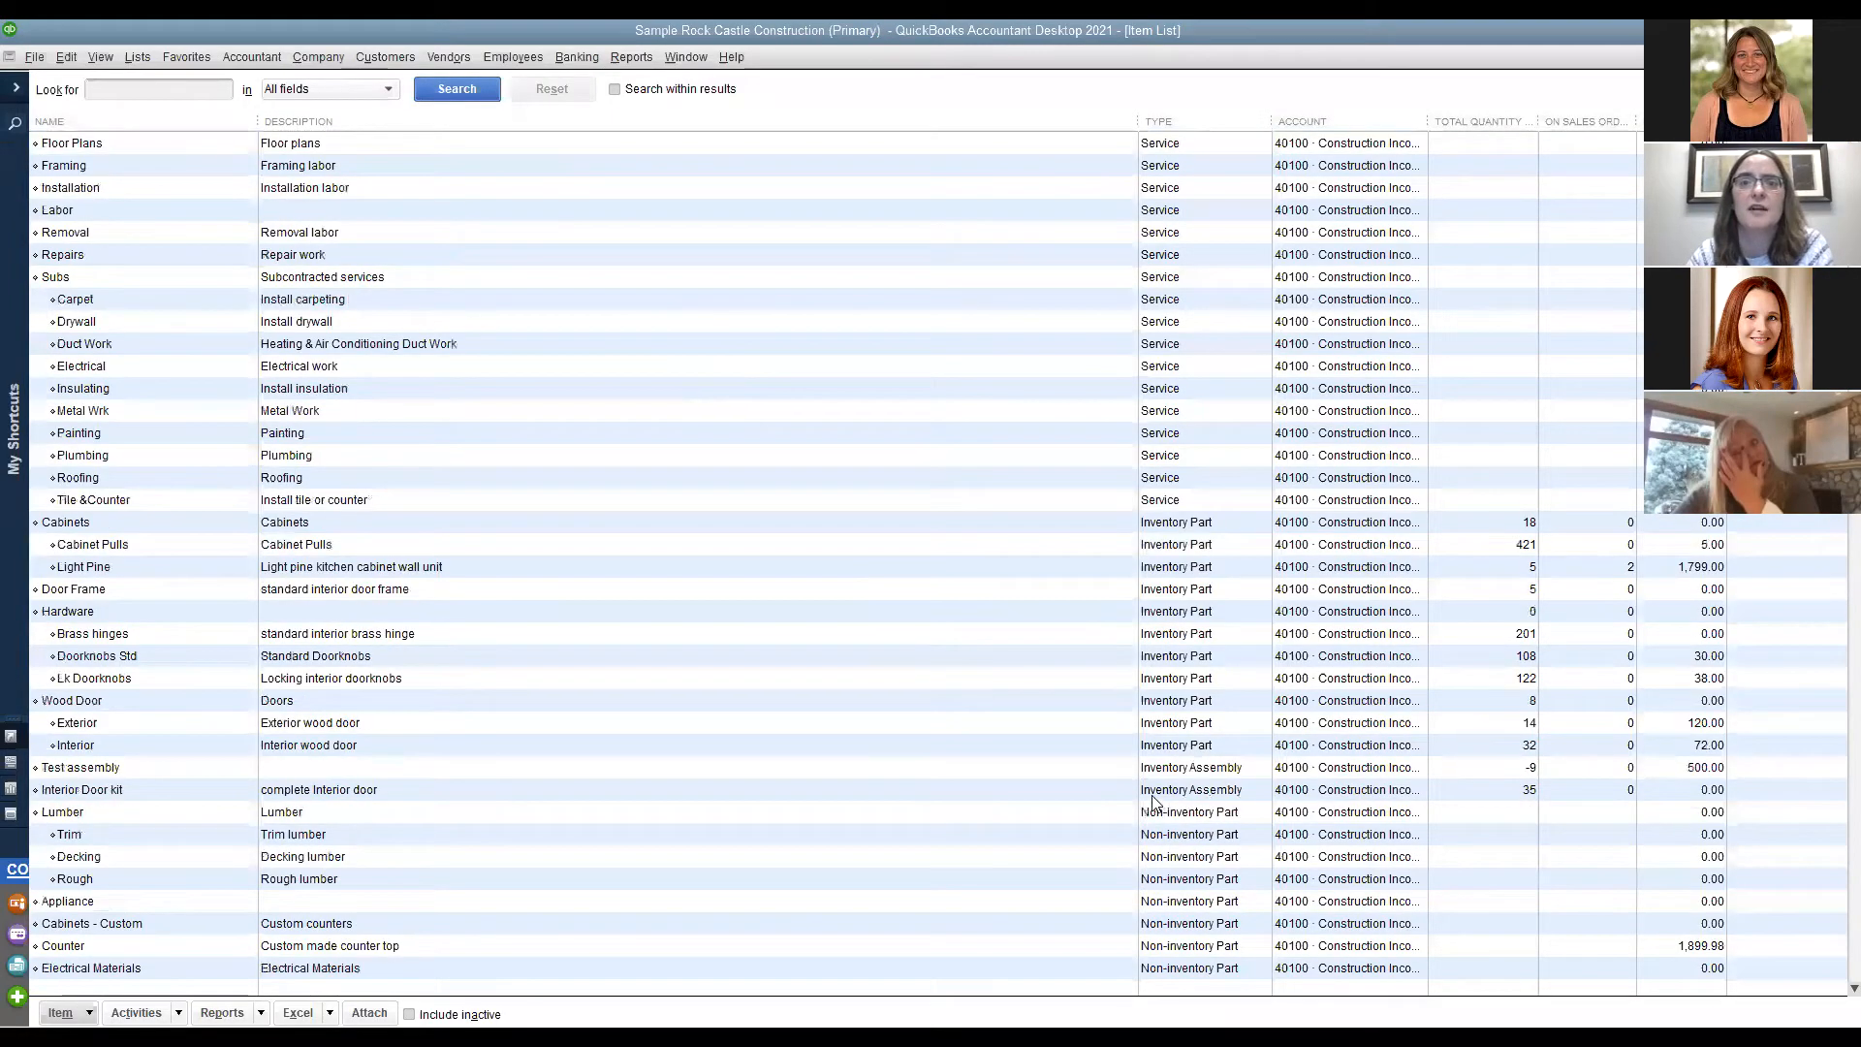
Open the Test assembly item, examine the component lines of its bill of materials, and cancel without changes.
{"action": "double_click", "coordinate": [333, 765]}
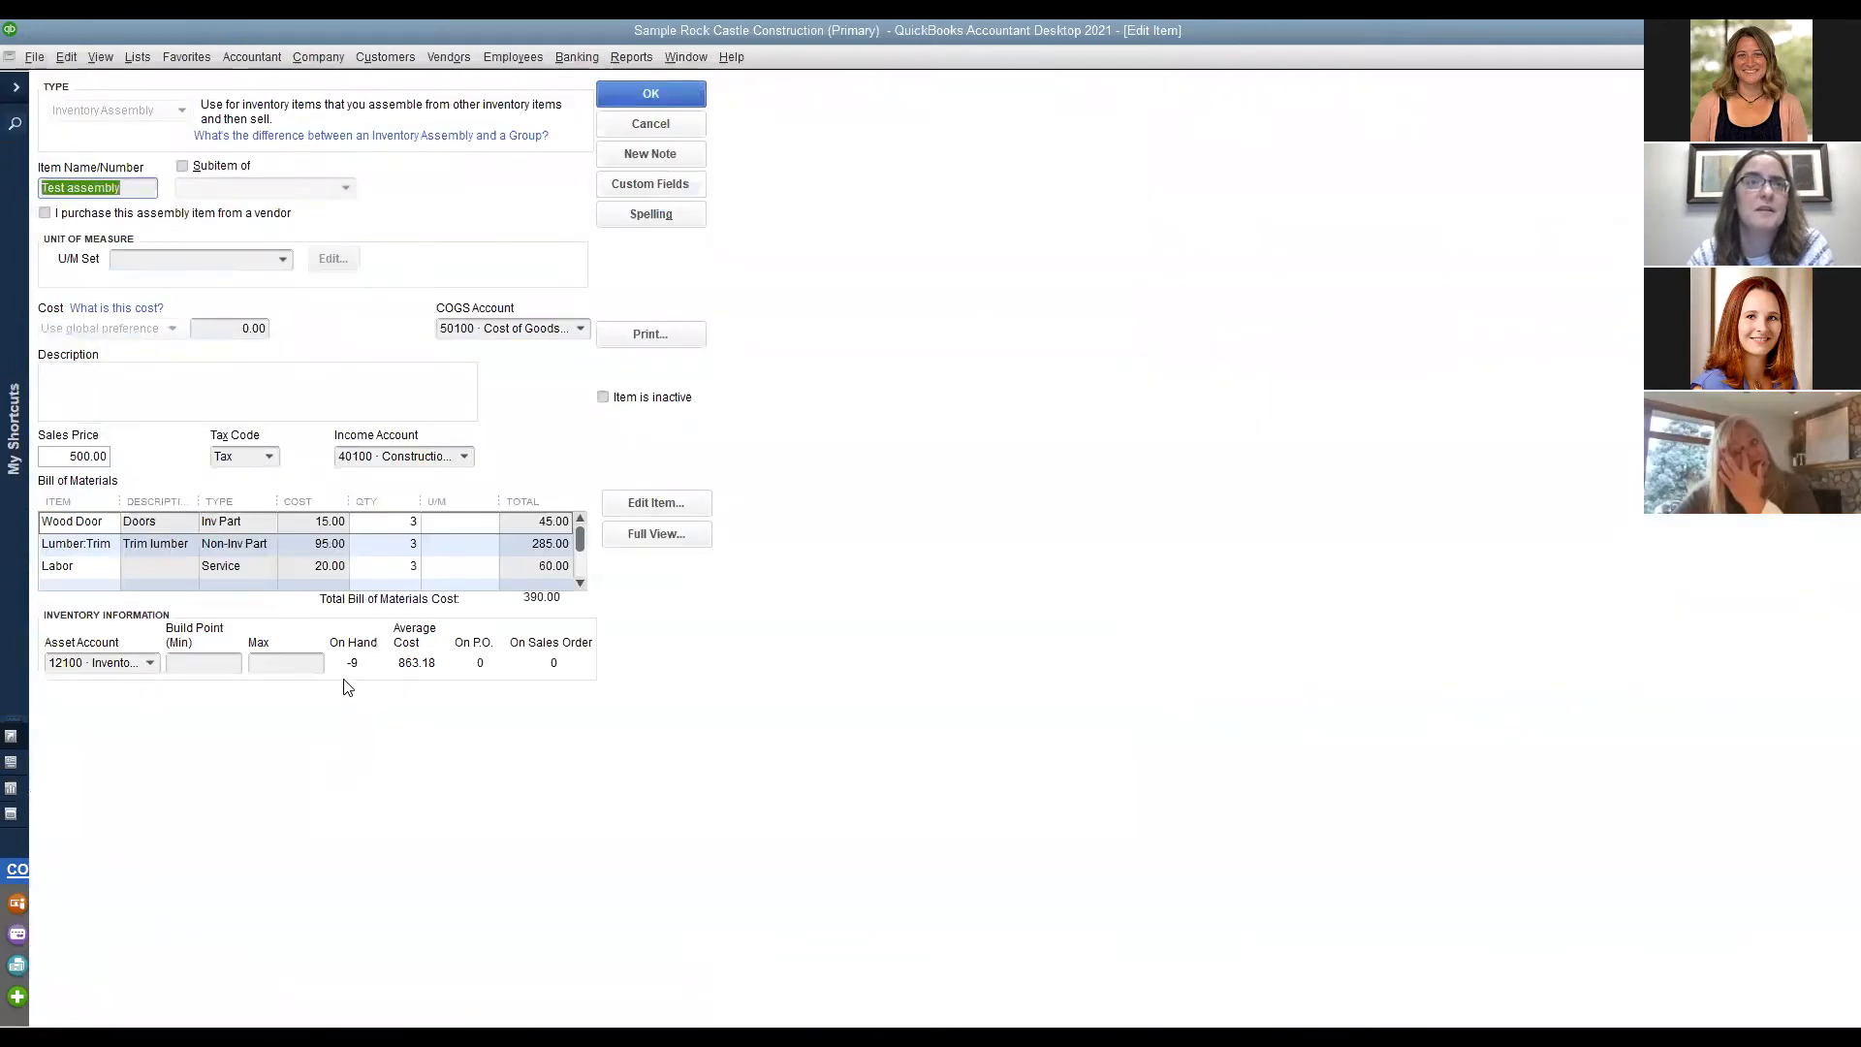
{"action": "left_click", "coordinate": [109, 524]}
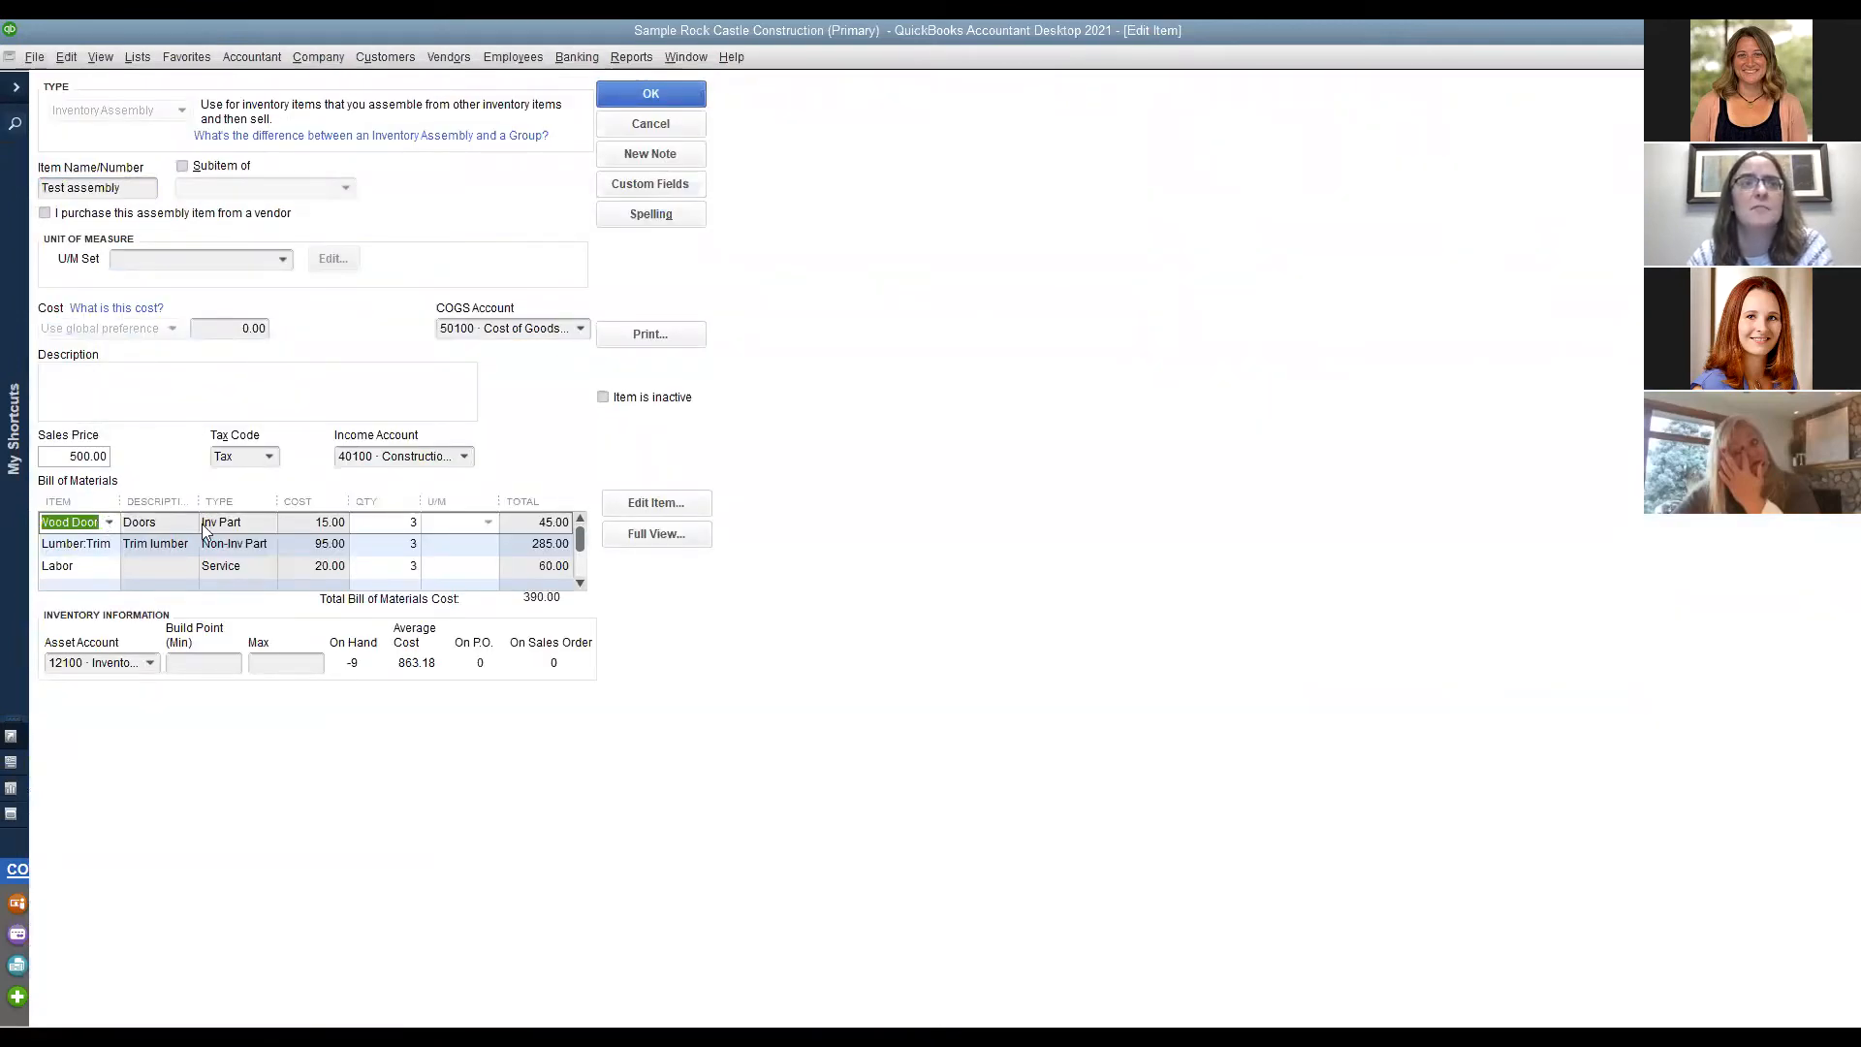
{"action": "left_click", "coordinate": [254, 543]}
{"action": "left_click", "coordinate": [254, 566]}
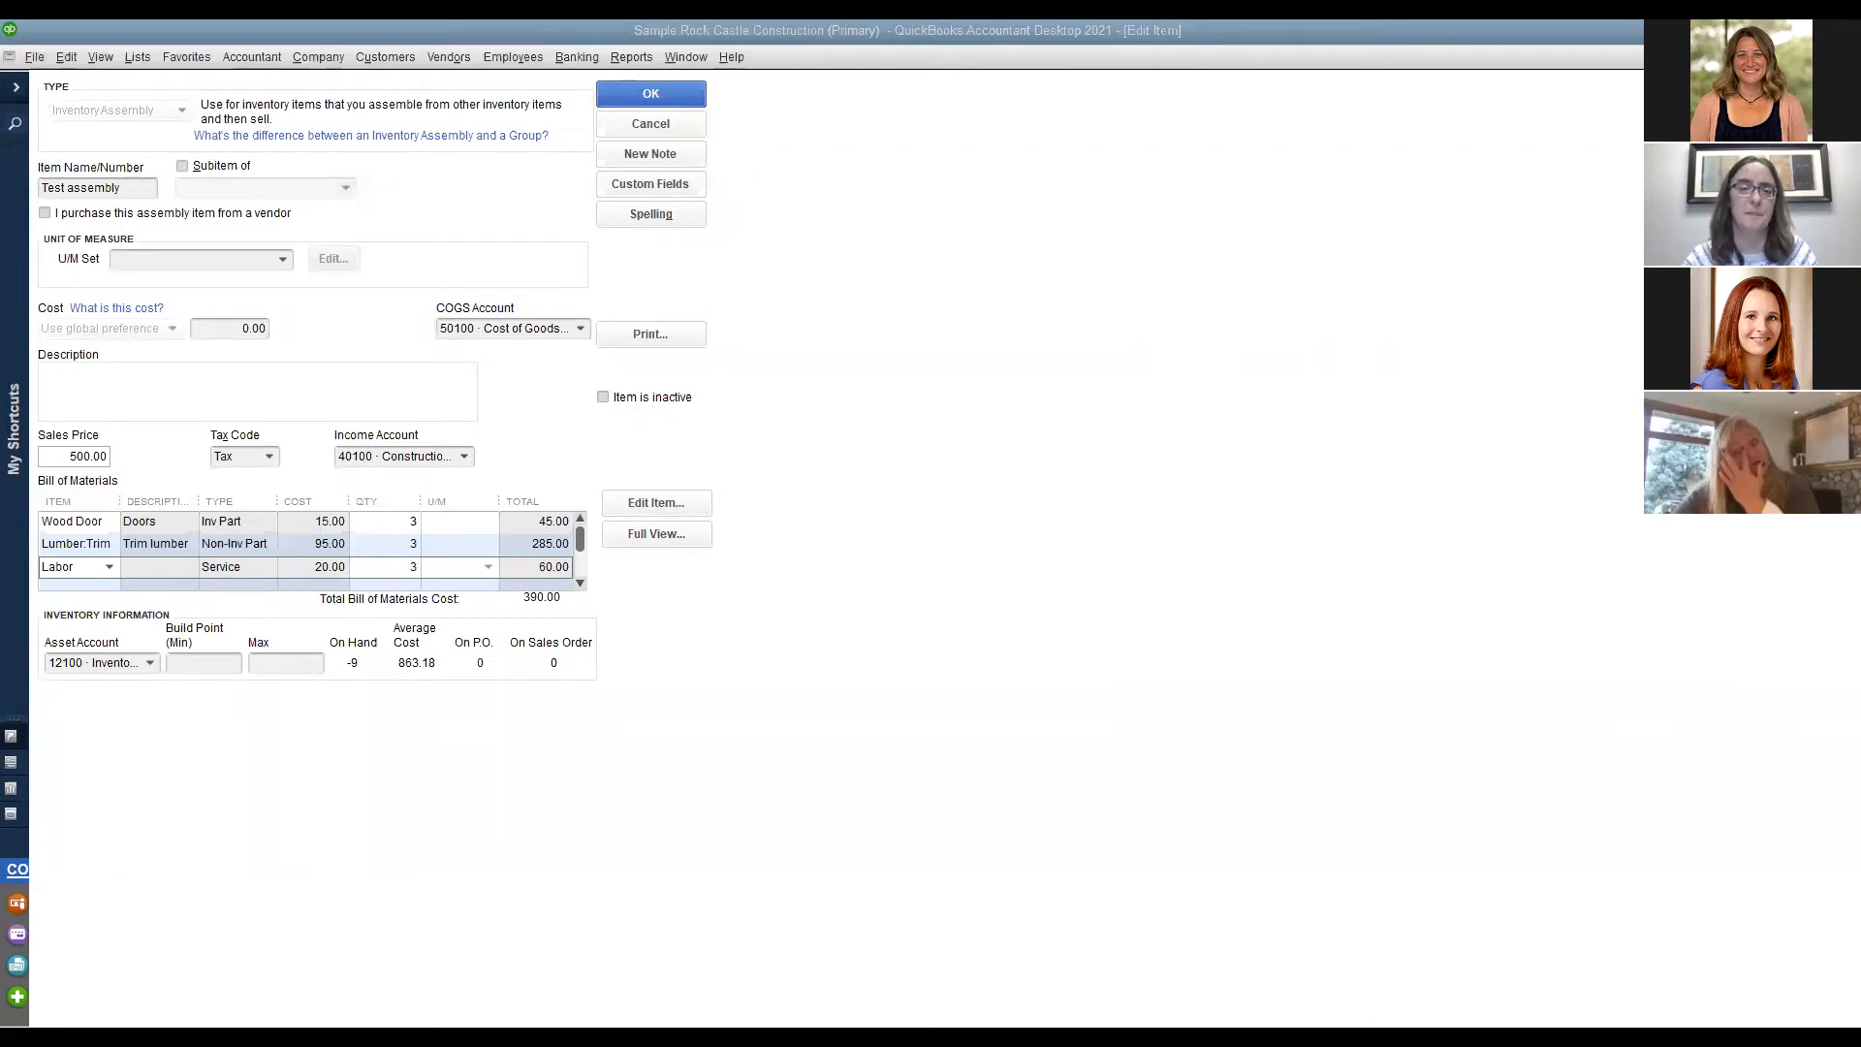
{"action": "left_click", "coordinate": [665, 128]}
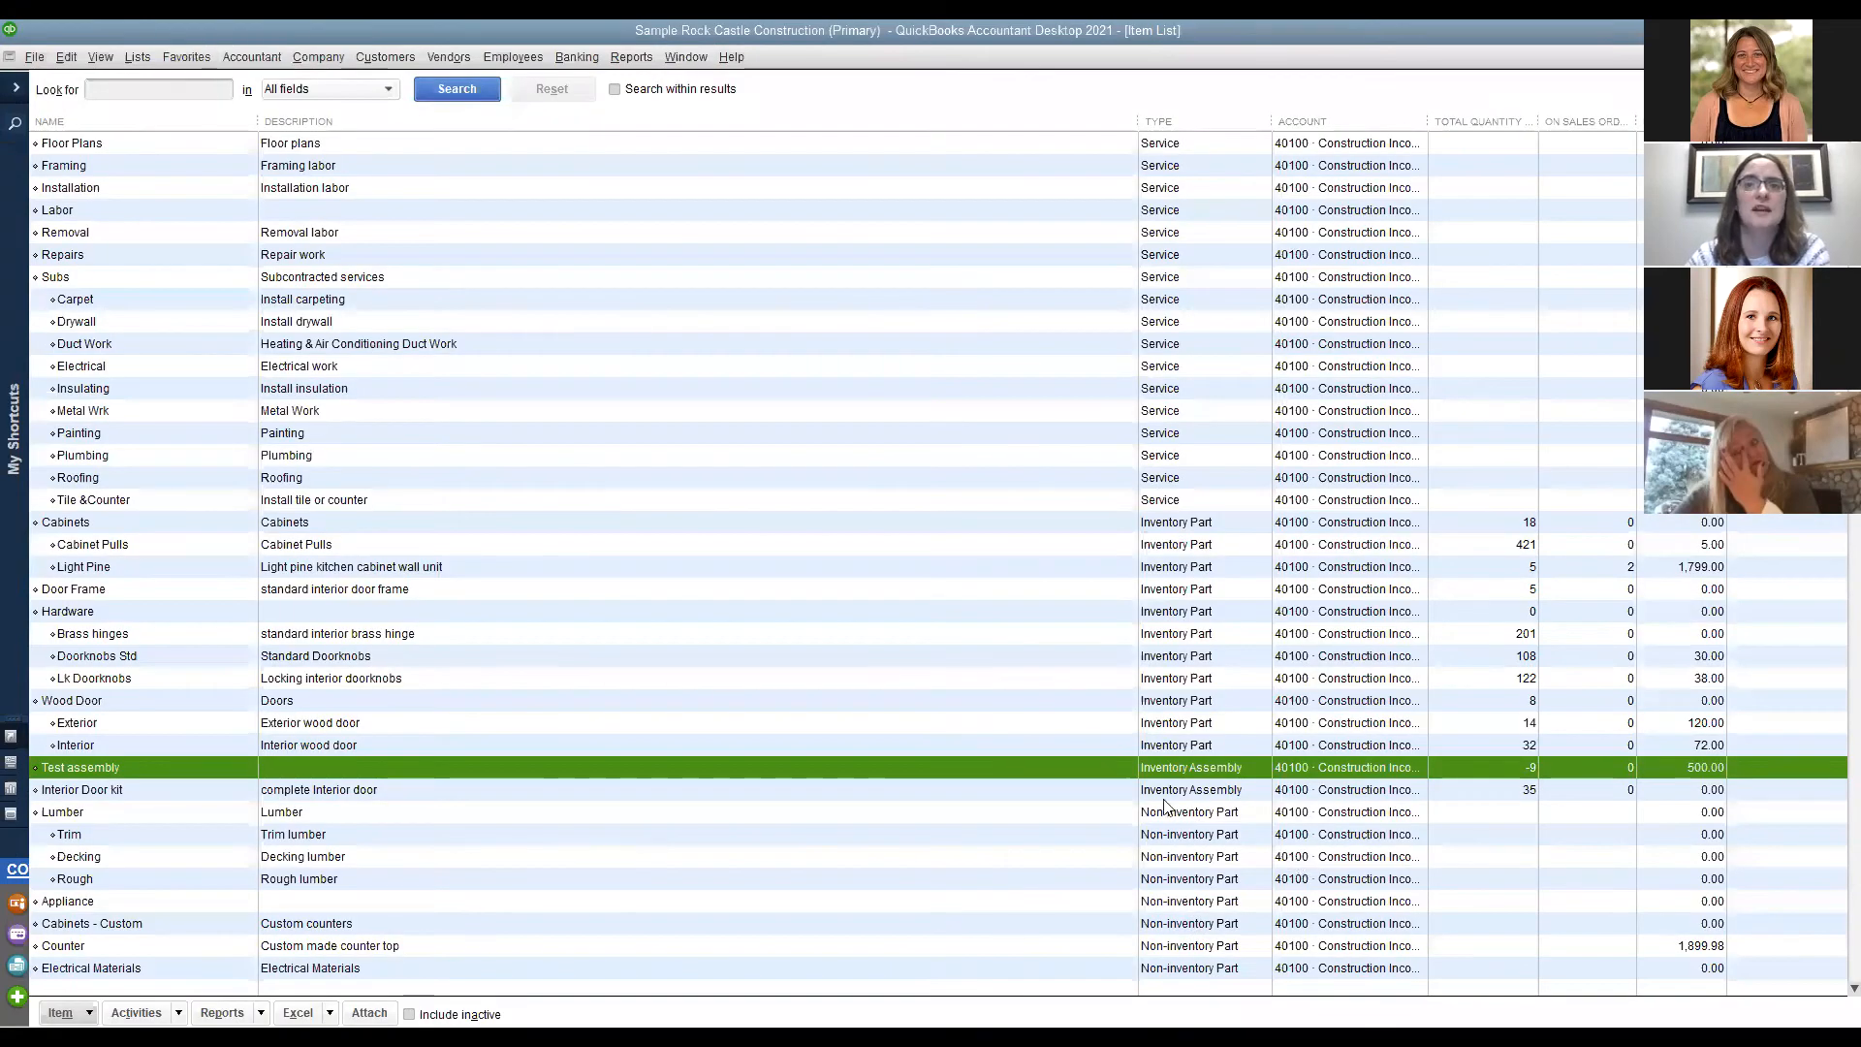
Open the Door set group item to examine its component items, cancel it, and close the Item List.
{"action": "scroll", "coordinate": [1108, 798], "scroll_direction": "down", "scroll_amount": 2}
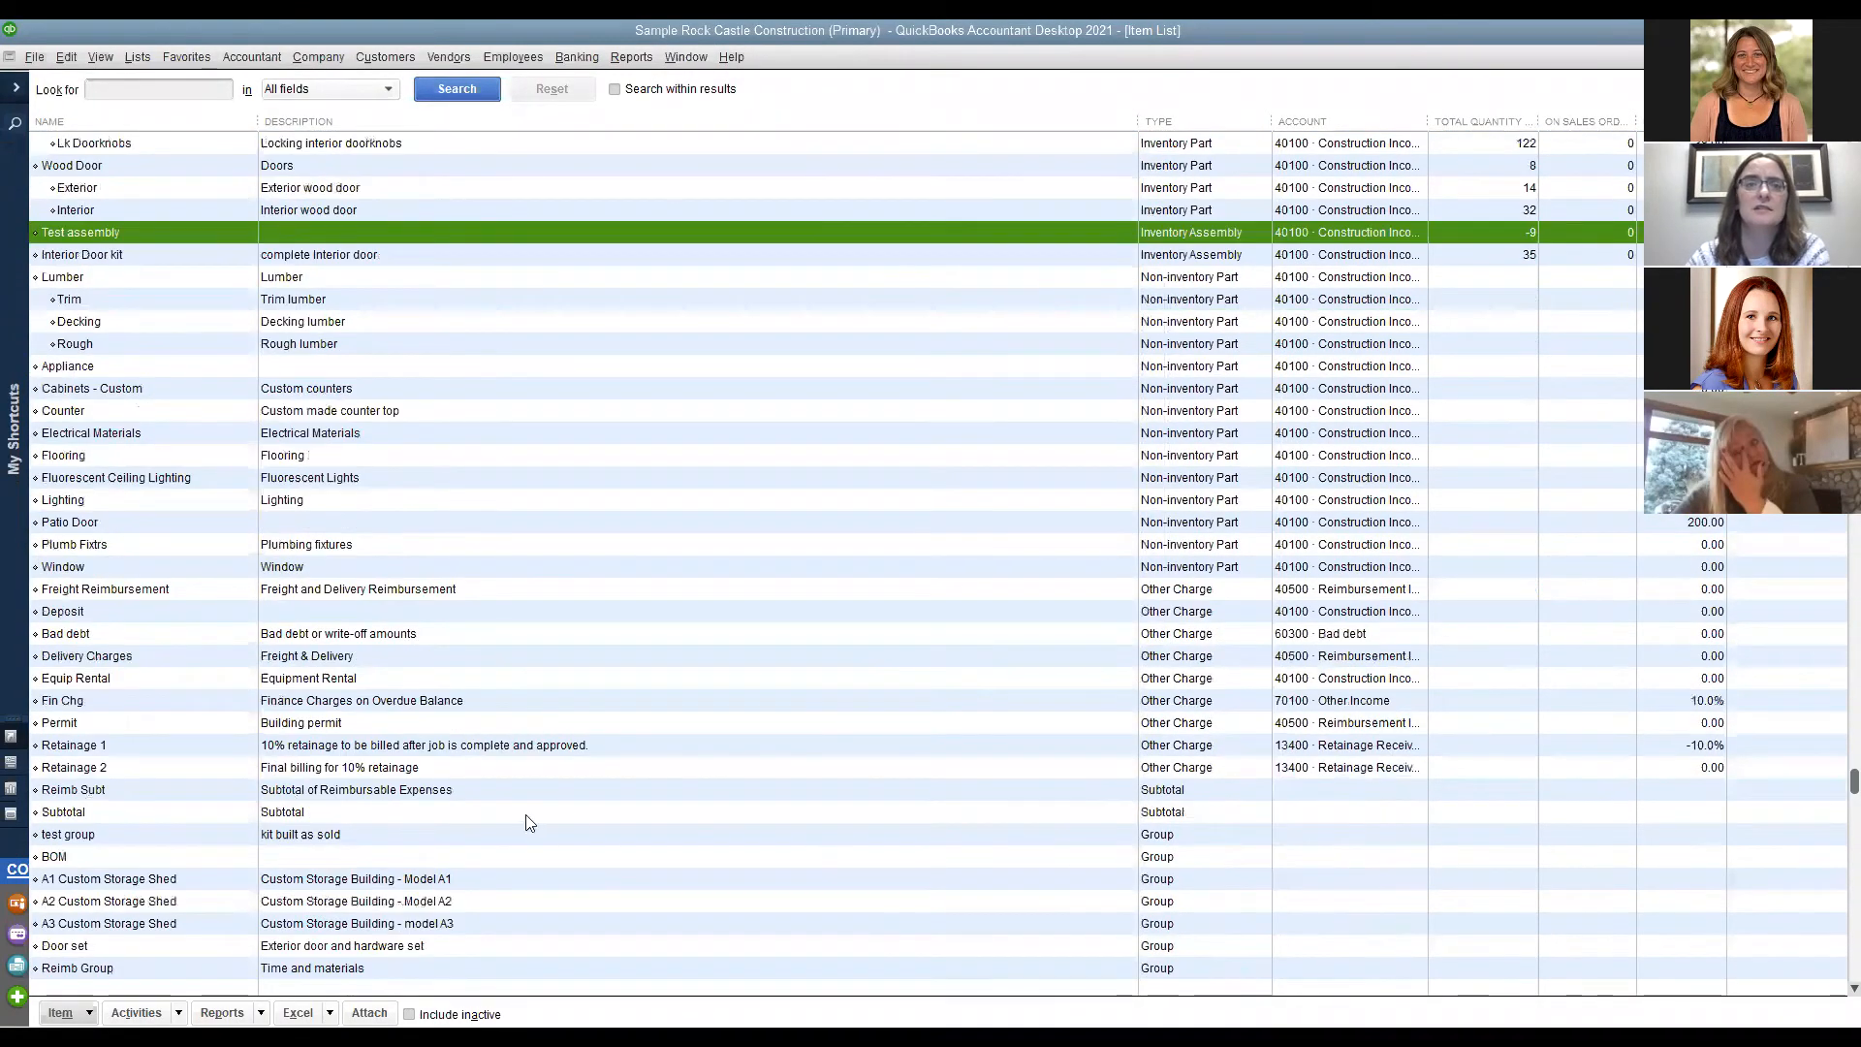
{"action": "double_click", "coordinate": [345, 945]}
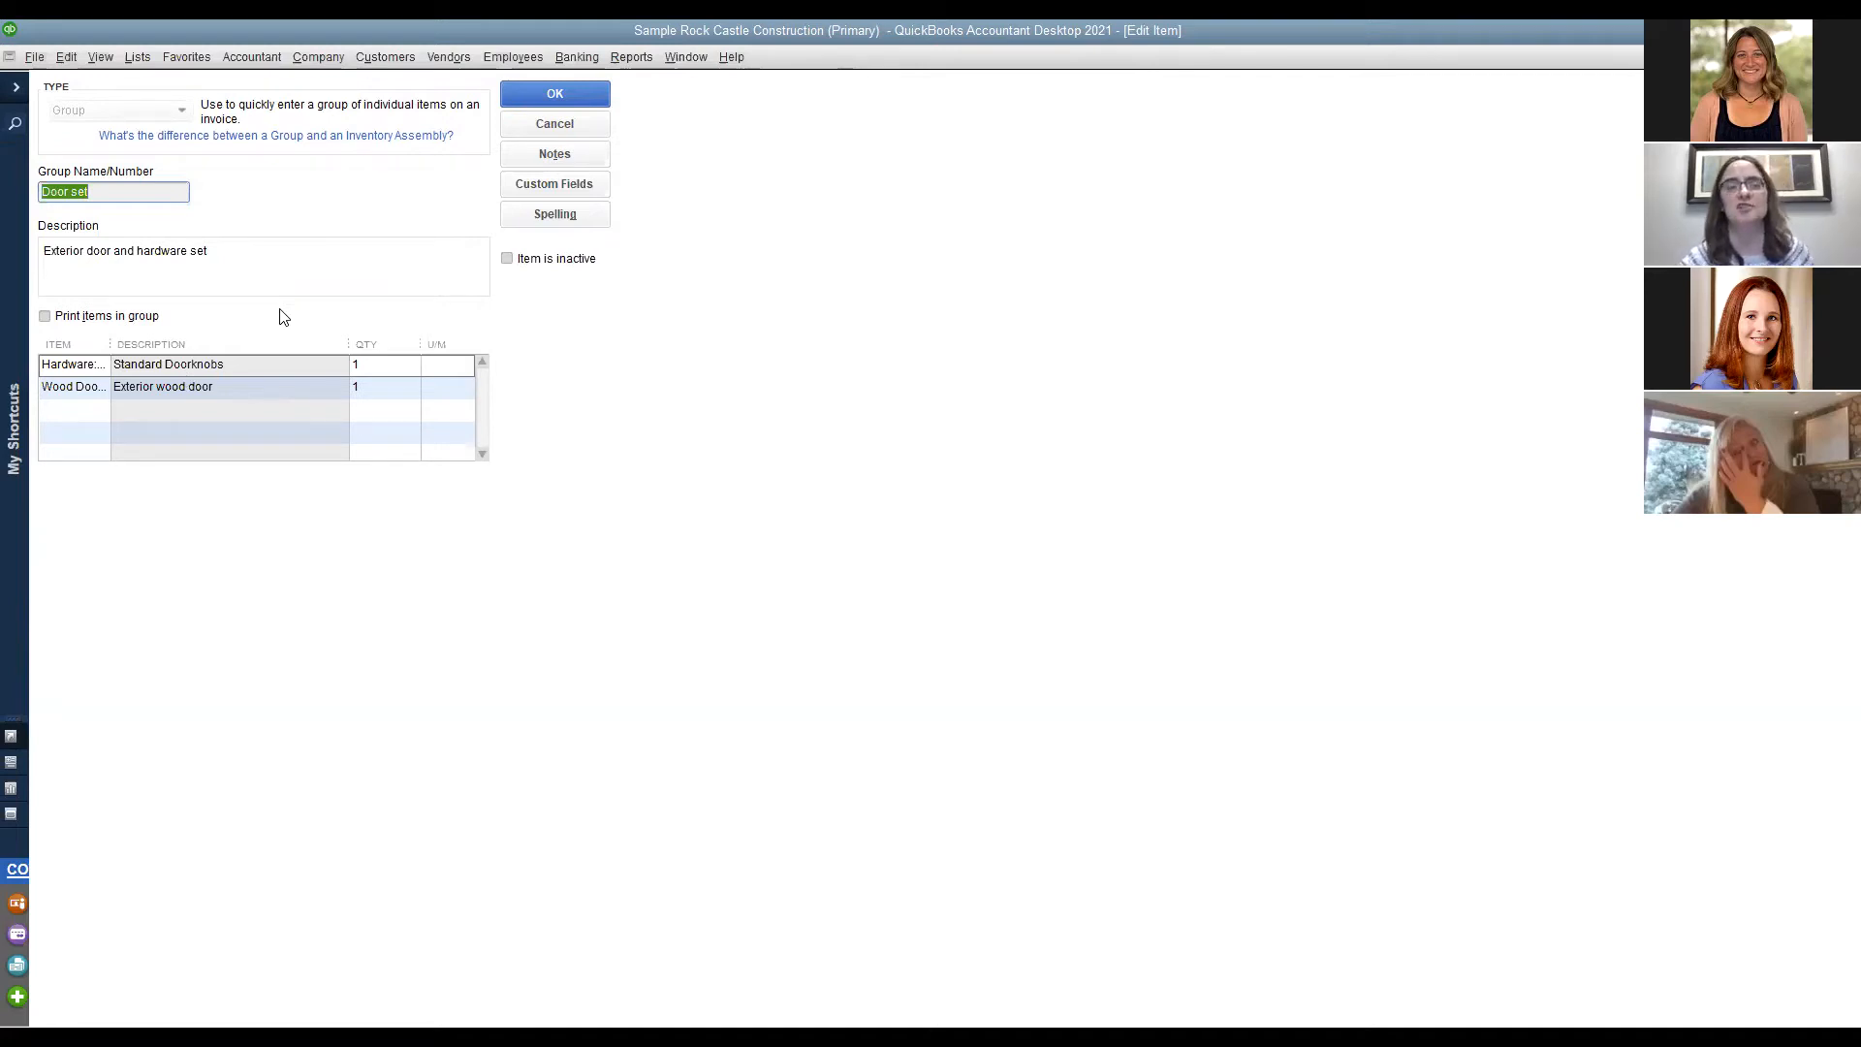
{"action": "left_click", "coordinate": [569, 130]}
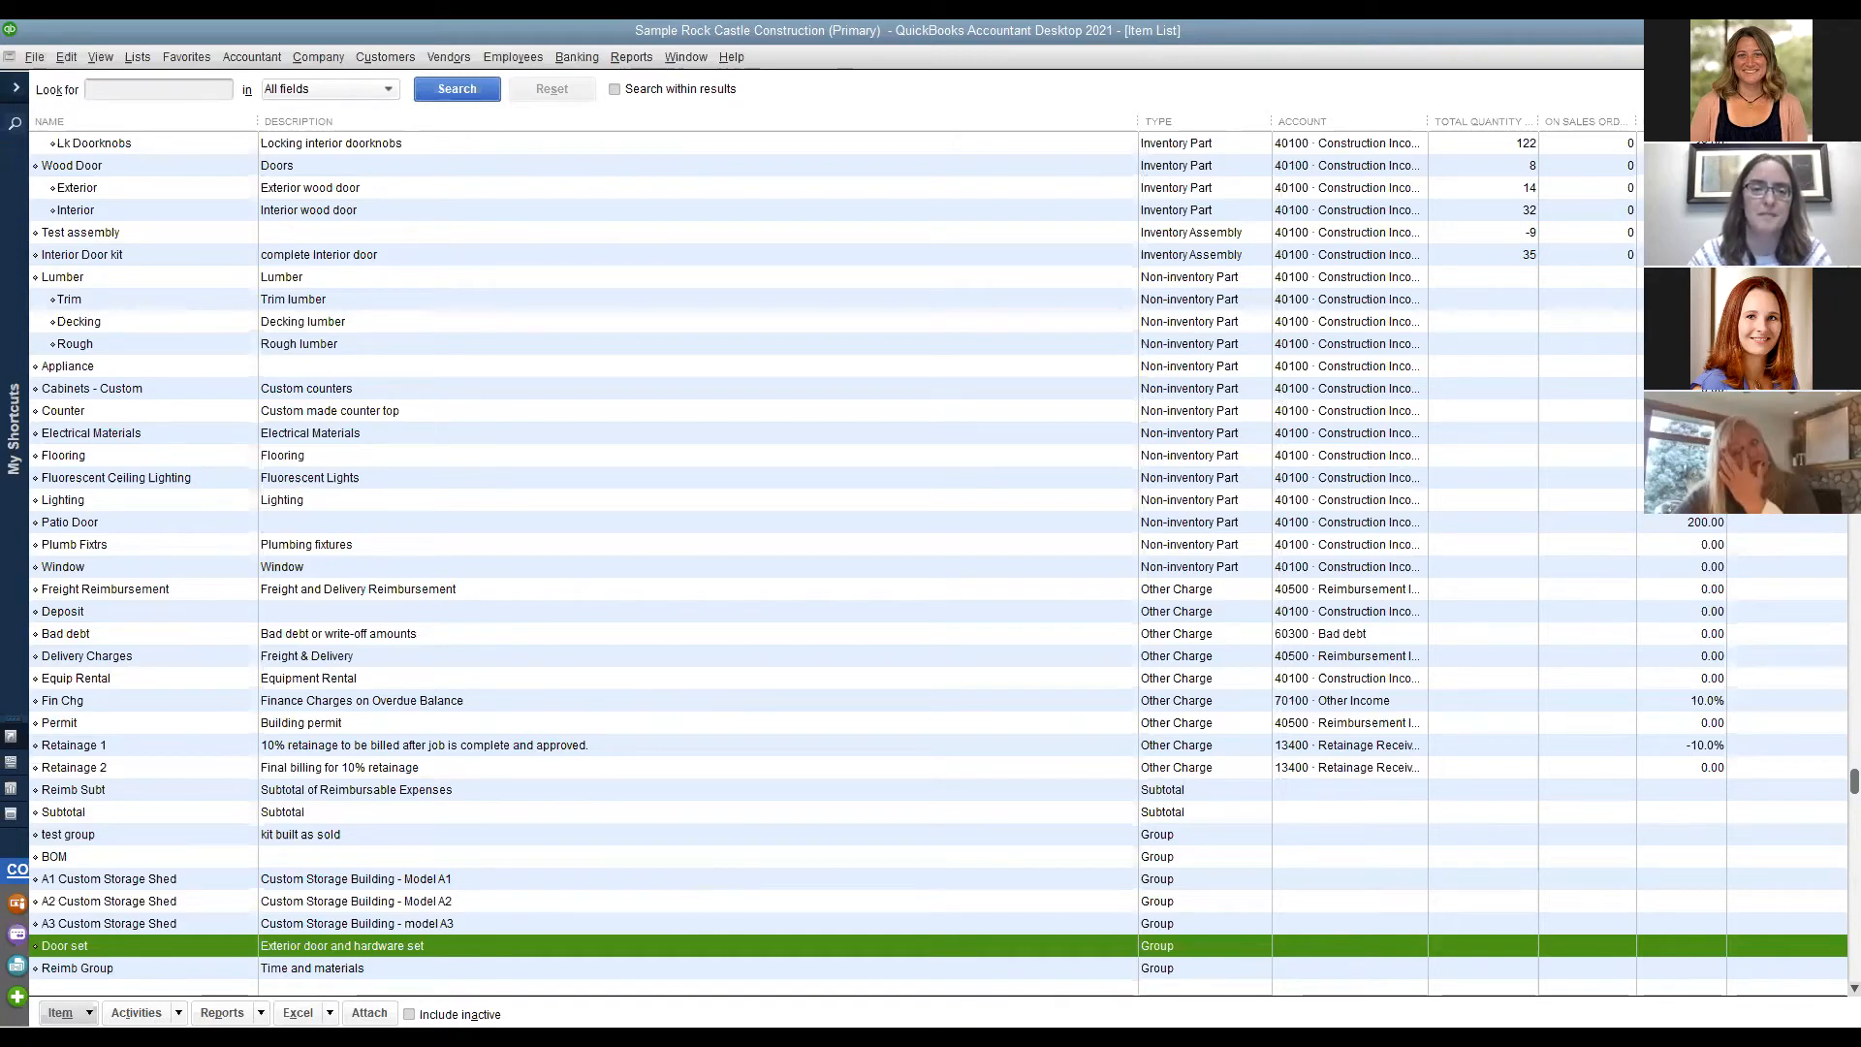
{"action": "left_click", "coordinate": [1848, 58]}
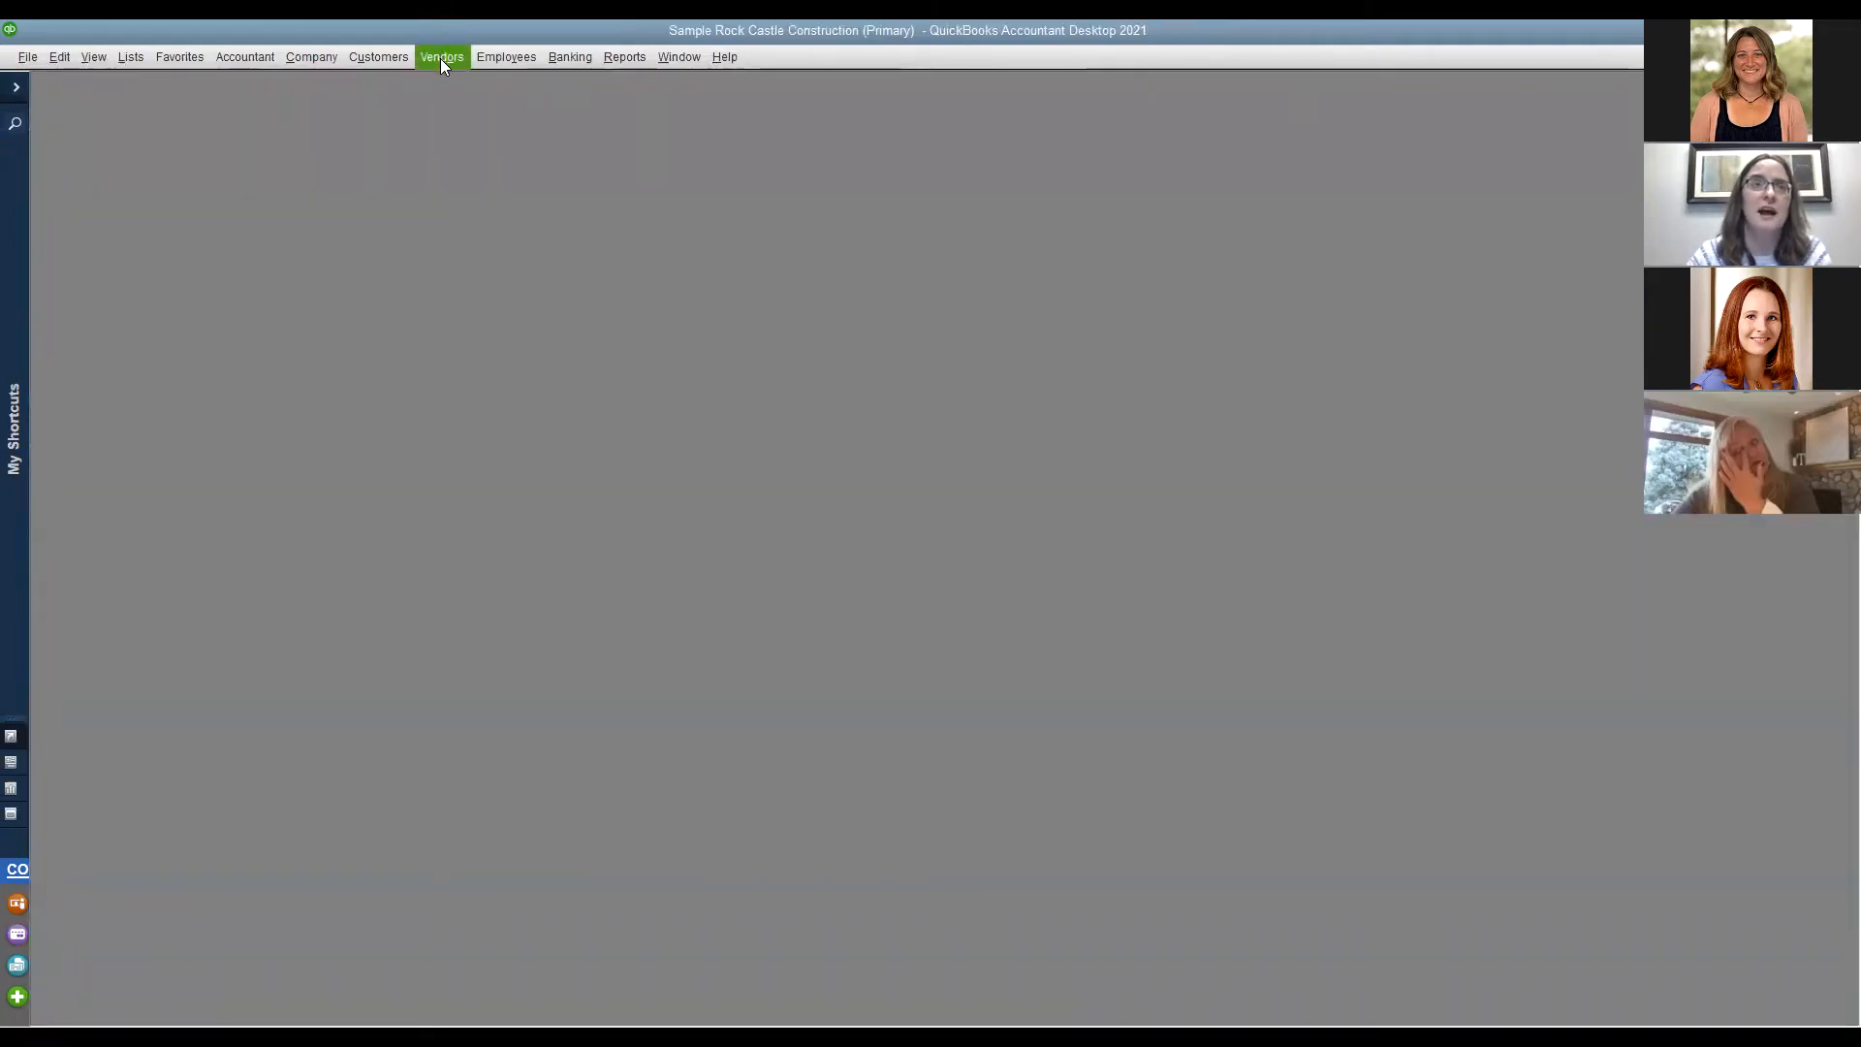
Open the Inventory Center and start a new Build Assemblies transaction.
{"action": "left_click", "coordinate": [440, 61]}
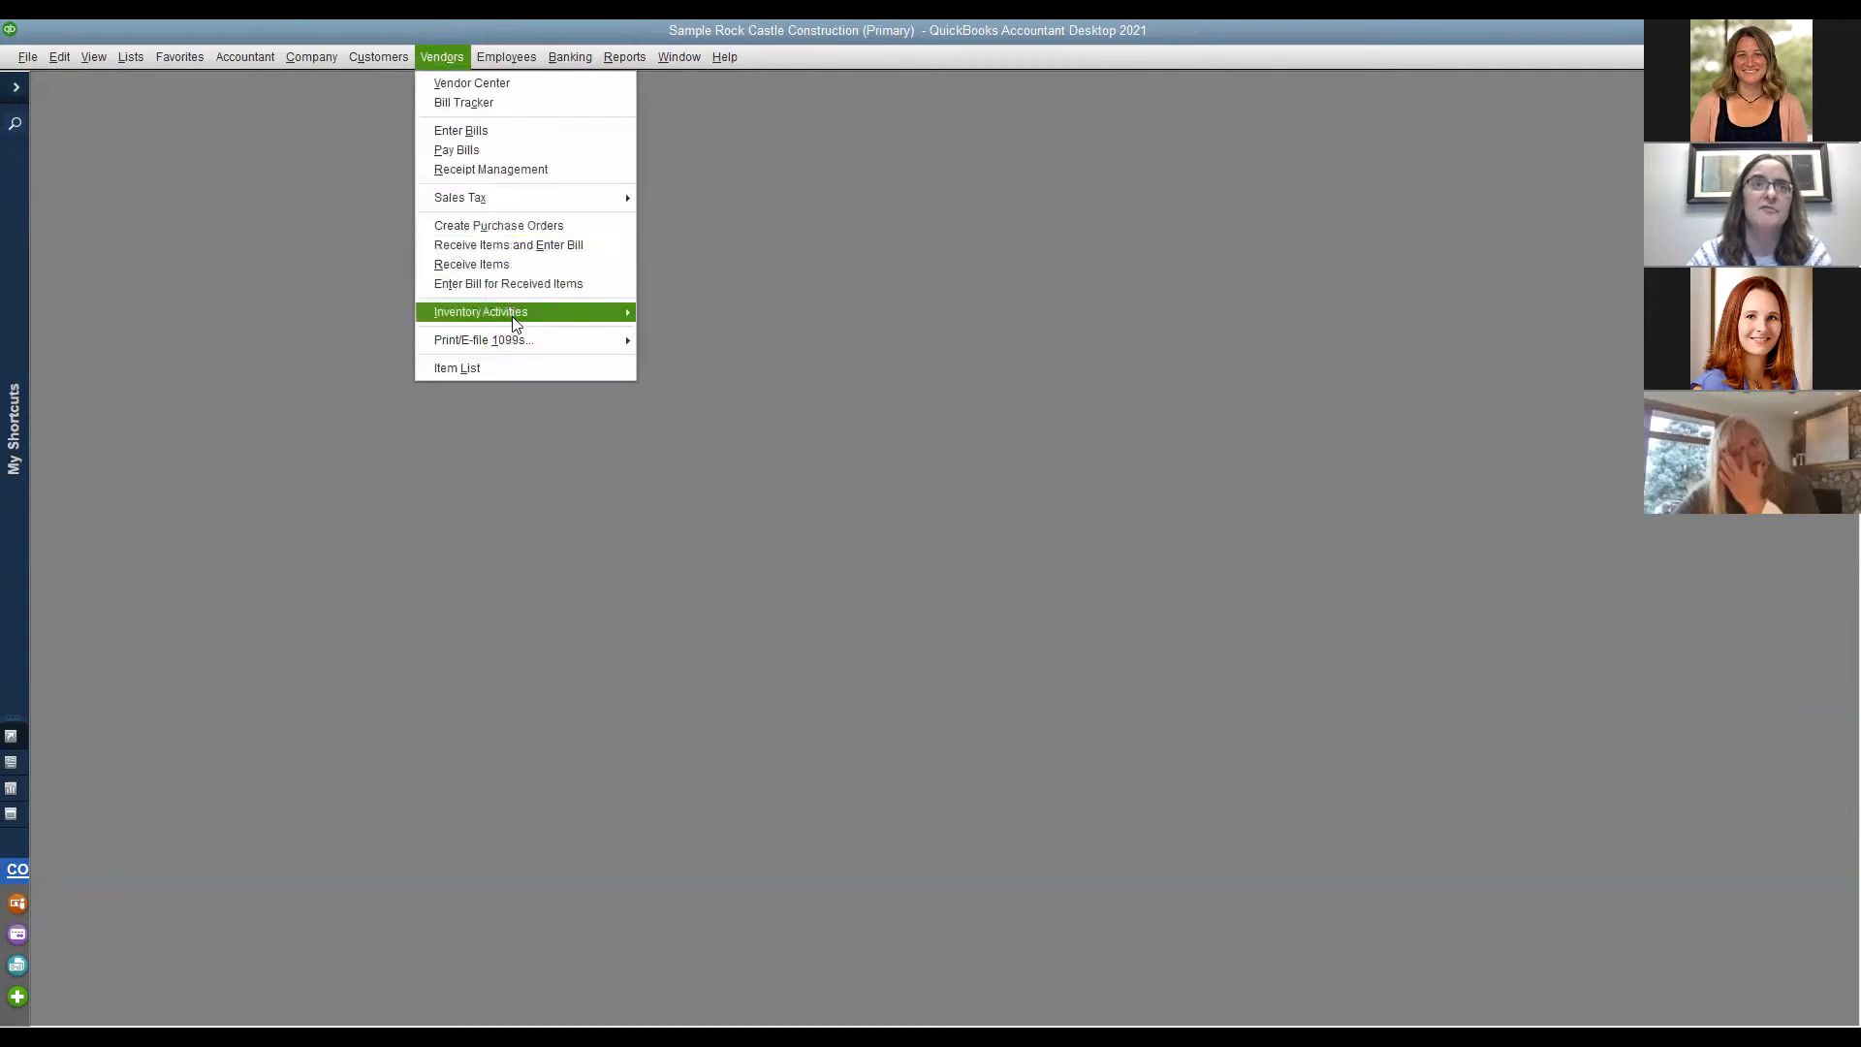
{"action": "mouse_move", "coordinate": [517, 311]}
{"action": "left_click", "coordinate": [694, 313]}
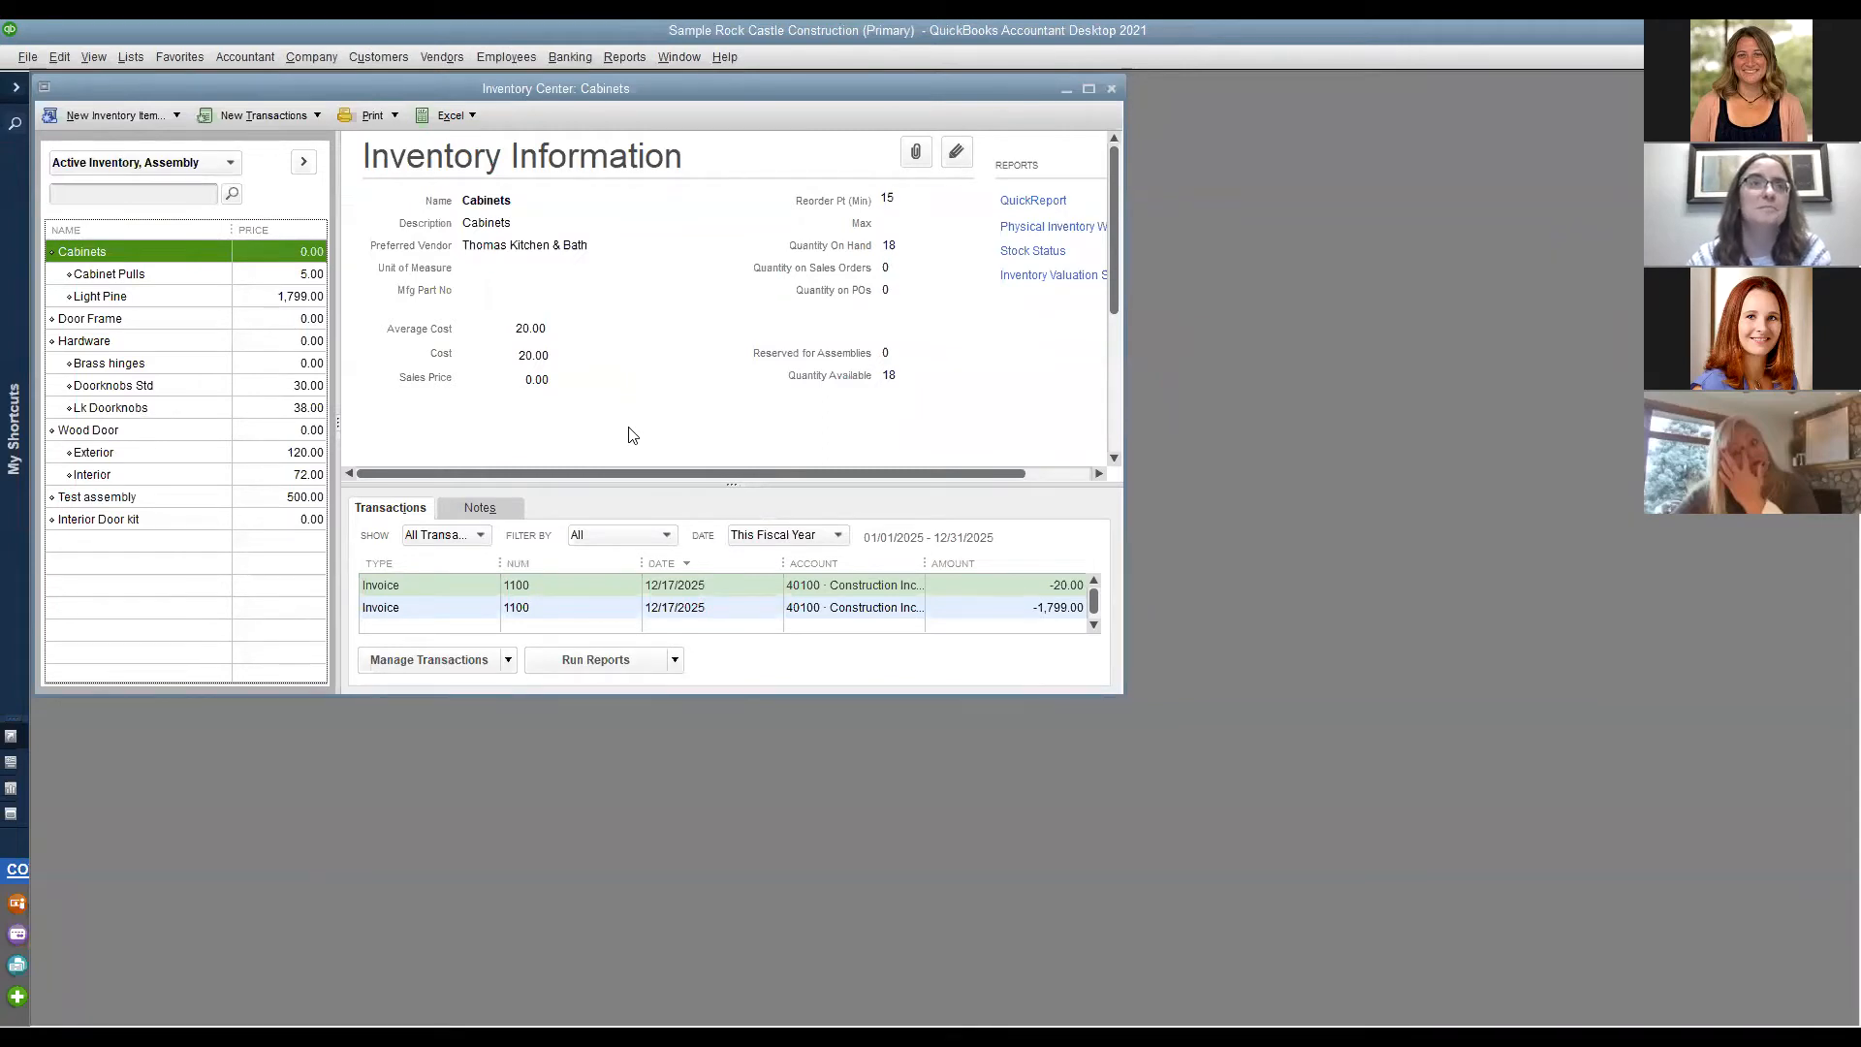
{"action": "left_click", "coordinate": [256, 117]}
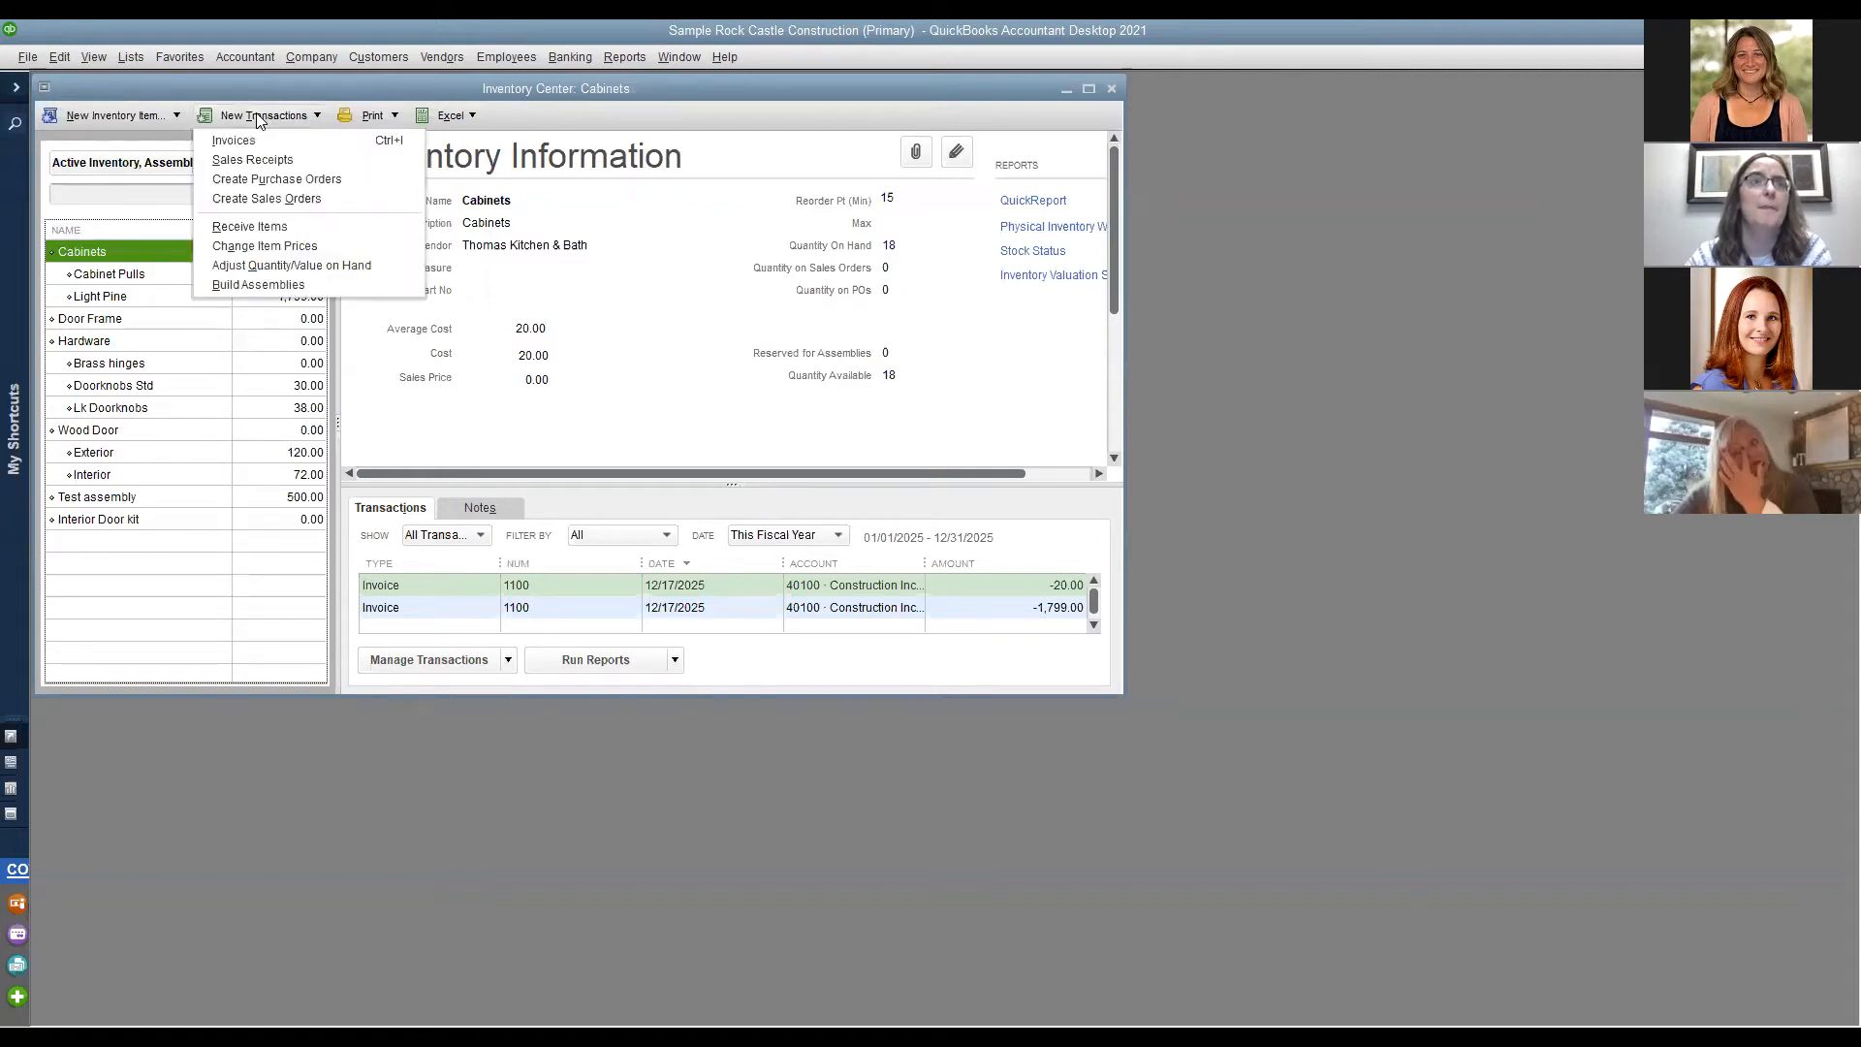
{"action": "left_click", "coordinate": [304, 287]}
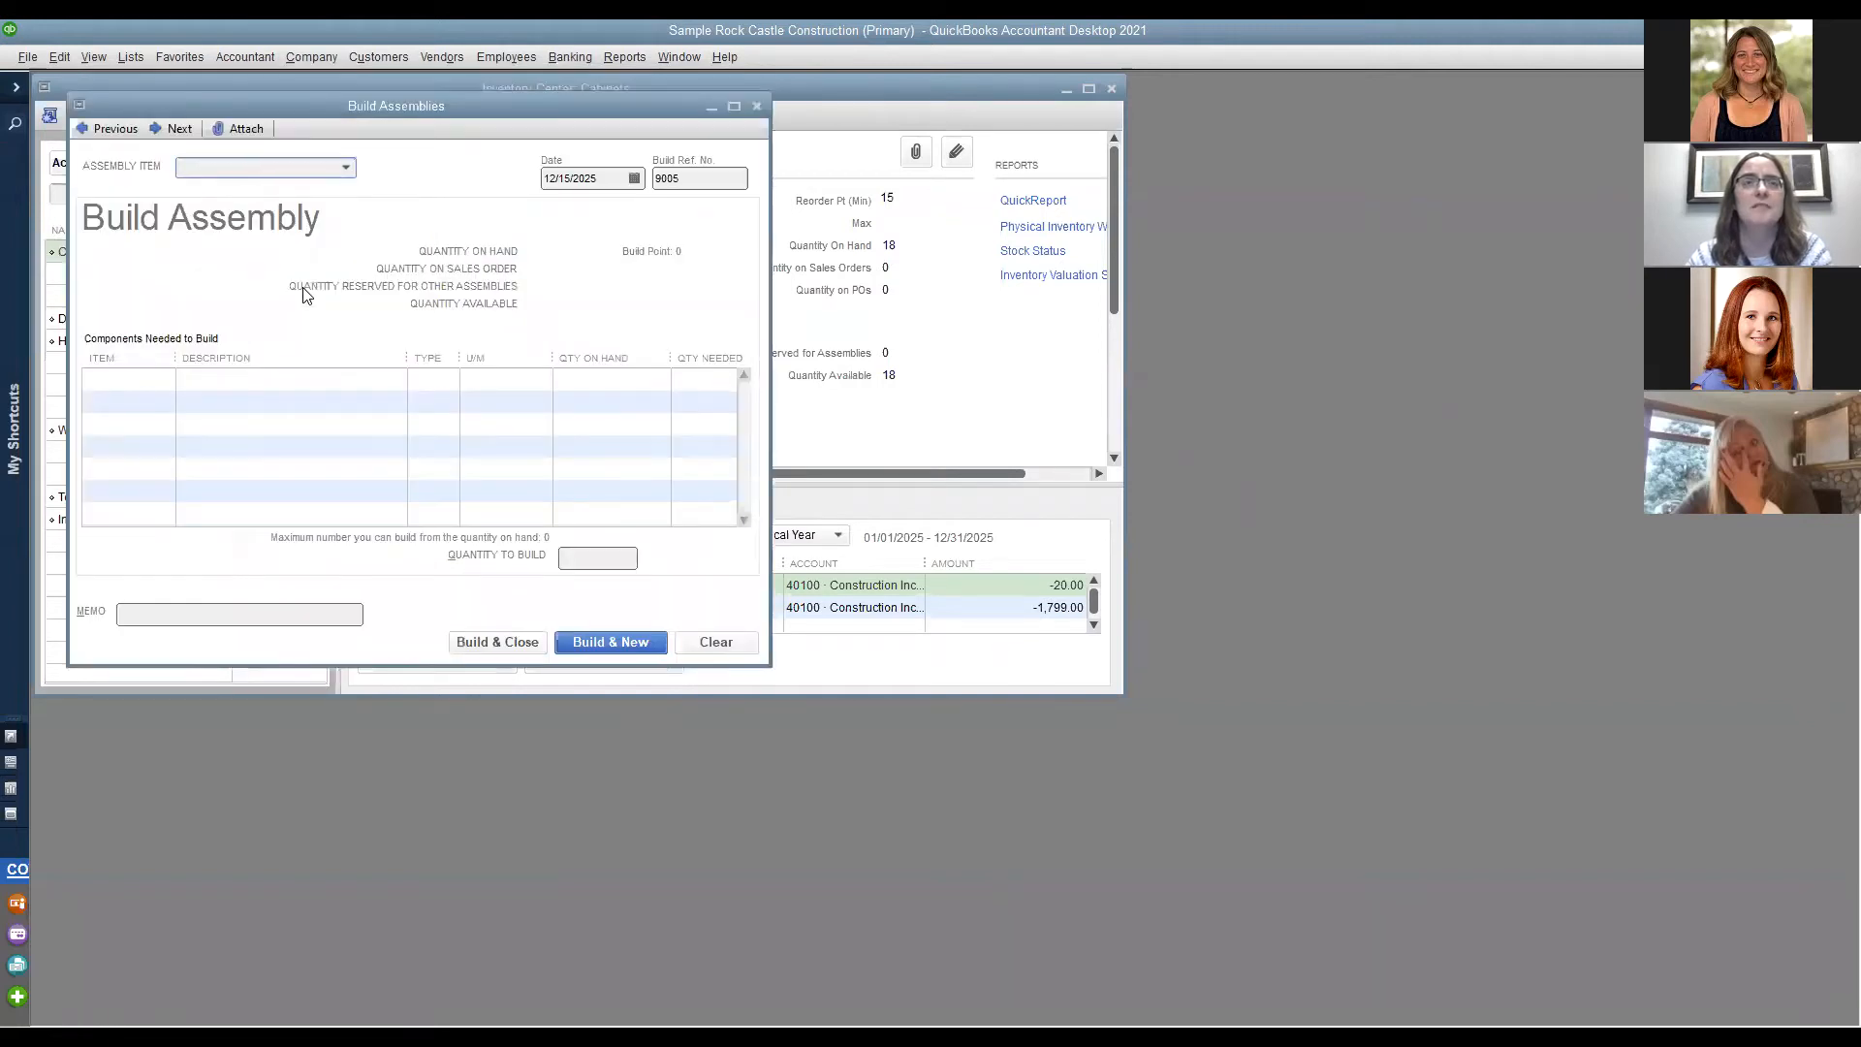
Call up Build Assemblies from the vendor inventory activities, choose Test assembly as the assembly item, and maximize the window.
{"action": "left_click", "coordinate": [440, 57]}
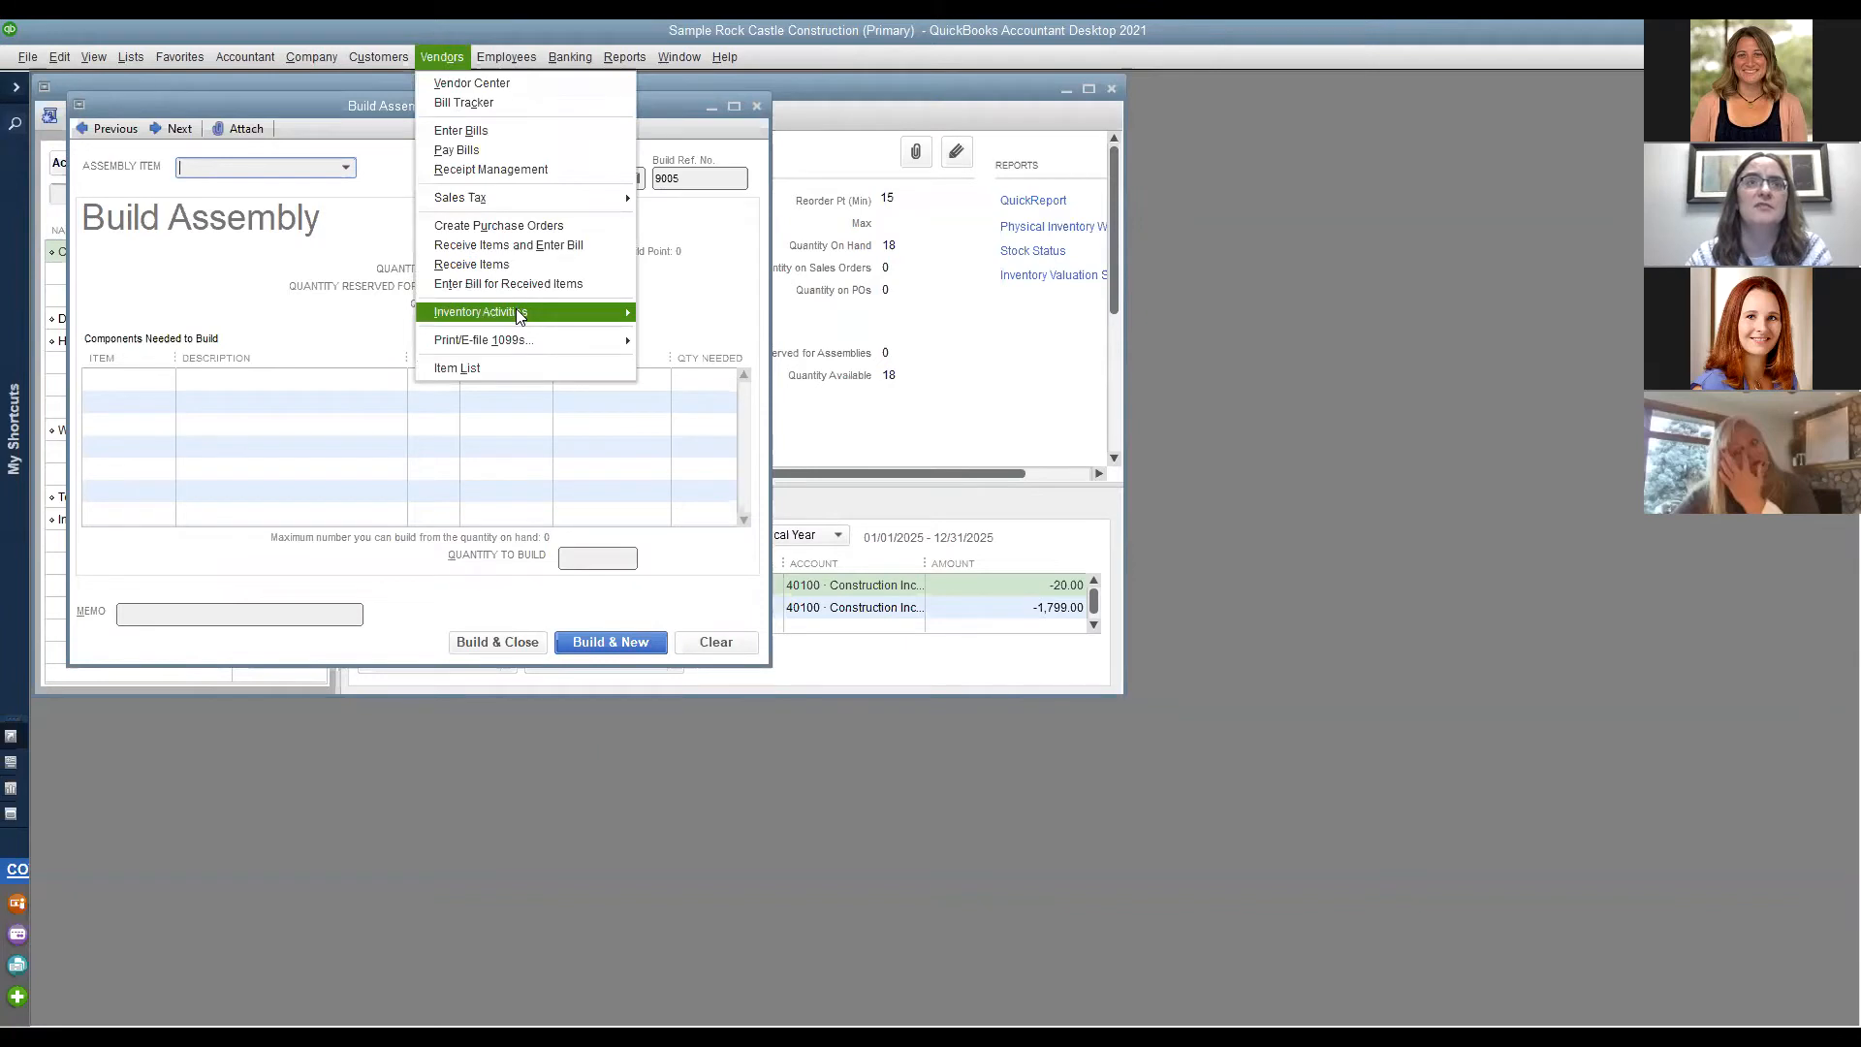
{"action": "mouse_move", "coordinate": [521, 315]}
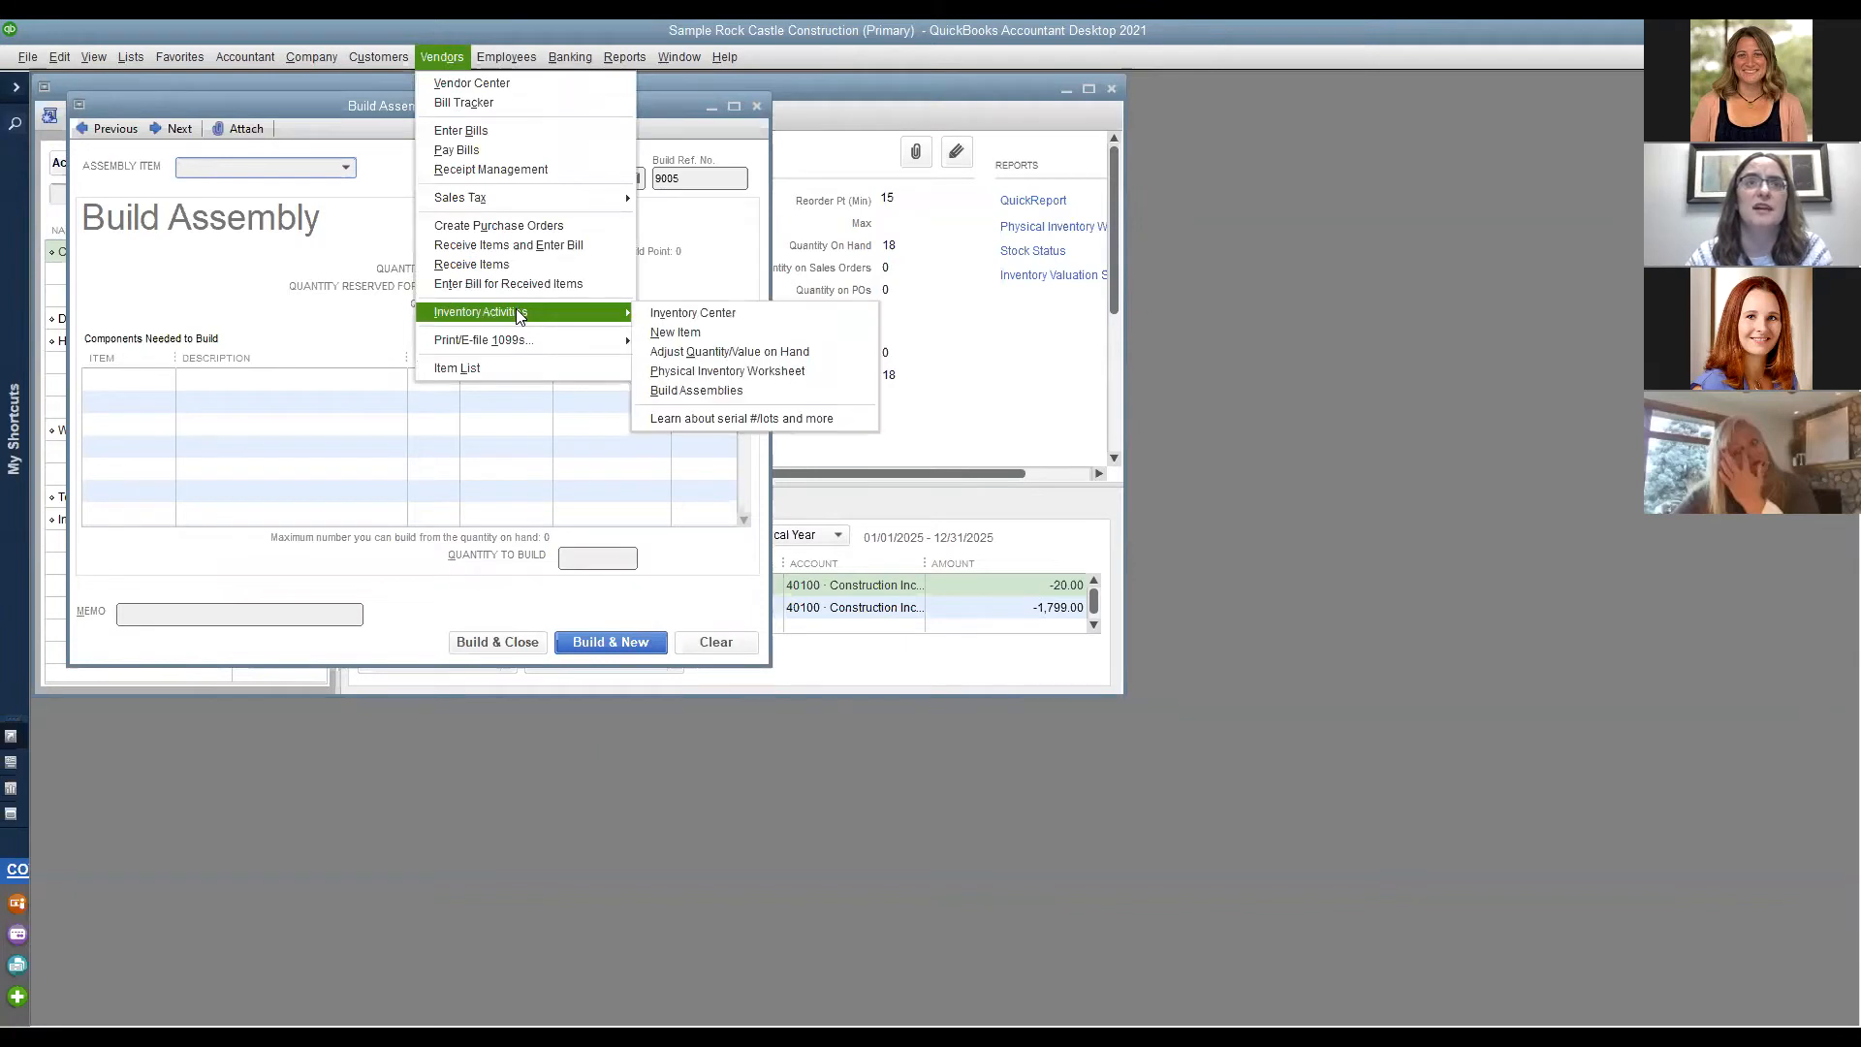
{"action": "left_click", "coordinate": [739, 391]}
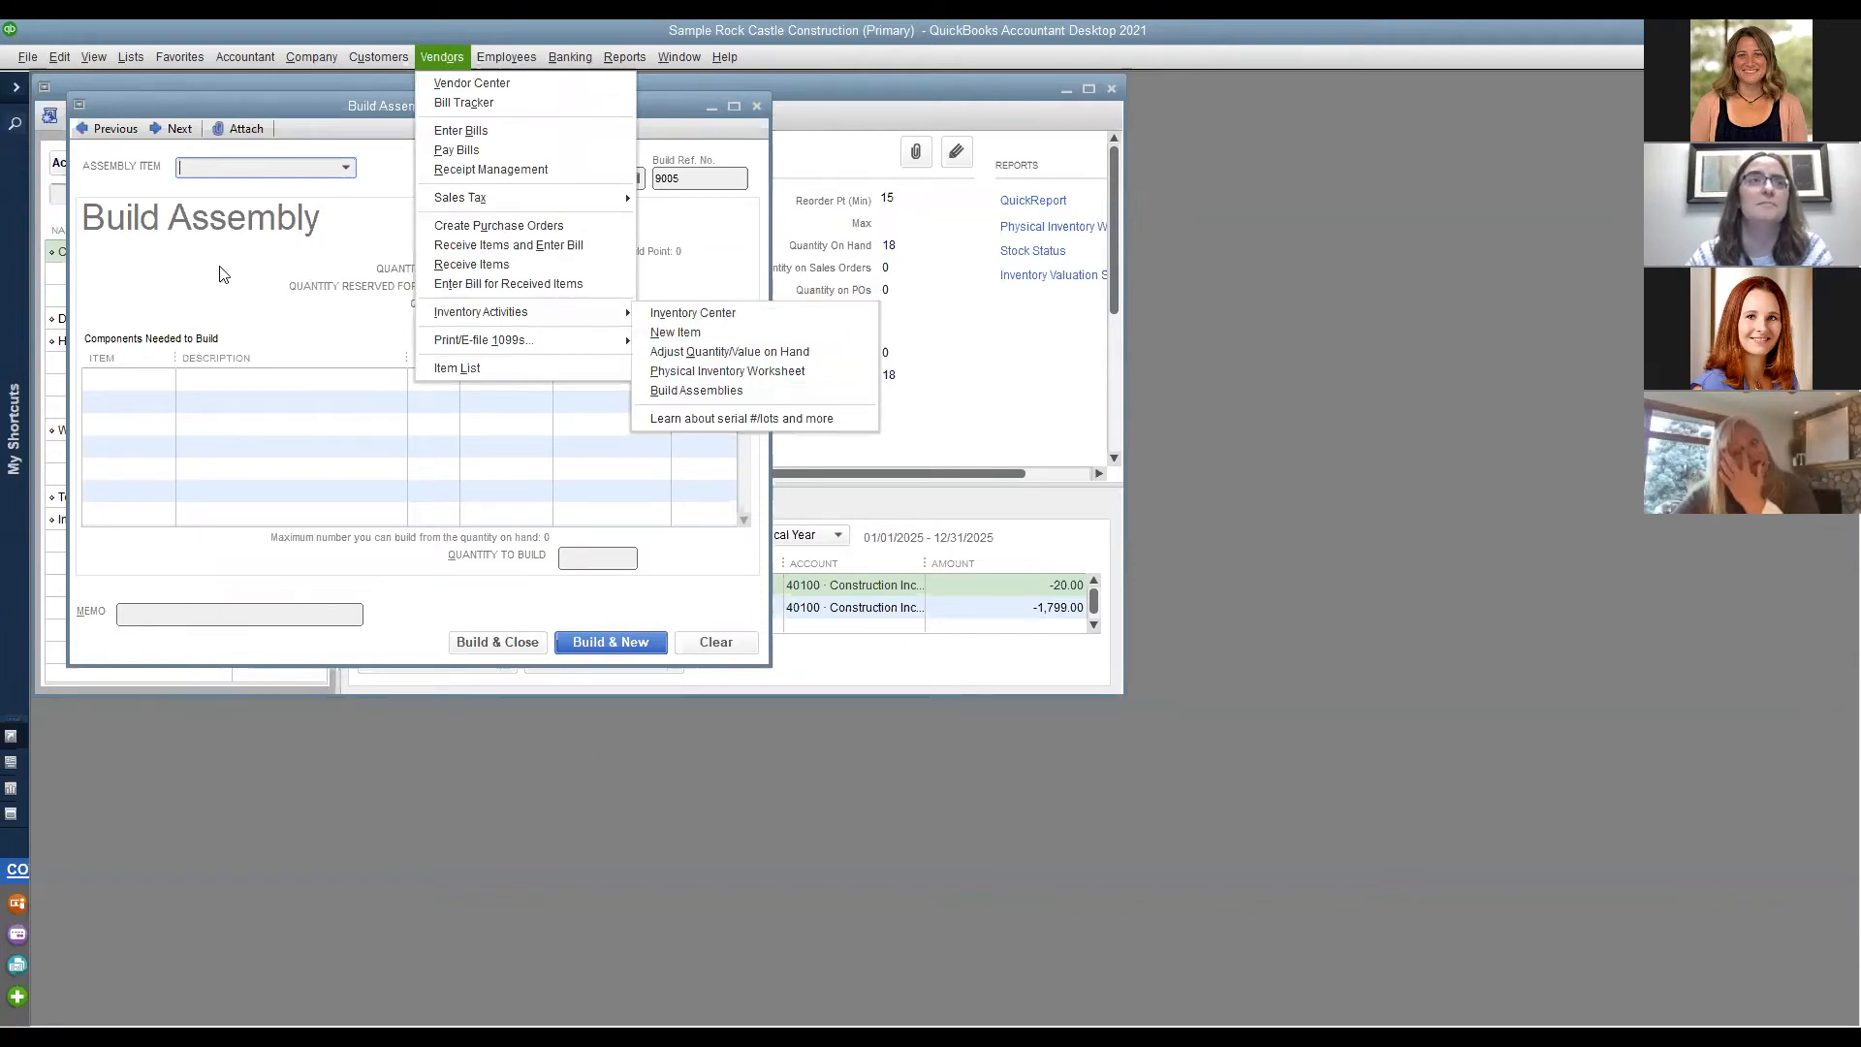
{"action": "left_click", "coordinate": [346, 168]}
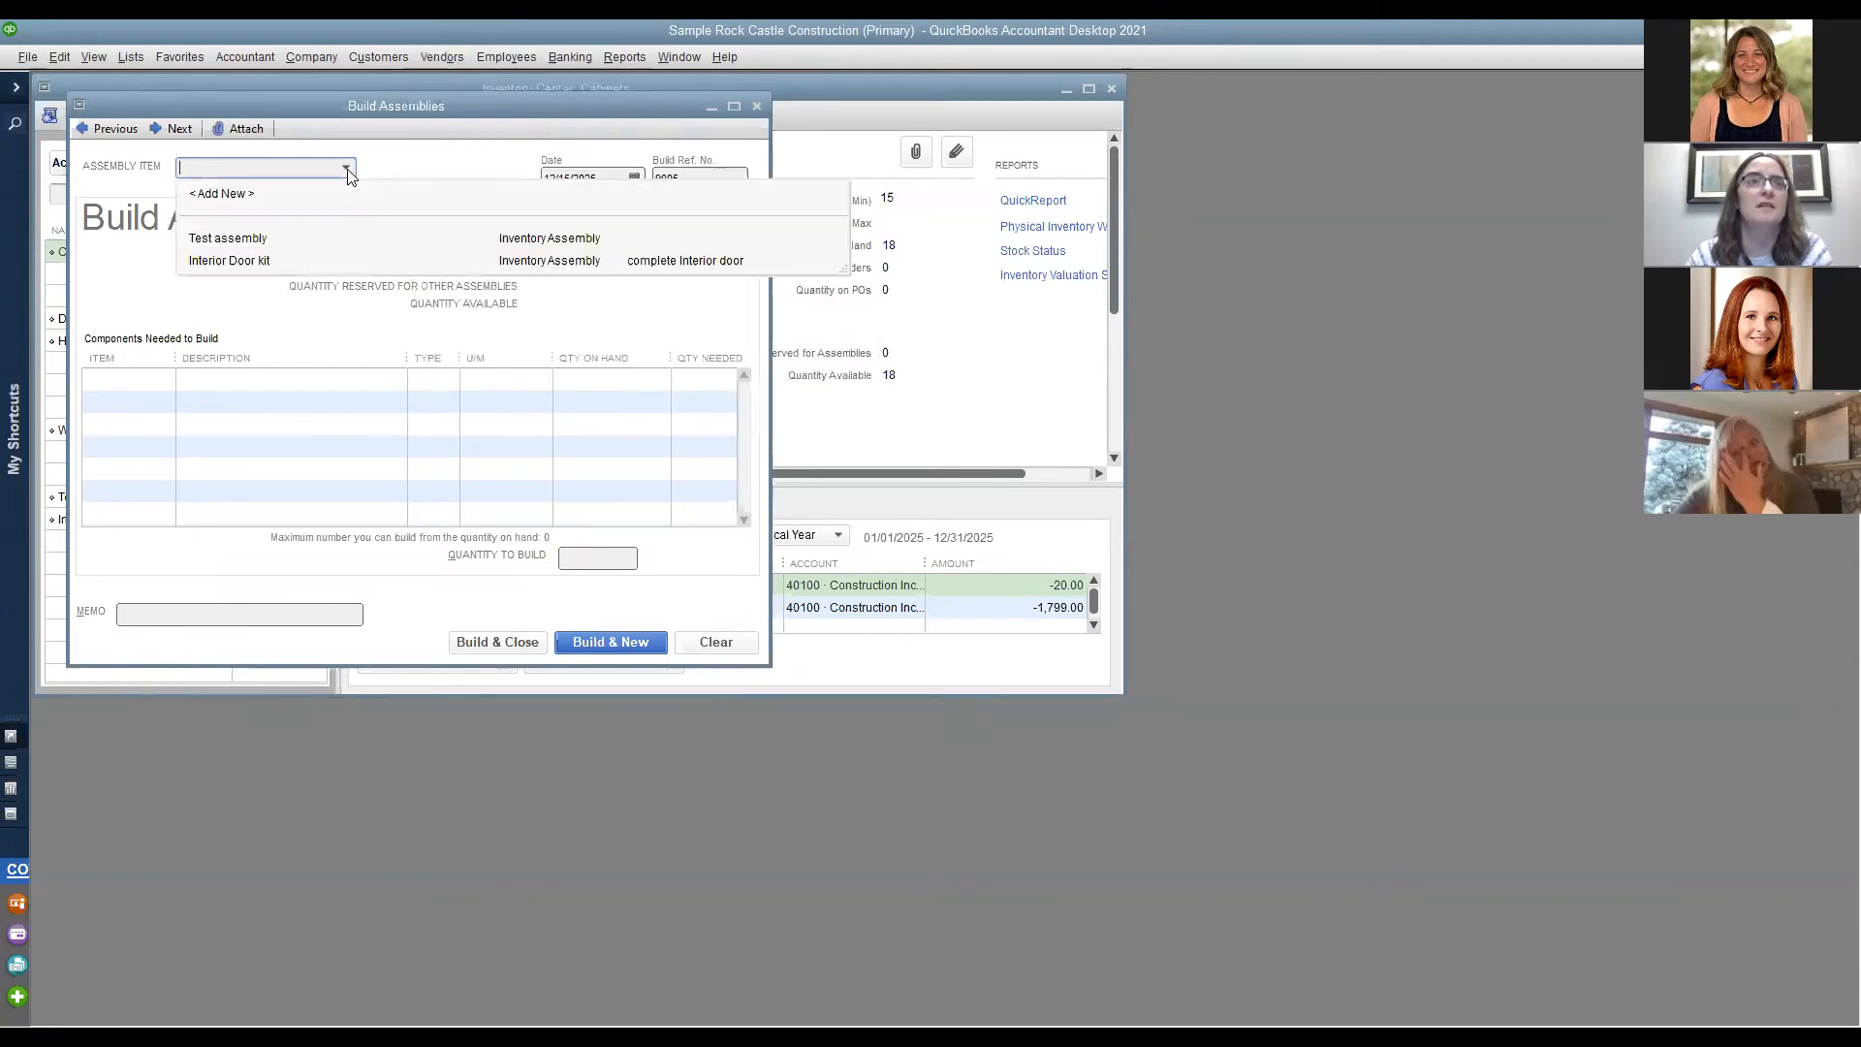
{"action": "left_click", "coordinate": [280, 240]}
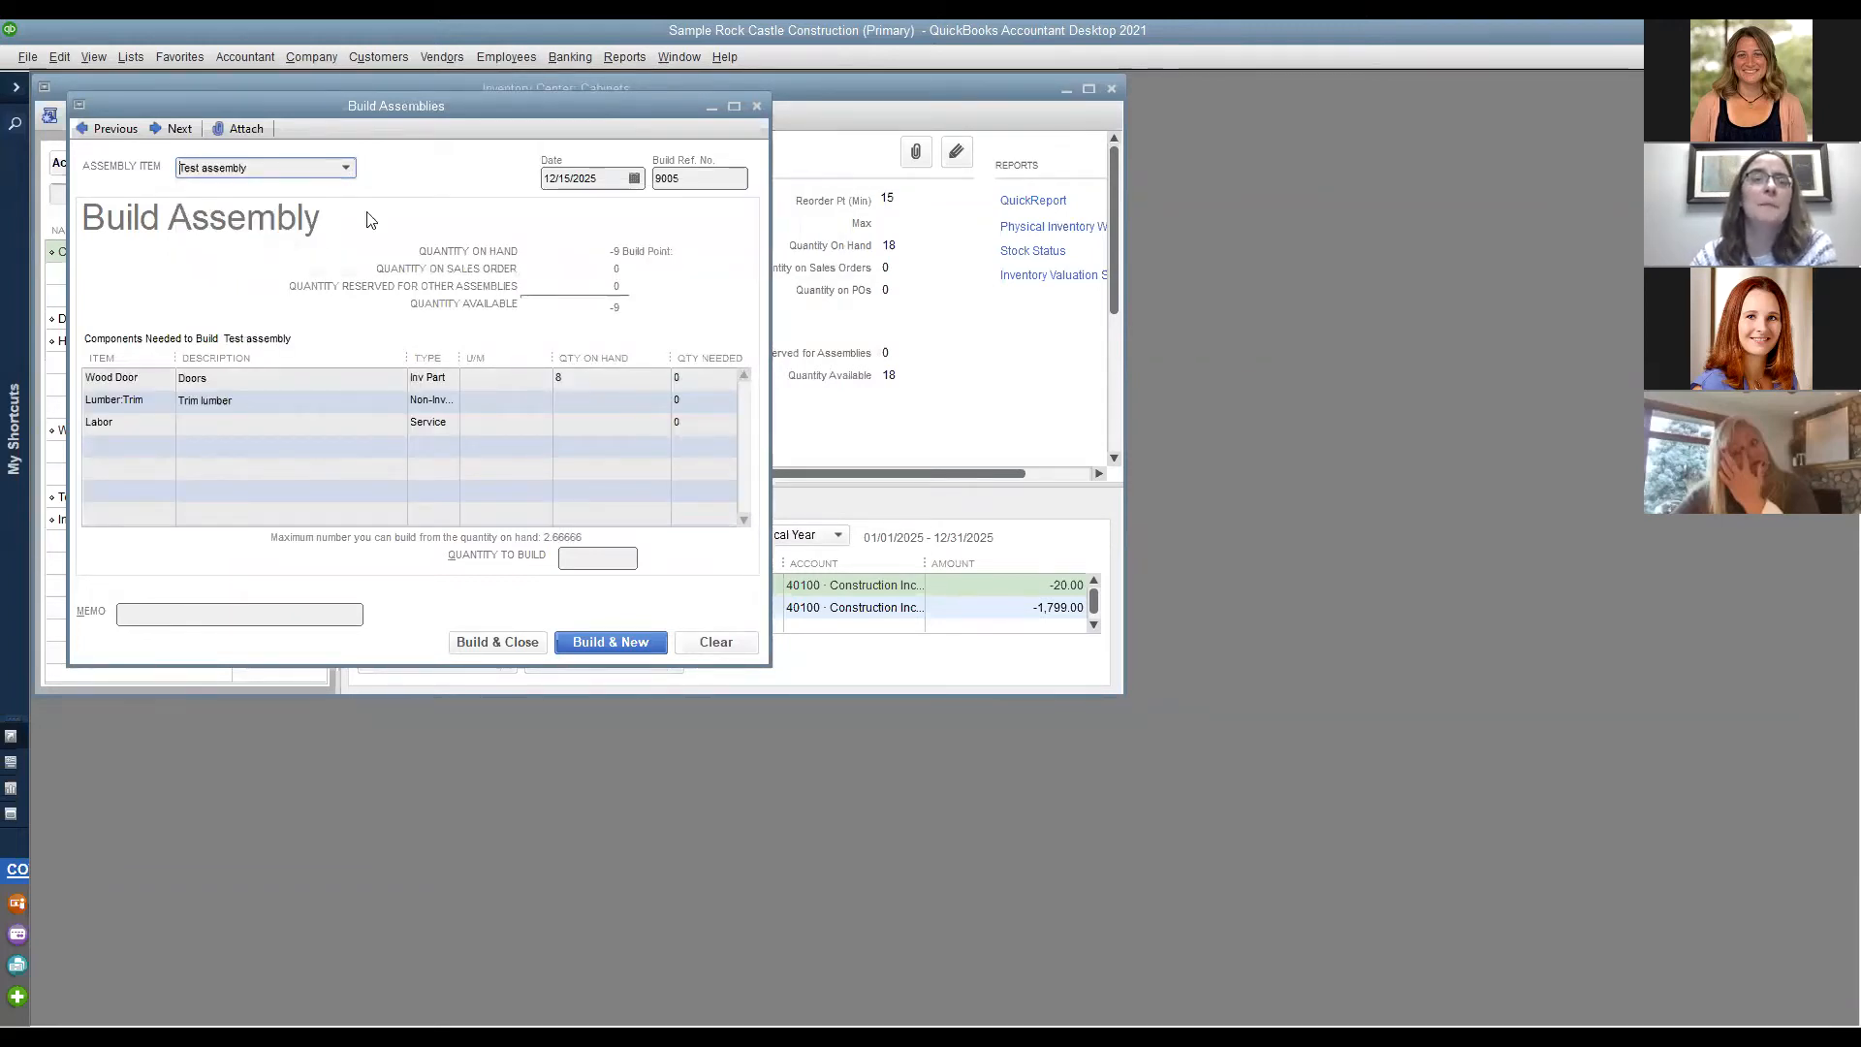
{"action": "left_click", "coordinate": [733, 107]}
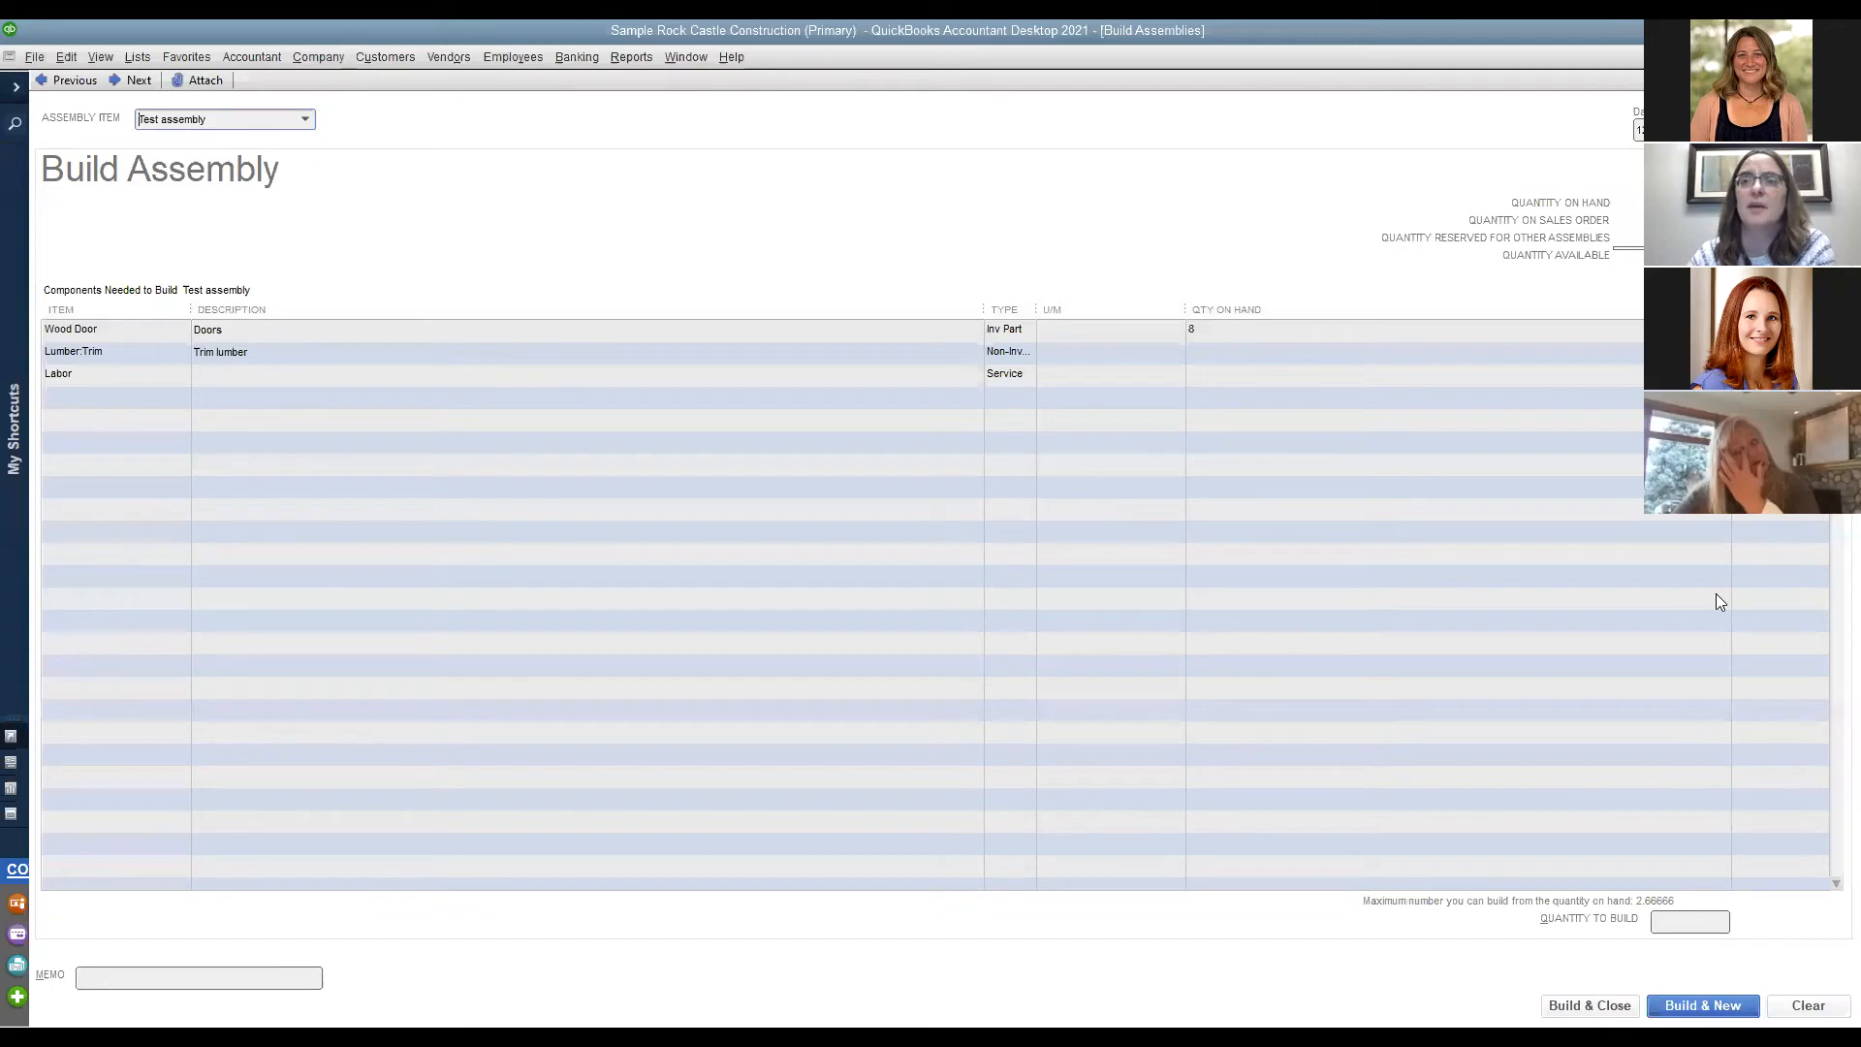
Try to build 10 and then 5 of the Test assembly, cancelling each build instead of making it pending.
{"action": "left_click", "coordinate": [1694, 923]}
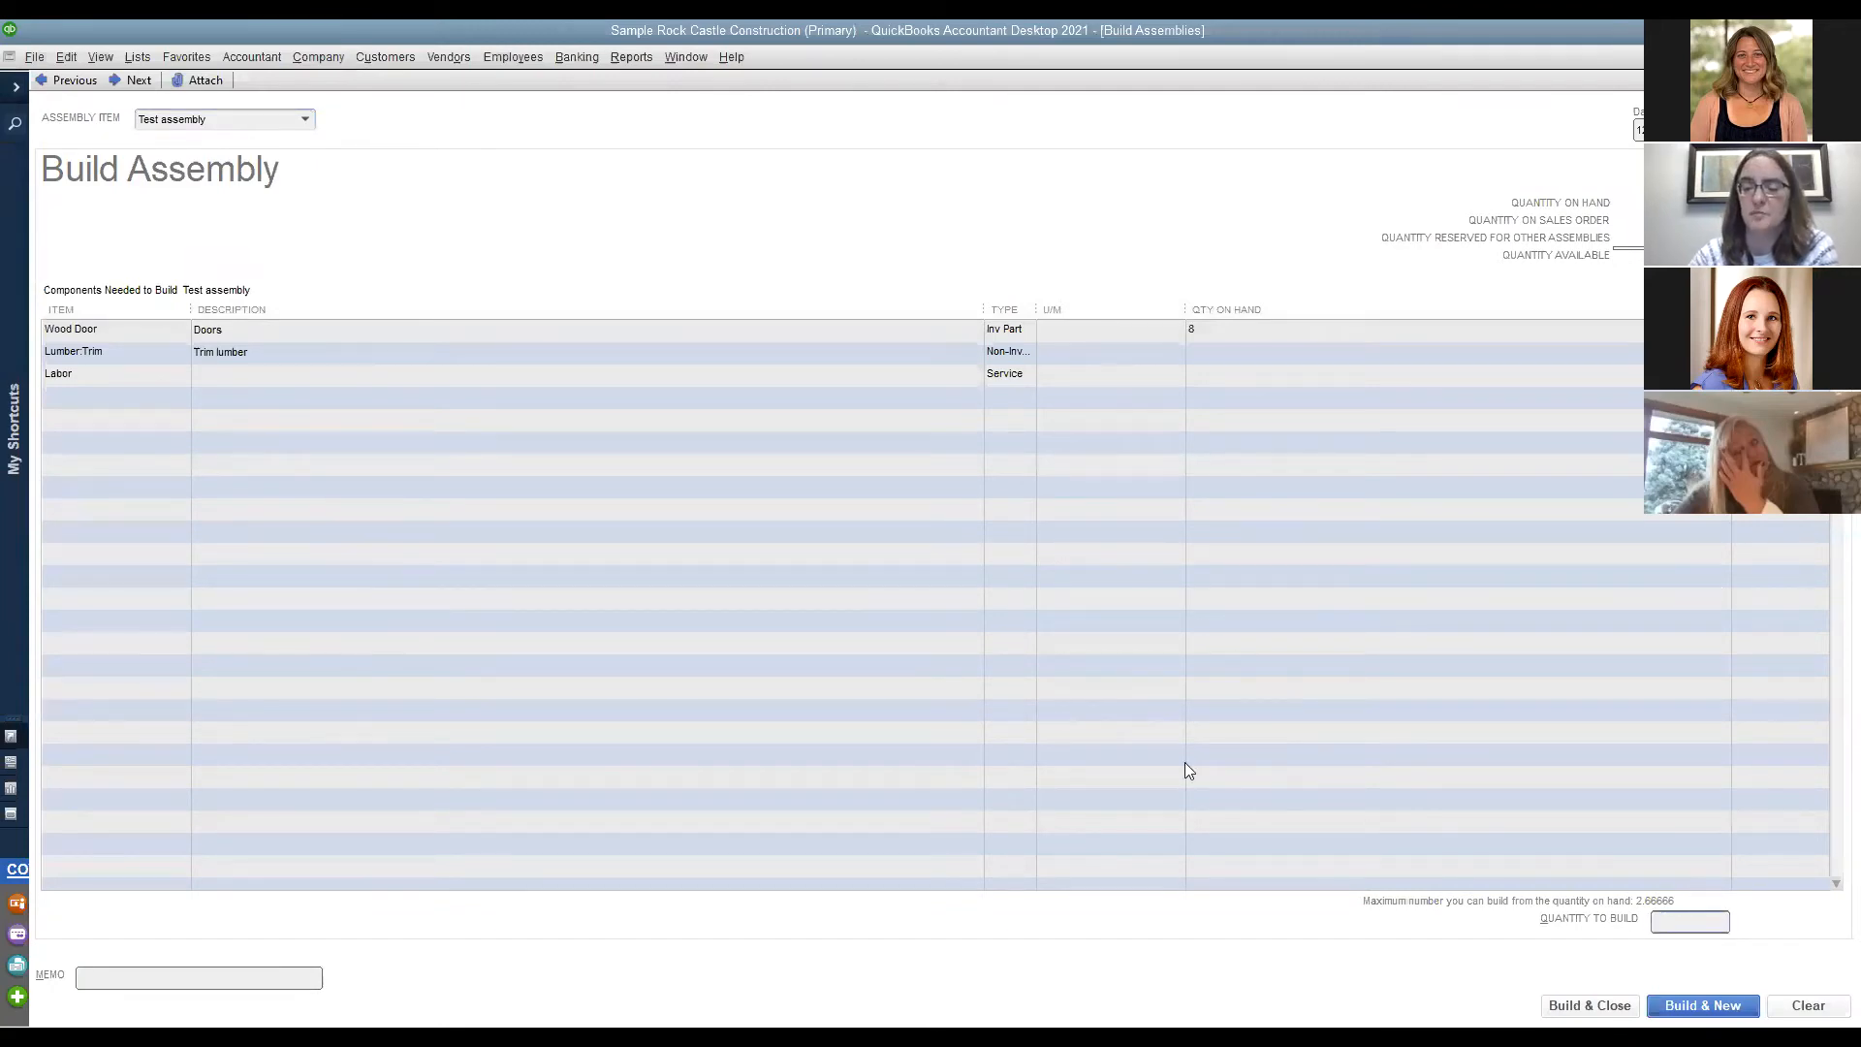
{"action": "type", "text": "10"}
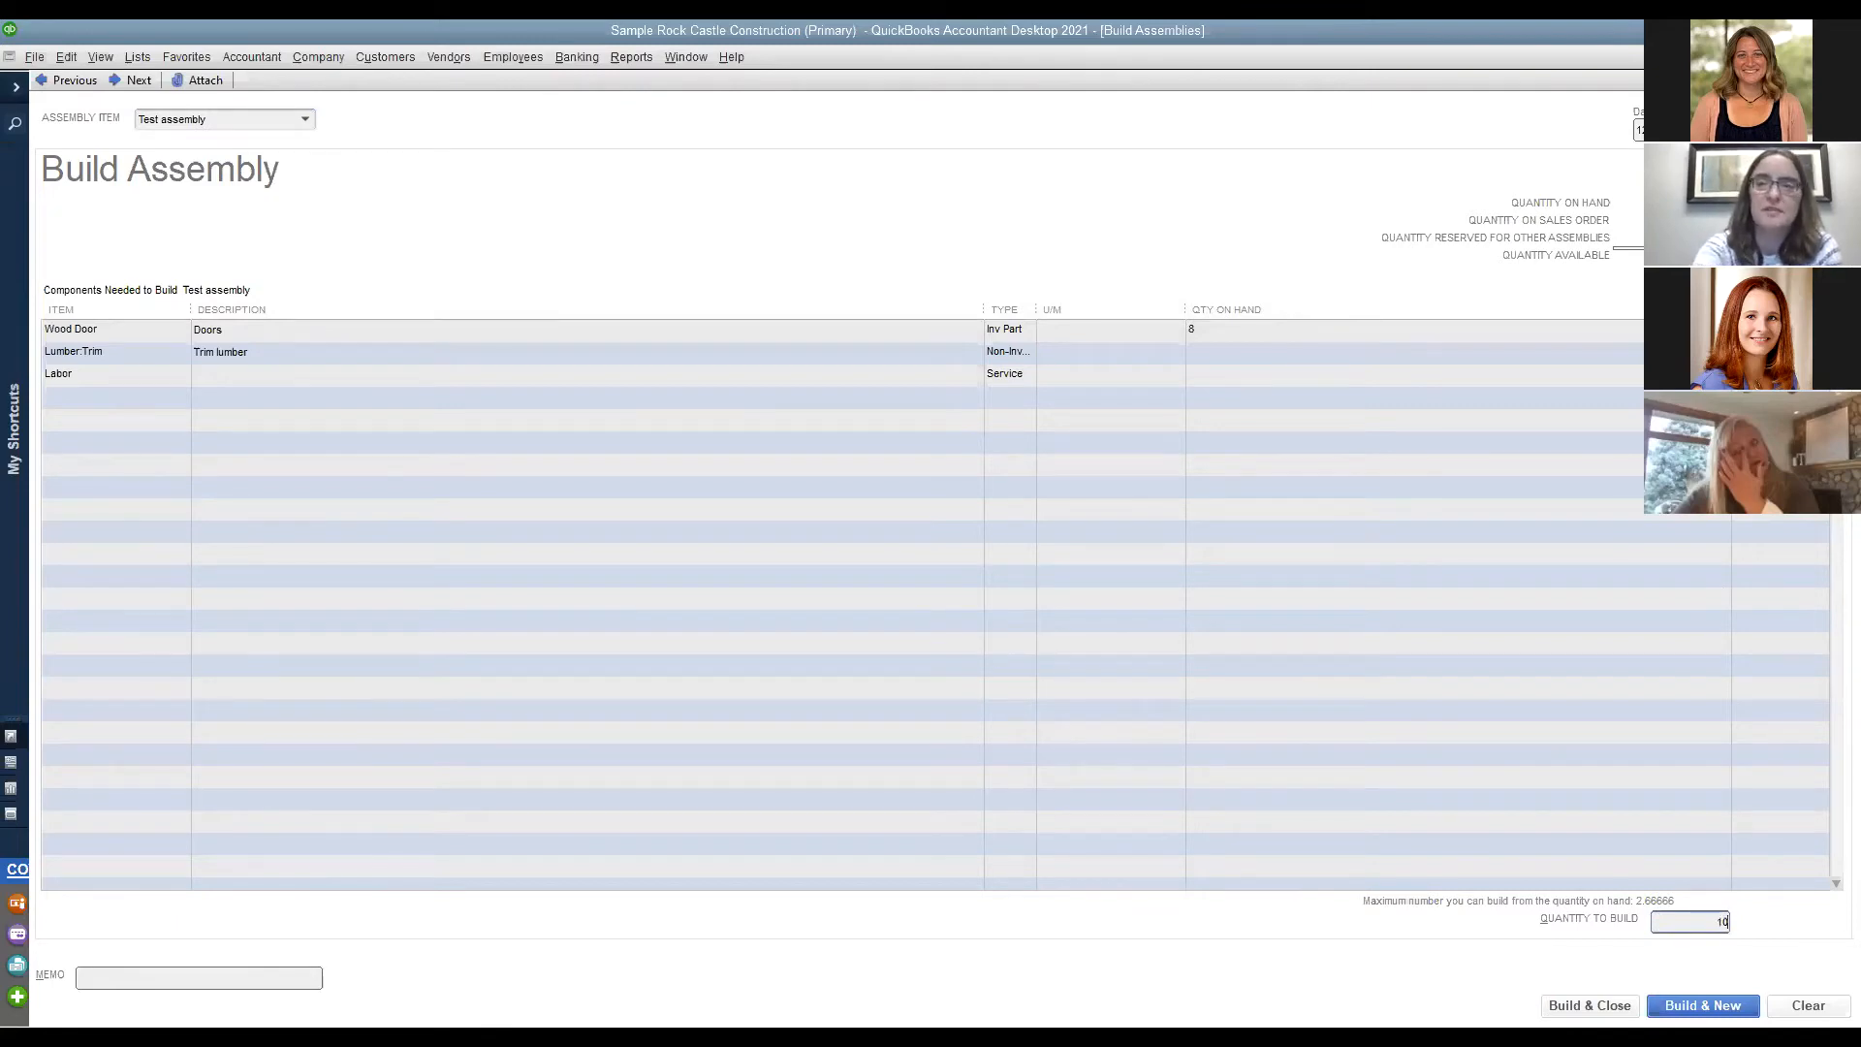
{"action": "key", "text": "Return"}
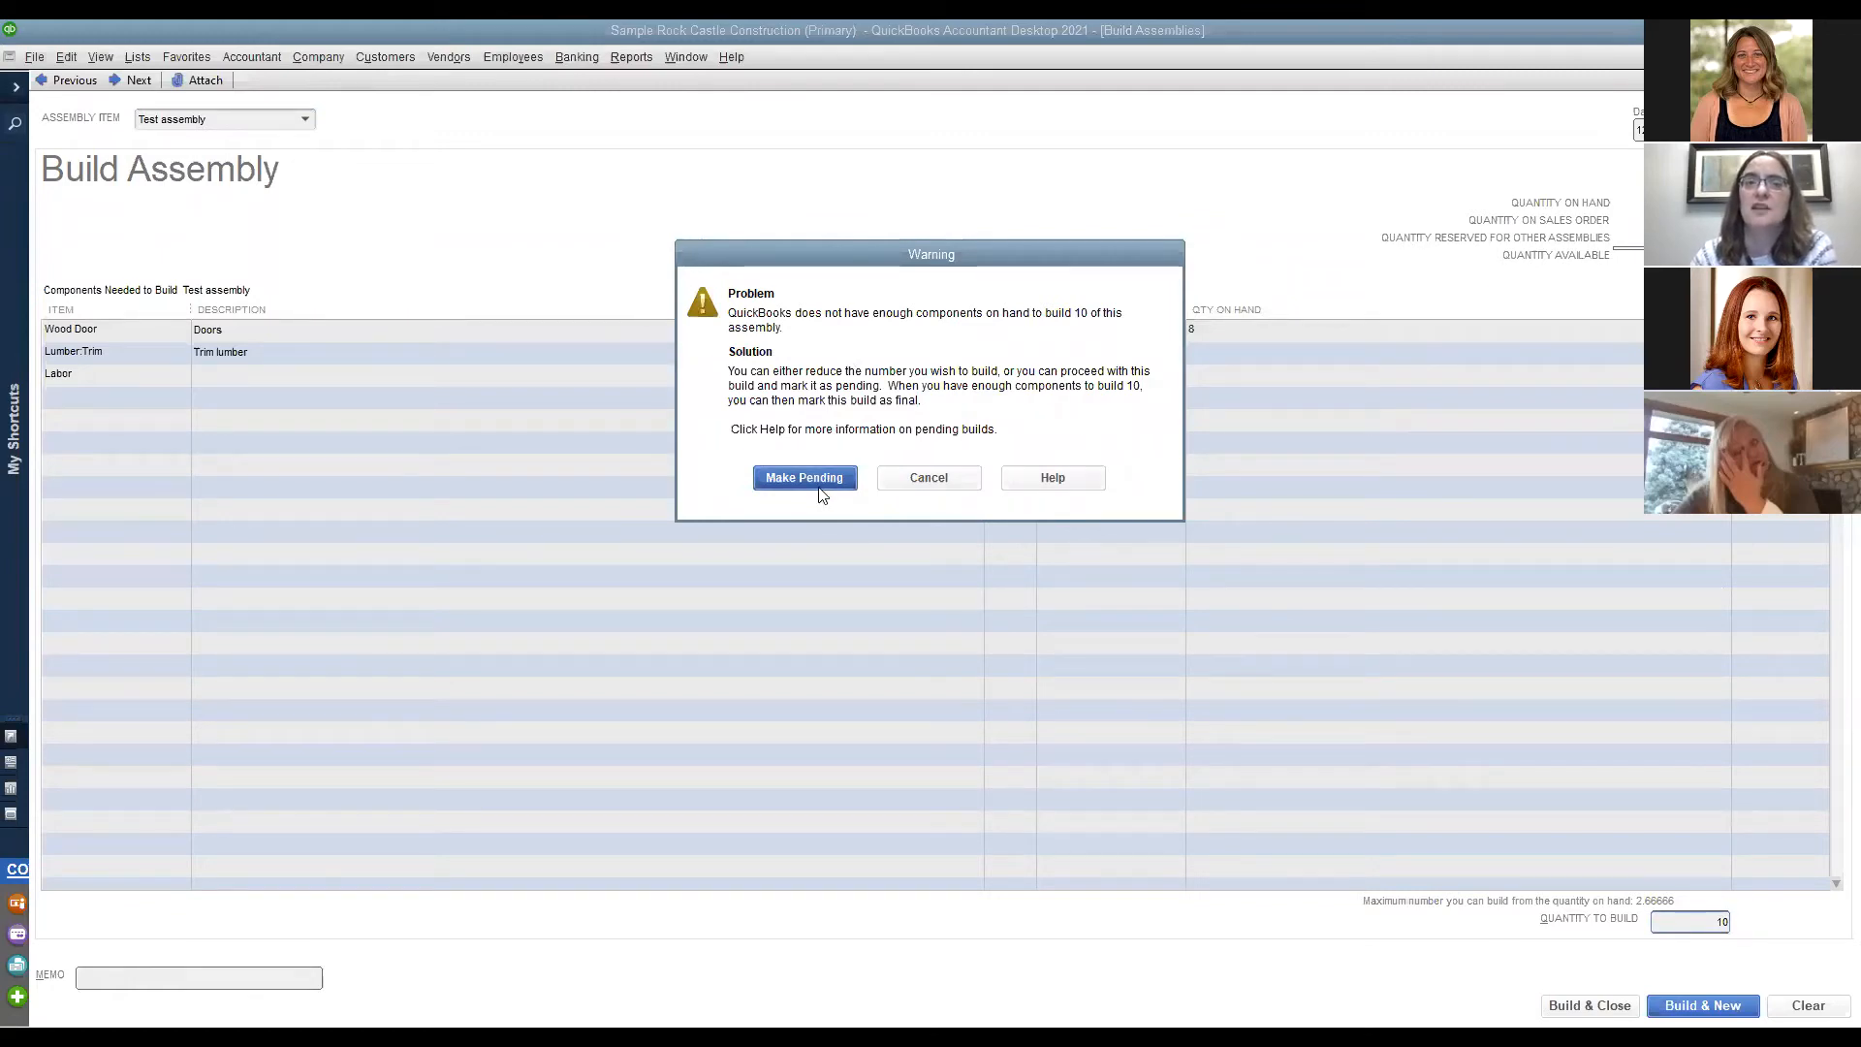
{"action": "left_click", "coordinate": [928, 477]}
{"action": "double_click", "coordinate": [1686, 922]}
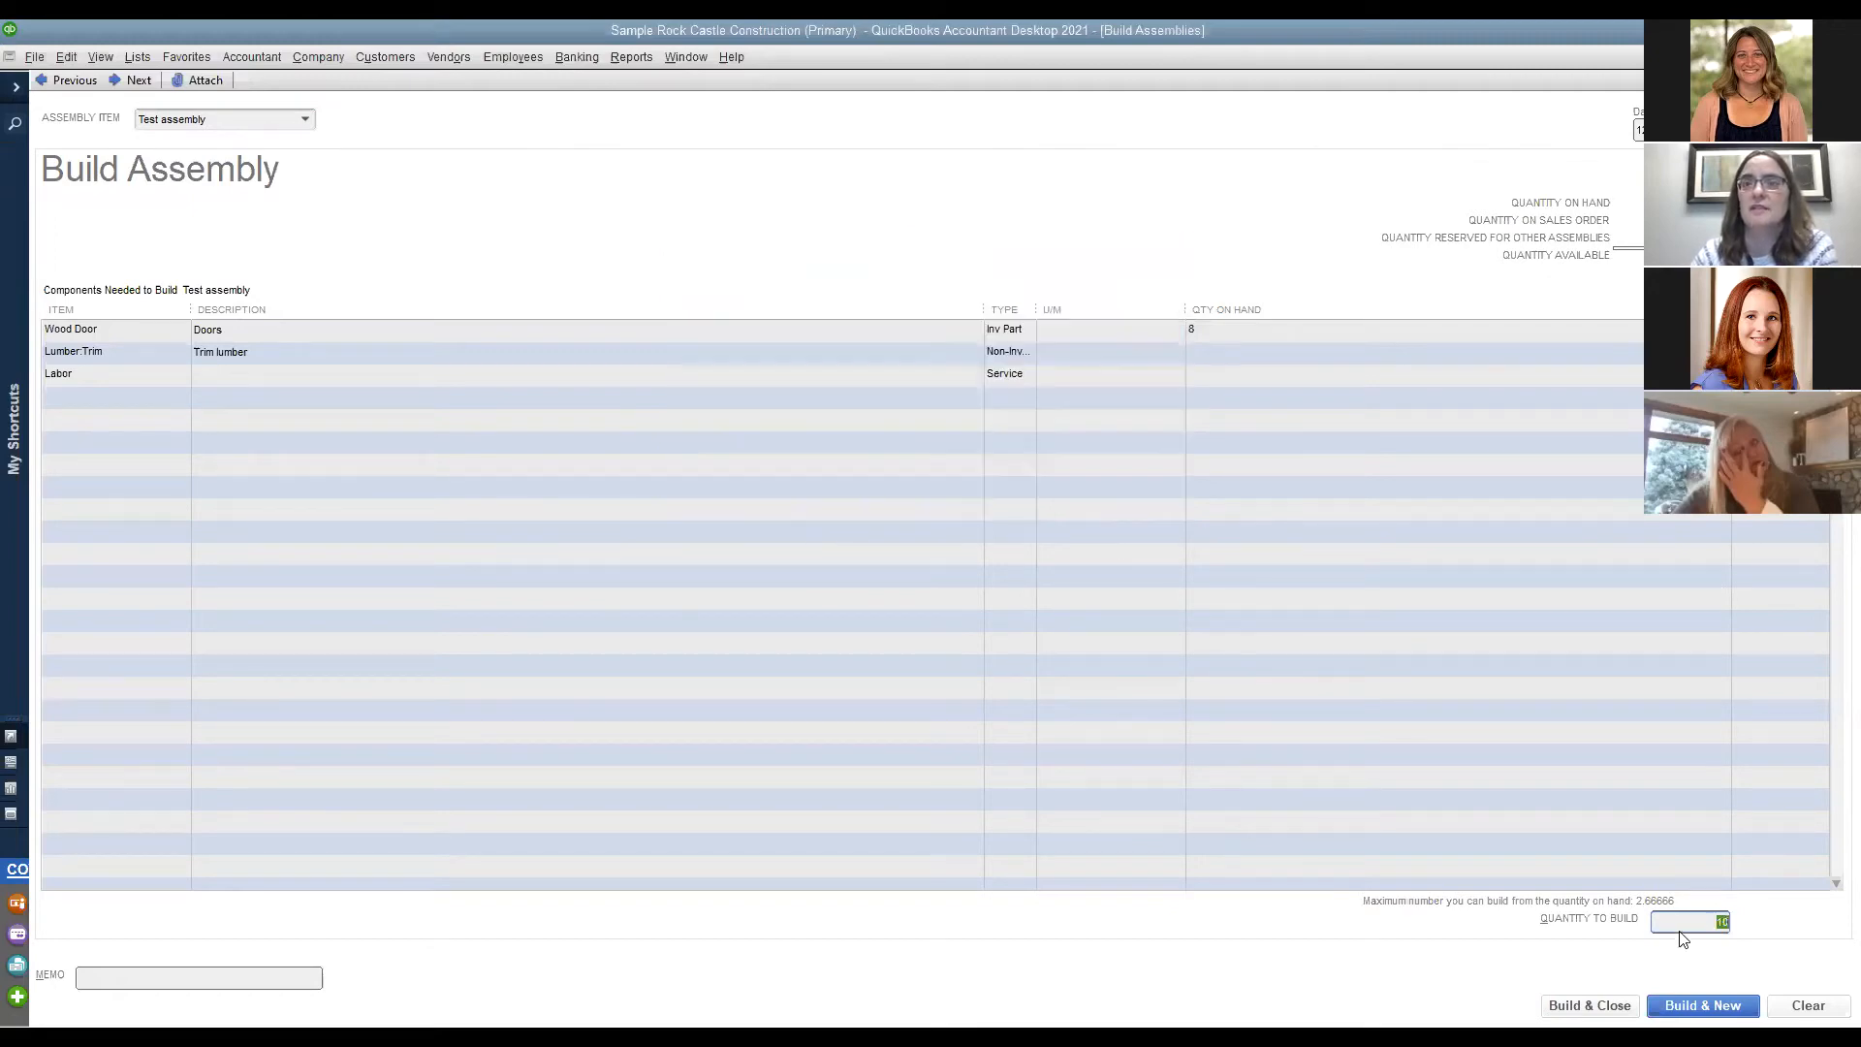
{"action": "type", "text": "5"}
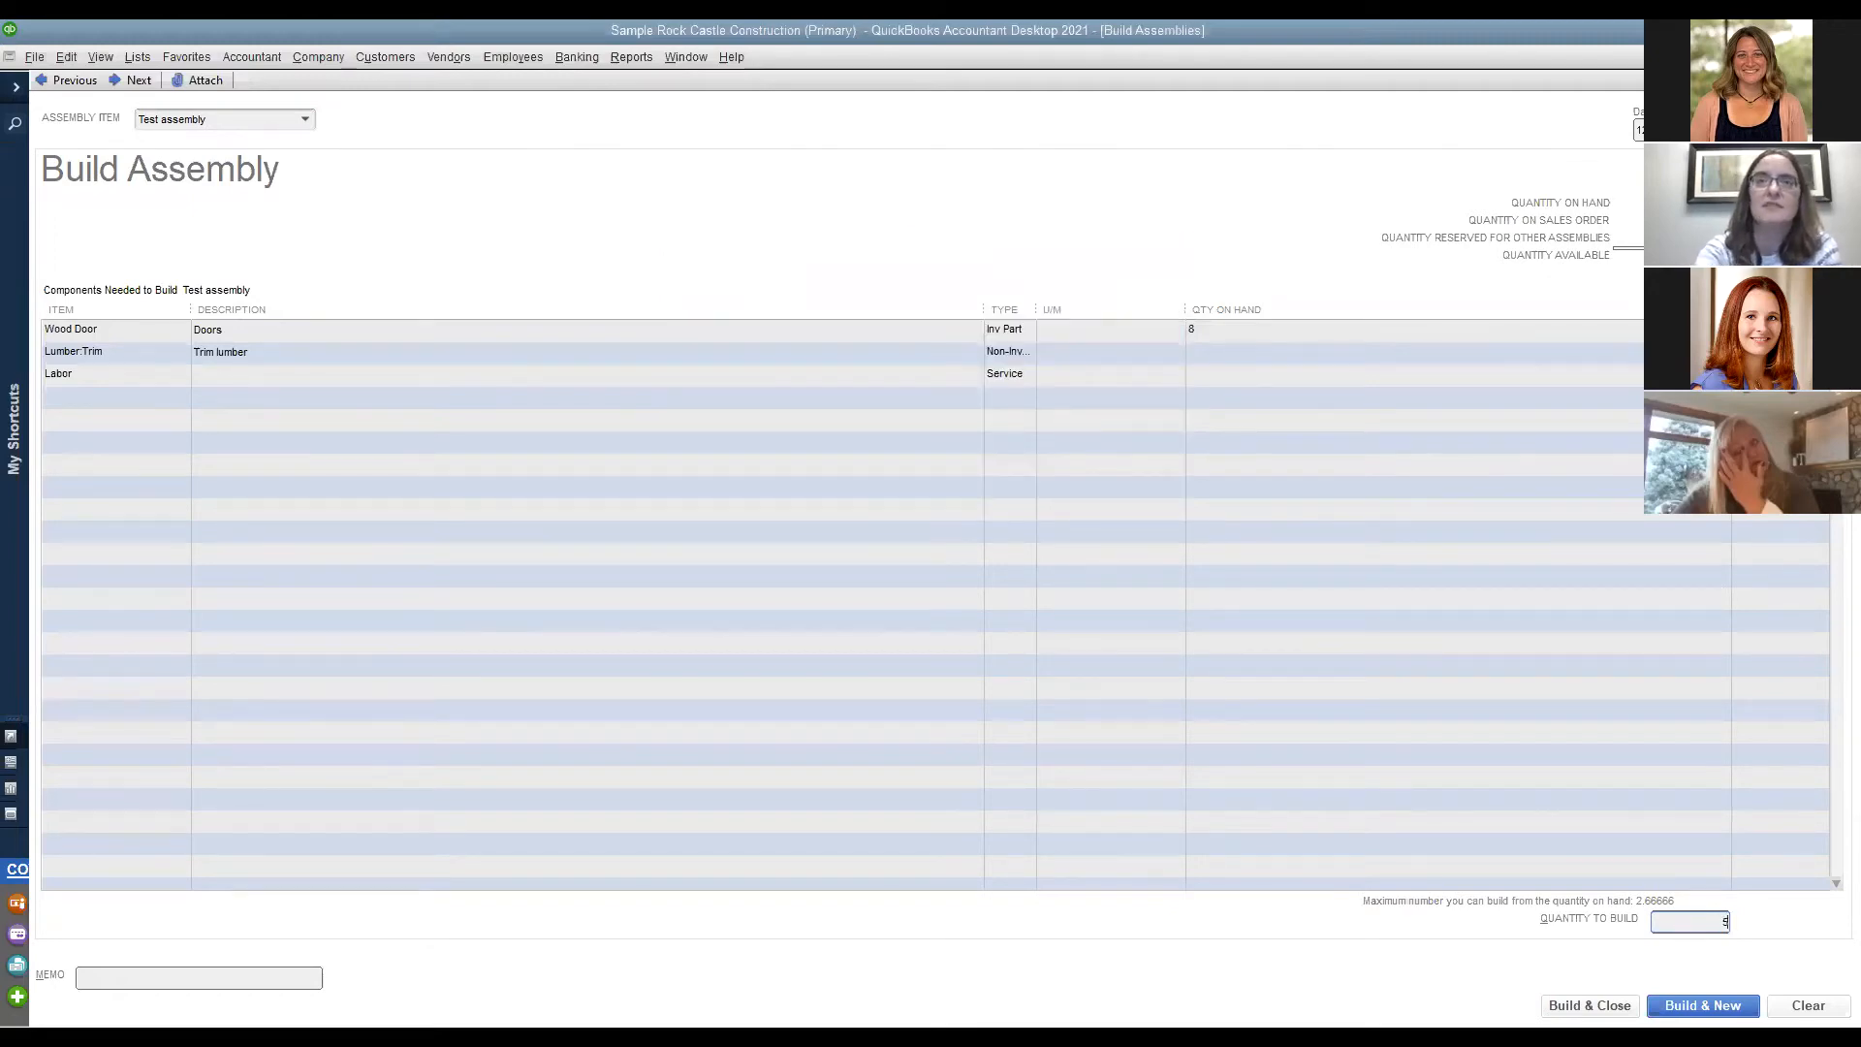
{"action": "key", "text": "Return"}
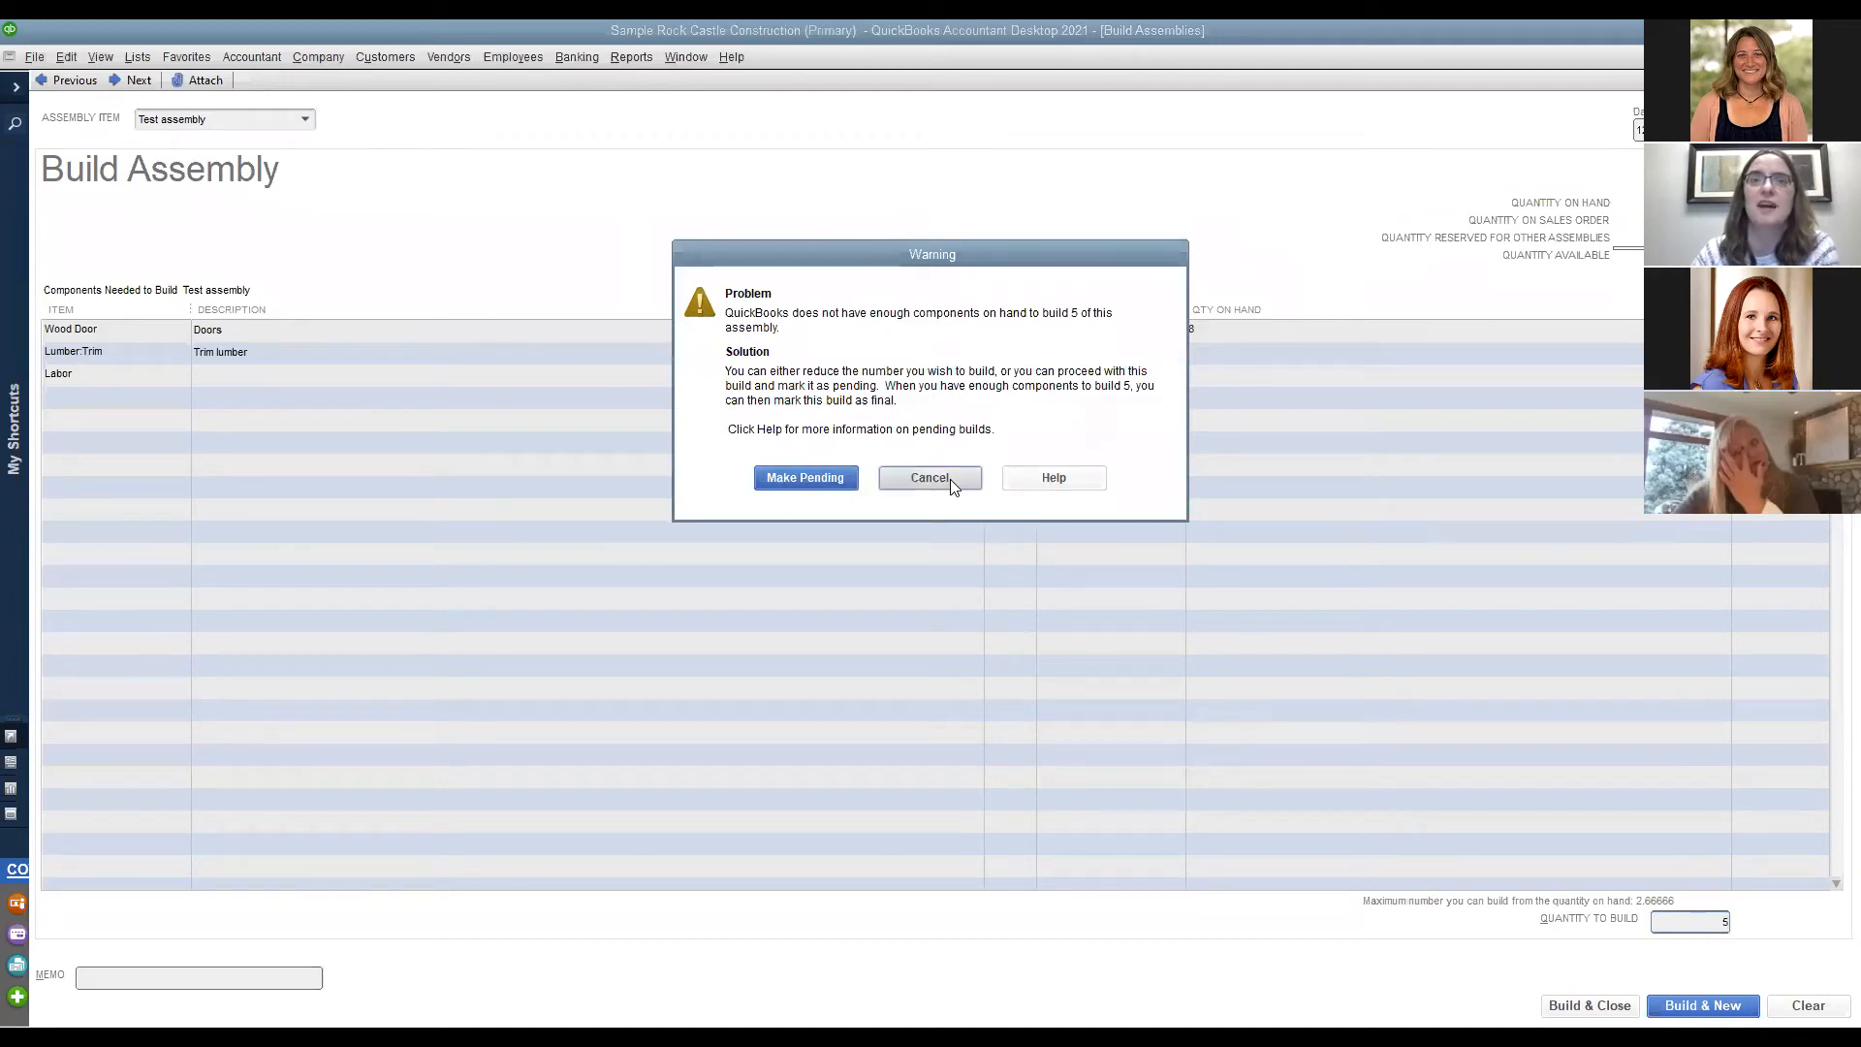
{"action": "left_click", "coordinate": [929, 478]}
Set the quantity to build to 1, build and close the assembly, and close the Inventory Center.
{"action": "double_click", "coordinate": [1702, 922]}
{"action": "type", "text": "1"}
{"action": "key", "text": "Tab"}
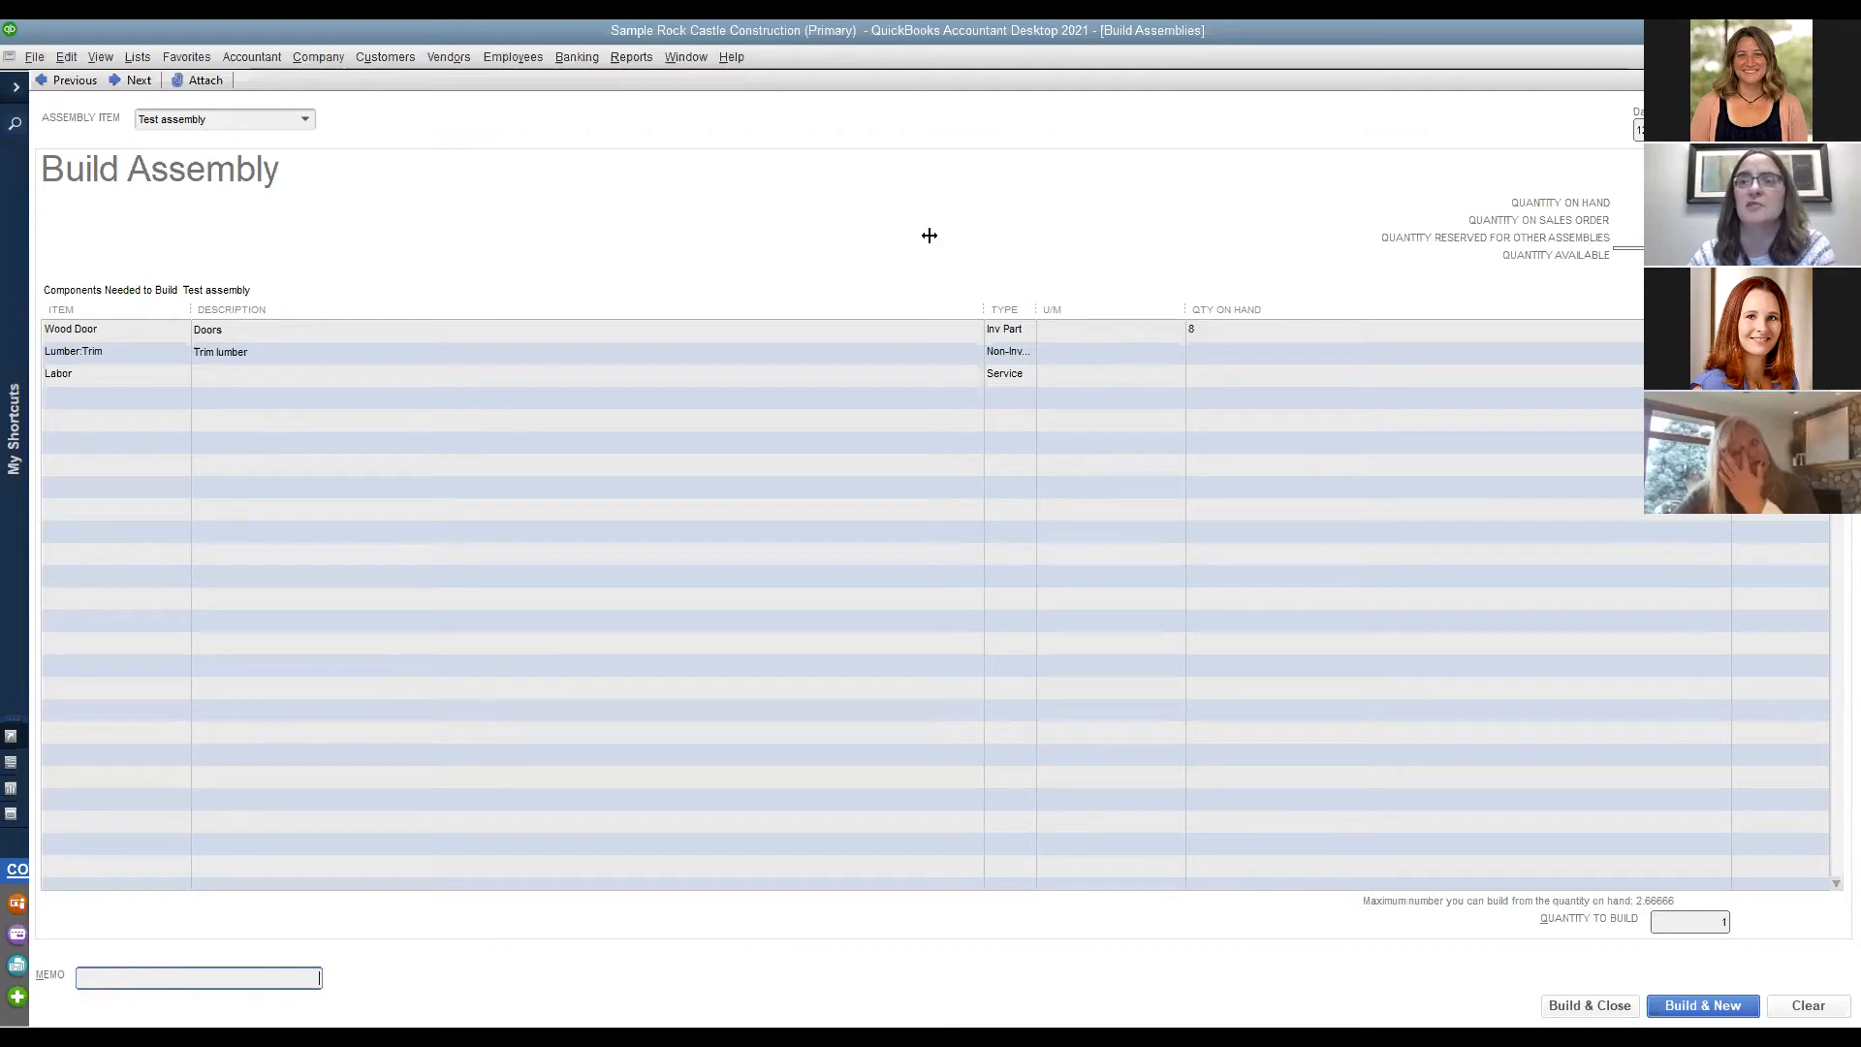
{"action": "left_click", "coordinate": [1597, 1003]}
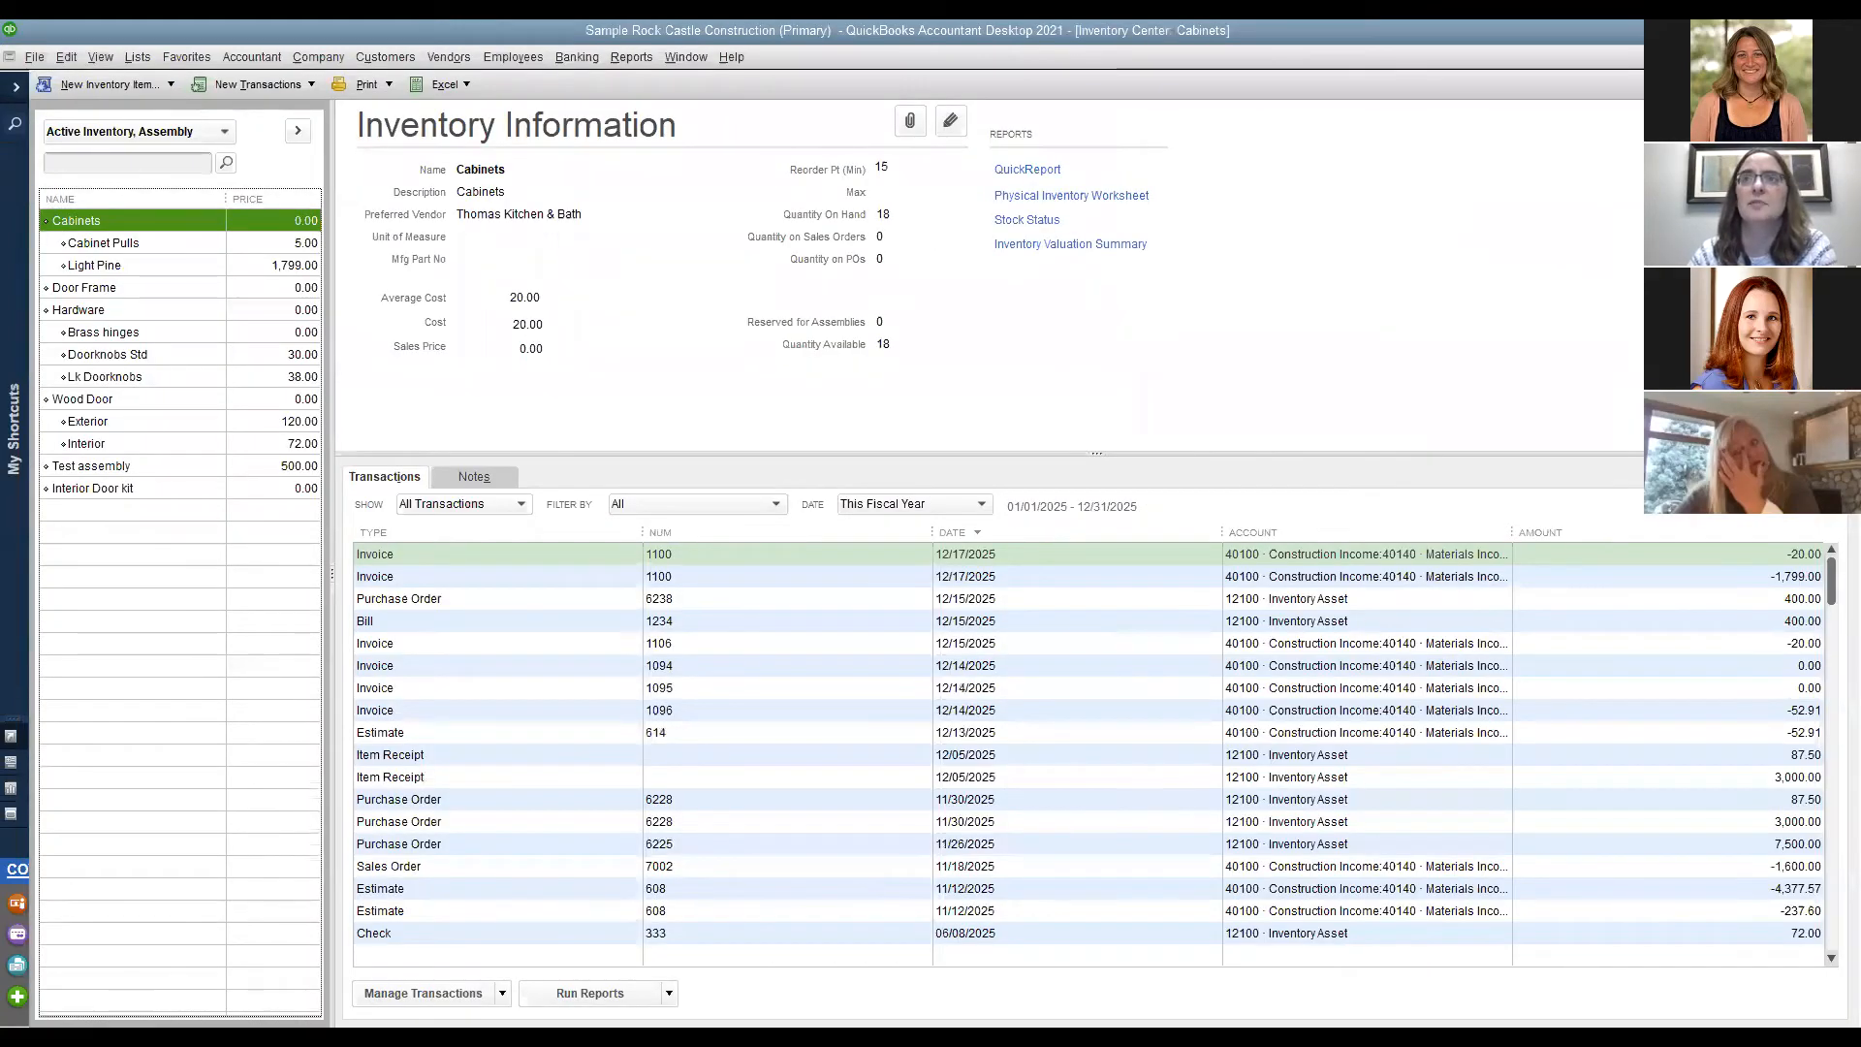
{"action": "left_click", "coordinate": [1846, 57]}
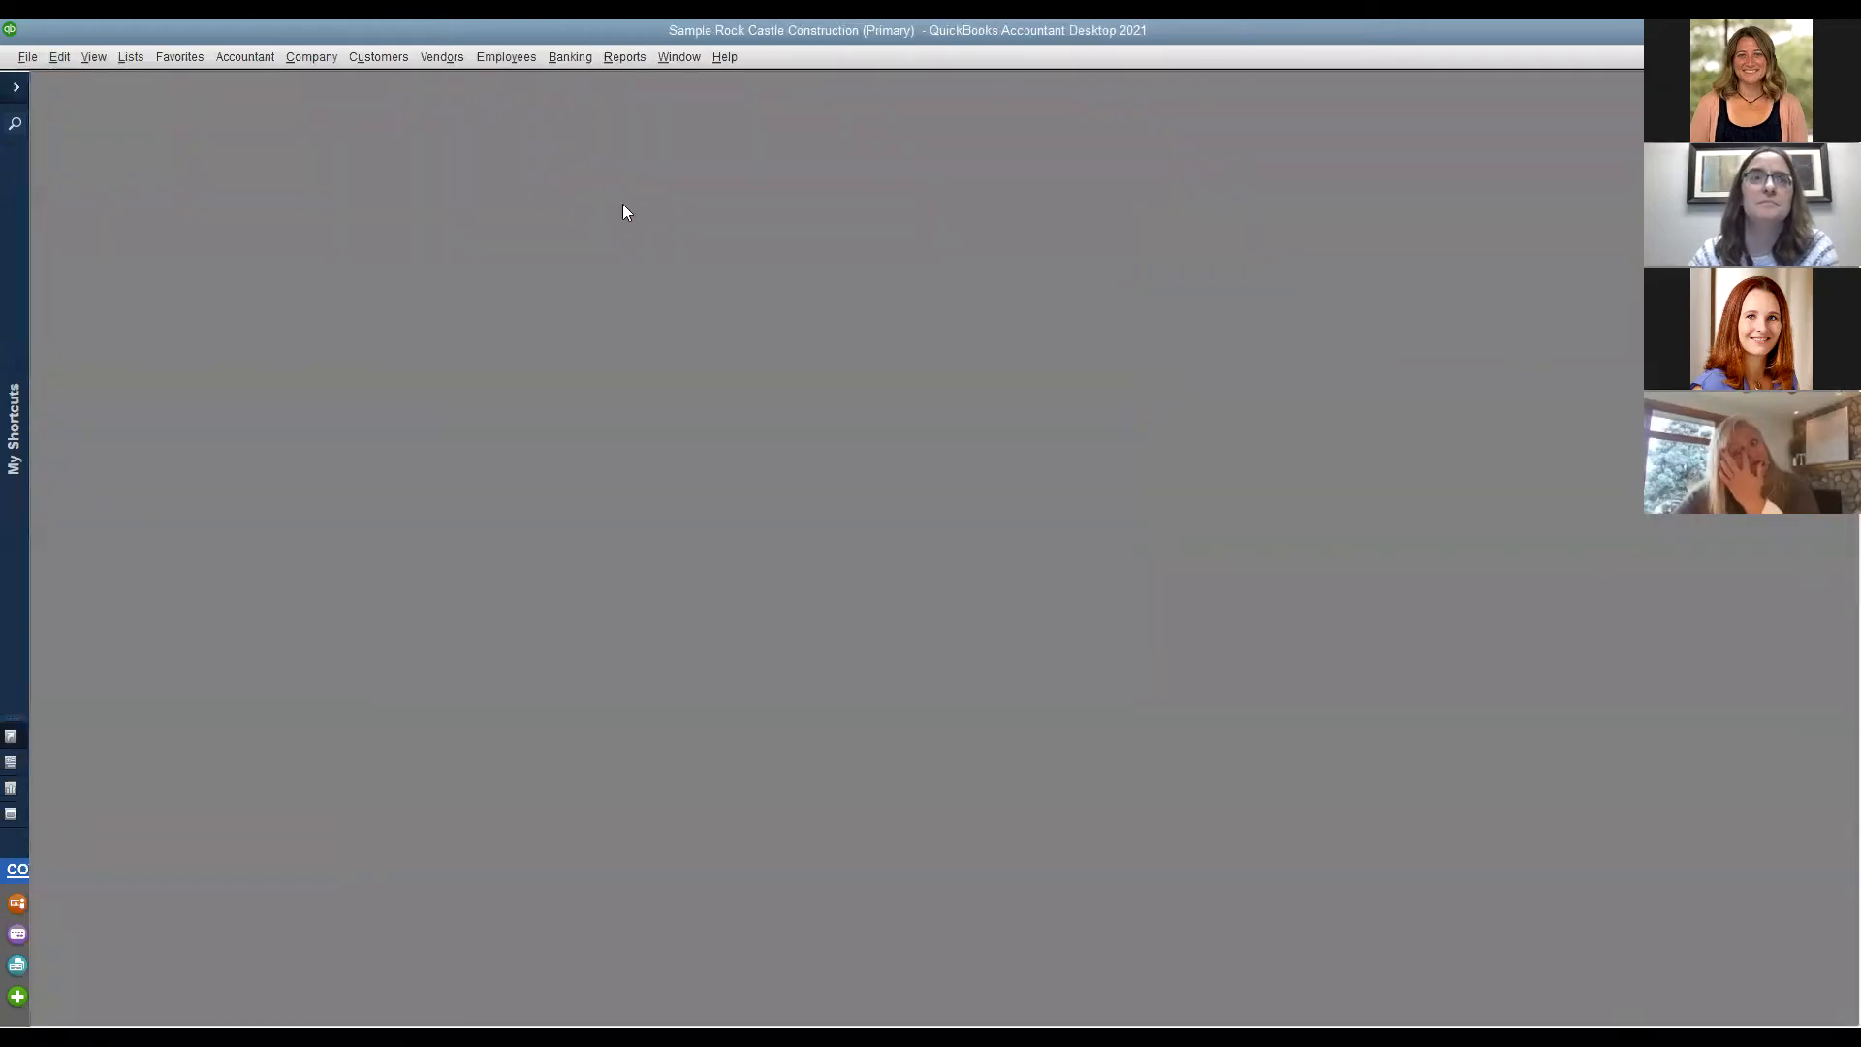
Create a new invoice for the first customer in the list, declining the available estimate.
{"action": "left_click", "coordinate": [378, 57]}
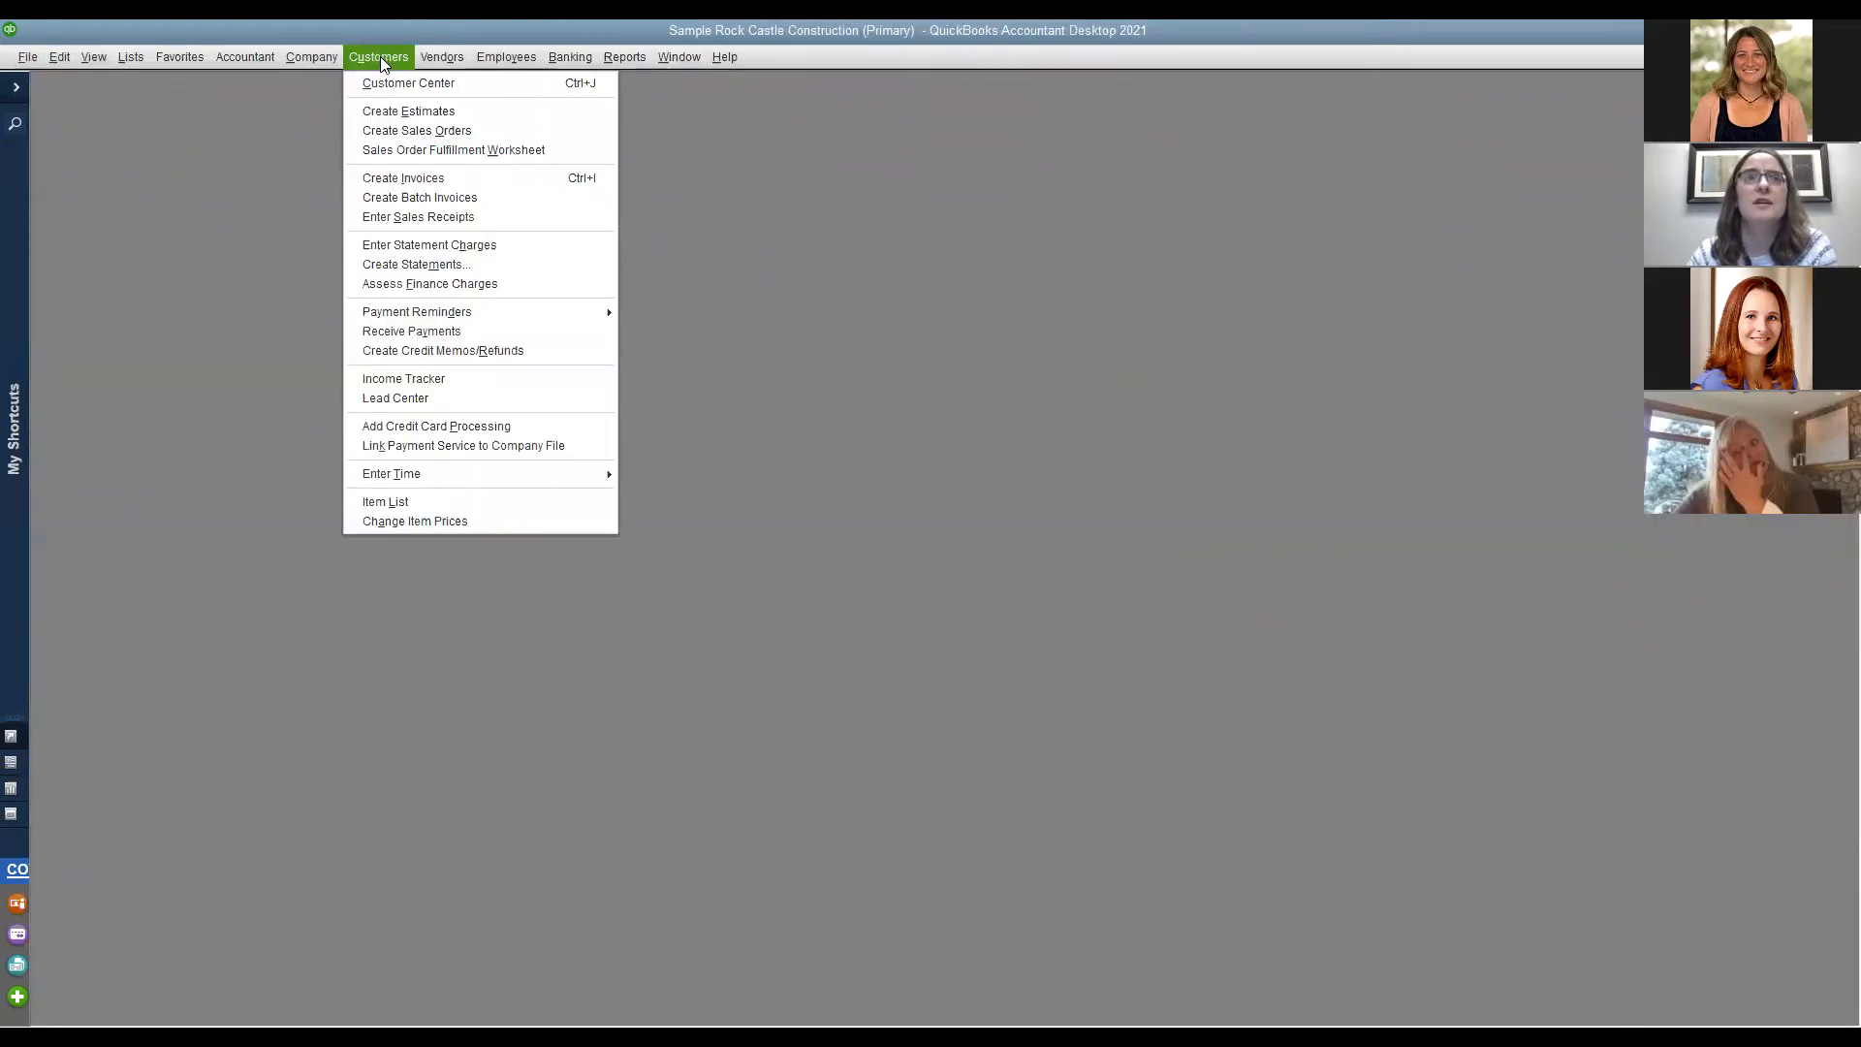
{"action": "left_click", "coordinate": [423, 180]}
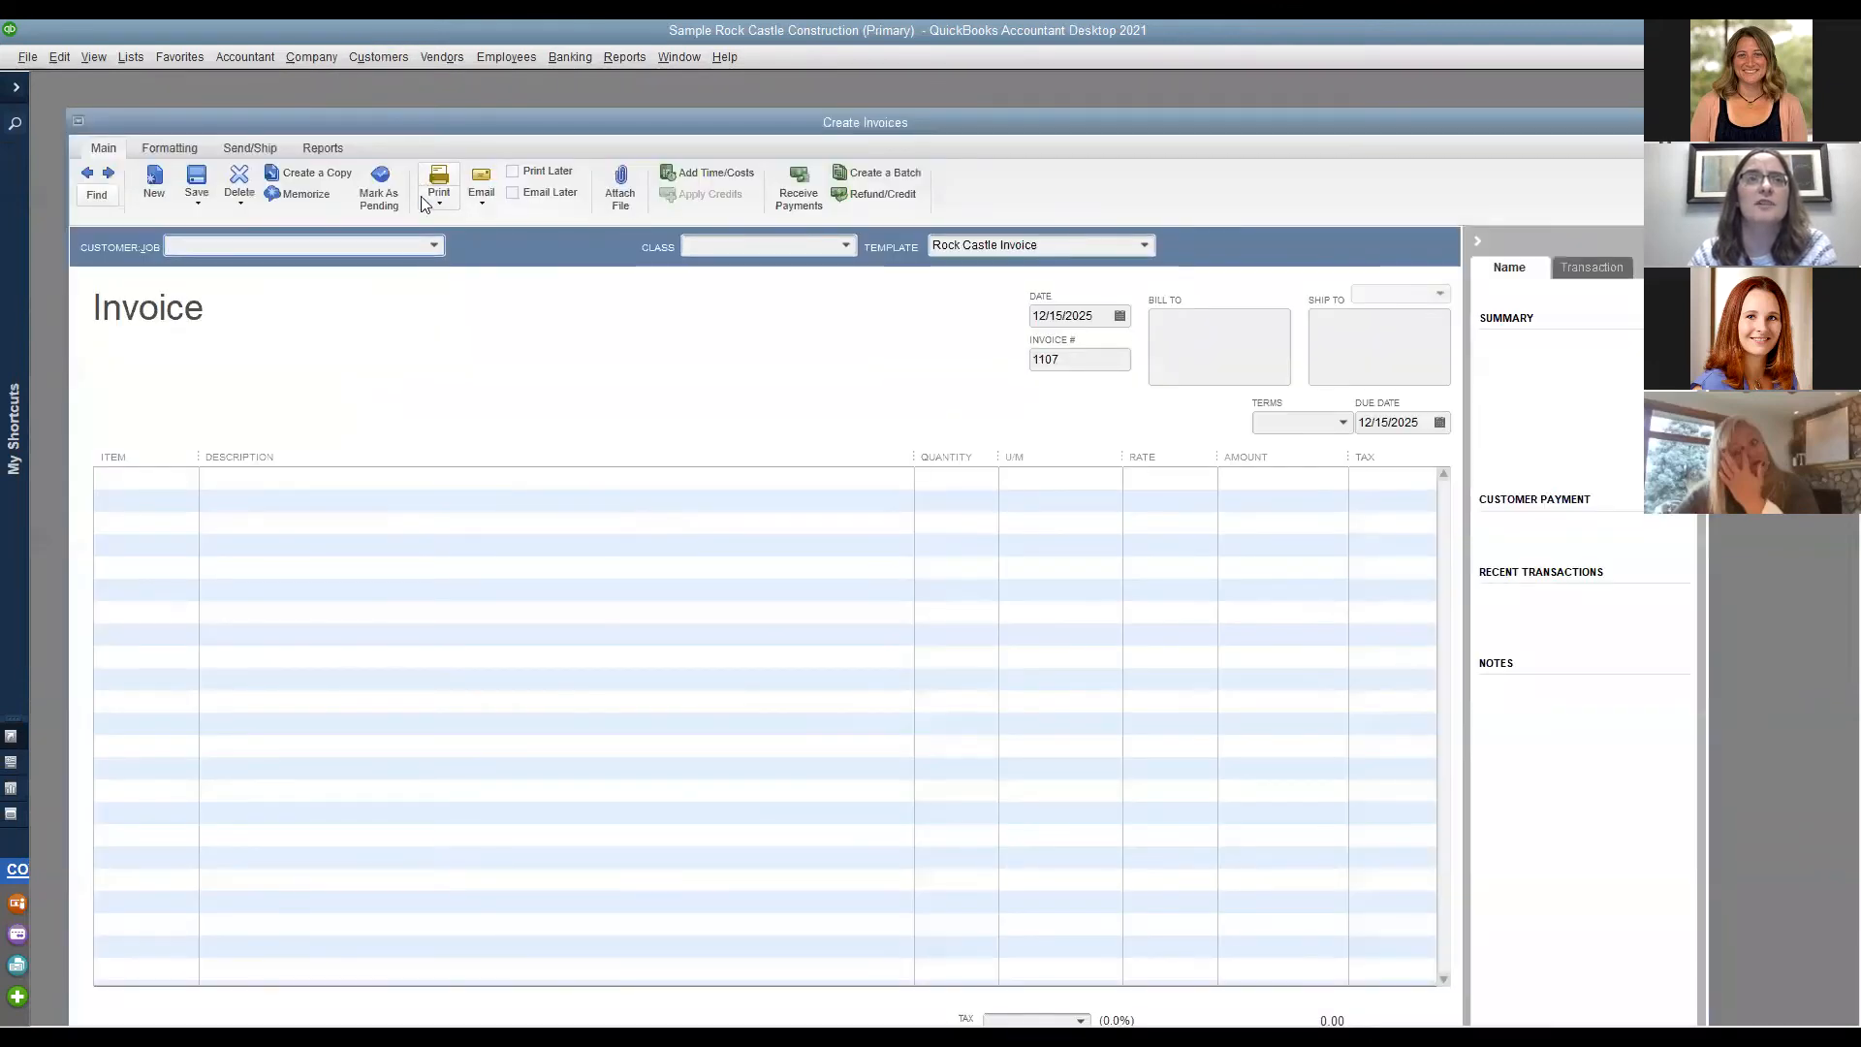
{"action": "left_click", "coordinate": [433, 245]}
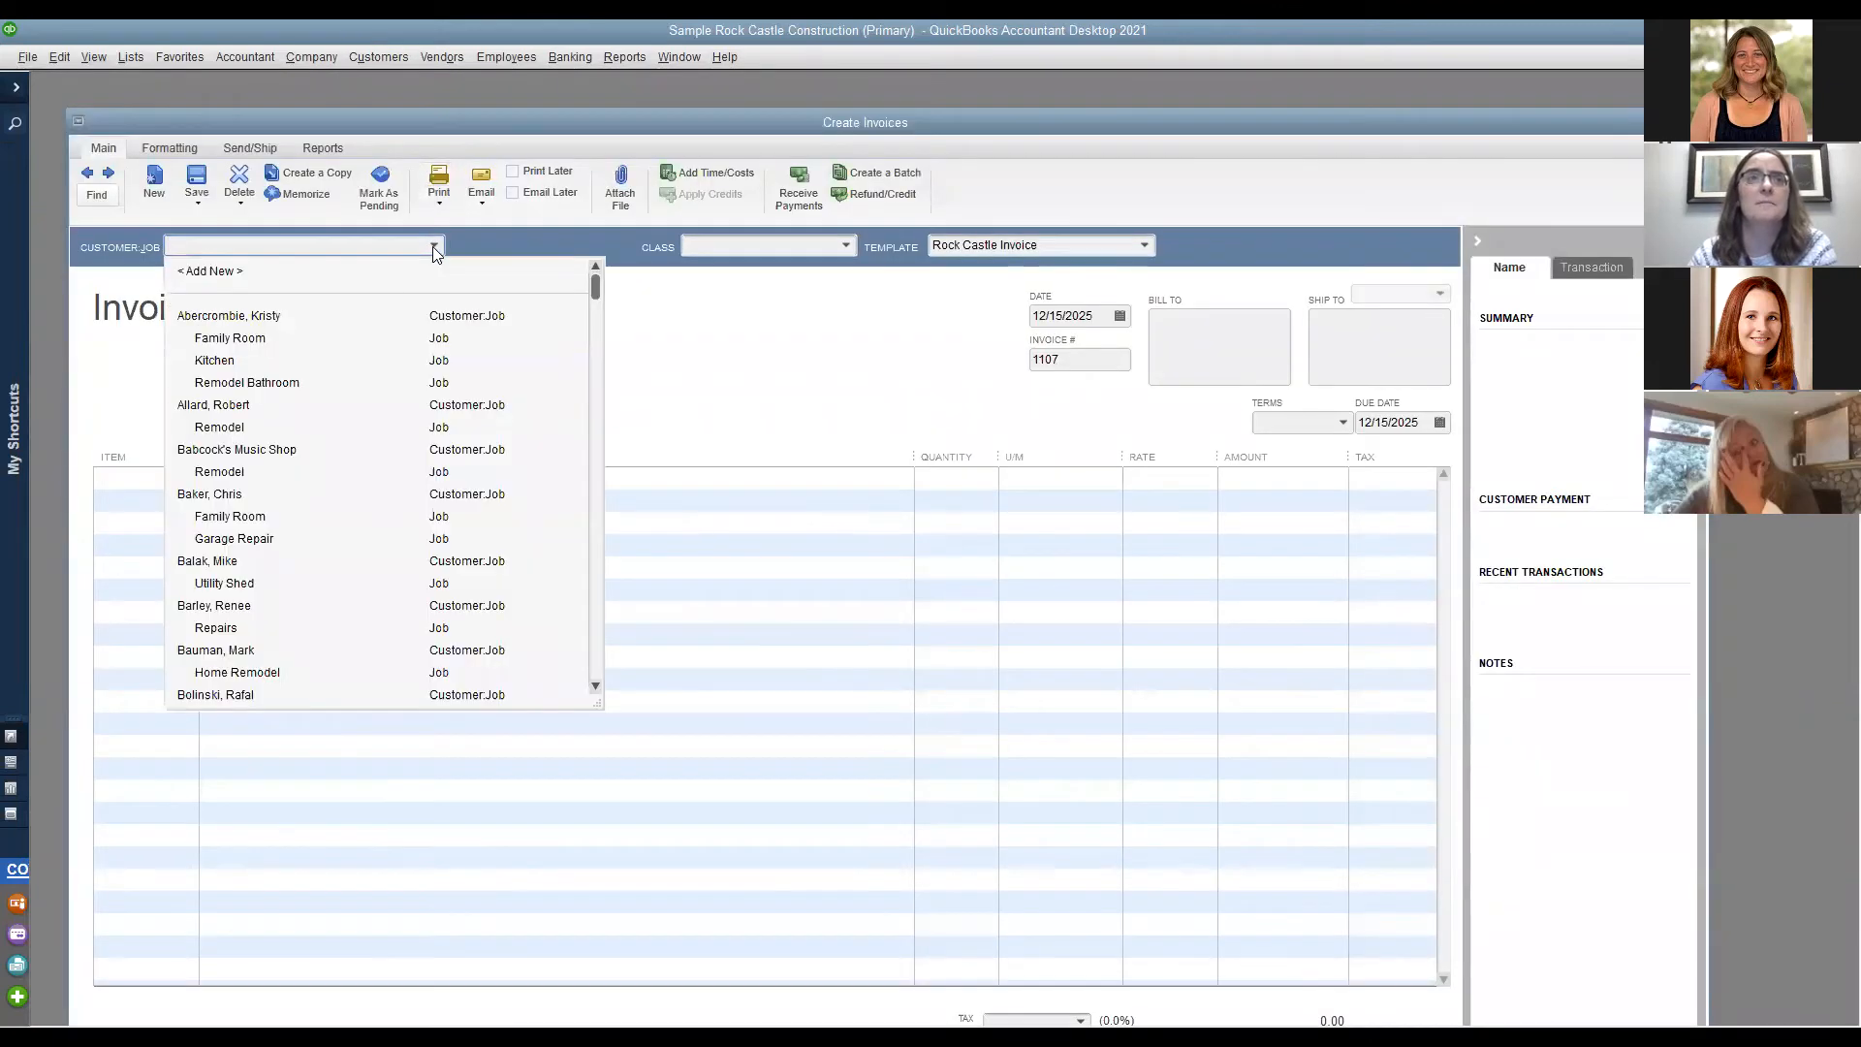
{"action": "left_click", "coordinate": [250, 316]}
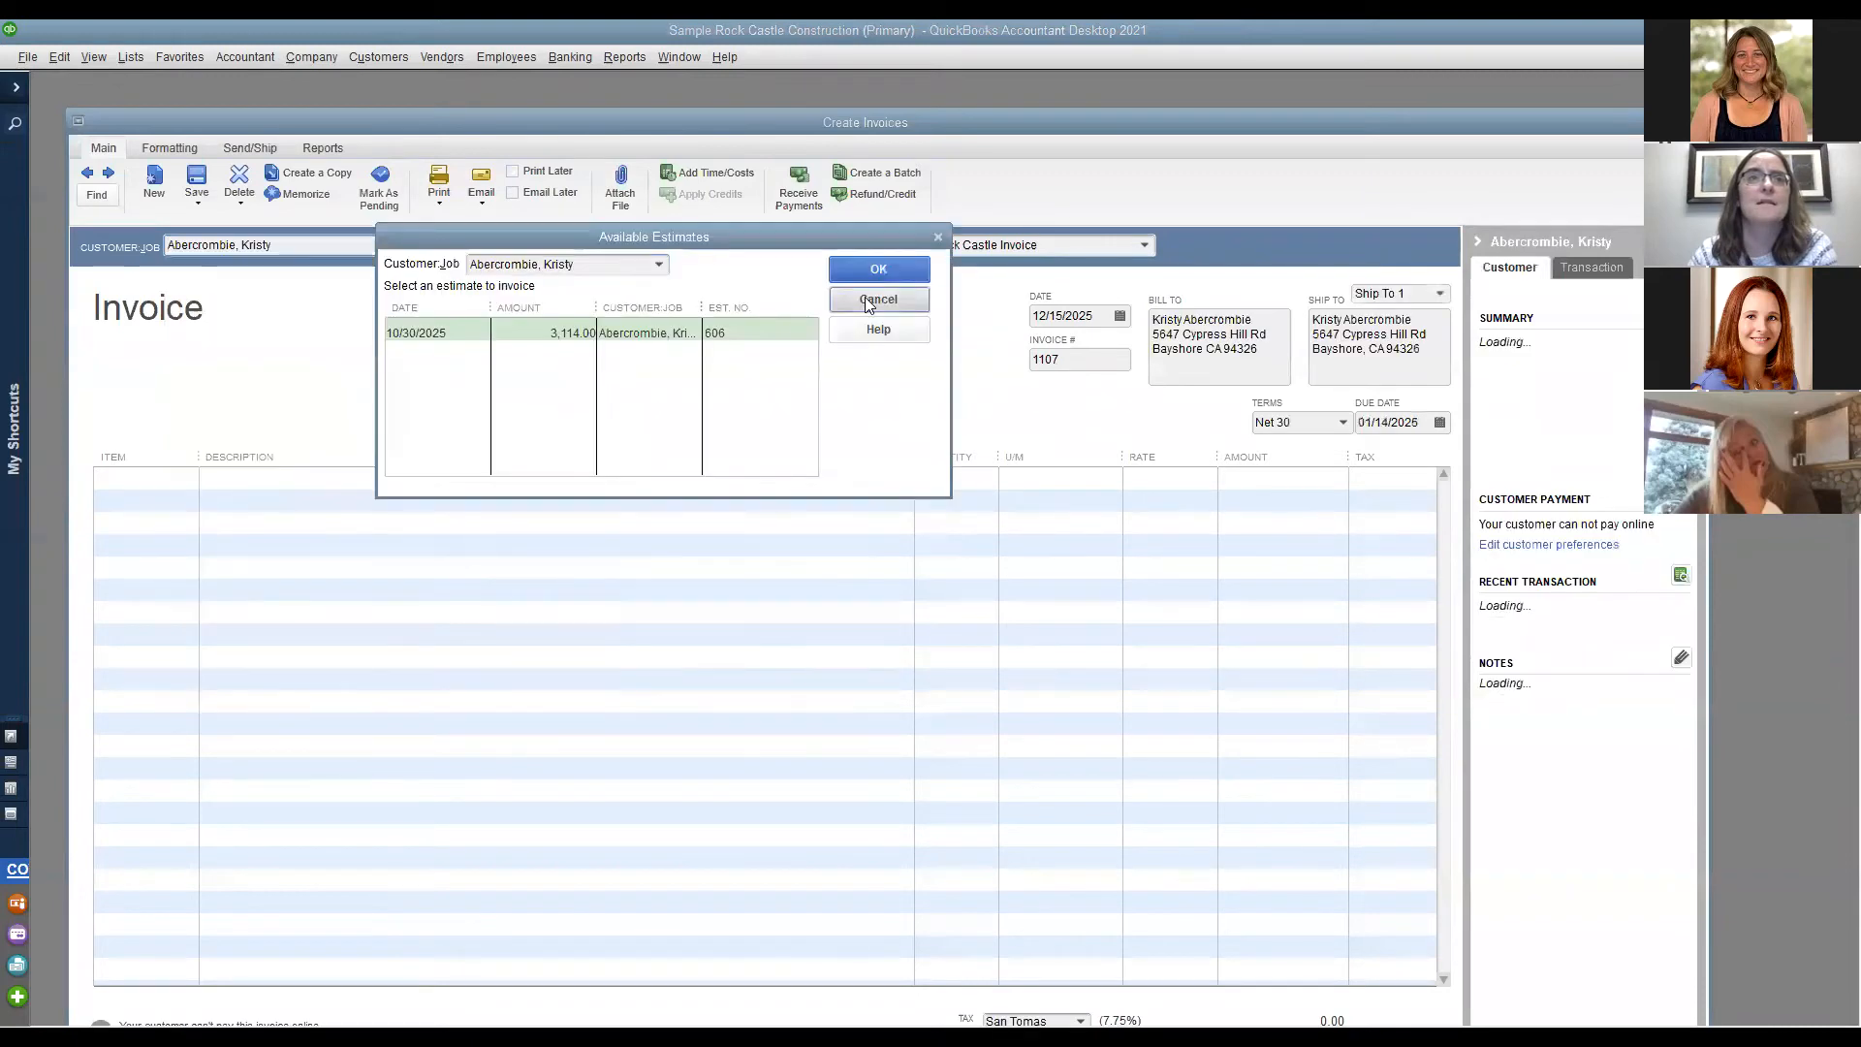
{"action": "left_click", "coordinate": [877, 300]}
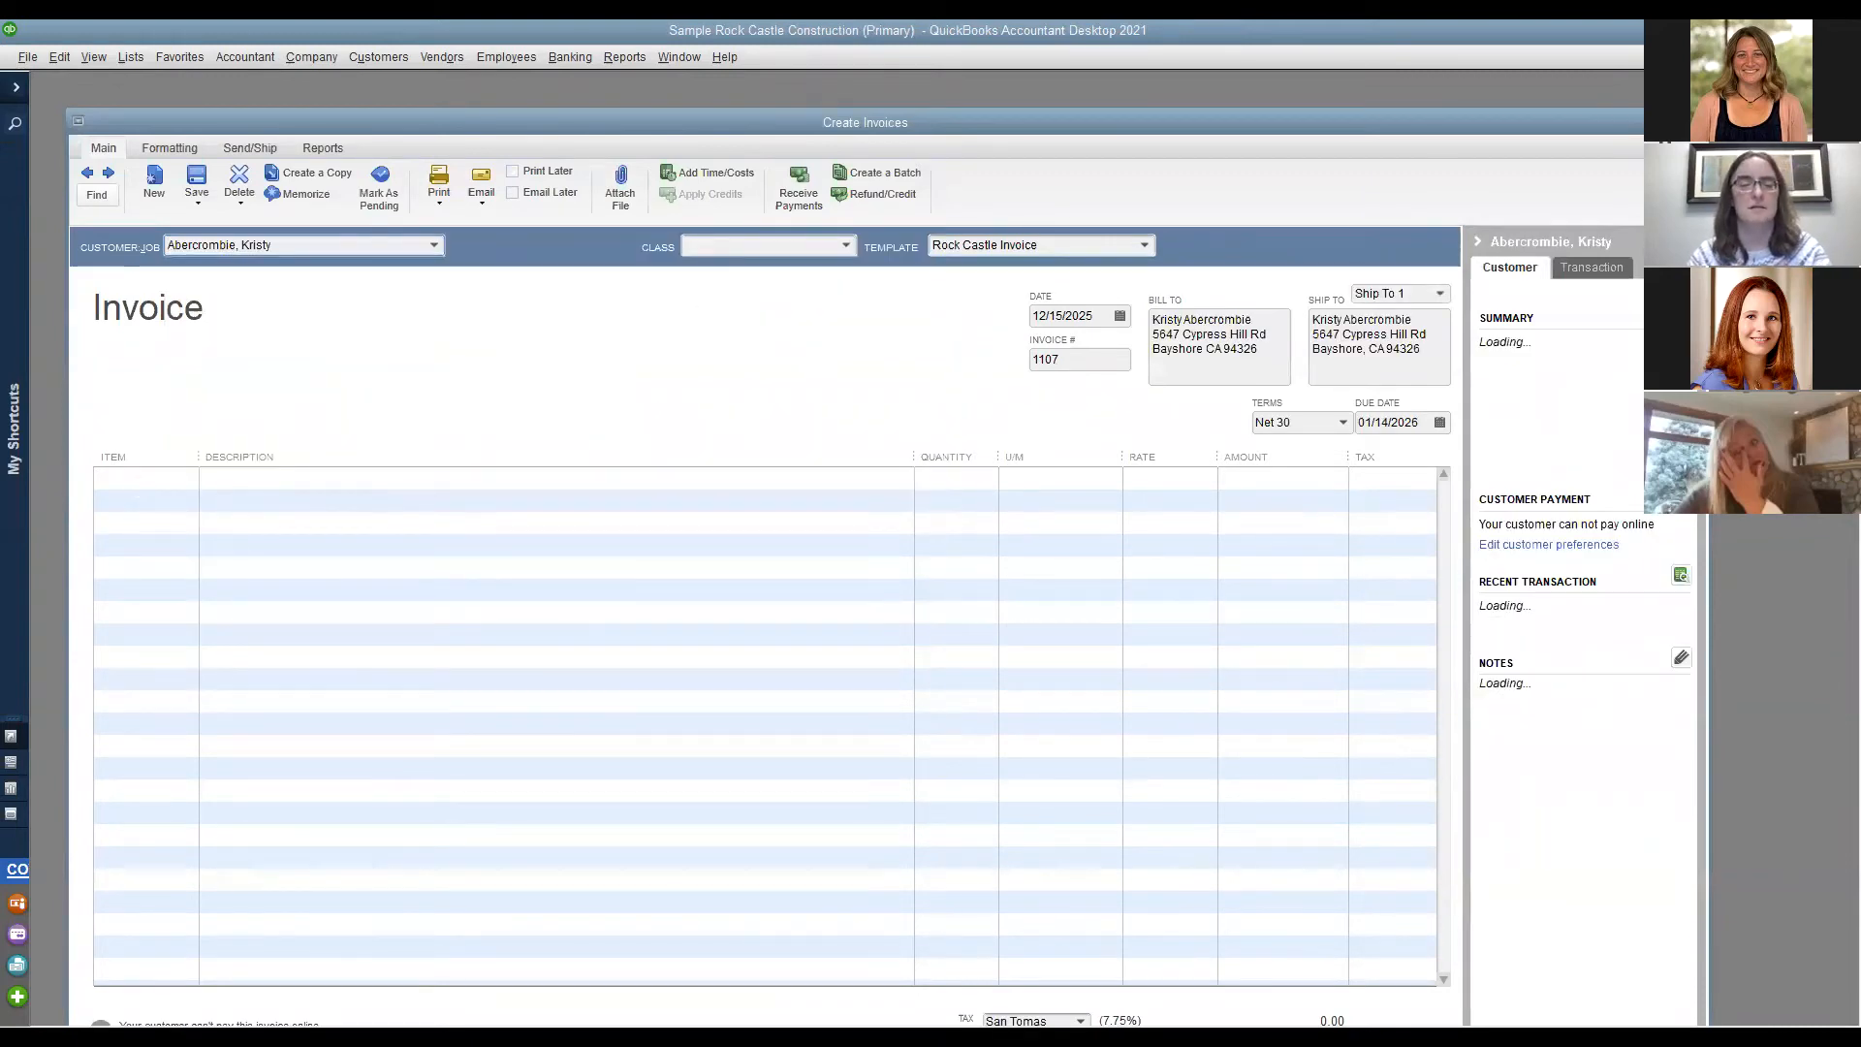
Add a Test assembly line to the invoice and dismiss the quantity warning.
{"action": "left_click", "coordinate": [150, 480]}
{"action": "type", "text": "Test assembly"}
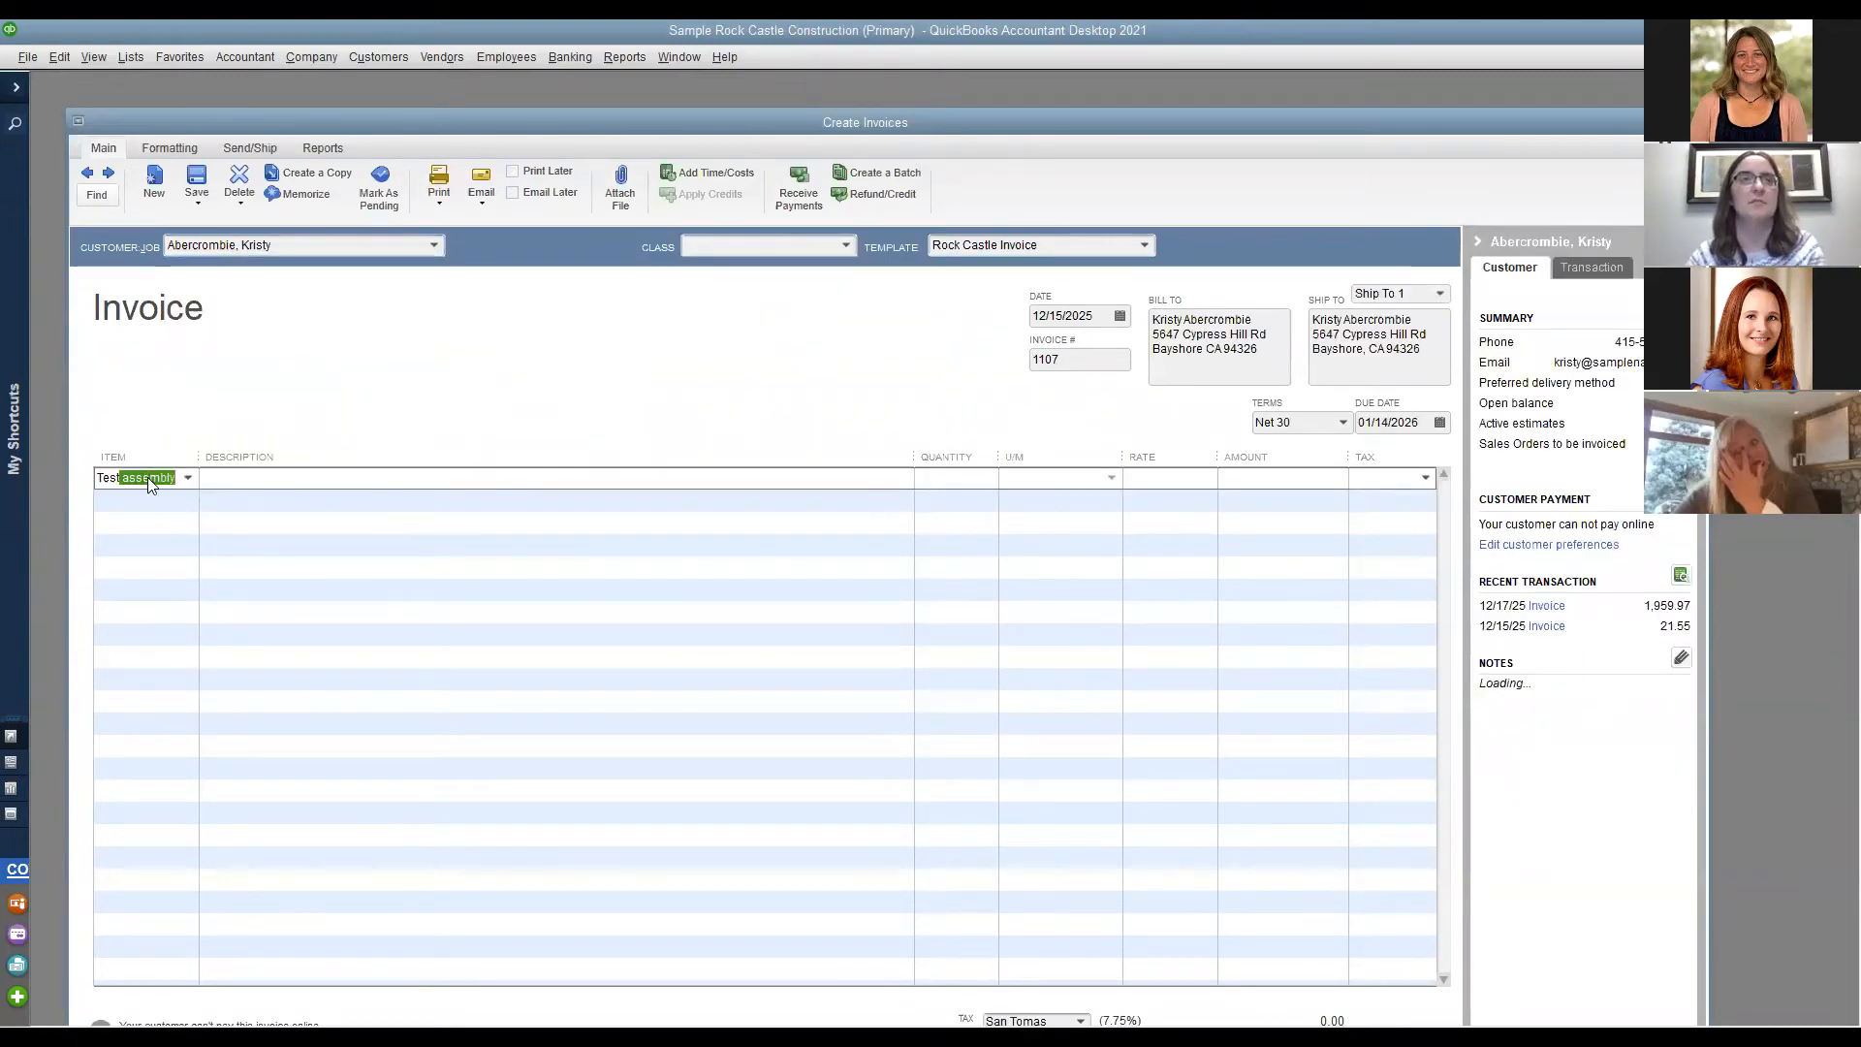
{"action": "key", "text": "Tab"}
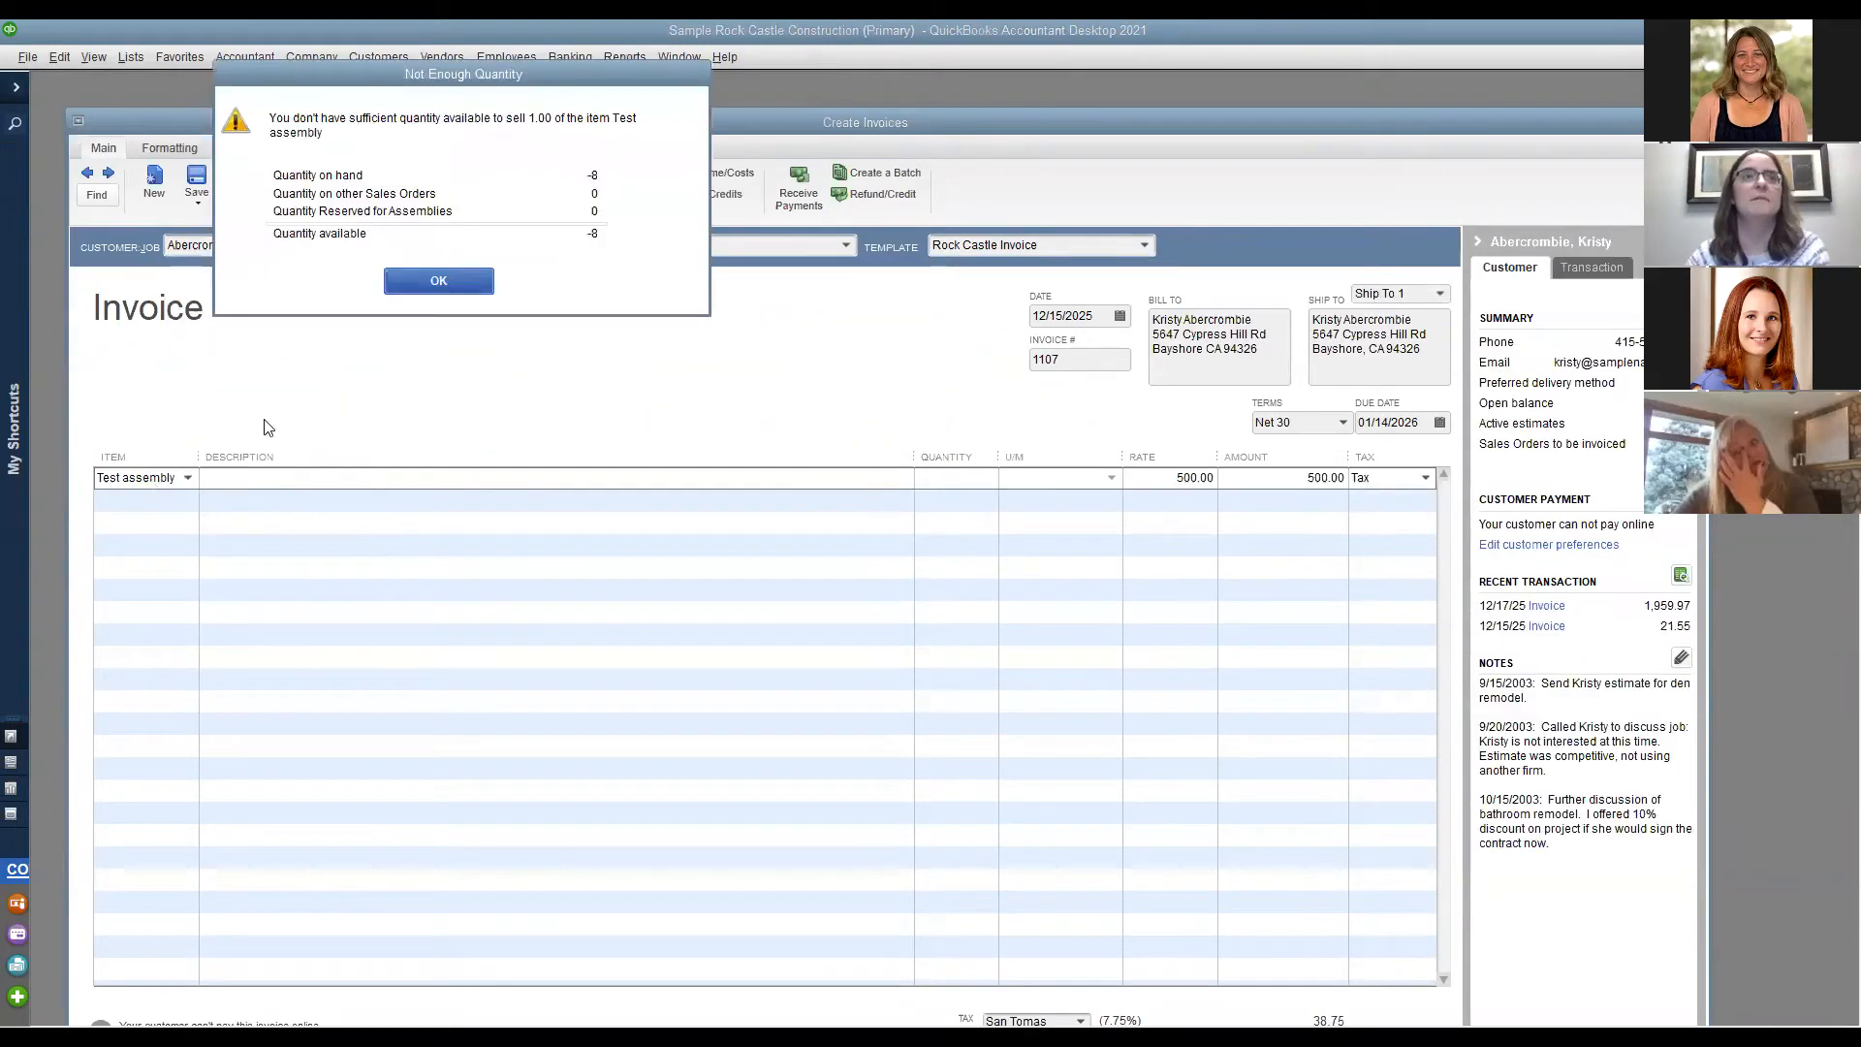
{"action": "left_click", "coordinate": [462, 285]}
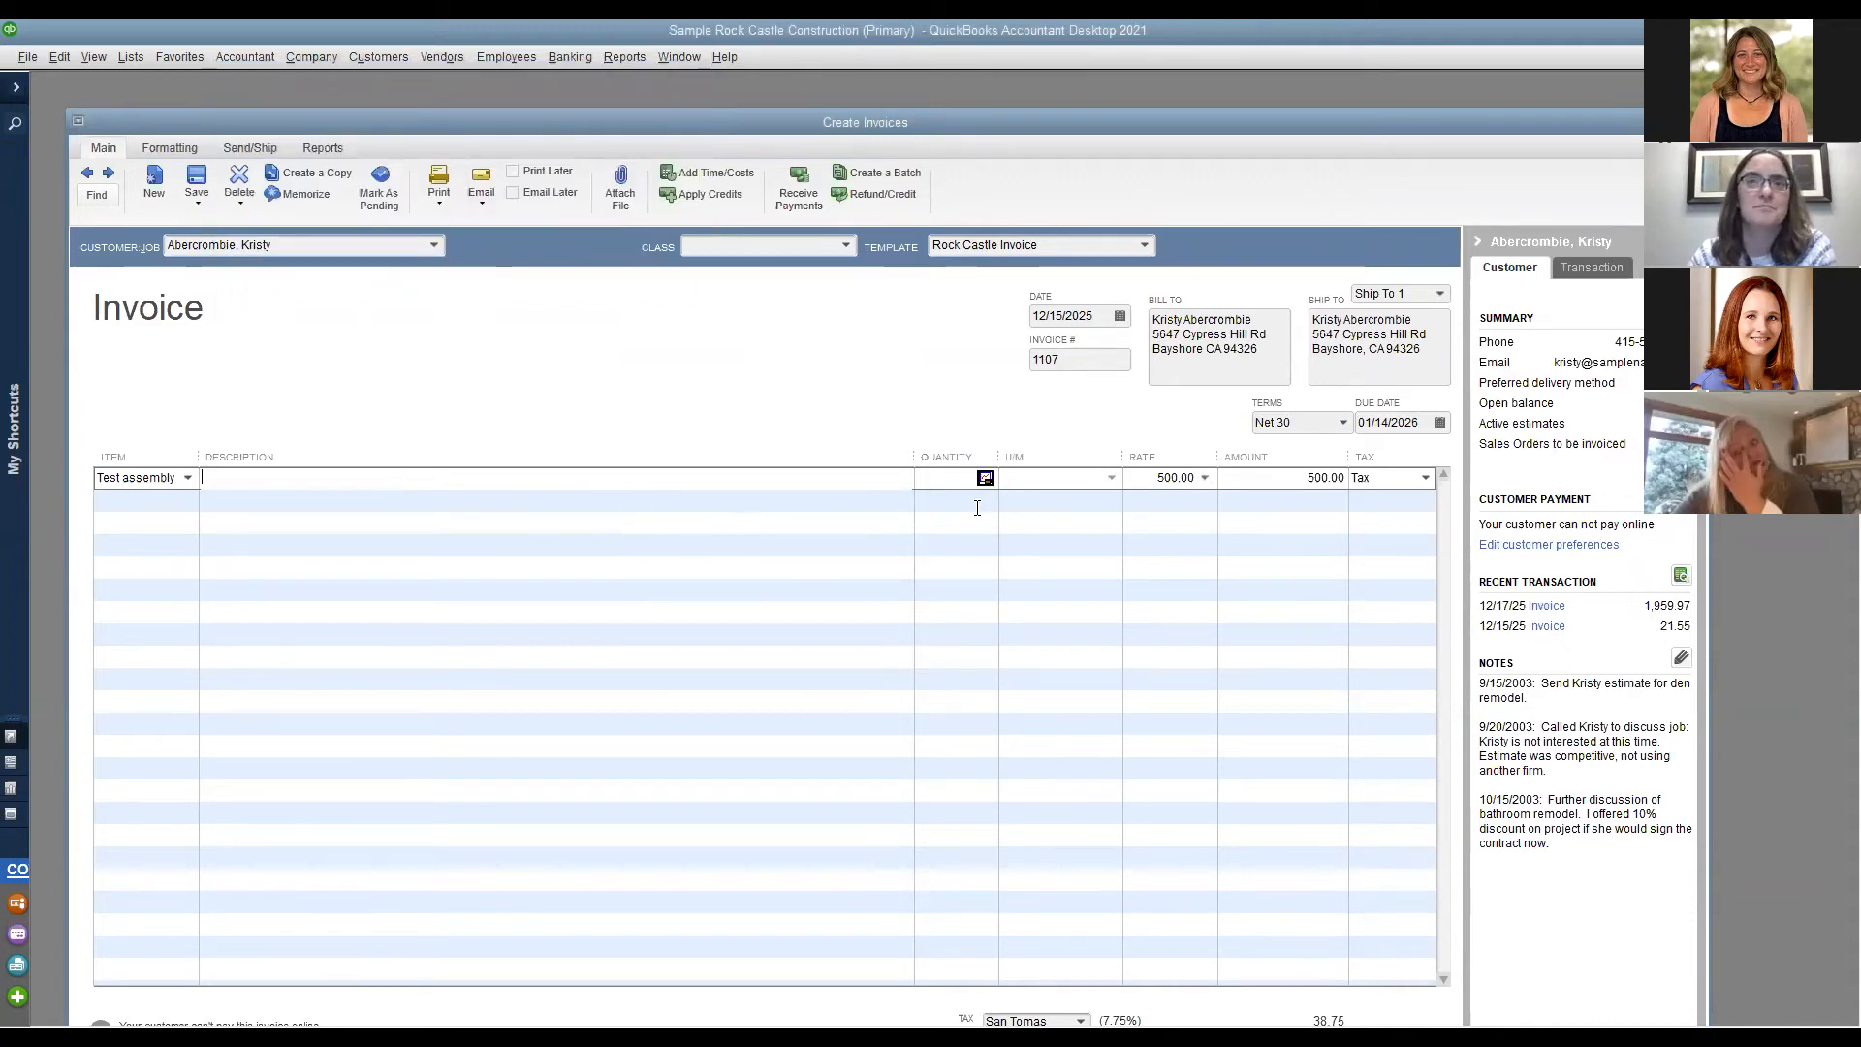
Set the quantity of the Test assembly line on the invoice to 1.
{"action": "left_click", "coordinate": [949, 479]}
{"action": "type", "text": "1"}
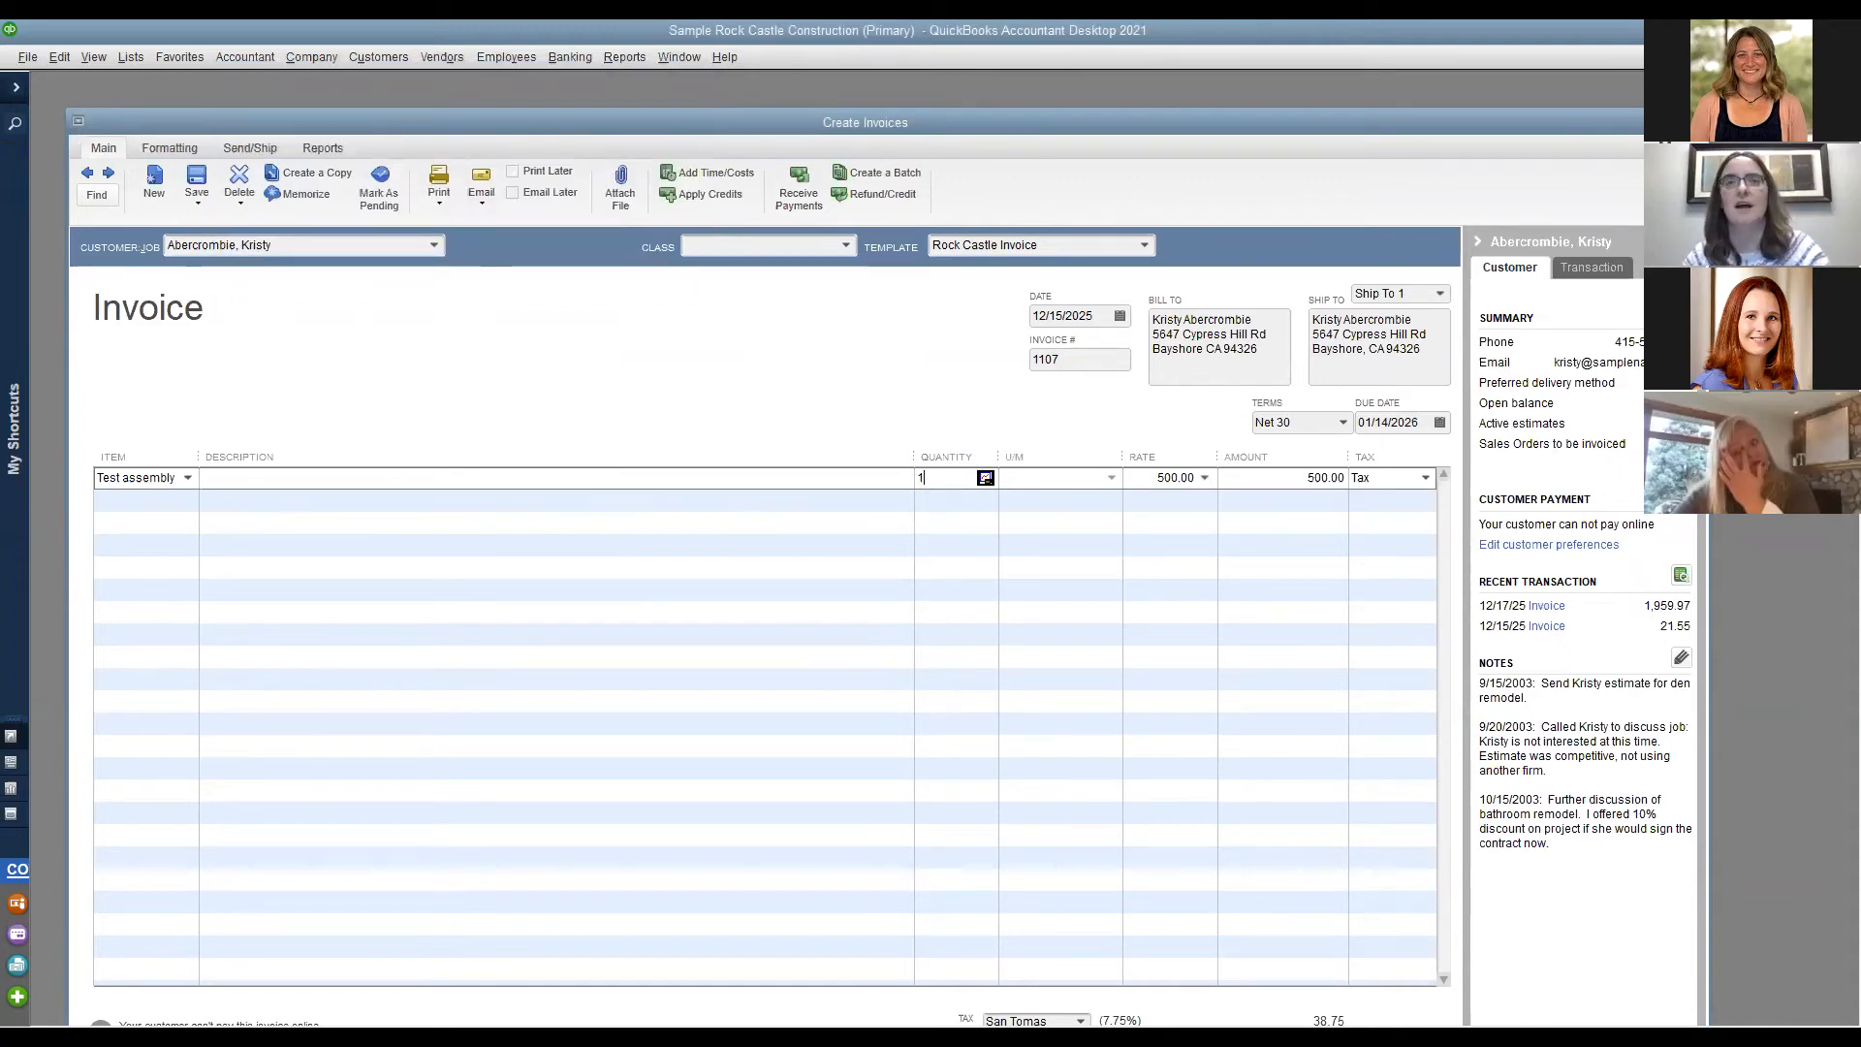
{"action": "key", "text": "Tab"}
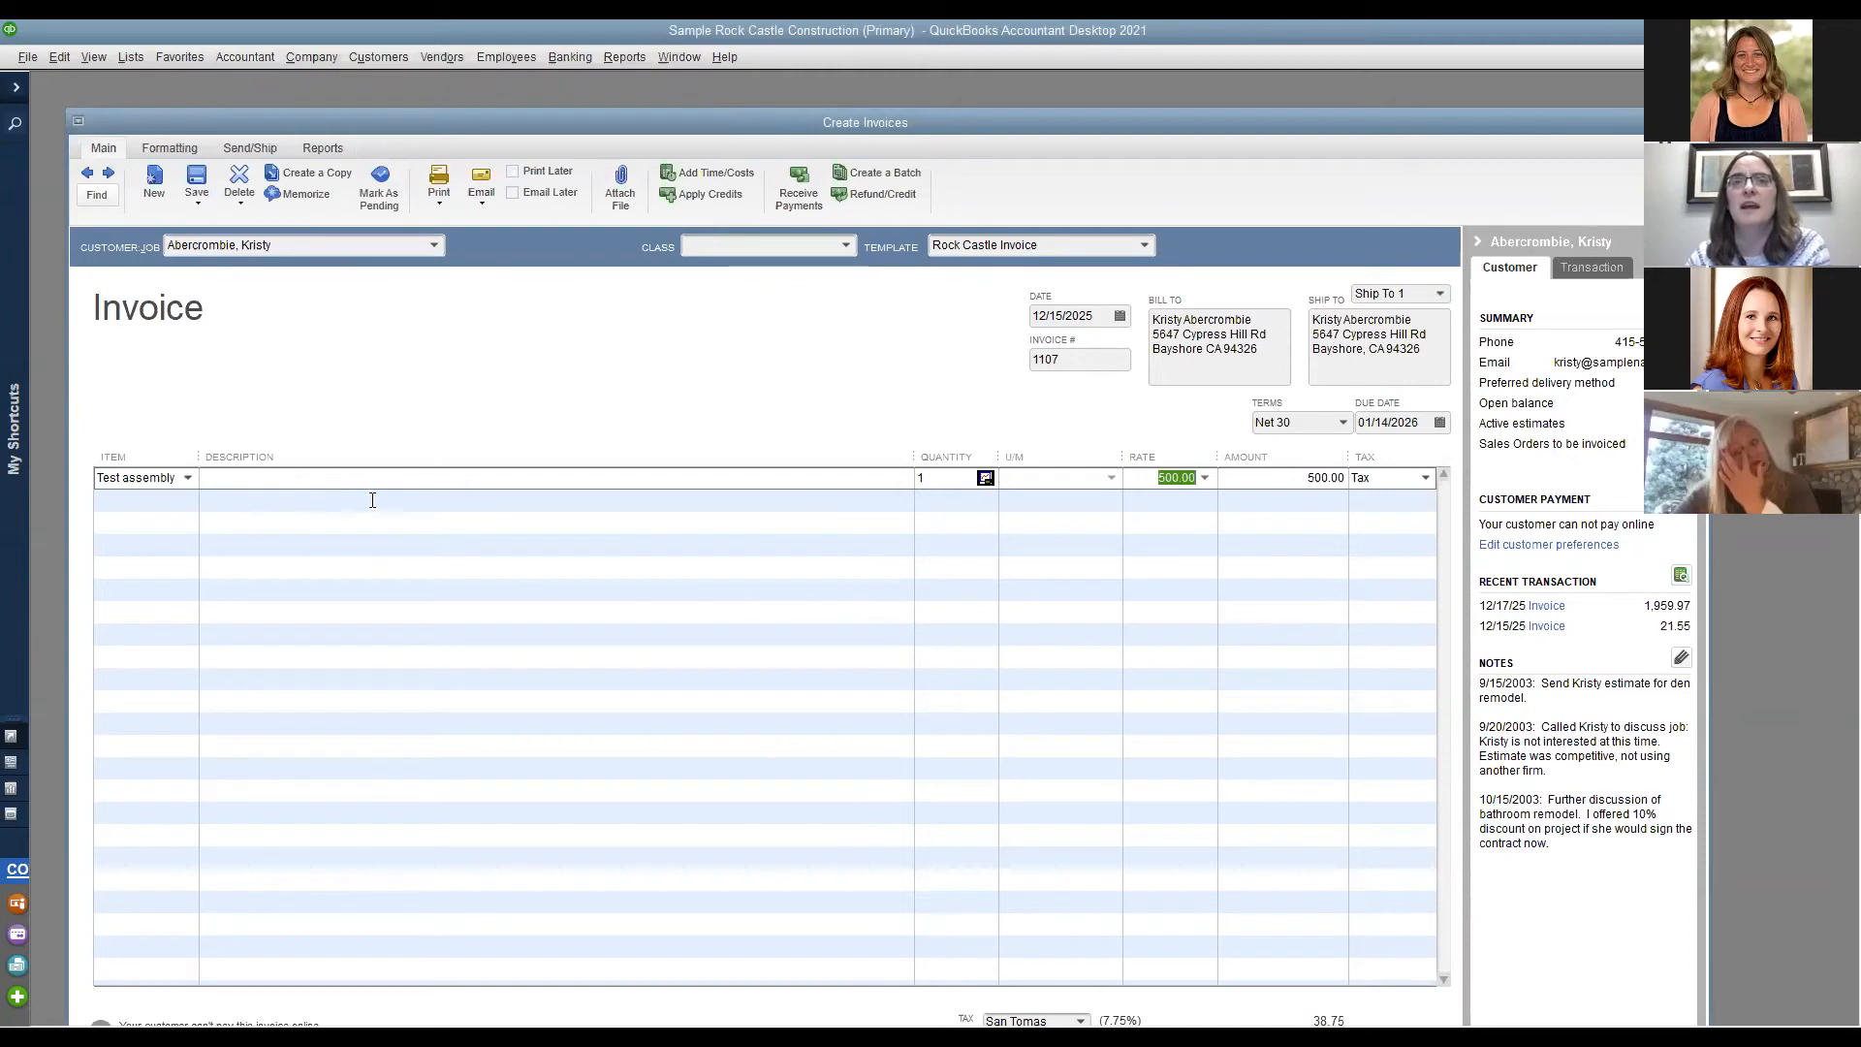
{"action": "left_click", "coordinate": [411, 505]}
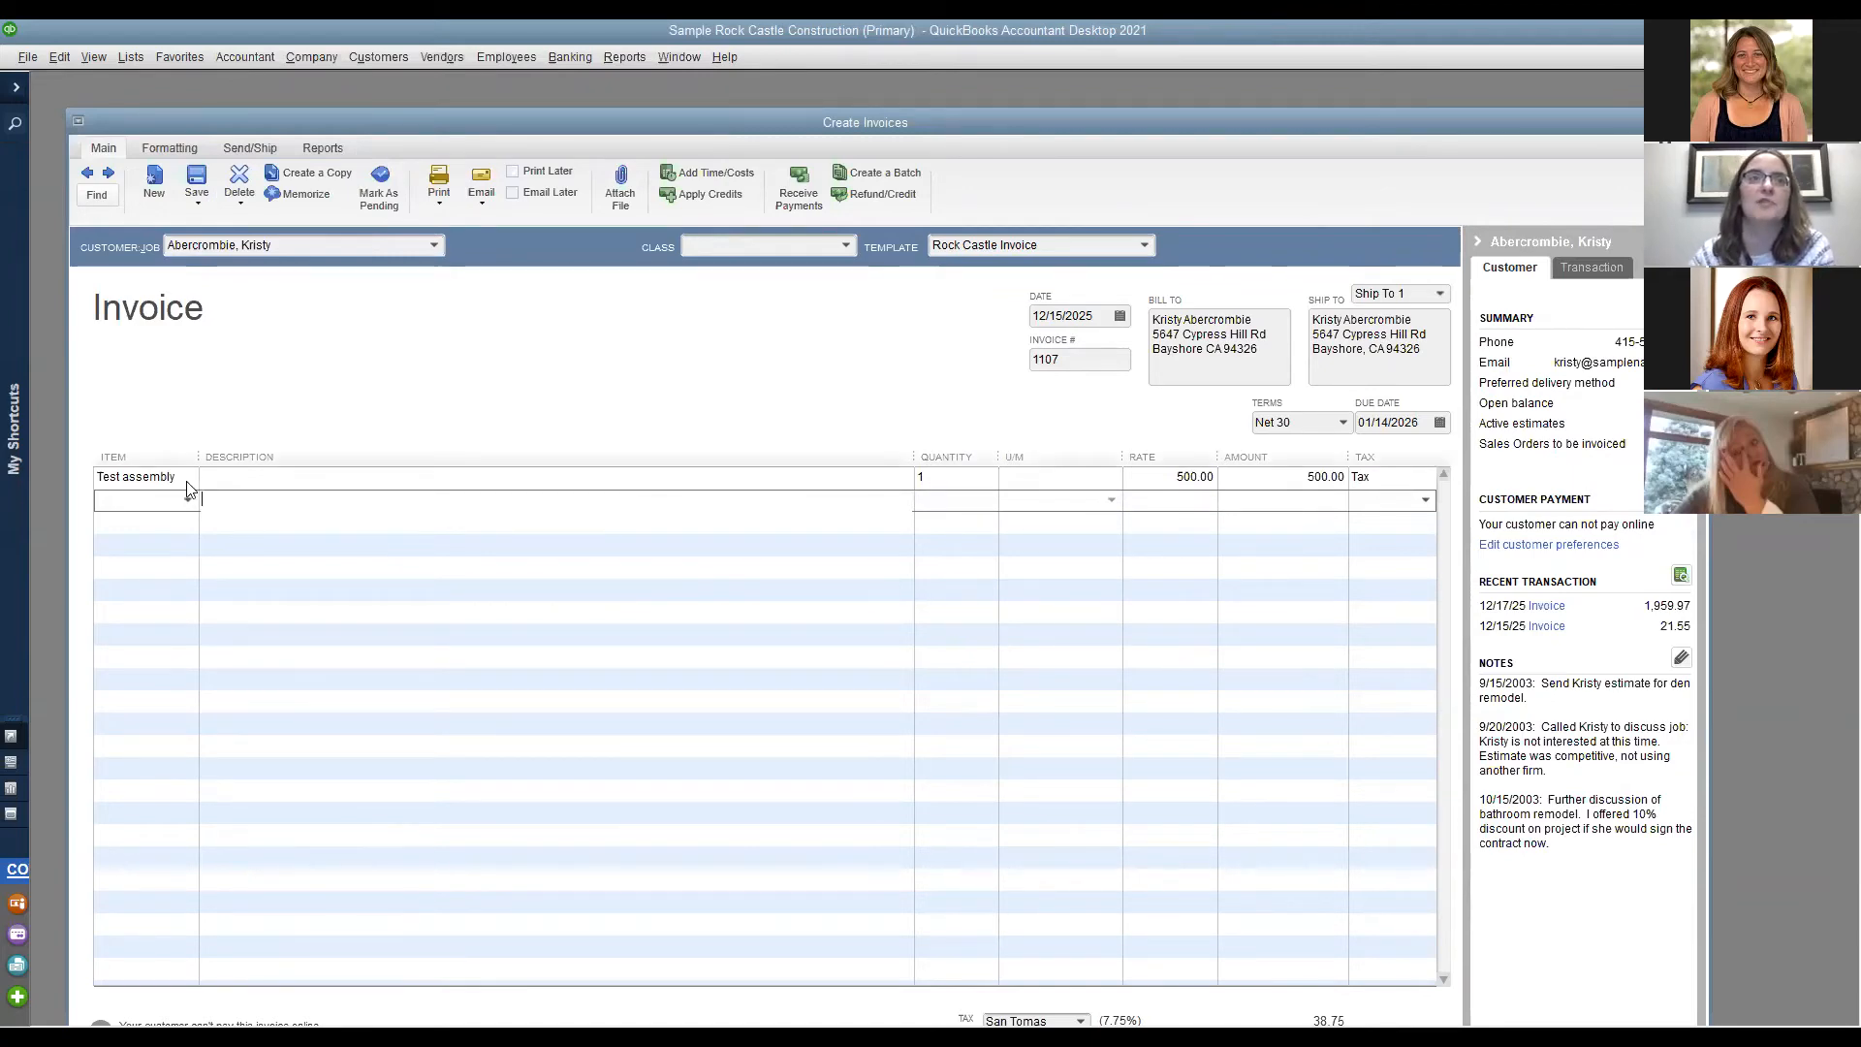
{"action": "left_click", "coordinate": [242, 479]}
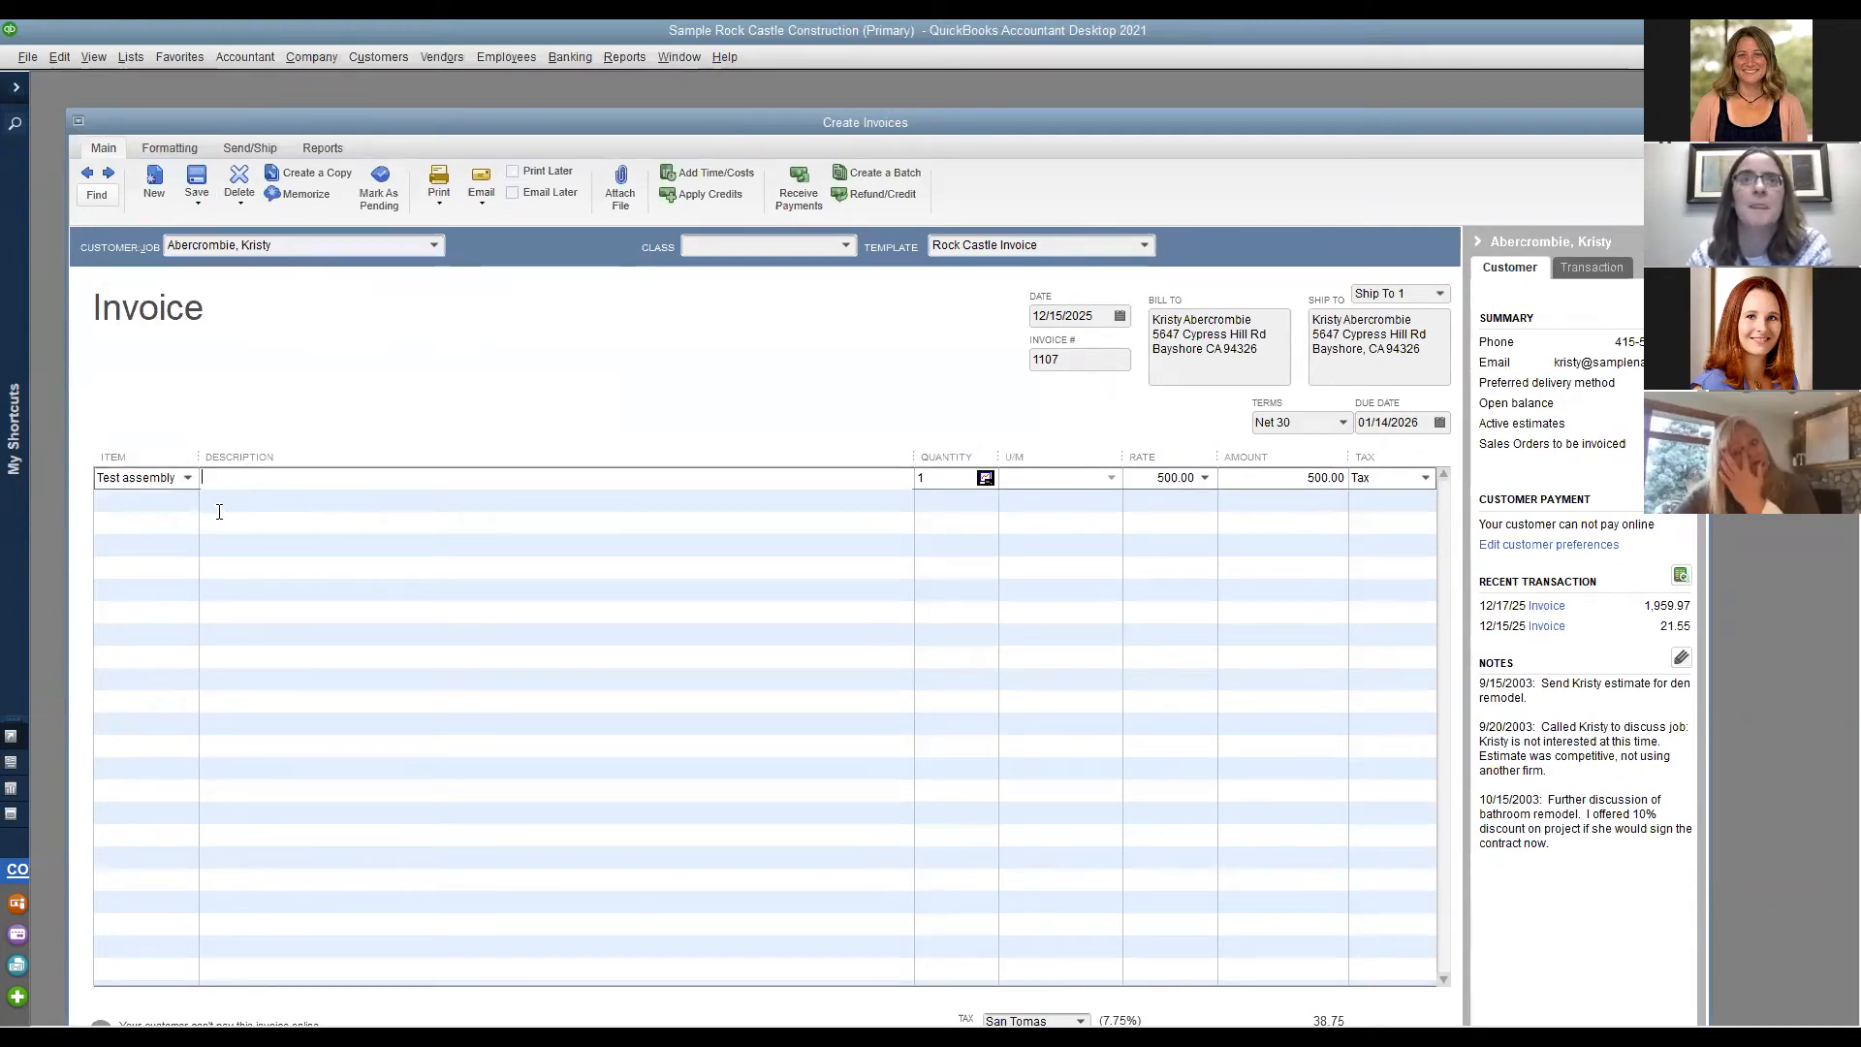
Add the Door set group item to the invoice and close the invoice without recording it.
{"action": "left_click", "coordinate": [170, 523]}
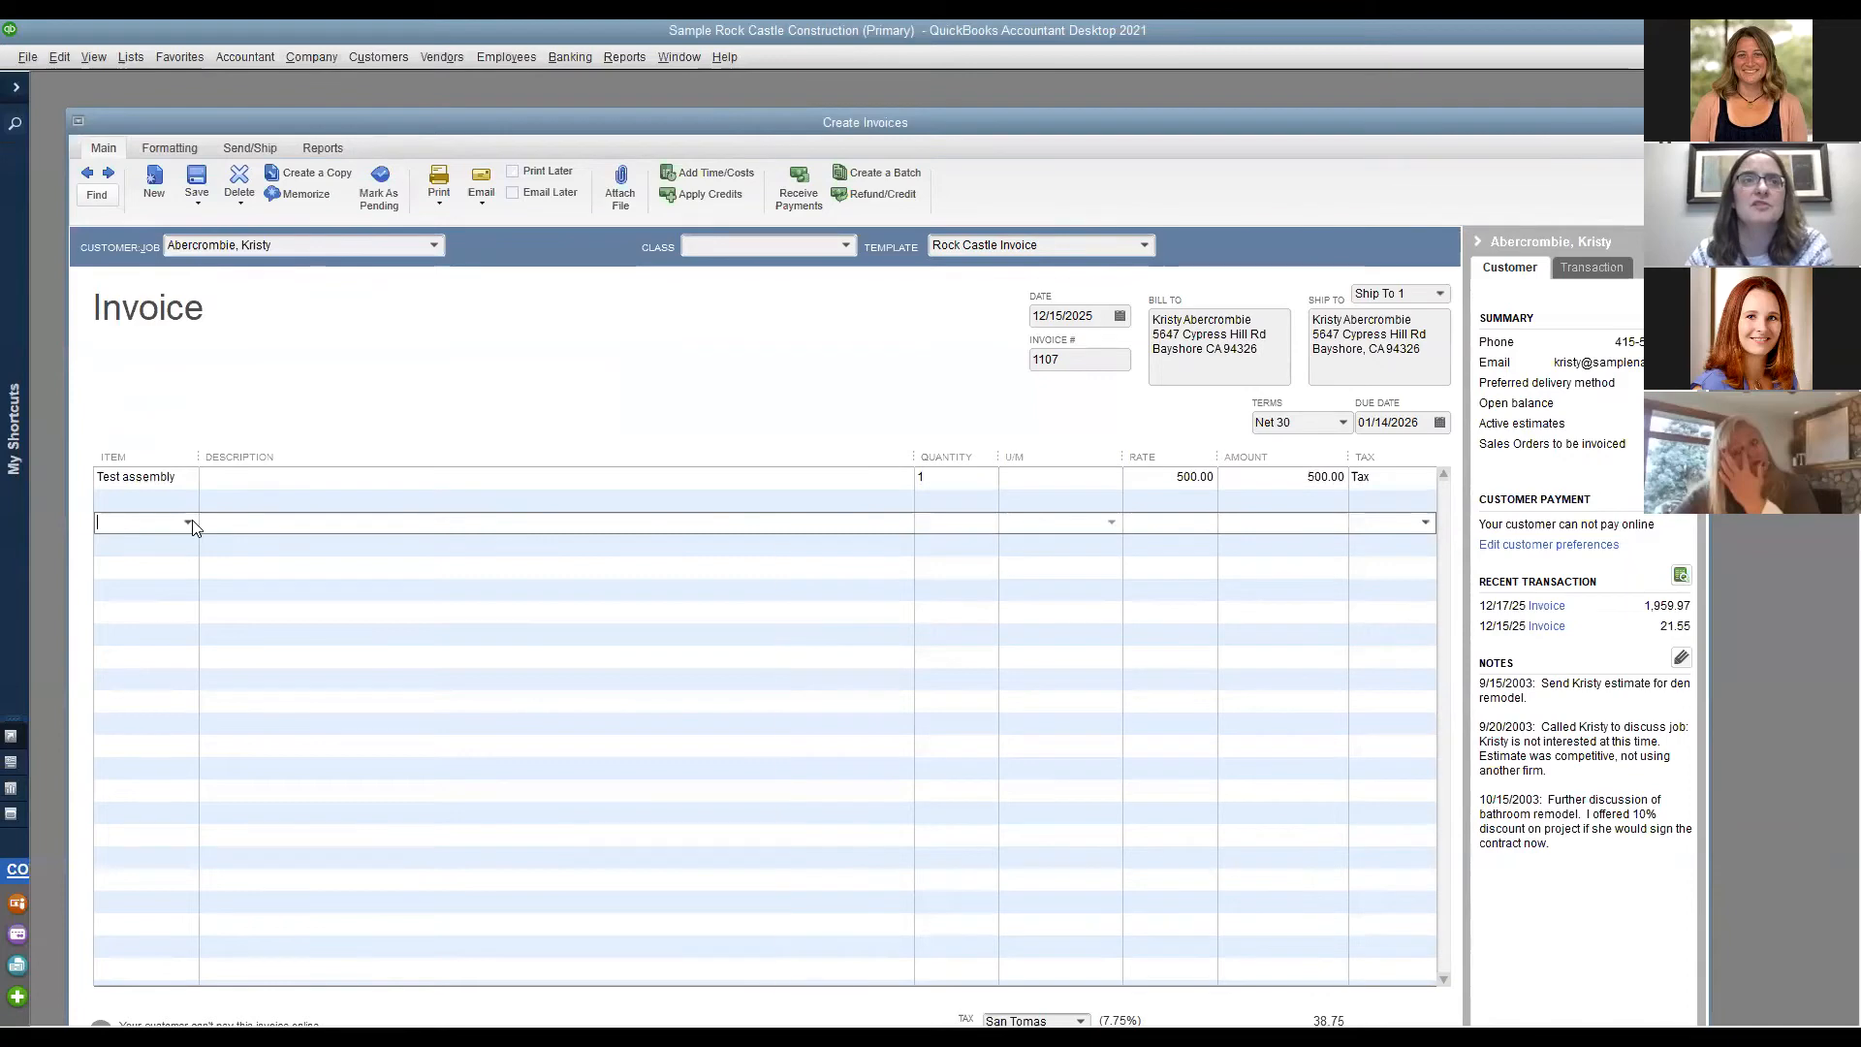
{"action": "left_click", "coordinate": [189, 523]}
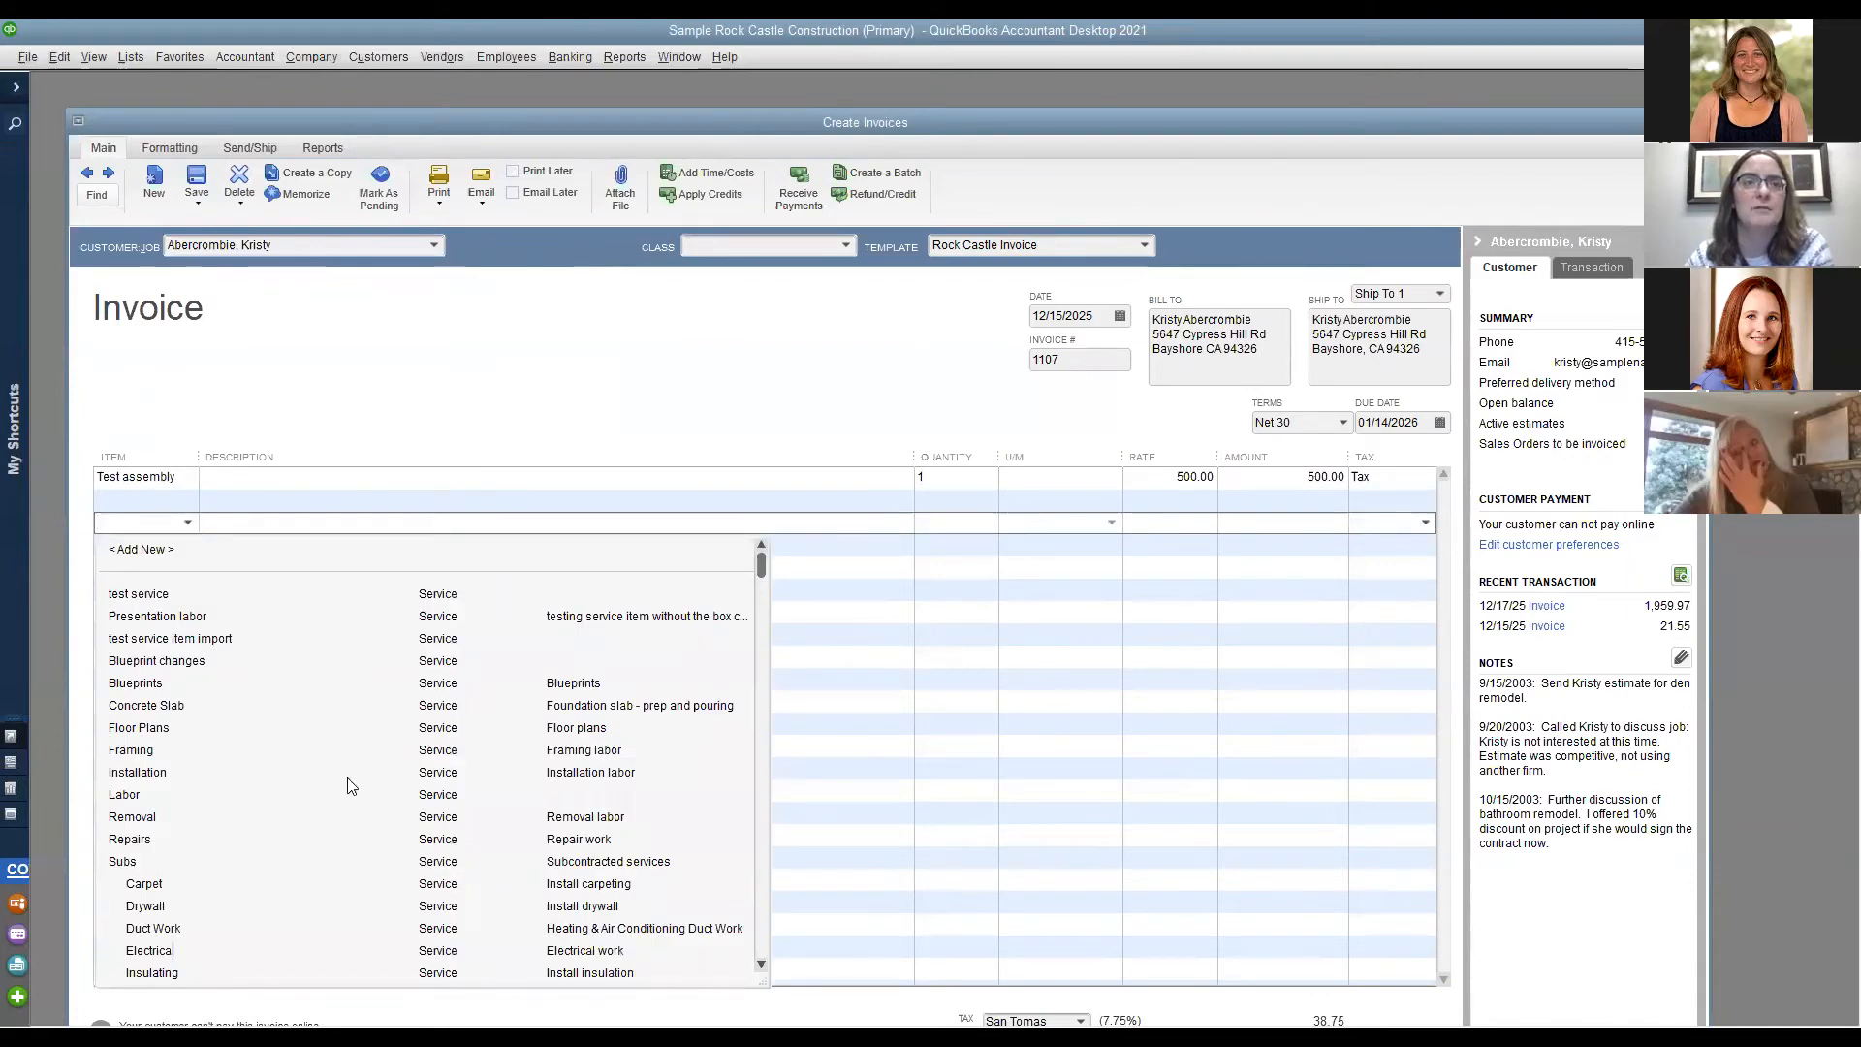
{"action": "scroll", "coordinate": [351, 785], "scroll_direction": "down", "scroll_amount": 20}
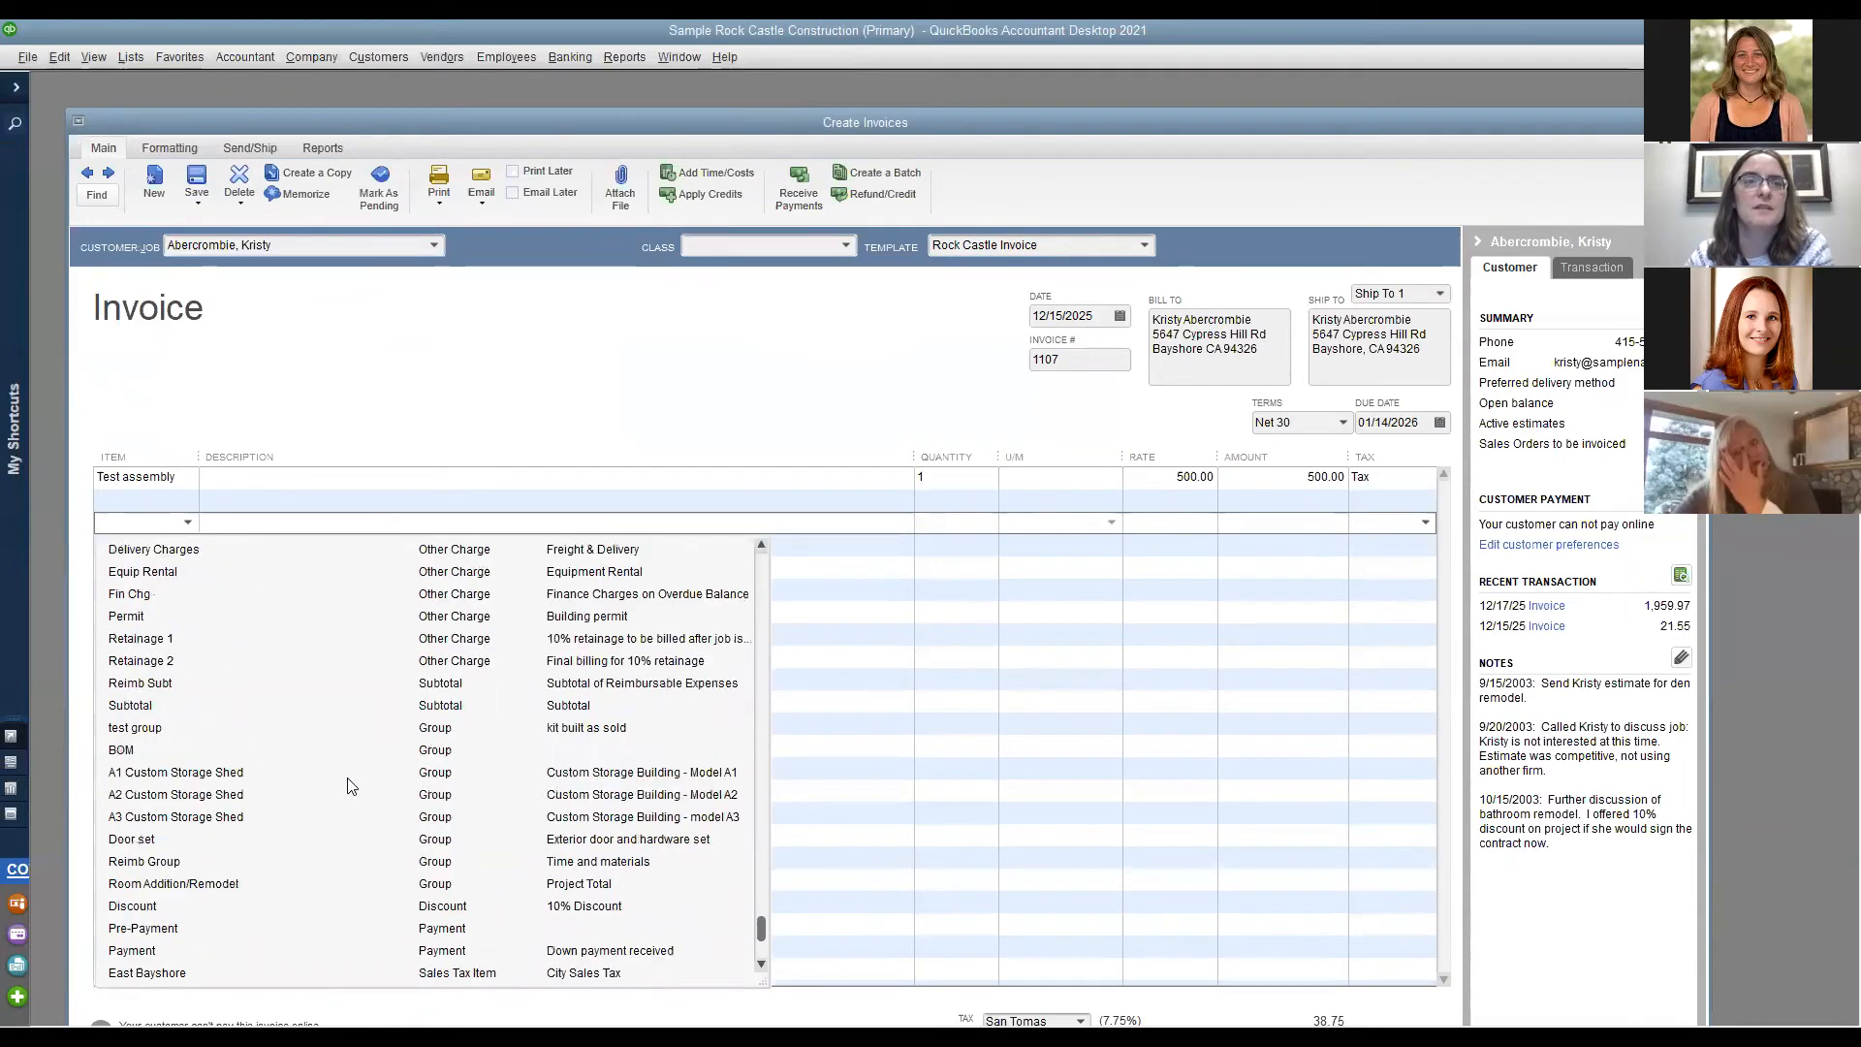
{"action": "left_click", "coordinate": [166, 839]}
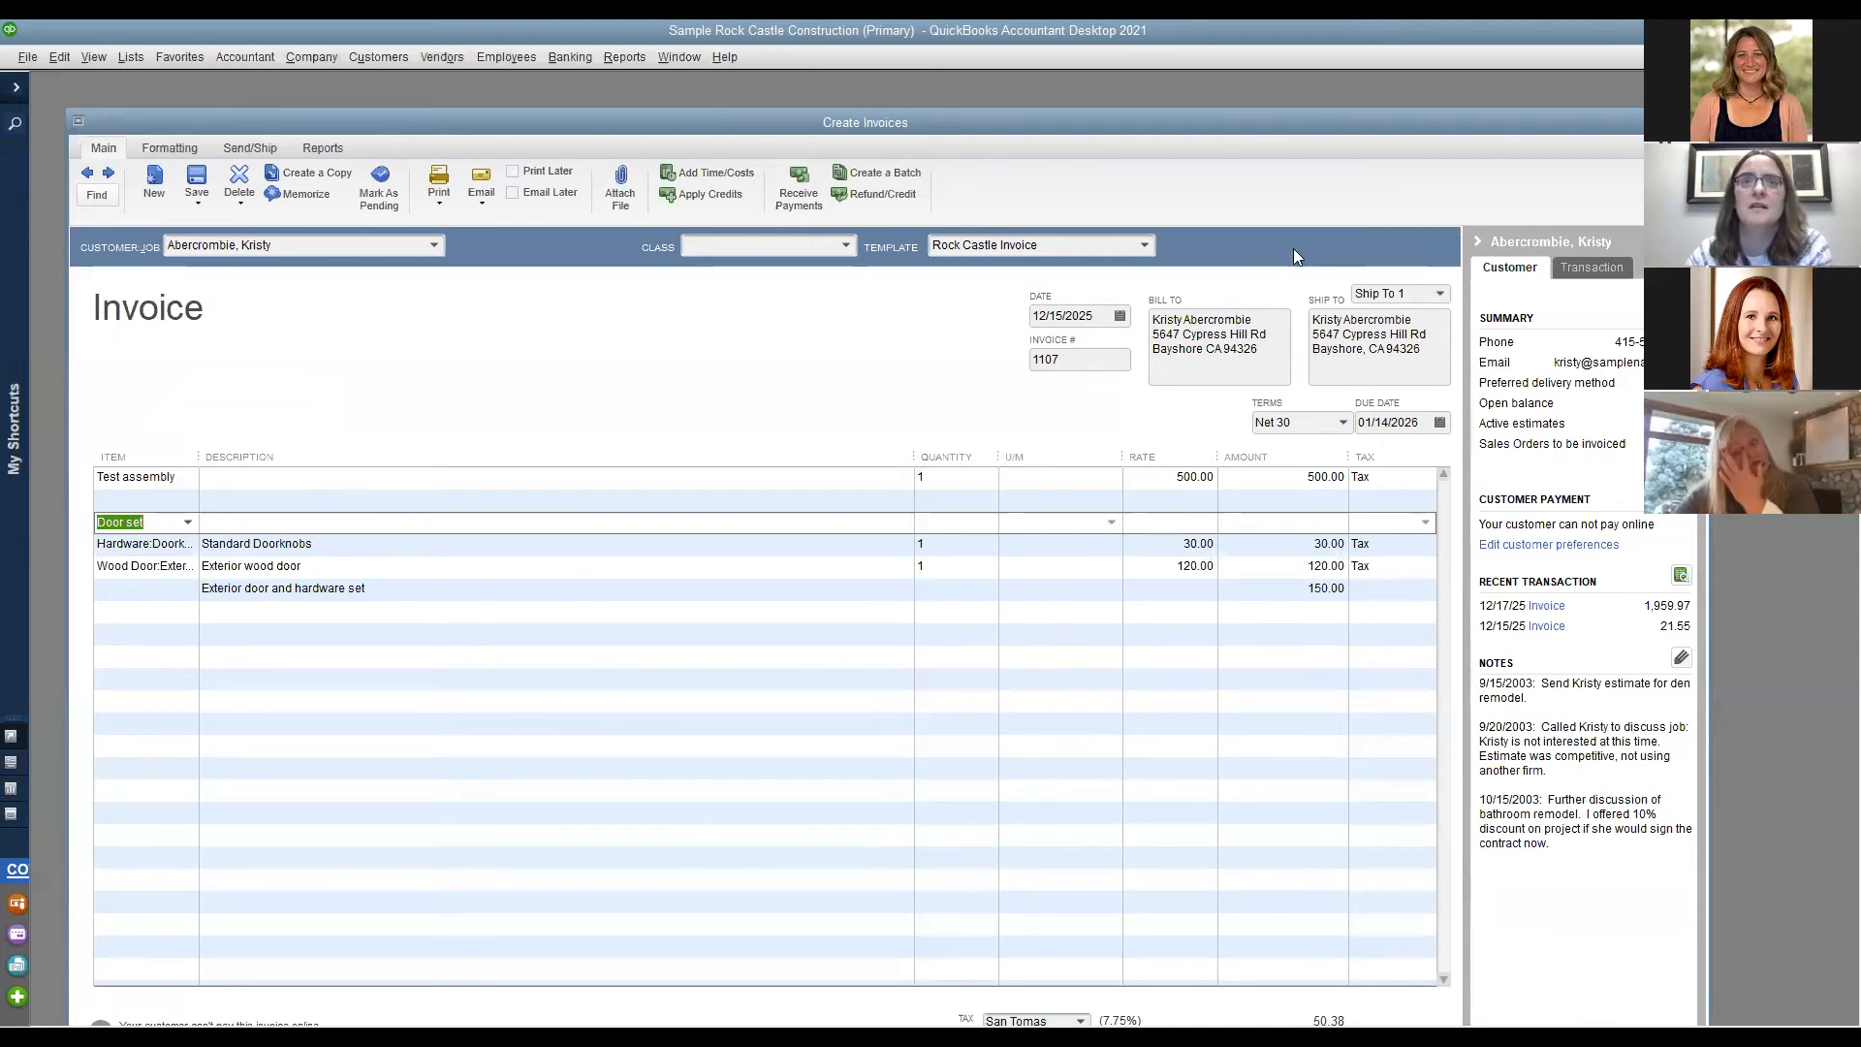
{"action": "key", "text": "Escape"}
{"action": "left_click", "coordinate": [932, 333]}
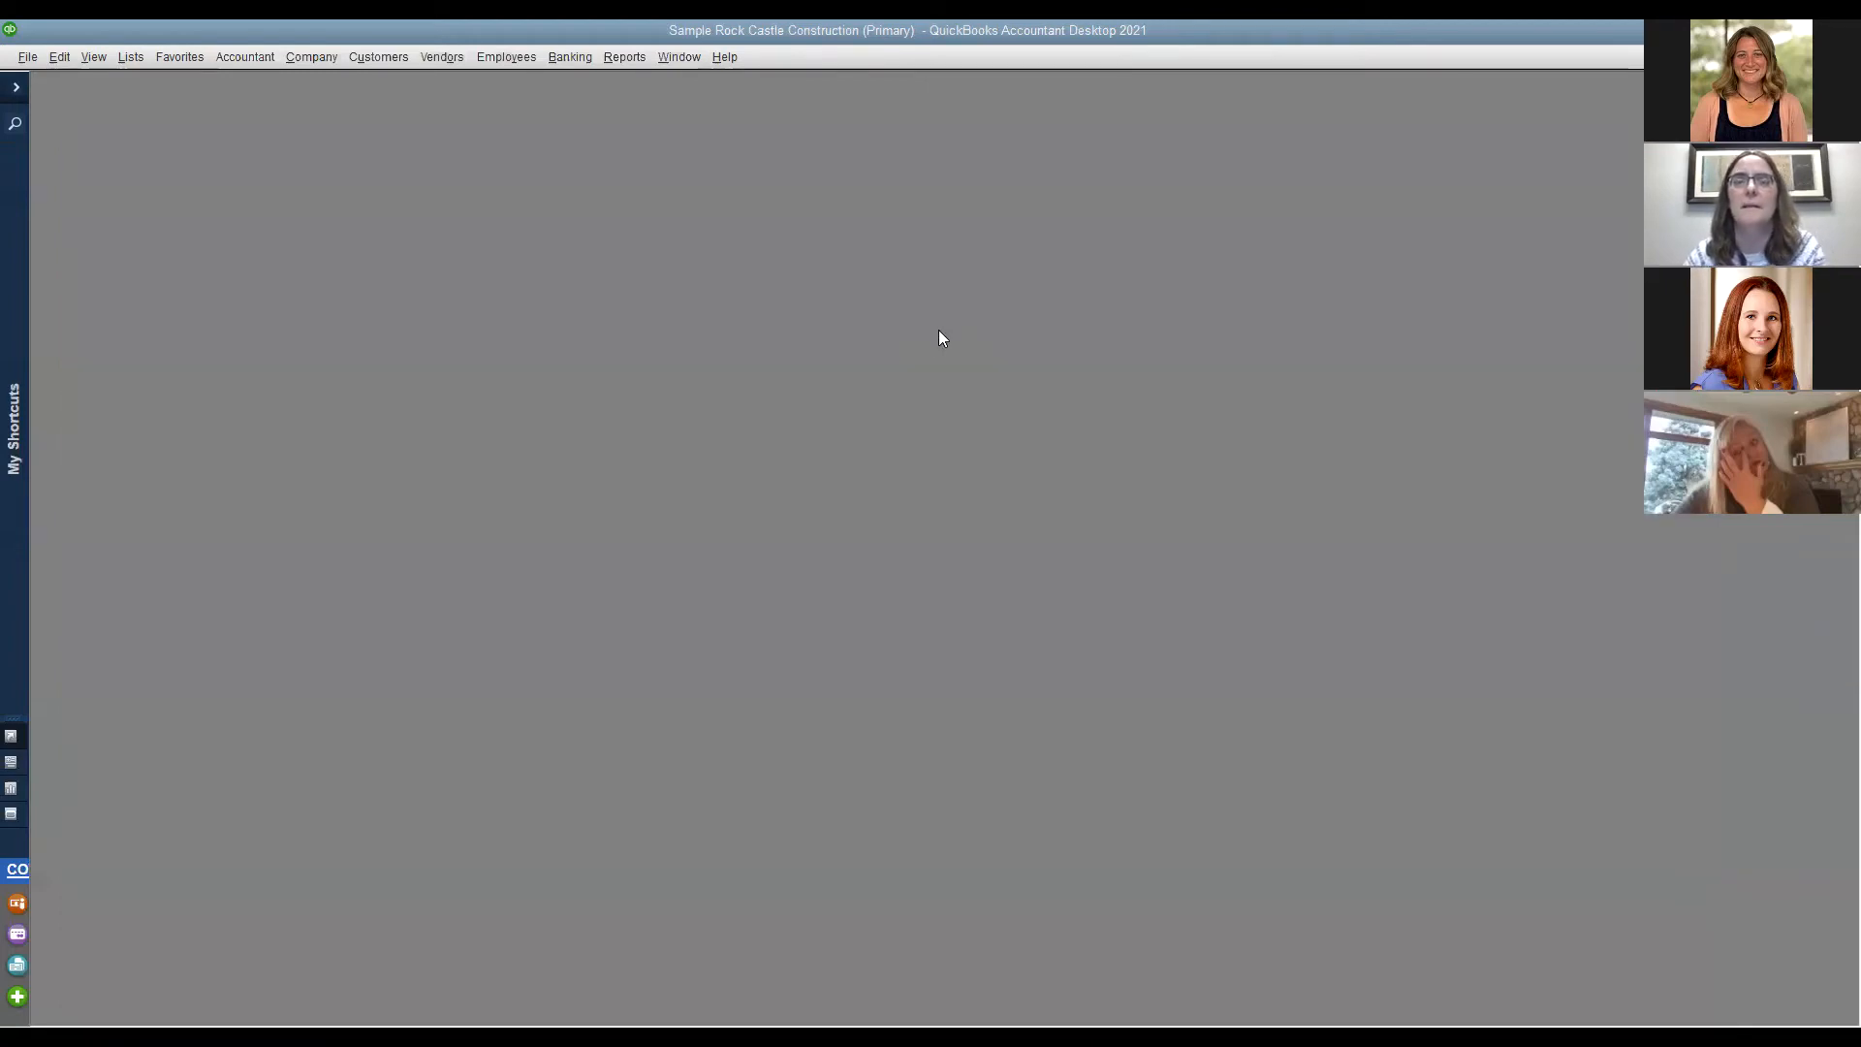
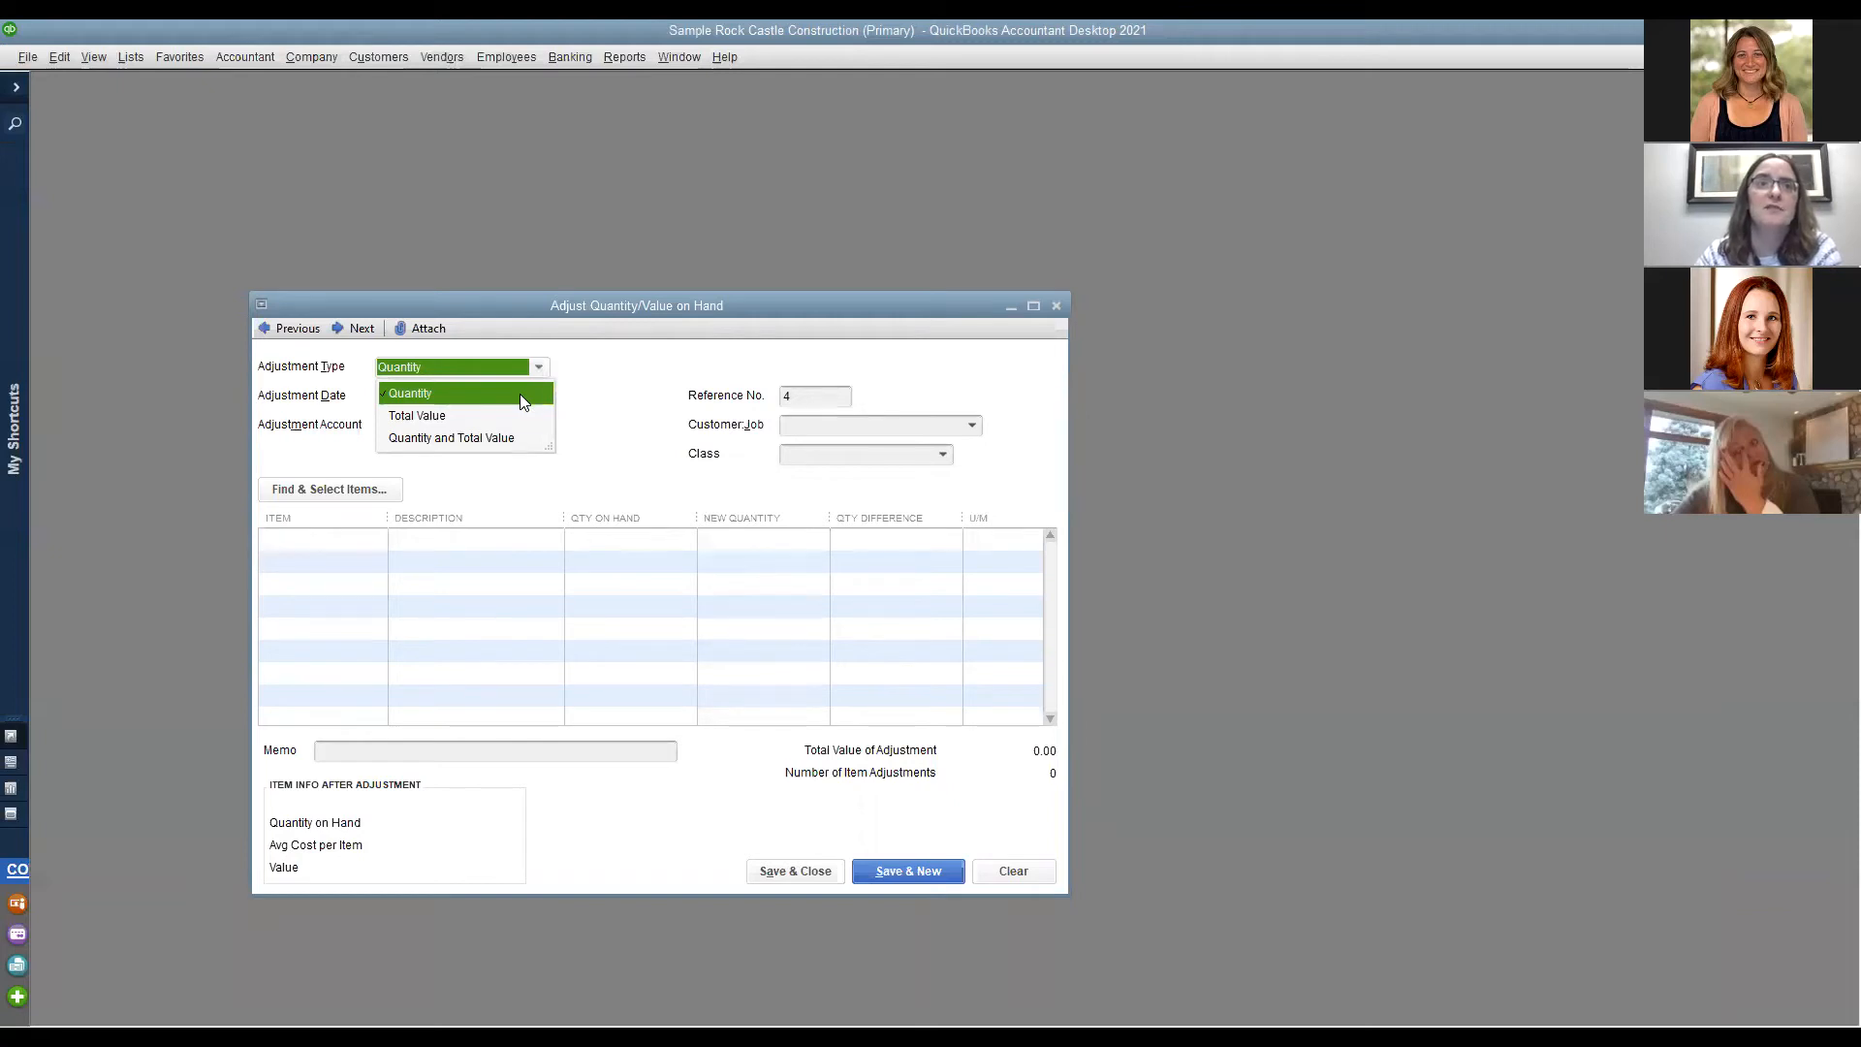
Select Quantity as the inventory adjustment type and review the adjustment accounts, keeping 50100 · Cost of Goods Sold.
{"action": "left_click", "coordinate": [520, 394]}
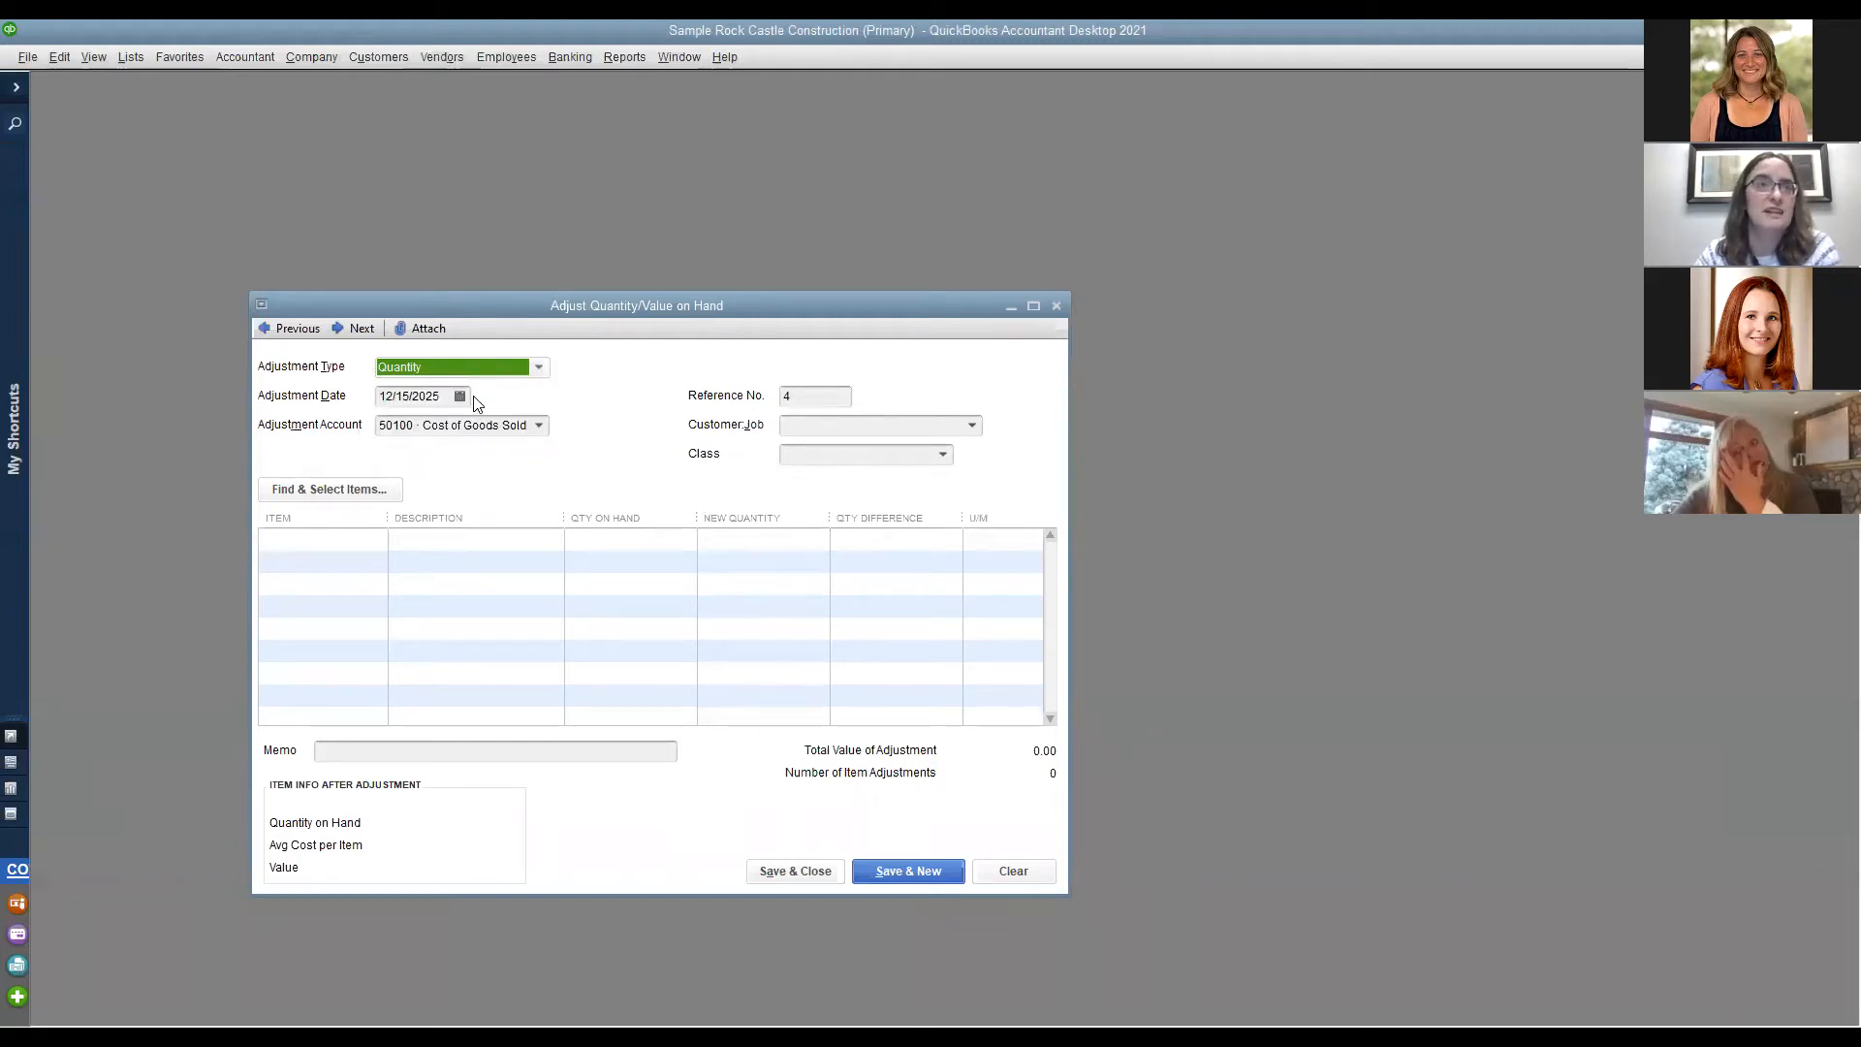
{"action": "left_click", "coordinate": [539, 427]}
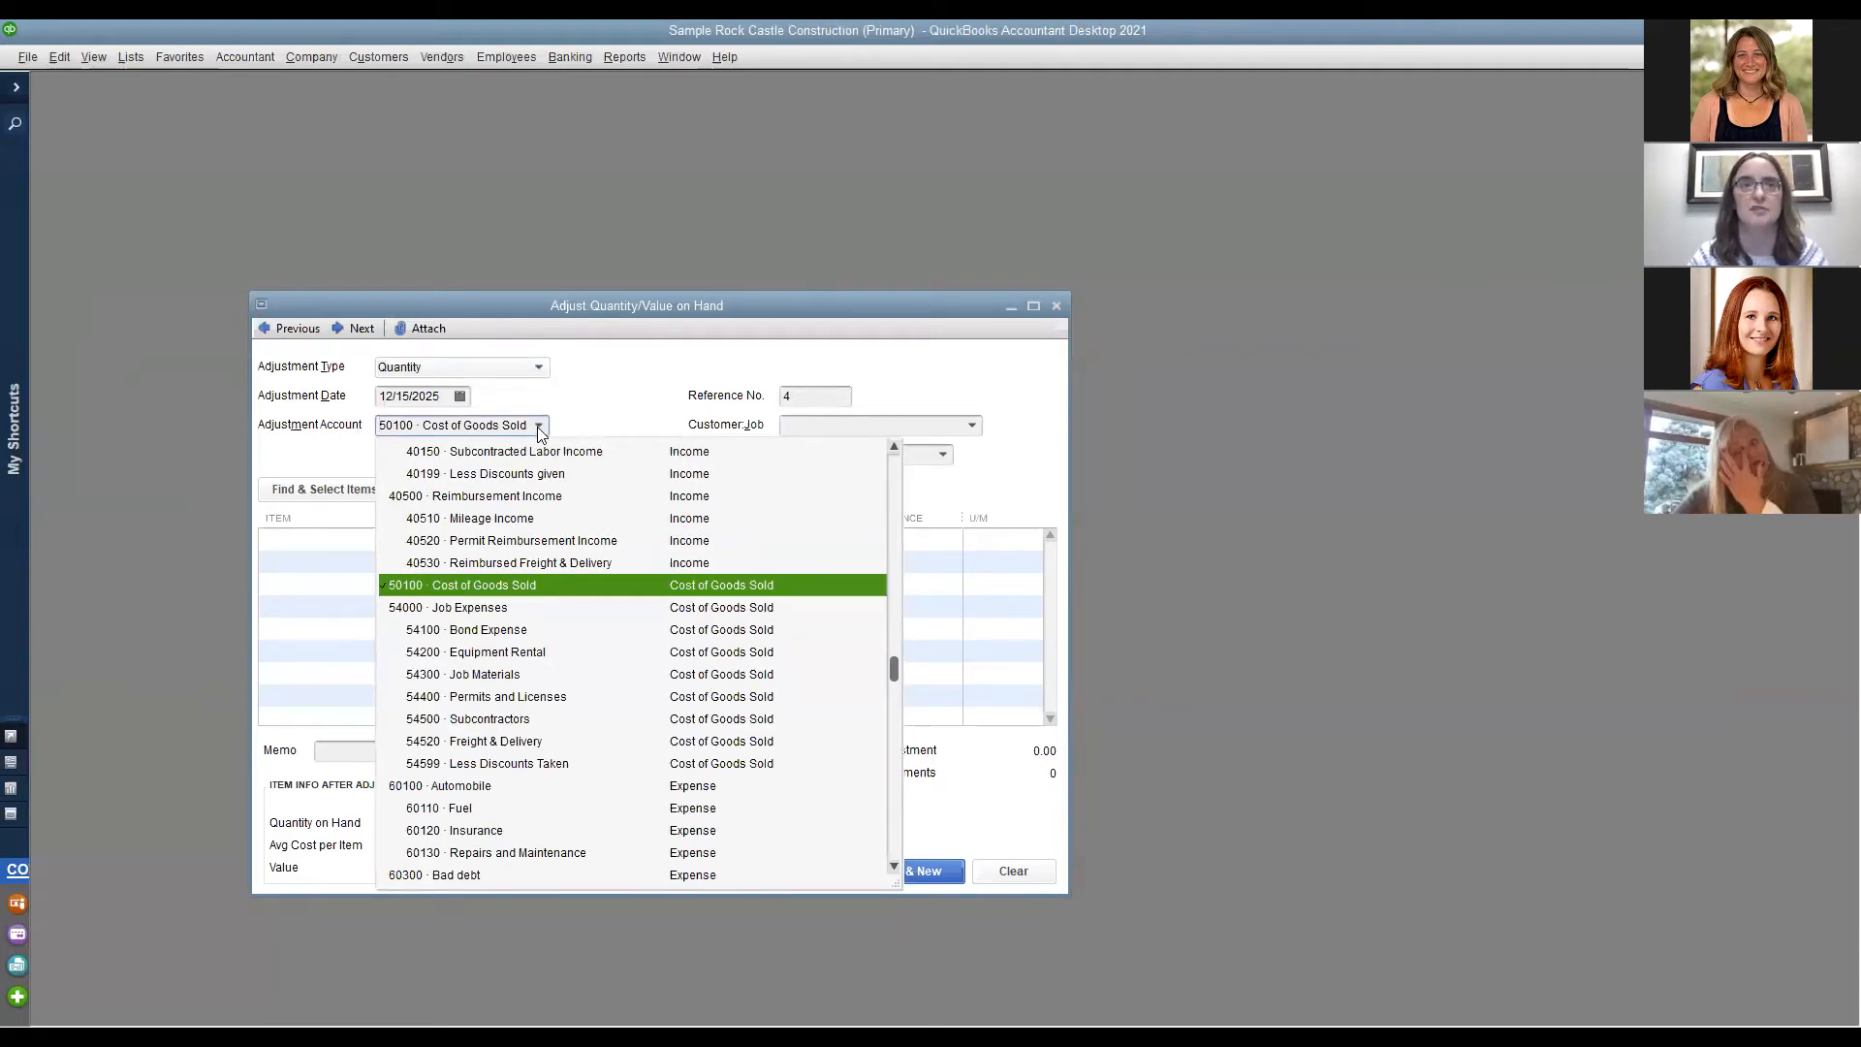
{"action": "left_click", "coordinate": [539, 427]}
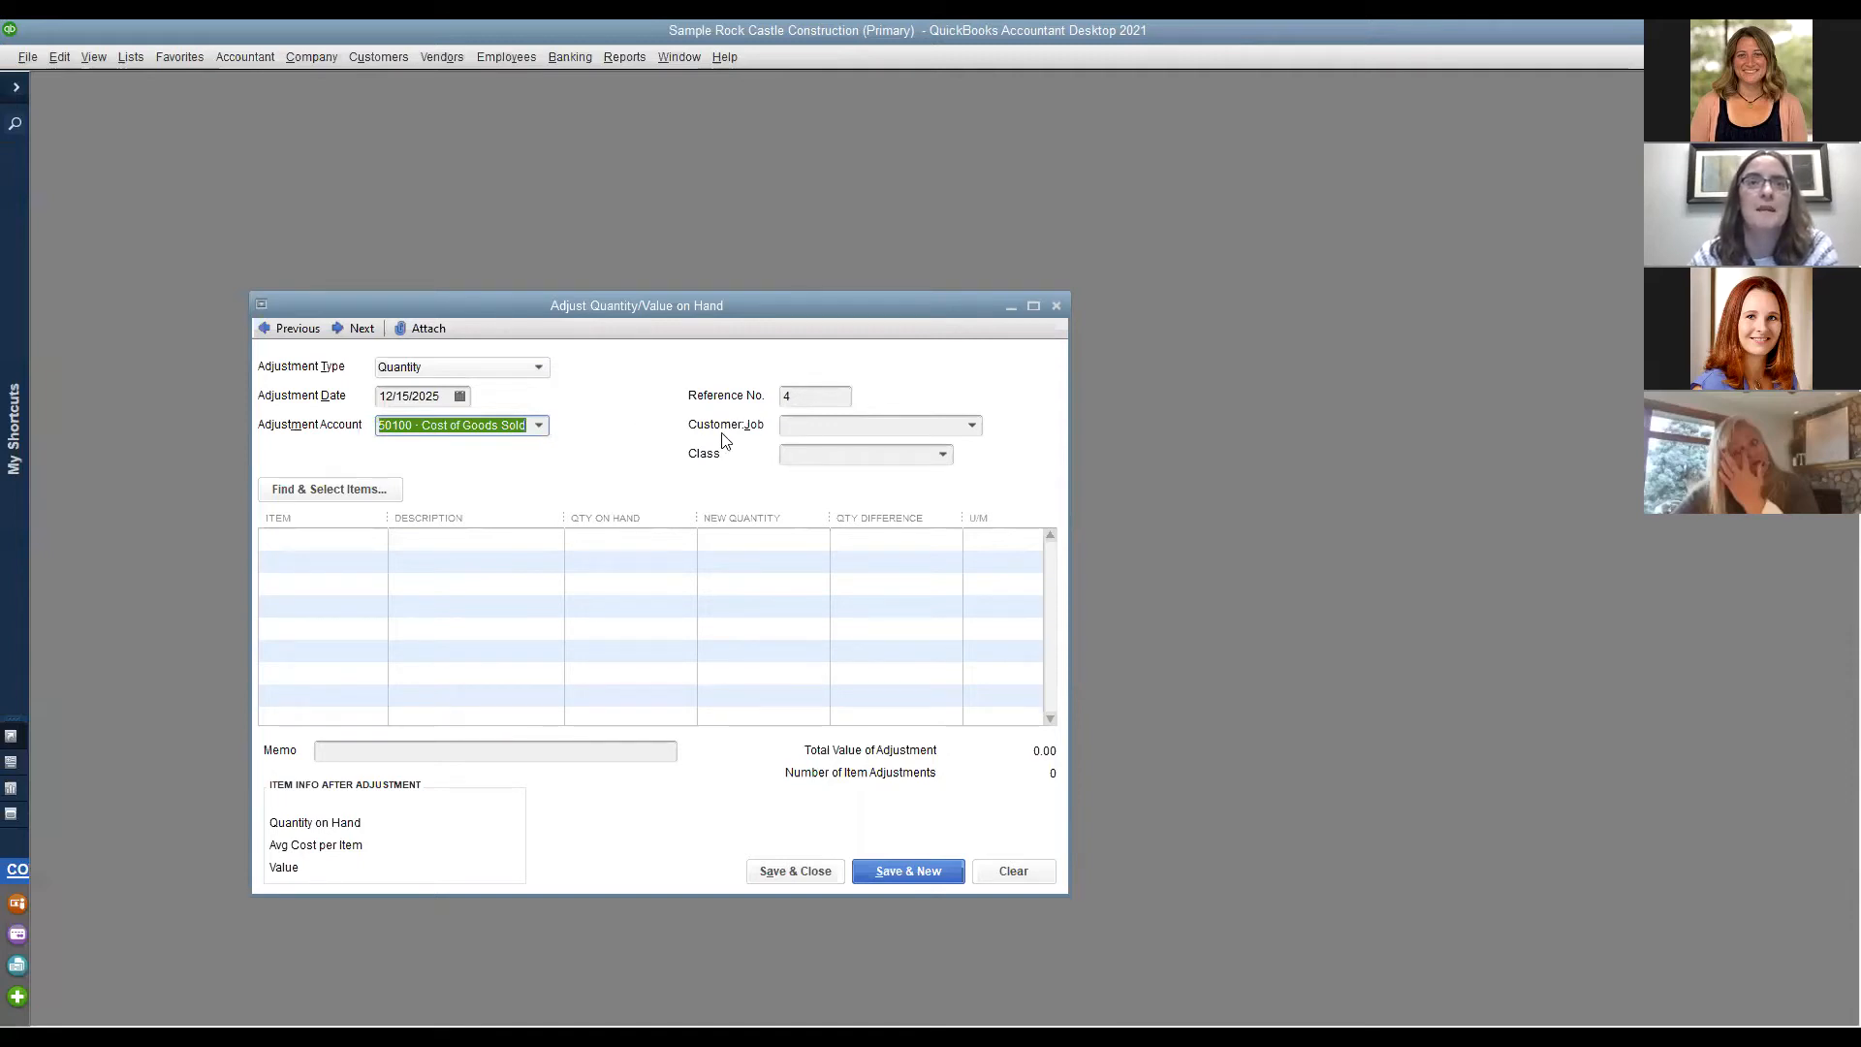
{"action": "left_click", "coordinate": [911, 429]}
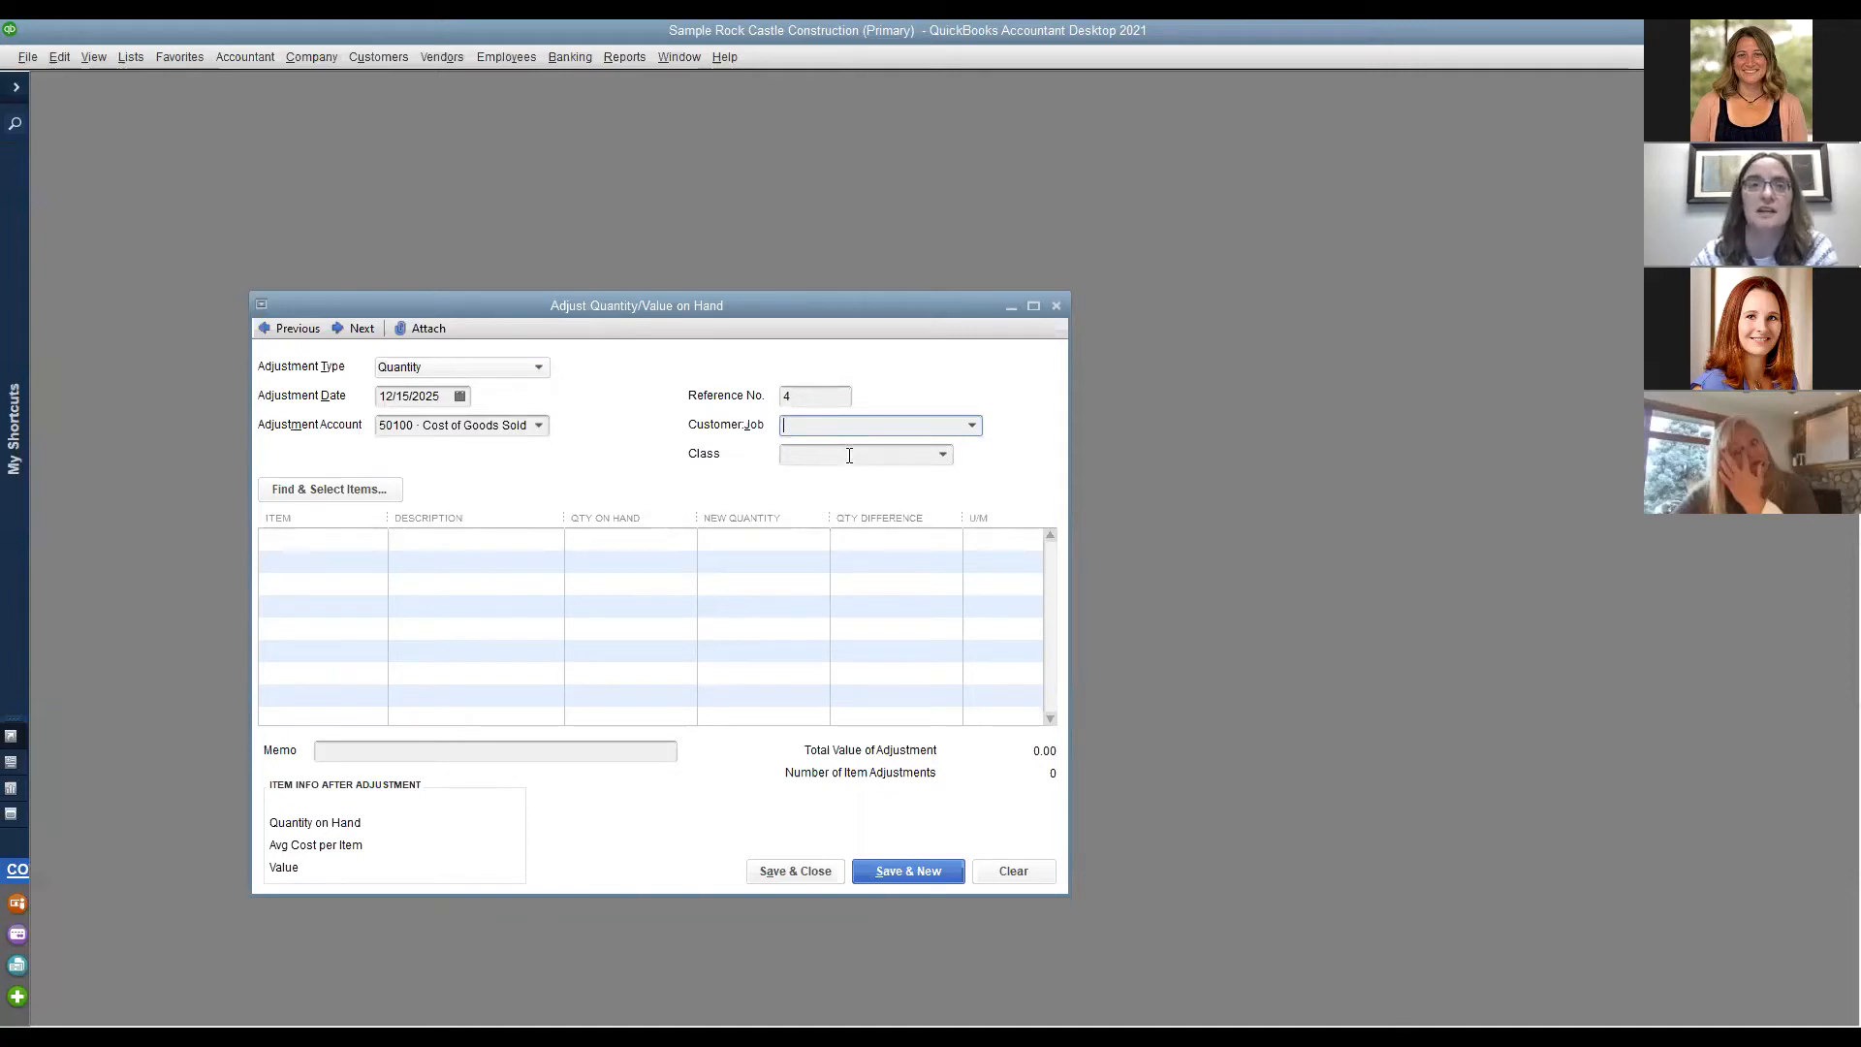
Add the Cabinets item to the inventory adjustment and set its new quantity to 19.
{"action": "left_click", "coordinate": [337, 541]}
{"action": "left_click", "coordinate": [376, 539]}
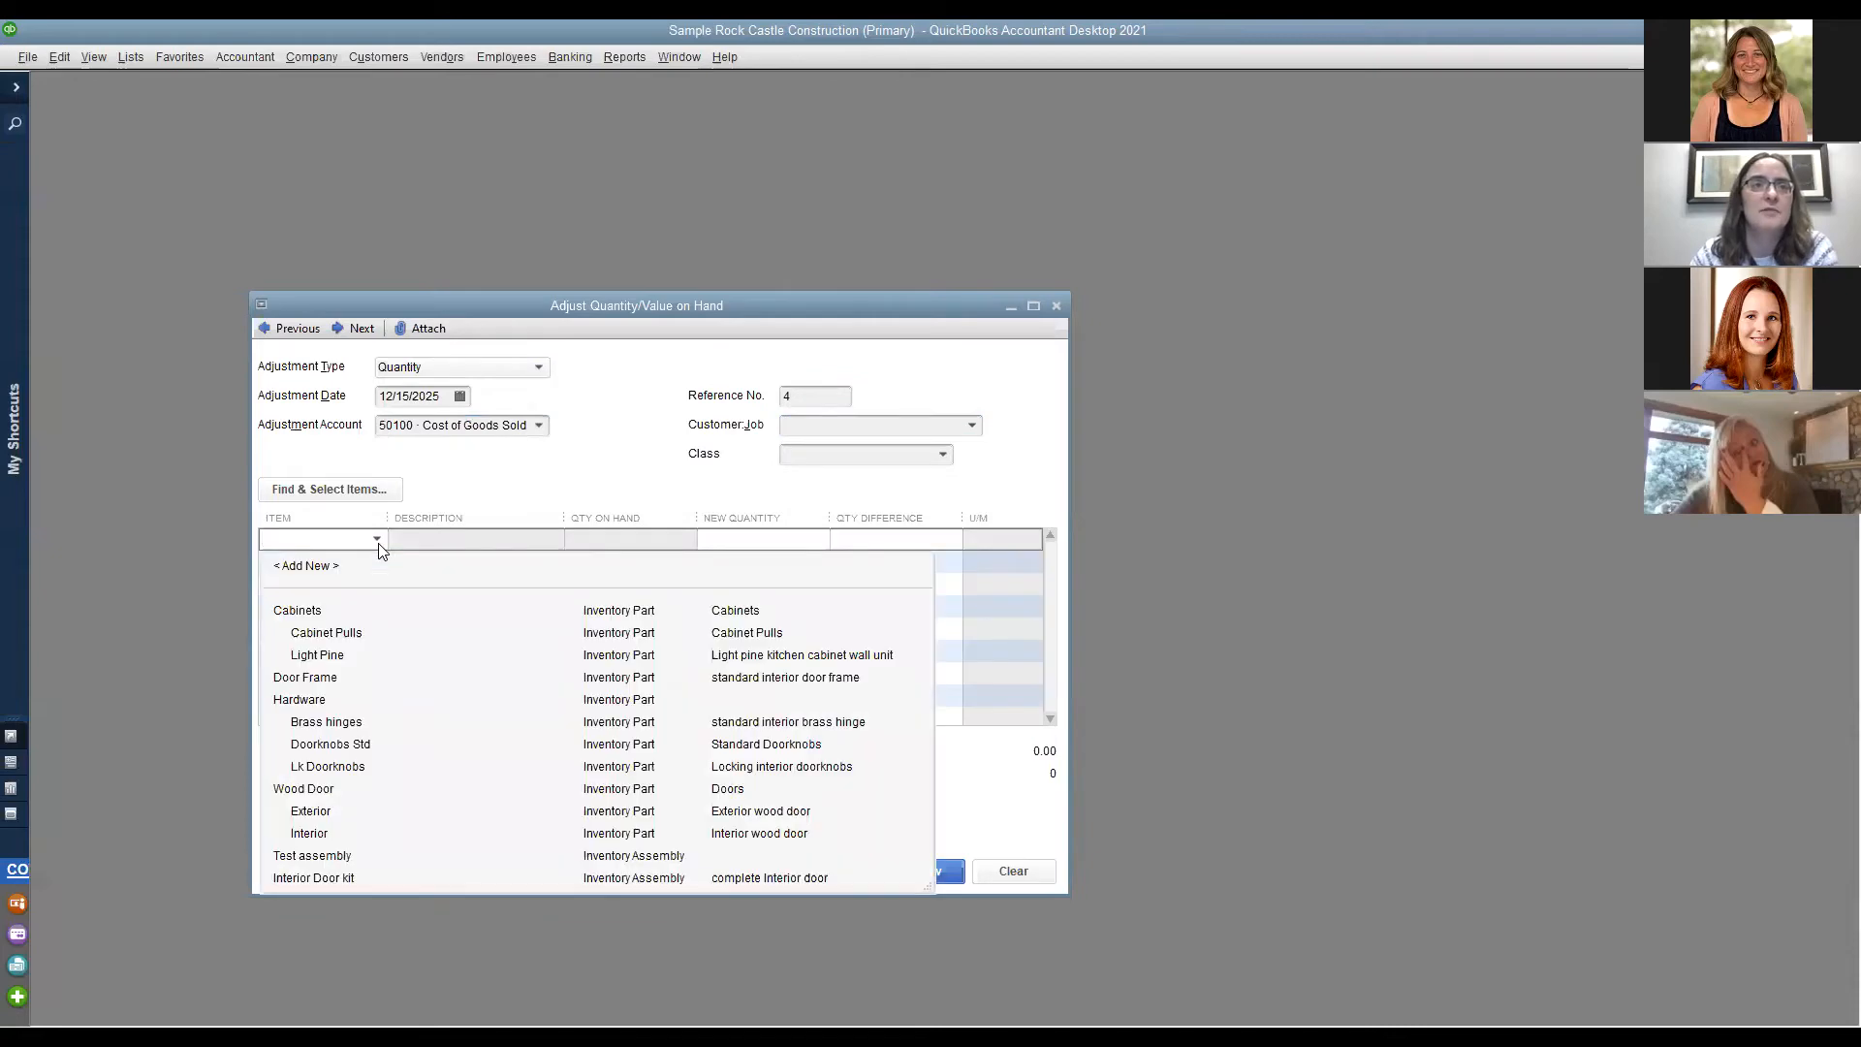
{"action": "left_click", "coordinate": [323, 612]}
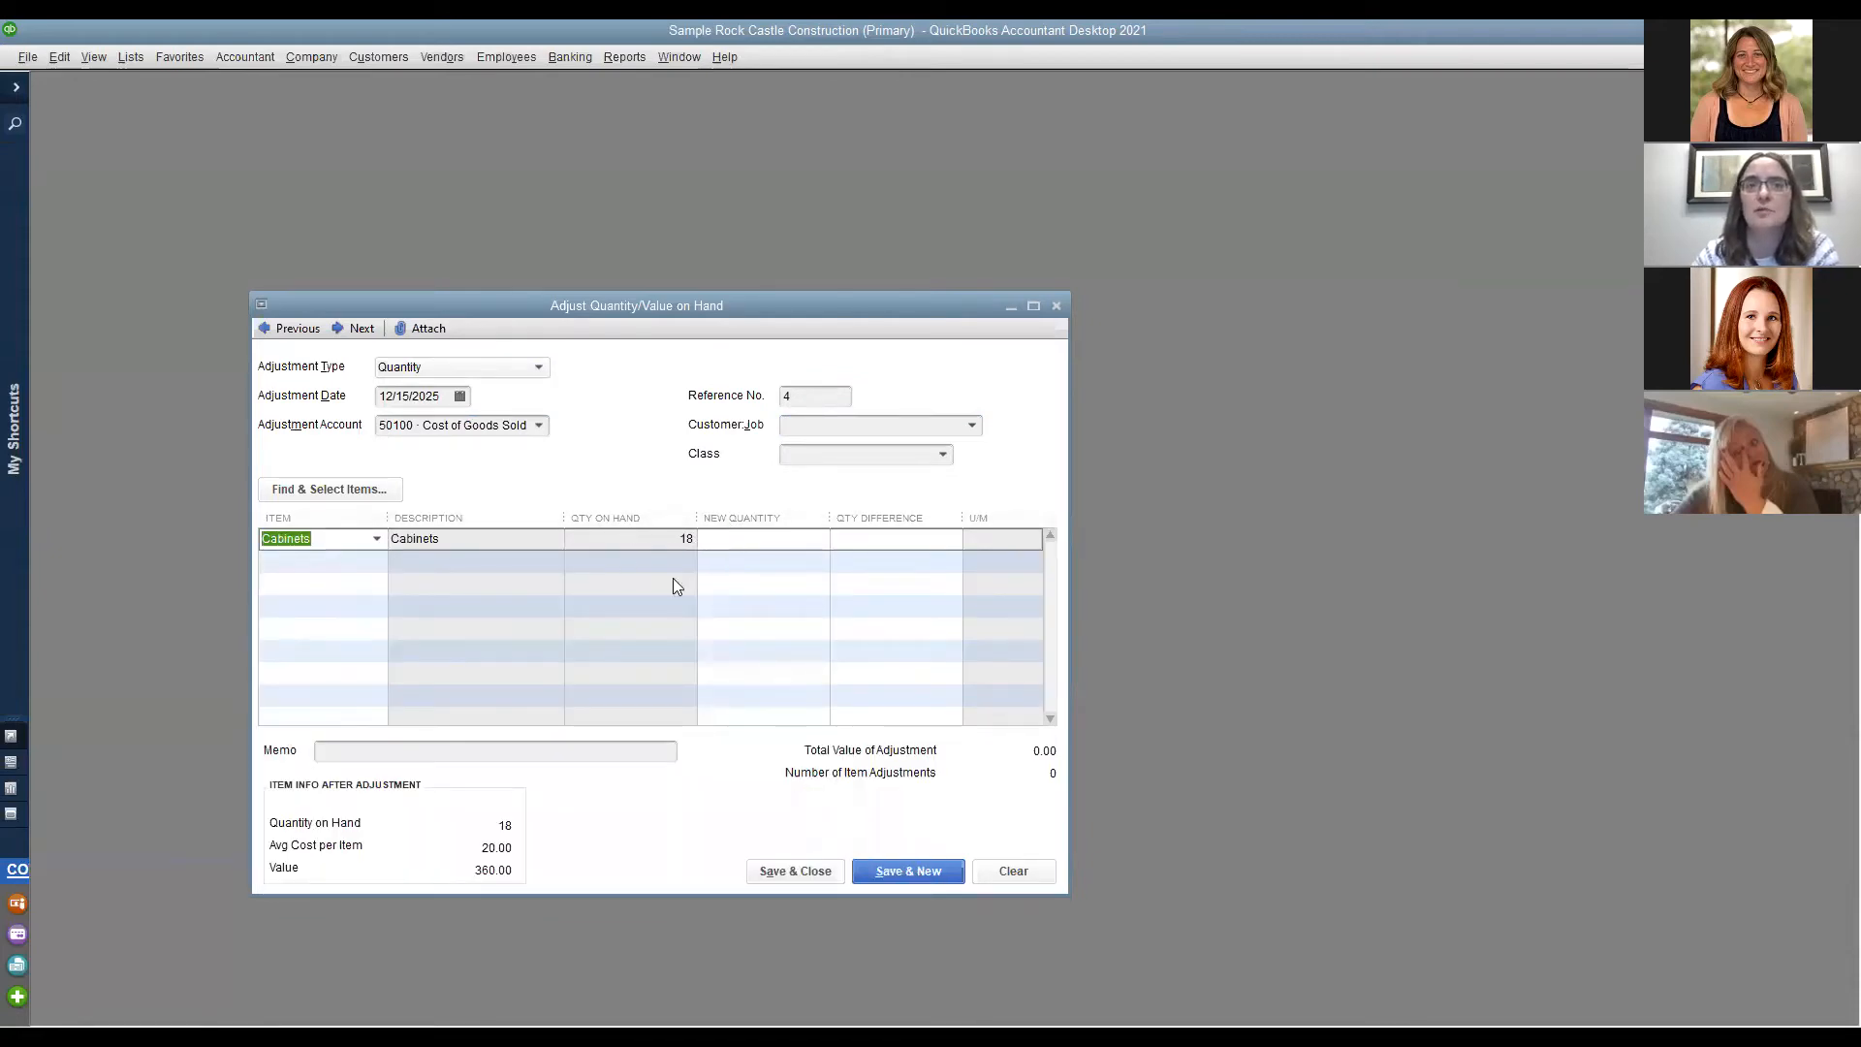
{"action": "left_click", "coordinate": [783, 540]}
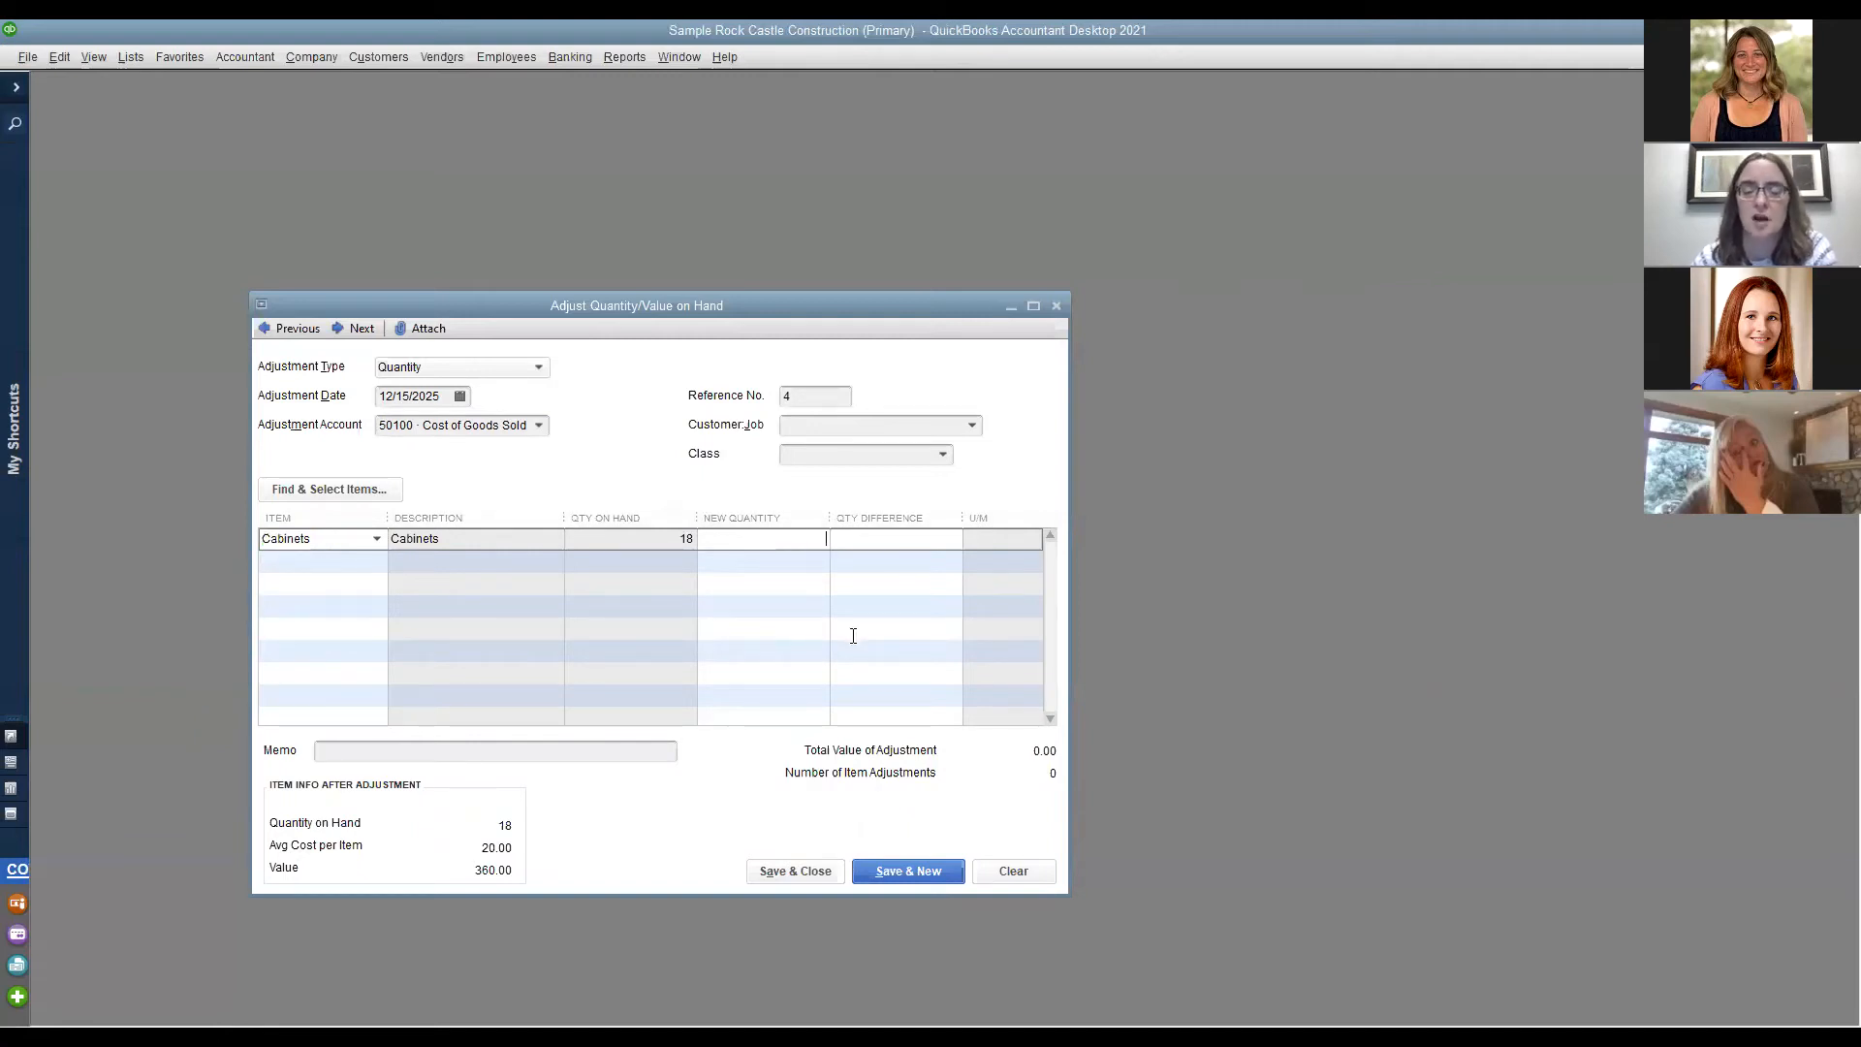
{"action": "type", "text": "19"}
{"action": "key", "text": "Tab"}
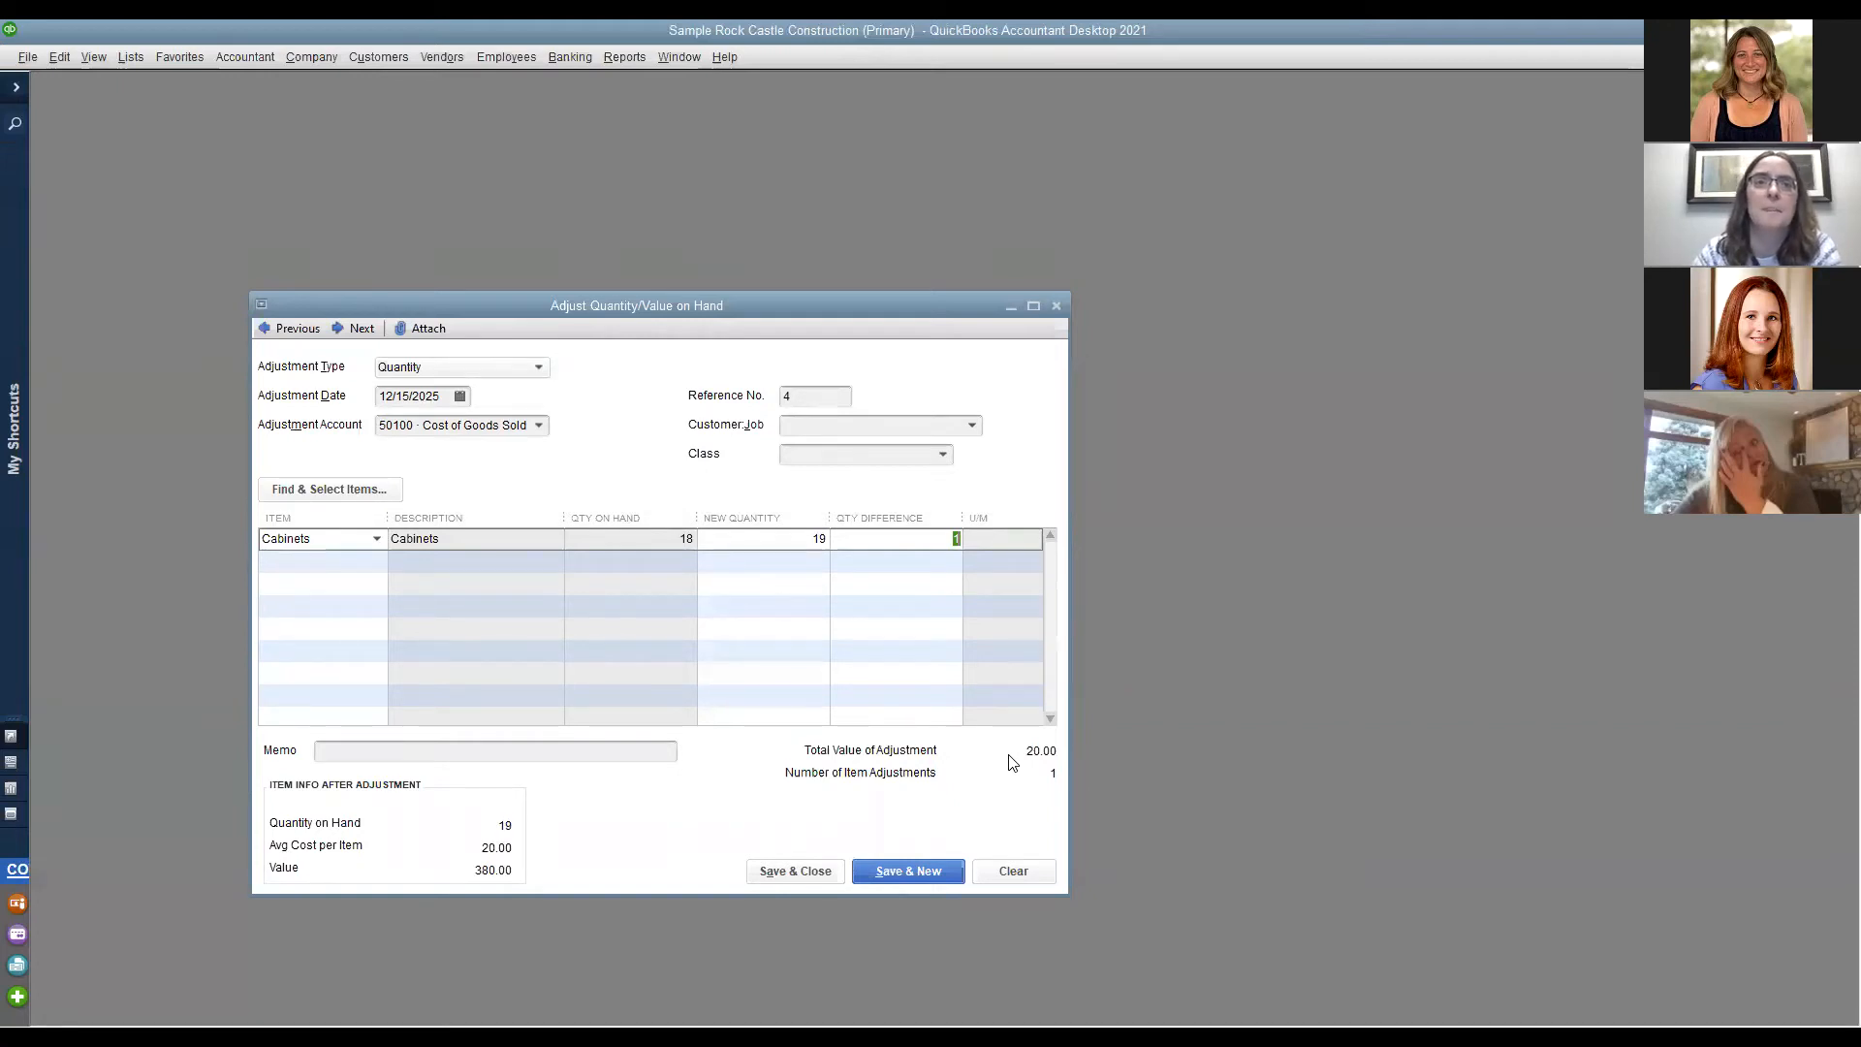
Change the adjustment type to Total Value and set the new value of Cabinets to 360, after first trying 400.
{"action": "left_click", "coordinate": [537, 367]}
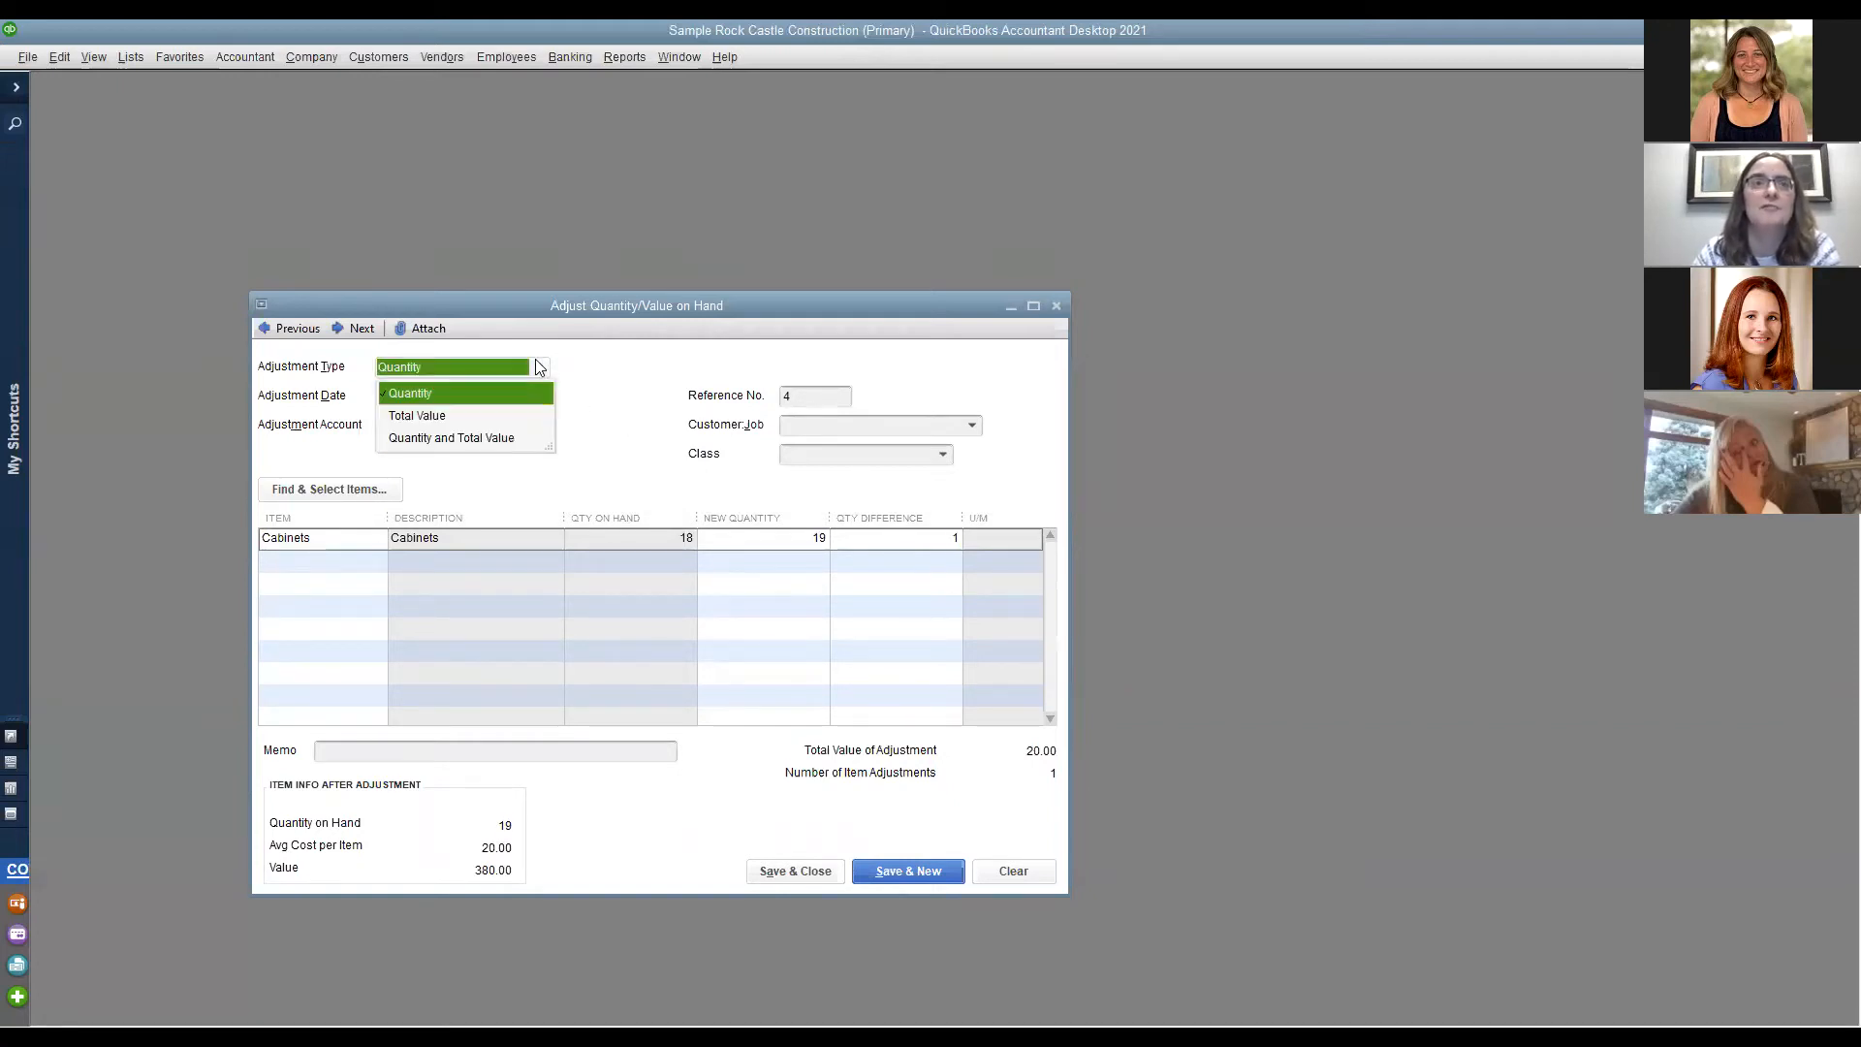
{"action": "left_click", "coordinate": [490, 416]}
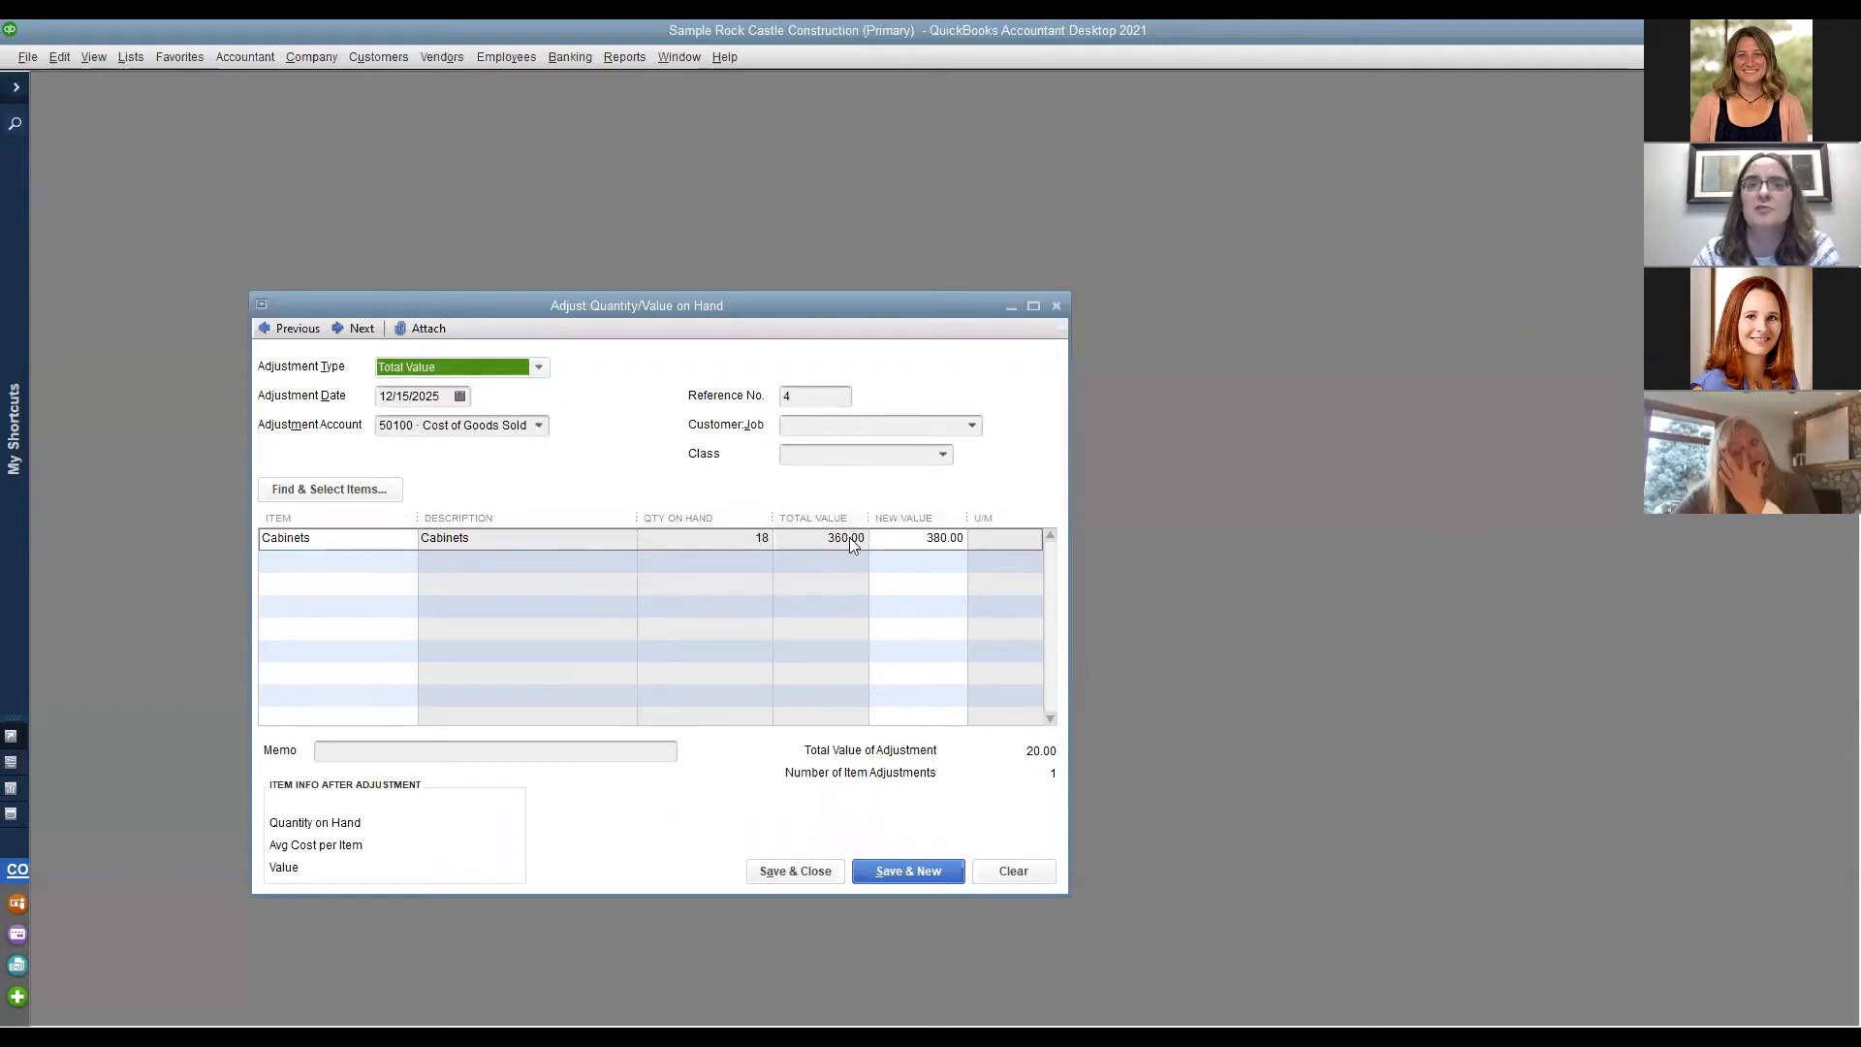
{"action": "left_click", "coordinate": [930, 539]}
{"action": "type", "text": "400"}
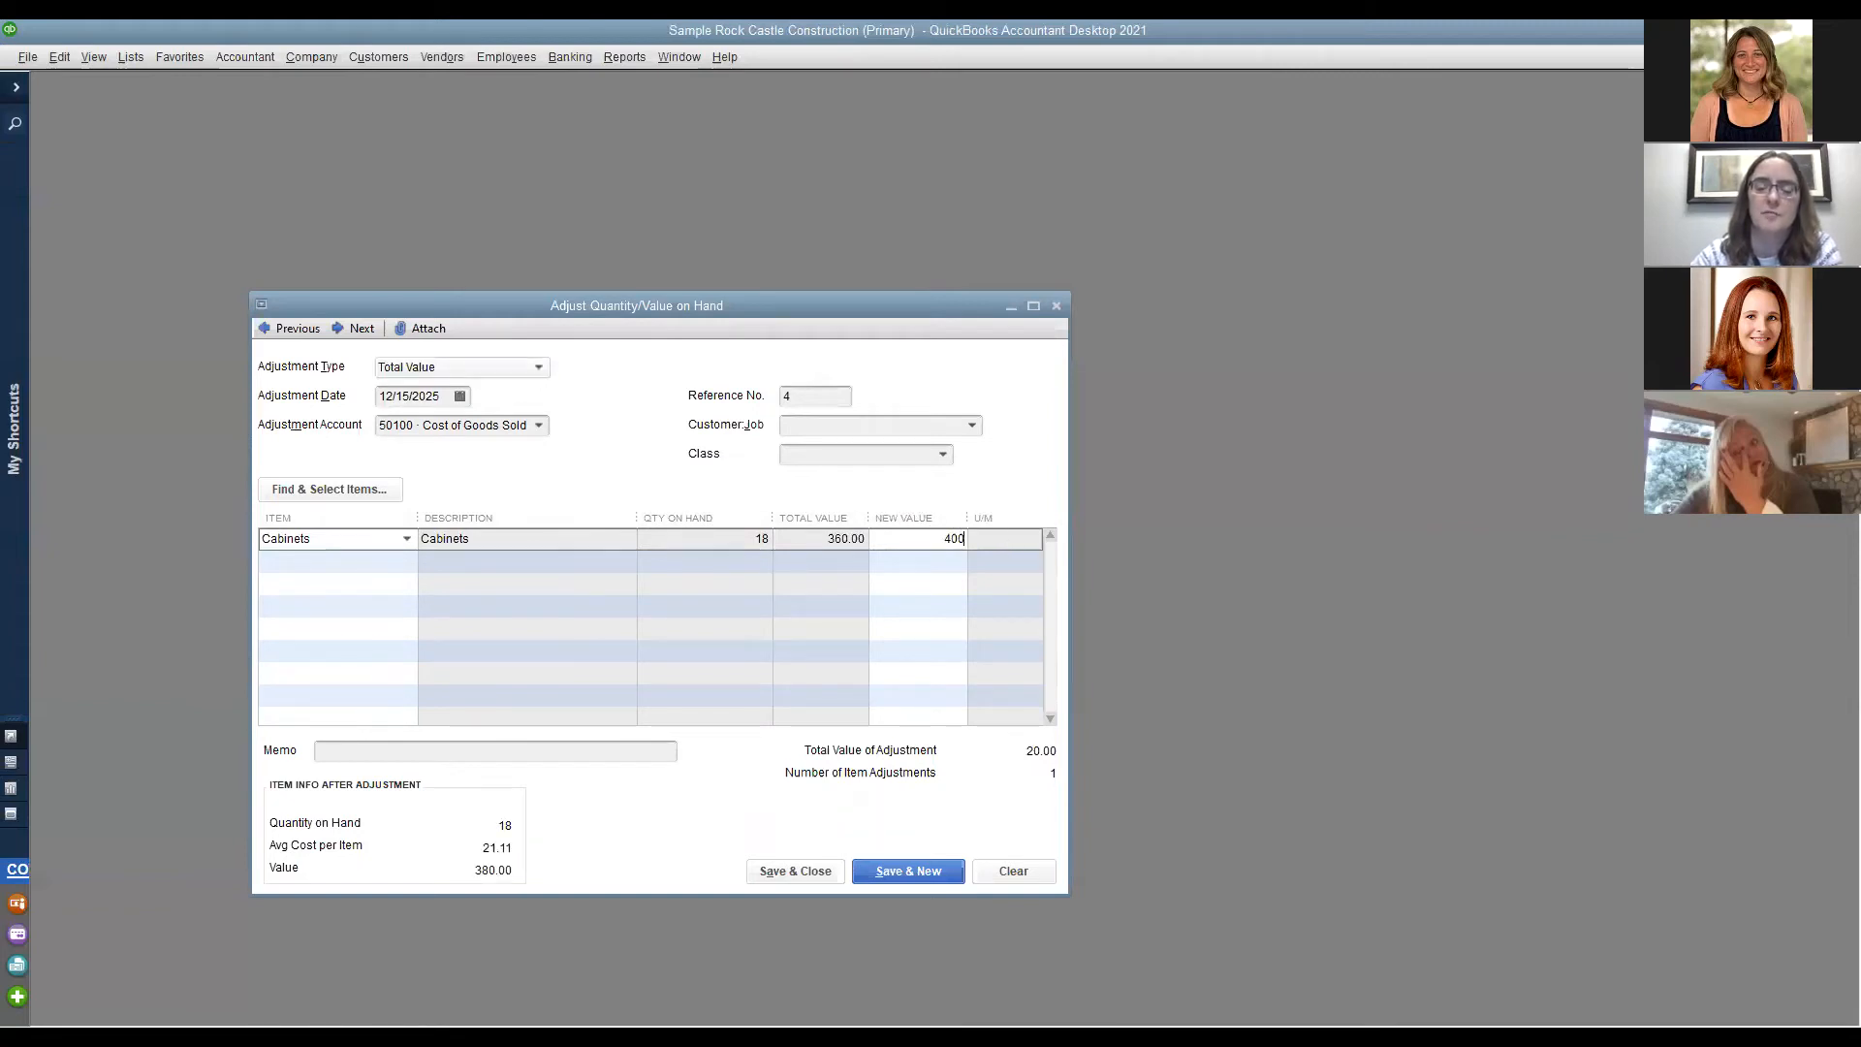
{"action": "key", "text": "BackSpace"}
{"action": "type", "text": "360"}
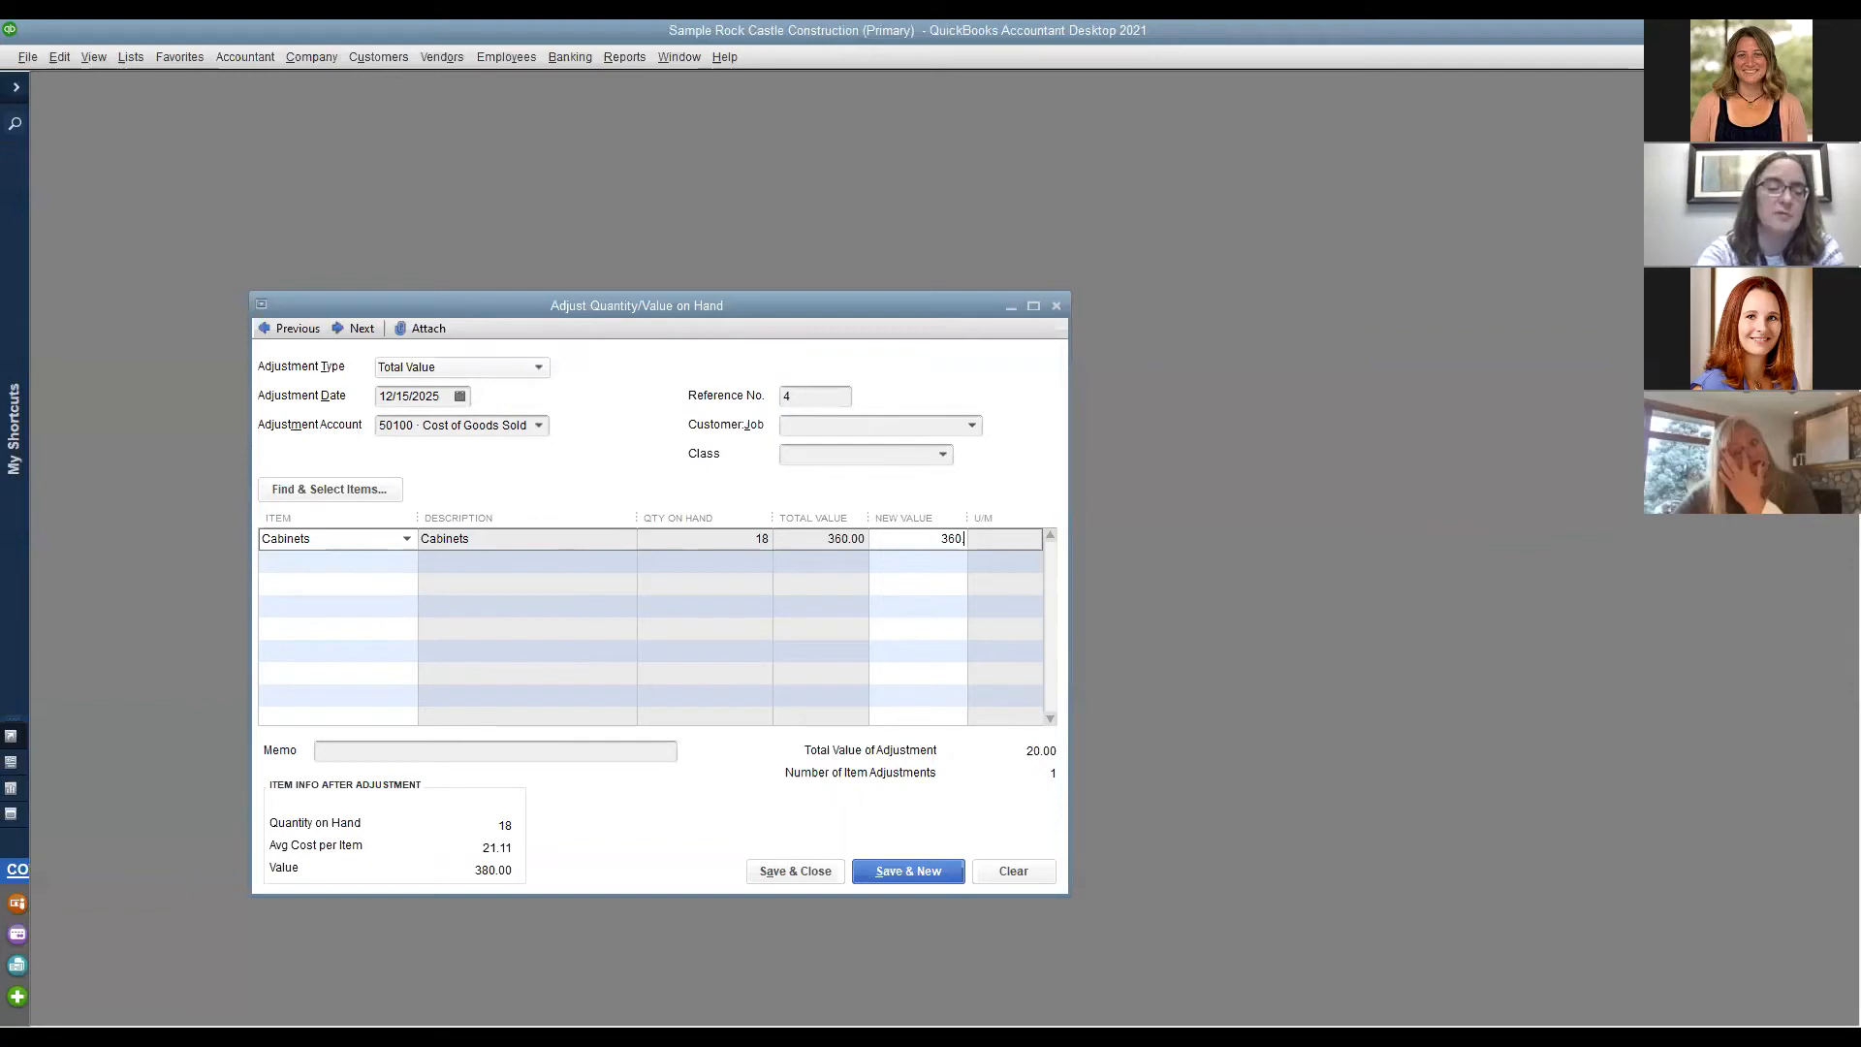
{"action": "type", "text": "."}
{"action": "left_click", "coordinate": [1010, 559]}
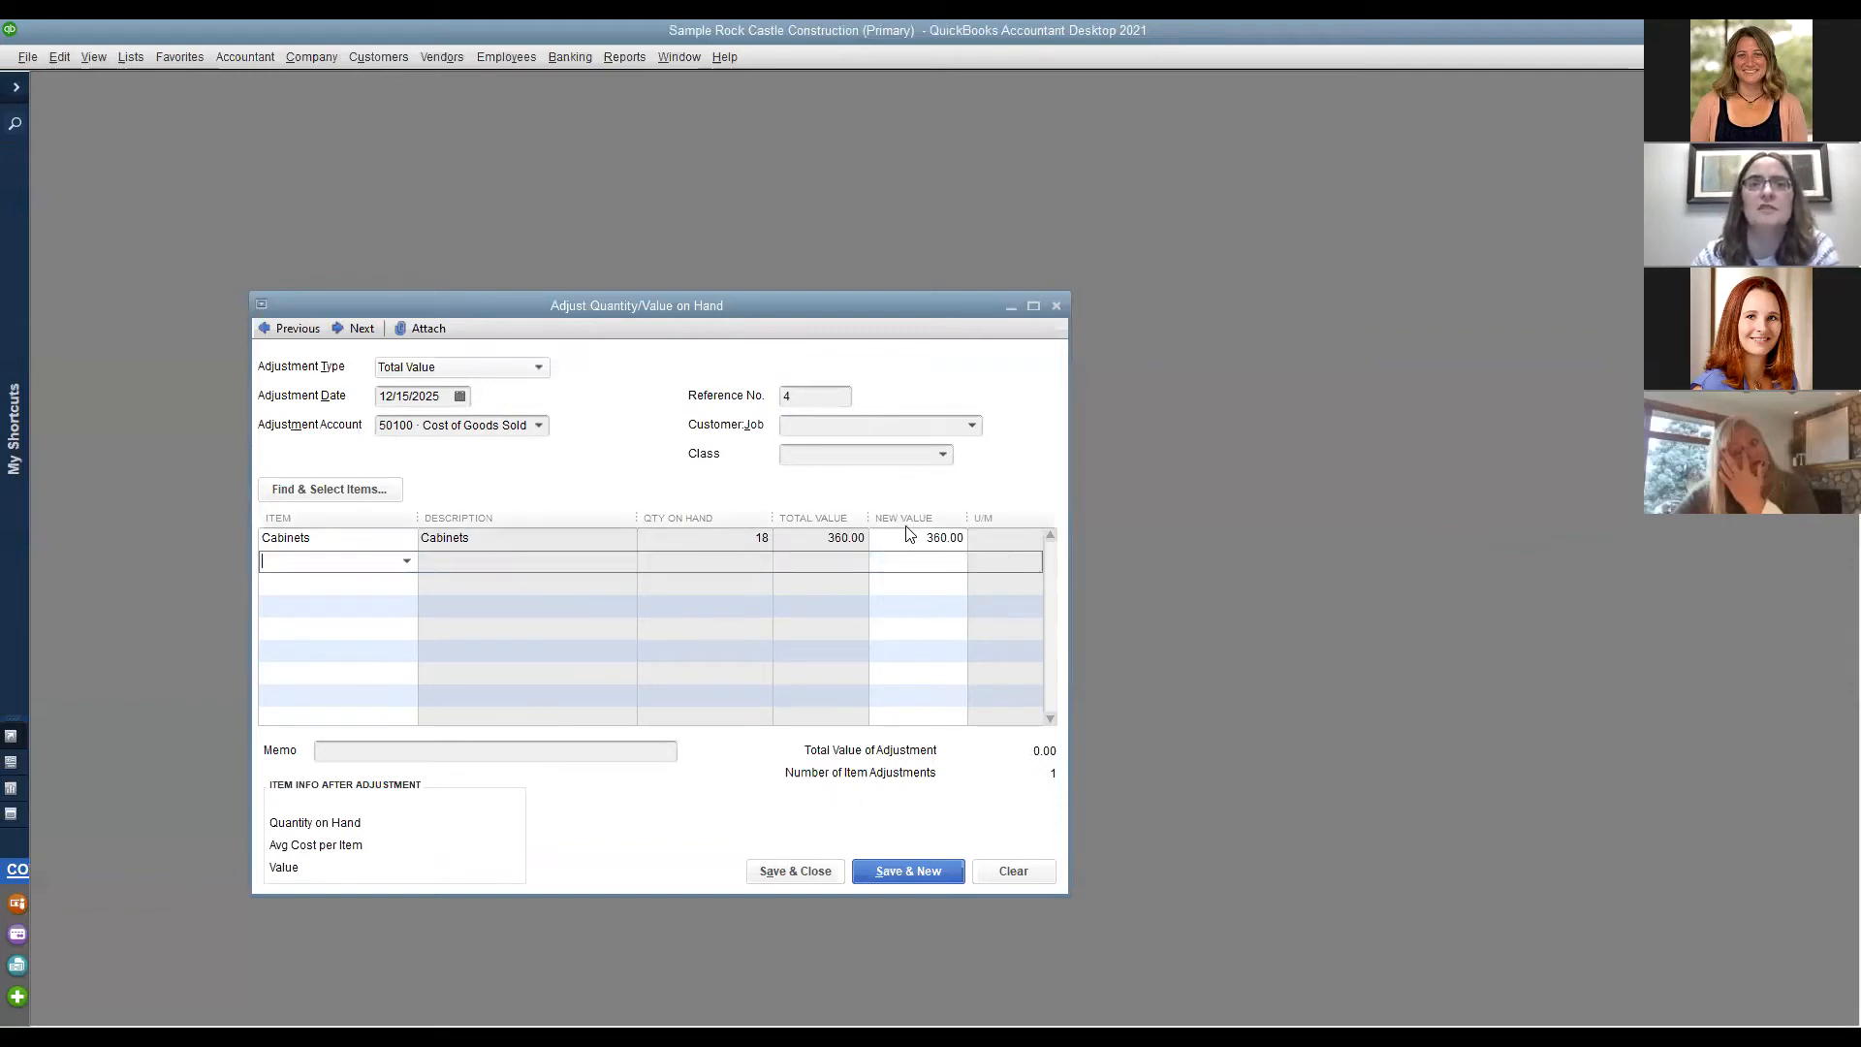
Set the new total value of Cabinets to 320.
{"action": "left_click", "coordinate": [938, 542]}
{"action": "left_click_drag", "start_coordinate": [938, 542], "coordinate": [1000, 543]}
{"action": "type", "text": "320."}
{"action": "key", "text": "Tab"}
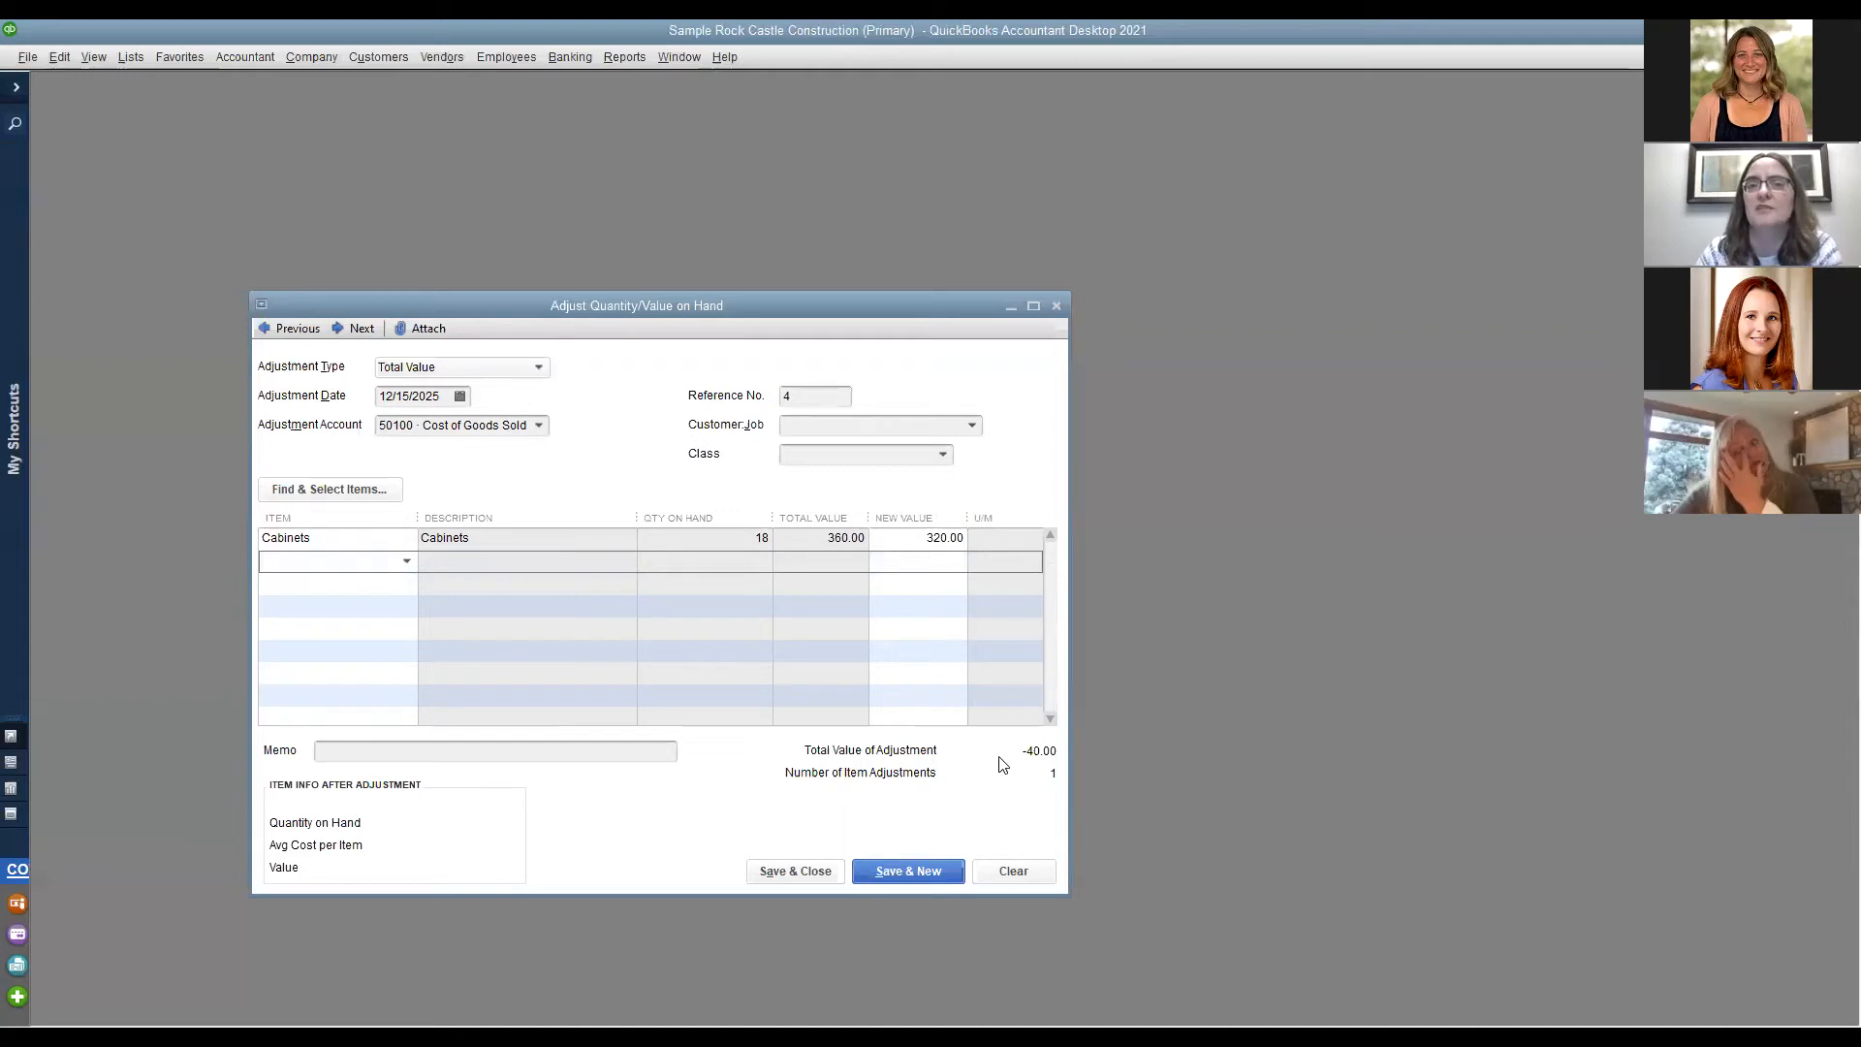
Change the adjustment type to Quantity and Total Value and set the new quantity of Cabinets to 17.
{"action": "left_click", "coordinate": [538, 367]}
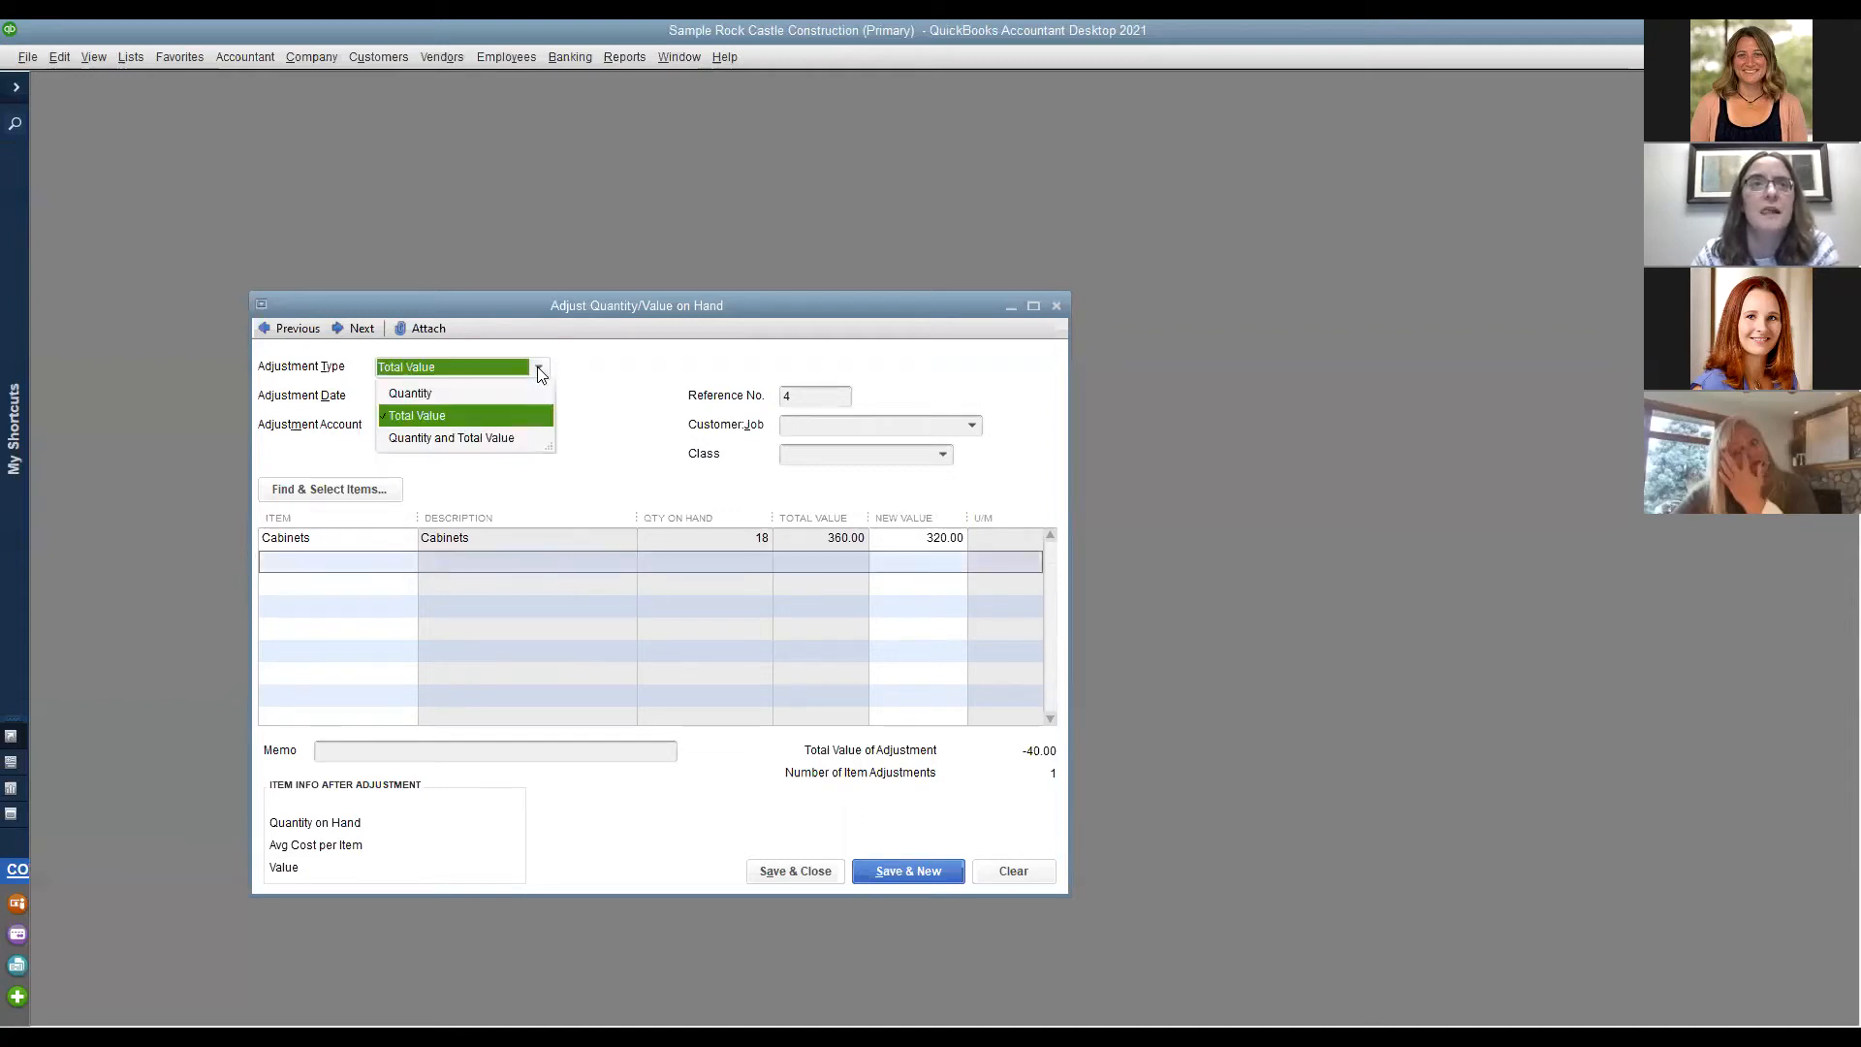
{"action": "left_click", "coordinate": [514, 438]}
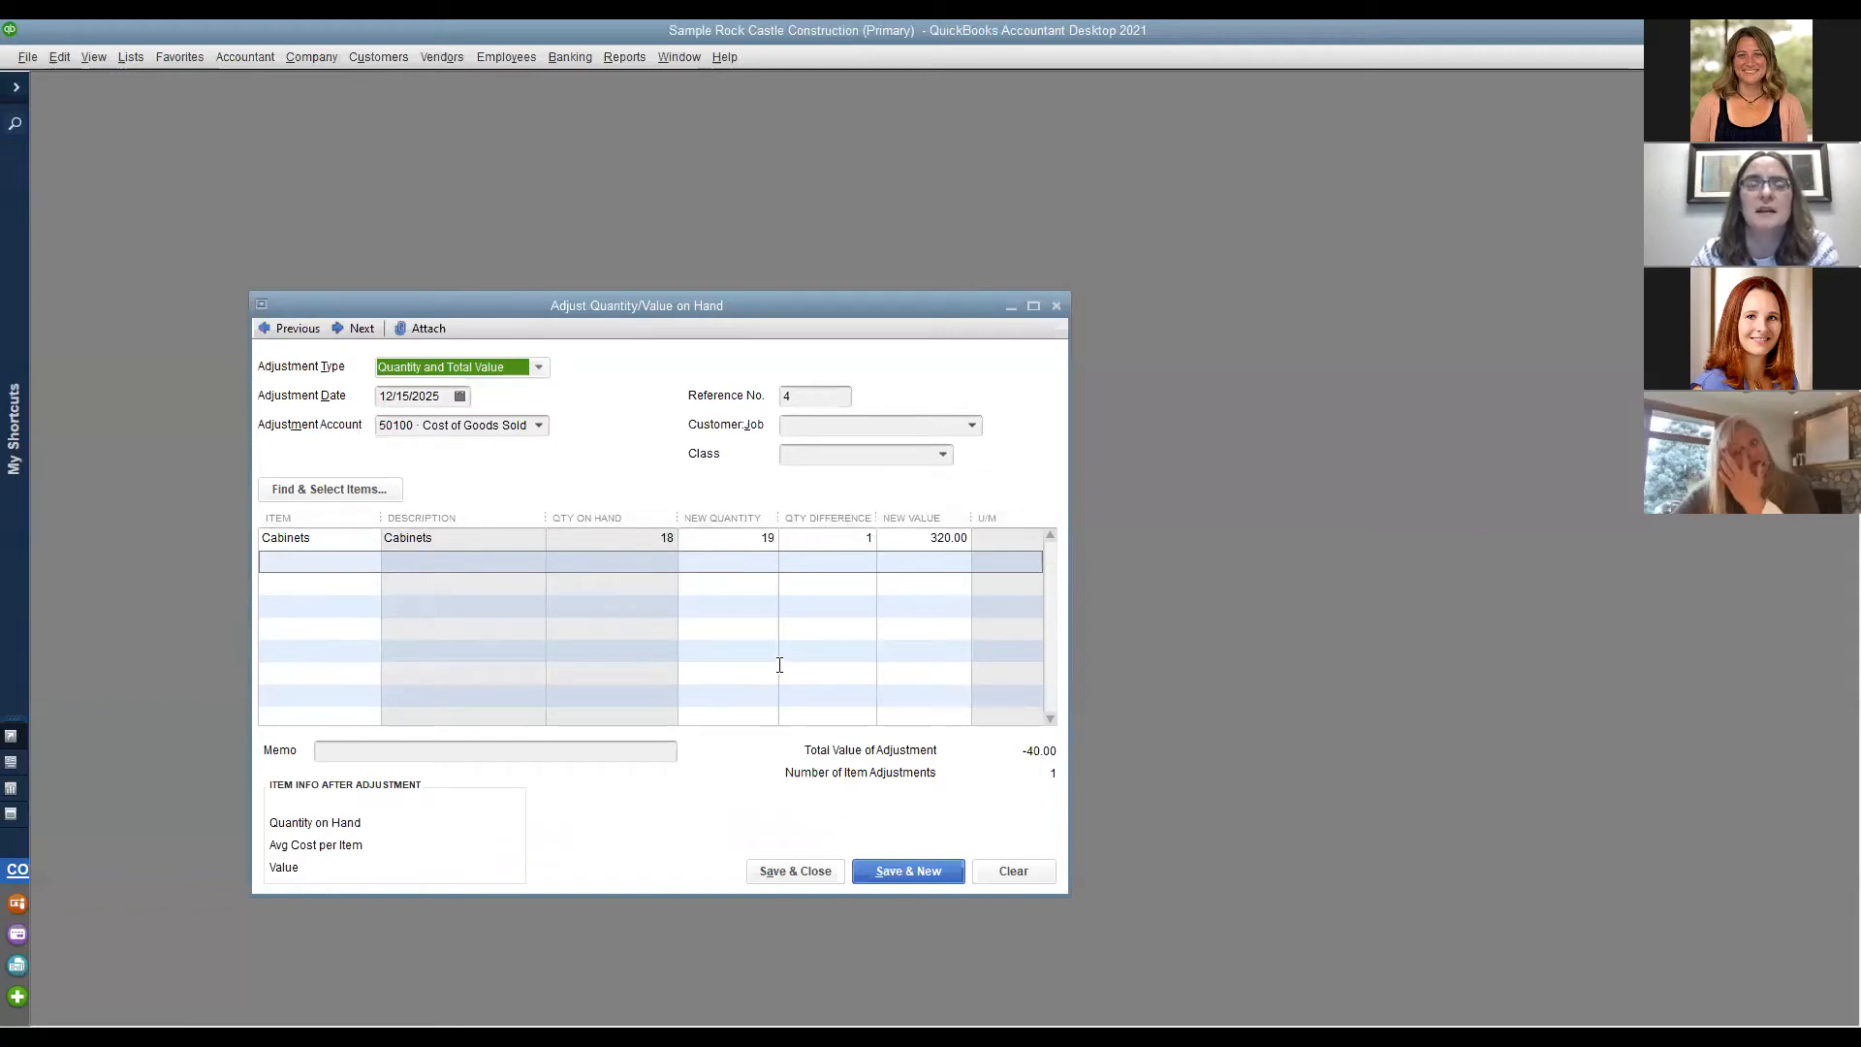
{"action": "left_click", "coordinate": [316, 562]}
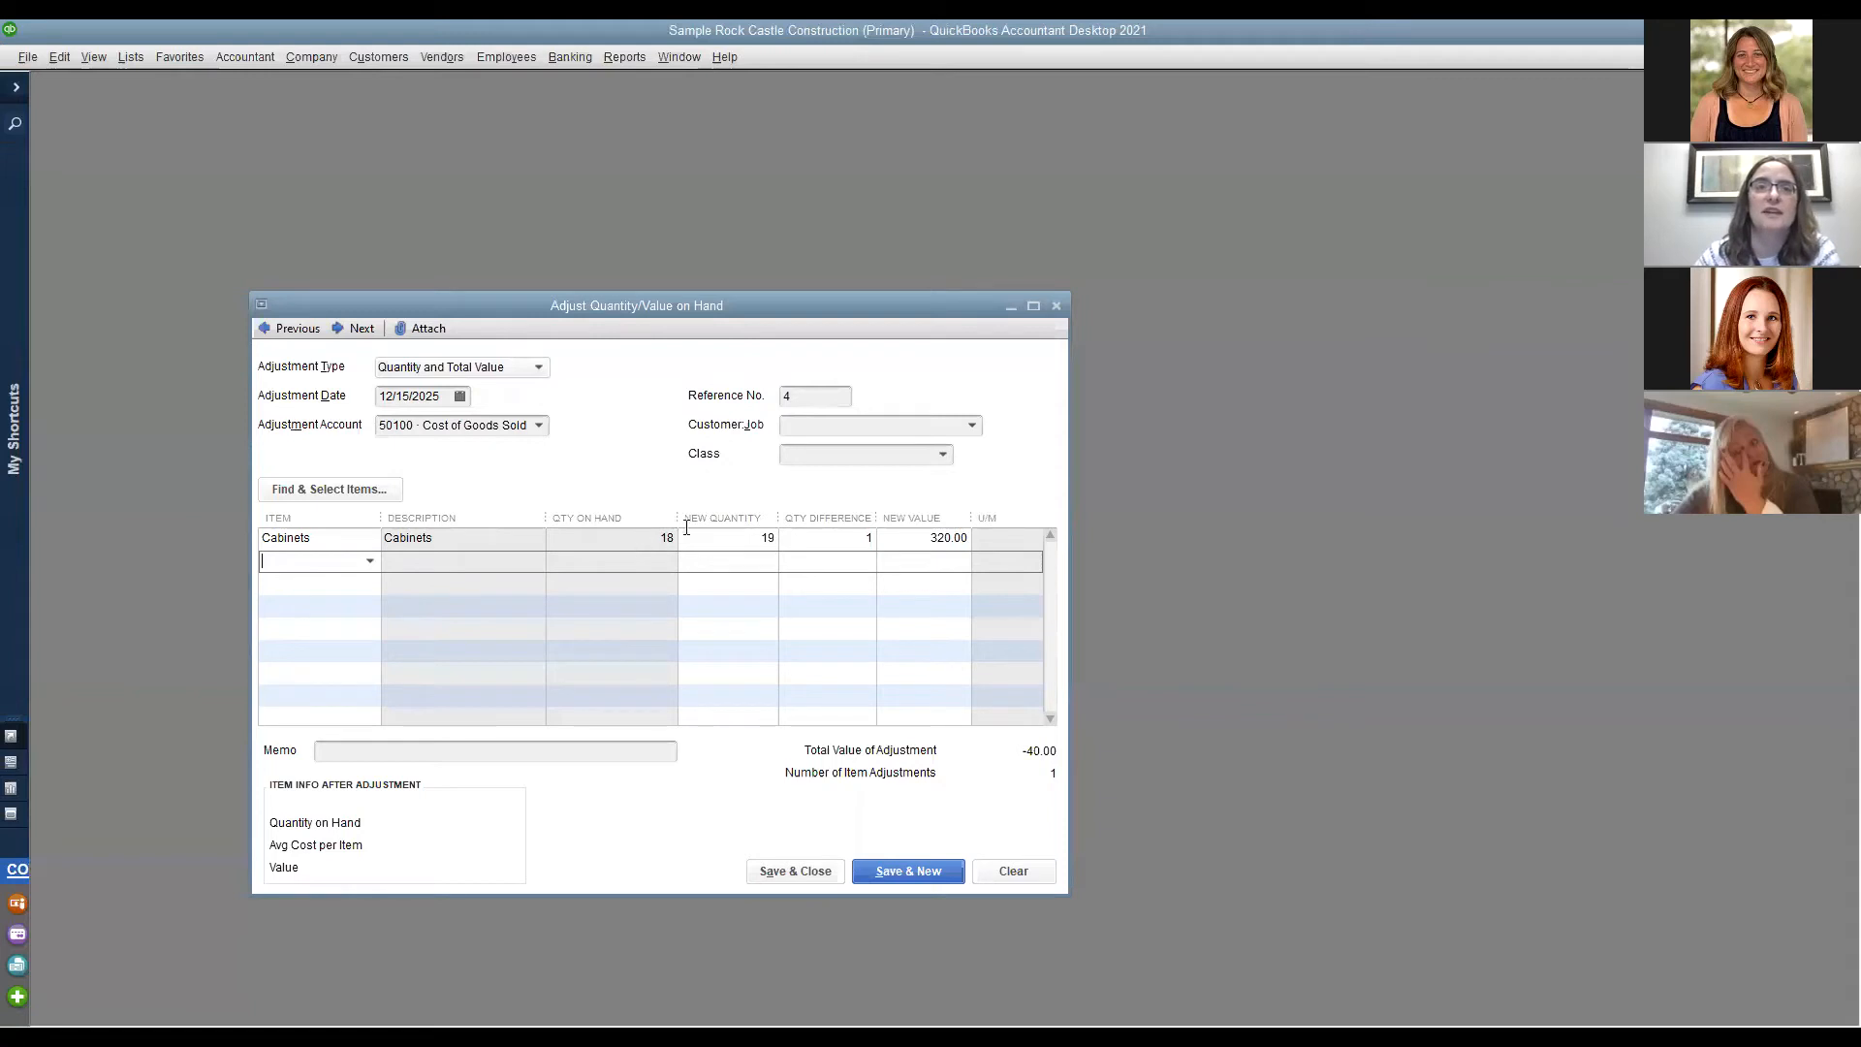
{"action": "left_click", "coordinate": [760, 539]}
{"action": "type", "text": "17"}
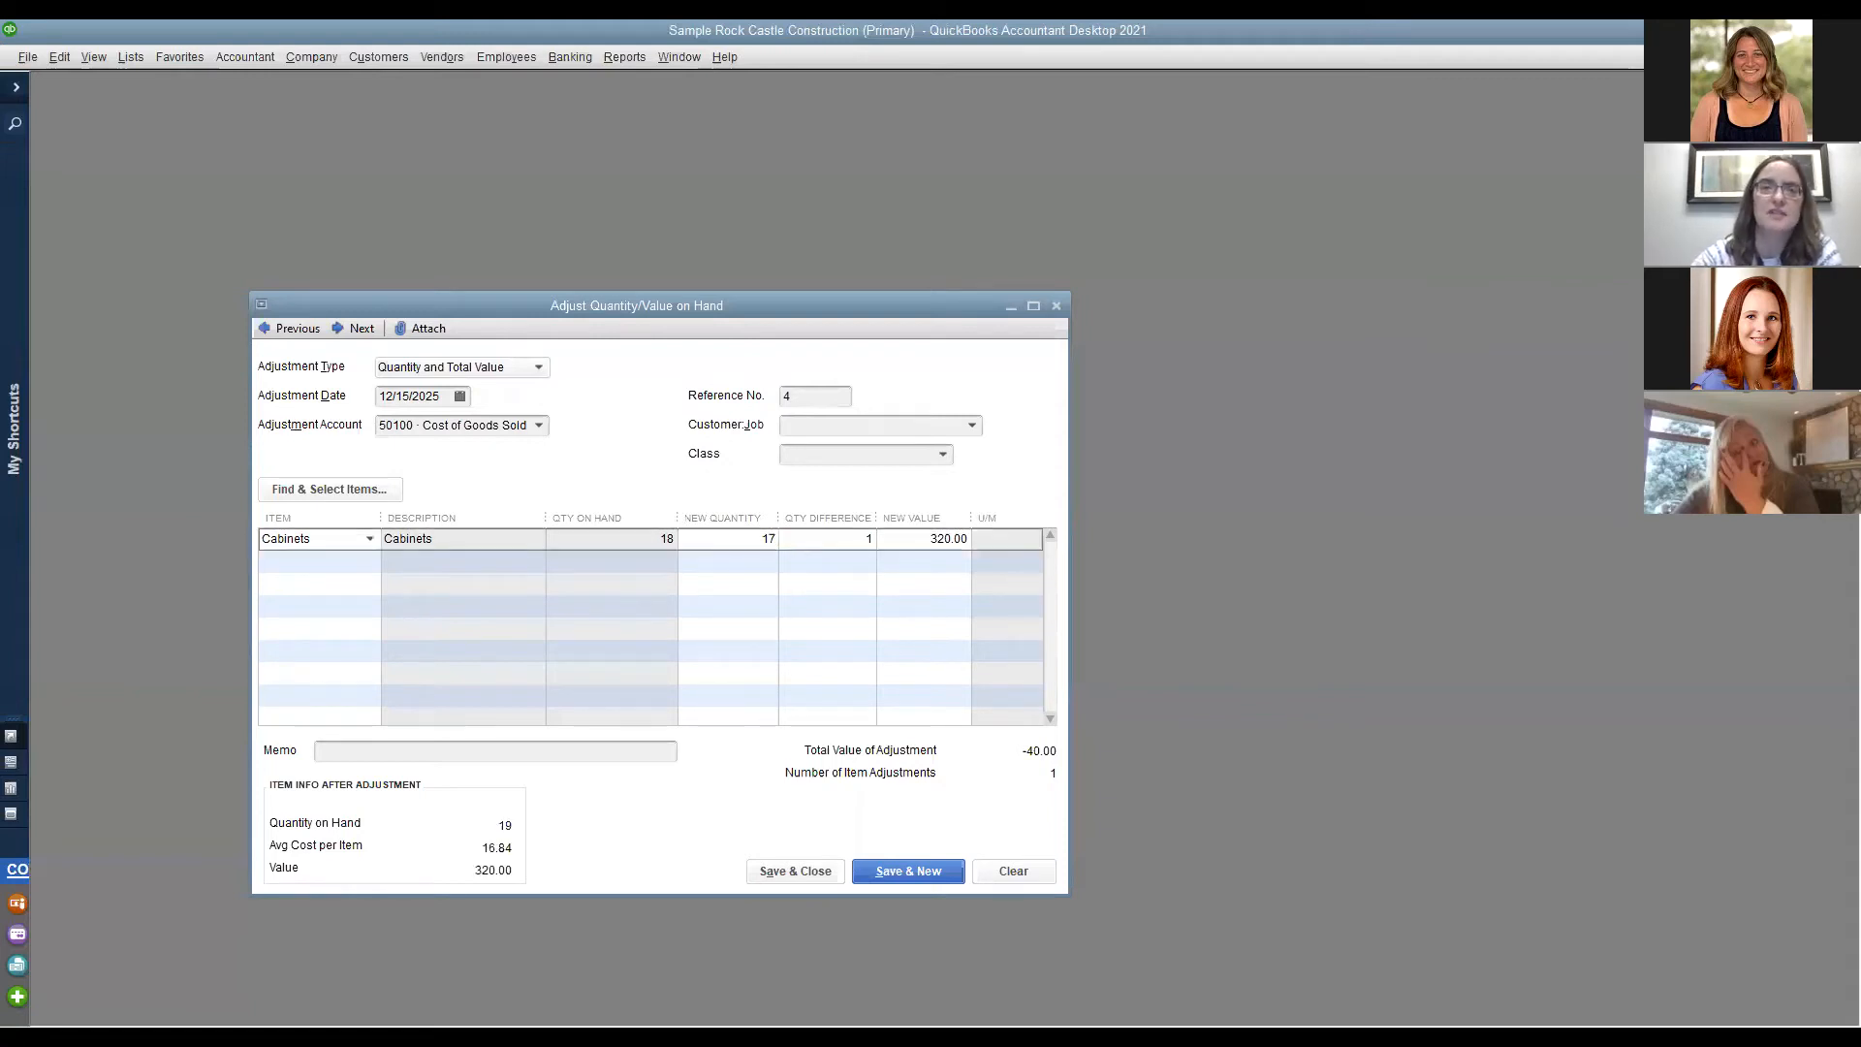
Assign the adjustment to the first customer's Family Room job and close the adjustment without recording it.
{"action": "left_click", "coordinate": [896, 429]}
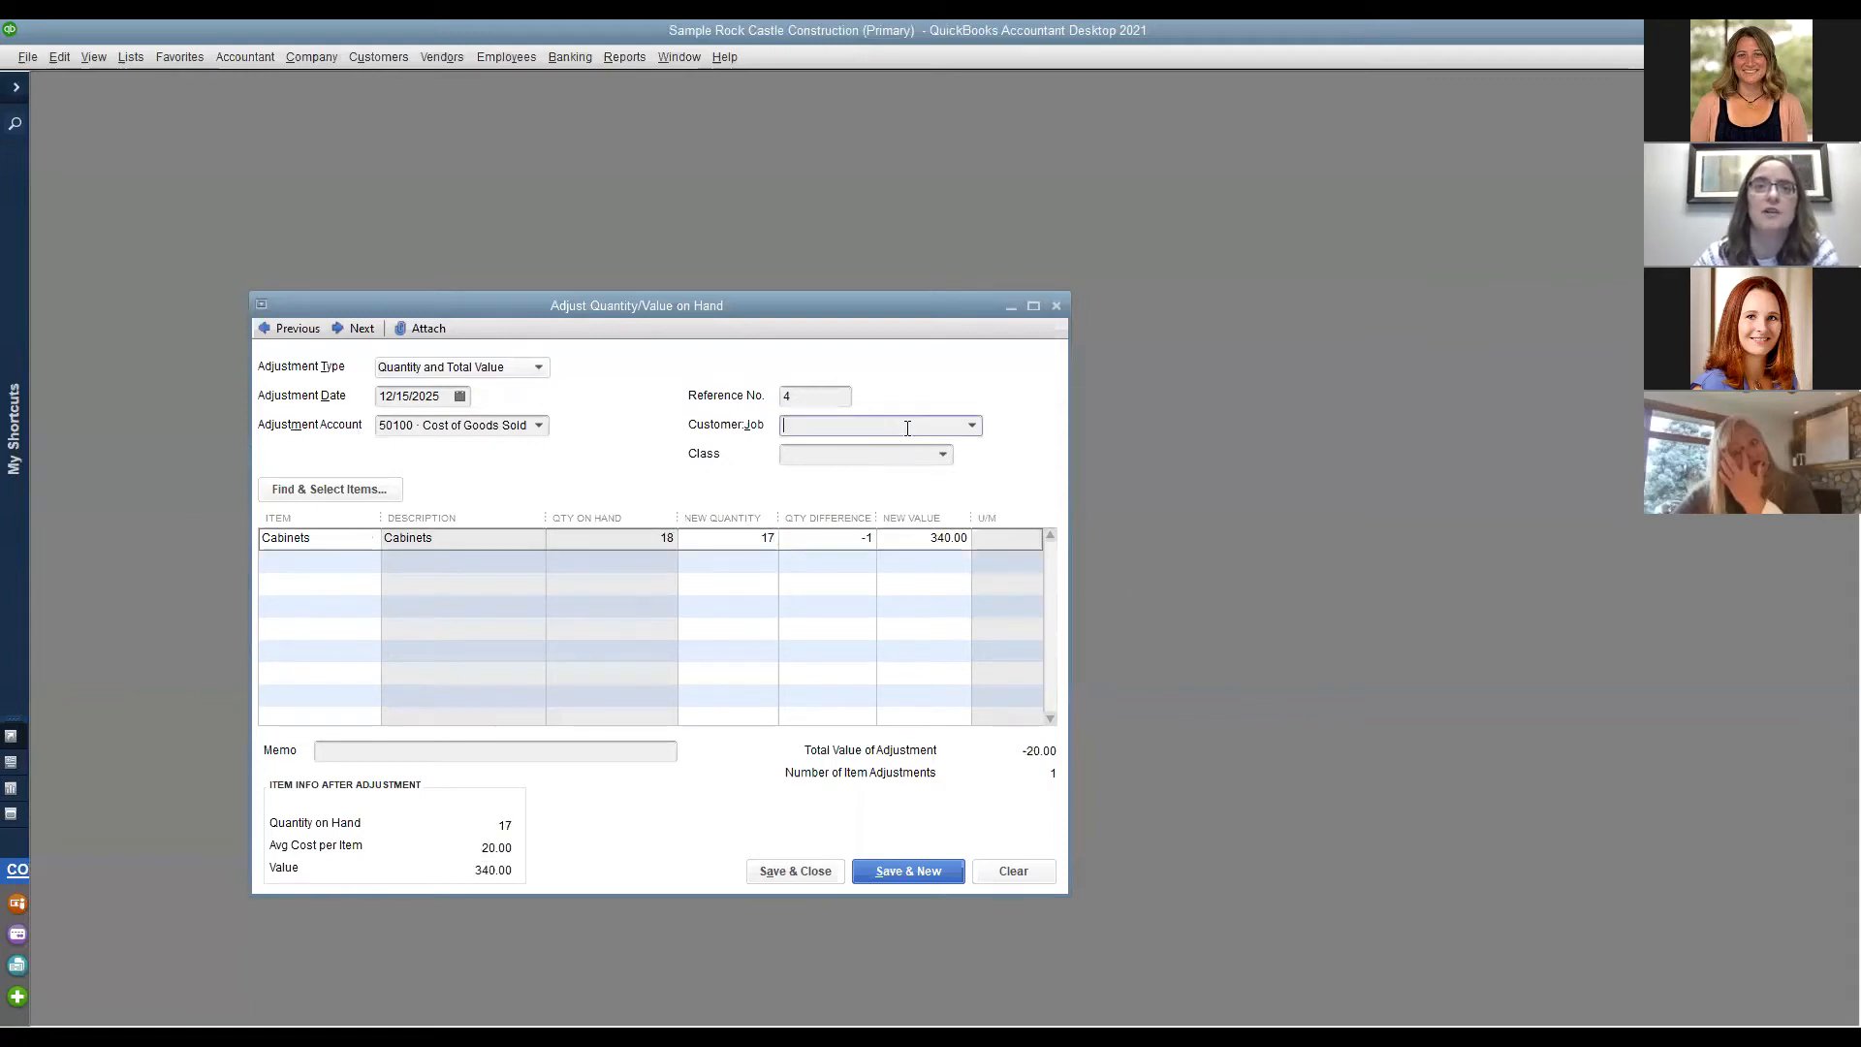
{"action": "left_click", "coordinate": [971, 426]}
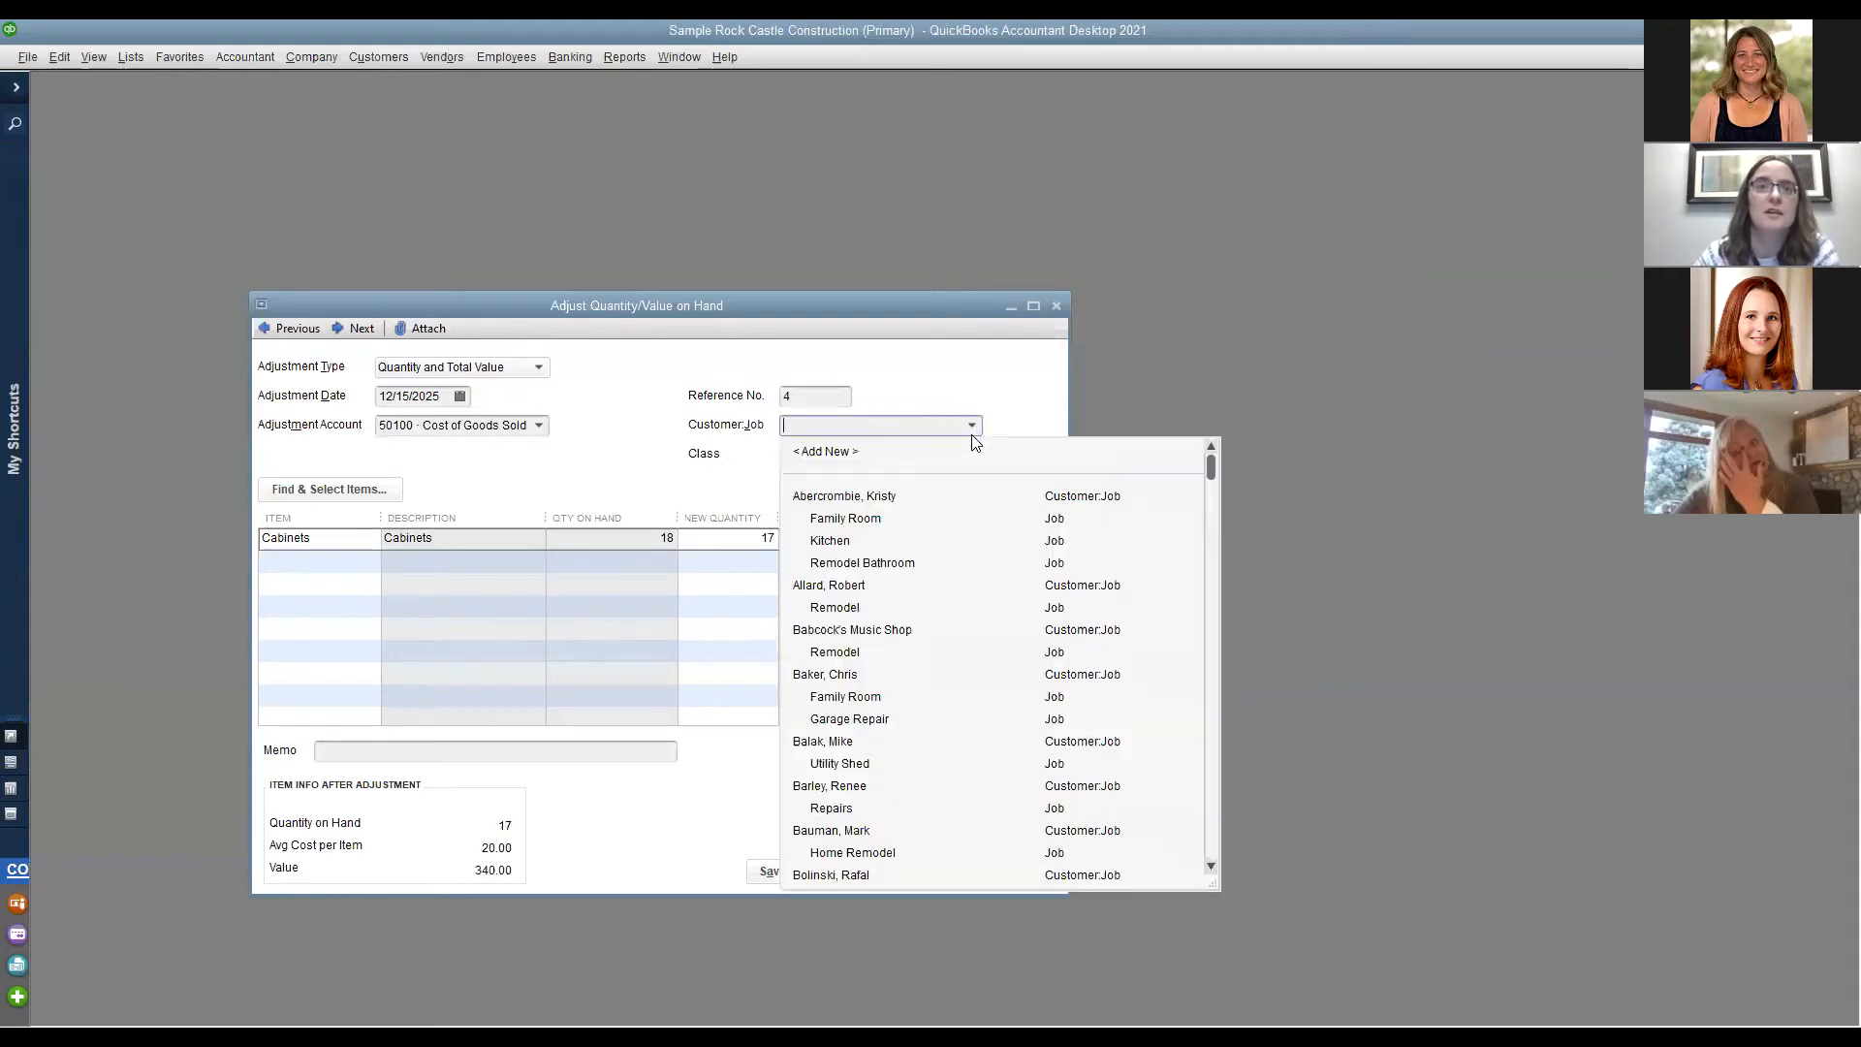
{"action": "left_click", "coordinate": [864, 518]}
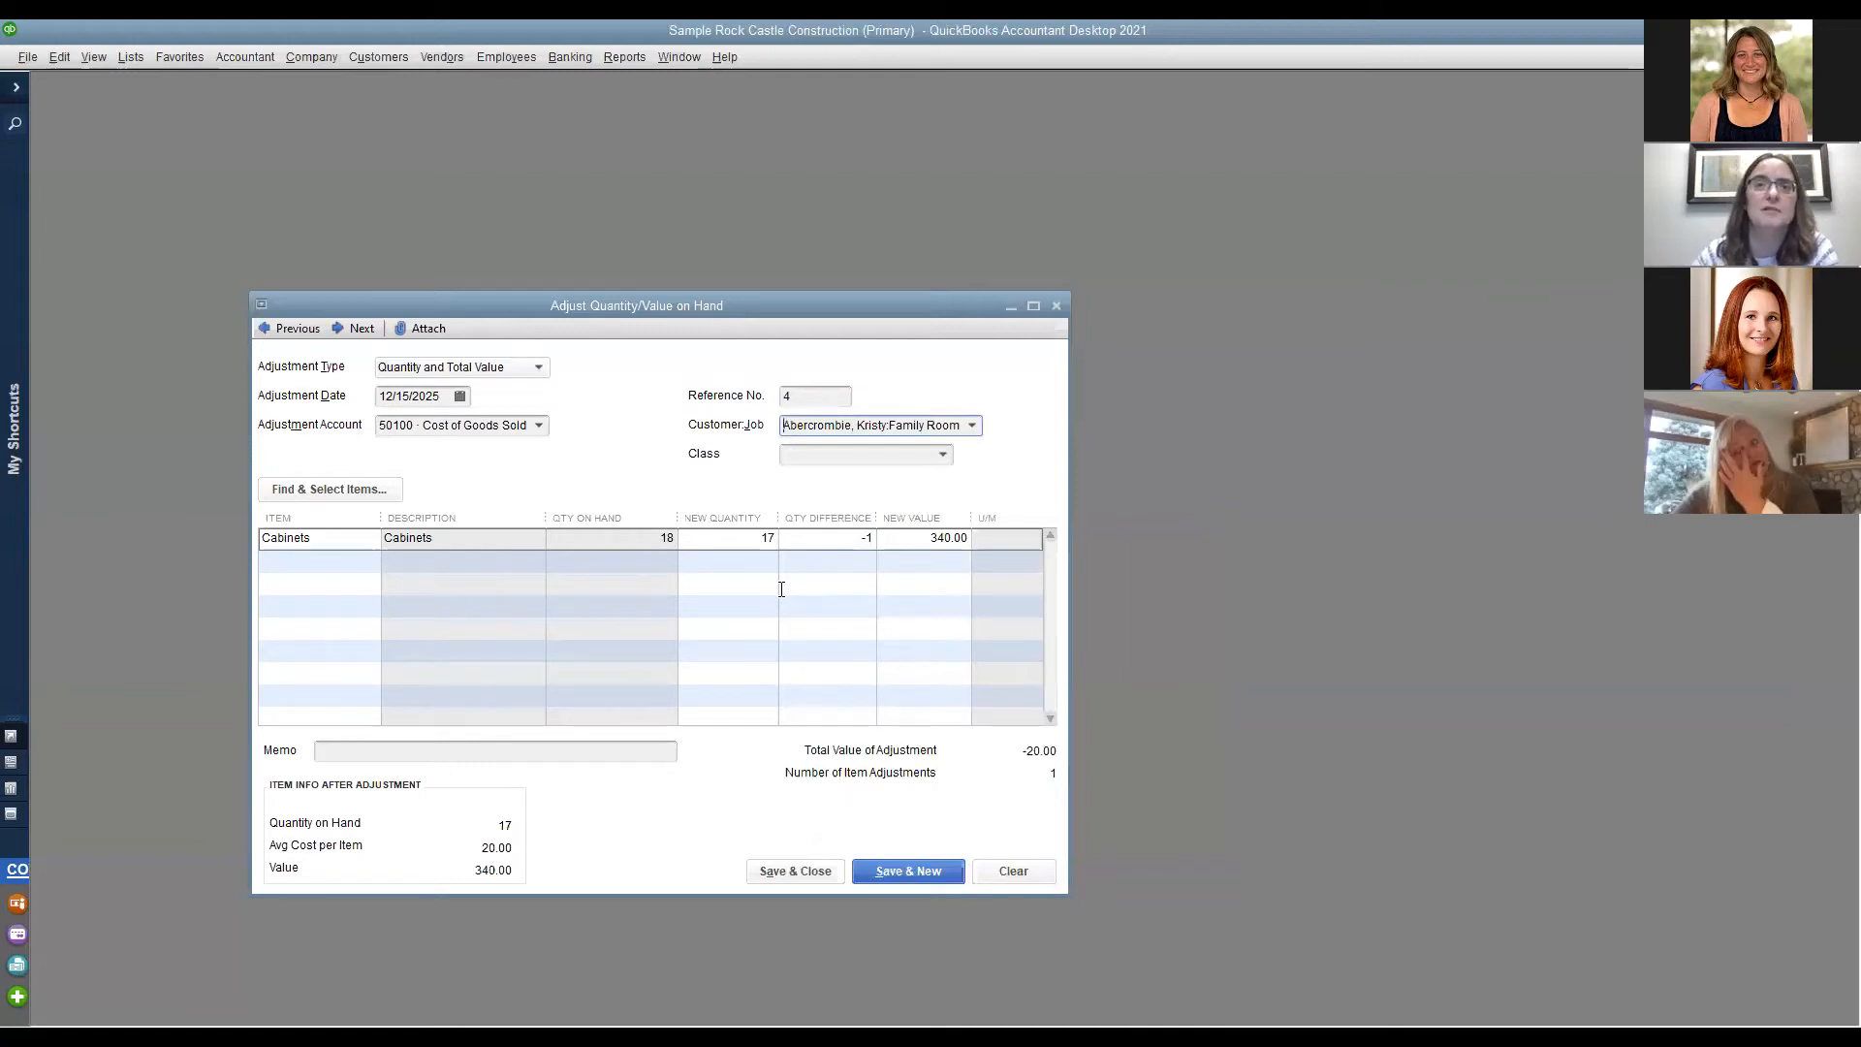
{"action": "left_click", "coordinate": [1058, 306]}
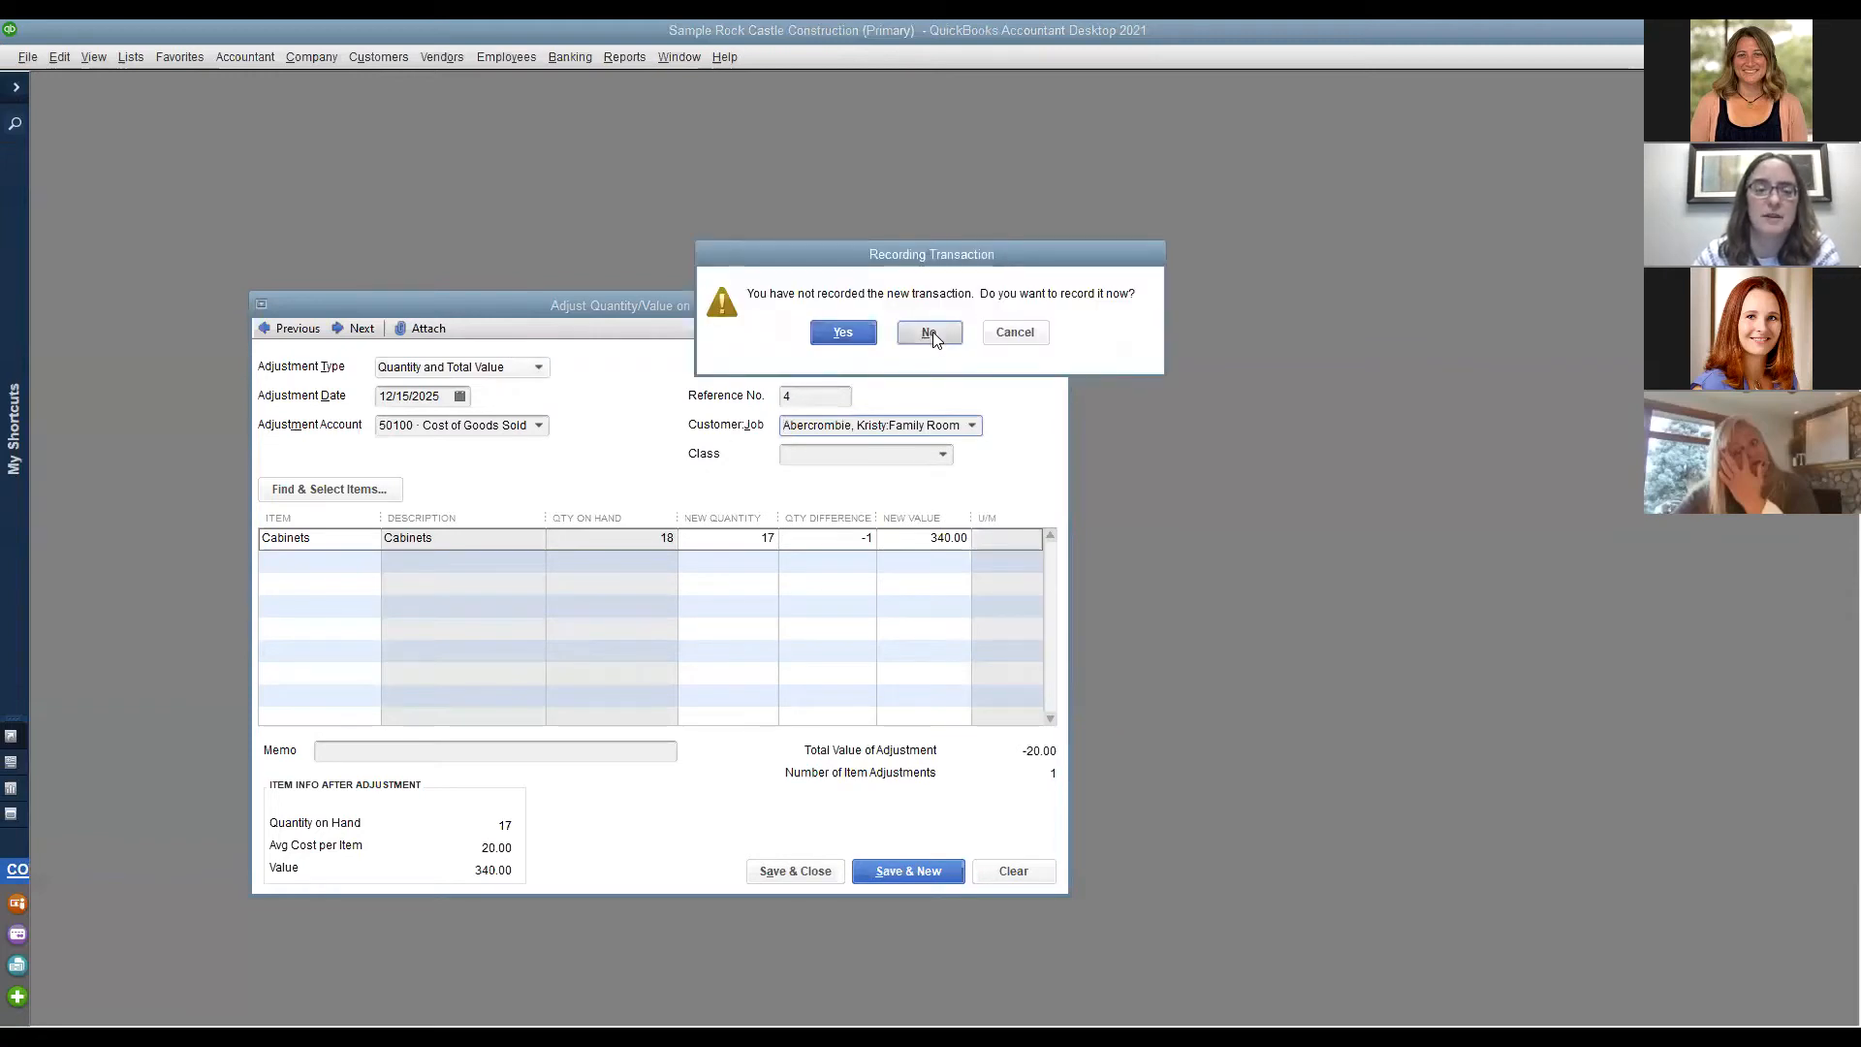
{"action": "left_click", "coordinate": [930, 332]}
Open the Physical Inventory Worksheet report for the inventory items.
{"action": "left_click", "coordinate": [441, 54]}
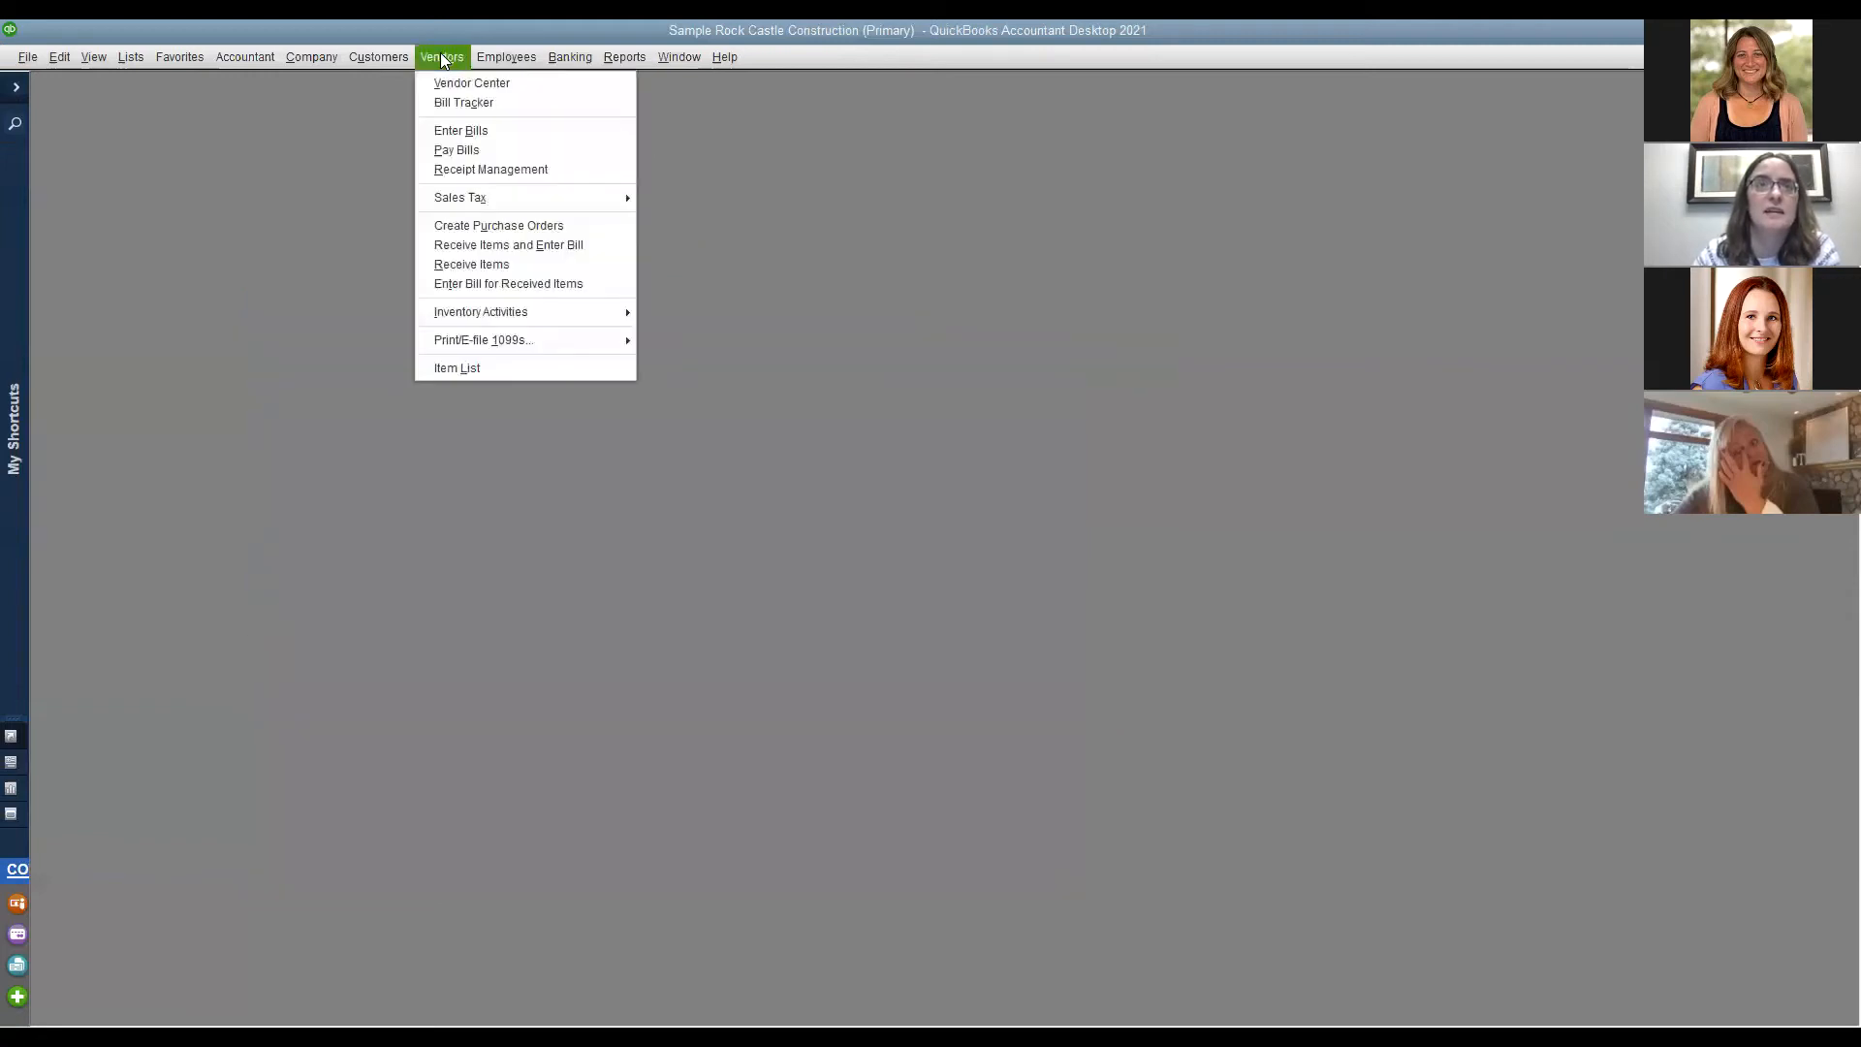
{"action": "mouse_move", "coordinate": [543, 310]}
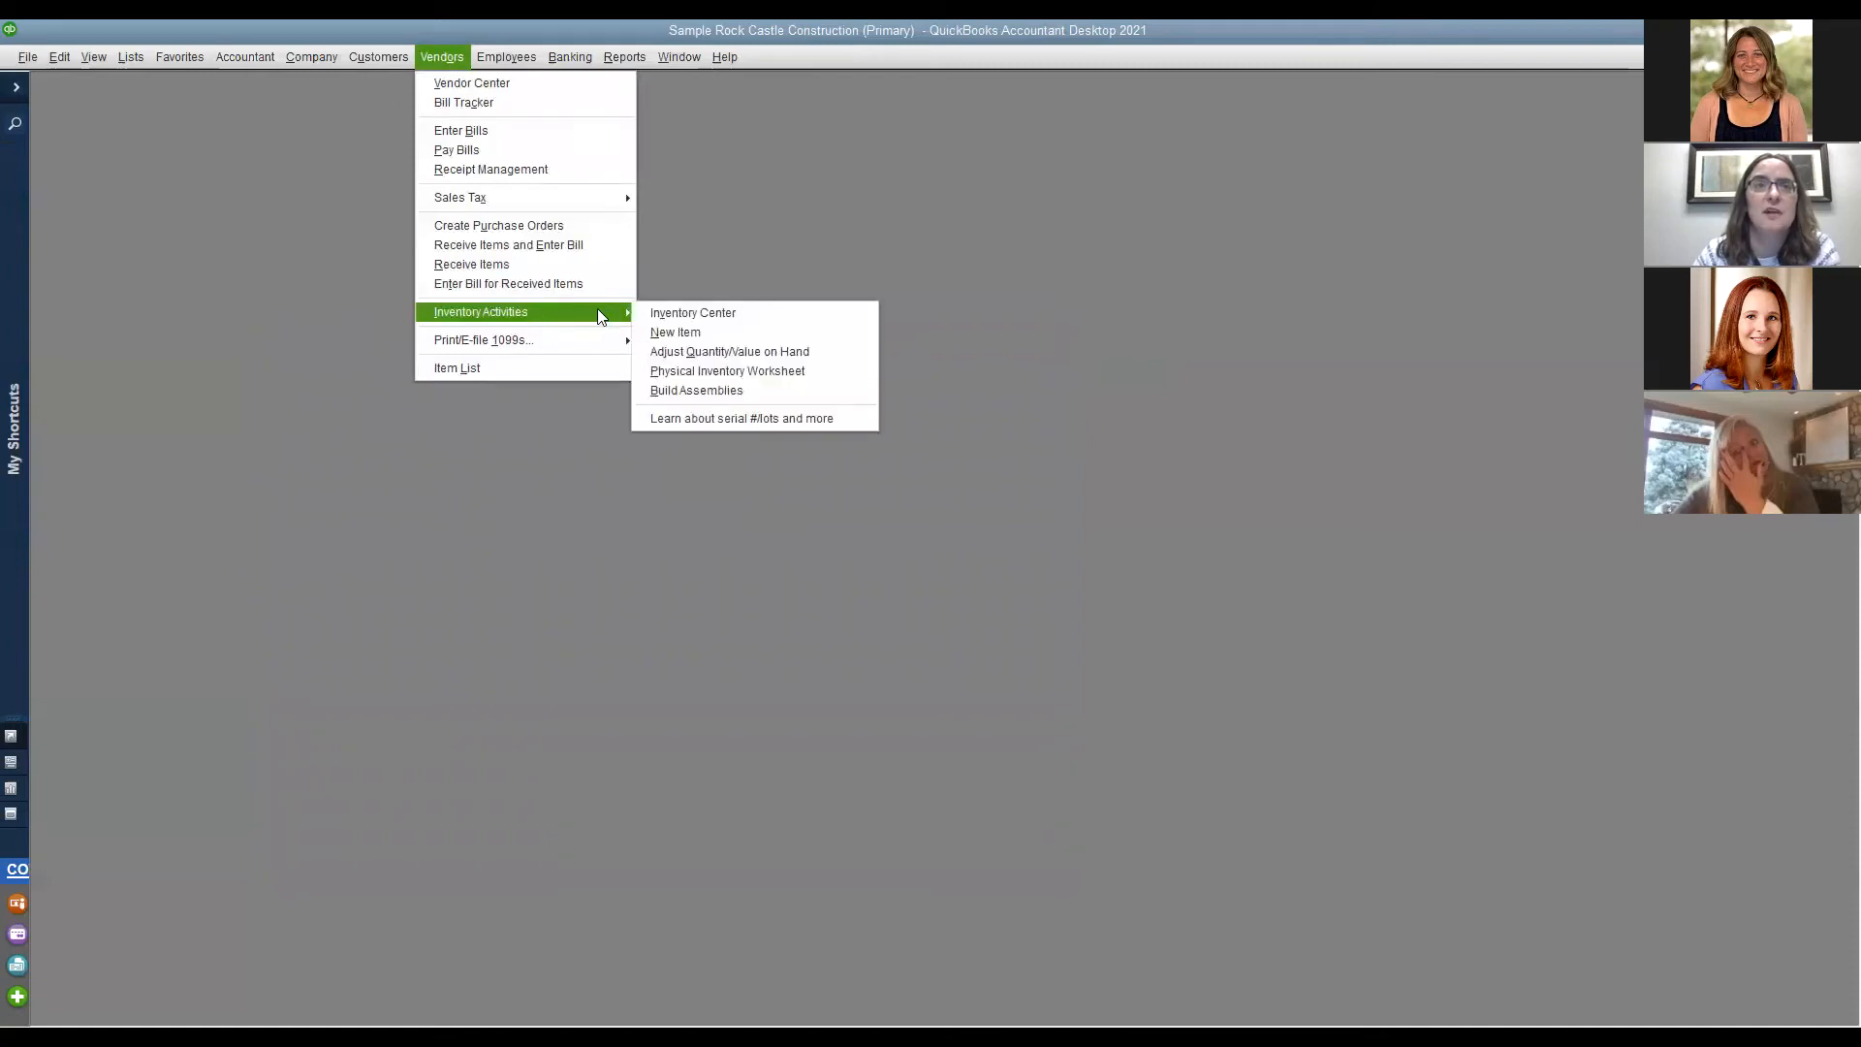
{"action": "left_click", "coordinate": [762, 380]}
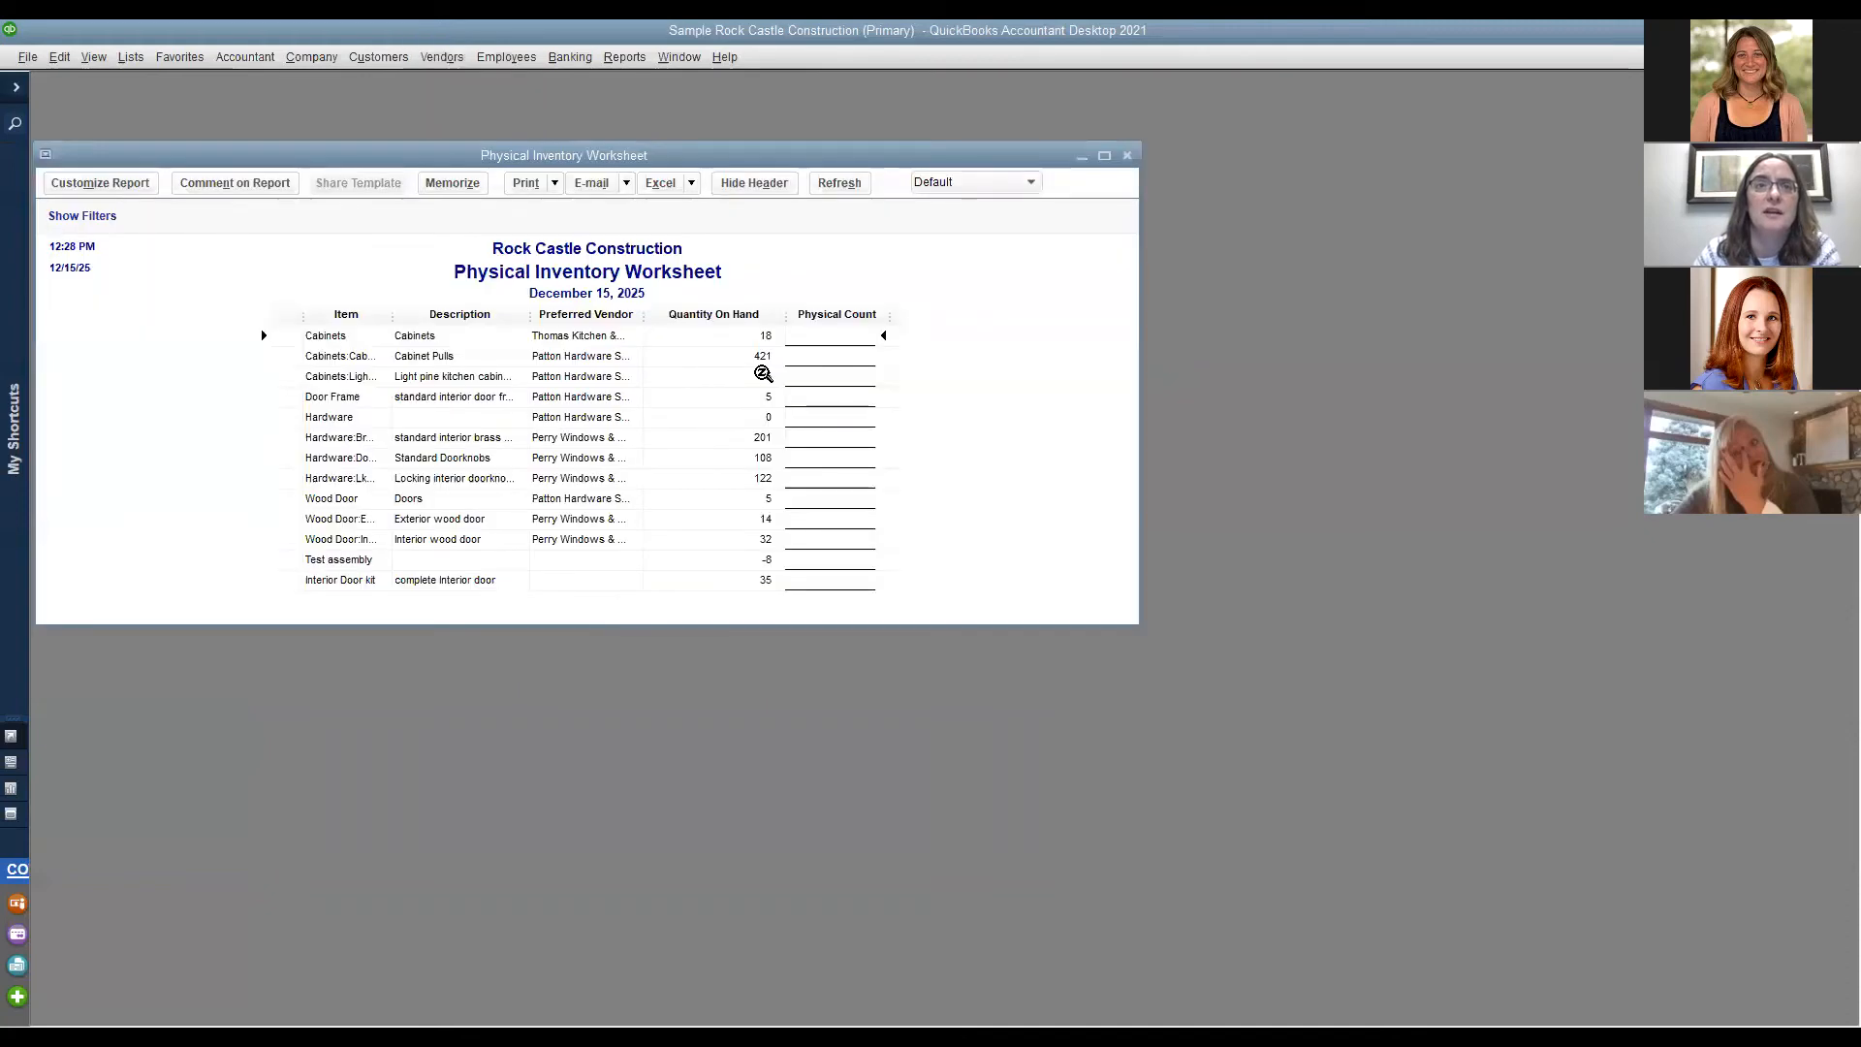
Close the enlarged Physical Inventory Worksheet and view the Inventory Valuation Summary report at full size.
{"action": "left_click", "coordinate": [1110, 156]}
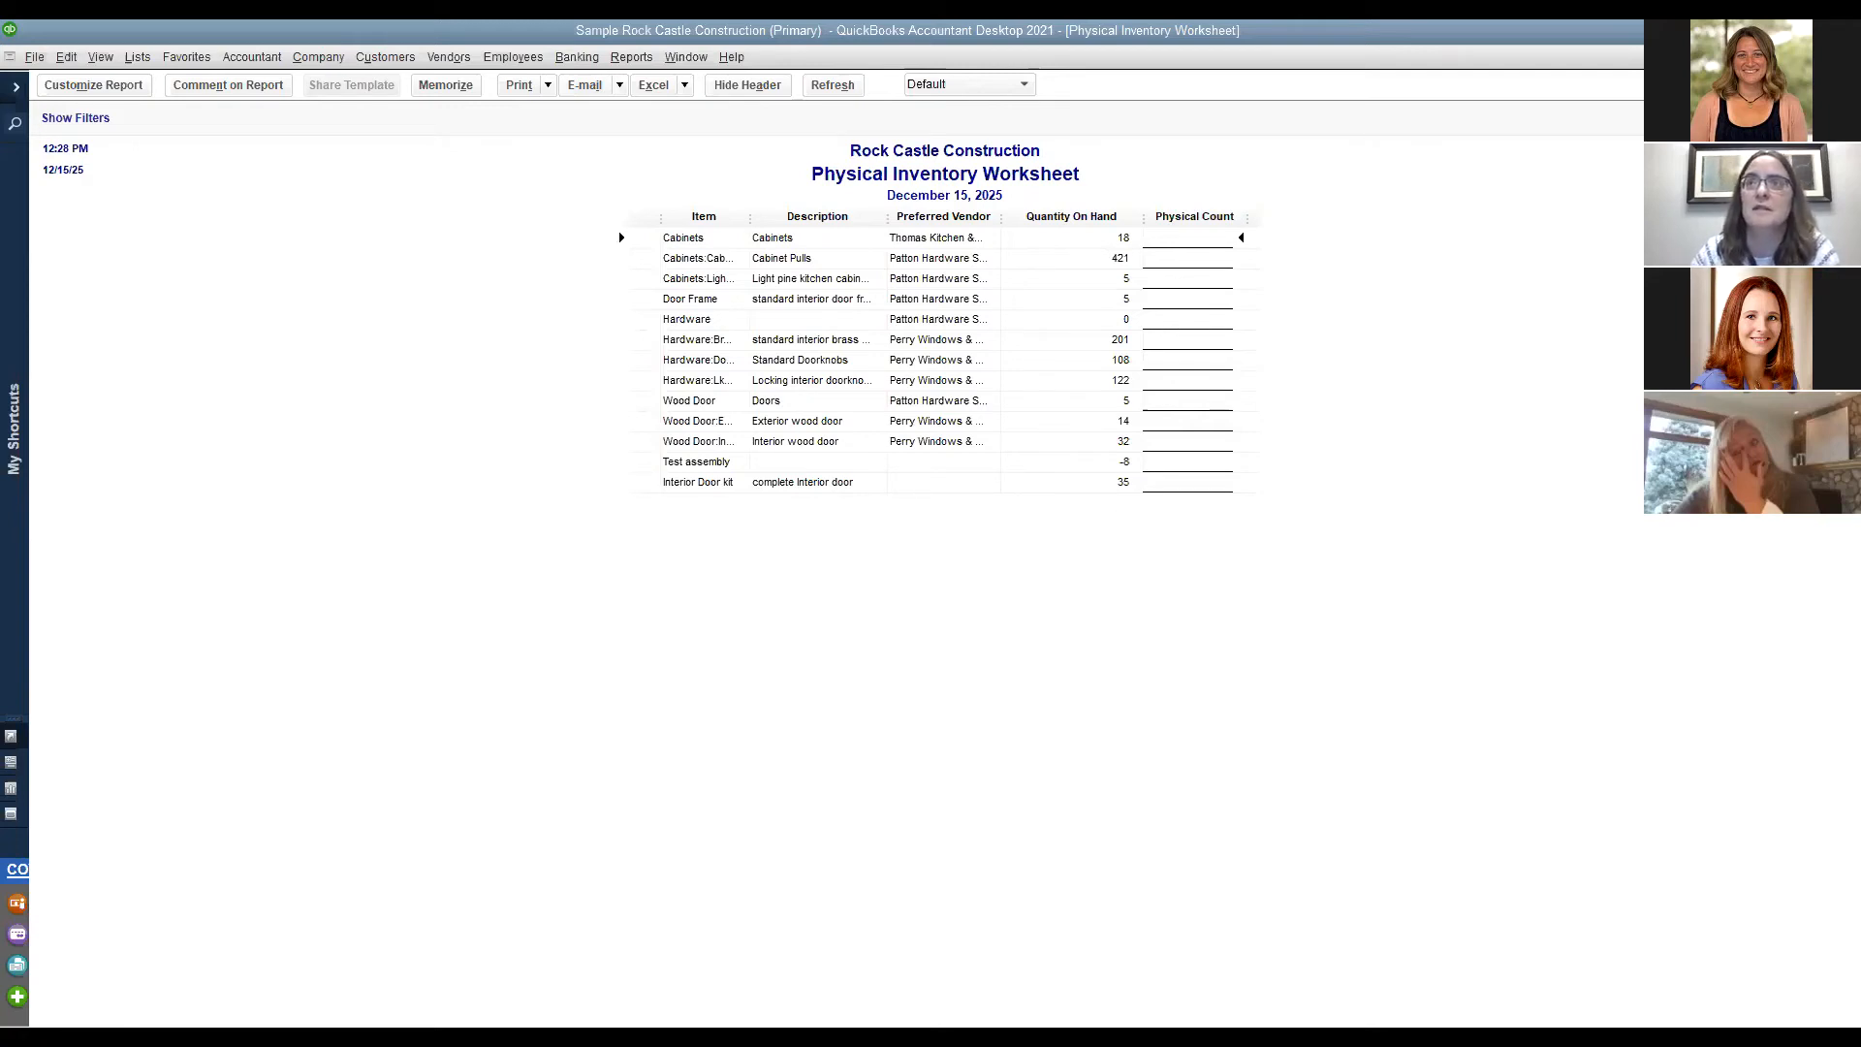
{"action": "left_click", "coordinate": [1848, 57]}
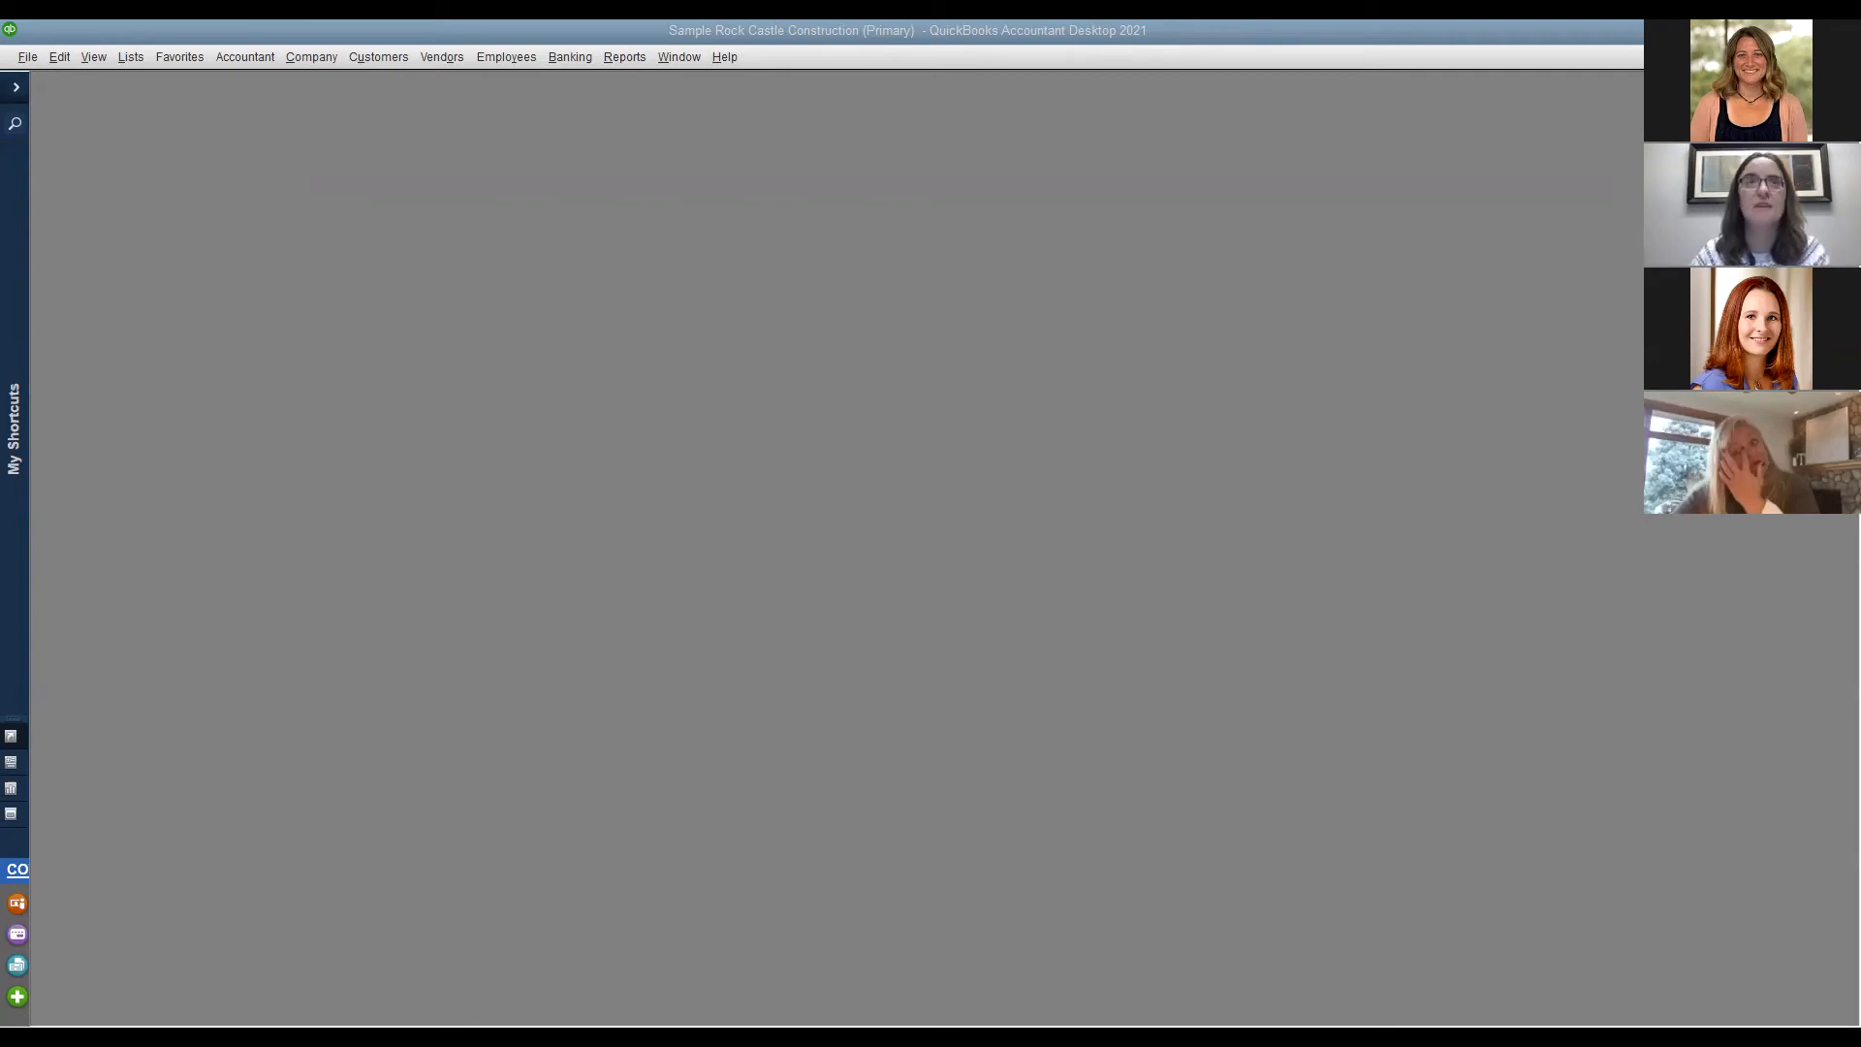
{"action": "left_click", "coordinate": [625, 66]}
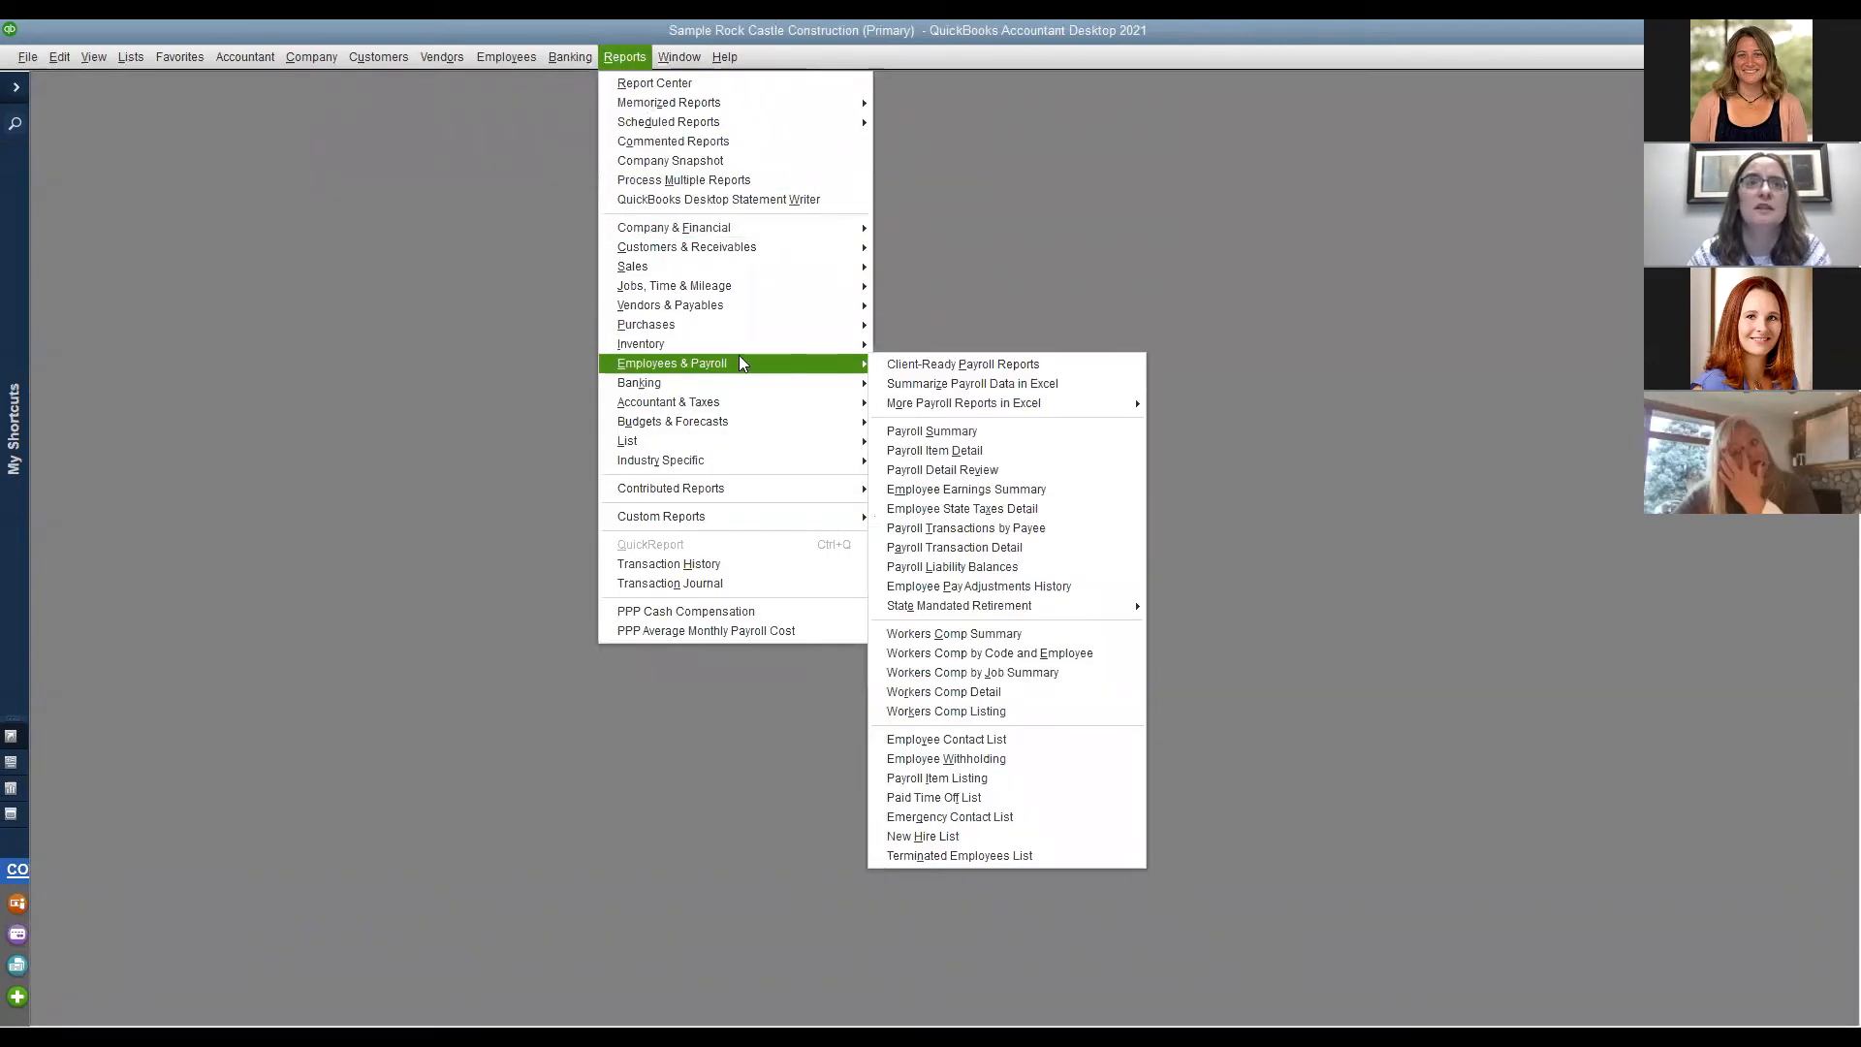
{"action": "mouse_move", "coordinate": [745, 347]}
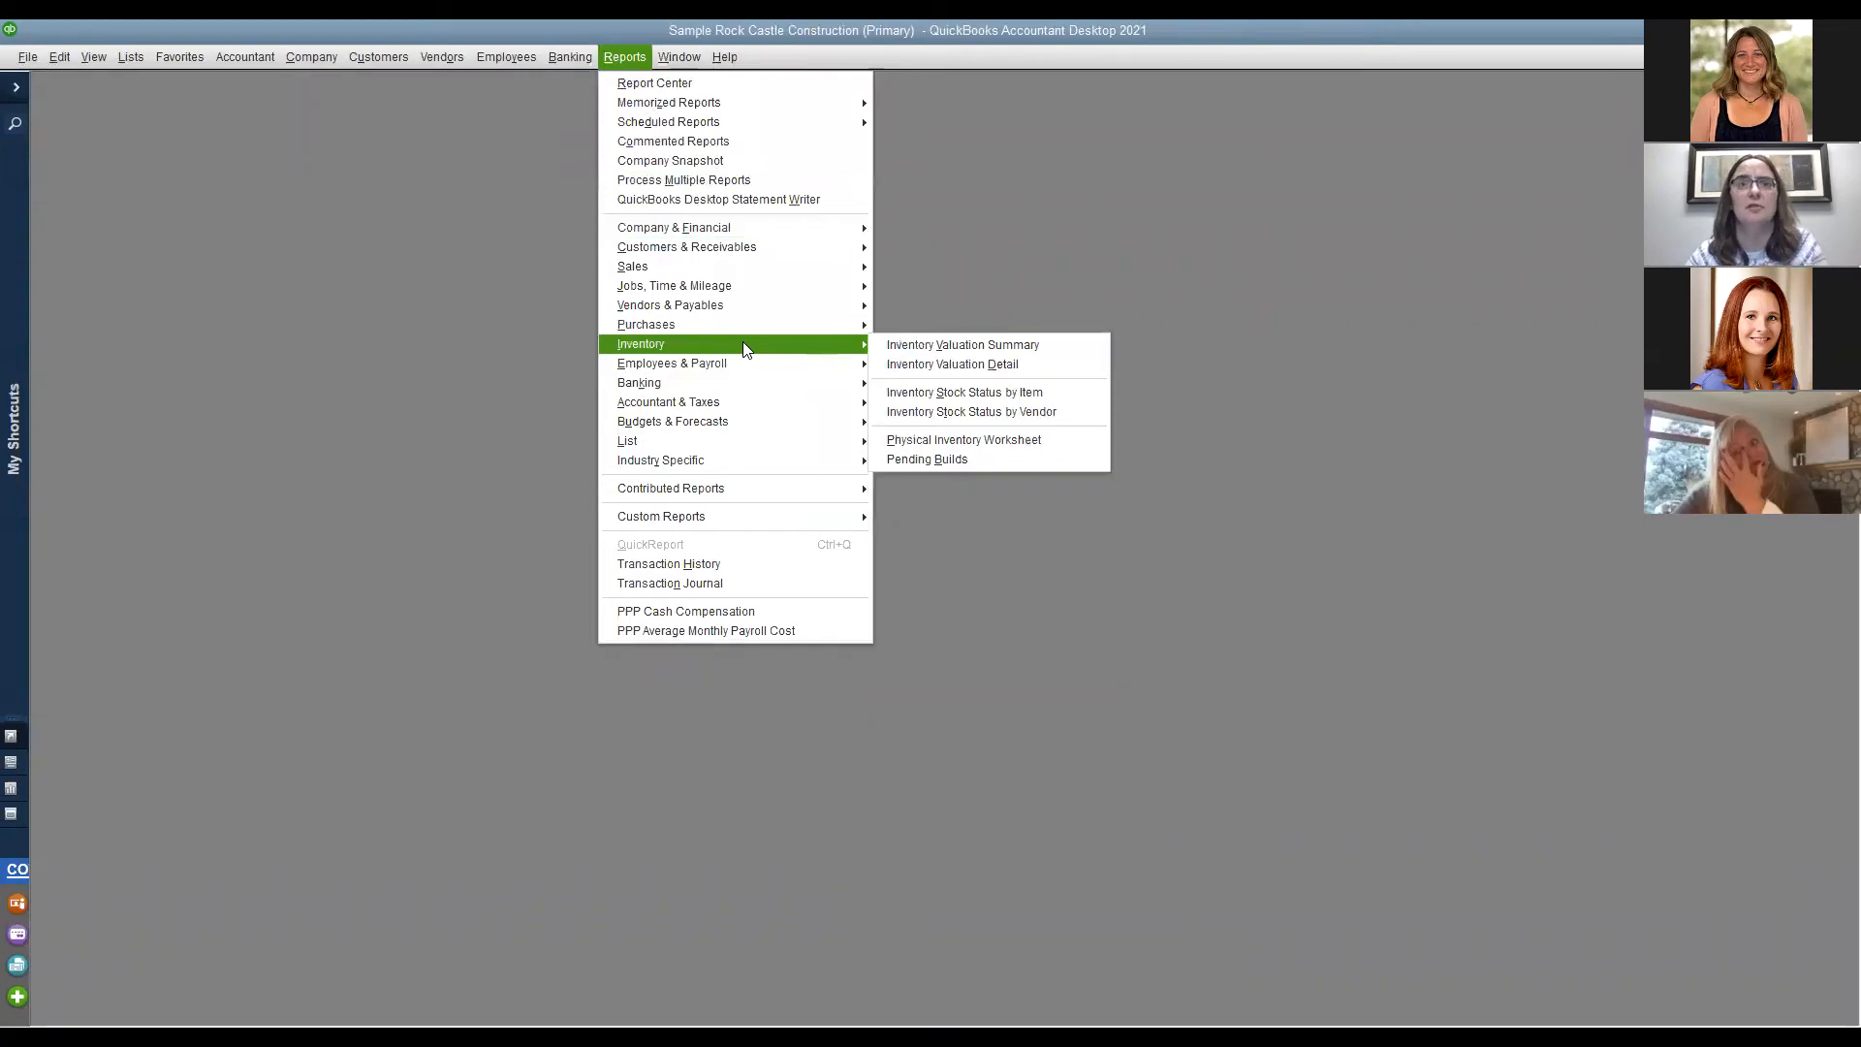
{"action": "left_click", "coordinate": [901, 346]}
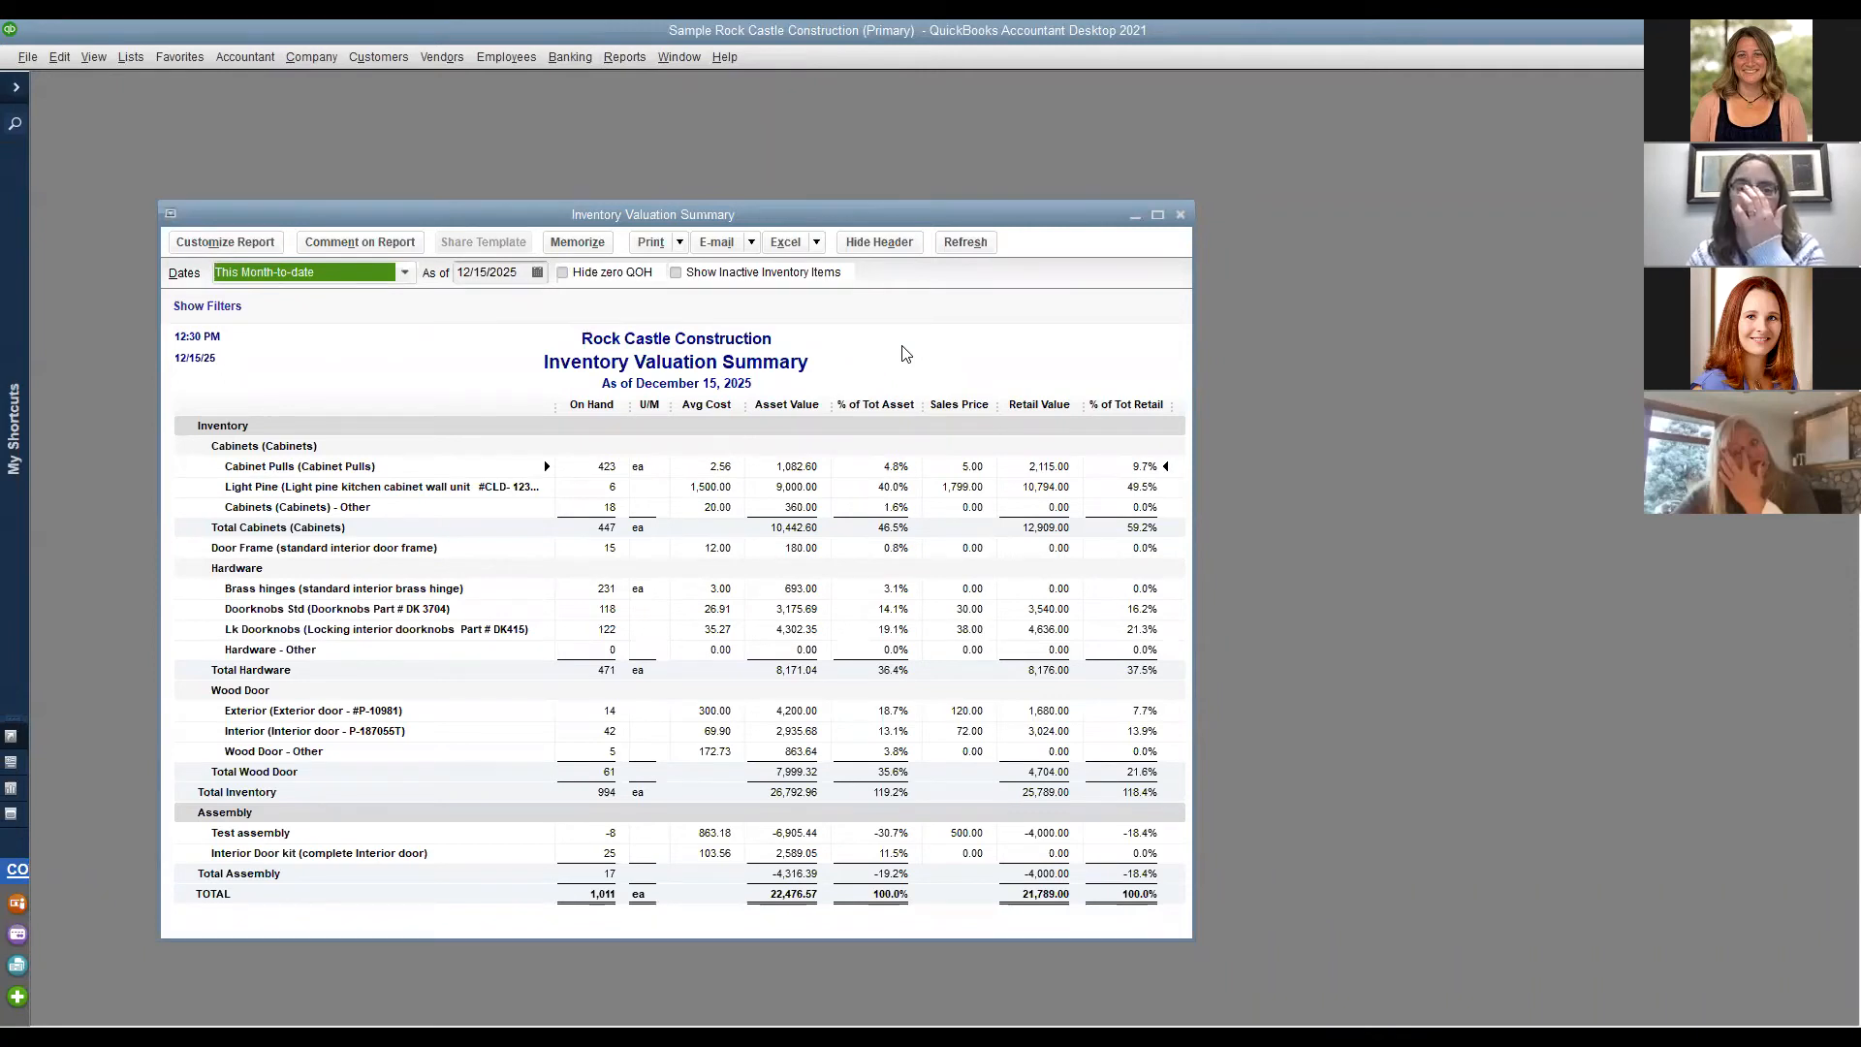
{"action": "left_click", "coordinate": [781, 896]}
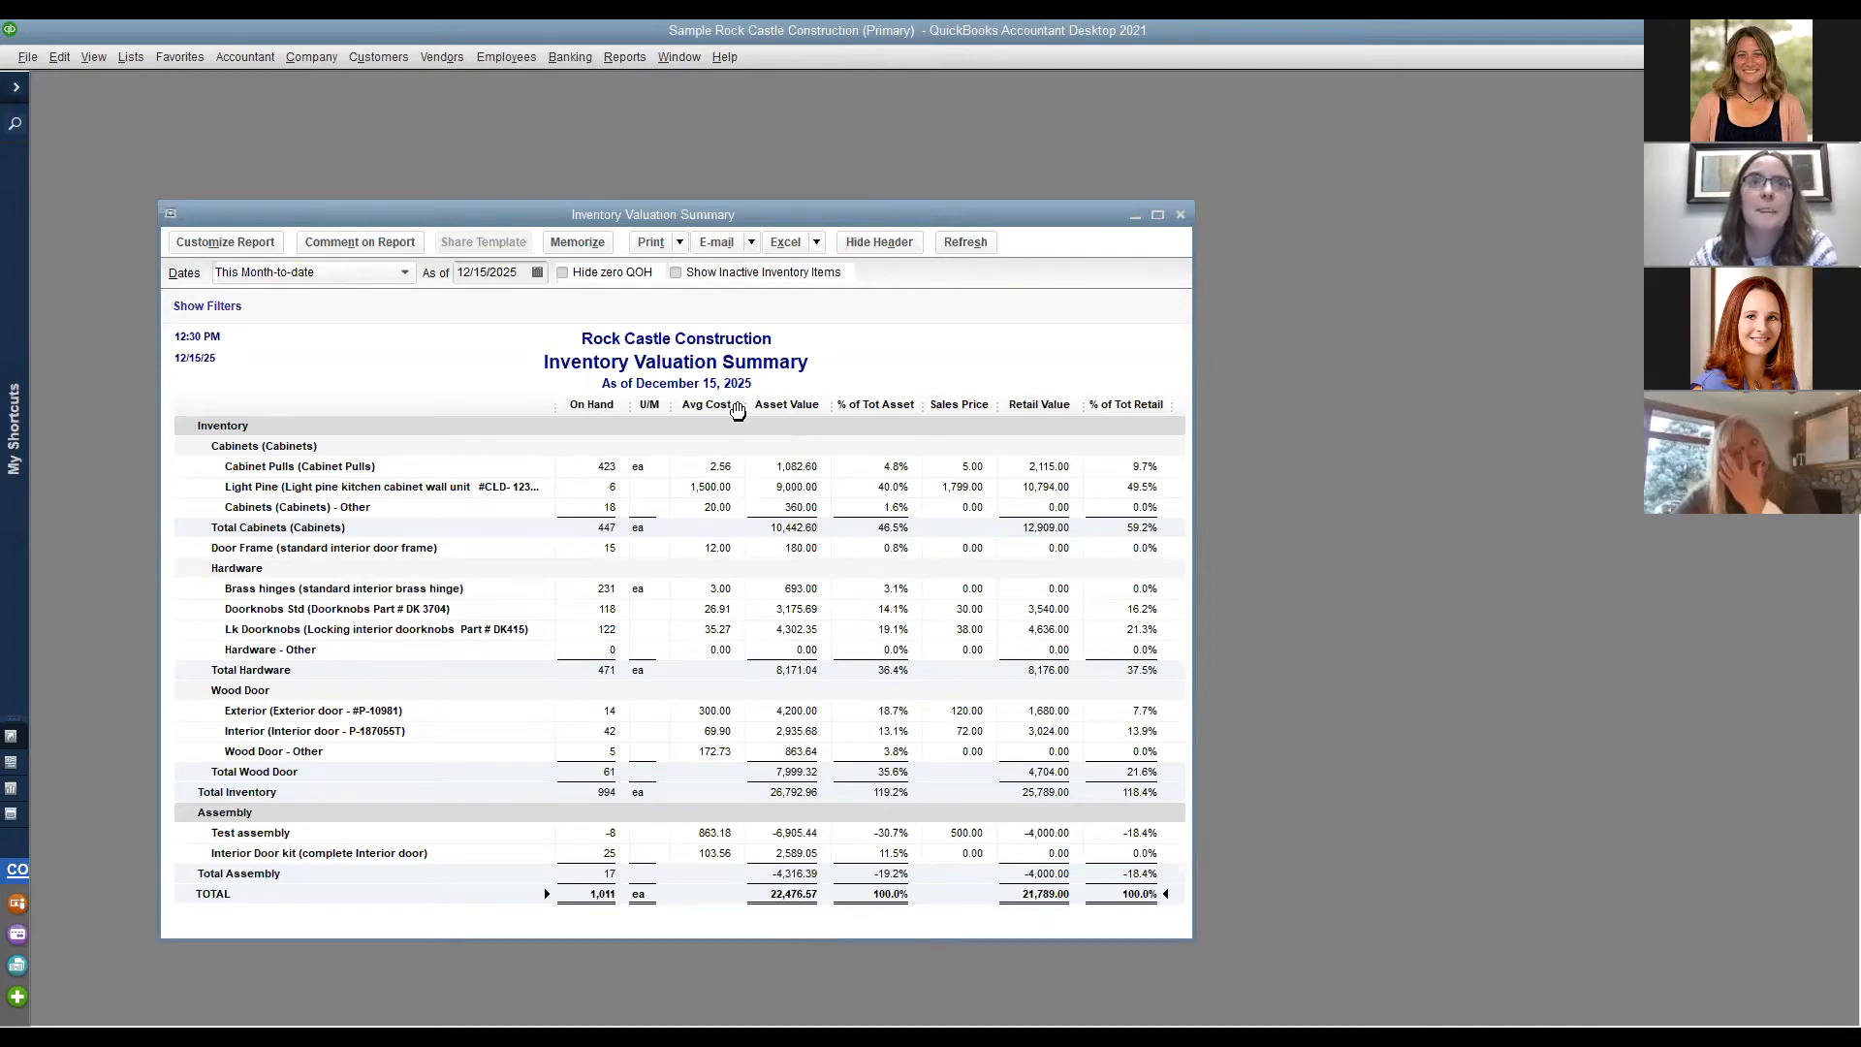
{"action": "left_click", "coordinate": [1156, 215]}
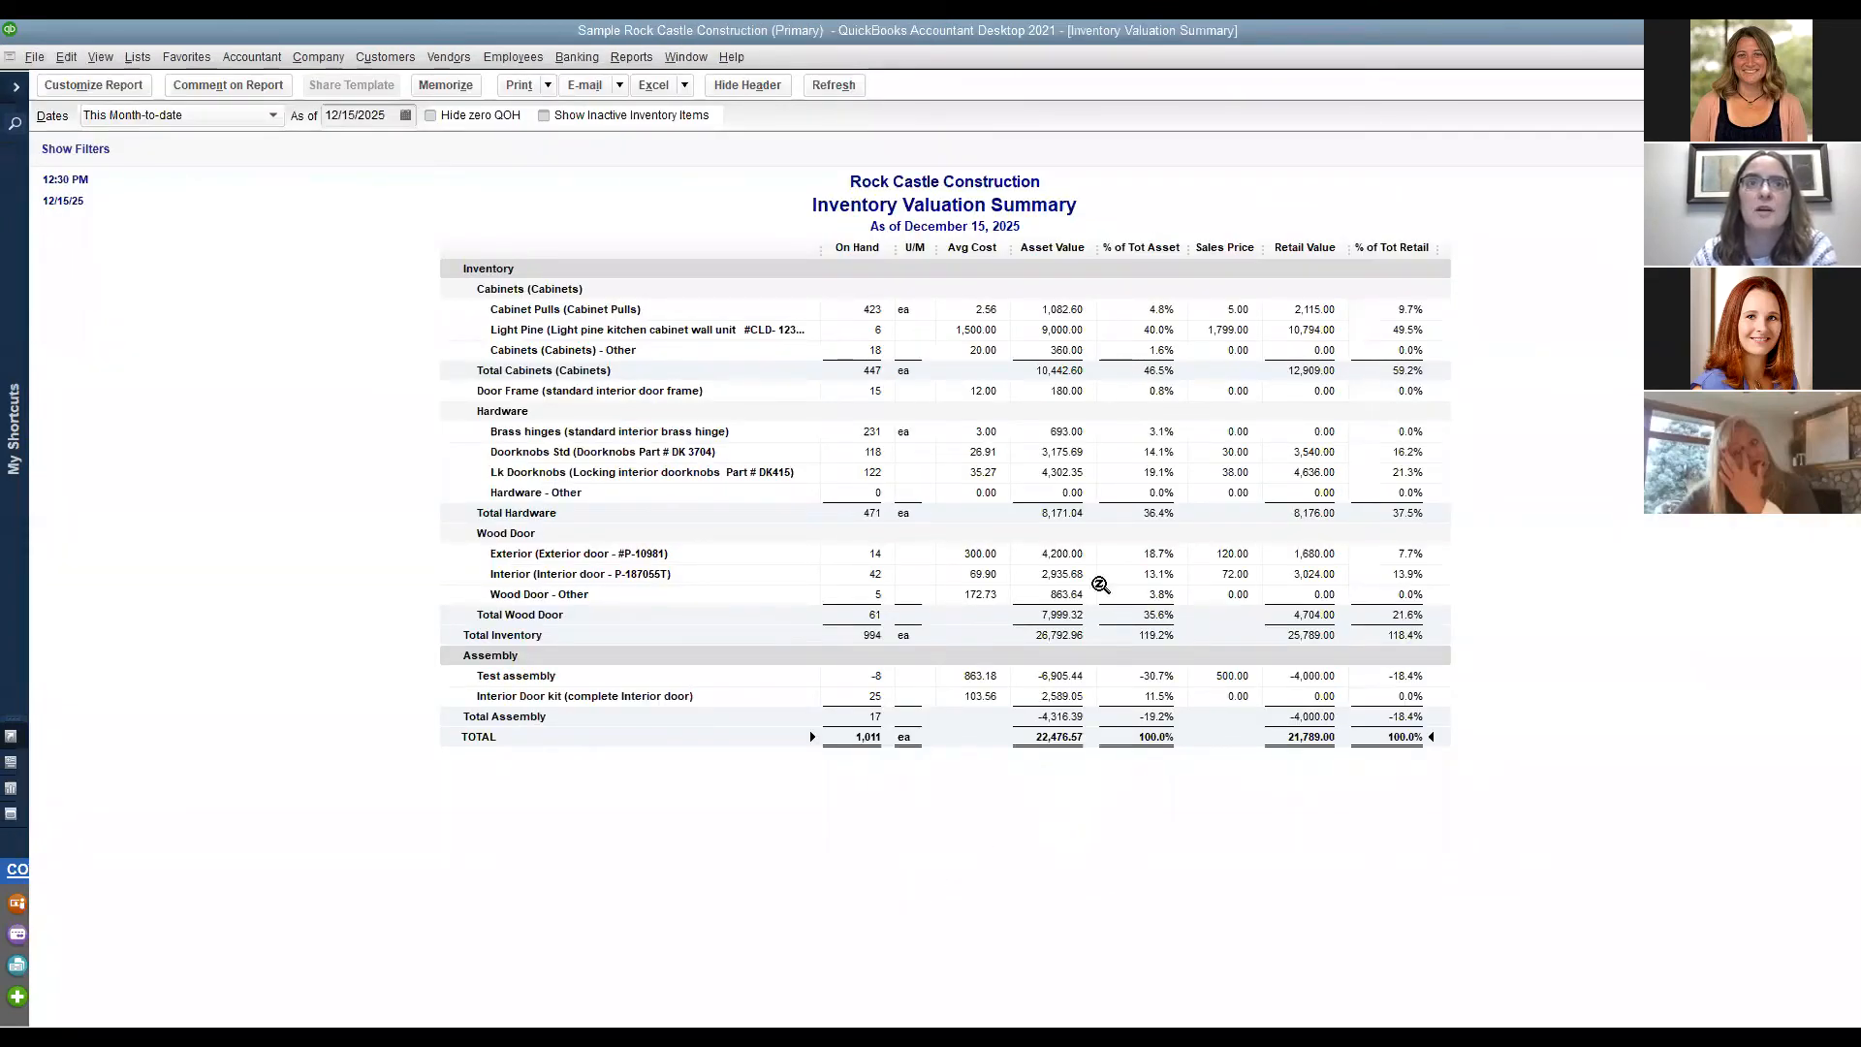
Include inactive inventory items in the valuation summary, exclude them again, and select the Test assembly row's on-hand quantity.
{"action": "left_click", "coordinate": [543, 116]}
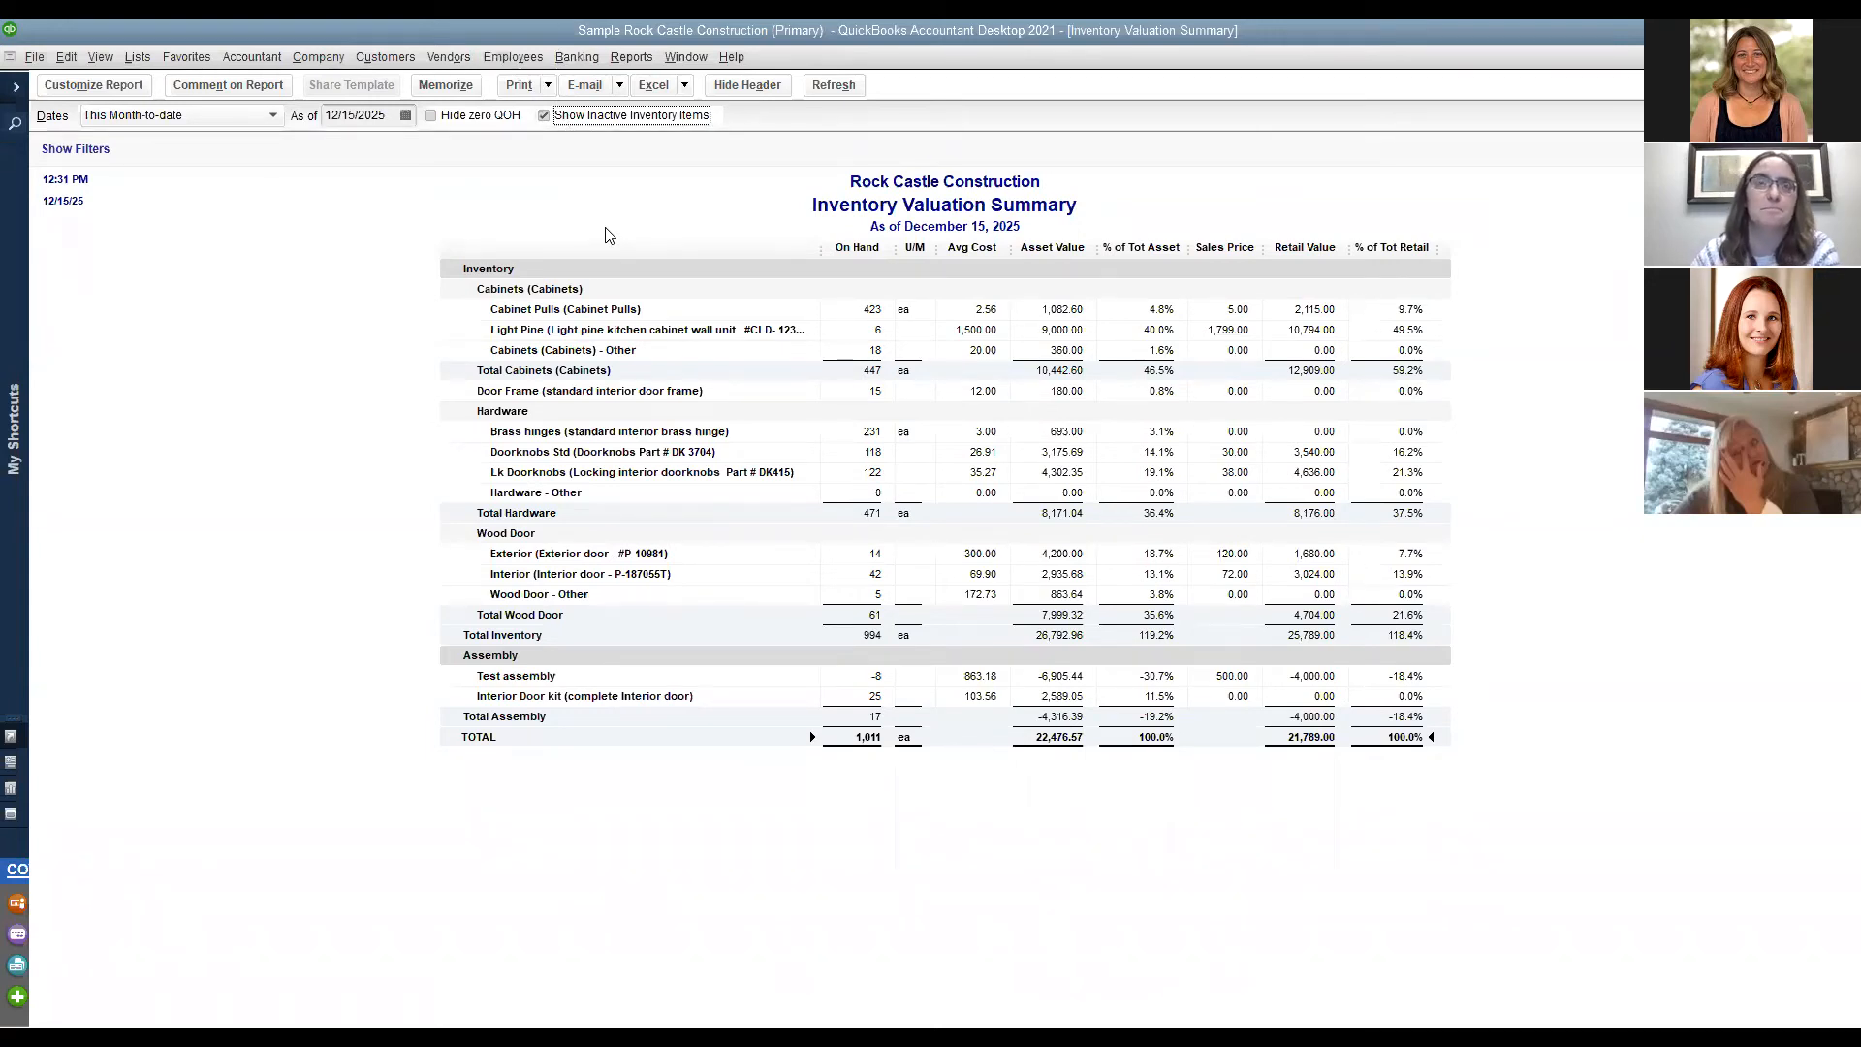
{"action": "left_click", "coordinate": [543, 116]}
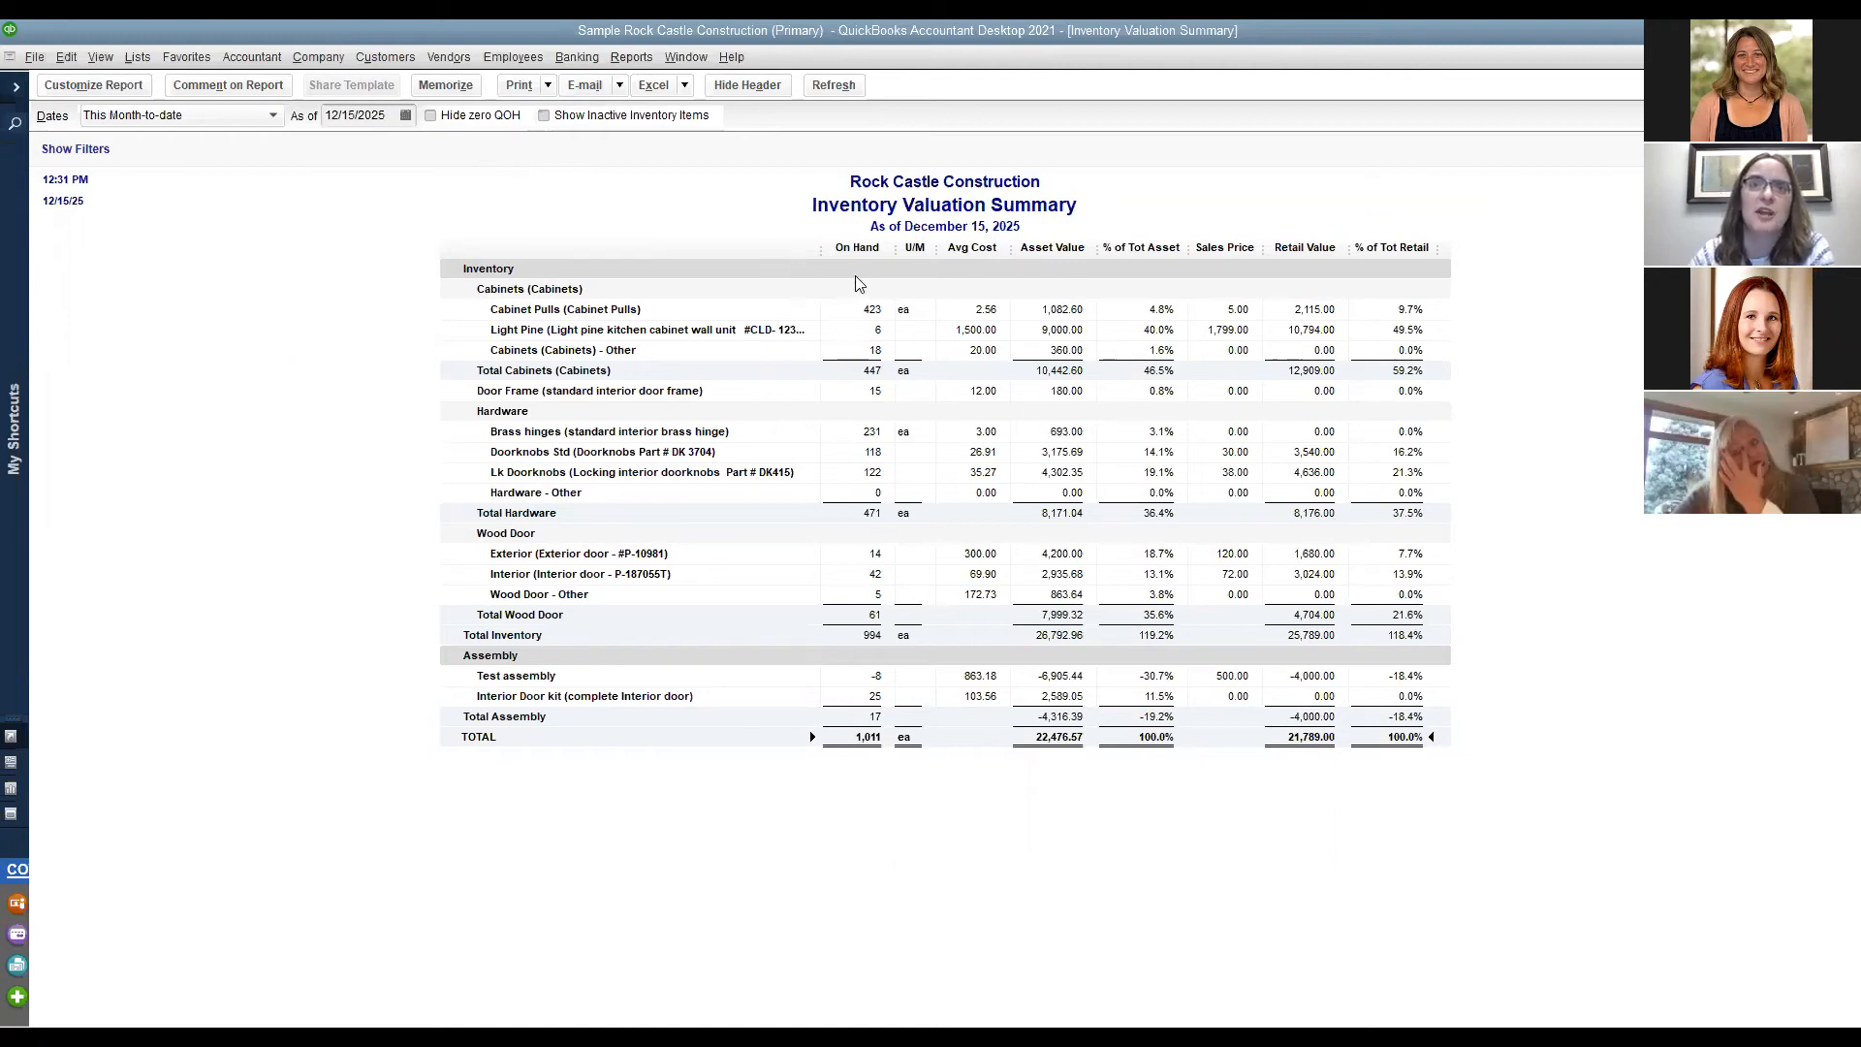
{"action": "left_click", "coordinate": [847, 678]}
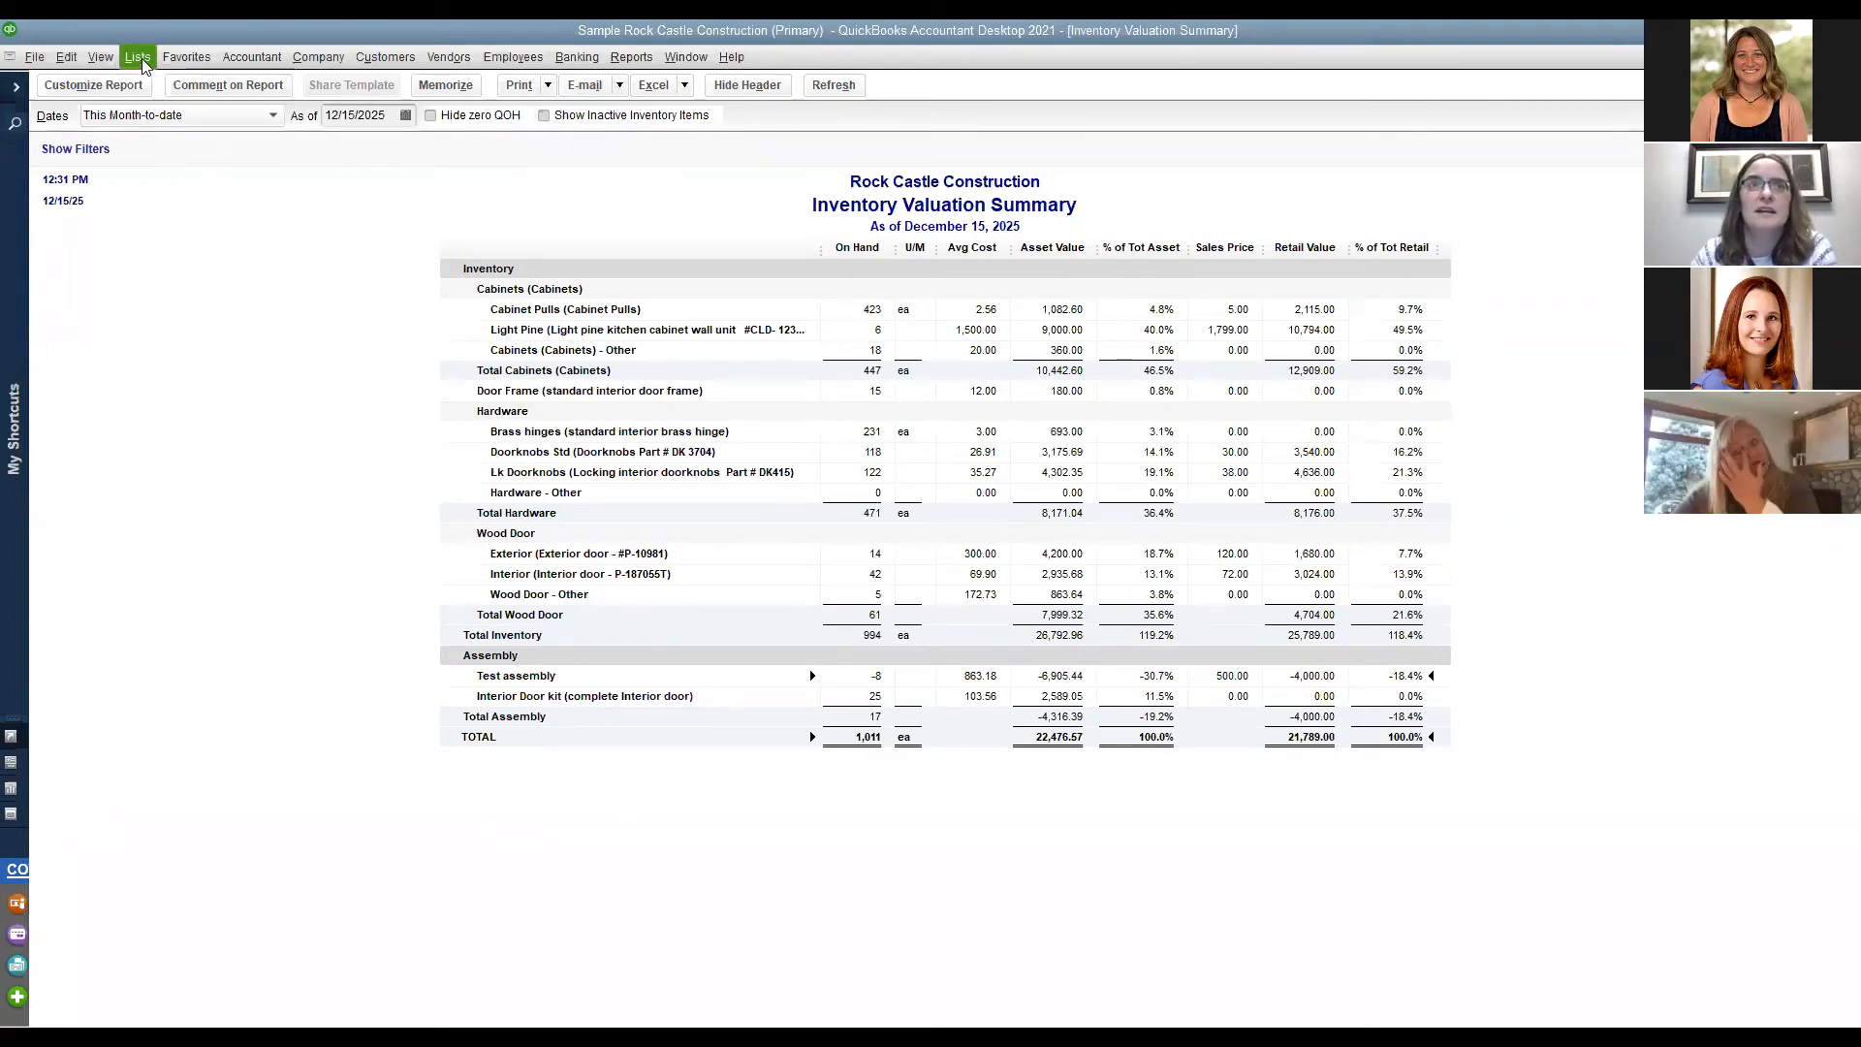
Start a general journal entry with a 20,000.00 debit to the Inventory Asset account.
{"action": "left_click", "coordinate": [310, 59]}
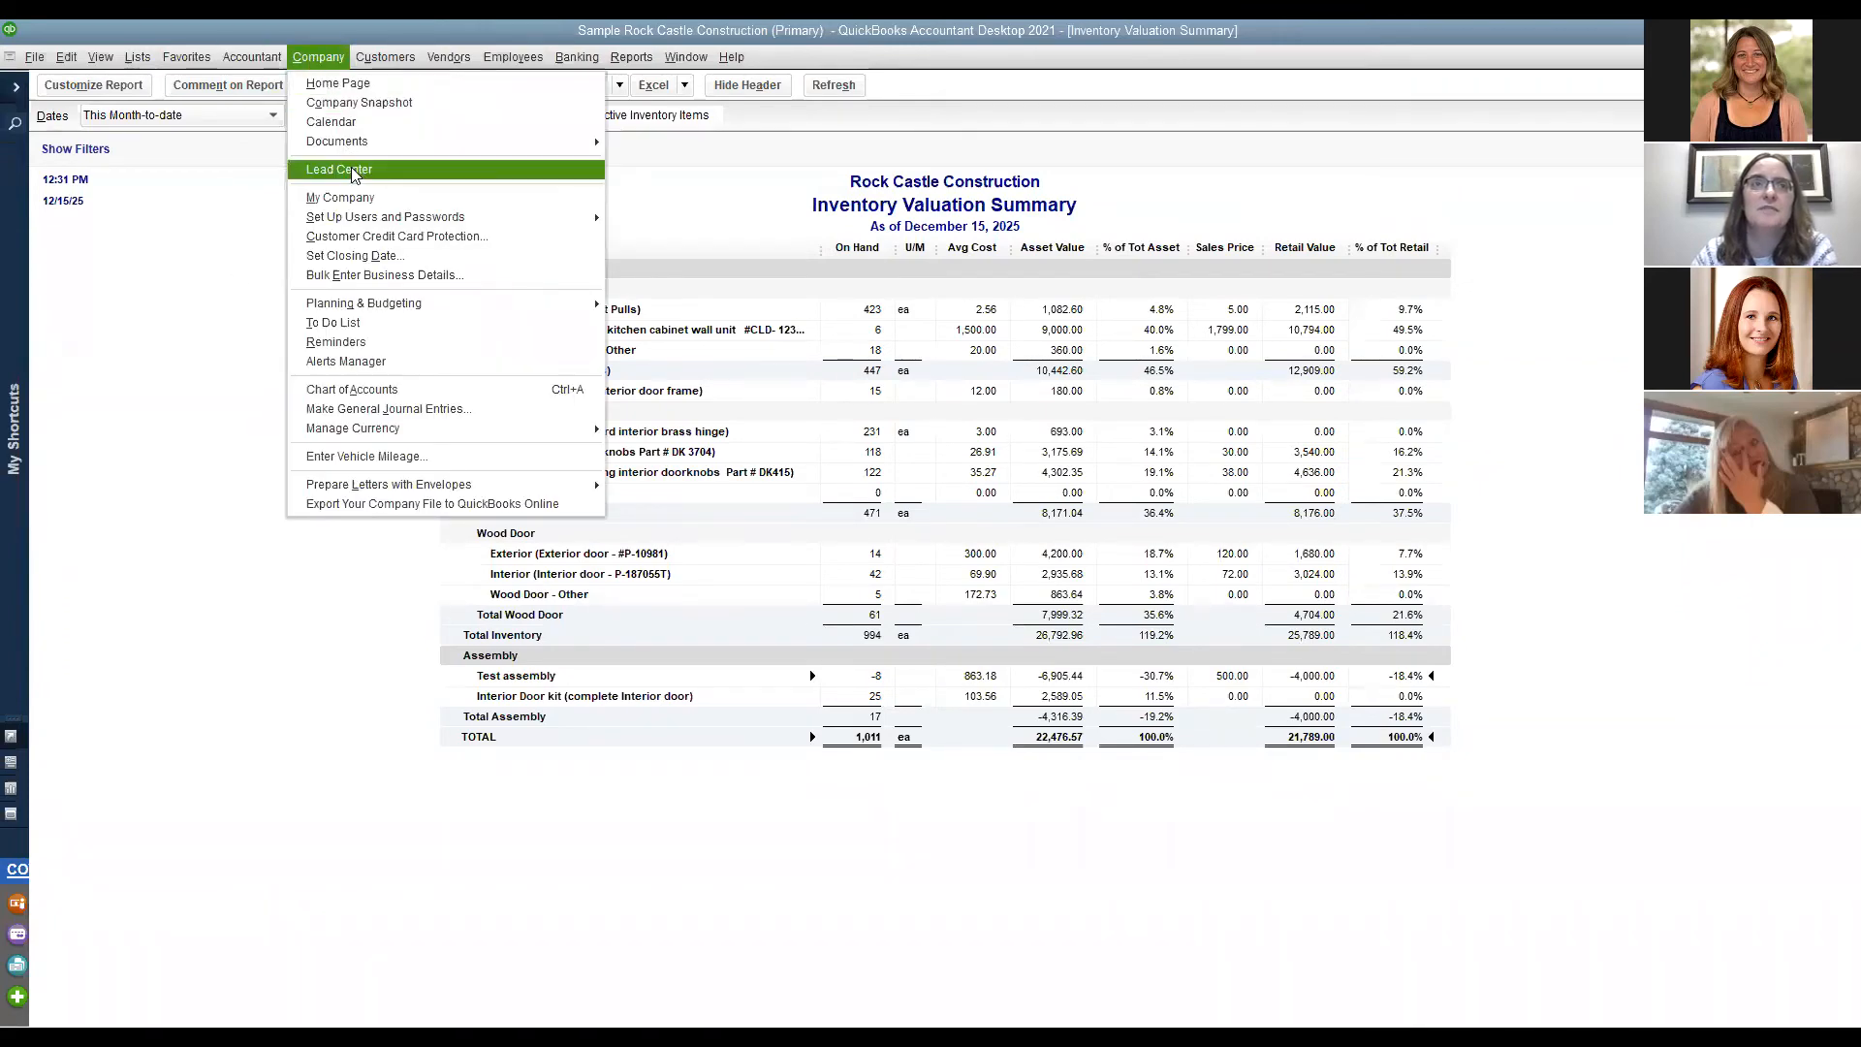
{"action": "left_click", "coordinate": [407, 409]}
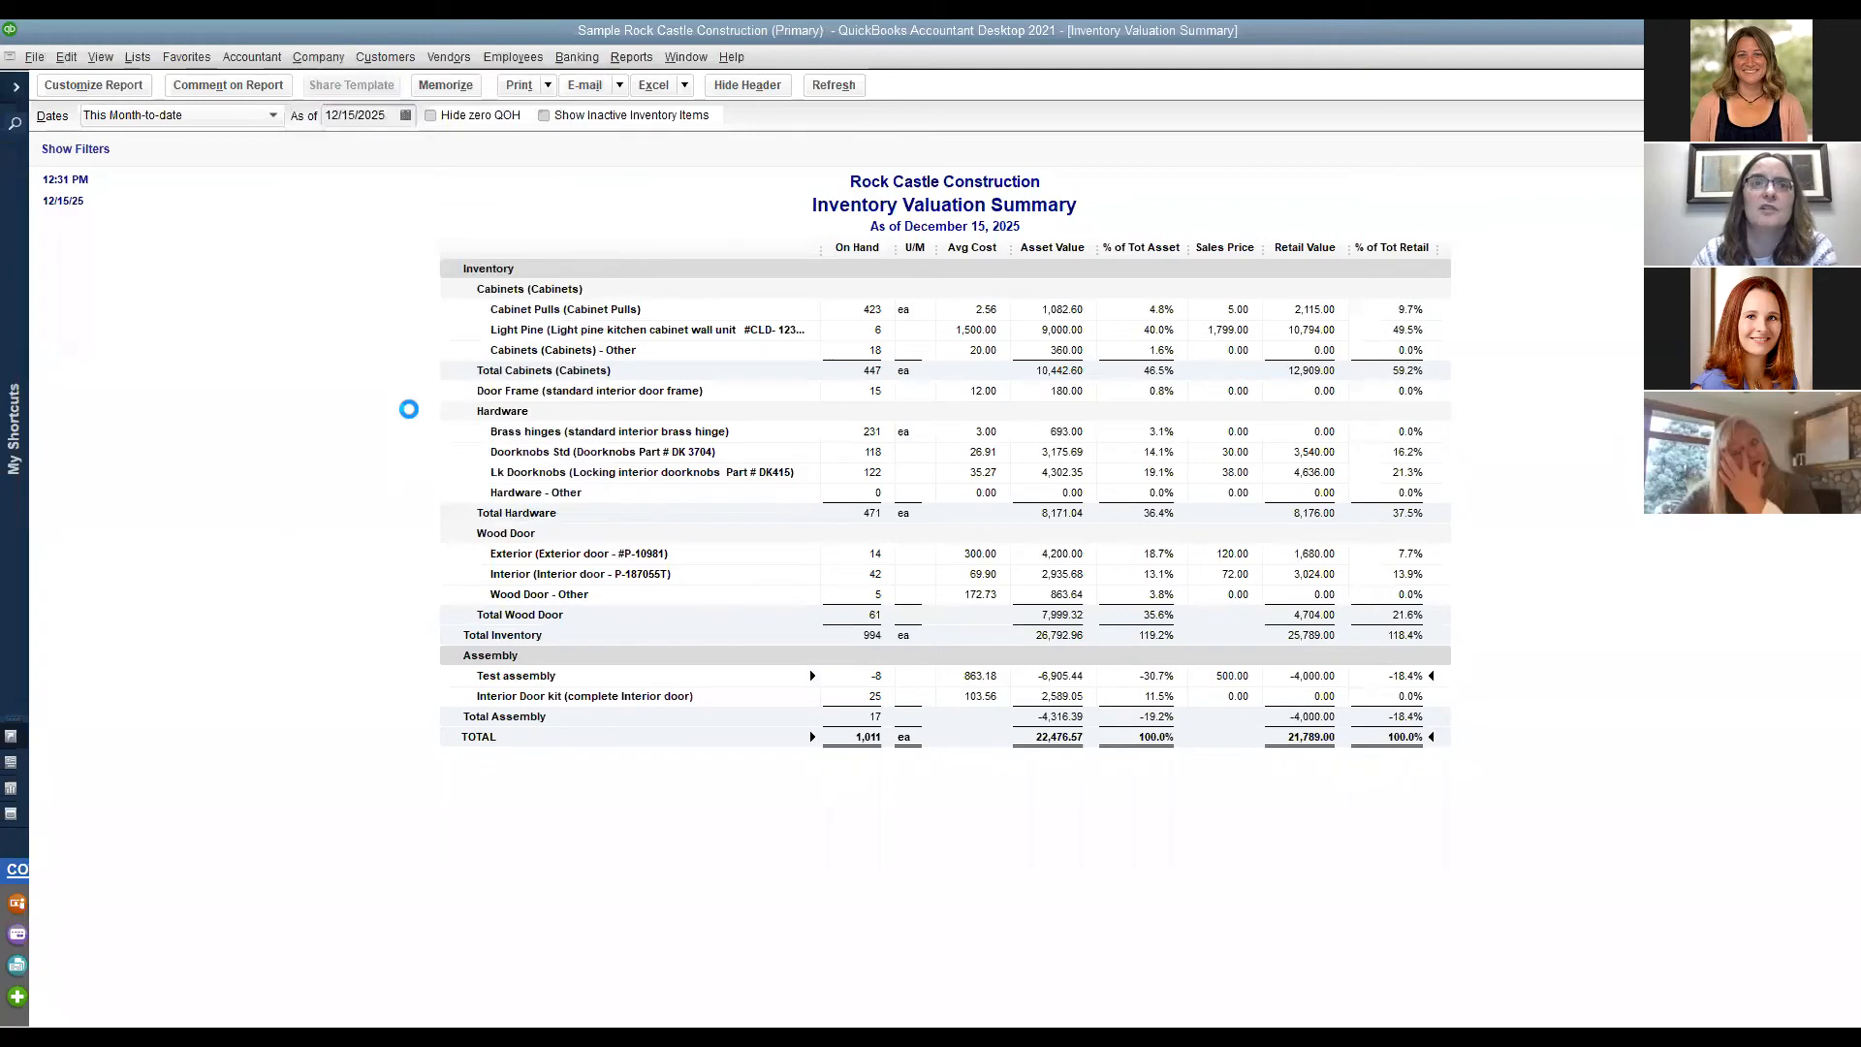
{"action": "left_click", "coordinate": [285, 237]}
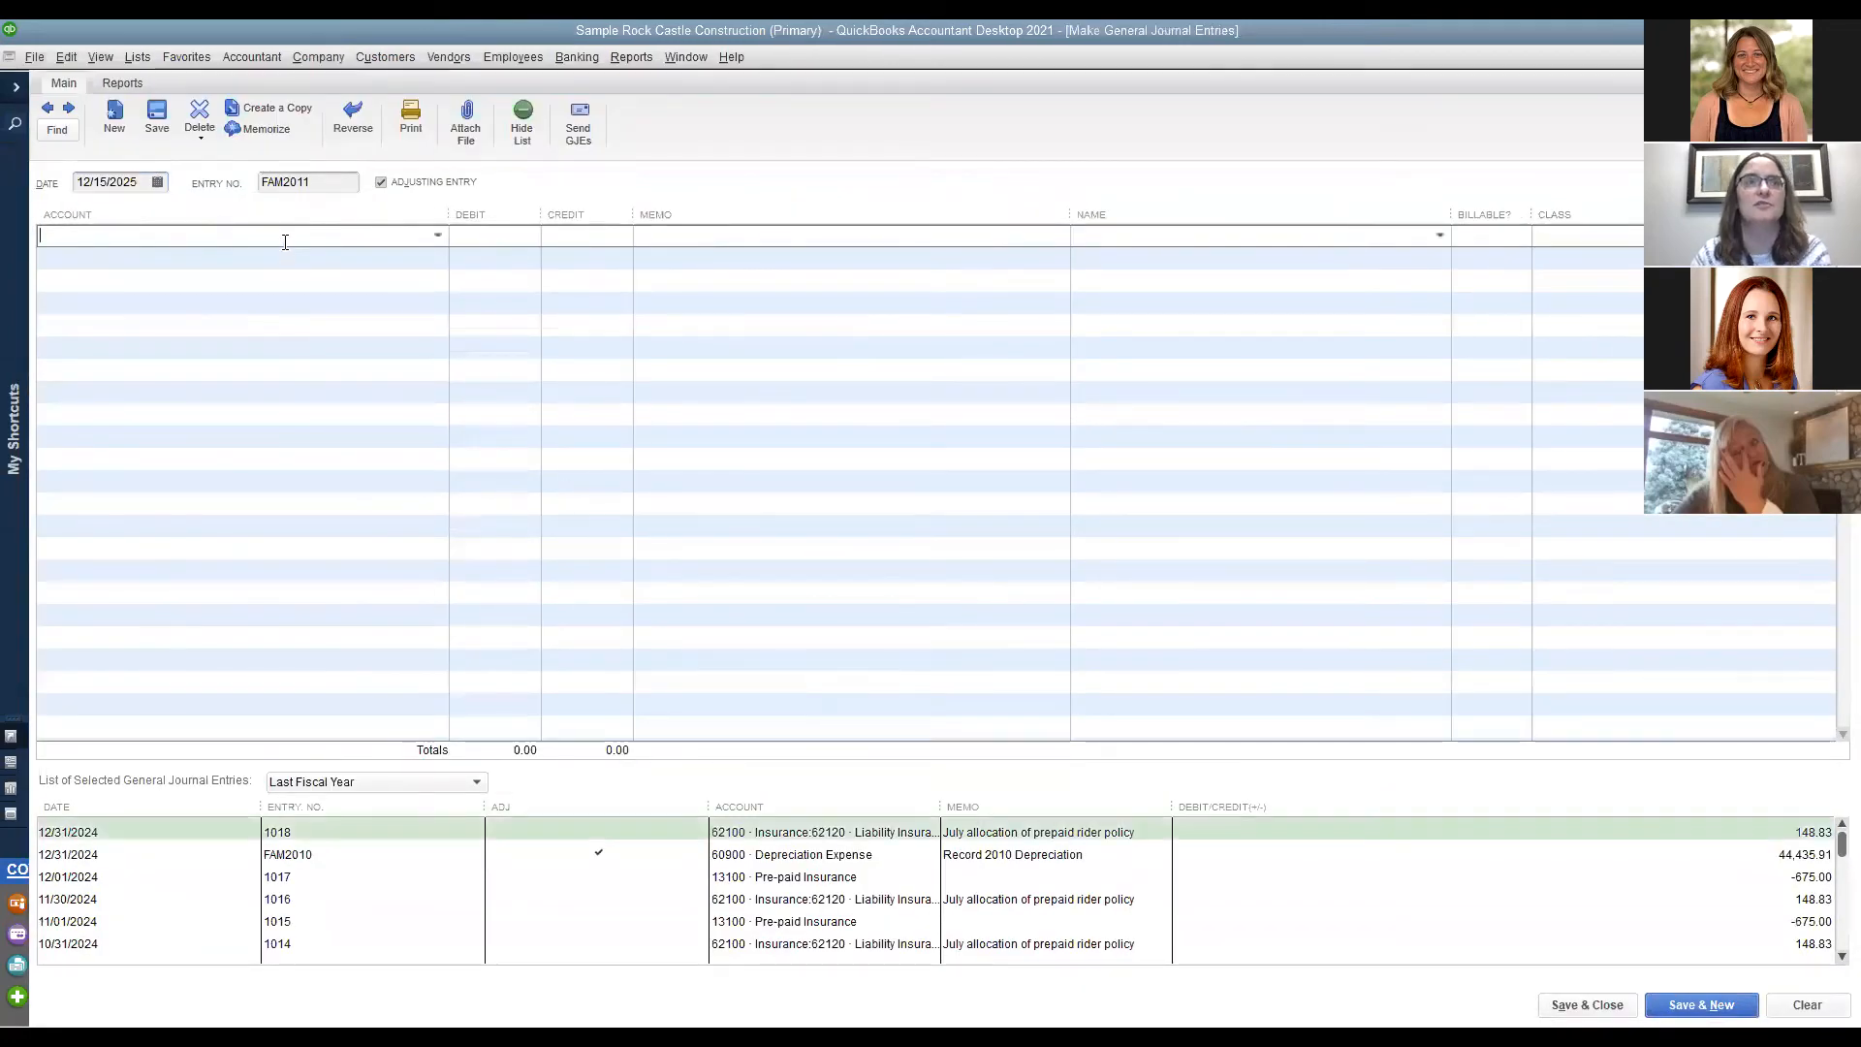
{"action": "type", "text": "Inventory Asset"}
{"action": "key", "text": "Tab"}
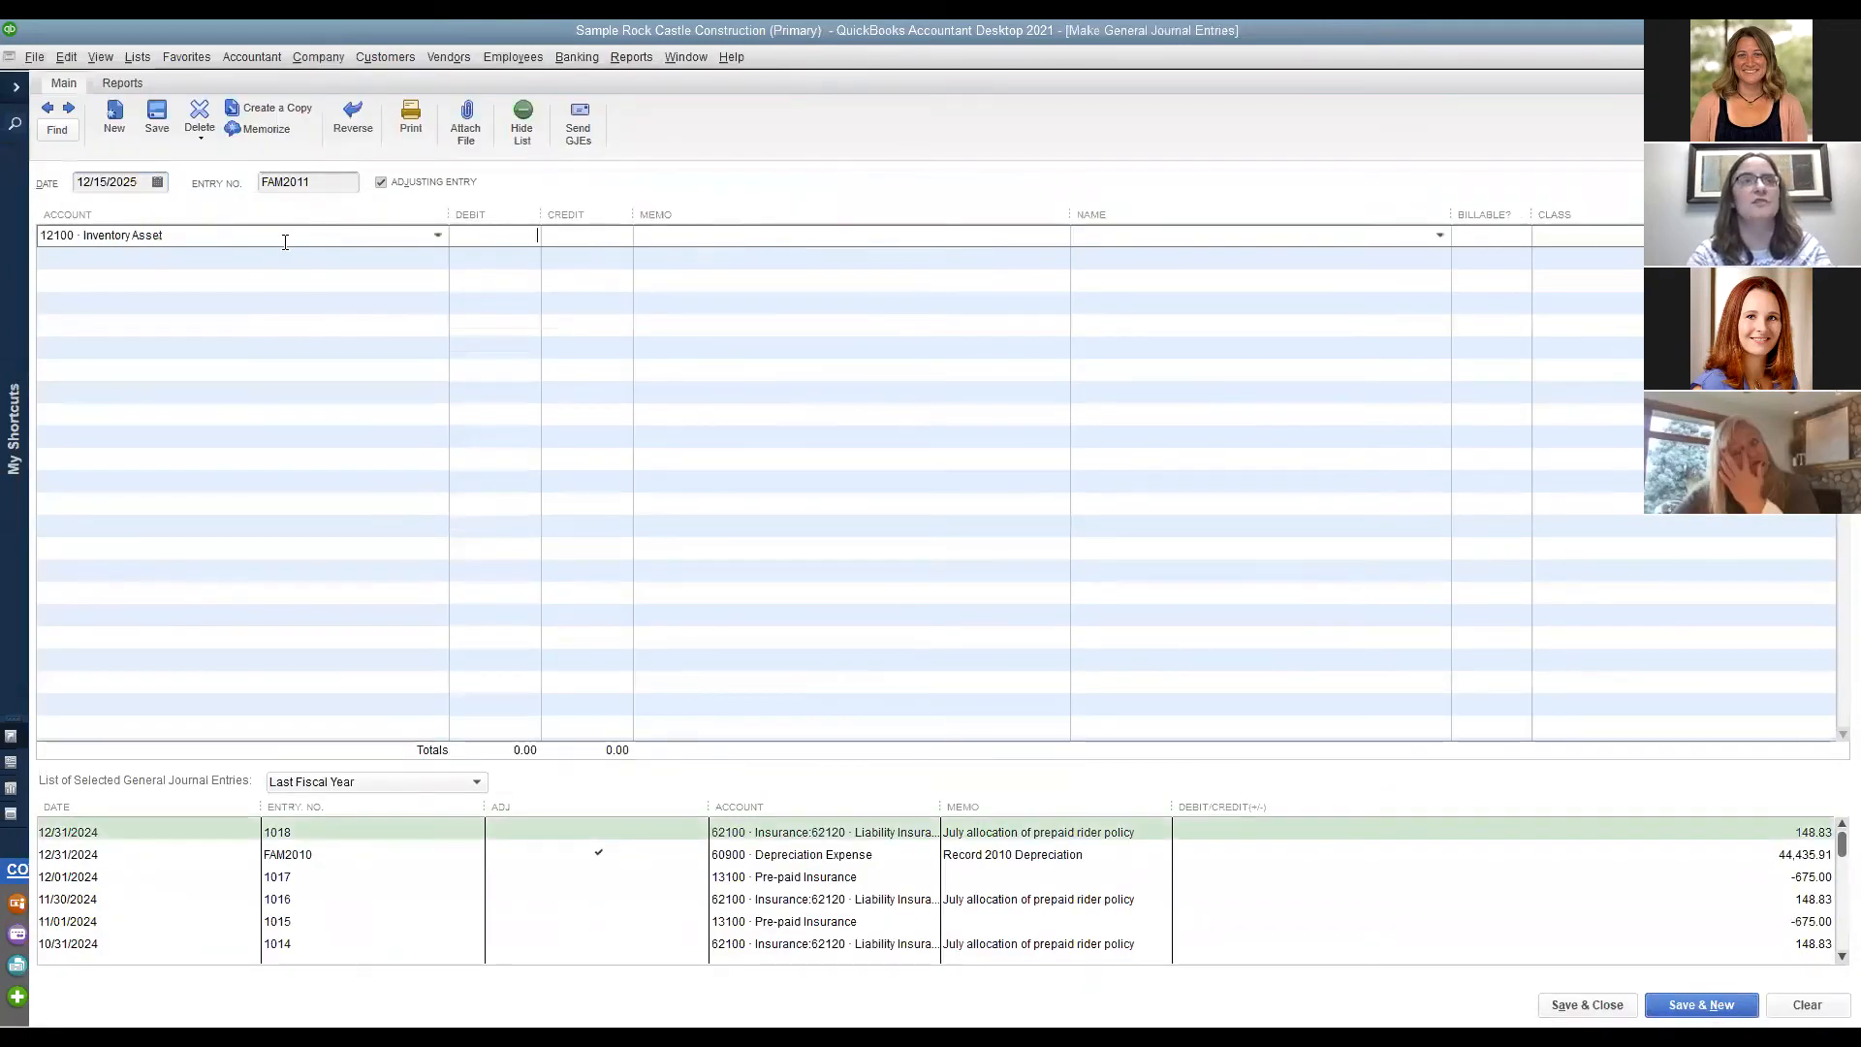
{"action": "type", "text": "20000"}
{"action": "key", "text": "Tab"}
Assign the 20,000.00 credit to Cost of Goods Sold, then save and close the journal entry.
{"action": "left_click", "coordinate": [287, 253]}
{"action": "type", "text": "Cost"}
{"action": "key", "text": "Tab"}
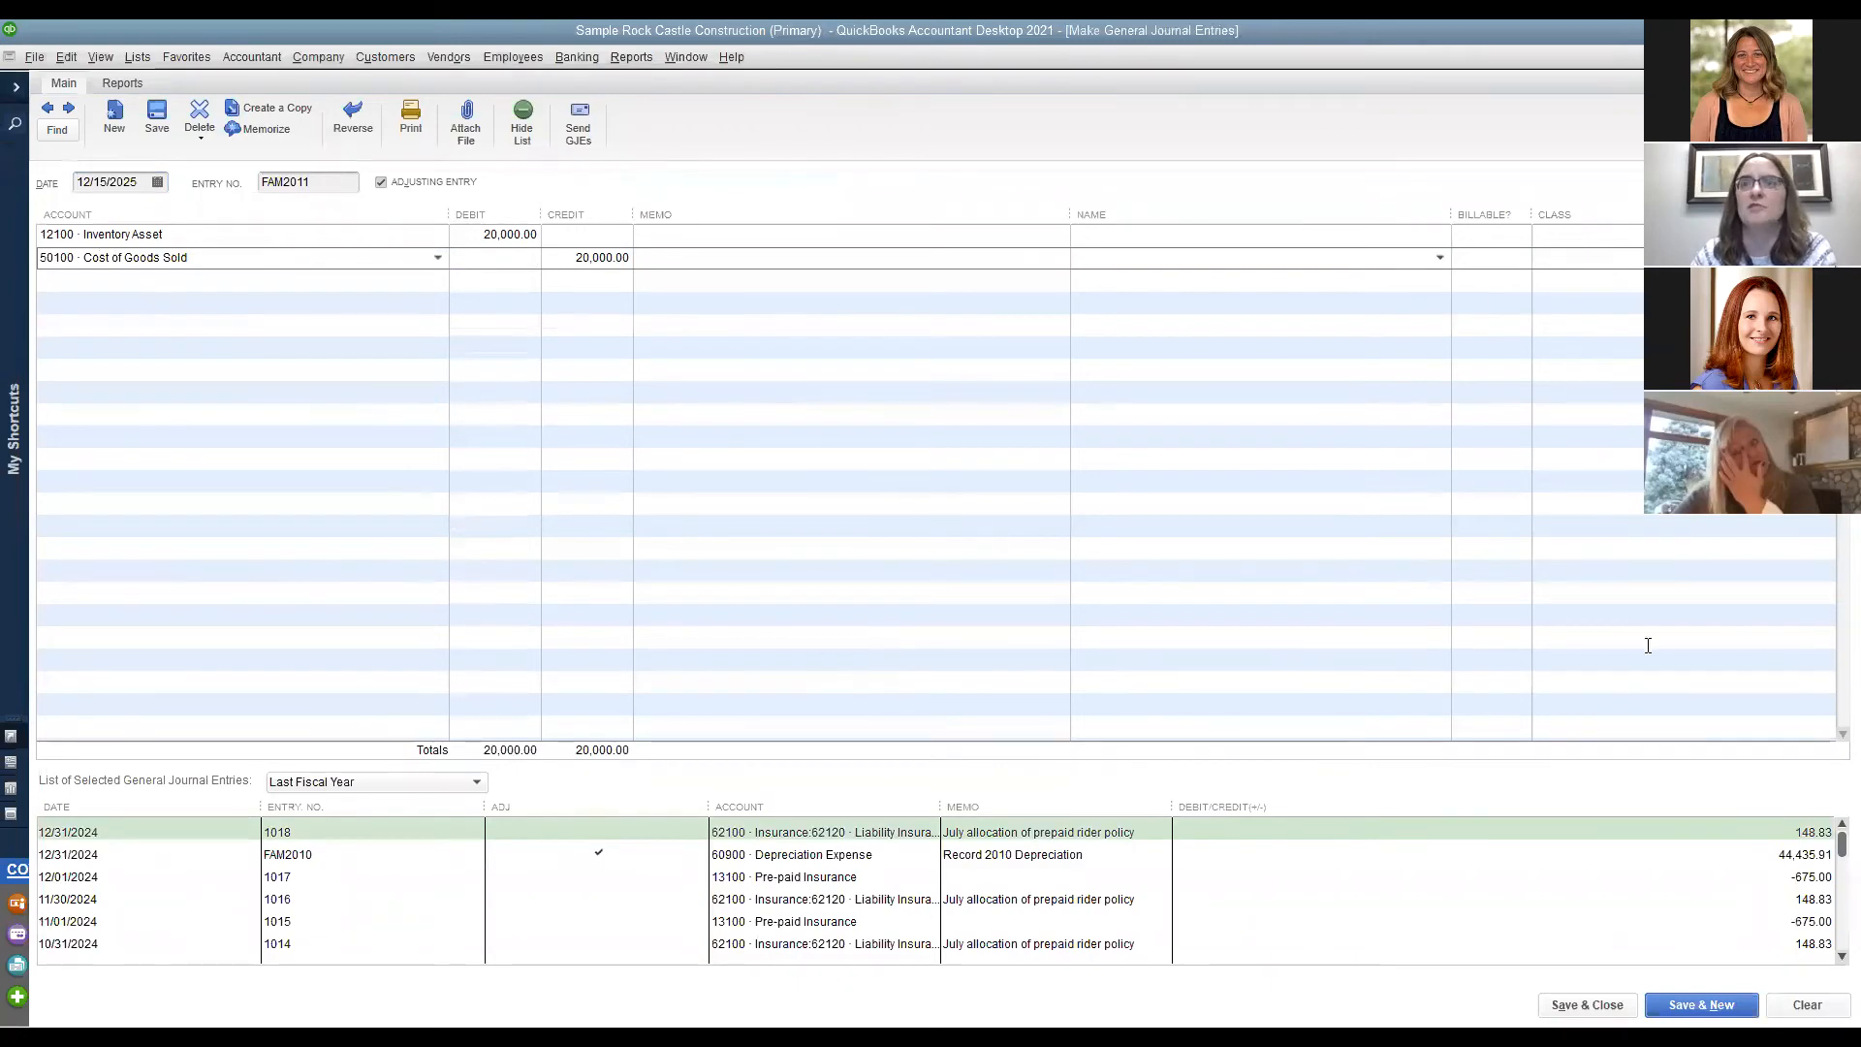
{"action": "left_click", "coordinate": [1599, 1004]}
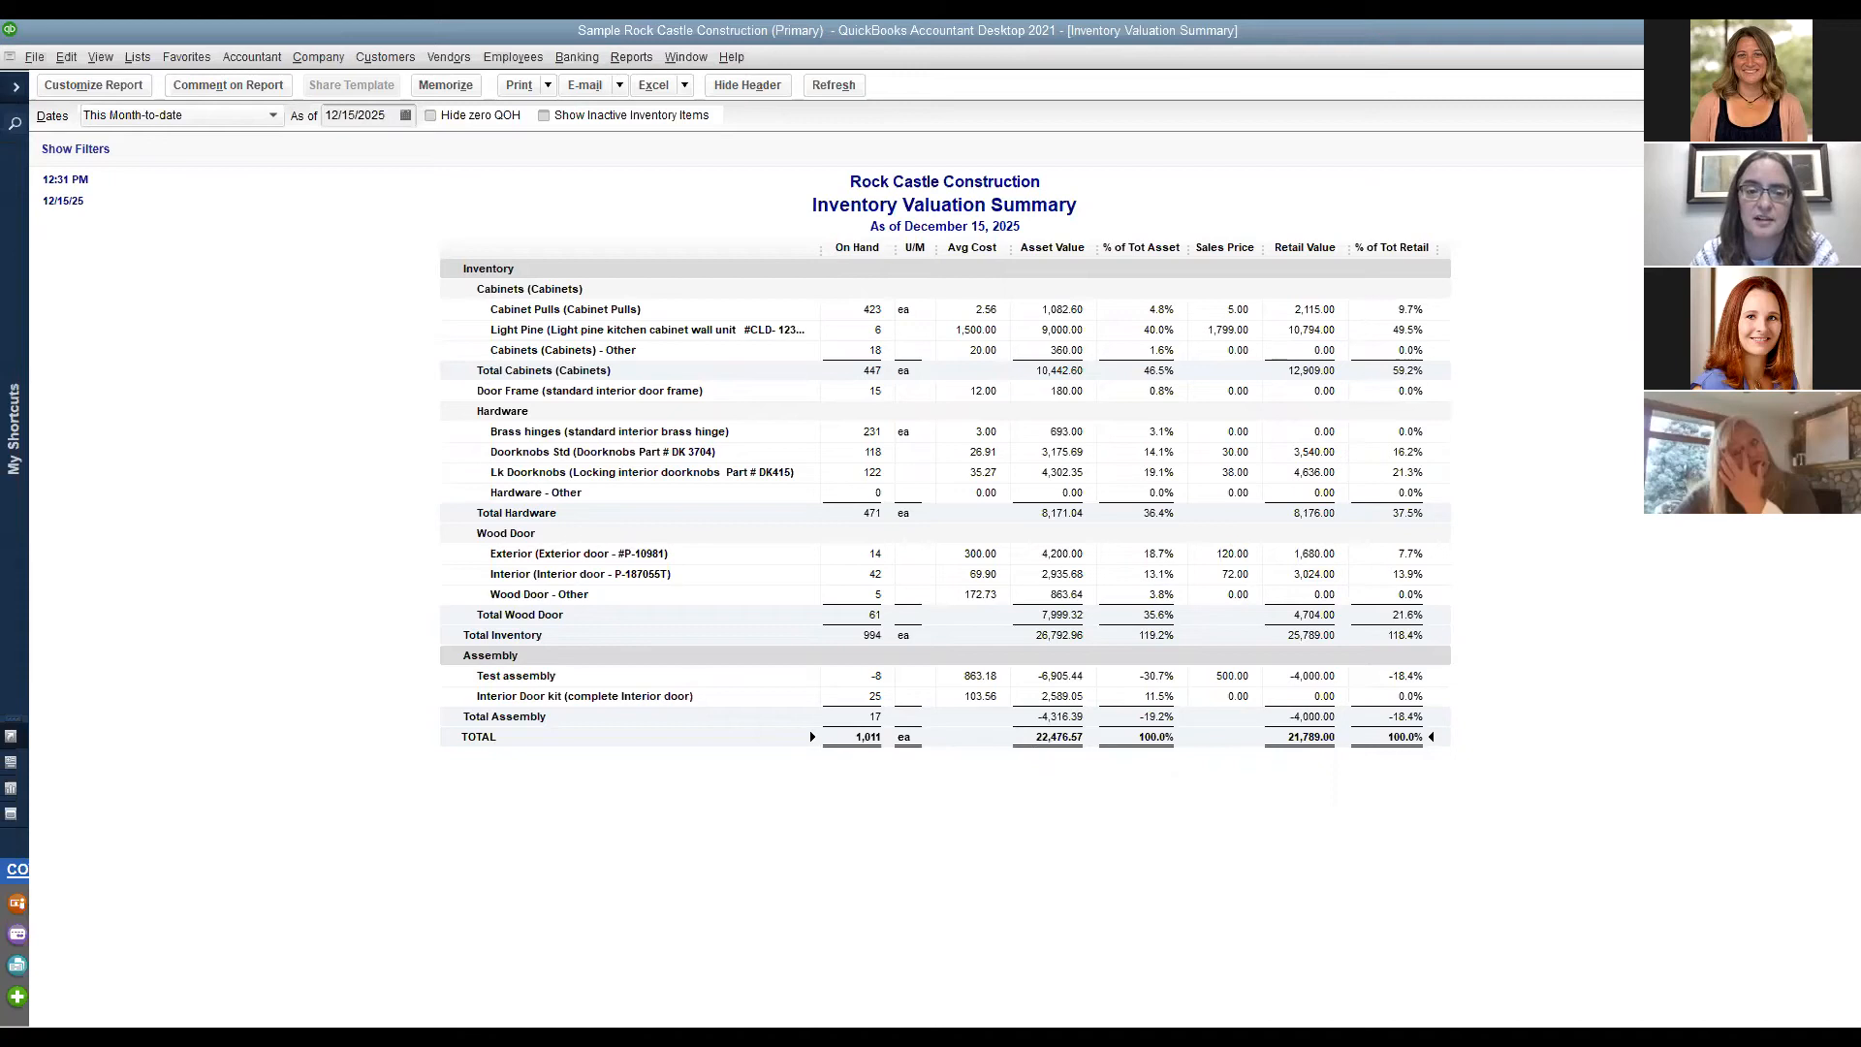
Close the Inventory Valuation Summary and open the Inventory Stock Status by Item report.
{"action": "left_click", "coordinate": [1847, 57]}
{"action": "left_click", "coordinate": [636, 57]}
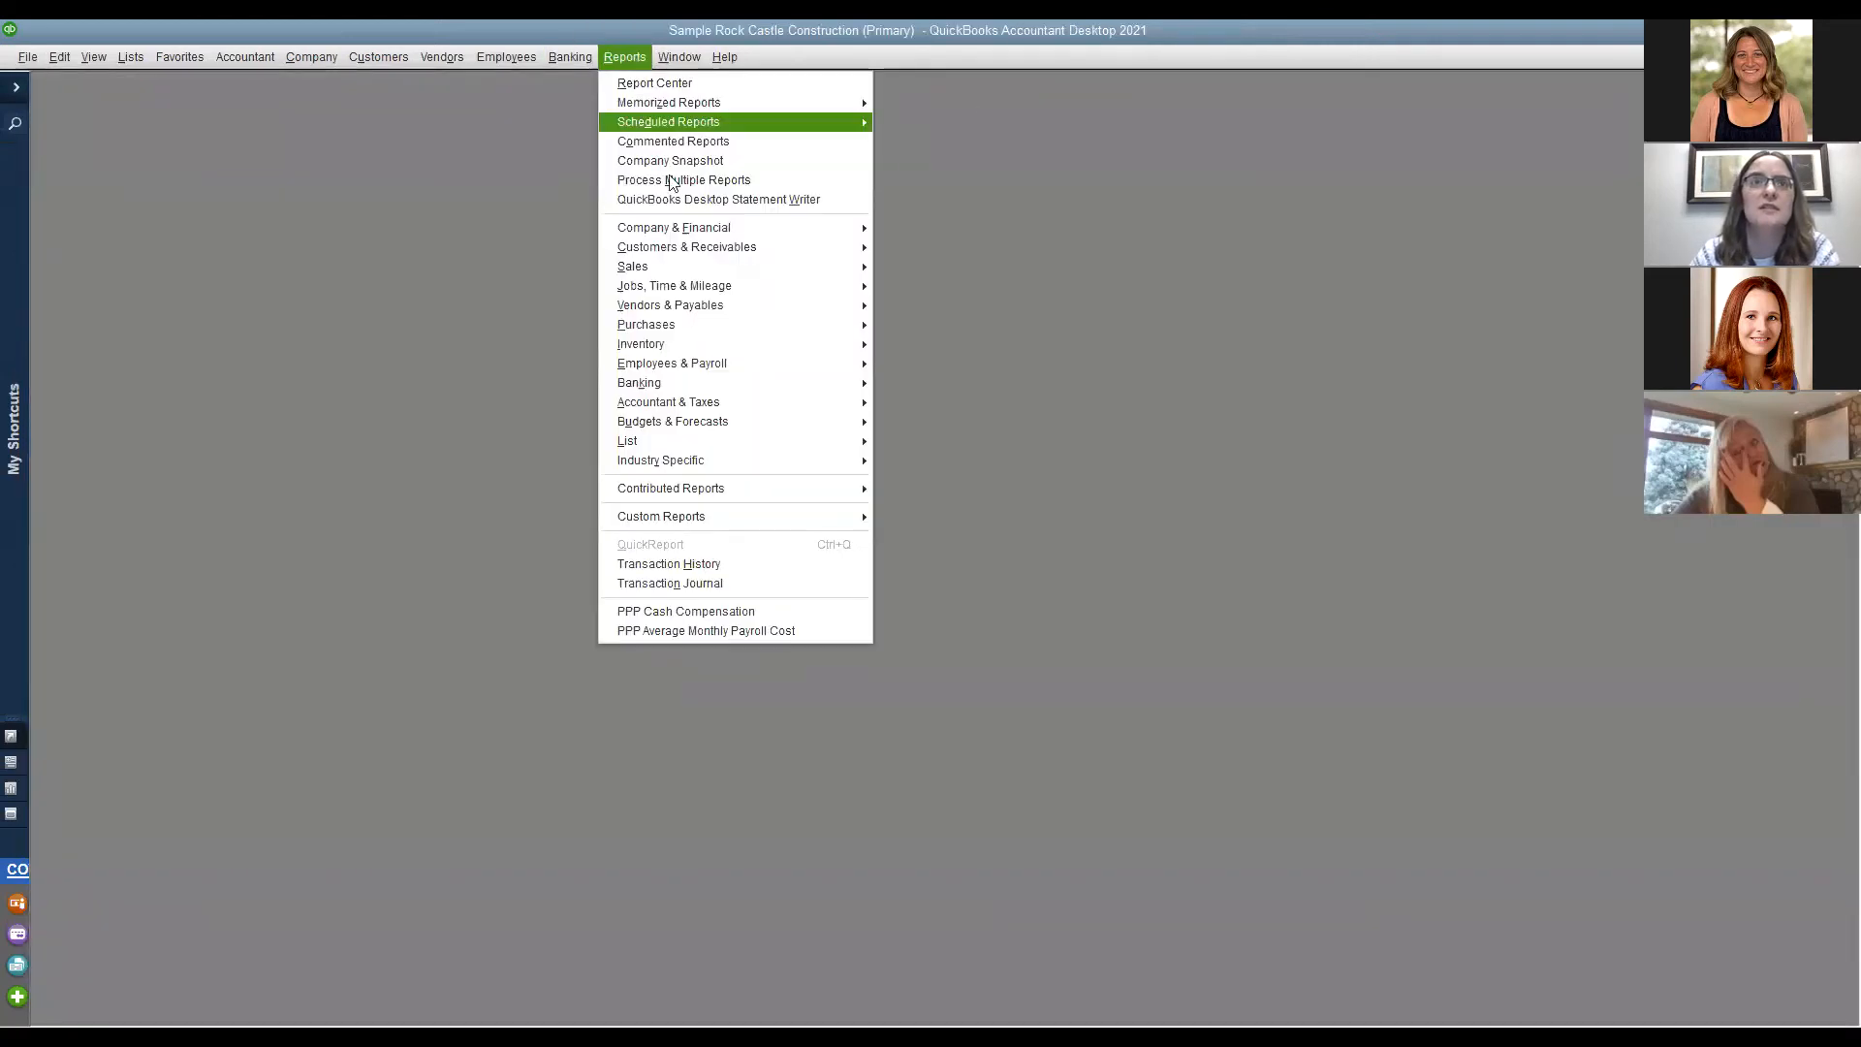
{"action": "mouse_move", "coordinate": [741, 347]}
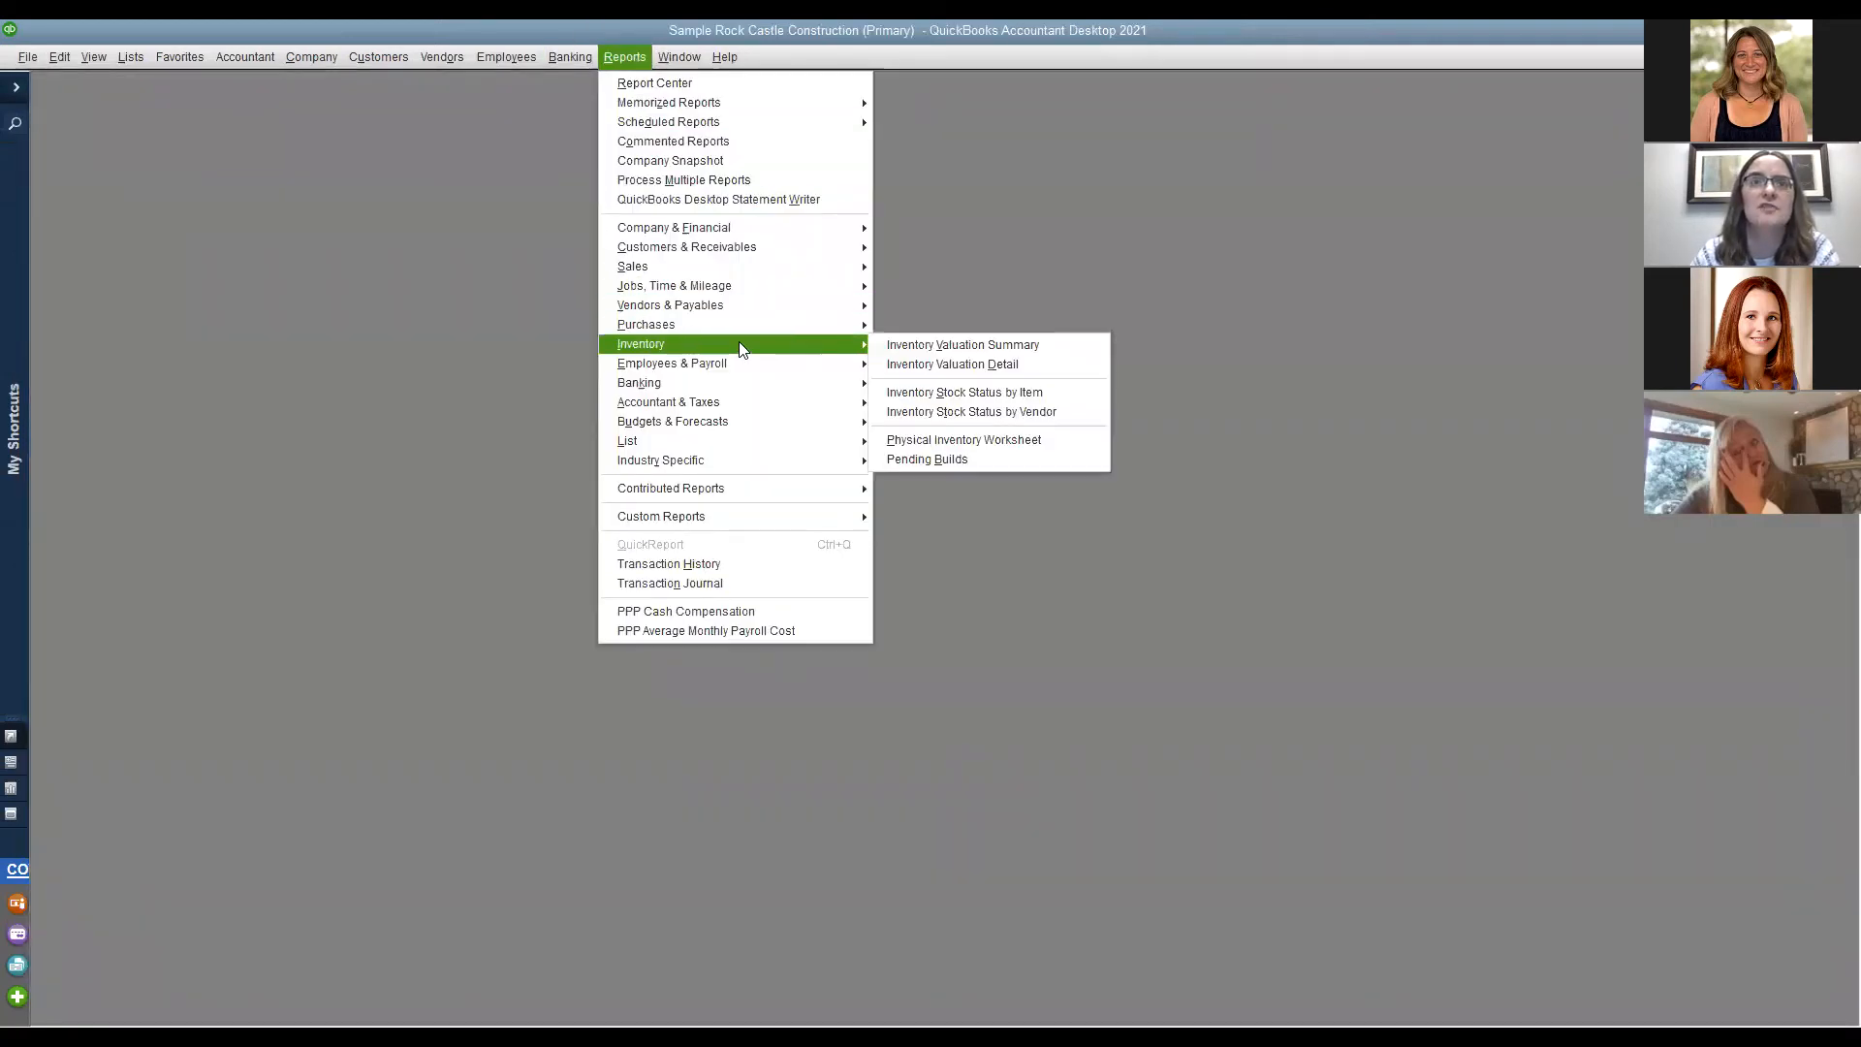
{"action": "left_click", "coordinate": [1002, 391]}
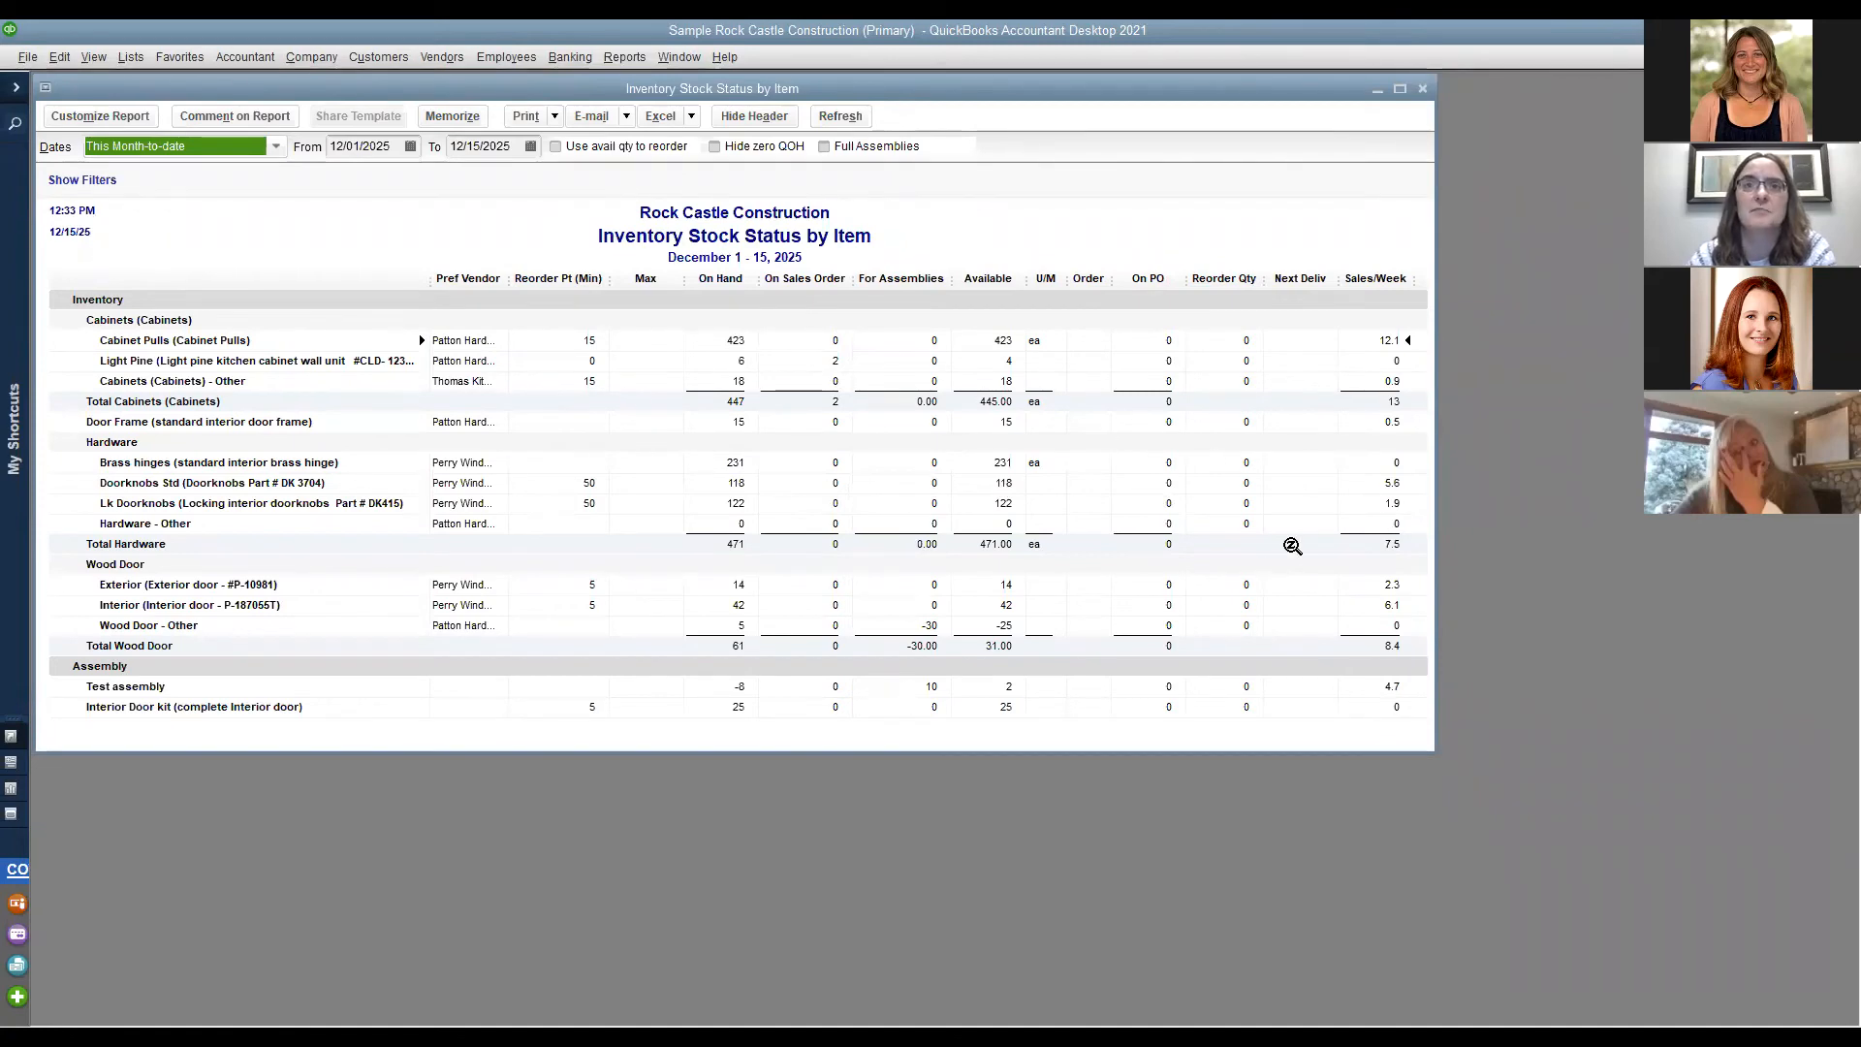
Close the stock status report and open the Pending Builds report.
{"action": "left_click", "coordinate": [1423, 88]}
{"action": "left_click", "coordinate": [622, 60]}
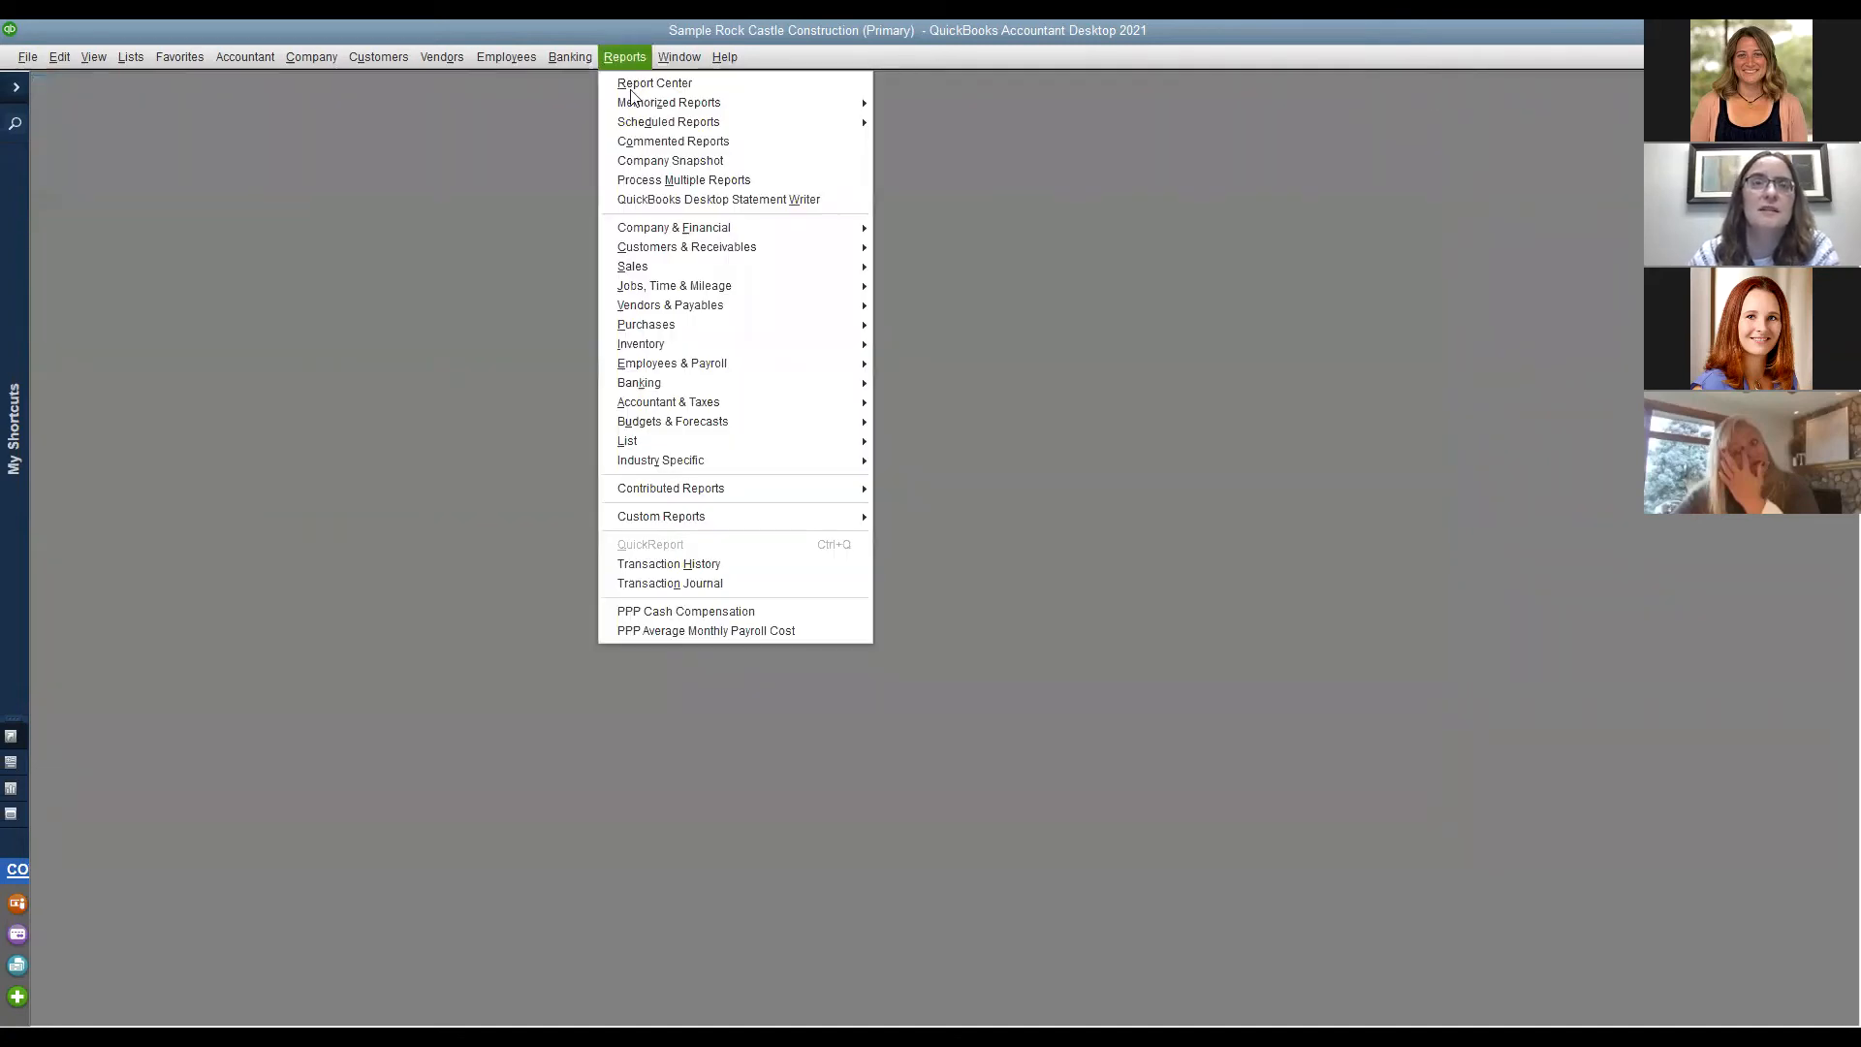
{"action": "mouse_move", "coordinate": [694, 343]}
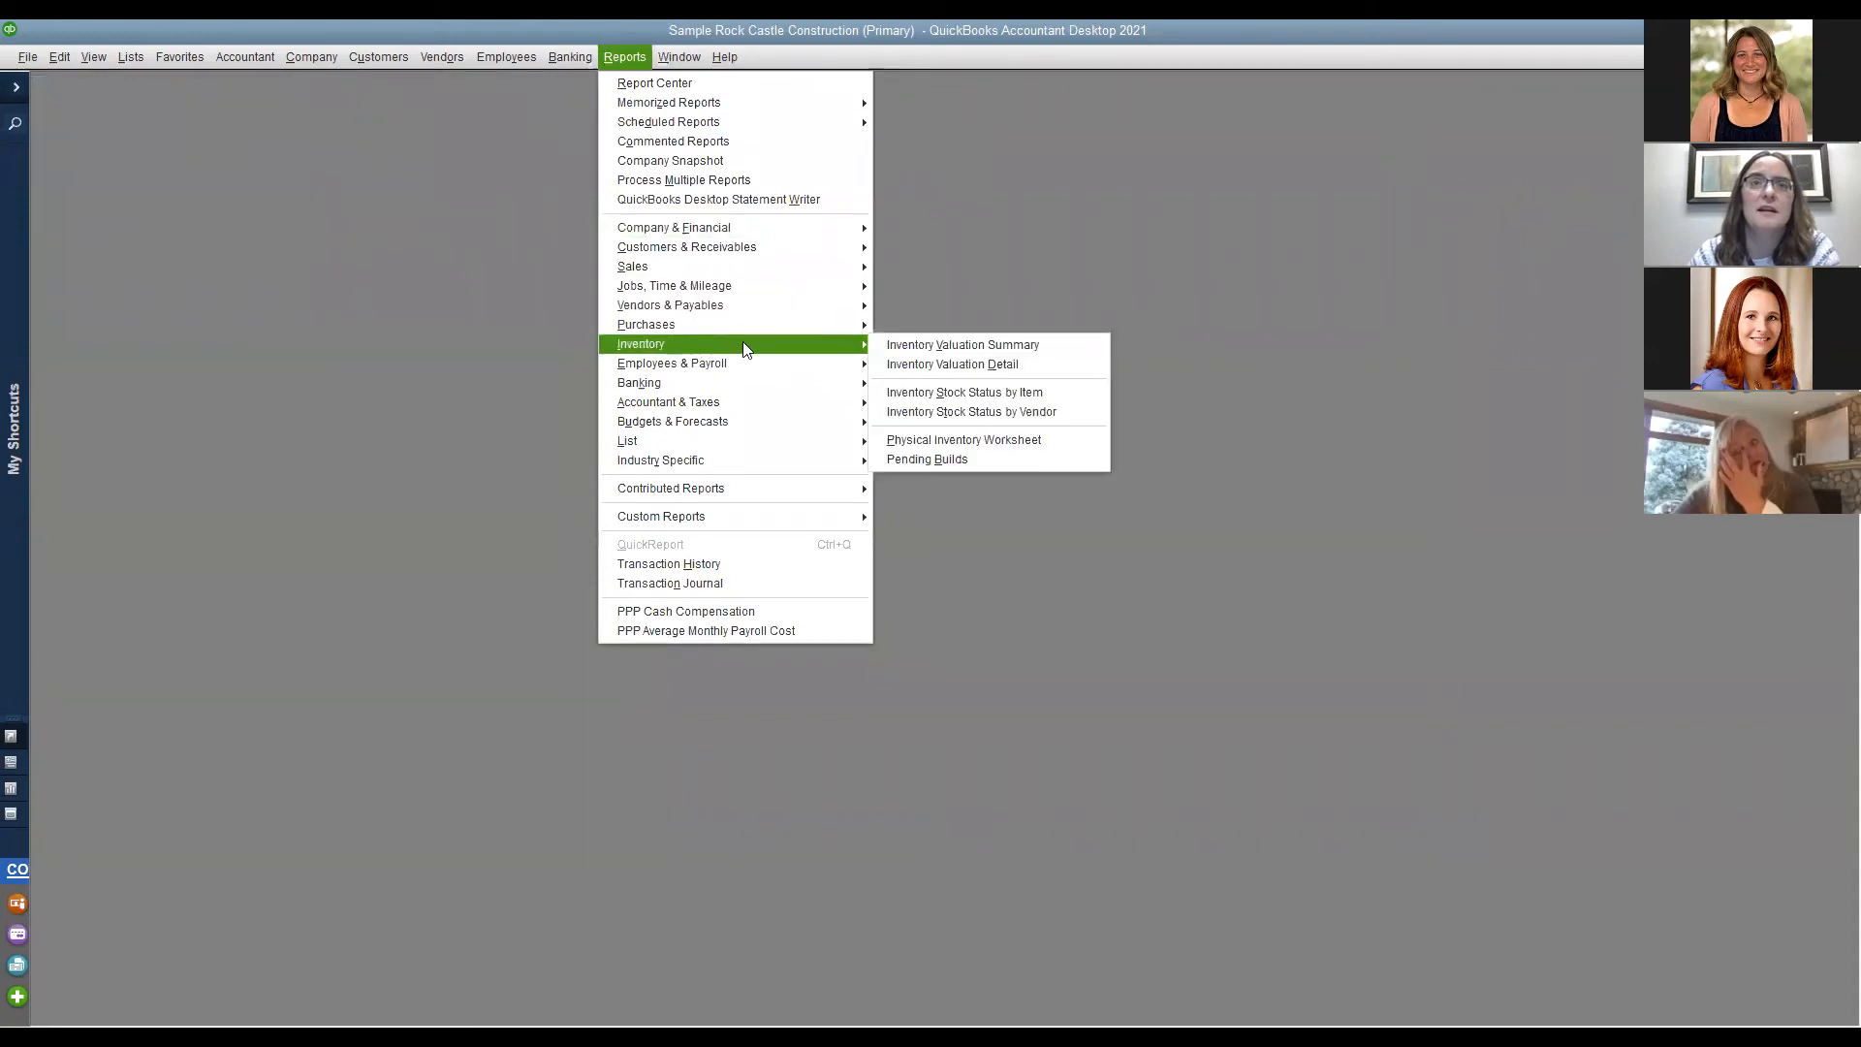
{"action": "left_click", "coordinate": [1004, 463]}
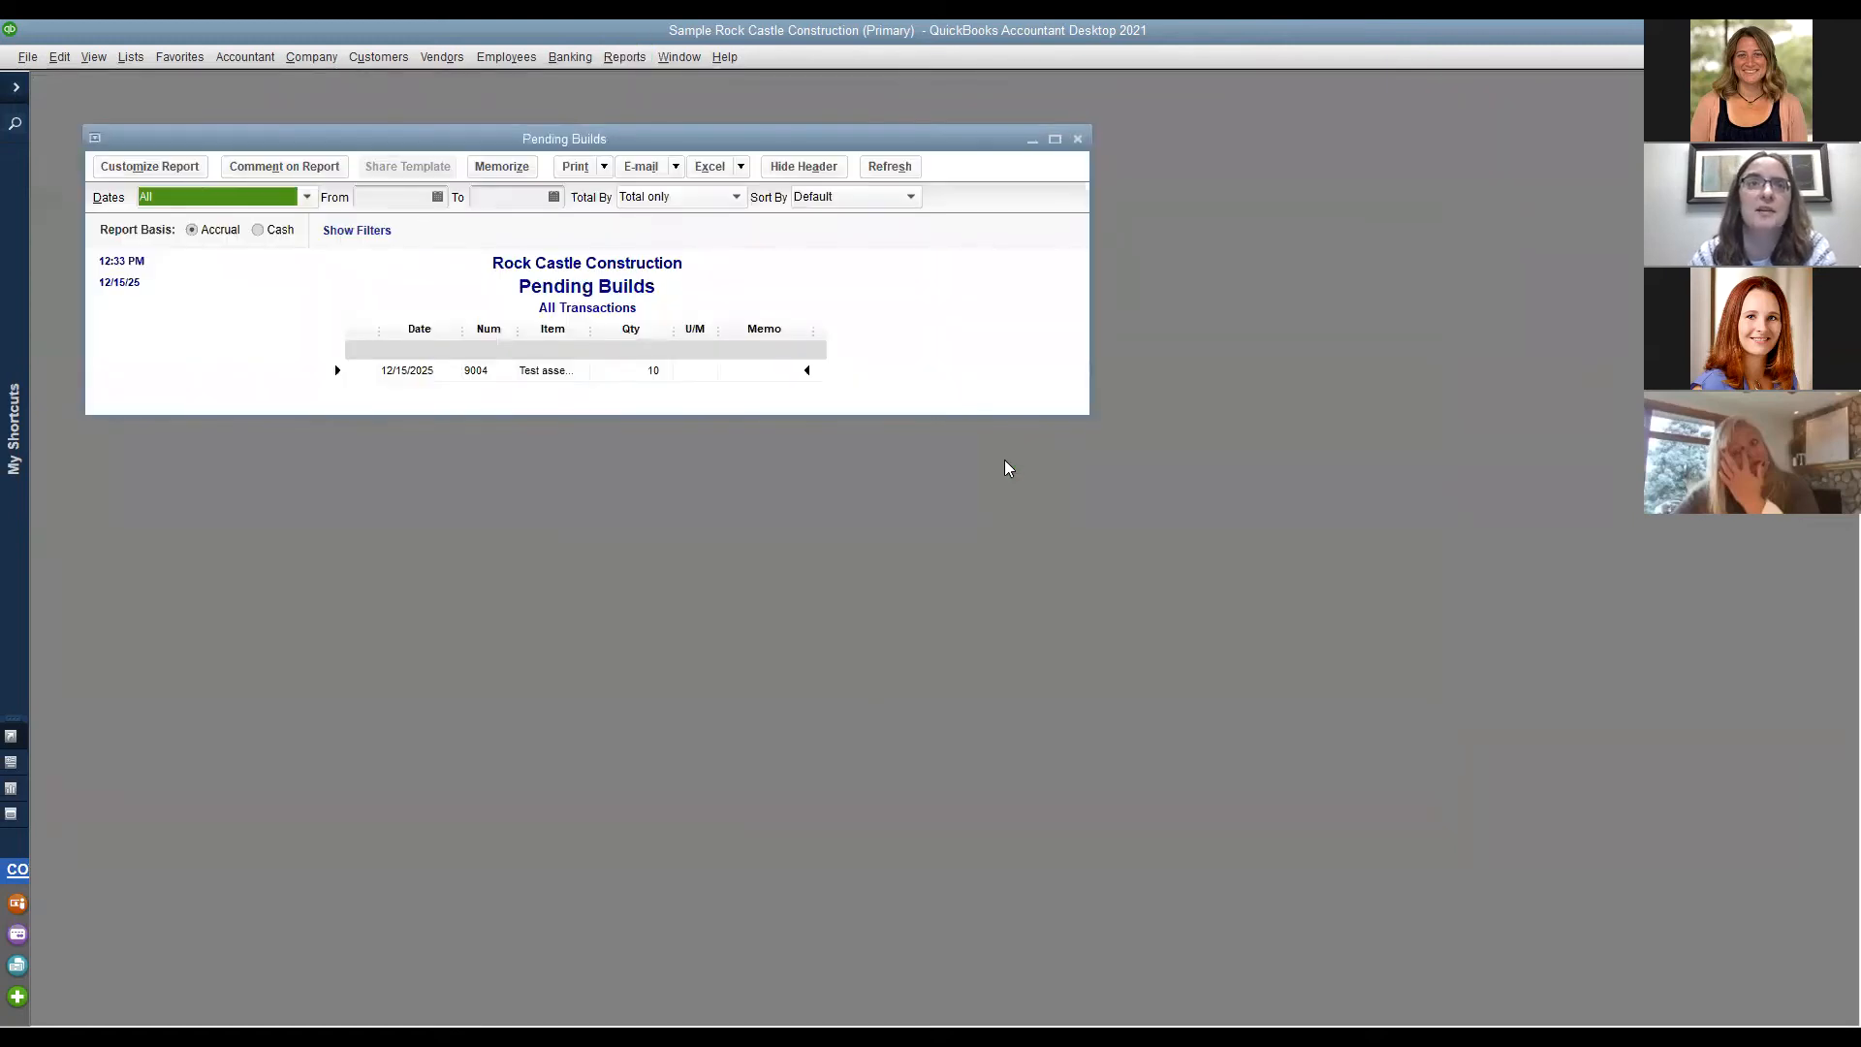
View the pending Test assembly build from the report, then close the build and the Pending Builds report.
{"action": "left_click", "coordinate": [579, 401]}
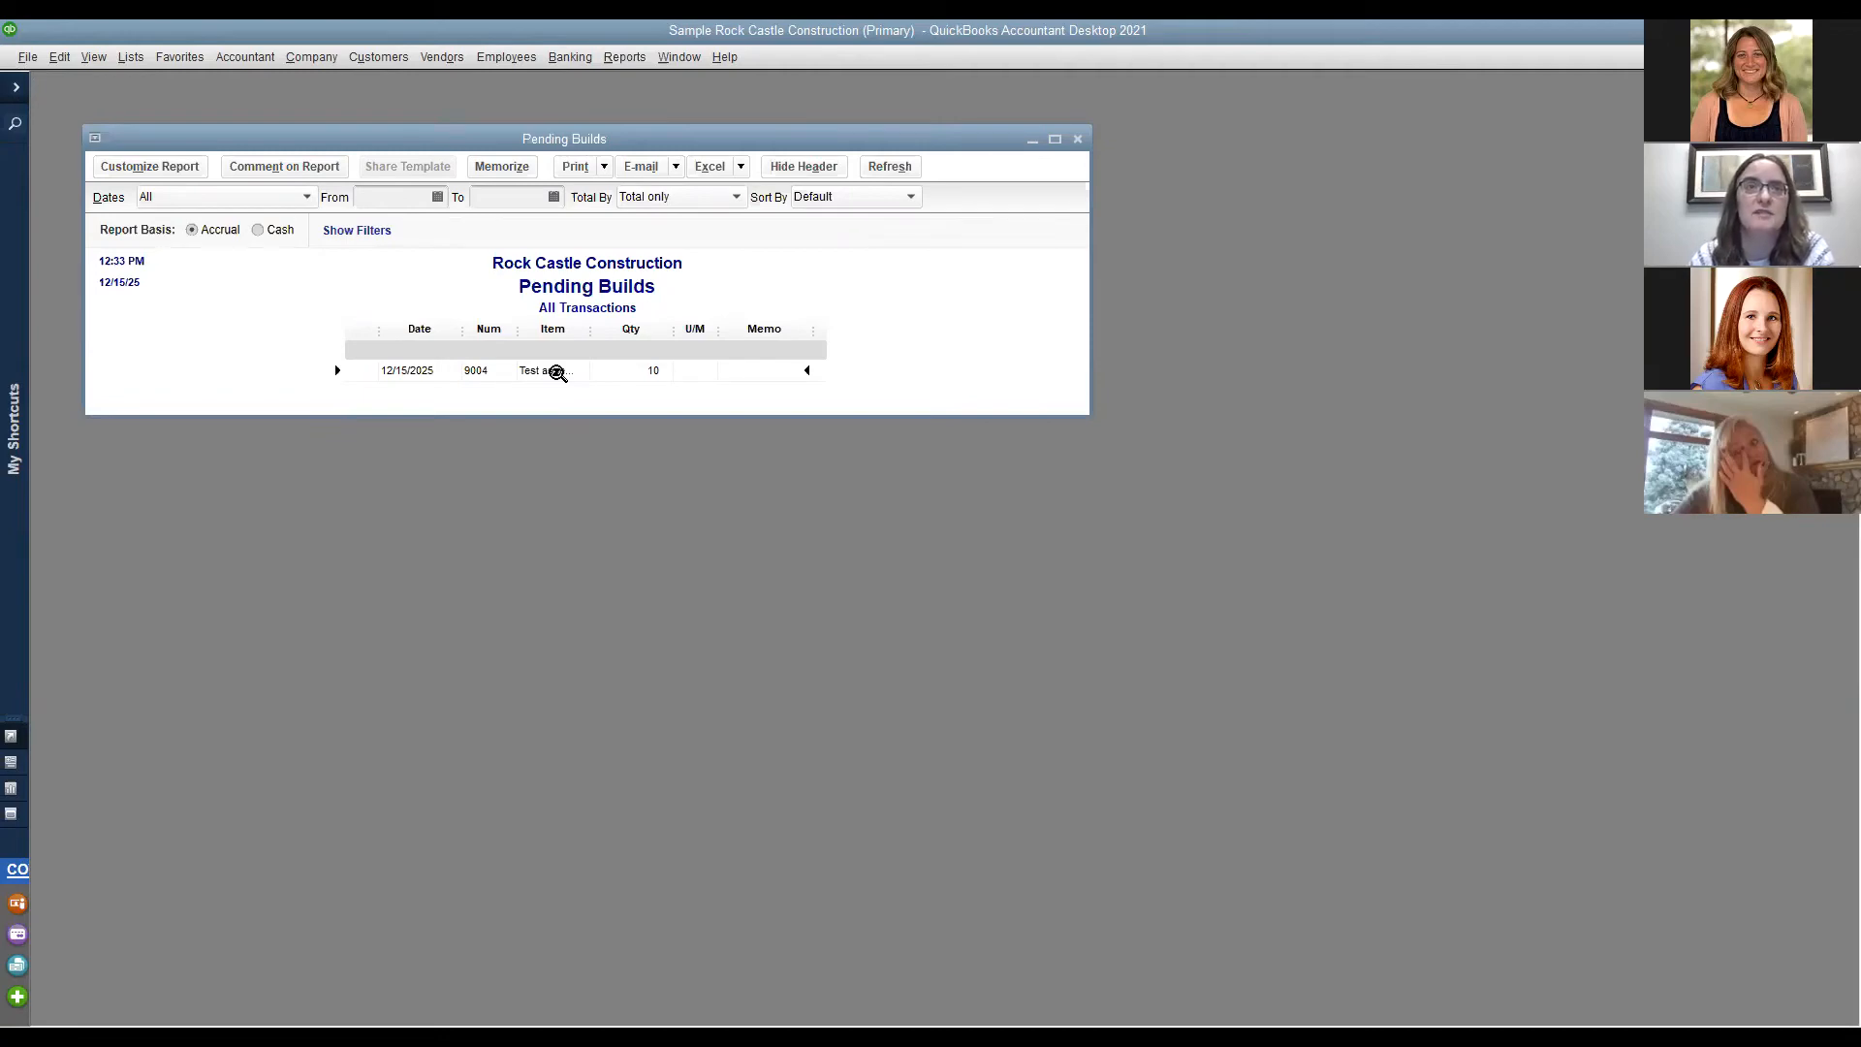
{"action": "double_click", "coordinate": [556, 372]}
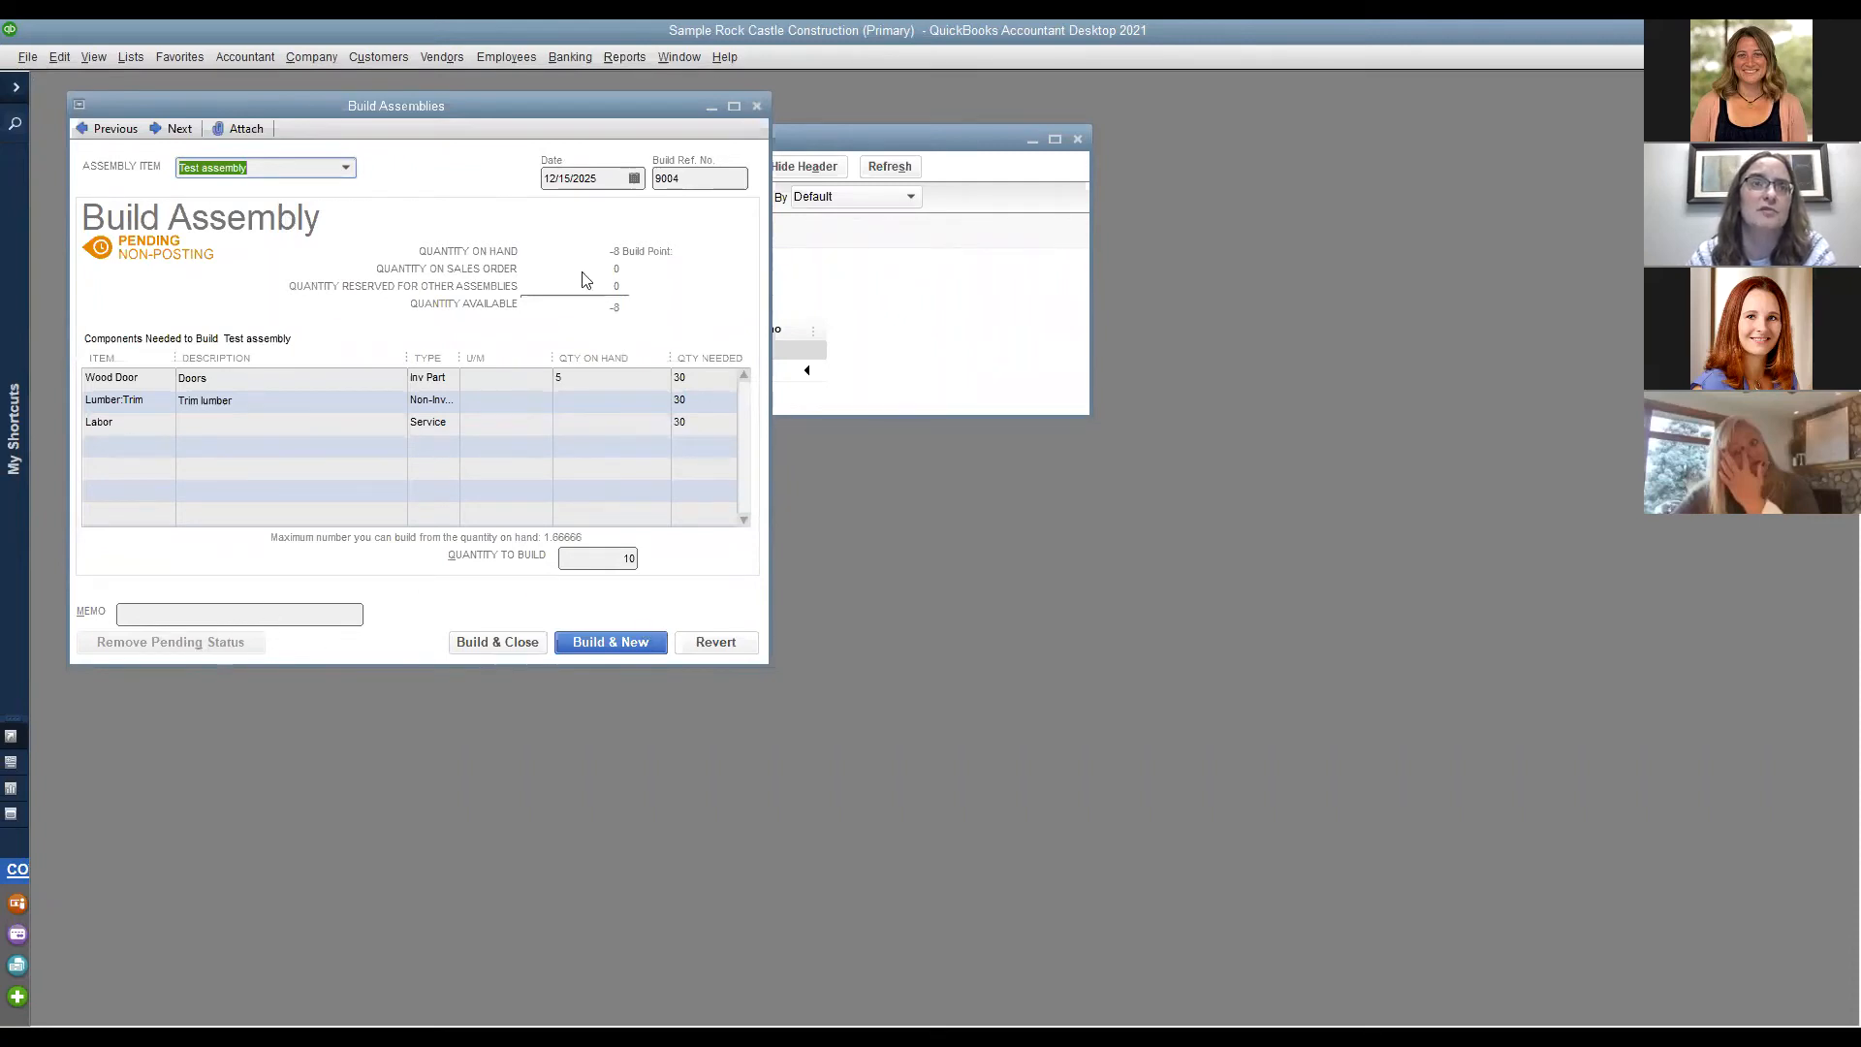
{"action": "left_click", "coordinate": [759, 106]}
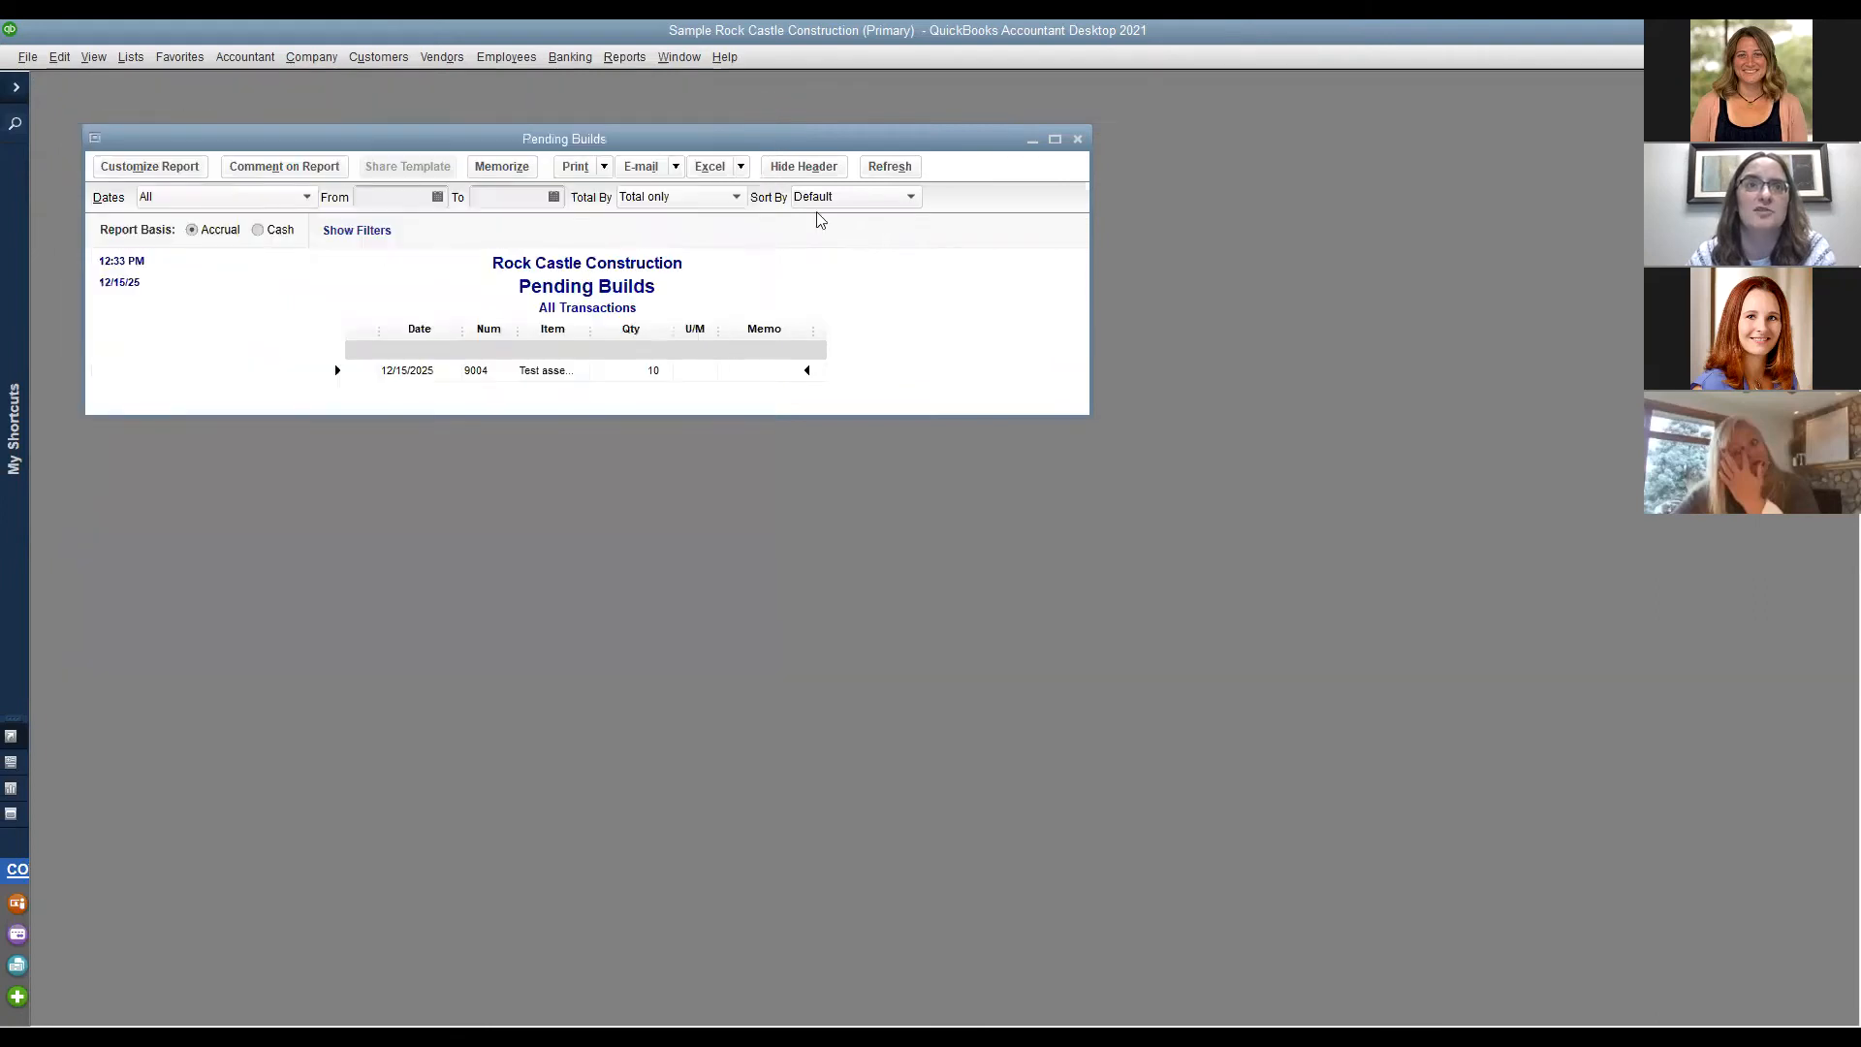
{"action": "left_click", "coordinate": [1078, 140]}
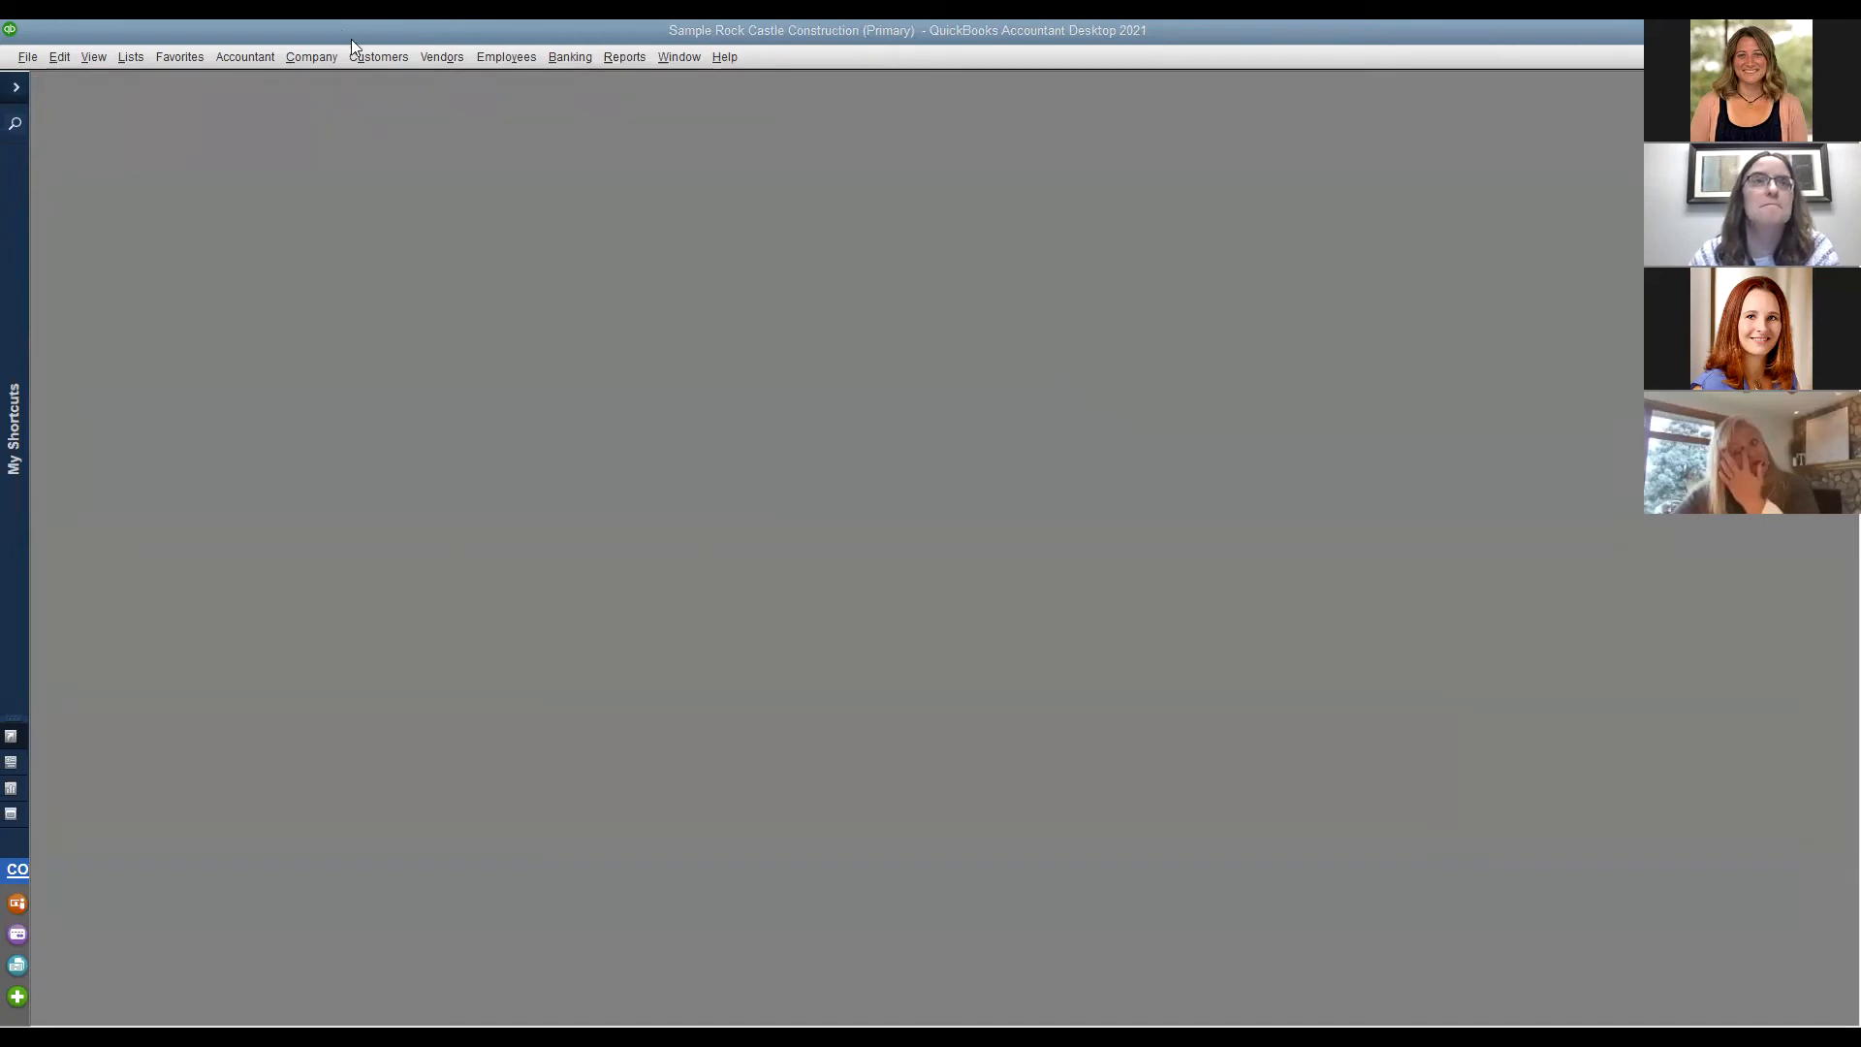
Open the Inventory Center at full size to review the Cabinets item's details and transactions, then close it.
{"action": "left_click", "coordinate": [424, 58]}
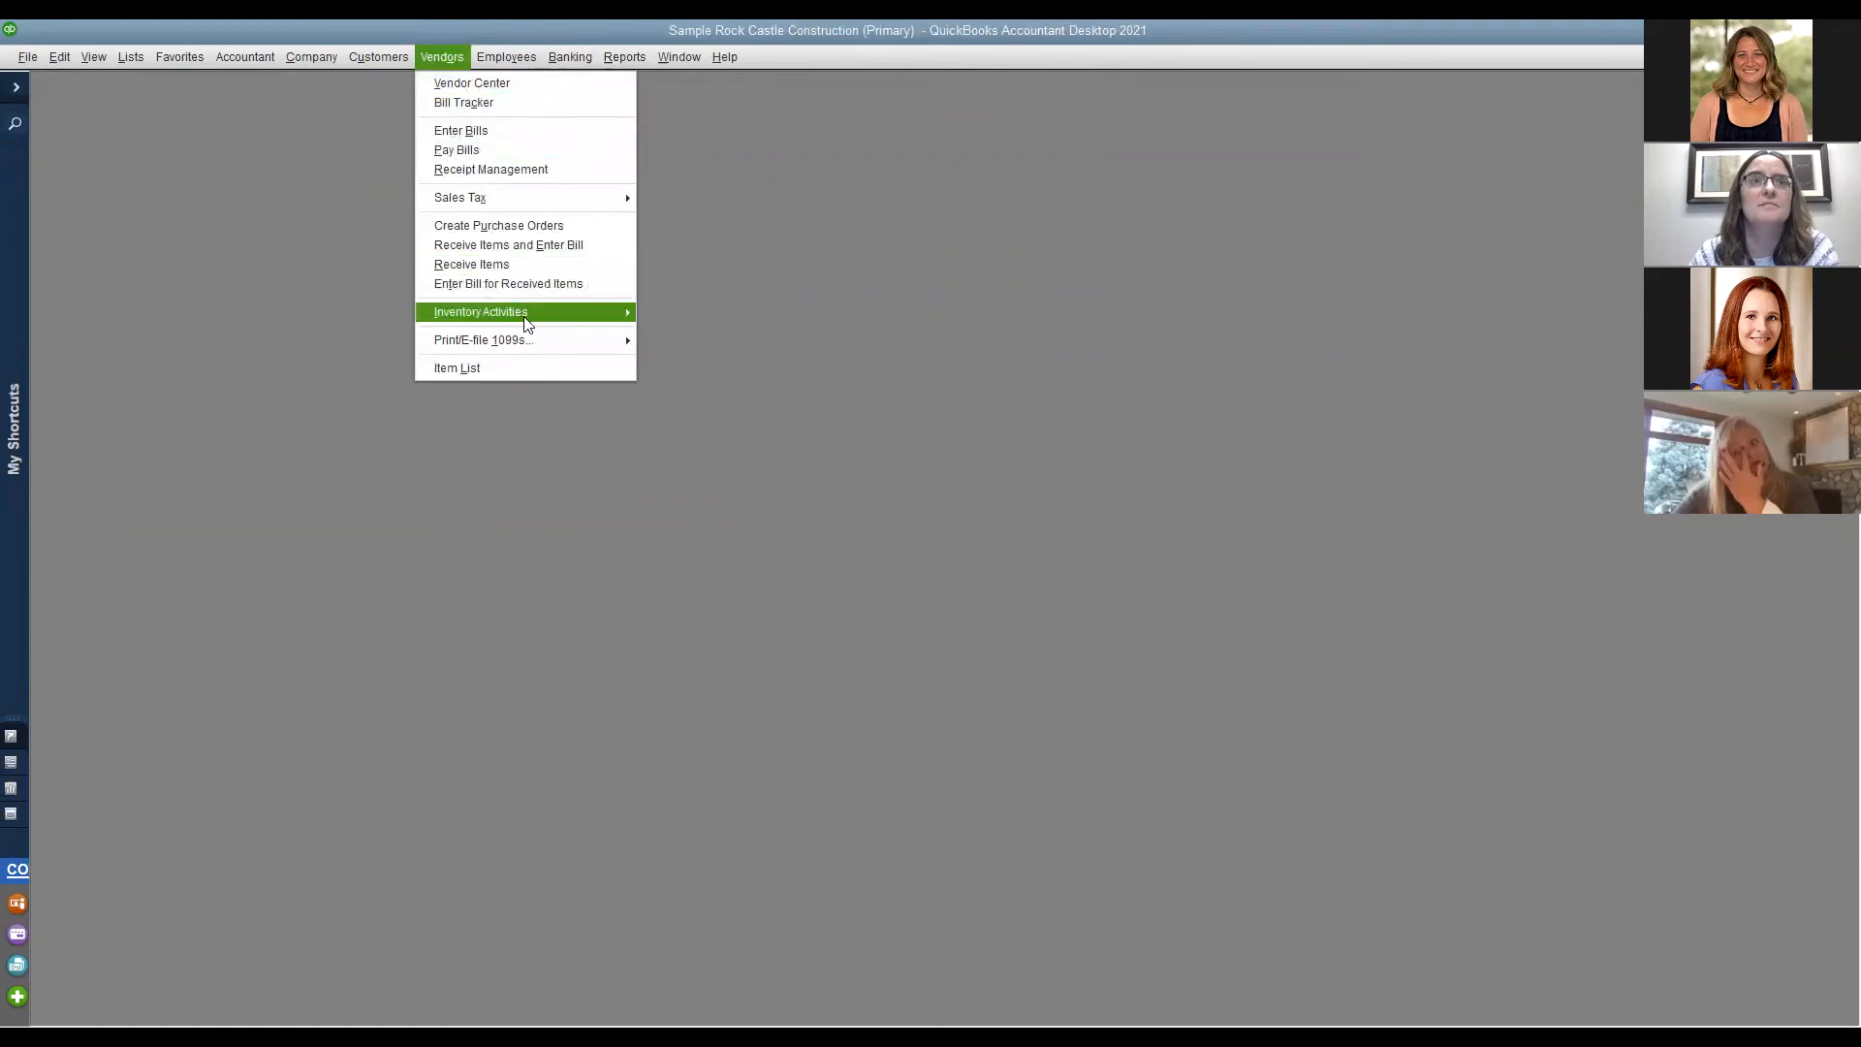
{"action": "mouse_move", "coordinate": [604, 325]}
{"action": "left_click", "coordinate": [681, 314]}
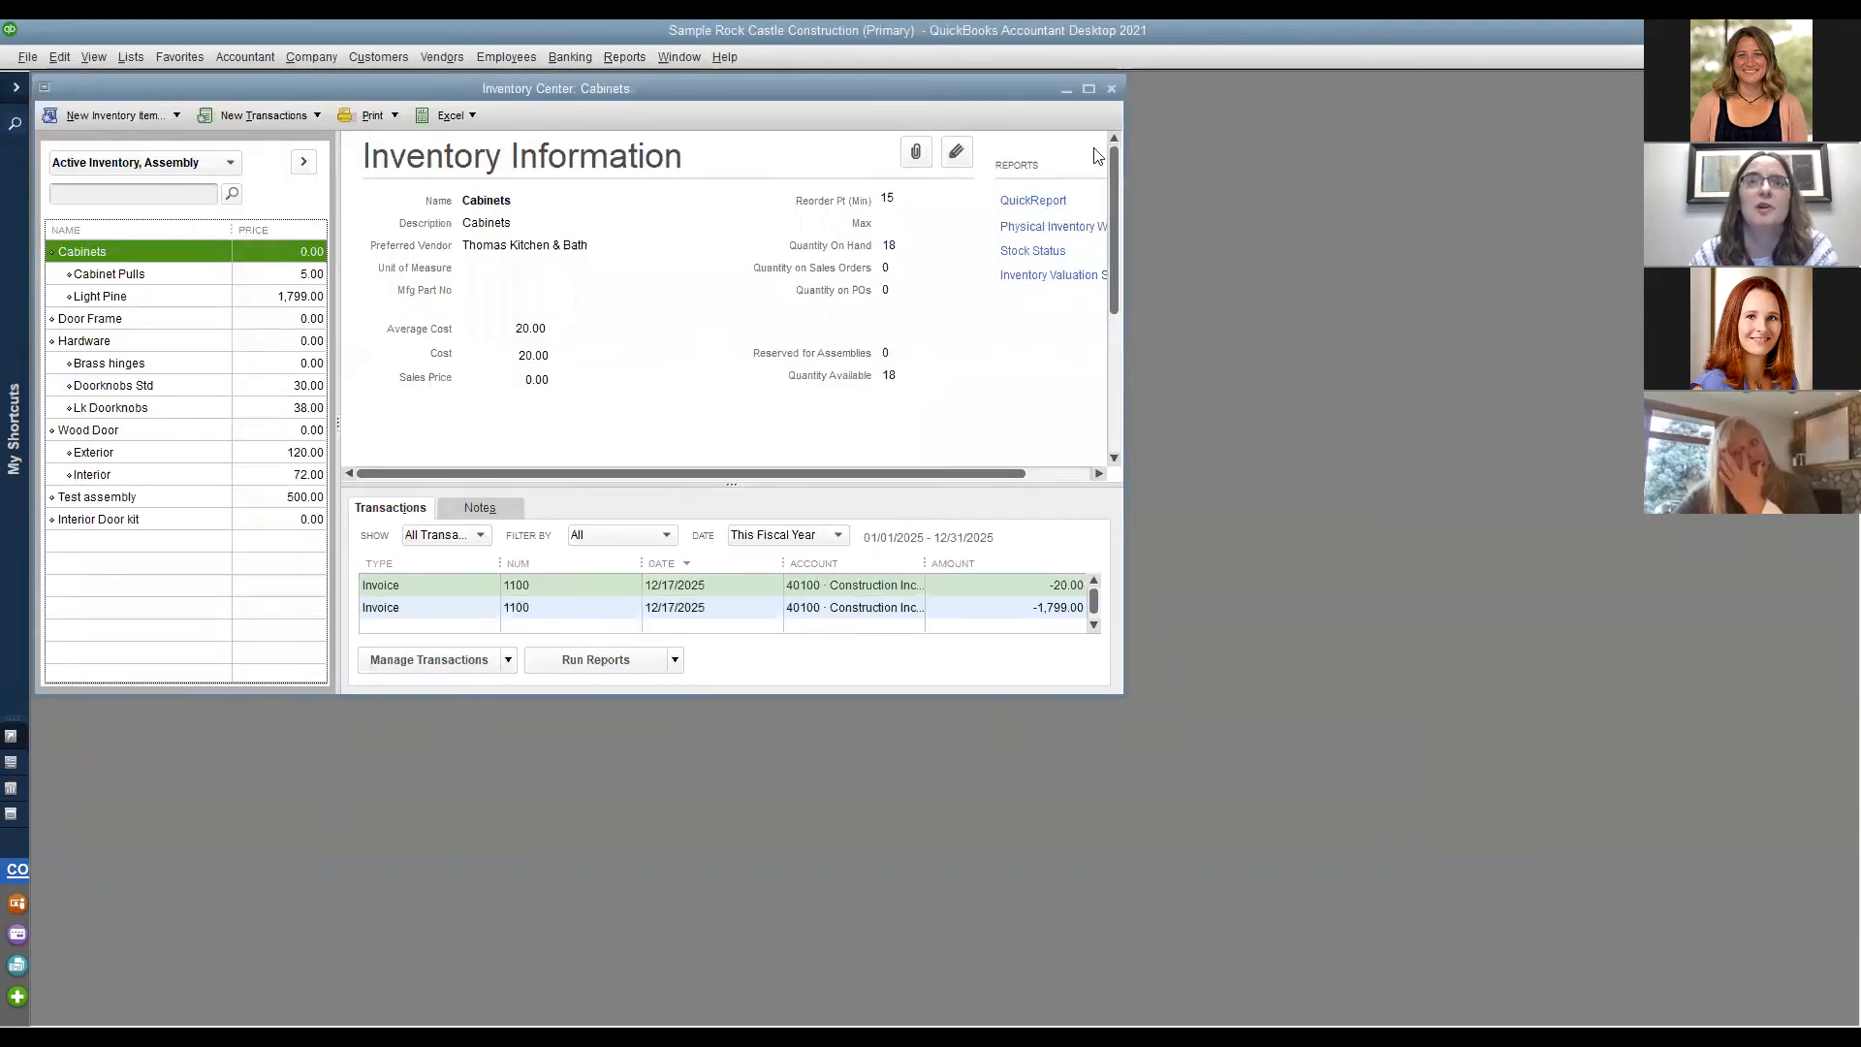
{"action": "left_click", "coordinate": [1088, 88]}
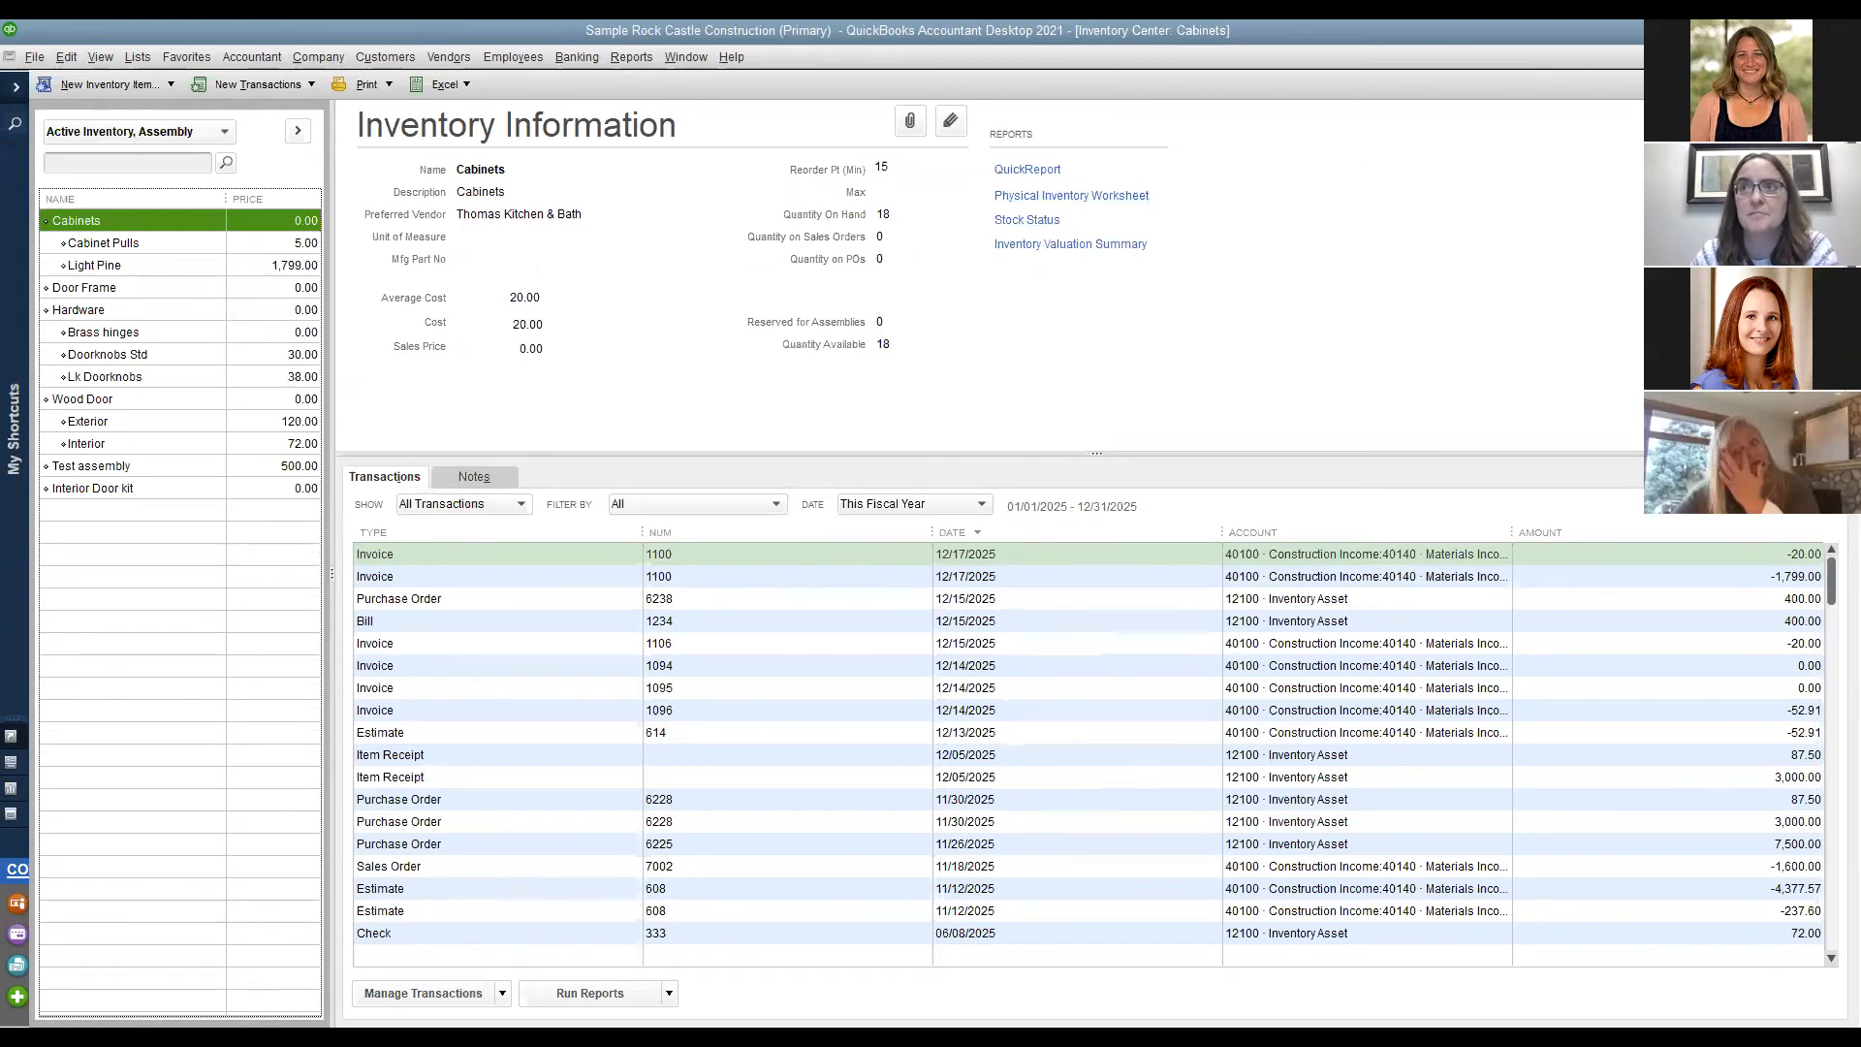
{"action": "key", "text": "Escape"}
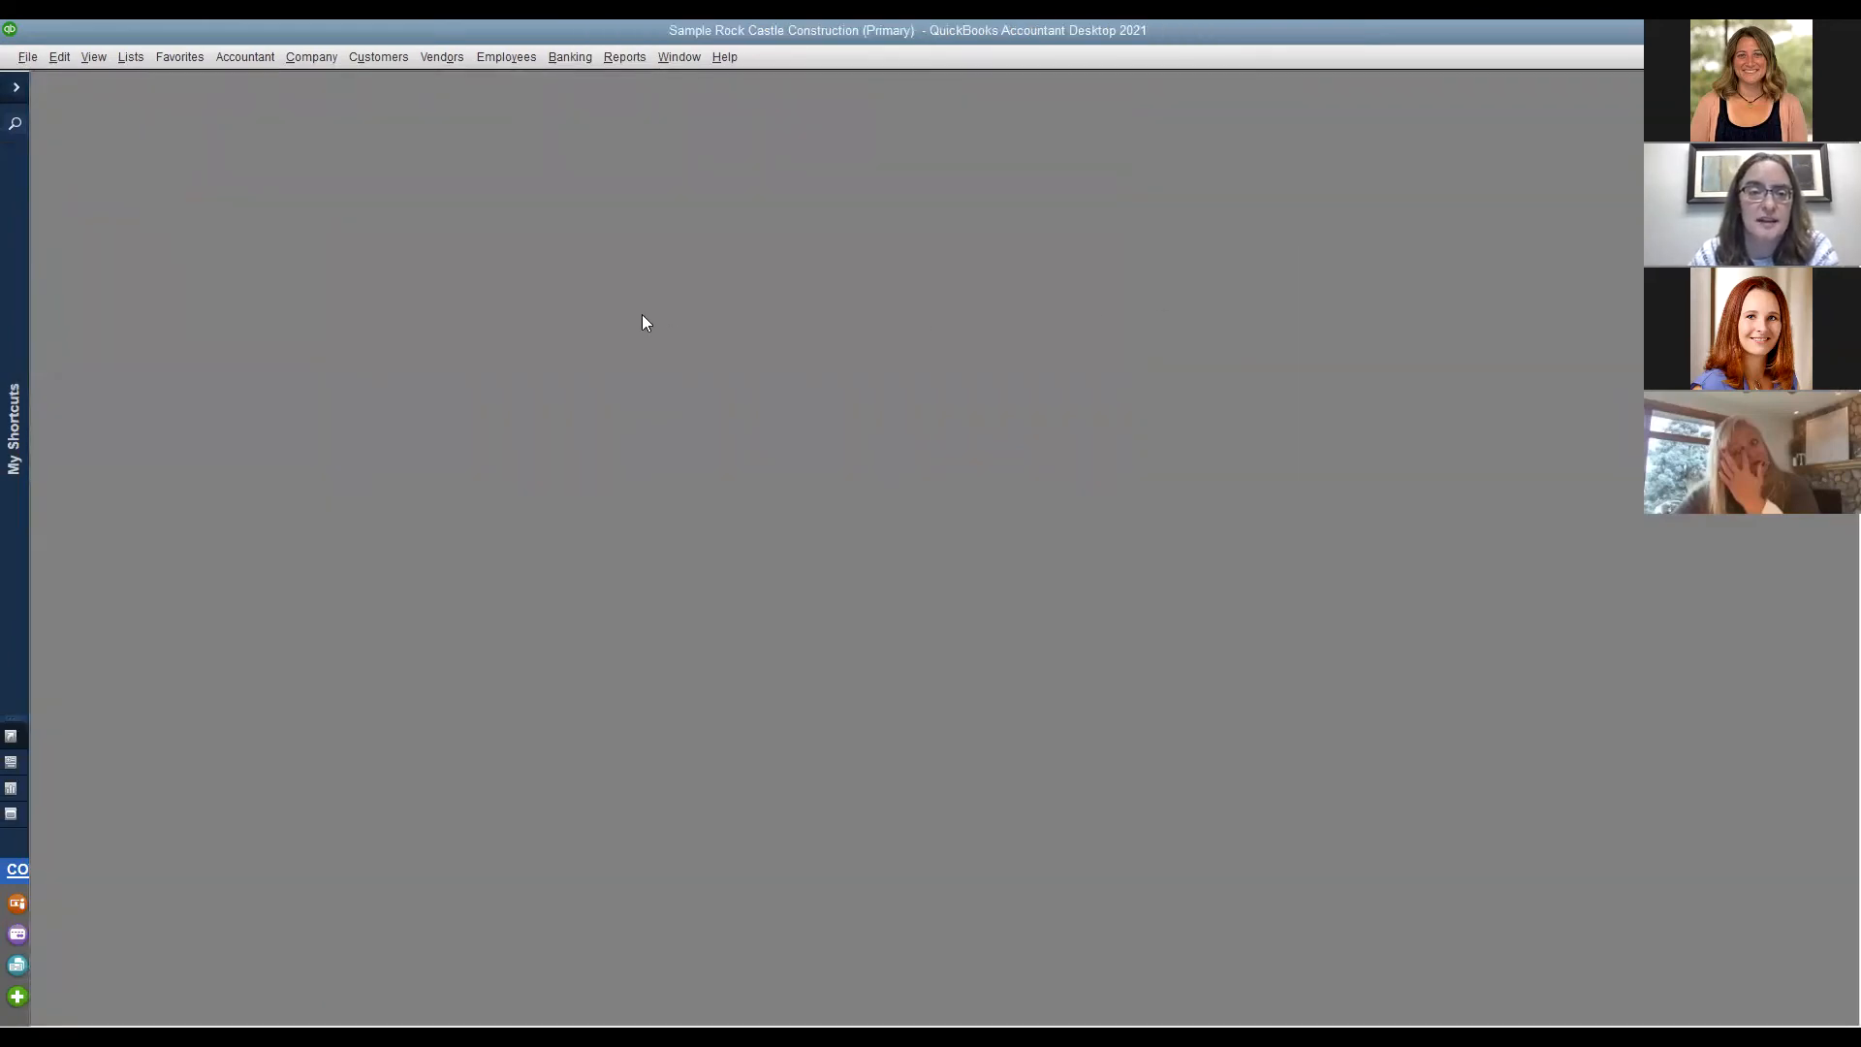
Open the Customer Center and select the first customer in the list, looking at the Family Room job beneath it.
{"action": "left_click", "coordinate": [384, 56]}
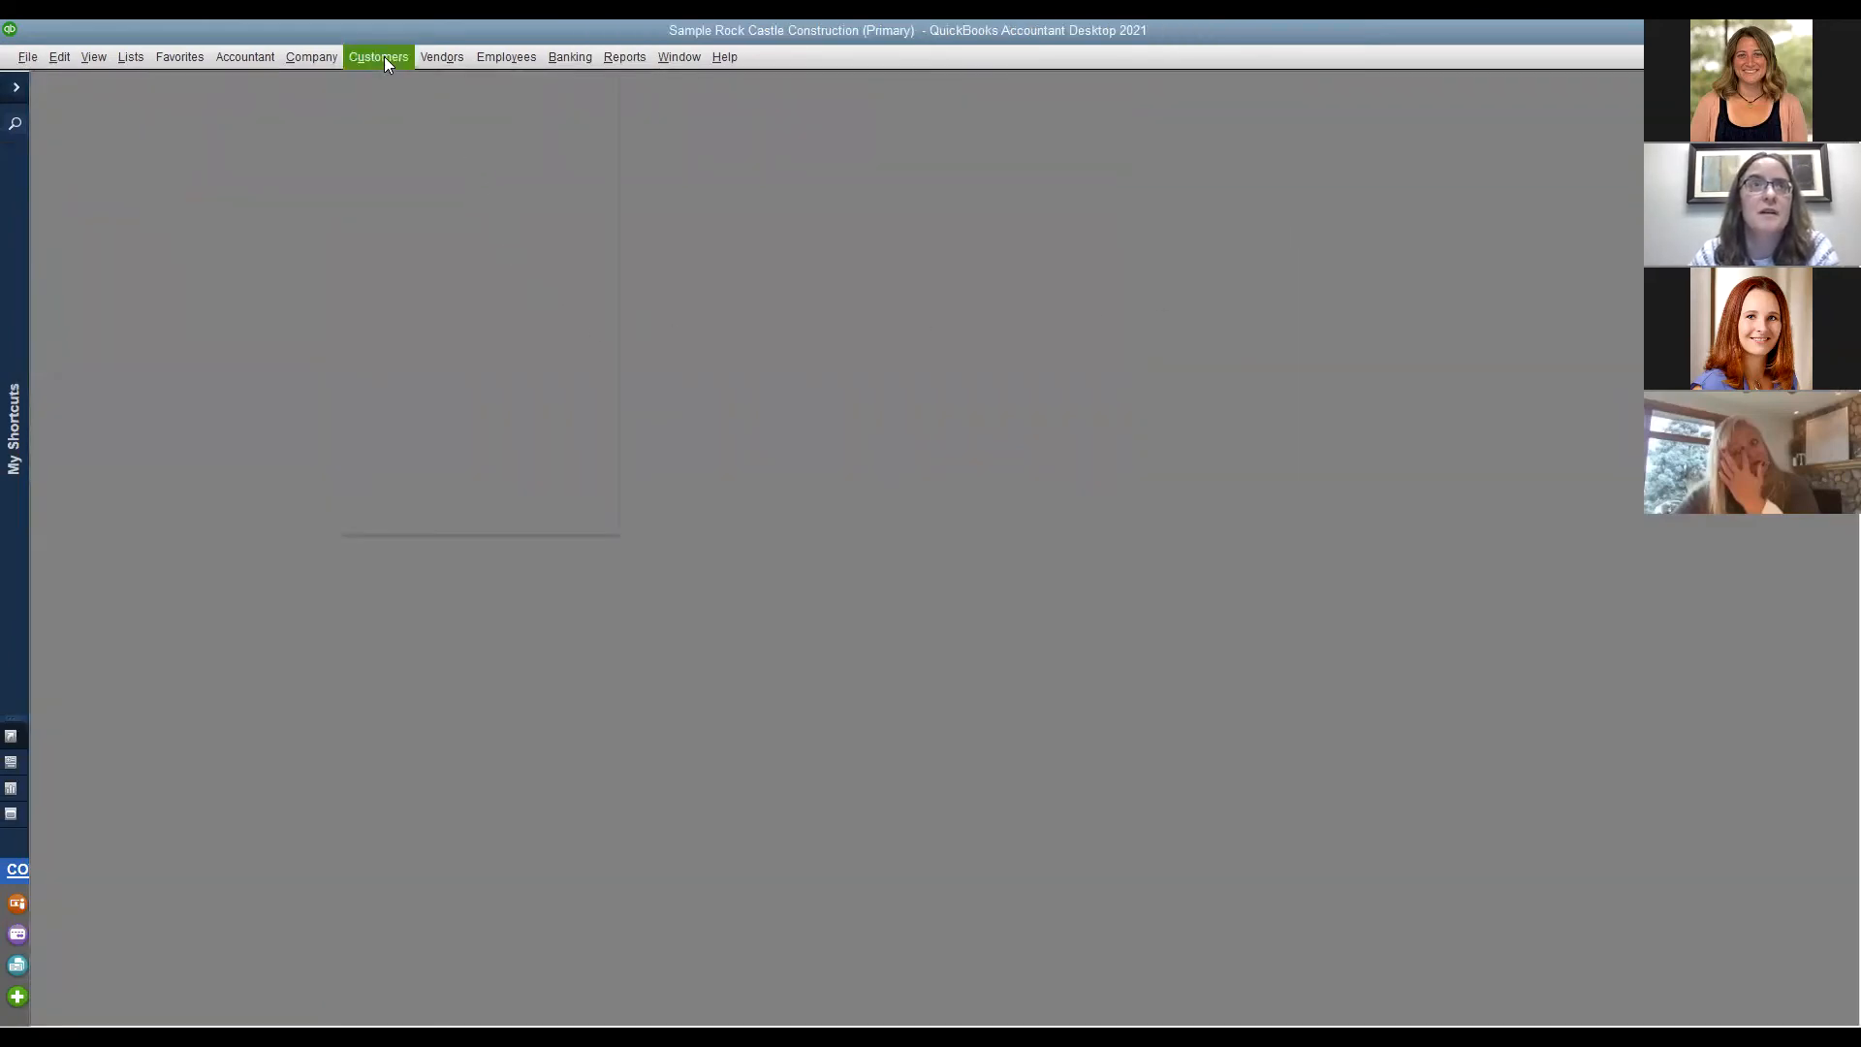
{"action": "left_click", "coordinate": [393, 84]}
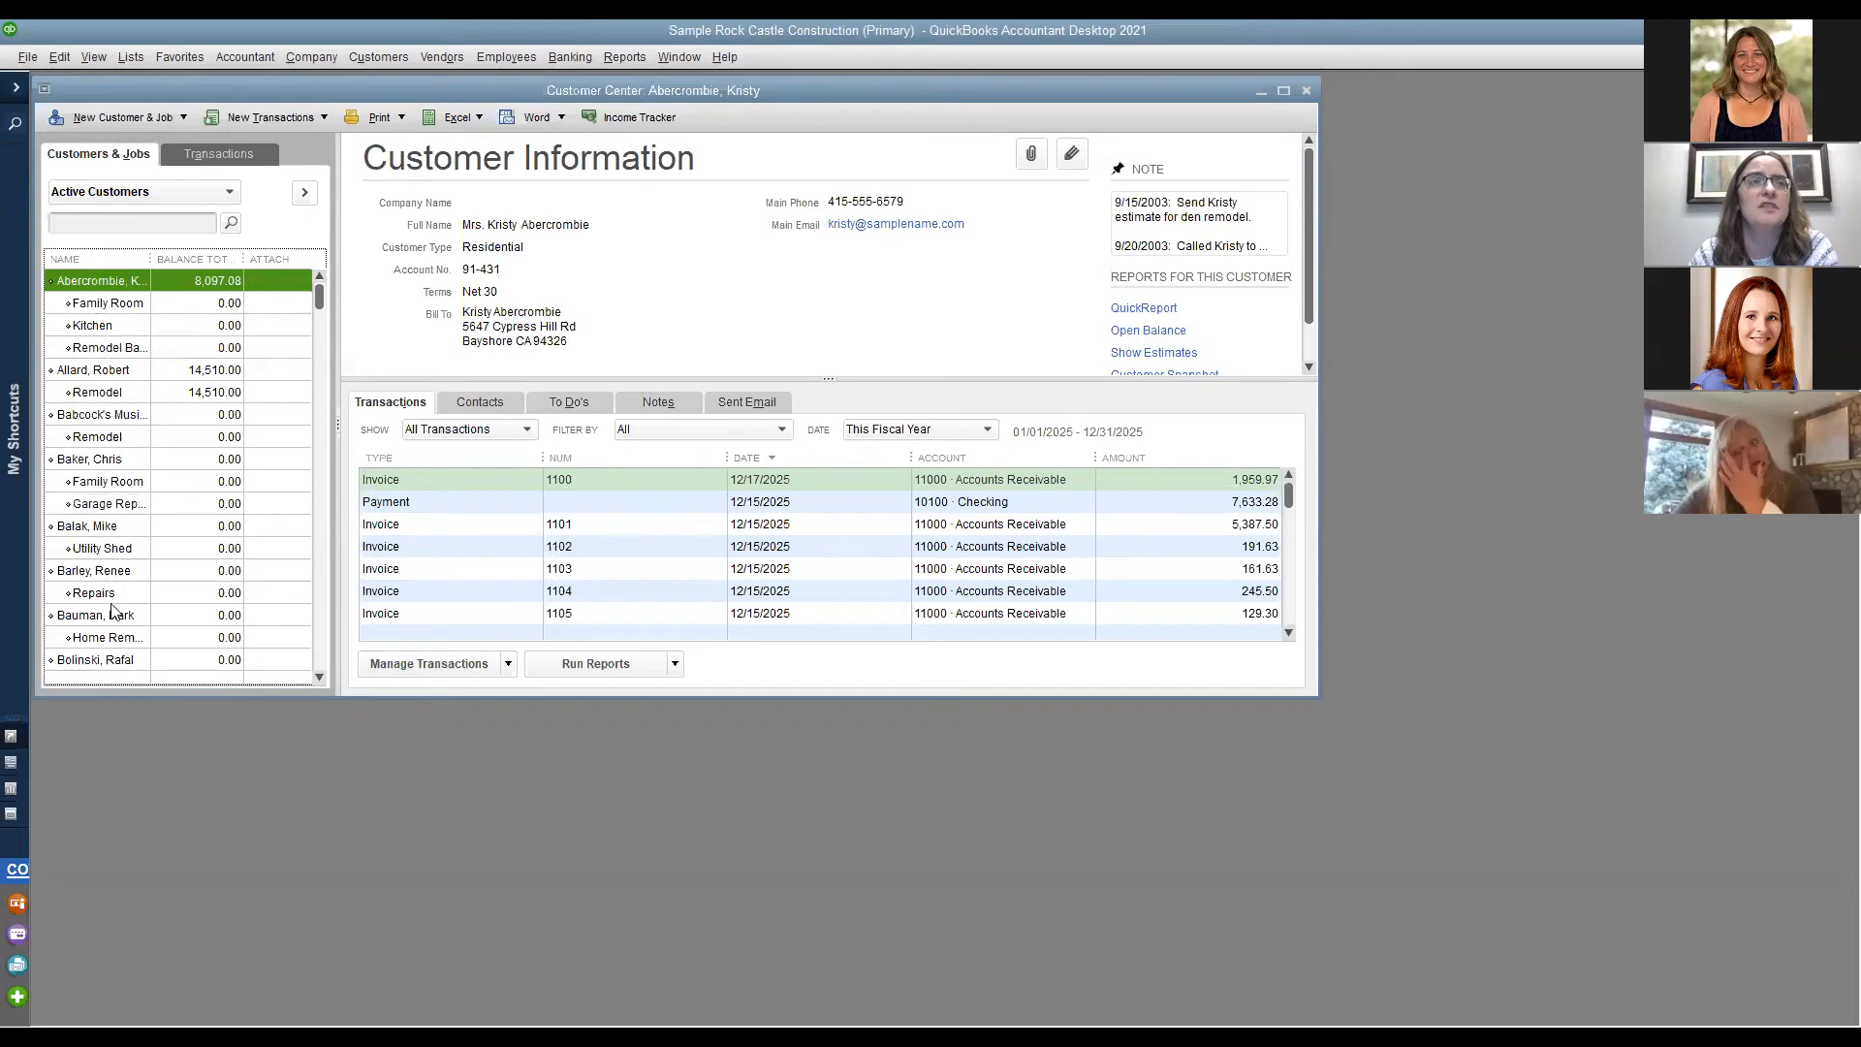
{"action": "left_click", "coordinate": [115, 306]}
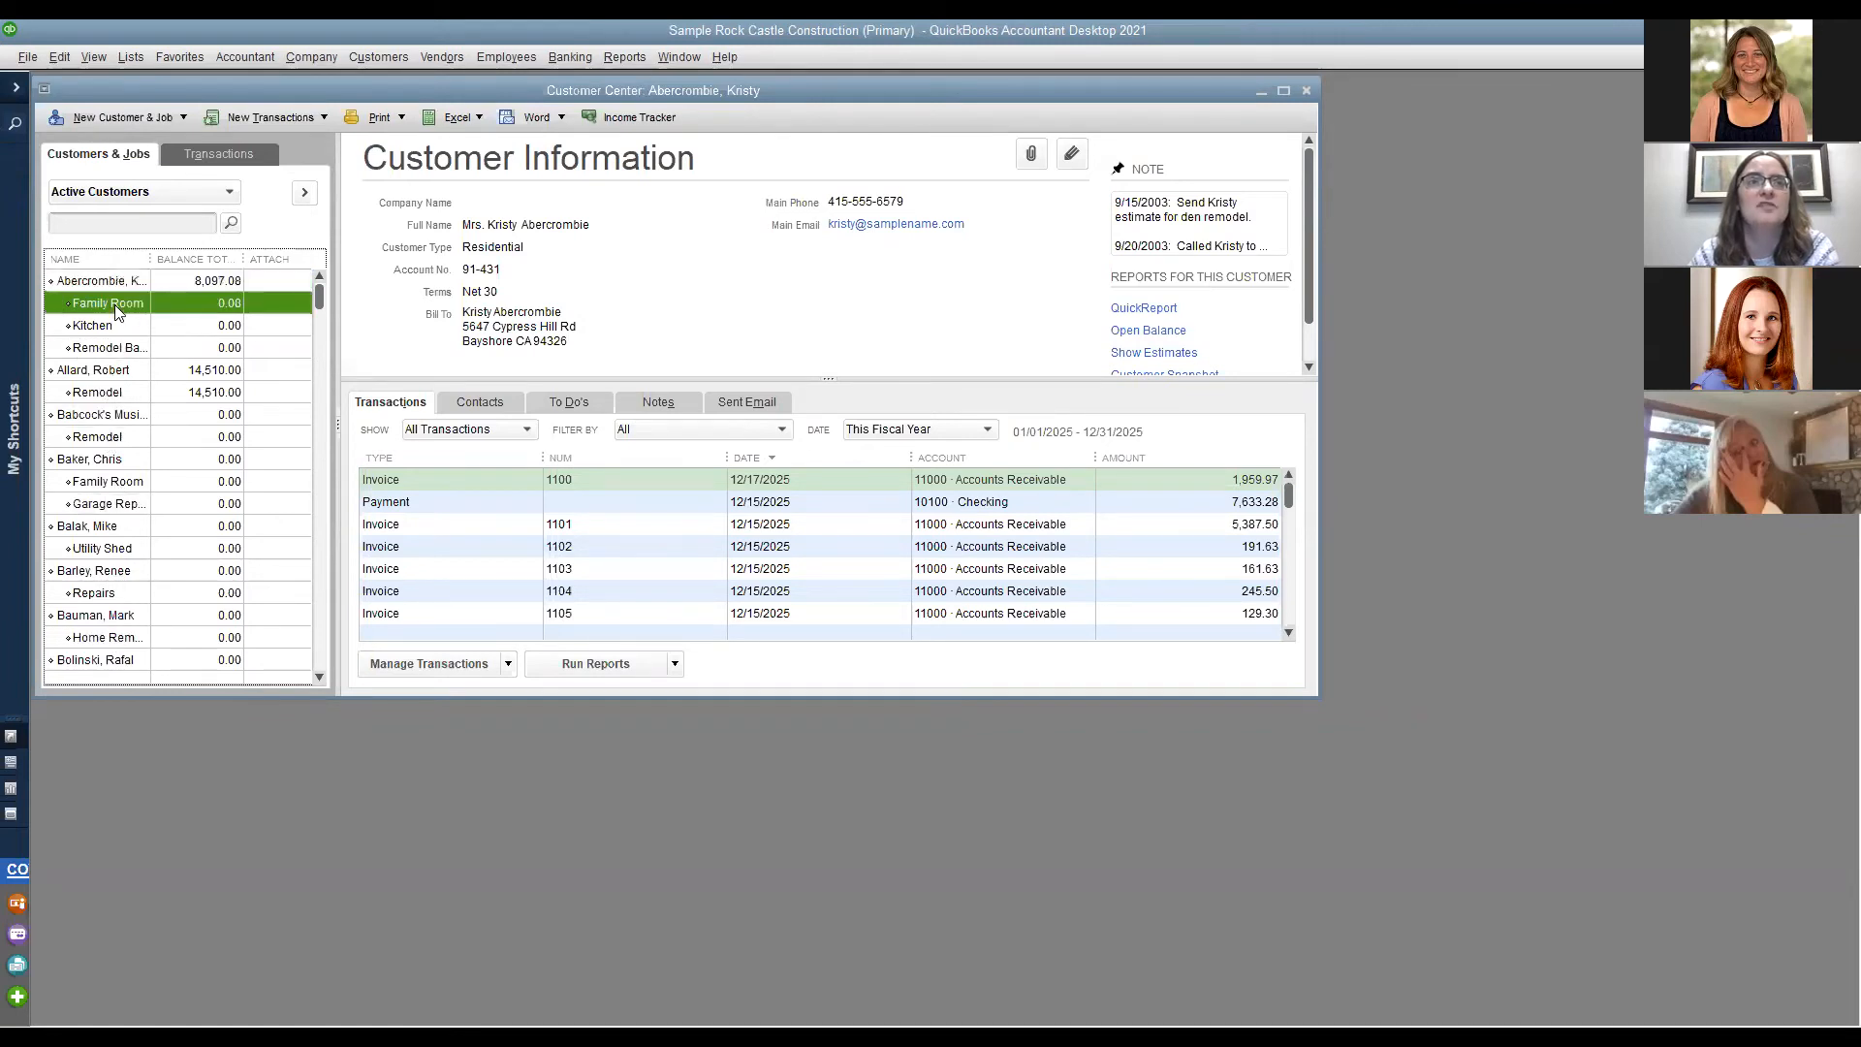
{"action": "left_click", "coordinate": [100, 282]}
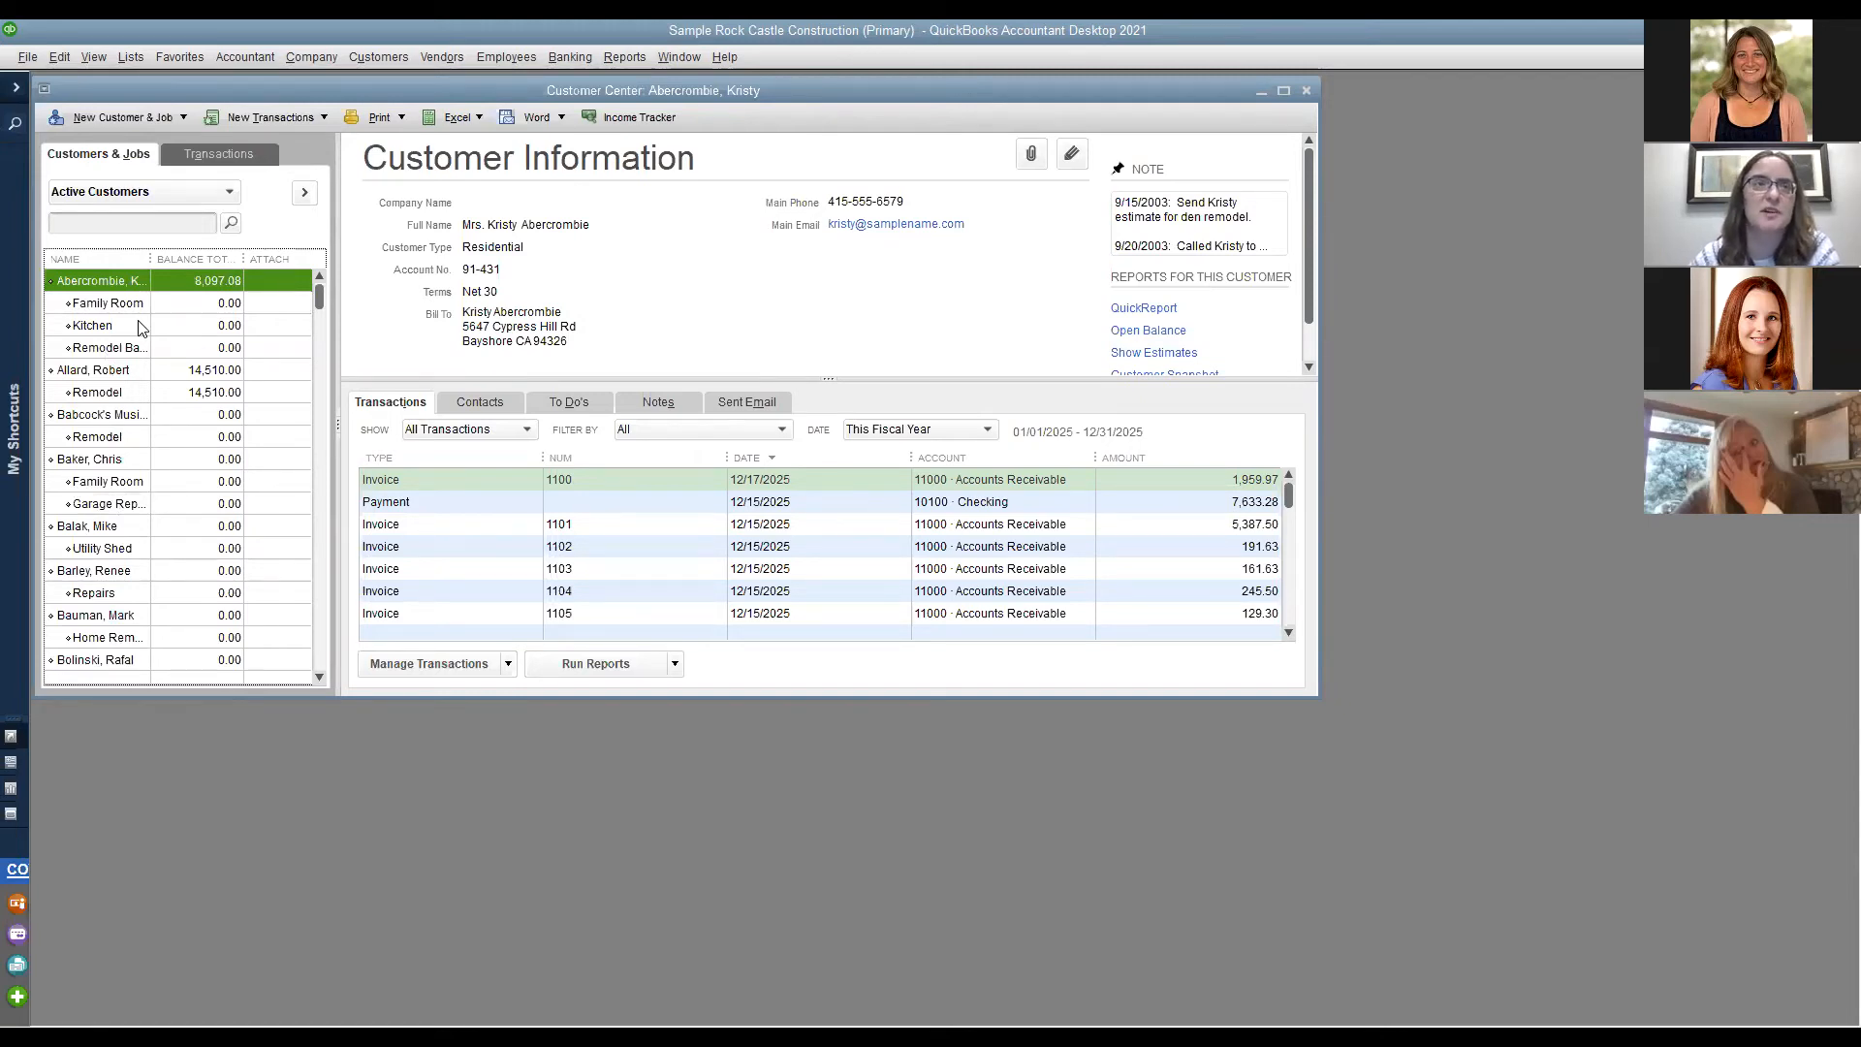
Start a new job for the selected customer and name it test job.
{"action": "left_click", "coordinate": [132, 120]}
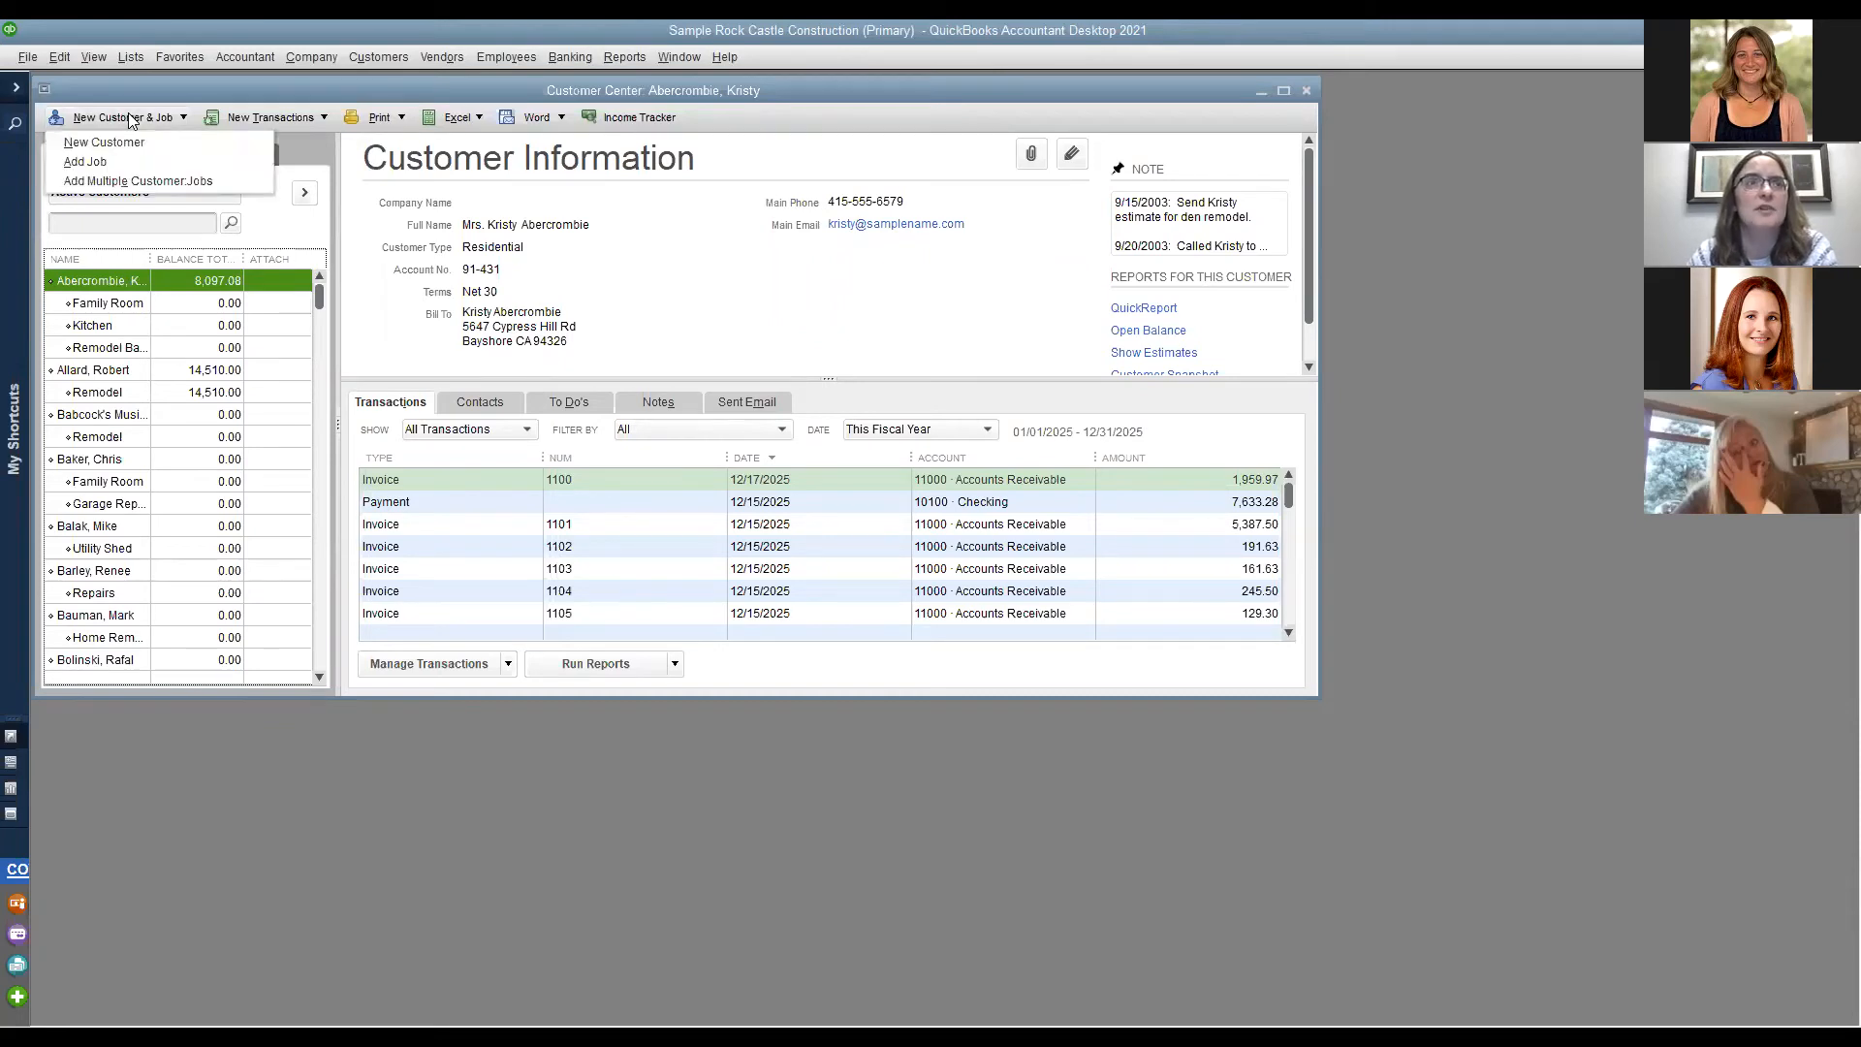
{"action": "left_click", "coordinate": [135, 171]}
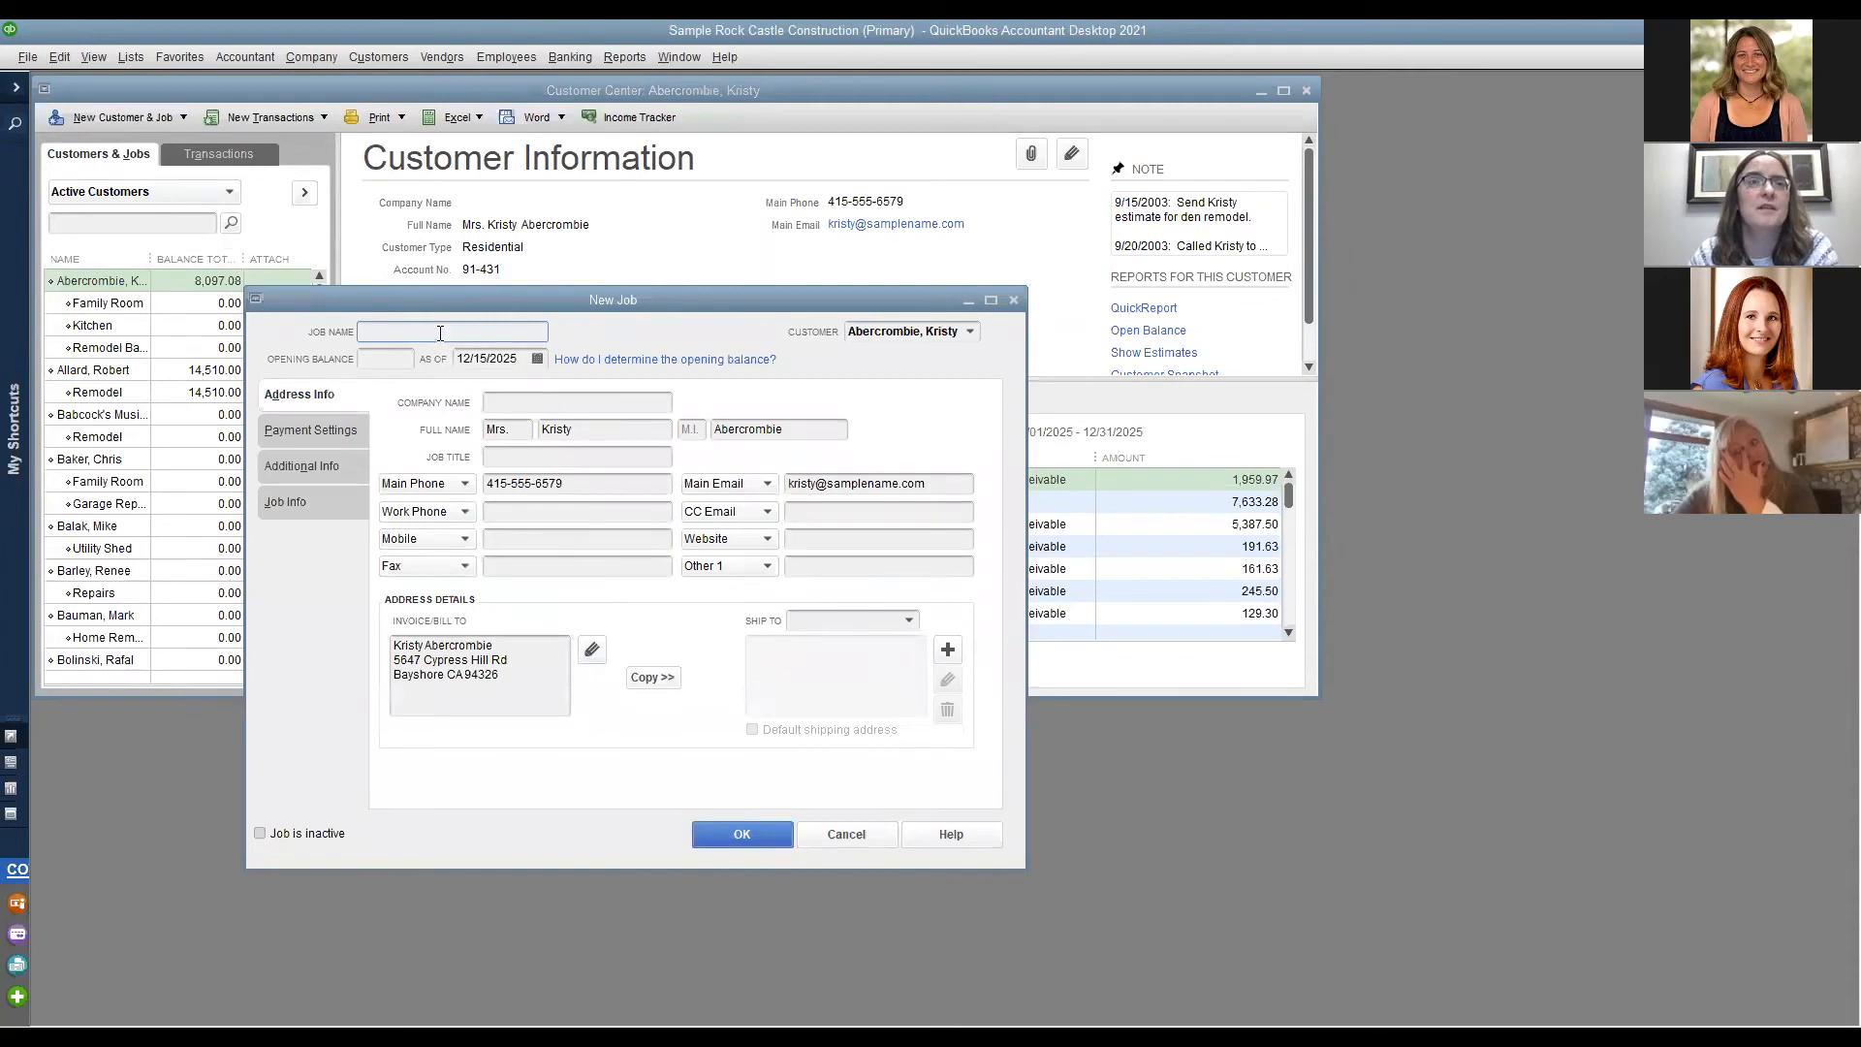
{"action": "type", "text": "test job"}
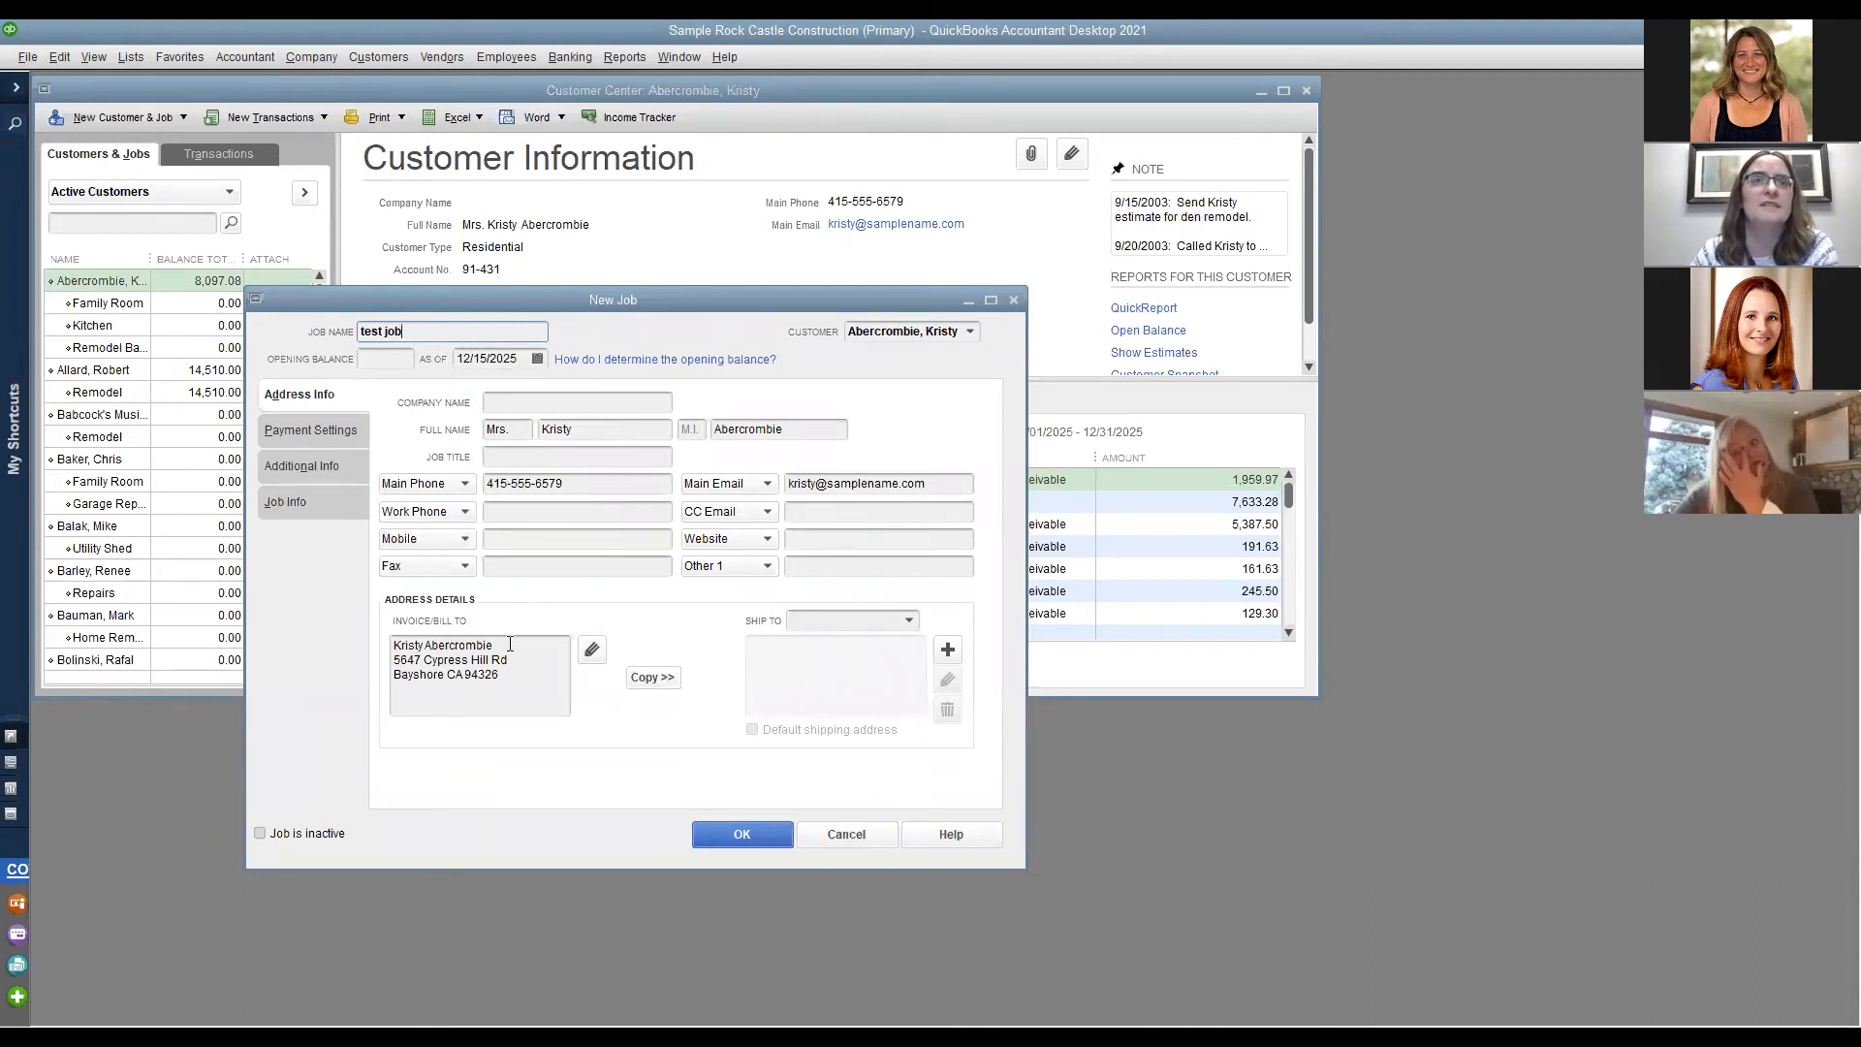
Review the job type and job status choices in the new job's Job Info, choosing None as the status.
{"action": "left_click", "coordinate": [291, 502]}
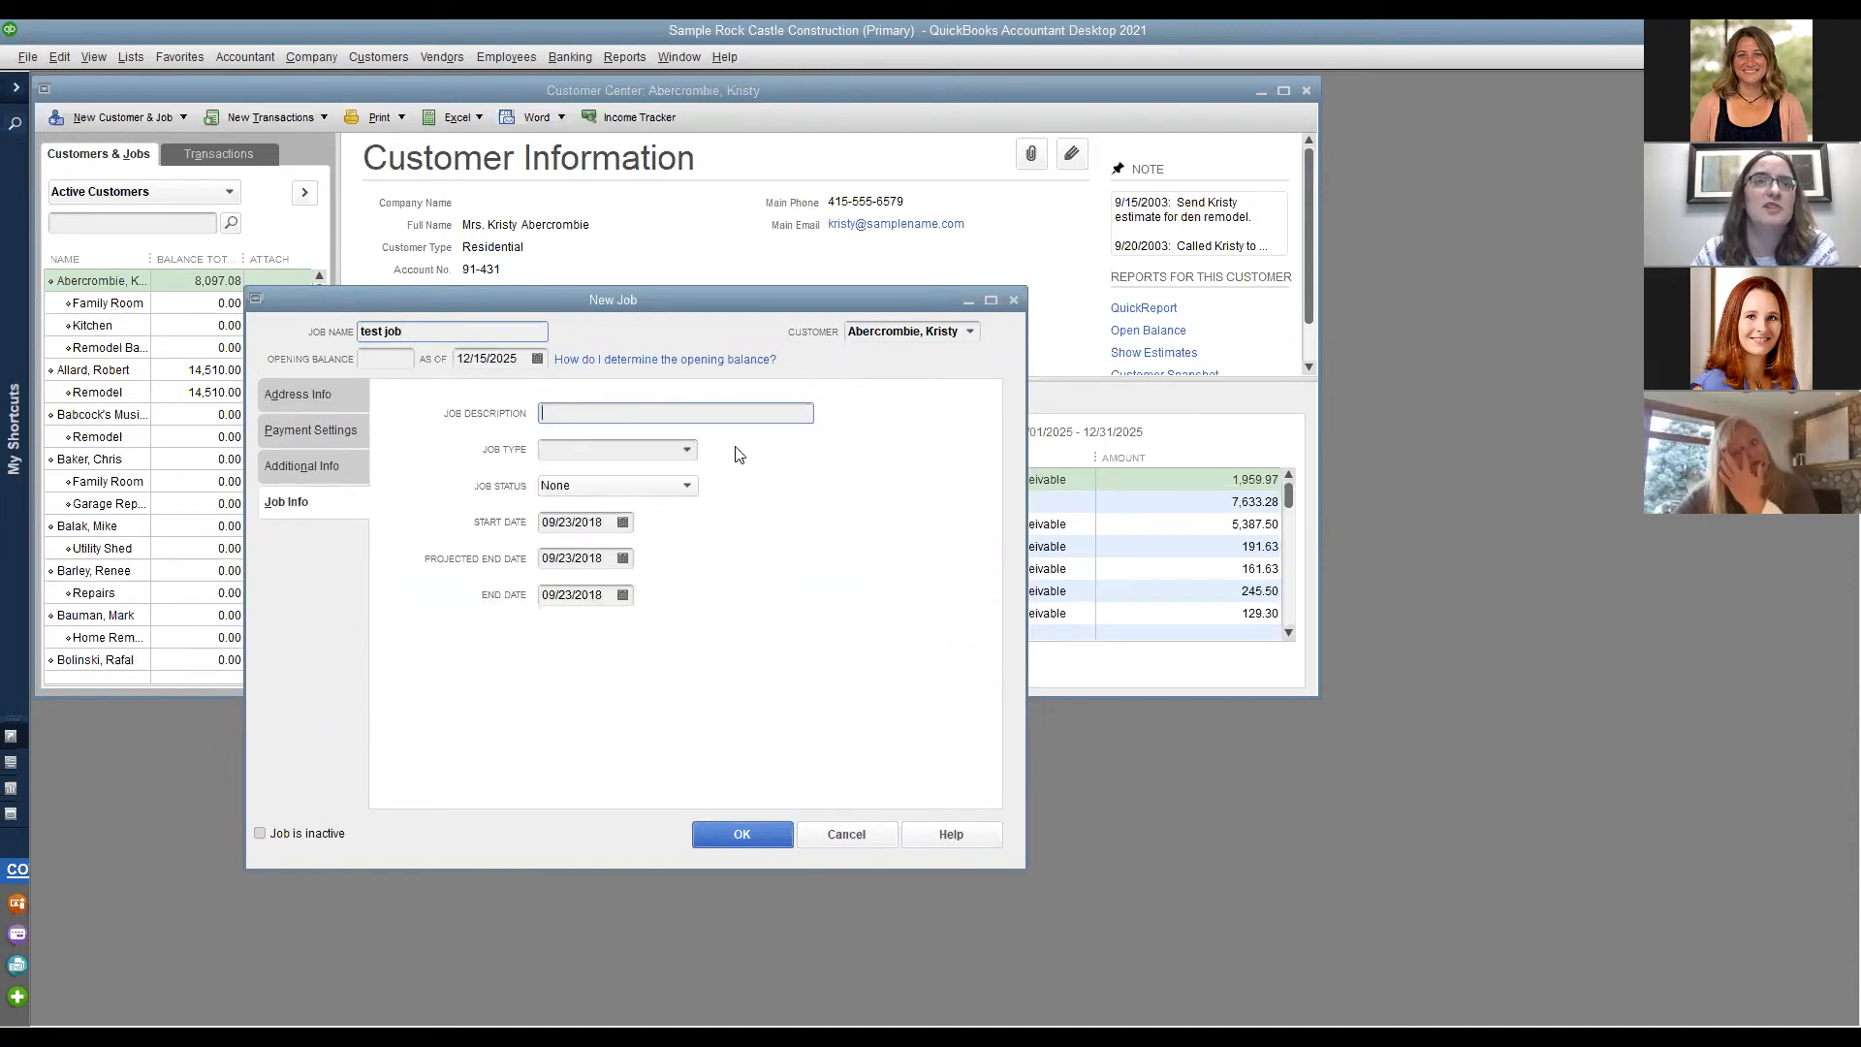
{"action": "left_click", "coordinate": [687, 451]}
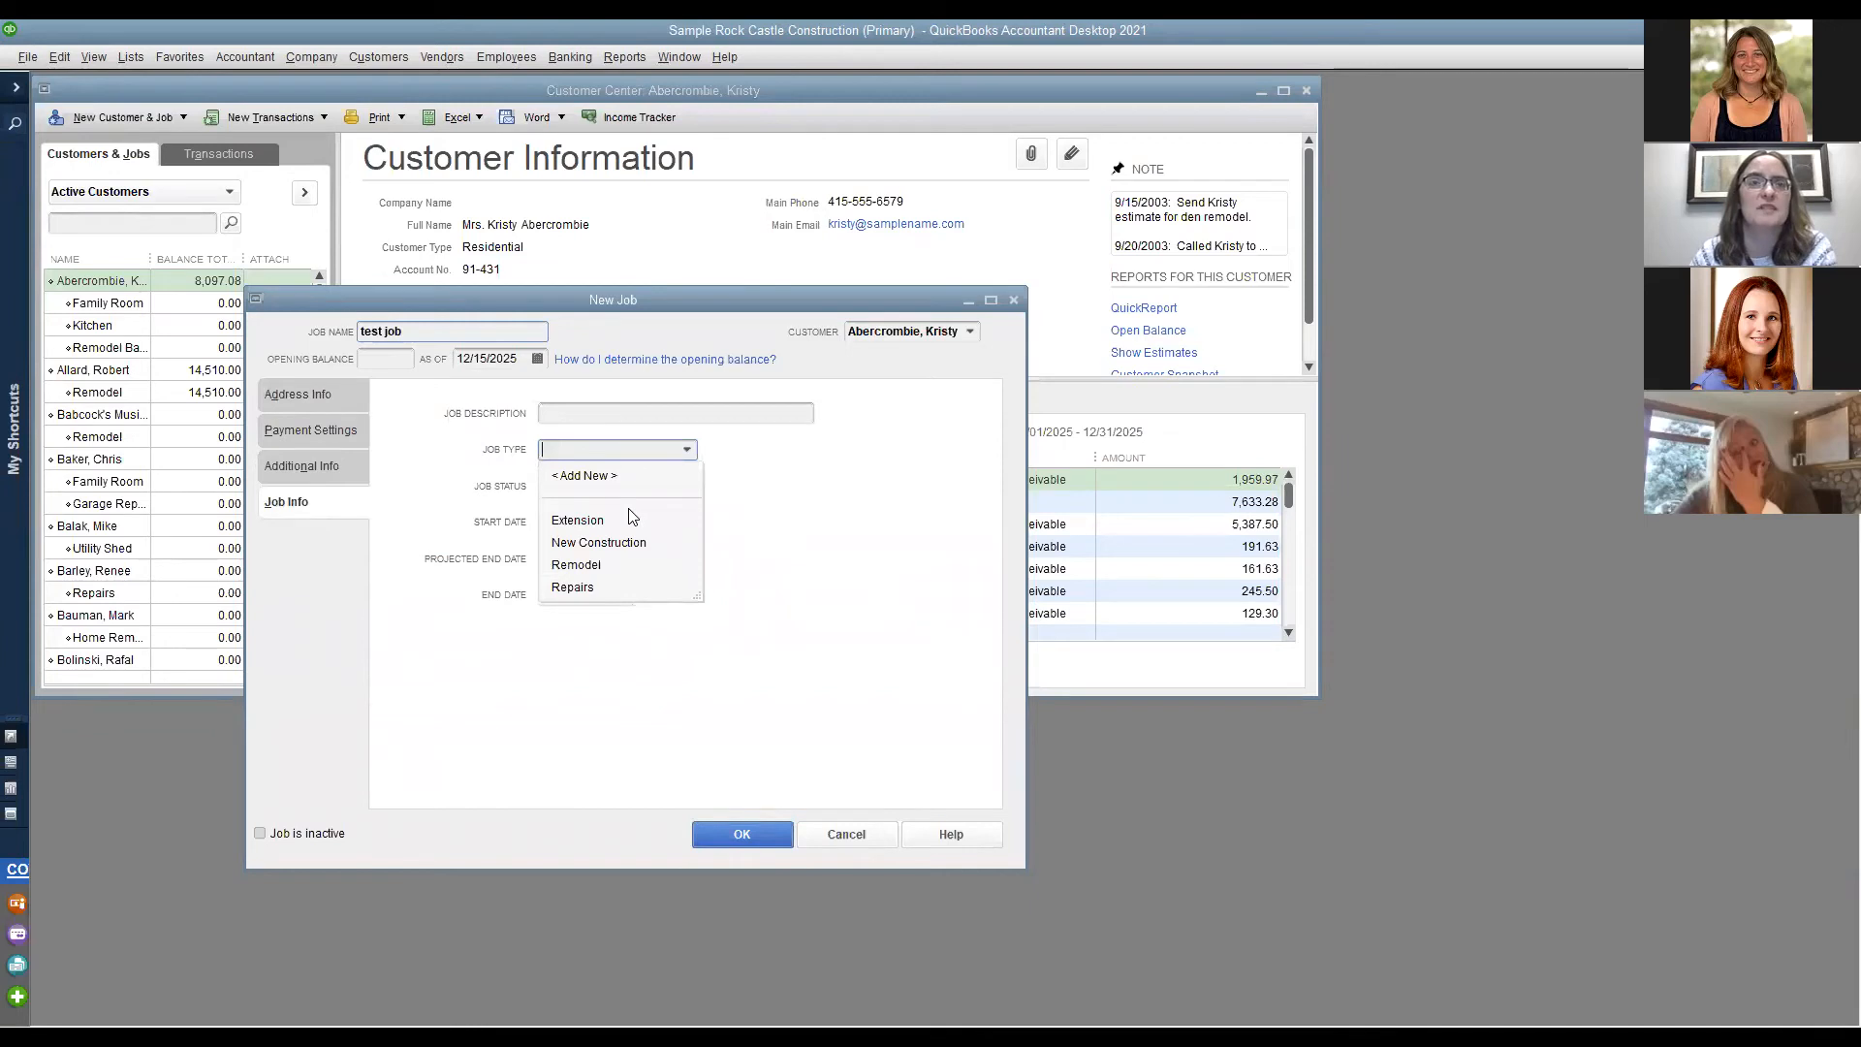
{"action": "left_click", "coordinate": [811, 491]}
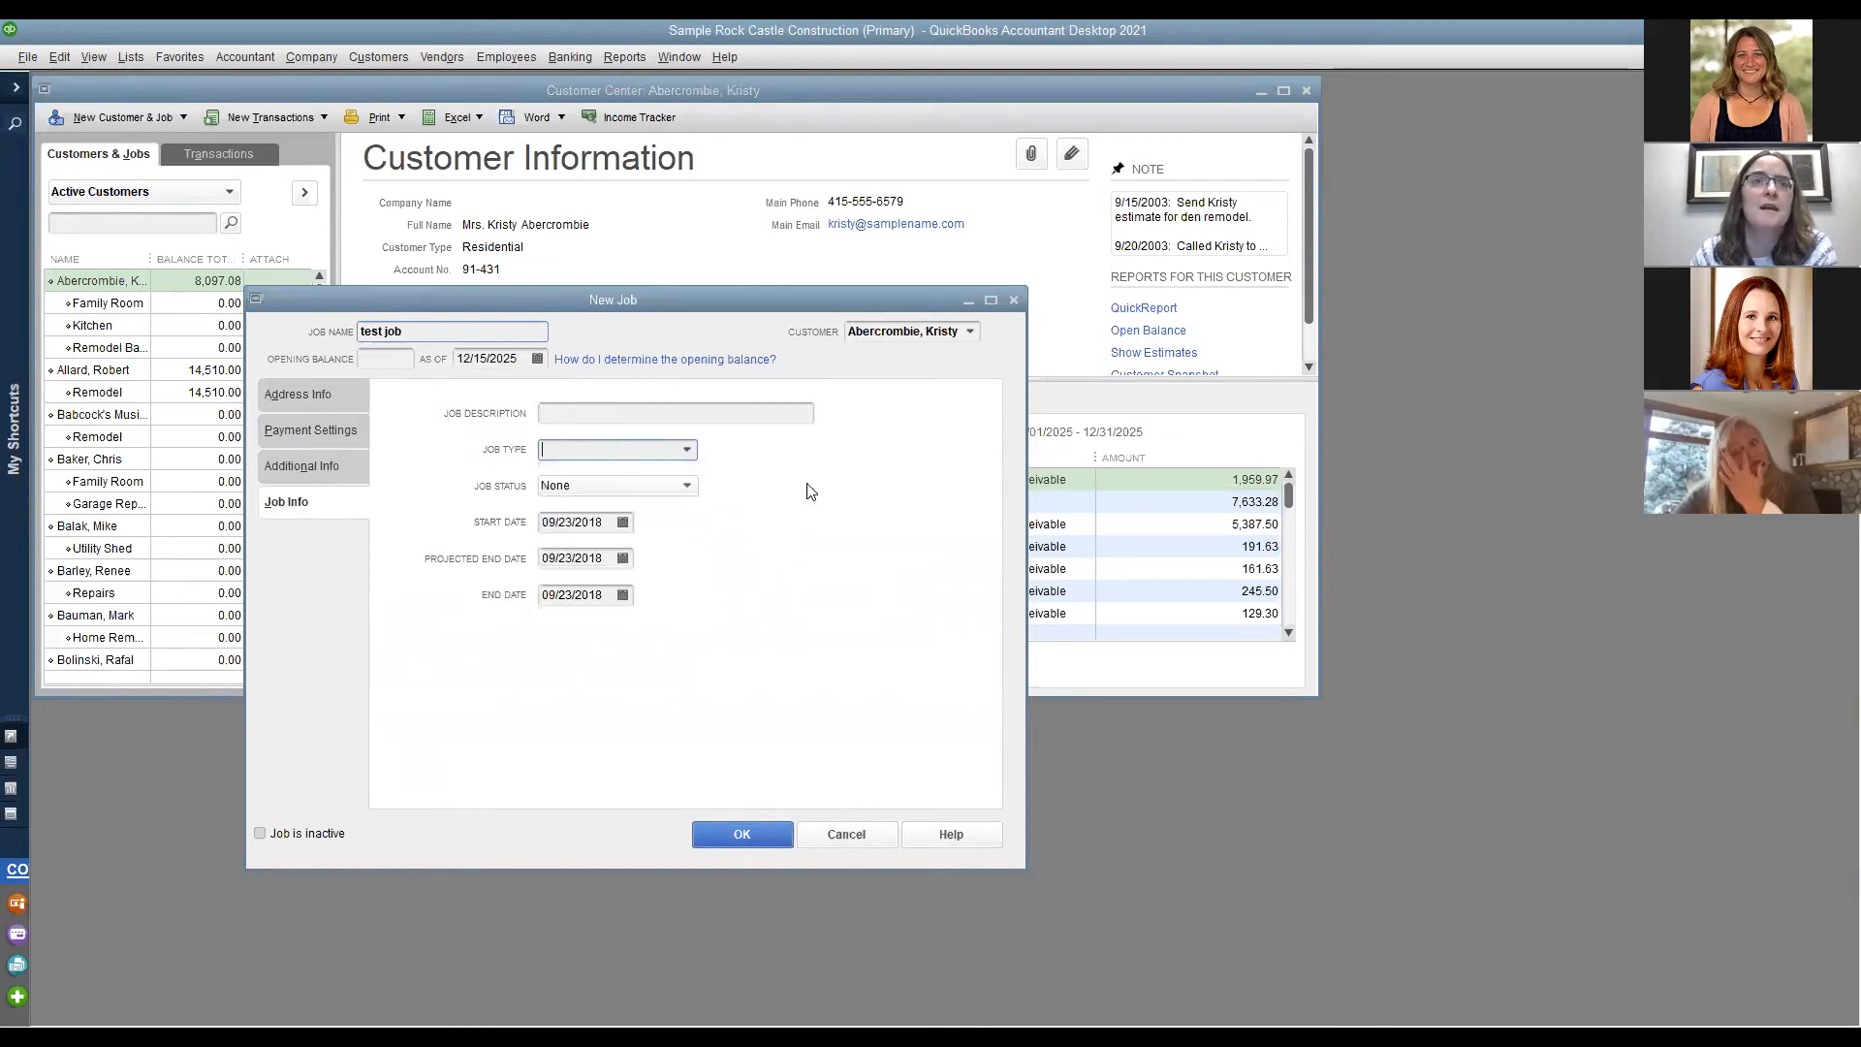
{"action": "left_click", "coordinate": [686, 484]}
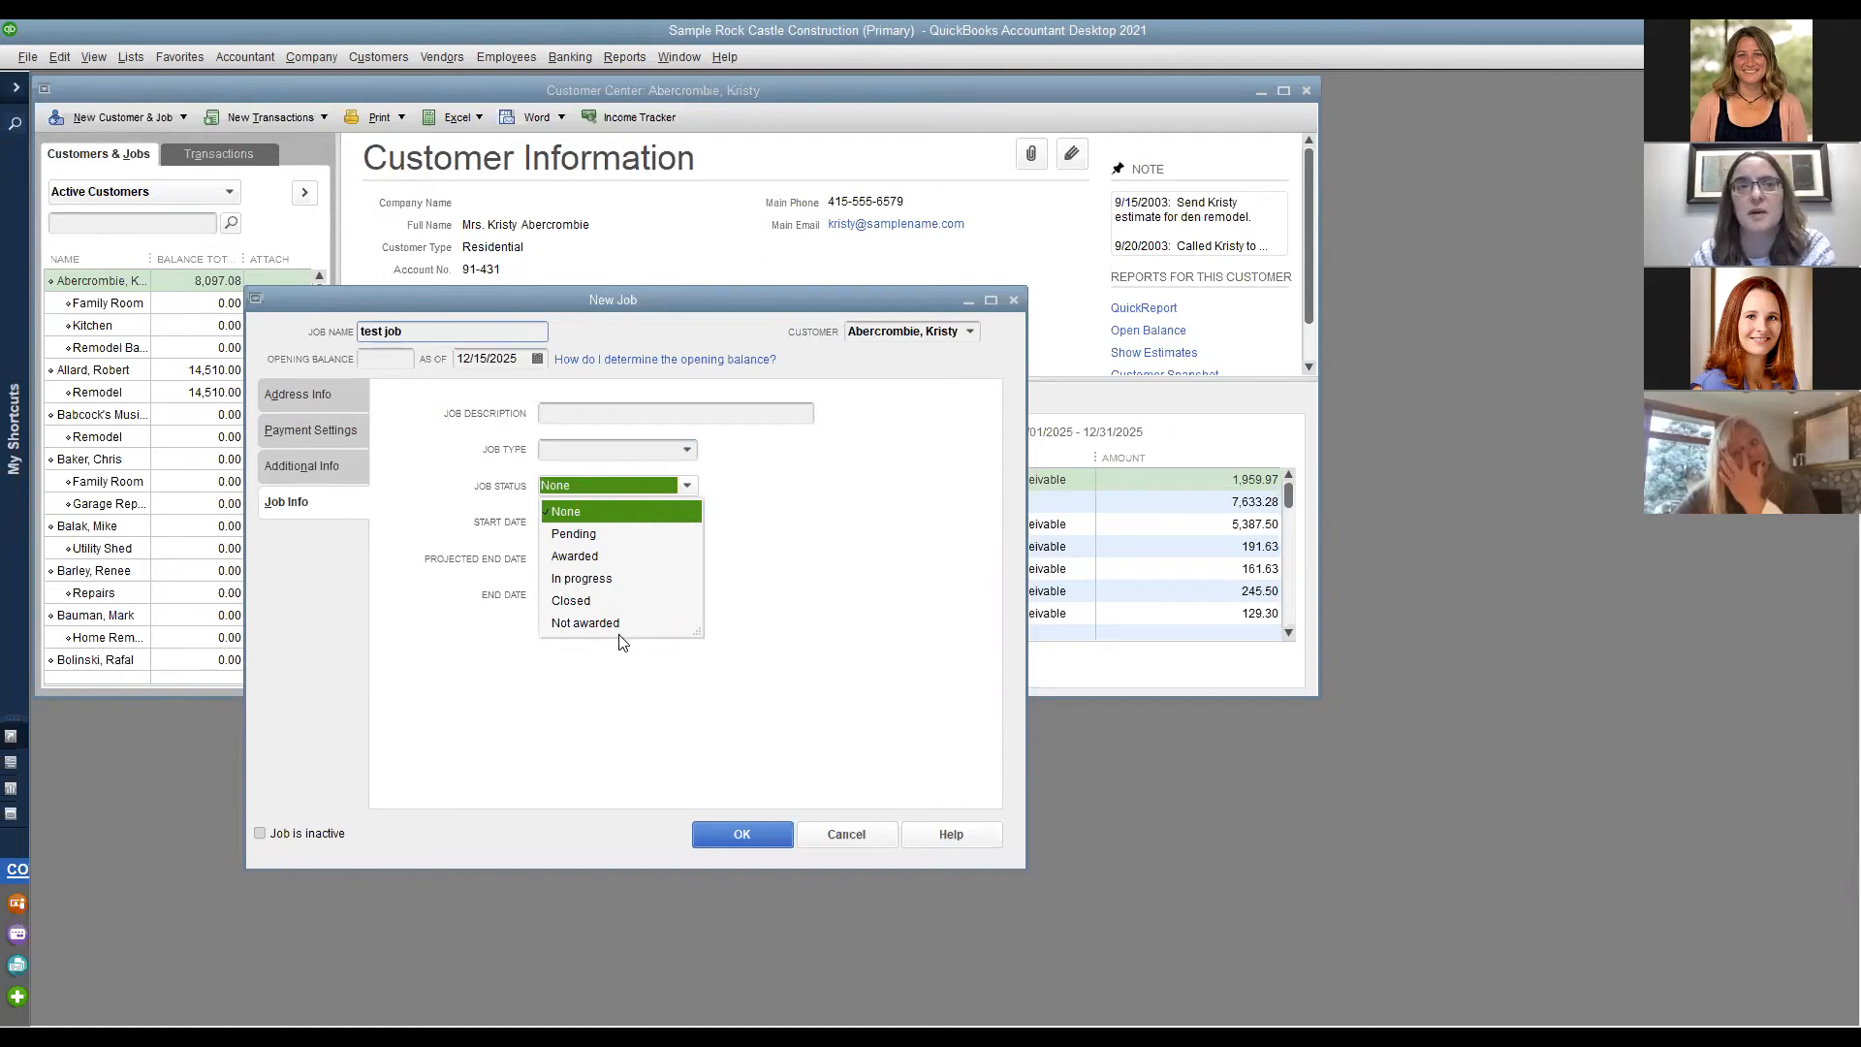
{"action": "left_click", "coordinate": [607, 513]}
Review the job status descriptions in the Jobs & Estimates company preferences, then cancel out of the preferences.
{"action": "left_click", "coordinate": [59, 57]}
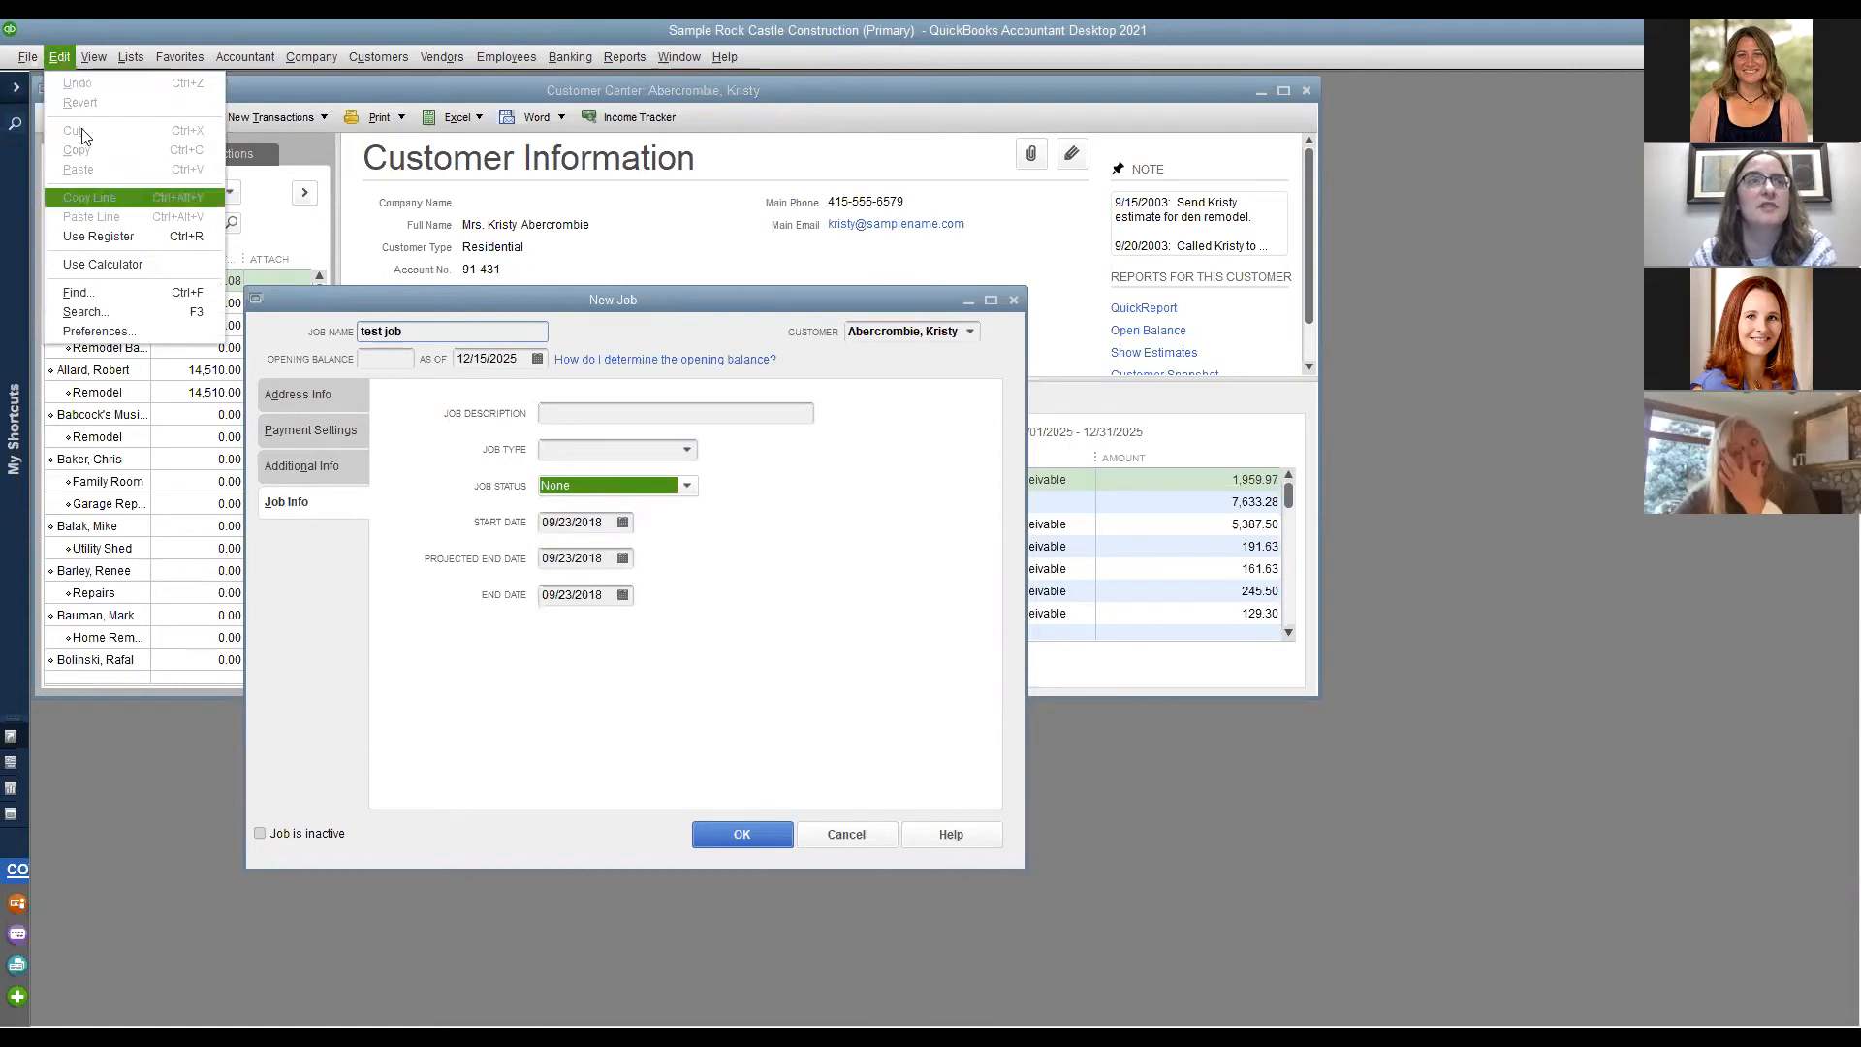
{"action": "left_click", "coordinate": [146, 330]}
{"action": "left_click", "coordinate": [291, 307]}
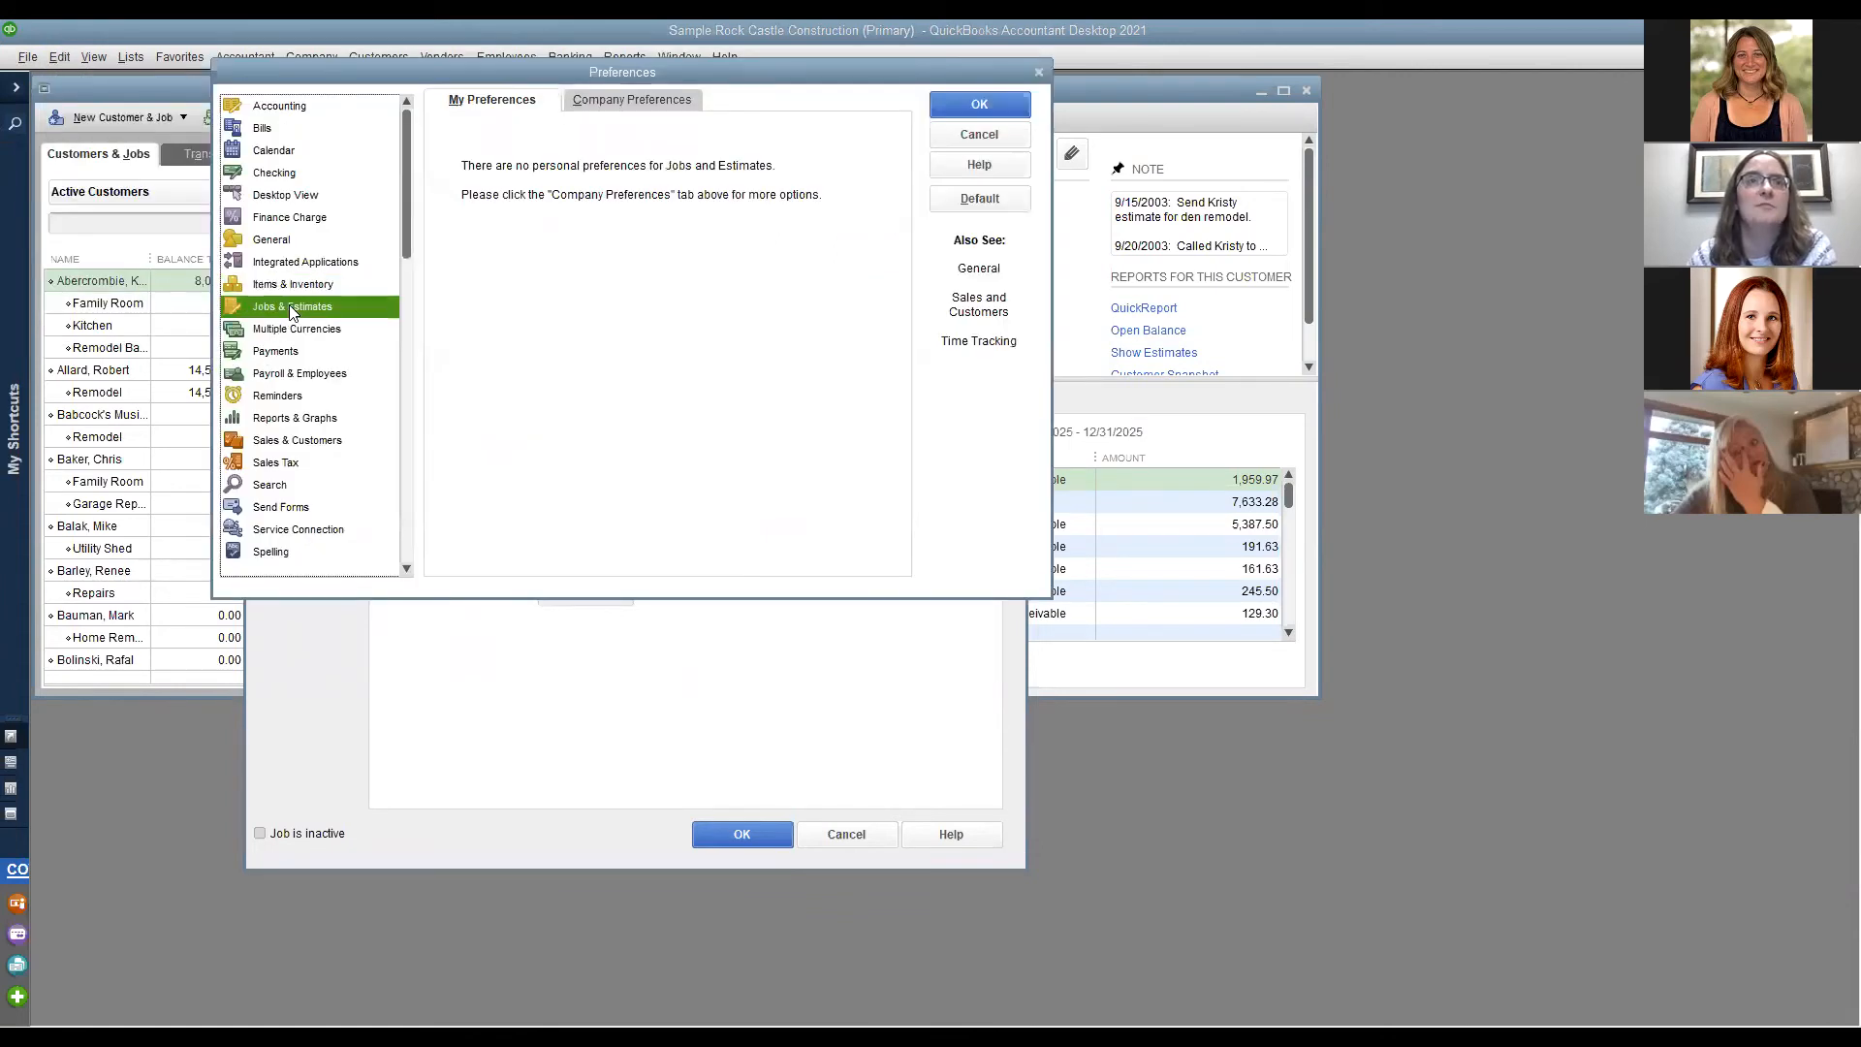
{"action": "left_click", "coordinate": [601, 99]}
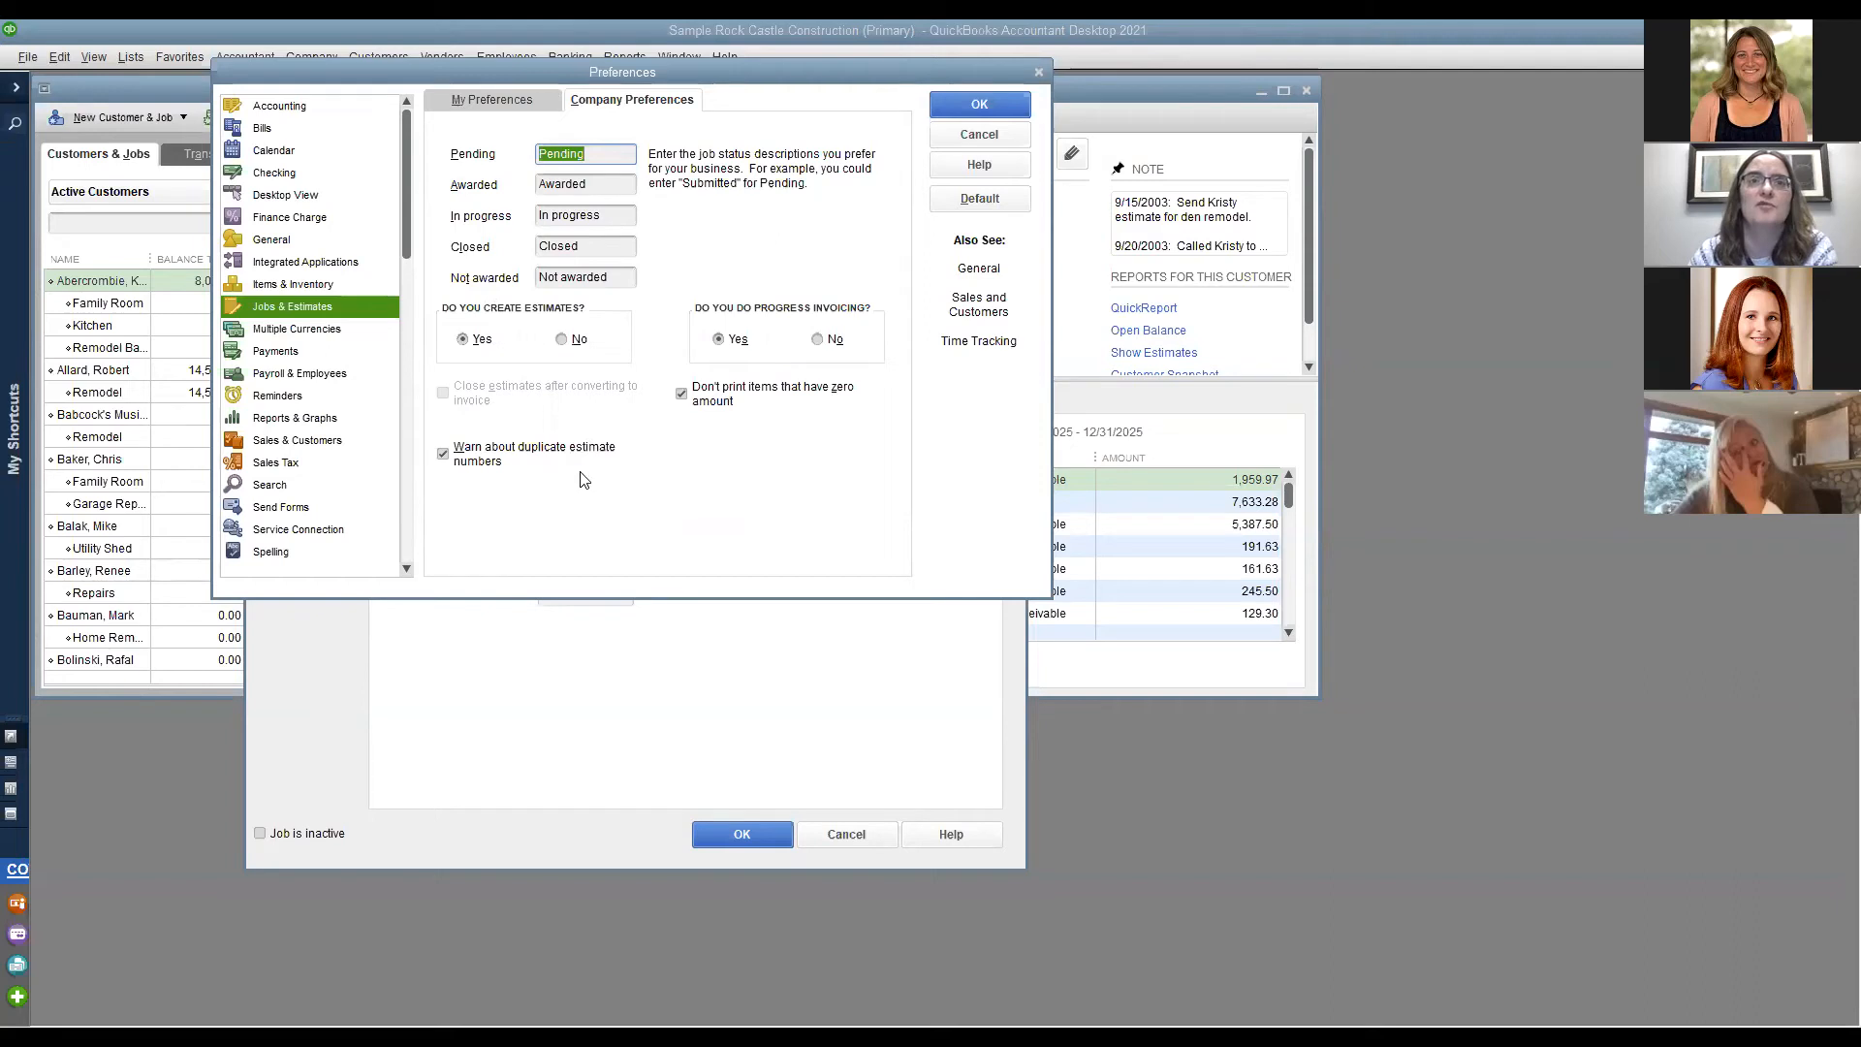
{"action": "left_click", "coordinate": [981, 136]}
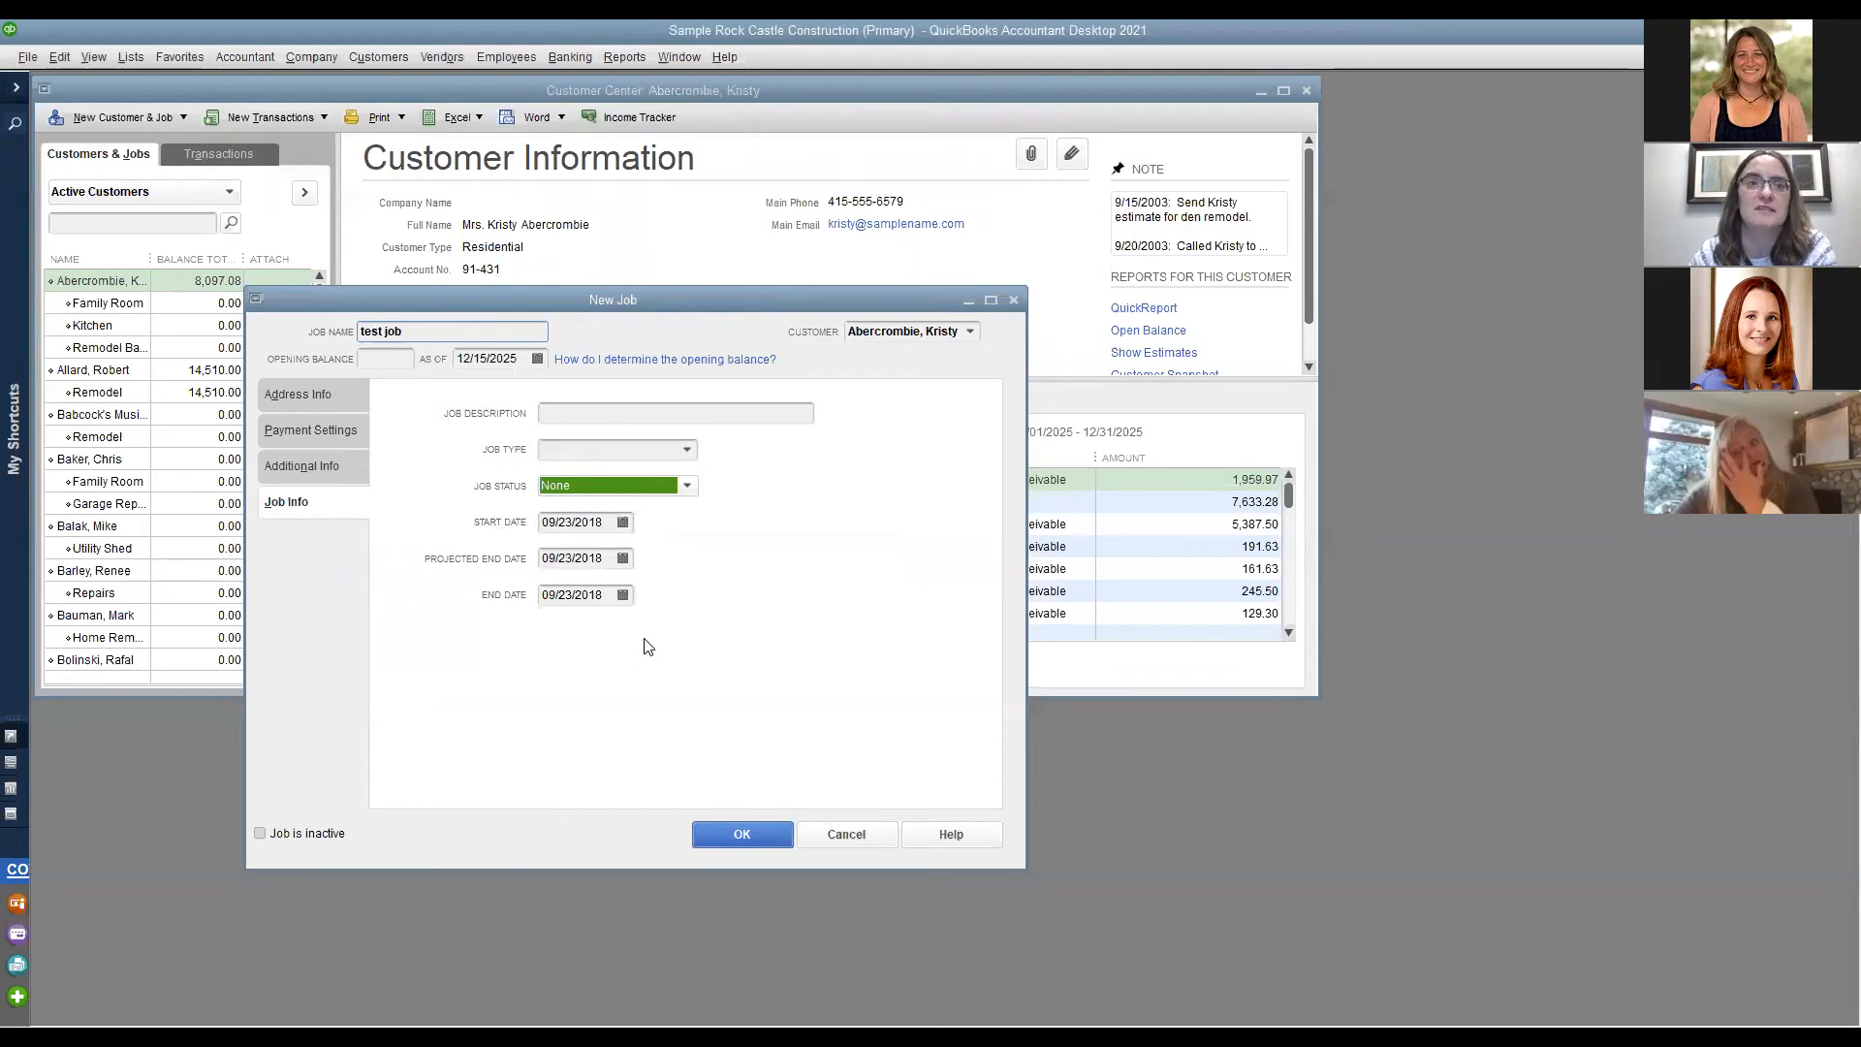
Save the test job and start an estimate for it with Interior Door kit as the first line item.
{"action": "left_click", "coordinate": [770, 839]}
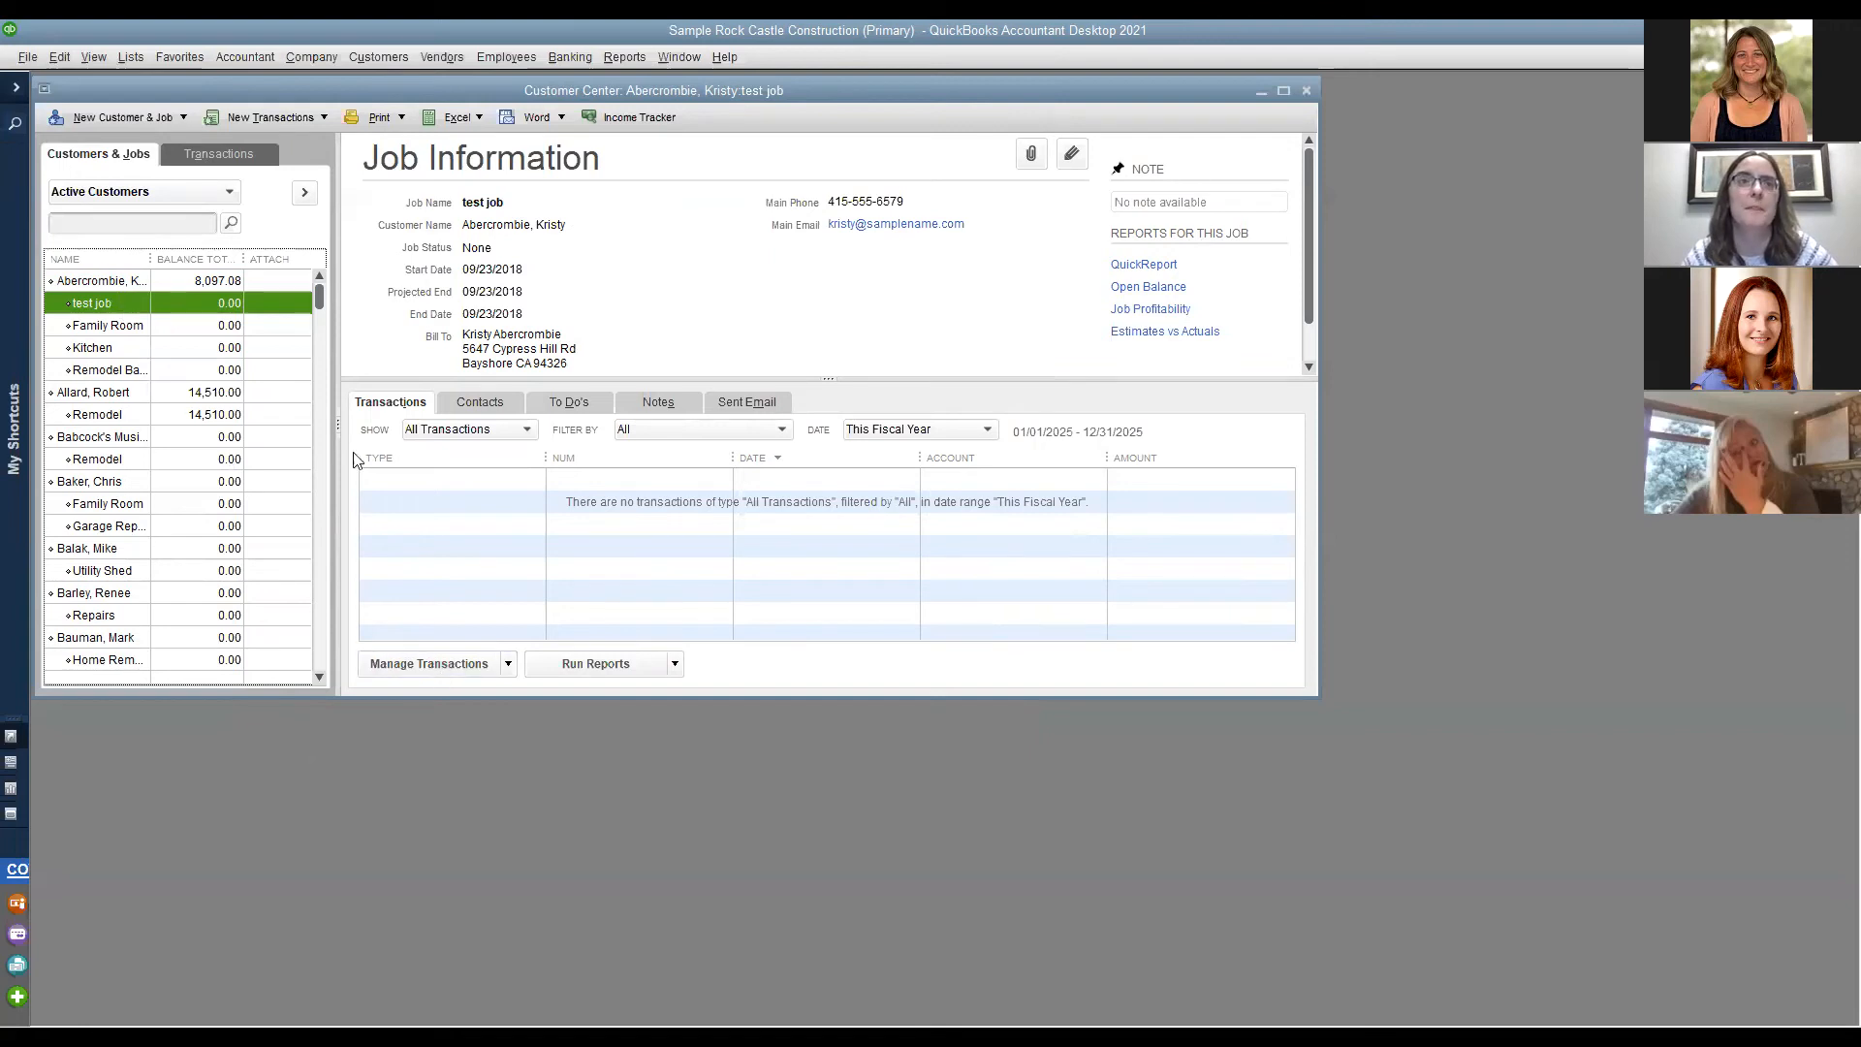
{"action": "left_click", "coordinate": [277, 118]}
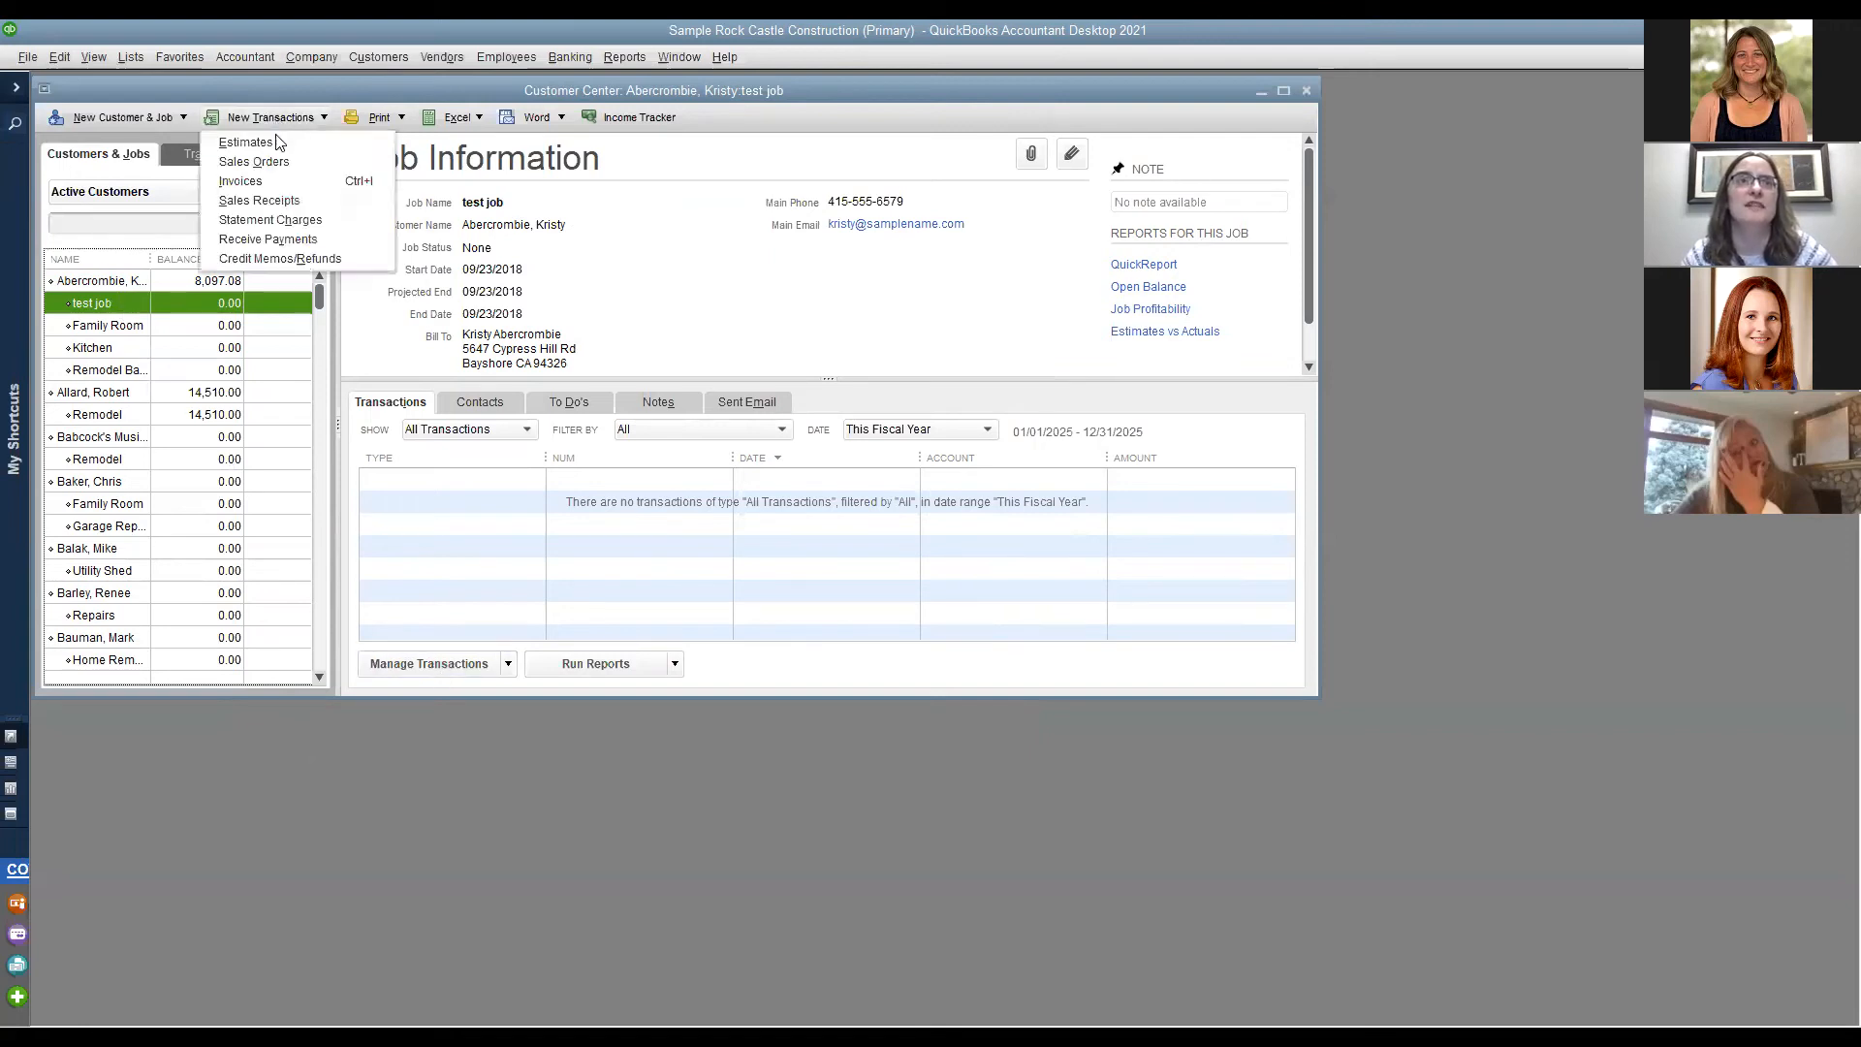
{"action": "left_click", "coordinate": [247, 143]}
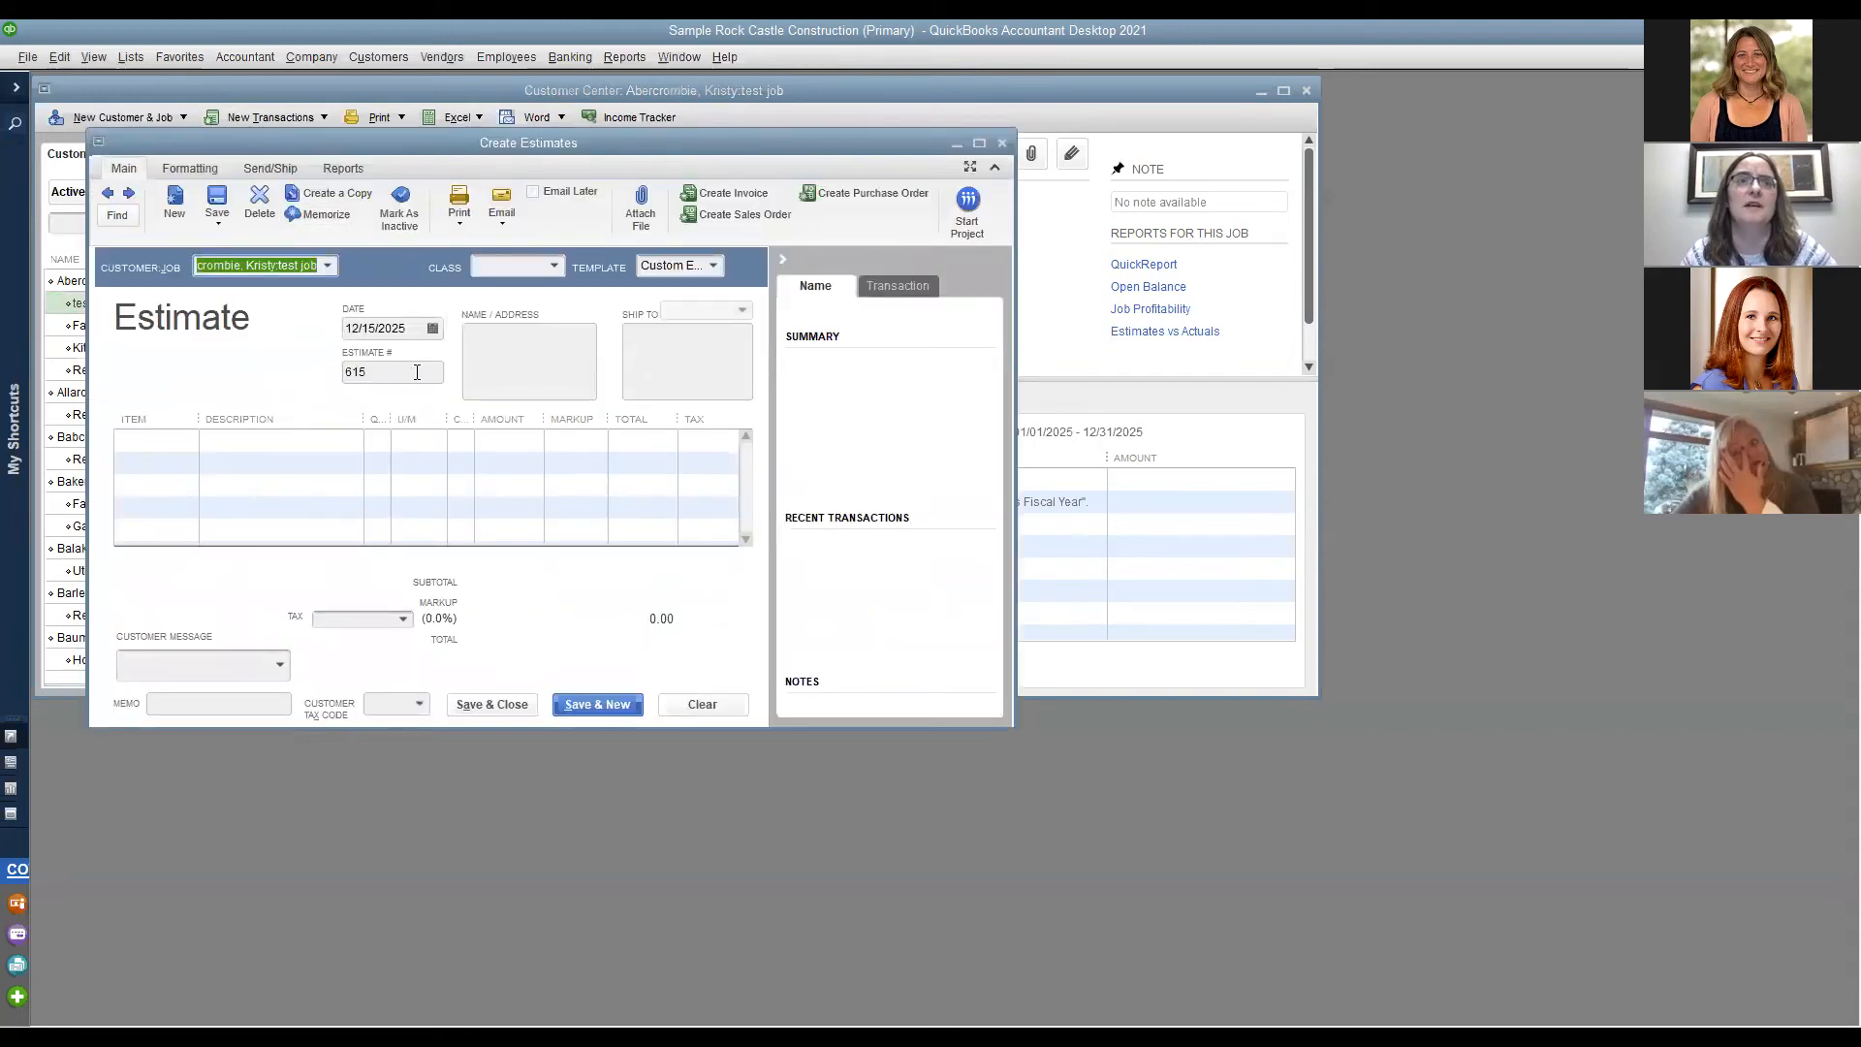
{"action": "left_click", "coordinate": [182, 442]}
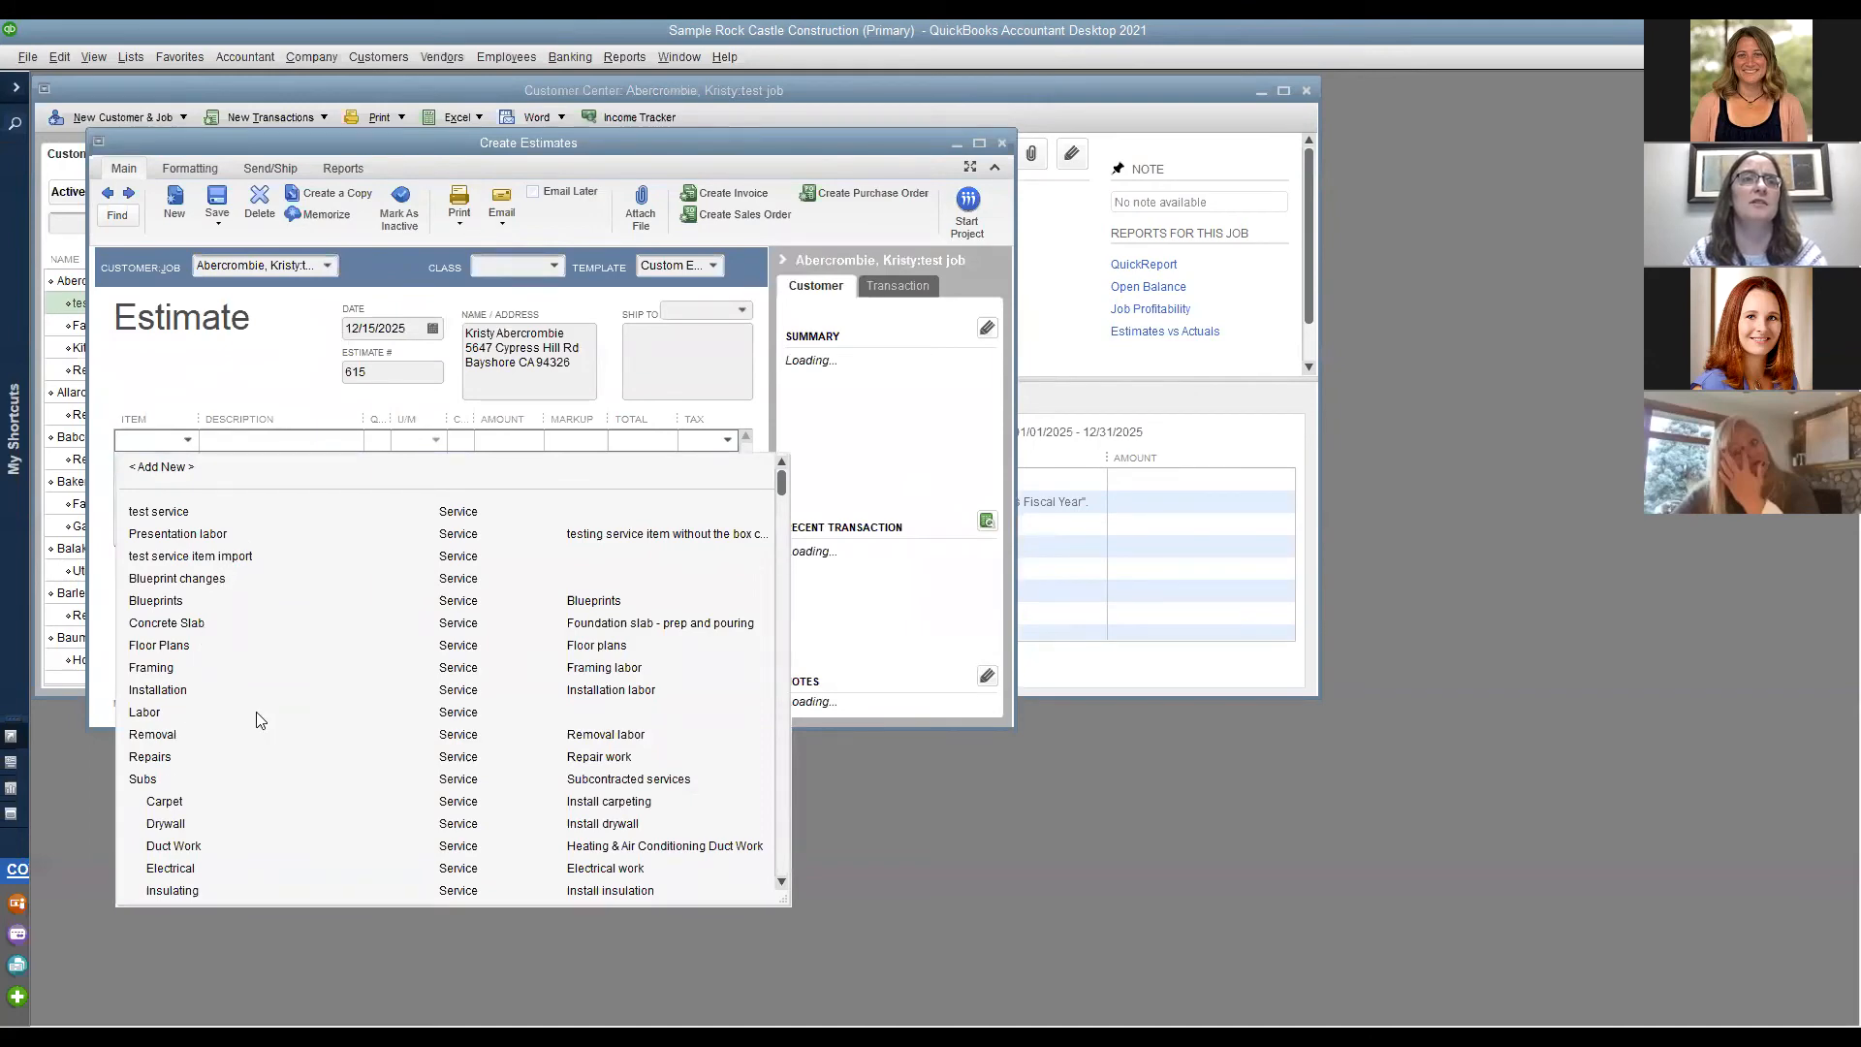
{"action": "scroll", "coordinate": [257, 719], "scroll_direction": "down", "scroll_amount": 5}
{"action": "scroll", "coordinate": [250, 739], "scroll_direction": "down", "scroll_amount": 2}
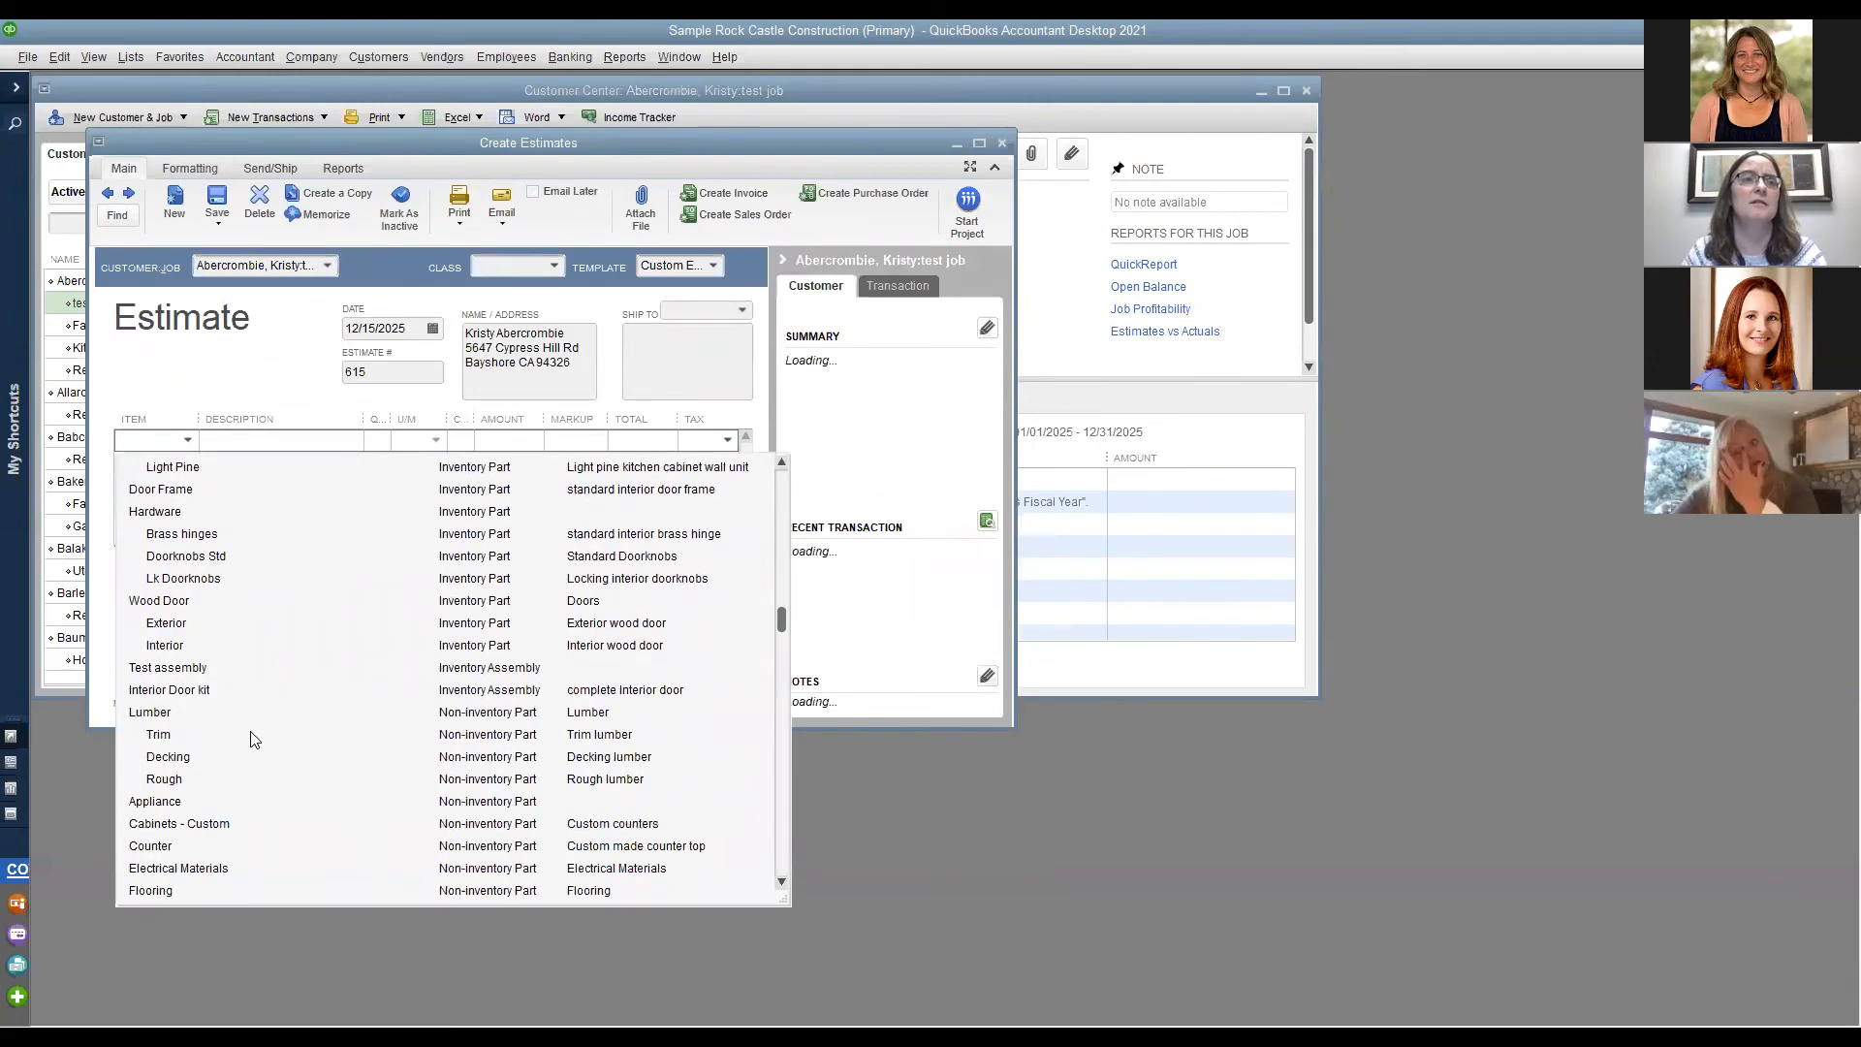
{"action": "scroll", "coordinate": [202, 727], "scroll_direction": "down", "scroll_amount": 2}
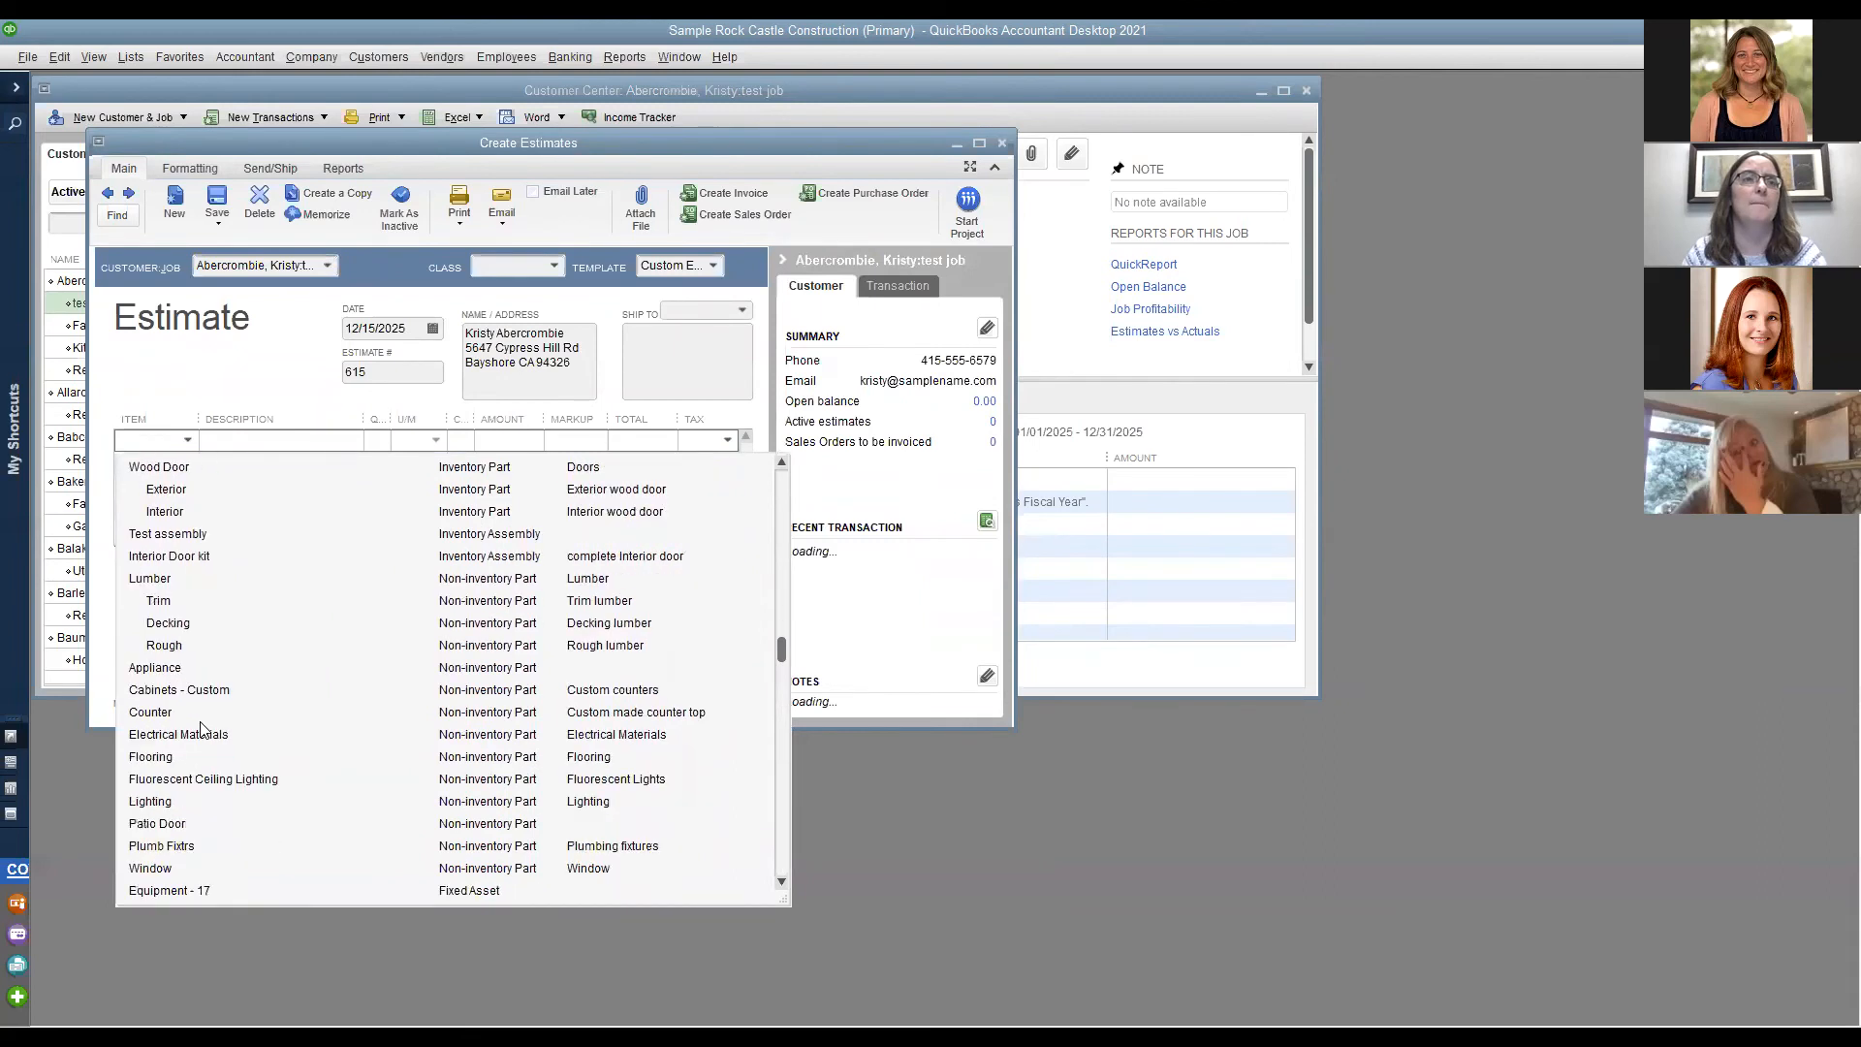
{"action": "left_click", "coordinate": [184, 557]}
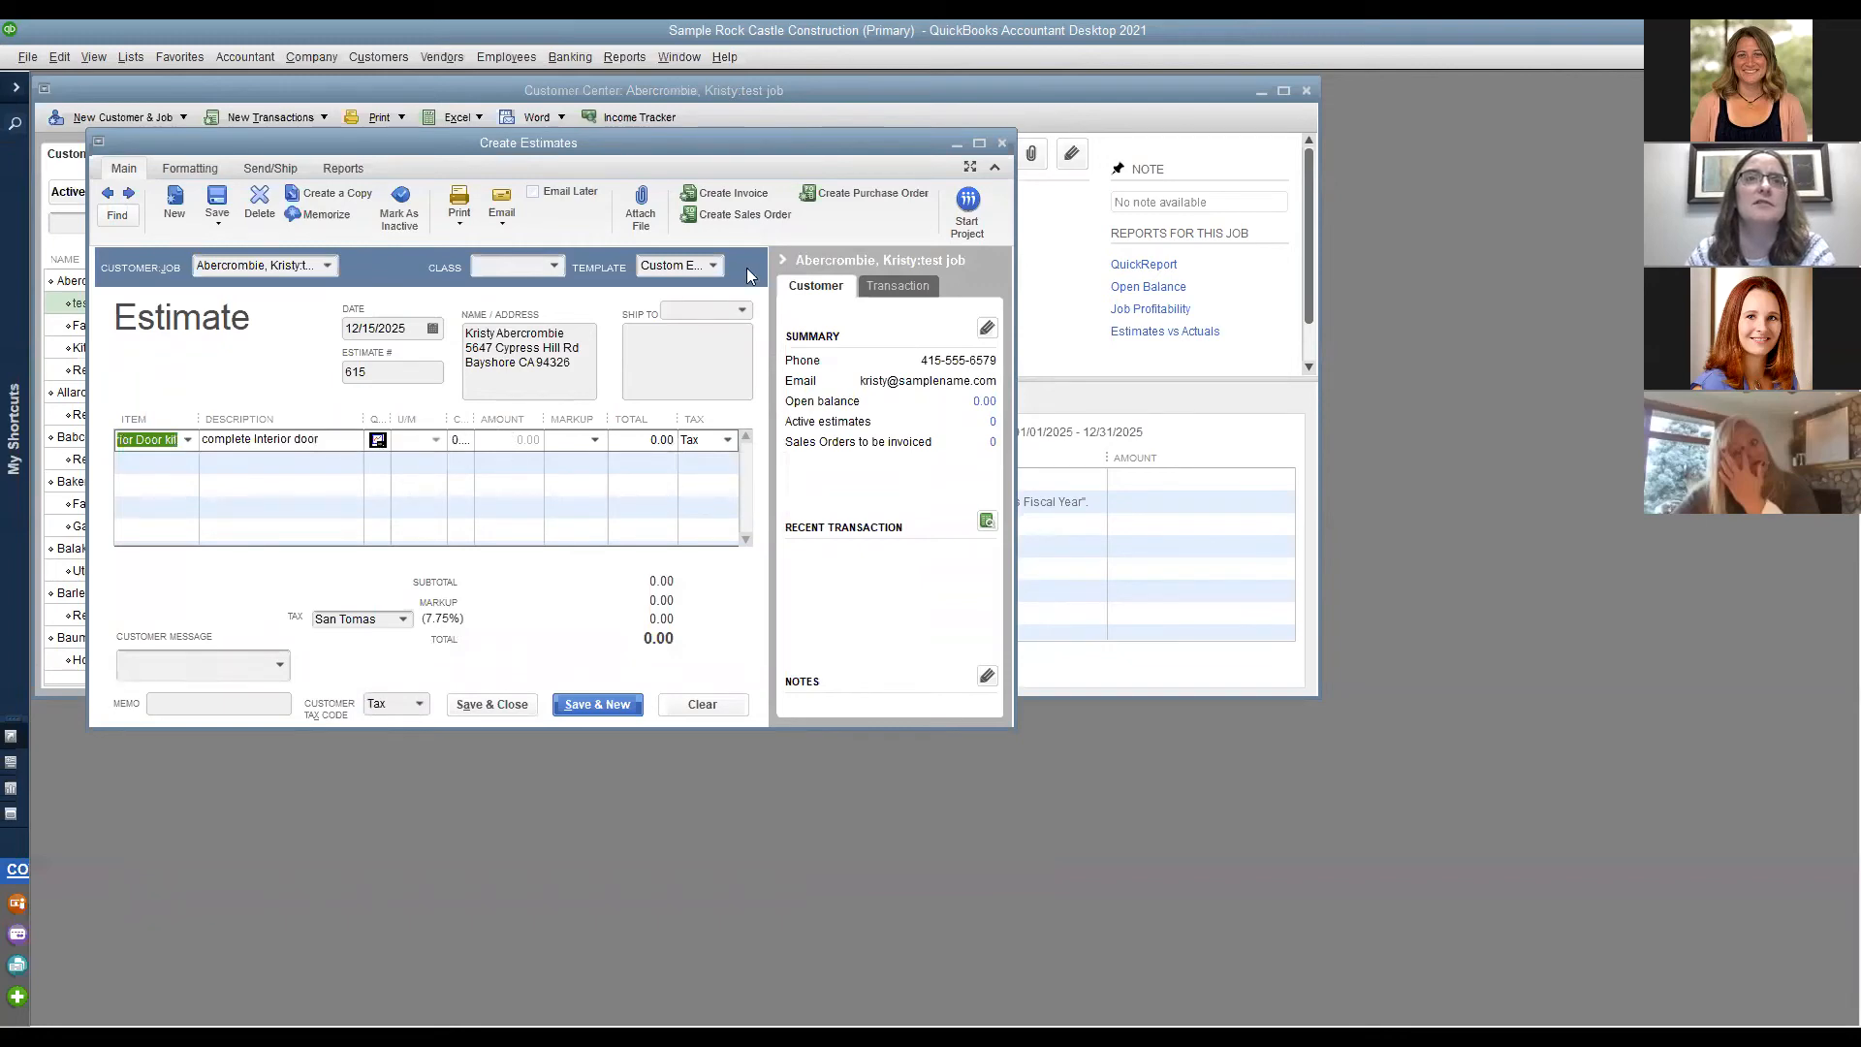
Enlarge the estimate window and give the Interior Door kit line a quantity of 2 and a cost of 100.
{"action": "left_click", "coordinate": [979, 143]}
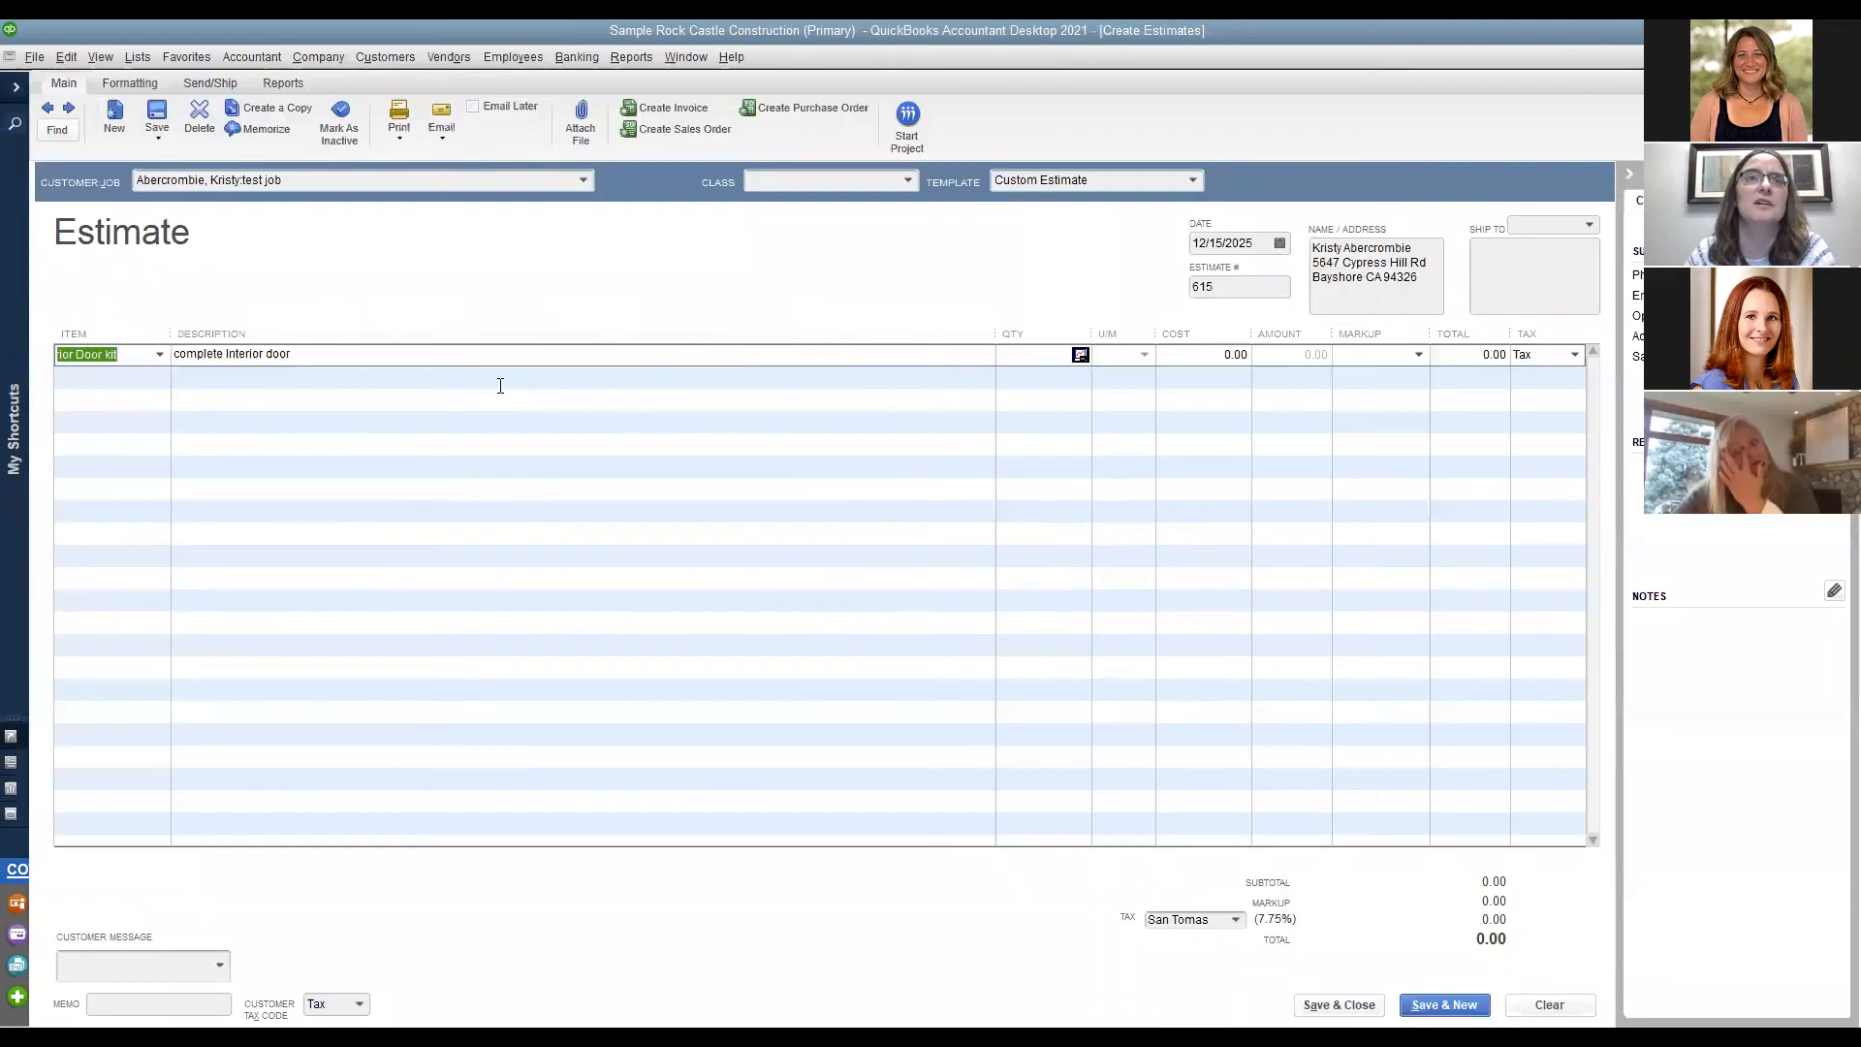
{"action": "left_click", "coordinate": [1023, 356]}
{"action": "type", "text": "2"}
{"action": "key", "text": "Tab"}
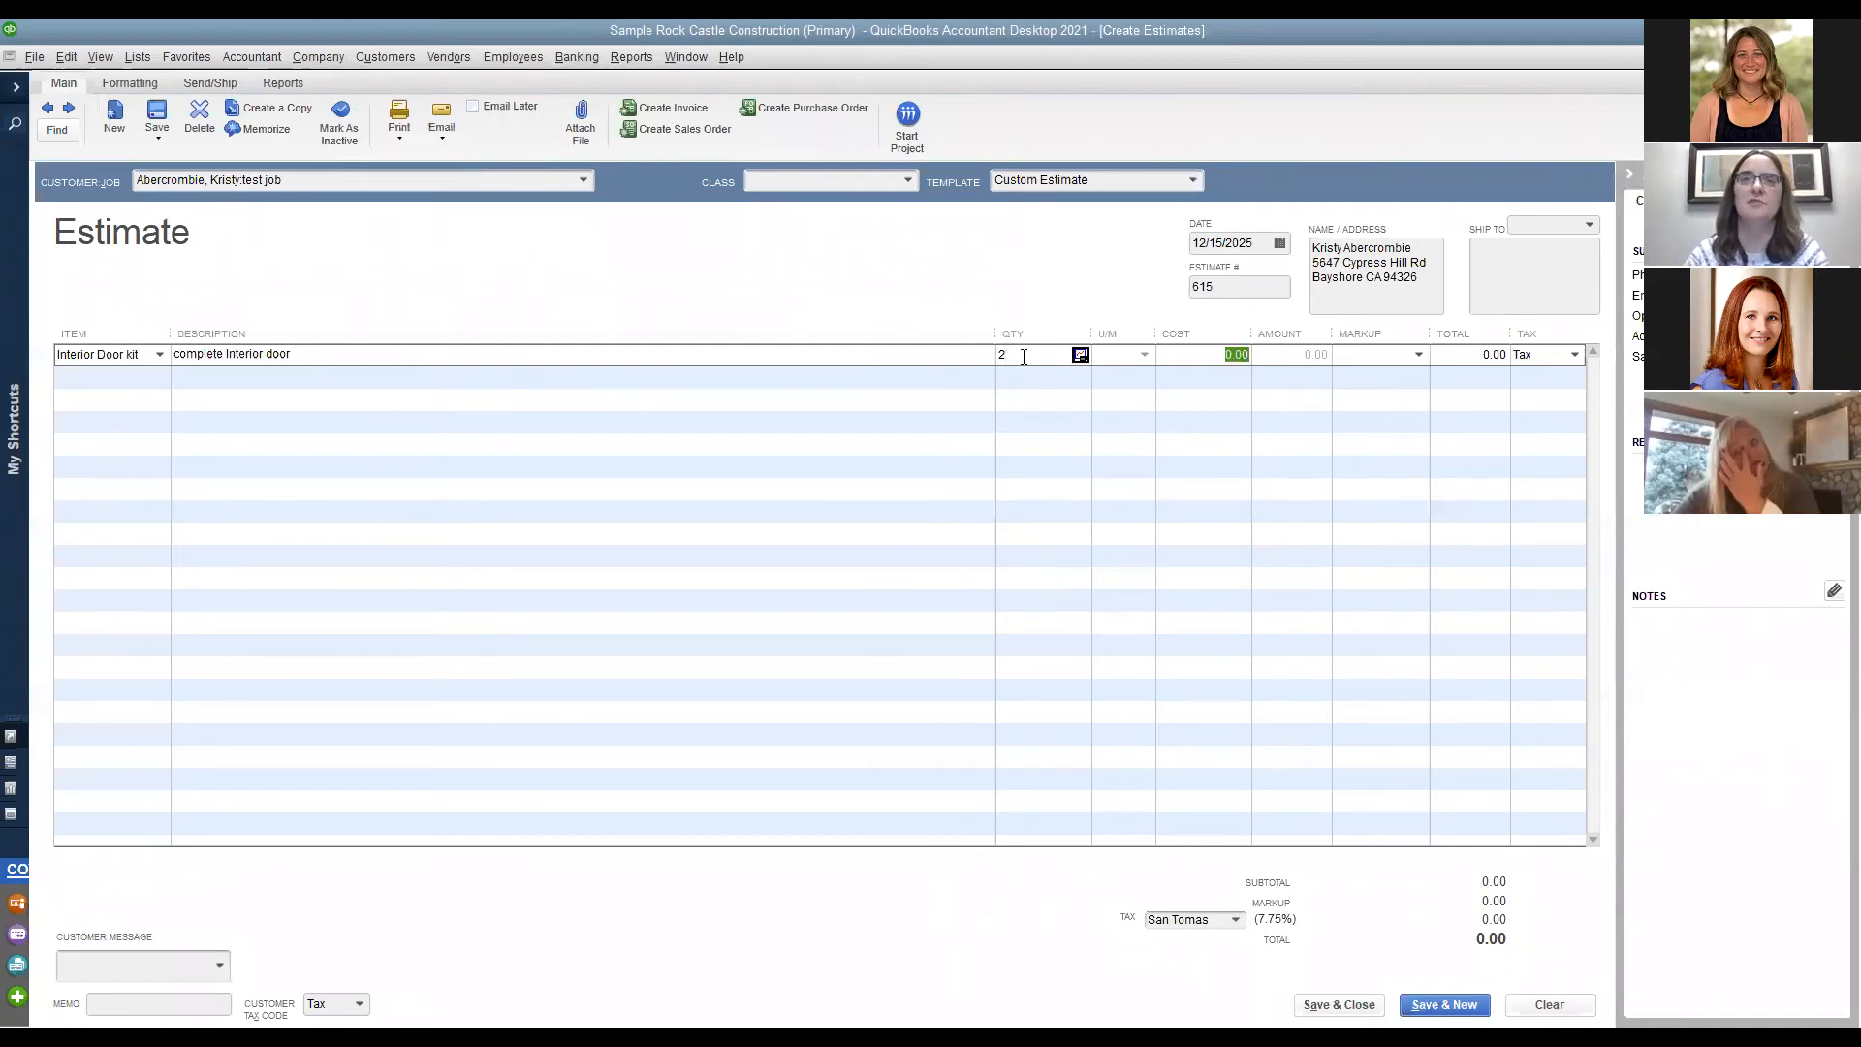
{"action": "type", "text": "100"}
{"action": "key", "text": "Tab"}
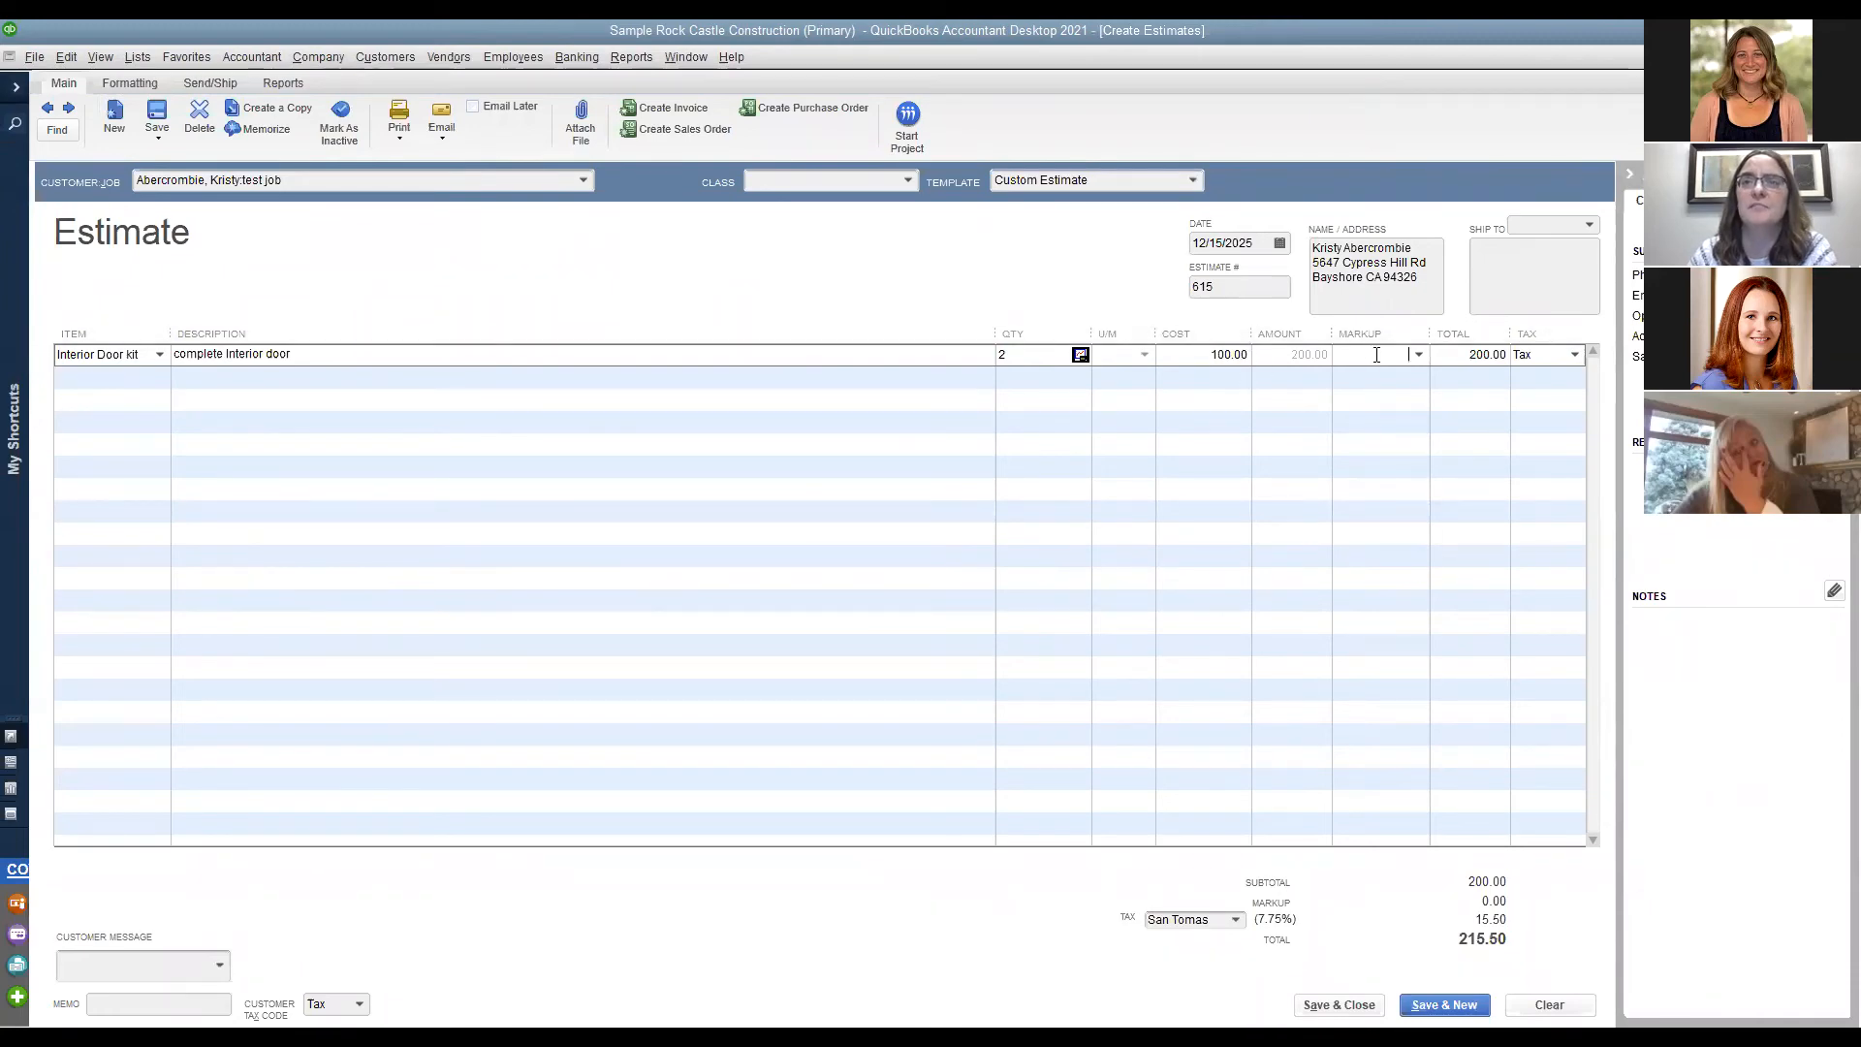
Set the Interior Door kit line's markup to 205.00, then save and close the estimate.
{"action": "left_click", "coordinate": [1449, 355]}
{"action": "left_click_drag", "start_coordinate": [1450, 355], "coordinate": [1518, 359]}
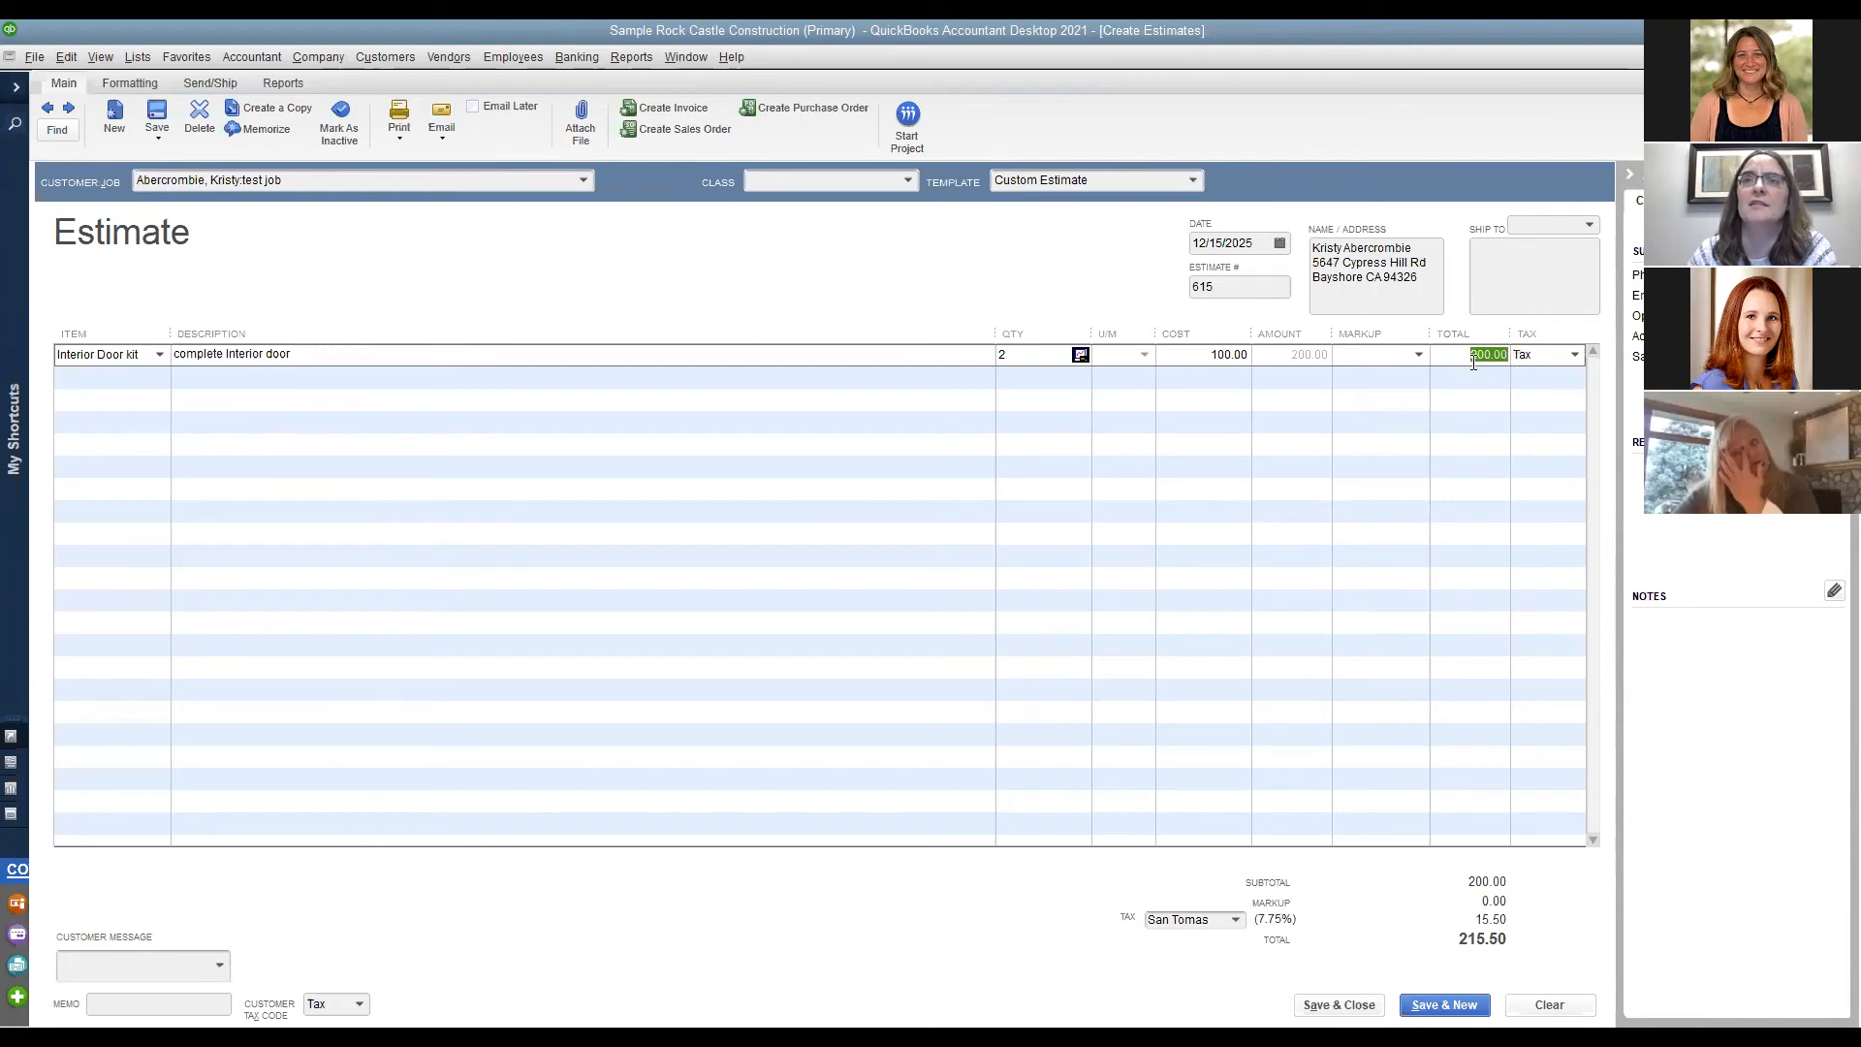
{"action": "left_click", "coordinate": [1415, 355]}
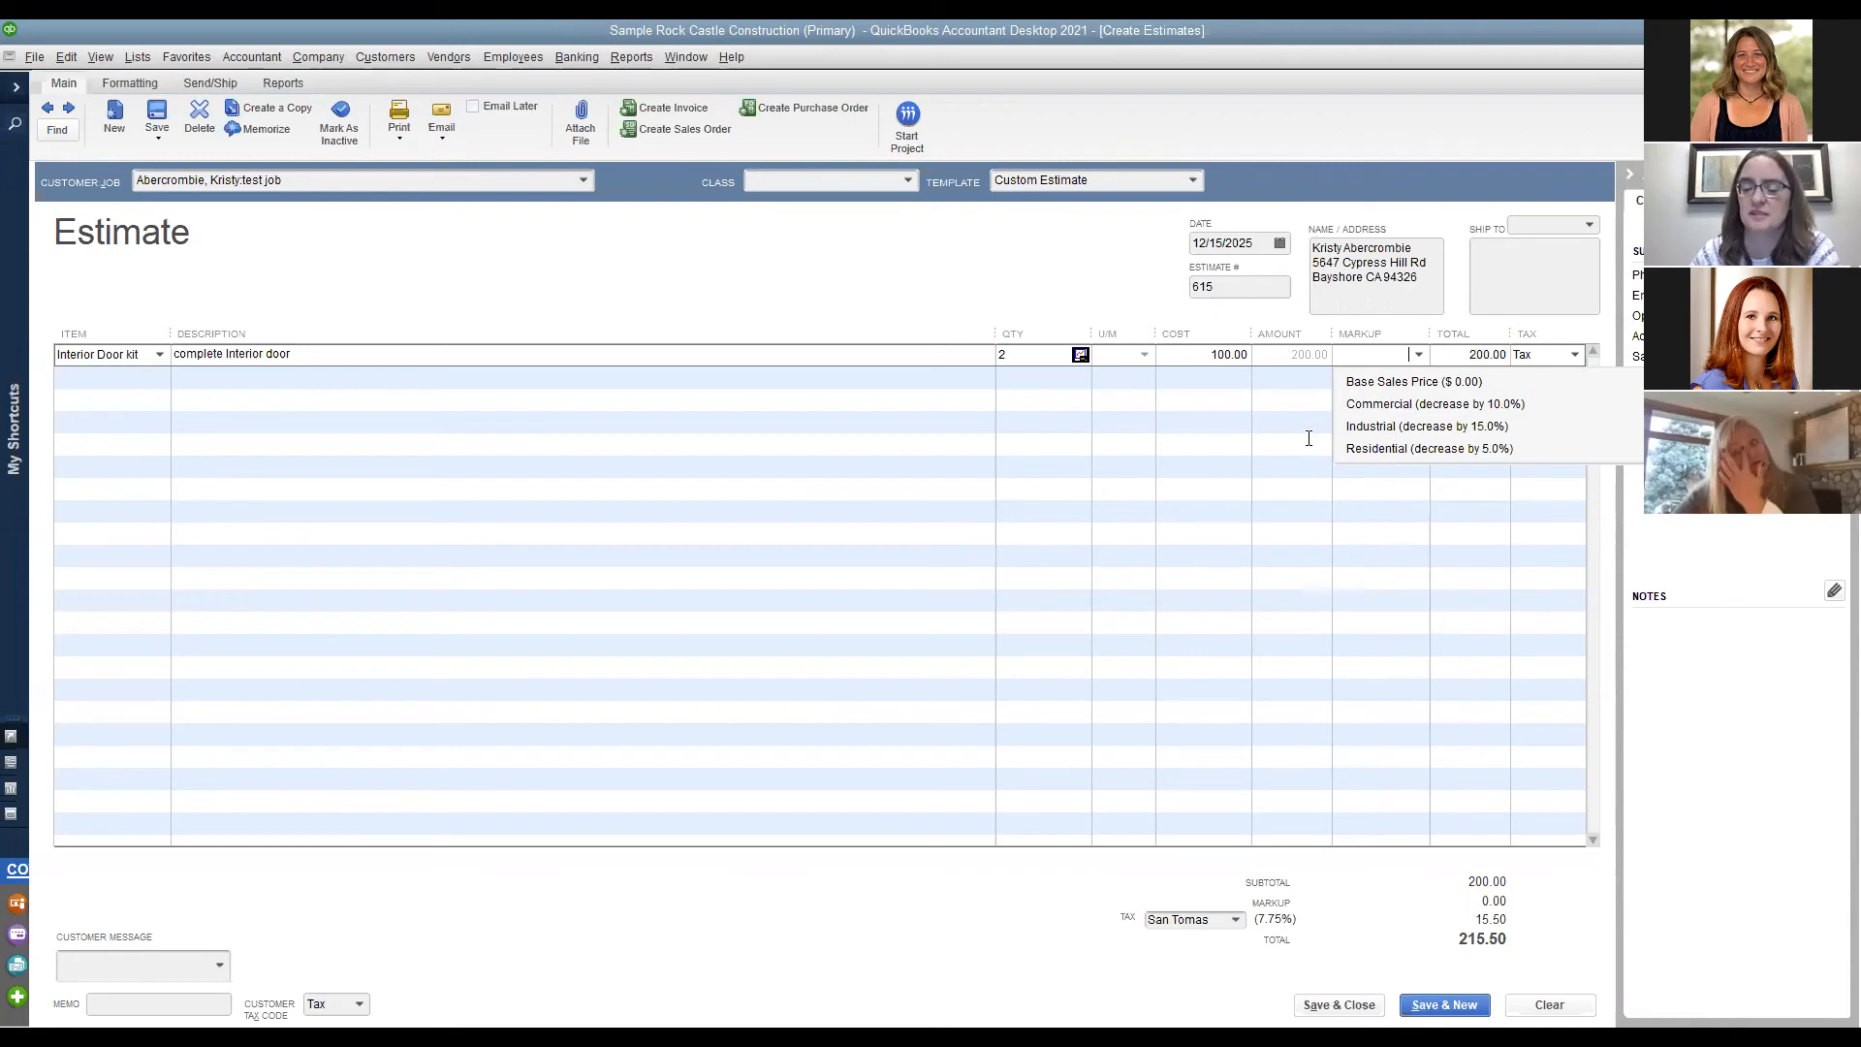
{"action": "type", "text": "20"}
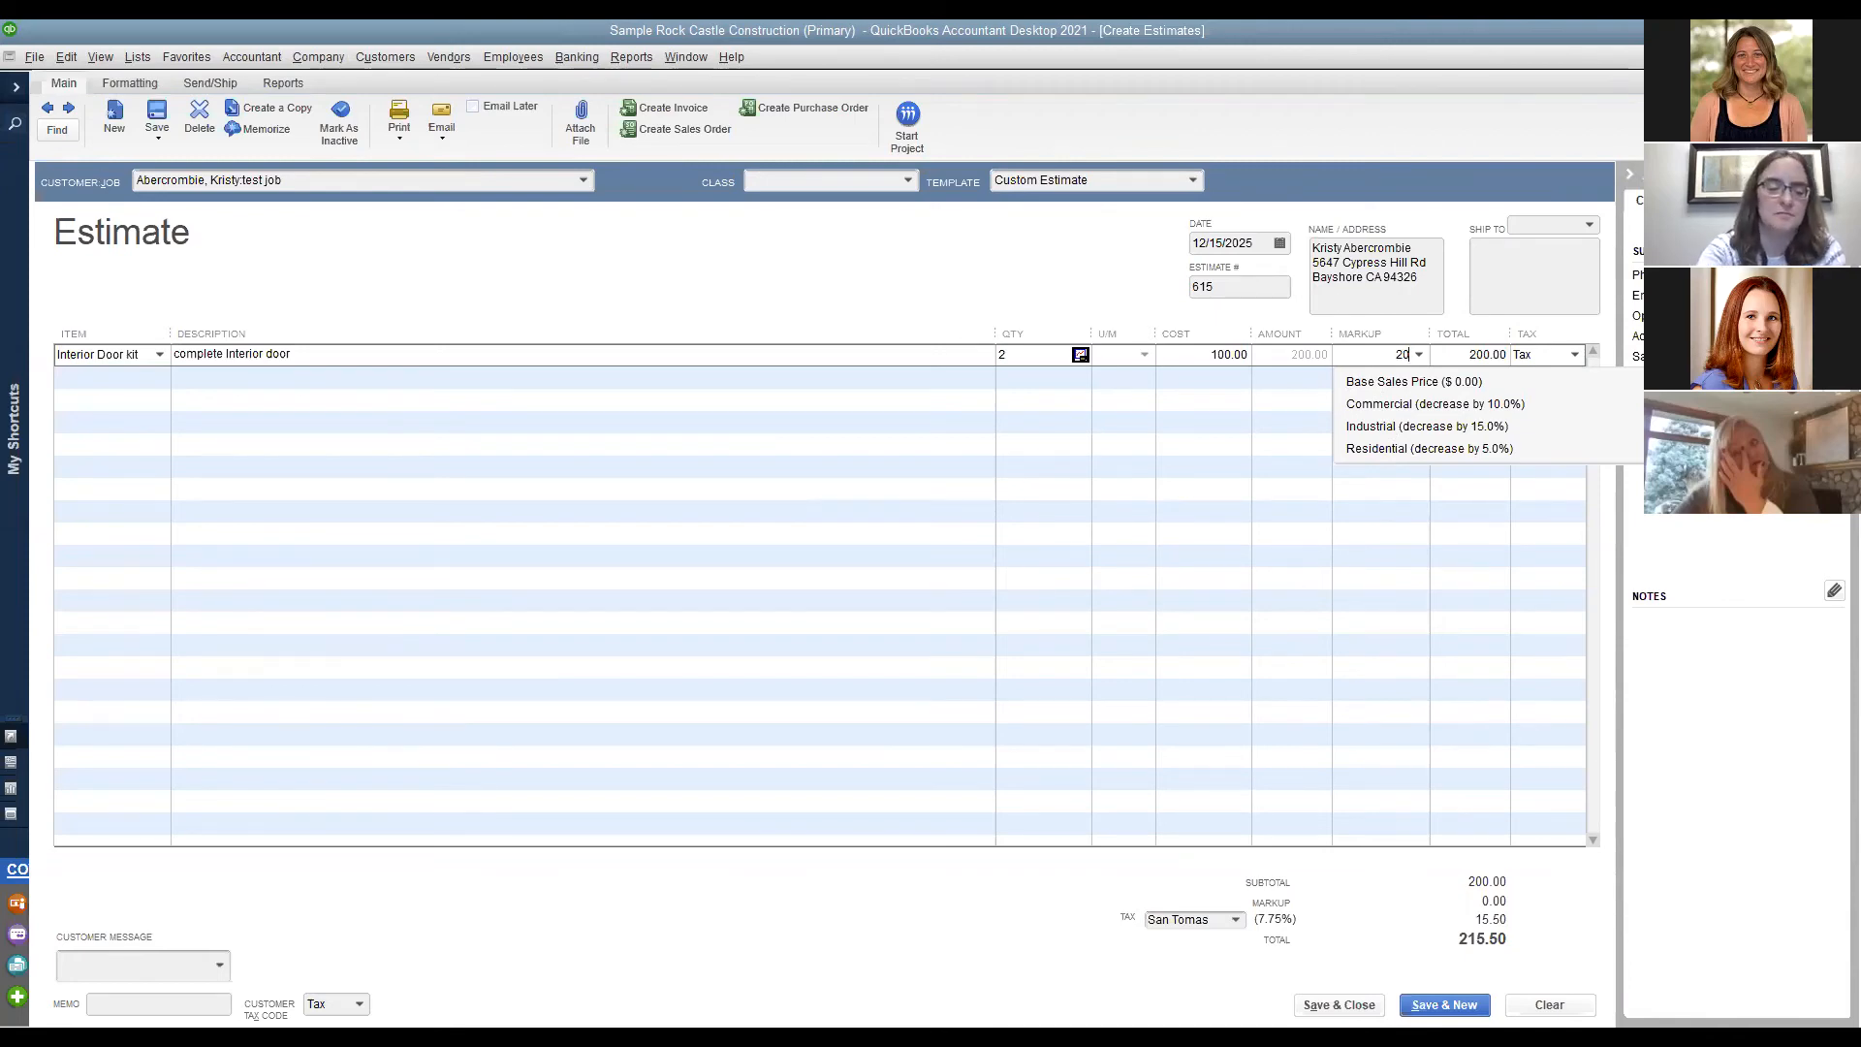
{"action": "type", "text": "5"}
{"action": "key", "text": "Tab"}
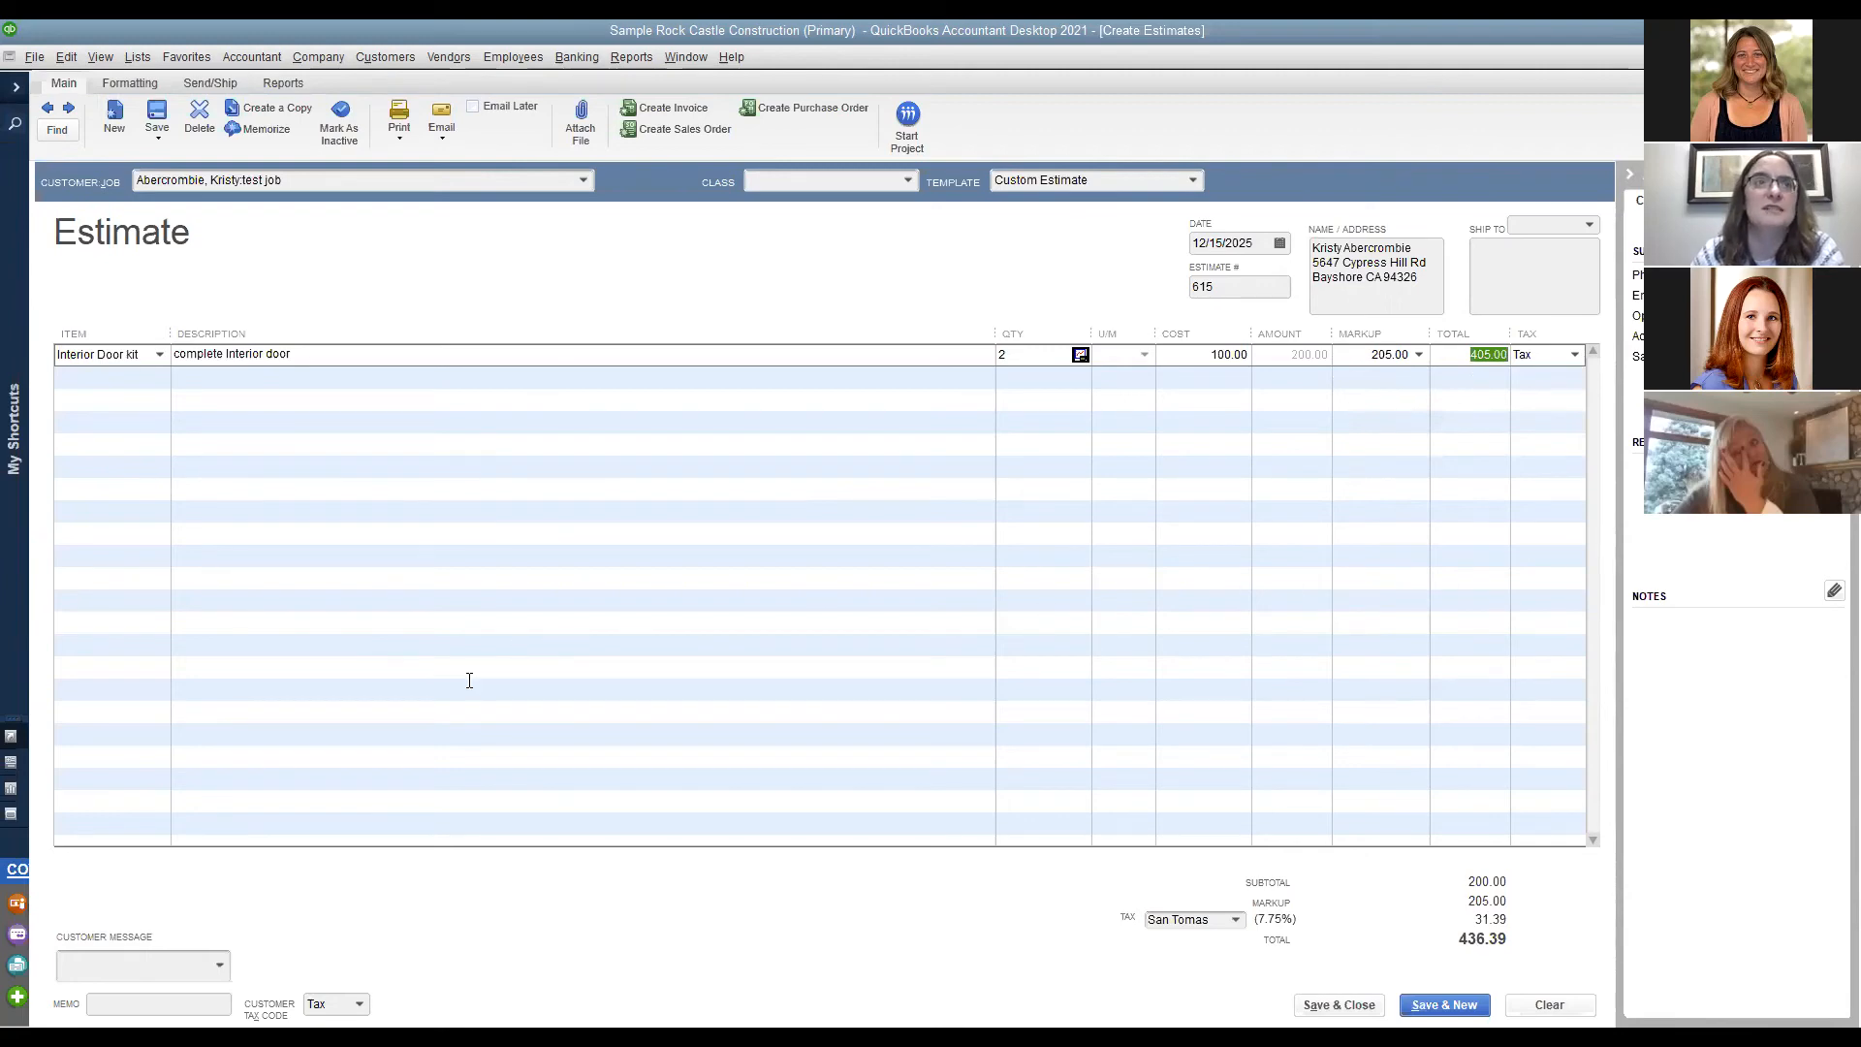
{"action": "left_click", "coordinate": [1338, 1002]}
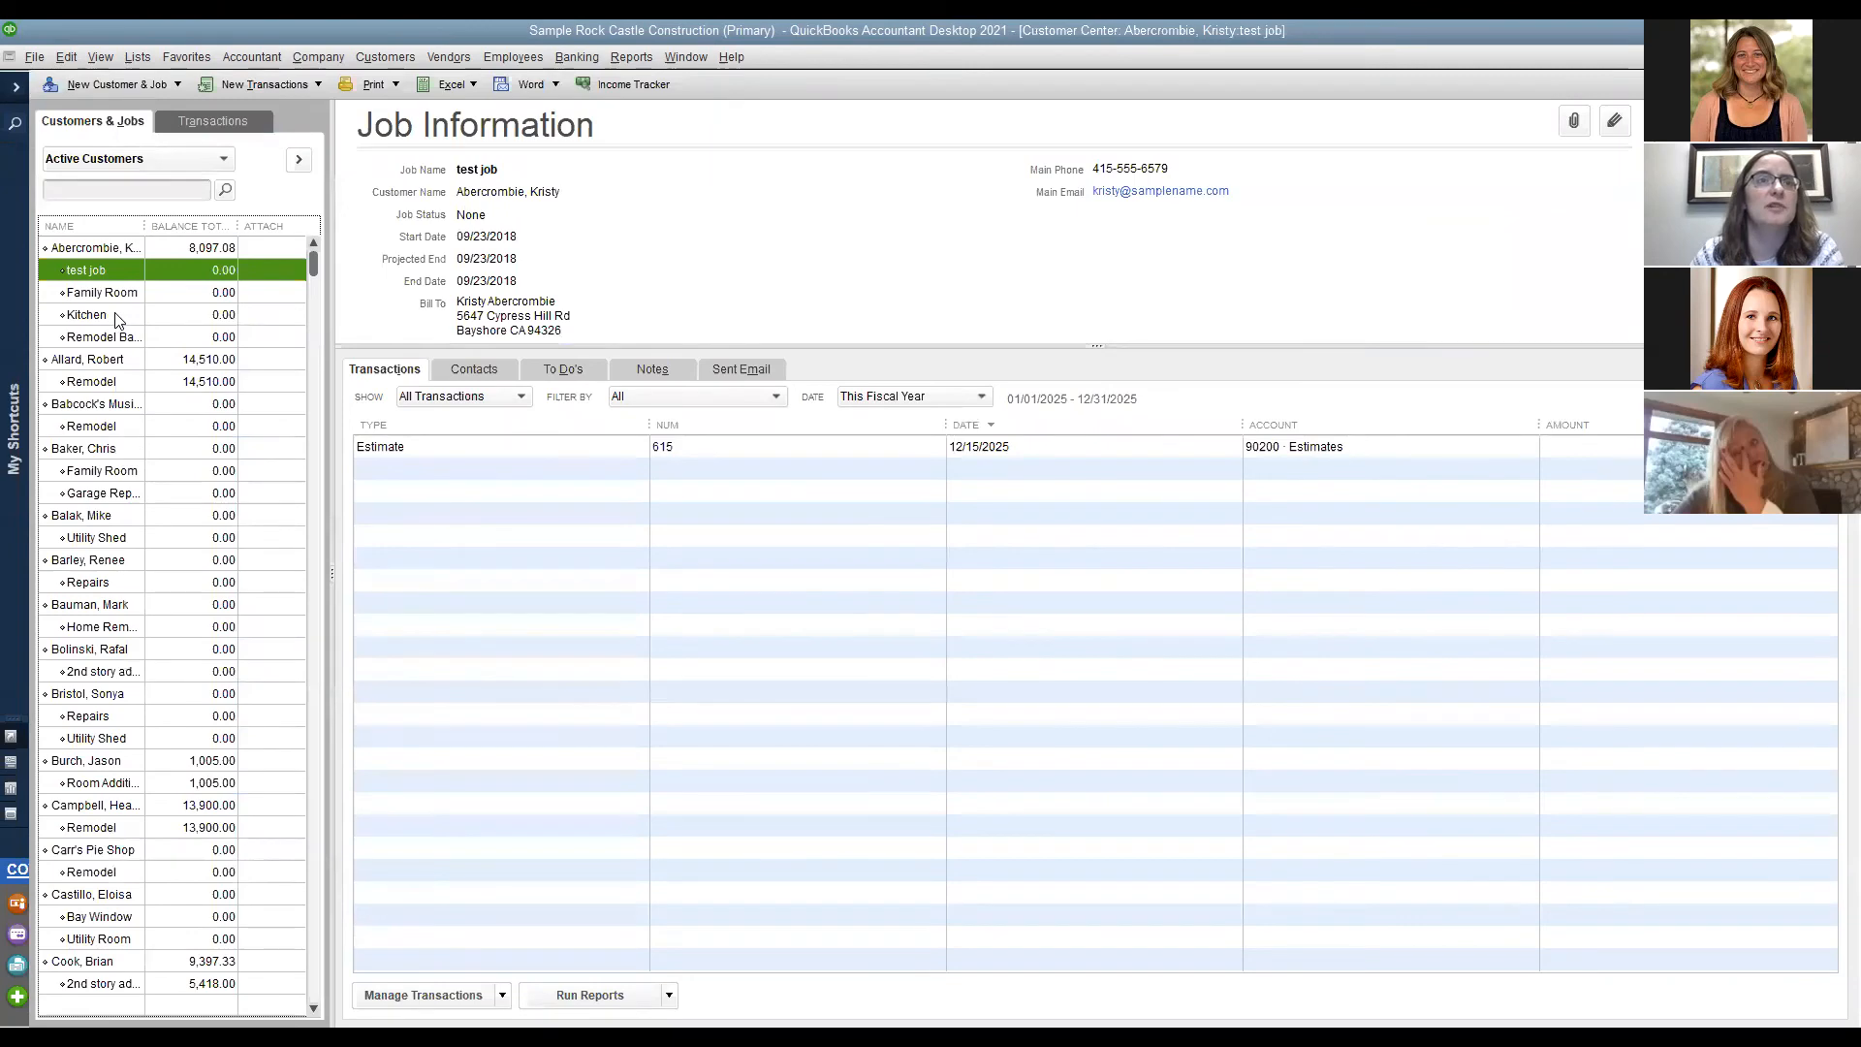
Review the job information and transactions of the Kitchen and Family Room jobs under the first customer.
{"action": "left_click", "coordinate": [114, 314]}
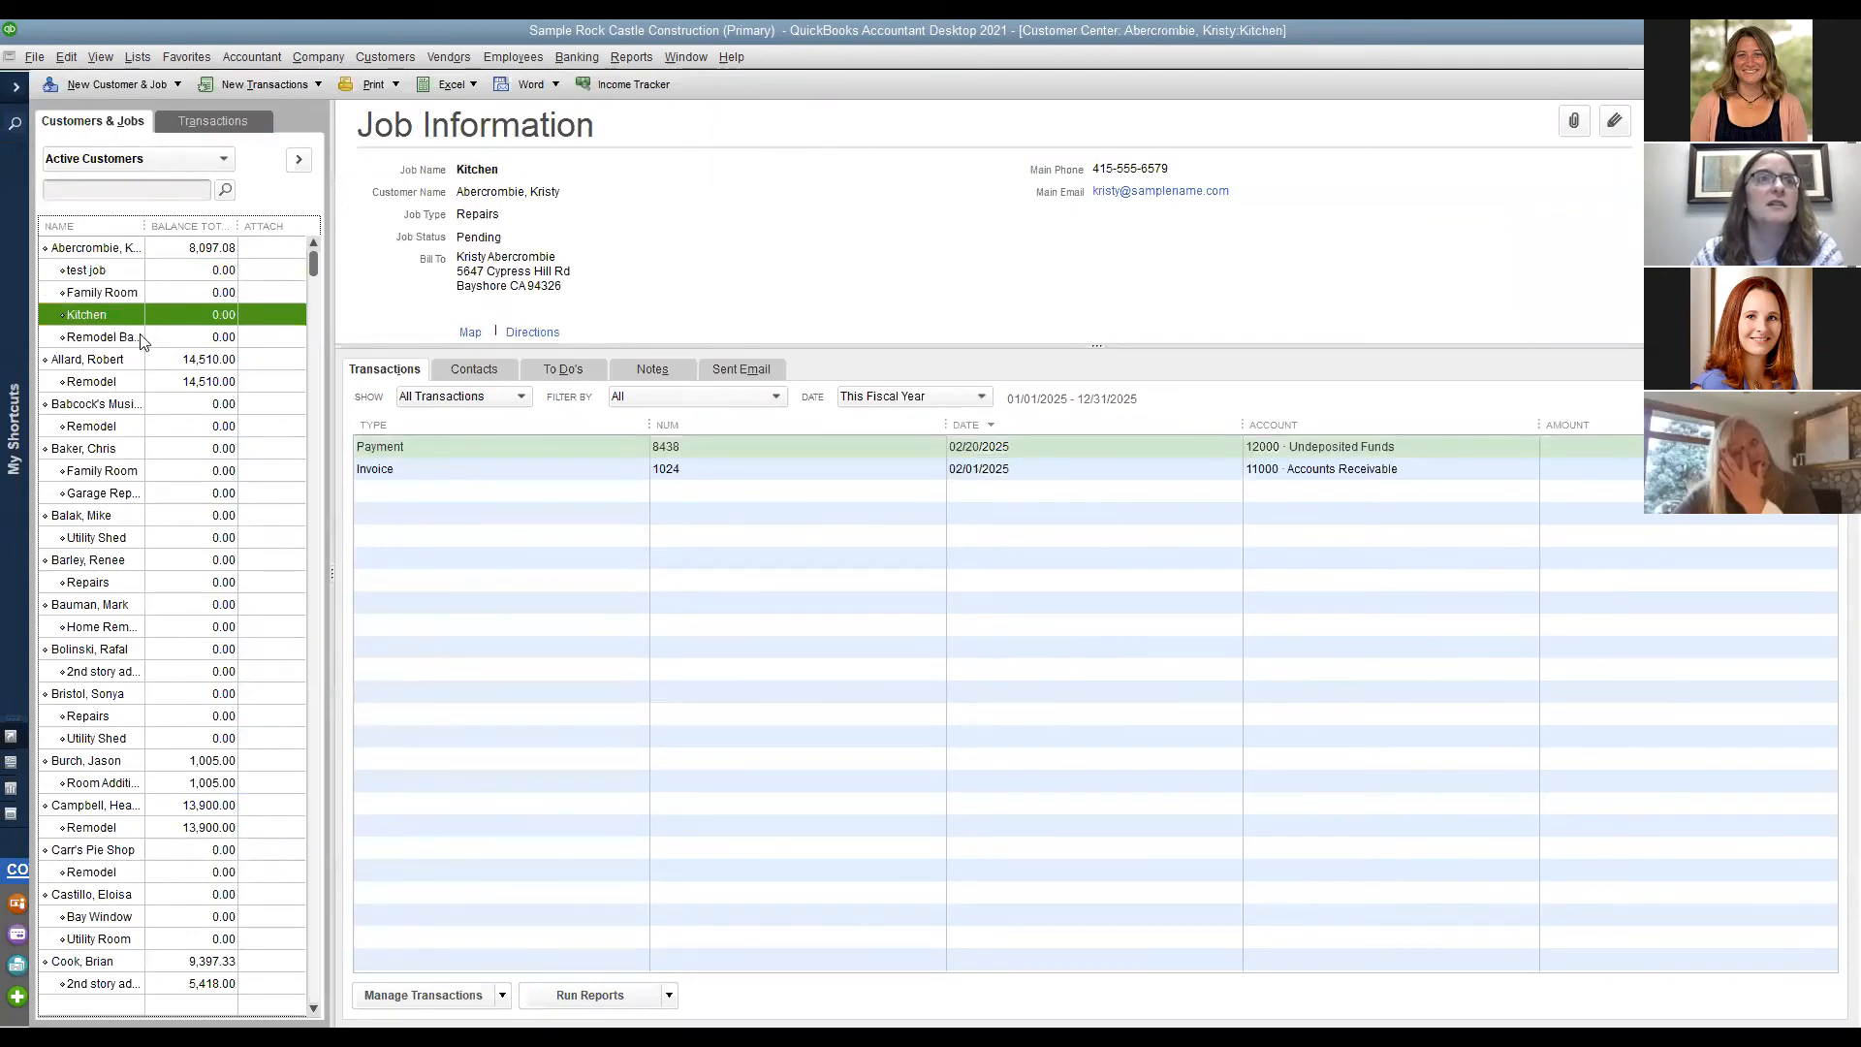
{"action": "left_click", "coordinate": [108, 292]}
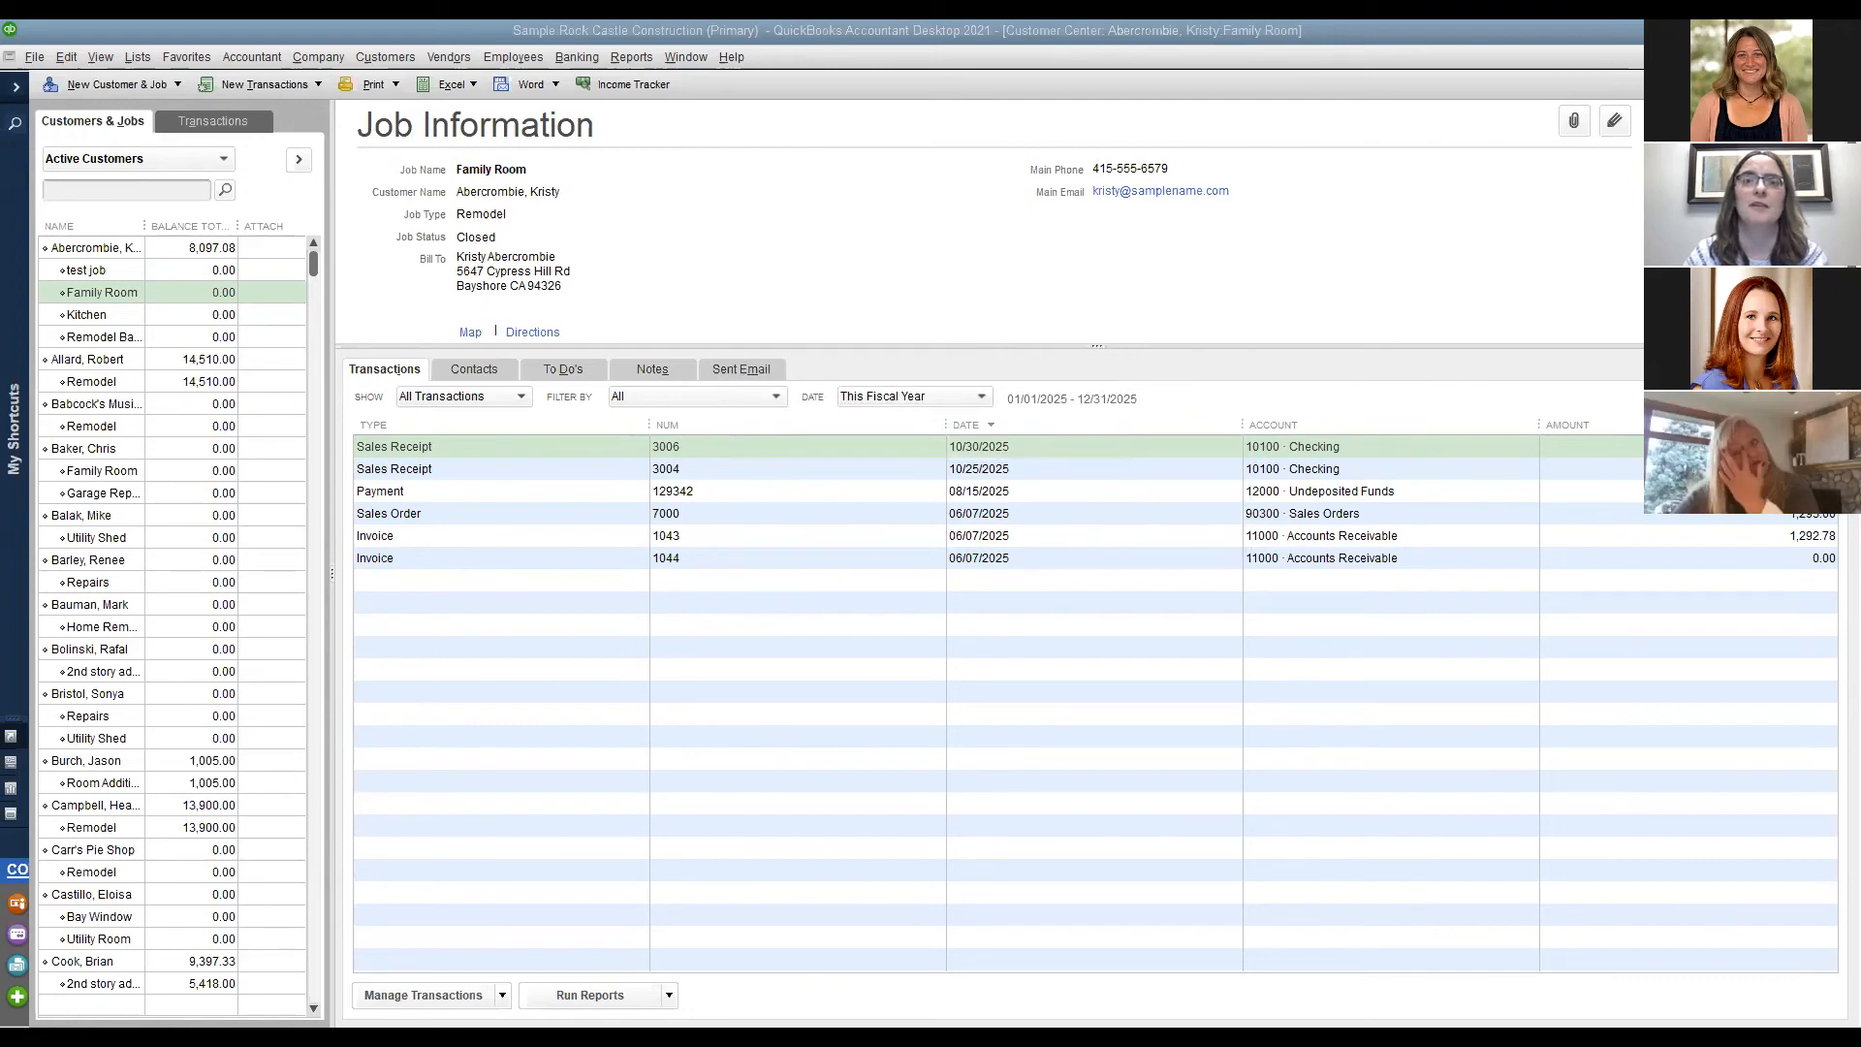
{"action": "left_click", "coordinate": [102, 292]}
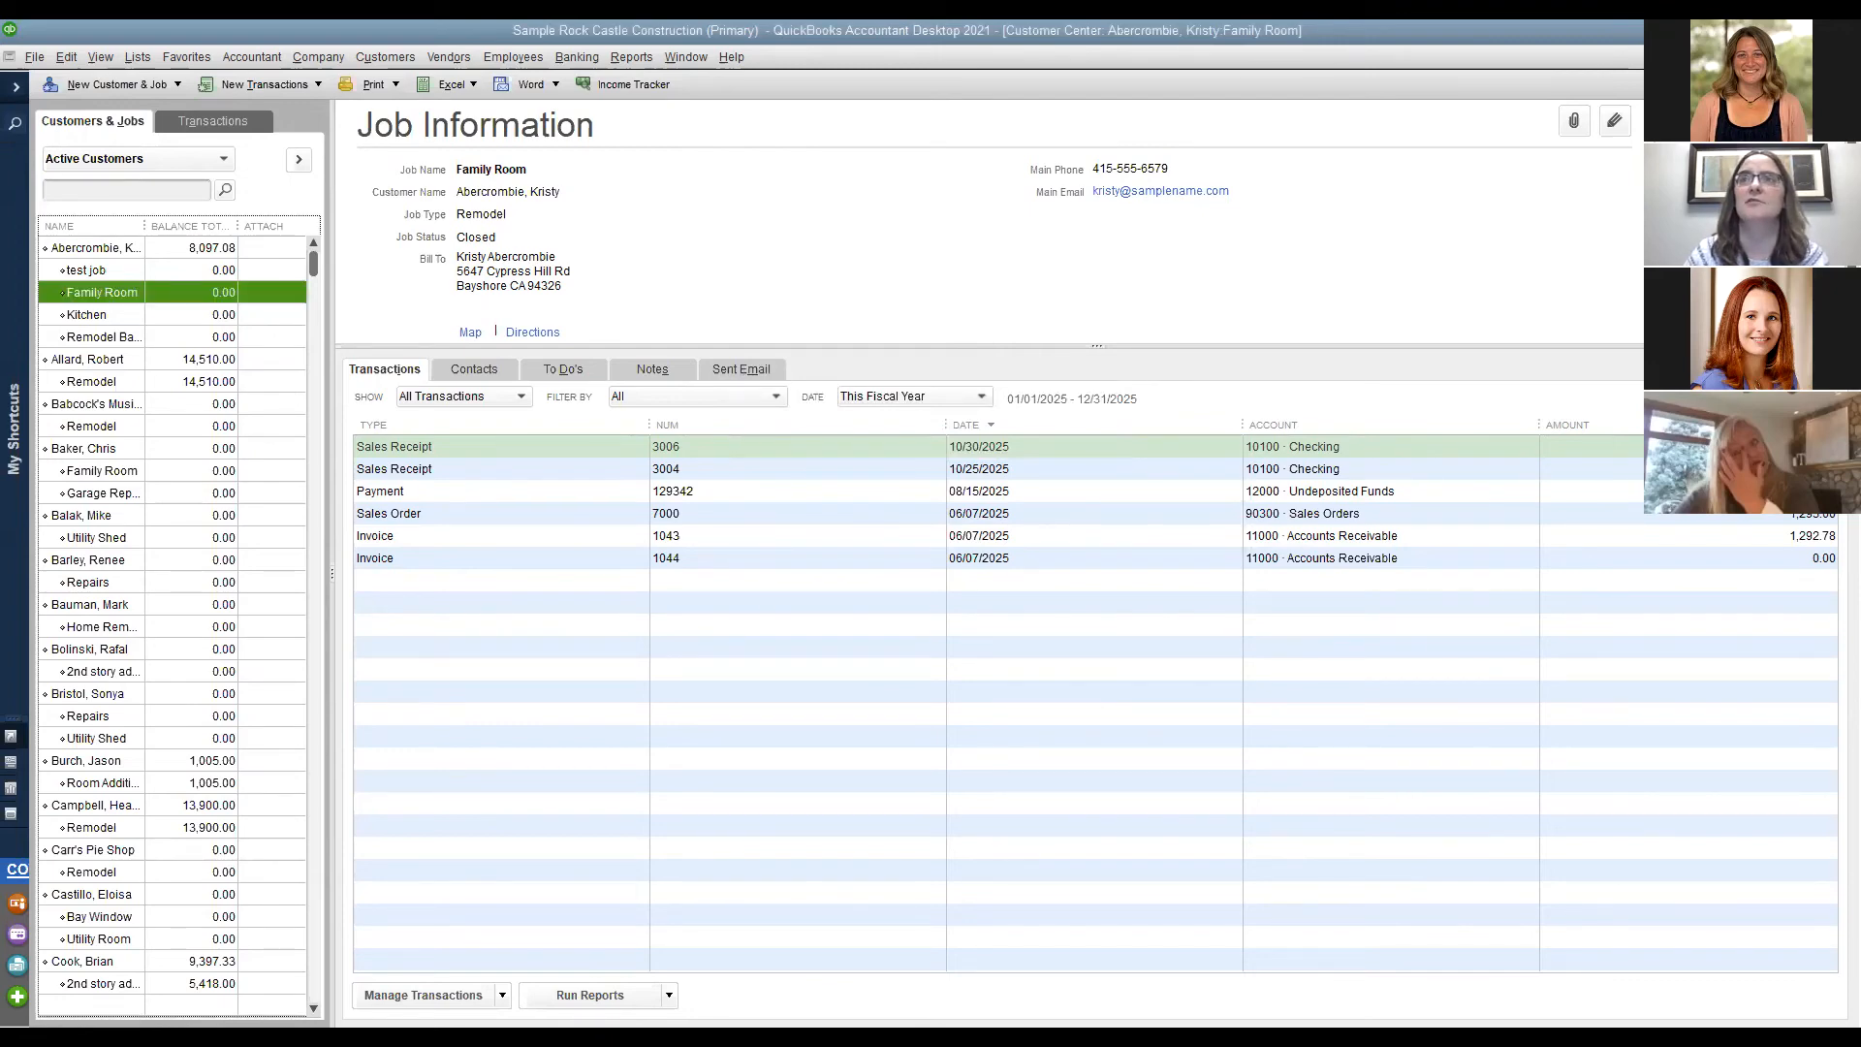
{"action": "key", "text": "Escape"}
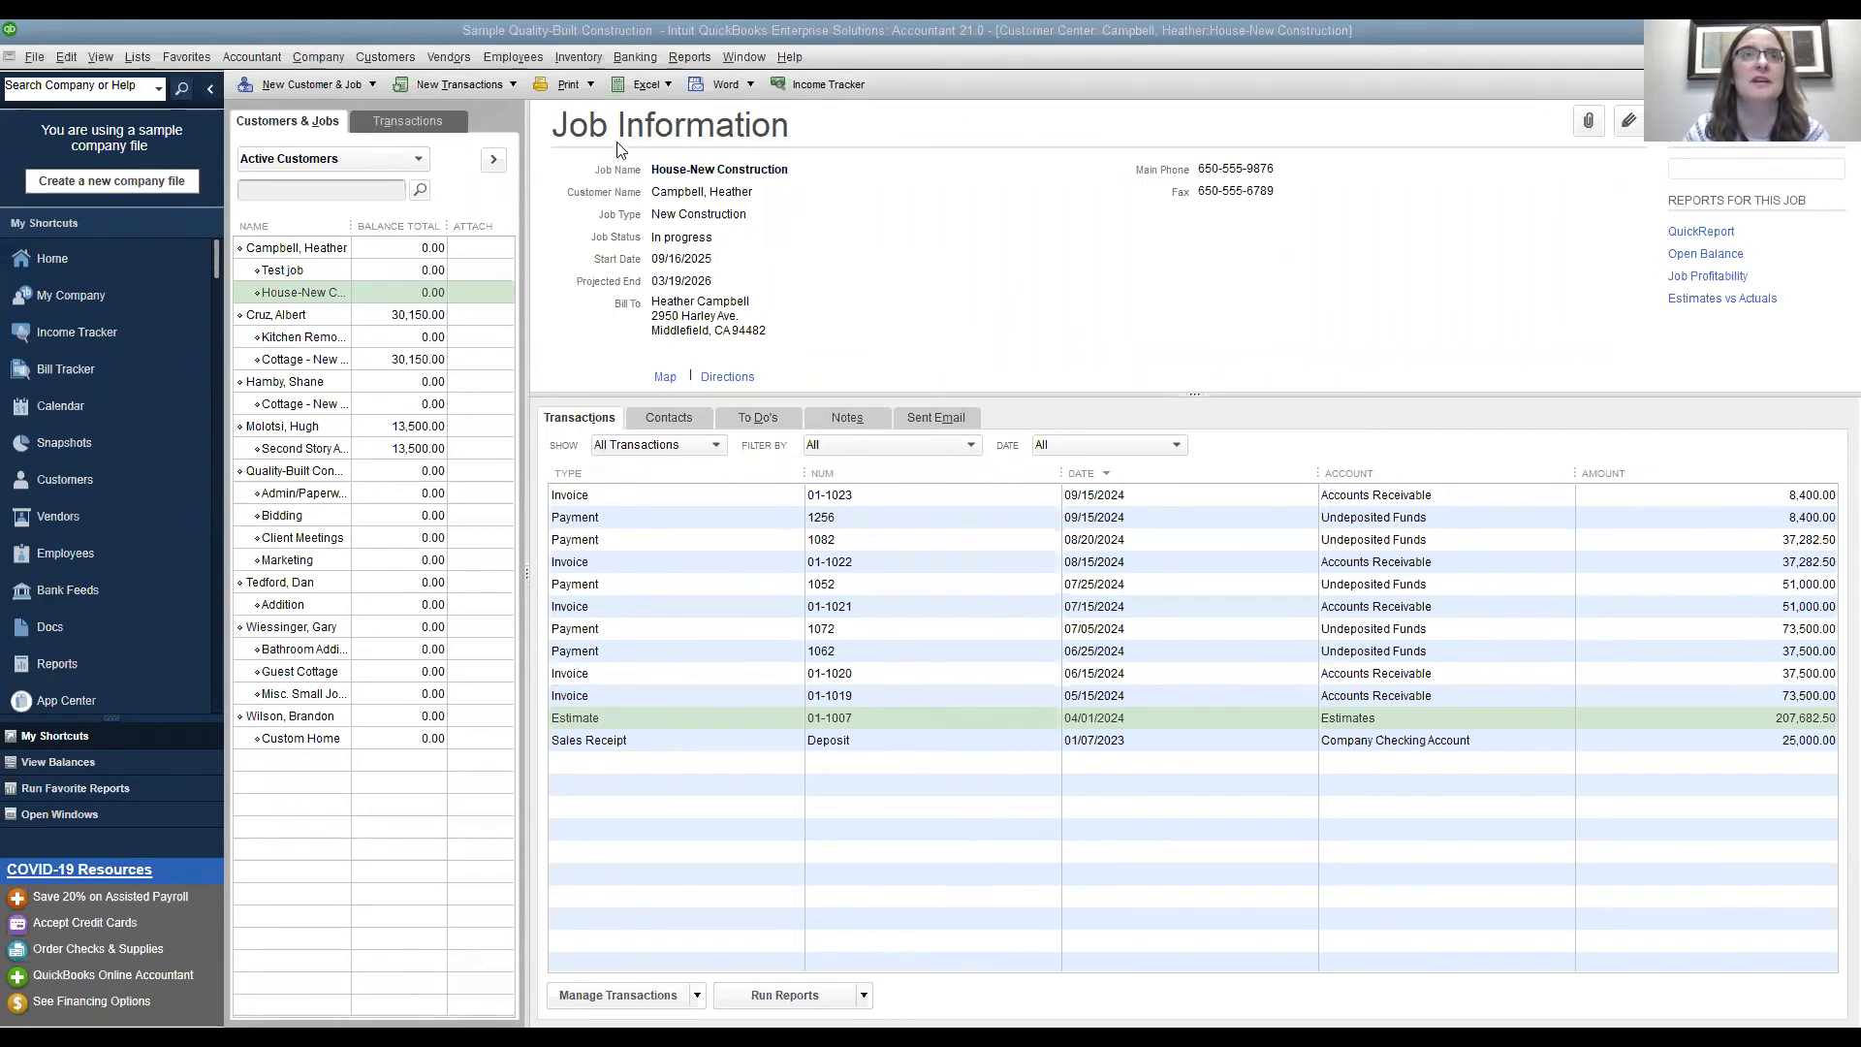
Open the weekly timesheet and display the first listed employee's time for Dec 15 to Dec 21, 2025.
{"action": "left_click", "coordinate": [517, 49]}
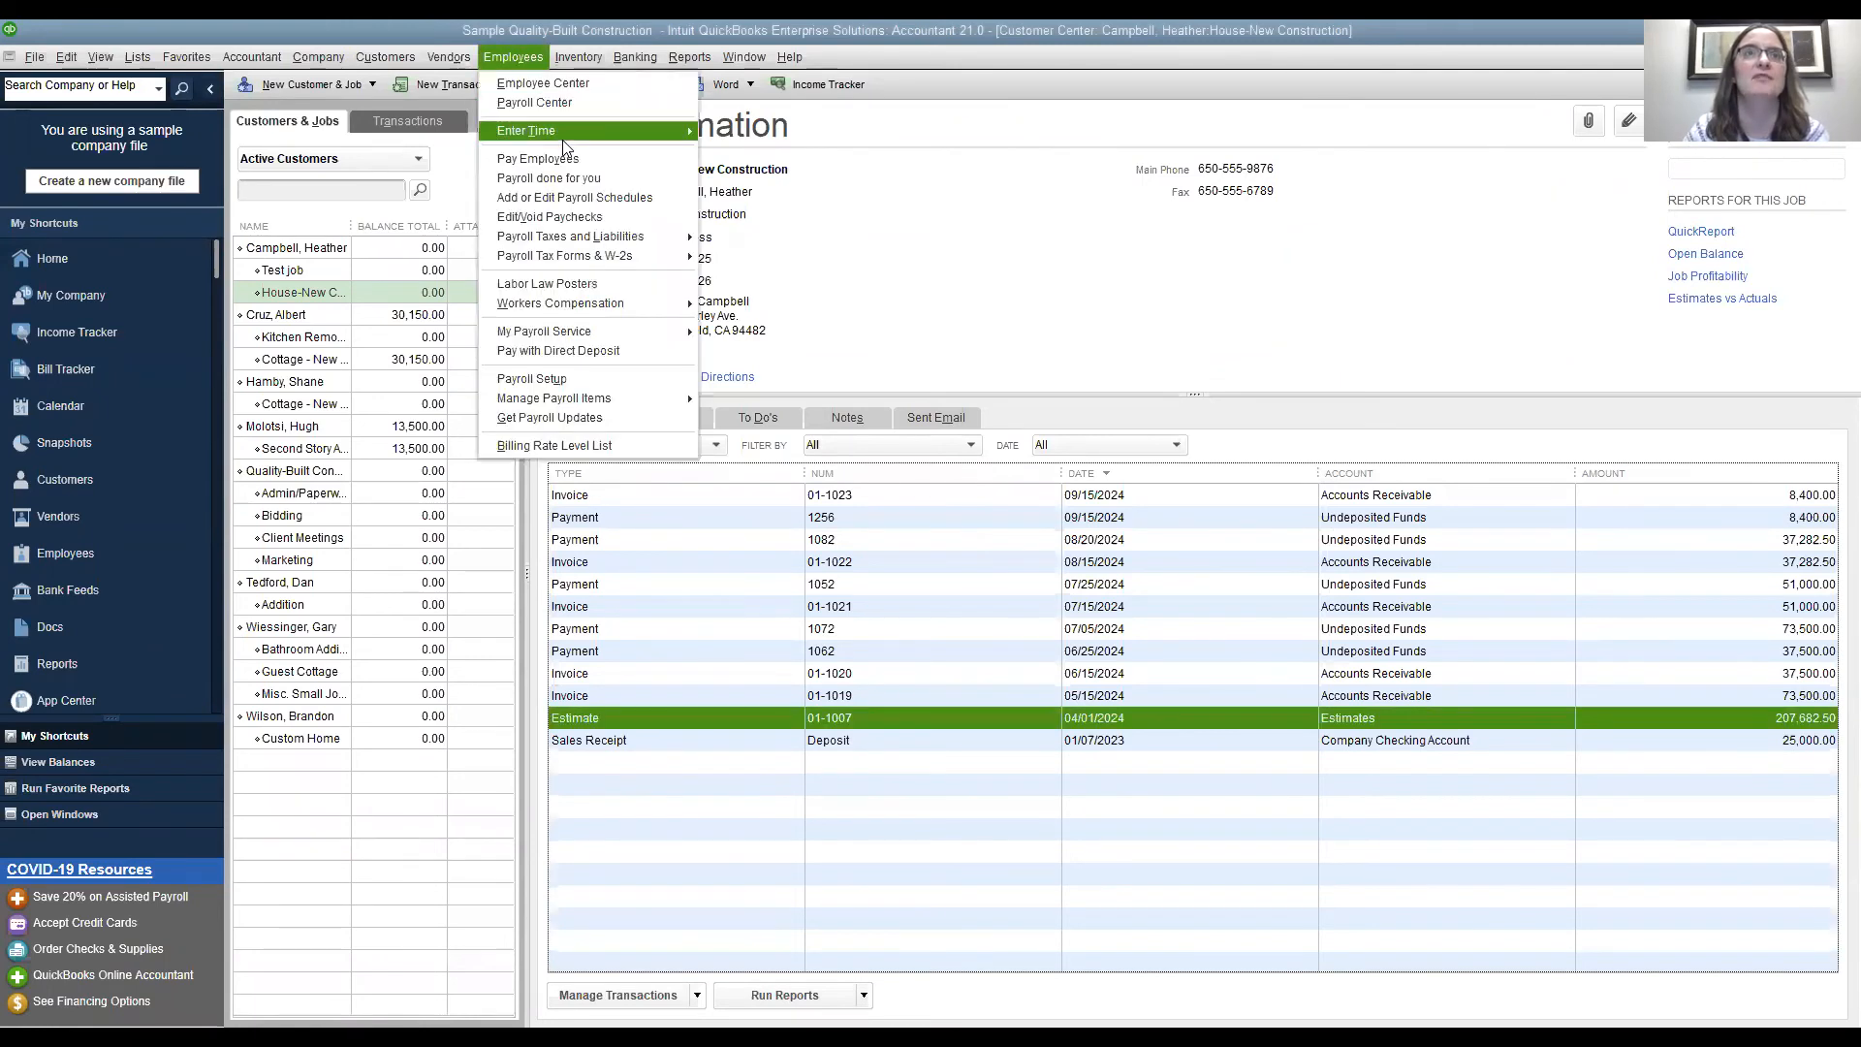
{"action": "mouse_move", "coordinate": [668, 131]}
{"action": "left_click", "coordinate": [743, 132]}
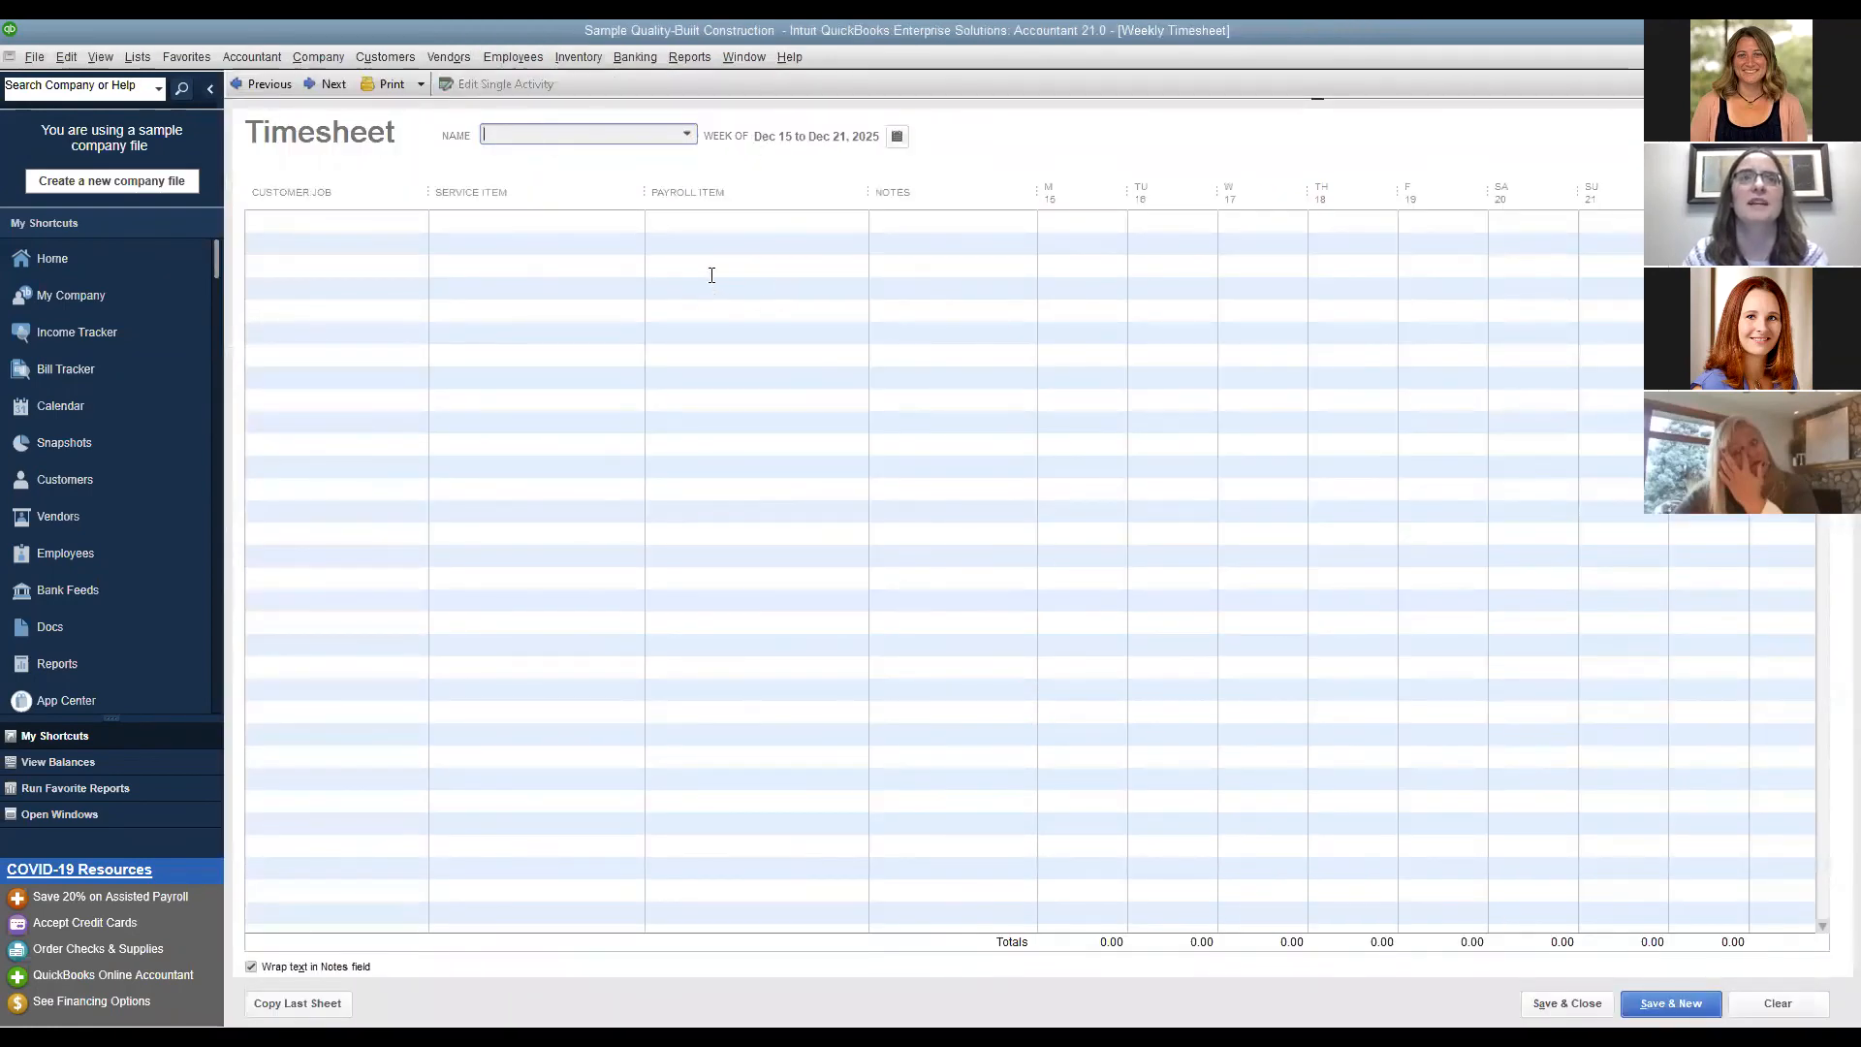
{"action": "left_click", "coordinate": [687, 135]}
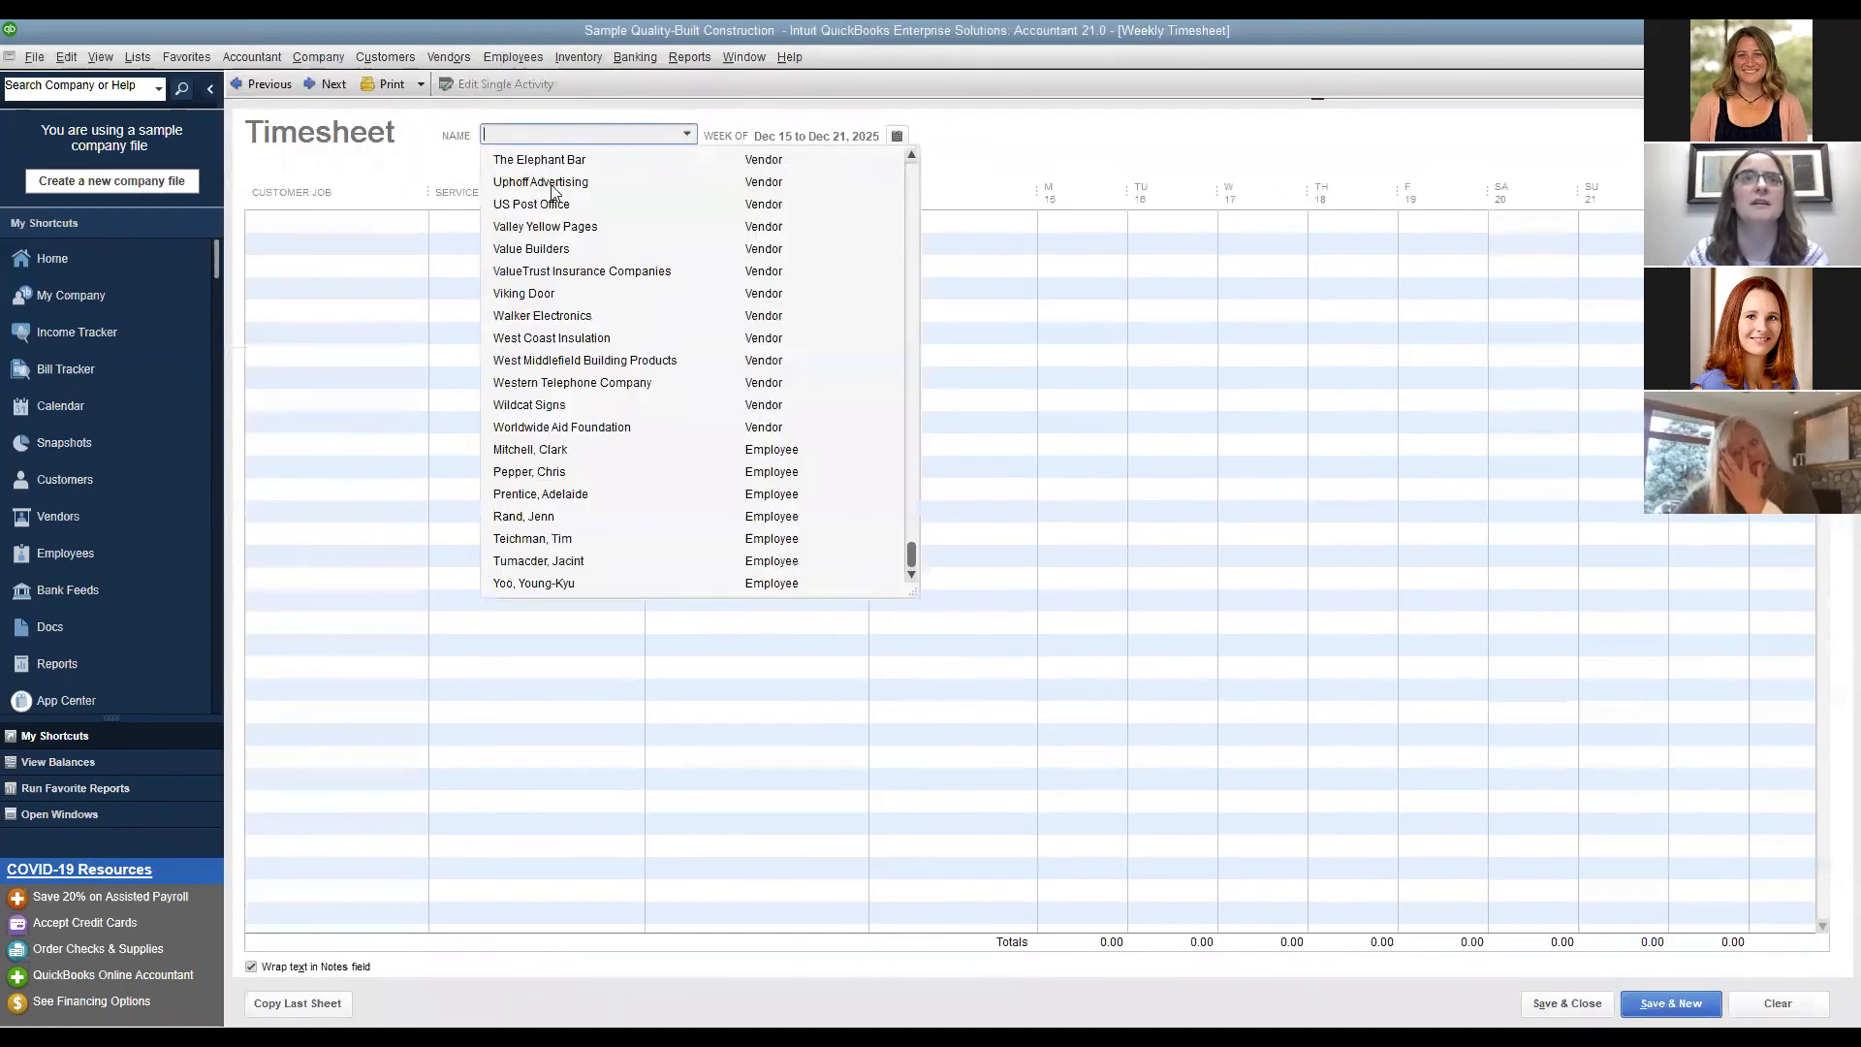
{"action": "left_click", "coordinate": [530, 449]}
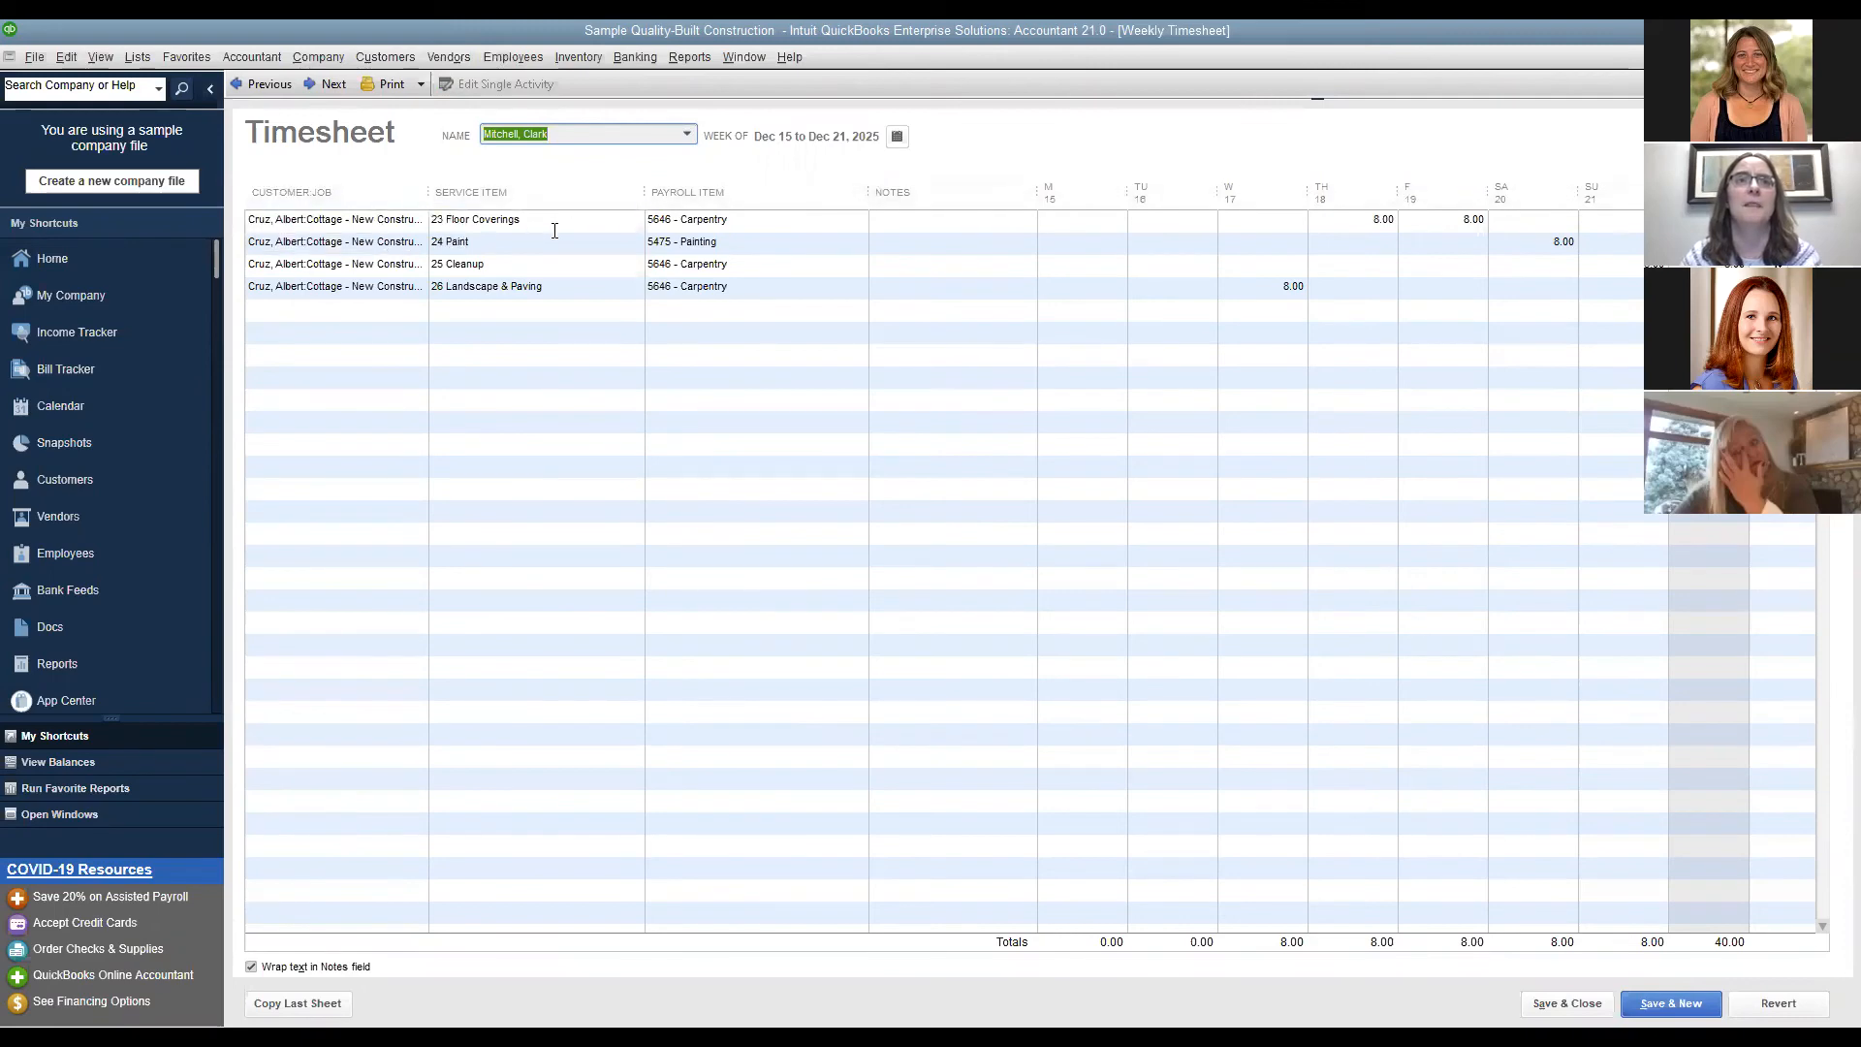
Examine the service and payroll items on each timesheet line, from 23 Floor Coverings to 26 Landscape & Paving, and close without saving.
{"action": "left_click", "coordinate": [554, 223]}
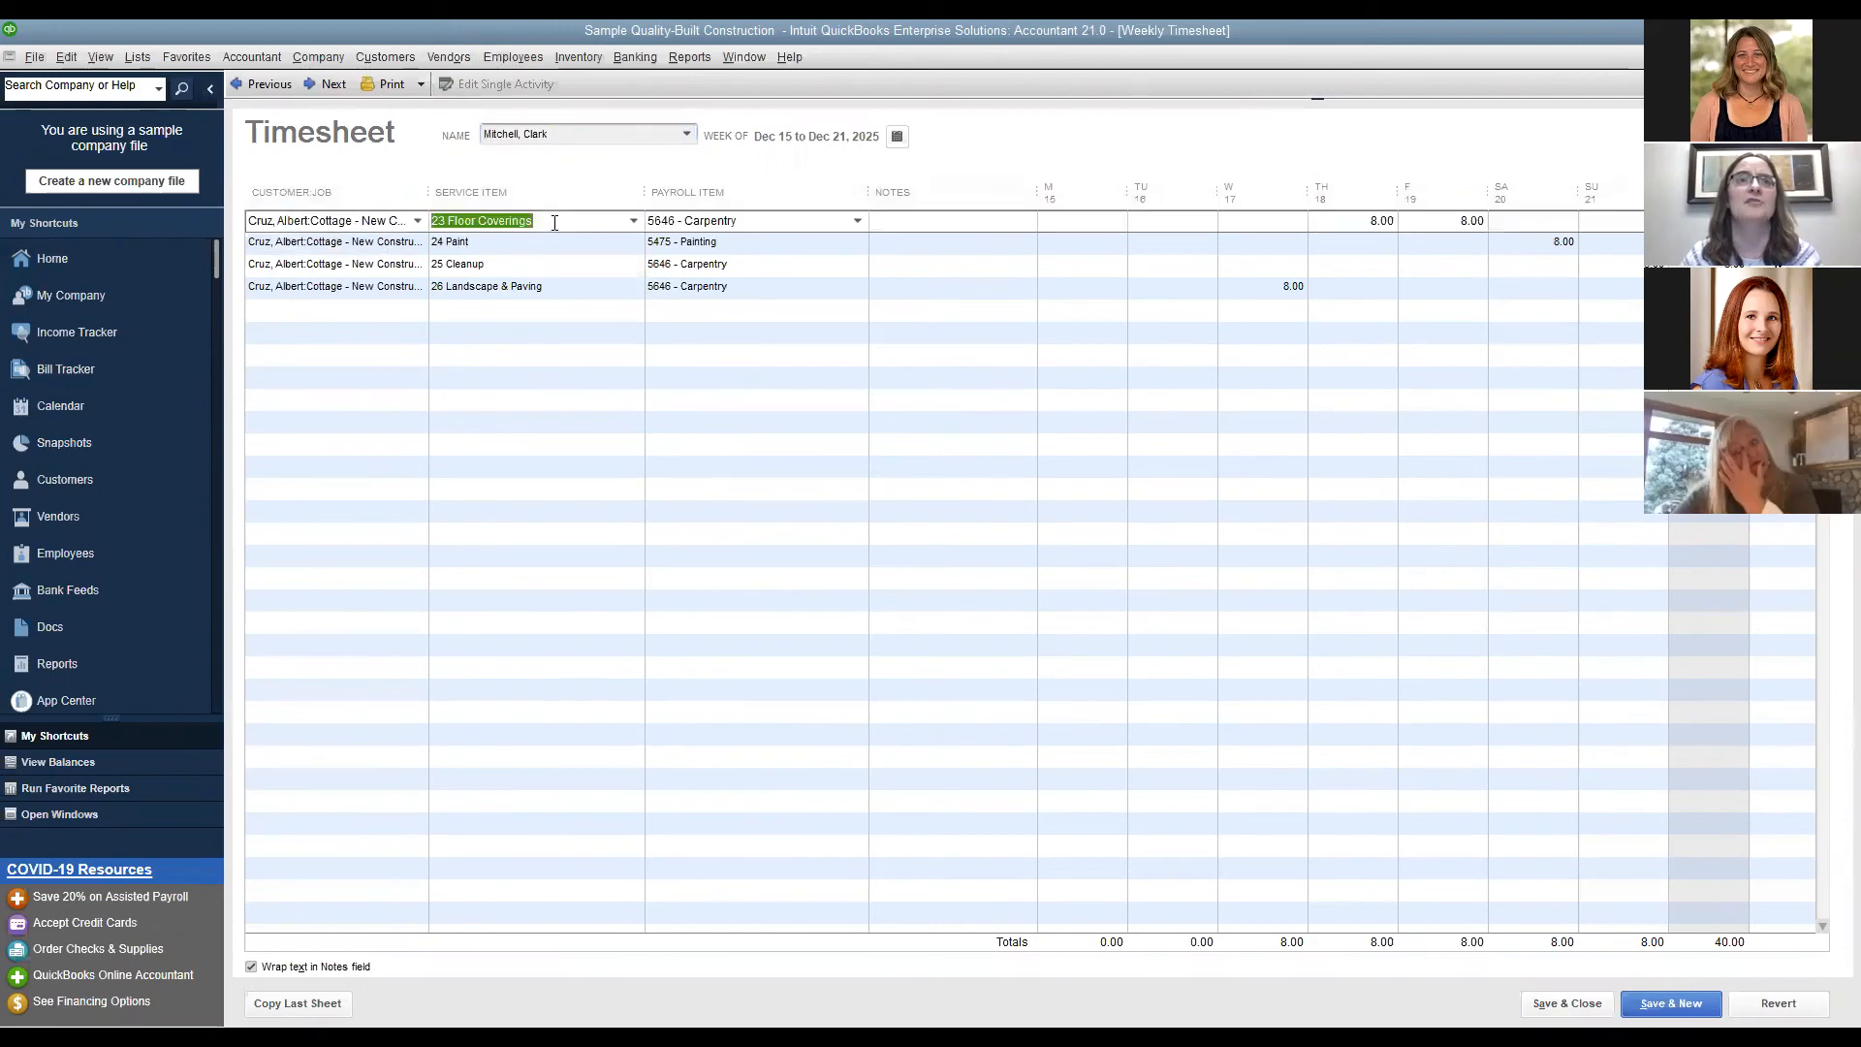
{"action": "left_click", "coordinate": [749, 223]}
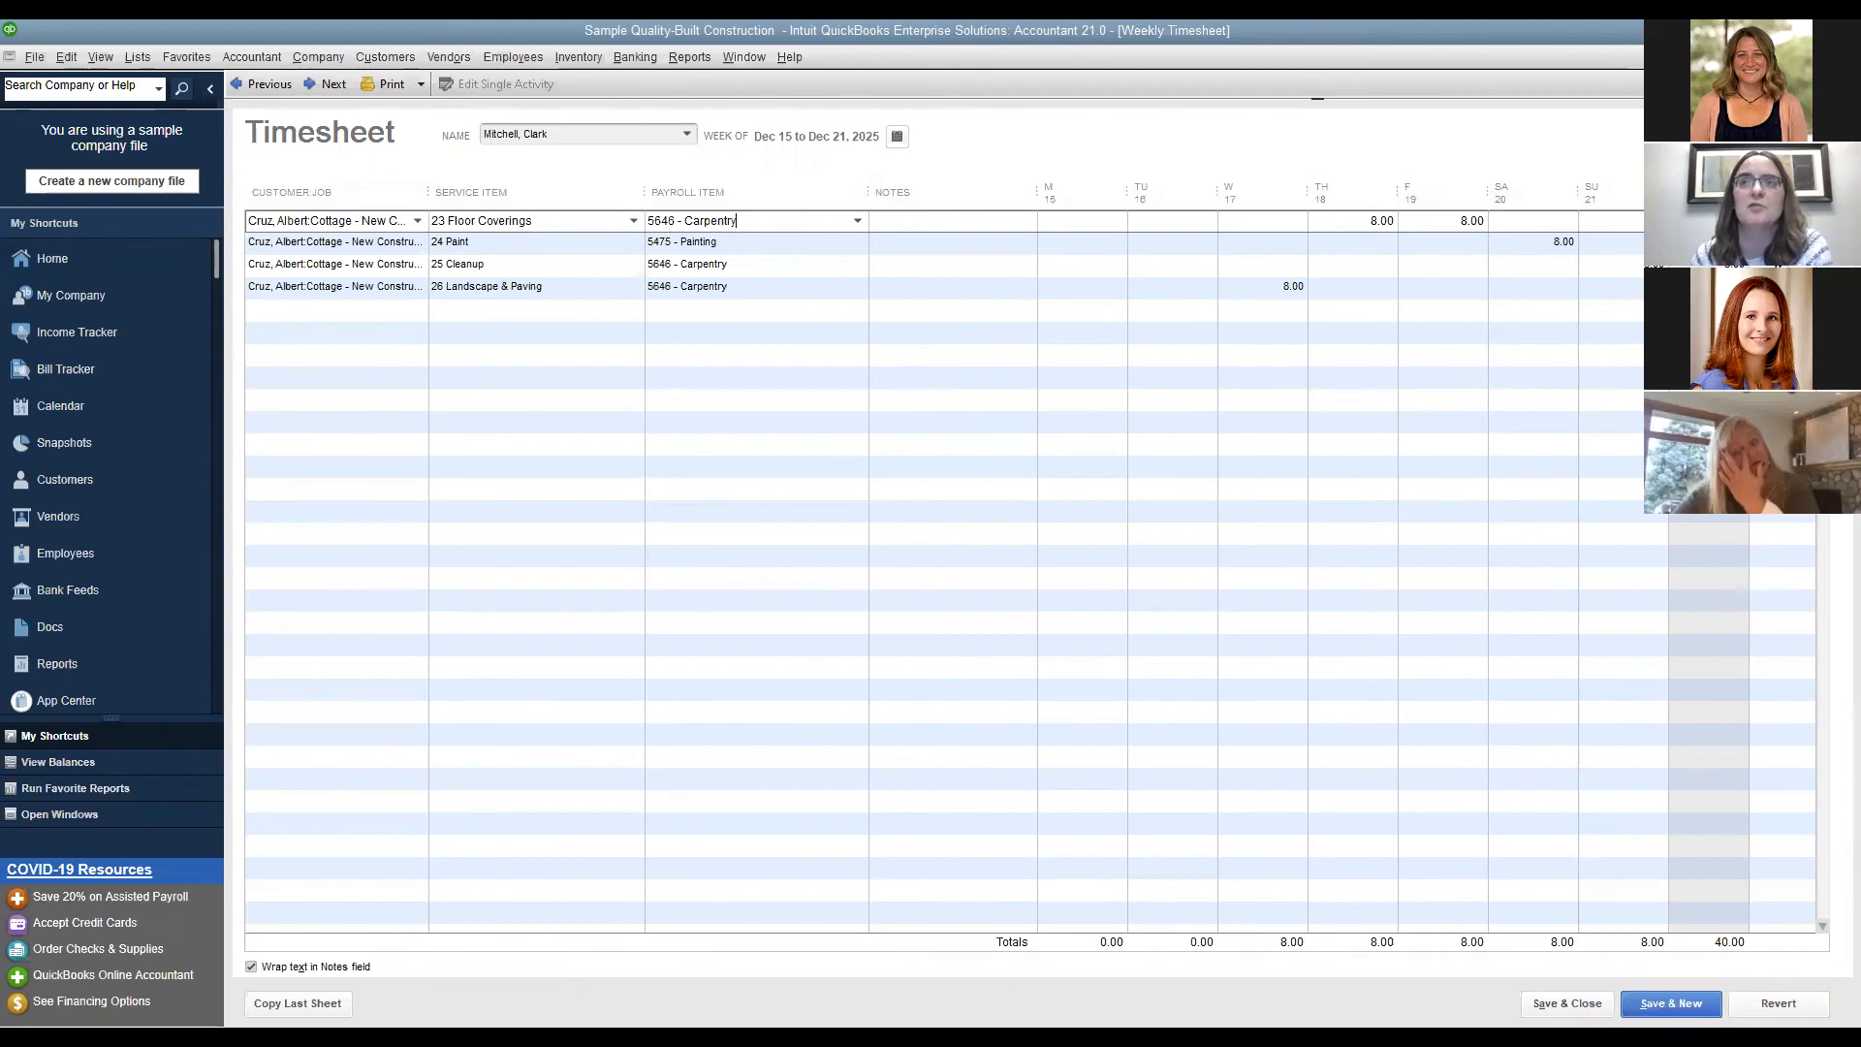
{"action": "double_click", "coordinate": [712, 221]}
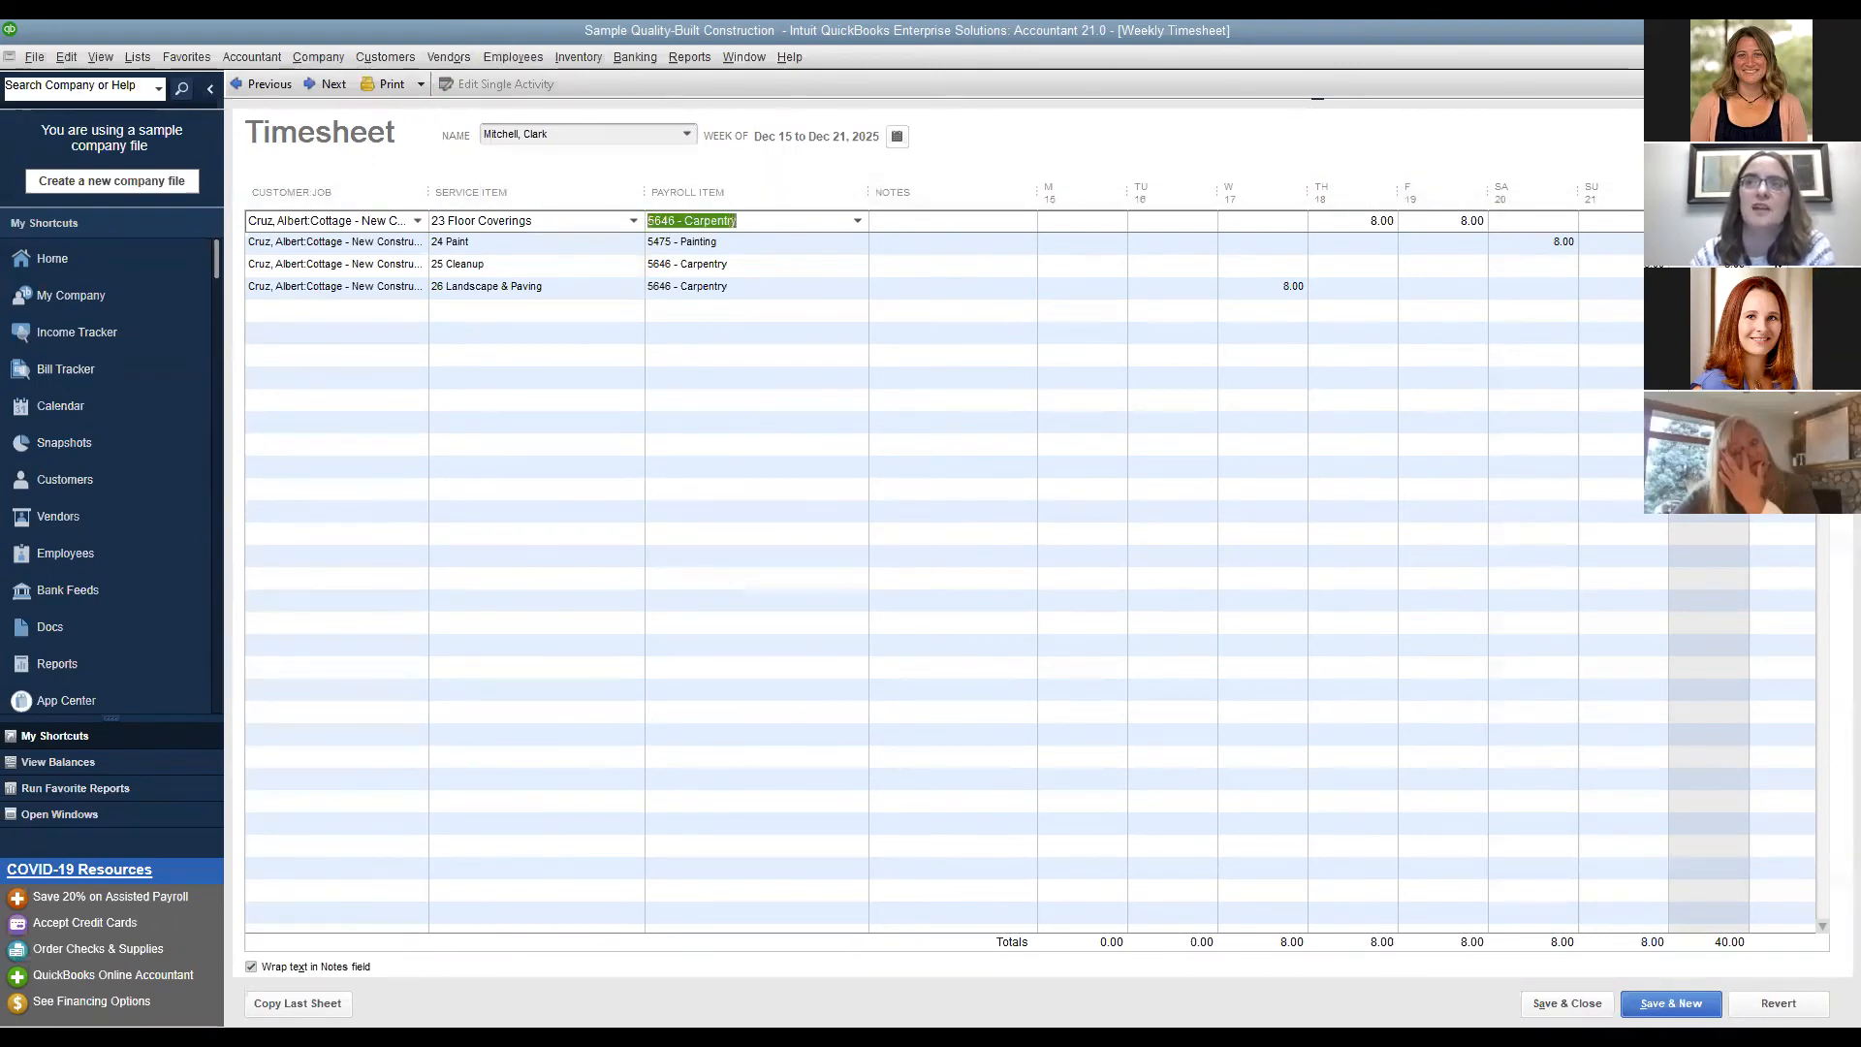
{"action": "key", "text": "Down"}
{"action": "key", "text": "Down"}
{"action": "key", "text": "Down"}
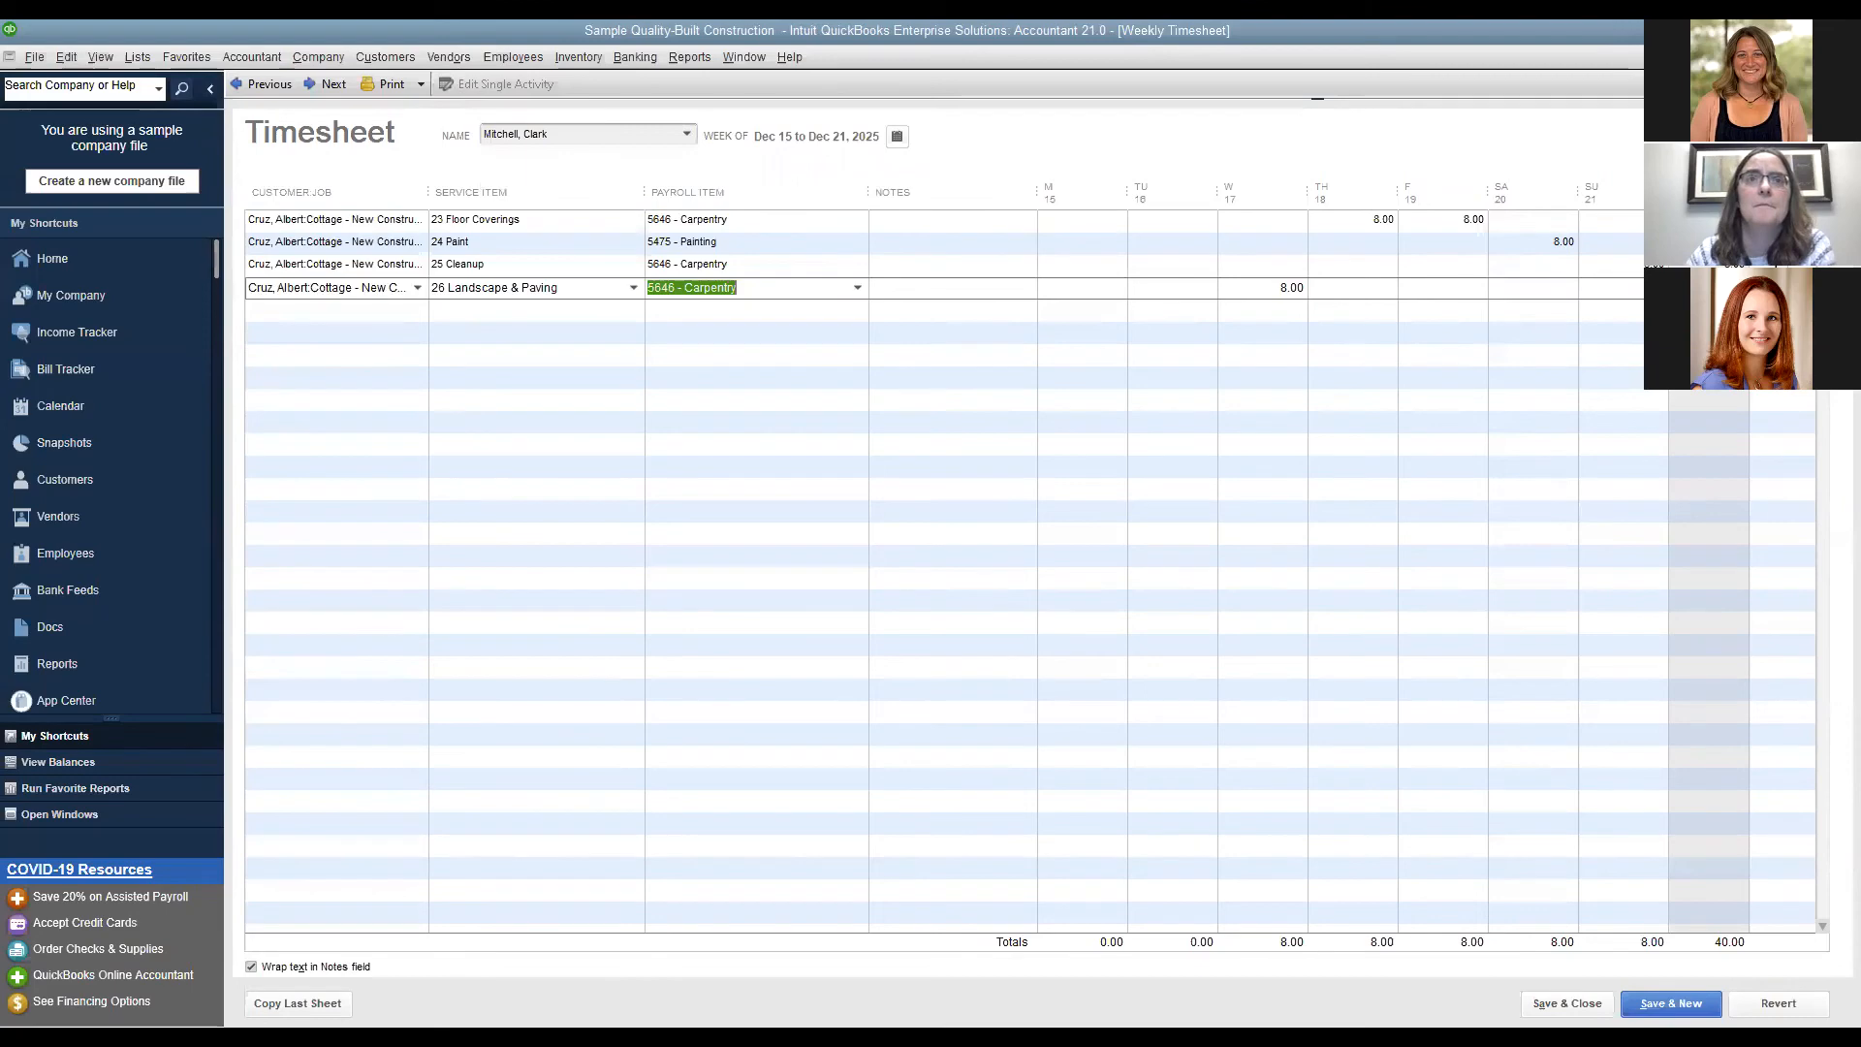
{"action": "left_click", "coordinate": [1847, 56]}
{"action": "left_click", "coordinate": [932, 337]}
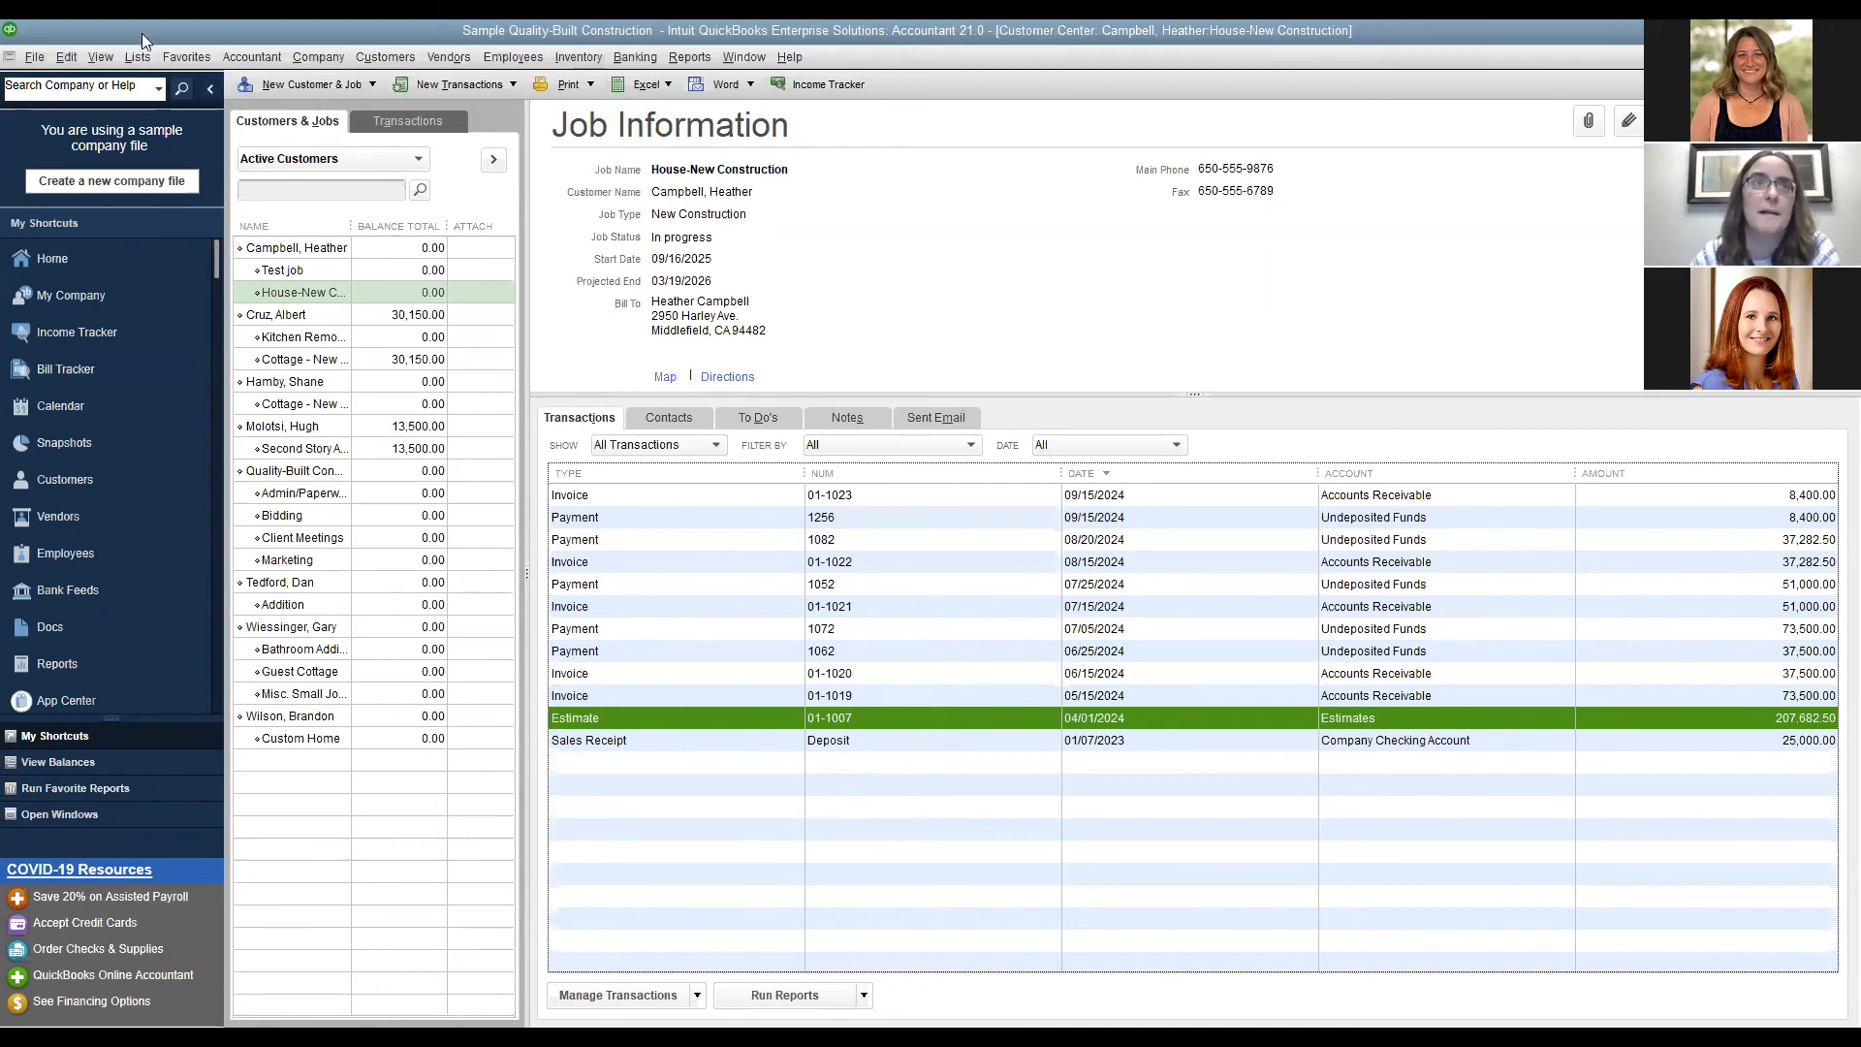
Start a general journal entry and assign its first line to the House-New Construction job.
{"action": "left_click", "coordinate": [310, 60]}
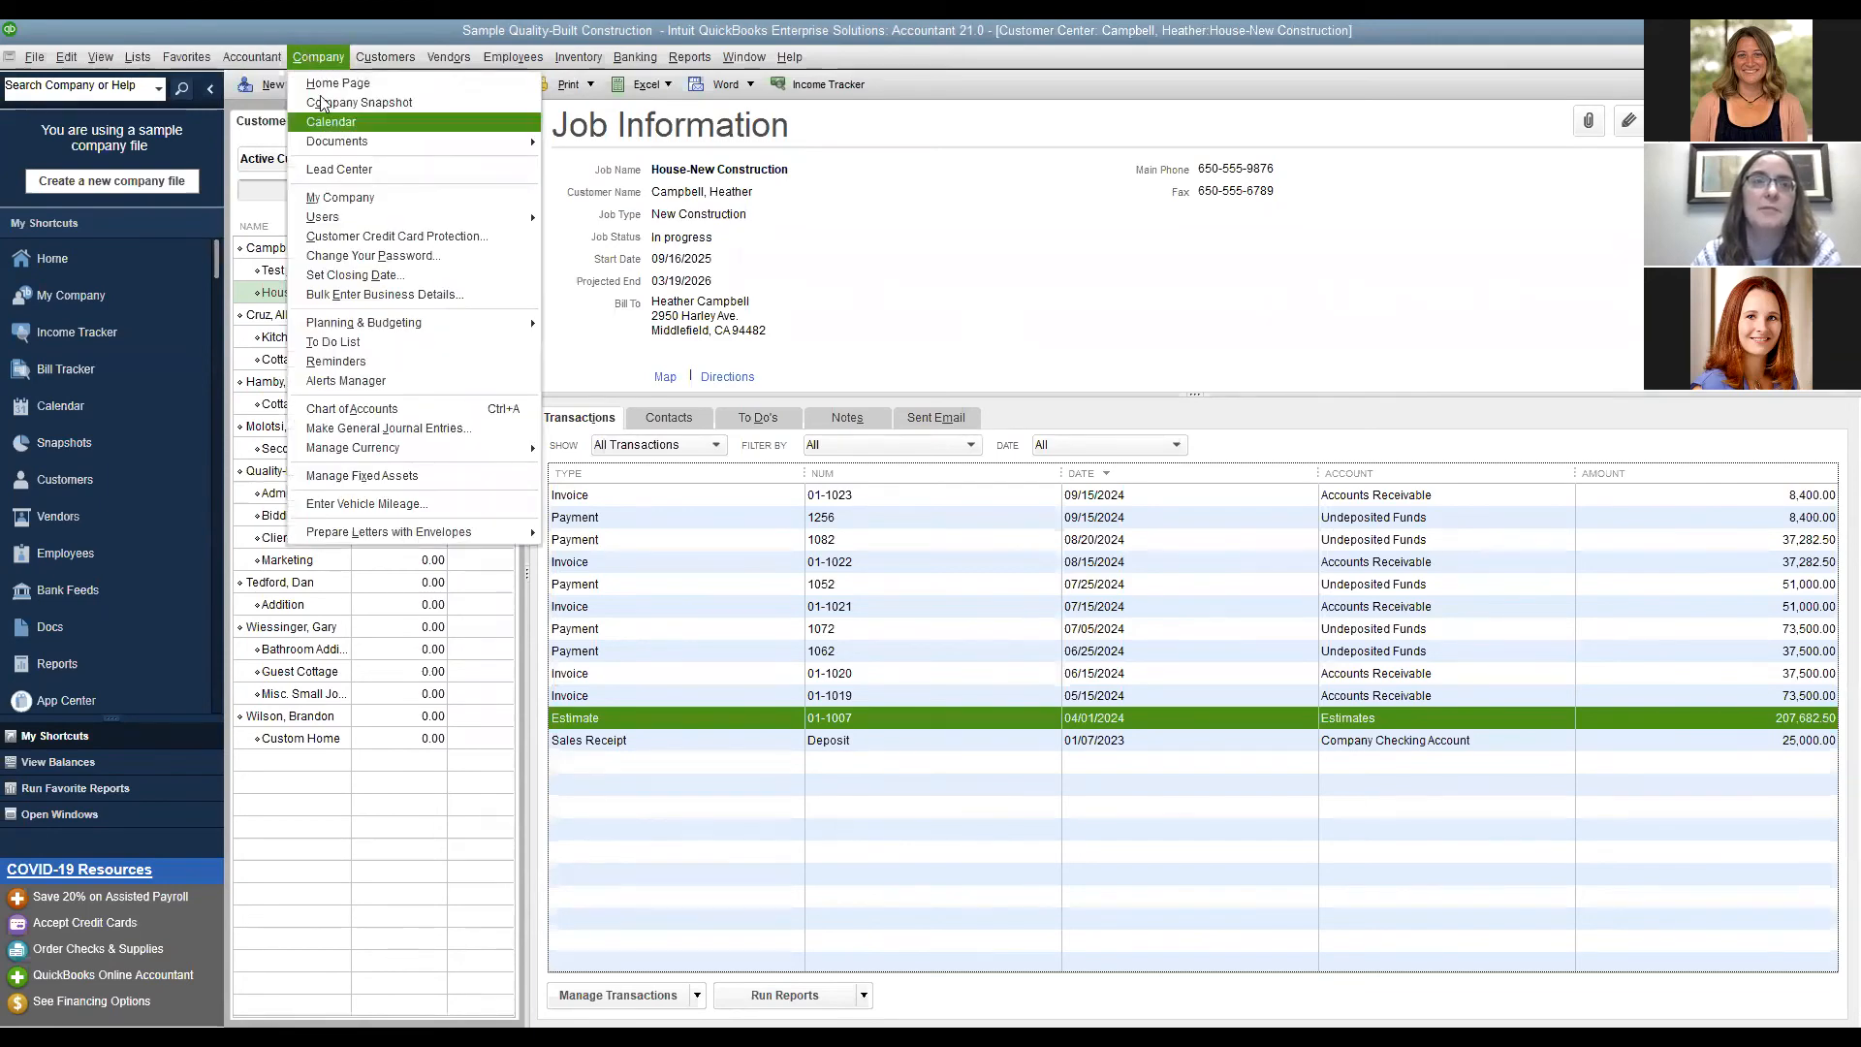
{"action": "left_click", "coordinate": [418, 433]}
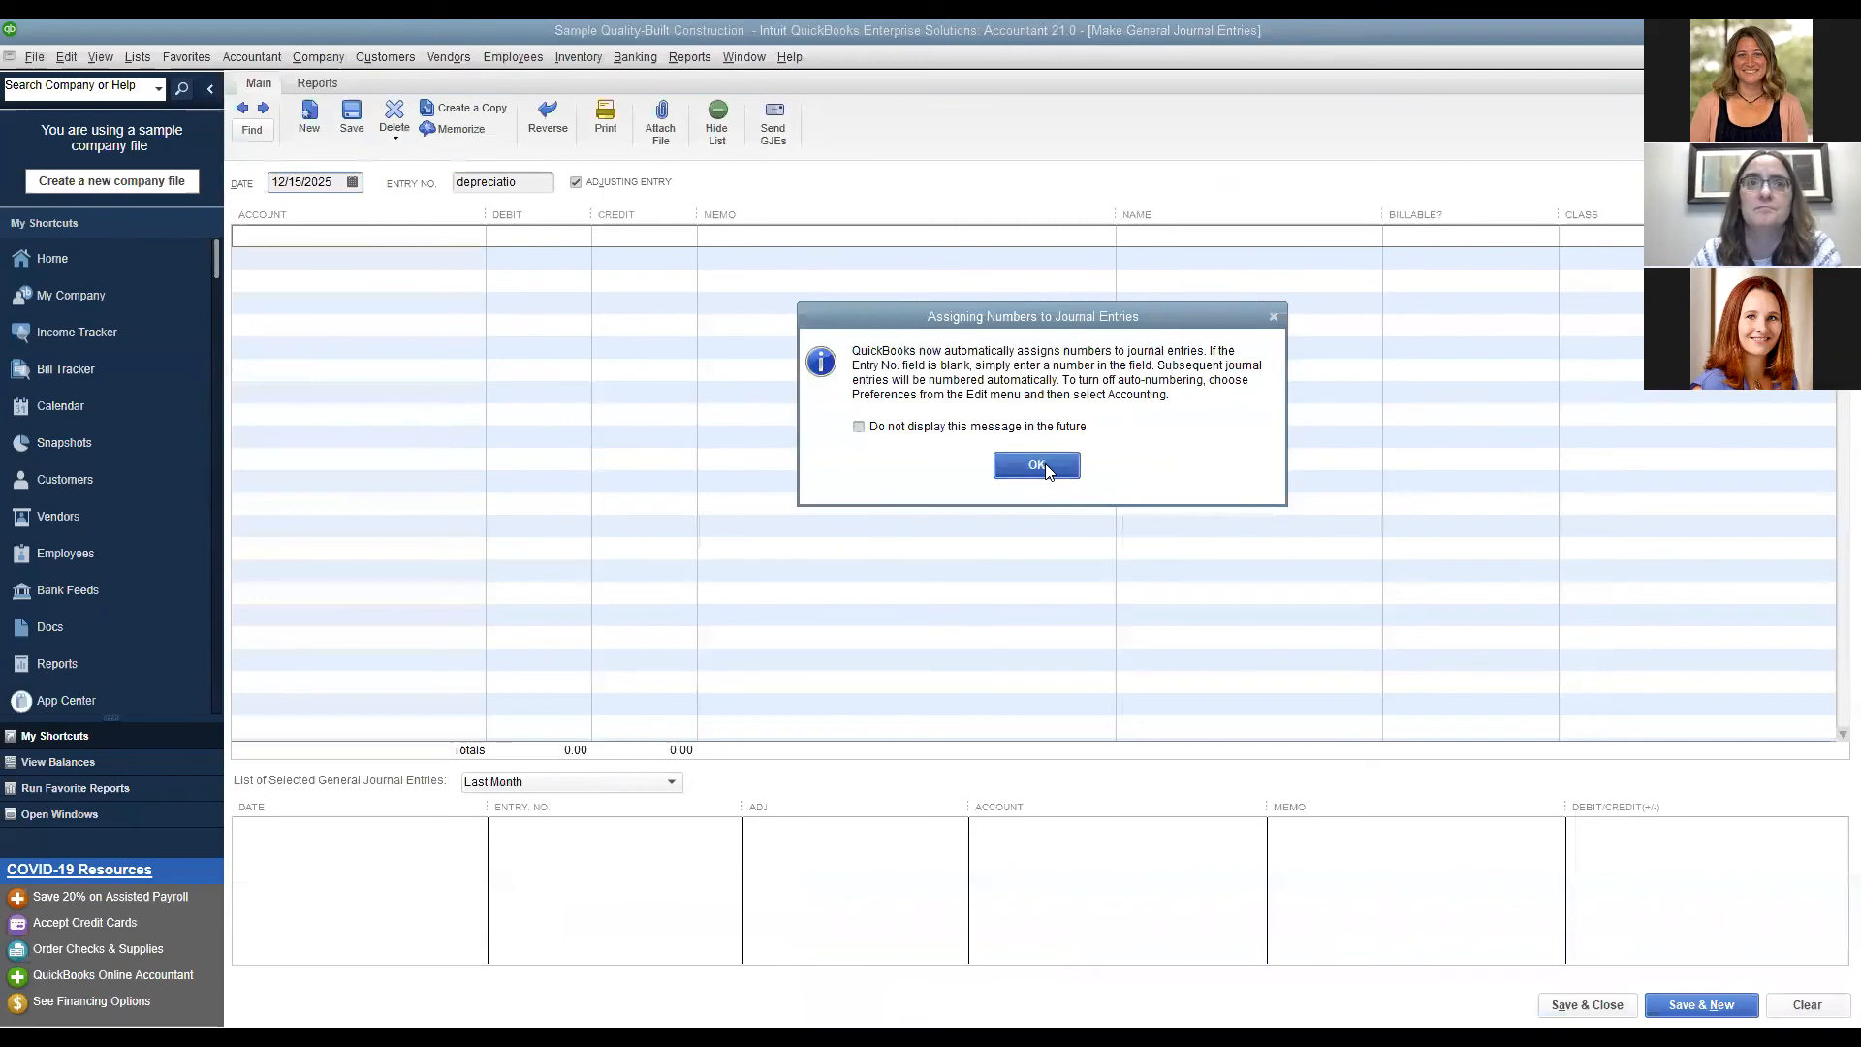
{"action": "left_click", "coordinate": [1048, 469]}
{"action": "left_click", "coordinate": [434, 238]}
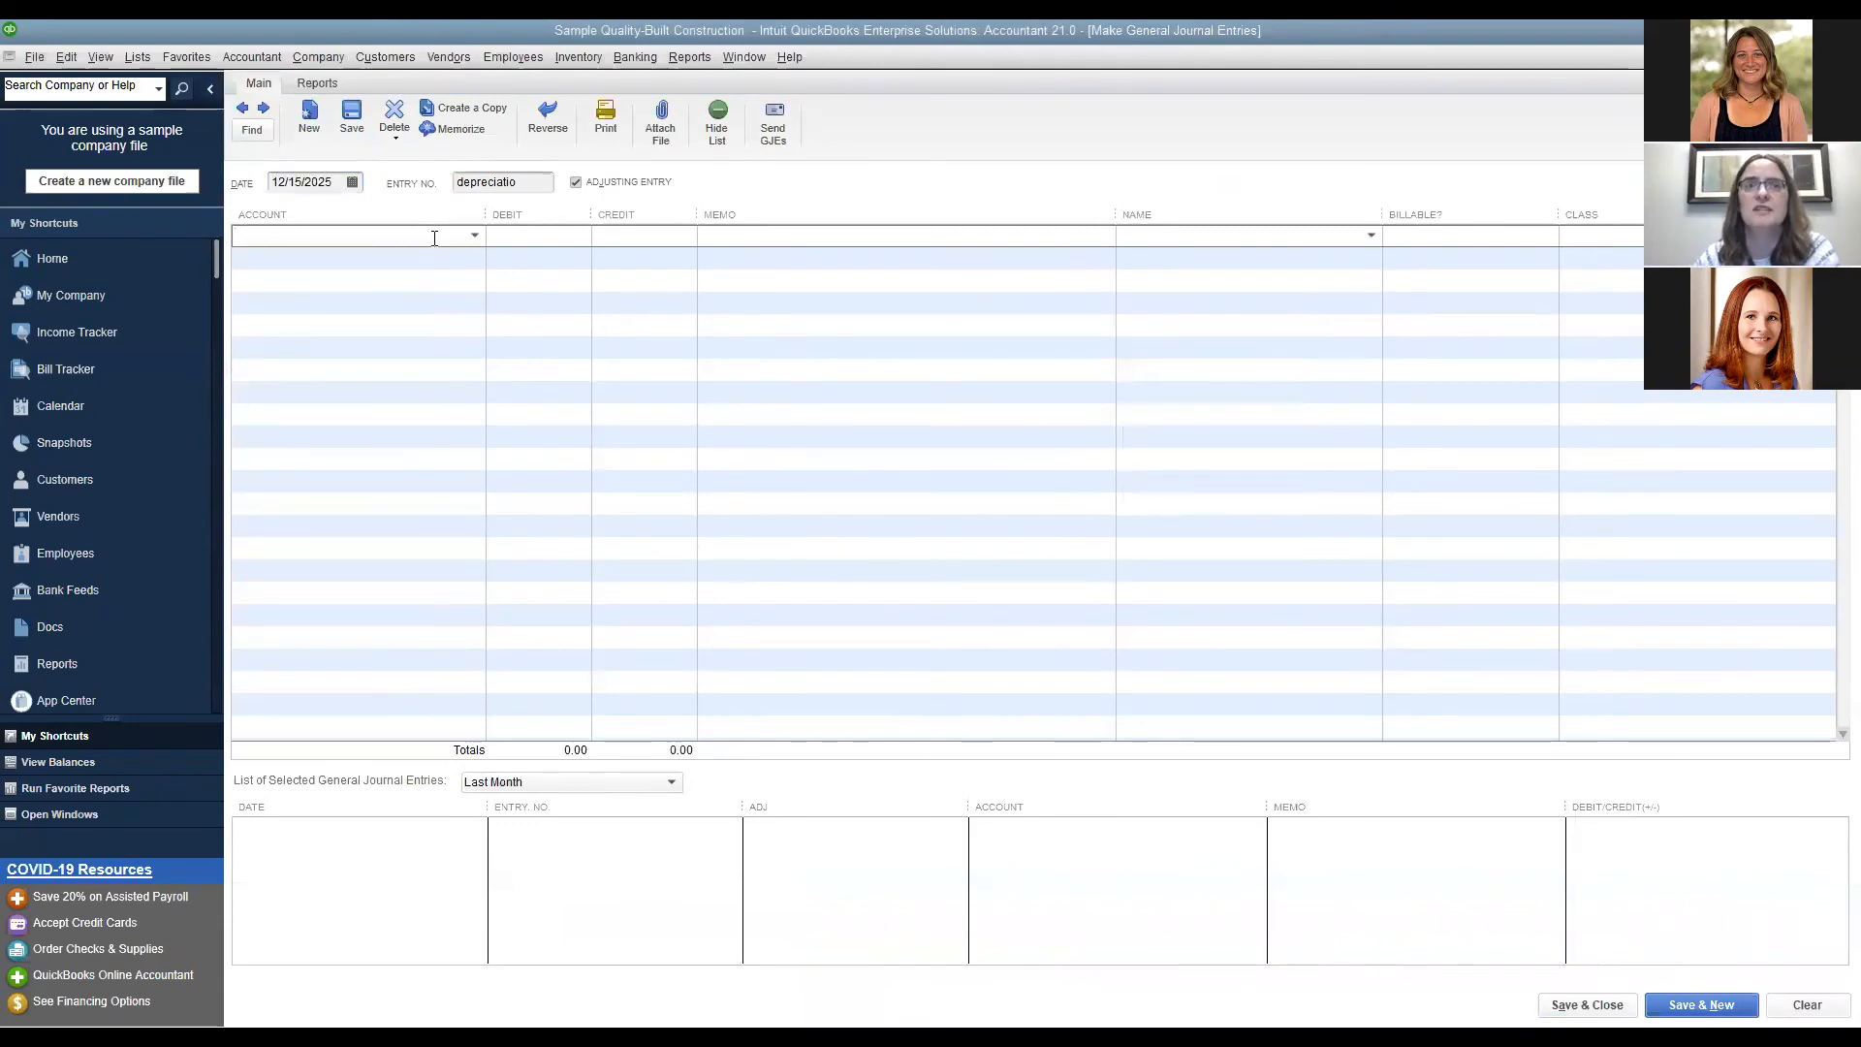
{"action": "left_click", "coordinate": [444, 264]}
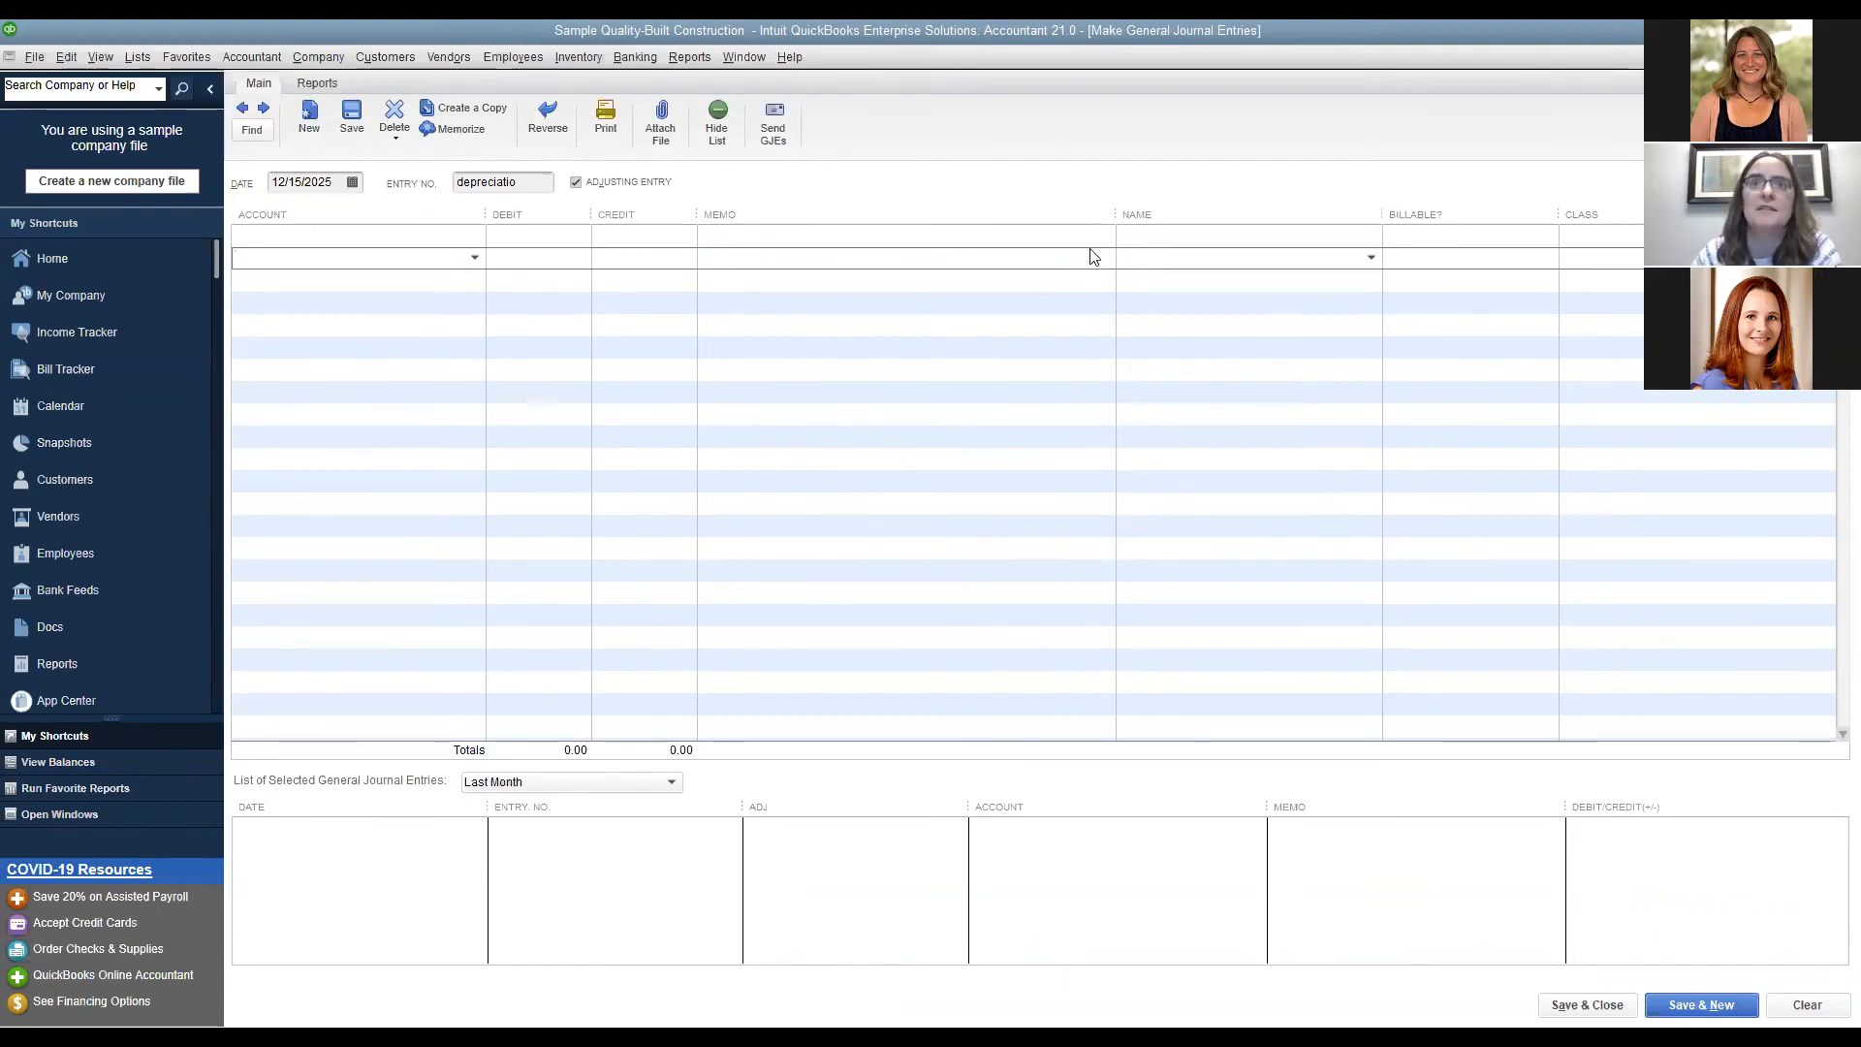
{"action": "left_click", "coordinate": [1370, 238]}
{"action": "left_click", "coordinate": [1372, 236]}
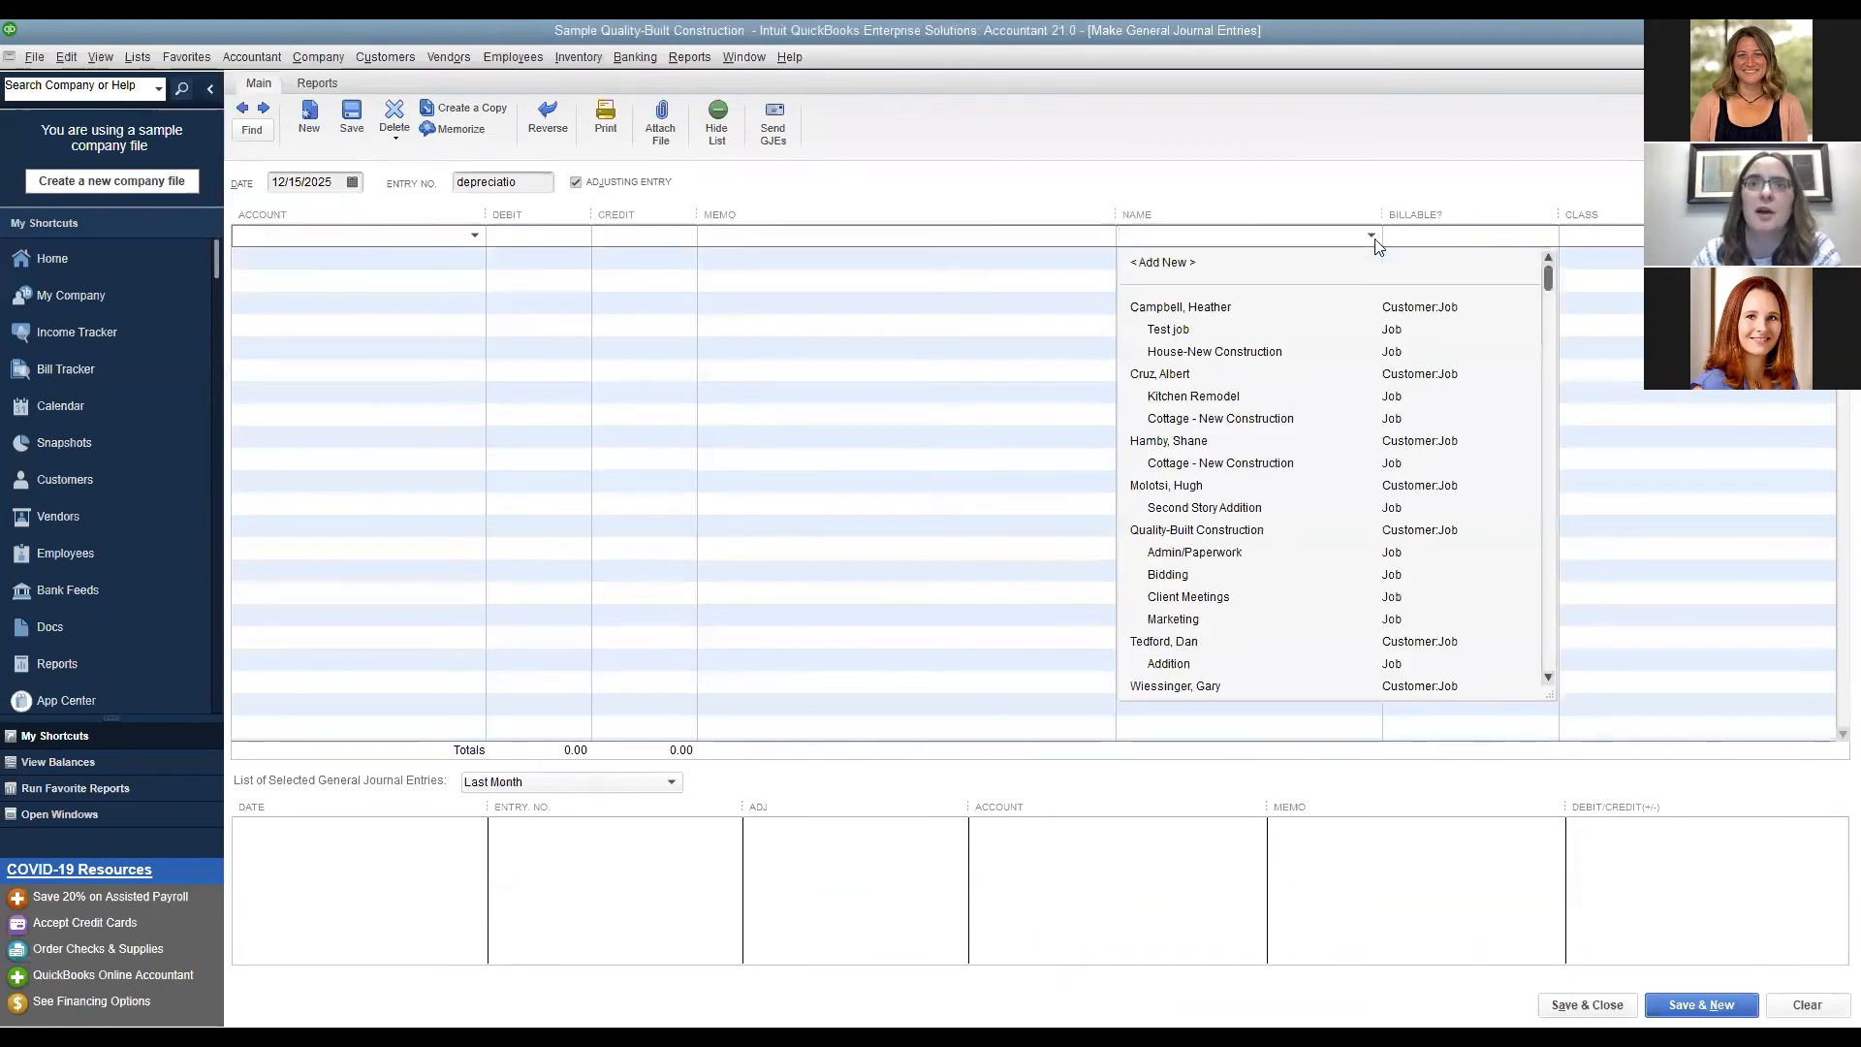
{"action": "left_click", "coordinate": [1207, 355]}
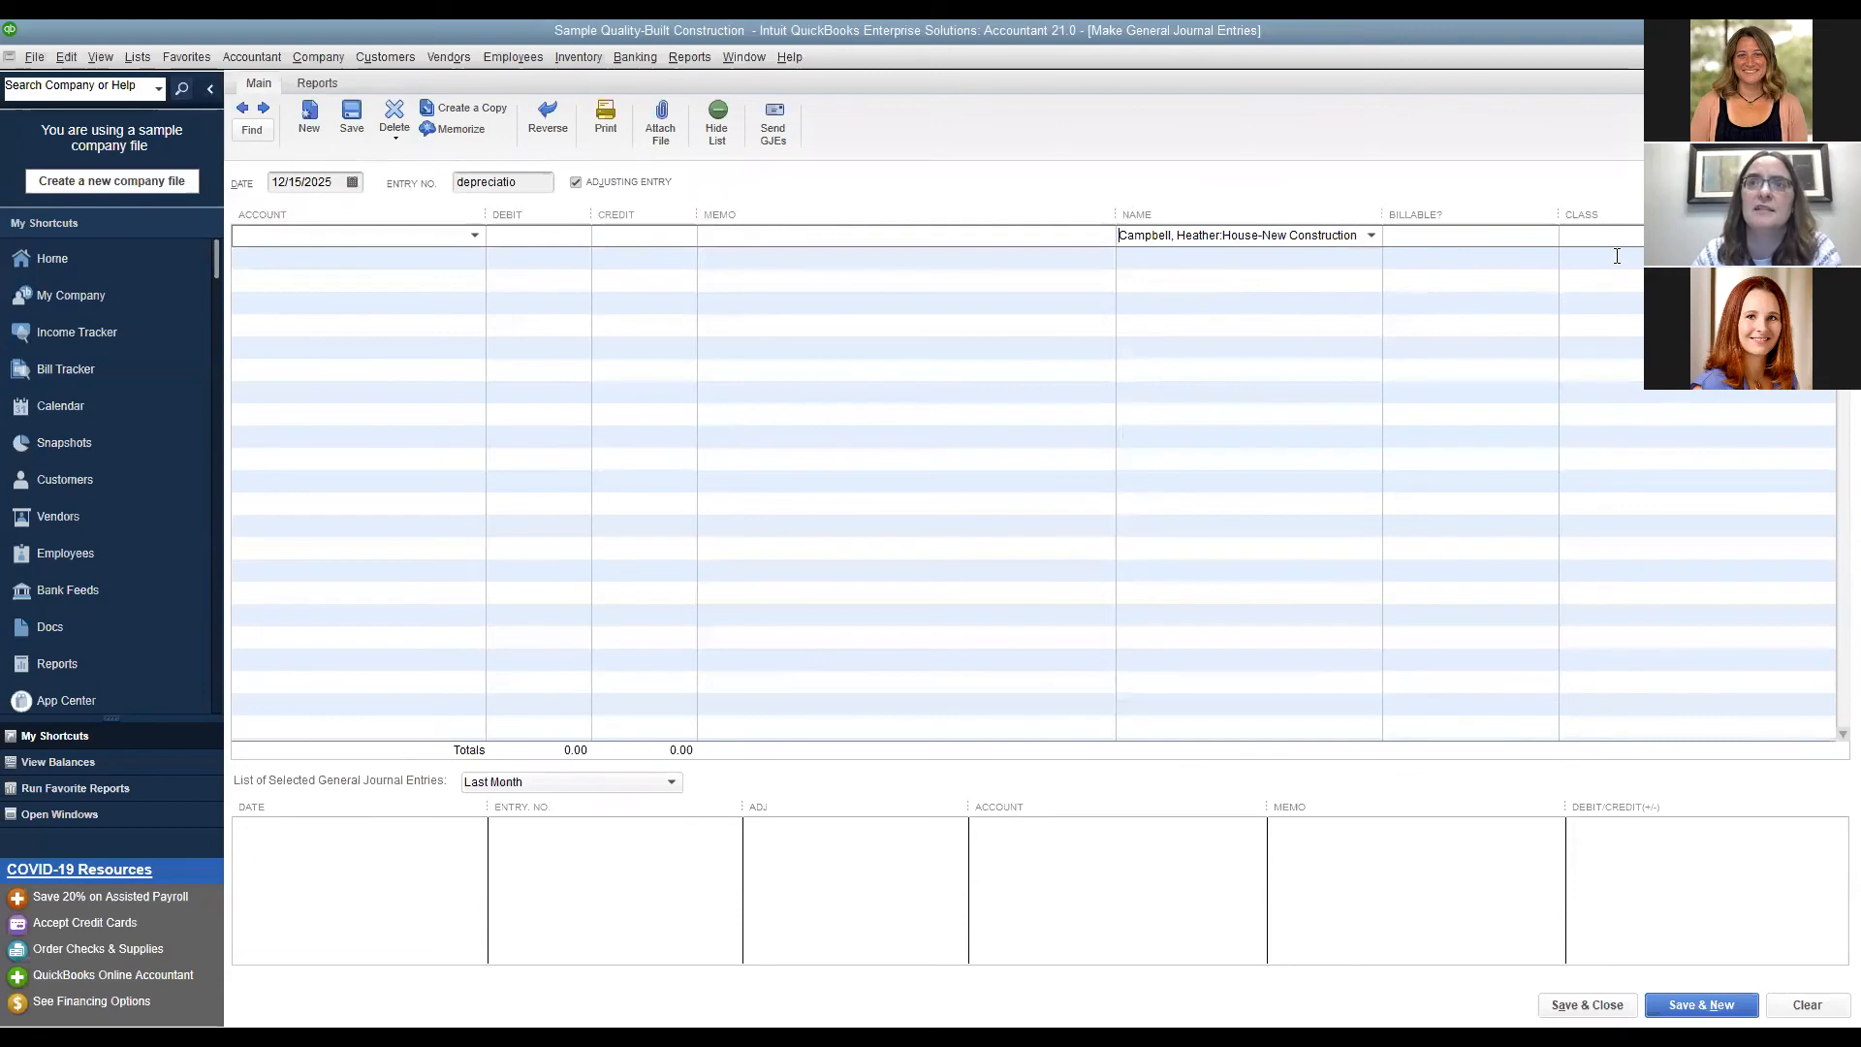
Set the first journal line to account 5200 Job Labor Costs with a debit of 100.
{"action": "left_click", "coordinate": [576, 237]}
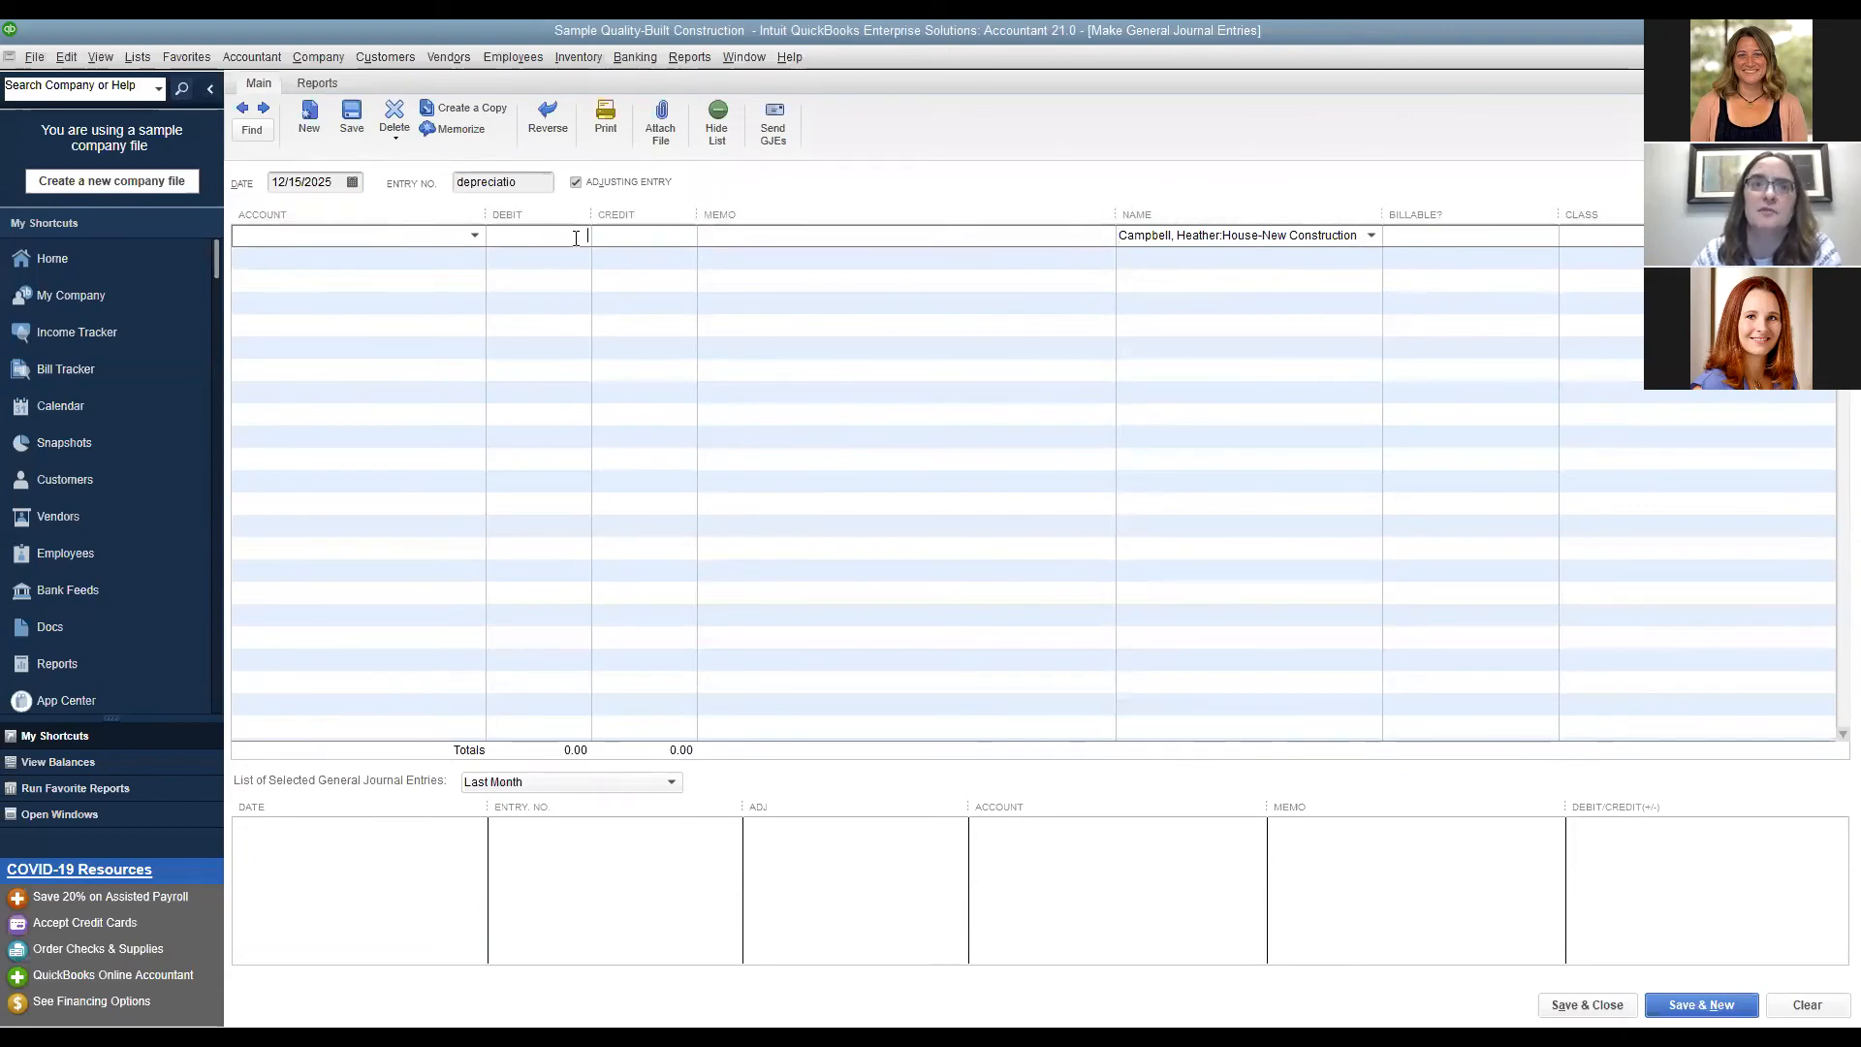
{"action": "left_click", "coordinate": [452, 233]}
{"action": "type", "text": "wage"}
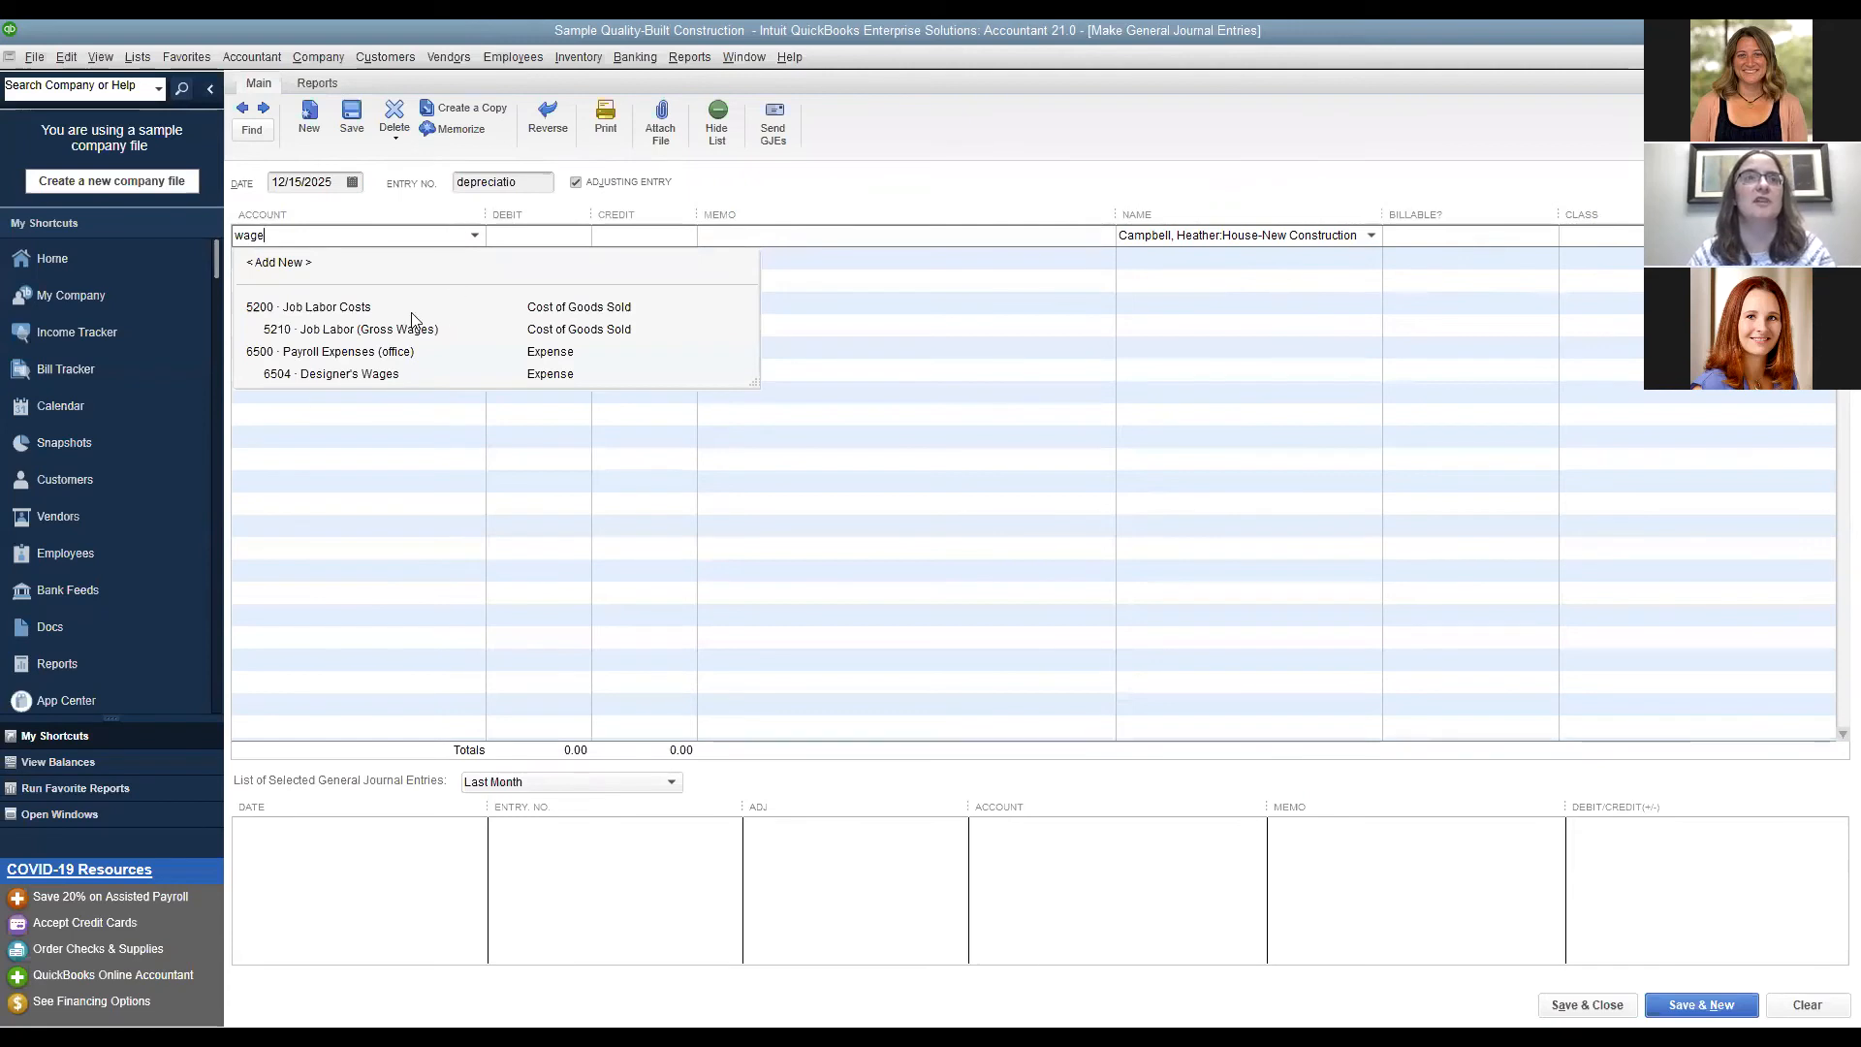
{"action": "left_click", "coordinate": [378, 307]}
{"action": "left_click", "coordinate": [532, 236]}
{"action": "type", "text": "100"}
{"action": "key", "text": "Tab"}
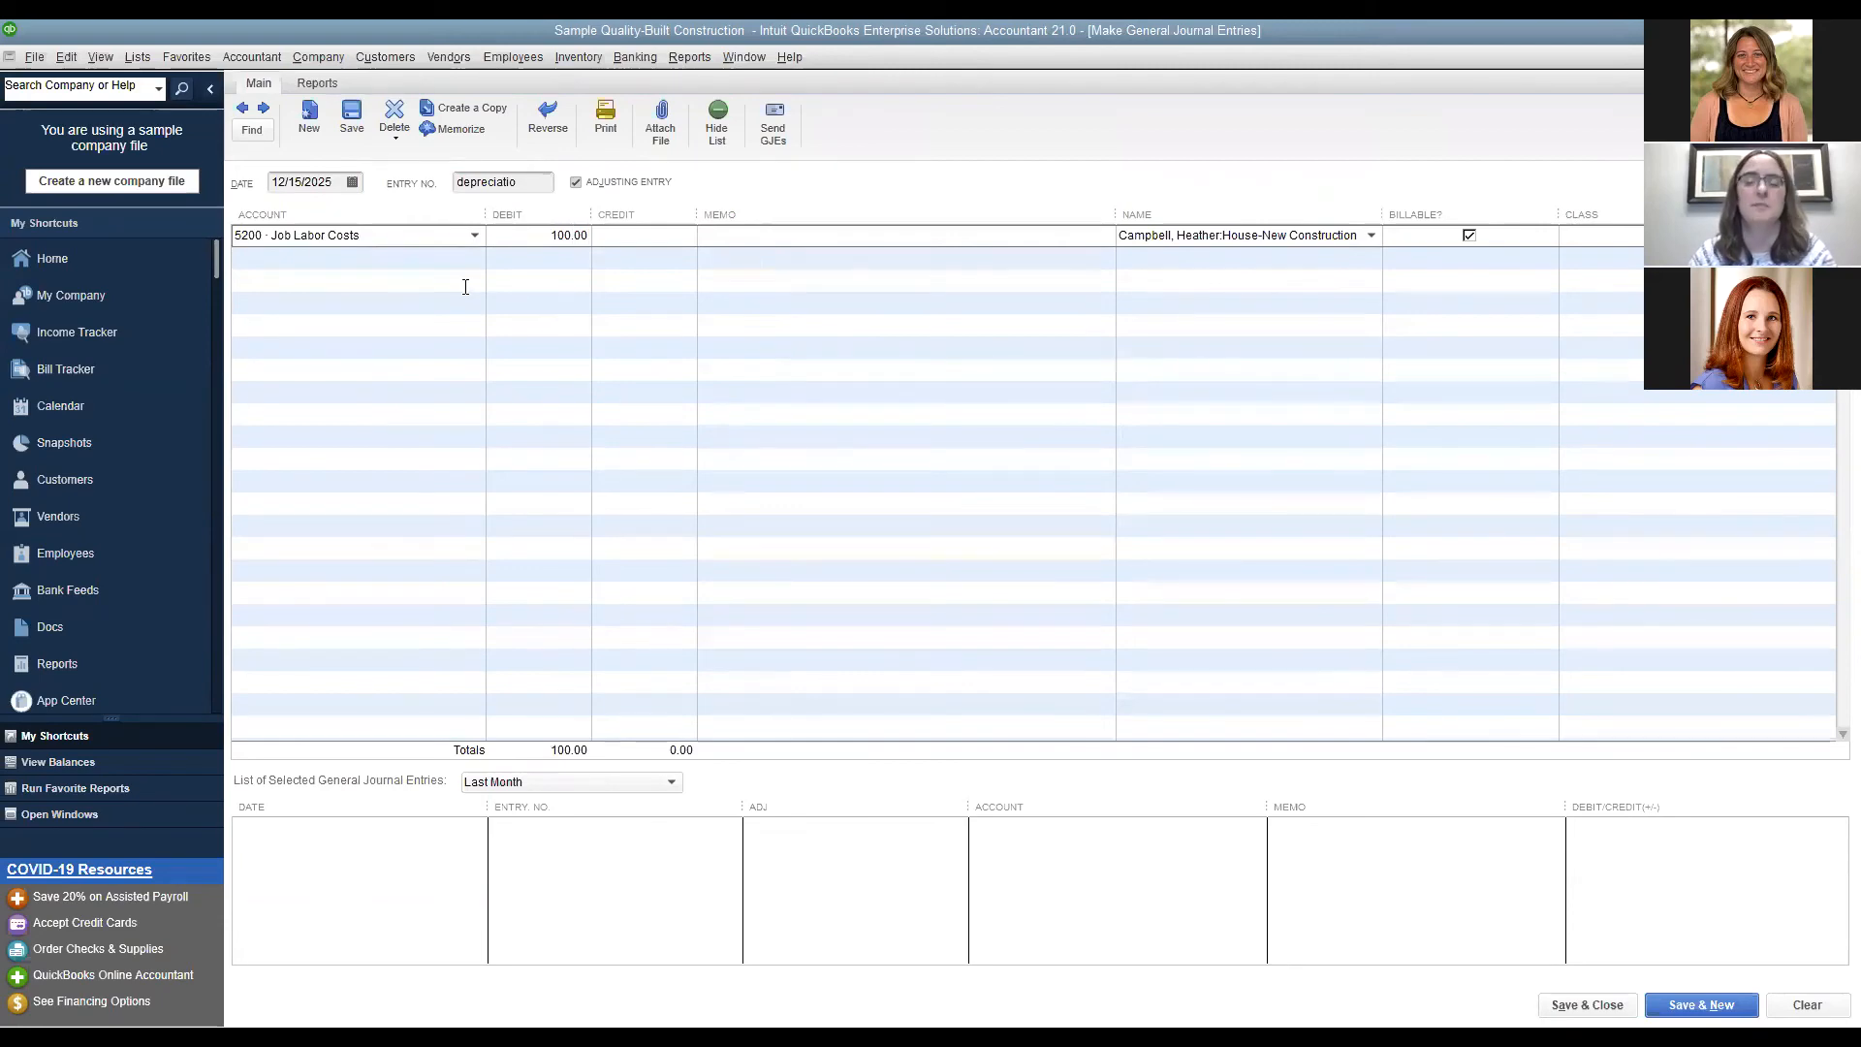
Add a second 5200 Job Labor Costs line with a debit of 500 for the Kitchen Remodel job.
{"action": "left_click", "coordinate": [417, 260]}
{"action": "type", "text": "500"}
{"action": "key", "text": "Tab"}
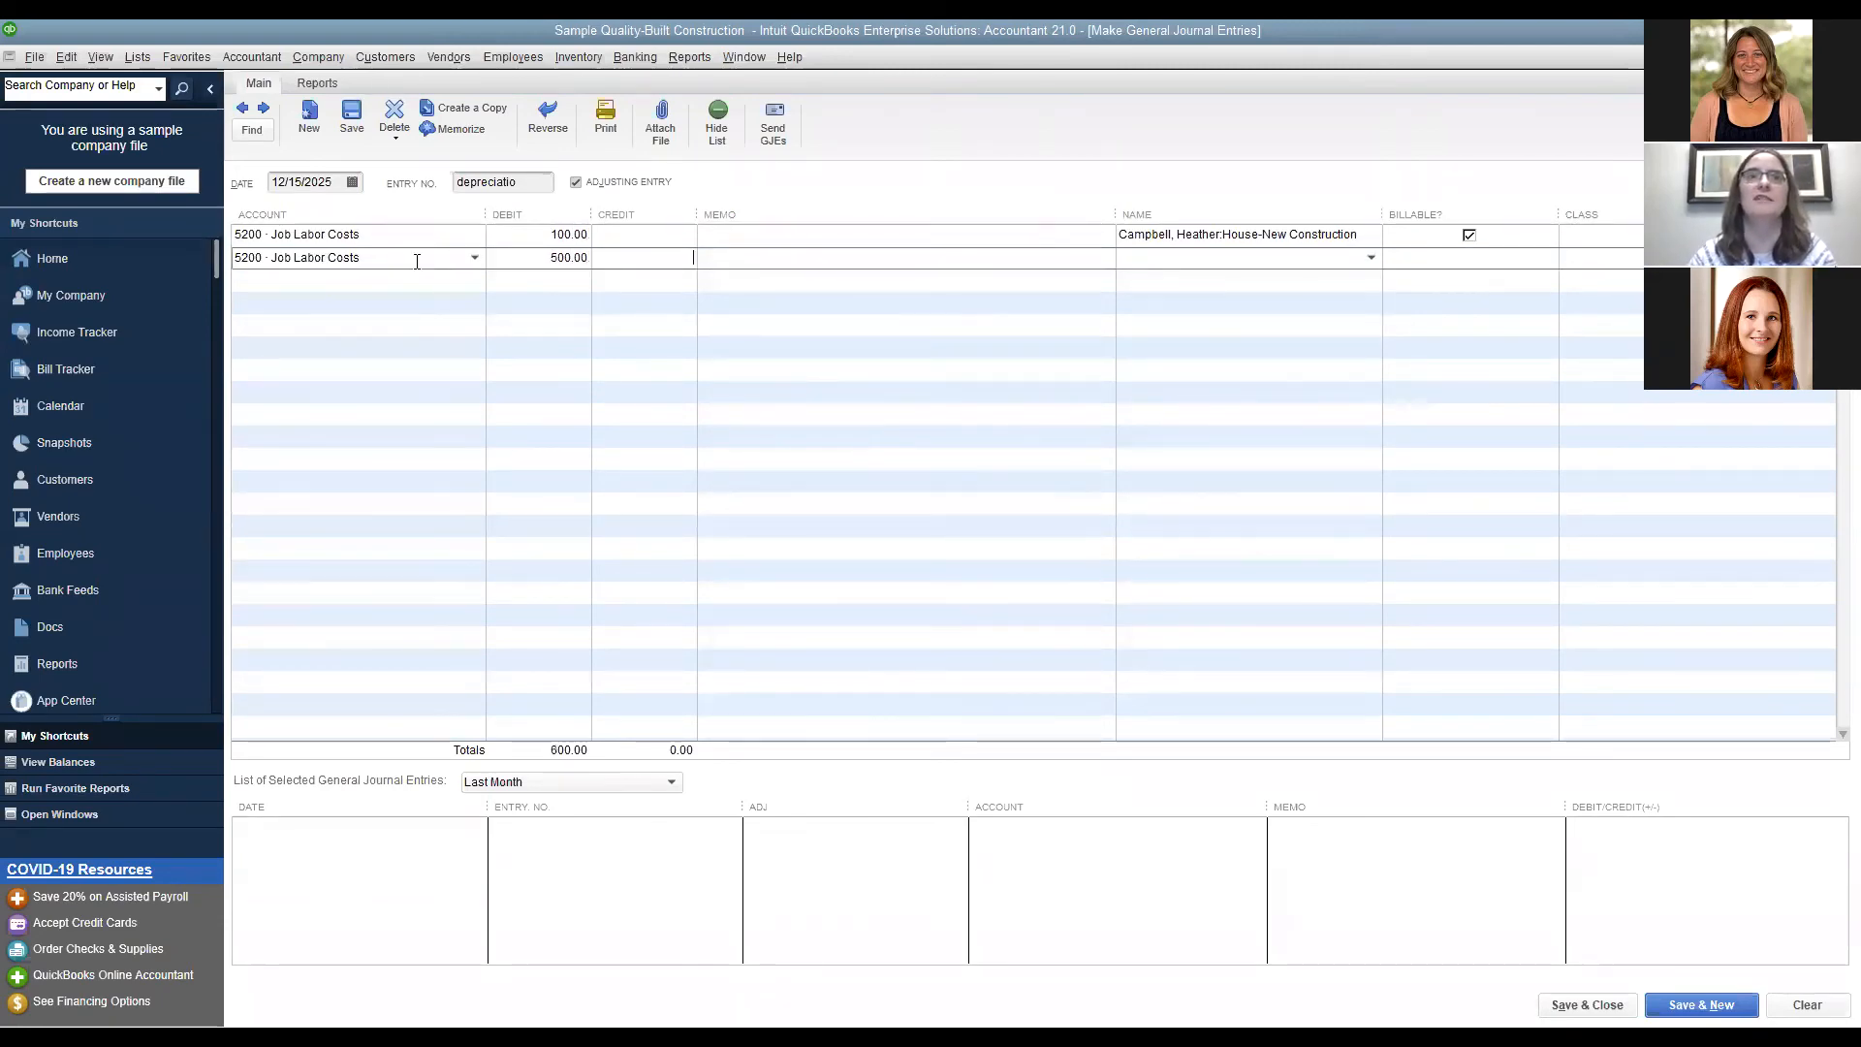
{"action": "left_click", "coordinate": [1373, 261]}
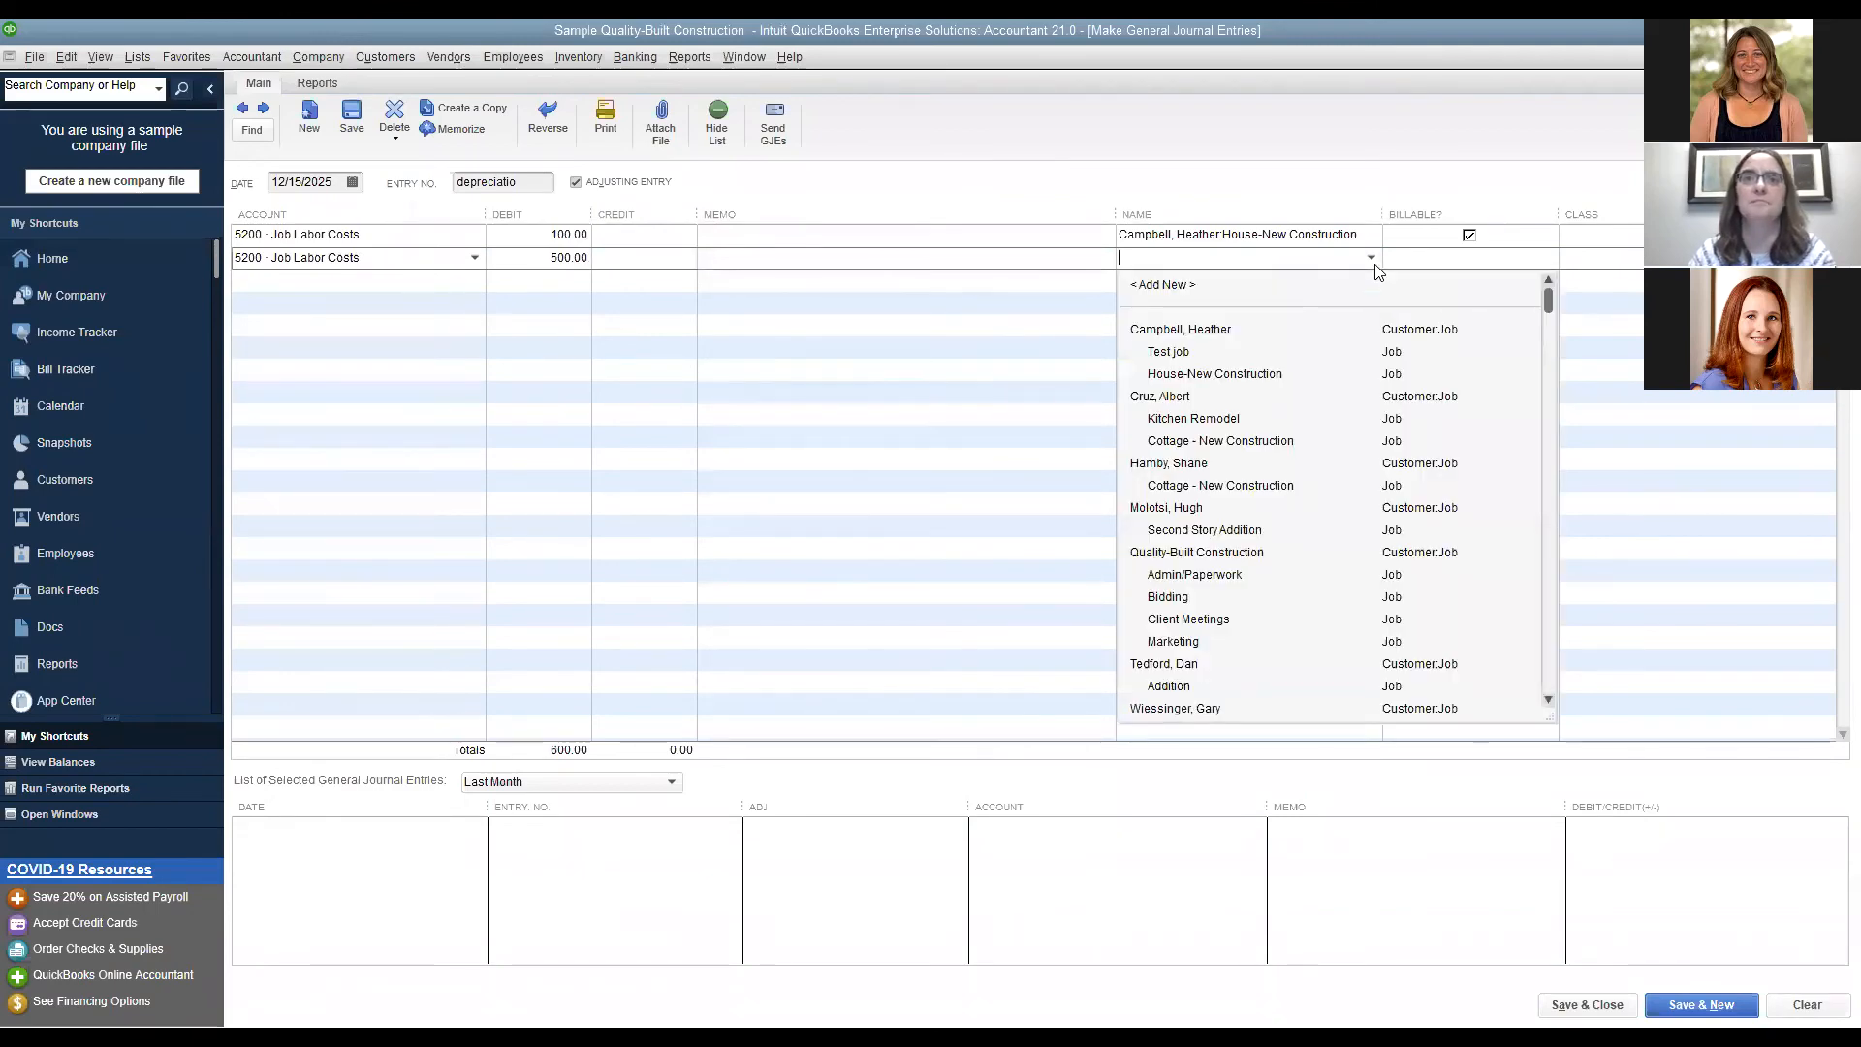
{"action": "left_click", "coordinate": [1193, 418]}
Offset the entry with a 600.00 credit to 5200 Job Labor Costs, and close the journal entry without recording it.
{"action": "left_click", "coordinate": [298, 281]}
{"action": "type", "text": "5"}
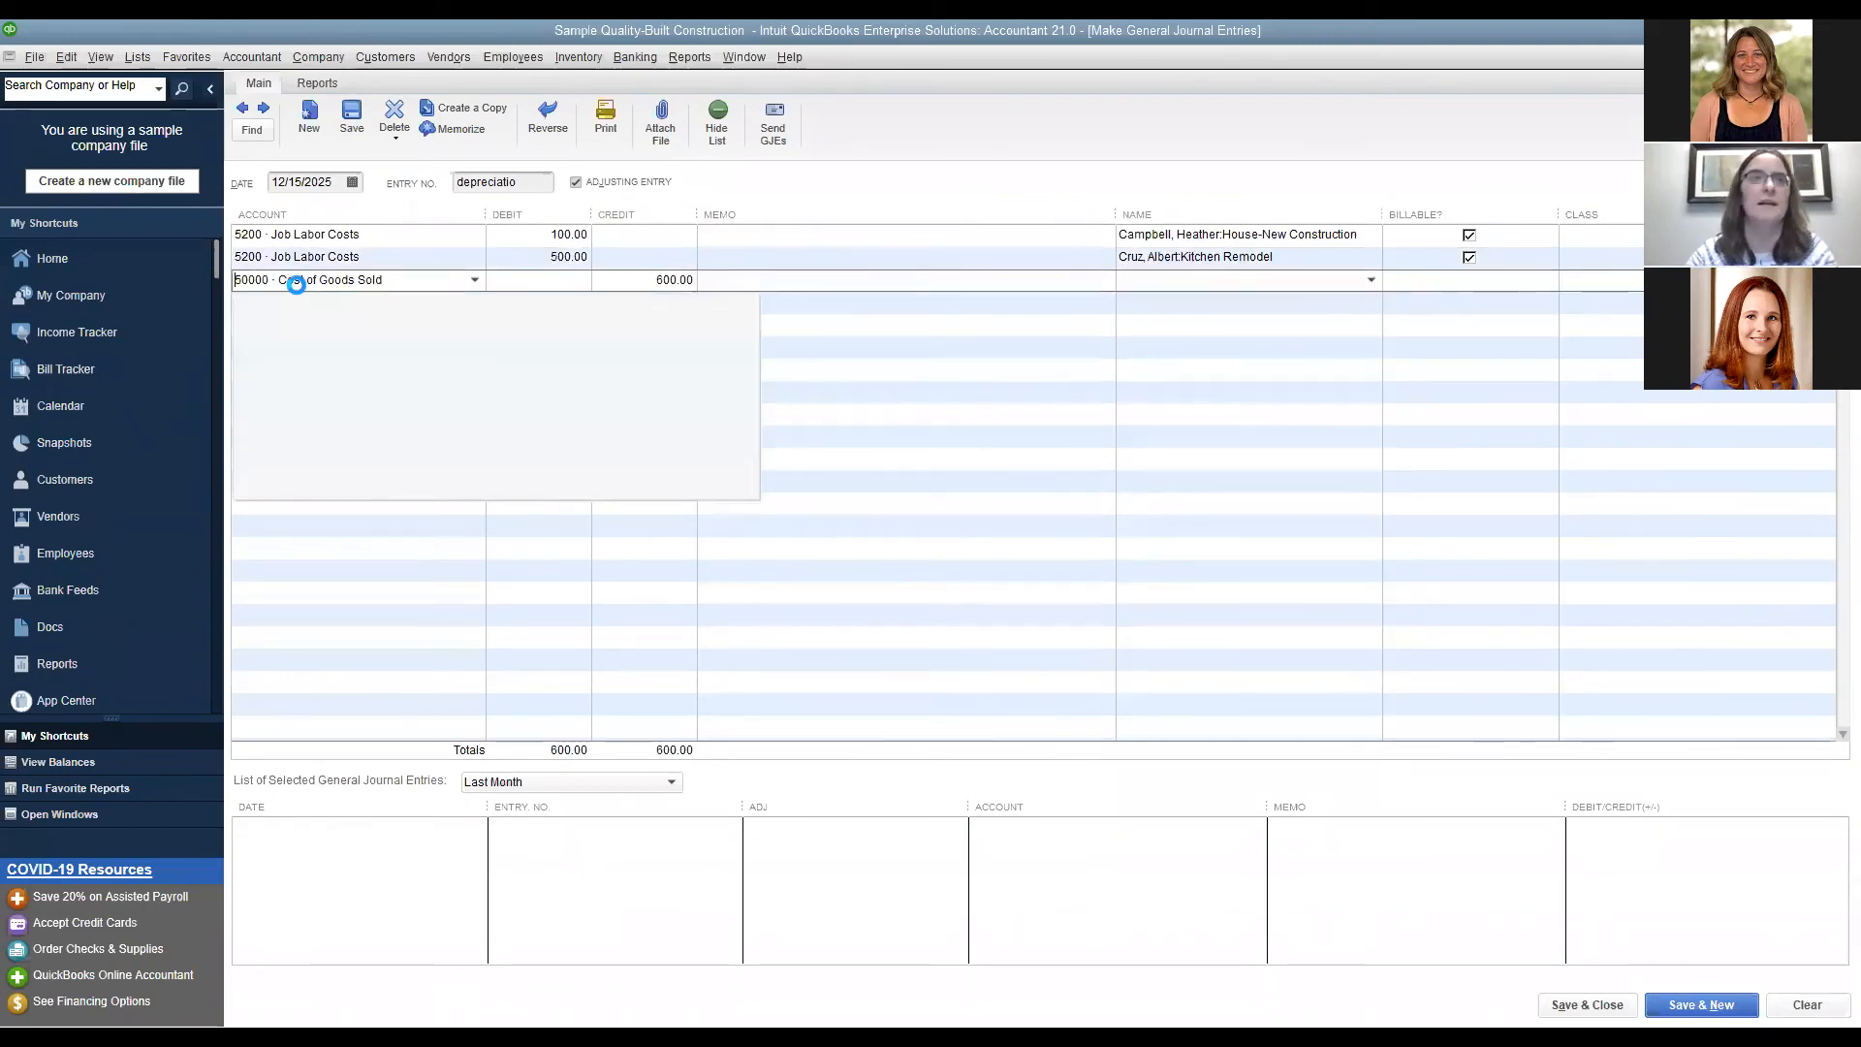
{"action": "type", "text": "200 · Job Labor Costs"}
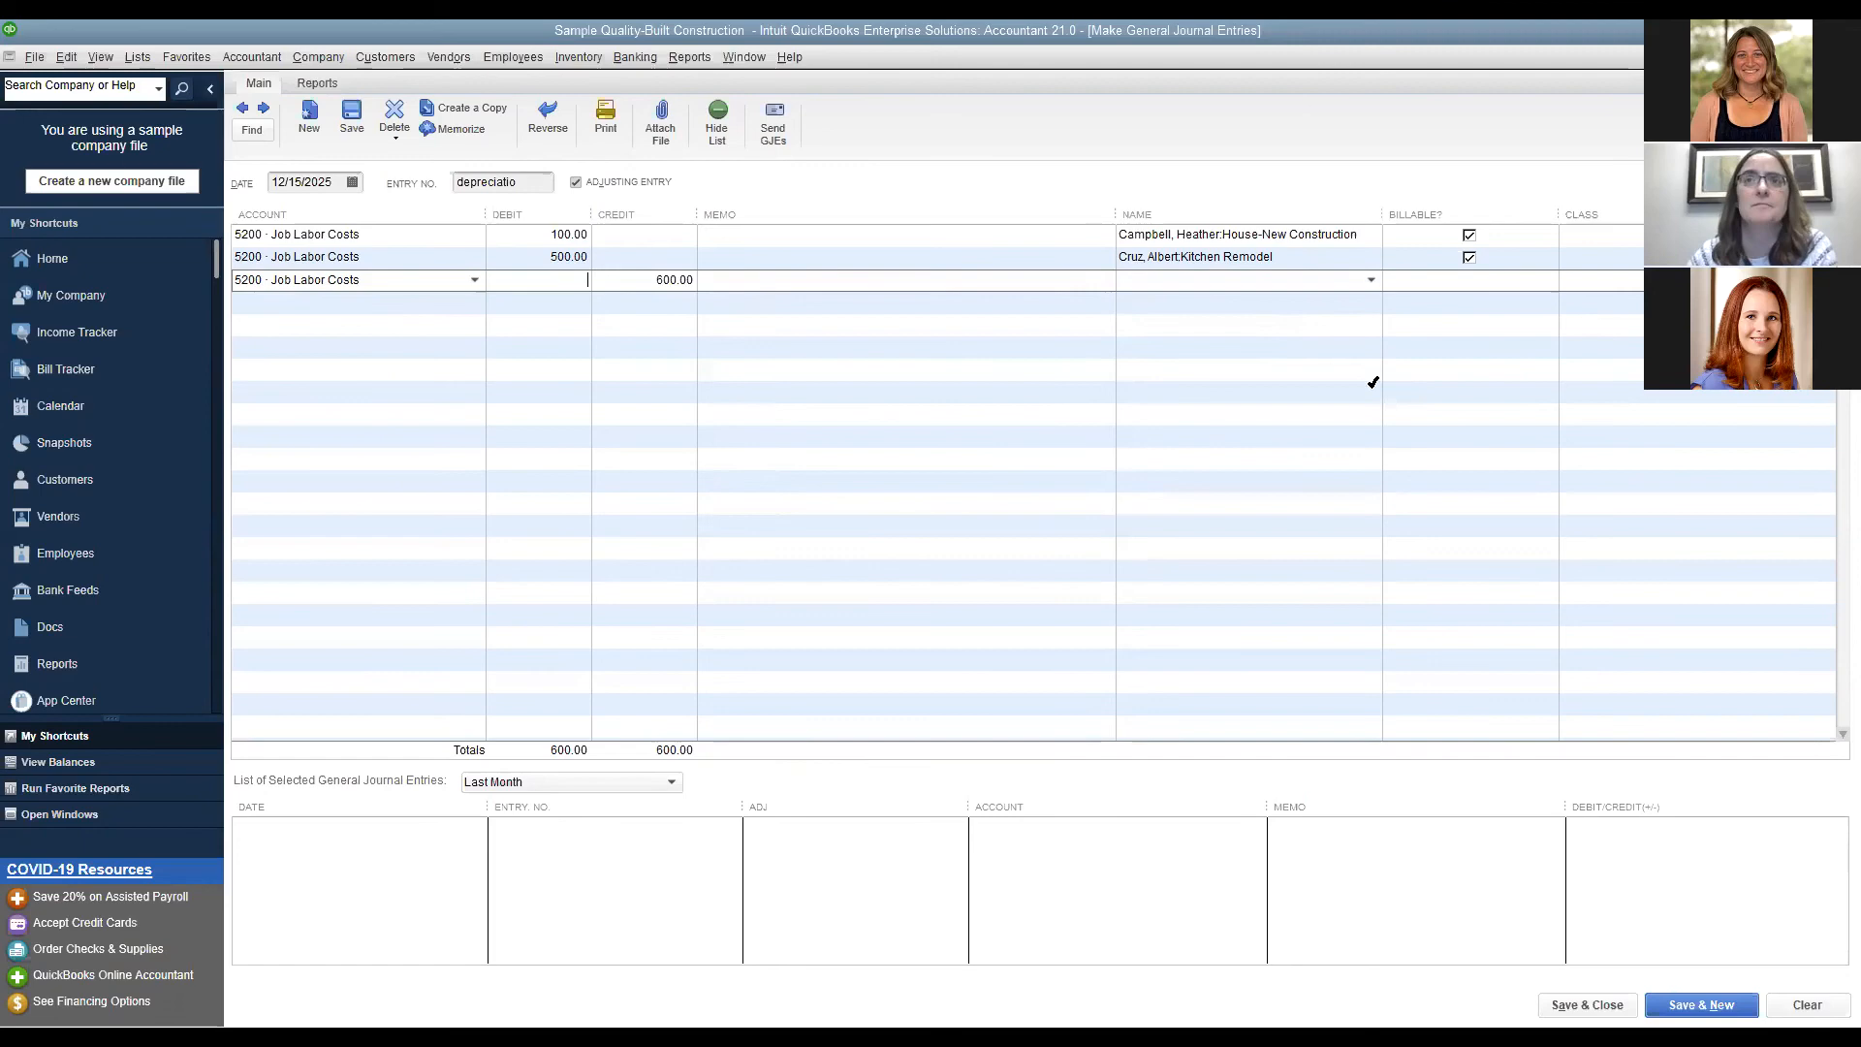
{"action": "left_click", "coordinate": [1847, 57]}
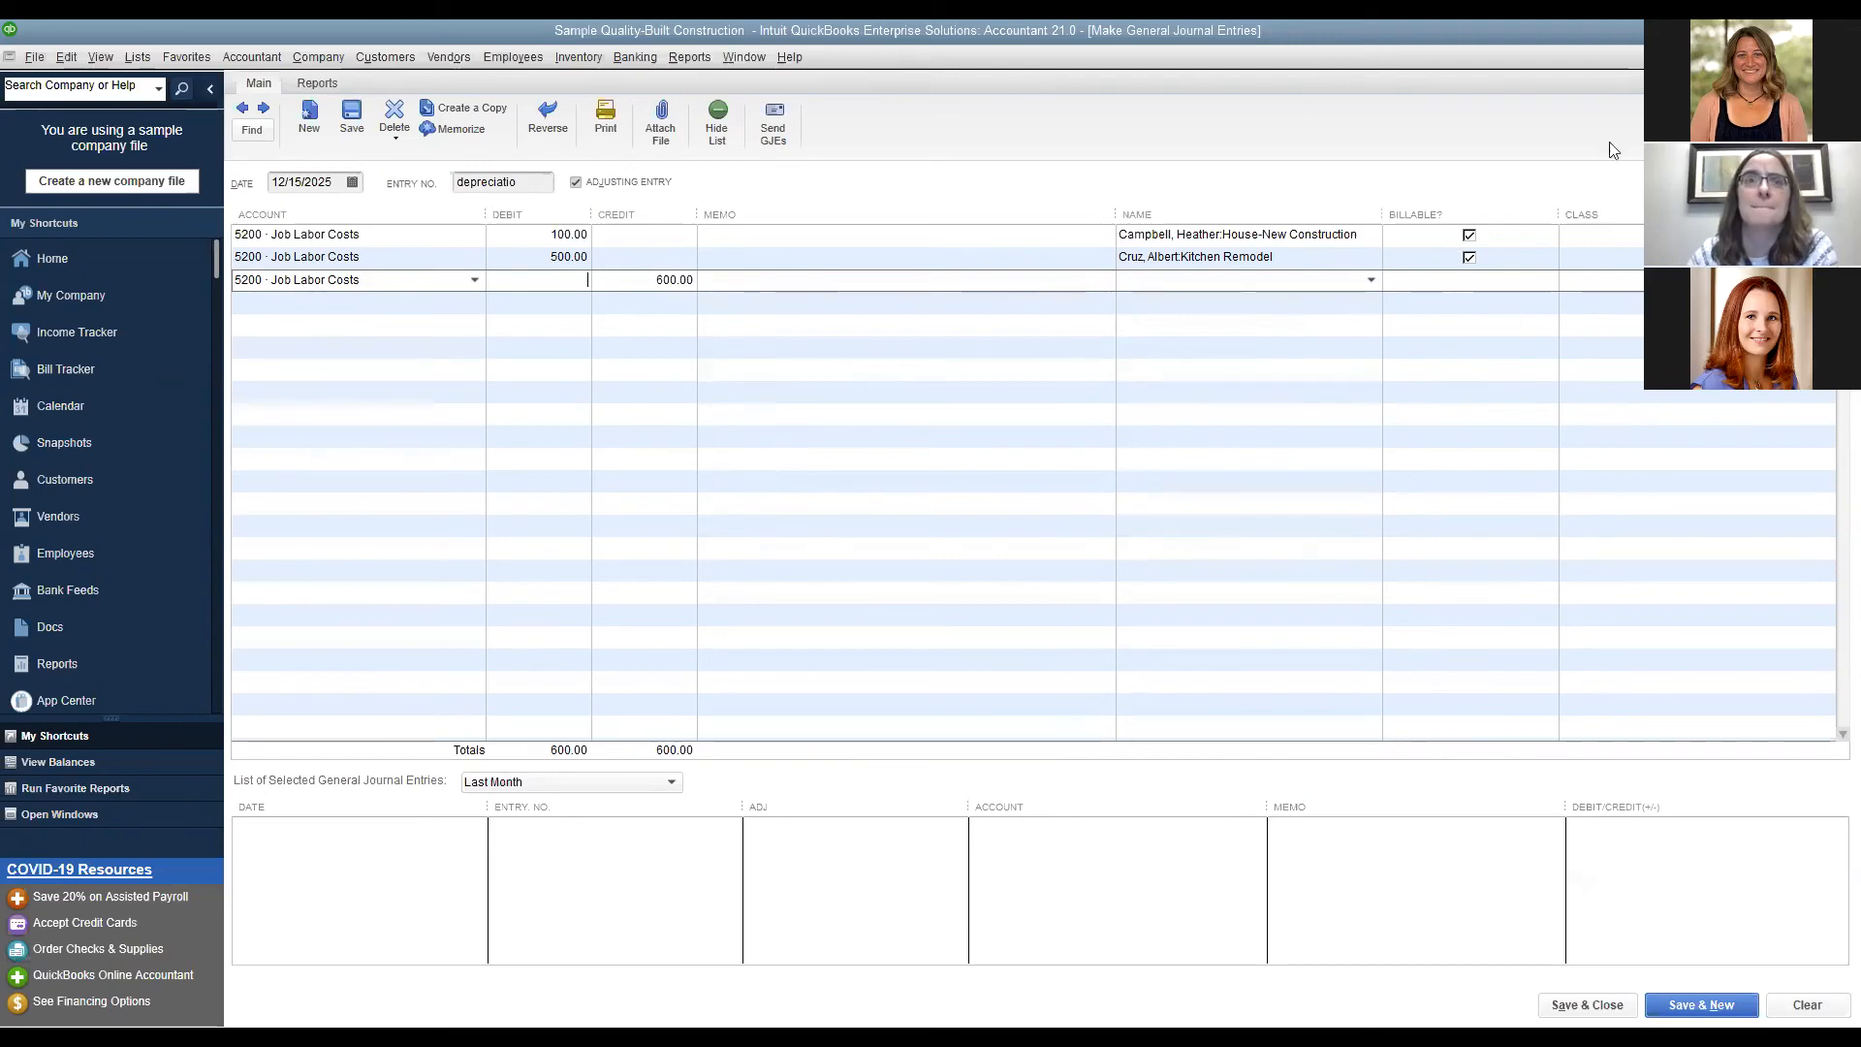
{"action": "left_click", "coordinate": [930, 331]}
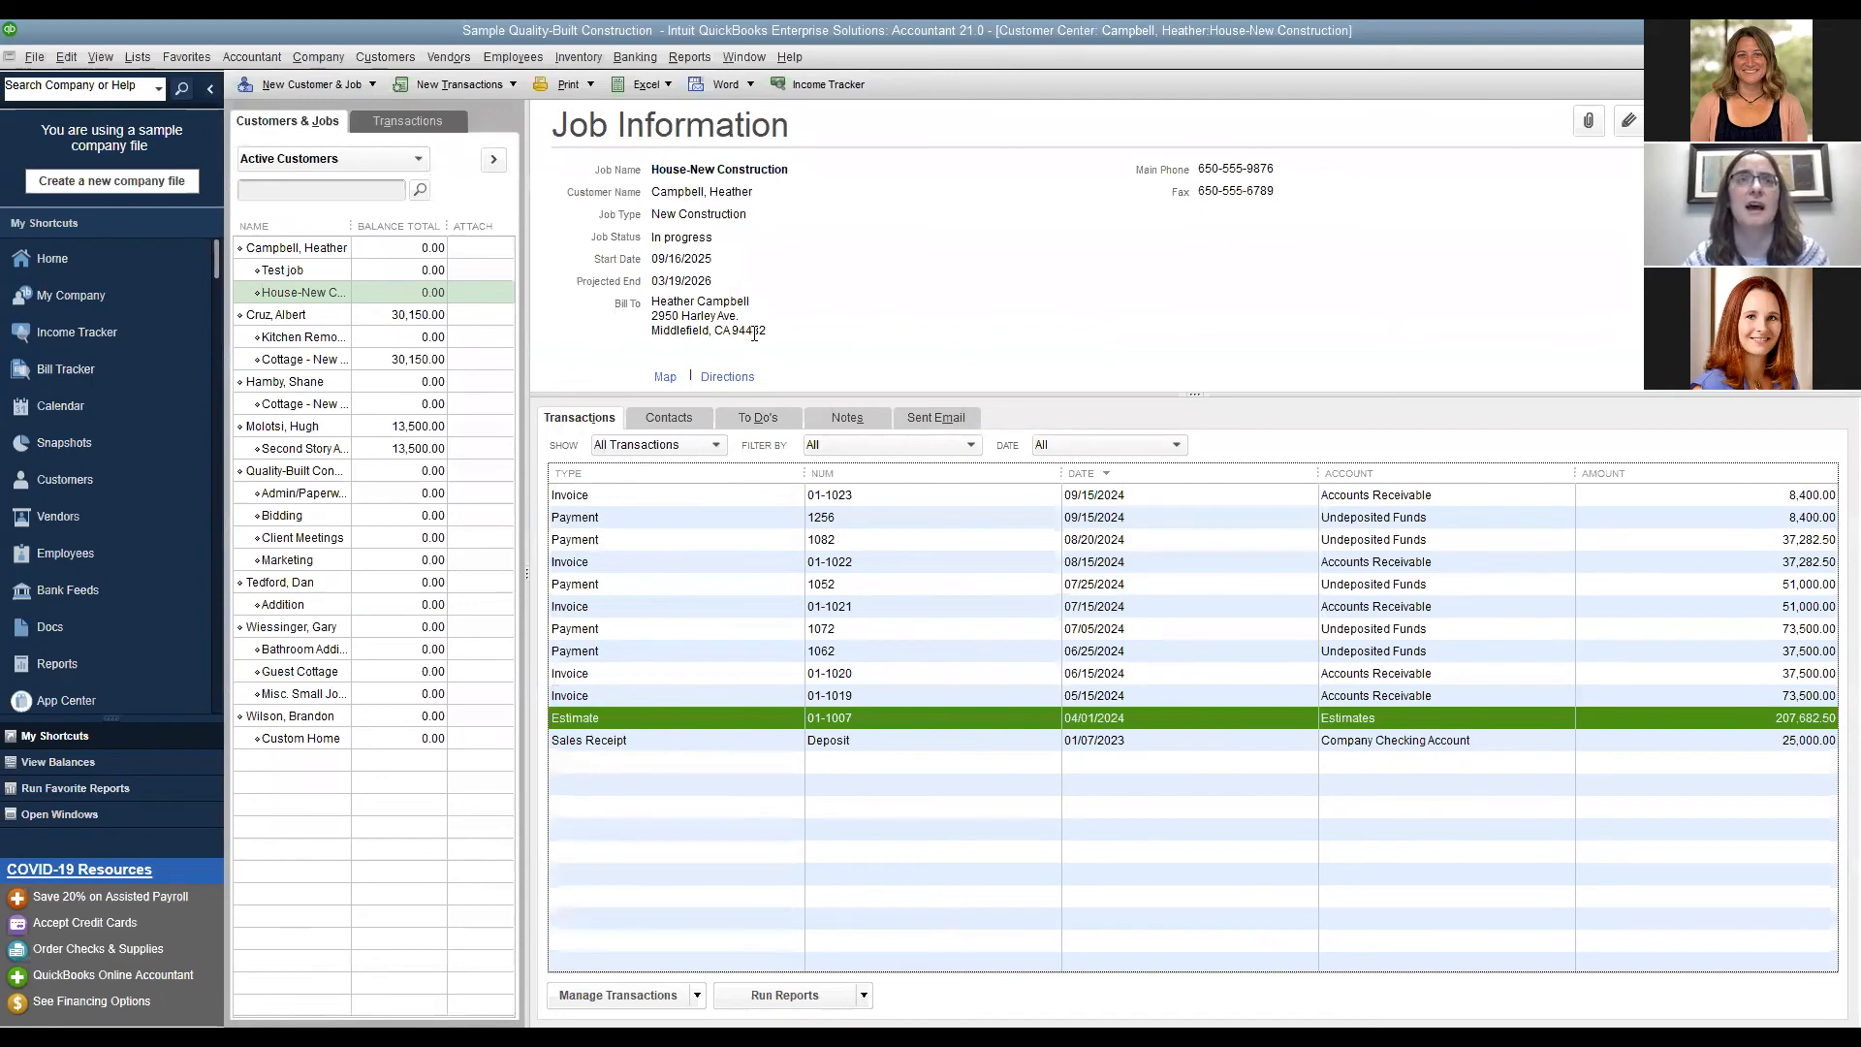
Start a new bill from the vendor AAA Tech Consultants.
{"action": "left_click", "coordinate": [444, 58]}
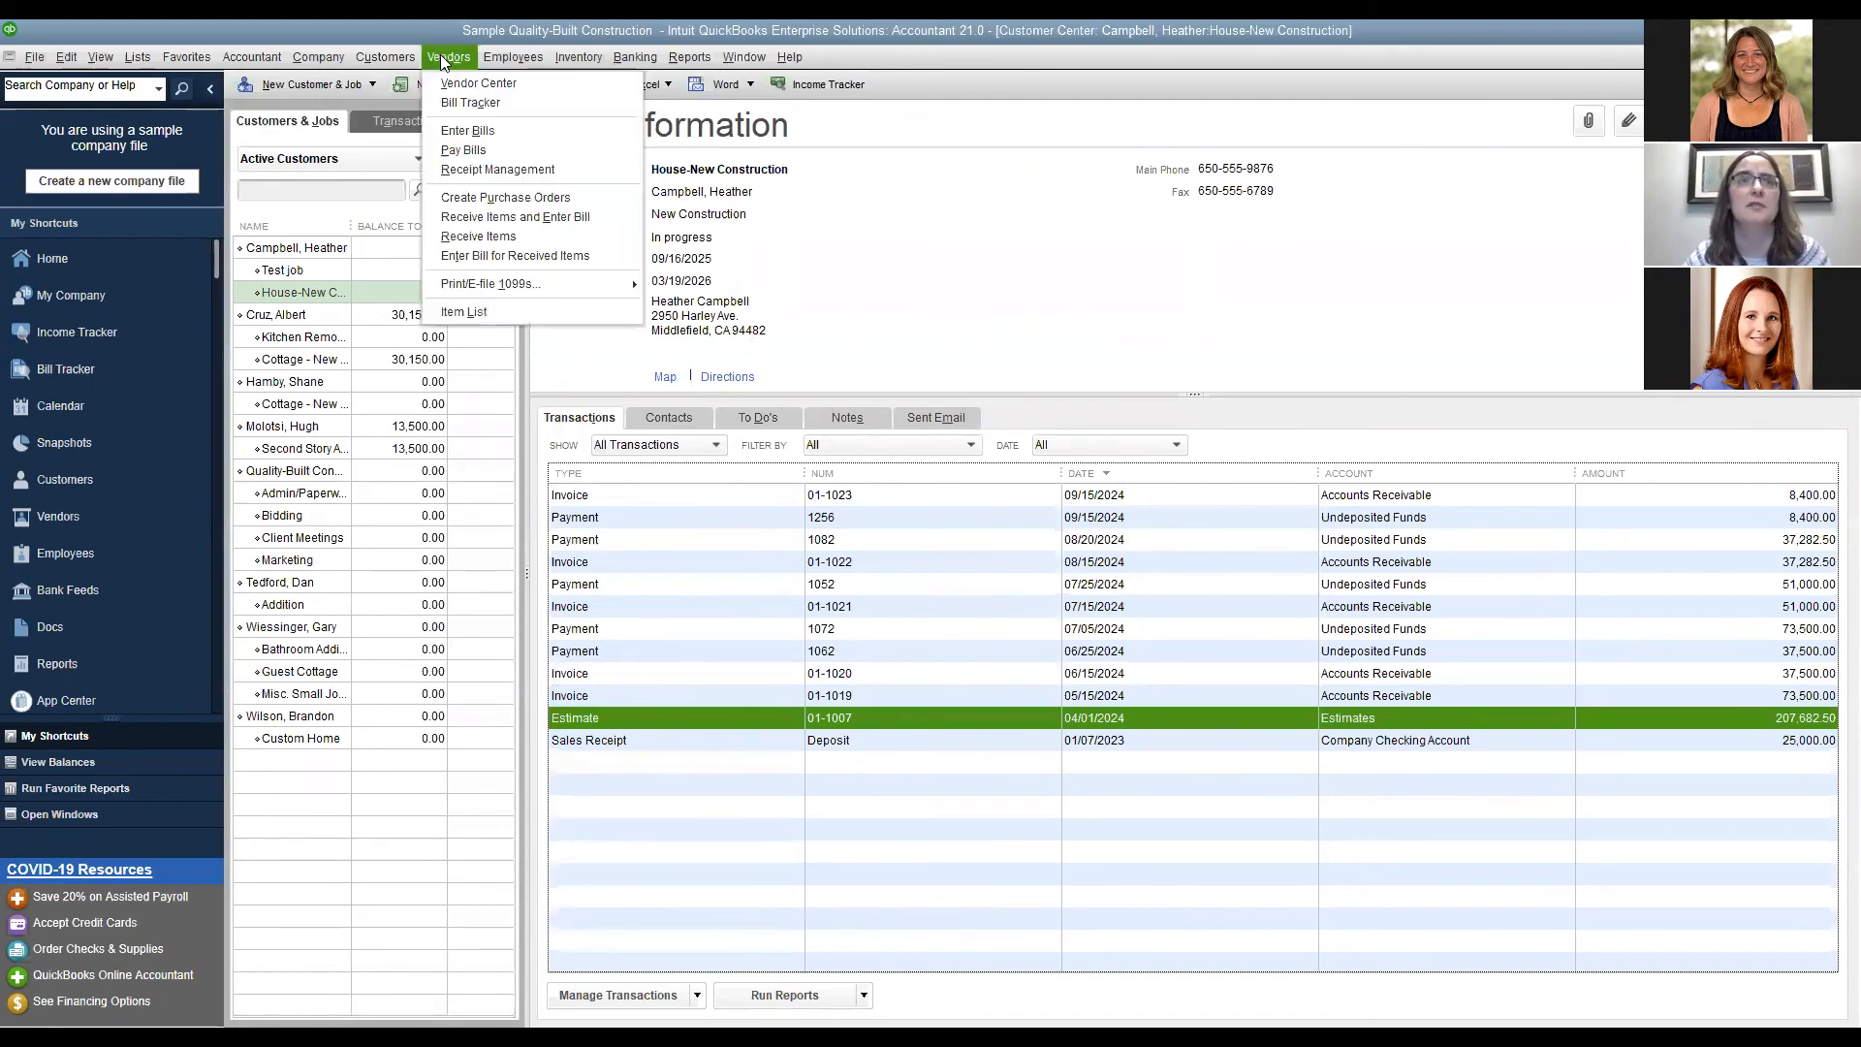
{"action": "left_click", "coordinate": [495, 134]}
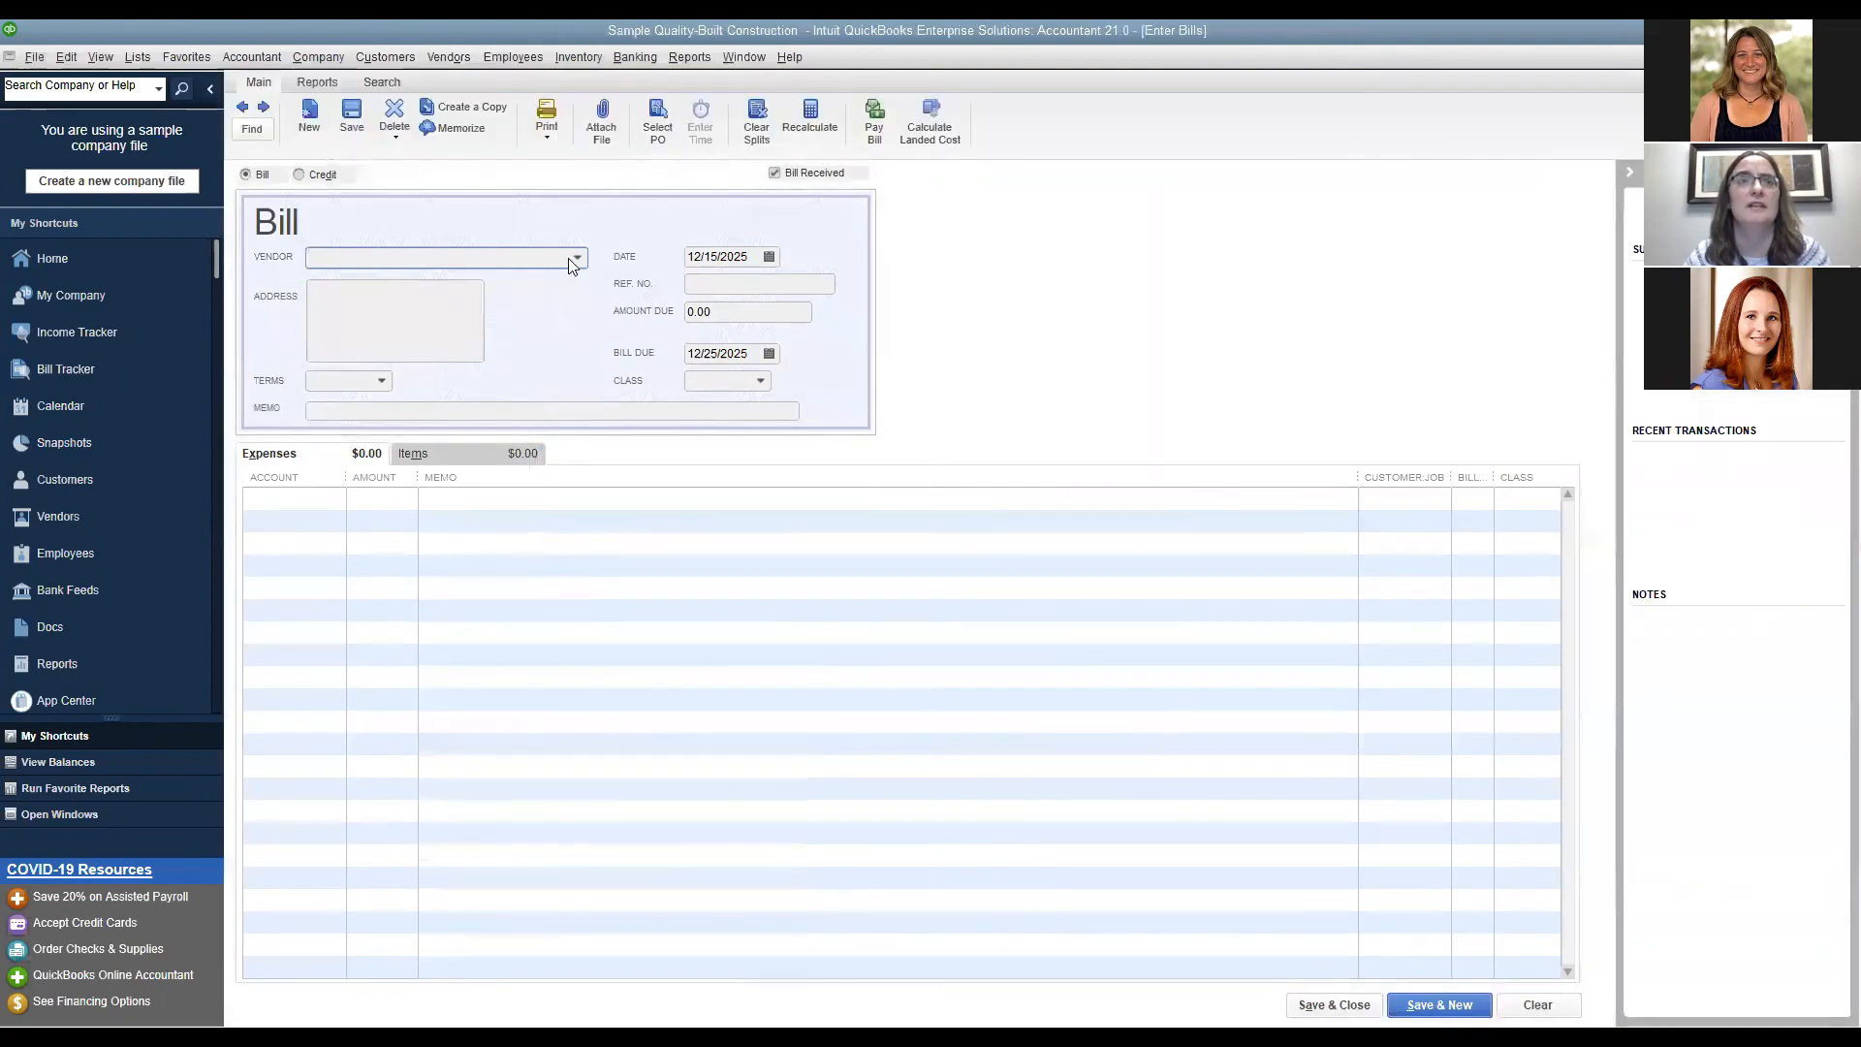
{"action": "left_click", "coordinate": [576, 258]}
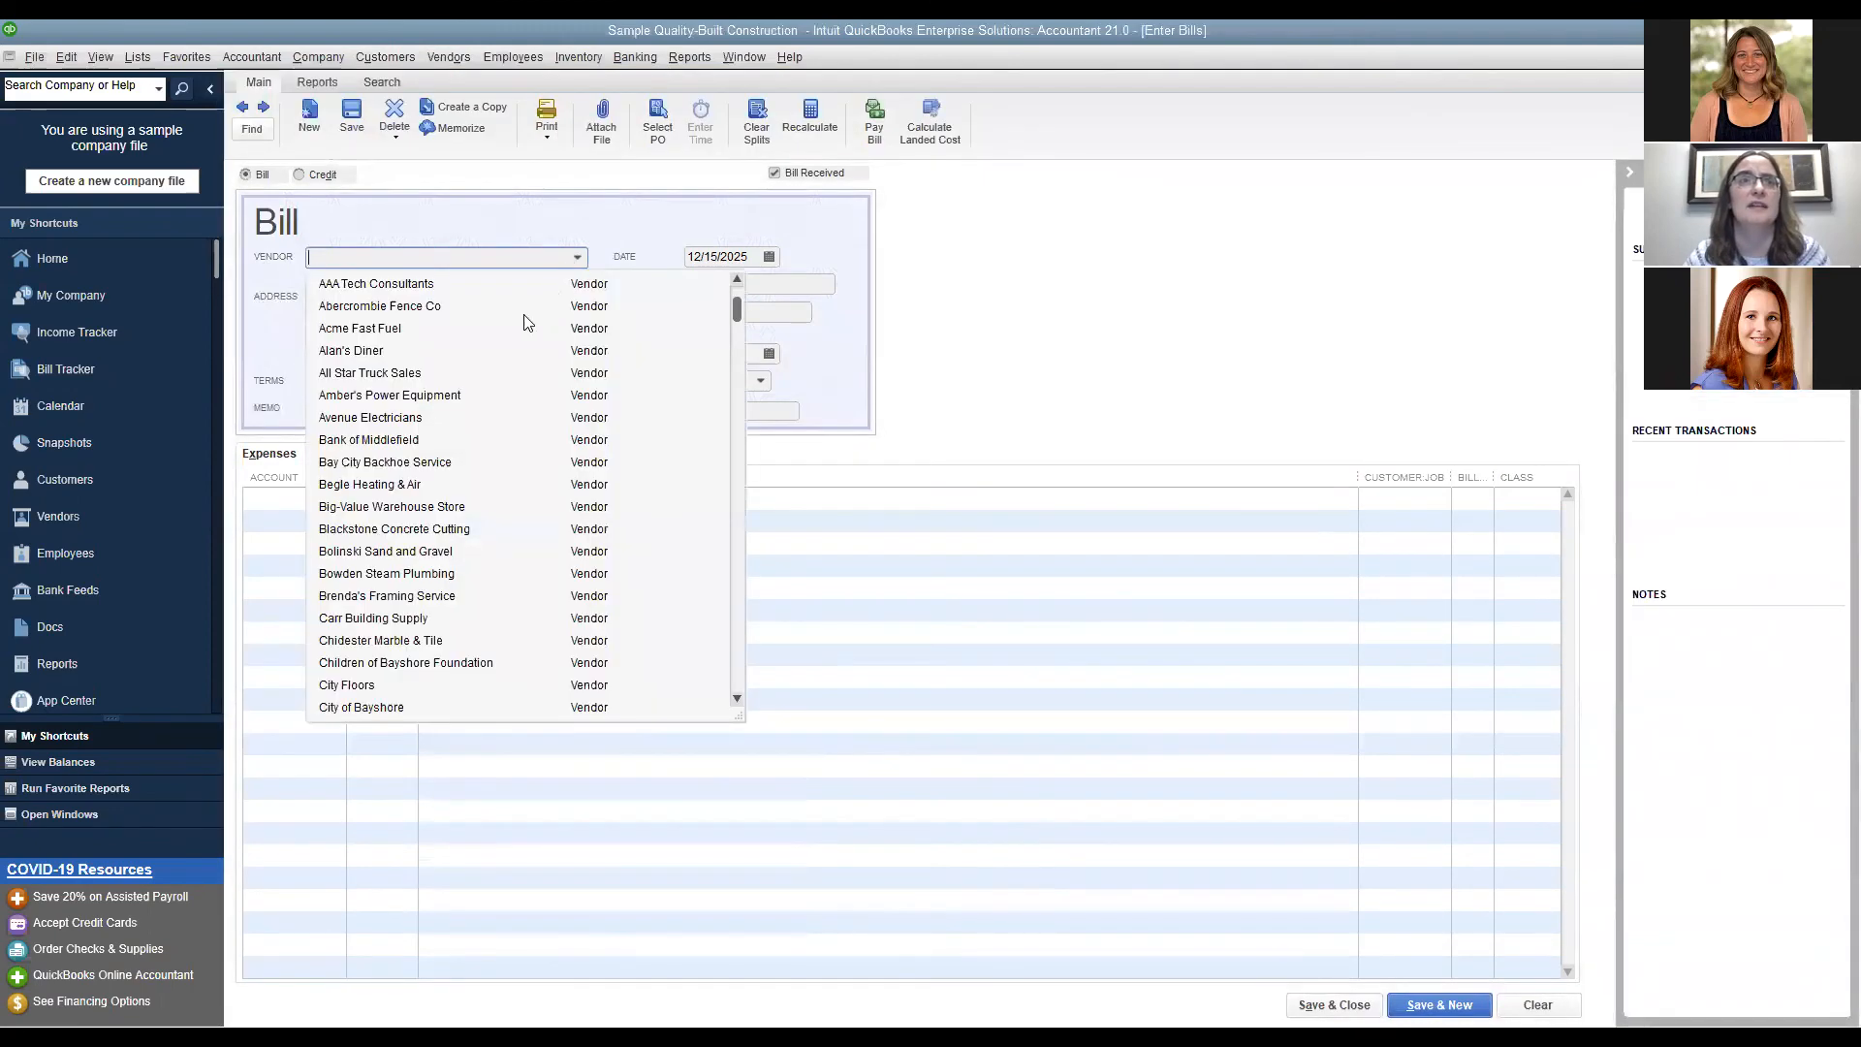
{"action": "left_click", "coordinate": [464, 287]}
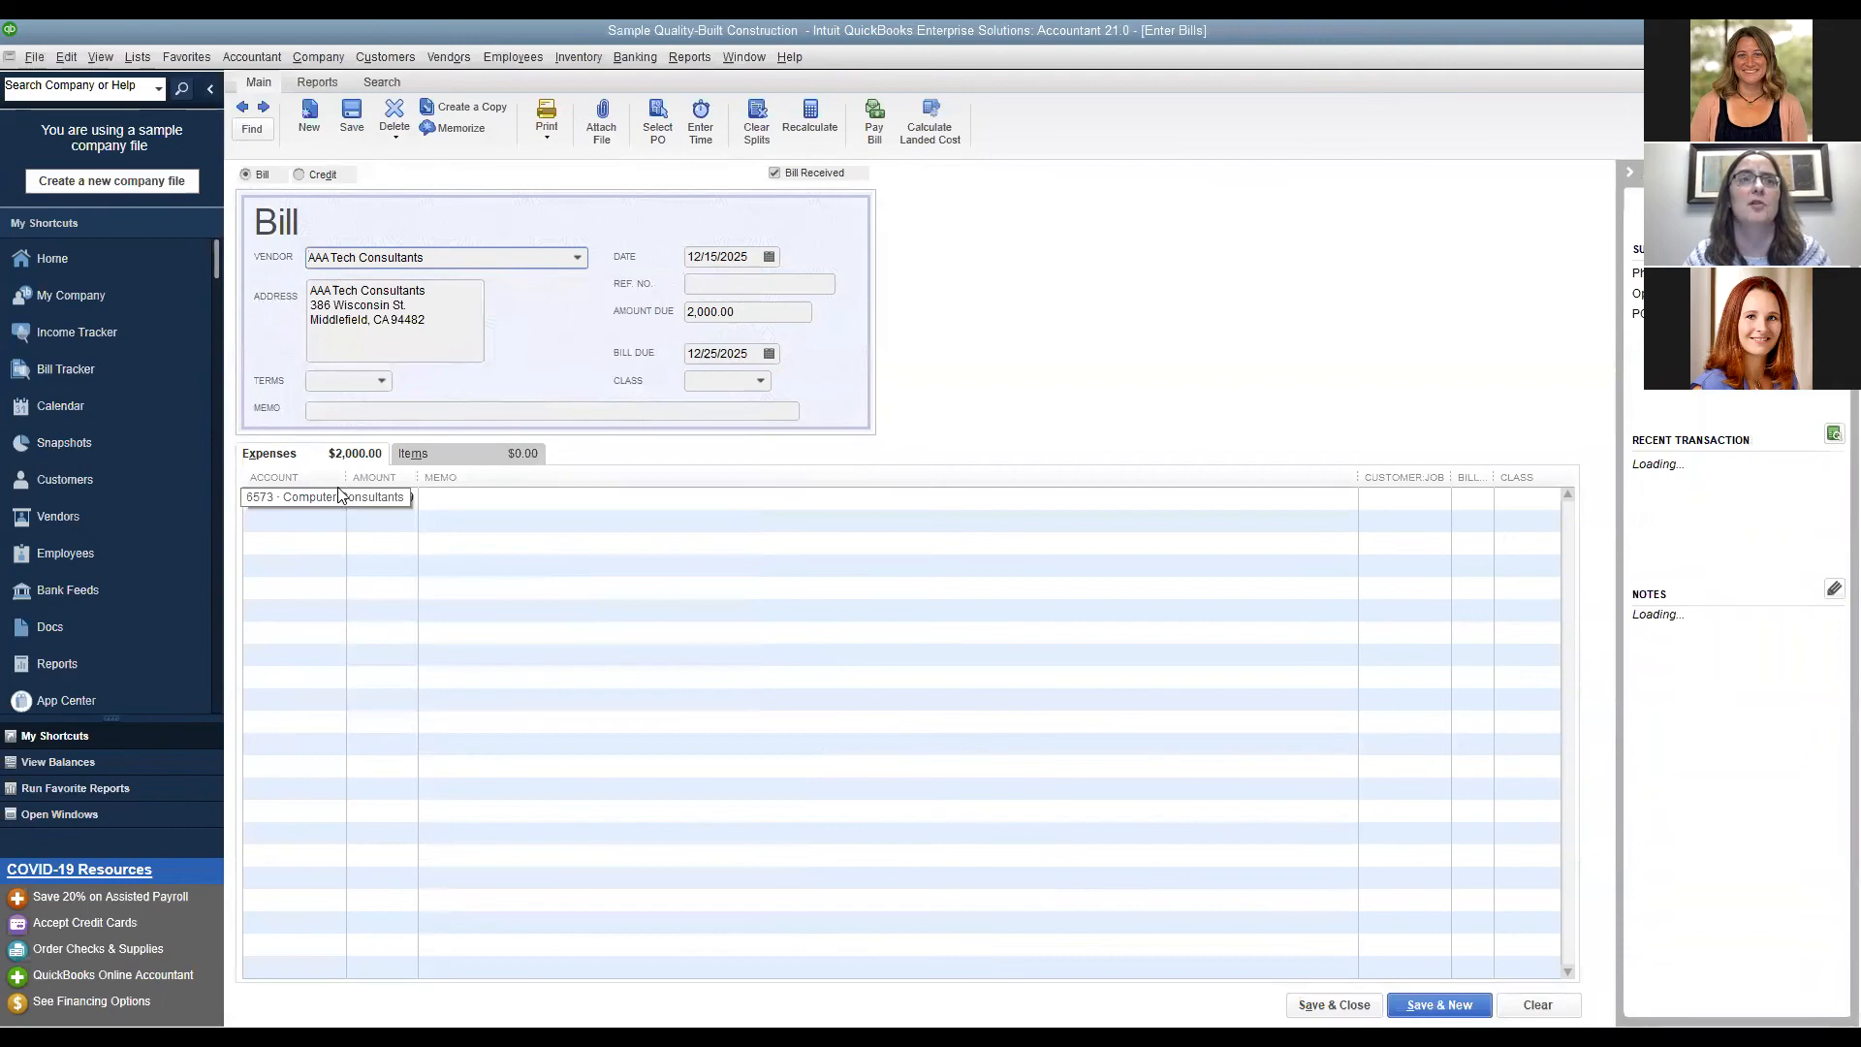
Assign the bill's expense line to the third customer's Cottage - New Construction job as billable, and record the bill.
{"action": "left_click", "coordinate": [1387, 500]}
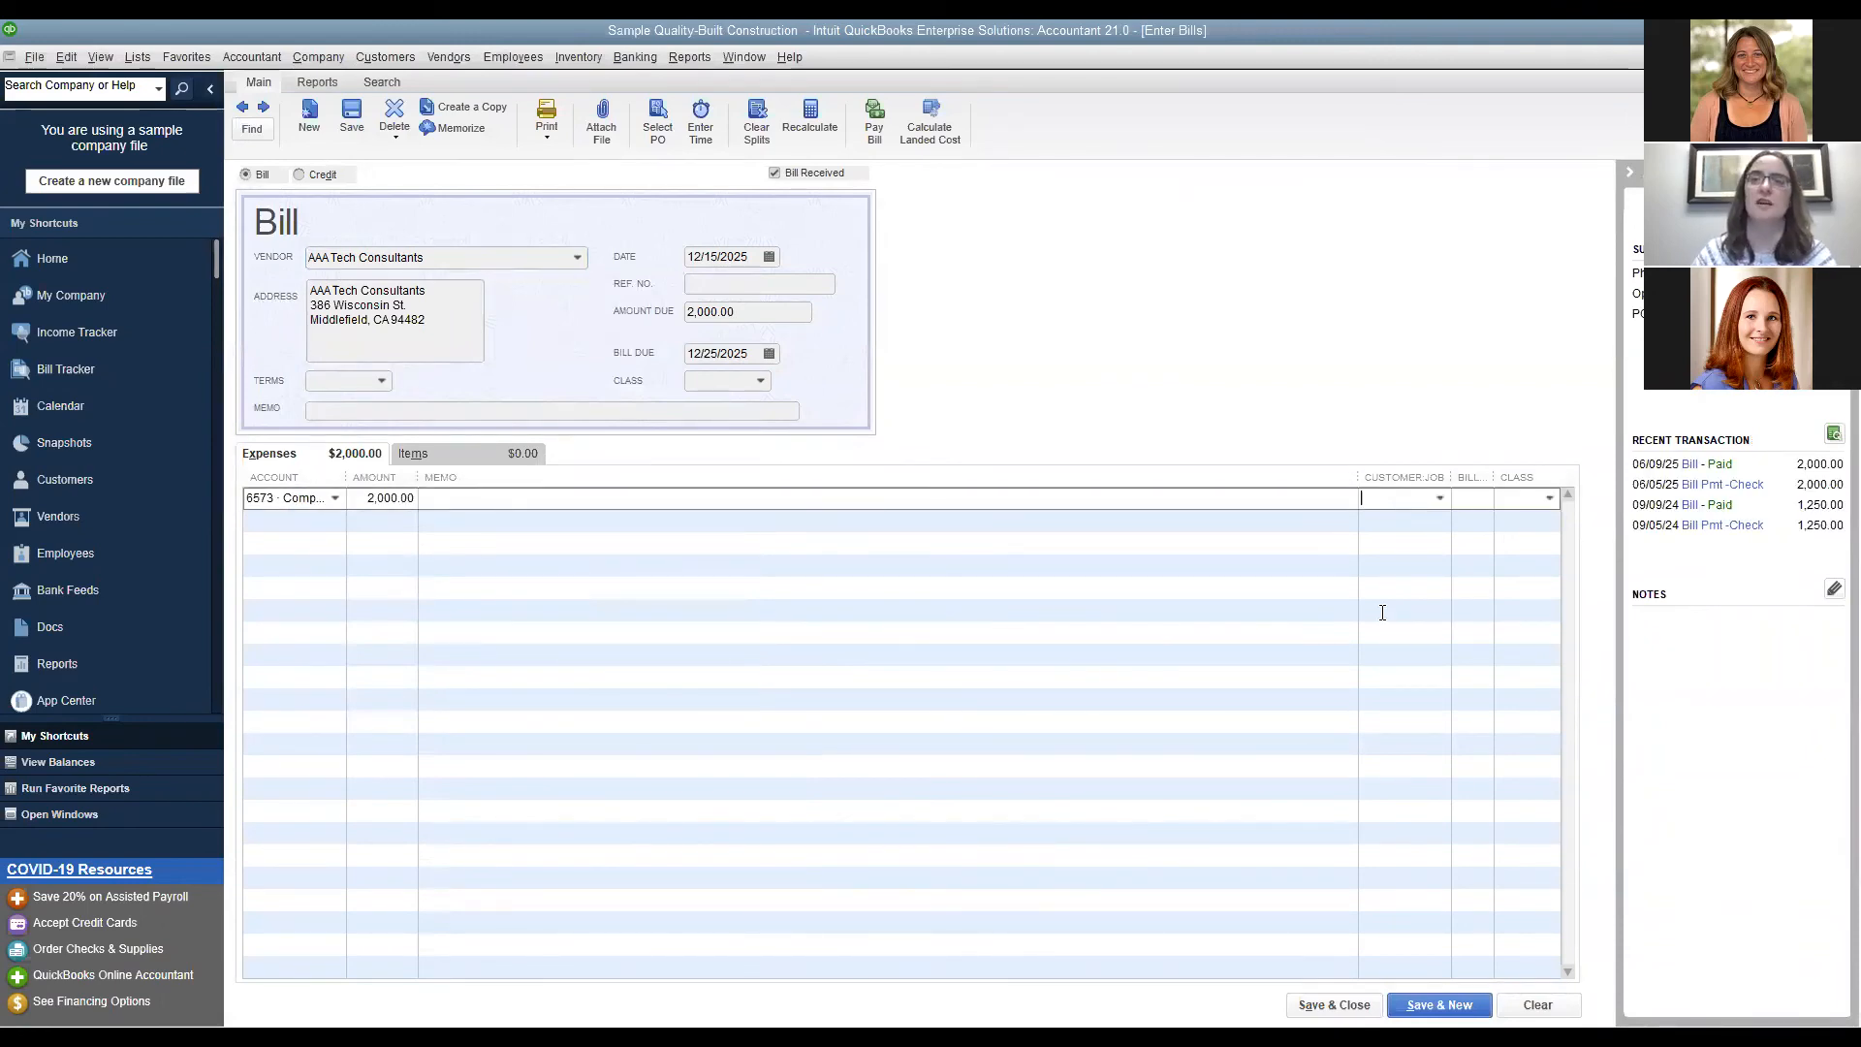
{"action": "left_click", "coordinate": [1441, 498]}
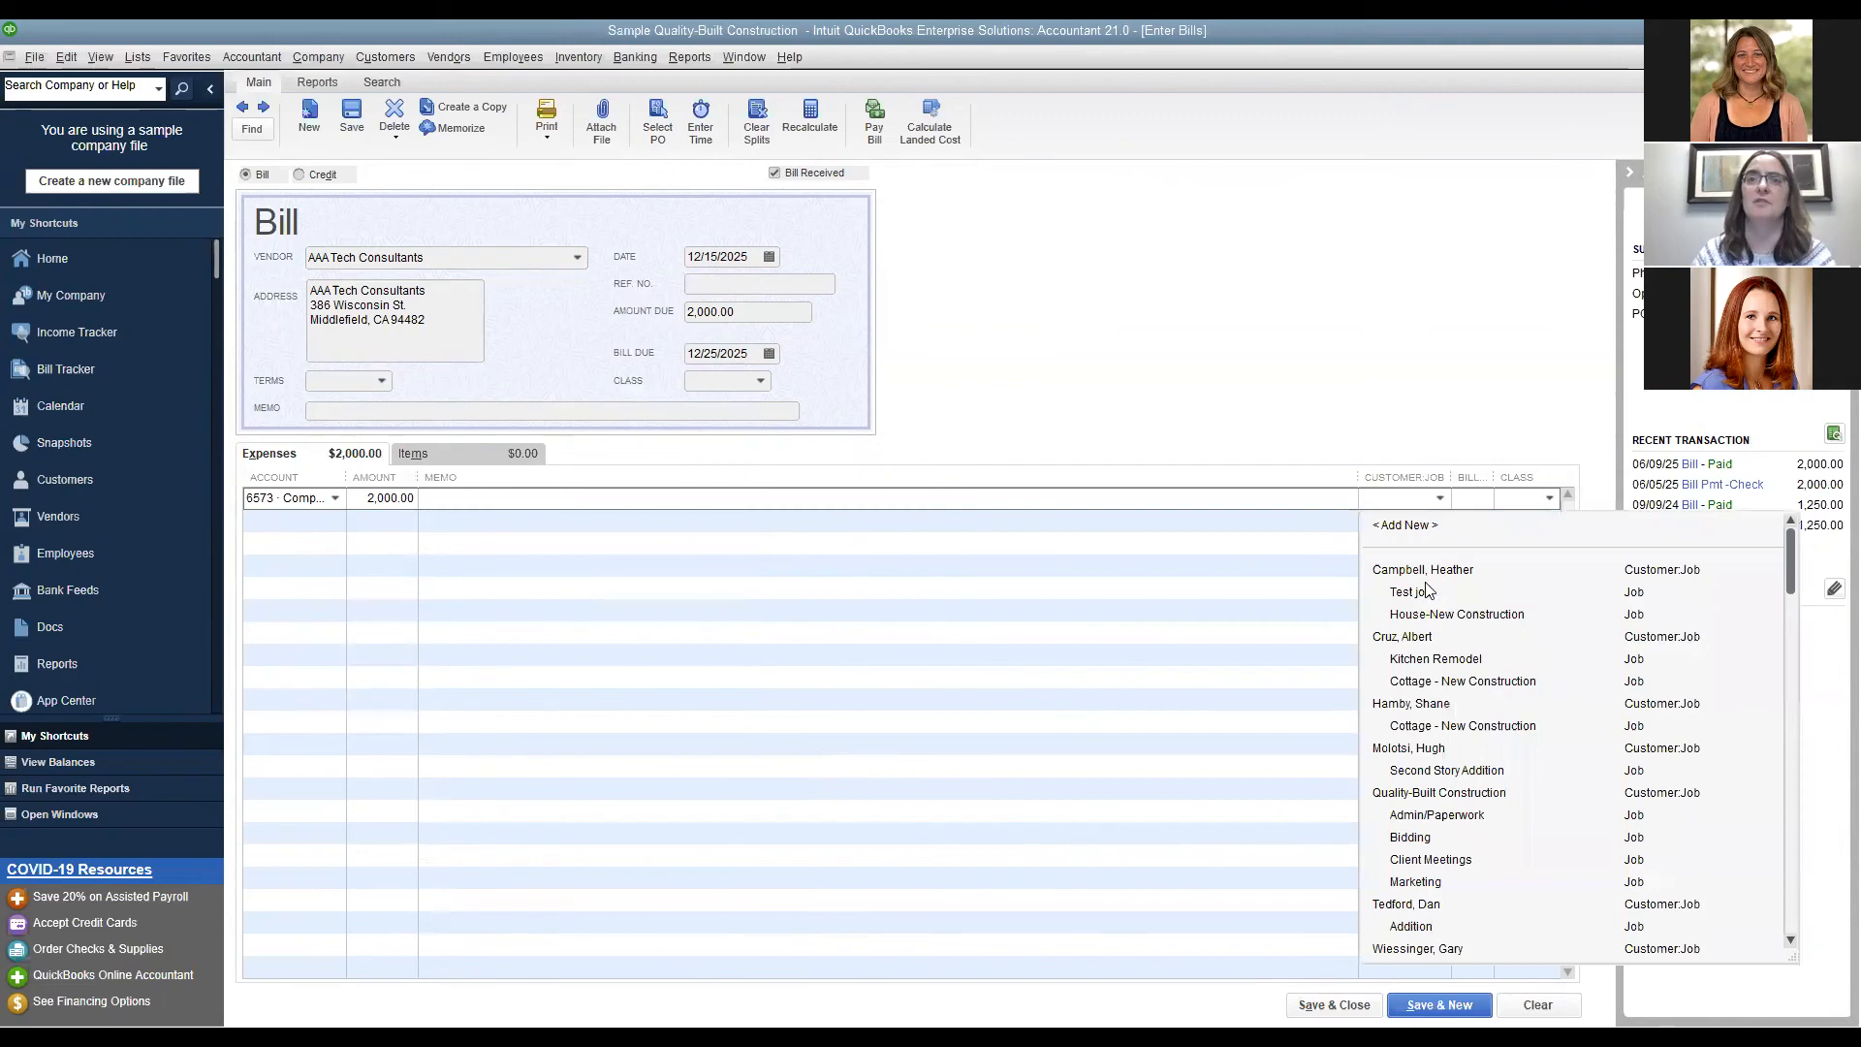
{"action": "left_click", "coordinate": [1422, 729]}
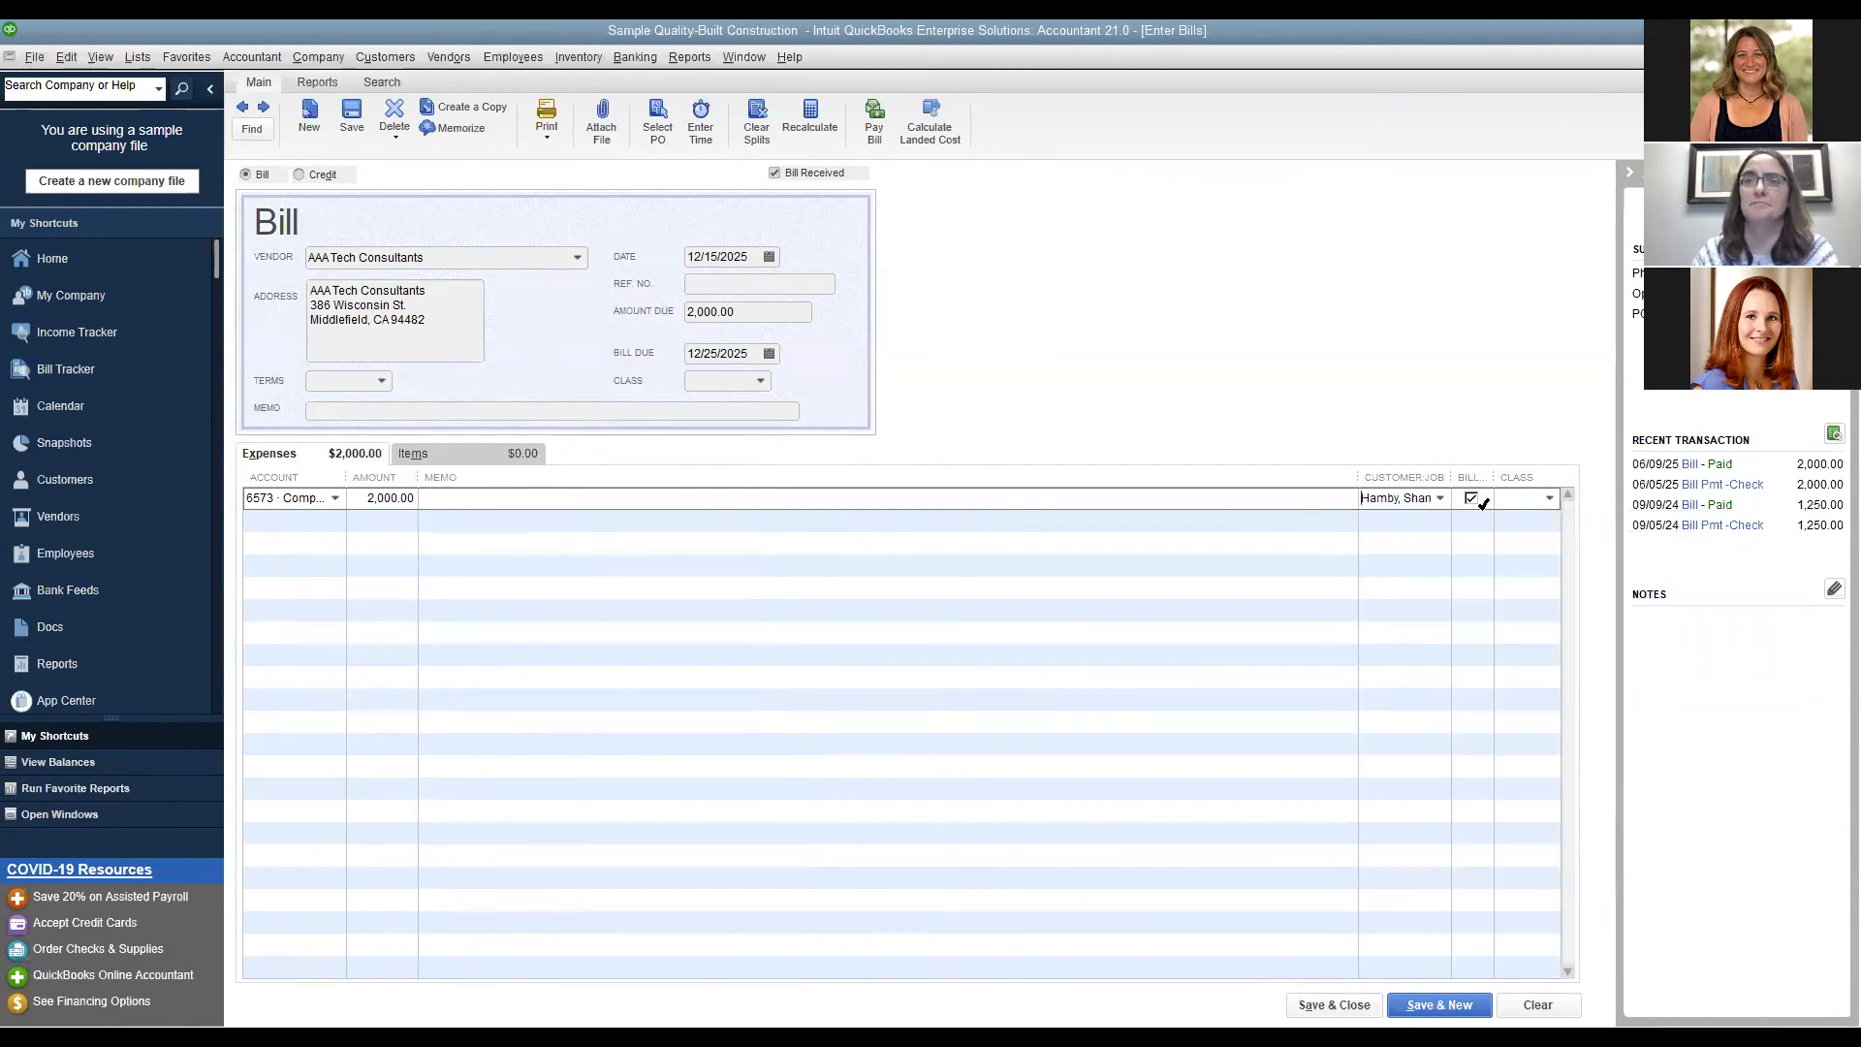
{"action": "left_click", "coordinate": [1472, 498]}
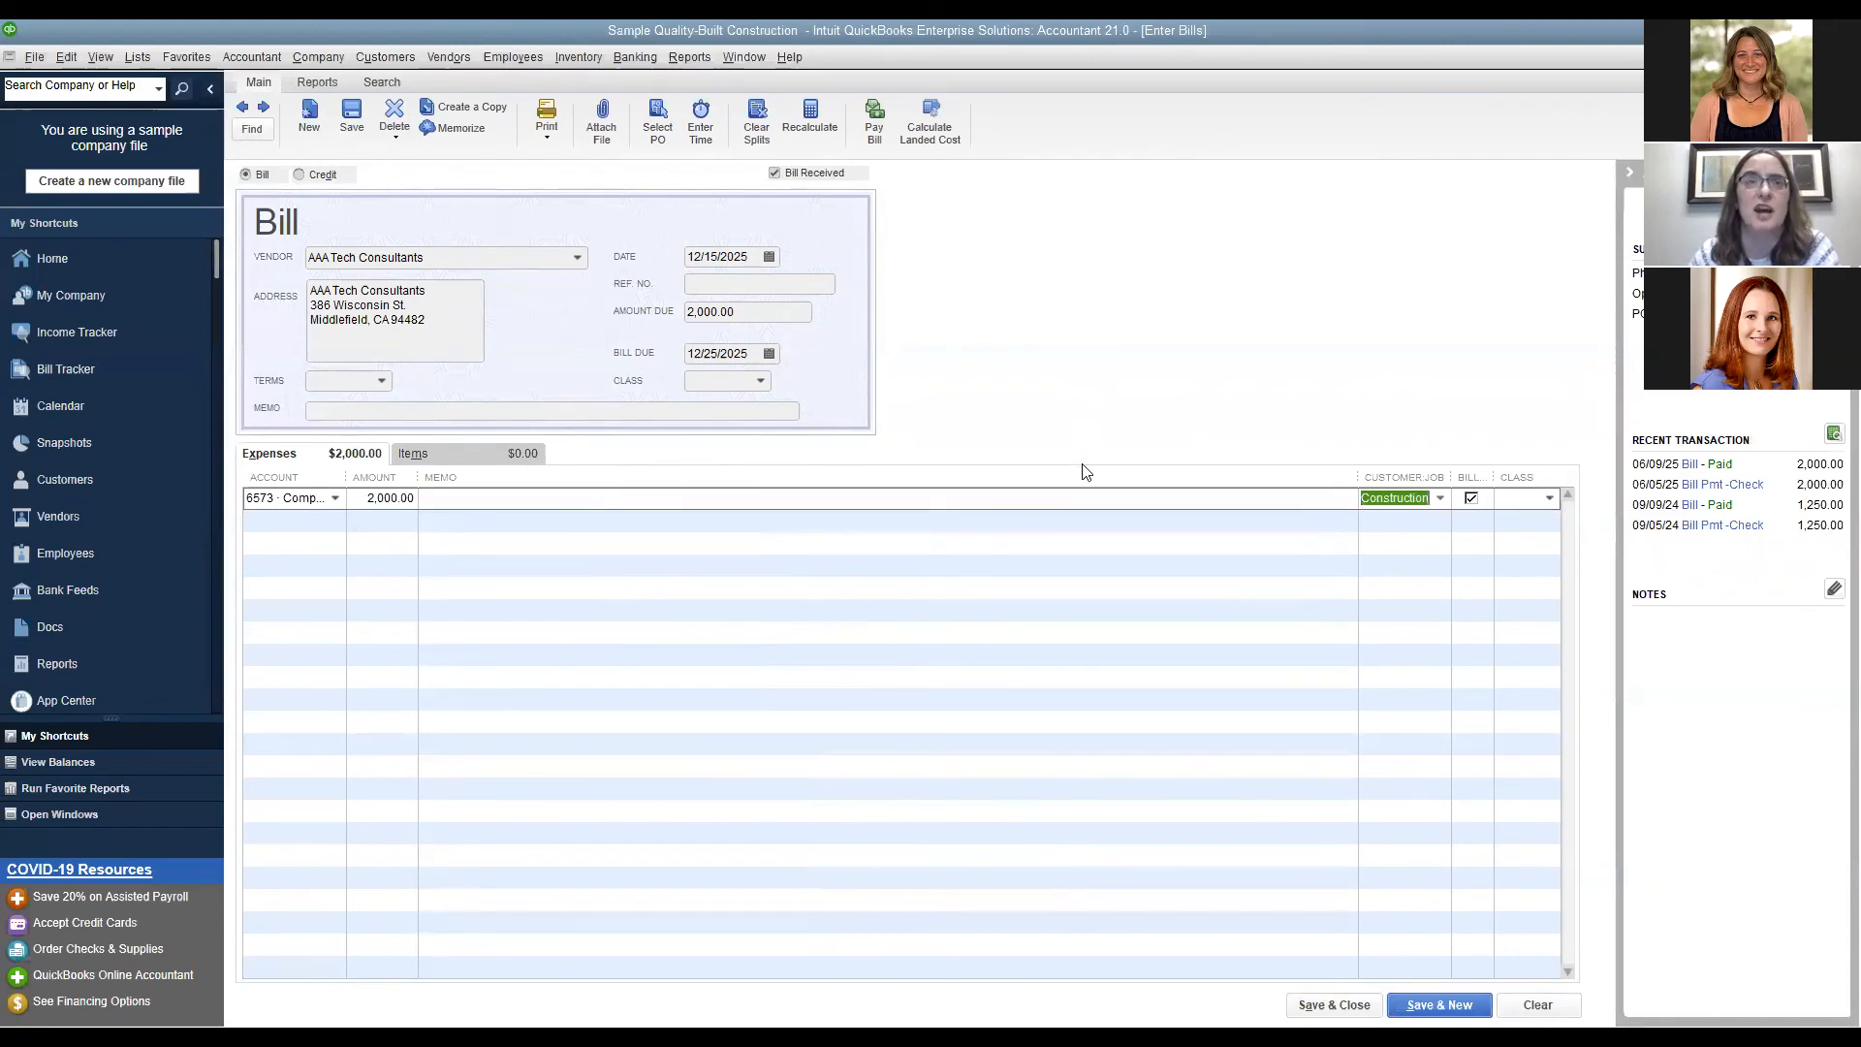
{"action": "key", "text": "Escape"}
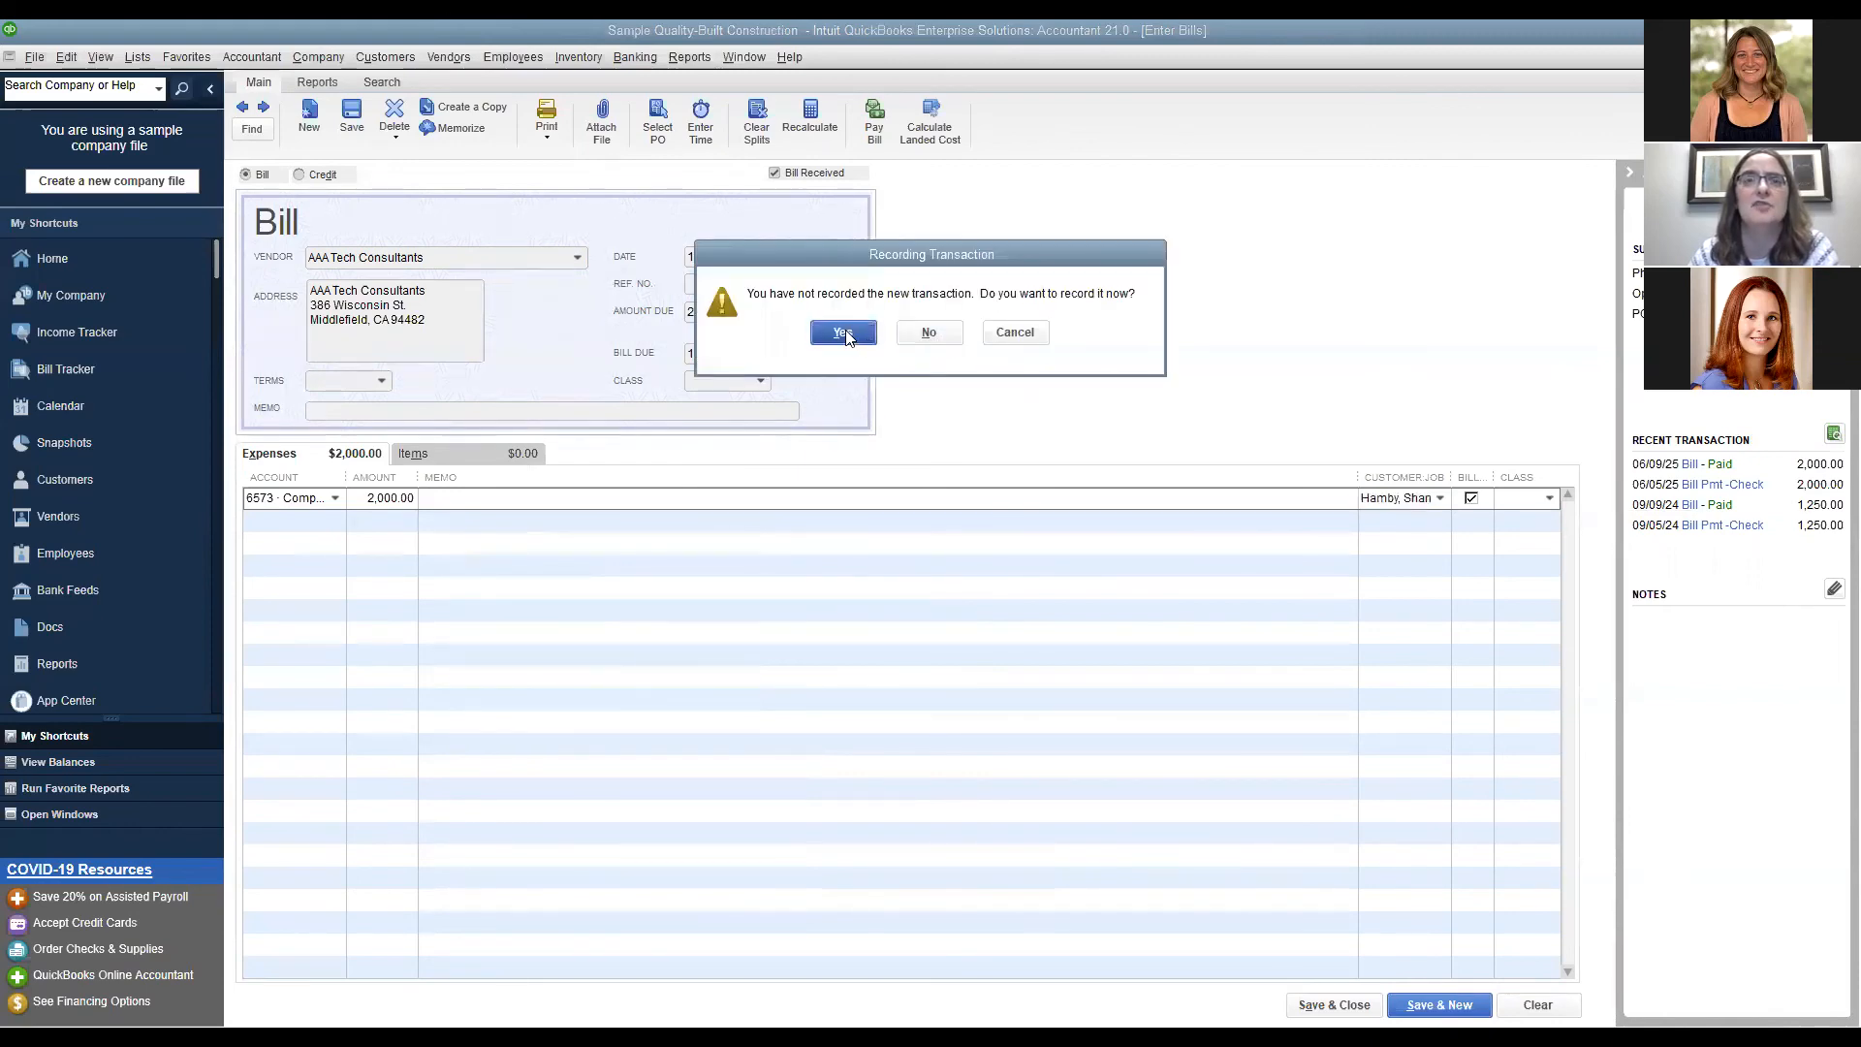
{"action": "left_click", "coordinate": [844, 334]}
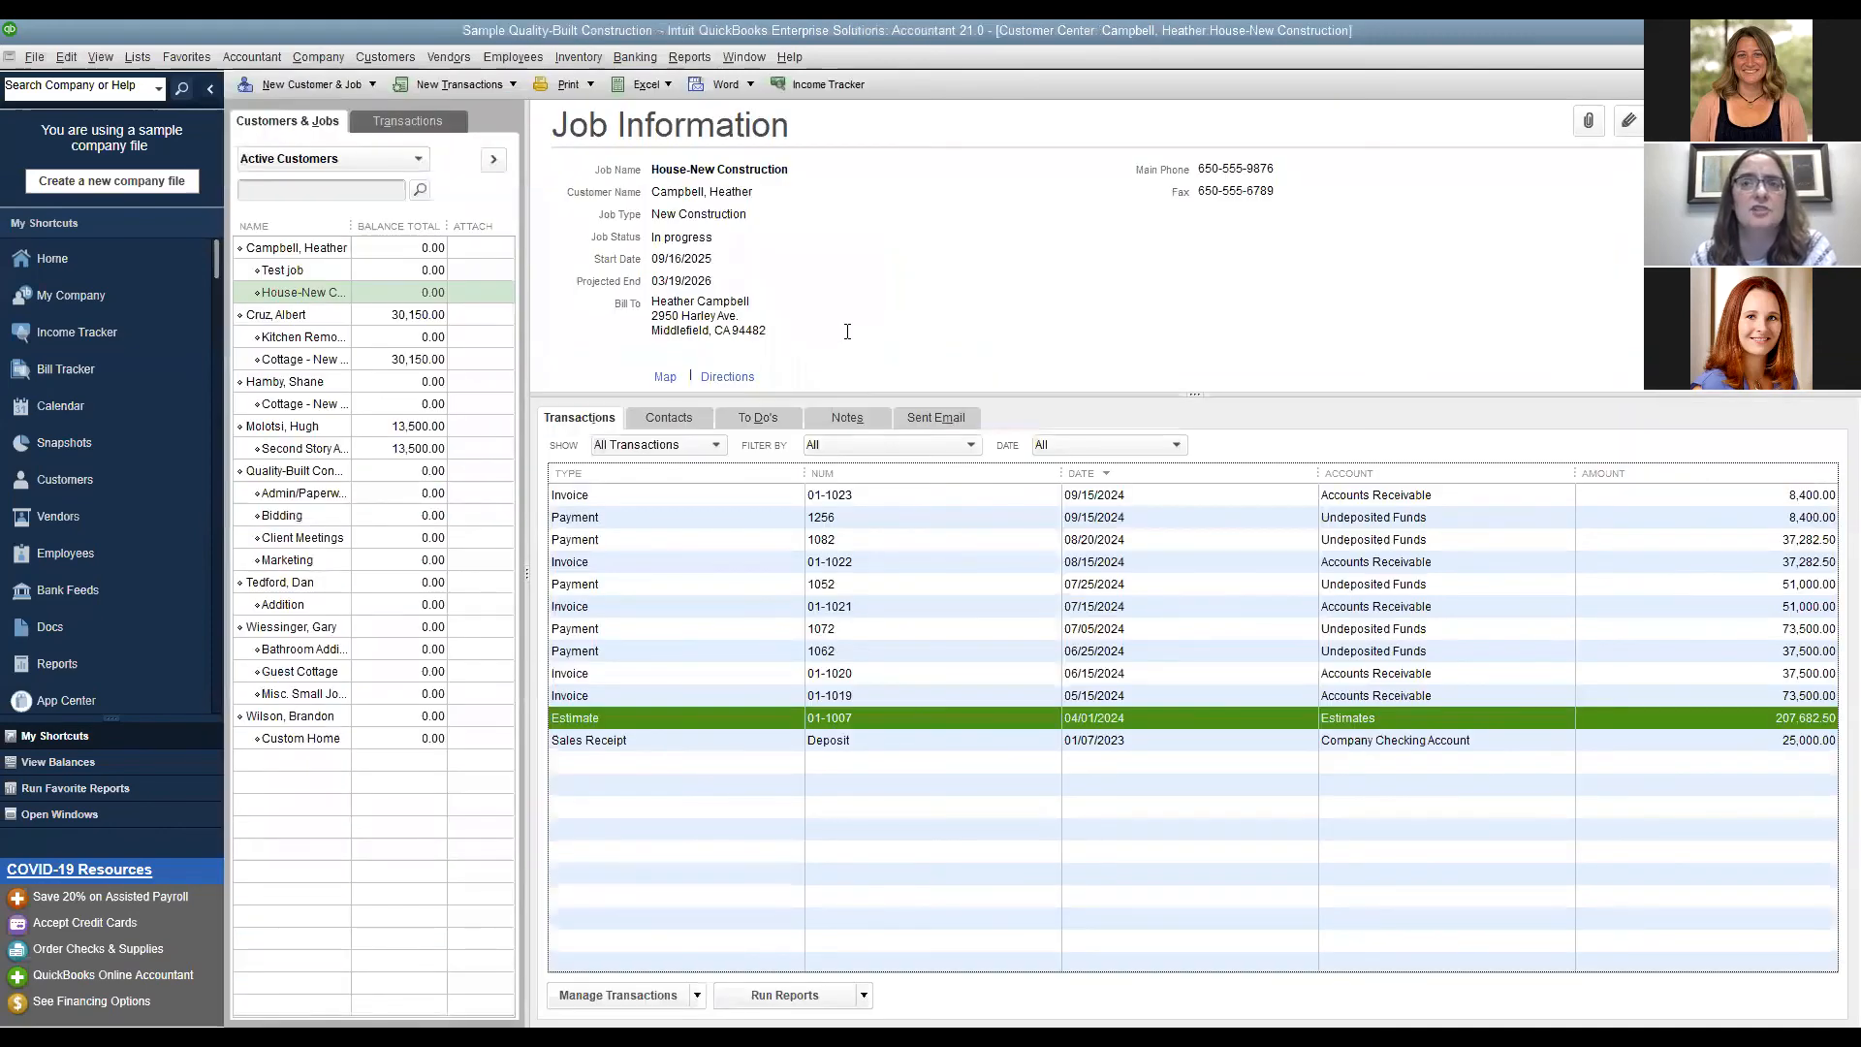
Open the preferences to check the General settings for the current login, and close them without changes.
{"action": "left_click", "coordinate": [66, 58]}
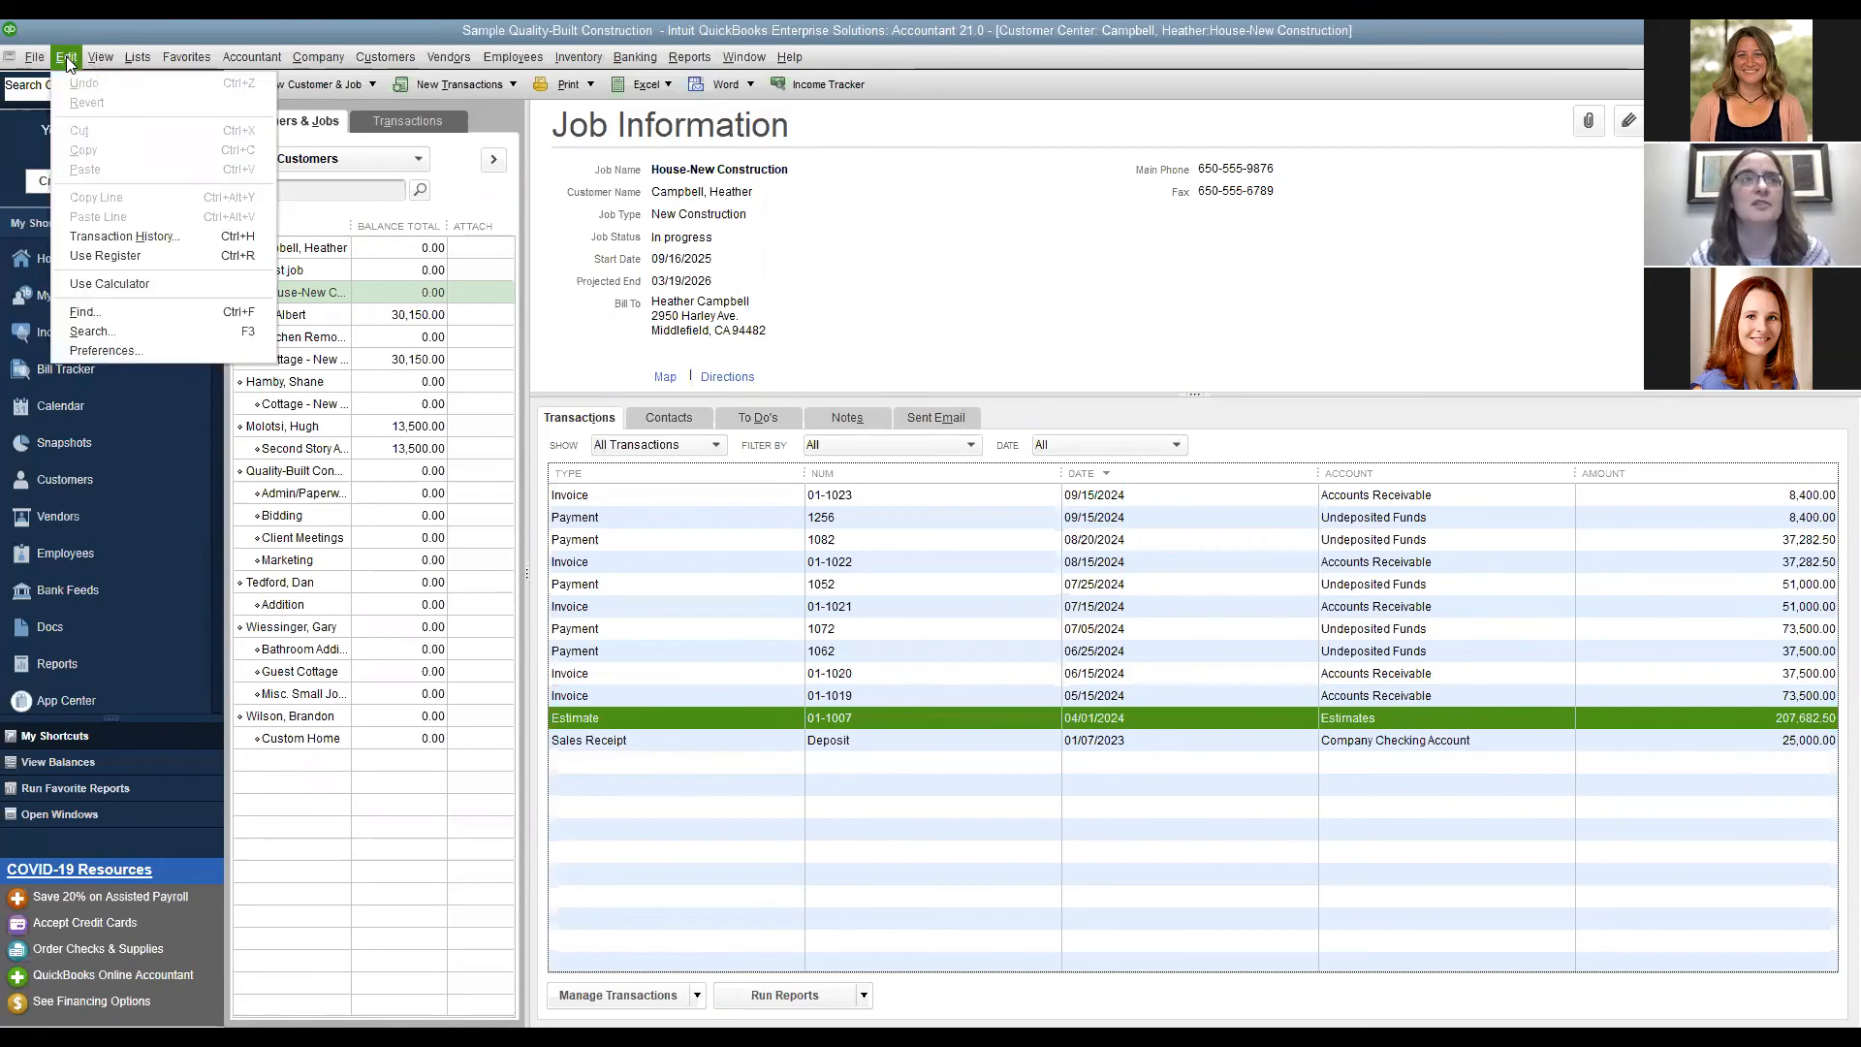
{"action": "left_click", "coordinate": [187, 351]}
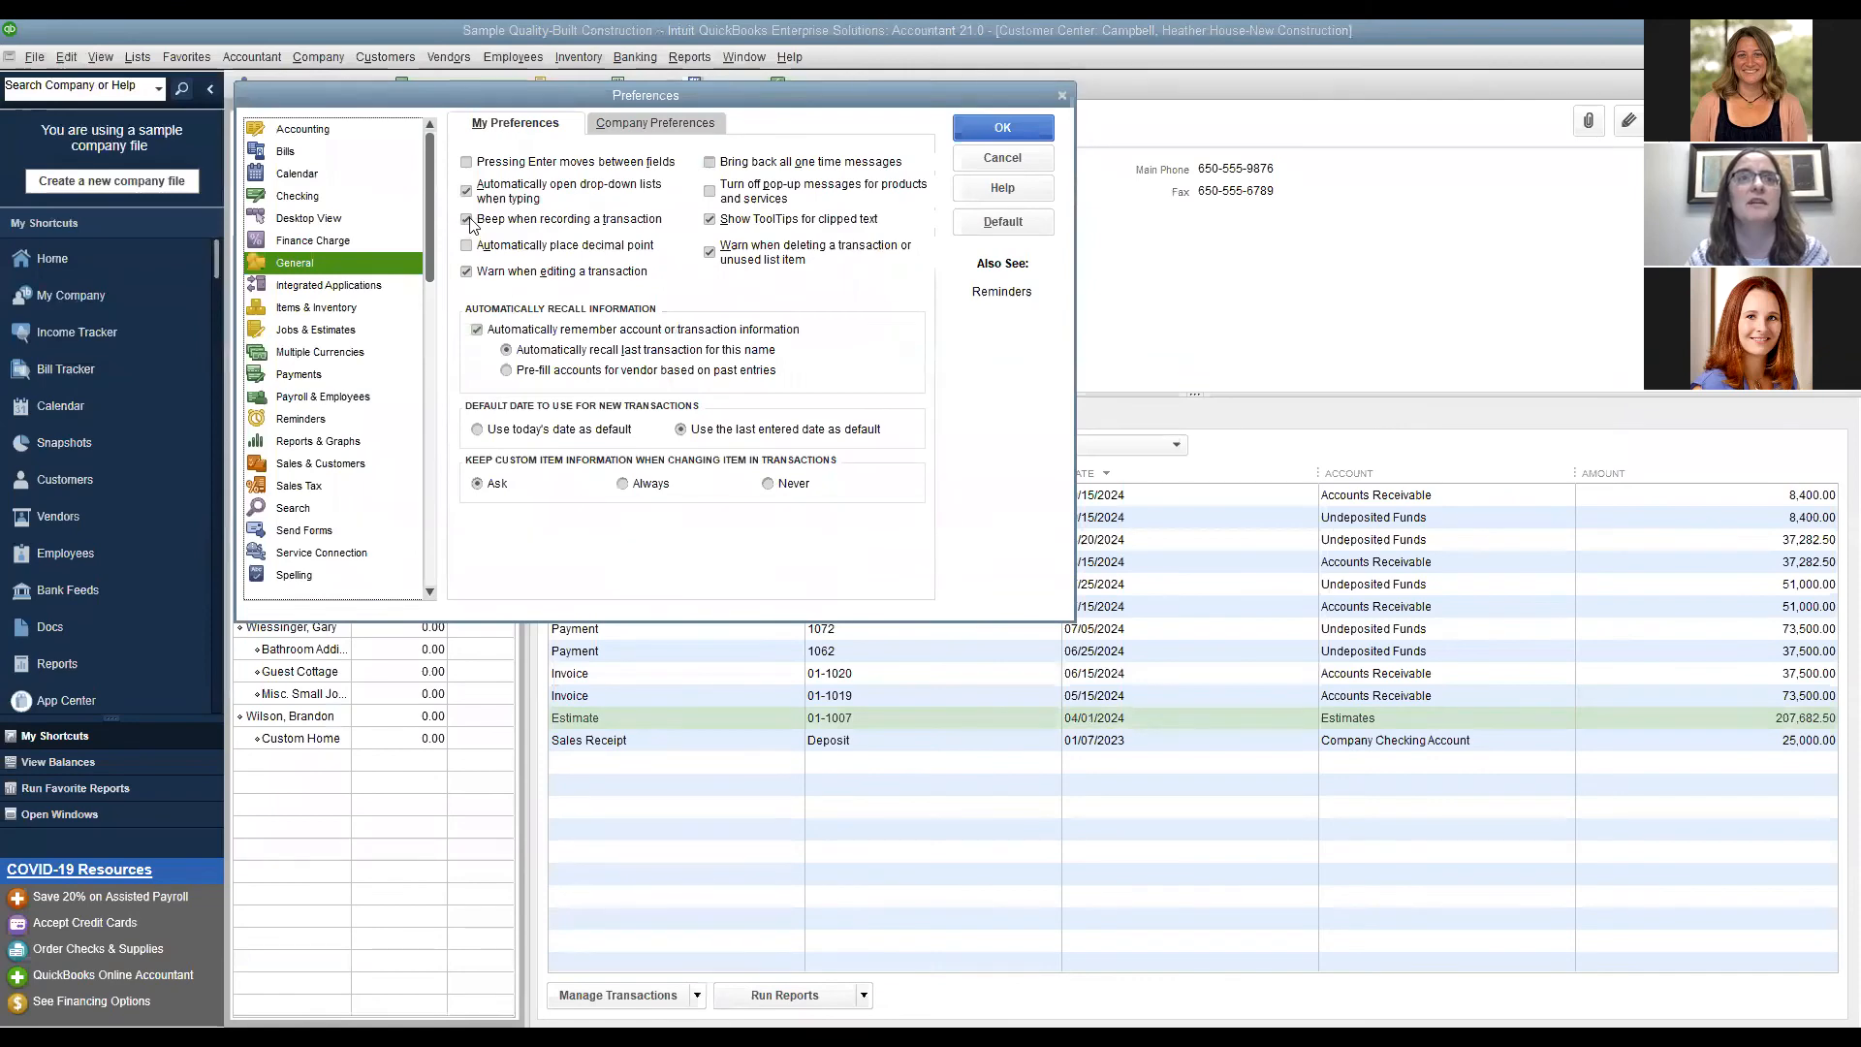
{"action": "left_click", "coordinate": [1000, 136]}
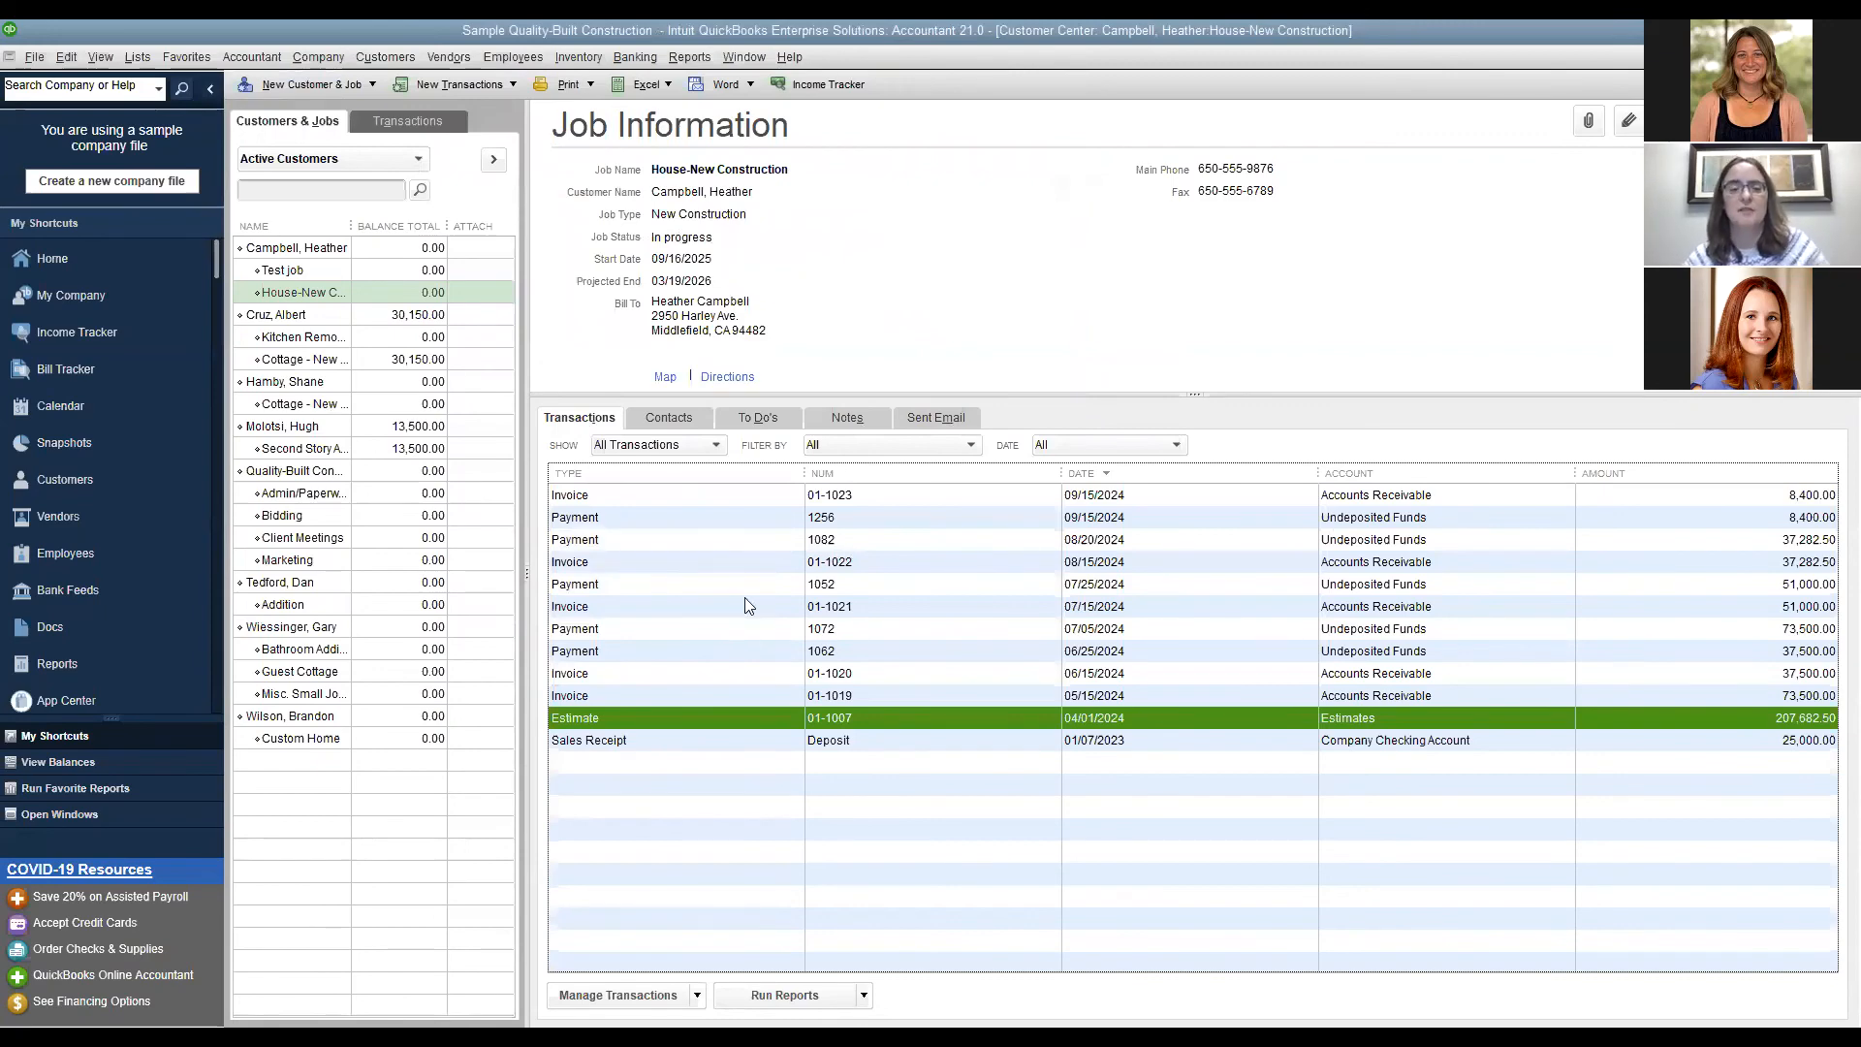
Reopen the Customer Center and start an invoice for the first customer from the available 12/15/2025 estimate.
{"action": "left_click", "coordinate": [1847, 57]}
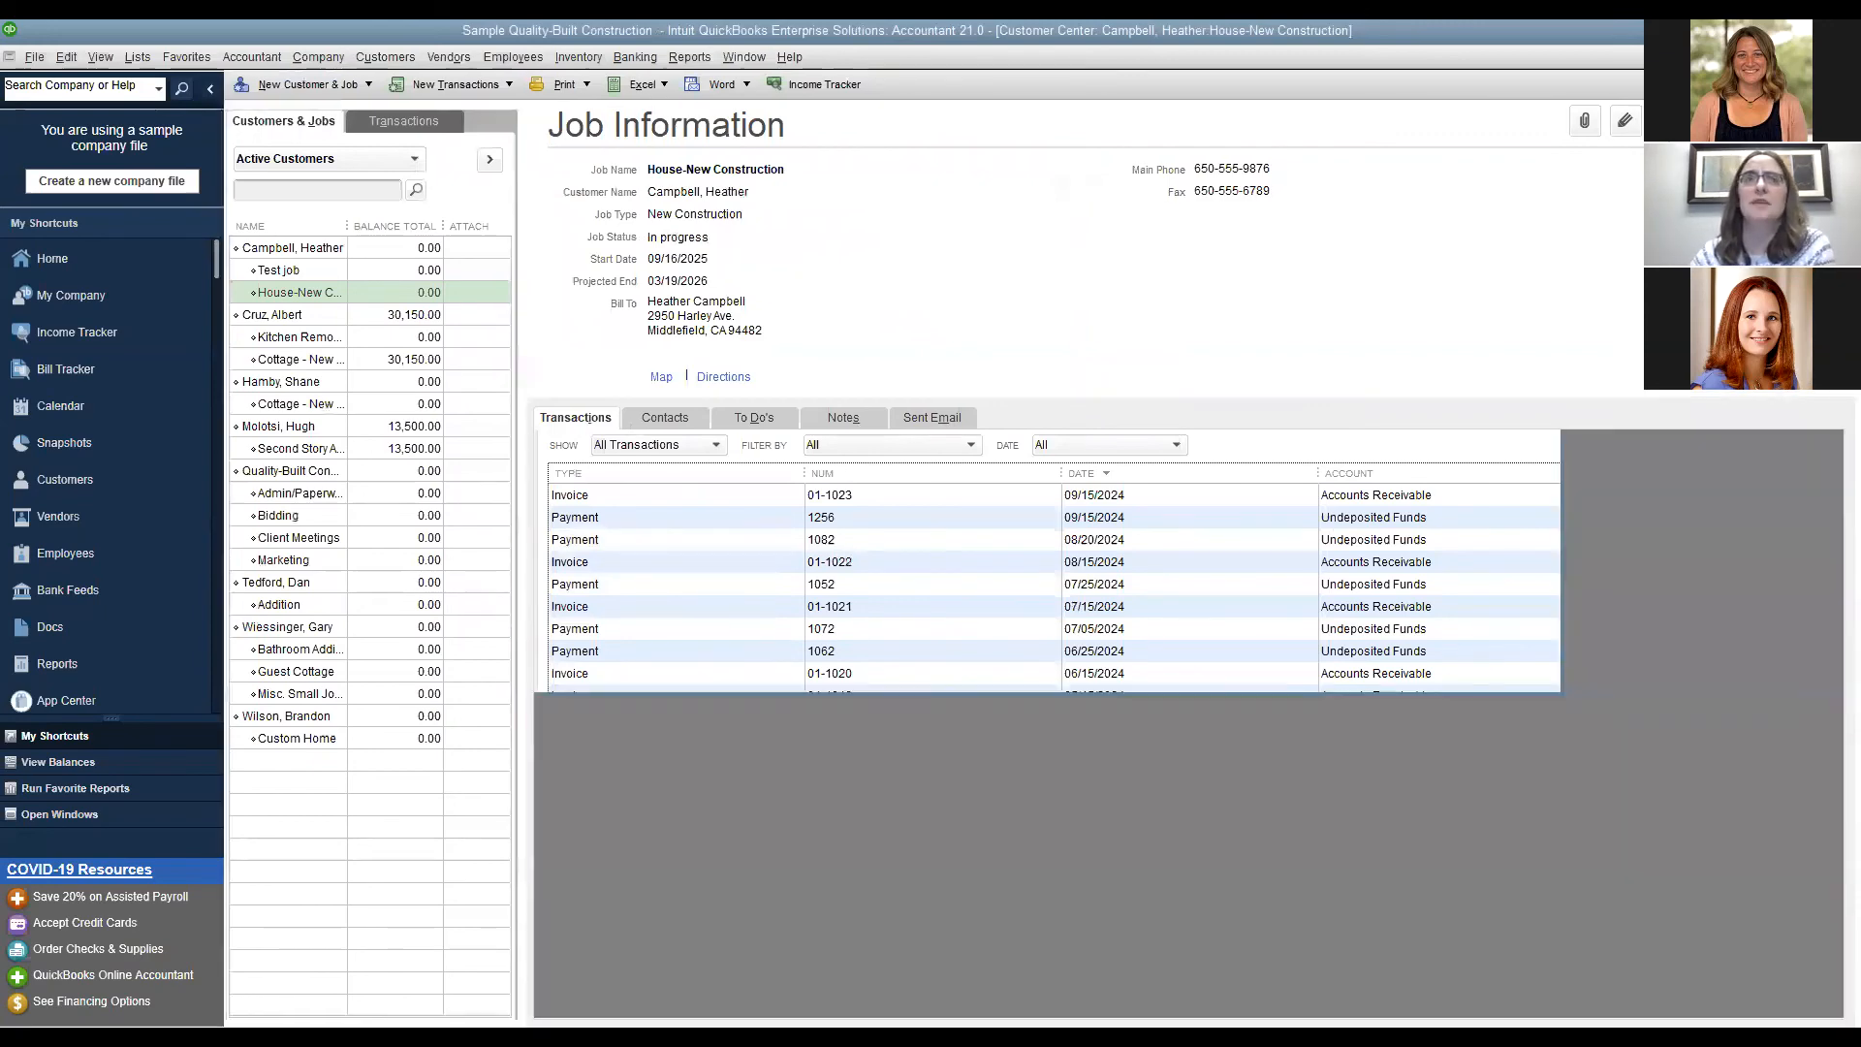
{"action": "left_click", "coordinate": [402, 60]}
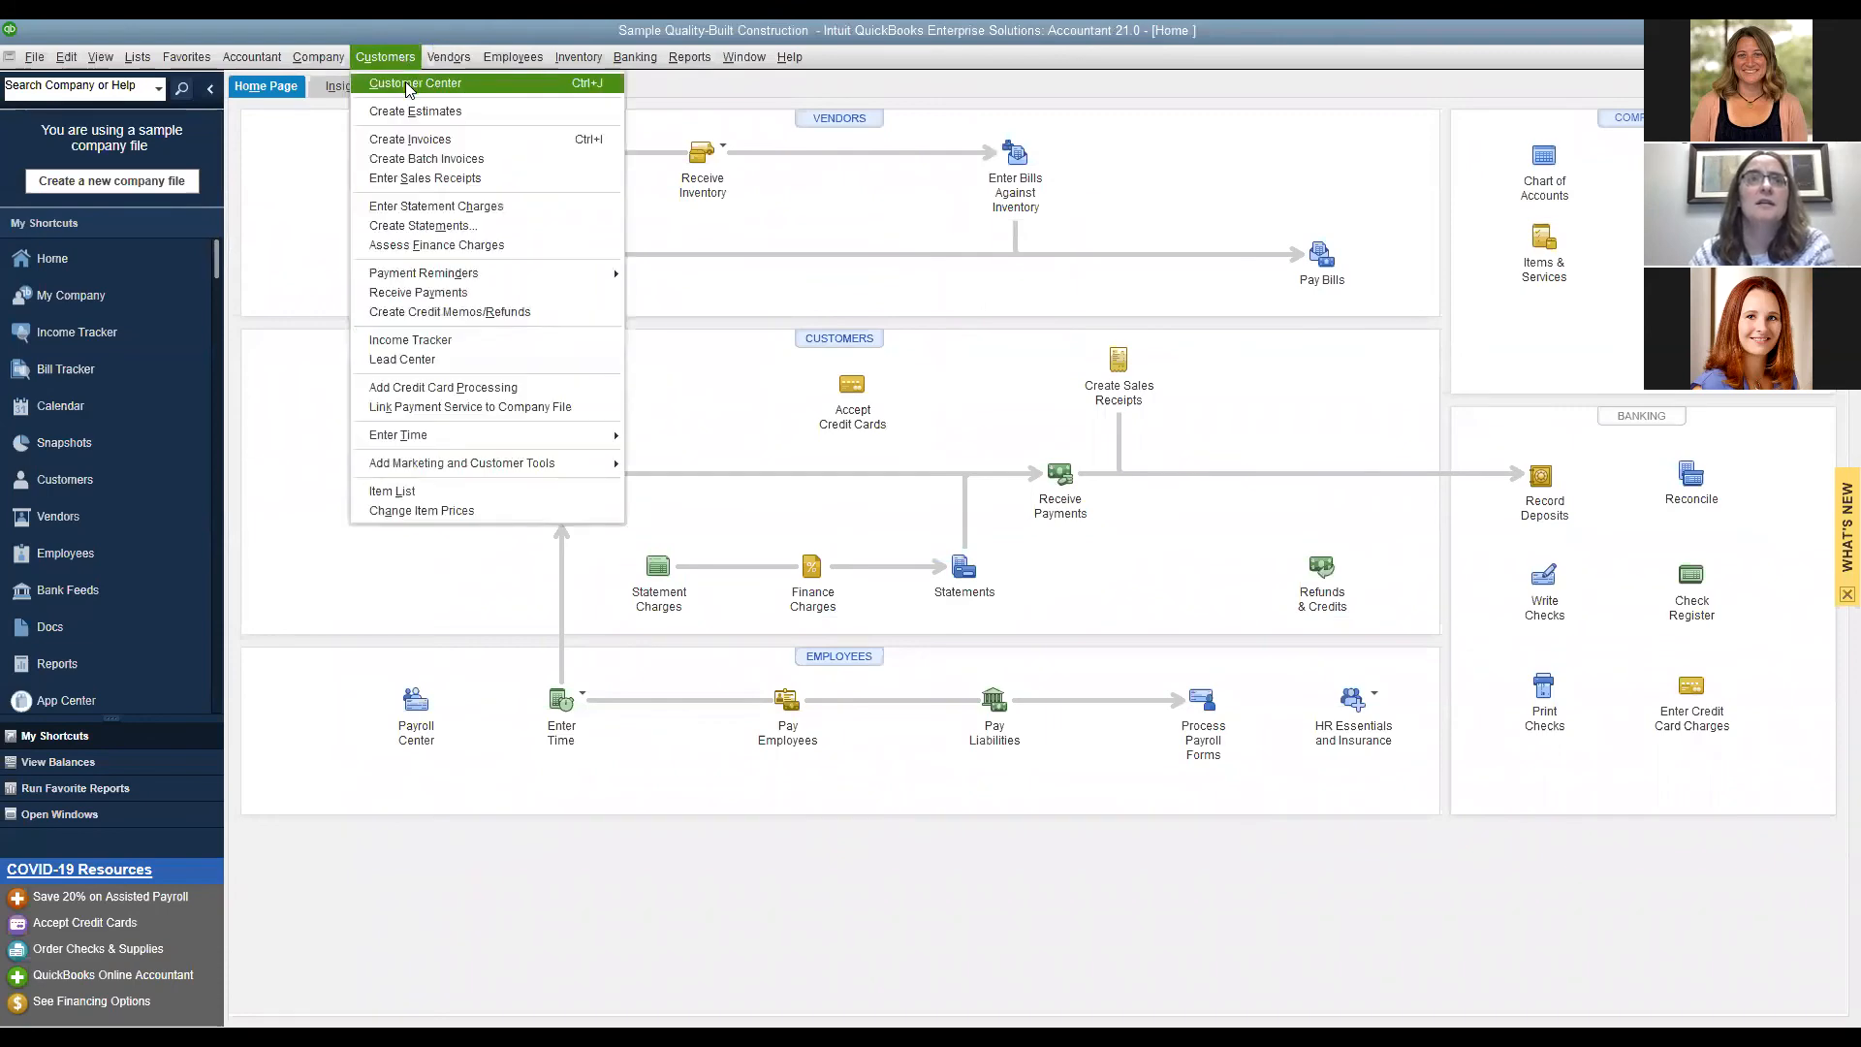
{"action": "left_click", "coordinate": [406, 84]}
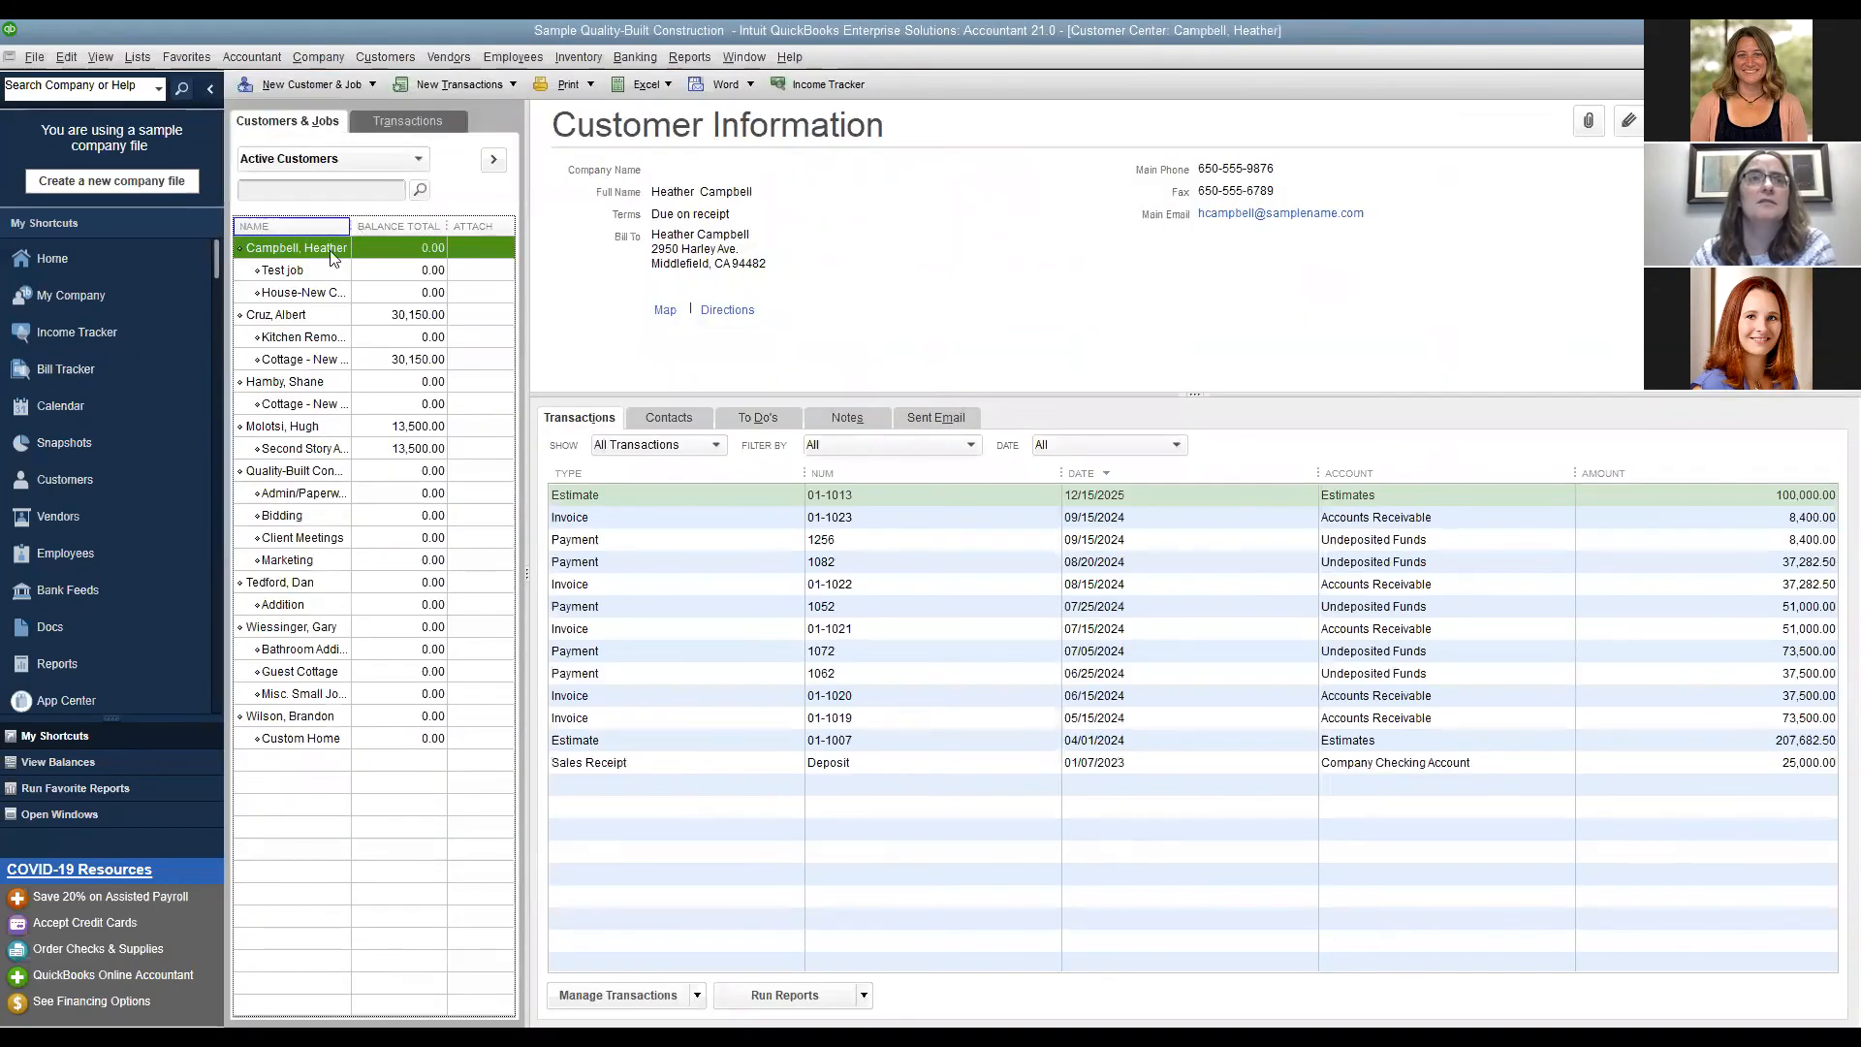
{"action": "left_click", "coordinate": [458, 85]}
{"action": "left_click", "coordinate": [466, 128]}
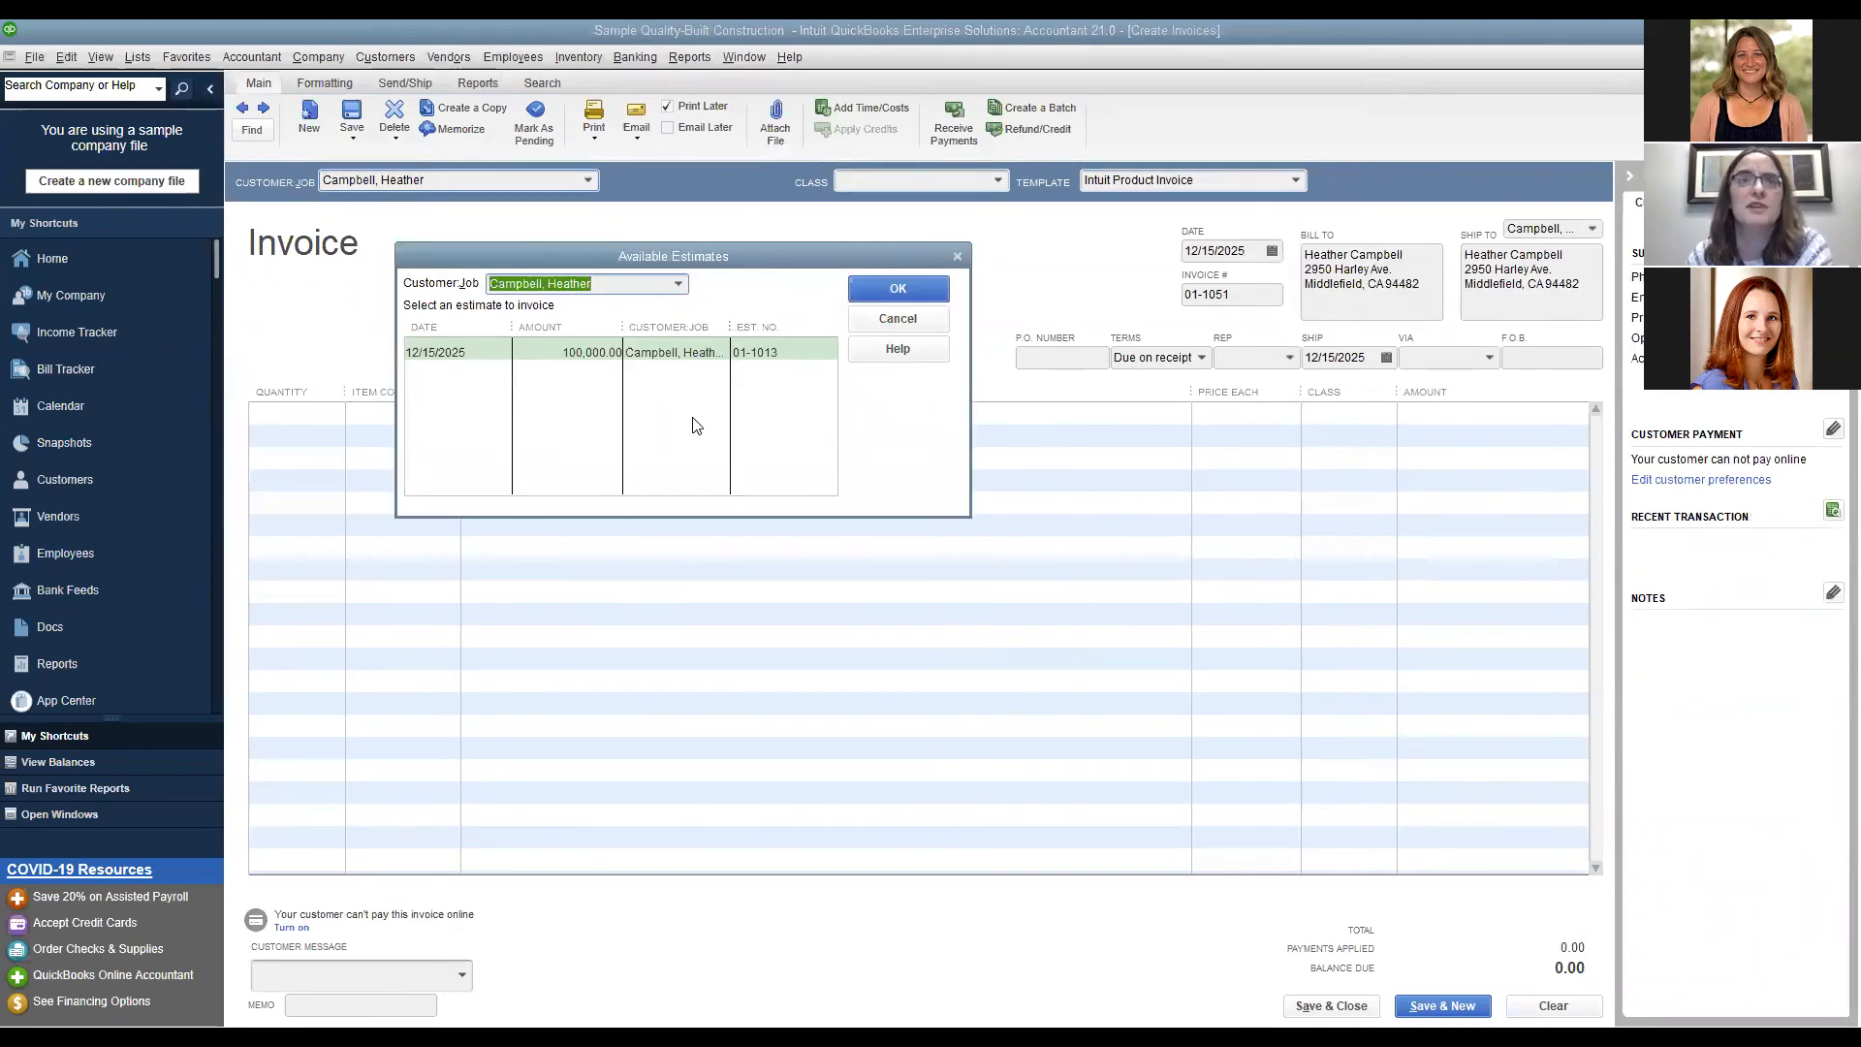
{"action": "left_click", "coordinate": [538, 352]}
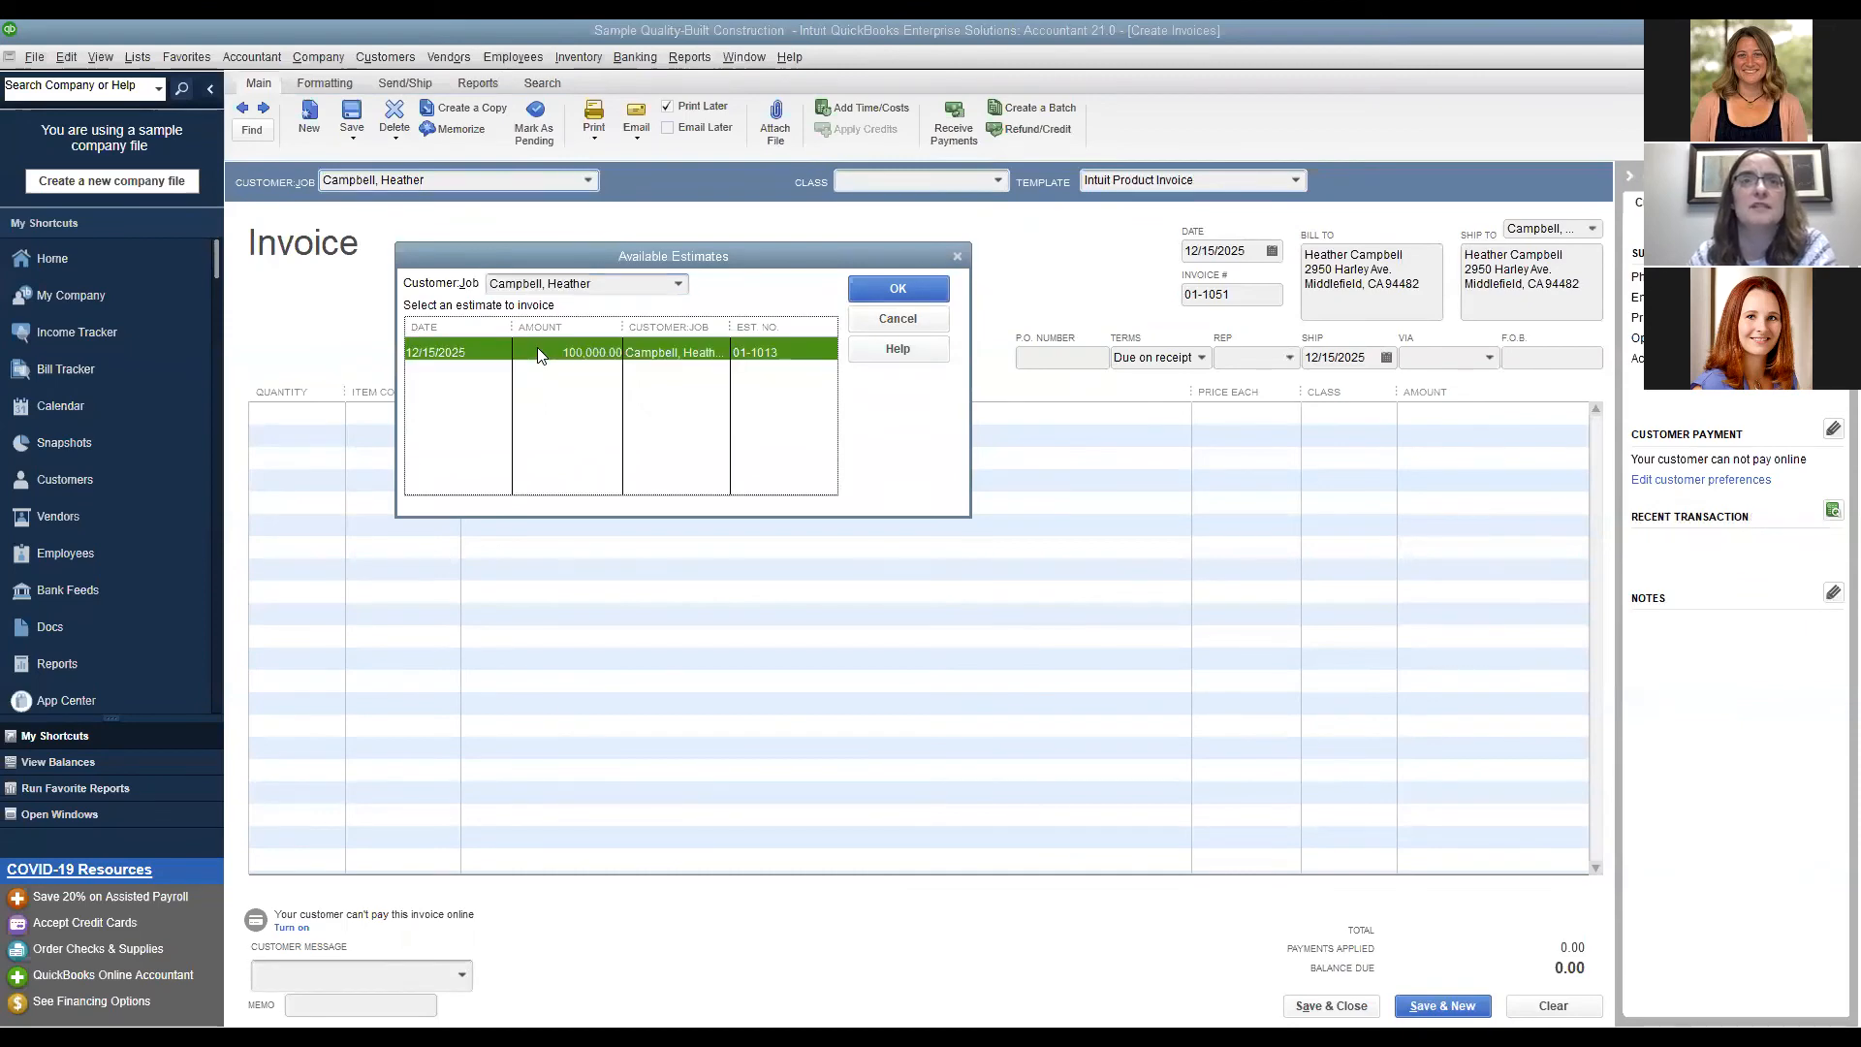
{"action": "left_click", "coordinate": [898, 290]}
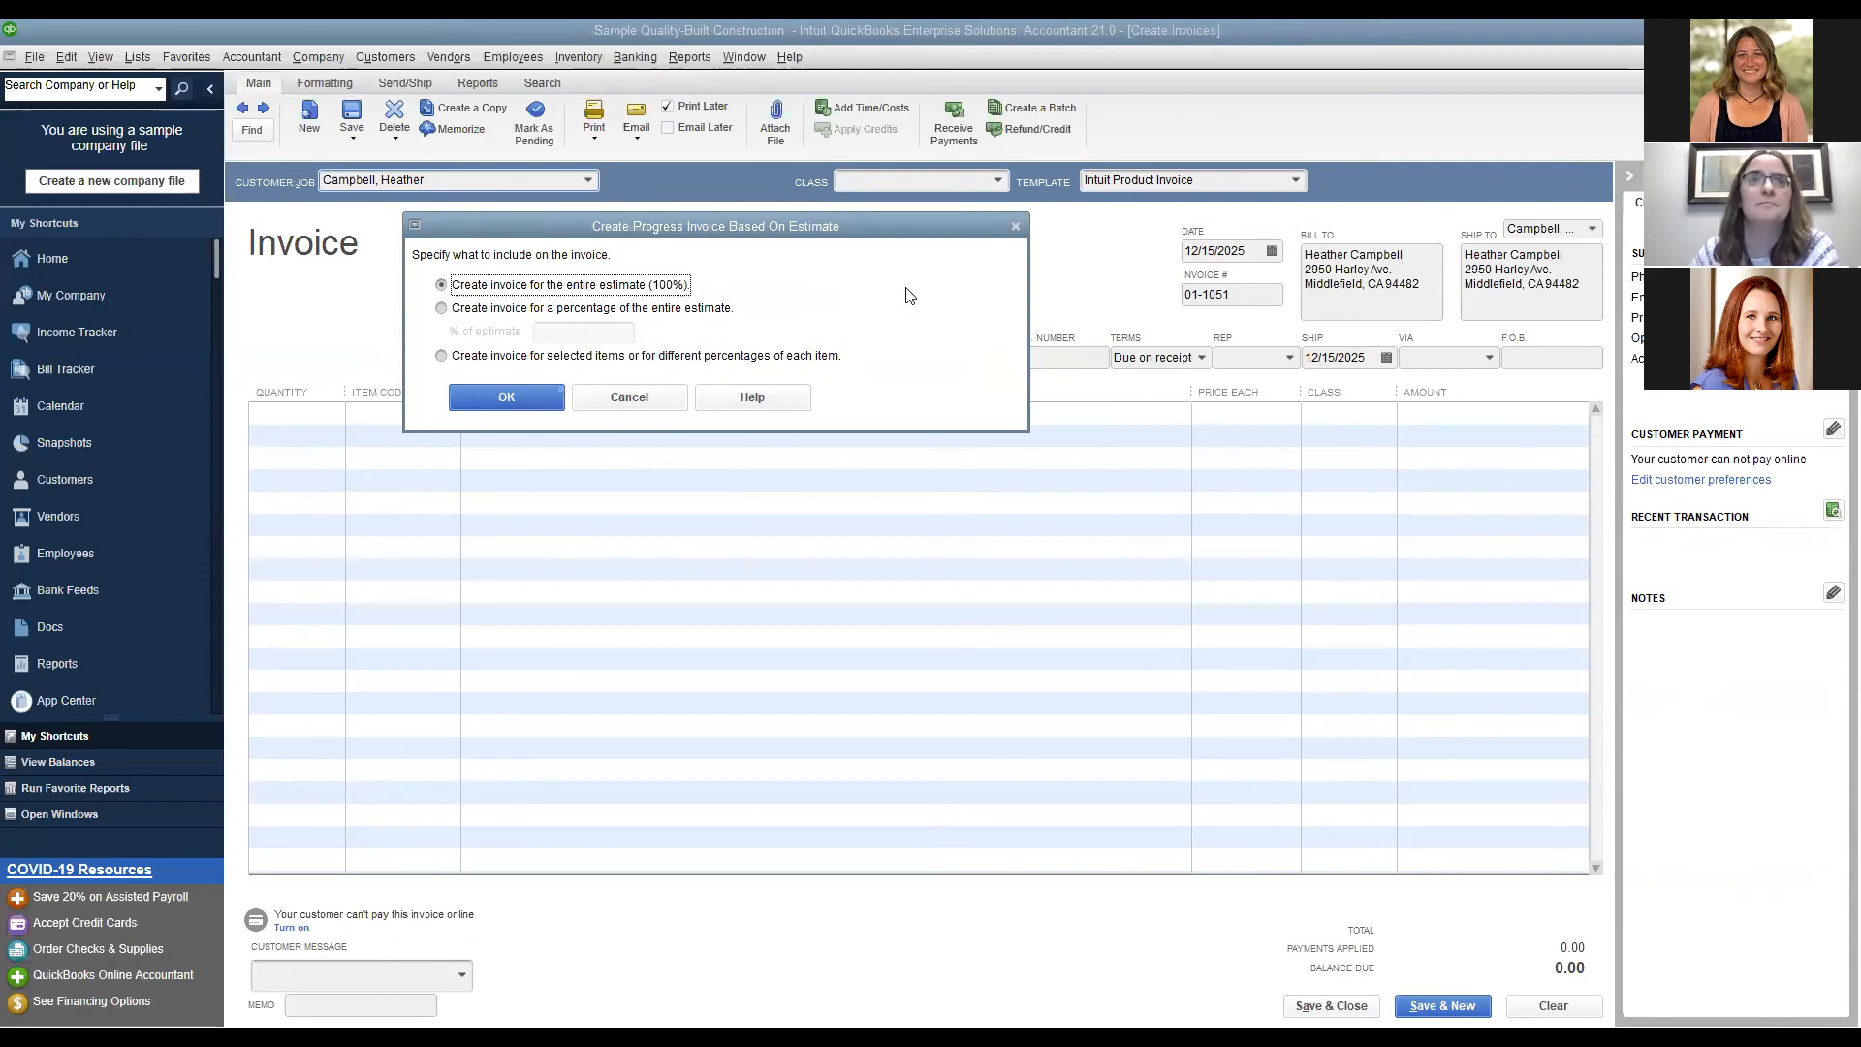
Set the progress invoice to 50% of the entire estimate, create it, and record the invoice.
{"action": "left_click", "coordinate": [472, 310]}
{"action": "left_click", "coordinate": [564, 333]}
{"action": "type", "text": "50"}
{"action": "key", "text": "Tab"}
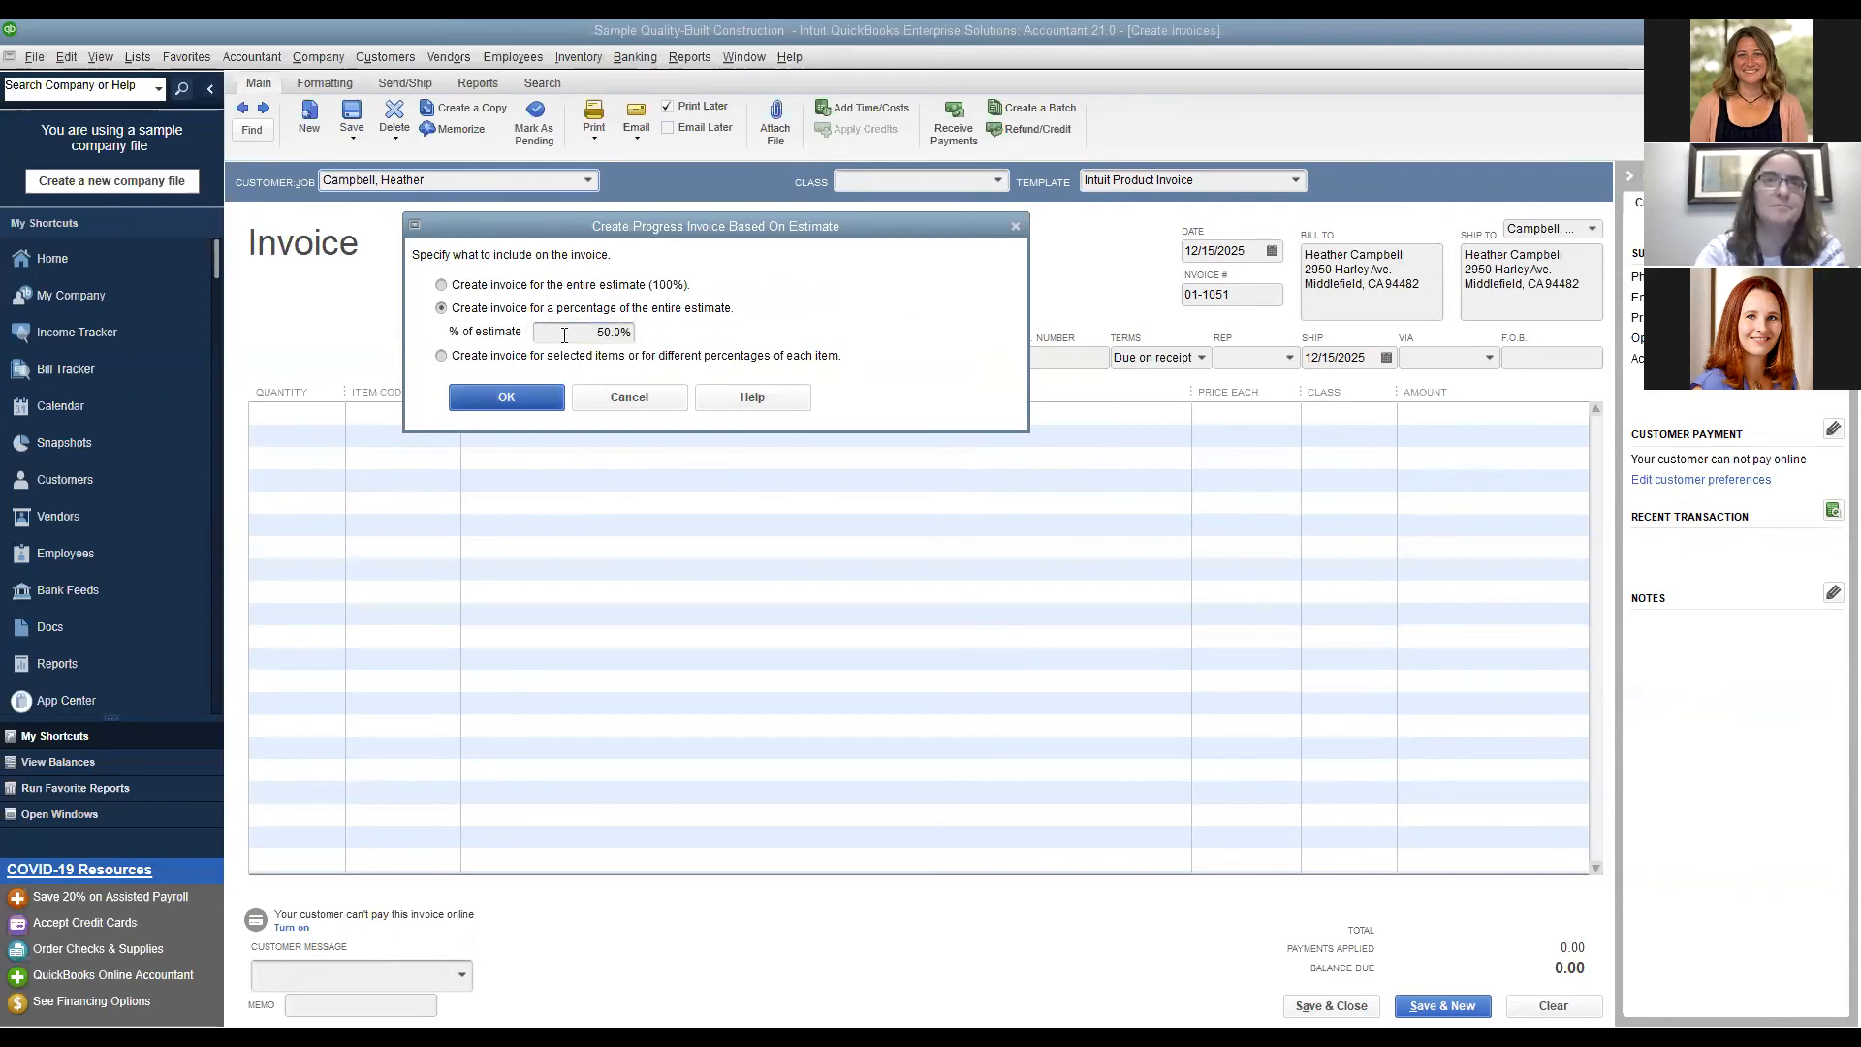
{"action": "left_click", "coordinate": [531, 397]}
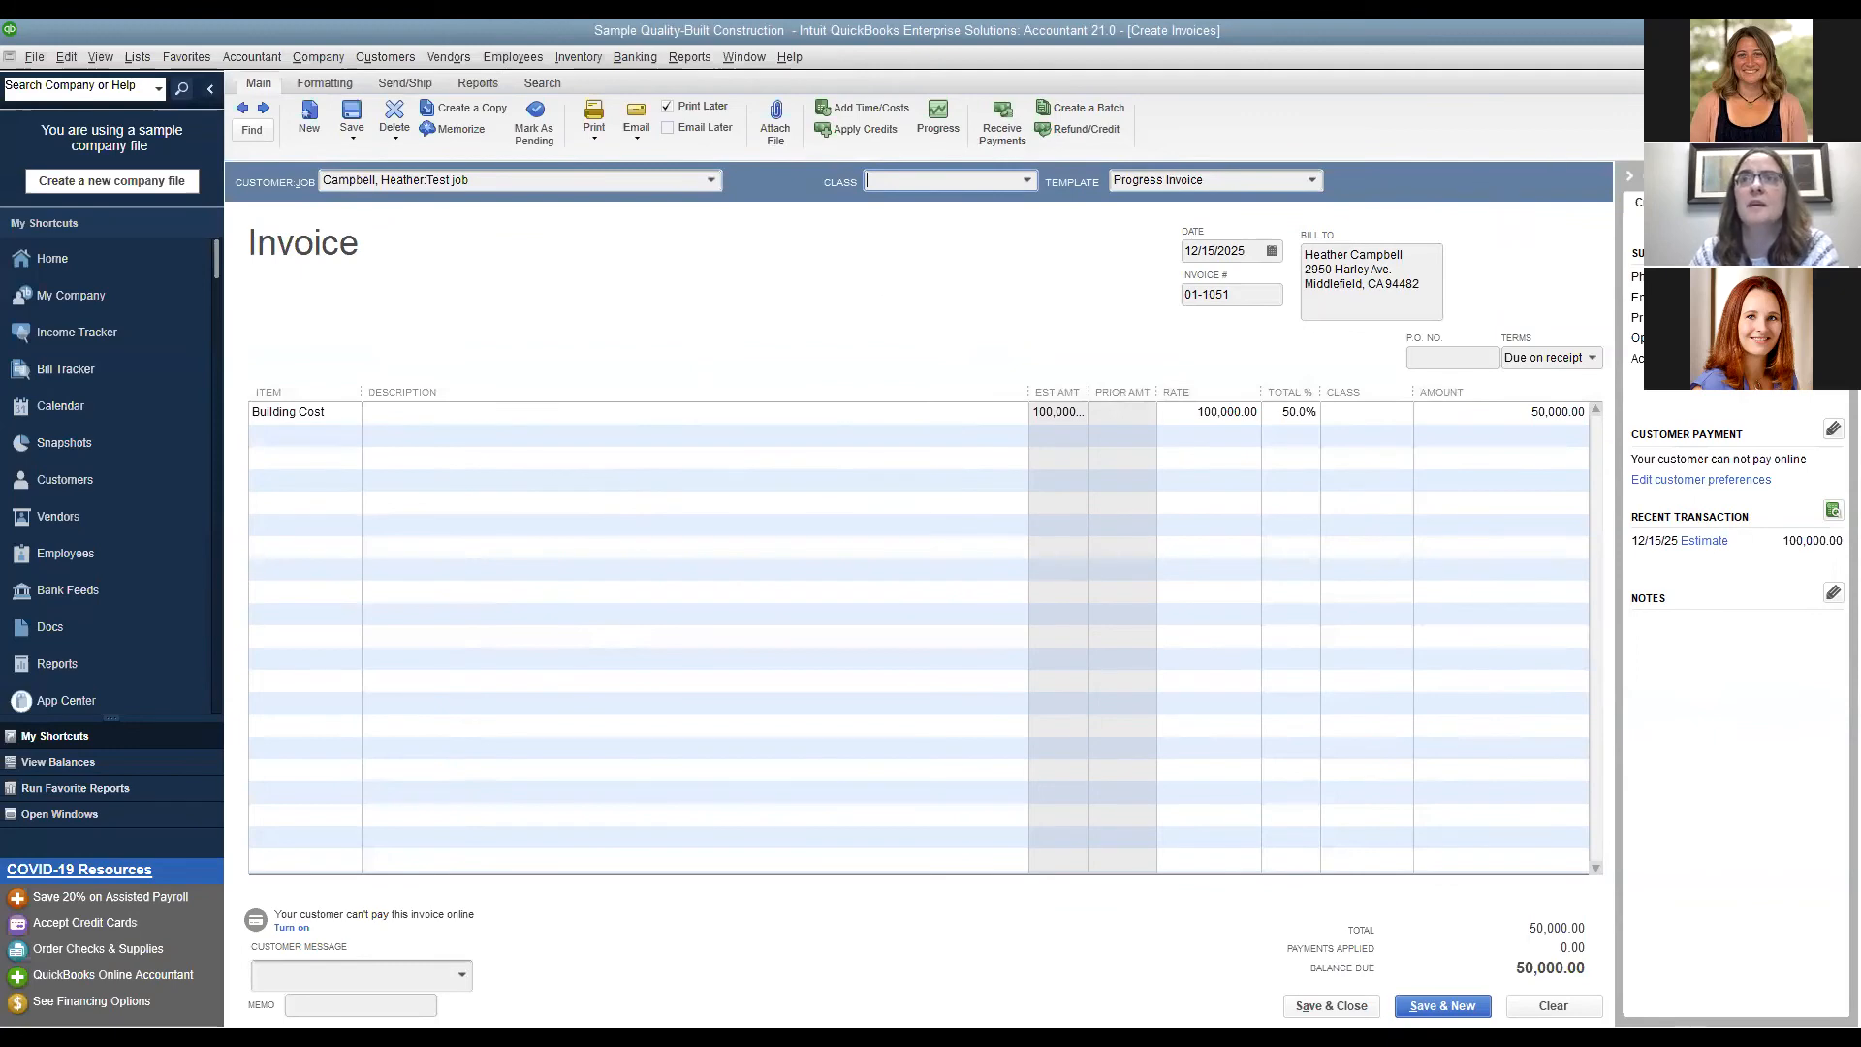
{"action": "key", "text": "Escape"}
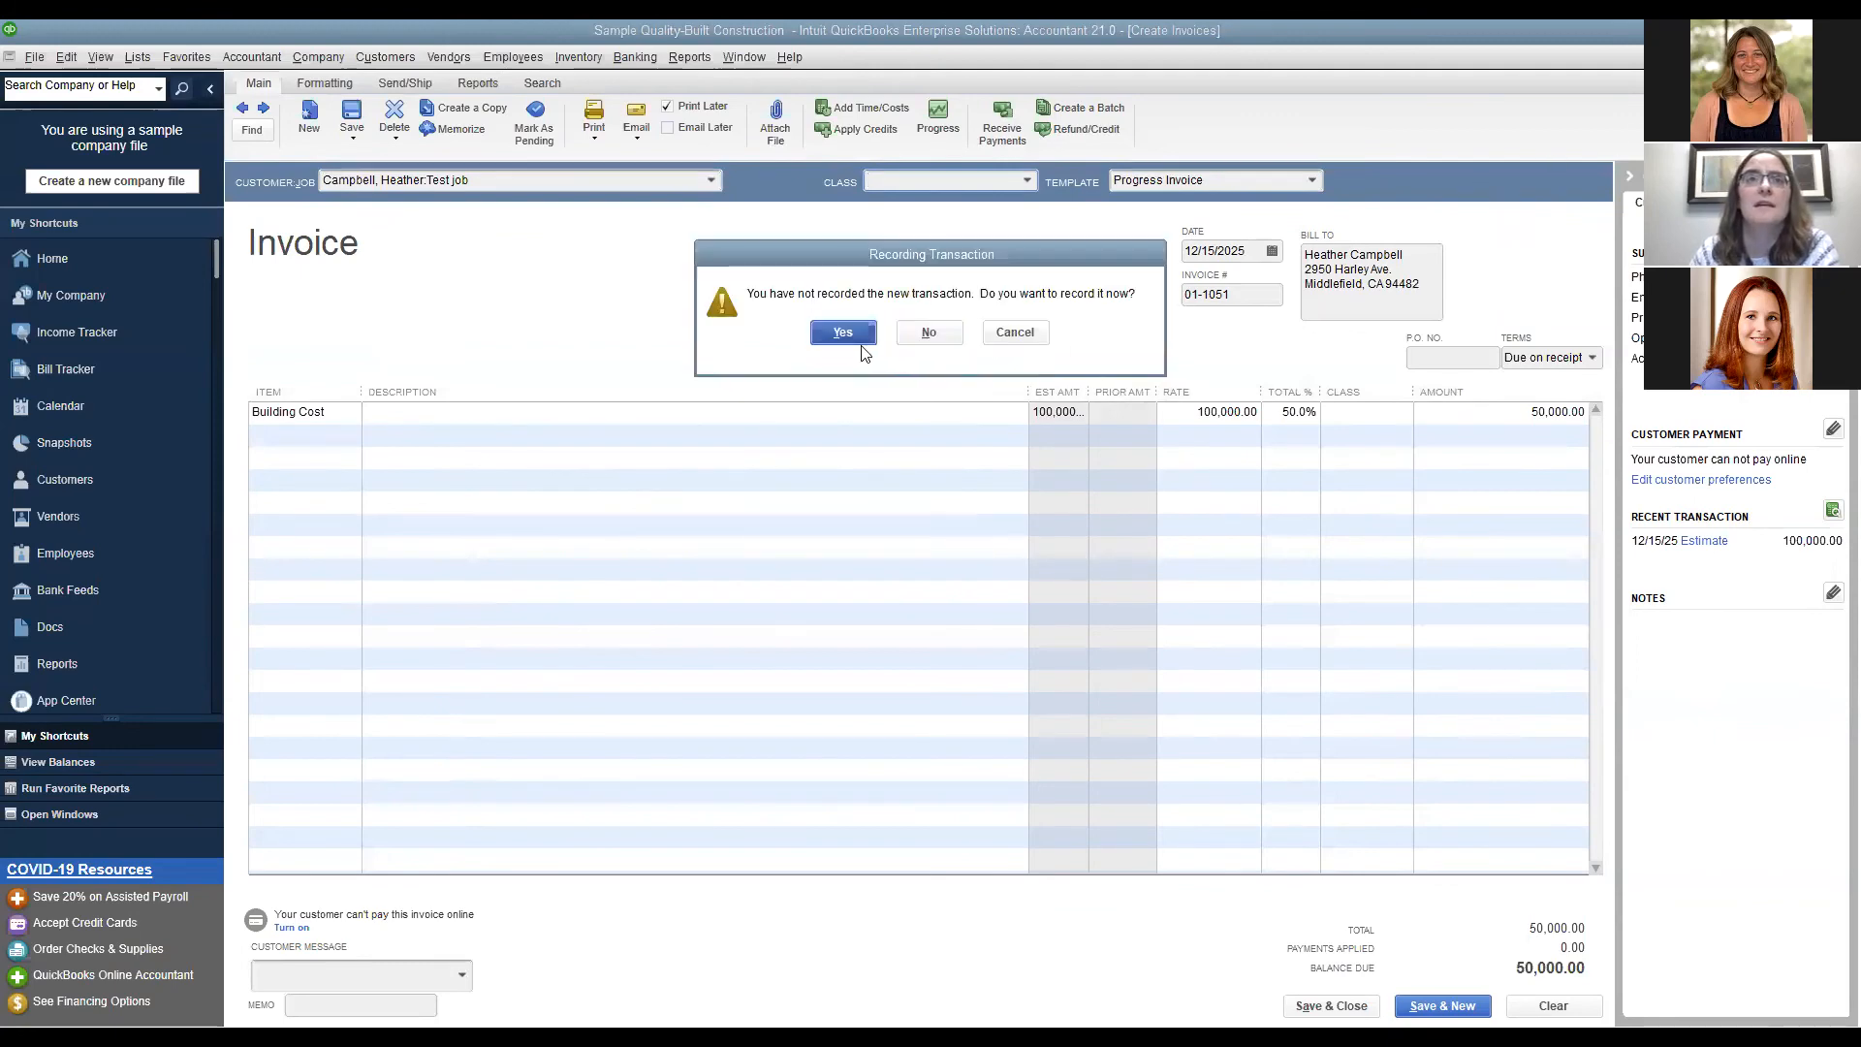
{"action": "left_click", "coordinate": [855, 334]}
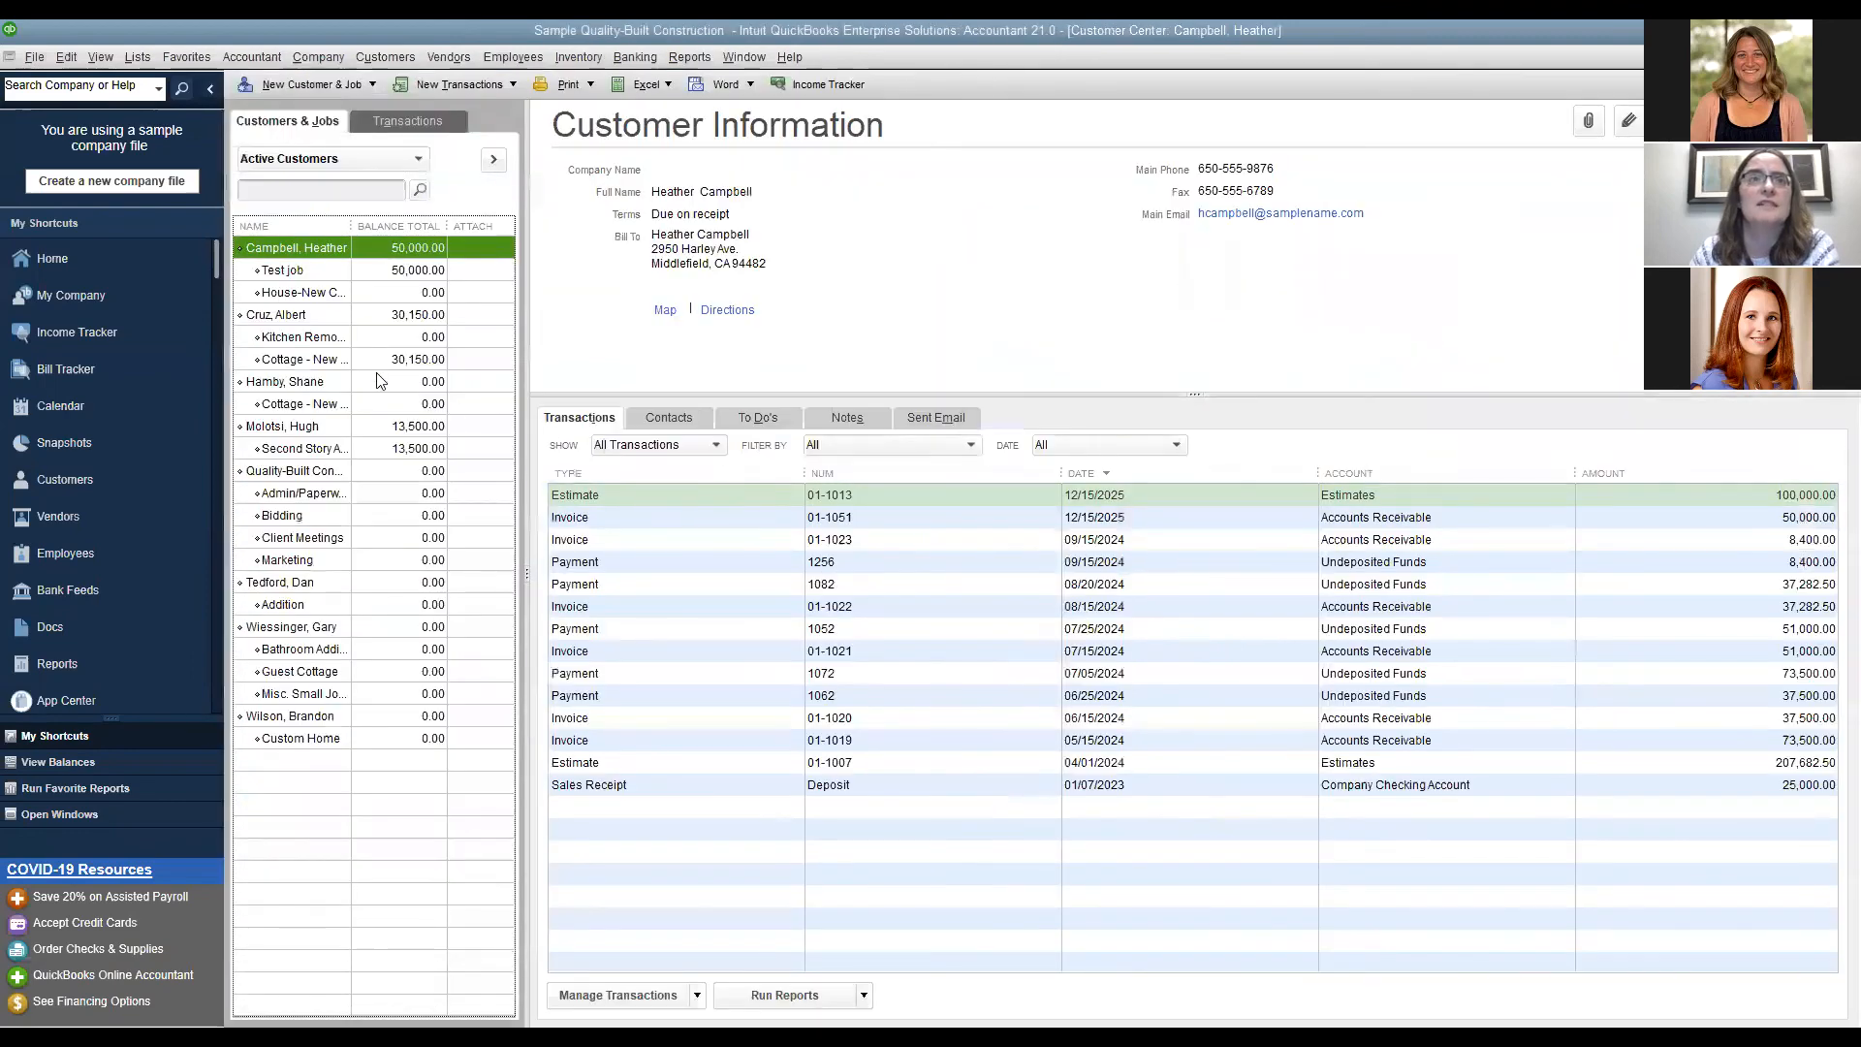
Start a new invoice for the second customer without basing it on an available estimate.
{"action": "left_click", "coordinate": [302, 339]}
{"action": "left_click", "coordinate": [302, 317]}
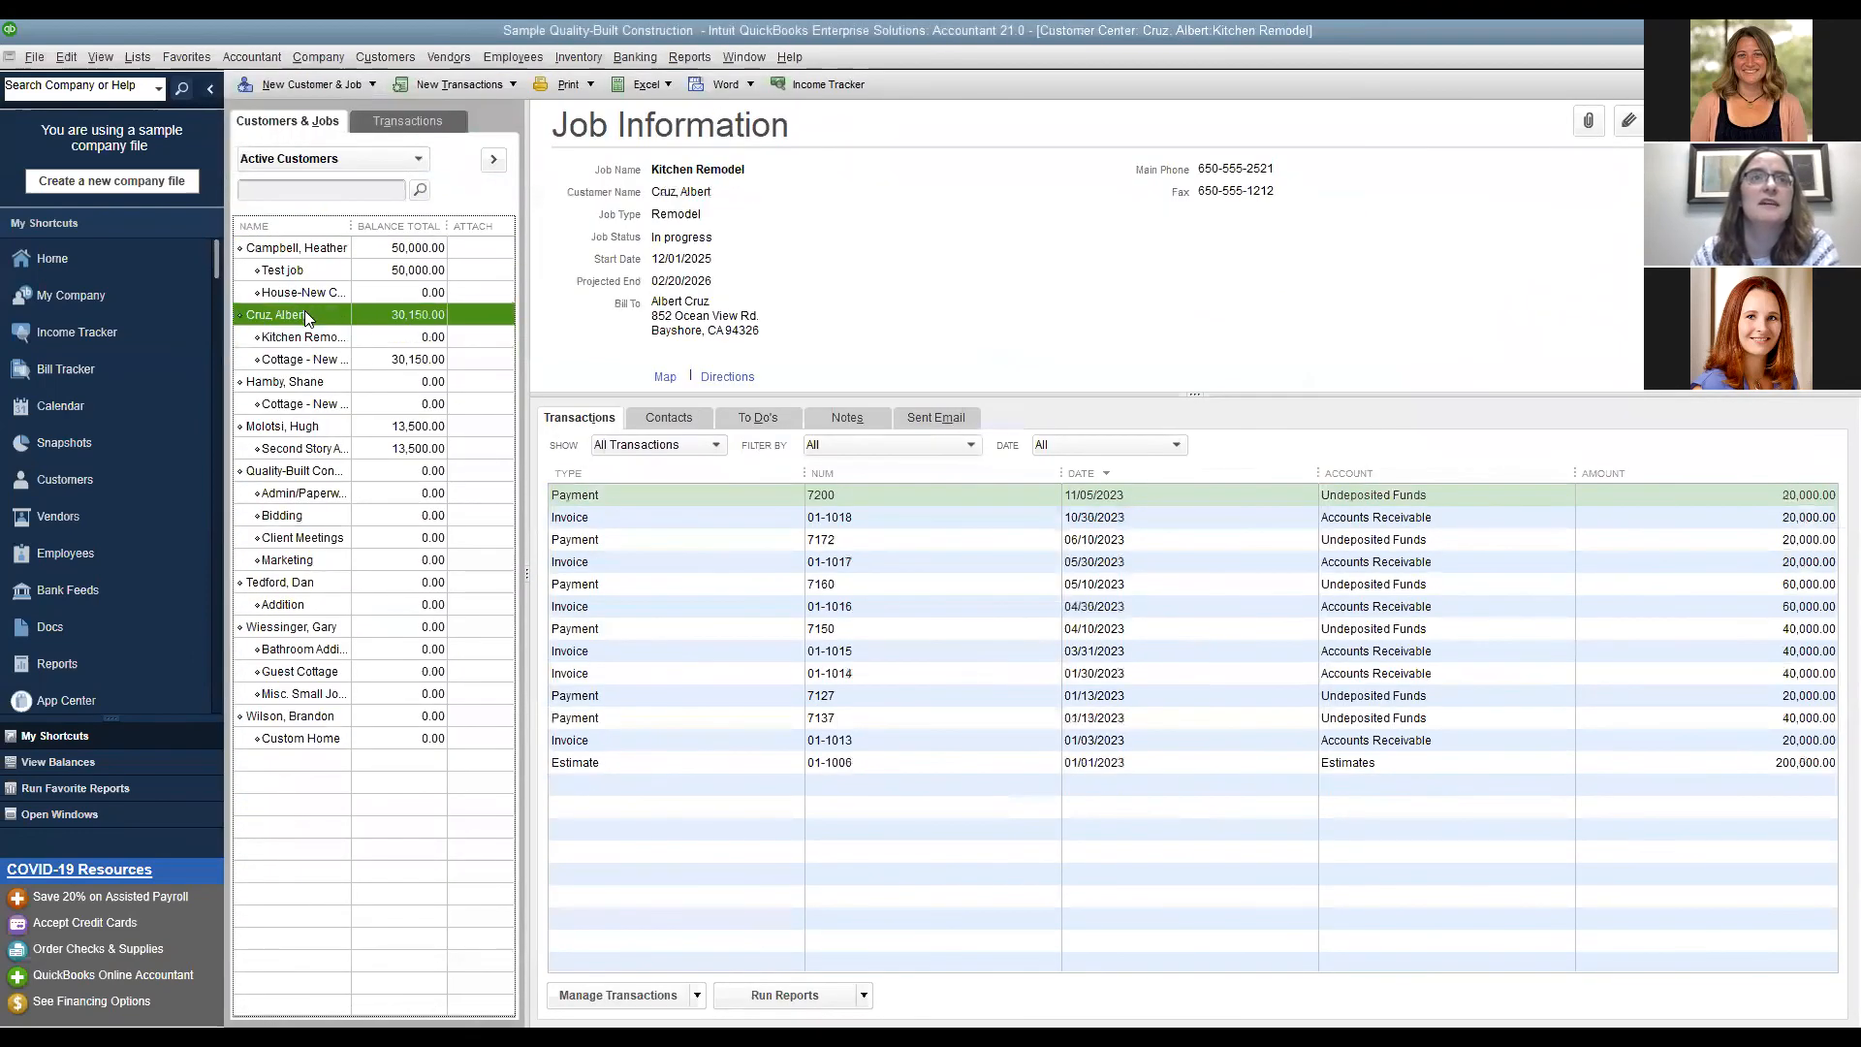
{"action": "left_click", "coordinate": [456, 85]}
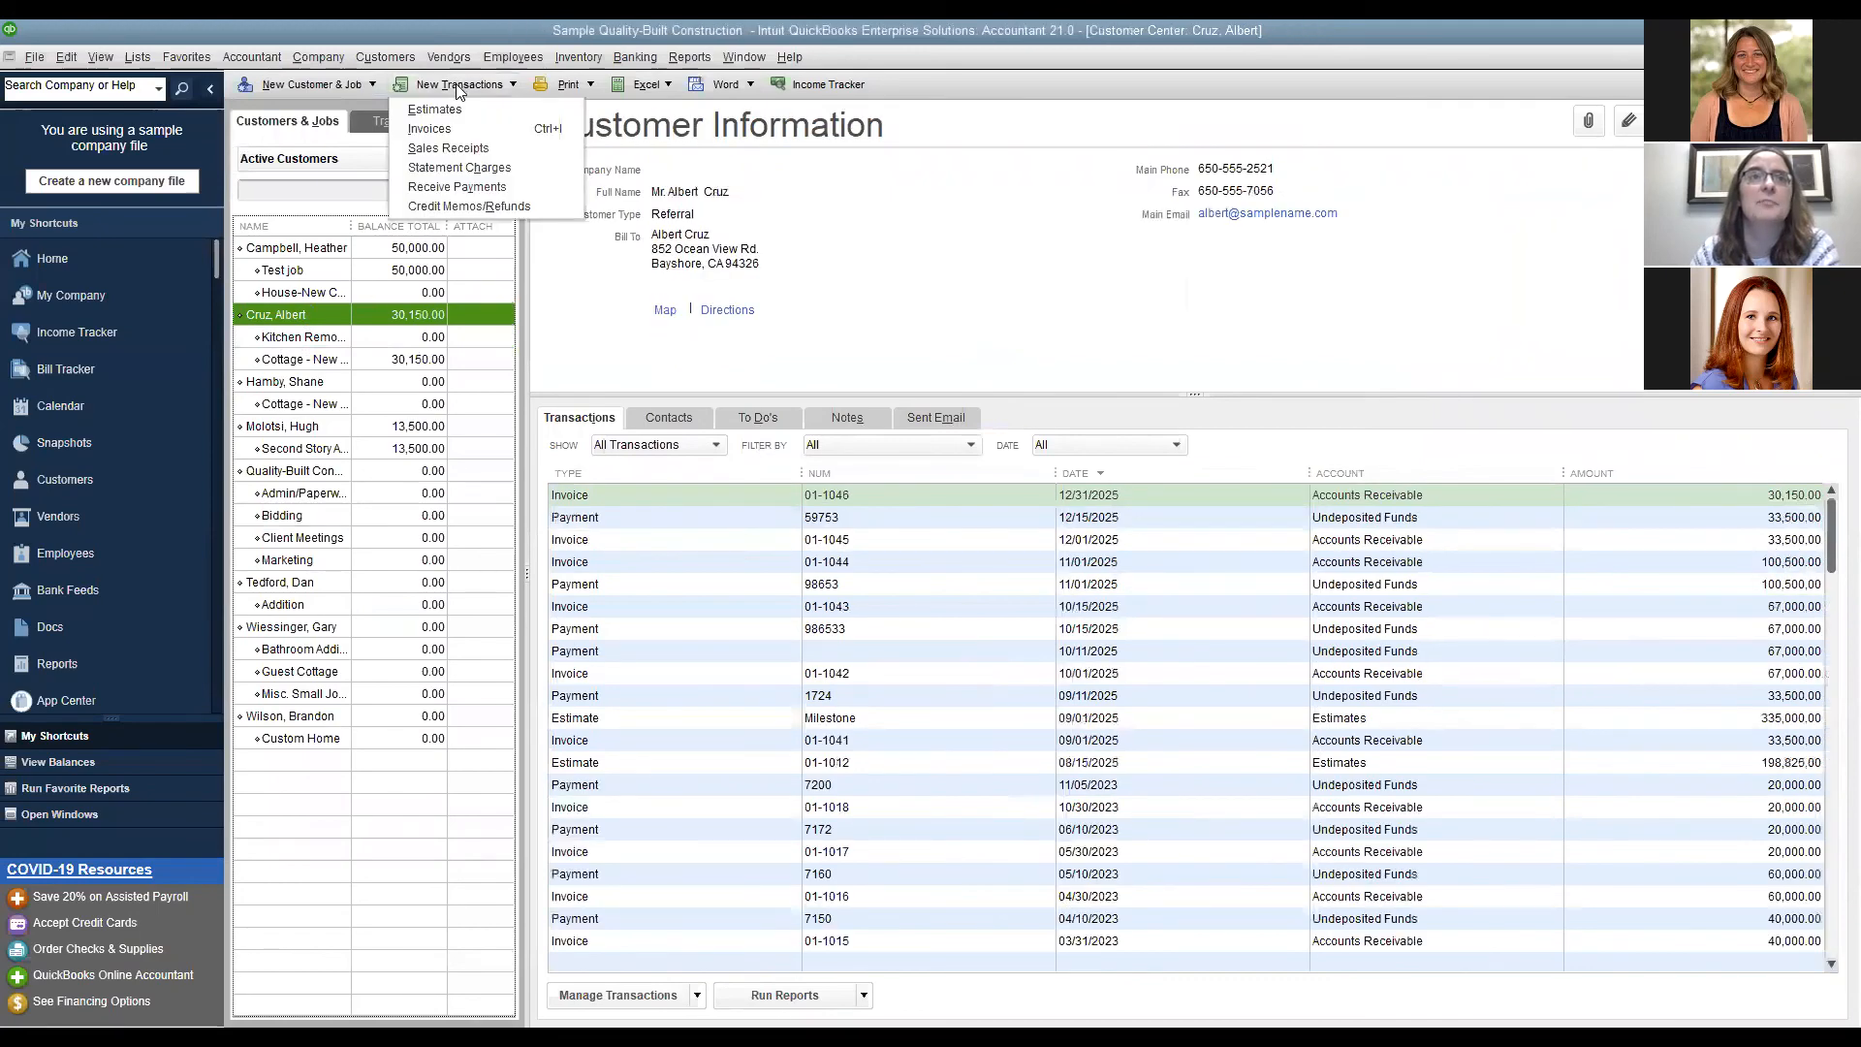
{"action": "left_click", "coordinate": [475, 129]}
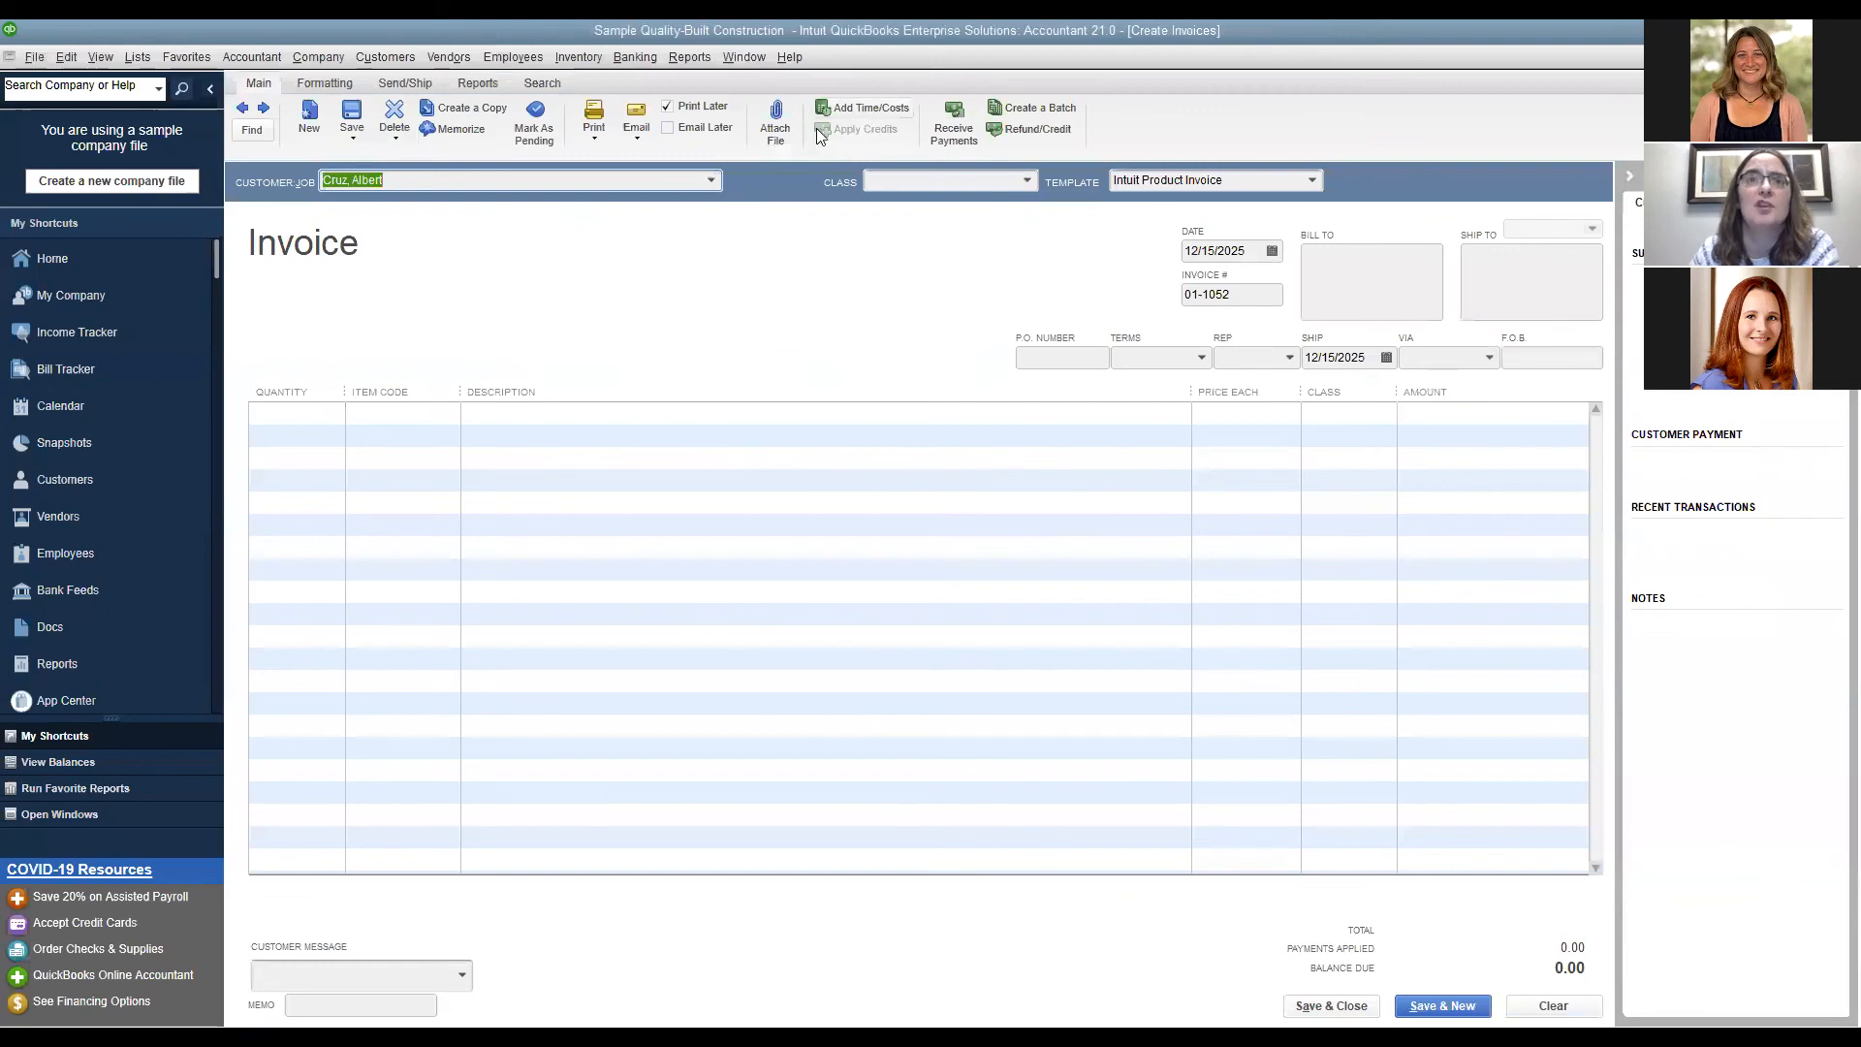
{"action": "key", "text": "Tab"}
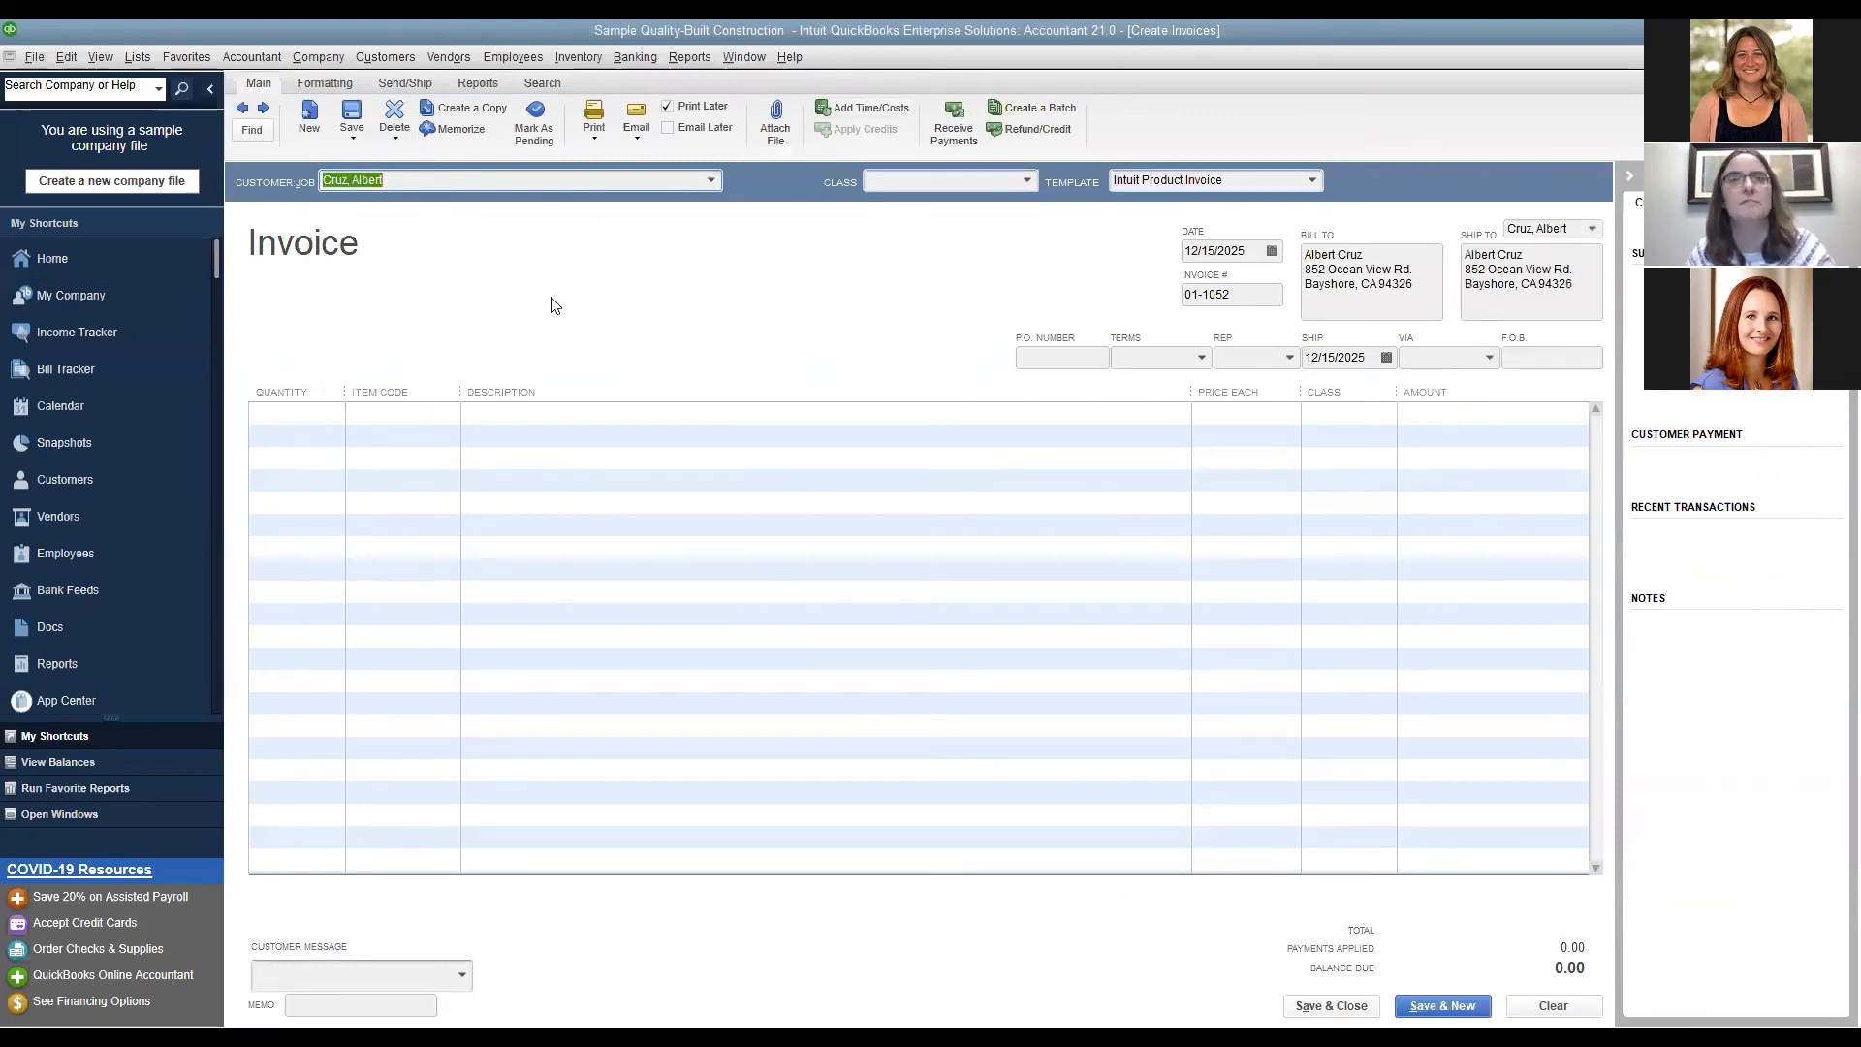
{"action": "left_click", "coordinate": [901, 316]}
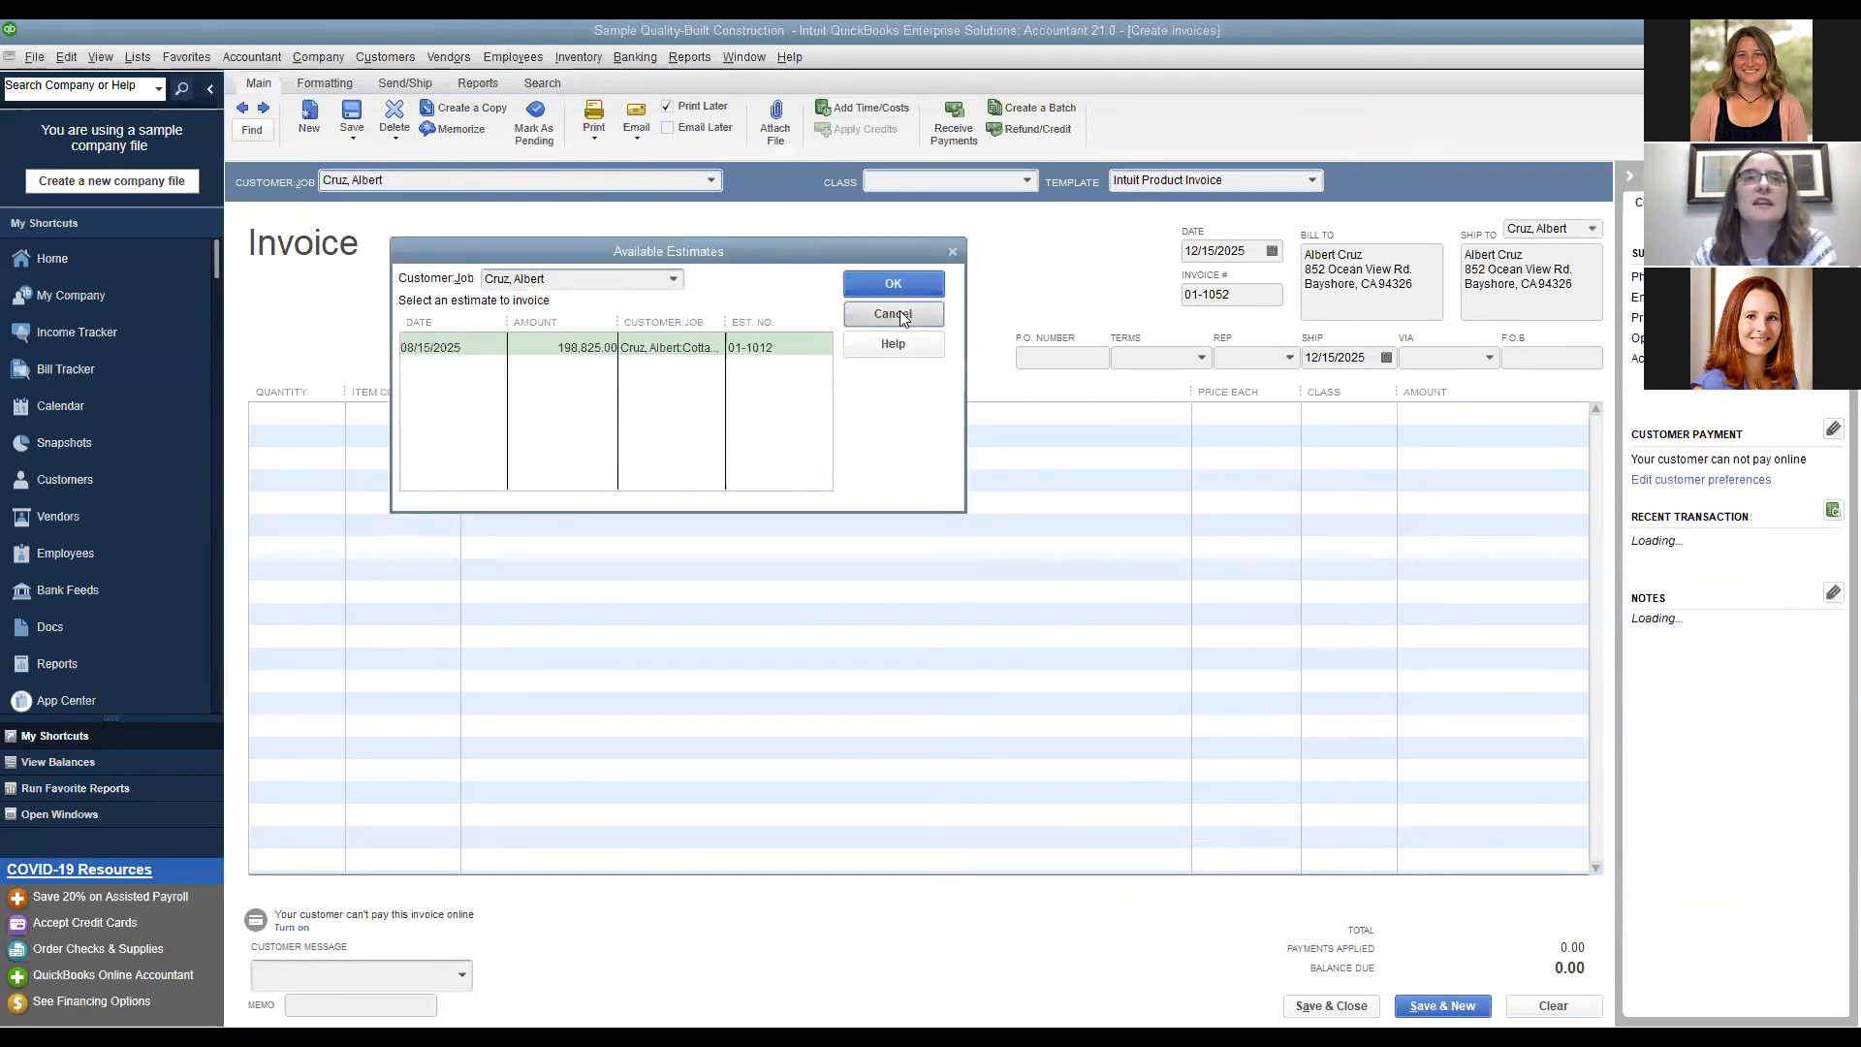
Examine the customer's billable time, expenses, mileage and items, and leave the selection without adding any to the invoice.
{"action": "left_click", "coordinate": [881, 110]}
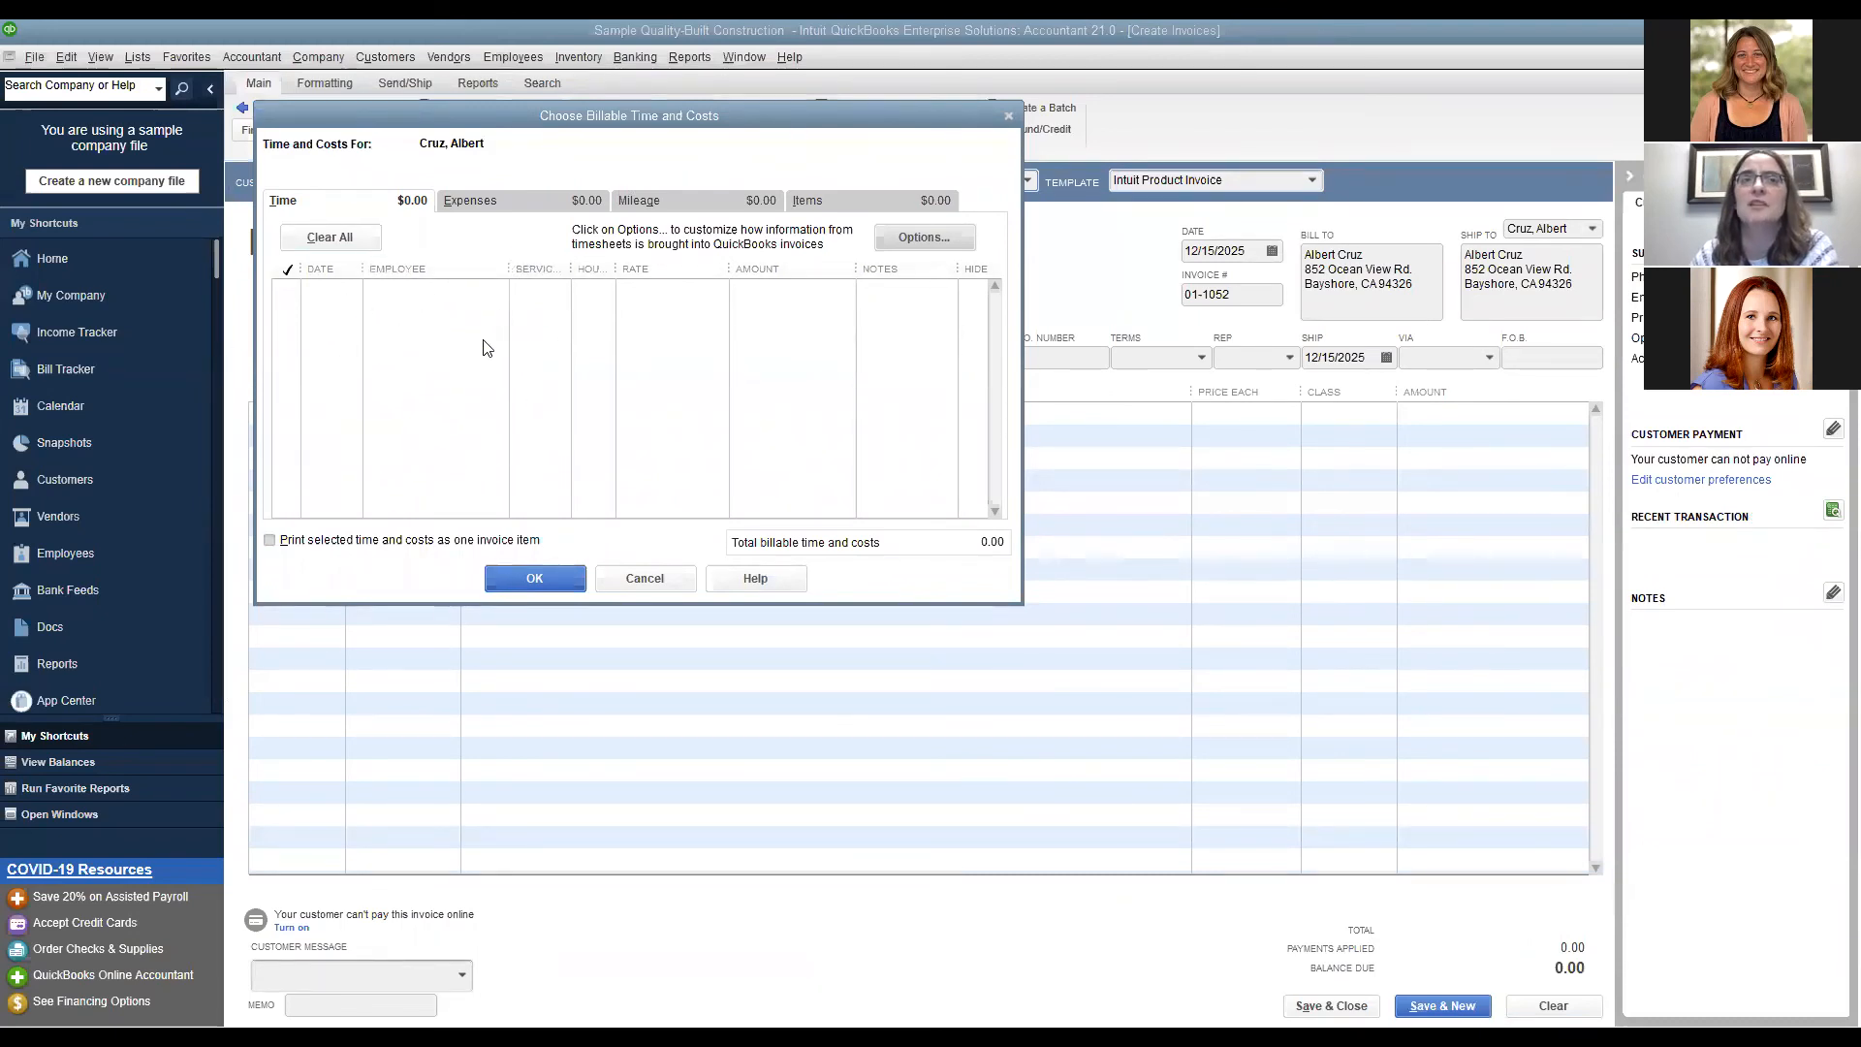
{"action": "left_click", "coordinate": [516, 203]}
{"action": "left_click", "coordinate": [686, 199]}
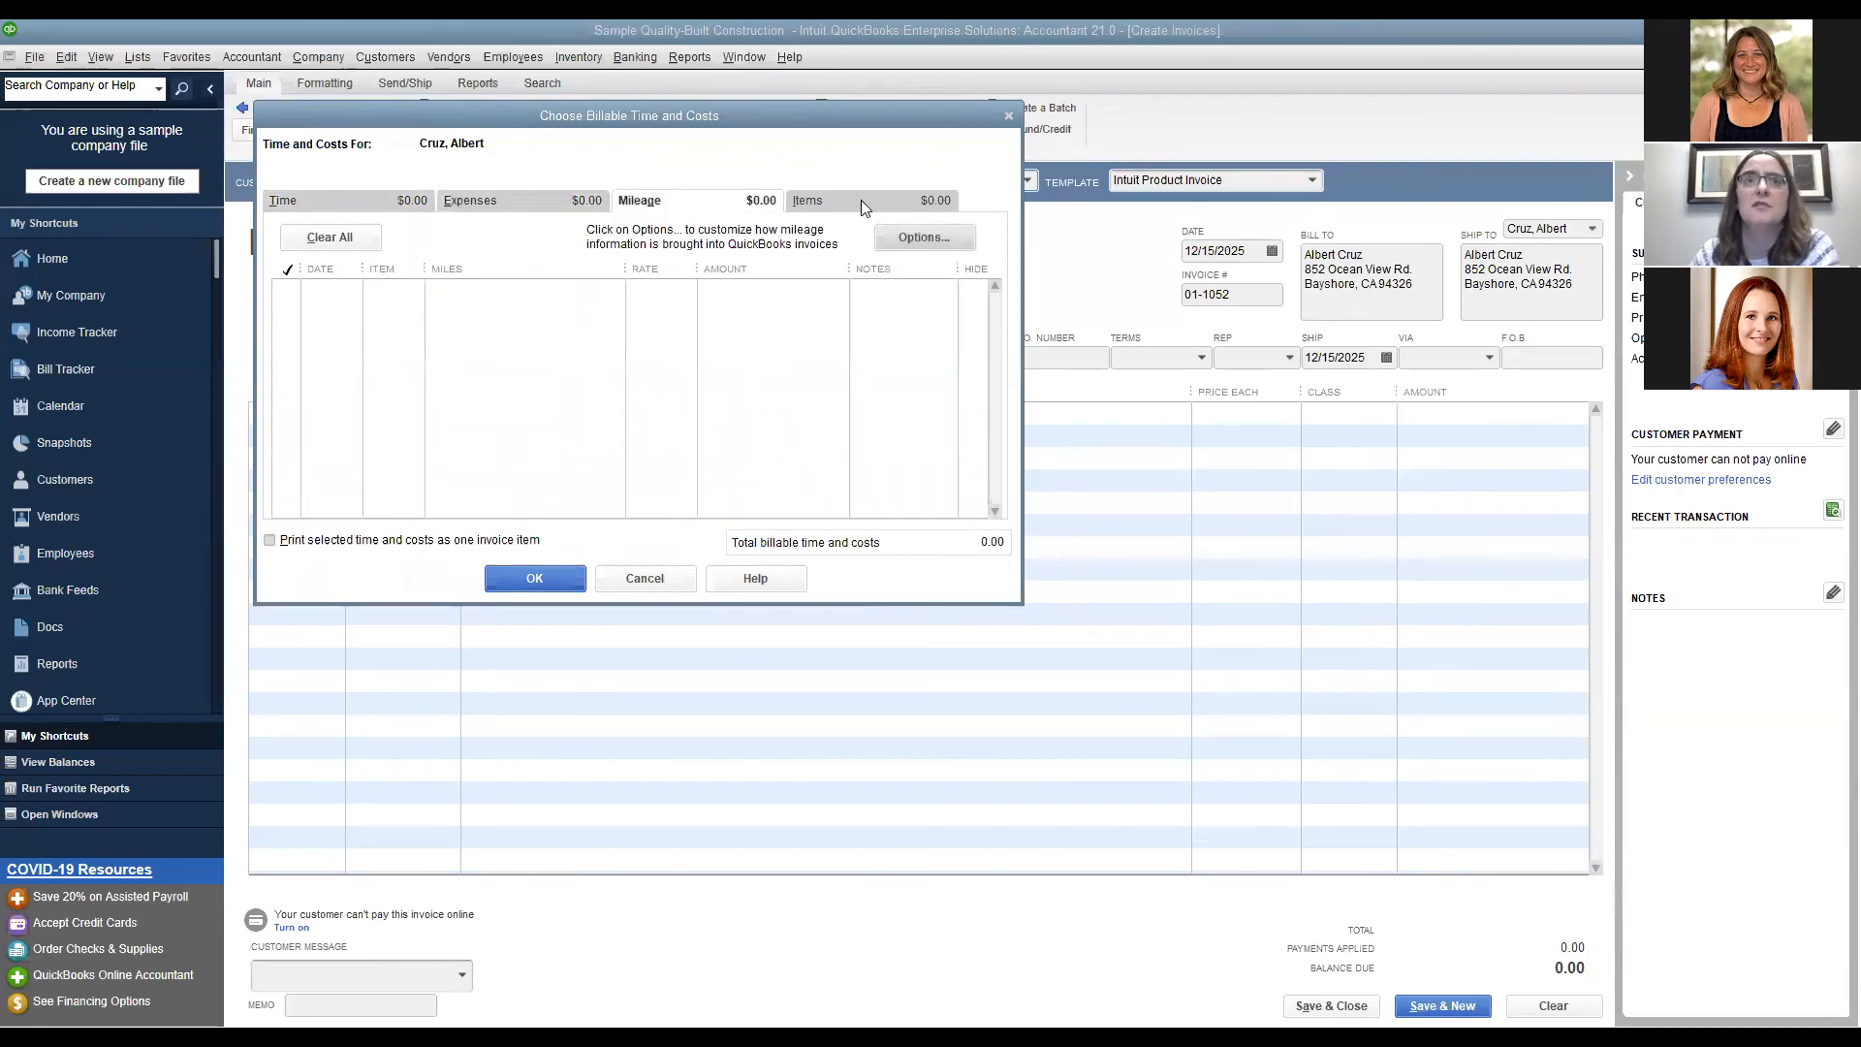
{"action": "left_click", "coordinate": [868, 196]}
{"action": "left_click", "coordinate": [364, 196]}
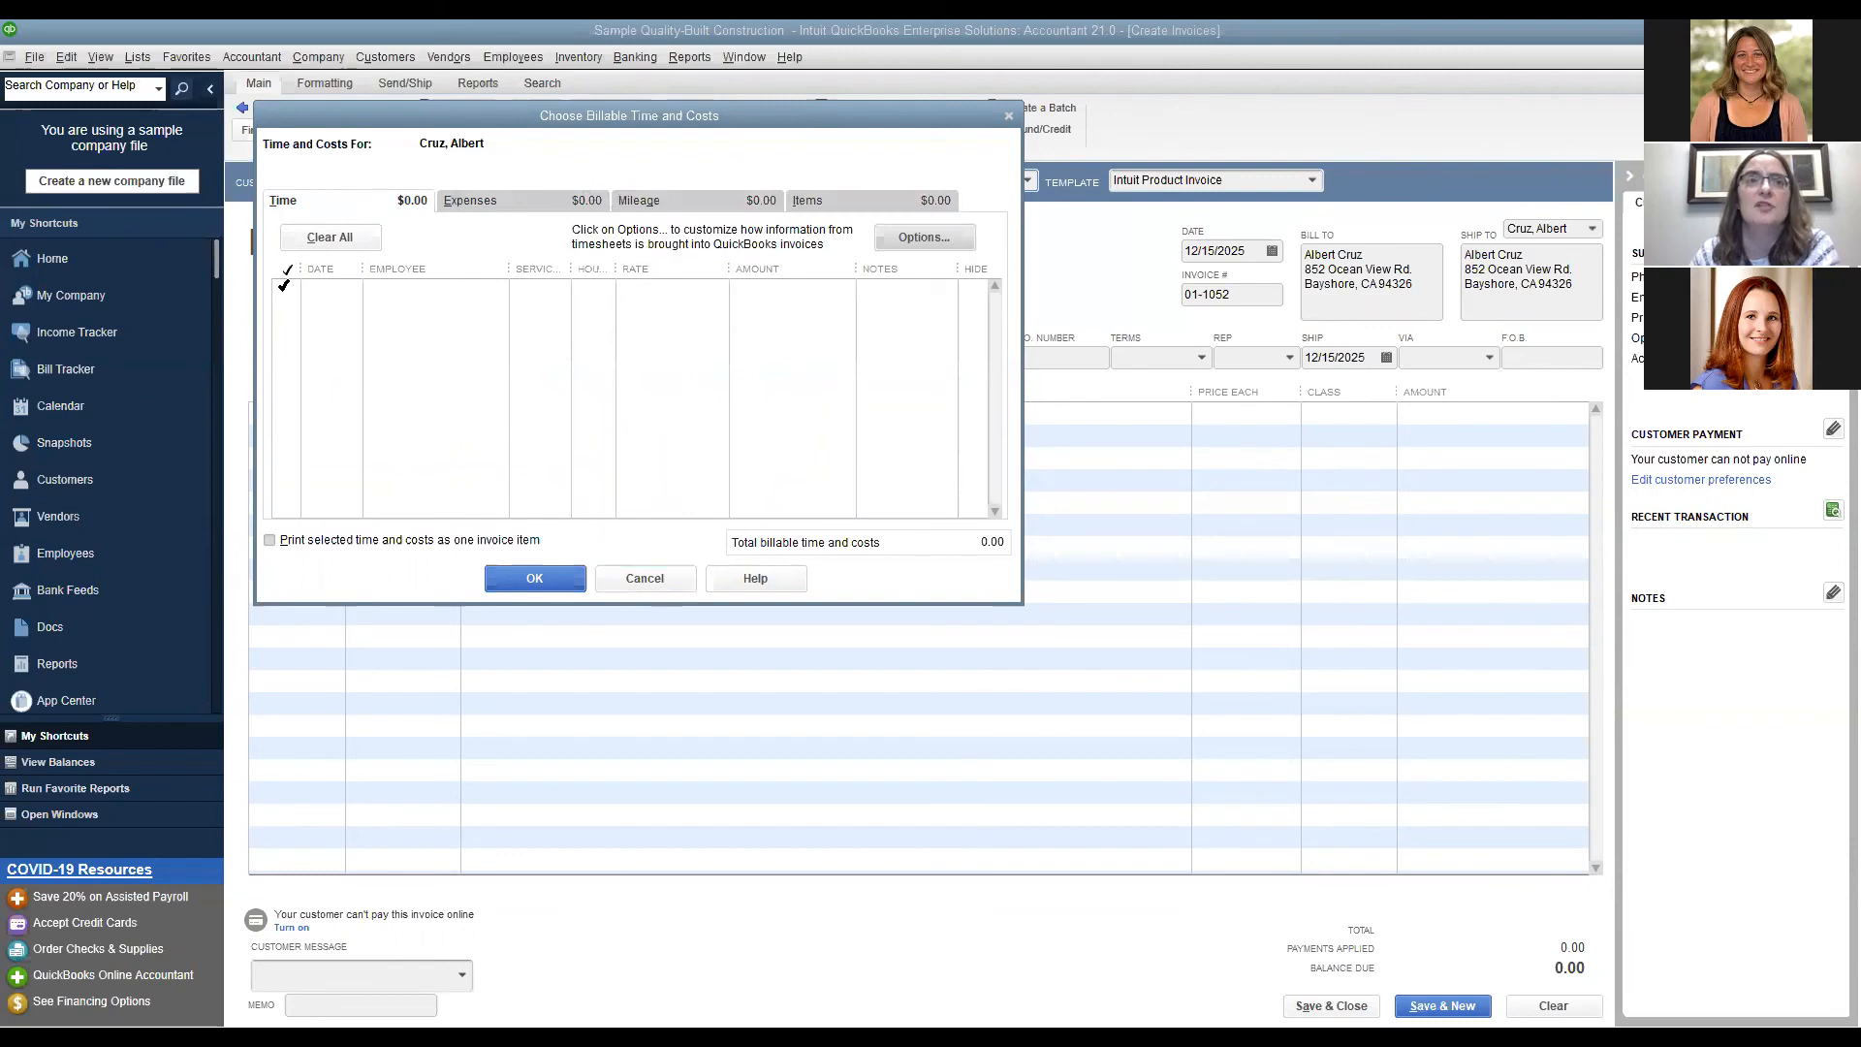
{"action": "left_click", "coordinate": [653, 578]}
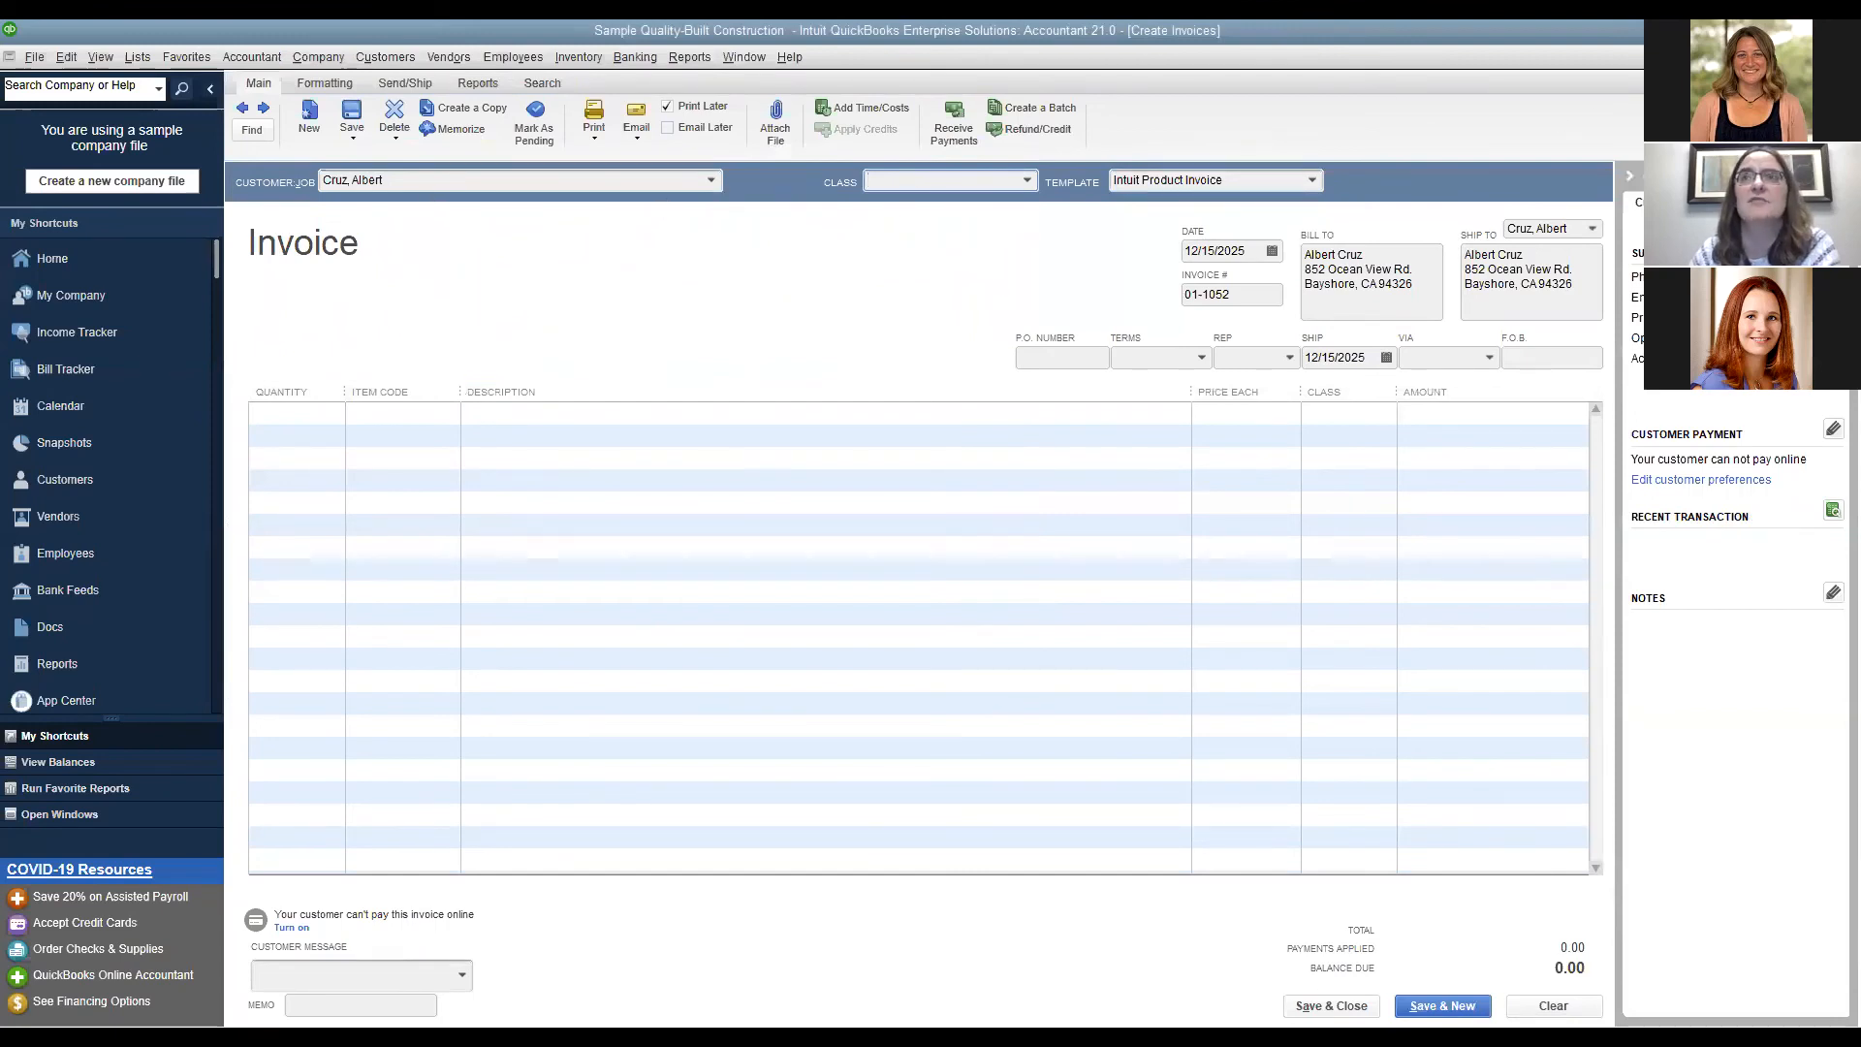
View the first listed employee's weekly timesheet for the week of December 1, 2025, and close the open invoice without recording it.
{"action": "left_click", "coordinate": [529, 60]}
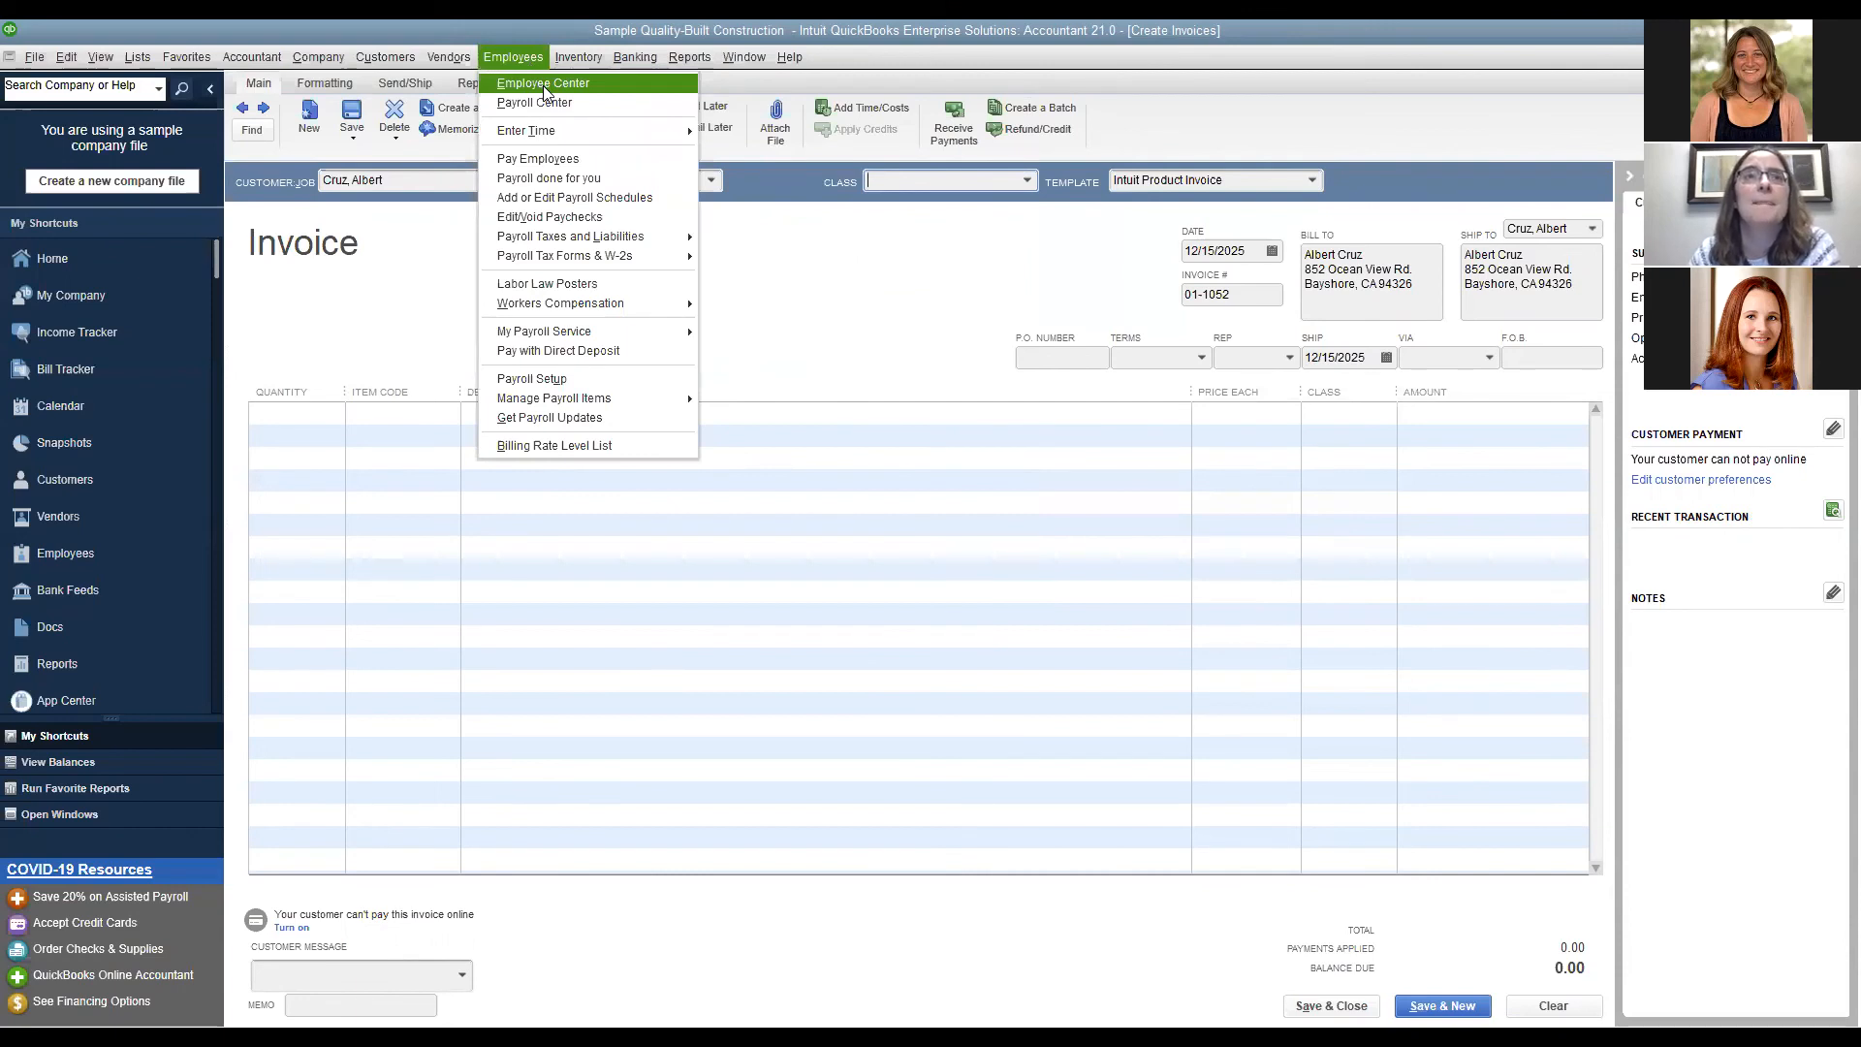
{"action": "mouse_move", "coordinate": [562, 132]}
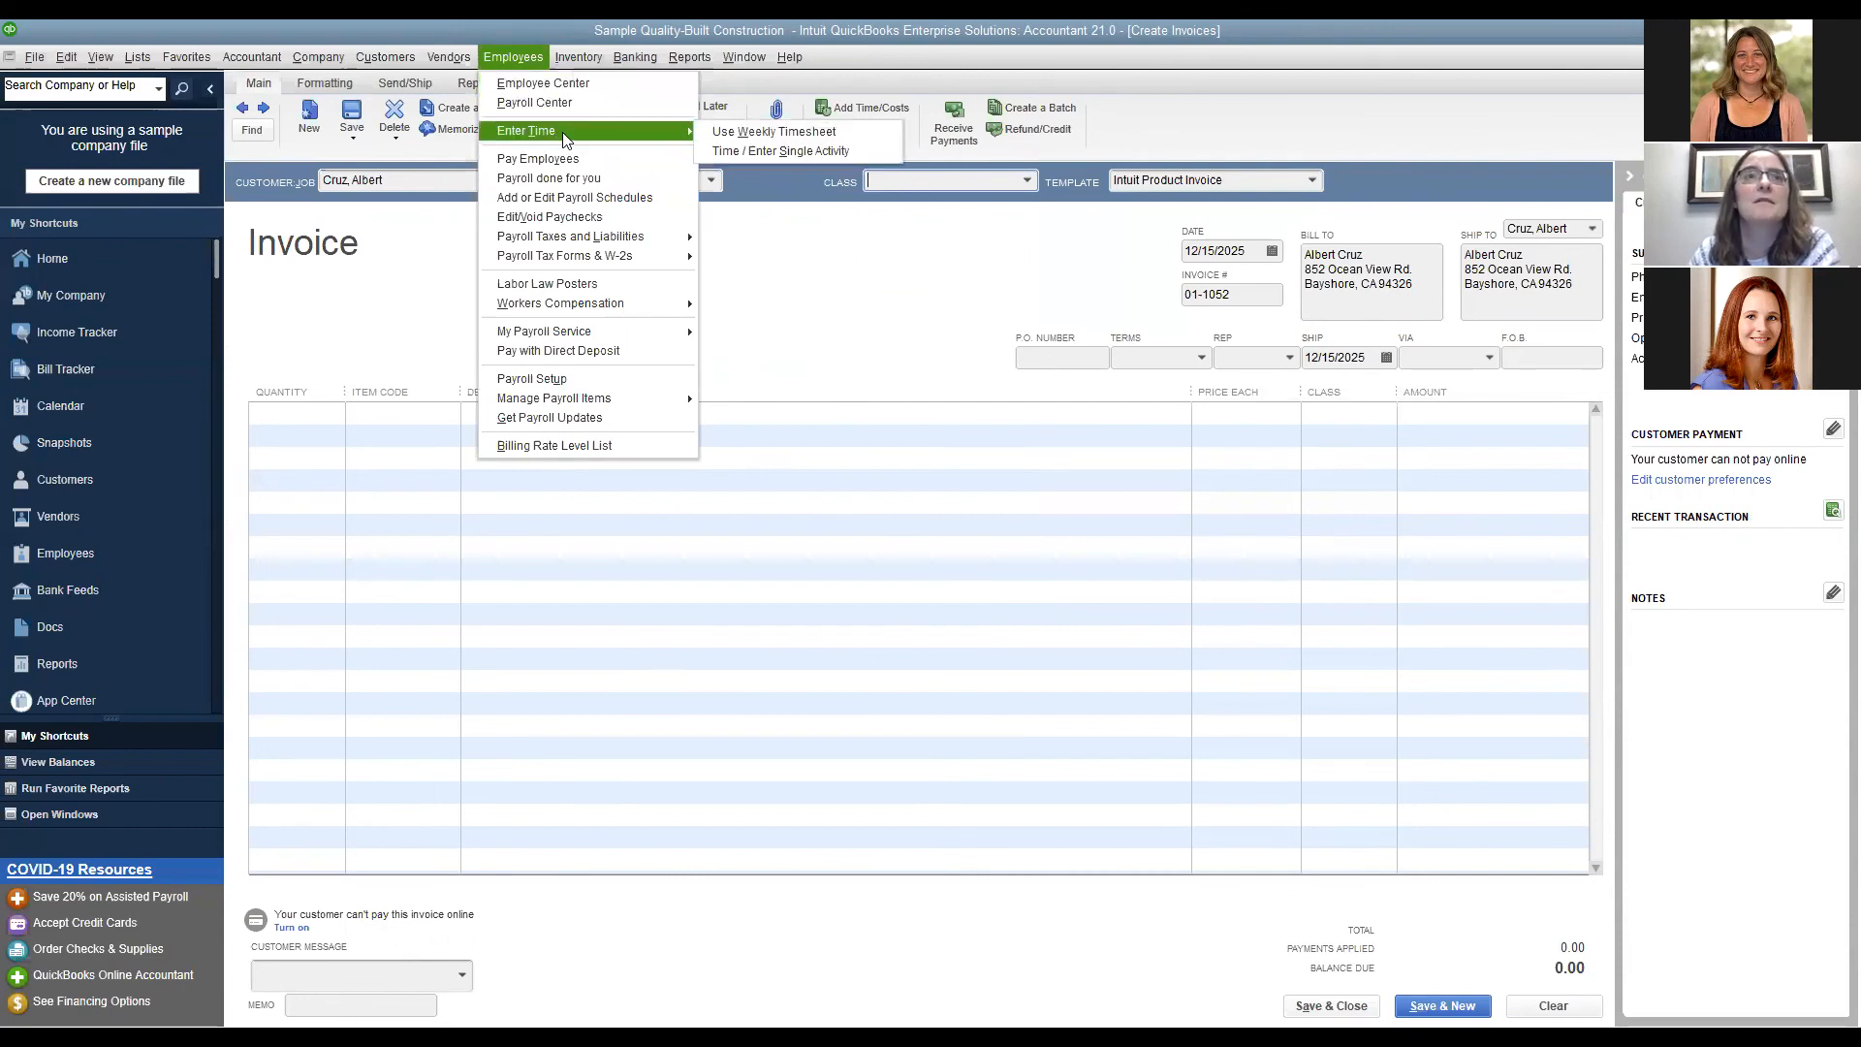
{"action": "left_click", "coordinate": [810, 126]}
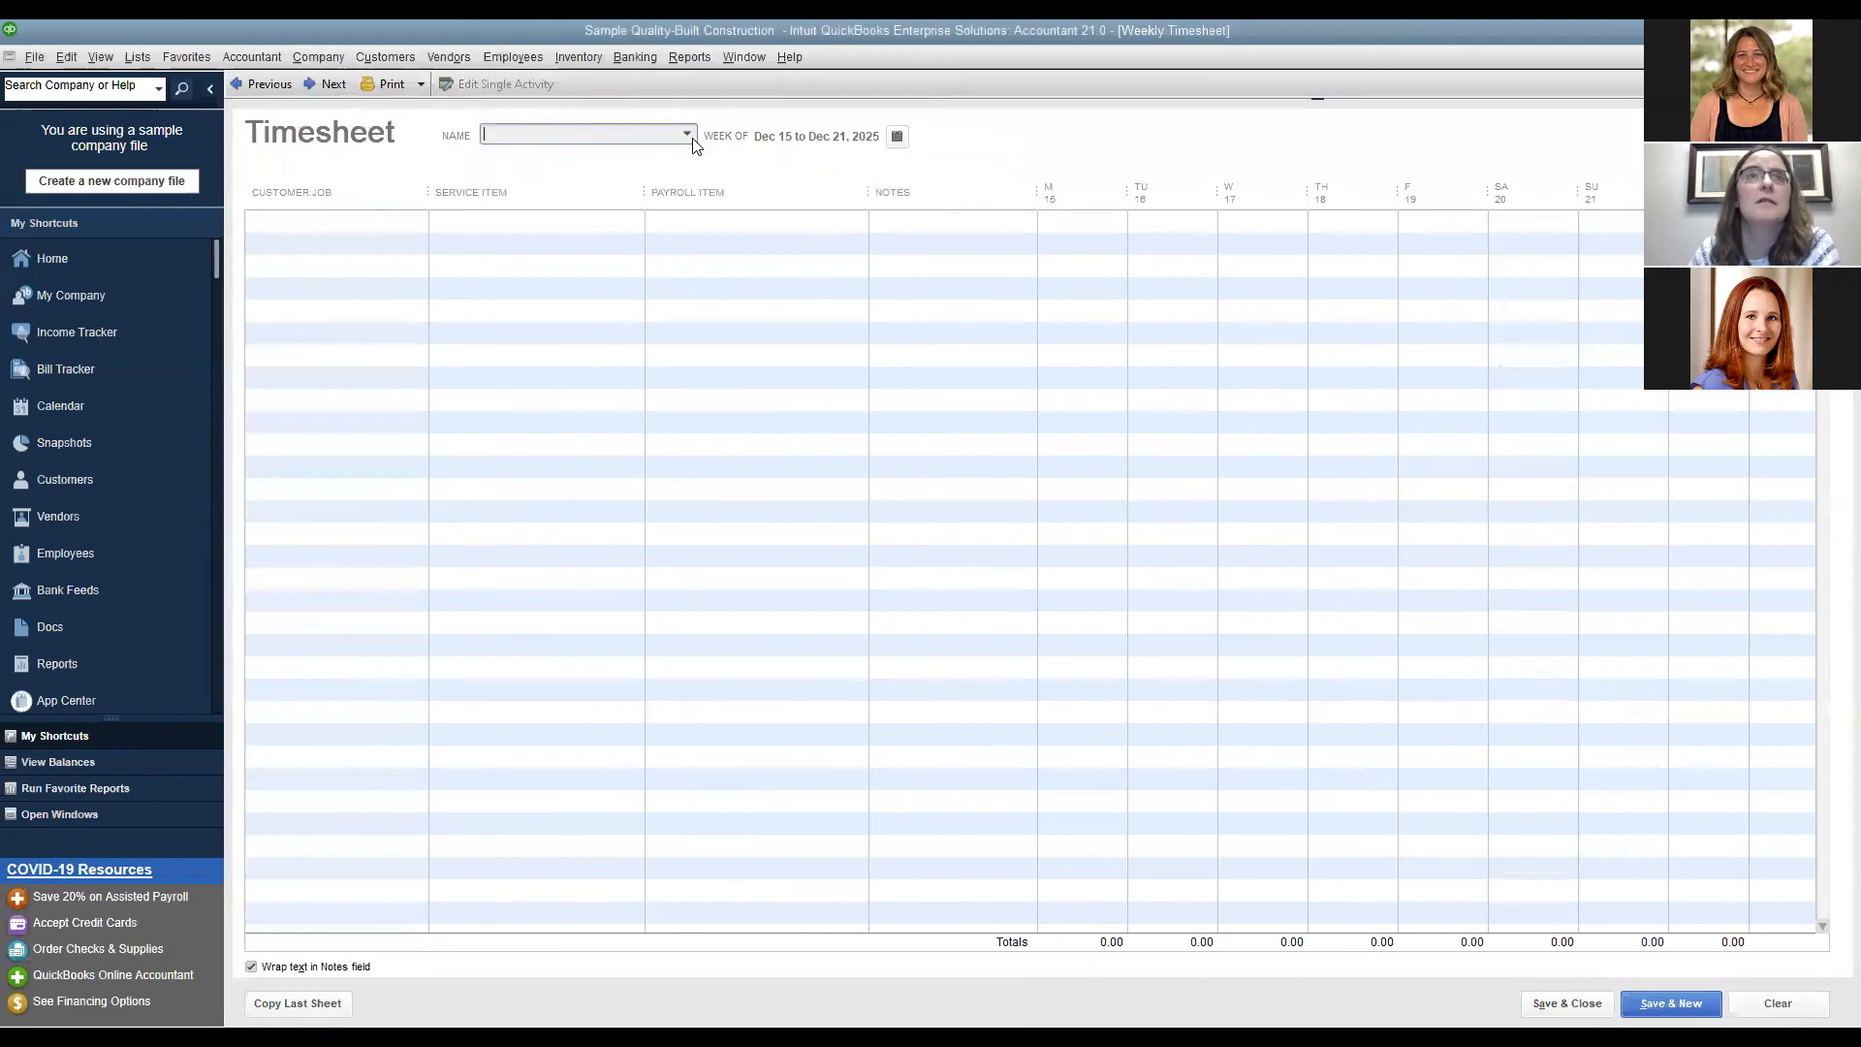
{"action": "left_click", "coordinate": [687, 134]}
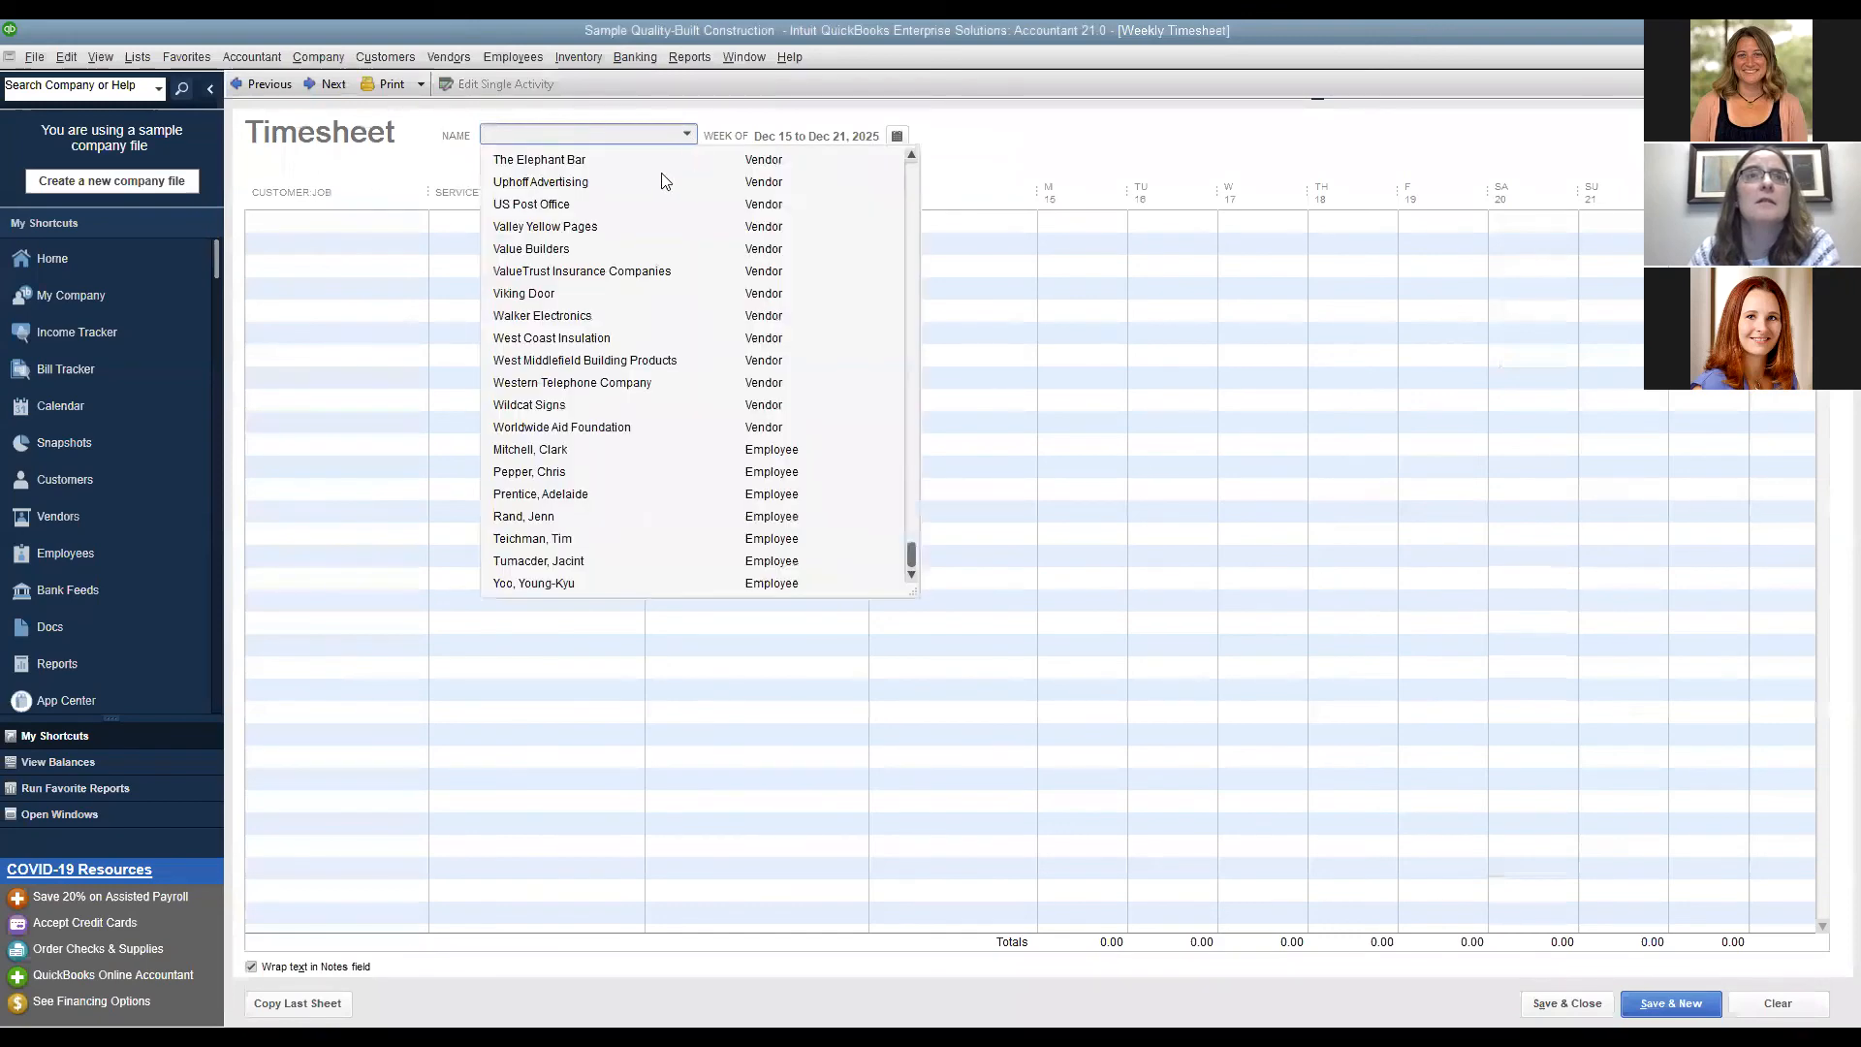
{"action": "left_click", "coordinate": [637, 451]}
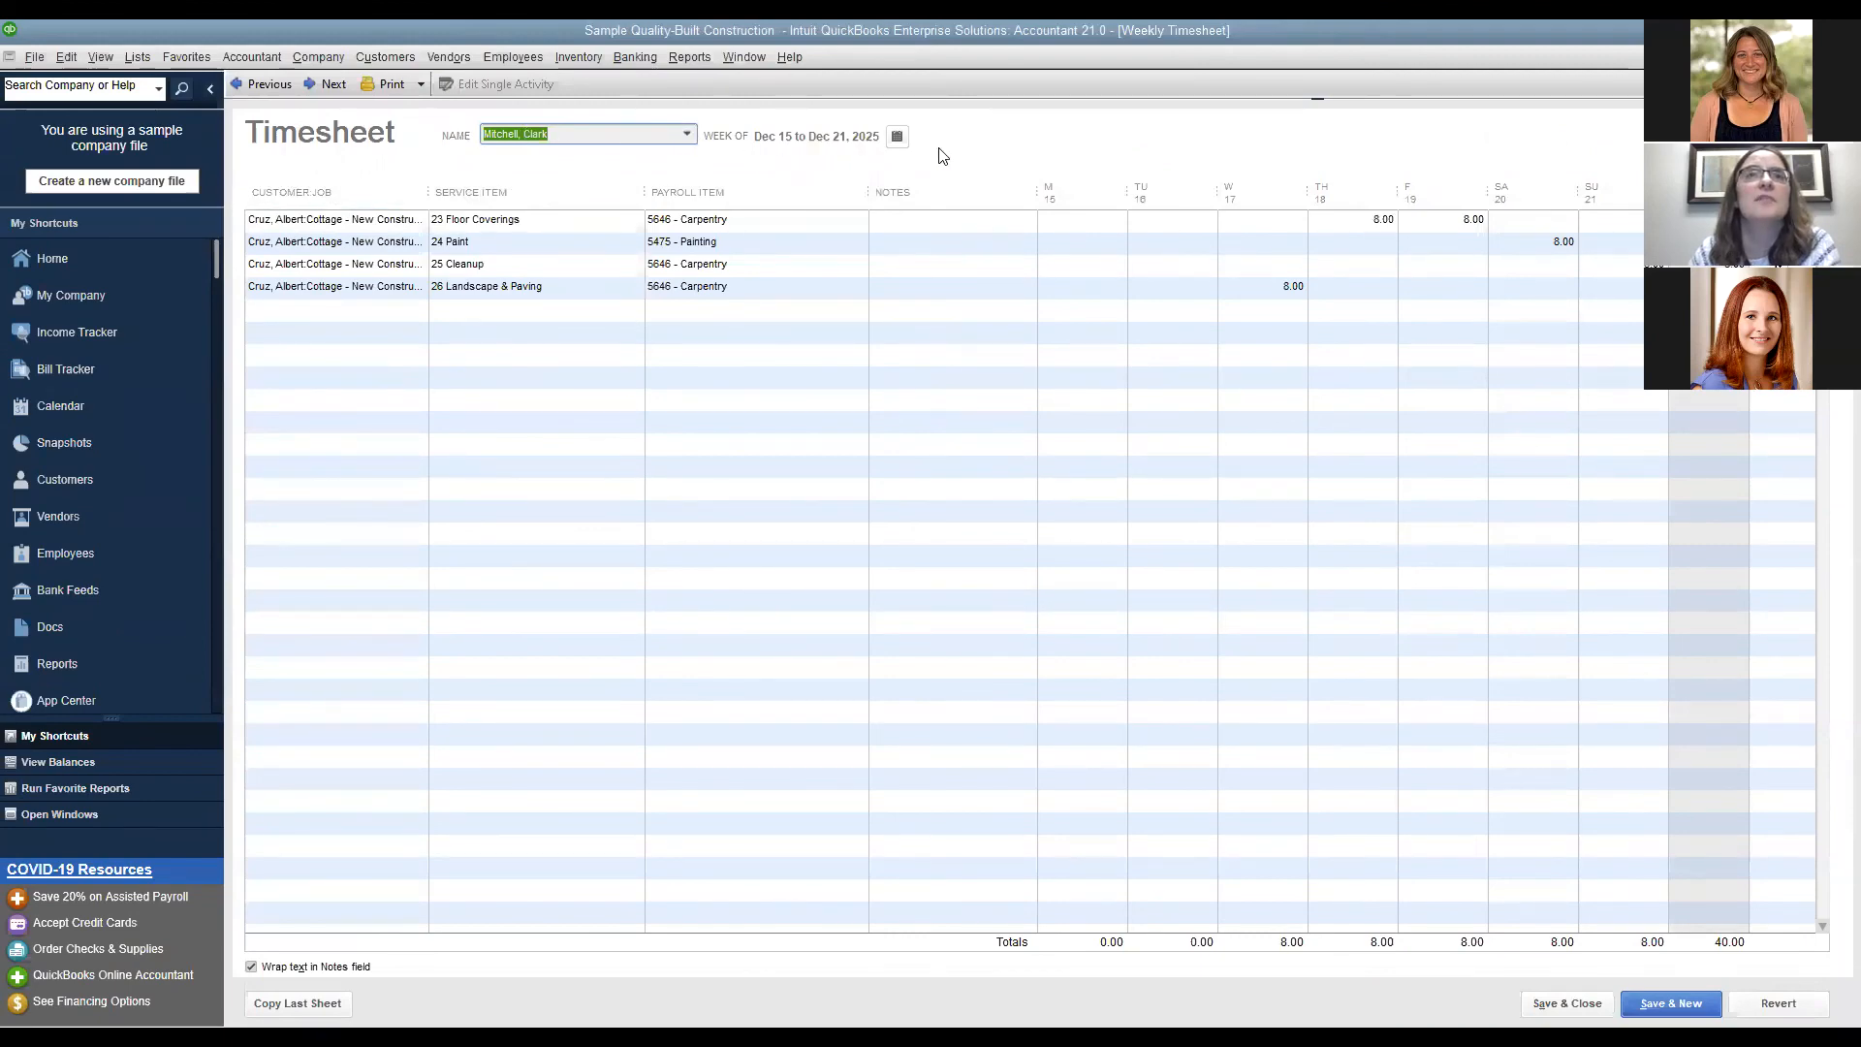
{"action": "left_click", "coordinate": [898, 138]}
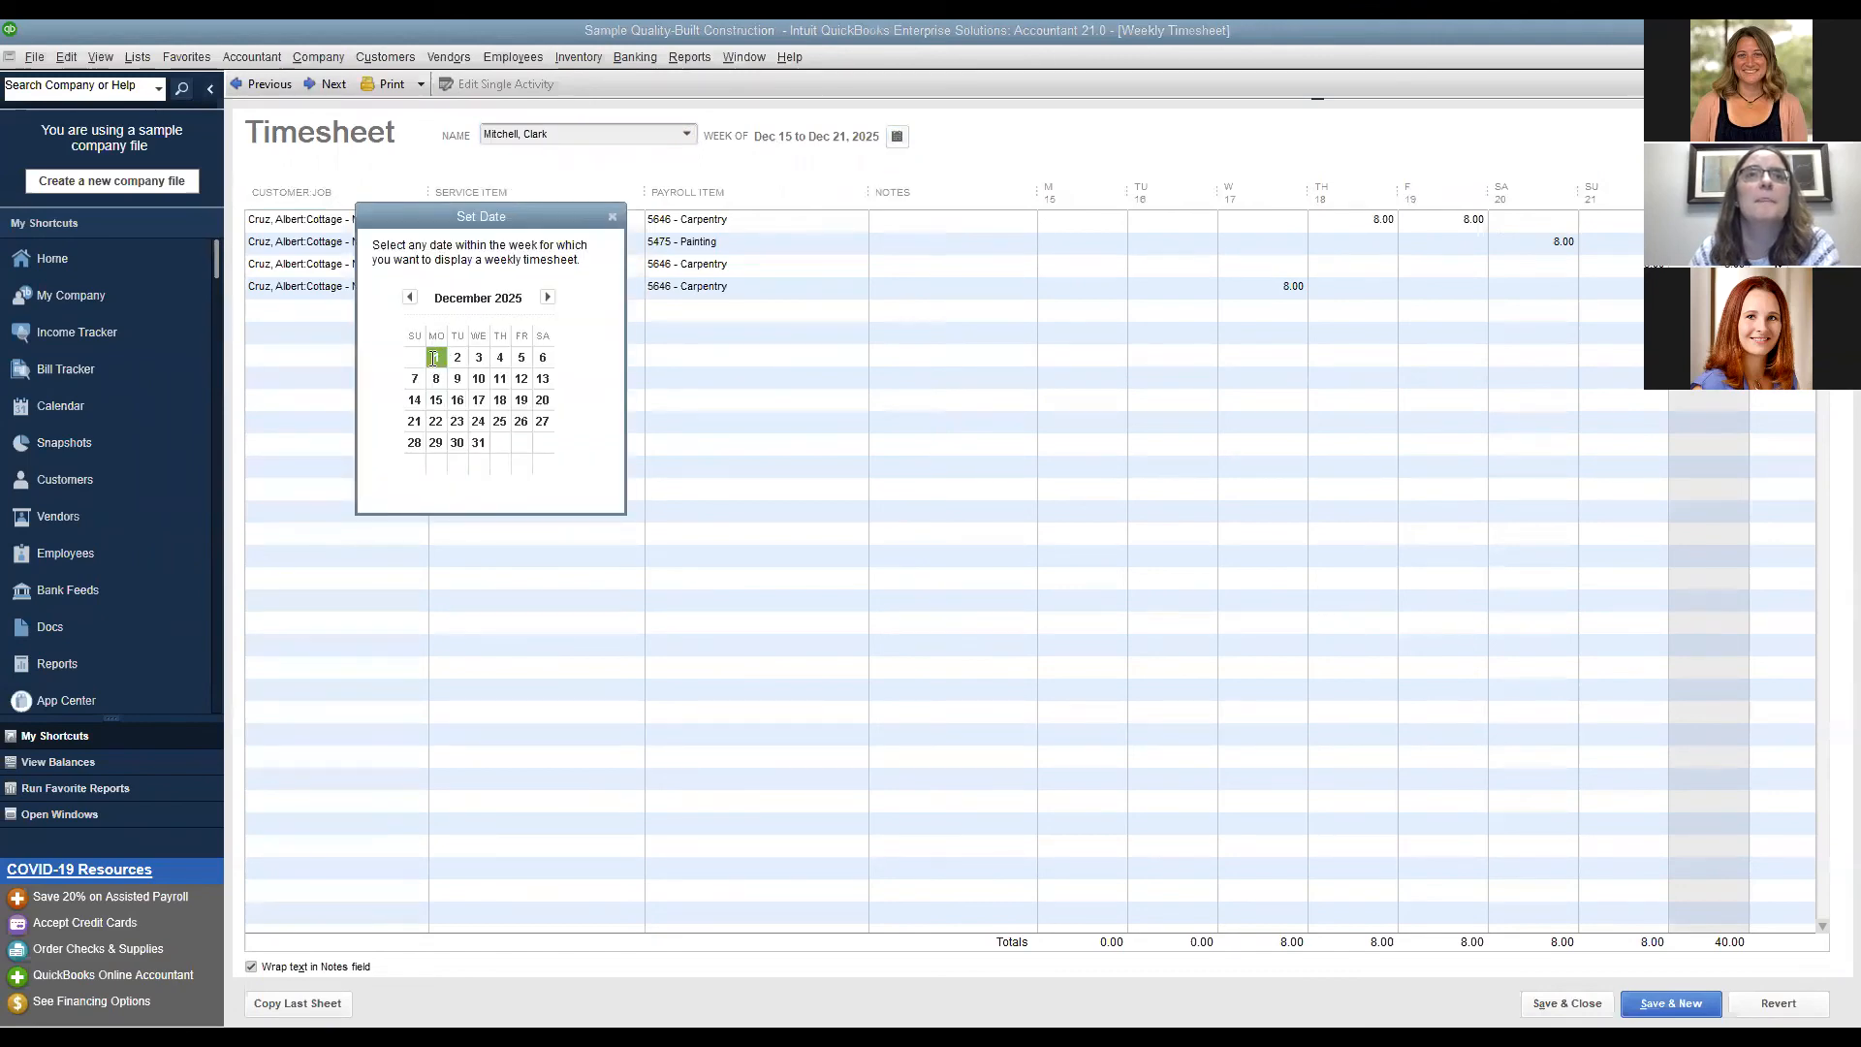
{"action": "left_click", "coordinate": [434, 359]}
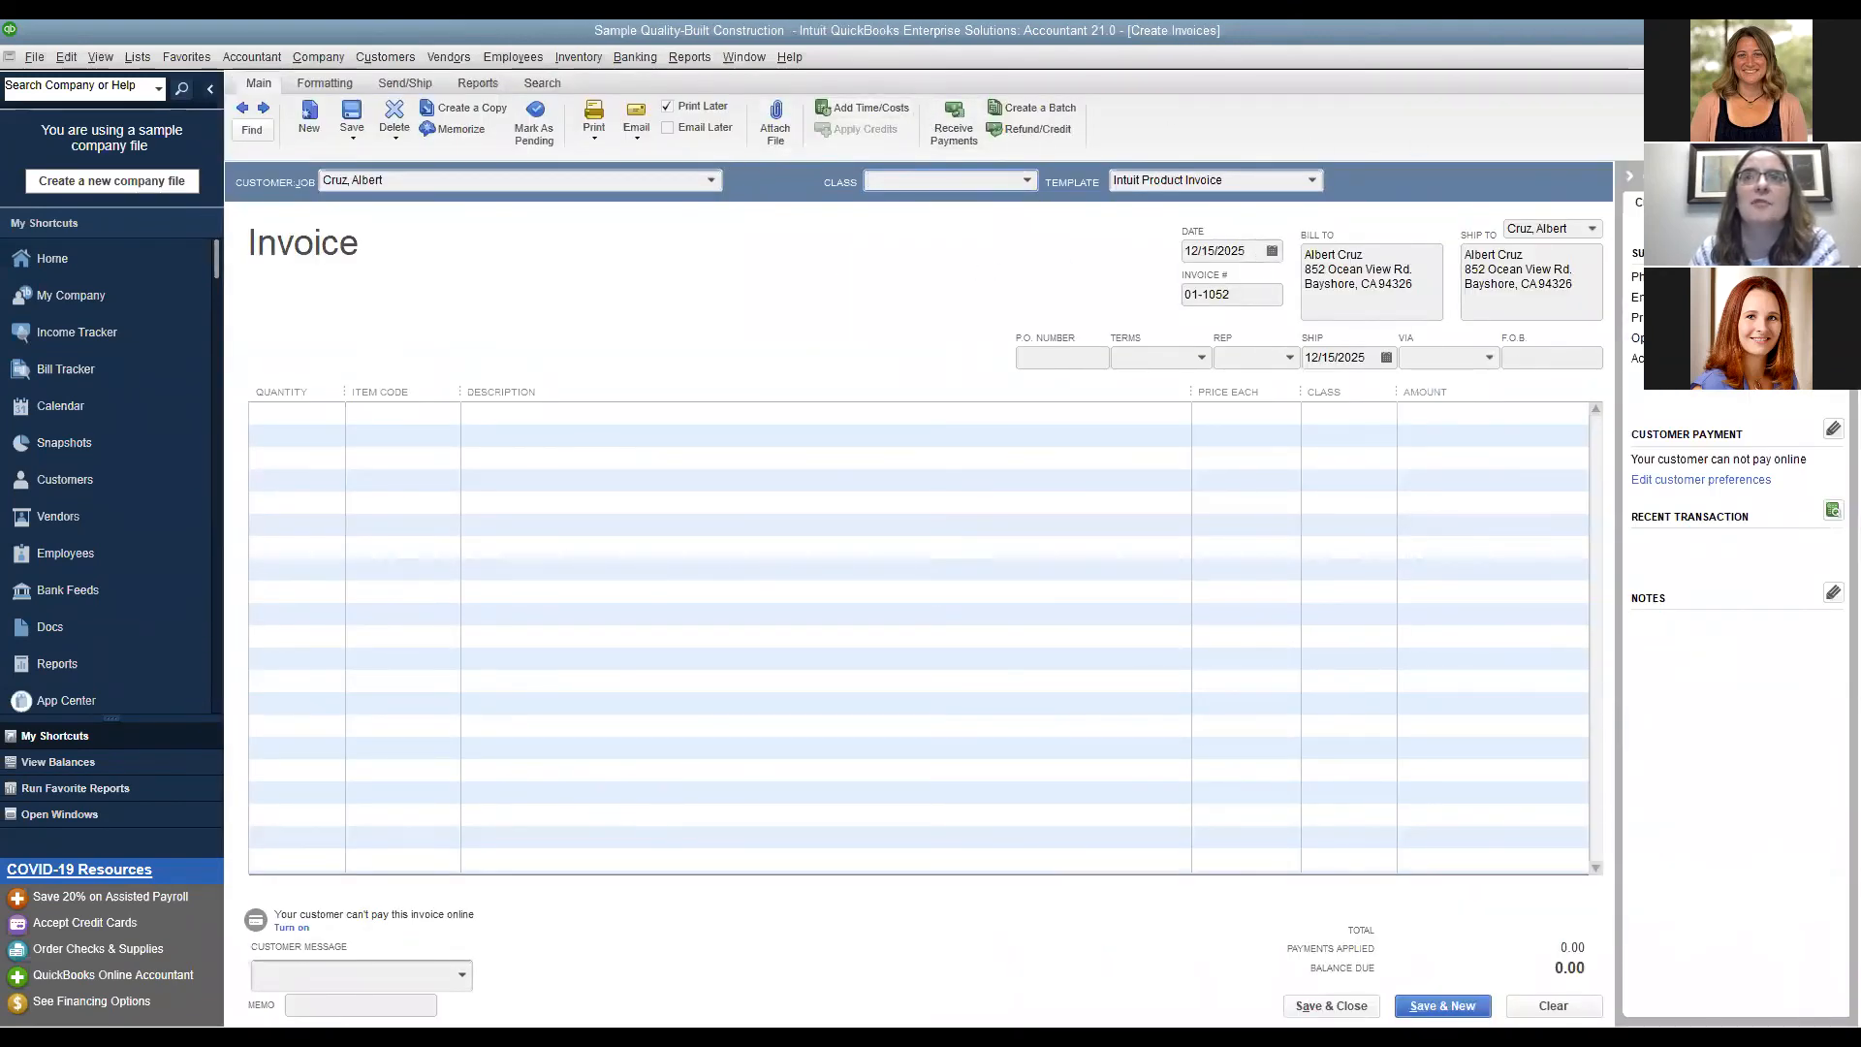
{"action": "key", "text": "Escape"}
{"action": "left_click", "coordinate": [937, 335]}
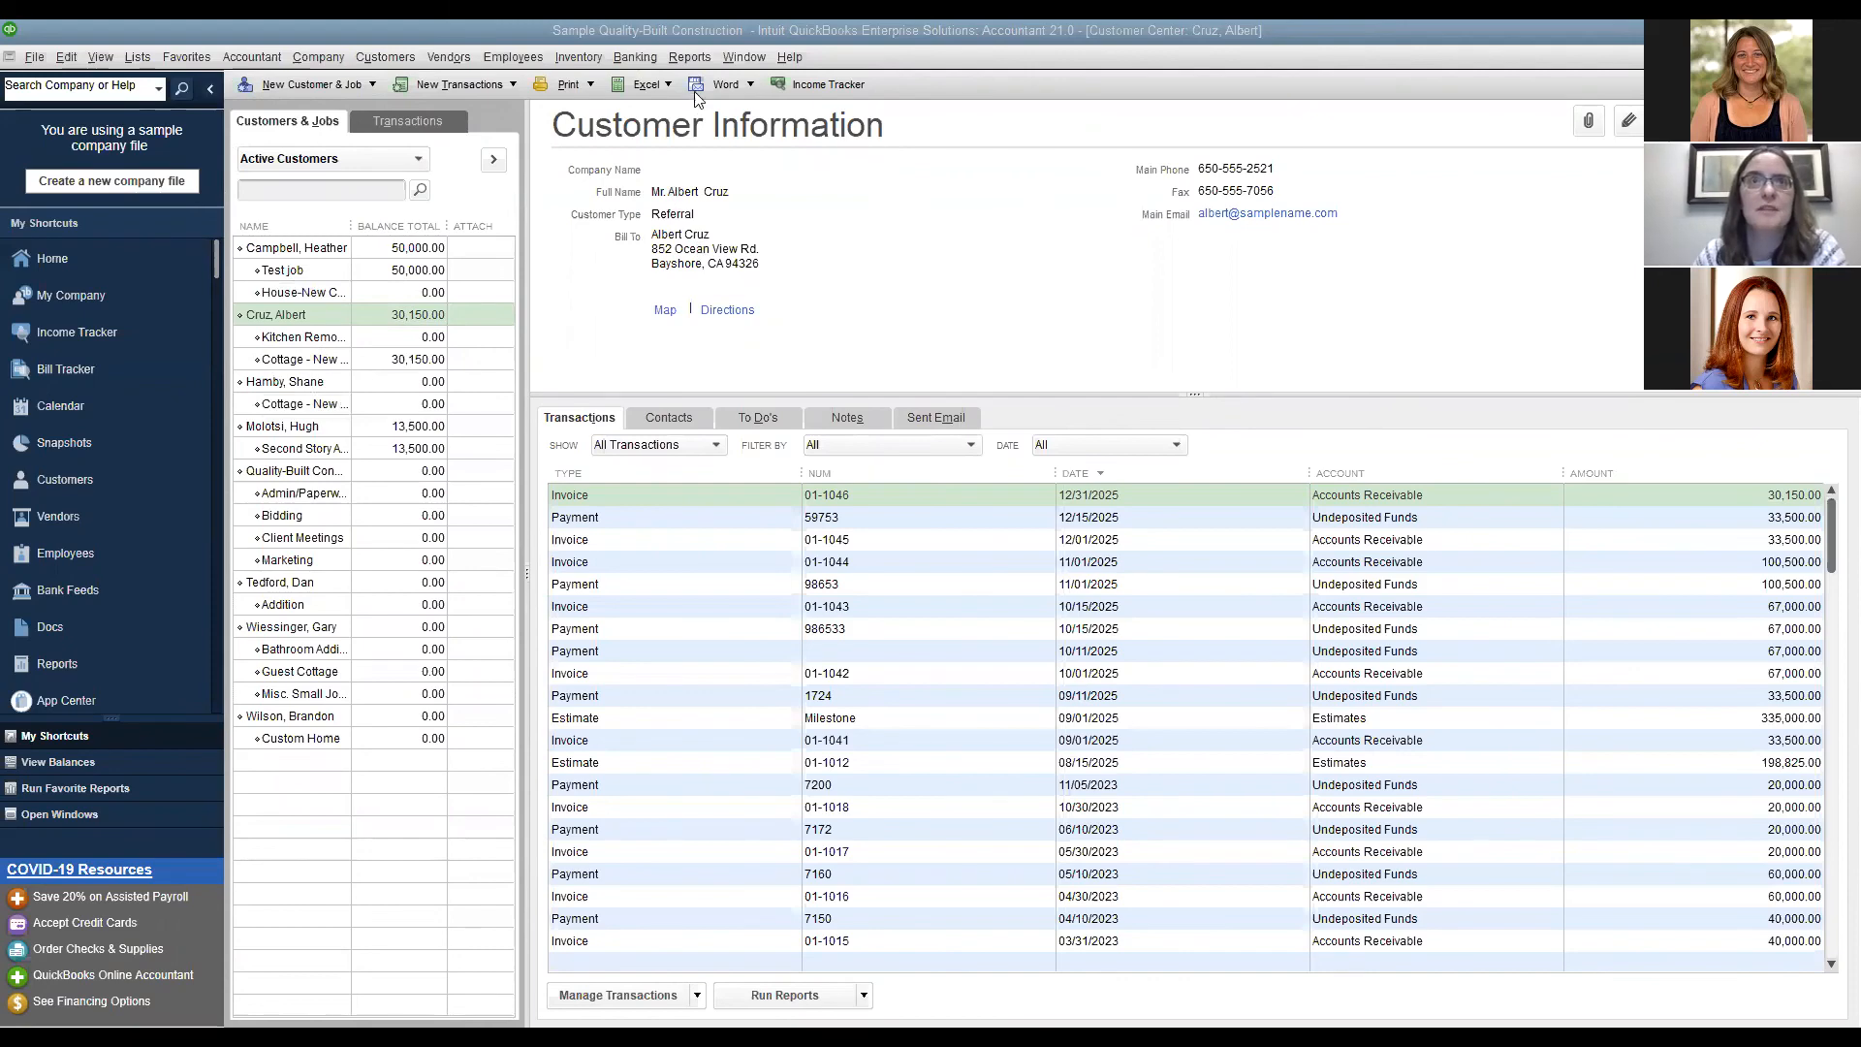
View the Job Profitability Summary report, close it, and view the Job Estimates vs. Actuals Summary report.
{"action": "left_click", "coordinate": [684, 56]}
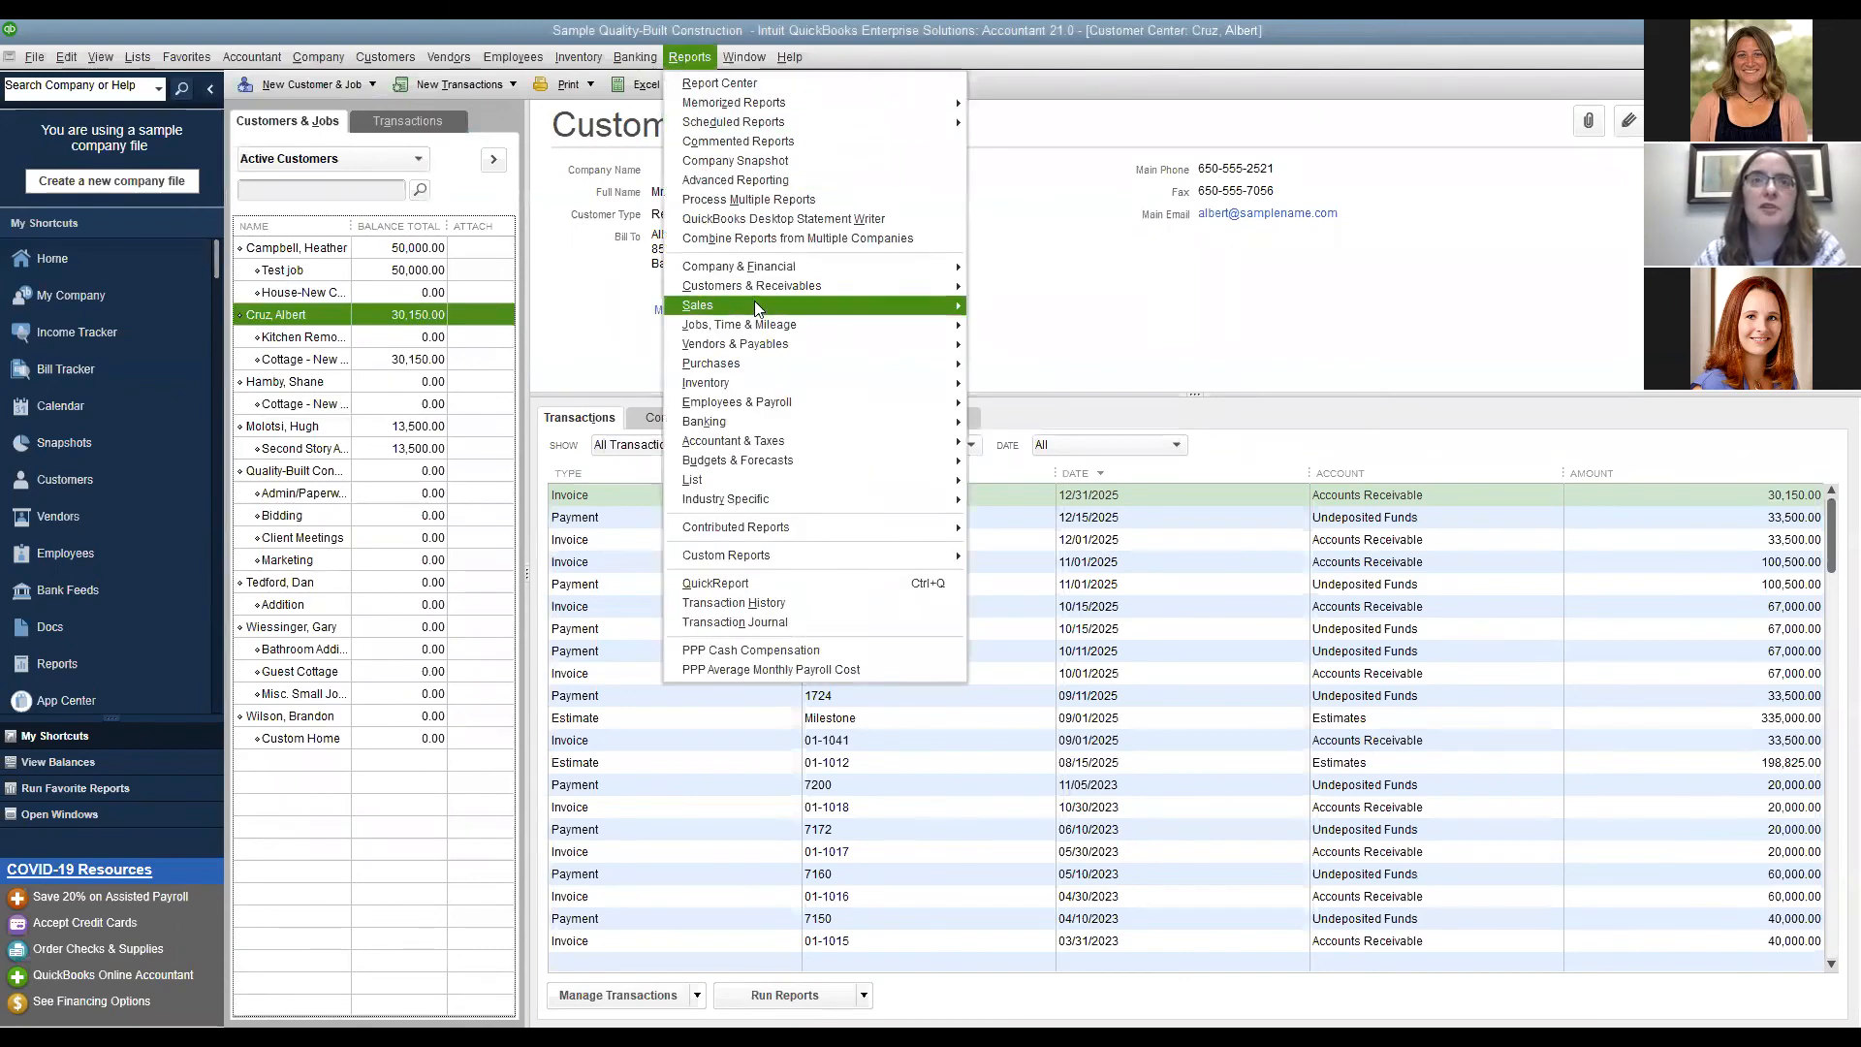
{"action": "mouse_move", "coordinate": [762, 324]}
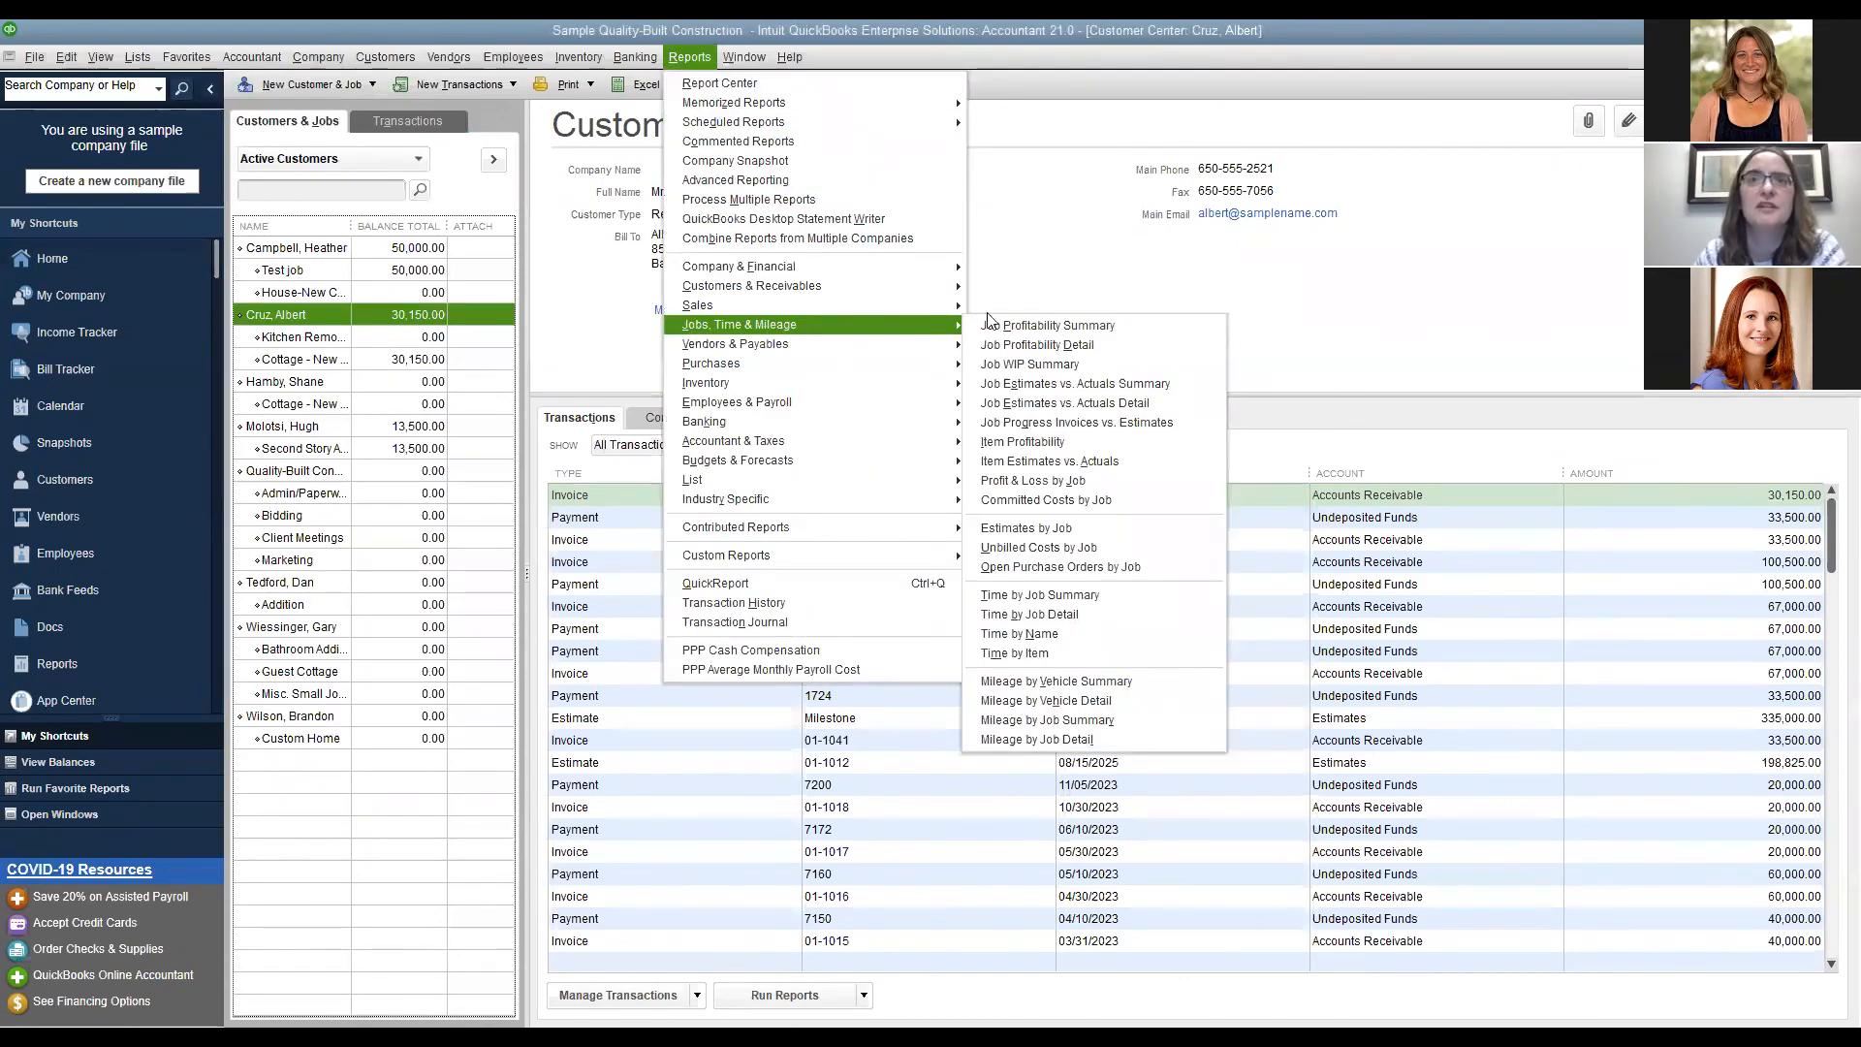
{"action": "left_click", "coordinate": [1053, 330]}
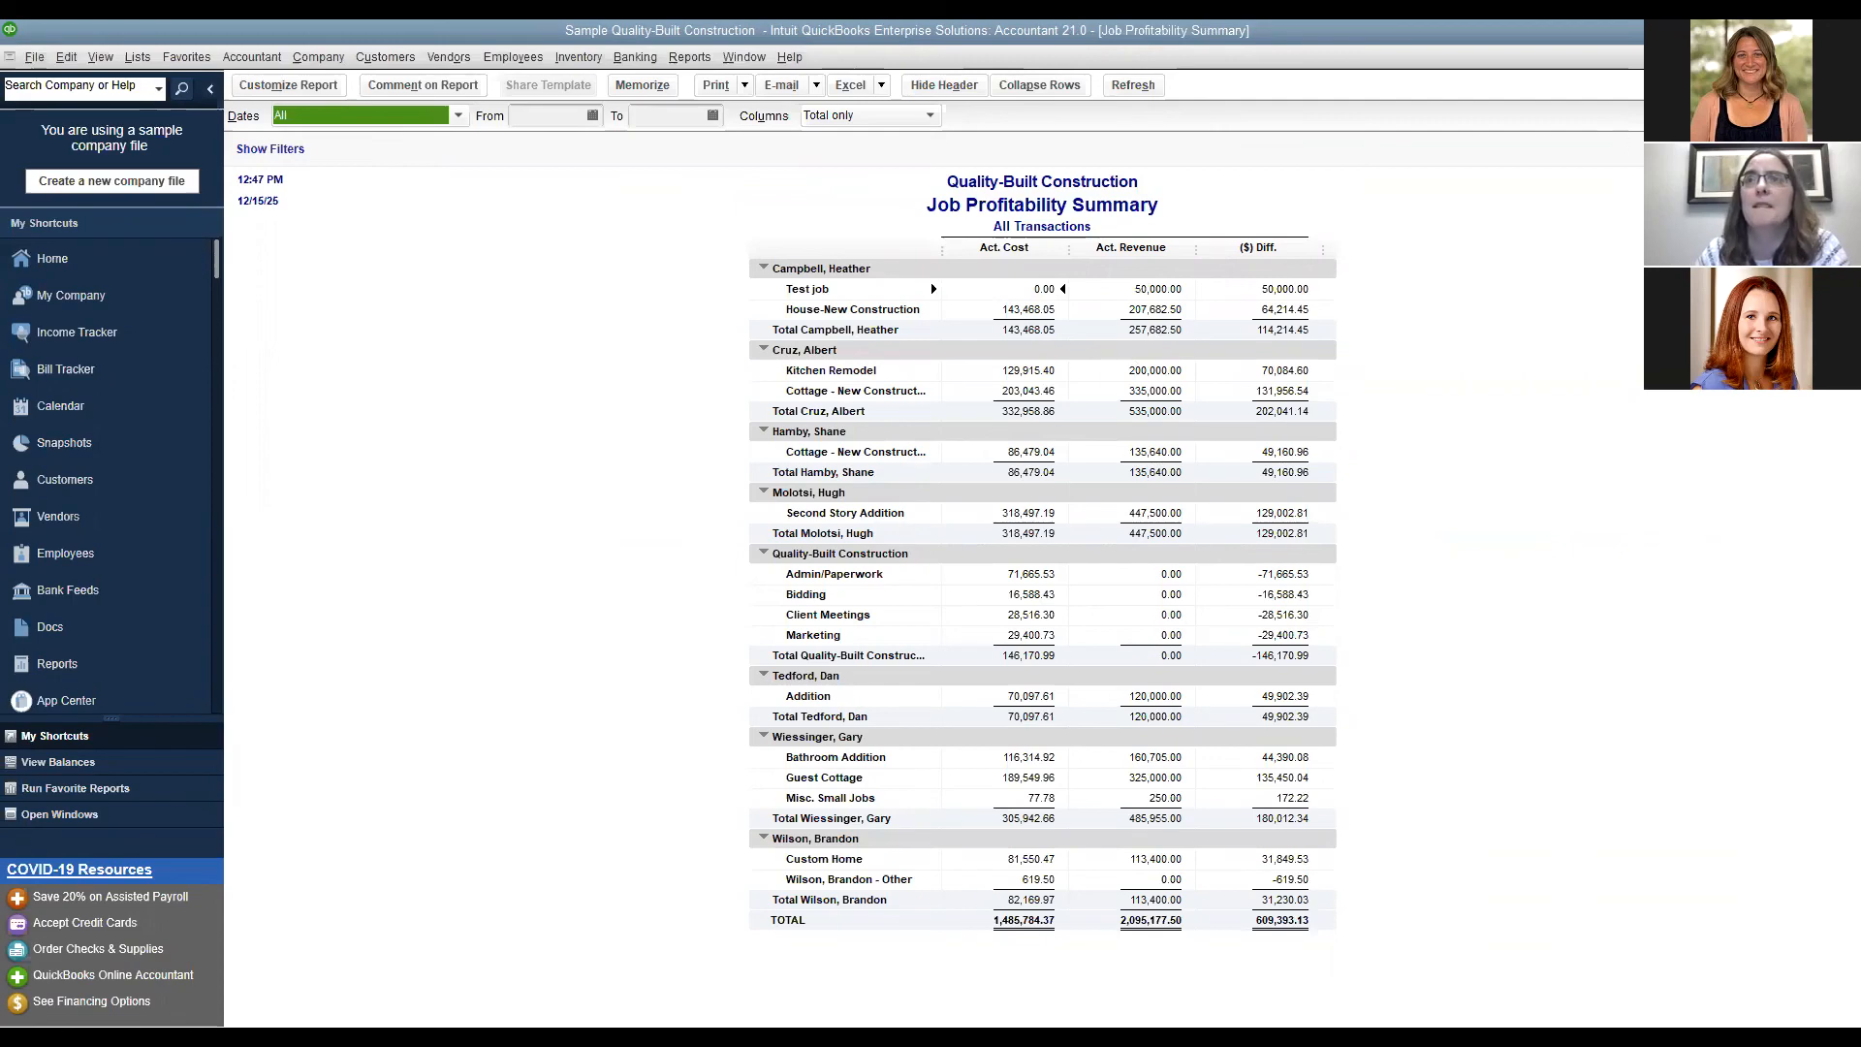
{"action": "left_click", "coordinate": [1847, 58]}
{"action": "left_click", "coordinate": [688, 56]}
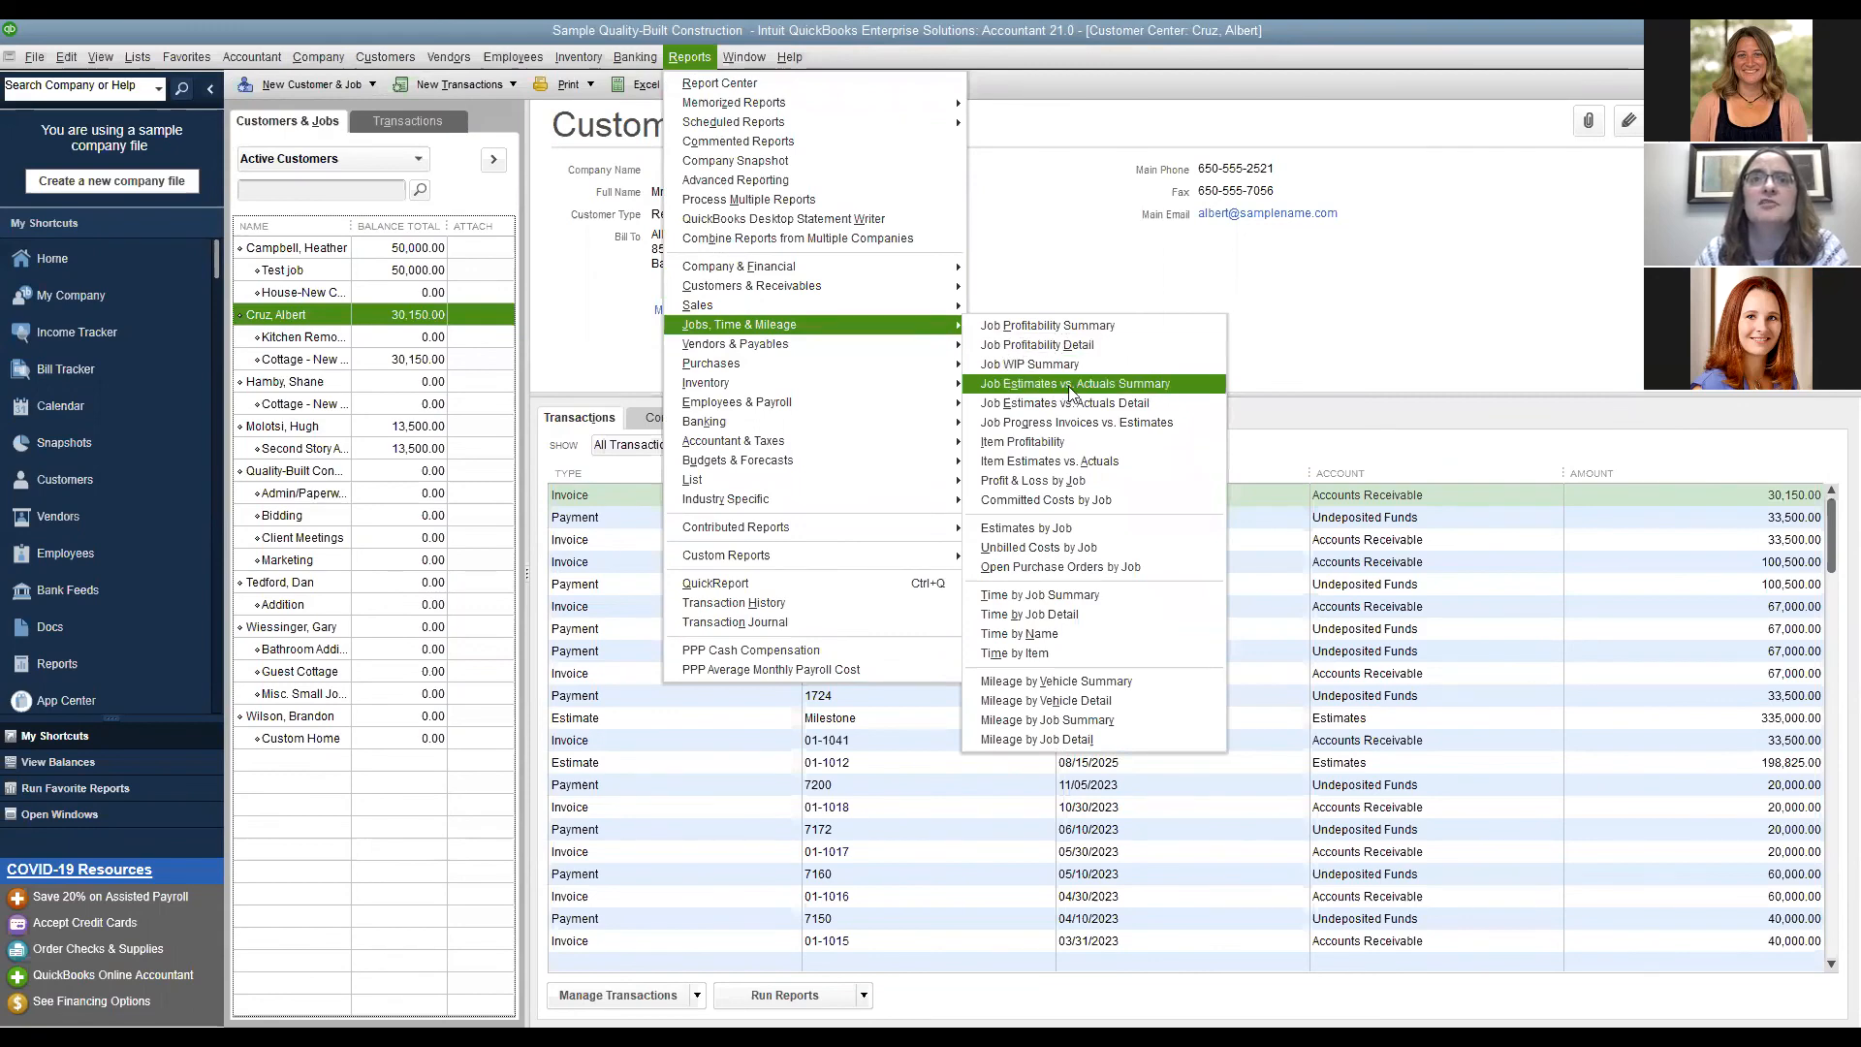
{"action": "left_click", "coordinate": [1070, 391]}
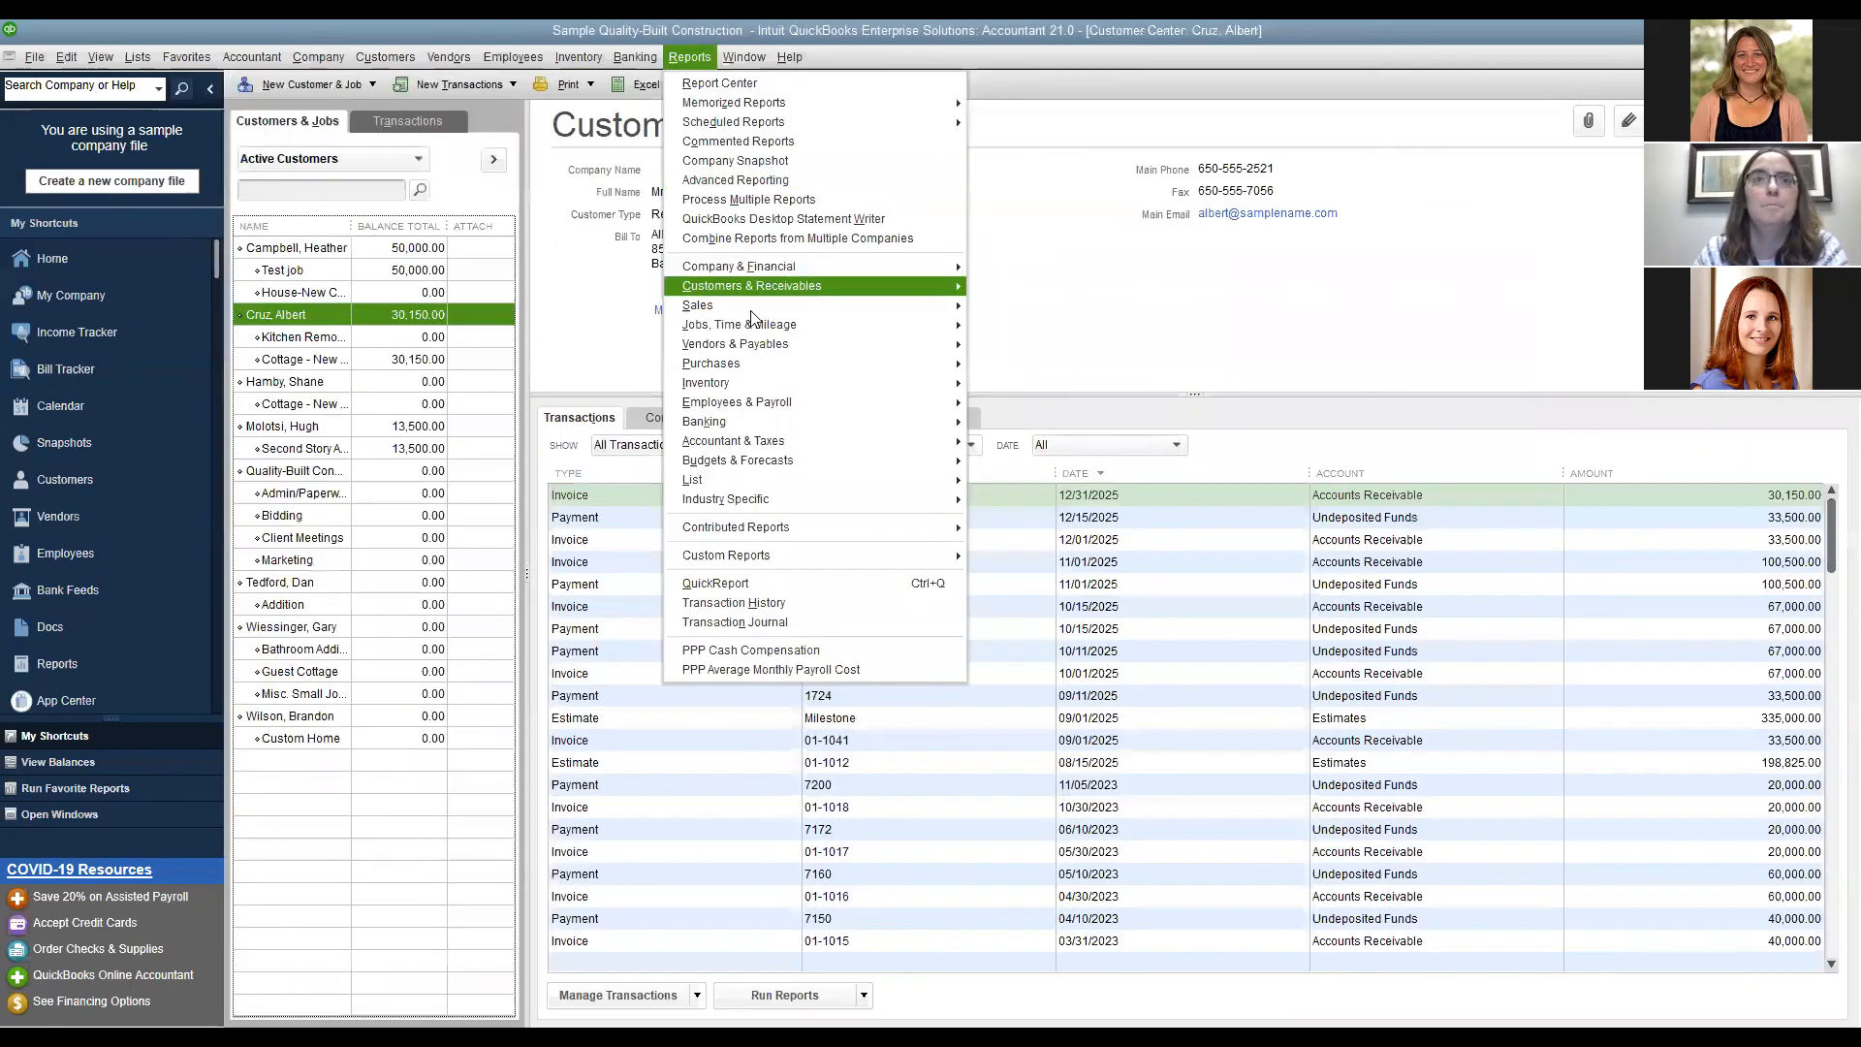
View the Job WIP Summary report for all transactions and return to the Customer Center.
{"action": "mouse_move", "coordinate": [760, 330]}
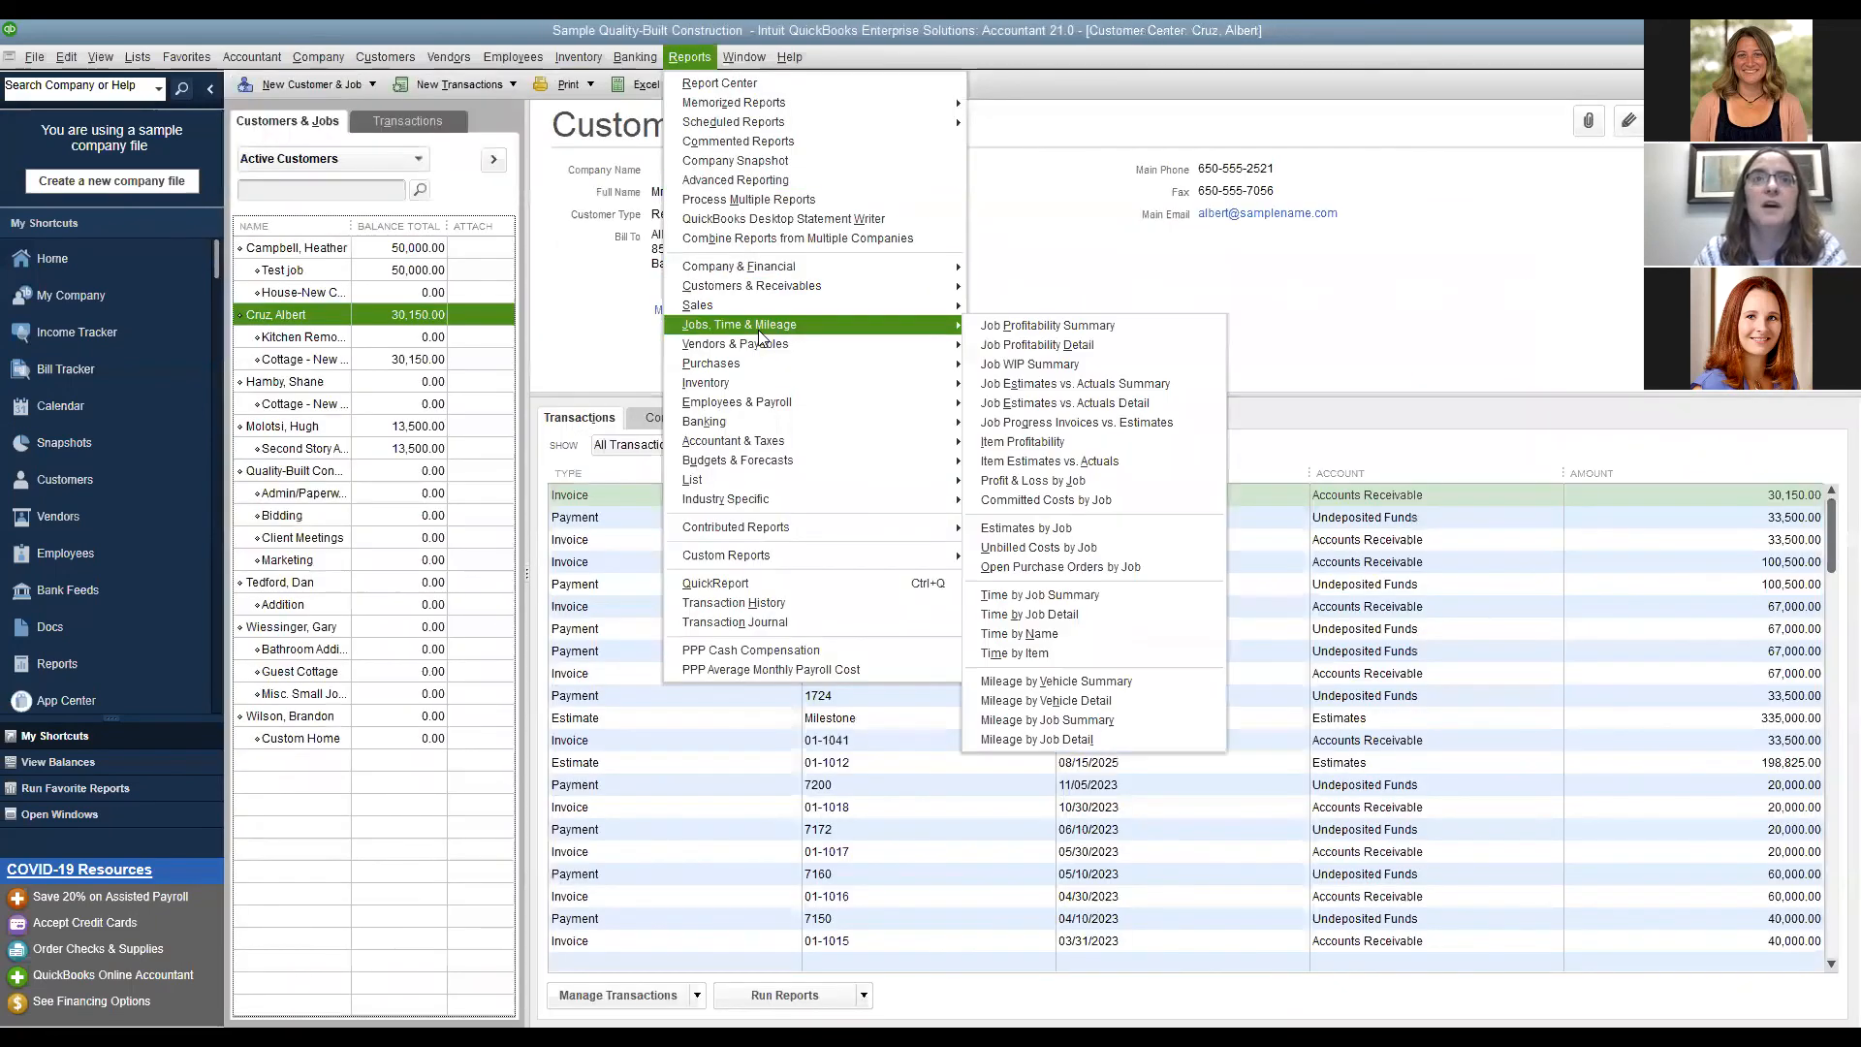
{"action": "left_click", "coordinate": [1069, 366]}
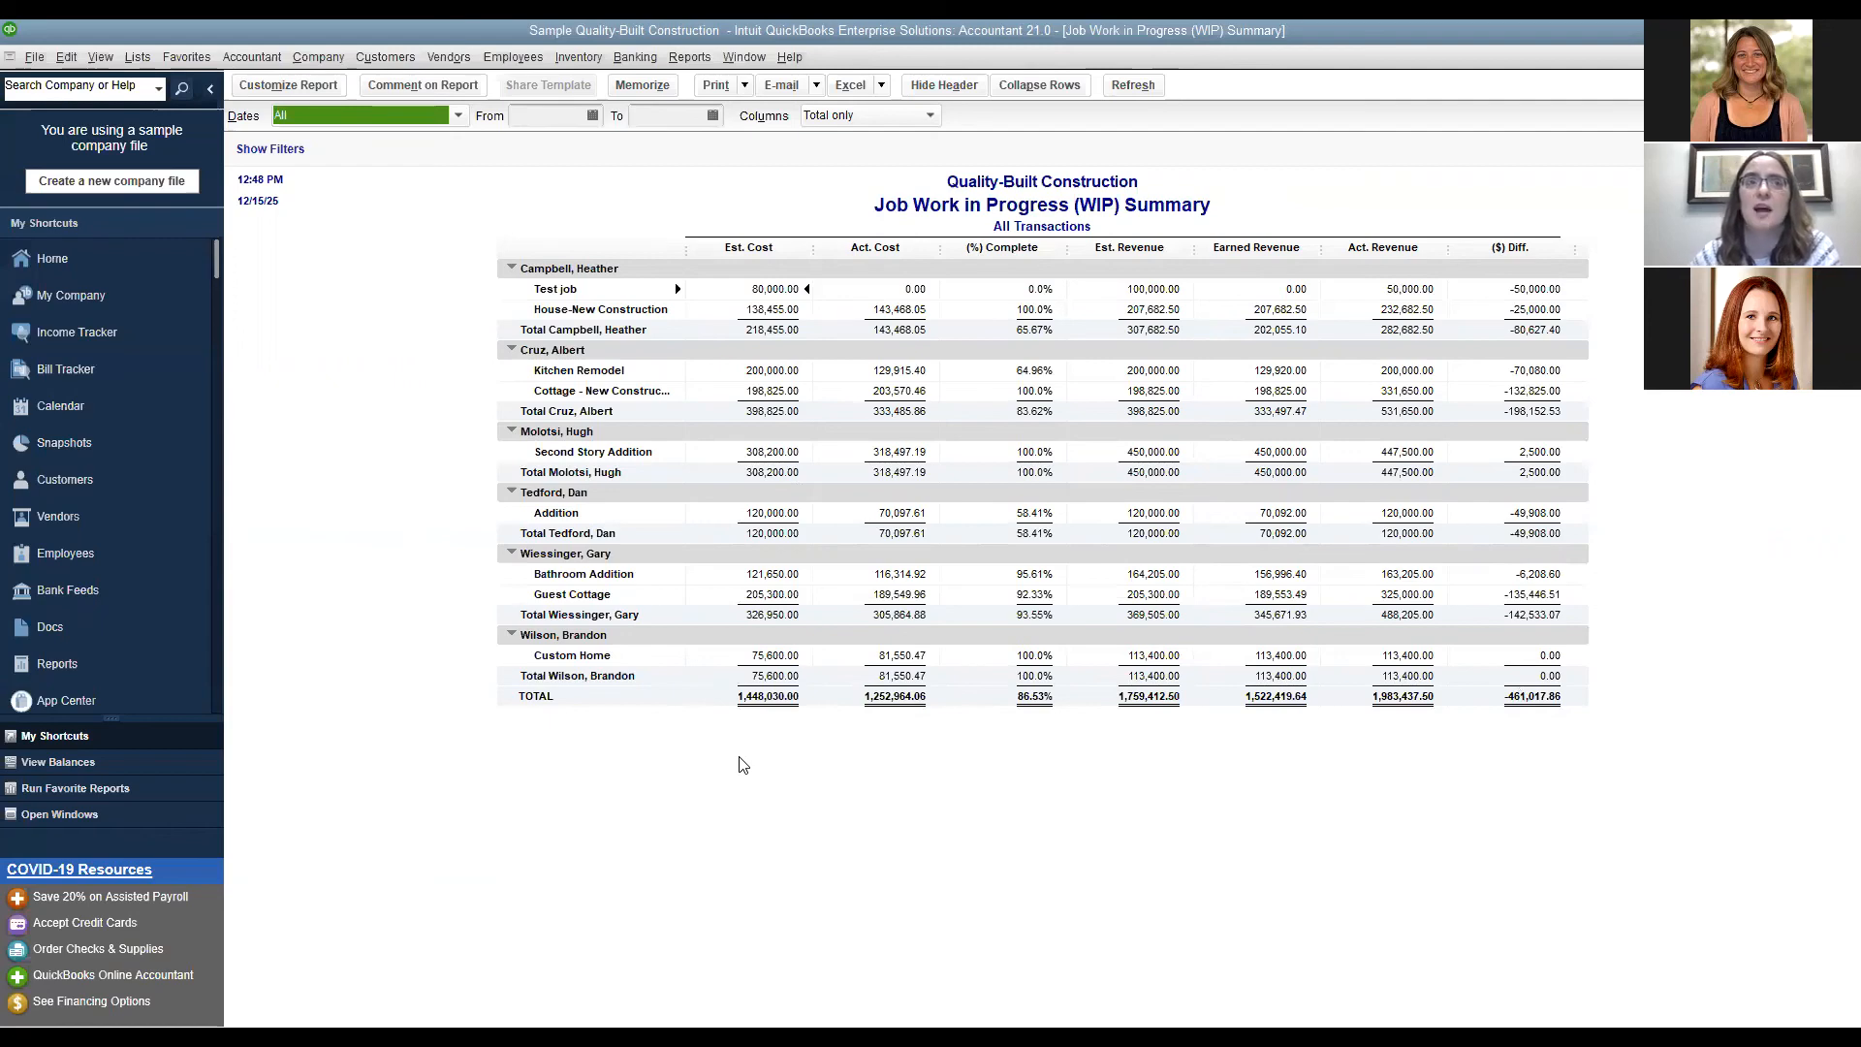
{"action": "left_click", "coordinate": [391, 56]}
{"action": "left_click", "coordinate": [415, 83]}
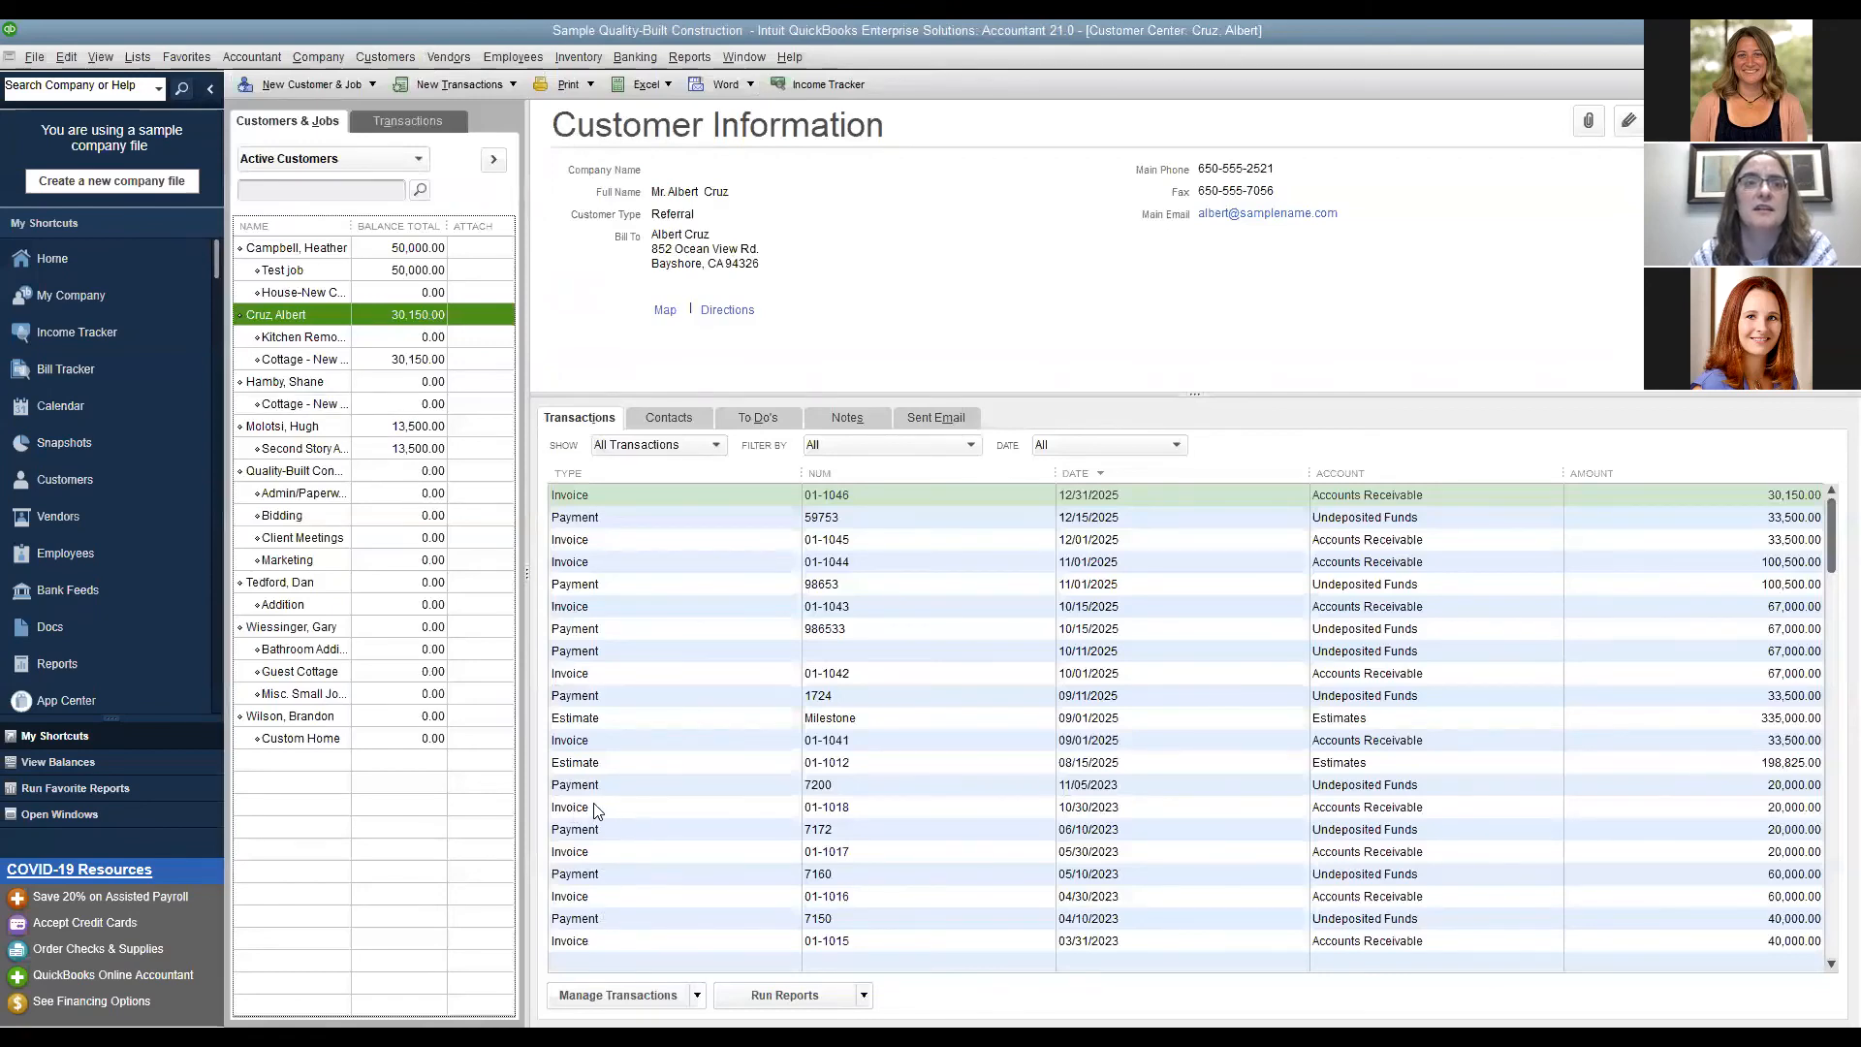
Mark the August 15, 2025 estimate for the Cottage - New Construction job as inactive and record the change.
{"action": "left_click", "coordinate": [618, 761]}
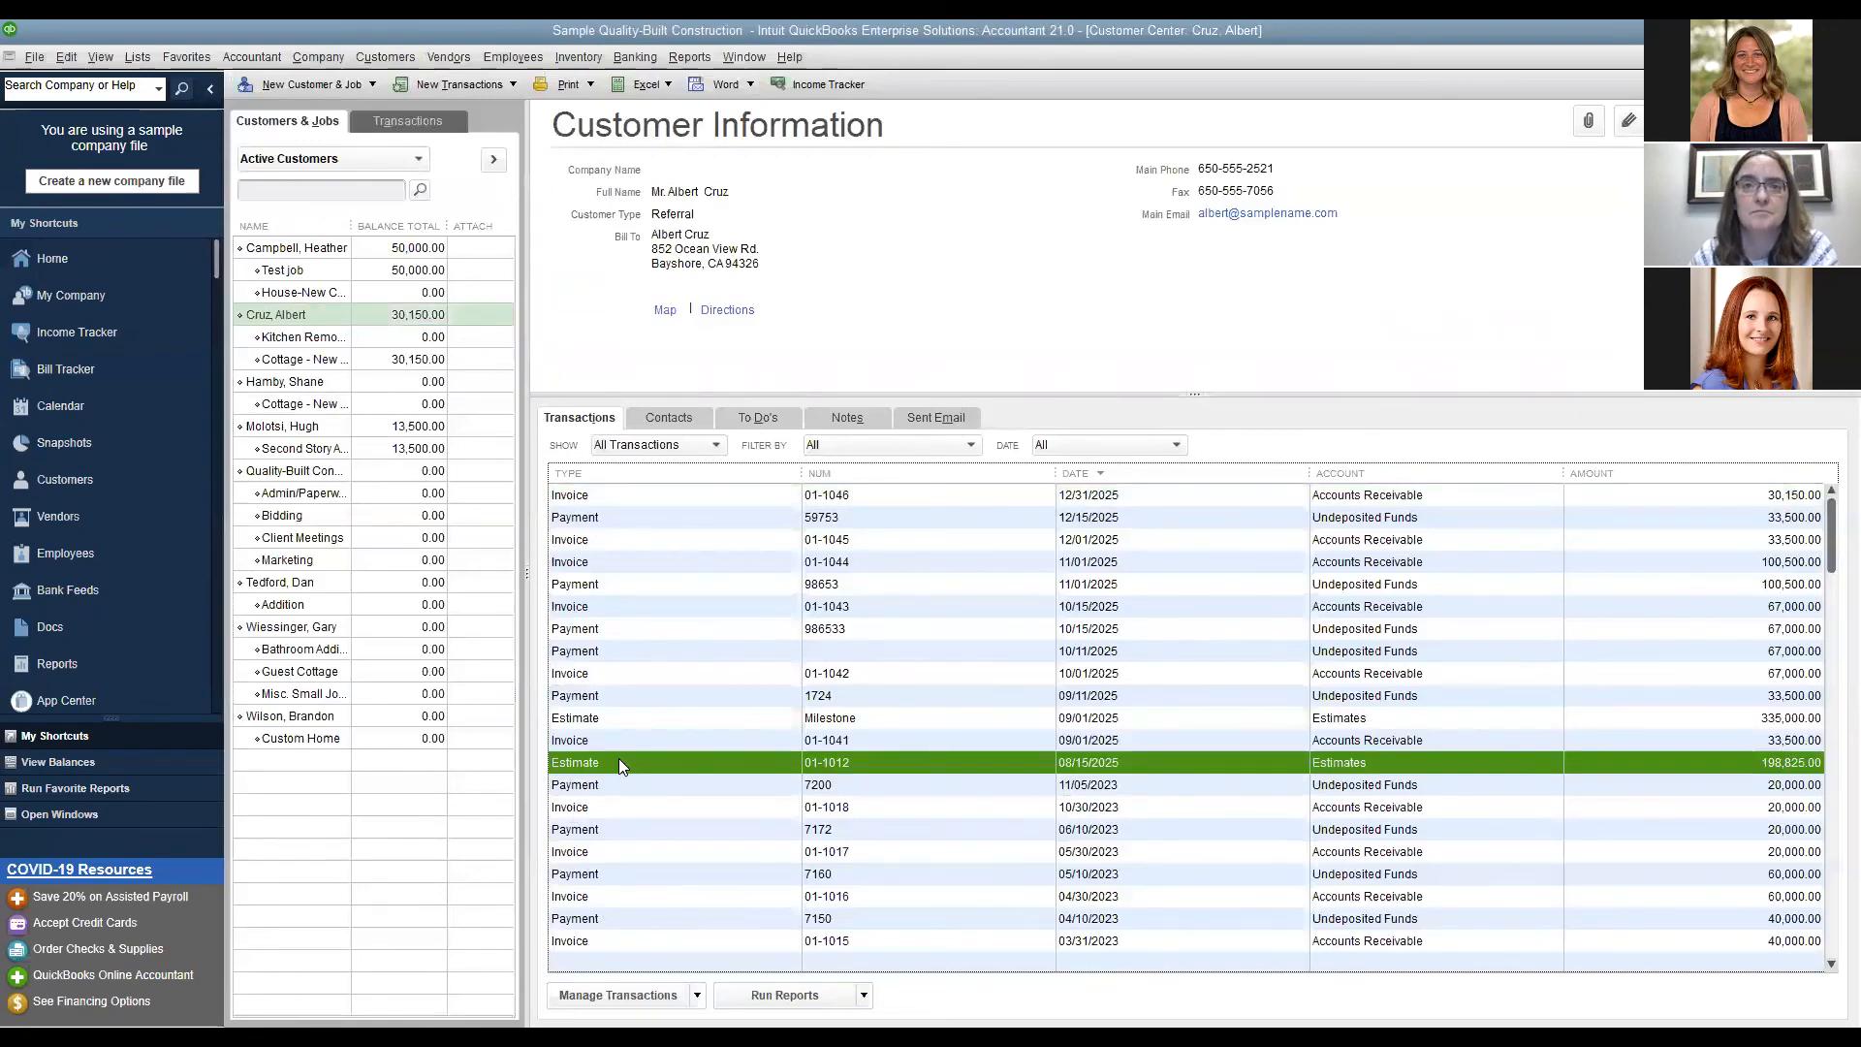
{"action": "double_click", "coordinate": [618, 761]}
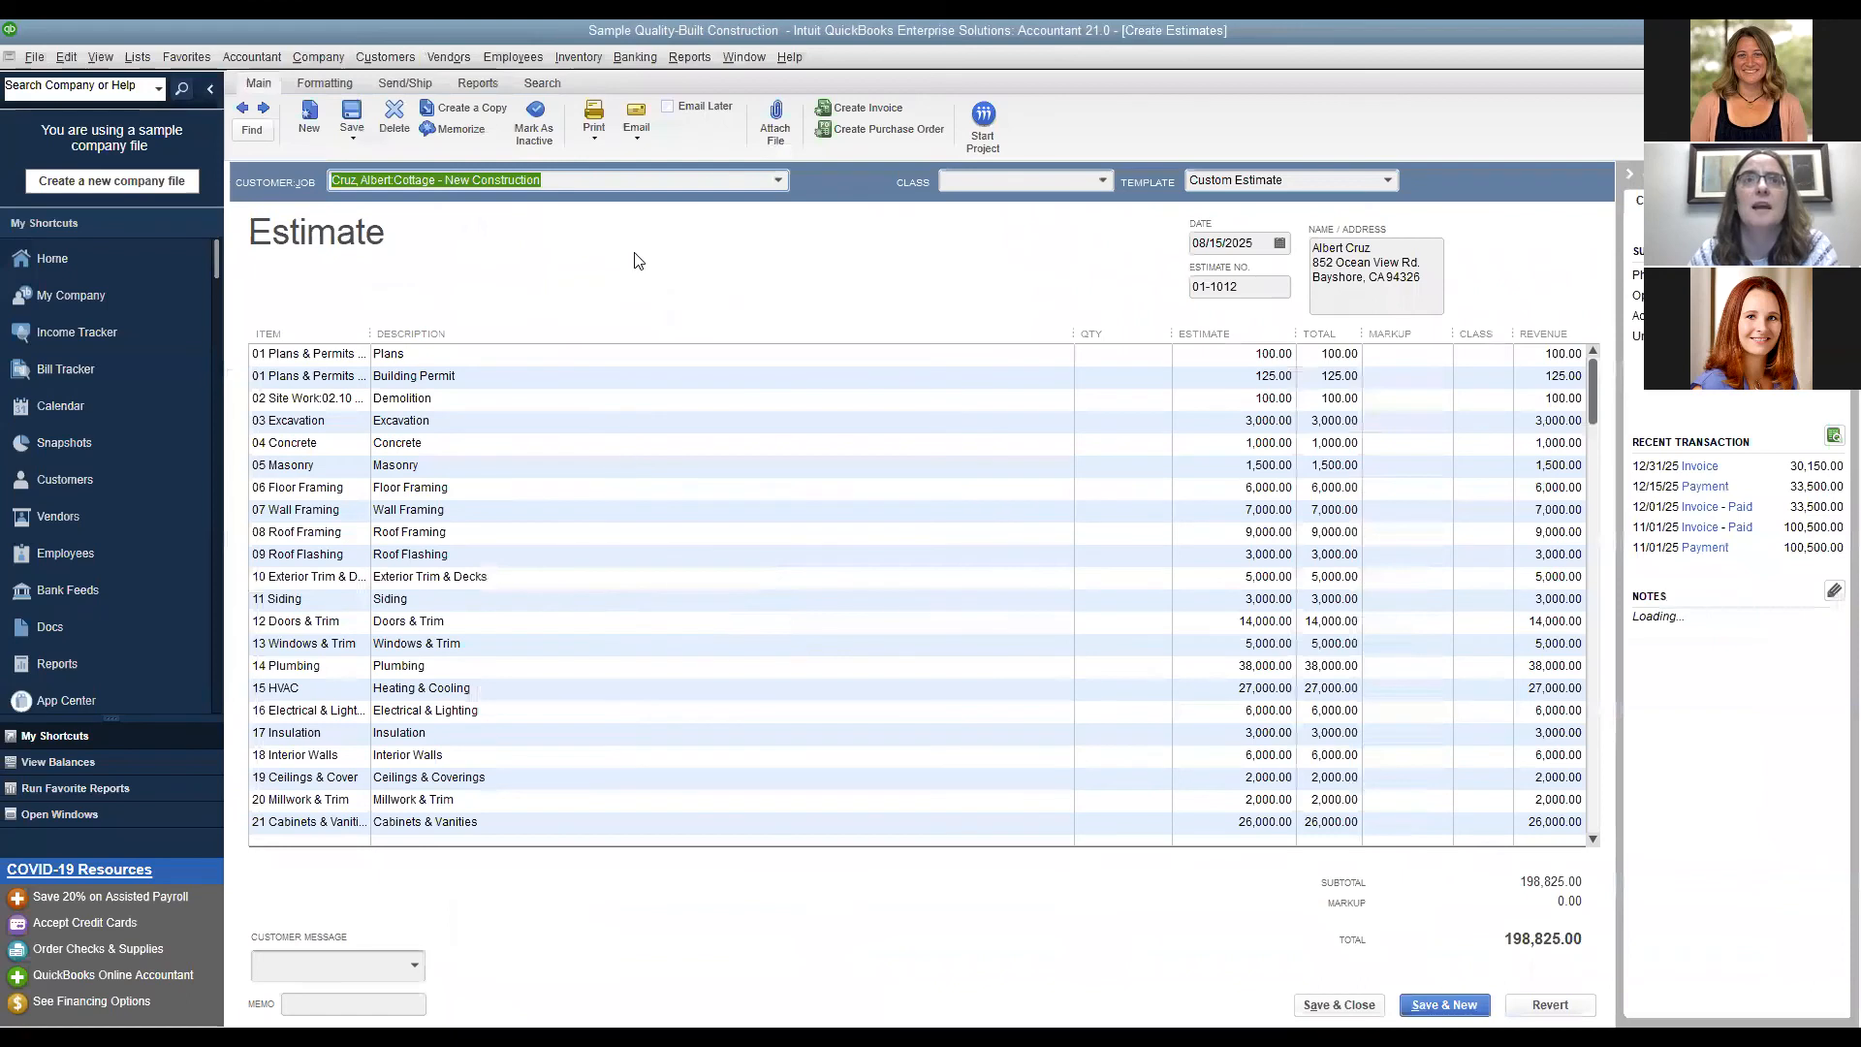
{"action": "left_click", "coordinate": [533, 128]}
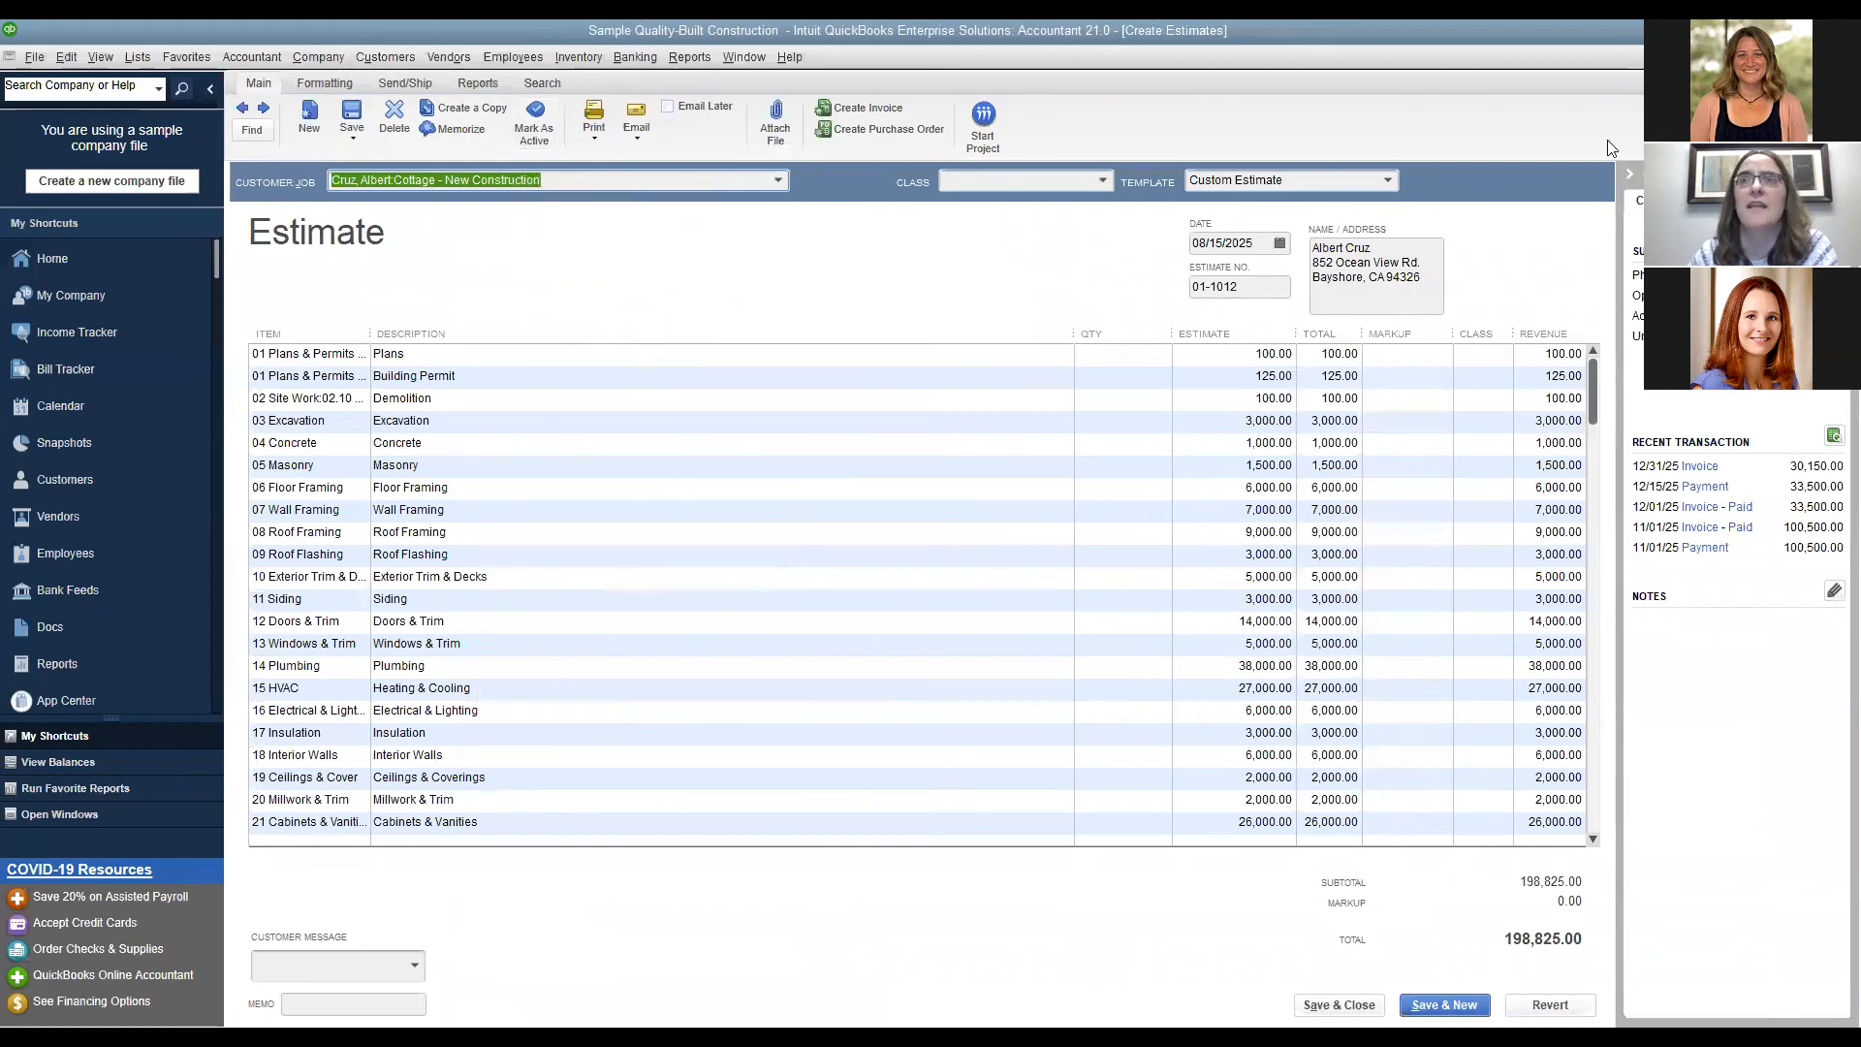
{"action": "key", "text": "Escape"}
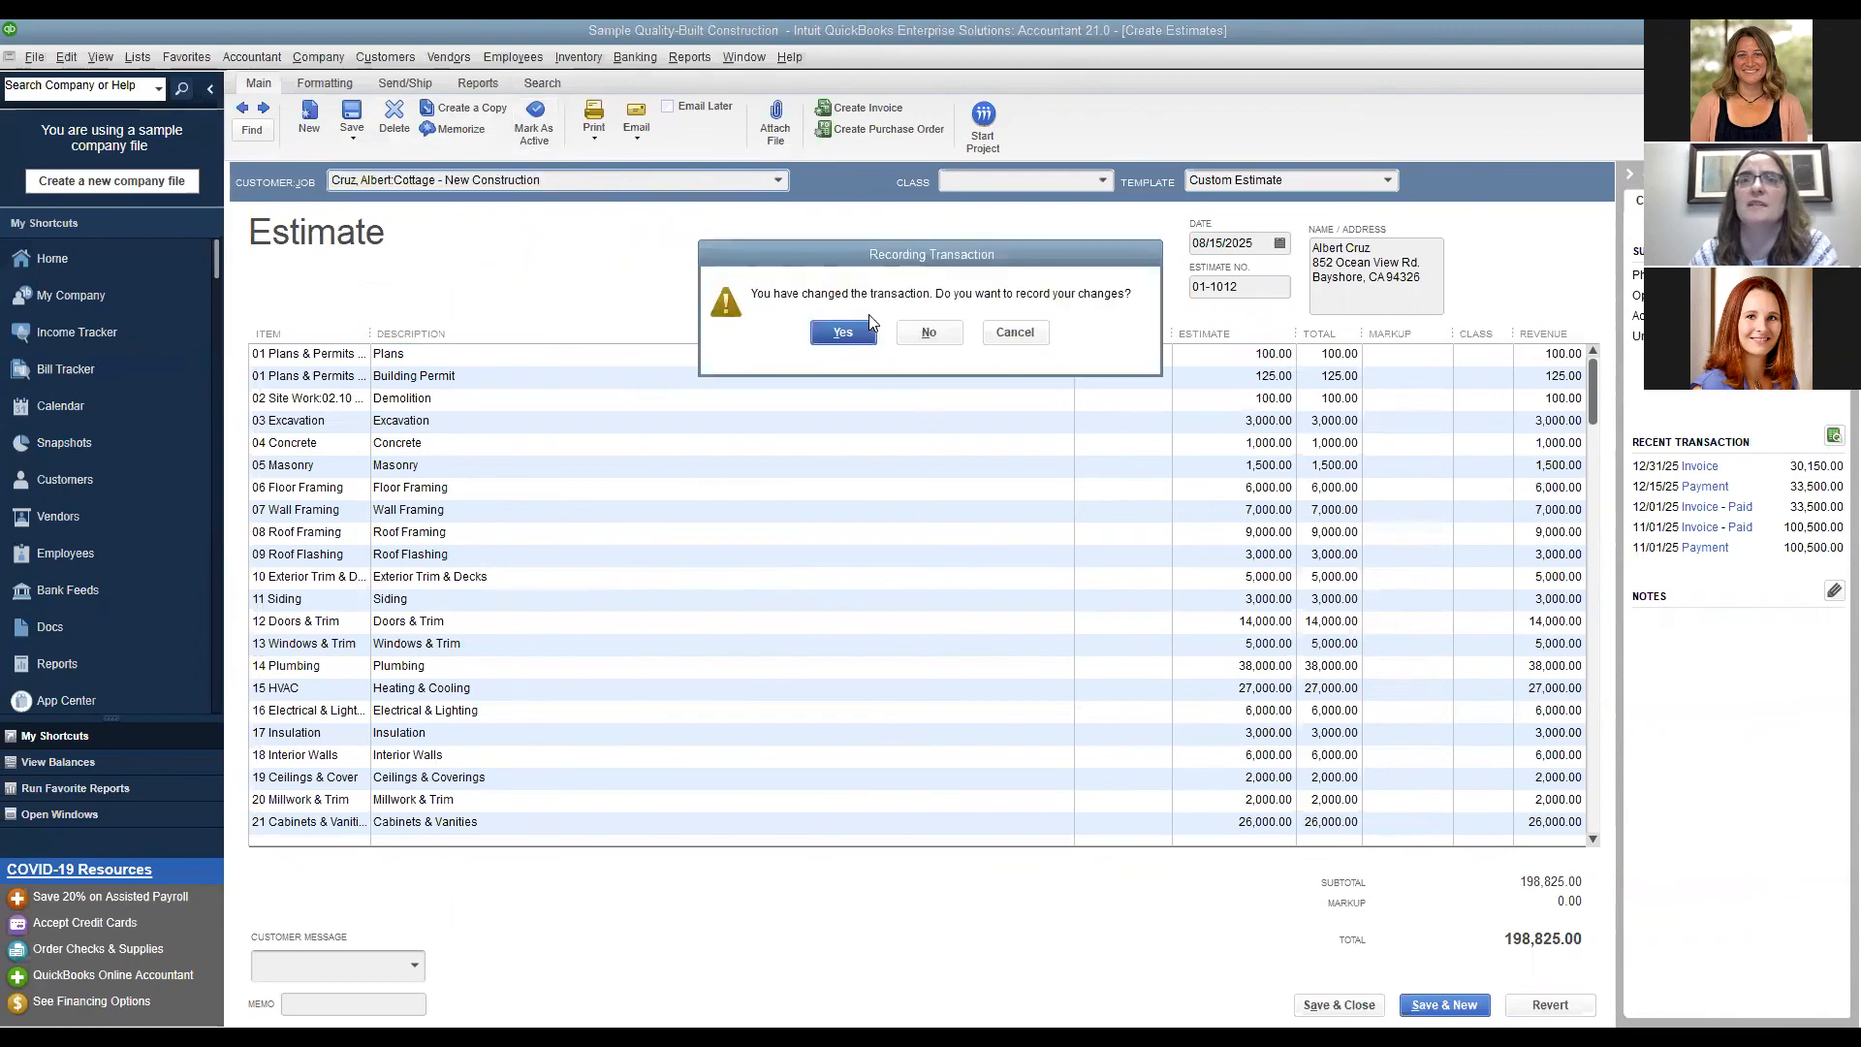
{"action": "left_click", "coordinate": [859, 333]}
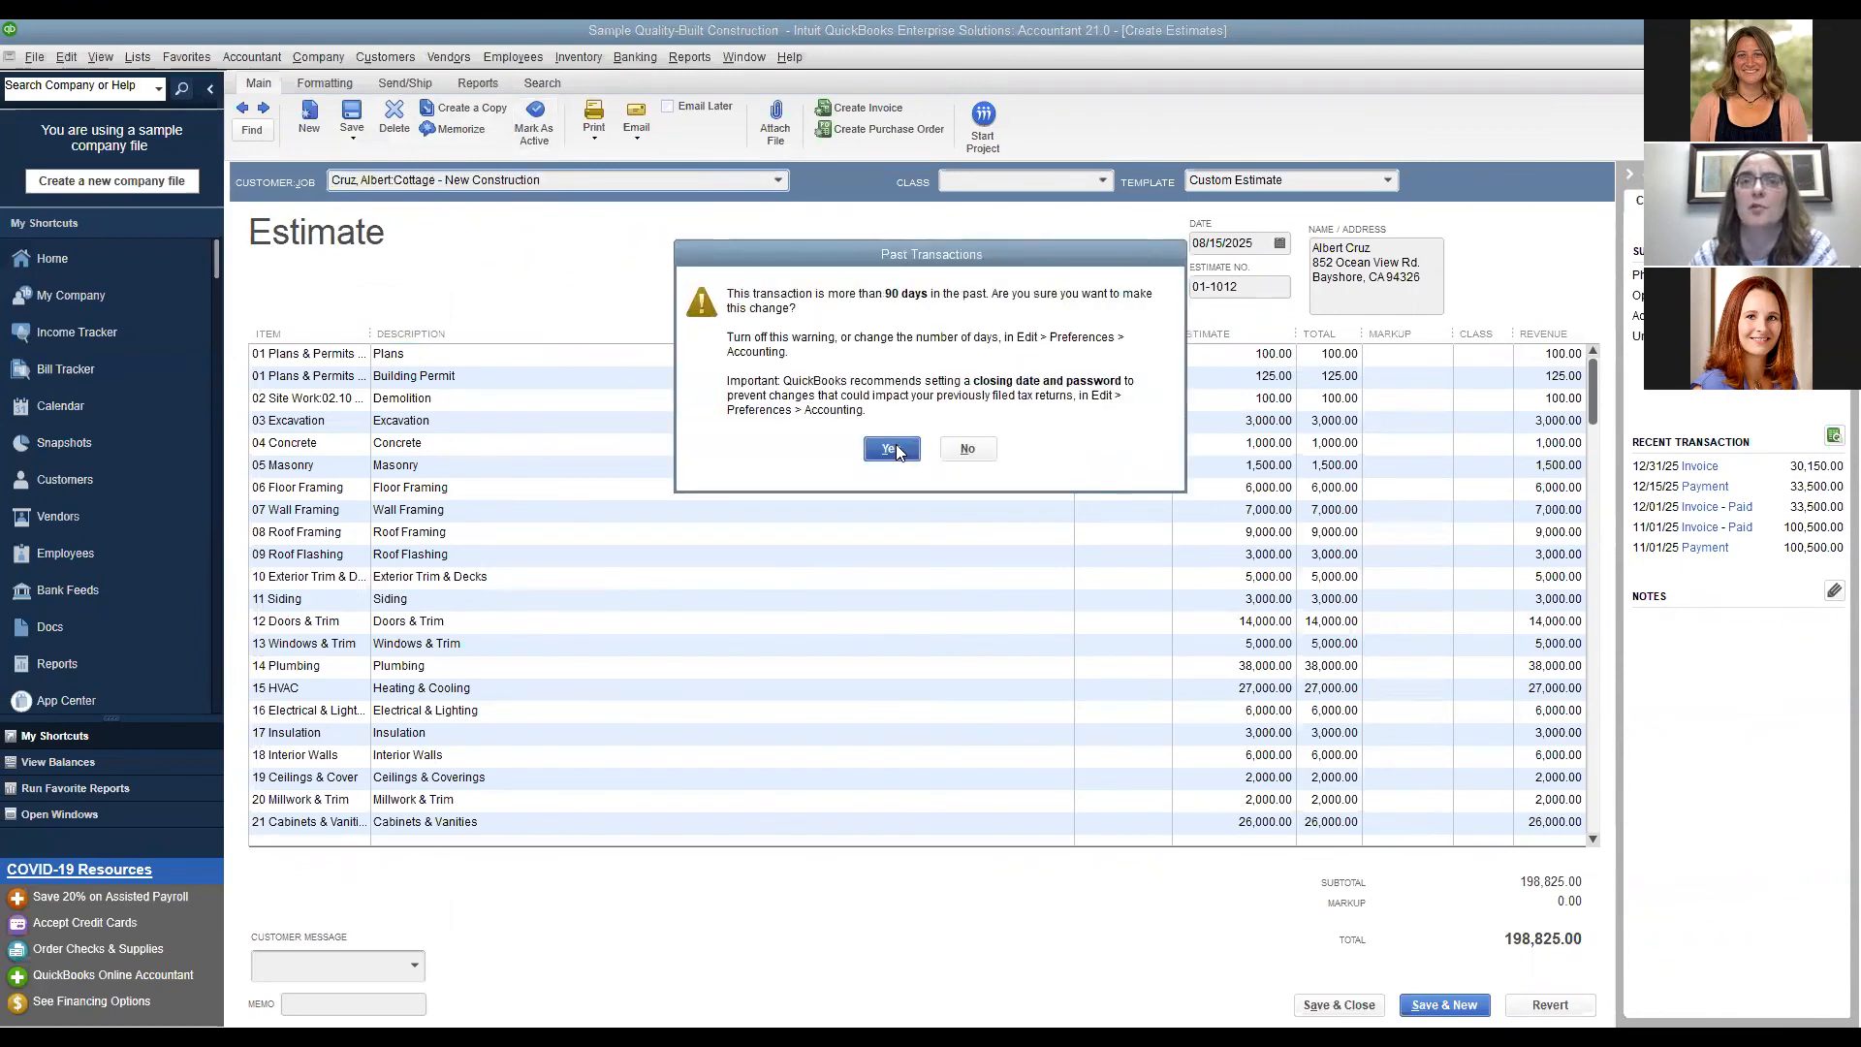
{"action": "left_click", "coordinate": [949, 447]}
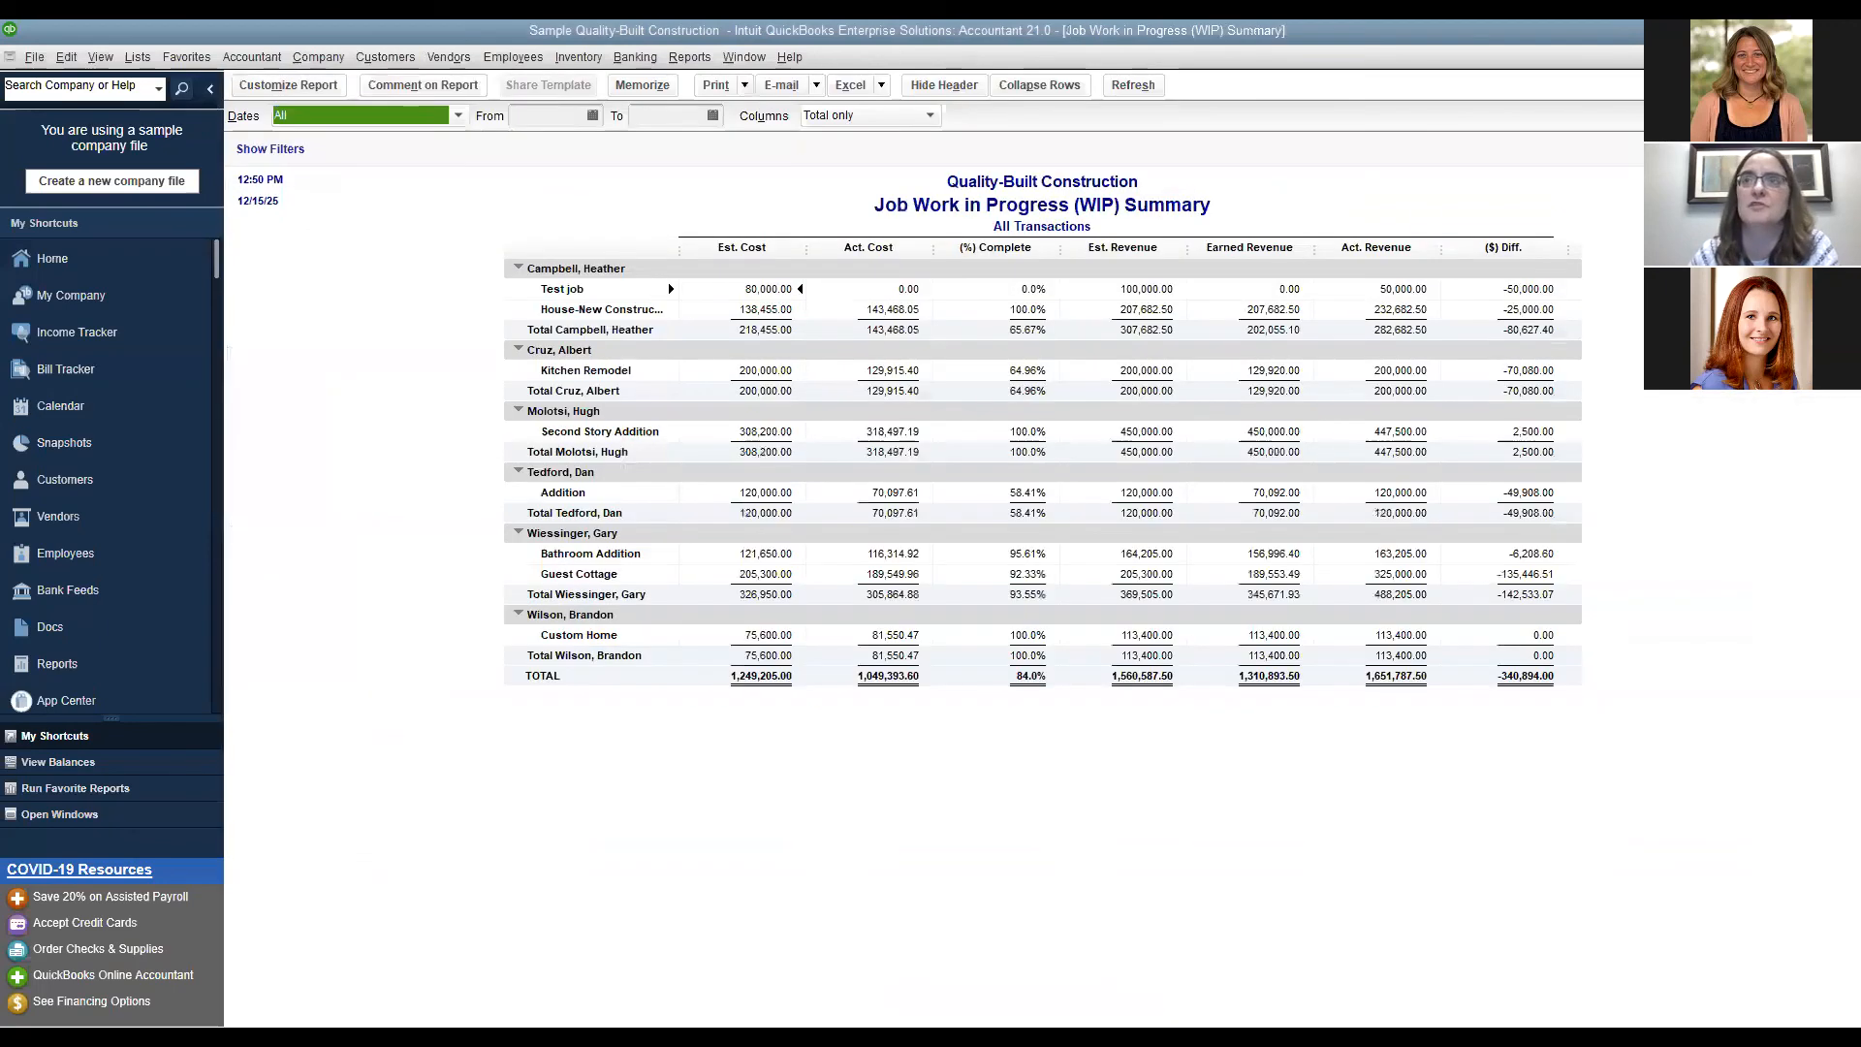
Review the updated Job WIP Summary report, and view and close the Profit & Loss by Job report.
{"action": "left_click", "coordinate": [839, 772]}
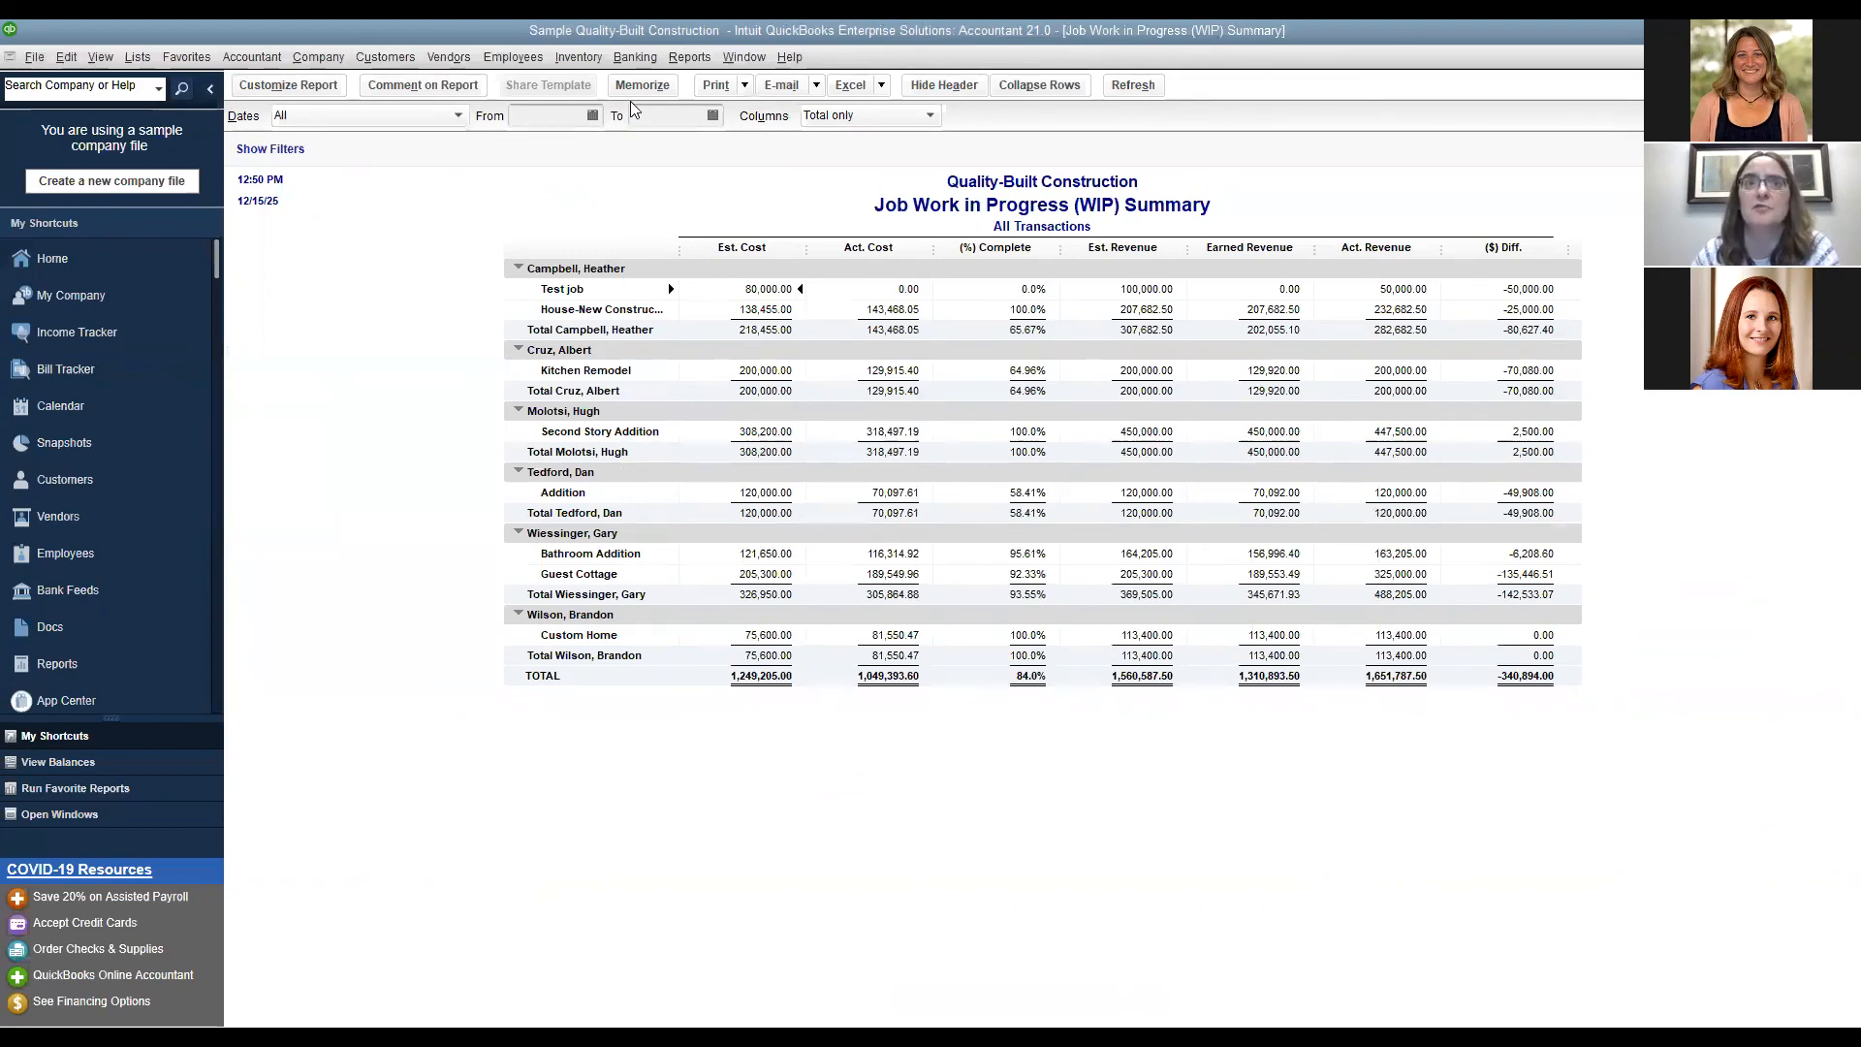
{"action": "left_click", "coordinate": [659, 114]}
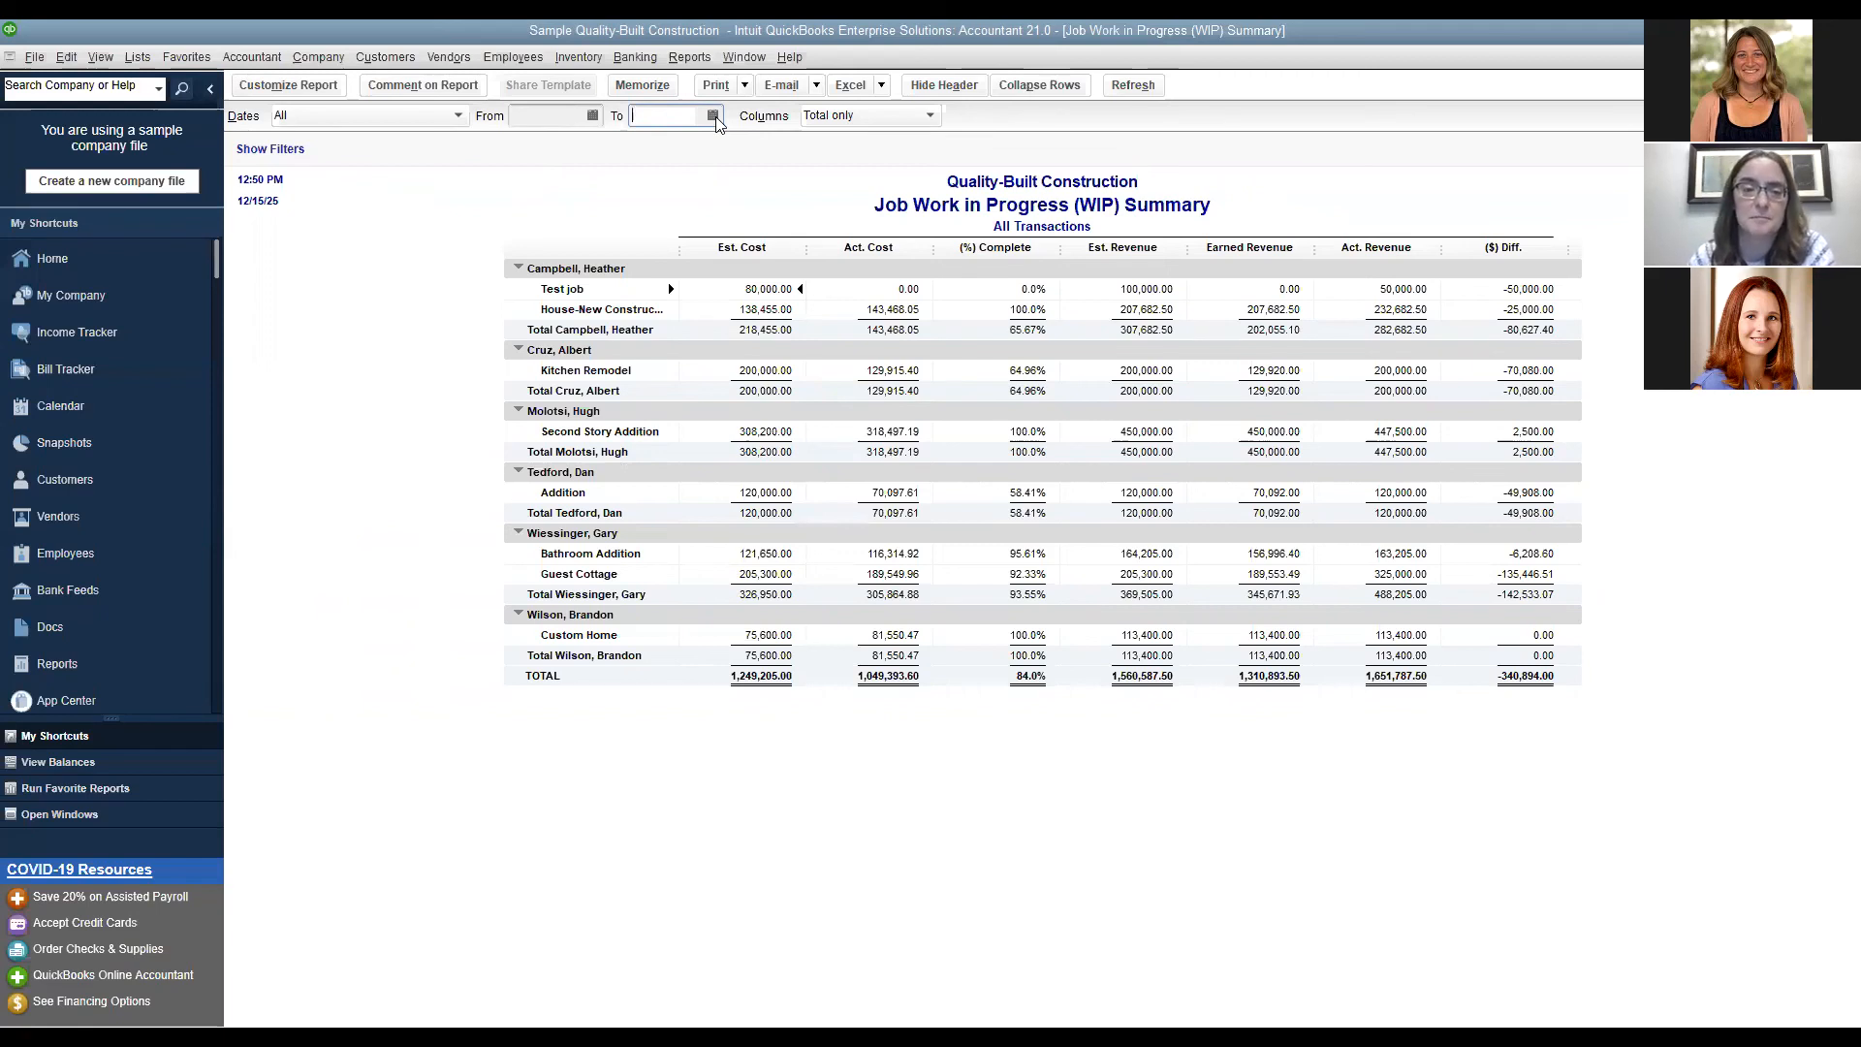
{"action": "left_click", "coordinate": [699, 58]}
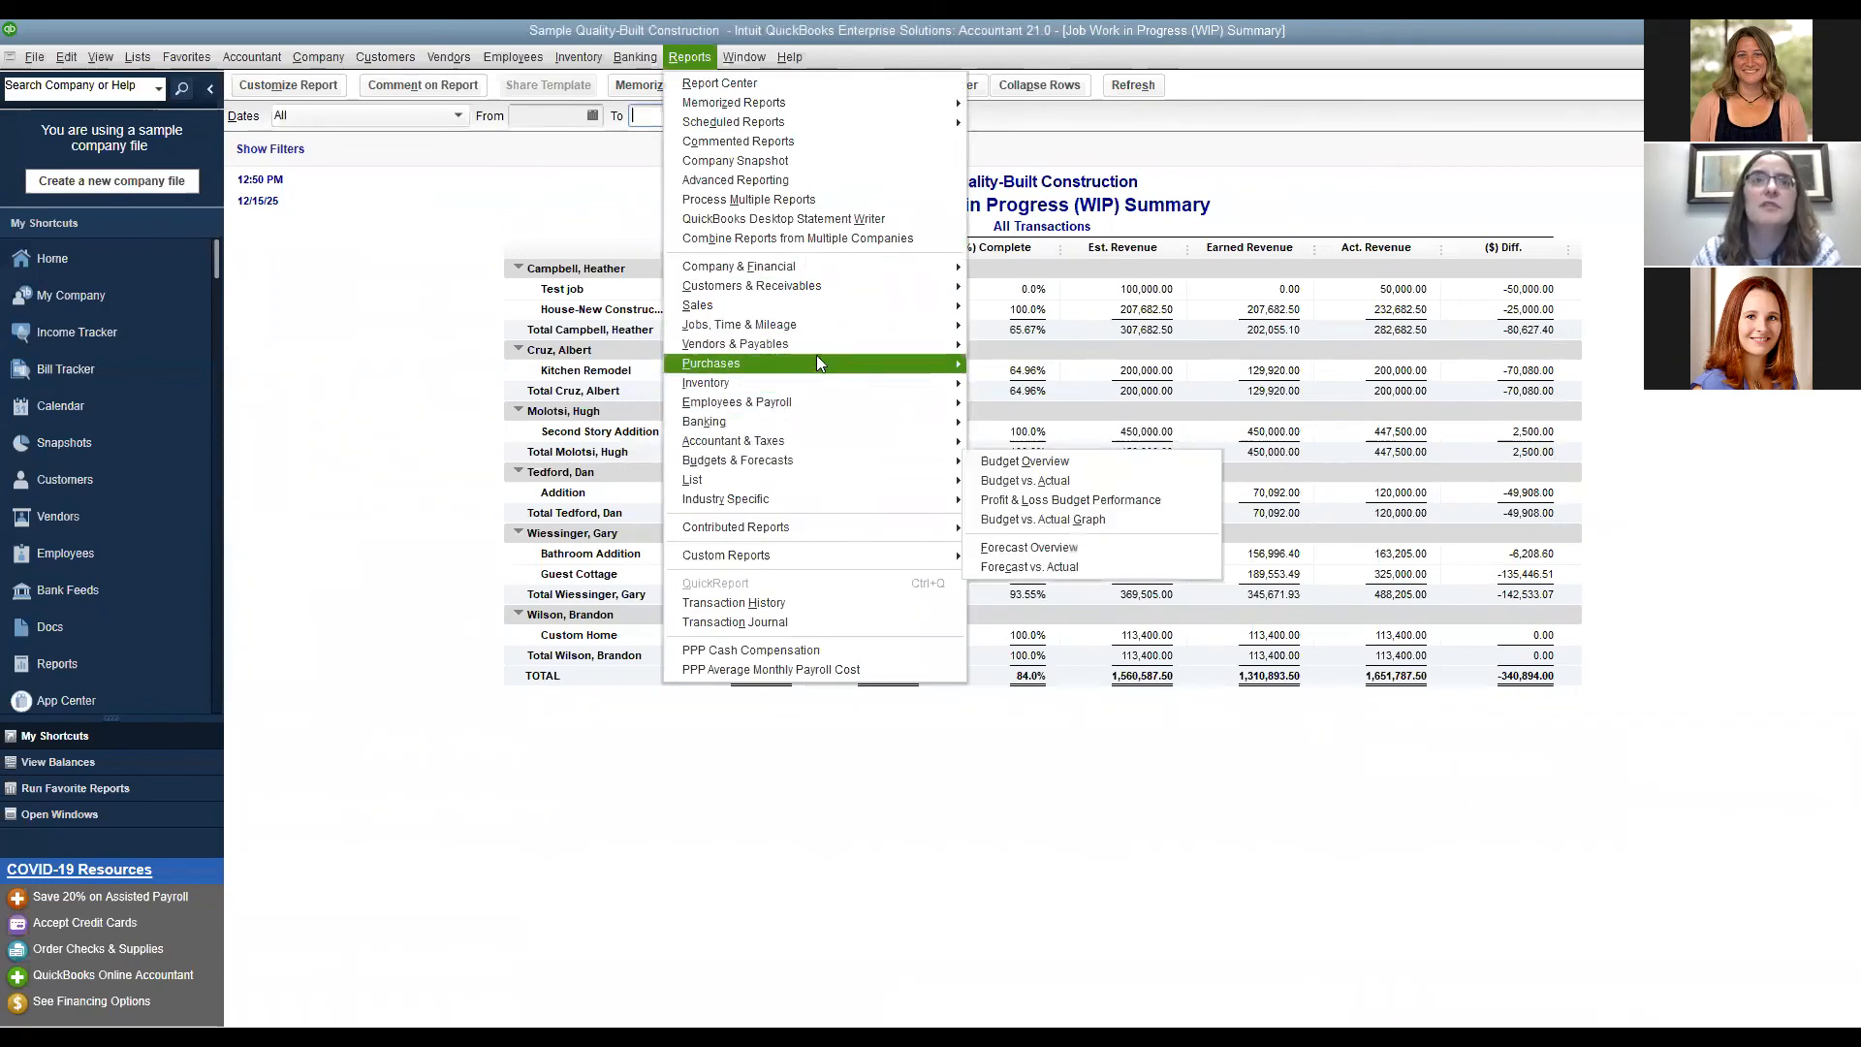
{"action": "mouse_move", "coordinate": [823, 324]}
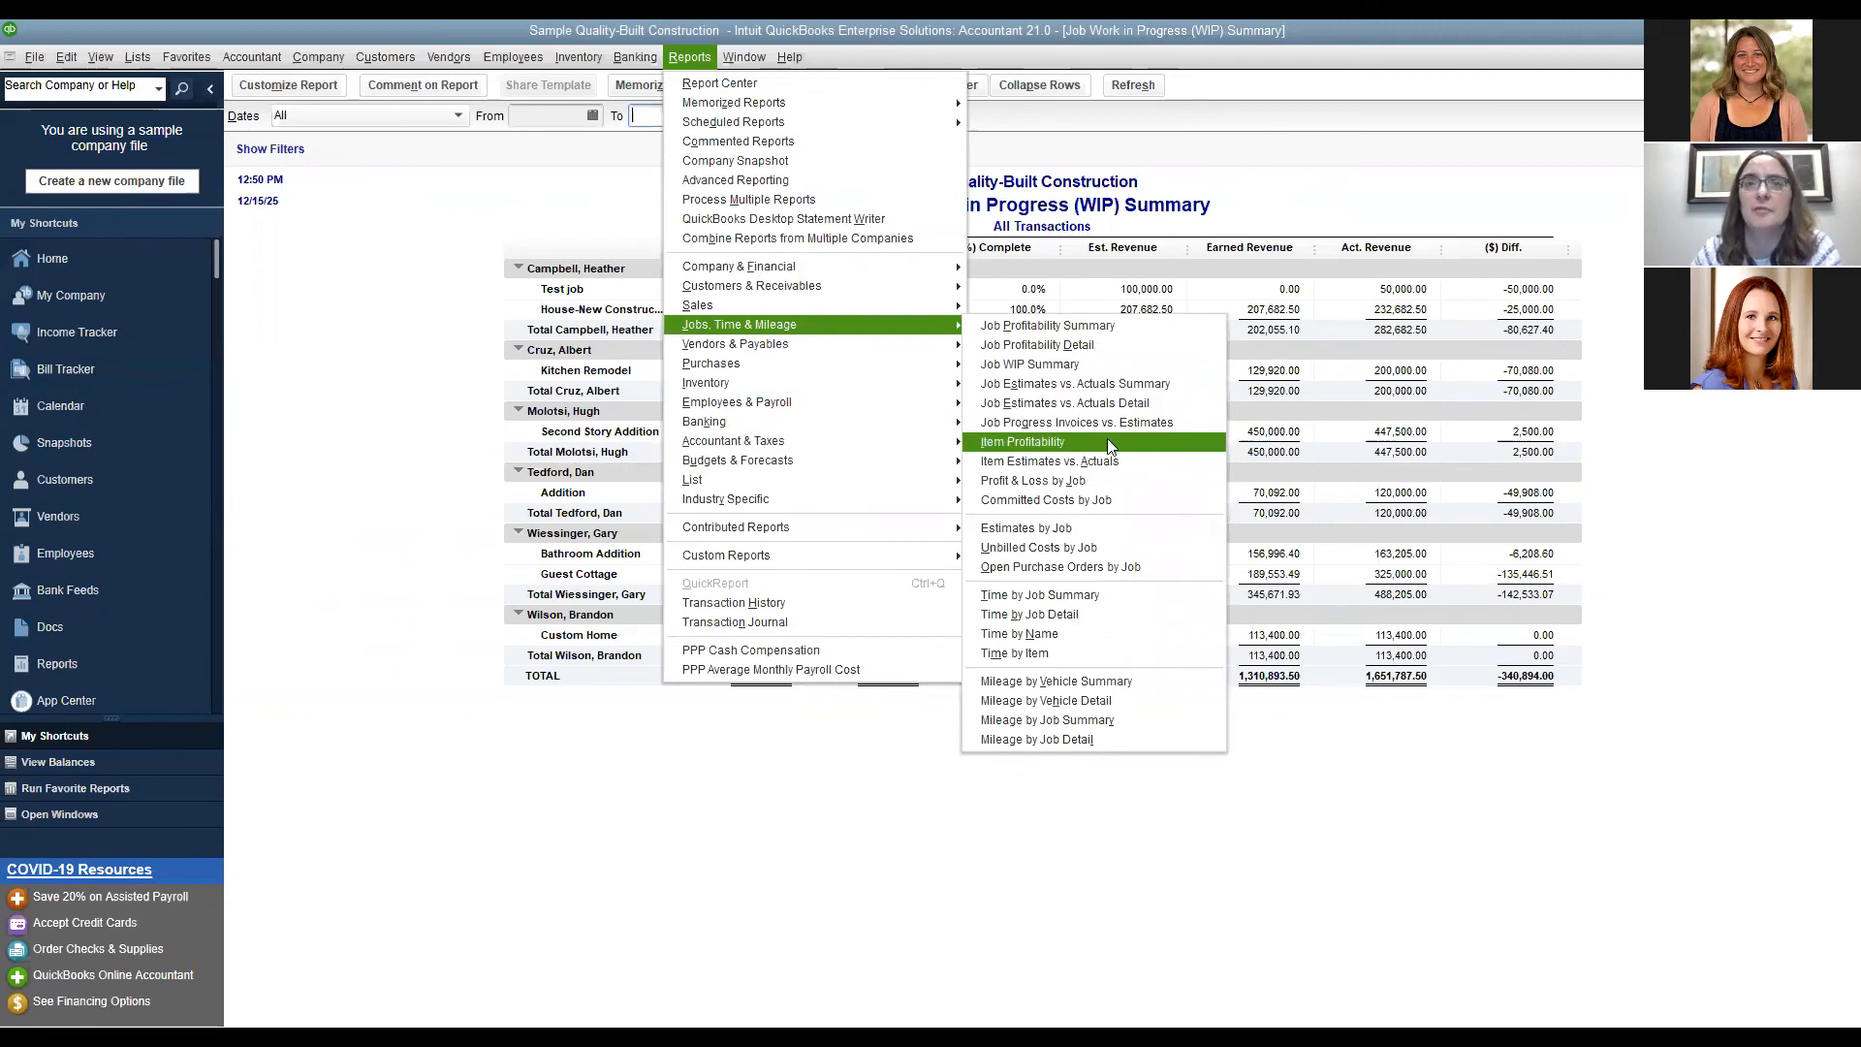
{"action": "left_click", "coordinate": [1118, 480]}
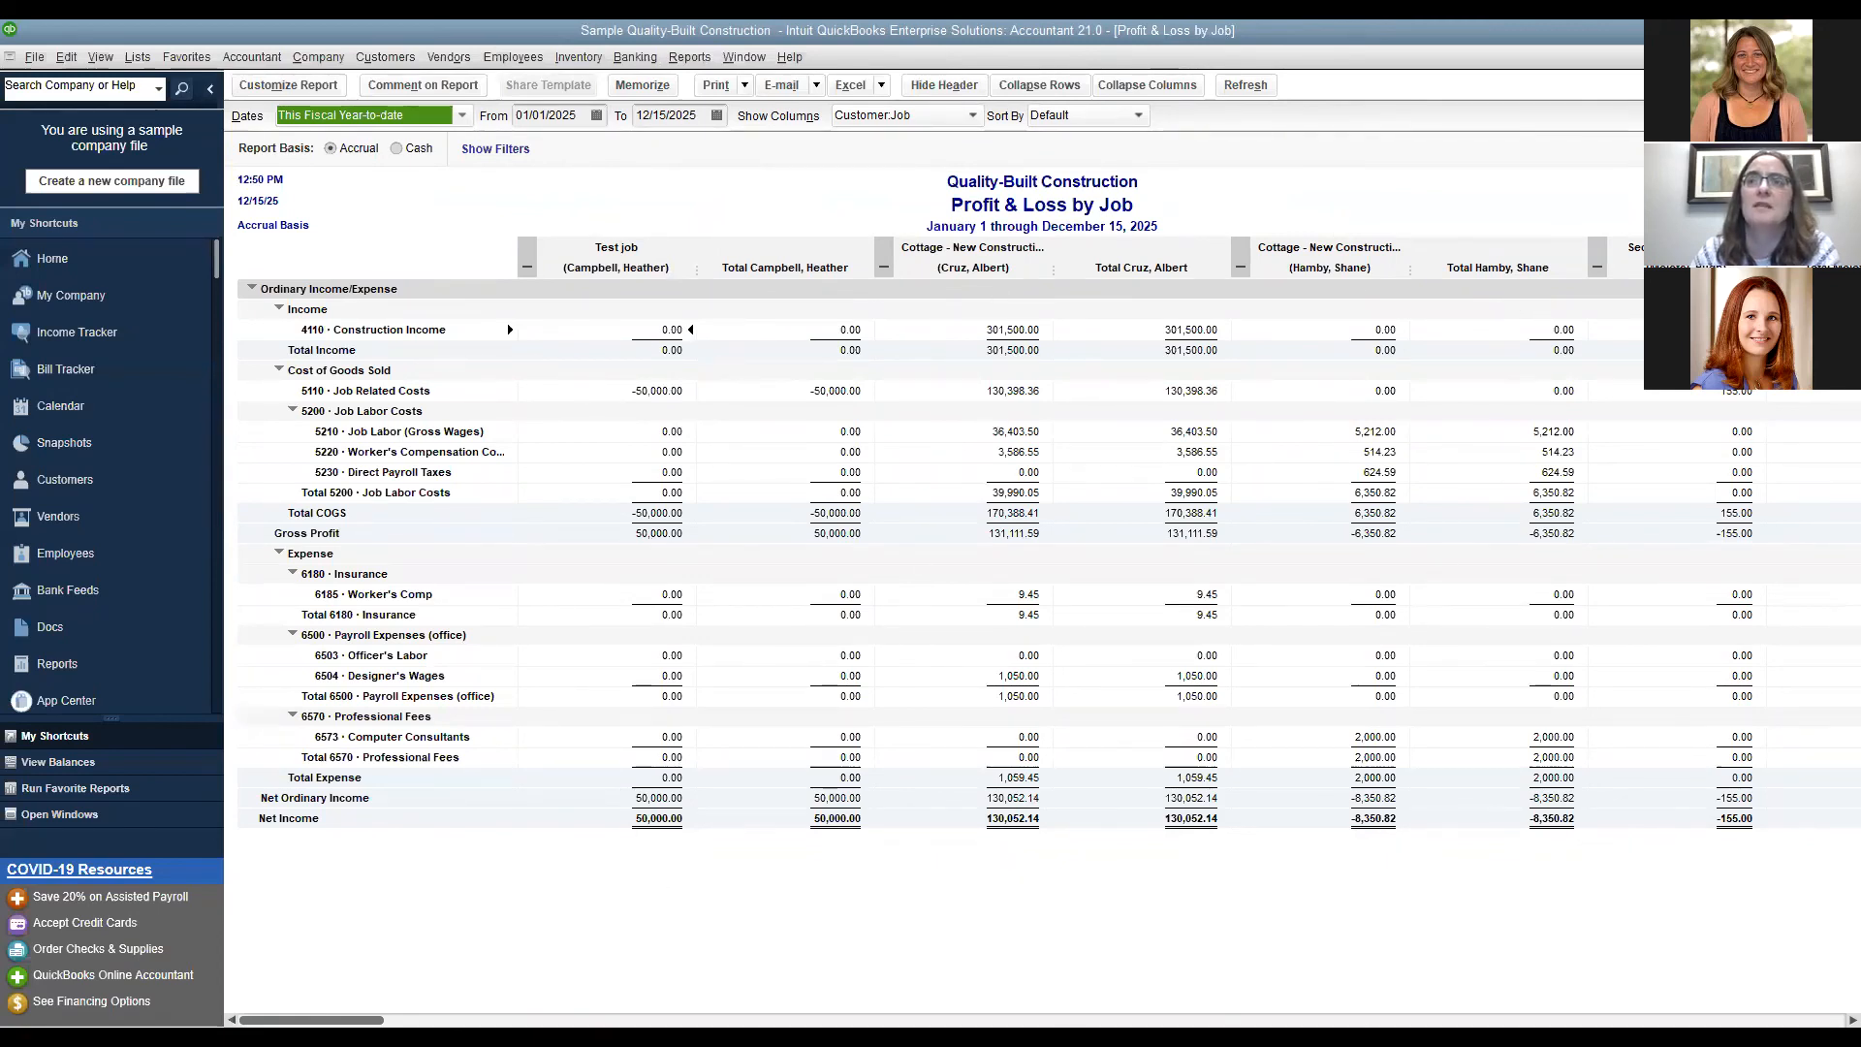
{"action": "left_click", "coordinate": [1848, 57]}
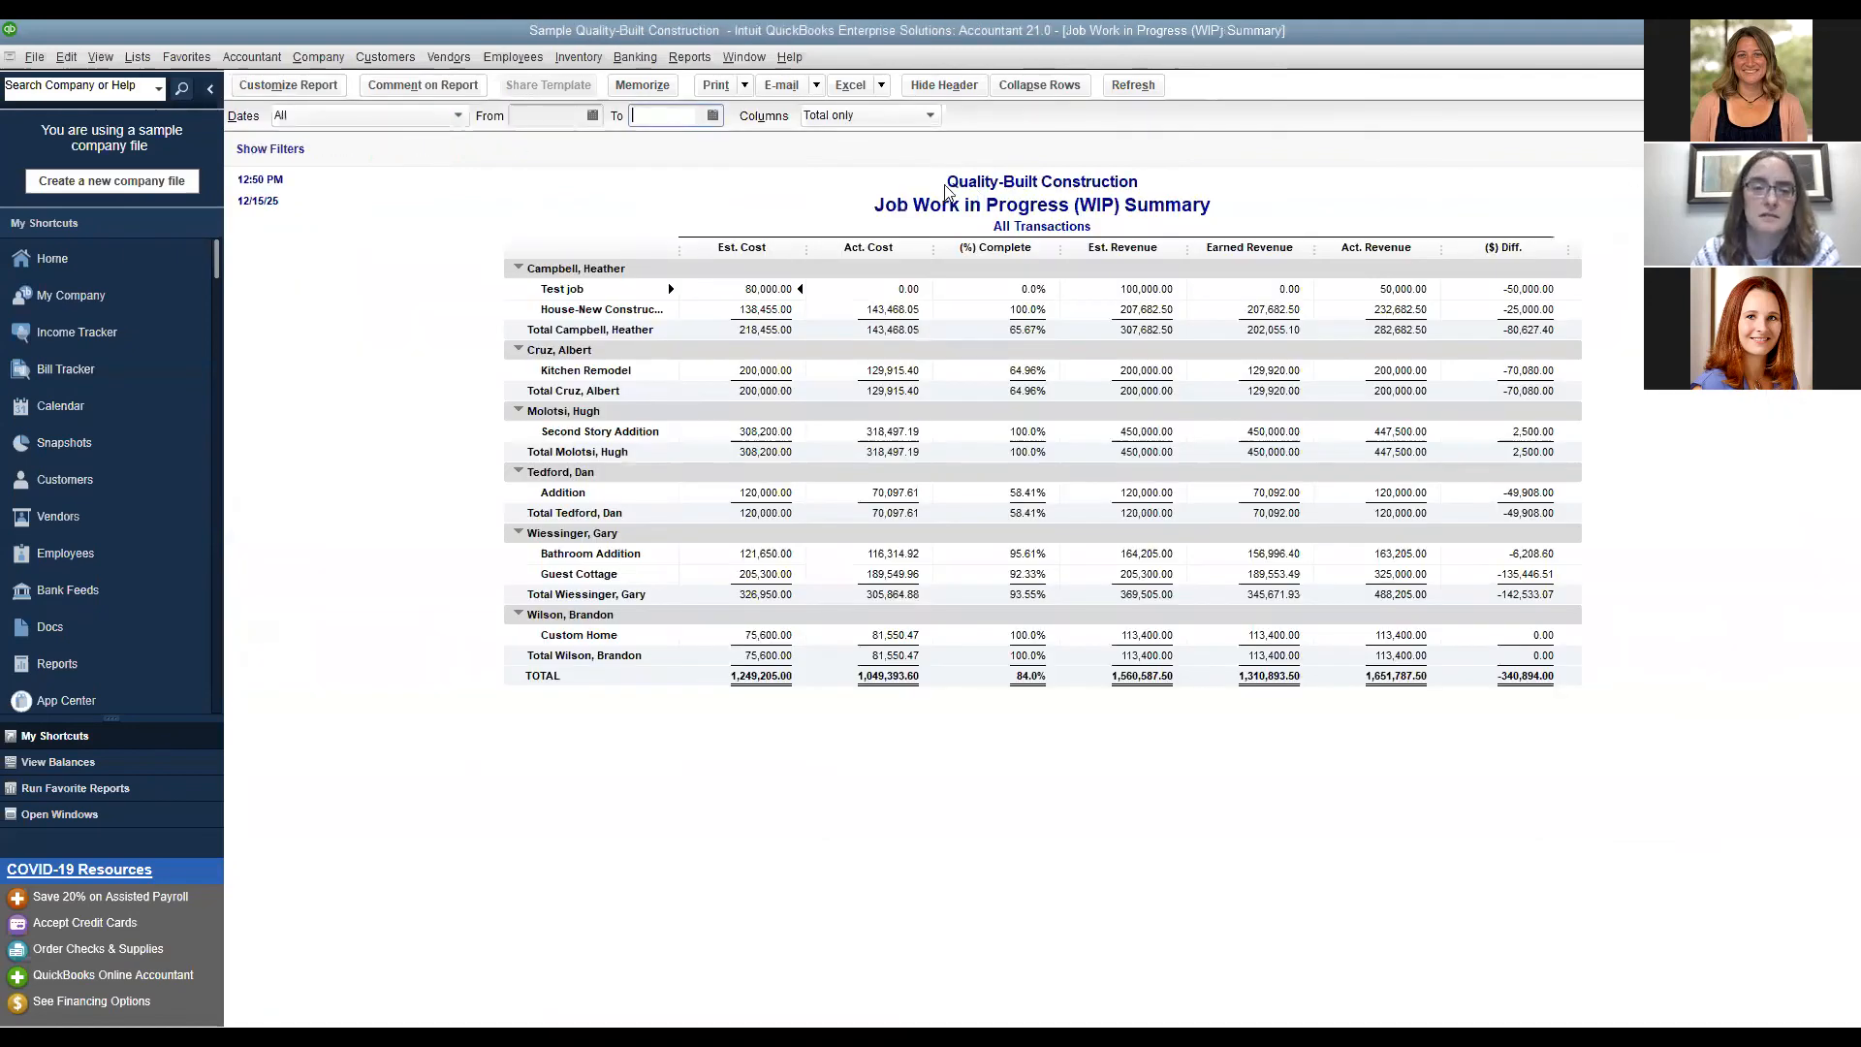
Examine the unbilled job costs in the Unbilled Costs by Job report and close the report.
{"action": "left_click", "coordinate": [696, 60]}
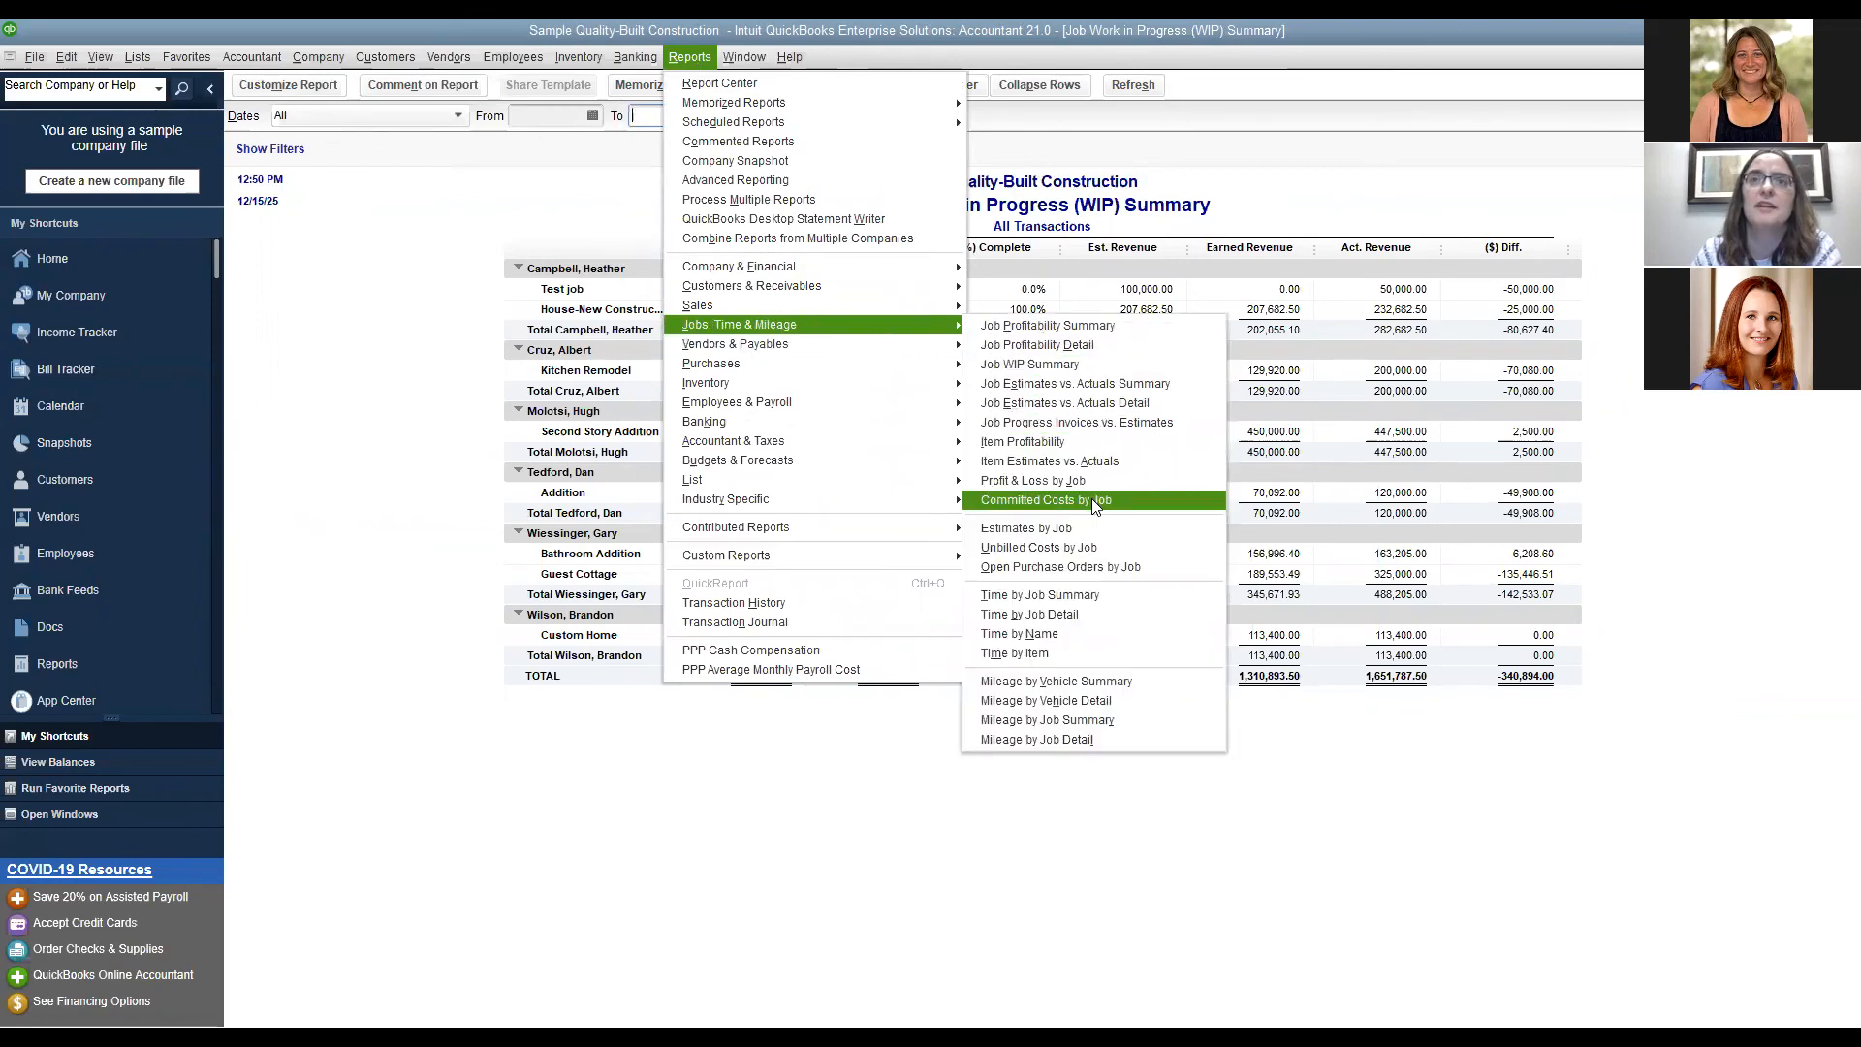
{"action": "left_click", "coordinate": [1126, 548]}
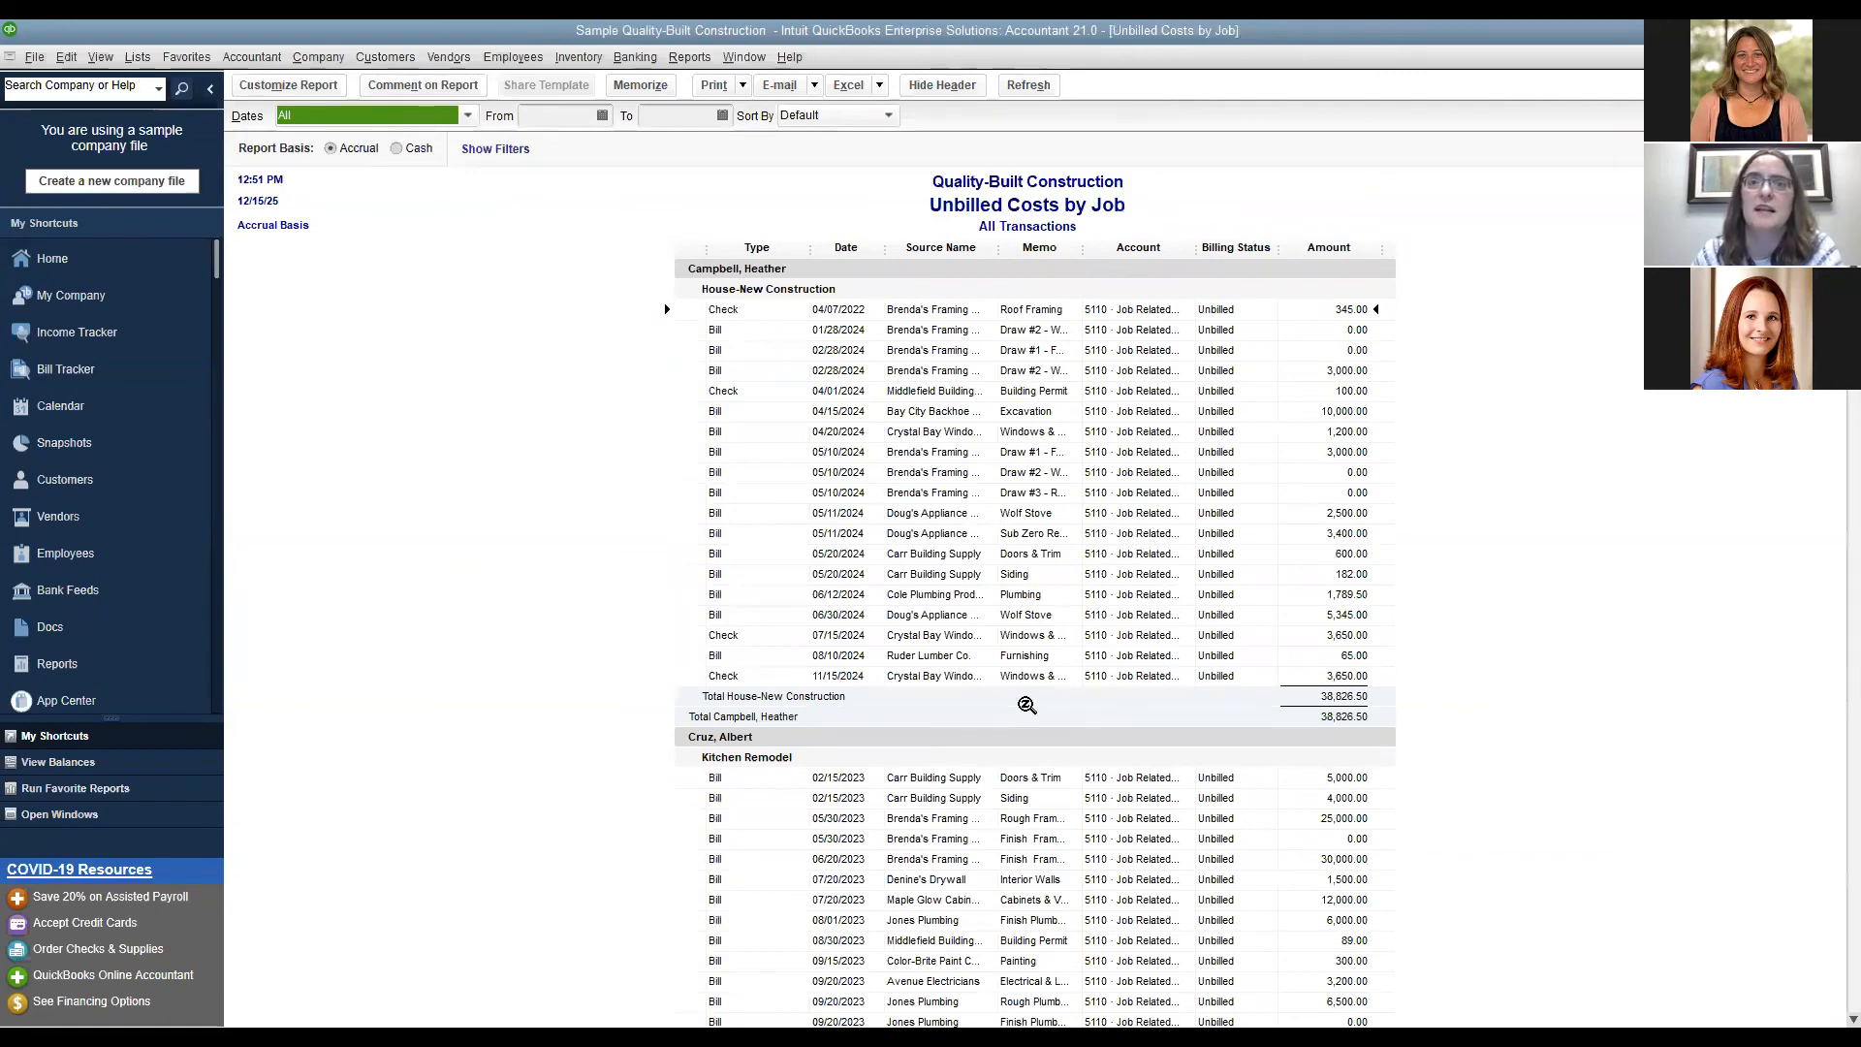
{"action": "scroll", "coordinate": [1163, 866], "scroll_direction": "down", "scroll_amount": 15}
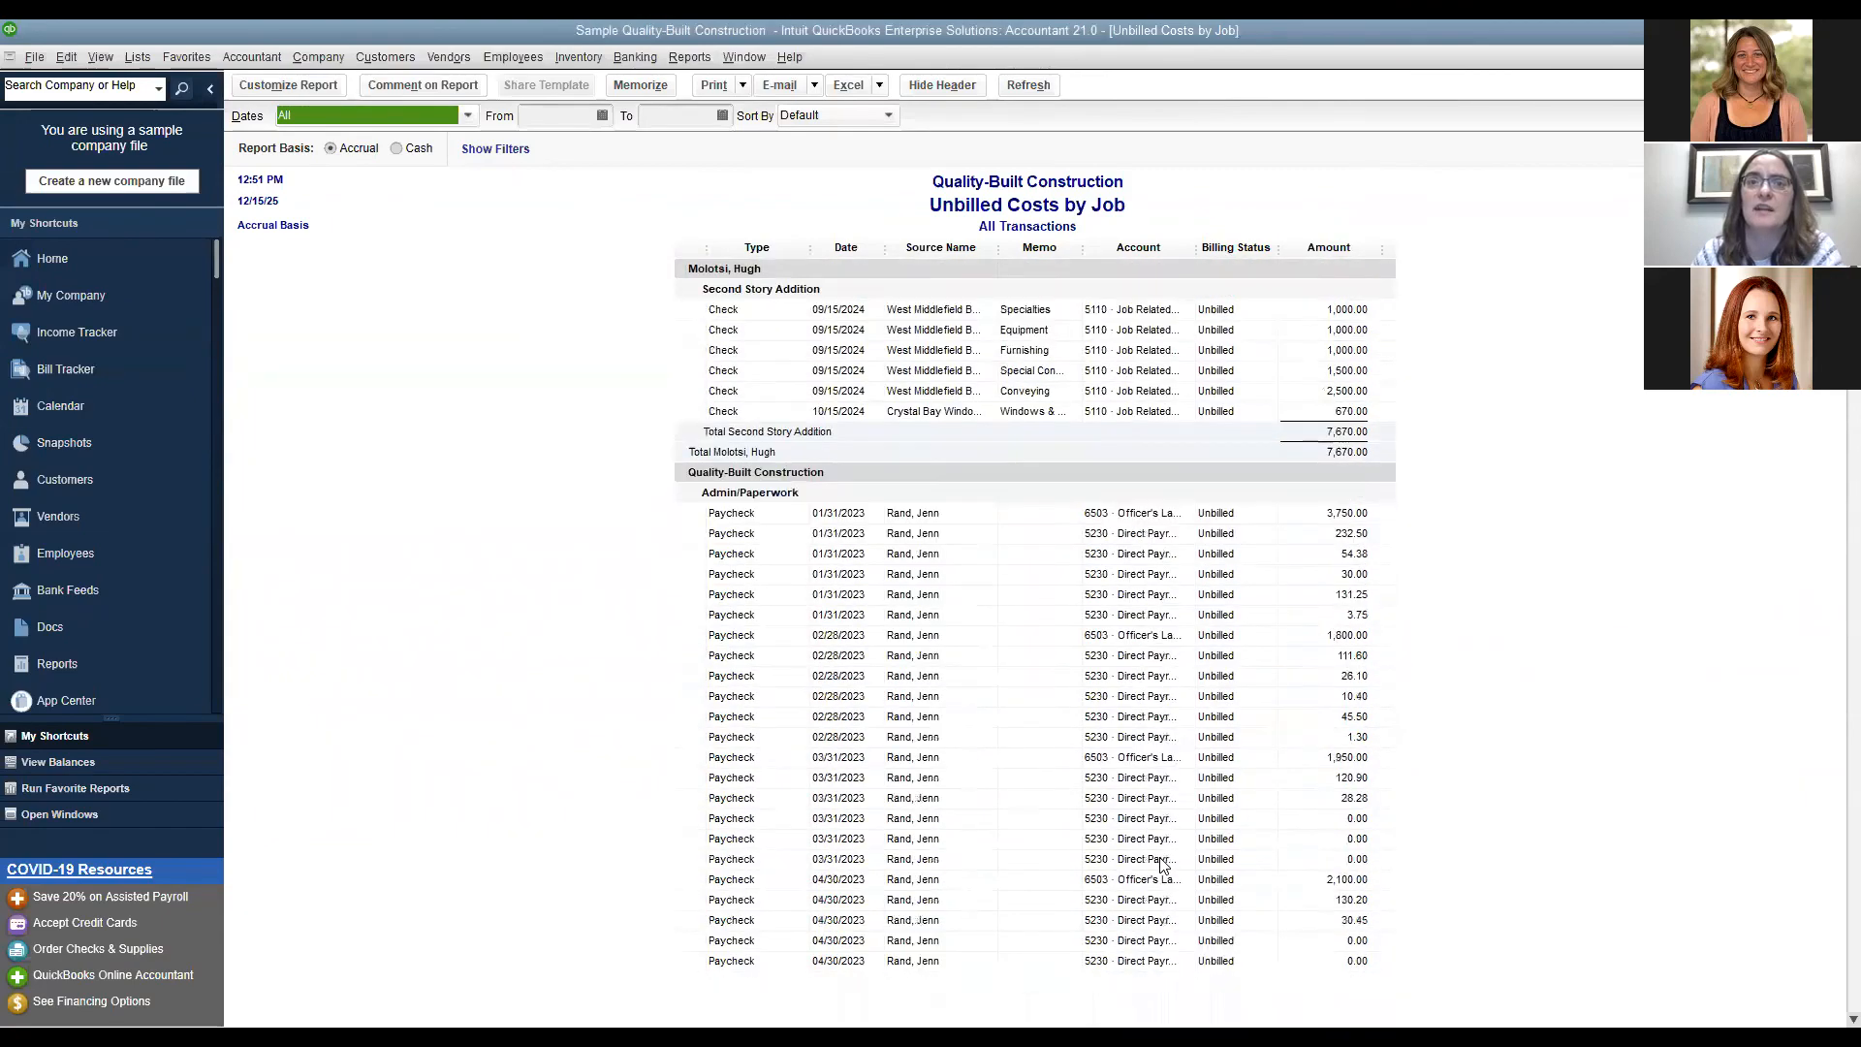
{"action": "scroll", "coordinate": [1162, 865], "scroll_direction": "up", "scroll_amount": 15}
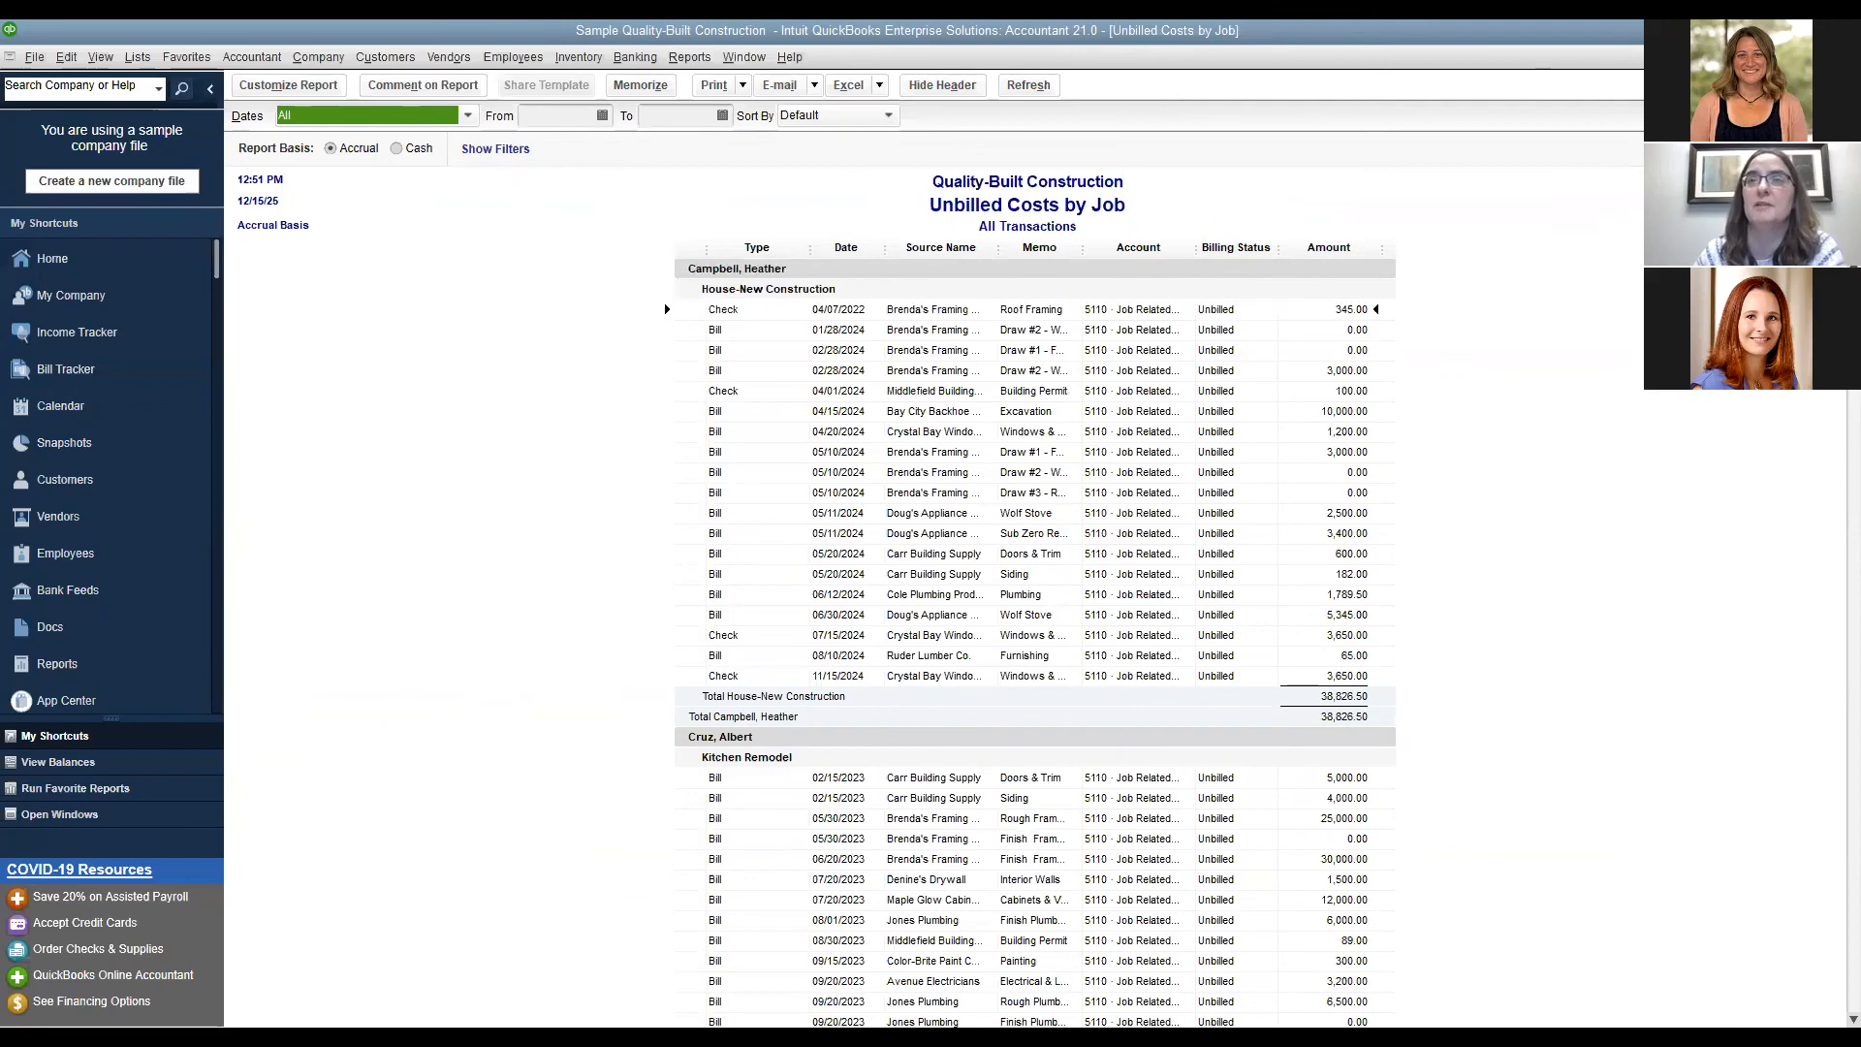
{"action": "key", "text": "Escape"}
Close the Job WIP Summary report and any other window still open in the workspace.
{"action": "left_click", "coordinate": [703, 56]}
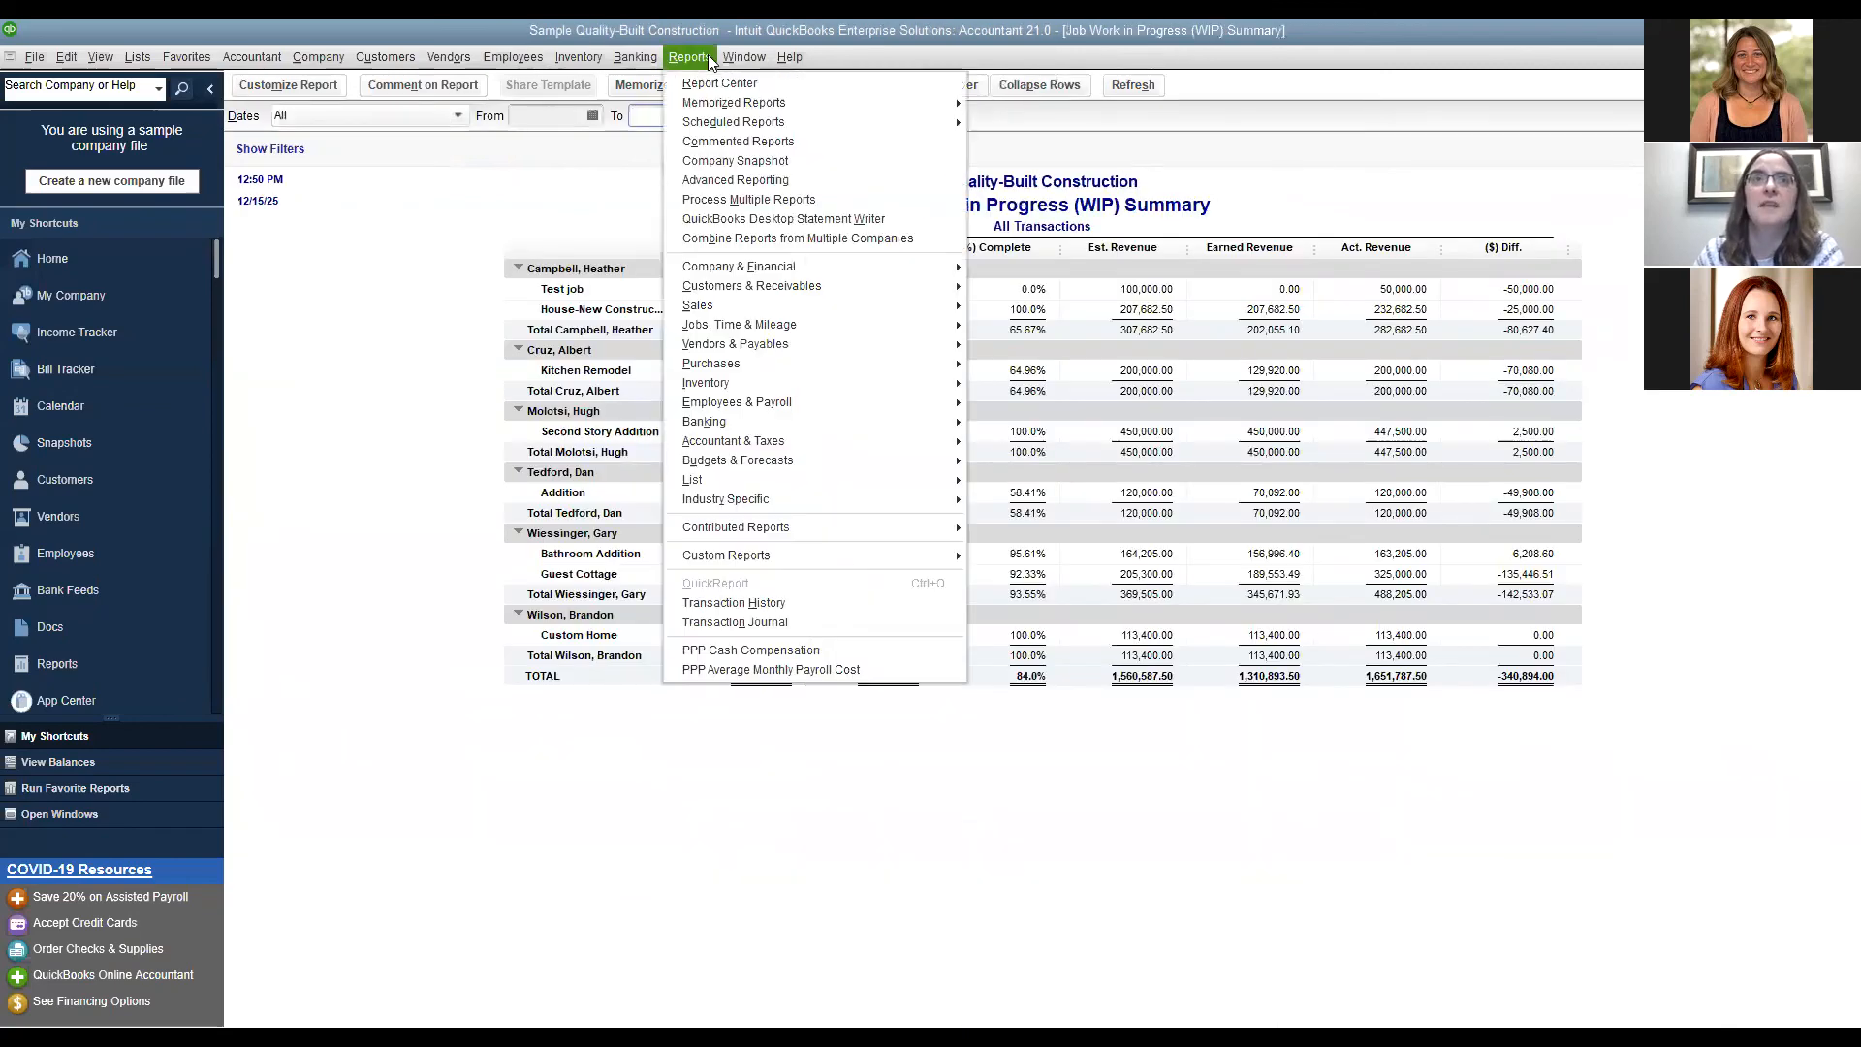
{"action": "mouse_move", "coordinate": [768, 327]}
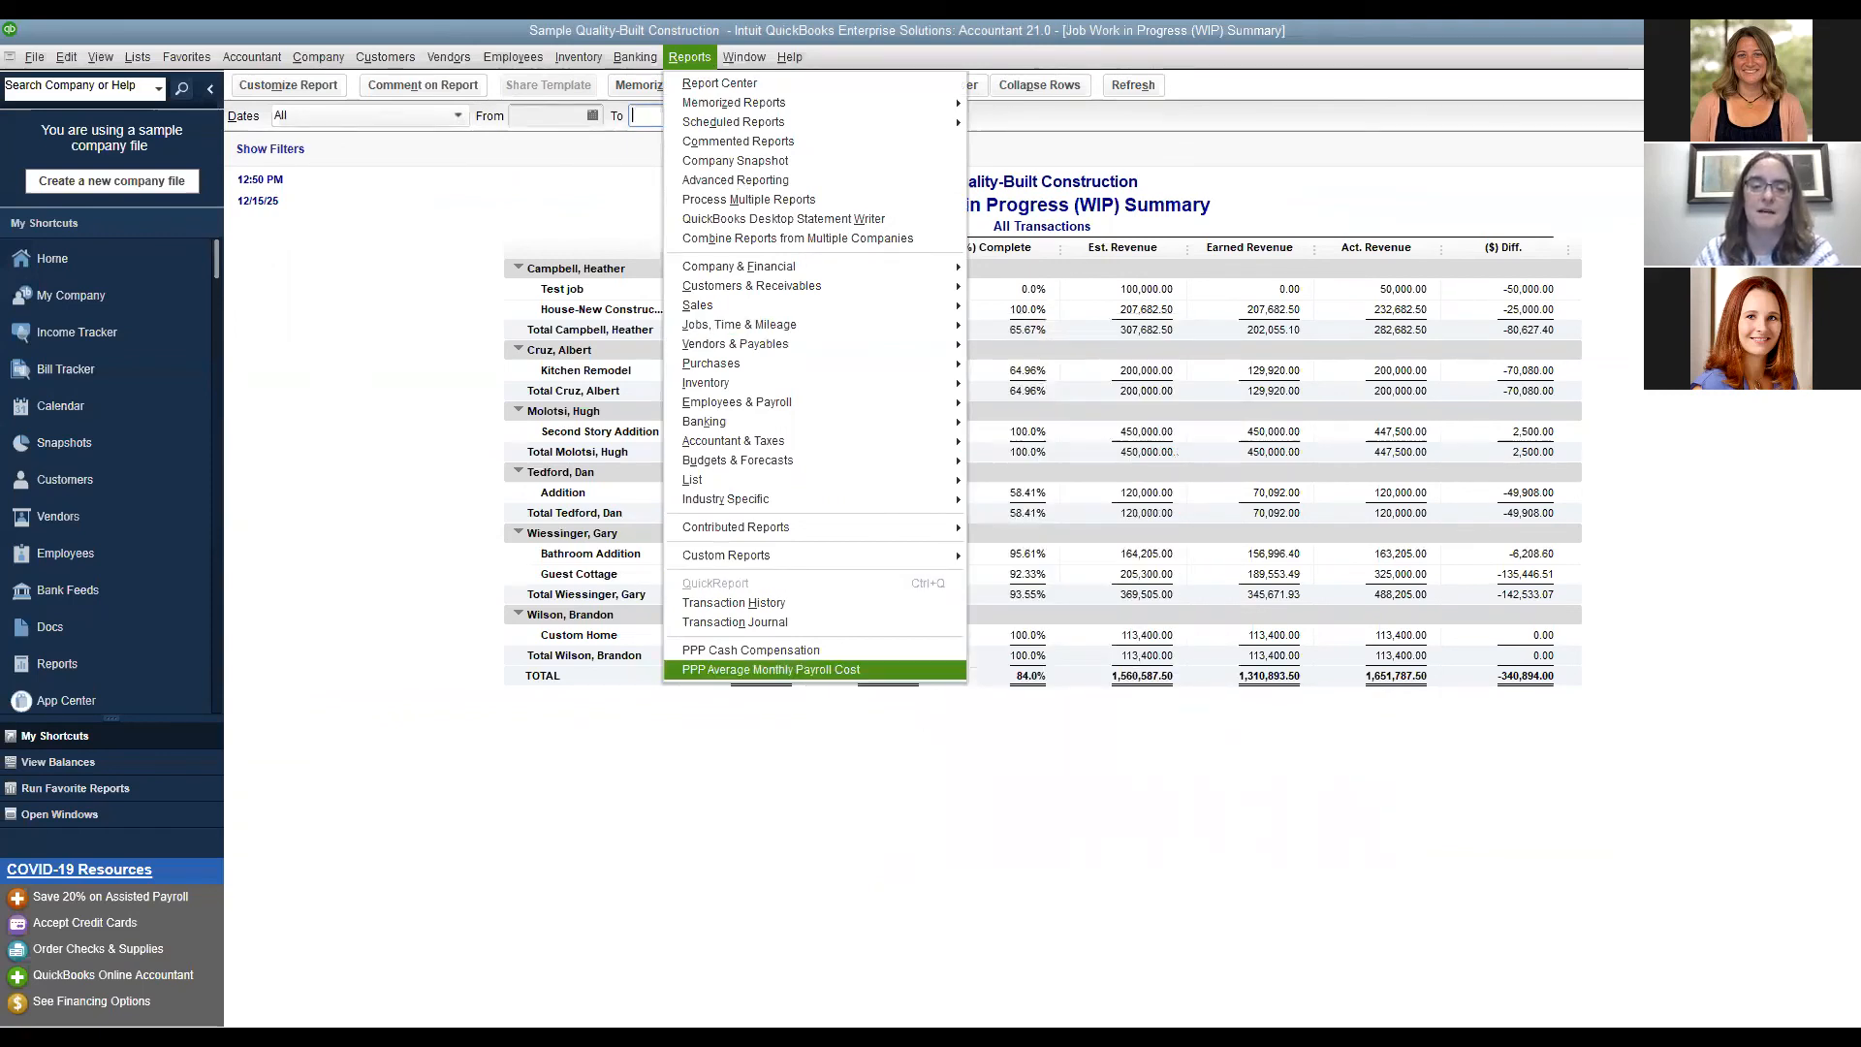
{"action": "key", "text": "Escape"}
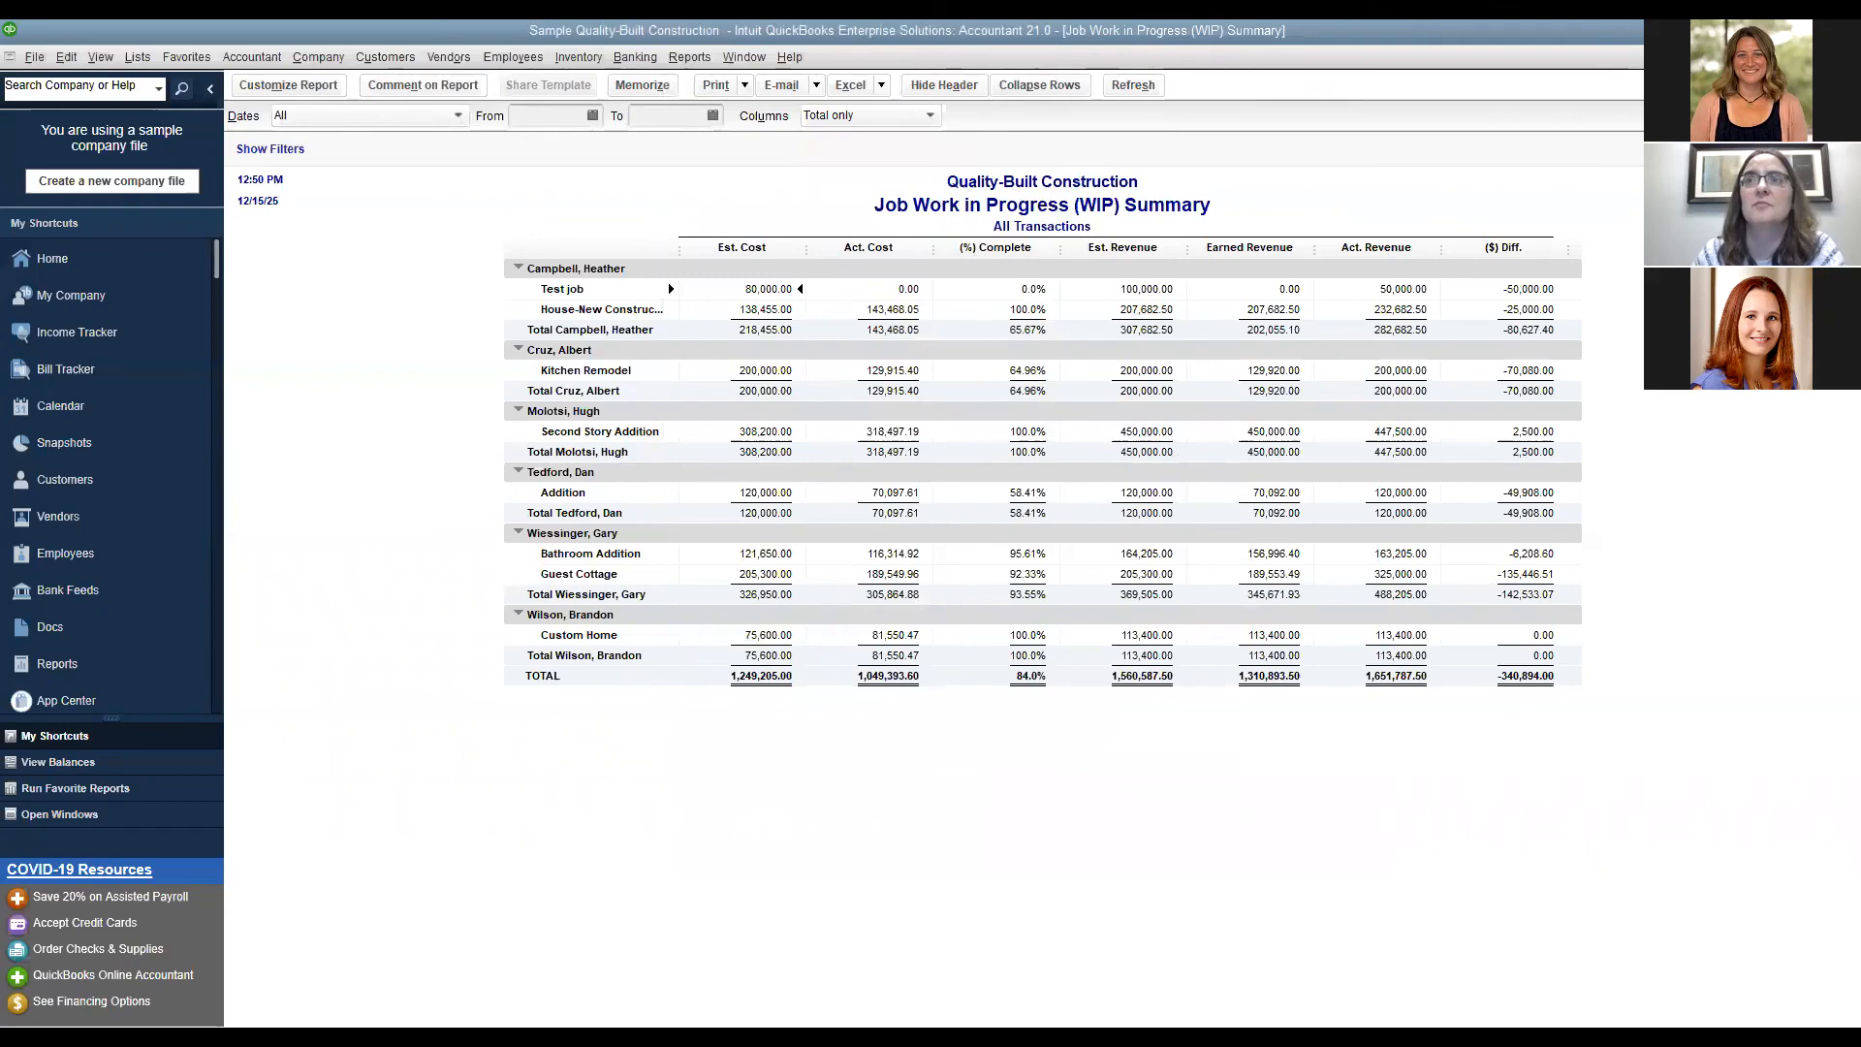
{"action": "left_click", "coordinate": [1849, 57]}
{"action": "left_click", "coordinate": [1849, 58]}
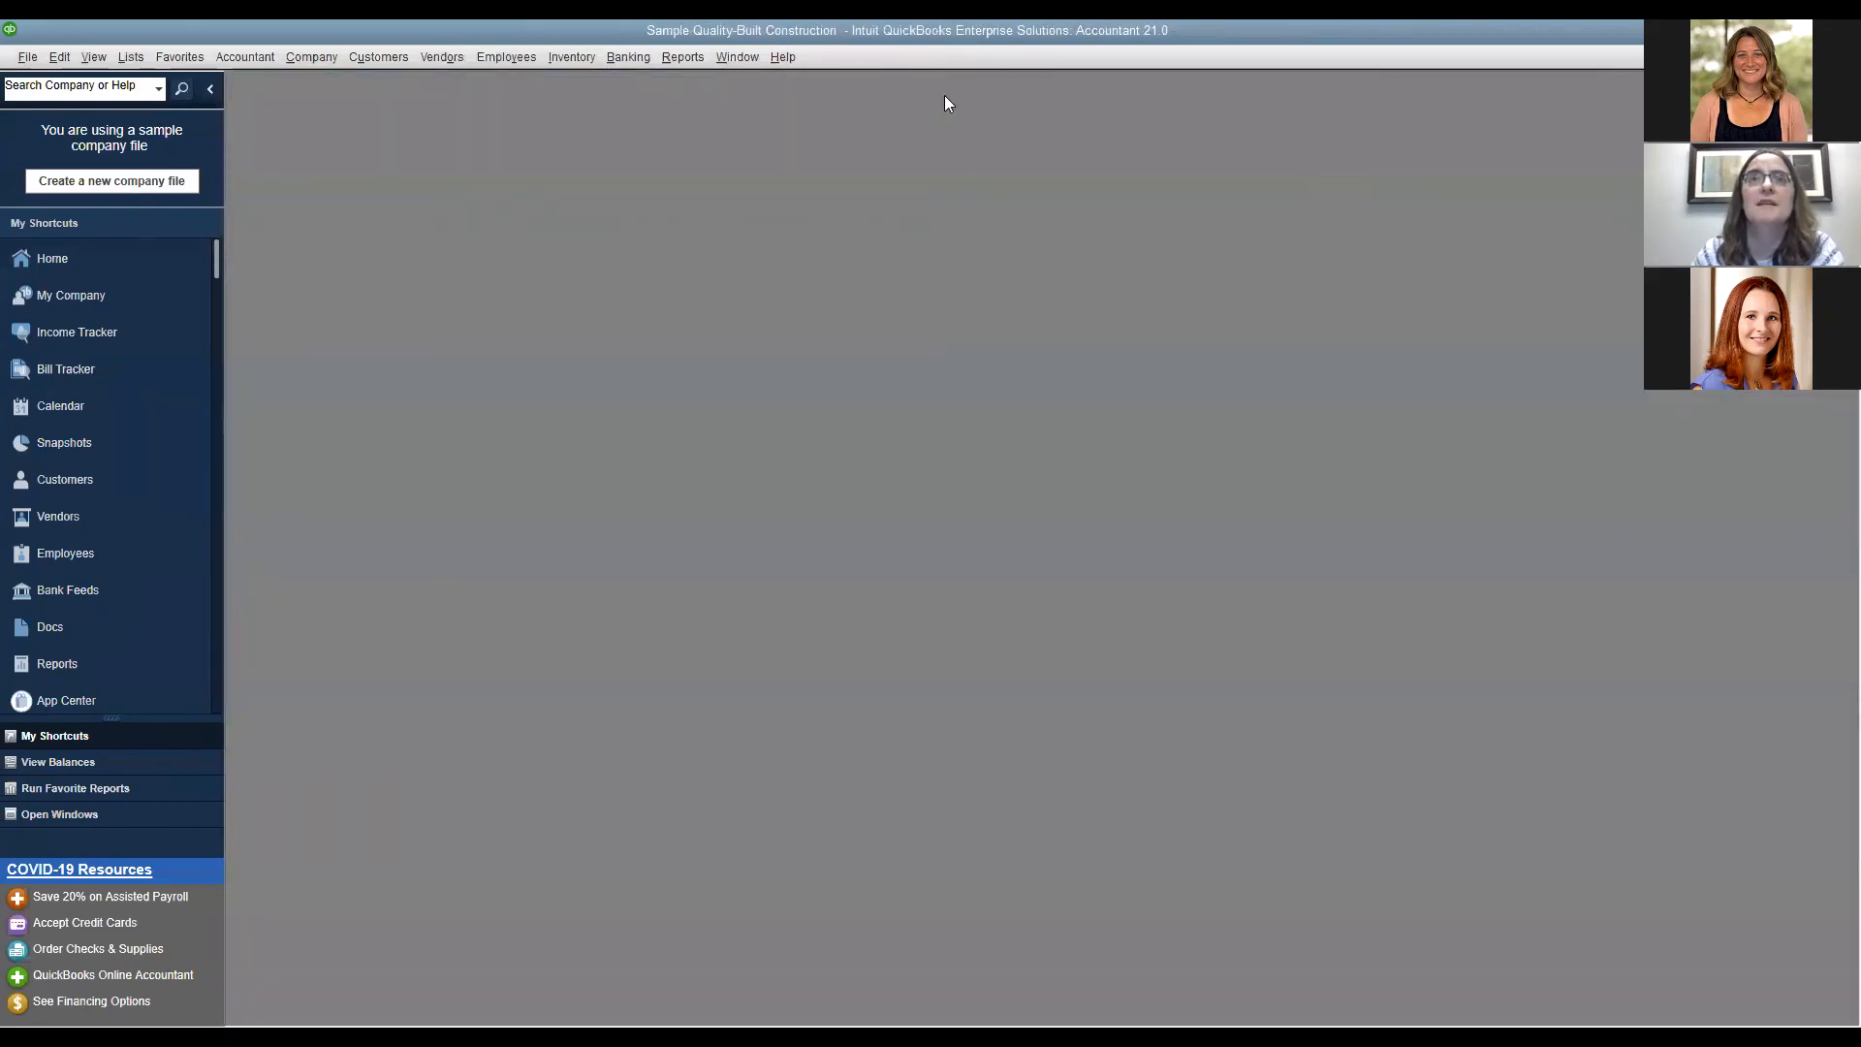
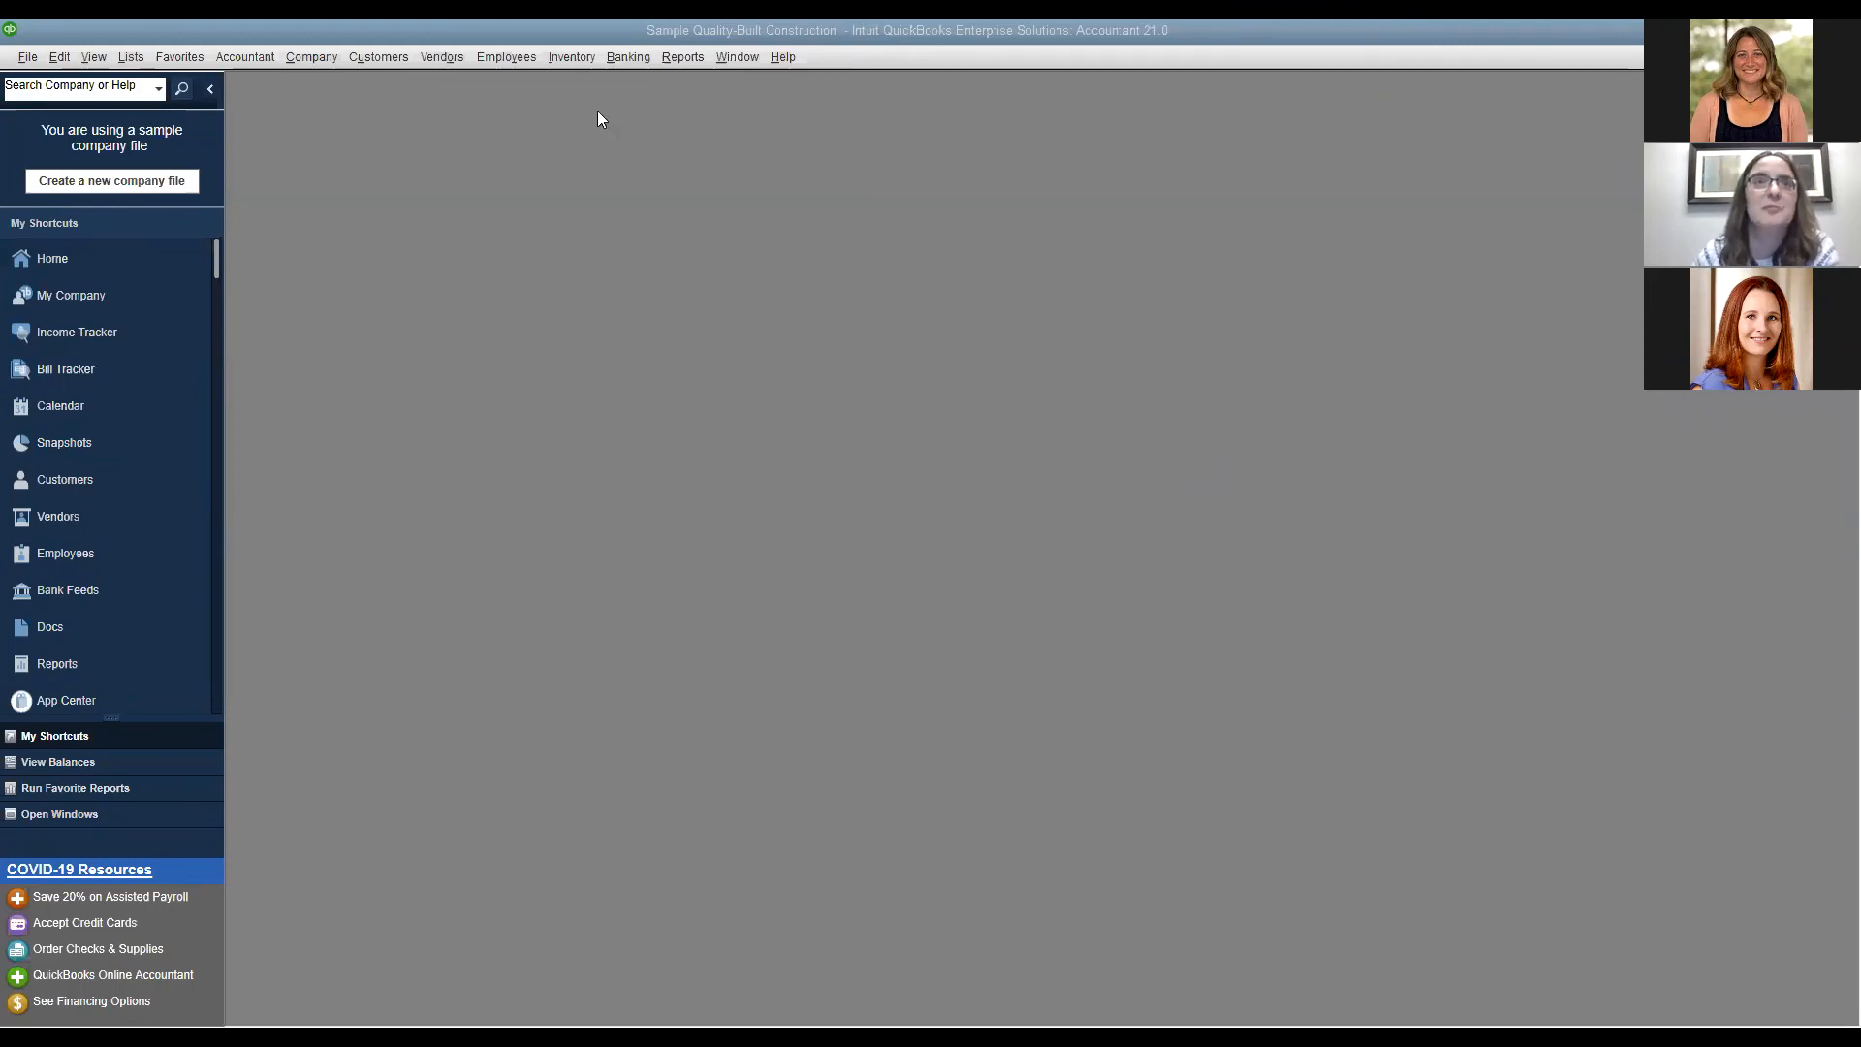
View the closing date and password settings in the company accounting preferences, and leave them without setting a closing date.
{"action": "left_click", "coordinate": [314, 59]}
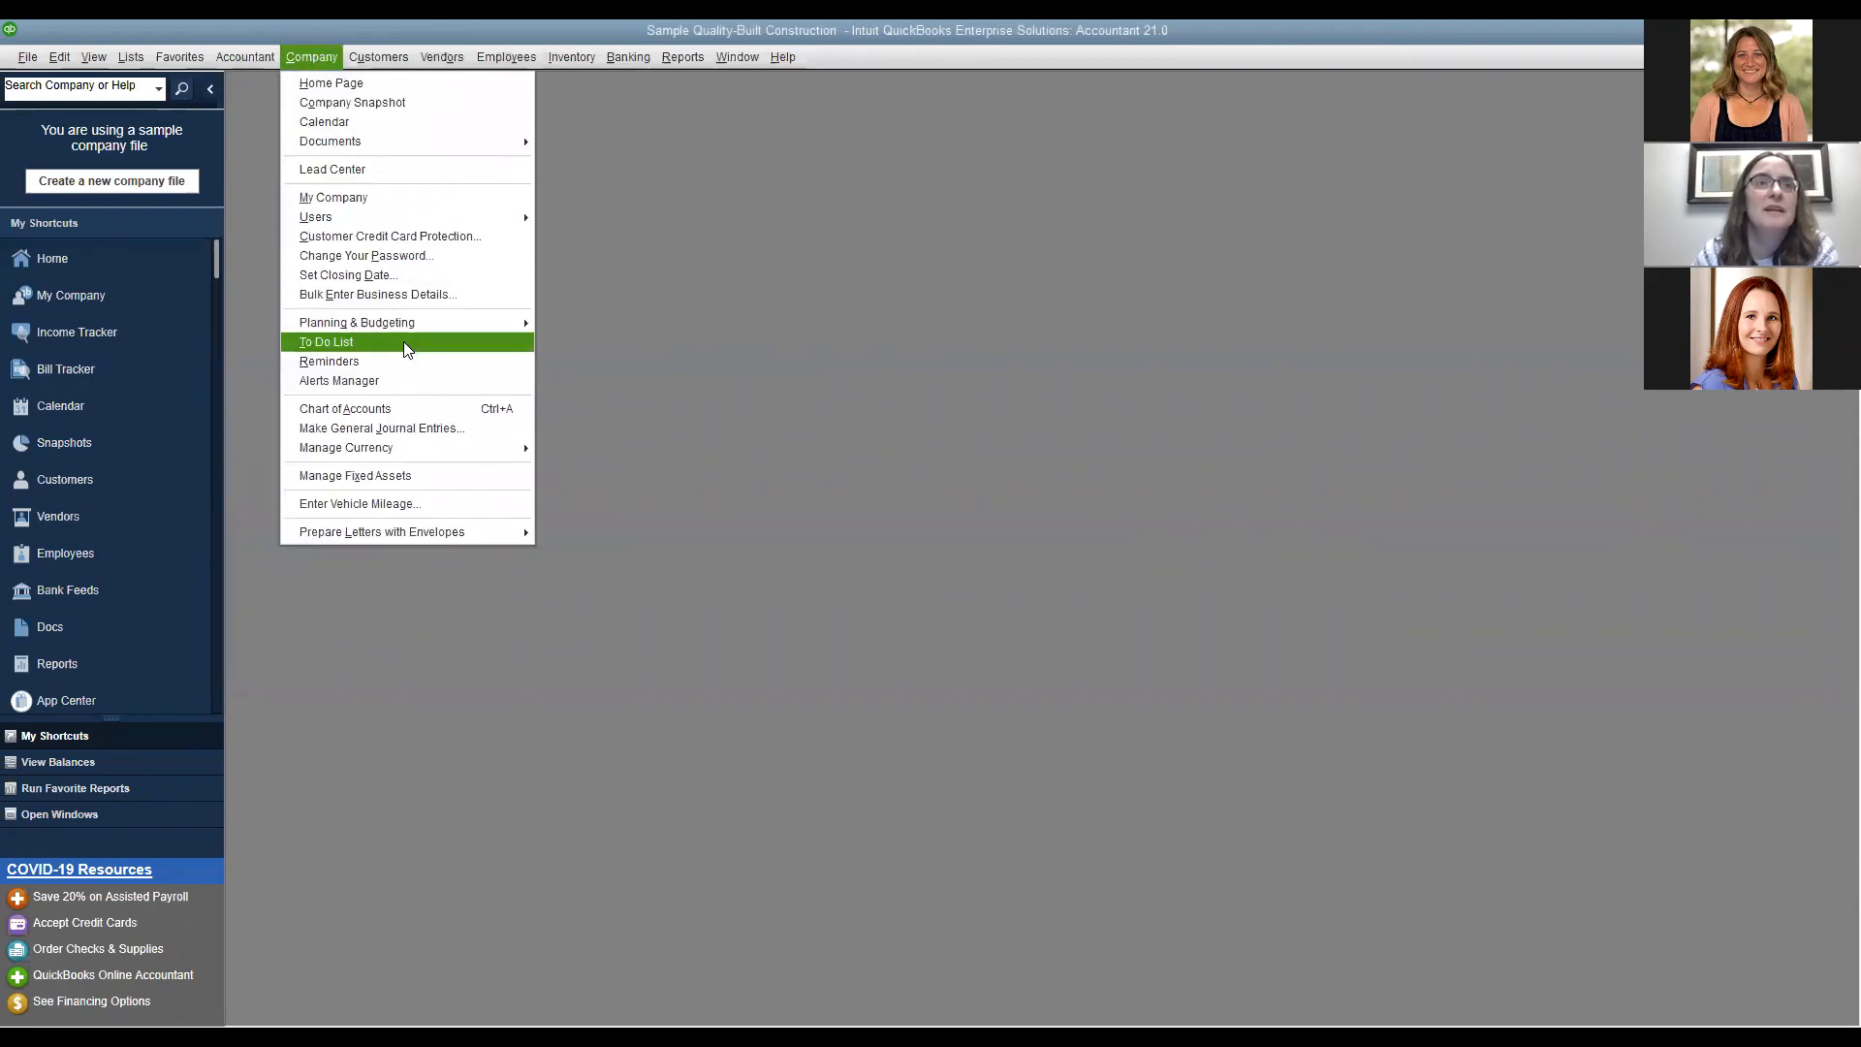
{"action": "left_click", "coordinate": [412, 275]}
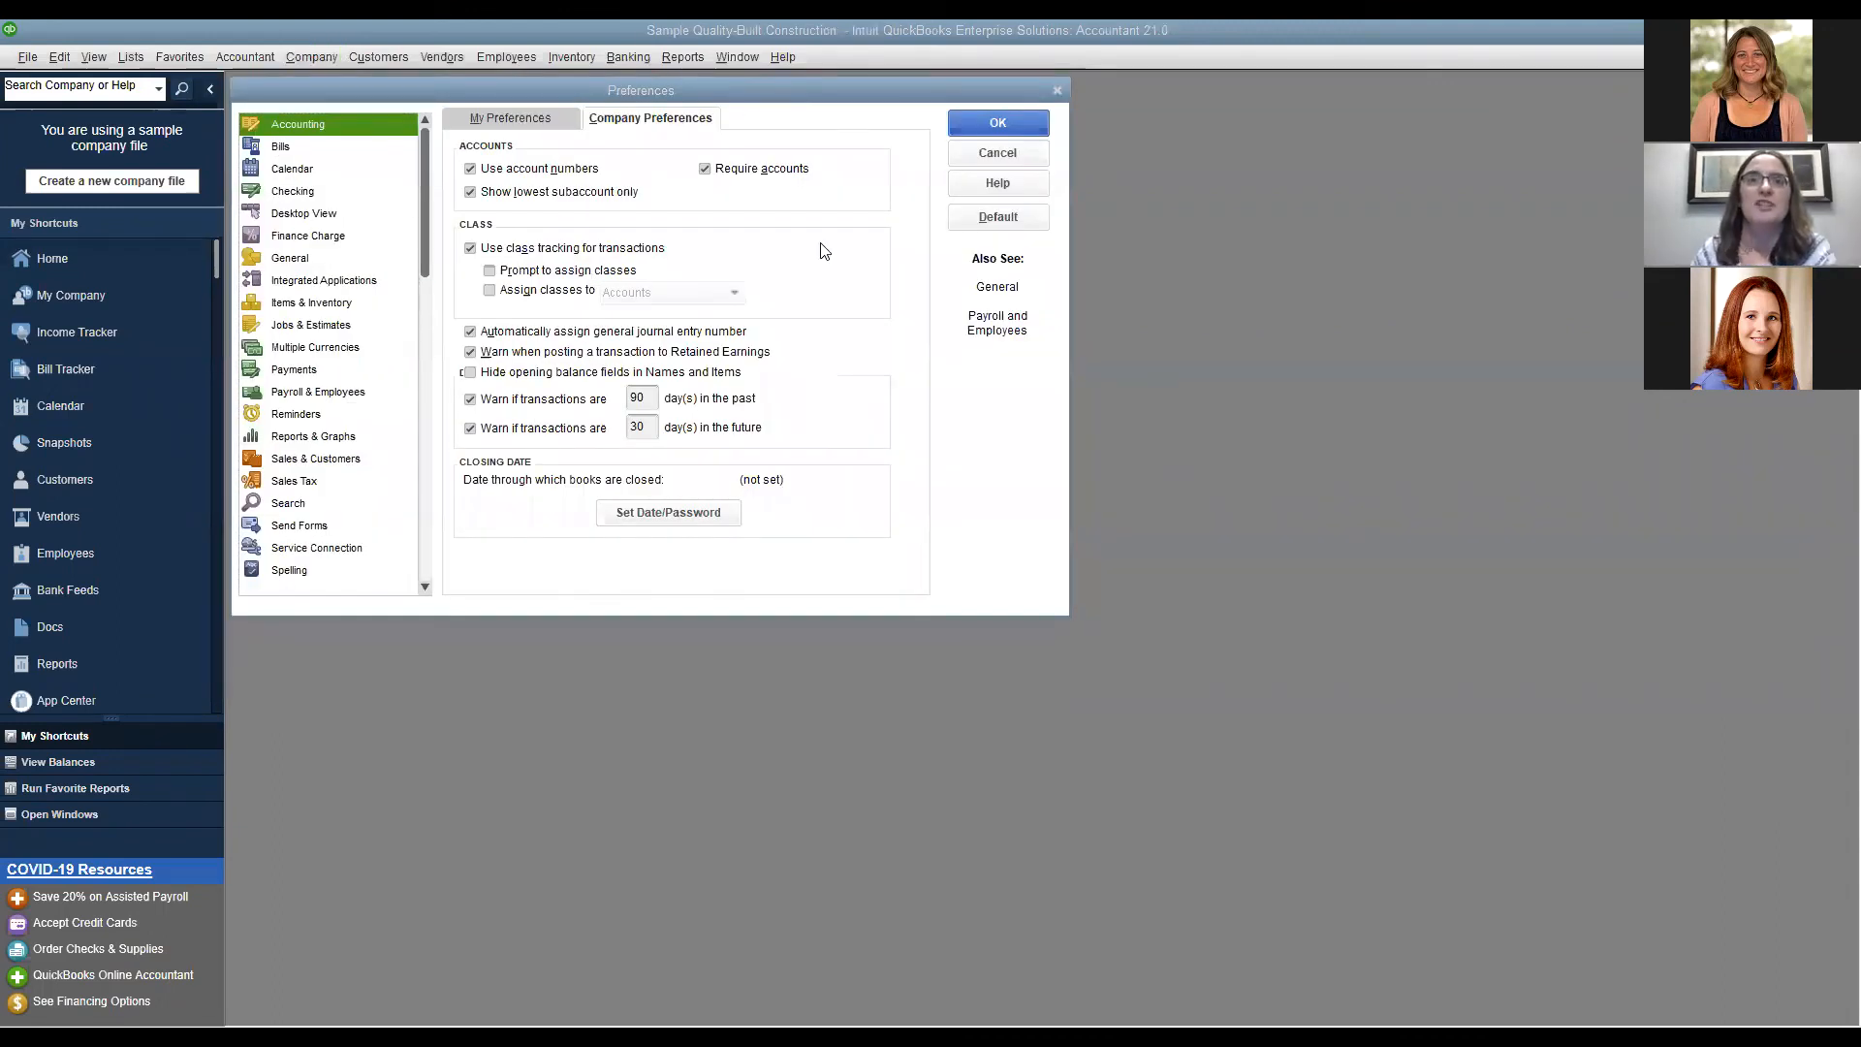
{"action": "left_click", "coordinate": [670, 513]}
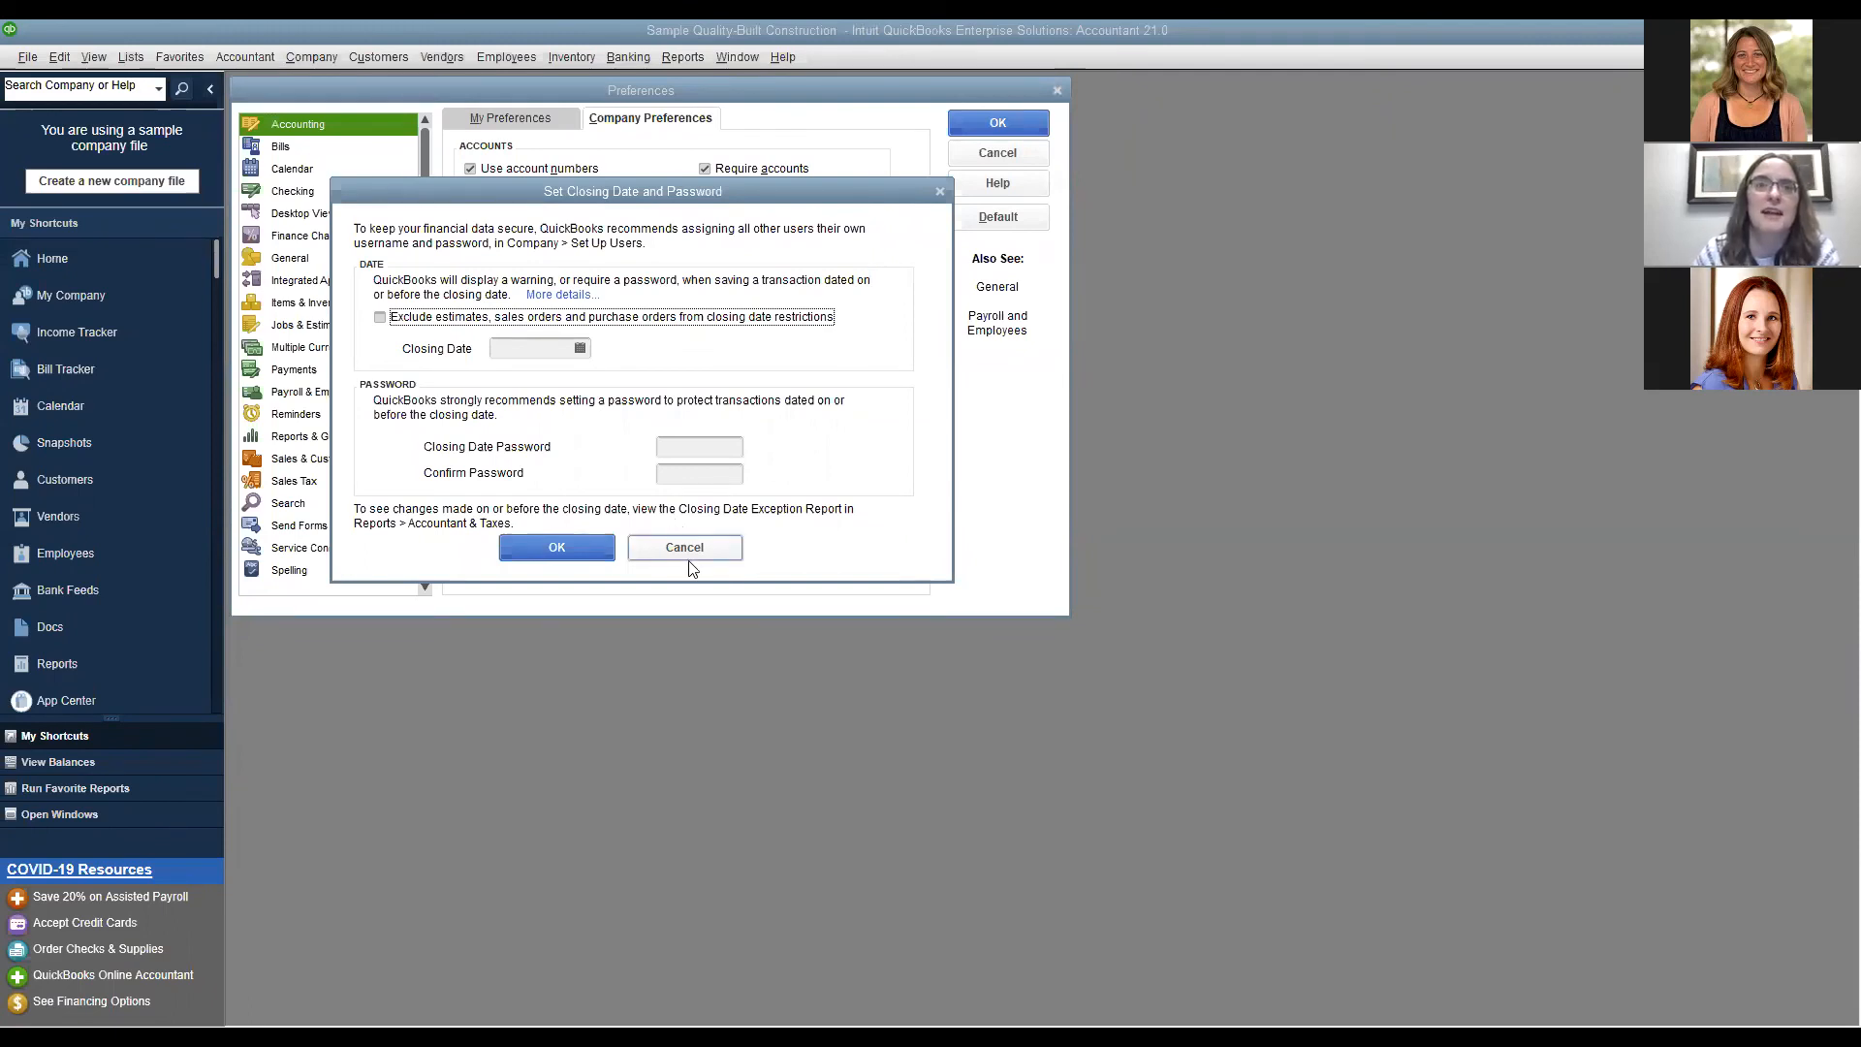
{"action": "left_click", "coordinate": [688, 549]}
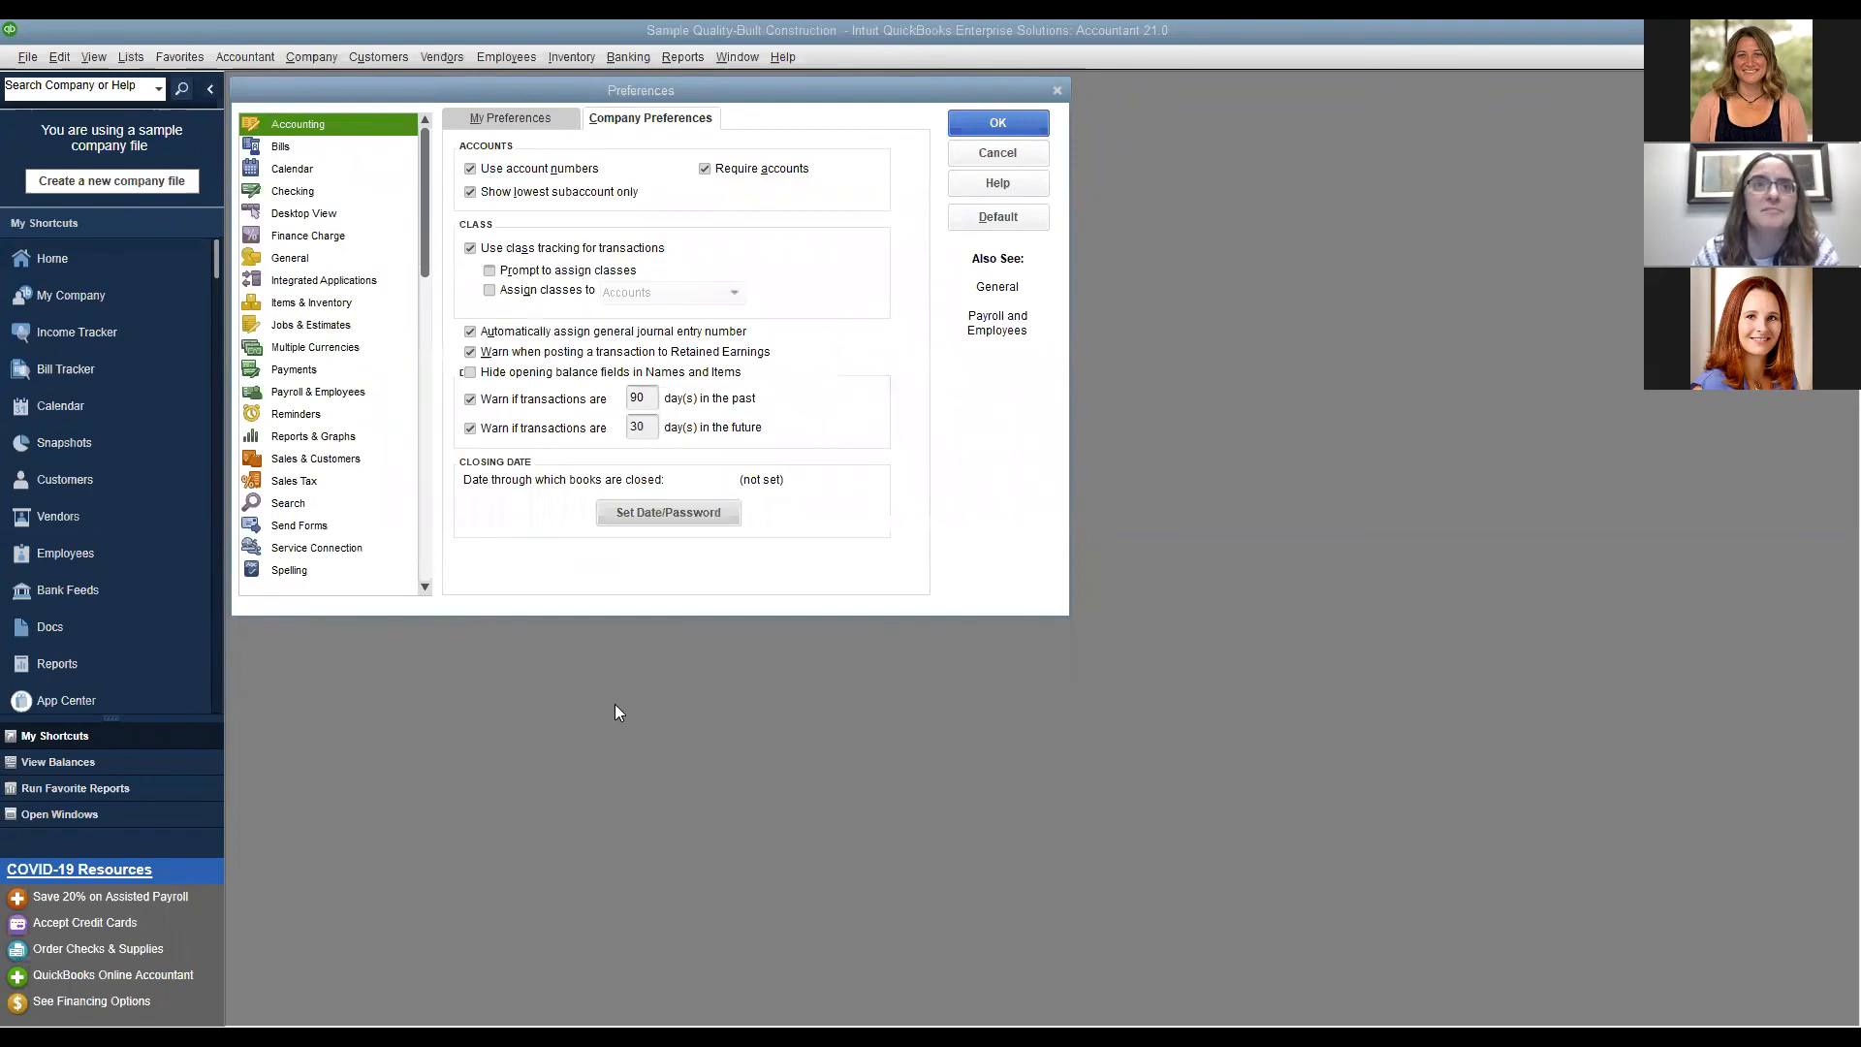